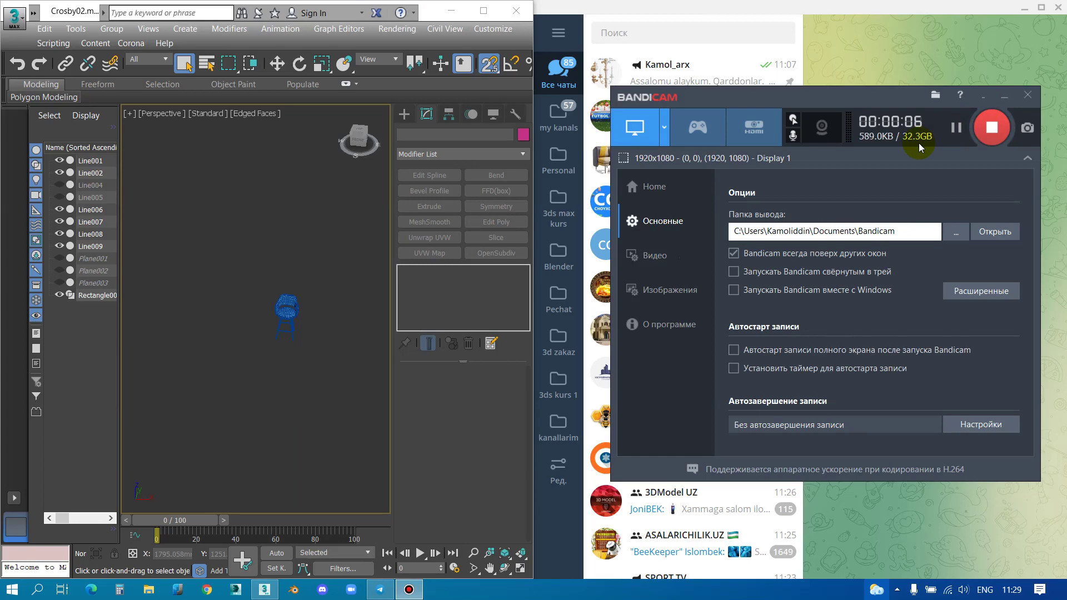
Hide the Bandicam settings window and switch Telegram to the 3ds max kurs folder
left_click(1005, 103)
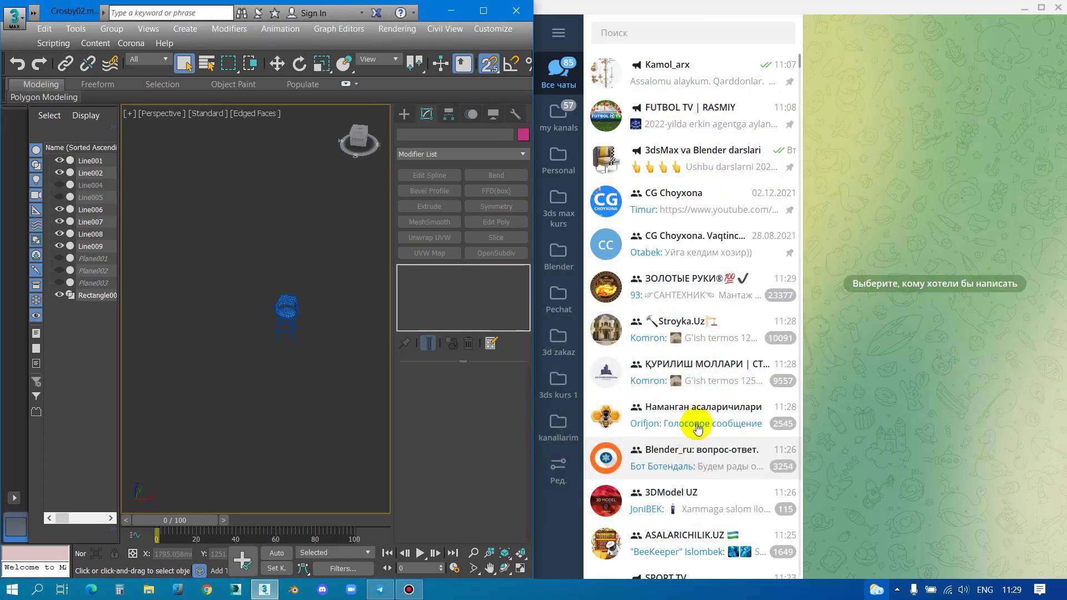
scroll(673, 408, "down", 5)
scroll(703, 383, "down", 5)
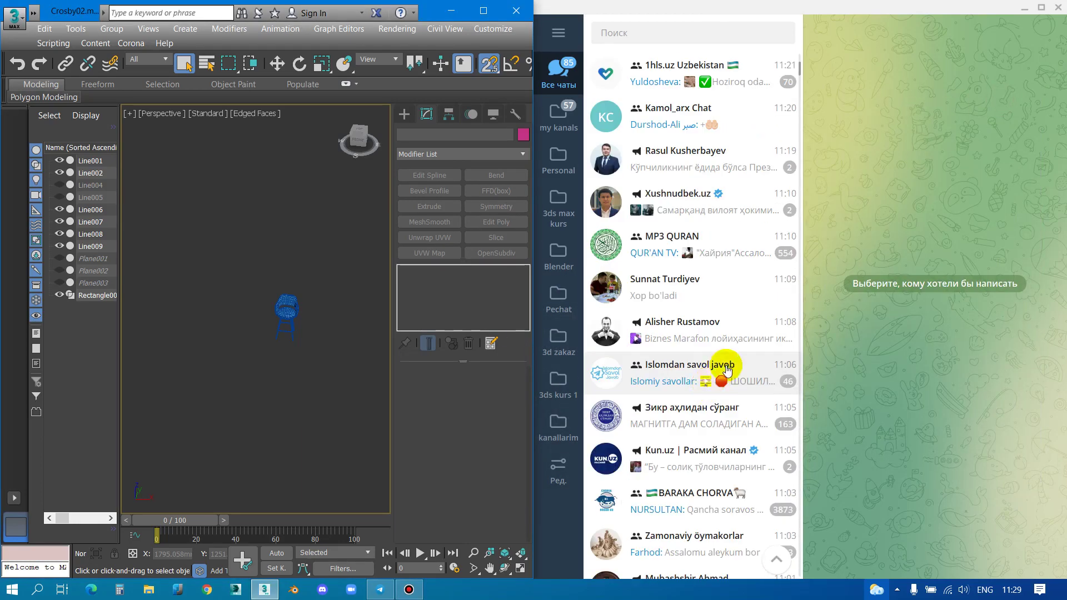
scroll(727, 370, "down", 5)
scroll(727, 366, "down", 5)
scroll(727, 372, "up", 5)
scroll(727, 374, "up", 4)
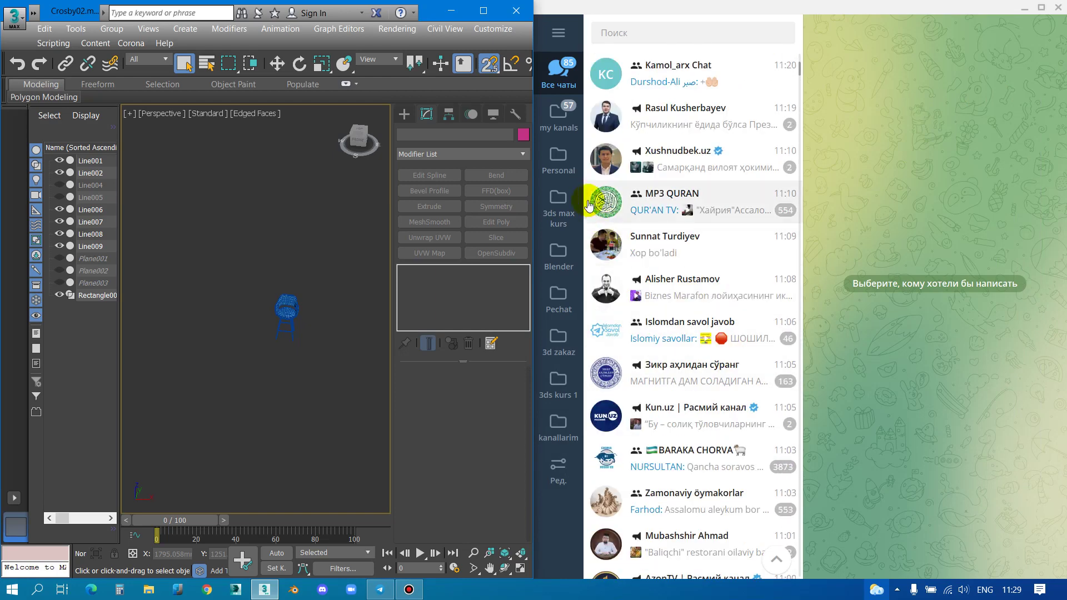
left_click(558, 159)
left_click(561, 220)
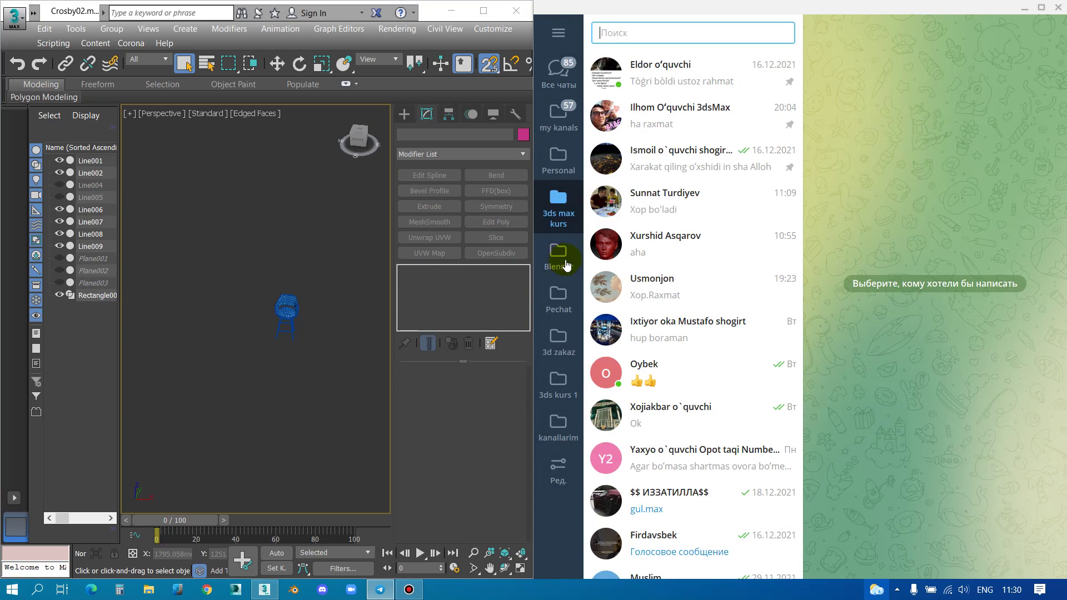
Open the student's chat, scroll back to 23 December, and bring up Cavallo masd.max options
left_click(686, 215)
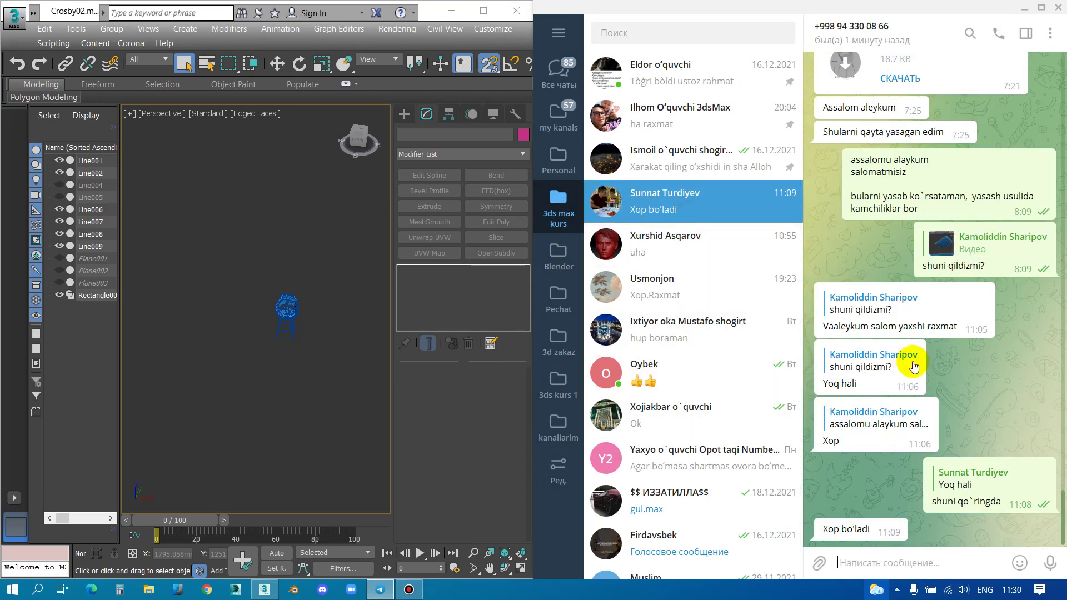
scroll(923, 364, "up", 10)
scroll(930, 363, "up", 2)
scroll(929, 362, "up", 2)
scroll(931, 364, "up", 3)
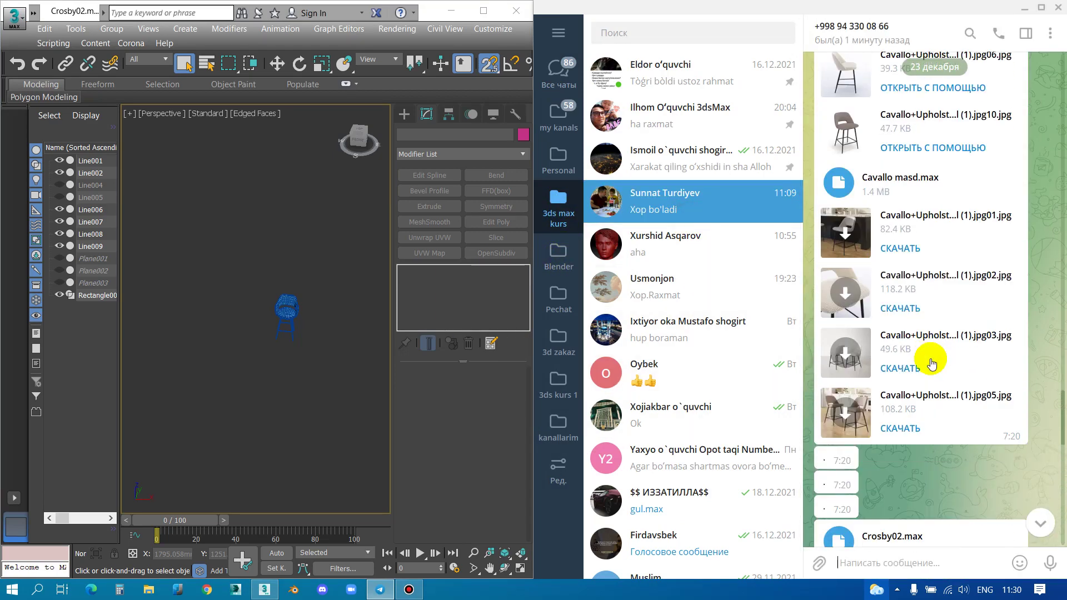
scroll(933, 363, "up", 3)
right_click(849, 356)
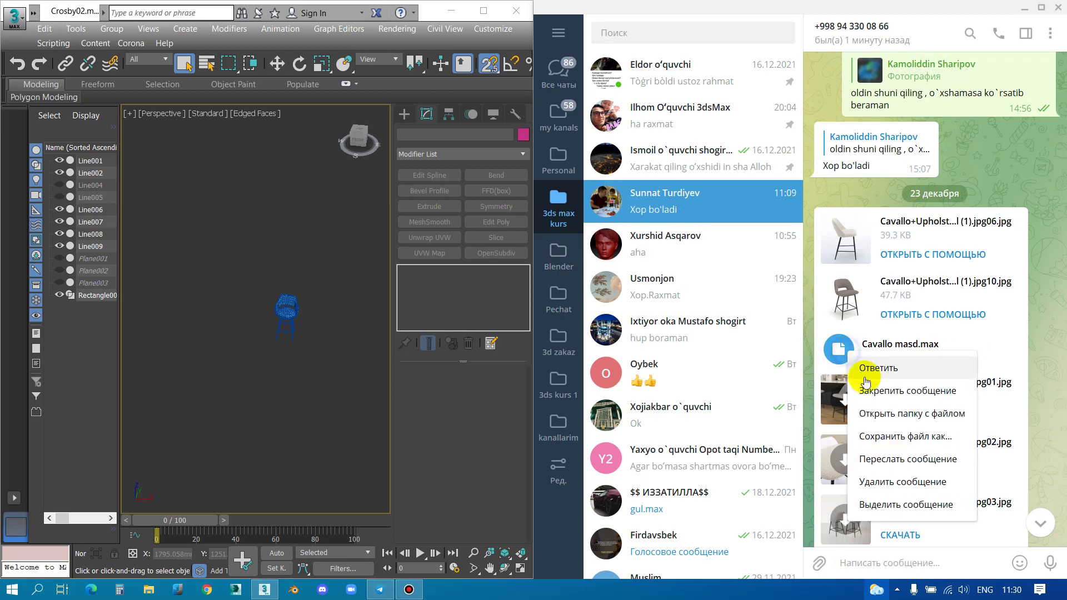
Load Cavallo masd.max into 3ds Max, skipping save and dismissing the missing-files and MassFX warnings
left_click(889, 410)
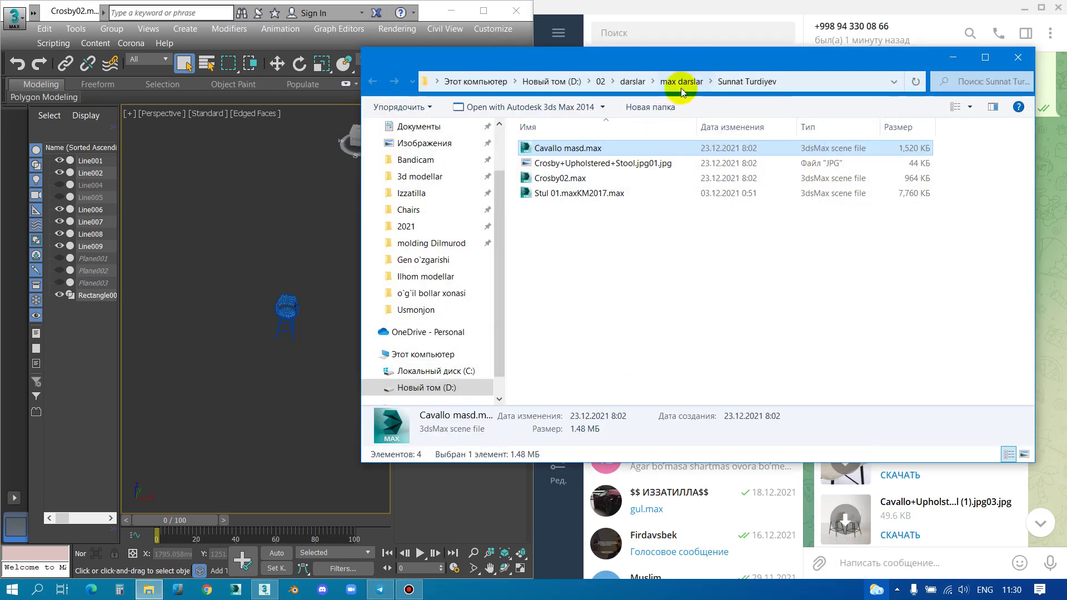
left_click_drag(568, 148, 235, 239)
left_click(235, 240)
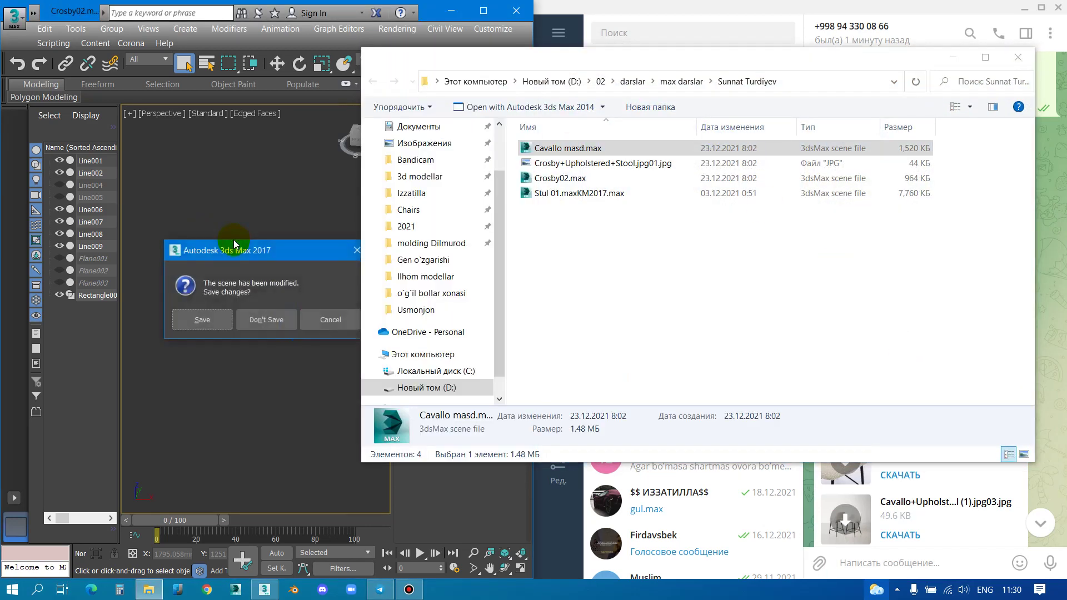
left_click(271, 328)
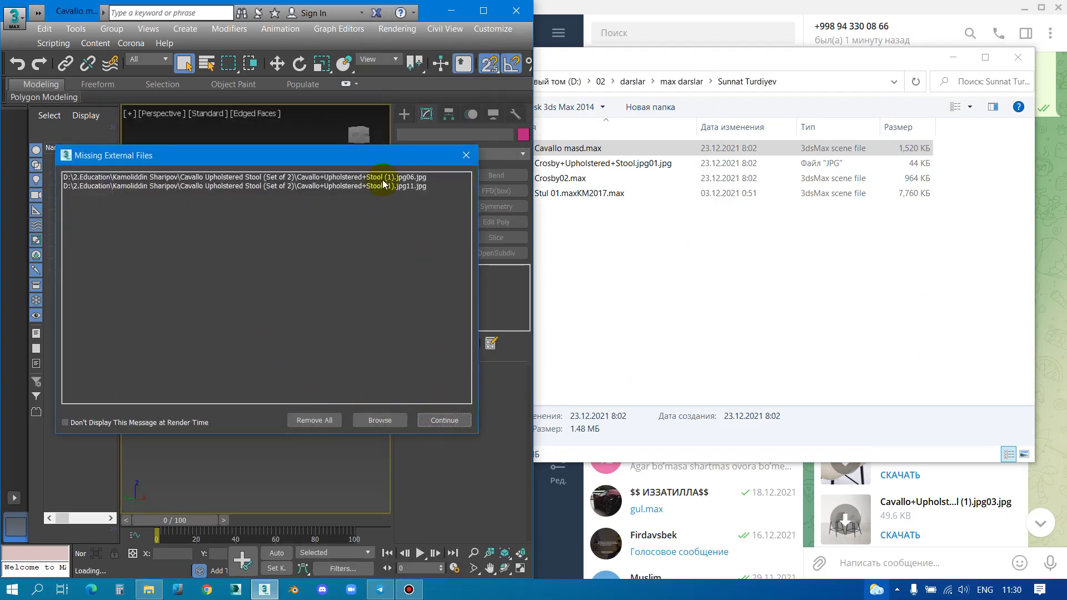
left_click(443, 420)
left_click(649, 354)
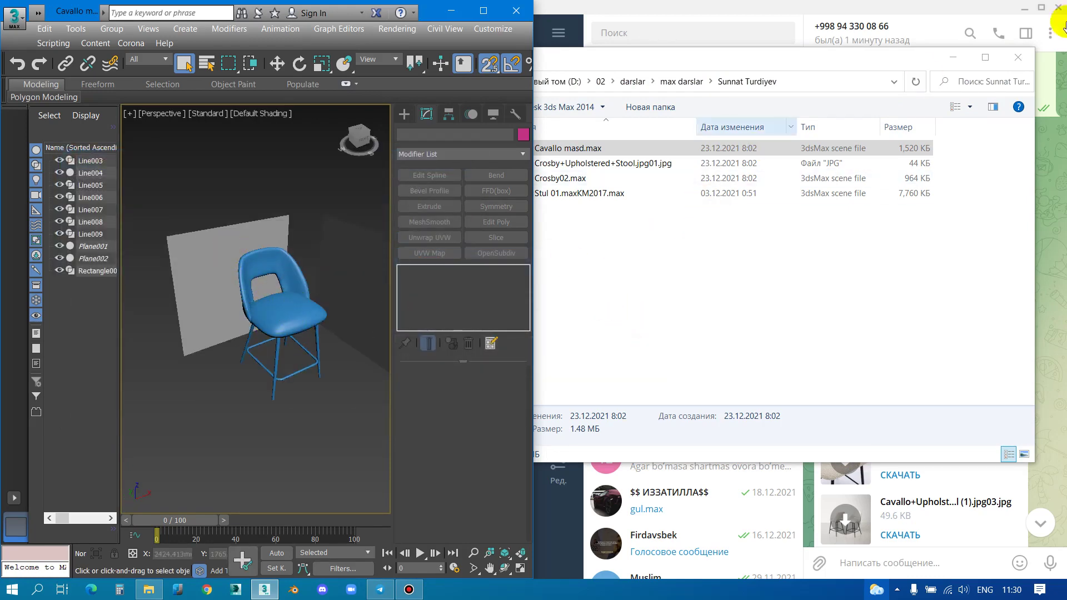
Close Explorer, orbit the stool front-on, and start then cancel saving the jpg10 photo
left_click(1017, 57)
middle_click_drag(232, 360, 189, 338, "alt")
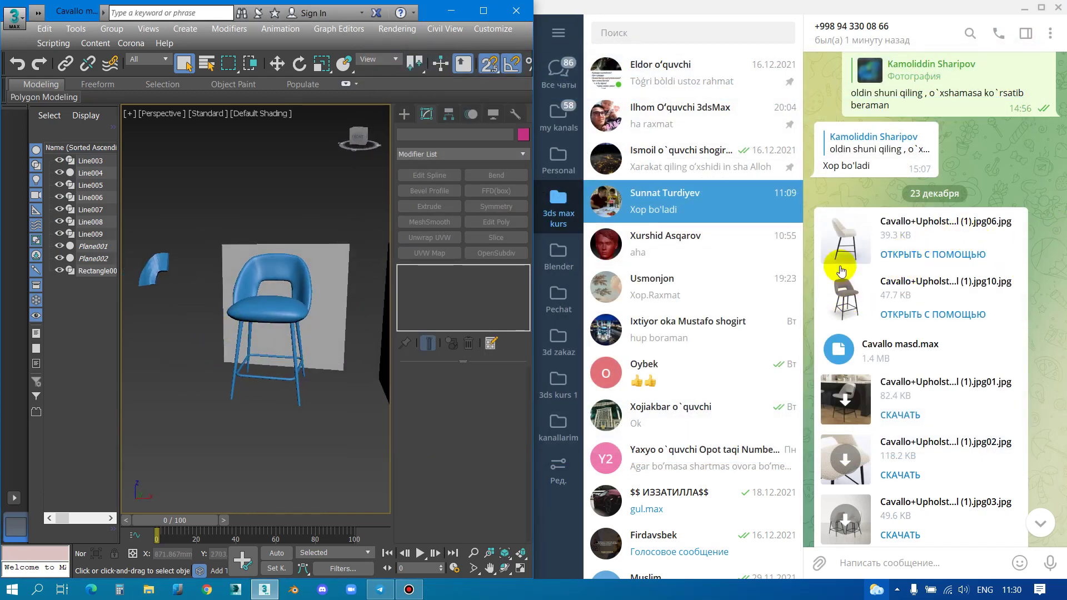
scroll(914, 323, "down", 2)
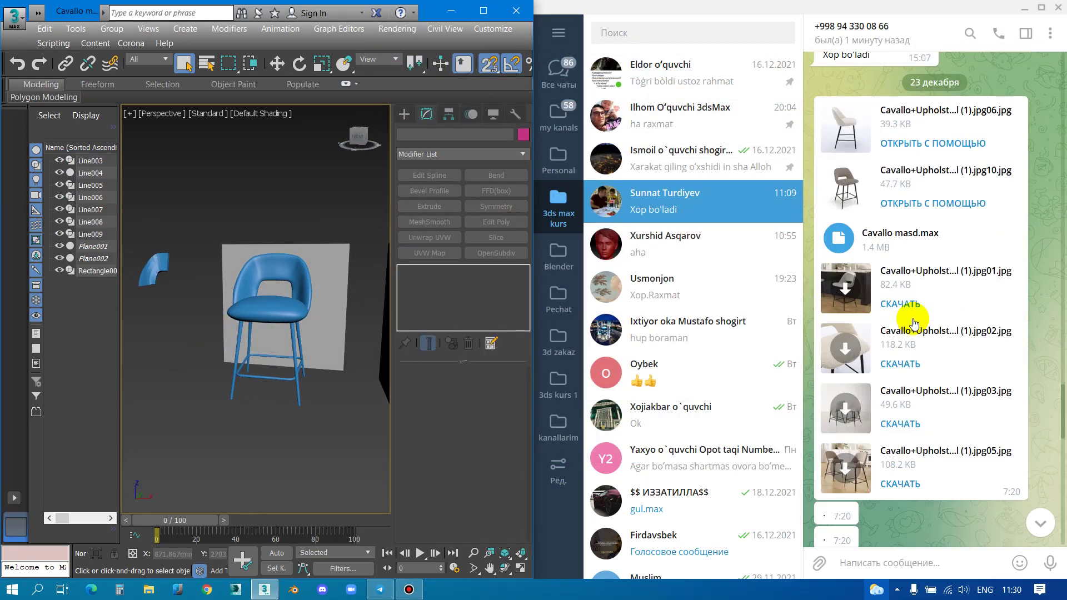
scroll(916, 323, "down", 1)
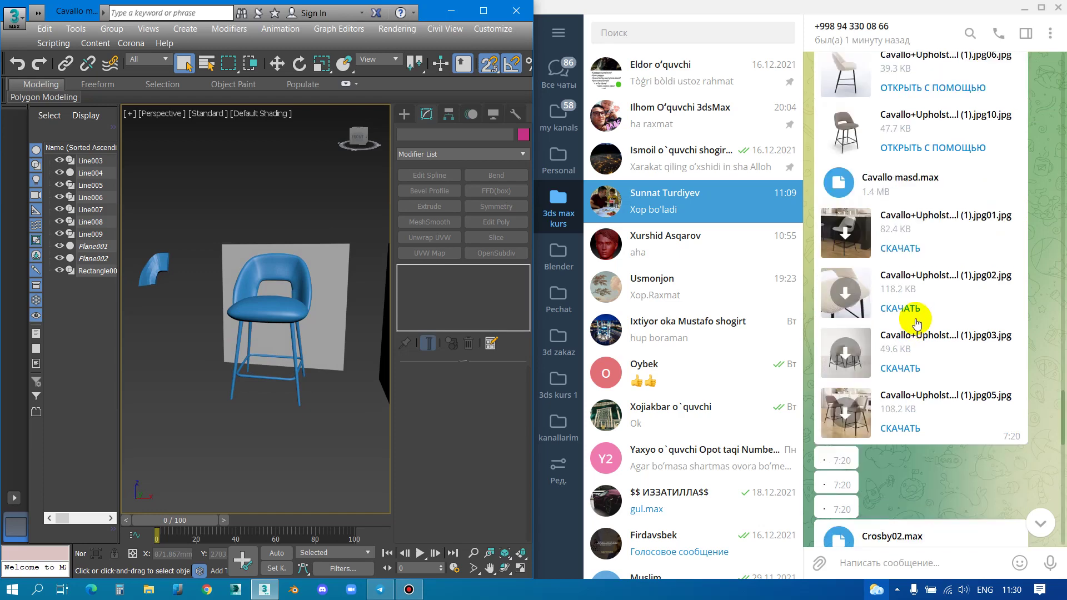
scroll(916, 323, "up", 2)
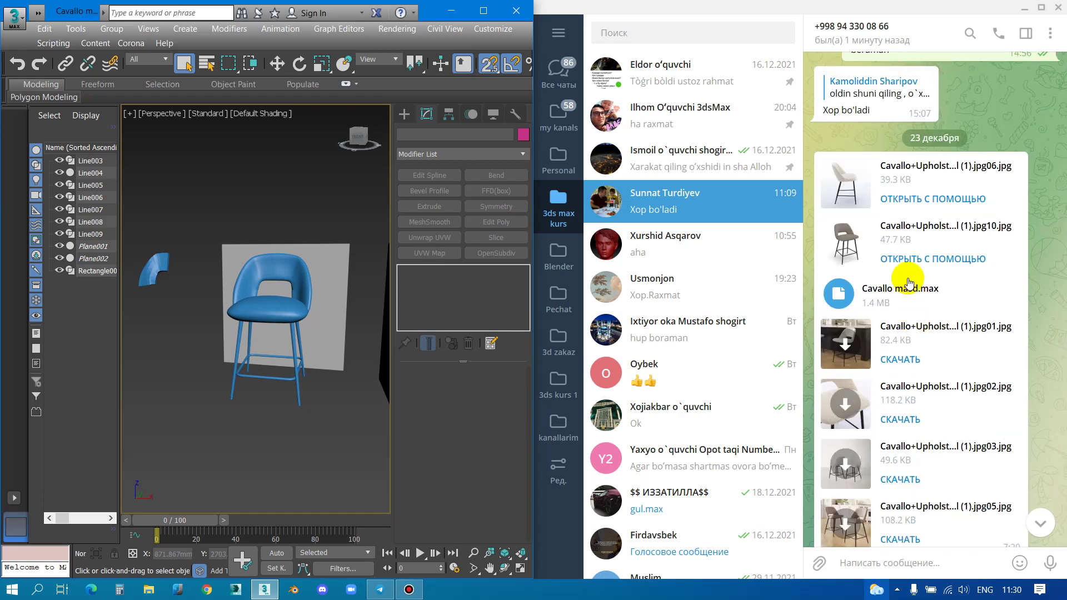
right_click(848, 240)
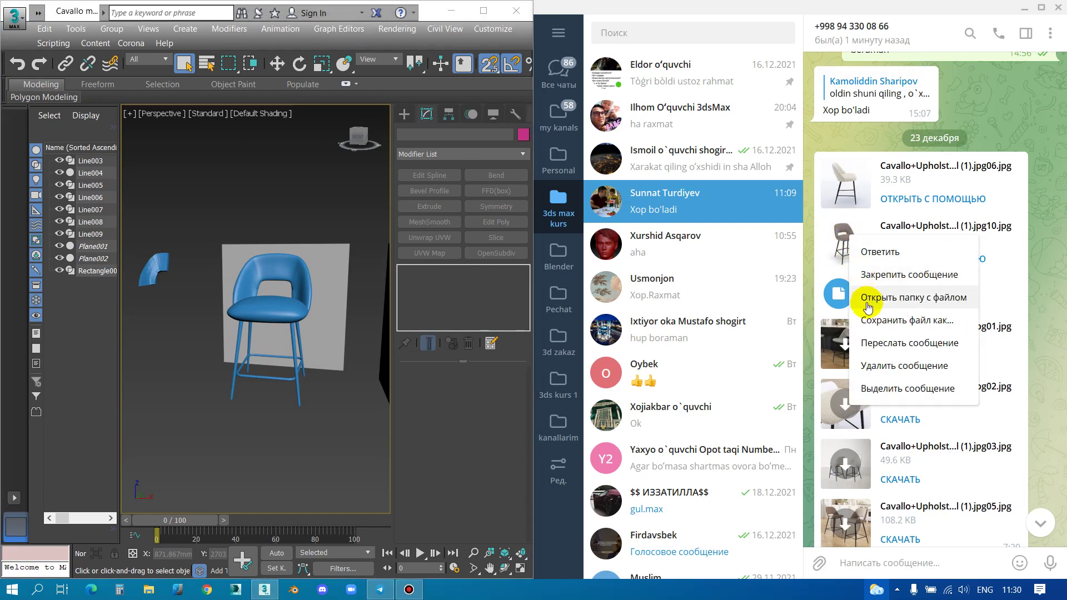
left_click(886, 319)
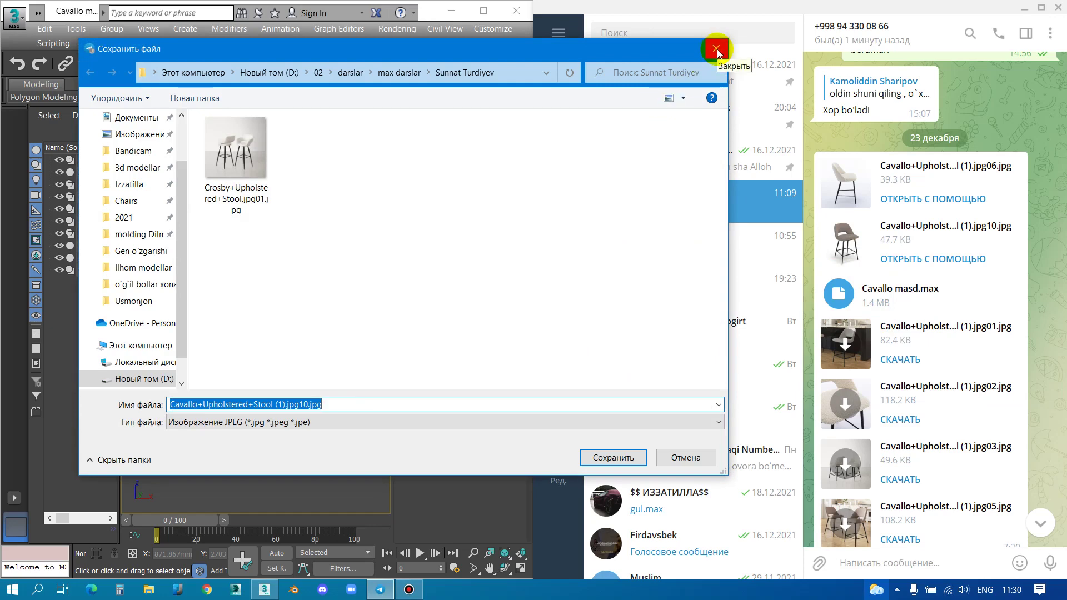
left_click(718, 53)
Save the jpg06 and jpg10 Cavallo photos into the max darslar project folder
right_click(848, 189)
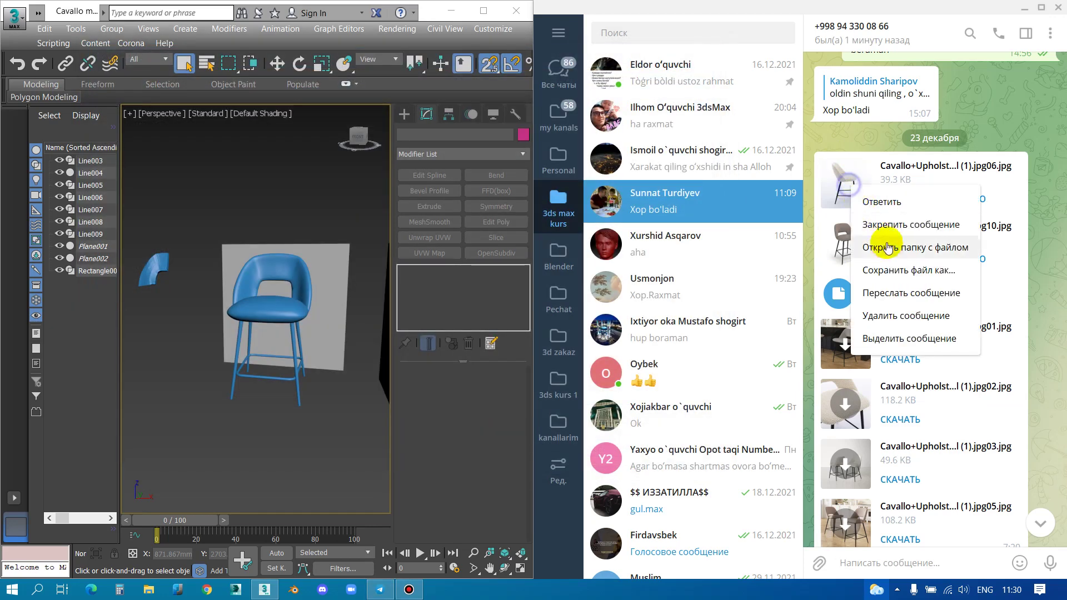
left_click(887, 269)
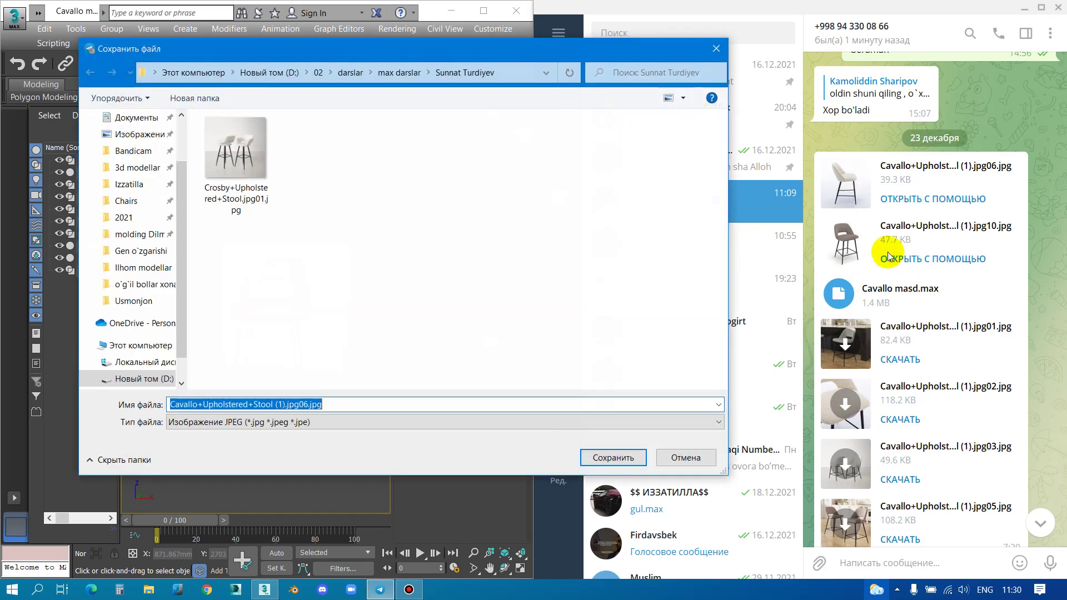
left_click(613, 458)
right_click(851, 243)
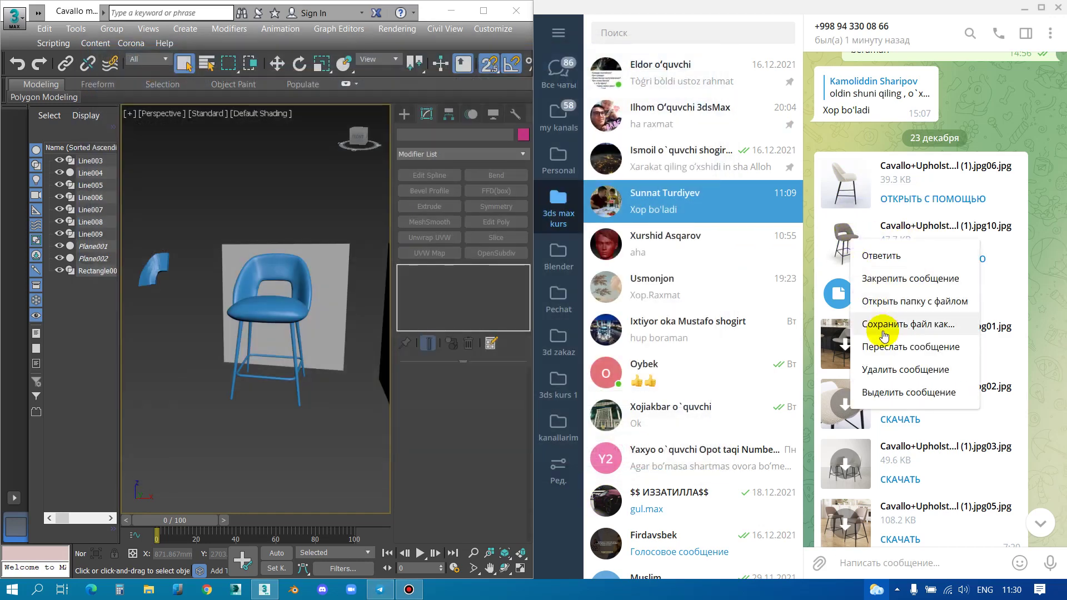
left_click(884, 324)
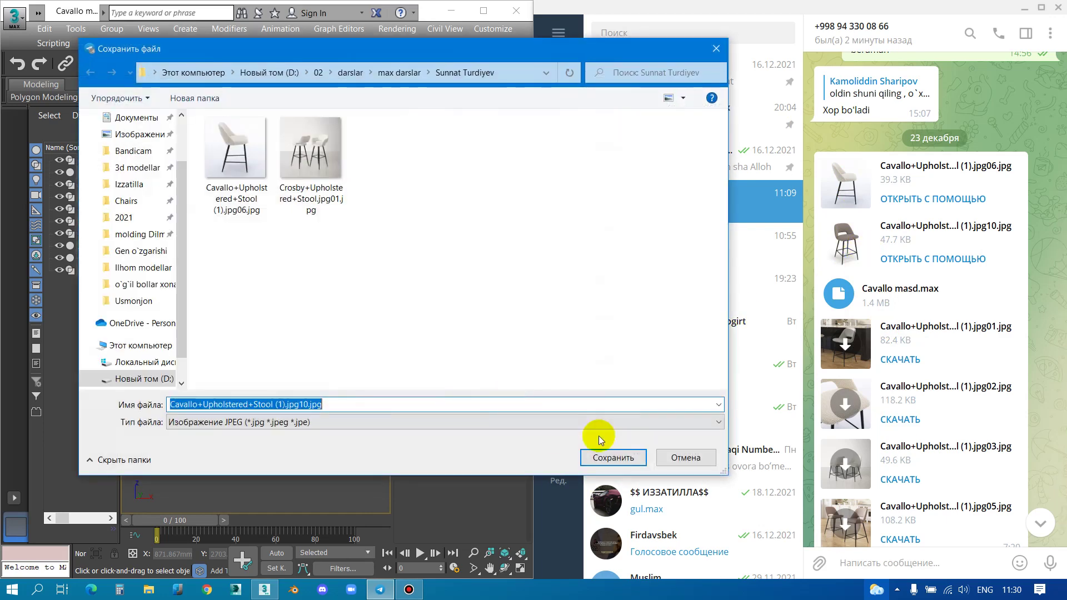
left_click(625, 454)
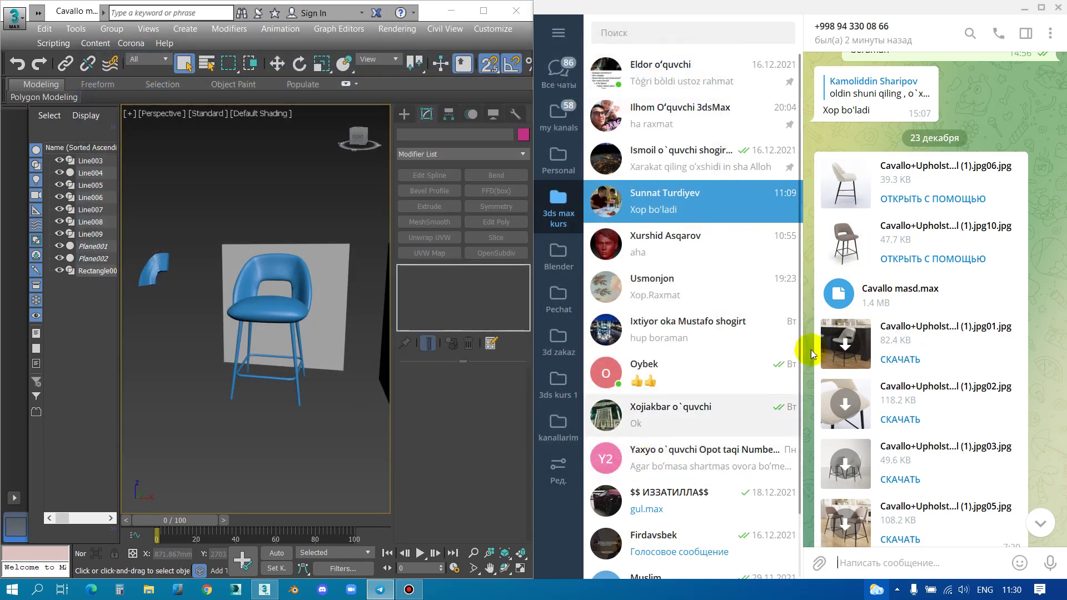
Save the jpg01 Cavallo photo to the project folder and preview it full size
right_click(856, 355)
right_click(870, 384)
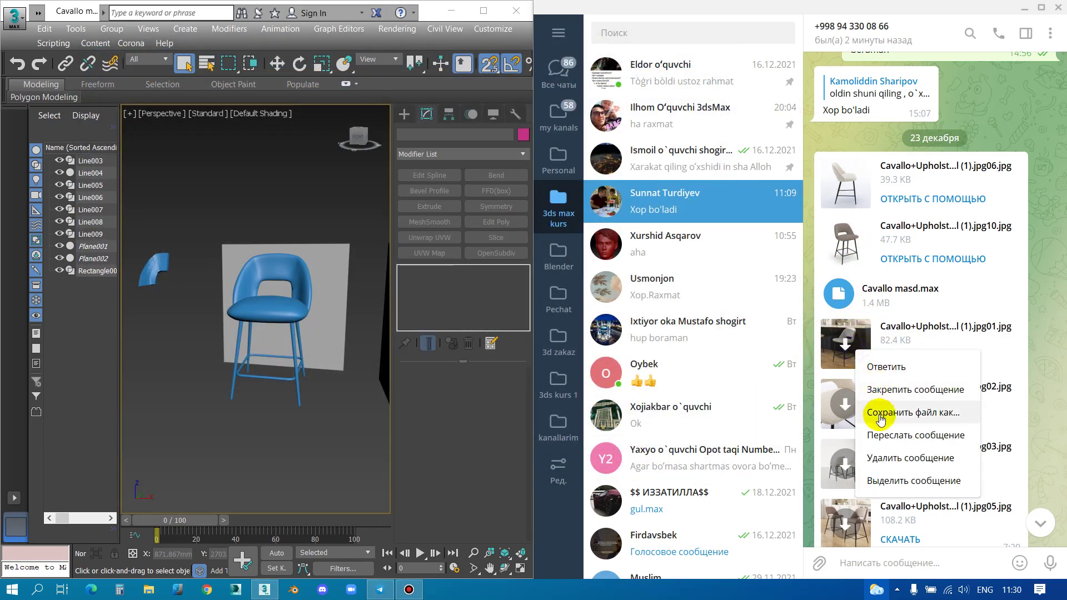
left_click(881, 414)
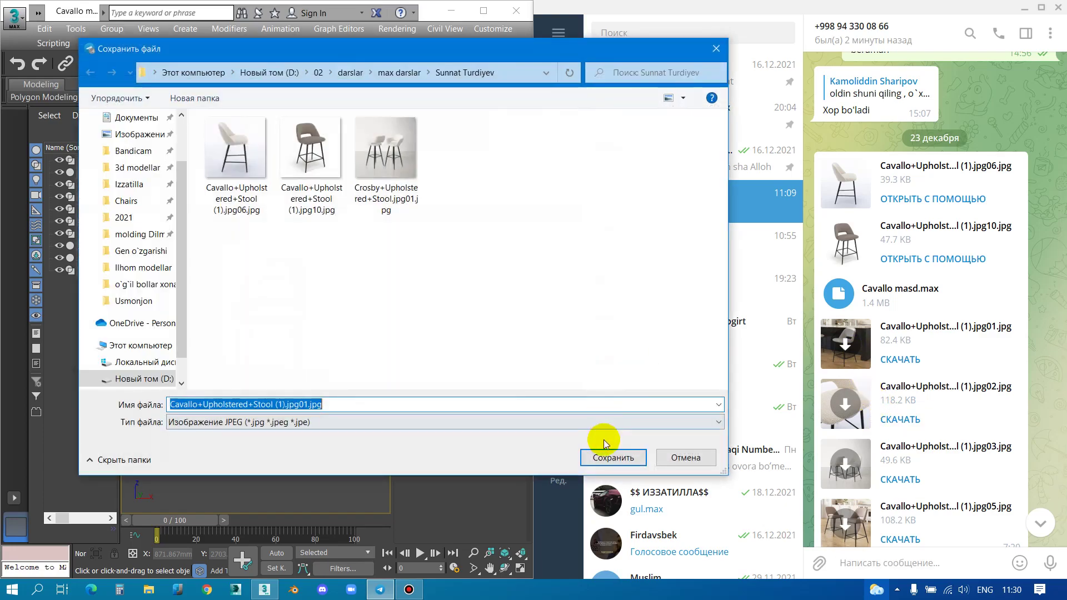
left_click(608, 445)
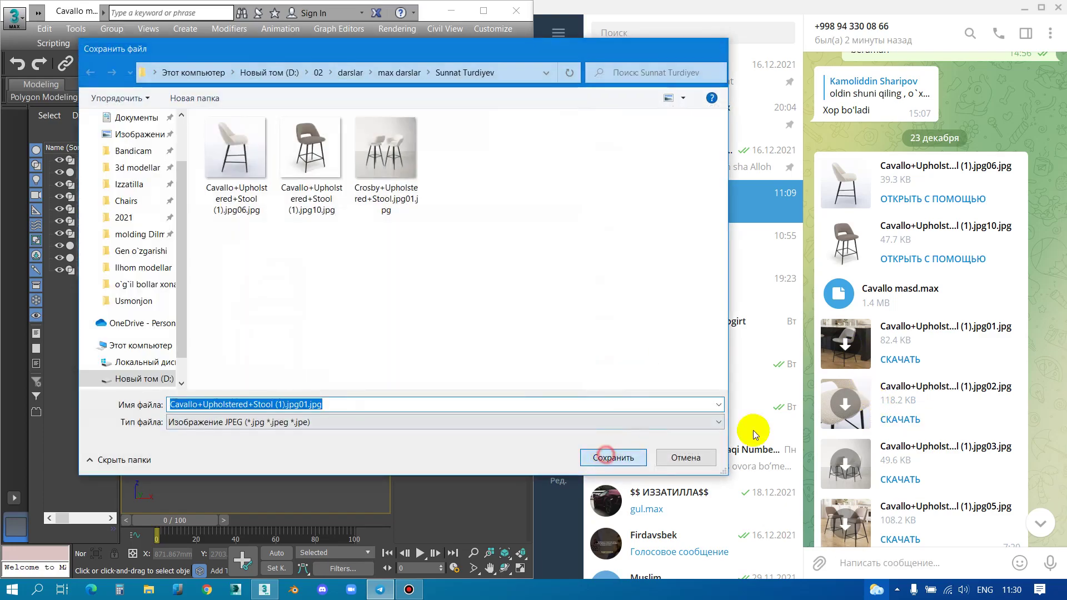
left_click(836, 358)
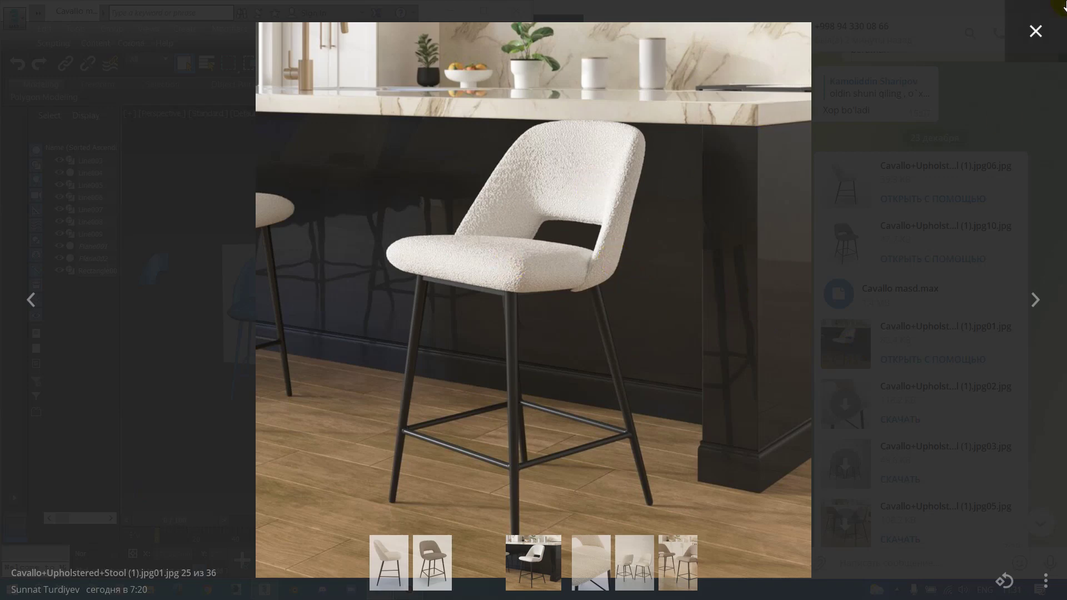
left_click(1036, 31)
right_click(840, 189)
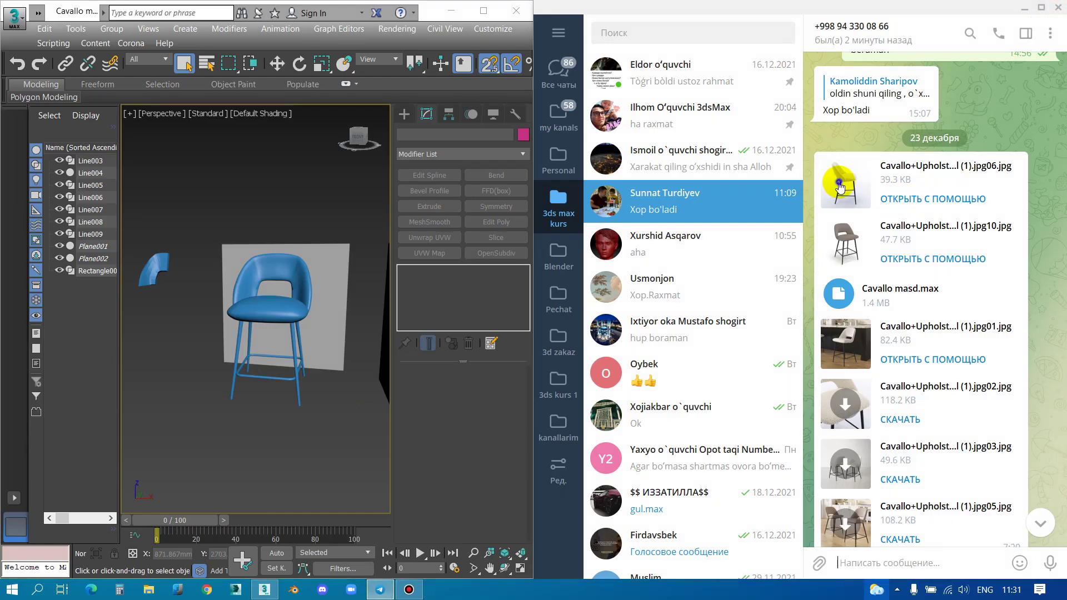
Show jpg06 in Explorer and try dropping it into the viewport, cancelling the drop
left_click(869, 239)
left_click(445, 121)
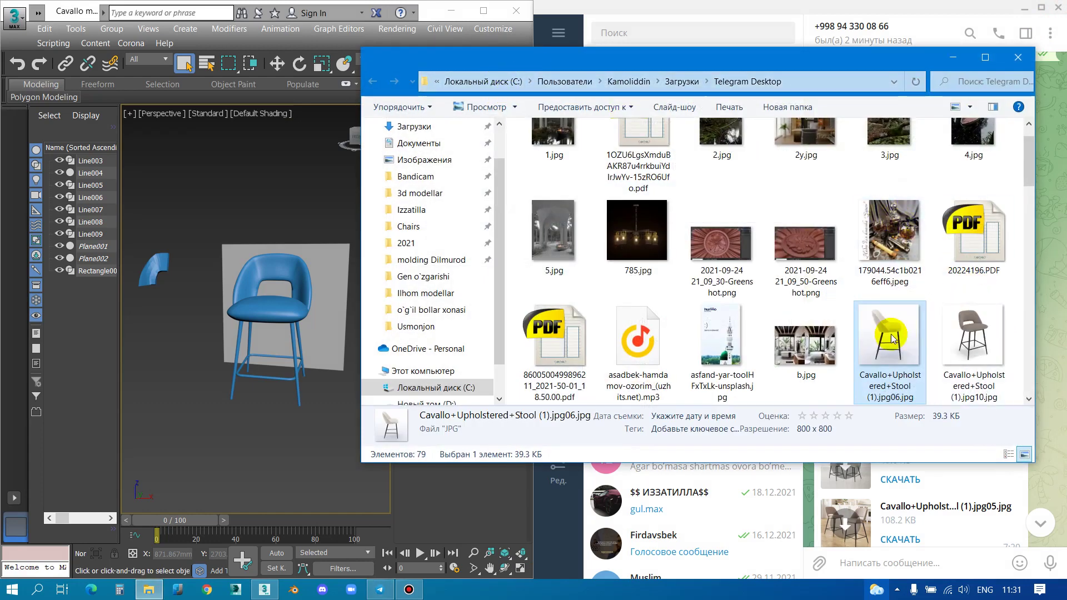
left_click_drag(888, 336, 323, 285)
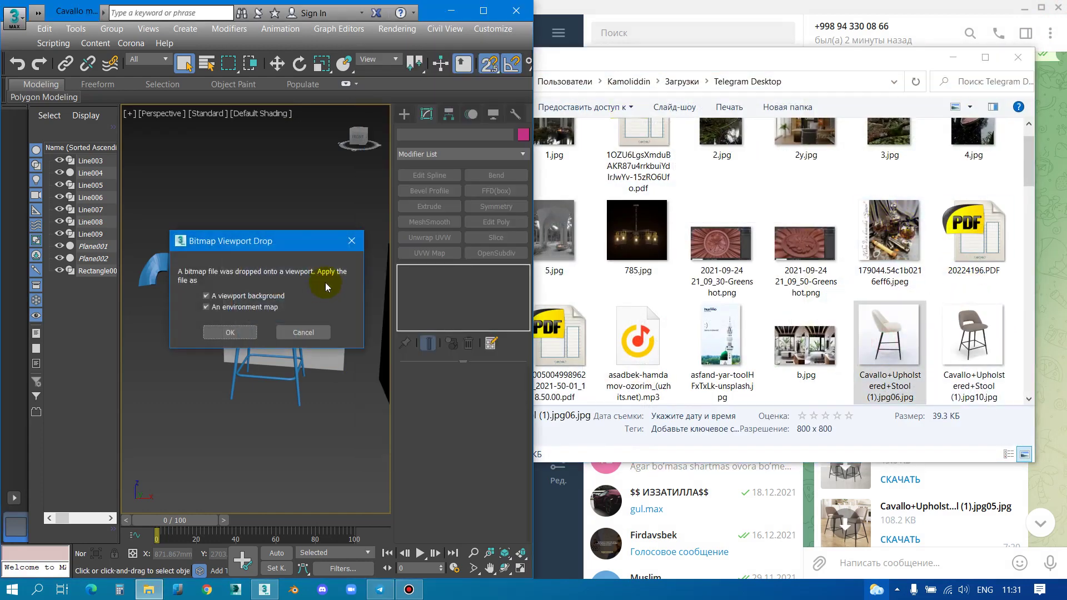
left_click(305, 334)
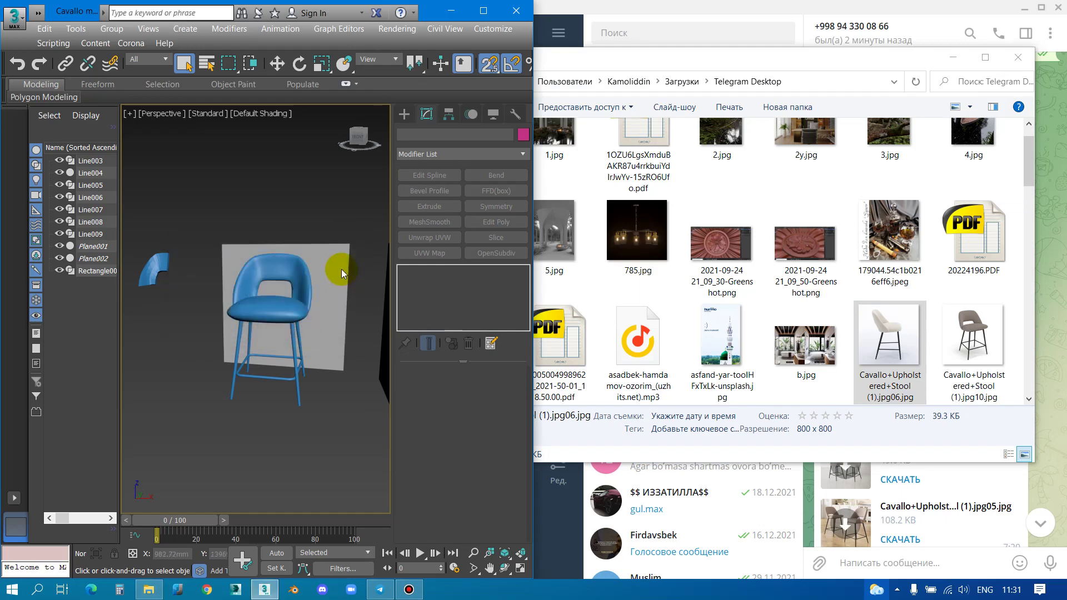
scroll(341, 268, "down", 3)
scroll(295, 297, "up", 6)
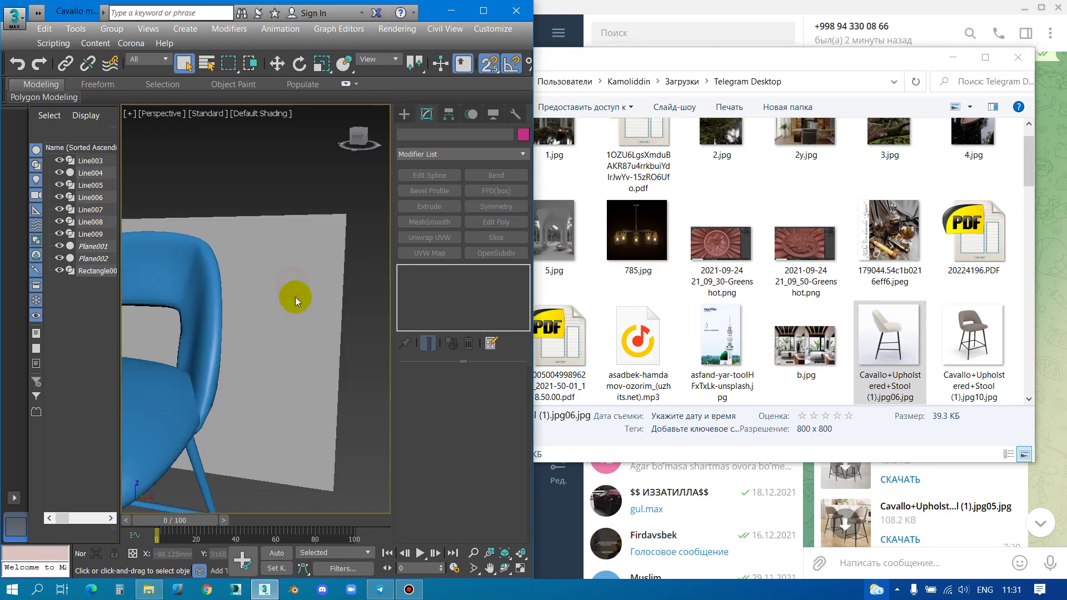
right_click(297, 240)
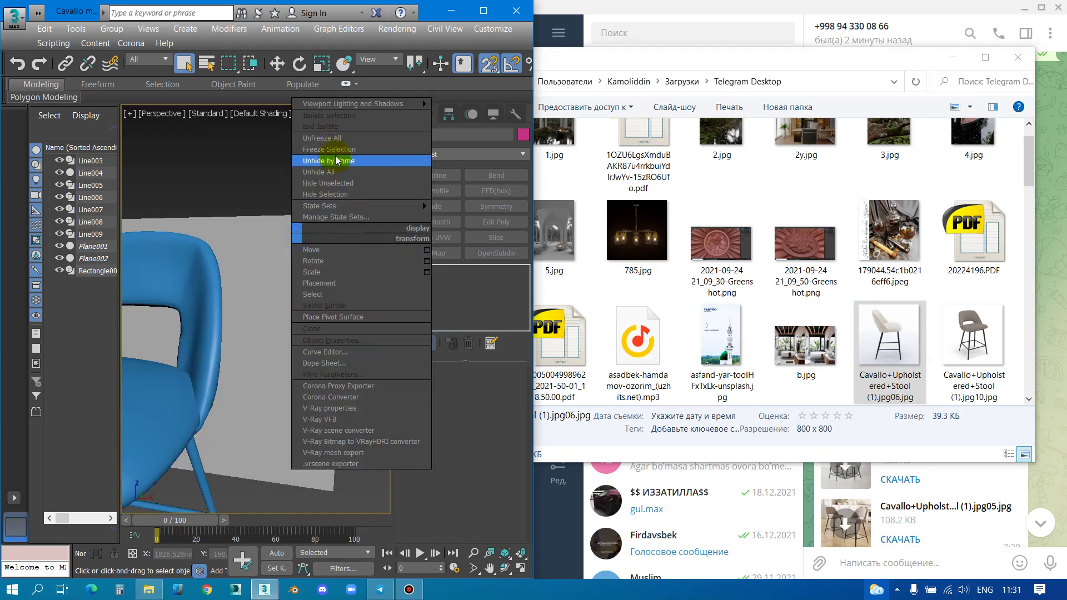
key("Escape")
Apply jpg06 to Plane001 and jpg10 to the second plane, then maximize 3ds Max
left_click(321, 245)
middle_click_drag(322, 245, 290, 274, "alt")
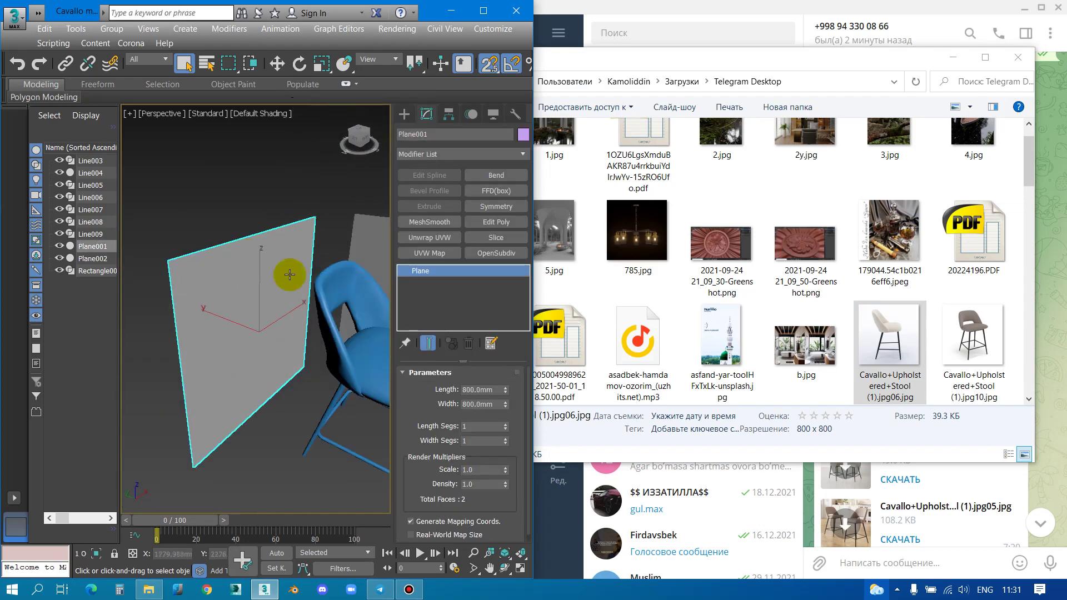
left_click_drag(890, 336, 249, 295)
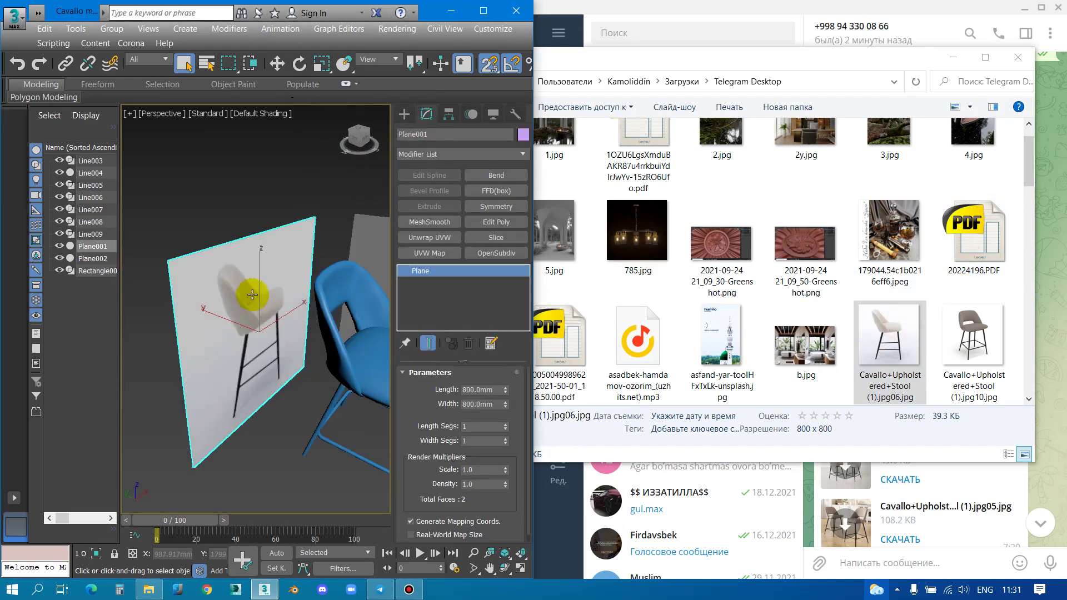
middle_click_drag(252, 295, 289, 267, "alt")
left_click_drag(974, 339, 265, 251)
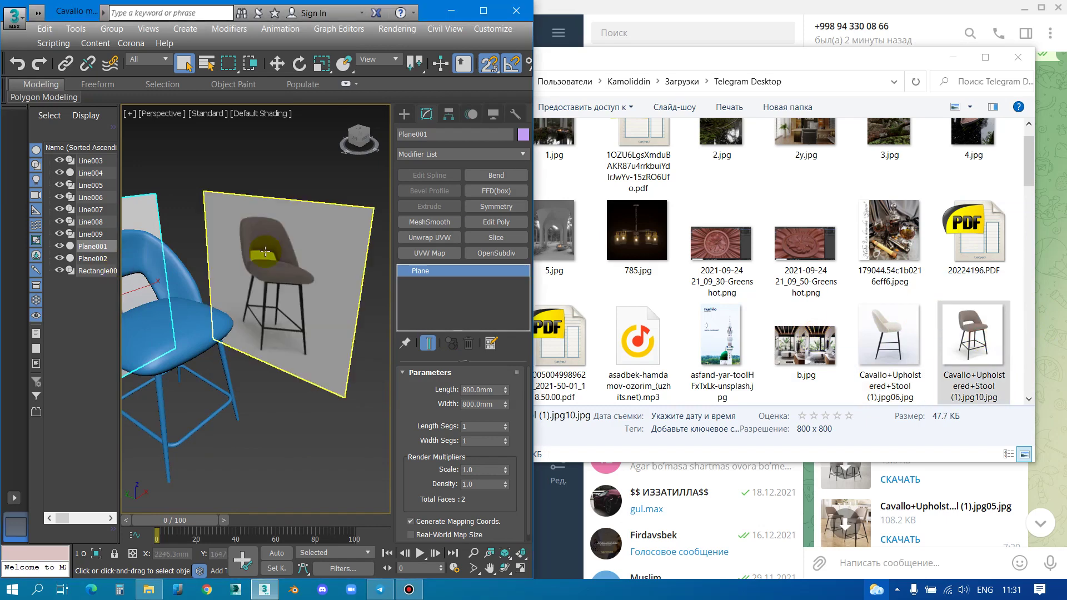
left_click(484, 11)
mouse_move(529, 251)
middle_mouse_down("alt")
mouse_move(619, 298)
mouse_move(348, 254)
middle_mouse_up("alt")
Move Plane001 with vertex snapping so it sits left of the blue chair
scroll(643, 303, "down", 5)
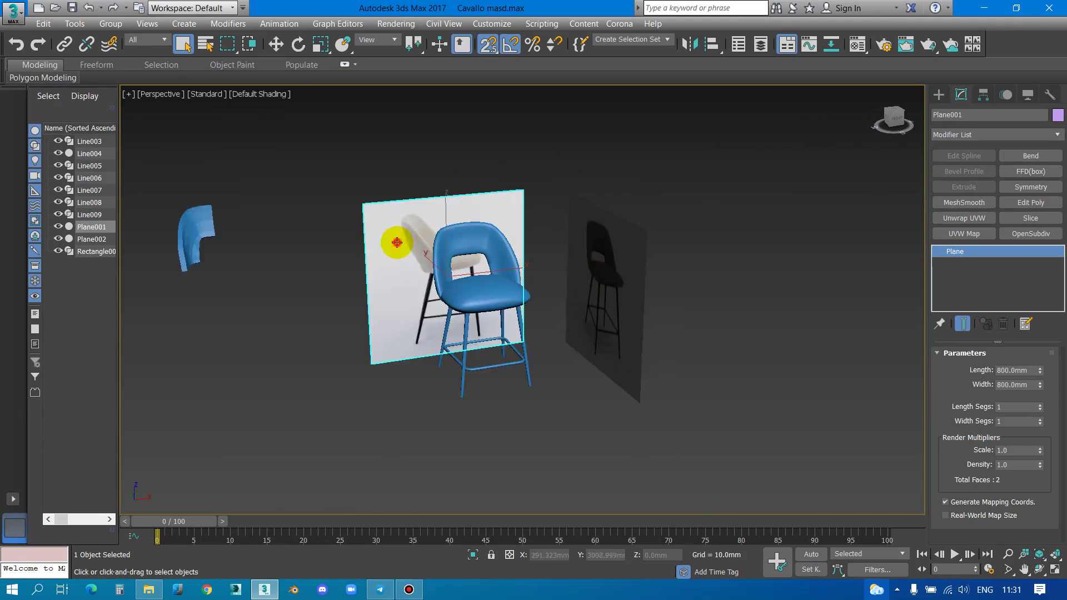
key("w")
mouse_move(477, 298)
middle_mouse_down("alt")
mouse_move(493, 302)
mouse_move(496, 279)
middle_mouse_up("alt")
left_click_drag(495, 278, 378, 271)
scroll(367, 272, "up", 8)
scroll(366, 272, "down", 5)
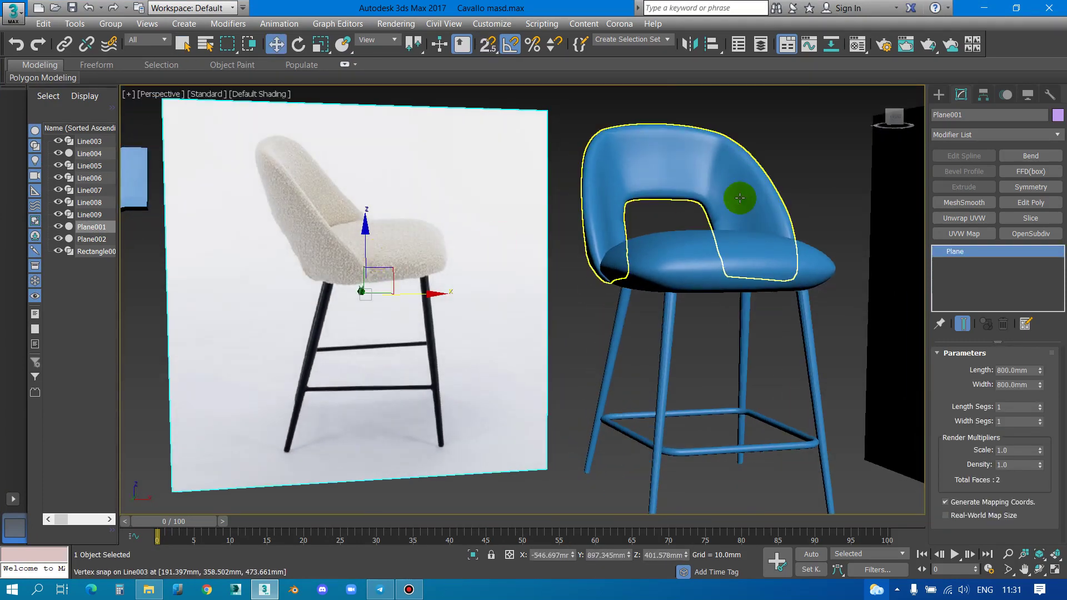
Select and inspect the chair back and the NURMS MeshSmooth seat against the photos
left_click(740, 198)
mouse_move(732, 174)
middle_mouse_down("alt")
mouse_move(734, 206)
mouse_move(657, 274)
mouse_move(581, 281)
middle_mouse_up("alt")
scroll(498, 258, "up", 3)
scroll(541, 265, "up", 2)
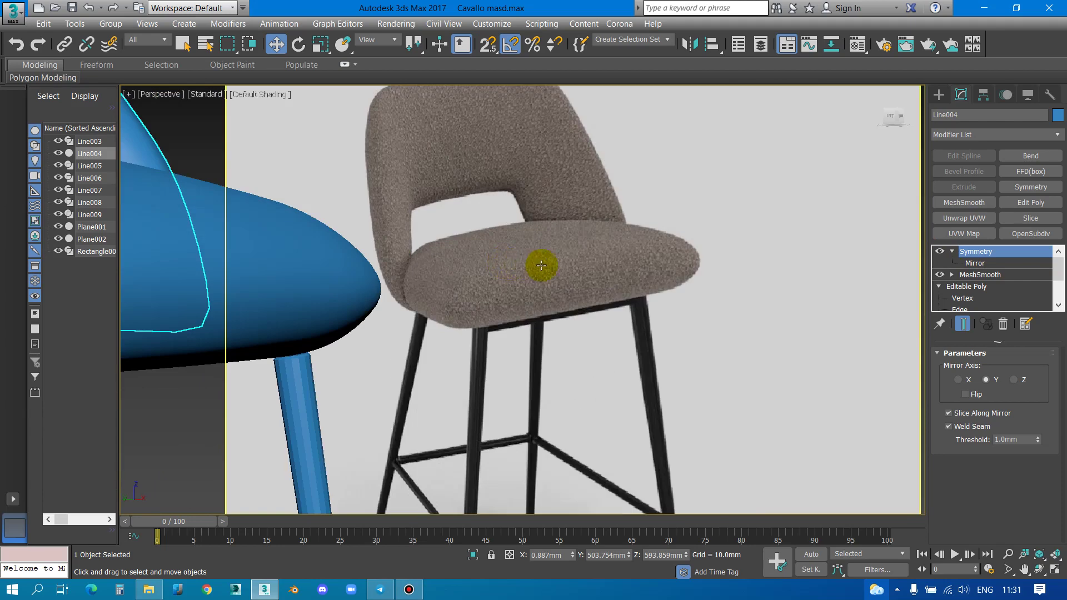
scroll(556, 312, "down", 3)
scroll(636, 310, "down", 2)
scroll(578, 308, "down", 2)
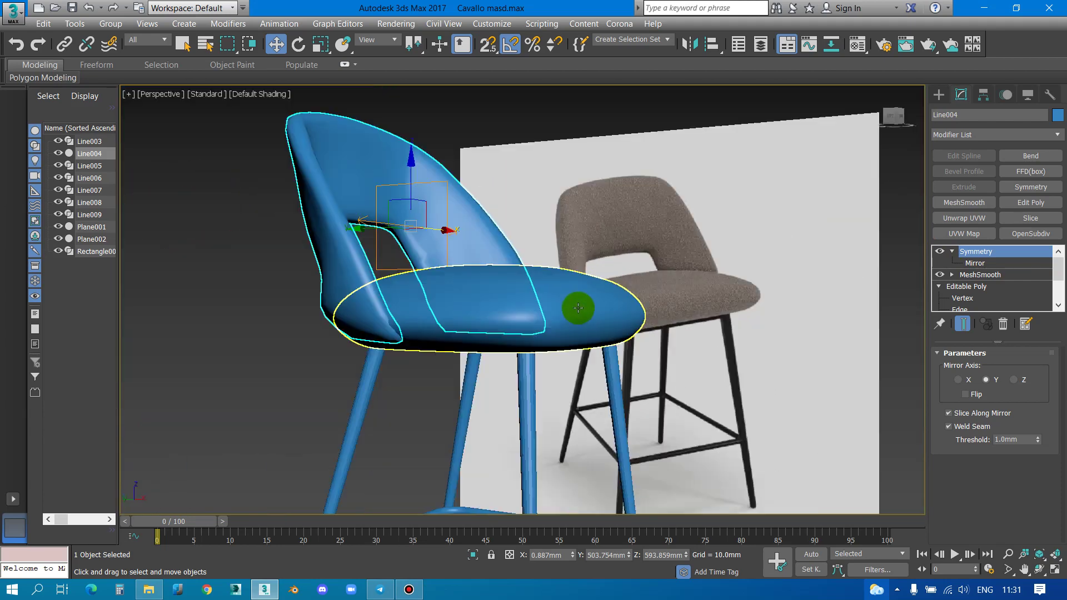
left_click(597, 315)
mouse_move(597, 315)
middle_mouse_down("alt")
mouse_move(638, 358)
mouse_move(633, 375)
mouse_move(605, 374)
mouse_move(572, 343)
mouse_move(562, 305)
mouse_move(483, 295)
mouse_move(515, 286)
mouse_move(489, 279)
middle_mouse_up("alt")
scroll(480, 299, "up", 5)
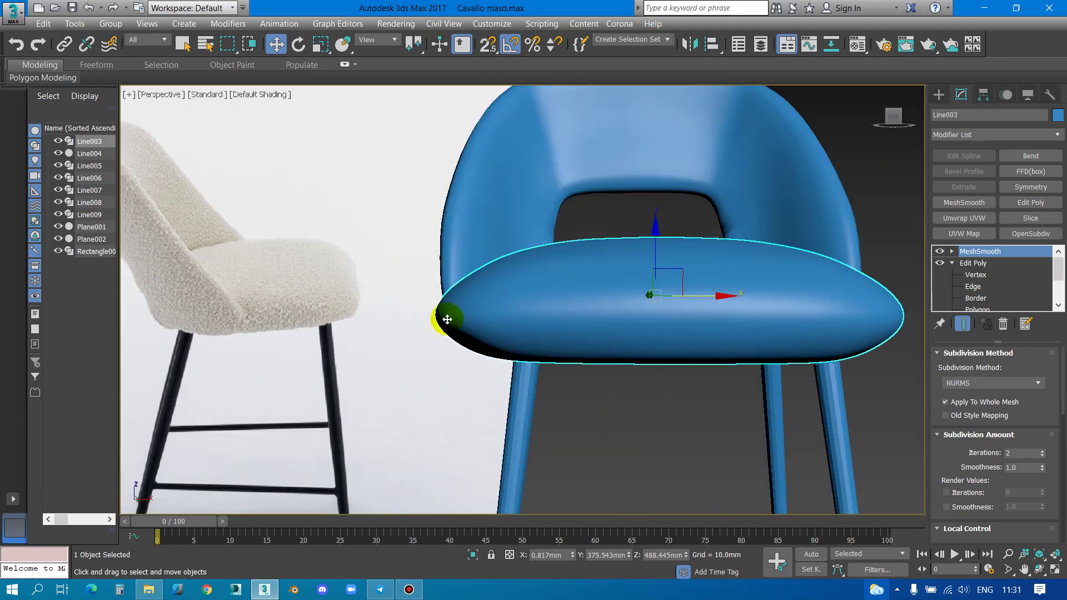
scroll(389, 289, "down", 8)
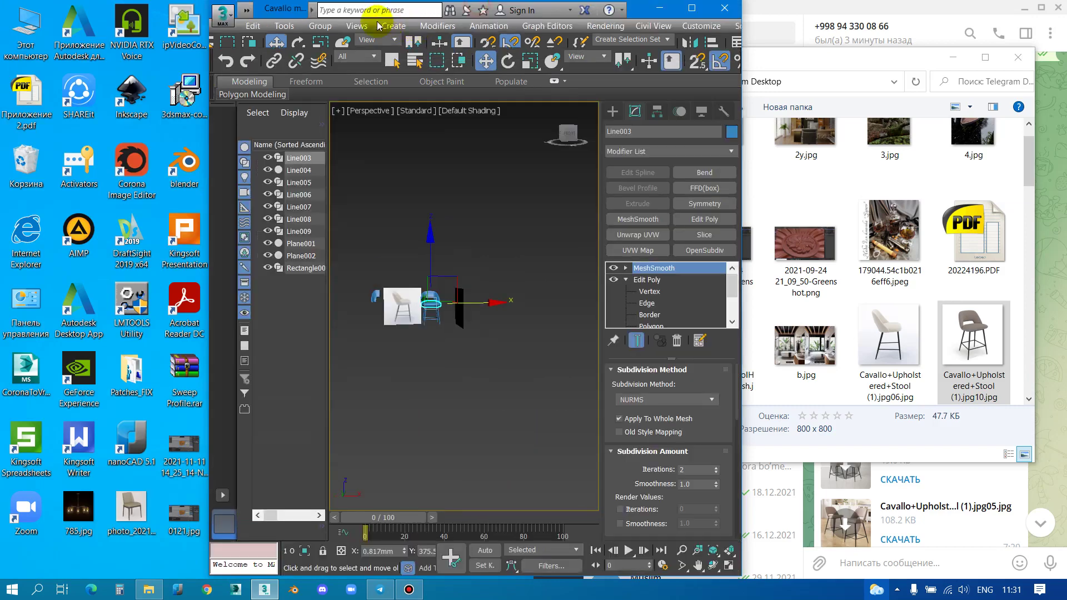
Move the 3ds Max window aside and select the three Cavallo stool photos
left_click_drag(478, 7, 321, 20)
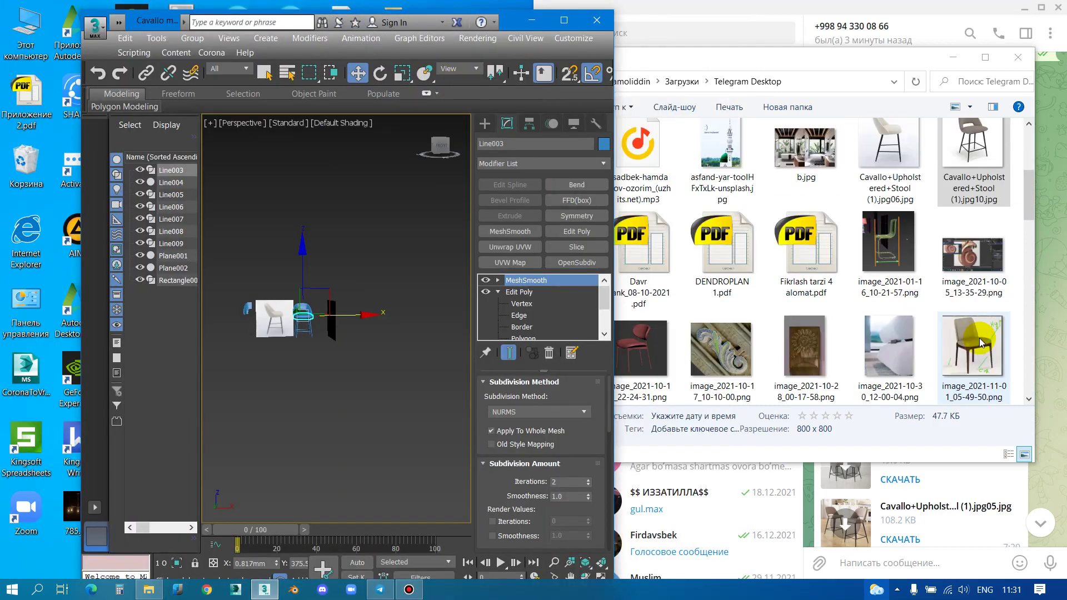
scroll(956, 275, "up", 1)
left_click(909, 156)
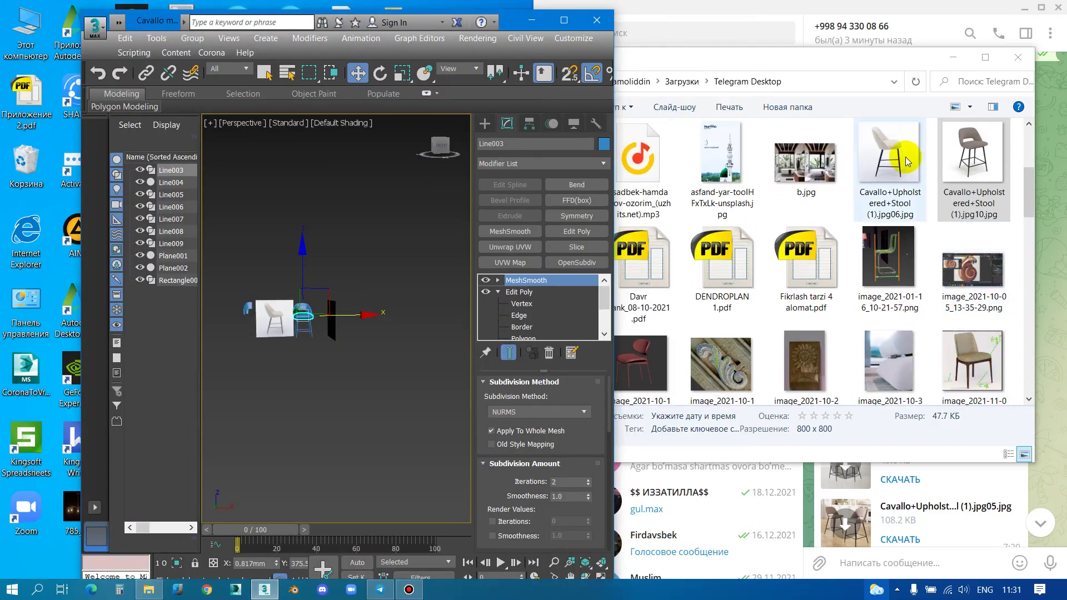
left_click(551, 265)
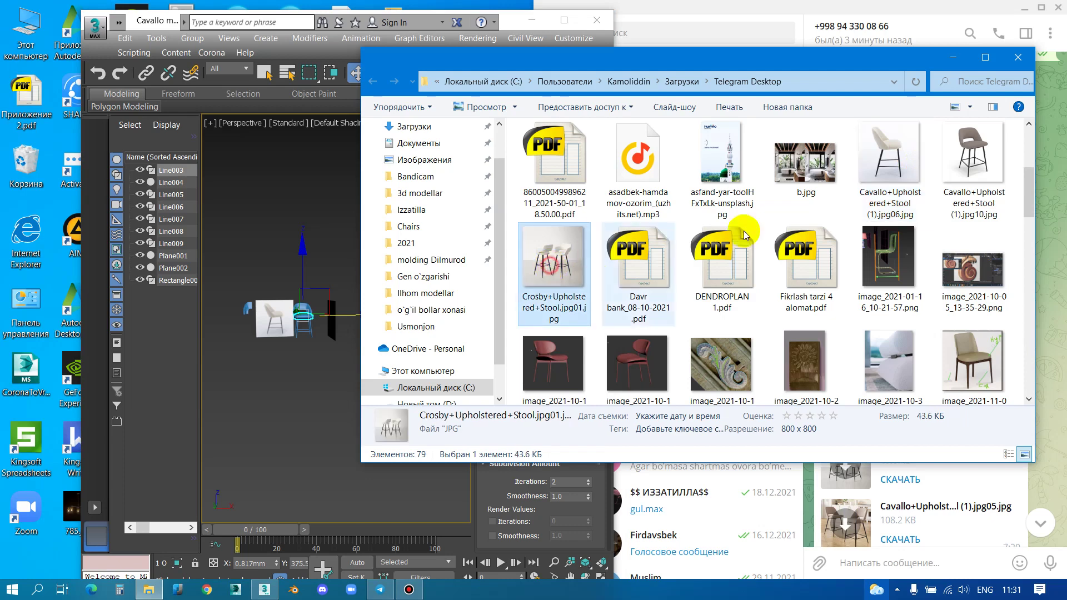
left_click(902, 172, "ctrl")
left_click(983, 167, "ctrl")
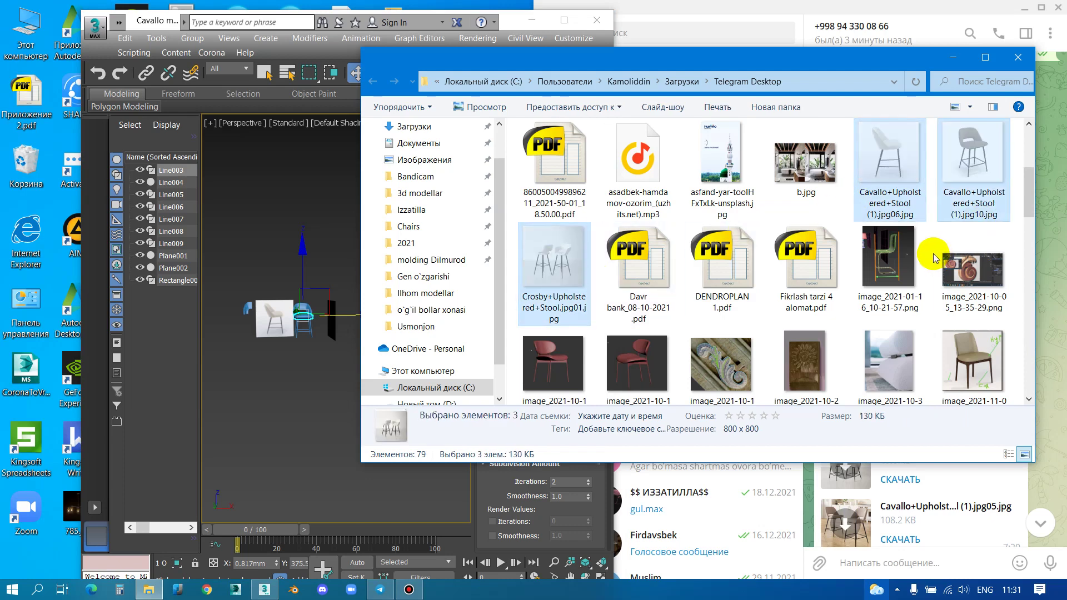
mouse_move(408, 226)
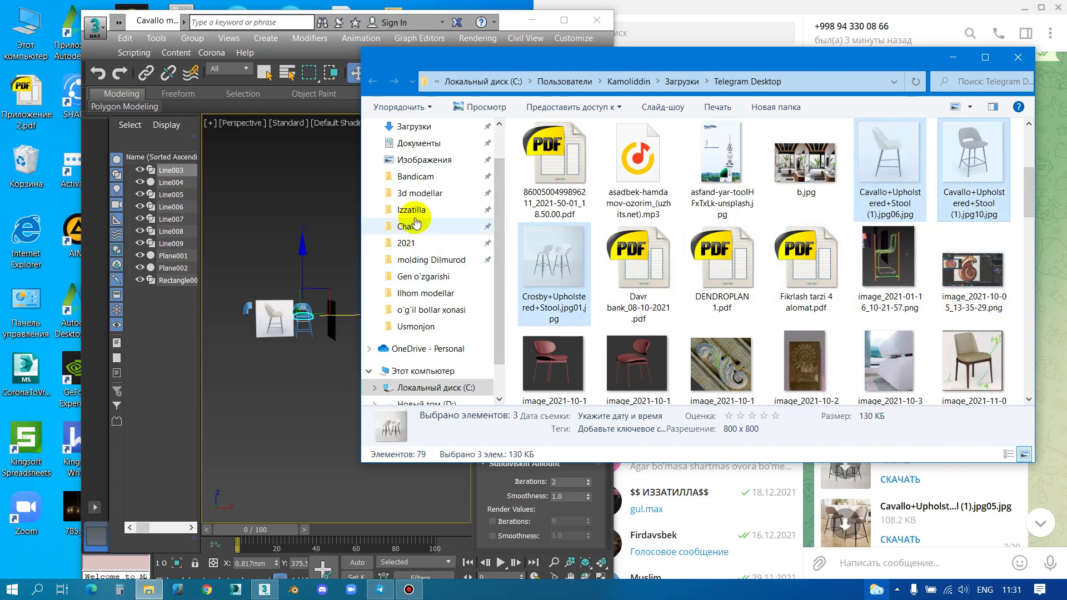
Paste the photos into the D:\02\darslar\max darslar student folder, declining to replace existing files
left_click(415, 215)
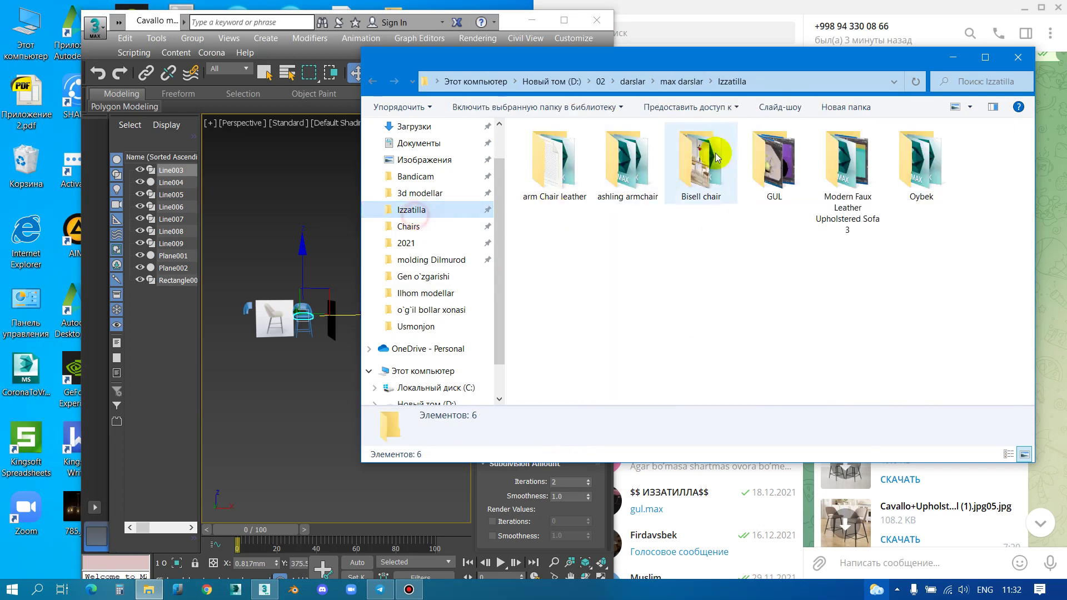
left_click(681, 81)
scroll(761, 315, "down", 5)
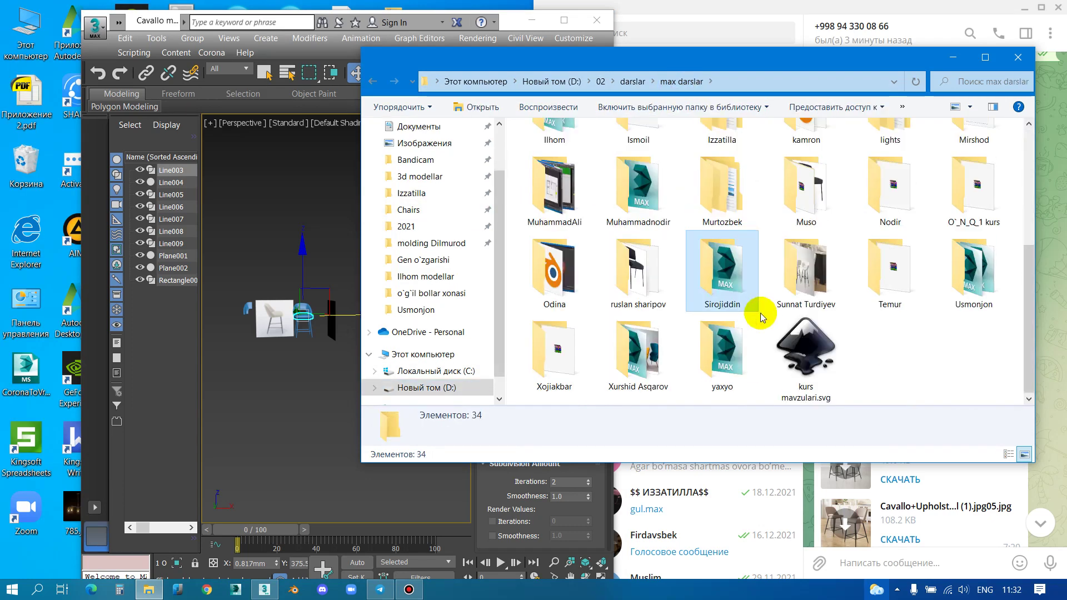
left_click(760, 309)
left_click(786, 279)
double_click(786, 279)
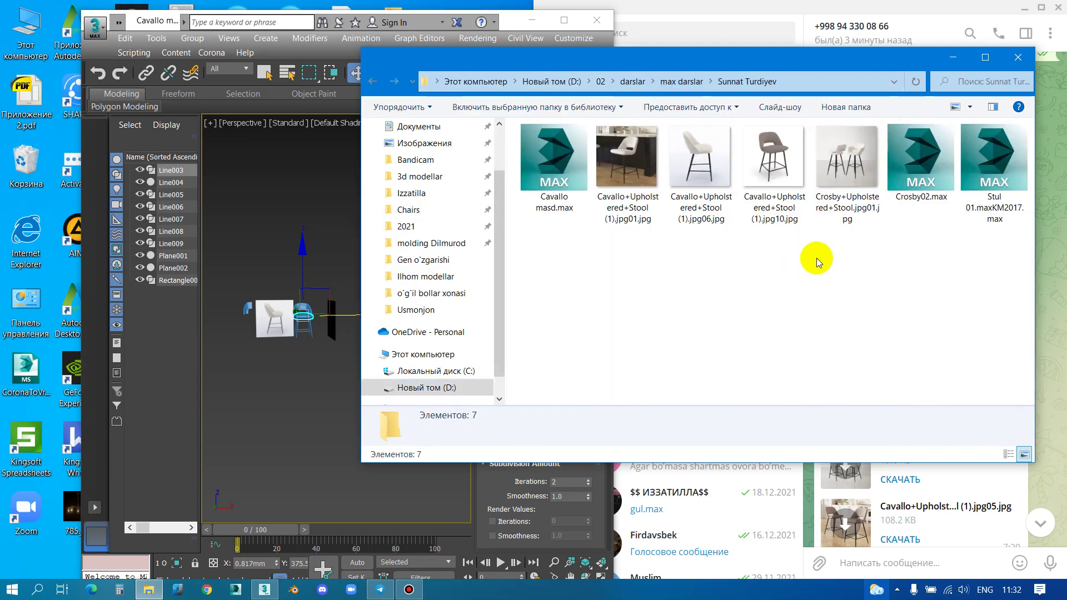
key("ctrl+v")
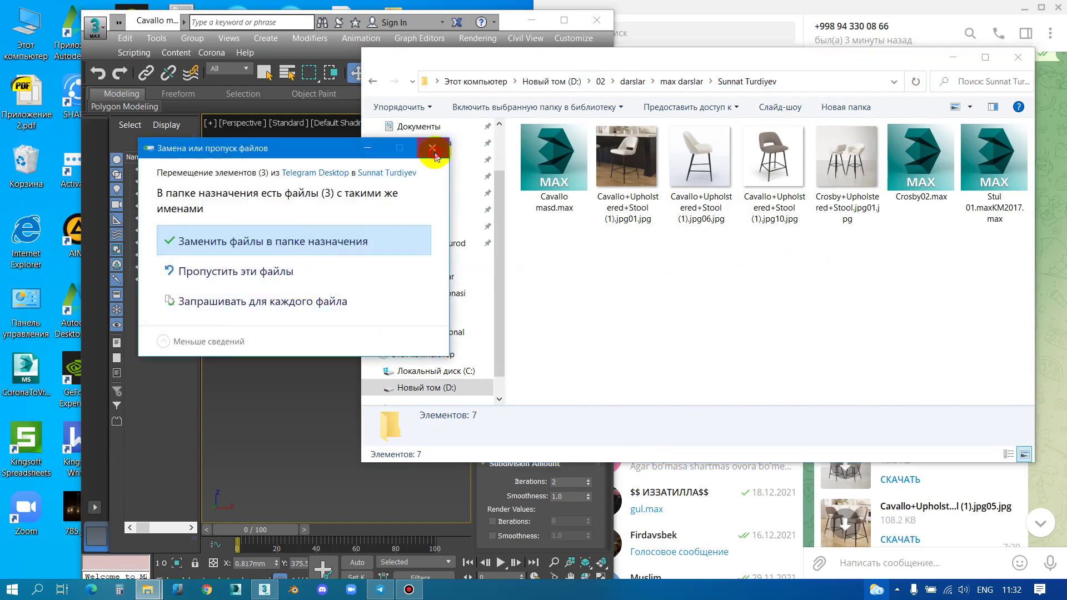
left_click(432, 148)
mouse_move(836, 71)
left_mouse_down()
mouse_move(588, 65)
mouse_move(610, 63)
left_mouse_up()
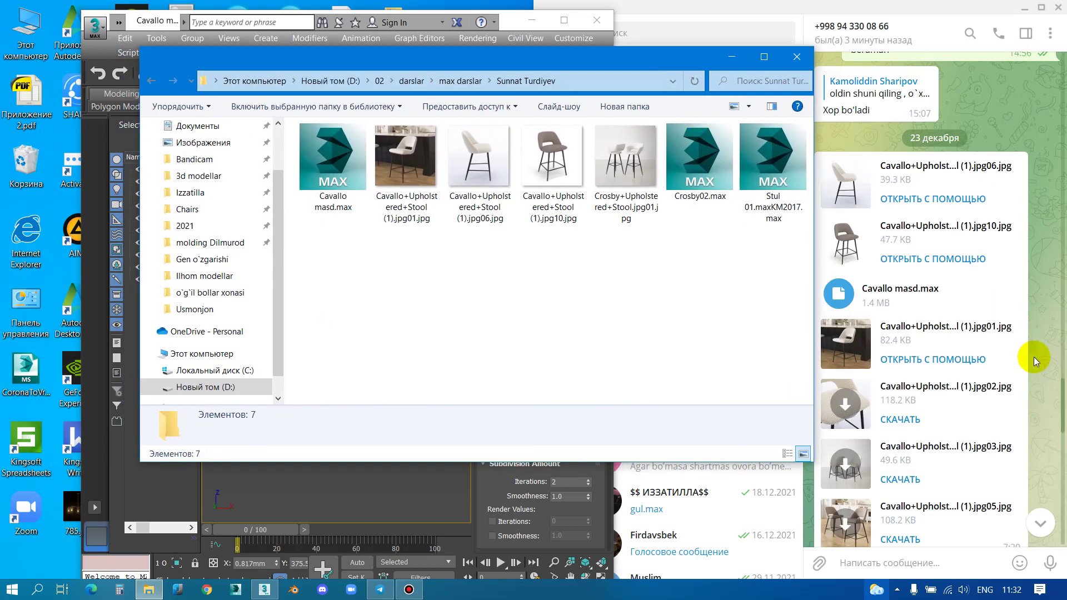
Save the jpg02, jpg03 and jpg05 Cavallo photos from the chat into the project folder
scroll(923, 398, "down", 1)
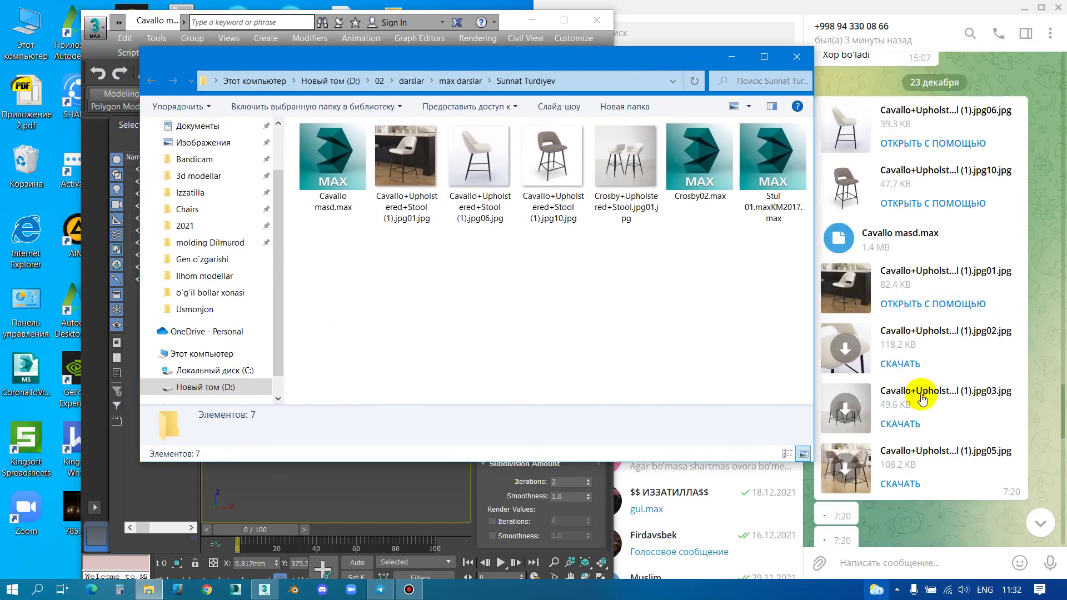
right_click(867, 354)
left_click(878, 401)
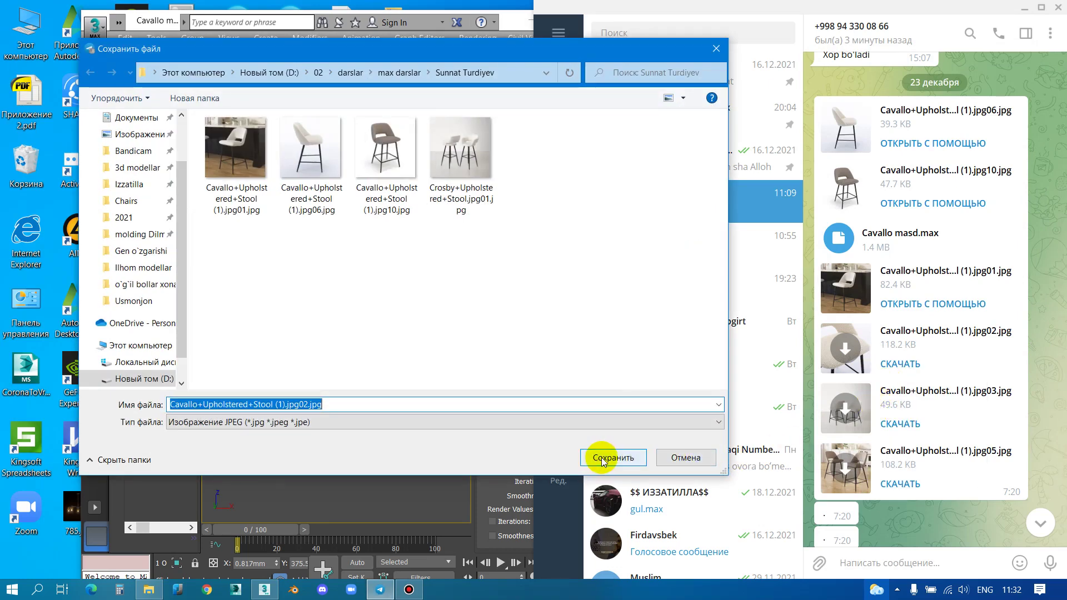
left_click(603, 461)
right_click(853, 406)
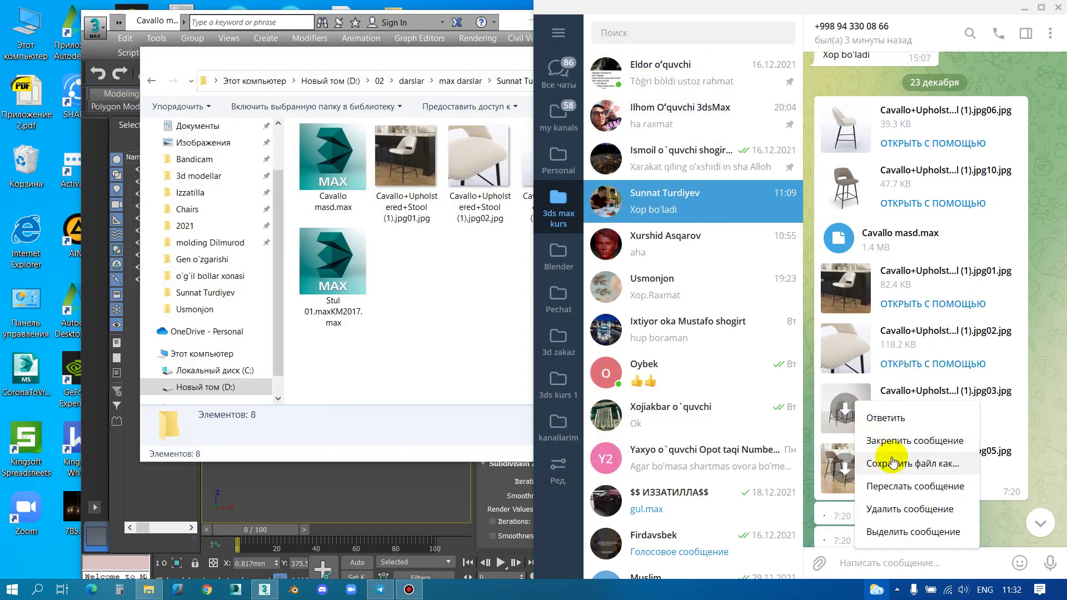
left_click(892, 463)
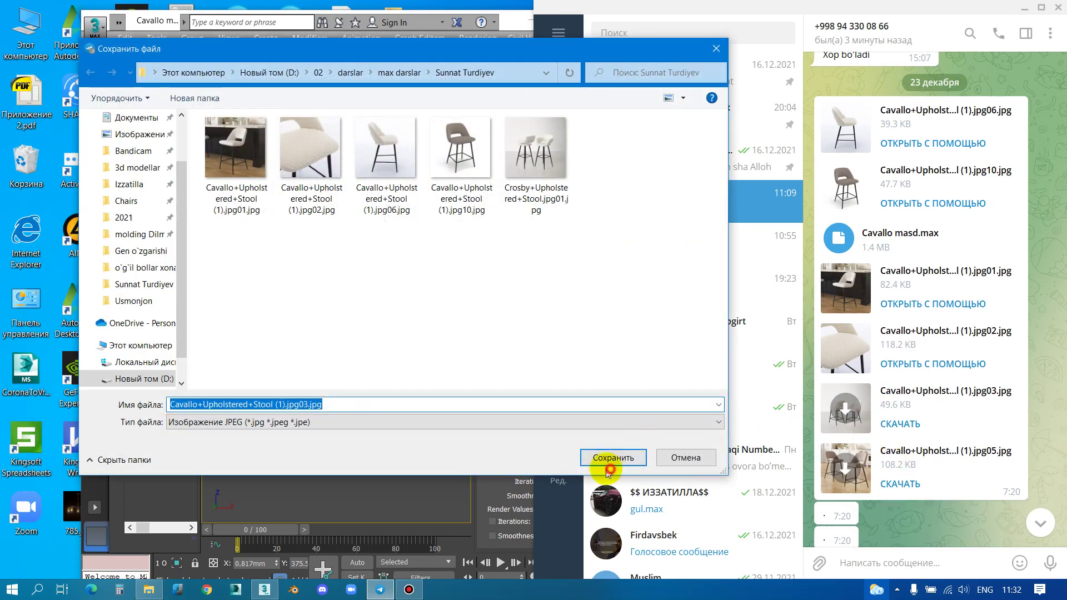
left_click(609, 471)
right_click(856, 462)
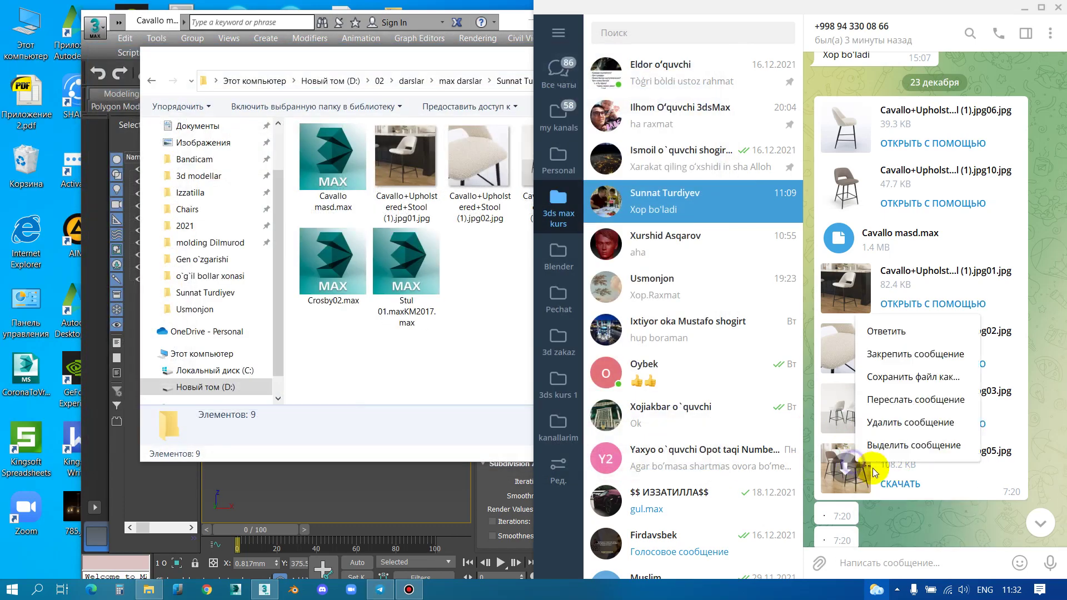
left_click(899, 378)
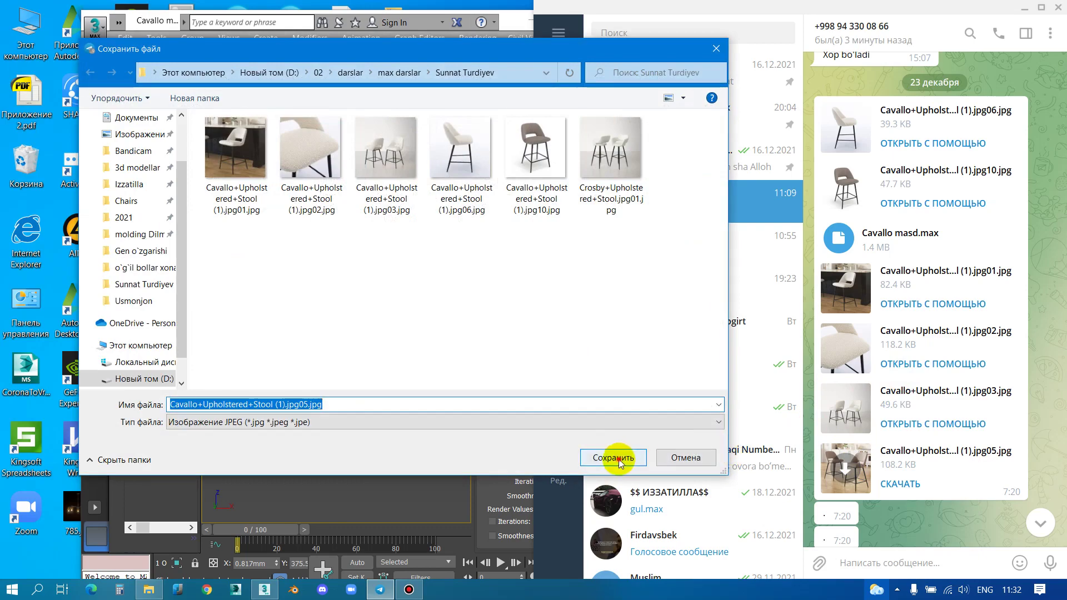
left_click(613, 457)
left_click(508, 156)
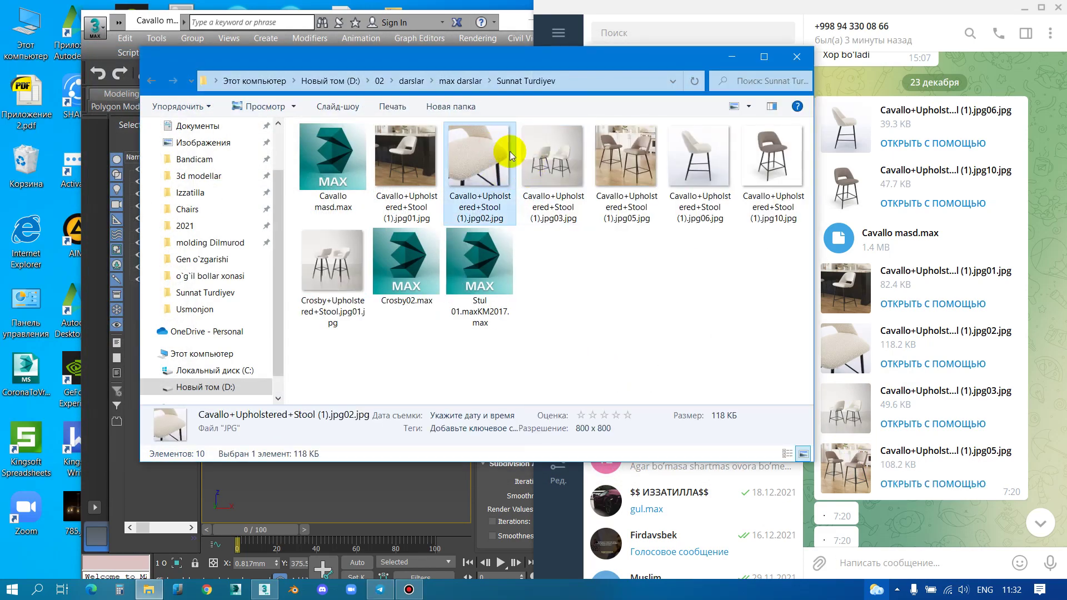
Open jpg02 in Photo Viewer and page through the jpg03 and jpg05 stool photos, zooming
double_click(464, 161)
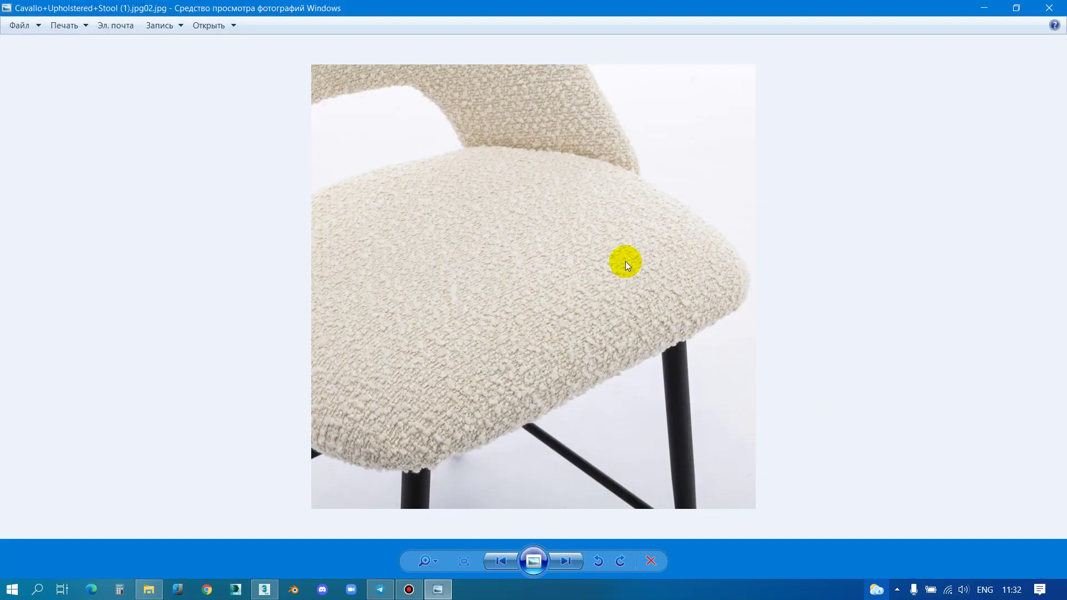
left_click(564, 563)
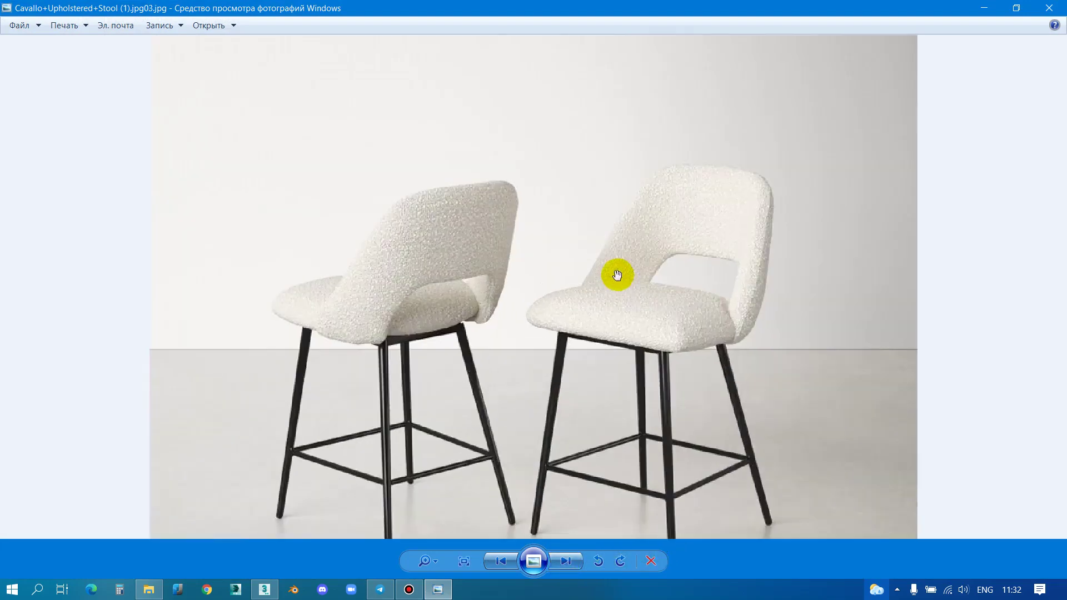
scroll(673, 360, "up", 1)
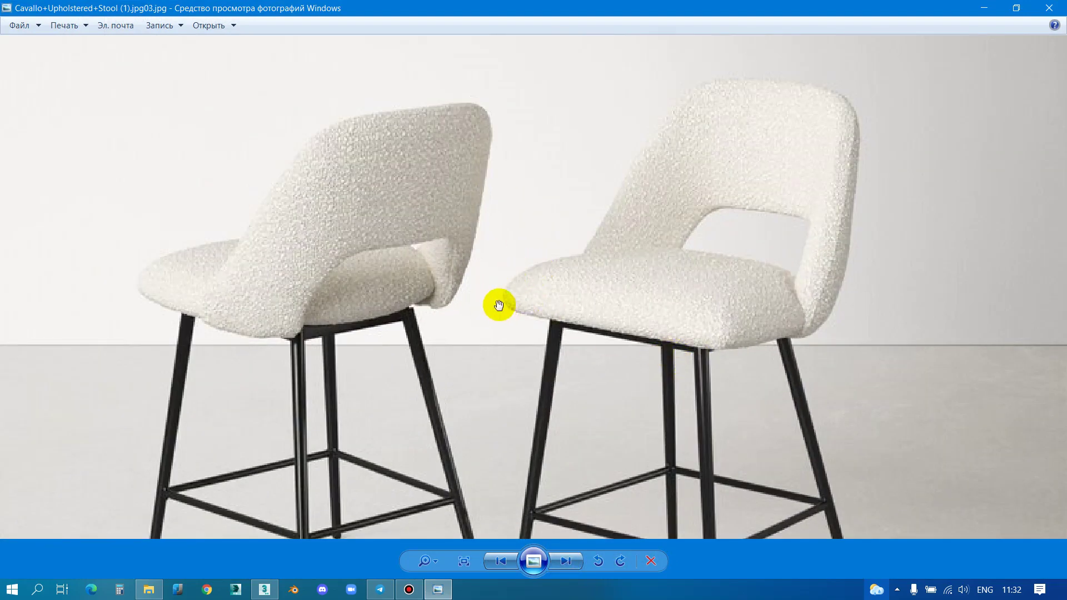
scroll(610, 330, "down", 1)
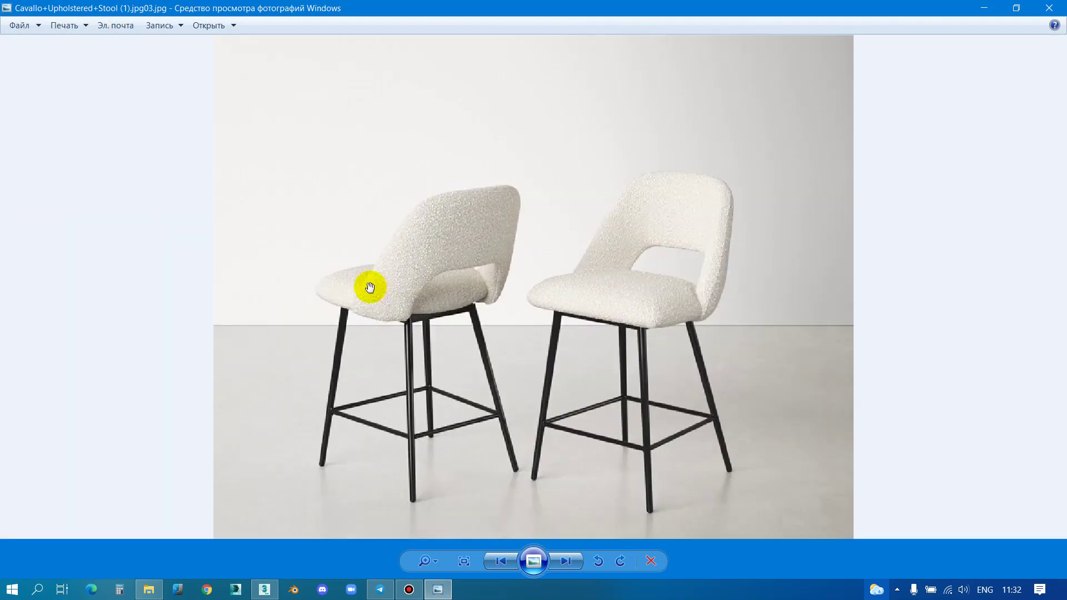
left_click(561, 559)
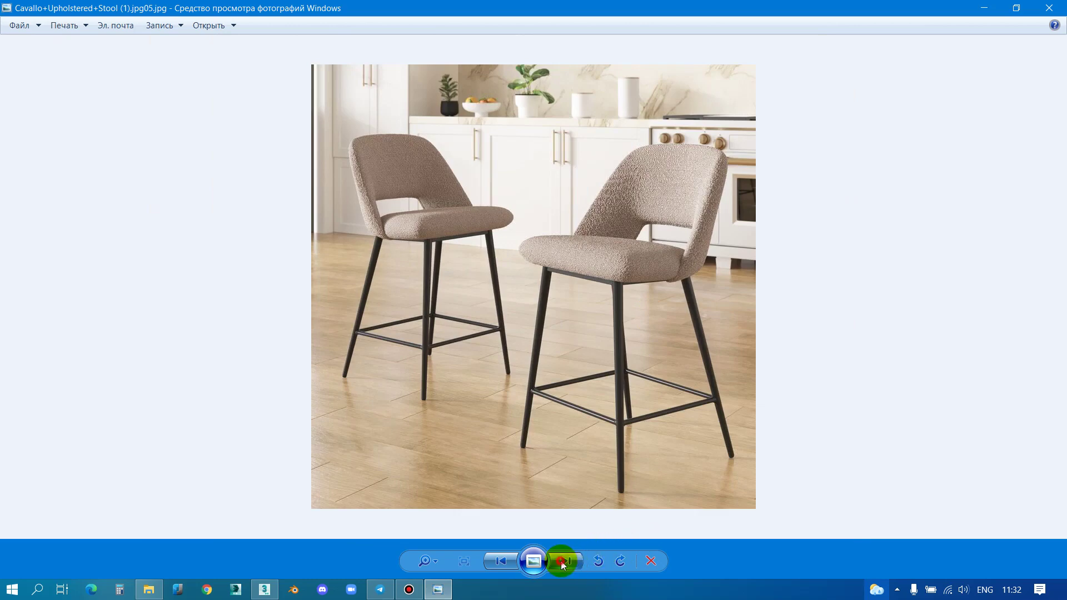
left_click(563, 562)
Close Photo Viewer, shift Explorer aside, and bring 3ds Max full-screen
left_click(1050, 8)
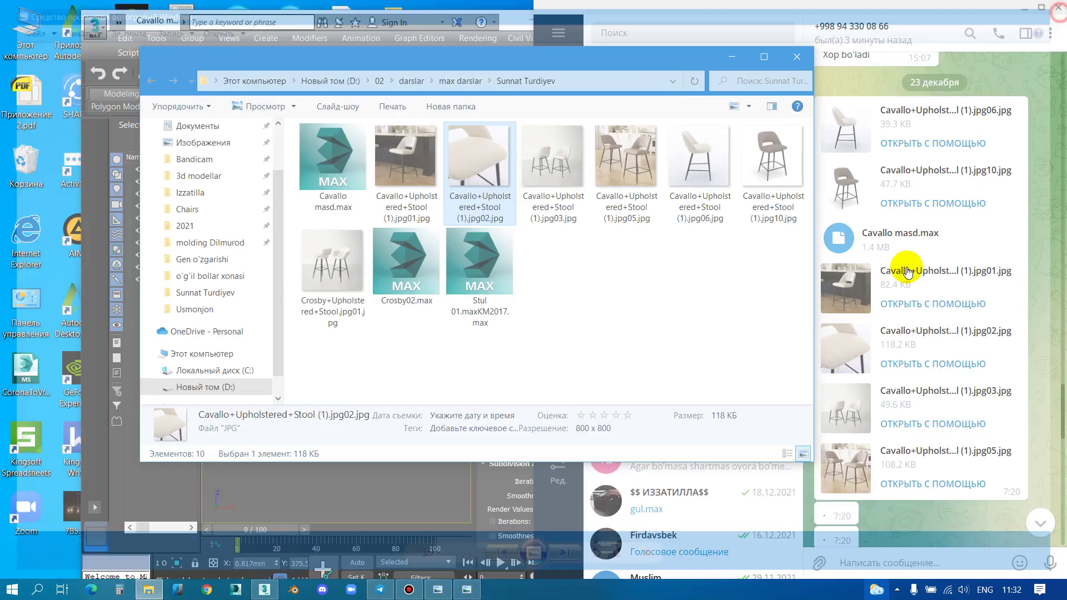
scroll(925, 227, "down", 3)
scroll(934, 248, "down", 3)
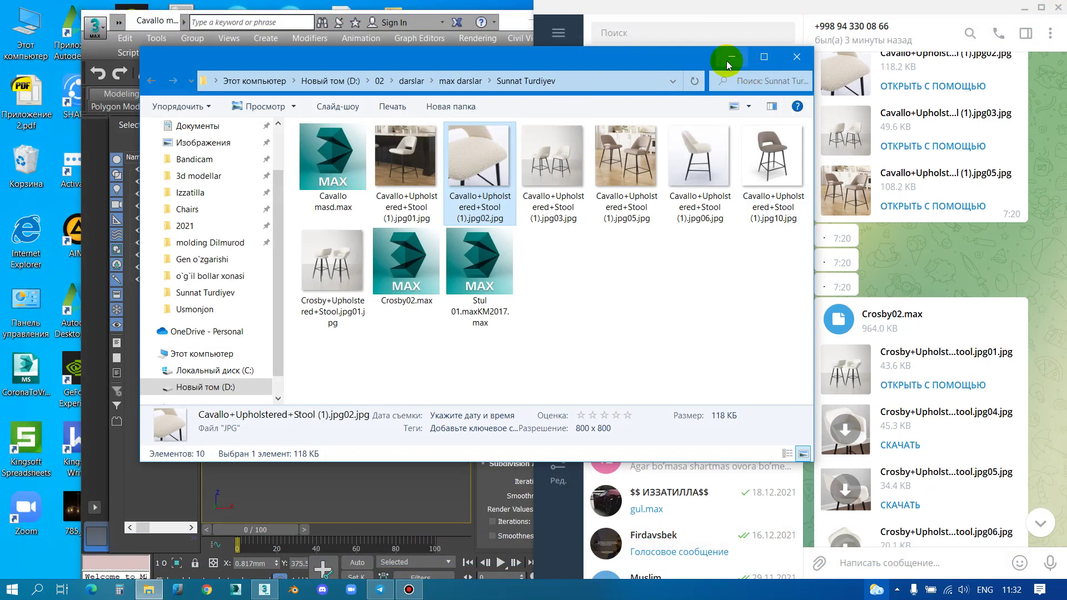
left_click_drag(614, 60, 743, 111)
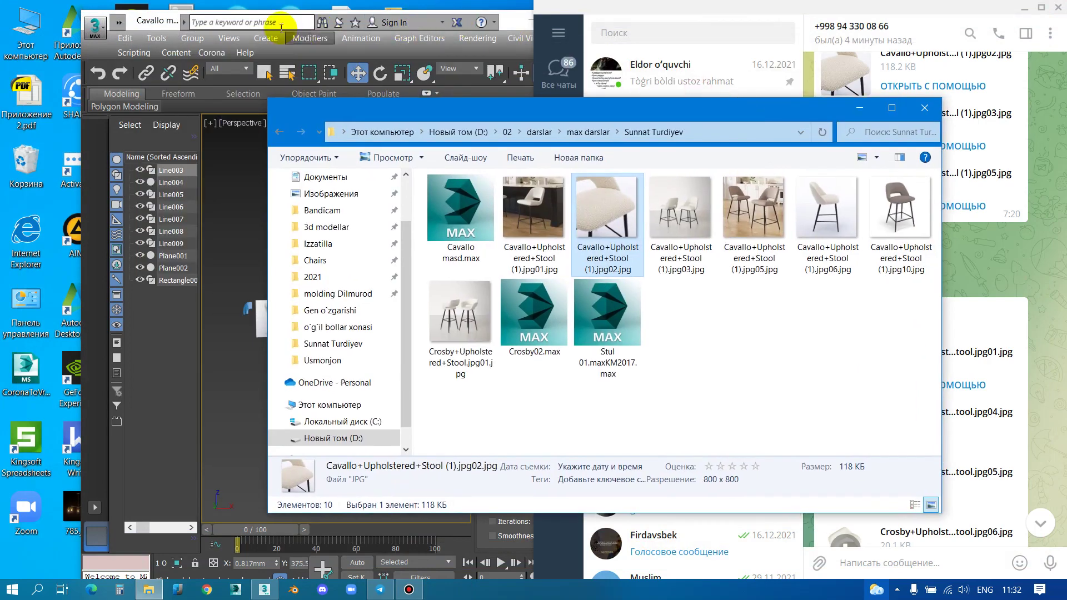
double_click(146, 20)
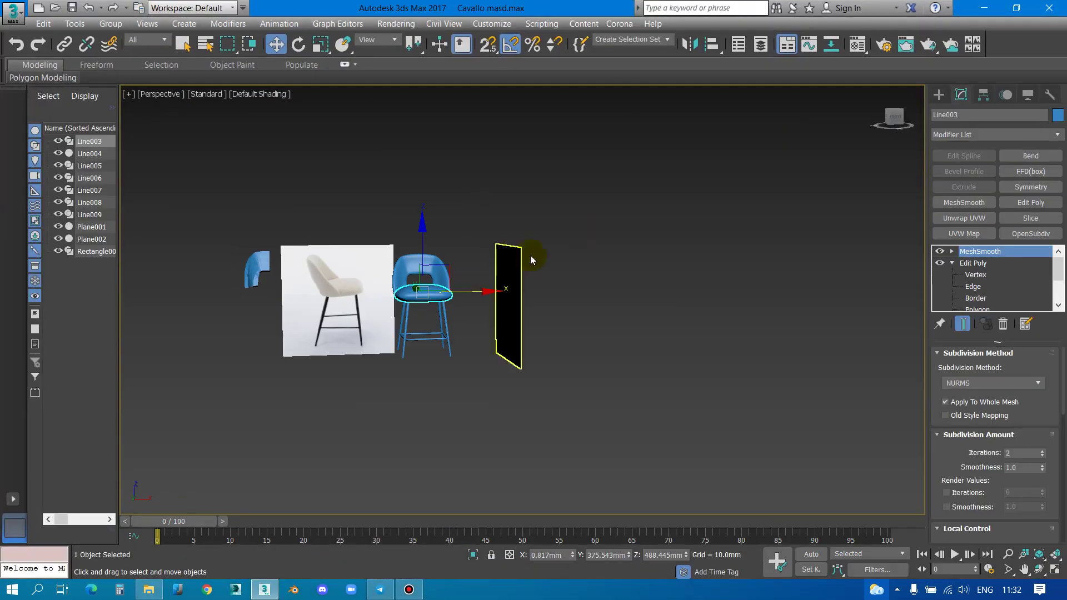
Use Rendering > View Image File to browse Quick Access and pick the jpg05 stool photo
left_click(398, 24)
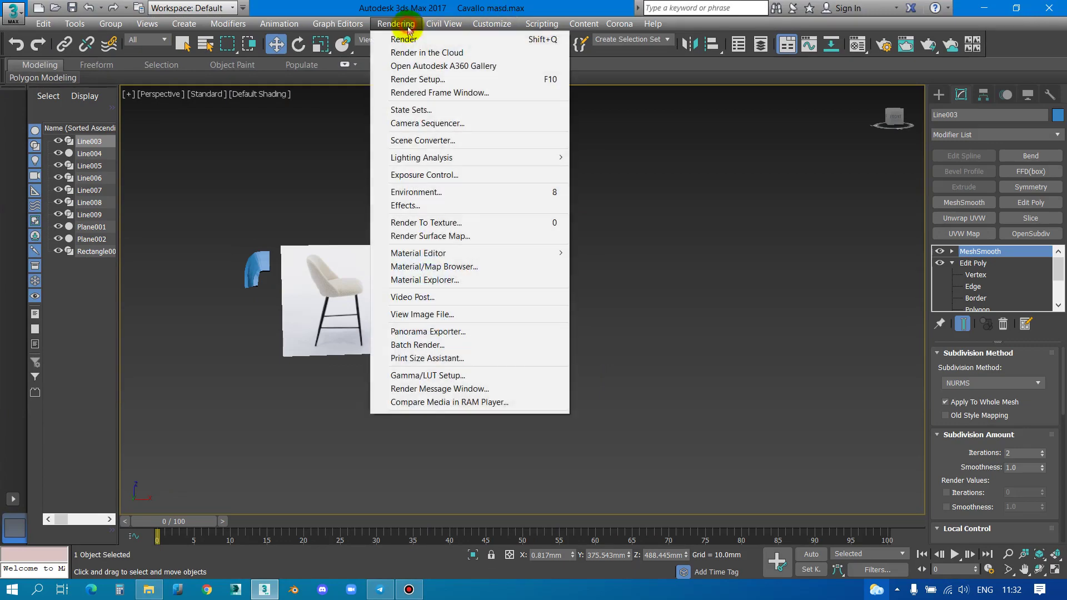
left_click(422, 314)
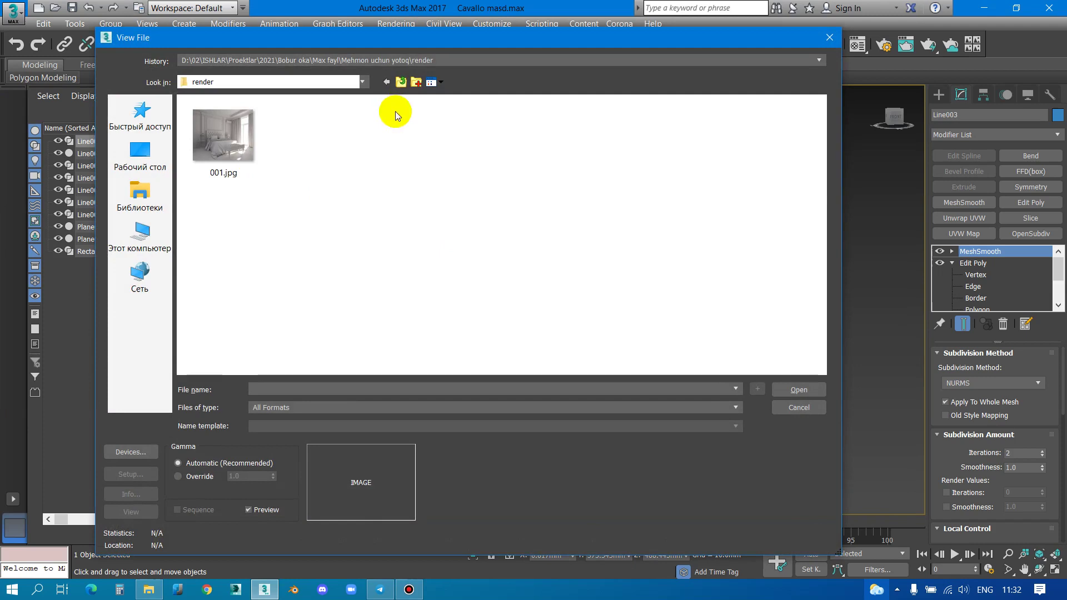
left_click(399, 59)
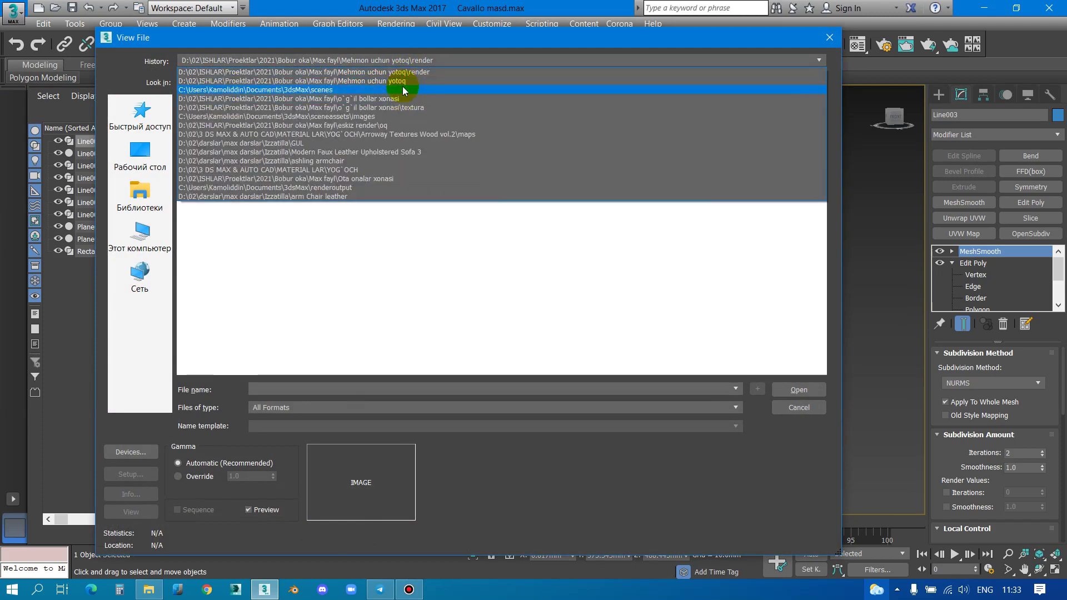
left_click(404, 90)
left_click(140, 120)
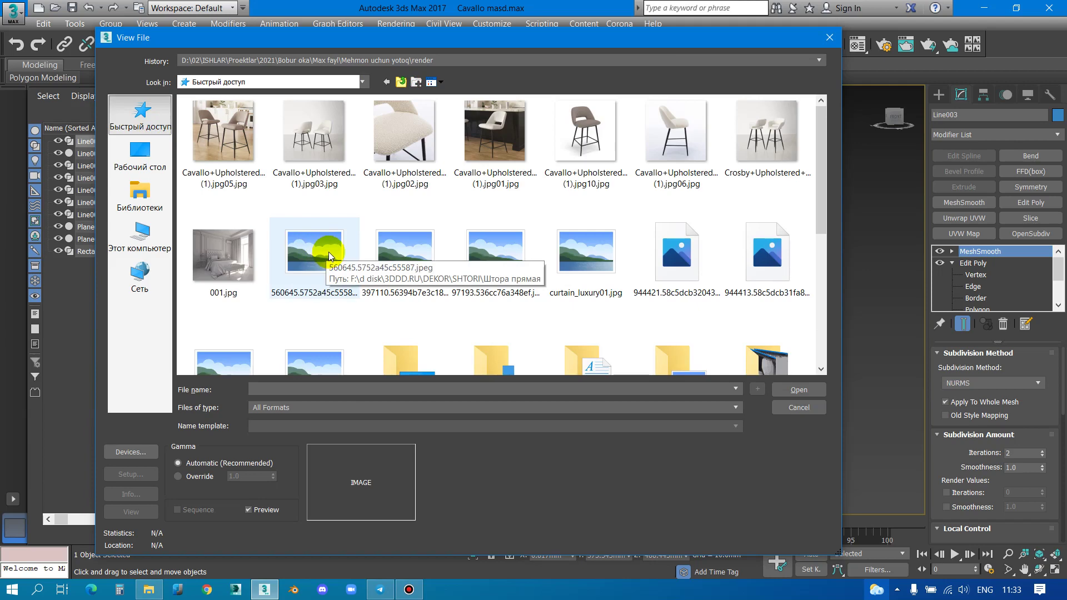
left_click(217, 137)
Open jpg05 in its frame window at the left edge, and zoom the viewport onto the chair
left_click(809, 391)
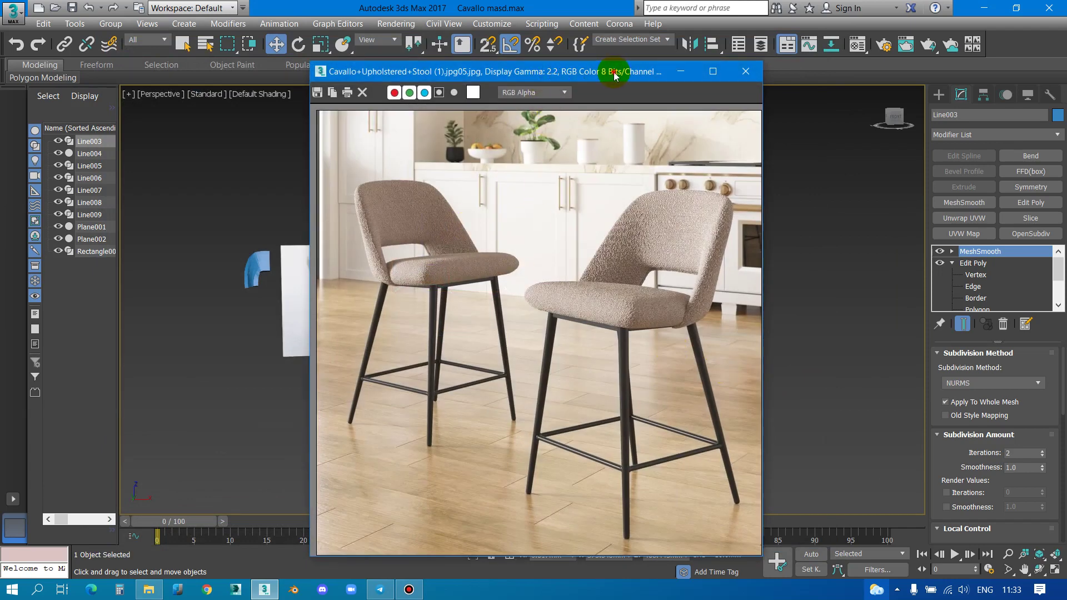
left_click_drag(614, 74, 222, 69)
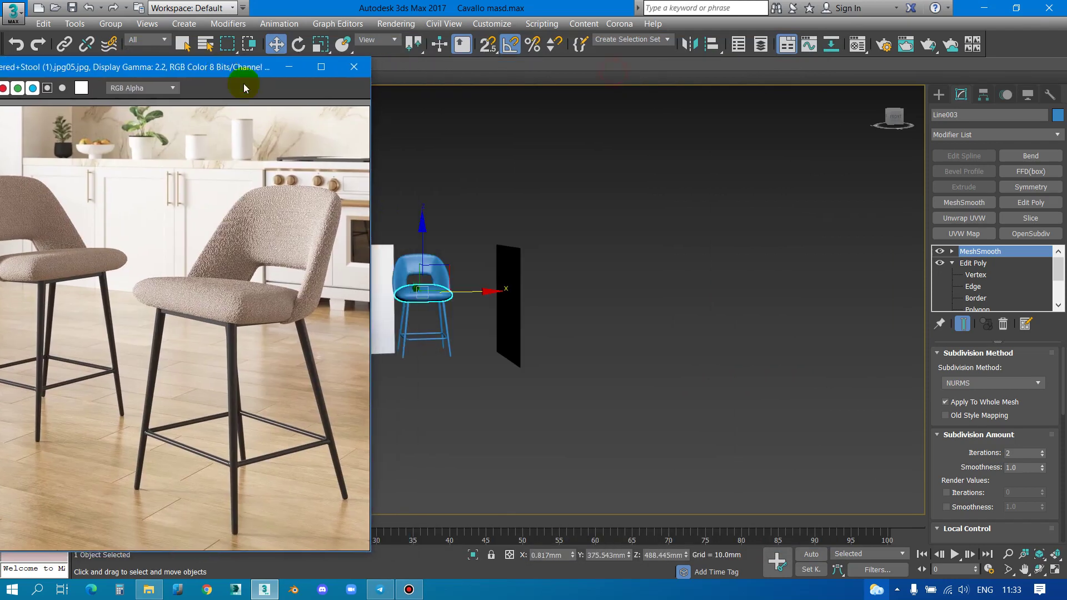
middle_click_drag(533, 280, 717, 263)
middle_click_drag(643, 294, 636, 298, "alt")
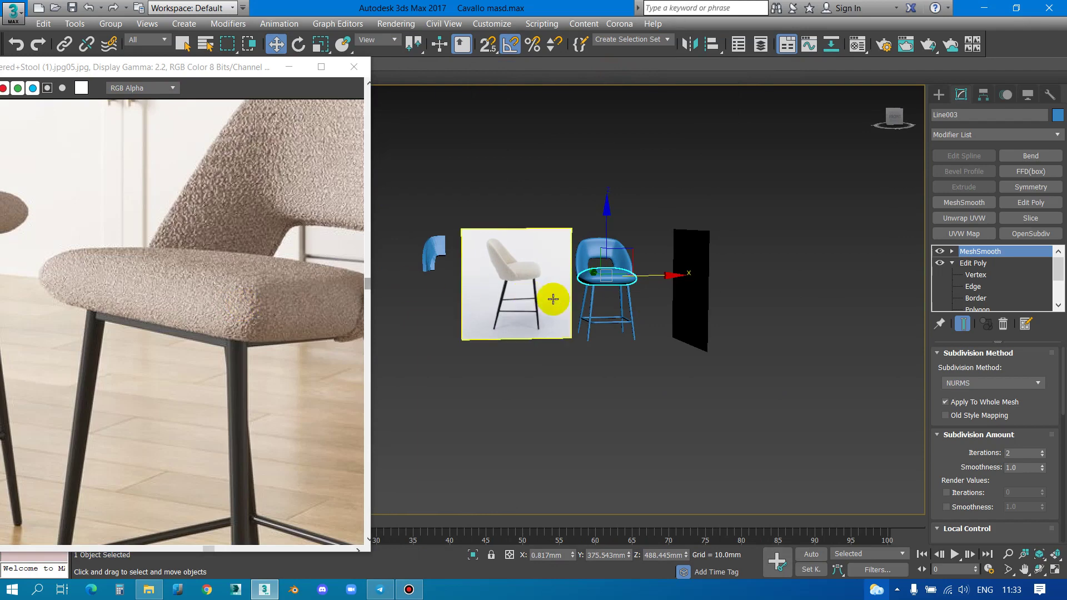
scroll(553, 298, "down", 2)
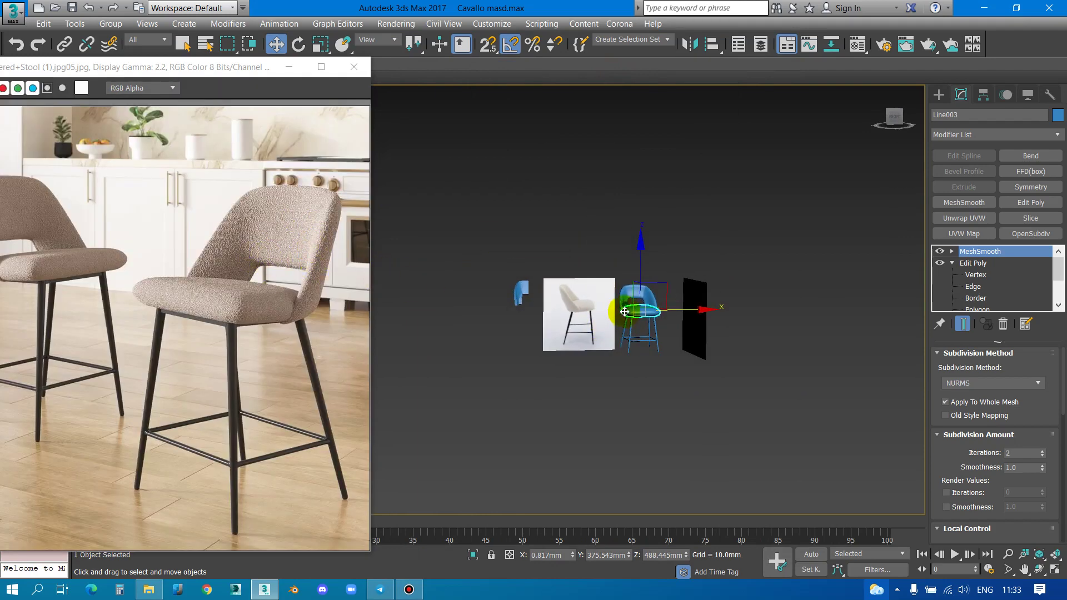
scroll(625, 311, "up", 2)
scroll(611, 295, "up", 1)
scroll(614, 305, "up", 2)
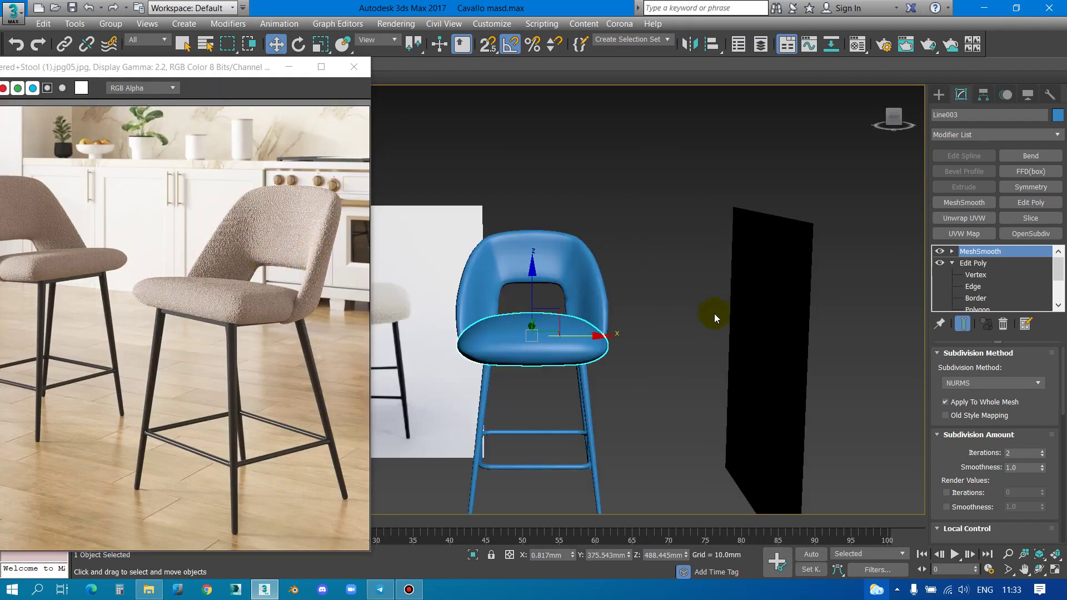
Move the backrest's MeshSmooth above Symmetry and delete it from the stack
left_click(546, 260)
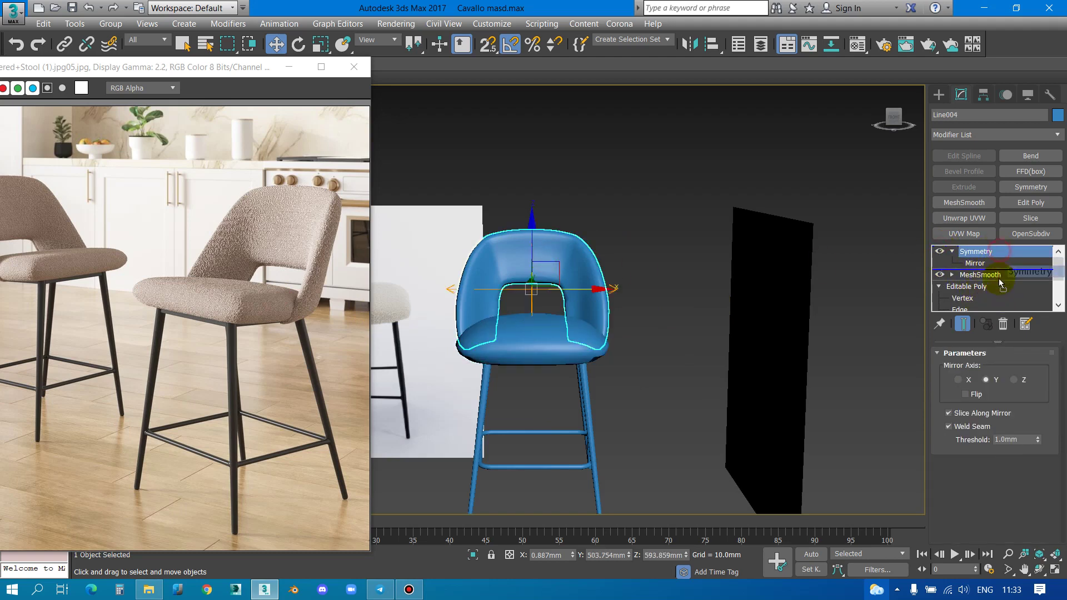
left_click_drag(1000, 285, 997, 254)
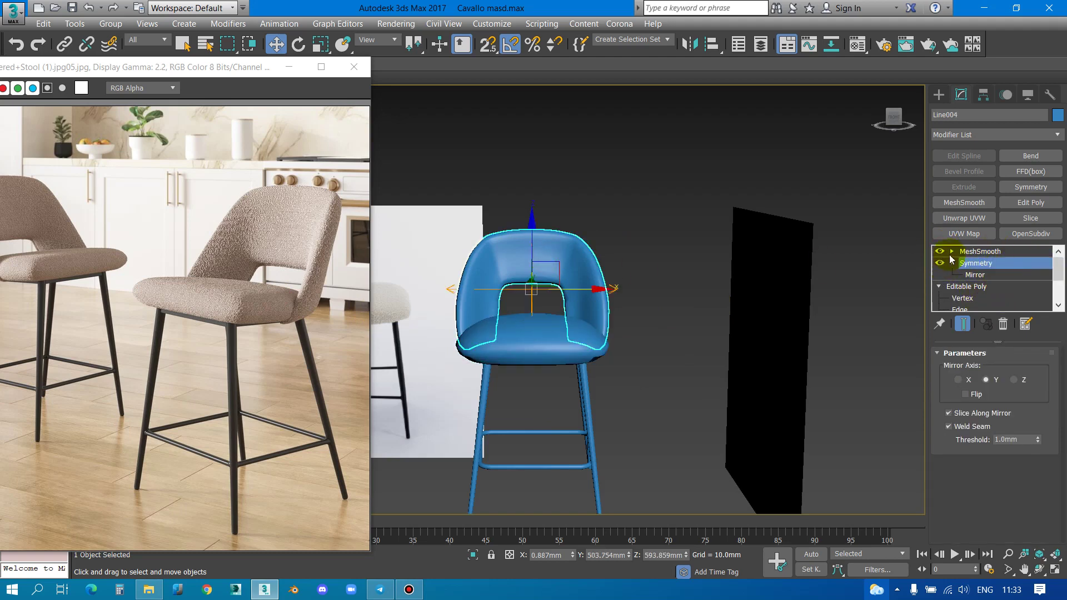
left_click(980, 251)
left_click(1003, 324)
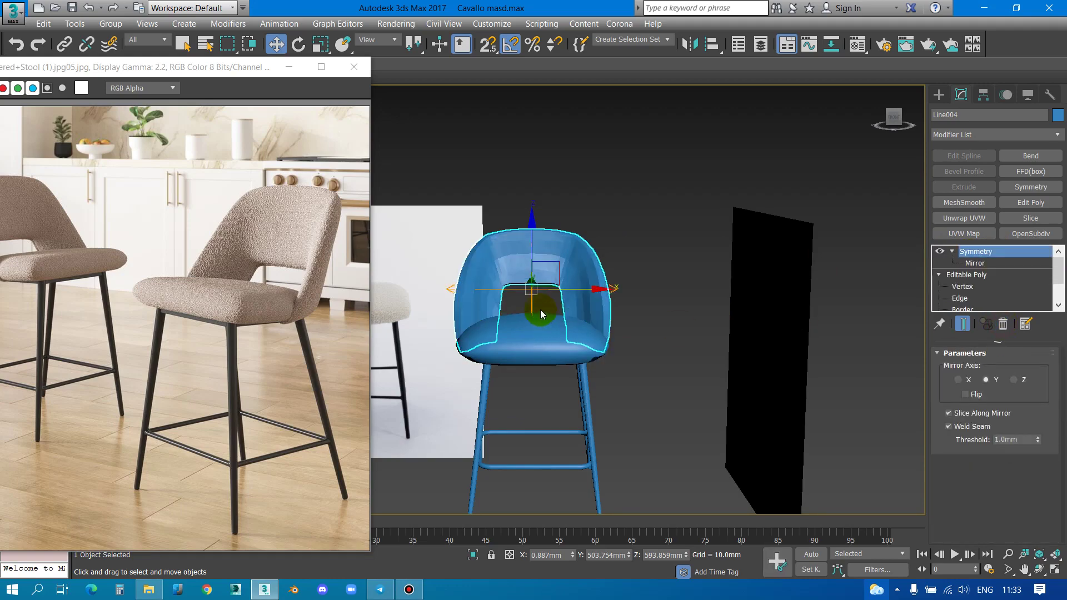
mouse_move(541, 315)
middle_mouse_down("alt")
mouse_move(572, 334)
mouse_move(690, 222)
middle_mouse_up("alt")
scroll(528, 286, "up", 5)
scroll(595, 333, "up", 3)
Delete the seat's MeshSmooth modifier and orbit to inspect the seat from below
left_click(671, 247)
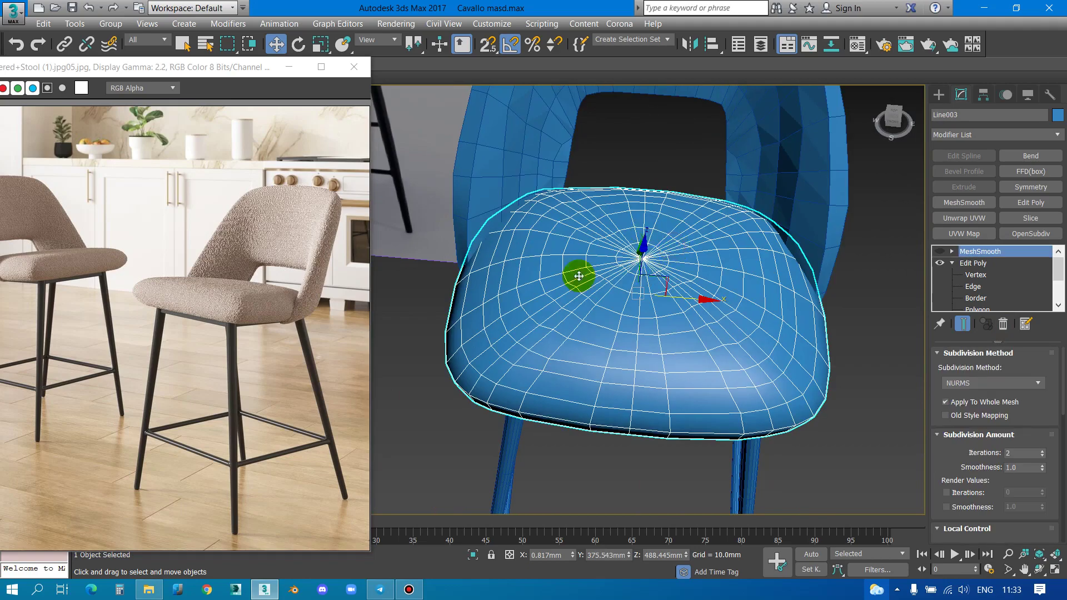
left_click(1004, 325)
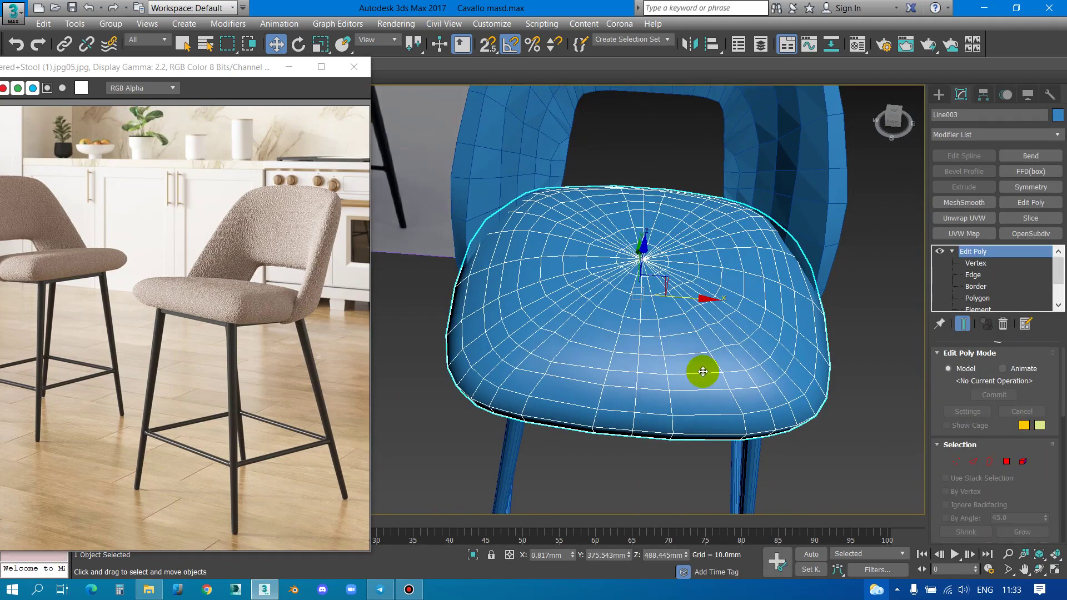
mouse_move(584, 320)
middle_mouse_down("alt")
mouse_move(717, 320)
mouse_move(605, 357)
middle_mouse_up("alt")
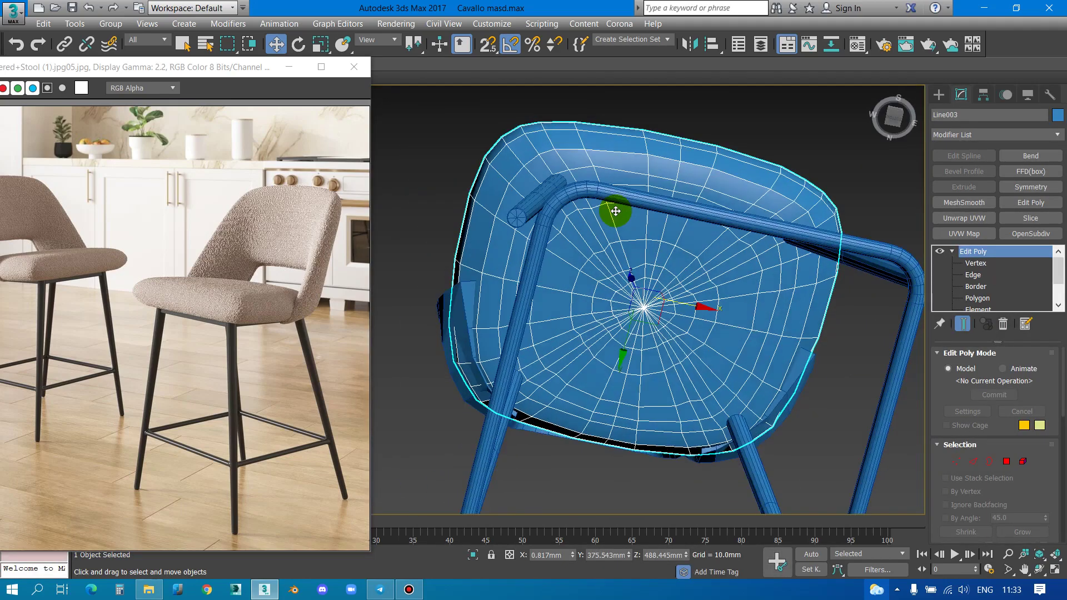
scroll(687, 315, "down", 5)
middle_click_drag(687, 315, 603, 352, "alt")
scroll(706, 330, "up", 5)
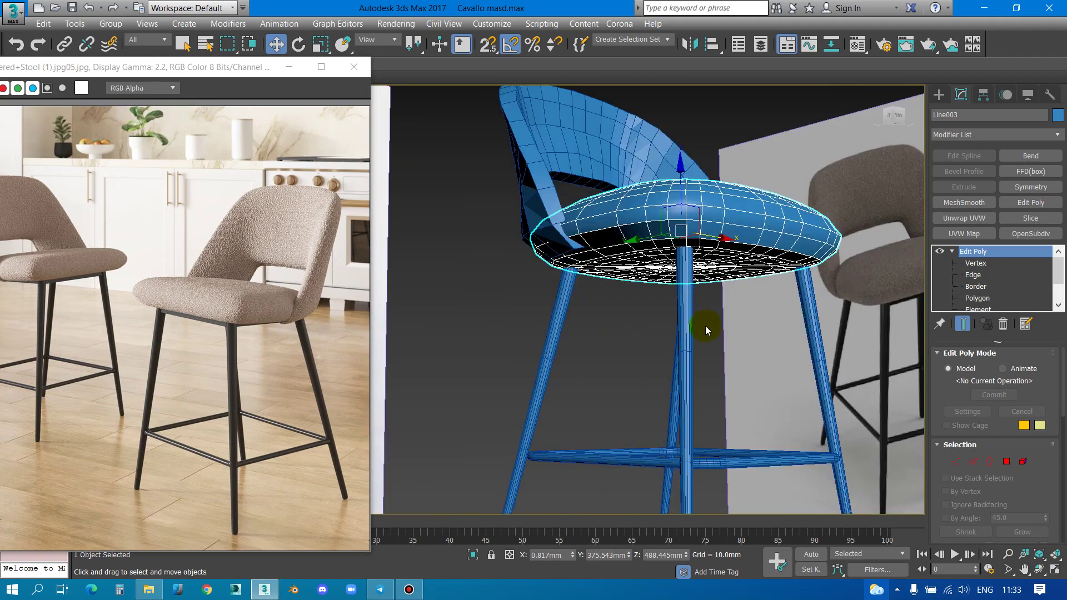
Orbit around the chair, then frame chair and reference plane in a straight front view
left_click(685, 332)
scroll(682, 325, "down", 4)
mouse_move(682, 325)
middle_mouse_down("alt")
mouse_move(672, 333)
mouse_move(741, 326)
mouse_move(702, 267)
mouse_move(667, 278)
middle_mouse_up("alt")
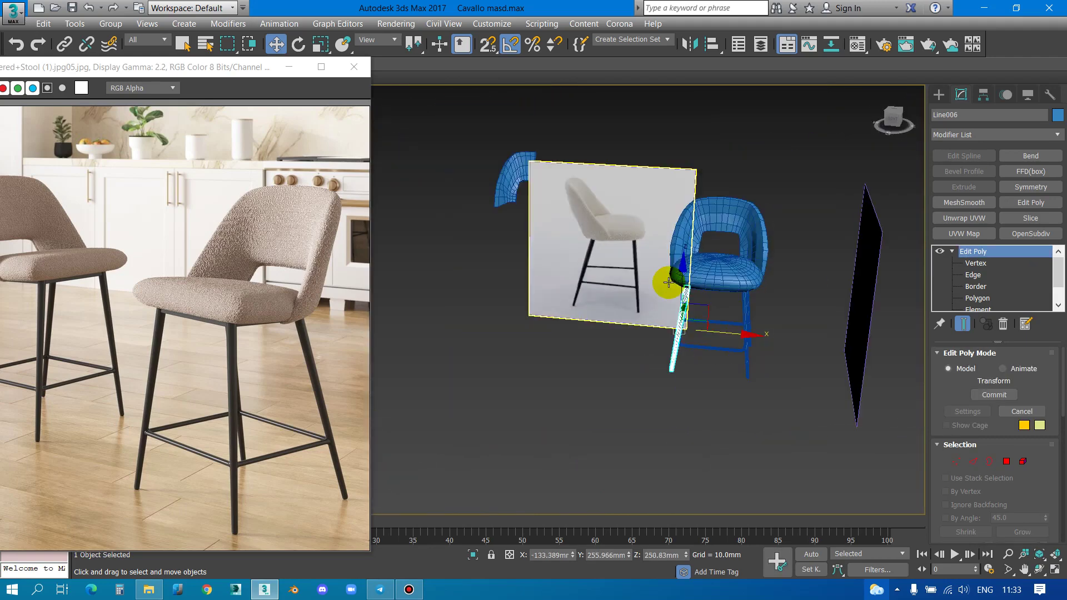
mouse_move(577, 215)
middle_mouse_down("alt")
mouse_move(567, 231)
mouse_move(745, 248)
mouse_move(705, 245)
mouse_move(694, 269)
mouse_move(715, 290)
mouse_move(691, 293)
middle_mouse_up("alt")
key("f")
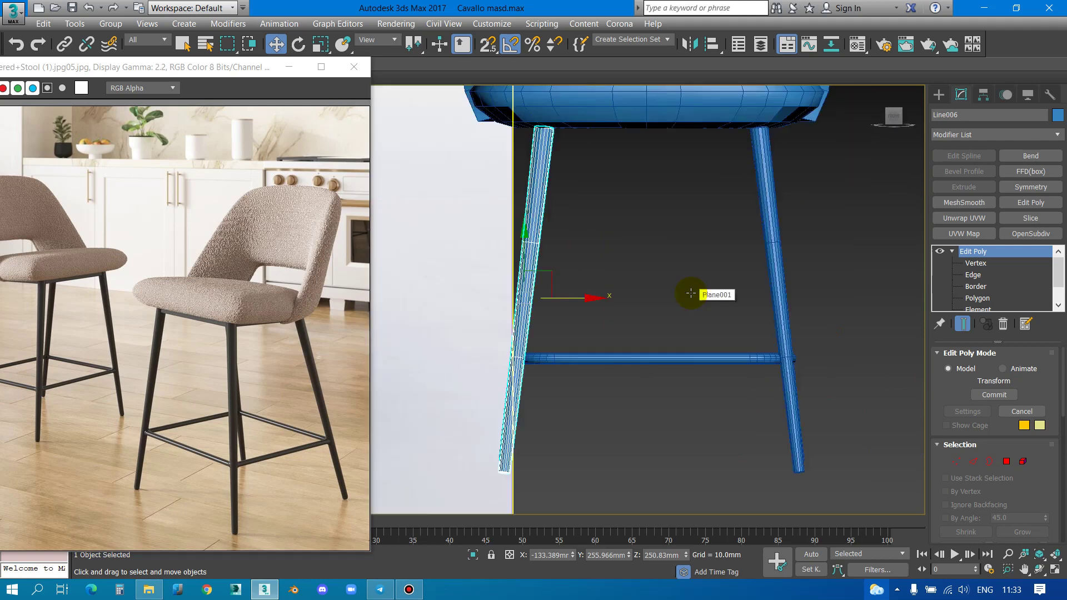
scroll(691, 292, "down", 3)
scroll(672, 293, "up", 3)
scroll(588, 291, "down", 2)
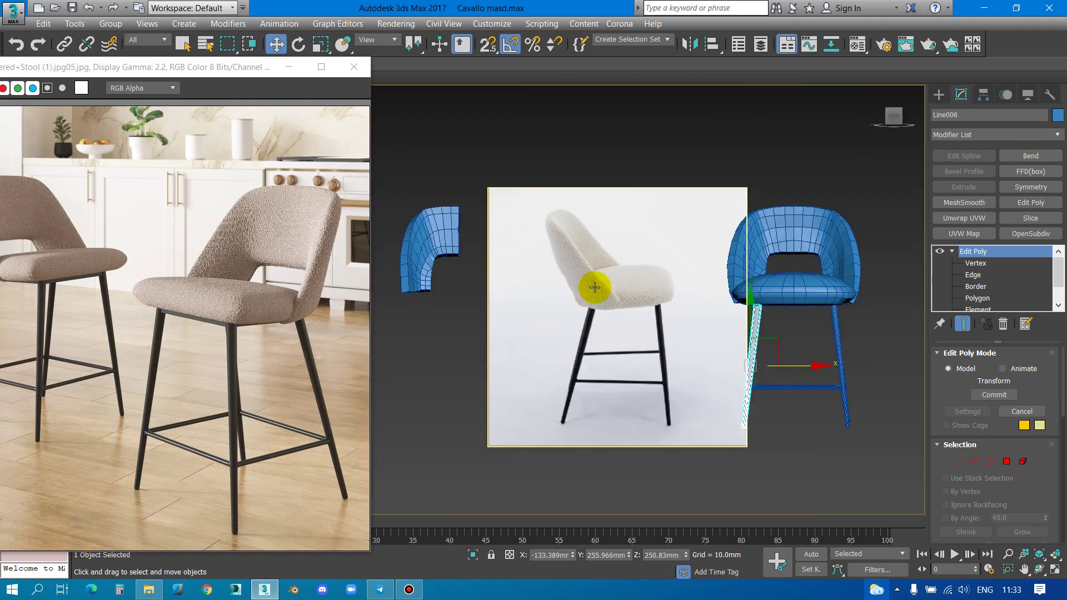
middle_click_drag(715, 296, 630, 288)
scroll(631, 288, "down", 2)
Rotate Plane002 76° to face the view and nudge it slightly along X
left_click(740, 298)
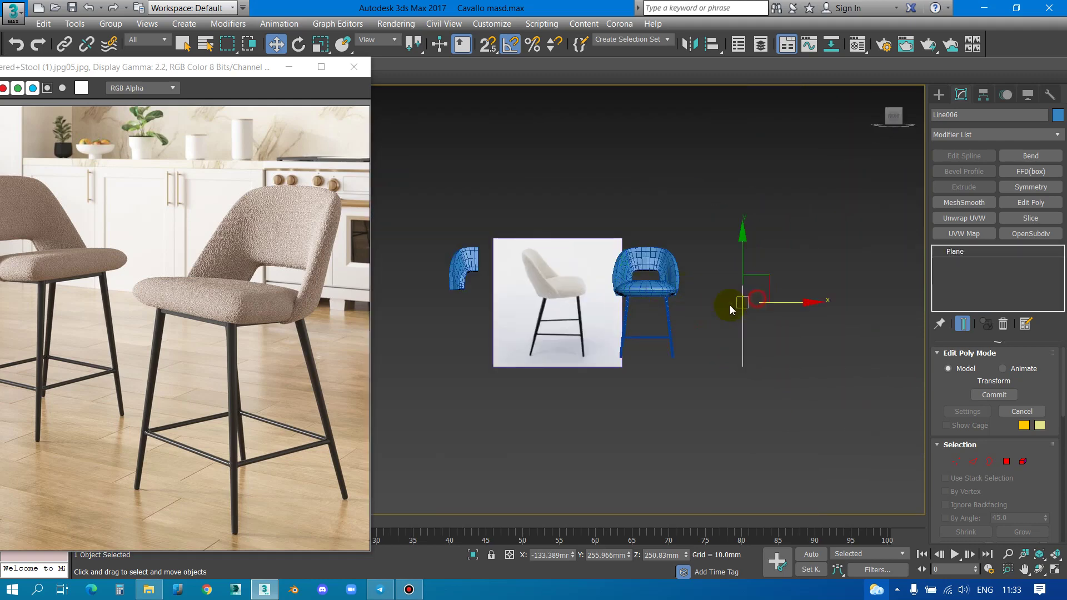
key("e")
left_click_drag(771, 303, 849, 302)
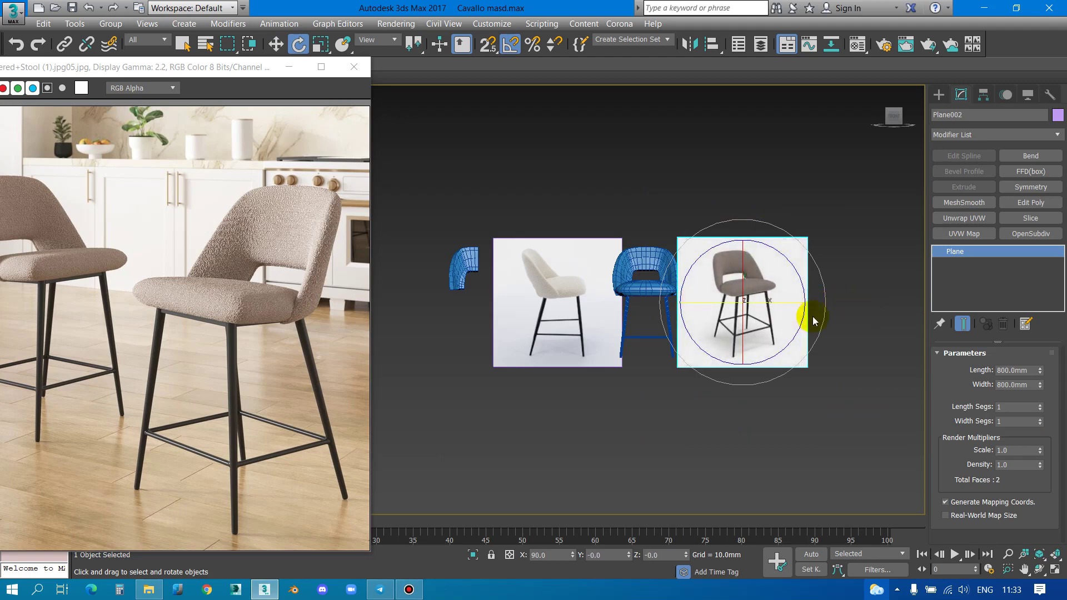
key("w")
left_click_drag(801, 301, 804, 300)
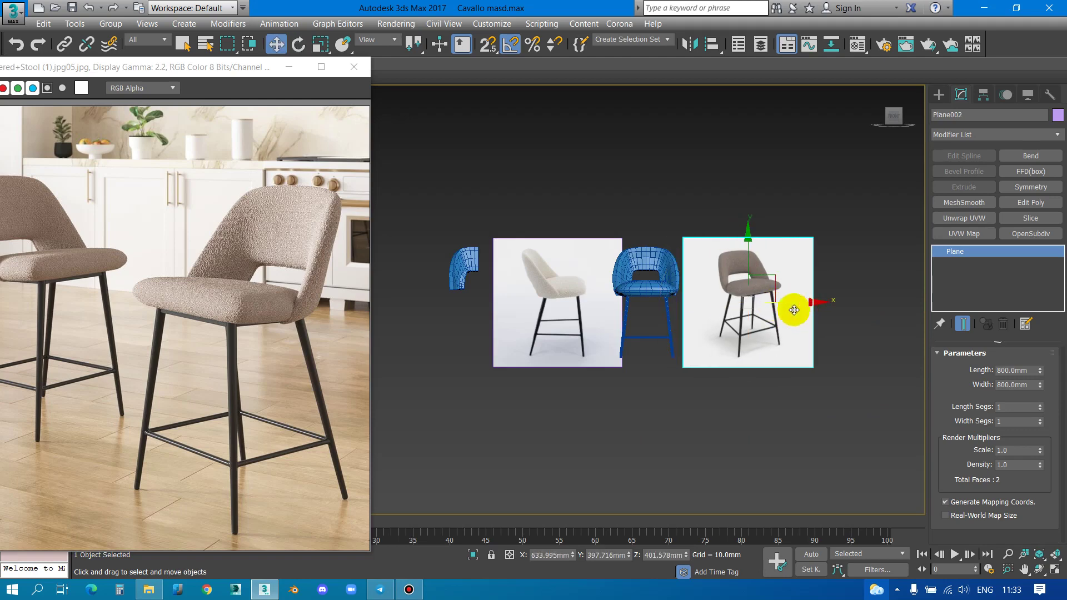
scroll(759, 283, "up", 5)
Pan and zoom the viewport to check the other reference image planes
left_click(939, 95)
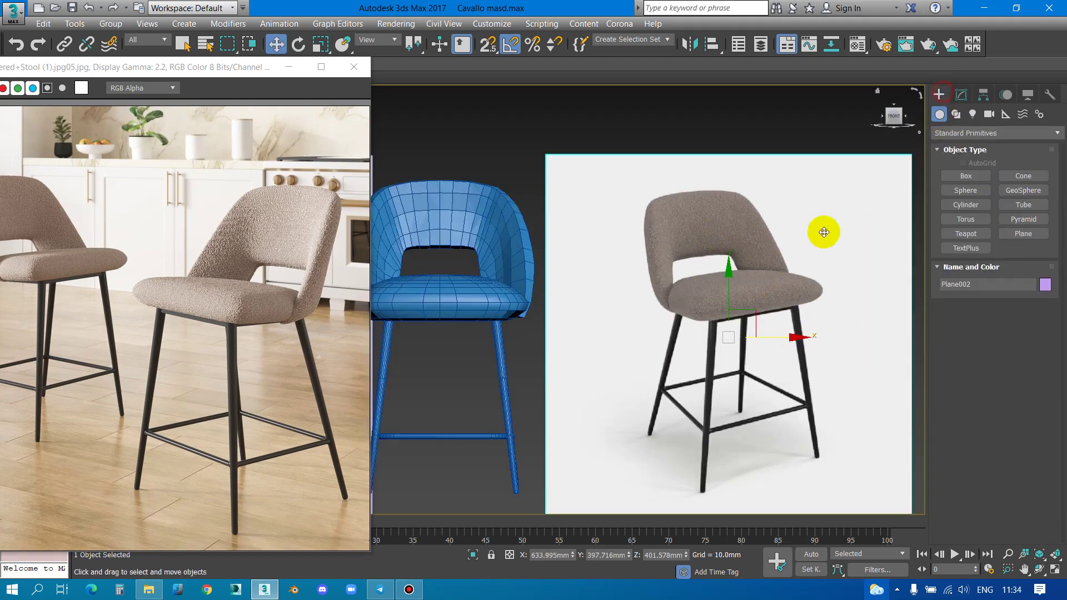
scroll(738, 221, "down", 3)
mouse_move(715, 250)
middle_mouse_down()
mouse_move(721, 290)
mouse_move(545, 305)
middle_mouse_up()
scroll(543, 281, "up", 3)
scroll(580, 284, "down", 3)
scroll(643, 303, "up", 3)
scroll(642, 303, "down", 2)
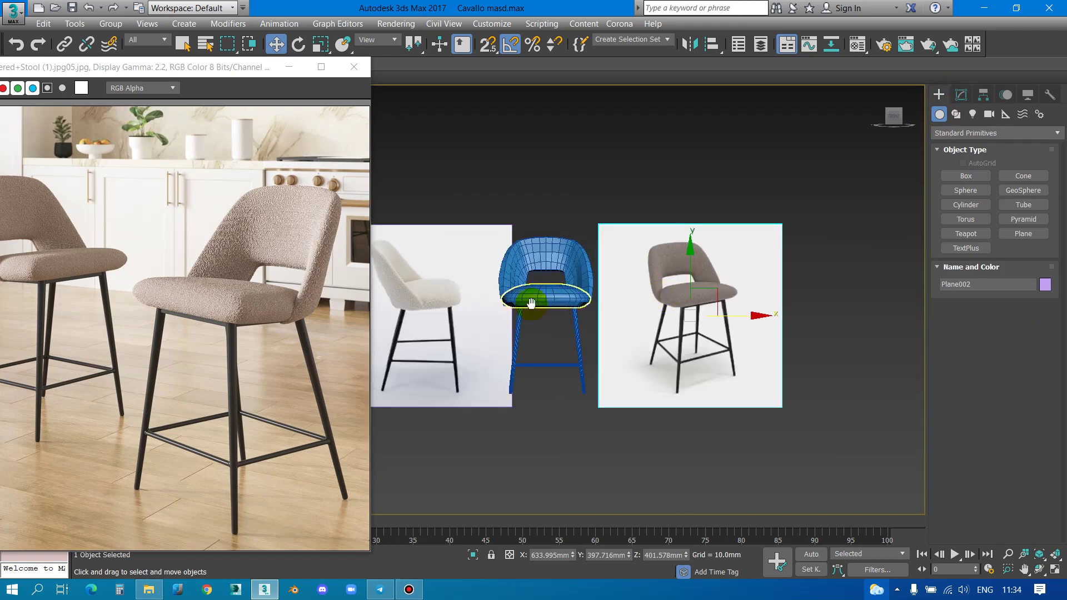
middle_click_drag(643, 304, 789, 291)
Reposition the photo viewer window and open a new tab in Chrome
left_click_drag(205, 70, 275, 45)
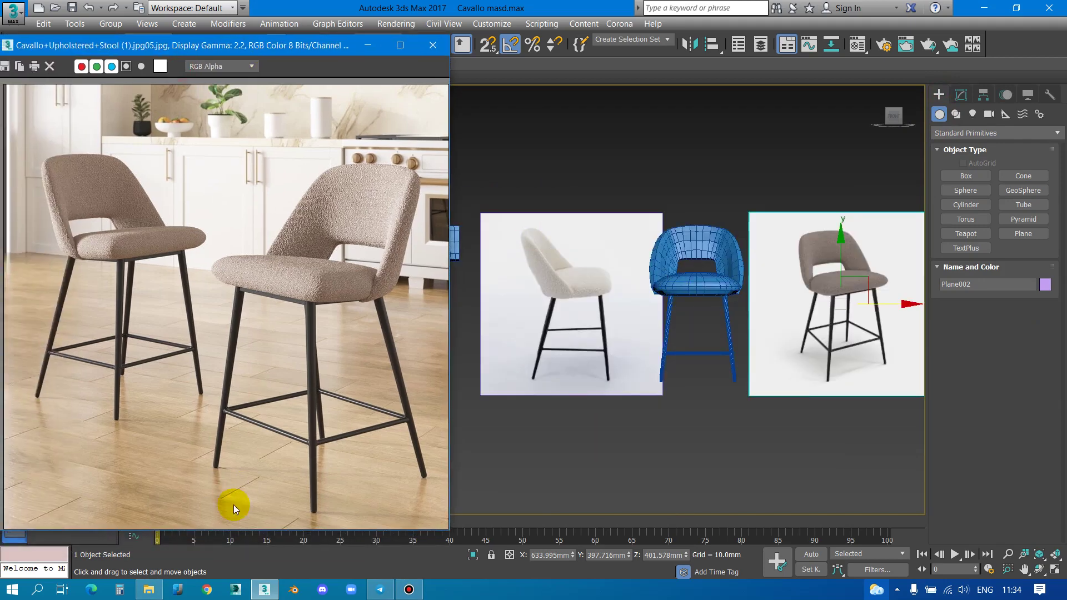
left_click(205, 591)
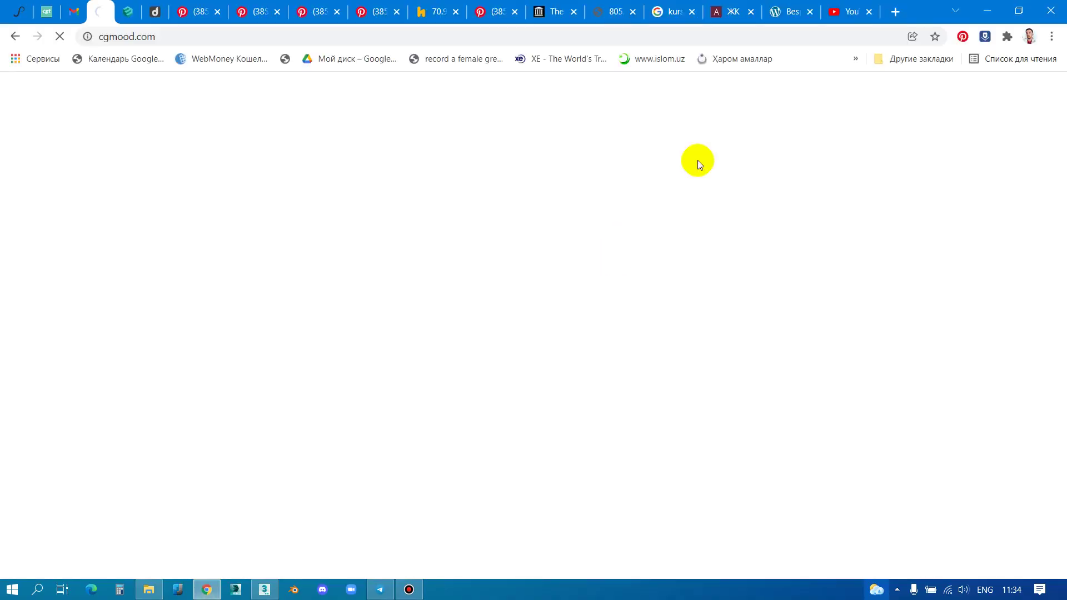
left_click(892, 15)
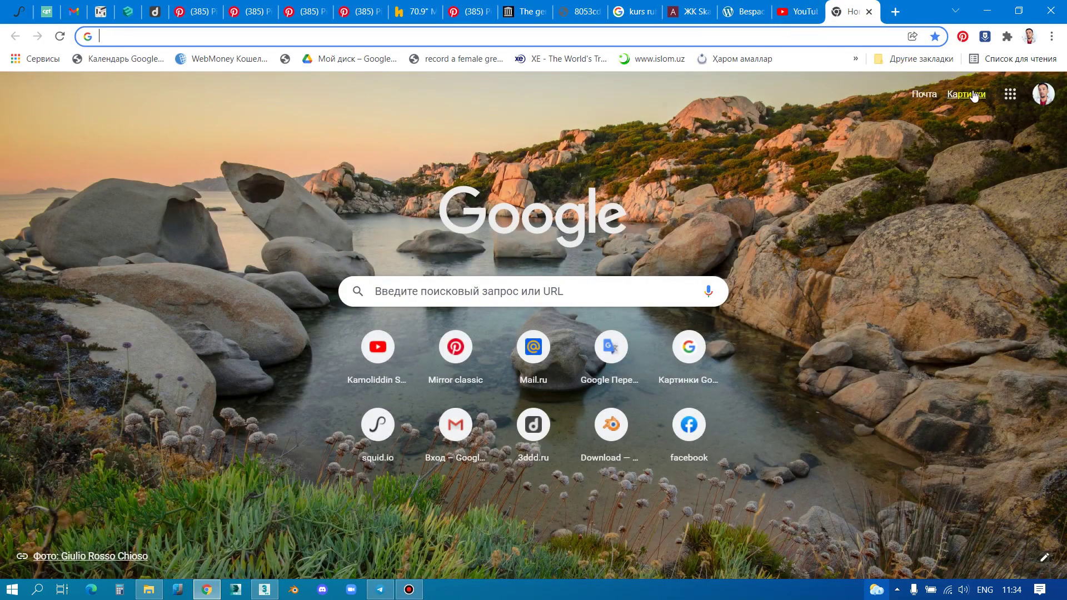
Upload the Cavallo jpg05 stool photo from its folder to Google Images search-by-image
left_click(970, 94)
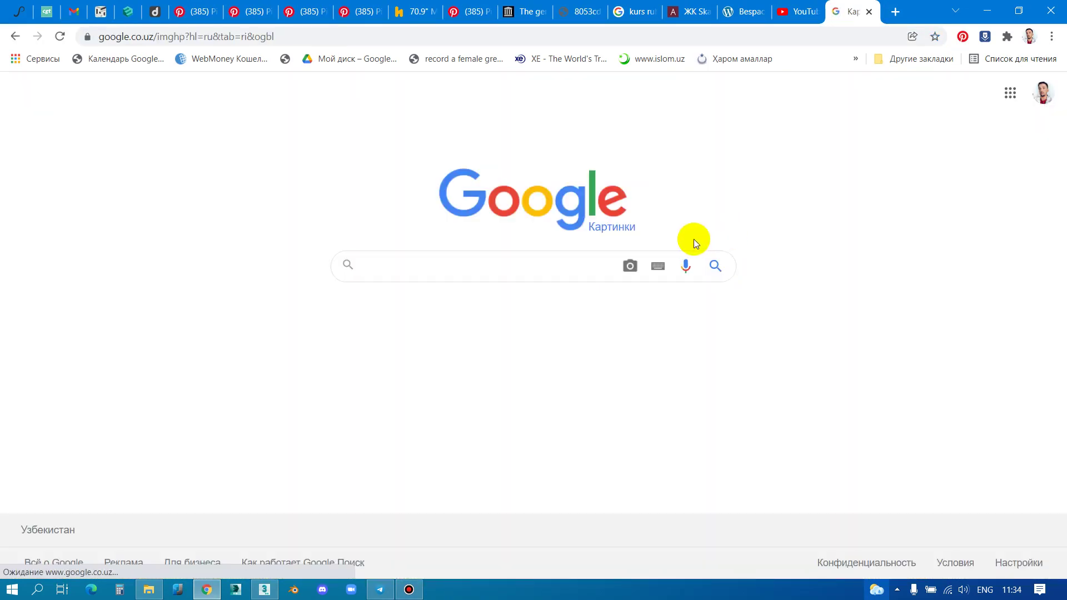
left_click(631, 265)
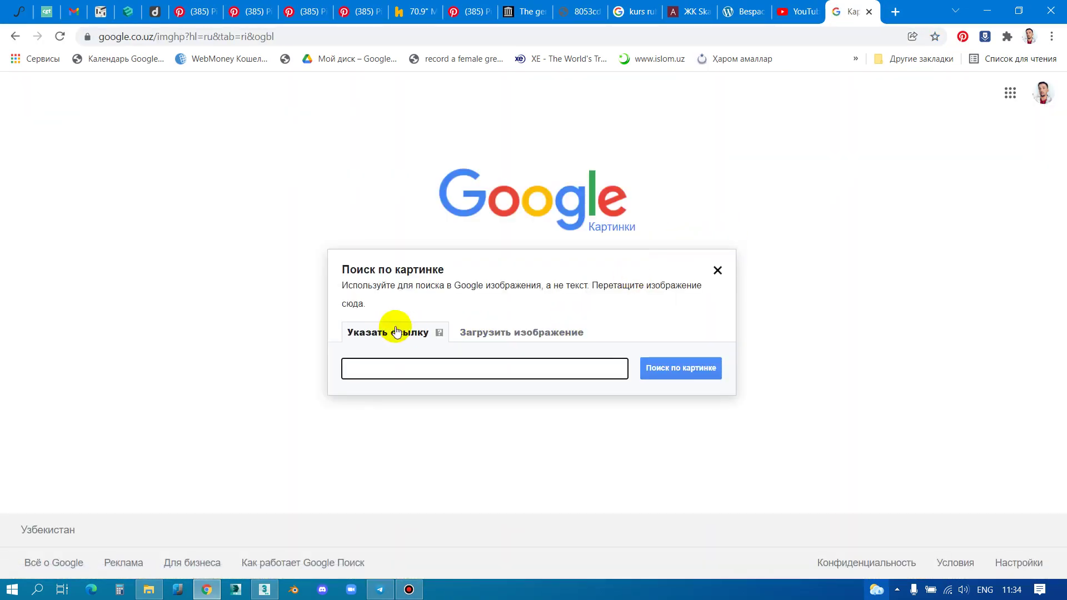
left_click(518, 332)
left_click(371, 368)
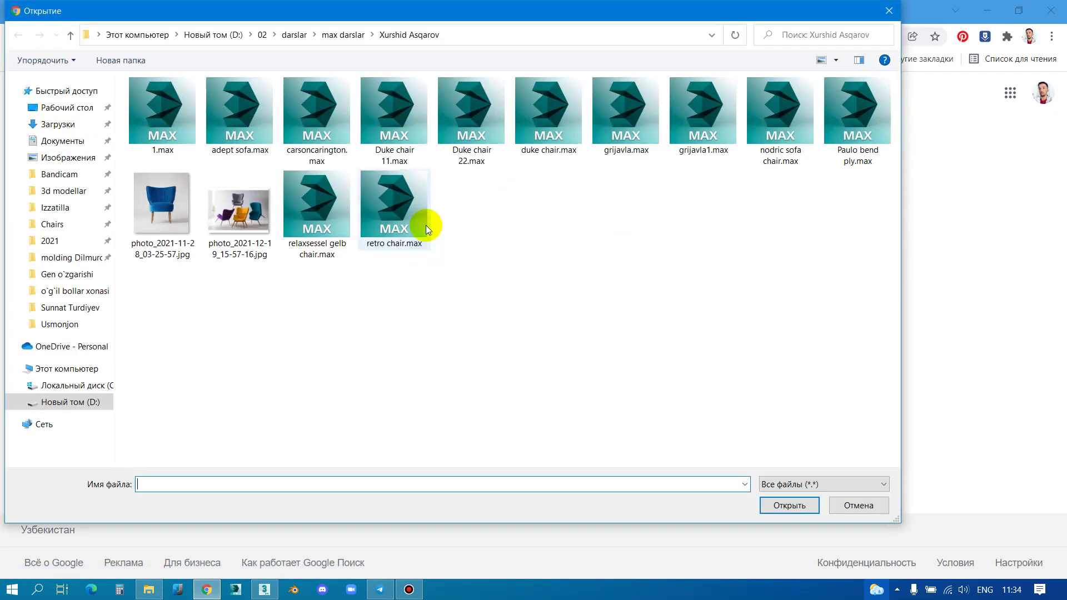
left_click(81, 326)
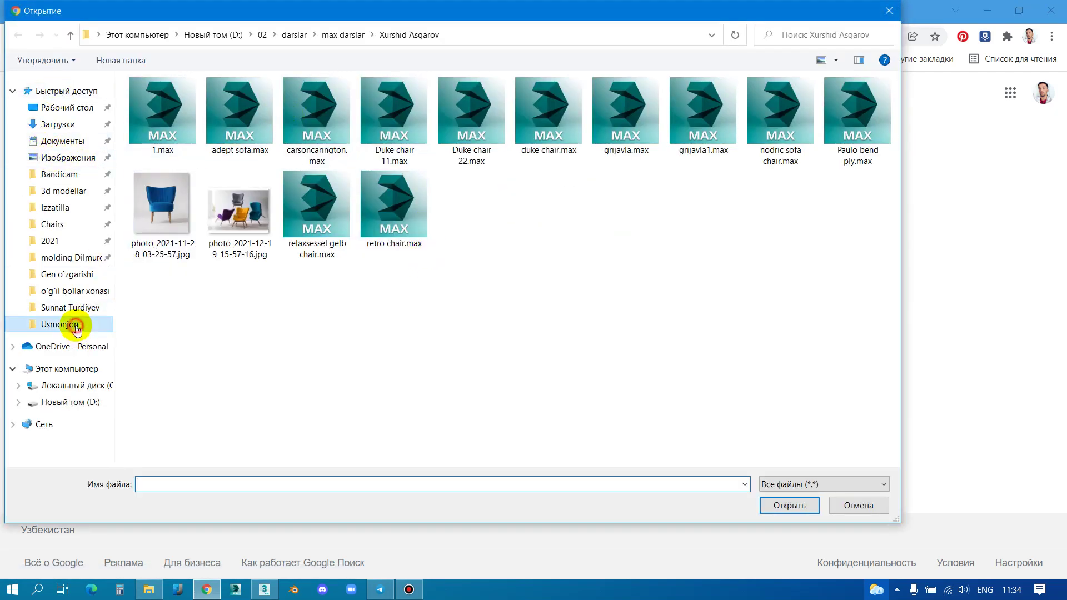
left_click(106, 309)
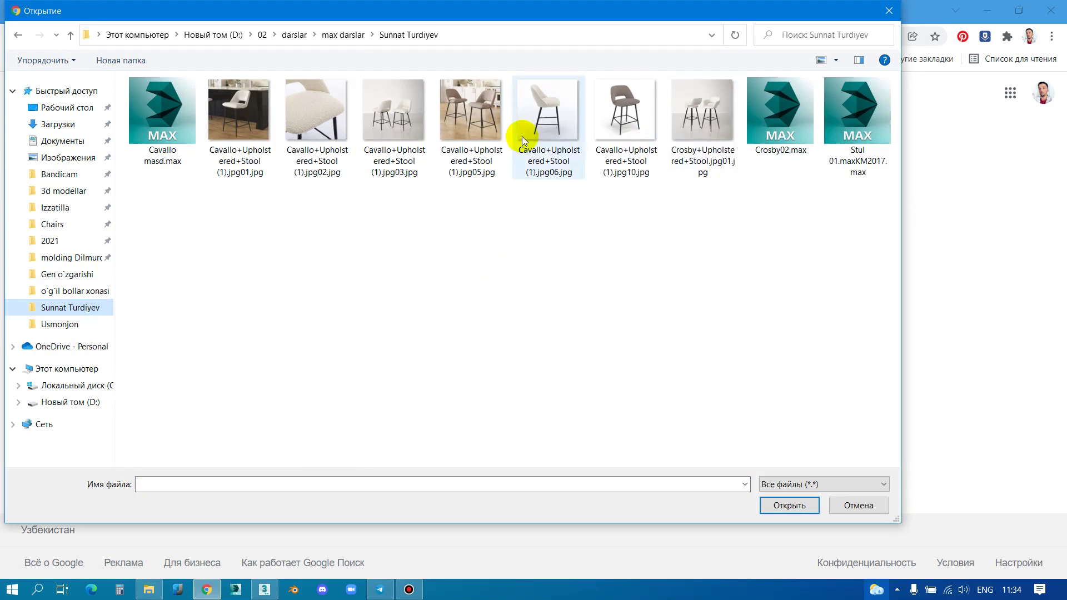
left_click(466, 113)
double_click(465, 114)
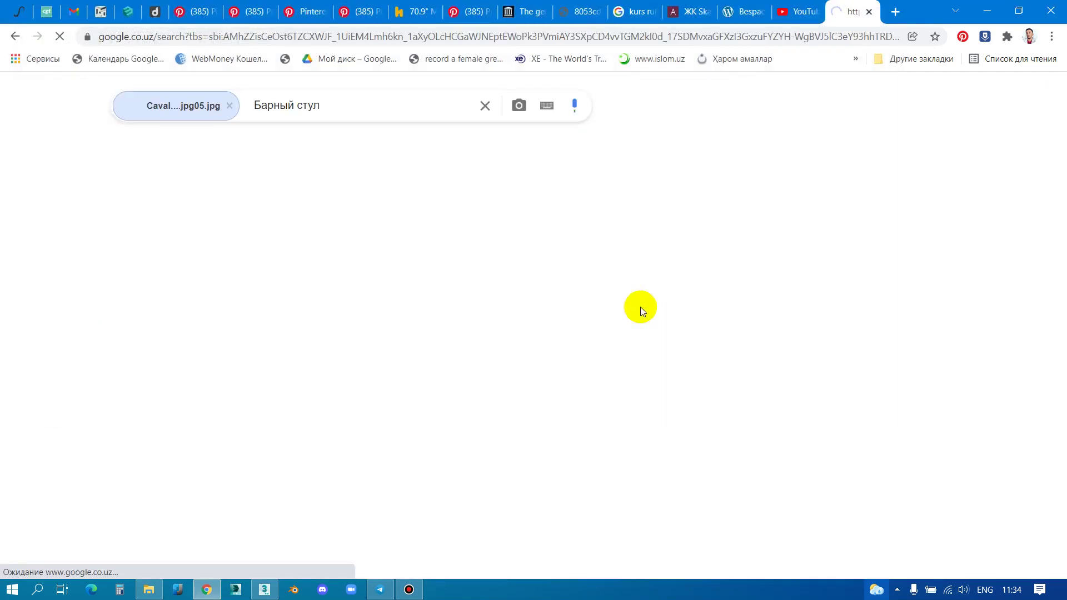
Scroll through the reverse-image results and go to page 2
scroll(640, 309, "down", 1)
scroll(625, 301, "down", 5)
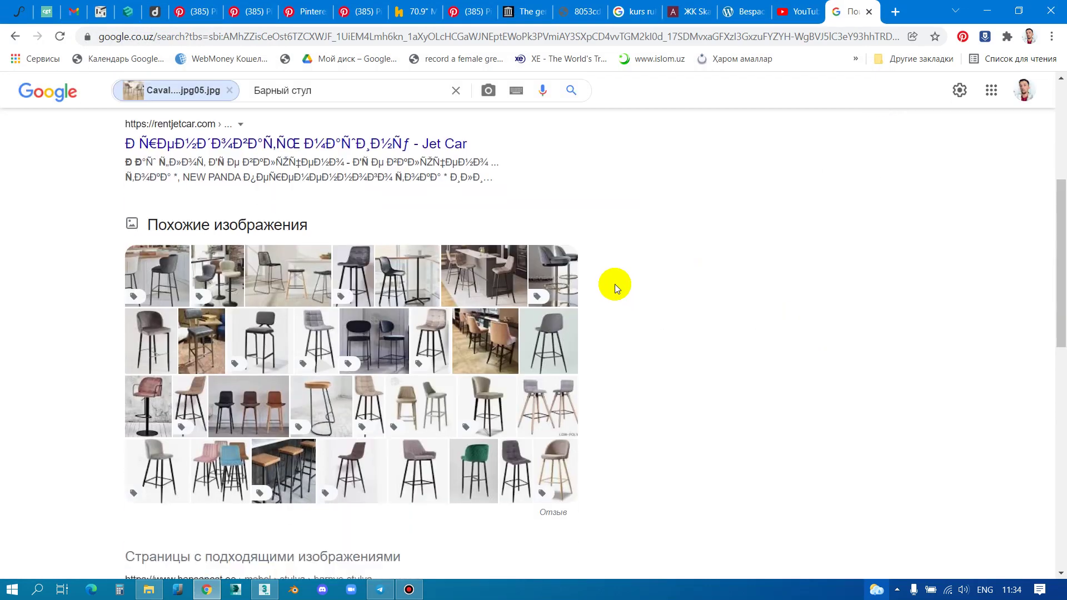
scroll(615, 287, "down", 3)
scroll(619, 276, "down", 5)
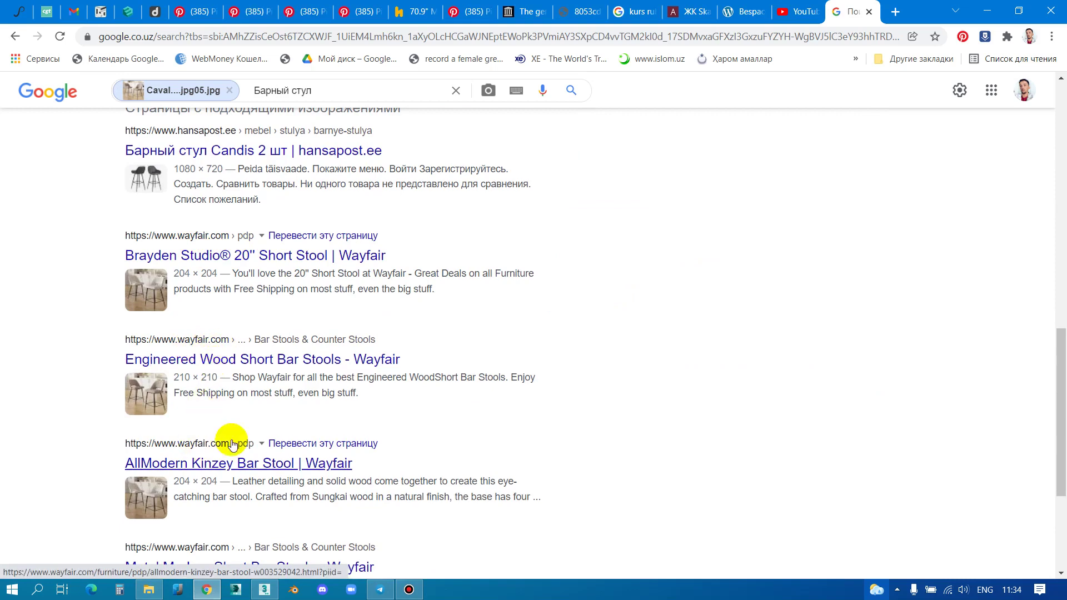
scroll(362, 334, "down", 4)
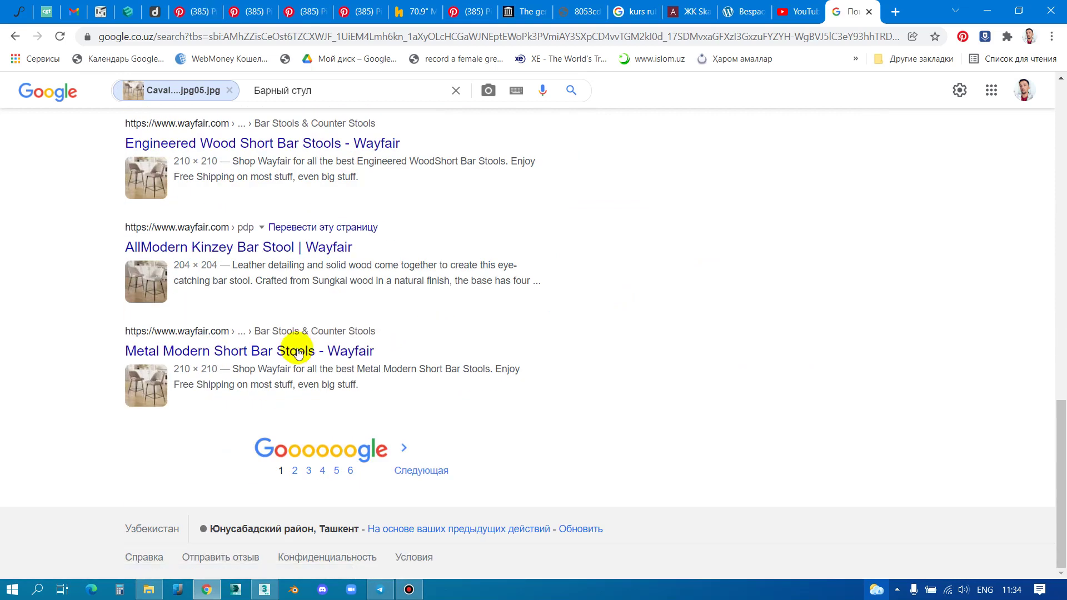
left_click(294, 471)
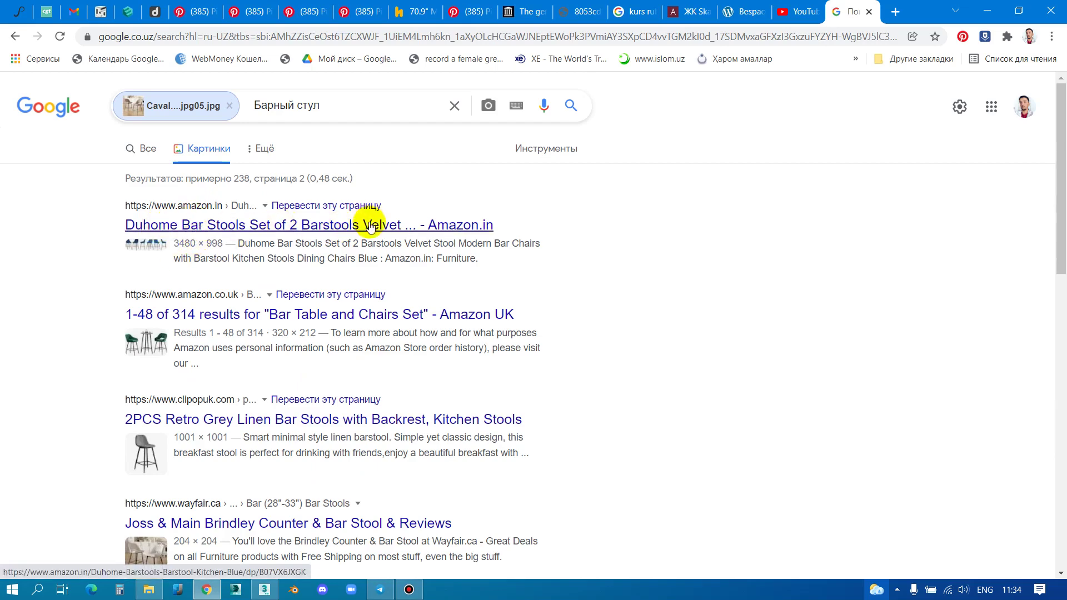
Open the 'Cavallo Upholstered Stool & Reviews | AllModern' result in a new tab
scroll(370, 225, "down", 3)
scroll(388, 222, "down", 1)
scroll(363, 231, "down", 2)
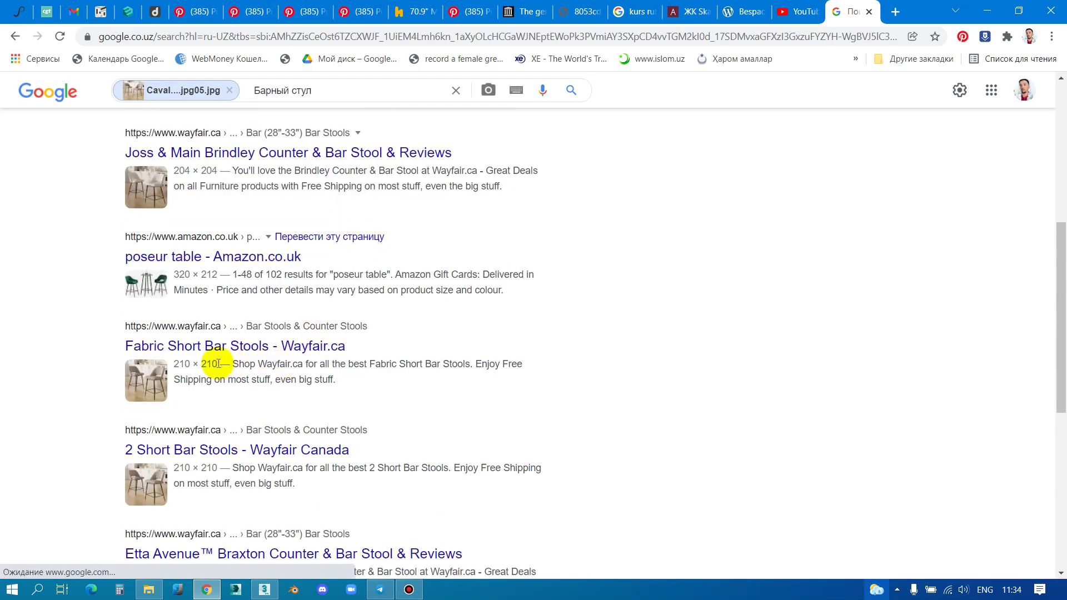
scroll(266, 277, "down", 3)
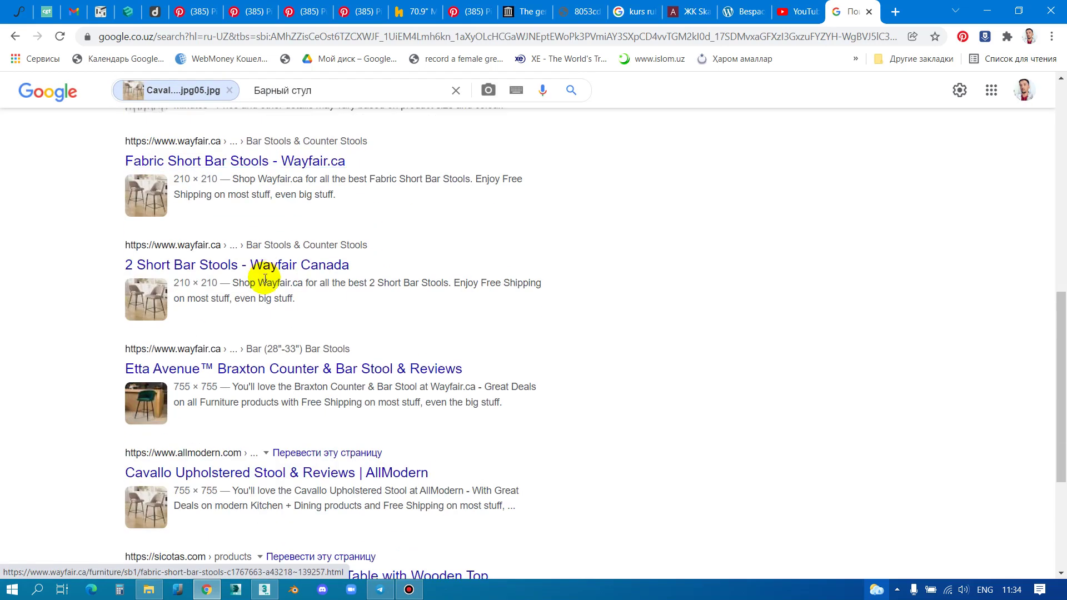
scroll(266, 283, "down", 3)
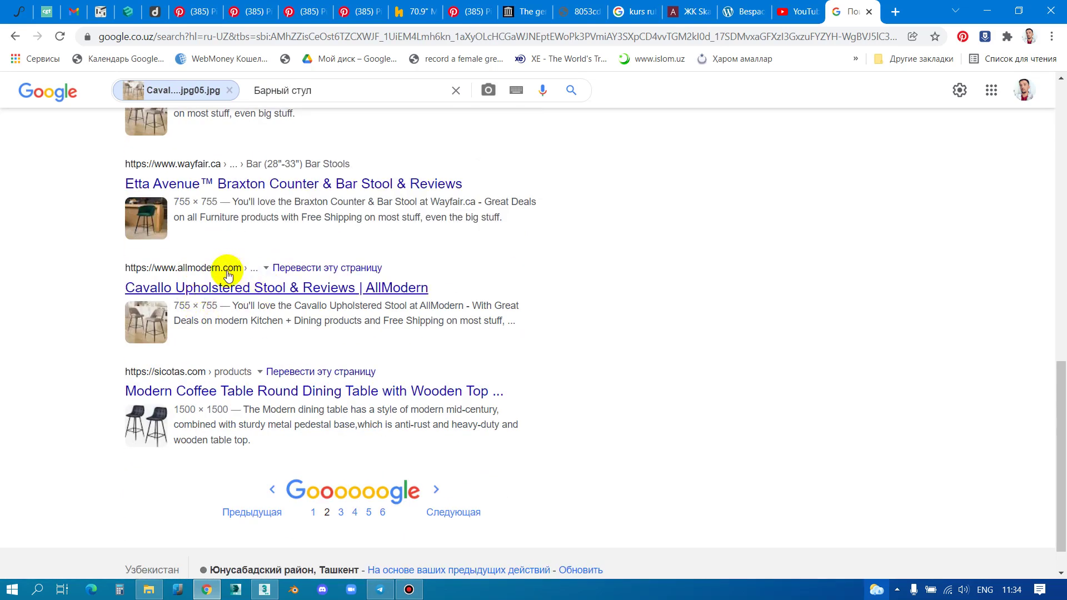
middle_click(226, 293)
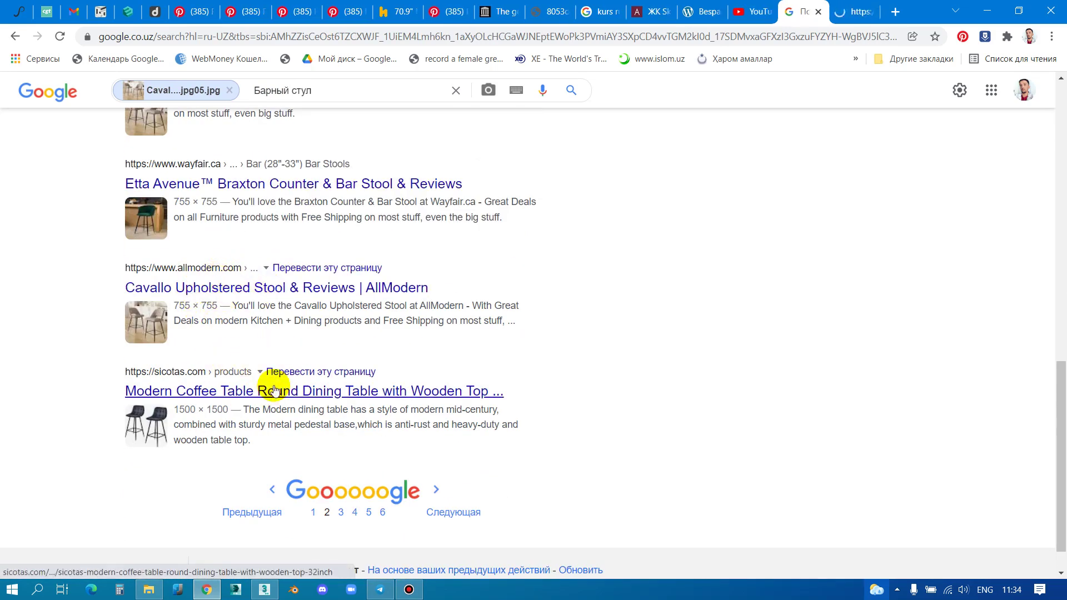
Switch to the AllModern product tab and accept the suggested Google sign-in
left_click(856, 11)
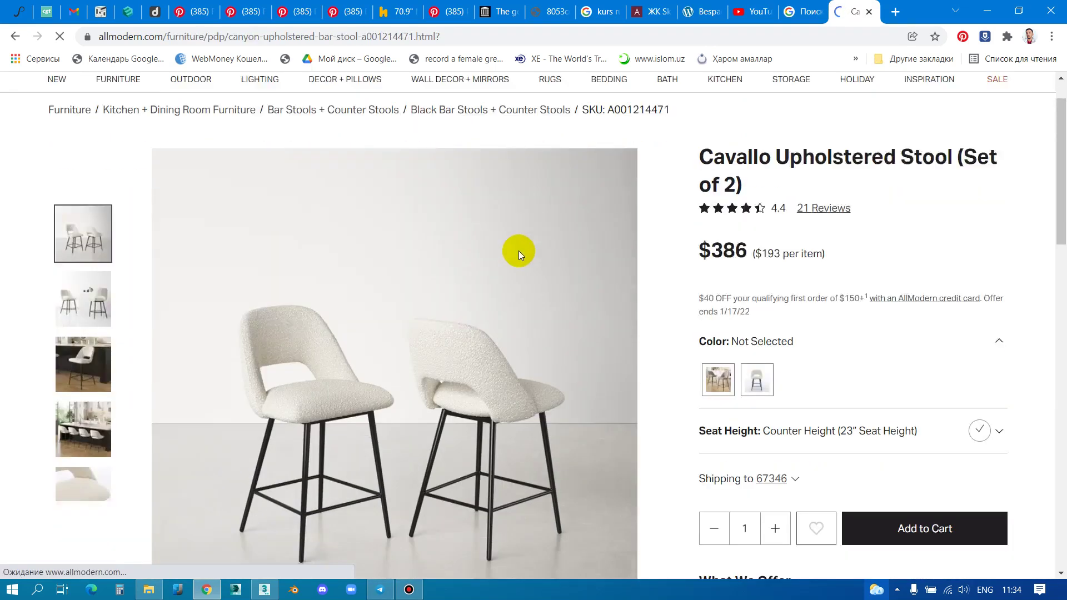
scroll(519, 251, "down", 2)
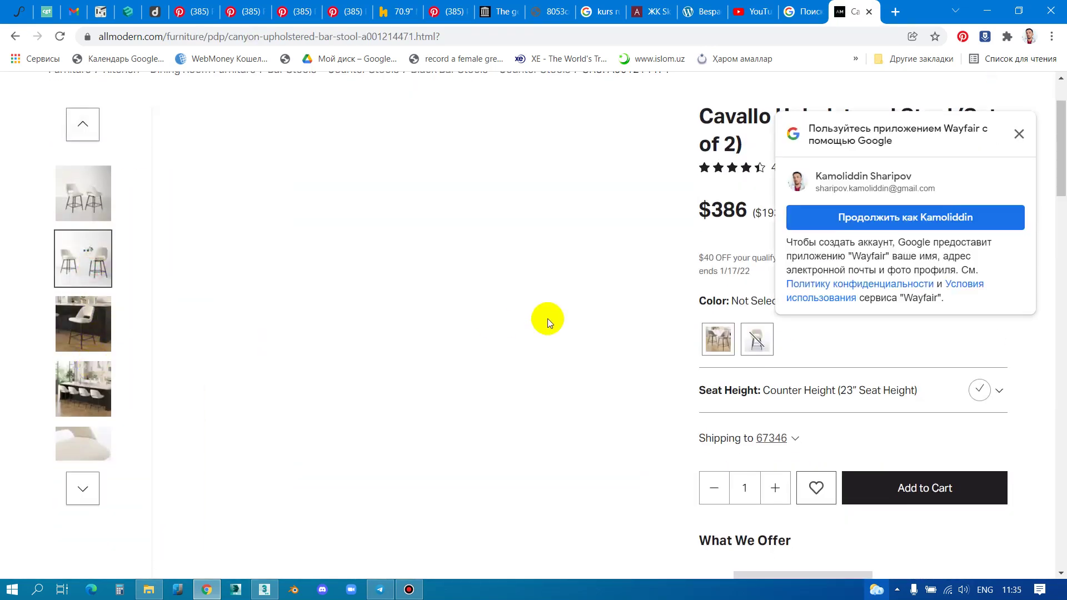
left_click(958, 217)
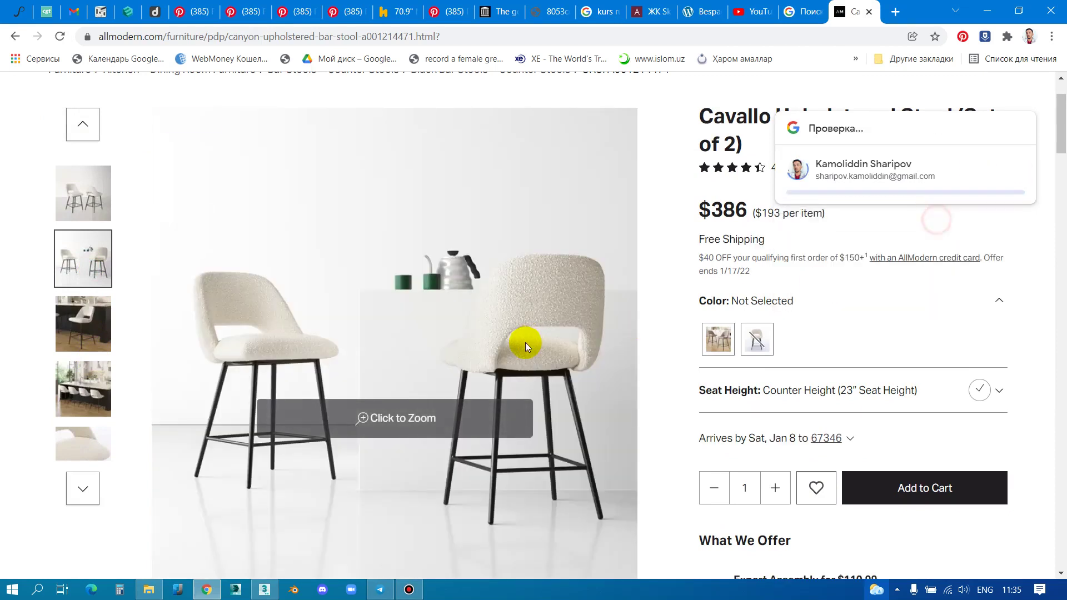
scroll(389, 345, "down", 3)
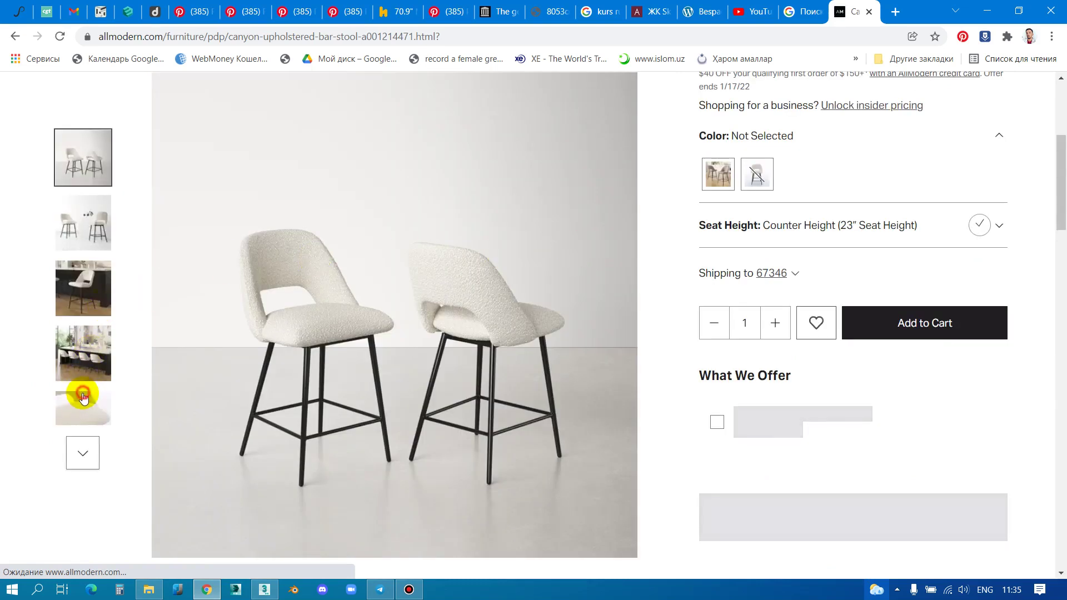
Step through the gallery photos to the beige chairs and white side-view shots
left_click(82, 453)
left_click(96, 349)
scroll(94, 333, "down", 2)
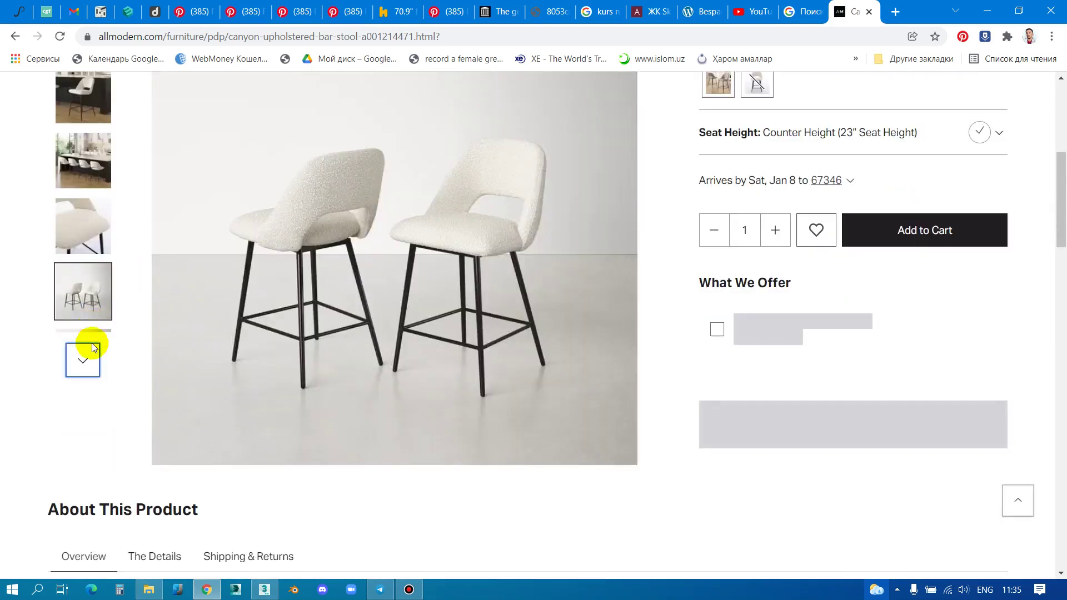
left_click(83, 350)
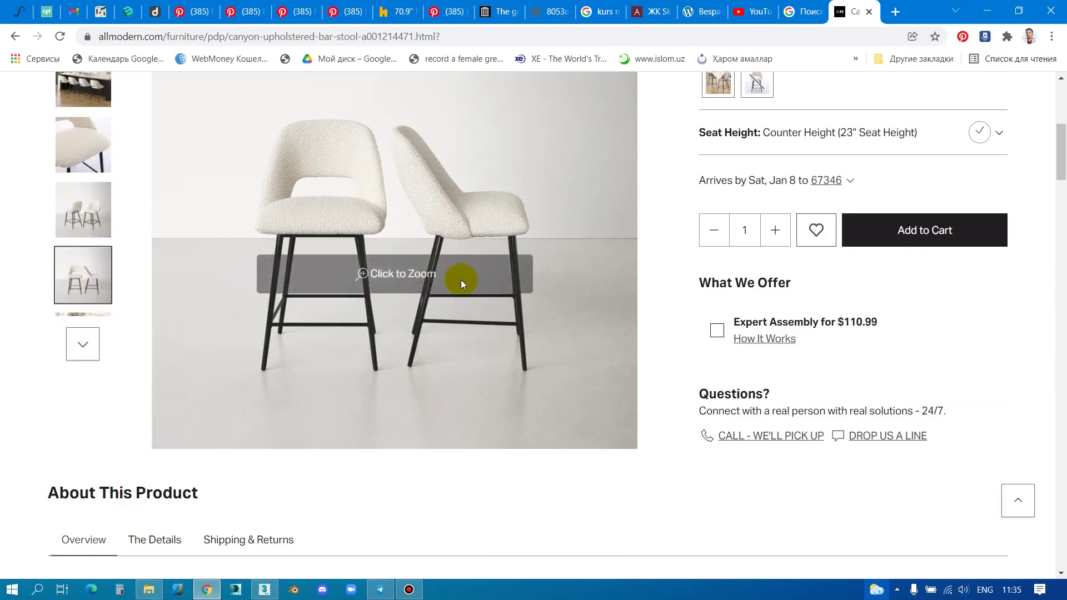
scroll(83, 311, "down", 3)
scroll(91, 322, "up", 3)
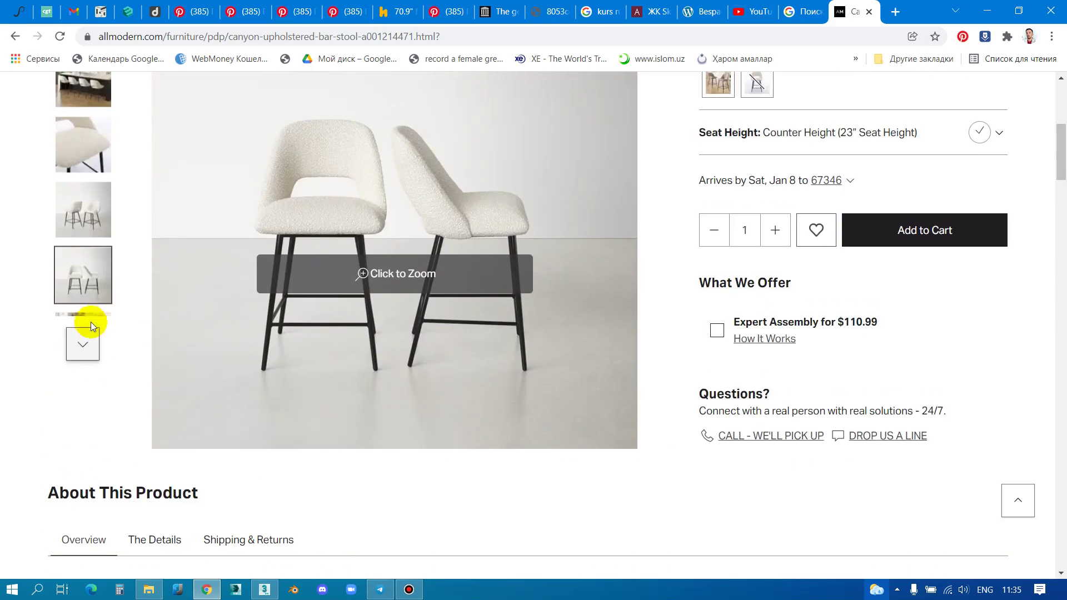
left_click(88, 337)
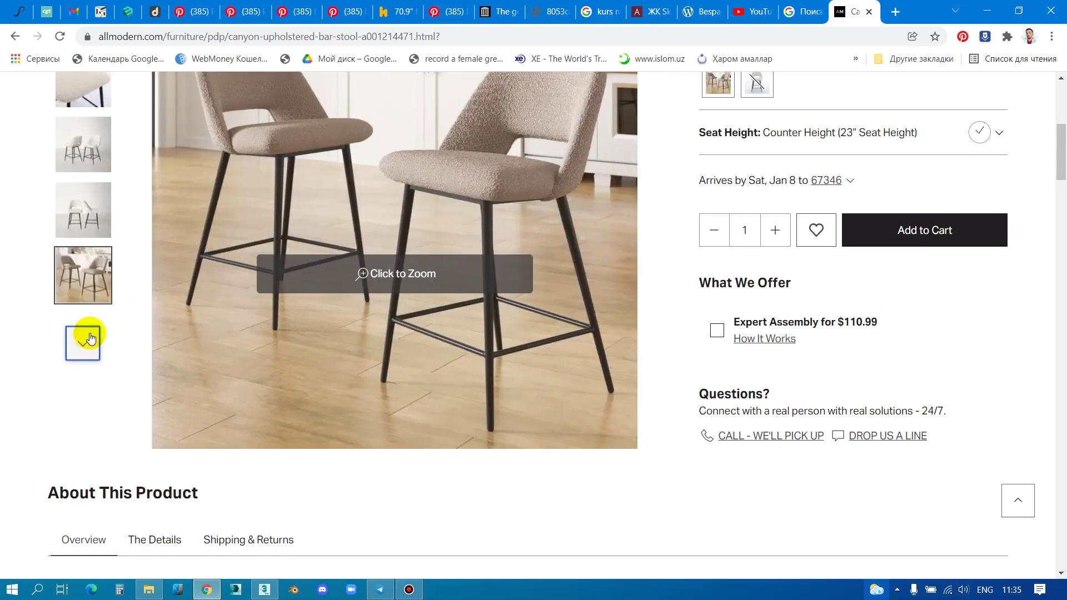
left_click(87, 340)
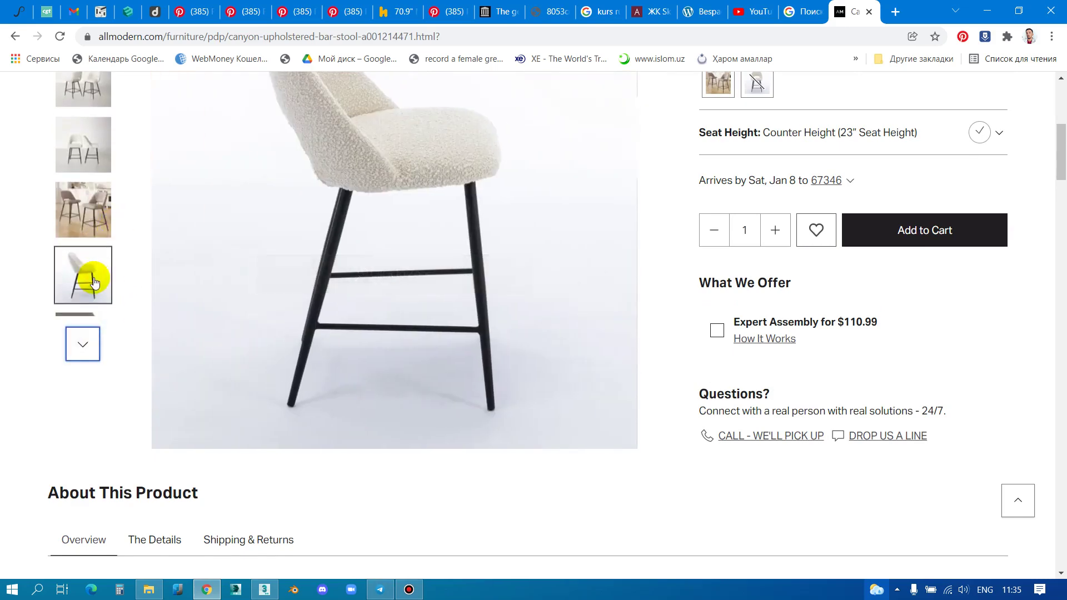
Advance the gallery further to the grey back and three-quarter views
scroll(451, 260, "up", 3)
scroll(92, 366, "down", 3)
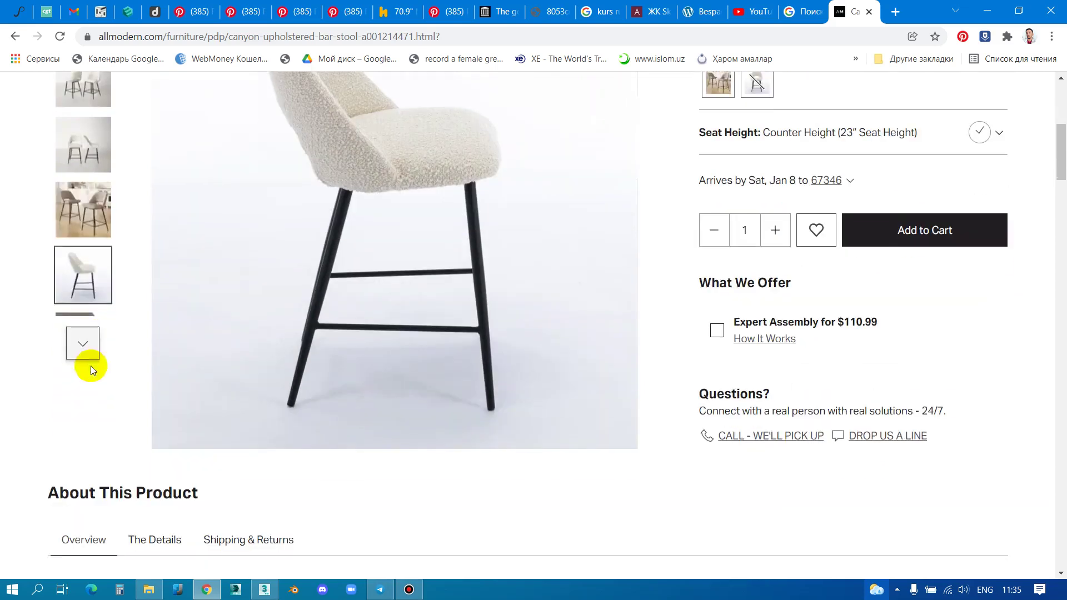
left_click(89, 342)
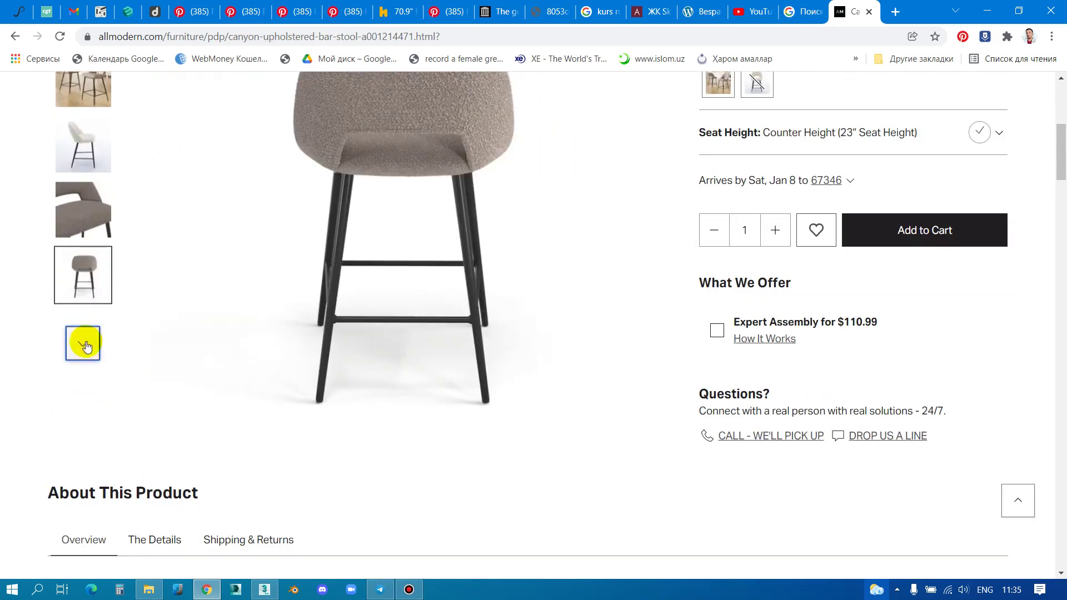
left_click(84, 345)
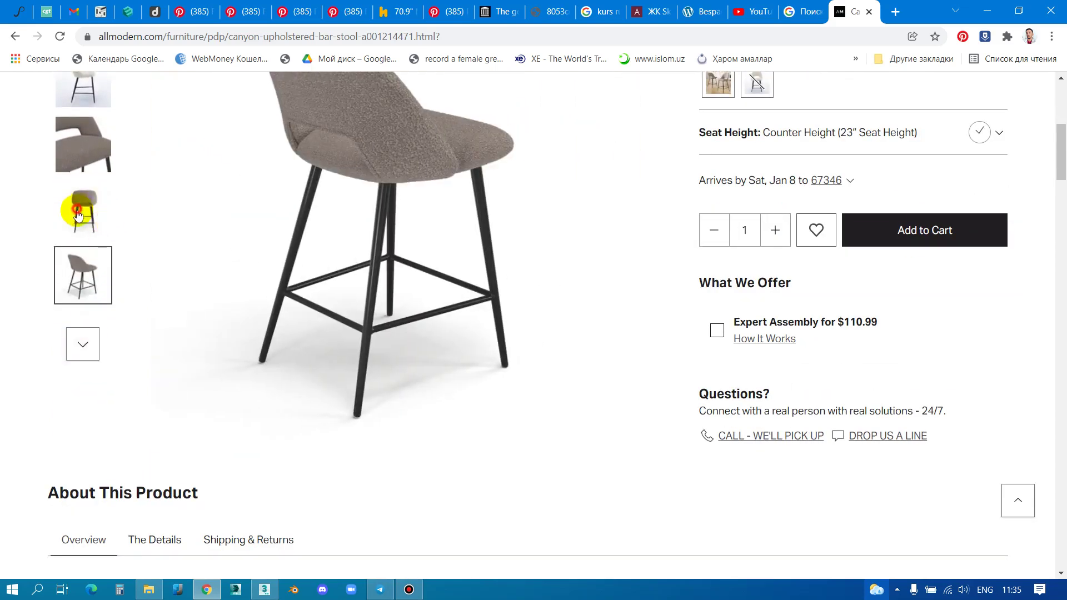
scroll(392, 282, "up", 3)
scroll(84, 389, "down", 1)
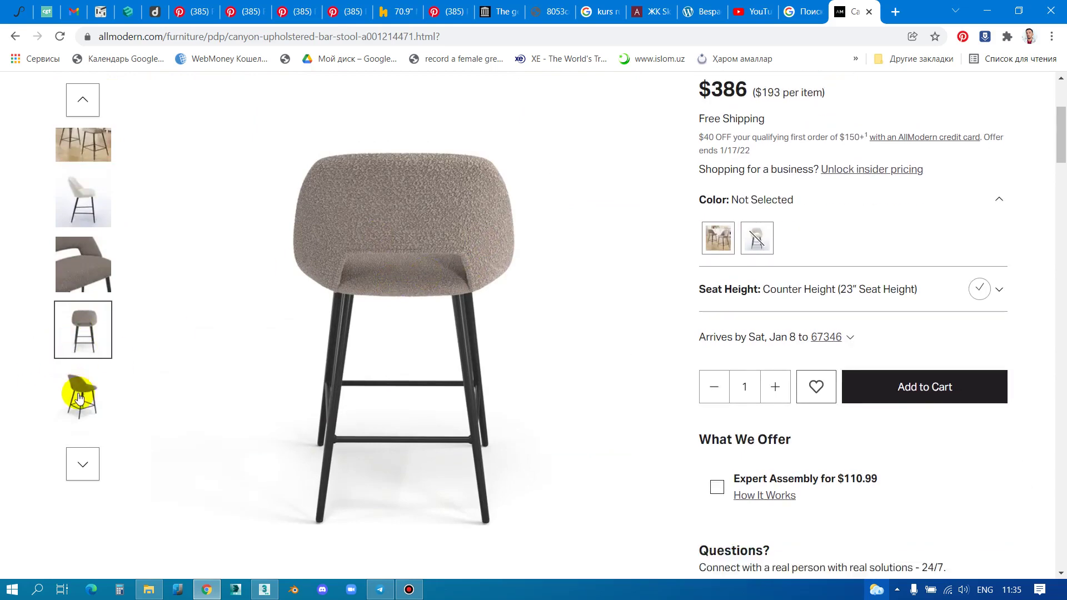
scroll(84, 393, "down", 1)
left_click(75, 439)
Scroll up and down through the Cavallo stool product page
scroll(445, 290, "down", 5)
scroll(444, 290, "down", 3)
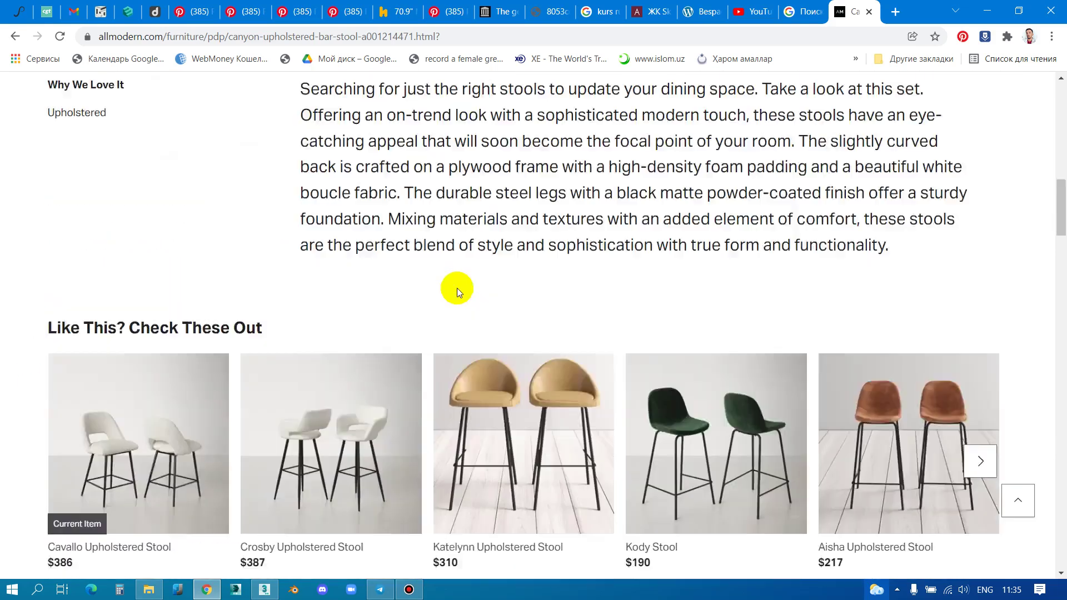
scroll(456, 288, "down", 1)
scroll(565, 300, "down", 1)
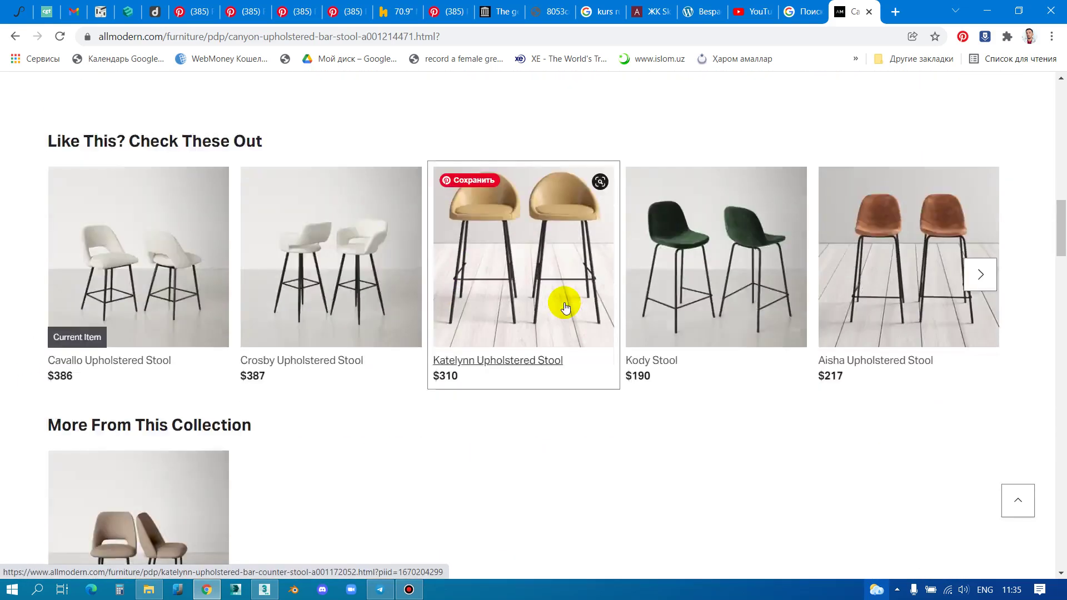
scroll(566, 303, "down", 3)
scroll(562, 308, "down", 7)
scroll(562, 312, "down", 7)
scroll(559, 314, "down", 5)
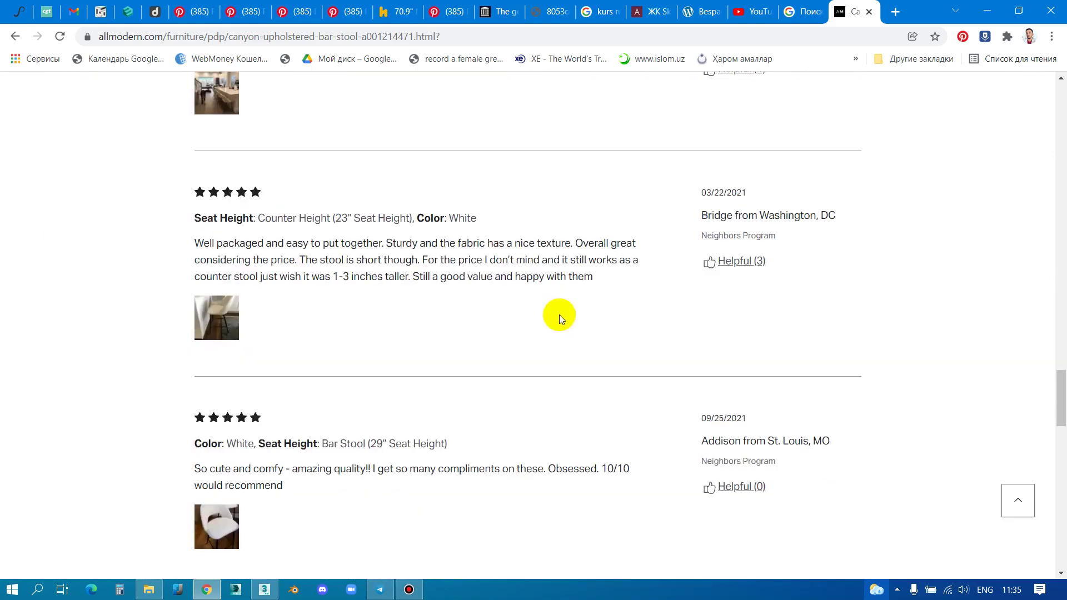
scroll(558, 441, "up", 5)
scroll(558, 441, "up", 10)
scroll(553, 401, "up", 8)
scroll(553, 401, "up", 4)
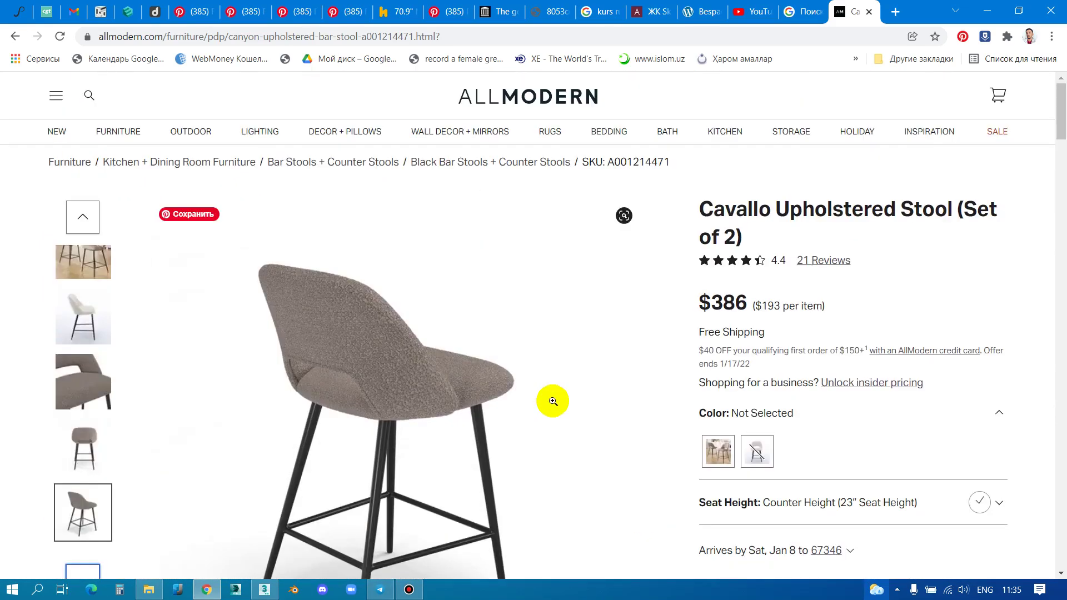
scroll(550, 400, "down", 3)
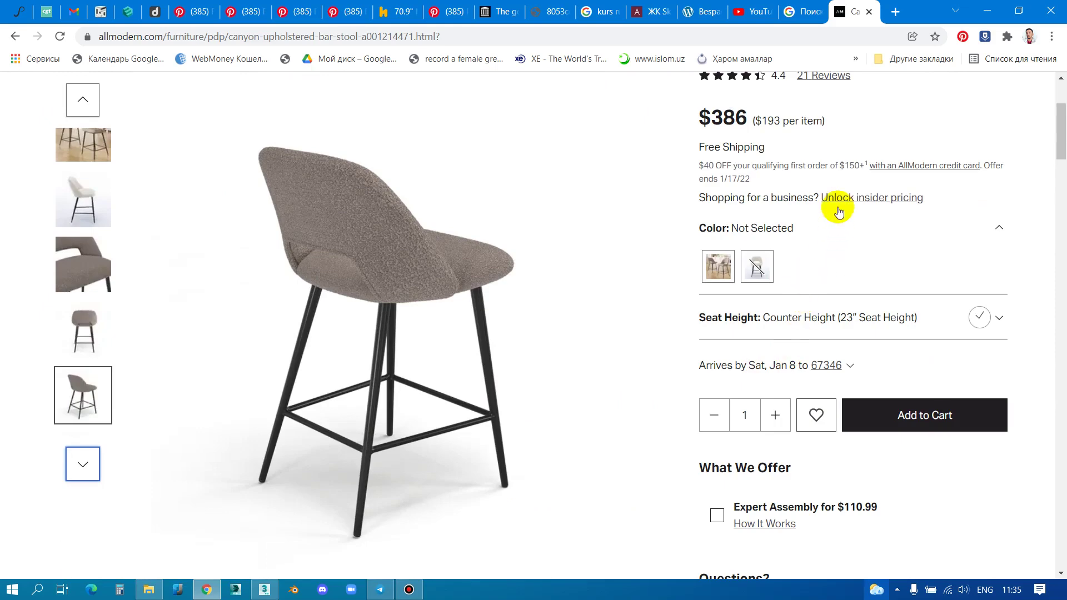
scroll(843, 189, "up", 3)
scroll(845, 185, "down", 6)
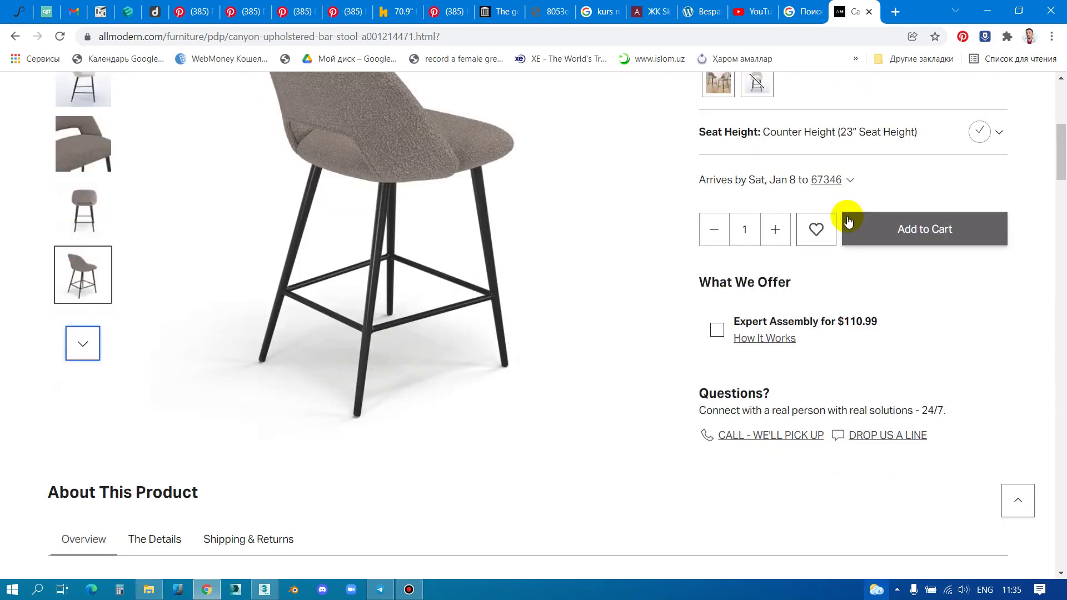
scroll(855, 238, "down", 2)
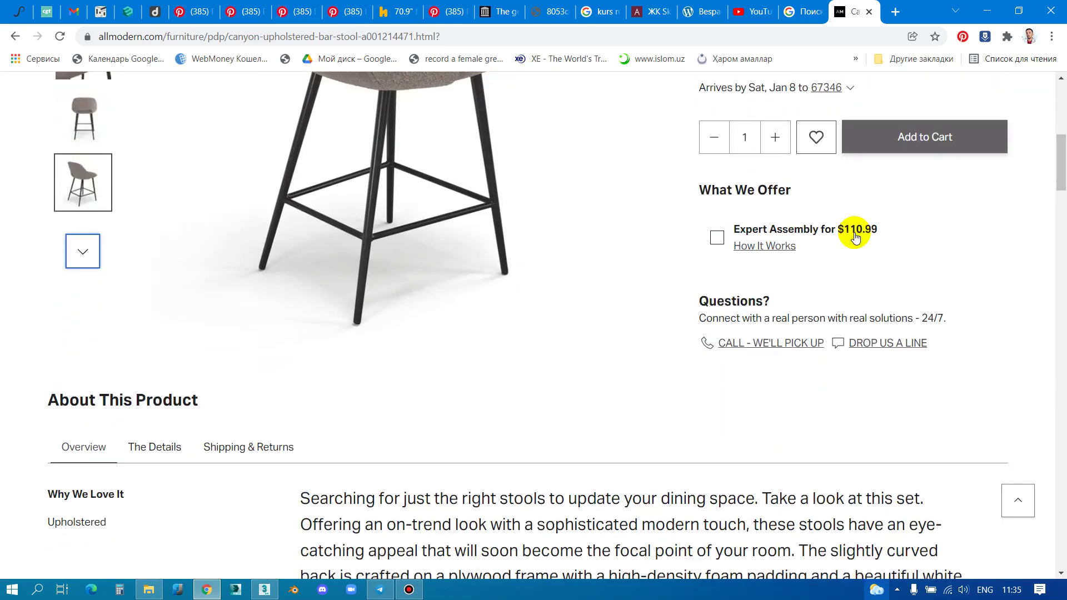
scroll(856, 239, "up", 3)
scroll(859, 243, "up", 2)
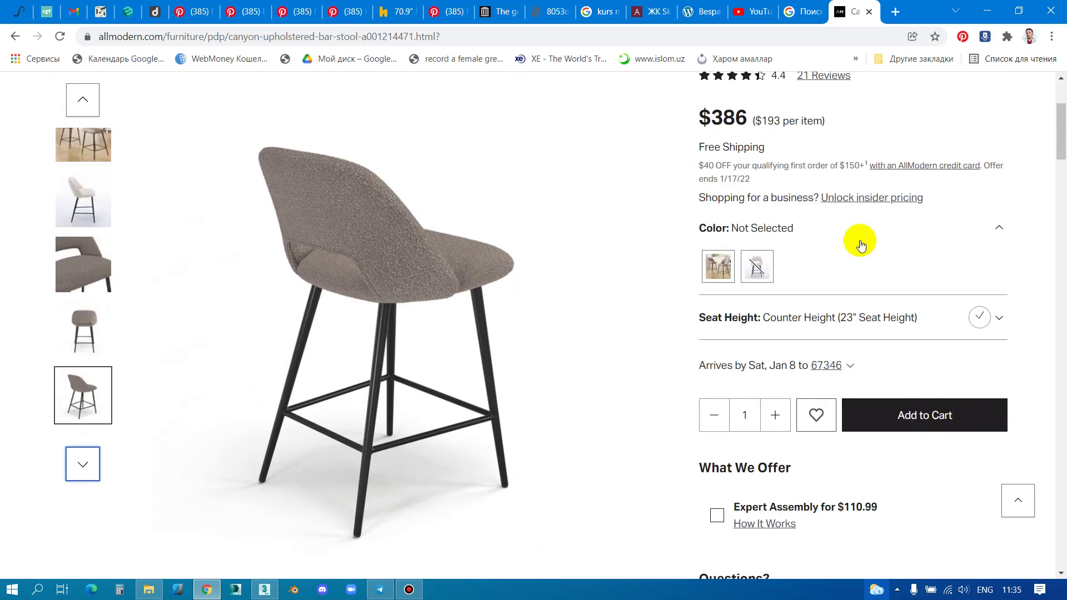
Toggle the color options and expand Seat Height: Counter Height 23" and Bar Stool 29"
left_click(992, 231)
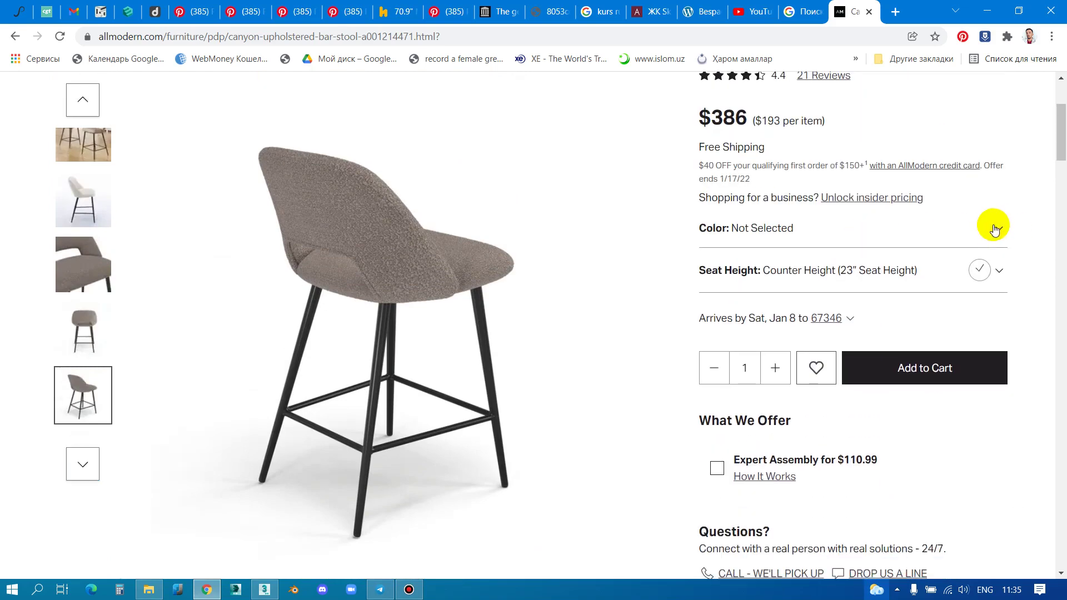
left_click(992, 230)
left_click(998, 319)
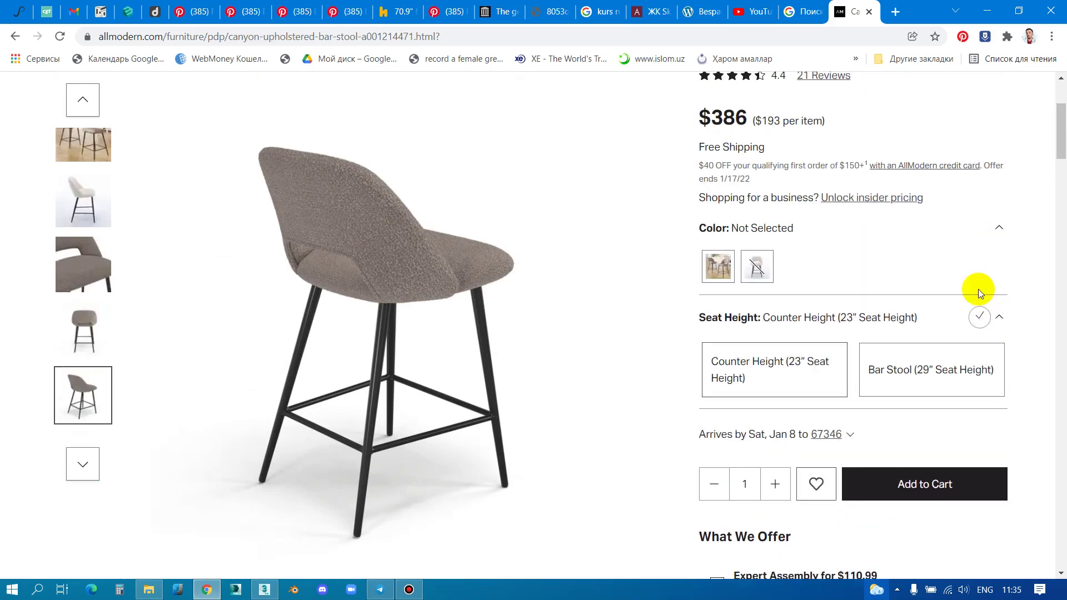
scroll(855, 275, "down", 5)
scroll(516, 295, "down", 3)
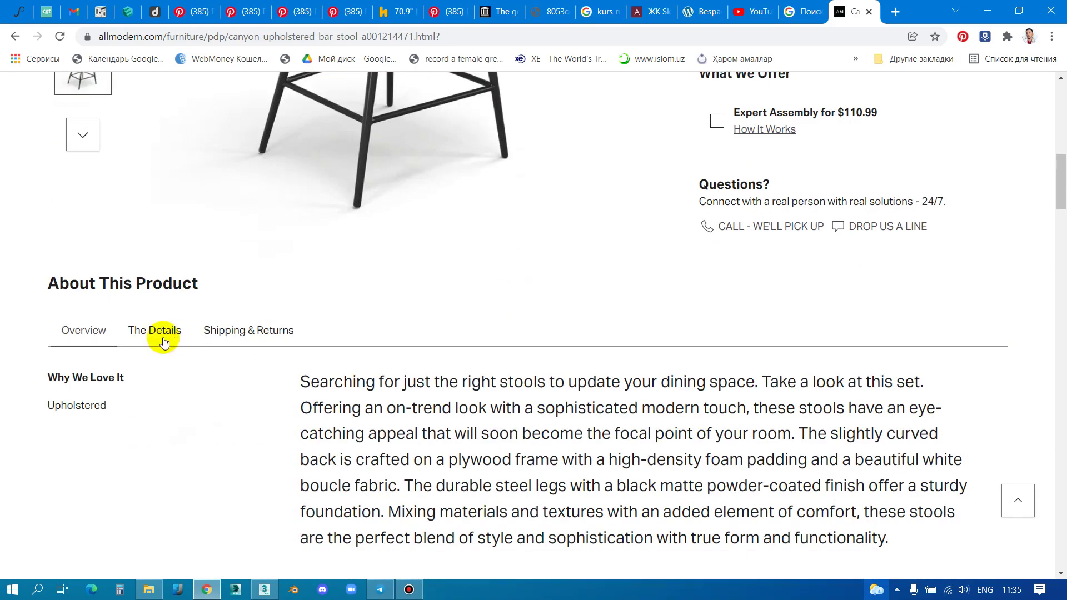
Read The Details specifications and the Shipping & Returns information
left_click(141, 332)
scroll(324, 305, "down", 1)
scroll(324, 306, "down", 6)
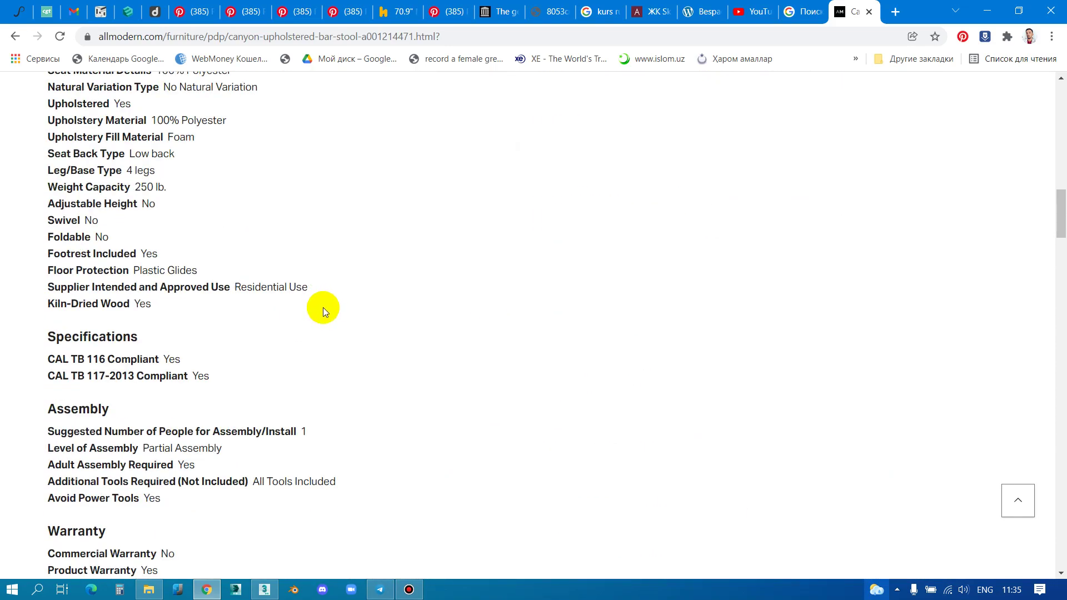
scroll(325, 294, "down", 7)
scroll(322, 284, "up", 2)
scroll(322, 295, "up", 12)
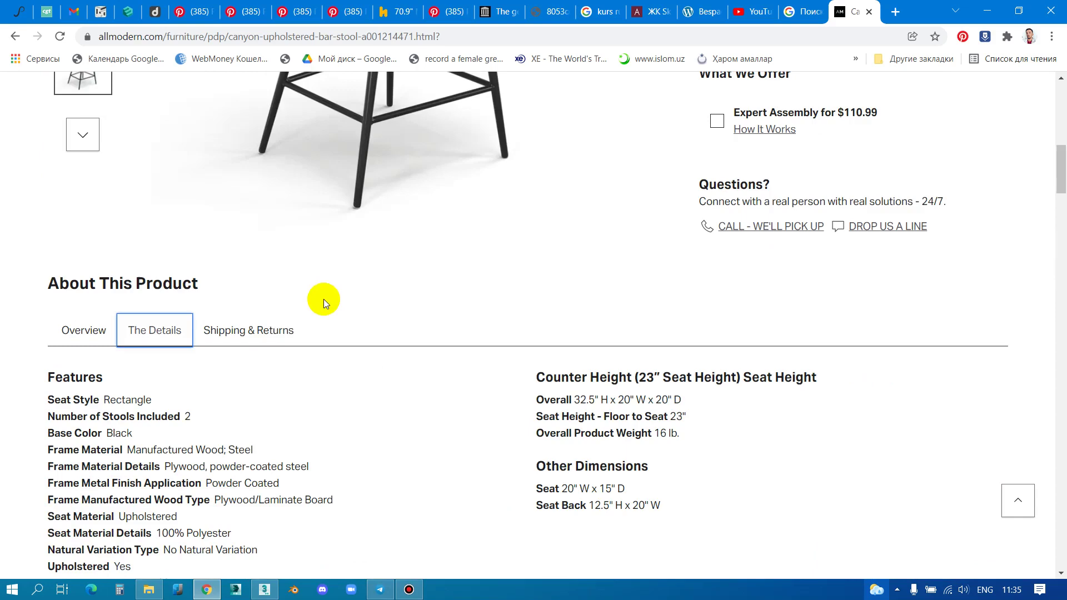
left_click(275, 336)
scroll(233, 340, "down", 3)
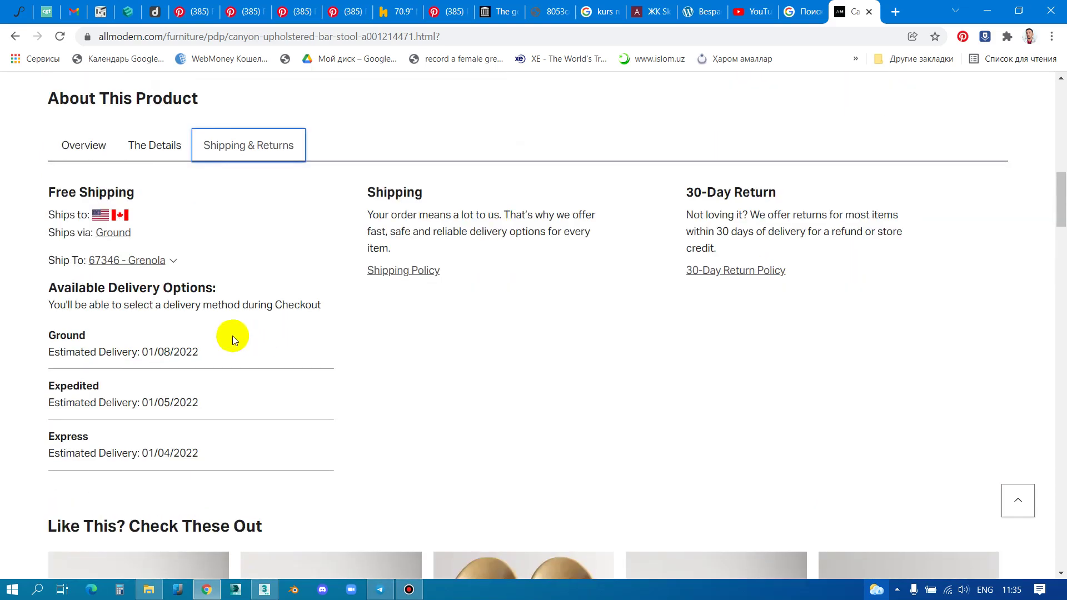
Read the overview description, scroll back up and show the previous gallery photo
left_click(100, 153)
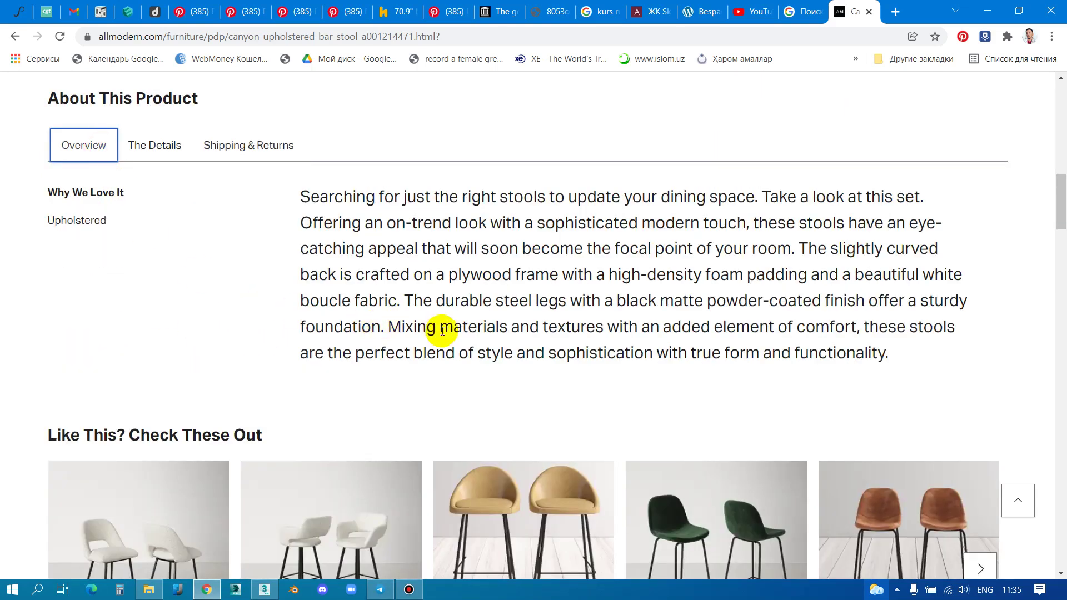
scroll(442, 331, "down", 3)
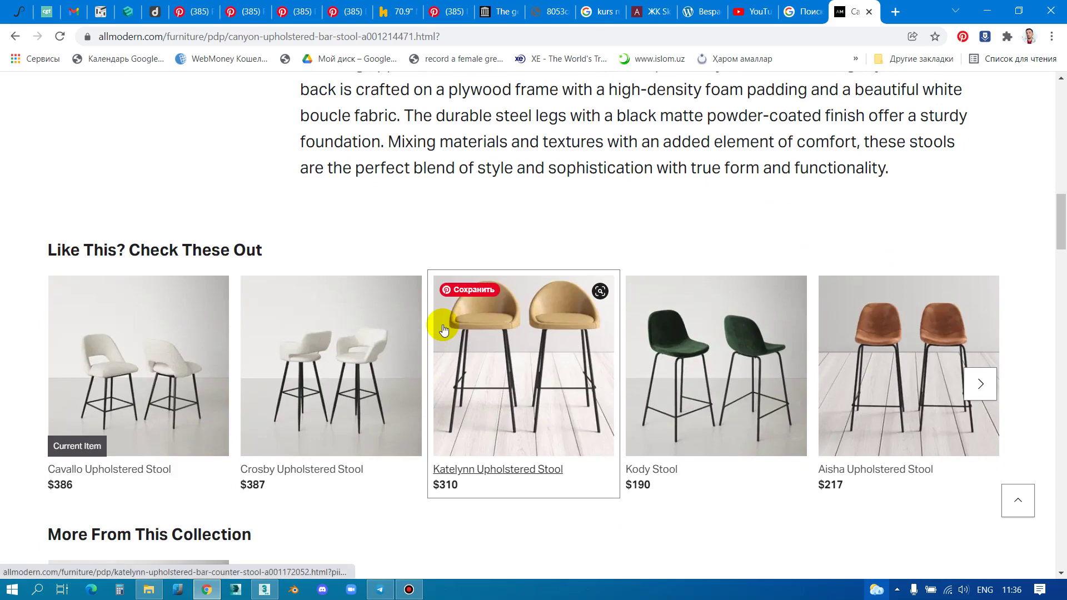
scroll(442, 330, "down", 5)
scroll(534, 265, "up", 5)
scroll(534, 264, "down", 6)
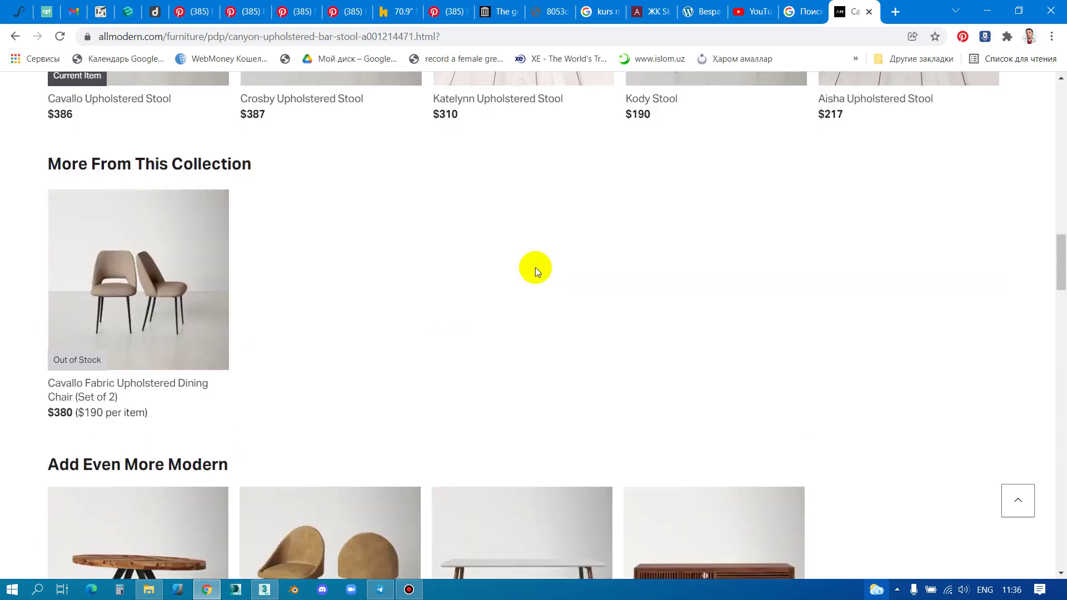
scroll(534, 265, "up", 9)
scroll(530, 259, "up", 15)
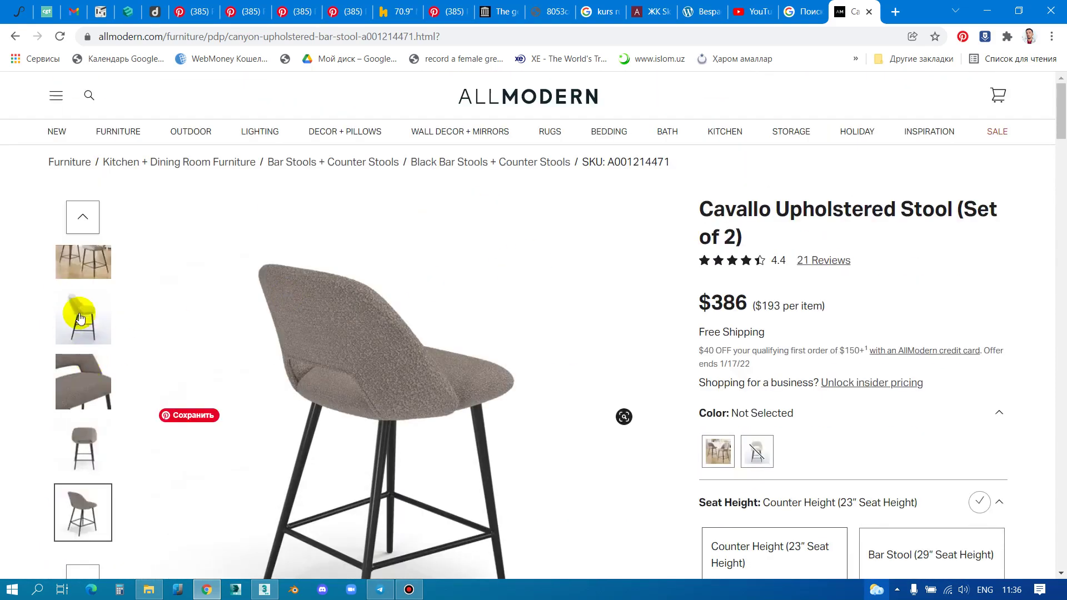
left_click(82, 218)
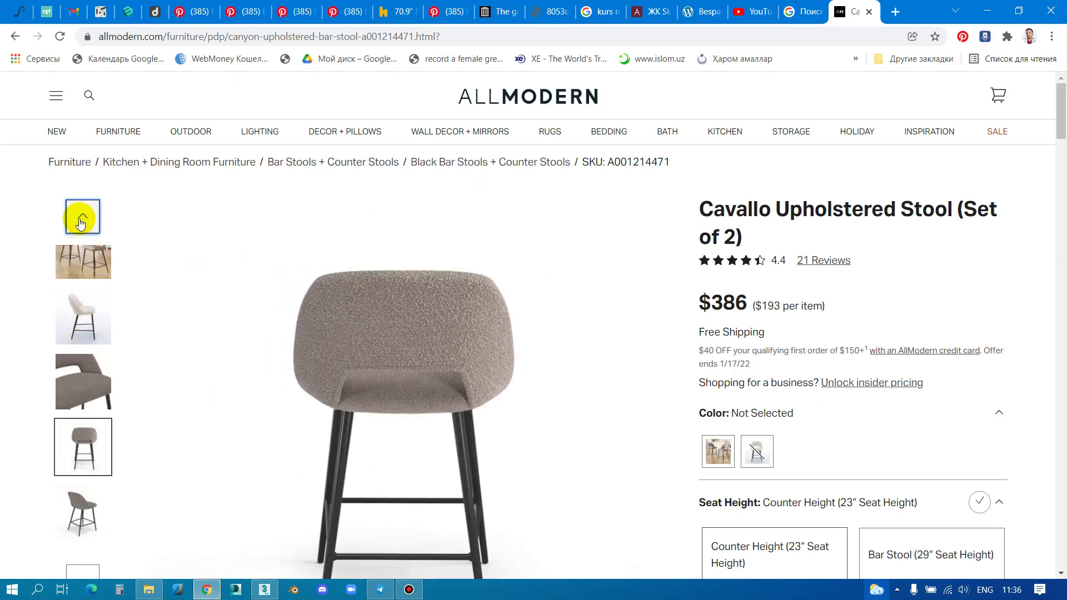
Step back through the gallery to the white stool-pair photo and zoom into it
left_click(81, 221)
left_click(82, 220)
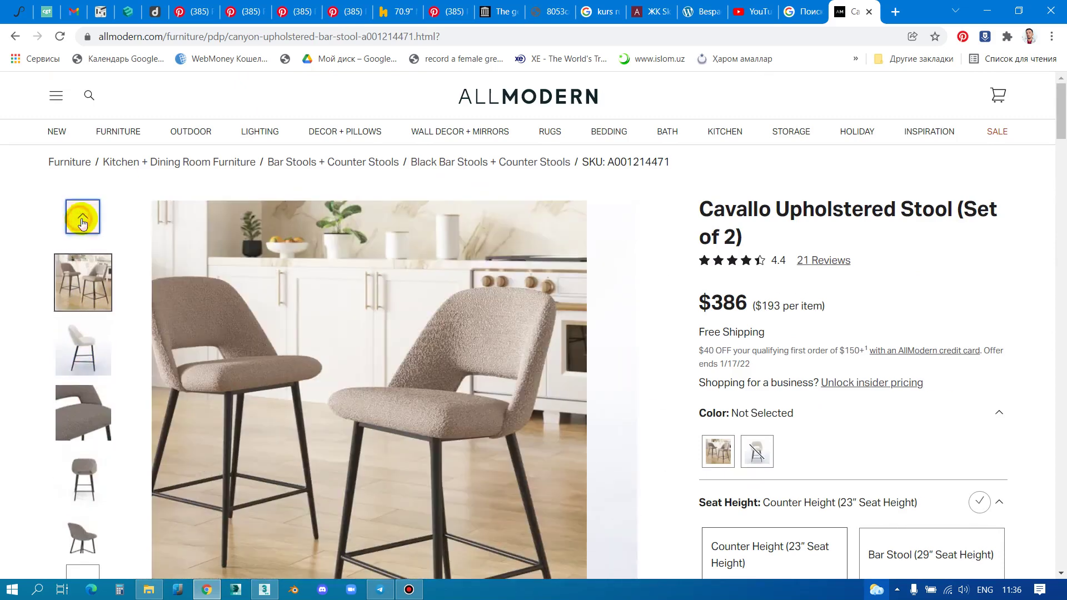
left_click(82, 220)
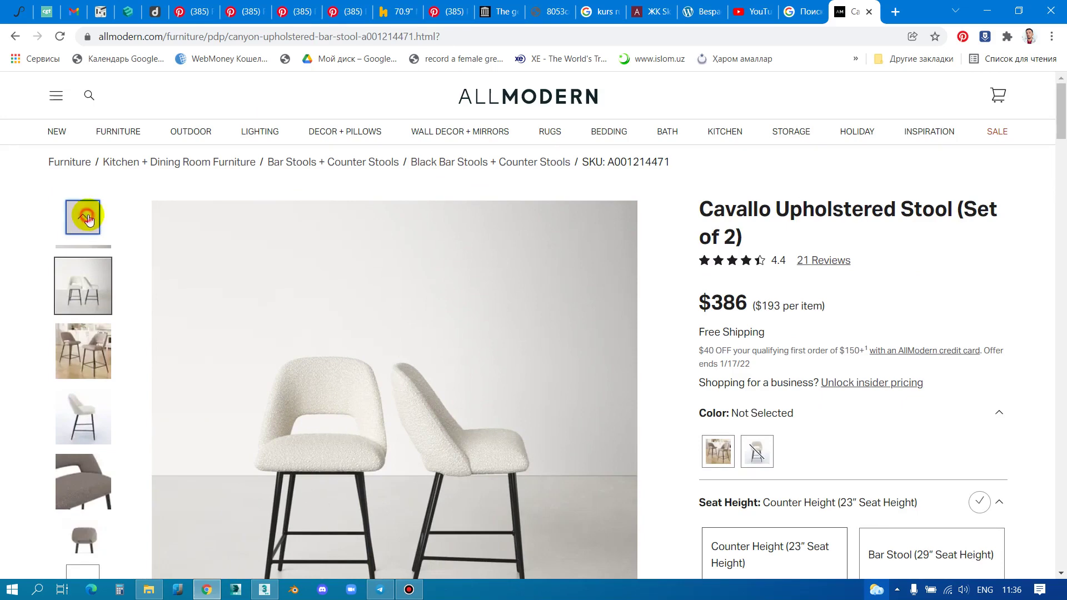
left_click(88, 220)
left_click(89, 219)
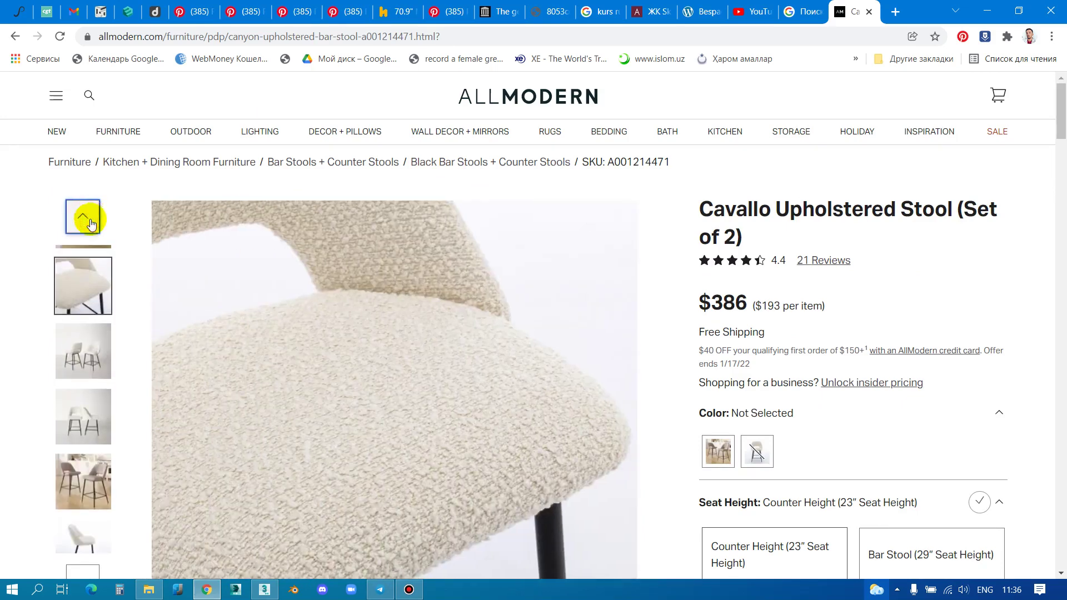
left_click(89, 409)
scroll(422, 333, "down", 5)
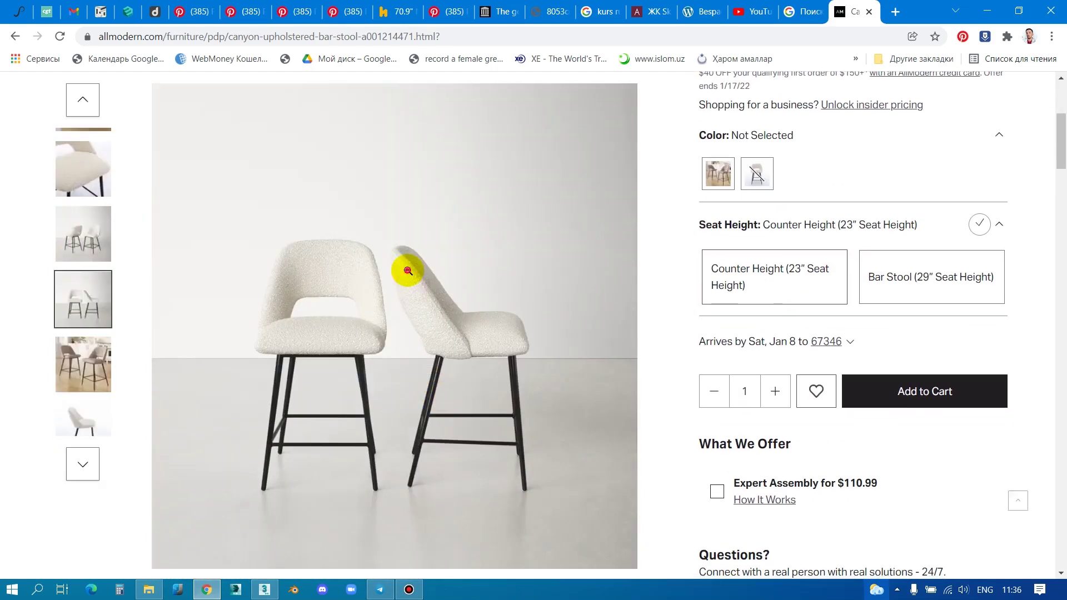
left_click(419, 269)
Open the stool-pair photo in its own tab at full size
right_click(412, 310)
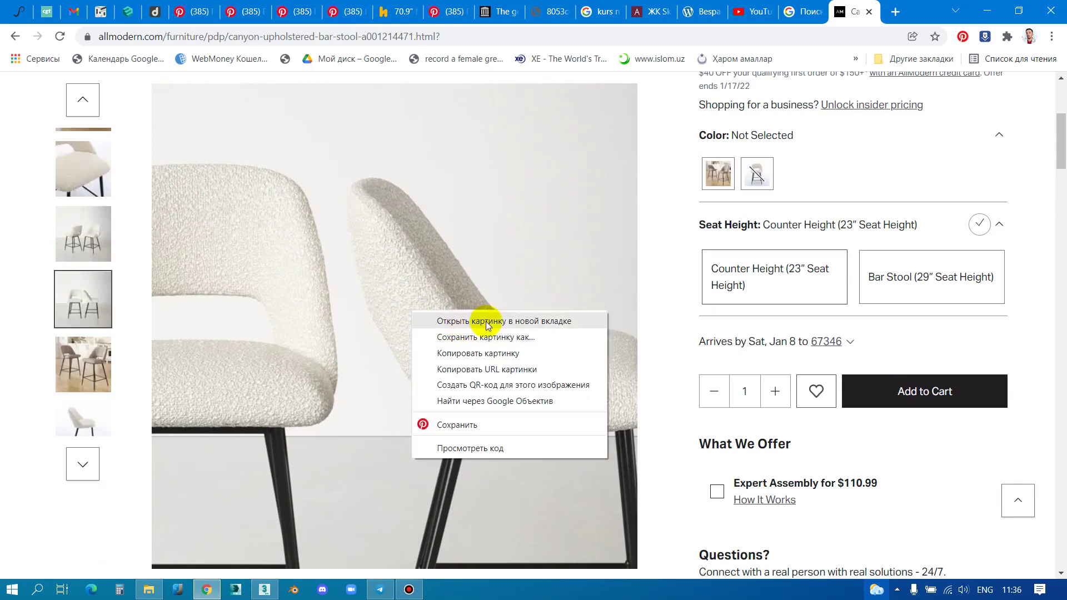
left_click(487, 325)
left_click(844, 14)
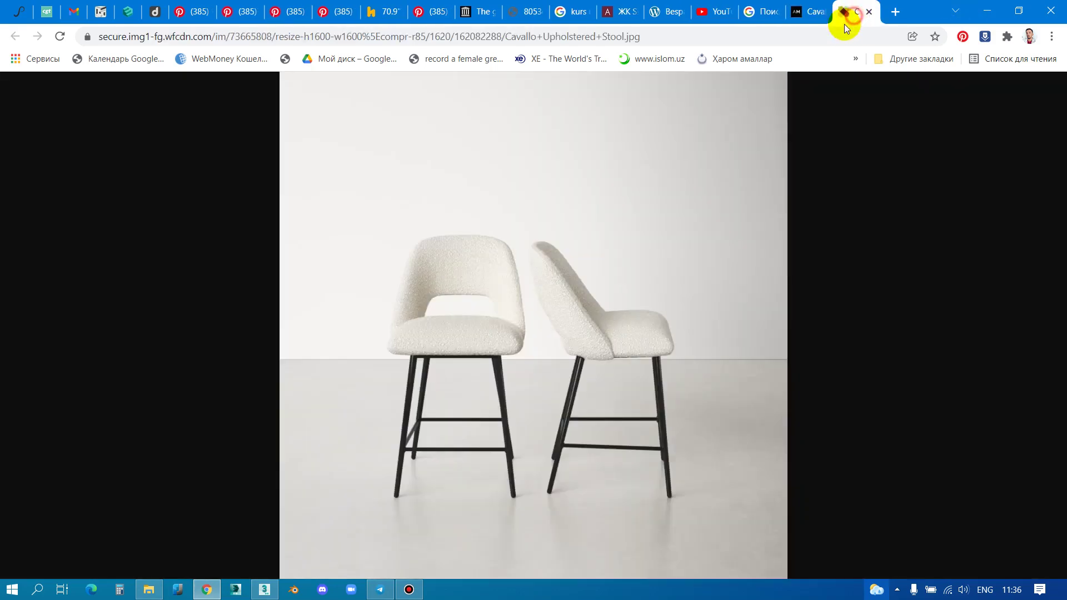
left_click(500, 295)
scroll(526, 381, "down", 5)
scroll(558, 312, "up", 4)
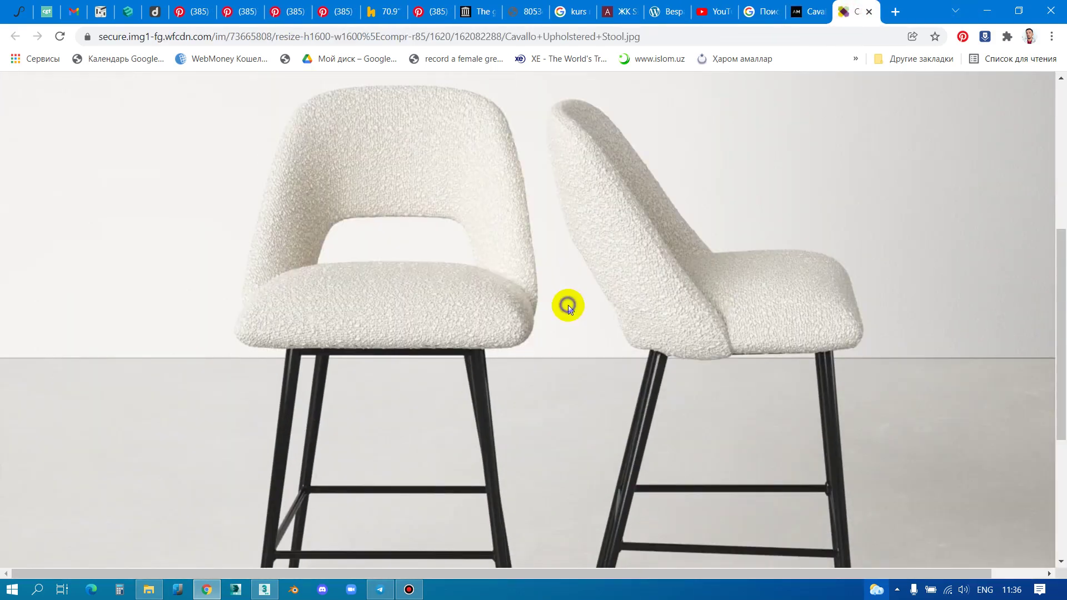
Save the photo as Cavallo+Upholstered+Stool.jpg in the stool reference folder and close Chrome
right_click(568, 305)
left_click(597, 328)
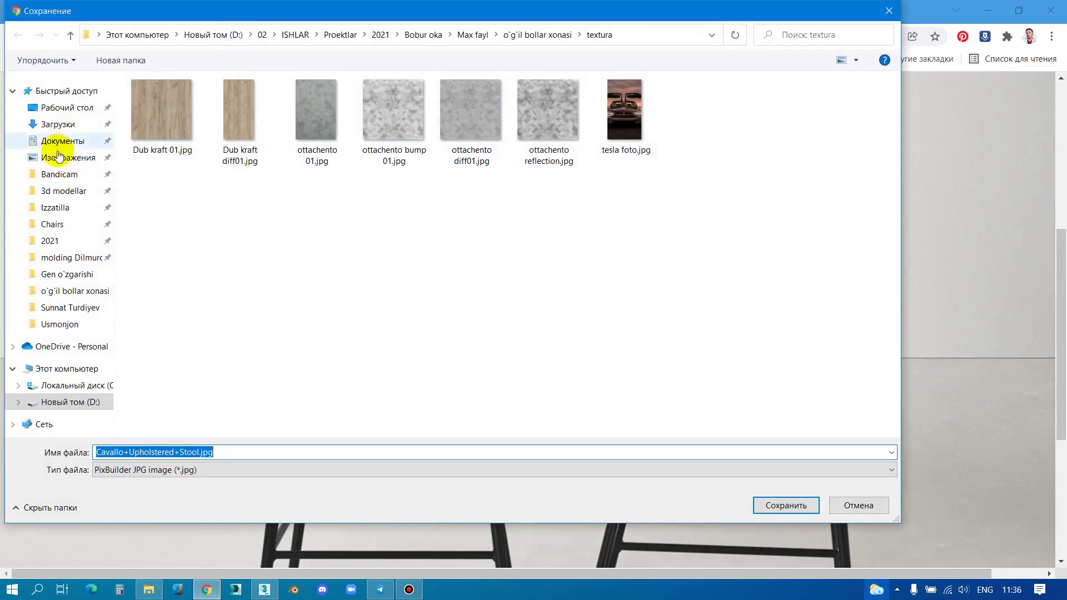
left_click(61, 307)
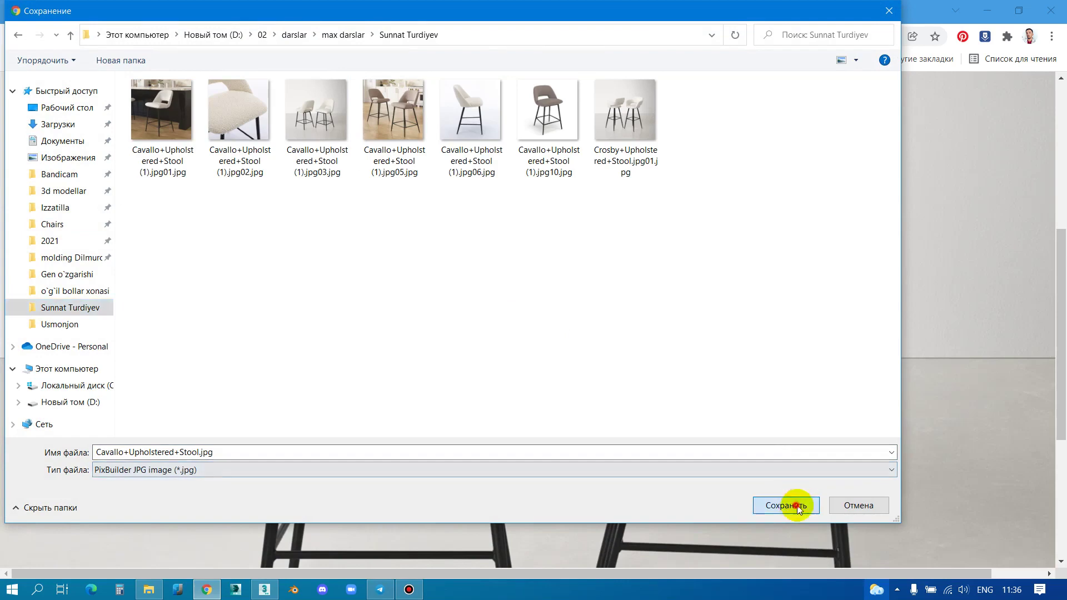
left_click(793, 504)
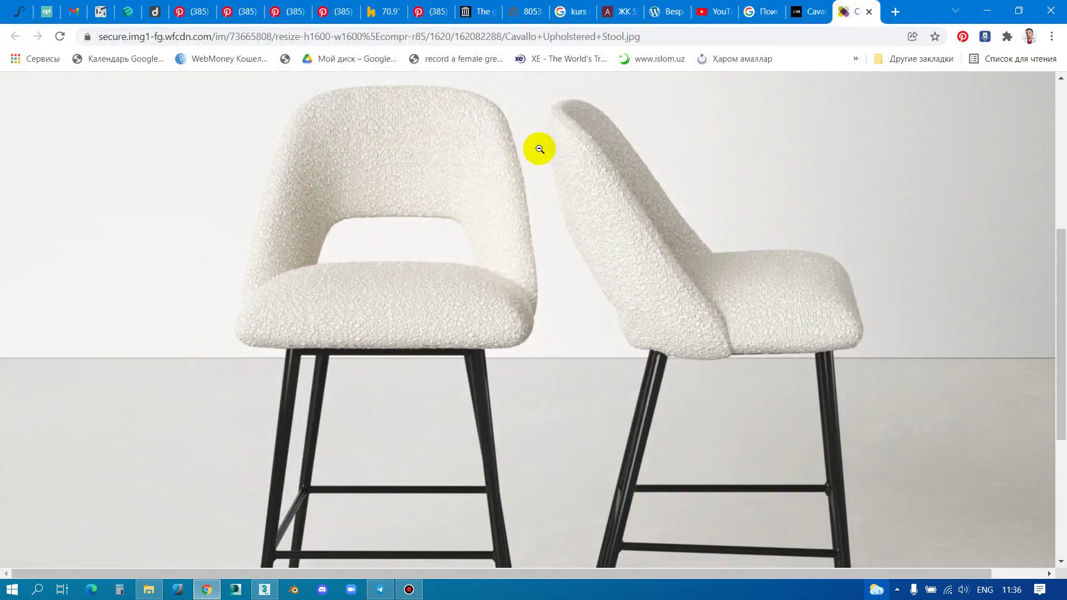
left_click(1051, 10)
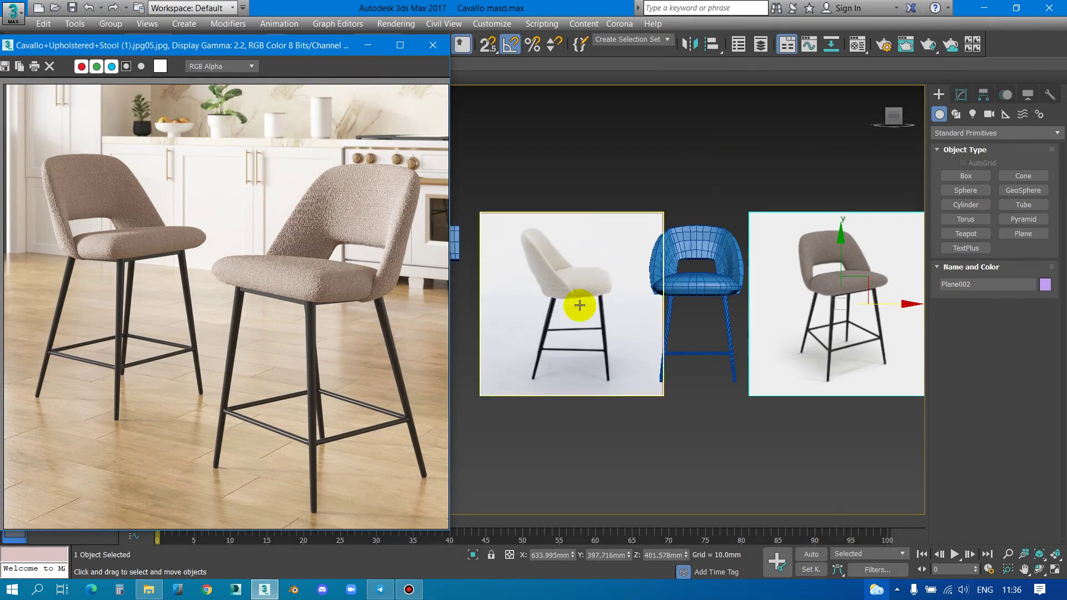
Apply Cavallo+Upholstered+Stool.jpg from Explorer to the left reference plane Plane001, then maximize 3ds Max
left_click(524, 10)
left_click_drag(524, 9, 253, 12)
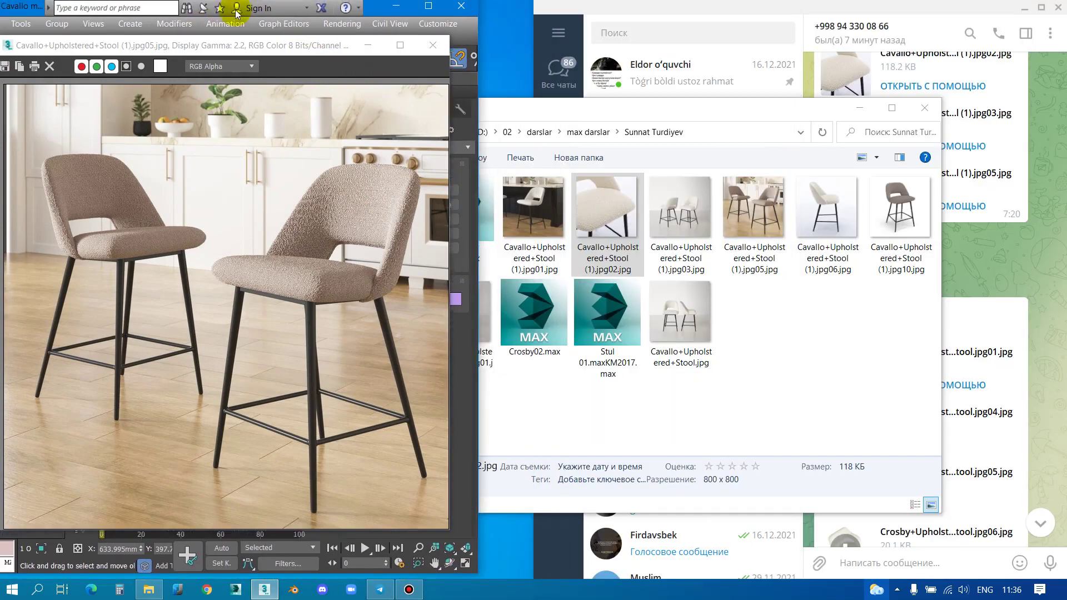
left_click(862, 337)
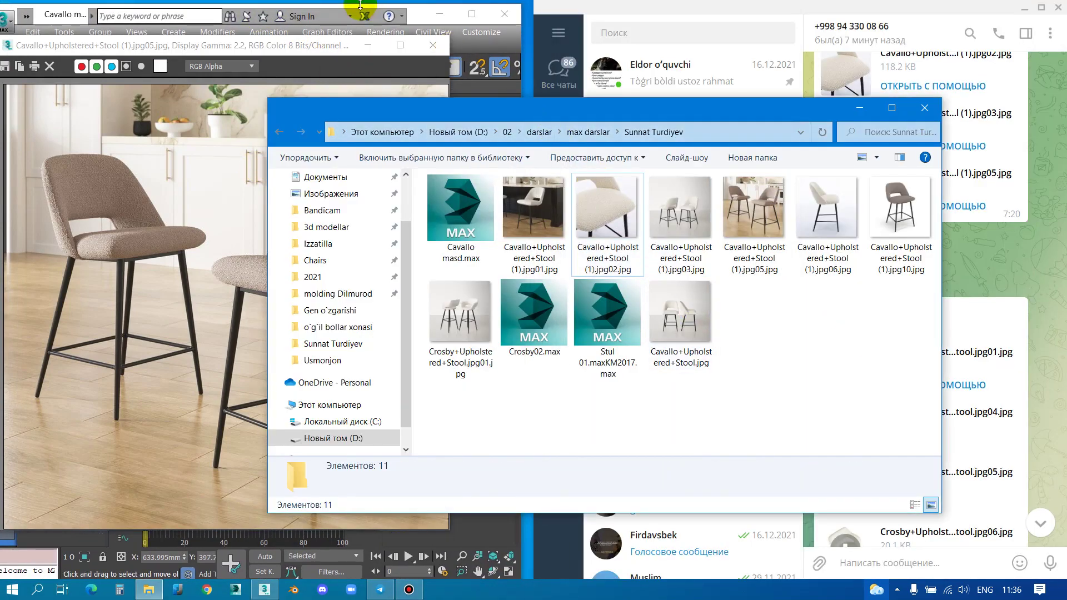
left_click(66, 18)
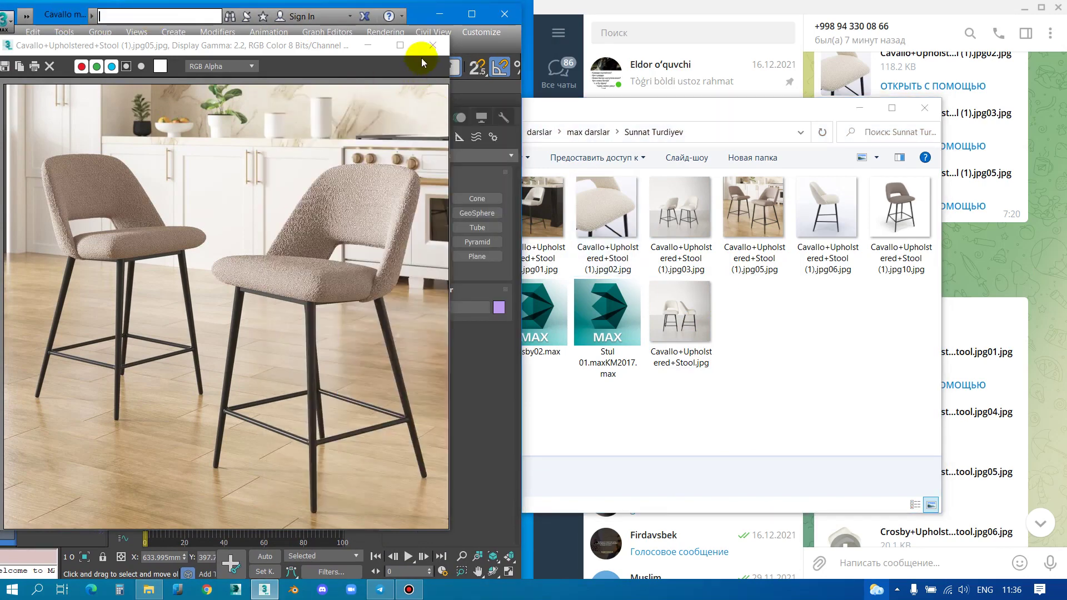
left_click(365, 46)
left_click_drag(680, 317, 261, 314)
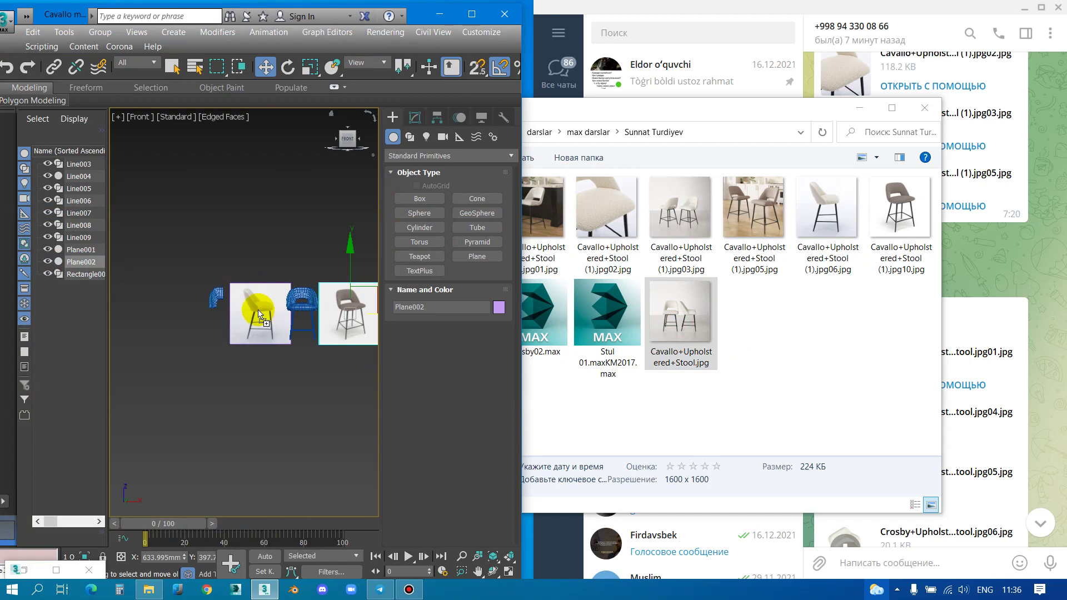
left_click_drag(255, 313, 253, 308)
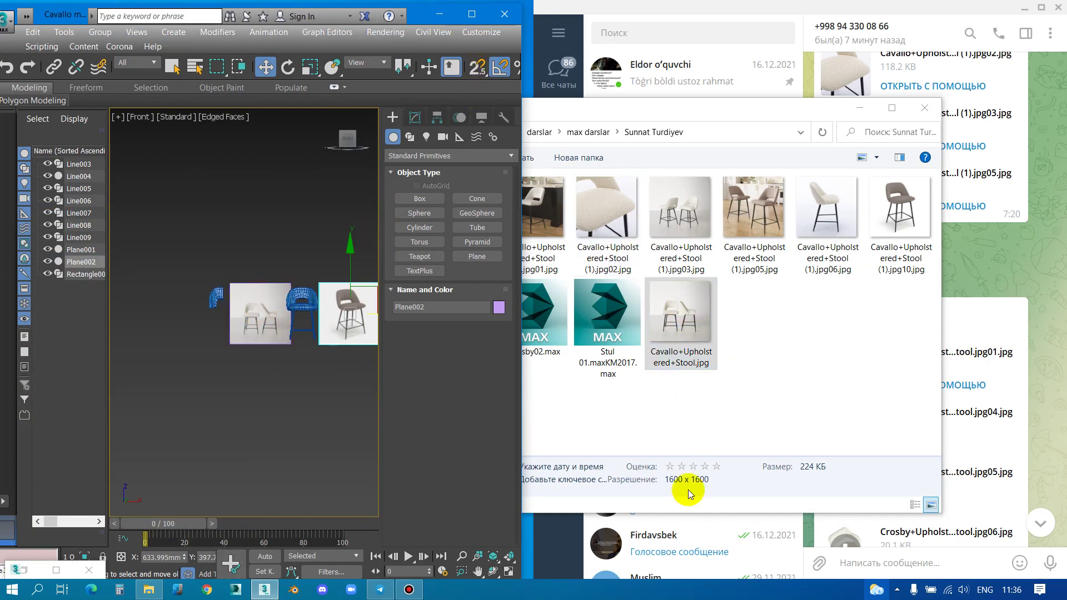
left_click(258, 310)
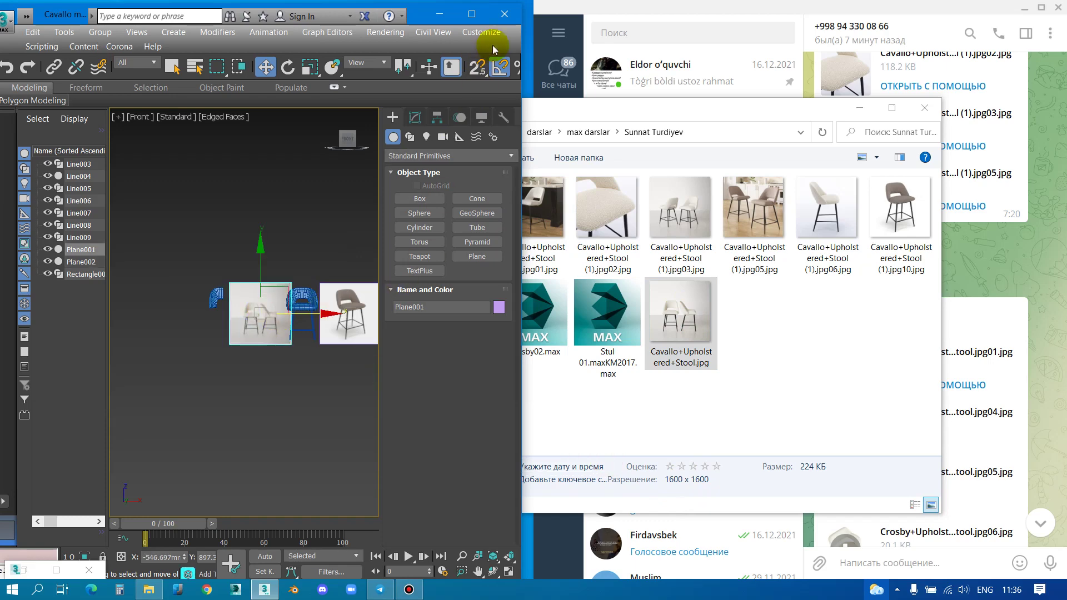
left_click(479, 20)
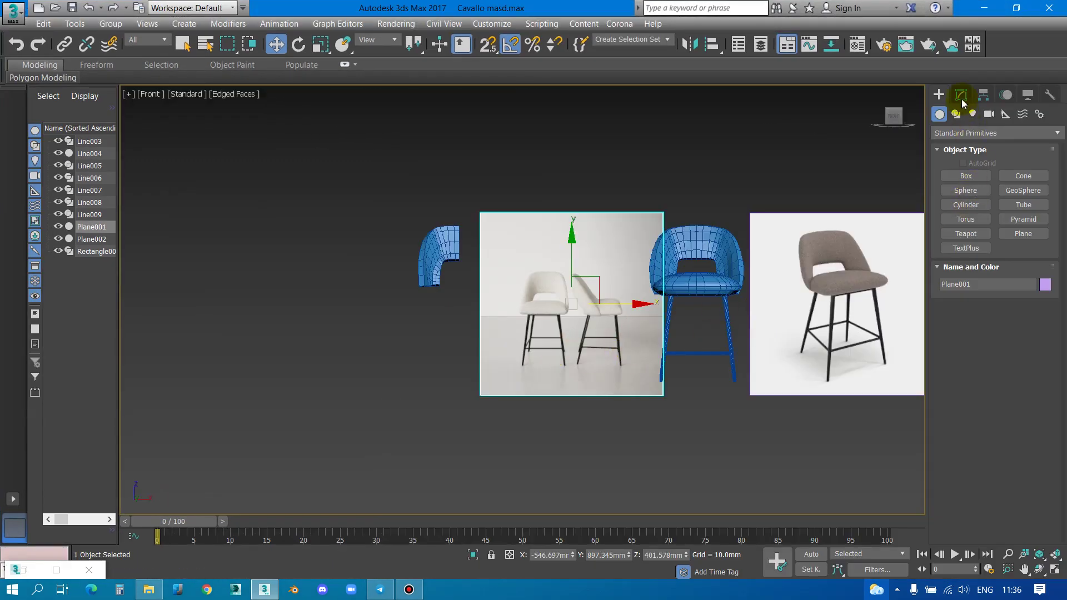
Scale up the two-stool reference plane Plane001 and shift it right and up
left_click(962, 94)
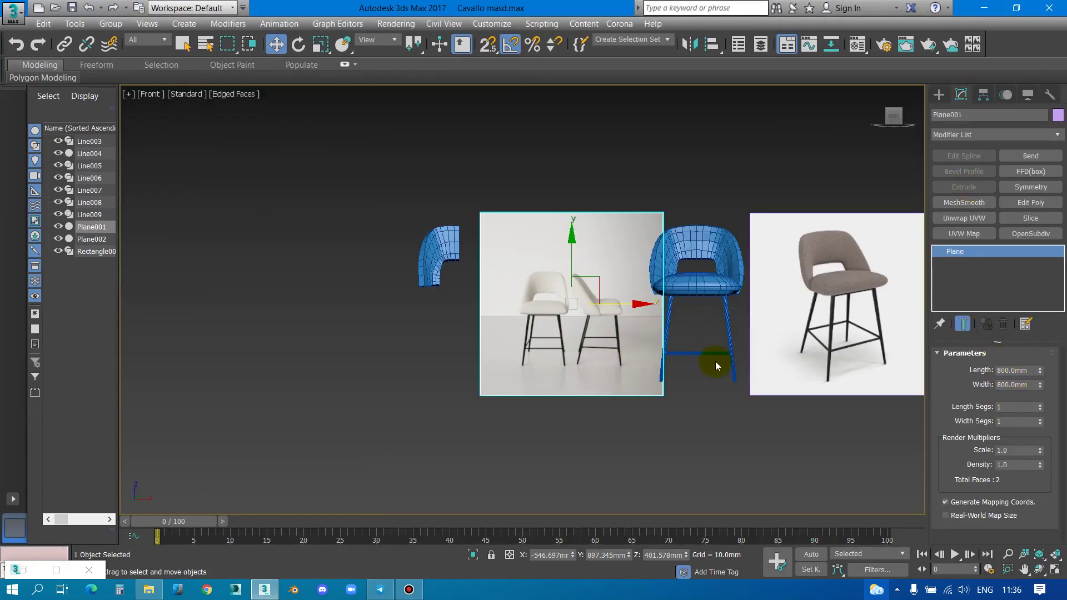
scroll(700, 353, "up", 2)
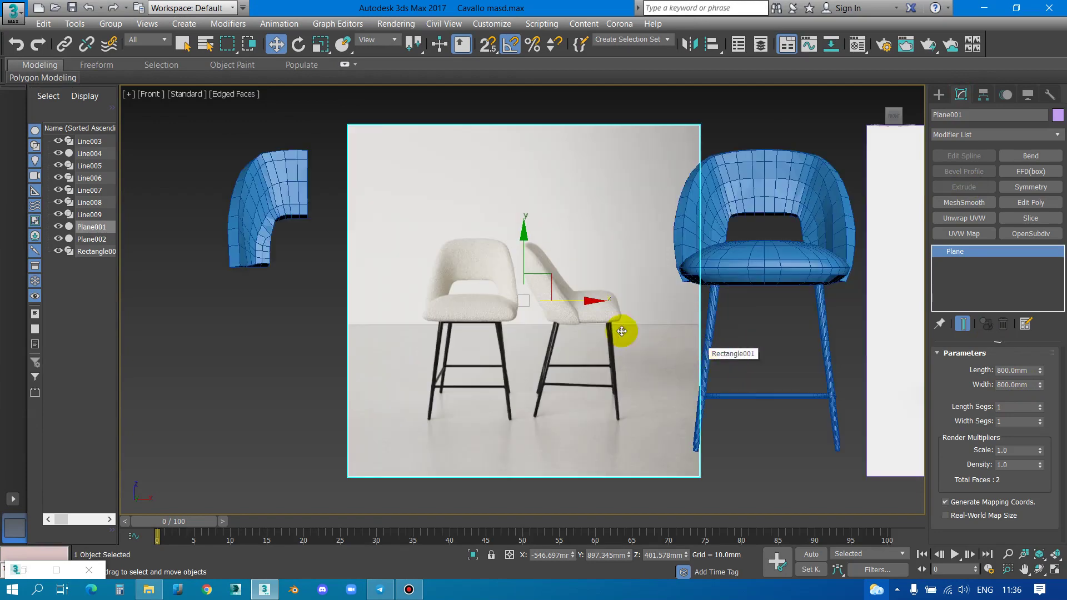
scroll(622, 328, "up", 1)
key("r")
left_click_drag(466, 269, 464, 190)
key("w")
mouse_move(579, 181)
left_mouse_down()
mouse_move(648, 190)
mouse_move(550, 183)
left_mouse_up()
Reposition Plane001 leftward so it sits behind the blue chair
key("r")
key("w")
scroll(443, 189, "down", 2)
mouse_move(550, 183)
middle_mouse_down()
mouse_move(443, 188)
mouse_move(442, 248)
middle_mouse_up()
scroll(443, 189, "up", 2)
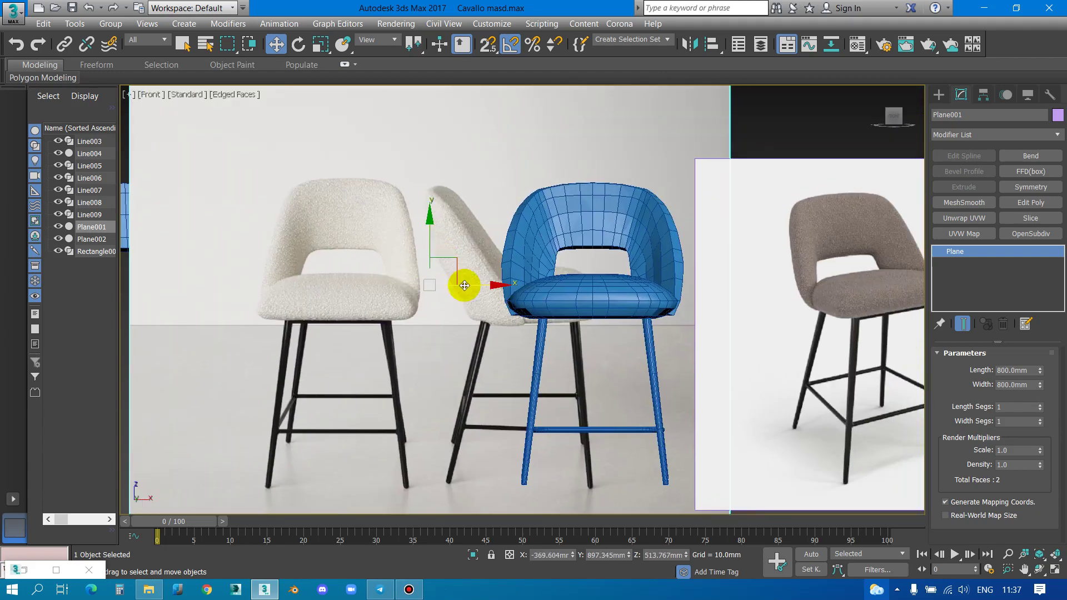
left_click_drag(477, 288, 381, 278)
scroll(585, 229, "down", 5)
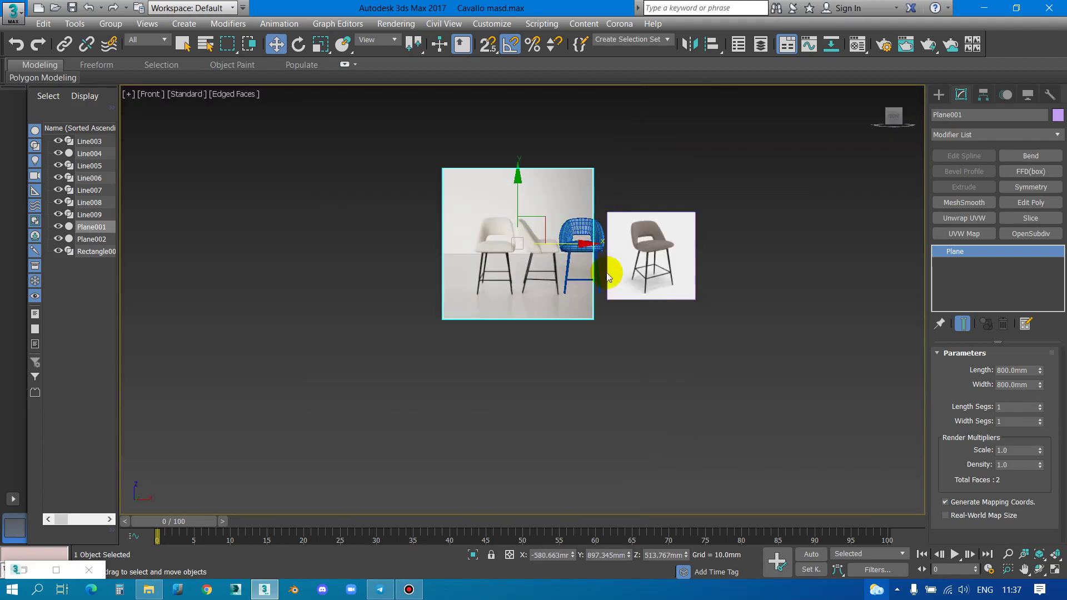
With the home grid shown, move the two-stool plane and Plane002 further right
key("g")
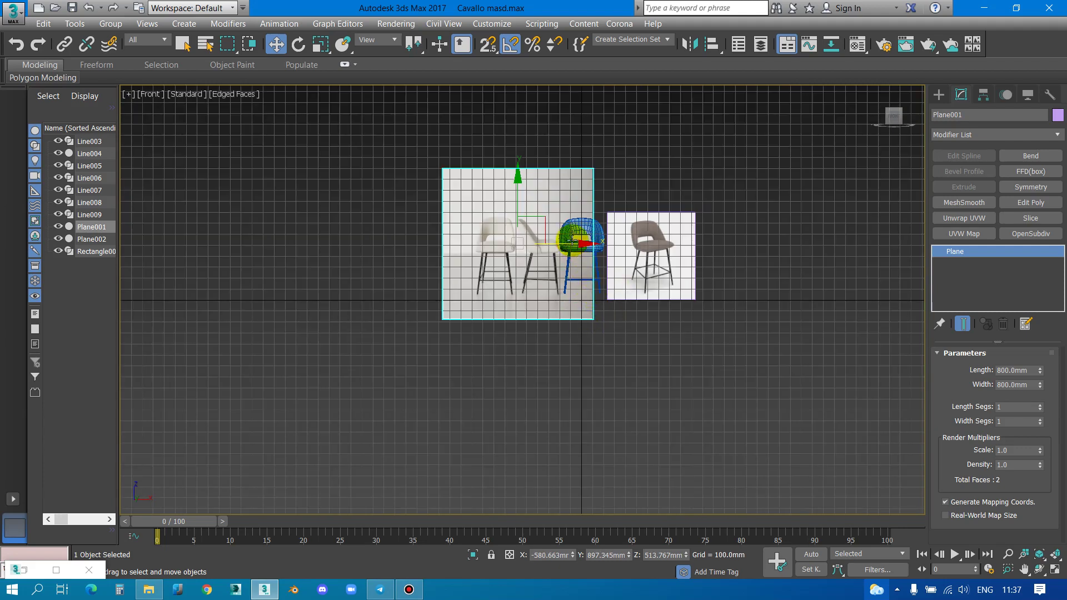
left_click_drag(573, 241, 638, 241)
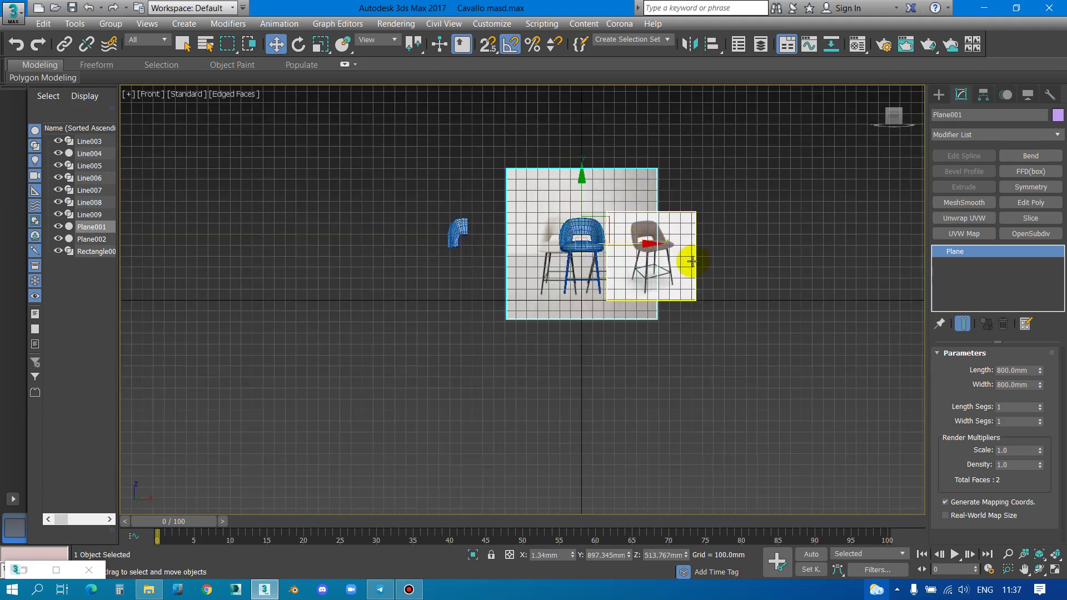
left_click(664, 255)
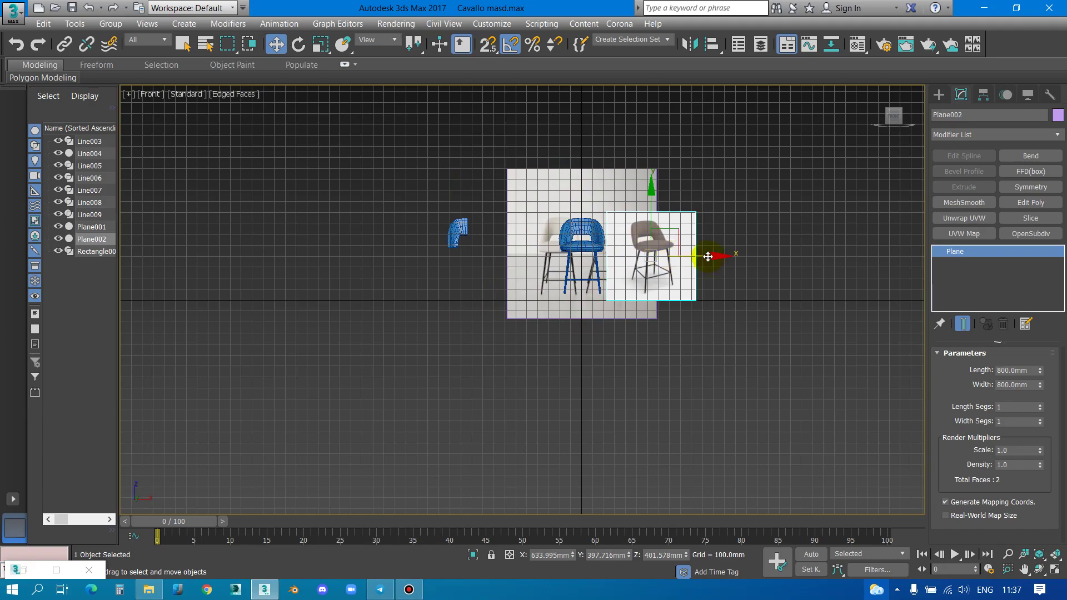
left_click_drag(708, 256, 777, 257)
In the Top view, move the whole chair left along X and Line005 beside it
left_click(572, 238)
scroll(578, 248, "up", 4)
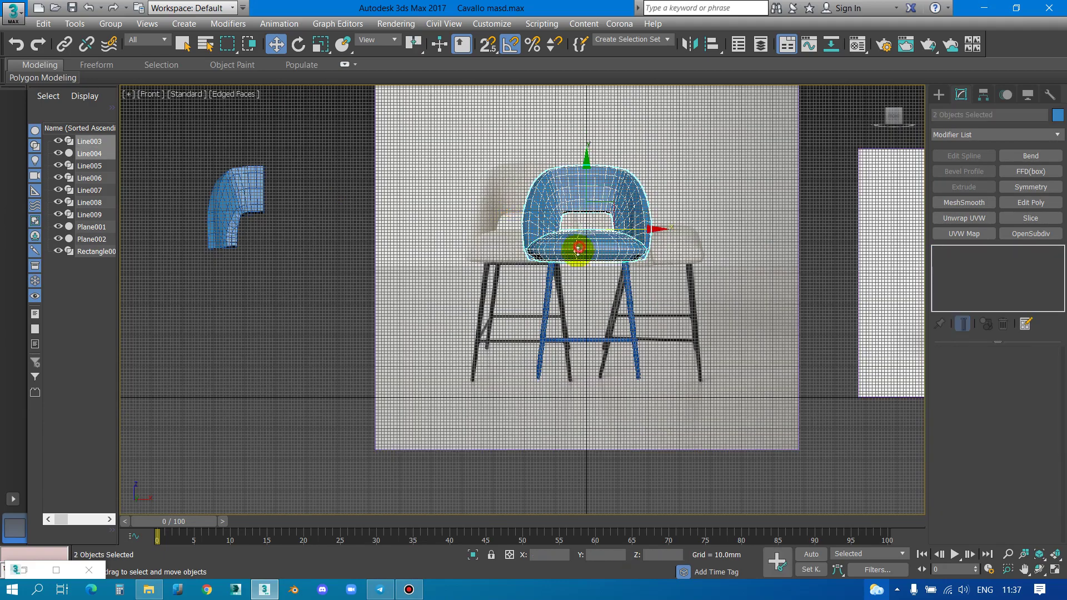
key("t")
scroll(545, 267, "down", 5)
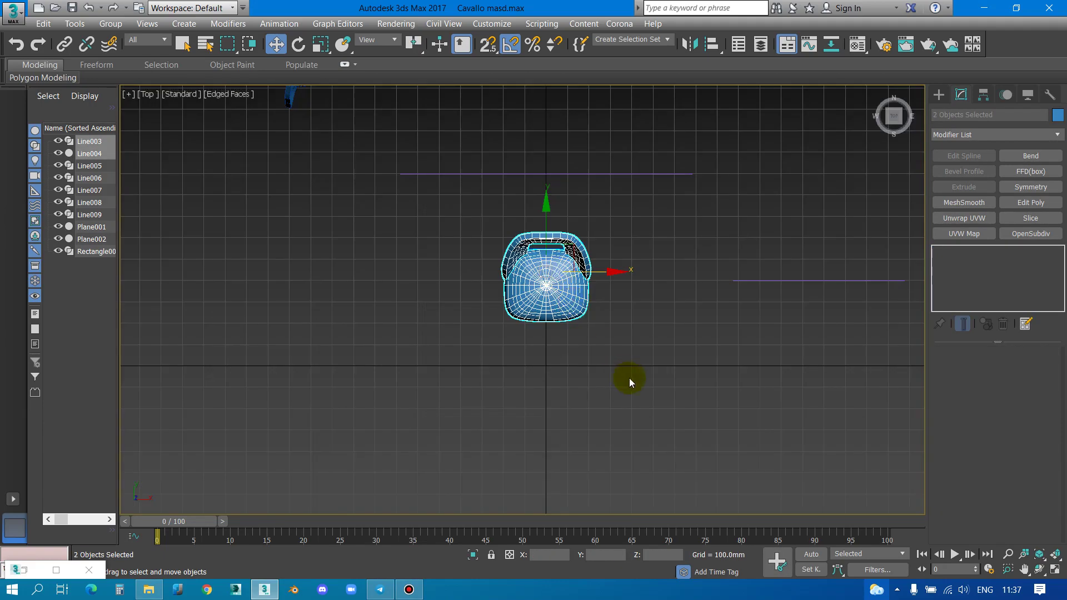
double_click(606, 266)
scroll(628, 269, "down", 3)
left_click_drag(627, 269, 434, 269)
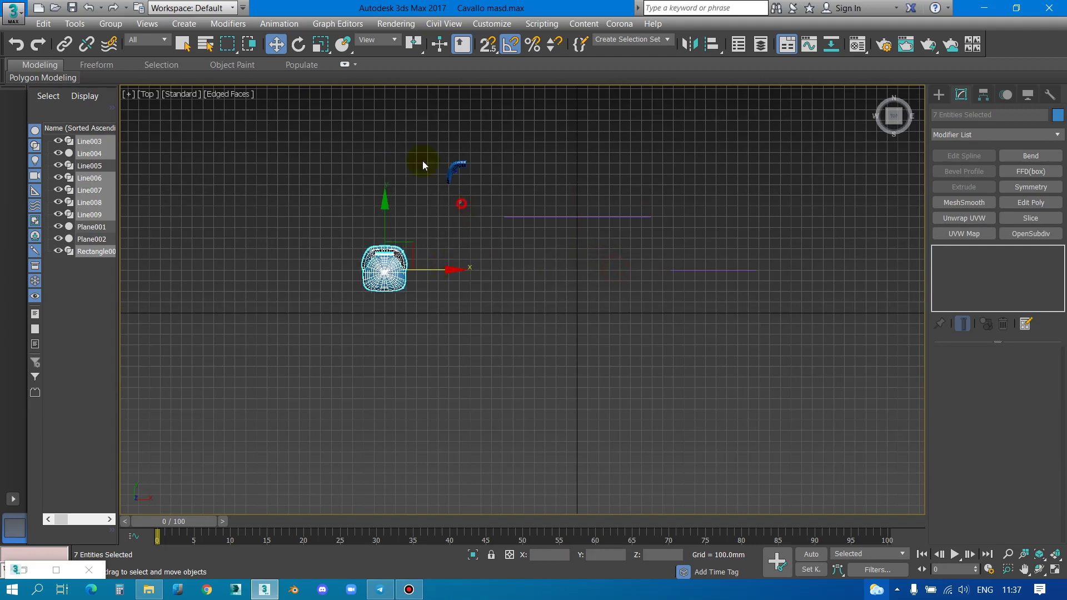
left_click(459, 163)
left_click_drag(479, 142, 340, 233)
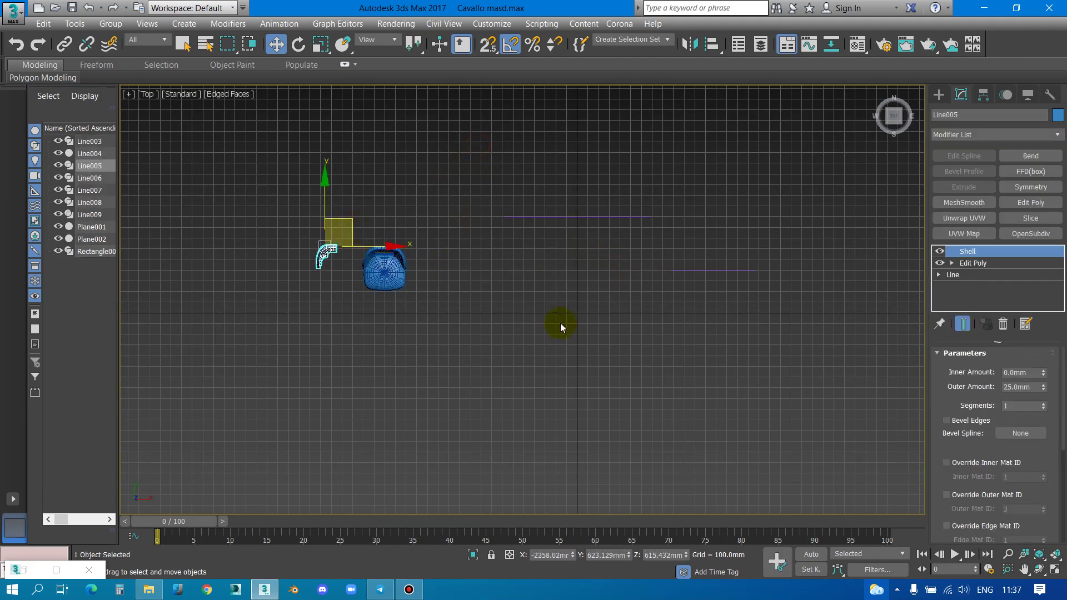
Hide the grid, frame the backrest in the Front view, and clear the selection
key("g")
key("f")
key("z")
scroll(548, 297, "down", 5)
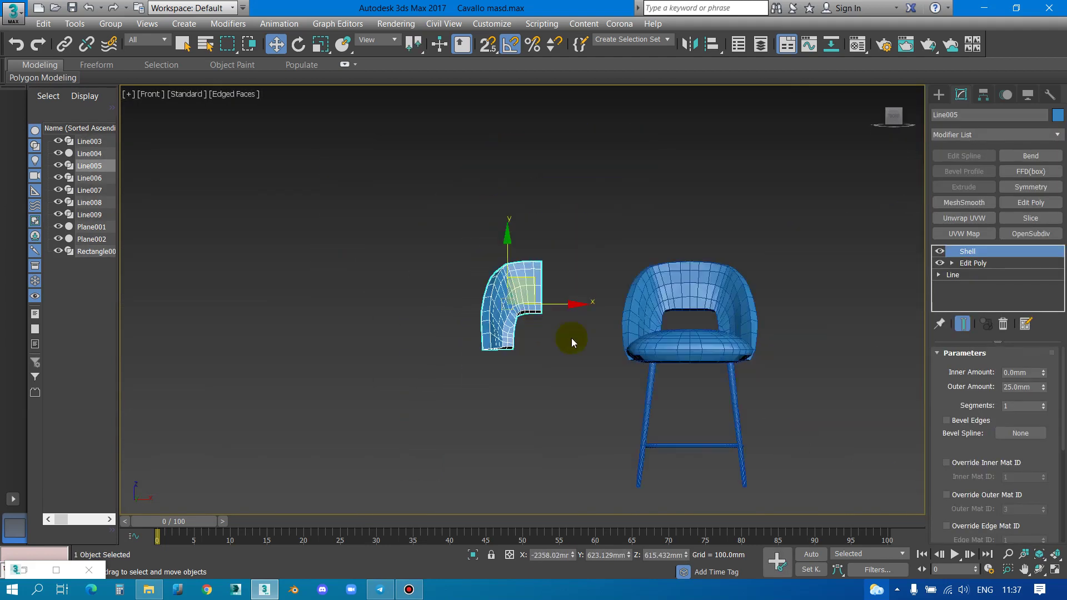
scroll(605, 329, "down", 3)
left_click(605, 329)
scroll(684, 334, "up", 4)
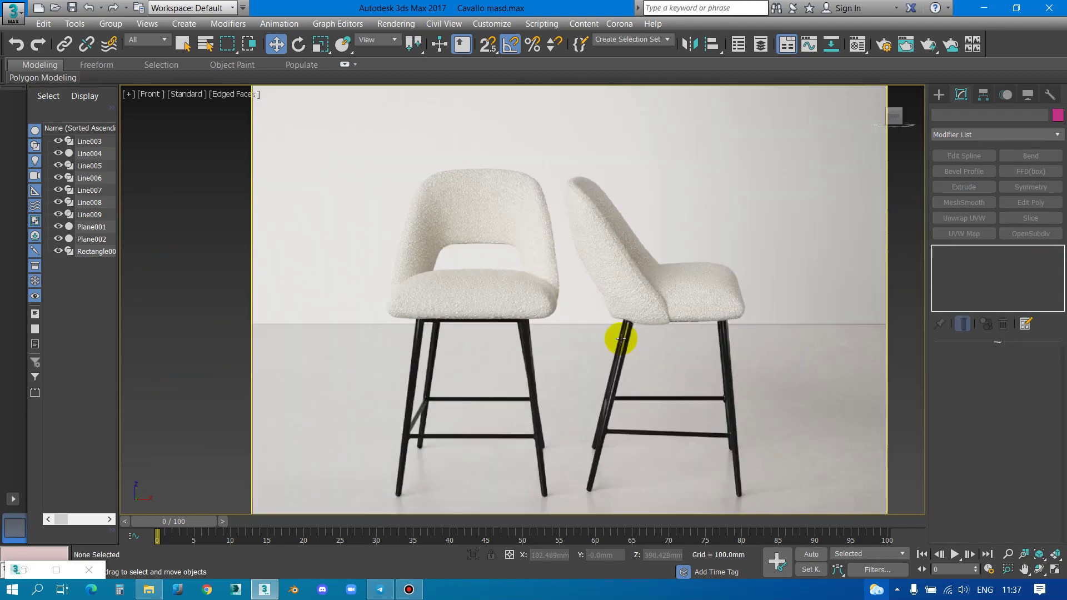
scroll(625, 338, "up", 1)
left_click(948, 95)
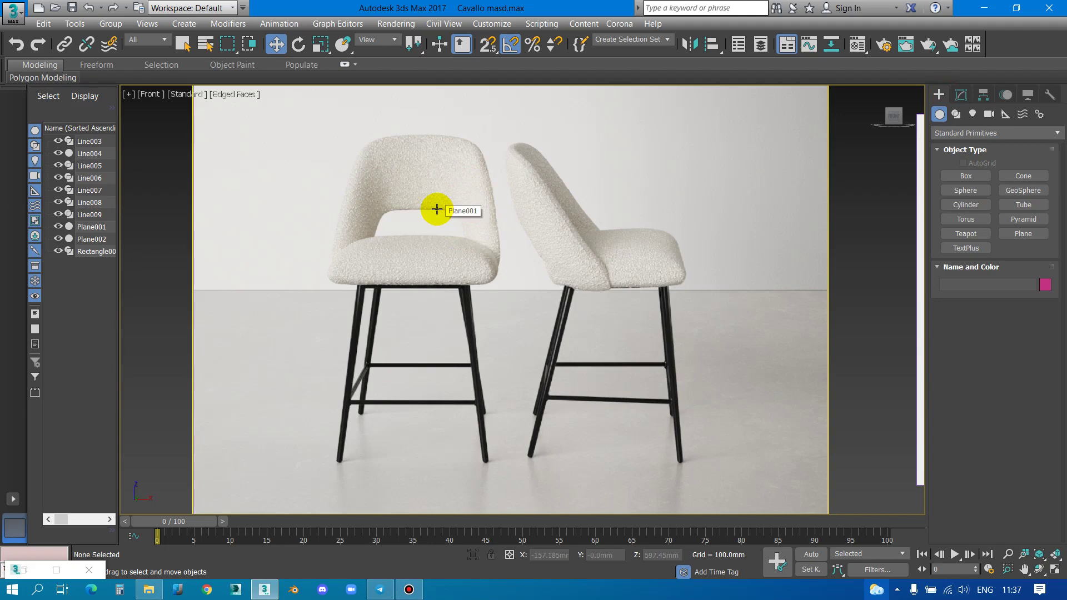
scroll(435, 206, "up", 2)
scroll(425, 238, "up", 1)
scroll(432, 262, "up", 1)
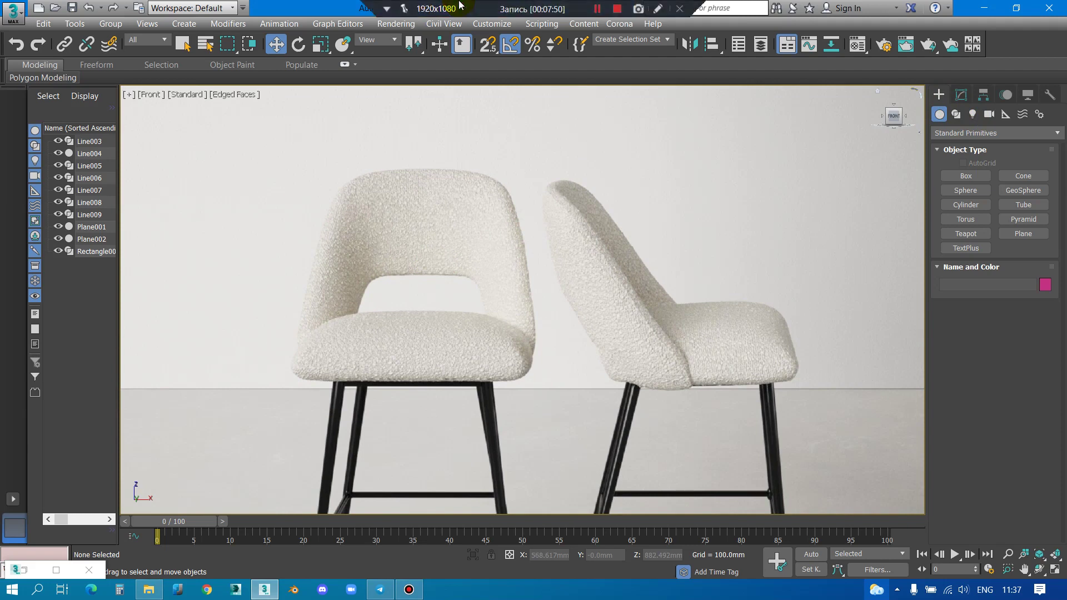
left_click(961, 94)
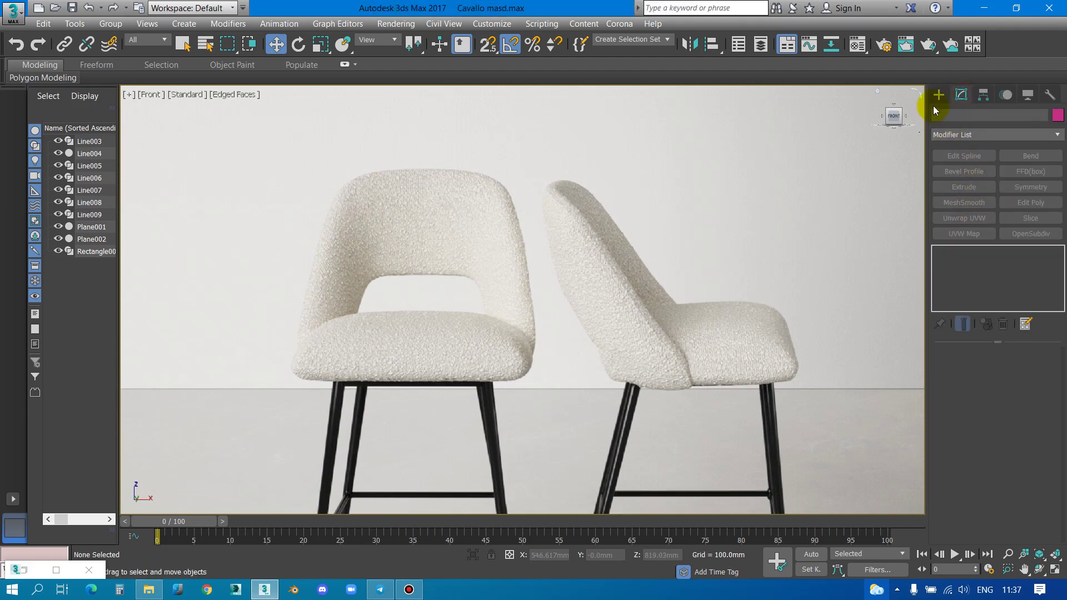
left_click(938, 95)
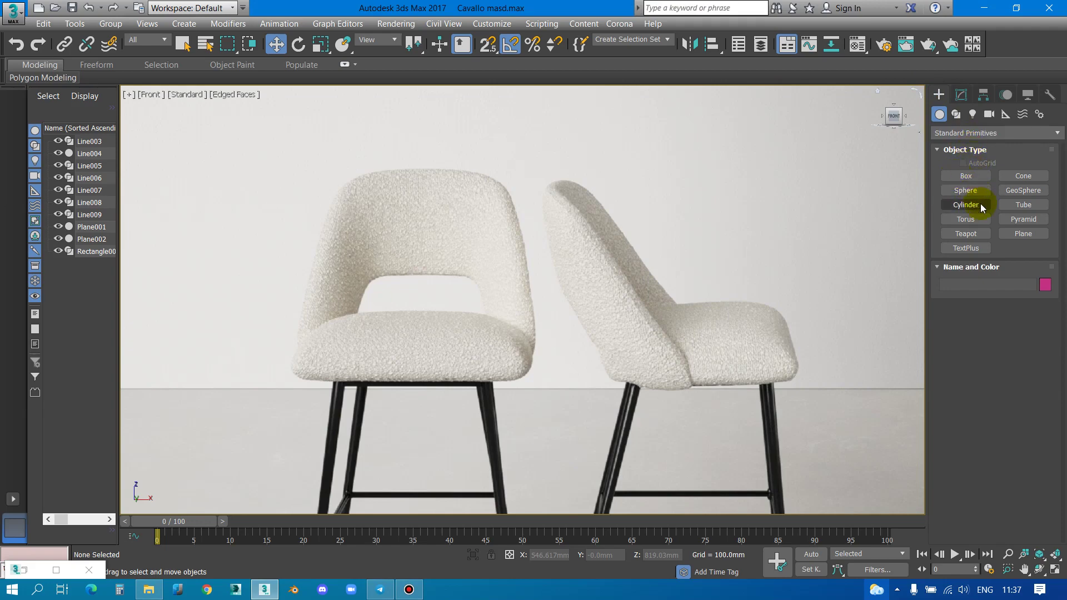
scroll(811, 207, "down", 5)
scroll(188, 303, "up", 2)
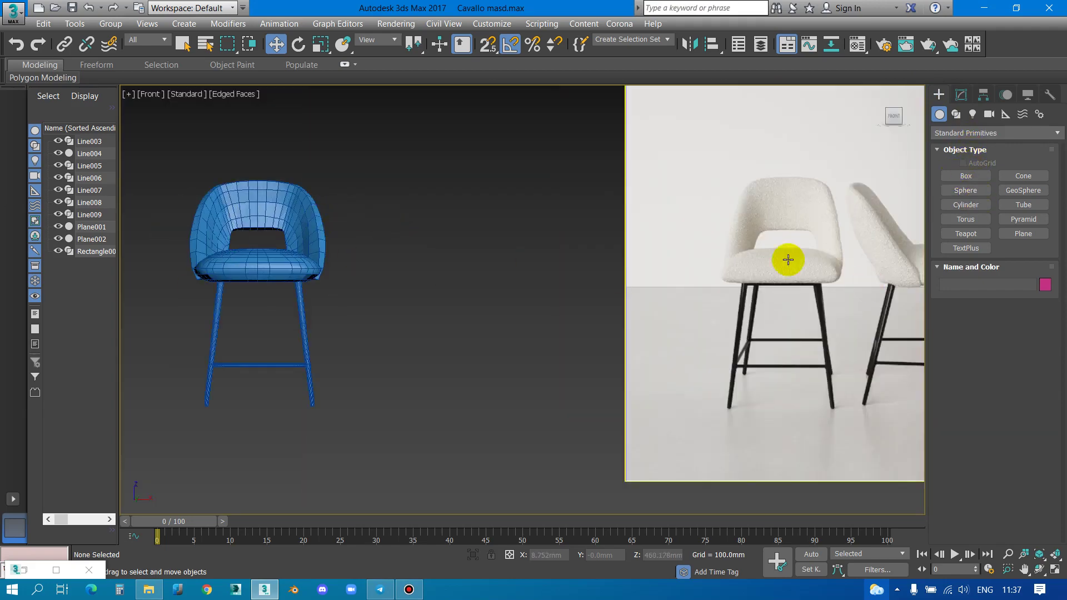
scroll(603, 267, "up", 3)
scroll(603, 268, "down", 2)
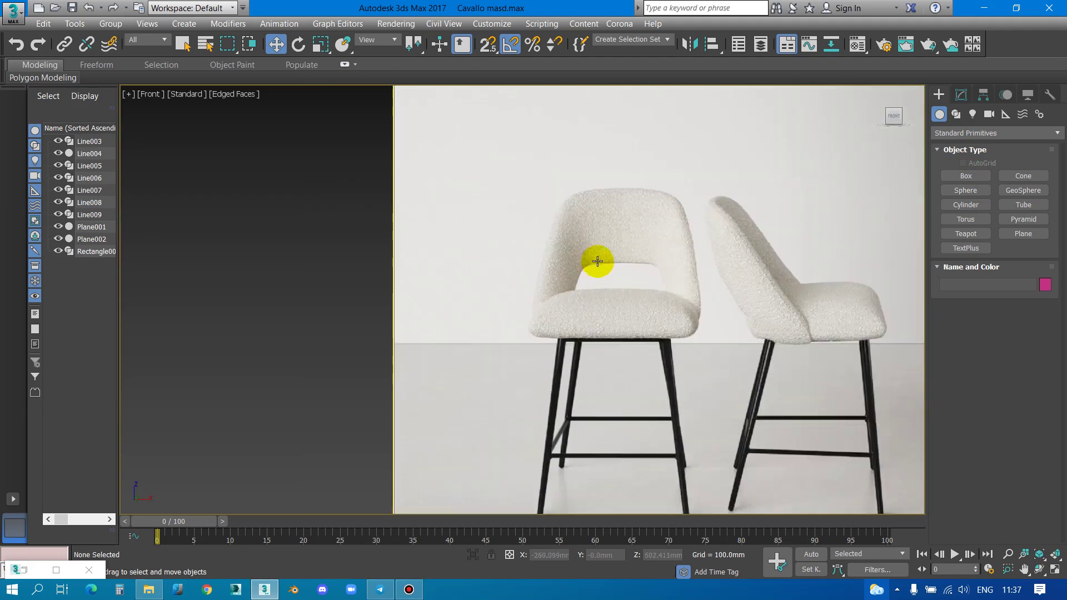
Draw a Plane over the chair backrest and add an Edit Poly modifier
left_click(1029, 236)
scroll(648, 224, "up", 3)
mouse_move(588, 149)
left_mouse_down()
mouse_move(501, 297)
mouse_move(515, 297)
left_mouse_up()
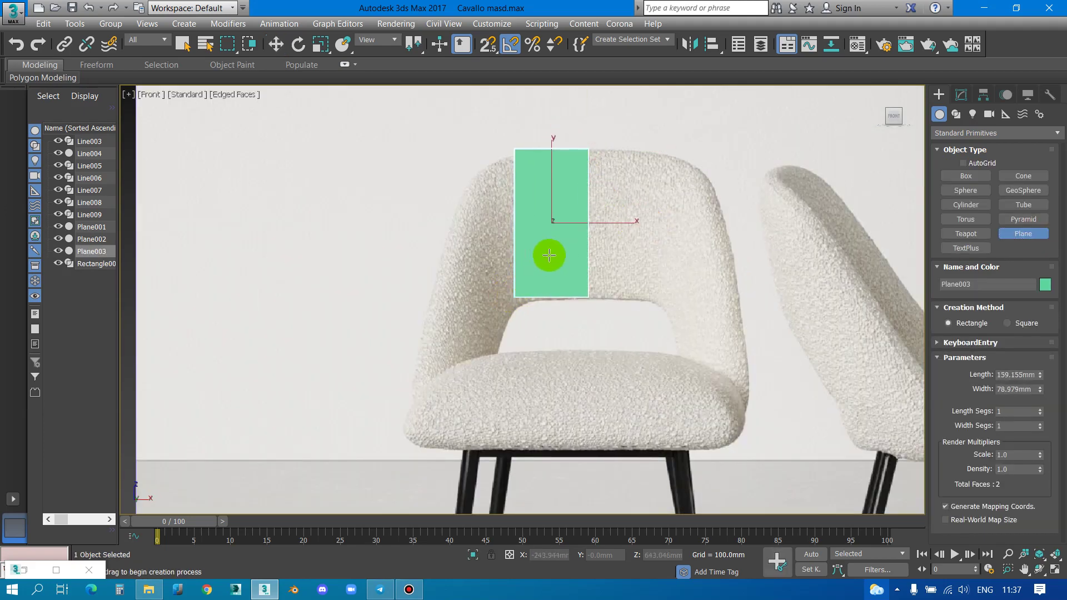
left_click(576, 222)
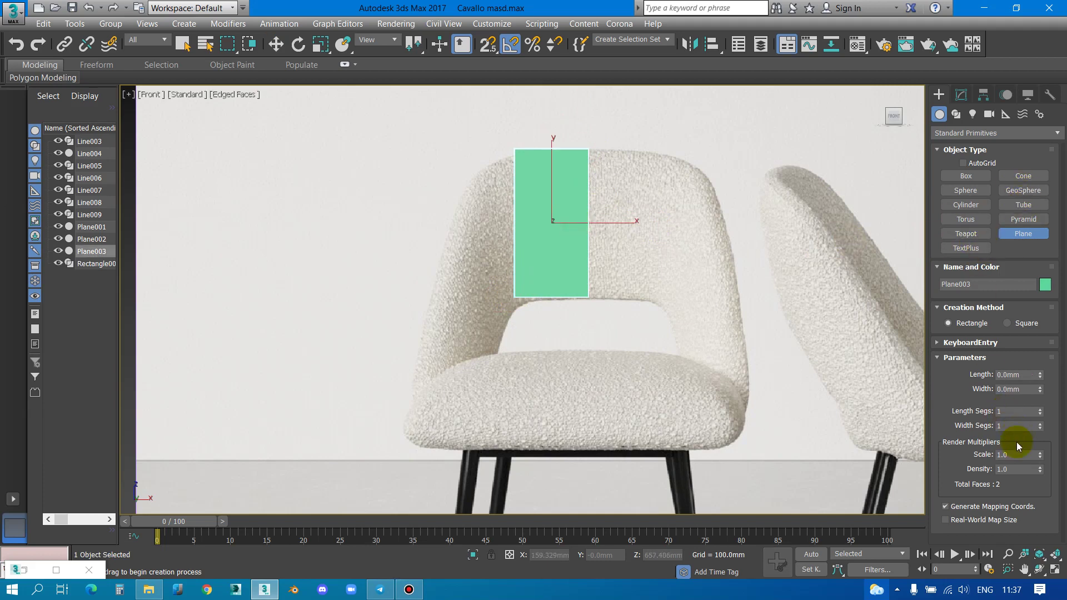
key("F4")
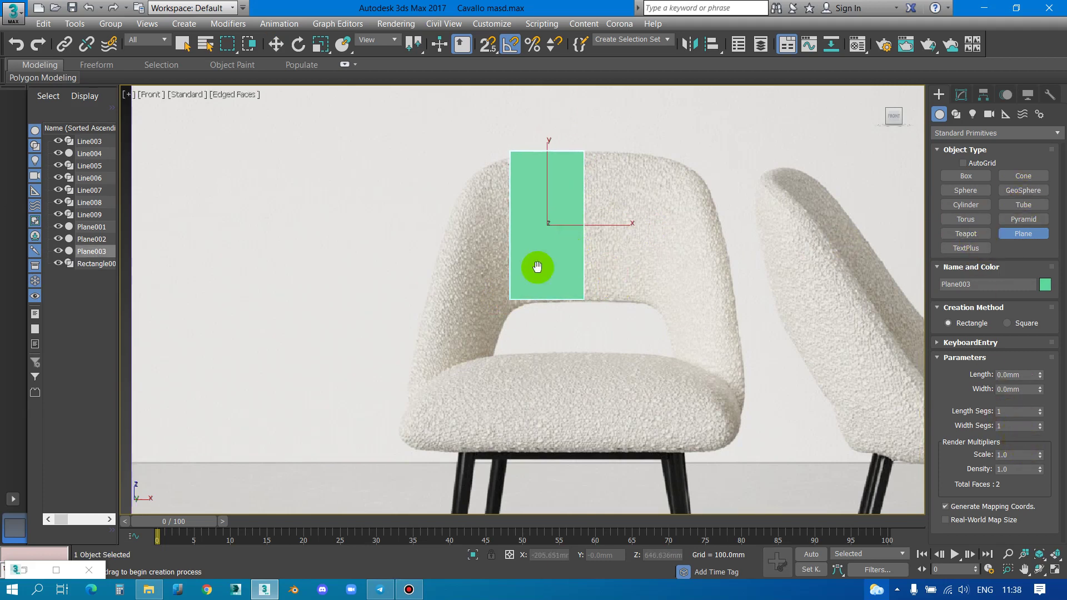
key("F4")
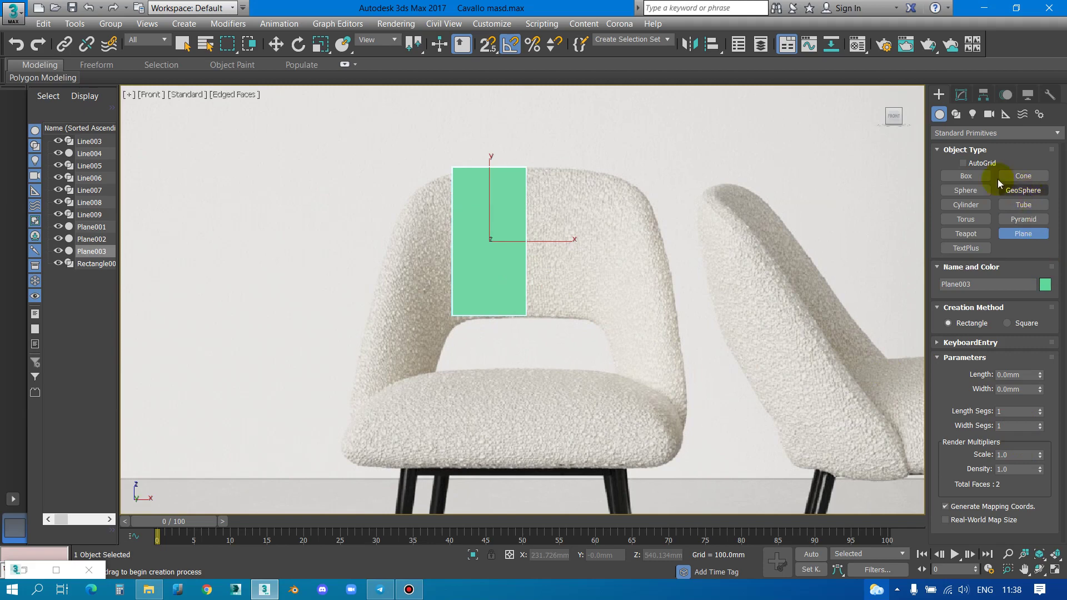
left_click(961, 95)
left_click(1031, 202)
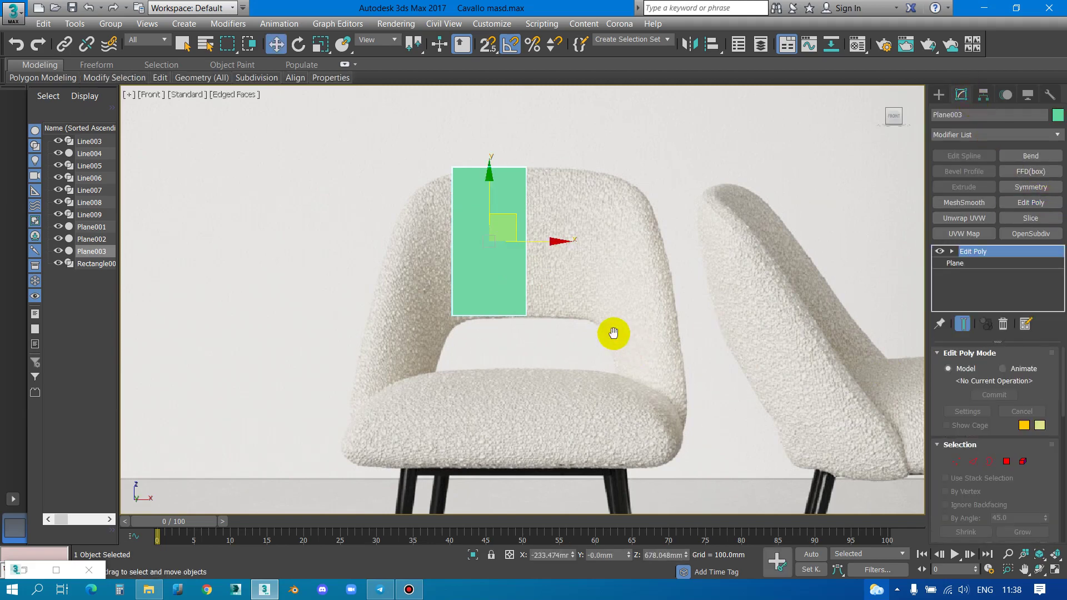
Move the plane's left edge to reshape it toward the backrest side
middle_click_drag(614, 334, 562, 317)
left_click(972, 462)
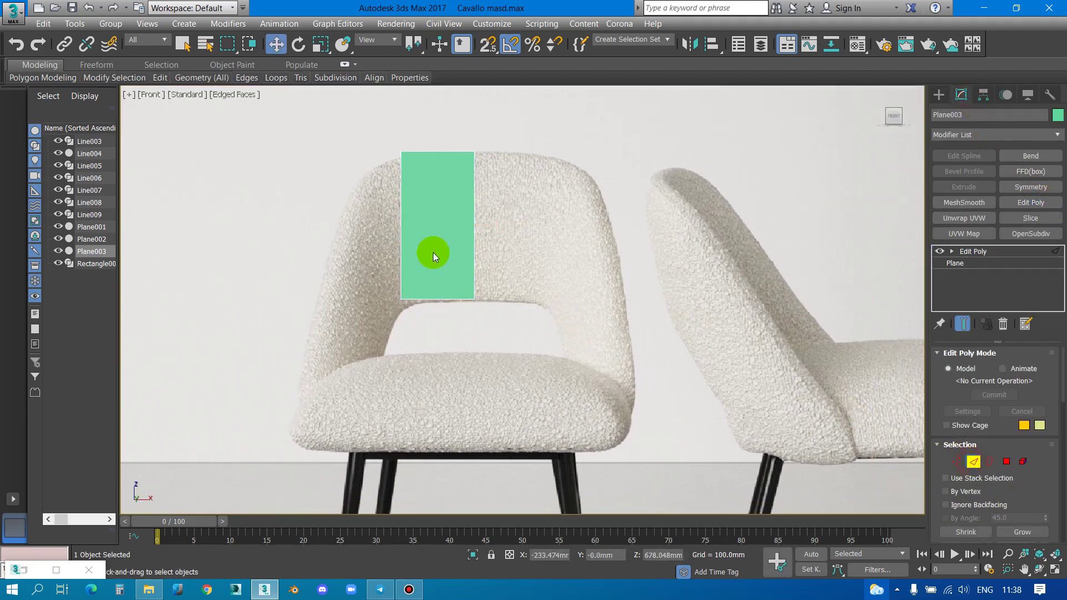
left_click_drag(433, 252, 380, 253)
mouse_move(468, 226)
left_mouse_down()
mouse_move(503, 226)
mouse_move(433, 217)
mouse_move(432, 231)
mouse_move(407, 237)
mouse_move(394, 271)
left_mouse_up()
scroll(451, 232, "up", 2)
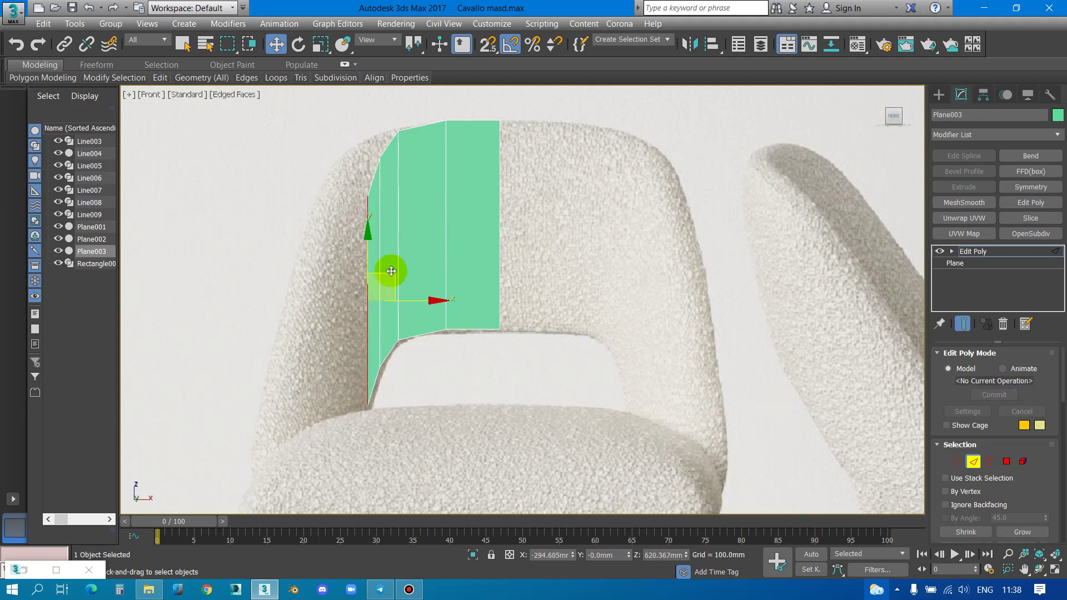
Move the plane's outer, top and bottom vertices onto the backrest outline
key("1")
left_click(367, 191)
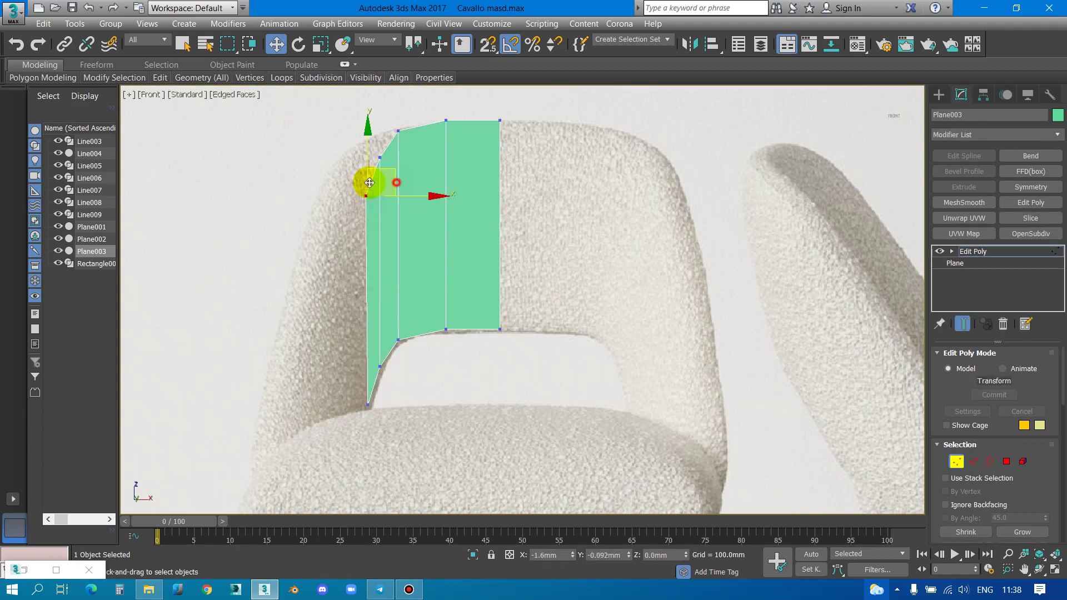
mouse_move(370, 179)
left_mouse_down()
mouse_move(380, 161)
mouse_move(327, 182)
left_mouse_up()
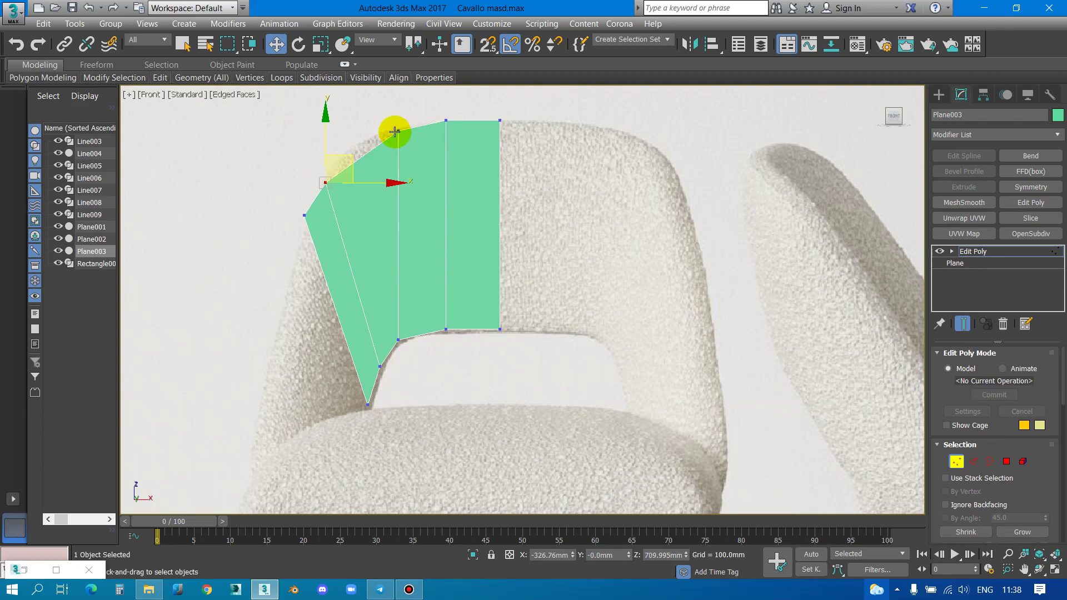
mouse_move(395, 131)
left_mouse_down()
mouse_move(346, 153)
mouse_move(383, 134)
left_mouse_up()
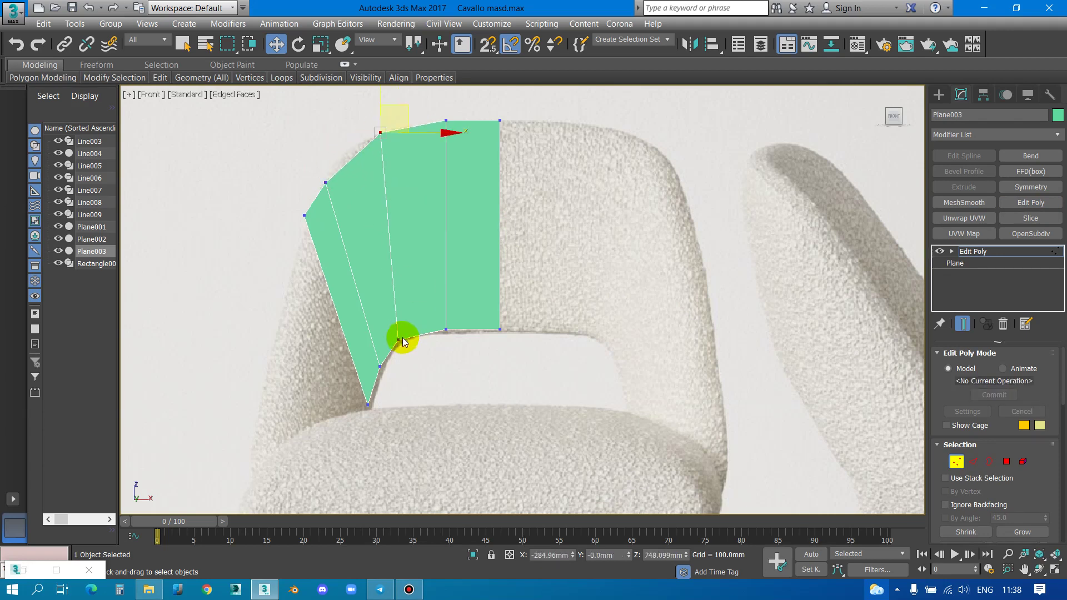
left_click_drag(401, 337, 422, 331)
left_click(446, 329)
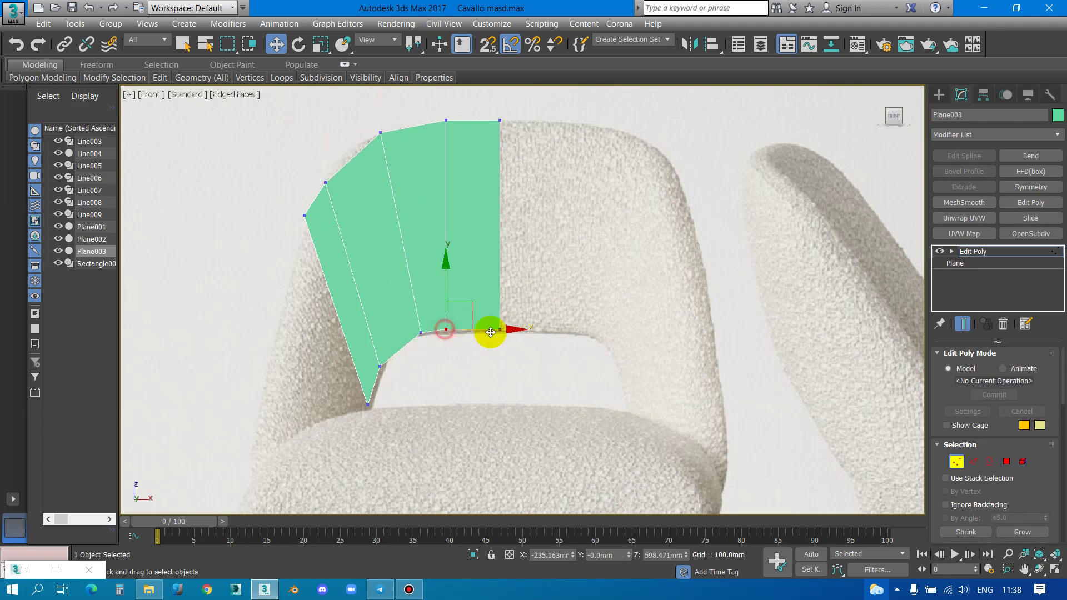
left_click_drag(488, 328, 503, 310)
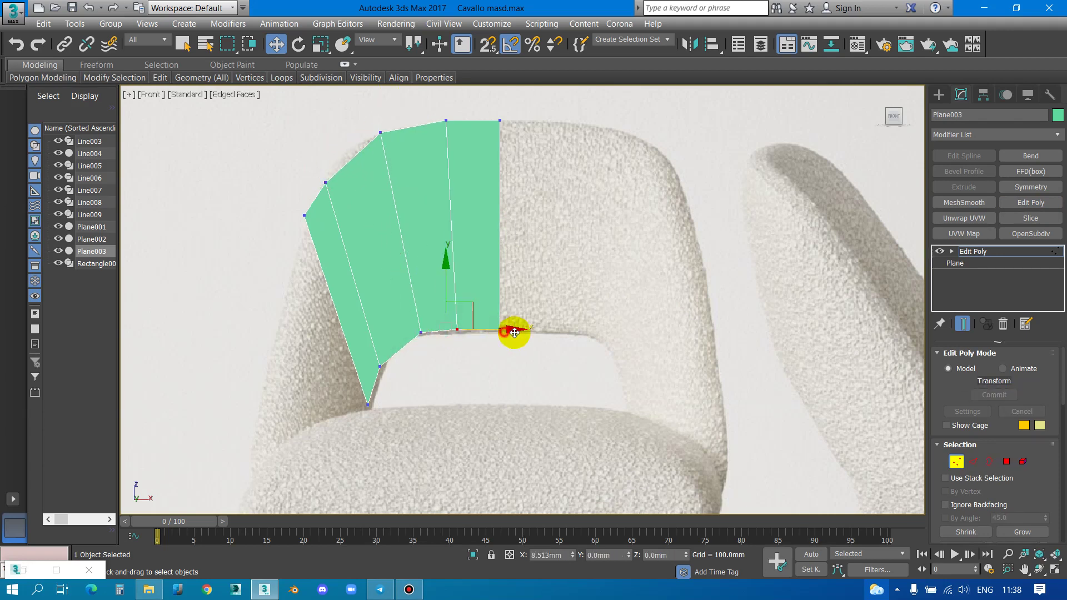
left_click(447, 120)
left_click_drag(487, 120, 494, 120)
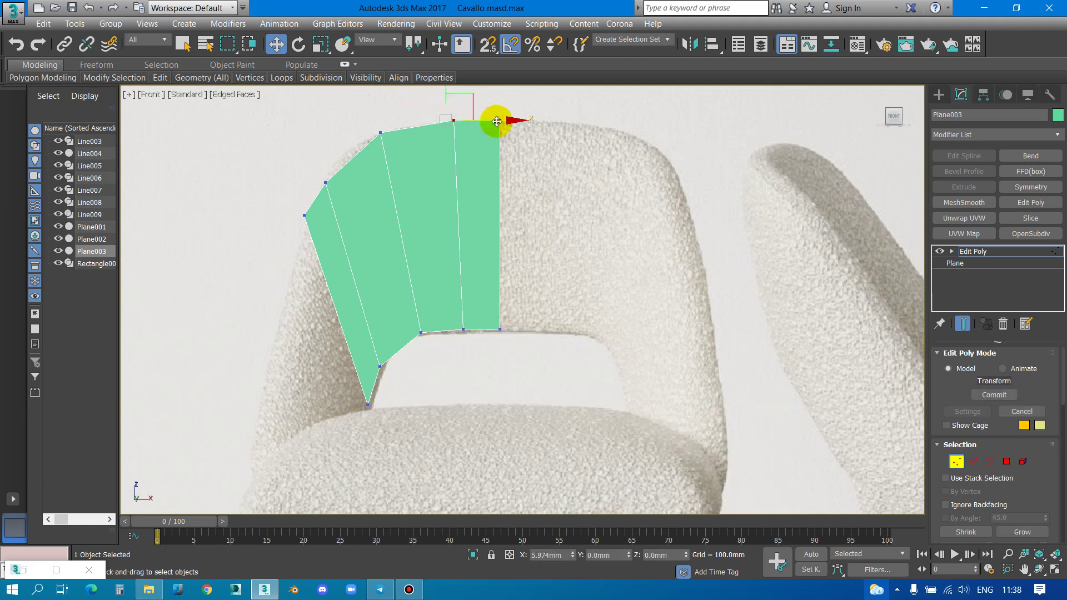
left_click(380, 134)
left_click_drag(399, 122, 422, 110)
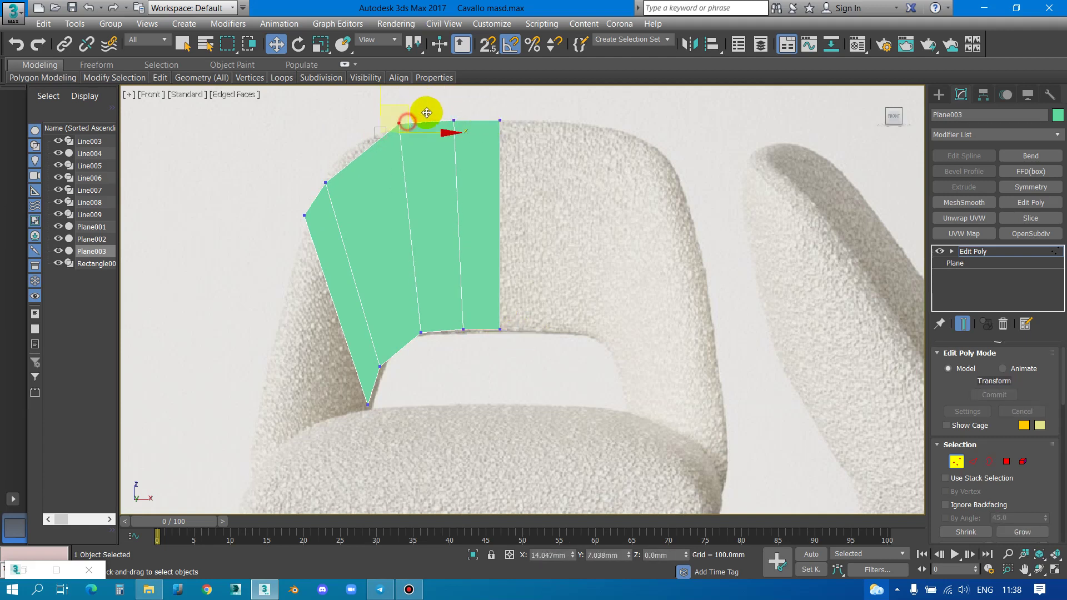
Fit the lower and left-side vertices along the backrest's side and opening
left_click(420, 331)
scroll(377, 302, "down", 3)
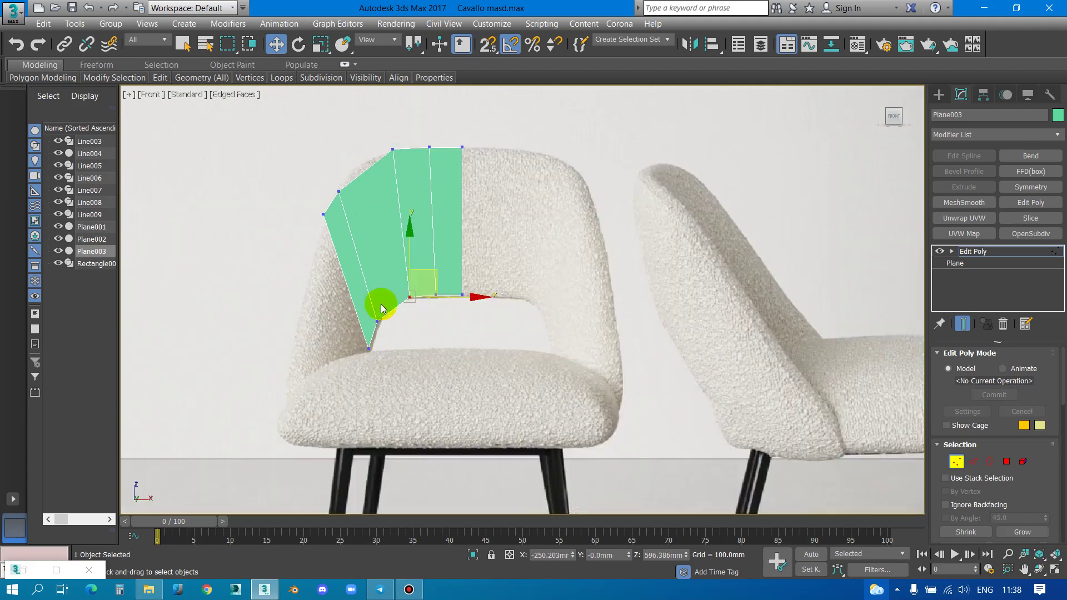
scroll(374, 331, "up", 3)
left_click(374, 331)
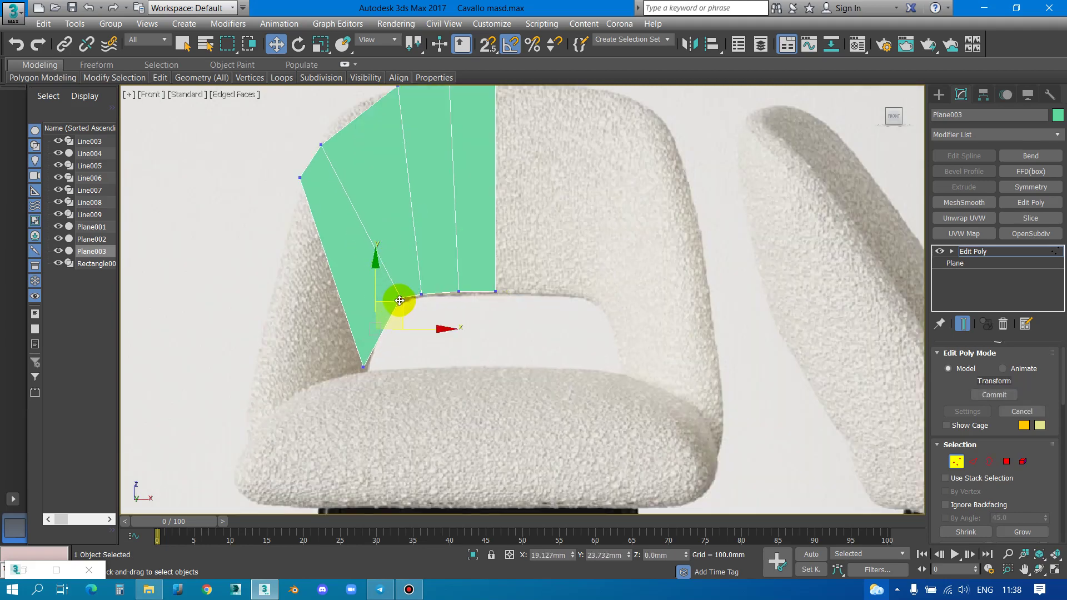
left_click_drag(364, 366, 388, 313)
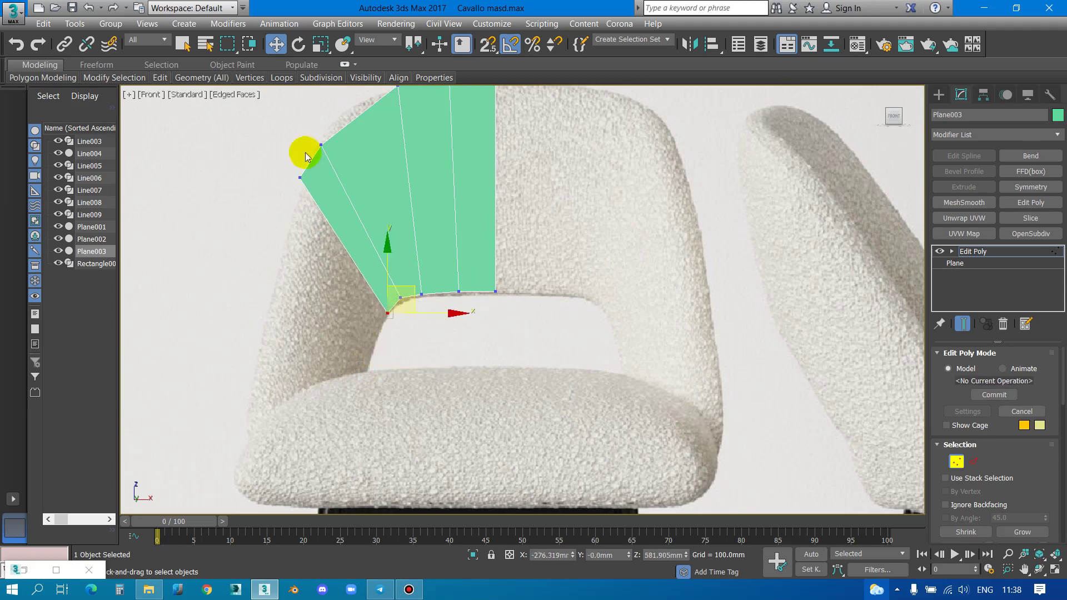
left_click_drag(302, 178, 287, 250)
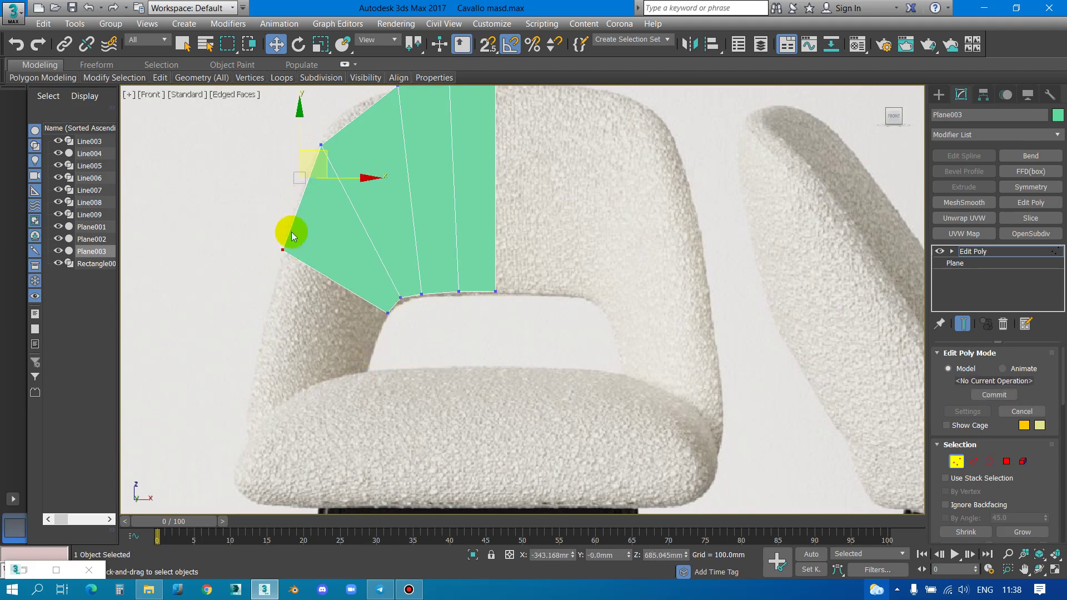
left_click_drag(321, 146, 307, 172)
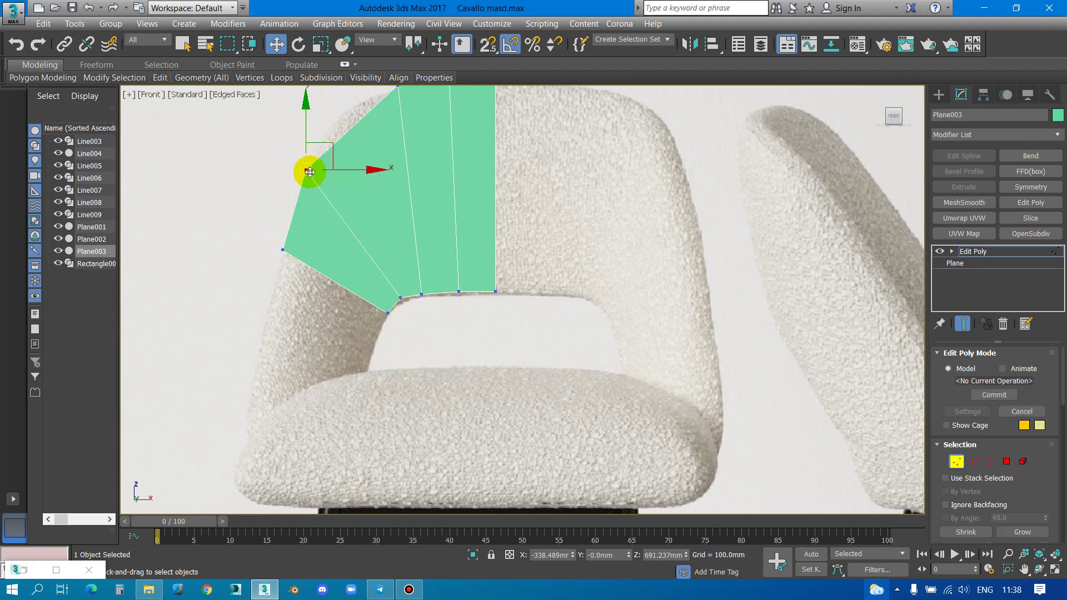
left_click(420, 298)
left_click(400, 300)
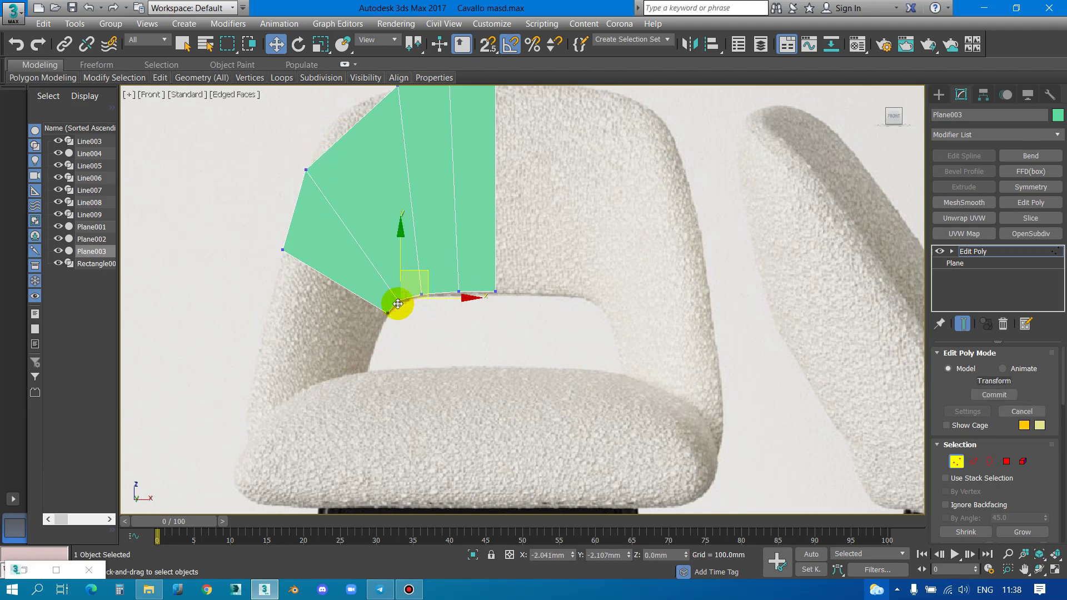
scroll(410, 290, "down", 2)
scroll(402, 266, "up", 2)
middle_click_drag(402, 267, 415, 289)
Cut a new edge across the upper-left face and pull its vertex out to round the corner
right_click(417, 272)
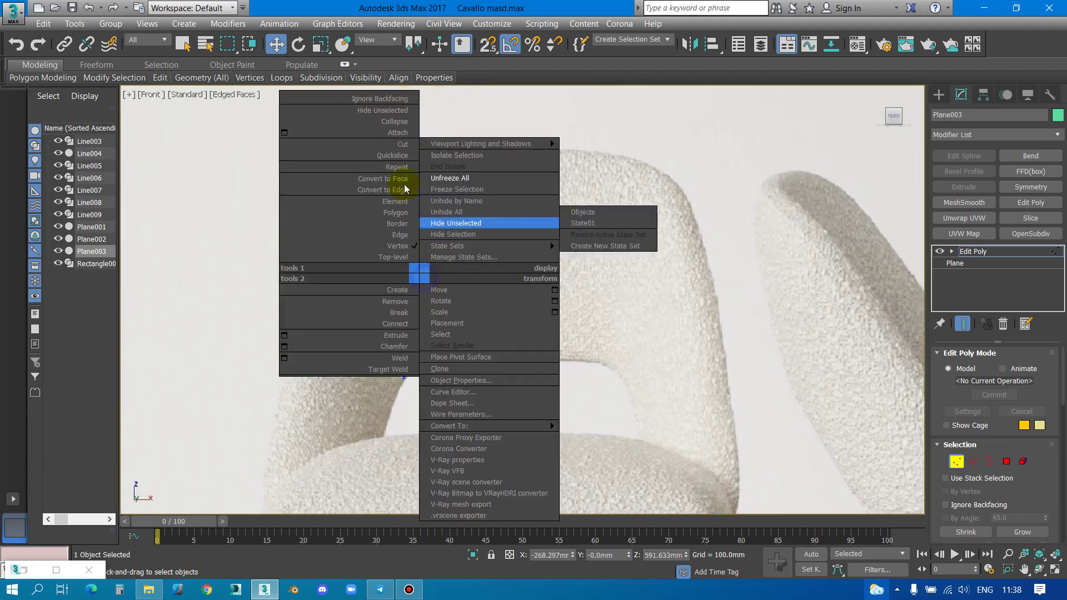
left_click(398, 147)
left_click(427, 364)
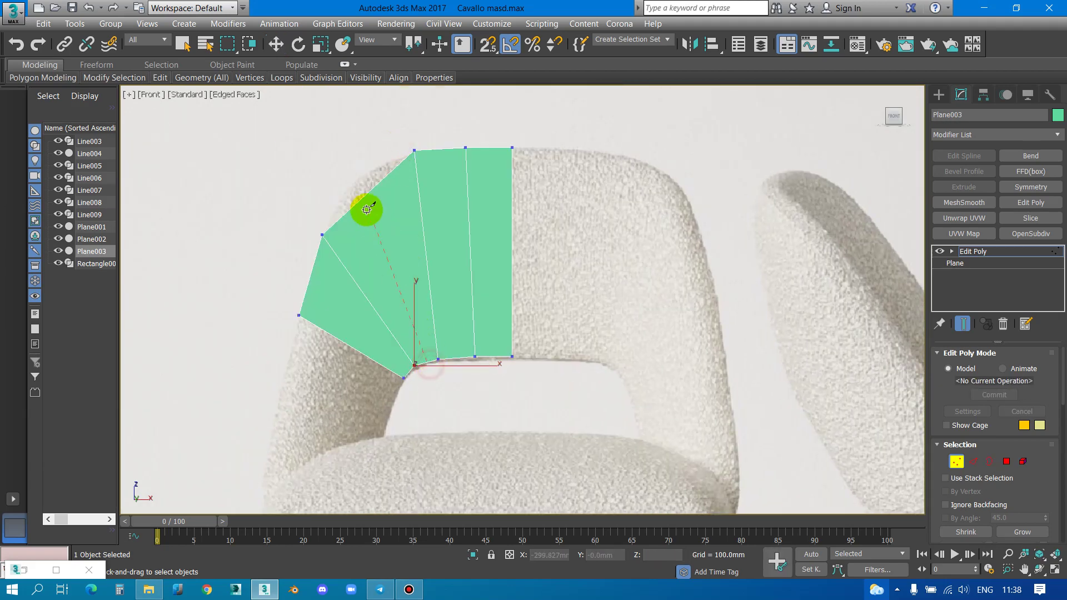
right_click(363, 197)
left_click(365, 194)
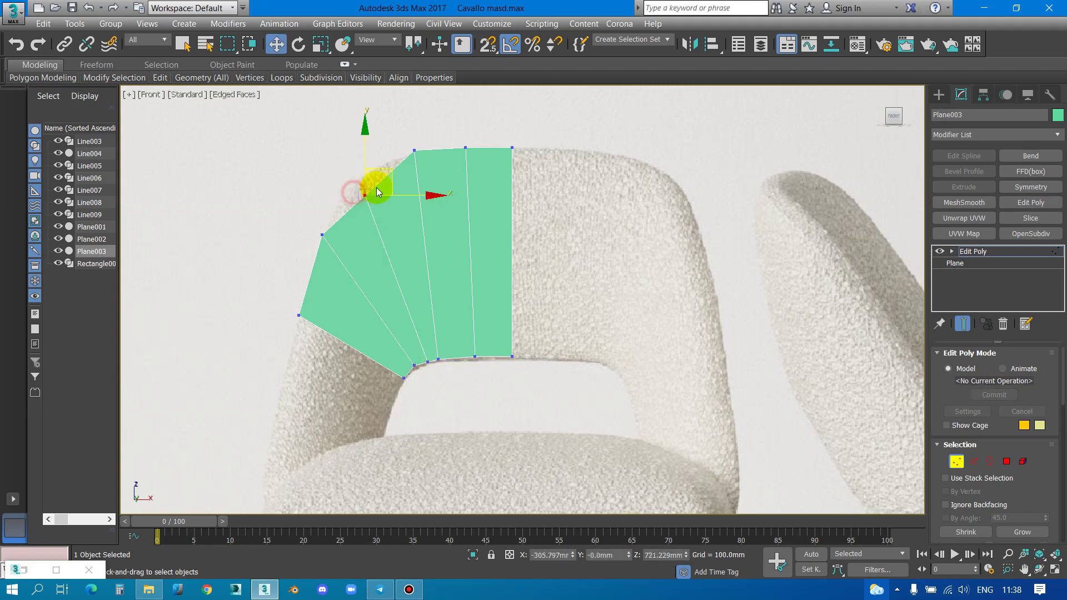
left_click_drag(393, 180, 382, 158)
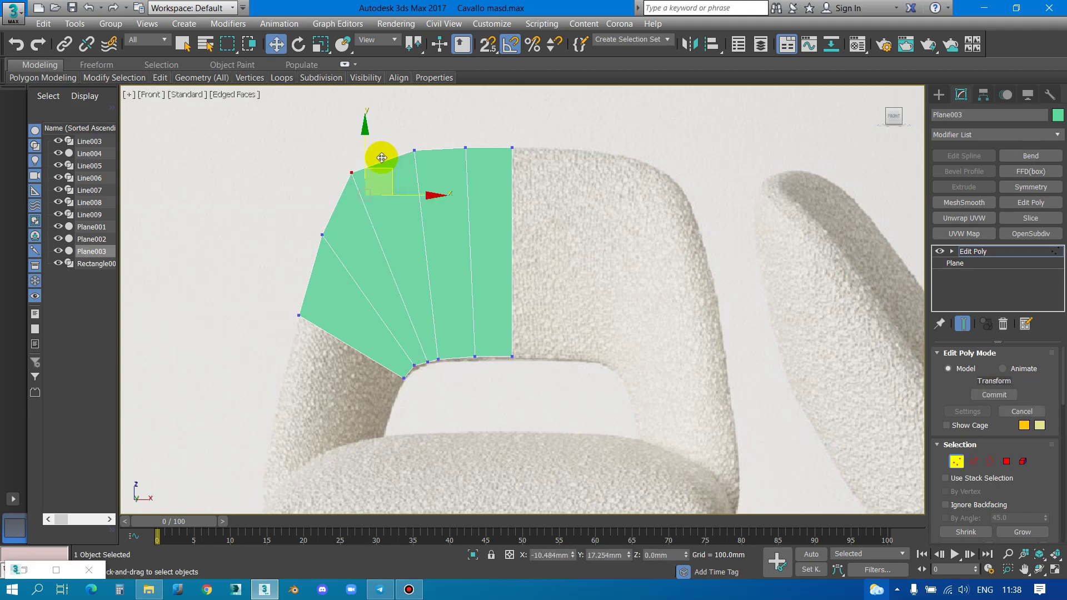
middle_click_drag(395, 379, 405, 258)
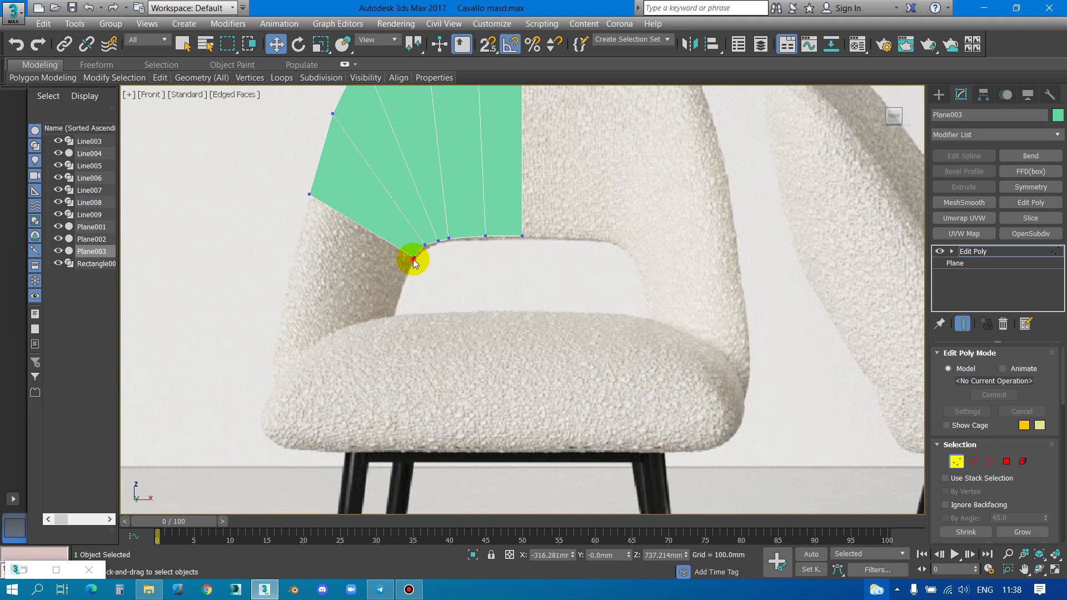
left_click(412, 256)
Extrude the plane's edge down the backrest side and pull the bottom-left vertex down
key("2")
left_click(369, 249)
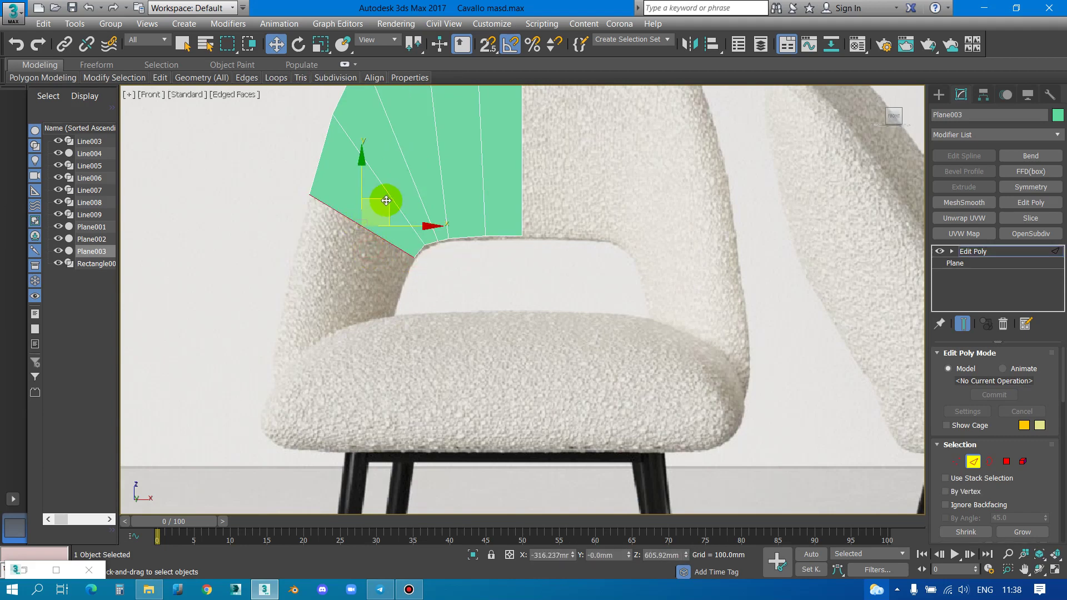
left_click_drag(382, 202, 367, 266, "shift")
key("1")
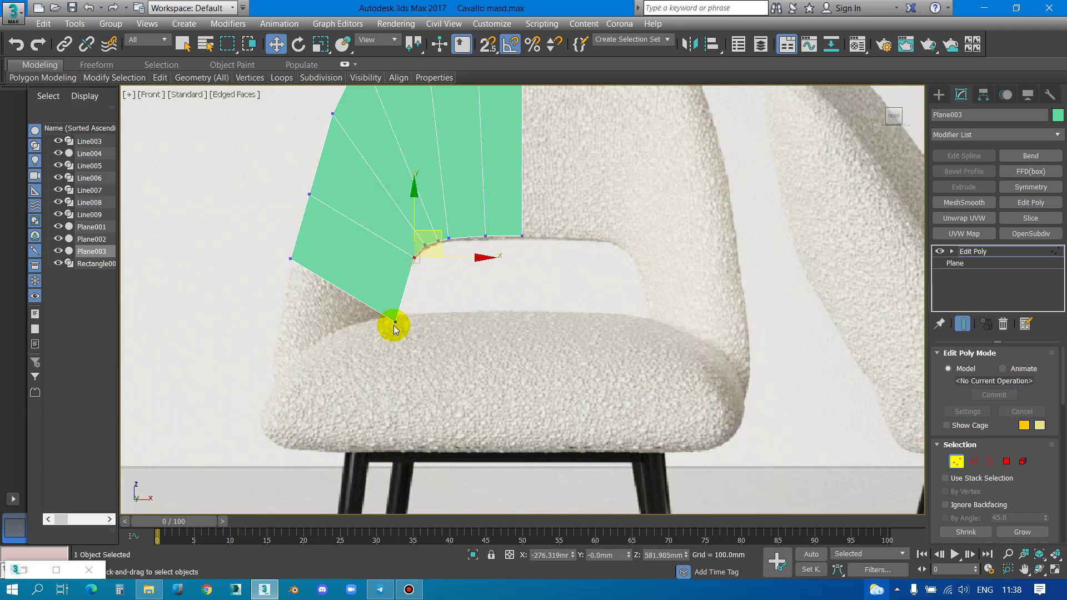
left_click(394, 314)
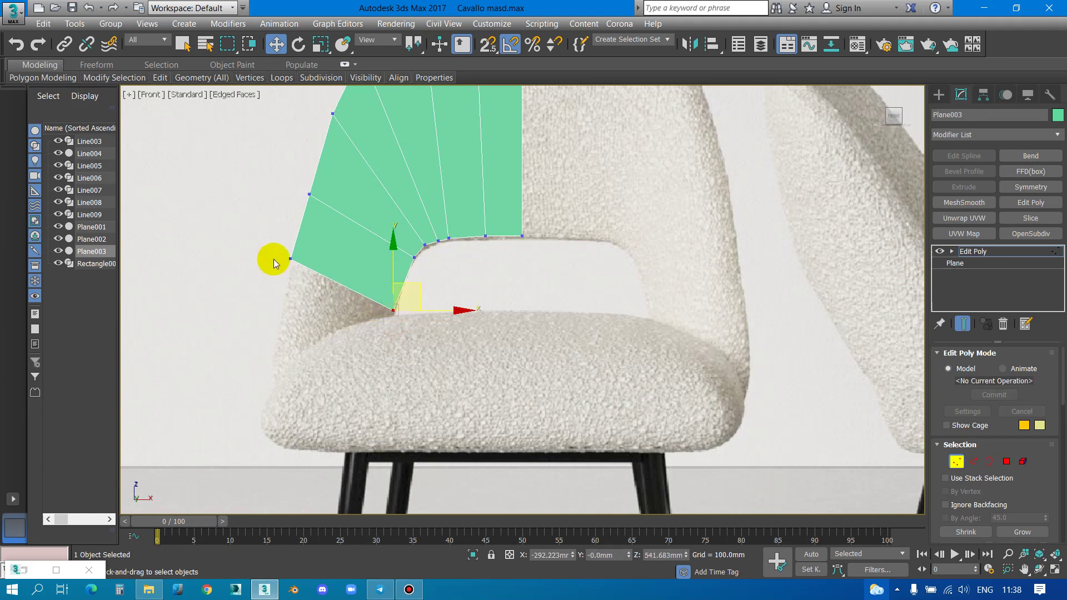
left_click_drag(292, 260, 286, 291)
Extend the bottom edge into a new polygon row and set its vertices onto the seat
key("2")
left_click(330, 301)
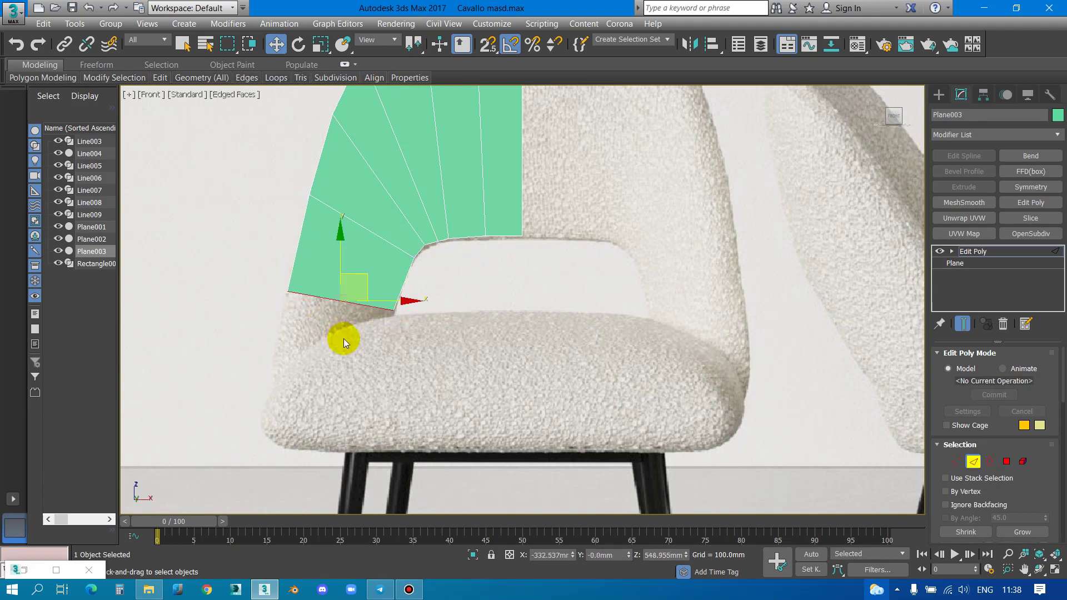
left_click_drag(362, 277, 354, 357, "shift")
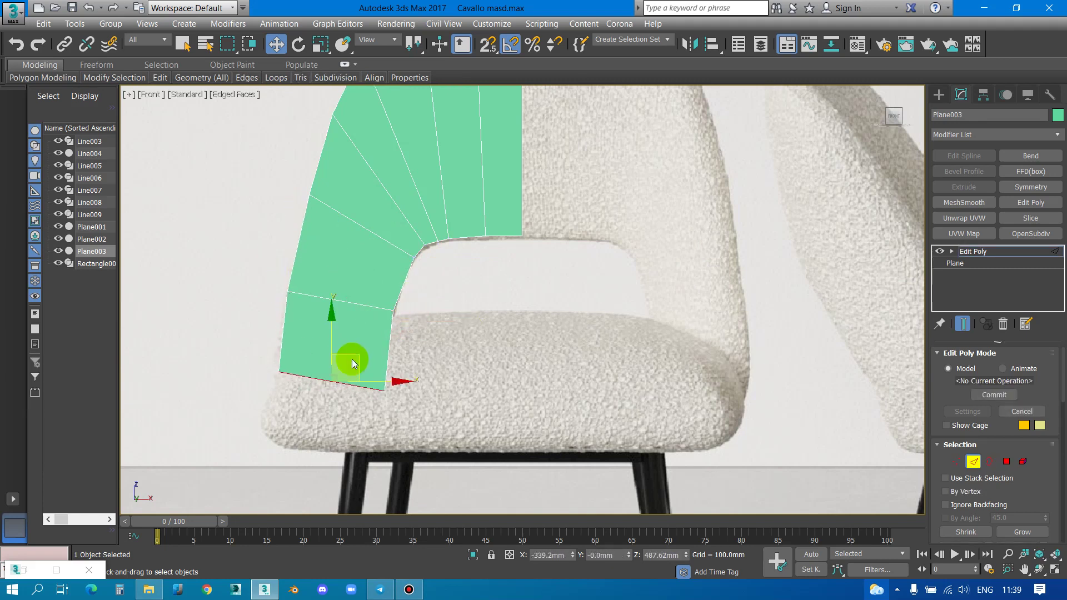
key("1")
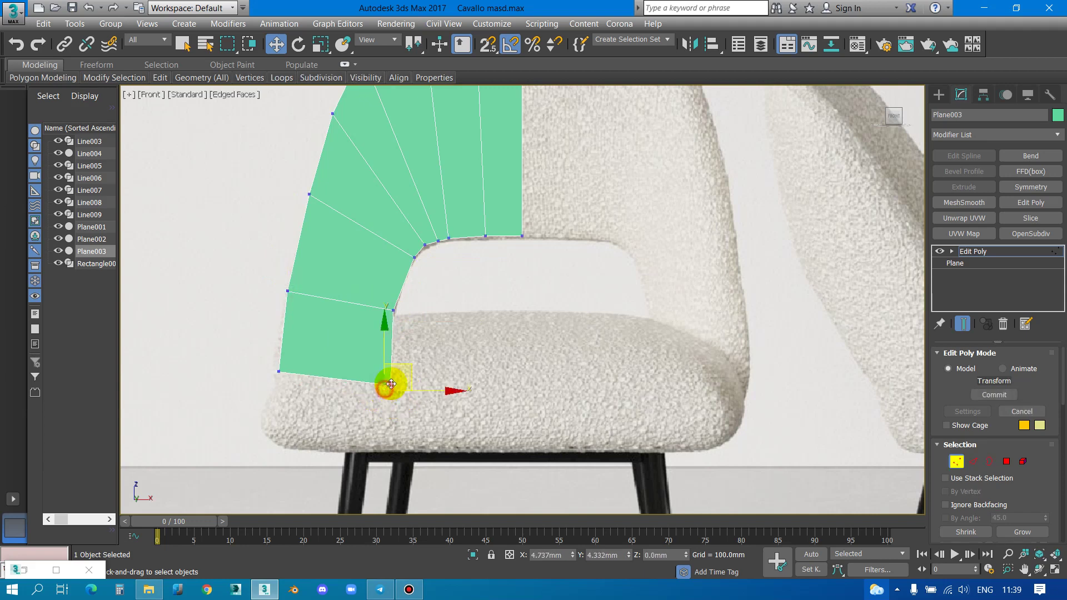
left_click_drag(385, 387, 390, 388)
left_click(278, 371)
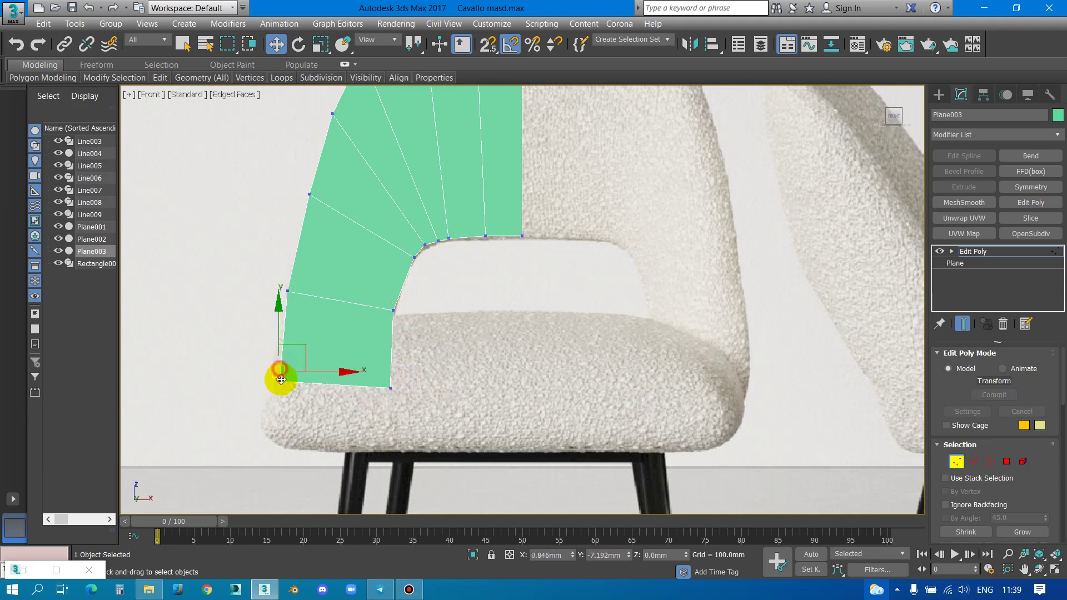
left_click_drag(279, 371, 279, 390)
Adjust the vertices along the inner curve and left edge to match the outline
left_click(396, 313)
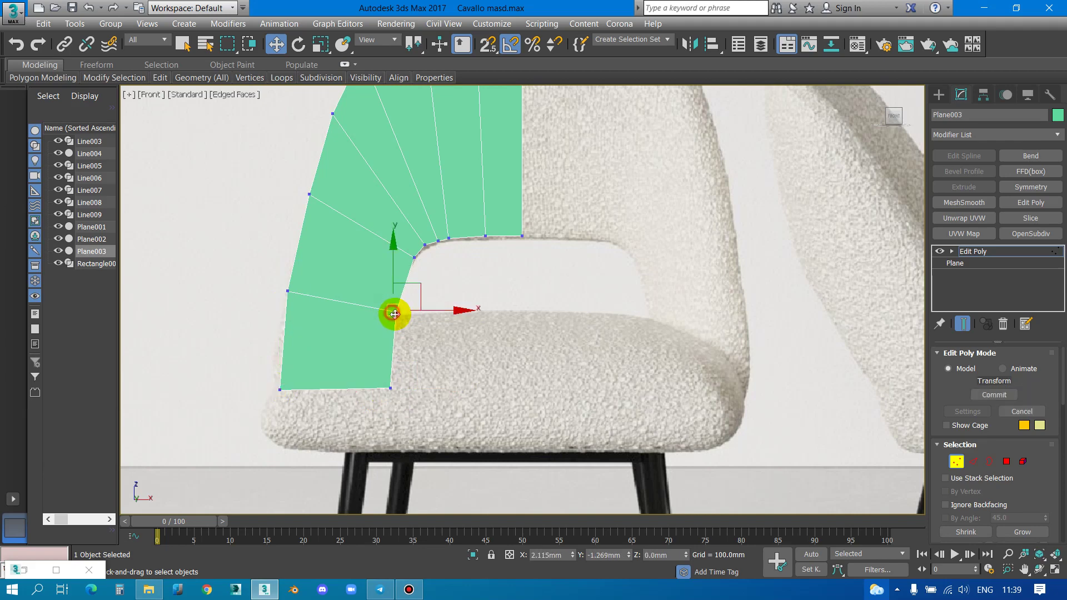
scroll(419, 239, "up", 3)
left_click(430, 253)
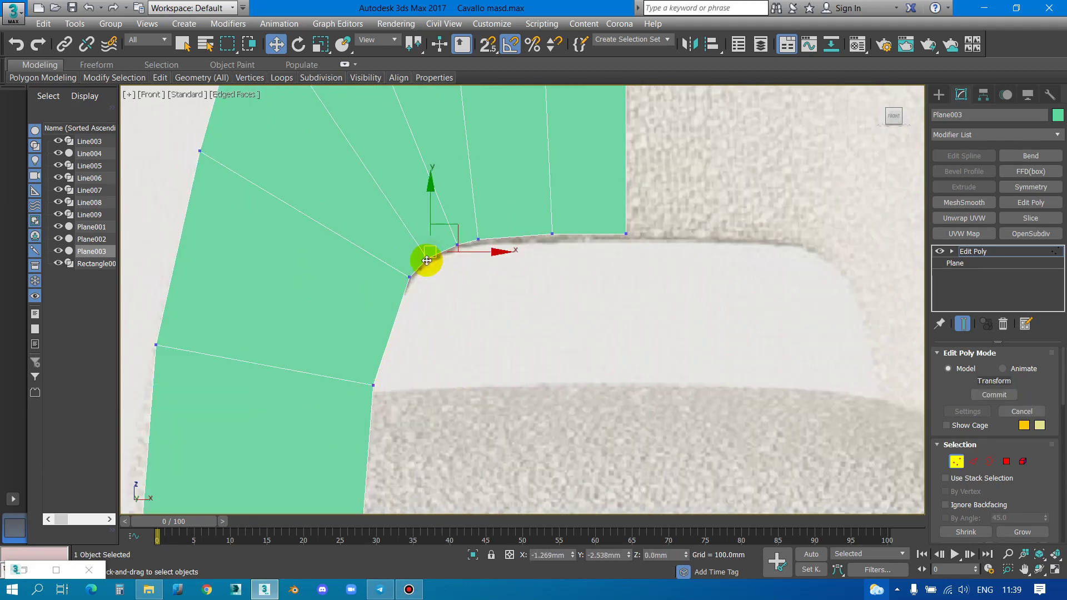
scroll(439, 251, "up", 3)
left_click_drag(466, 242, 449, 240)
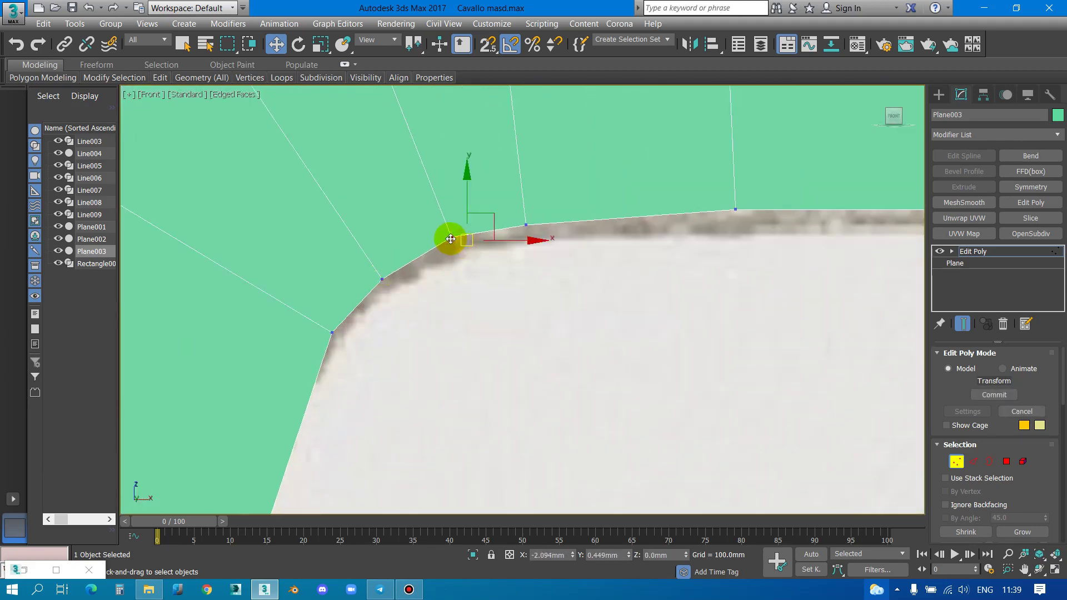
left_click(528, 228)
scroll(382, 252, "down", 3)
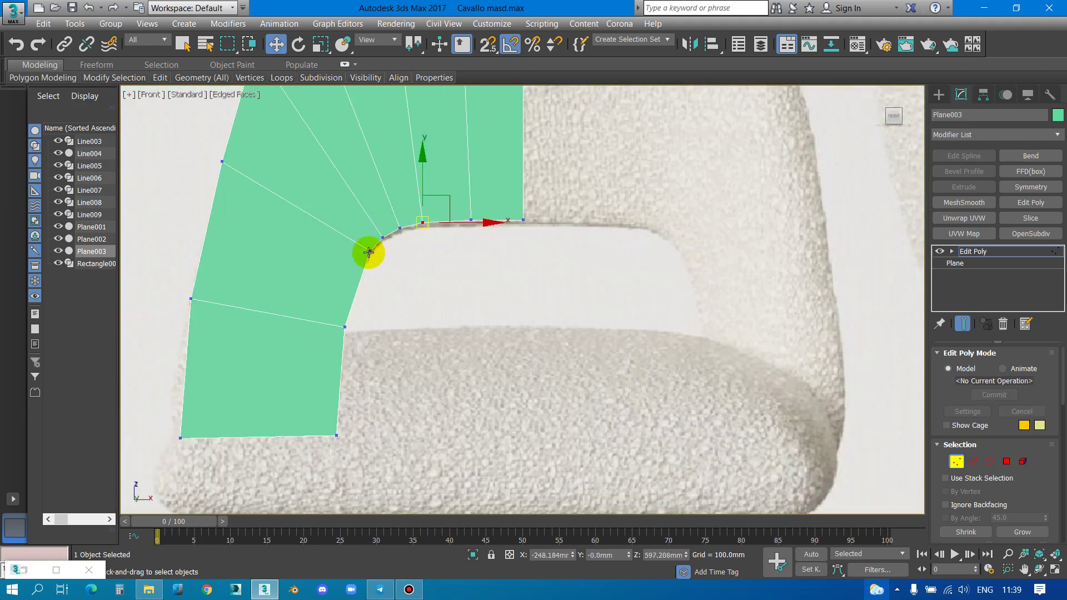
left_click(368, 253)
scroll(333, 244, "down", 1)
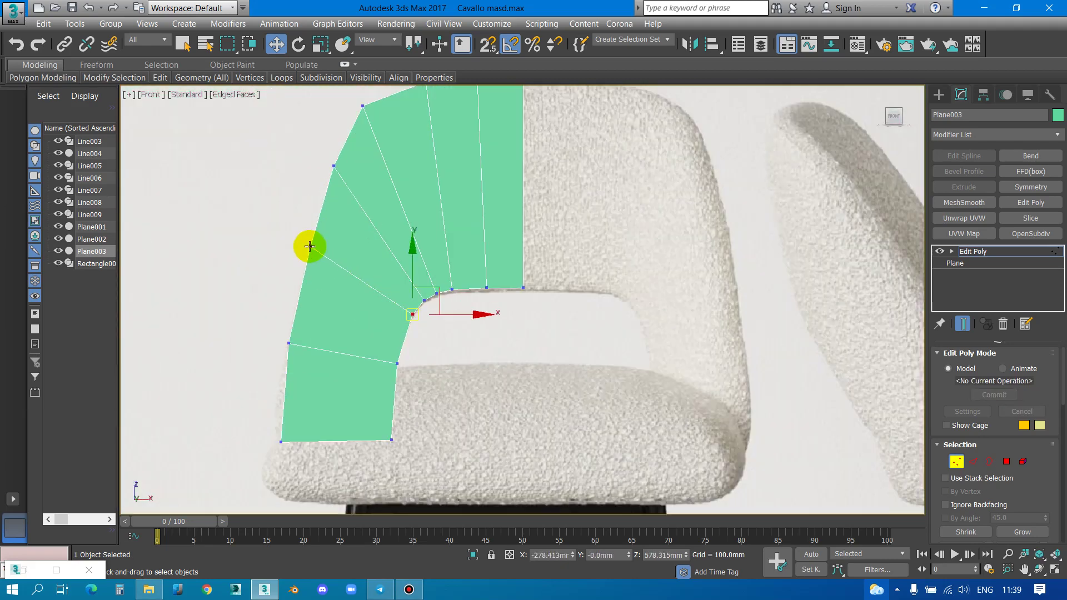
left_click(309, 246)
scroll(367, 250, "down", 2)
scroll(375, 250, "down", 1)
Pan to show both chairs, deselect the vertex, and return Plane003 to Edit Poly object level
scroll(322, 250, "up", 1)
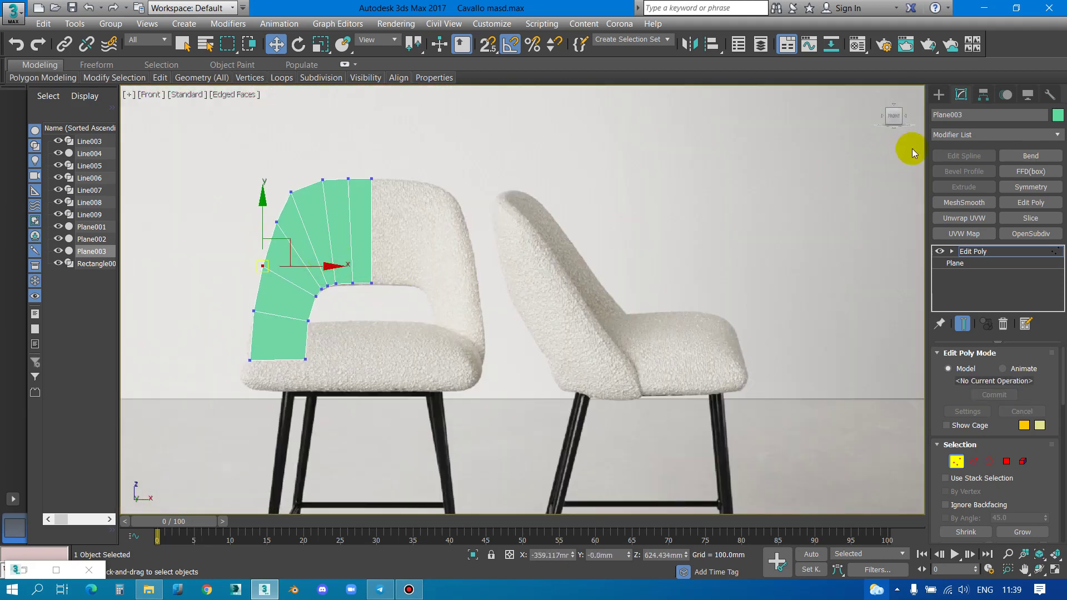
middle_click_drag(363, 284, 338, 244)
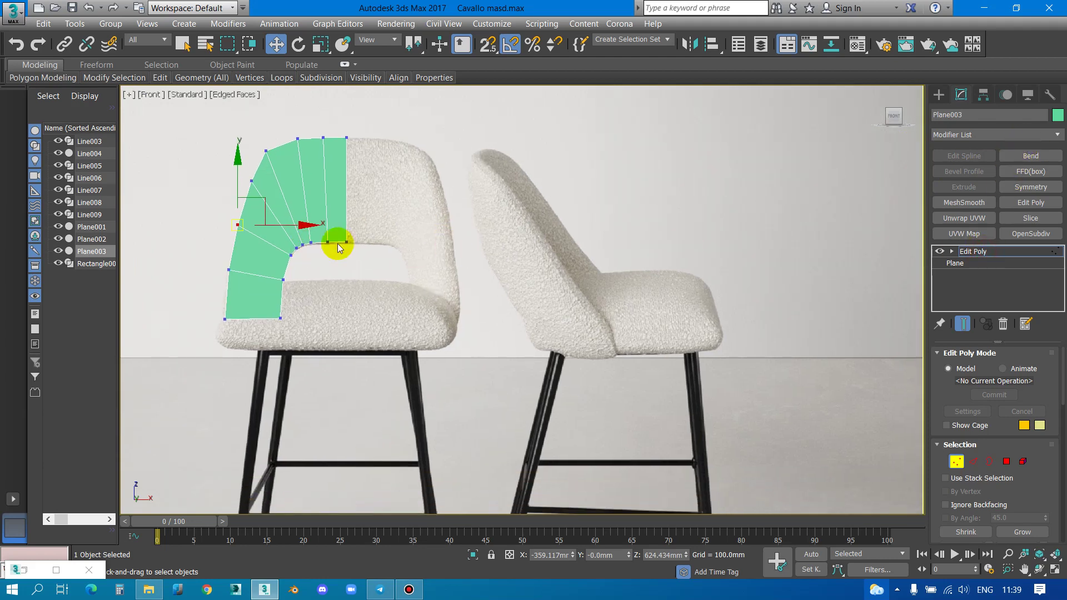
left_click(373, 251)
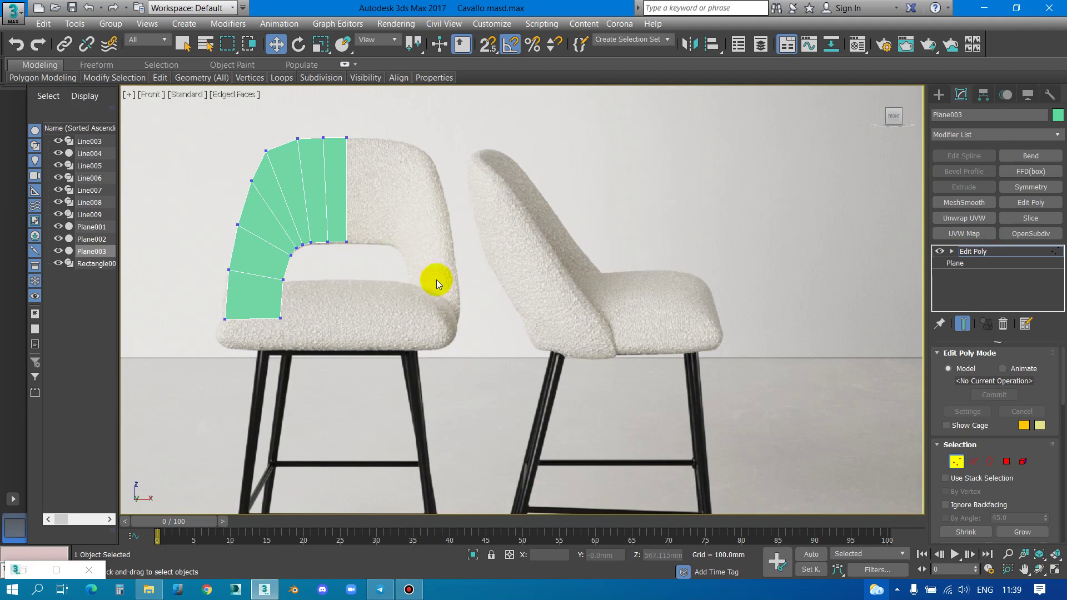
left_click(996, 255)
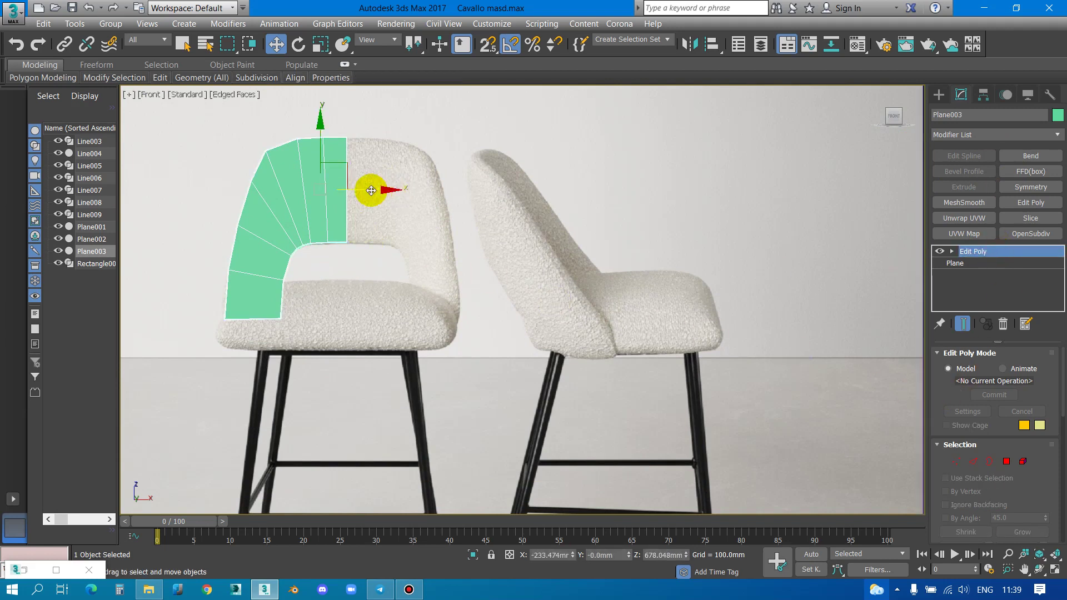
Clone the backrest plane as copy Plane004 over the side-view chair and begin rotating it with angle snap
left_click_drag(369, 188, 534, 203, "shift")
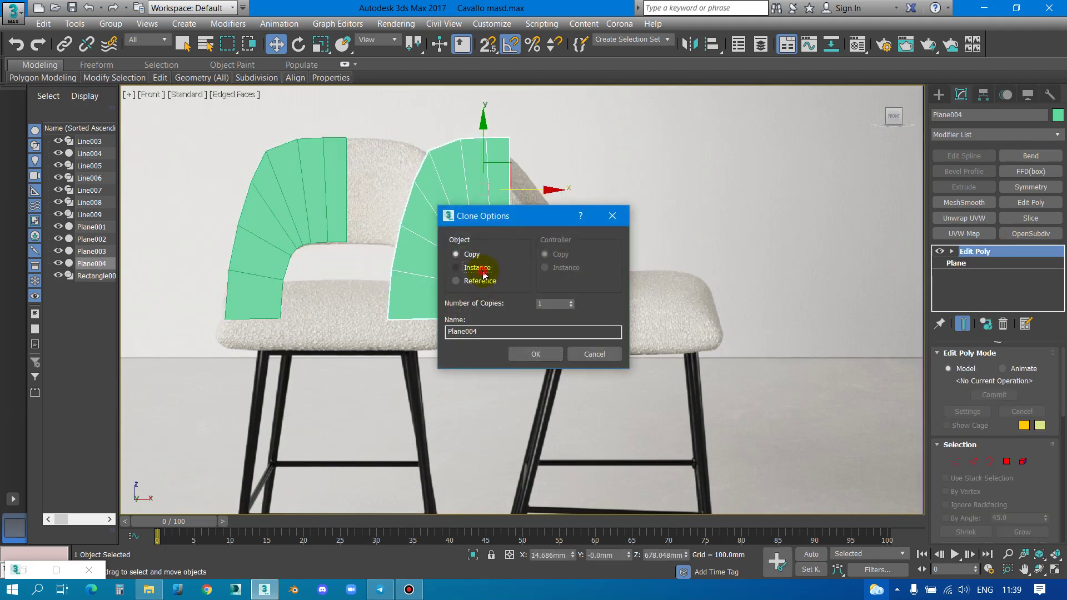
left_click(538, 358)
key("e")
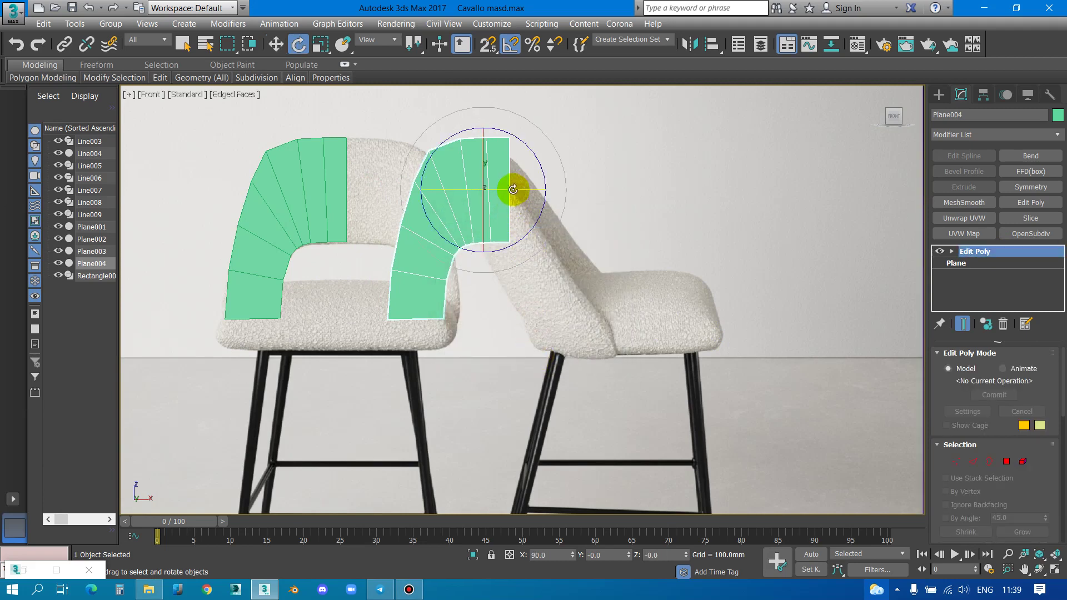
mouse_move(510, 186)
left_mouse_down()
mouse_move(622, 192)
mouse_move(612, 200)
left_mouse_up()
key("a")
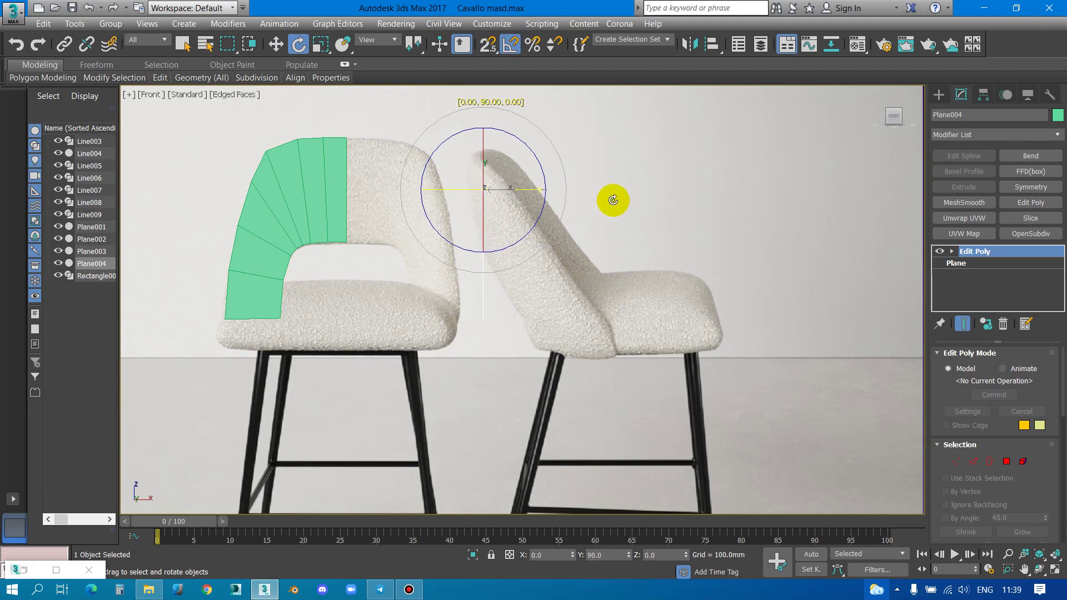
right_click(508, 72)
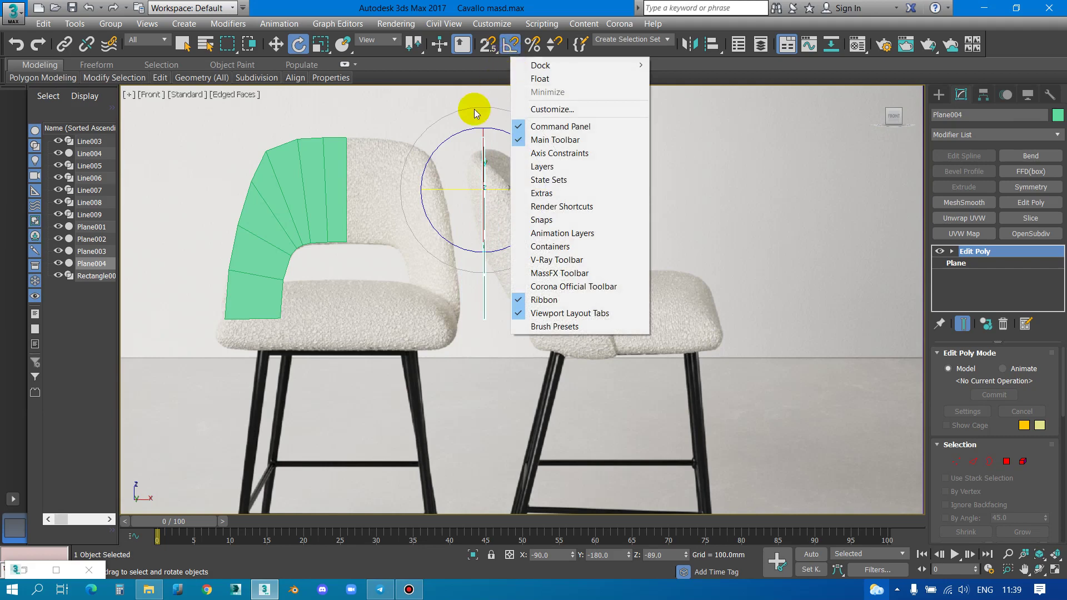
Undo the rough rotation, check the angle snap settings, and rotate Plane004 90° edge-on
left_click(477, 108)
key("ctrl+z")
right_click(510, 44)
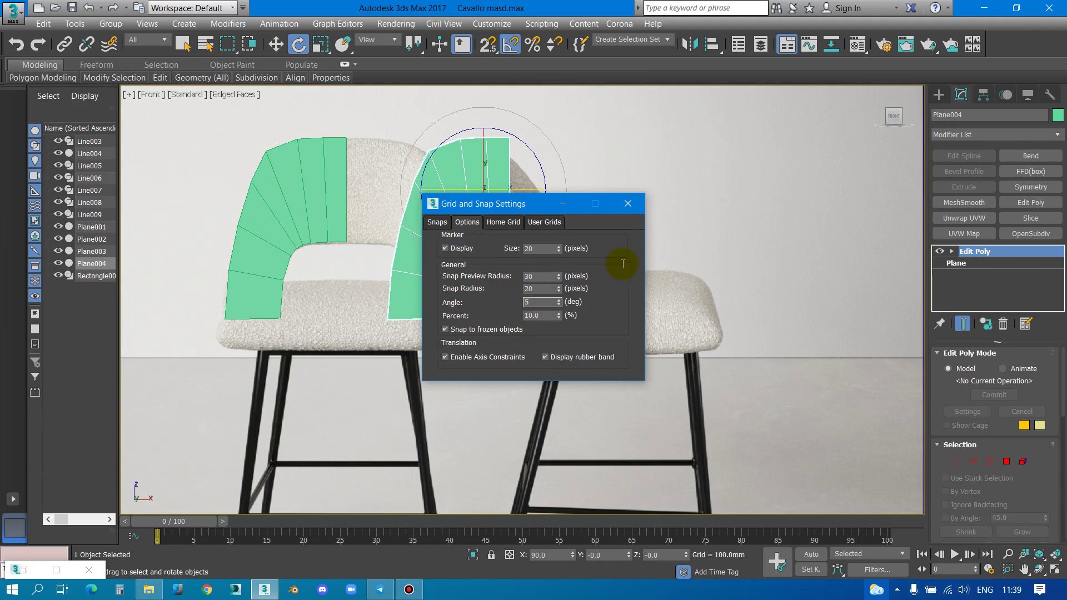
left_click(628, 204)
left_click_drag(515, 188, 564, 189)
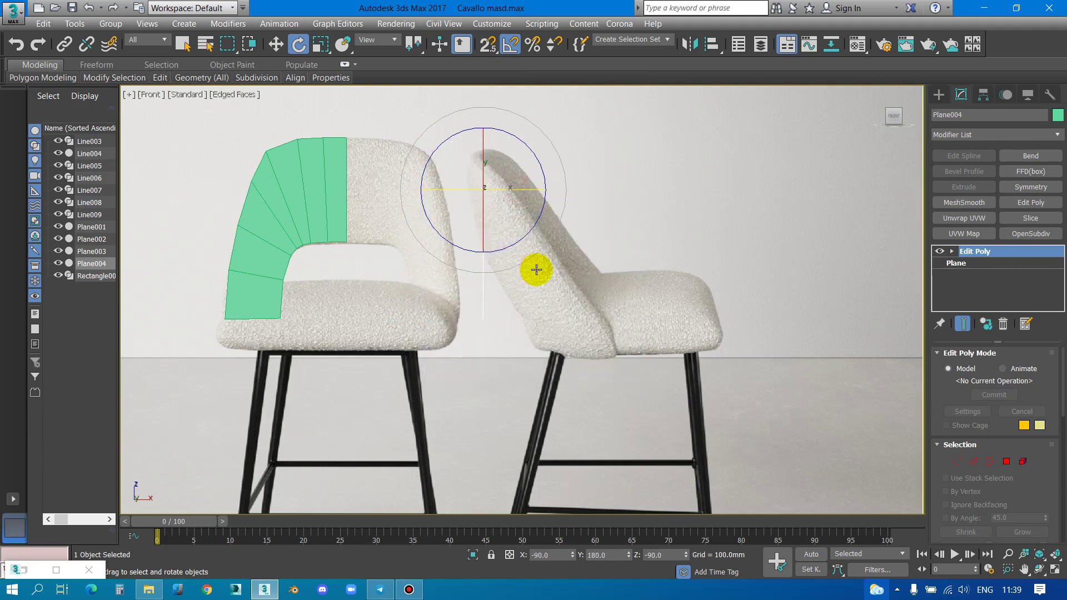
Nudge Plane004 along X onto the side chair's backrest, then reselect Plane003
key("w")
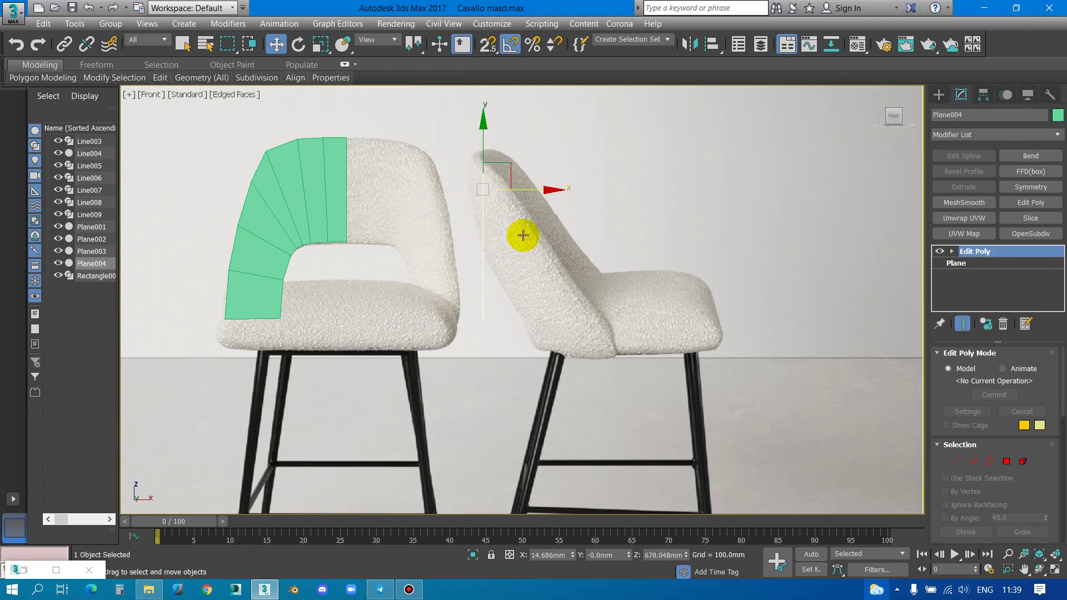
left_click_drag(547, 198, 553, 189)
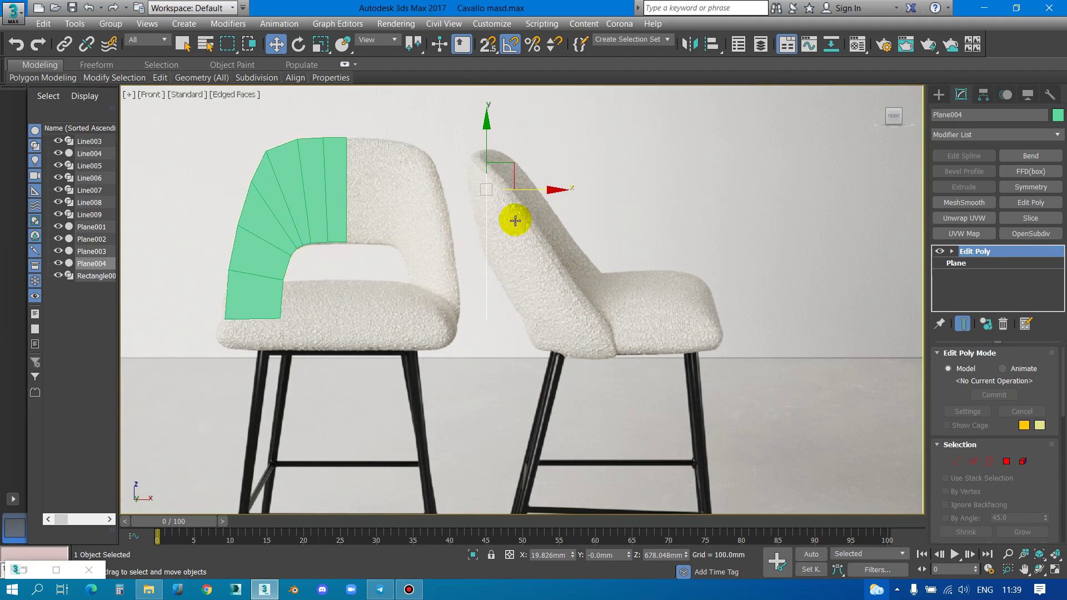
scroll(526, 203, "up", 3)
left_click_drag(529, 207, 520, 207)
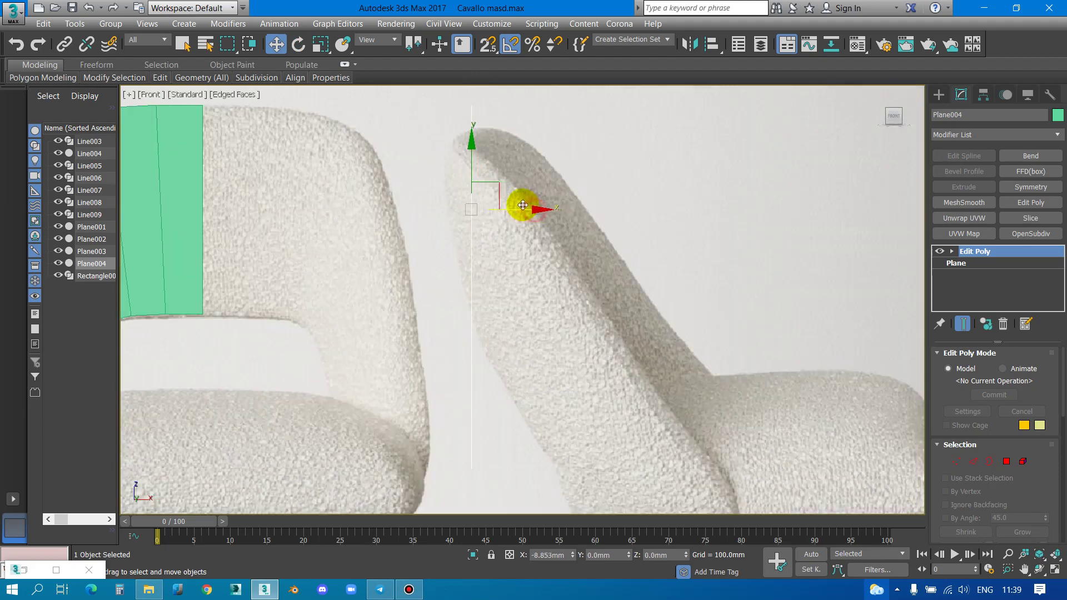
scroll(568, 139, "down", 3)
middle_click_drag(335, 156, 400, 171)
left_click(400, 171)
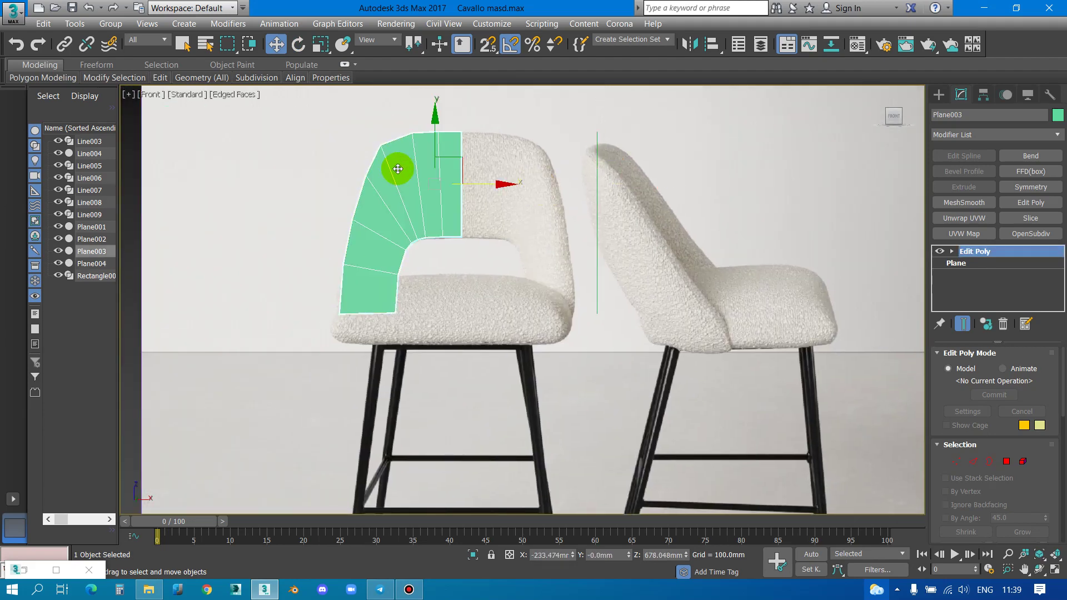
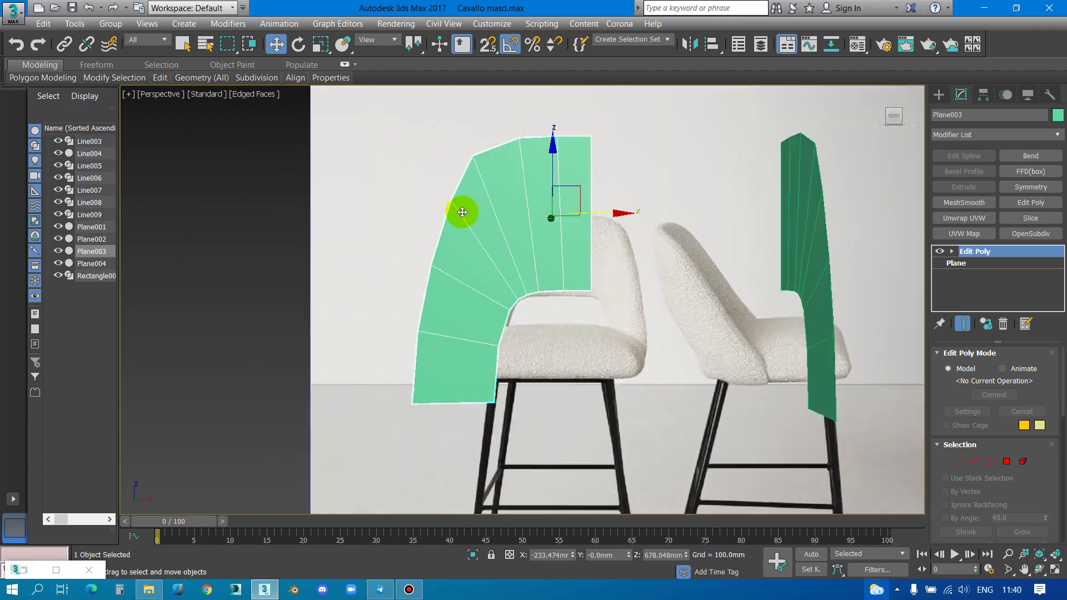
Select both chair-back planes and move them over the reference photo
key("p")
middle_click_drag(607, 262, 578, 266, "alt")
left_click(570, 261, "ctrl")
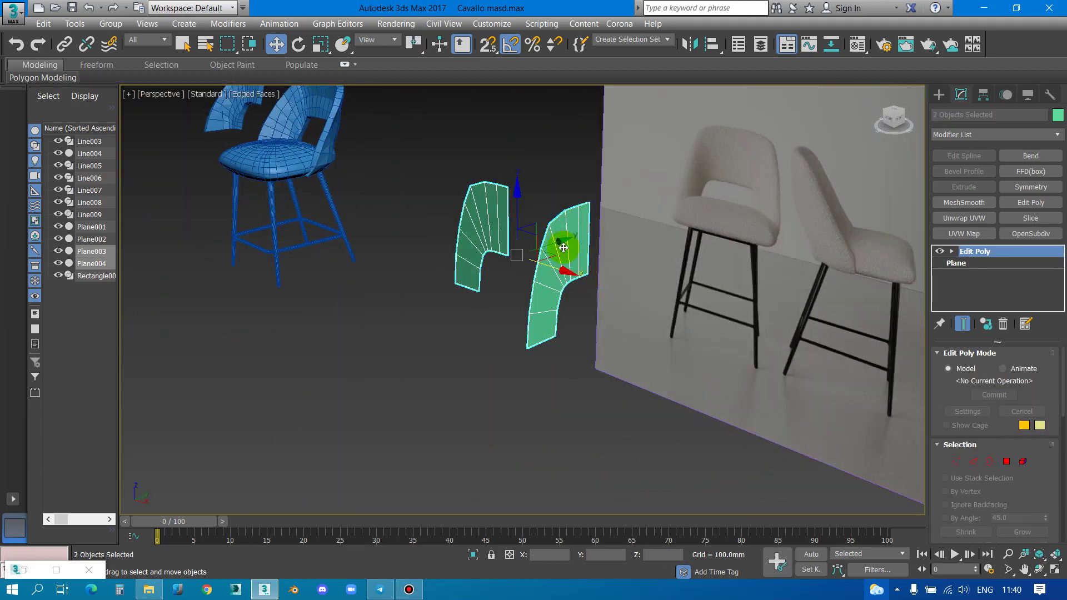
left_click_drag(571, 259, 828, 166)
scroll(743, 207, "up", 5)
middle_click_drag(744, 207, 592, 235, "alt")
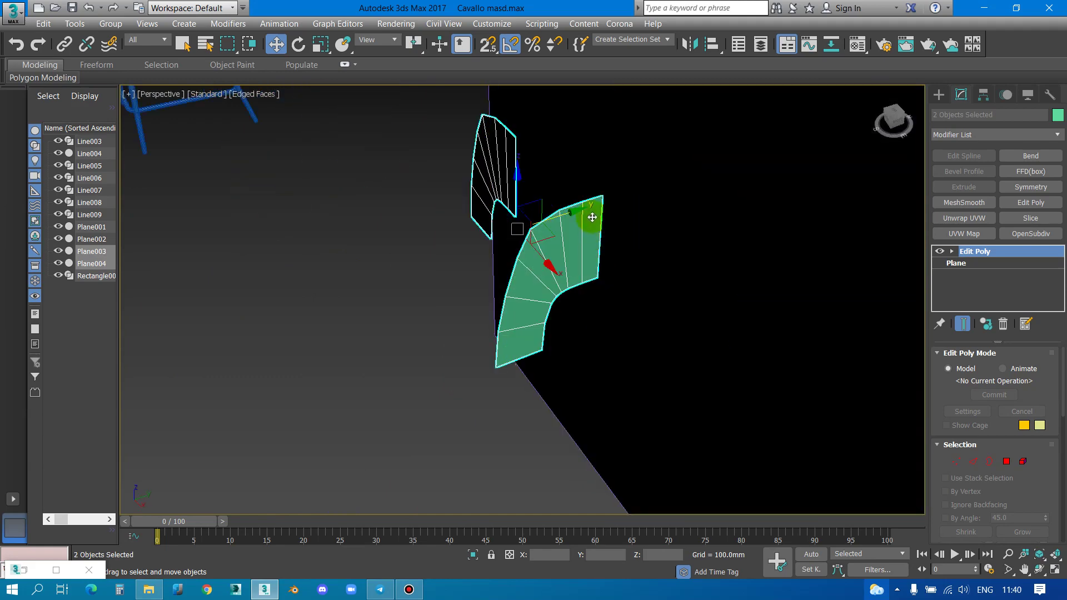
Stretch the lower polygon forward along X into a thin strip
key("4")
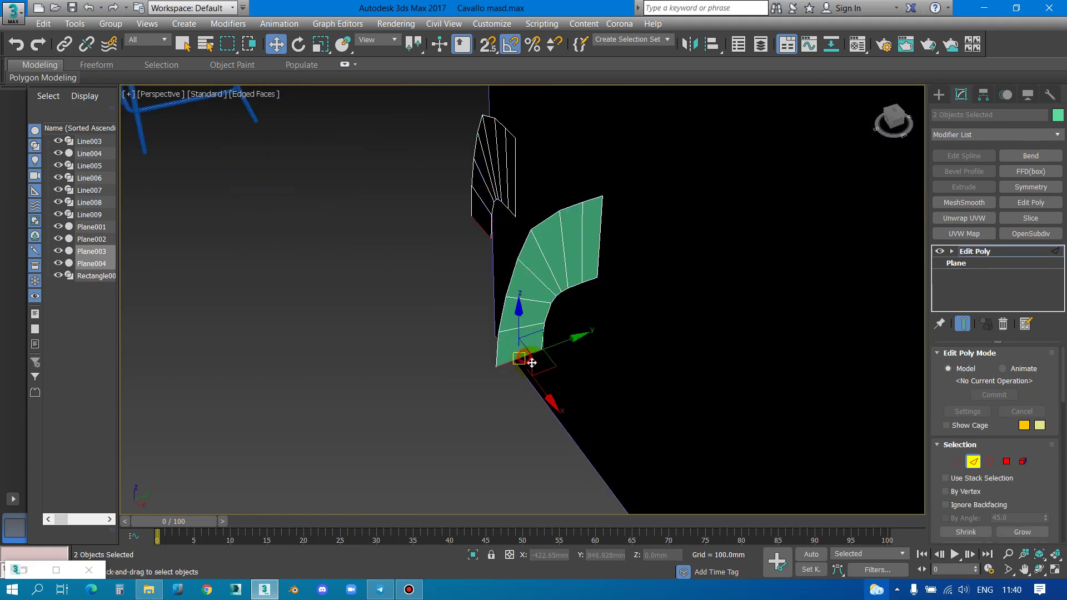
middle_click_drag(532, 362, 625, 325, "alt")
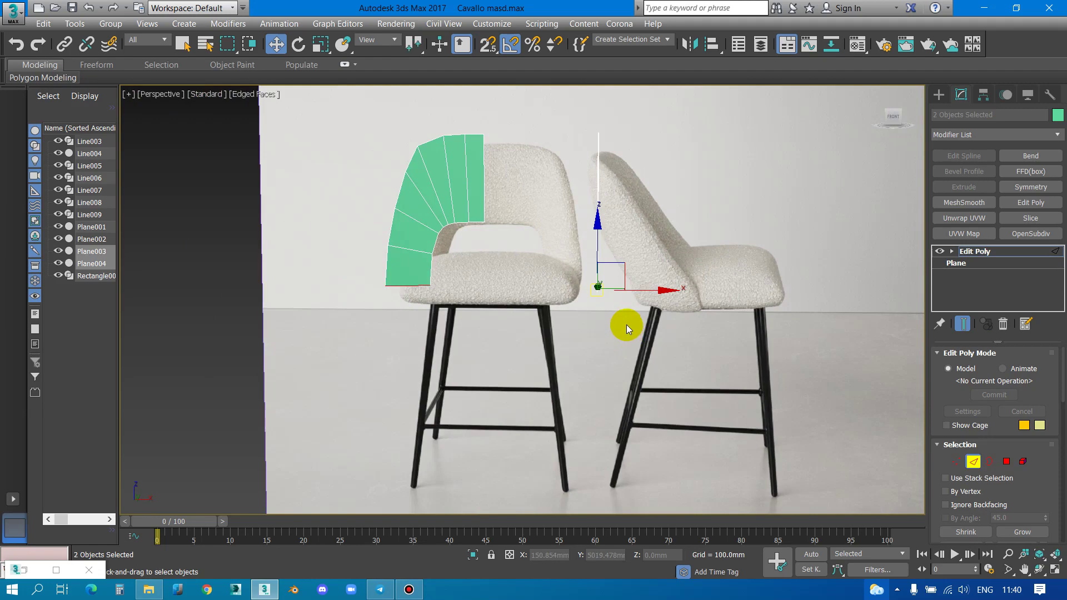
scroll(626, 324, "up", 2)
scroll(619, 298, "down", 3)
left_click_drag(601, 294, 665, 296)
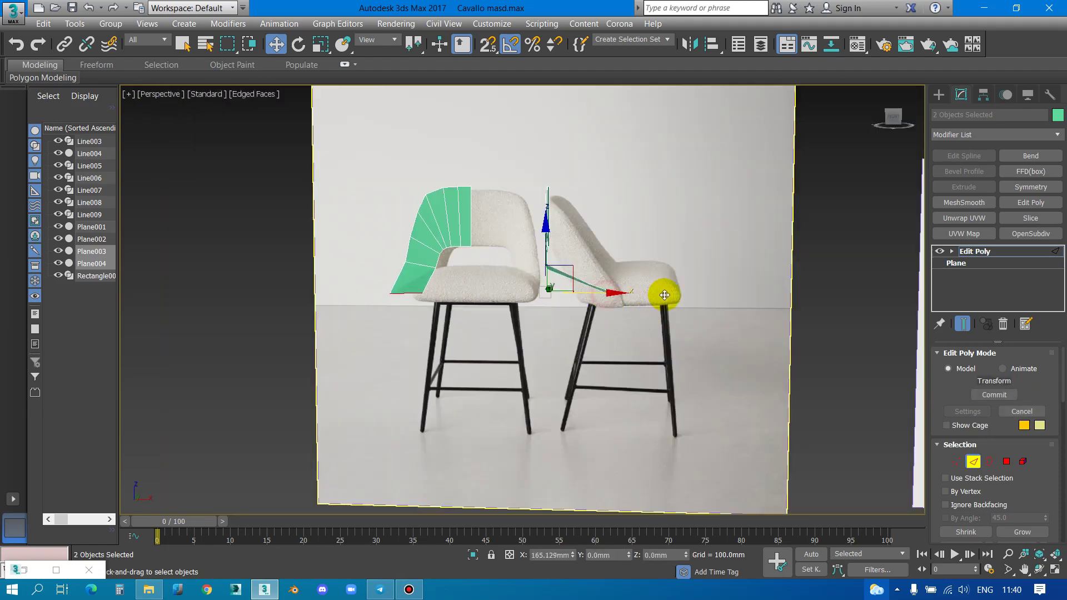
In Front view, move the thin strip's corner vertex right to widen it
key("f")
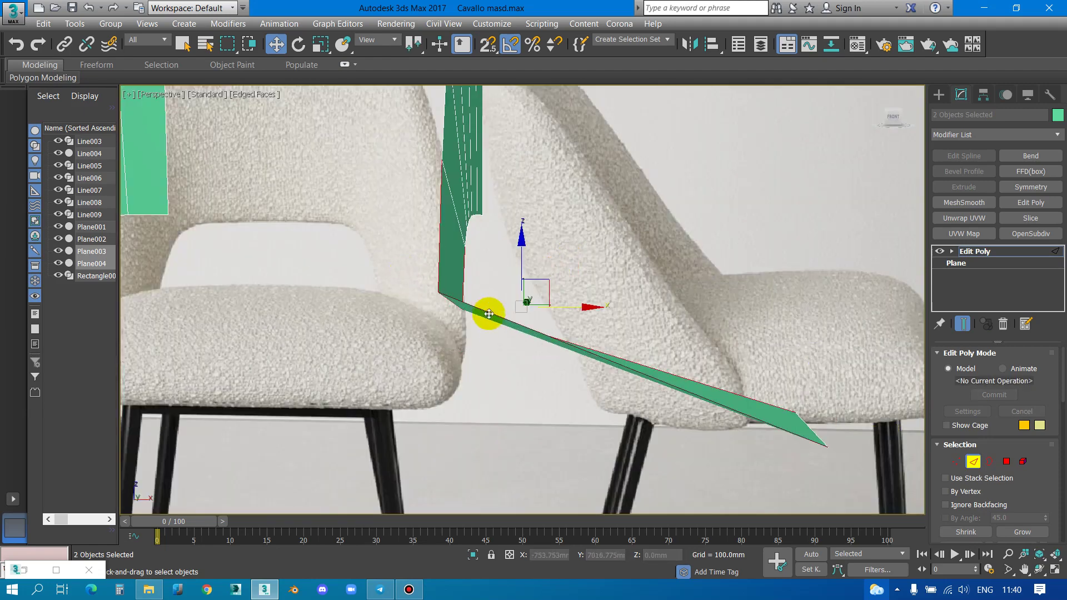
scroll(489, 313, "down", 2)
scroll(489, 313, "up", 1)
scroll(459, 287, "down", 2)
key("1")
left_click_drag(537, 284, 596, 332)
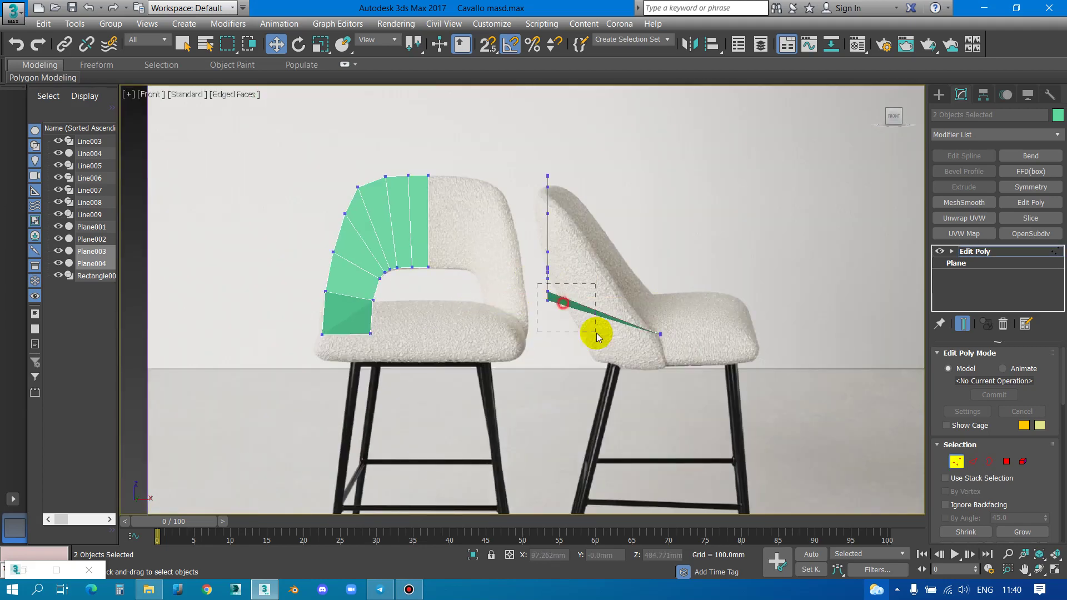
left_click_drag(580, 295, 650, 296)
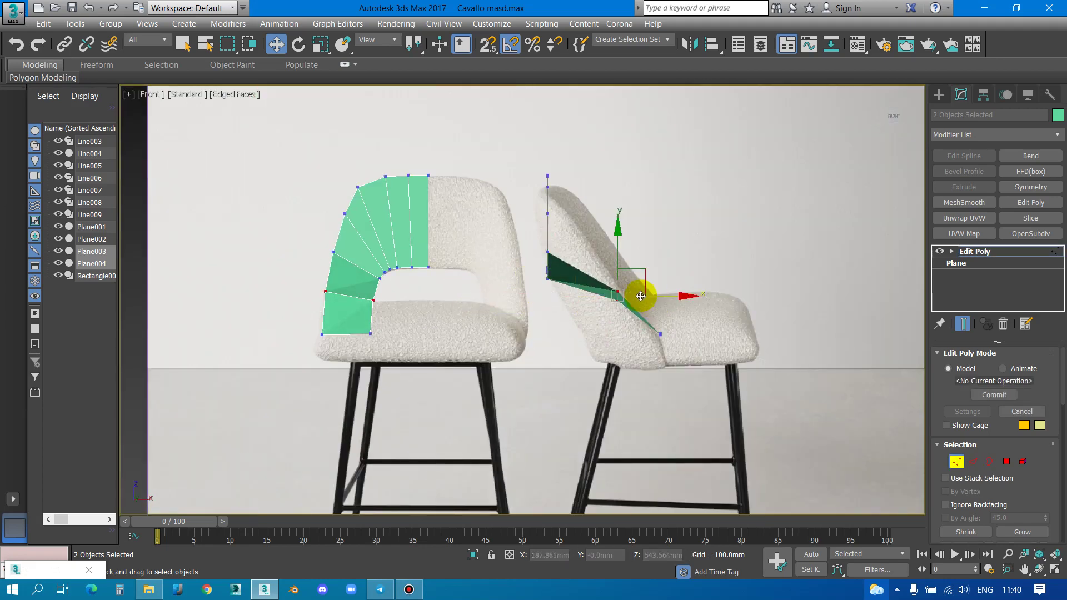
scroll(554, 256, "up", 3)
Extrude a new polygon from the side plane's vertical edge and shift its top vertex right
key("2")
left_click(551, 257)
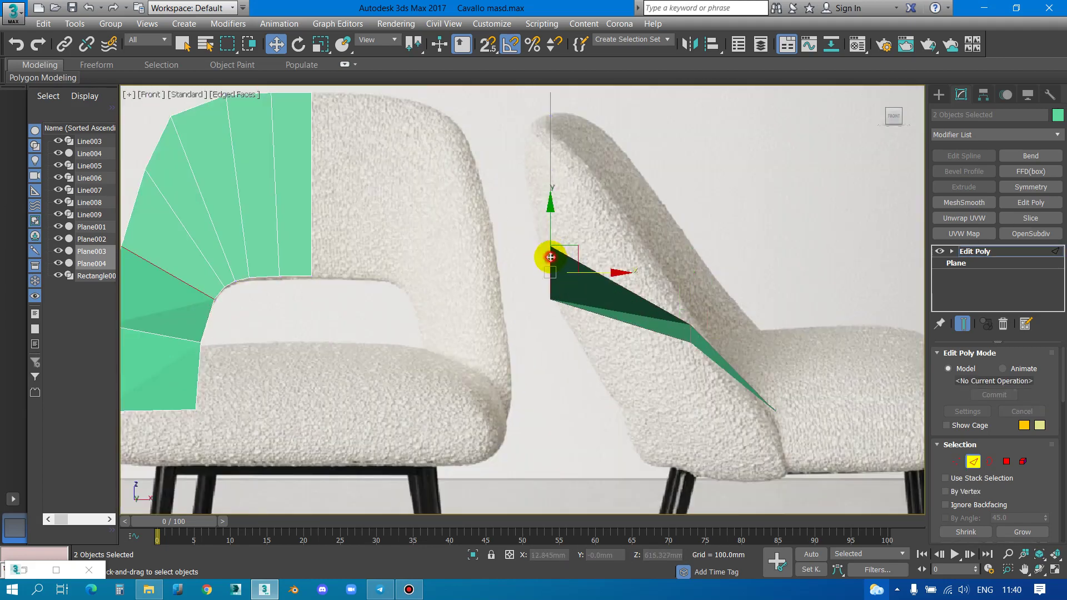
mouse_move(590, 272)
left_mouse_down("shift")
mouse_move(686, 274)
mouse_move(676, 279)
left_mouse_up("shift")
key("1")
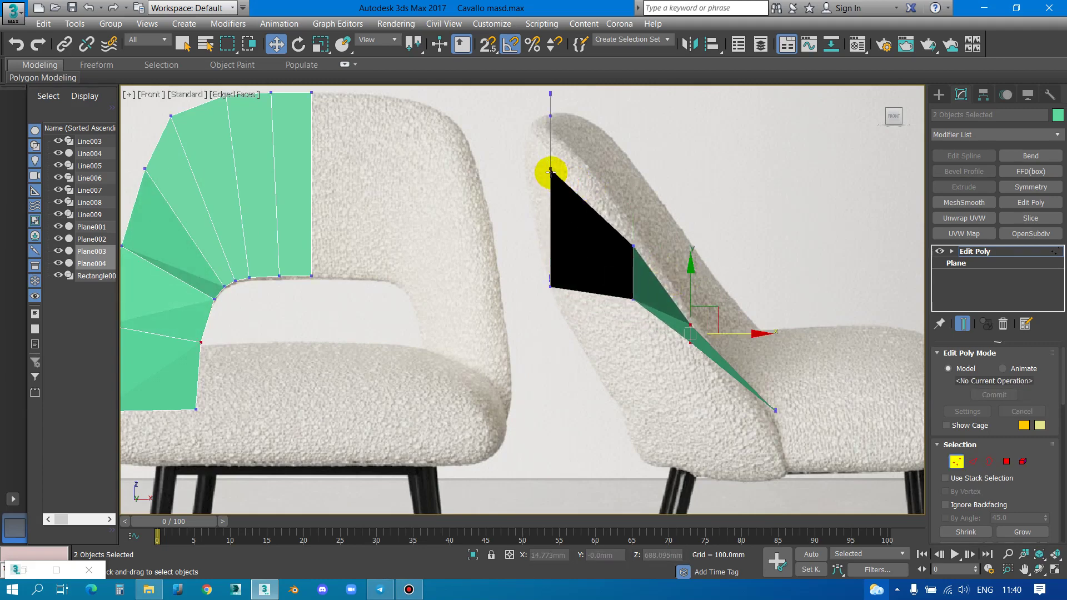
left_click(549, 170)
left_click_drag(572, 170, 624, 169)
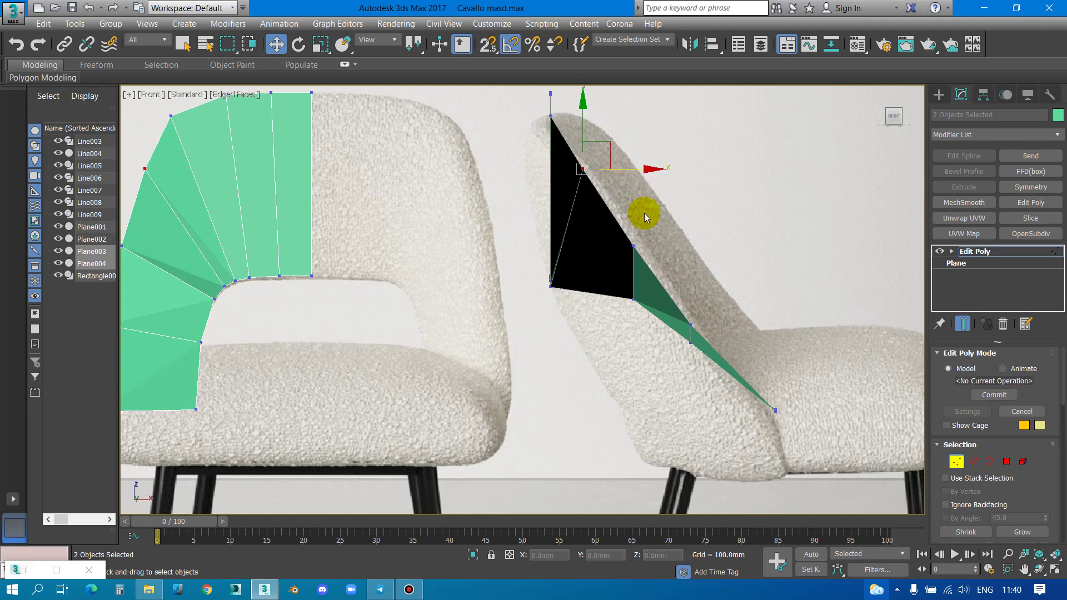
Pull the new polygon's vertices down-left along the backrest-to-seat curve
left_click(633, 245)
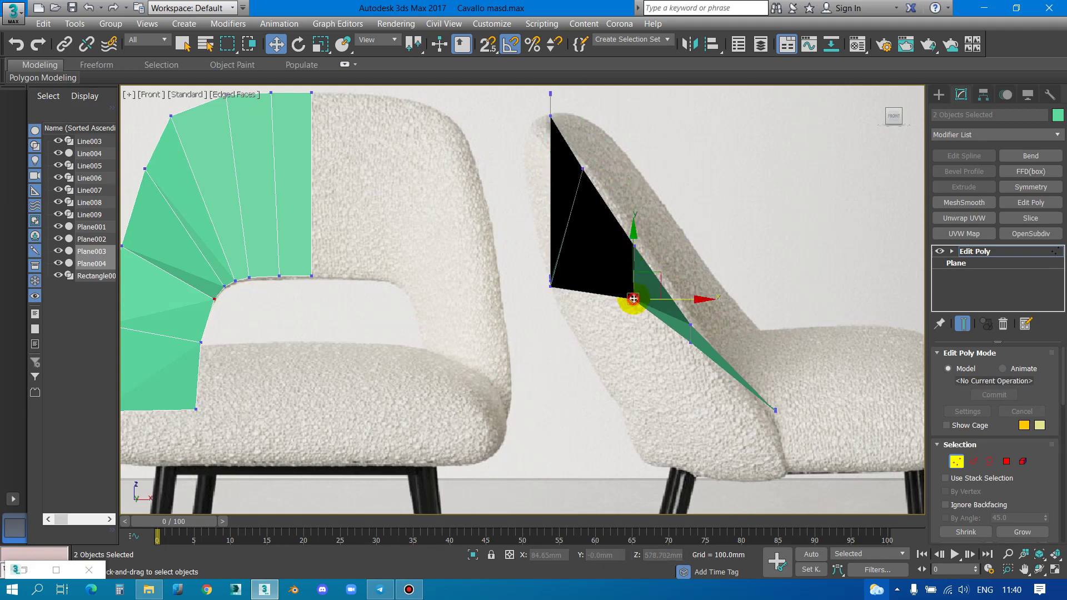
mouse_move(656, 283)
left_mouse_down()
mouse_move(598, 309)
mouse_move(599, 291)
left_mouse_up()
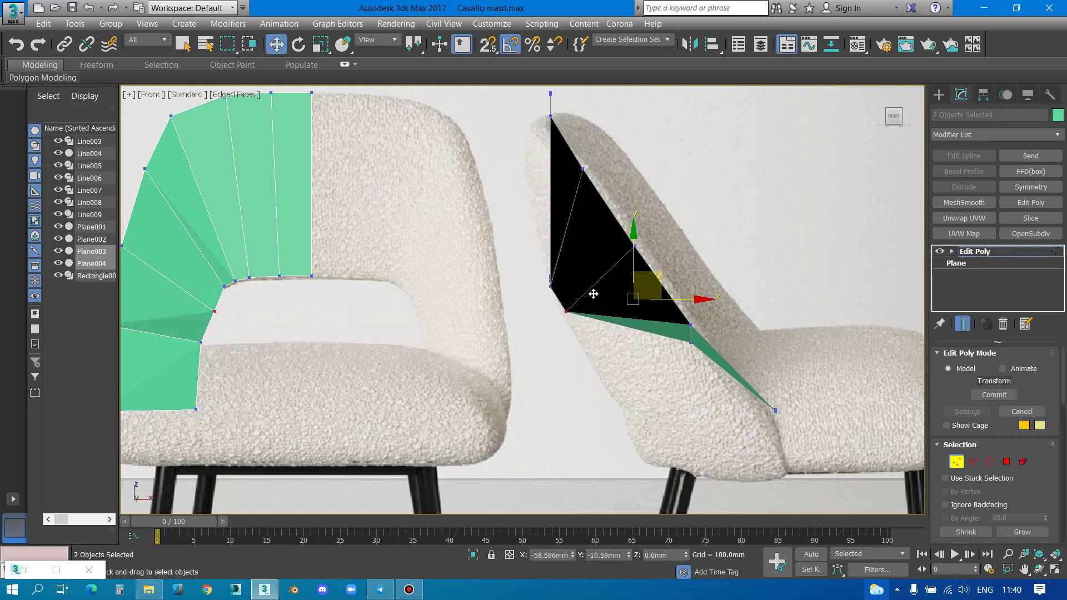
mouse_move(690, 343)
left_mouse_down()
mouse_move(643, 366)
mouse_move(726, 345)
left_mouse_up()
scroll(726, 345, "down", 3)
scroll(765, 343, "up", 5)
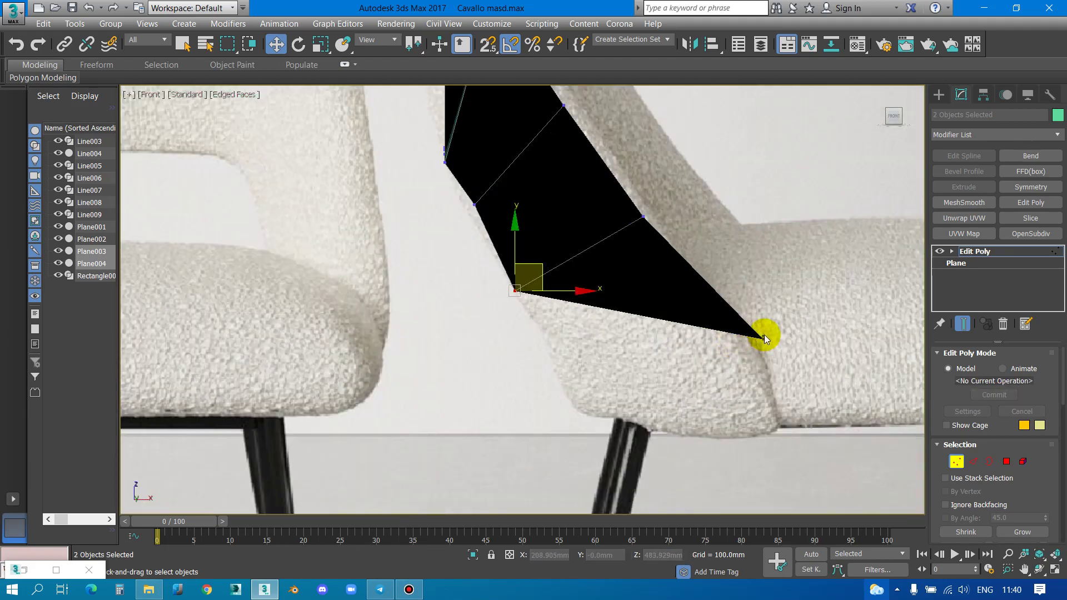
left_click(763, 345)
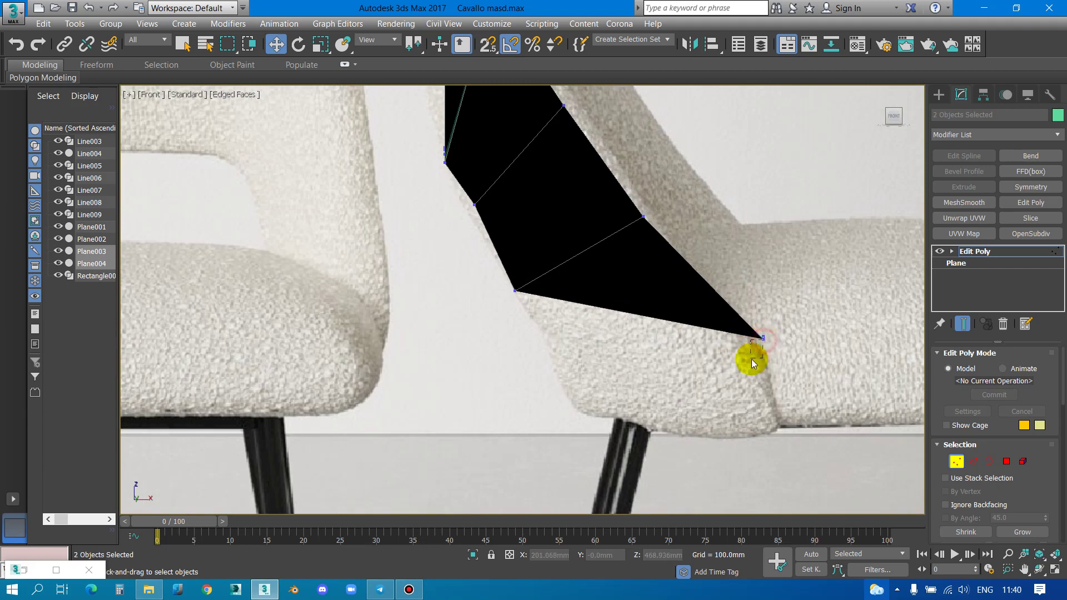
left_click_drag(761, 338, 763, 342)
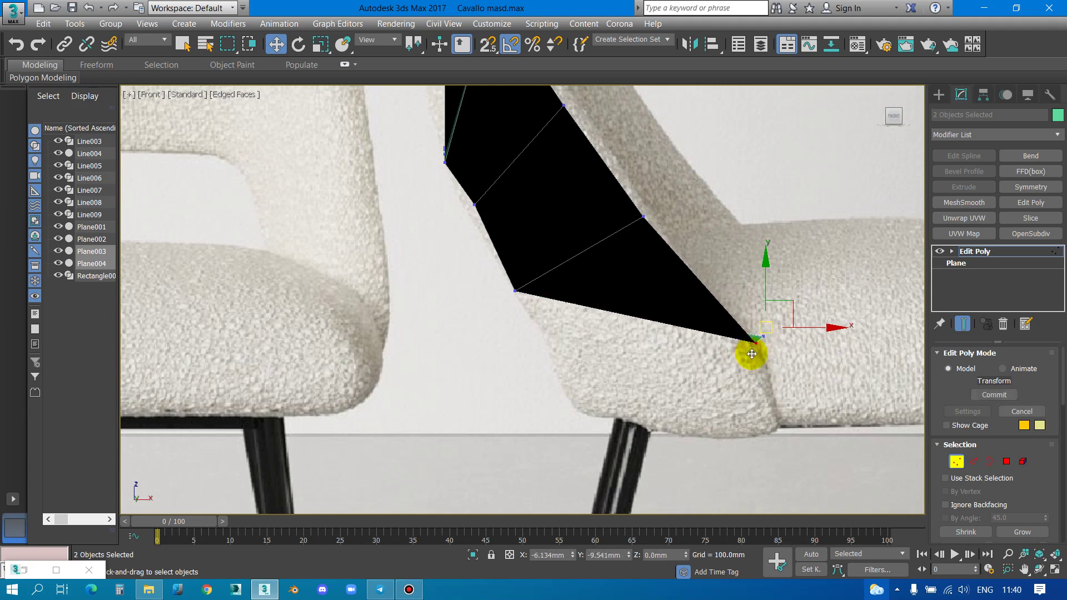
left_click(765, 343)
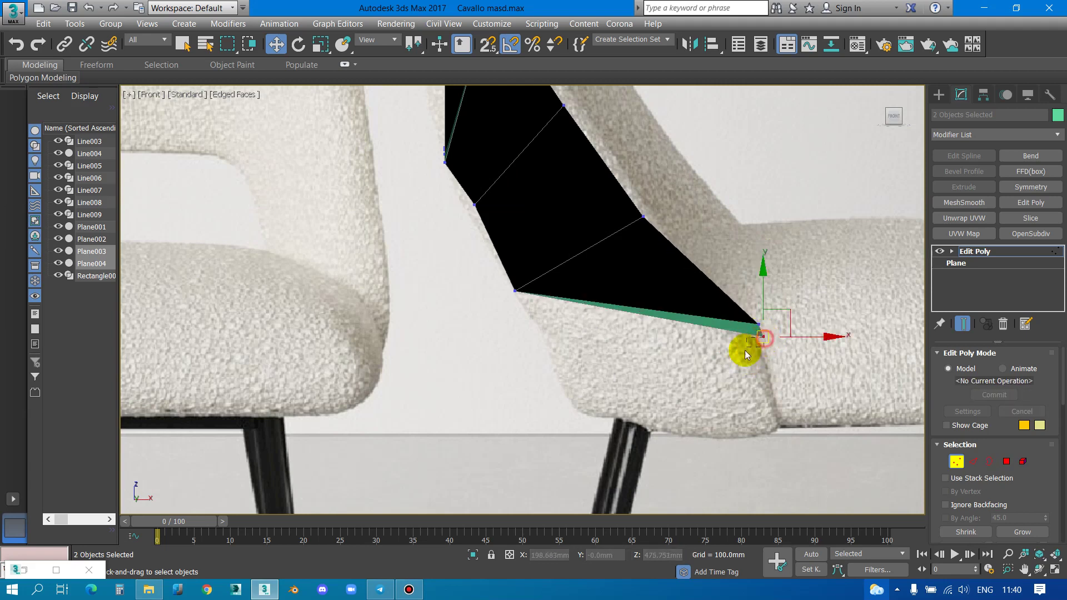
mouse_move(754, 359)
left_mouse_down()
mouse_move(783, 314)
mouse_move(613, 396)
left_mouse_up()
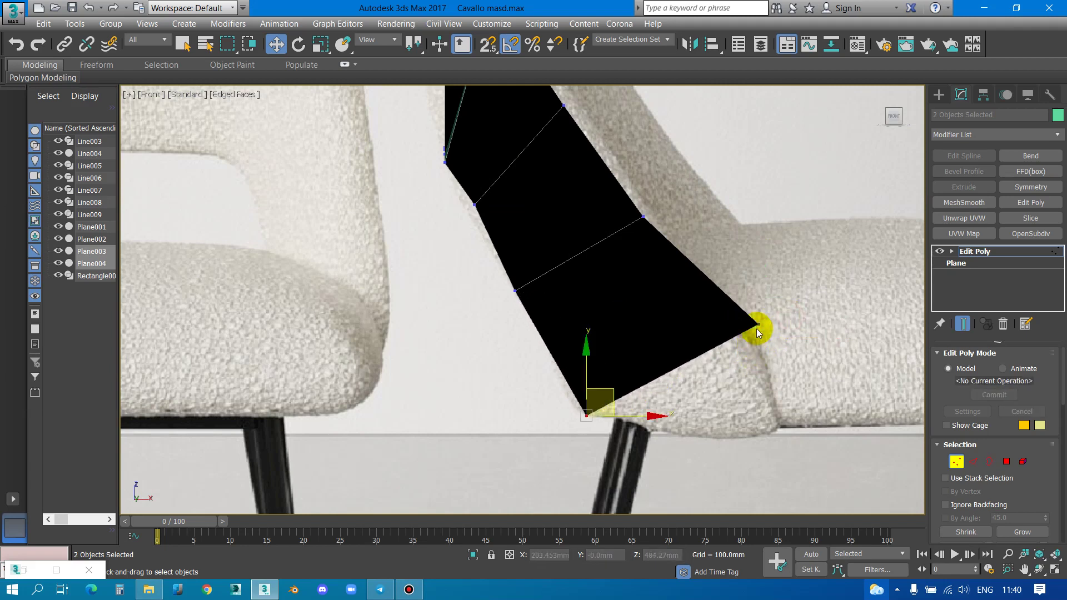
Move the extruded polygon's right, bottom-left and middle vertices onto the seat outline
left_click(761, 329)
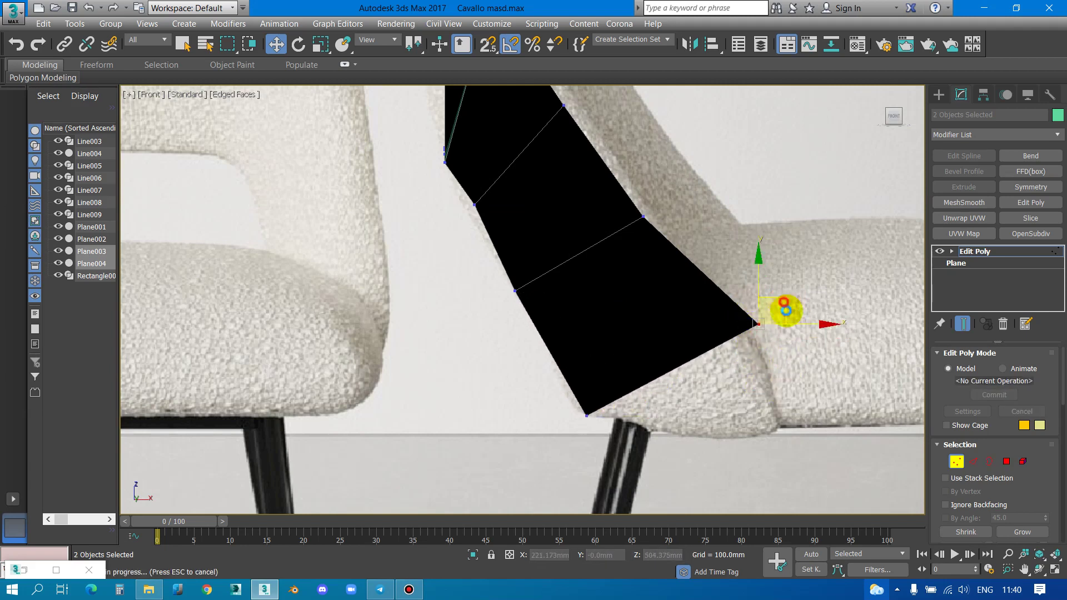
mouse_move(781, 305)
left_mouse_down()
mouse_move(785, 361)
mouse_move(809, 403)
left_mouse_up()
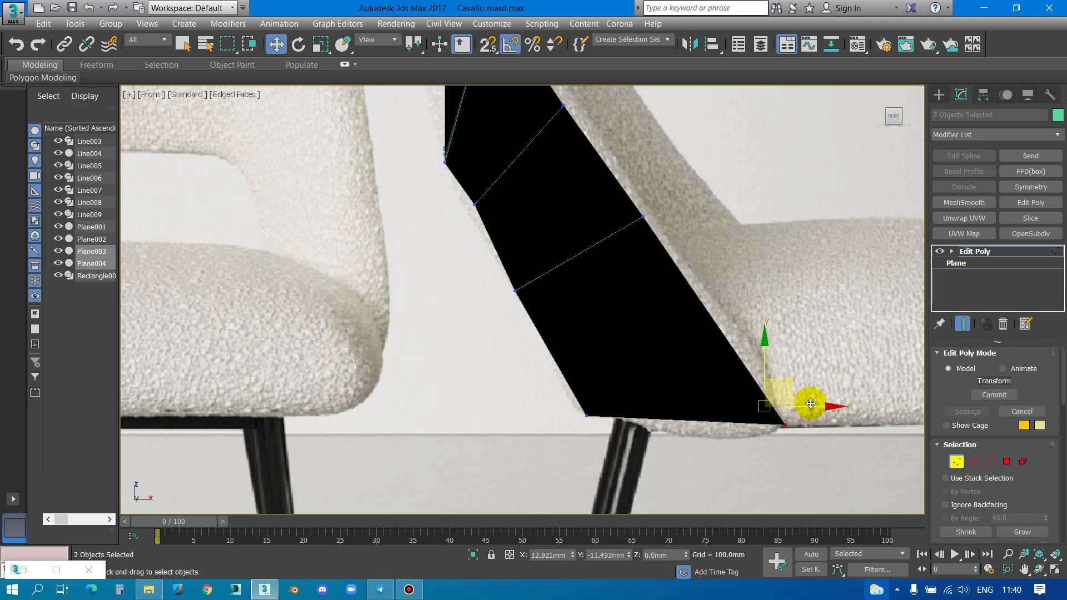
left_click_drag(585, 417, 606, 428)
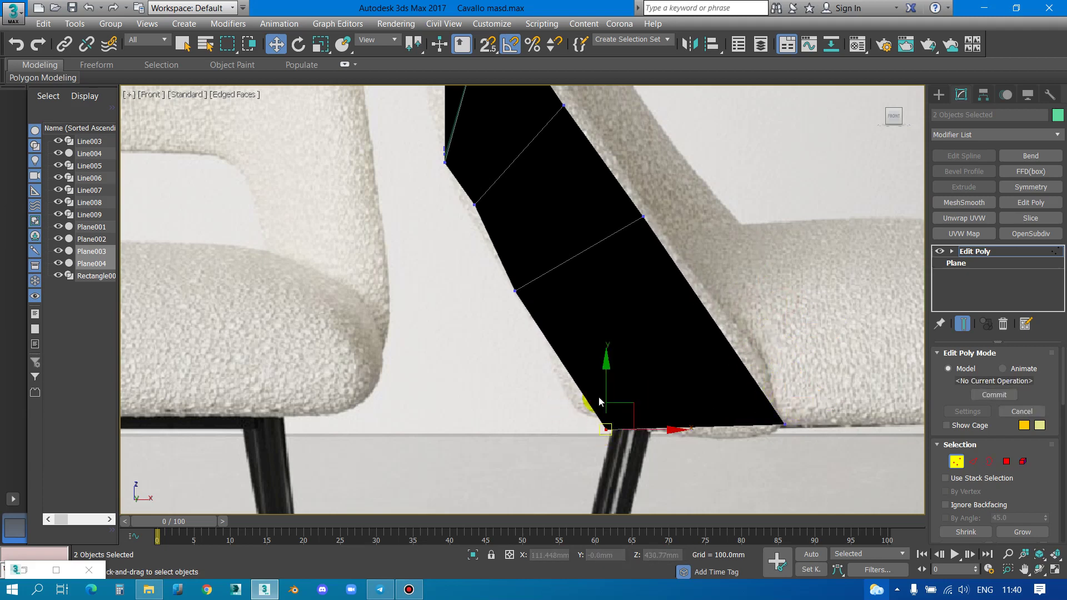
left_click_drag(514, 288, 532, 311)
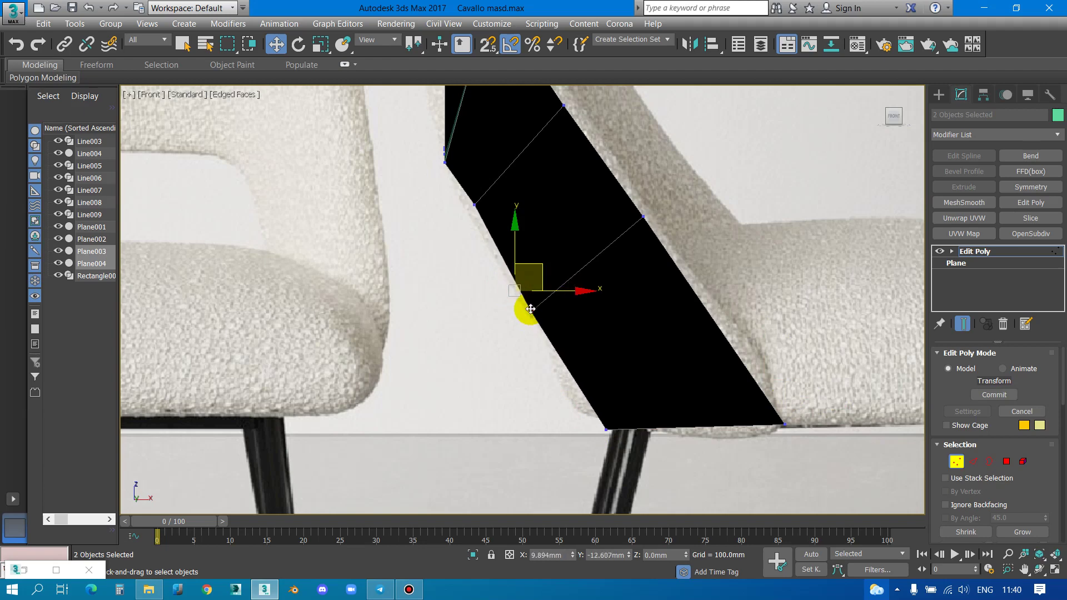
left_click(644, 219)
left_click_drag(645, 219, 668, 248)
Align the left vertex with the chair's back edge and the upper-right vertex with the outline
scroll(533, 345, "down", 2)
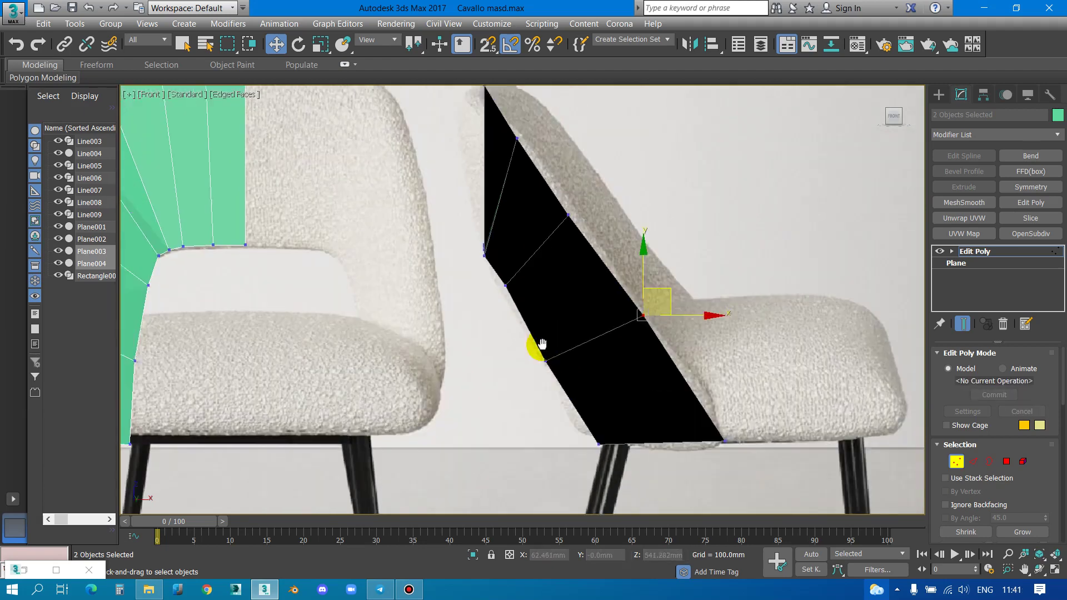
scroll(514, 336, "up", 2)
left_click_drag(512, 330, 503, 329)
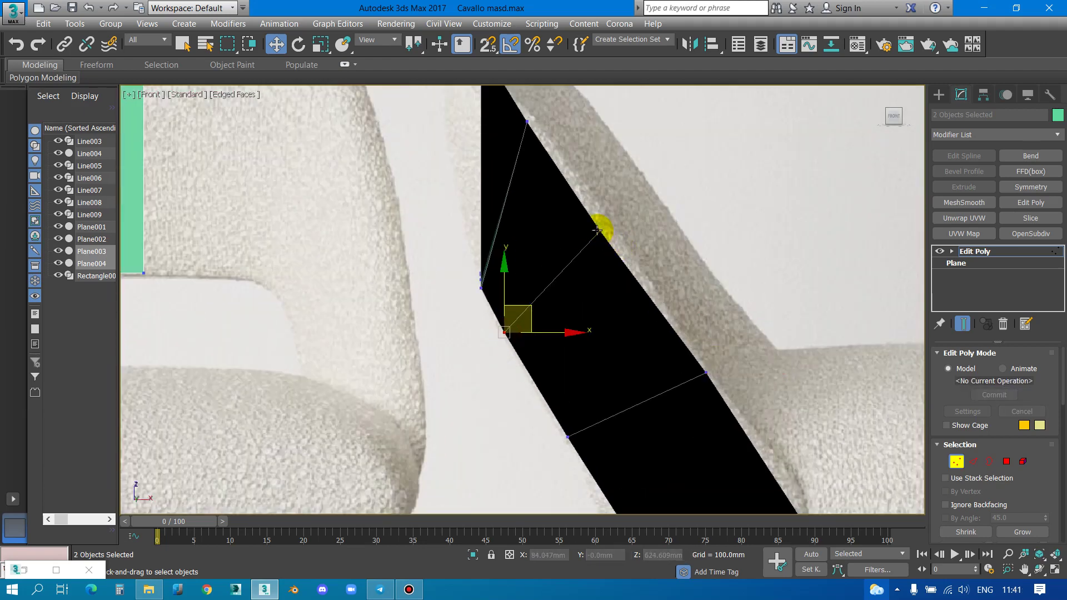
left_click_drag(601, 229, 634, 246)
scroll(634, 247, "down", 3)
scroll(420, 315, "up", 2)
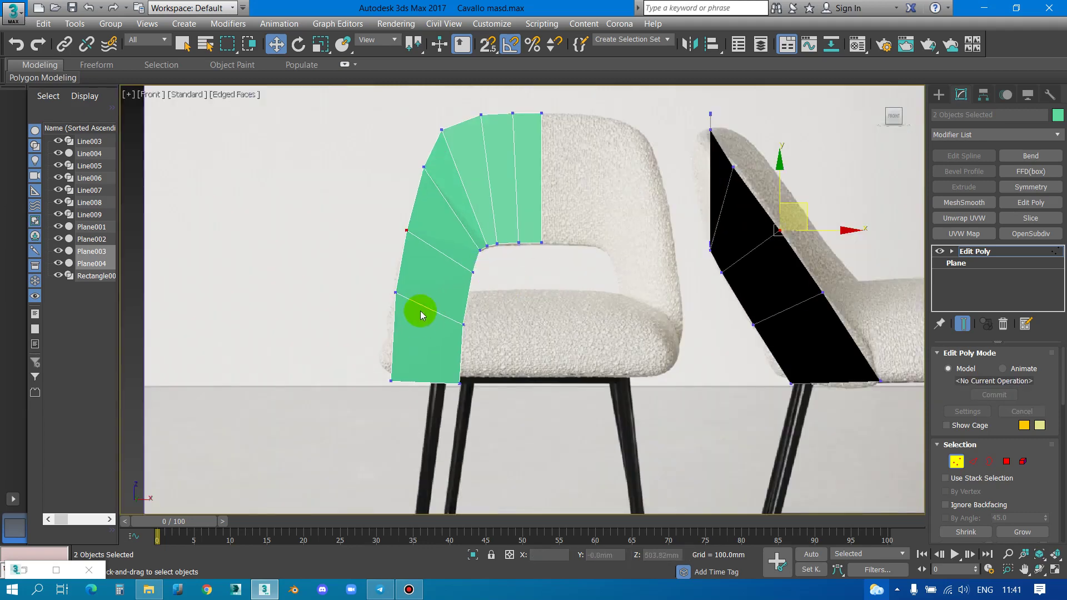
Select the black plane's top vertex and orbit around it in Perspective
middle_click_drag(720, 226, 552, 227)
scroll(555, 191, "up", 2)
scroll(566, 137, "down", 1)
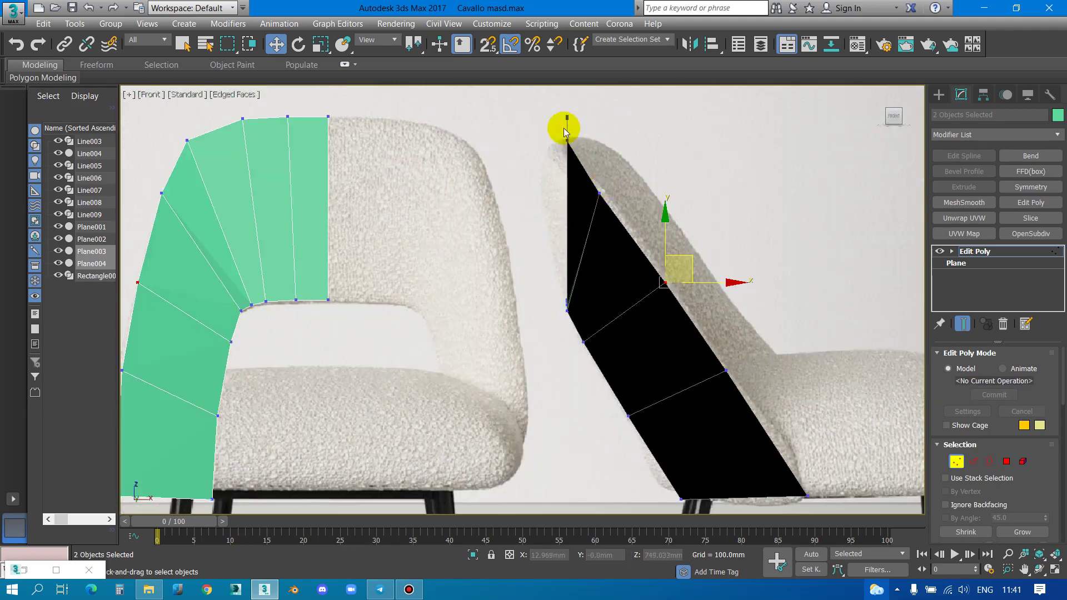
mouse_move(546, 107)
left_mouse_down()
mouse_move(603, 141)
mouse_move(588, 209)
left_mouse_up()
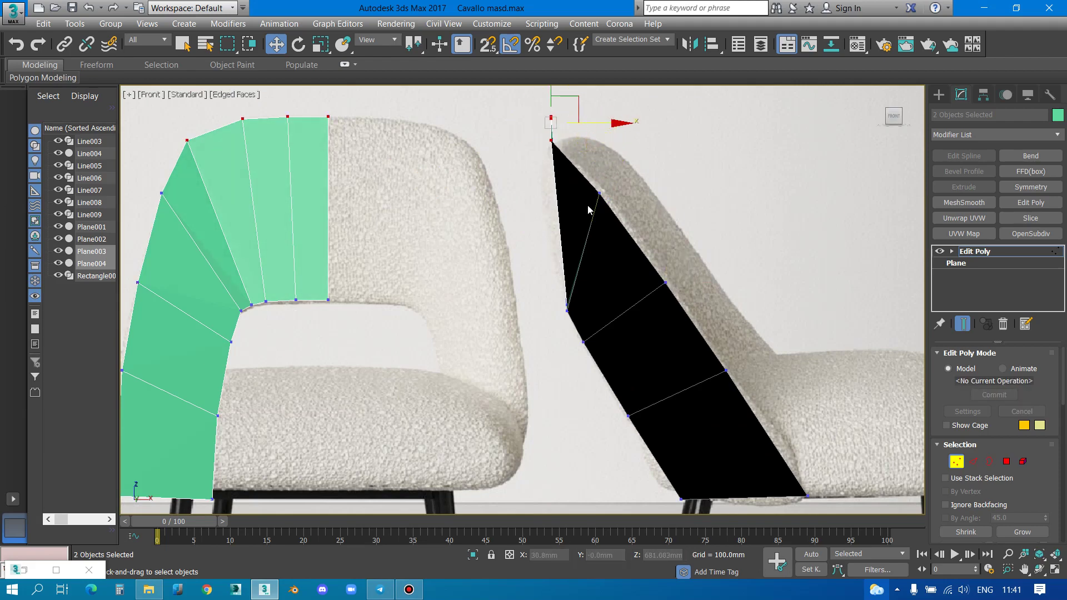
key("p")
mouse_move(502, 223)
middle_mouse_down("alt")
mouse_move(559, 302)
mouse_move(477, 361)
middle_mouse_up("alt")
scroll(476, 362, "up", 2)
Nudge the planes' bottom-right vertices slightly left in Front view
left_click_drag(554, 305, 471, 267)
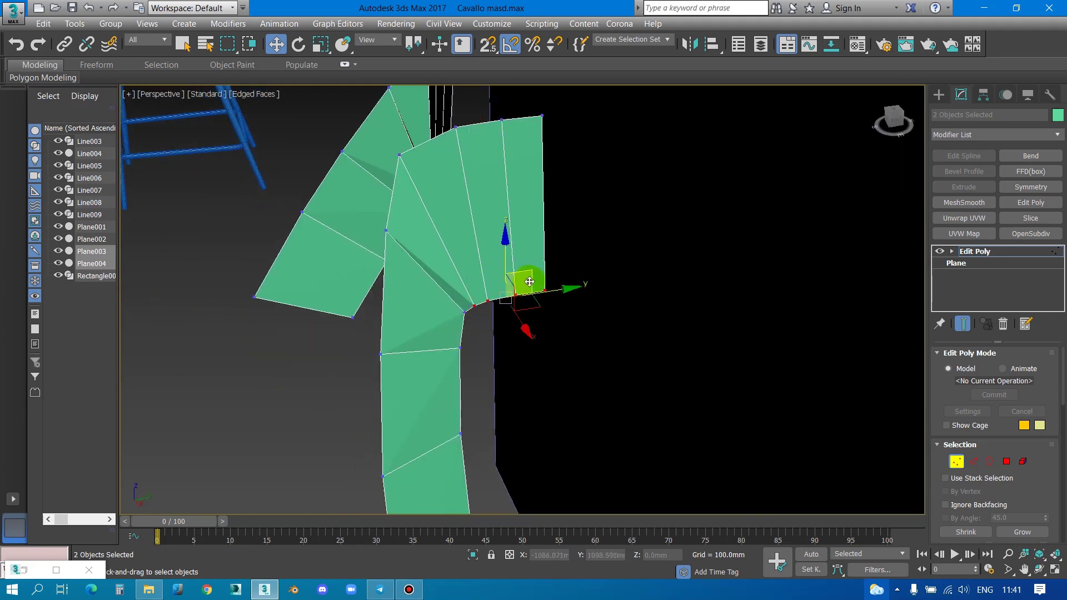
key("f")
scroll(553, 288, "down", 4)
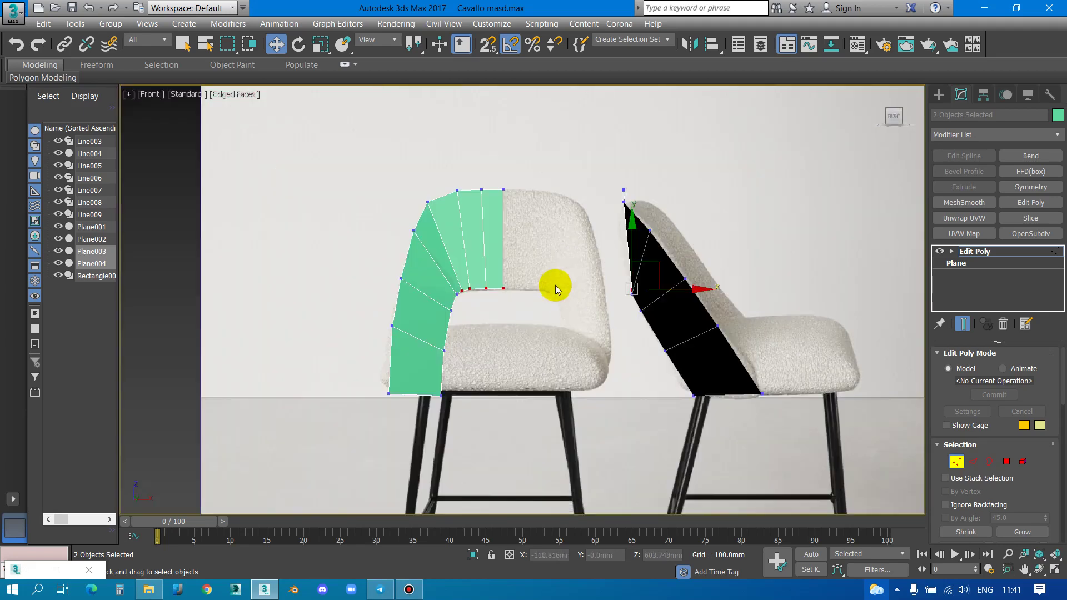
scroll(639, 295, "up", 2)
left_click_drag(673, 285, 669, 288)
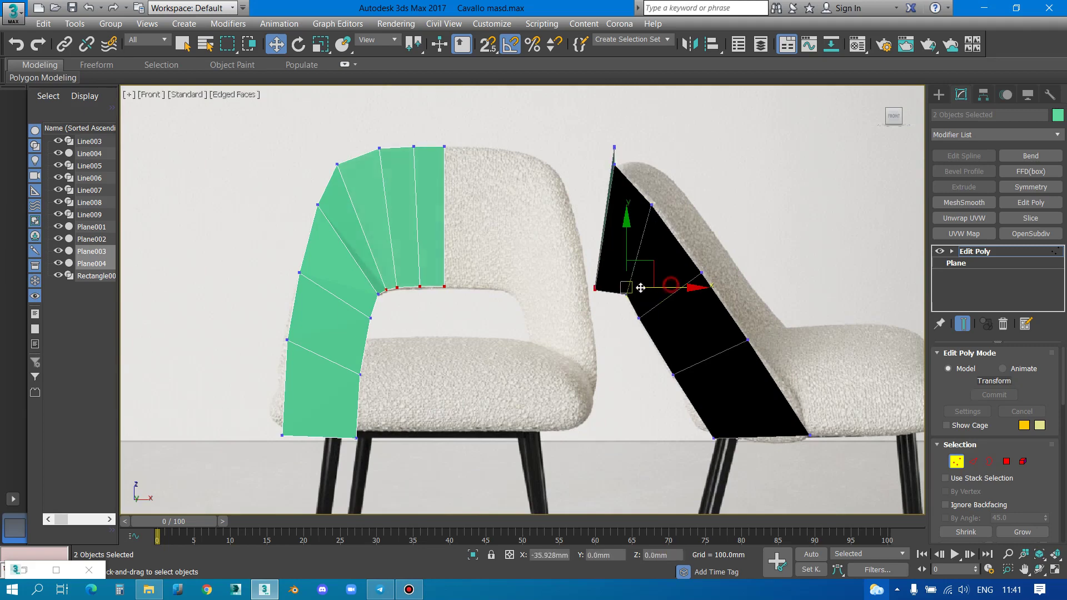
scroll(595, 137, "up", 5)
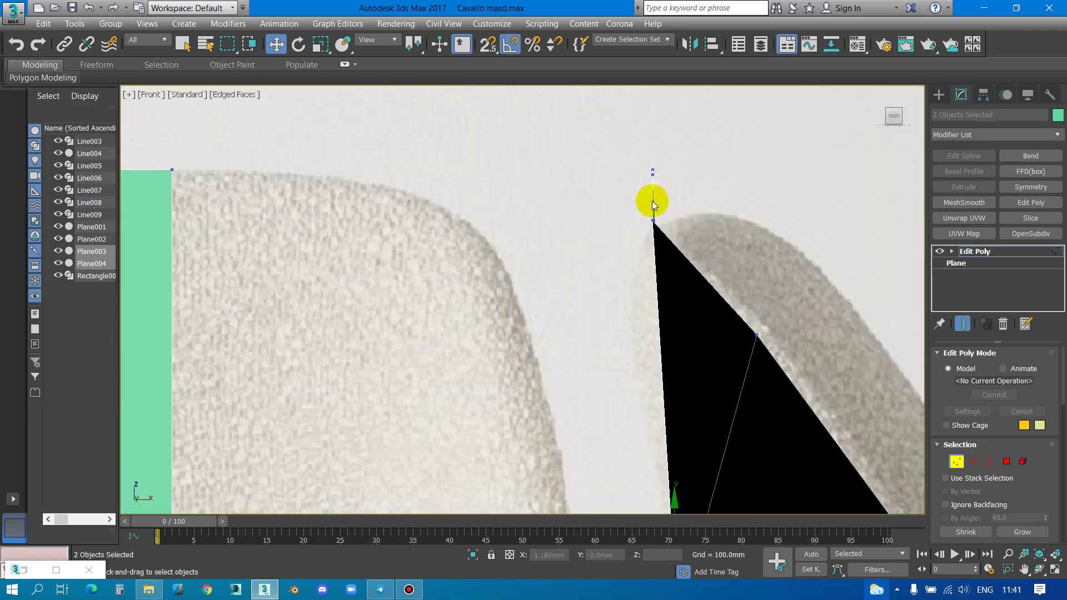
Move the side shell's top apex vertex further right along X
left_click(656, 221)
left_click_drag(679, 220, 715, 222)
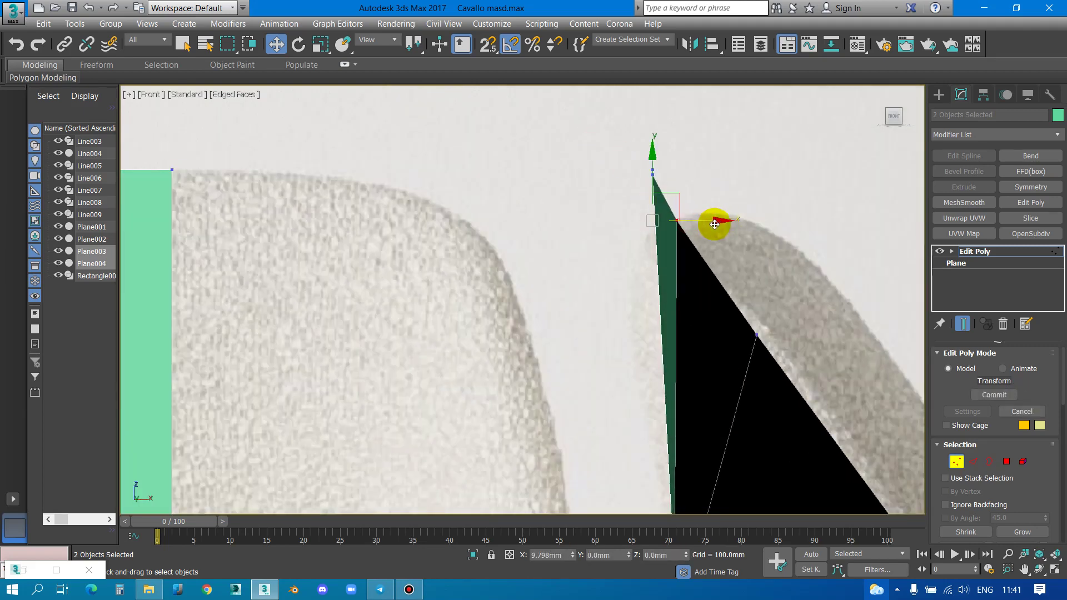
scroll(683, 255, "down", 5)
scroll(675, 209, "up", 3)
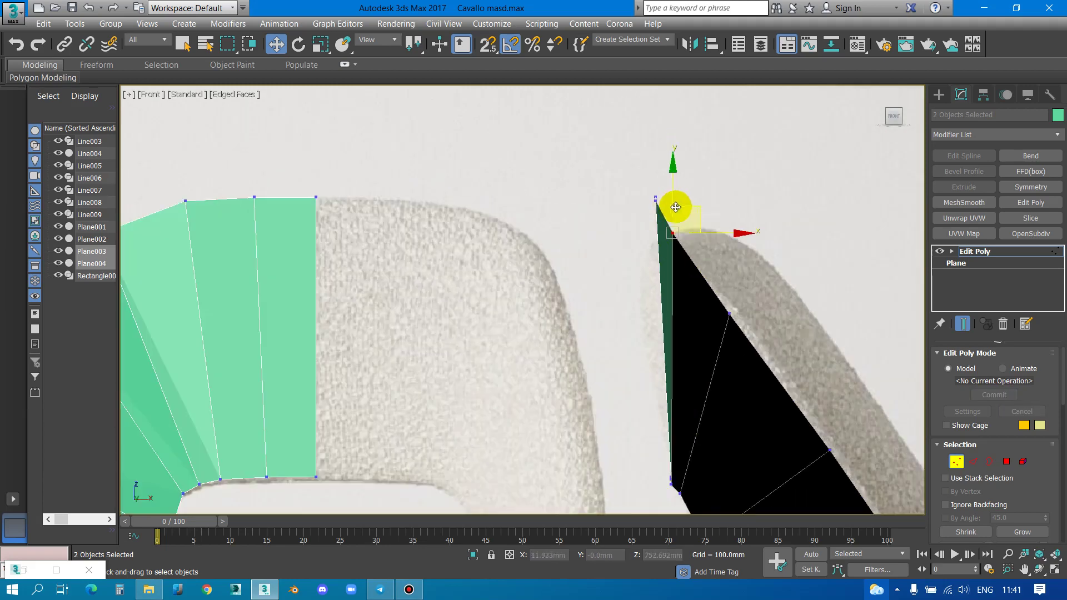
scroll(645, 200, "up", 3)
left_click(644, 195)
left_click_drag(663, 195, 698, 199)
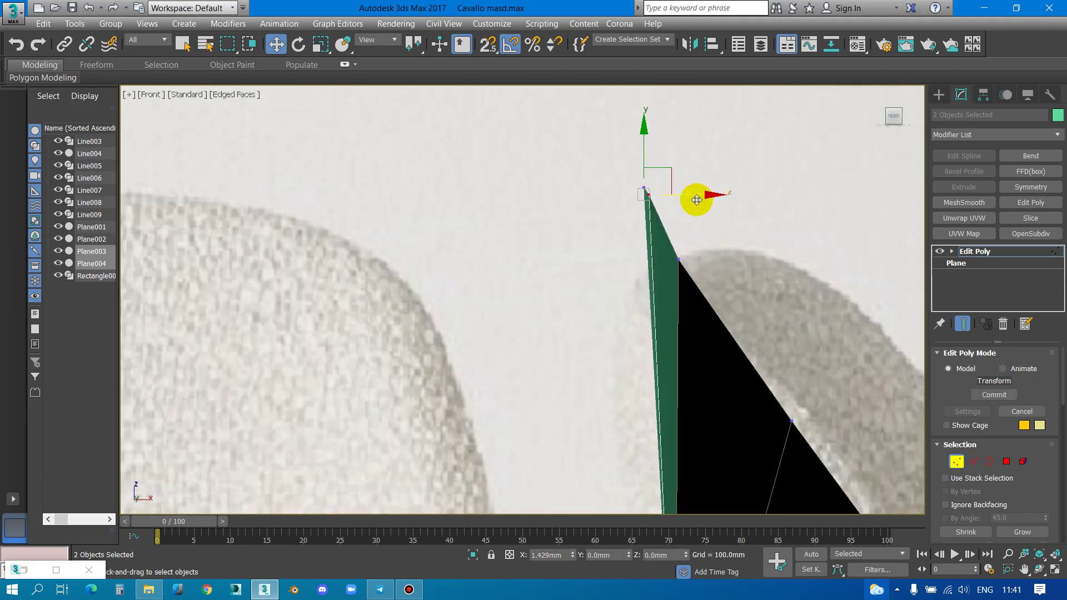
left_click(679, 262)
Recentre the Front view on both chairs, then inspect the shells from a low Perspective angle
scroll(692, 262, "down", 3)
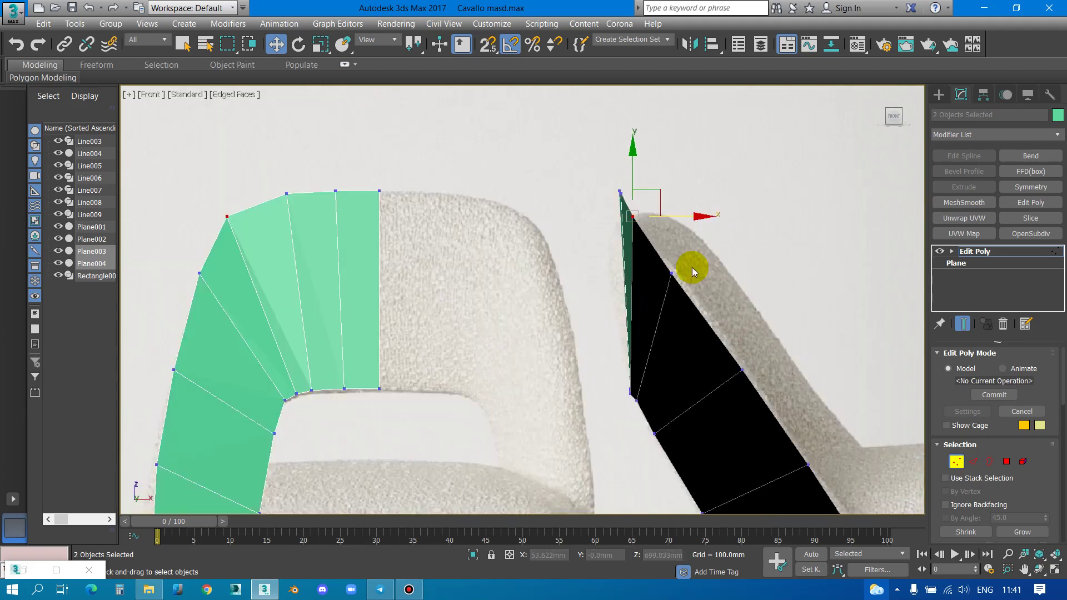
scroll(693, 271, "down", 2)
scroll(664, 270, "down", 3)
scroll(679, 359, "up", 3)
scroll(679, 359, "down", 1)
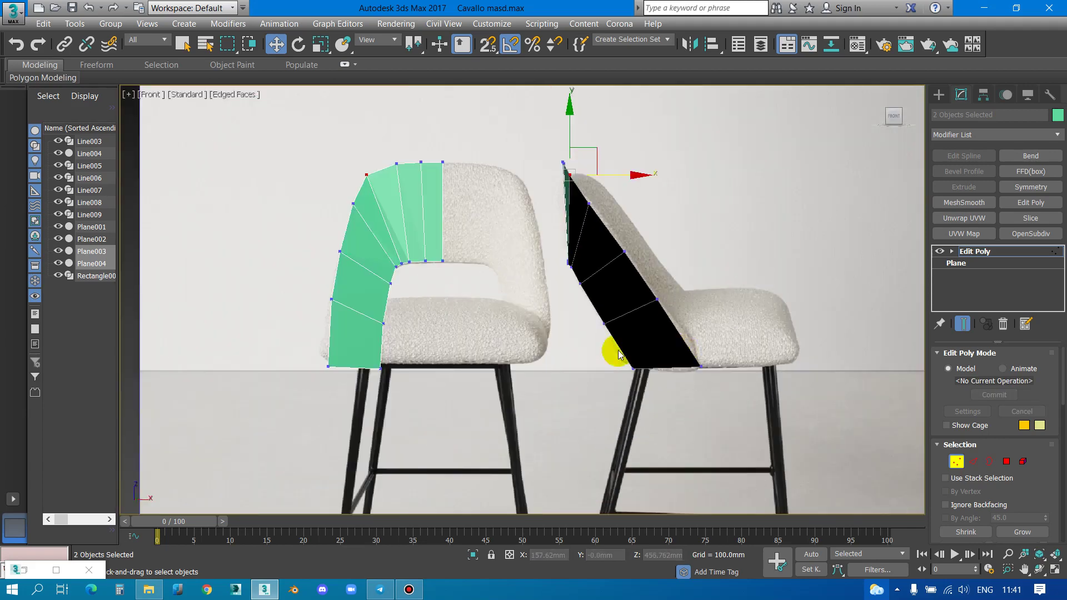
scroll(422, 240, "up", 2)
middle_click_drag(549, 274, 476, 230)
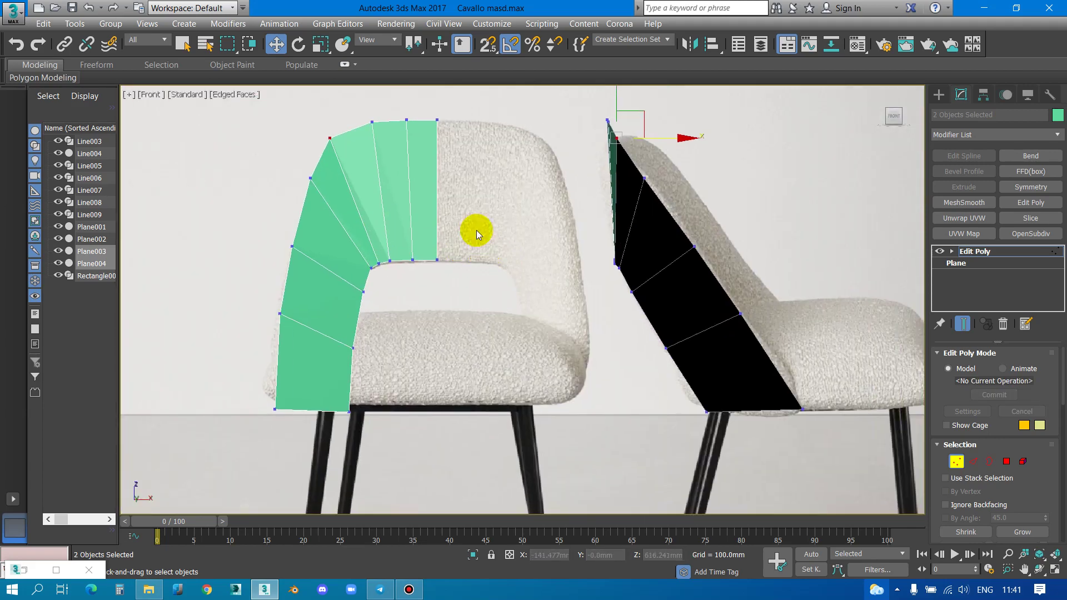
scroll(482, 232, "down", 2)
scroll(605, 280, "down", 1)
key("p")
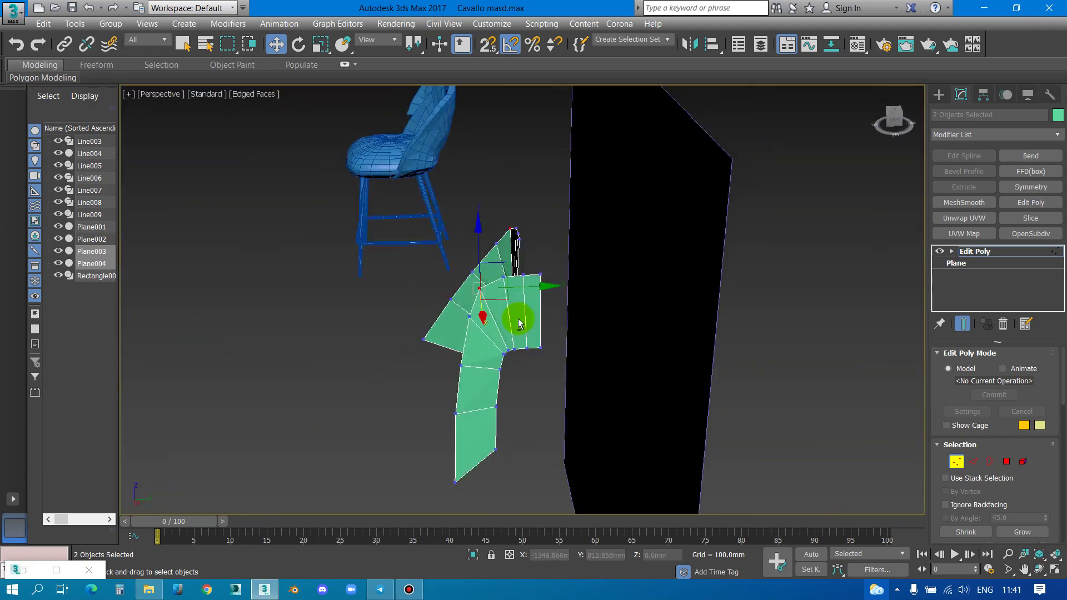
mouse_move(517, 315)
middle_mouse_down("alt")
mouse_move(597, 379)
mouse_move(640, 348)
mouse_move(587, 289)
mouse_move(591, 305)
middle_mouse_up("alt")
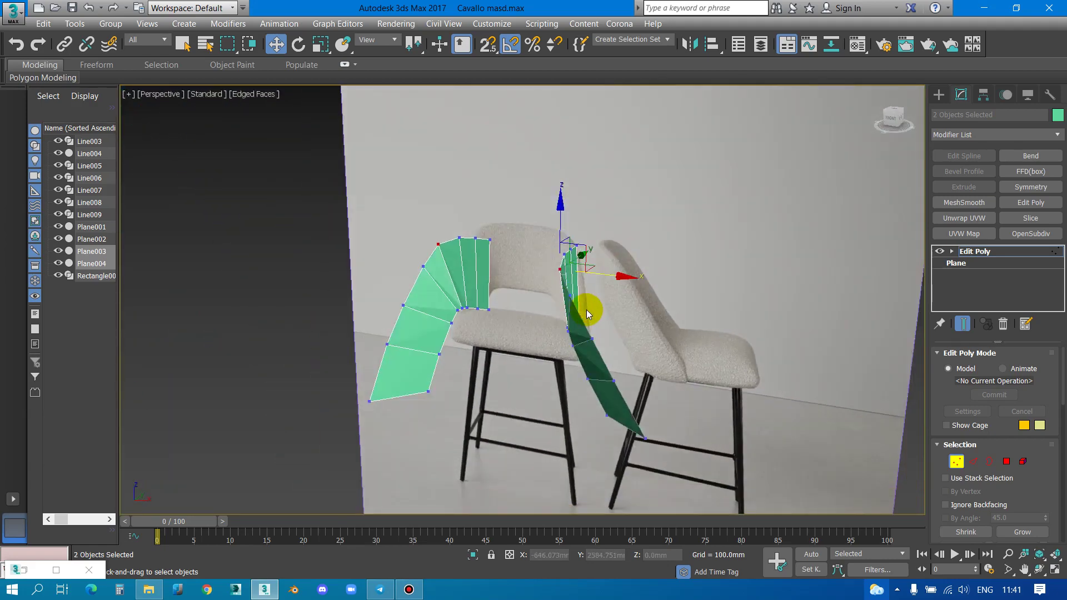
In Top view, move the vertex where the planes meet up and left
key("t")
scroll(459, 261, "down", 3)
scroll(484, 266, "up", 3)
scroll(484, 261, "up", 2)
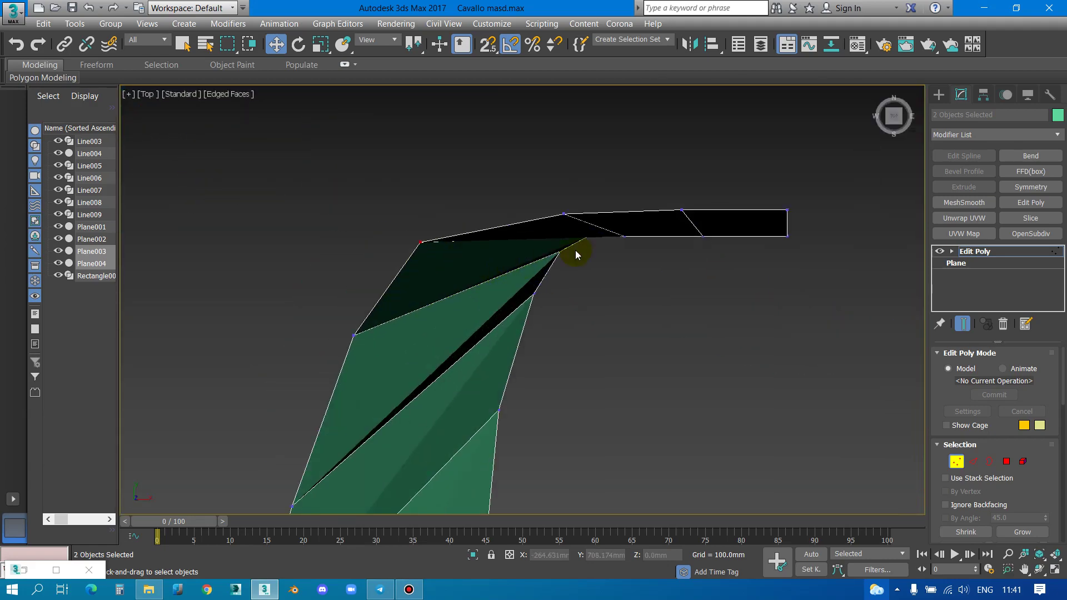
left_click(602, 241)
left_click_drag(613, 238, 628, 221)
scroll(574, 245, "down", 3)
scroll(441, 245, "up", 2)
scroll(619, 238, "up", 1)
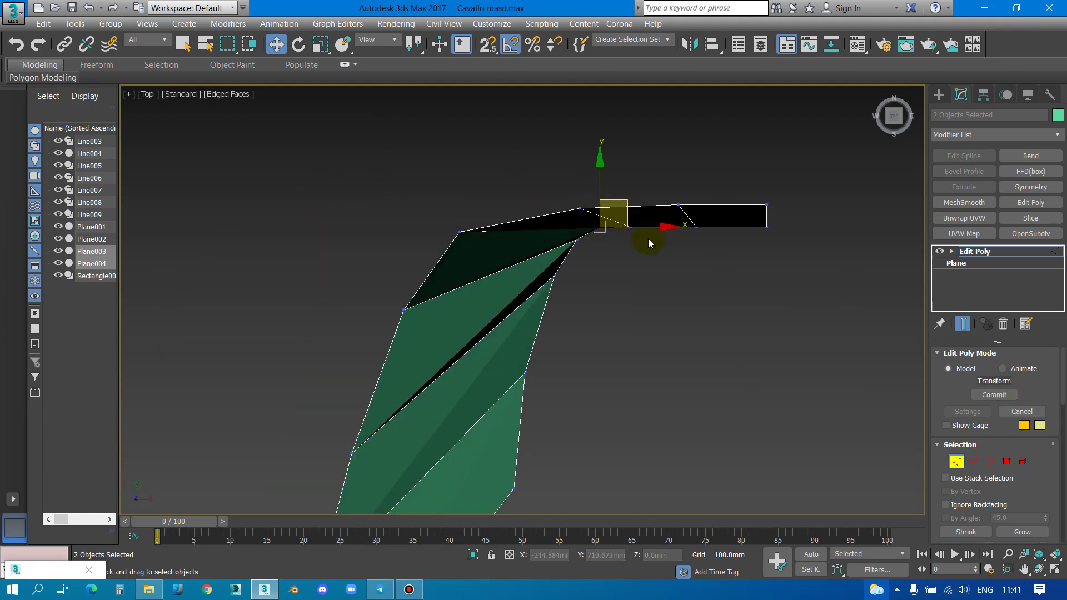
Enable Snaps Toggle and lower the corner vertex to align with the edge
left_click(510, 46)
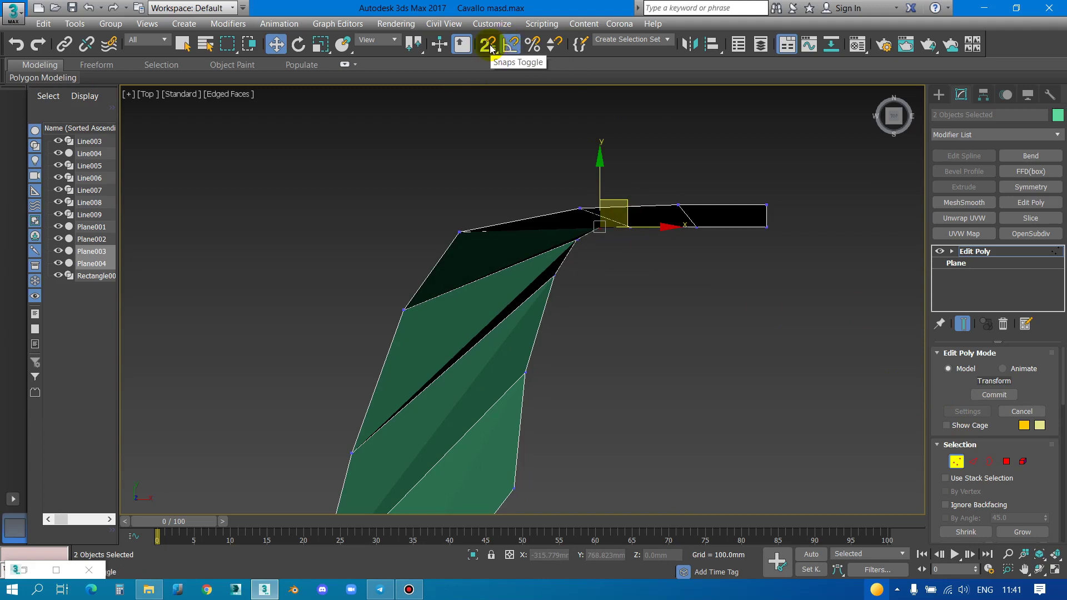
scroll(999, 424, "down", 2)
scroll(1014, 435, "down", 3)
scroll(1014, 434, "down", 1)
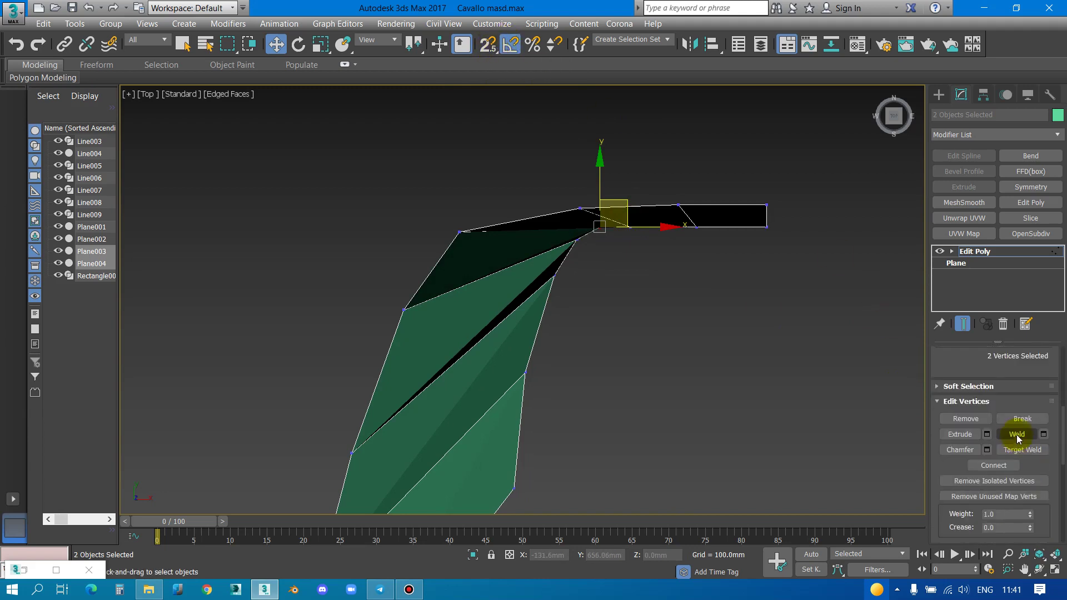
scroll(1016, 436, "down", 1)
scroll(1019, 437, "down", 1)
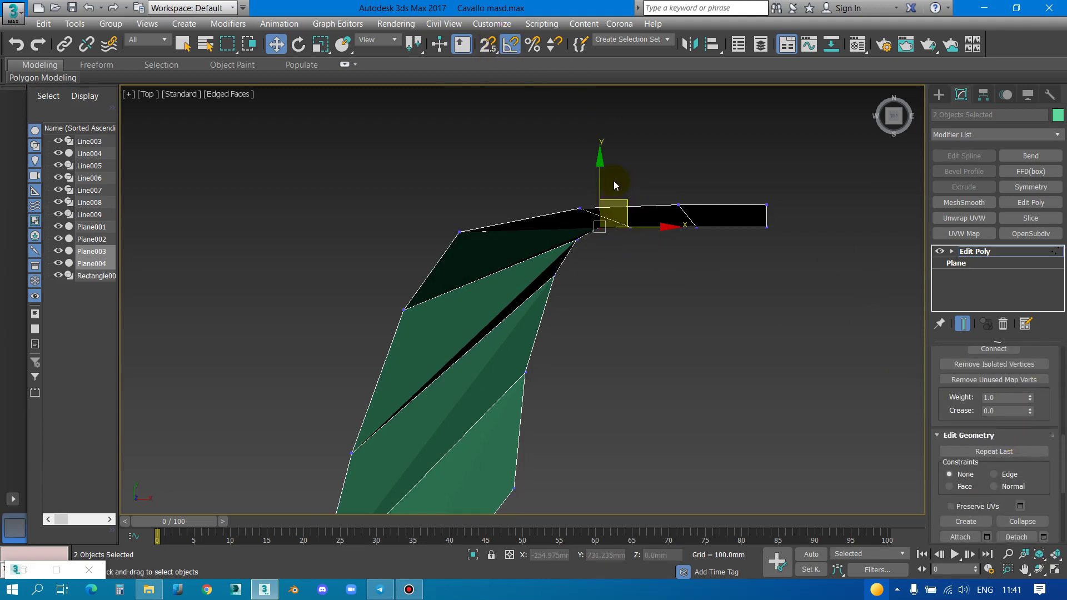
left_click_drag(605, 146, 601, 188)
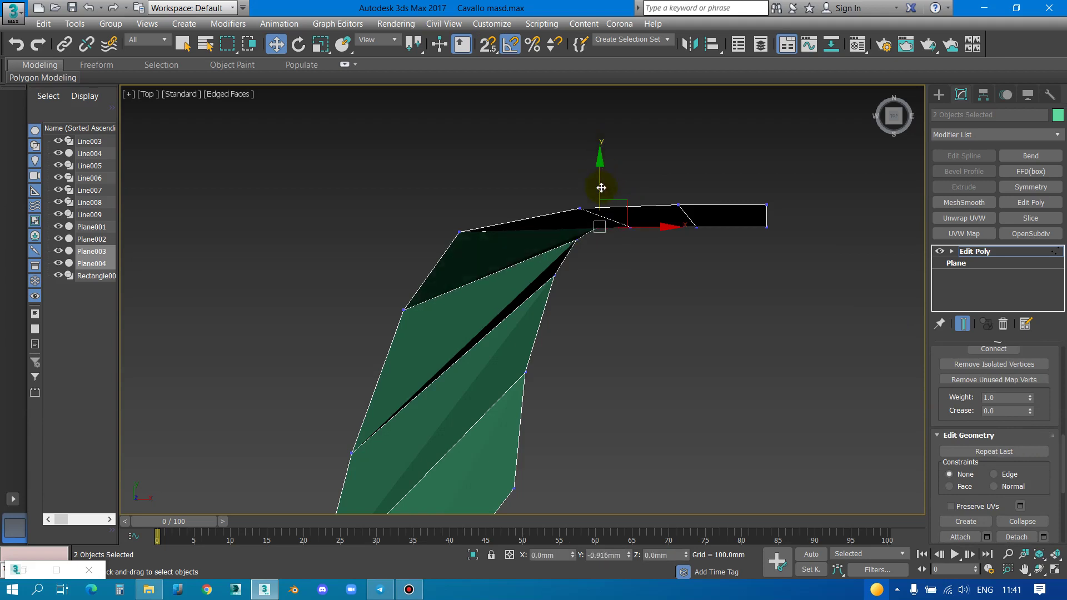
scroll(555, 236, "down", 4)
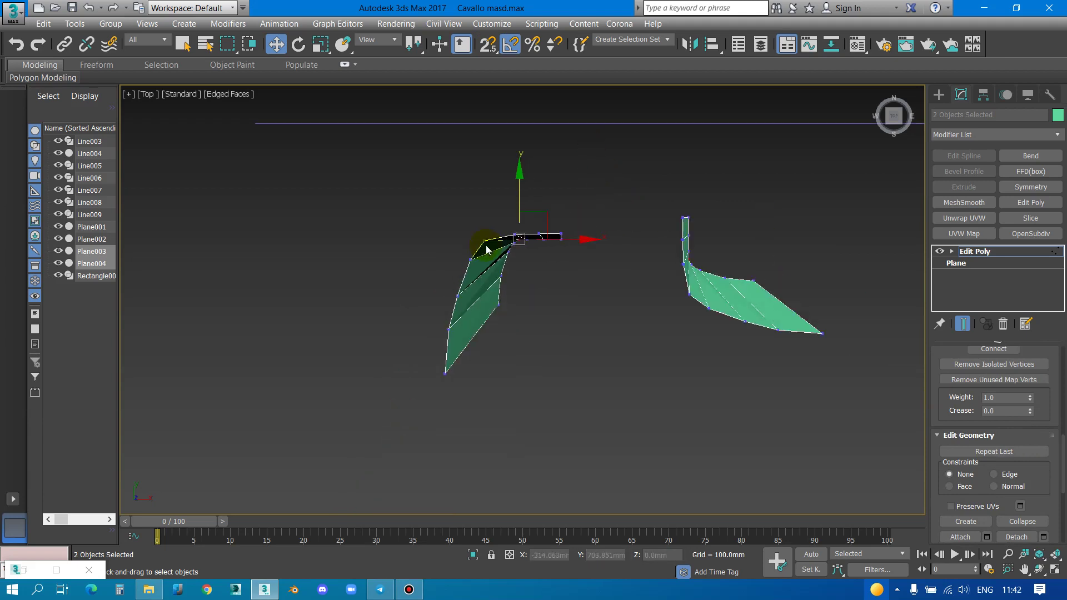
scroll(638, 254, "up", 2)
scroll(724, 271, "up", 2)
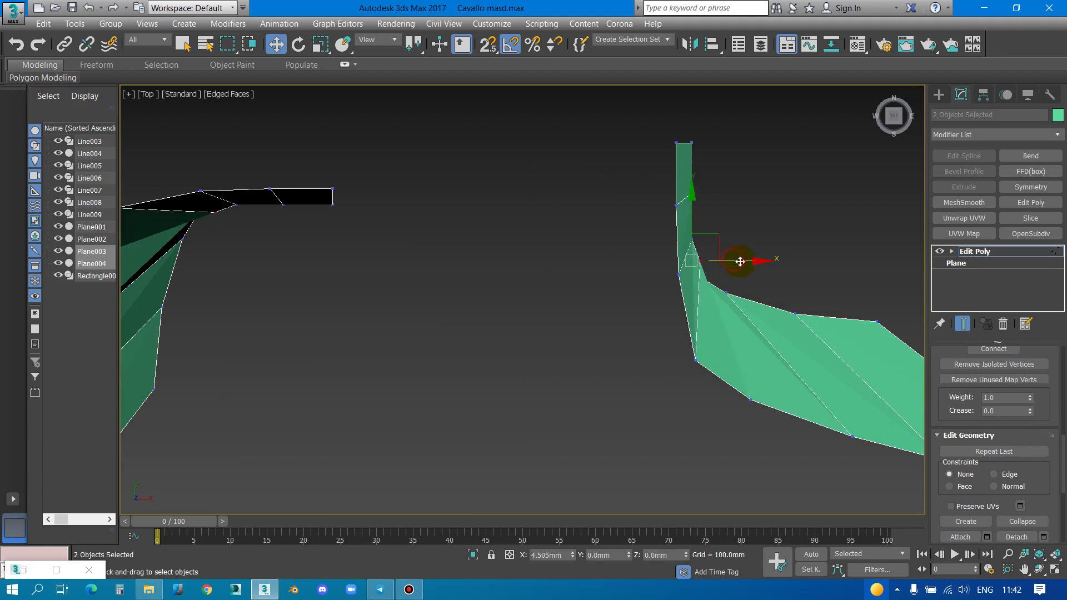
Select only Plane003 and move its corner vertex slightly left and down
key("shift+z")
key("1")
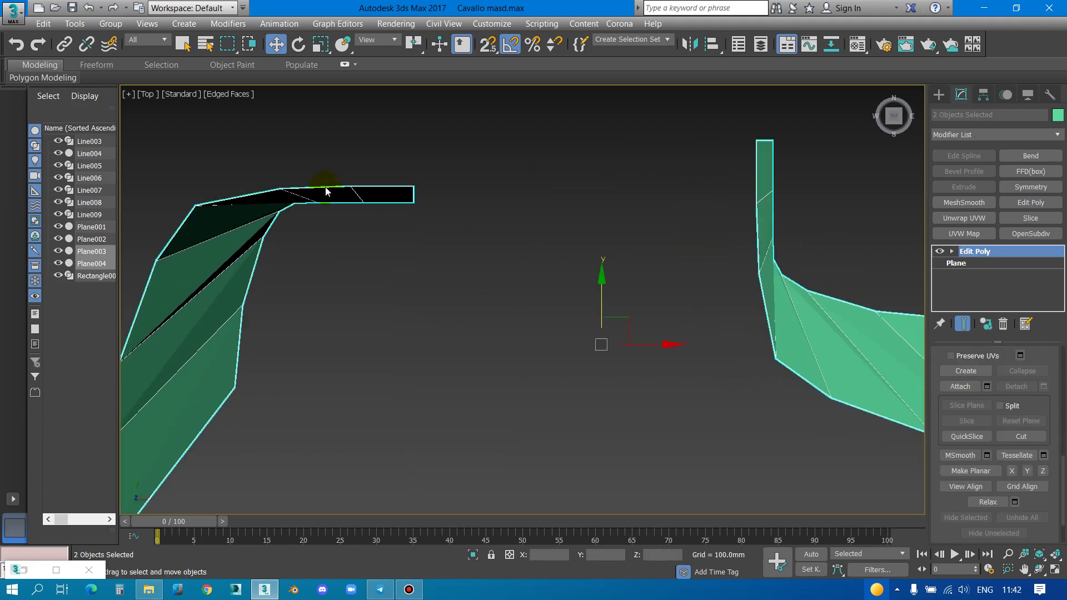
left_click(308, 204)
key("1")
scroll(290, 208, "up", 4)
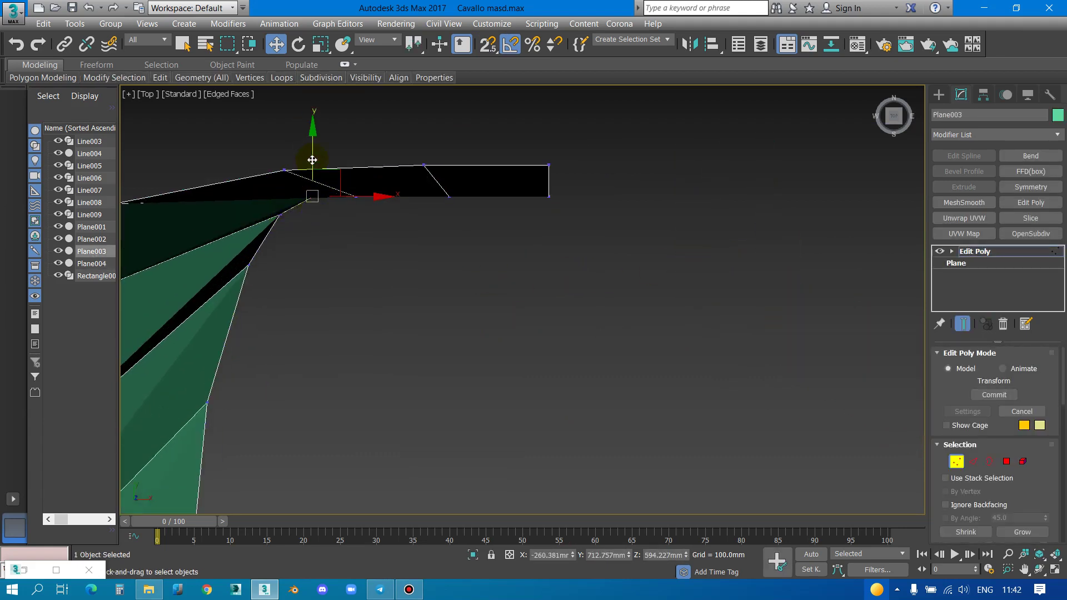
scroll(292, 202, "up", 4)
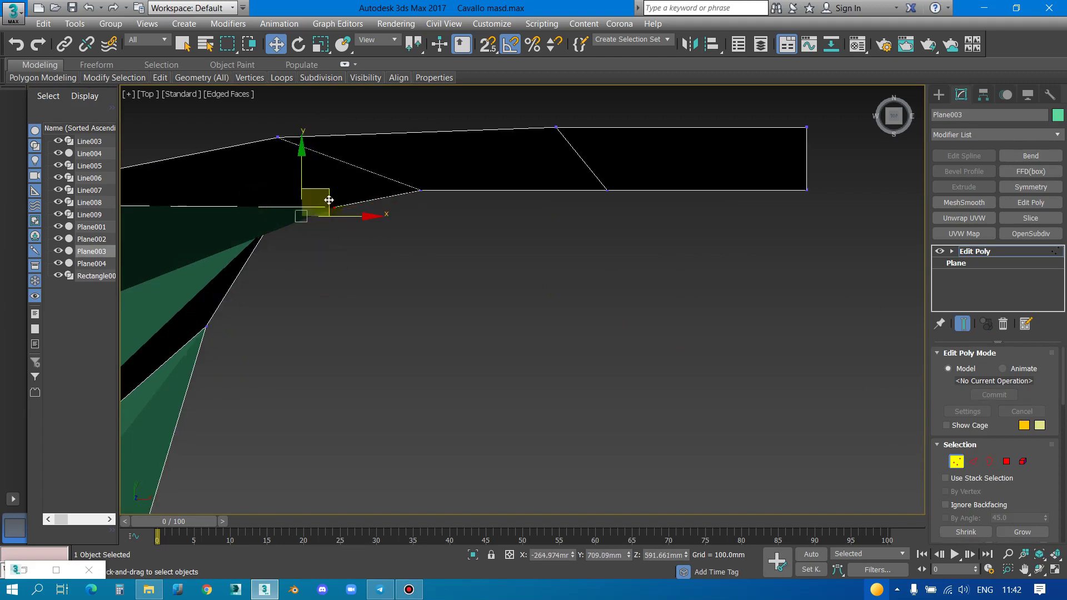
left_click_drag(329, 200, 336, 230)
mouse_move(246, 193)
left_mouse_down()
mouse_move(286, 217)
mouse_move(218, 332)
left_mouse_up()
scroll(388, 248, "down", 5)
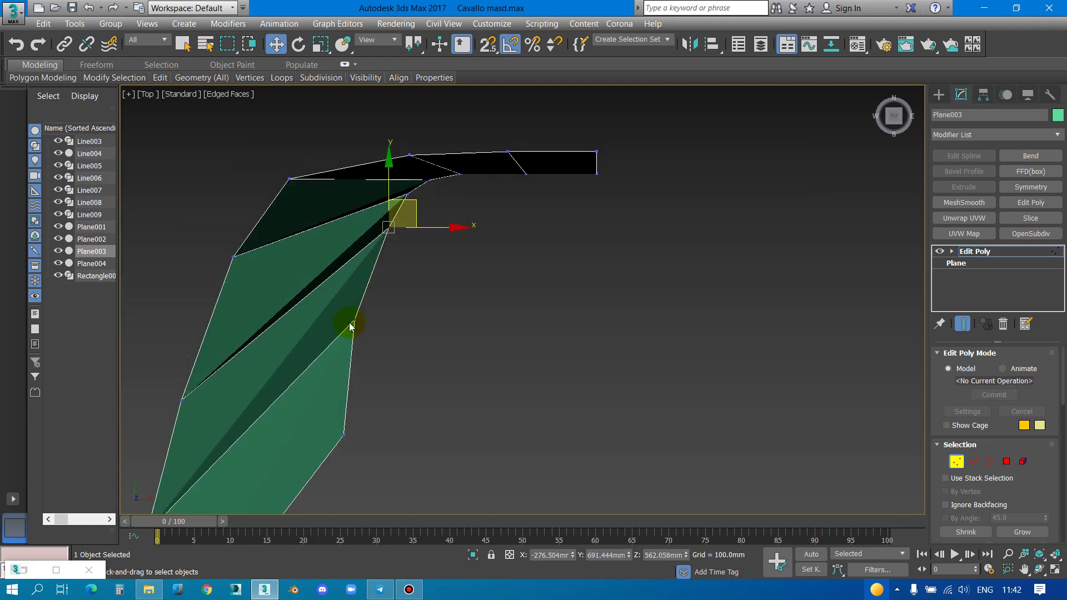
In Front view, try two vertex moves, cancel both, and pan to see the whole chair
key("f")
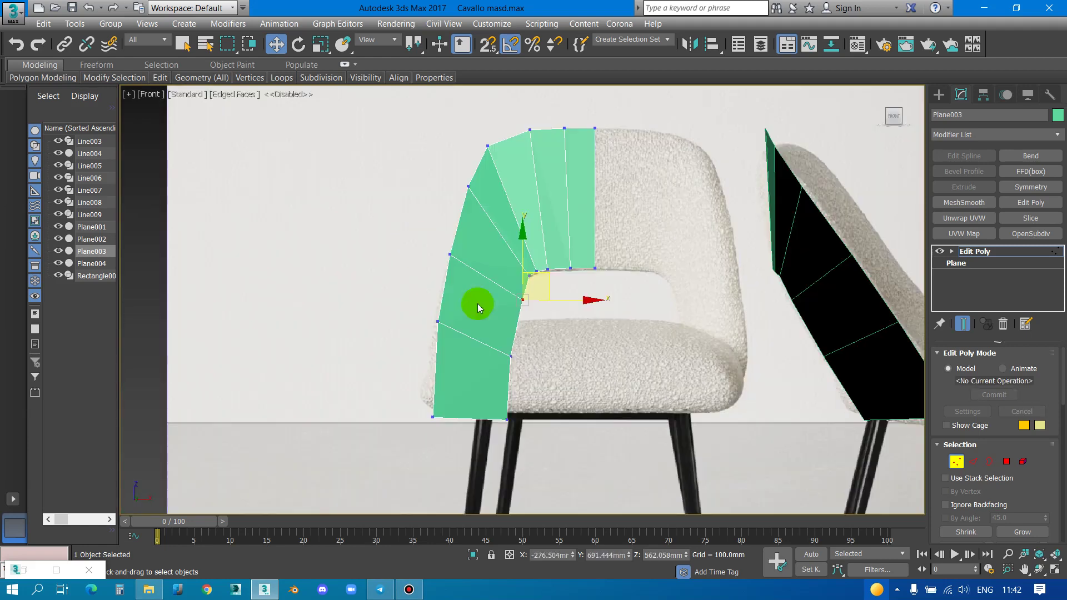
scroll(478, 304, "up", 2)
left_click_drag(555, 303, 547, 308)
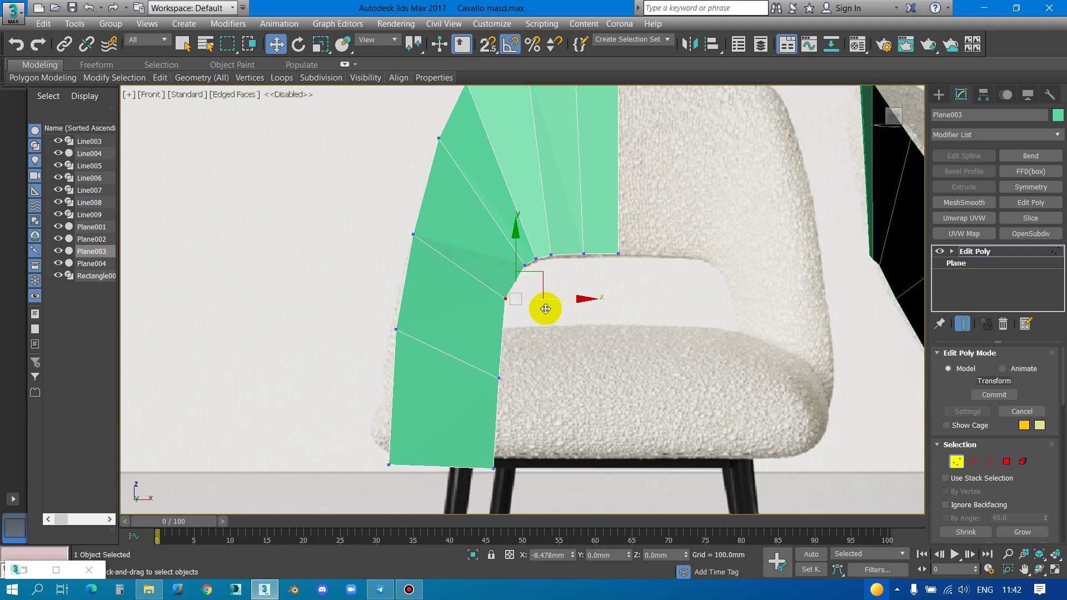
right_click(545, 309)
left_click_drag(498, 379, 488, 370)
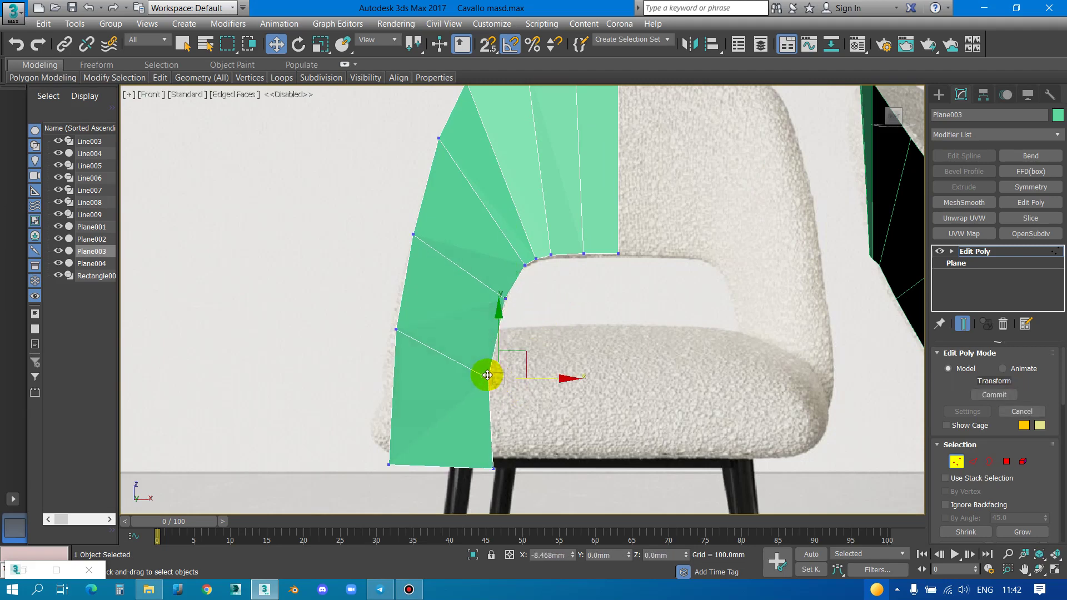
right_click(489, 369)
scroll(348, 315, "down", 5)
mouse_move(348, 314)
middle_mouse_down()
mouse_move(512, 300)
mouse_move(405, 298)
middle_mouse_up()
scroll(408, 301, "up", 2)
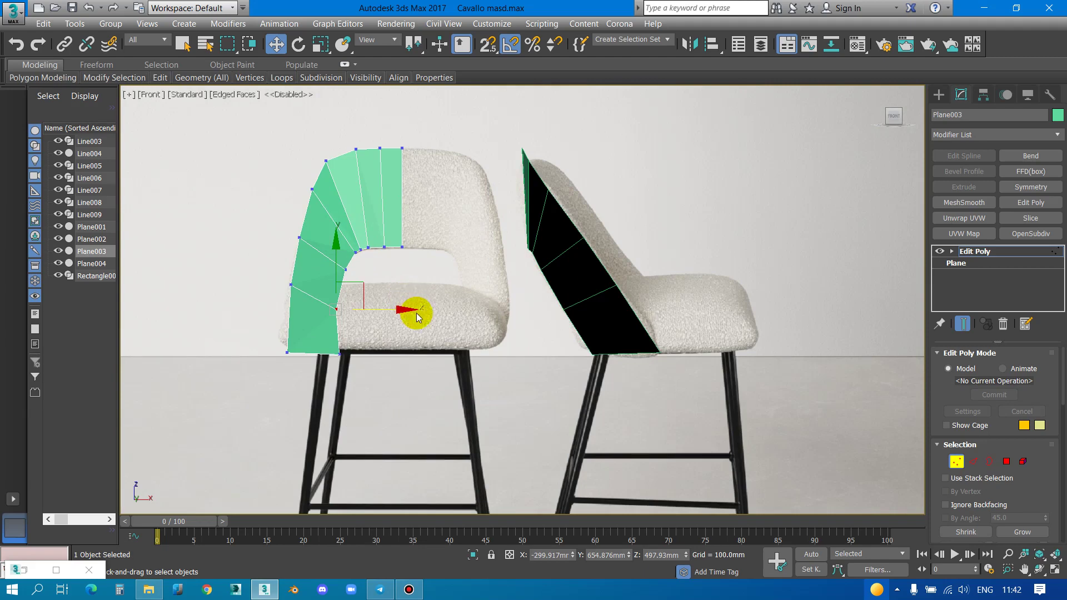
scroll(306, 304, "up", 5)
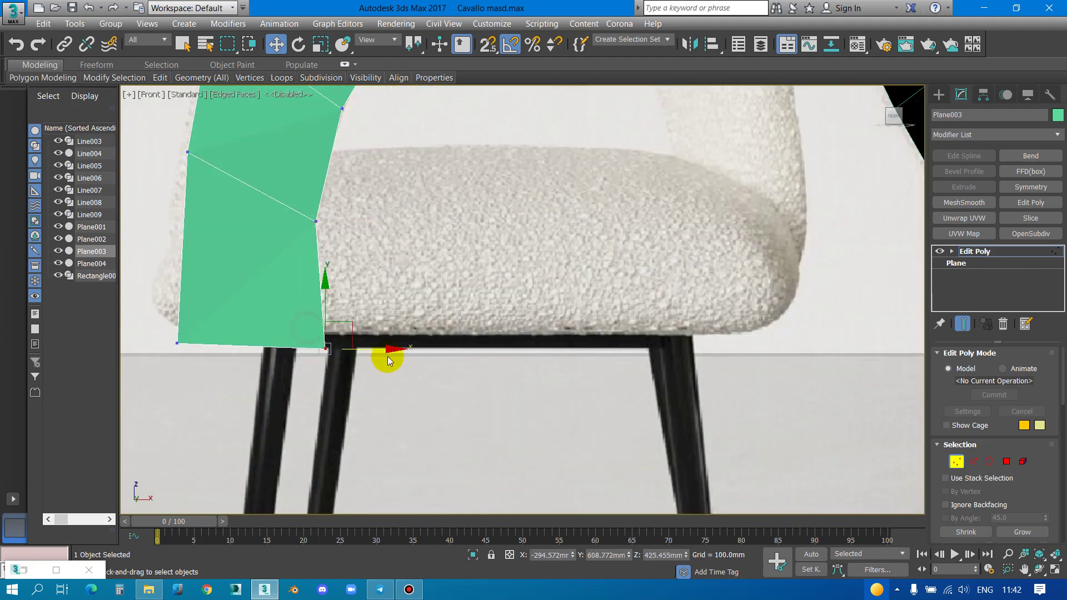
scroll(371, 328, "down", 4)
scroll(389, 221, "down", 2)
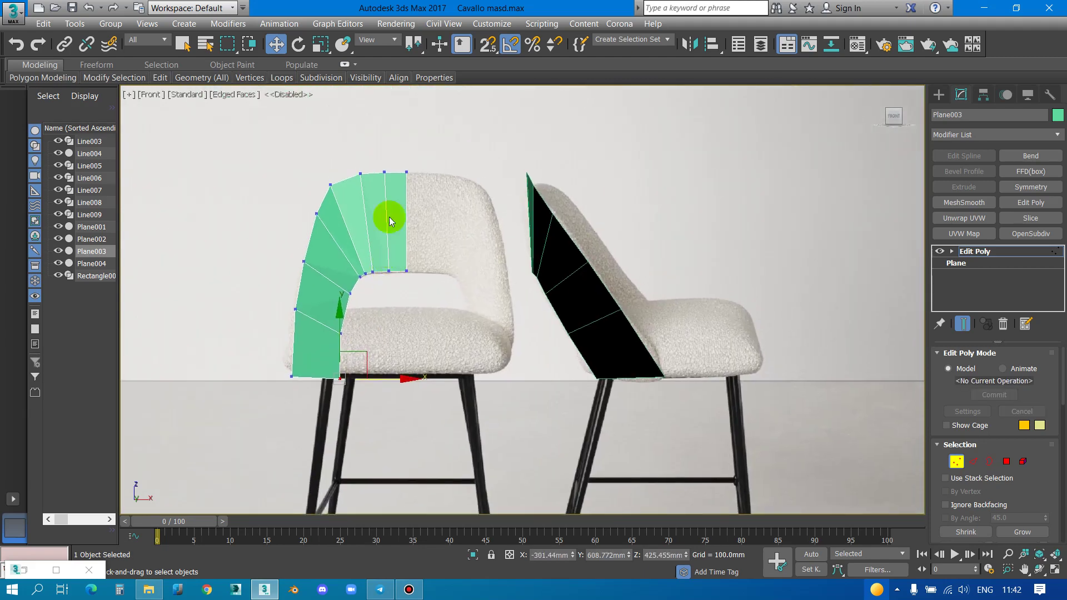
scroll(376, 167, "up", 4)
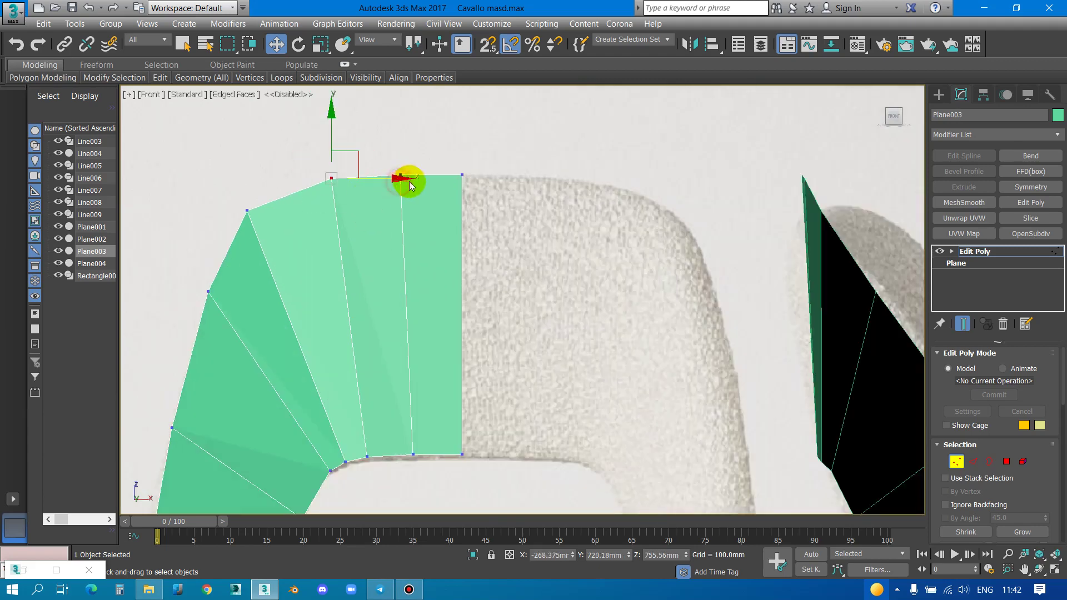
Shift Plane003's top vertex right to line up with the reference's top edge
left_click_drag(369, 180, 395, 182)
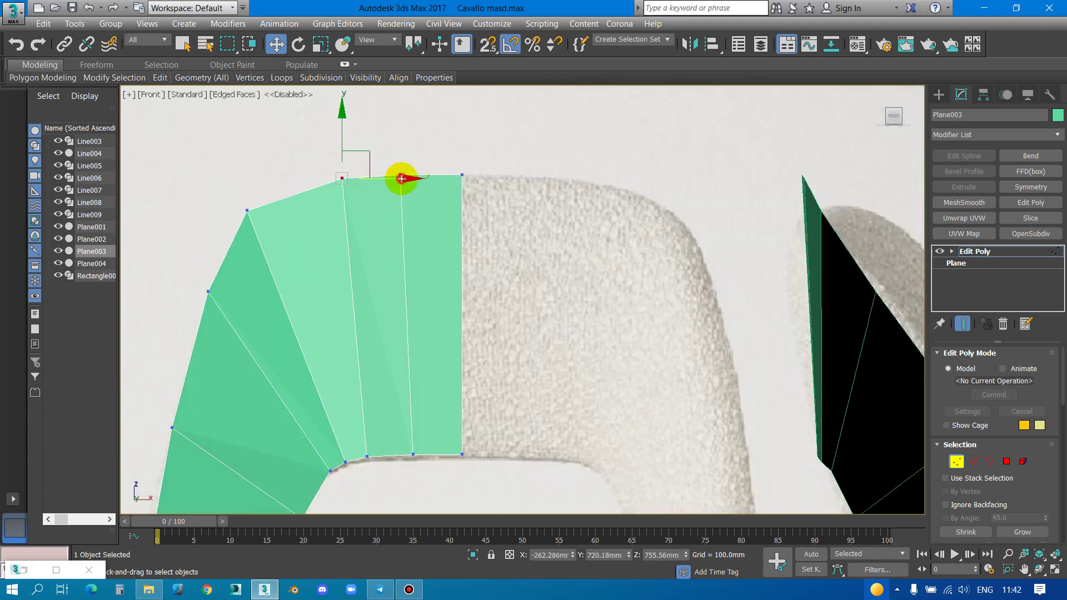
scroll(394, 137, "down", 3)
scroll(376, 260, "up", 3)
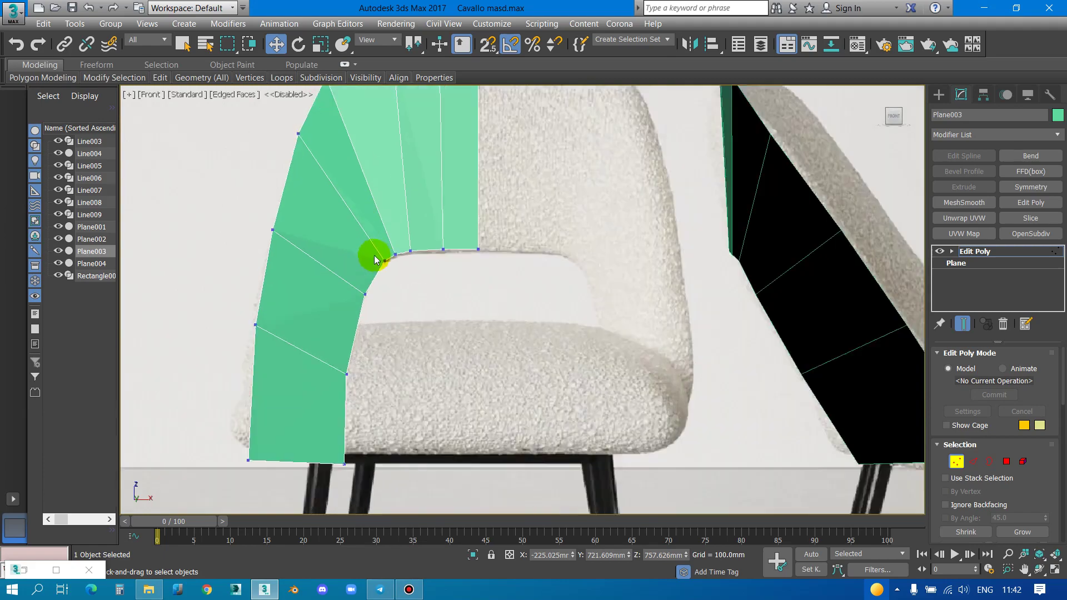
scroll(375, 259, "up", 2)
scroll(363, 275, "down", 4)
scroll(379, 249, "up", 3)
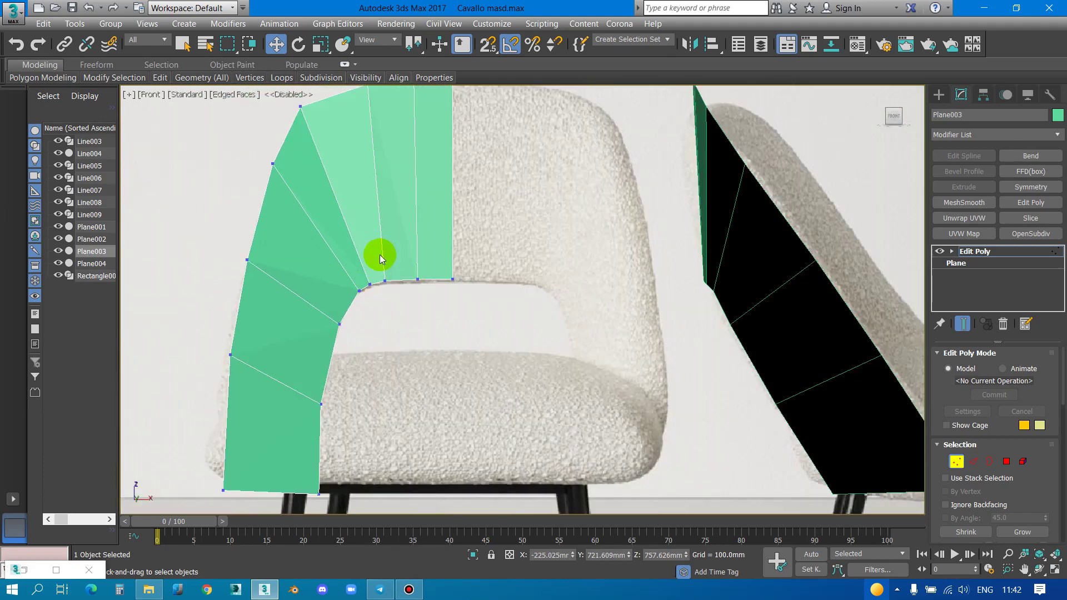
scroll(379, 254, "up", 2)
scroll(436, 245, "down", 3)
Check the plane in Perspective, exit Vertex mode, and return to Front view
key("p")
mouse_move(417, 233)
middle_mouse_down("alt")
mouse_move(472, 239)
mouse_move(405, 245)
mouse_move(445, 291)
mouse_move(428, 269)
mouse_move(474, 271)
mouse_move(374, 247)
mouse_move(398, 286)
middle_mouse_up("alt")
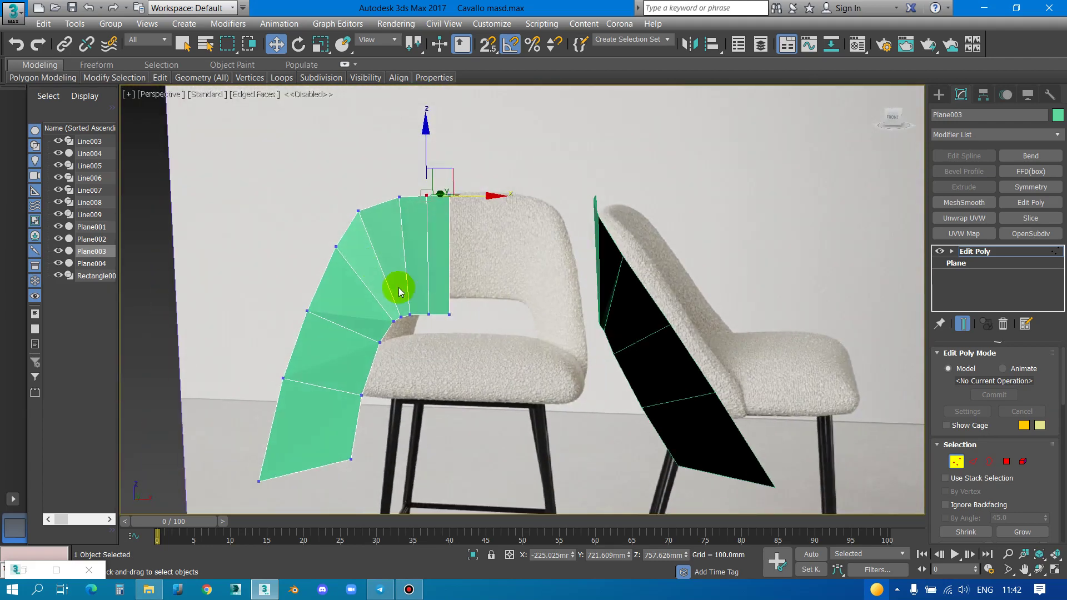
left_click(982, 255)
scroll(450, 300, "up", 2)
key("f")
scroll(444, 277, "up", 3)
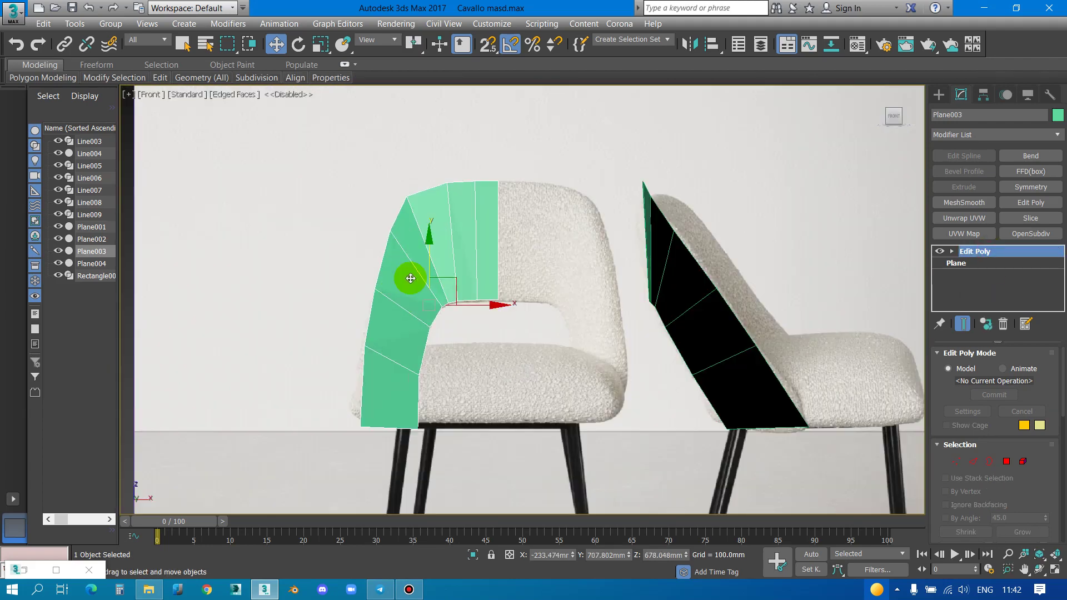
Move Plane003's pivot onto its right edge using Affect Pivot Only
left_click(983, 96)
left_click(993, 178)
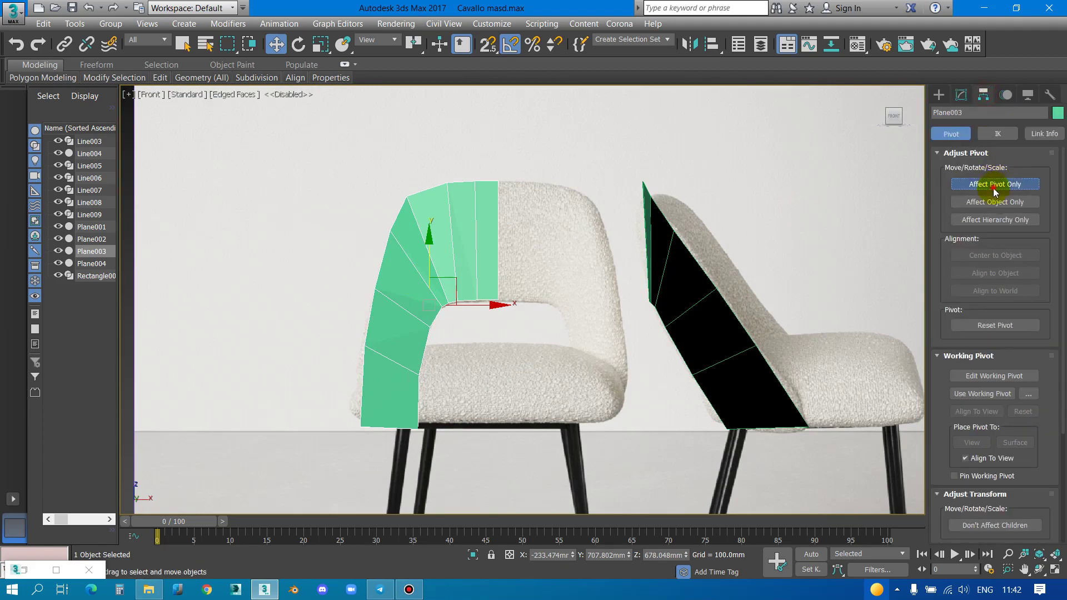
left_click_drag(439, 295, 515, 251)
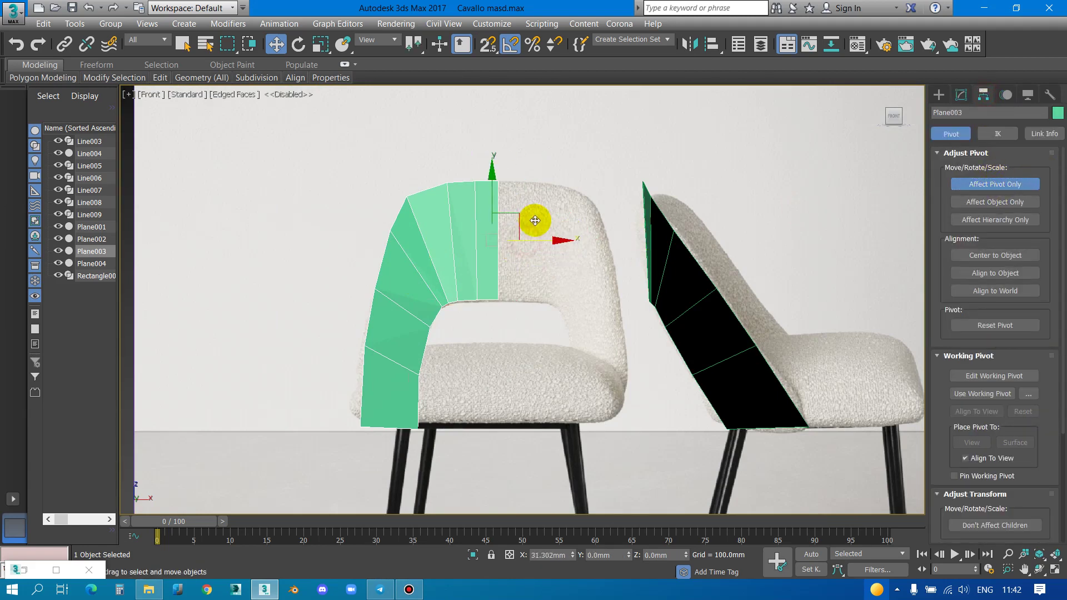
left_click(1011, 191)
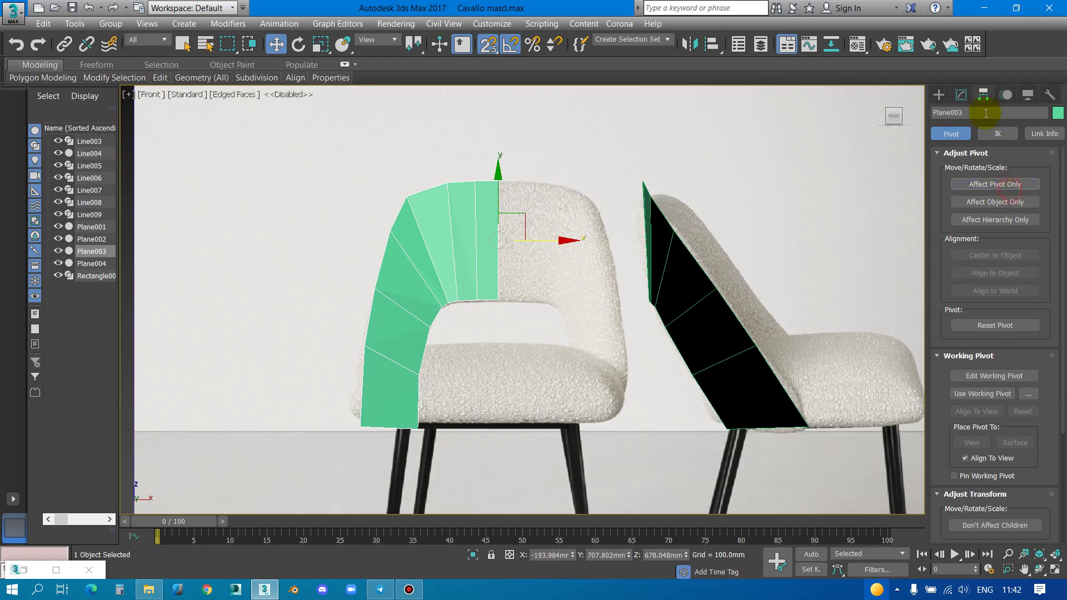
left_click(961, 94)
Mirror Plane003 on X as an instance, Plane005, then reselect Plane003
left_click(694, 49)
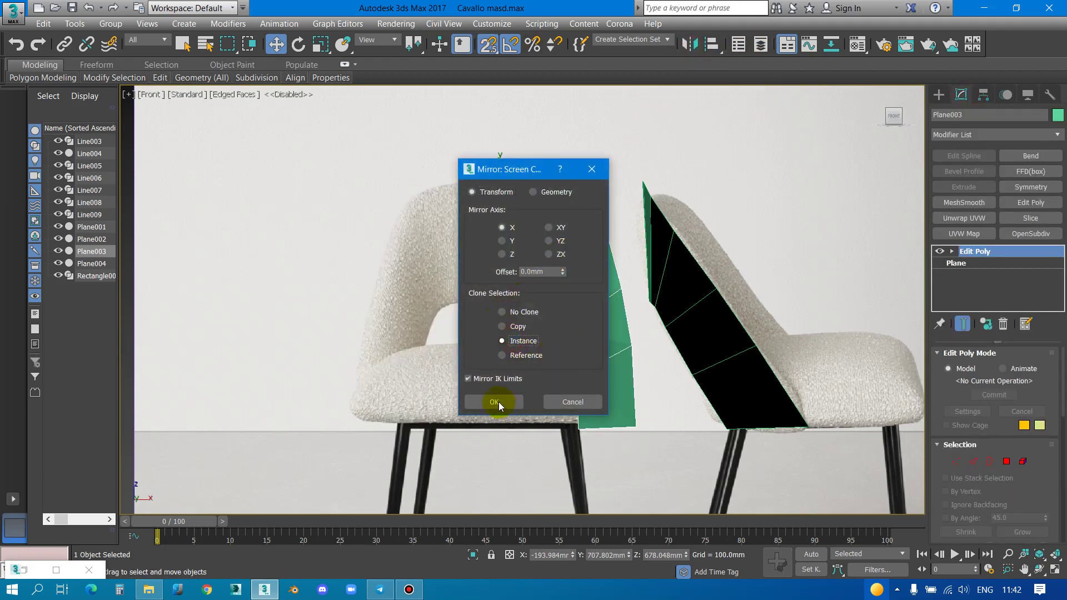
left_click(498, 402)
middle_click_drag(536, 290, 508, 274)
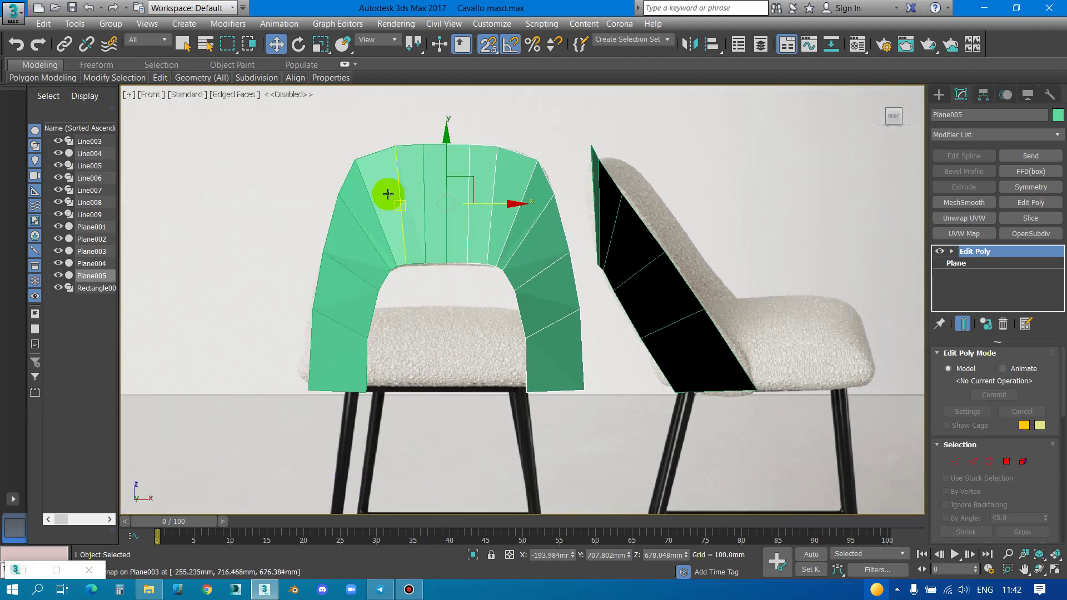
left_click(353, 286)
Zoom around the backrest halves, trying a sideways move and cancelling it
scroll(401, 258, "down", 5)
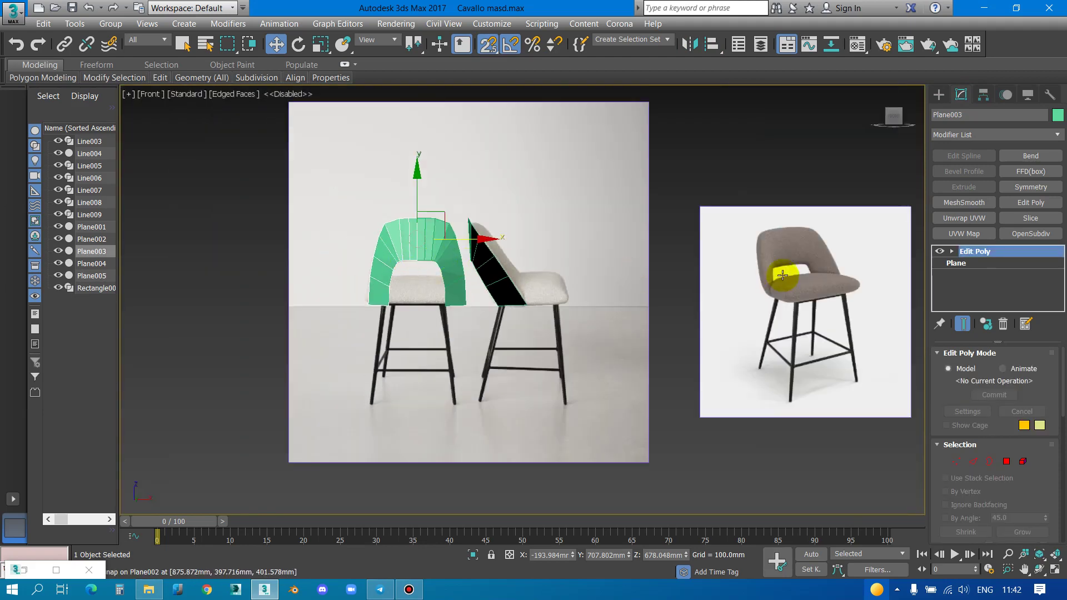
scroll(782, 275, "up", 5)
scroll(852, 246, "up", 3)
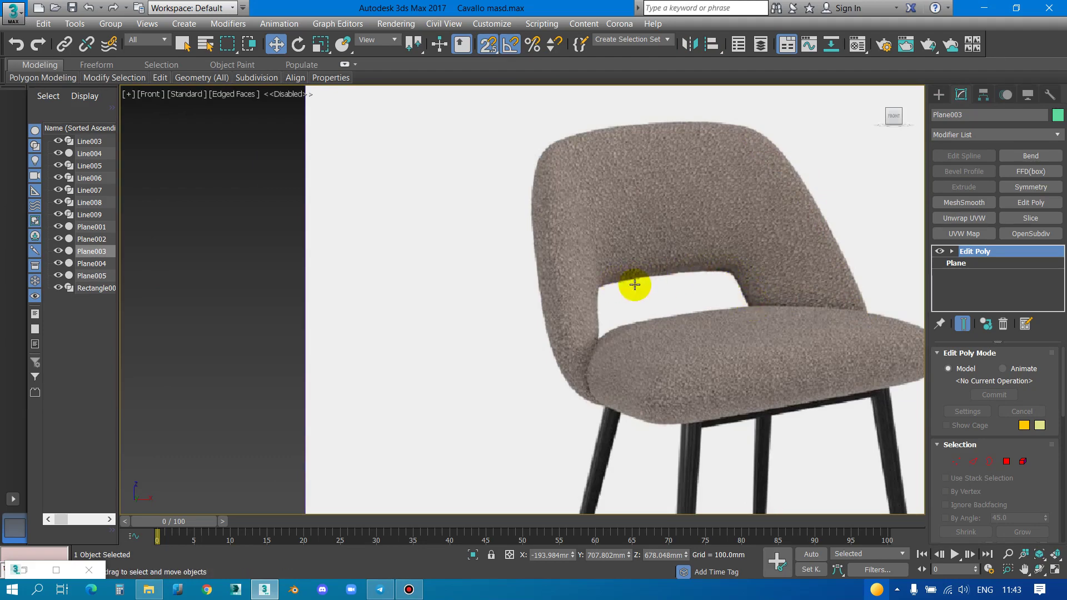
scroll(801, 238, "down", 5)
scroll(400, 238, "up", 3)
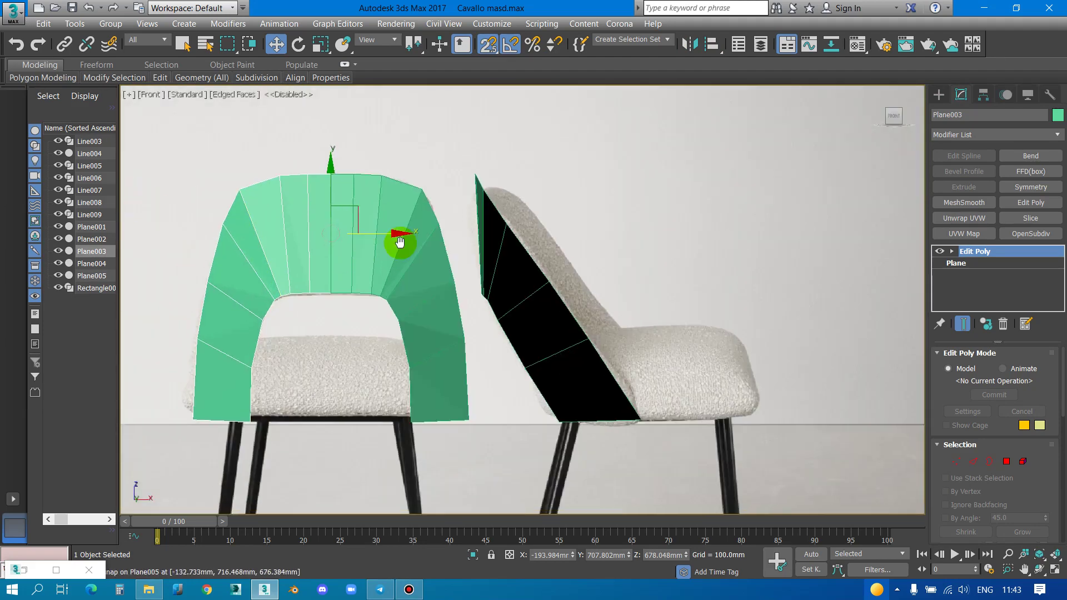
scroll(420, 231, "up", 2)
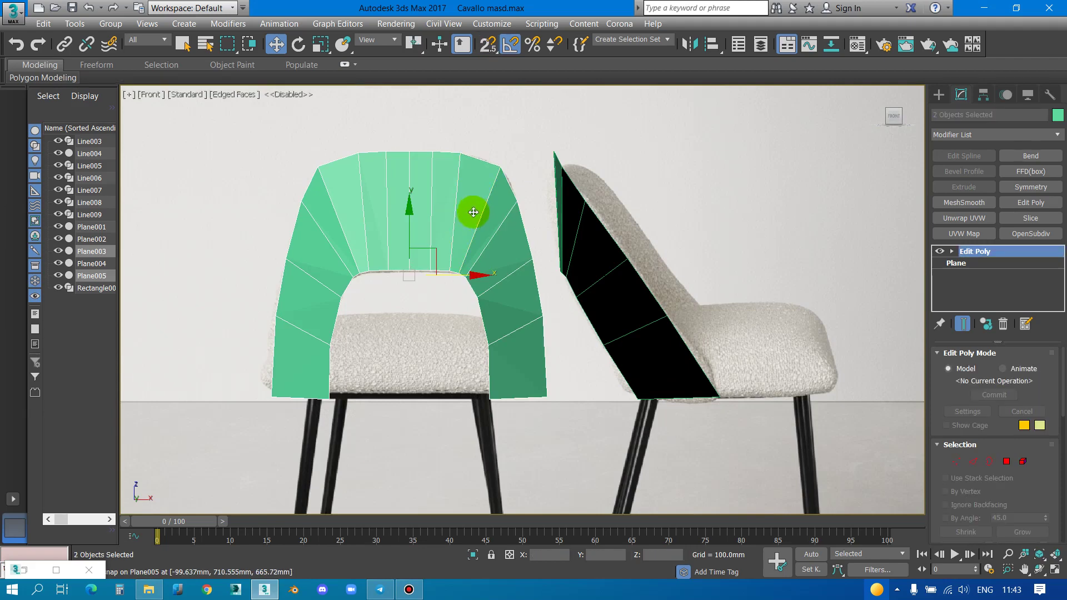
left_click_drag(442, 272, 67, 280)
right_click(68, 279)
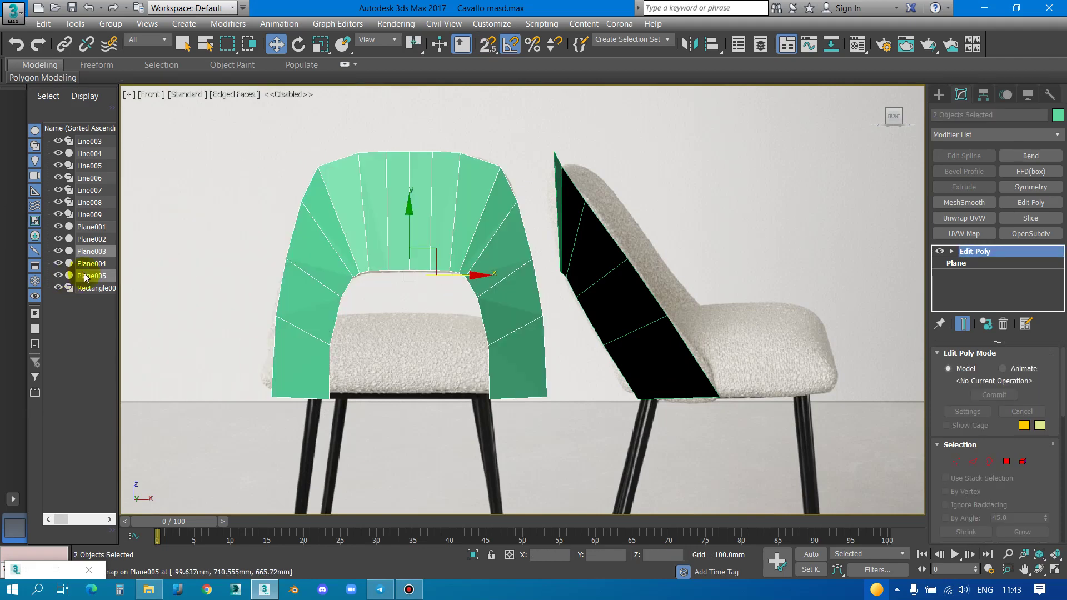
scroll(393, 277, "down", 2)
scroll(440, 277, "up", 2)
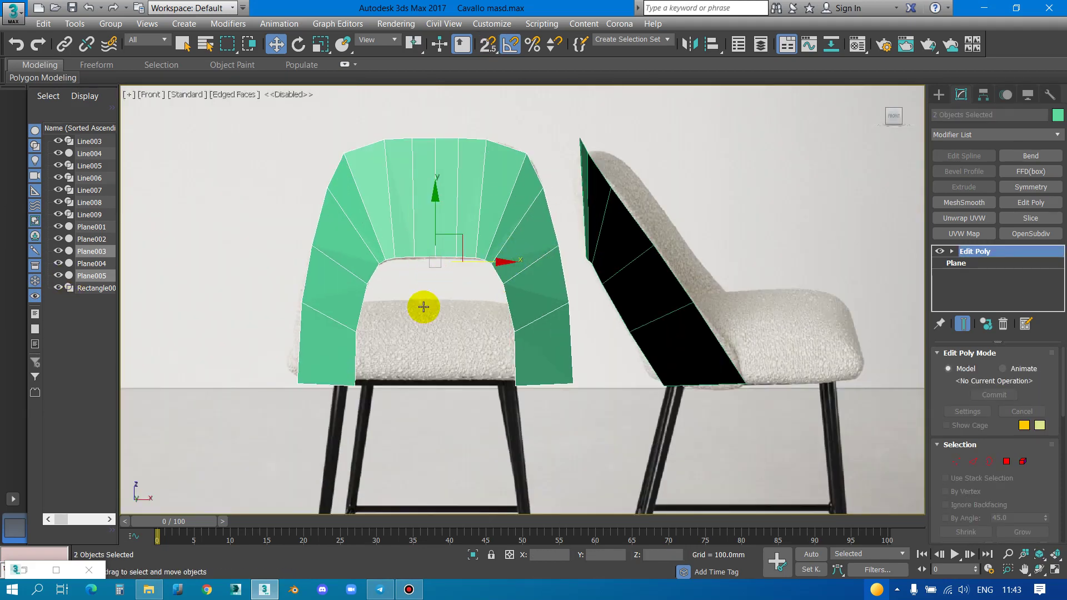
In Plane003's vertex mode, pull the top-edge vertices inward to round the upper edge
left_click(412, 177)
scroll(412, 174, "up", 1)
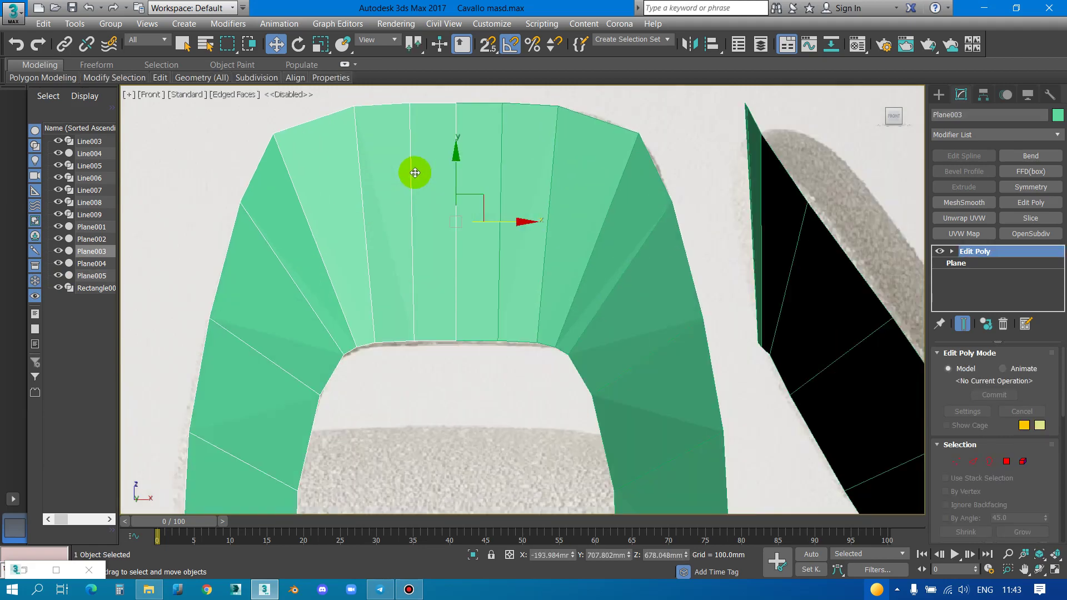
scroll(403, 178, "up", 1)
key("1")
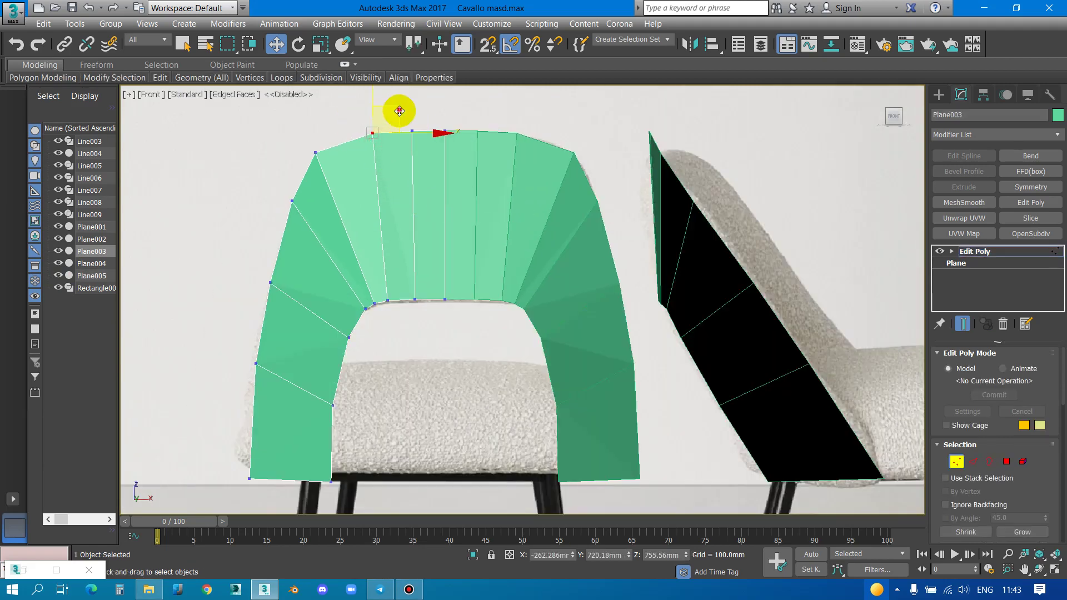
mouse_move(399, 111)
left_mouse_down()
mouse_move(404, 139)
mouse_move(419, 124)
left_mouse_up()
scroll(413, 128, "up", 3)
left_click(410, 138)
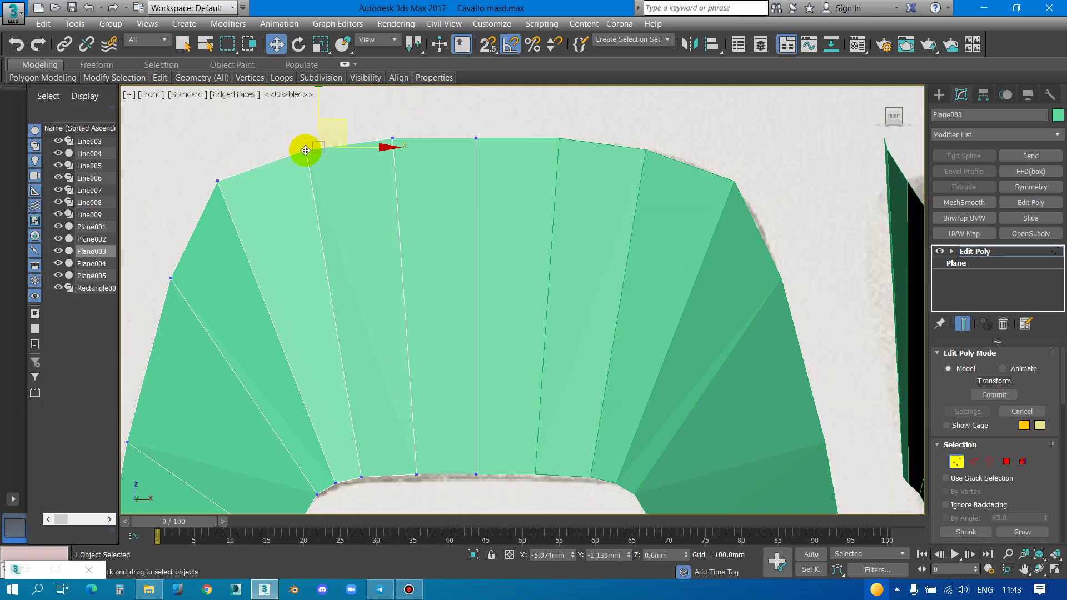
left_click_drag(317, 148, 293, 152)
scroll(293, 152, "down", 5)
In Plane004's vertex mode, move its upper vertex right onto the backrest outline
scroll(503, 211, "up", 3)
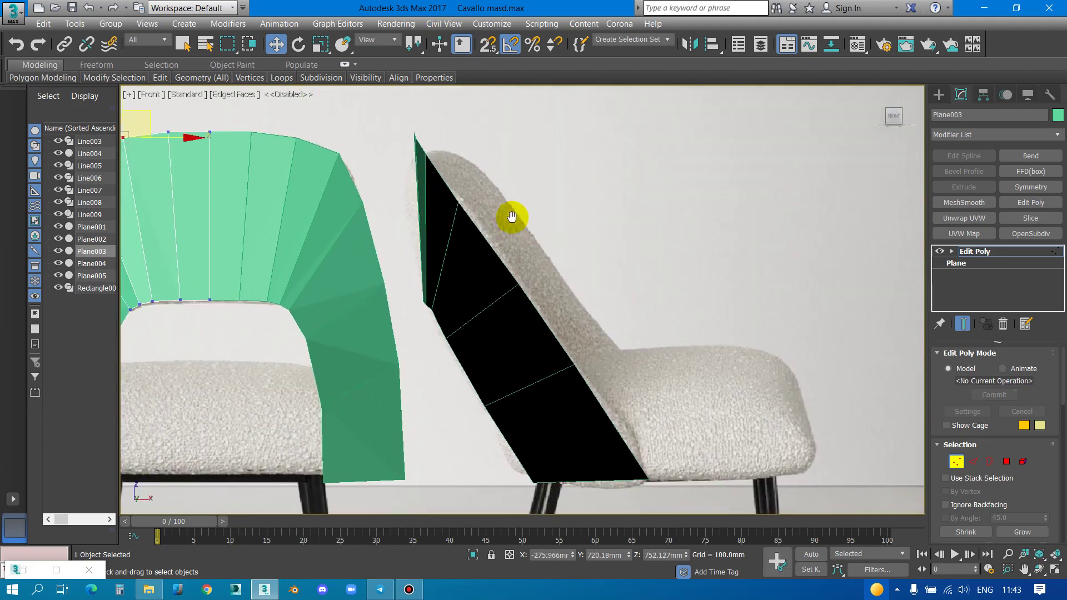
scroll(452, 231, "up", 2)
left_click(453, 231)
scroll(478, 203, "down", 1)
key("1")
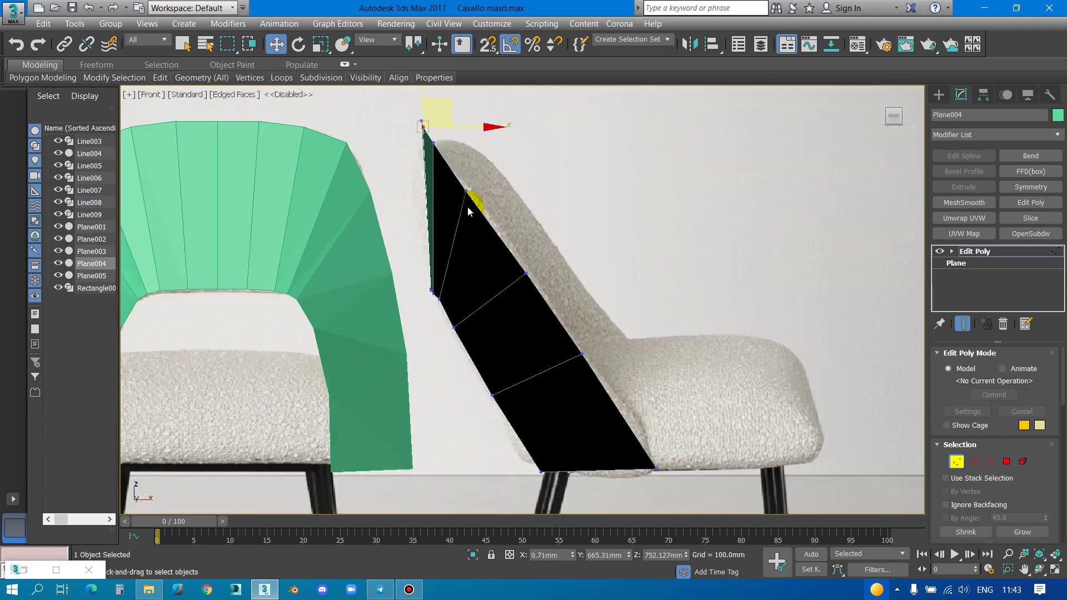
scroll(471, 183, "up", 2)
scroll(471, 184, "up", 1)
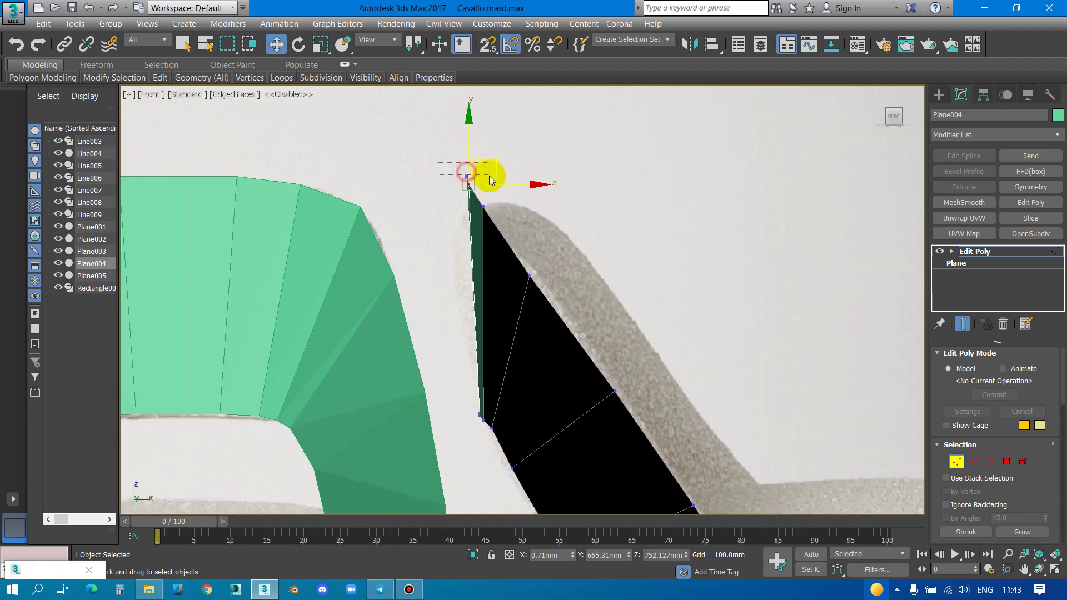
scroll(495, 176, "down", 1)
scroll(483, 293, "down", 4)
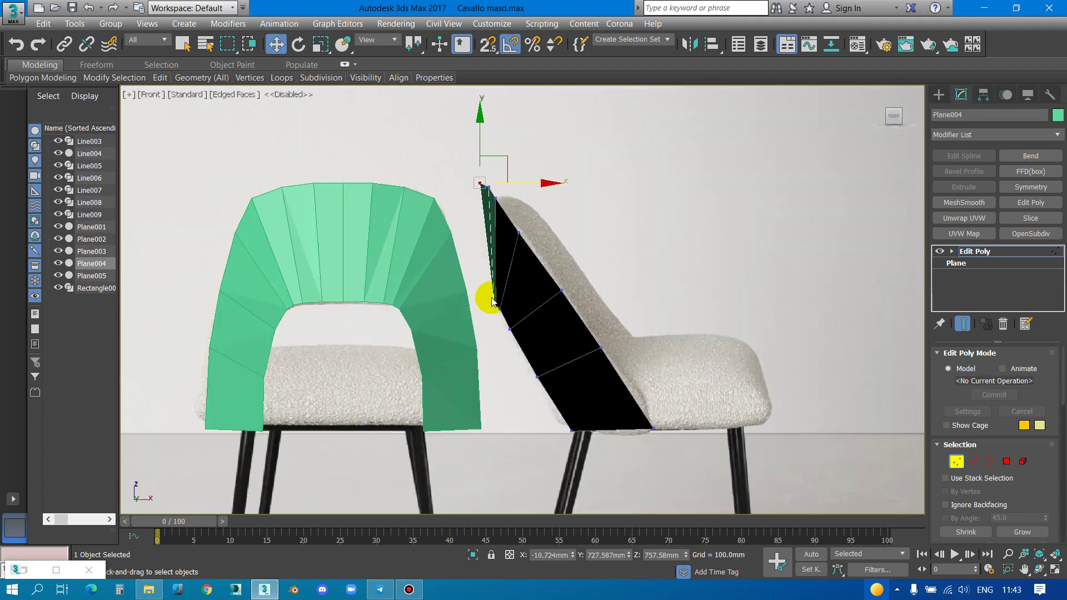
scroll(489, 290, "up", 6)
left_click(493, 297)
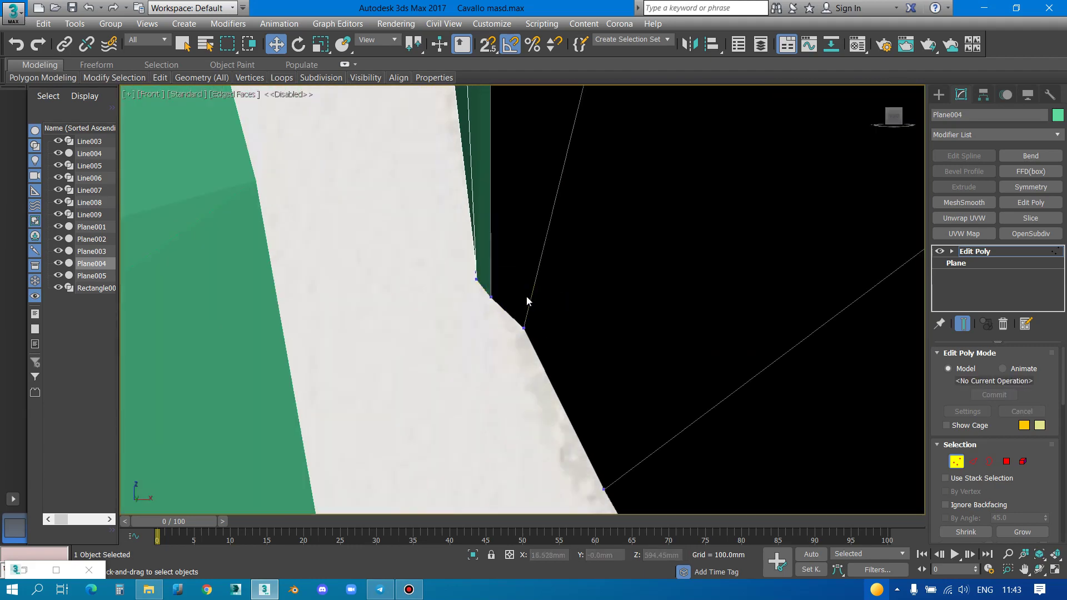
left_click_drag(524, 295, 541, 298)
Check further Plane004 vertices, then switch to Edge sub-object level
left_click(476, 280)
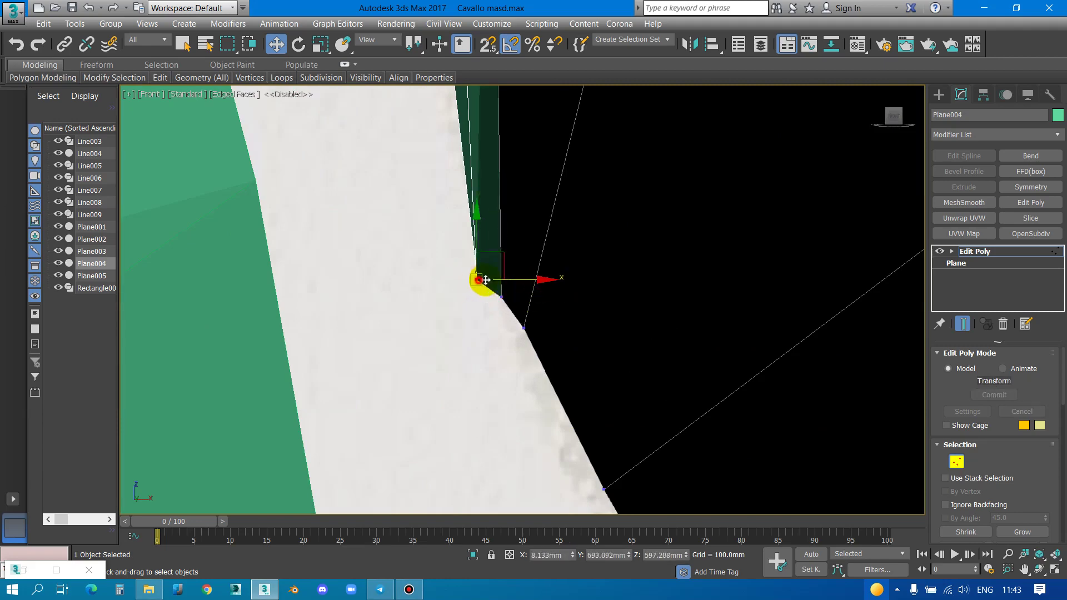
scroll(487, 256, "down", 4)
scroll(512, 292, "up", 3)
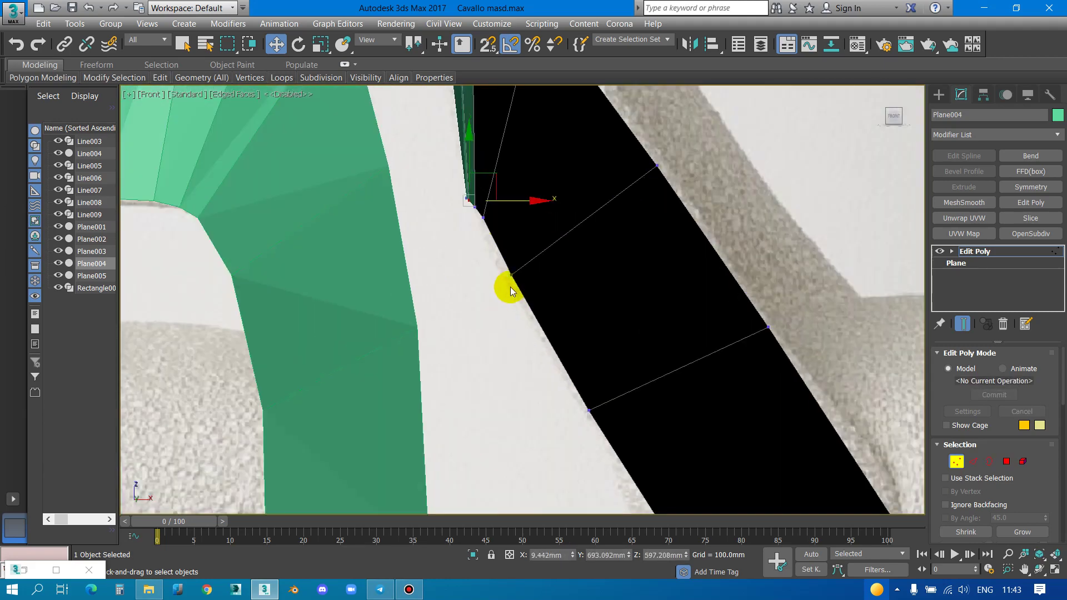
left_click(513, 275)
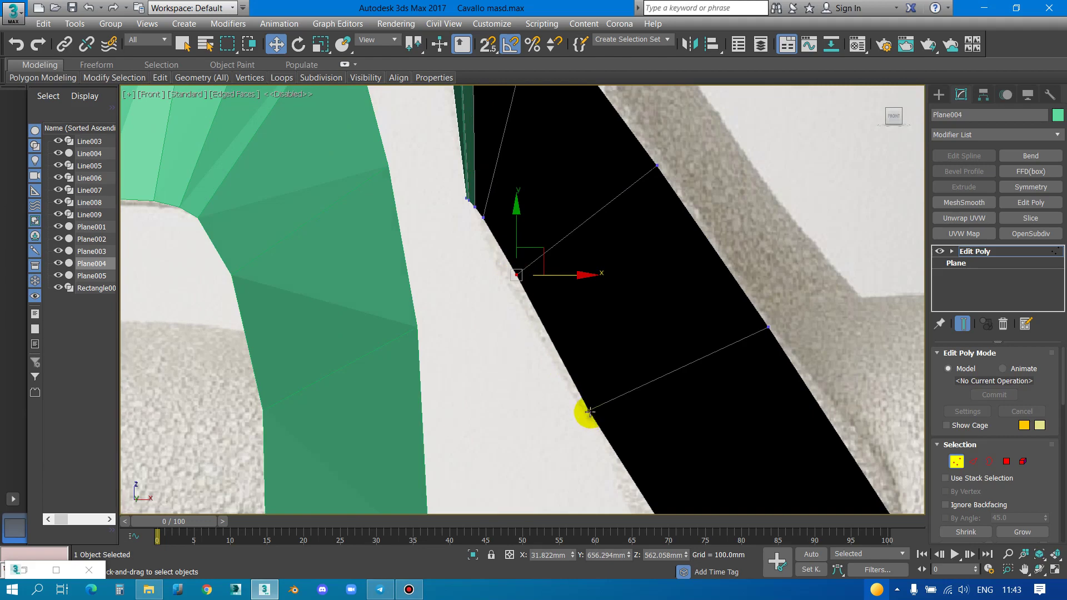
scroll(588, 410, "down", 4)
scroll(548, 262, "up", 1)
scroll(517, 223, "up", 1)
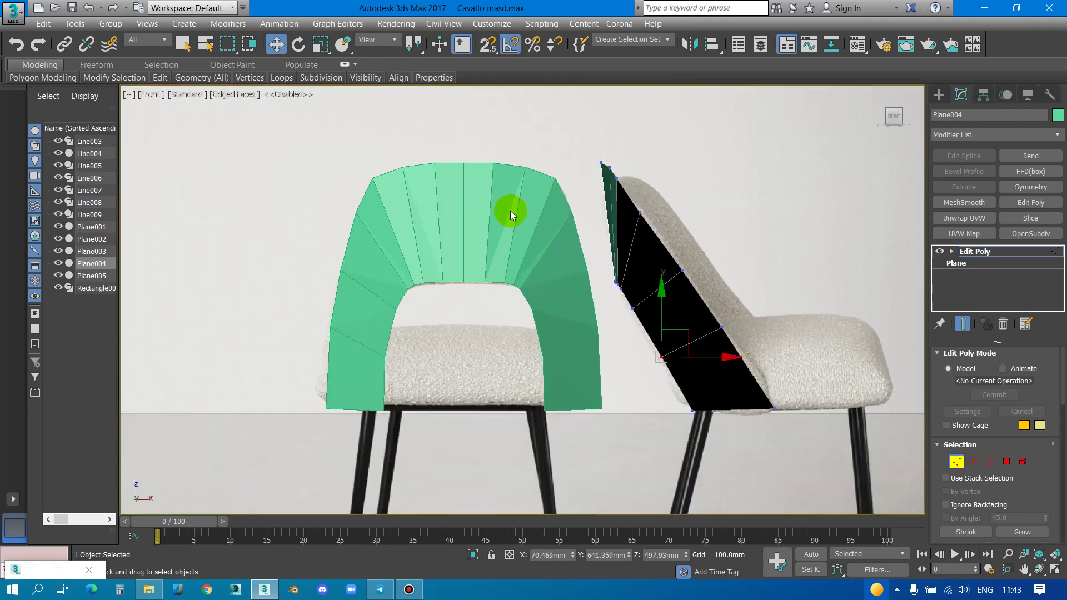
scroll(415, 178, "up", 3)
left_click(973, 461)
scroll(500, 227, "down", 3)
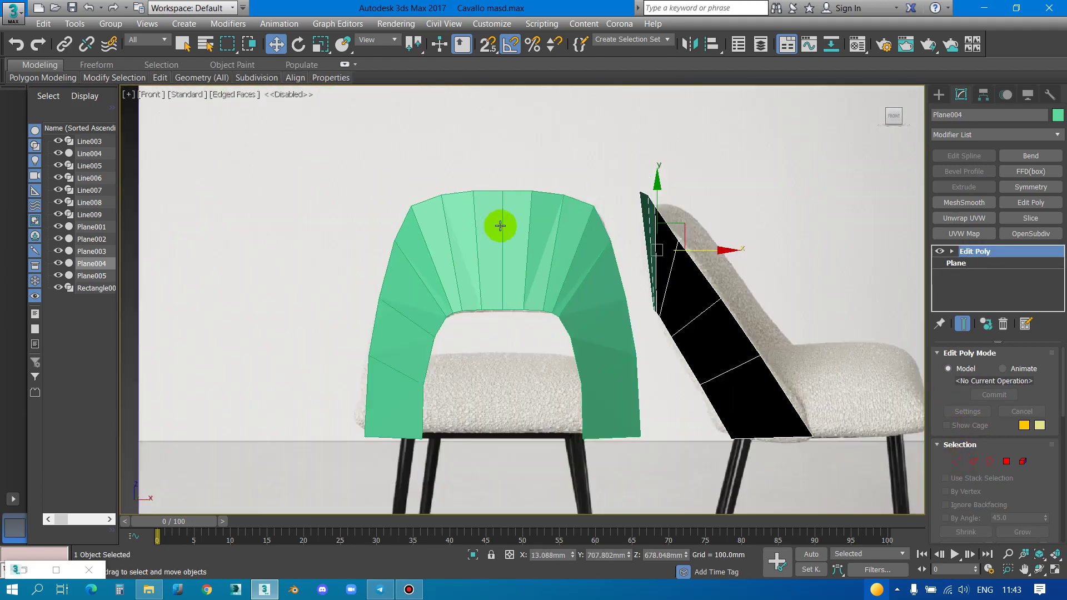
scroll(500, 244, "up", 3)
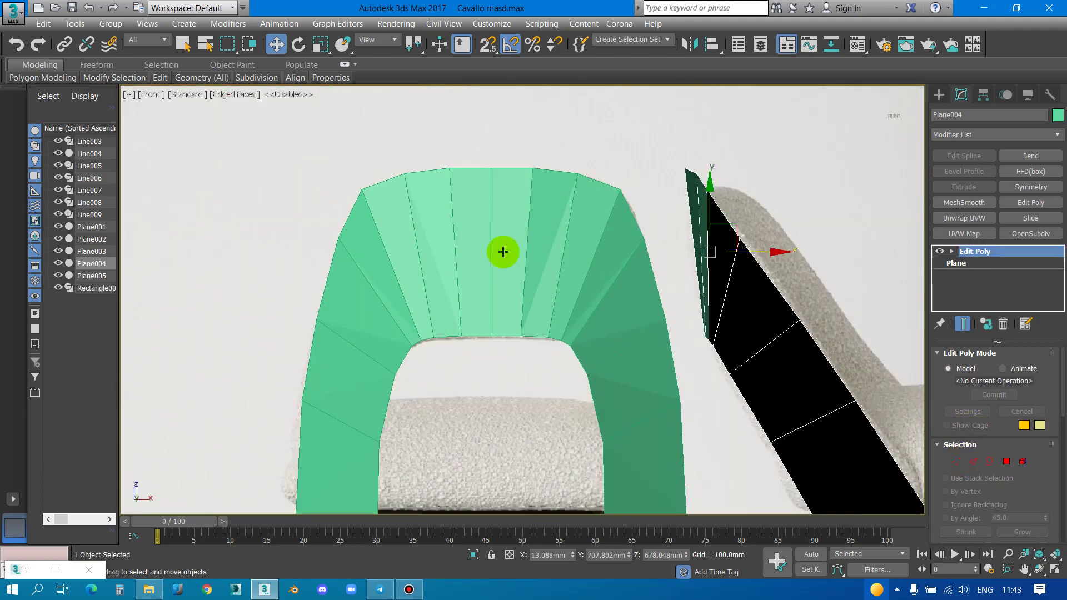
Select a ring of vertical edges around the green shell's arch and connect them
left_click(452, 247)
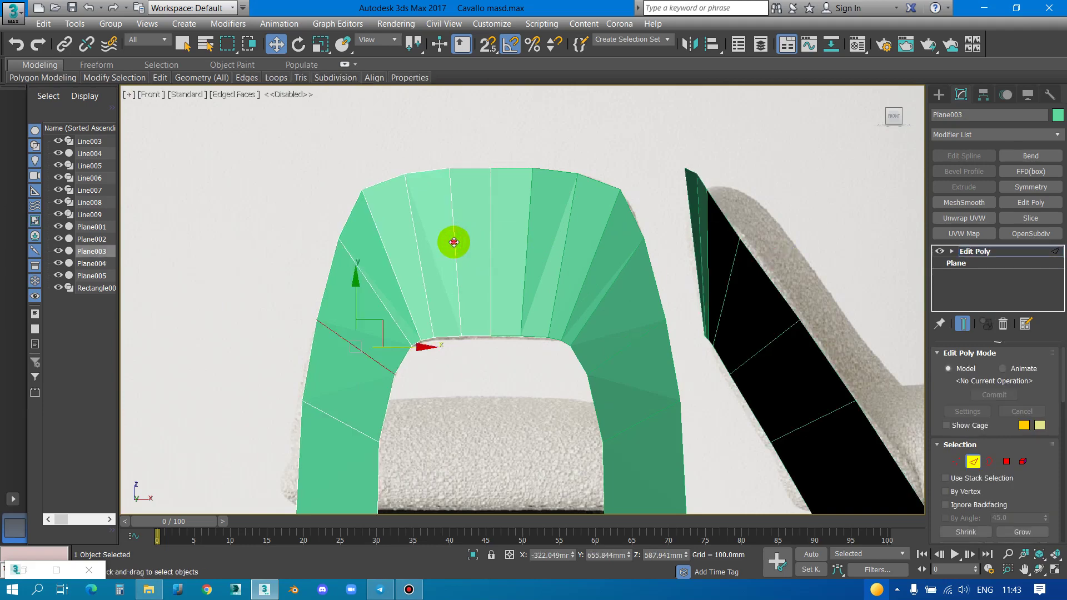
left_click(452, 246)
left_click_drag(926, 325, 800, 325)
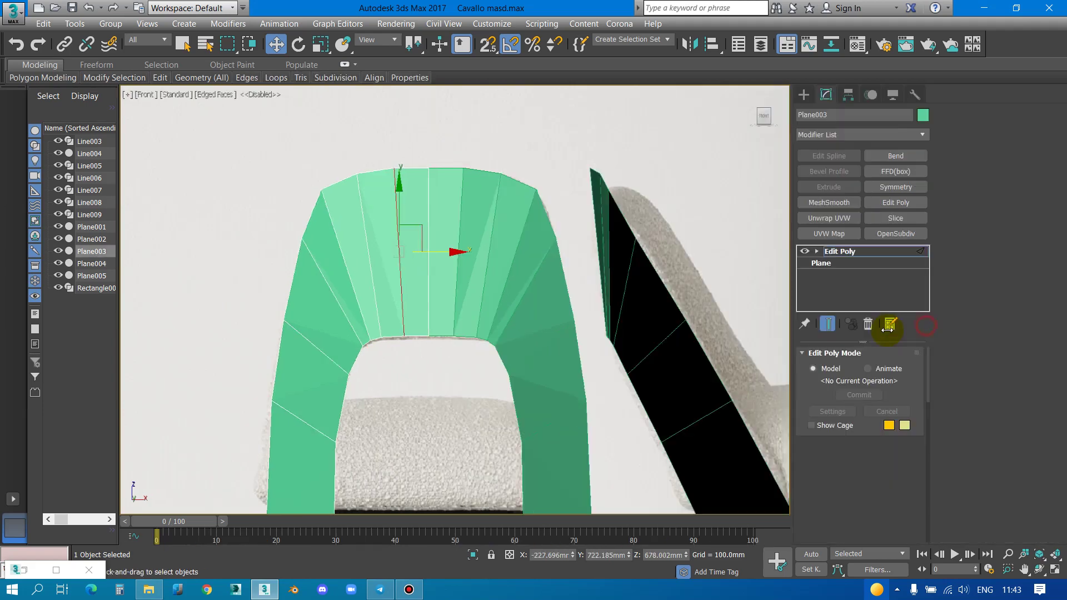
left_click(960, 218)
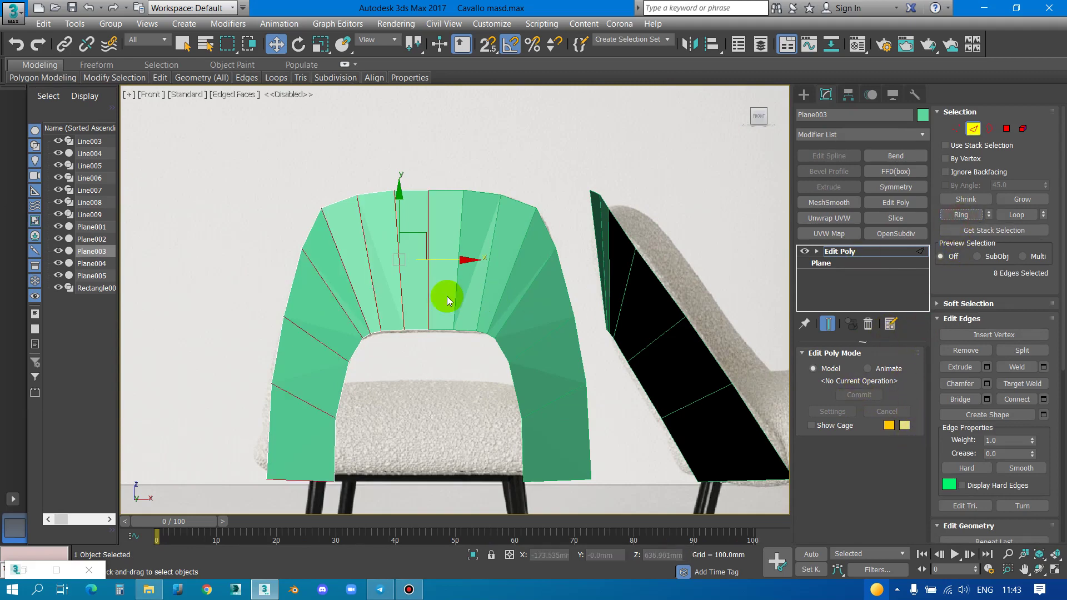
scroll(445, 298, "up", 2)
right_click(491, 192)
left_click(360, 243)
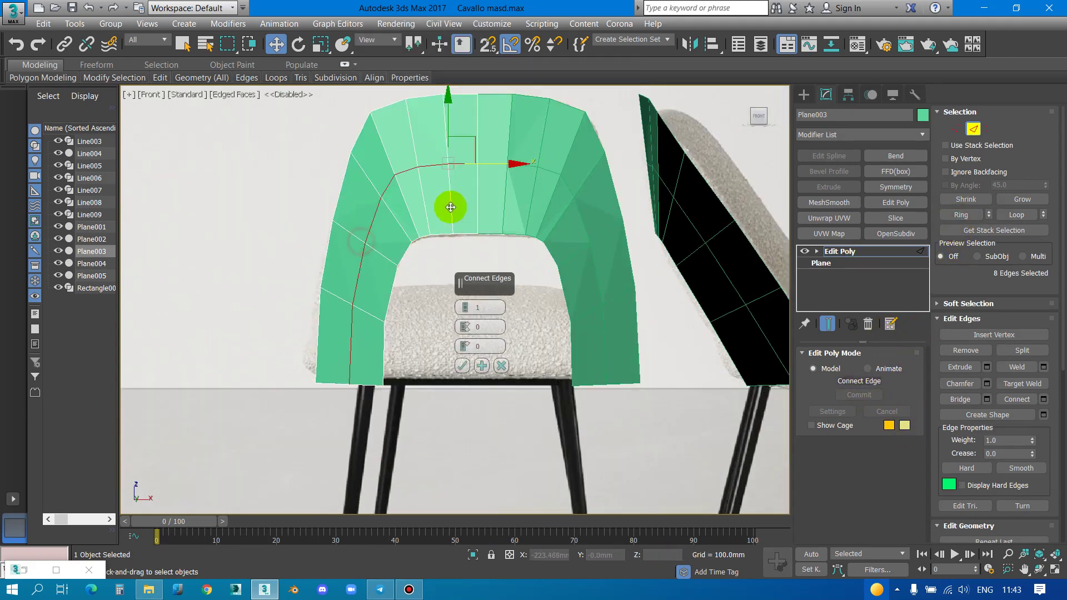
Set the connection to 3 segments with pinch 38 and slide the loops higher
left_click(465, 305)
scroll(412, 186, "down", 2)
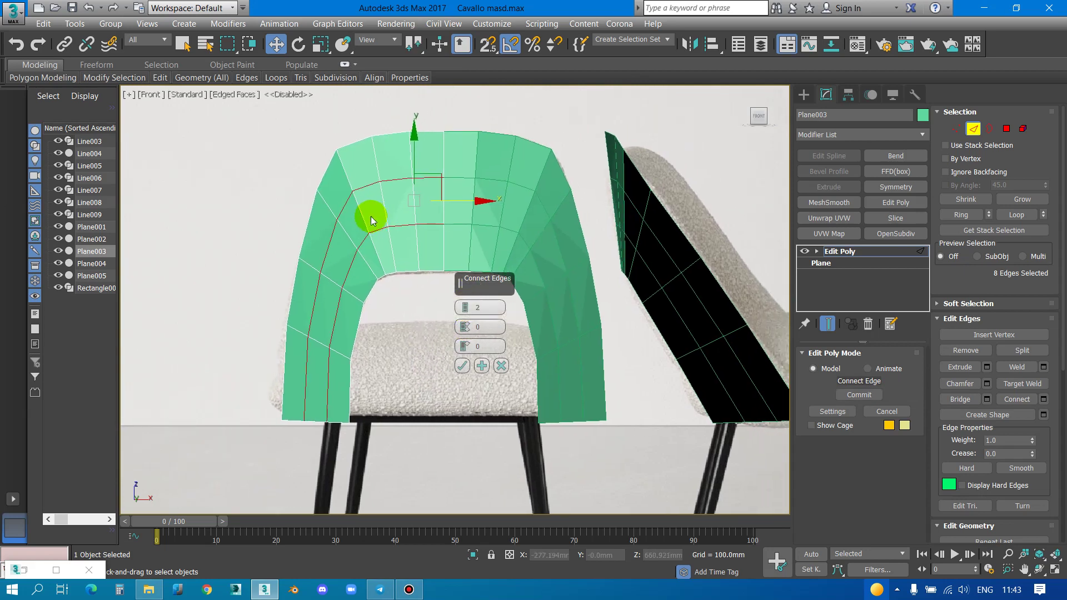
left_click_drag(466, 327, 476, 239)
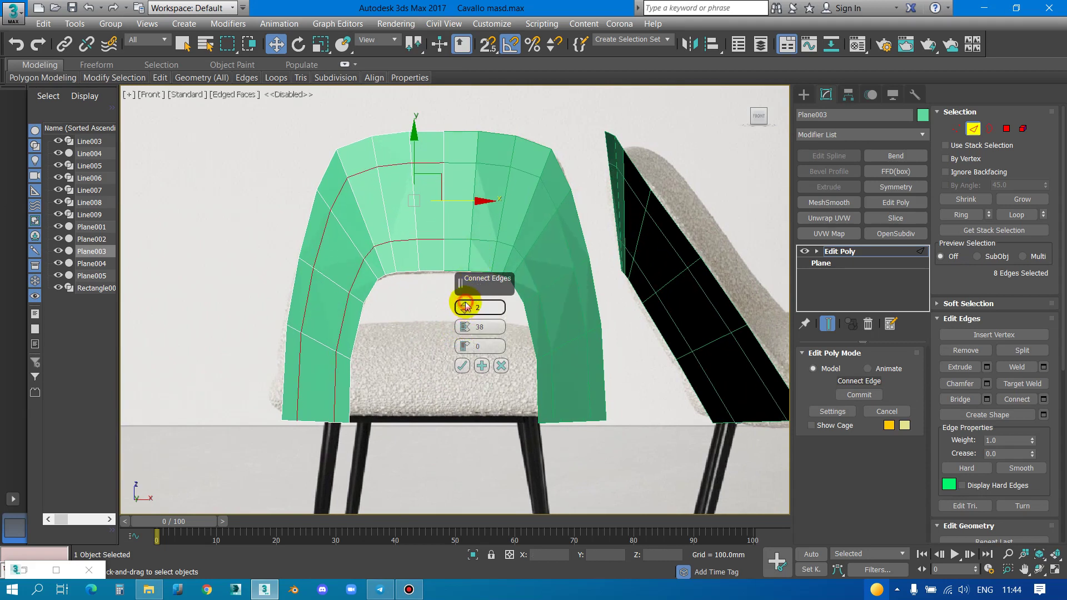
left_click(464, 306)
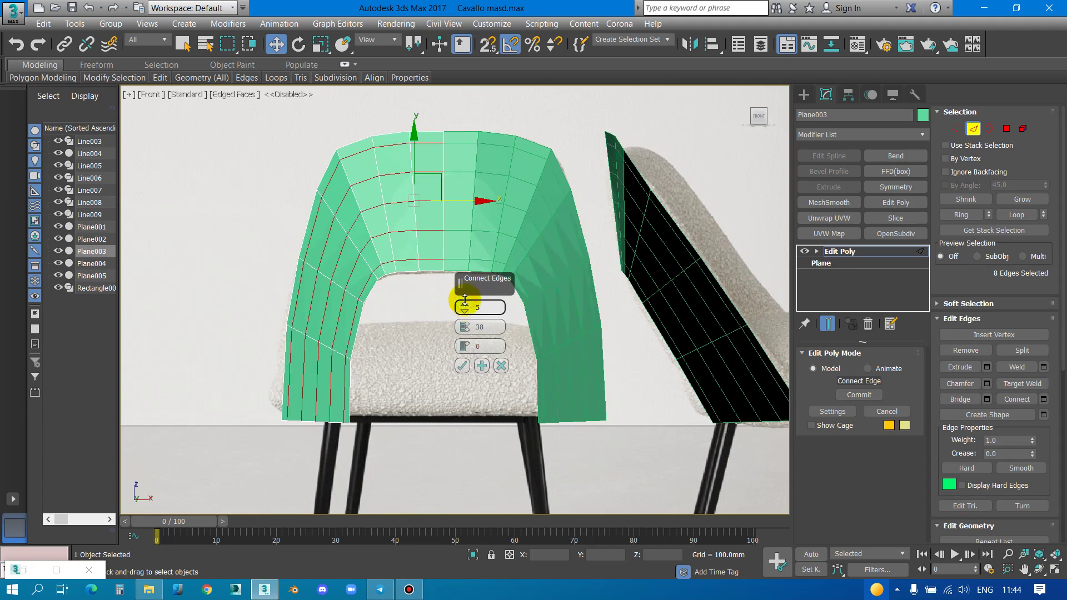
scroll(377, 237, "down", 2)
scroll(378, 237, "up", 3)
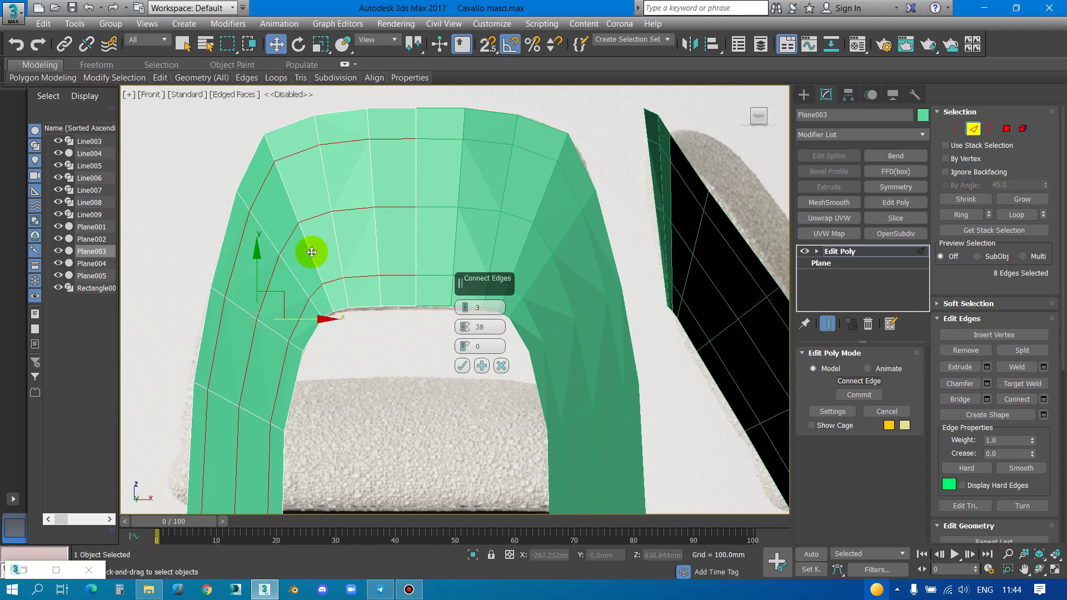
scroll(427, 195, "down", 3)
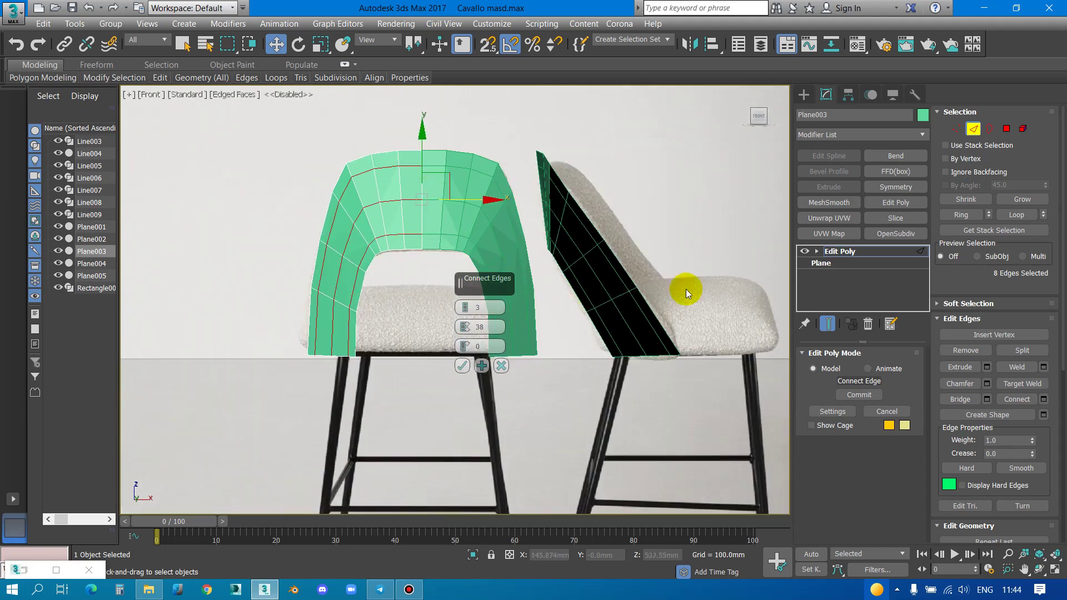
scroll(384, 228, "up", 3)
scroll(385, 228, "down", 2)
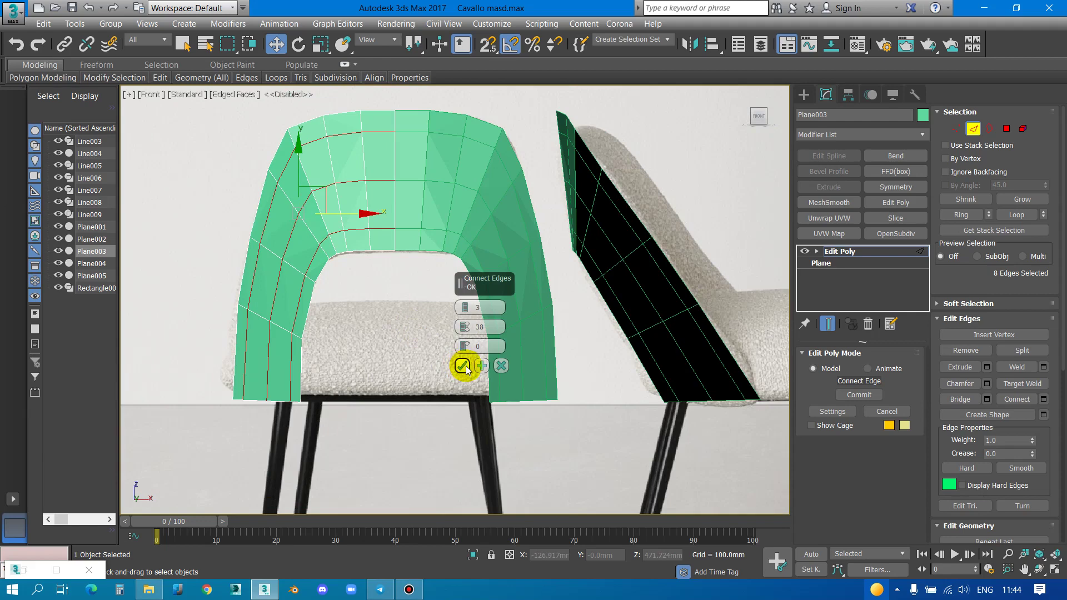
left_click_drag(311, 193, 405, 163)
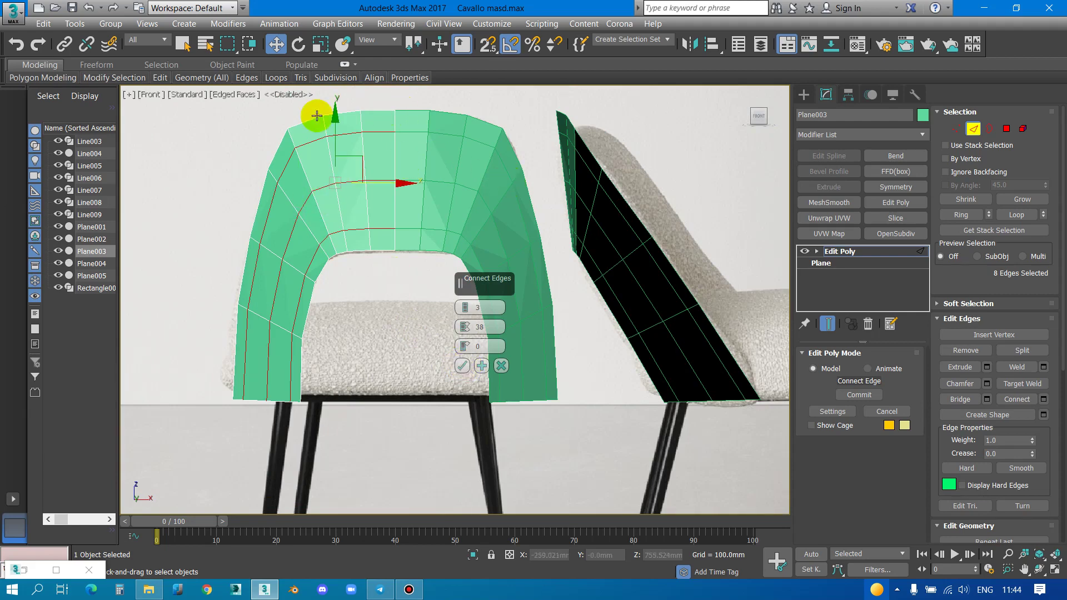
Commit the three edge loops and lower the selected edges on the arch's left side
left_click(464, 367)
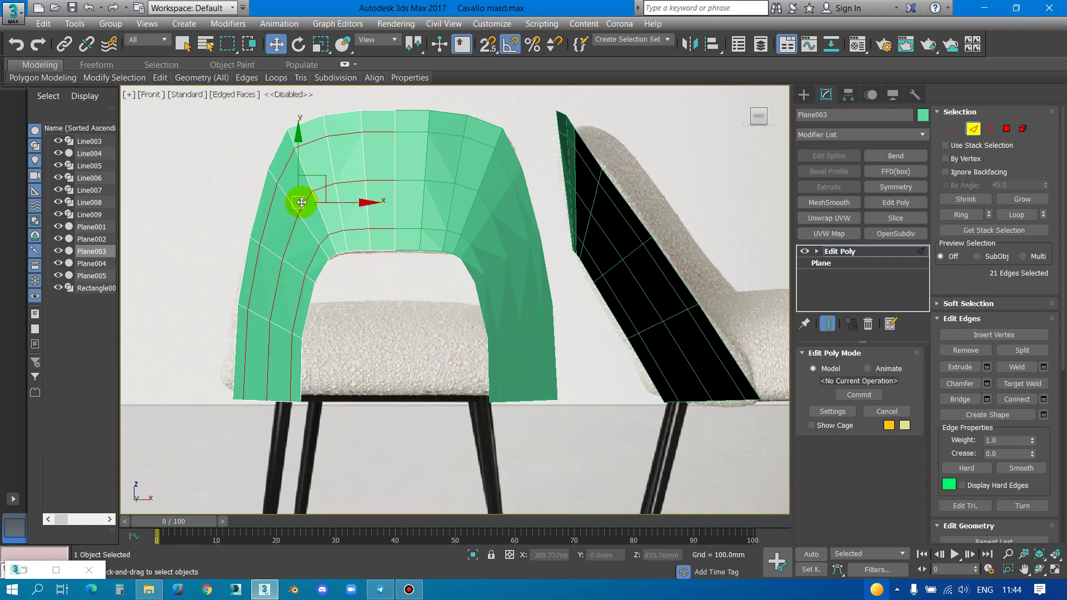
scroll(300, 206, "up", 3)
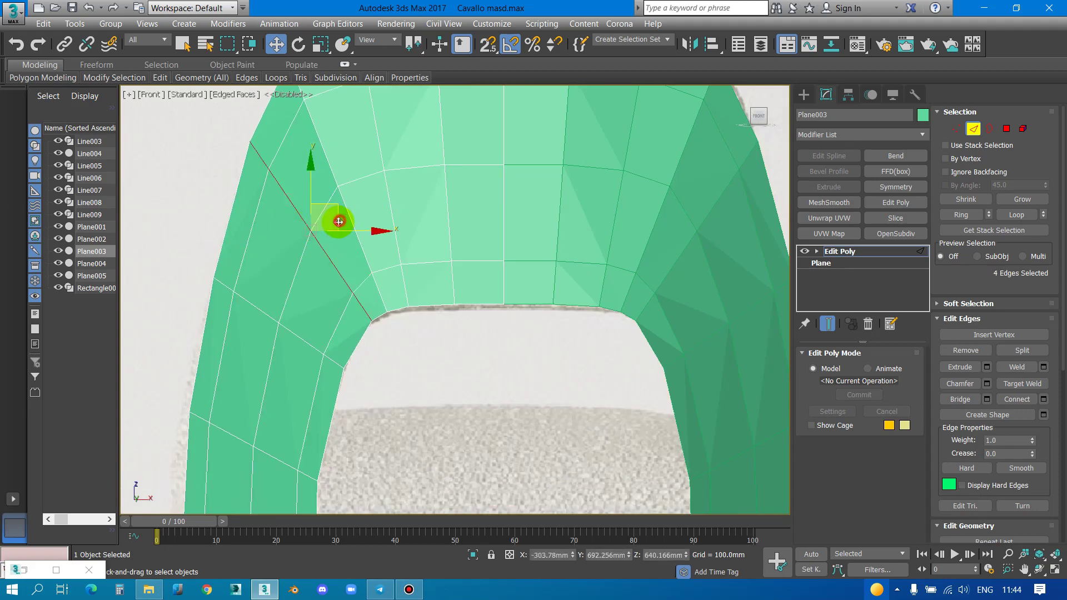
scroll(353, 200, "down", 3)
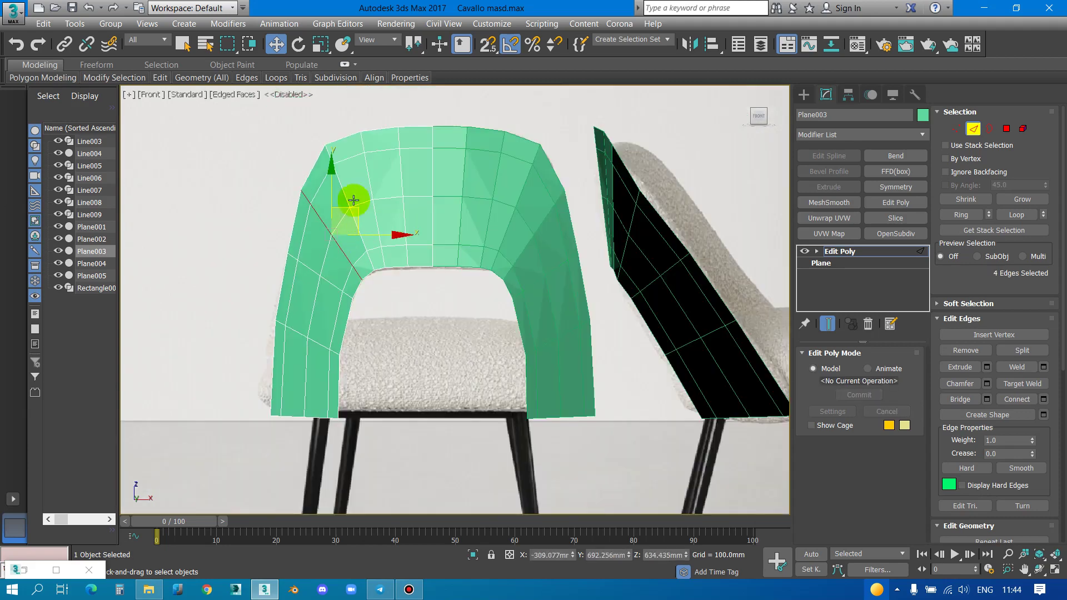
mouse_move(305, 261)
left_mouse_down()
mouse_move(312, 278)
mouse_move(336, 273)
mouse_move(331, 407)
left_mouse_up()
scroll(351, 265, "up", 3)
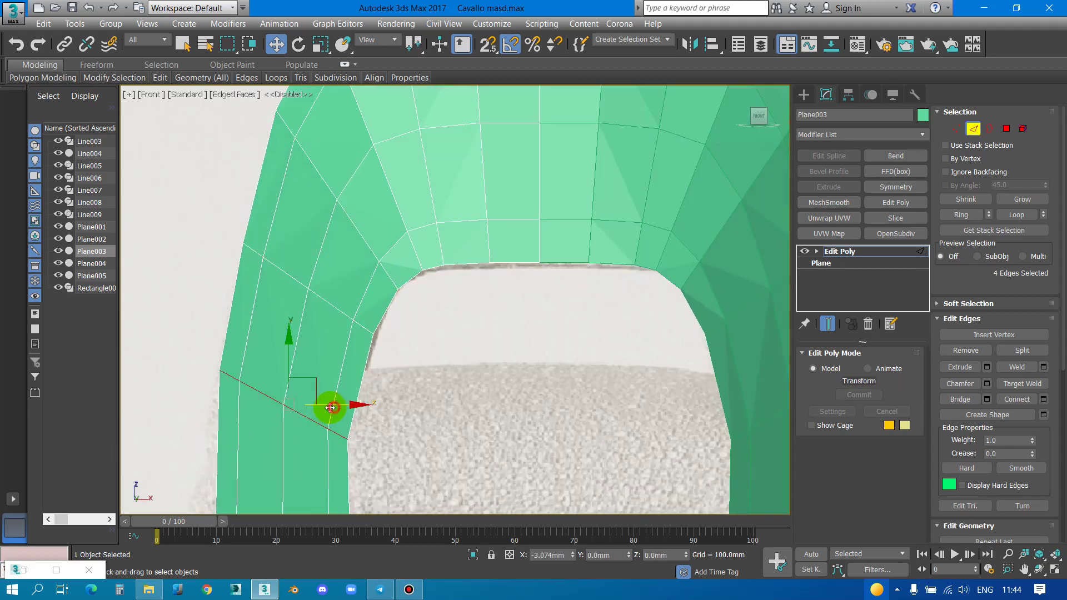
scroll(334, 131, "down", 3)
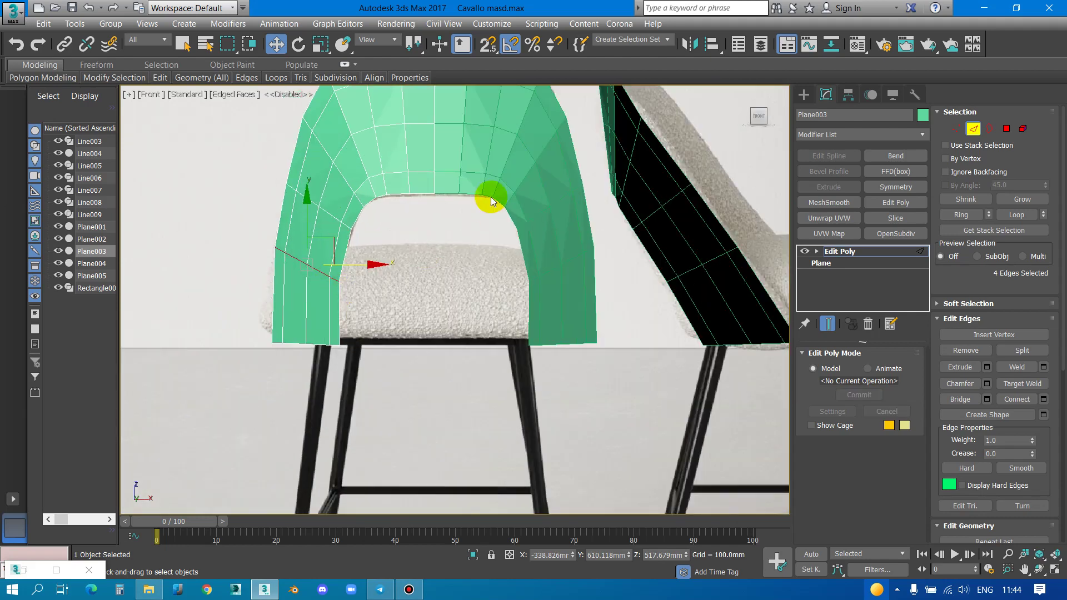
scroll(417, 148, "up", 5)
scroll(393, 131, "up", 2)
Select edges and vertices at the arch top to lift it slightly
left_click(419, 143)
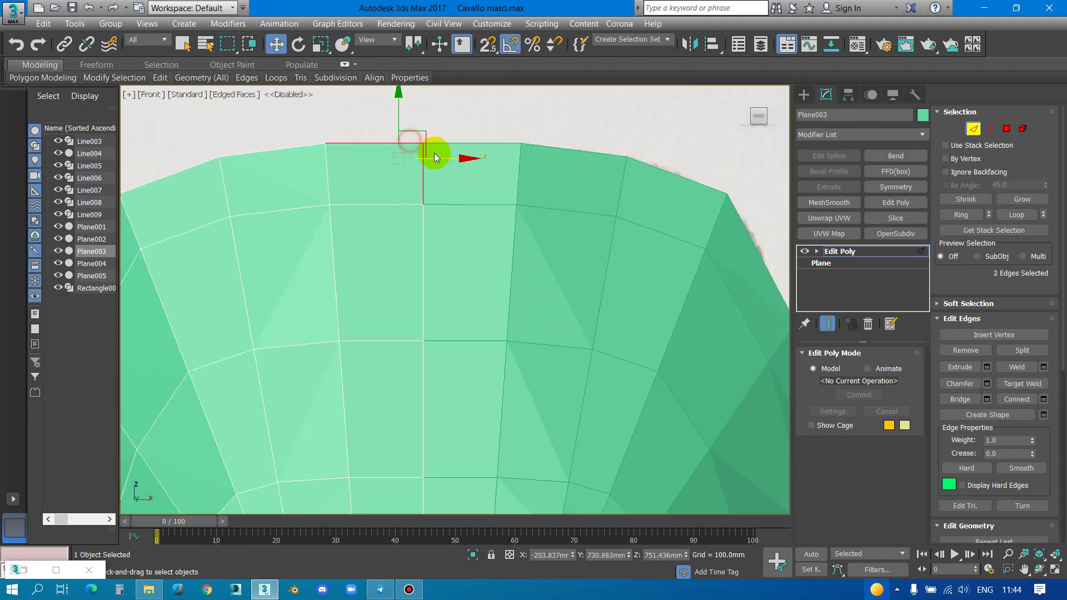
left_click(408, 140)
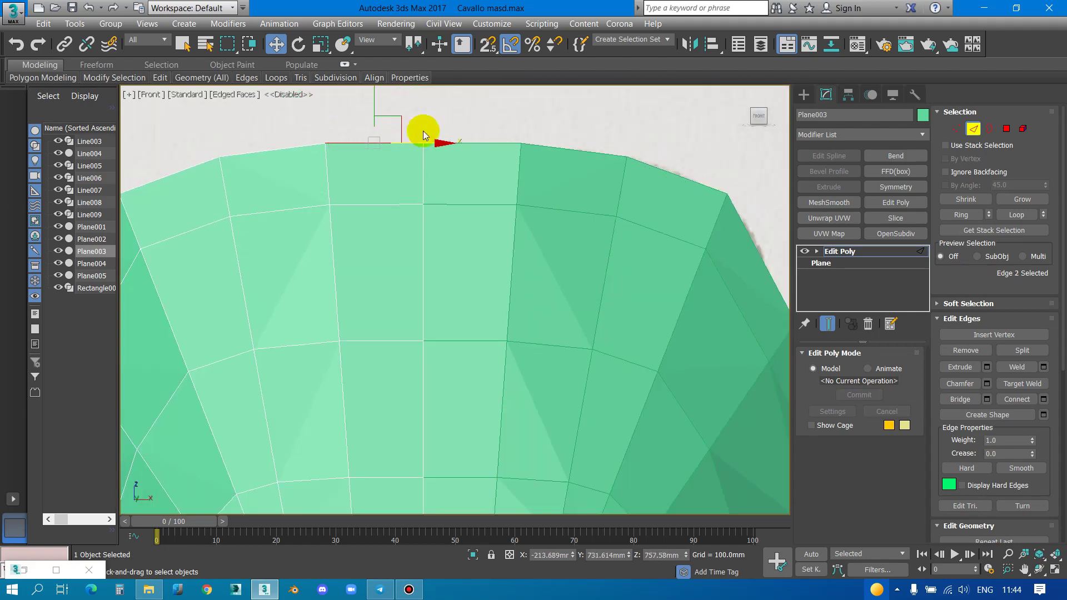
key("1")
left_click(423, 143)
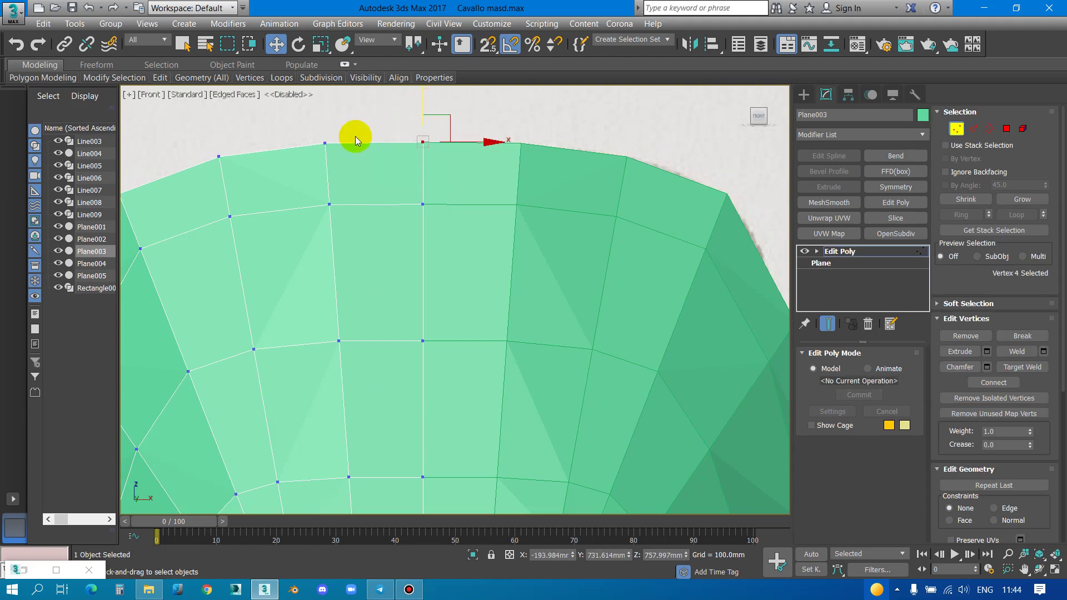
scroll(350, 139, "down", 3)
scroll(248, 166, "up", 3)
scroll(275, 185, "down", 3)
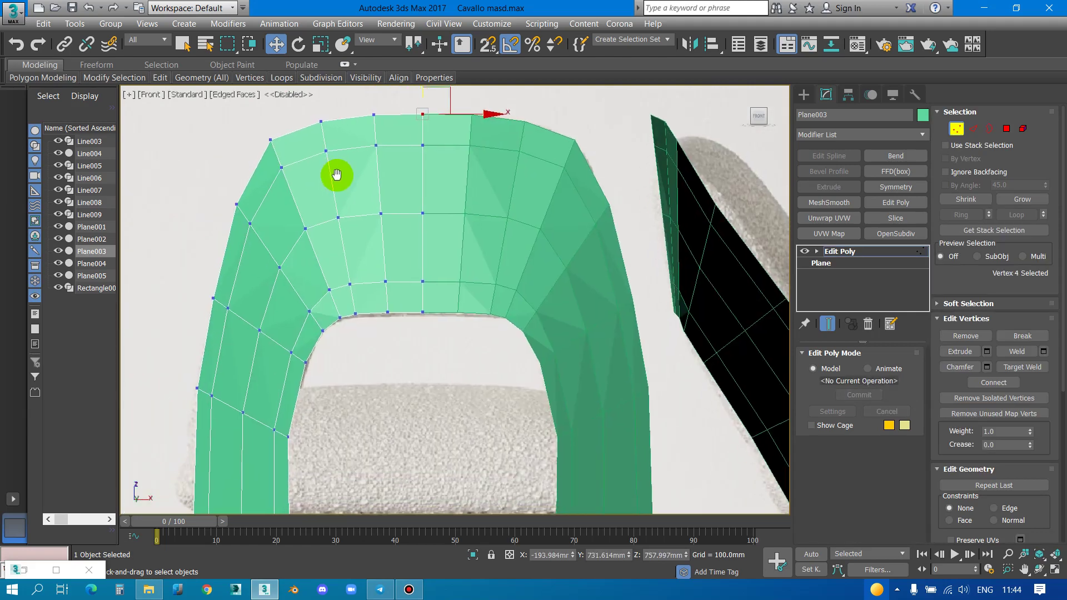
scroll(300, 142, "up", 3)
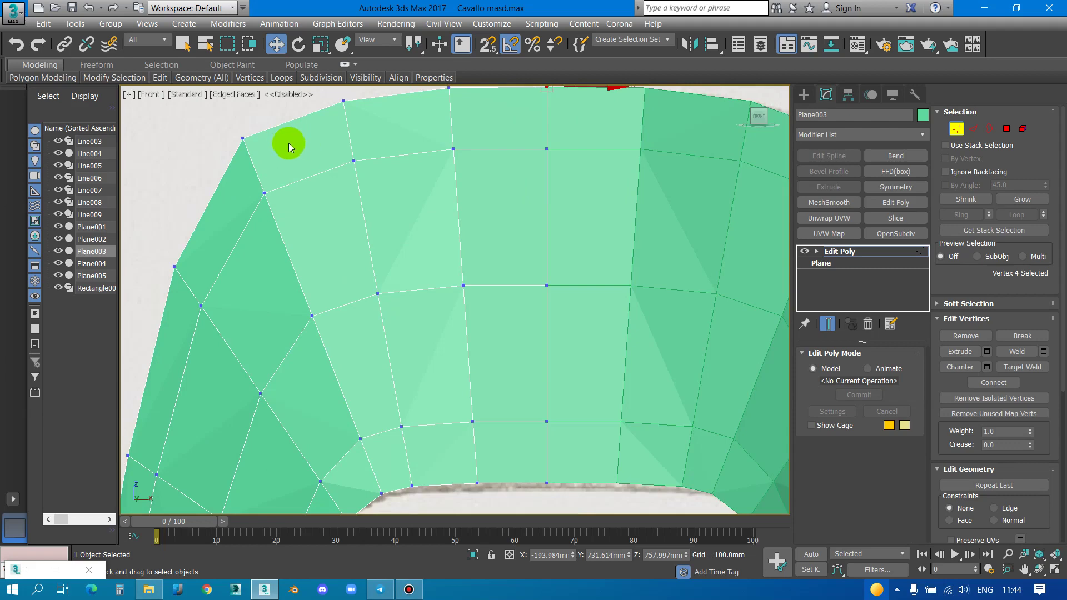
scroll(286, 147, "down", 3)
Return the green shell to object level, trying and cancelling a copy of it
left_click(958, 130)
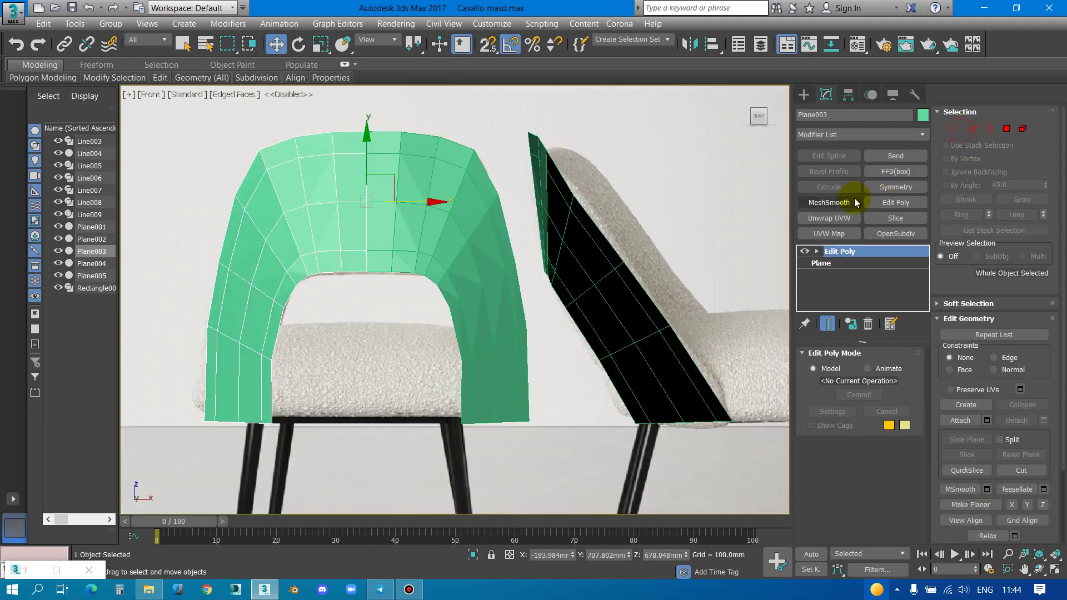
scroll(344, 165, "down", 3)
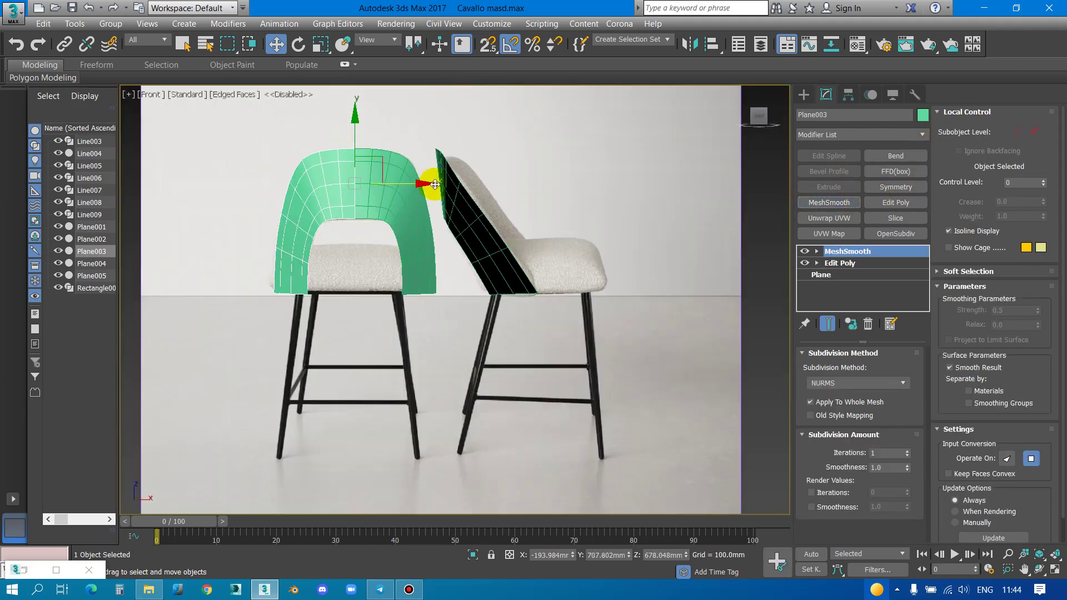
scroll(507, 167, "down", 3)
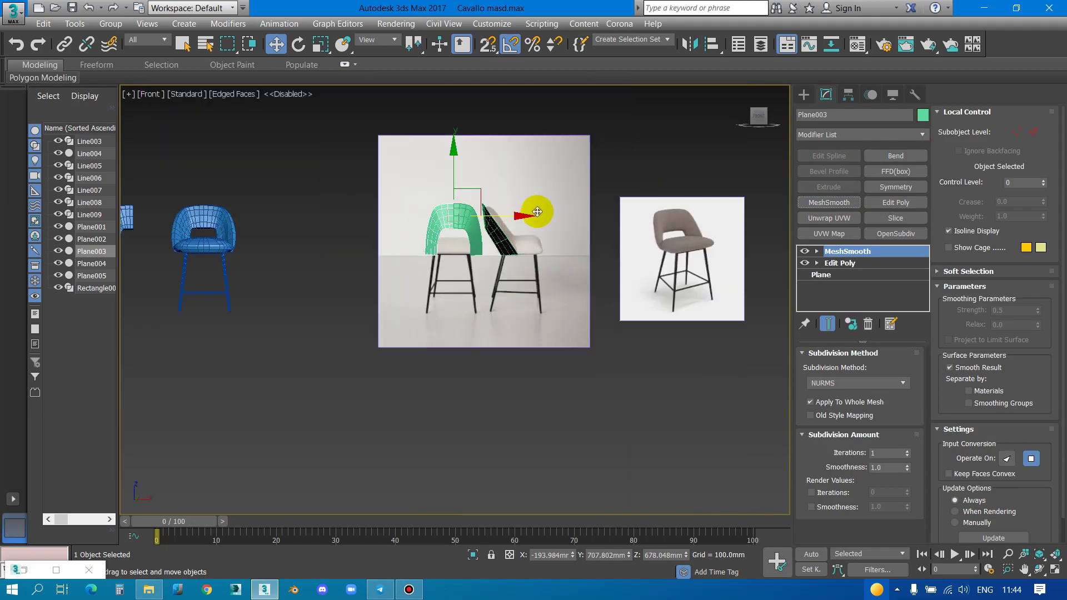
left_click_drag(519, 215, 454, 216, "shift")
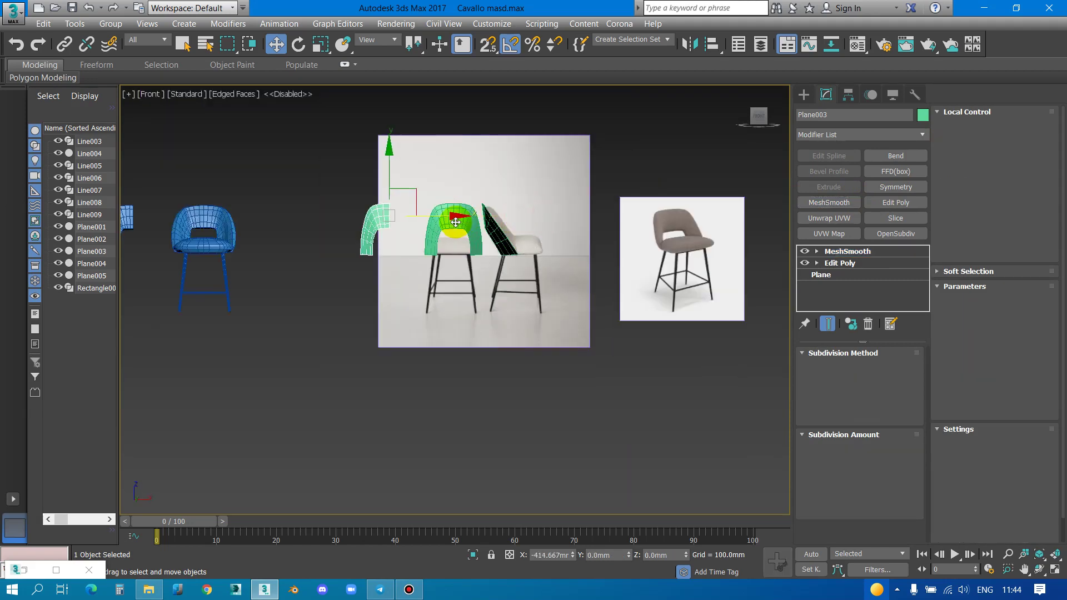
left_click(612, 215)
Clone reference plane Plane001 as an independent copy, Plane006, and restore the stool photo
left_click(562, 171)
left_click(549, 233)
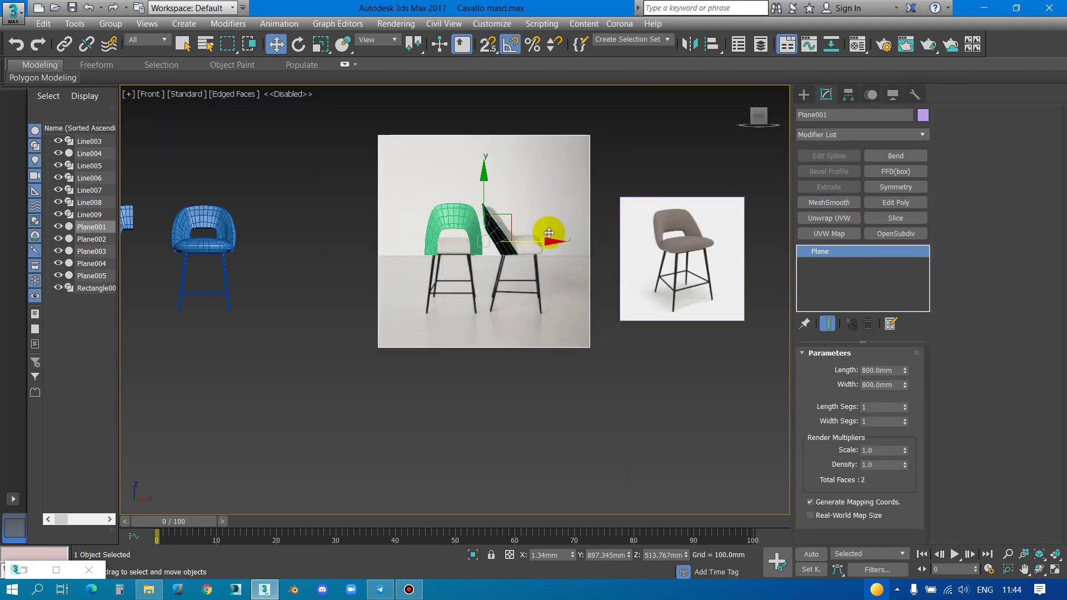
left_click_drag(547, 245, 405, 241, "shift")
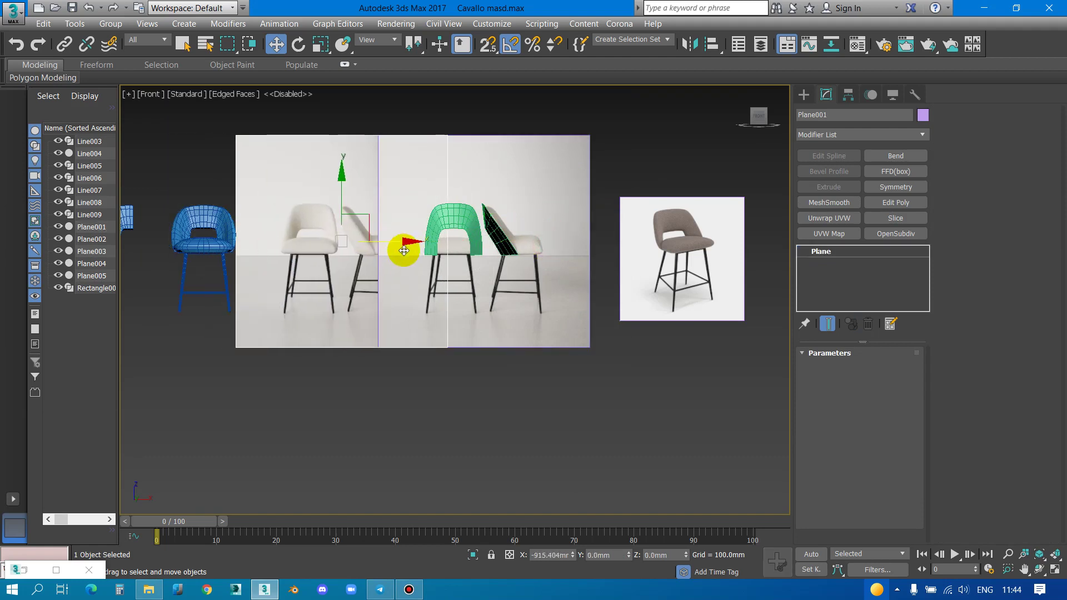
left_click(456, 254)
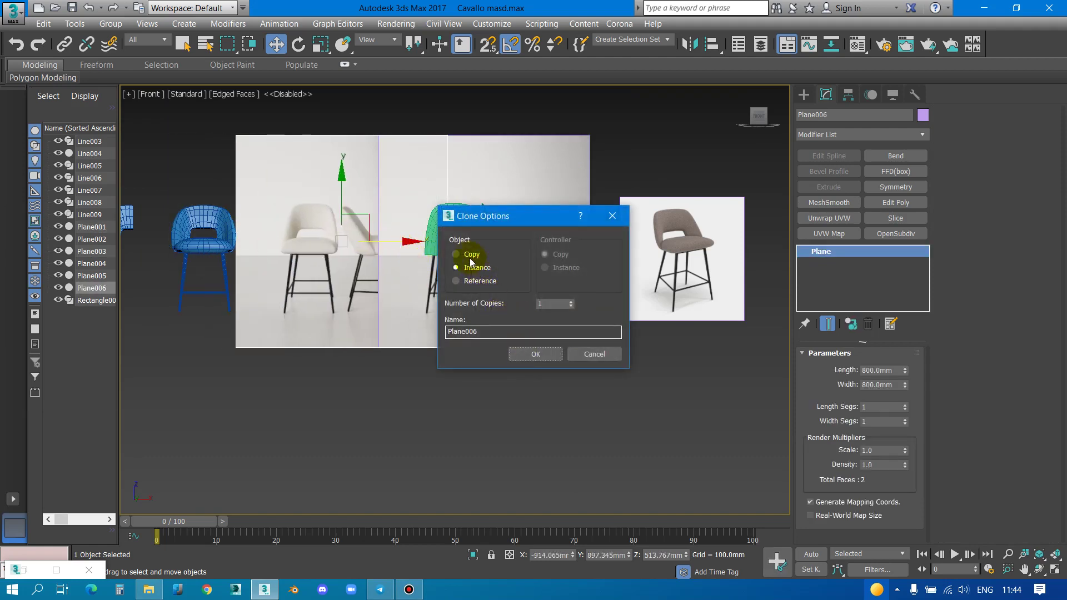
left_click(531, 350)
left_click(56, 570)
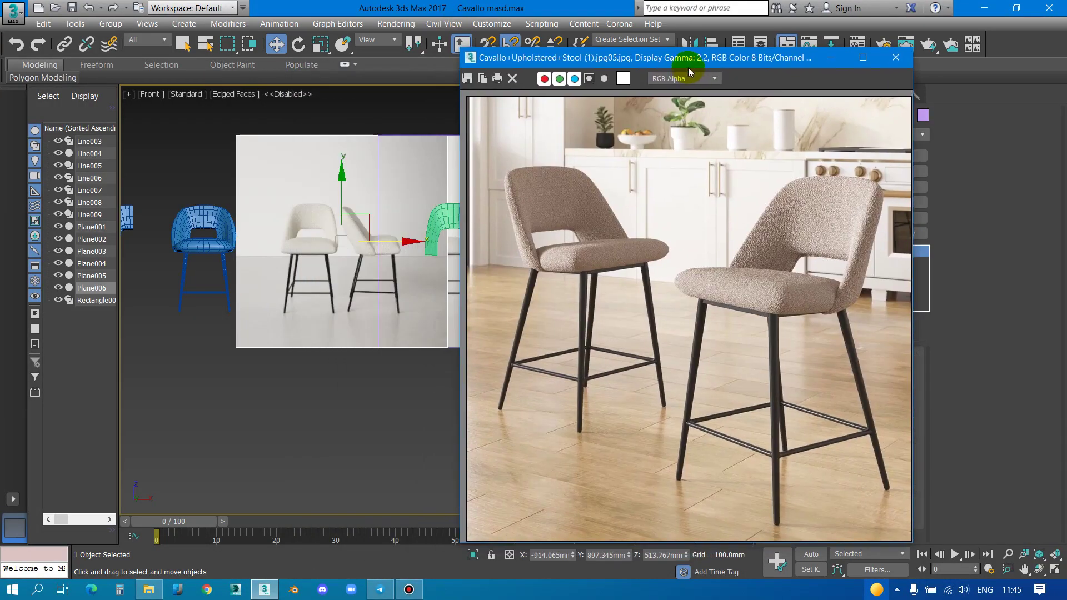
Drag the stool reference photo into a floating window beside the scene
left_click_drag(457, 21, 712, 63)
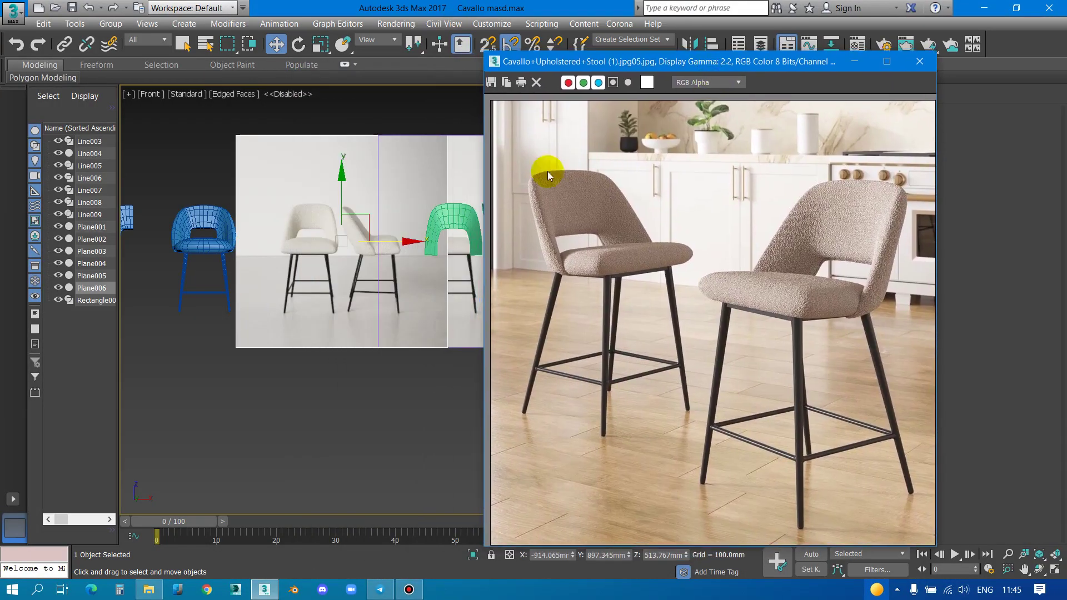
scroll(466, 203, "up", 5)
scroll(453, 211, "up", 2)
scroll(423, 211, "down", 2)
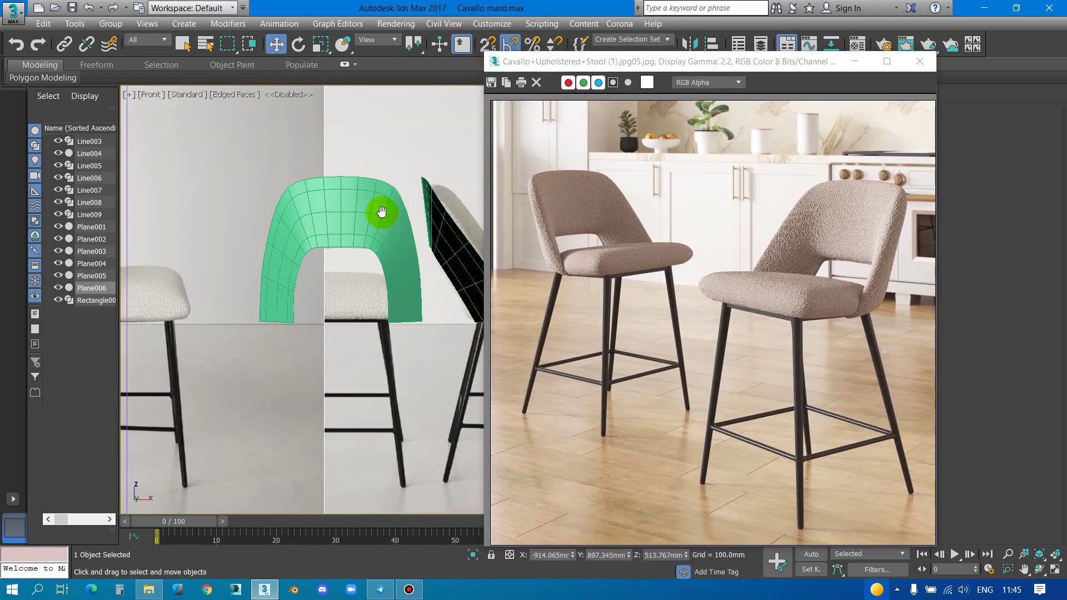
scroll(375, 203, "up", 4)
scroll(377, 194, "down", 5)
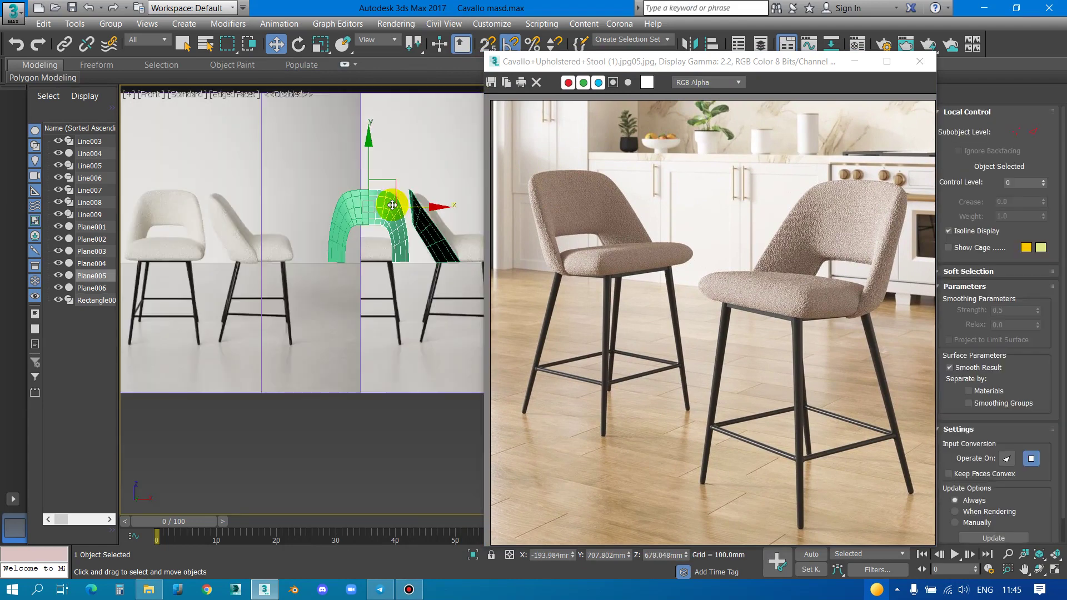
scroll(349, 196, "down", 1)
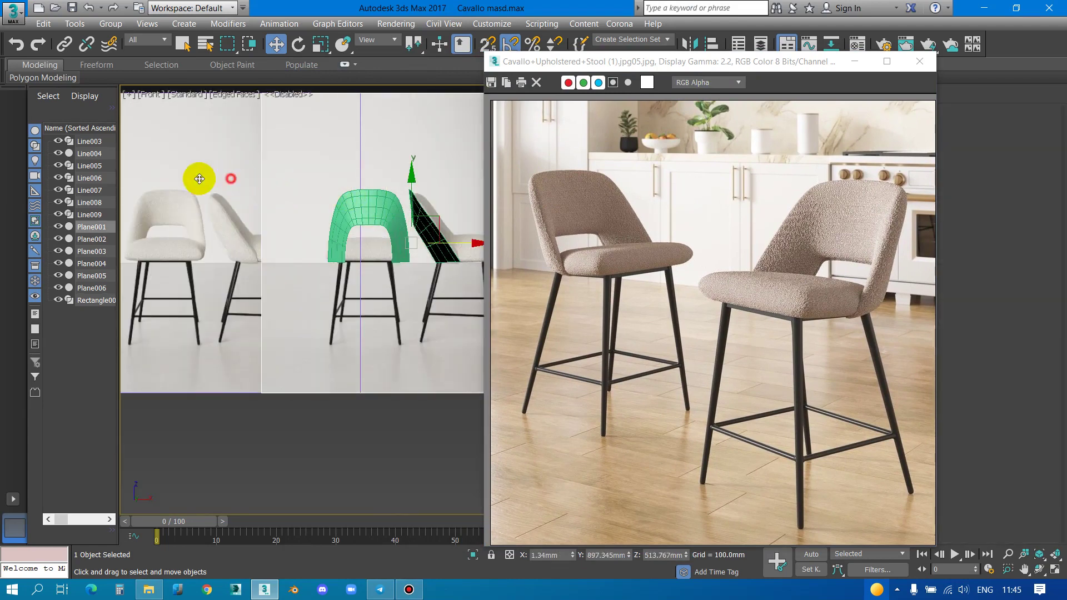
scroll(358, 205, "up", 4)
scroll(357, 205, "up", 2)
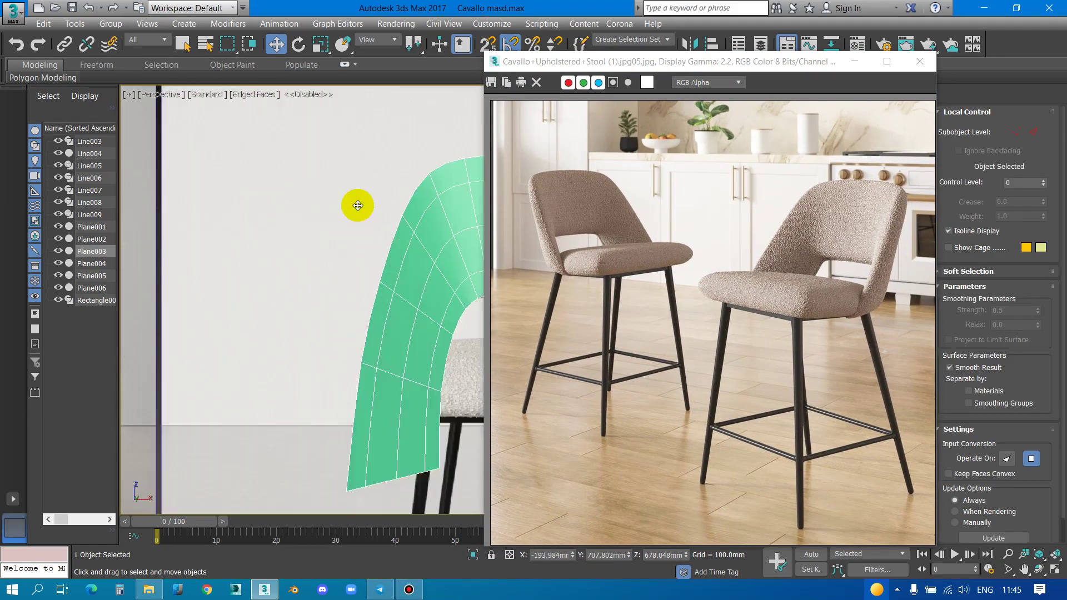
In Perspective view, orbit around the green backrest to compare it with the photo
key("p")
mouse_move(345, 232)
middle_mouse_down("alt")
mouse_move(405, 238)
mouse_move(364, 246)
middle_mouse_up("alt")
scroll(364, 246, "up", 2)
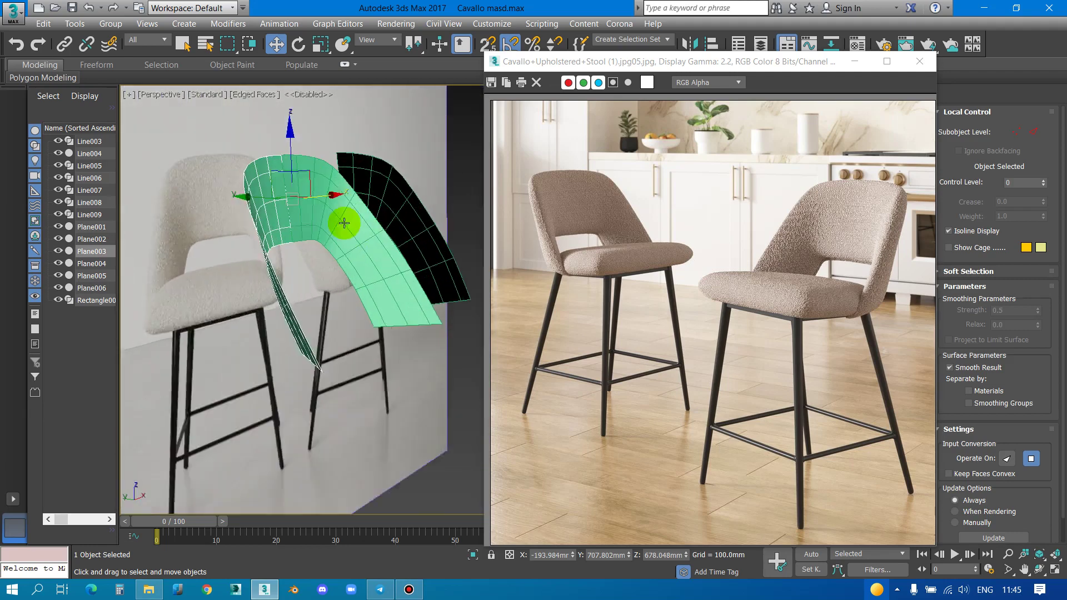
scroll(369, 236, "up", 2)
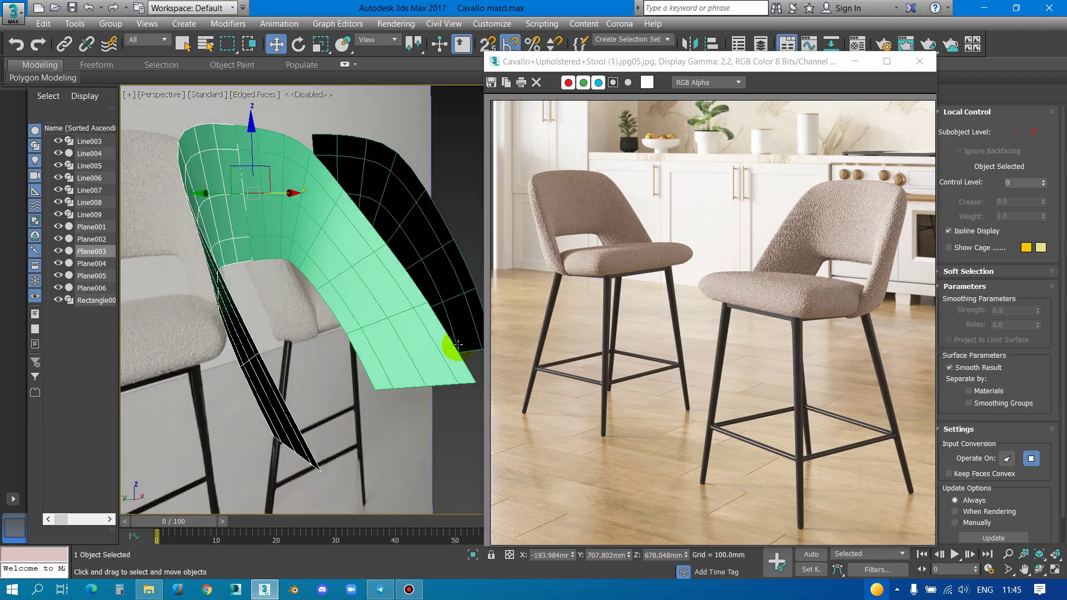
mouse_move(381, 323)
middle_mouse_down("alt")
mouse_move(358, 309)
mouse_move(364, 315)
mouse_move(315, 329)
mouse_move(225, 328)
mouse_move(381, 319)
mouse_move(222, 255)
mouse_move(264, 258)
middle_mouse_up("alt")
scroll(287, 222, "up", 3)
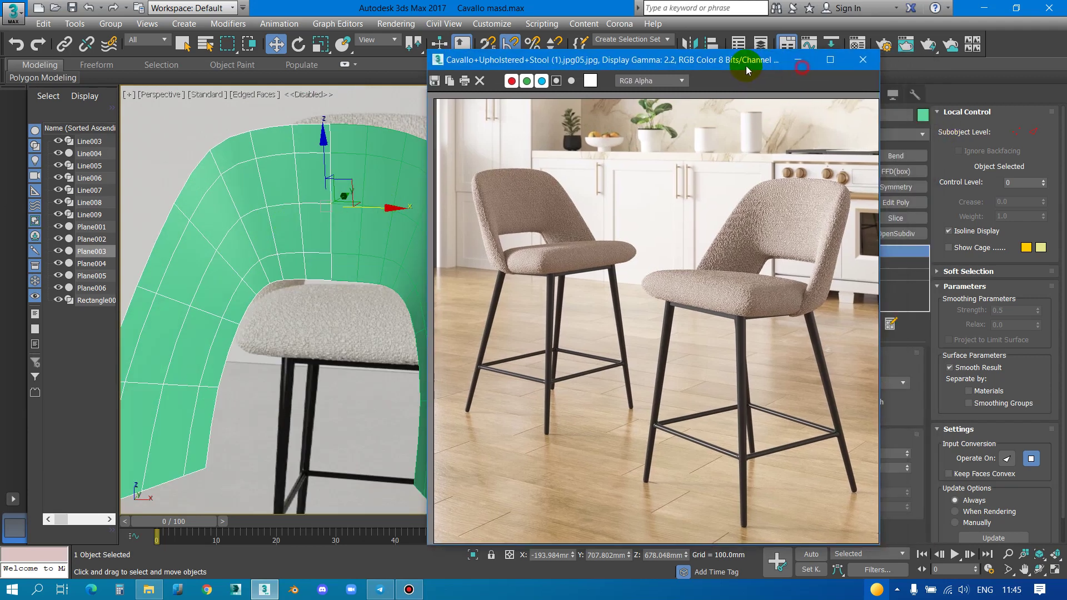
left_click_drag(803, 70, 698, 61)
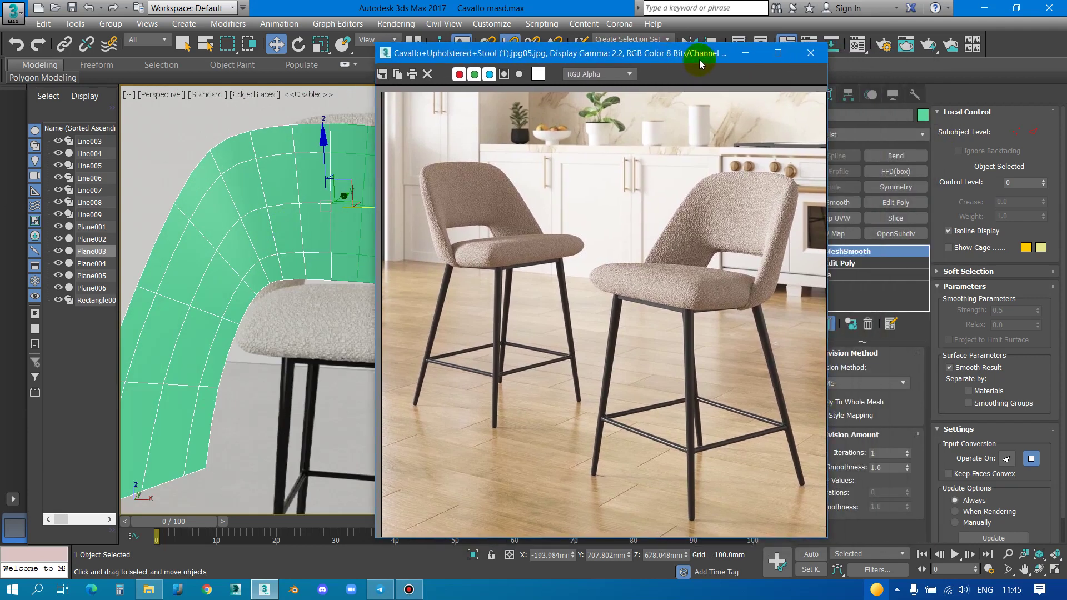
Select the right-hand vertex columns and rotate them to reshape the backrest curve
left_click(858, 263)
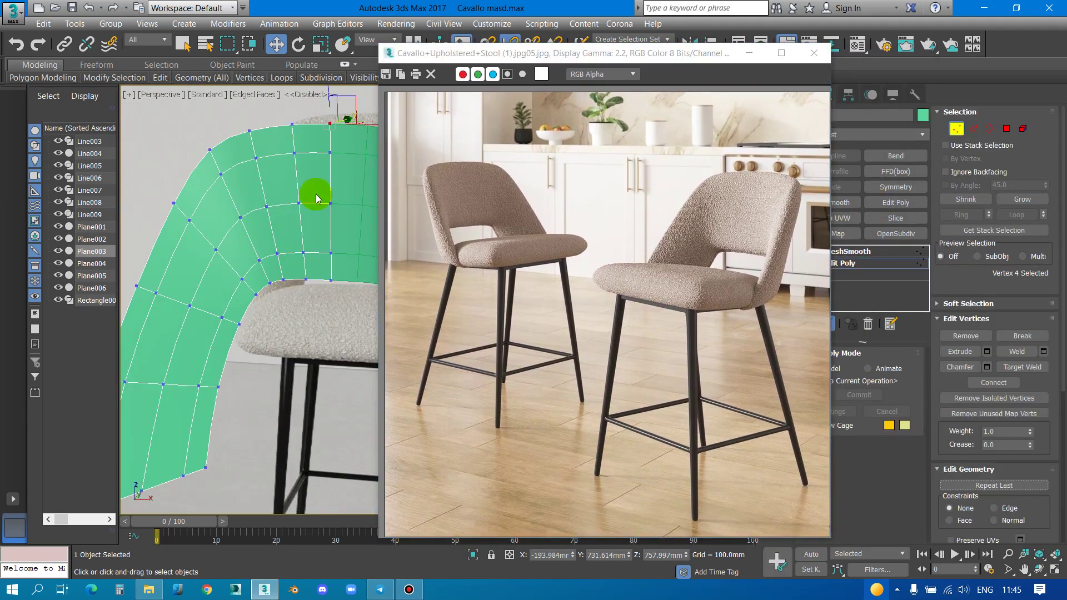
left_click_drag(286, 119, 352, 305)
middle_click_drag(353, 305, 249, 315, "alt")
scroll(250, 315, "up", 2)
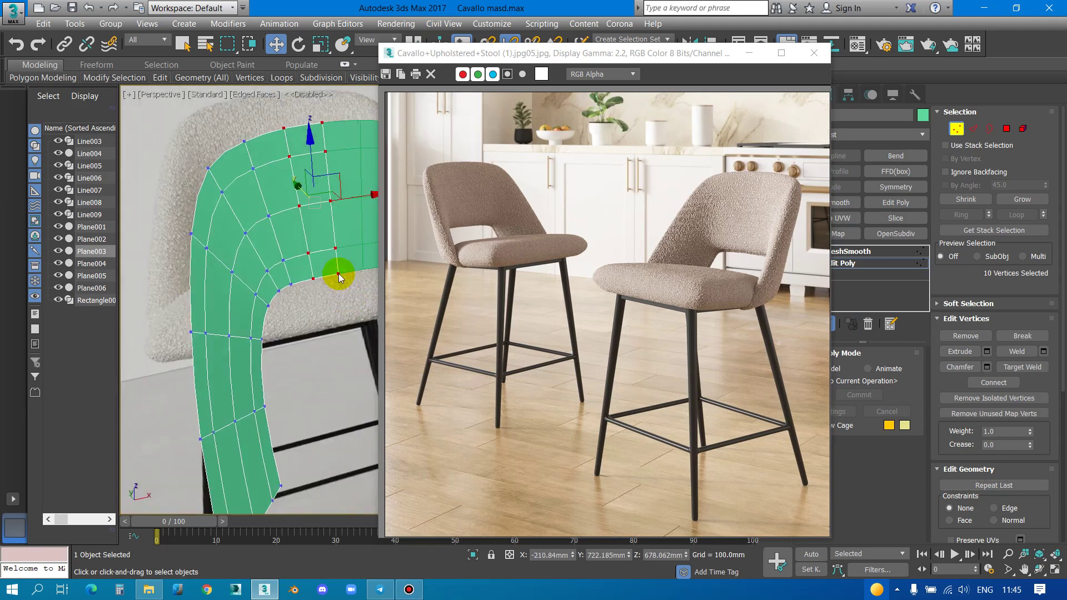
key("e")
scroll(286, 285, "up", 2)
scroll(286, 286, "up", 2)
scroll(309, 286, "up", 1)
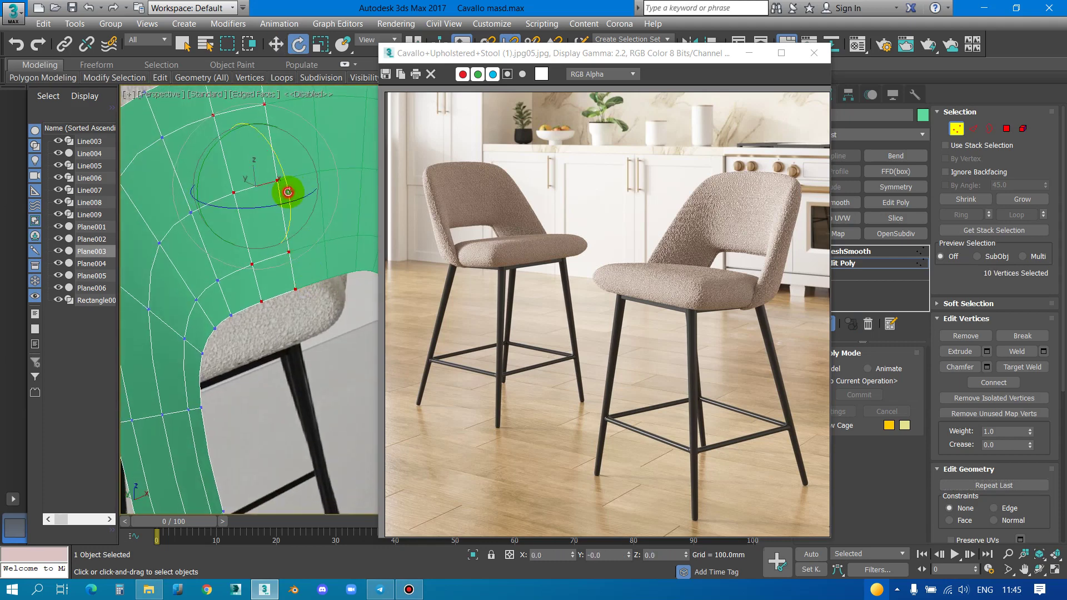
scroll(288, 192, "down", 1)
scroll(261, 322, "down", 2)
middle_click_drag(261, 321, 297, 305, "alt")
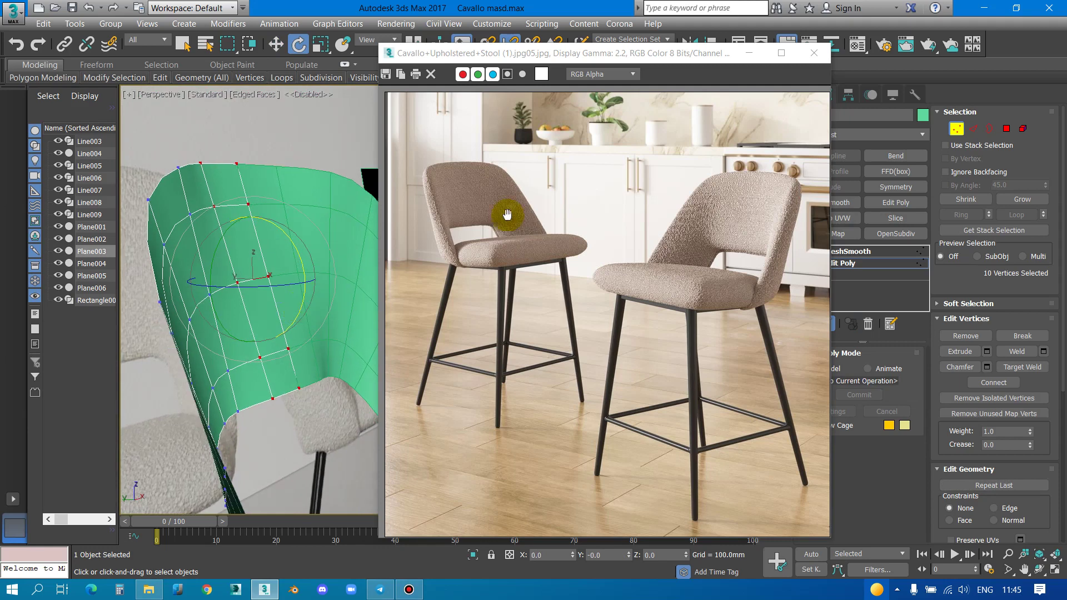
left_click_drag(238, 250, 292, 248)
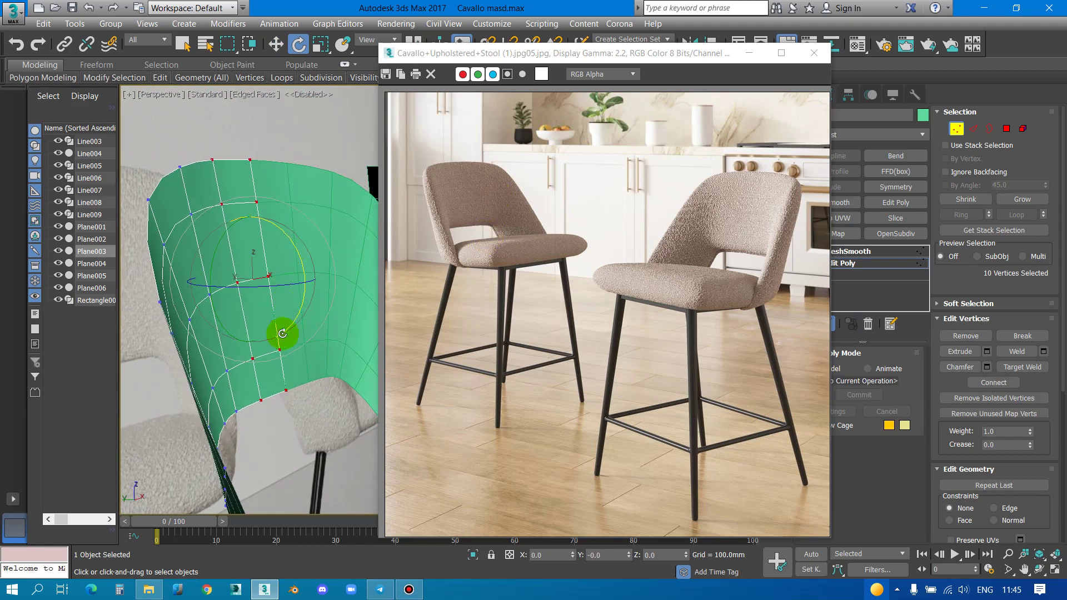
With smoothing hidden, select a vertical edge loop on the backrest and inspect it from below
key("2")
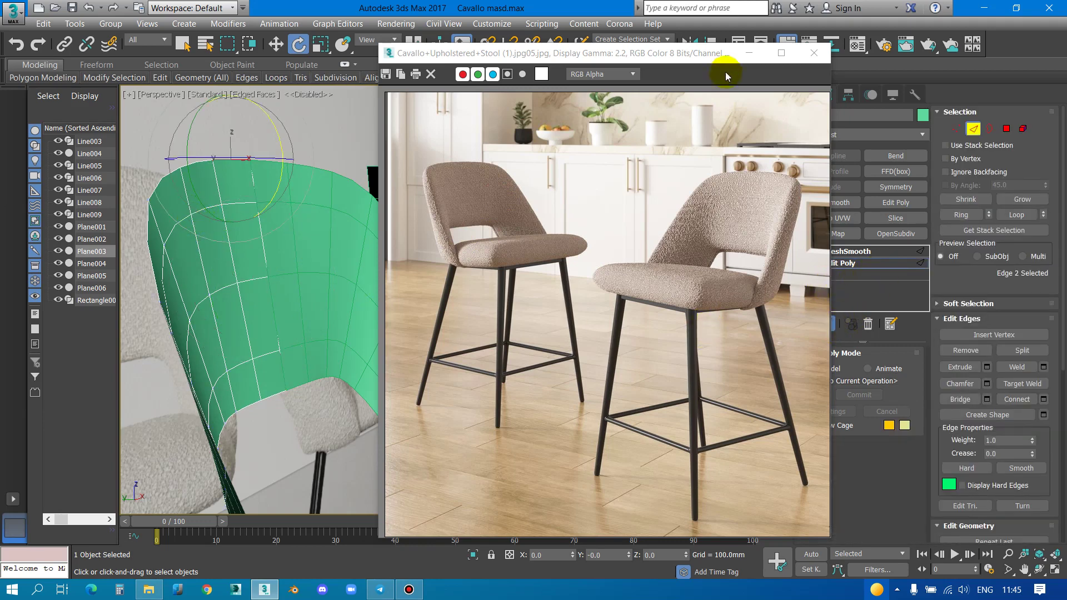
left_click_drag(709, 58, 685, 57)
left_click(826, 324)
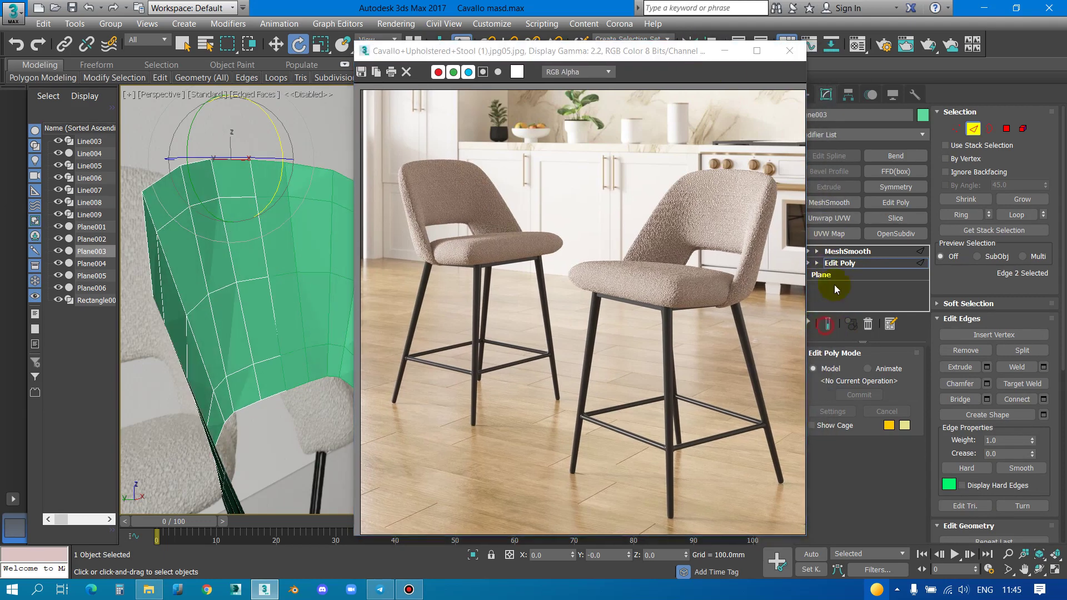
left_click(866, 264)
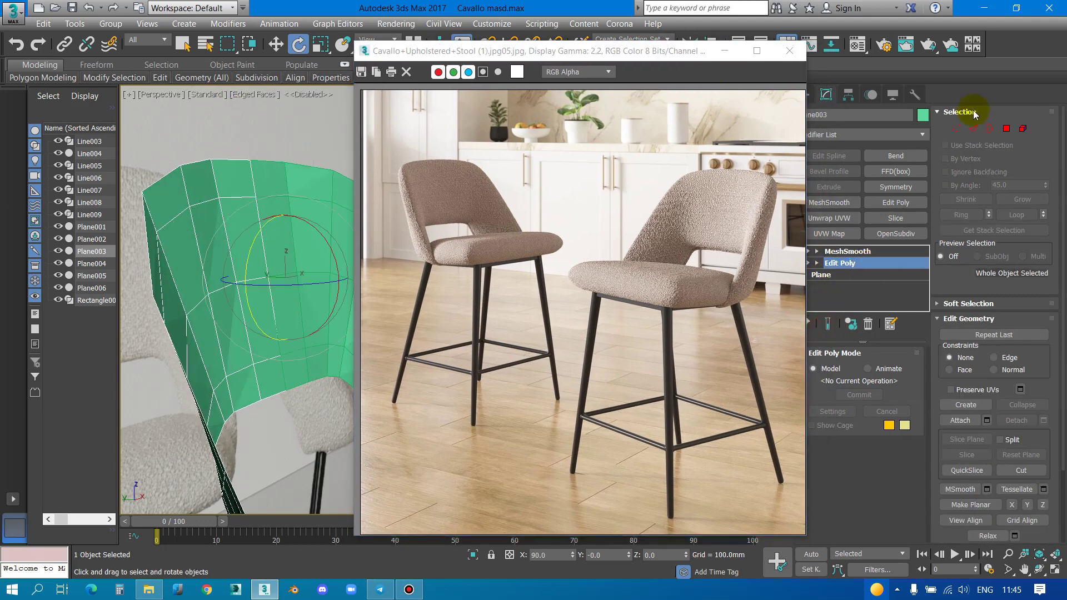
double_click(199, 249)
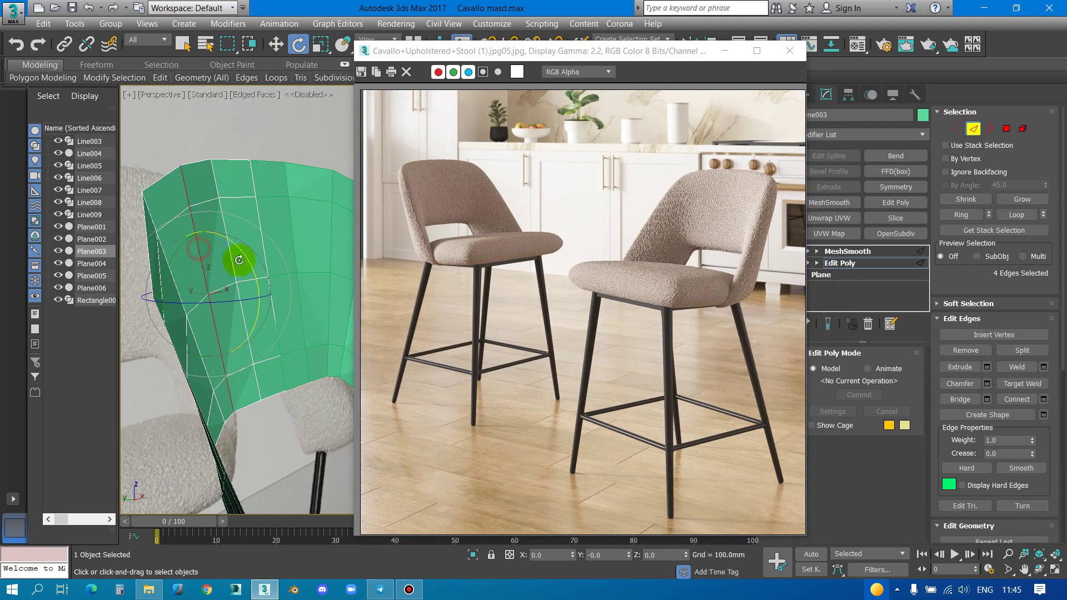
scroll(250, 305, "up", 4)
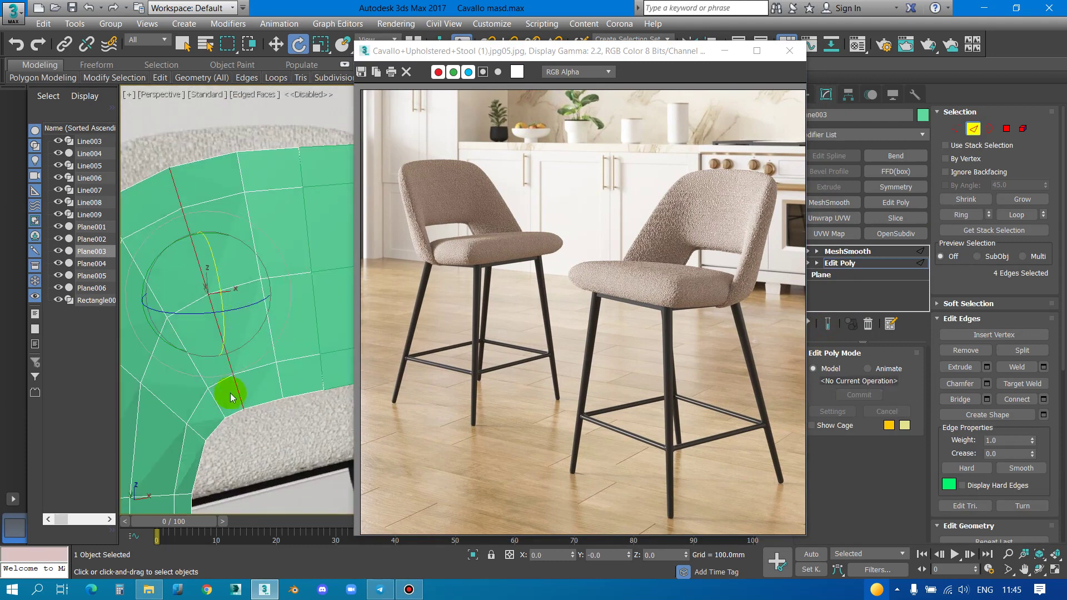
mouse_move(221, 407)
middle_mouse_down("alt")
mouse_move(251, 302)
mouse_move(246, 329)
mouse_move(238, 310)
mouse_move(258, 432)
mouse_move(281, 465)
mouse_move(343, 465)
mouse_move(281, 302)
mouse_move(239, 281)
middle_mouse_up("alt")
scroll(245, 258, "up", 3)
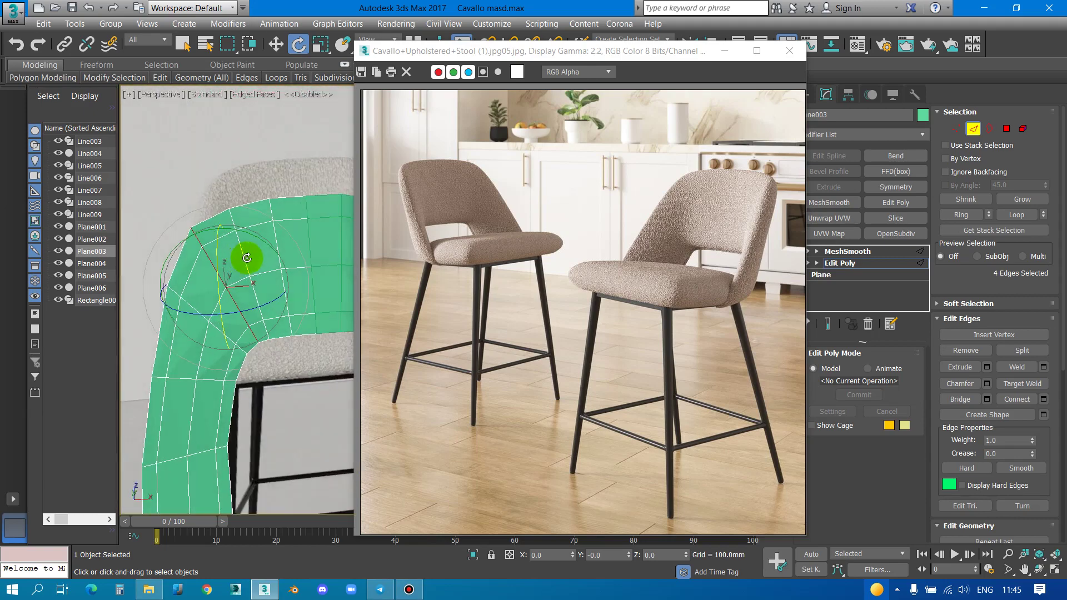
Move the reference photo window aside and switch the viewport to Front view
left_click_drag(511, 53, 721, 48)
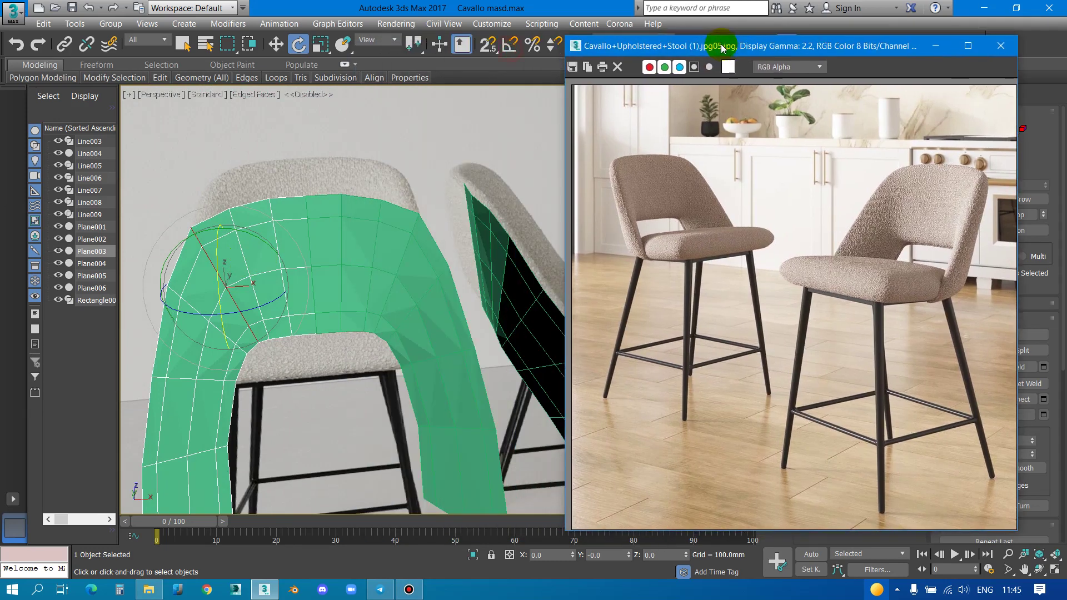
middle_click_drag(337, 281, 344, 231)
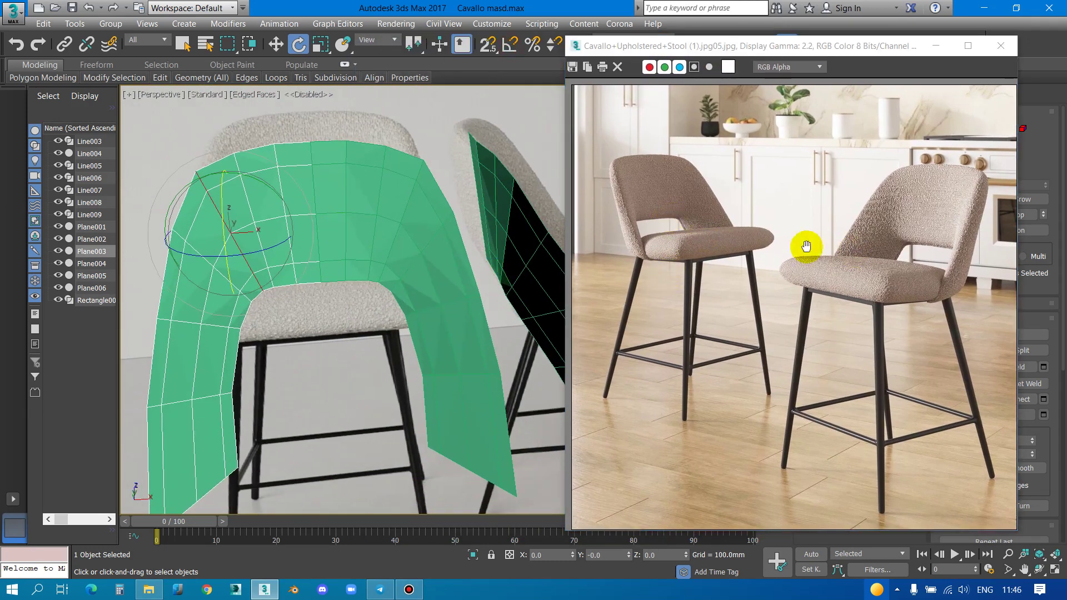
scroll(651, 222, "up", 3)
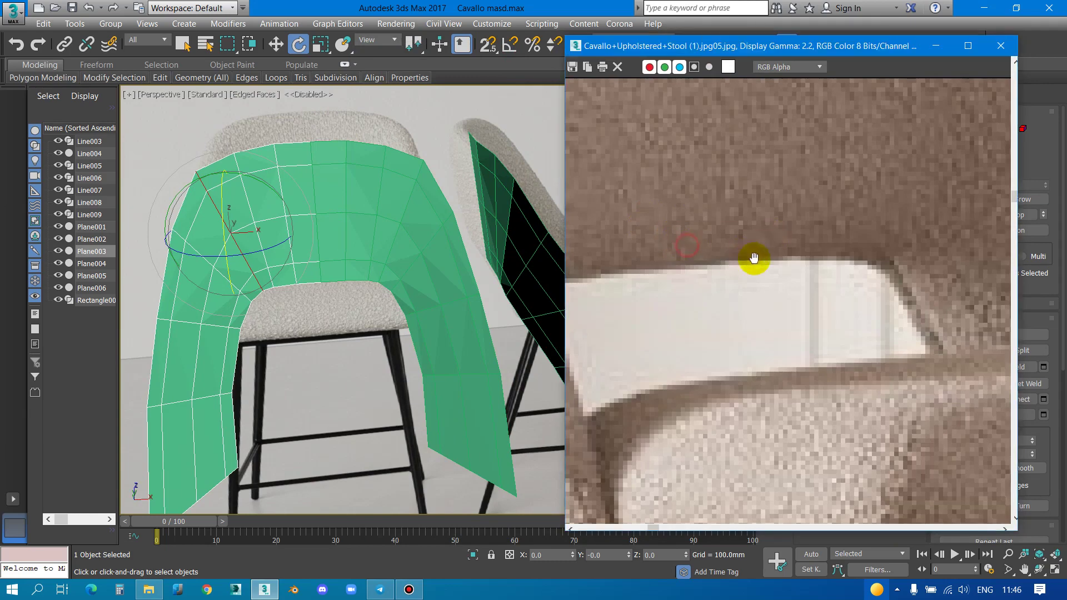
scroll(753, 258, "down", 3)
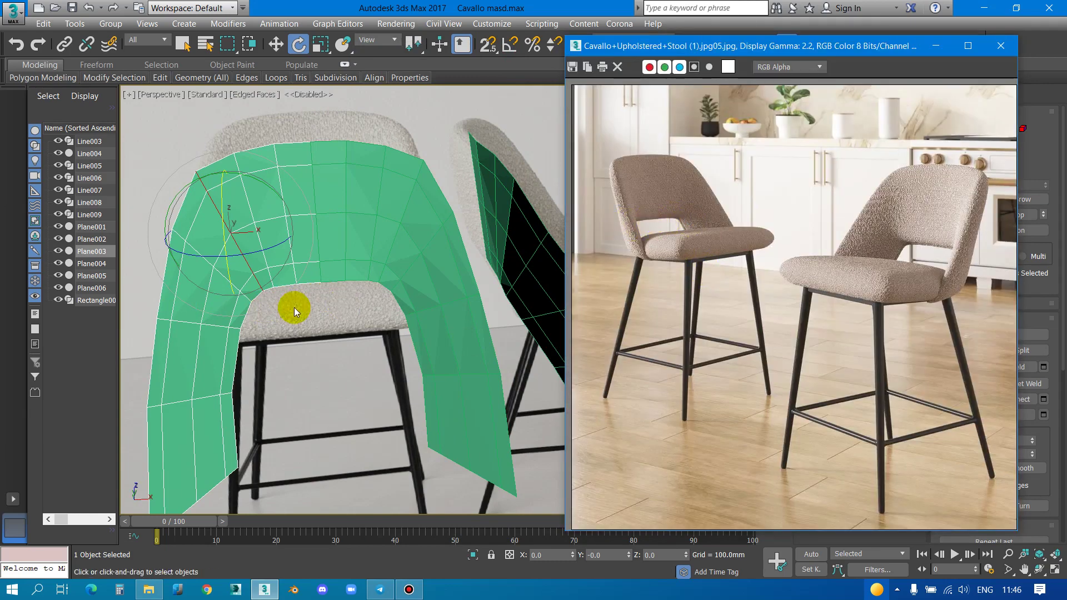
scroll(281, 331, "up", 2)
key("f")
scroll(280, 325, "down", 8)
scroll(328, 302, "up", 2)
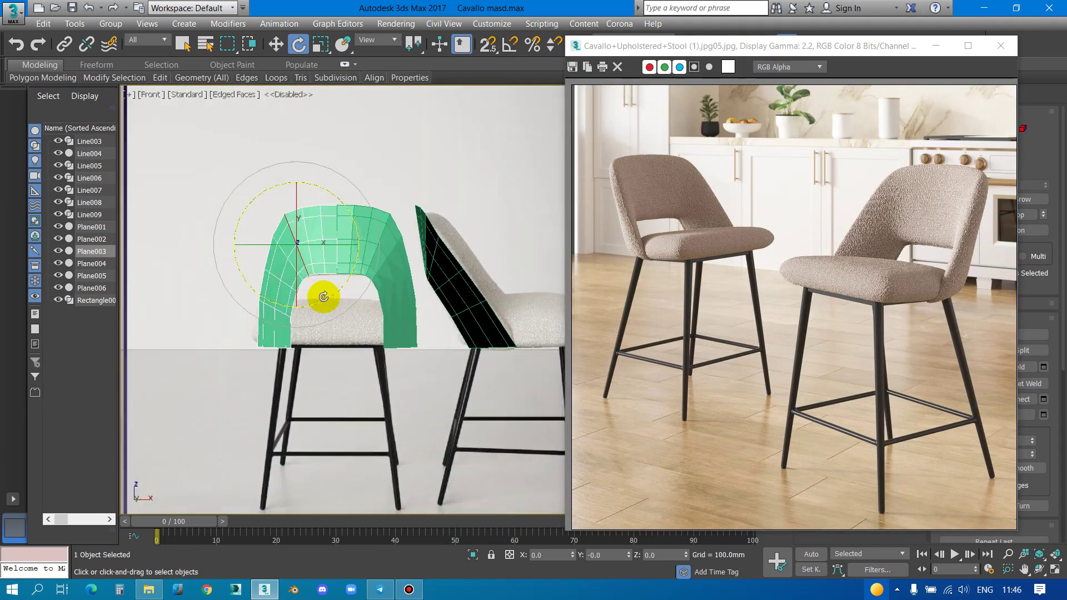
scroll(260, 308, "up", 3)
scroll(280, 331, "down", 3)
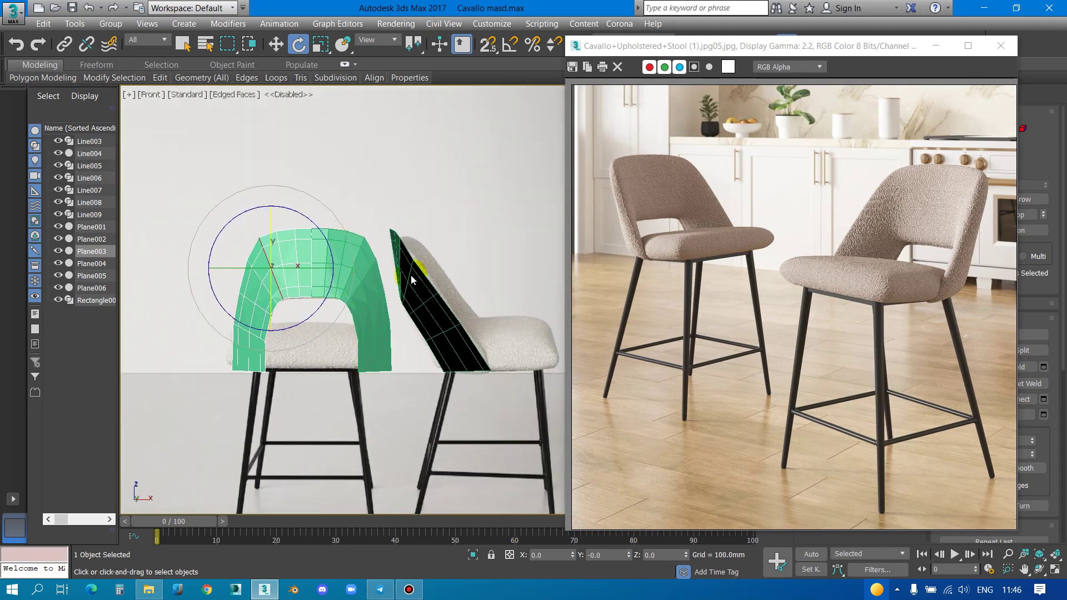
Minimize the reference photo and return Edit Poly to whole-object editing
left_click(947, 47)
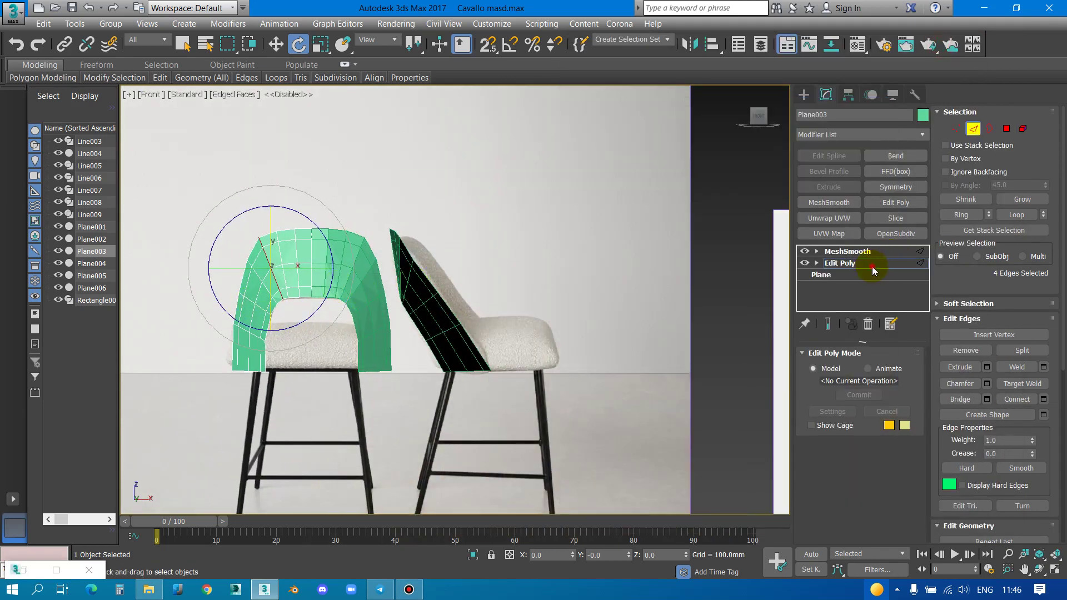
left_click(874, 271)
scroll(452, 276, "up", 4)
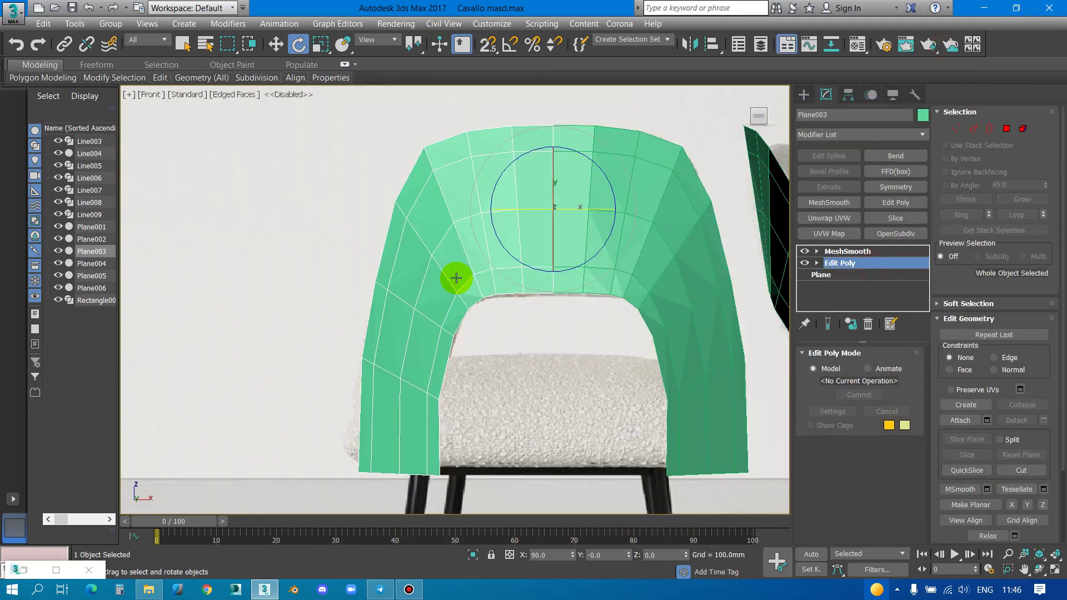
Add a Shell modifier above Edit Poly on the Plane003 backrest
left_click(869, 128)
type("sh")
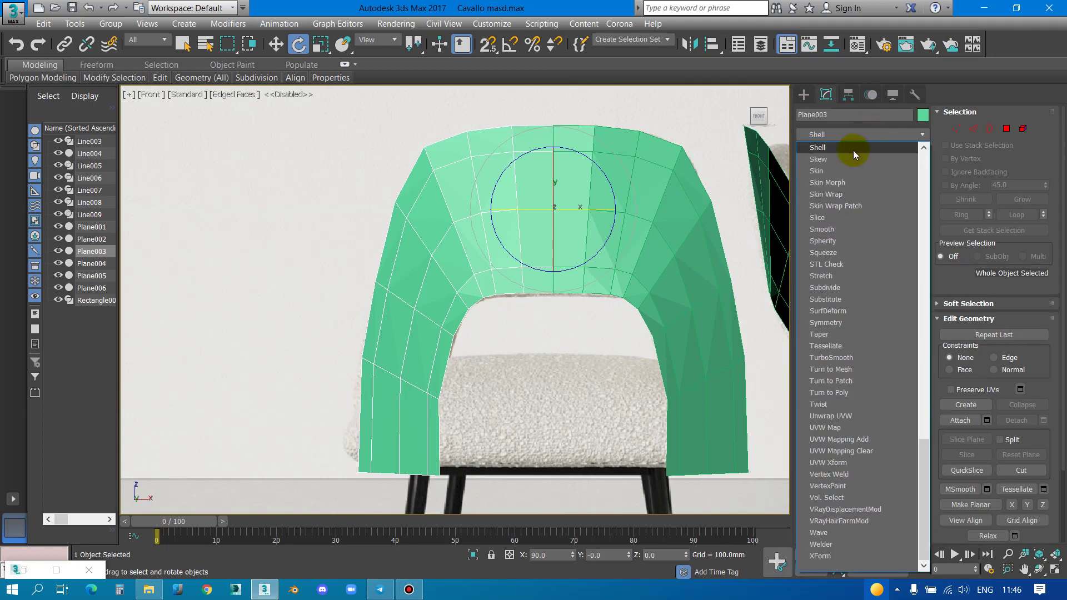
left_click(849, 153)
scroll(498, 246, "down", 5)
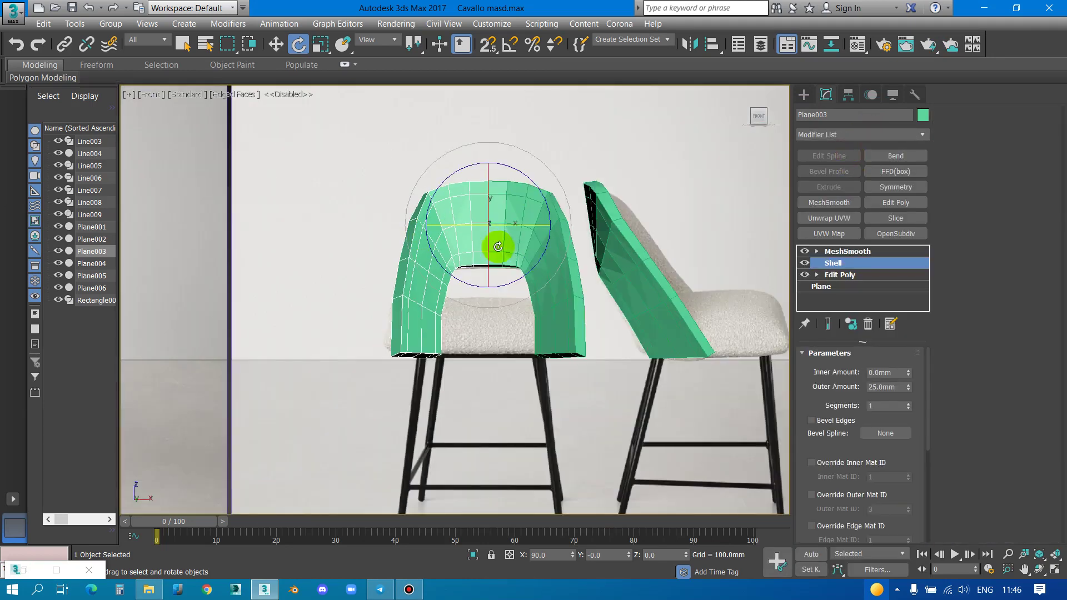
mouse_move(690, 278)
middle_mouse_down("alt")
mouse_move(588, 310)
mouse_move(362, 225)
mouse_move(438, 257)
middle_mouse_up("alt")
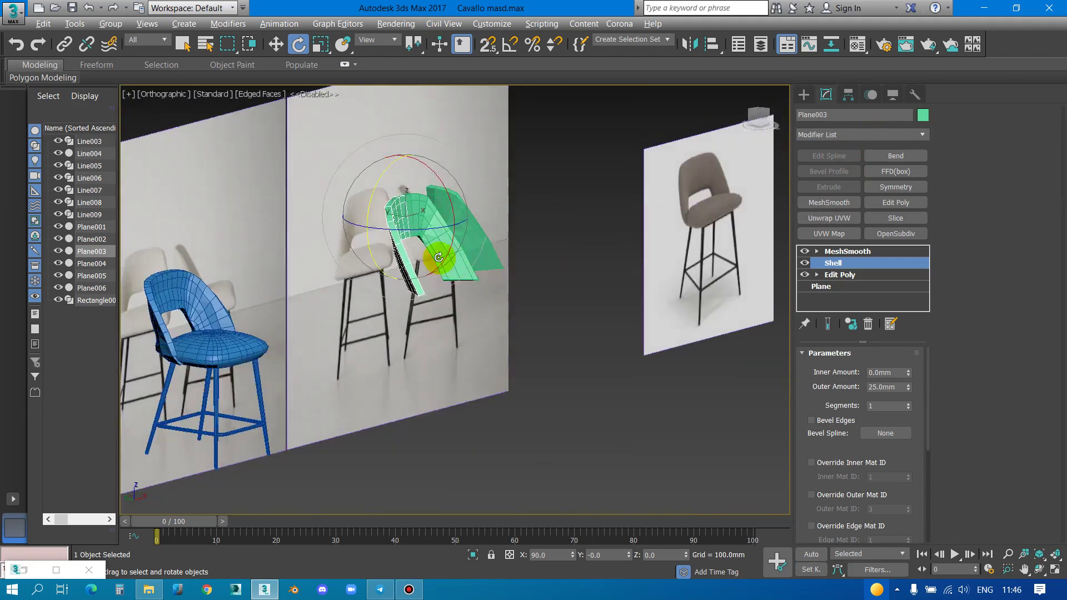
scroll(439, 258, "up", 2)
scroll(657, 264, "up", 2)
scroll(281, 227, "up", 3)
scroll(267, 268, "up", 2)
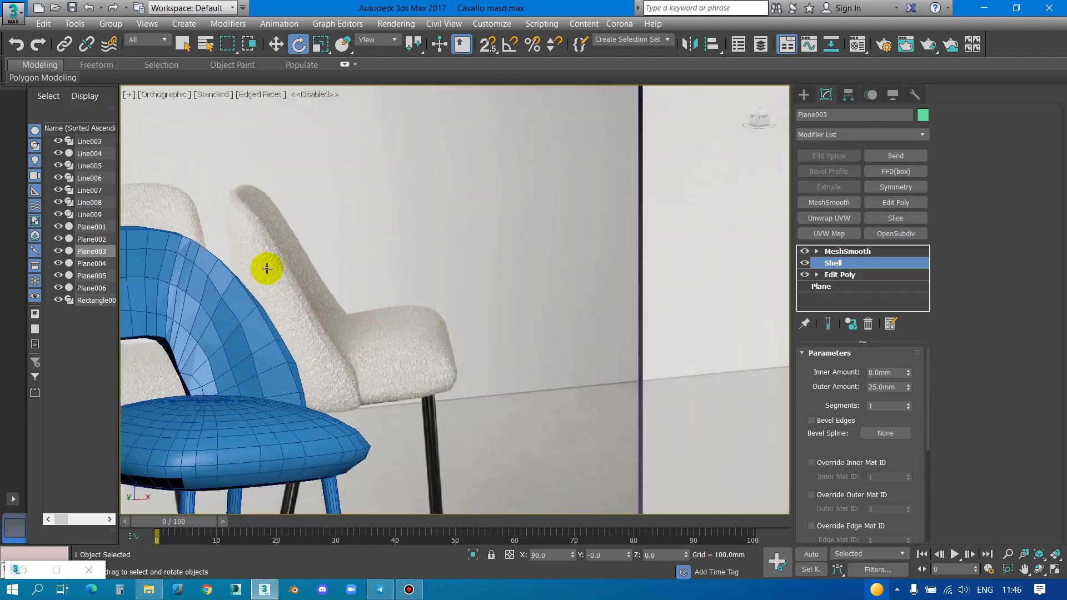
scroll(267, 269, "down", 4)
middle_click_drag(544, 269, 291, 262)
scroll(591, 202, "up", 3)
scroll(631, 168, "up", 3)
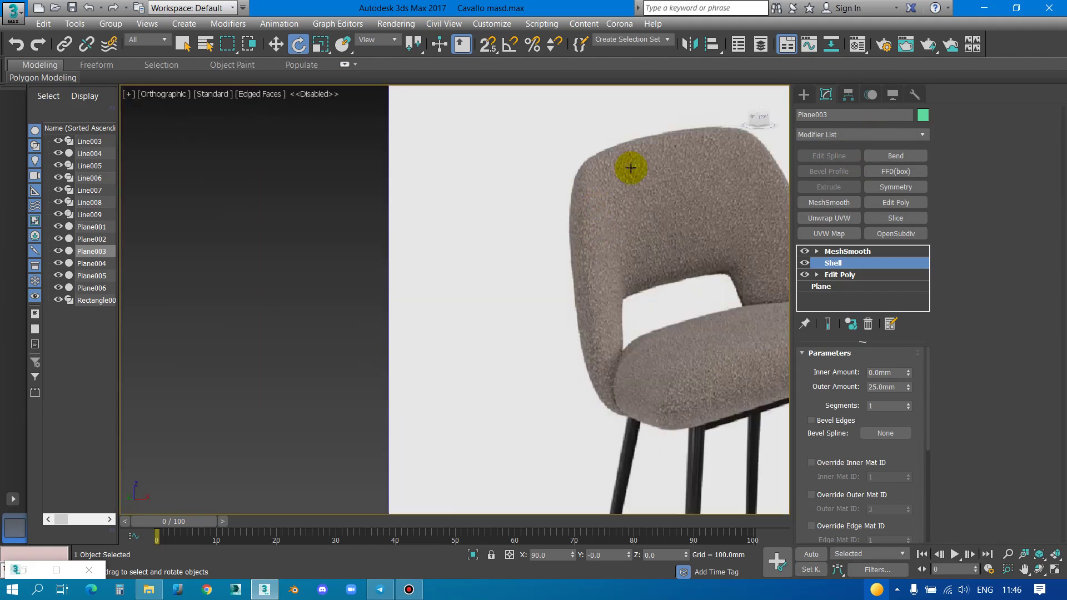
scroll(689, 204, "down", 5)
scroll(311, 237, "up", 3)
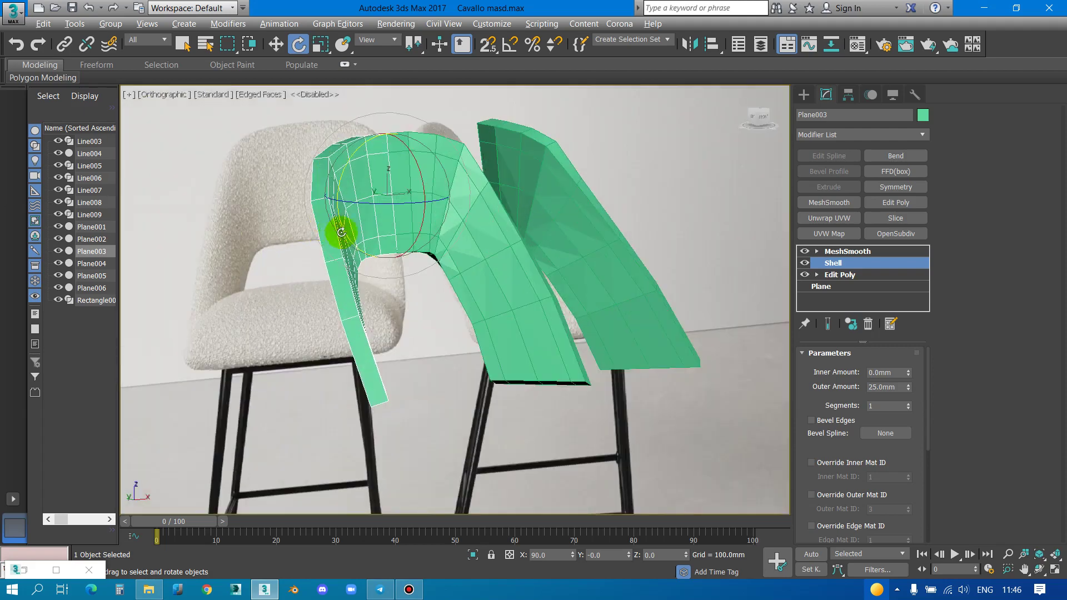
scroll(341, 219, "up", 2)
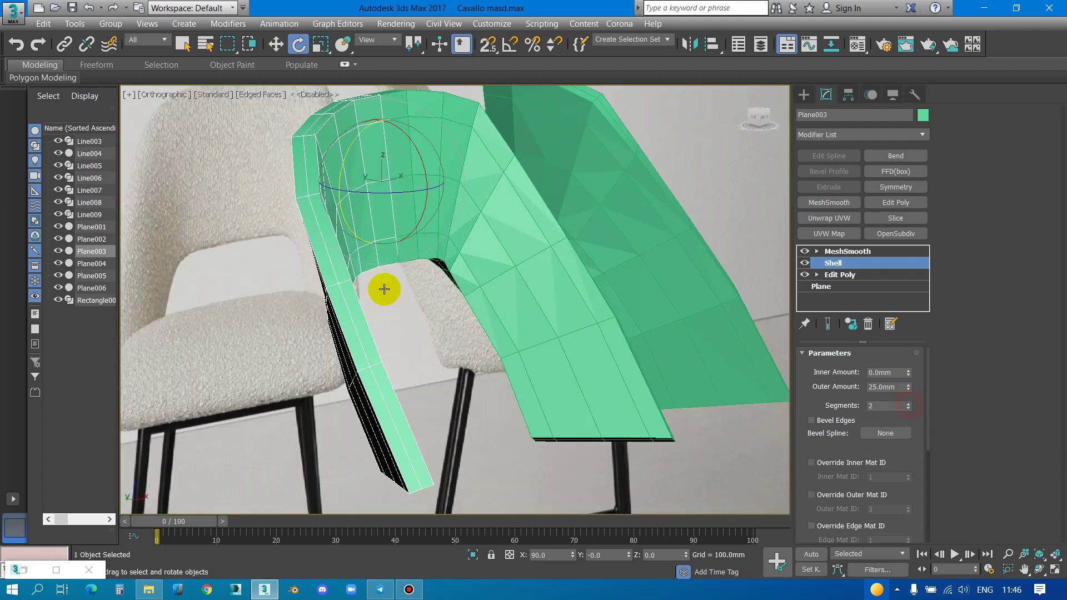
Set the Shell's inner and outer amounts to 25mm with 2 segments
left_click_drag(909, 373, 886, 378)
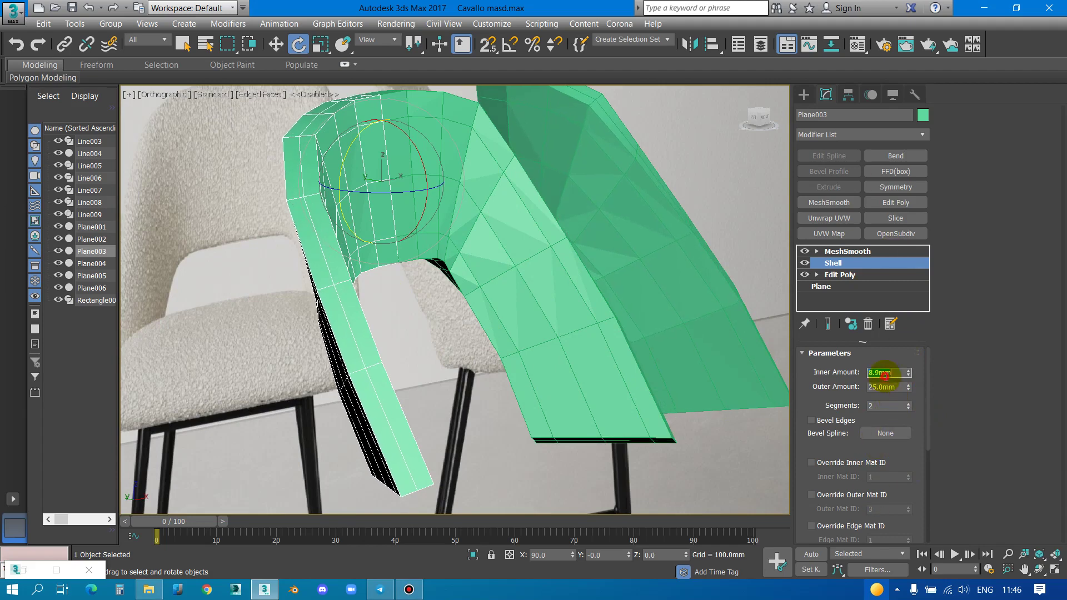
key("Tab")
type("2")
key("Return")
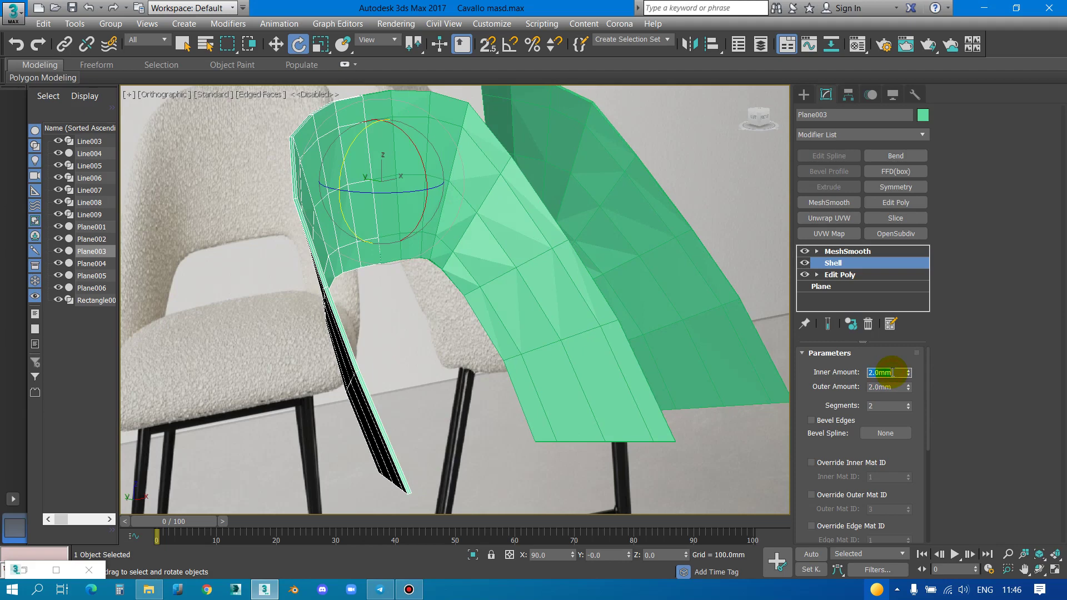
type("20")
key("Return")
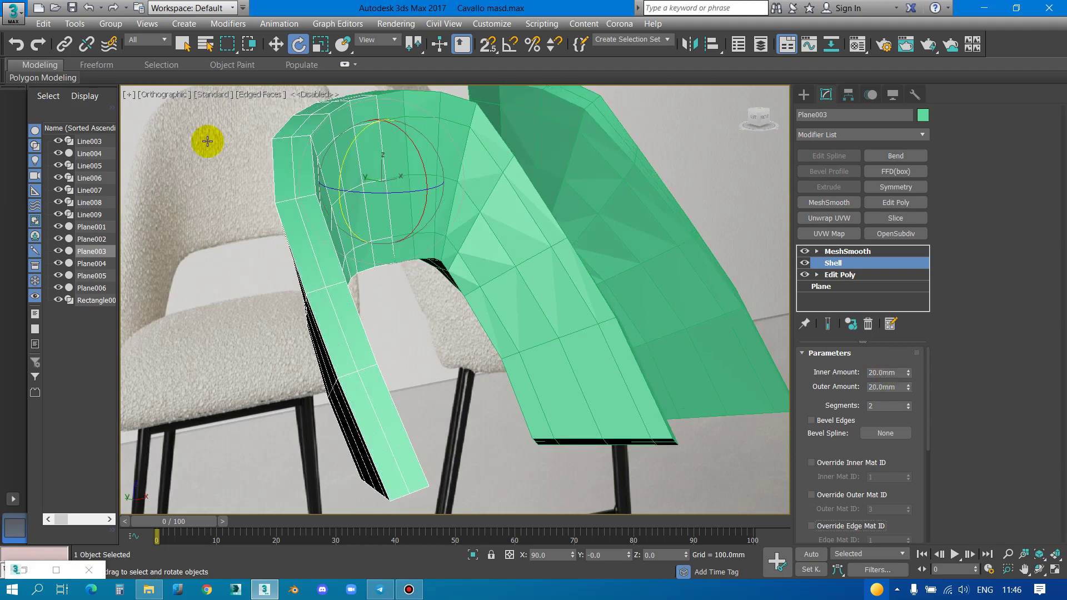
scroll(207, 141, "down", 3)
type("2")
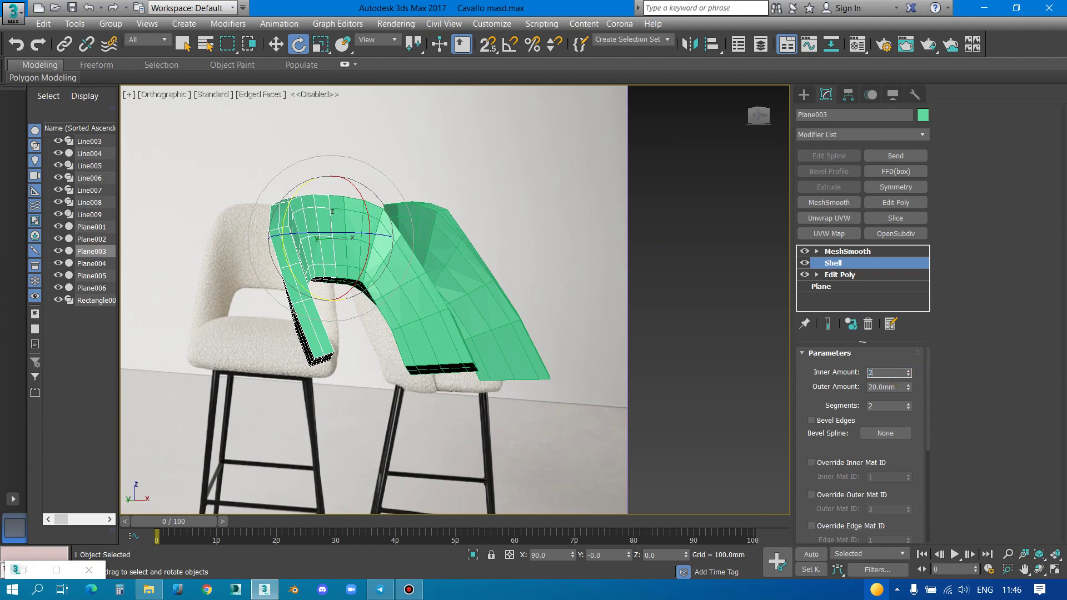
type("5")
key("Tab")
type("25")
key("Return")
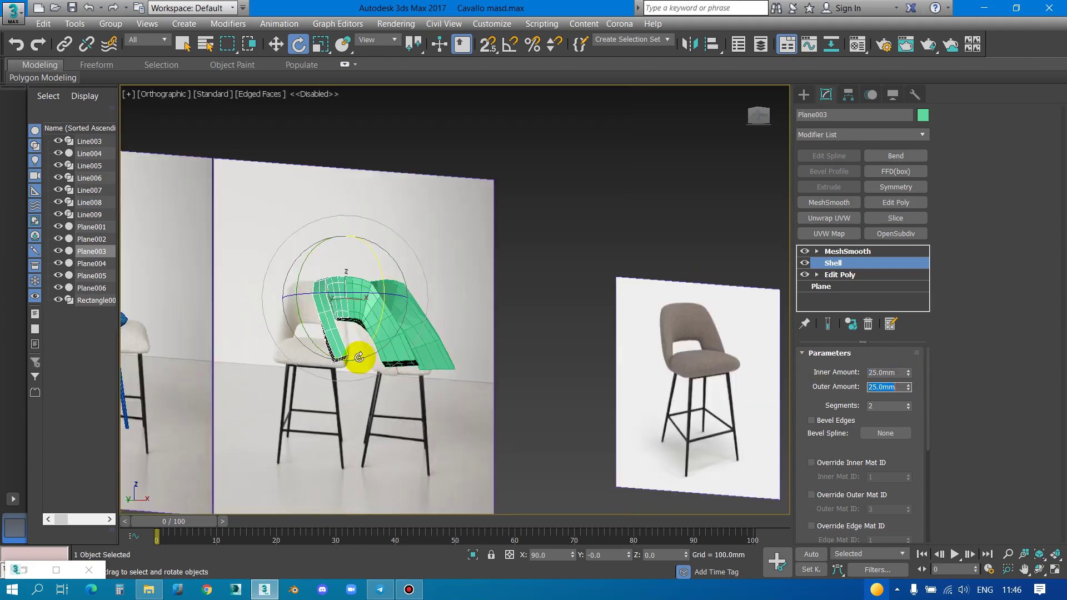
Orbit out to view the thickened backrest within the whole scene, with the Move tool active
middle_click_drag(357, 357, 303, 386, "alt")
scroll(376, 289, "up", 3)
scroll(374, 322, "up", 2)
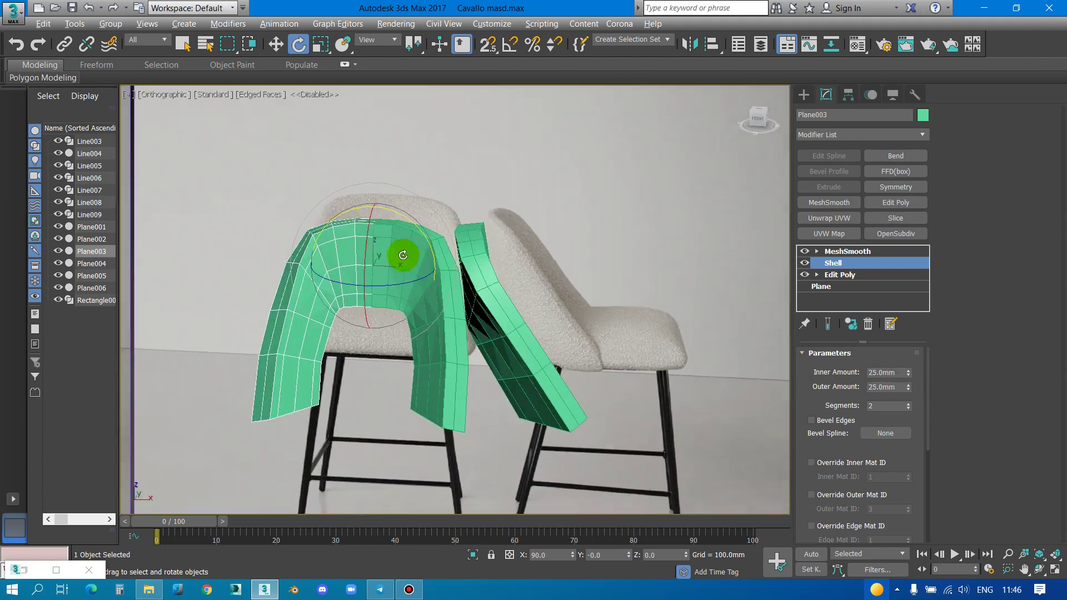
scroll(405, 250, "up", 2)
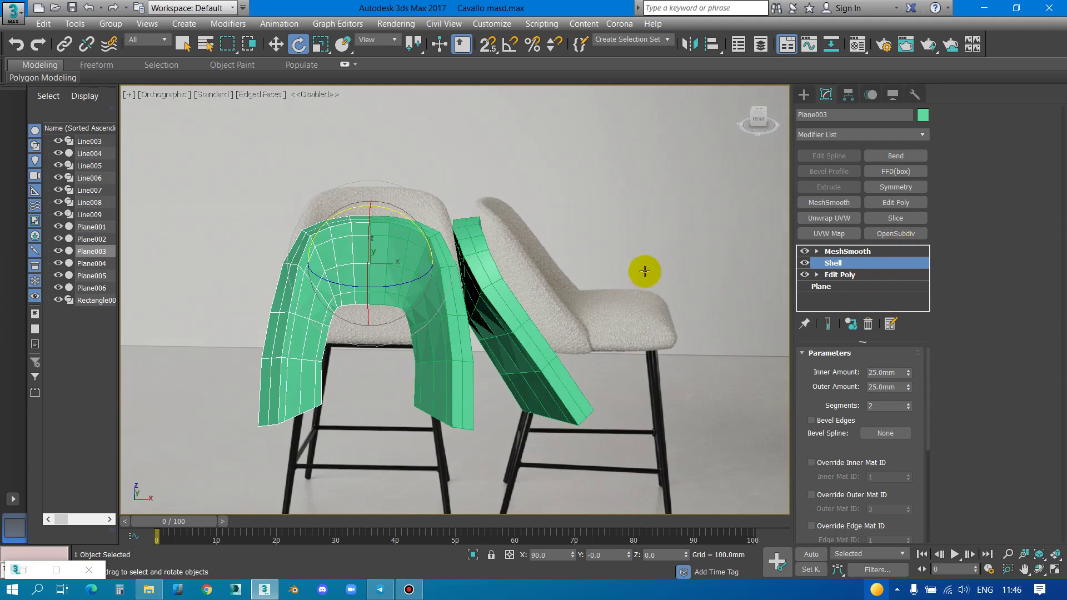
scroll(645, 272, "down", 5)
key("w")
middle_click_drag(599, 303, 594, 292, "alt")
Shift-drag the shell to the left to clone it as the copy Plane007
scroll(590, 286, "down", 2)
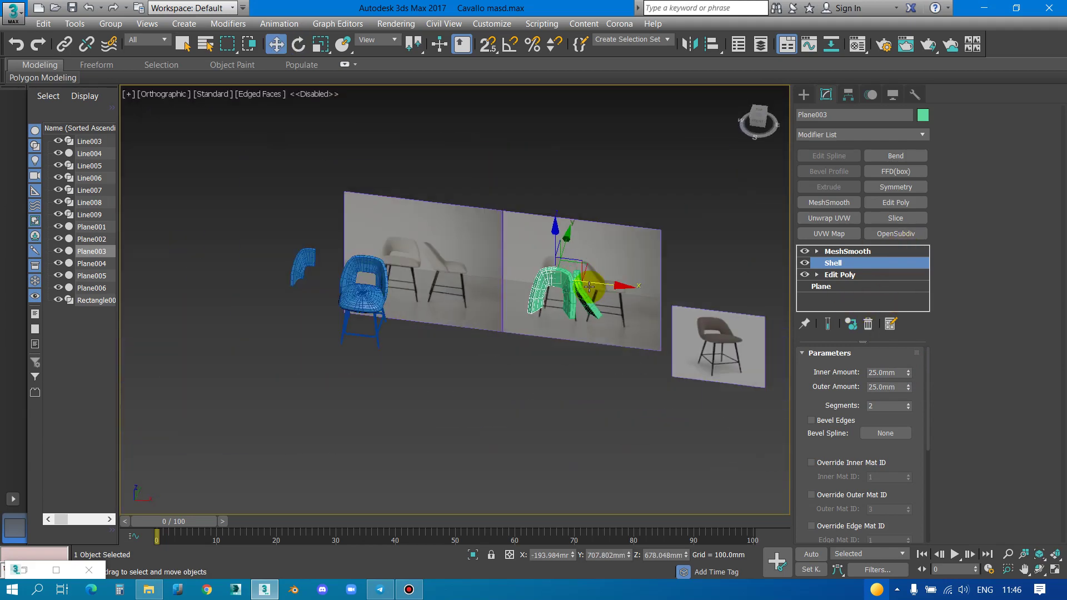
left_click_drag(596, 282, 465, 288, "shift")
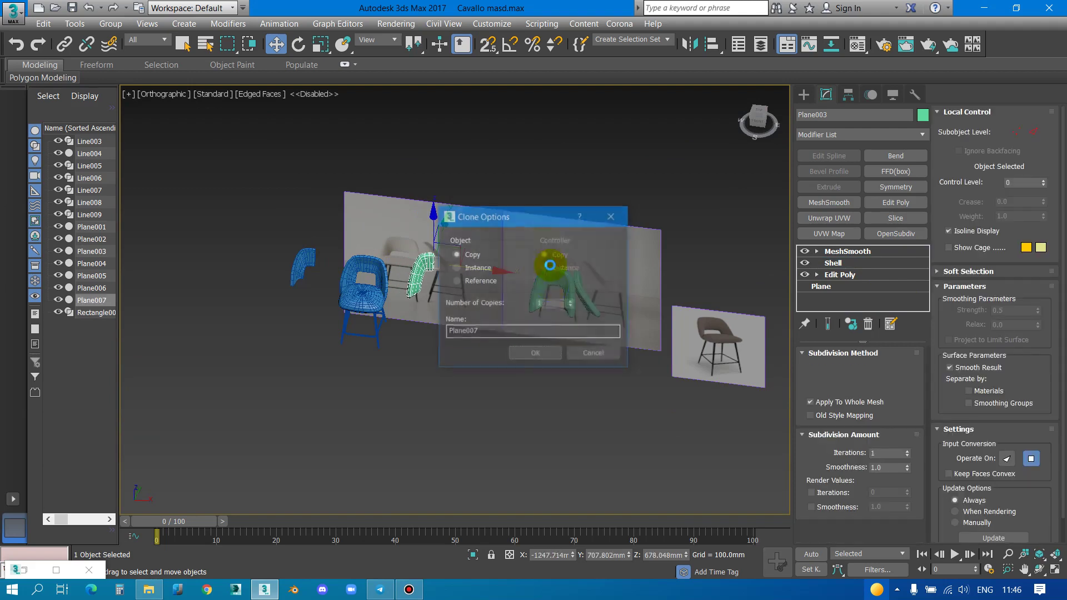
left_click(528, 354)
scroll(583, 310, "up", 3)
scroll(700, 293, "up", 4)
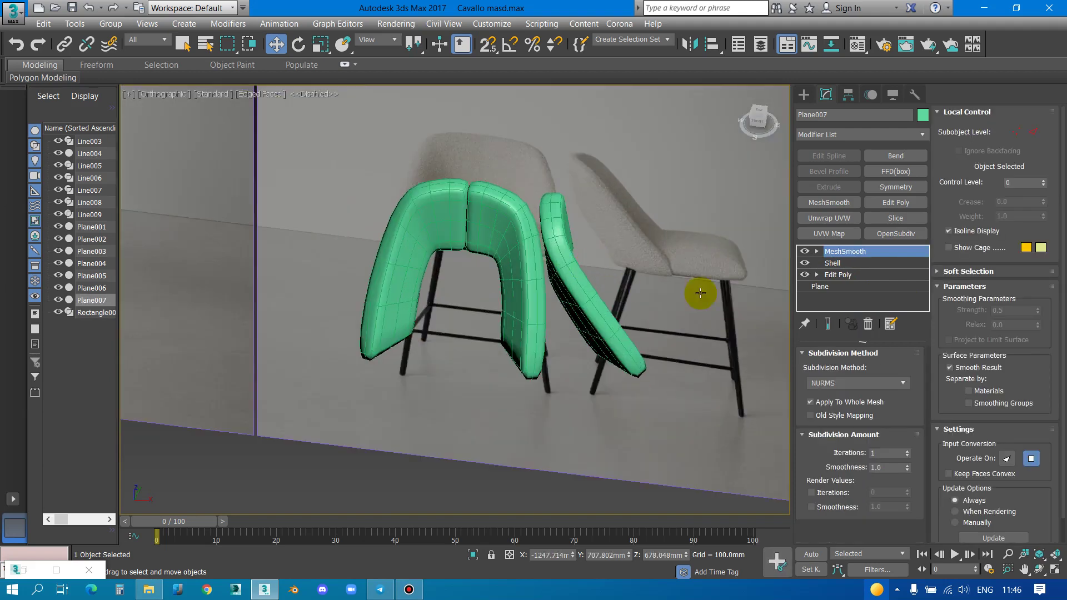
Delete MeshSmooth from Plane003 and convert it to an Editable Poly
left_click(845, 262)
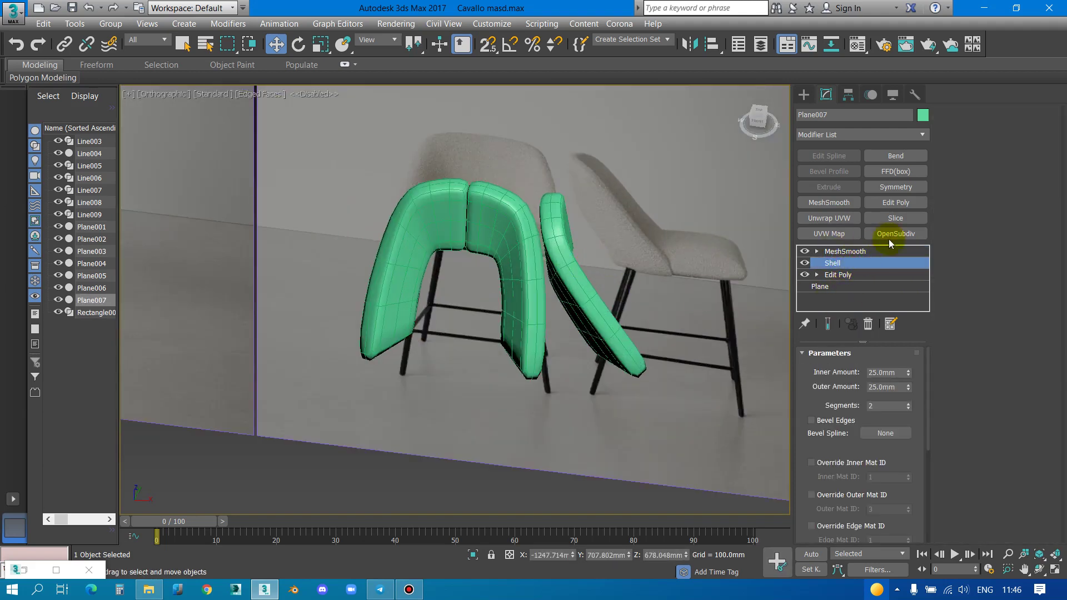
left_click(867, 251)
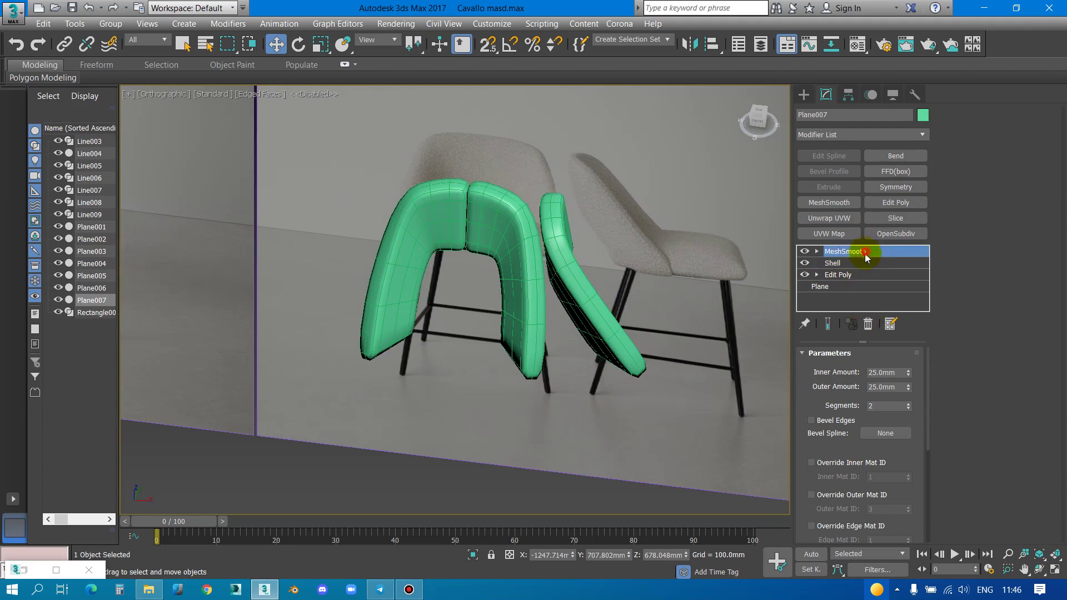
left_click(868, 324)
right_click(535, 203)
mouse_move(561, 355)
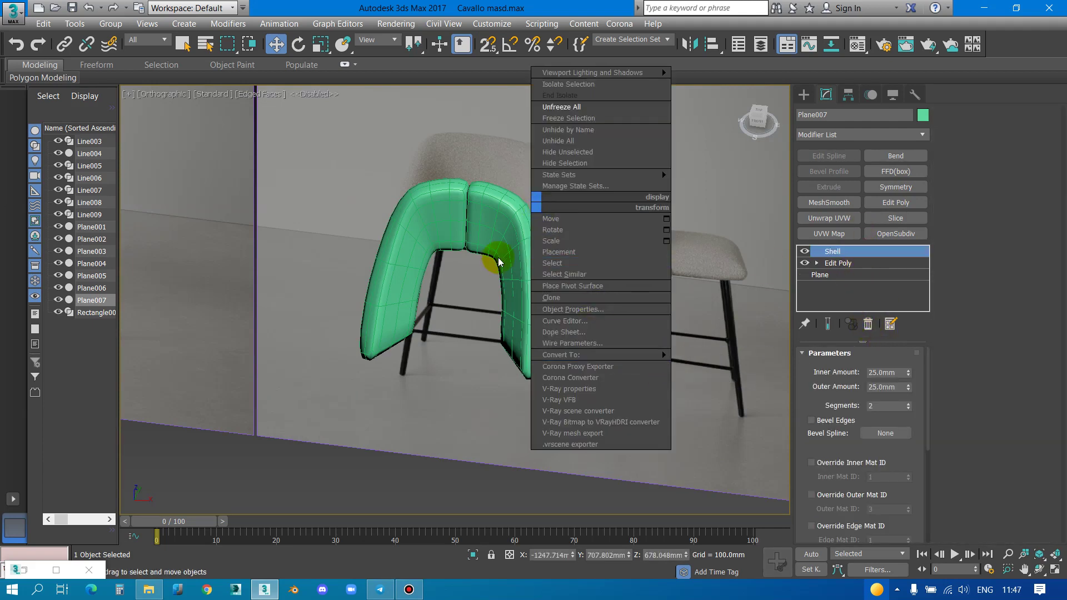
left_click(440, 203)
key("ctrl+z")
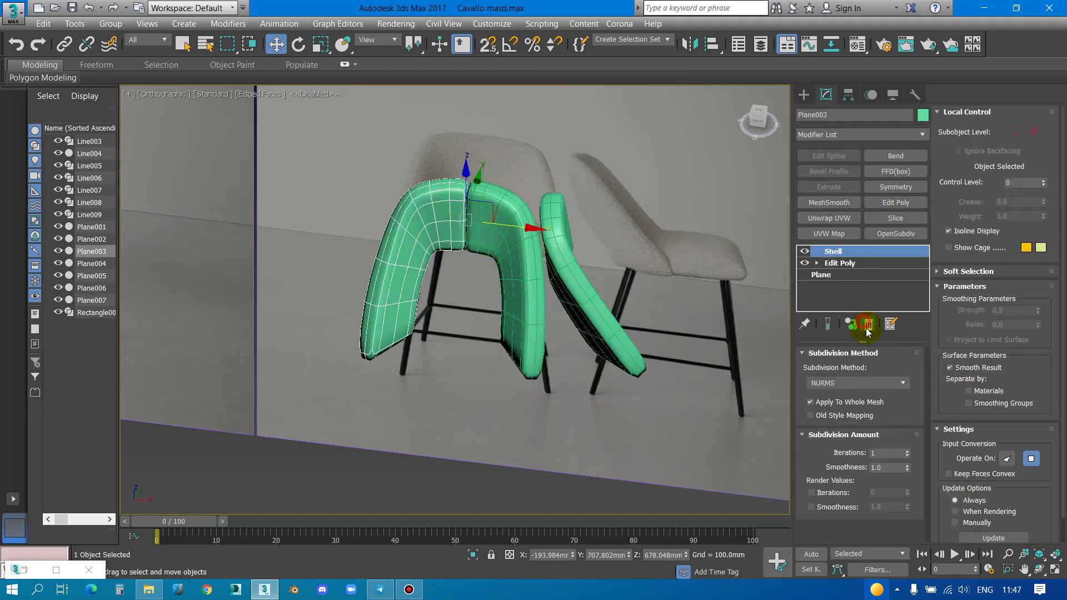
left_click(867, 328)
right_click(511, 245)
left_click(679, 397)
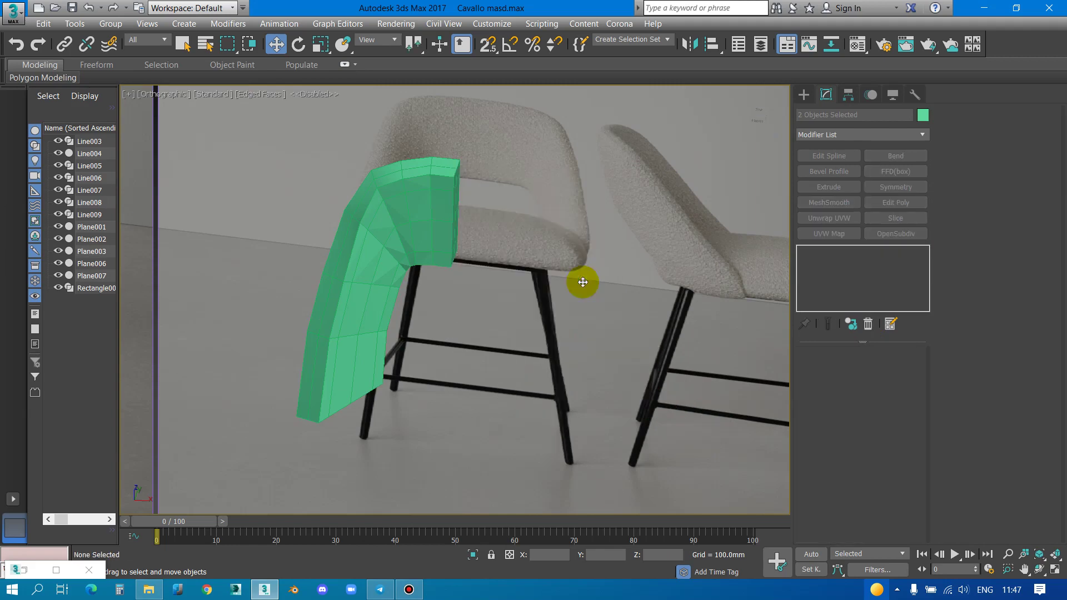
Select Plane003 and inspect its edge and bottom polygon strips at Polygon level
left_click(338, 176)
left_click(357, 199)
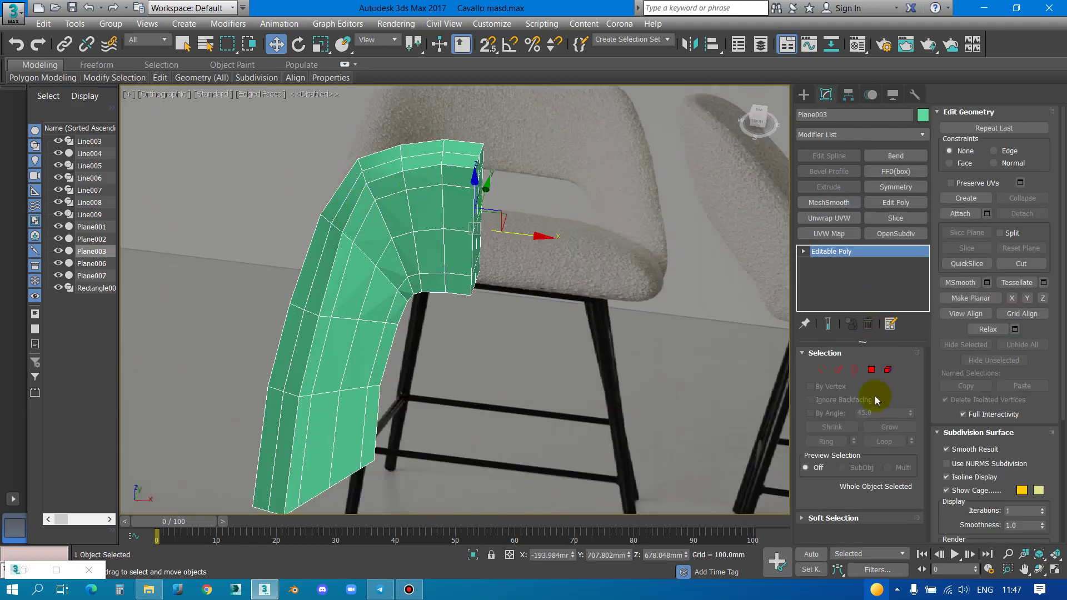
left_click(871, 370)
left_click_drag(474, 143, 475, 345)
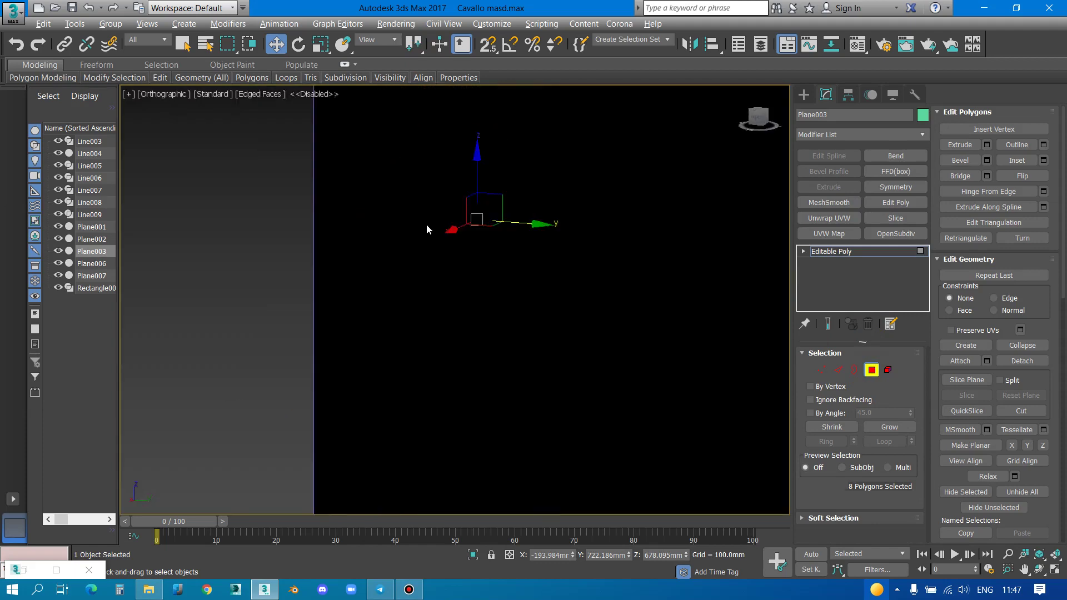
middle_click_drag(425, 225, 519, 195, "alt")
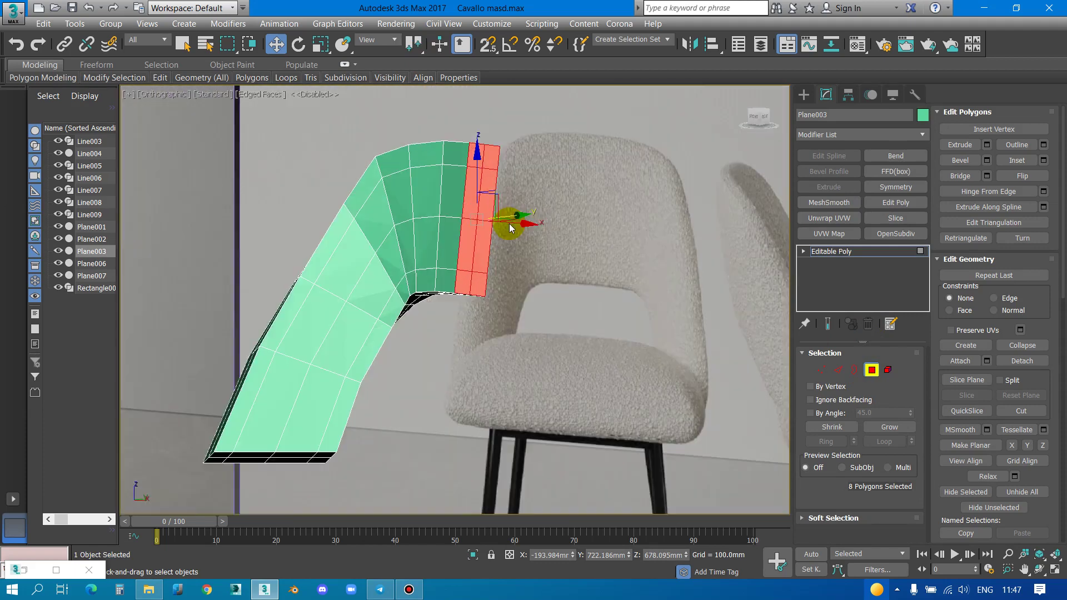
left_click(509, 224)
middle_click_drag(351, 417, 417, 333)
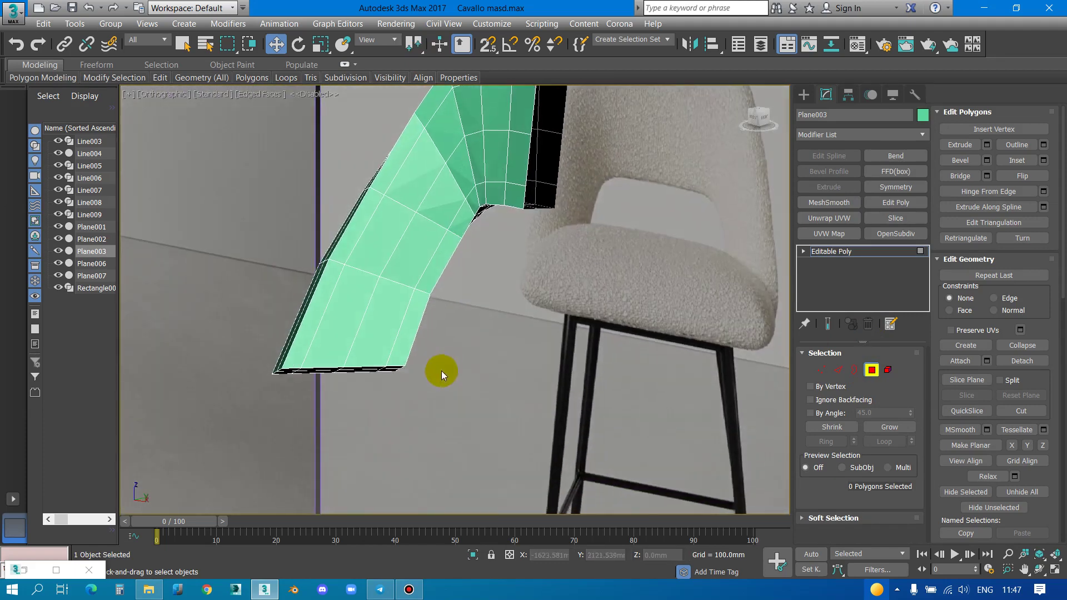
left_click_drag(486, 451, 485, 449)
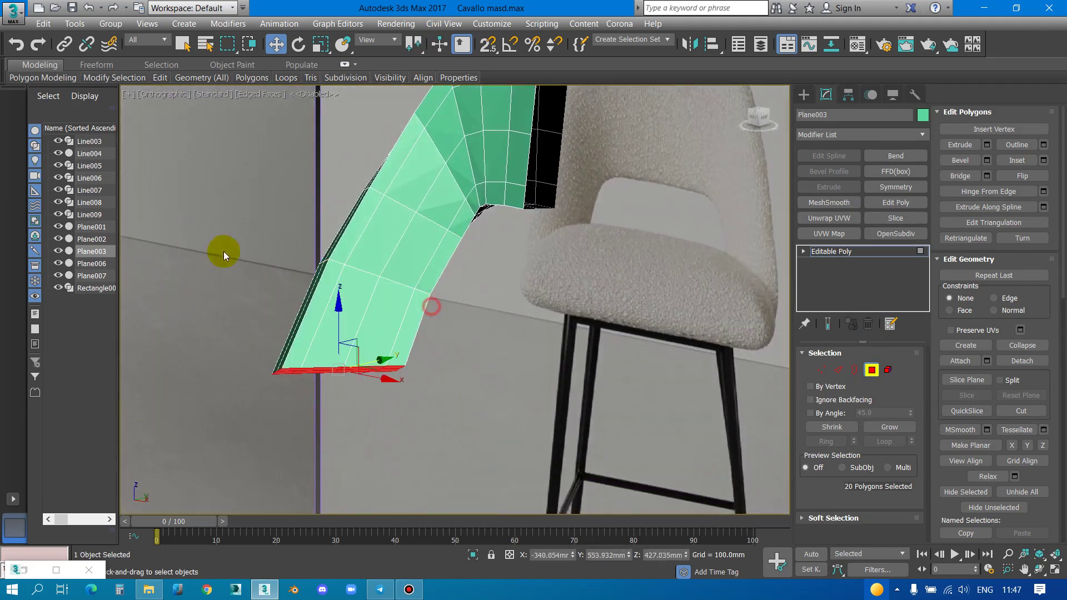
left_click(457, 342)
middle_click_drag(431, 332, 521, 299, "alt")
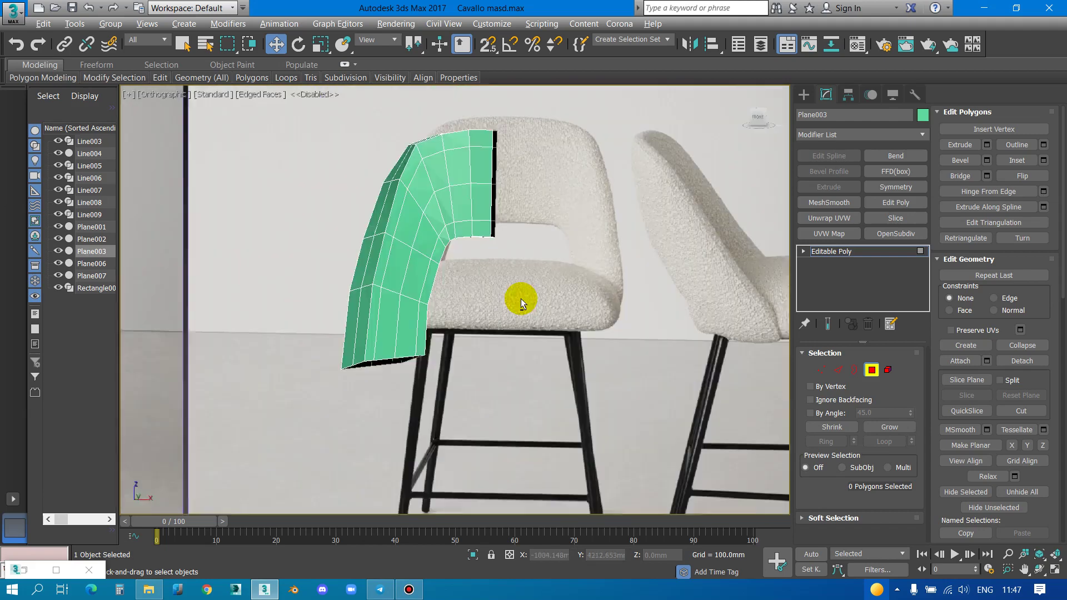
left_click(872, 371)
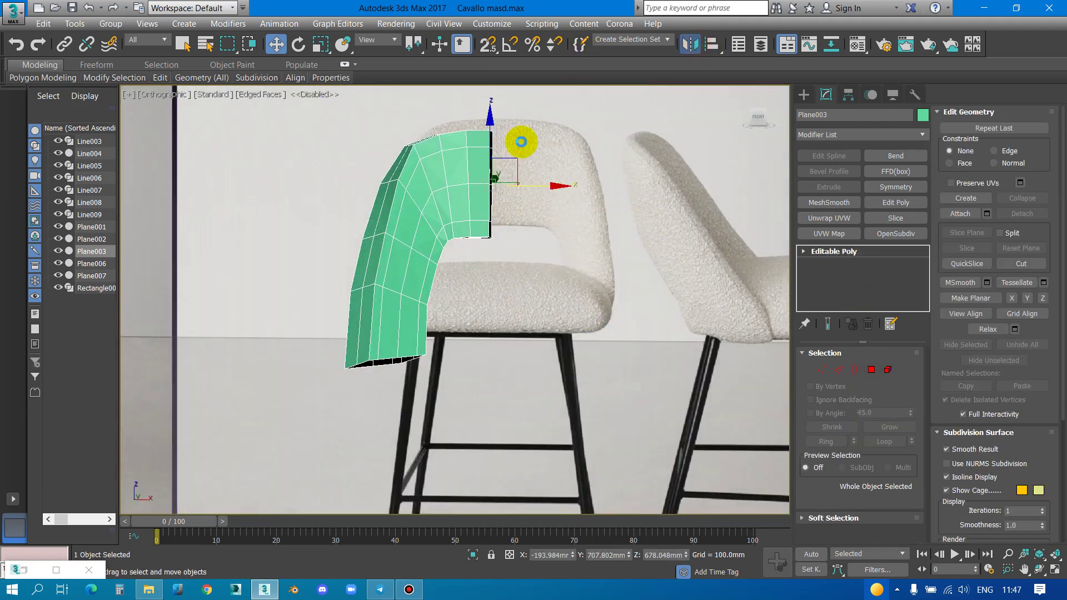
Confirm the mirrored Instance copy Plane008 and compare the arched backrest with the reference photos
left_click(497, 401)
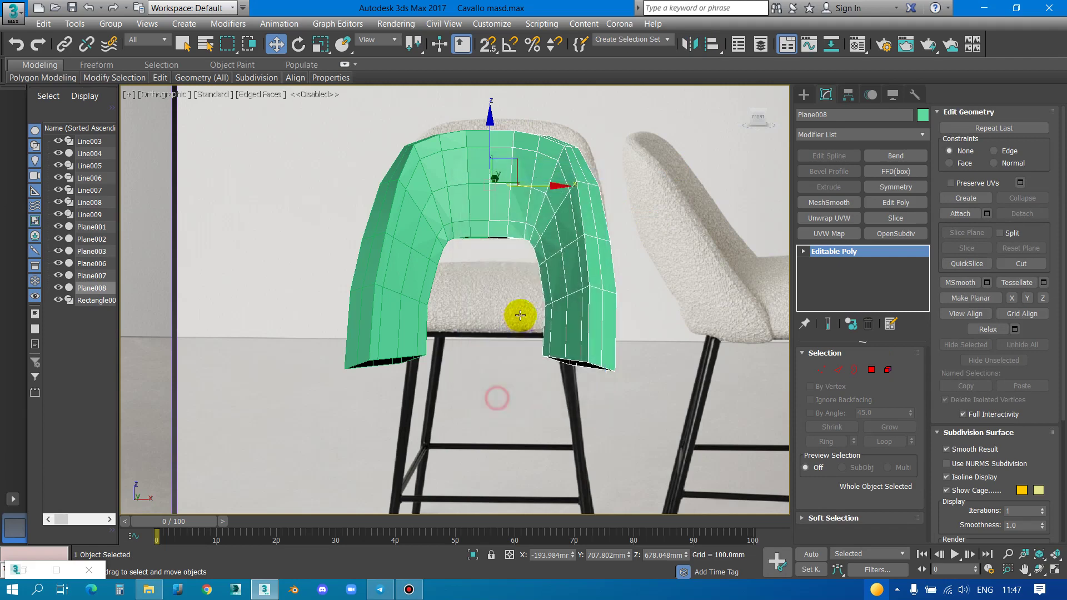
scroll(514, 312, "up", 3)
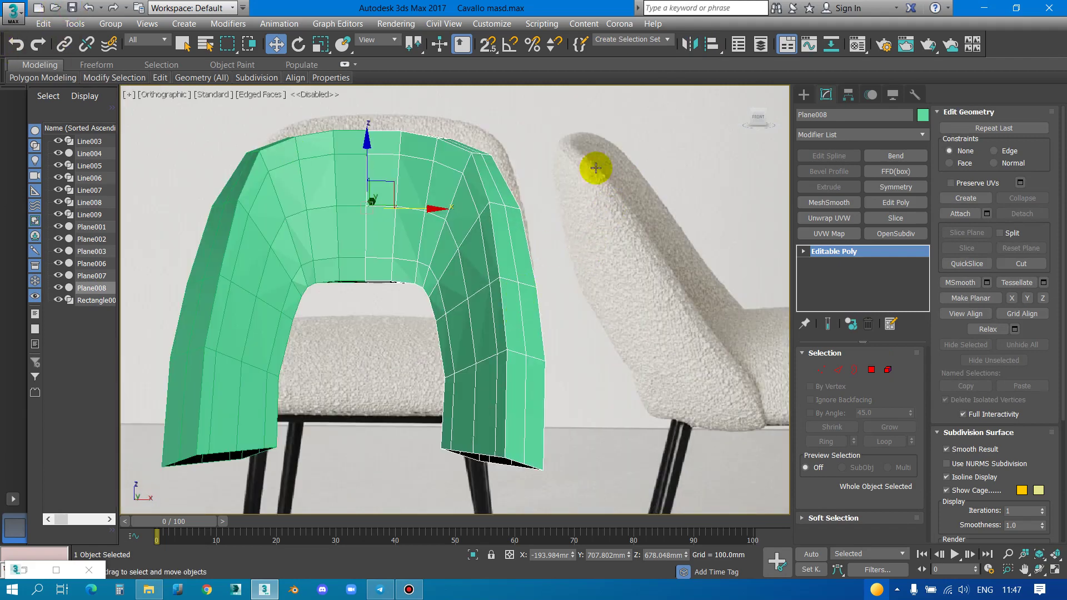
scroll(614, 270, "down", 3)
scroll(495, 244, "down", 3)
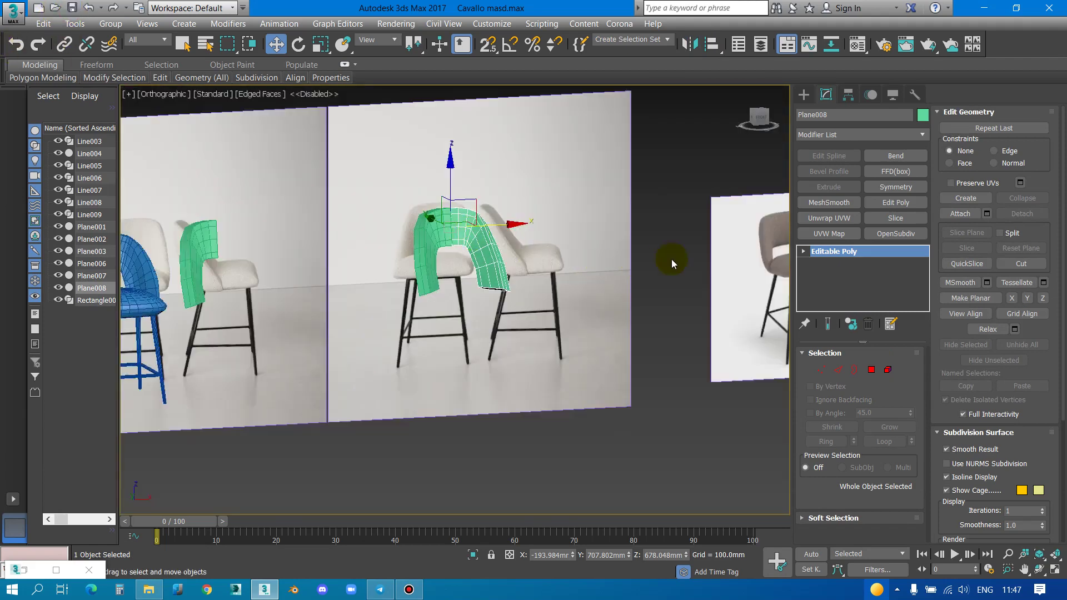
middle_click_drag(674, 257, 564, 209)
scroll(566, 233, "up", 5)
scroll(532, 276, "down", 5)
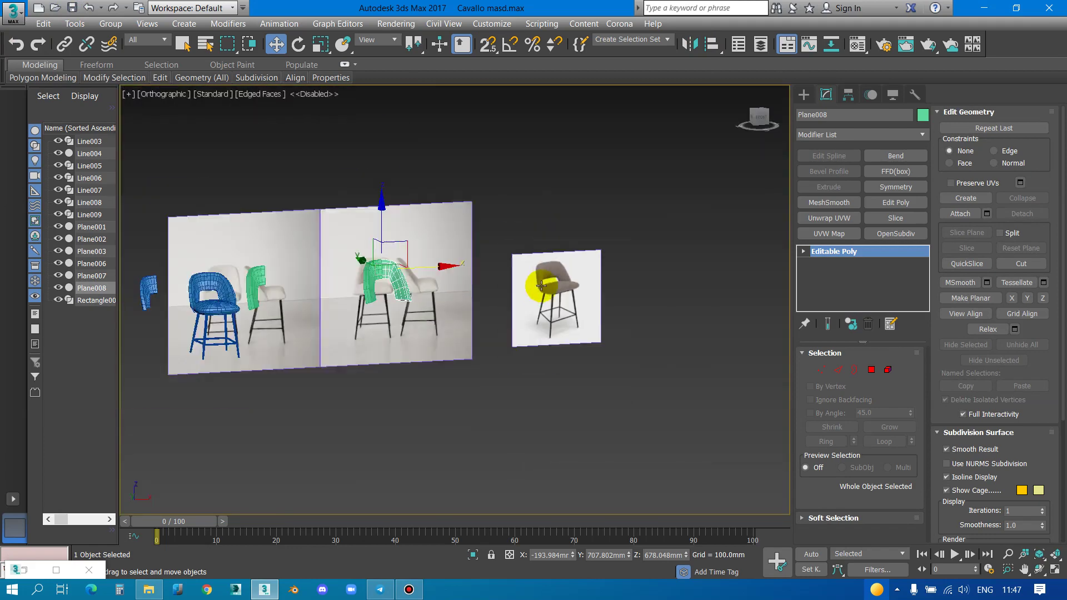
scroll(236, 274, "up", 5)
mouse_move(236, 274)
middle_mouse_down()
mouse_move(319, 209)
mouse_move(358, 237)
middle_mouse_up()
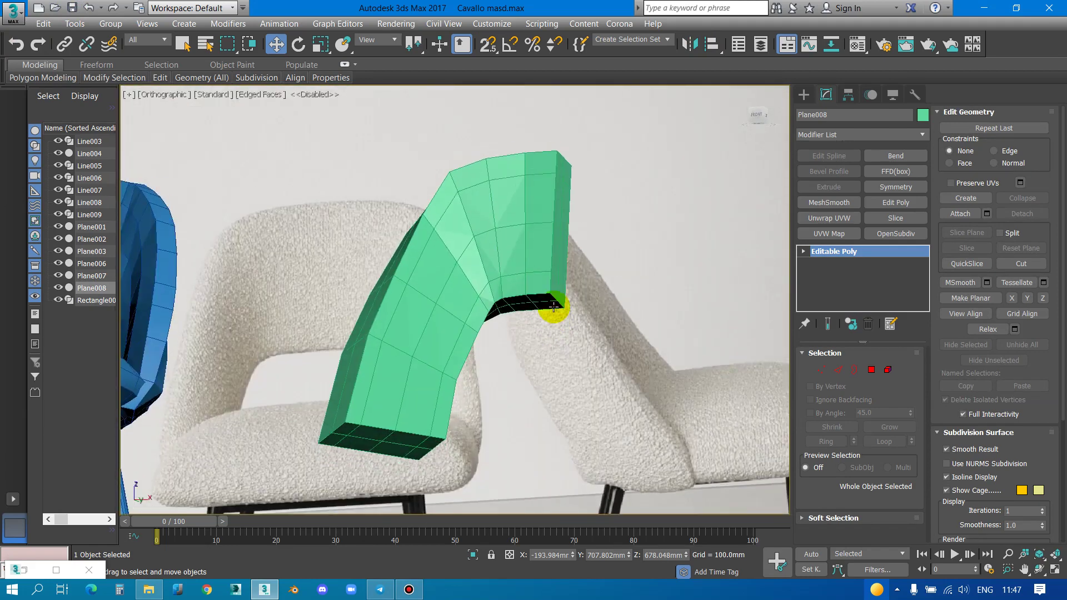
scroll(548, 267, "up", 3)
scroll(577, 319, "up", 3)
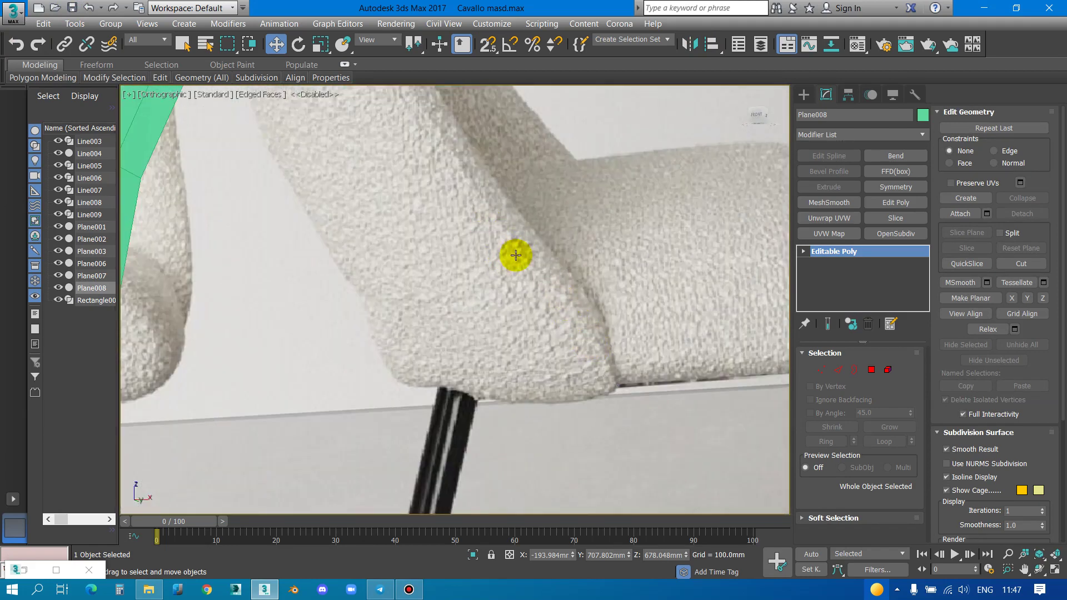
scroll(516, 255, "down", 5)
View the stool reference image in the frame buffer, then minimize it
left_click(80, 564)
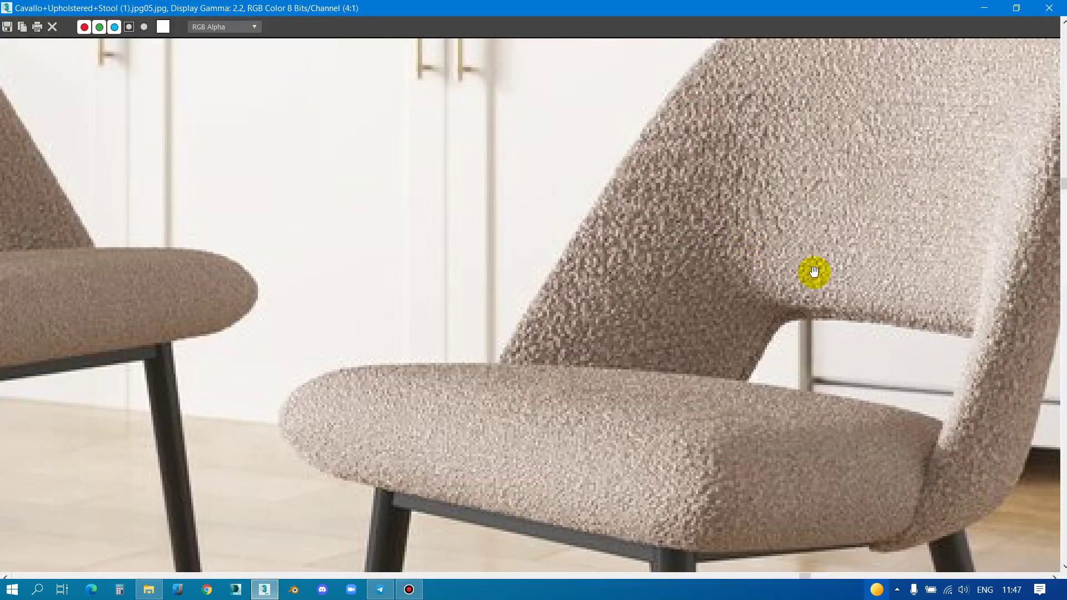
scroll(757, 334, "down", 2)
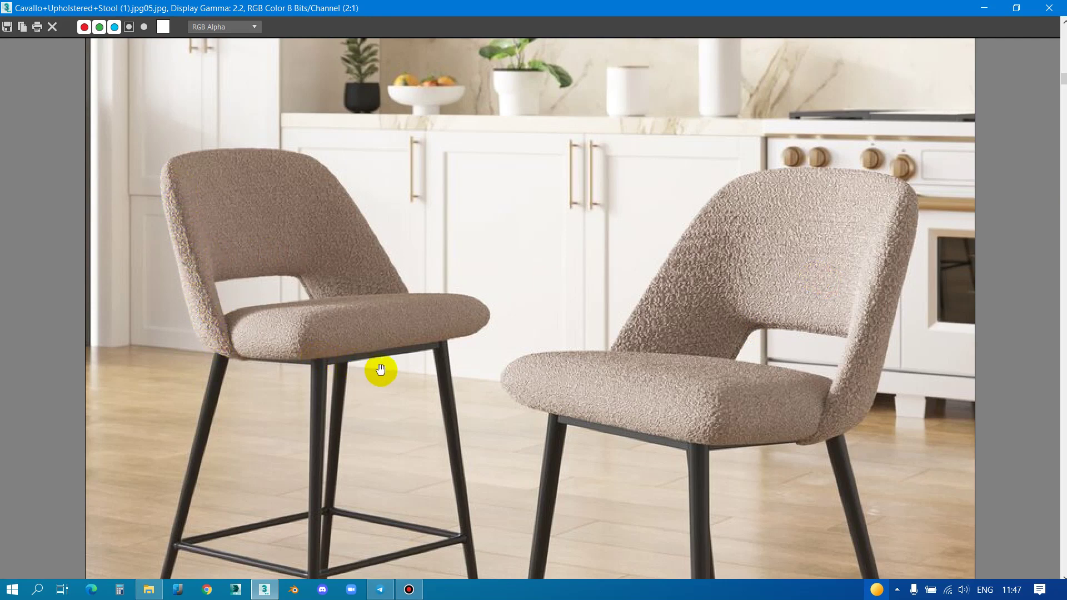
scroll(397, 365, "down", 2)
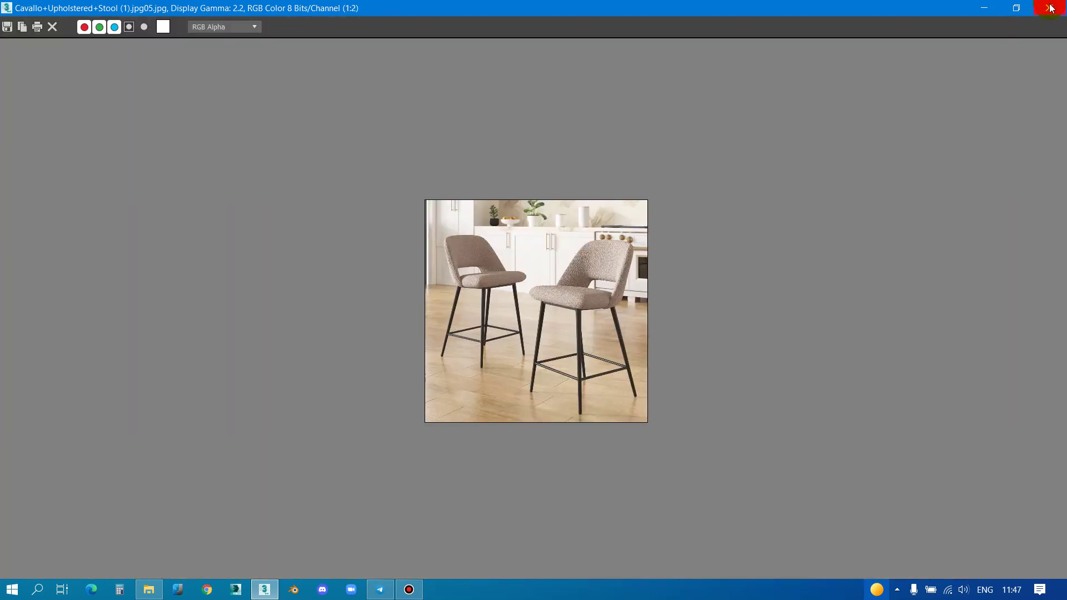
left_click(999, 8)
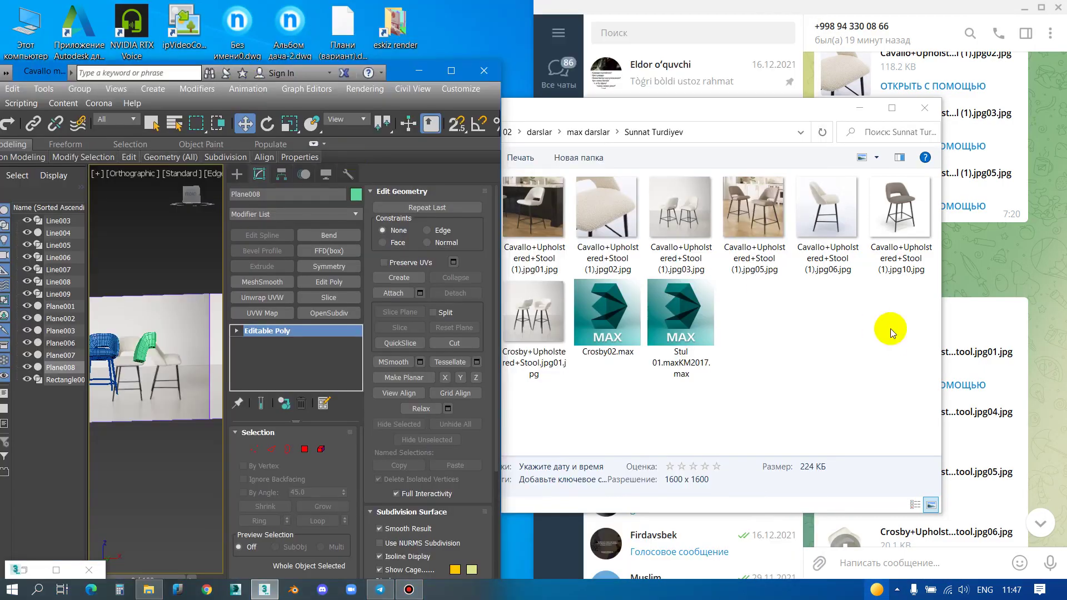
Browse reference photos jpg02 and jpg03 in Photo Viewer, then restore 3ds Max
left_click(868, 343)
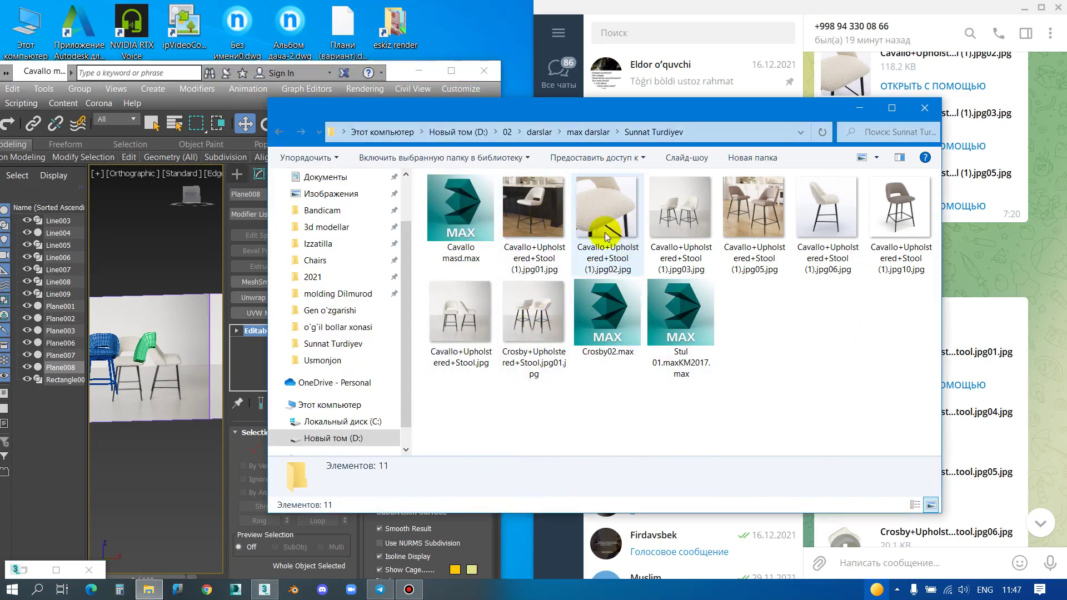
double_click(596, 219)
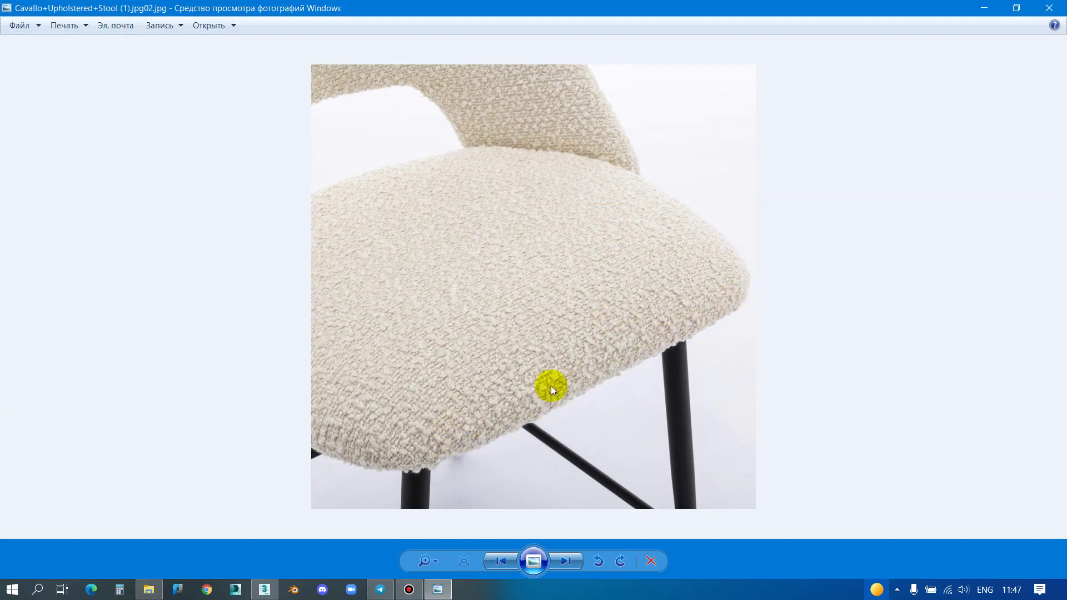
key("Right")
scroll(644, 267, "up", 1)
scroll(650, 276, "up", 2)
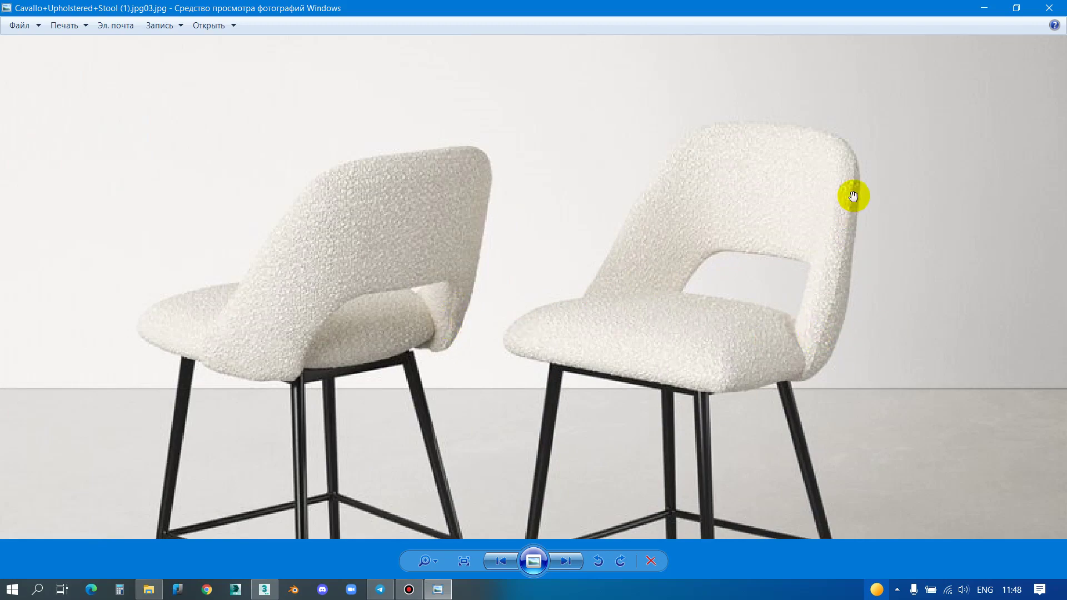
left_click(994, 6)
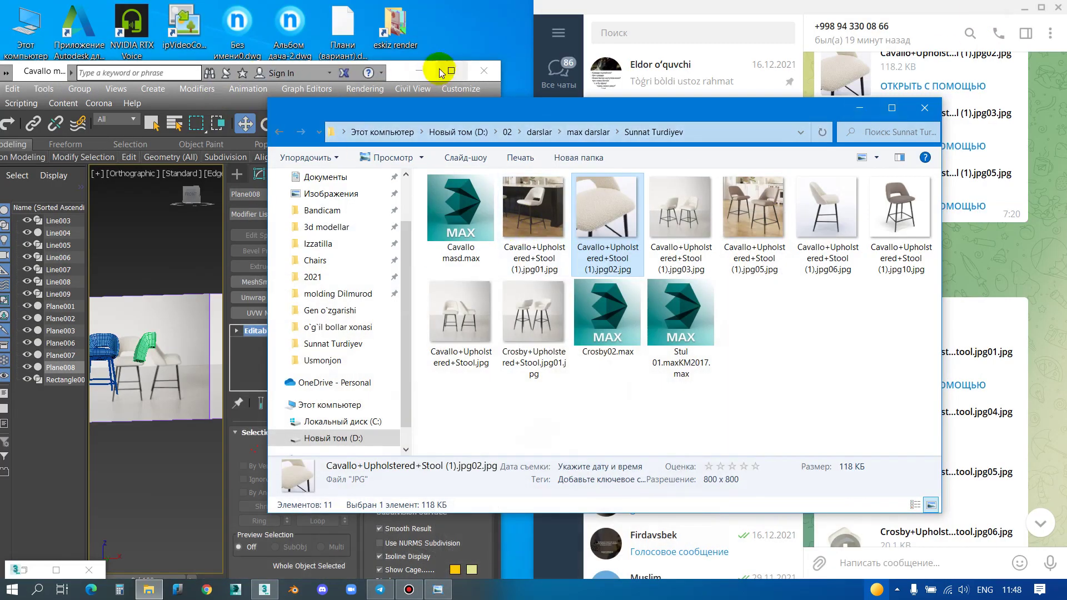
double_click(444, 68)
Zoom and orbit around the backrest shell to inspect it
scroll(416, 226, "down", 3)
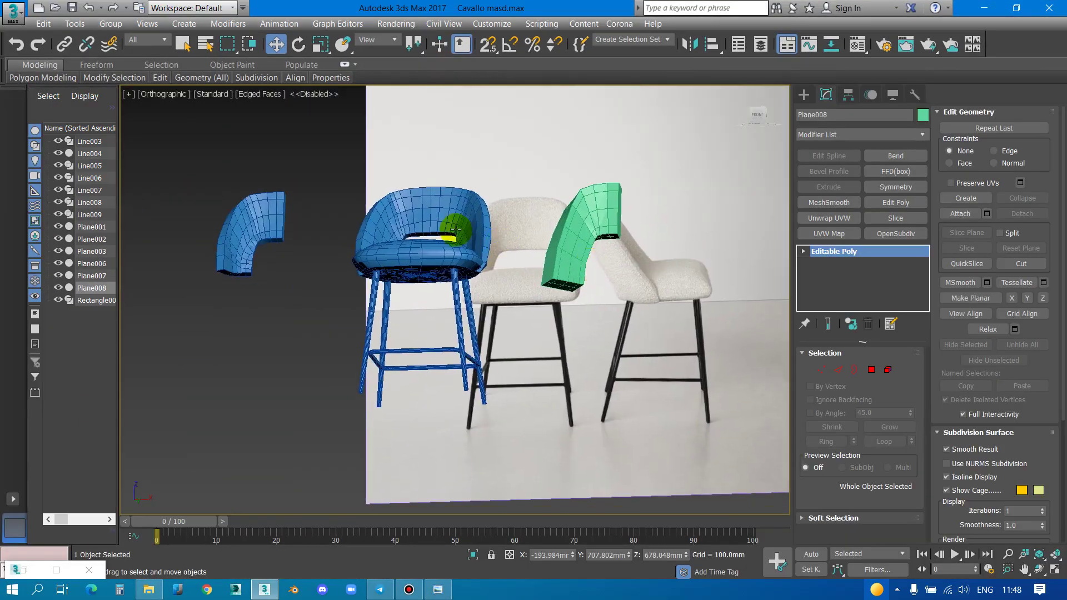
scroll(571, 214, "down", 2)
scroll(602, 236, "down", 2)
scroll(602, 236, "up", 3)
scroll(572, 203, "up", 3)
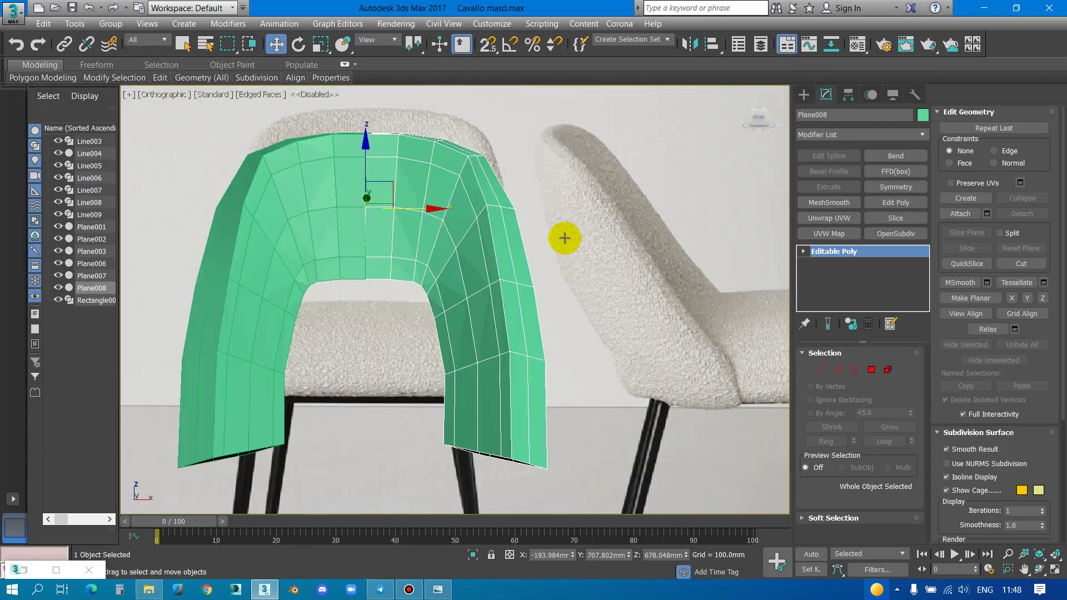
mouse_move(565, 234)
middle_mouse_down("alt")
mouse_move(520, 294)
mouse_move(531, 213)
mouse_move(453, 209)
mouse_move(429, 262)
middle_mouse_up("alt")
Enter Edge mode on Plane003 and select the edge loops along its side
left_click(838, 369)
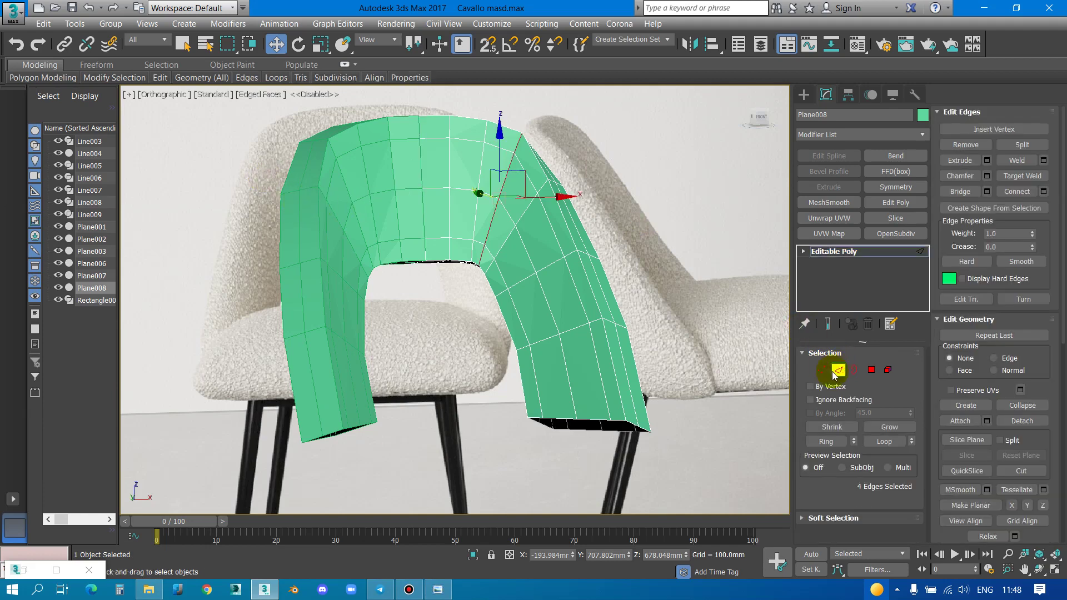
key("2")
key("ctrl+z")
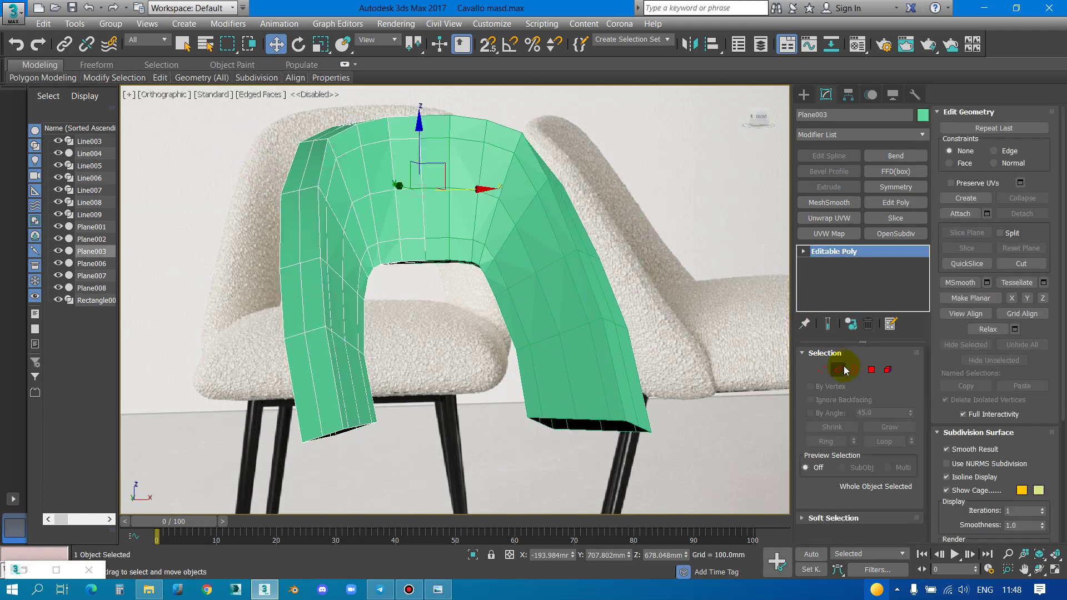
left_click(838, 370)
double_click(303, 217)
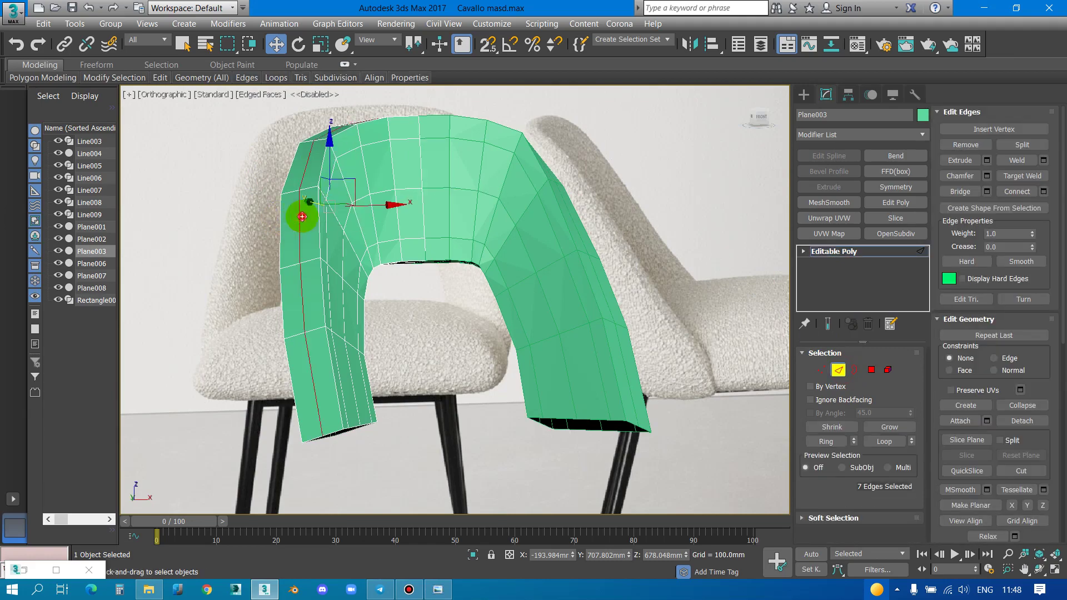
middle_click_drag(303, 217, 404, 231, "alt")
mouse_move(398, 275)
middle_mouse_down("alt")
mouse_move(411, 259)
mouse_move(442, 340)
mouse_move(364, 191)
mouse_move(479, 199)
mouse_move(364, 191)
mouse_move(424, 212)
mouse_move(327, 166)
mouse_move(348, 171)
mouse_move(348, 159)
middle_mouse_up("alt")
Add a Push modifier that inflates the shell outward by about 10.55mm
right_click(401, 214)
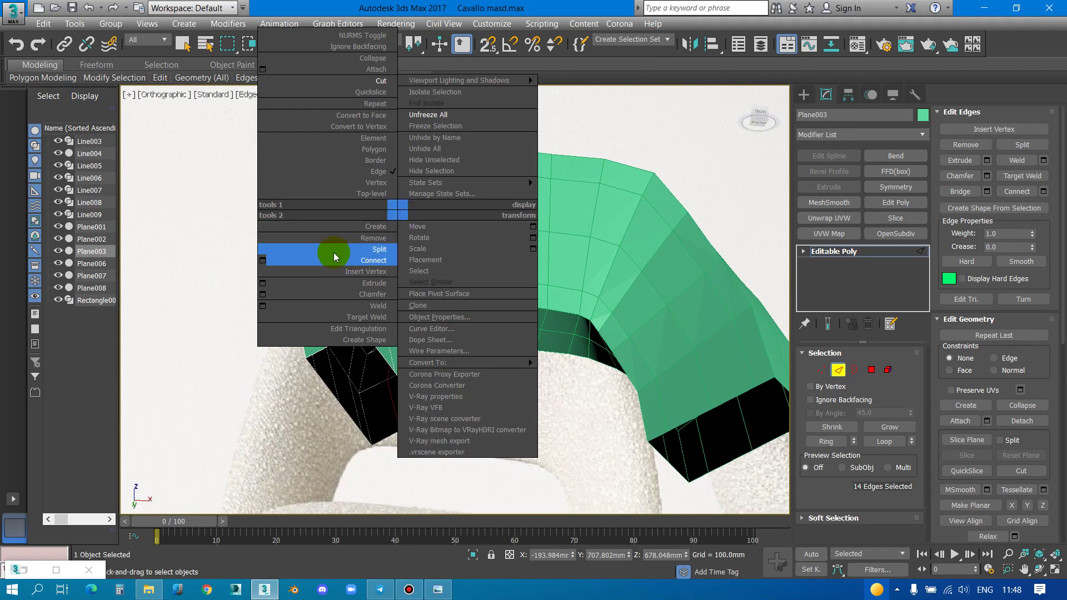
left_click(923, 135)
scroll(923, 139, "down", 1)
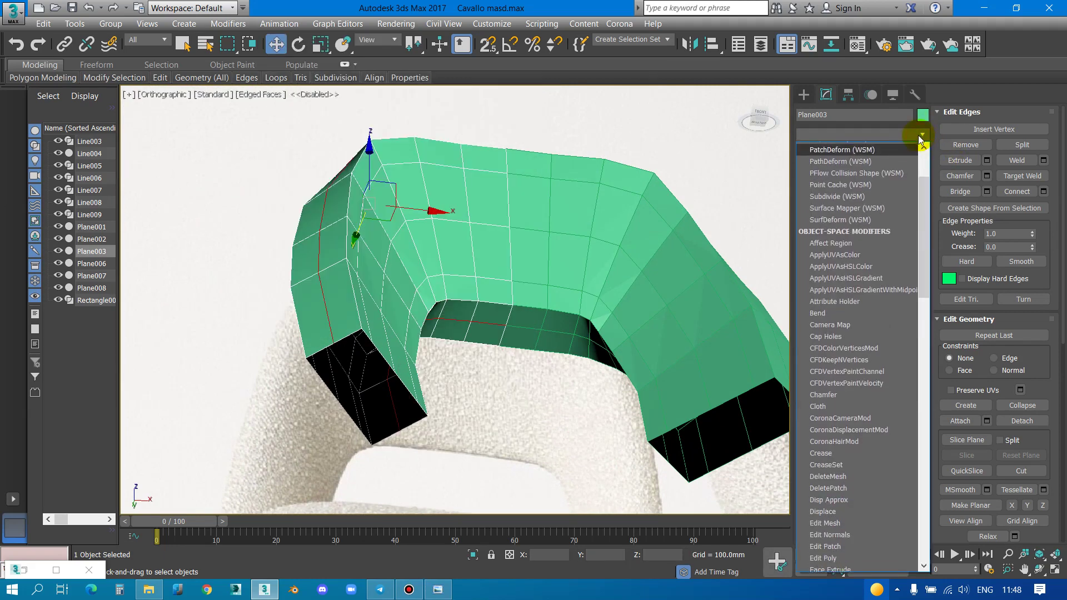
scroll(876, 197, "down", 1)
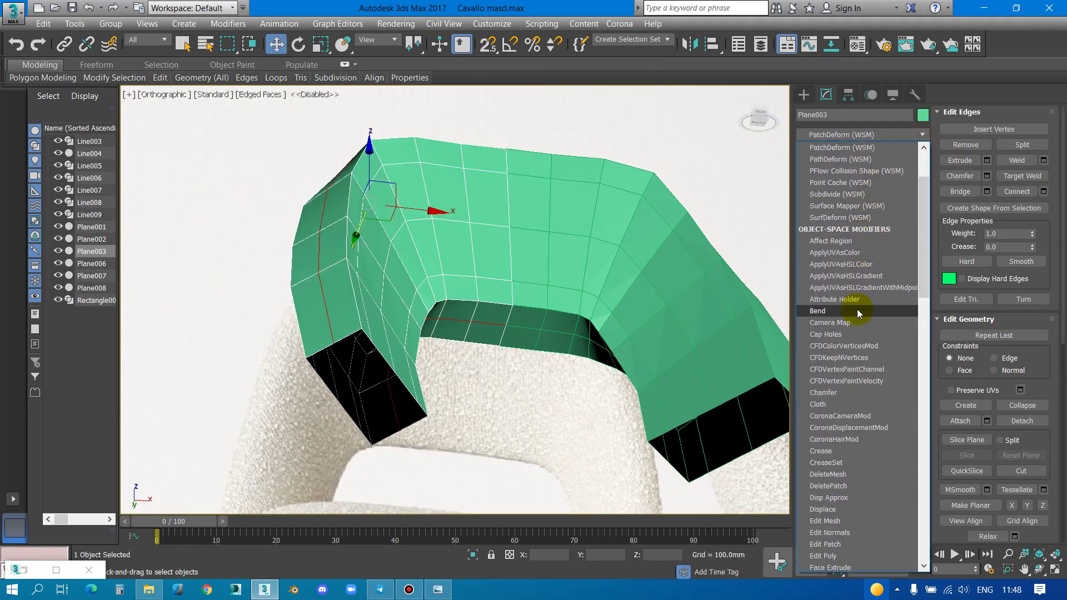
scroll(858, 305, "down", 10)
scroll(859, 305, "down", 12)
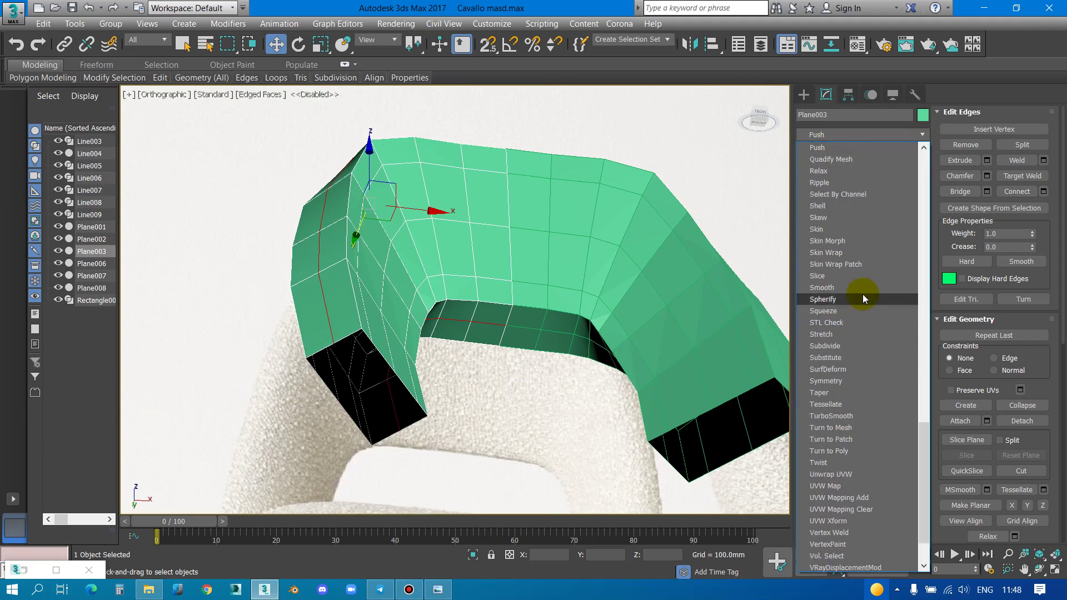
left_click(841, 148)
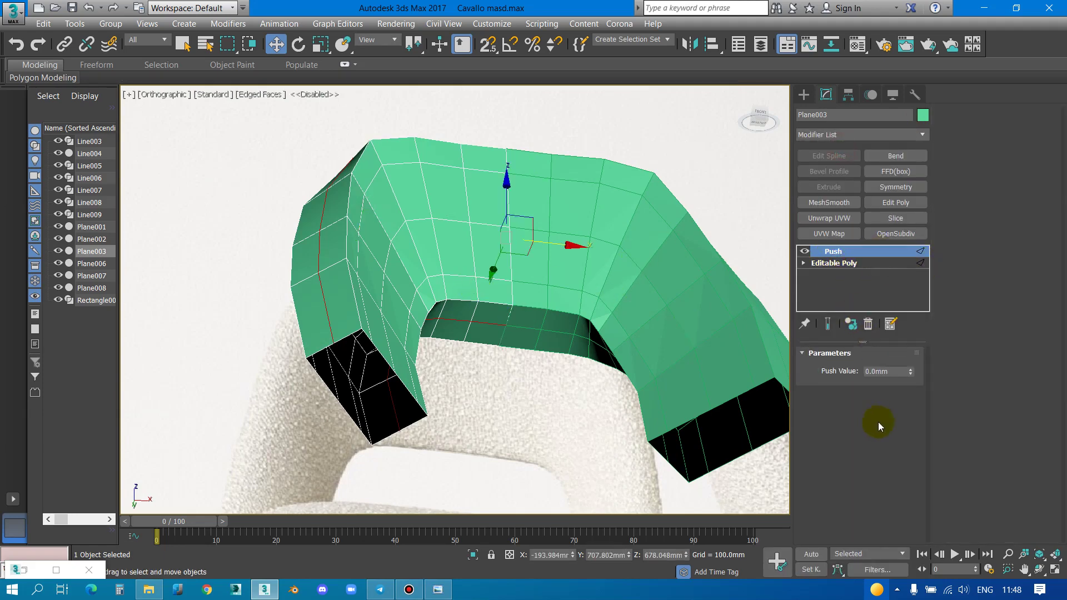
mouse_move(912, 356)
left_mouse_down()
mouse_move(893, 83)
mouse_move(853, 334)
left_mouse_up()
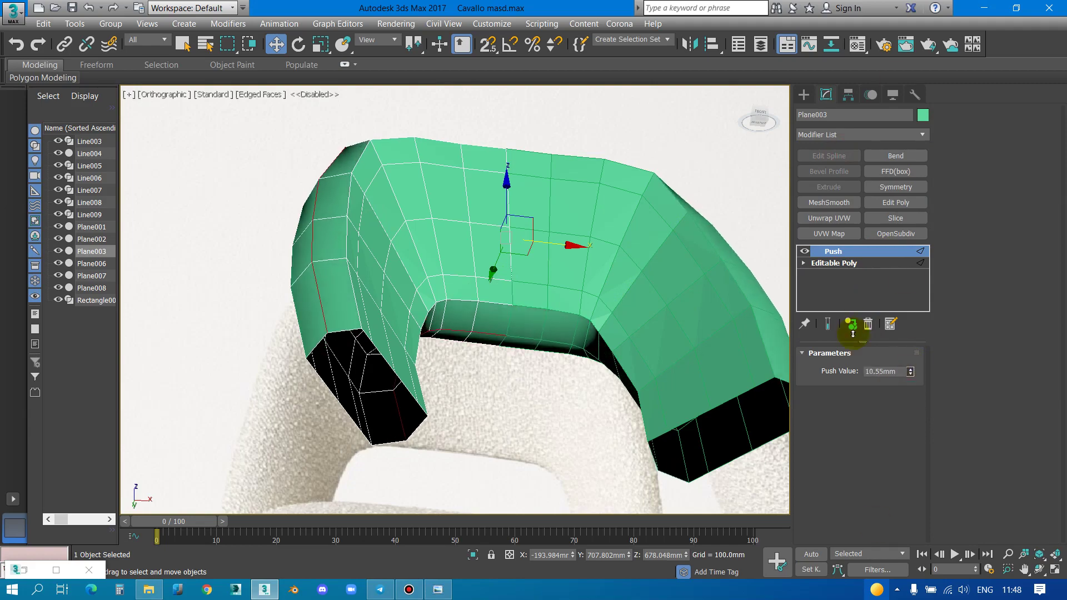
mouse_move(319, 164)
middle_mouse_down("alt")
mouse_move(357, 245)
mouse_move(300, 222)
mouse_move(310, 200)
mouse_move(342, 198)
middle_mouse_up("alt")
Try MeshSmooth with a readjusted Push, then delete both modifiers from the stack
left_click(834, 203)
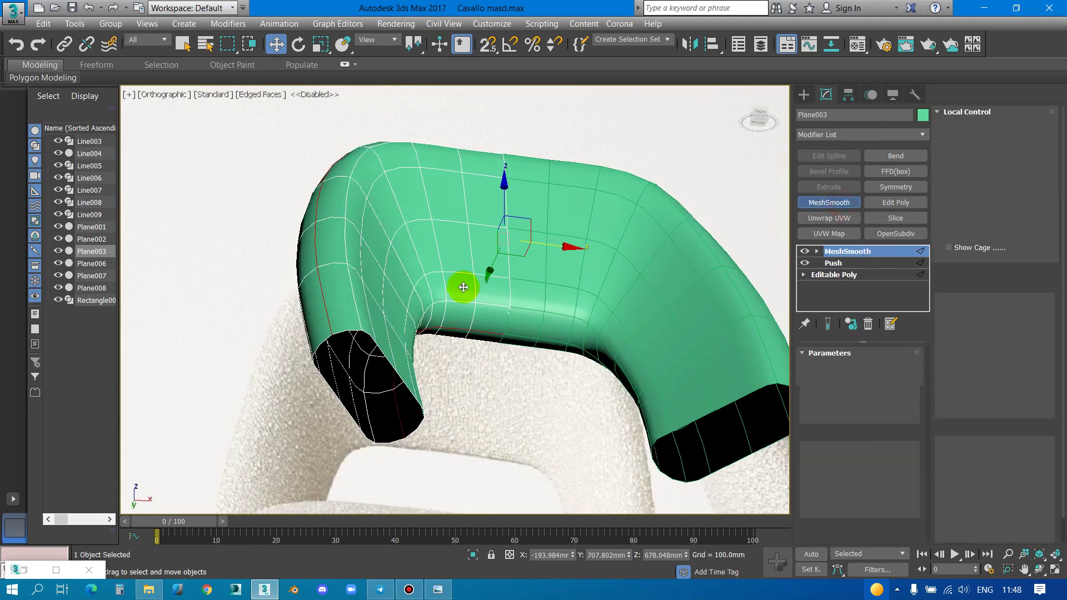
left_click(867, 263)
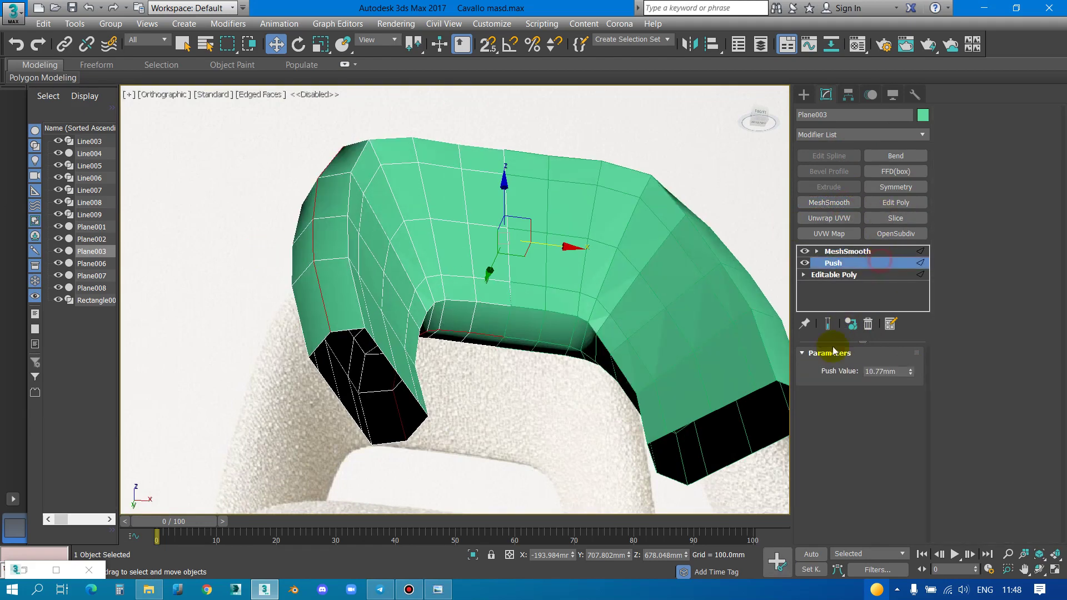
left_click(827, 324)
mouse_move(914, 371)
left_mouse_down()
mouse_move(889, 234)
mouse_move(937, 467)
mouse_move(933, 282)
mouse_move(938, 299)
left_mouse_up()
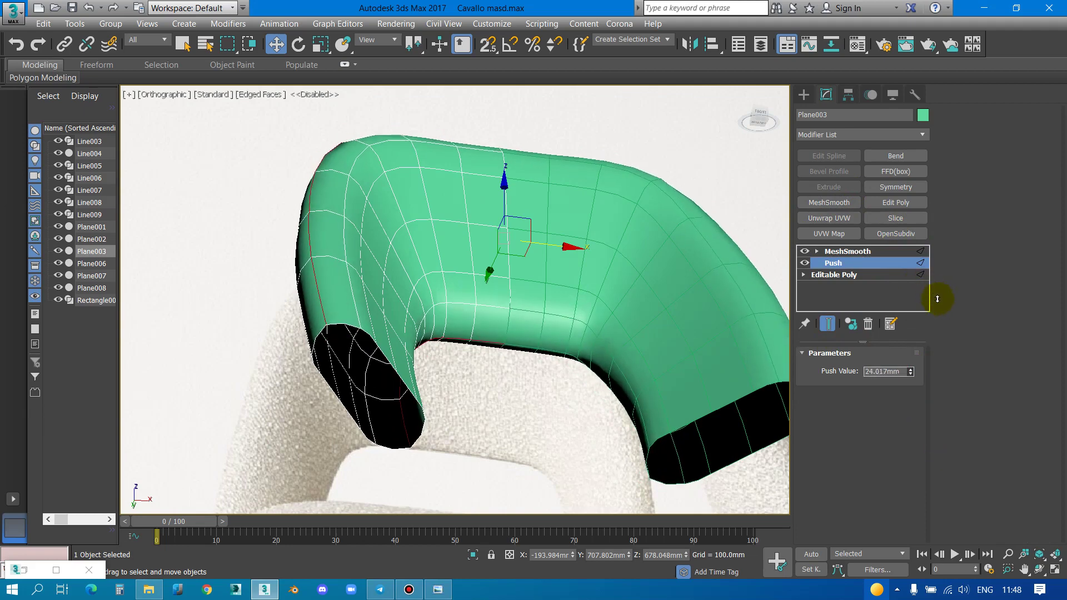
left_click(862, 256)
left_click(867, 324)
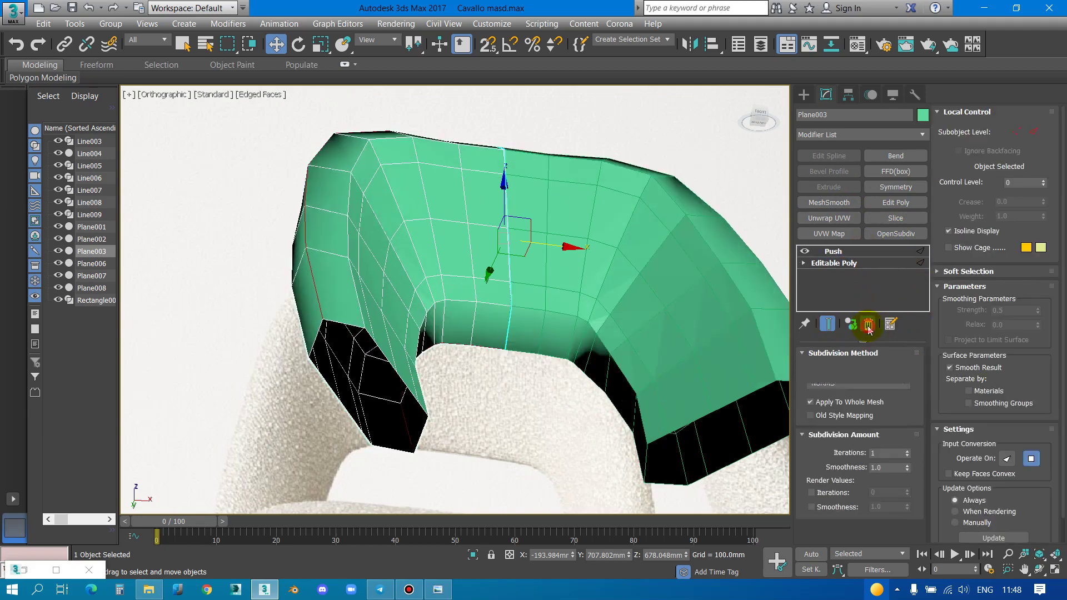
Extrude the selected edges with height 7.828mm and width 3.0mm
key("d")
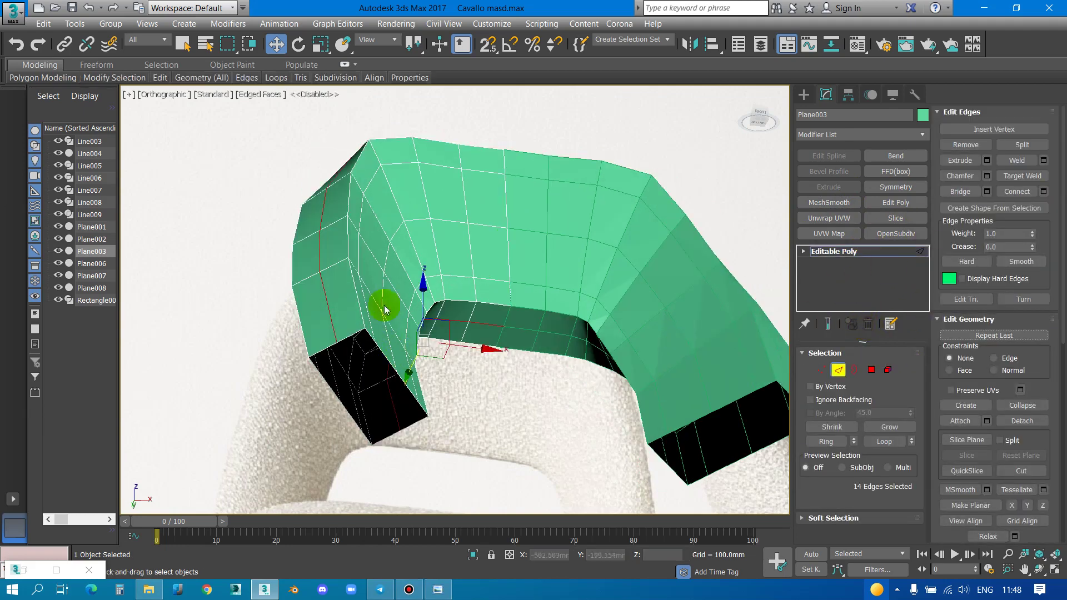
right_click(334, 278)
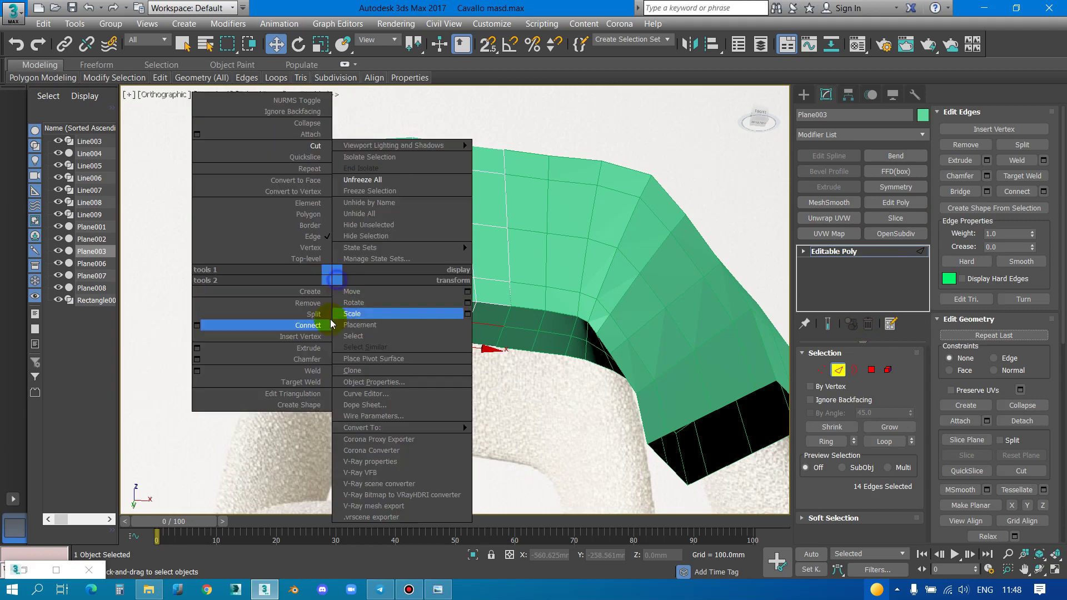
left_click(197, 347)
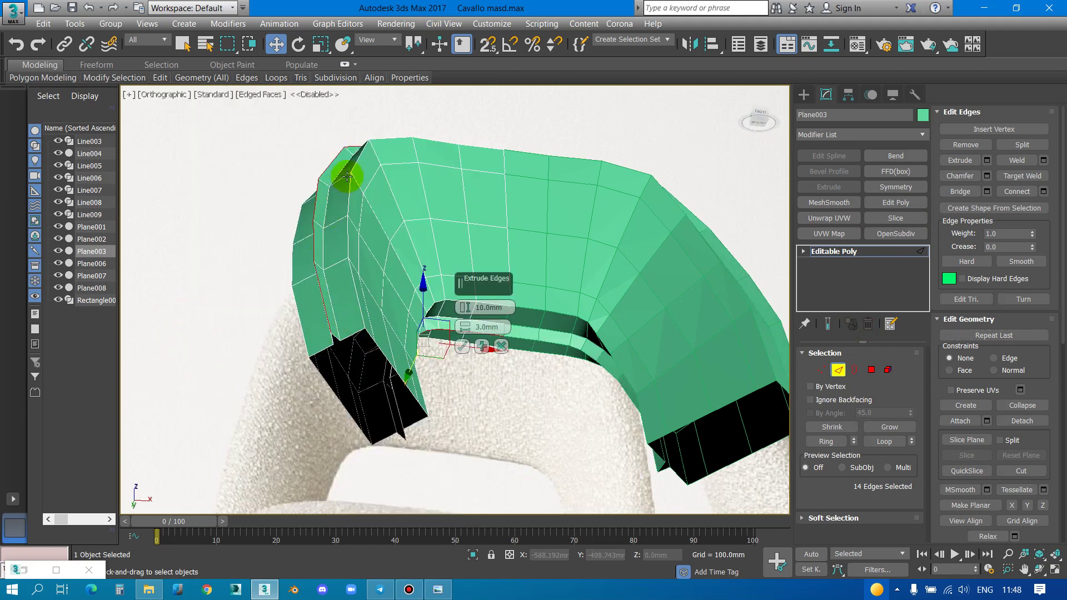
left_click_drag(466, 307, 466, 312)
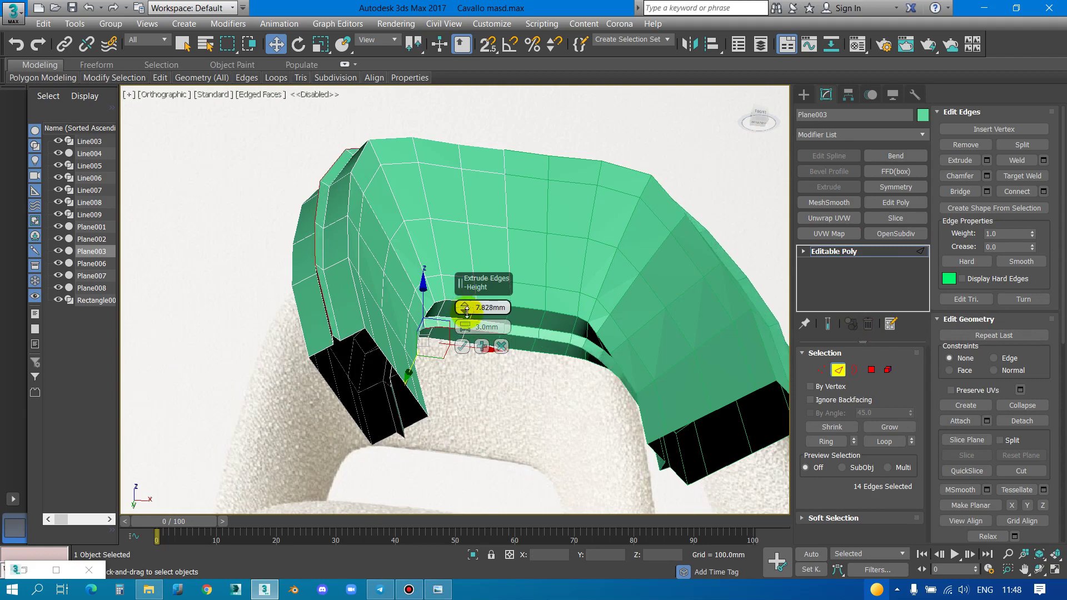
left_click(462, 346)
Select two more edge loops, test-delete them, undo, and clear the edge selection
left_click(331, 297)
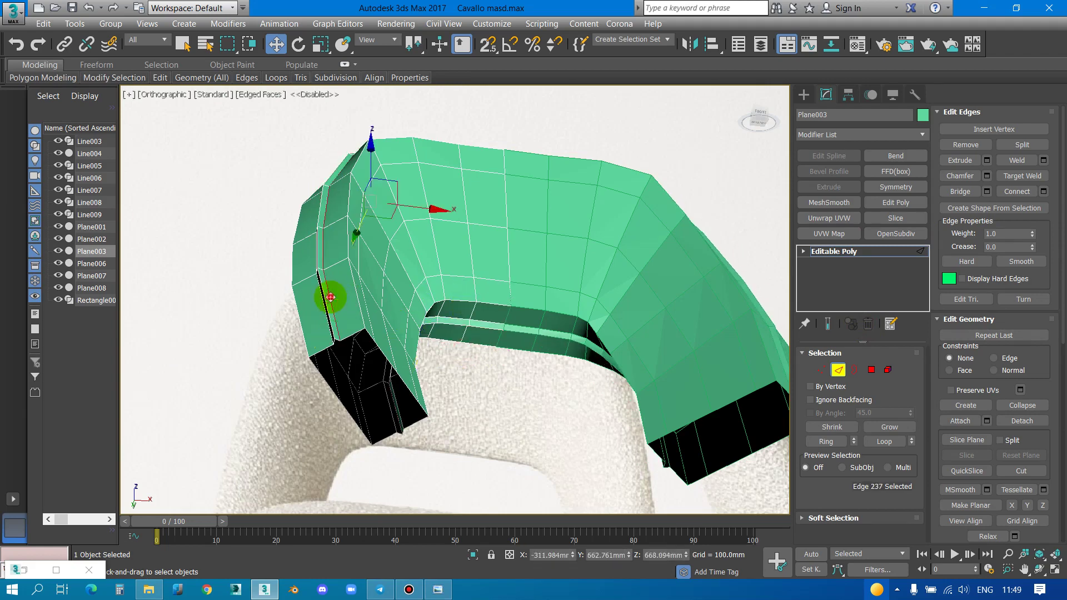
double_click(331, 298)
middle_click_drag(331, 297, 365, 302, "alt")
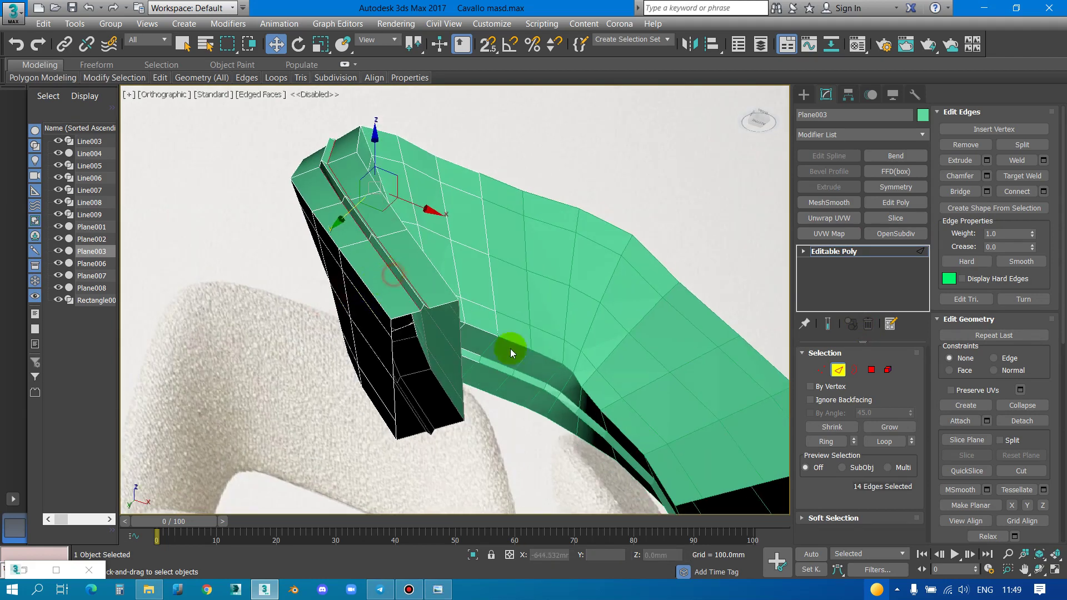
mouse_move(510, 348)
middle_mouse_down("alt")
mouse_move(382, 324)
mouse_move(372, 264)
middle_mouse_up("alt")
double_click(370, 303, "ctrl")
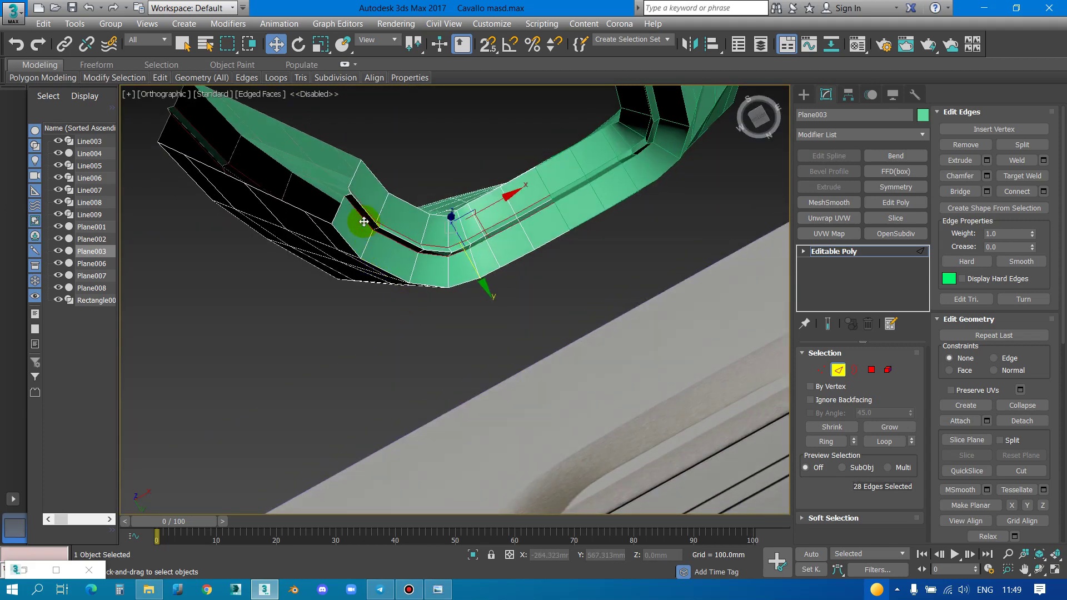
key("BackSpace")
mouse_move(364, 221)
middle_mouse_down("alt")
mouse_move(532, 311)
mouse_move(552, 395)
middle_mouse_up("alt")
scroll(351, 289, "up", 3)
mouse_move(352, 289)
middle_mouse_down("alt")
mouse_move(432, 275)
mouse_move(388, 235)
mouse_move(417, 277)
mouse_move(576, 245)
mouse_move(515, 237)
mouse_move(507, 300)
middle_mouse_up("alt")
key("ctrl+z")
left_click(389, 235)
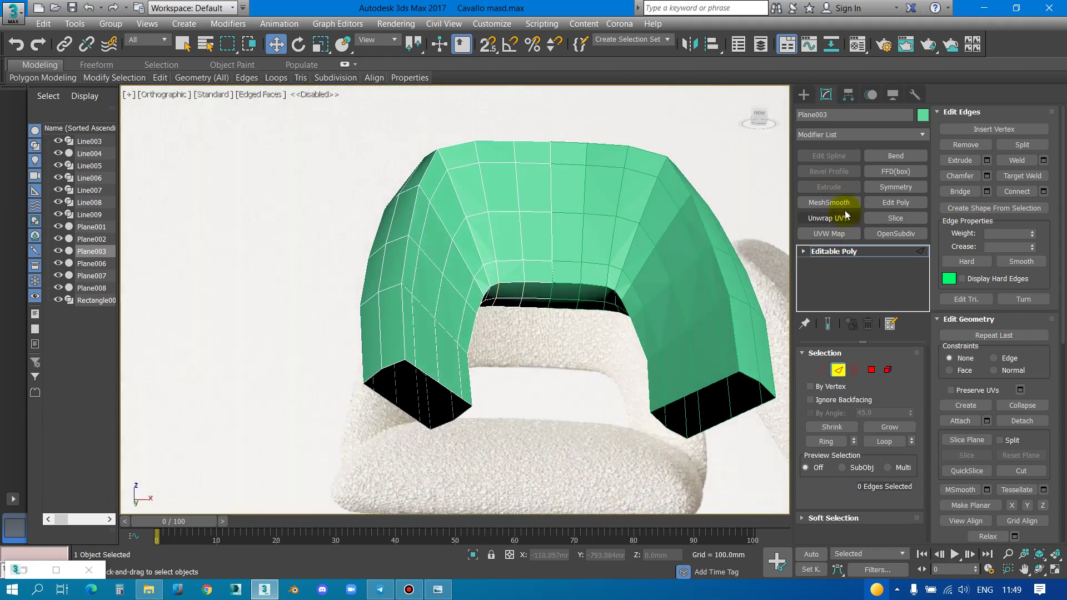
Add a MeshSmooth modifier to the backrest shell and view the whole smoothed shell
left_click(844, 206)
mouse_move(507, 241)
middle_mouse_down("alt")
mouse_move(484, 261)
mouse_move(510, 286)
mouse_move(476, 258)
middle_mouse_up("alt")
scroll(421, 282, "up", 5)
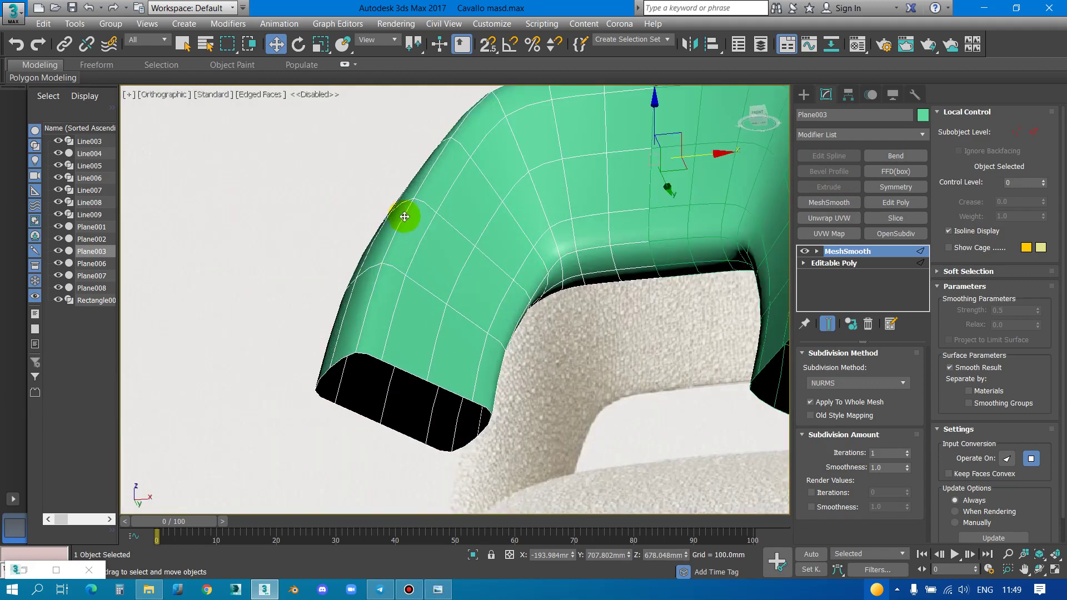
mouse_move(404, 216)
middle_mouse_down("alt")
mouse_move(507, 306)
mouse_move(567, 278)
mouse_move(535, 298)
mouse_move(552, 277)
mouse_move(619, 364)
mouse_move(578, 372)
middle_mouse_up("alt")
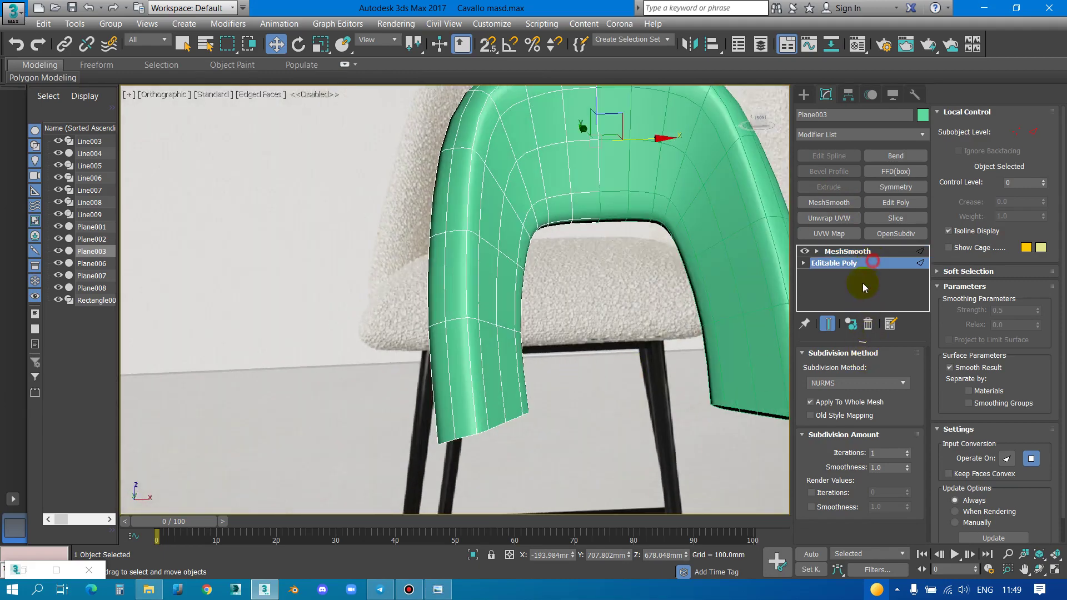
At Editable Poly edge level, move two corner edges about 5.9mm along Y
key("2")
mouse_move(585, 320)
middle_mouse_down("alt")
mouse_move(572, 290)
mouse_move(583, 262)
mouse_move(598, 261)
mouse_move(631, 297)
middle_mouse_up("alt")
scroll(631, 272, "up", 3)
left_click(612, 238)
left_click(572, 252, "ctrl")
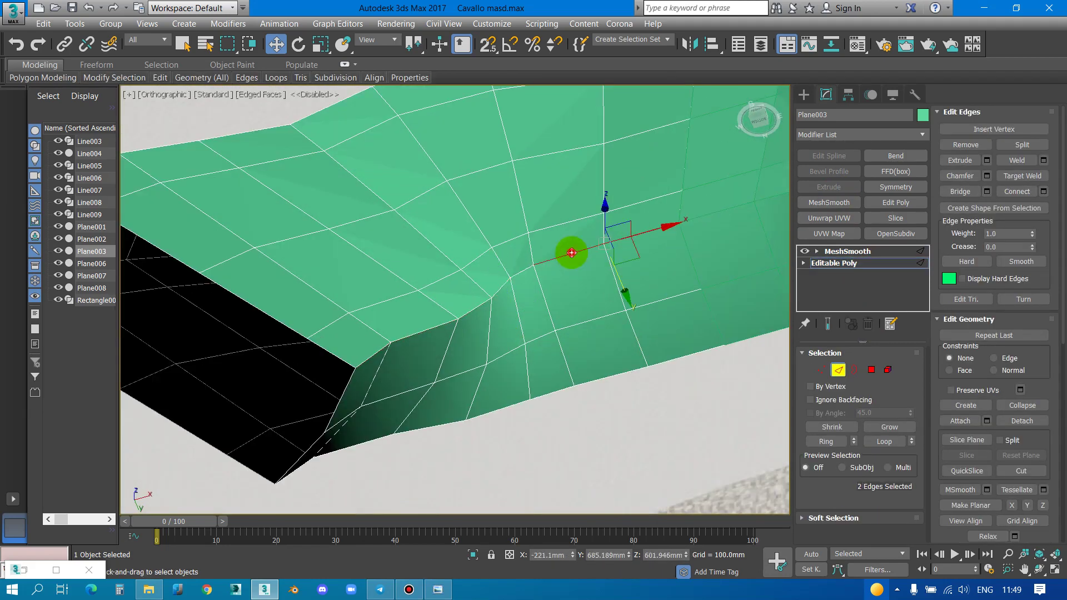
left_click_drag(625, 291, 634, 305)
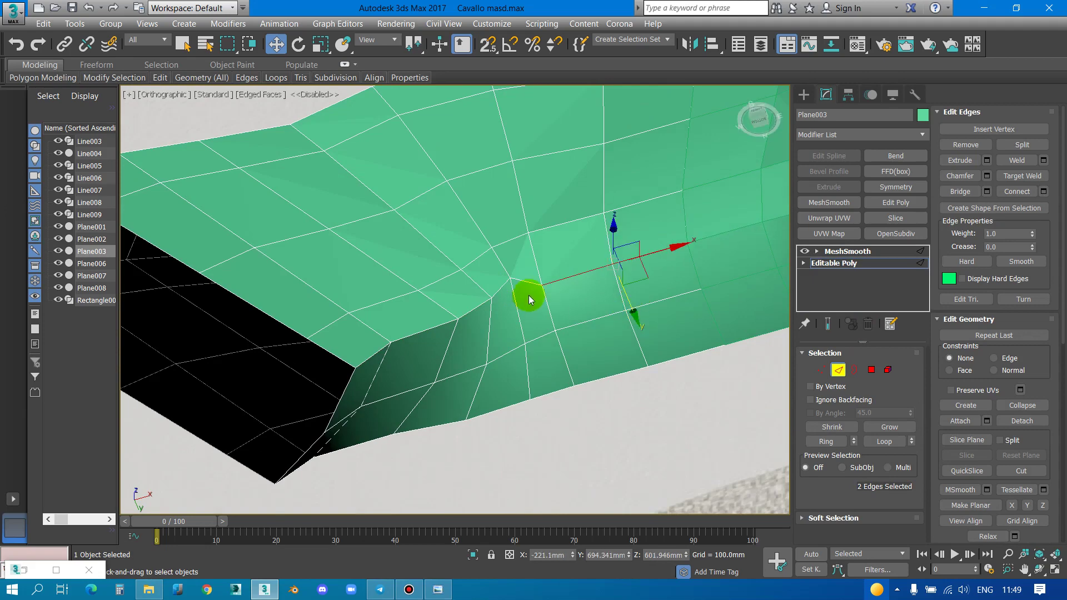
Move the corner vertex about 5.9mm along Y
key("1")
scroll(508, 276, "up", 2)
mouse_move(516, 315)
left_mouse_down()
mouse_move(533, 331)
mouse_move(482, 311)
left_mouse_up()
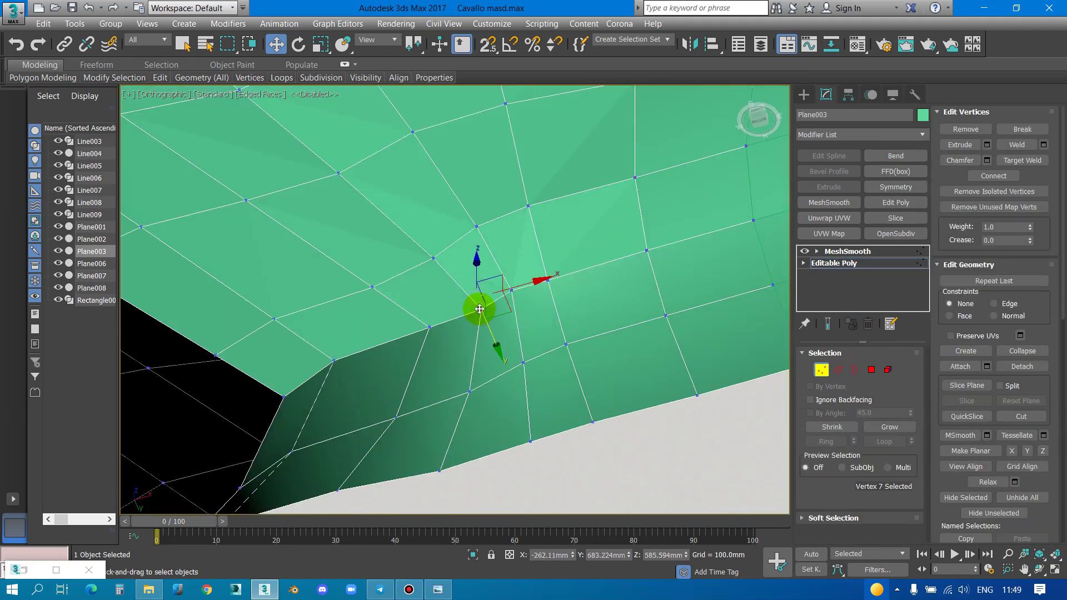
mouse_move(494, 335)
middle_mouse_down("alt")
mouse_move(536, 358)
mouse_move(512, 327)
mouse_move(507, 365)
mouse_move(536, 286)
mouse_move(565, 329)
mouse_move(553, 352)
mouse_move(614, 366)
mouse_move(571, 352)
mouse_move(515, 302)
mouse_move(444, 285)
middle_mouse_up("alt")
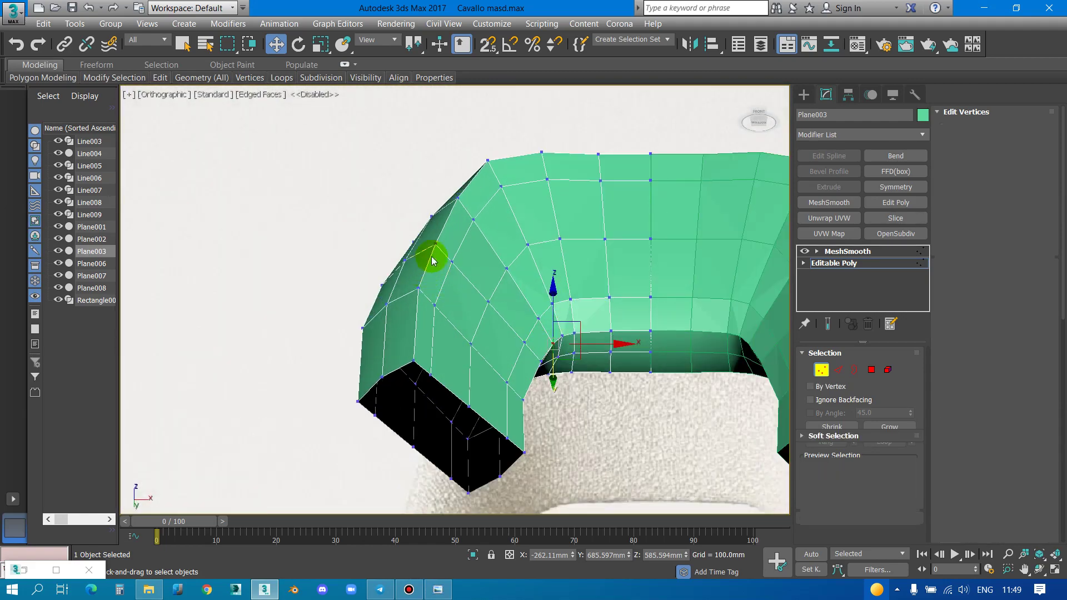
Select the front crease loop and another edge loop along the shell
key("2")
mouse_move(436, 226)
middle_mouse_down("alt")
mouse_move(483, 269)
mouse_move(449, 265)
mouse_move(570, 317)
mouse_move(515, 300)
middle_mouse_up("alt")
double_click(502, 286, "ctrl")
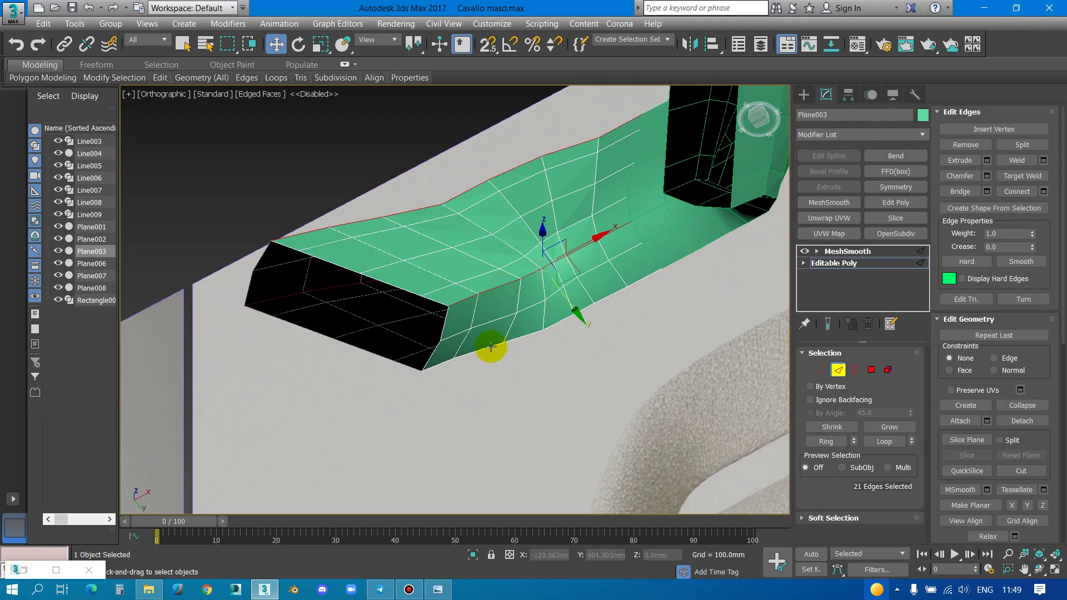
double_click(486, 350, "ctrl")
mouse_move(487, 350)
middle_mouse_down("alt")
mouse_move(576, 334)
mouse_move(560, 342)
middle_mouse_up("alt")
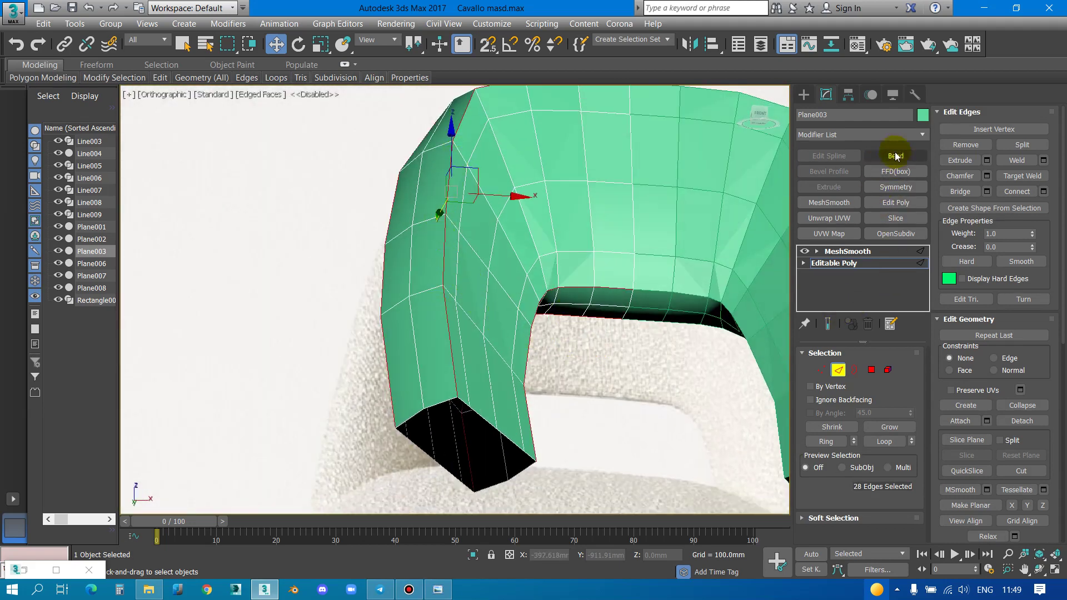
left_click(900, 135)
scroll(889, 140, "down", 10)
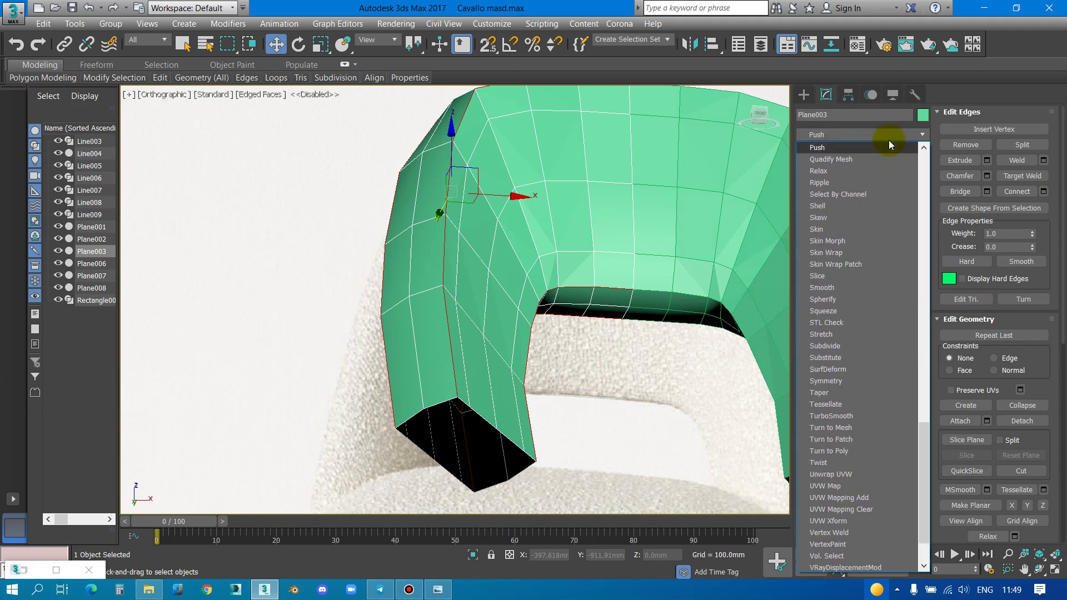
left_click(864, 148)
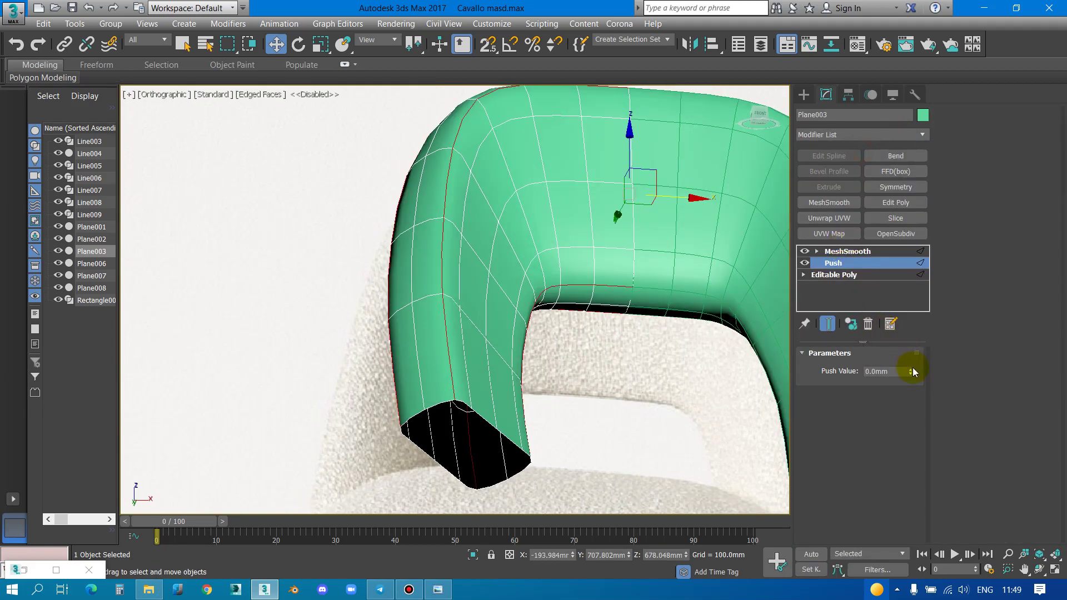
left_click_drag(918, 389, 979, 344)
mouse_move(636, 369)
middle_mouse_down("alt")
mouse_move(625, 358)
mouse_move(678, 385)
mouse_move(551, 343)
mouse_move(436, 250)
mouse_move(396, 240)
mouse_move(431, 288)
mouse_move(569, 298)
mouse_move(522, 278)
middle_mouse_up("alt")
scroll(522, 289, "up", 4)
scroll(498, 270, "down", 5)
scroll(534, 289, "down", 4)
scroll(542, 267, "up", 6)
scroll(541, 266, "up", 4)
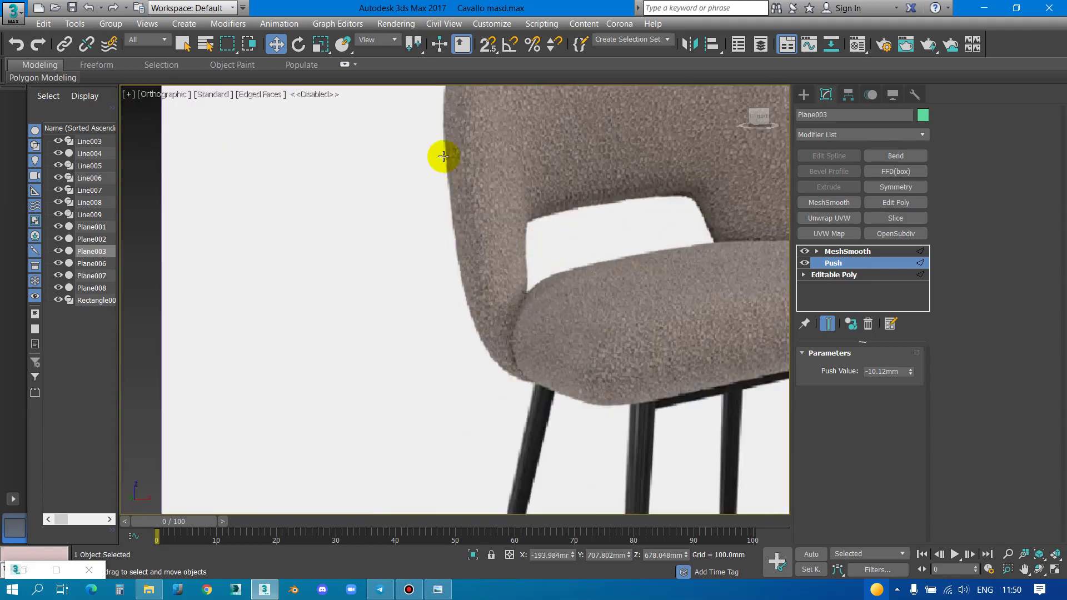
scroll(518, 308, "down", 5)
middle_click_drag(517, 310, 424, 324, "alt")
scroll(425, 324, "up", 4)
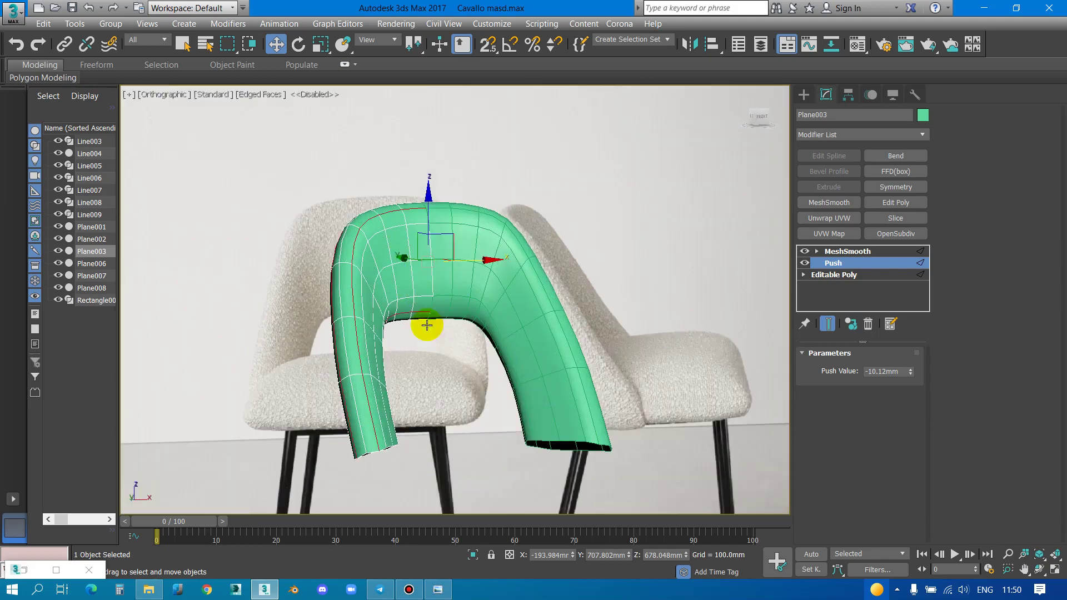
scroll(388, 358, "up", 2)
mouse_move(388, 357)
middle_mouse_down("alt")
mouse_move(406, 277)
mouse_move(424, 267)
mouse_move(445, 327)
middle_mouse_up("alt")
scroll(407, 276, "down", 2)
scroll(379, 314, "up", 2)
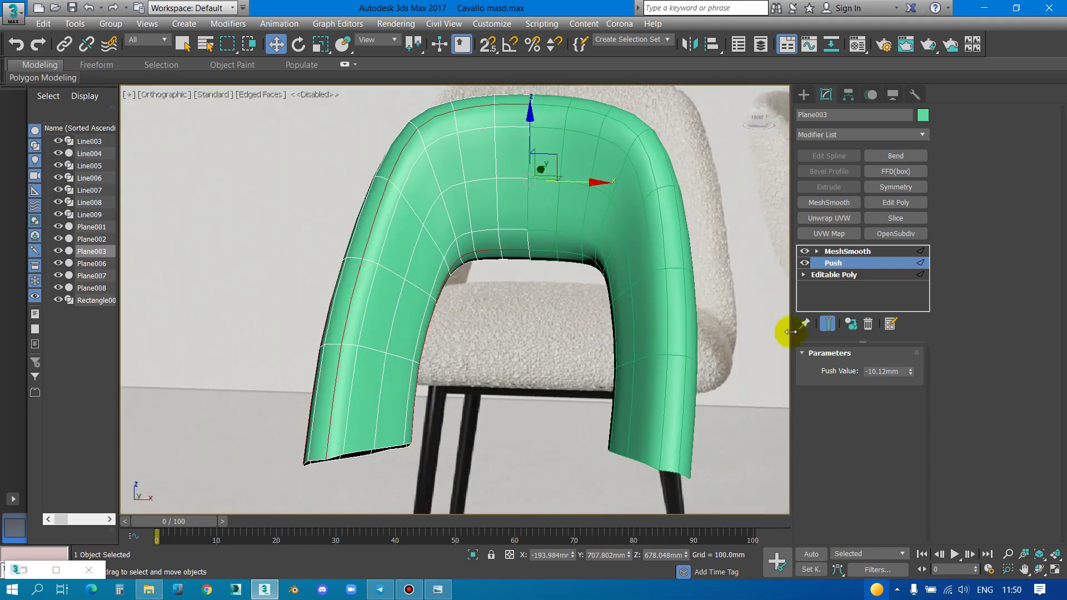
left_click(868, 324)
mouse_move(544, 245)
middle_mouse_down("alt")
mouse_move(558, 265)
mouse_move(440, 262)
mouse_move(477, 257)
mouse_move(488, 224)
middle_mouse_up("alt")
scroll(488, 224, "up", 2)
mouse_move(474, 303)
middle_mouse_down("alt")
mouse_move(441, 256)
mouse_move(496, 304)
mouse_move(476, 302)
mouse_move(508, 289)
mouse_move(483, 312)
mouse_move(476, 269)
mouse_move(476, 281)
mouse_move(495, 272)
mouse_move(475, 228)
middle_mouse_up("alt")
double_click(471, 177)
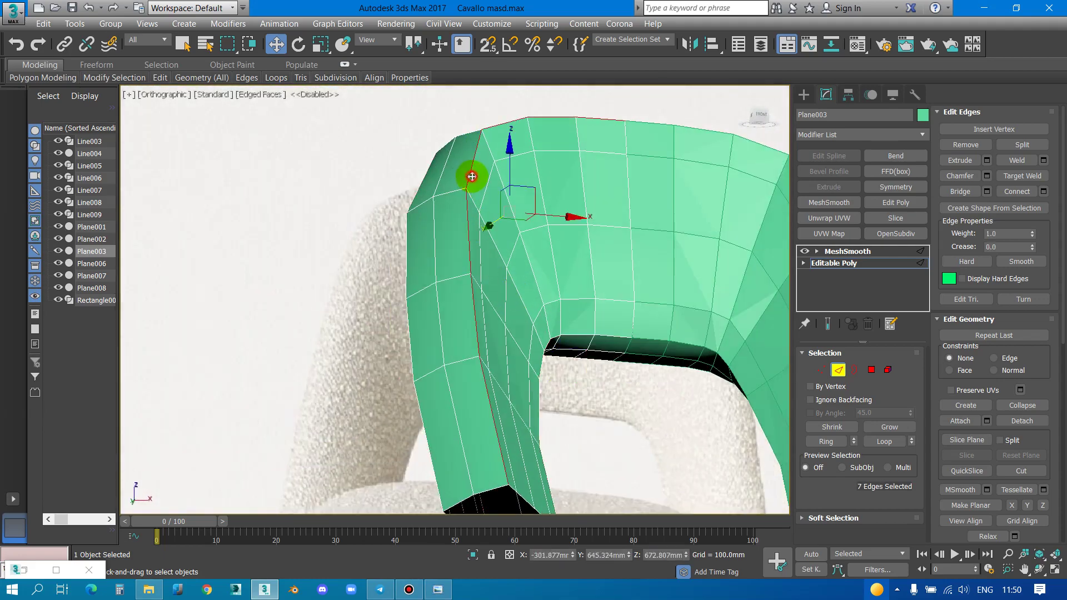
middle_click_drag(472, 176, 470, 162, "alt")
scroll(462, 152, "up", 5)
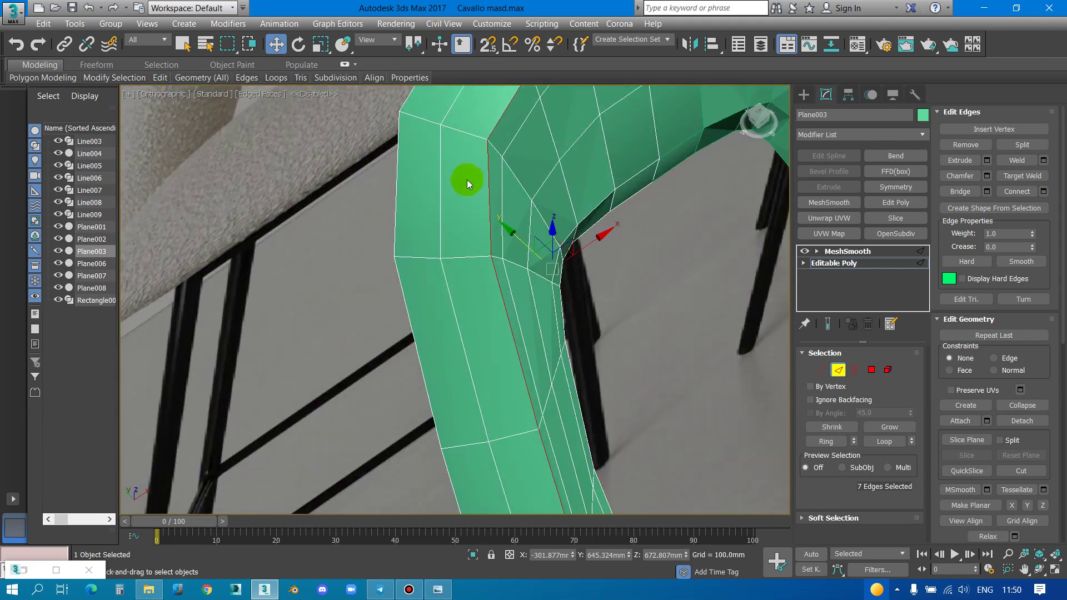
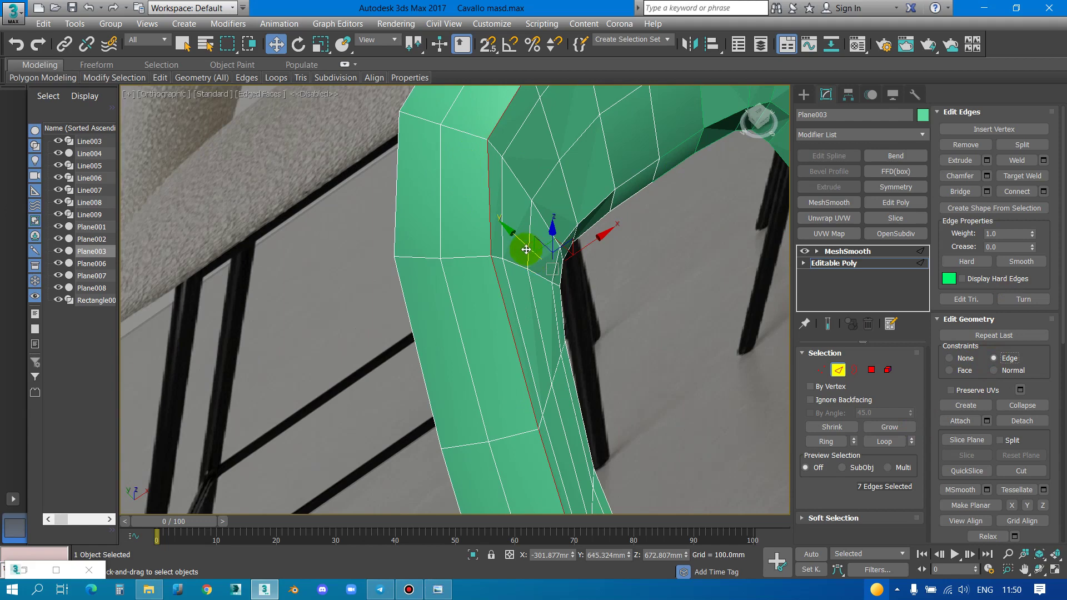
Slide the armrest edge loop, then shift Plane003's left-side edges down and left
mouse_move(526, 249)
left_mouse_down()
mouse_move(505, 239)
mouse_move(527, 244)
left_mouse_up()
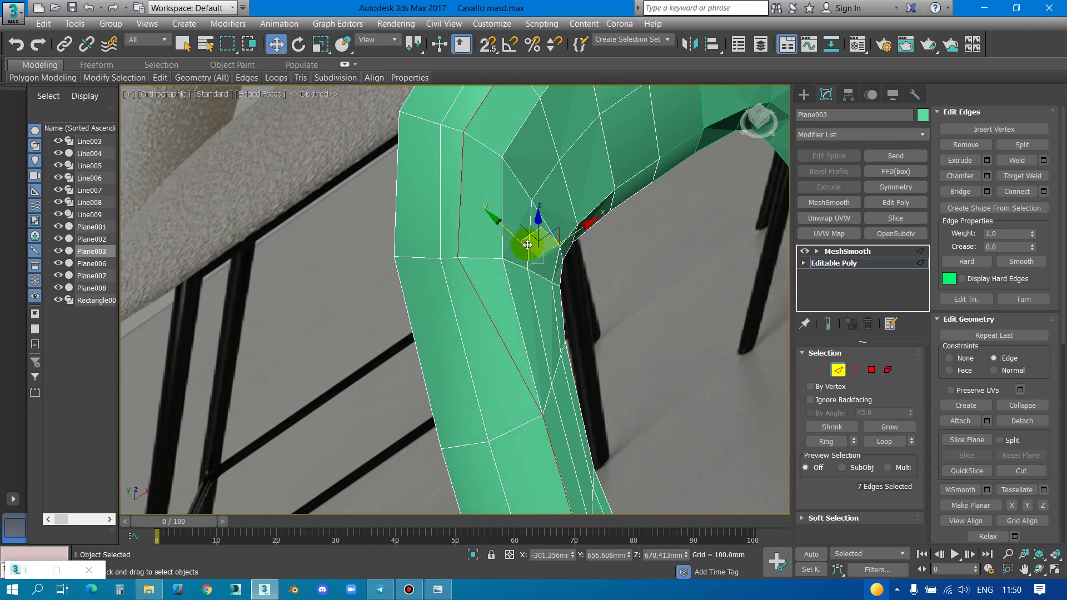
mouse_move(527, 244)
middle_mouse_down("alt")
mouse_move(505, 201)
mouse_move(469, 226)
mouse_move(485, 288)
middle_mouse_up("alt")
scroll(523, 359, "down", 5)
left_click_drag(579, 154, 579, 155, "alt")
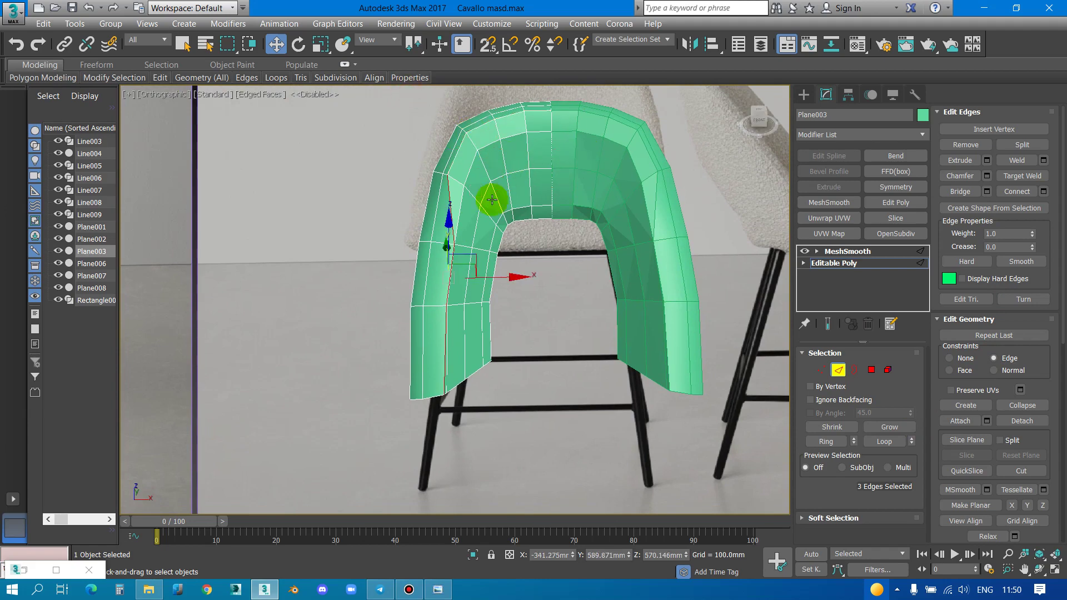
left_click_drag(468, 210, 482, 254)
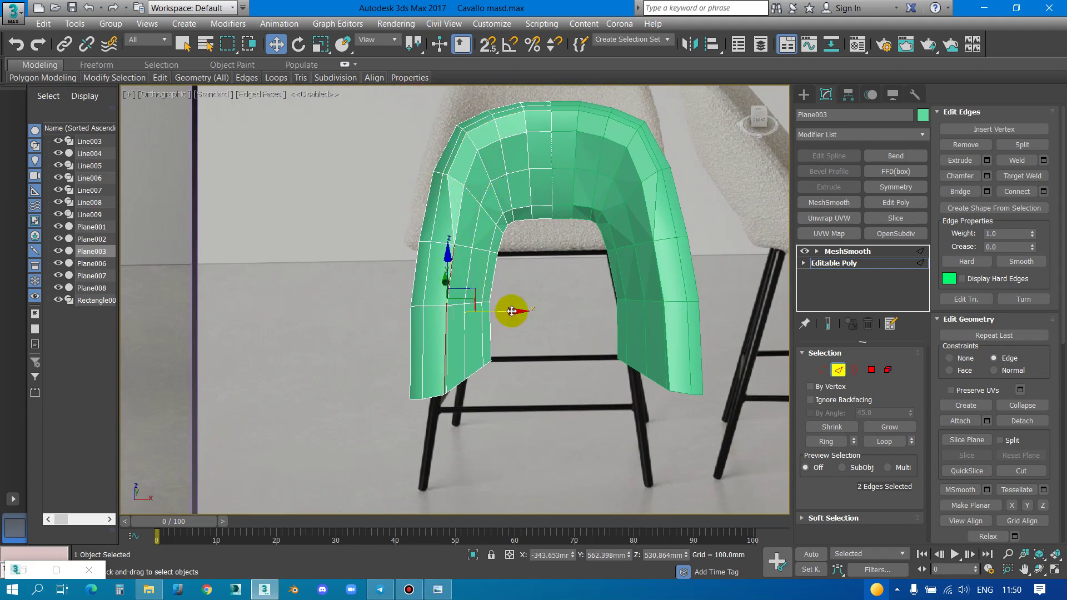
left_click_drag(511, 311, 497, 315)
middle_click_drag(497, 315, 418, 333, "alt")
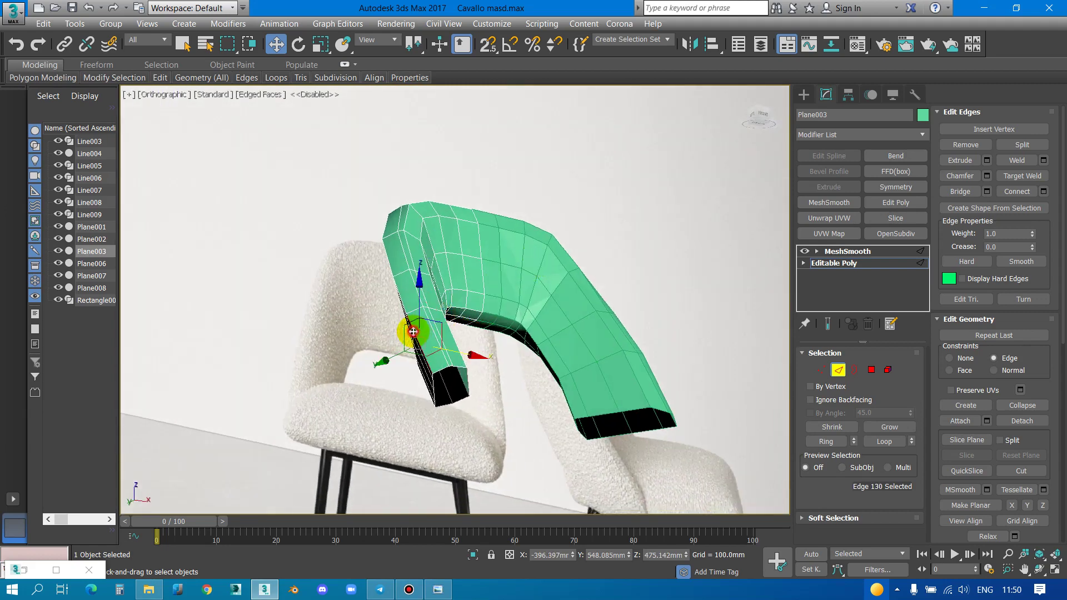
Pull the edge loop around the bend inward to reshape it
double_click(395, 284)
middle_click_drag(394, 284, 368, 201, "alt")
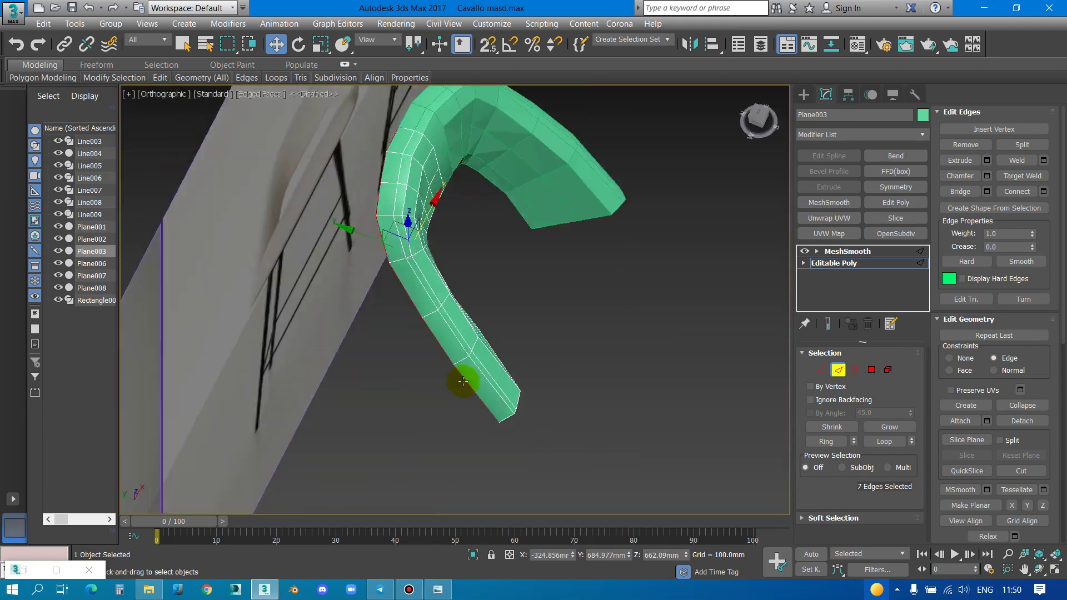
left_click_drag(374, 266, 386, 269)
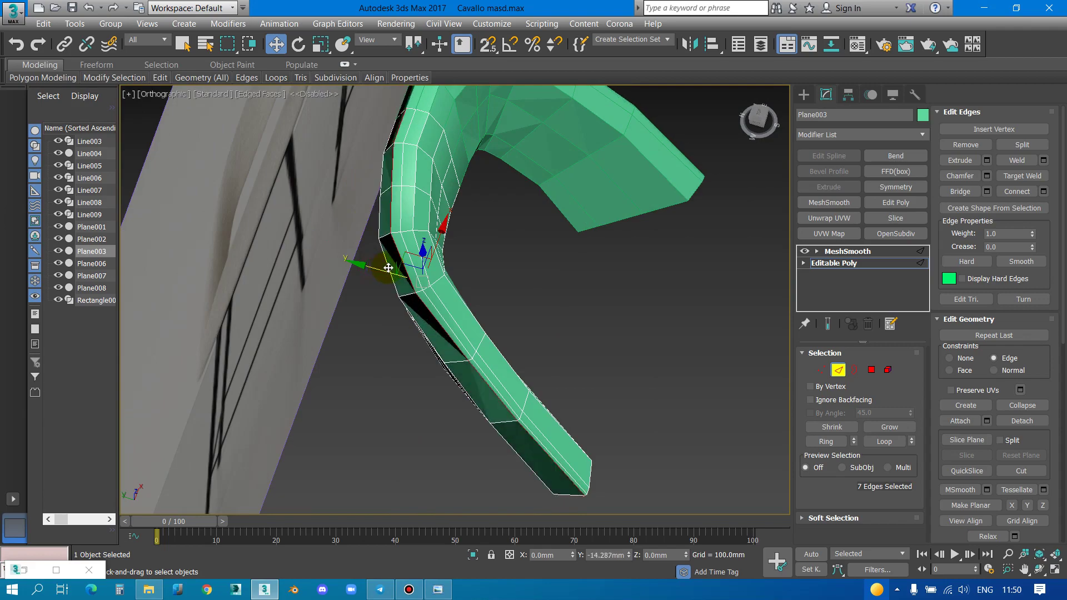
mouse_move(387, 269)
middle_mouse_down("alt")
mouse_move(478, 299)
mouse_move(472, 261)
mouse_move(477, 305)
mouse_move(530, 344)
middle_mouse_up("alt")
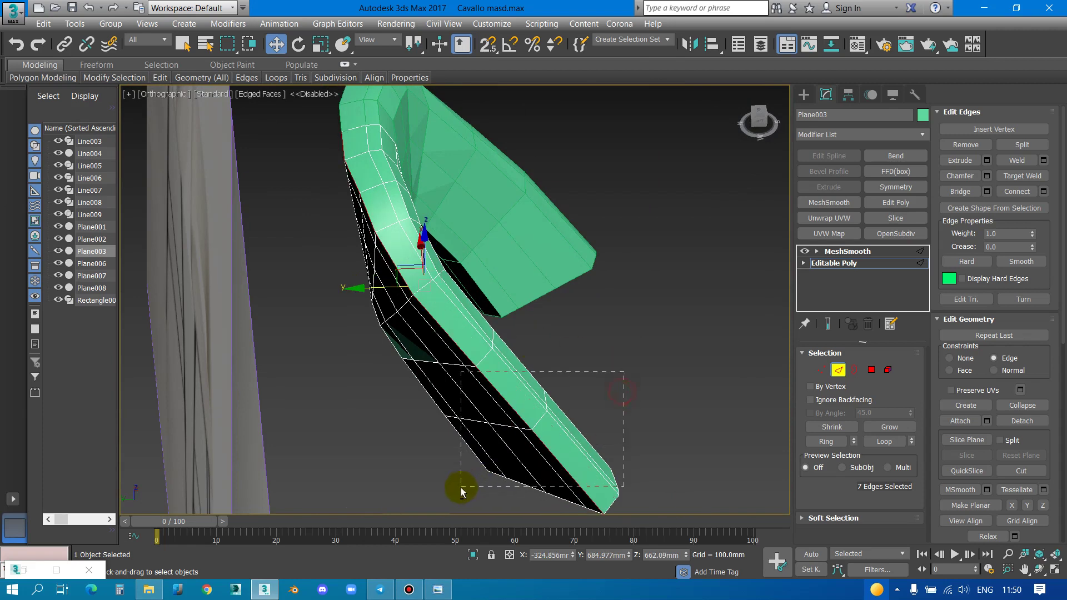
Shift the lower-curve edges along Y and nudge a side edge to reshape the curve
left_click_drag(460, 489, 461, 488)
left_click_drag(325, 201, 330, 202)
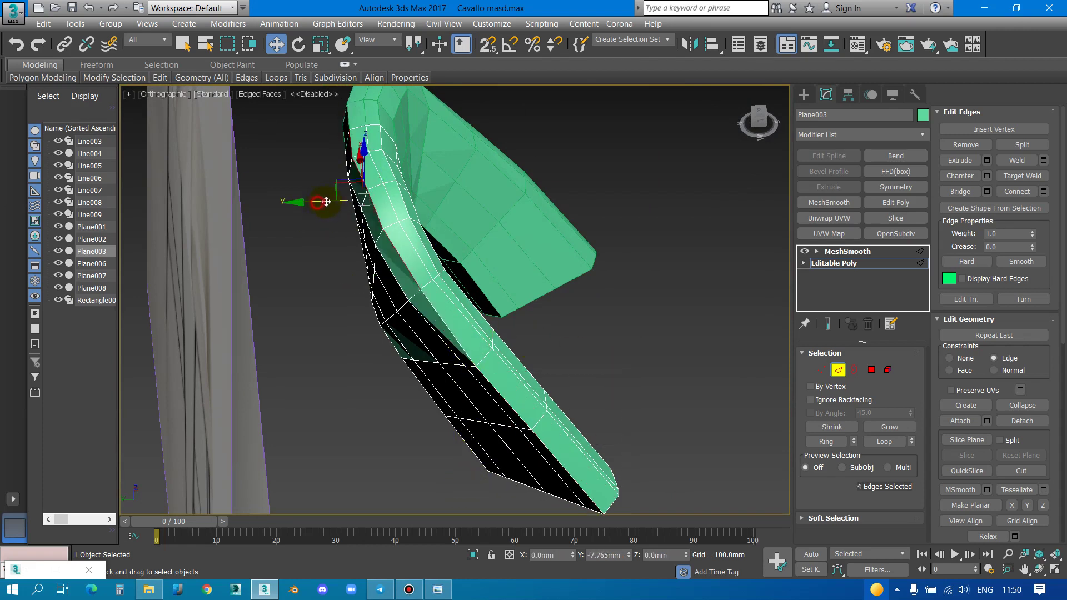
left_click(520, 416)
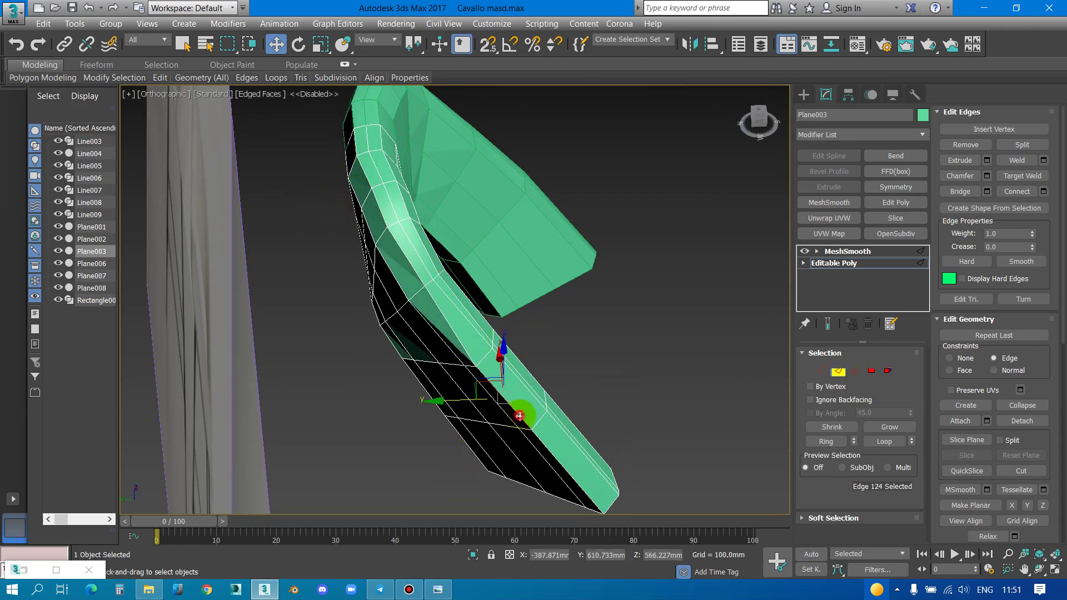
middle_click_drag(553, 455, 550, 406, "alt")
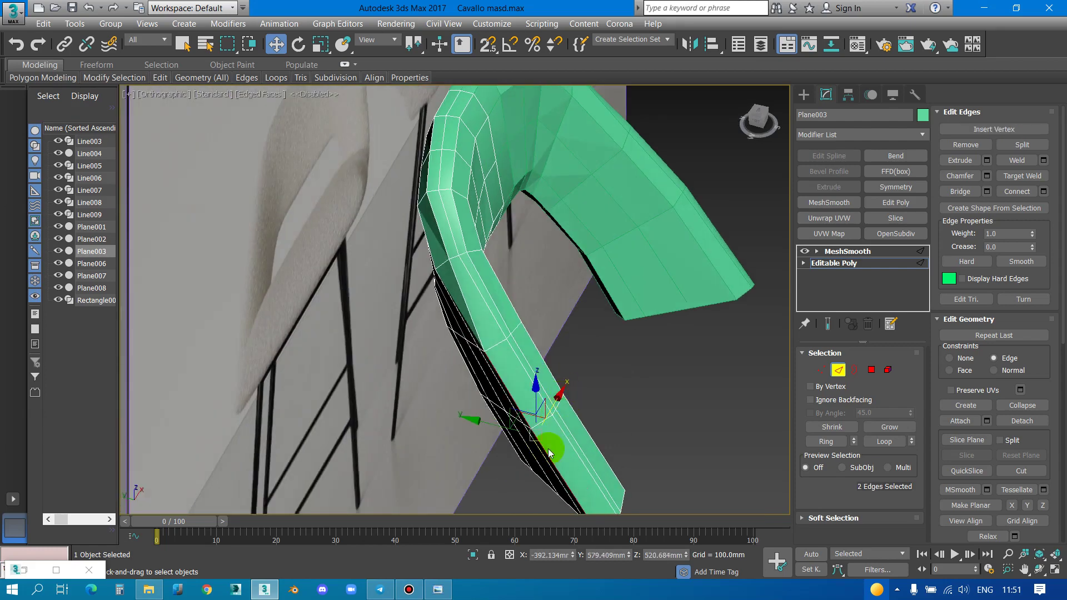
left_click_drag(585, 441, 596, 437)
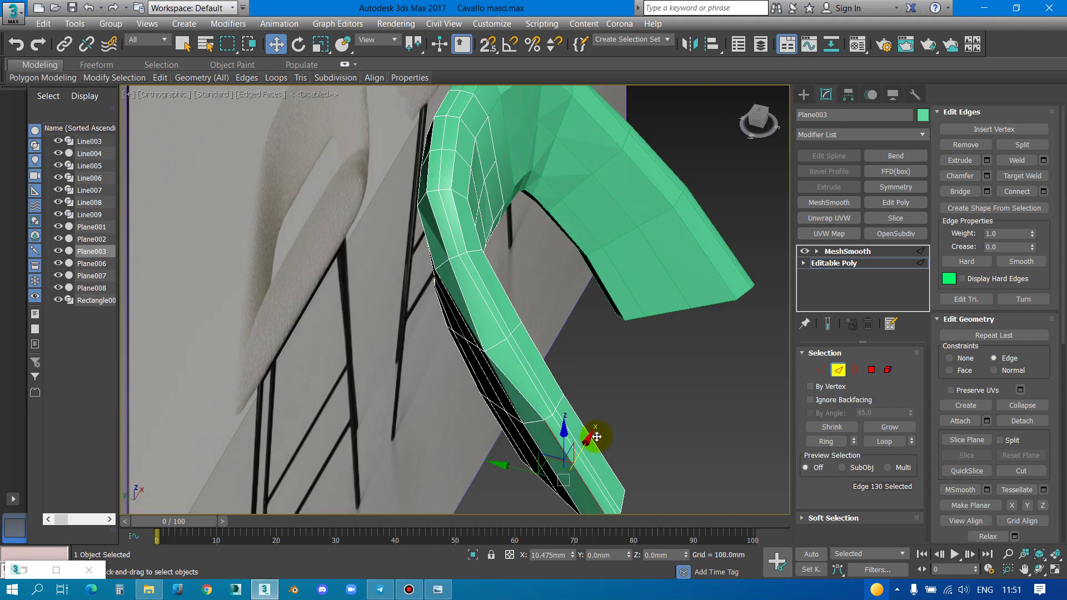
At Vertex level, move a lower-curve vertex to smooth the profile
key("1")
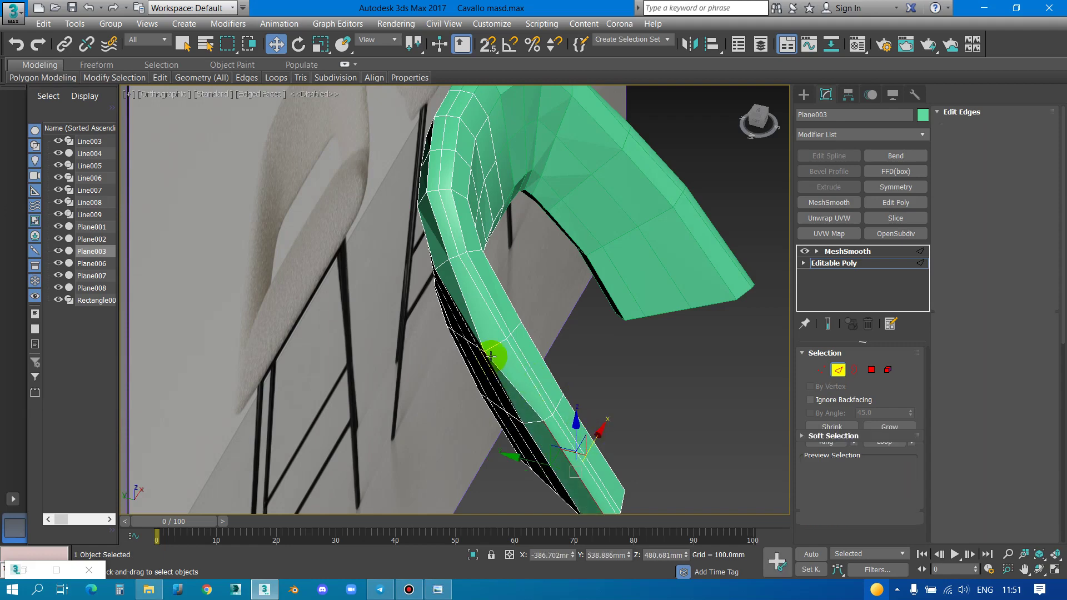
left_click(485, 353)
scroll(494, 345, "up", 3)
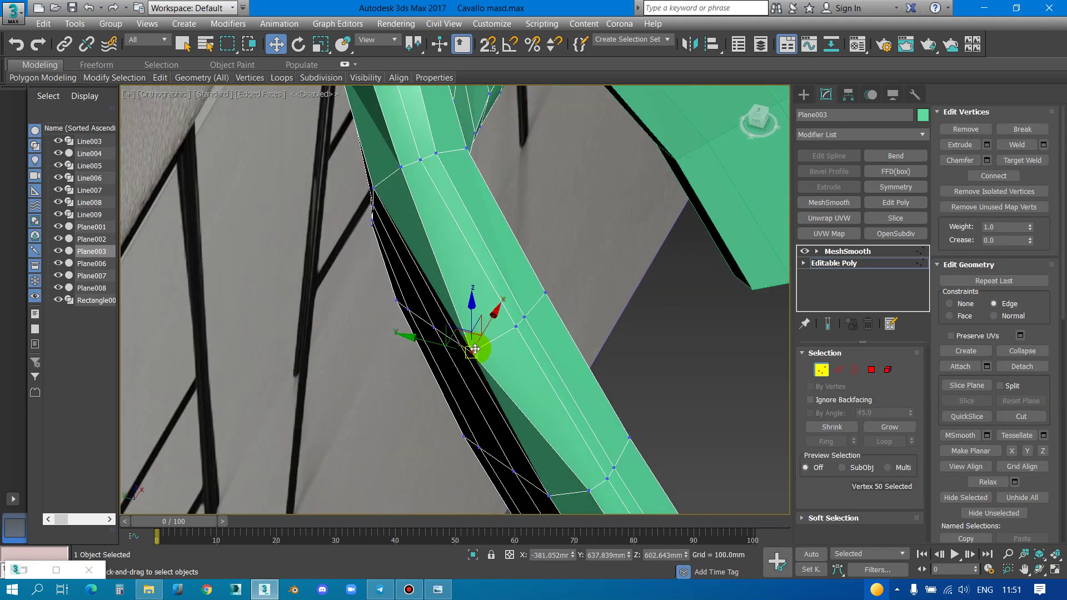
left_click_drag(477, 357, 502, 350)
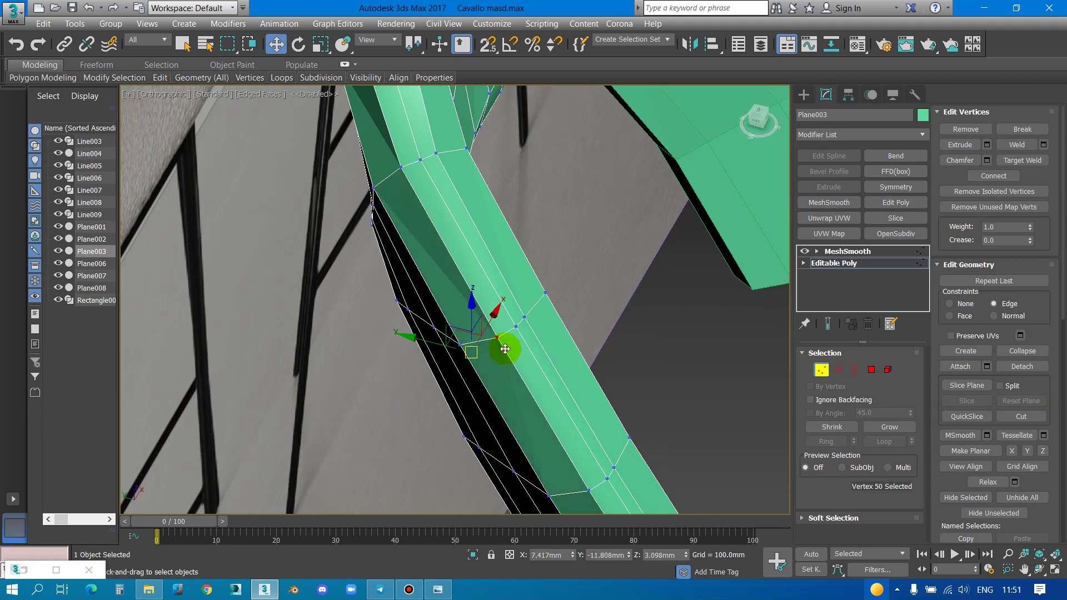
scroll(472, 289, "down", 3)
scroll(472, 262, "down", 4)
mouse_move(472, 262)
middle_mouse_down("alt")
mouse_move(507, 336)
mouse_move(520, 281)
middle_mouse_up("alt")
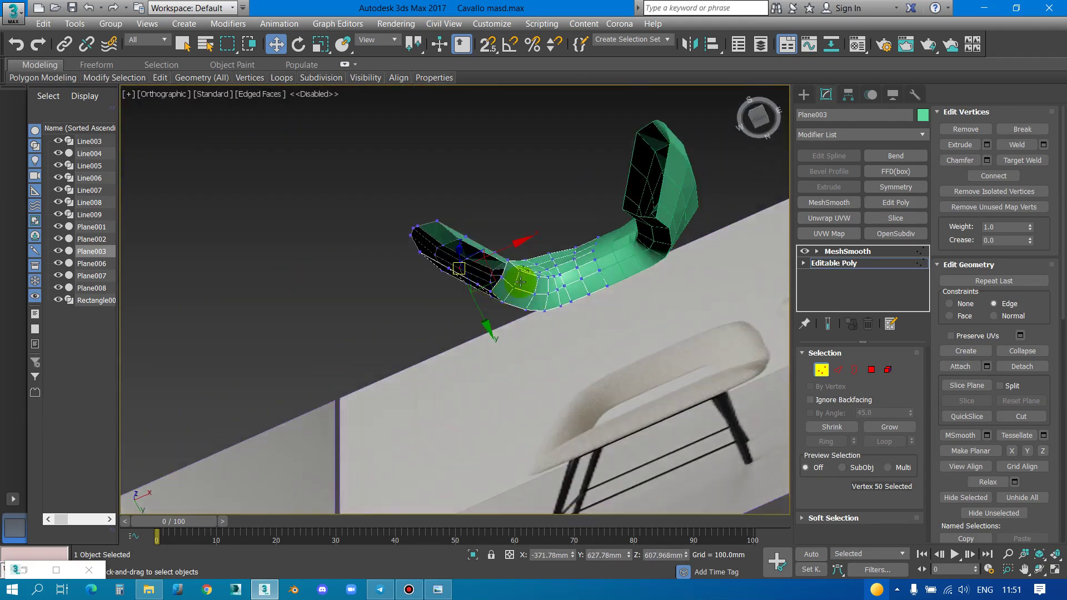
At Edge level, shift the edge loop across the bend along Y and move a boundary edge up-left
scroll(520, 282, "up", 3)
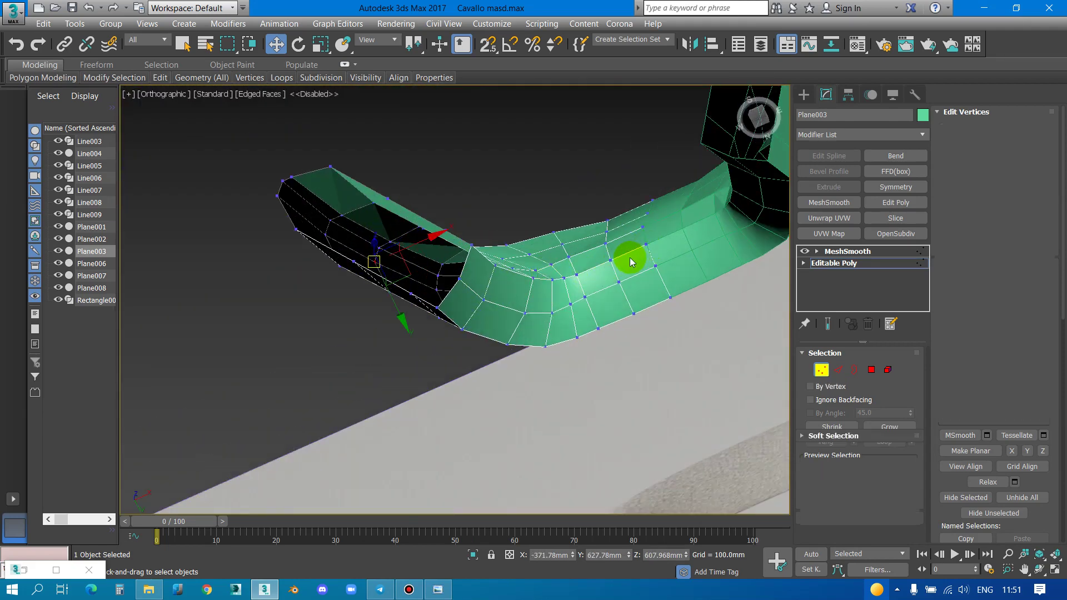
key("2")
double_click(631, 278)
middle_click_drag(631, 282, 608, 274, "alt")
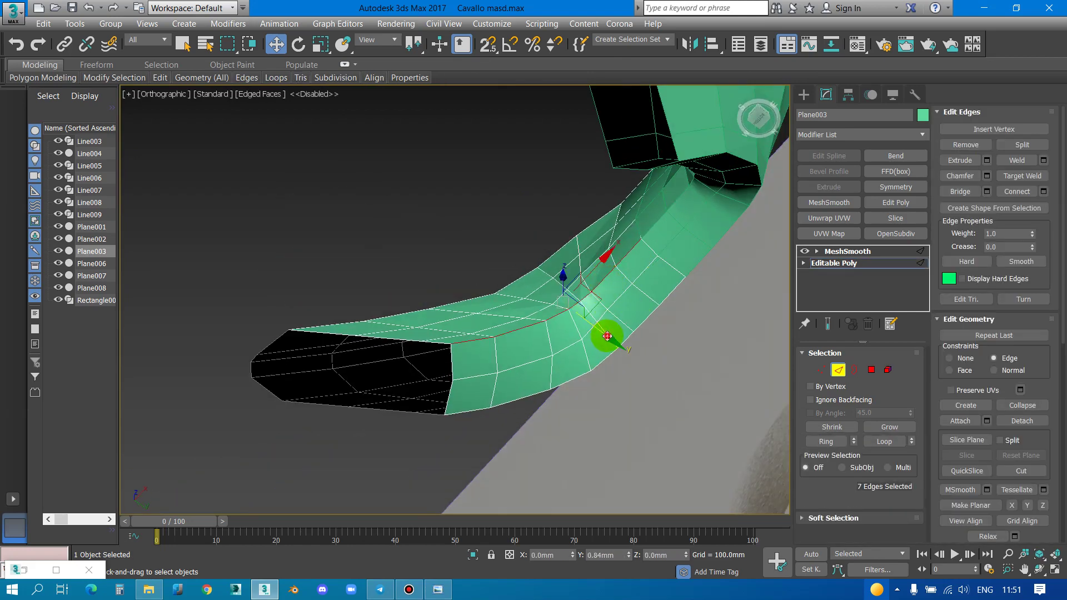
left_click_drag(608, 336, 618, 350)
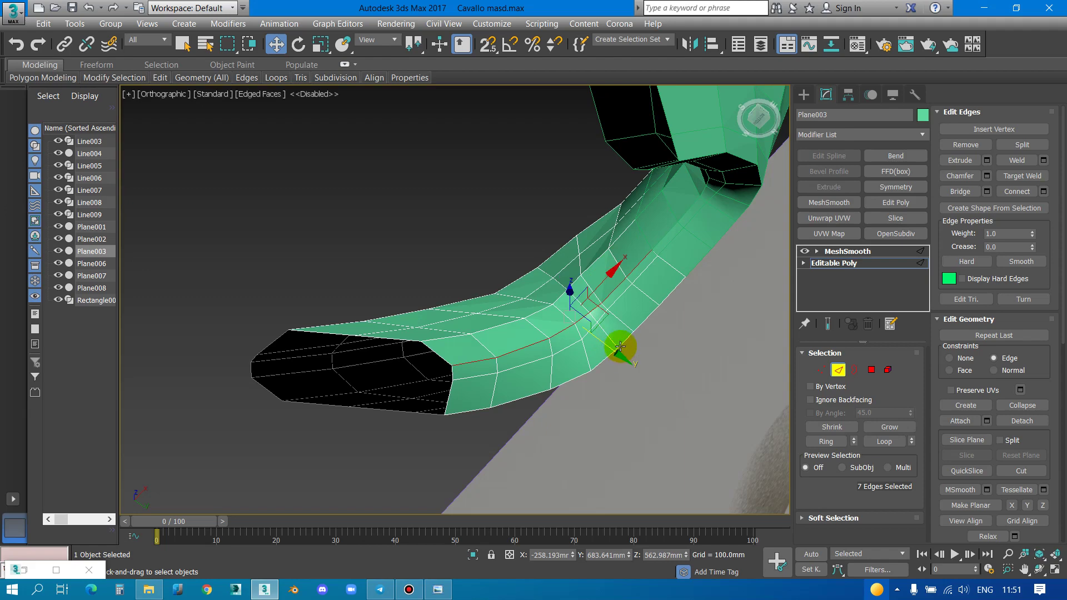
left_click(621, 344)
left_click_drag(631, 393, 626, 386)
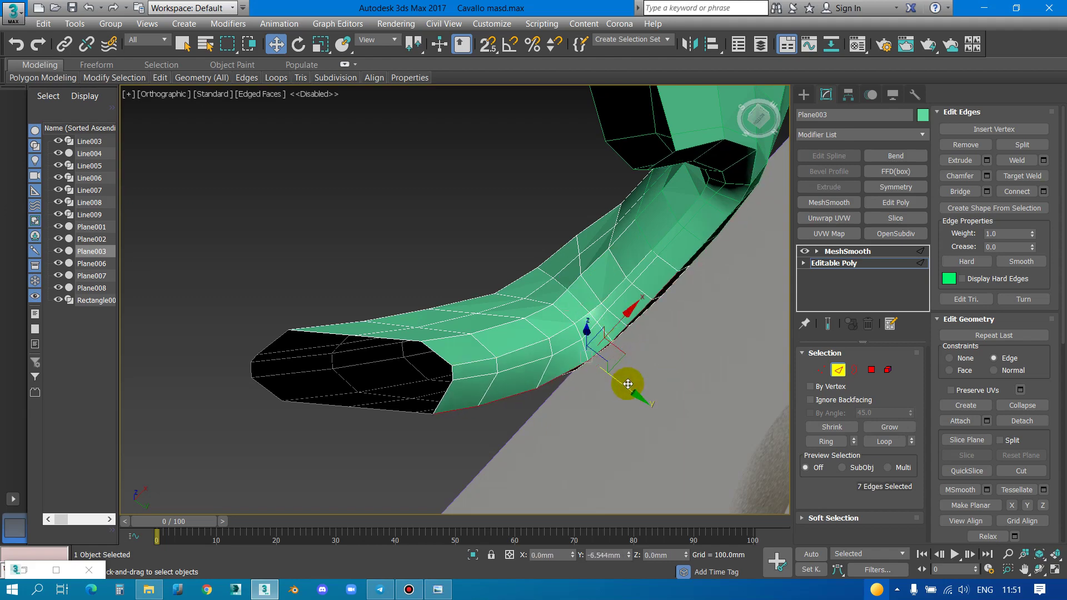
Slide the selected edges along Y and add a second edge to the selection
middle_click_drag(639, 405, 590, 395, "alt")
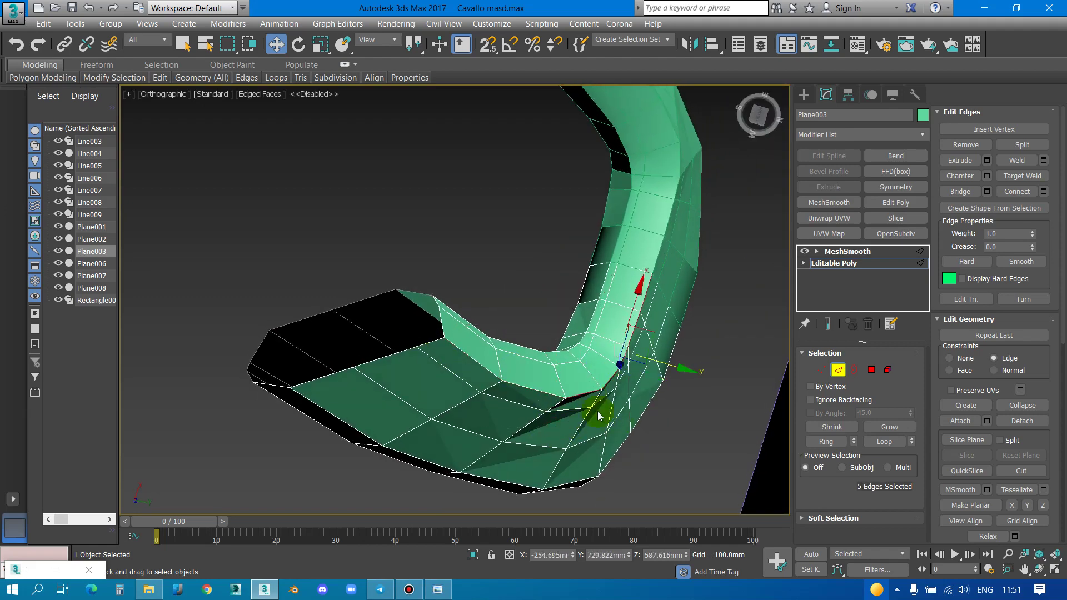
scroll(674, 356, "up", 2)
left_click_drag(674, 356, 658, 339)
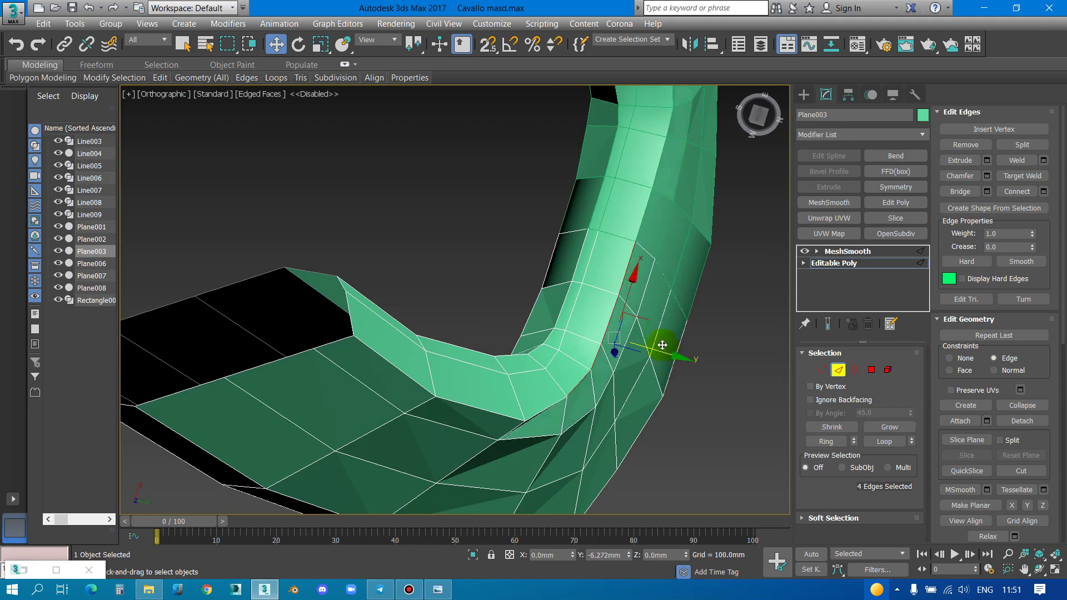
mouse_move(658, 339)
middle_mouse_down("alt")
mouse_move(533, 351)
mouse_move(509, 375)
middle_mouse_up("alt")
left_click(494, 382, "ctrl")
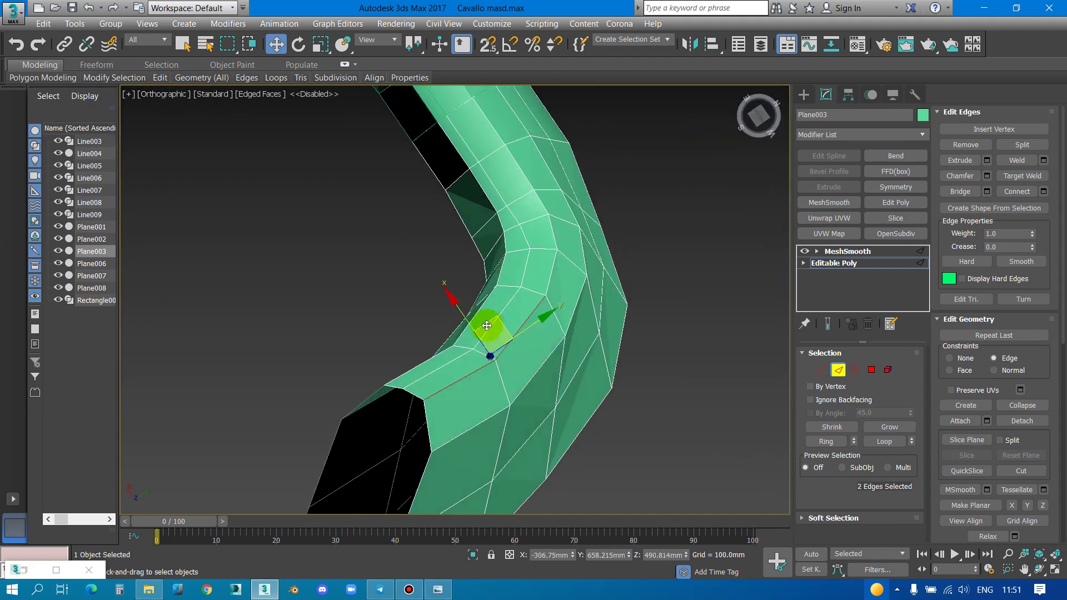
mouse_move(516, 334)
middle_mouse_down("alt")
mouse_move(555, 353)
mouse_move(538, 362)
mouse_move(515, 333)
mouse_move(546, 377)
mouse_move(522, 270)
middle_mouse_up("alt")
At Vertex level, move a top-surface vertex left to reshape the surface
key("1")
left_click(522, 268)
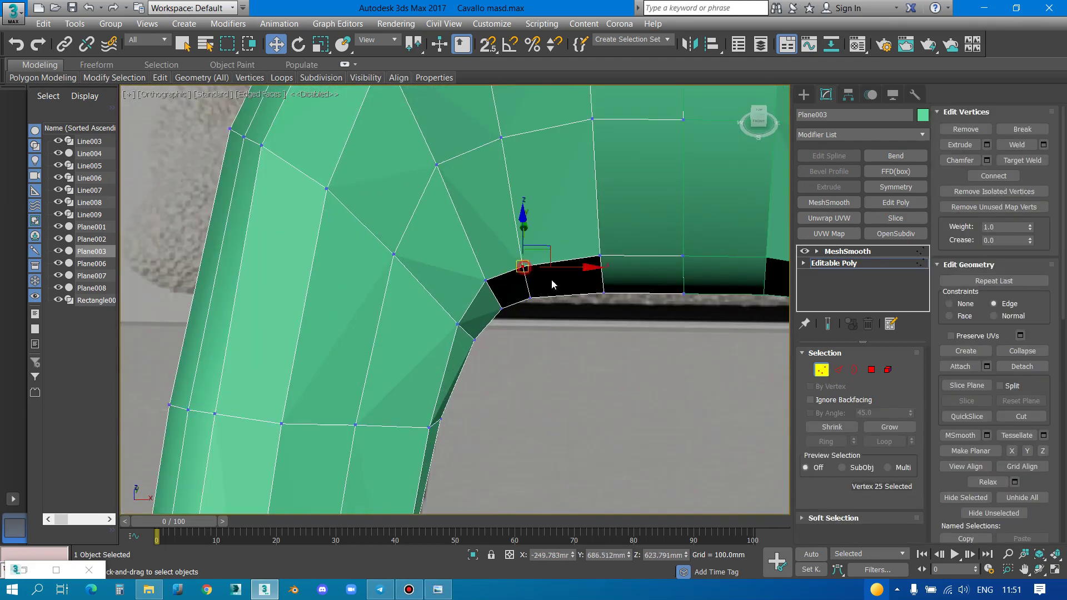
mouse_move(556, 289)
middle_mouse_down("alt")
mouse_move(565, 276)
mouse_move(538, 292)
middle_mouse_up("alt")
left_click(550, 285)
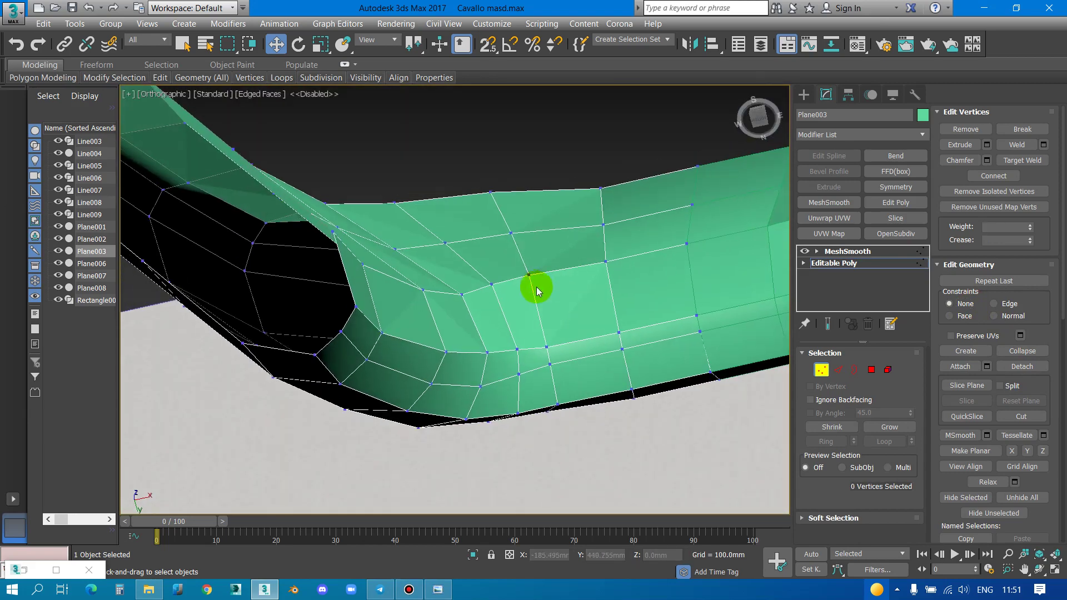
left_click(531, 276)
mouse_move(560, 299)
left_mouse_down()
mouse_move(506, 297)
mouse_move(392, 318)
left_mouse_up()
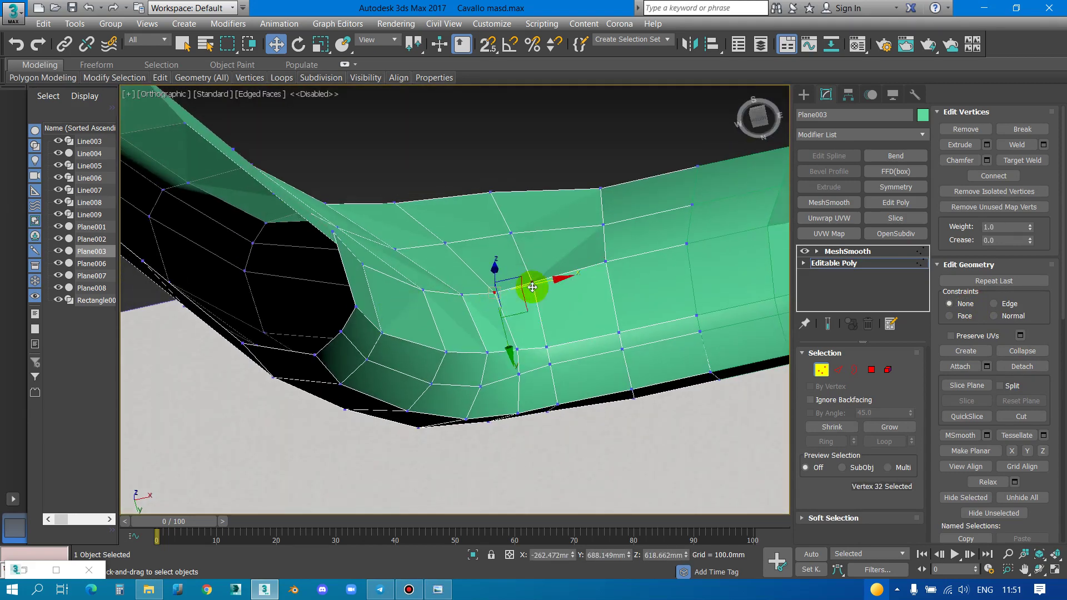
Select vertices along the top edge and bend, then region-select five arm vertices
left_click(606, 264)
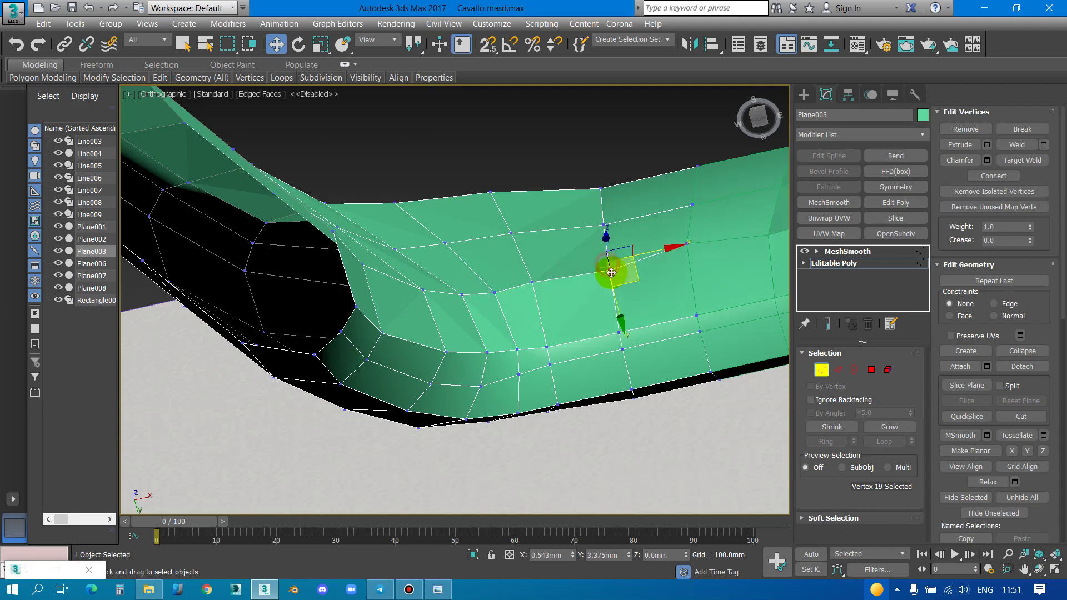
left_click(532, 283)
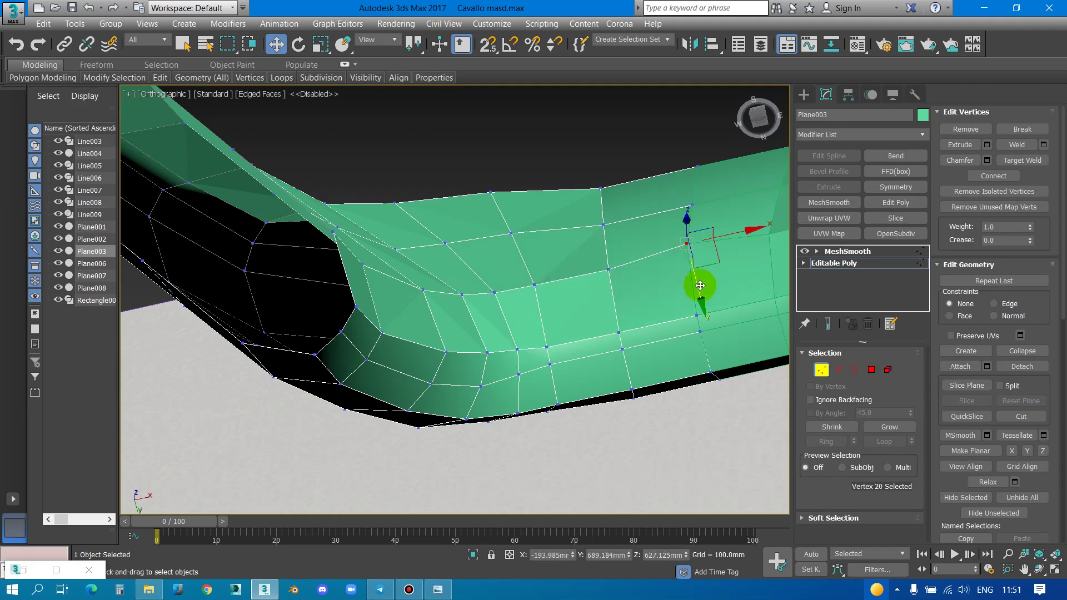
left_click(603, 225)
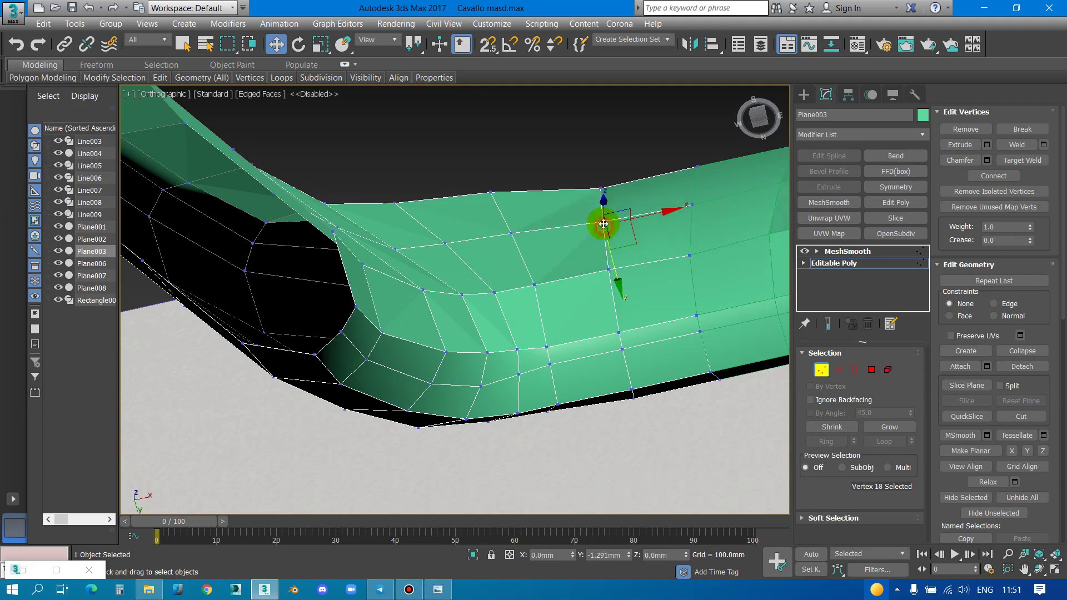
left_click(491, 193)
mouse_move(491, 193)
middle_mouse_down("alt")
mouse_move(543, 238)
mouse_move(555, 326)
mouse_move(611, 396)
mouse_move(642, 333)
mouse_move(529, 269)
mouse_move(482, 340)
mouse_move(437, 351)
mouse_move(419, 326)
mouse_move(495, 341)
mouse_move(500, 248)
mouse_move(471, 199)
middle_mouse_up("alt")
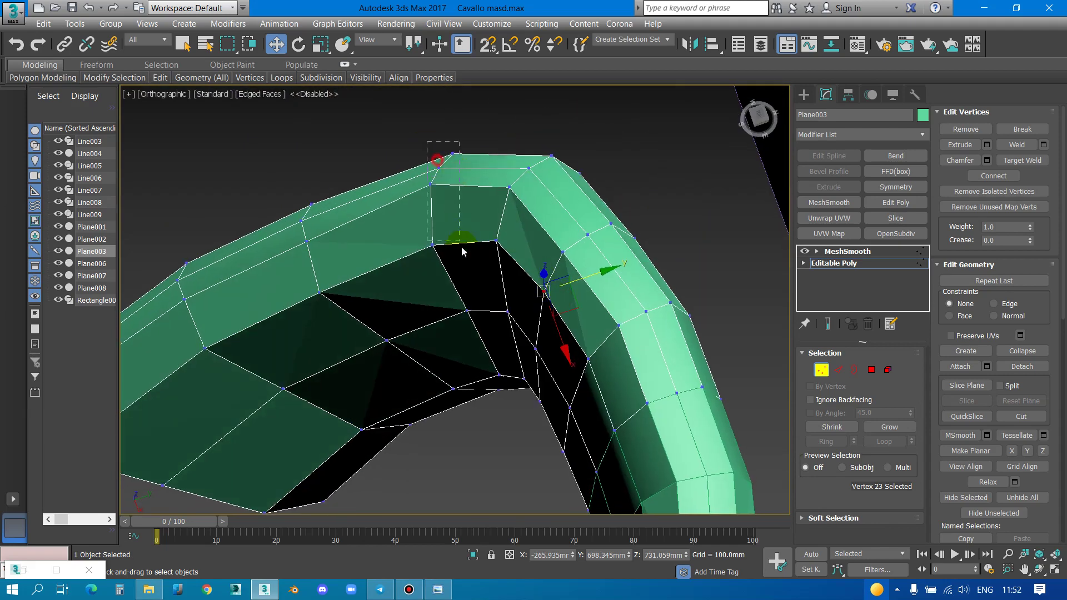
left_click_drag(427, 141, 462, 252)
mouse_move(462, 252)
middle_mouse_down("alt")
mouse_move(508, 216)
mouse_move(445, 231)
mouse_move(615, 250)
mouse_move(496, 263)
mouse_move(453, 231)
mouse_move(471, 256)
mouse_move(419, 238)
mouse_move(495, 222)
mouse_move(426, 259)
middle_mouse_up("alt")
Isolate Plane003 with Alt+Q, raise the selected vertex slightly and add more vertices
key("alt+q")
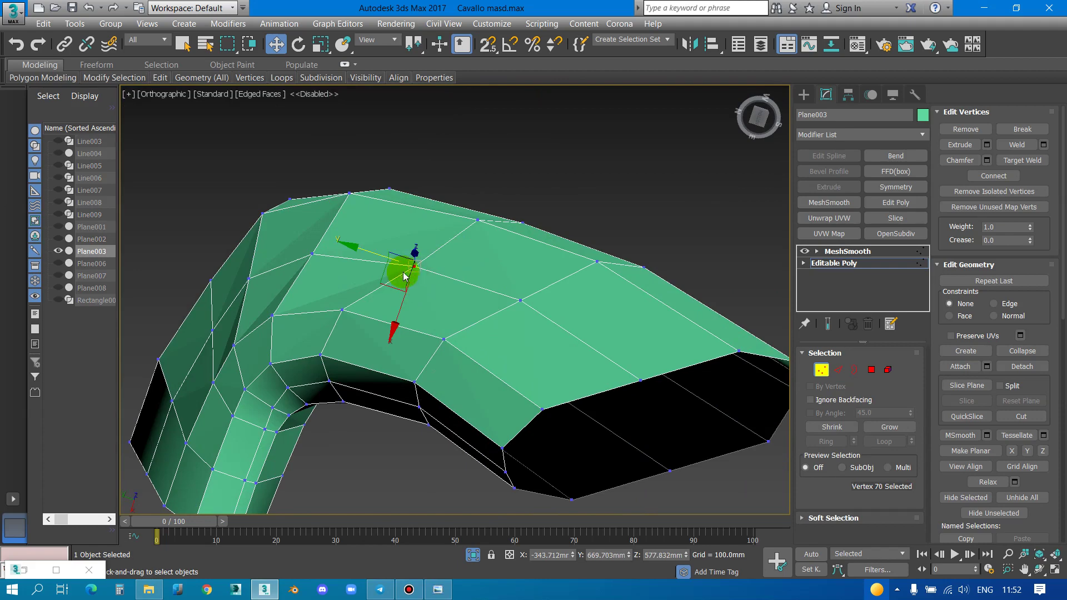
left_click_drag(419, 271, 415, 263)
mouse_move(417, 267)
middle_mouse_down("alt")
mouse_move(382, 309)
mouse_move(481, 267)
mouse_move(503, 332)
mouse_move(452, 369)
mouse_move(469, 245)
mouse_move(384, 186)
middle_mouse_up("alt")
left_click(418, 262, "ctrl")
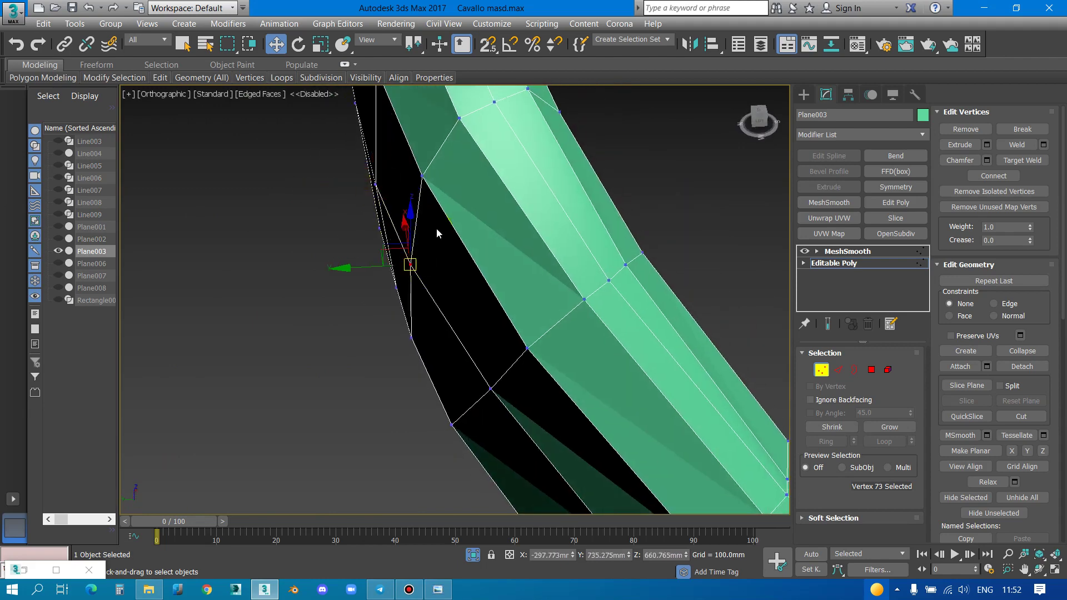
mouse_move(436, 228)
middle_mouse_down("alt")
mouse_move(559, 202)
mouse_move(444, 288)
mouse_move(355, 284)
middle_mouse_up("alt")
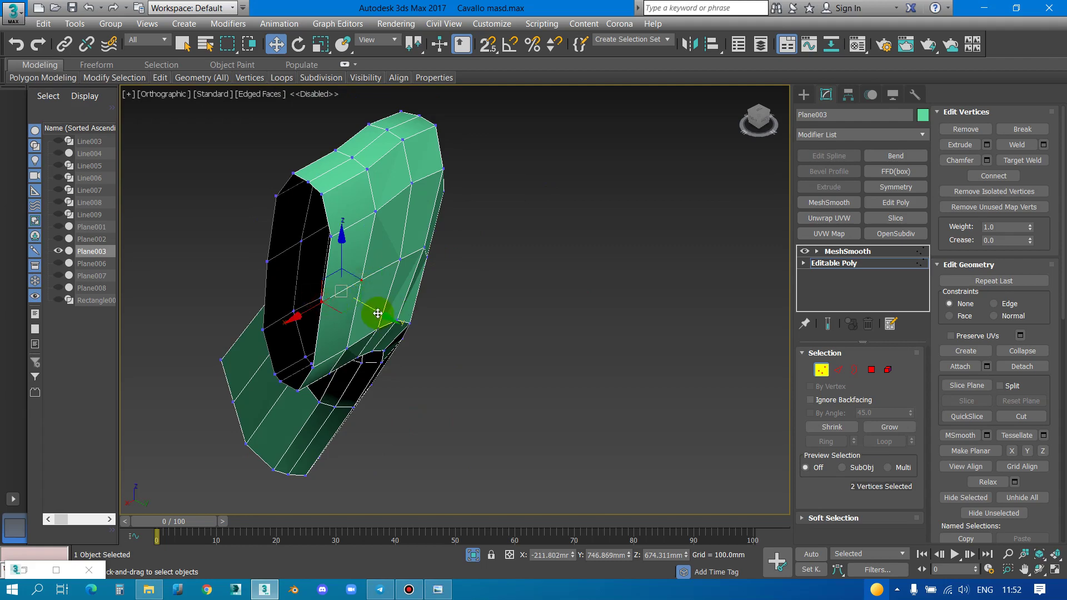
mouse_move(381, 210)
middle_mouse_down("alt")
mouse_move(382, 226)
mouse_move(405, 222)
mouse_move(384, 288)
mouse_move(436, 283)
middle_mouse_up("alt")
In Top view at Edge level, raise an edge loop across the arm slightly
key("t")
scroll(393, 279, "down", 3)
scroll(356, 283, "down", 1)
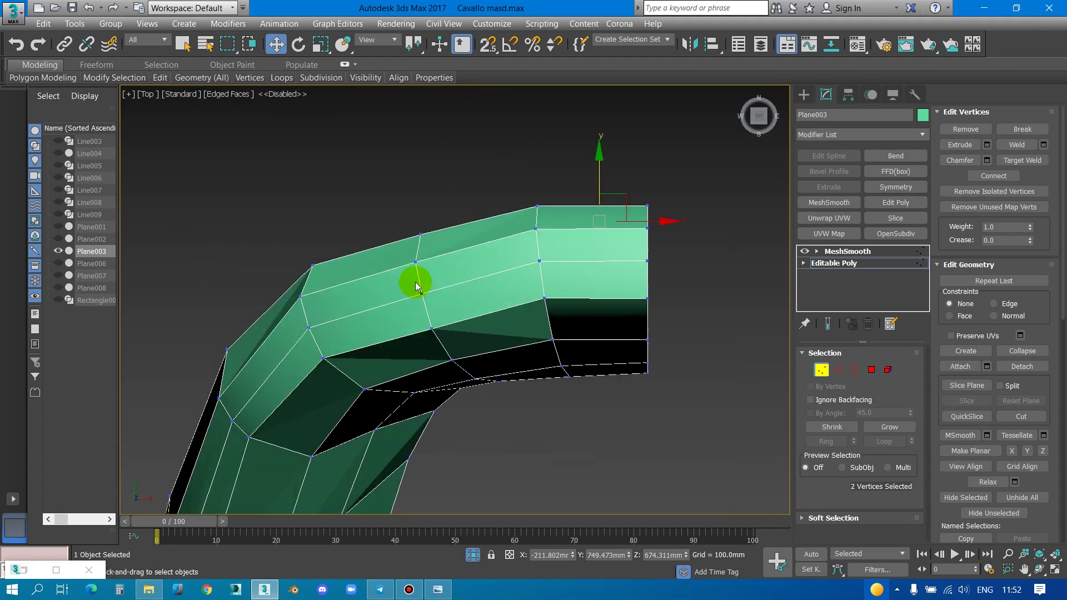
key("2")
left_click(420, 285)
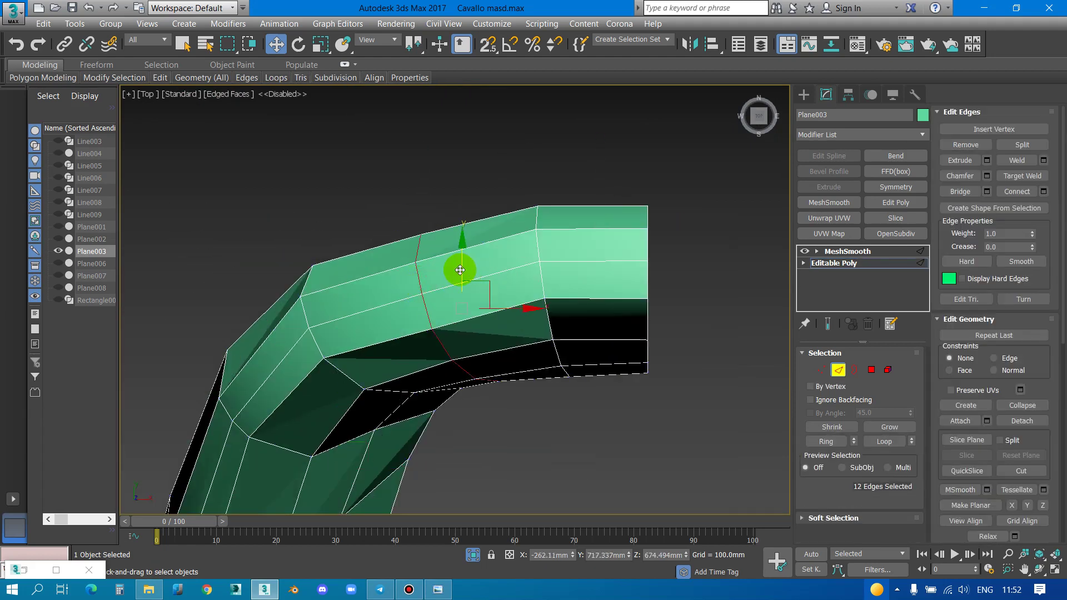
left_click_drag(460, 270, 442, 334)
Back in Perspective, select an edge loop along the side and shift it to reshape the side
key("p")
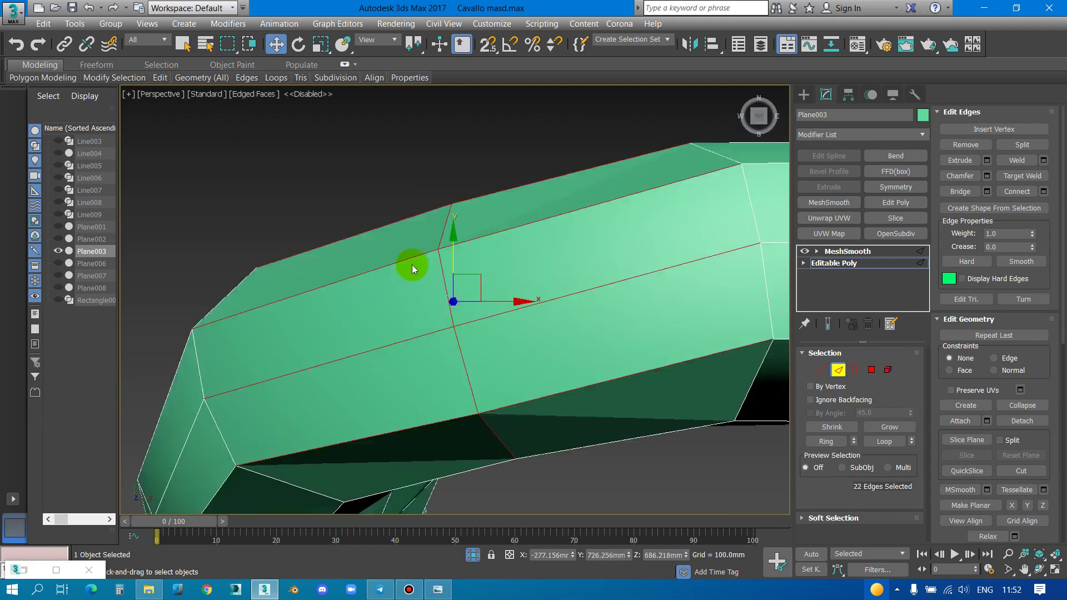
mouse_move(415, 262)
middle_mouse_down("alt")
mouse_move(452, 276)
mouse_move(428, 229)
mouse_move(459, 248)
middle_mouse_up("alt")
left_click(452, 231)
double_click(461, 253)
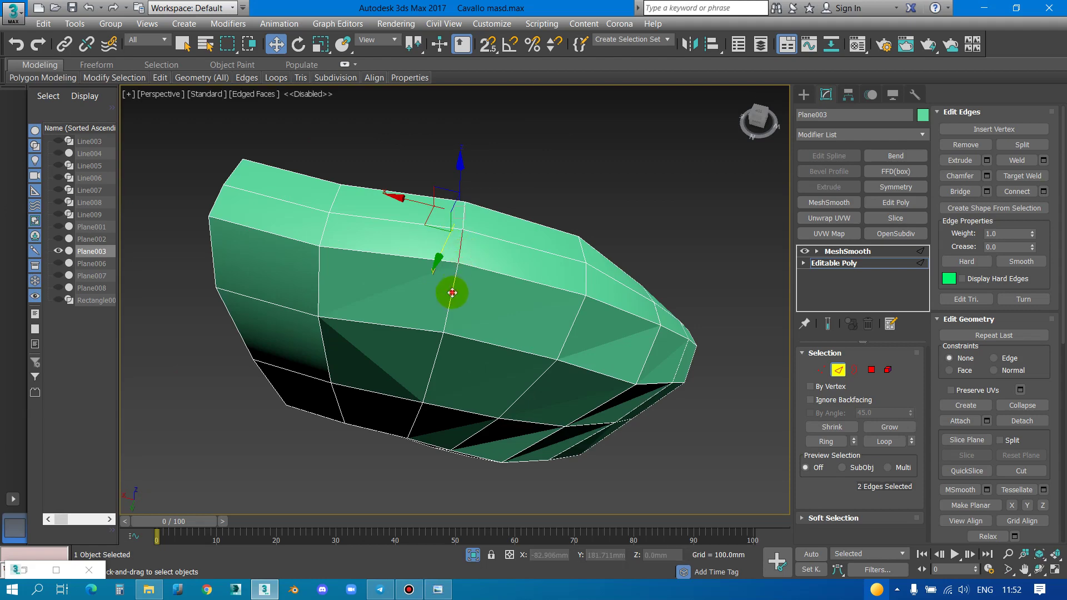
mouse_move(448, 288)
middle_mouse_down("alt")
mouse_move(400, 312)
mouse_move(444, 229)
middle_mouse_up("alt")
left_click_drag(450, 225, 439, 225)
Raise the edges near the arm's end slightly, then select vertex 86 near the bend
mouse_move(405, 322)
middle_mouse_down("alt")
mouse_move(520, 226)
mouse_move(446, 317)
mouse_move(467, 255)
mouse_move(502, 244)
mouse_move(488, 257)
mouse_move(555, 295)
mouse_move(424, 207)
middle_mouse_up("alt")
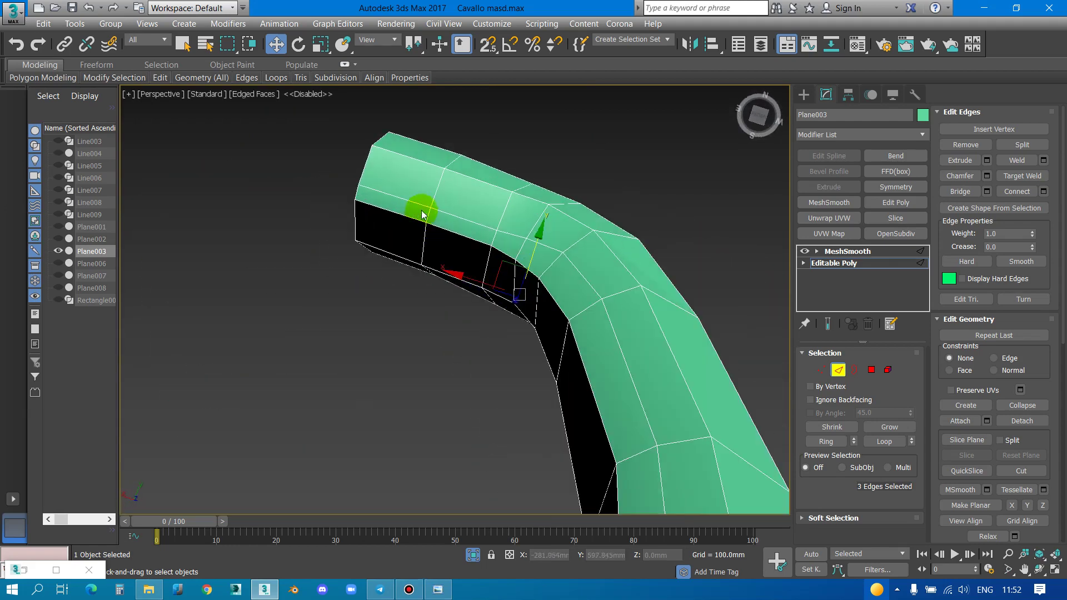
left_click(421, 206)
left_click_drag(442, 167, 448, 159)
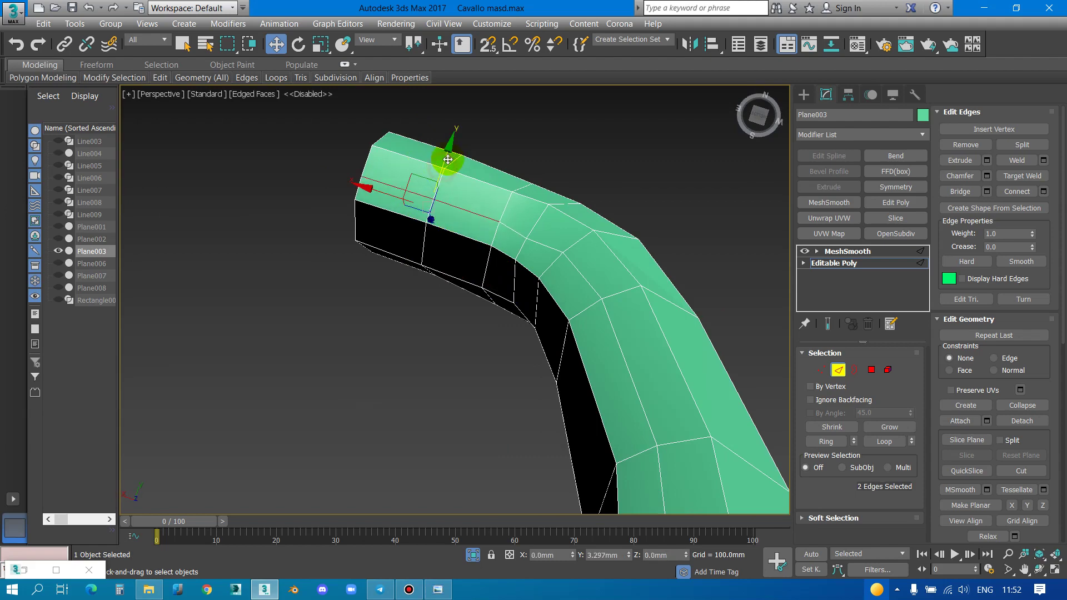
middle_click_drag(522, 258, 531, 286)
key("1")
left_click(537, 273)
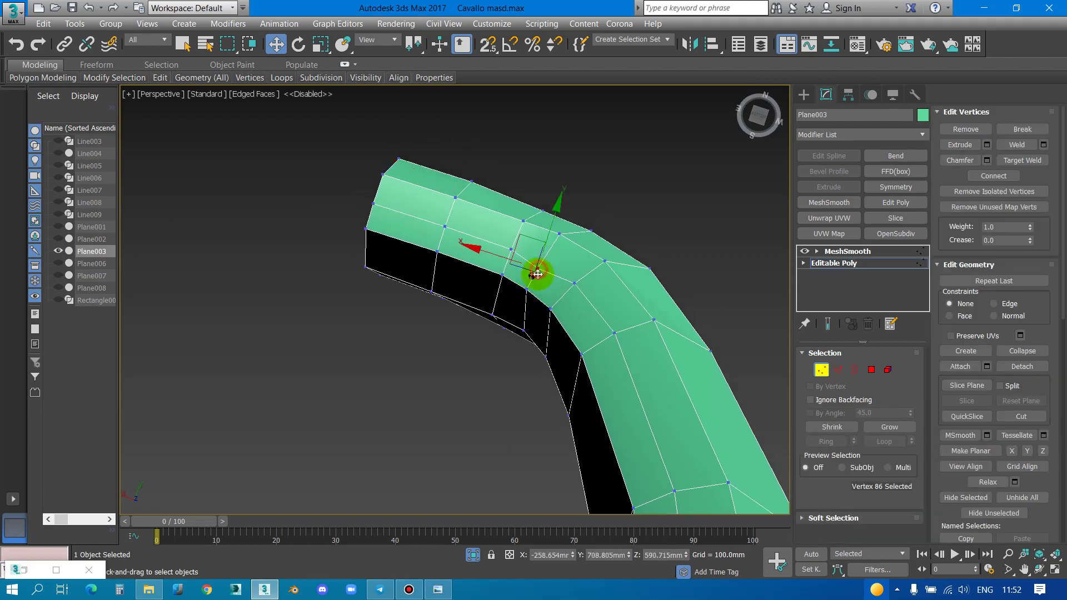
mouse_move(530, 229)
middle_mouse_down("alt")
mouse_move(615, 309)
mouse_move(448, 340)
mouse_move(570, 368)
mouse_move(495, 357)
mouse_move(527, 362)
mouse_move(467, 391)
mouse_move(508, 381)
mouse_move(476, 352)
mouse_move(450, 258)
middle_mouse_up("alt")
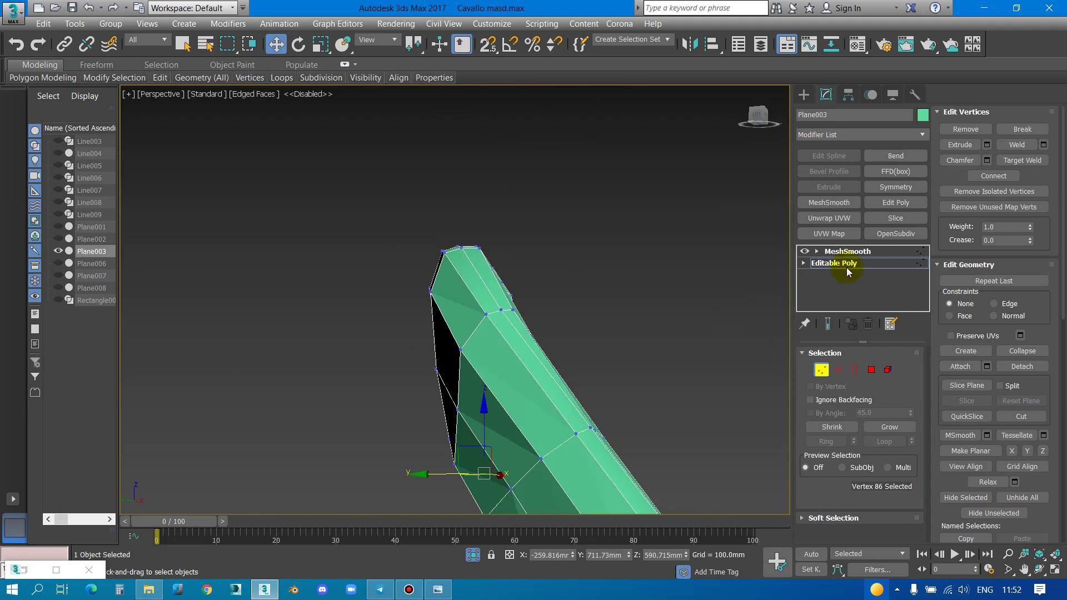
Exit isolation to show all scene objects again and reselect Plane003
left_click(666, 281)
mouse_move(666, 281)
middle_mouse_down("alt")
mouse_move(612, 286)
mouse_move(470, 348)
mouse_move(511, 339)
mouse_move(560, 288)
mouse_move(578, 331)
mouse_move(640, 328)
middle_mouse_up("alt")
left_click(473, 556)
left_click(584, 270)
mouse_move(563, 326)
middle_mouse_down("alt")
mouse_move(624, 310)
mouse_move(626, 326)
mouse_move(512, 334)
mouse_move(551, 341)
mouse_move(458, 333)
middle_mouse_up("alt")
left_click(458, 333)
At Editable Poly vertex level, region-select the ten vertices at the arm's lower end
key("1")
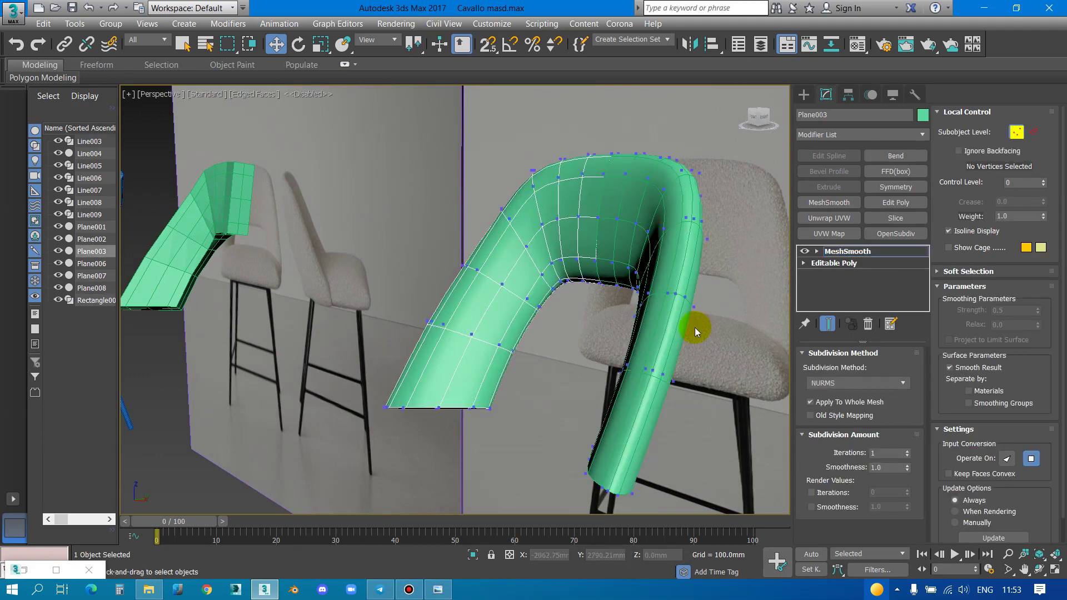
left_click(850, 273)
scroll(362, 278, "up", 5)
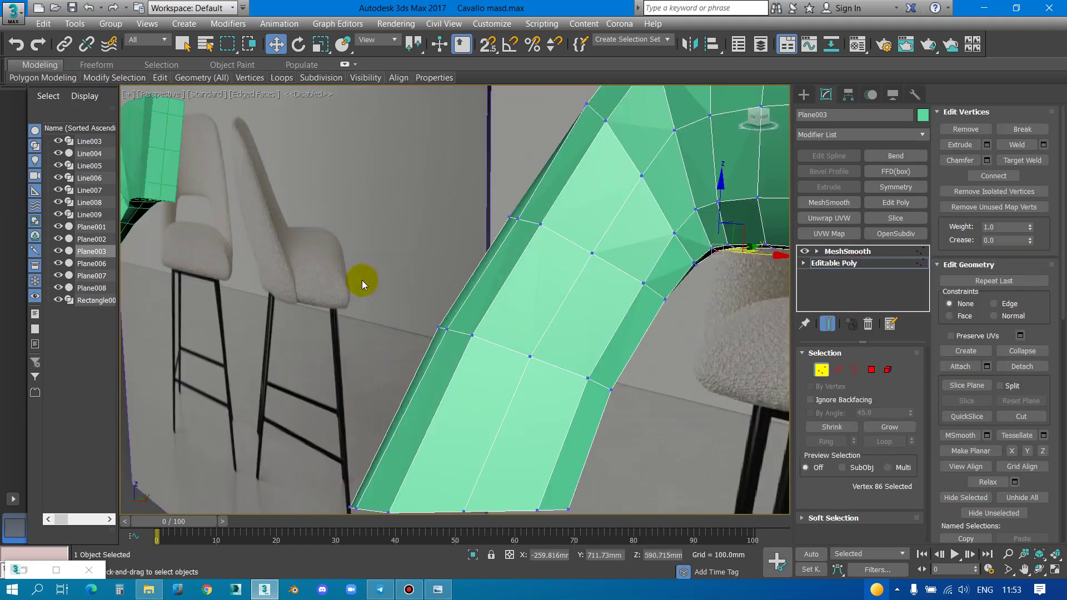
left_click_drag(361, 281, 485, 369)
scroll(352, 374, "down", 5)
left_click_drag(358, 383, 441, 437, "ctrl")
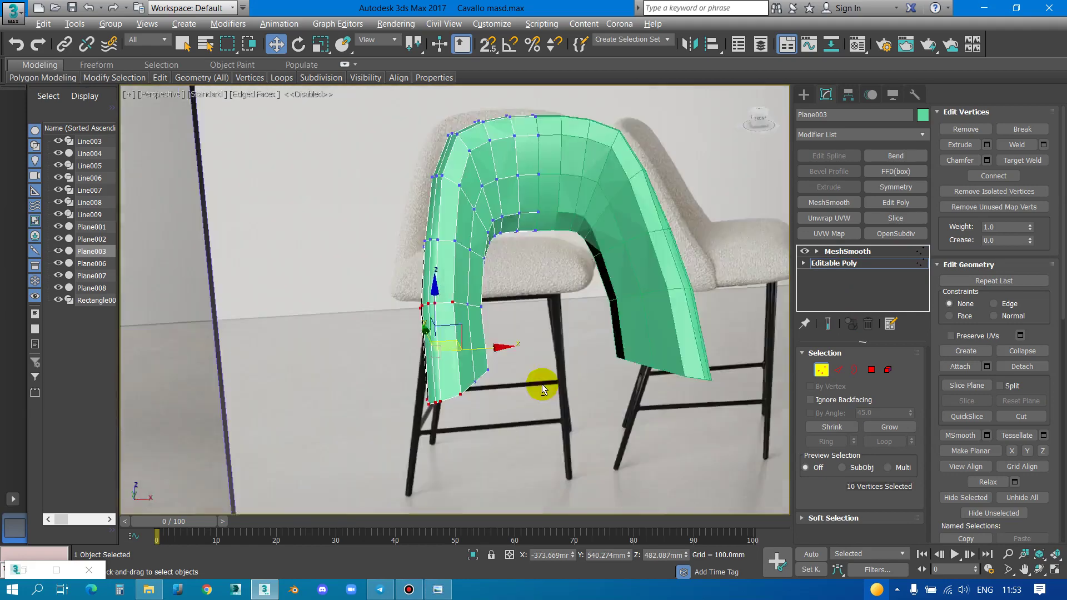
middle_click_drag(442, 437, 542, 384, "alt")
scroll(478, 353, "up", 4)
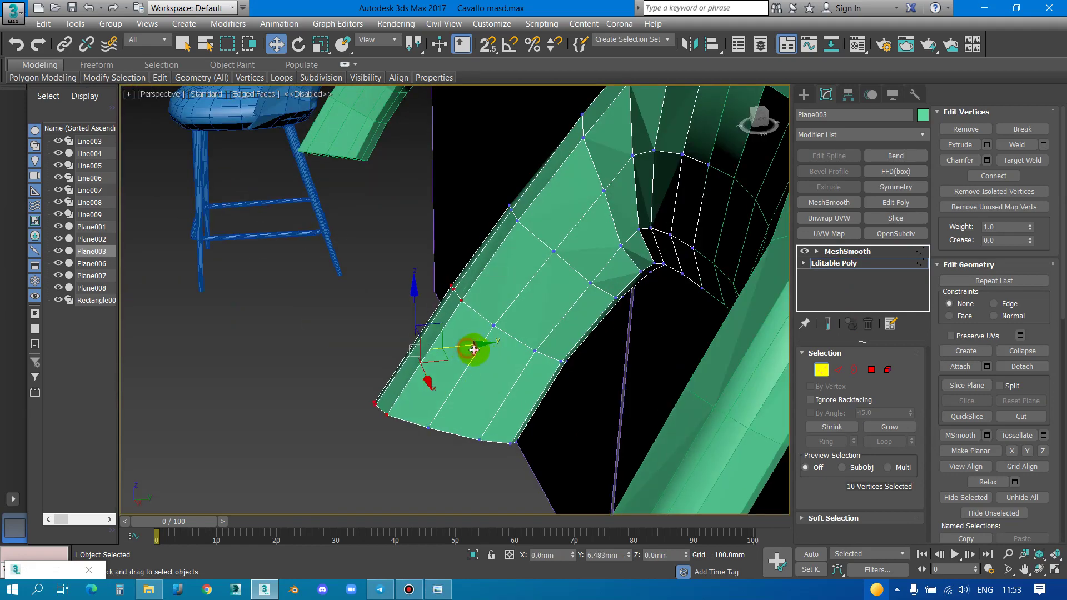
Shift the selected end vertices along X and switch to the Front view
middle_click_drag(466, 347, 486, 384, "alt")
left_click_drag(487, 384, 485, 386)
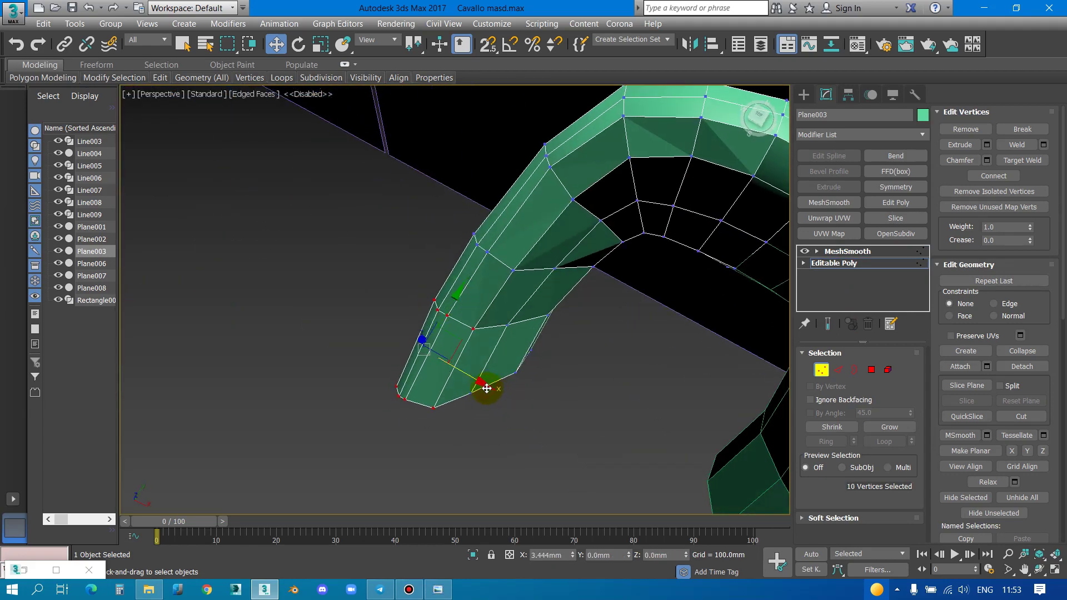
middle_click_drag(488, 424, 521, 312, "alt")
scroll(527, 286, "up", 2)
key("f")
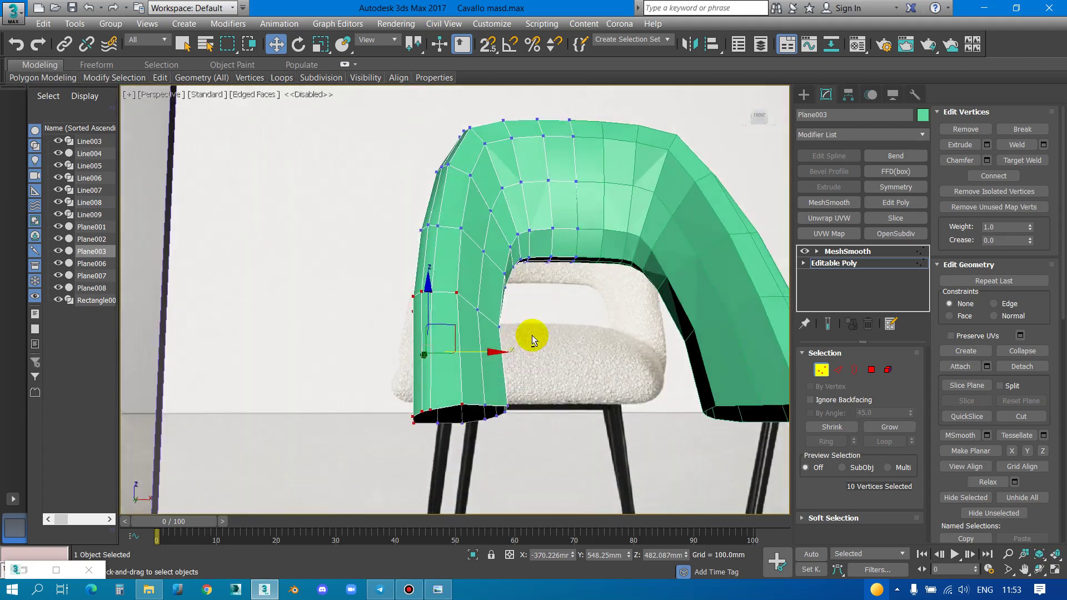
scroll(459, 355, "down", 3)
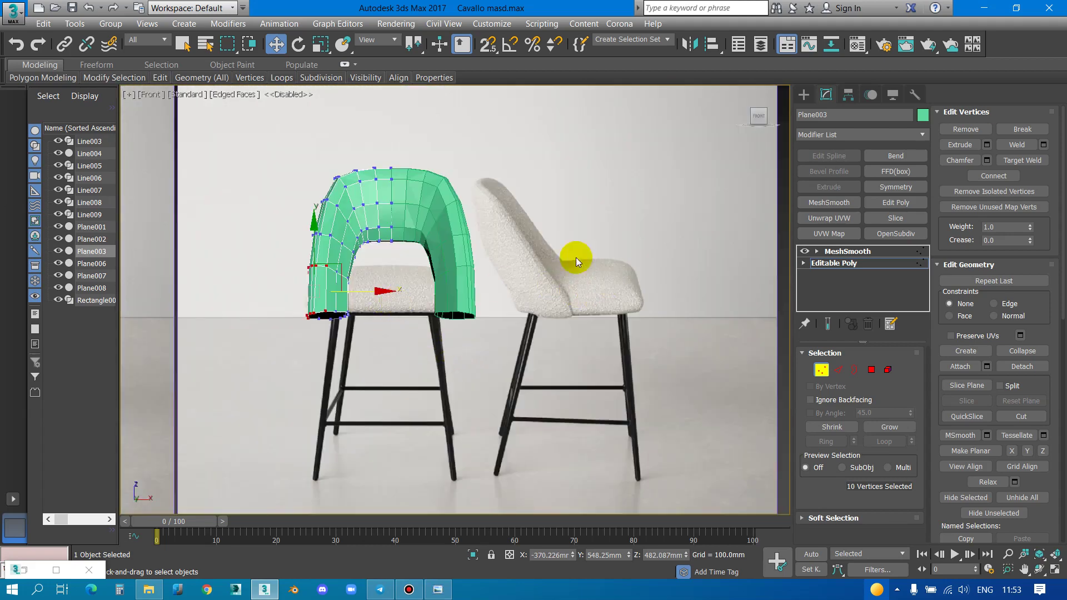
Leave vertex level, select Plane003 and Plane008 together and hide them
left_click(846, 263)
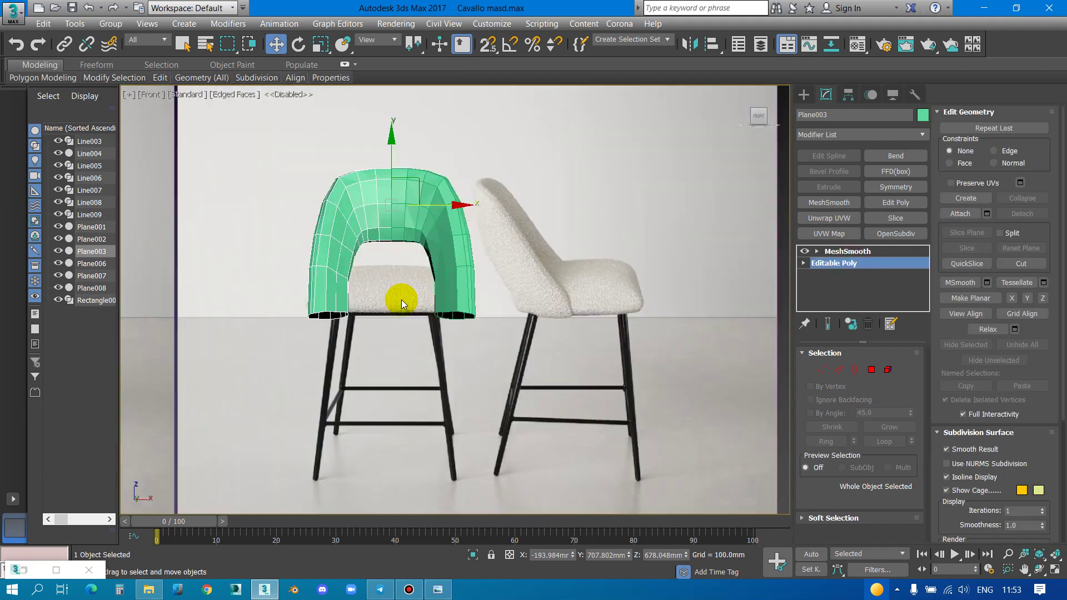
scroll(402, 299, "down", 2)
middle_click_drag(401, 299, 540, 299)
scroll(552, 322, "up", 3)
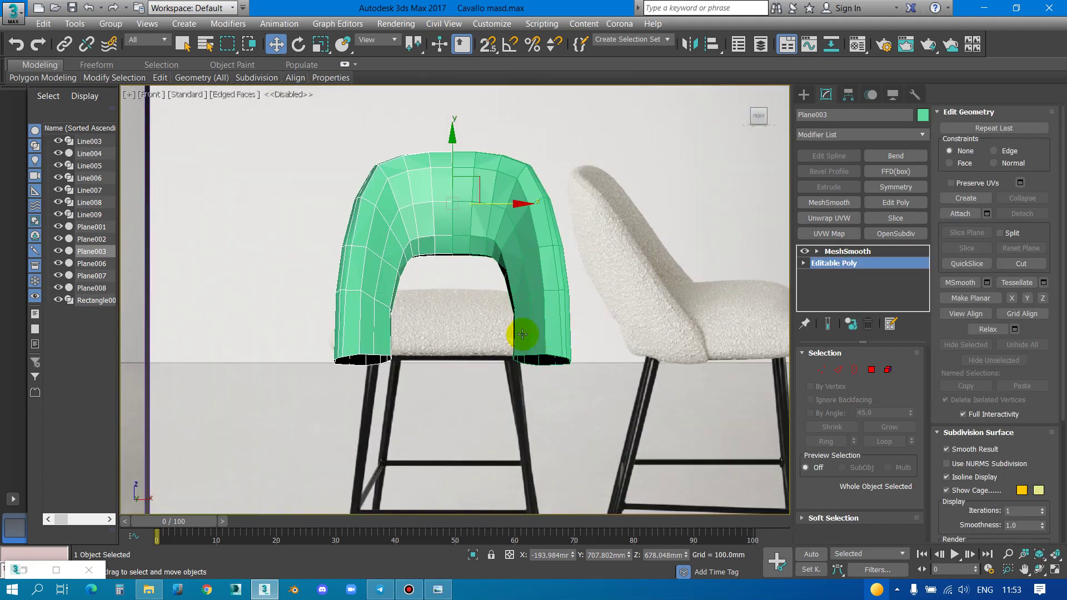
left_click(550, 304, "ctrl")
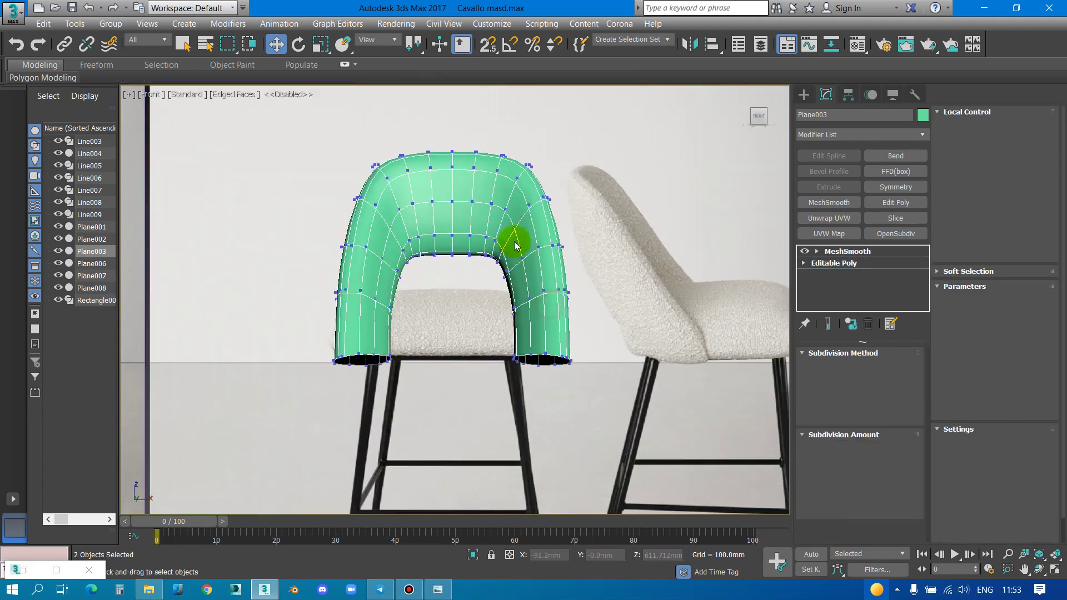
left_click(859, 262)
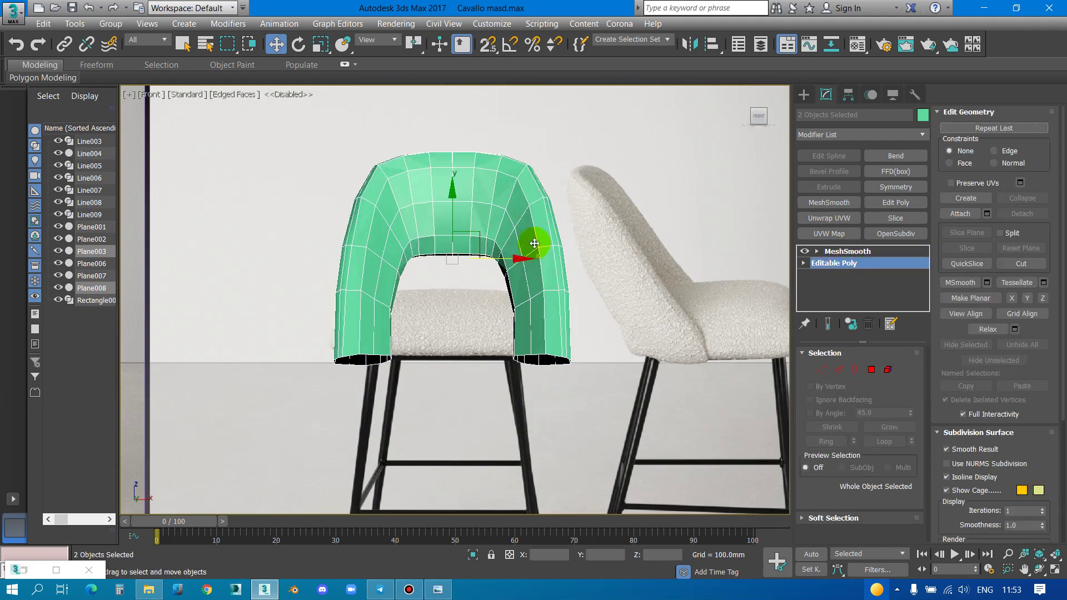
left_click(57, 250)
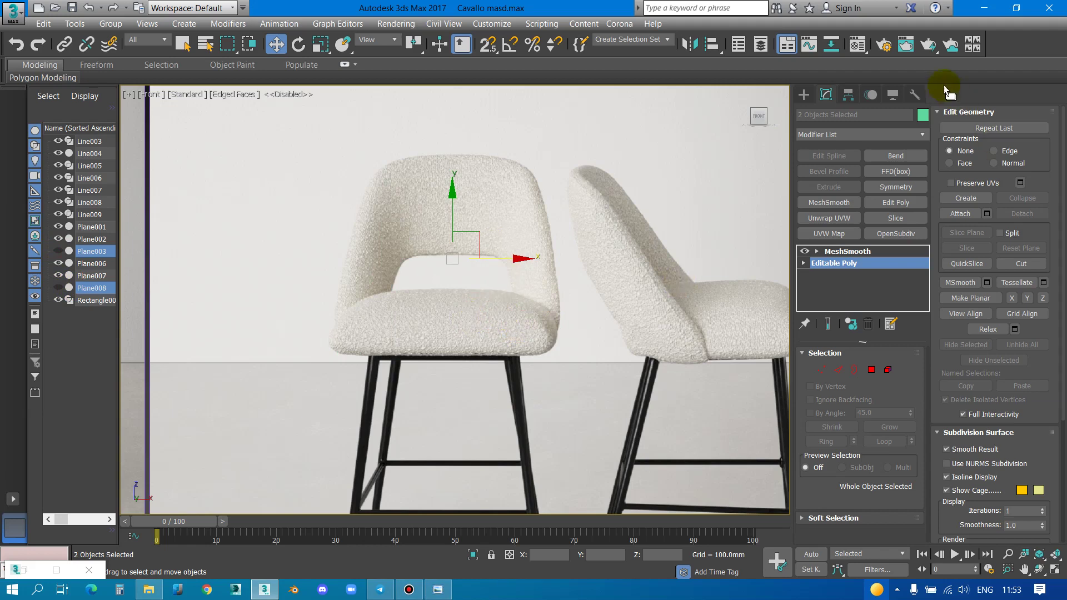
Create a magenta box, Box001, across the front chair's seat
left_click(803, 97)
left_click(831, 175)
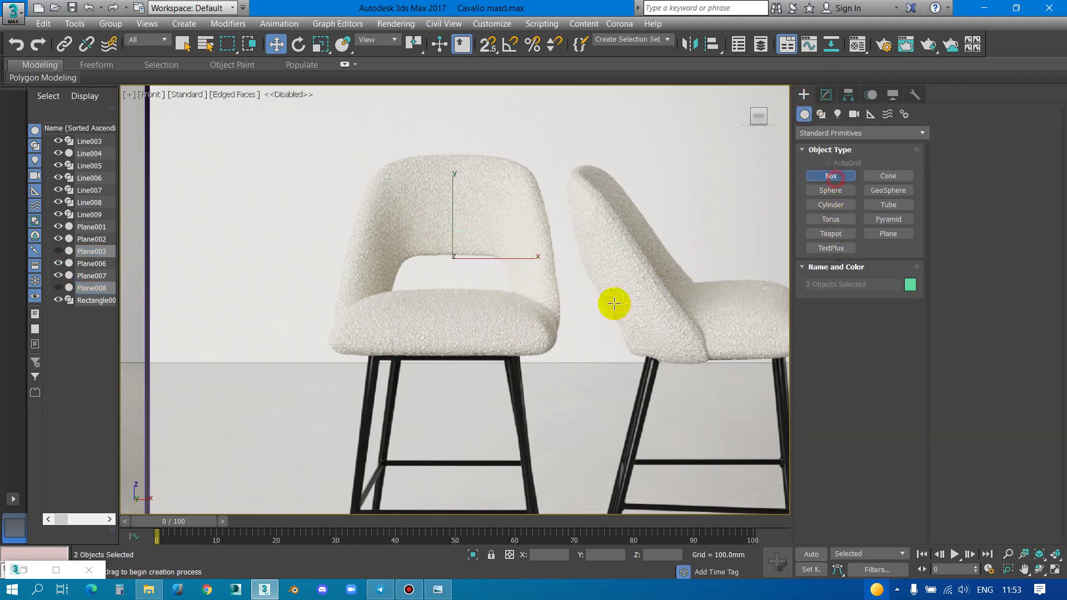
left_click_drag(371, 289, 567, 357)
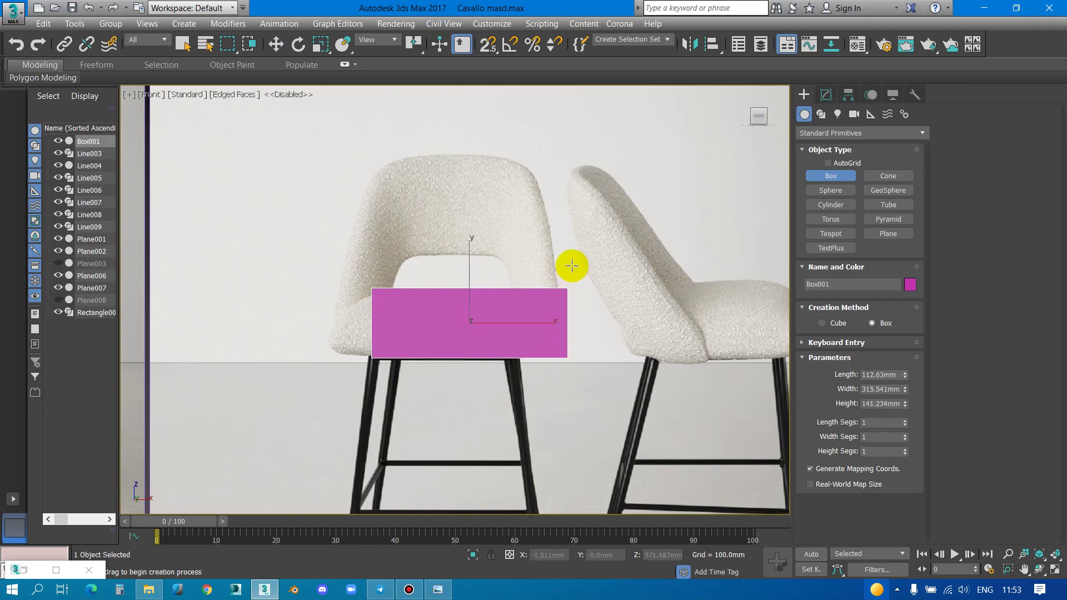
left_click(571, 257)
right_click(571, 275)
left_click_drag(539, 324, 509, 325)
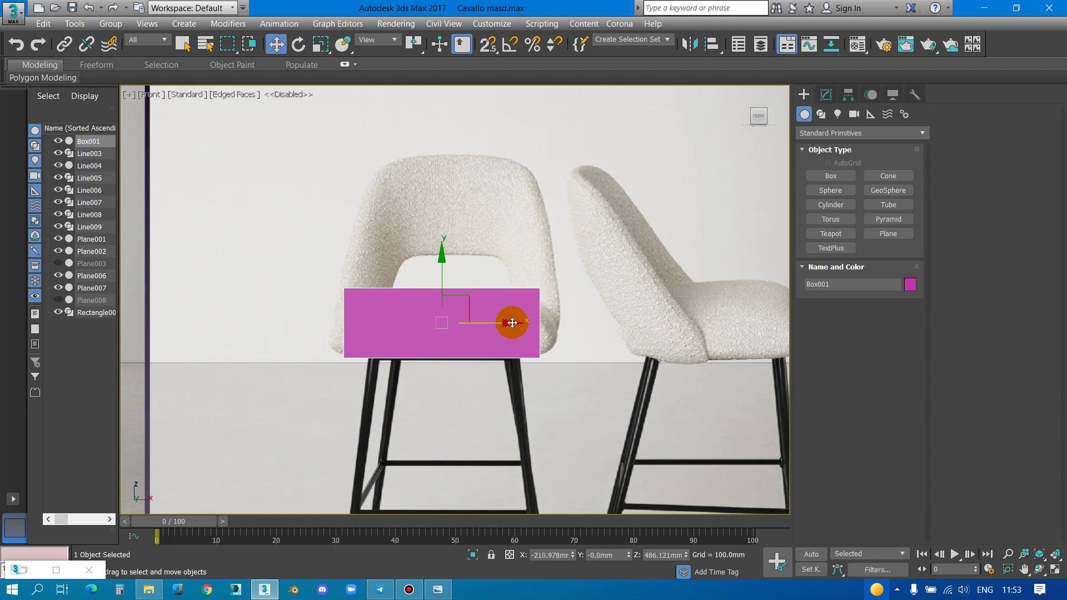
Scale Box001 to fit the seat slightly taller, and Shift-drag a copy to the second chair
key("r")
left_click_drag(443, 250, 450, 269)
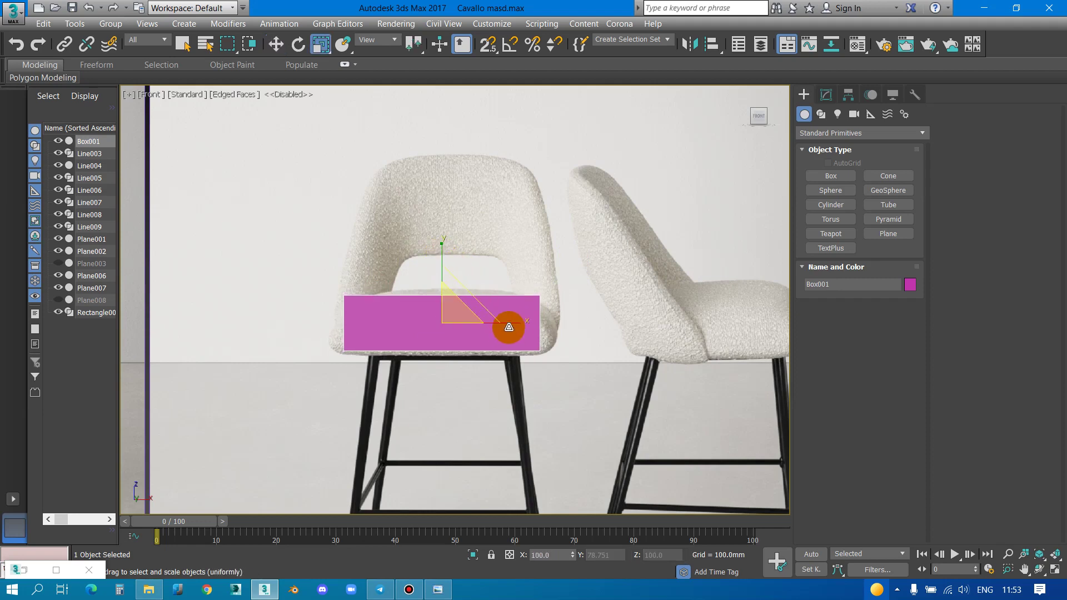
left_click_drag(509, 327, 514, 326)
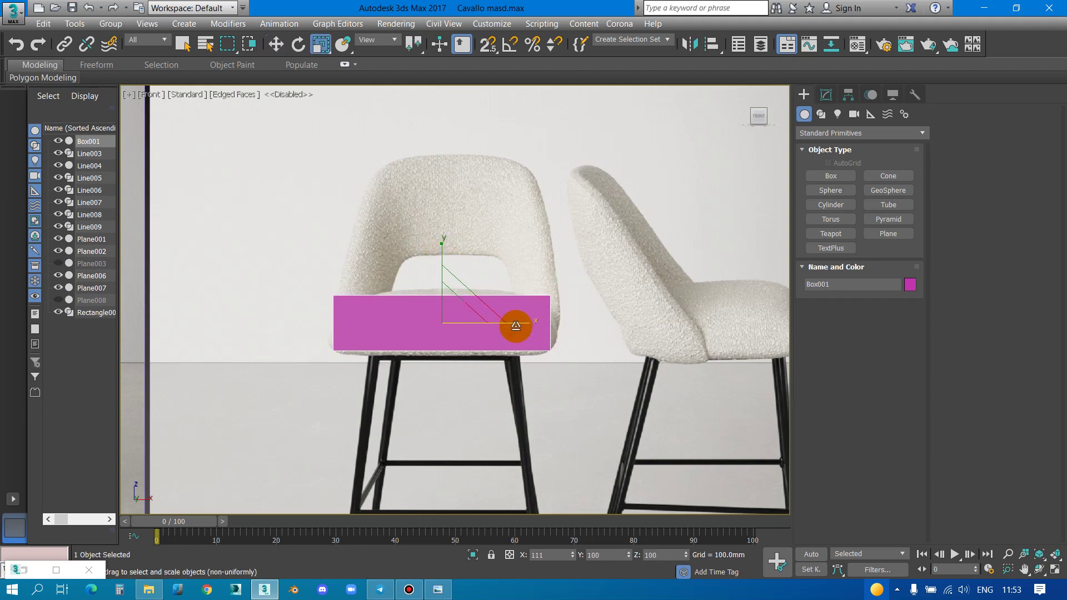
left_click_drag(440, 246, 448, 245)
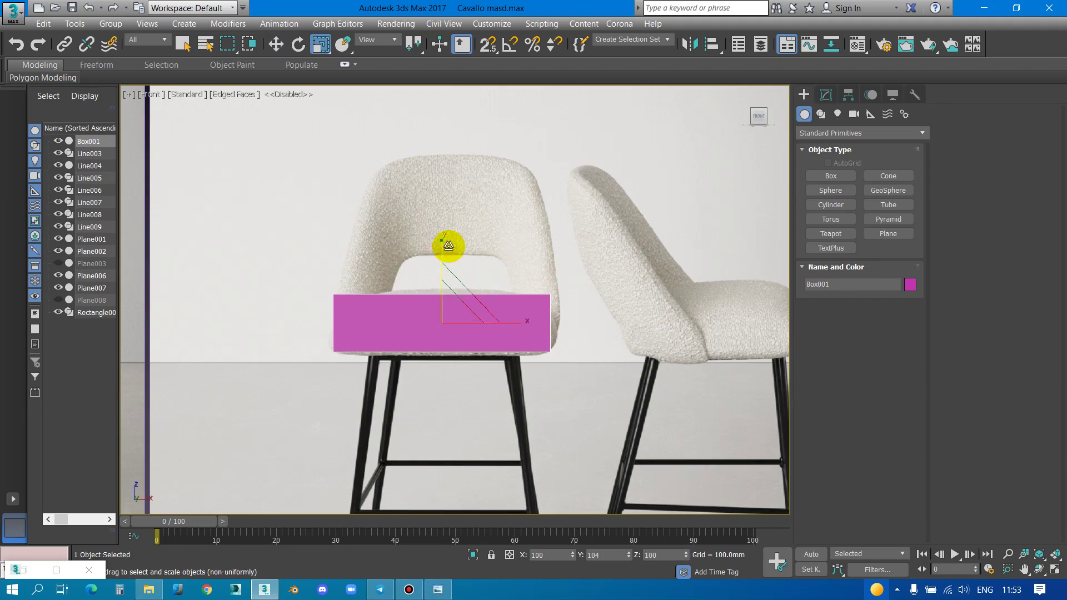
scroll(380, 311, "down", 5)
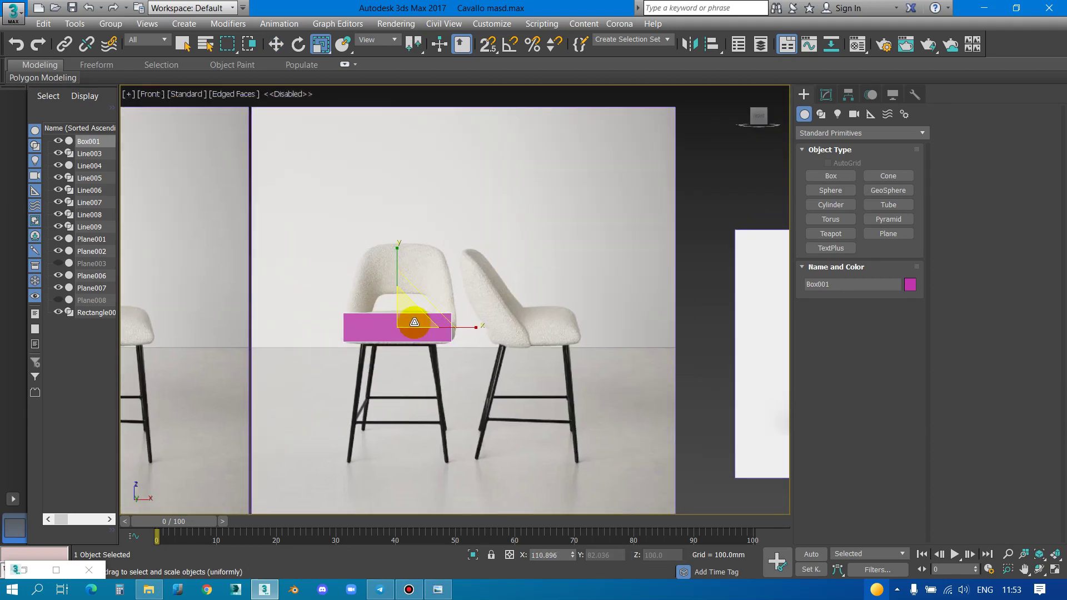
key("w")
left_click_drag(463, 329, 607, 352, "shift")
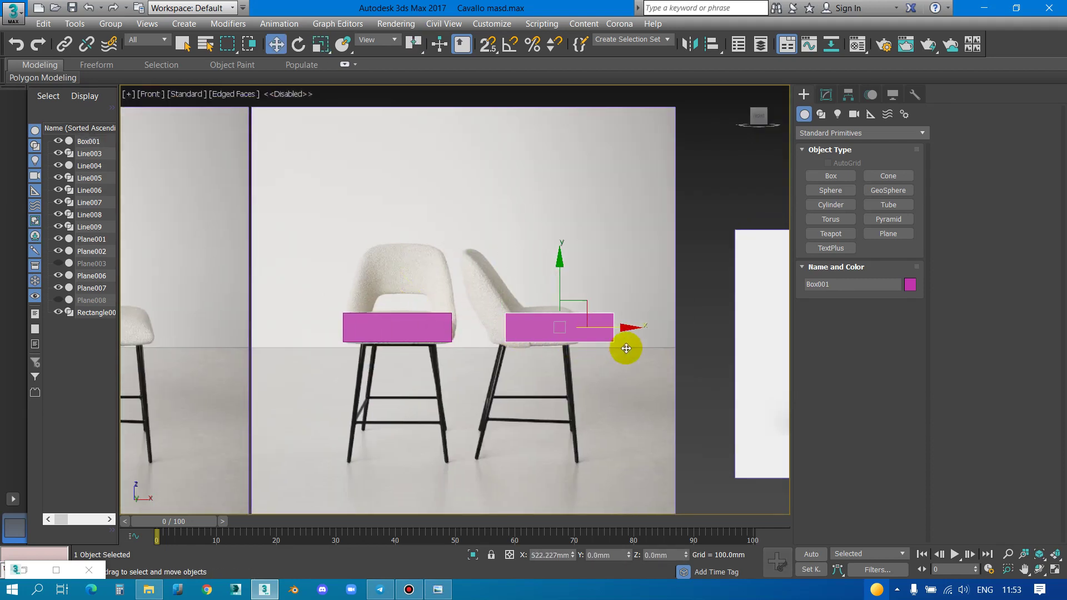
Make Box002 an Instance, rotate it 90° and move it left onto the side-view seat
left_click(533, 354)
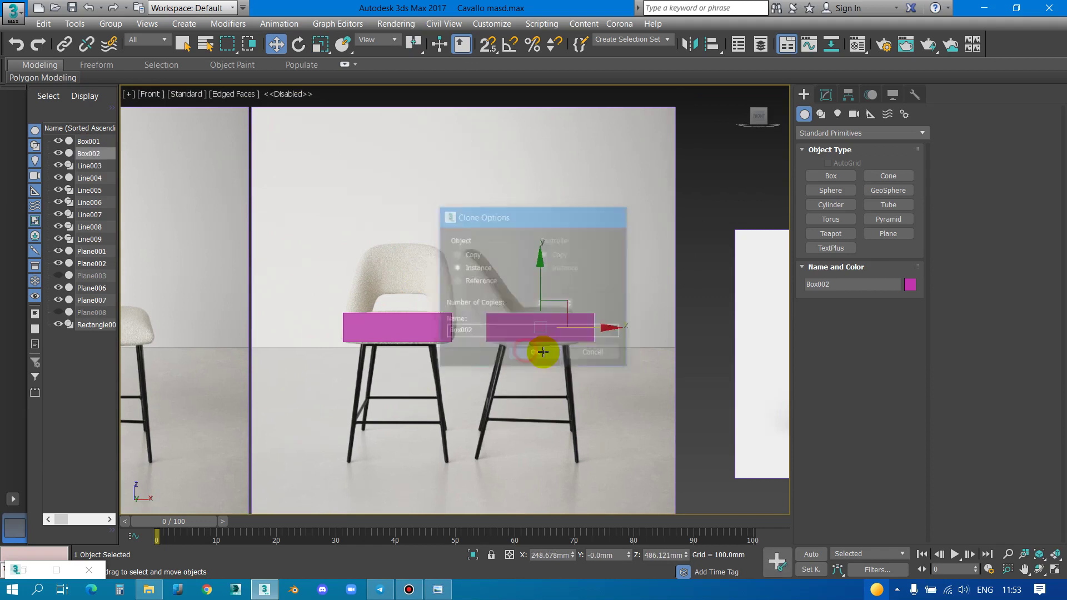
scroll(543, 350, "up", 3)
key("e")
left_click_drag(562, 326, 659, 337)
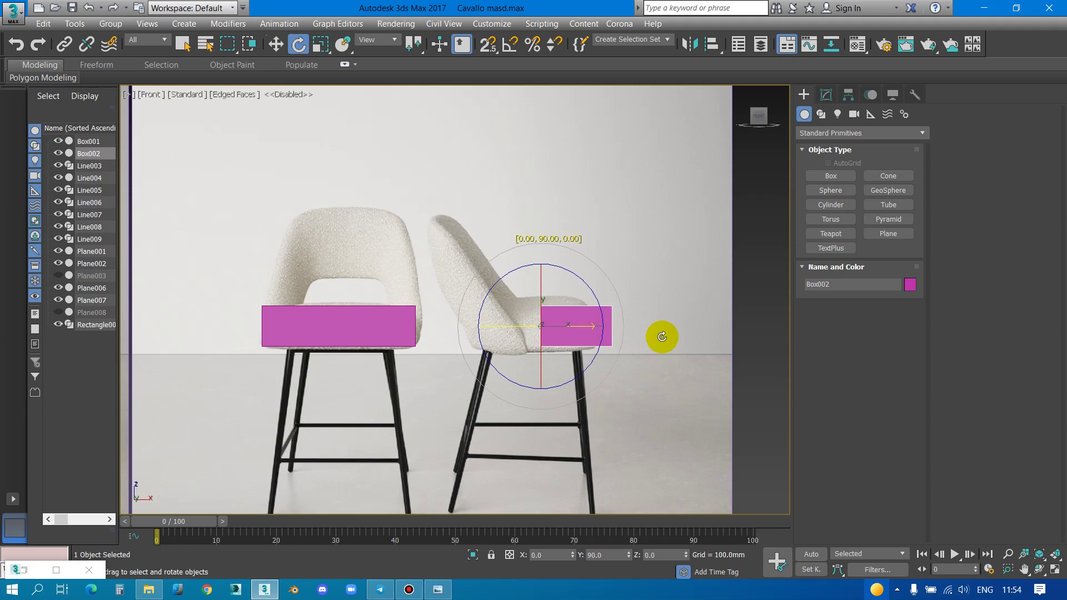
key("w")
left_click_drag(624, 326, 572, 333)
Stretch Box002 along X to match the seat, then select Box001
key("r")
key("w")
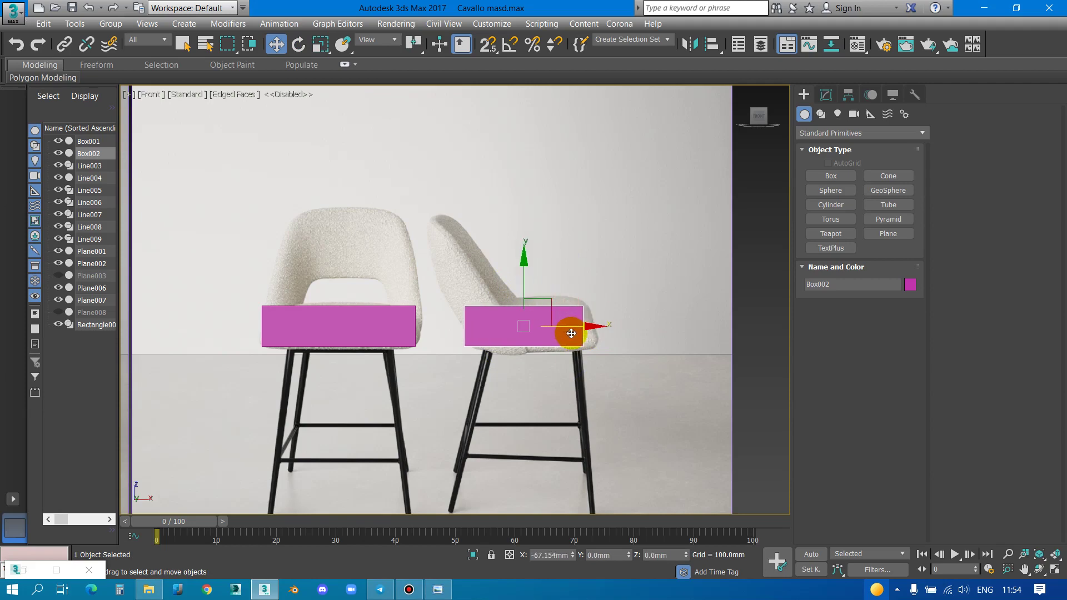
scroll(570, 331, "up", 3)
key("r")
left_click_drag(434, 322, 442, 325)
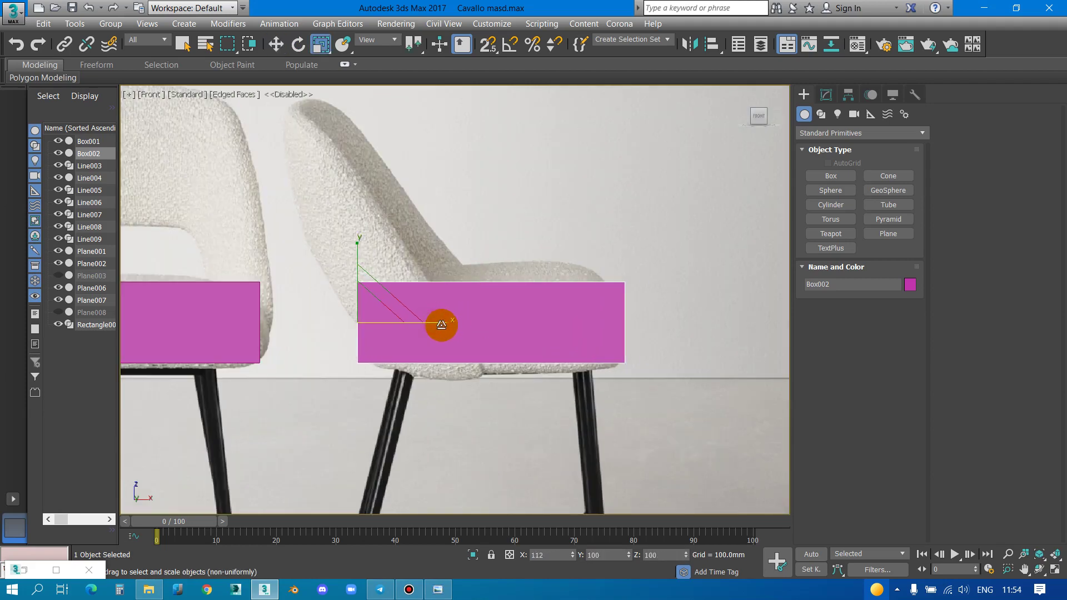
scroll(510, 345, "down", 5)
left_click(436, 327)
scroll(435, 328, "up", 5)
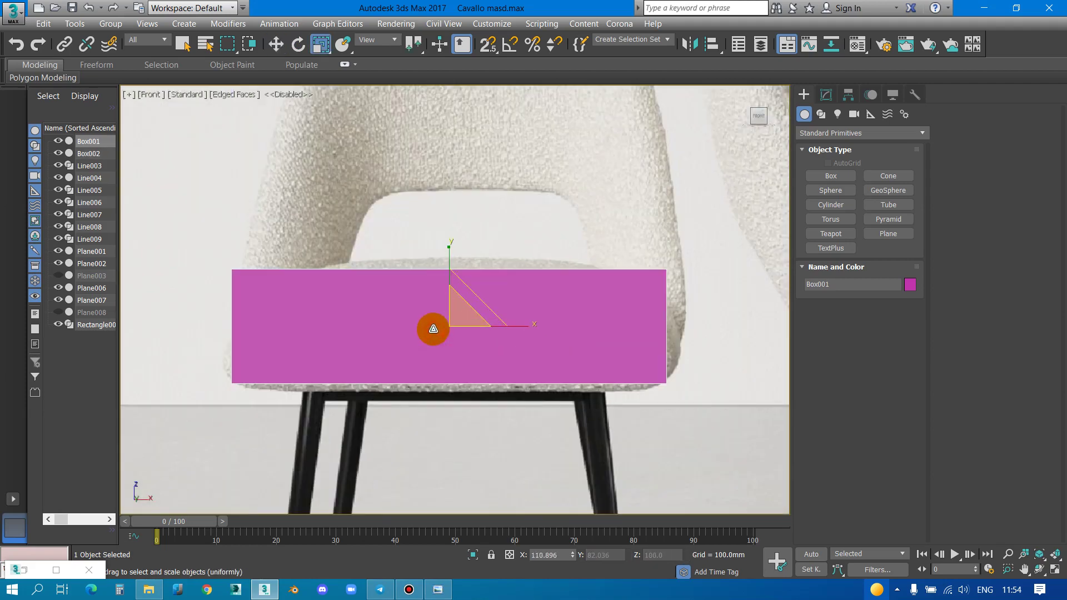
Add Edit Poly to Box001 and connect a vertical edge loop through its centre
left_click(835, 98)
left_click(898, 204)
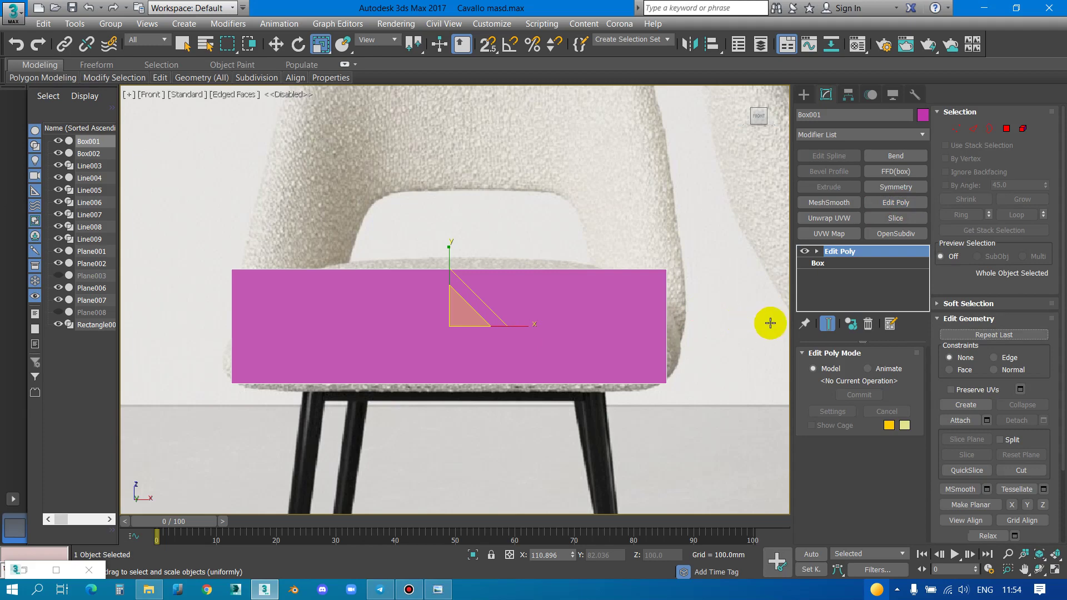
left_click(973, 128)
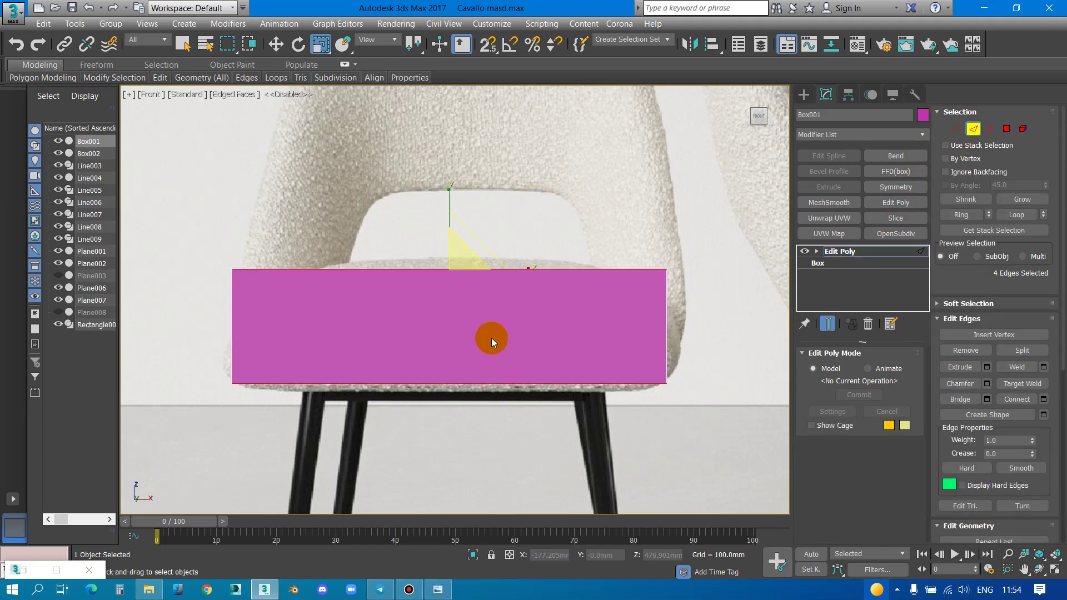
right_click(491, 338)
left_click(467, 379)
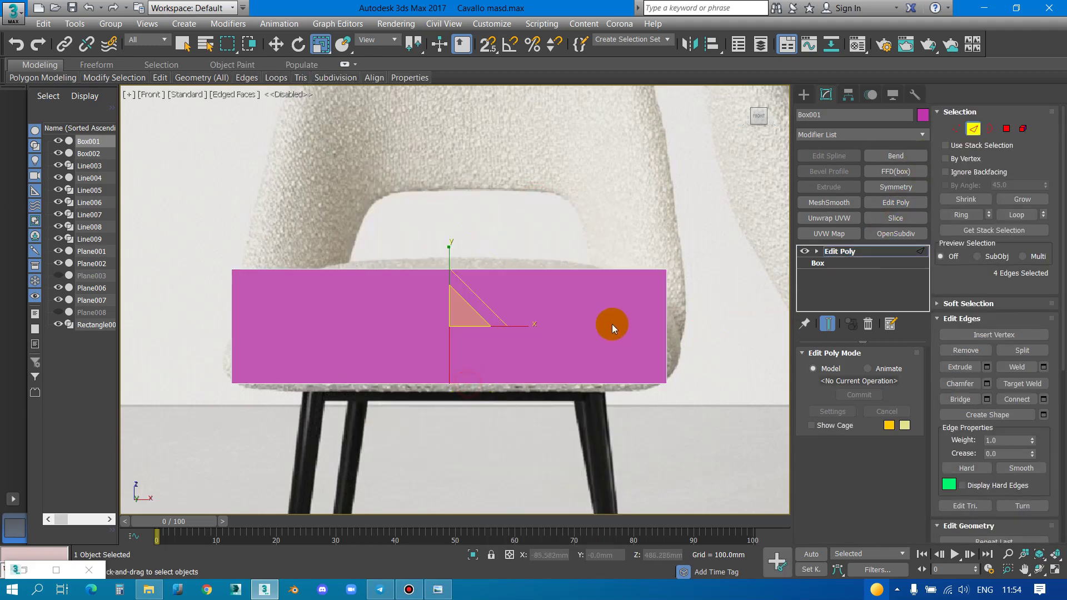
Delete the vertices of Box001's right half
key("1")
left_click_drag(633, 261, 711, 429)
key("Delete")
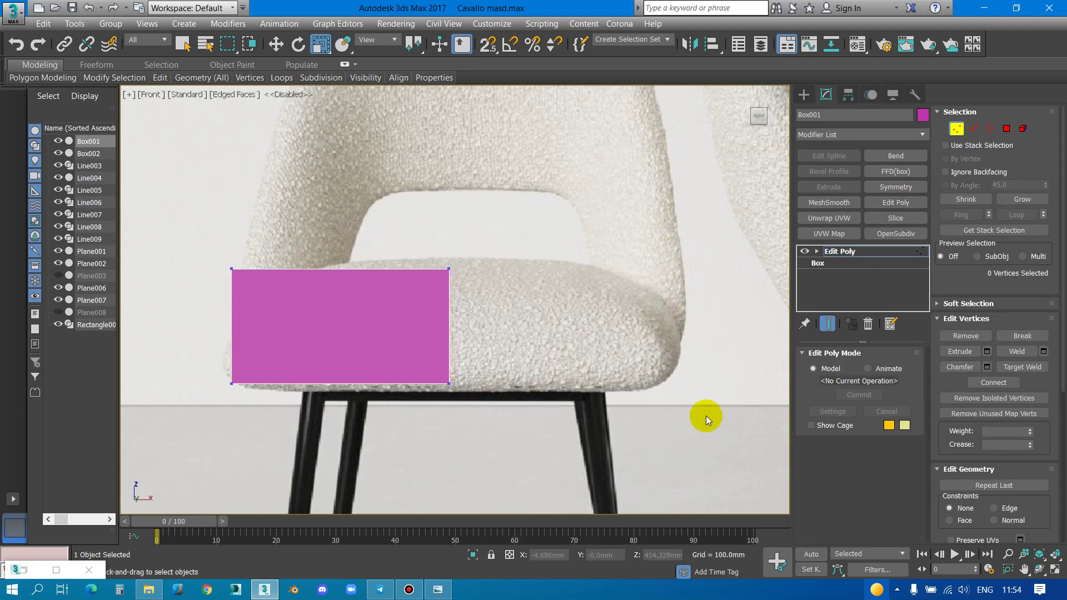
left_click(865, 253)
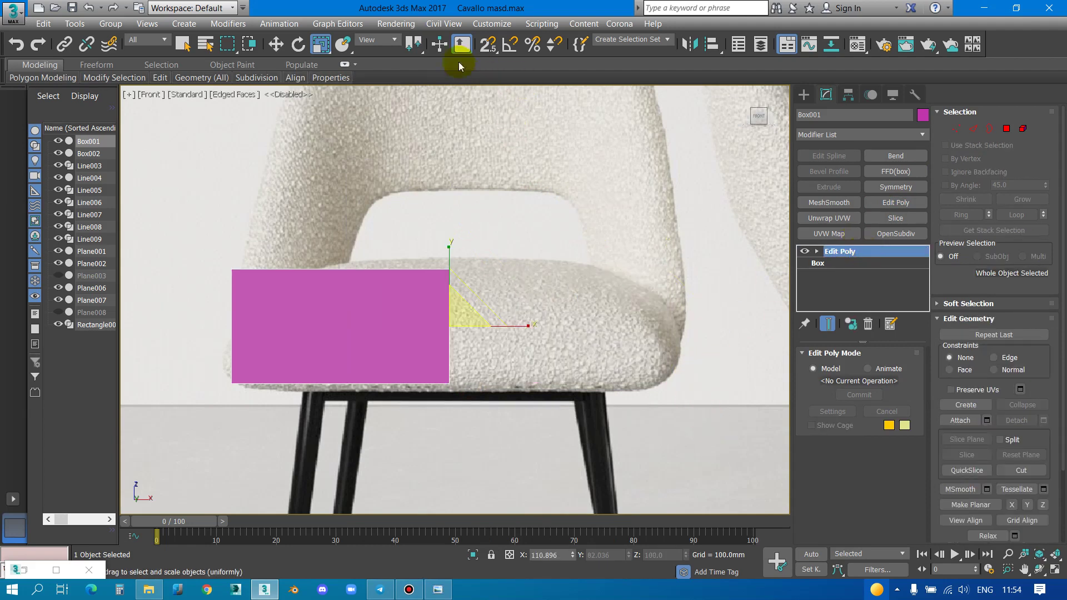
Mirror the half box on X as an Instance, Box003
left_click(706, 51)
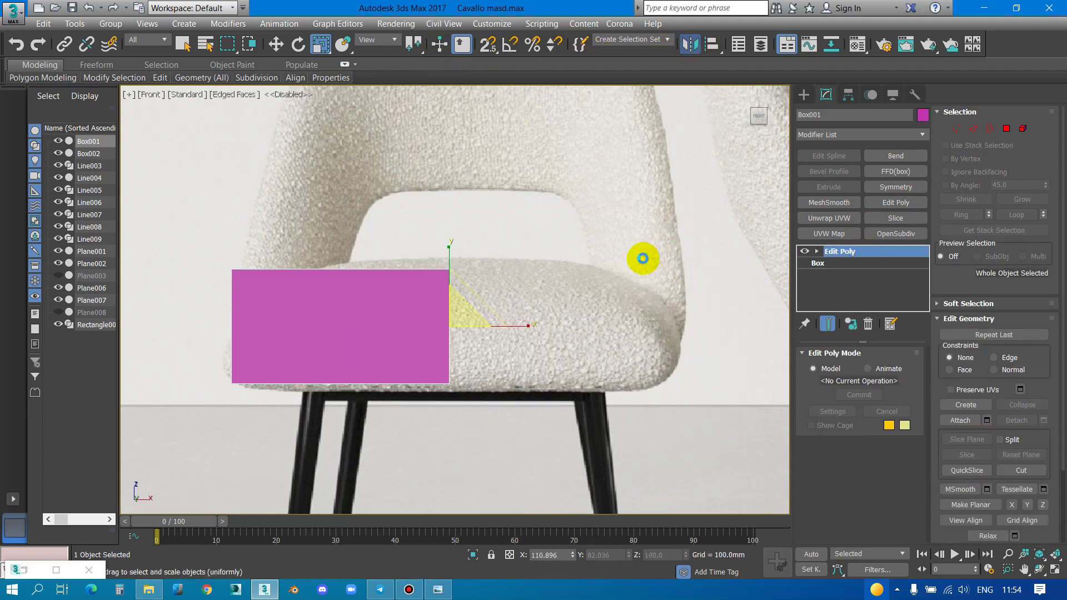
left_click(494, 402)
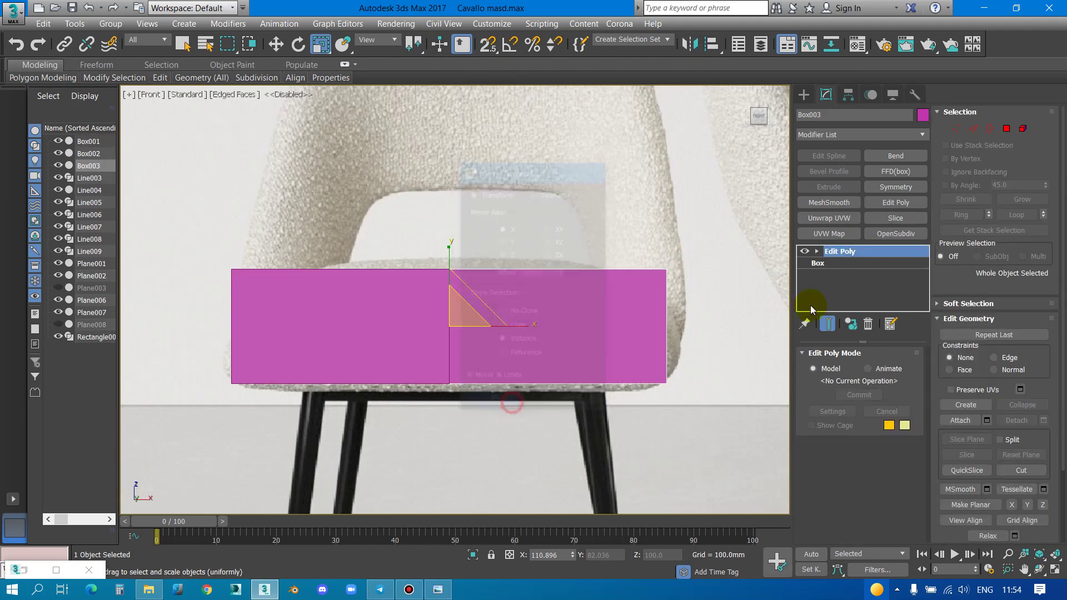
scroll(507, 262, "down", 5)
scroll(466, 267, "down", 2)
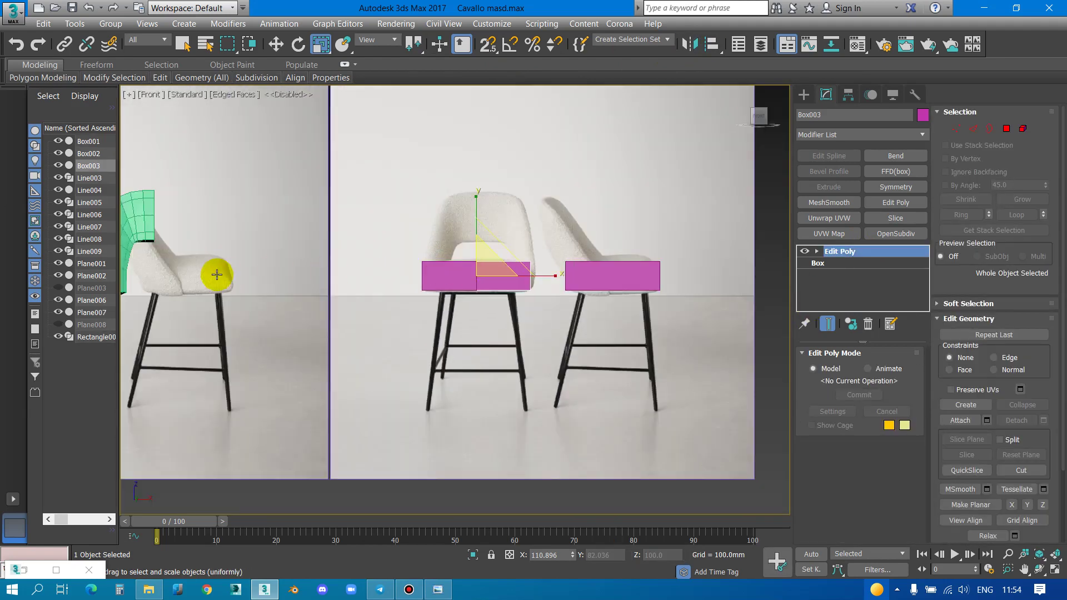
Orbit the Perspective view and pick out the overlapping second seat box
key("p")
scroll(614, 279, "up", 3)
scroll(543, 302, "up", 1)
scroll(546, 306, "up", 2)
mouse_move(546, 306)
middle_mouse_down("alt")
mouse_move(543, 279)
mouse_move(566, 281)
mouse_move(578, 305)
mouse_move(498, 274)
mouse_move(476, 296)
mouse_move(484, 331)
mouse_move(484, 300)
middle_mouse_up("alt")
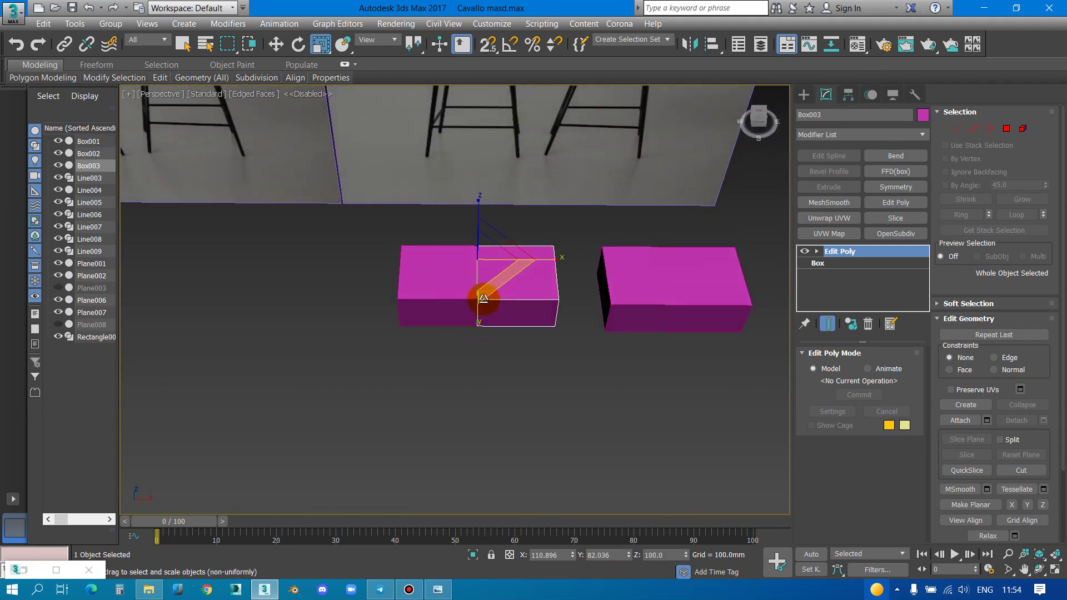
right_click(496, 288)
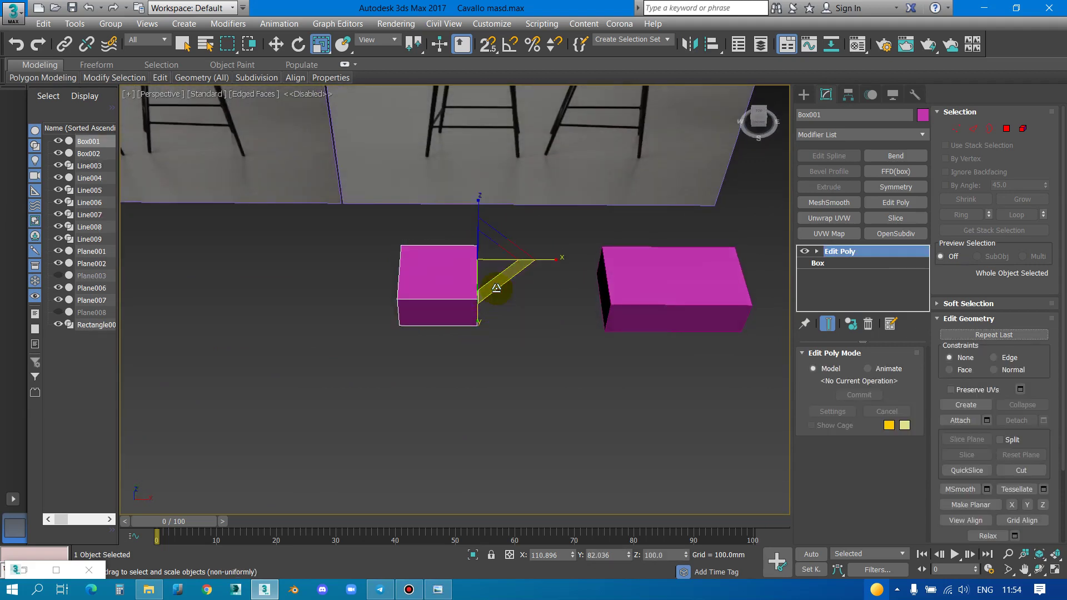
left_click(682, 301)
left_click(682, 300)
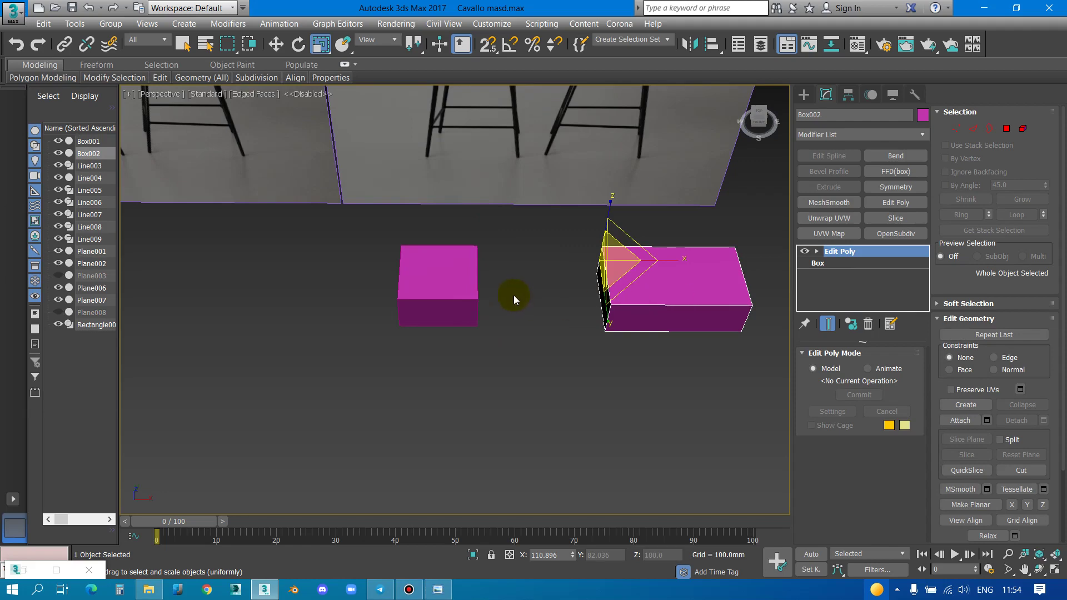
Compare the two seat boxes by framing them in Front and Perspective views
scroll(476, 287, "down", 5)
scroll(475, 296, "up", 3)
left_click(476, 297)
key("f")
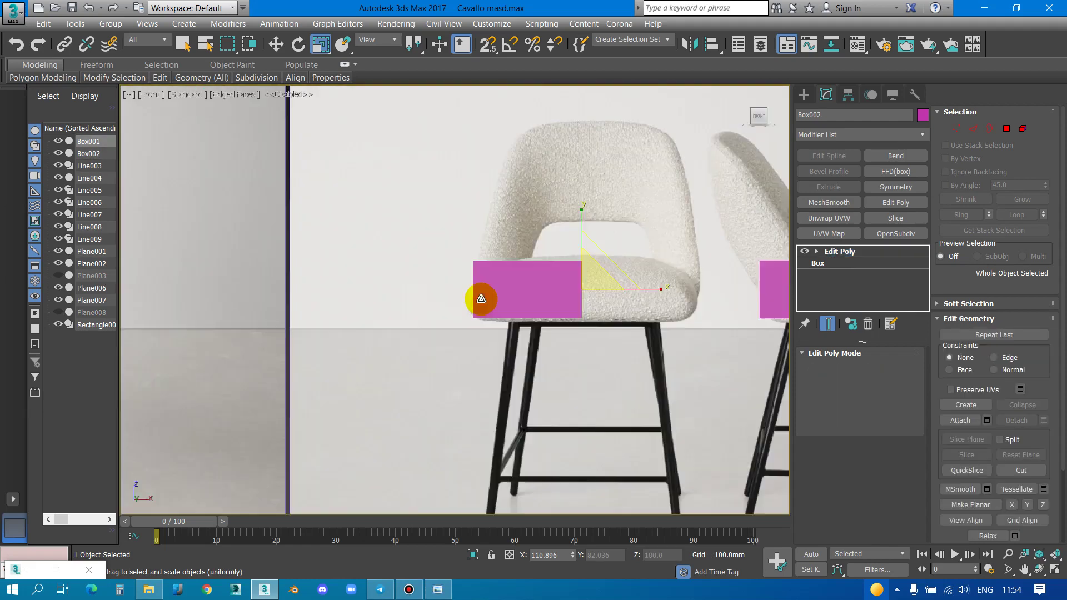
key("z")
scroll(477, 293, "down", 5)
scroll(598, 304, "down", 1)
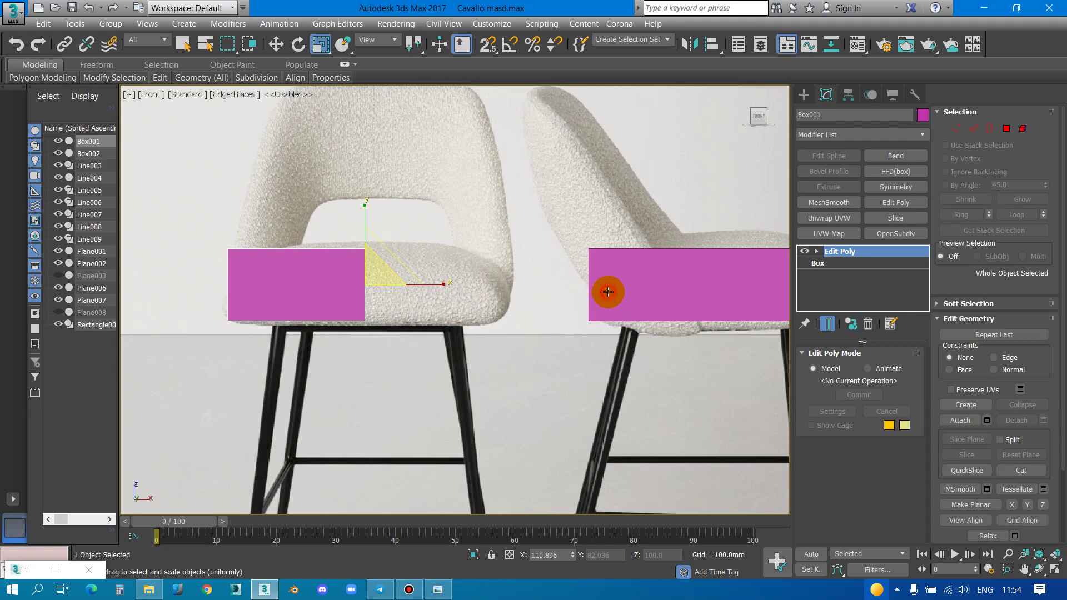
left_click(609, 291)
scroll(492, 298, "down", 3)
key("p")
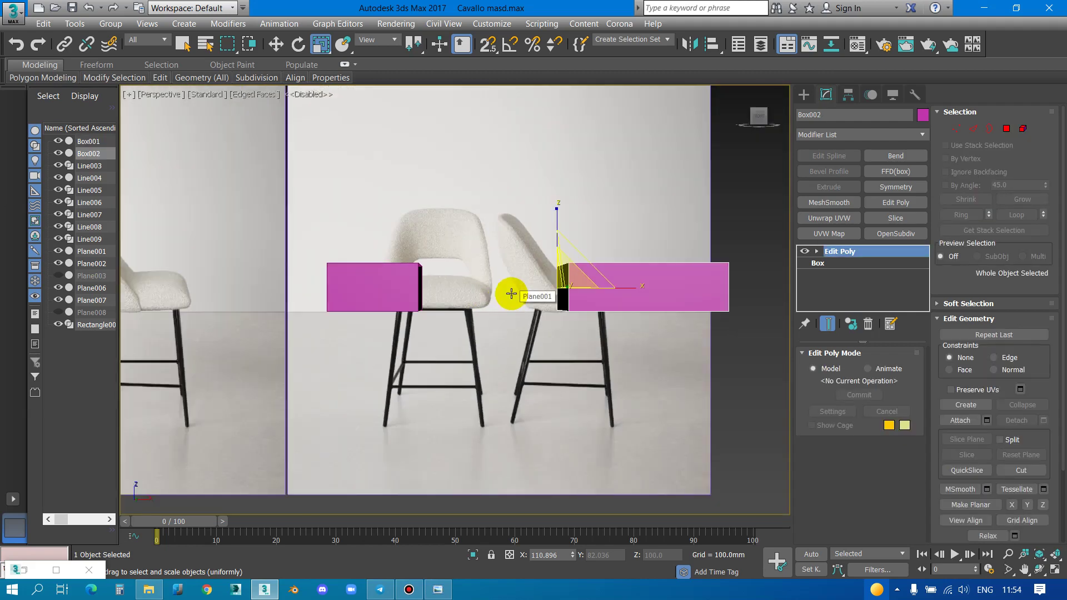
mouse_move(511, 293)
middle_mouse_down("alt")
mouse_move(539, 283)
mouse_move(584, 302)
mouse_move(546, 227)
middle_mouse_up("alt")
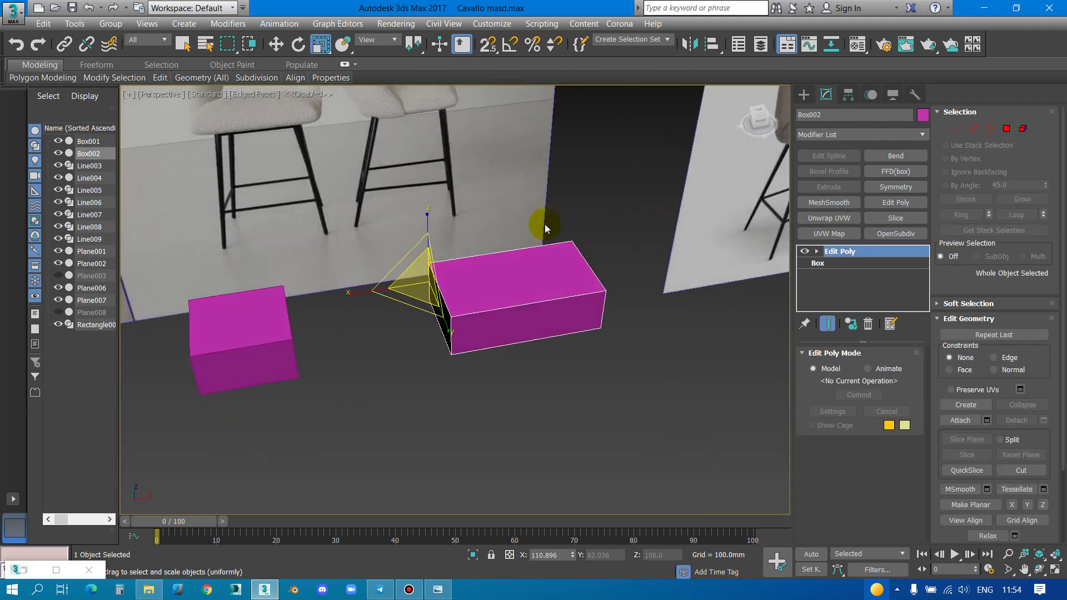
Switch to non-uniform scaling and delete the second seat box
left_click(320, 50)
left_click(321, 69)
middle_click_drag(400, 214, 465, 278, "alt")
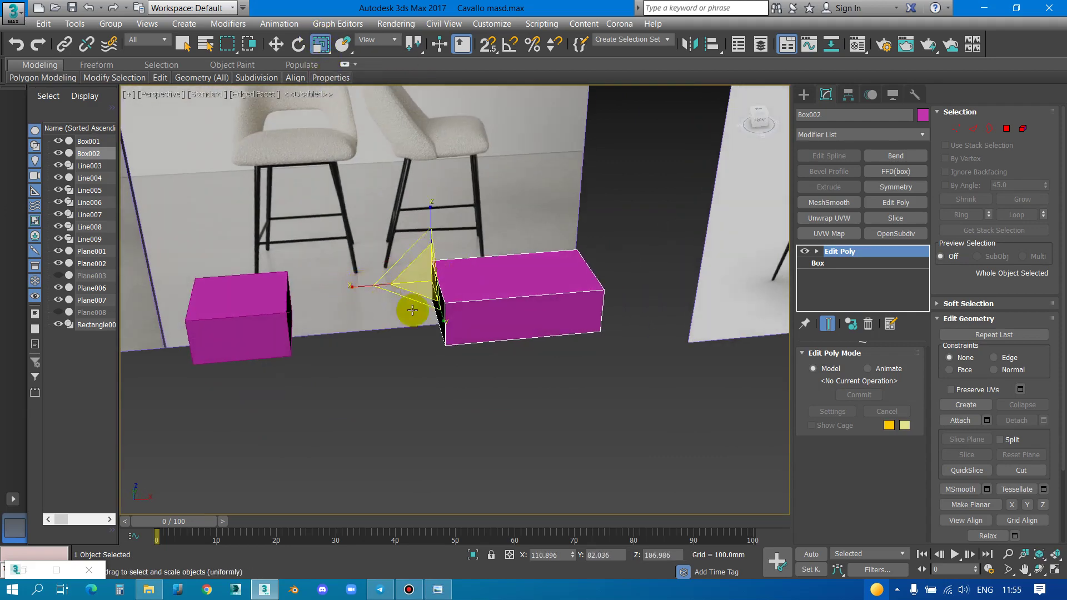
left_click(288, 307)
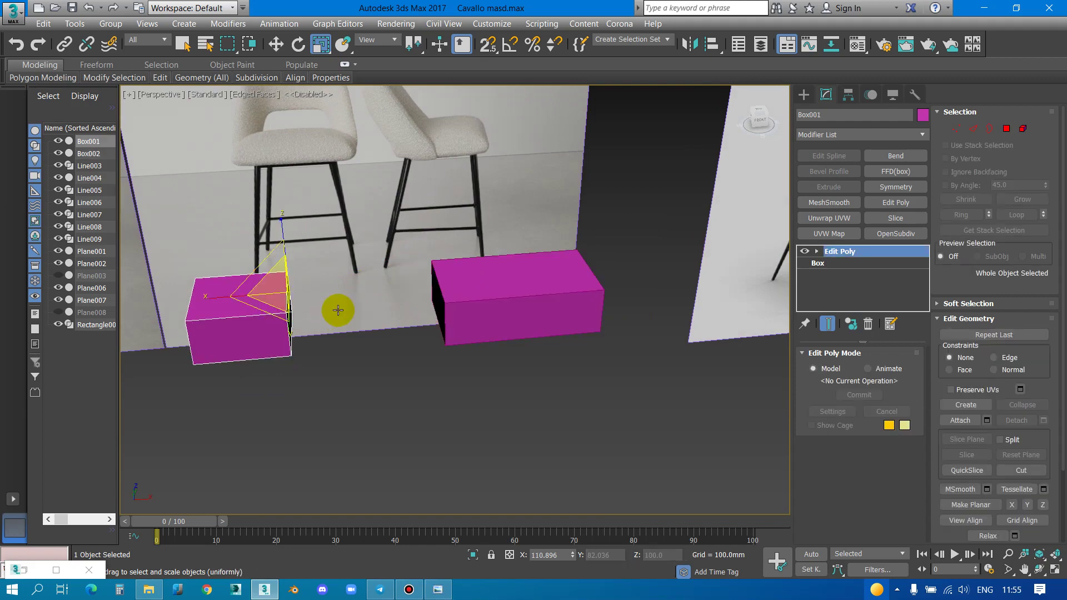
key("f")
key("z")
scroll(389, 279, "down", 2)
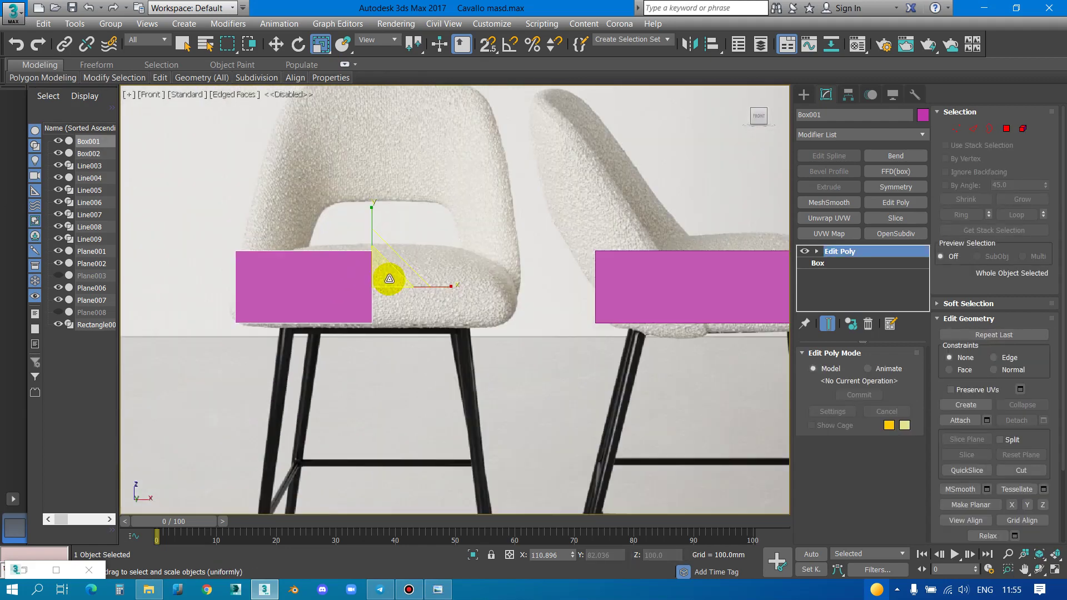
left_click(628, 281)
mouse_move(686, 302)
middle_mouse_down()
mouse_move(543, 307)
mouse_move(598, 307)
middle_mouse_up()
key("Delete")
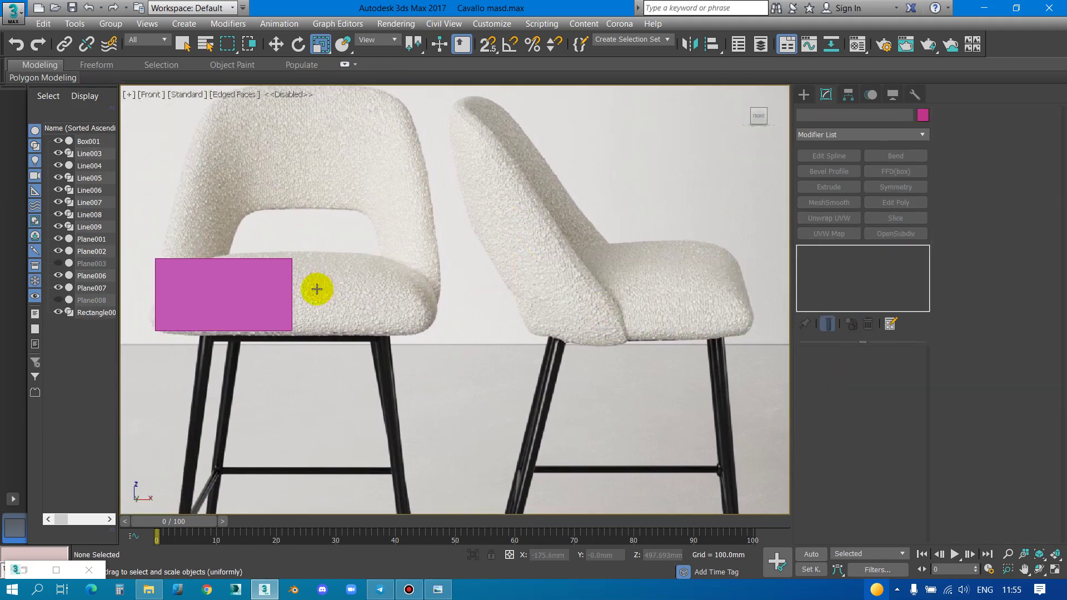
Remove Edit Poly from Box001 and delete the test copy Box002
left_click(267, 297)
middle_click_drag(267, 297, 377, 315)
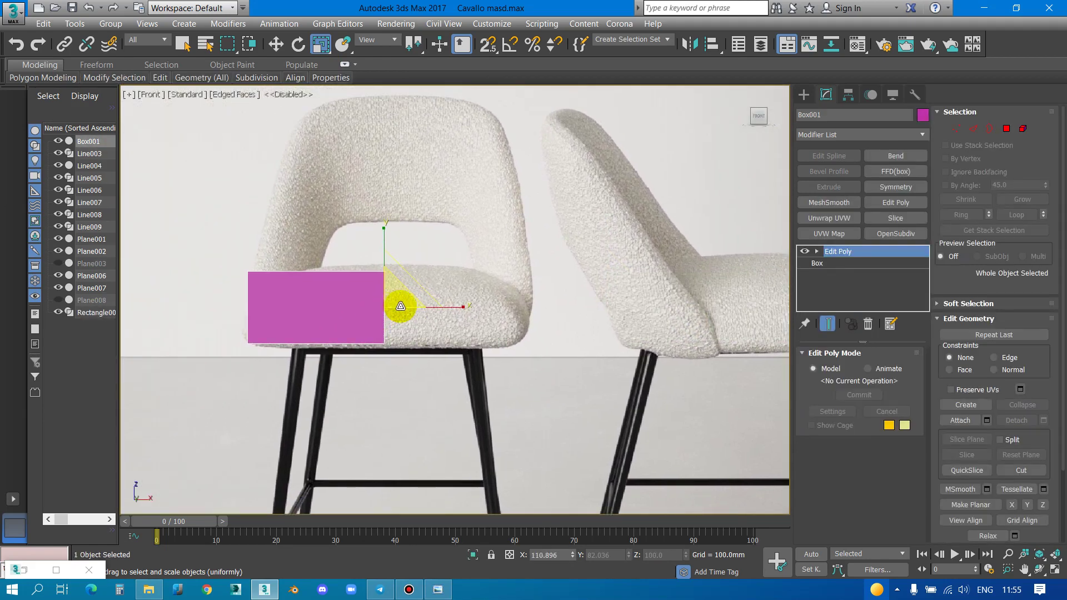
key("w")
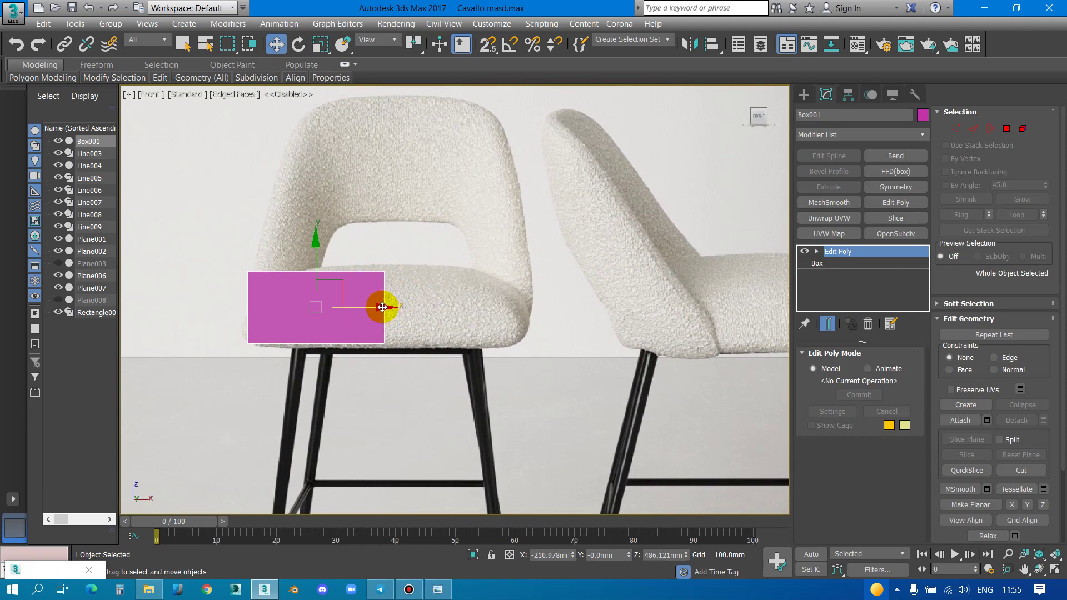
left_click(356, 298)
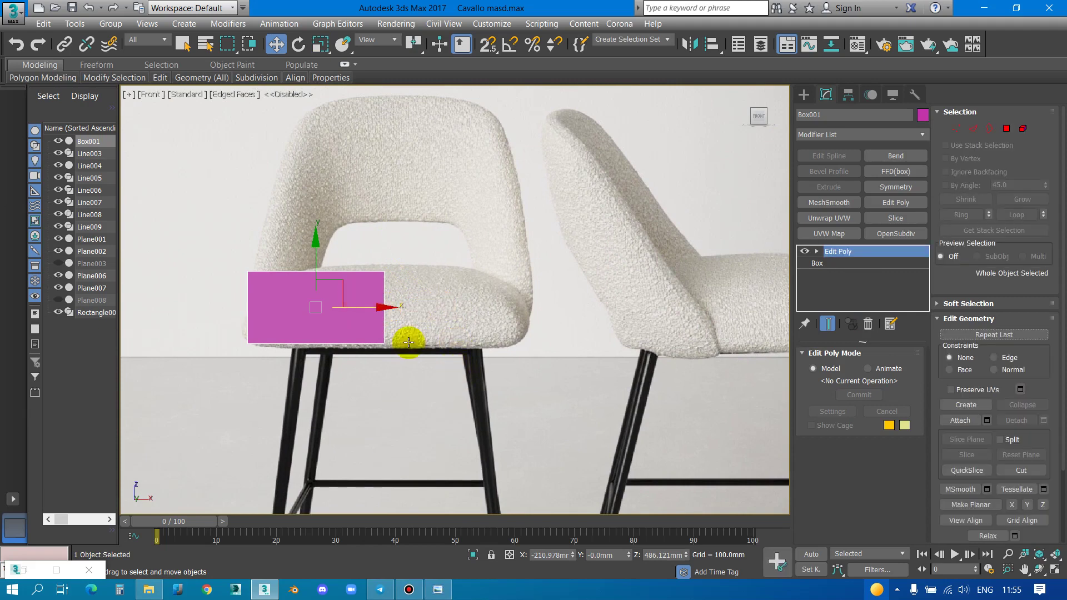
left_click_drag(366, 320, 365, 316, "shift")
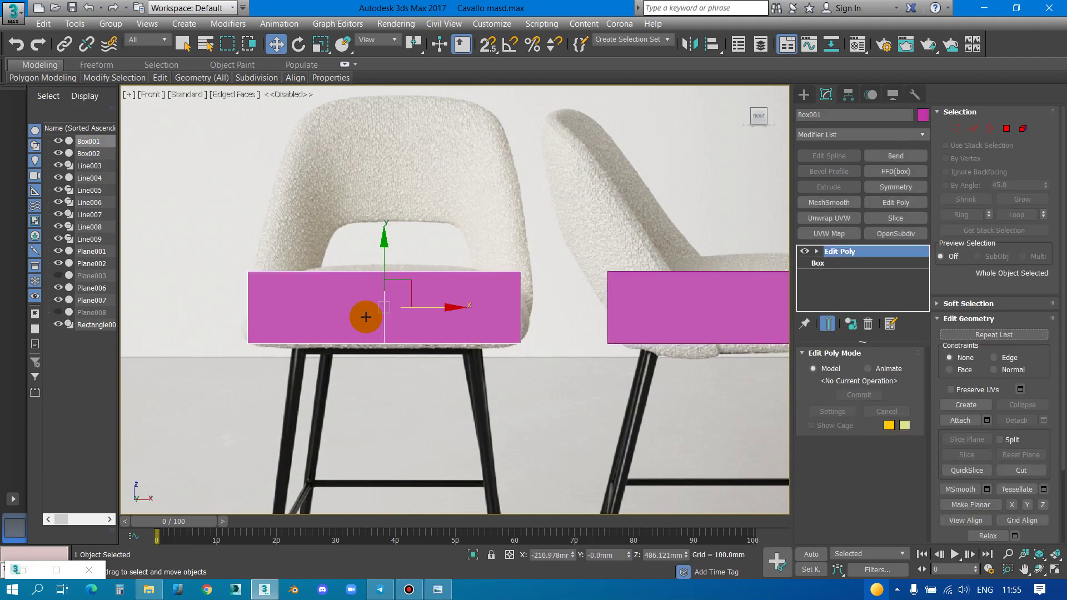
left_click(868, 324)
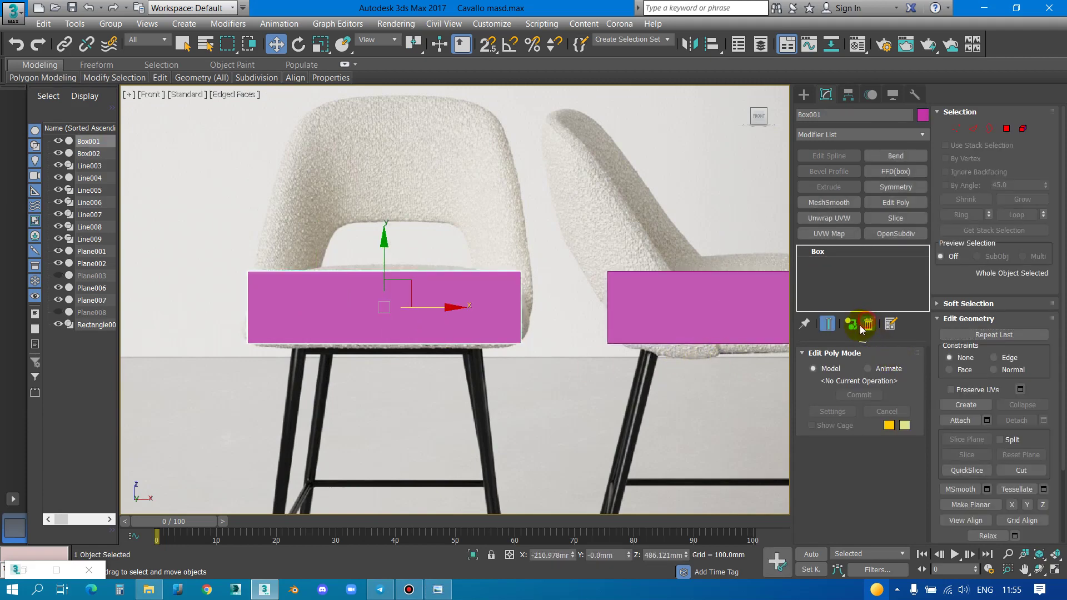
scroll(467, 287, "down", 4)
left_click(588, 297)
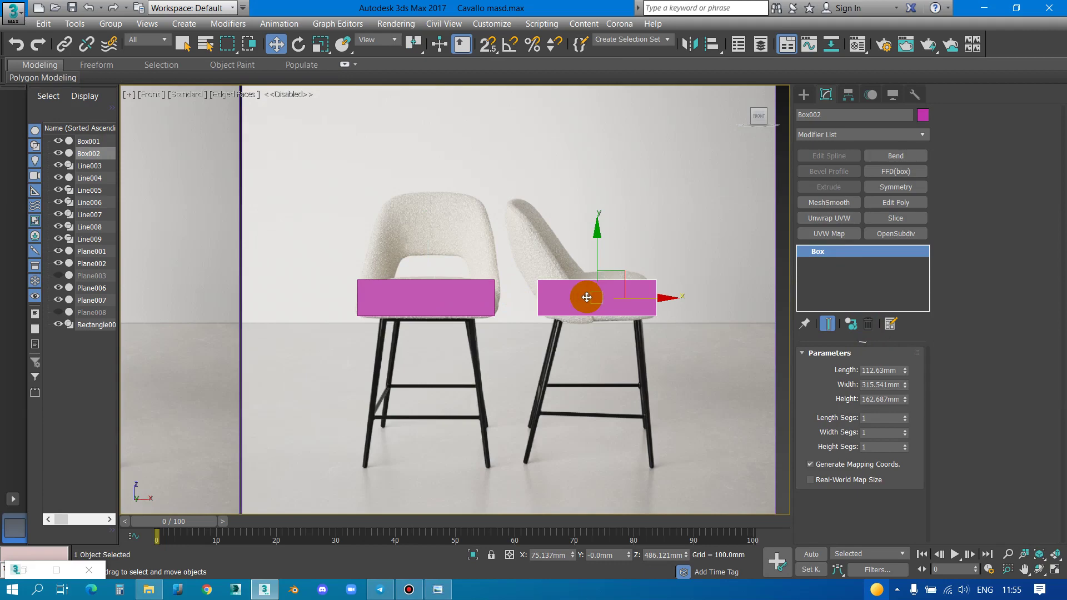
key("Delete")
Shift-drag Box001 along X in Perspective to start an instance clone
key("p")
scroll(584, 297, "down", 10)
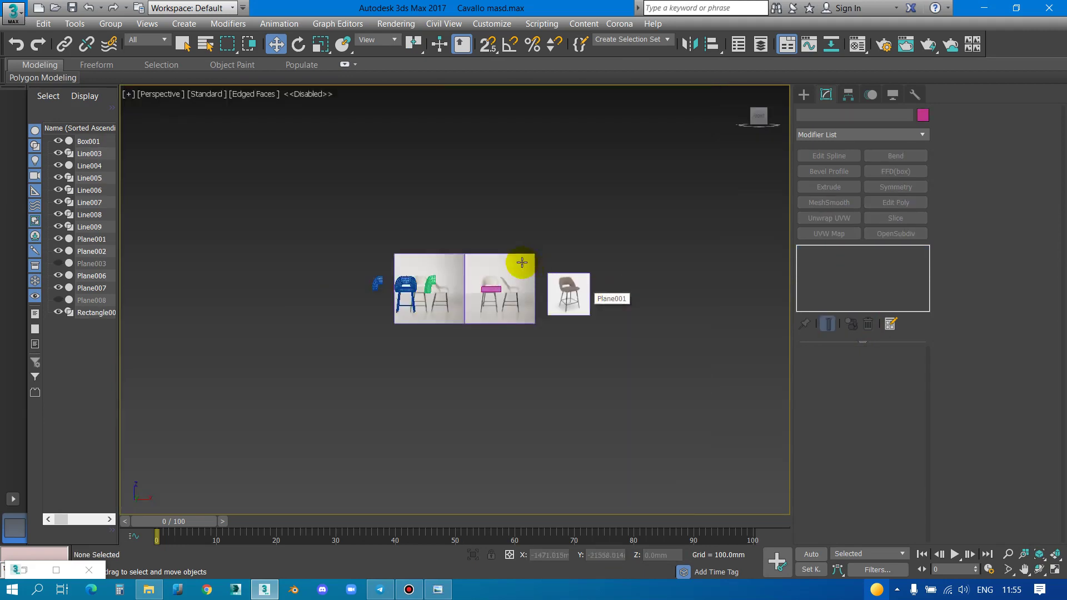
middle_click_drag(519, 262, 522, 303, "alt")
scroll(522, 303, "up", 5)
left_click(468, 261)
middle_click_drag(508, 351, 488, 328, "alt")
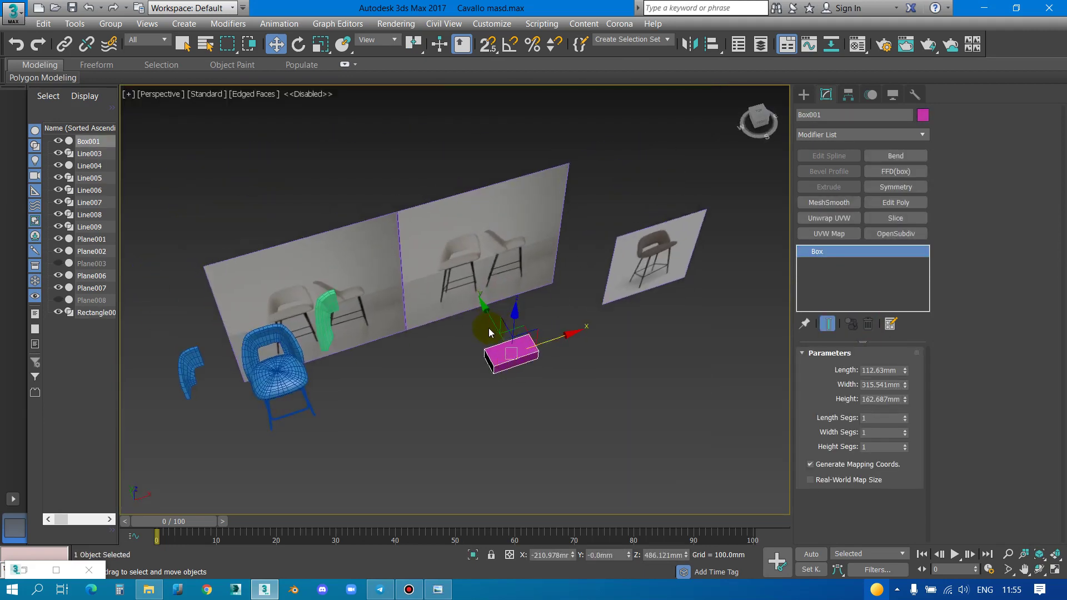
scroll(498, 314, "up", 5)
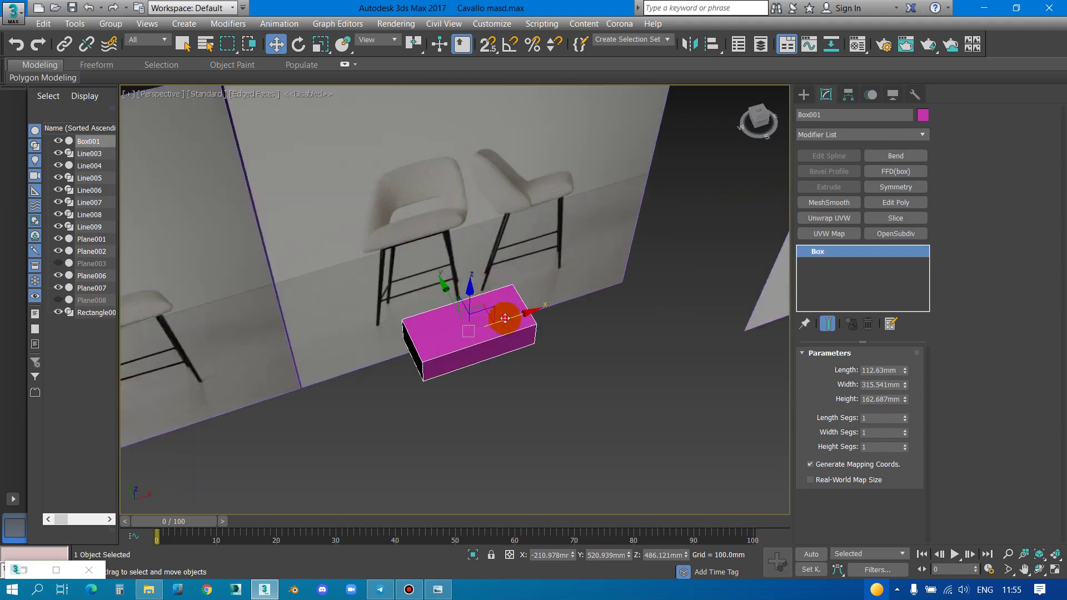
left_click_drag(504, 319, 645, 276, "shift")
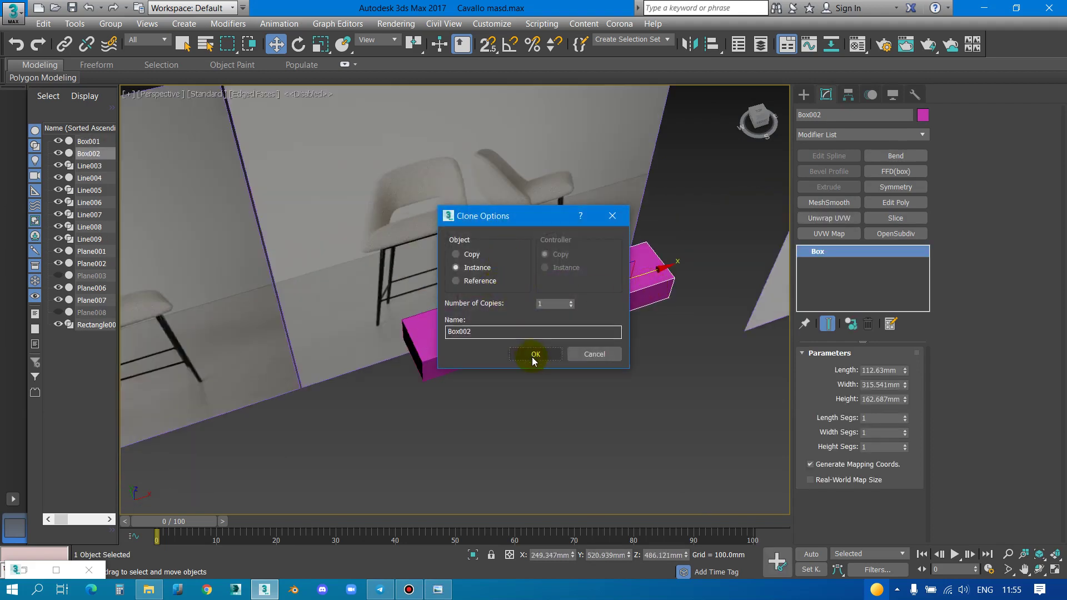
Confirm the instance clone, rotate it with angle snap, and scale it up
left_click(534, 356)
key("e")
mouse_move(638, 305)
left_mouse_down()
mouse_move(546, 327)
mouse_move(639, 334)
mouse_move(603, 333)
left_mouse_up()
key("a")
key("r")
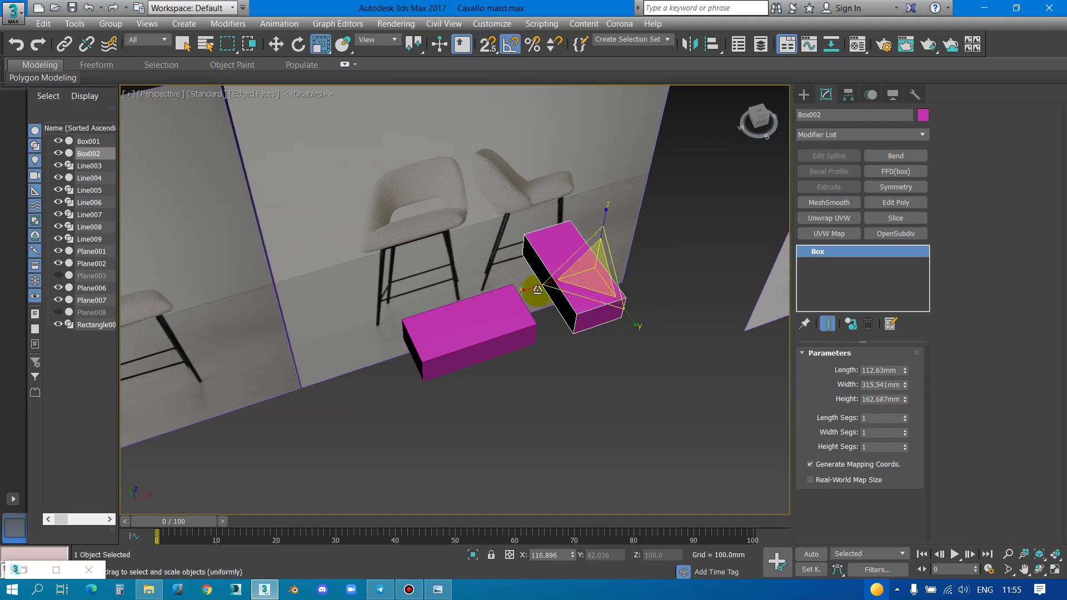
left_click_drag(609, 266, 476, 298)
In Front view, move the copy over the second stool's seat and stretch it along X
key("f")
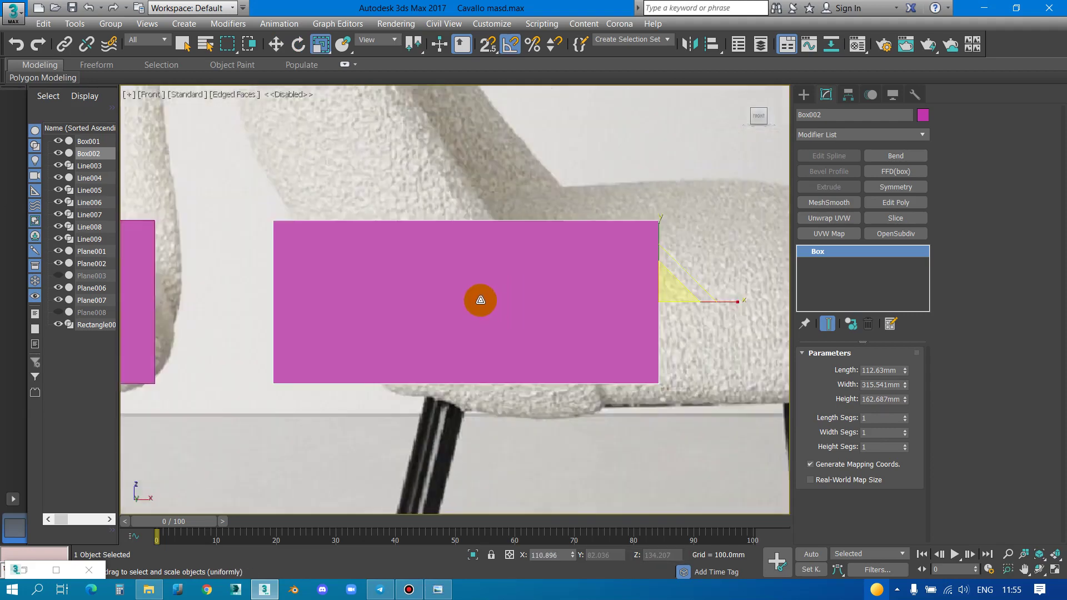
scroll(476, 298, "down", 3)
left_click_drag(636, 301, 642, 302)
key("w")
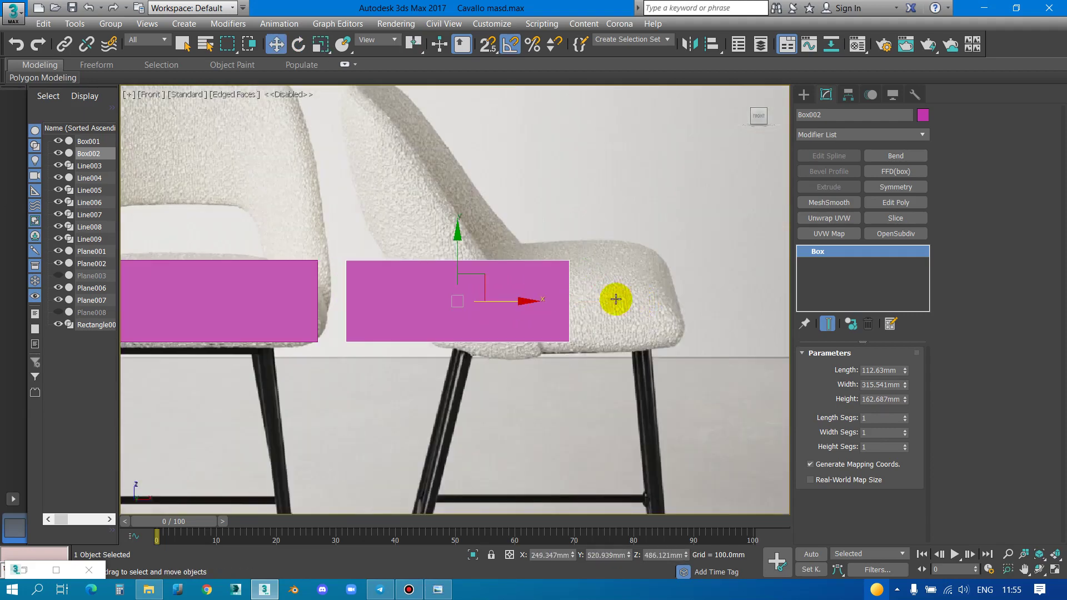
left_click_drag(528, 301, 629, 306)
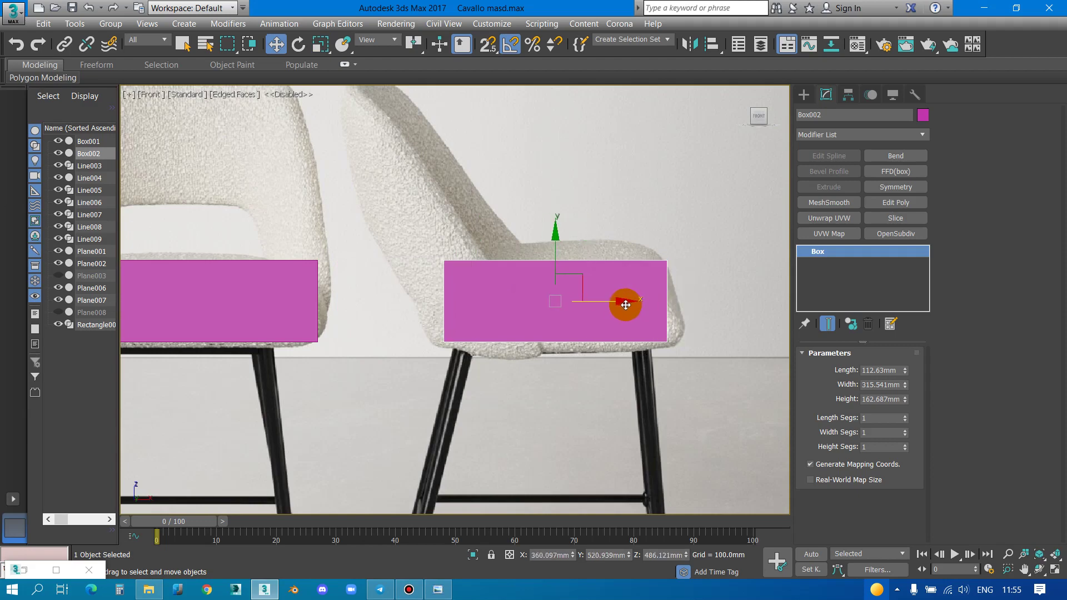
key("r")
left_click_drag(730, 302, 736, 303)
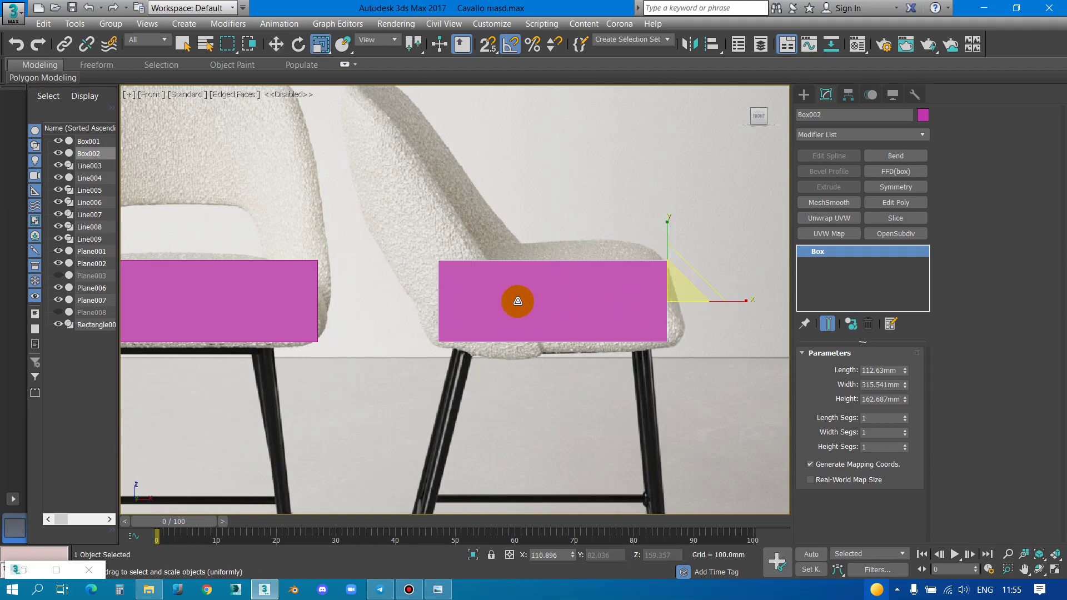
scroll(517, 291, "up", 3)
key("p")
middle_click_drag(548, 282, 558, 312, "alt")
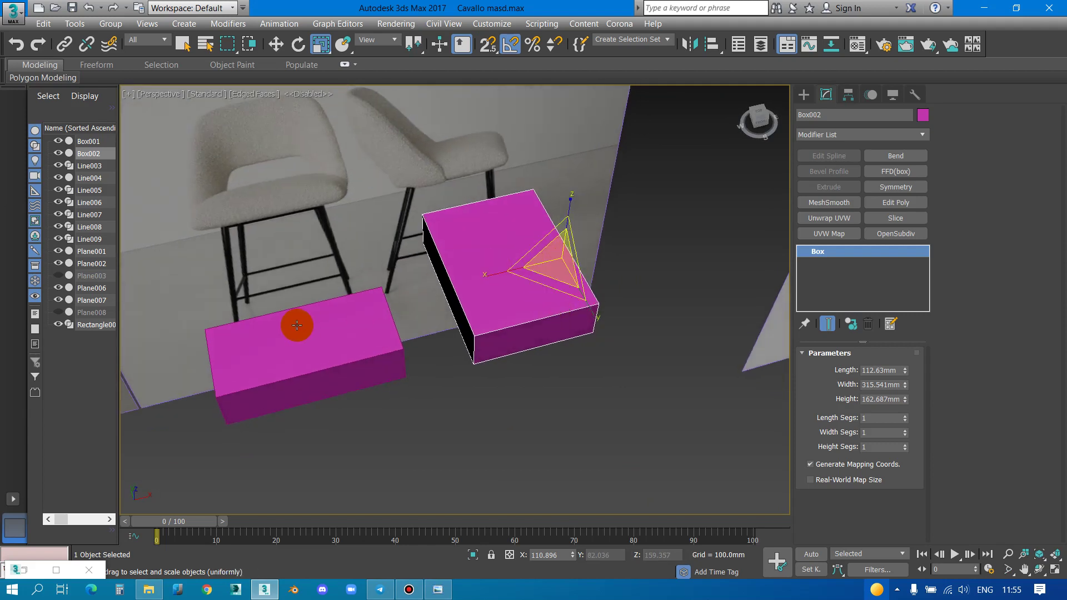
Stretch Box001 along X, delete Box002, and add Edit Poly to Box001
left_click(296, 321)
mouse_move(255, 334)
left_mouse_down()
mouse_move(216, 341)
mouse_move(281, 348)
left_mouse_up()
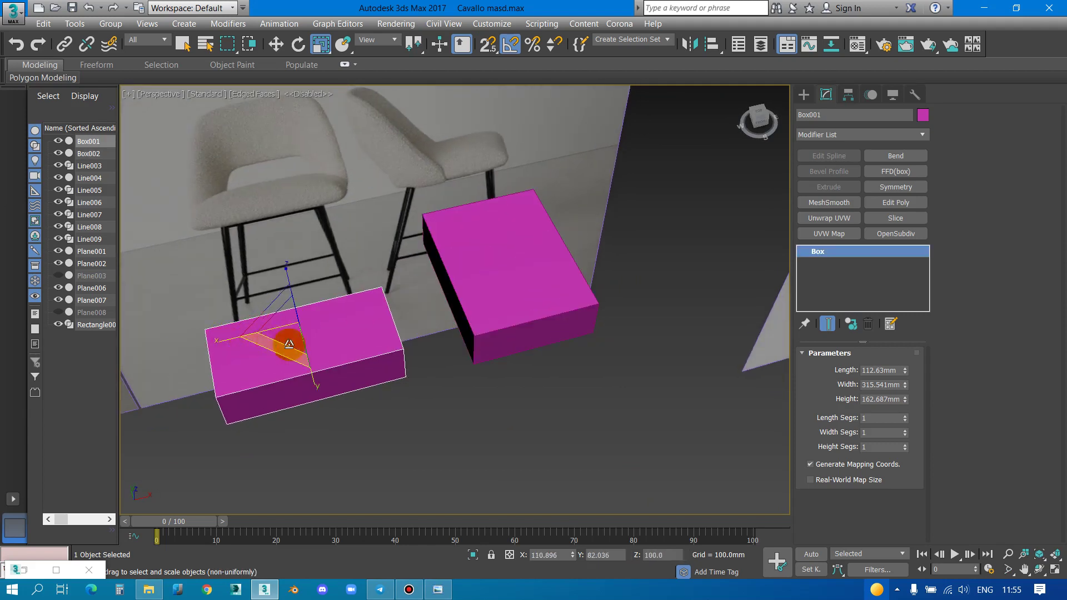
left_click(534, 325)
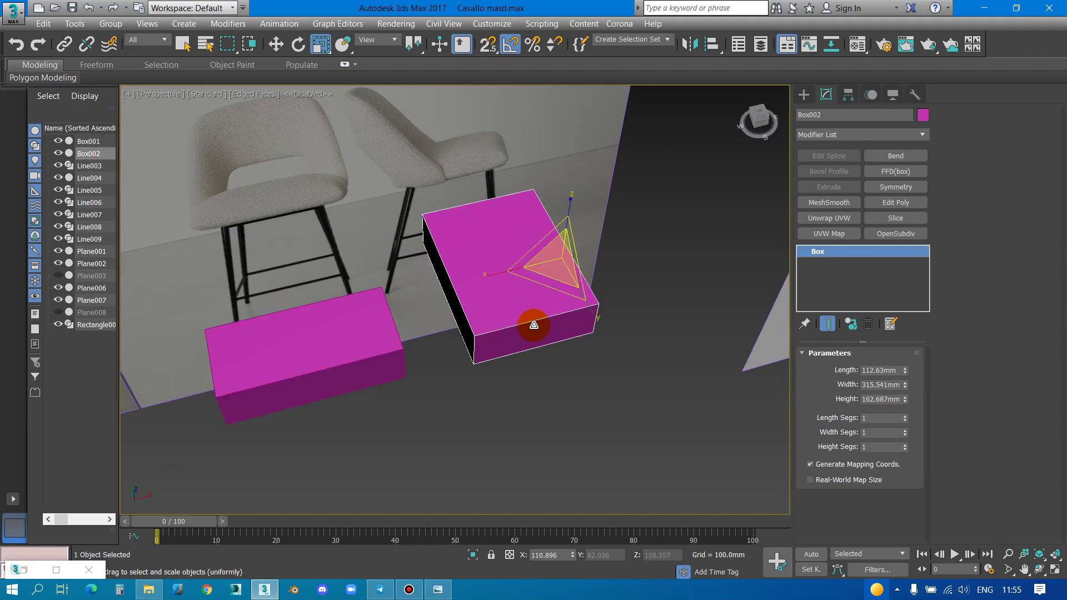
key("Delete")
left_click(341, 341)
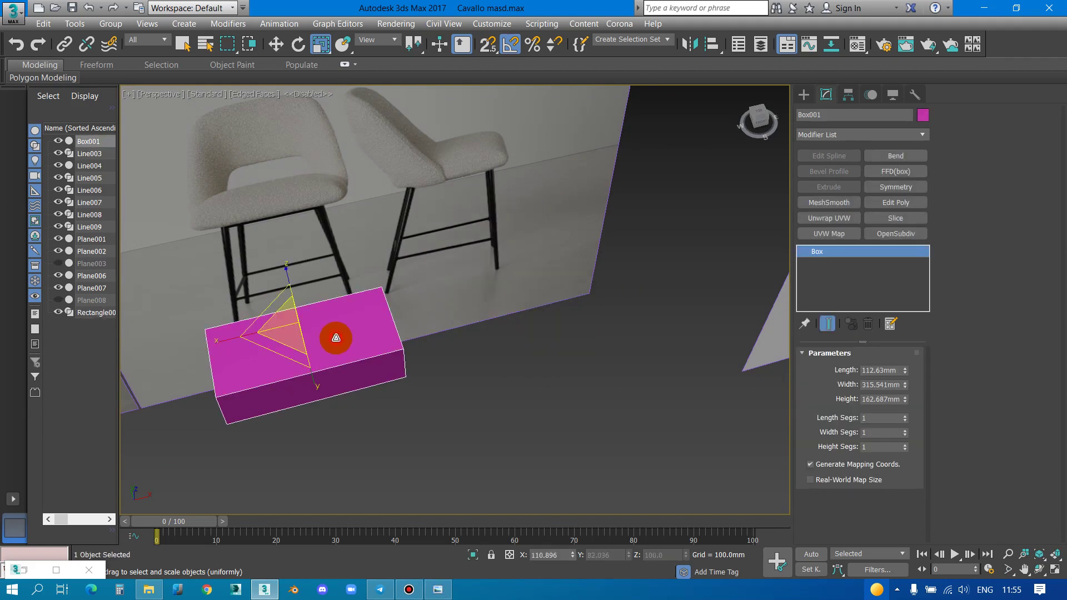
left_click(896, 202)
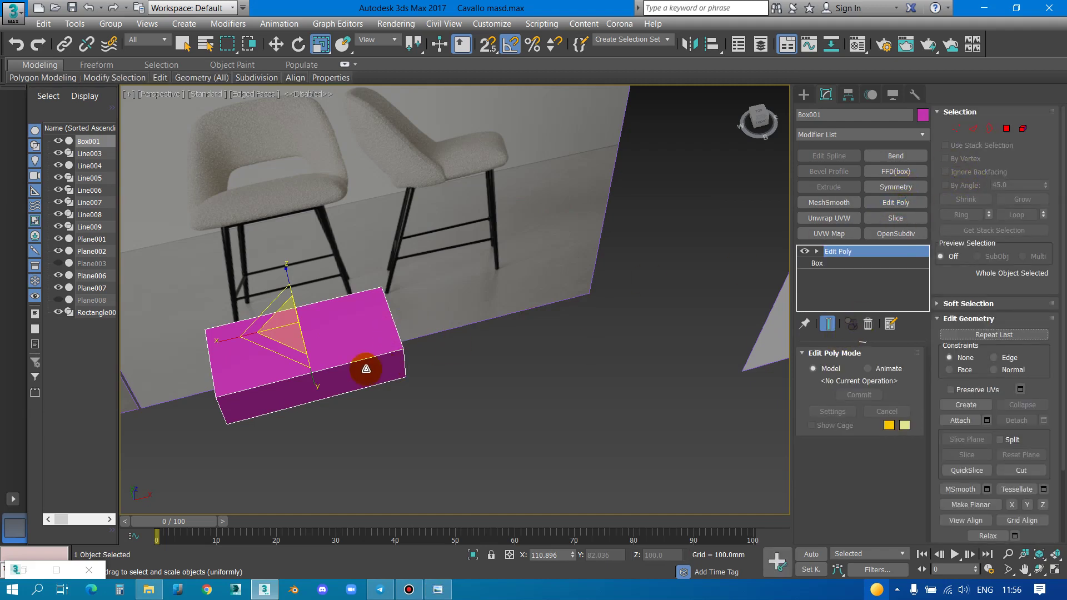
Rotate out a -90° instance of Box001 and move it over the side-view stool's seat
key("e")
left_click_drag(351, 347, 305, 383, "shift")
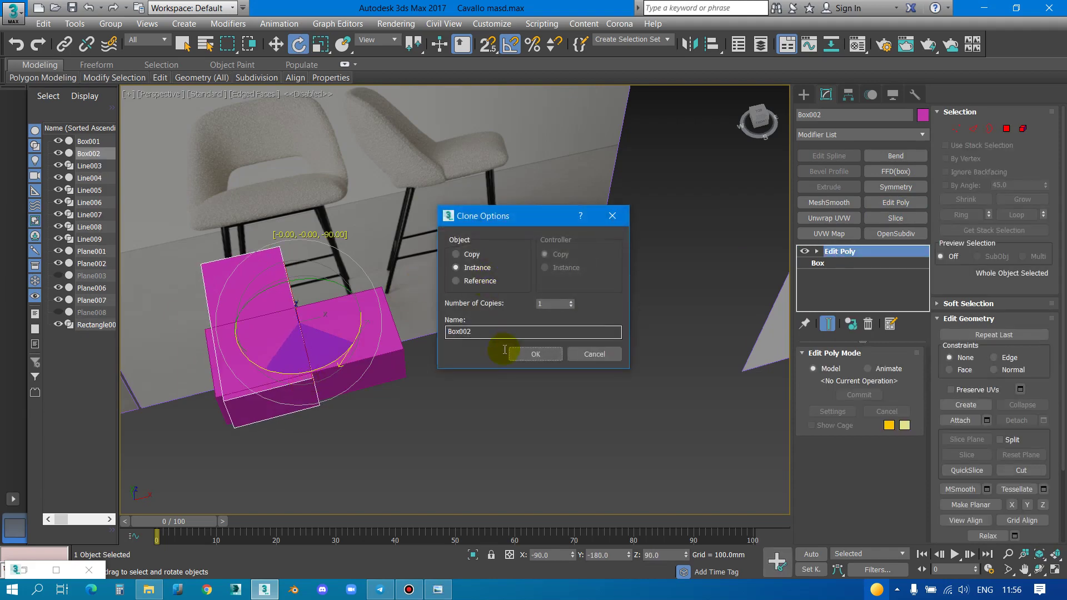
left_click(513, 357)
key("w")
mouse_move(309, 319)
left_mouse_down()
mouse_move(572, 278)
mouse_move(561, 279)
left_mouse_up()
key("f")
scroll(473, 301, "down", 3)
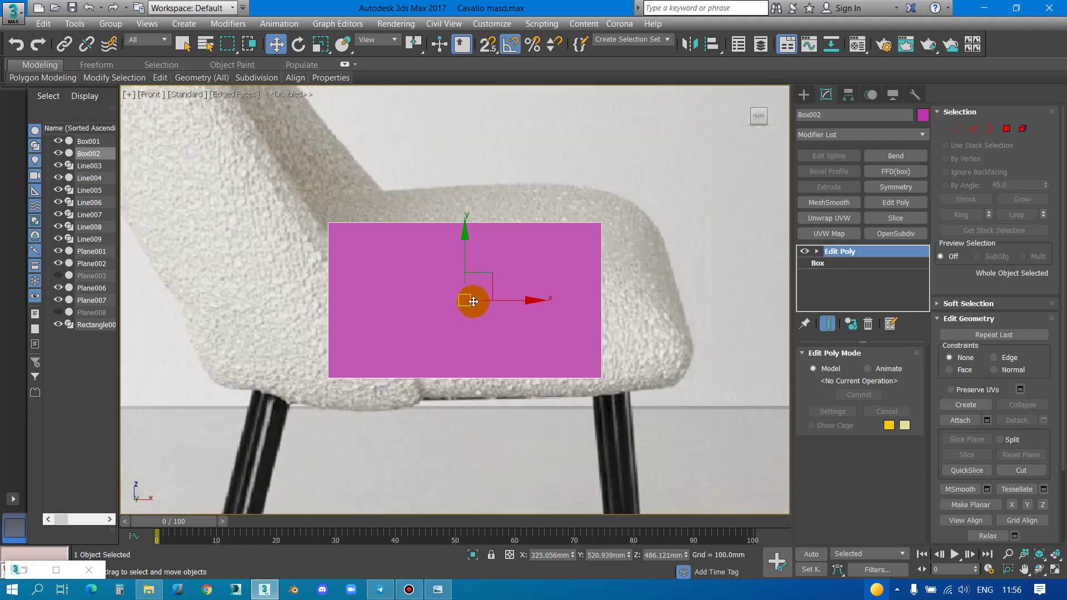
left_click_drag(508, 304, 594, 309)
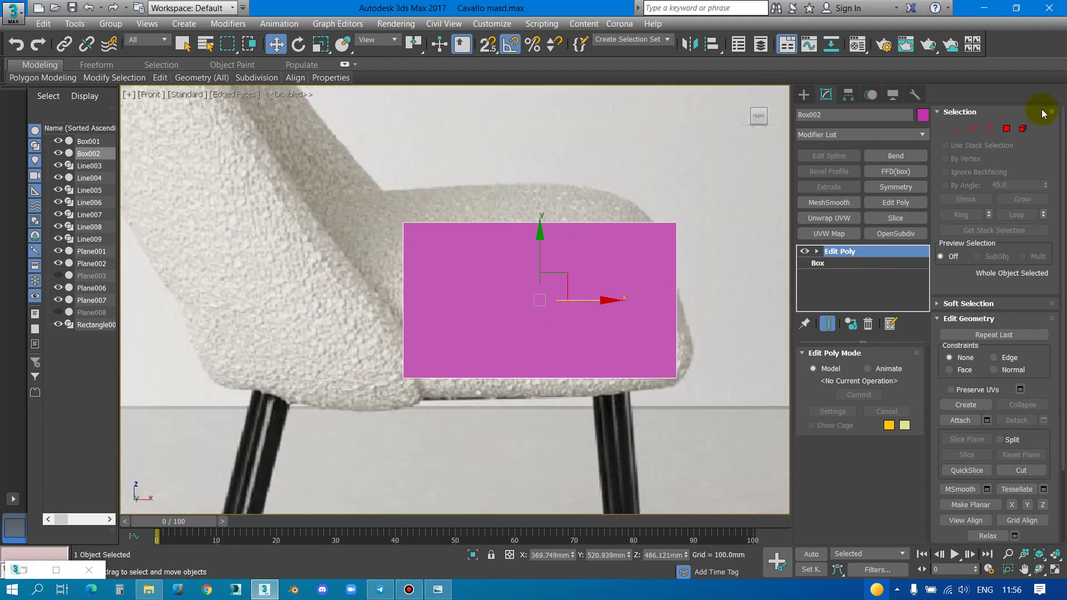
Shift Box002's end vertices so the box spans the side-view chair's seat
left_click(956, 128)
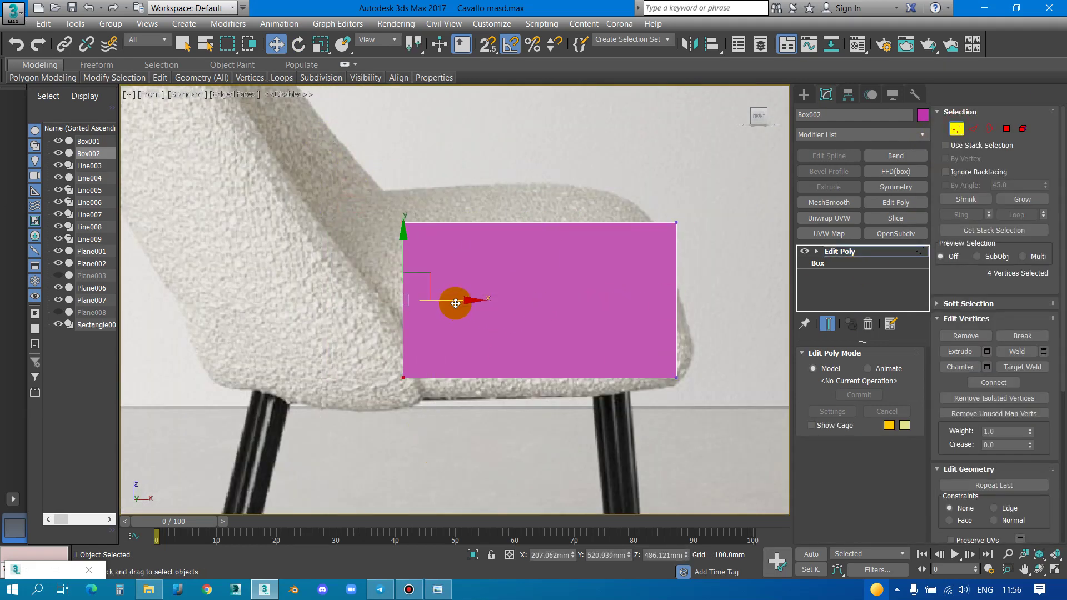
left_click_drag(456, 303, 248, 324)
key("p")
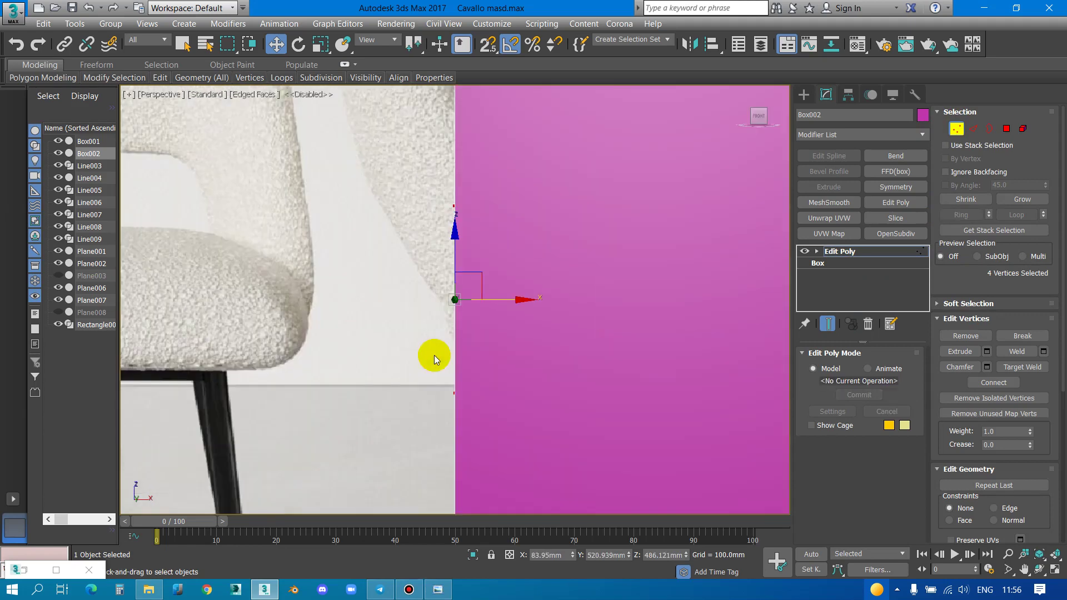
scroll(435, 355, "down", 5)
middle_click_drag(453, 310, 491, 276, "alt")
mouse_move(492, 275)
left_mouse_down()
mouse_move(471, 287)
mouse_move(478, 277)
mouse_move(571, 286)
mouse_move(502, 302)
left_mouse_up()
key("f")
scroll(500, 286, "down", 3)
scroll(539, 324, "down", 3)
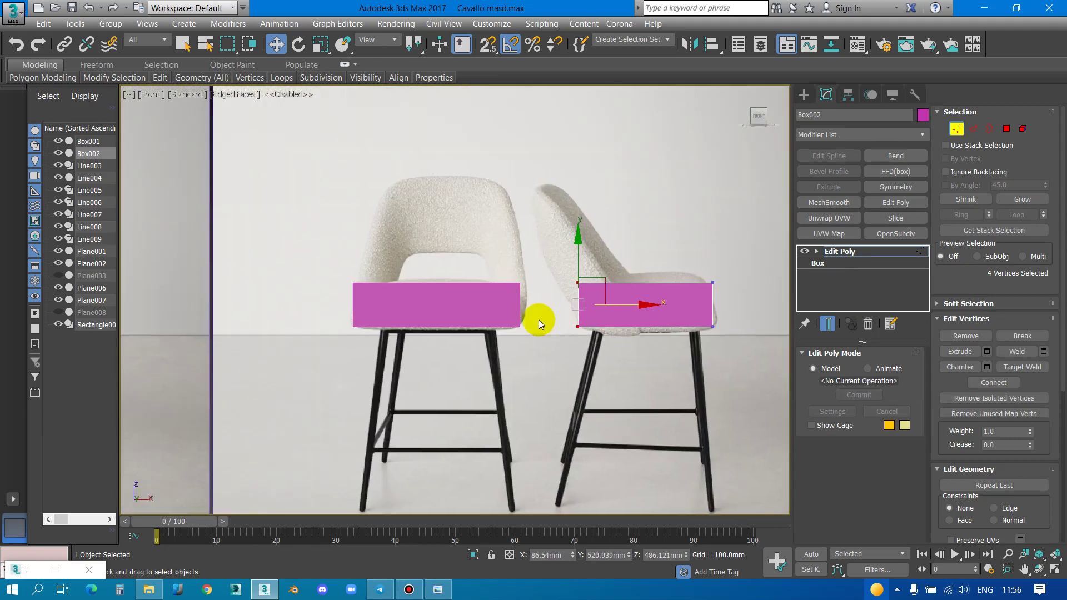
left_click(869, 256)
left_click(440, 317)
Connect Box001's horizontal edges through the centre and delete its right-half vertices
scroll(440, 319, "up", 4)
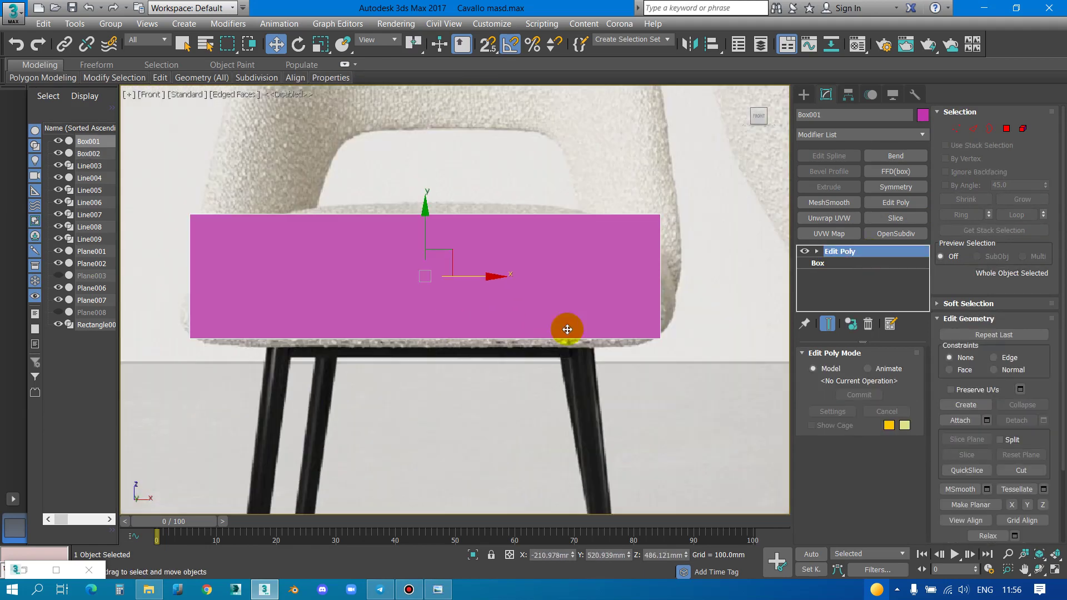
left_click_drag(506, 149, 444, 386)
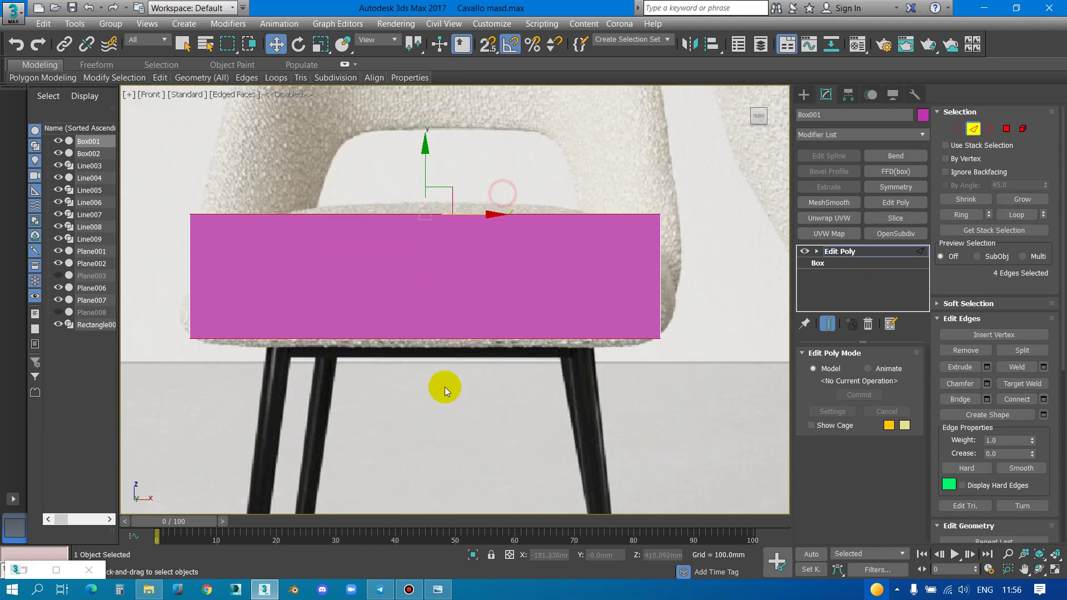
right_click(411, 245)
left_click(401, 287)
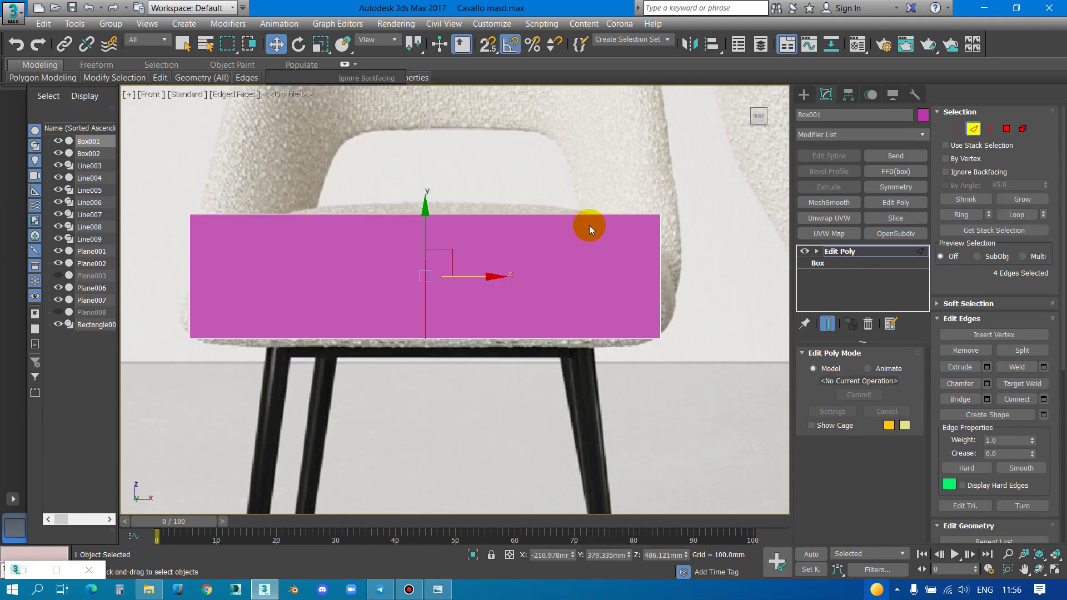
key("1")
left_click_drag(591, 168, 713, 386)
key("Delete")
scroll(611, 277, "down", 5)
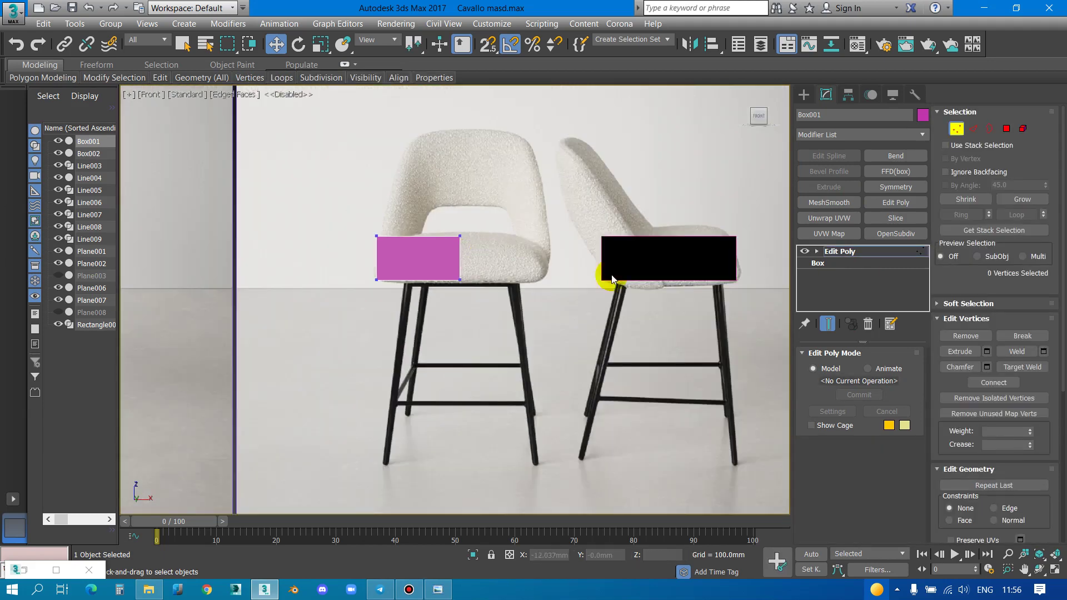
left_click(870, 254)
Move Box001's pivot to its inner edge using Affect Pivot Only
scroll(686, 253, "up", 4)
scroll(529, 270, "down", 2)
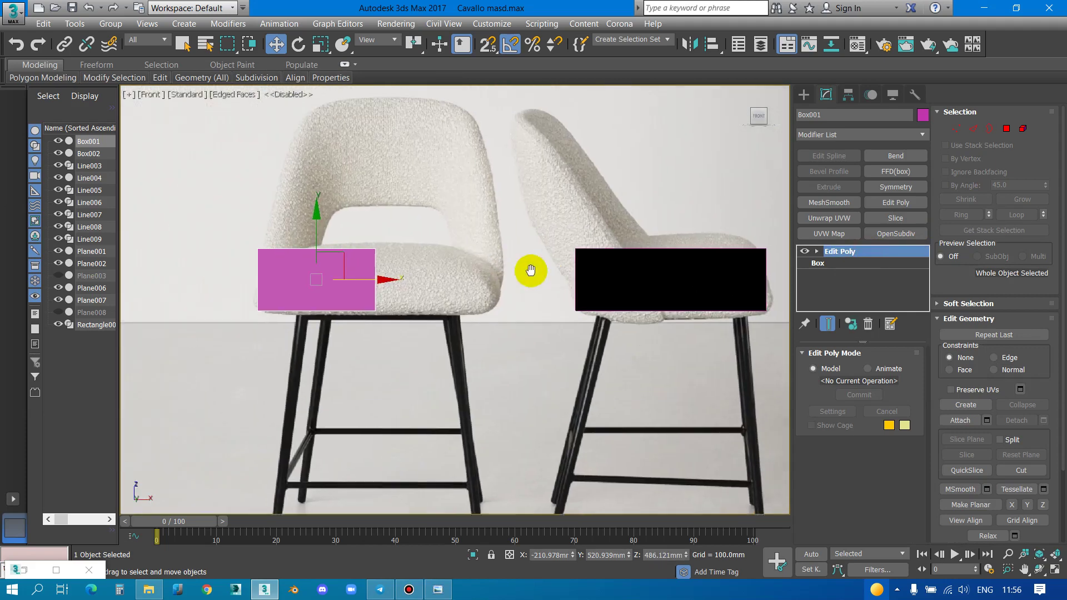
scroll(529, 269, "up", 1)
left_click(849, 94)
left_click(860, 184)
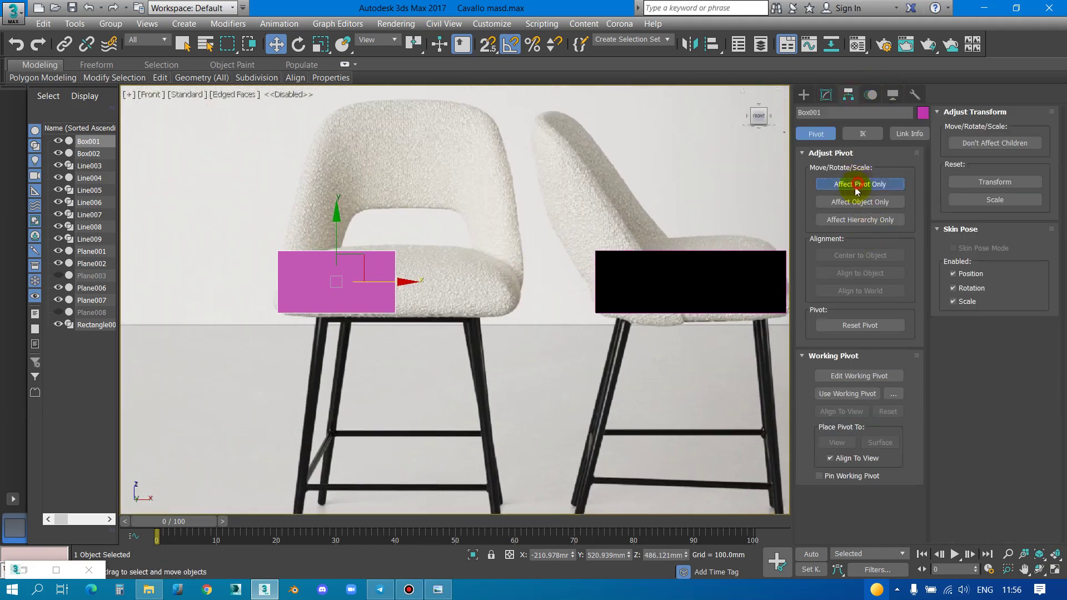
scroll(411, 279, "up", 2)
left_click(856, 185)
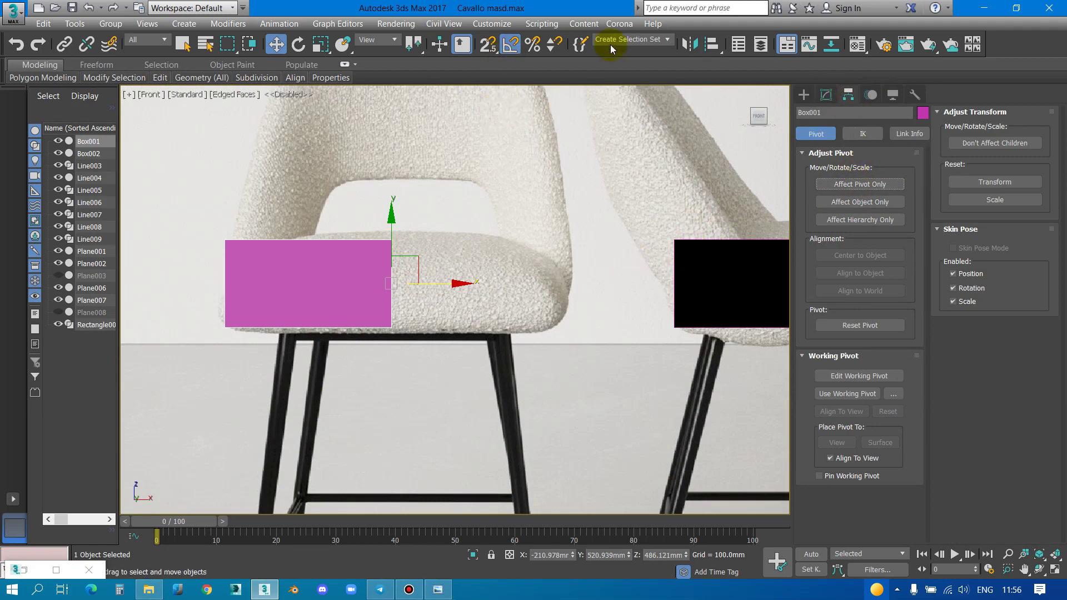
Mirror Box001 as an Instance, Box003, and return to Perspective view
left_click(688, 49)
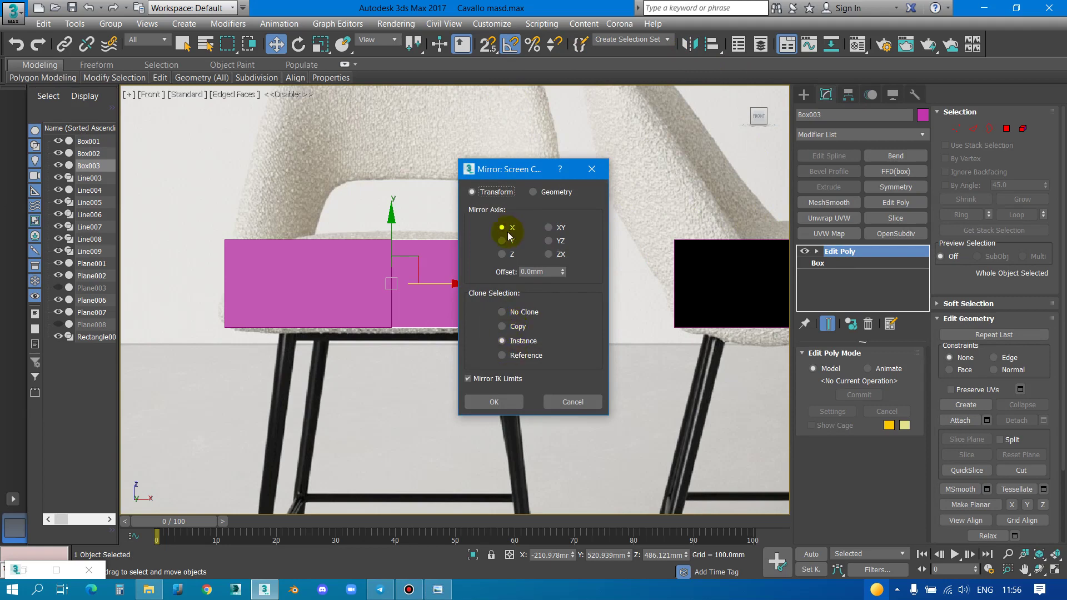
left_click(515, 404)
mouse_move(298, 263)
middle_mouse_down()
mouse_move(436, 281)
mouse_move(377, 254)
mouse_move(437, 279)
mouse_move(288, 300)
middle_mouse_up()
left_click(437, 276)
key("p")
scroll(436, 276, "down", 3)
Add four connecting edge loops across the box top between two opposite edges
scroll(543, 162, "up", 5)
scroll(528, 199, "up", 3)
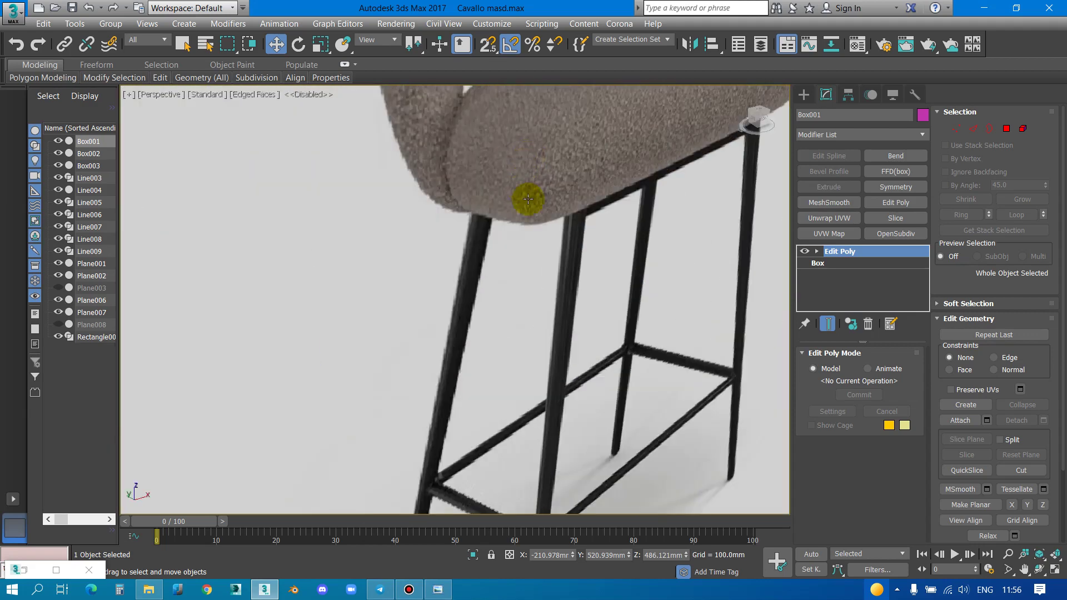
scroll(535, 214, "down", 5)
middle_click_drag(591, 162, 436, 238, "alt")
scroll(322, 181, "up", 4)
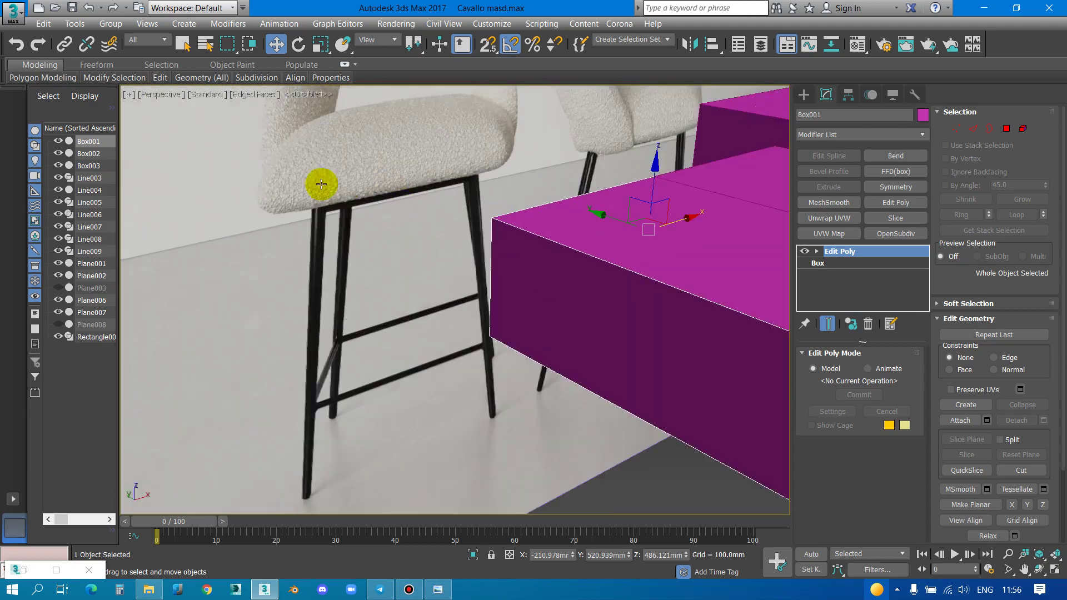
scroll(385, 224, "down", 2)
scroll(453, 220, "up", 3)
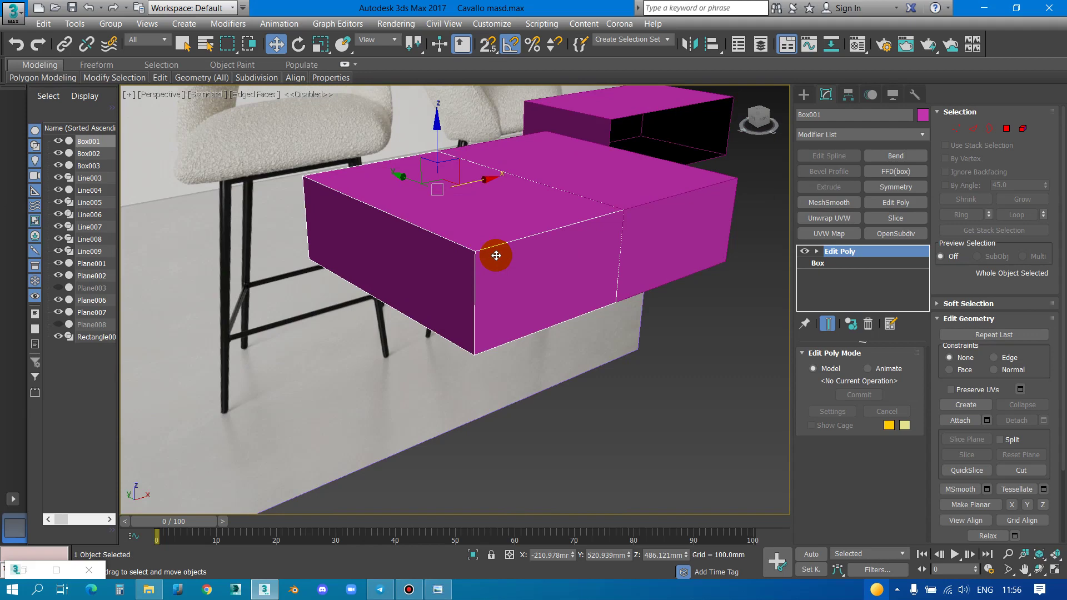
left_click(973, 128)
middle_click_drag(476, 288, 513, 293, "alt")
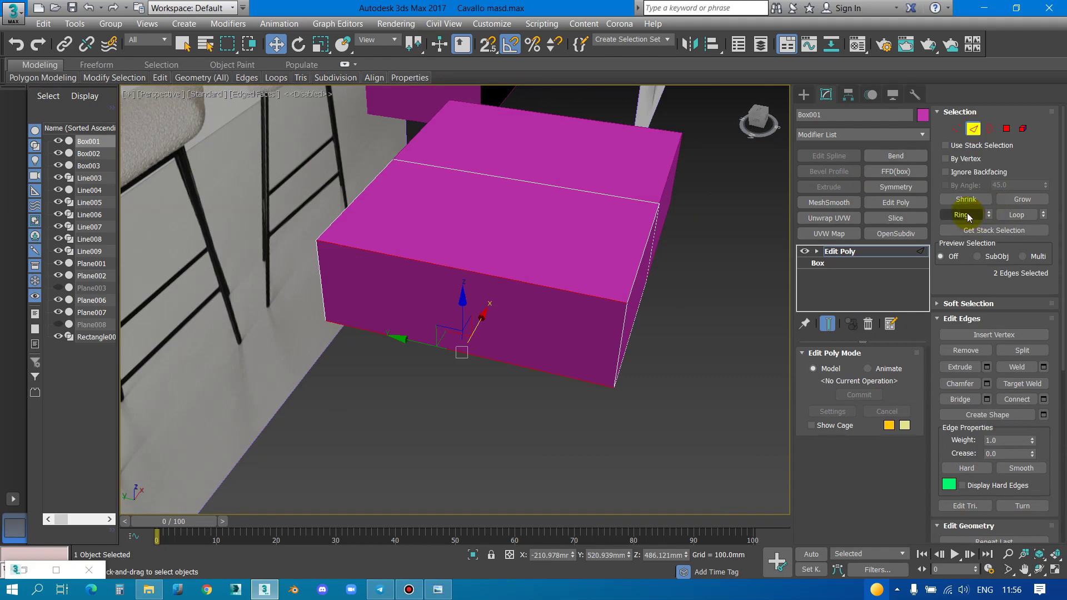
right_click(582, 297)
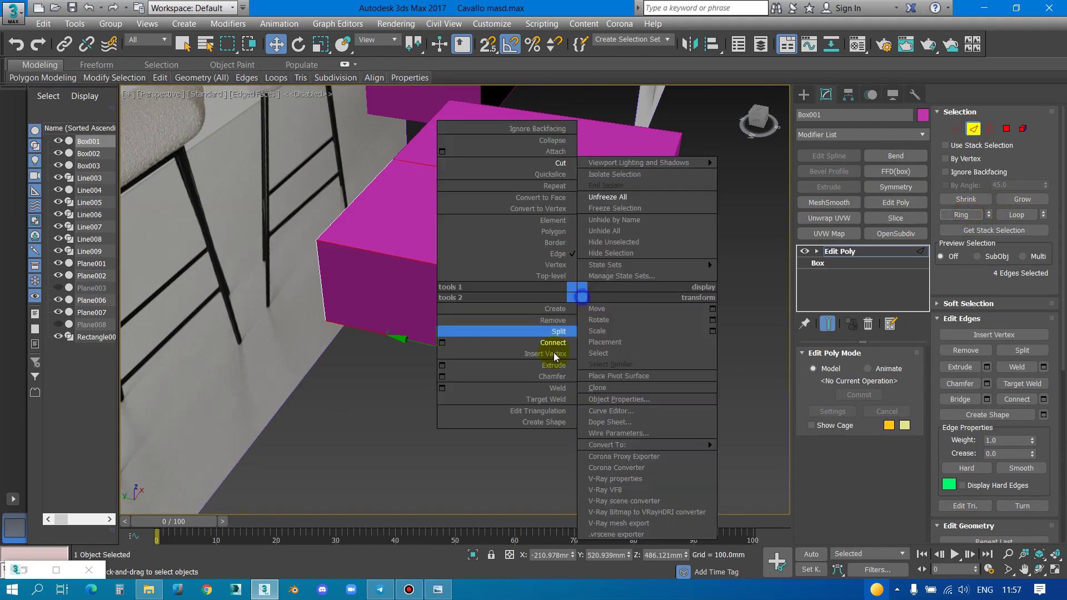
left_click(440, 340)
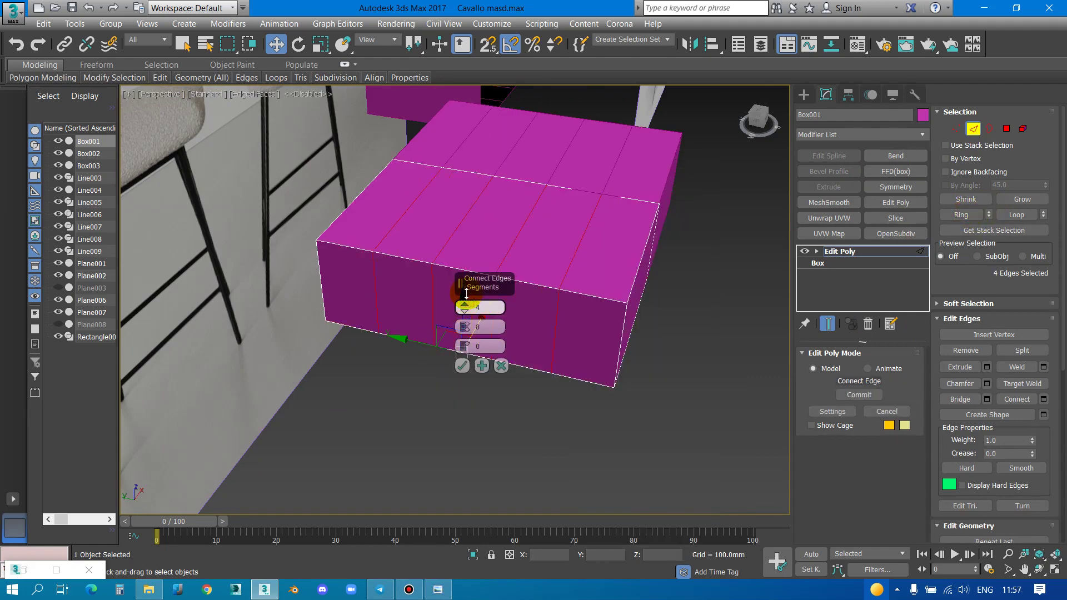
left_click(462, 365)
Add three more connecting edge loops across the top in the other direction
middle_click_drag(655, 370, 572, 376, "alt")
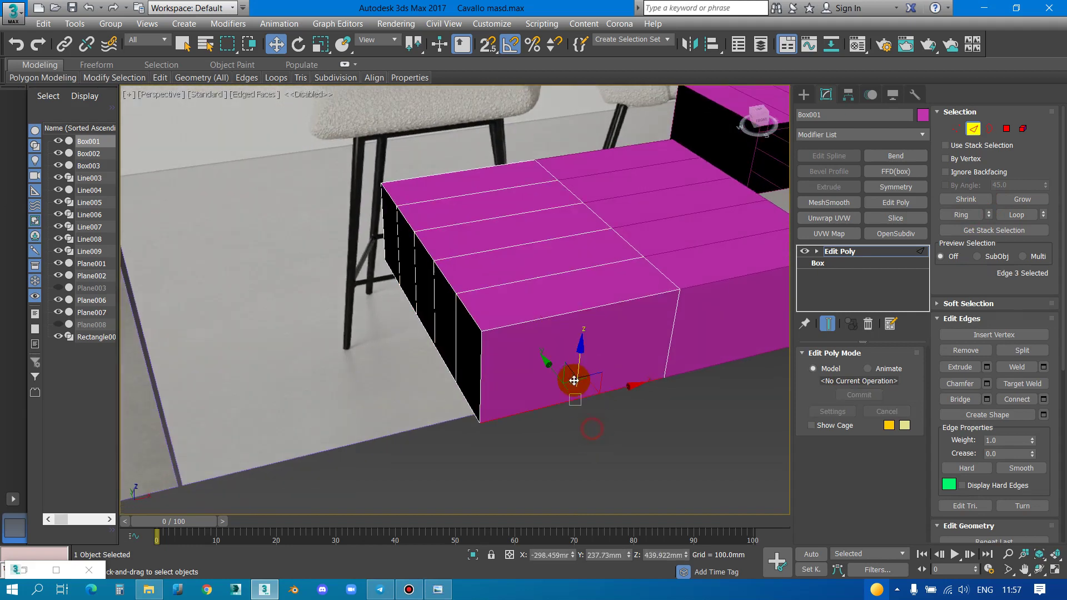
middle_click_drag(778, 300, 711, 314, "alt")
right_click(636, 312)
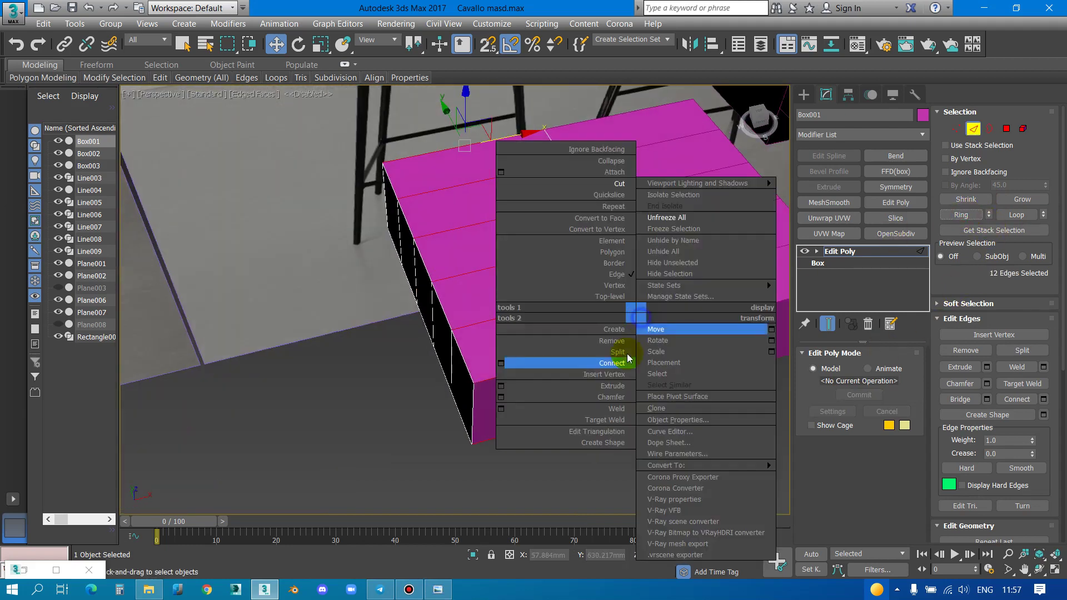
left_click(488, 362)
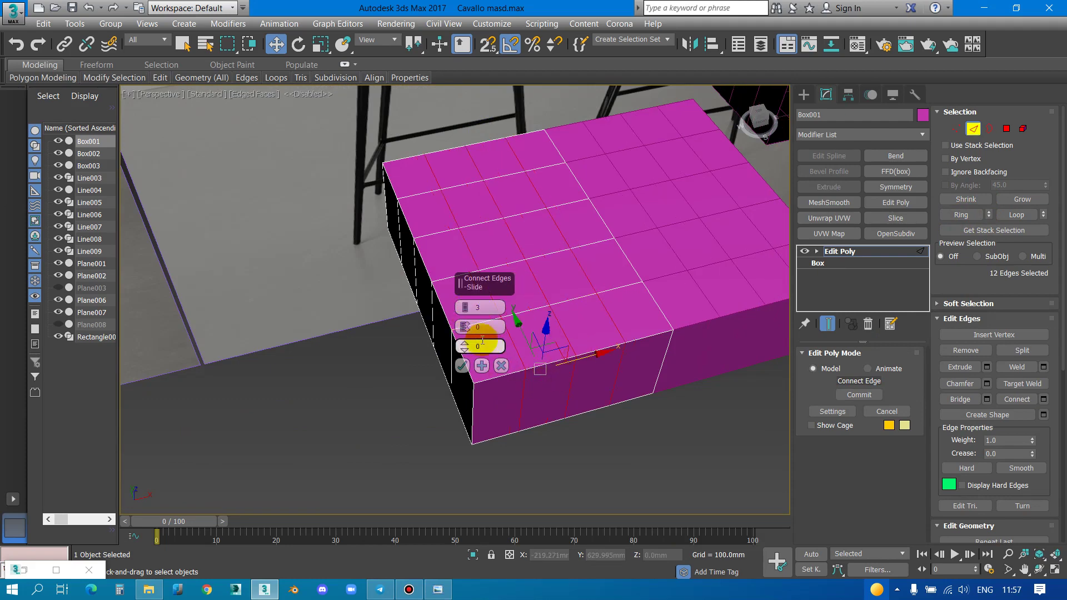
left_click(462, 367)
Chamfer the vertical corner edges by about 16.7 mm with 2 segments
middle_click_drag(467, 370, 546, 397, "alt")
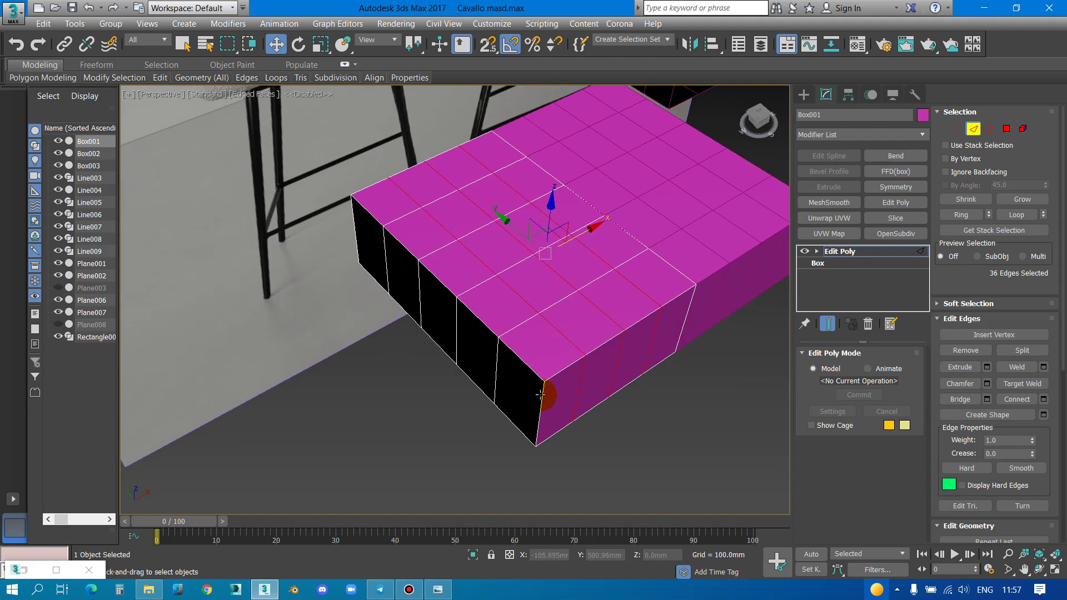
left_click(541, 395)
left_click(355, 218, "ctrl")
scroll(553, 336, "up", 2)
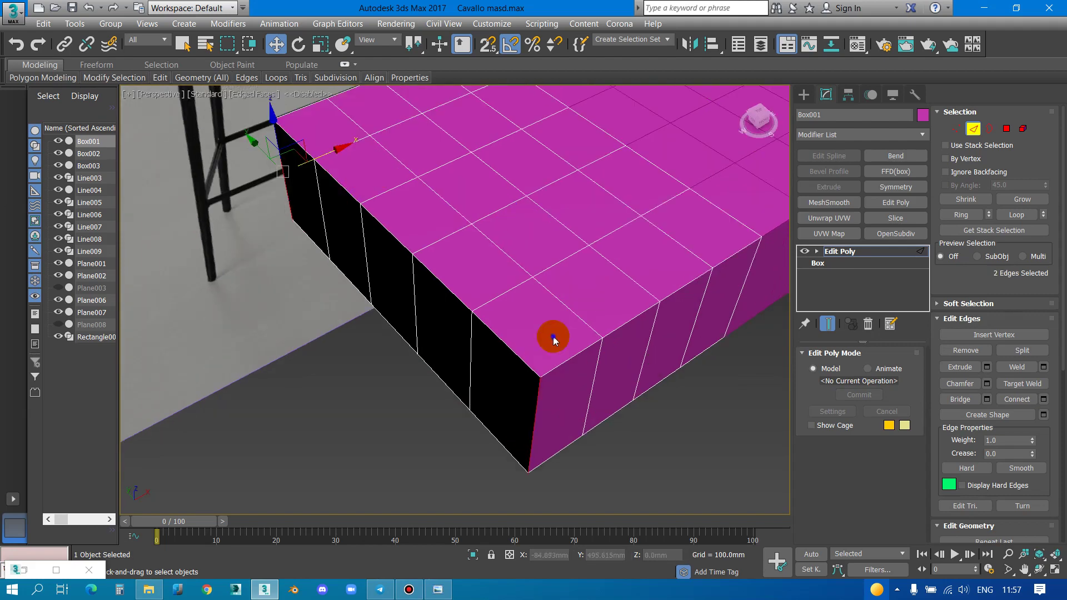
right_click(552, 336)
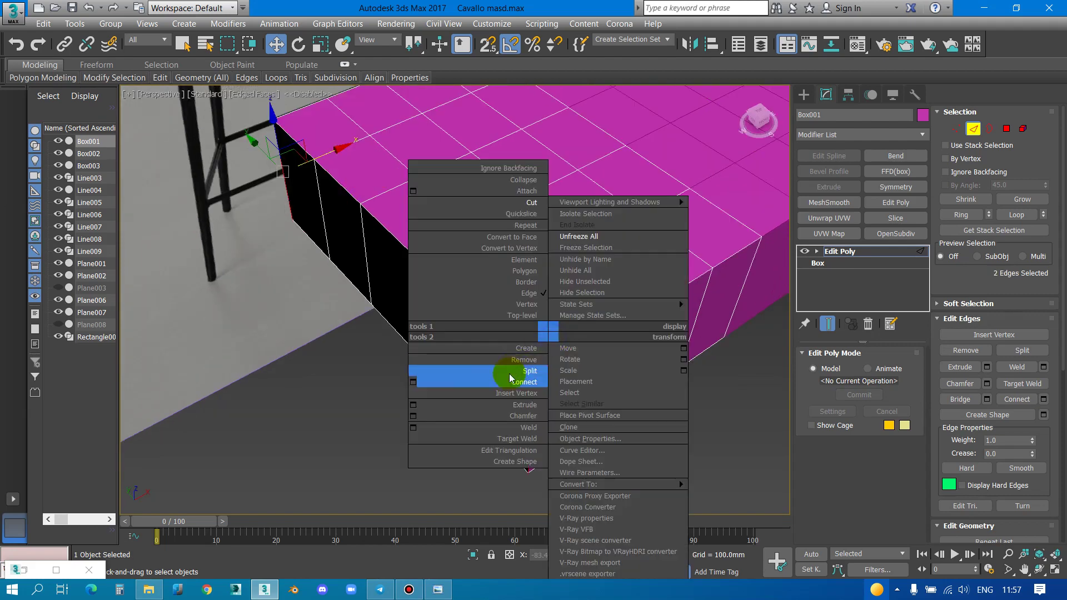
left_click(413, 416)
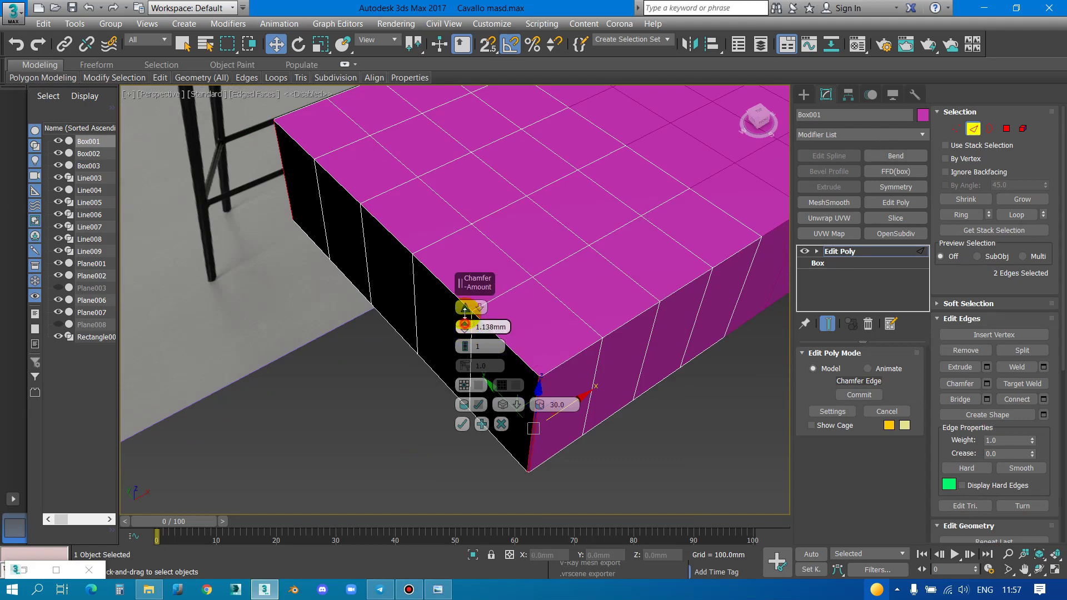
left_click_drag(466, 313, 466, 328)
left_click(465, 344)
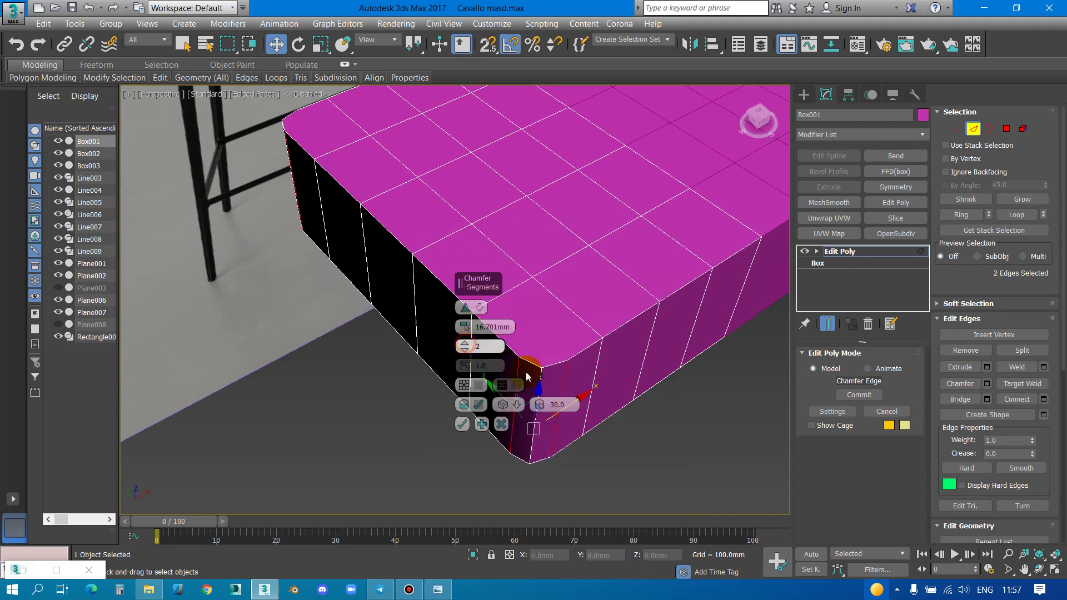
scroll(538, 337, "down", 5)
mouse_move(538, 337)
middle_mouse_down("alt")
mouse_move(606, 165)
mouse_move(643, 345)
middle_mouse_up("alt")
scroll(605, 165, "up", 5)
scroll(591, 193, "down", 3)
scroll(643, 345, "up", 5)
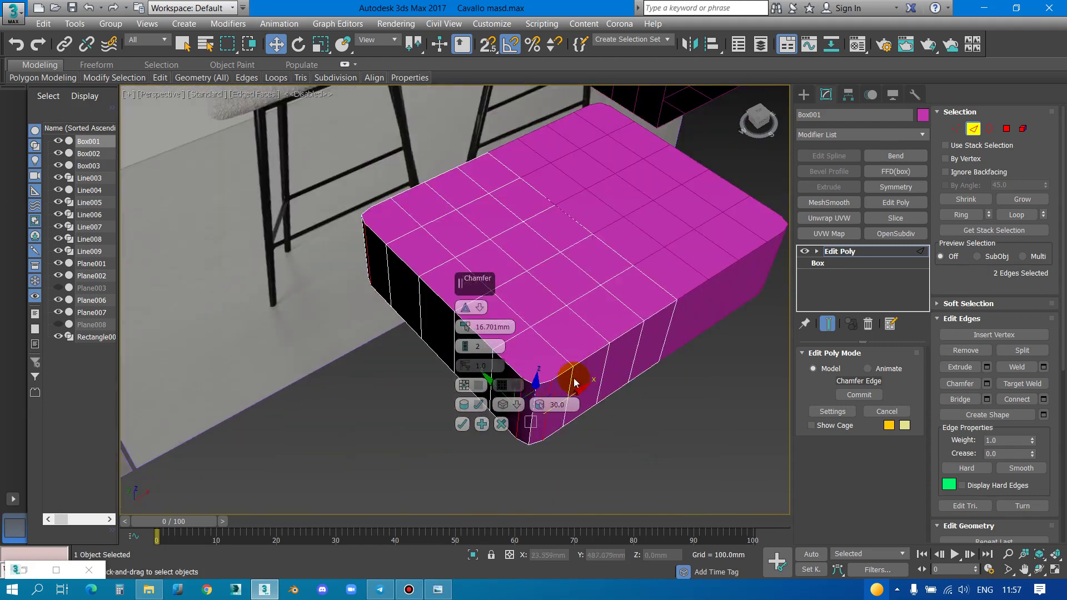
mouse_move(572, 376)
middle_mouse_down()
mouse_move(615, 337)
mouse_move(578, 391)
middle_mouse_up()
left_click(461, 424)
scroll(578, 392, "down", 4)
middle_click_drag(443, 250, 502, 247, "alt")
scroll(453, 230, "up", 3)
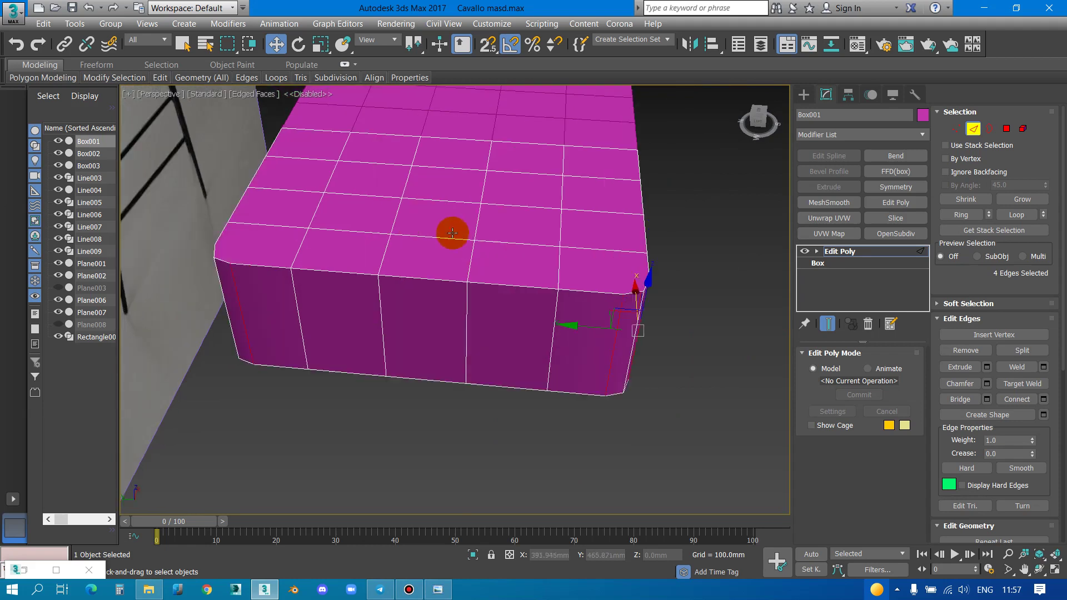
scroll(453, 231, "up", 2)
Select the box's top polygons, expanding the selection with Grow
left_click(1006, 130)
left_click(493, 191)
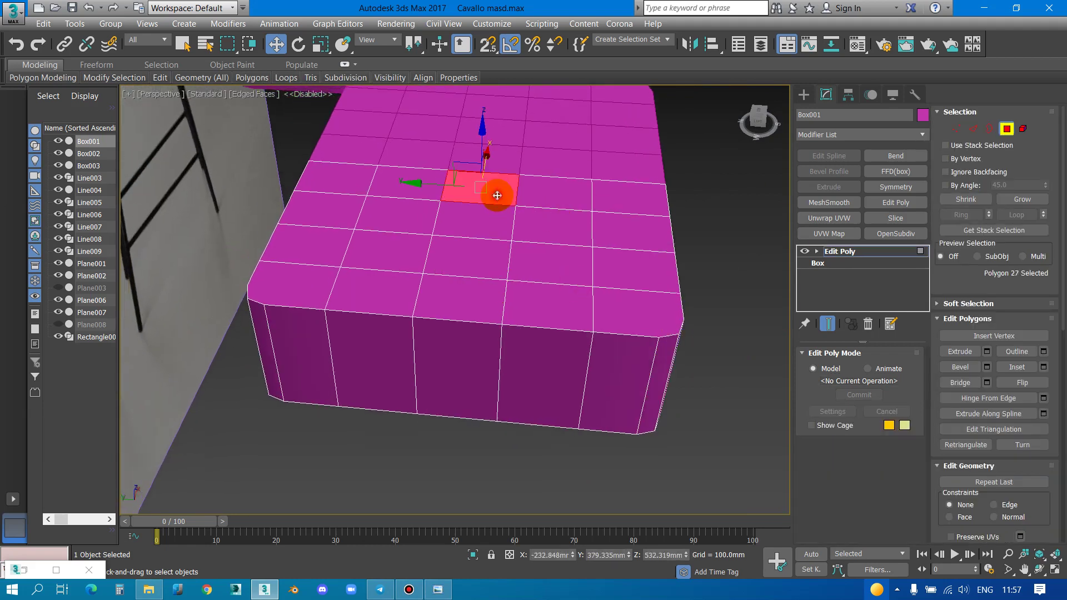
left_click(498, 215, "ctrl")
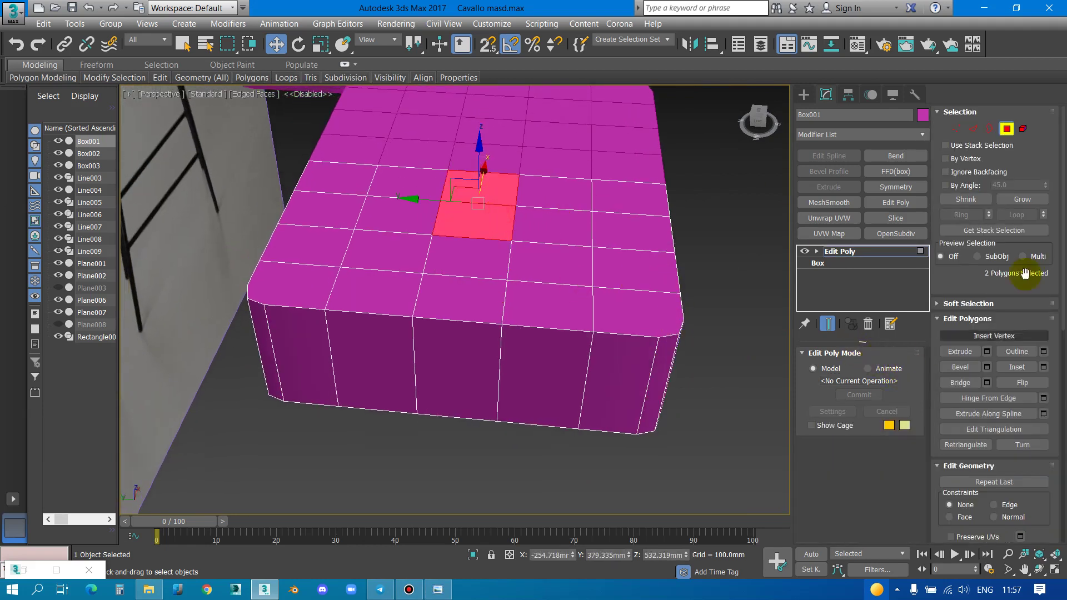
left_click(1023, 199)
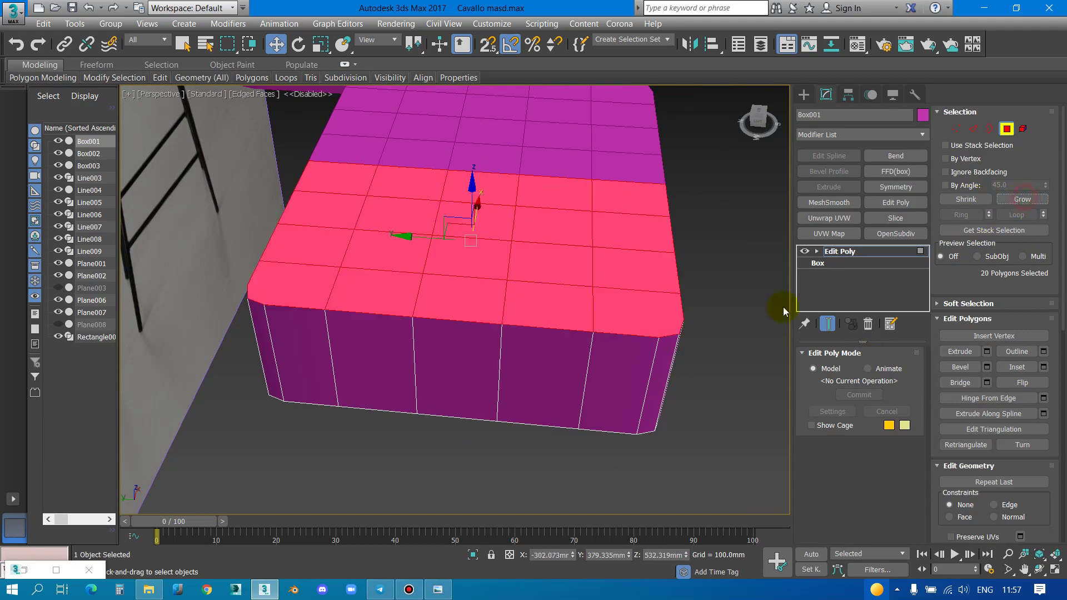
middle_click_drag(783, 307, 674, 298, "alt")
Inset the top polygons by about 13.36 mm, then pick a border-strip polygon
right_click(672, 292)
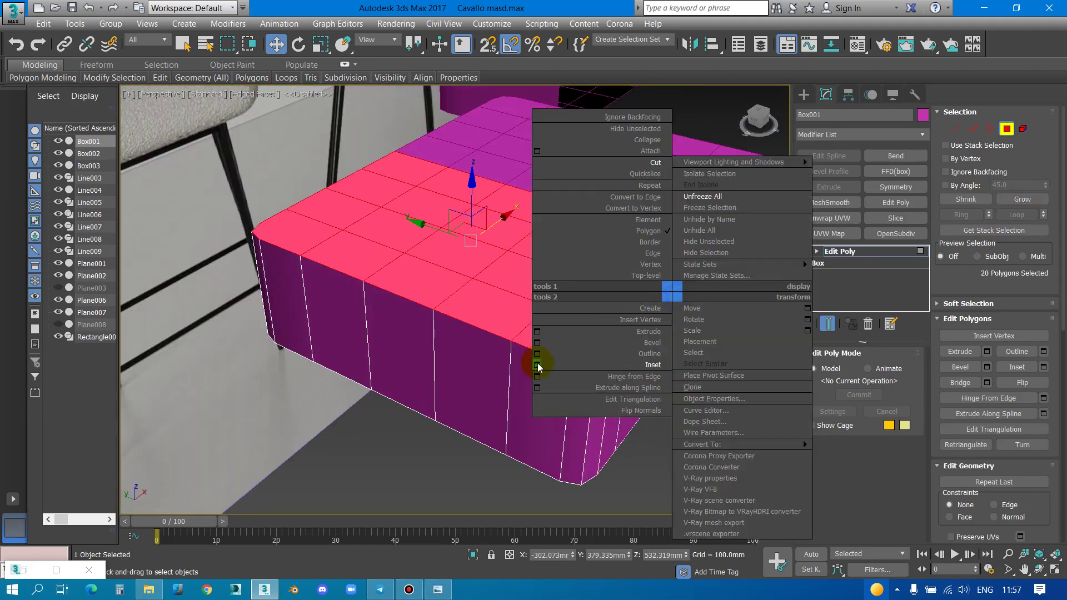
left_click(538, 365)
left_click_drag(464, 326, 466, 301)
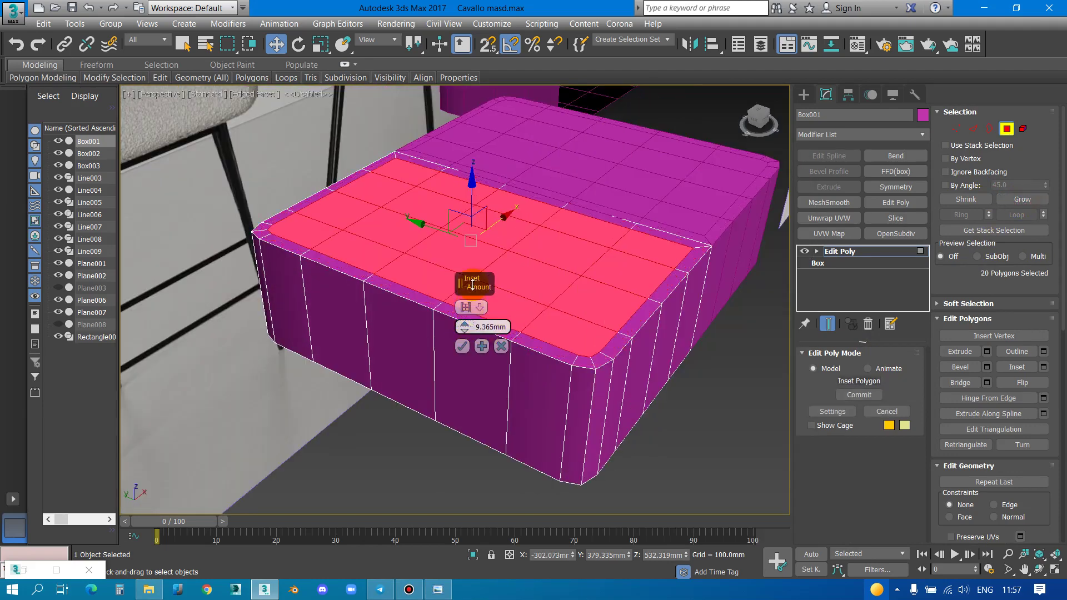
scroll(602, 351, "up", 3)
scroll(598, 360, "down", 3)
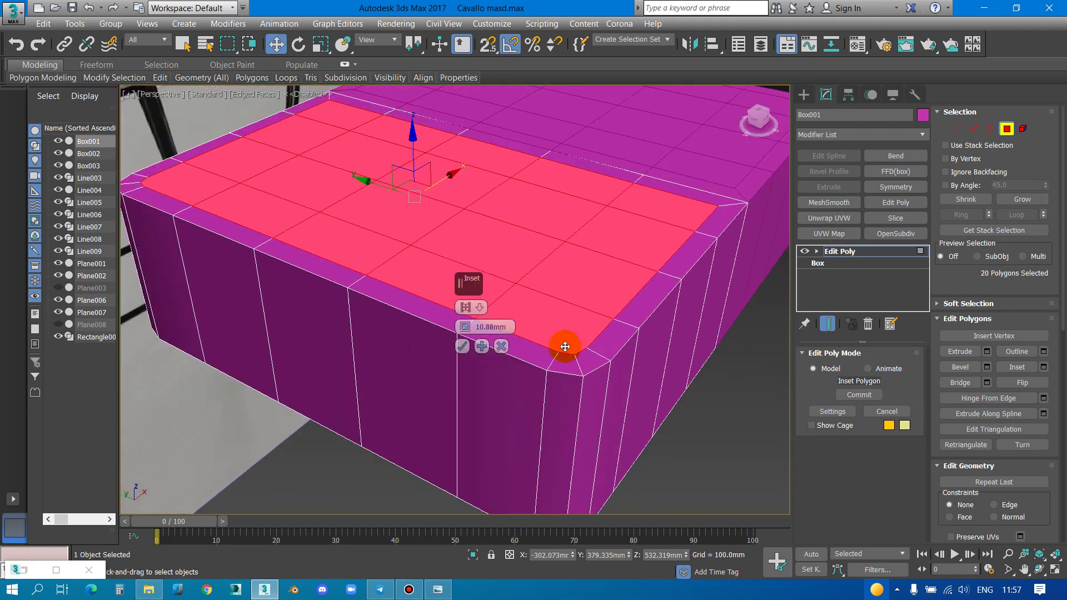
left_click_drag(465, 319, 466, 314)
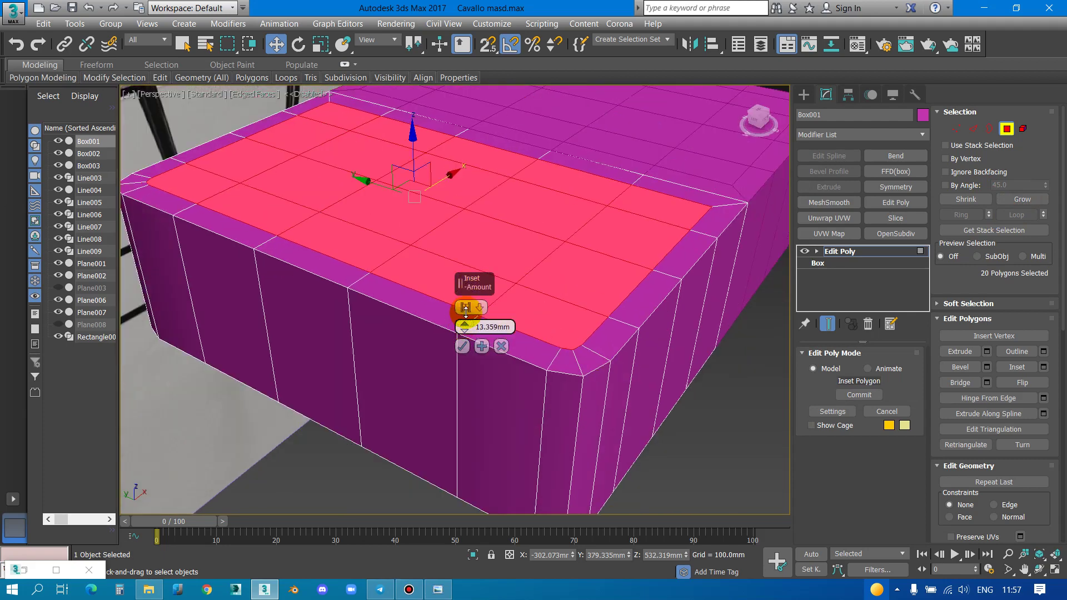
left_click(462, 346)
left_click(670, 187)
Delete the selected border-strip polygons along the back and corner
left_click(587, 165, "ctrl")
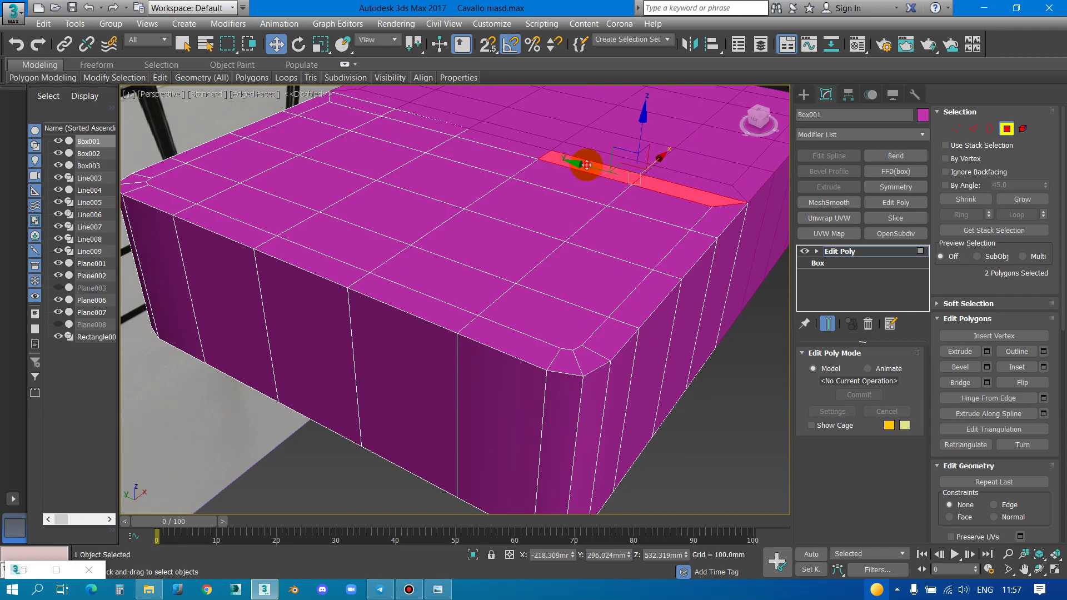
left_click(476, 136, "ctrl")
left_click(393, 109, "ctrl")
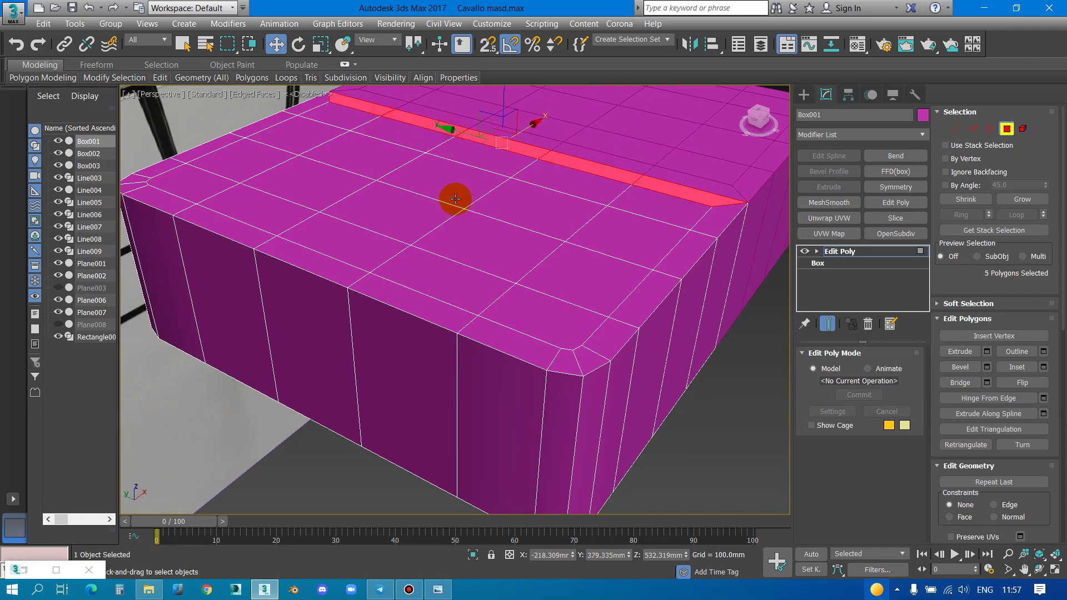
key("Delete")
Select the five border edges around the black gap in the top
key("2")
left_click(496, 147)
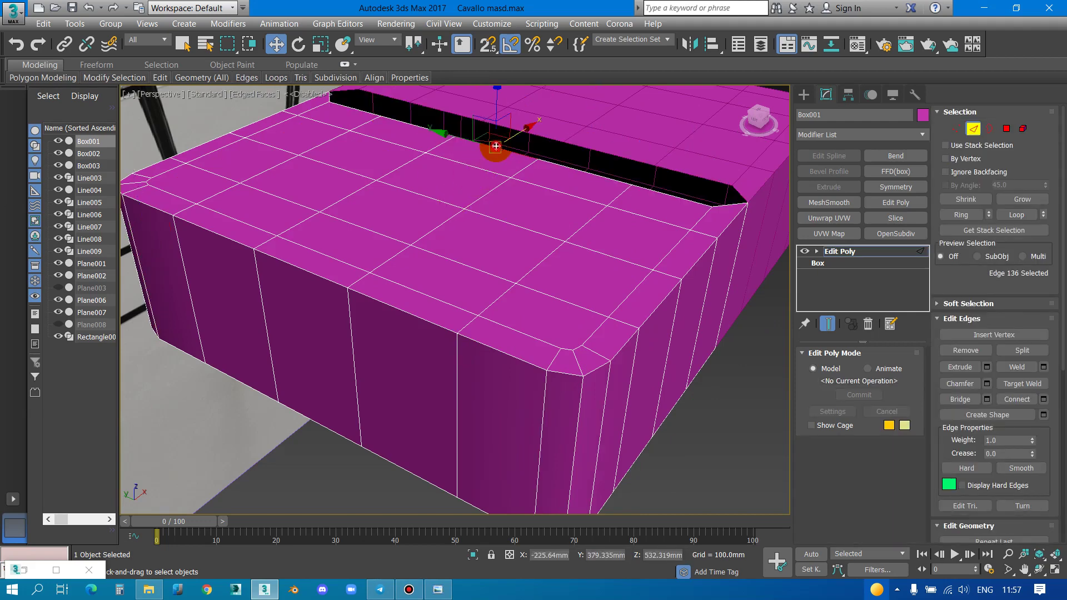
double_click(496, 146)
scroll(496, 146, "down", 2)
mouse_move(448, 178)
middle_mouse_down("alt")
mouse_move(489, 233)
mouse_move(517, 325)
middle_mouse_up("alt")
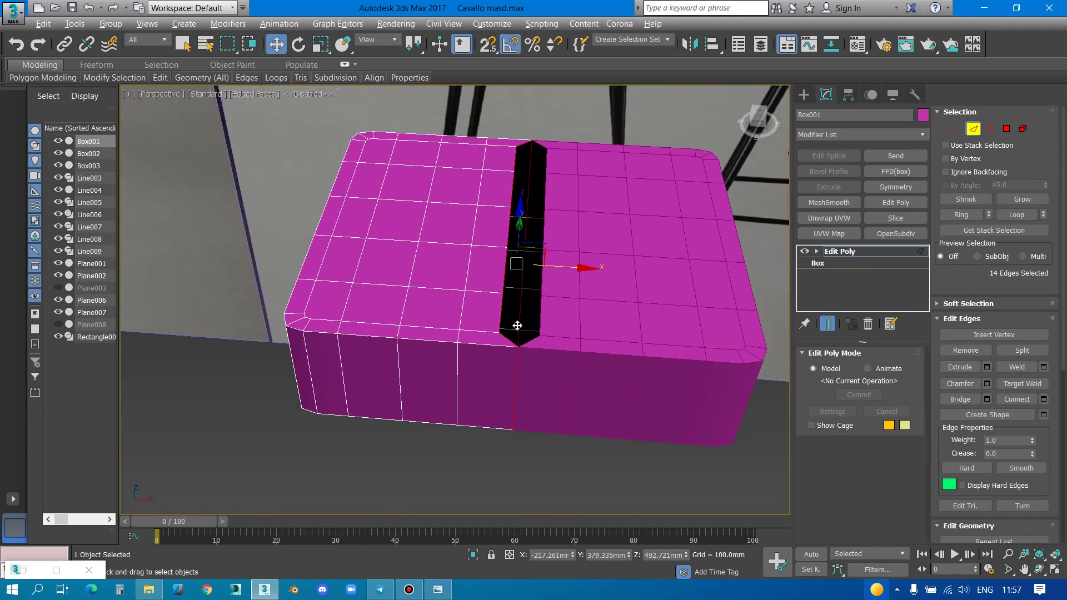
left_click(514, 389, "alt")
left_click(531, 143, "alt")
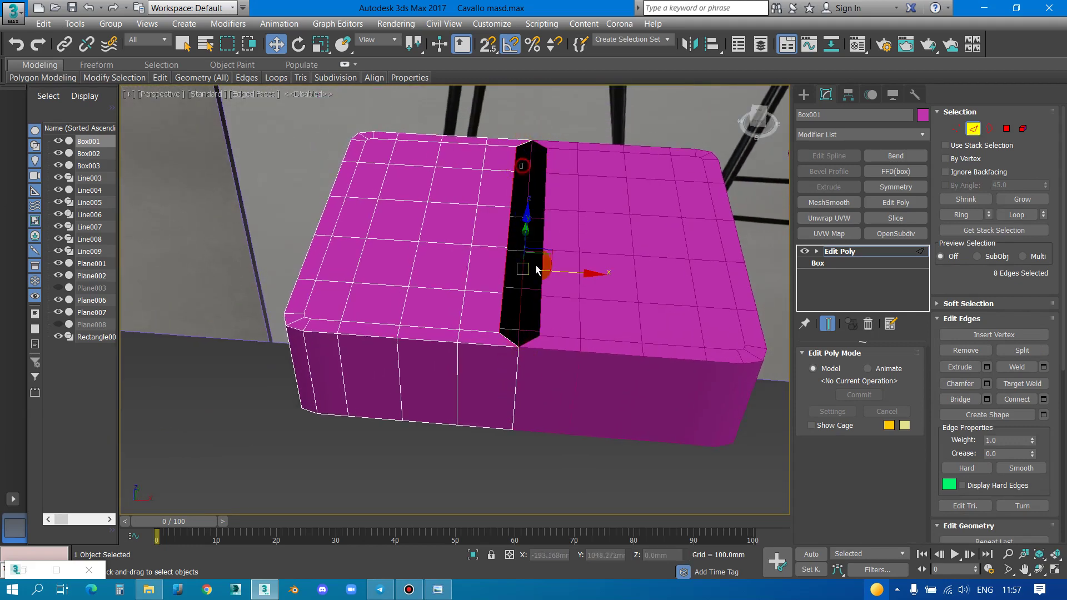
left_click(550, 435, "alt")
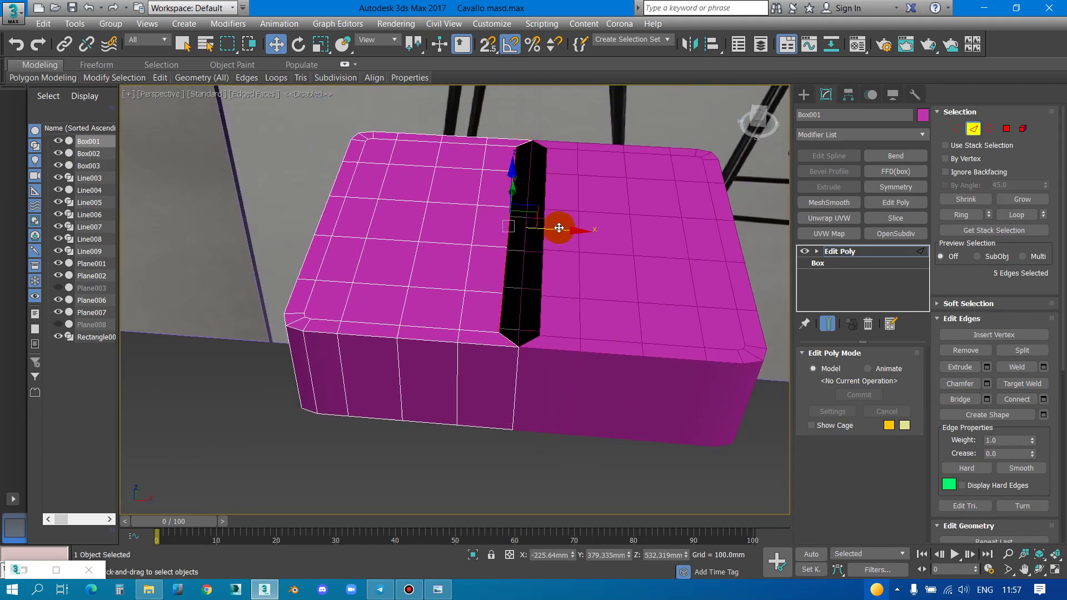
With snapping on, move the gap edges onto the neighbouring edge to close the seam
key("s")
left_click_drag(559, 228, 526, 219)
mouse_move(529, 227)
middle_mouse_down("alt")
mouse_move(549, 303)
mouse_move(599, 281)
mouse_move(579, 252)
middle_mouse_up("alt")
left_click_drag(515, 169, 564, 339)
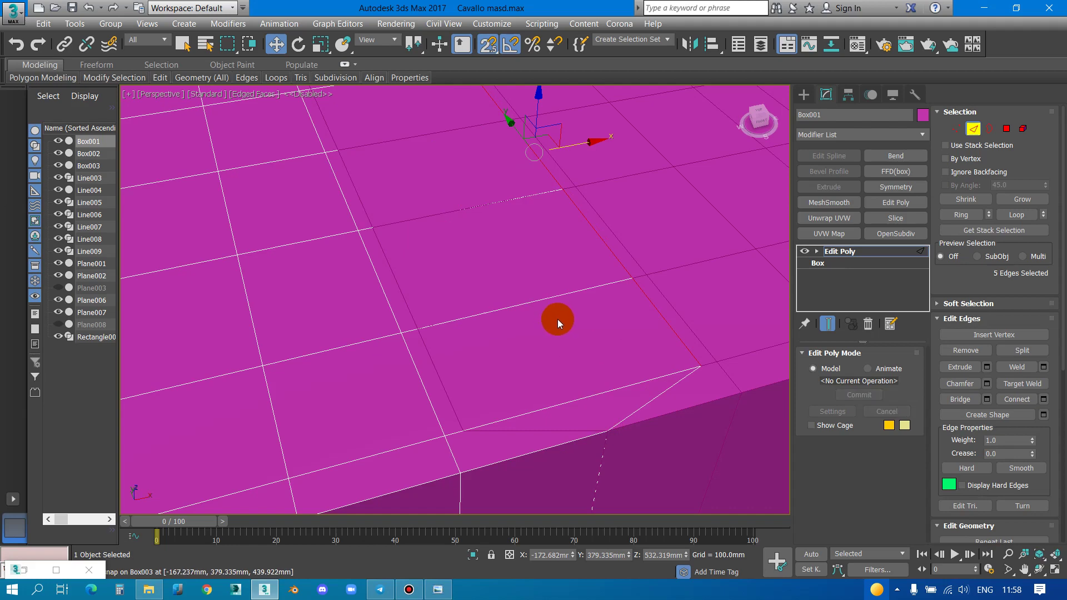
scroll(558, 320, "down", 3)
mouse_move(612, 326)
middle_mouse_down("alt")
mouse_move(567, 293)
mouse_move(584, 216)
middle_mouse_up("alt")
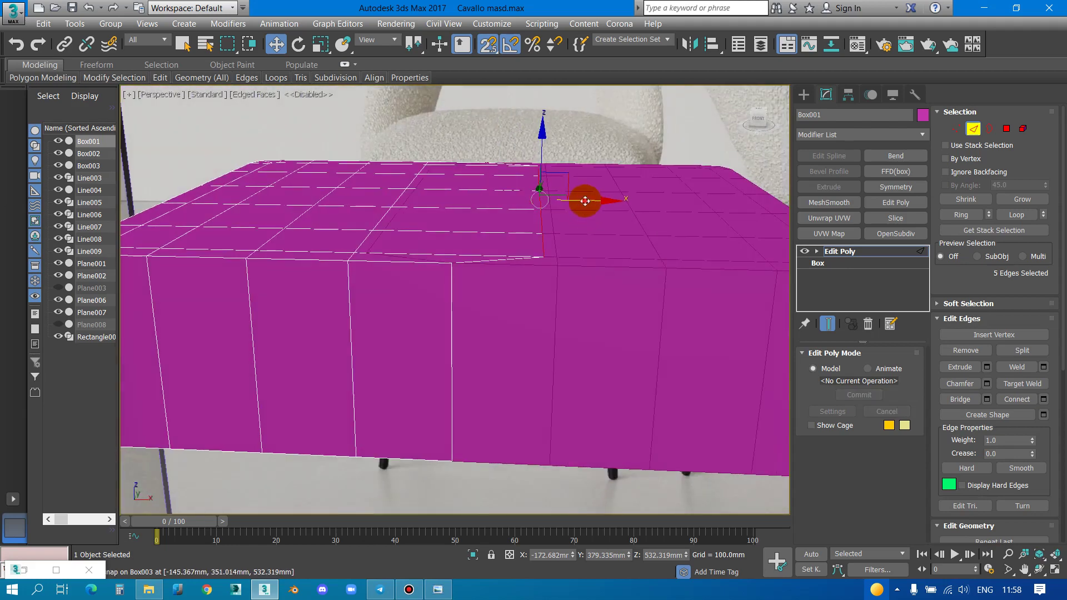
left_click_drag(584, 202, 466, 263)
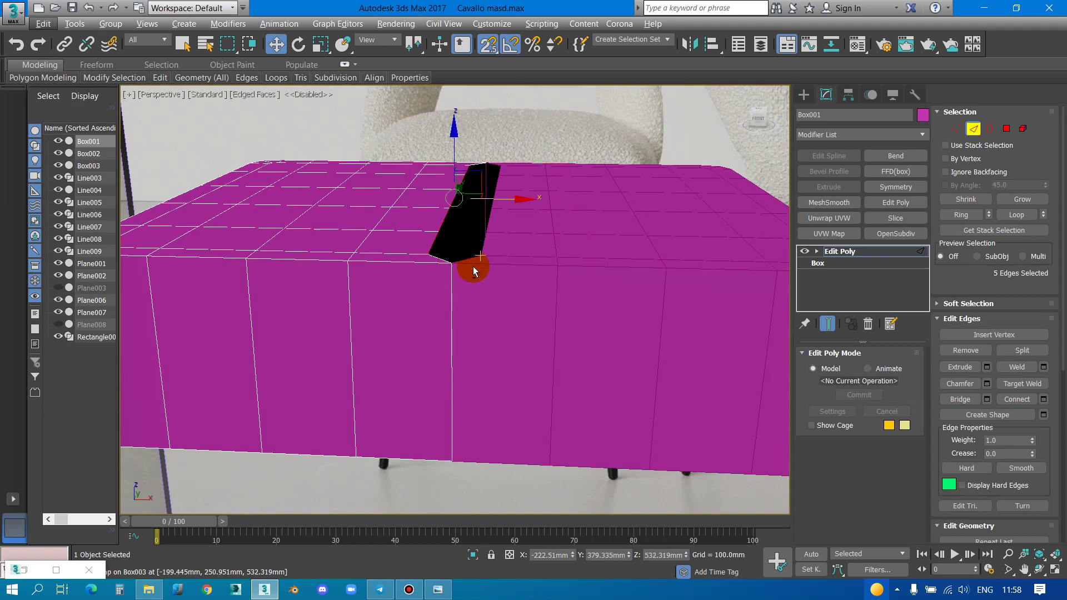
Use 2.5D snapping in wireframe to align the seam edges with the box edge
key("F3")
mouse_move(476, 272)
middle_mouse_down("alt")
mouse_move(479, 287)
mouse_move(497, 287)
mouse_move(484, 286)
middle_mouse_up("alt")
left_click_drag(488, 49, 490, 88)
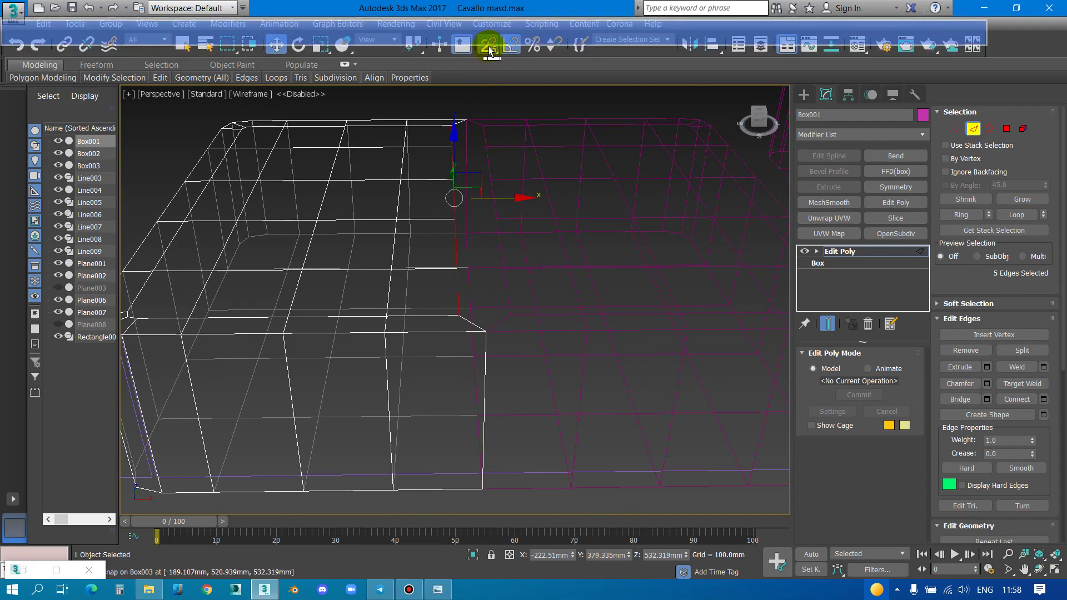
left_click(489, 177)
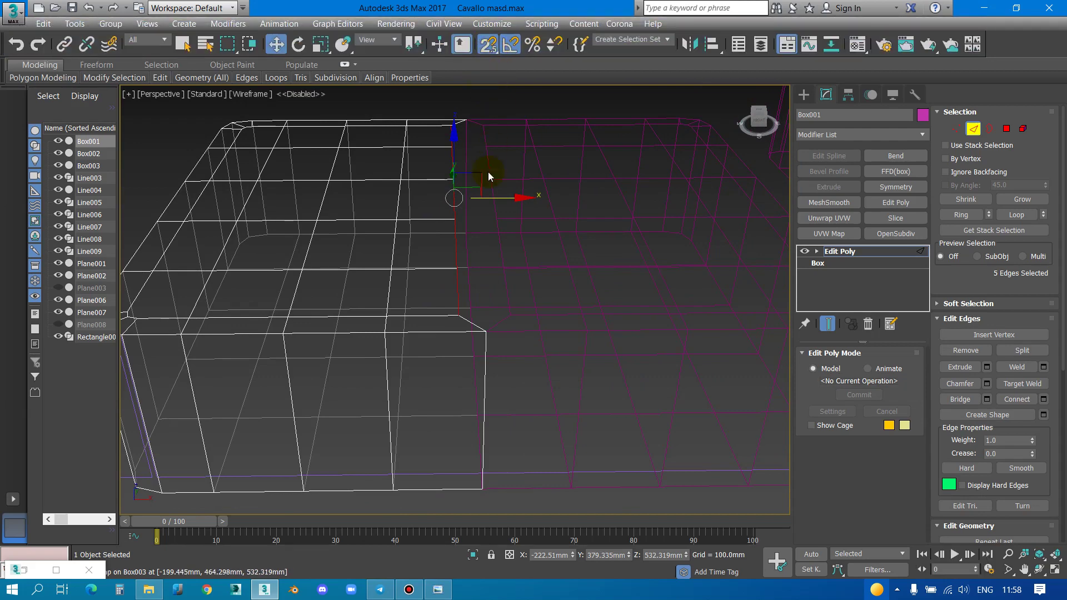
left_click_drag(501, 196, 477, 274)
key("F3")
scroll(517, 278, "down", 3)
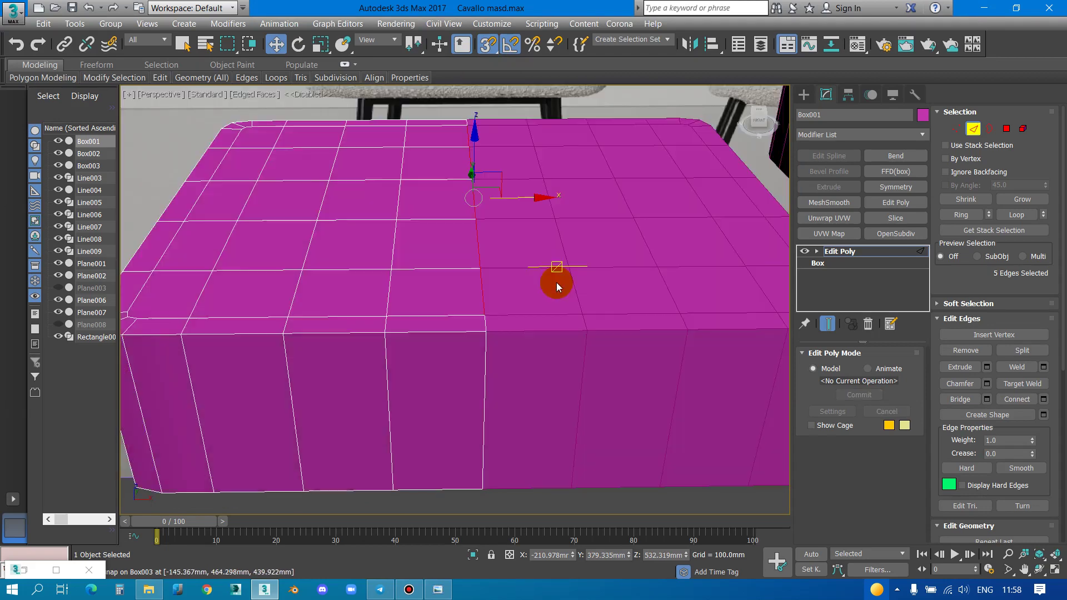
middle_click_drag(446, 301, 519, 301, "alt")
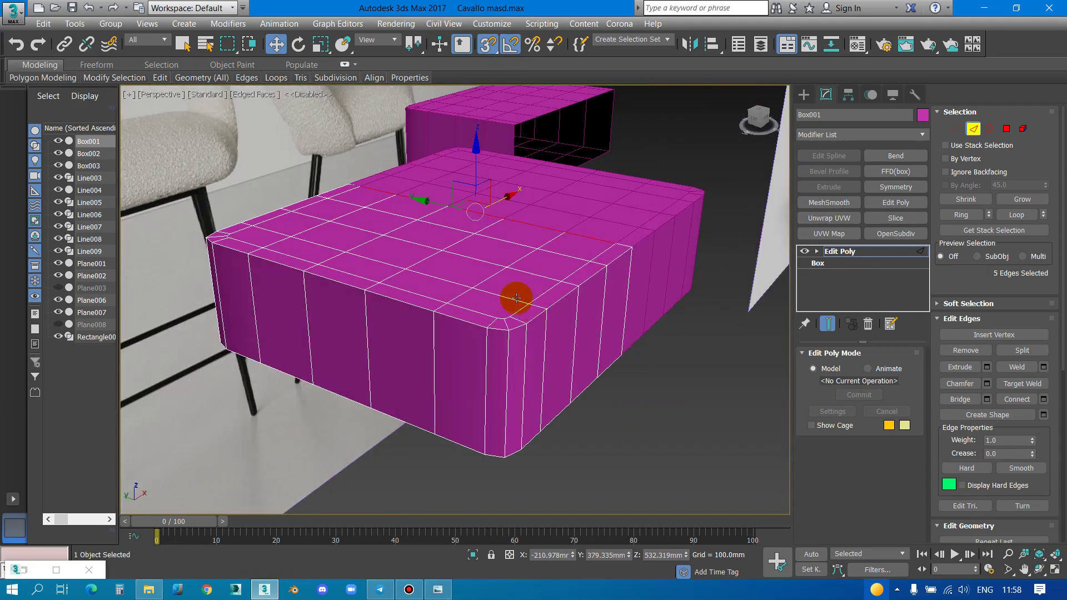
scroll(512, 303, "up", 3)
Cut a diagonal edge across the front corner of the top border
right_click(512, 269)
left_click(500, 167)
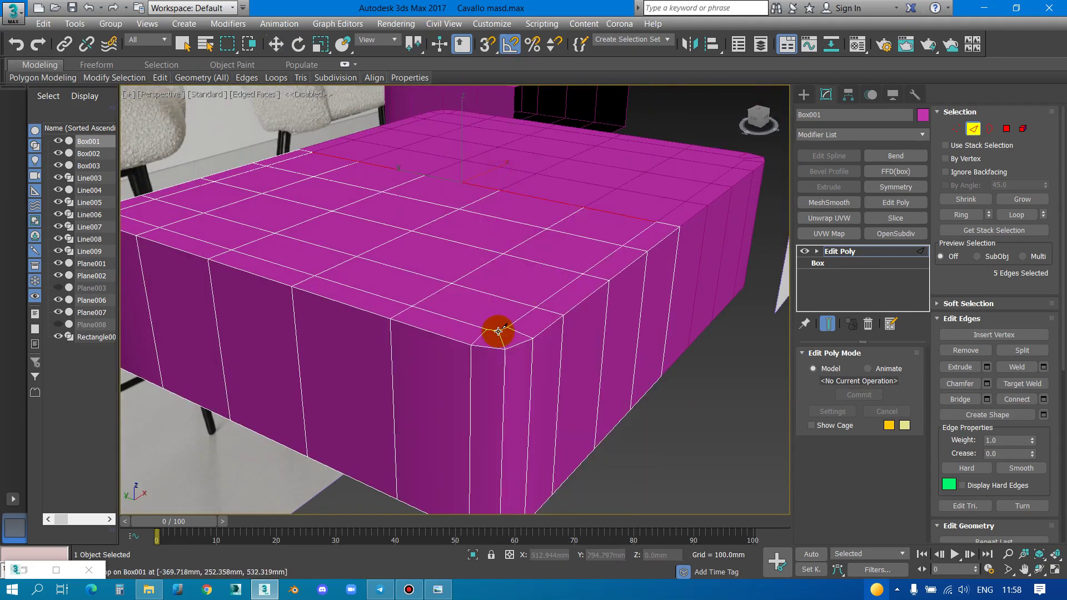
scroll(453, 285, "down", 5)
middle_click_drag(536, 297, 488, 311, "alt")
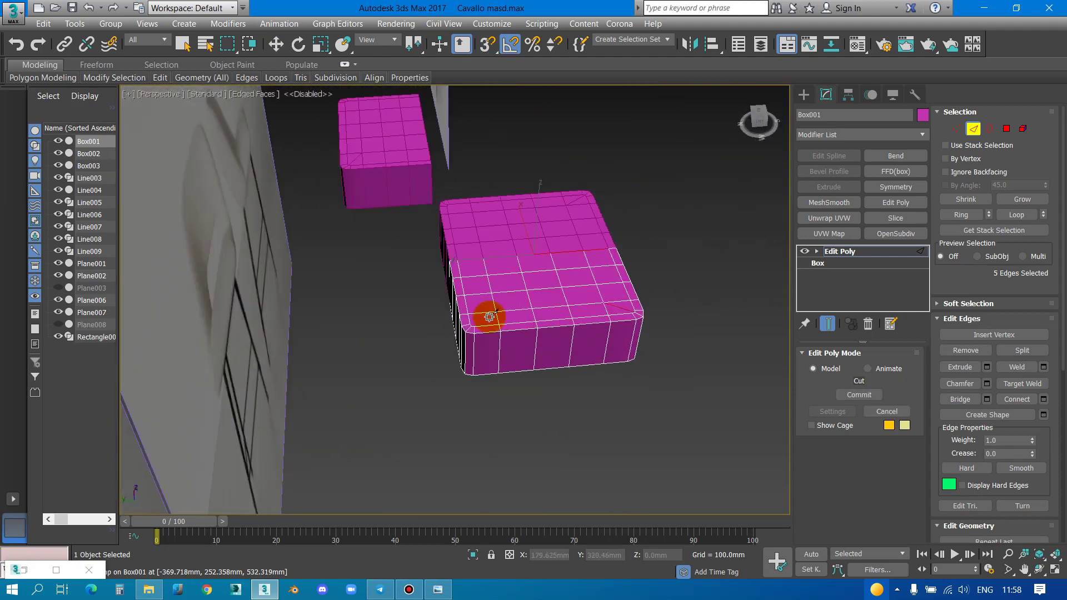
scroll(488, 312, "up", 5)
scroll(472, 348, "up", 2)
left_click(418, 373)
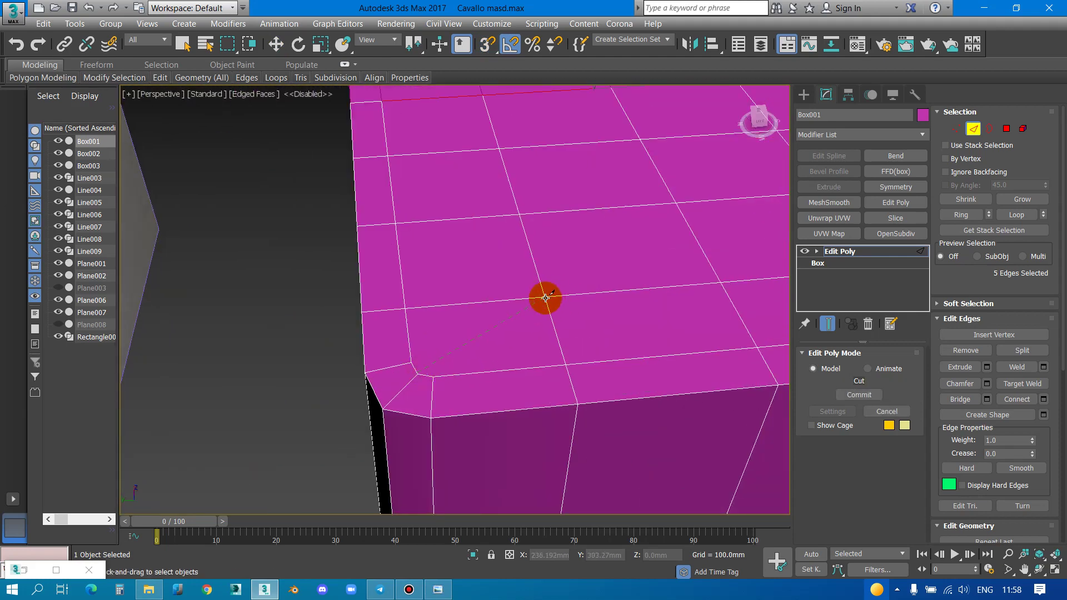
left_click(546, 298)
Select the vertex near the corner with the Move tool in vertex mode
key("1")
scroll(433, 322, "down", 5)
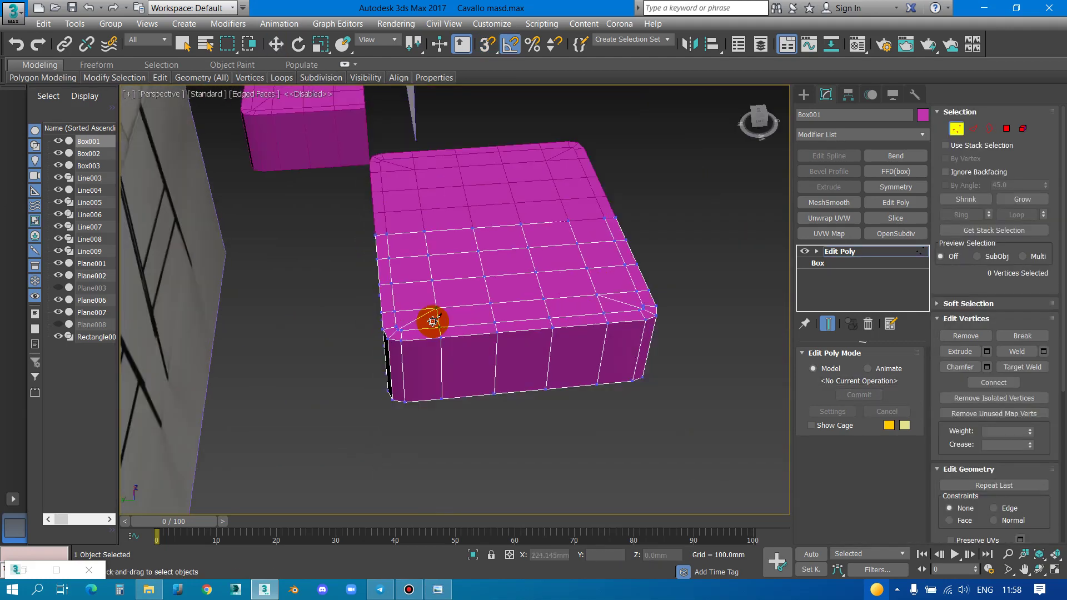
scroll(553, 305, "up", 3)
scroll(566, 290, "up", 3)
key("w")
left_click(560, 287)
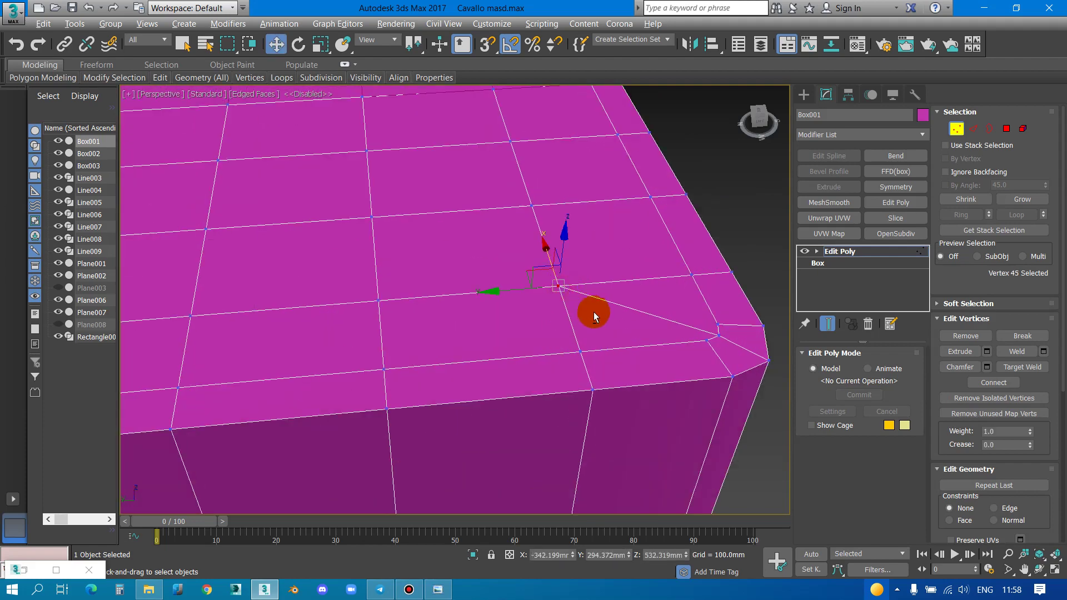
middle_click_drag(584, 309, 536, 231, "alt")
scroll(567, 262, "down", 3)
scroll(554, 285, "up", 2)
Select the top border edge loop and lower it slightly in Z
key("2")
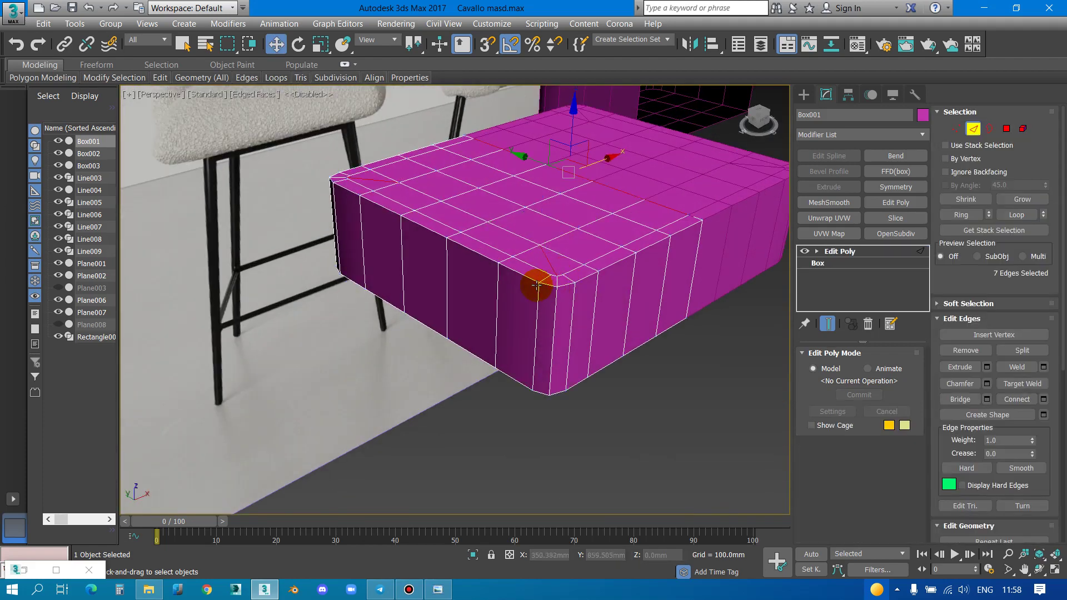
double_click(527, 276)
left_click_drag(470, 183, 464, 179)
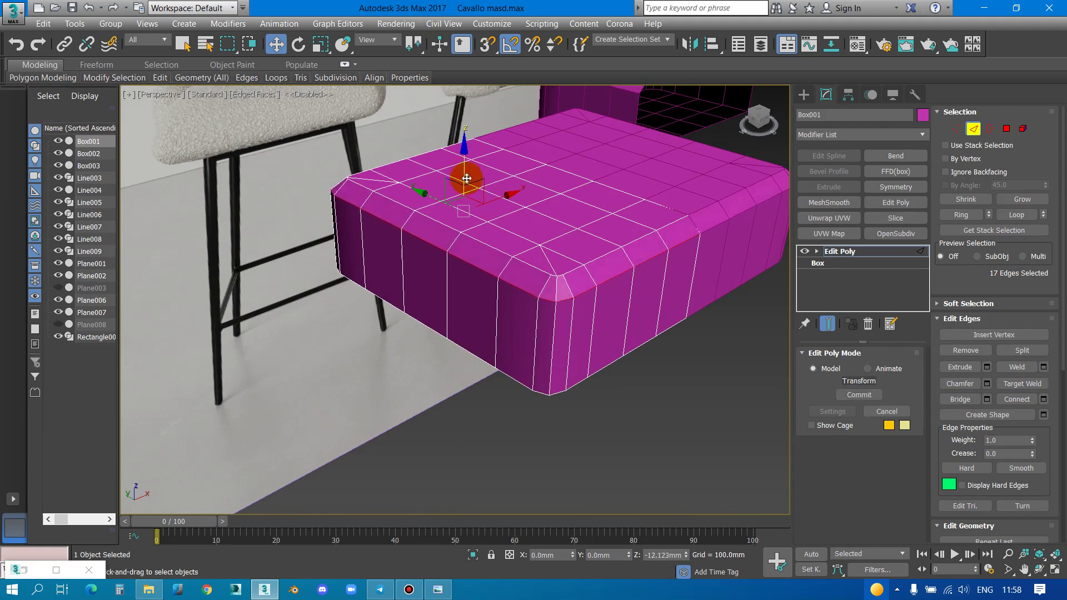
middle_click_drag(465, 213, 313, 168, "alt")
middle_click_drag(476, 283, 555, 285, "alt")
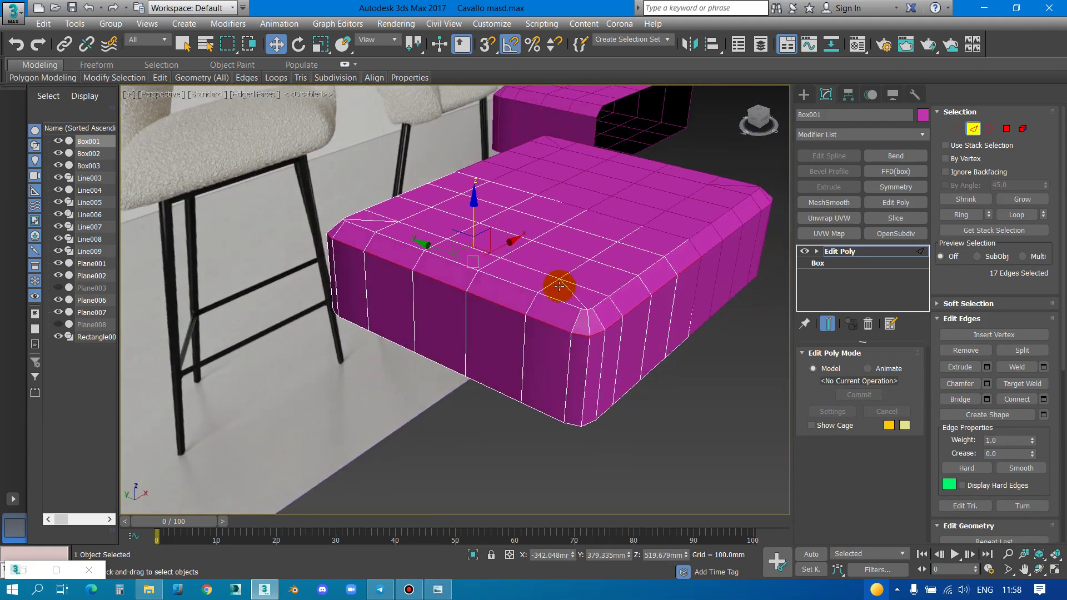
Grow the edge selection to the neighbouring rings and lower it
left_click(1020, 202)
middle_click_drag(674, 333, 238, 305, "alt")
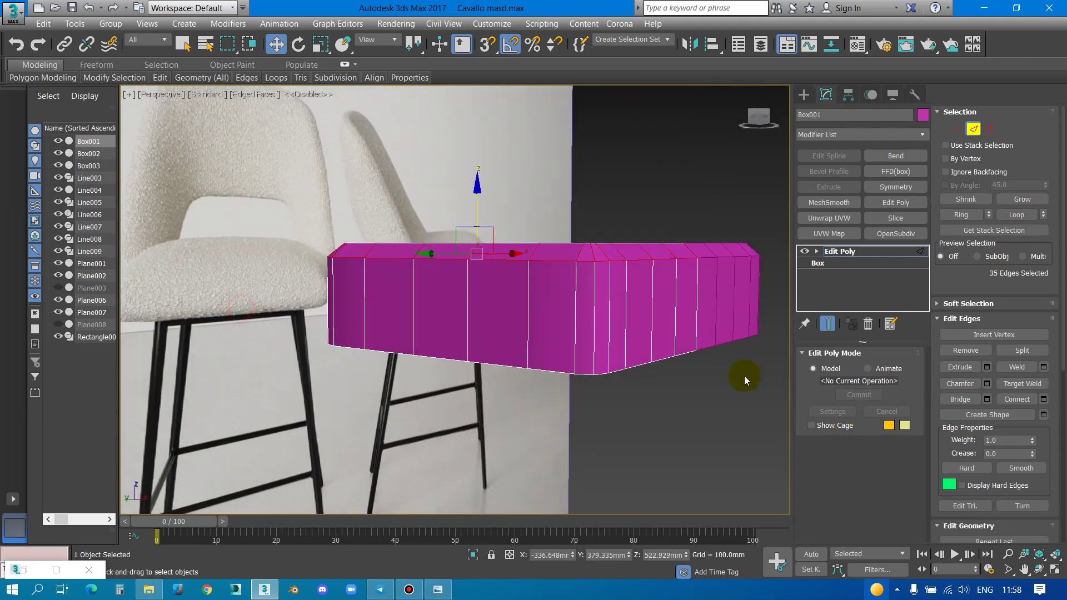
middle_click_drag(746, 381, 465, 222, "alt")
left_click_drag(478, 198, 555, 250)
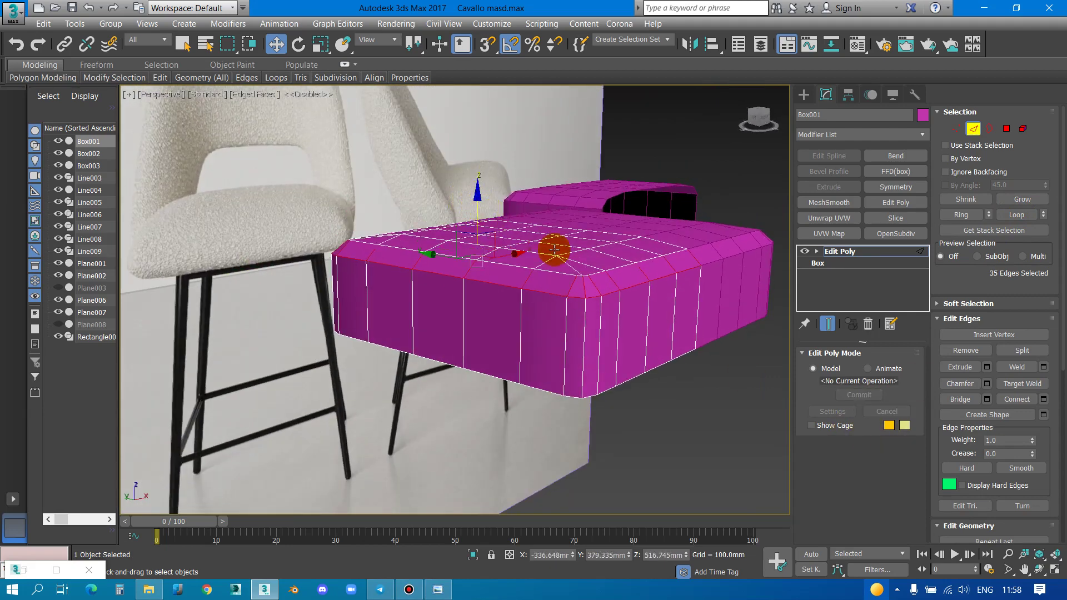
Grow again, deselect the lower side edges, and lower the top edges further
left_click(1021, 204)
left_click_drag(269, 295, 747, 442)
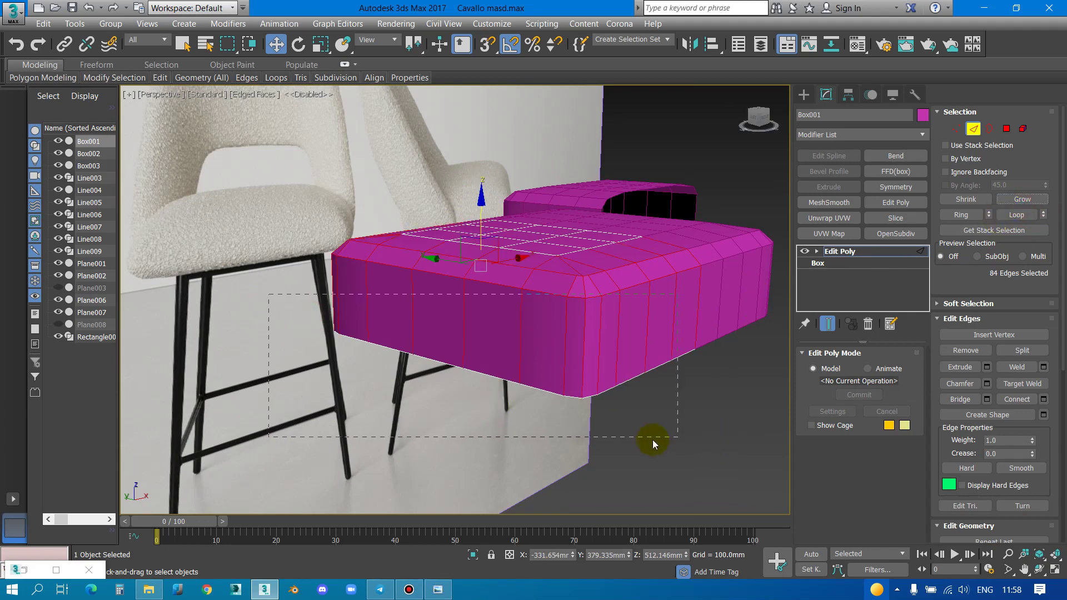
left_click_drag(653, 444, 489, 440, "alt")
middle_click_drag(639, 452, 648, 425, "alt")
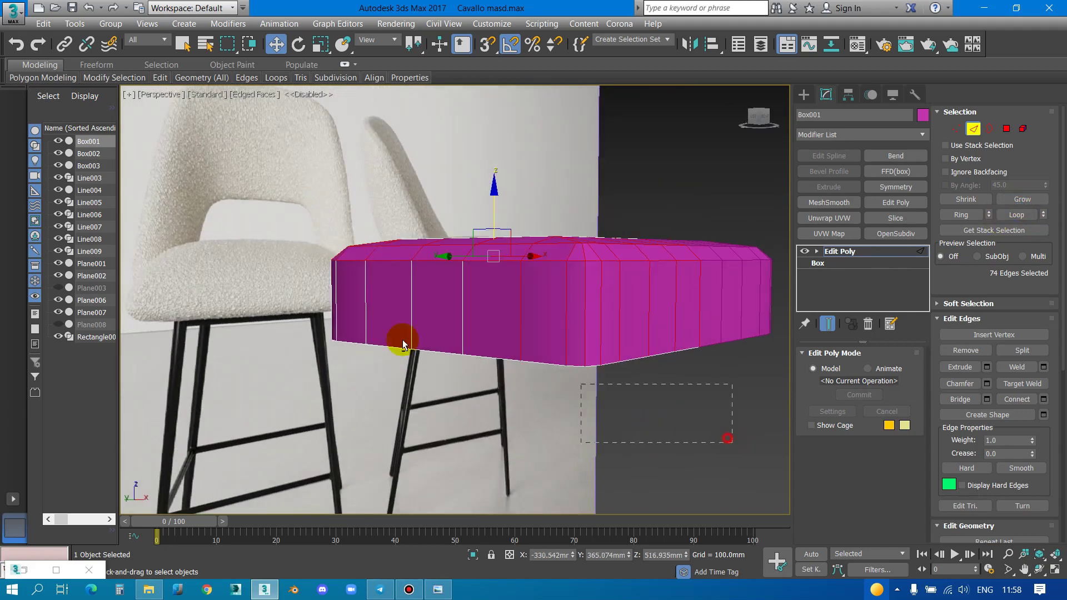
left_click_drag(733, 443, 223, 313, "alt")
middle_click_drag(223, 313, 476, 316, "alt")
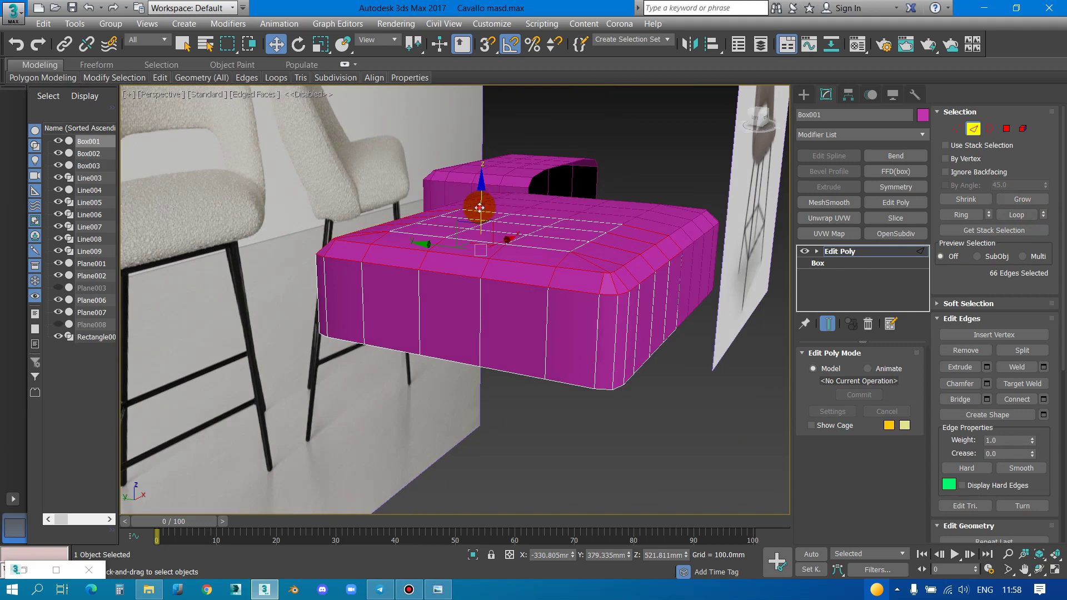
left_click_drag(479, 207, 479, 212)
middle_click_drag(479, 212, 541, 264, "alt")
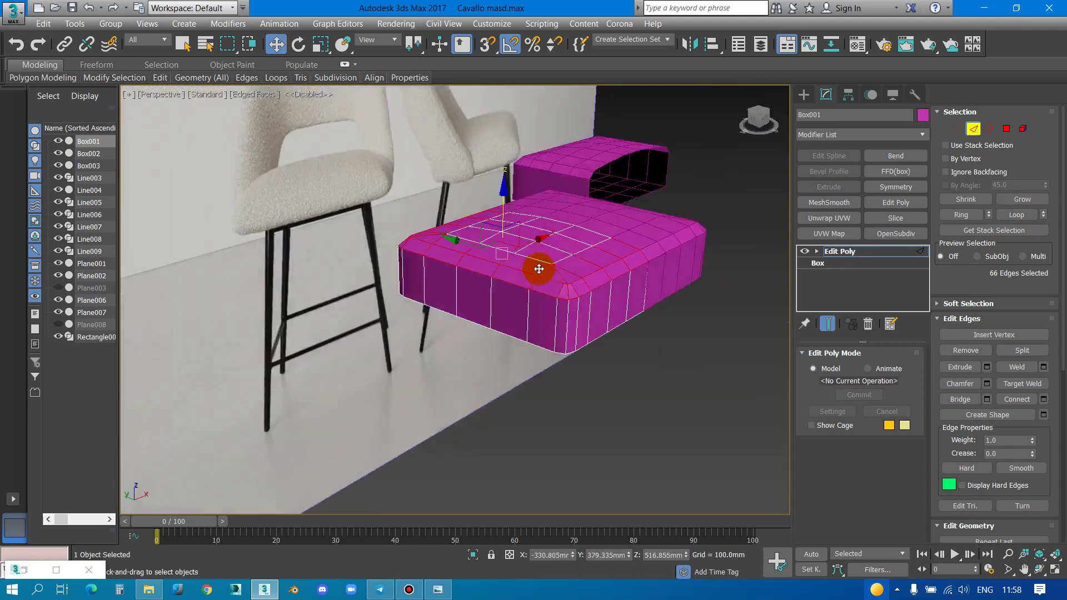
Orbit and zoom around the cushion to compare its profile with the reference and chairs
scroll(505, 265, "up", 3)
scroll(544, 225, "up", 3)
scroll(504, 319, "down", 3)
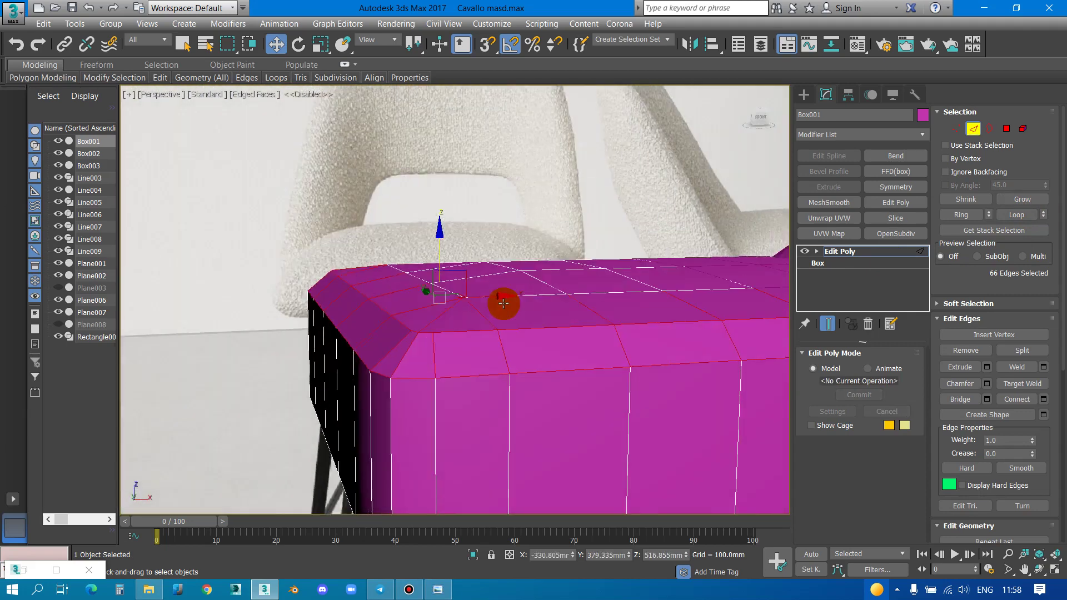
scroll(507, 302, "down", 2)
mouse_move(441, 295)
middle_mouse_down("alt")
mouse_move(526, 321)
mouse_move(522, 313)
middle_mouse_up("alt")
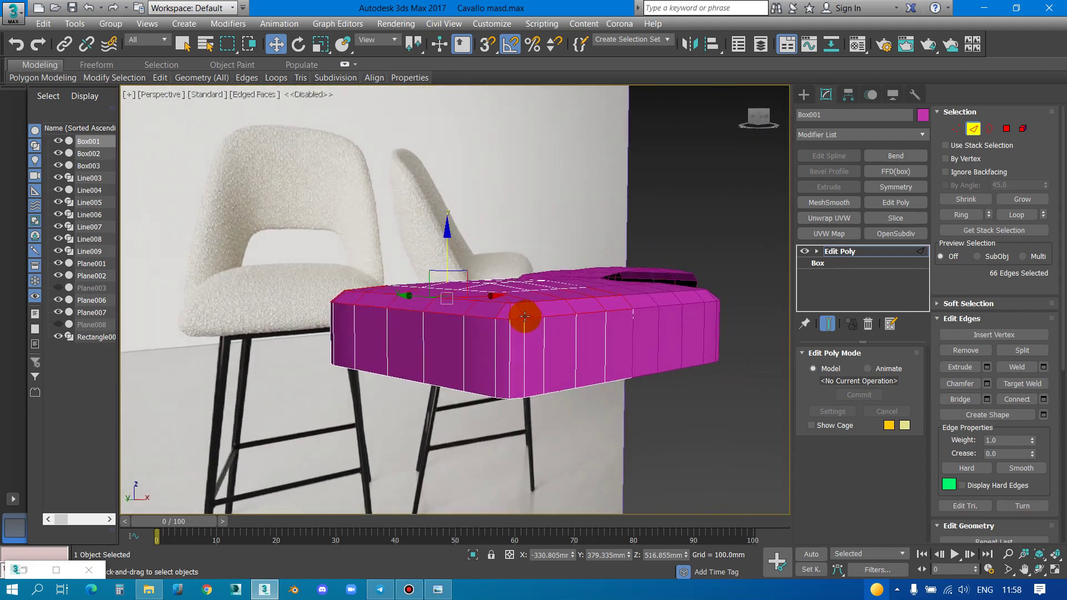
scroll(213, 343, "up", 2)
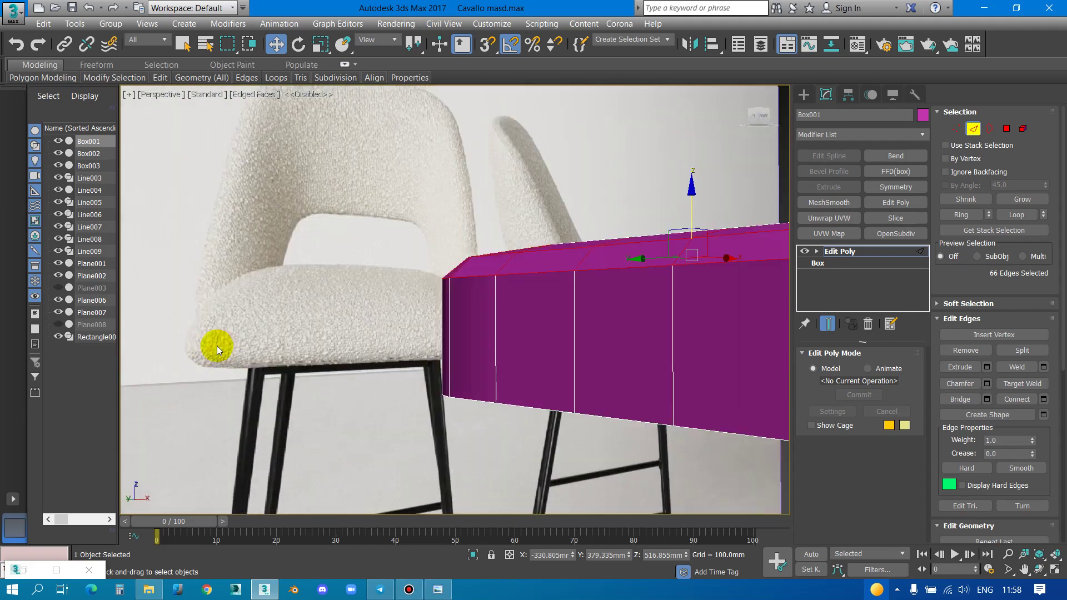
scroll(486, 341, "down", 2)
scroll(479, 344, "up", 2)
scroll(481, 346, "up", 1)
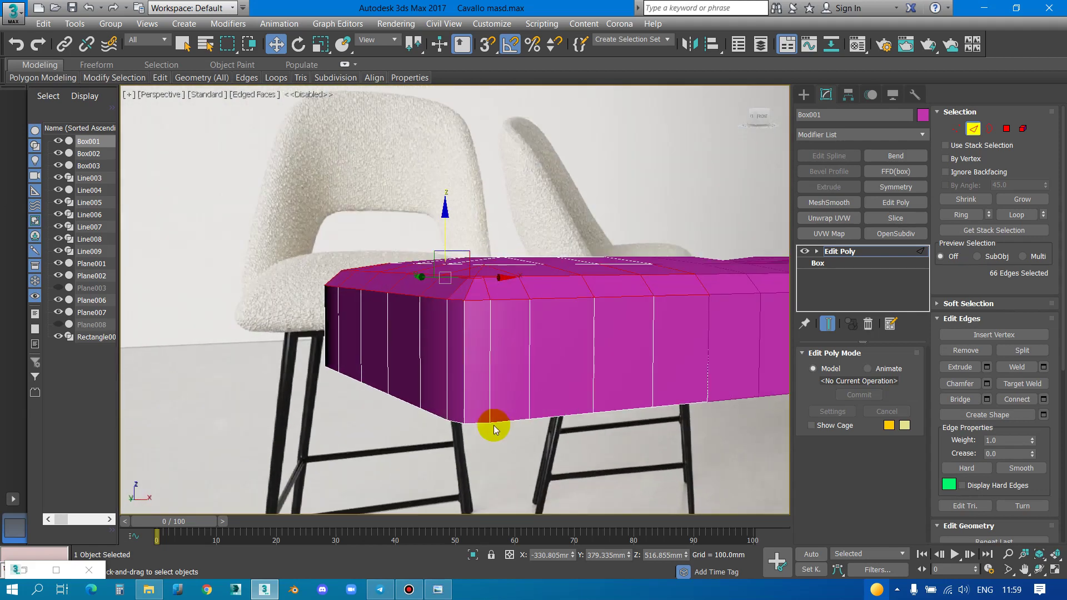
mouse_move(501, 422)
middle_mouse_down("alt")
mouse_move(608, 434)
mouse_move(525, 410)
middle_mouse_up("alt")
scroll(508, 374, "up", 3)
middle_click_drag(508, 375, 519, 368)
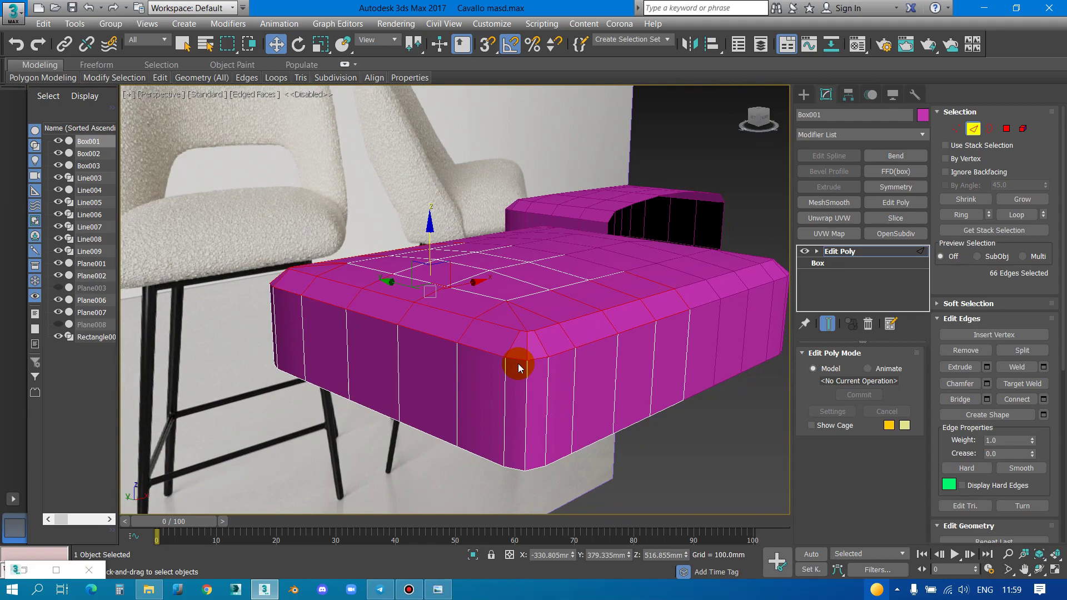
scroll(520, 368, "down", 2)
mouse_move(528, 358)
middle_mouse_down("alt")
mouse_move(592, 329)
mouse_move(578, 401)
mouse_move(579, 369)
mouse_move(553, 361)
mouse_move(545, 382)
mouse_move(545, 372)
mouse_move(564, 380)
middle_mouse_up("alt")
Delete MeshSmooth from Box001's stack, leaving only Edit Poly, and orbit closer to the corner
left_click(837, 253)
left_click(829, 202)
scroll(602, 364, "up", 3)
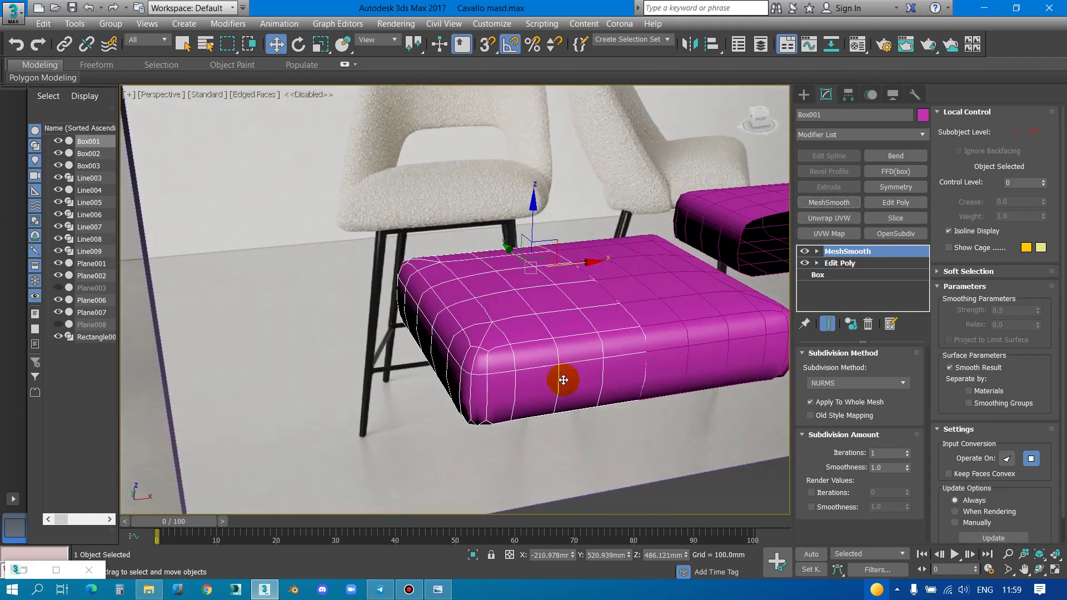
left_click(867, 323)
scroll(494, 375, "up", 3)
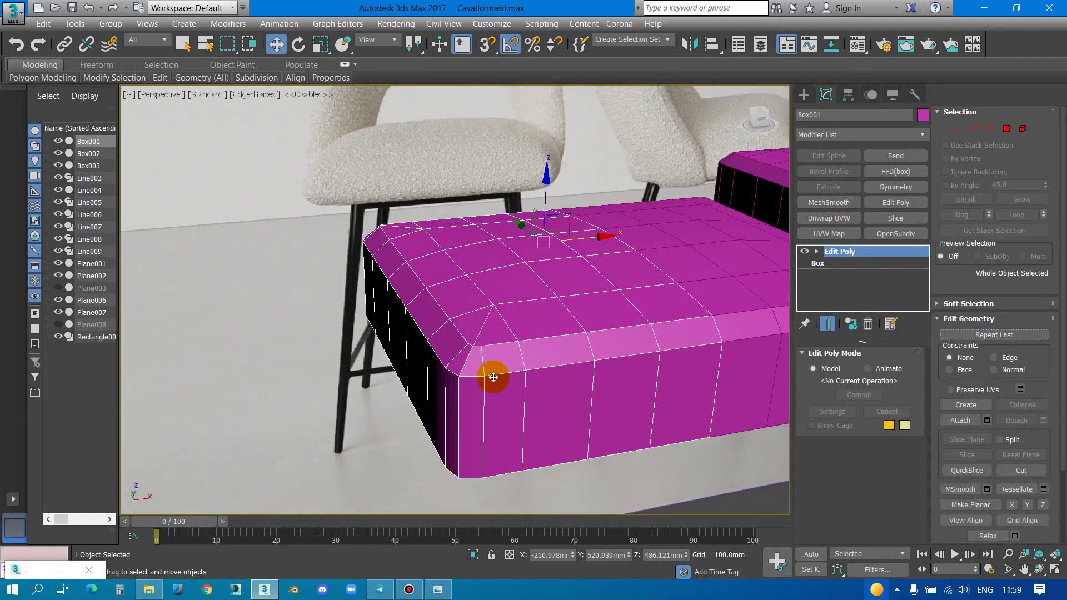
mouse_move(494, 374)
middle_mouse_down("alt")
mouse_move(533, 386)
mouse_move(544, 410)
mouse_move(478, 428)
middle_mouse_up("alt")
Select the ring of vertical side edges and try an edge extrusion, then abandon it
key("2")
left_click(520, 423)
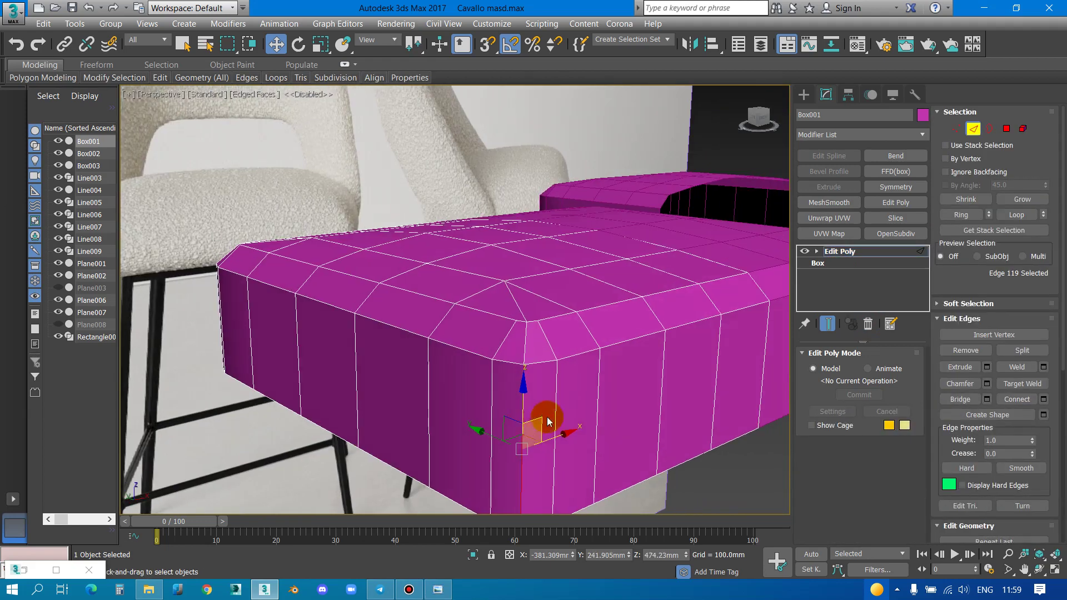
left_click(960, 215)
right_click(607, 332)
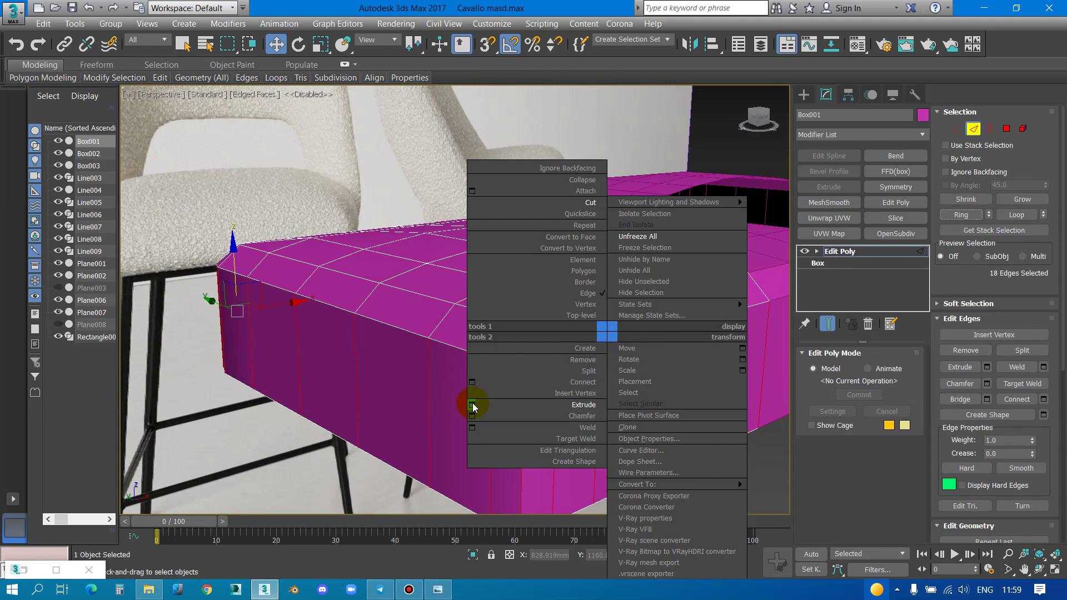
left_click(472, 405)
mouse_move(472, 406)
middle_mouse_down("alt")
mouse_move(409, 436)
mouse_move(365, 373)
mouse_move(348, 373)
mouse_move(393, 376)
middle_mouse_up("alt")
key("Escape")
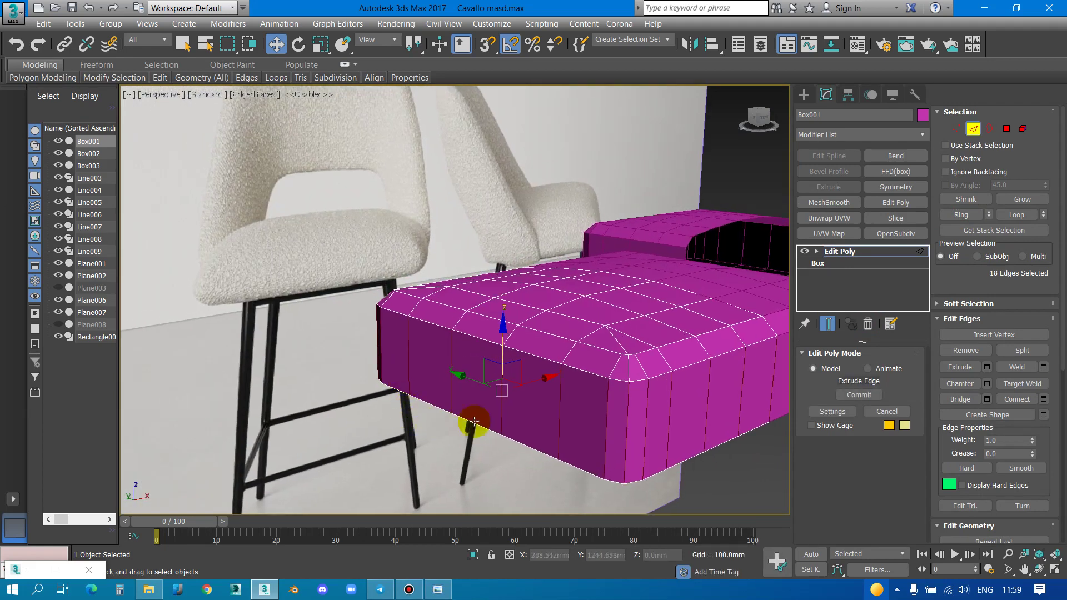
Connect the side edge ring with 1 segment to add one horizontal loop
right_click(679, 348)
left_click(539, 385)
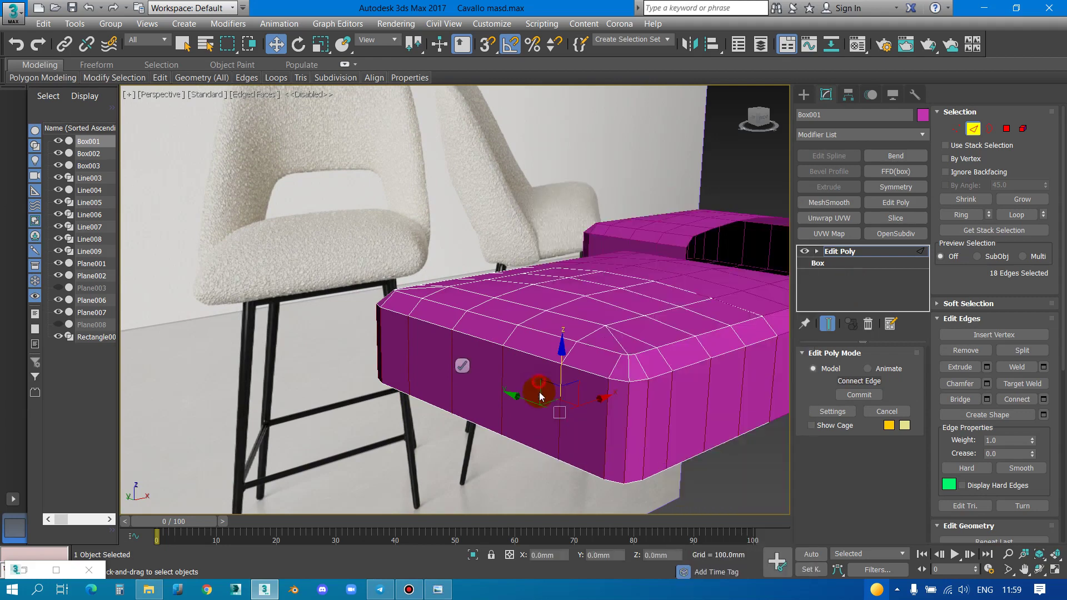
left_click(647, 424)
left_click(970, 220)
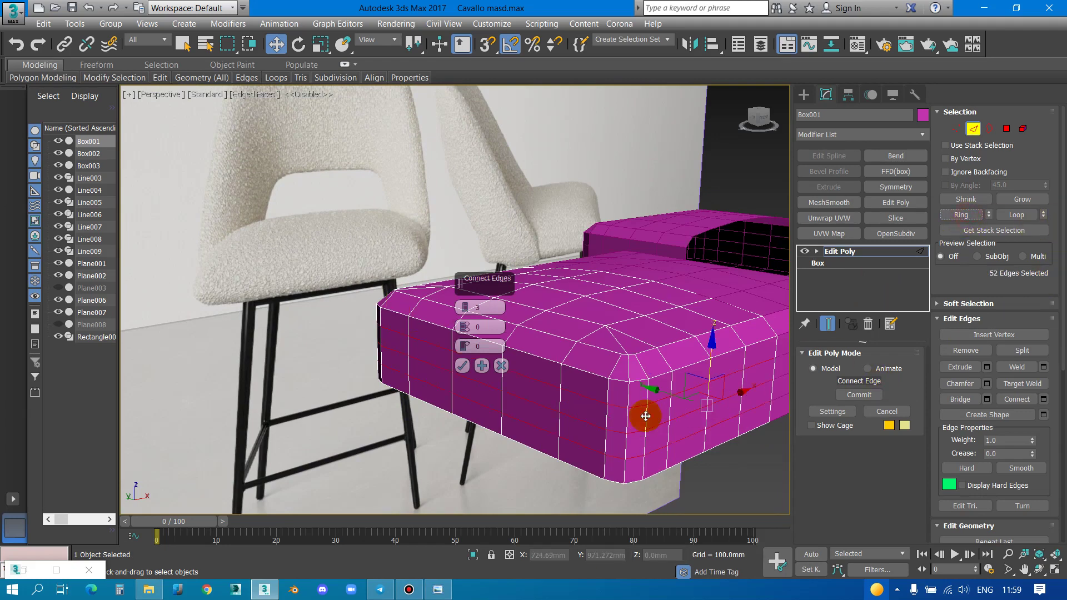
left_click_drag(464, 308, 471, 392)
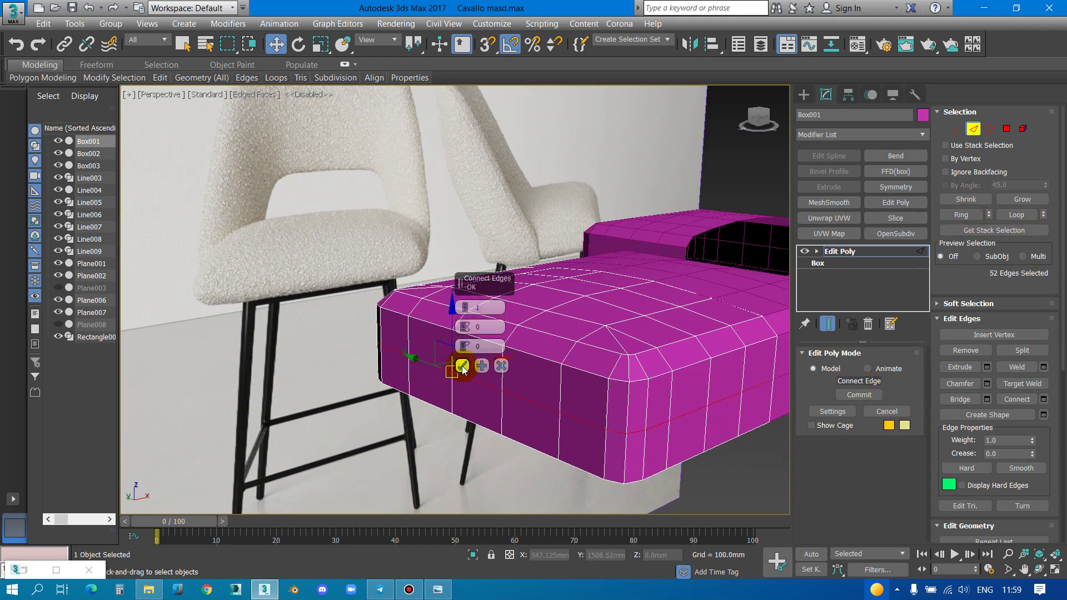
left_click(462, 366)
right_click(623, 335)
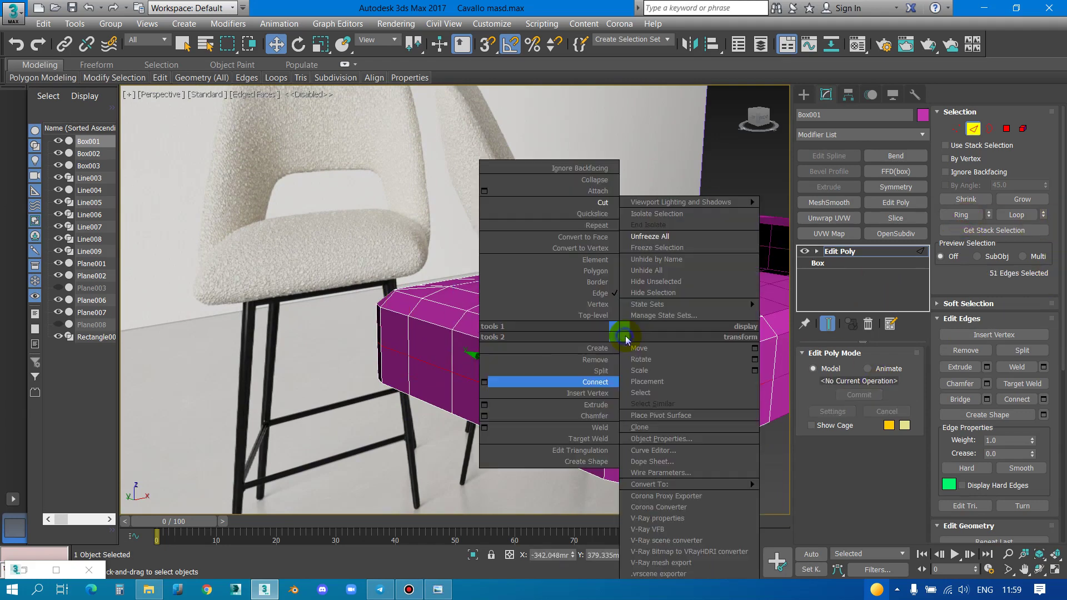
Preview a groove extrusion (about 8.815 mm high, 28.9 mm wide), cancel it, and undo the connect
left_click(484, 406)
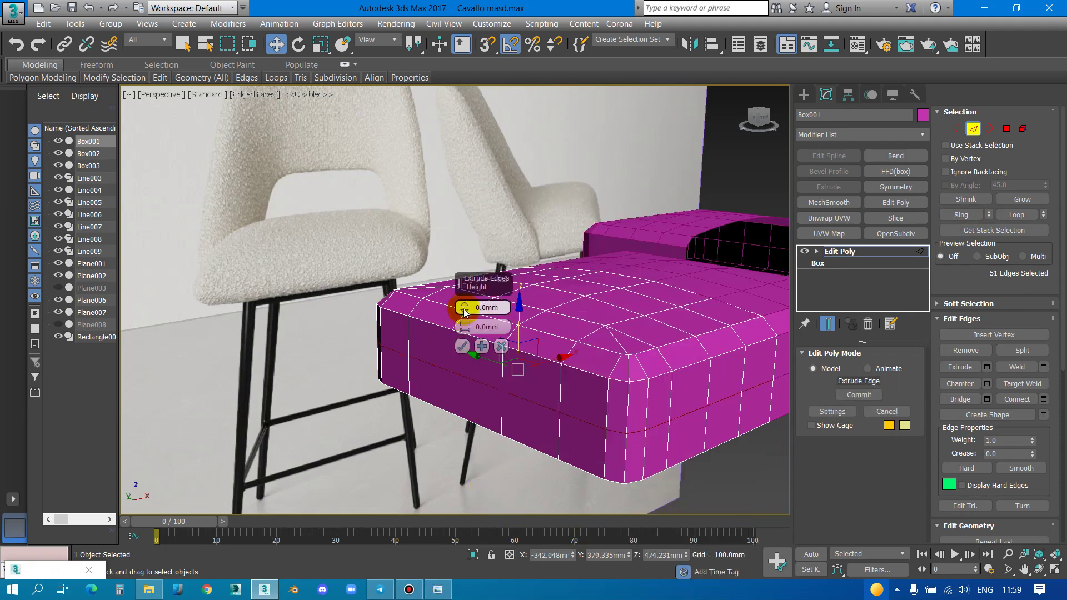
left_click_drag(464, 307, 472, 264)
left_click_drag(466, 330, 478, 210)
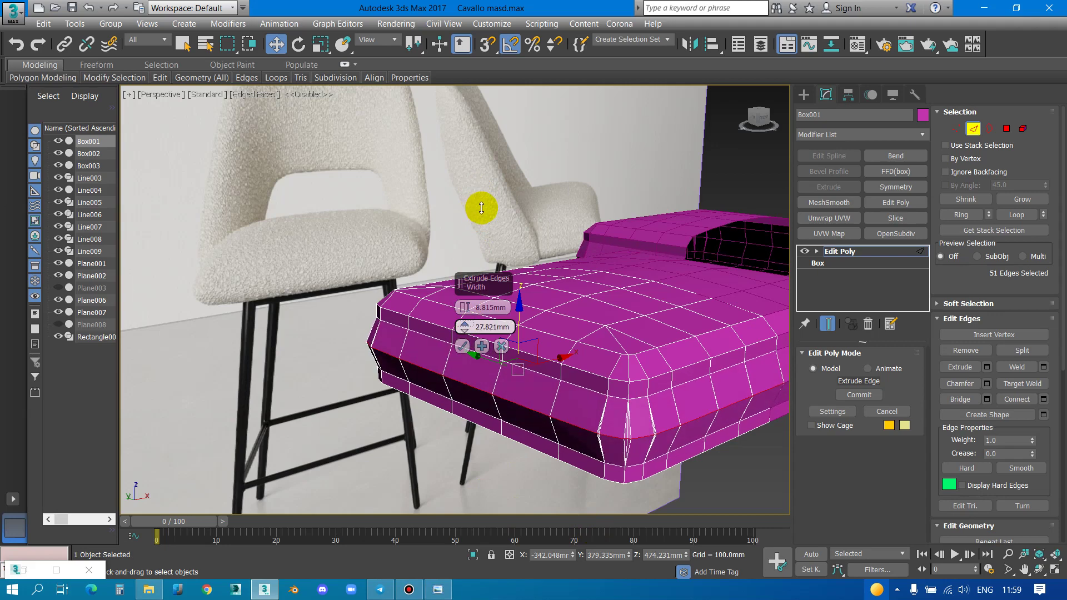
left_click_drag(466, 333, 466, 326)
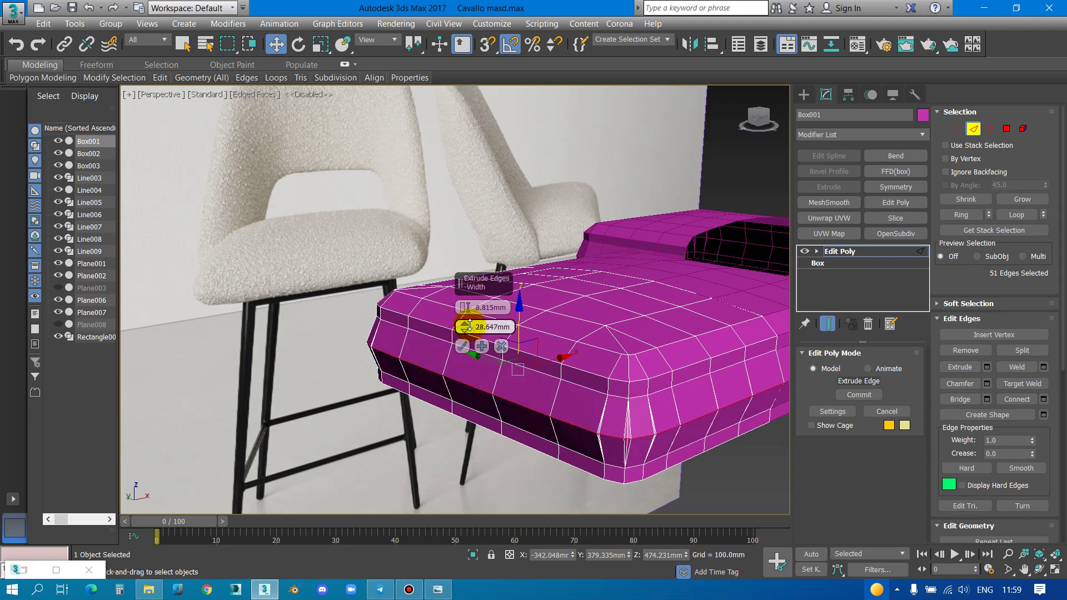
scroll(643, 476, "up", 3)
scroll(612, 405, "up", 3)
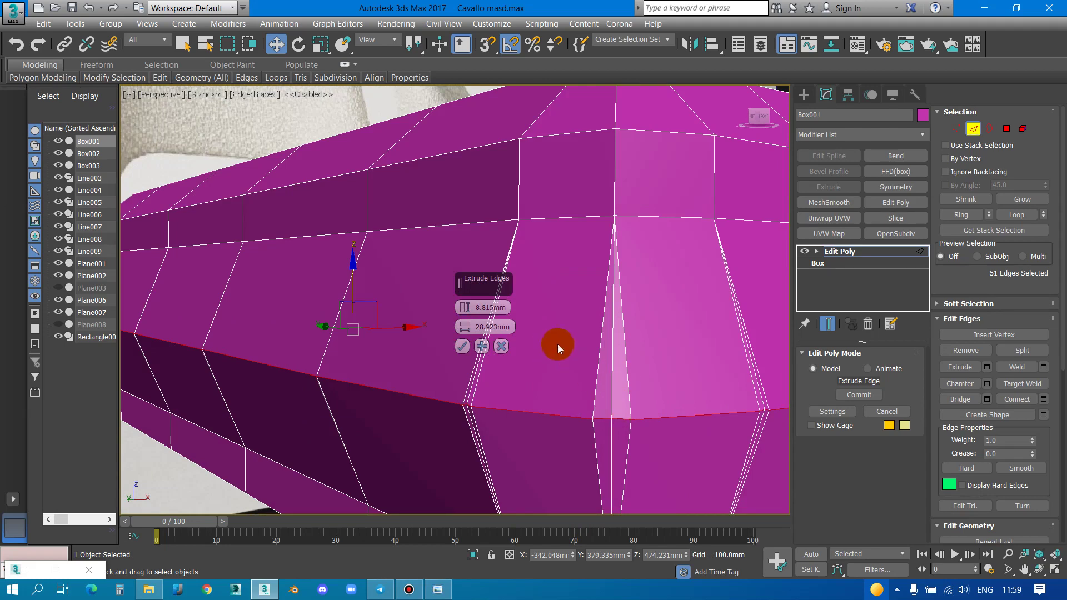
left_click(501, 347)
scroll(553, 334, "down", 2)
scroll(553, 333, "down", 2)
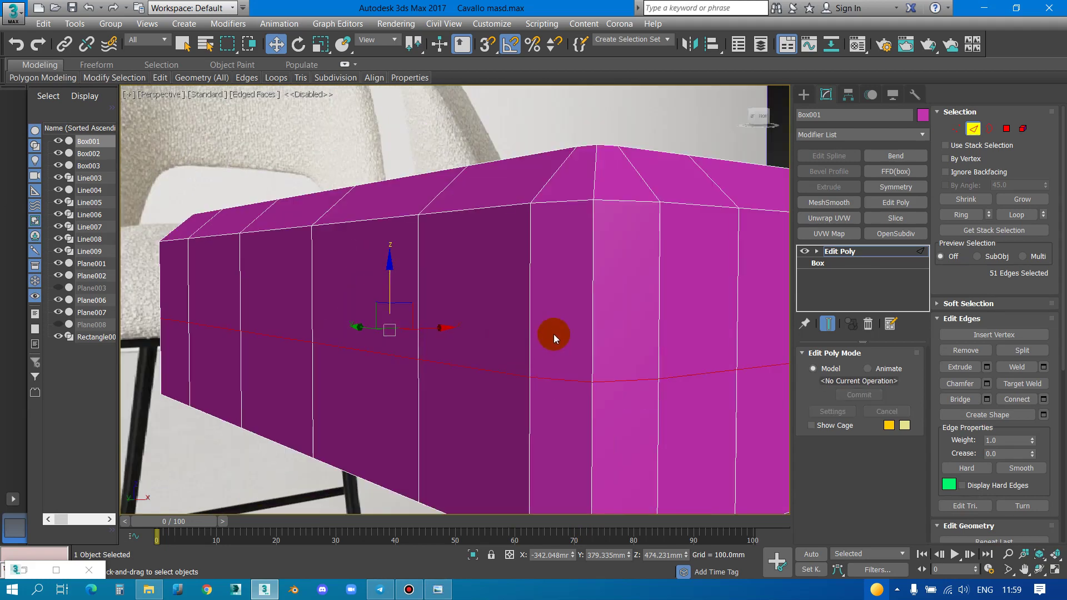
scroll(579, 393, "up", 2)
key("ctrl+z")
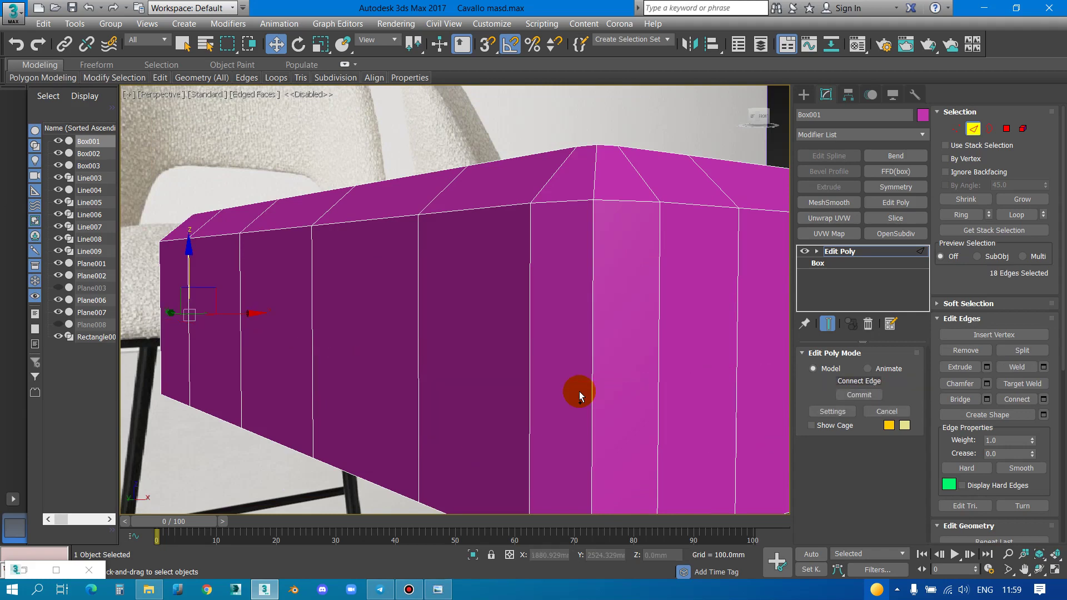
scroll(498, 341, "down", 3)
Reconnect the side edge ring with 1 segment to add a single horizontal loop
scroll(517, 366, "down", 3)
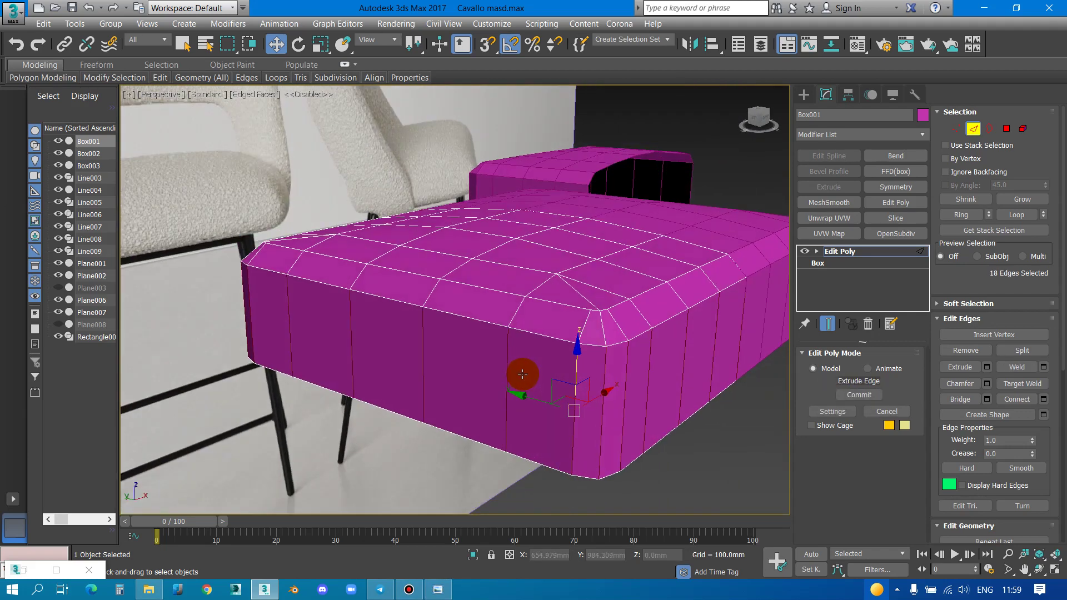
key("Escape")
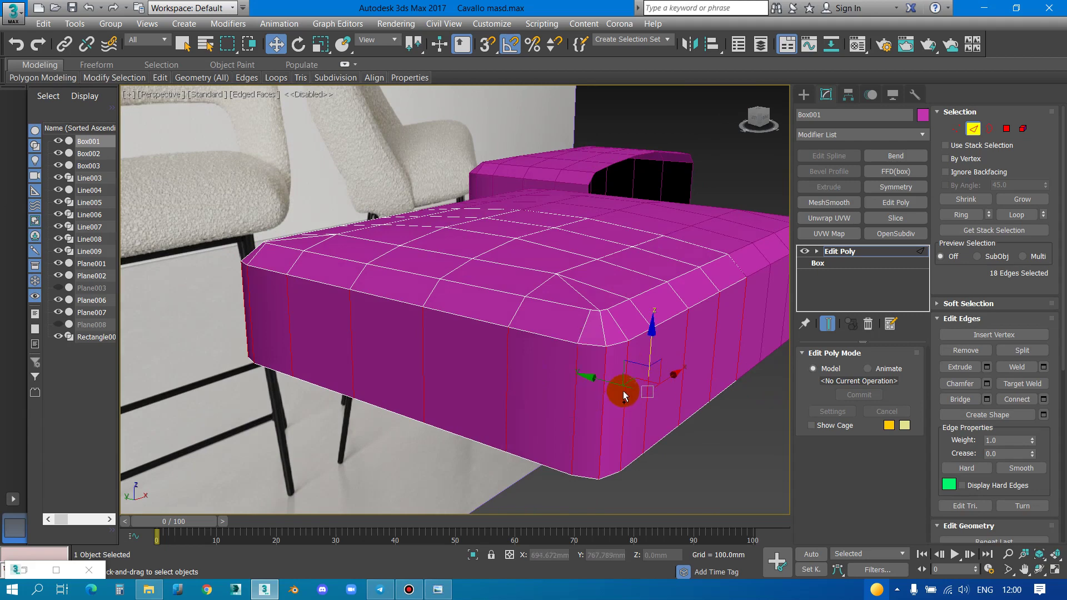
scroll(592, 394, "up", 2)
right_click(623, 341)
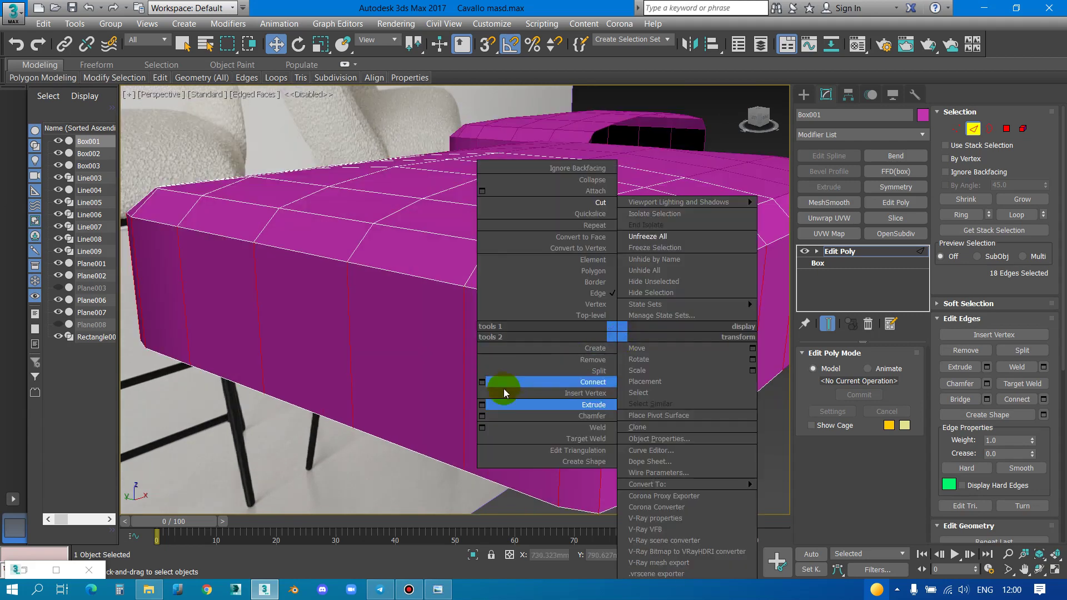
left_click(485, 375)
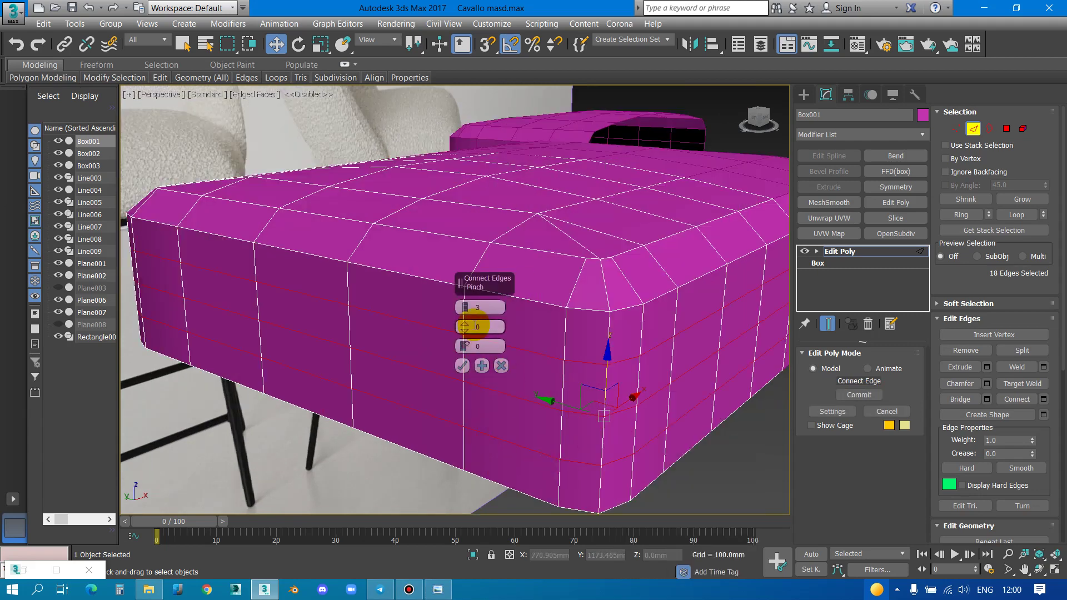
left_click_drag(465, 307, 465, 334)
left_click(462, 366)
Extrude the new loop into a groove 8.677 mm high and 24.377 mm wide
right_click(612, 333)
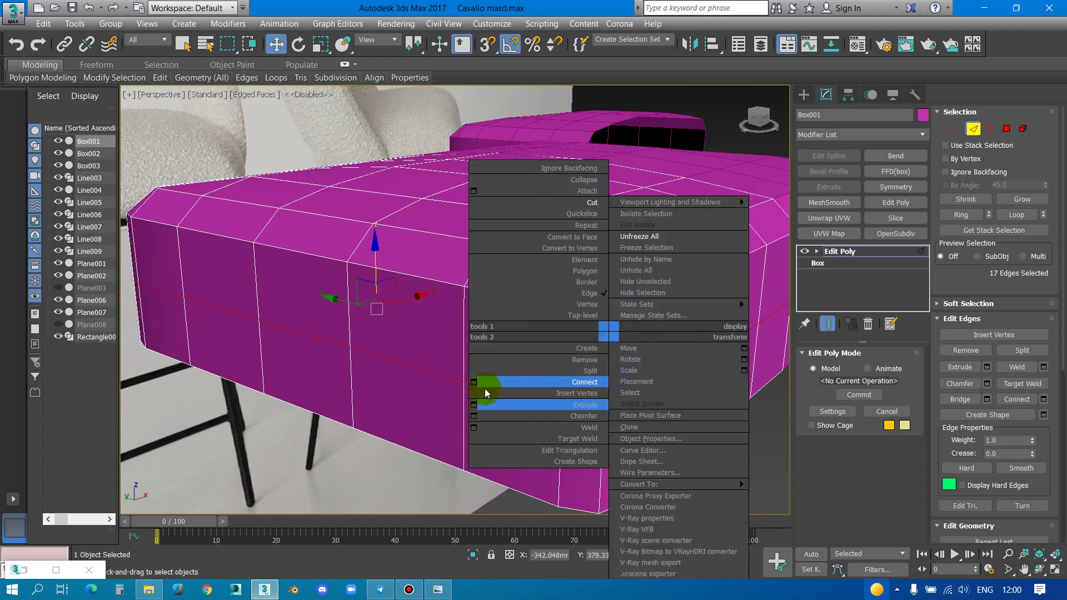
left_click(474, 406)
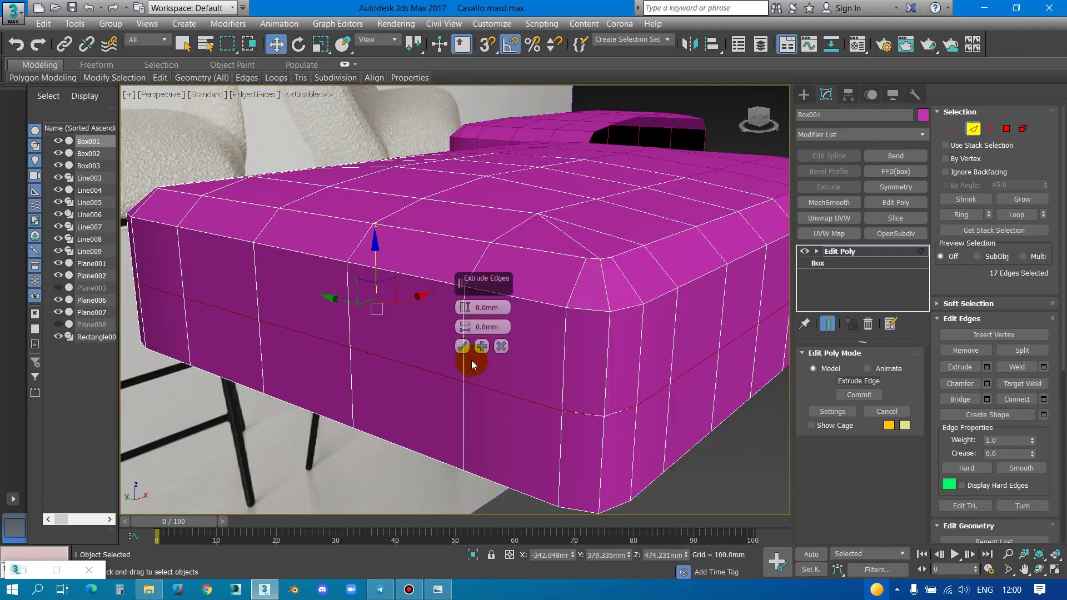
left_click_drag(464, 307, 475, 236)
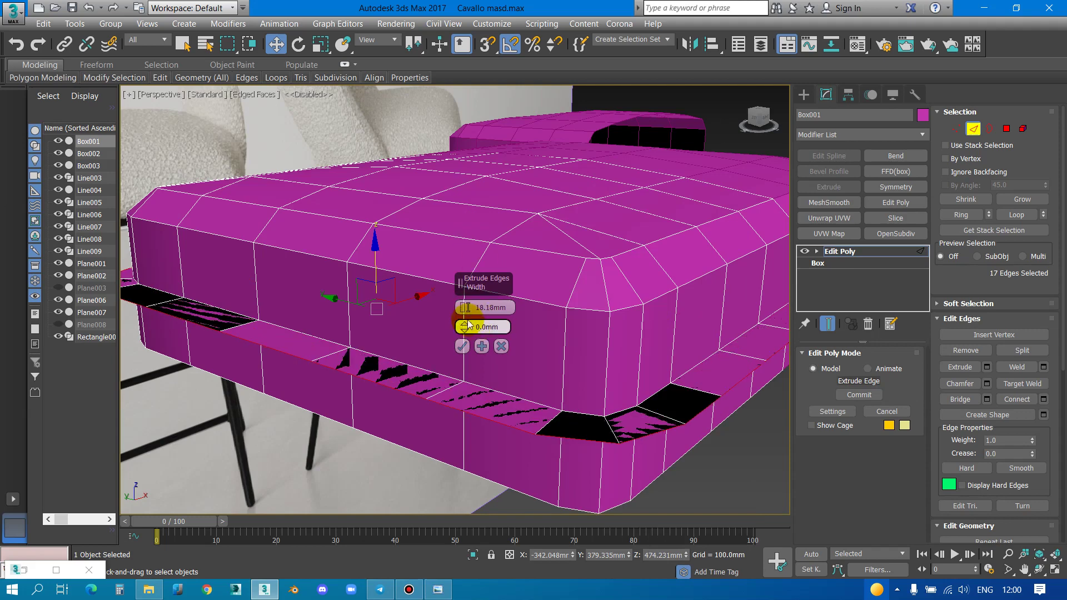
mouse_move(464, 327)
left_mouse_down()
mouse_move(475, 209)
mouse_move(464, 311)
mouse_move(481, 350)
left_mouse_up()
scroll(603, 345, "down", 5)
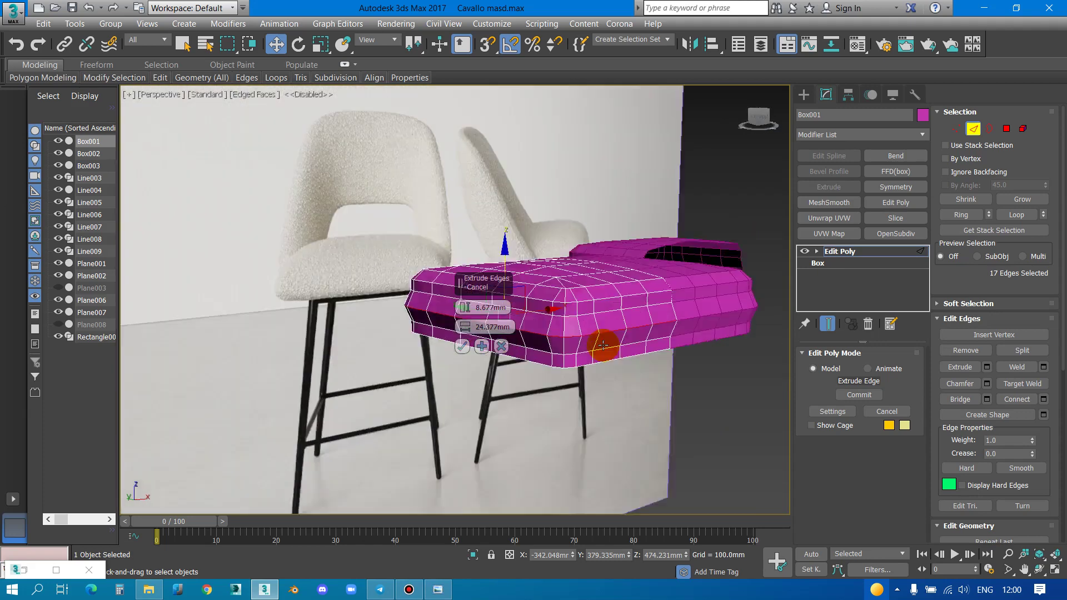
scroll(329, 296, "up", 4)
middle_click_drag(328, 296, 362, 345)
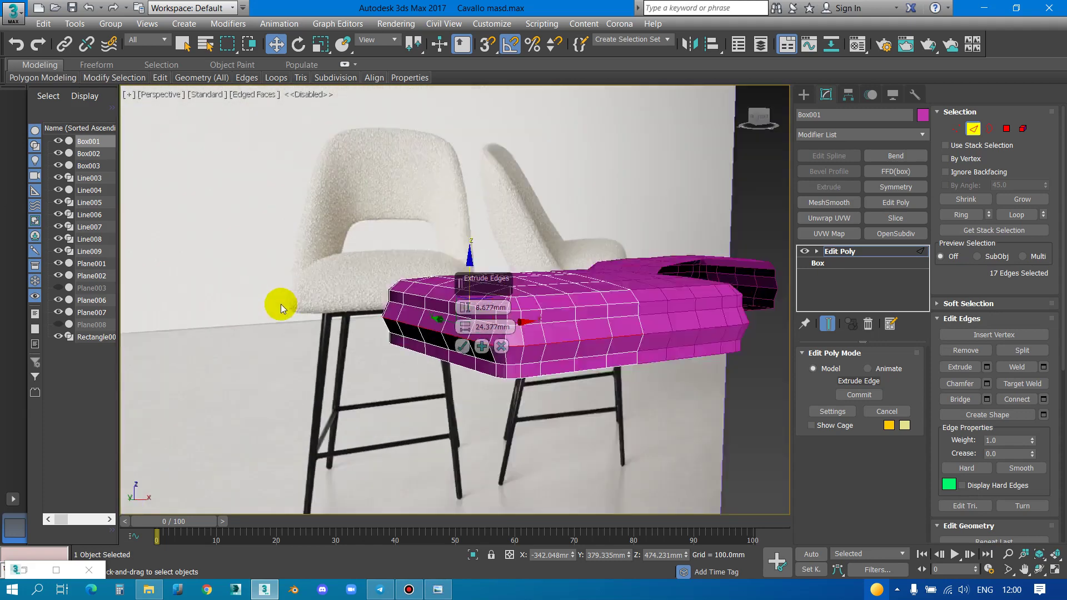
left_click(462, 347)
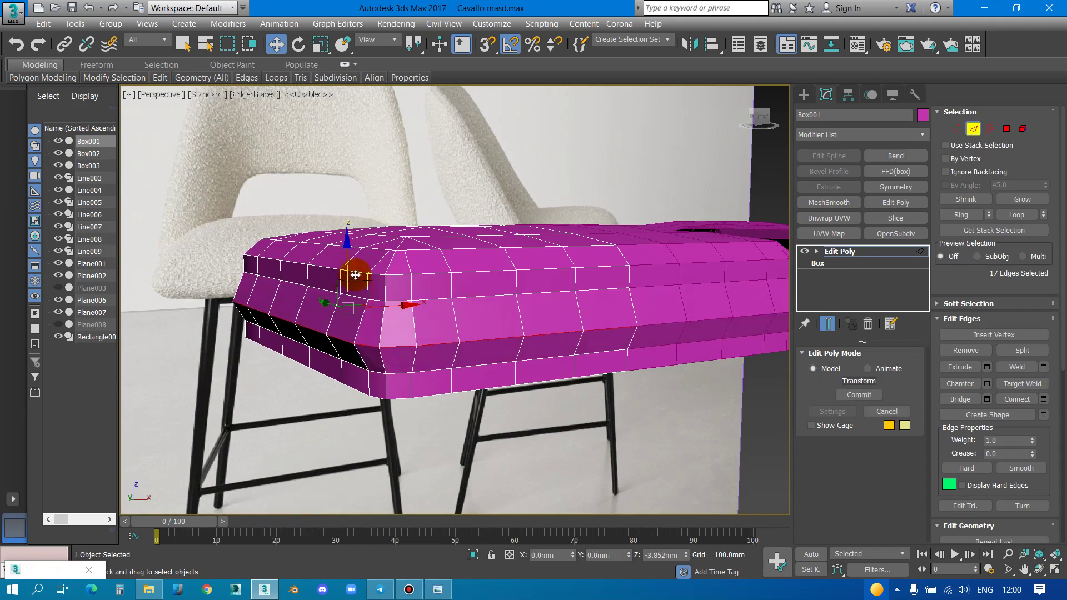
Select the side edge loop and move it up along Z by about 3.363 mm
scroll(370, 291, "up", 3)
scroll(382, 305, "up", 3)
double_click(376, 308)
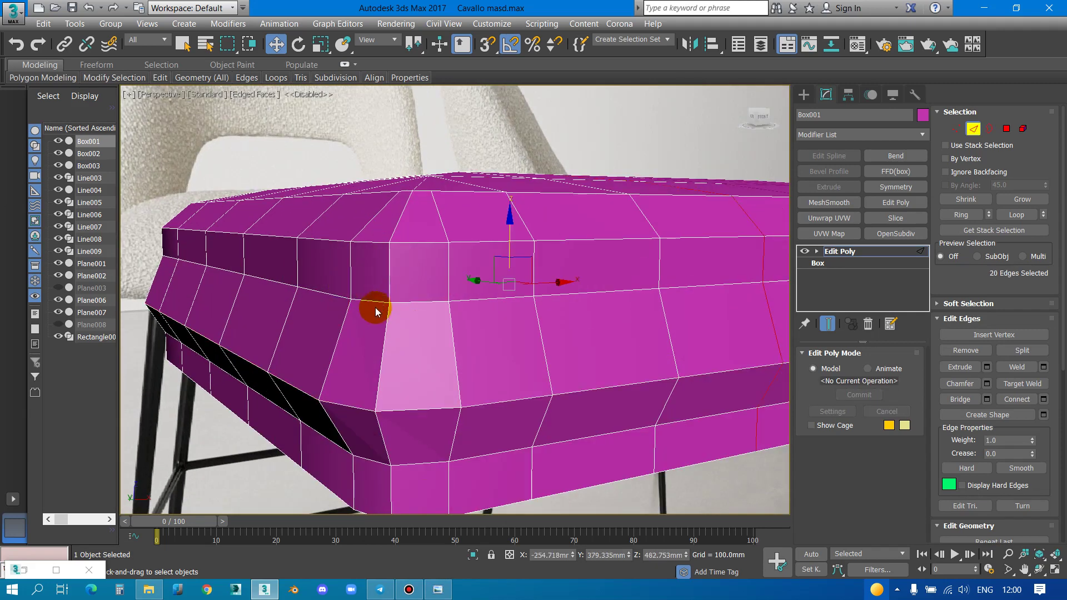
double_click(374, 301)
scroll(1033, 378, "down", 2)
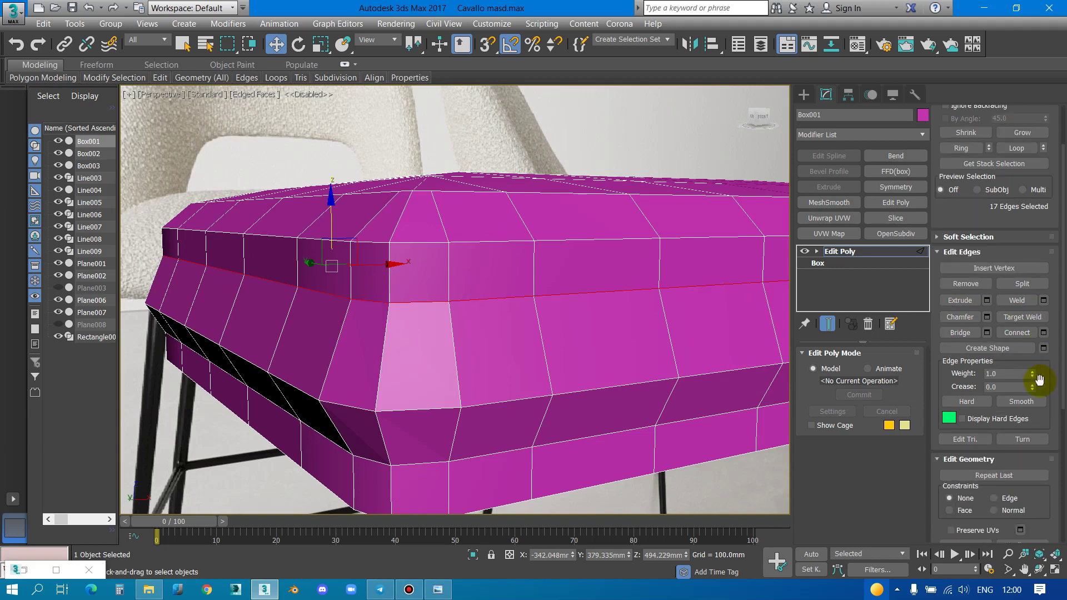
scroll(1031, 389, "down", 1)
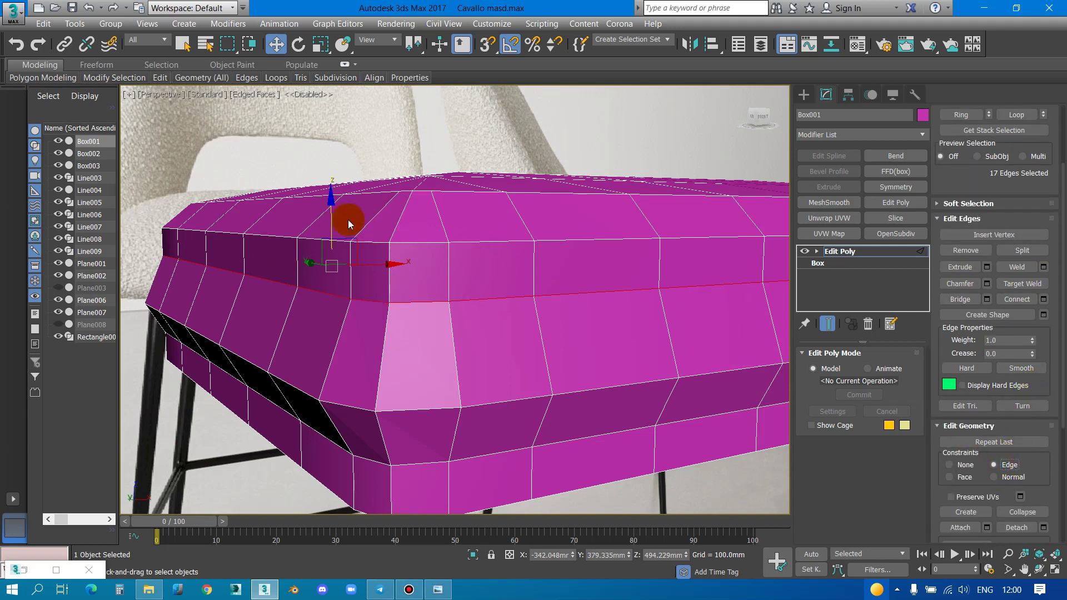
left_click_drag(334, 219, 332, 237)
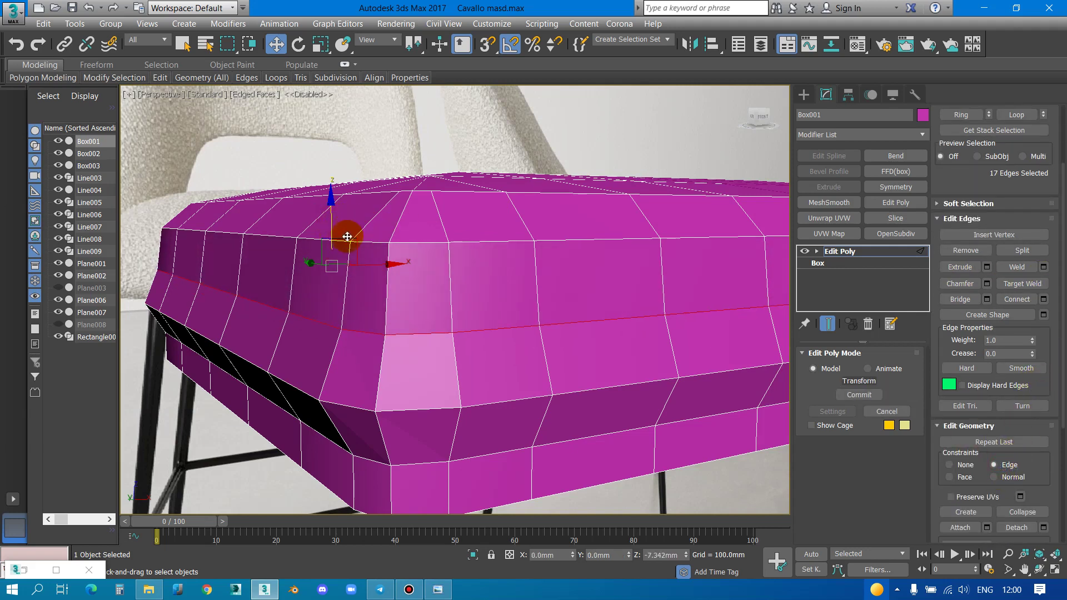
left_click(263, 220)
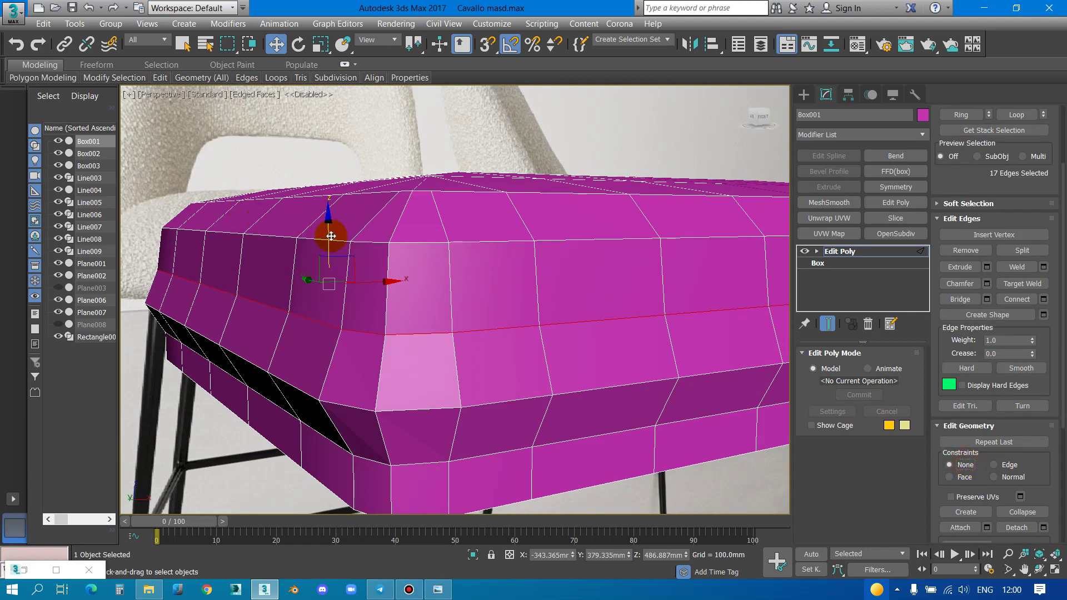
mouse_move(331, 236)
left_mouse_down()
mouse_move(321, 232)
mouse_move(326, 191)
mouse_move(339, 227)
mouse_move(326, 222)
mouse_move(537, 333)
left_mouse_up()
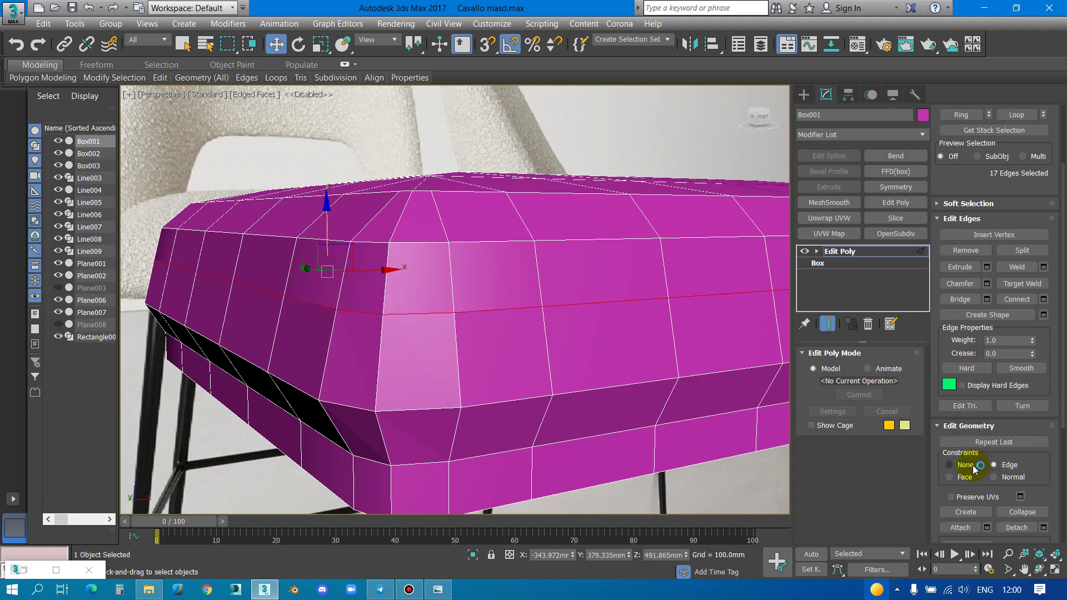
left_click_drag(326, 227, 329, 215)
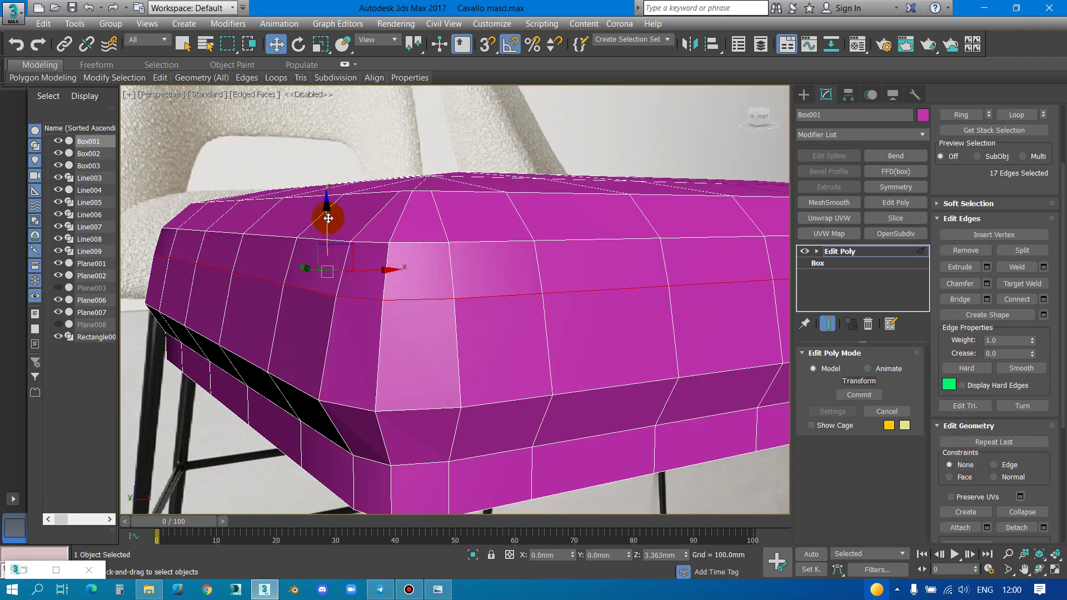
Check the raised loop in Front view, then orbit the Perspective view to look down on the seat
key("f")
scroll(364, 260, "up", 3)
scroll(303, 253, "up", 2)
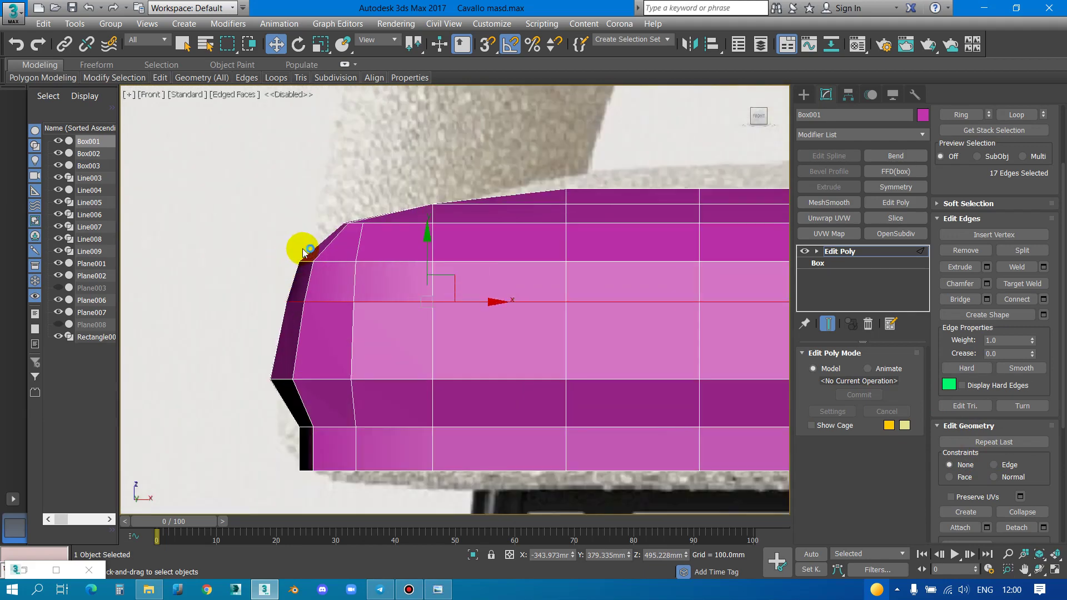
scroll(308, 331, "down", 5)
scroll(522, 270, "up", 2)
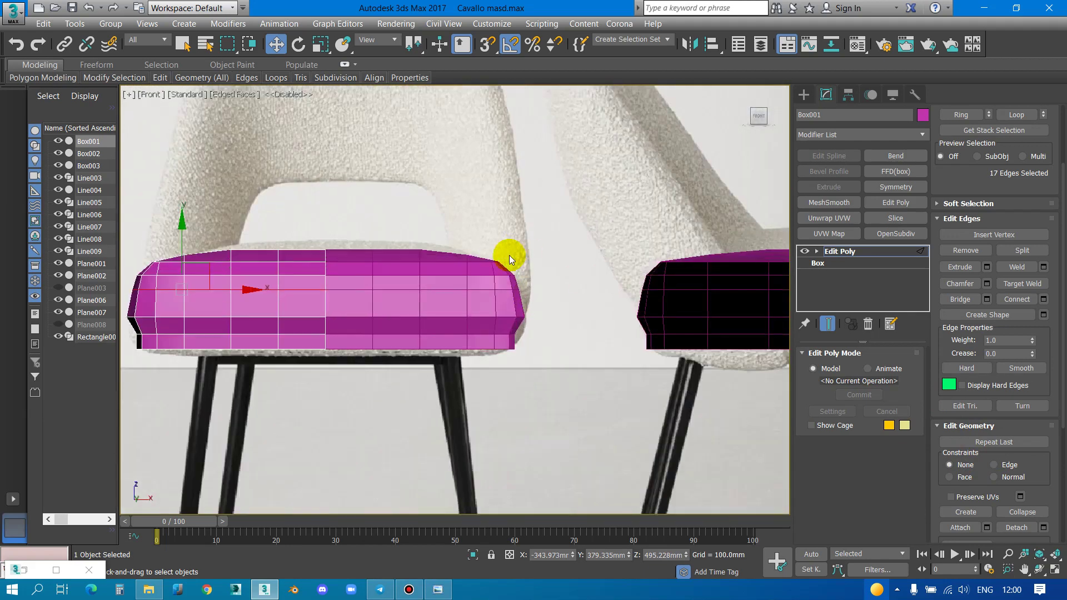
scroll(444, 308, "down", 3)
scroll(396, 362, "up", 5)
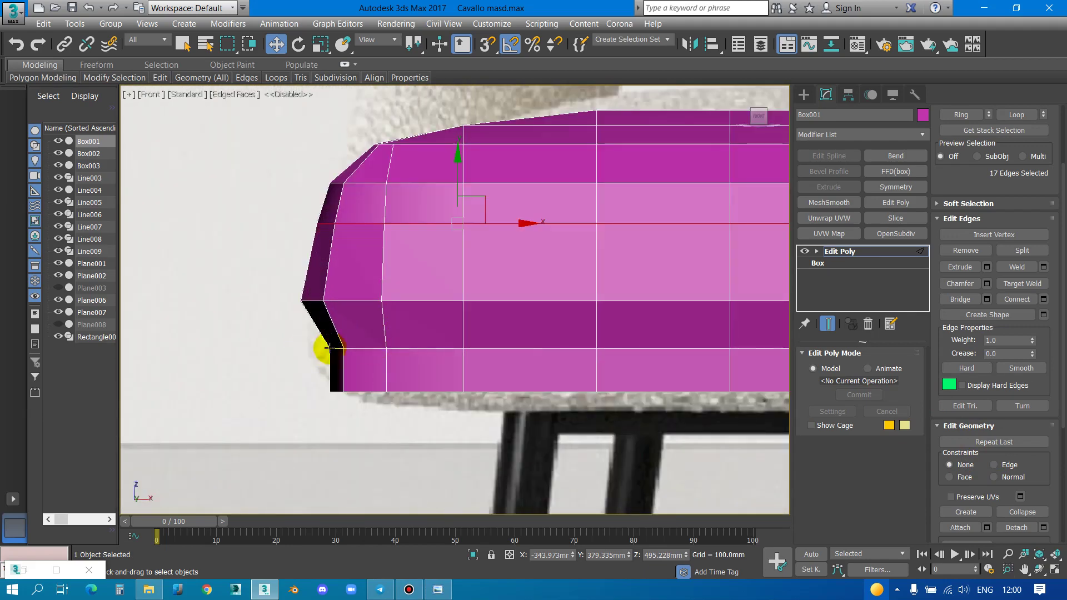
scroll(345, 362, "down", 3)
scroll(353, 357, "up", 2)
key("p")
scroll(351, 345, "down", 2)
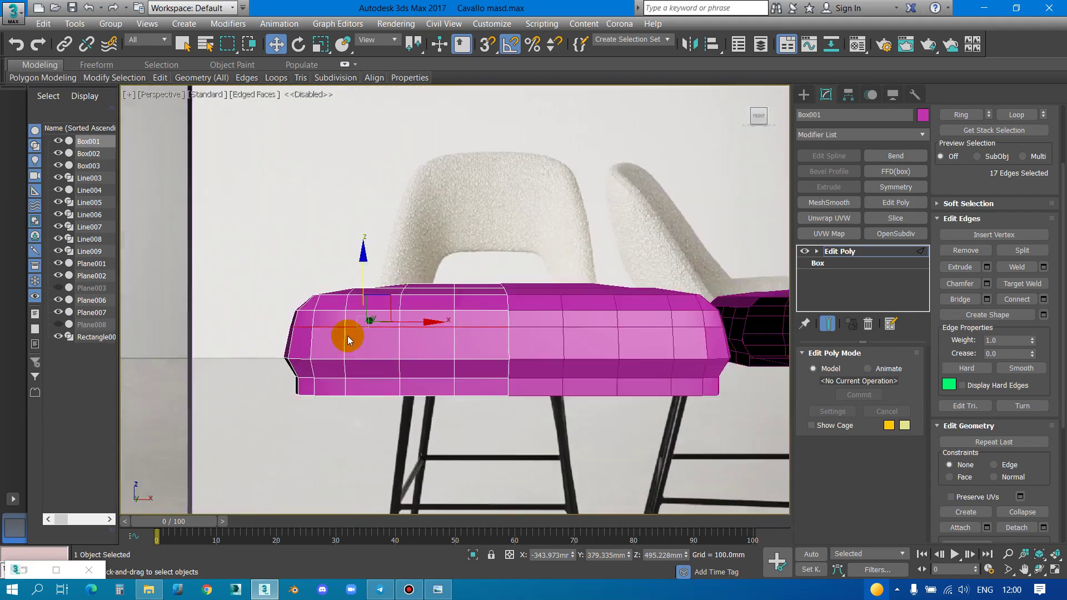
mouse_move(348, 336)
middle_mouse_down("alt")
mouse_move(369, 310)
mouse_move(448, 291)
mouse_move(605, 281)
mouse_move(565, 241)
mouse_move(596, 279)
middle_mouse_up("alt")
scroll(584, 286, "up", 2)
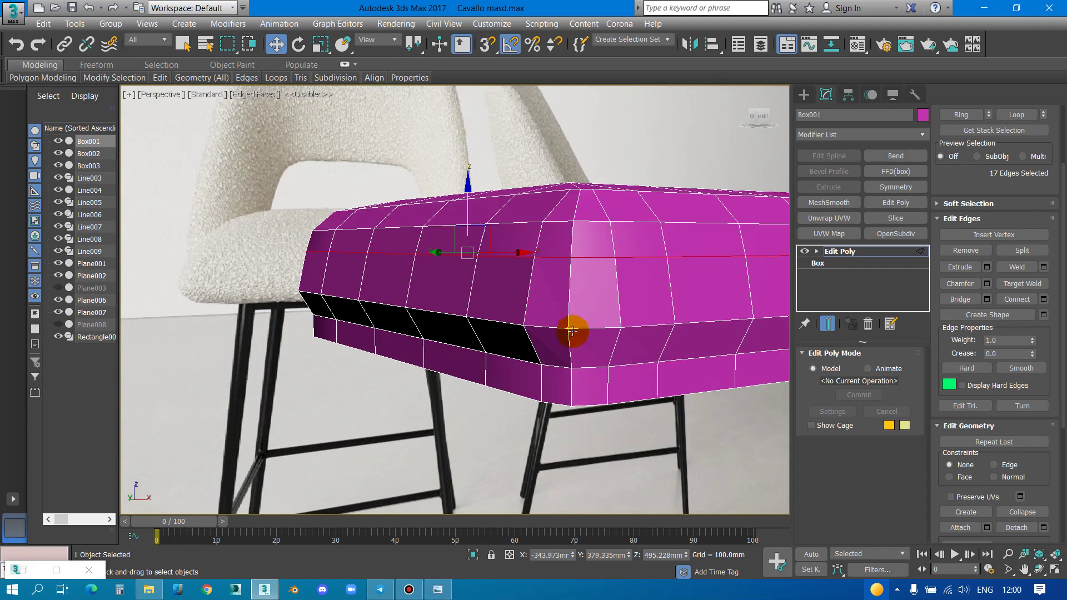
Chamfer the side edge loop by about 8.4 mm with 1 segment, creating two loops
scroll(586, 320, "up", 3)
right_click(586, 320)
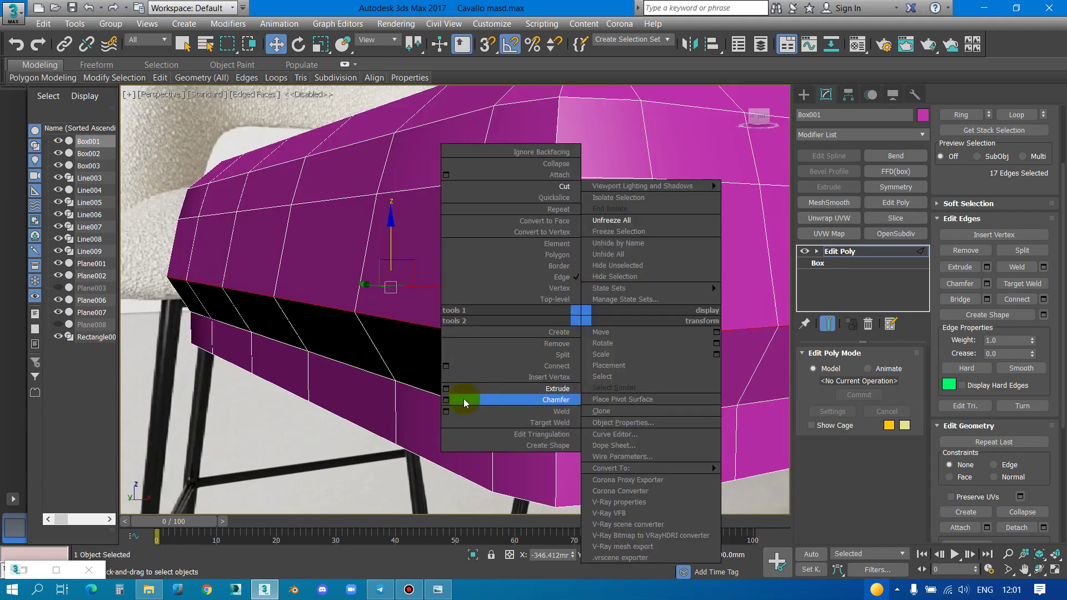
left_click(447, 400)
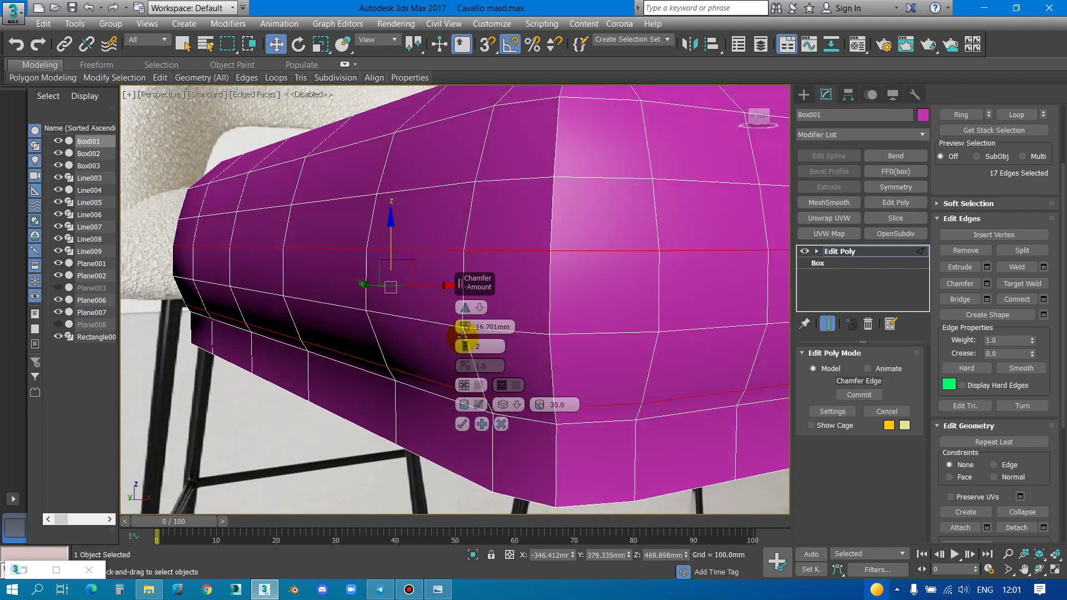
left_click_drag(465, 346, 478, 357)
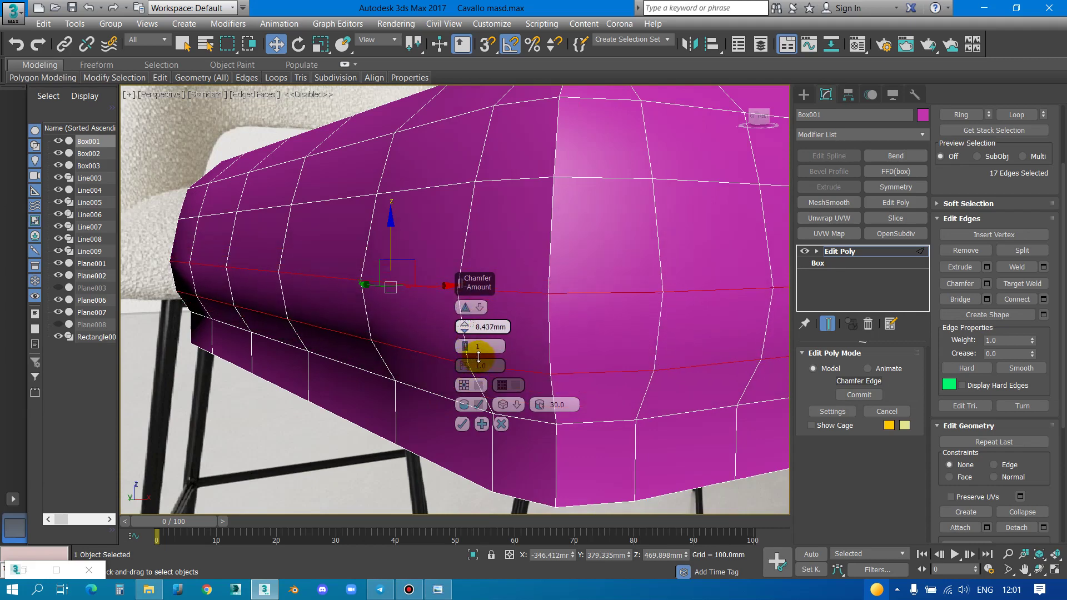
left_click(462, 425)
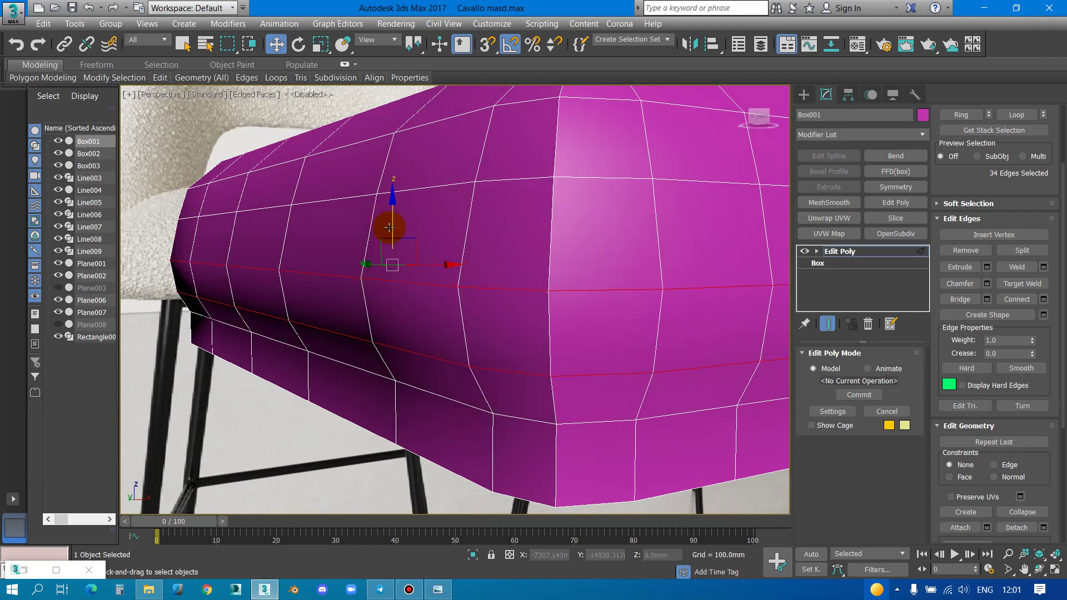
Select one of the two new loops and lower it slightly along Z
scroll(395, 235, "down", 3)
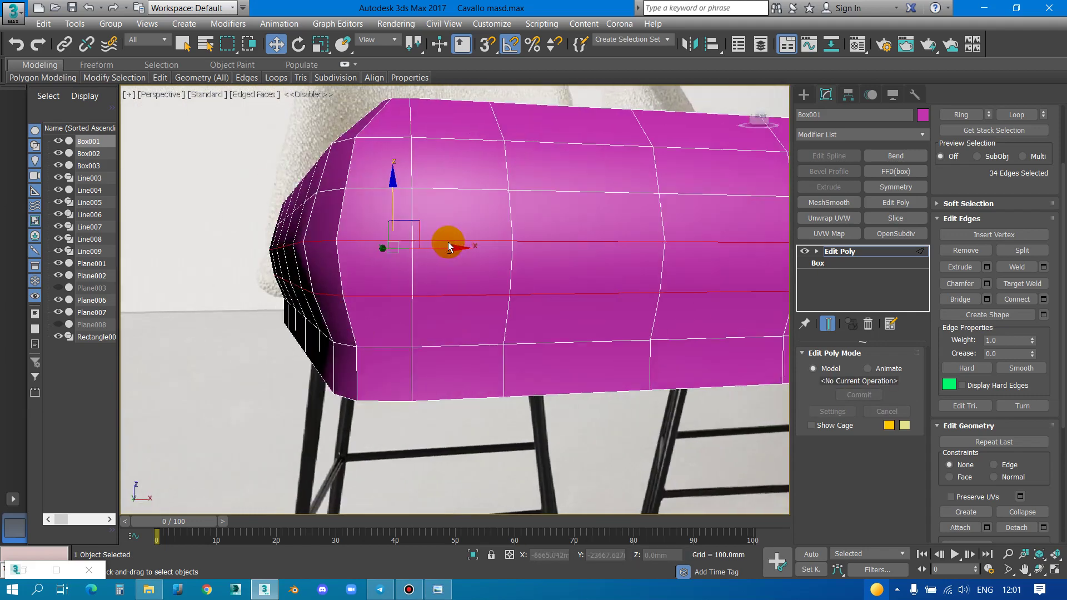
mouse_move(448, 243)
middle_mouse_down()
mouse_move(488, 253)
mouse_move(432, 282)
middle_mouse_up()
double_click(427, 281)
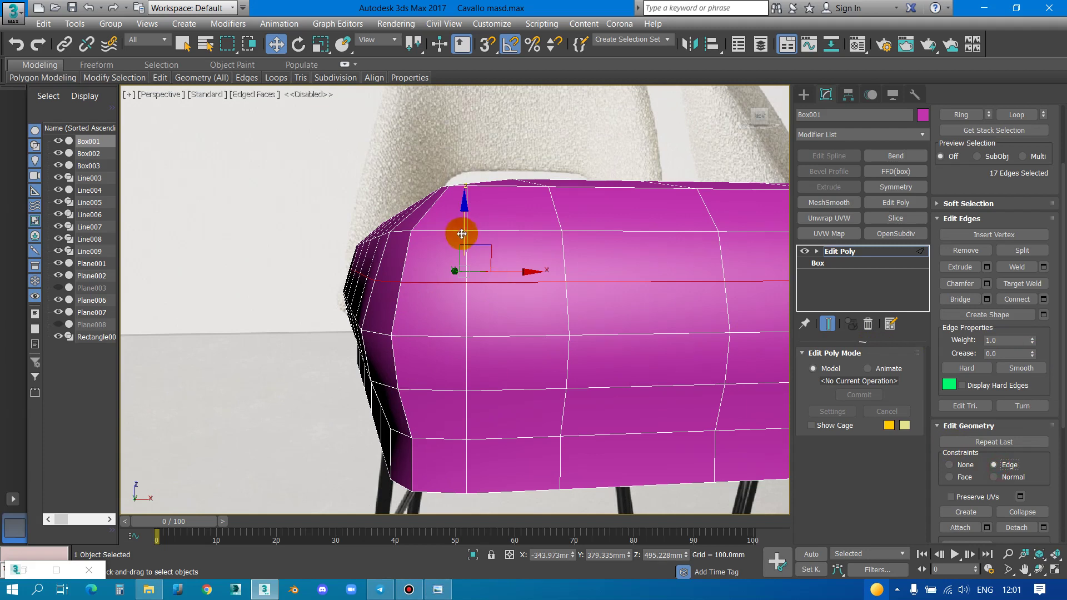
mouse_move(461, 234)
left_mouse_down()
mouse_move(462, 246)
mouse_move(470, 226)
left_mouse_up()
left_click(964, 465)
Commit the loop move and add a MeshSmooth modifier (NURMS, 1 iteration) above Edit Poly
left_click(881, 392)
left_click(858, 253)
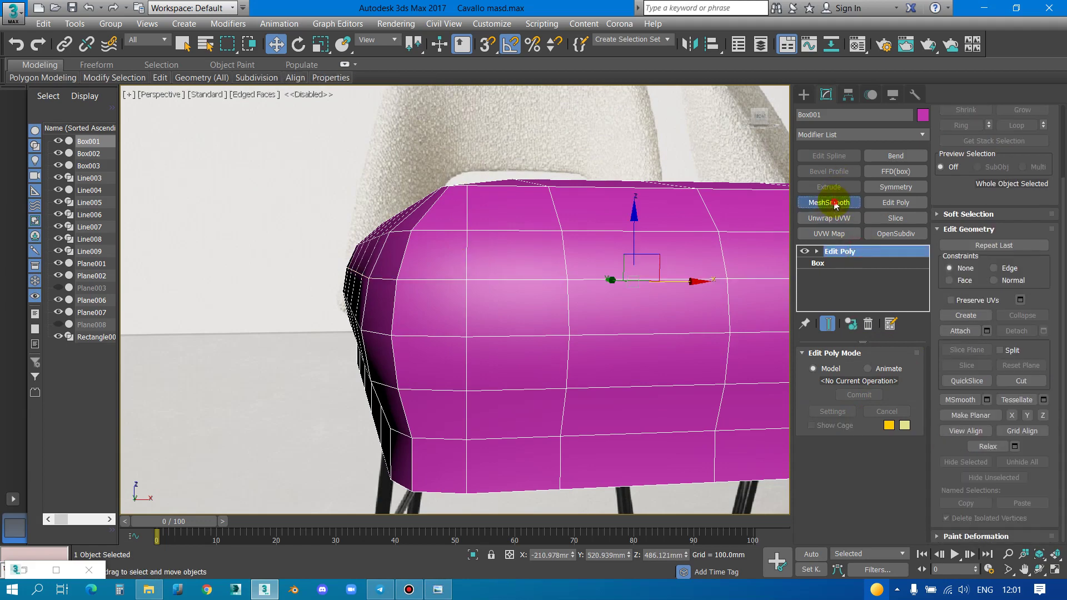
left_click(836, 203)
Compare the smoothed magenta cushion against the reference chair photos in Front view
key("f")
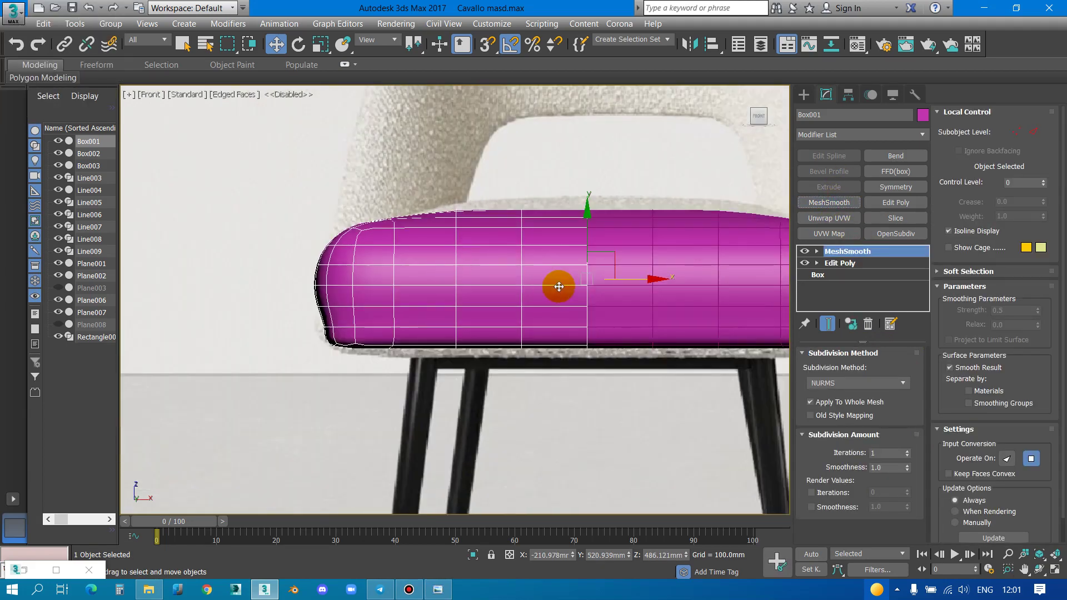
scroll(515, 265, "down", 2)
scroll(478, 288, "down", 1)
scroll(632, 257, "down", 1)
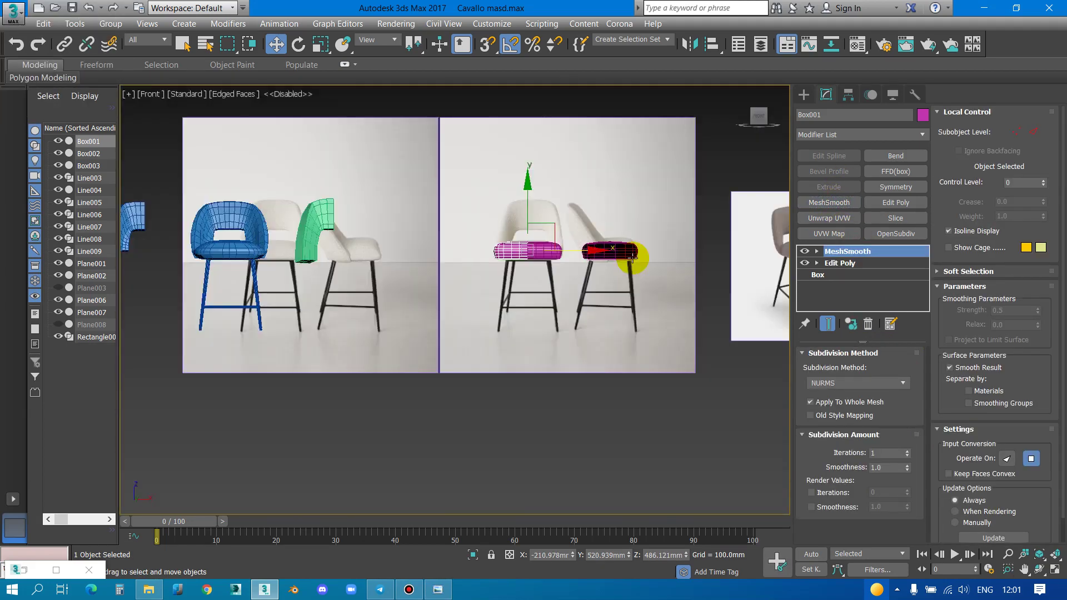
middle_click_drag(633, 257, 453, 252)
scroll(362, 253, "up", 5)
scroll(369, 246, "up", 1)
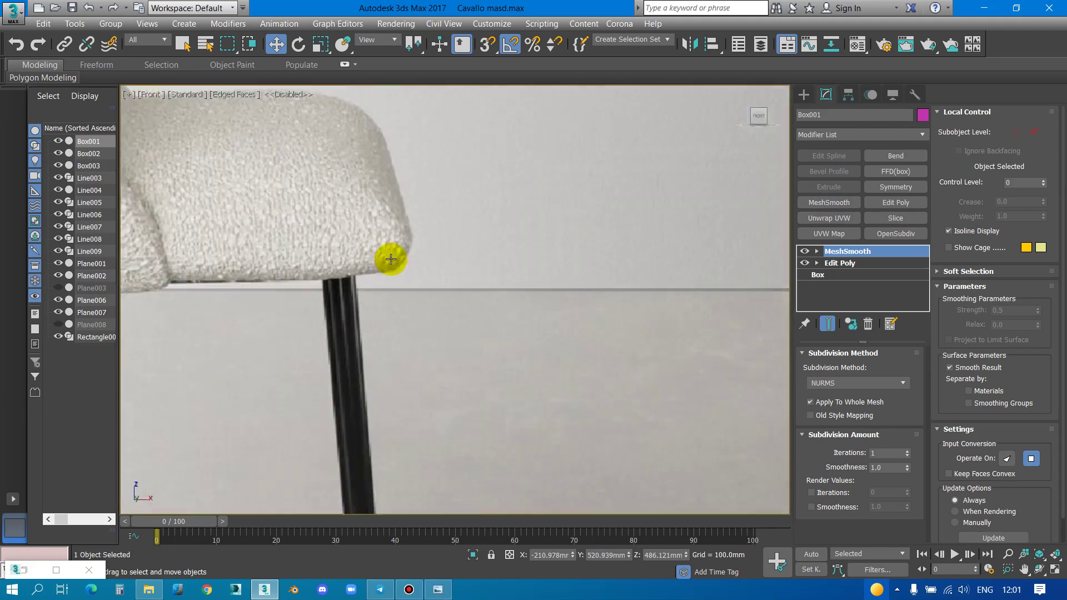
scroll(391, 259, "down", 3)
scroll(352, 262, "down", 1)
scroll(326, 257, "up", 4)
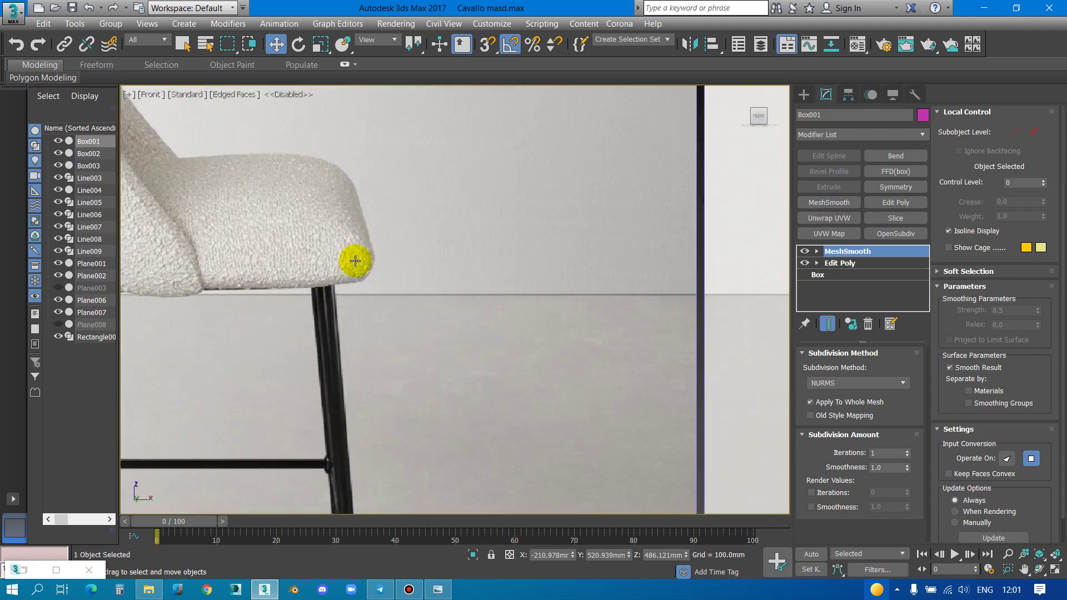
scroll(337, 274, "down", 4)
scroll(684, 238, "up", 2)
scroll(654, 246, "up", 1)
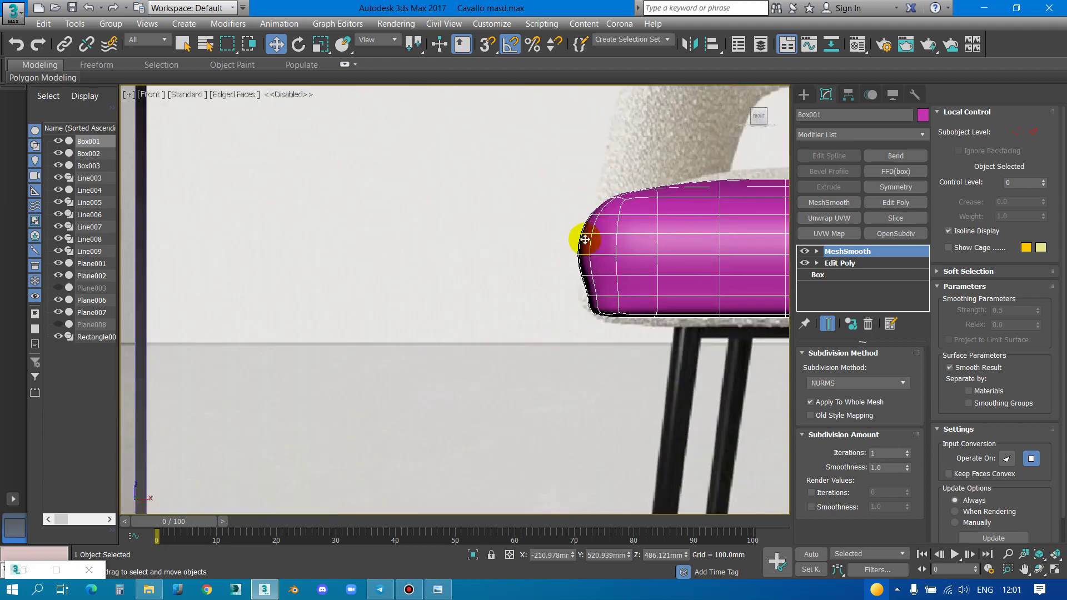
middle_click_drag(660, 229, 573, 272)
scroll(573, 273, "up", 3)
Return to Edit Poly edge level with the cage shown and select the middle side edge loop
left_click(841, 264)
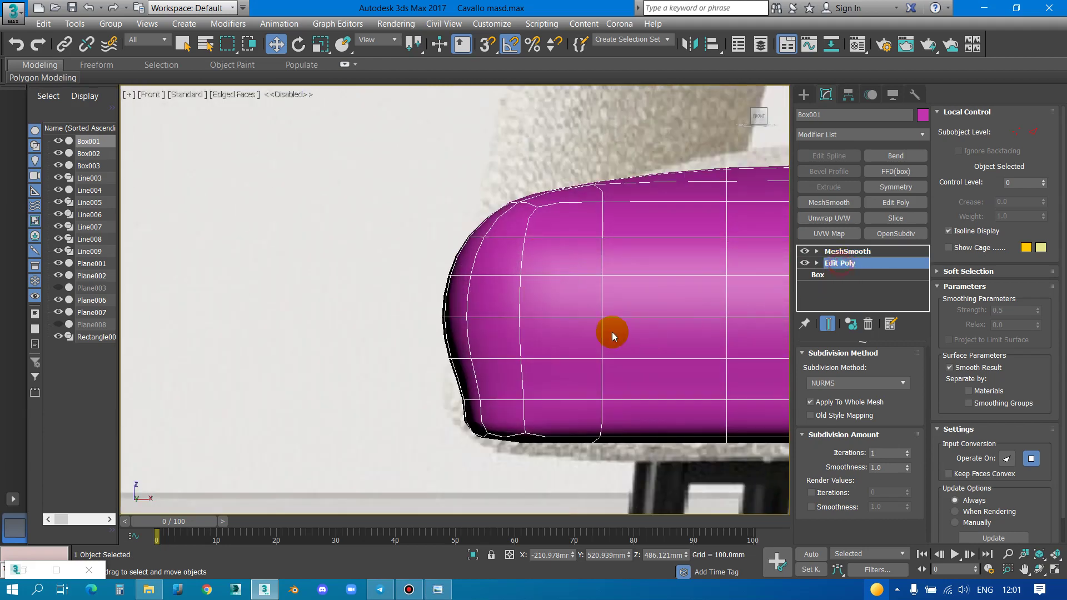
left_click(830, 324)
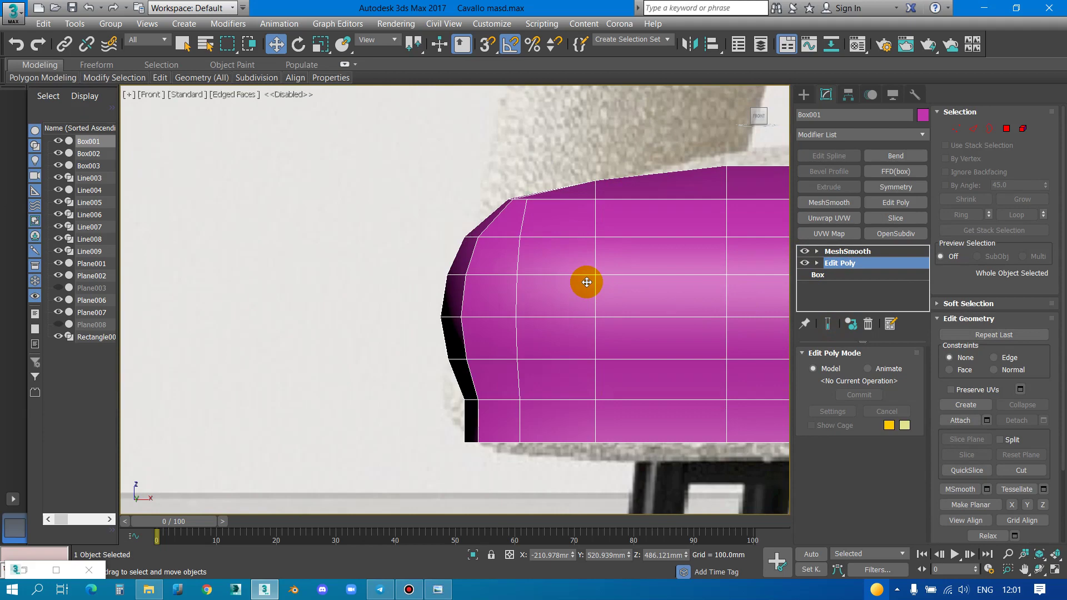
scroll(526, 262, "up", 1)
left_click(972, 132)
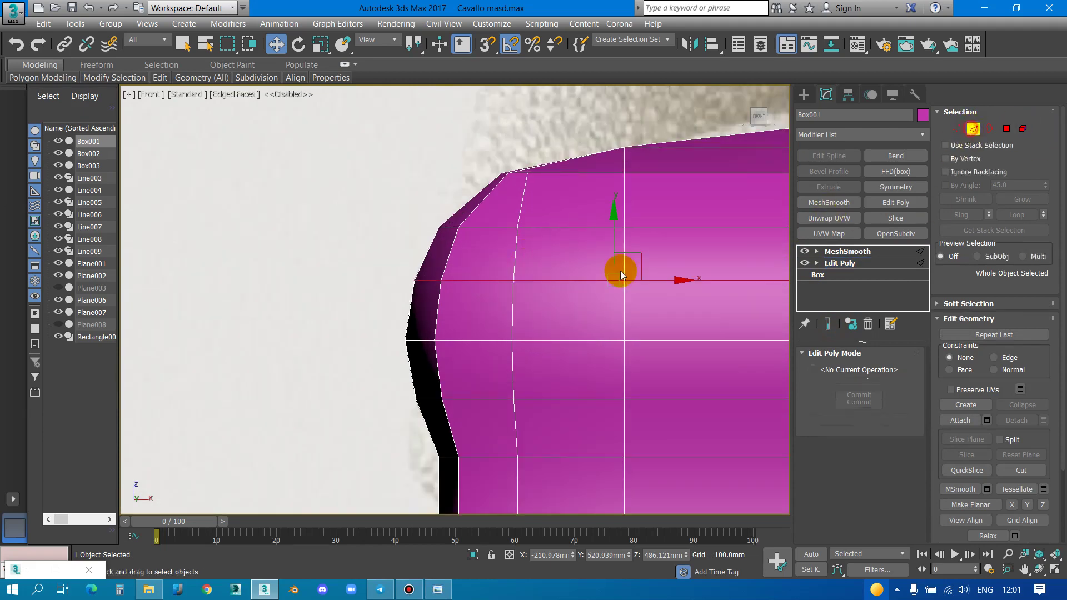
left_click_drag(614, 221, 614, 231)
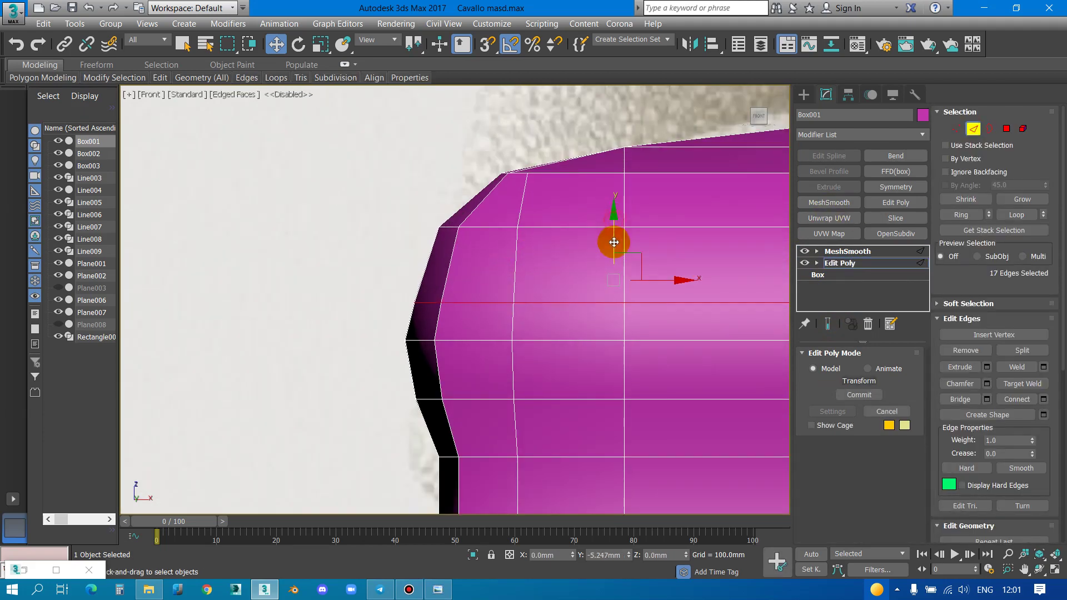
right_click(498, 393)
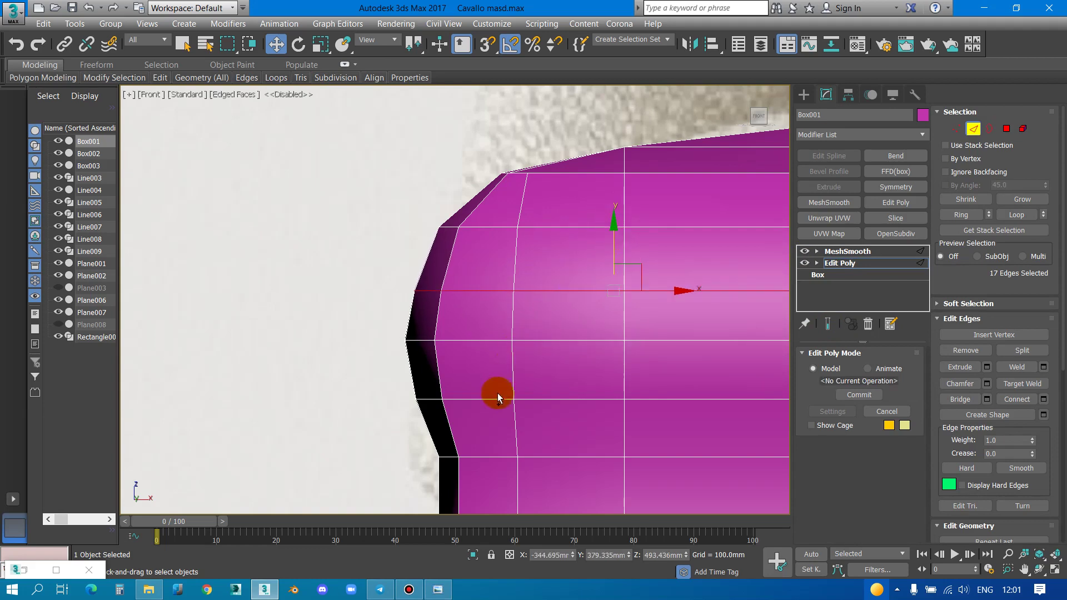
double_click(472, 340)
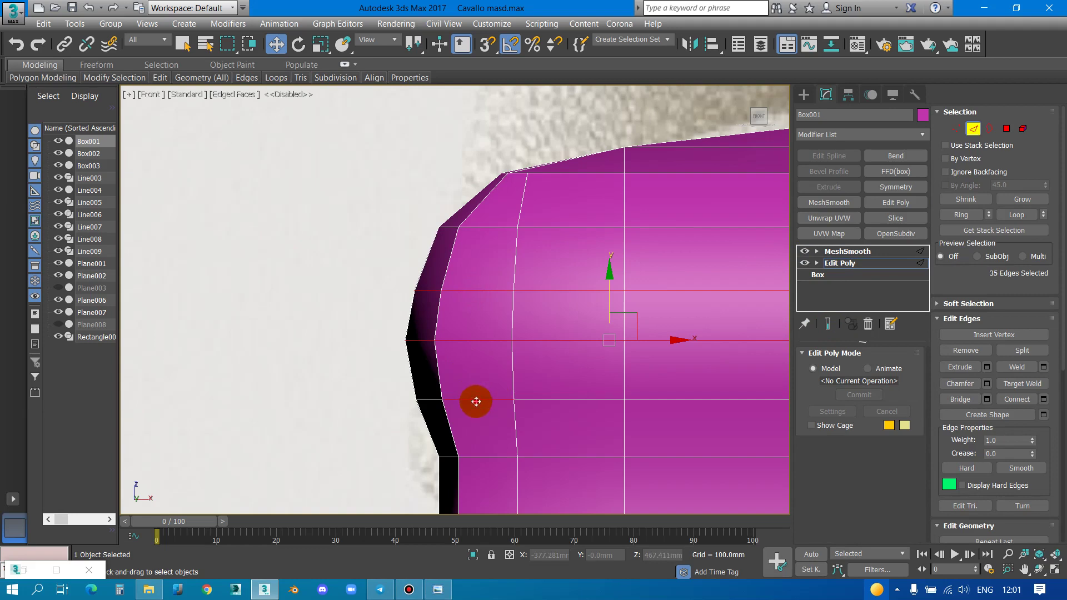
scroll(511, 334, "down", 2)
Scale the side edge loops along Y to flatten the cushion's profile
key("r")
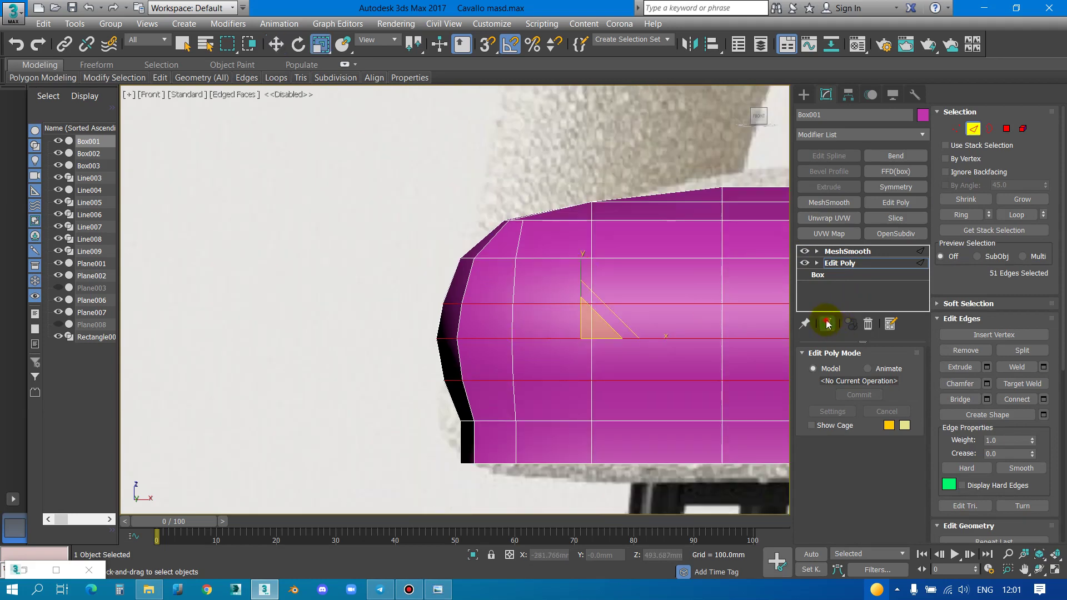
left_click(827, 324)
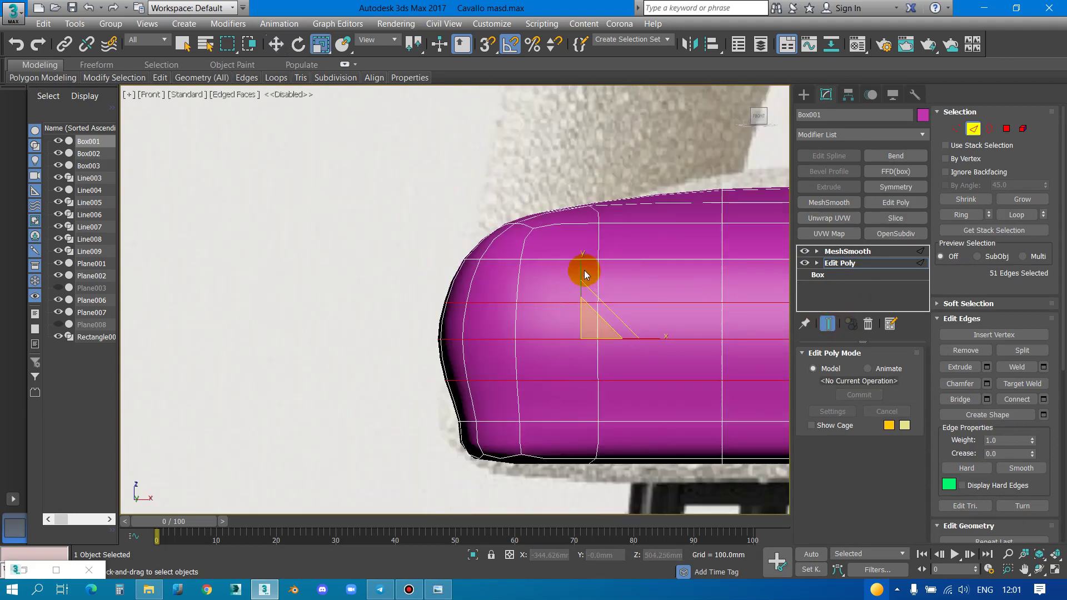
left_click(585, 274)
left_click_drag(418, 51, 413, 99)
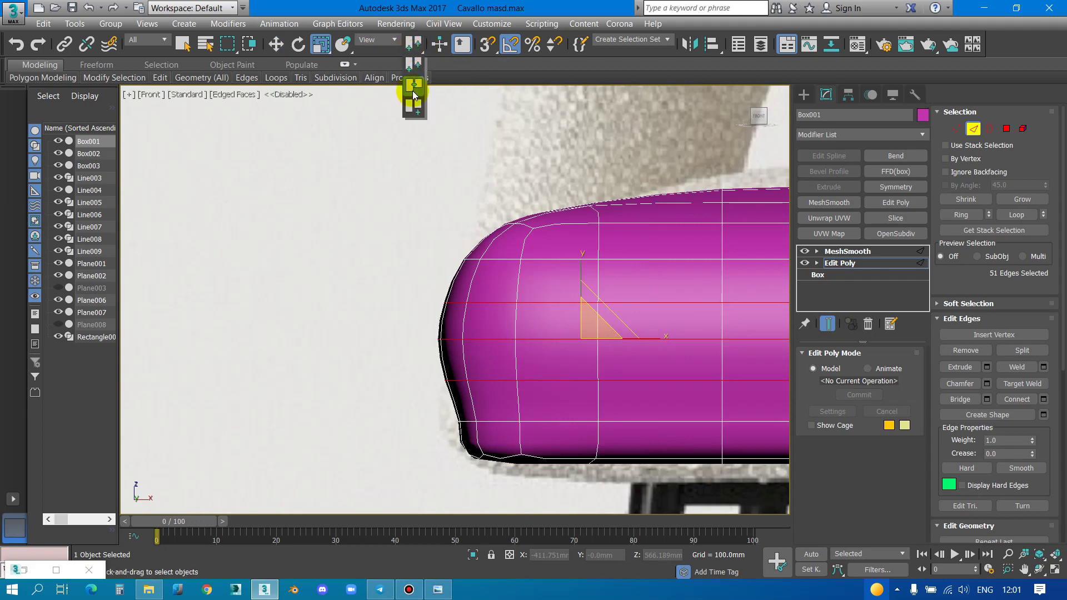
left_click(582, 266)
left_click_drag(582, 266, 579, 290)
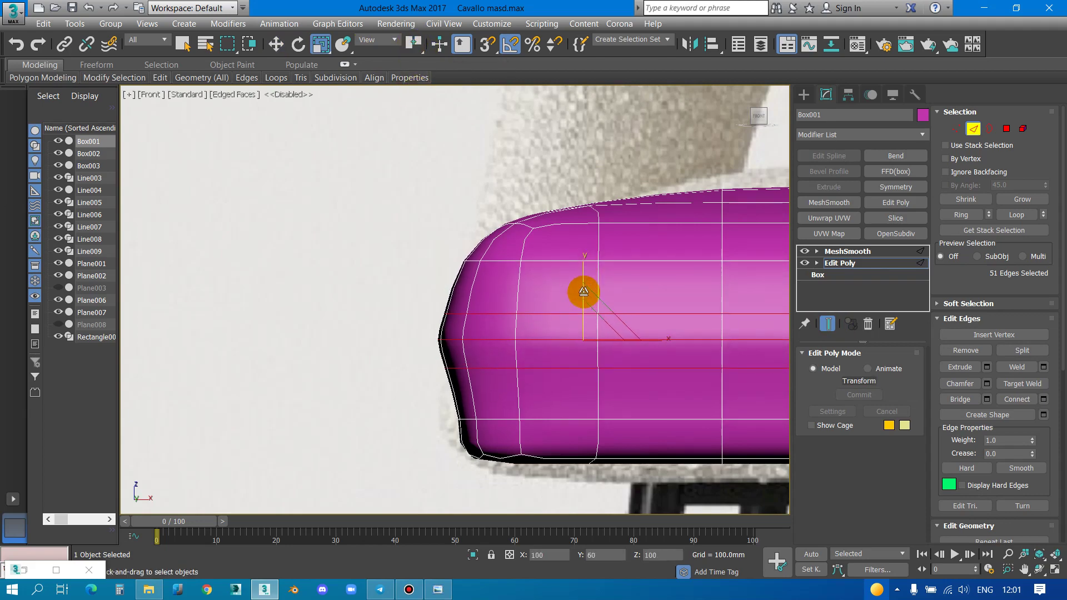
scroll(541, 243, "down", 2)
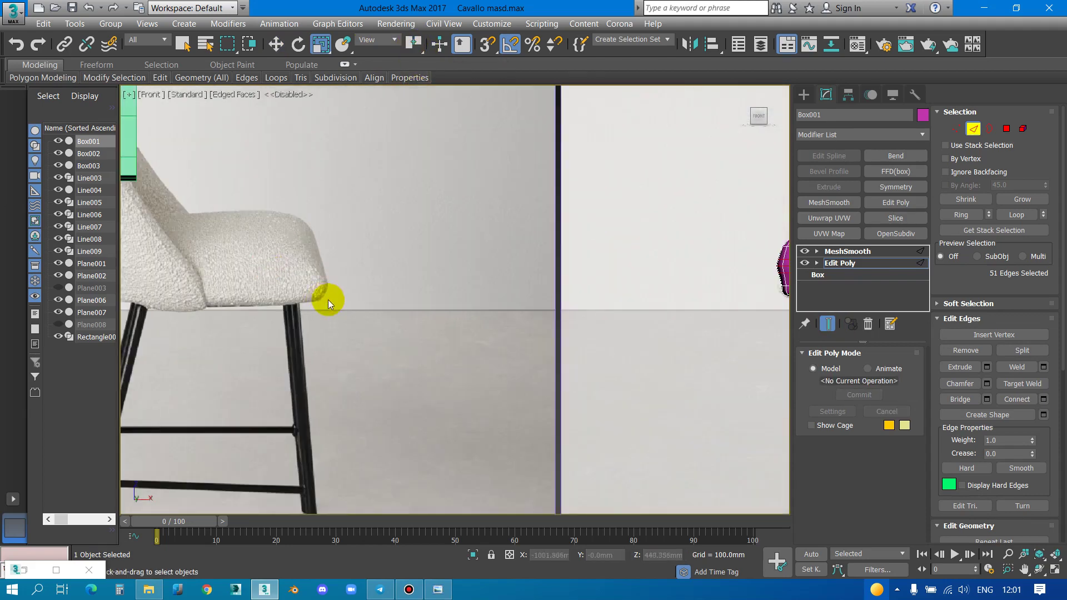
scroll(502, 300, "up", 8)
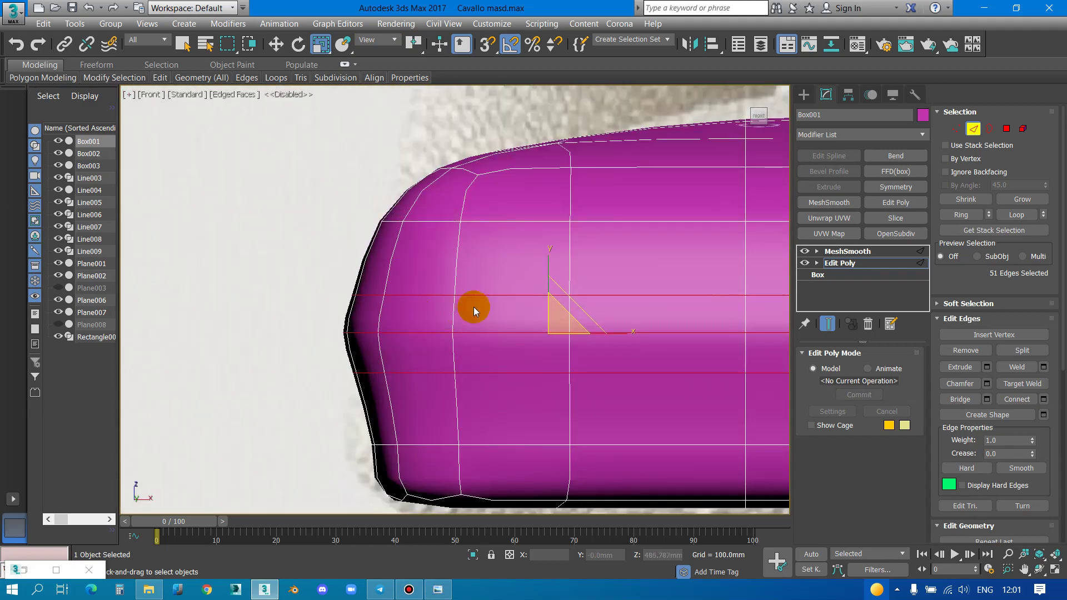
Raise the side loops about 5 mm and check the seat in the Perspective view
key("w")
left_click_drag(542, 278, 545, 254)
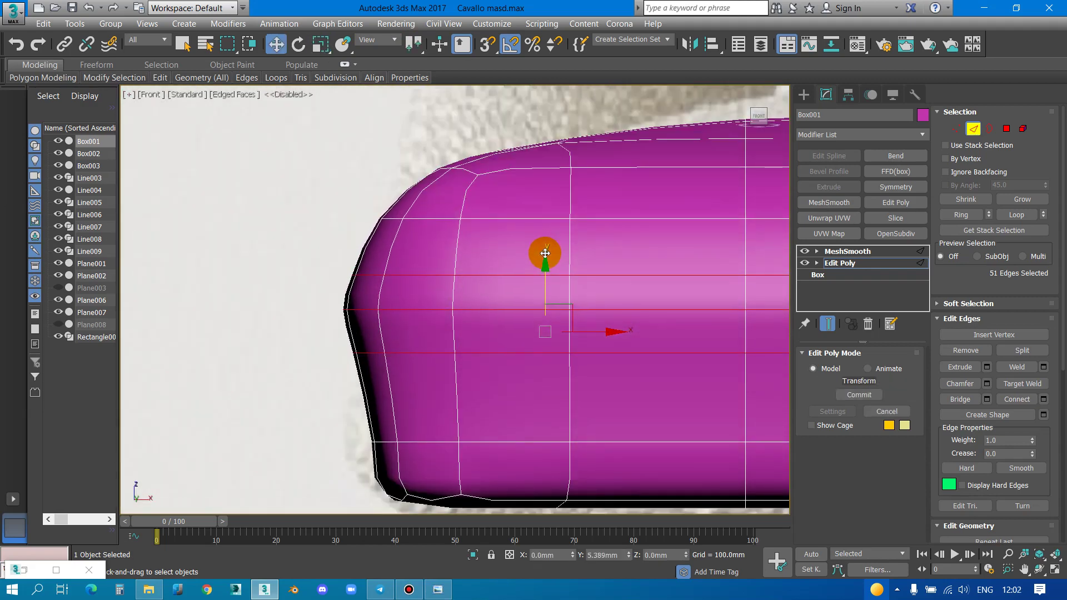
scroll(545, 253, "down", 4)
scroll(488, 254, "down", 5)
scroll(274, 285, "up", 8)
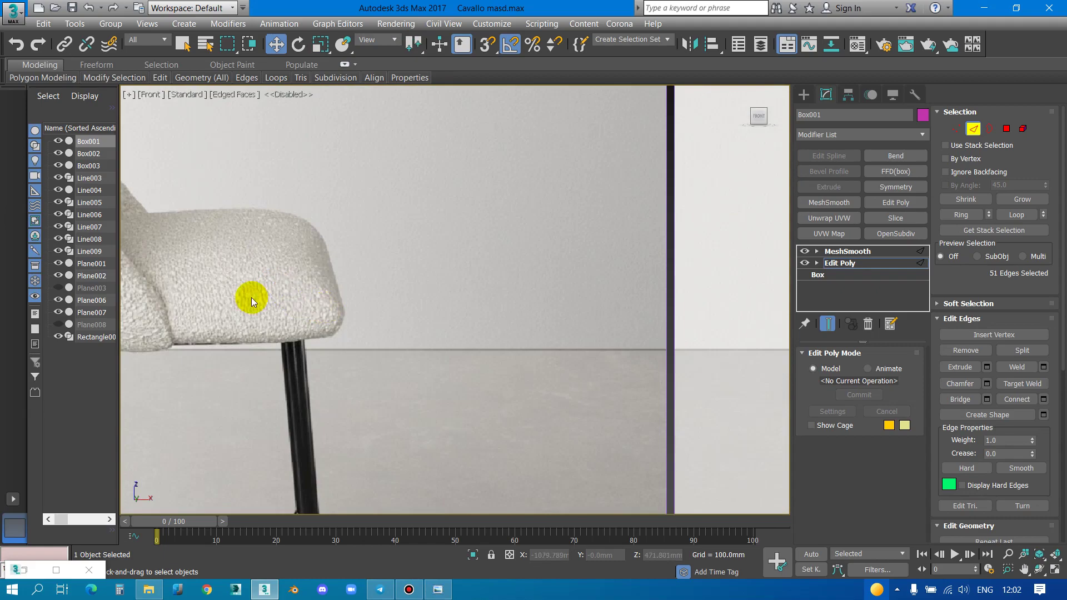
scroll(548, 285, "down", 6)
scroll(272, 317, "down", 3)
scroll(316, 349, "up", 5)
scroll(316, 349, "down", 2)
scroll(415, 325, "up", 2)
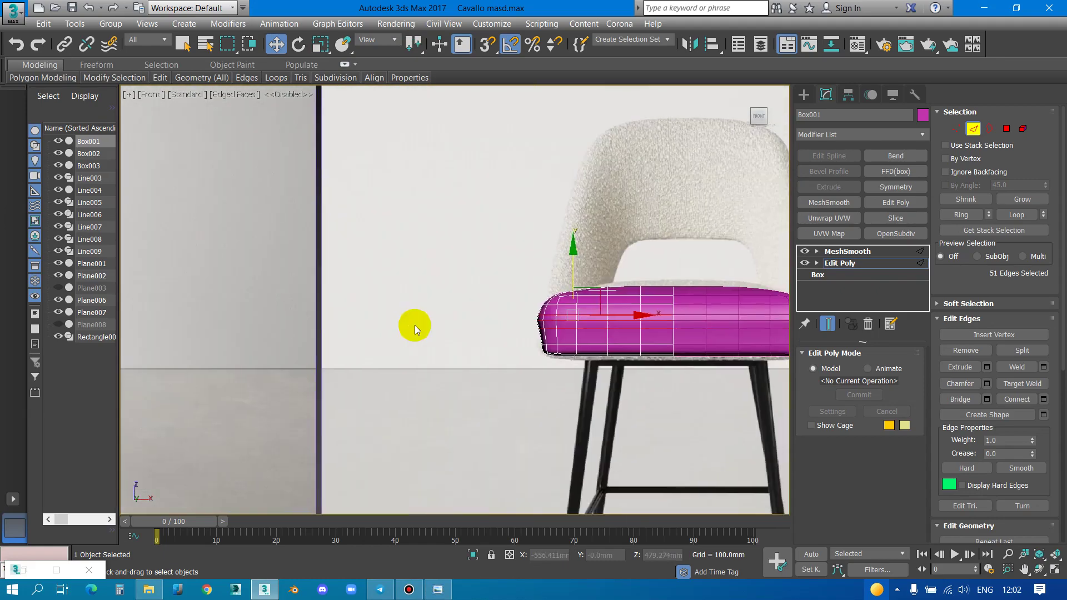
scroll(415, 325, "down", 3)
scroll(422, 312, "up", 5)
key("p")
mouse_move(428, 298)
middle_mouse_down("alt")
mouse_move(541, 353)
mouse_move(507, 314)
mouse_move(520, 286)
mouse_move(501, 293)
mouse_move(635, 333)
mouse_move(695, 311)
middle_mouse_up("alt")
Turn off Show End Result and select the cushion's upper rim edge loops
scroll(507, 314, "up", 3)
left_click(828, 324)
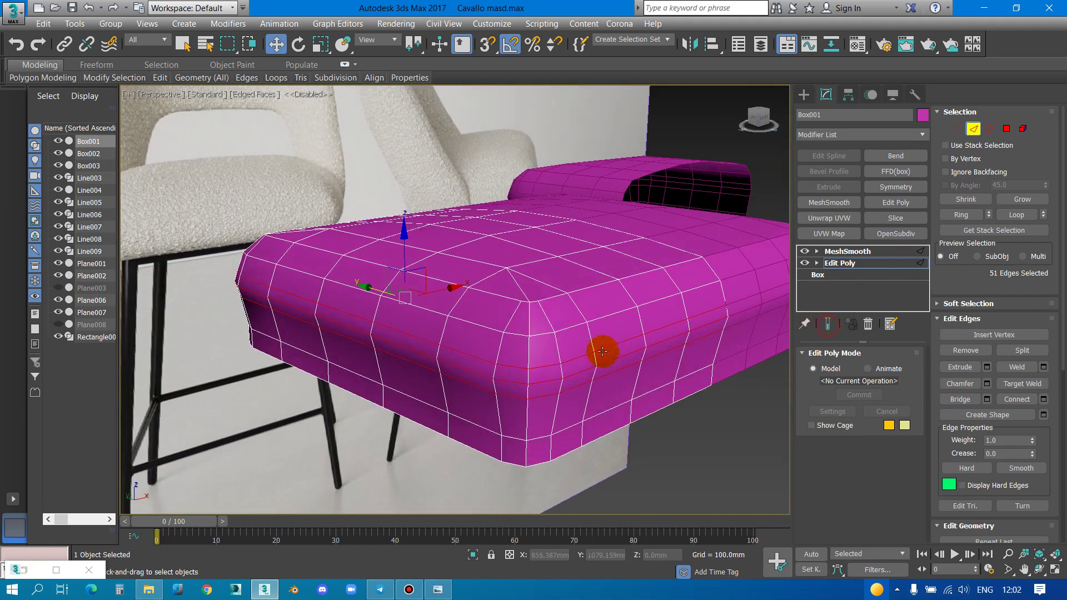
middle_click_drag(605, 348, 460, 292, "alt")
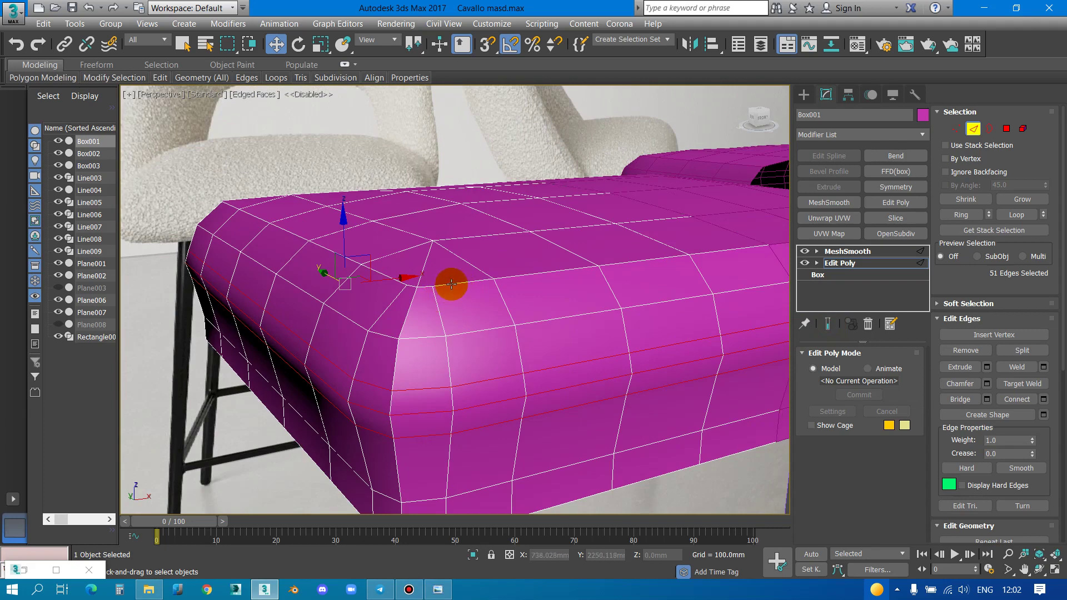
double_click(450, 284)
double_click(391, 276, "ctrl")
mouse_move(459, 274)
middle_mouse_down("alt")
mouse_move(505, 310)
mouse_move(281, 389)
middle_mouse_up("alt")
double_click(279, 412, "ctrl")
Add one more rim edge to the top edge selection
scroll(302, 421, "up", 3)
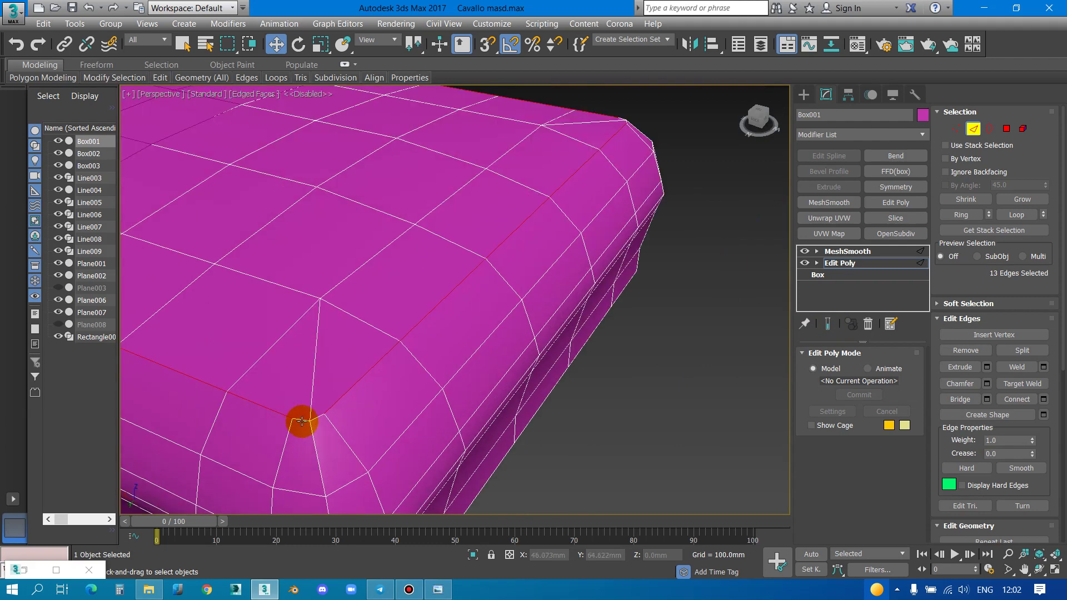
scroll(559, 285, "up", 3)
scroll(469, 286, "down", 5)
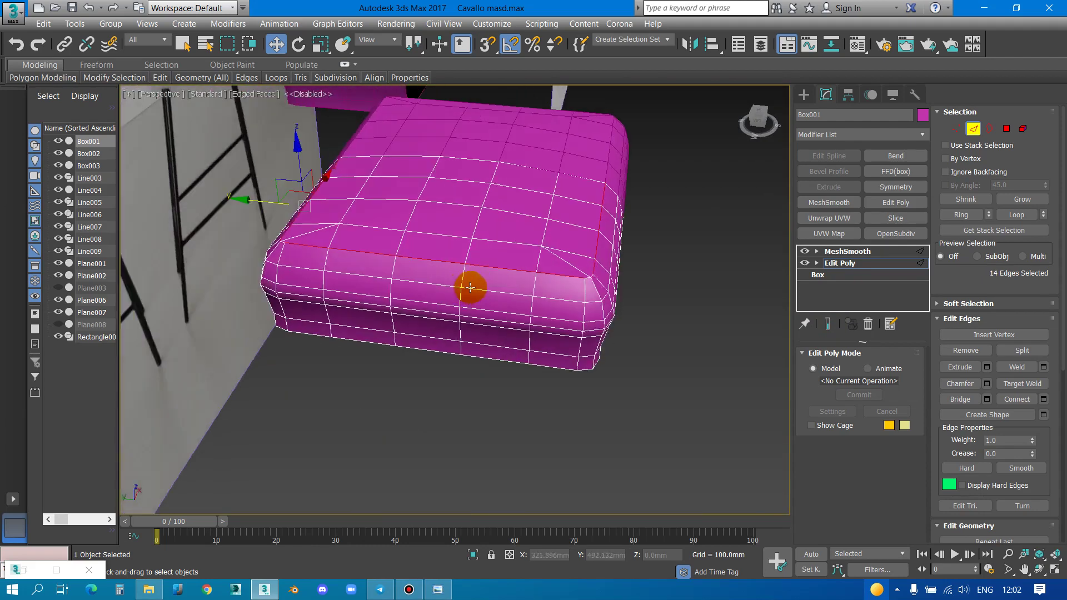
scroll(589, 279, "up", 4)
left_click(571, 281, "ctrl")
scroll(603, 317, "down", 4)
middle_click_drag(603, 316, 567, 231, "alt")
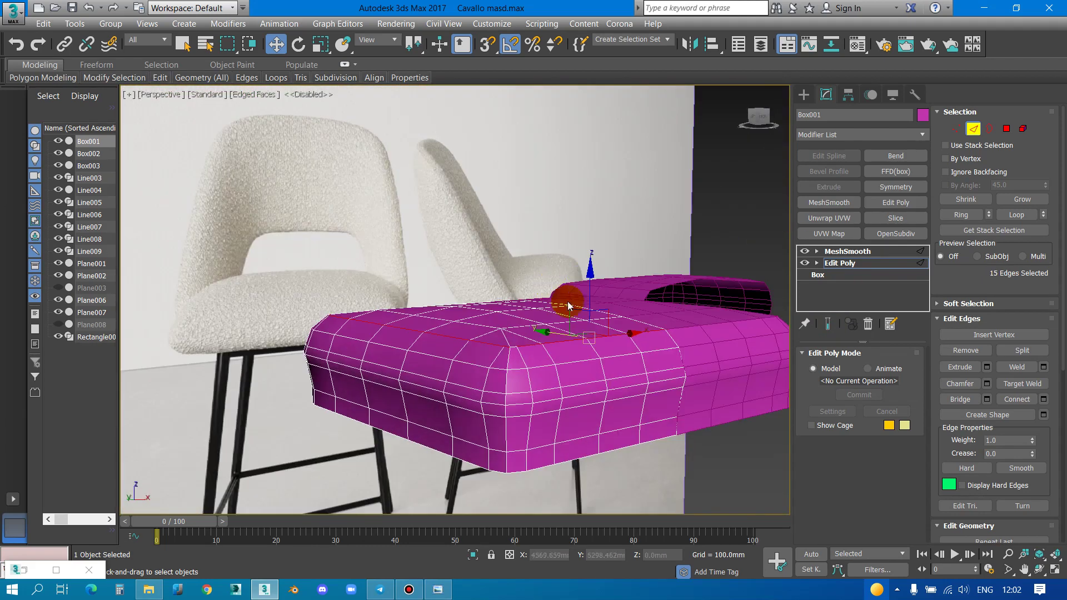
scroll(643, 305, "up", 2)
Lower the selected rim edges about 2 mm on Z
left_click_drag(596, 312, 597, 309)
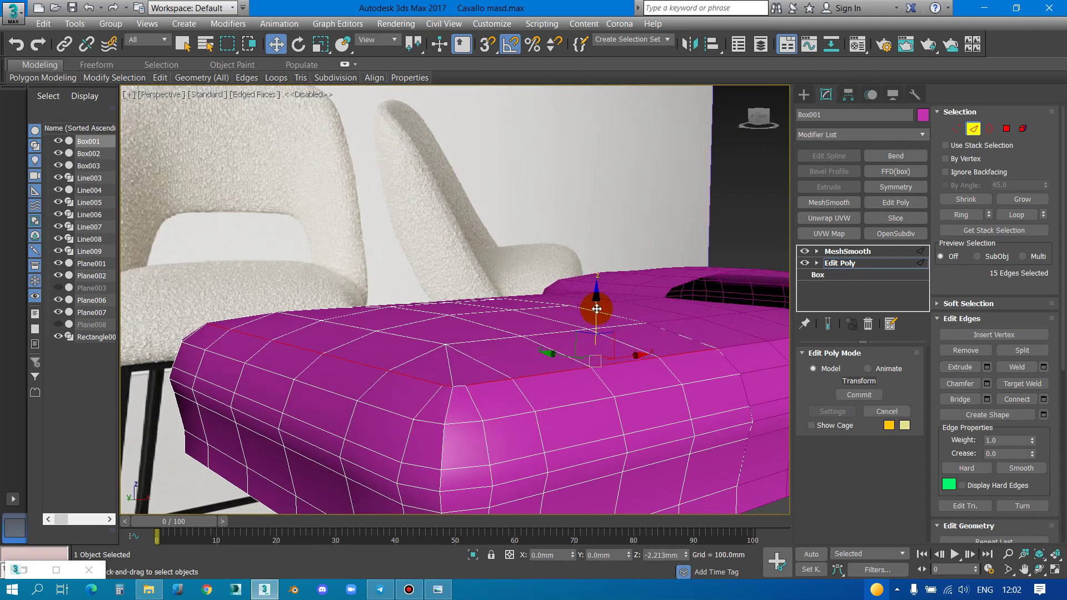
scroll(575, 317, "down", 2)
scroll(429, 237, "down", 4)
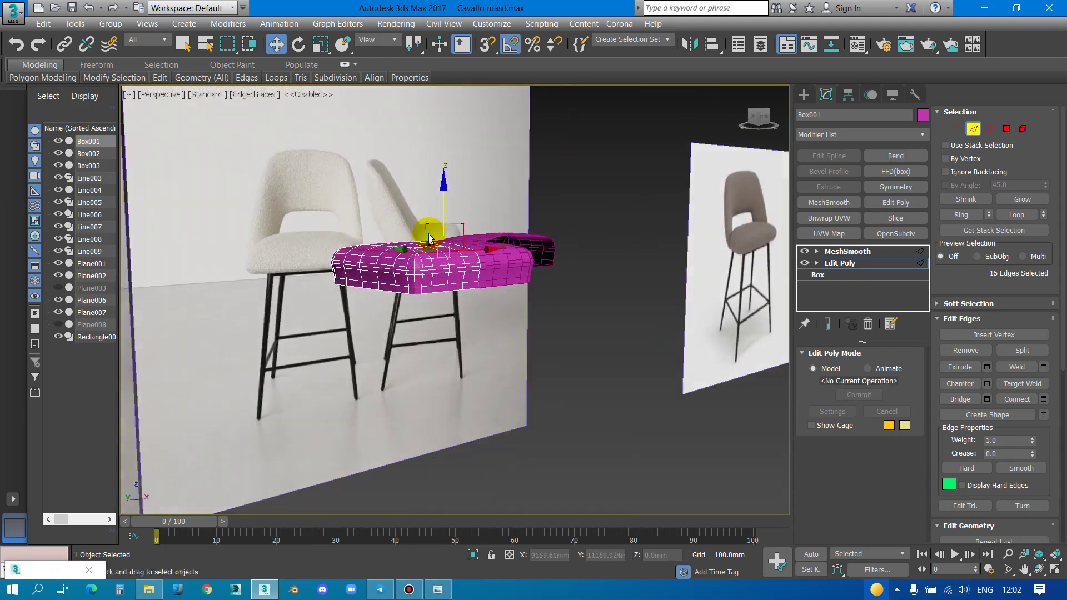
scroll(472, 255, "up", 5)
middle_click_drag(498, 281, 513, 205, "alt")
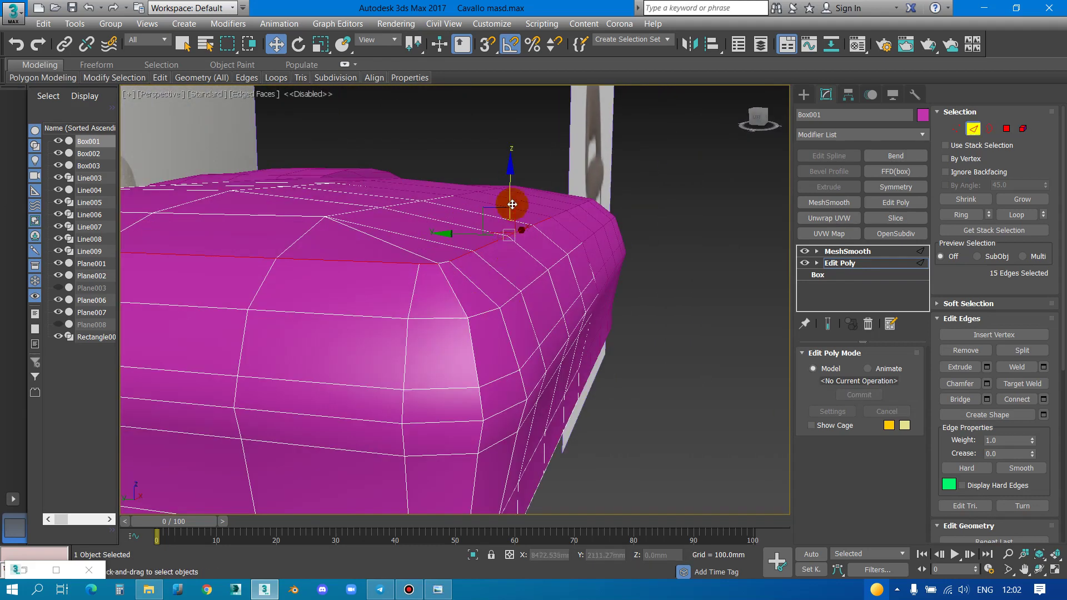
left_click_drag(509, 196, 507, 198)
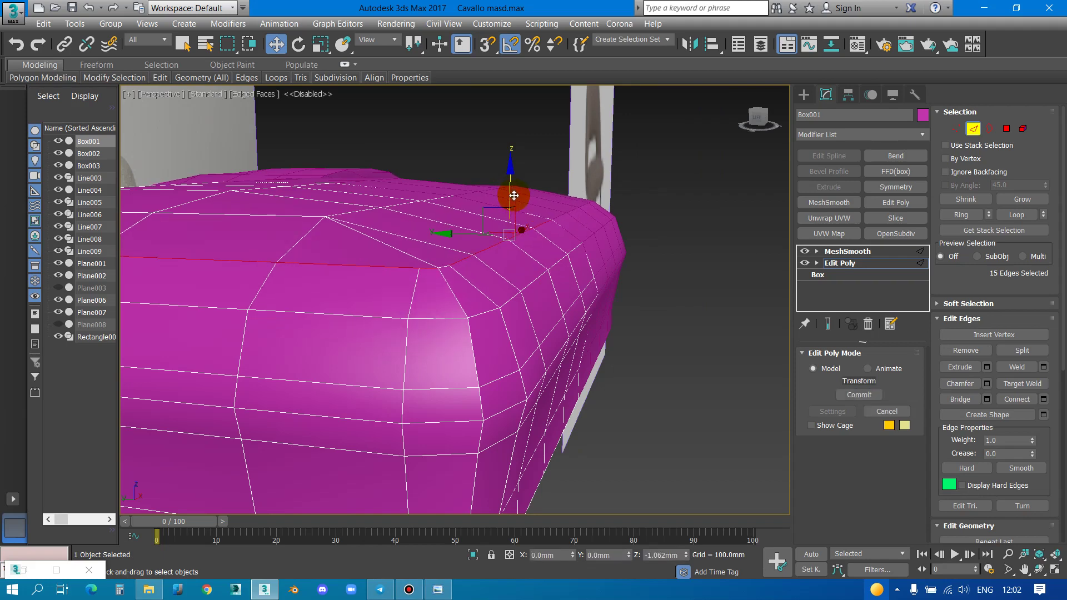
Lower one more top edge loop slightly, then exit Edge mode and deselect Box001
left_click(509, 300)
double_click(509, 299)
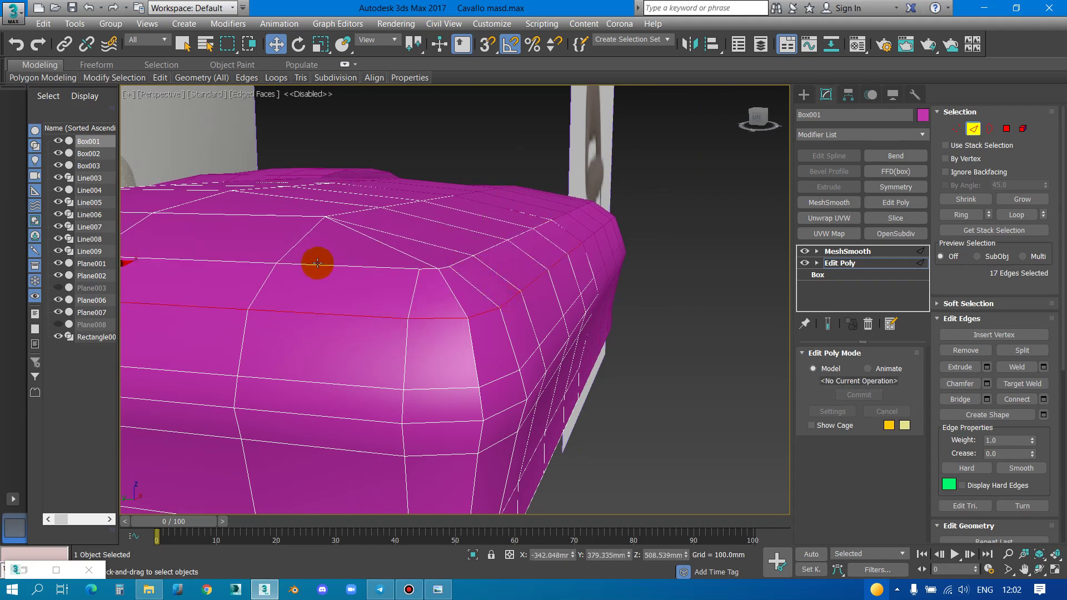
middle_click_drag(317, 262, 265, 256, "alt")
left_click_drag(198, 221, 197, 228)
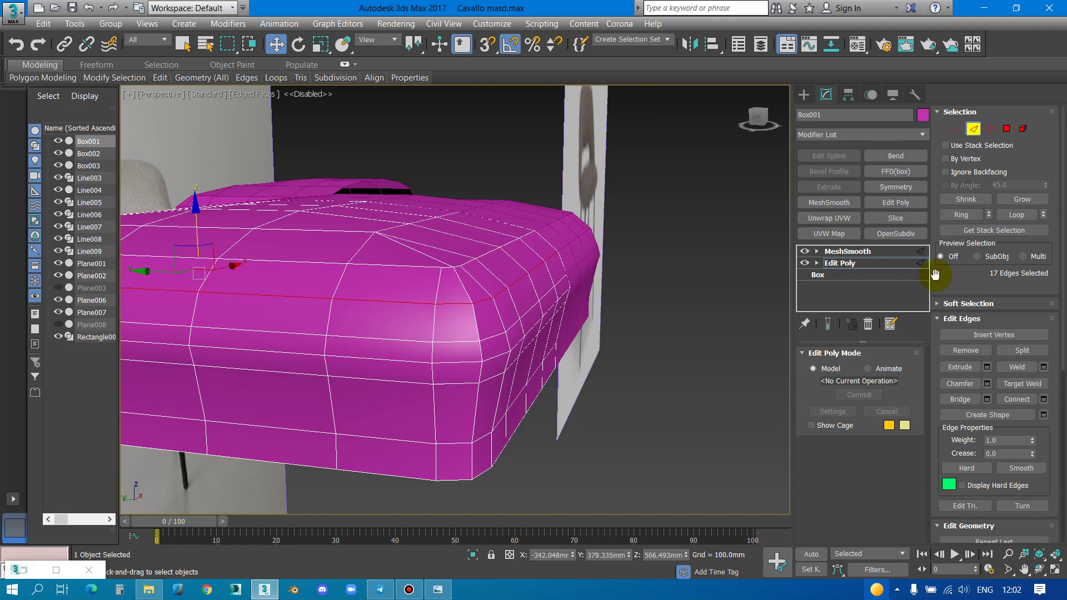
left_click(857, 265)
left_click(678, 302)
scroll(595, 298, "down", 5)
Select Box001 and enter Polygon mode in its Edit Poly modifier
scroll(540, 322, "up", 3)
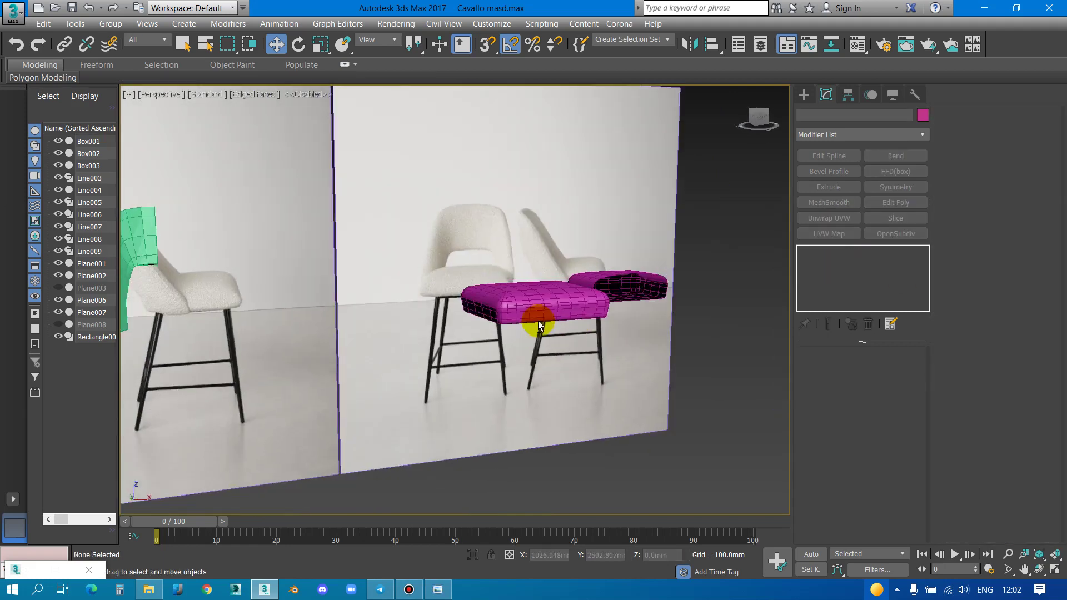
scroll(499, 315, "up", 2)
mouse_move(499, 314)
middle_mouse_down("alt")
mouse_move(470, 310)
mouse_move(533, 311)
middle_mouse_up("alt")
scroll(559, 312, "up", 5)
left_click(553, 310)
scroll(533, 328, "down", 2)
left_click(840, 263)
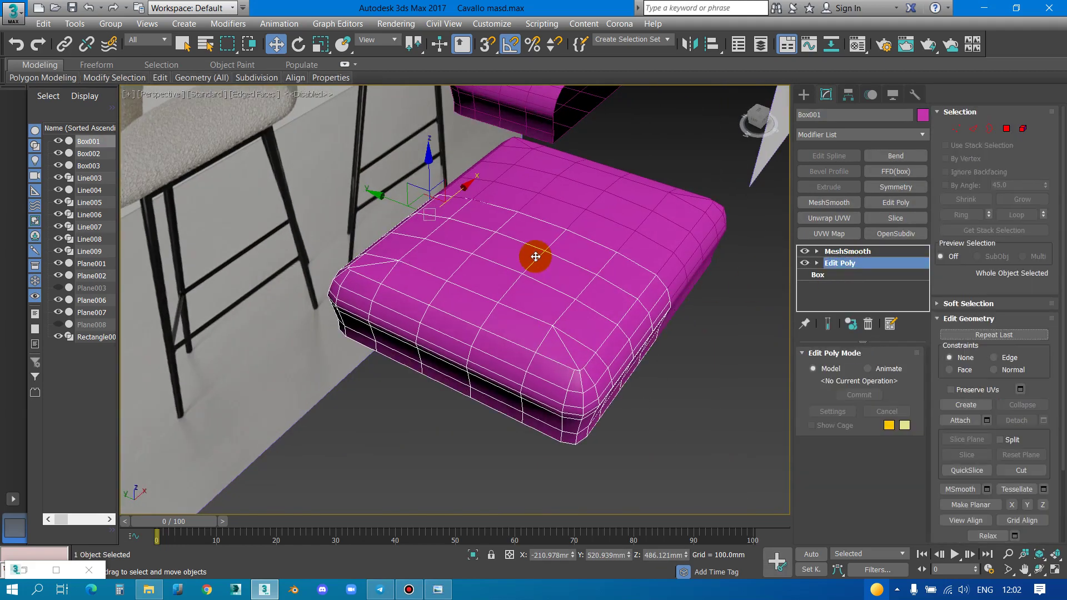
scroll(536, 256, "up", 5)
left_click(1006, 129)
Select the top centre polygons, grow the selection, and raise them slightly on Z
left_click(562, 239)
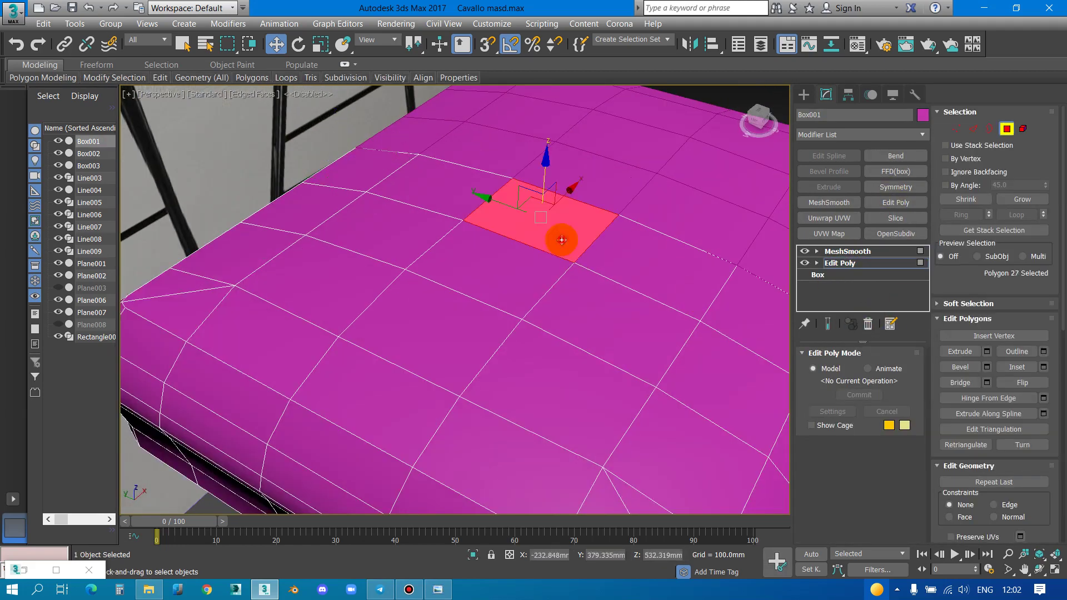
left_click(506, 269, "ctrl")
scroll(524, 296, "down", 2)
scroll(523, 296, "up", 1)
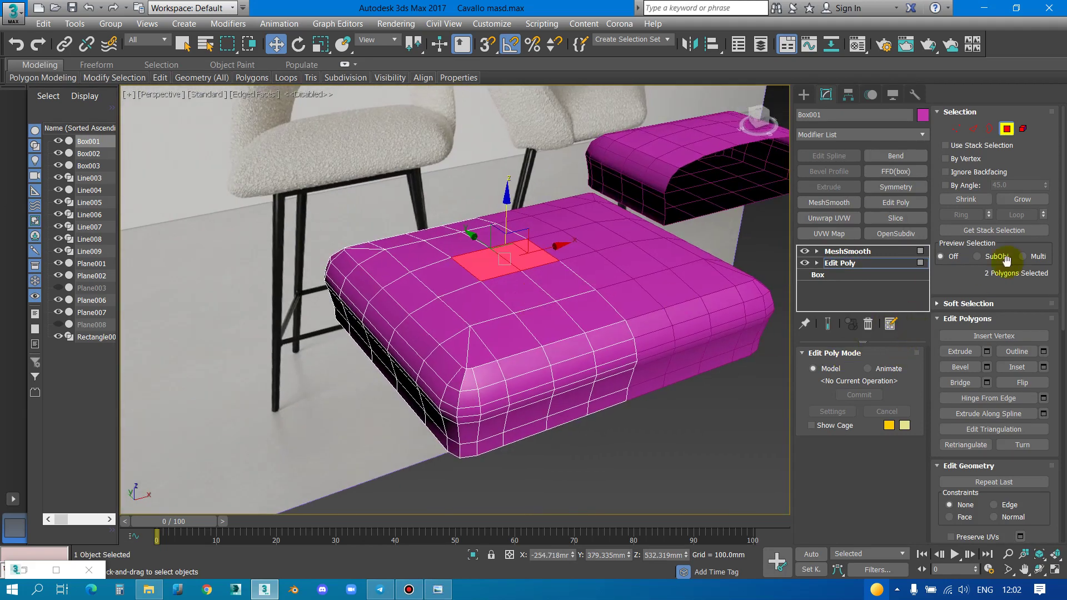
left_click(1022, 199)
scroll(512, 281, "up", 3)
scroll(472, 219, "up", 2)
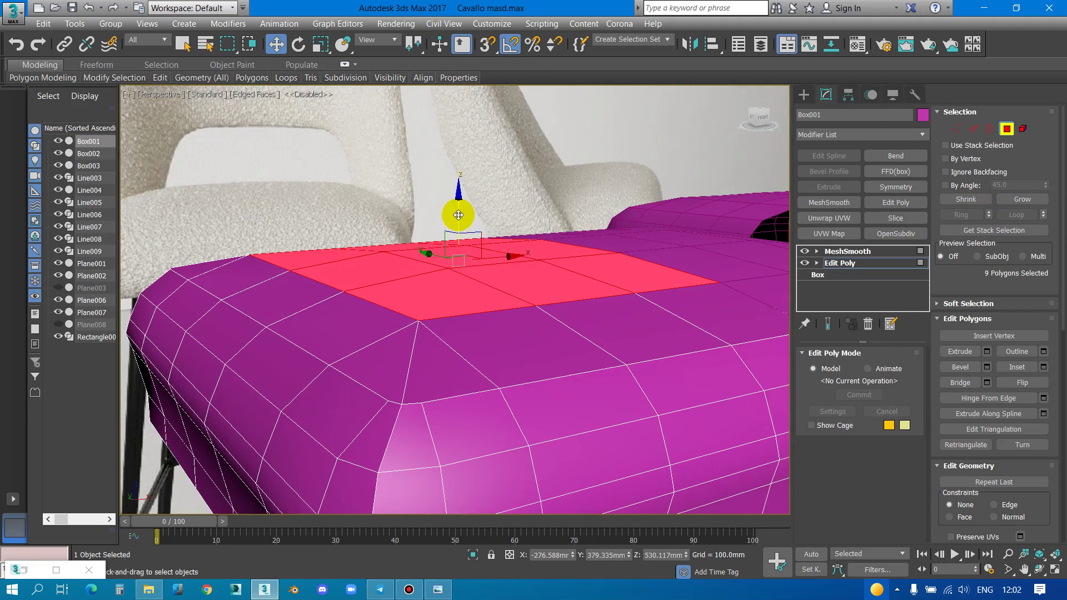
left_click_drag(459, 215, 460, 210)
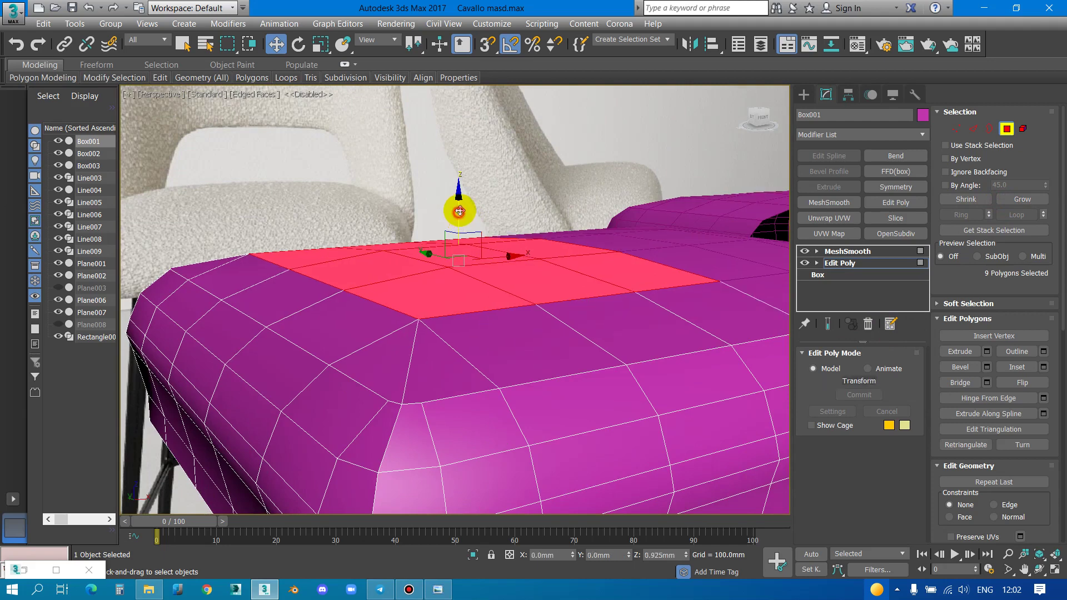
Shrink the selection to centre Polygon 27 and raise it about 1.5 mm
left_click(966, 199)
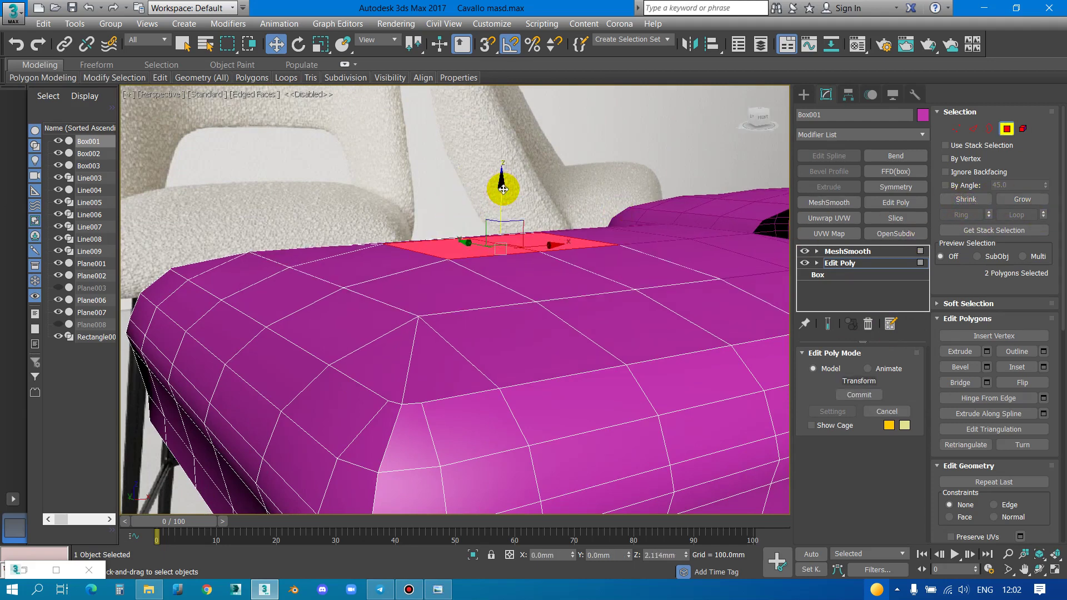
left_click(564, 243)
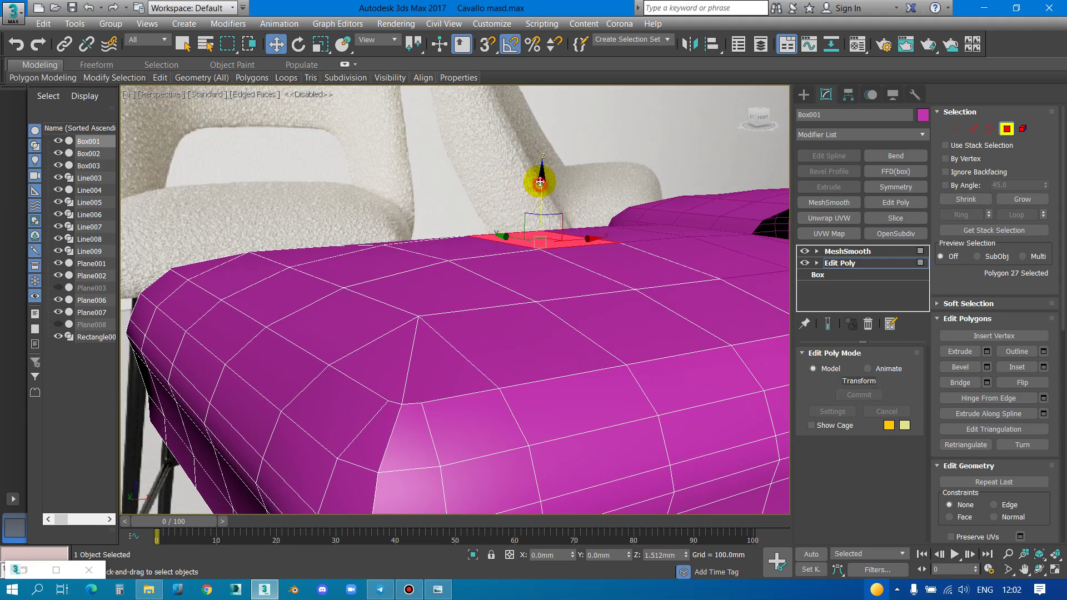
left_click_drag(539, 184, 538, 179)
mouse_move(538, 179)
middle_mouse_down("alt")
mouse_move(500, 260)
mouse_move(567, 268)
middle_mouse_up("alt")
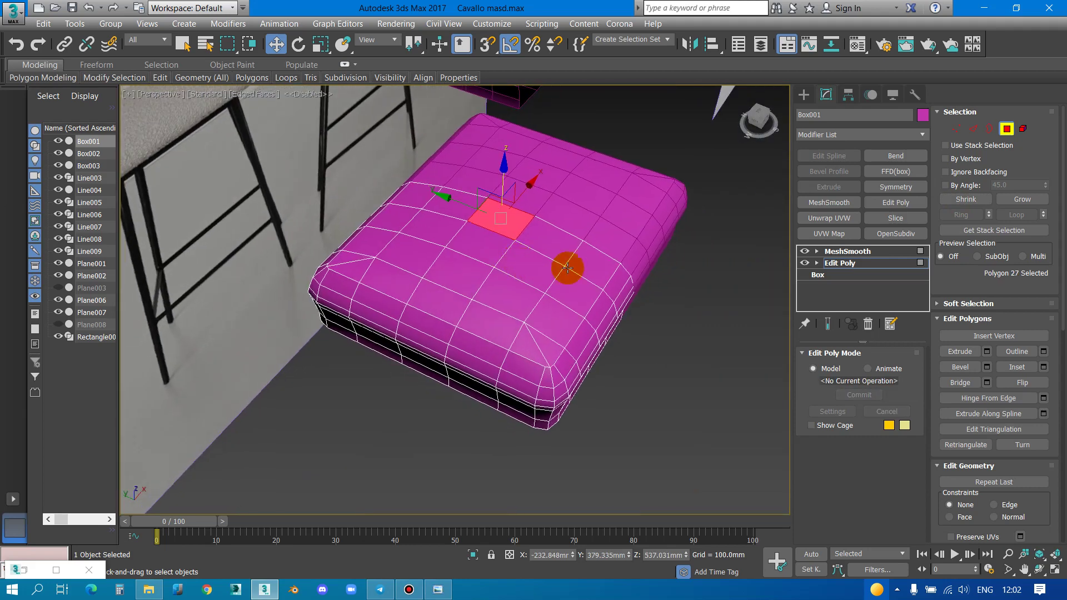
mouse_move(467, 302)
middle_mouse_down("alt")
mouse_move(528, 350)
mouse_move(550, 285)
mouse_move(543, 328)
mouse_move(498, 336)
middle_mouse_up("alt")
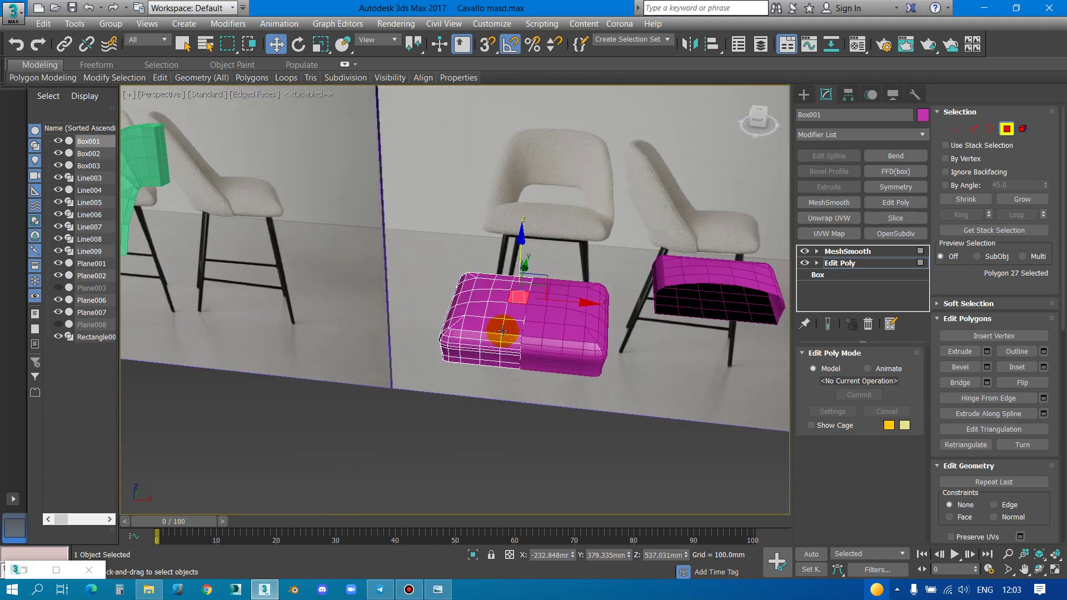
scroll(502, 332, "down", 5)
scroll(596, 329, "down", 3)
scroll(595, 289, "up", 3)
scroll(516, 311, "up", 8)
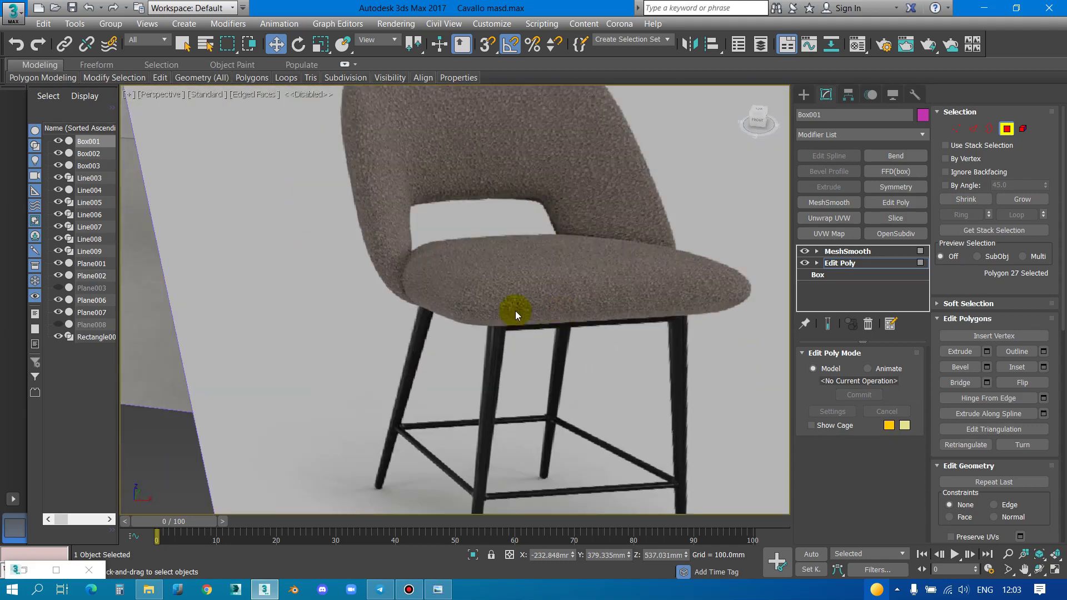
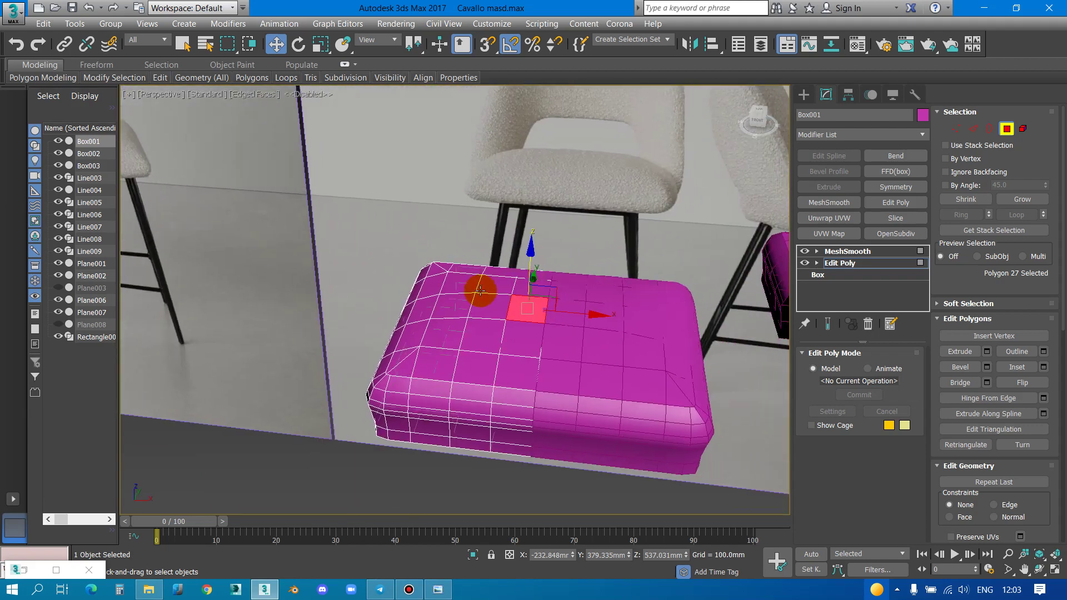
In Top view, move Box001's top-left corner vertices right and down
key("t")
key("z")
scroll(477, 291, "down", 5)
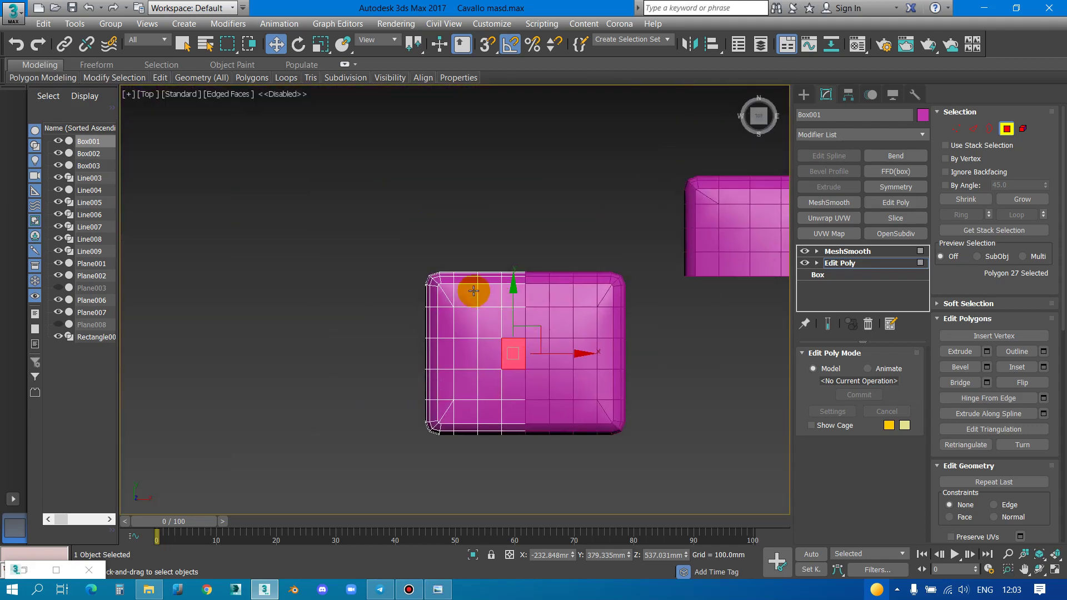
scroll(473, 290, "up", 3)
scroll(462, 278, "up", 2)
key("1")
left_click_drag(268, 204, 398, 309)
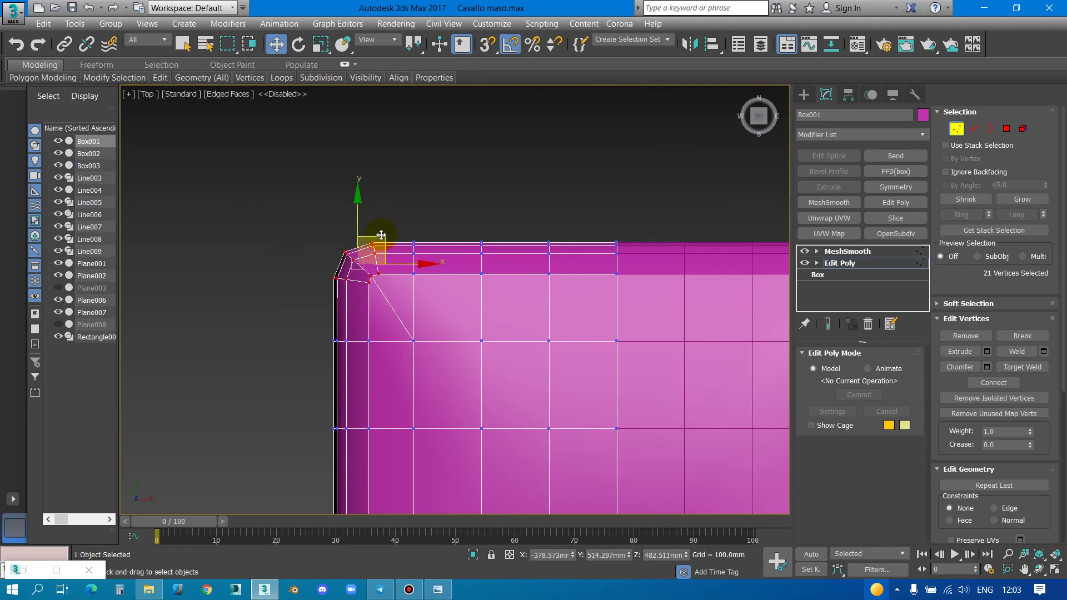
left_click_drag(381, 235, 397, 249)
Preview the smoothed Box001 cushion, then select the other half, Box003
scroll(448, 209, "down", 6)
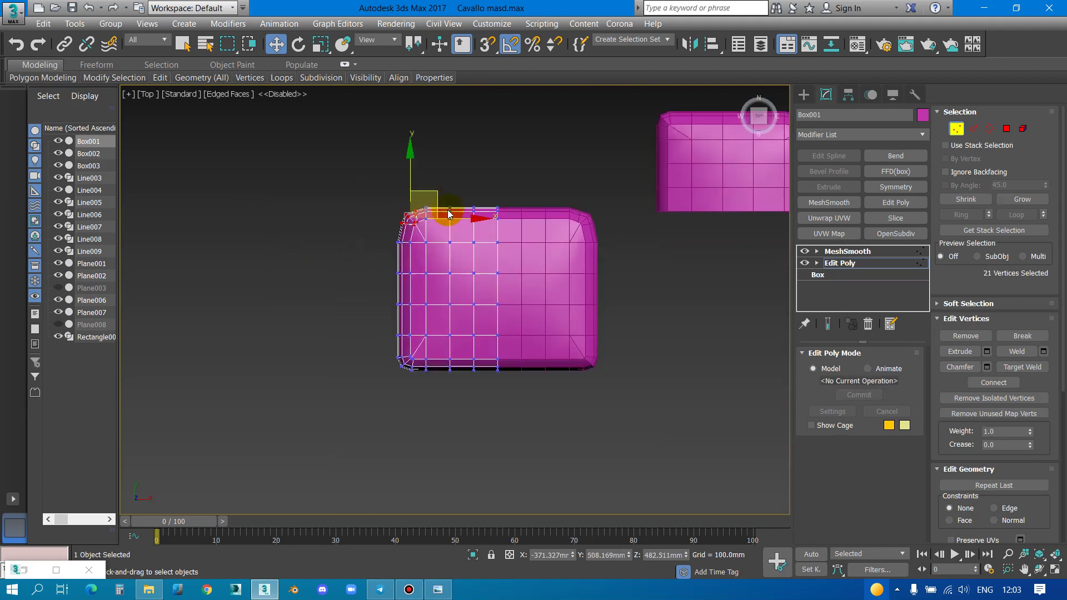
scroll(435, 215, "up", 4)
left_click(847, 251)
left_click(441, 204)
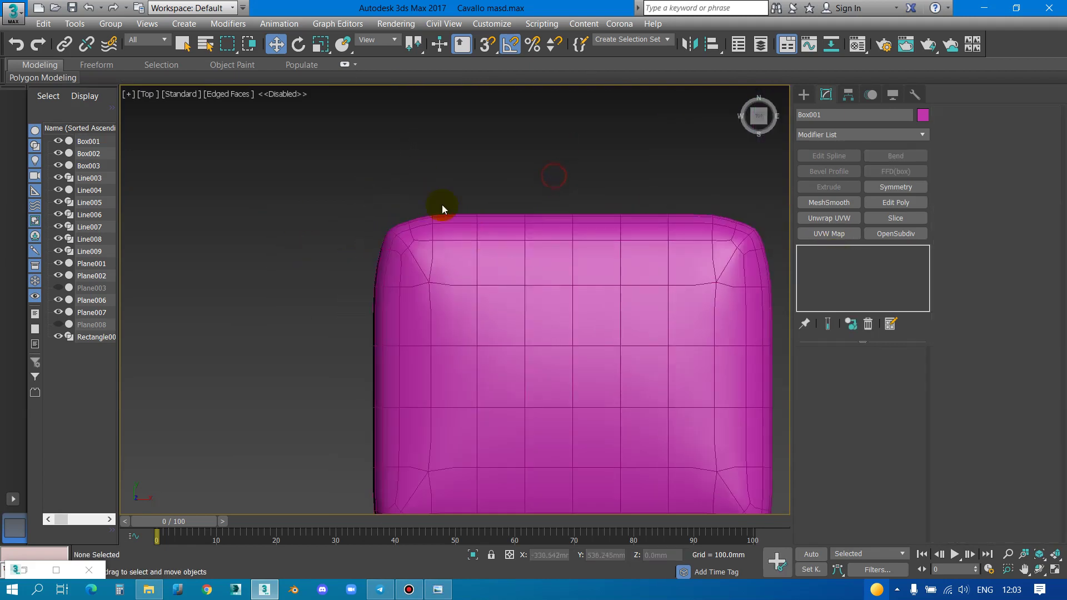
scroll(442, 205, "down", 3)
left_click(582, 270)
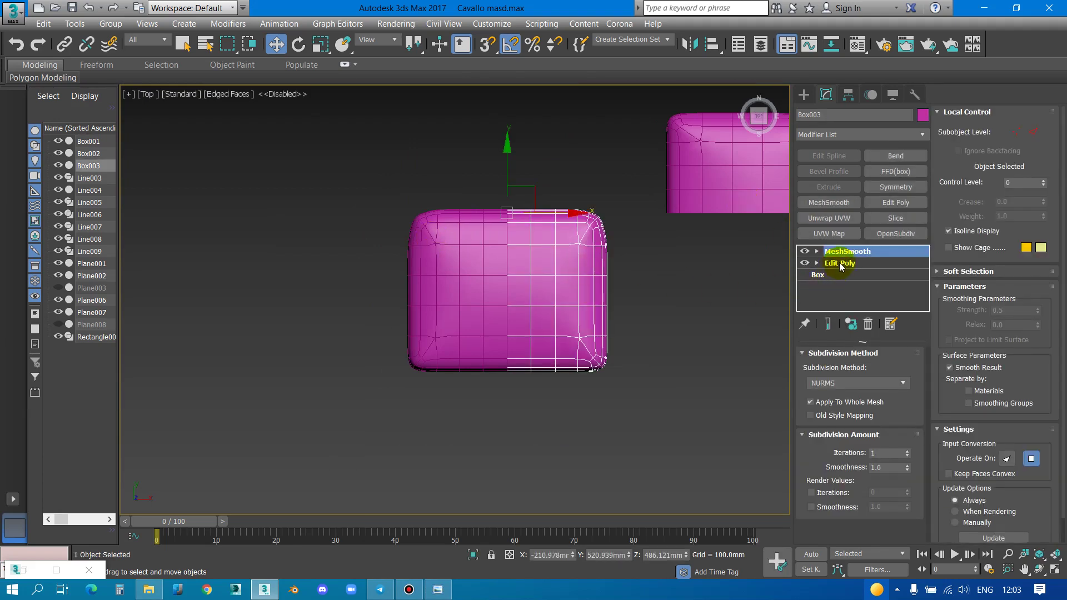
At Box003's vertex level, move its top-right corner vertices slightly right
scroll(443, 215, "up", 5)
left_click(957, 128)
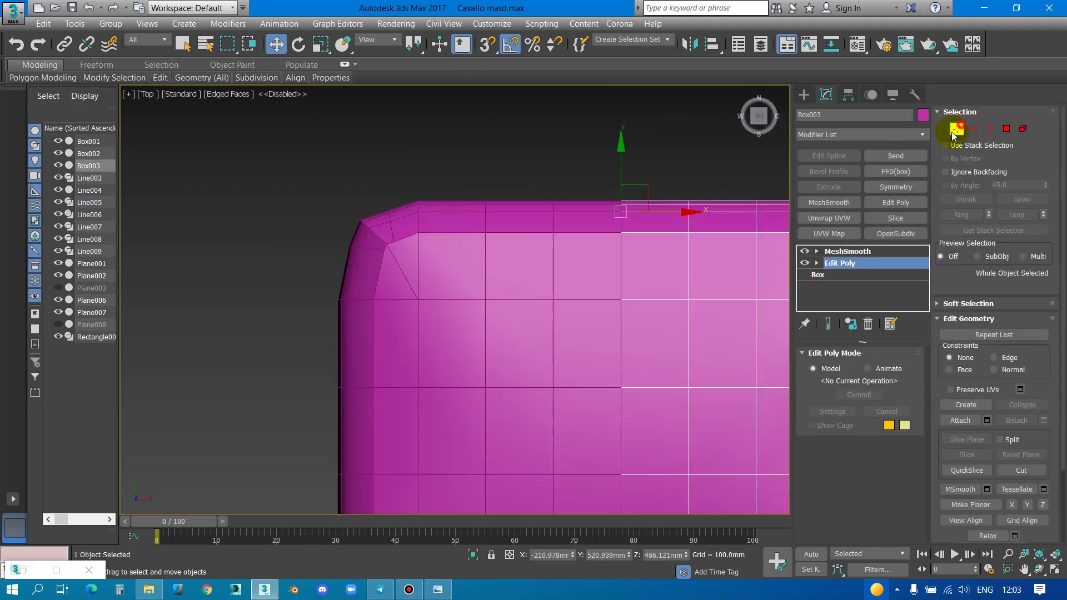
scroll(359, 196, "up", 2)
scroll(381, 207, "down", 5)
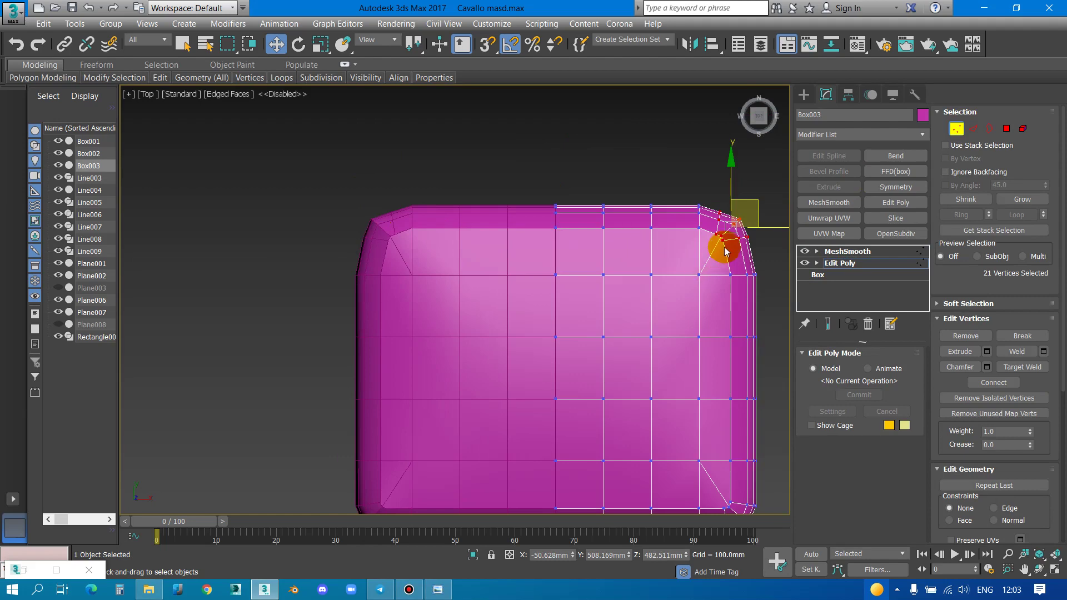
middle_click_drag(722, 245, 591, 254)
scroll(551, 264, "up", 5)
left_click_drag(547, 269, 558, 269)
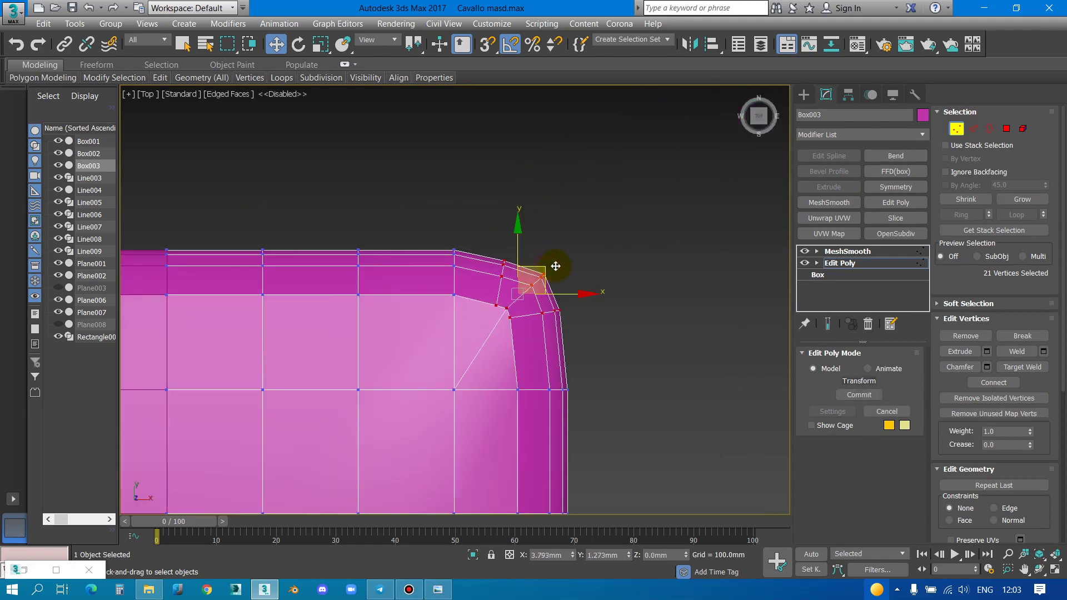
Select the vertices around Box003's corner and shift them slightly left
left_click_drag(455, 283, 452, 219)
scroll(459, 202, "down", 3)
scroll(564, 335, "up", 2)
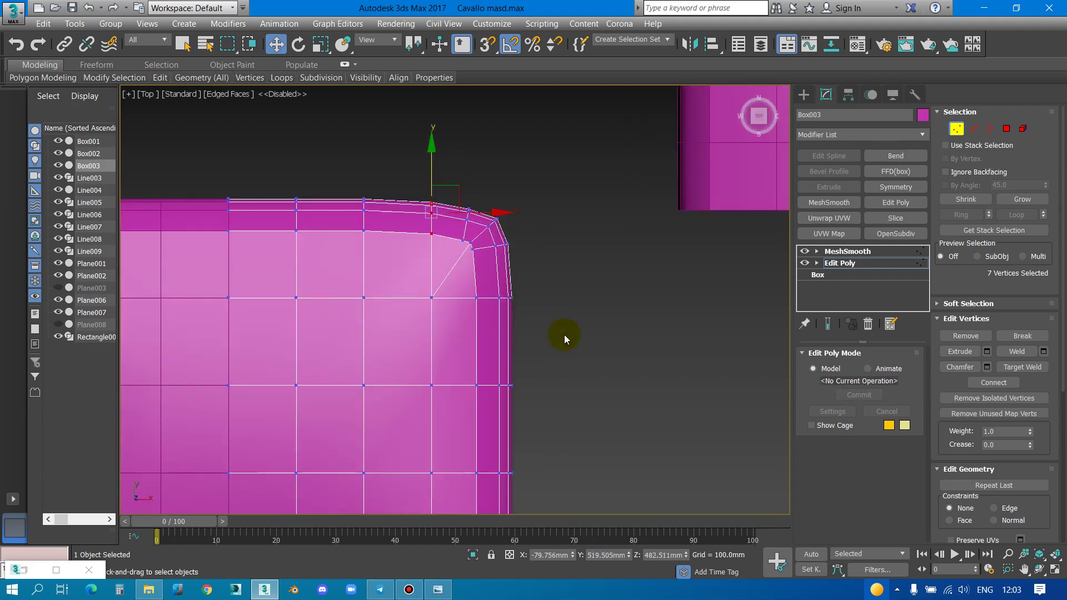
left_click_drag(393, 172, 392, 170)
left_click_drag(491, 221, 484, 221)
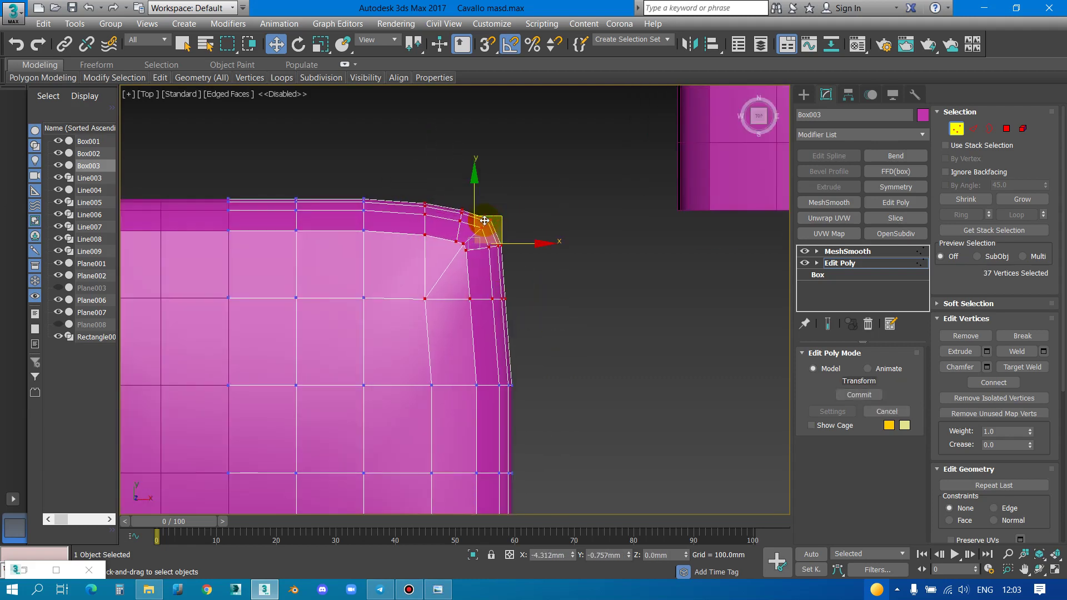
Slide a row of nine cushion vertices sideways along X
middle_click_drag(477, 225, 515, 147)
left_click_drag(448, 287, 583, 309)
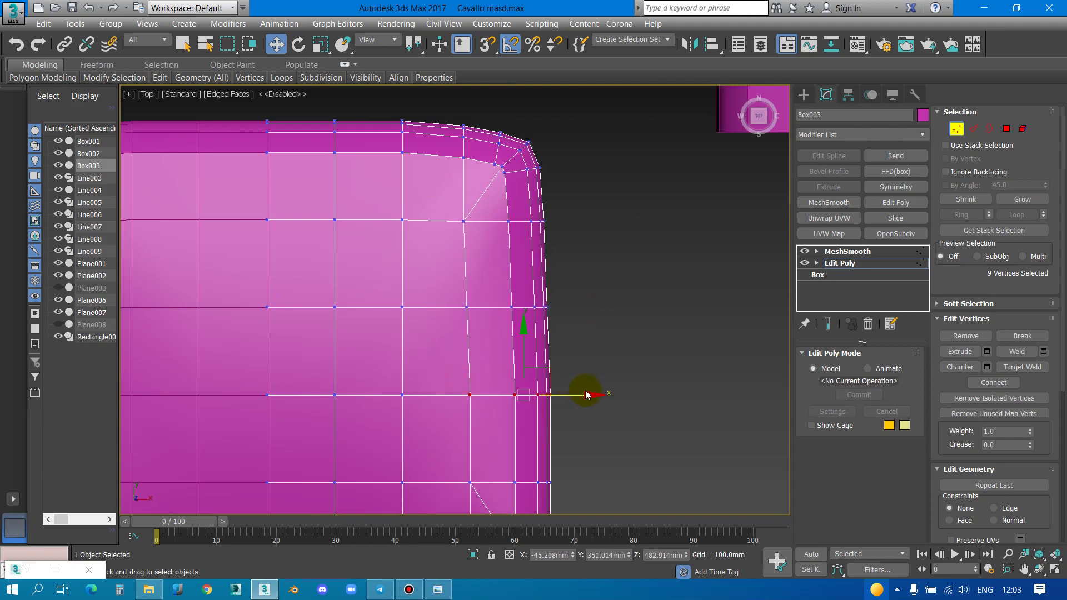
left_click_drag(587, 394, 583, 395)
scroll(447, 198, "down", 3)
scroll(428, 163, "up", 4)
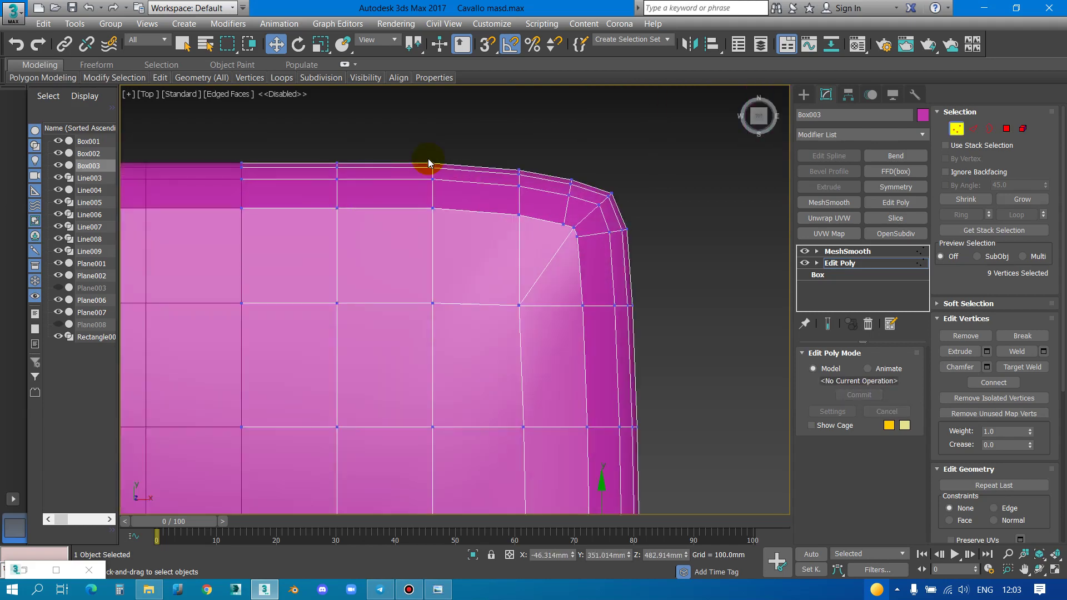
Nudge a right-side vertex column slightly along Y
middle_click_drag(428, 162, 466, 246)
left_click_drag(440, 195, 489, 298)
left_click_drag(469, 201, 474, 208)
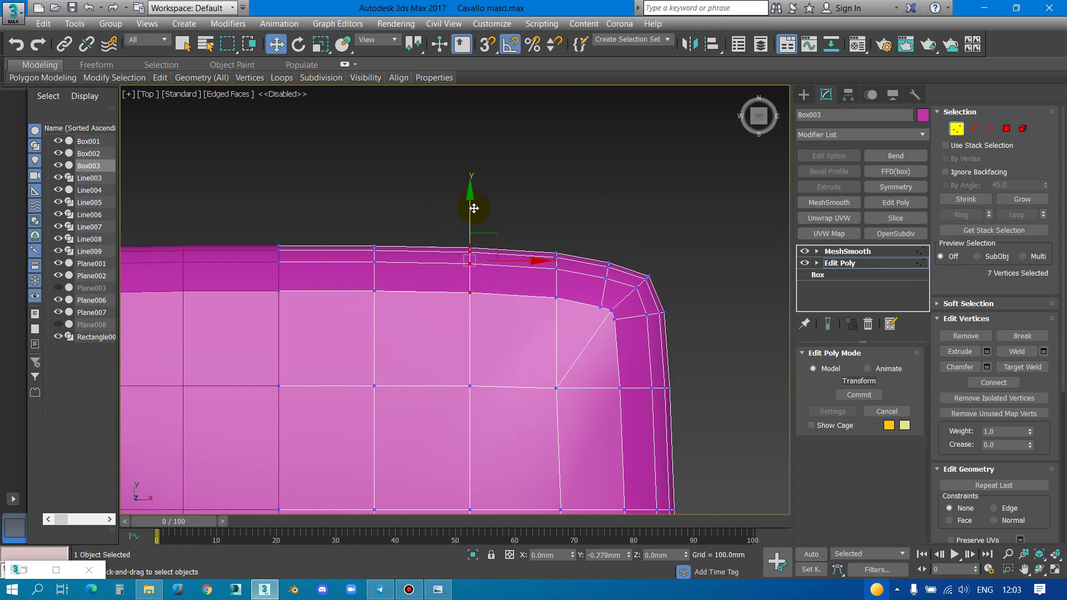
scroll(443, 381, "down", 3)
scroll(375, 316, "up", 3)
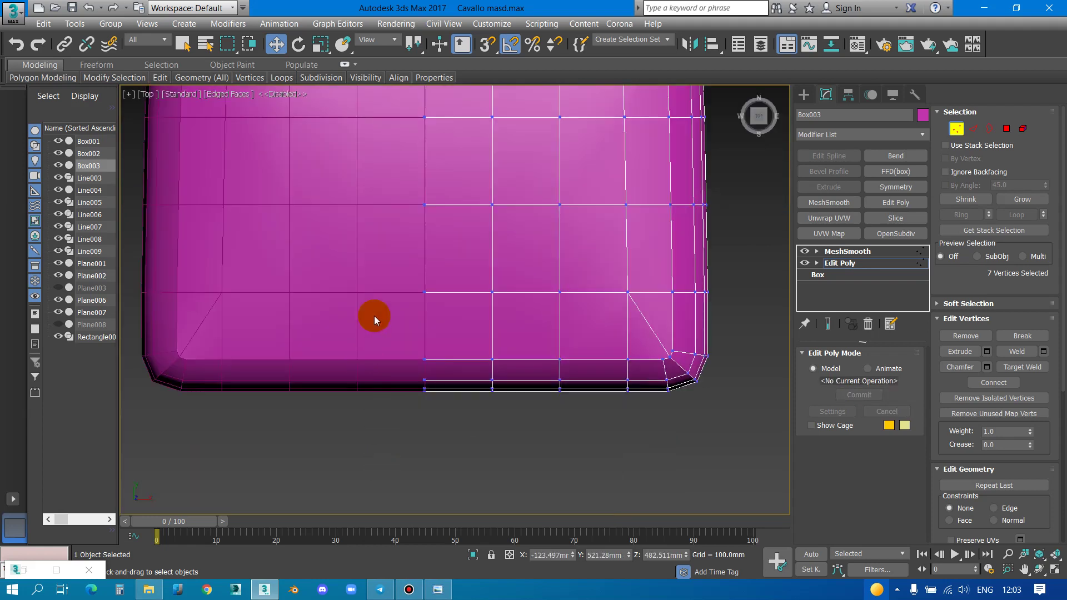
Lower the bottom-edge and bottom-right vertices slightly, then check the smoothed cushion
left_click_drag(586, 443, 585, 443)
left_click_drag(493, 324, 495, 334)
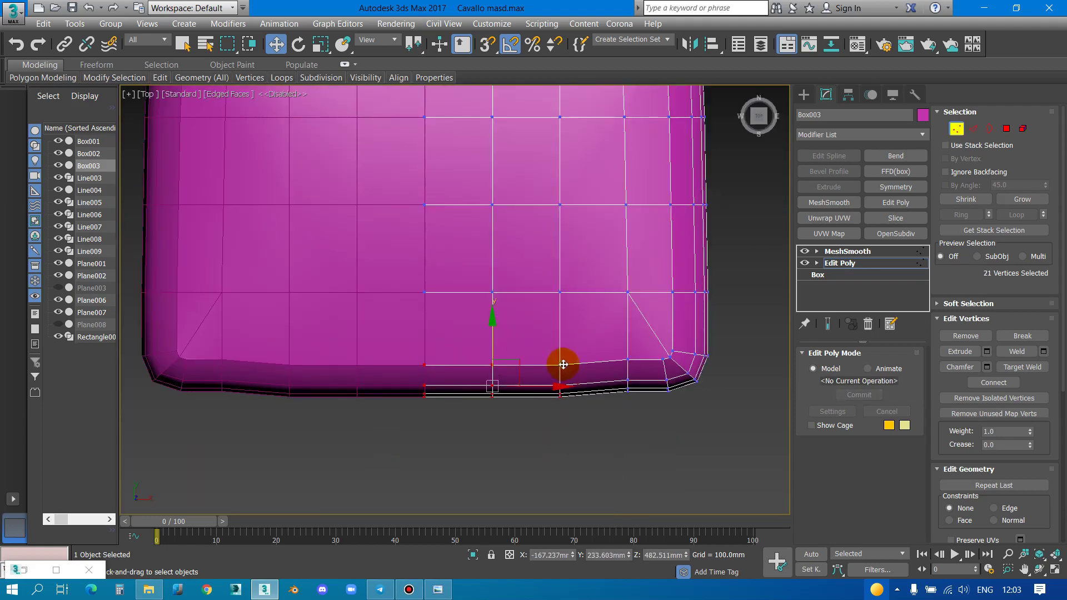
scroll(562, 365, "up", 2)
left_click_drag(600, 335, 672, 444)
mouse_move(655, 336)
left_mouse_down()
mouse_move(657, 345)
mouse_move(567, 381)
left_mouse_up()
scroll(595, 372, "down", 4)
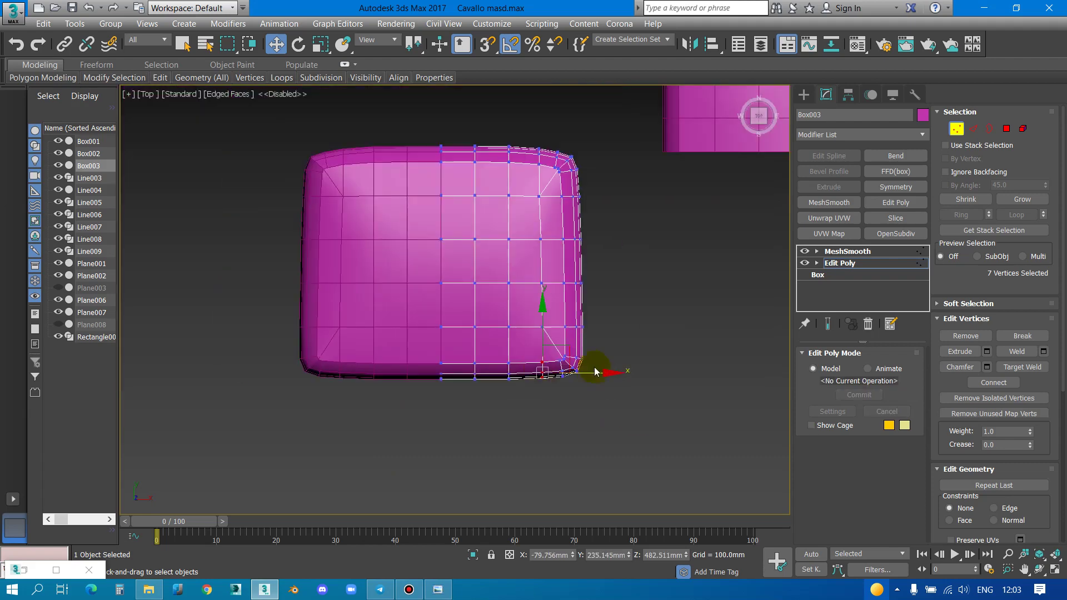
left_click(867, 263)
Leave vertex editing, deselect the cushion, and return to the front view of the chairs
left_click(869, 262)
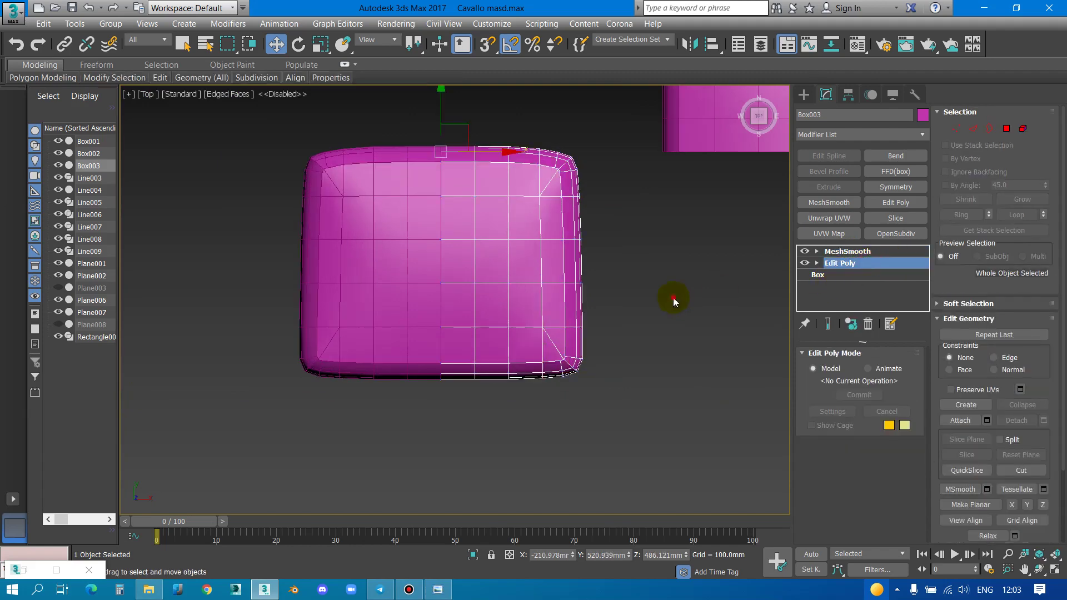
left_click(673, 298)
key("p")
key("z")
scroll(423, 324, "up", 3)
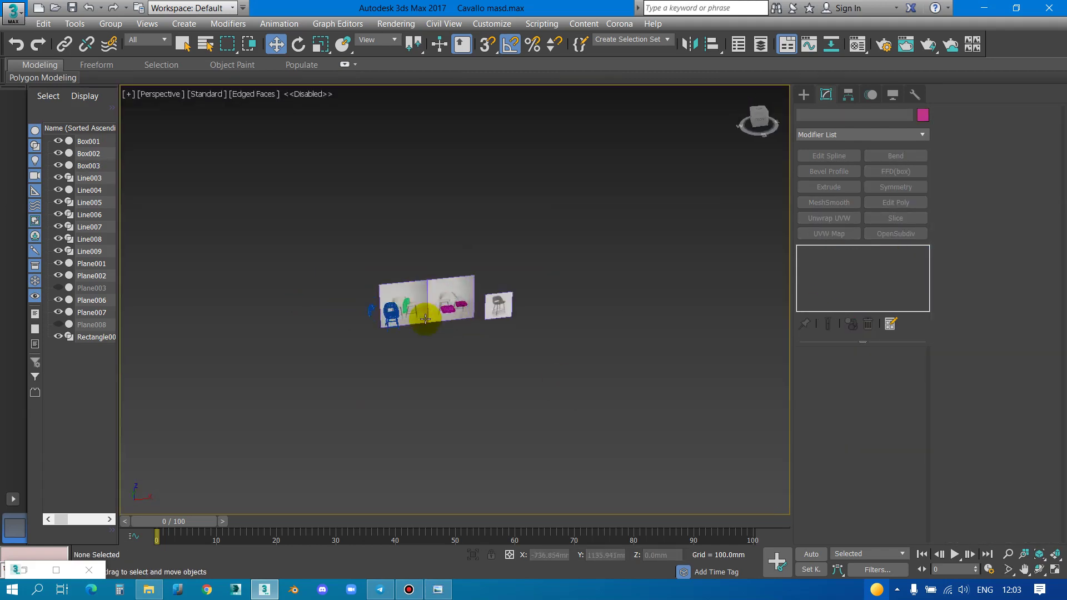
scroll(429, 311, "up", 3)
key("f")
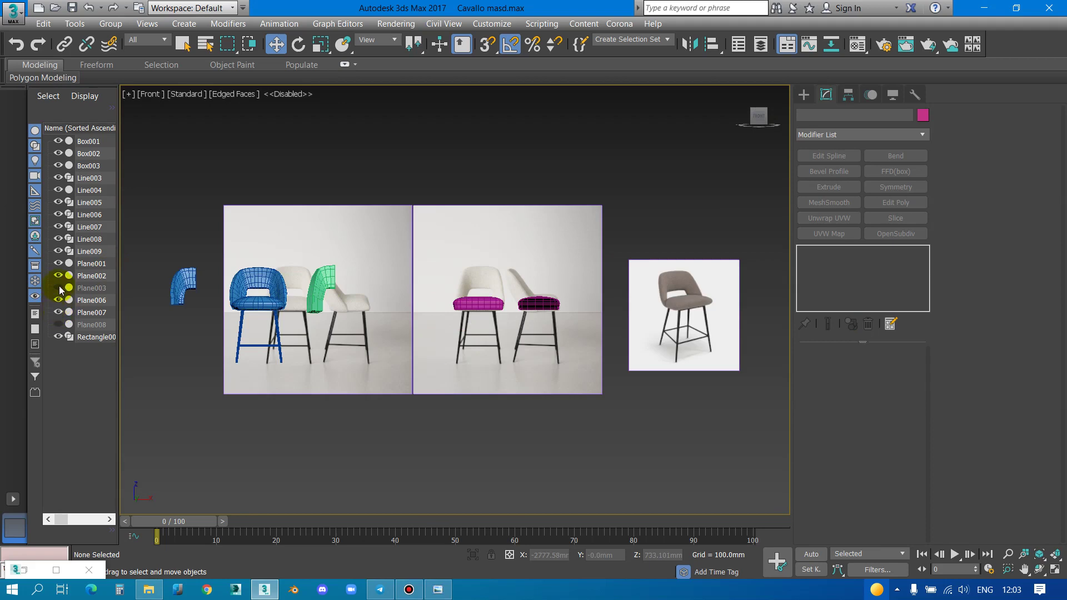
Unhide Plane003, Plane007 and Plane008
left_click(59, 288)
scroll(527, 316, "up", 5)
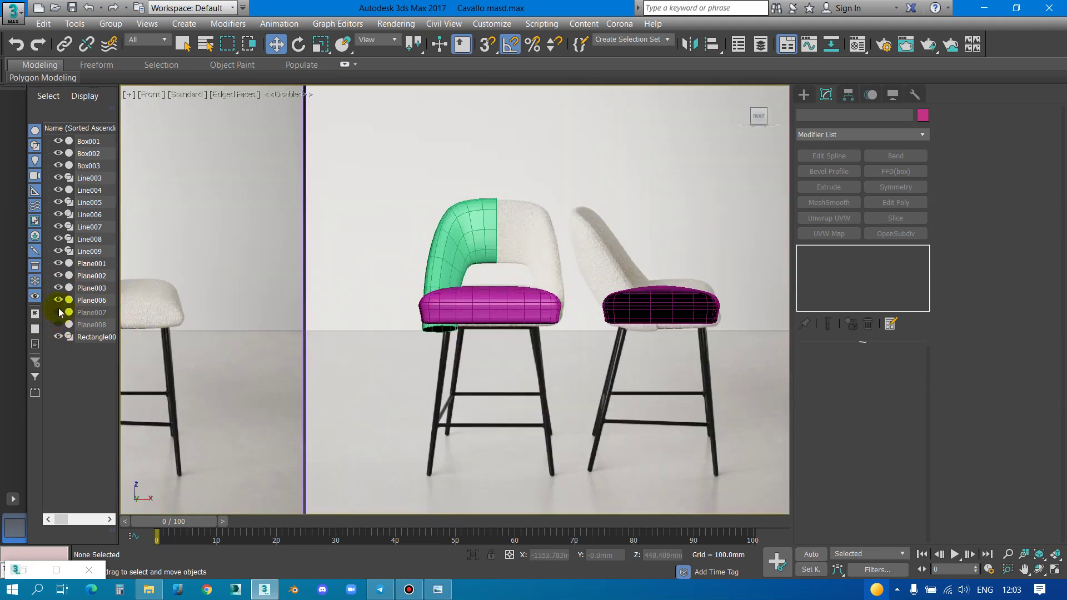
left_click(57, 312)
scroll(548, 266, "up", 3)
scroll(543, 269, "up", 2)
left_click(543, 269)
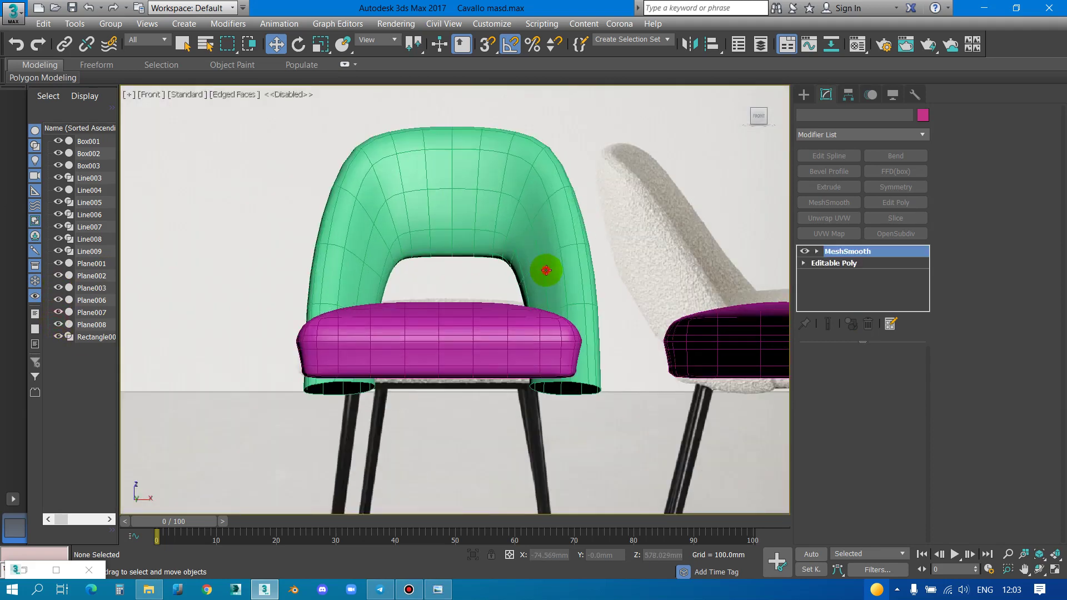
Select the green chair back's base mesh, then select seat cushions Box003 and Box001
left_click(475, 321)
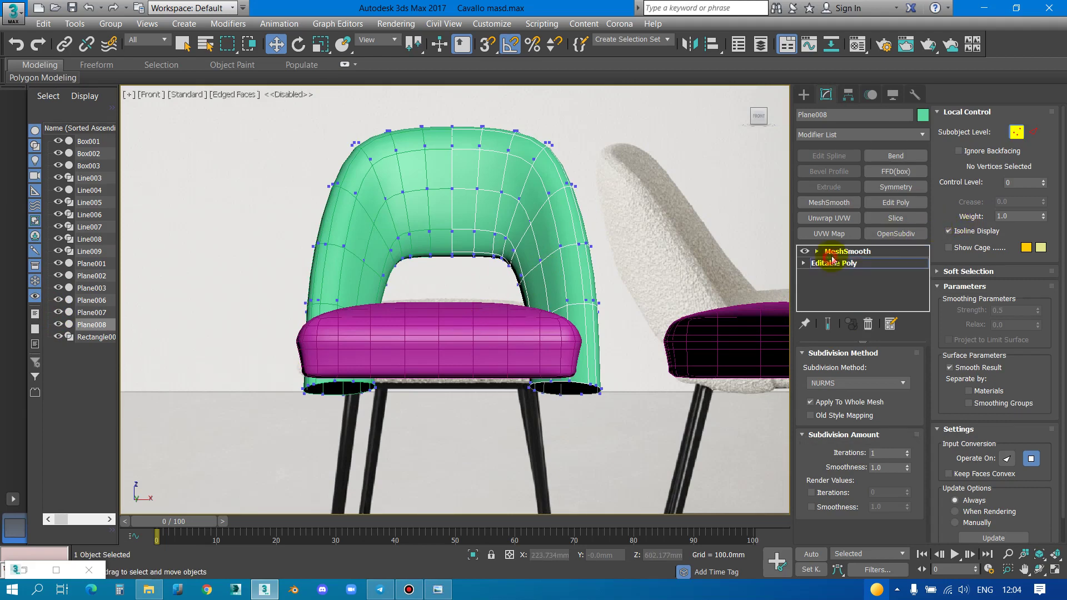
left_click(833, 262)
left_click(472, 334)
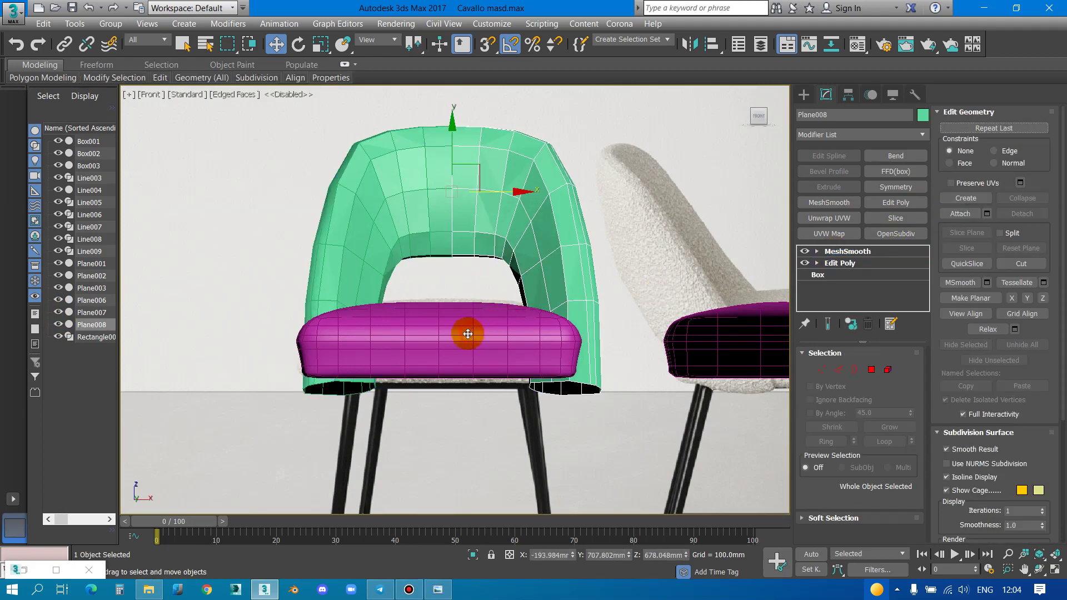
scroll(433, 300, "up", 2)
left_click(426, 312, "ctrl")
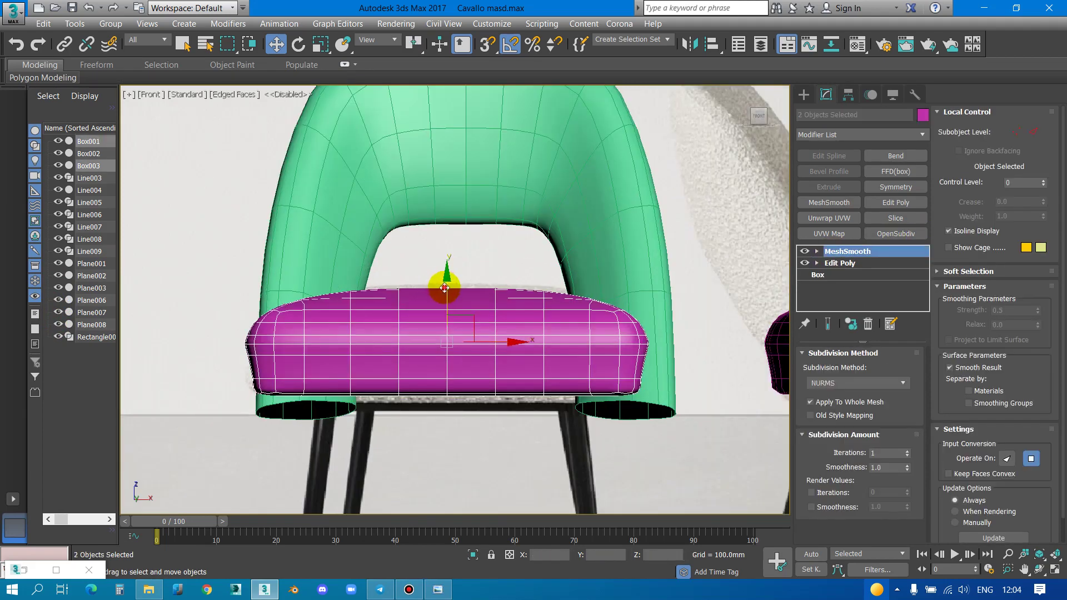
Orbit the perspective view around the selected seat and chairs, then return to the front view
scroll(442, 282, "down", 3)
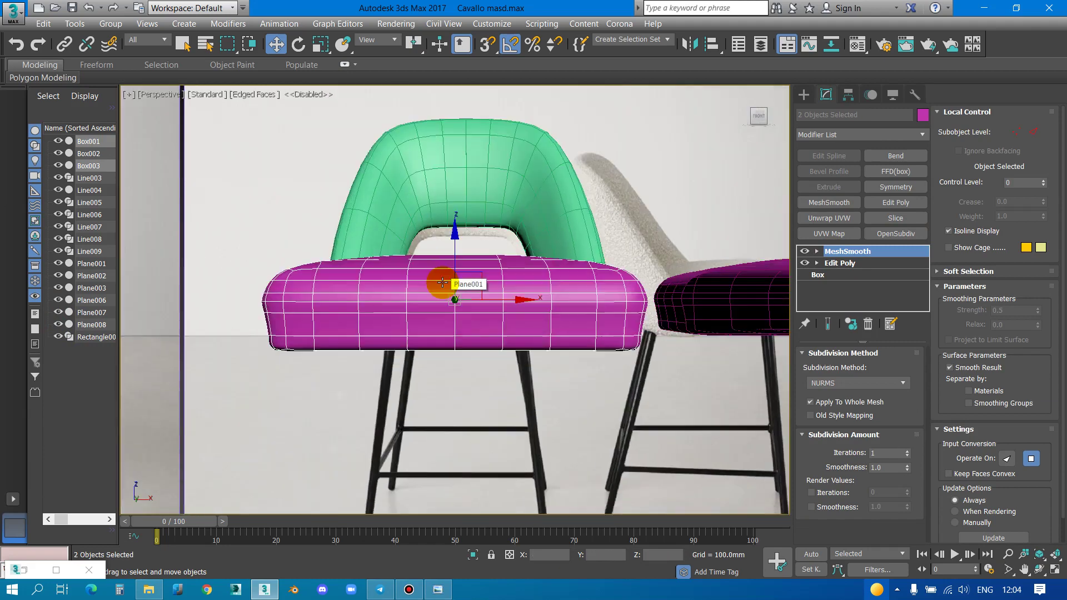
key("p")
mouse_move(500, 291)
middle_mouse_down("alt")
mouse_move(565, 295)
mouse_move(393, 286)
mouse_move(310, 303)
mouse_move(547, 305)
mouse_move(424, 295)
middle_mouse_up("alt")
scroll(469, 279, "down", 3)
scroll(524, 247, "up", 5)
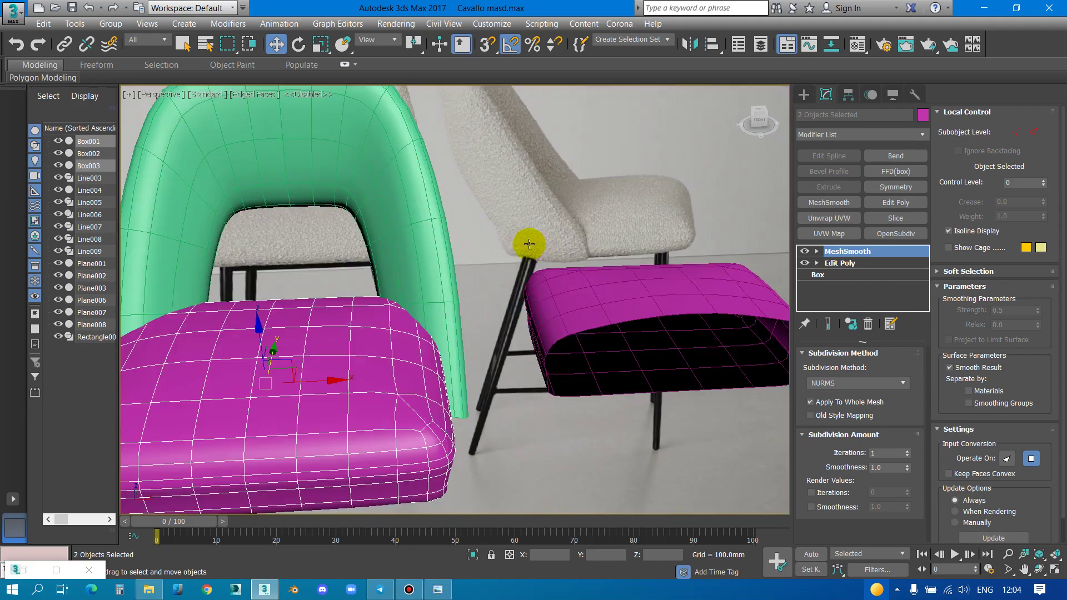
scroll(529, 245, "down", 5)
scroll(529, 244, "down", 2)
mouse_move(529, 244)
middle_mouse_down("alt")
mouse_move(554, 257)
mouse_move(335, 248)
middle_mouse_up("alt")
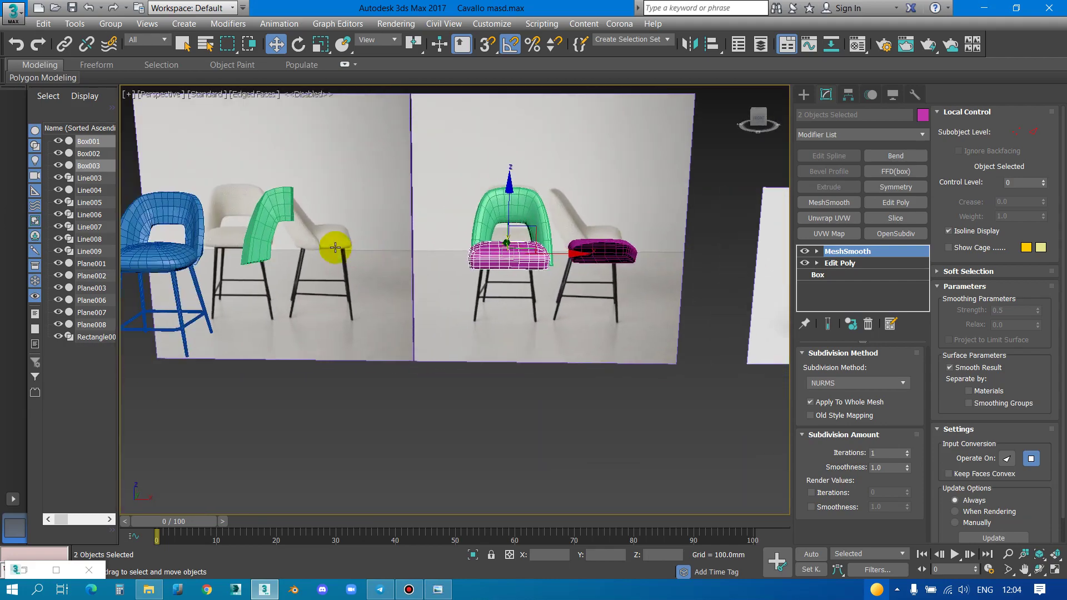
scroll(335, 247, "up", 5)
scroll(200, 228, "down", 3)
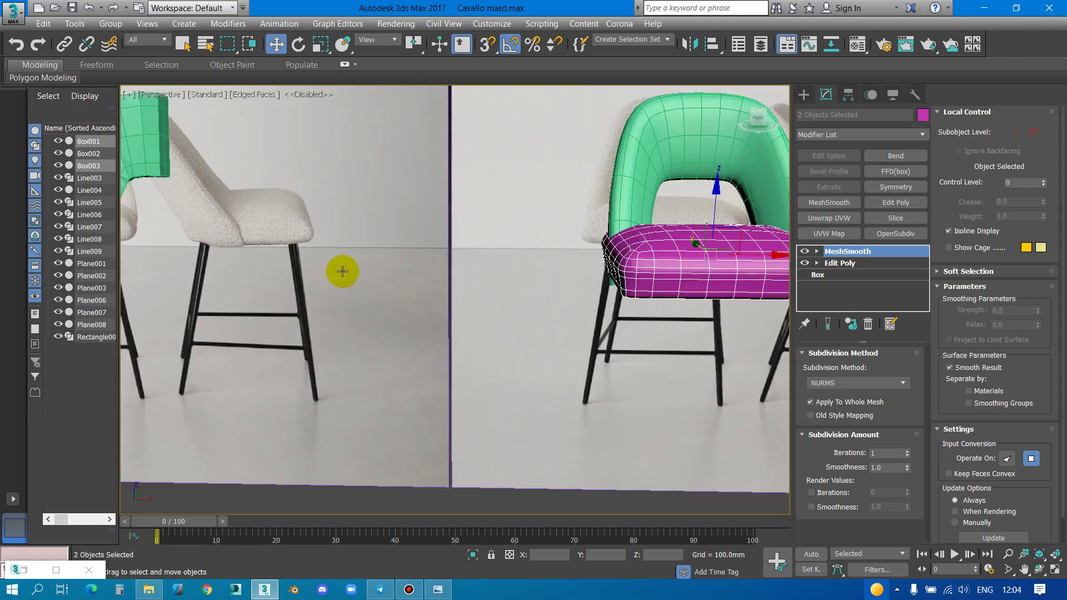
key("f")
scroll(344, 272, "down", 3)
Inspect the stool from the side view in wireframe, then restore shaded display
key("l")
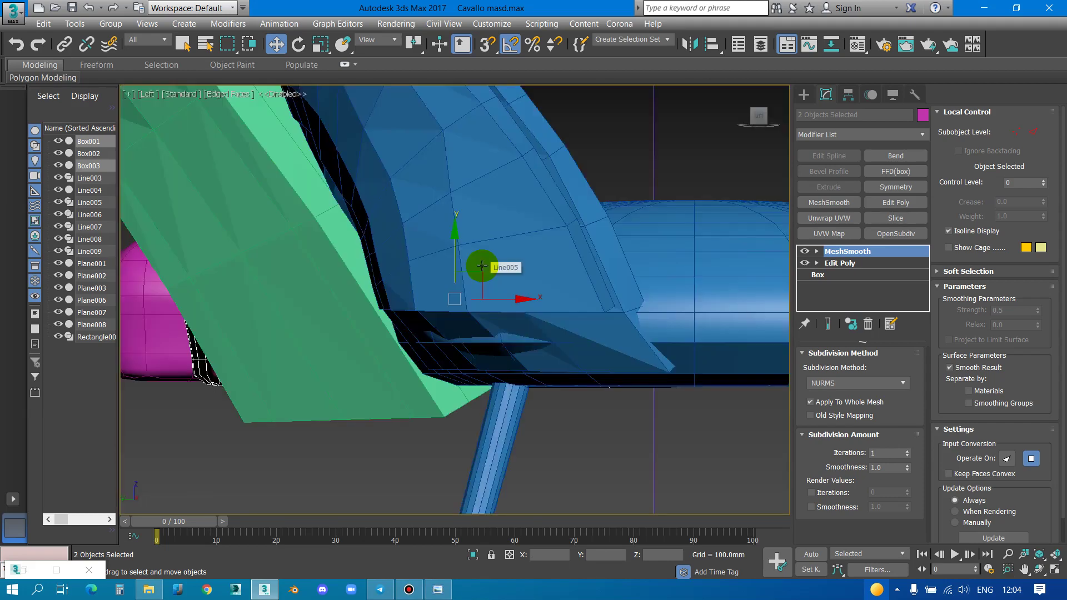
scroll(484, 269, "down", 5)
scroll(478, 272, "up", 3)
scroll(441, 305, "up", 3)
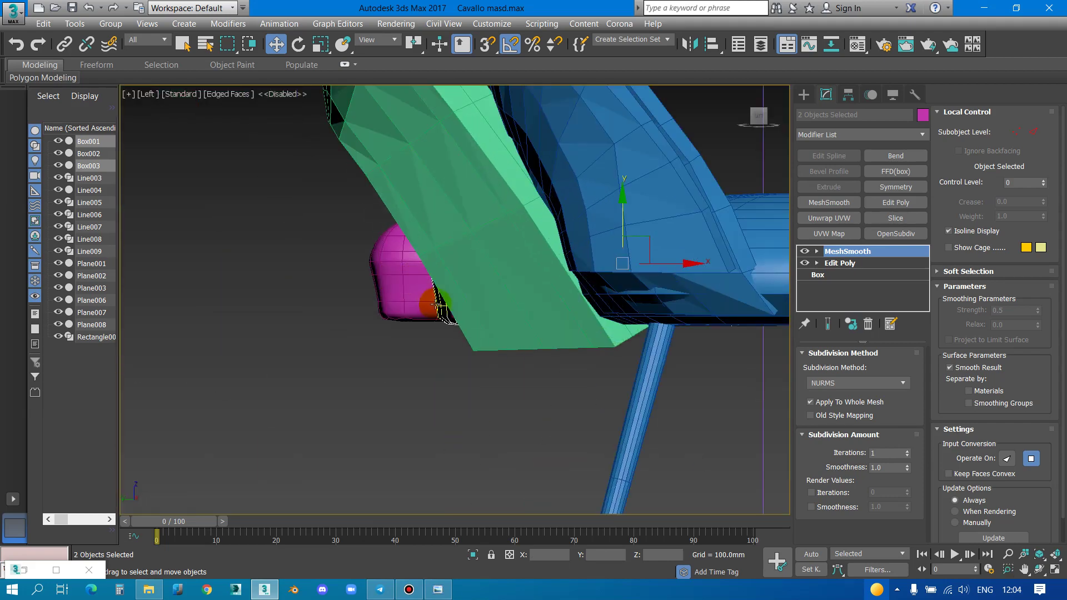
left_click(666, 261, "ctrl")
left_click(667, 262, "ctrl")
key("F3")
scroll(667, 262, "down", 5)
middle_click_drag(667, 262, 559, 286)
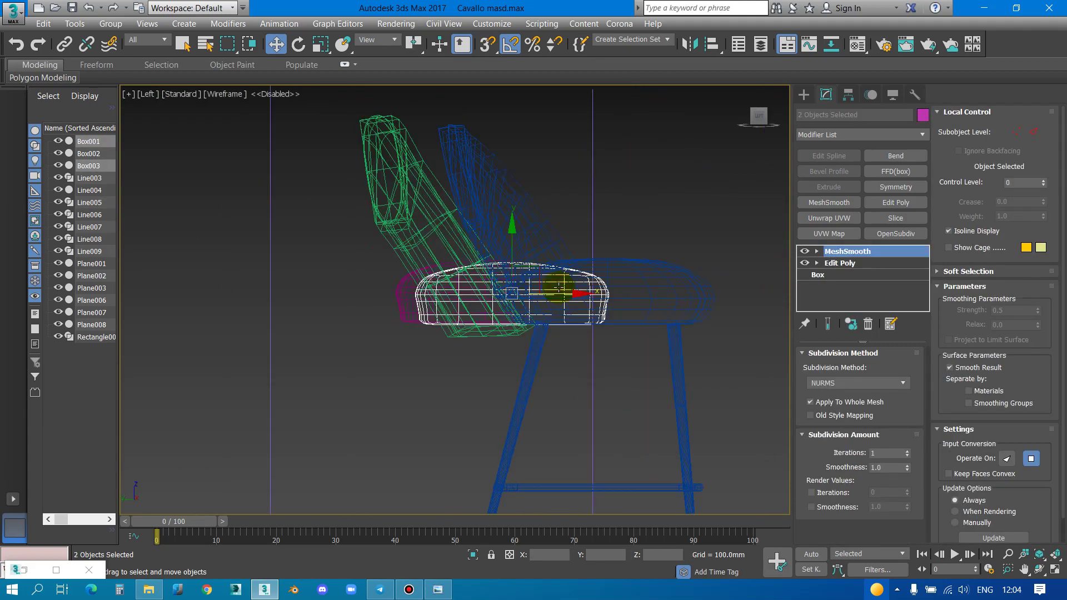
scroll(532, 303, "up", 2)
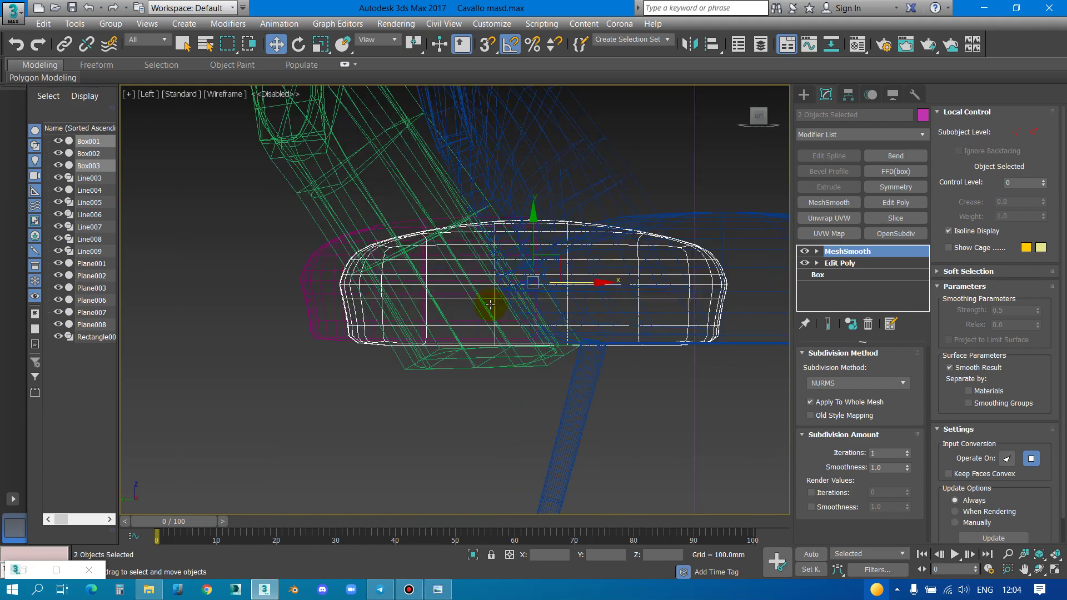
key("F3")
scroll(493, 310, "up", 3)
scroll(583, 298, "down", 6)
scroll(608, 305, "up", 2)
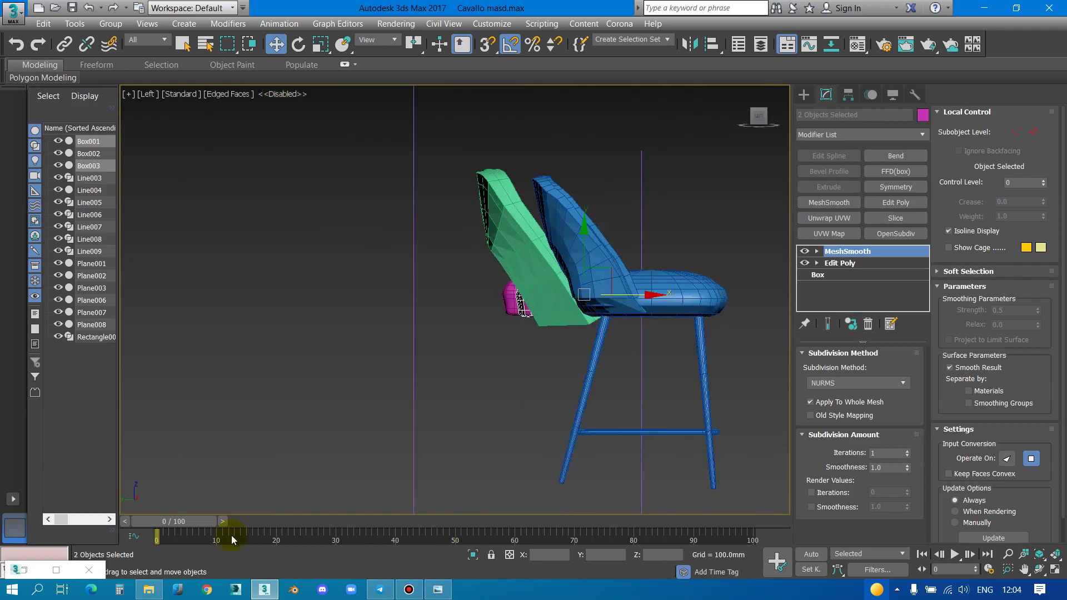
Compare with the stool reference photo, then add the green back shell to the selection
left_click(55, 572)
scroll(611, 312, "up", 3)
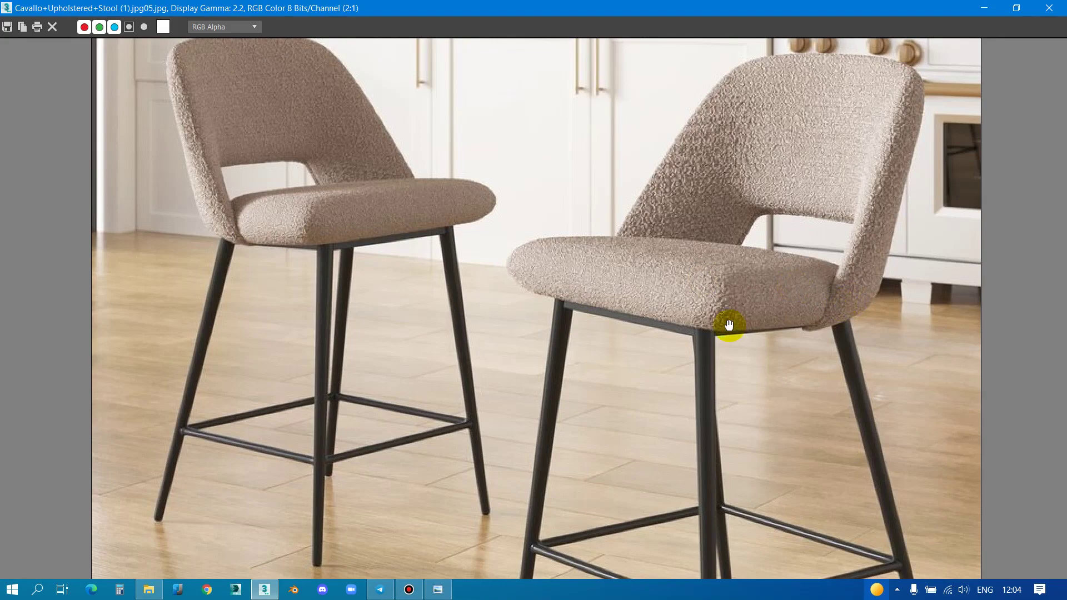
left_click(985, 9)
scroll(585, 295, "up", 4)
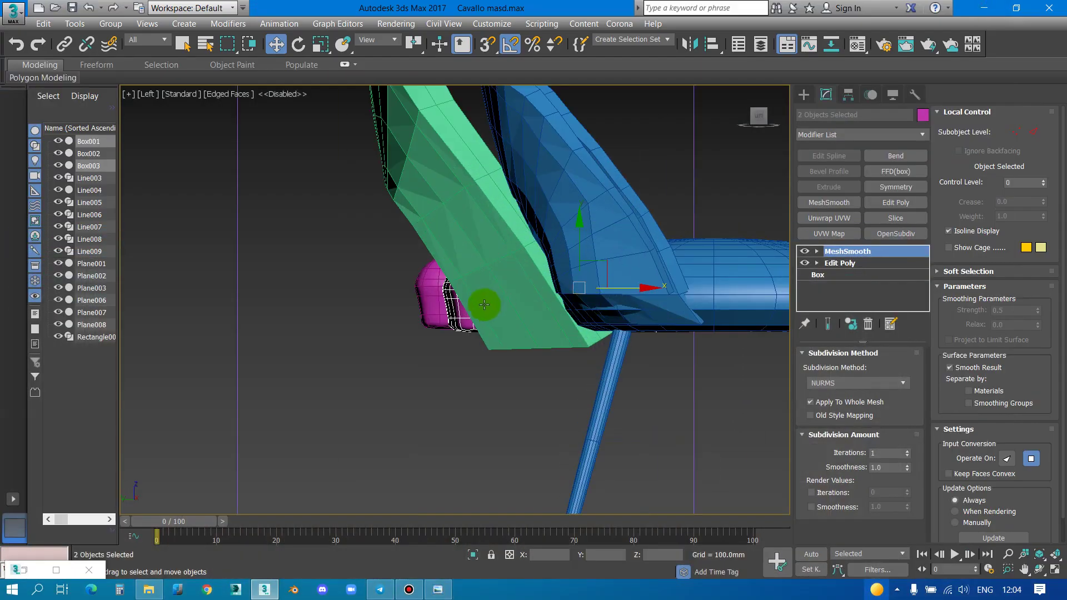
left_click(462, 308, "ctrl")
Isolate the selected parts with Alt+Q, orbit to check, then exit isolation
key("alt+q")
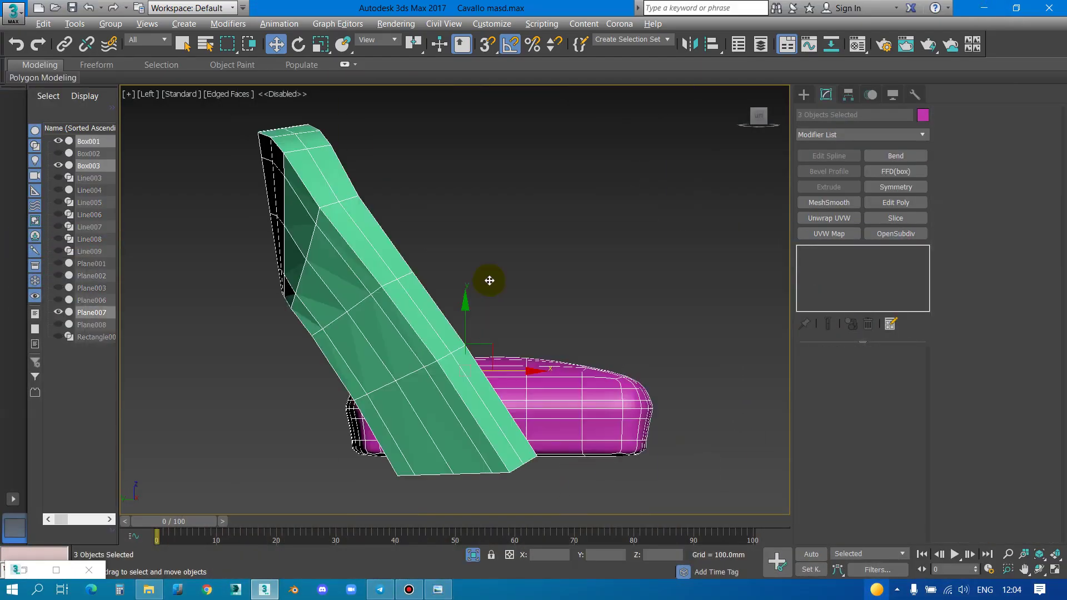
mouse_move(488, 281)
middle_mouse_down("alt")
mouse_move(548, 352)
mouse_move(525, 349)
middle_mouse_up("alt")
key("p")
scroll(525, 349, "down", 5)
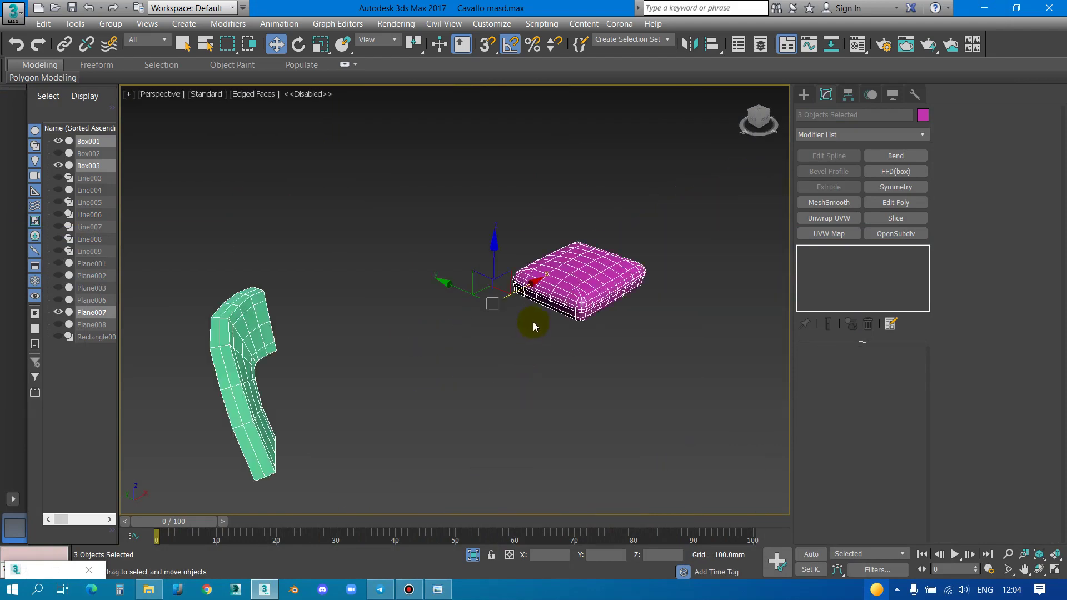
scroll(532, 322, "down", 3)
left_click(470, 555)
scroll(538, 326, "up", 3)
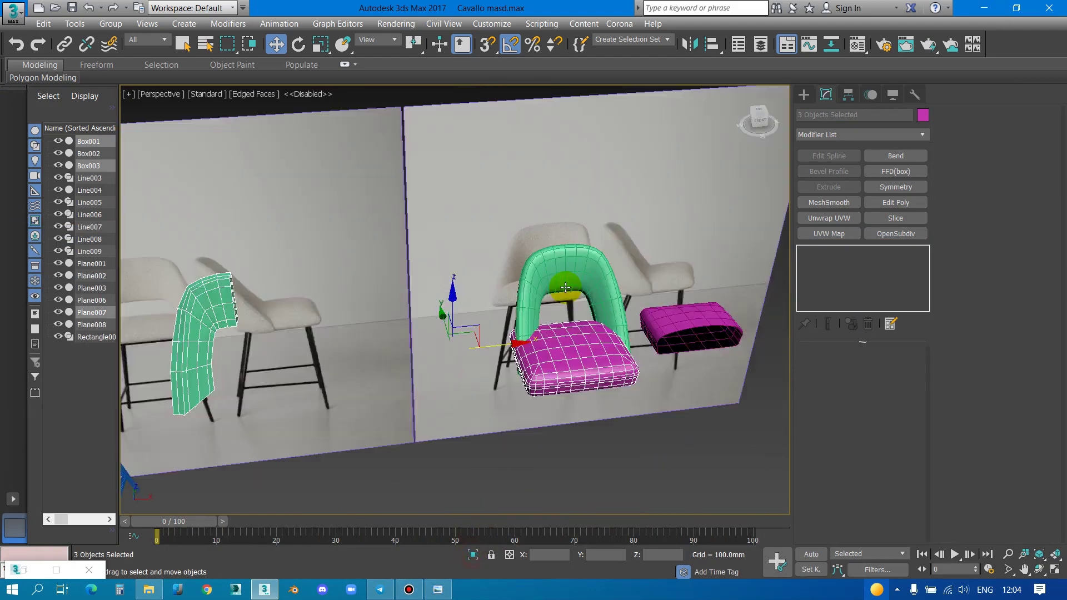
scroll(514, 290, "up", 2)
Isolate the cushion with the green frame pieces and frame the cushion in Top view
left_click(562, 282, "ctrl")
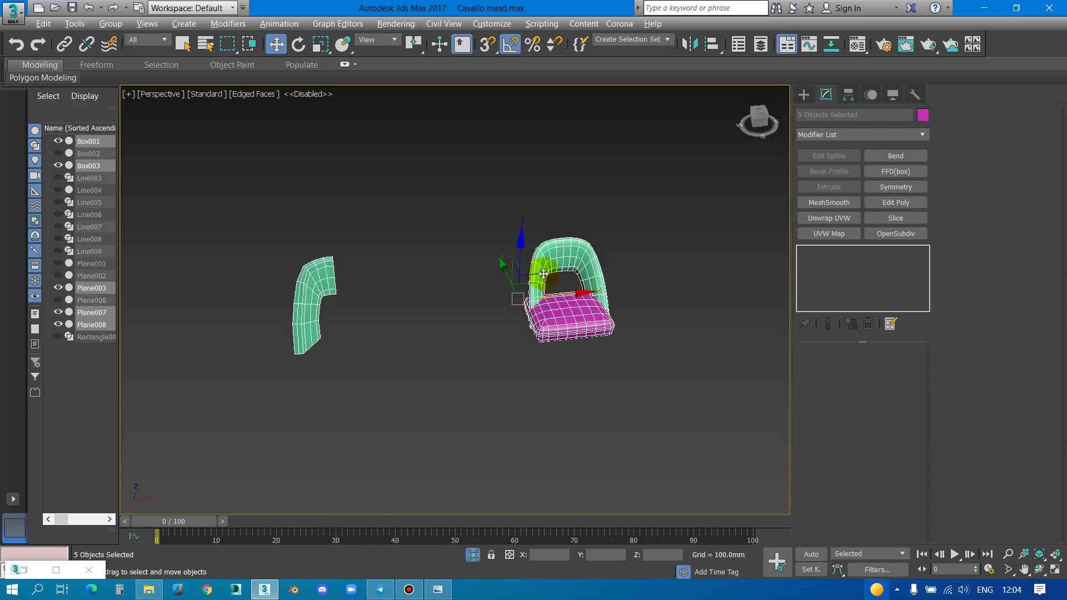
key("alt+q")
key("t")
left_click(689, 325)
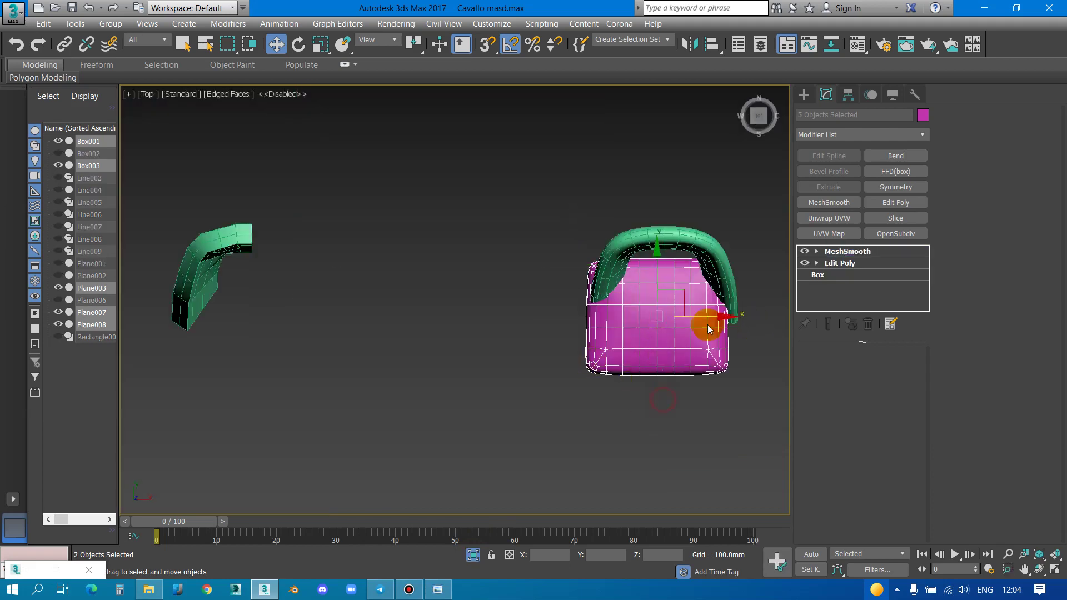
key("z")
Turn on snapping and enter vertex level on Box001's Edit Poly
key("s")
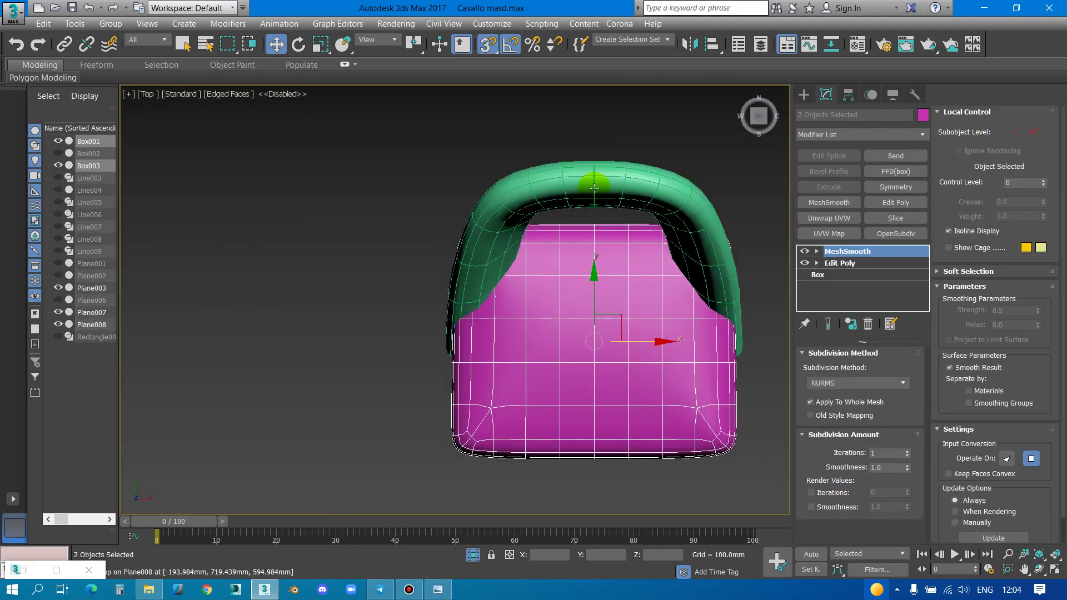
scroll(594, 189, "up", 2)
scroll(389, 189, "down", 1)
scroll(432, 222, "up", 1)
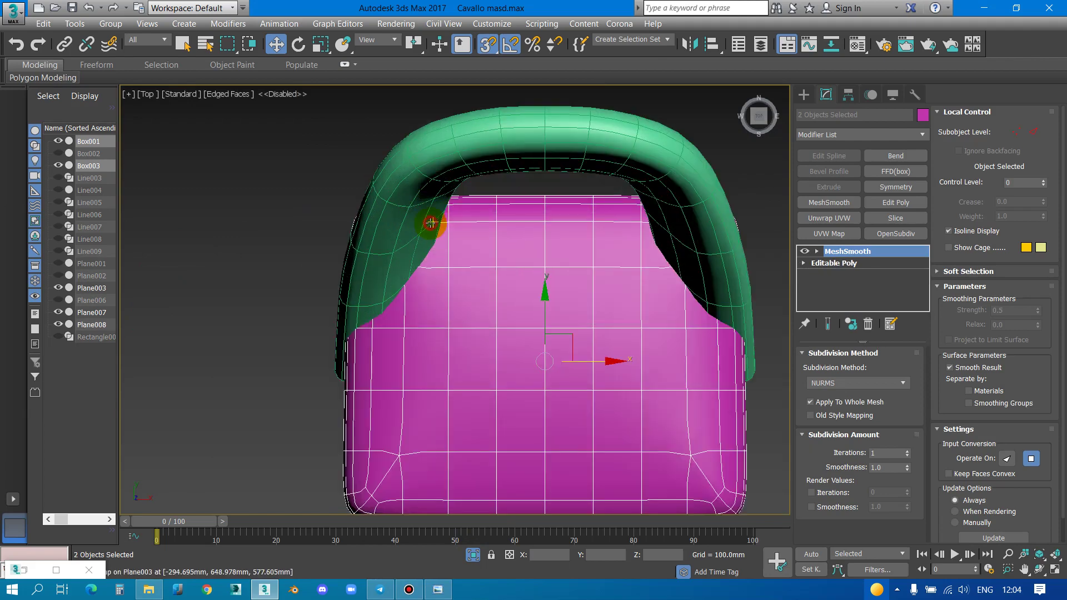
left_click(431, 222)
key("1")
key("1")
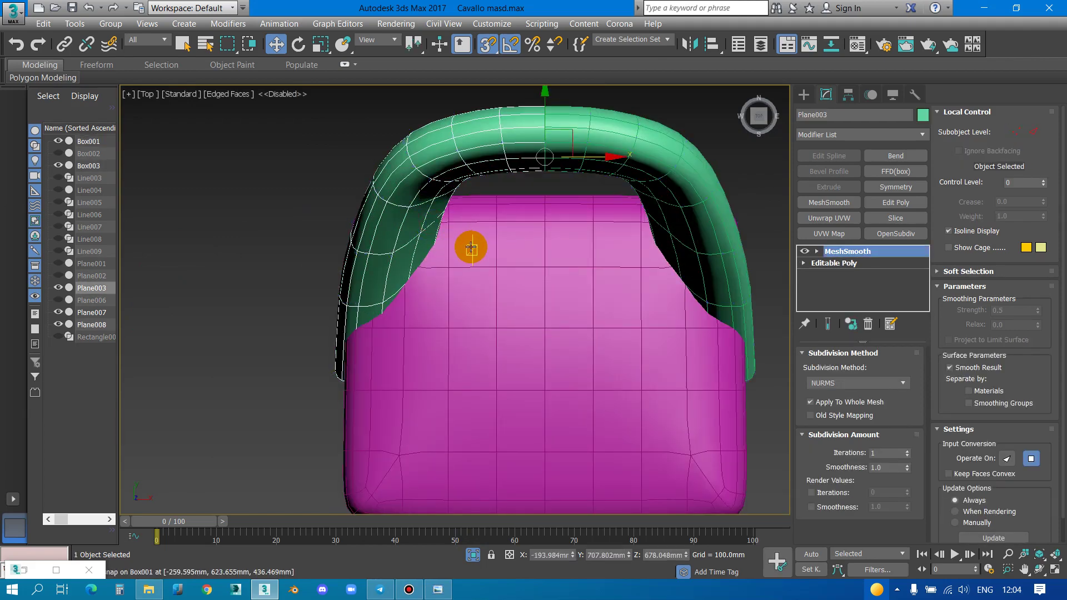
left_click(471, 245)
left_click(872, 265)
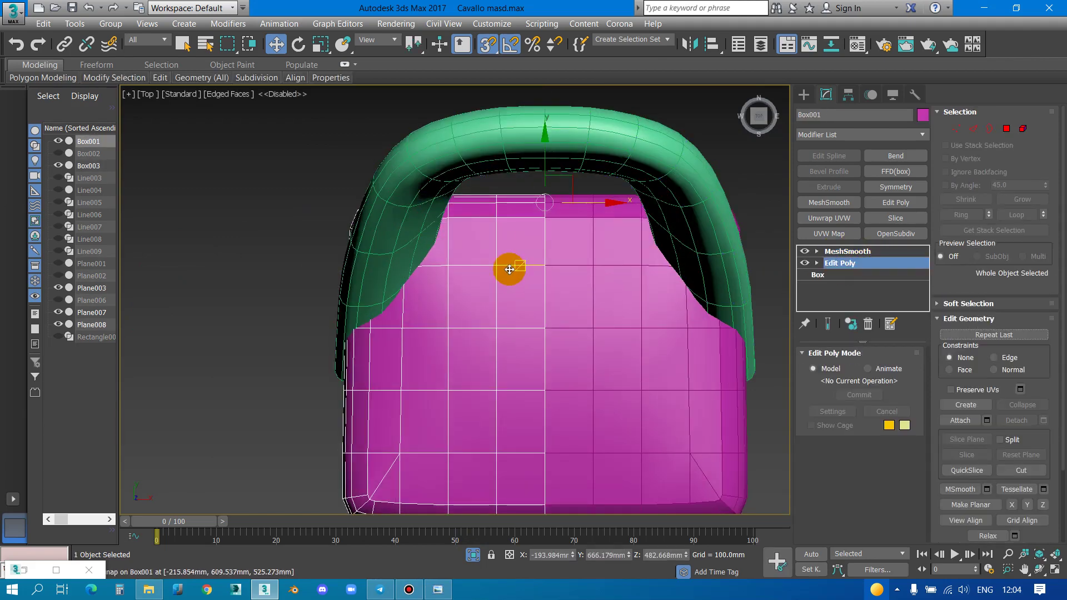
key("1")
Rotate the cushion's upper corner vertices about 5 degrees, turning off angle snap
left_click_drag(300, 182, 467, 284)
scroll(433, 219, "up", 2)
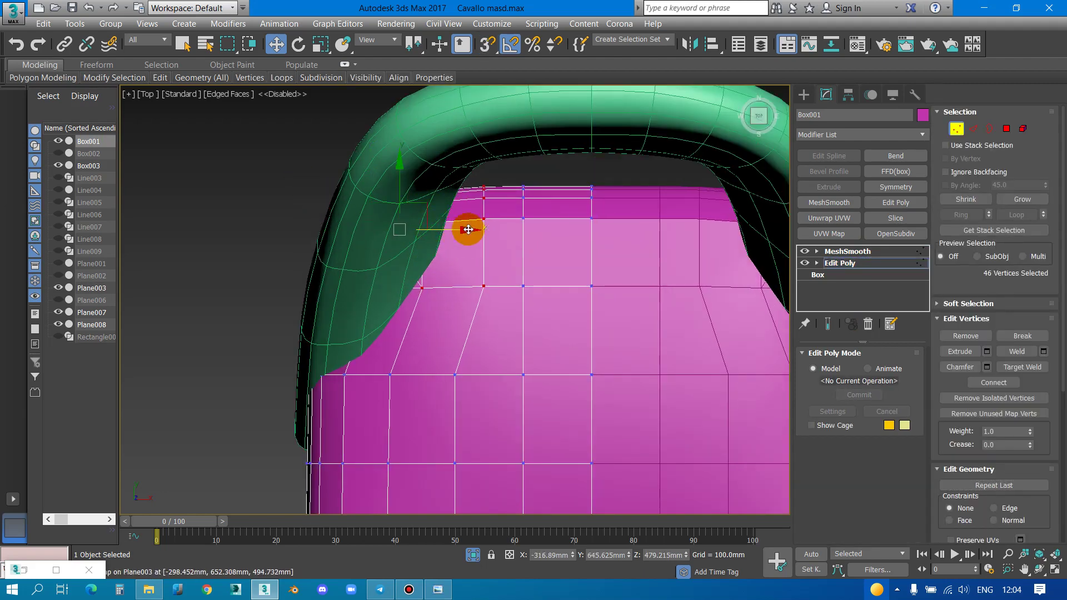
scroll(478, 230, "up", 1)
key("e")
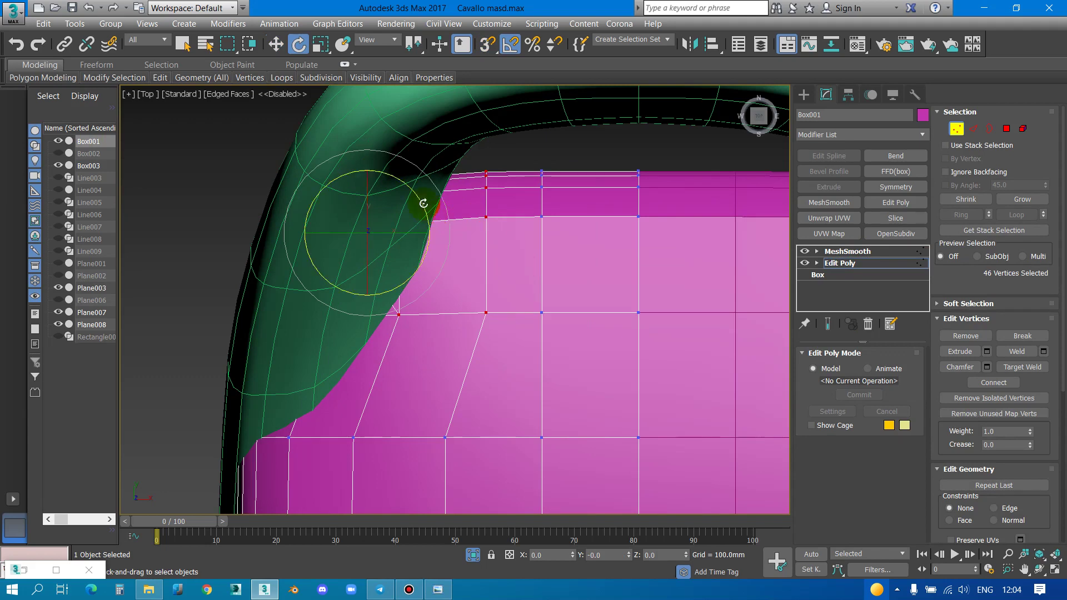
left_click_drag(425, 203, 427, 204)
key("a")
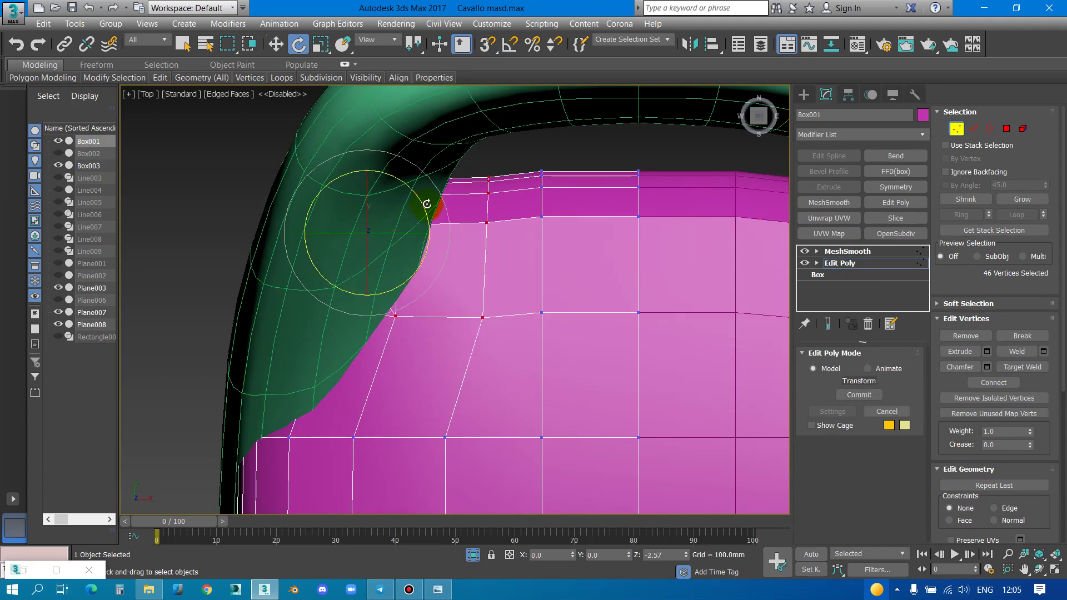
Shift a corner vertex column and its edge vertices inward toward the green frame
left_click_drag(455, 355, 455, 353)
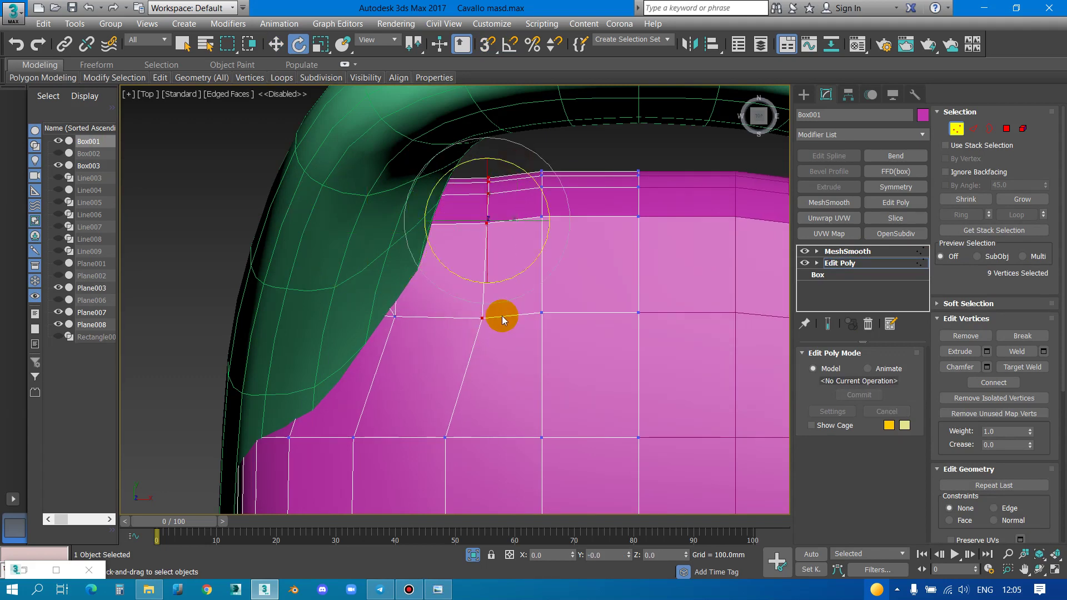
key("w")
left_click_drag(507, 208, 489, 203)
scroll(489, 202, "down", 5)
scroll(439, 267, "up", 5)
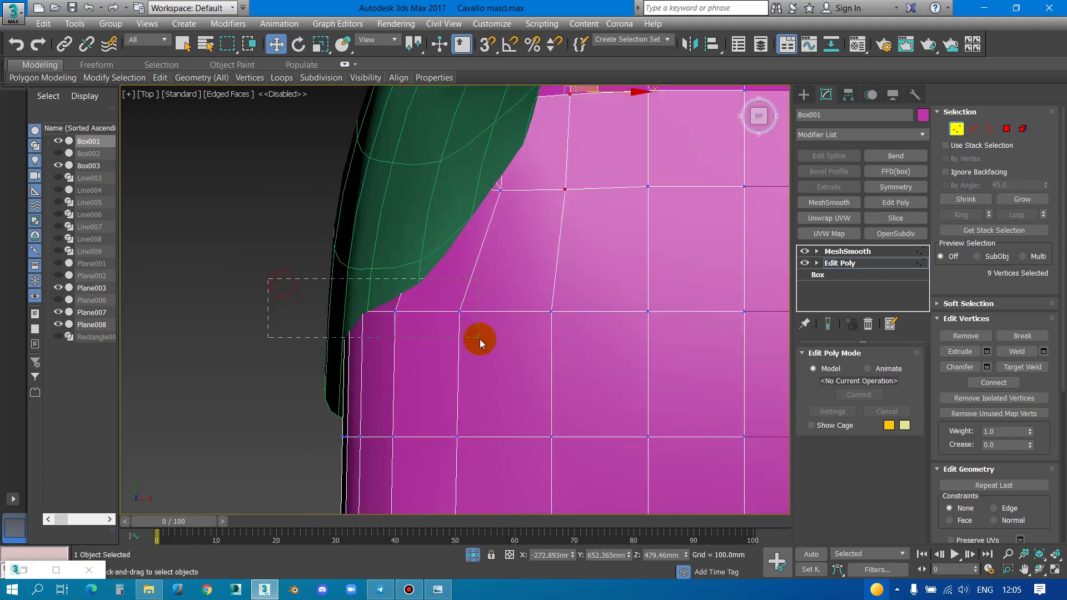
left_click_drag(479, 339, 466, 315)
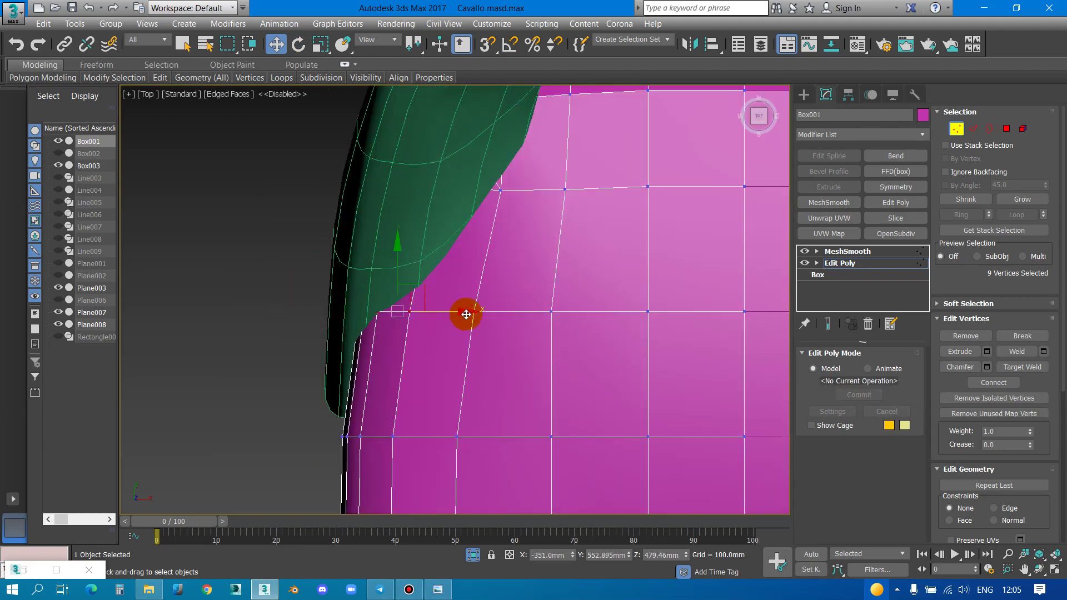
scroll(466, 315, "down", 3)
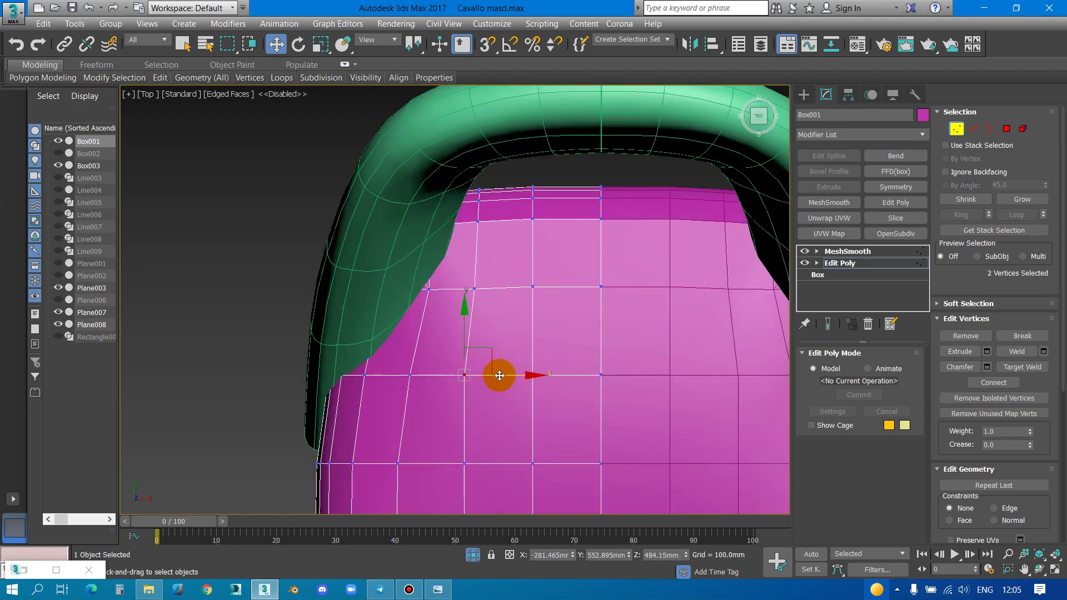
scroll(448, 282, "down", 3)
scroll(448, 286, "up", 3)
Orbit in perspective to check the fitted cushion corner
key("p")
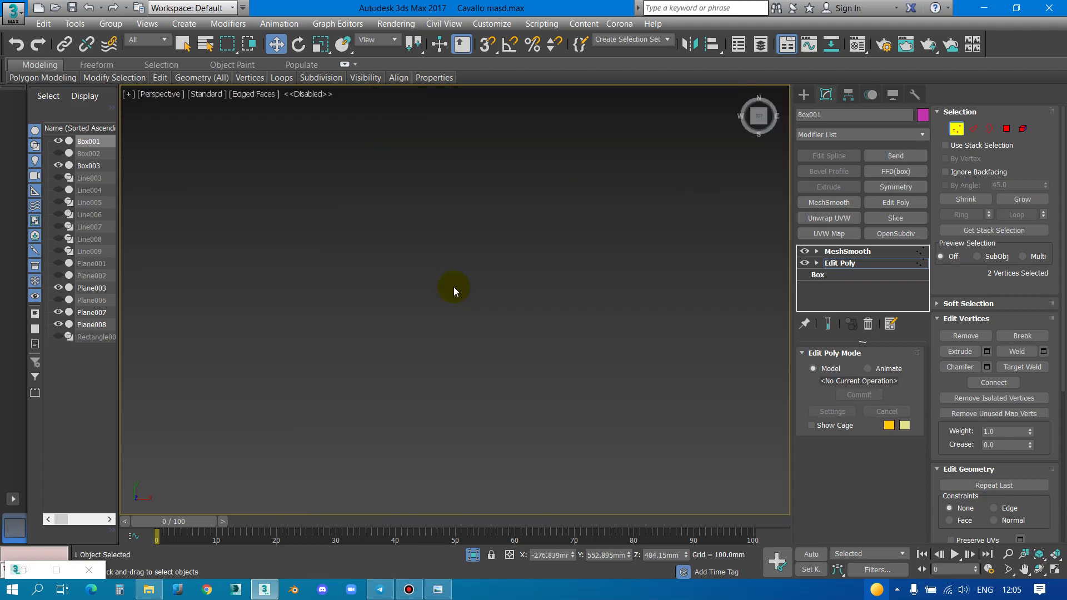
key("z")
mouse_move(460, 358)
middle_mouse_down("alt")
mouse_move(458, 286)
mouse_move(529, 281)
mouse_move(493, 317)
mouse_move(512, 291)
mouse_move(500, 333)
mouse_move(506, 312)
mouse_move(448, 355)
middle_mouse_up("alt")
scroll(468, 289, "down", 5)
In wireframe Top view, shift the selected cushion corner vertices right into the frame
key("t")
scroll(513, 321, "up", 3)
key("F3")
scroll(299, 209, "up", 2)
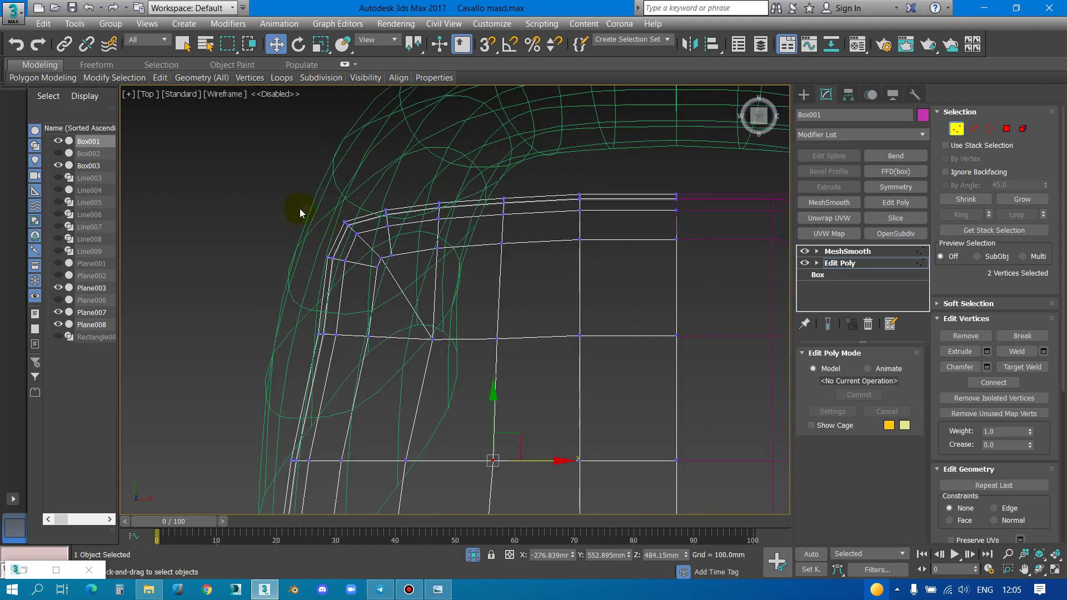
left_click_drag(392, 220, 417, 216)
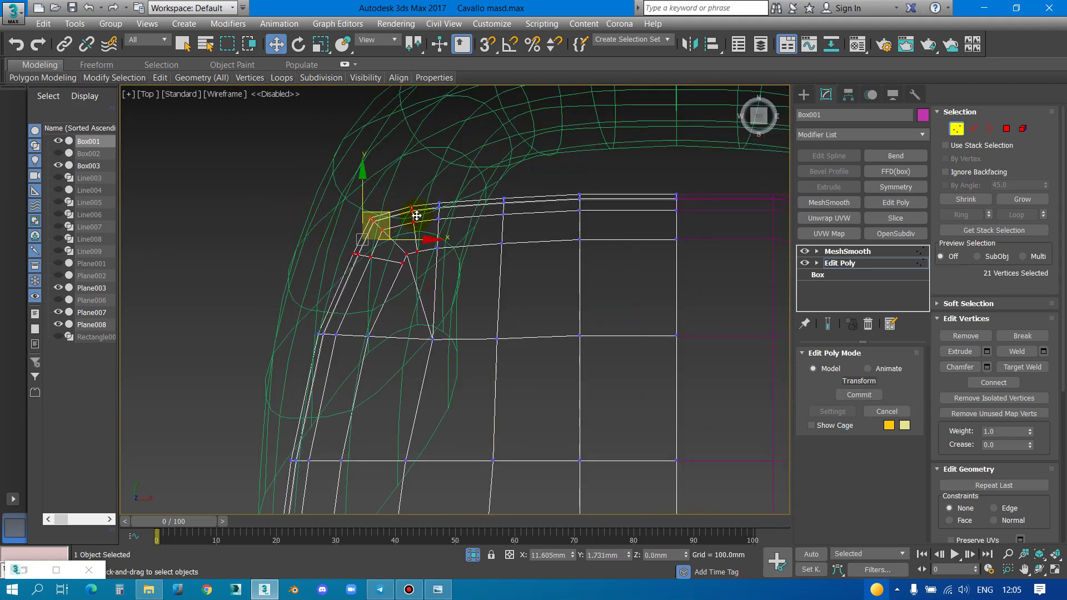
left_click(416, 215)
left_click_drag(483, 282, 433, 191, "ctrl")
left_click_drag(464, 238, 484, 229)
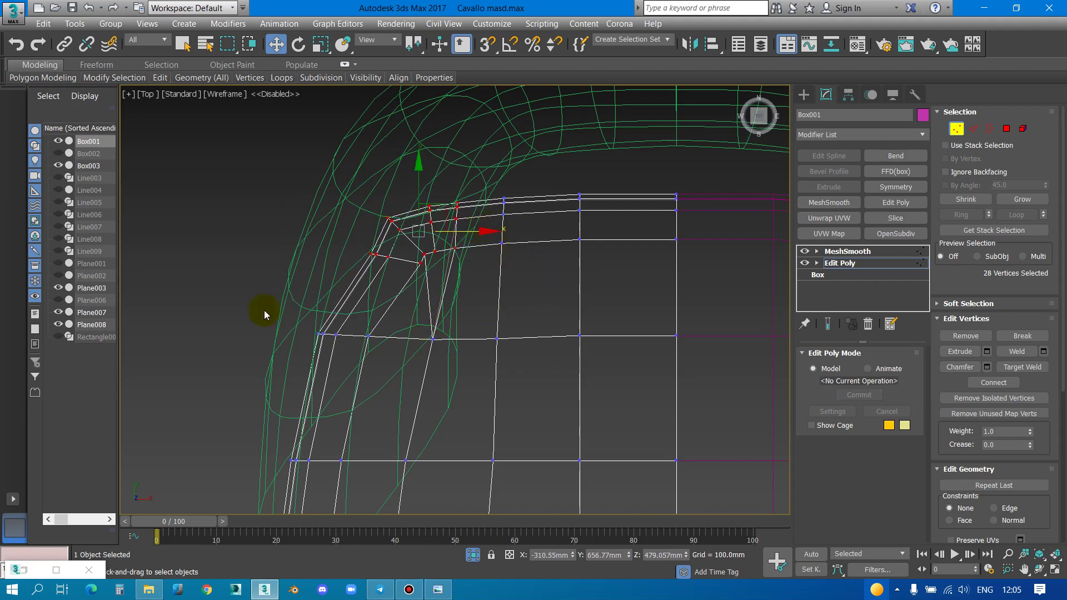
left_click_drag(395, 335, 427, 352)
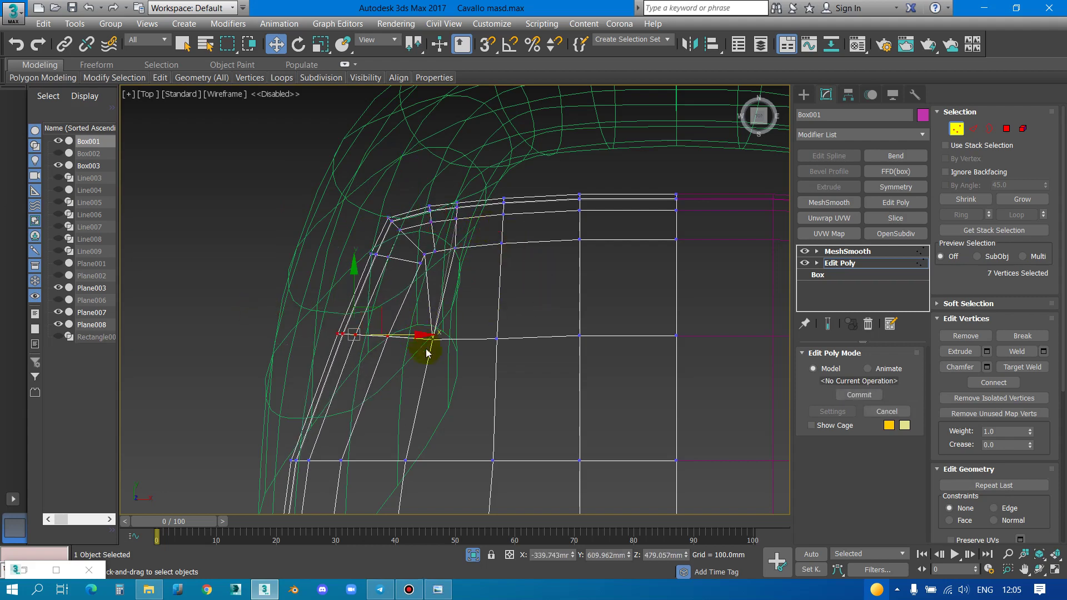
Select a new group of six corner vertices and move them toward the frame outline
scroll(358, 199, "up", 2)
left_click_drag(369, 220, 450, 303)
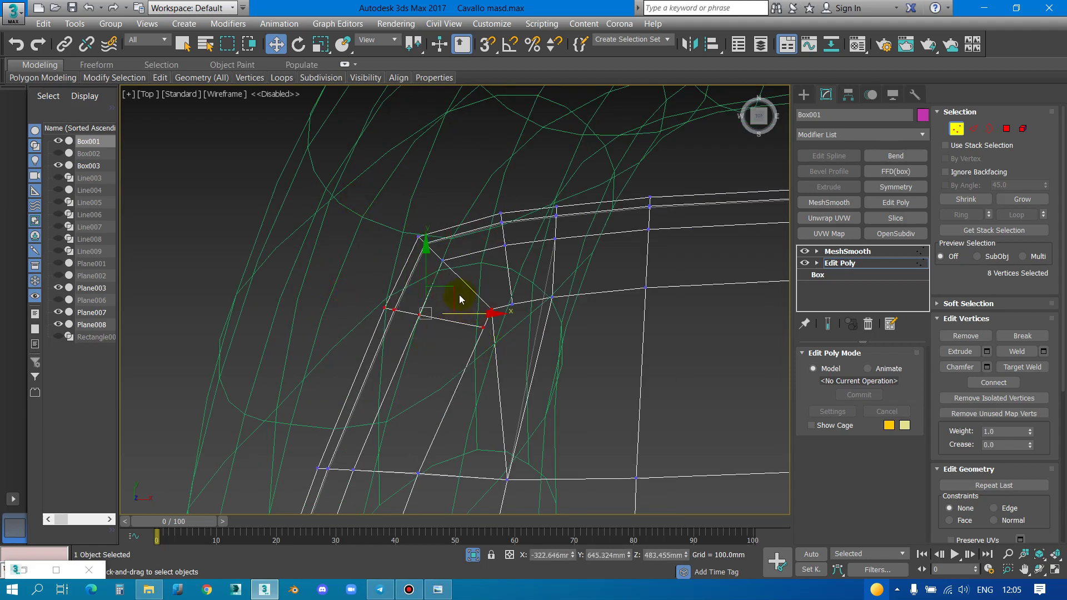
mouse_move(460, 299)
left_mouse_down()
mouse_move(437, 340)
mouse_move(510, 322)
left_mouse_up()
left_click(470, 349)
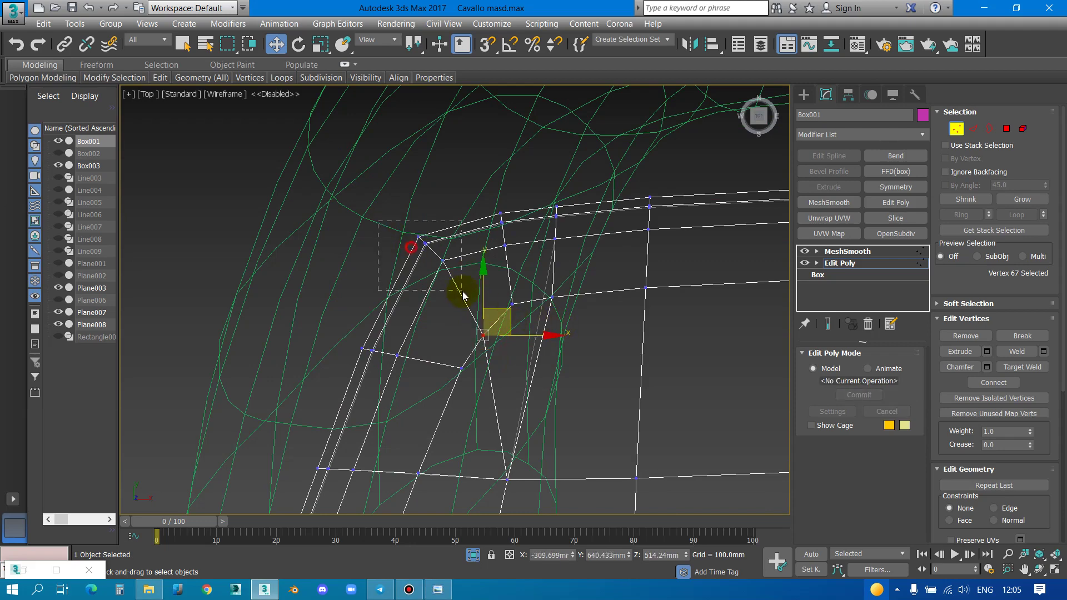
left_click_drag(463, 294, 463, 295)
mouse_move(471, 247)
left_mouse_down()
mouse_move(544, 234)
mouse_move(516, 254)
left_mouse_up()
Rotate the corner vertices so they follow the green frame's curve
key("e")
scroll(516, 253, "up", 2)
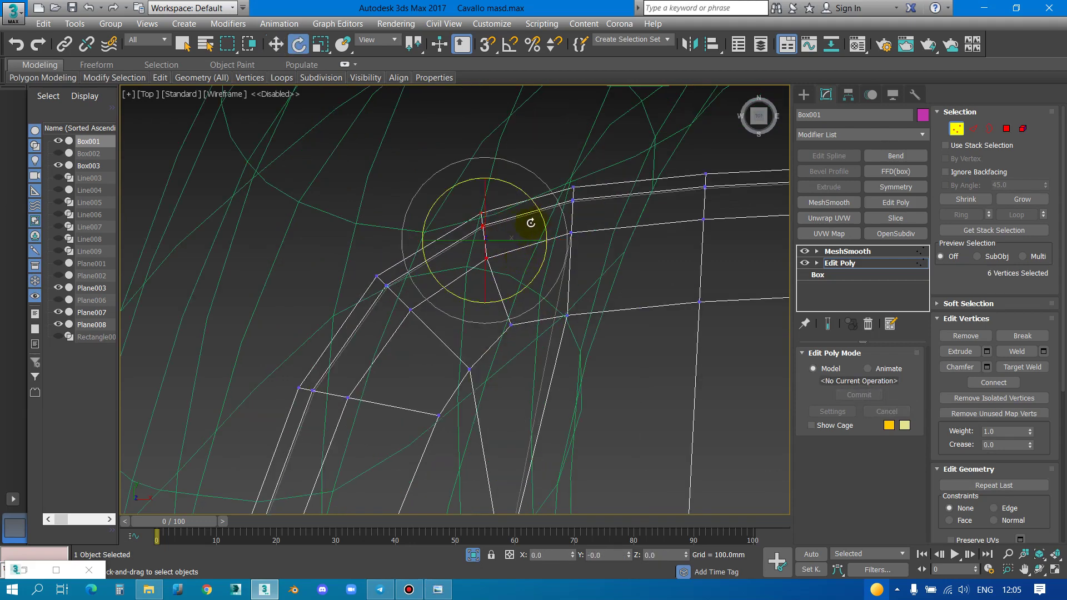
left_click_drag(546, 213, 559, 194)
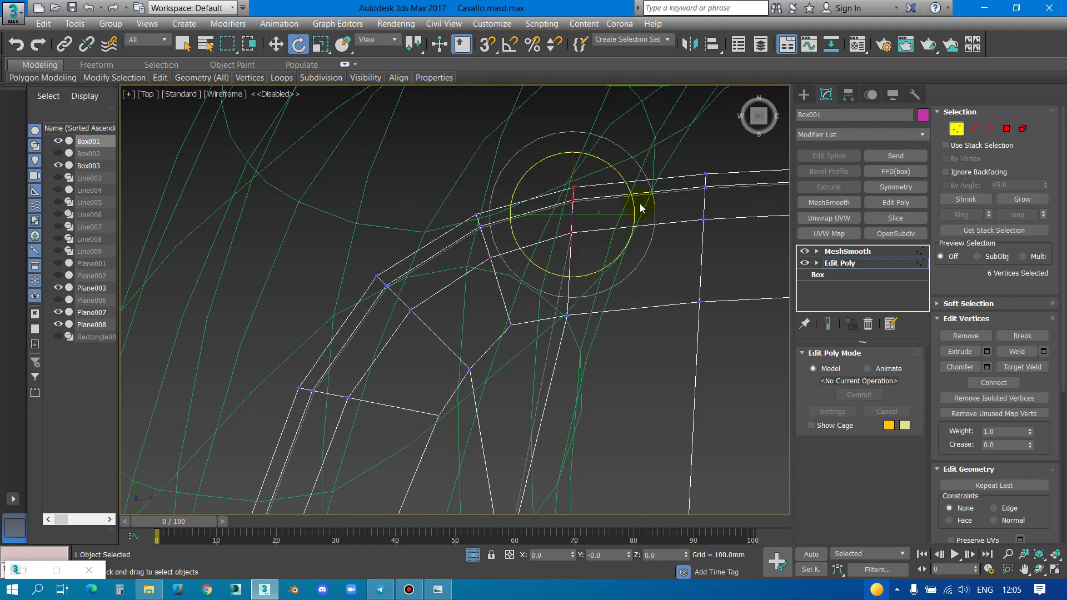
left_click_drag(639, 207, 590, 208)
scroll(590, 220, "down", 2)
key("w")
Move individual corner vertices one by one to hug the frame edge
left_click(549, 285)
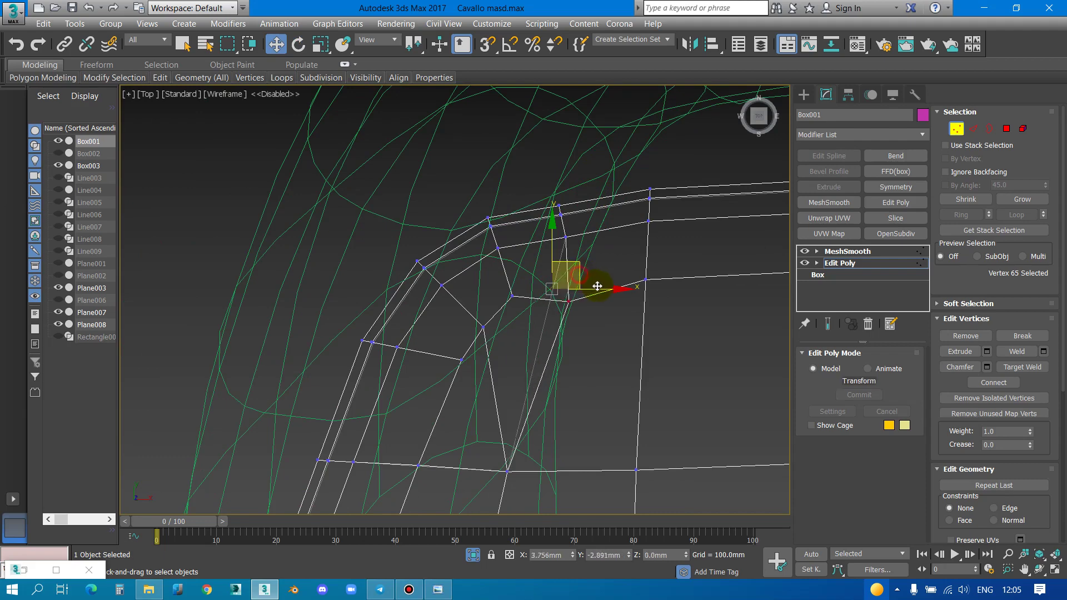
left_click_drag(585, 278, 601, 287)
left_click_drag(542, 338, 540, 334)
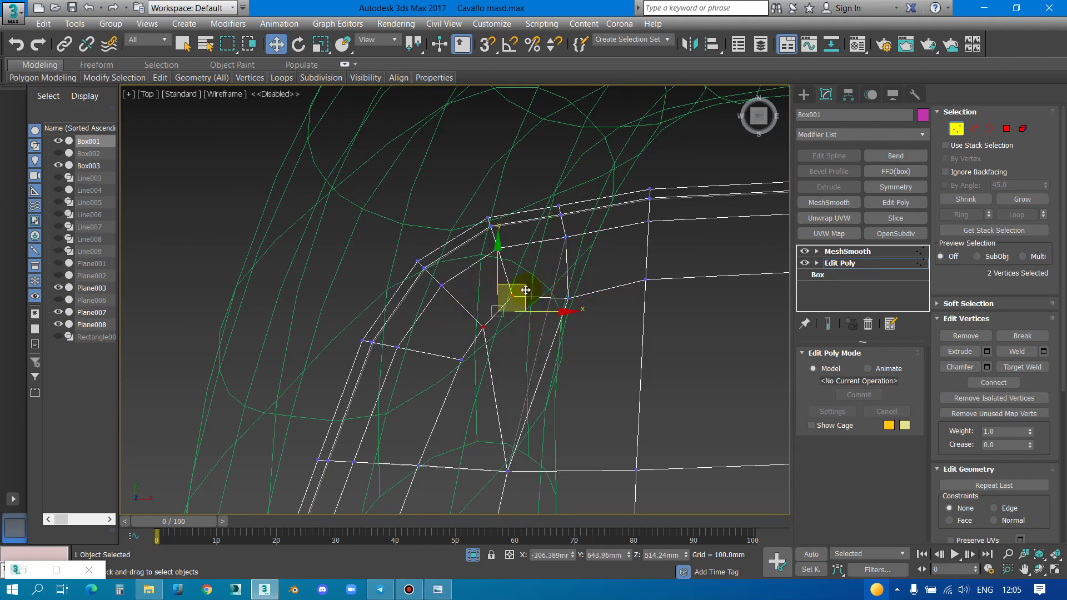
left_click_drag(514, 297, 512, 310)
left_click(461, 360)
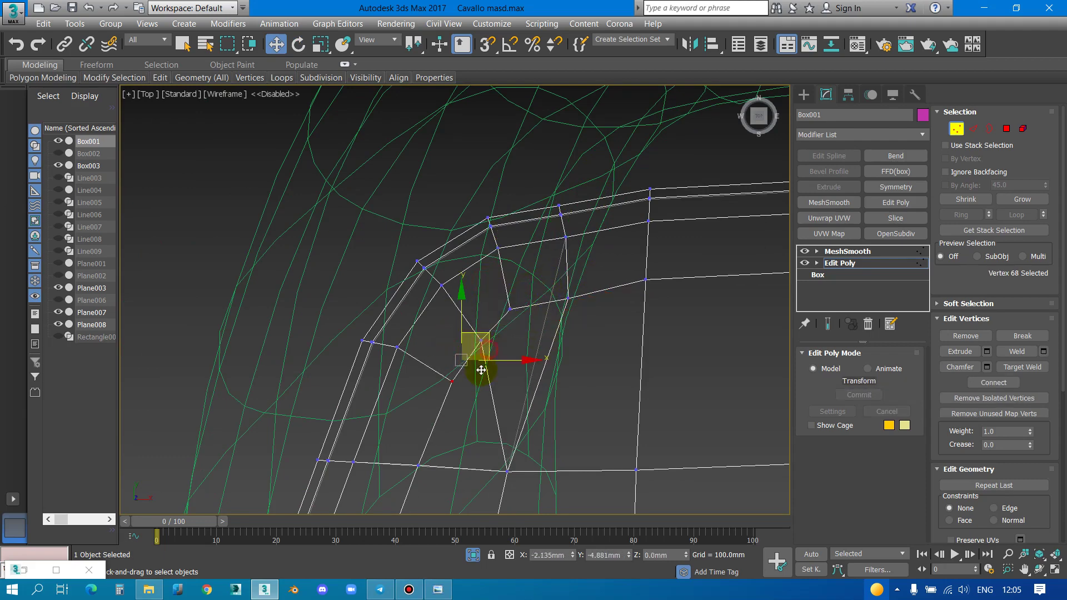
scroll(484, 281, "down", 2)
scroll(485, 310, "down", 3)
left_click_drag(484, 310, 539, 288)
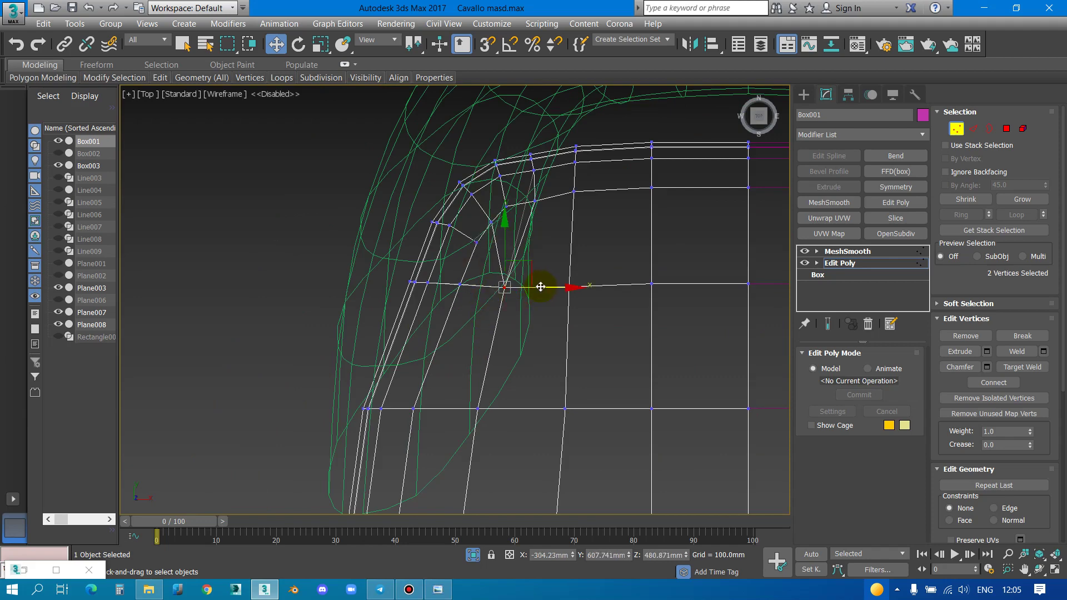
Restore shaded view and check the cushion's fit from below in Perspective
scroll(447, 333, "down", 3)
scroll(448, 339, "down", 3)
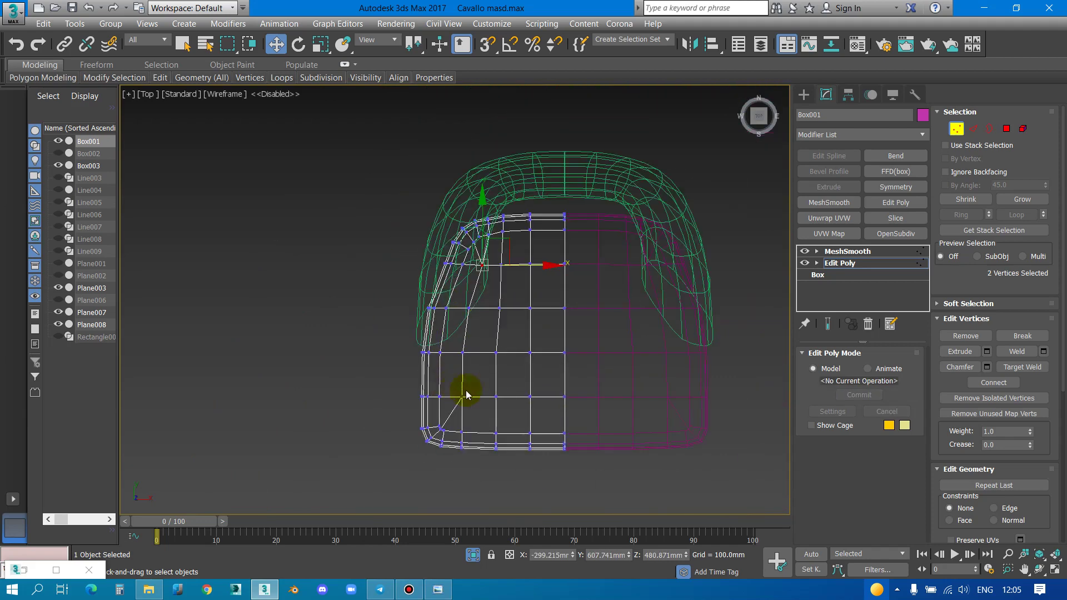
key("F3")
scroll(505, 357, "up", 3)
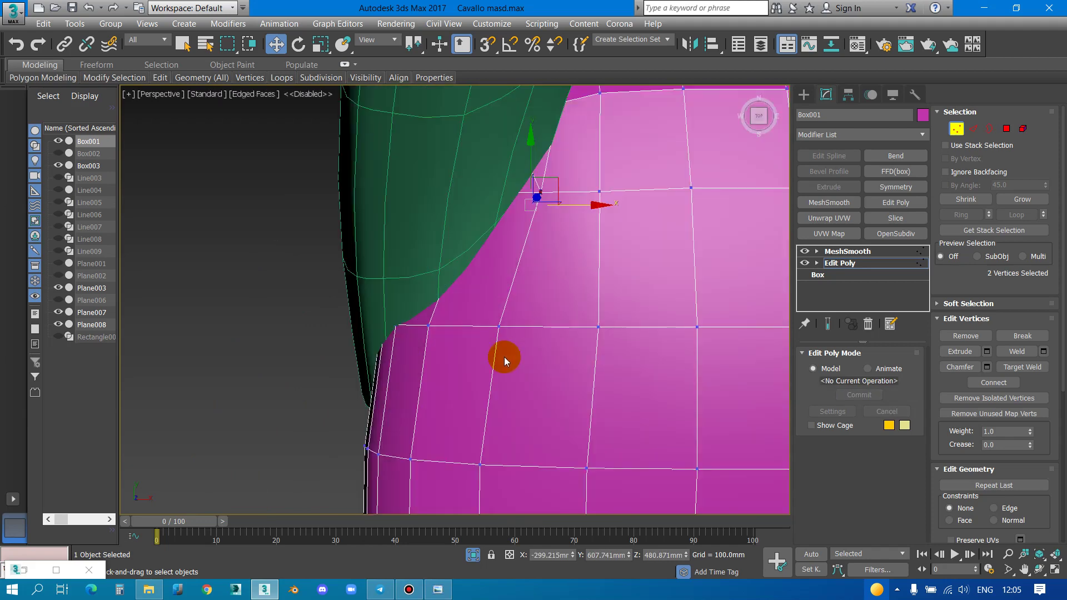
scroll(536, 377, "down", 3)
key("p")
mouse_move(536, 377)
middle_mouse_down("alt")
mouse_move(596, 239)
mouse_move(634, 267)
mouse_move(565, 294)
middle_mouse_up("alt")
Exit vertex mode and, in Left view, tilt both pink seat parts about 5 degrees
left_click(956, 129)
left_click(620, 265)
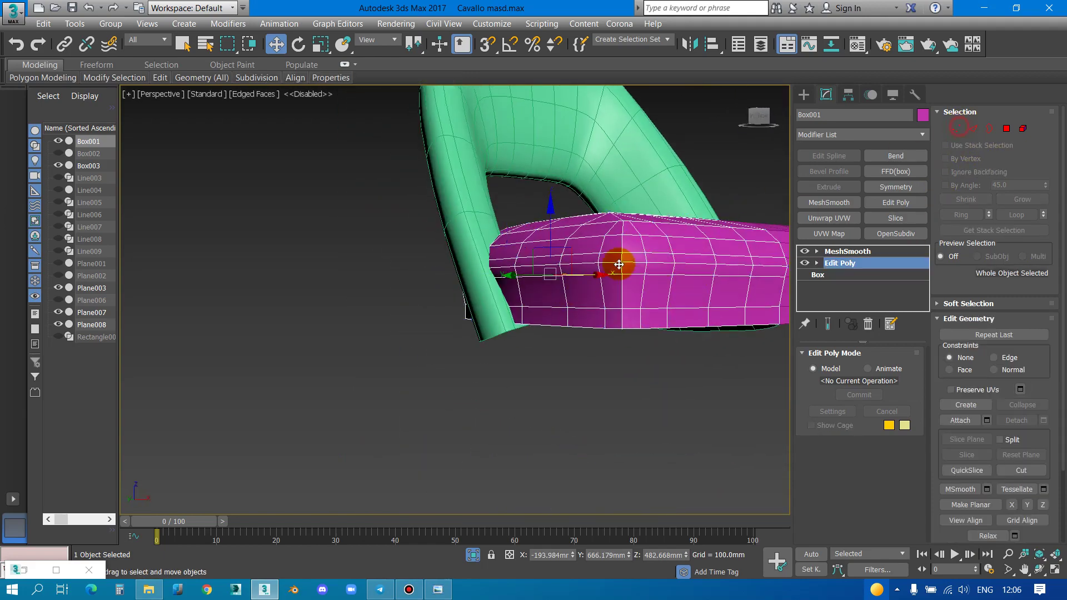
key("Page_Up")
key("l")
scroll(556, 283, "down", 2)
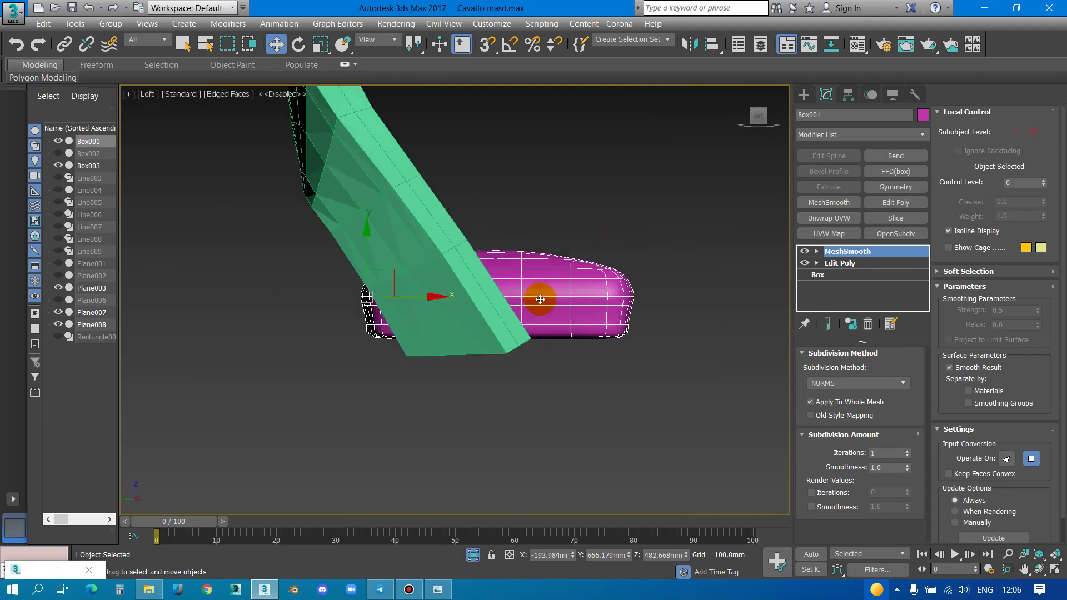
key("e")
scroll(541, 277, "up", 1)
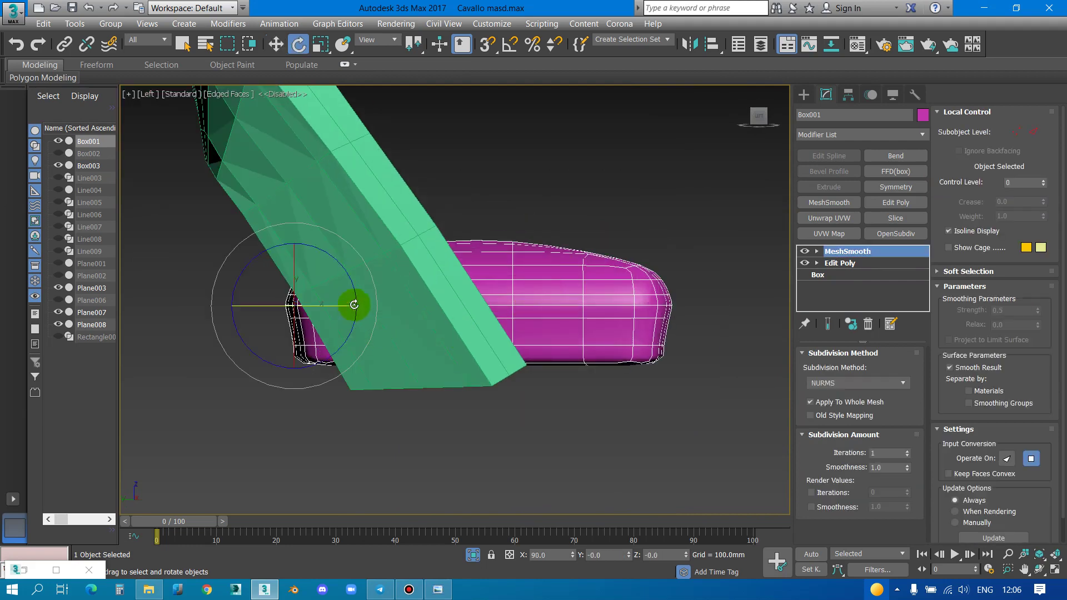
left_click_drag(353, 286, 356, 281)
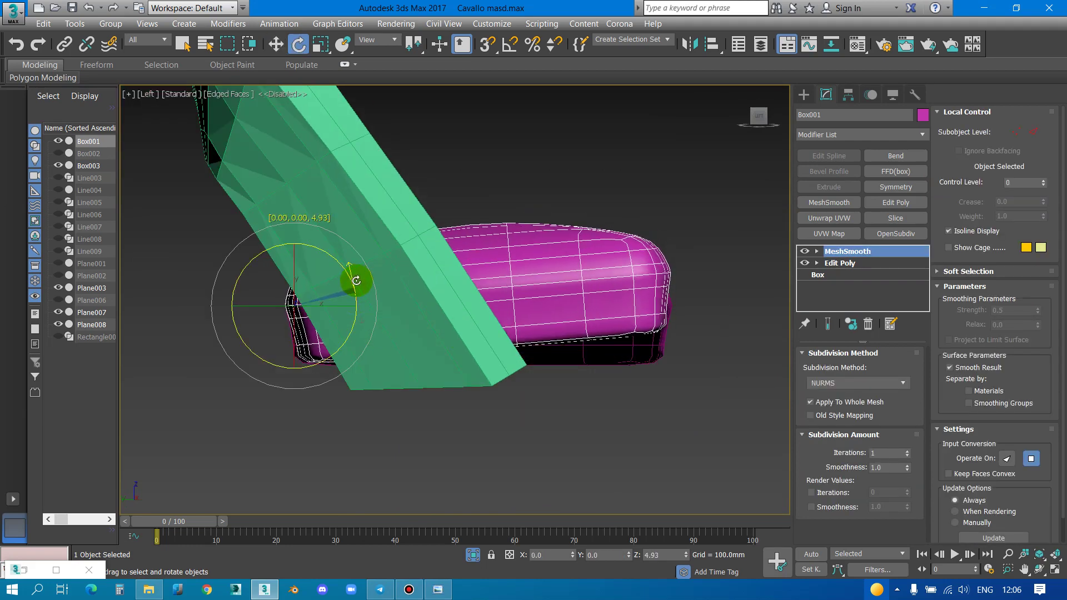
left_click(658, 291, "ctrl")
left_click_drag(520, 265, 527, 258)
Unhide all objects and rotate the right reference seat about 3.56 degrees
key("w")
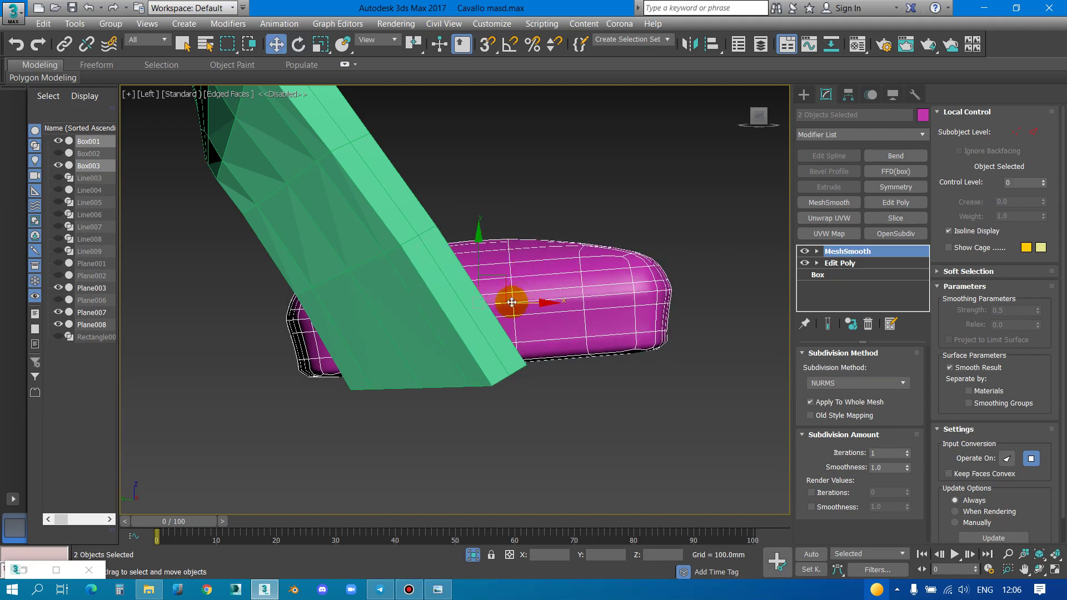
left_click(473, 554)
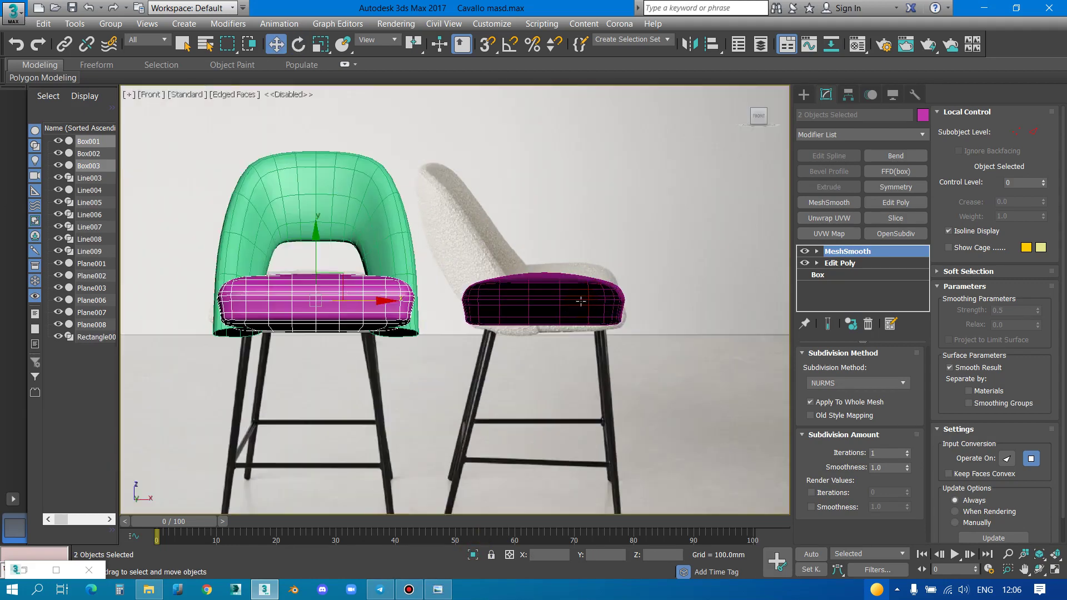
scroll(581, 301, "up", 2)
left_click(613, 304)
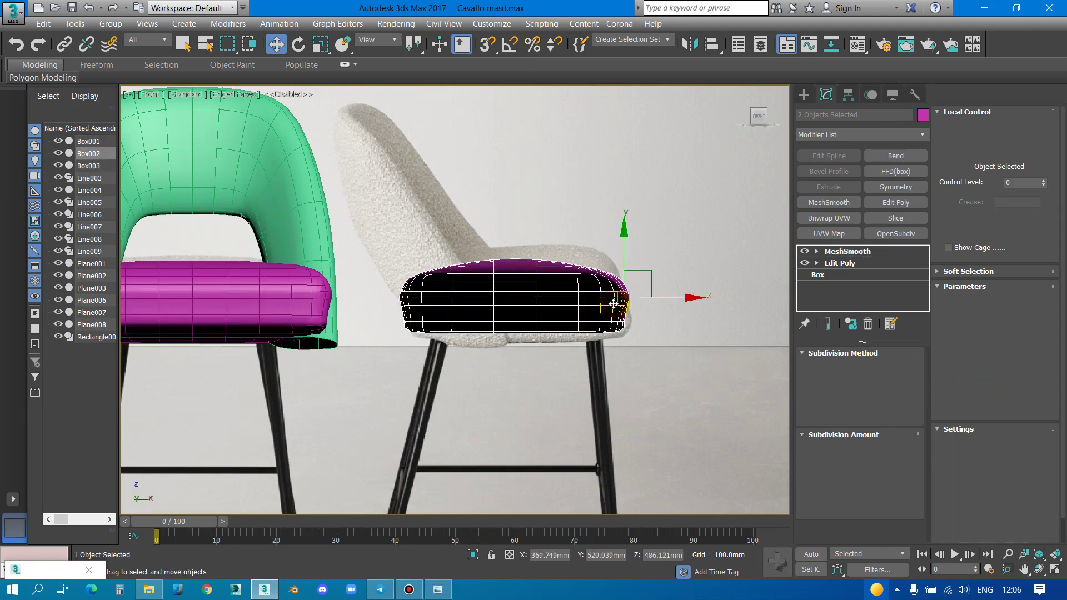
key("r")
key("e")
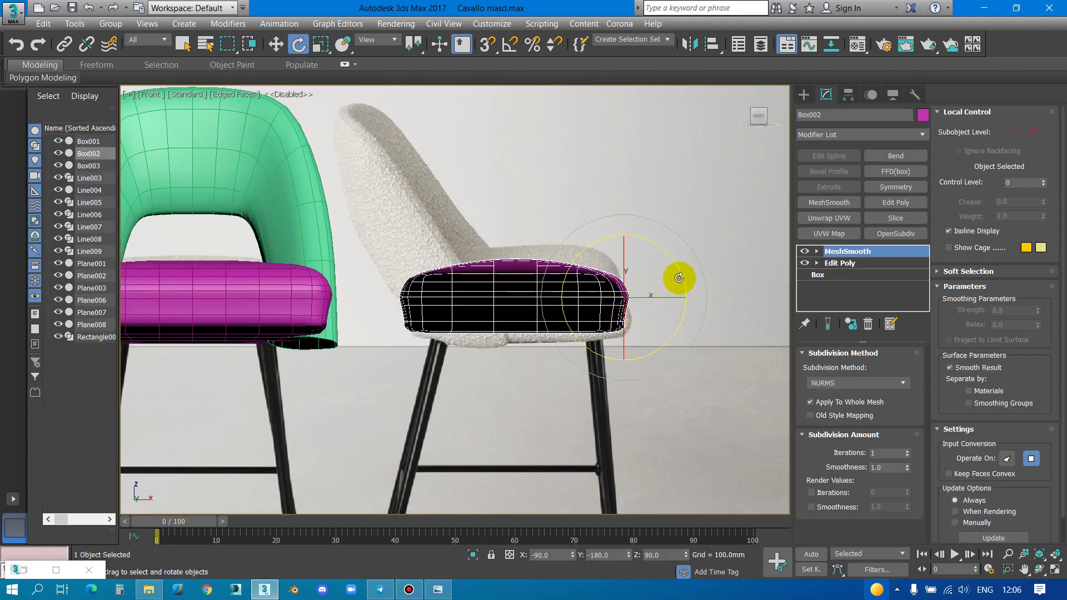
left_click_drag(679, 278, 689, 268)
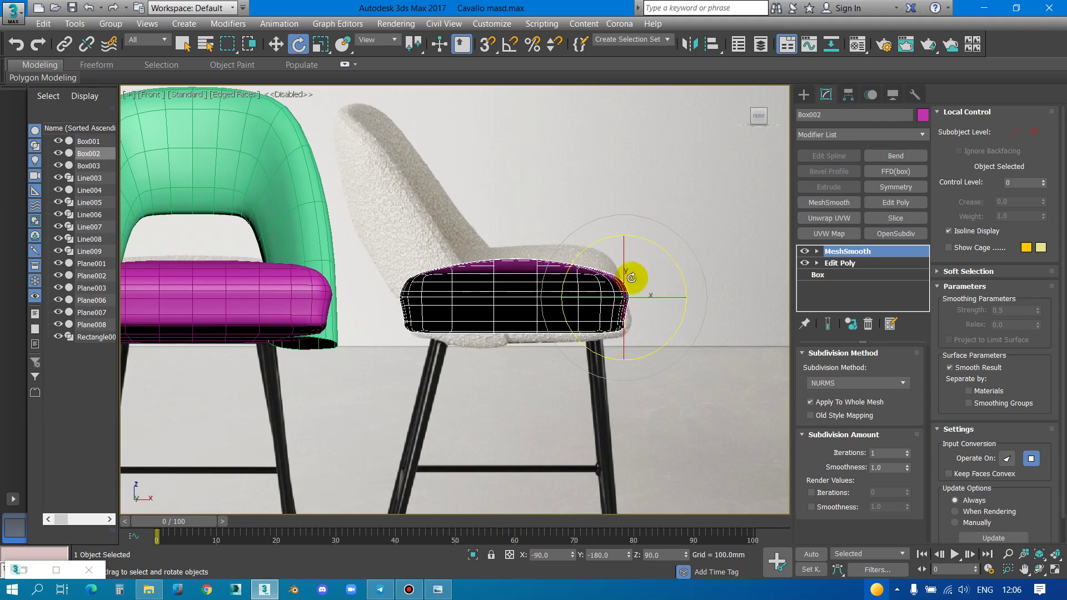
Select the left chair's two seat parts and green backrest, and isolate them
scroll(689, 261, "down", 3)
scroll(414, 286, "up", 4)
left_click(381, 270)
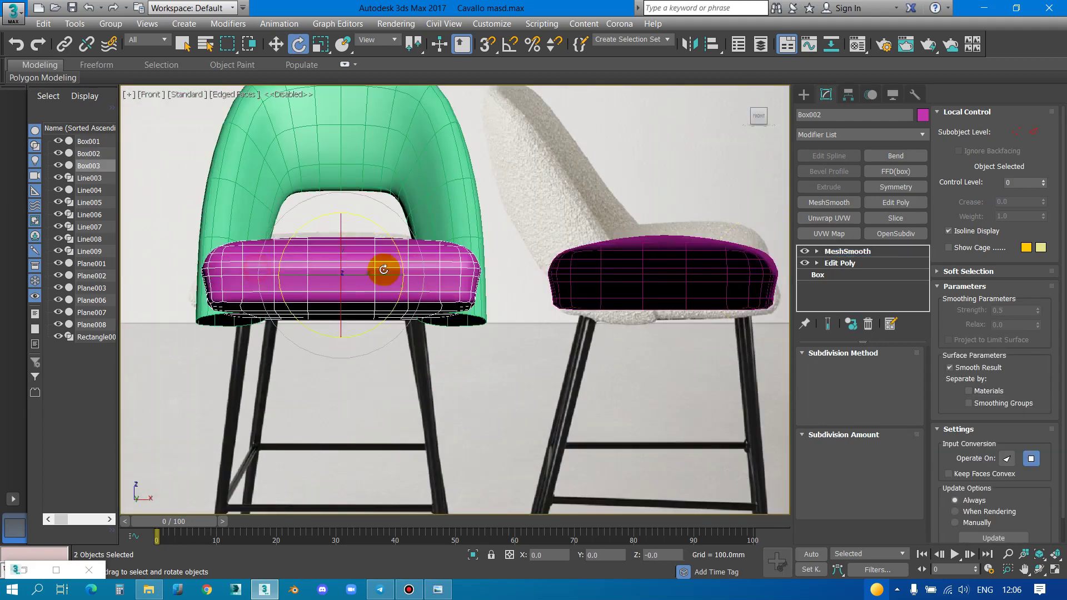
scroll(381, 269, "down", 4)
key("p")
mouse_move(413, 269)
middle_mouse_down("alt")
mouse_move(508, 291)
mouse_move(505, 262)
mouse_move(348, 278)
mouse_move(333, 269)
mouse_move(469, 274)
mouse_move(424, 215)
middle_mouse_up("alt")
left_click(392, 206, "ctrl")
key("alt+q")
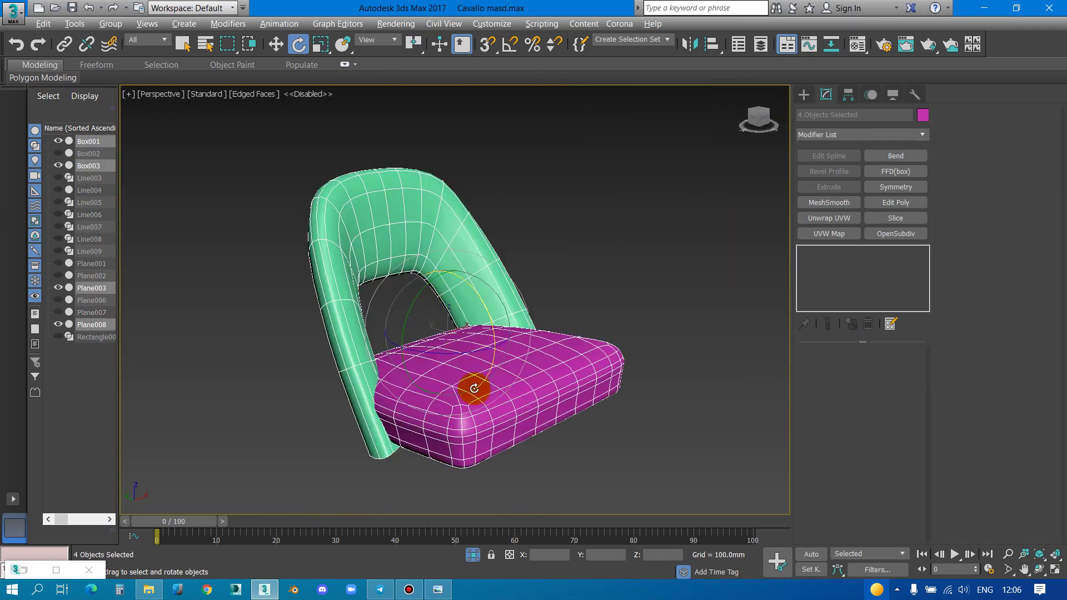
Select only the pink seat cushion and inspect it in Perspective view
key("t")
left_click(674, 332)
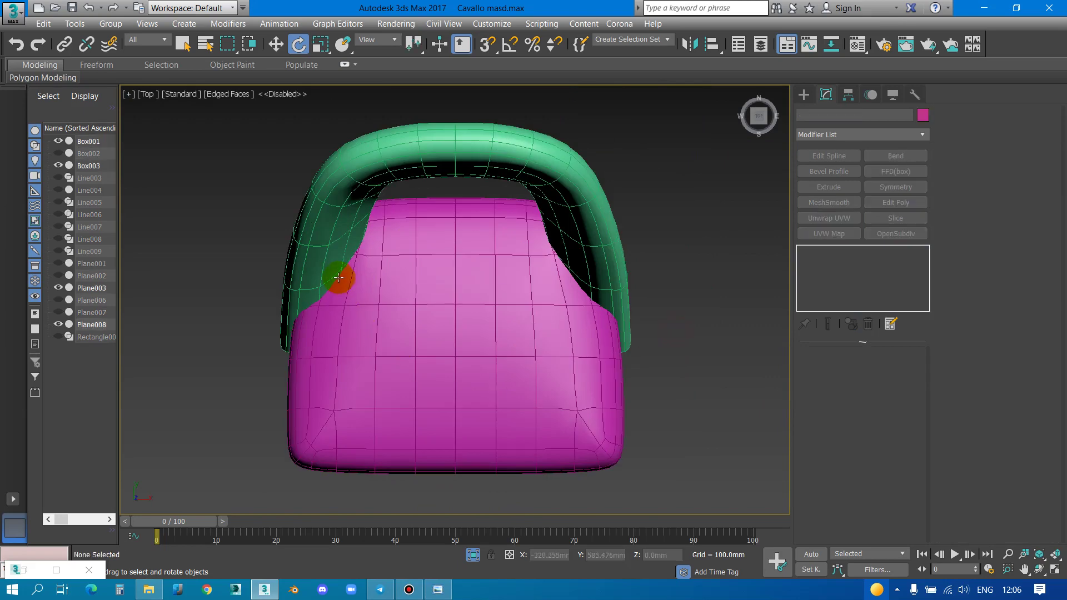
left_click(330, 264)
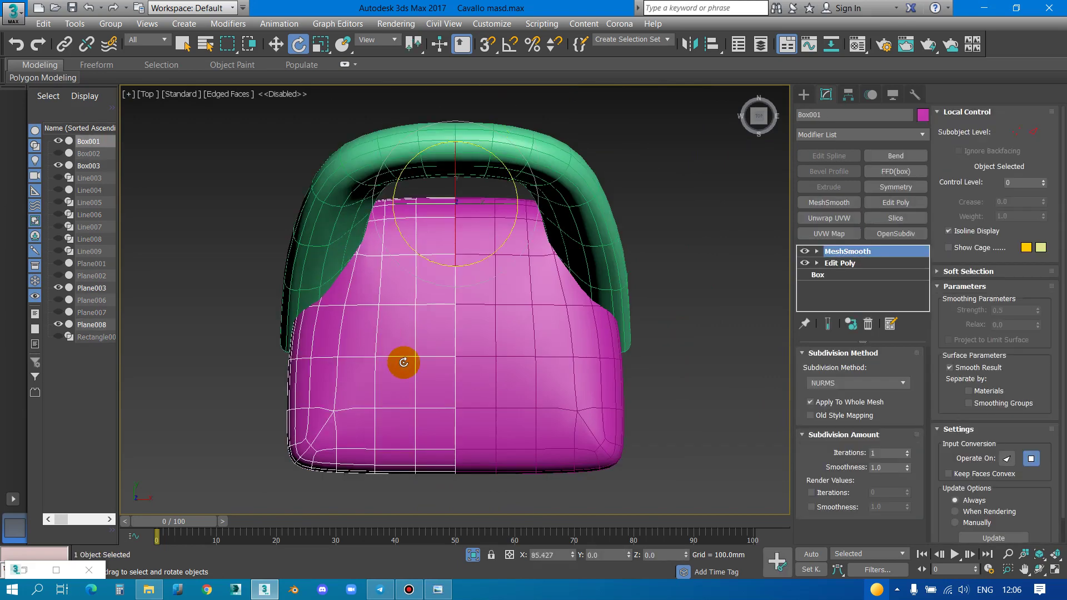
key("p")
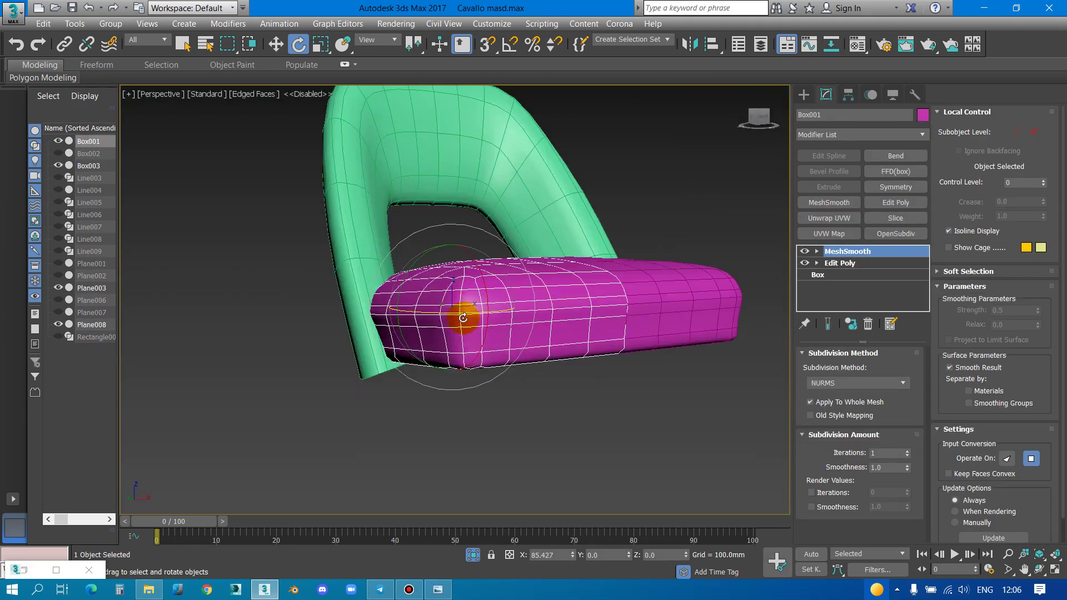
middle_click_drag(404, 363, 505, 316, "alt")
scroll(505, 315, "up", 4)
Select and grow the polygons across the cushion's underside in Edit Poly
left_click(850, 263)
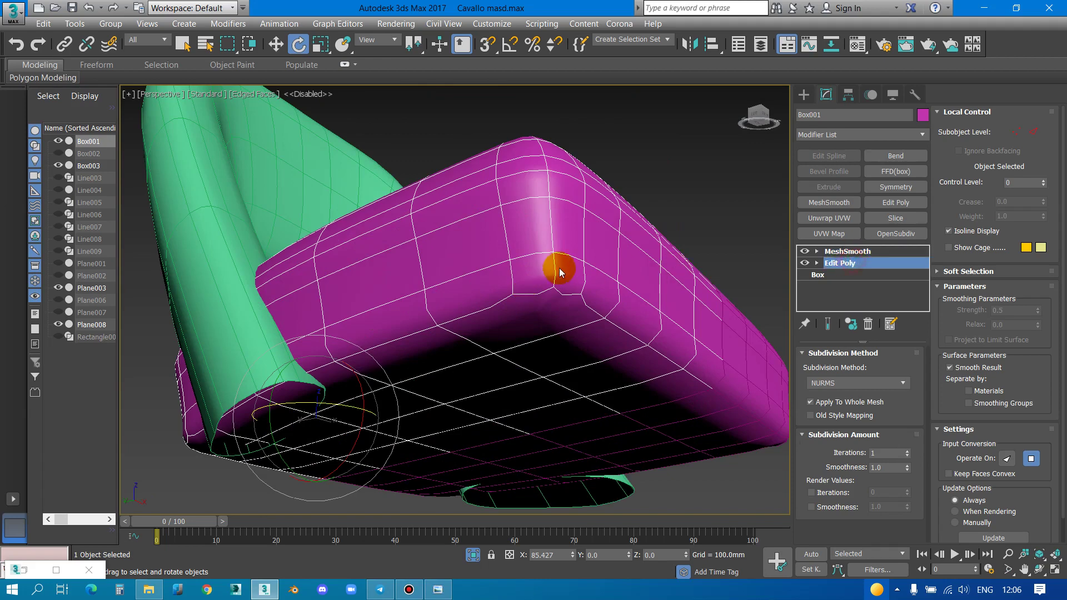
left_click(957, 128)
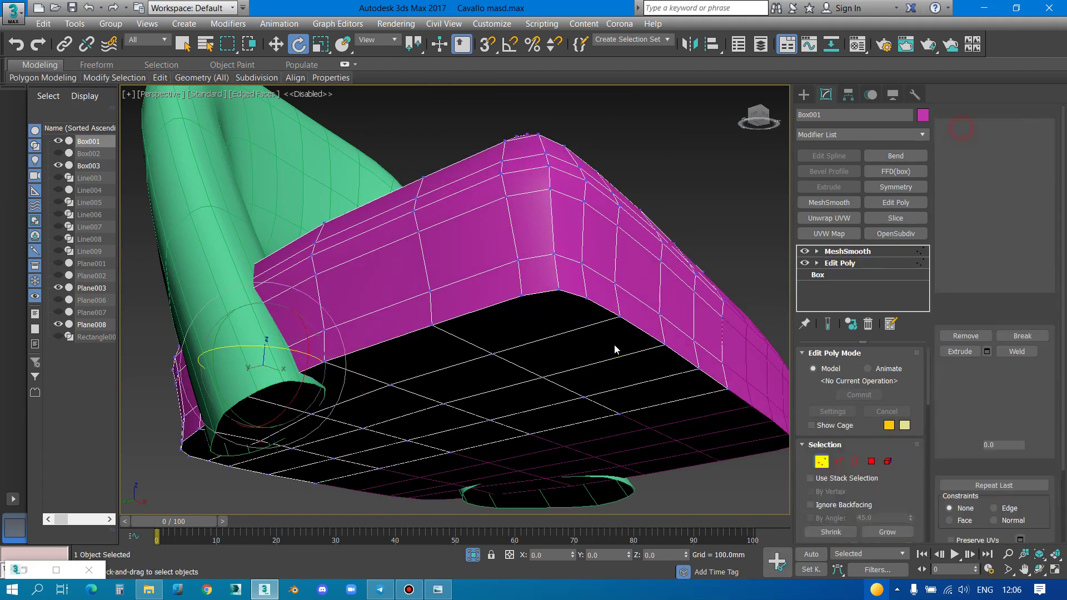
middle_click_drag(556, 250, 602, 288, "alt")
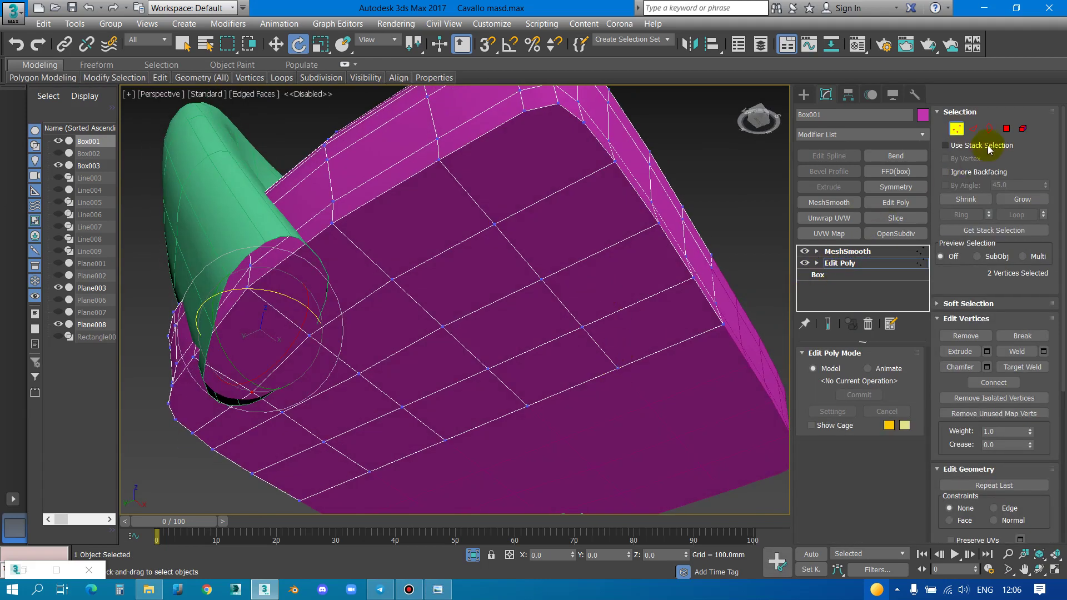
left_click(1007, 129)
left_click(445, 400)
left_click(432, 361, "ctrl")
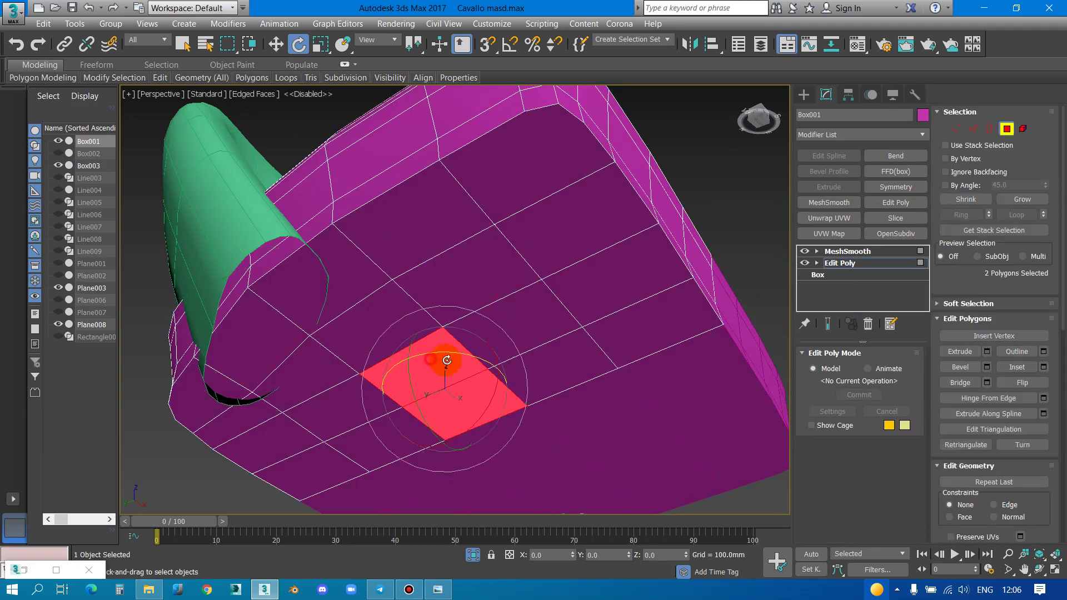
left_click(1012, 200)
Inset the underside polygons, then delete the thin strip along the lower edge
right_click(572, 308)
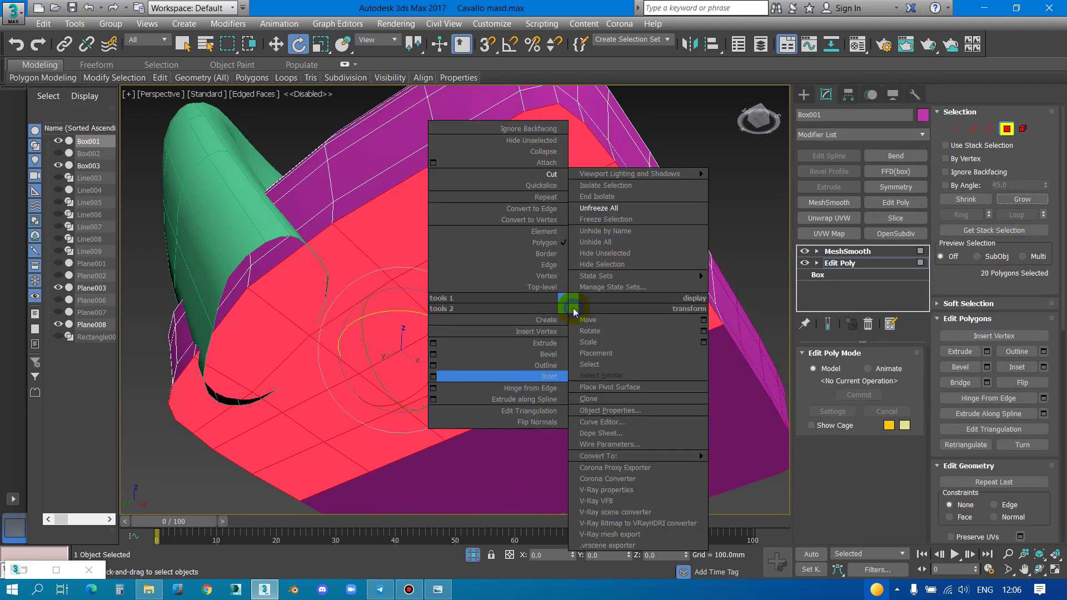
left_click(443, 375)
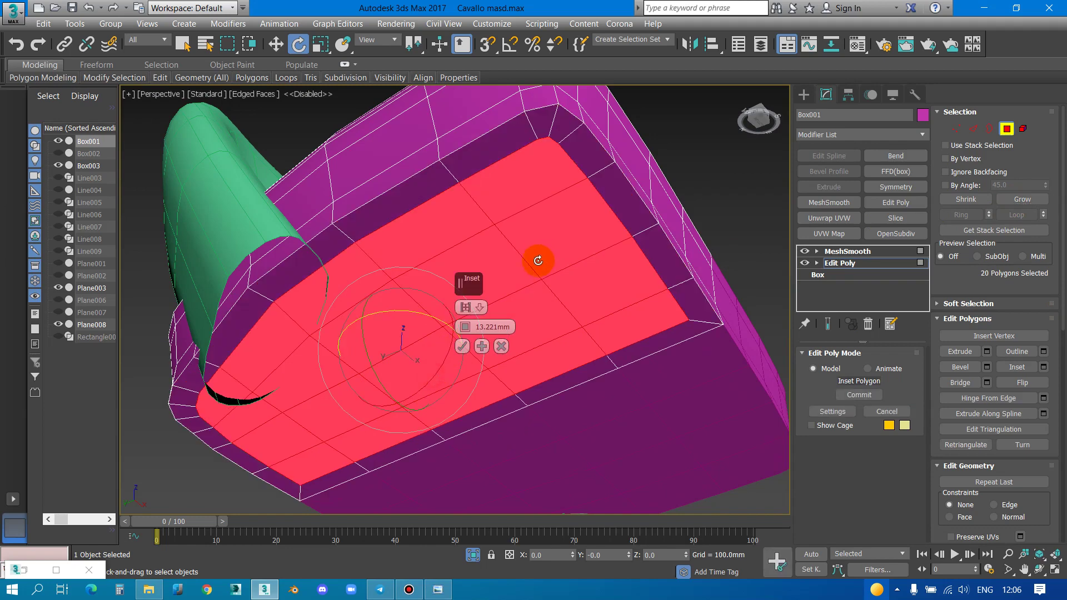
left_click(538, 265)
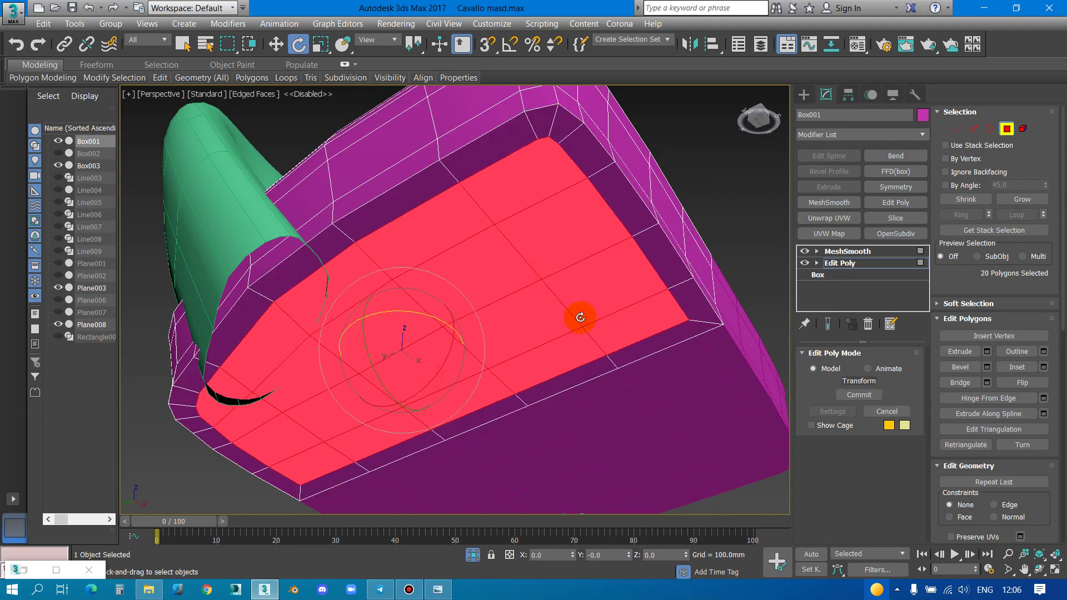
mouse_move(624, 364)
left_mouse_down()
mouse_move(489, 400)
mouse_move(334, 479)
left_mouse_up()
key("Delete")
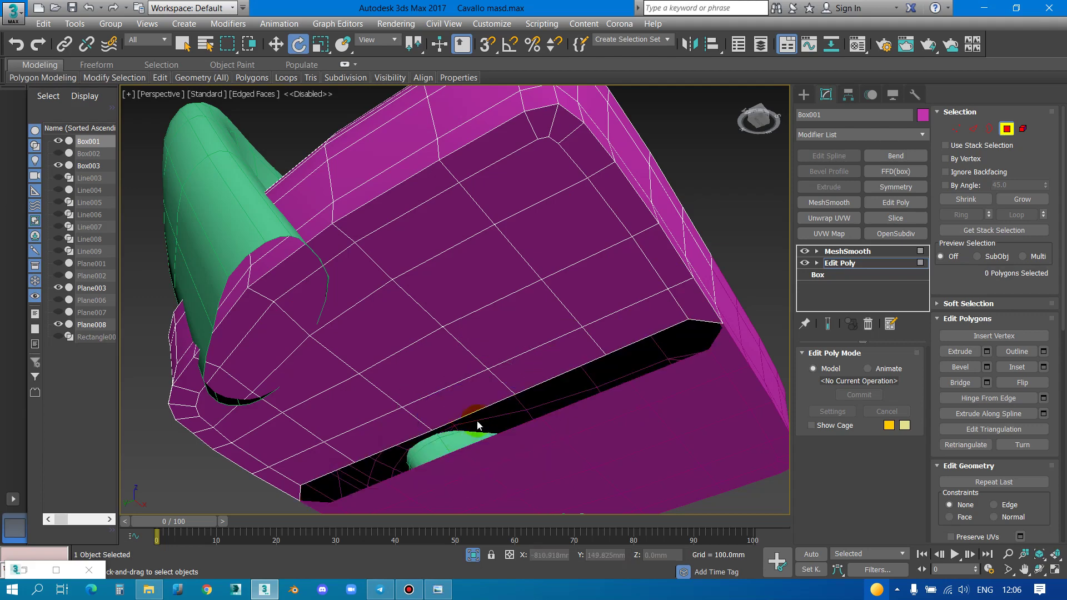
Select the opening's border edges and snap them onto Box003
key("2")
double_click(541, 382)
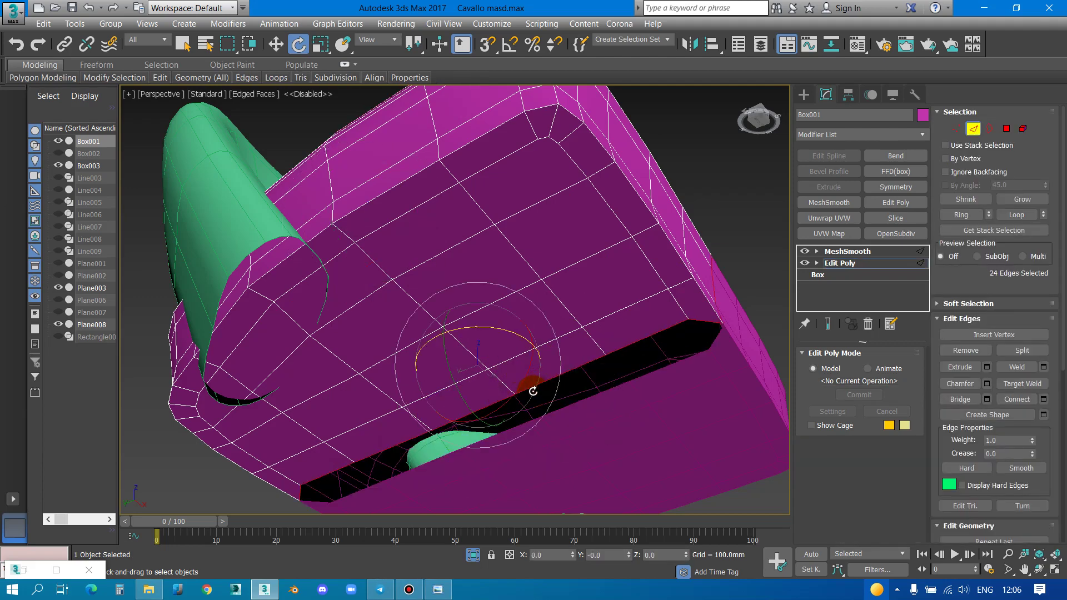
key("w")
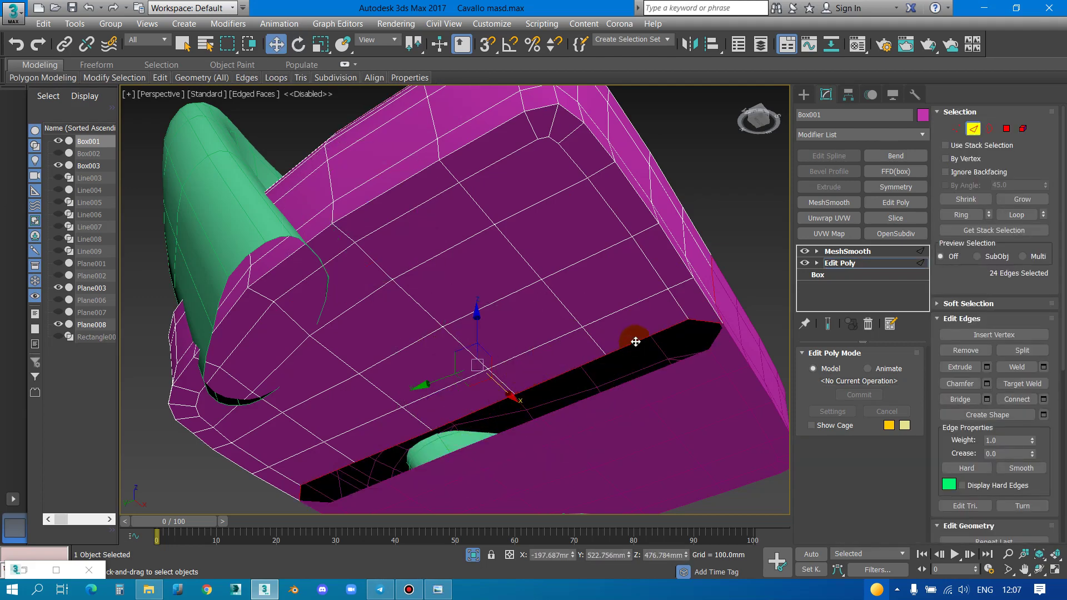
middle_click_drag(635, 341, 546, 377, "alt")
left_click(408, 439)
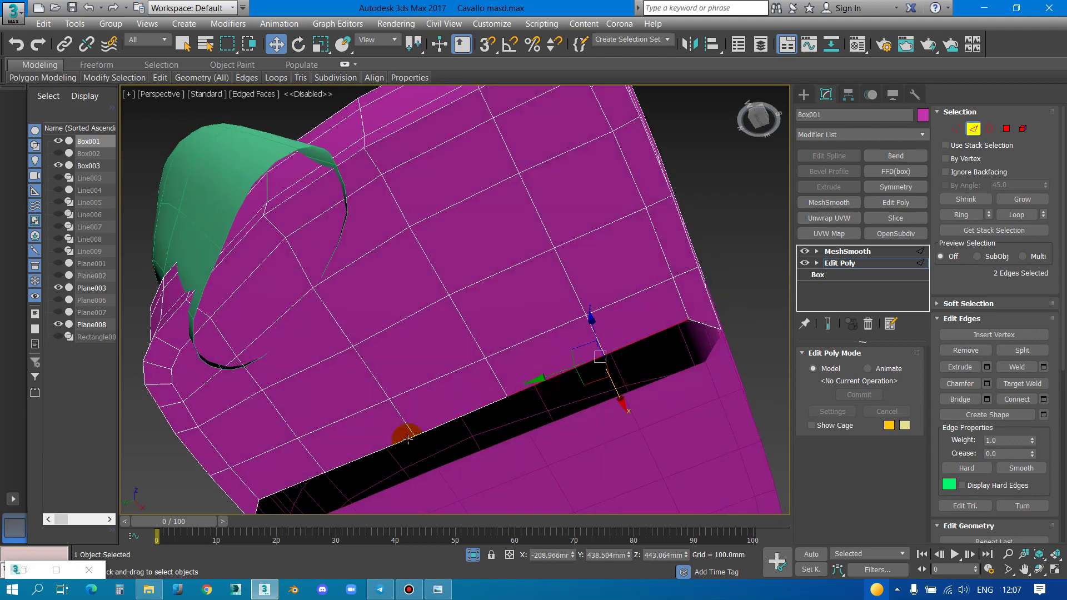
left_click(303, 480, "ctrl")
key("s")
left_click_drag(351, 495, 717, 330)
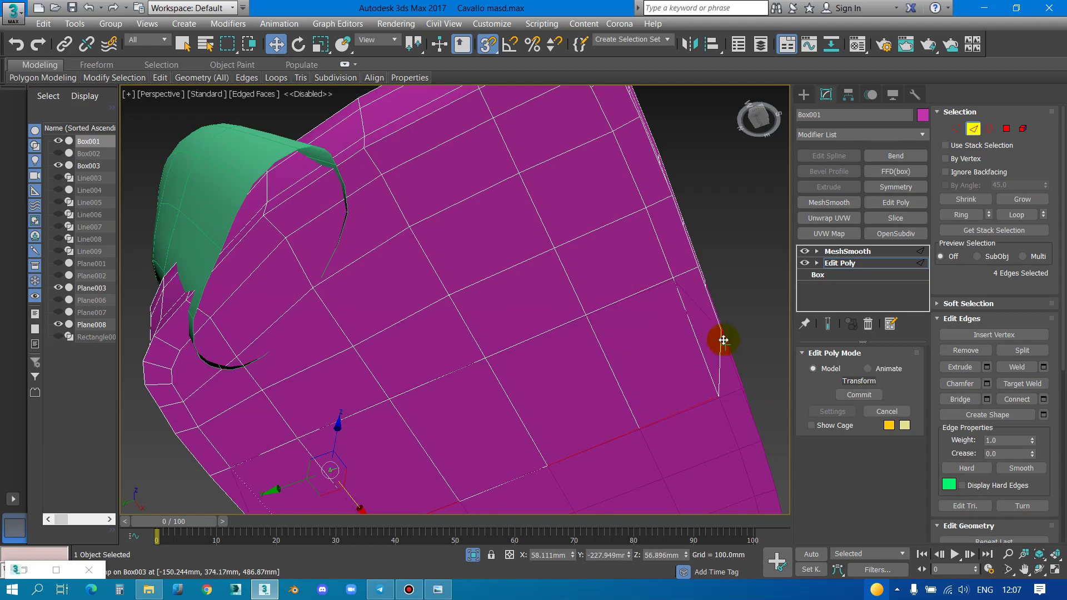
Move the stray vertex to collapse the spike and check from a lower angle
mouse_move(698, 354)
middle_mouse_down("alt")
mouse_move(456, 347)
mouse_move(493, 350)
mouse_move(500, 291)
mouse_move(548, 308)
mouse_move(529, 288)
mouse_move(505, 295)
mouse_move(482, 347)
middle_mouse_up("alt")
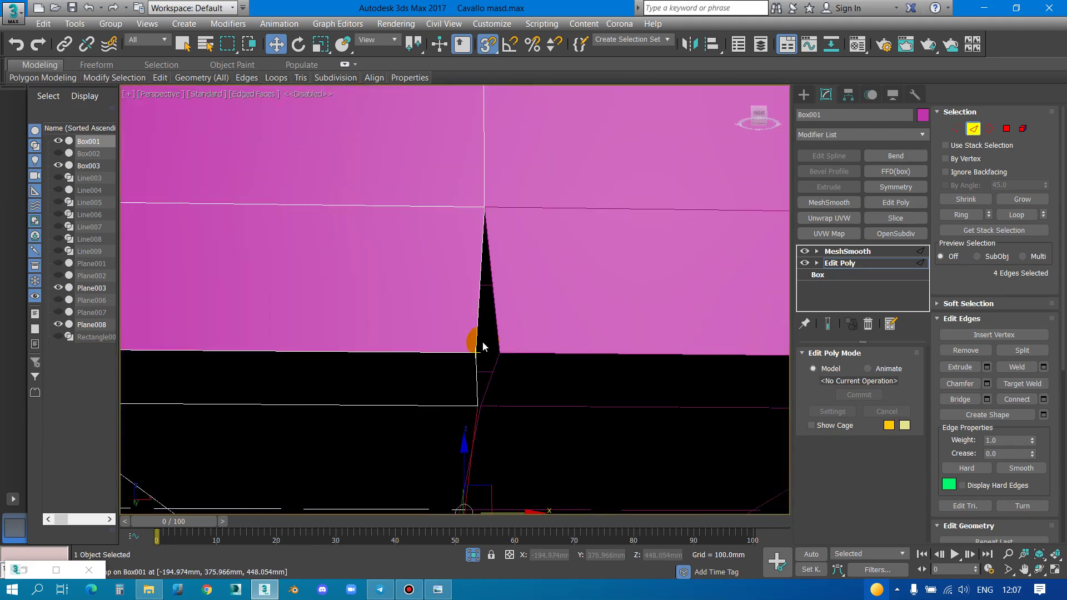
key("1")
left_click_drag(499, 352, 488, 349)
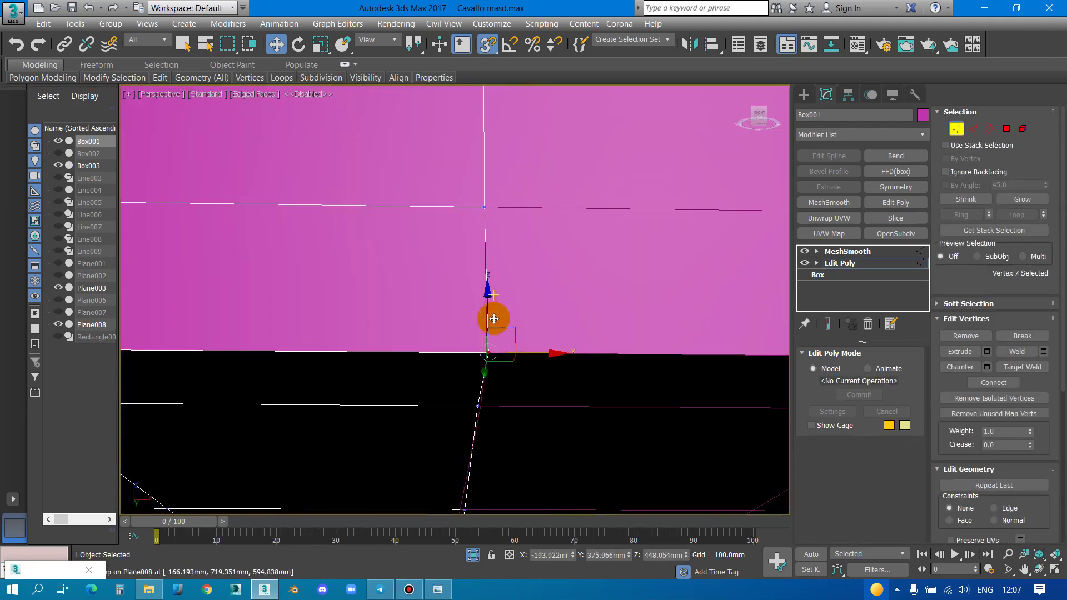
scroll(494, 319, "down", 2)
scroll(489, 352, "down", 3)
scroll(484, 310, "down", 3)
scroll(493, 365, "down", 2)
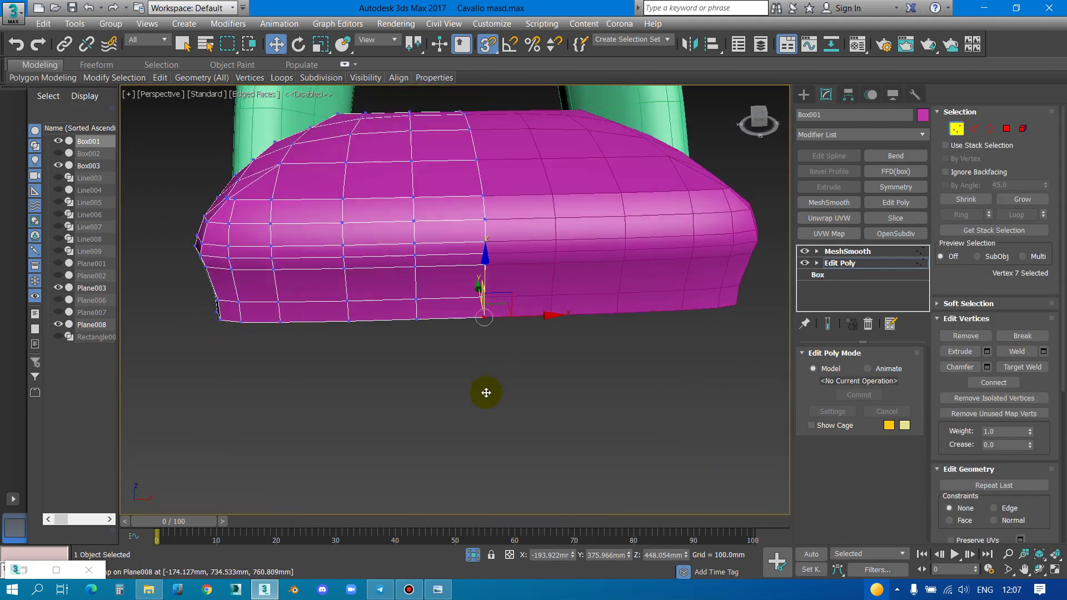
mouse_move(486, 393)
middle_mouse_down("alt")
mouse_move(507, 362)
mouse_move(335, 287)
mouse_move(475, 367)
mouse_move(491, 317)
middle_mouse_up("alt")
Select the edge loop around the cushion sides and slide it slightly lower
key("2")
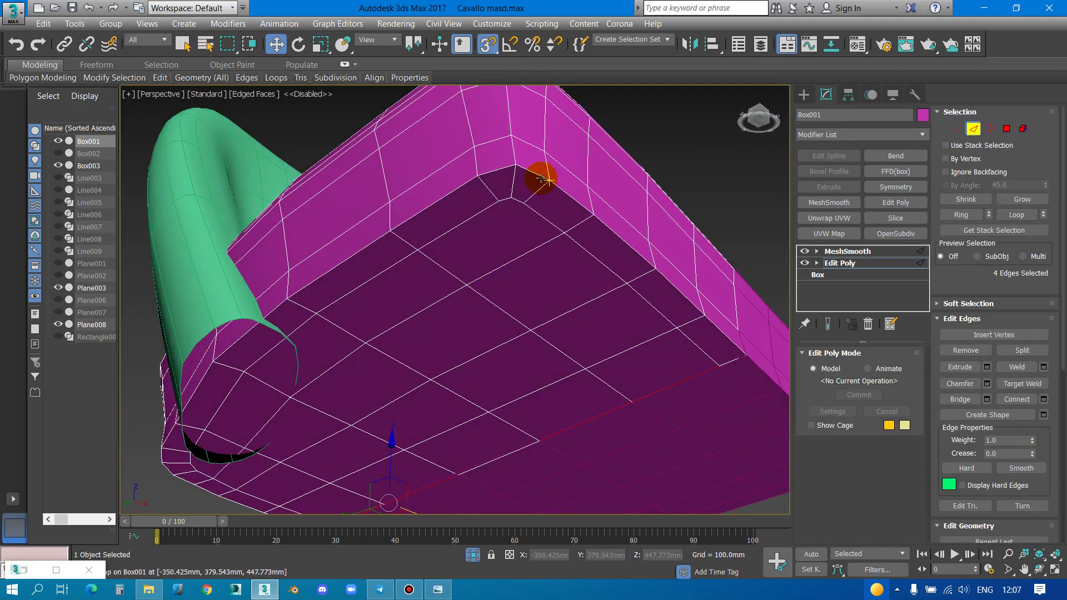
double_click(541, 174)
mouse_move(542, 174)
middle_mouse_down("alt")
mouse_move(549, 208)
mouse_move(524, 219)
mouse_move(536, 215)
mouse_move(545, 277)
mouse_move(557, 278)
middle_mouse_up("alt")
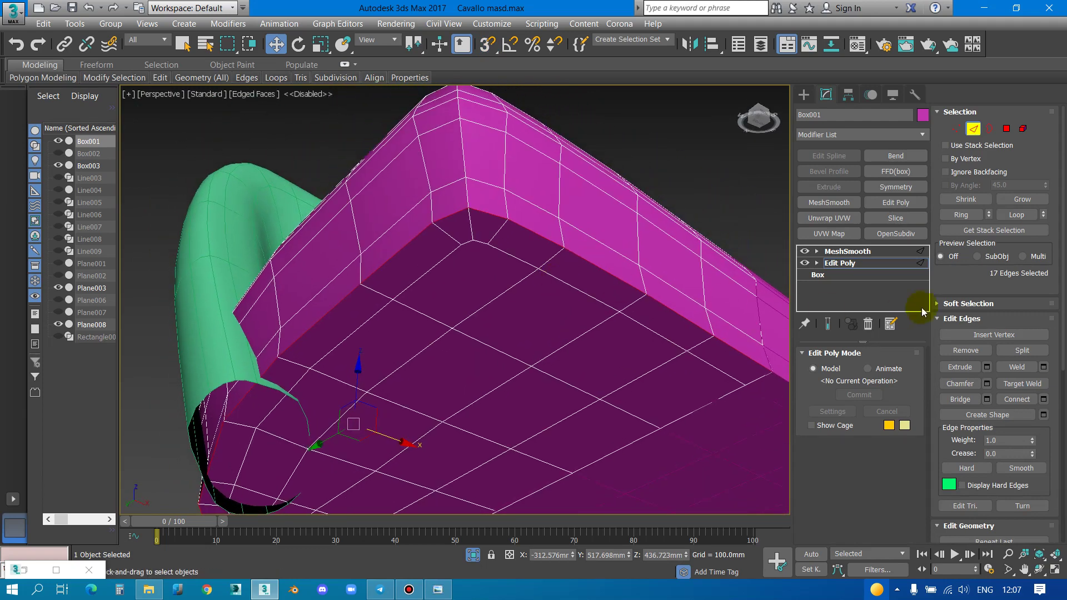
scroll(1029, 447, "down", 3)
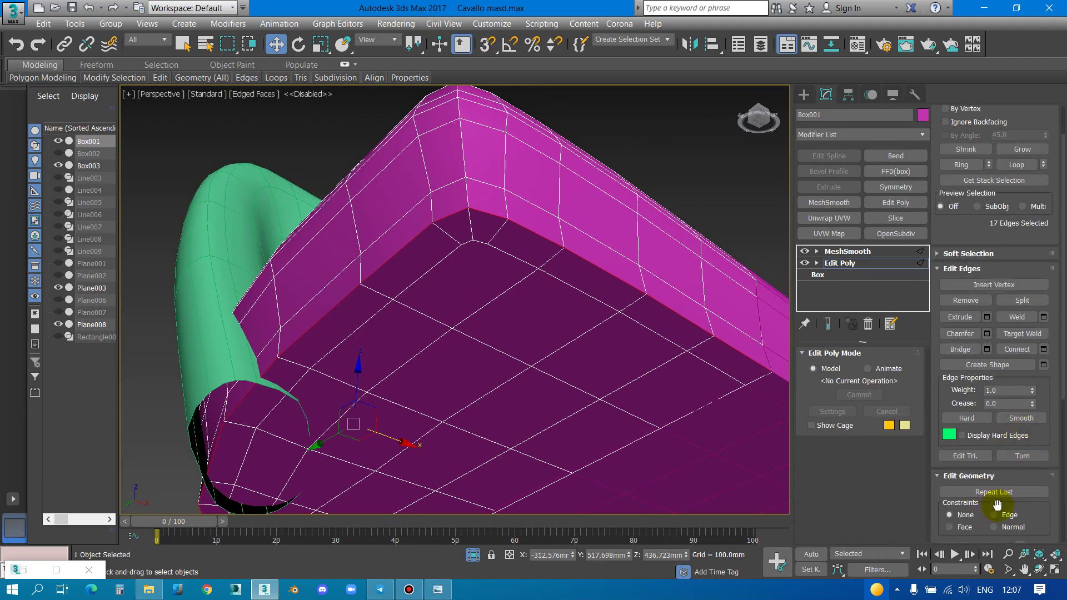
left_click_drag(357, 383, 360, 362)
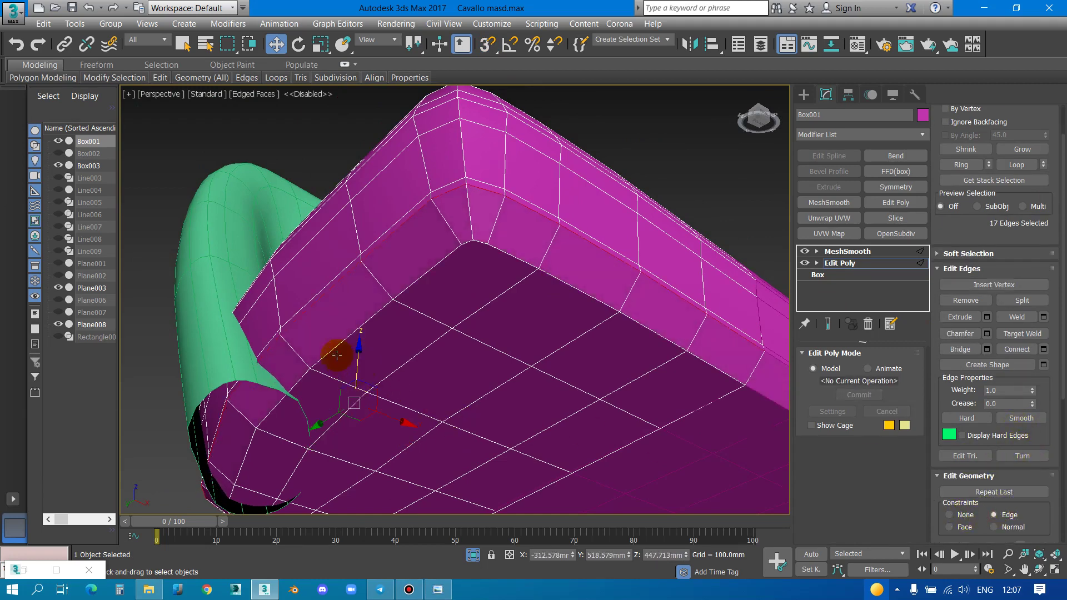
left_click_drag(356, 356, 362, 369)
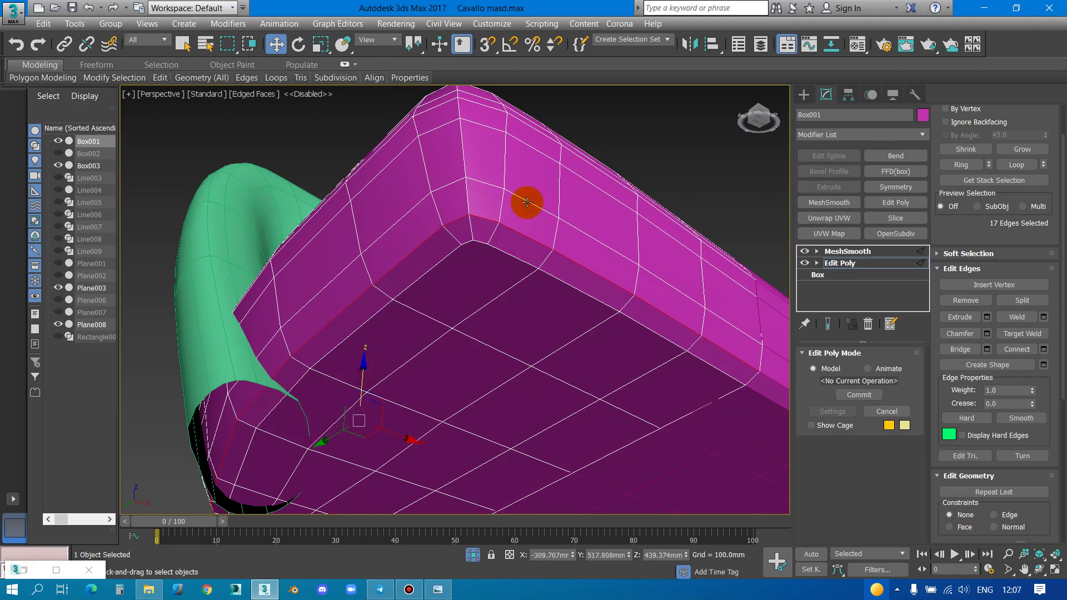
mouse_move(524, 202)
middle_mouse_down("alt")
mouse_move(489, 250)
mouse_move(407, 288)
middle_mouse_up("alt")
With Edge constraint on, adjust the next two side edge loops lower
double_click(405, 291)
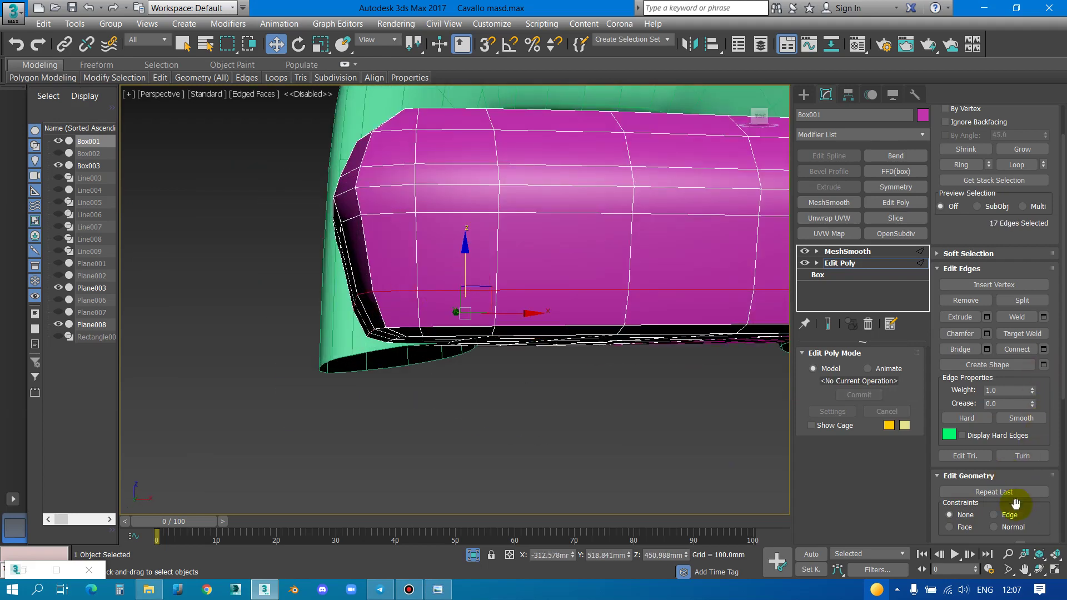
left_click(473, 275)
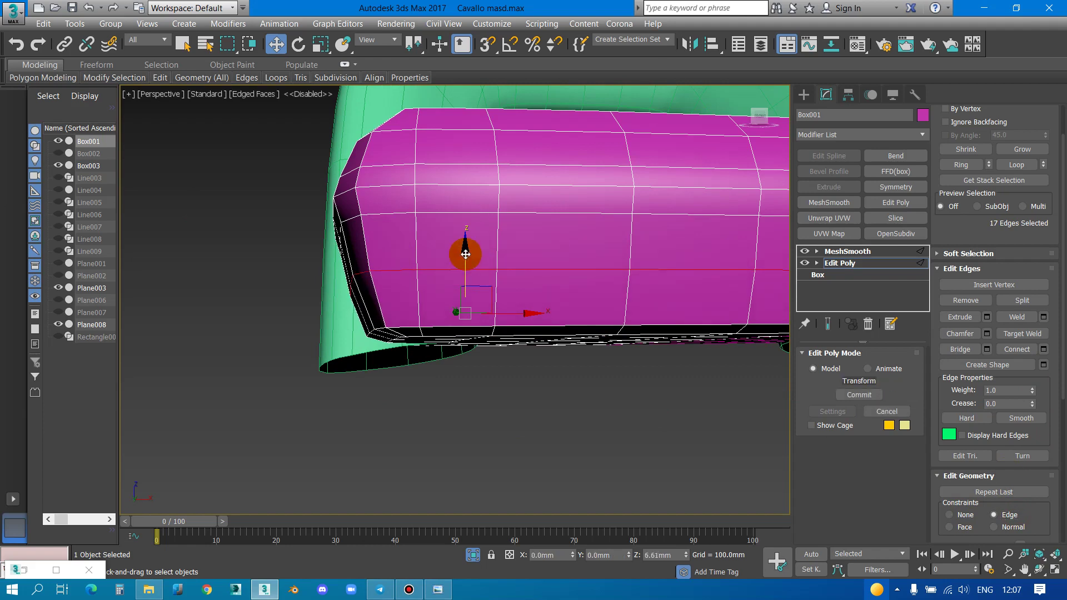
mouse_move(466, 267)
left_mouse_down()
mouse_move(465, 252)
mouse_move(472, 262)
left_mouse_up()
mouse_move(429, 305)
middle_mouse_down()
mouse_move(387, 309)
mouse_move(376, 341)
mouse_move(395, 257)
middle_mouse_up()
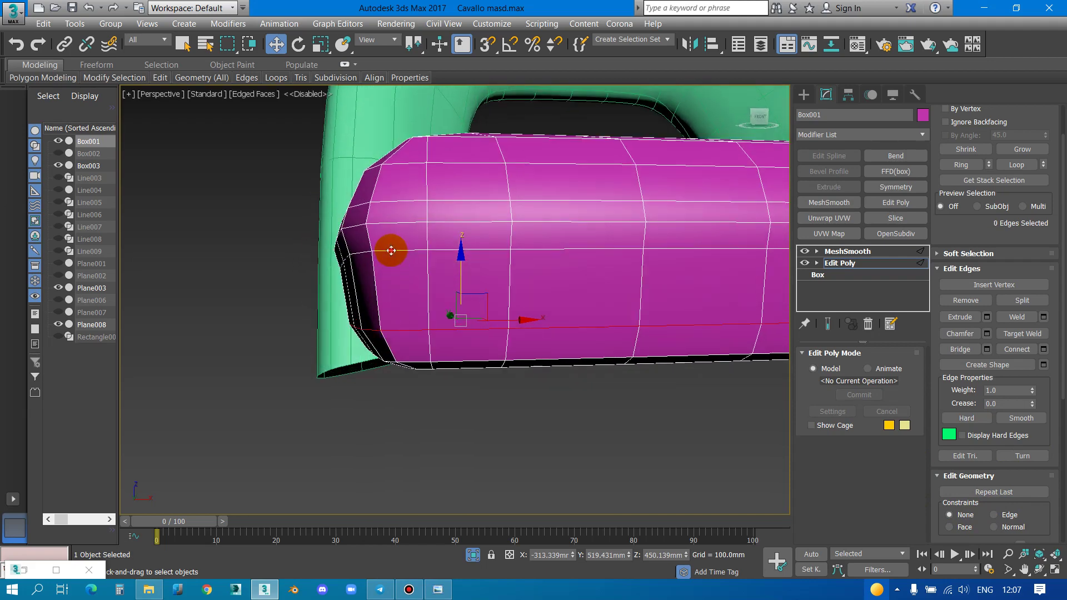
double_click(390, 251)
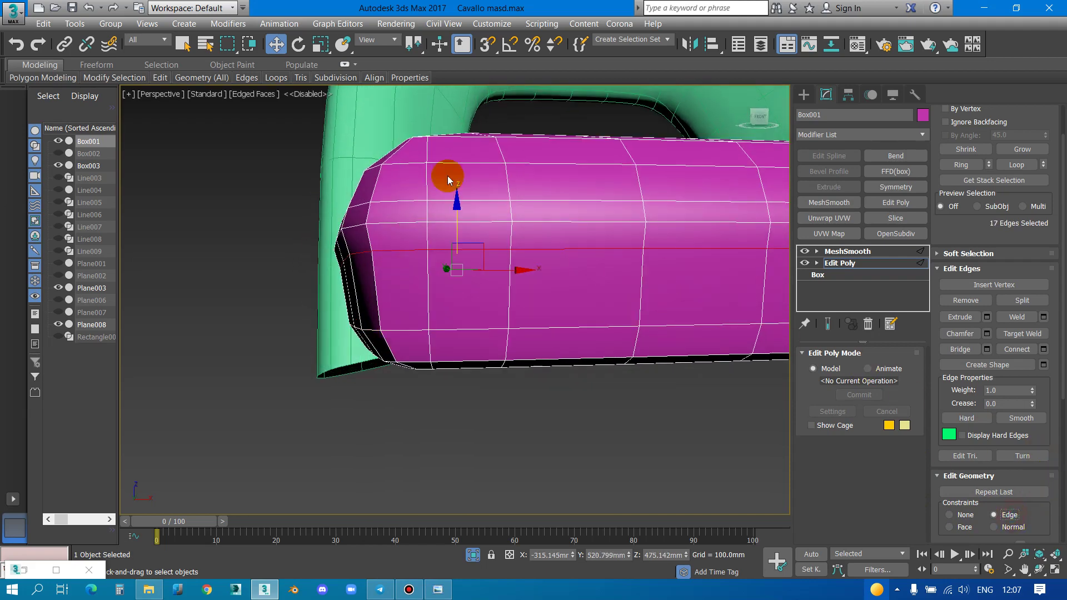
mouse_move(455, 213)
left_mouse_down()
mouse_move(459, 239)
mouse_move(454, 217)
left_mouse_up()
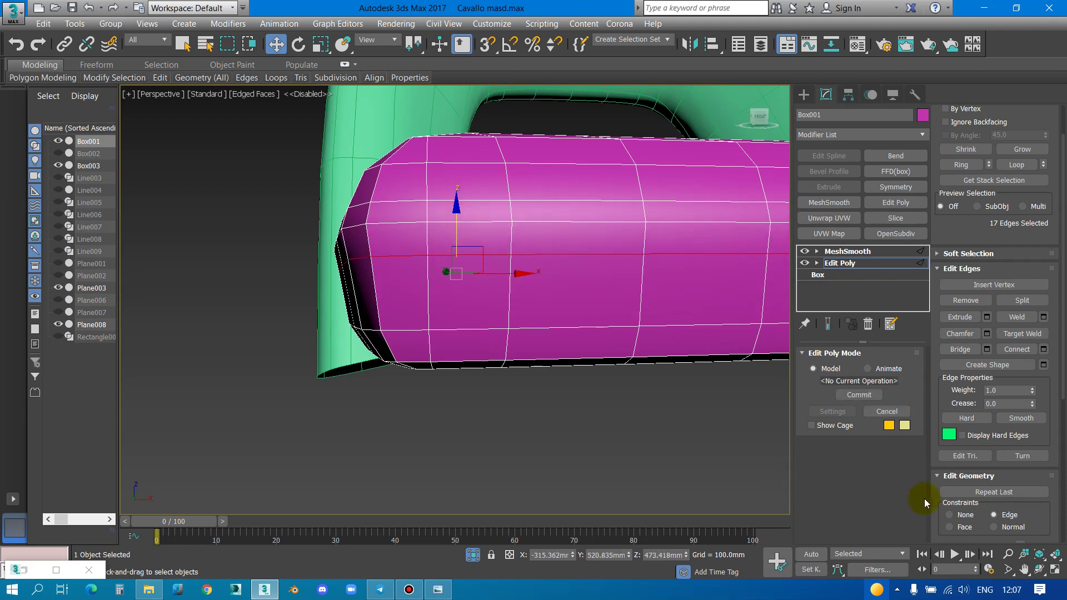
Lower the last loop unconstrained, check it in Front view, and exit edge level
left_click(957, 516)
left_click(442, 218)
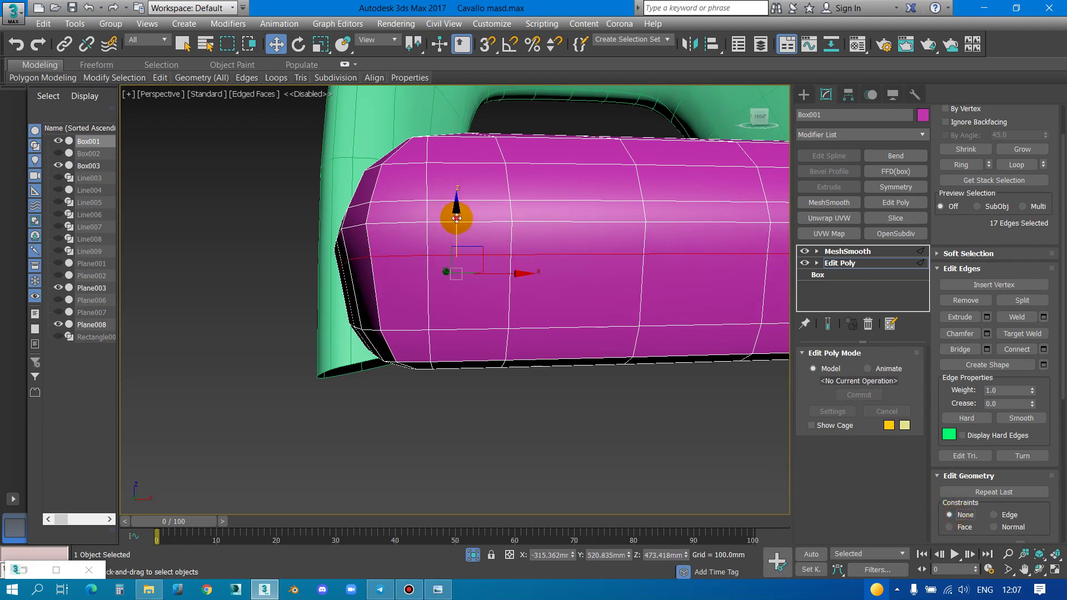
mouse_move(457, 218)
left_mouse_down()
mouse_move(453, 233)
mouse_move(374, 194)
left_mouse_up()
key("f")
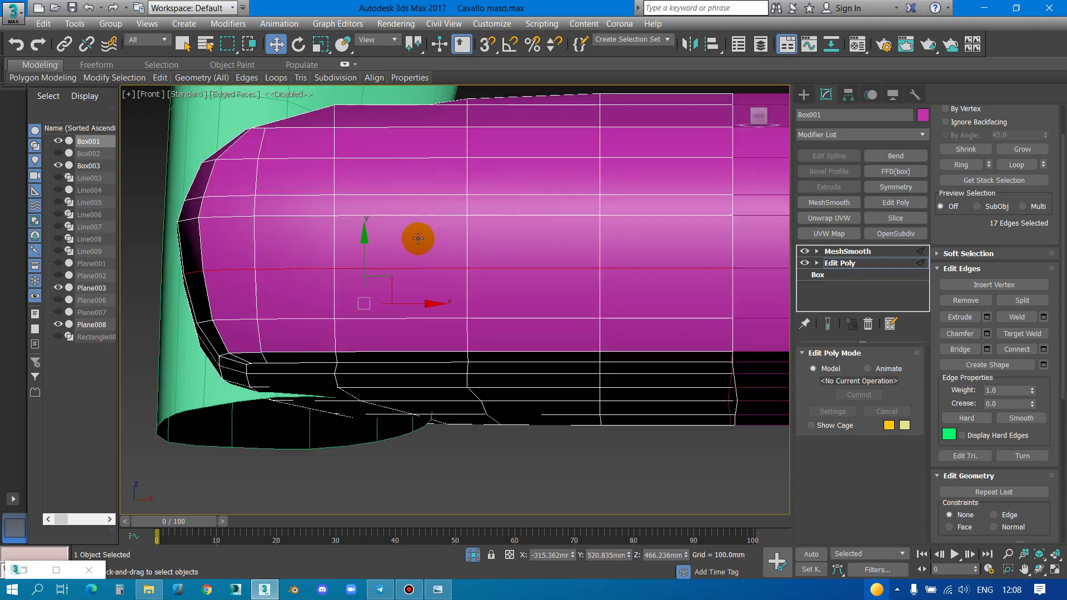
mouse_move(290, 336)
middle_mouse_down()
mouse_move(439, 357)
mouse_move(431, 348)
middle_mouse_up()
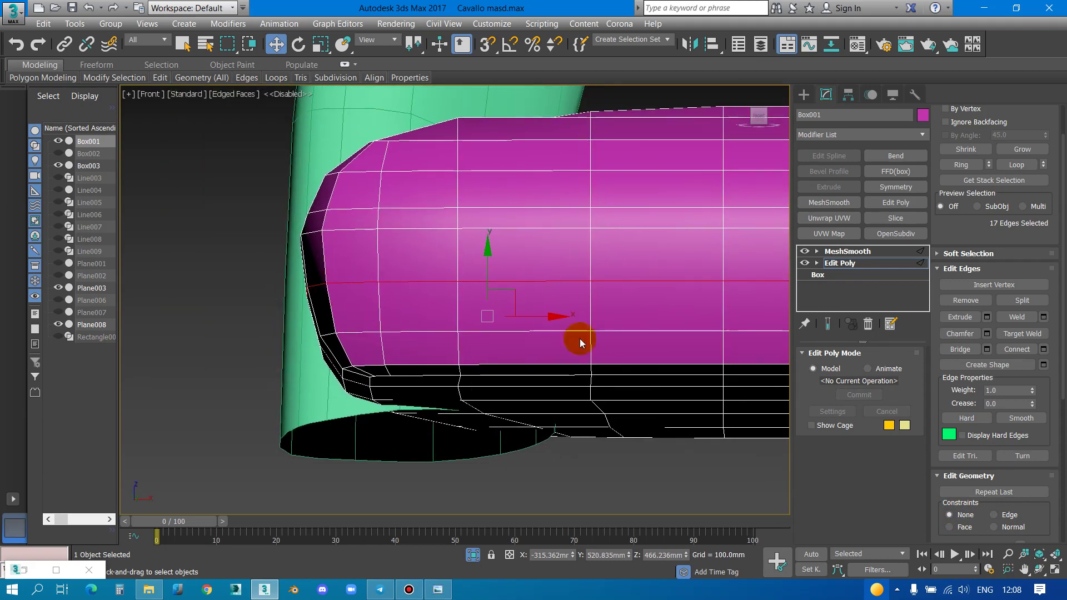
left_click(844, 265)
Select the magenta cushion in the Left view and enter its editable poly sub-object editing
left_click(225, 458)
scroll(461, 289, "down", 3)
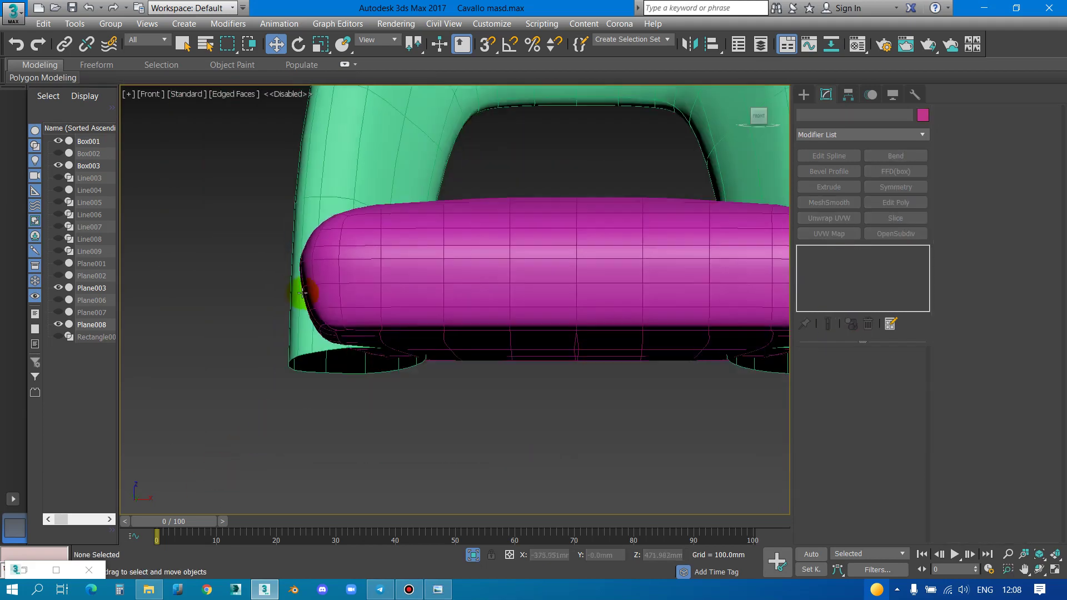
scroll(530, 300, "down", 2)
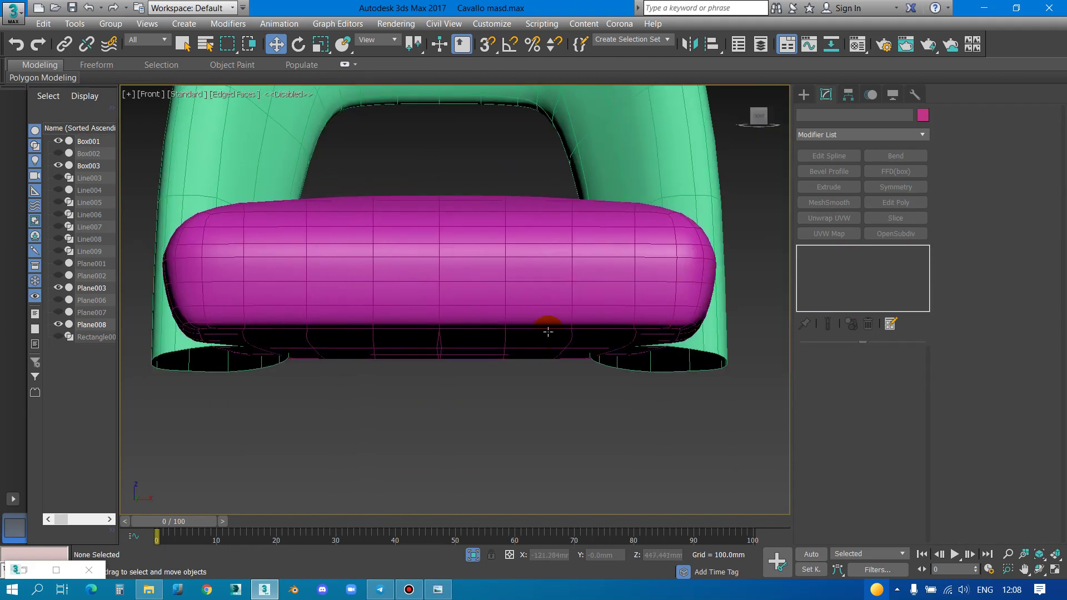
key("l")
left_click(613, 339)
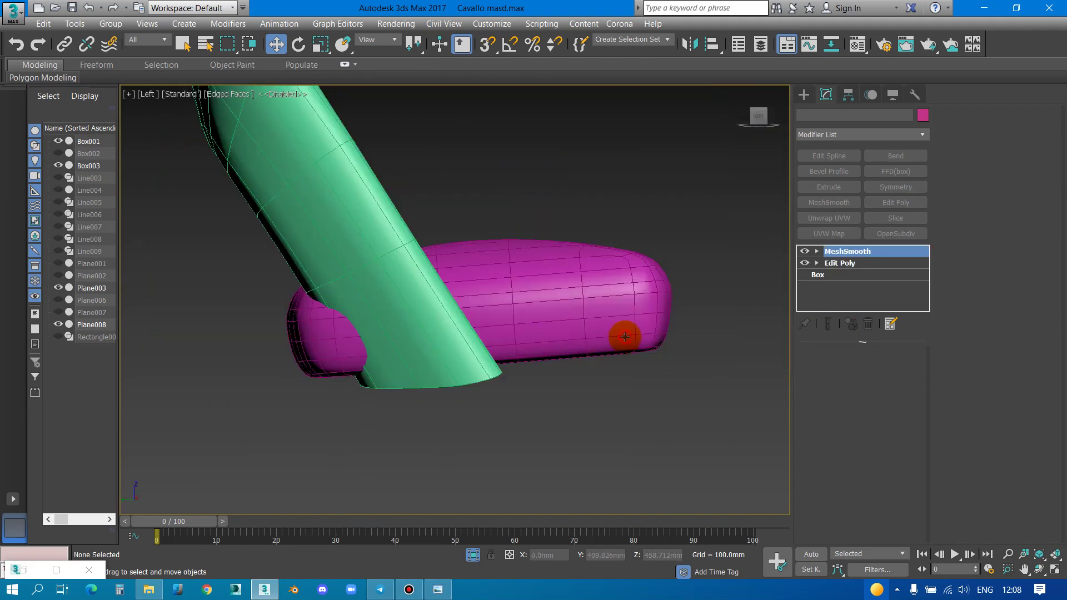
scroll(614, 339, "up", 2)
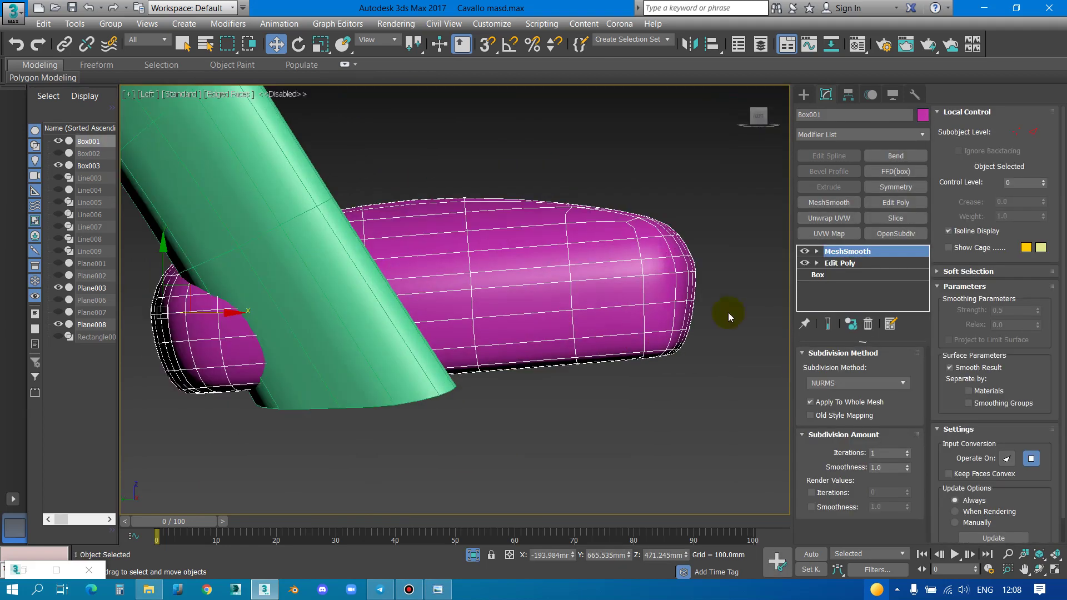
left_click(854, 265)
left_click(958, 129)
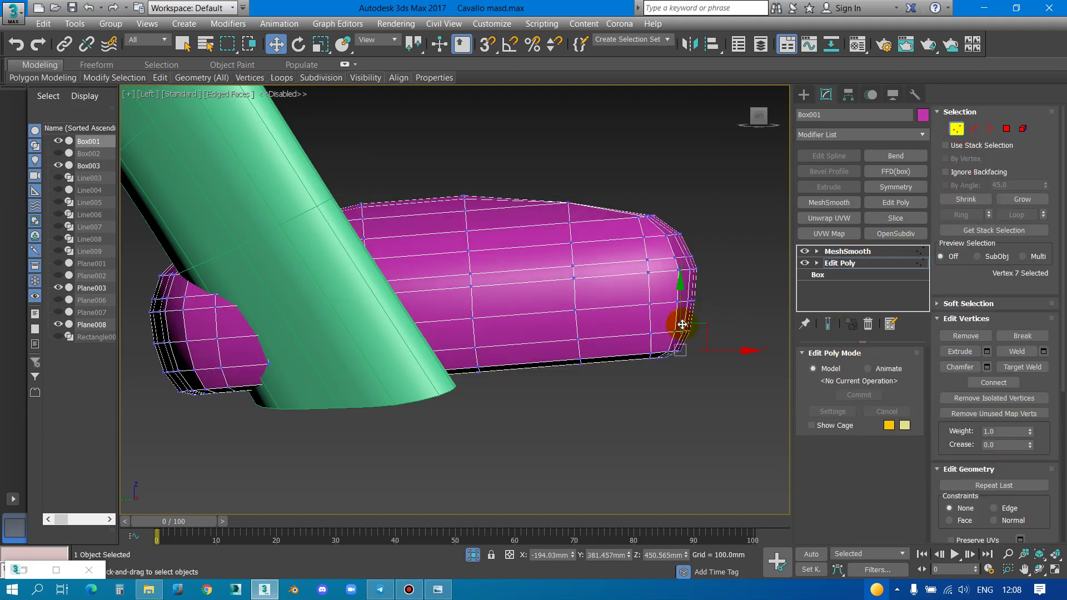
double_click(525, 328)
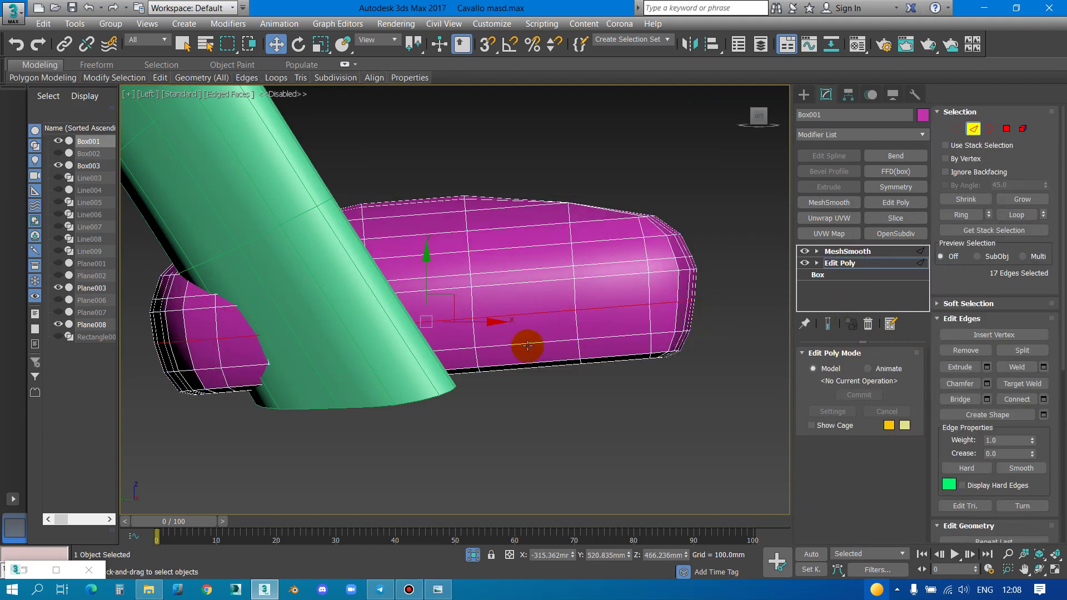
left_click(537, 361)
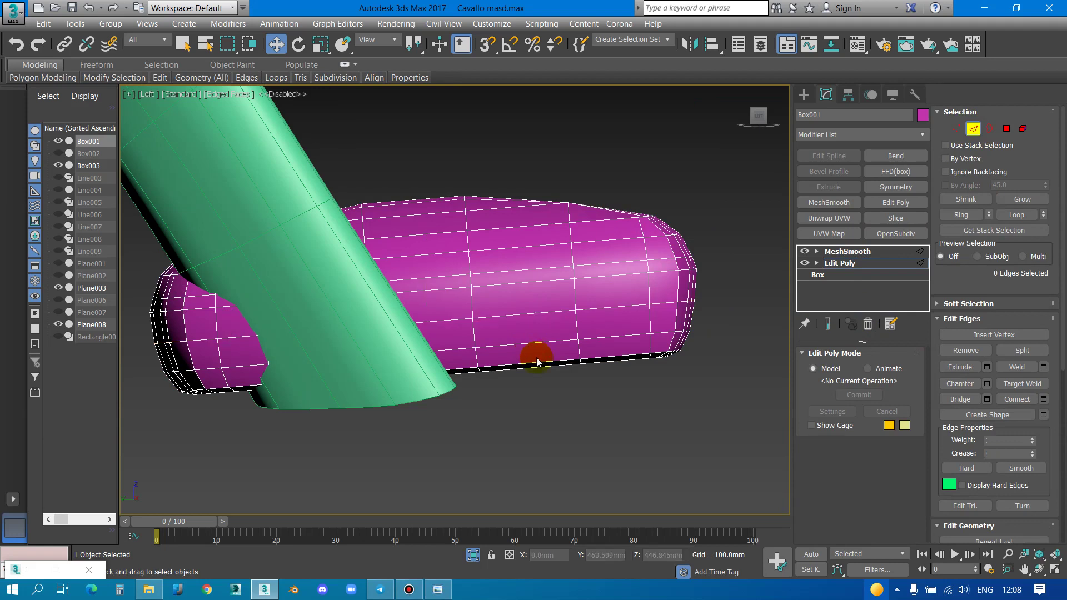
Select the cushion's bottom polygon loop and grow it into a 69-polygon band
key("4")
left_click(538, 359)
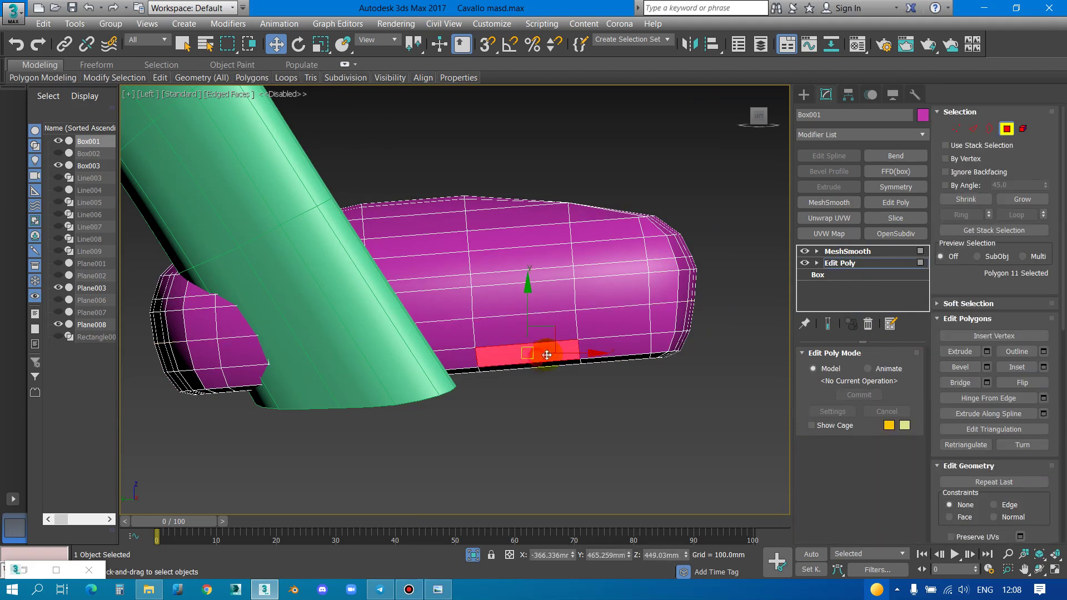
left_click(612, 349, "shift")
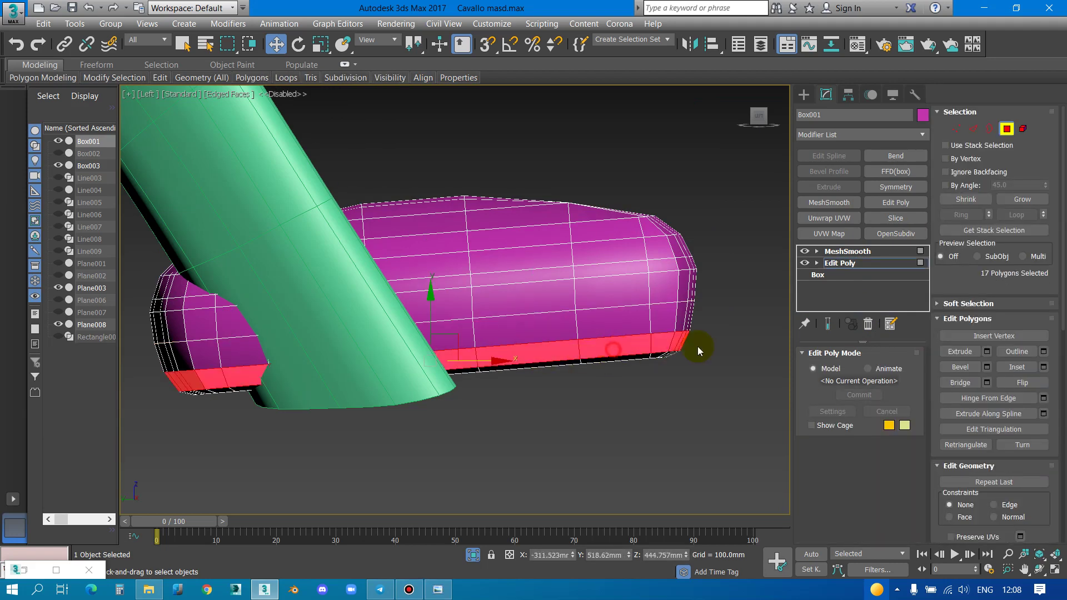
left_click(1021, 200)
key("p")
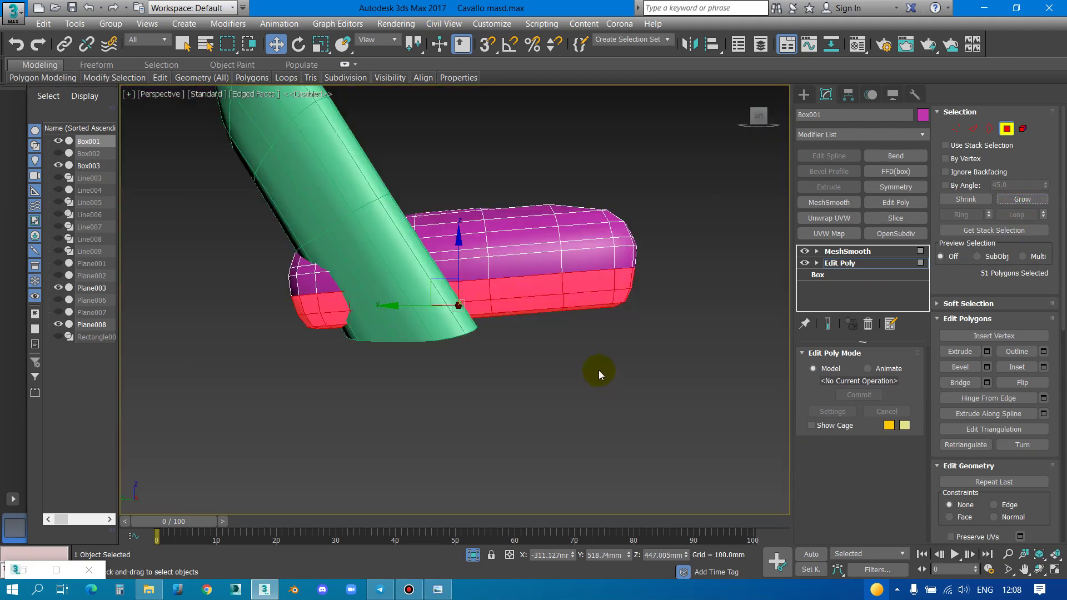
middle_click_drag(599, 370, 582, 336, "alt")
left_click(1022, 200)
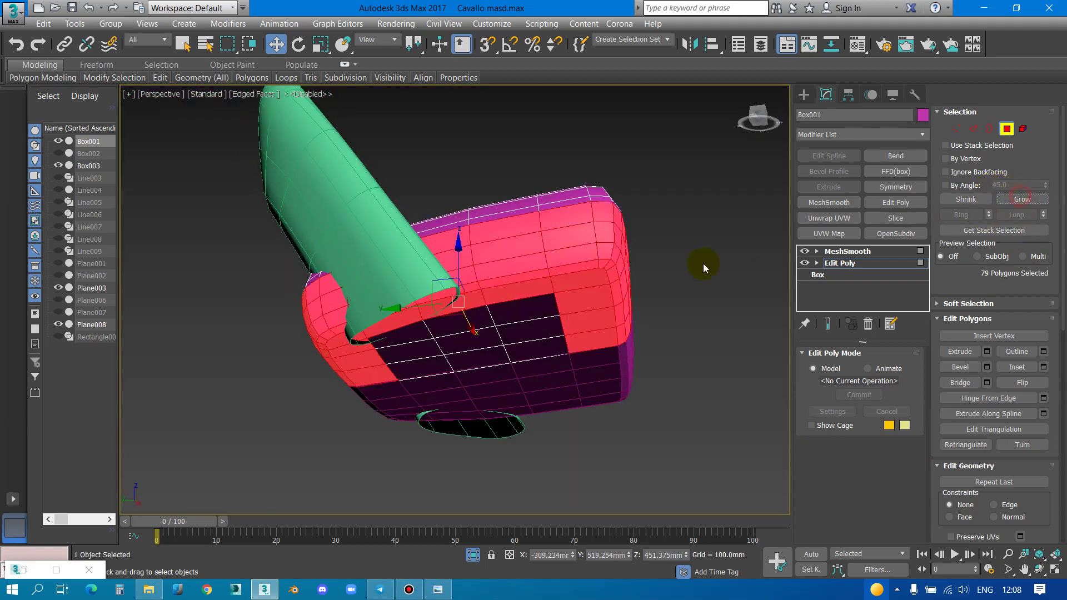
mouse_move(702, 264)
middle_mouse_down("alt")
mouse_move(576, 272)
mouse_move(589, 284)
mouse_move(617, 269)
mouse_move(610, 287)
middle_mouse_up("alt")
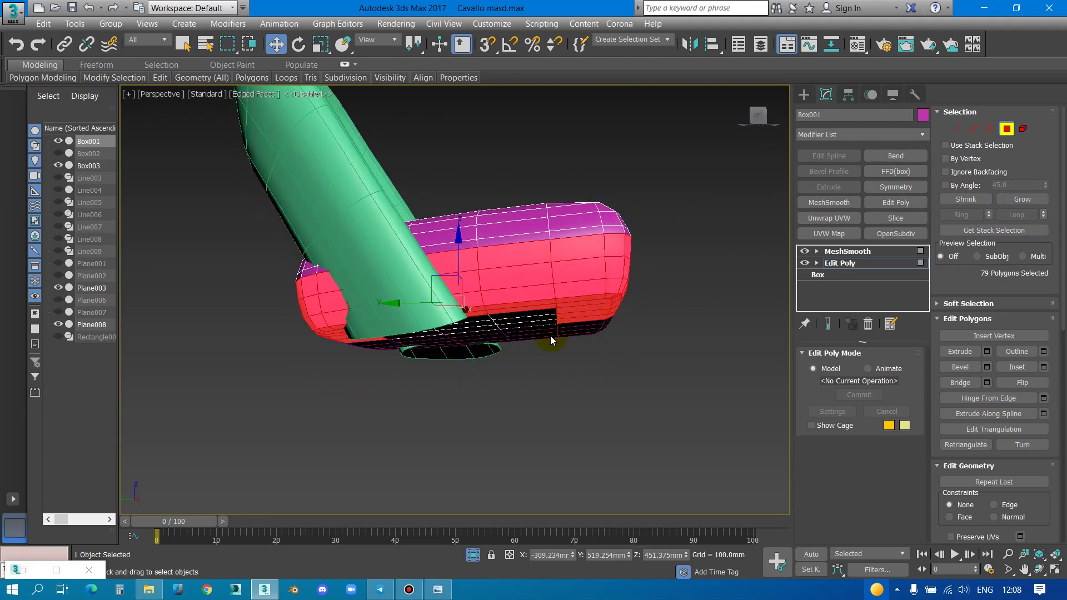
middle_click_drag(552, 341, 560, 299, "alt")
key("ctrl+z")
left_click(544, 279, "shift")
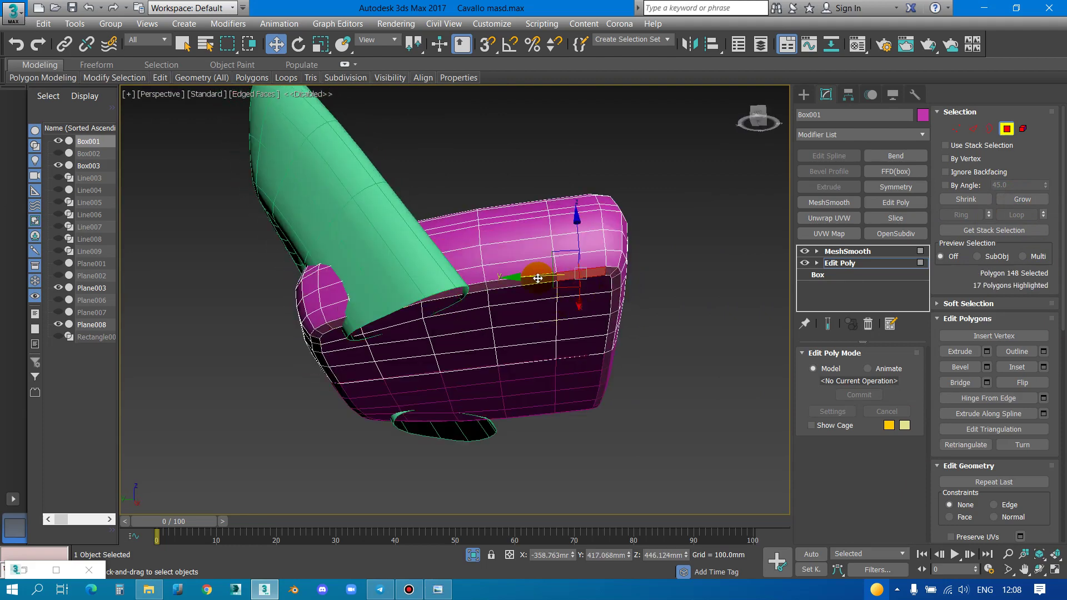
left_click(1041, 200)
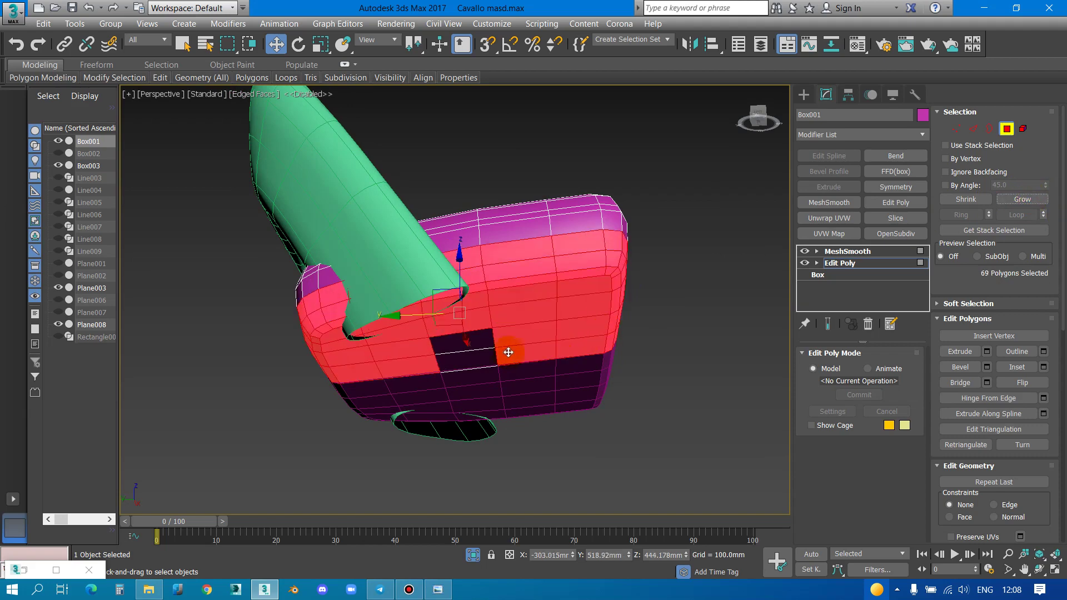
In the Left view, set the reference coordinate system to Parent
key("f")
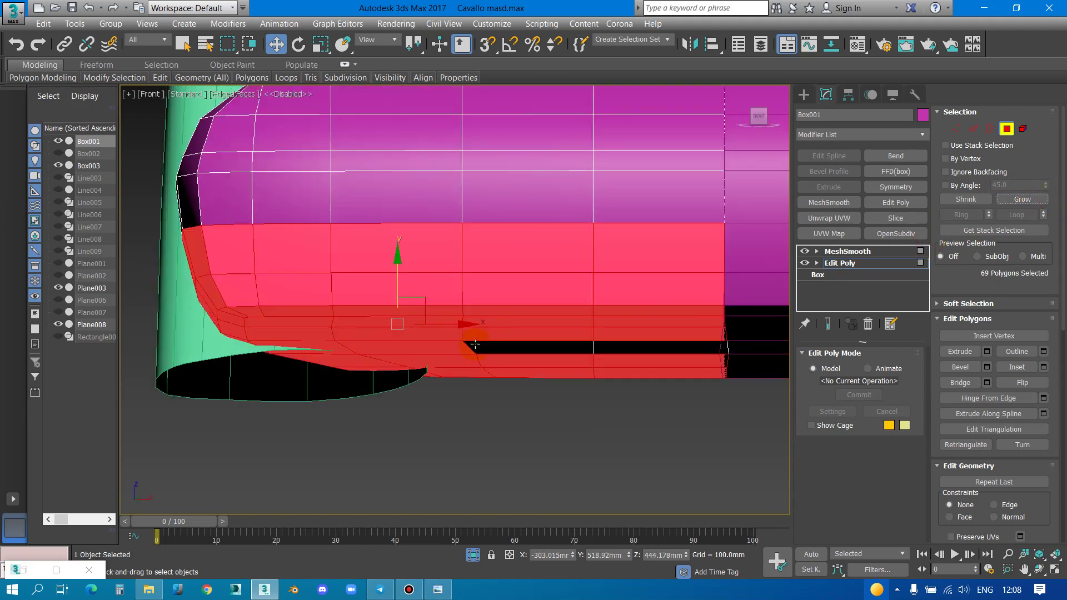
key("l")
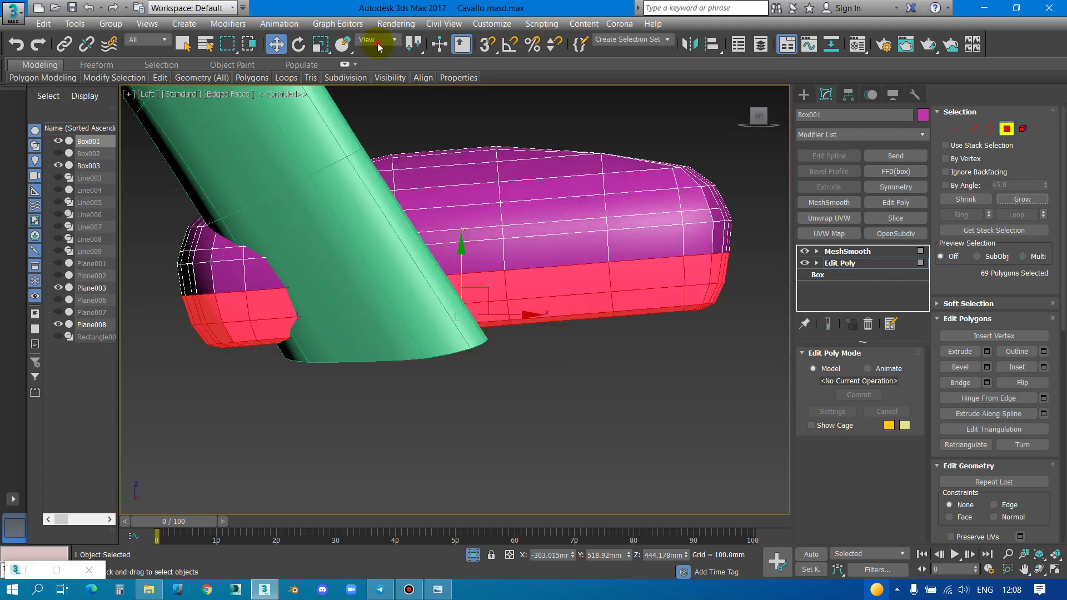
left_click(377, 45)
left_click(382, 83)
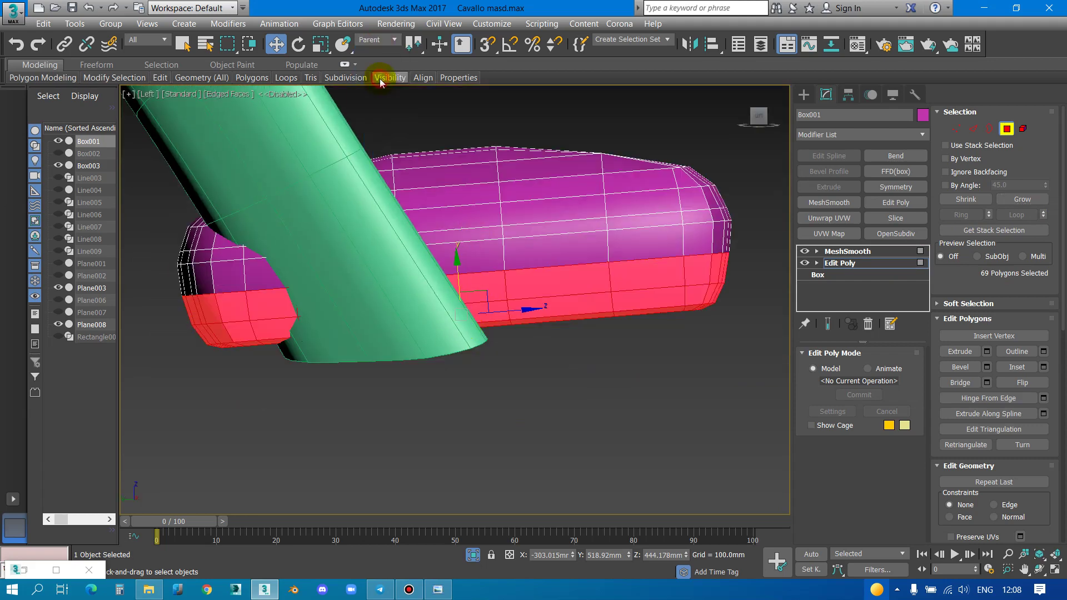
left_click_drag(460, 275, 472, 376)
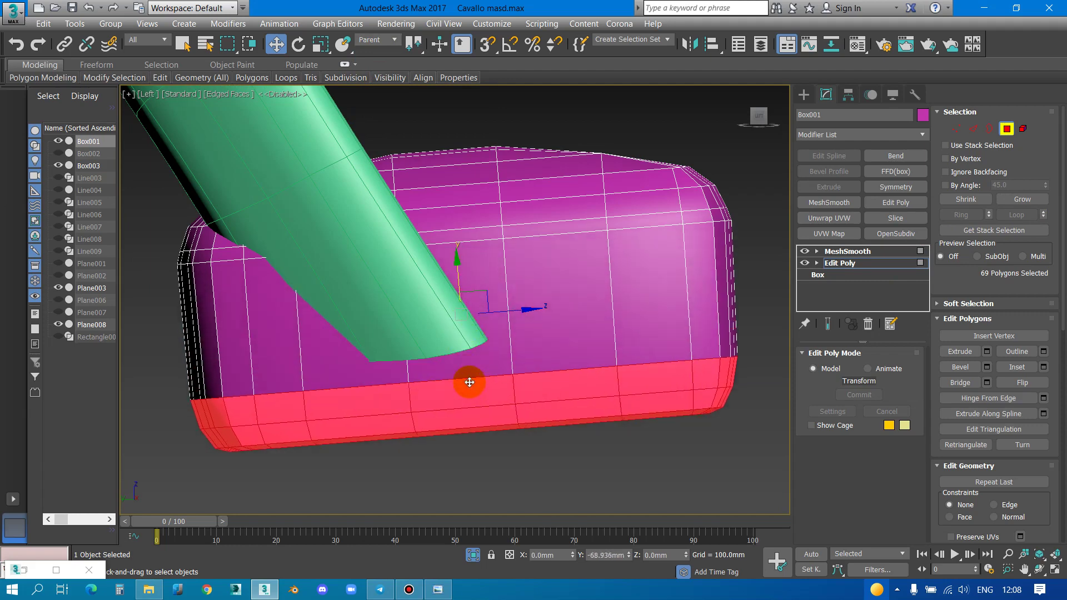
right_click(471, 376)
left_click(396, 43)
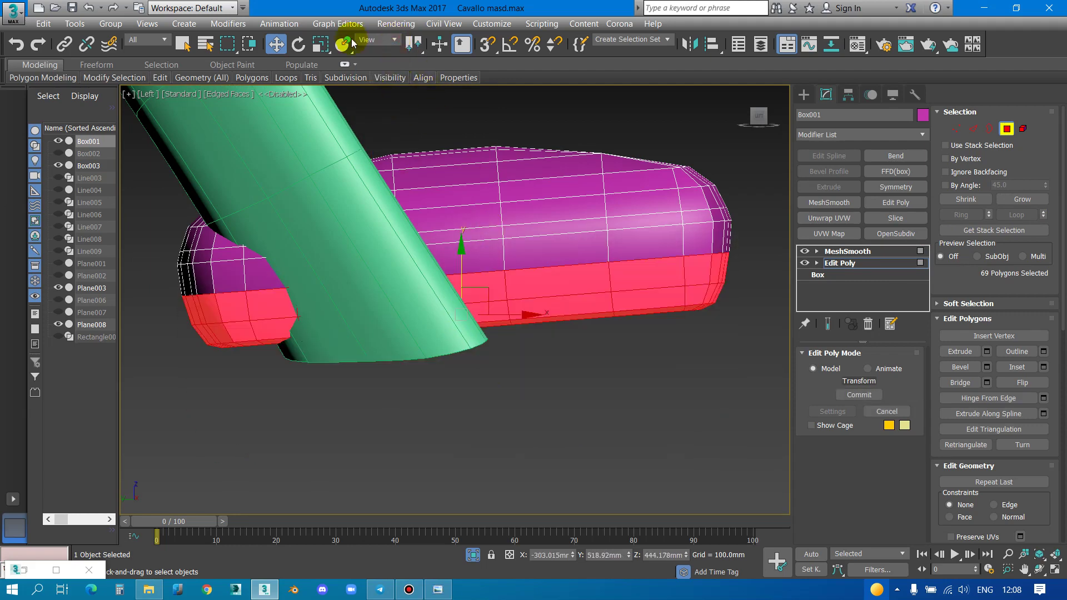
left_click(370, 40)
left_click(377, 86)
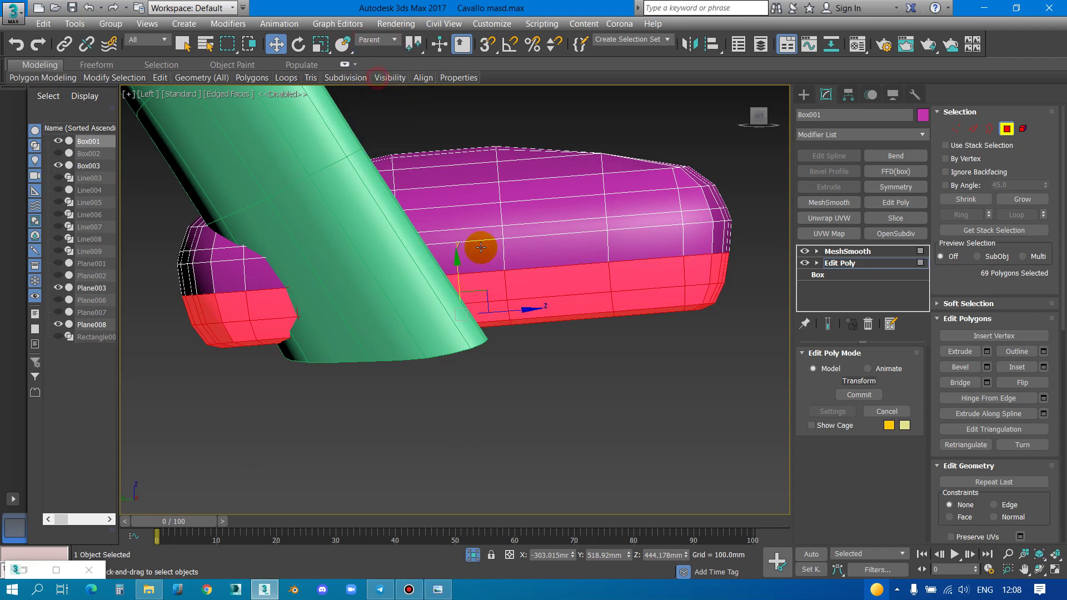
Scale the band to 83% in Y in Parent coordinates and raise it about 15 mm
key("r")
left_click(378, 40)
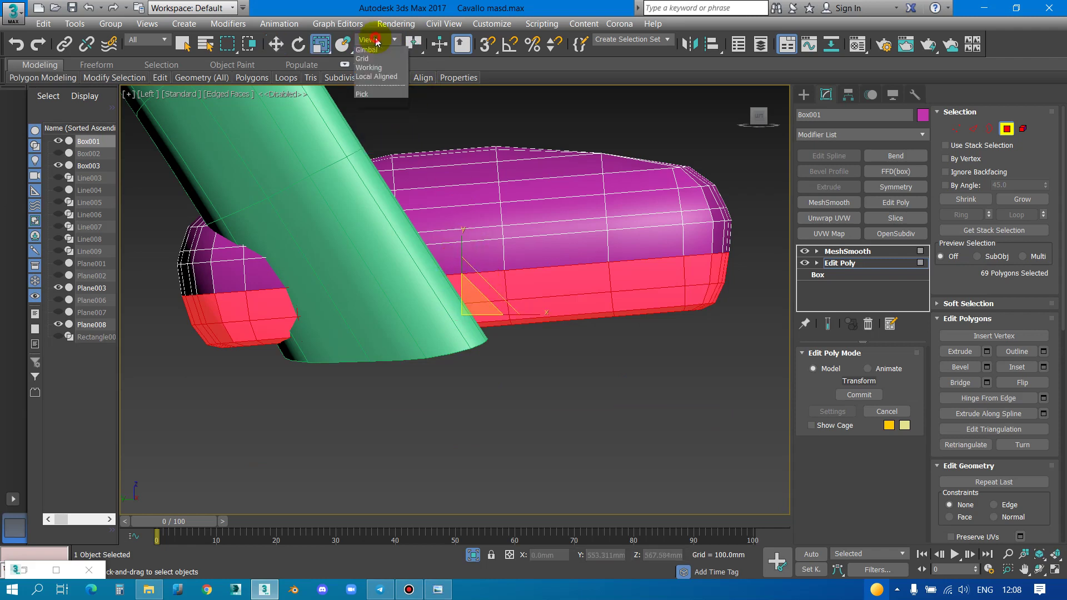
left_click(373, 86)
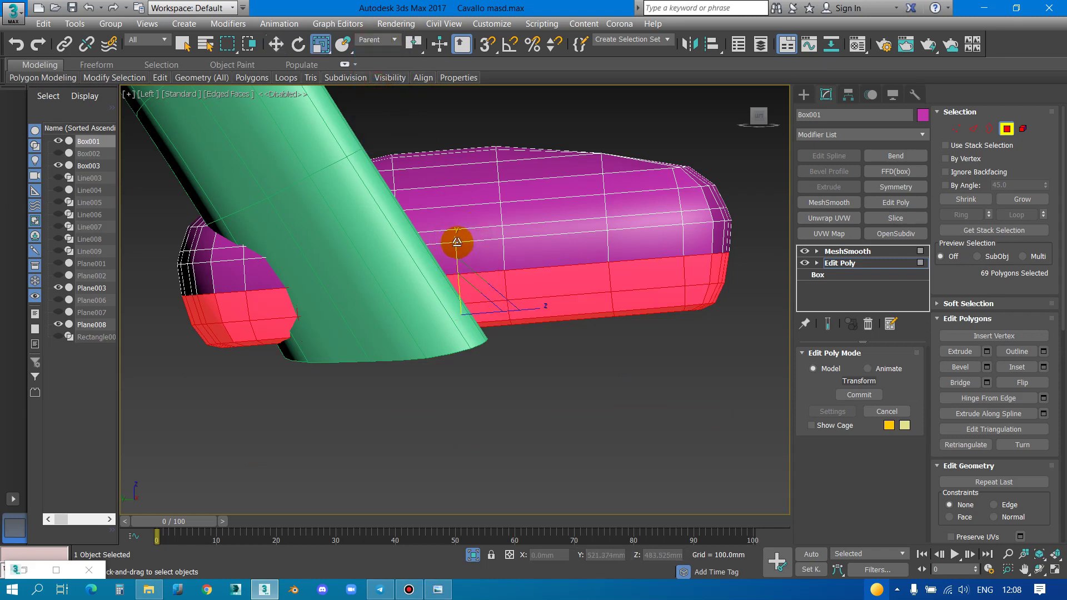
left_click_drag(447, 242, 461, 258)
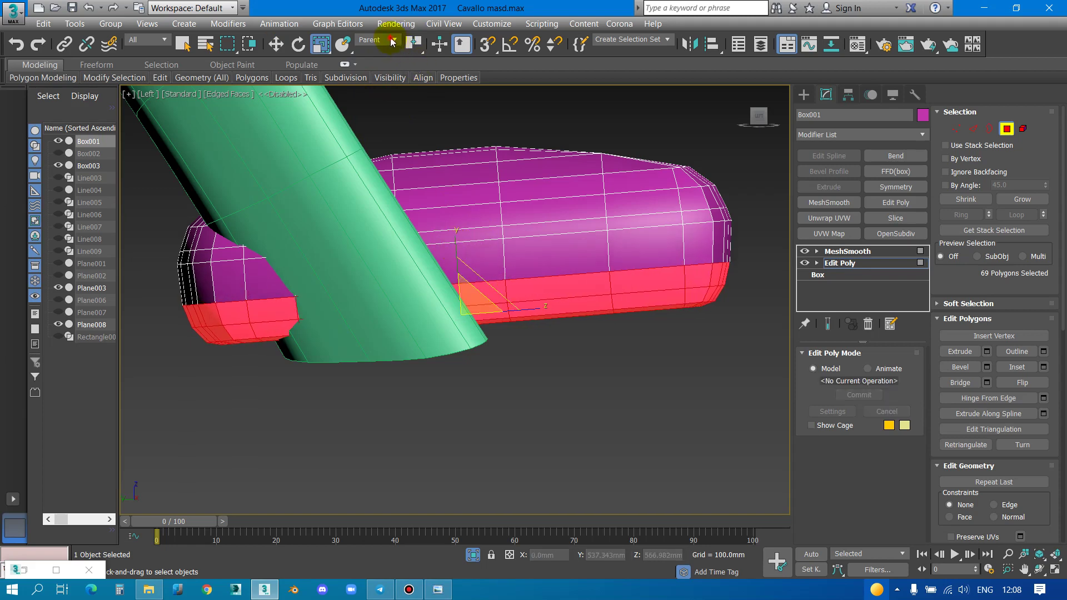
left_click(392, 42)
left_click(395, 78)
key("w")
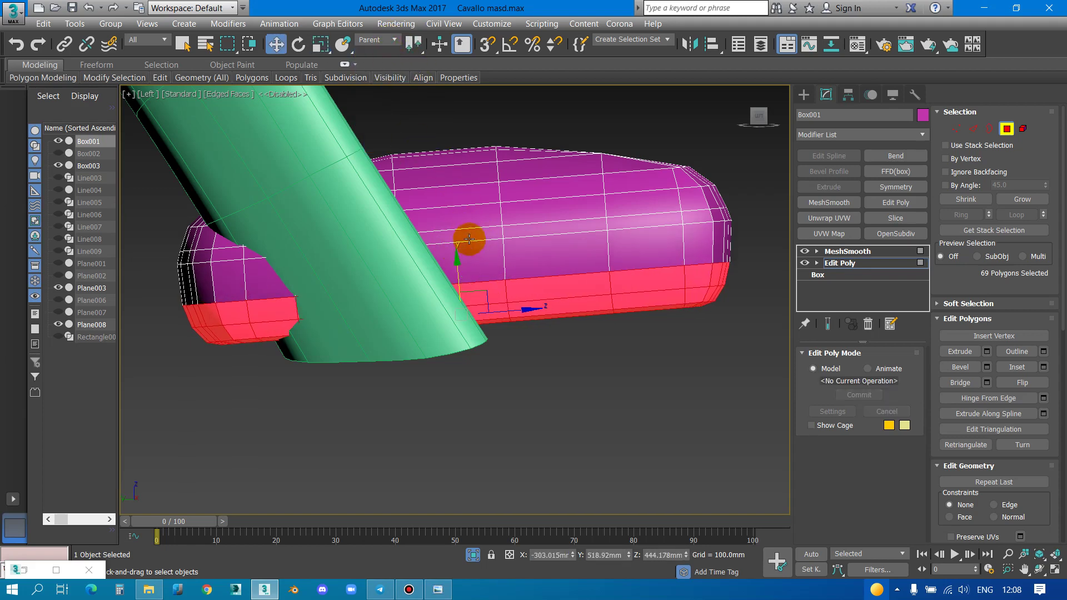
left_click_drag(460, 267, 470, 244)
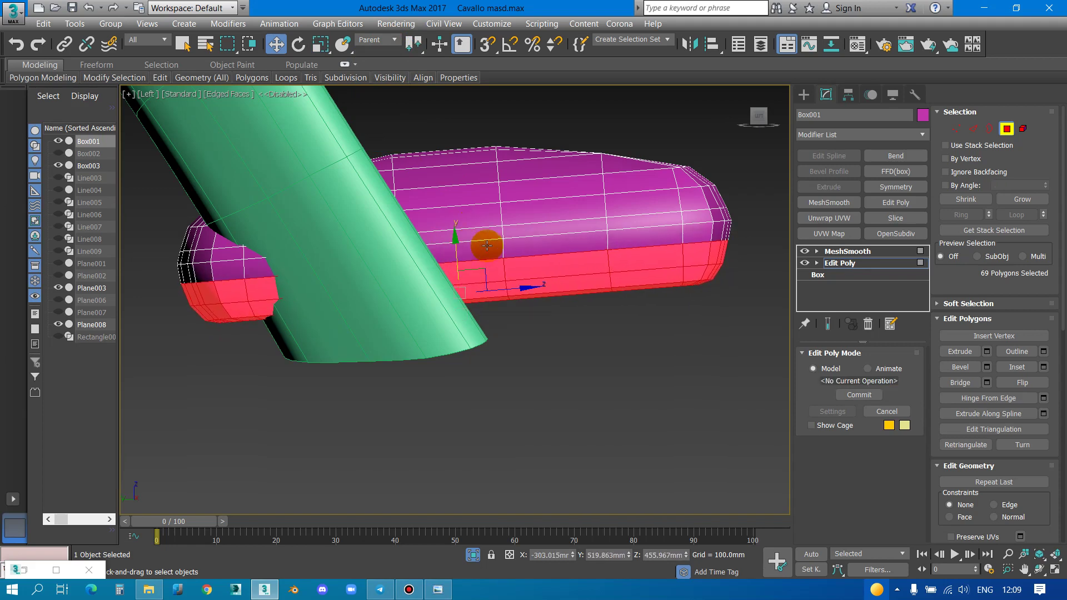
Exit polygon mode, select both cushion pieces together and lower them about 16 mm
left_click(859, 256)
scroll(608, 231, "down", 3)
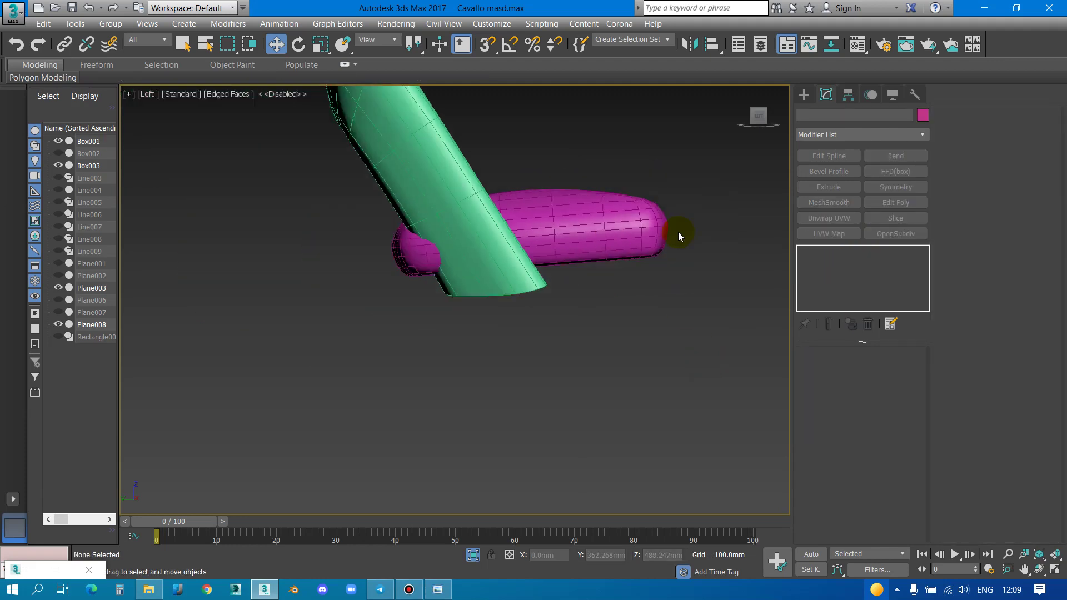
scroll(678, 232, "up", 3)
left_click(617, 229)
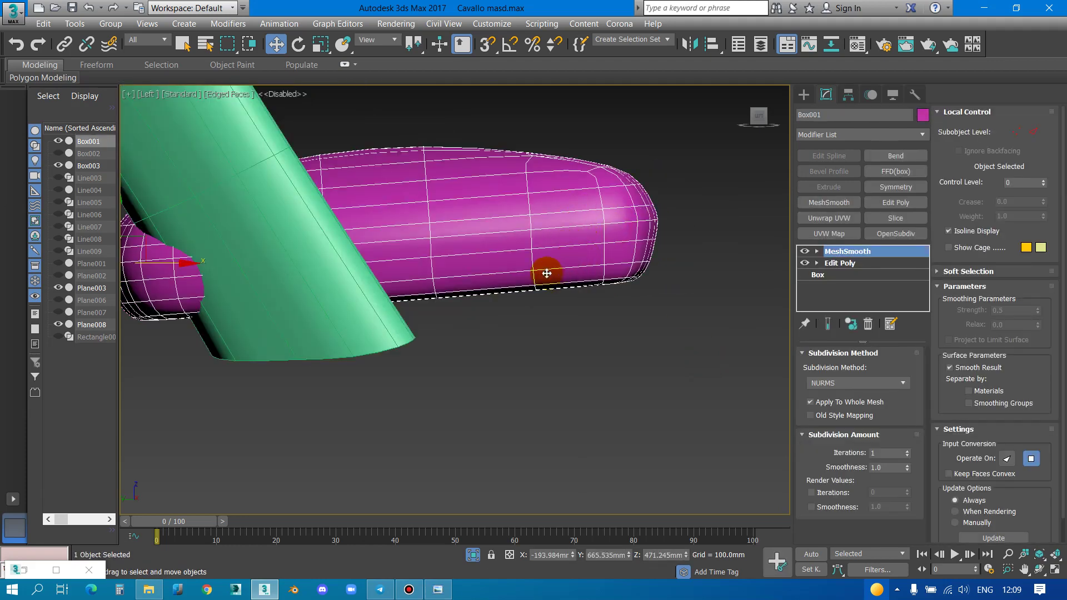
middle_click_drag(547, 273, 535, 319)
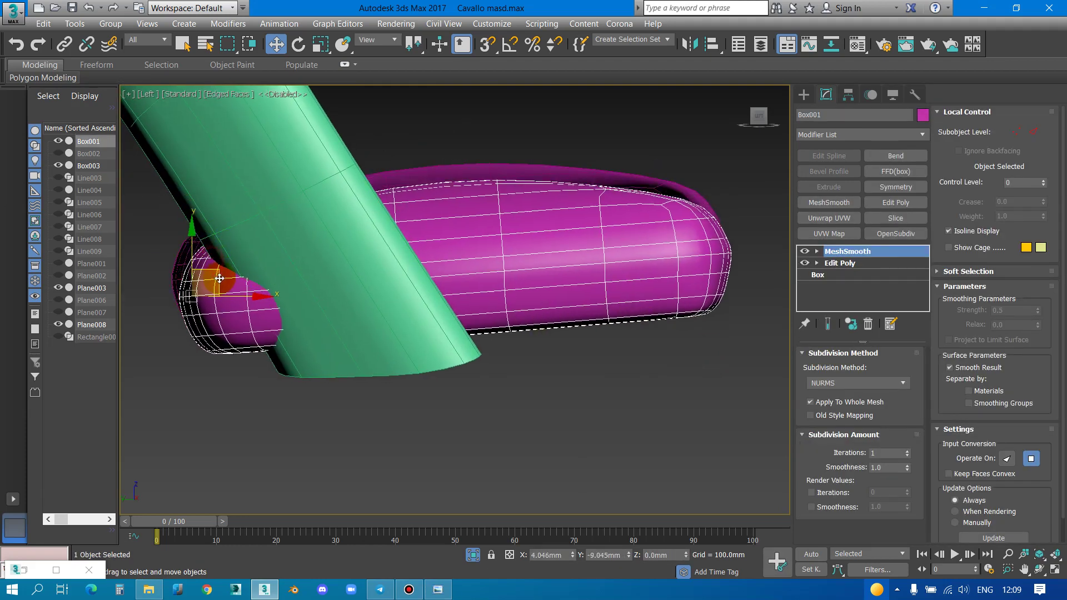
left_click_drag(685, 161, 520, 256)
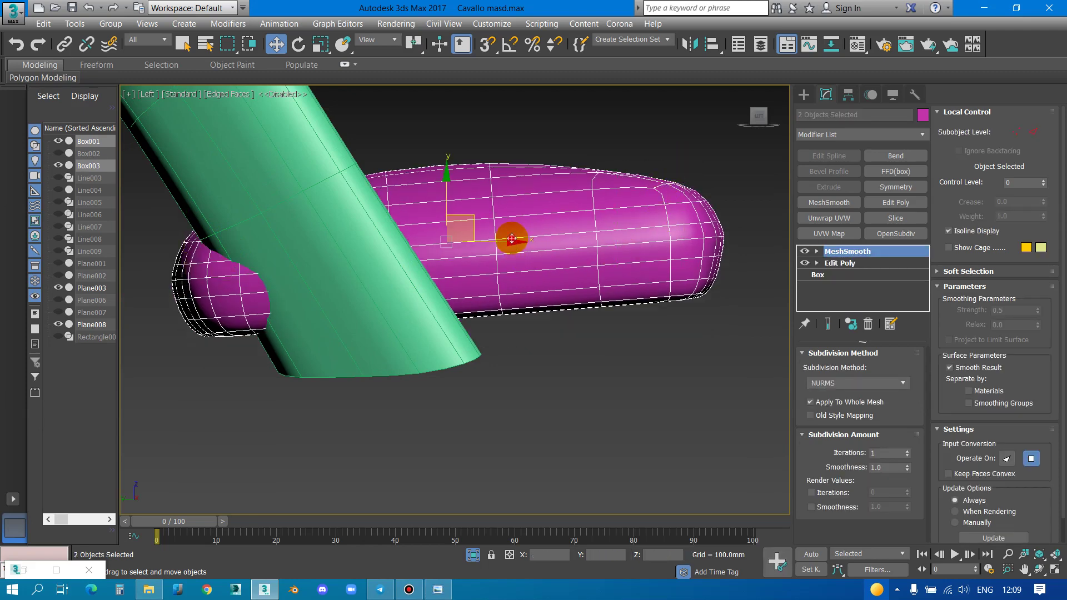
mouse_move(636, 126)
left_mouse_down()
mouse_move(554, 225)
mouse_move(499, 255)
left_mouse_up()
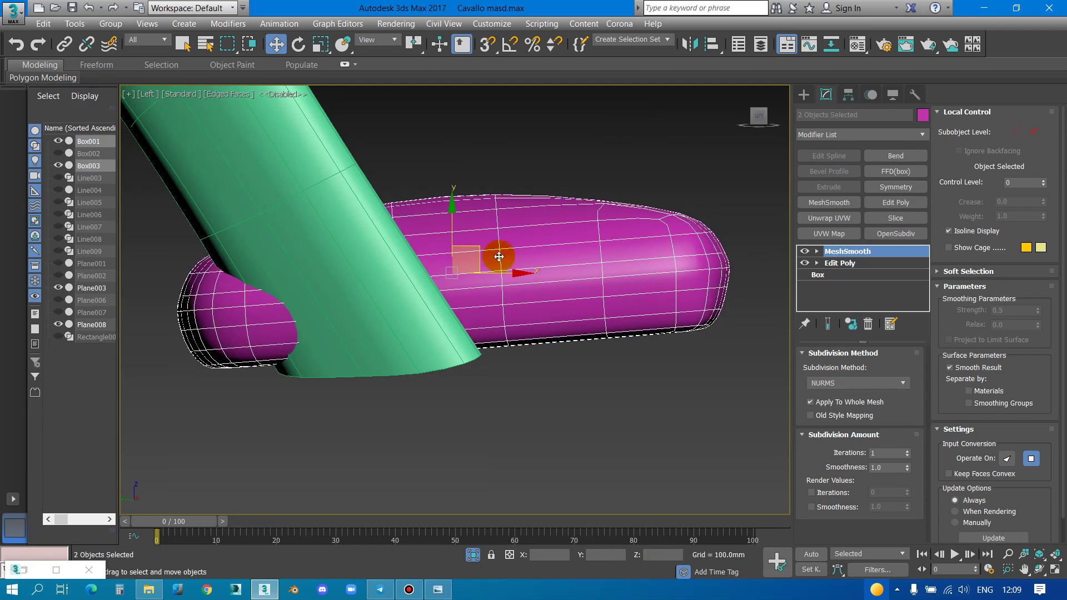
Select the green frame shell Plane003 and view it close up in Perspective
left_click(403, 333)
key("p")
mouse_move(405, 333)
middle_mouse_down("alt")
mouse_move(405, 358)
mouse_move(469, 305)
mouse_move(709, 273)
middle_mouse_up("alt")
scroll(405, 358, "up", 5)
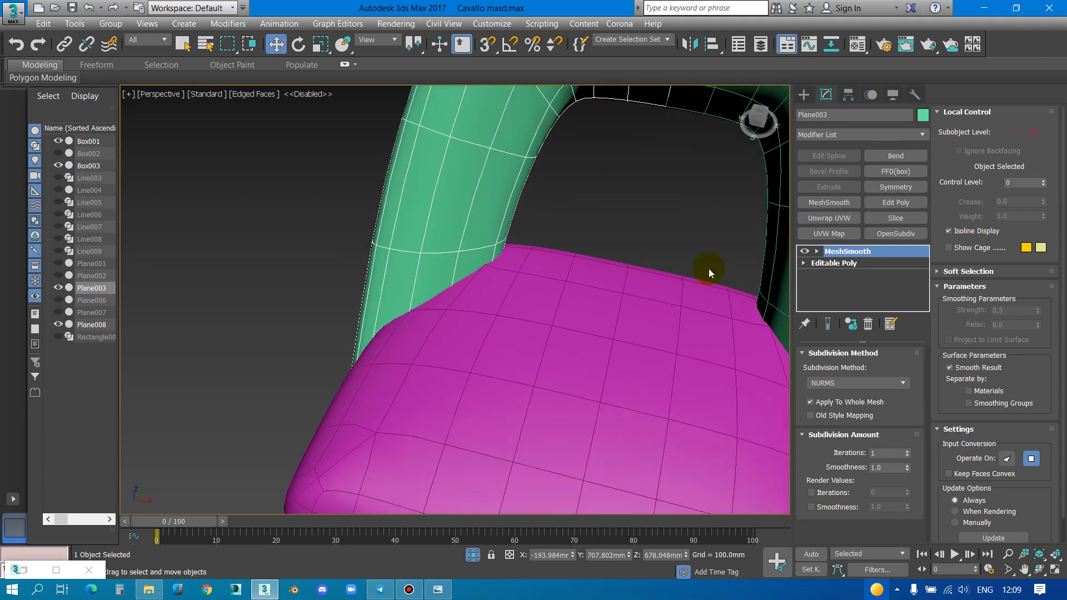
In Plane003's Vertex mode, select three frame vertices and shift them along X
left_click(815, 269)
mouse_move(636, 286)
middle_mouse_down("alt")
mouse_move(506, 305)
mouse_move(620, 289)
mouse_move(571, 294)
mouse_move(644, 301)
mouse_move(507, 328)
mouse_move(557, 350)
mouse_move(523, 334)
middle_mouse_up("alt")
left_click(821, 369)
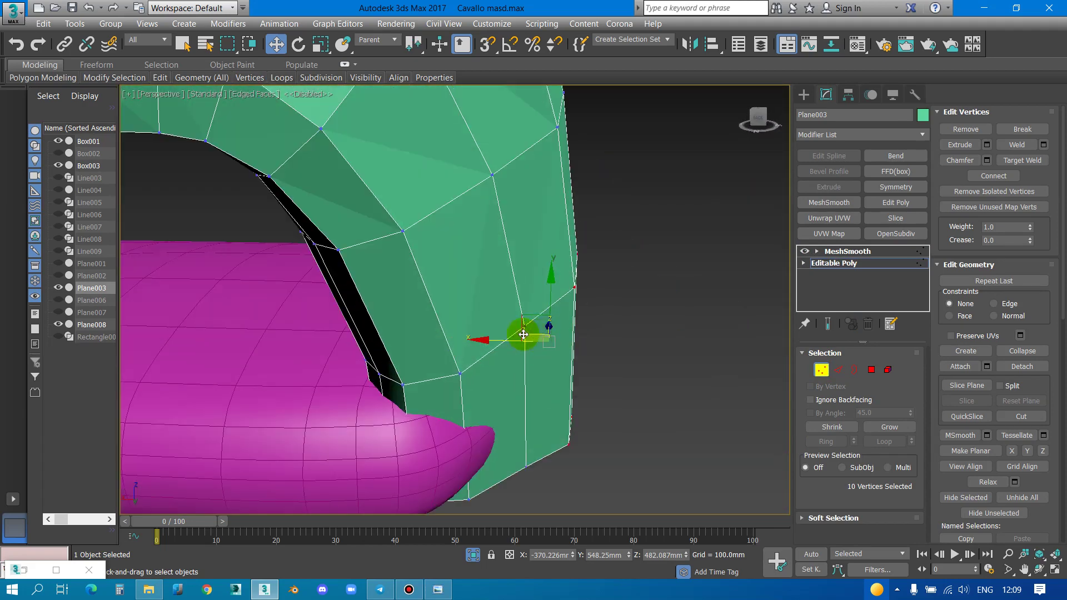
left_click(460, 373)
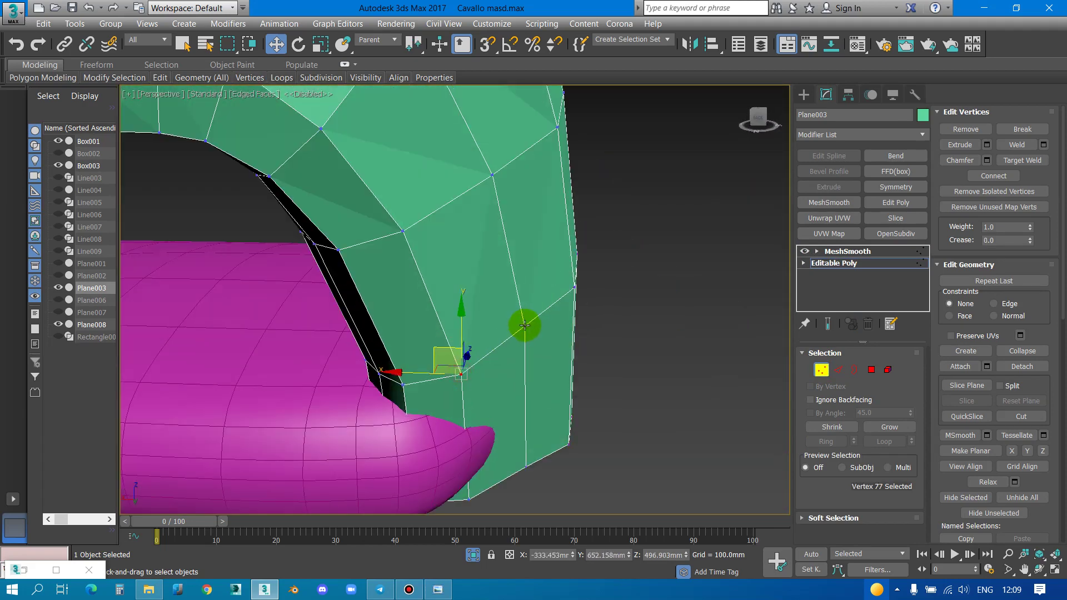
left_click(525, 325, "ctrl")
left_click_drag(445, 348, 458, 369)
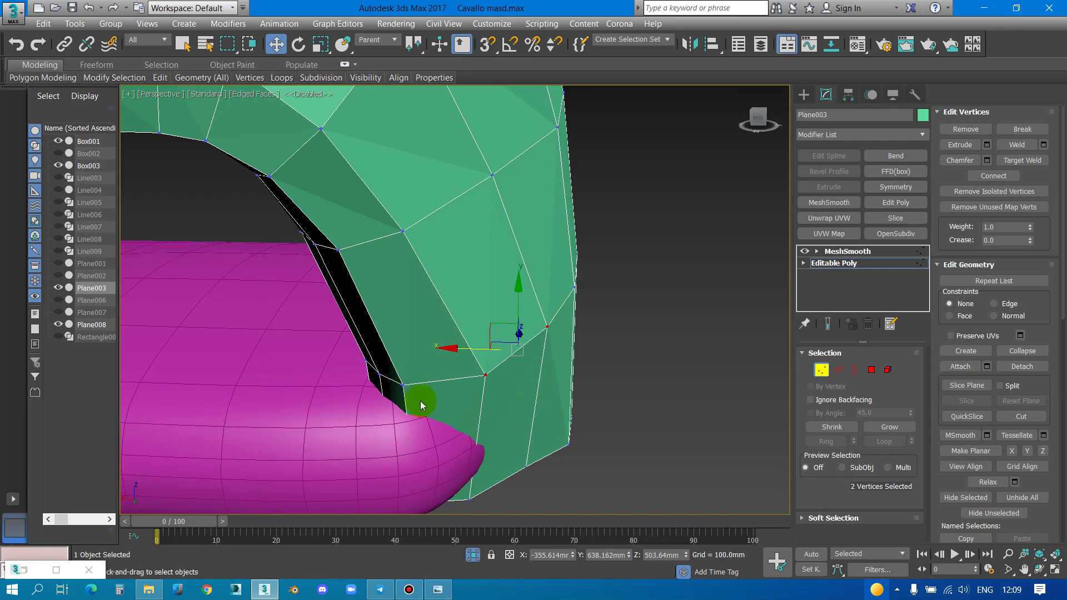
left_click(404, 384, "ctrl")
left_click_drag(332, 372, 369, 374)
mouse_move(369, 374)
middle_mouse_down("alt")
mouse_move(424, 382)
mouse_move(328, 349)
mouse_move(421, 402)
mouse_move(371, 341)
middle_mouse_up("alt")
Select the six frame vertices near the cushion corner and pull them in toward the cushion
left_click(333, 339)
left_click_drag(370, 339, 381, 350)
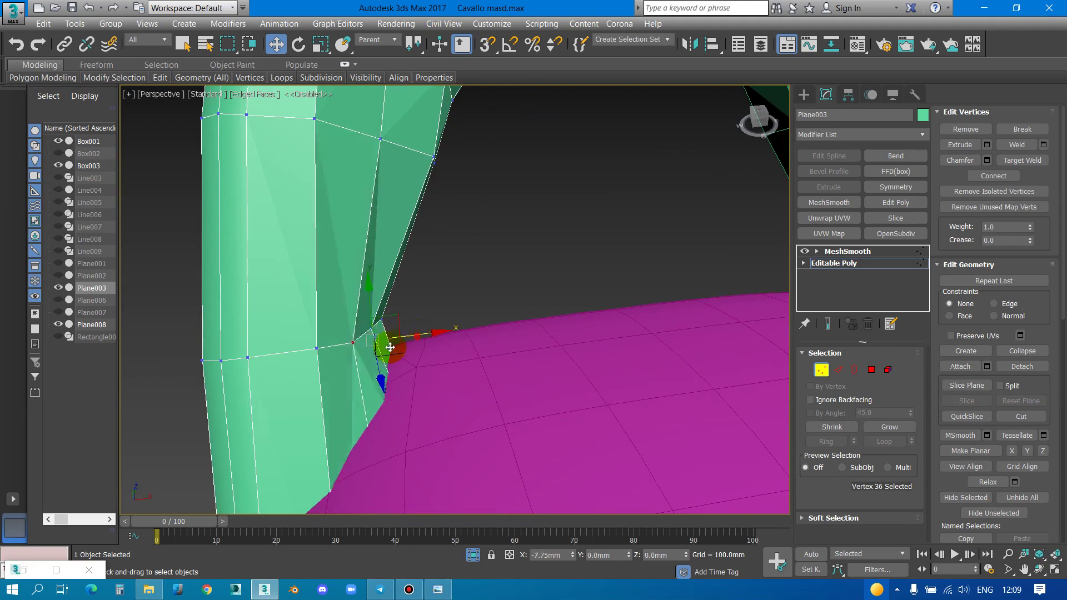
left_click(460, 398)
left_click(321, 354)
left_click(311, 350)
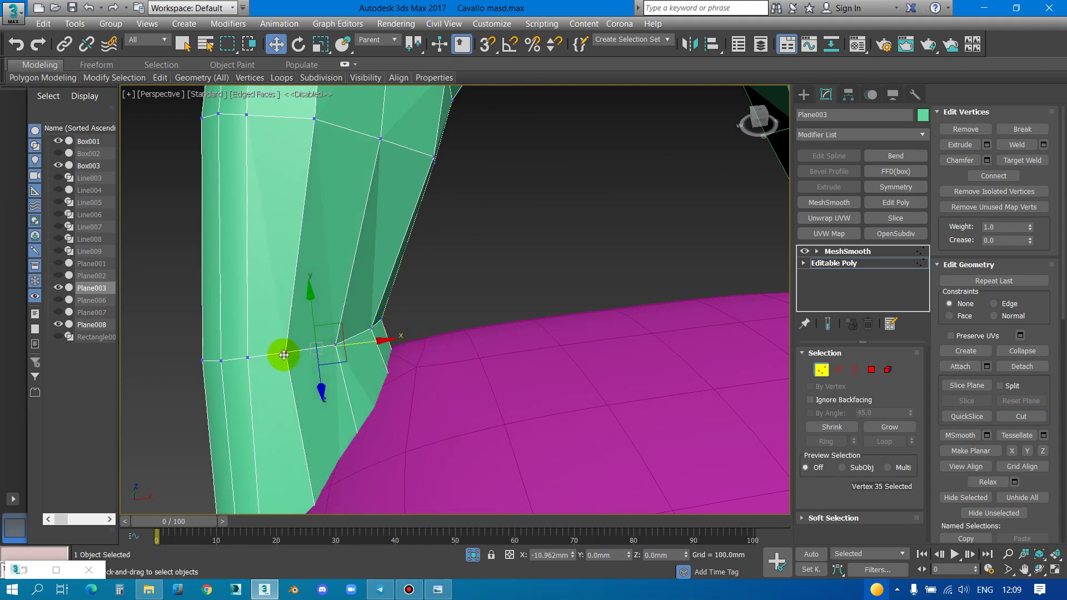
mouse_move(282, 353)
middle_mouse_down("alt")
mouse_move(334, 303)
mouse_move(356, 332)
mouse_move(370, 298)
mouse_move(402, 293)
mouse_move(369, 301)
middle_mouse_up("alt")
key("F3")
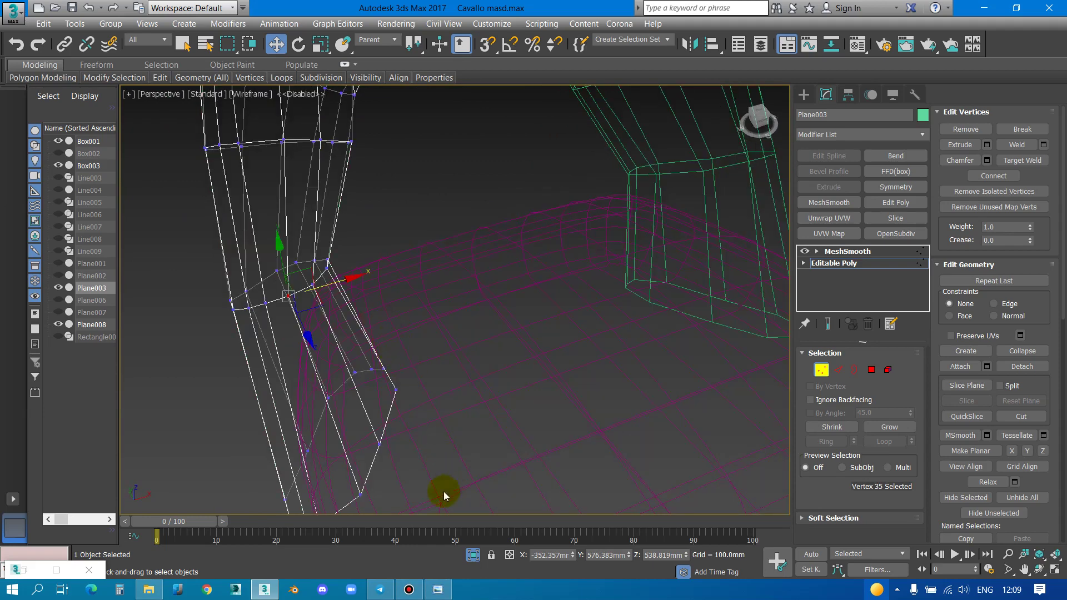
left_click_drag(330, 359, 331, 360)
key("F3")
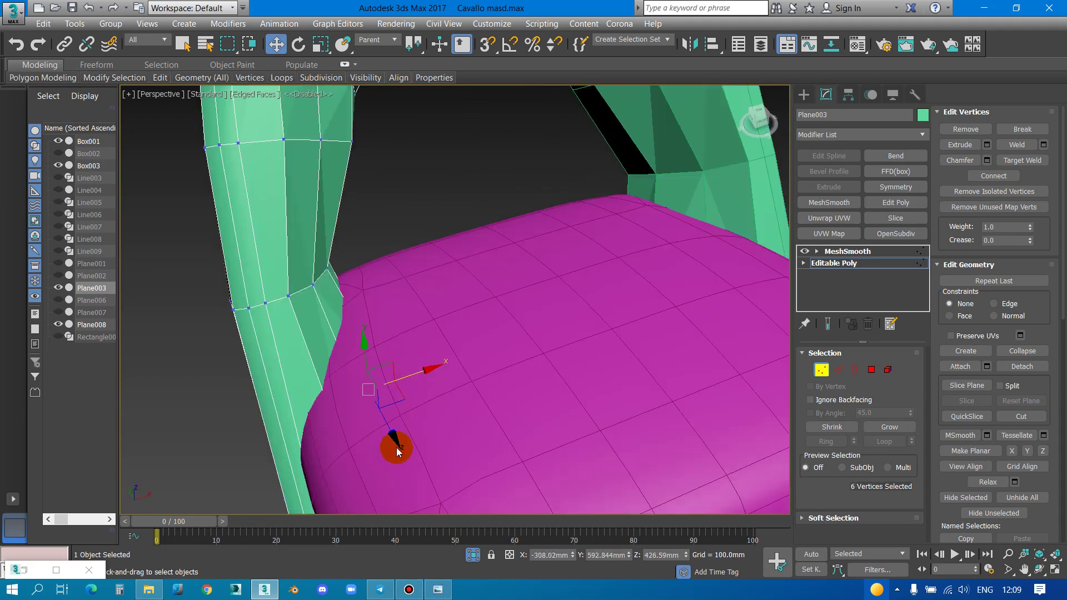
key("z")
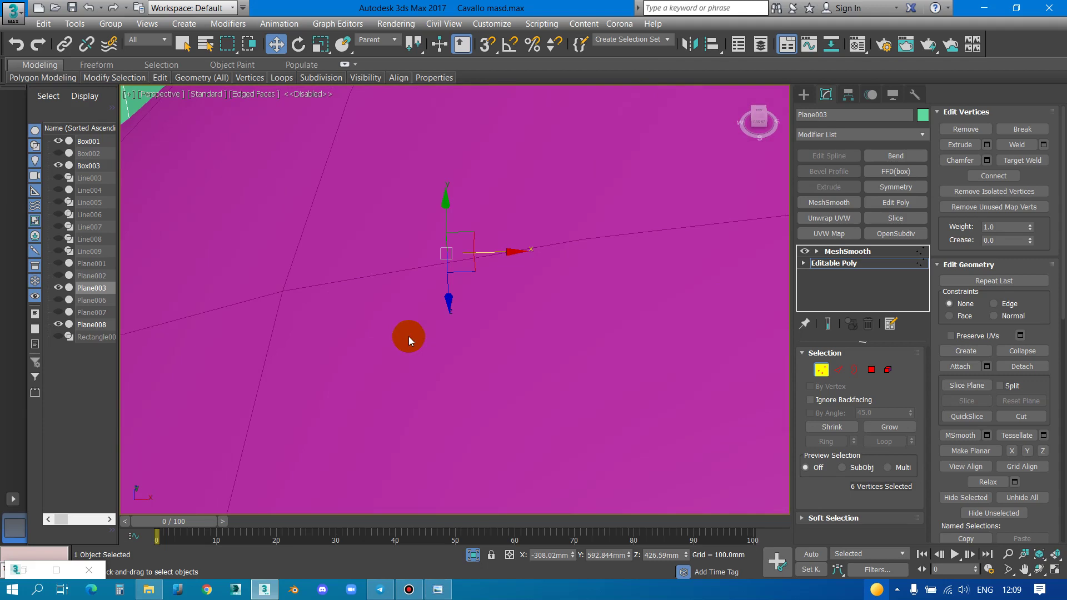
middle_click_drag(409, 335, 483, 252, "alt")
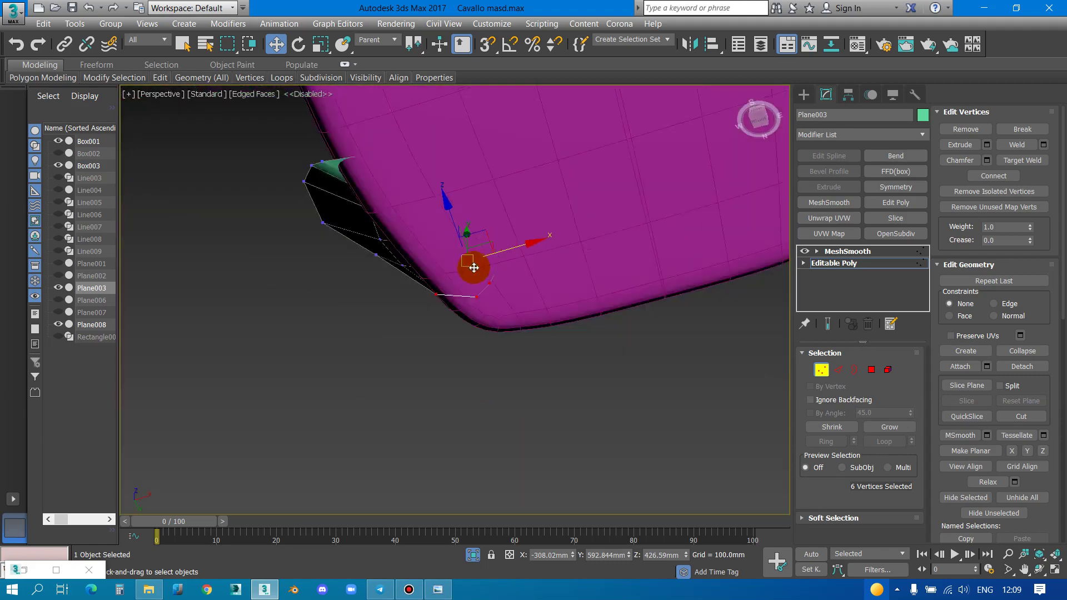
scroll(484, 252, "up", 3)
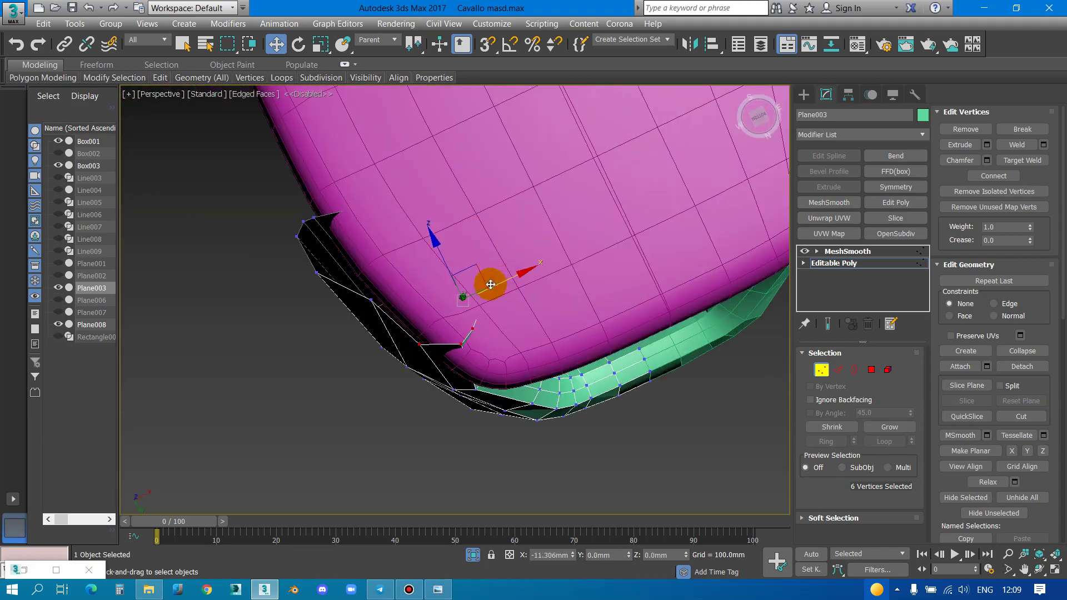
mouse_move(507, 277)
left_mouse_down()
mouse_move(480, 290)
mouse_move(320, 275)
left_mouse_up()
Slide individual corner vertices, including one behind the cushion, inward along X
left_click(318, 273)
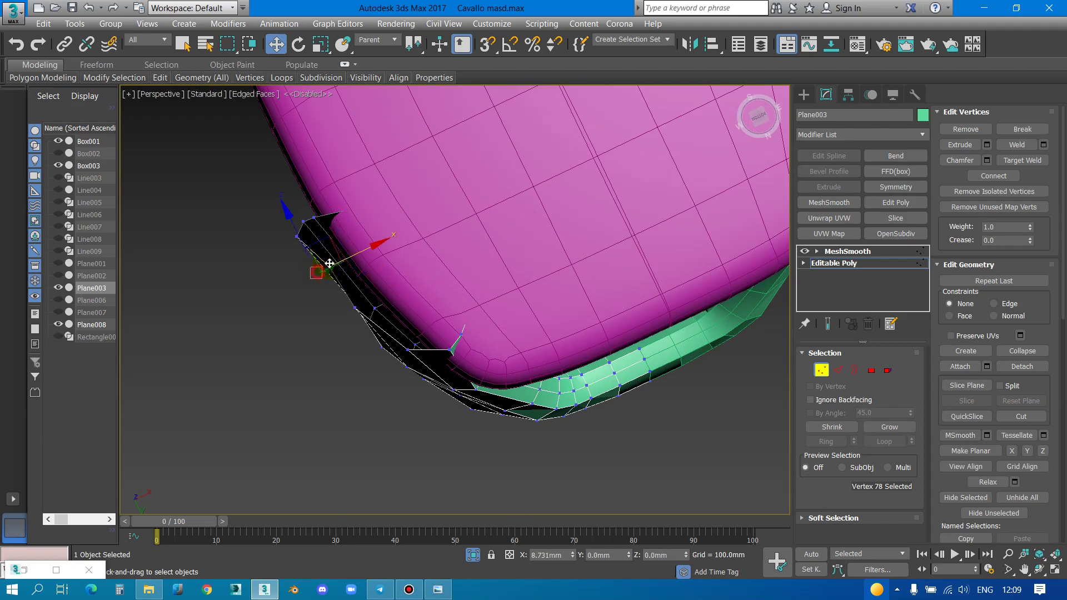
scroll(303, 242, "up", 2)
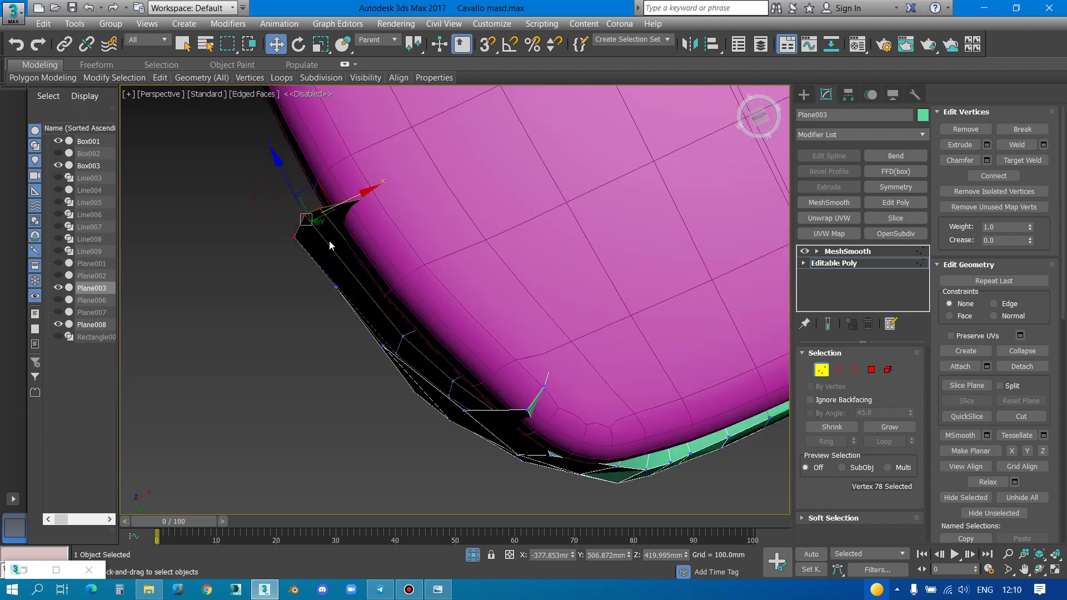
mouse_move(350, 200)
left_mouse_down()
mouse_move(396, 187)
mouse_move(418, 245)
left_mouse_up()
left_click(414, 189)
key("F3")
left_click(424, 254)
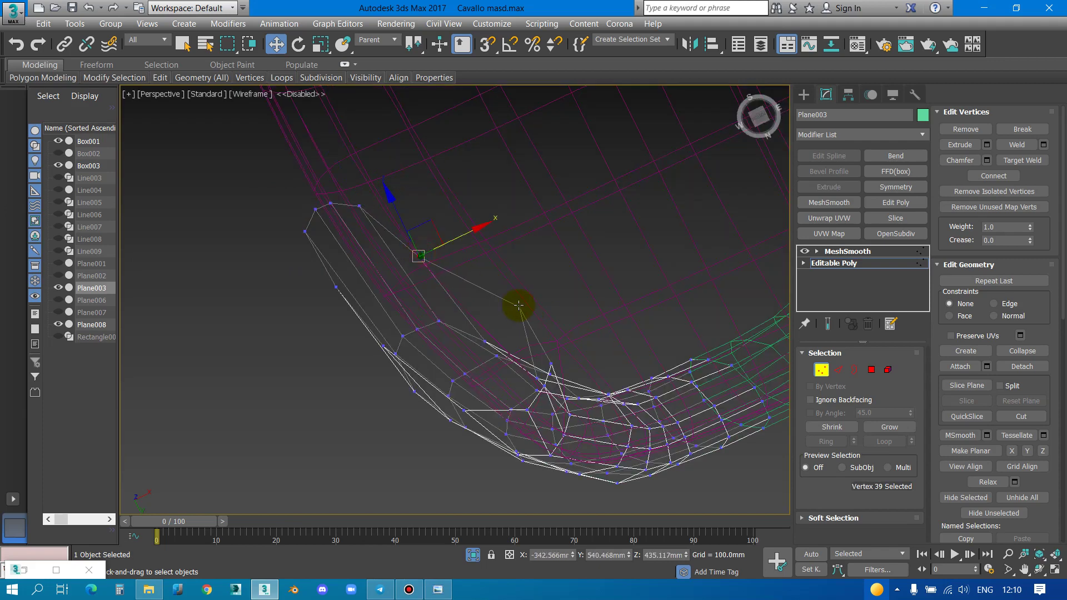
left_click_drag(518, 306, 488, 322)
Try pulling a frame vertex down to the cushion edge, undo it, and check the fit
key("F3")
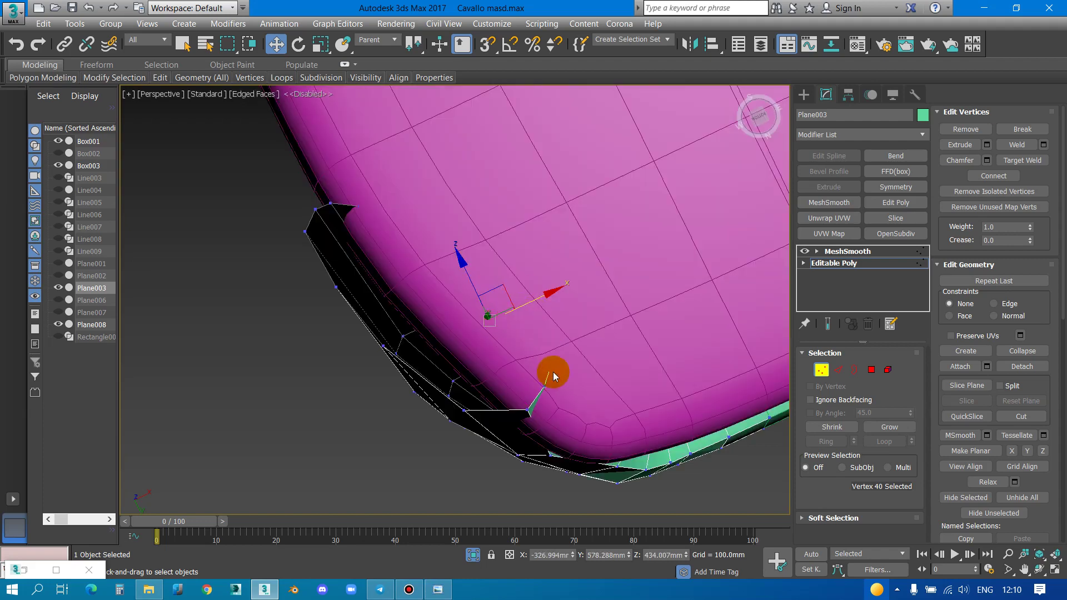
scroll(550, 372, "up", 2)
key("F3")
left_click_drag(548, 357, 533, 395)
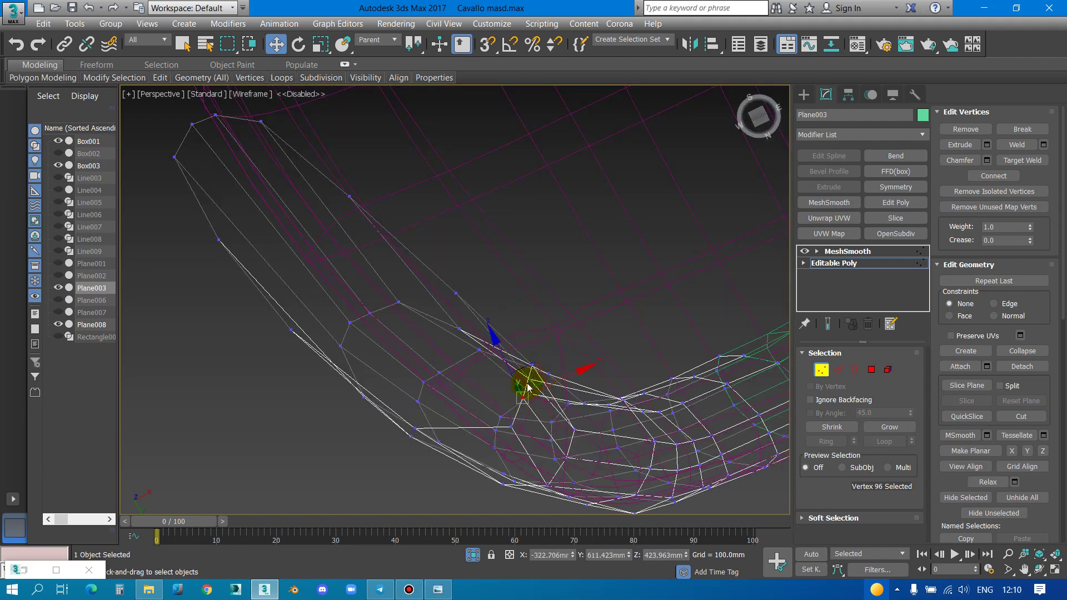
key("ctrl+z")
key("F3")
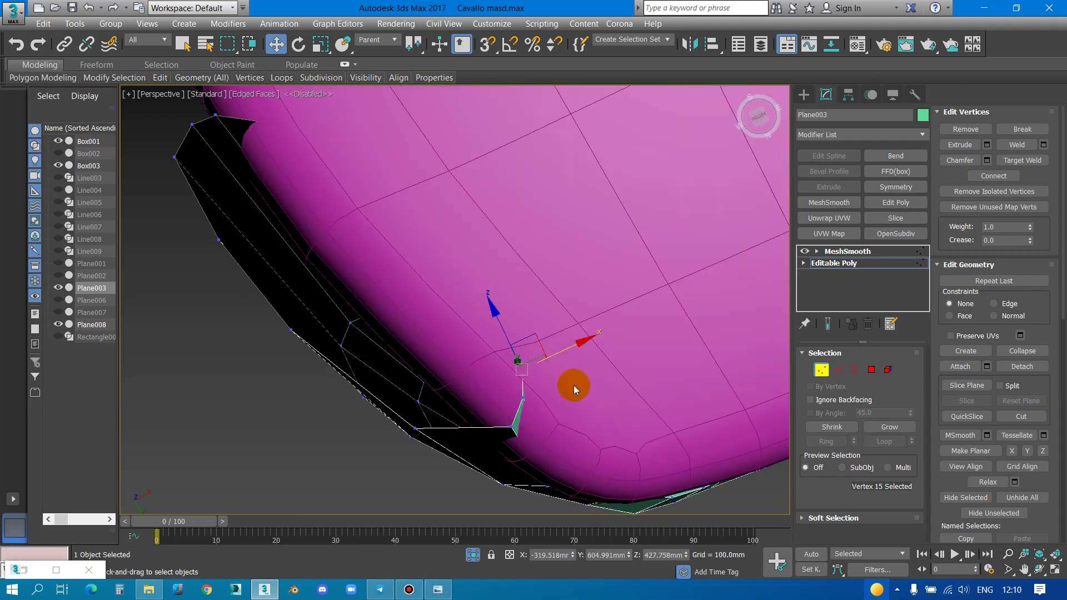
key("z")
mouse_move(581, 357)
middle_mouse_down("alt")
mouse_move(591, 357)
mouse_move(476, 297)
mouse_move(524, 339)
mouse_move(498, 326)
mouse_move(503, 311)
mouse_move(398, 336)
mouse_move(486, 272)
mouse_move(438, 247)
mouse_move(465, 322)
mouse_move(552, 331)
mouse_move(515, 363)
mouse_move(473, 305)
mouse_move(476, 318)
mouse_move(476, 269)
mouse_move(424, 326)
middle_mouse_up("alt")
Select vertices on the frame's inner bend and shift one to smooth the faces
left_click(427, 288)
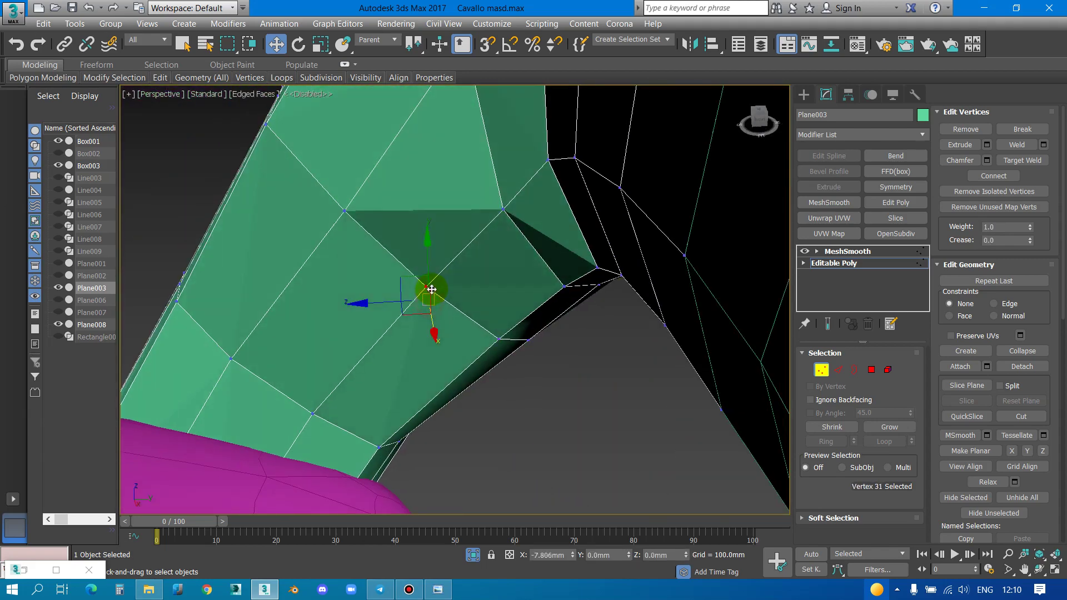
middle_click_drag(498, 312, 503, 267, "alt")
left_click(506, 167)
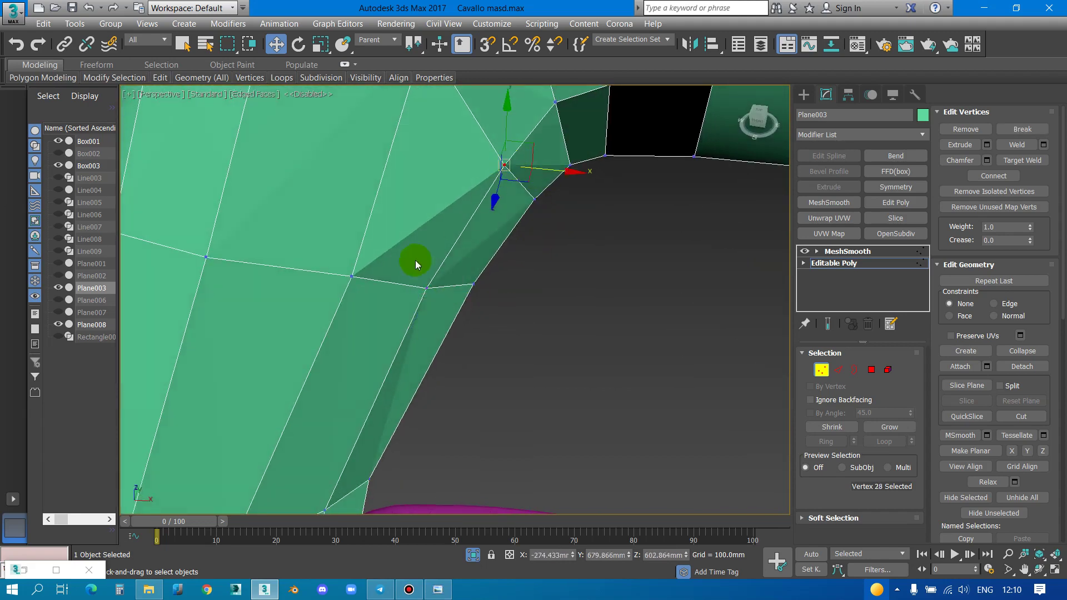
middle_click_drag(417, 262, 429, 334, "alt")
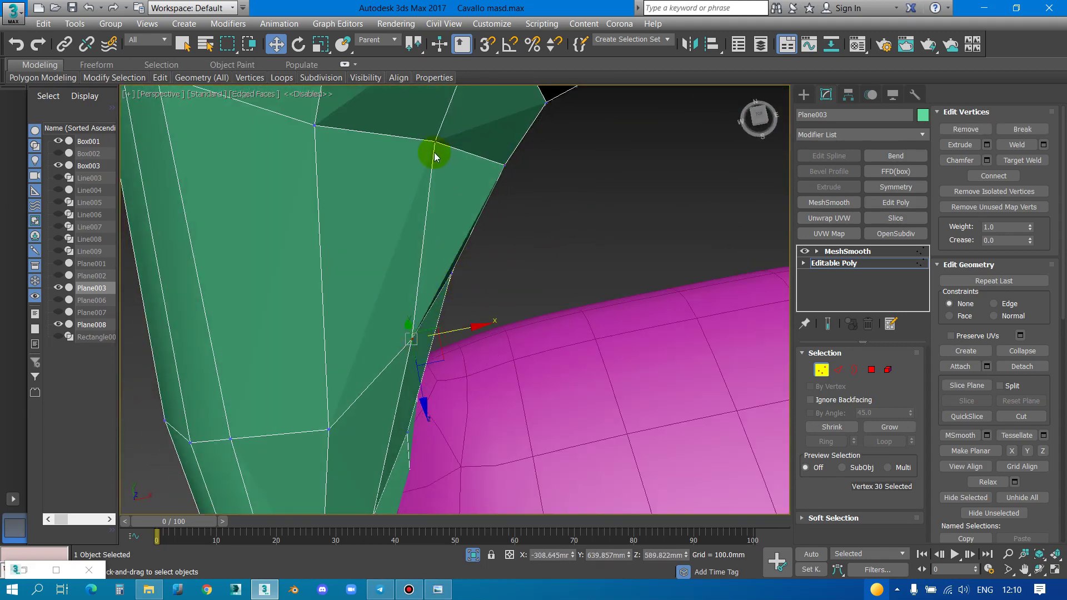
left_click_drag(436, 143, 446, 139)
middle_click_drag(472, 227, 415, 191, "alt")
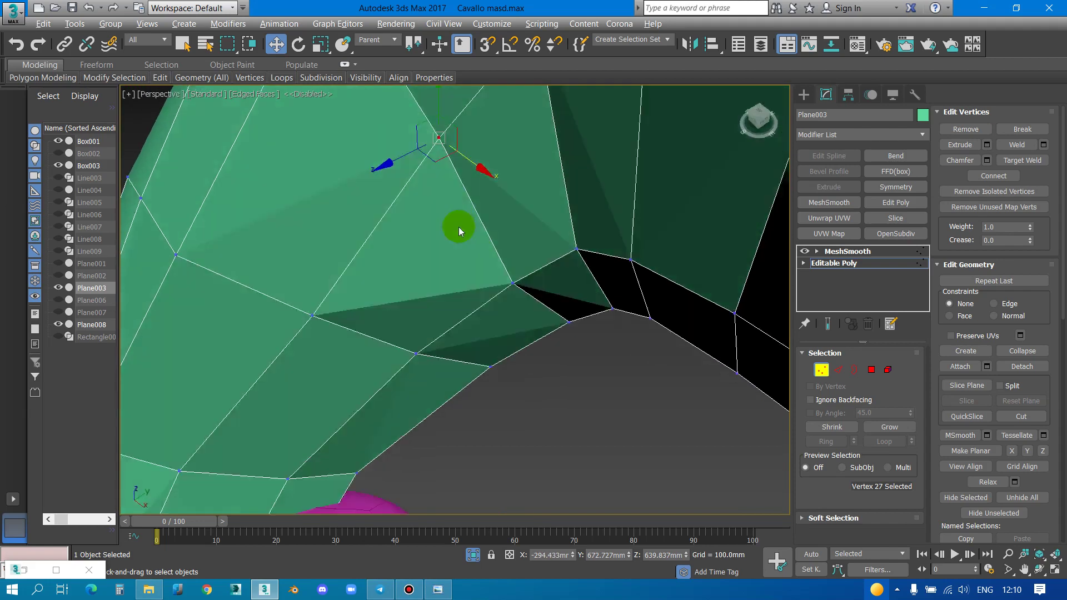
mouse_move(452, 227)
middle_mouse_down("alt")
mouse_move(436, 172)
mouse_move(397, 242)
middle_mouse_up("alt")
Nudge a vertex on the frame's outer edge outward and select neighbouring edge vertices
scroll(398, 242, "up", 2)
left_click(399, 241)
scroll(399, 240, "up", 3)
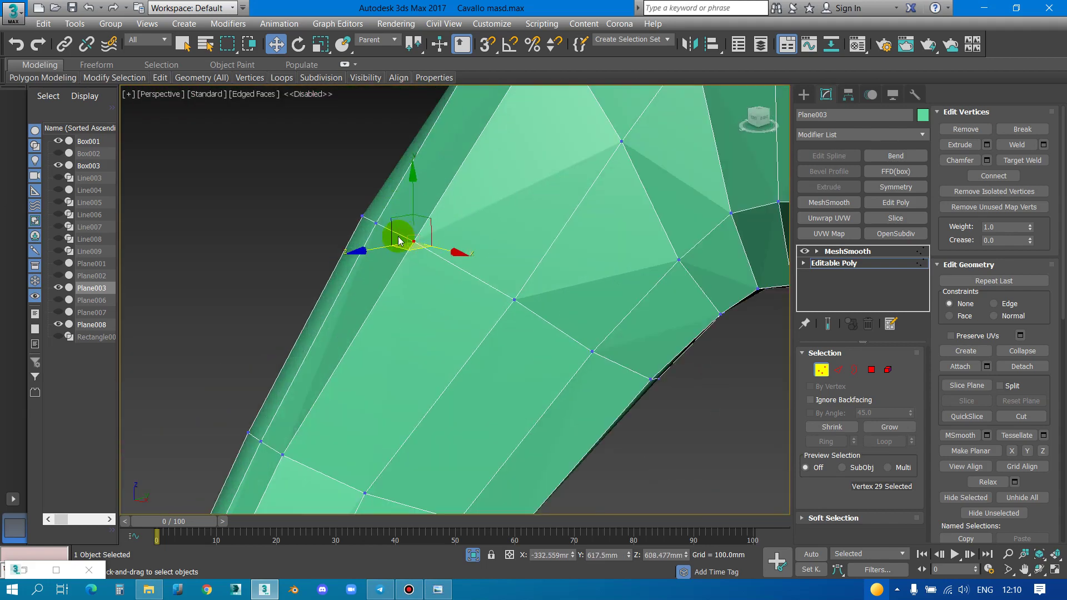
left_click_drag(415, 238, 403, 239)
left_click(373, 224)
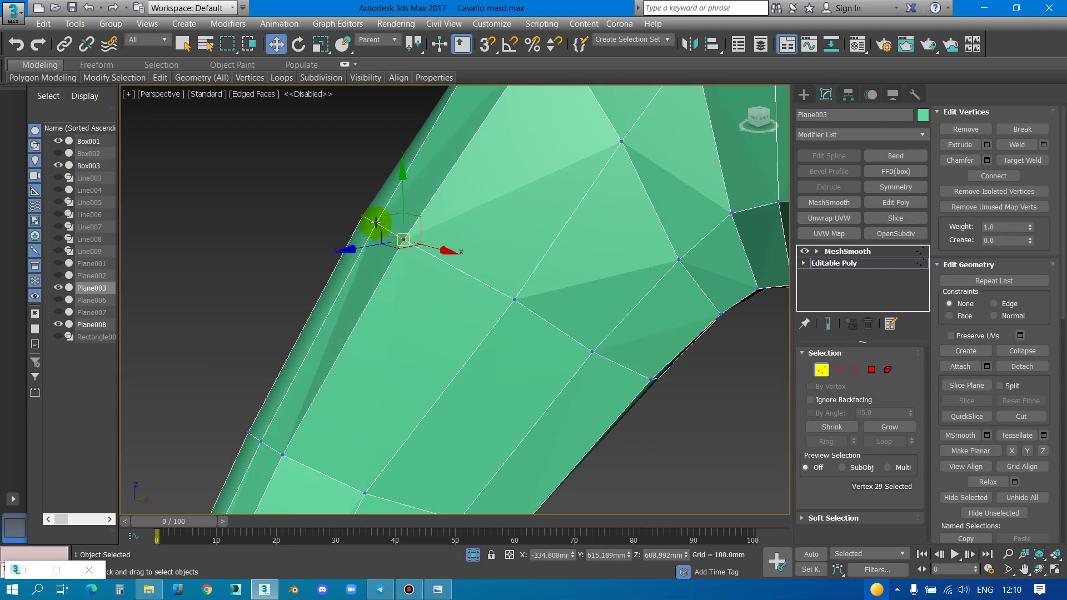
left_click(259, 443)
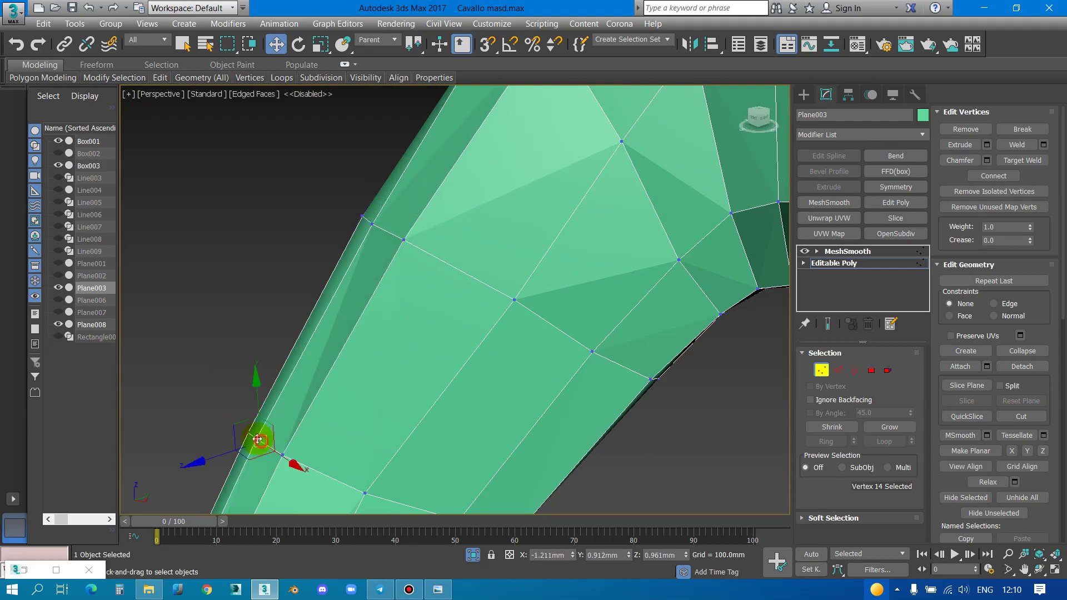
left_click(284, 458)
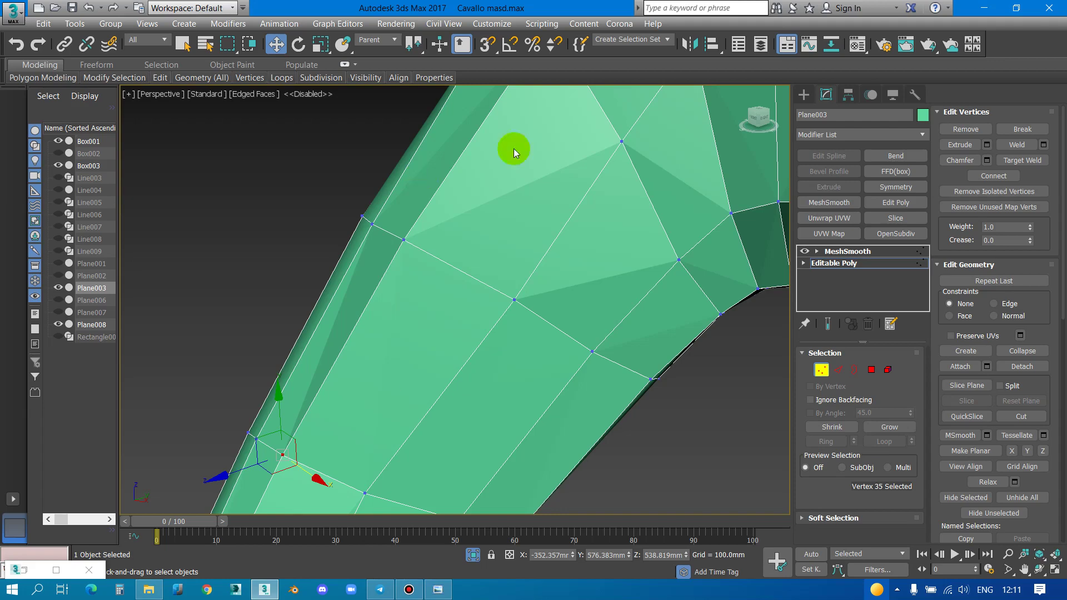
Select bend vertices beside the cushion gap, checking frame and cushion together
scroll(529, 261, "down", 5)
mouse_move(529, 262)
middle_mouse_down("alt")
mouse_move(572, 357)
mouse_move(592, 305)
mouse_move(642, 259)
mouse_move(538, 324)
mouse_move(613, 344)
mouse_move(577, 315)
mouse_move(511, 362)
mouse_move(489, 333)
middle_mouse_up("alt")
scroll(525, 353, "up", 5)
scroll(577, 314, "up", 4)
left_click(505, 323)
left_click(537, 253)
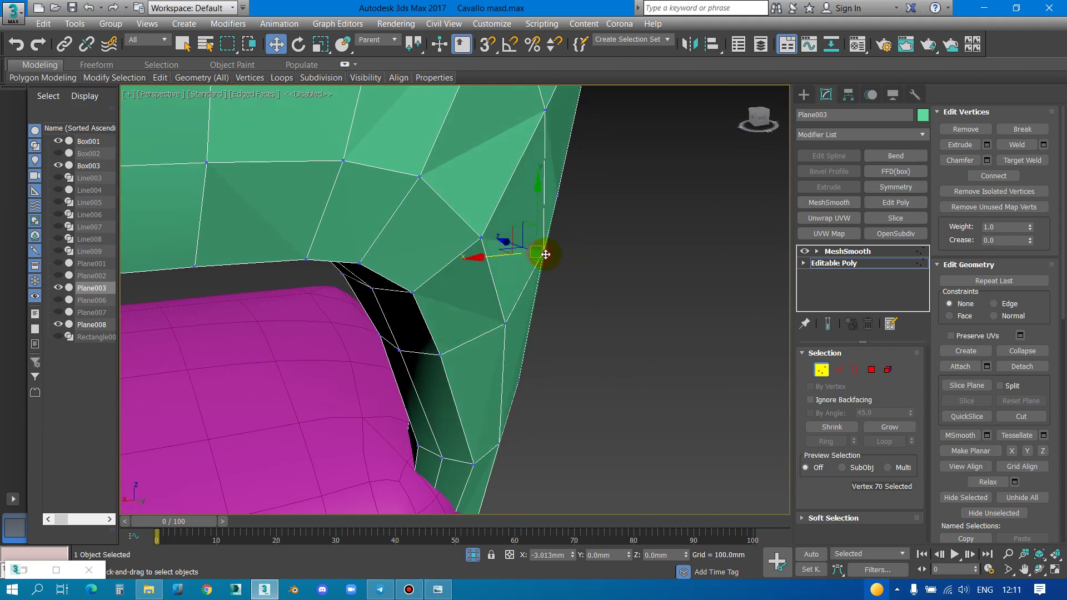
left_click(439, 355)
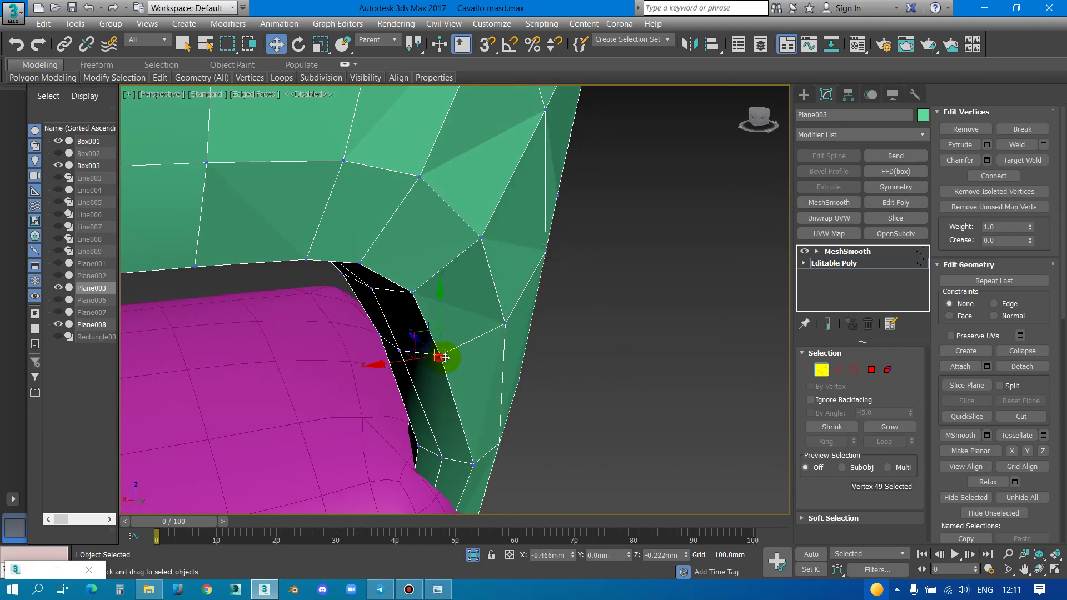
scroll(447, 341, "down", 5)
mouse_move(436, 333)
middle_mouse_down("alt")
mouse_move(507, 334)
mouse_move(474, 315)
middle_mouse_up("alt")
scroll(504, 318, "up", 2)
scroll(474, 315, "up", 5)
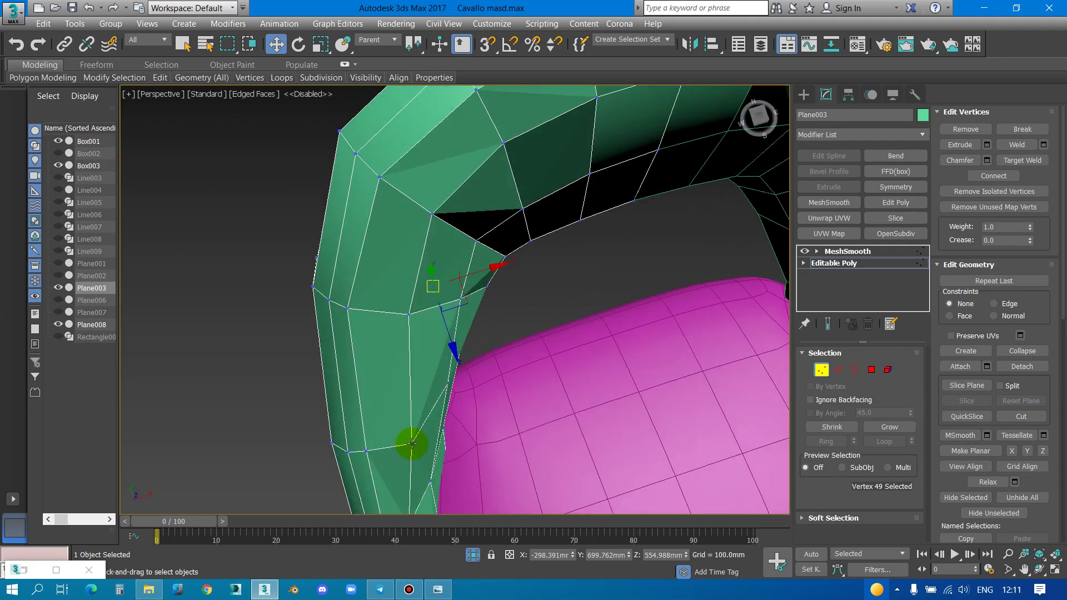
Select the vertices where the frame meets the cushion and review the whole chair
left_click(412, 444)
middle_click_drag(508, 432, 478, 435, "alt")
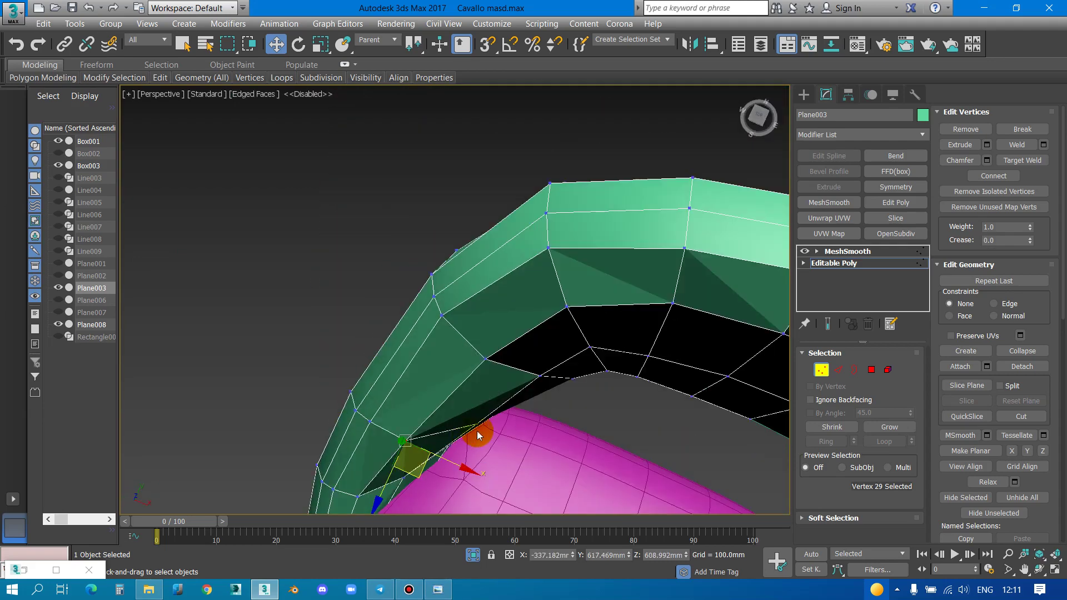
left_click(476, 423)
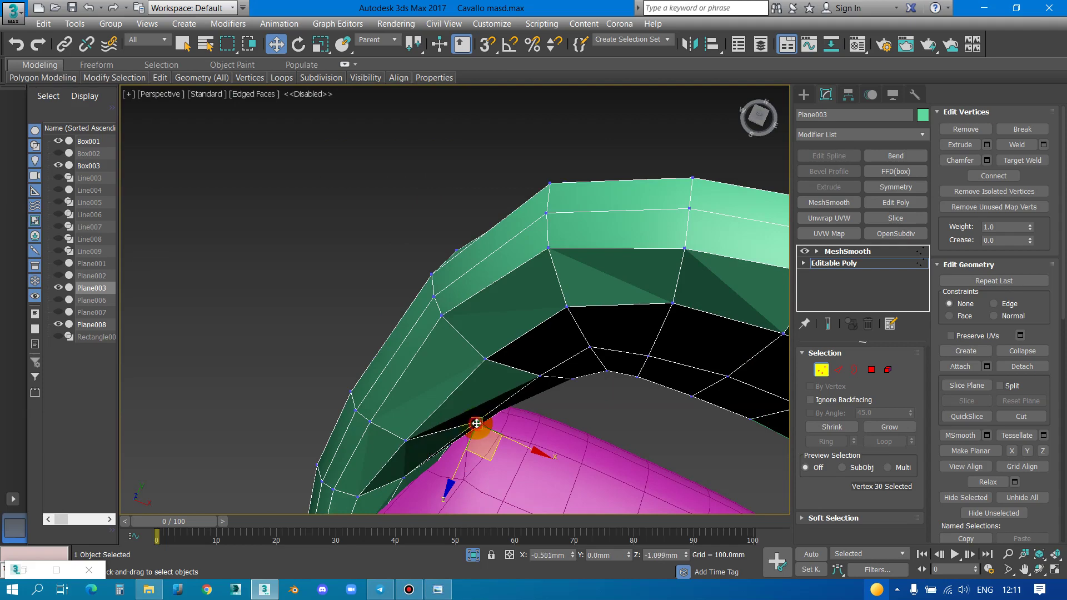
left_click(404, 441)
scroll(442, 378, "down", 5)
mouse_move(442, 378)
middle_mouse_down("alt")
mouse_move(469, 306)
mouse_move(509, 312)
middle_mouse_up("alt")
Select the frame's end edge loop, lower it, and rotate it 90 degrees in Front view
key("2")
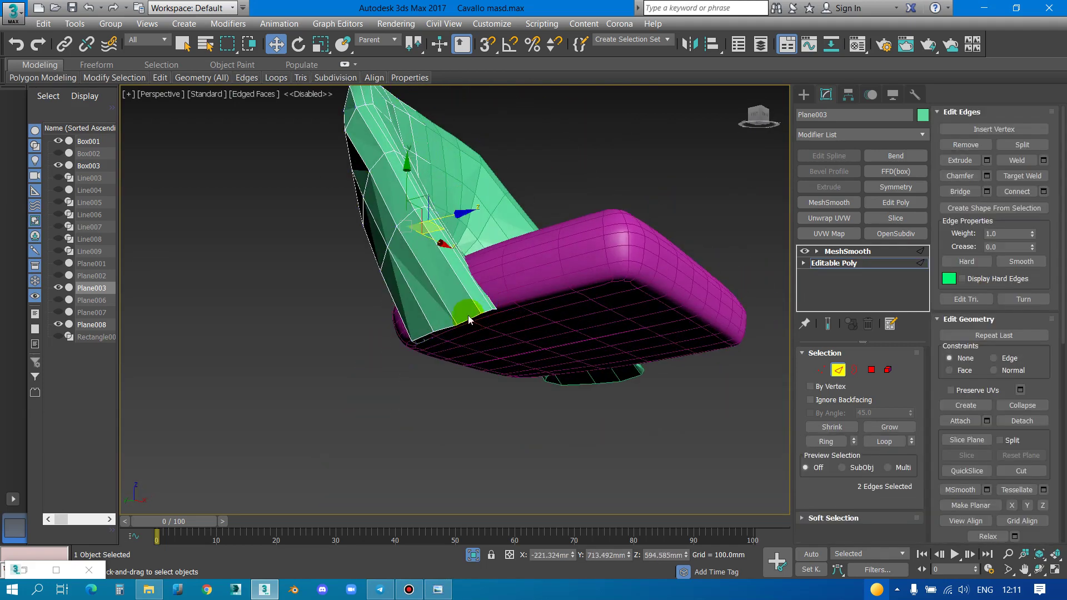
double_click(469, 319)
mouse_move(469, 320)
middle_mouse_down("alt")
mouse_move(447, 342)
mouse_move(455, 369)
middle_mouse_up("alt")
key("f")
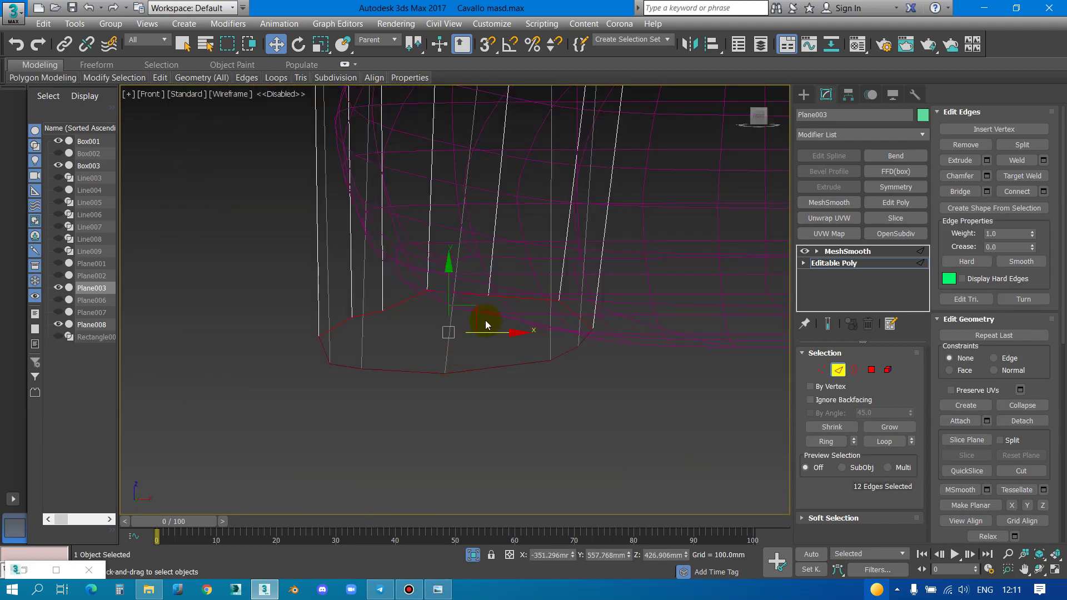
mouse_move(477, 317)
left_mouse_down()
mouse_move(502, 387)
mouse_move(534, 364)
left_mouse_up()
key("e")
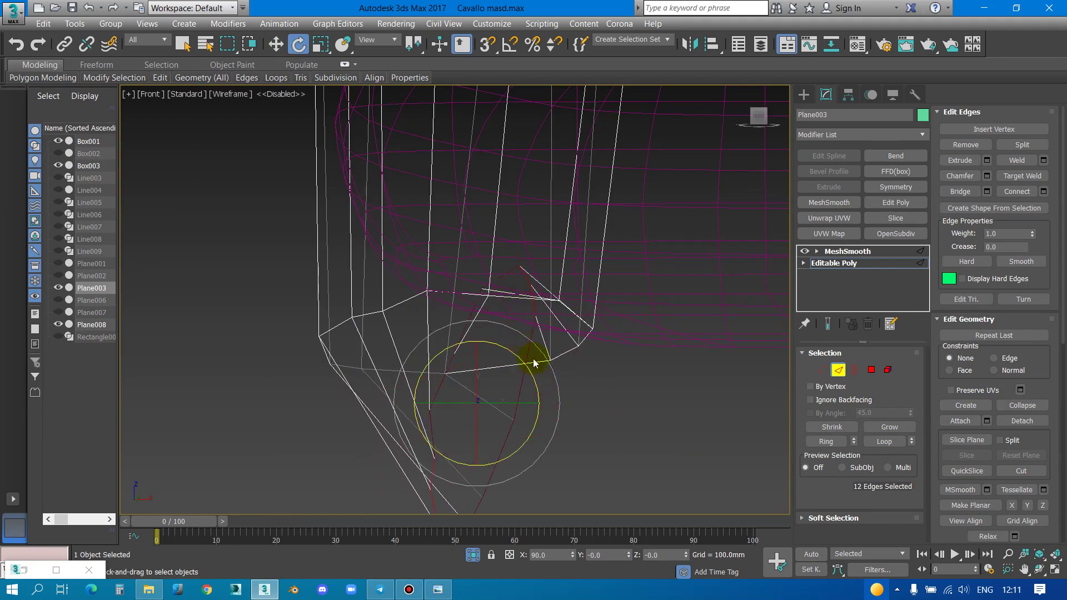
key("w")
Extend new faces rightward from the edge loop and flatten them vertically
left_click_drag(537, 405, 703, 390, "shift")
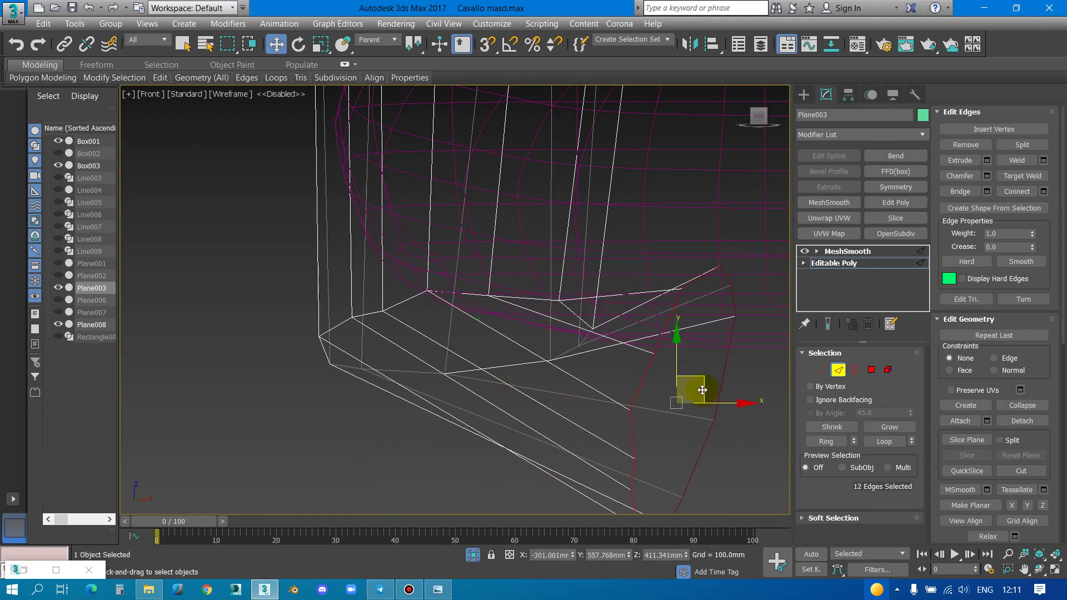
key("r")
left_click_drag(678, 337, 688, 416)
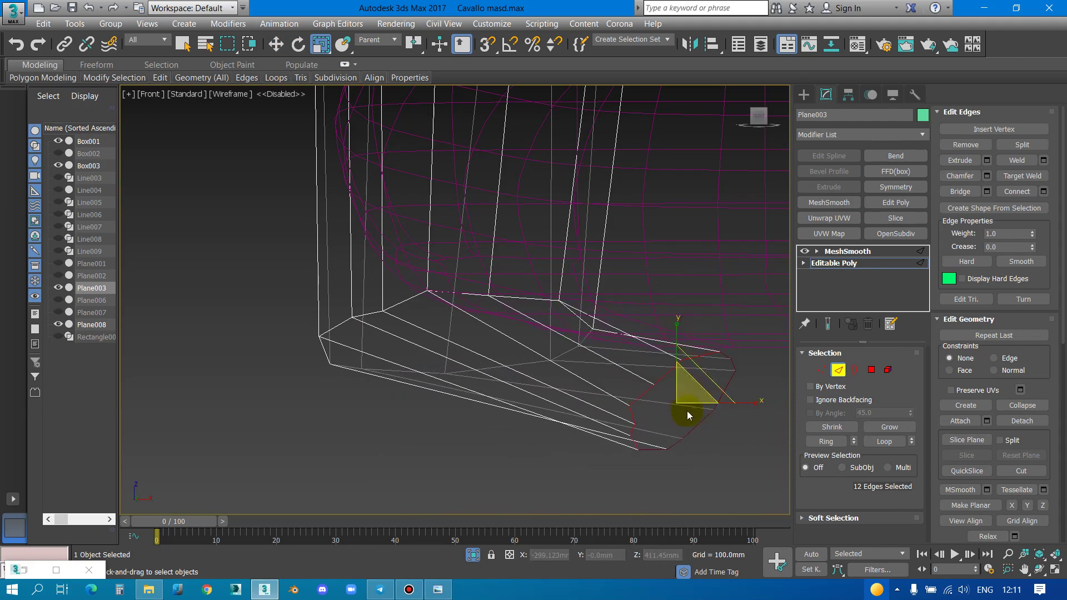
key("w")
key("p")
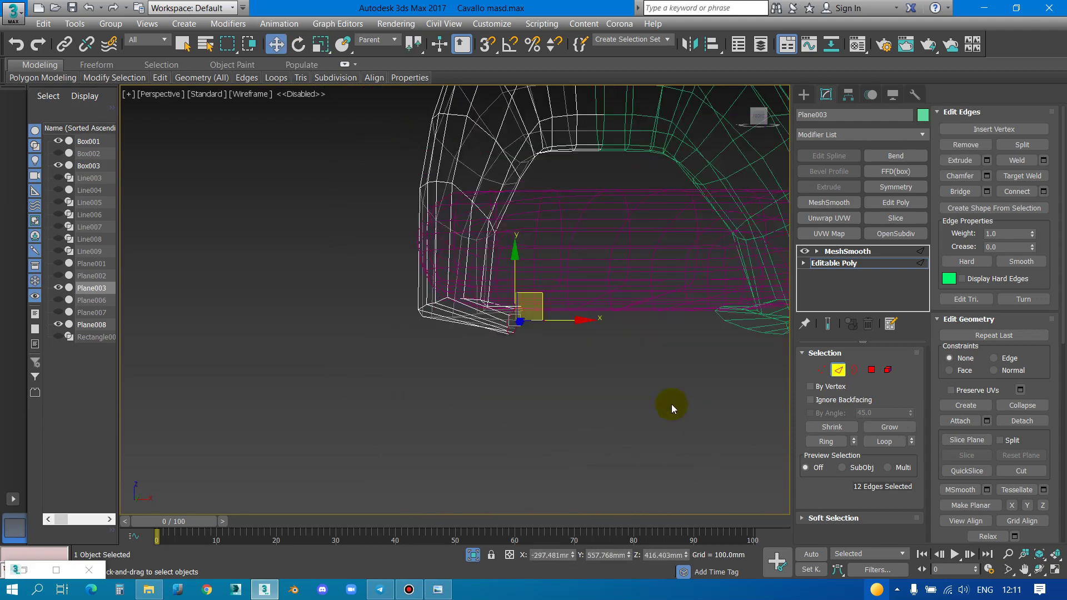
middle_click_drag(441, 348, 430, 296, "alt")
key("F3")
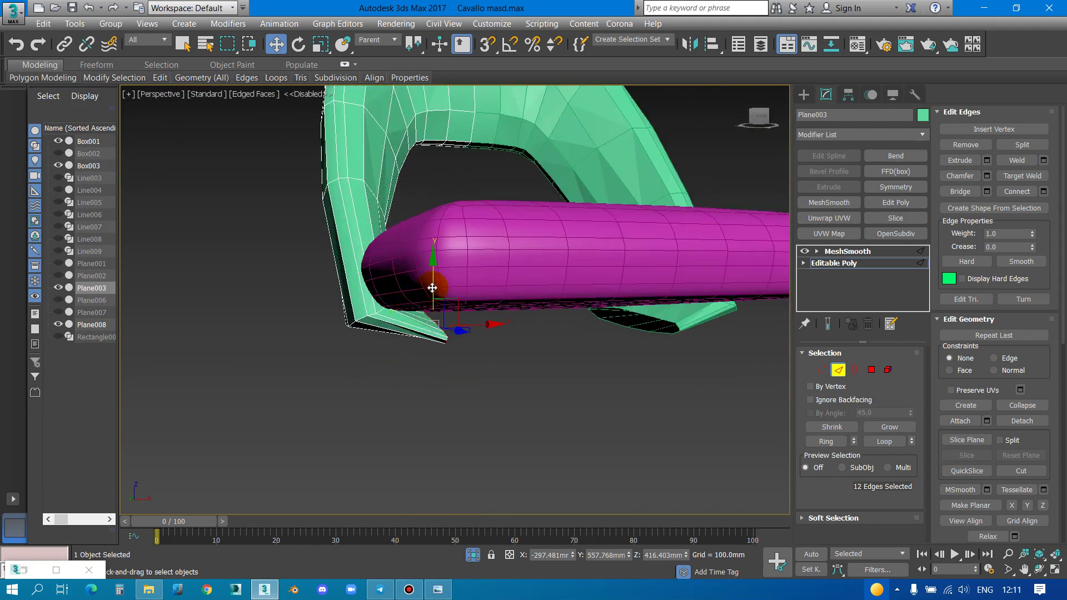
mouse_move(433, 288)
middle_mouse_down("alt")
mouse_move(493, 291)
mouse_move(459, 315)
mouse_move(472, 290)
middle_mouse_up("alt")
Chamfer the selected frame edges by about 8.7 mm from the quad menu
right_click(472, 290)
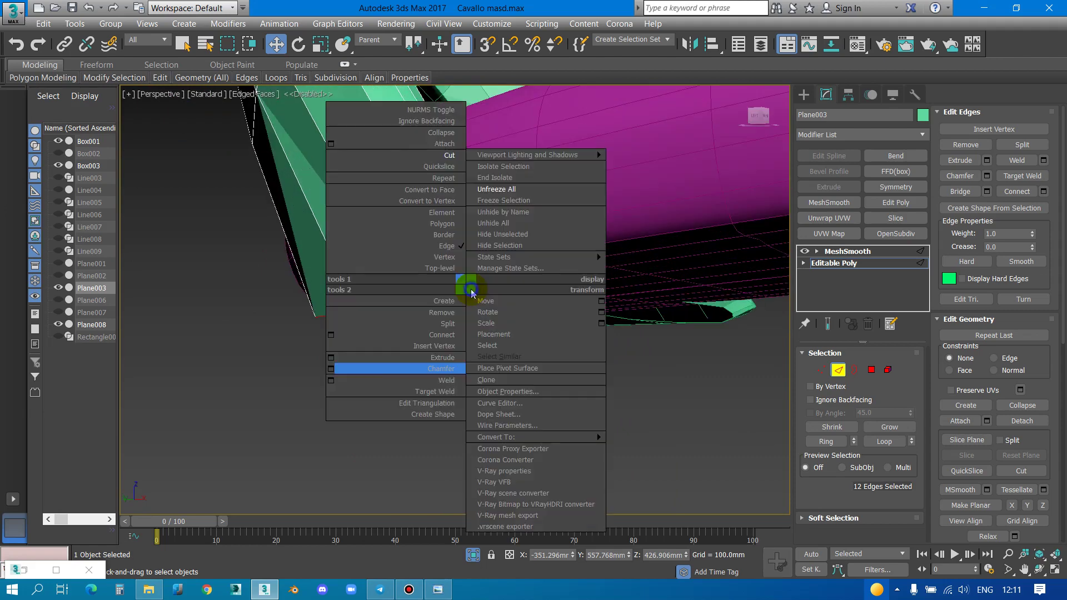
left_click(331, 369)
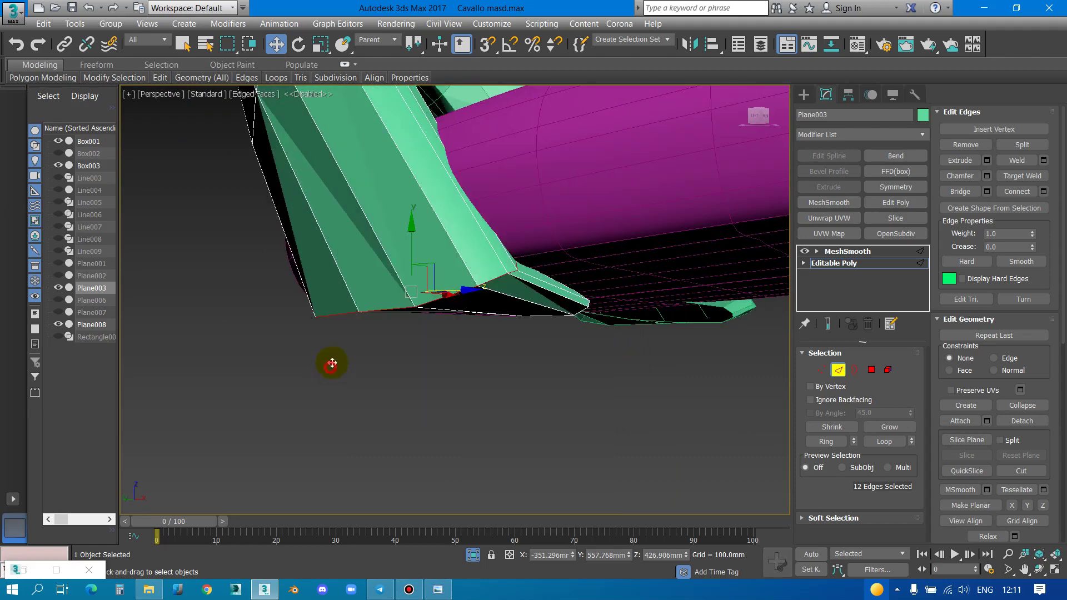
left_click_drag(465, 327, 470, 254)
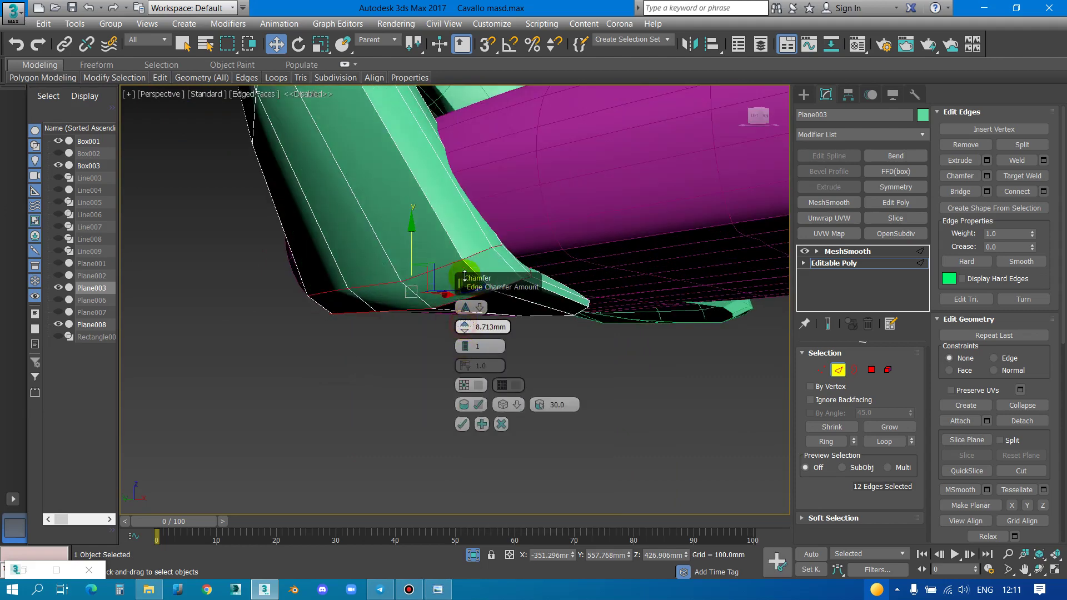
left_click(462, 424)
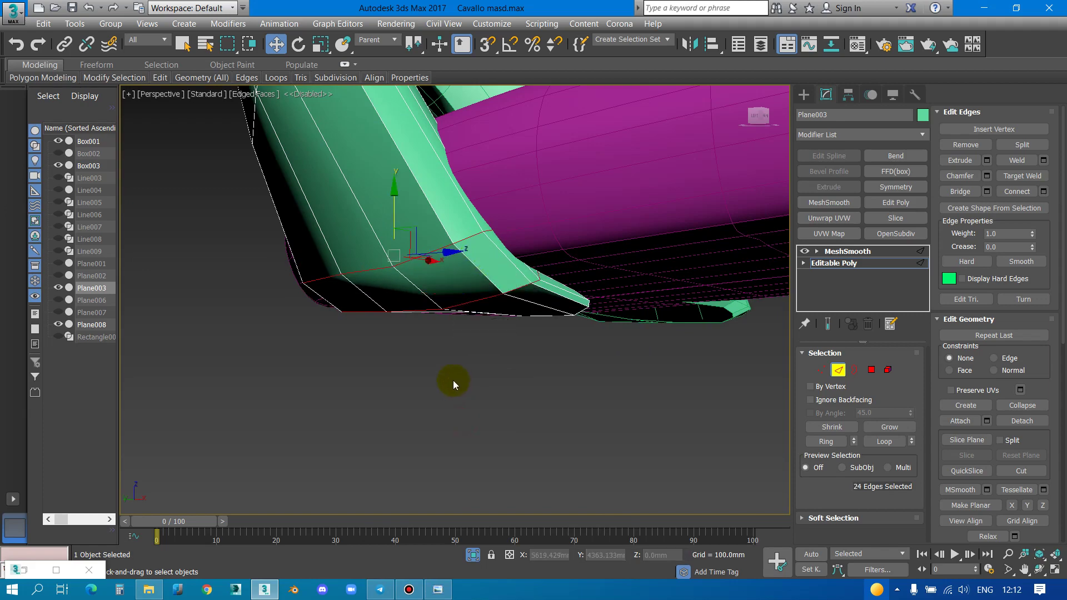
In Front wireframe view, move the chamfered edges up and left
key("f")
middle_click_drag(395, 319, 445, 396)
key("F3")
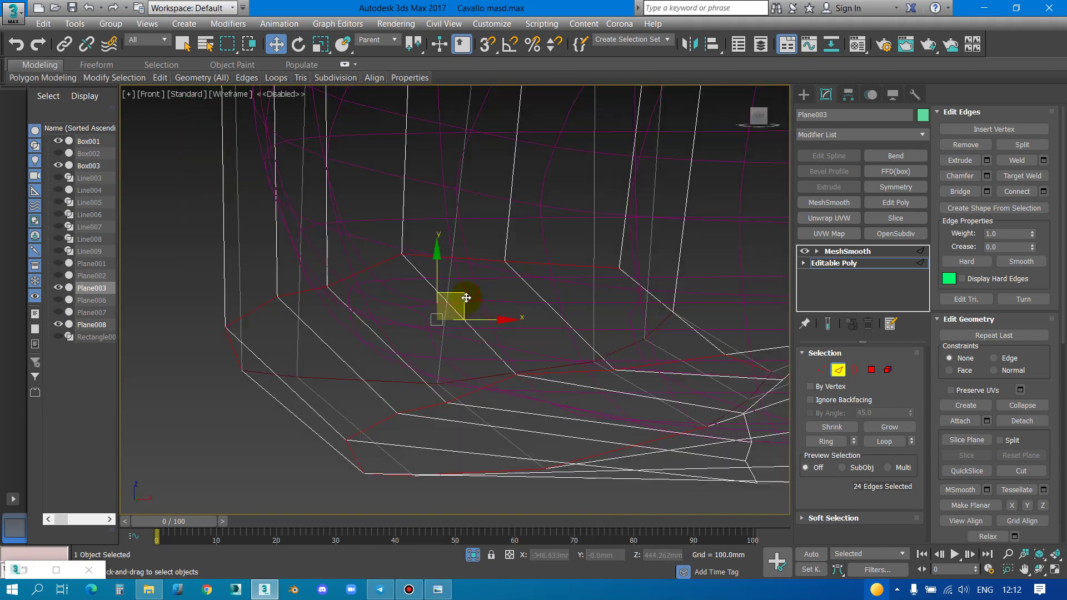
scroll(466, 299, "down", 2)
scroll(439, 345, "down", 5)
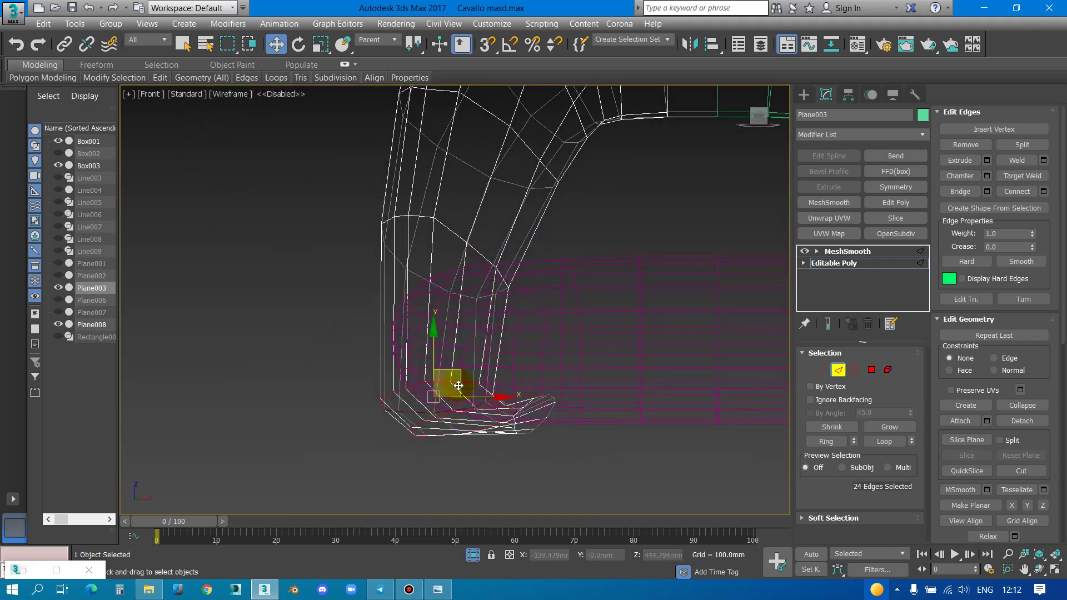
left_click_drag(458, 386, 459, 374)
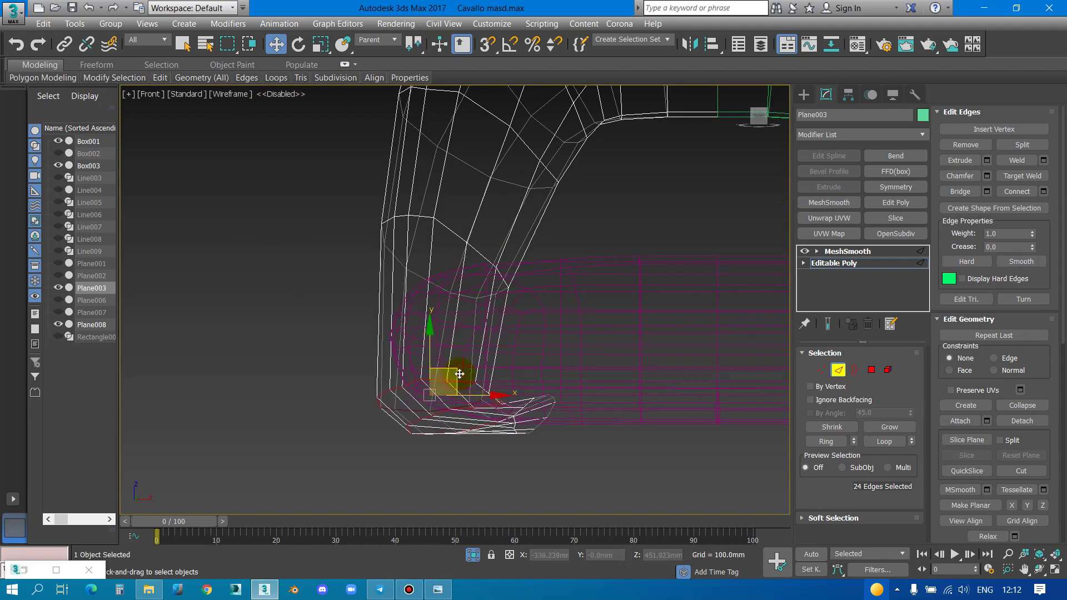
Back in shaded perspective, exit Edge level and view the whole smoothed chair
key("F3")
key("p")
middle_click_drag(465, 376, 415, 326, "alt")
scroll(466, 349, "up", 3)
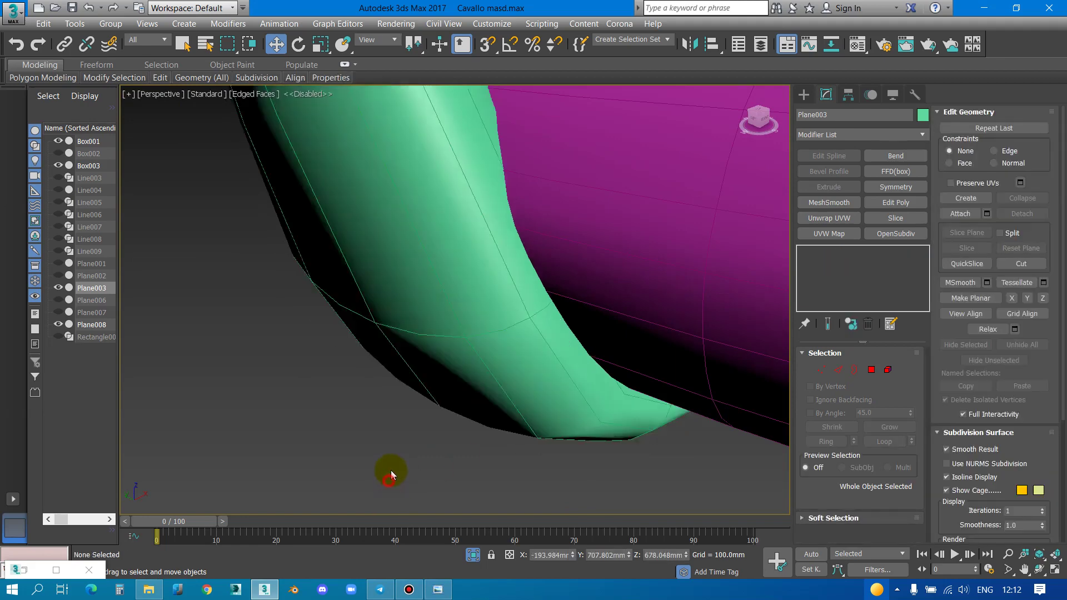
left_click(388, 476)
scroll(452, 424, "down", 10)
mouse_move(452, 424)
middle_mouse_down("alt")
mouse_move(477, 376)
mouse_move(543, 382)
middle_mouse_up("alt")
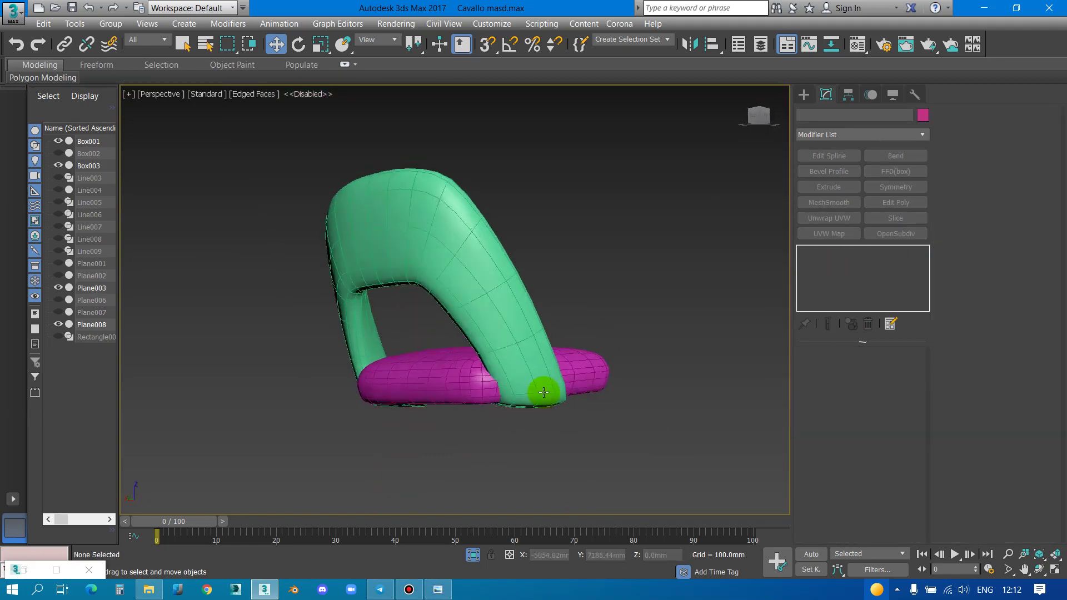
Turn off Isolate Selection and pan across the full scene to the chair
left_click(472, 555)
scroll(548, 290, "up", 5)
scroll(632, 326, "up", 5)
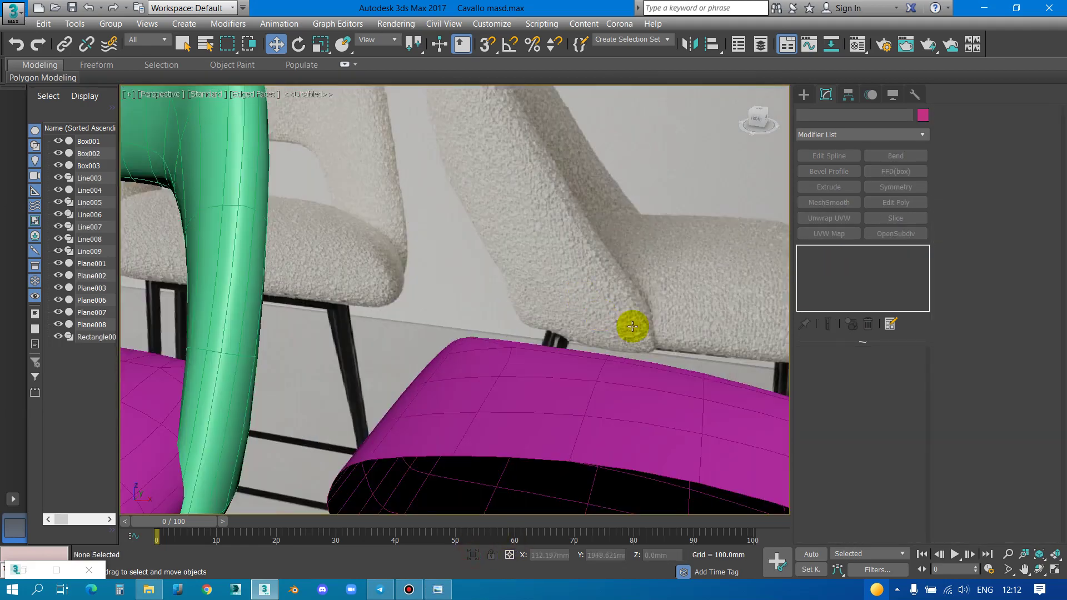
scroll(619, 311, "down", 2)
mouse_move(620, 311)
middle_mouse_down()
mouse_move(455, 373)
mouse_move(375, 339)
mouse_move(431, 333)
mouse_move(398, 369)
mouse_move(418, 333)
mouse_move(472, 332)
mouse_move(445, 372)
mouse_move(338, 393)
mouse_move(340, 402)
middle_mouse_up()
scroll(424, 286, "down", 6)
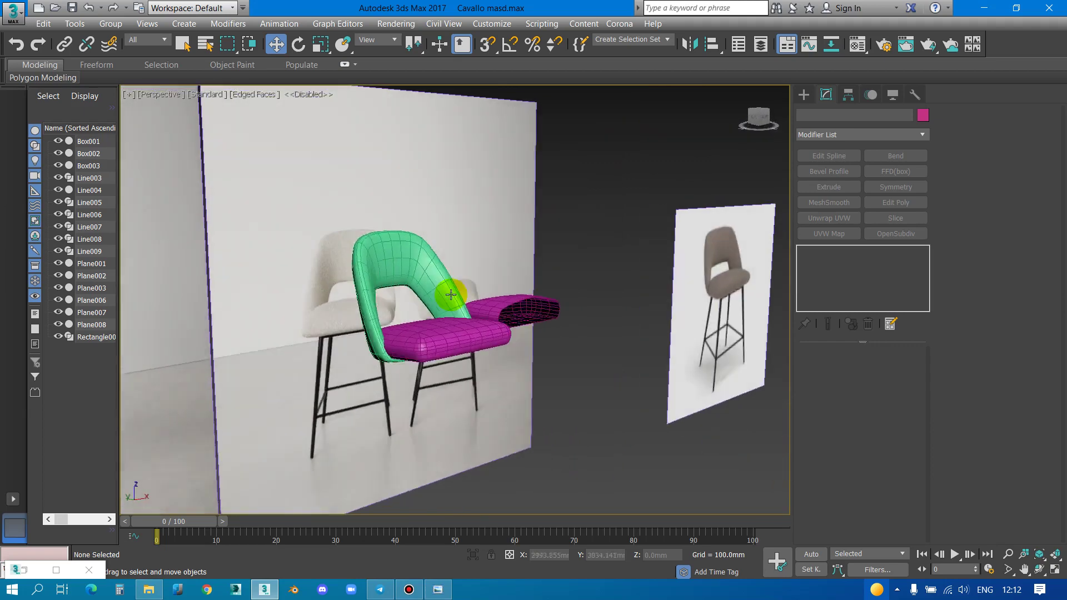
middle_click_drag(450, 294, 378, 301, "alt")
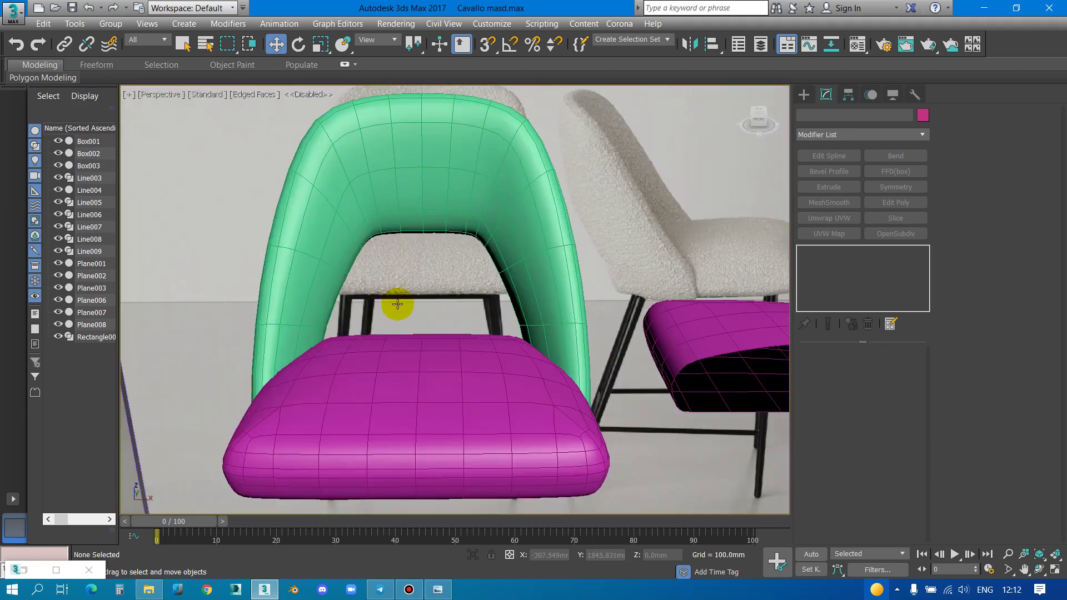
In Front view, compare the chair model against the reference chair images
key("f")
scroll(373, 309, "down", 2)
scroll(374, 309, "up", 8)
mouse_move(624, 309)
middle_mouse_down()
mouse_move(567, 330)
mouse_move(432, 306)
middle_mouse_up()
scroll(489, 274, "up", 5)
scroll(591, 317, "down", 5)
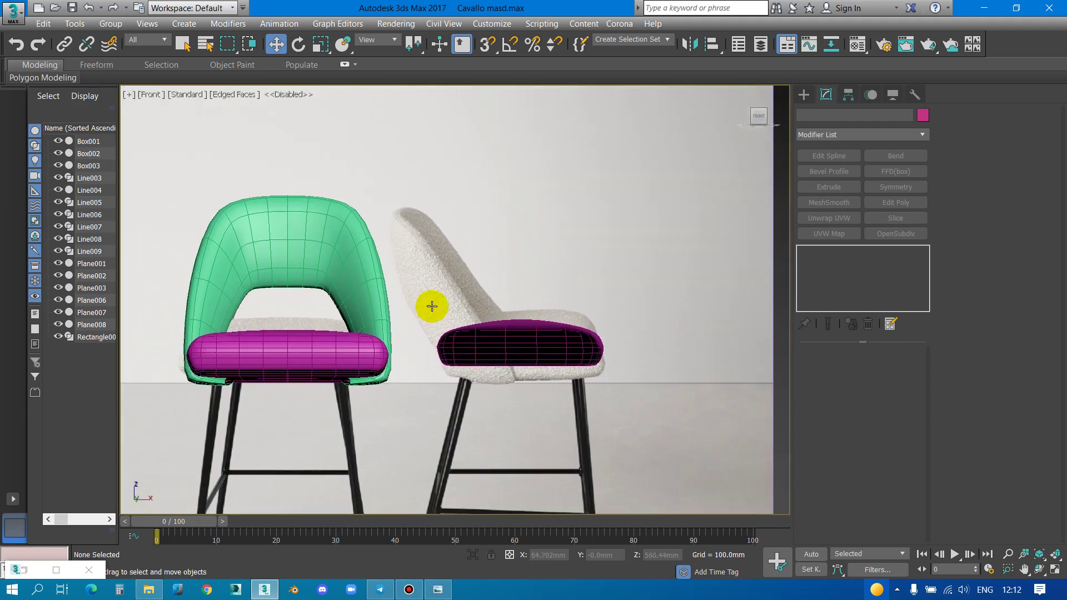
scroll(432, 306, "down", 2)
middle_click_drag(675, 340, 443, 310)
scroll(663, 287, "up", 3)
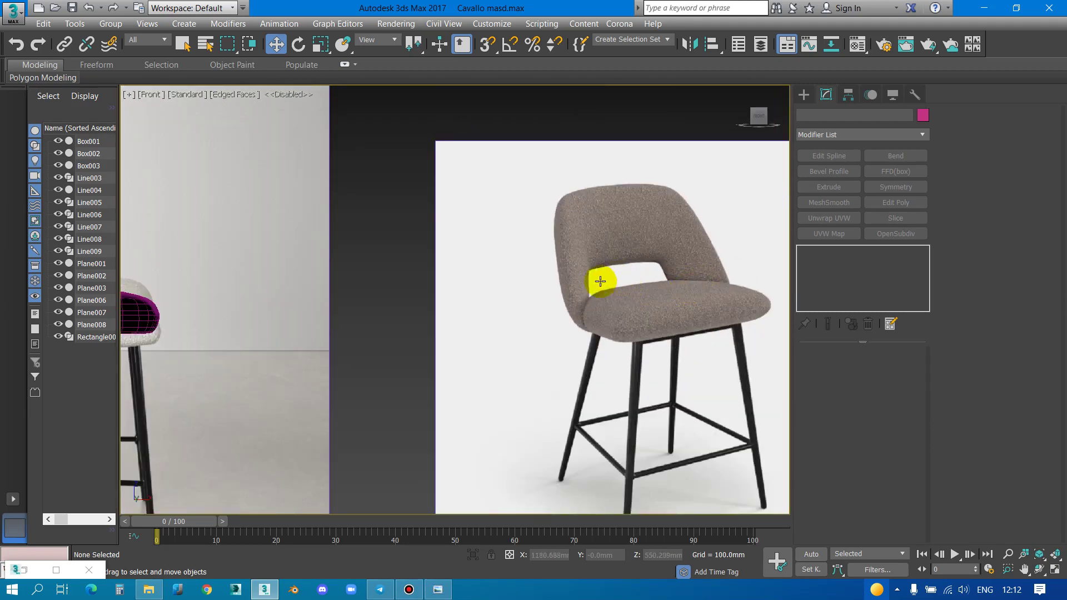
Select cushion Box003, then Ctrl-add Box001
middle_click_drag(600, 282, 669, 290)
scroll(322, 298, "up", 3)
left_click(329, 311)
mouse_move(329, 312)
middle_mouse_down()
mouse_move(514, 319)
mouse_move(472, 316)
middle_mouse_up()
left_click(464, 301, "ctrl")
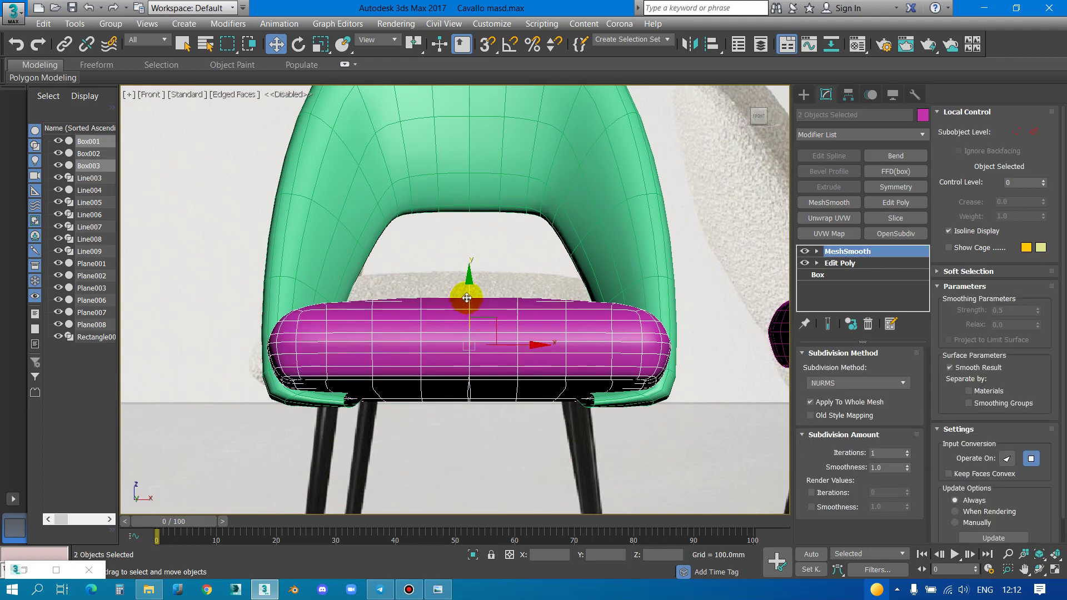
Raise both cushions, isolate them, and scale them taller using Local coordinates
left_click_drag(467, 299, 479, 280)
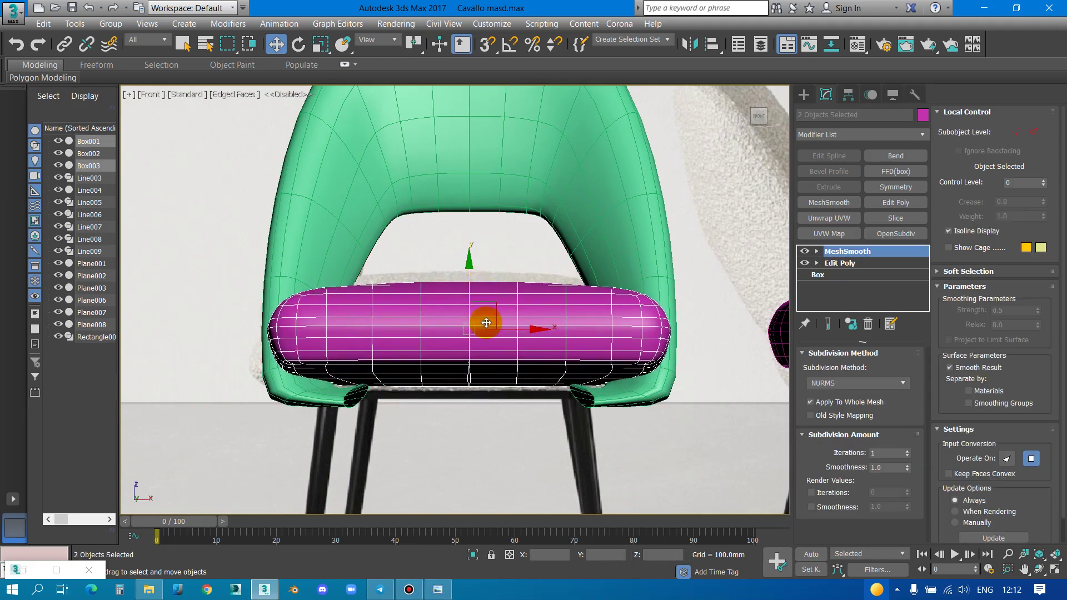
key("l")
key("alt+q")
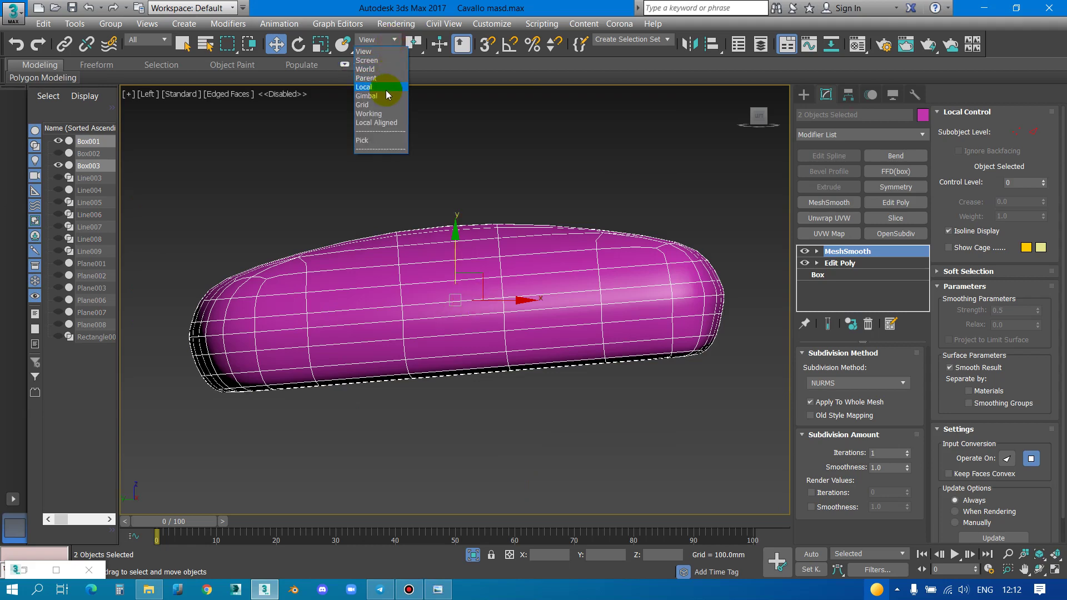
left_click(385, 78)
key("r")
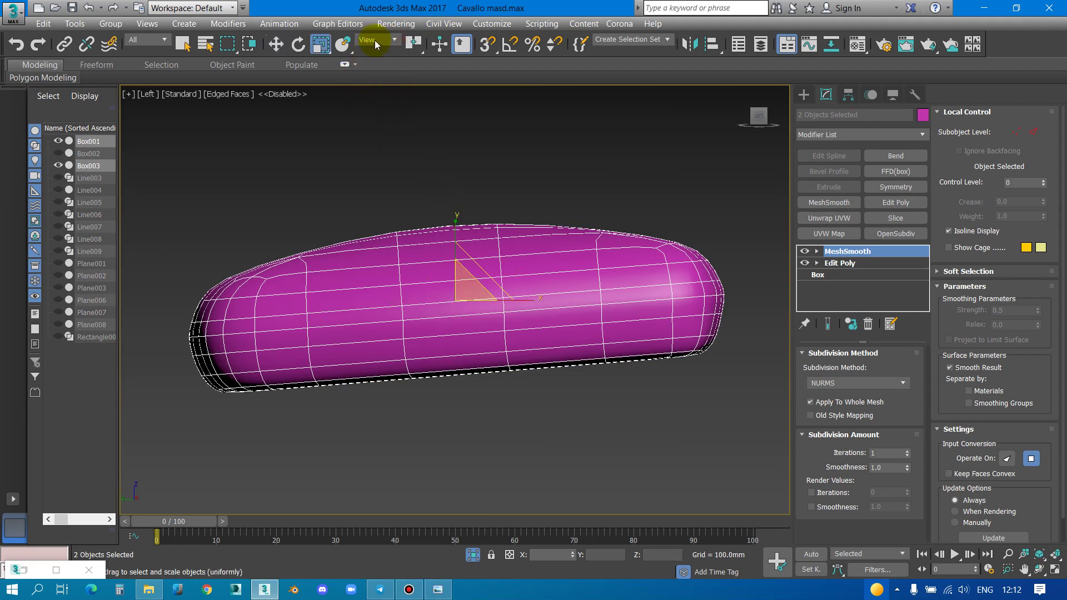
left_click(374, 40)
left_click(373, 87)
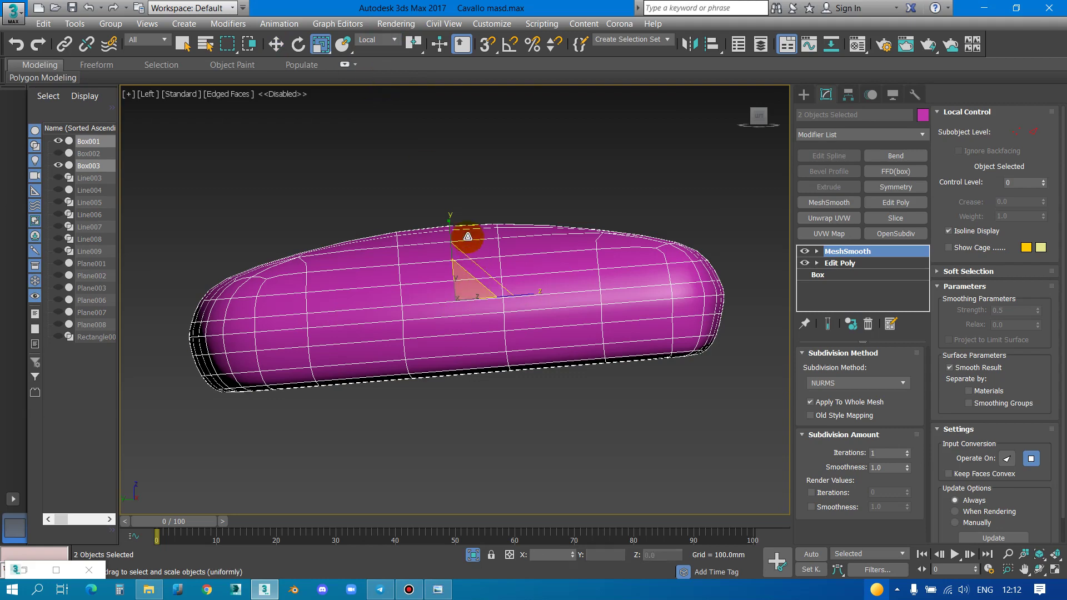
left_click_drag(448, 219, 448, 214)
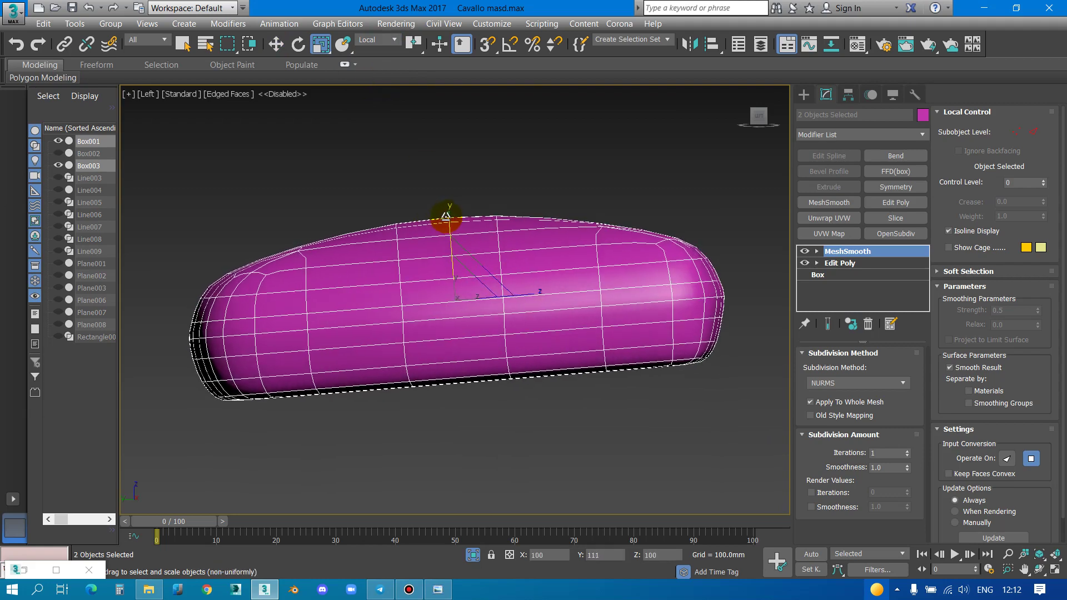
Unhide everything and isolate the green backrest with the cushion parts
left_click(473, 556)
left_click(341, 298, "ctrl")
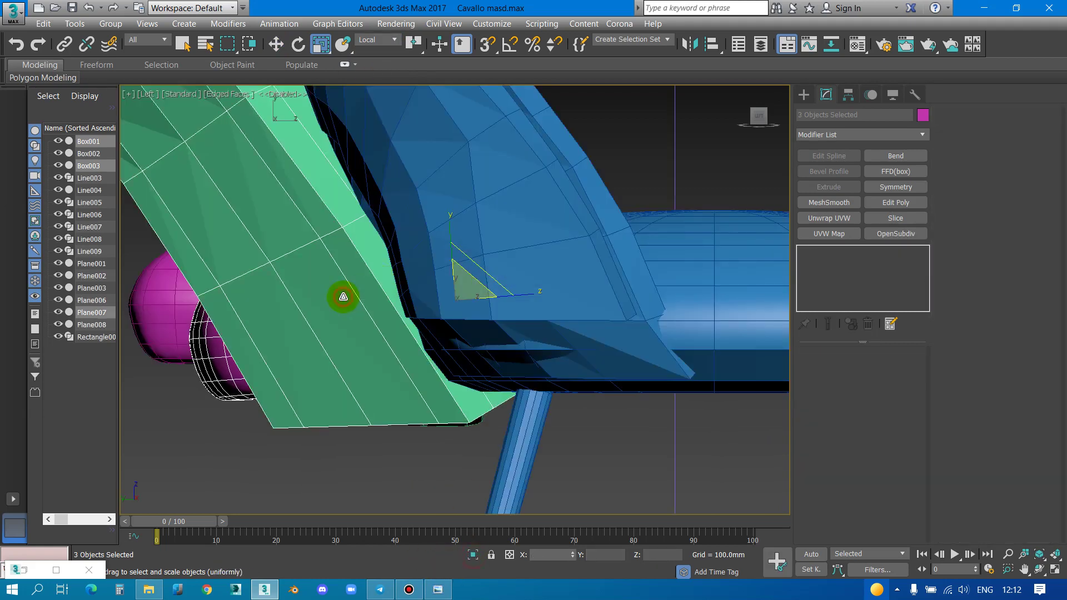
key("p")
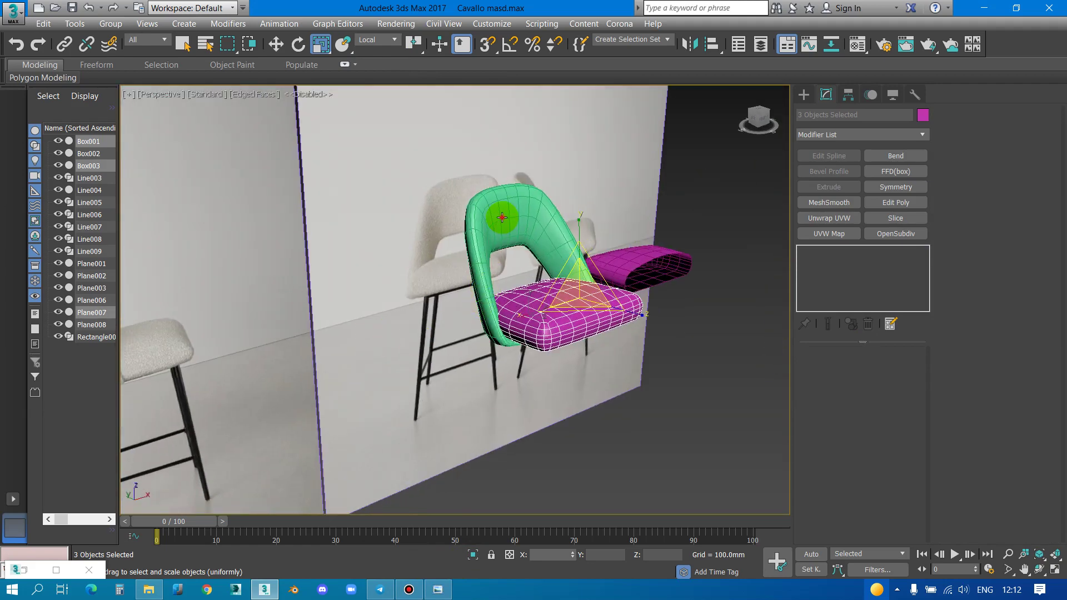
left_click(502, 218)
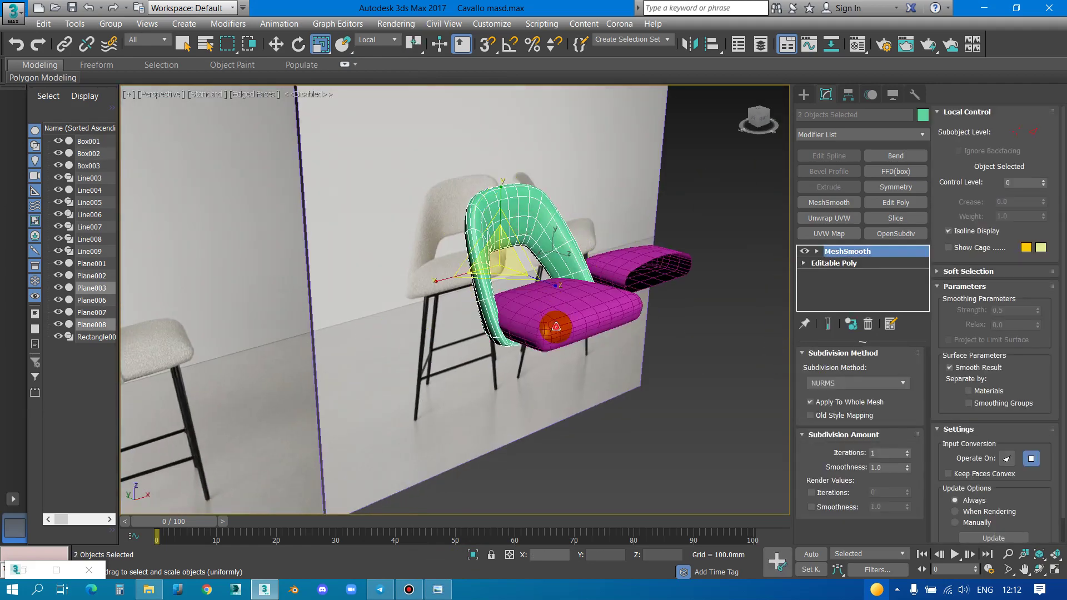
left_click(553, 322, "ctrl")
left_click(598, 305, "ctrl")
key("alt+q")
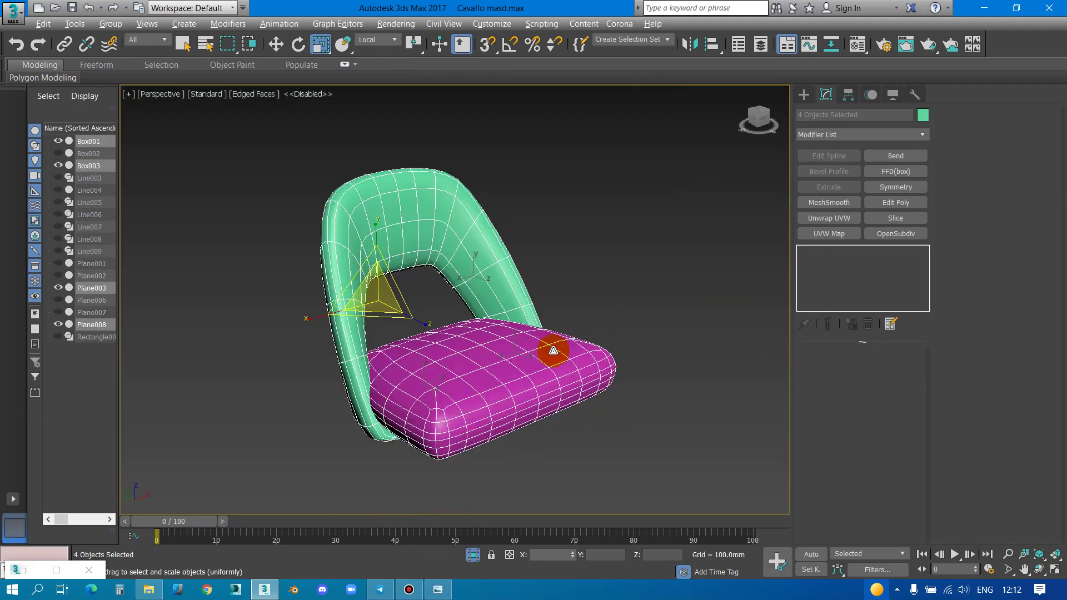
In Left view, select Plane003 and open its Editable Poly level
key("l")
left_click(496, 381)
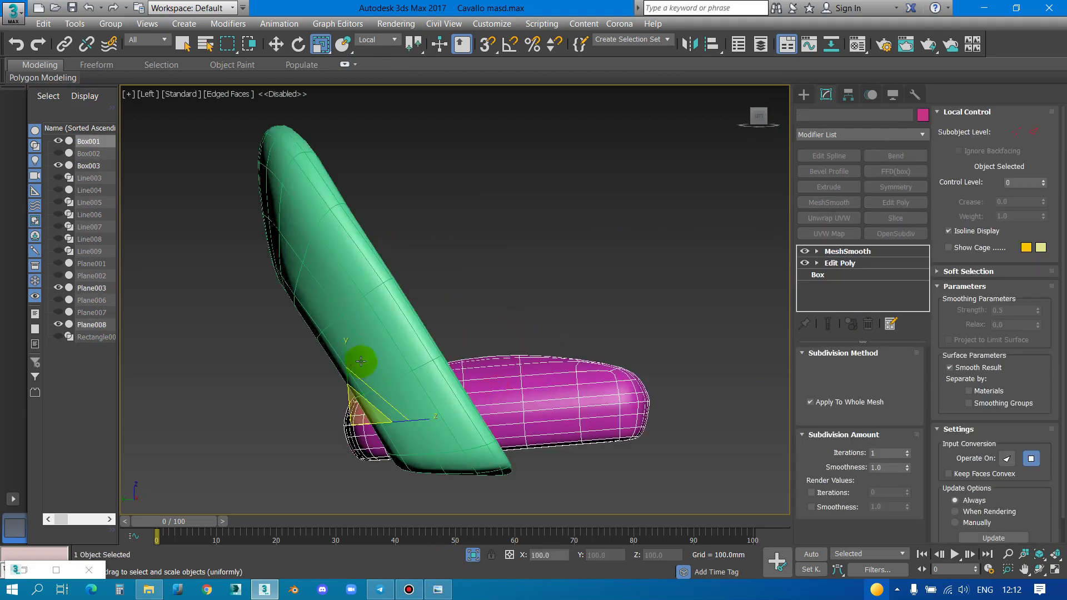
left_click(380, 329)
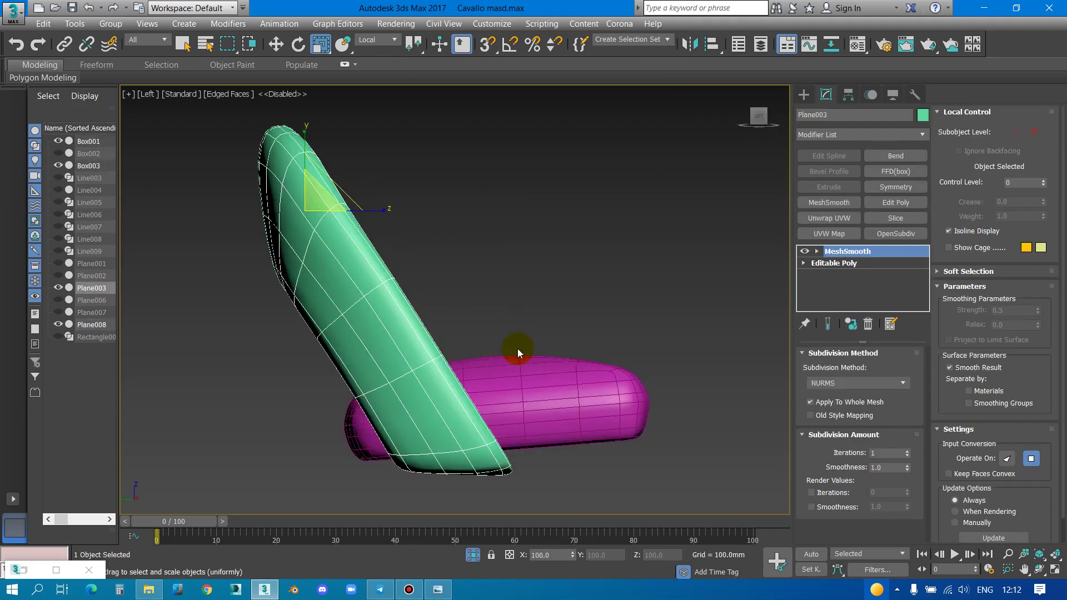
key("f")
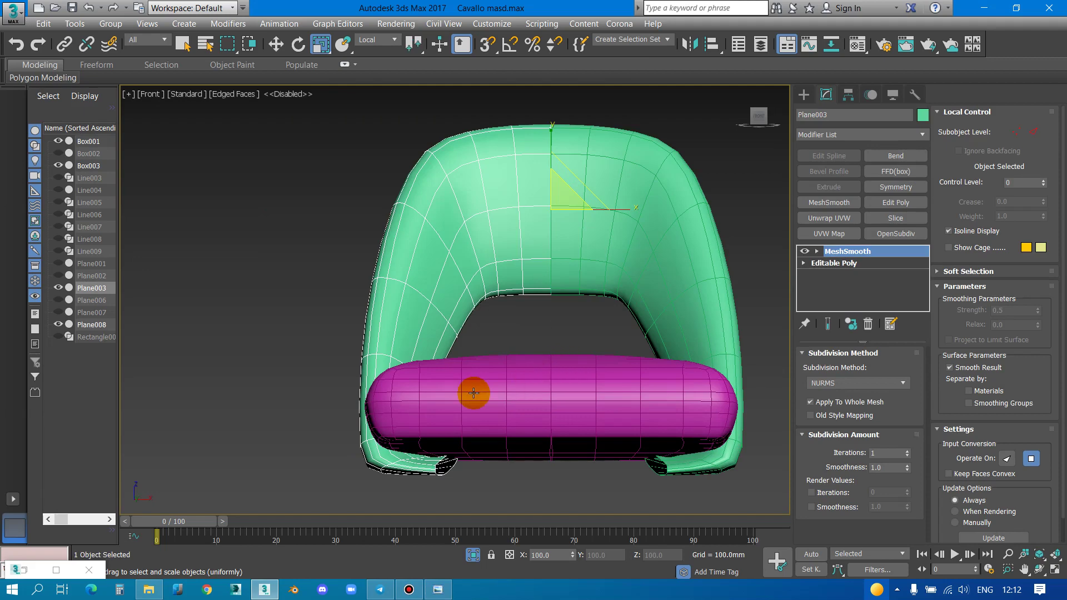
key("l")
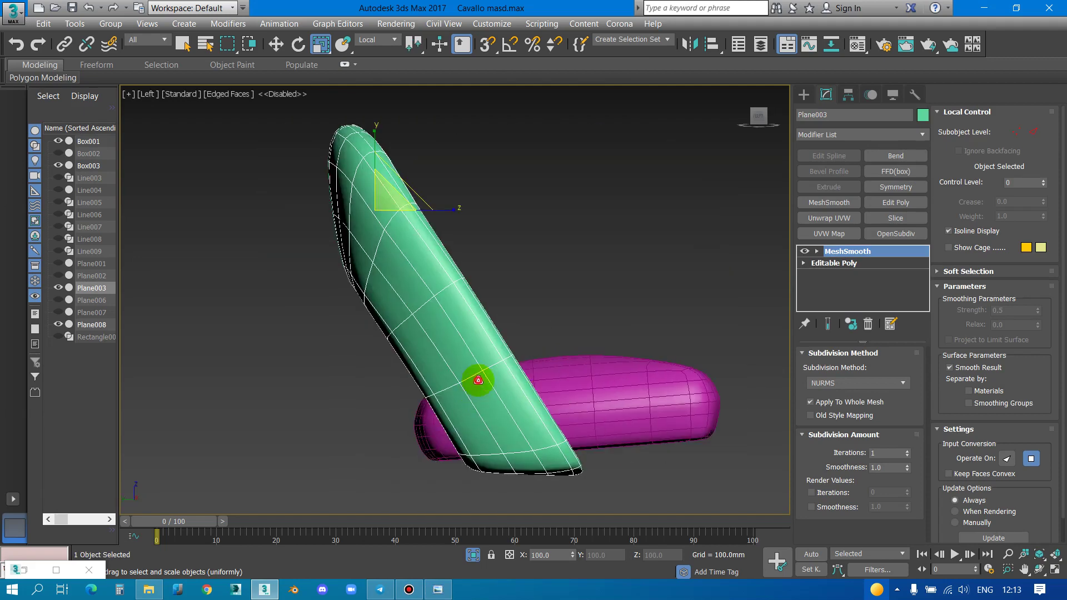
left_click(834, 262)
Region-select the shell's bottom vertices and move them up-left in View coordinates
middle_click_drag(596, 403, 581, 317)
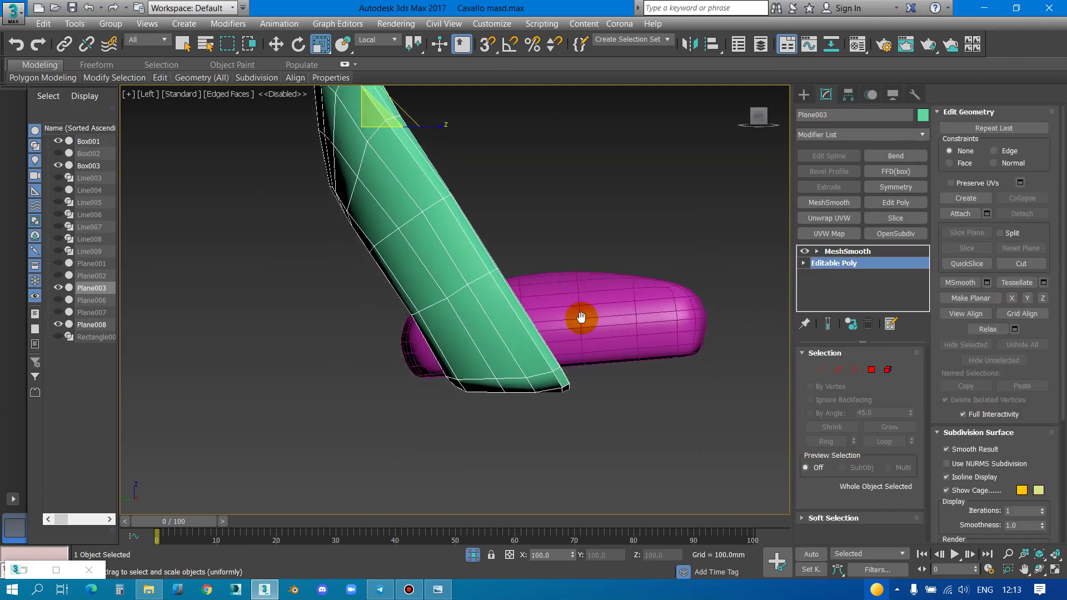
left_click(823, 370)
left_click_drag(516, 396, 495, 357)
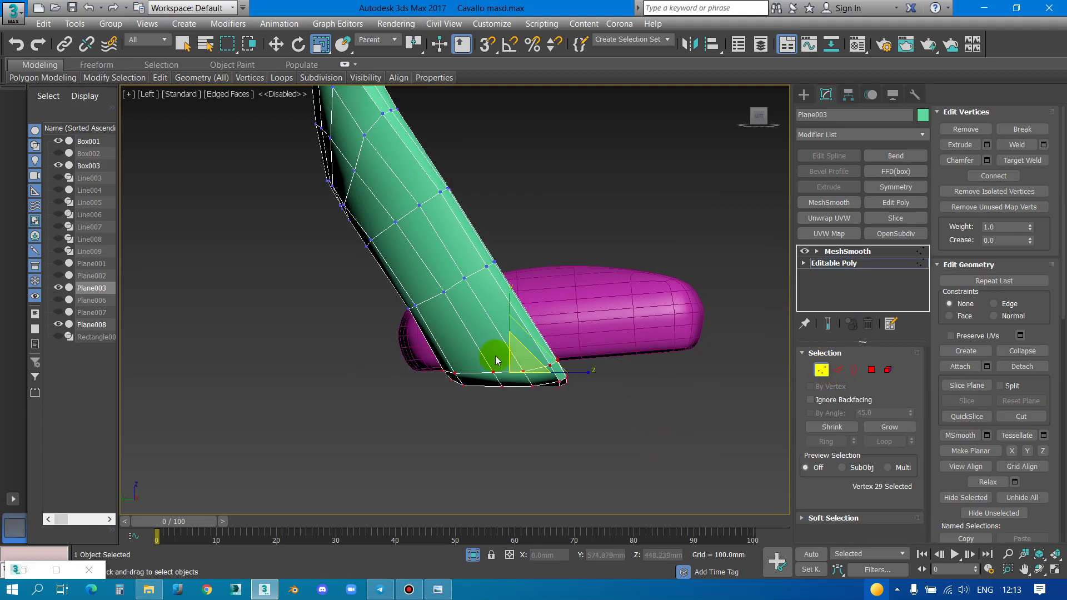
scroll(495, 357, "up", 2)
key("w")
left_click(382, 53)
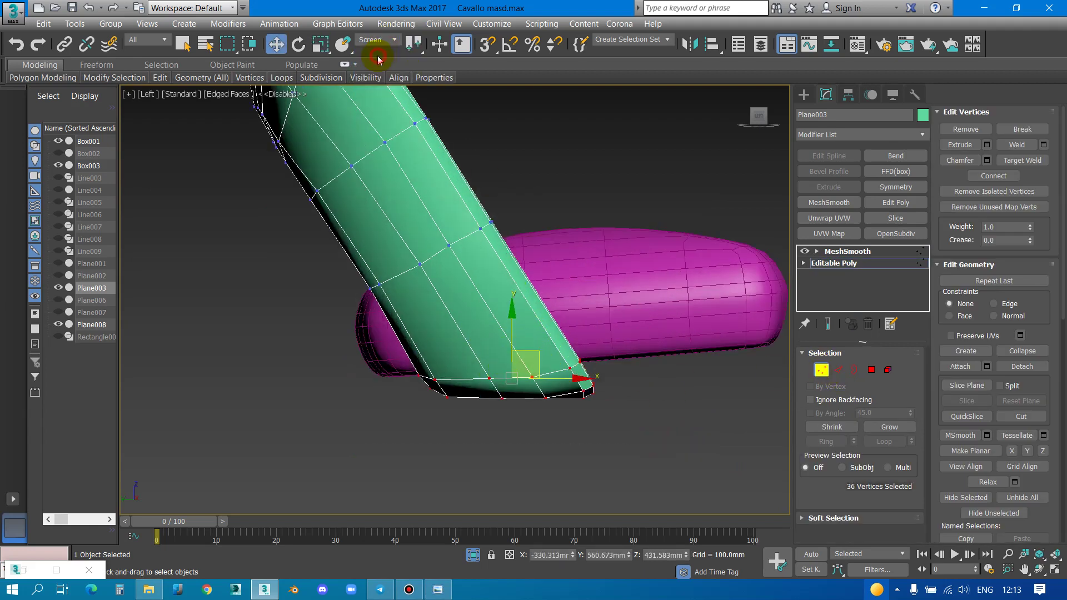
left_click(377, 52)
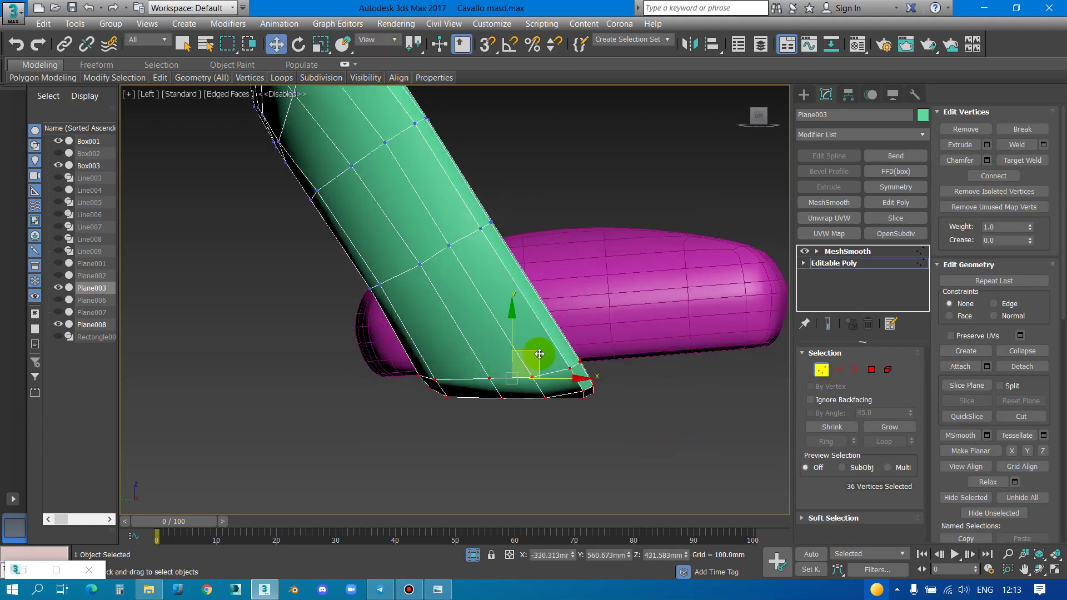
left_click_drag(540, 354, 525, 328)
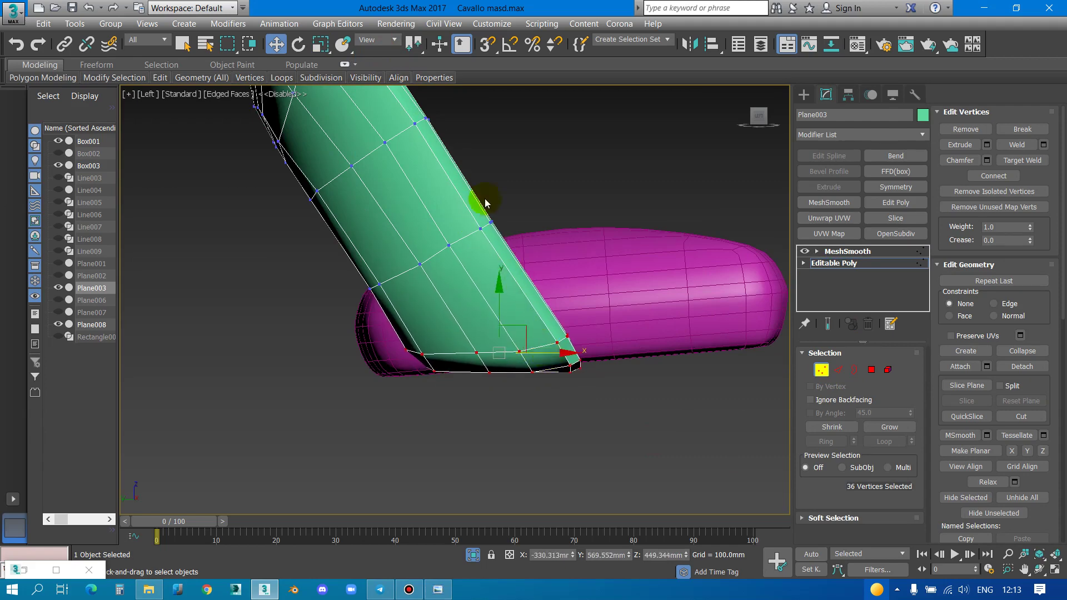
Select front-edge vertices of the shell and nudge one to refine its curve
scroll(486, 198, "up", 2)
mouse_move(505, 195)
left_mouse_down()
mouse_move(443, 285)
mouse_move(515, 283)
left_mouse_up()
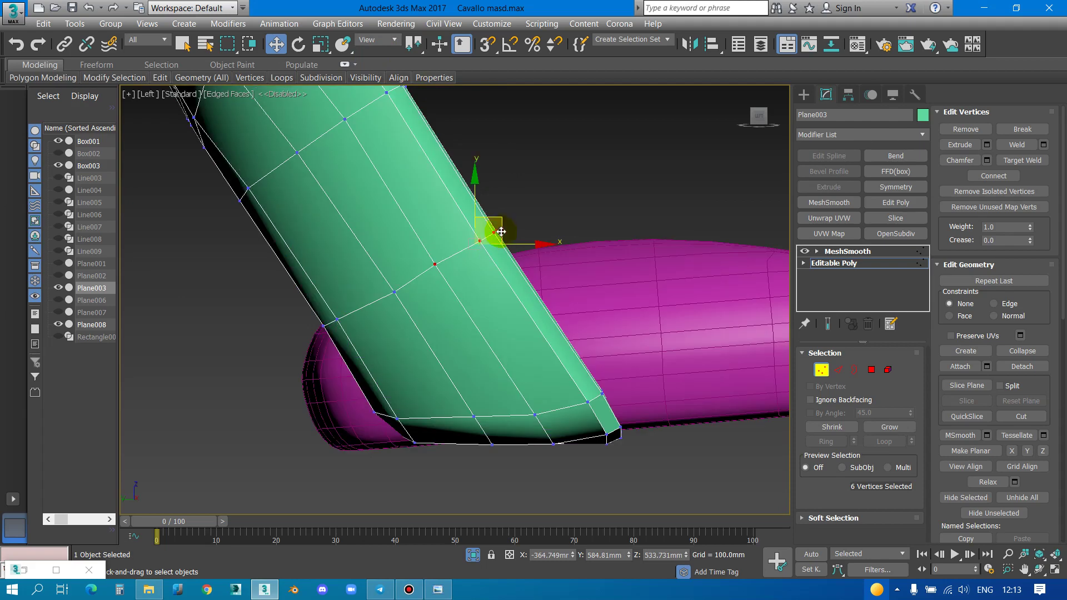
scroll(514, 282, "down", 3)
scroll(468, 209, "up", 5)
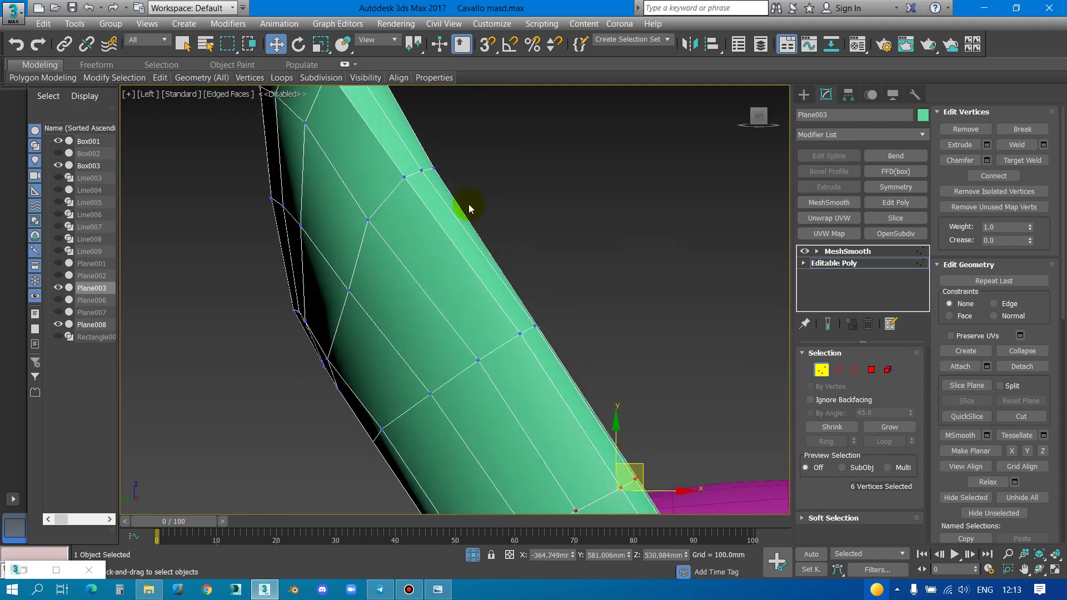
left_click(422, 170)
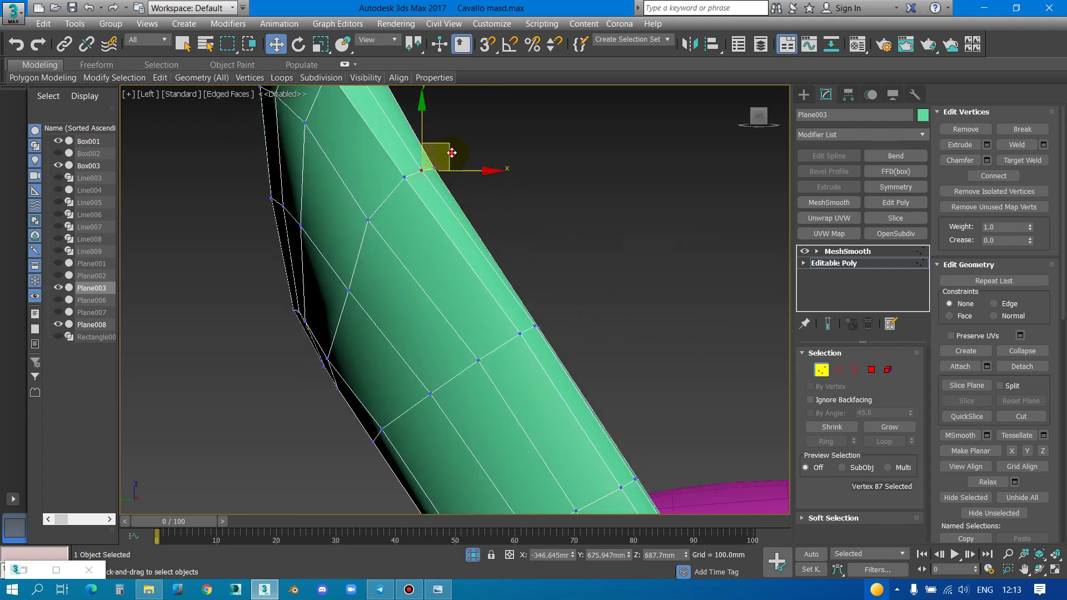
scroll(394, 239, "down", 3)
scroll(393, 238, "up", 3)
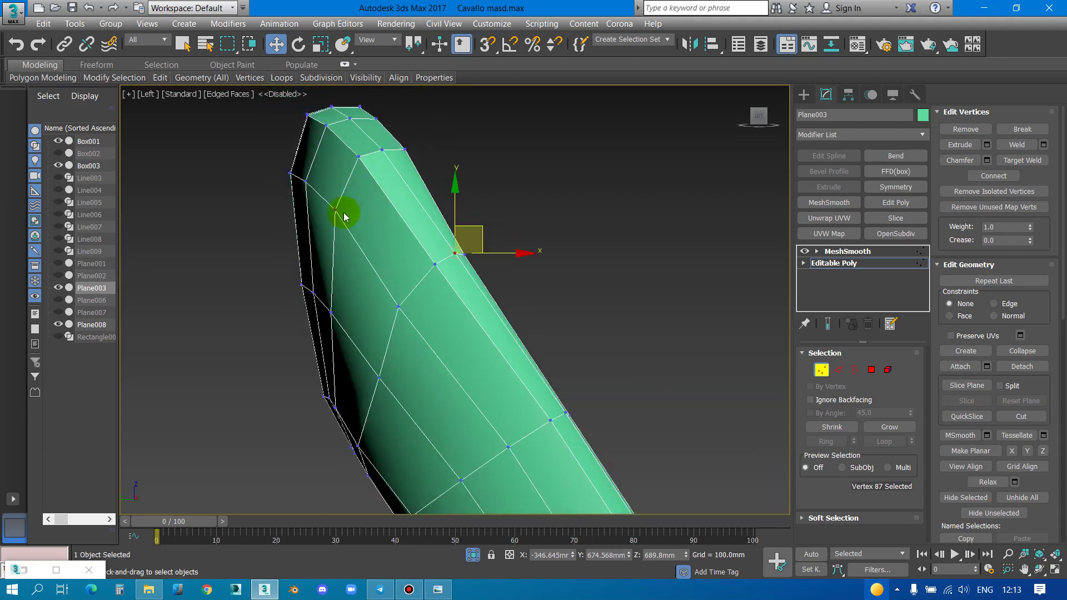
left_click(335, 213)
left_click(344, 245)
scroll(371, 204, "down", 3)
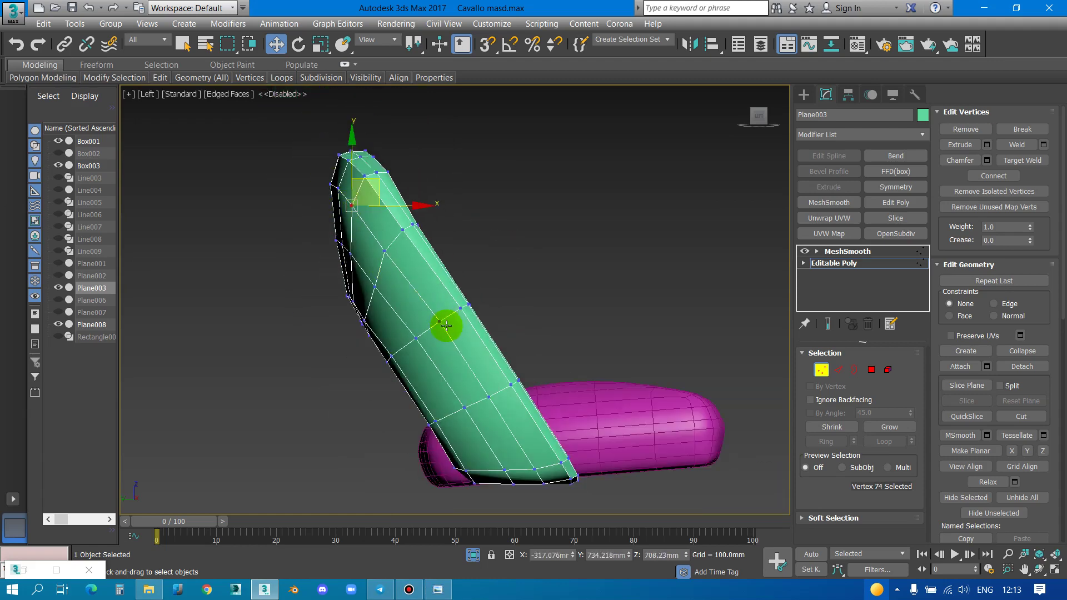
scroll(417, 289, "up", 3)
left_click_drag(386, 257, 389, 252)
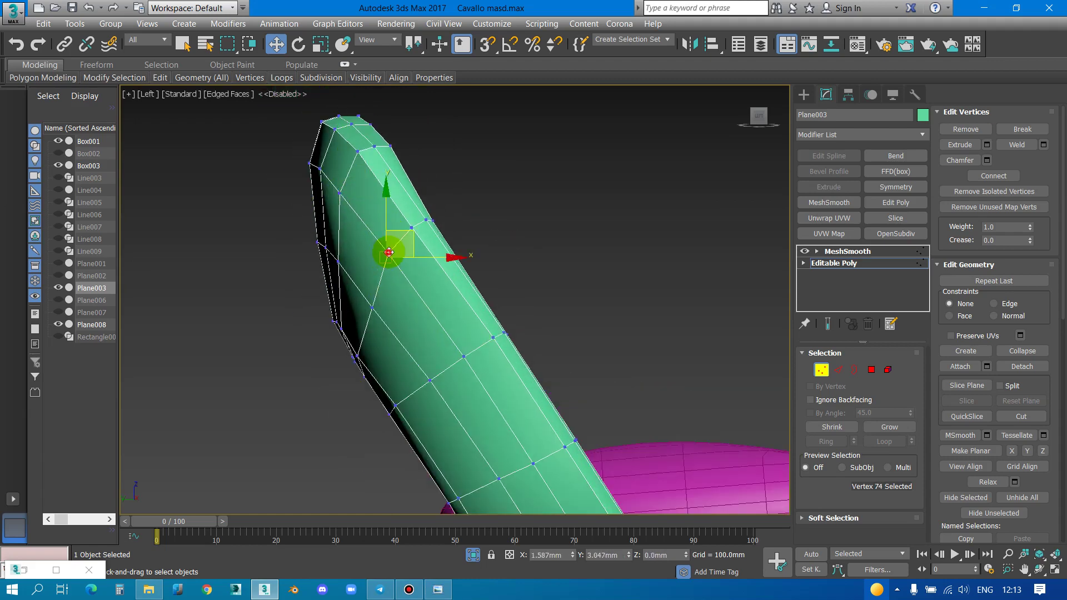
Select individual vertices along the shell's back edge to adjust the profile
left_click(372, 308)
scroll(343, 271, "up", 3)
left_click(343, 271)
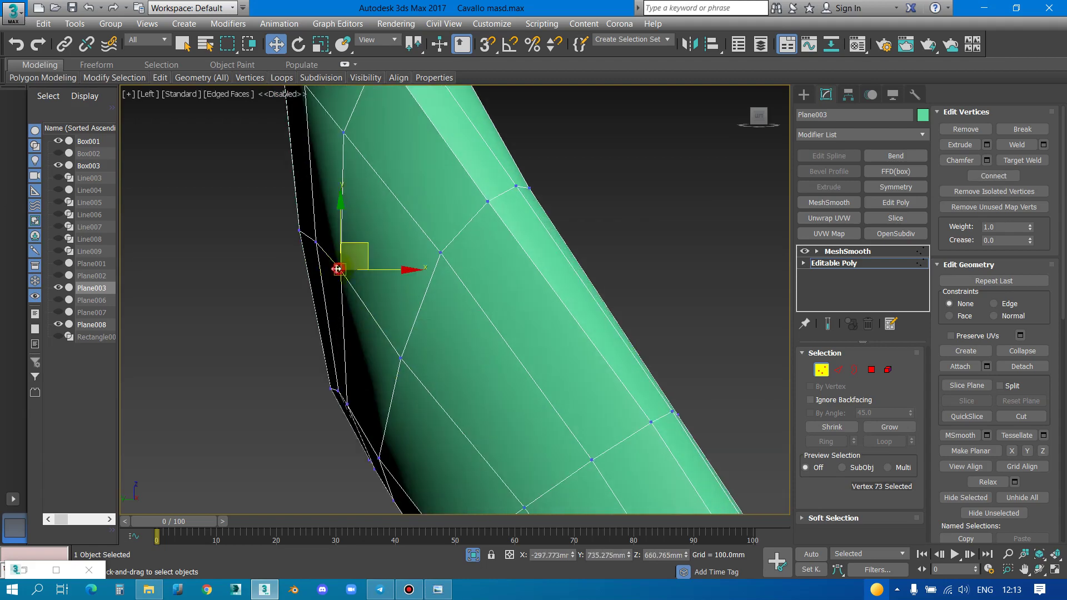
scroll(389, 272, "down", 2)
left_click(414, 328)
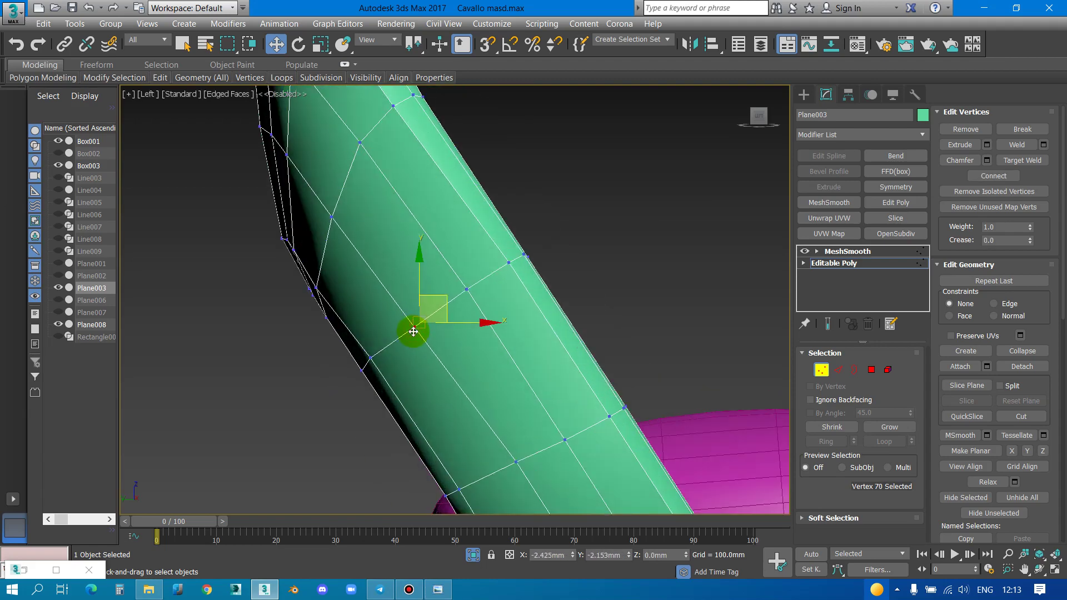
scroll(413, 332, "down", 5)
scroll(446, 338, "up", 5)
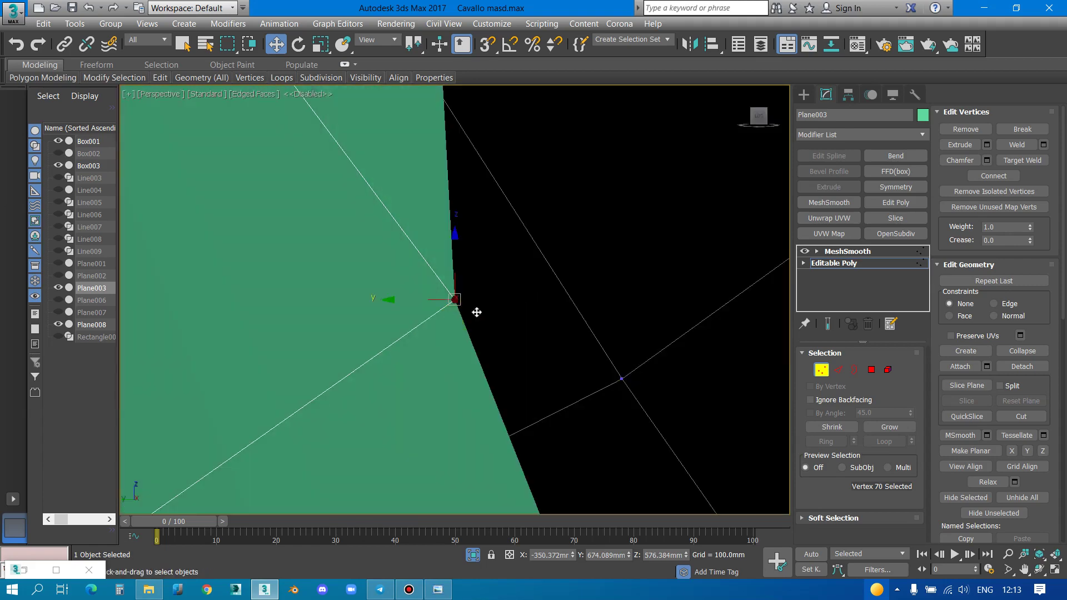
Exit vertex mode and check the smoothed shell in perspective
key("p")
key("z")
scroll(449, 309, "up", 3)
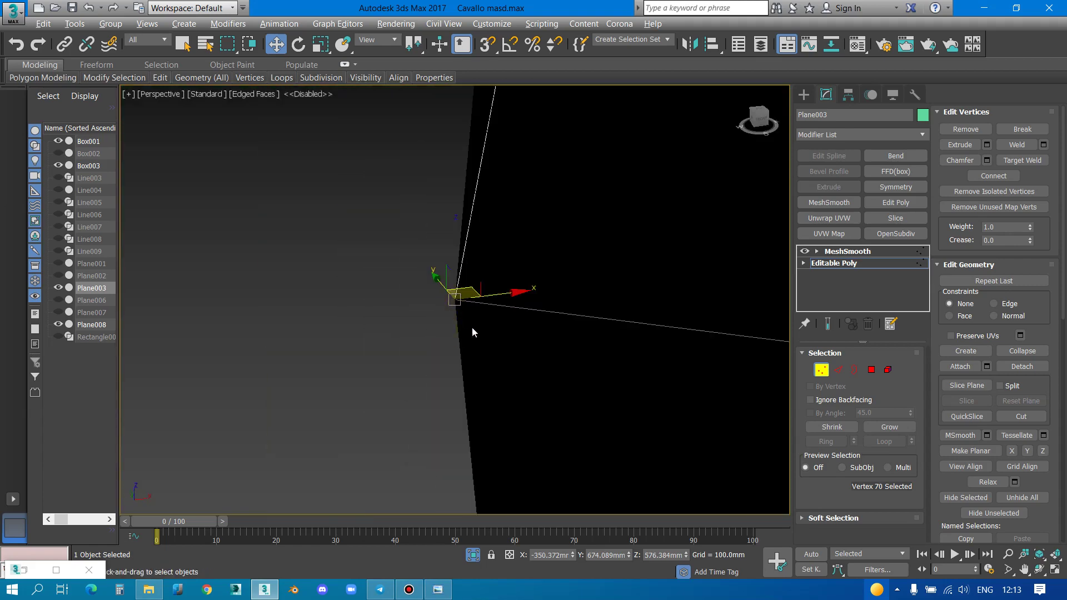
left_click(811, 373)
key("z")
scroll(506, 334, "down", 2)
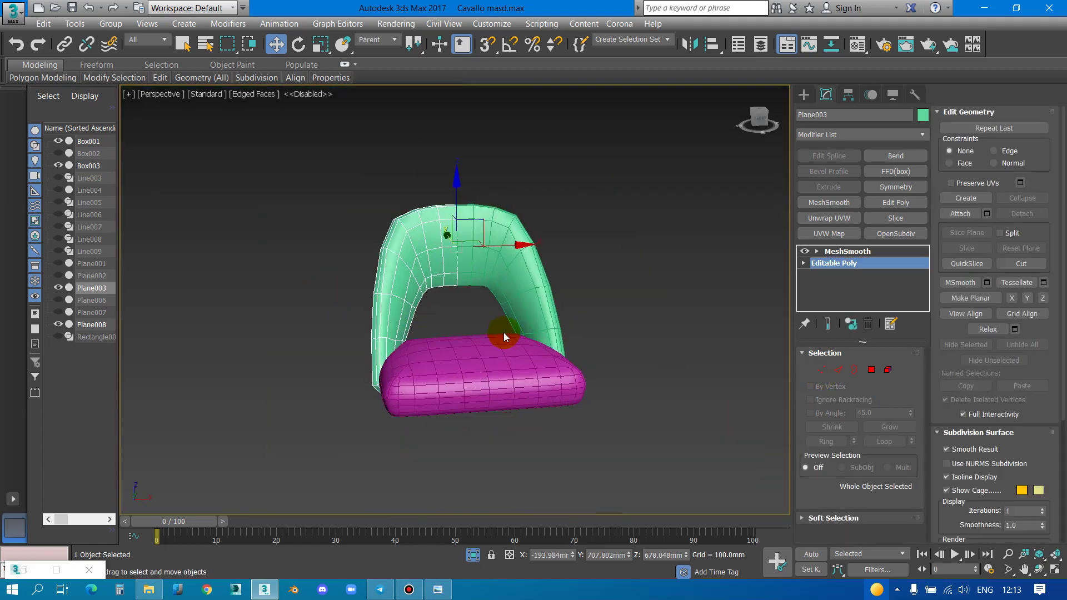
Deselect the shell and inspect the chair from front, side and underneath
mouse_move(504, 332)
middle_mouse_down("alt")
mouse_move(448, 322)
mouse_move(505, 331)
mouse_move(426, 291)
mouse_move(465, 287)
middle_mouse_up("alt")
scroll(489, 333, "up", 4)
left_click(532, 380)
scroll(438, 294, "down", 4)
key("f")
scroll(460, 290, "up", 3)
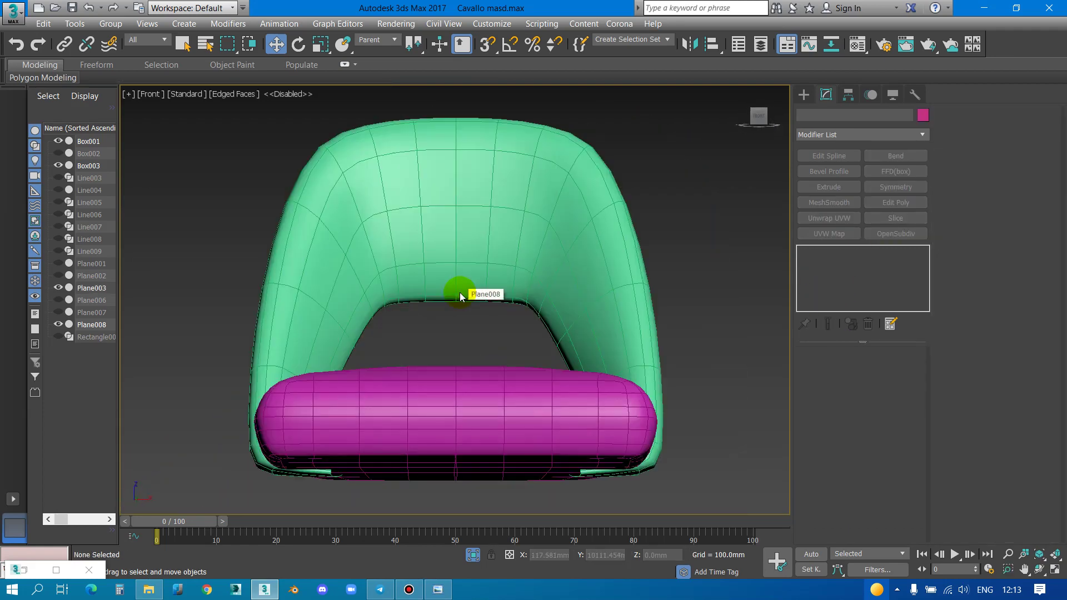
key("p")
mouse_move(464, 337)
middle_mouse_down("alt")
mouse_move(549, 349)
mouse_move(569, 336)
middle_mouse_up("alt")
mouse_move(376, 424)
middle_mouse_down("alt")
mouse_move(451, 346)
mouse_move(396, 331)
mouse_move(498, 328)
mouse_move(465, 358)
middle_mouse_up("alt")
scroll(298, 382, "up", 3)
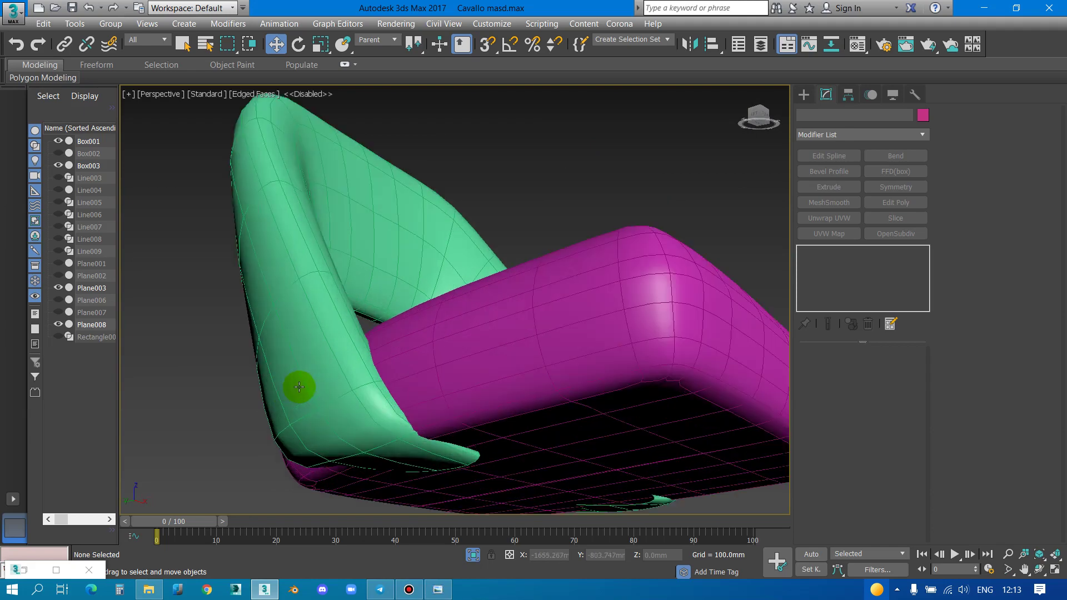
On Plane003's Editable Poly, select a ring of 12 edges across its lower end
left_click(302, 404)
left_click(863, 264)
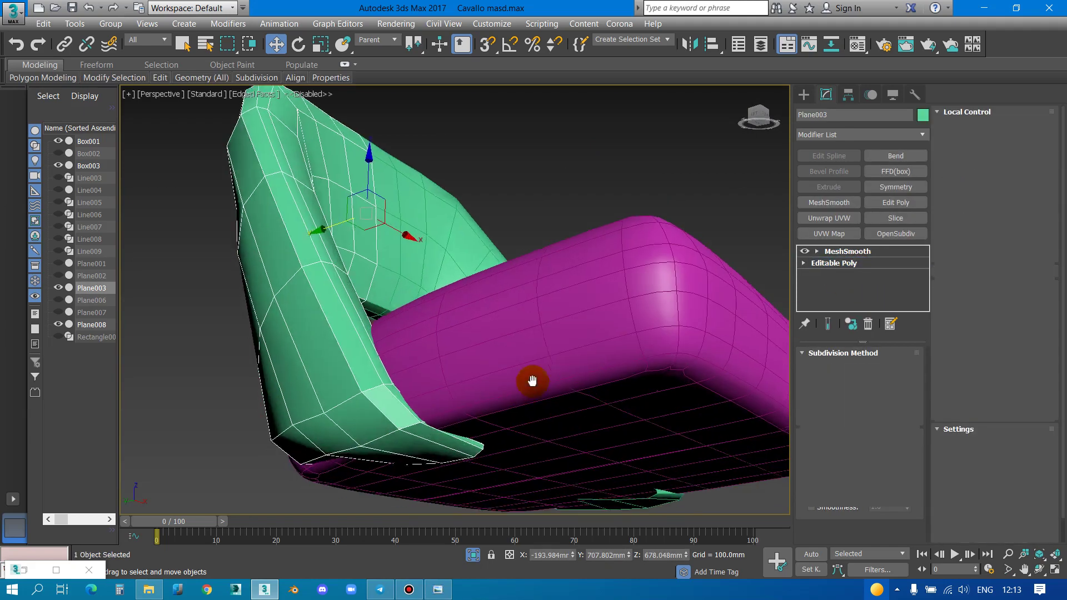
scroll(453, 361, "up", 3)
mouse_move(587, 391)
middle_mouse_down("alt")
mouse_move(596, 345)
mouse_move(624, 493)
middle_mouse_up("alt")
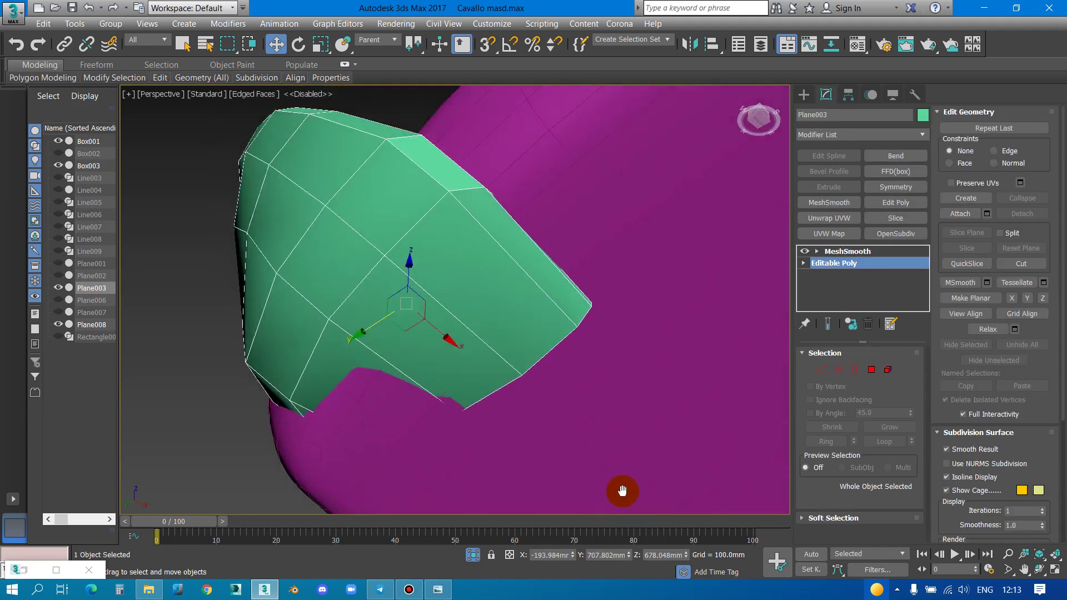
key("2")
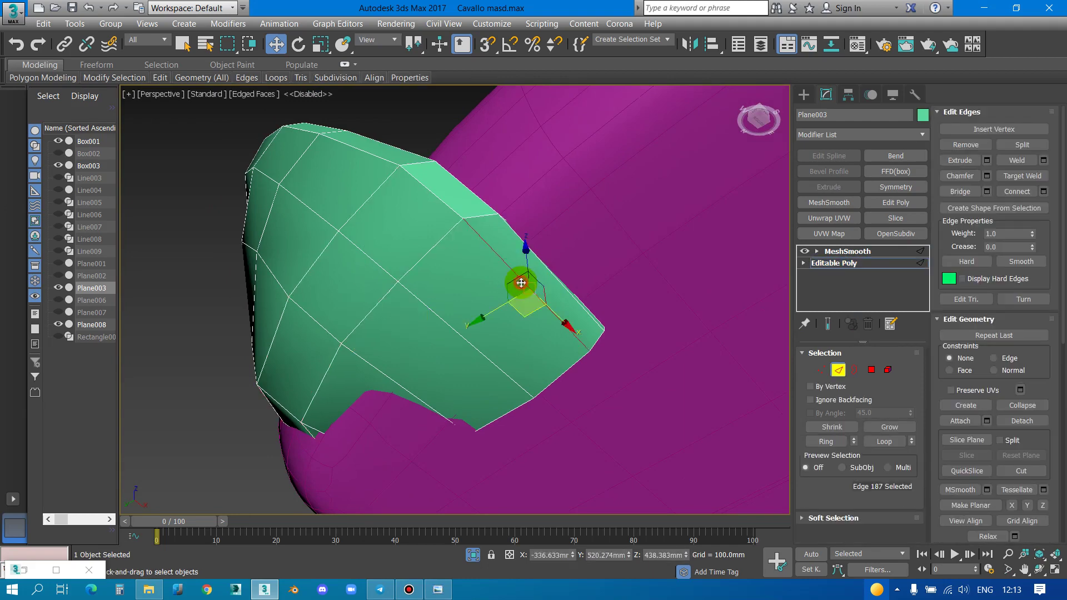
left_click(518, 288)
left_click(826, 442)
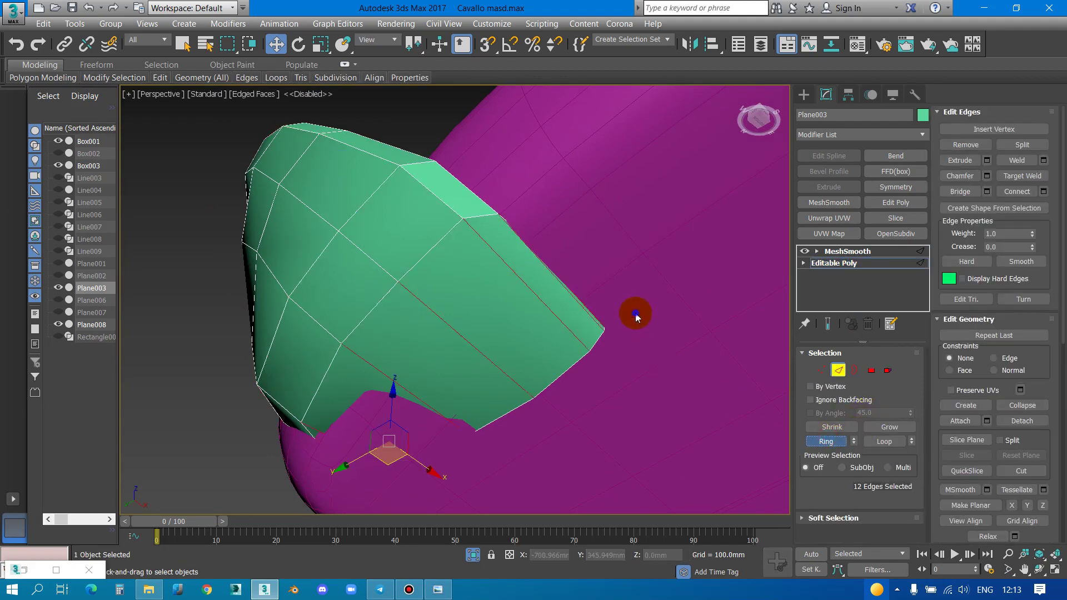
Connect the edge ring with a new loop, then select the lower loop near the cushion
right_click(634, 309)
left_click(495, 359)
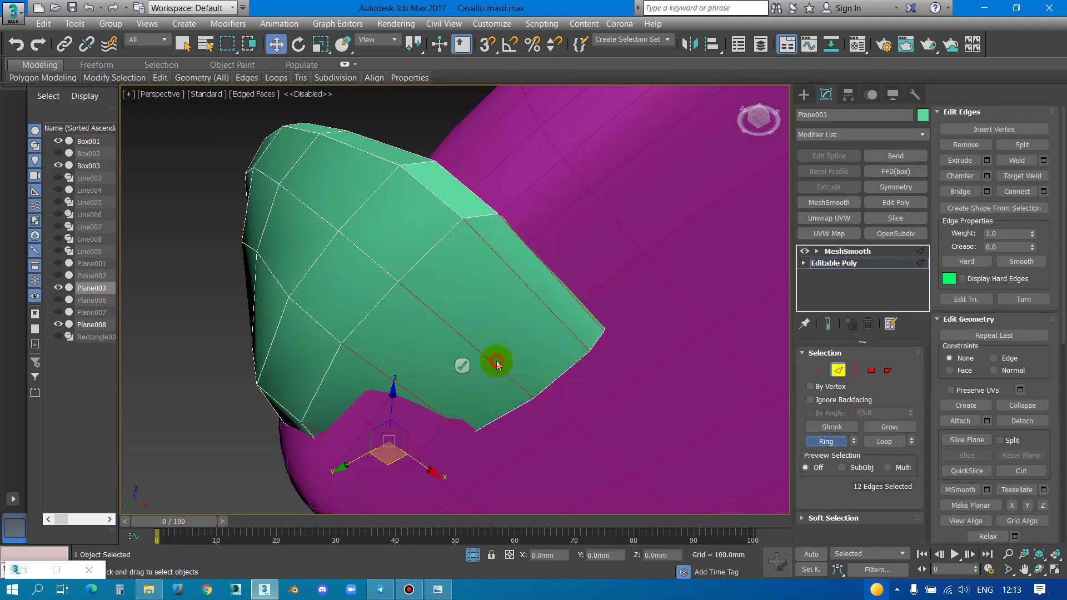
left_click(462, 366)
mouse_move(505, 326)
middle_mouse_down("alt")
mouse_move(489, 356)
mouse_move(462, 301)
mouse_move(512, 370)
mouse_move(452, 347)
middle_mouse_up("alt")
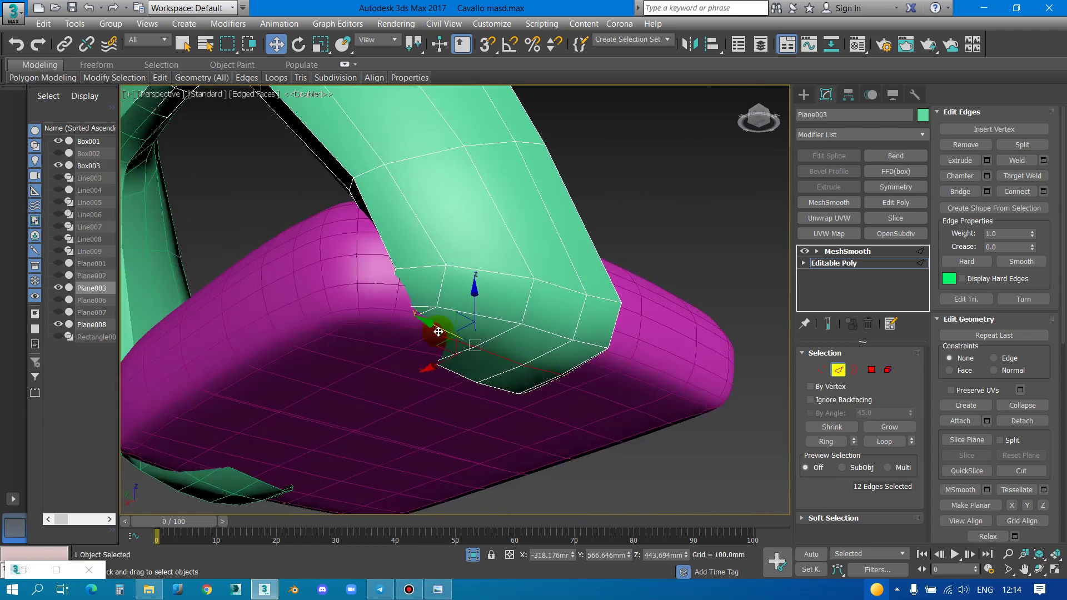
double_click(451, 372)
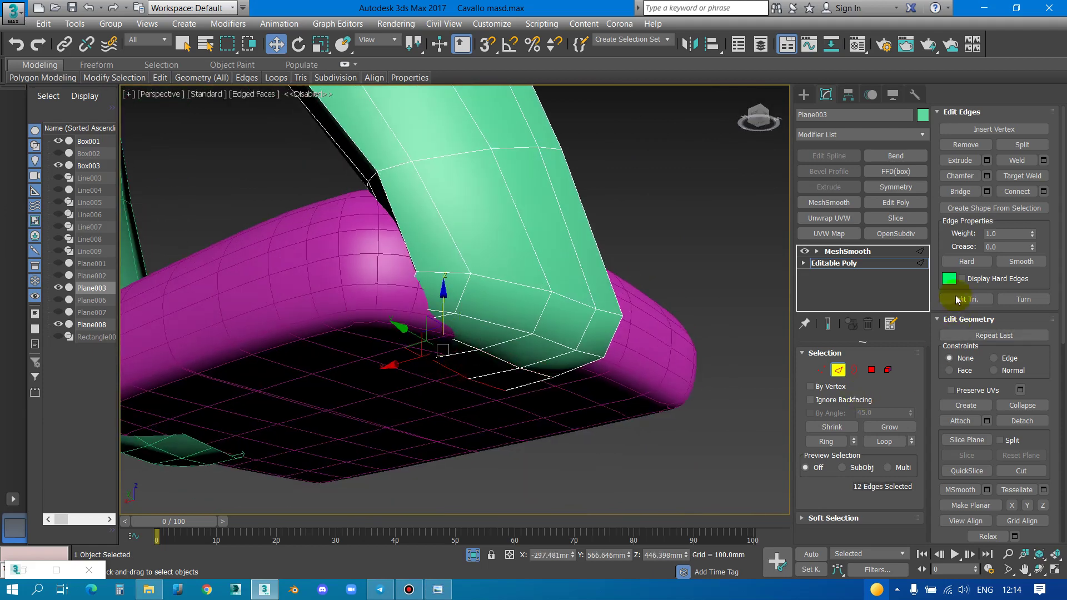
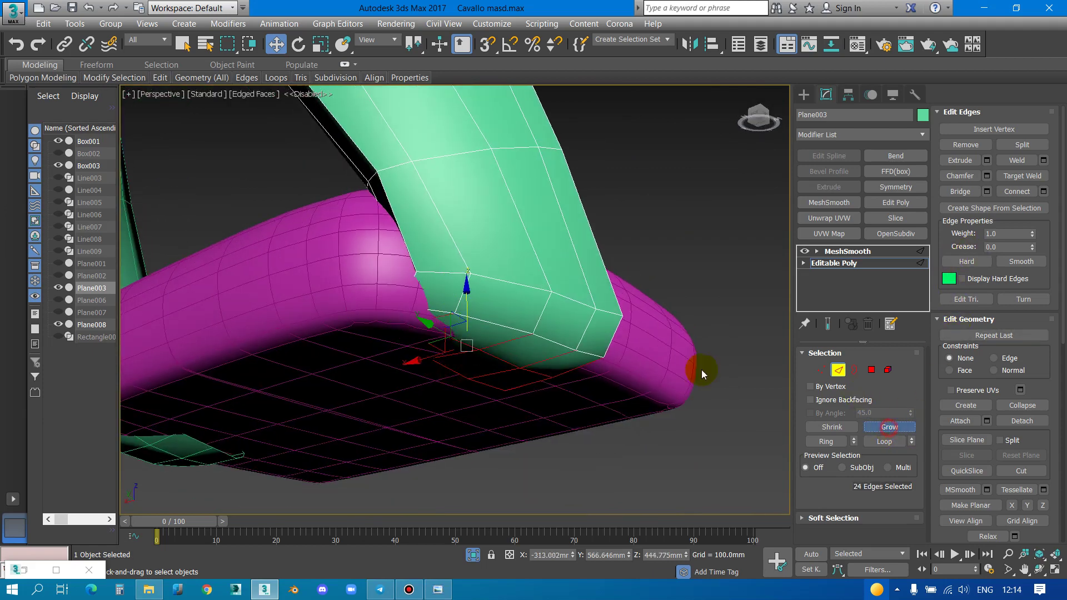
Lower the selected edge loop, then raise the base's top-strip polygons, lifting the left one further
left_click_drag(467, 309, 477, 351)
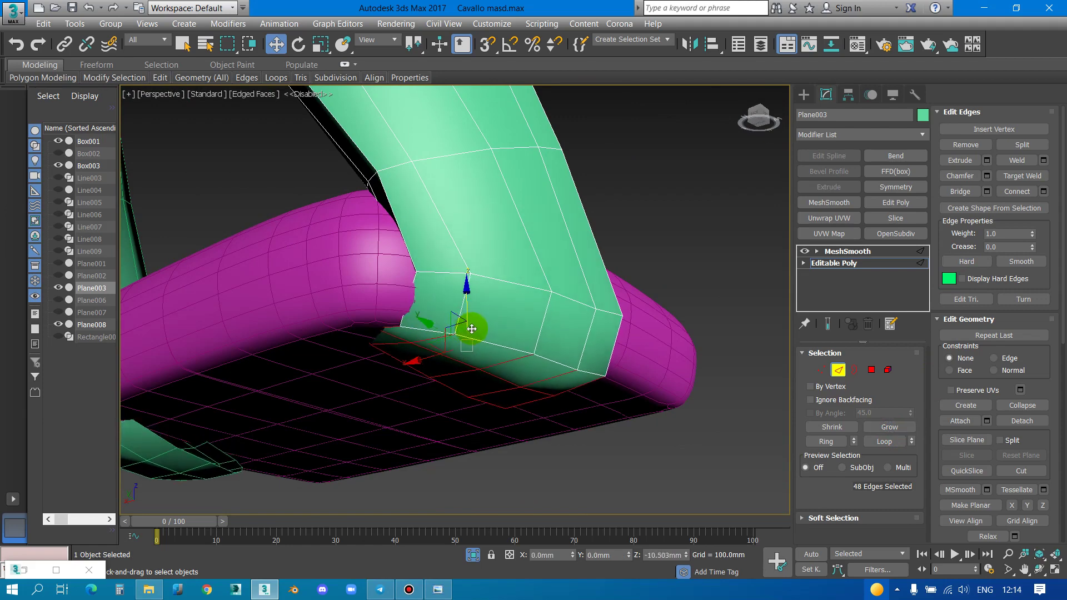
mouse_move(478, 352)
middle_mouse_down("alt")
mouse_move(512, 409)
mouse_move(472, 395)
mouse_move(478, 382)
mouse_move(402, 382)
middle_mouse_up("alt")
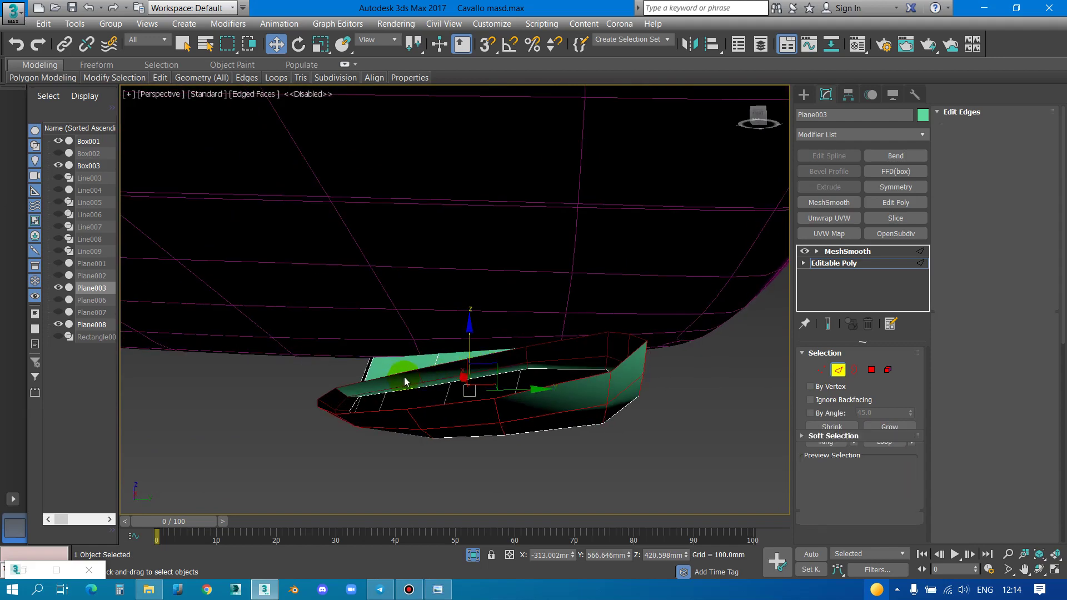
key("4")
left_click(405, 376)
left_click(484, 359, "ctrl")
left_click(557, 351, "ctrl")
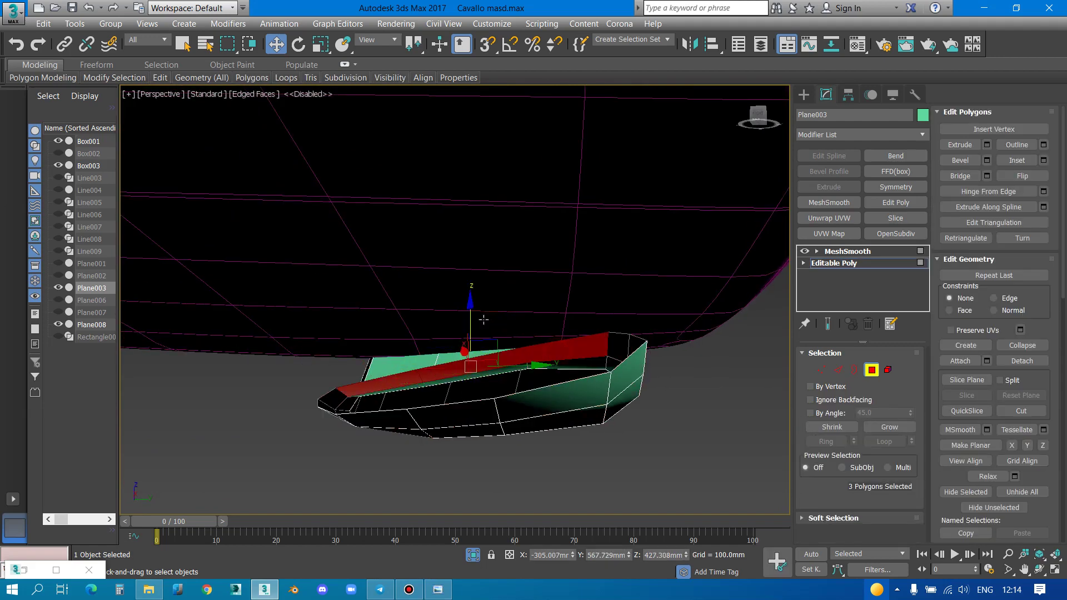
left_click_drag(472, 328, 475, 310)
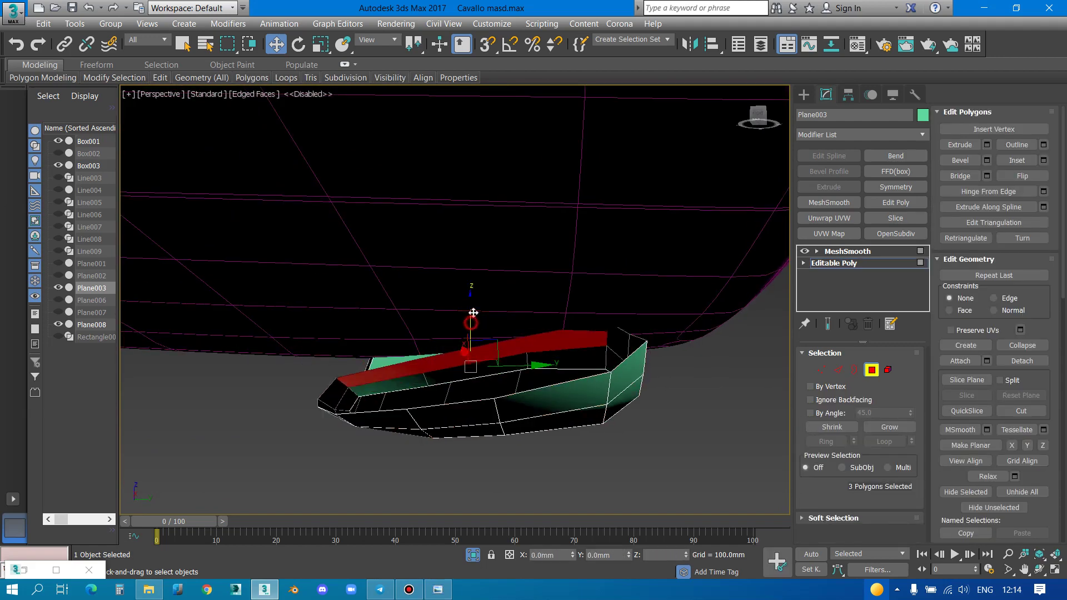
left_click(405, 372)
left_click_drag(382, 337, 388, 314)
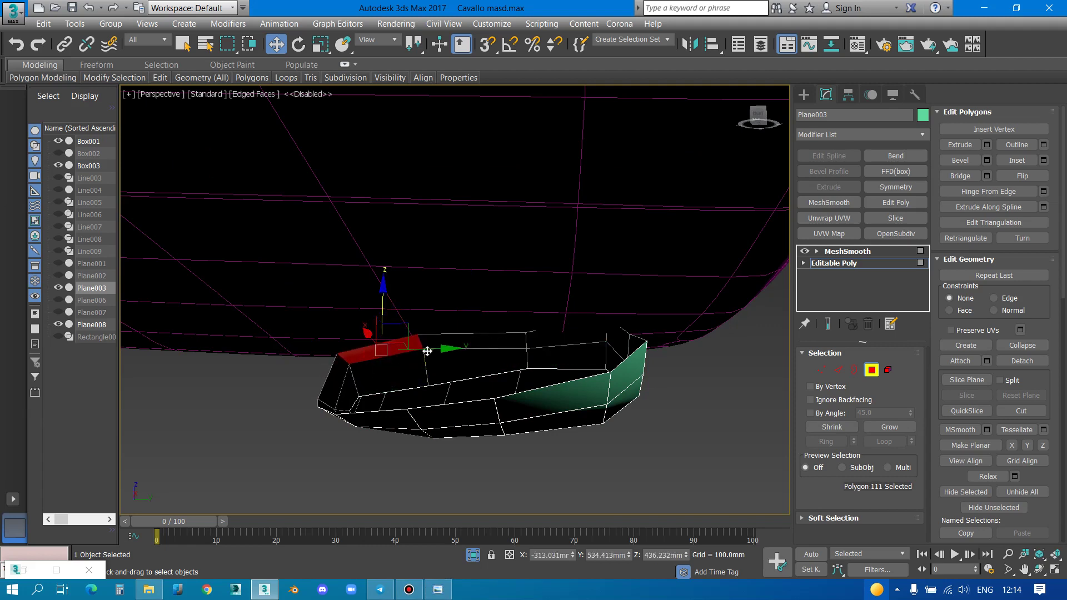
Raise the base's top edges one by one, starting from the left end
key("2")
left_click(343, 358)
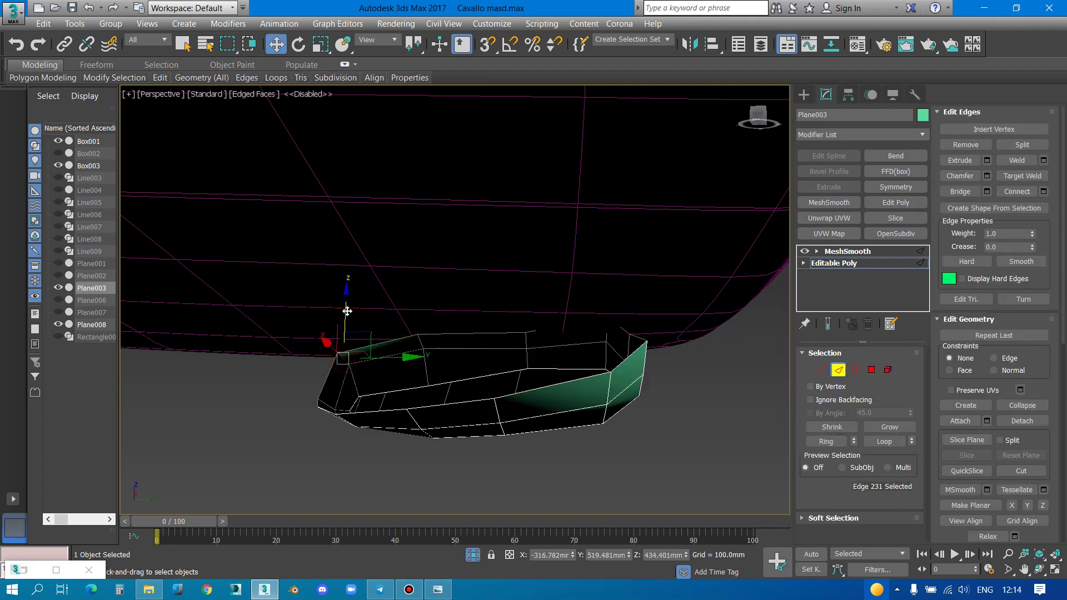
left_click_drag(347, 311, 352, 290)
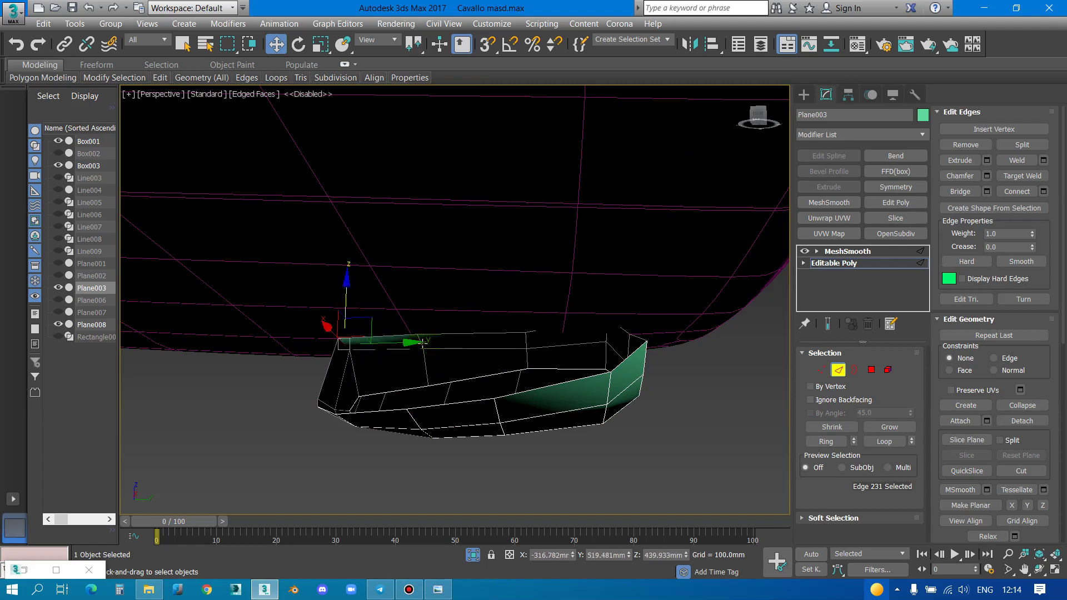
left_click_drag(422, 307, 423, 296)
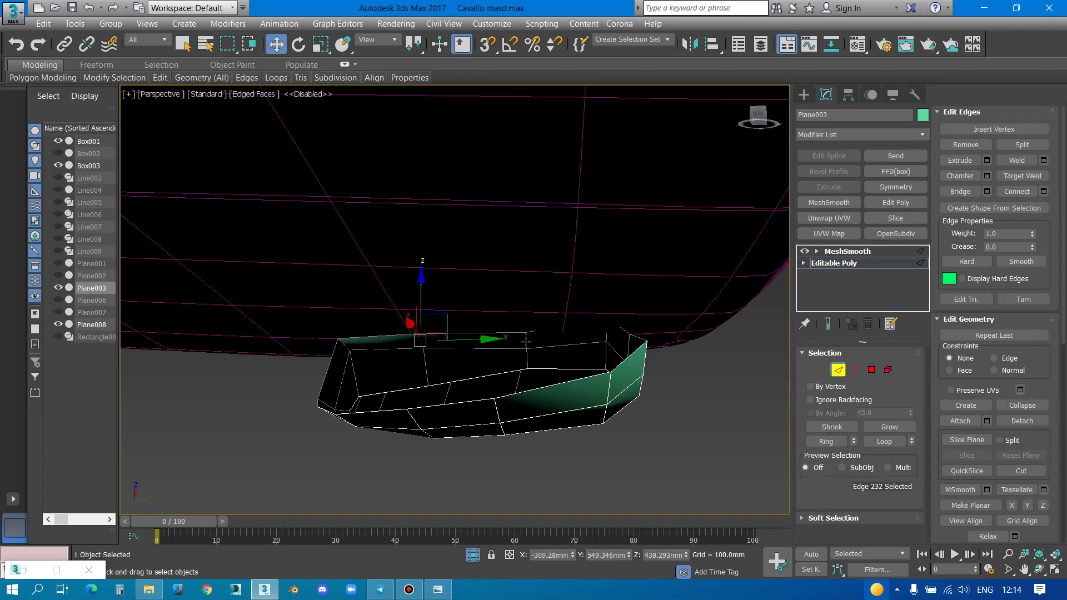
left_click_drag(526, 341, 525, 339)
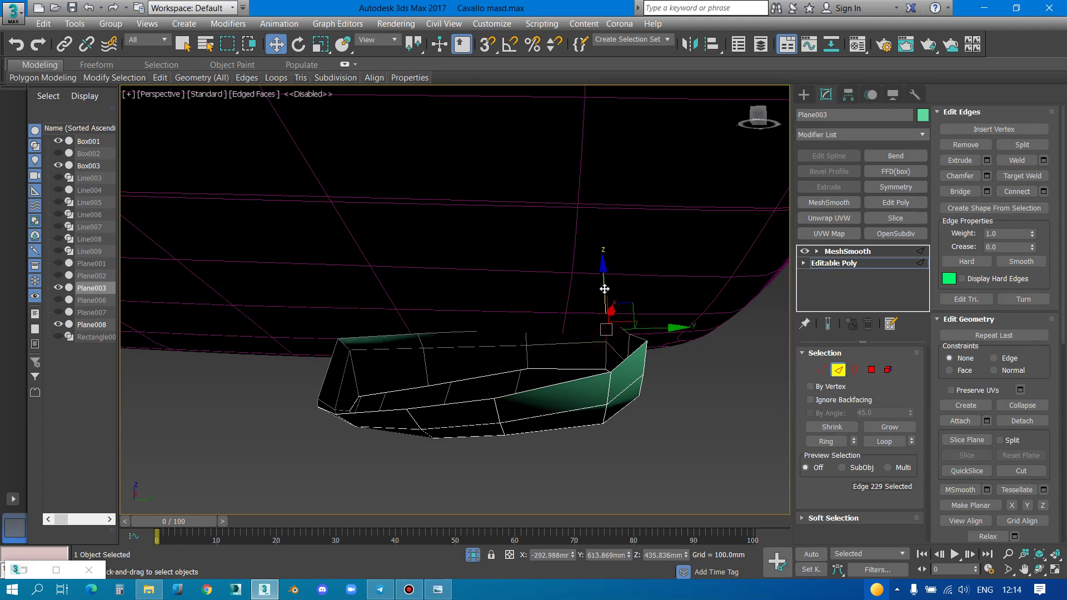
middle_click_drag(604, 297, 500, 385, "alt")
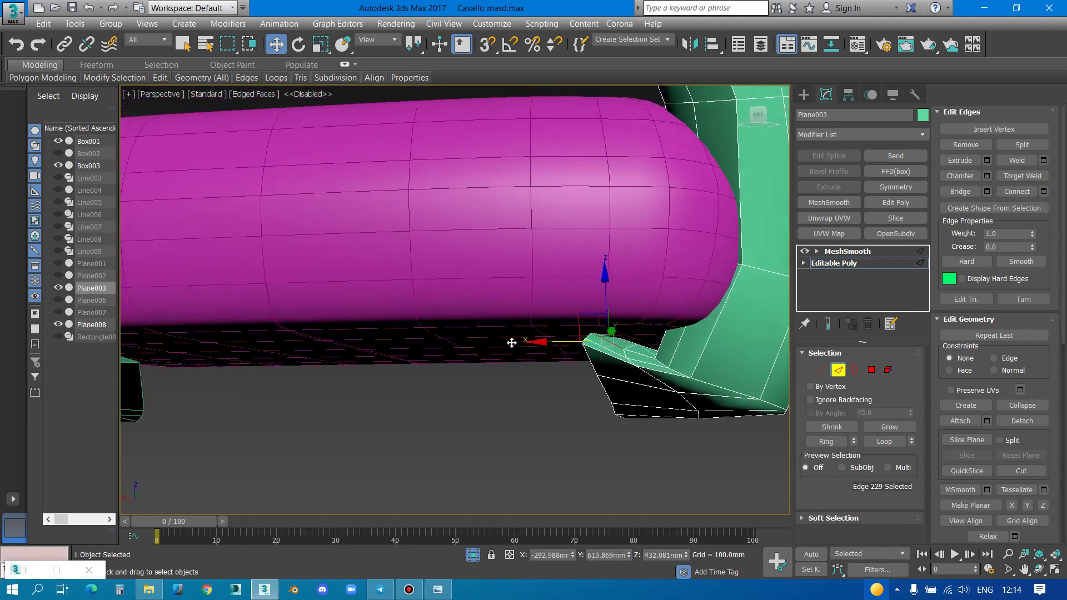
left_click_drag(440, 369, 441, 356)
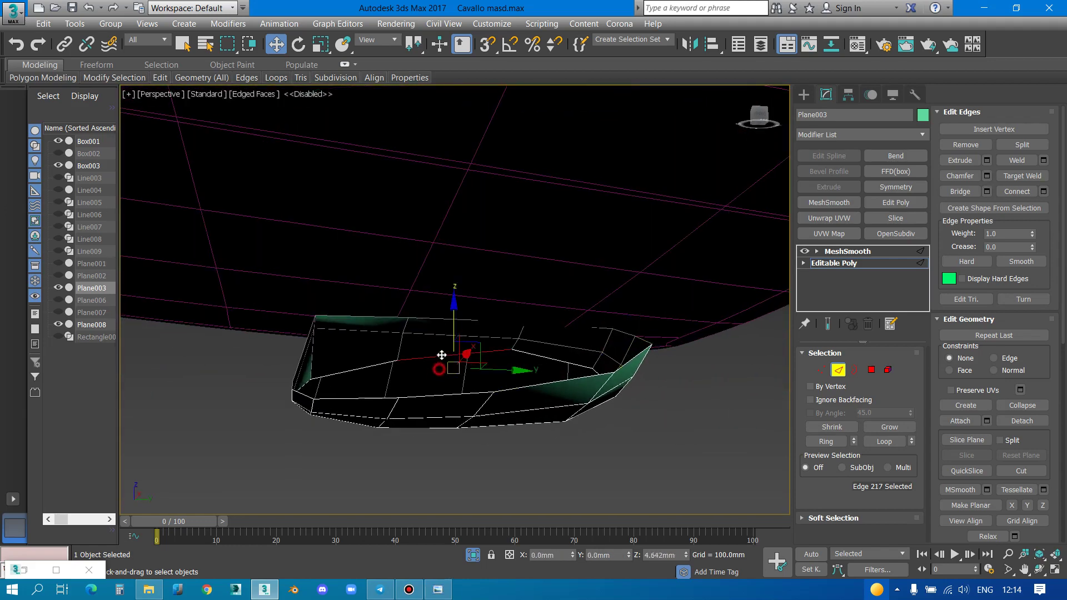
left_click(357, 364)
left_click_drag(358, 364, 357, 358)
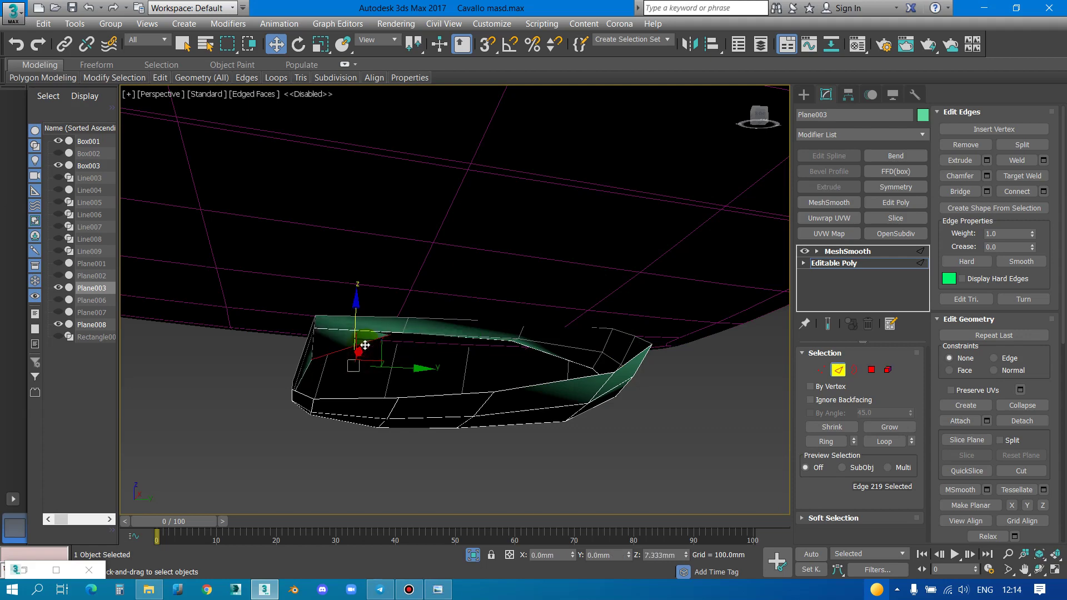
mouse_move(358, 359)
middle_mouse_down("alt")
mouse_move(445, 357)
mouse_move(452, 371)
mouse_move(517, 353)
mouse_move(506, 377)
mouse_move(538, 381)
mouse_move(496, 352)
middle_mouse_up("alt")
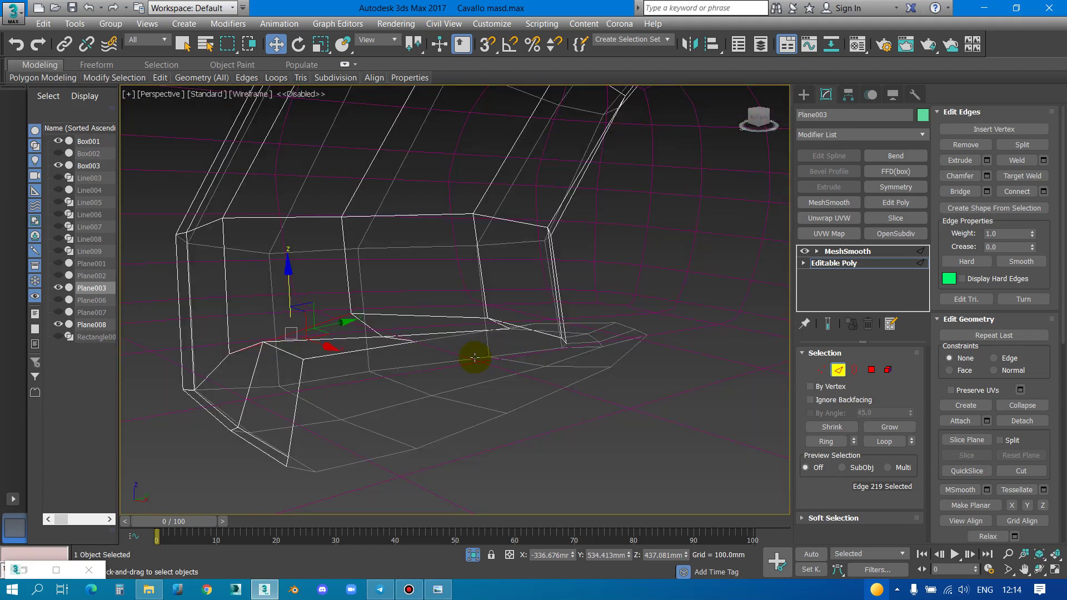
In vertex mode, nudge a vertex upward and move a top-edge vertex vertically
key("1")
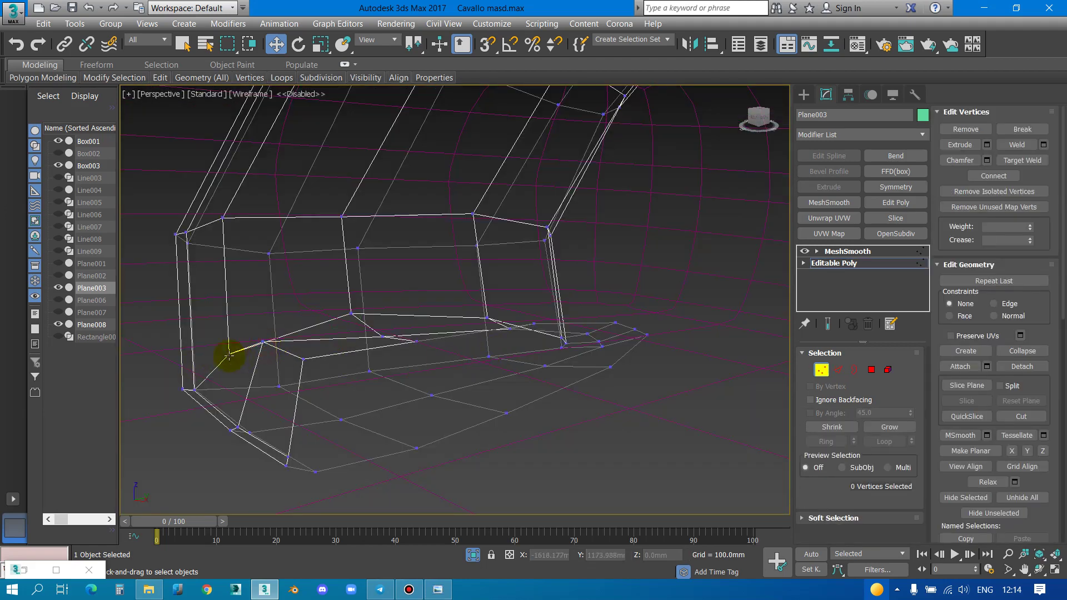
key("F3")
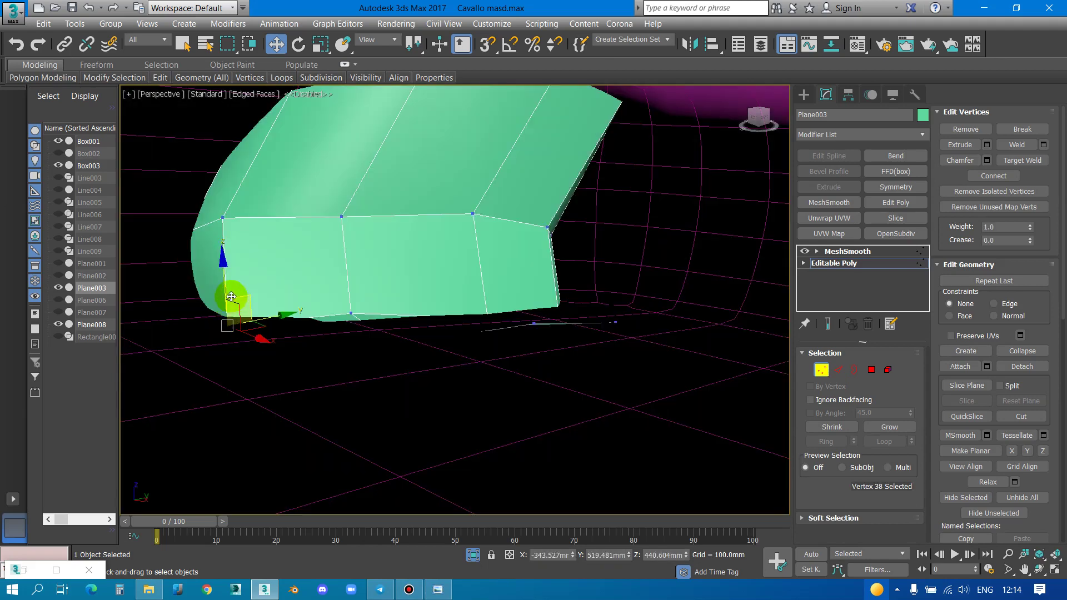
left_click_drag(227, 306, 226, 281)
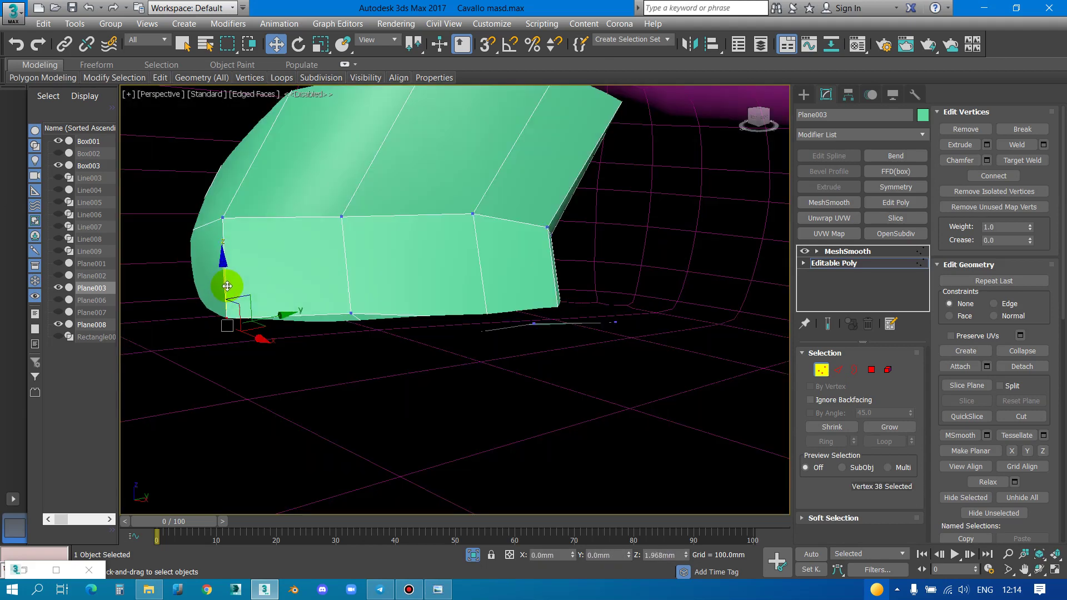
left_click(486, 317)
key("F3")
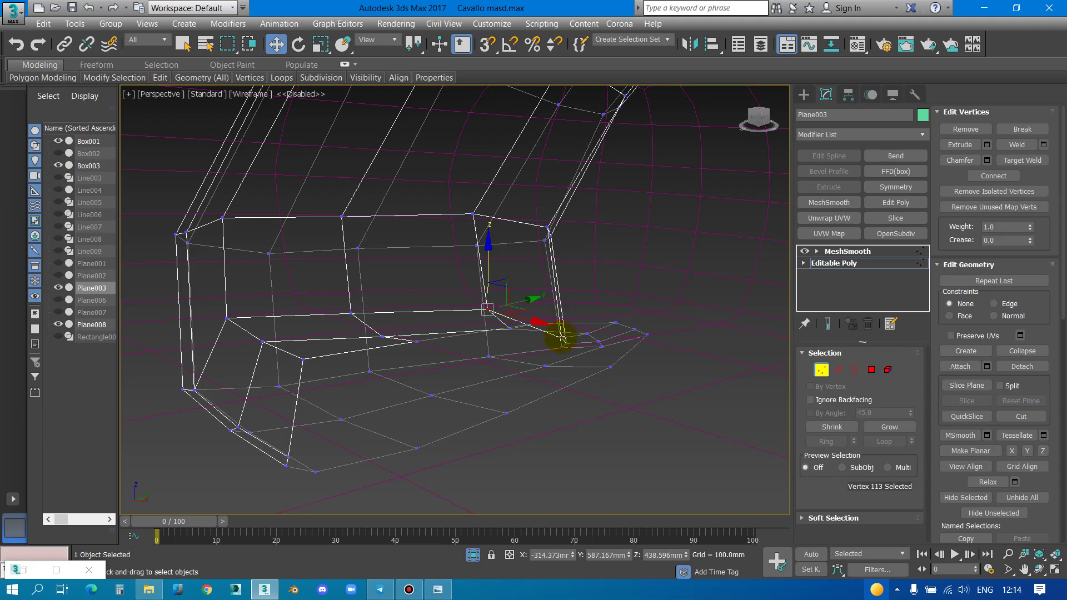
key("F3")
left_click_drag(563, 263, 569, 312)
key("F3")
left_click(585, 336)
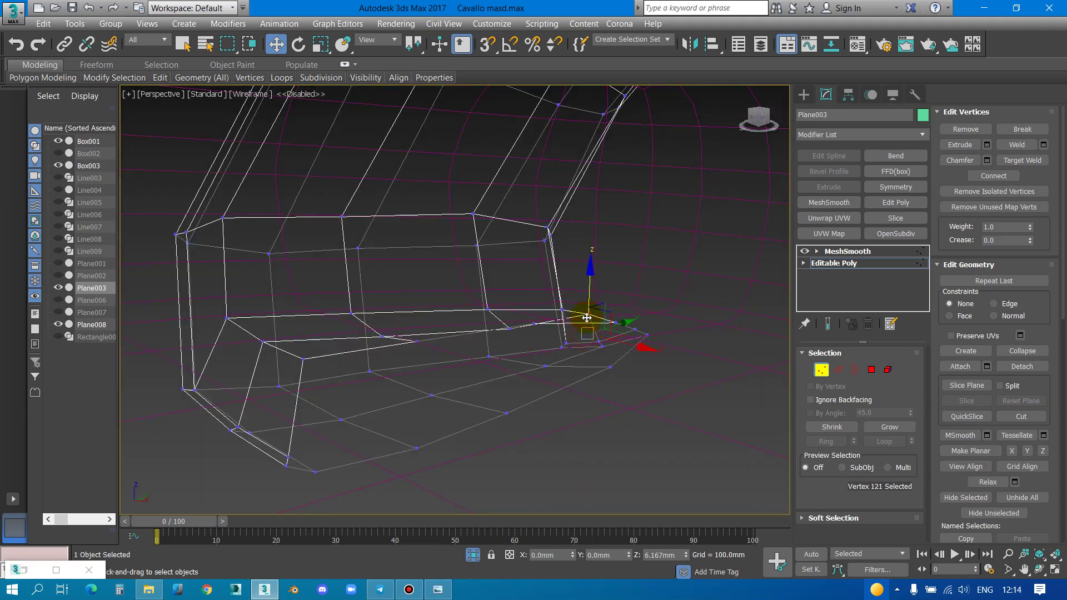
key("F3")
Pick a vertex midway along the top edge and raise it, toggling wireframe to check
left_click(533, 324)
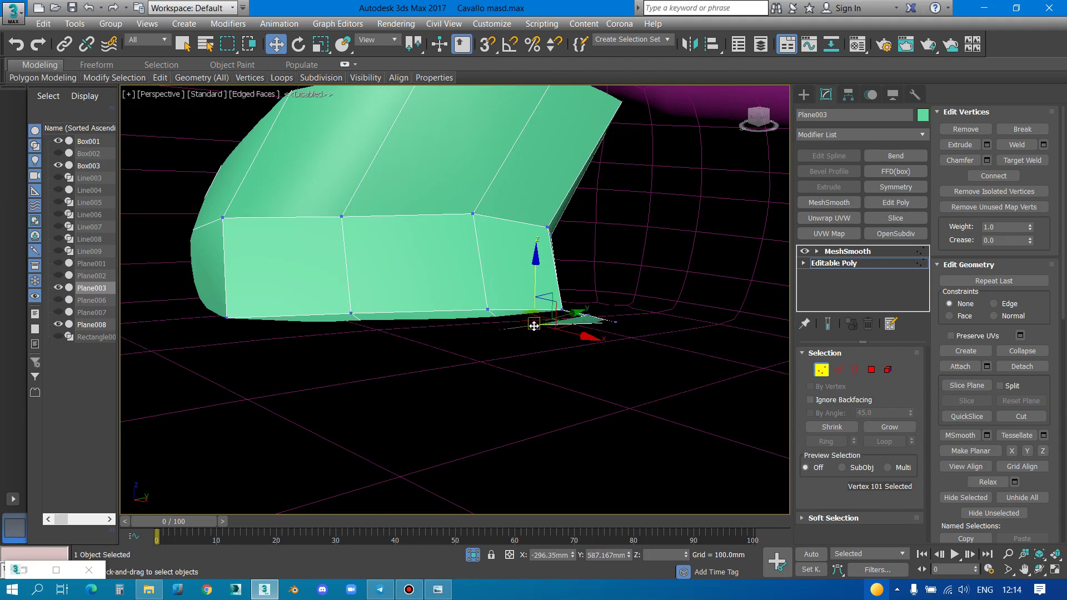
key("F3")
left_click(509, 315)
key("F3")
key("F3")
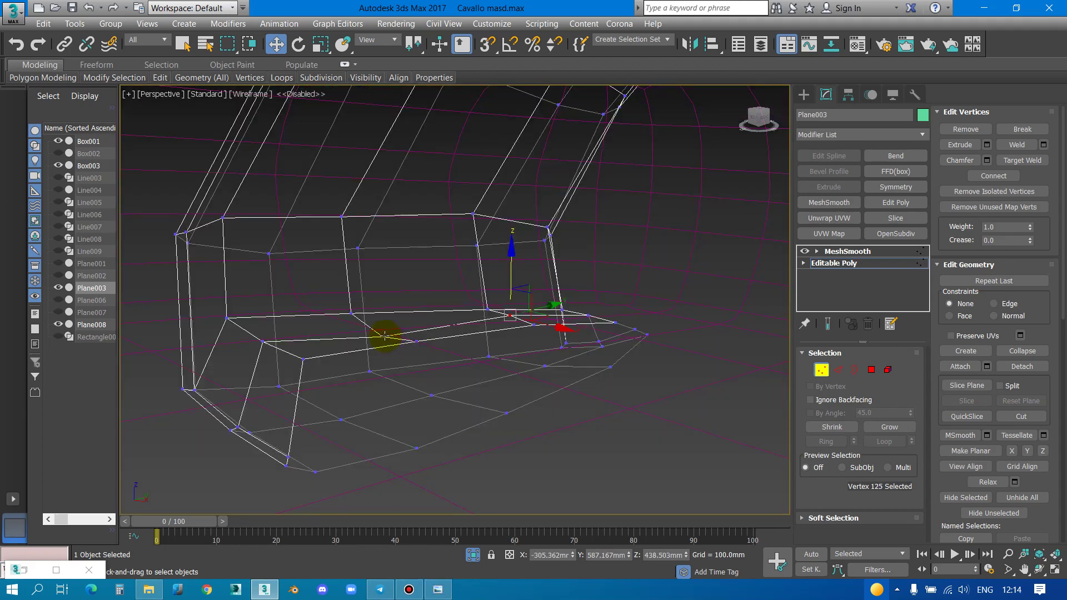
left_click(383, 327)
key("F3")
key("F3")
left_click(414, 343)
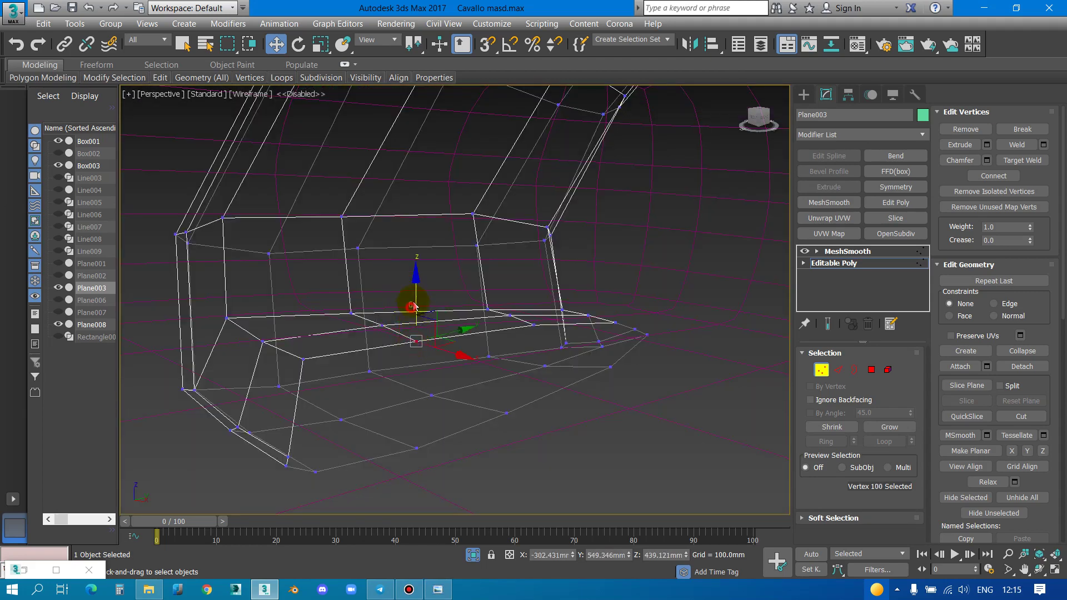
left_click_drag(412, 305, 380, 341)
key("F3")
key("F3")
key("F3")
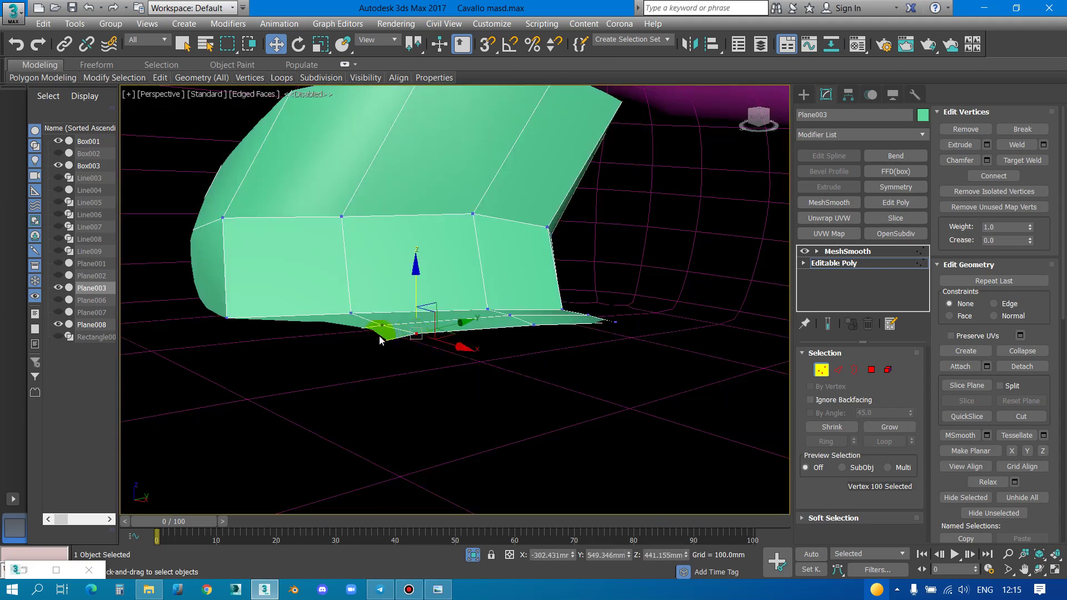
key("F3")
key("F3")
Select vertices along the panel's lower edge and the lip's right corner
left_click(262, 330)
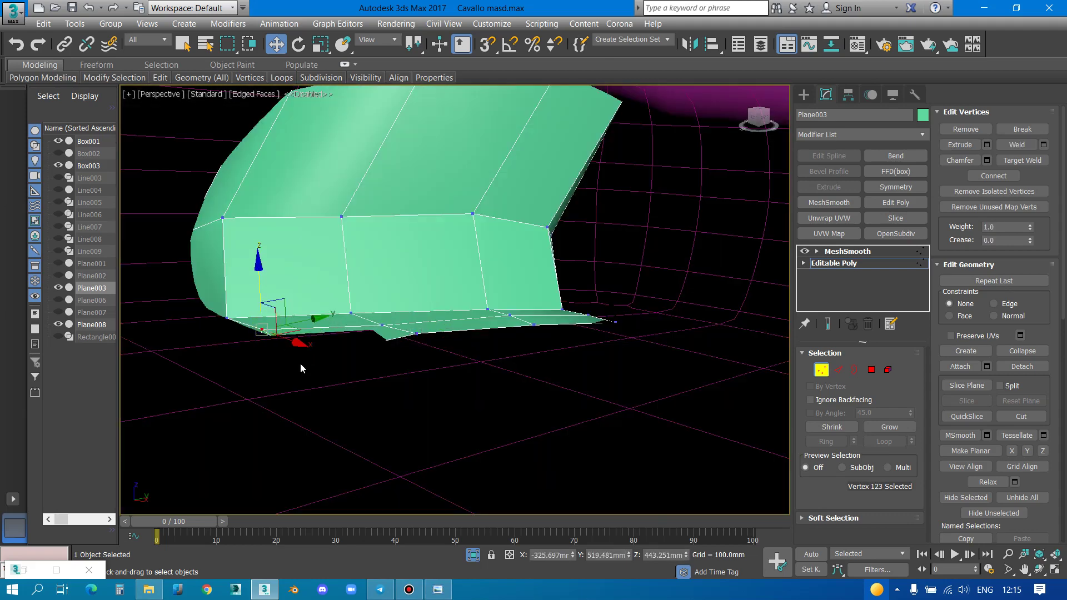
key("F3")
left_click(302, 345)
key("F3")
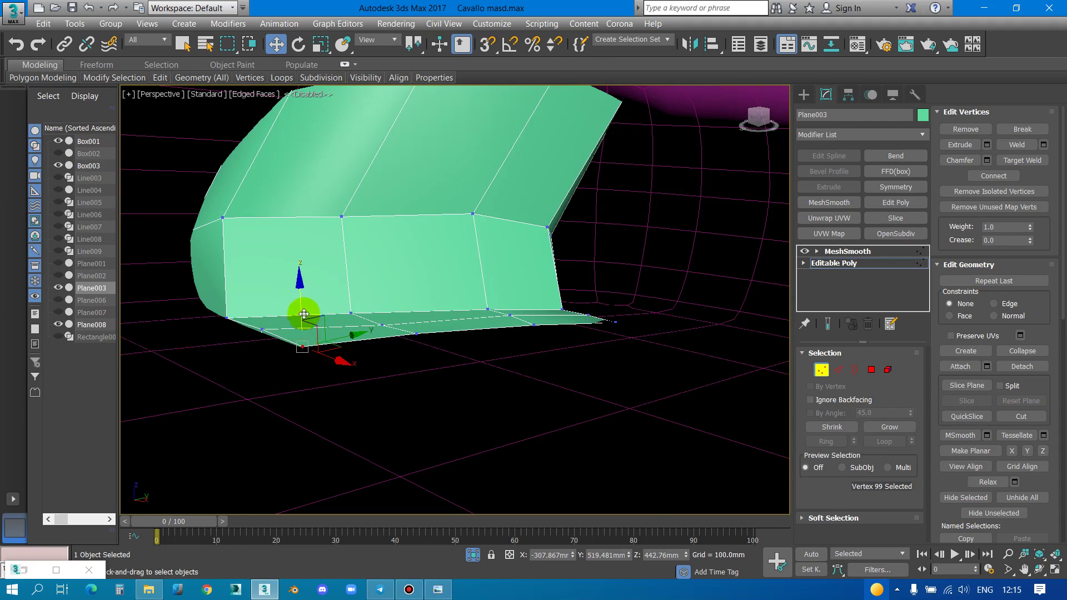
left_click(615, 322)
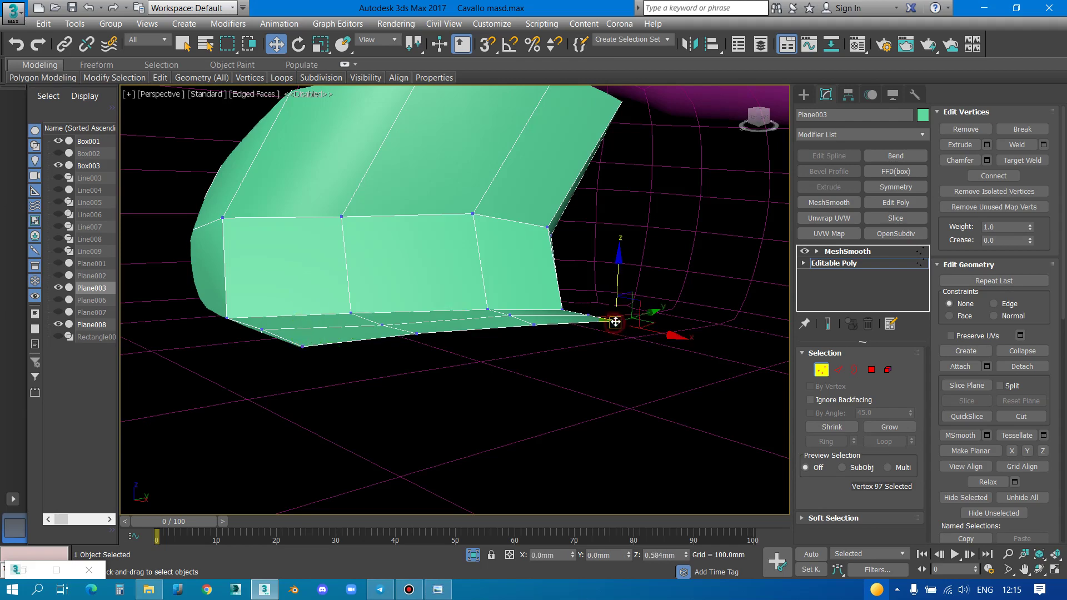
left_click(475, 214)
middle_click_drag(475, 214, 535, 250, "alt")
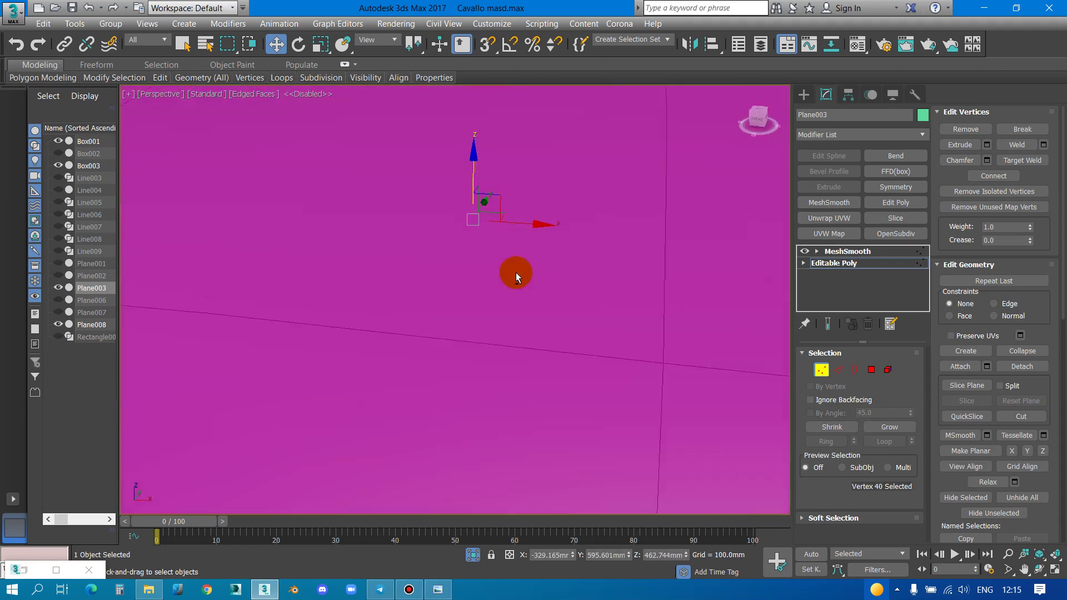
Check the armchair in Front view, then orbit in Perspective to look up at the base
key("f")
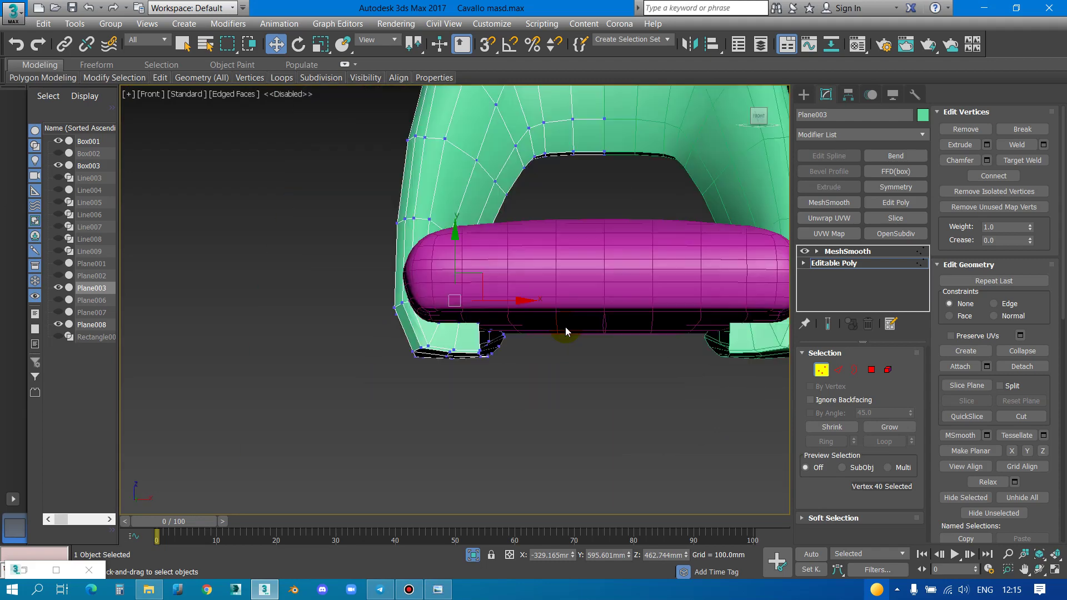
scroll(494, 359, "up", 3)
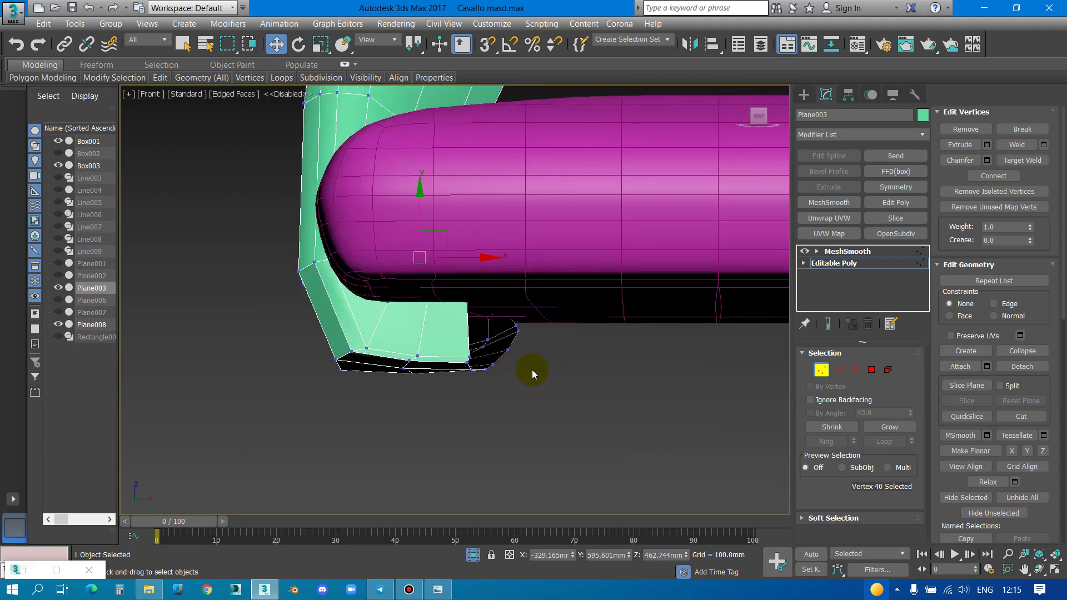
key("p")
mouse_move(553, 375)
middle_mouse_down("alt")
mouse_move(462, 358)
mouse_move(400, 301)
middle_mouse_up("alt")
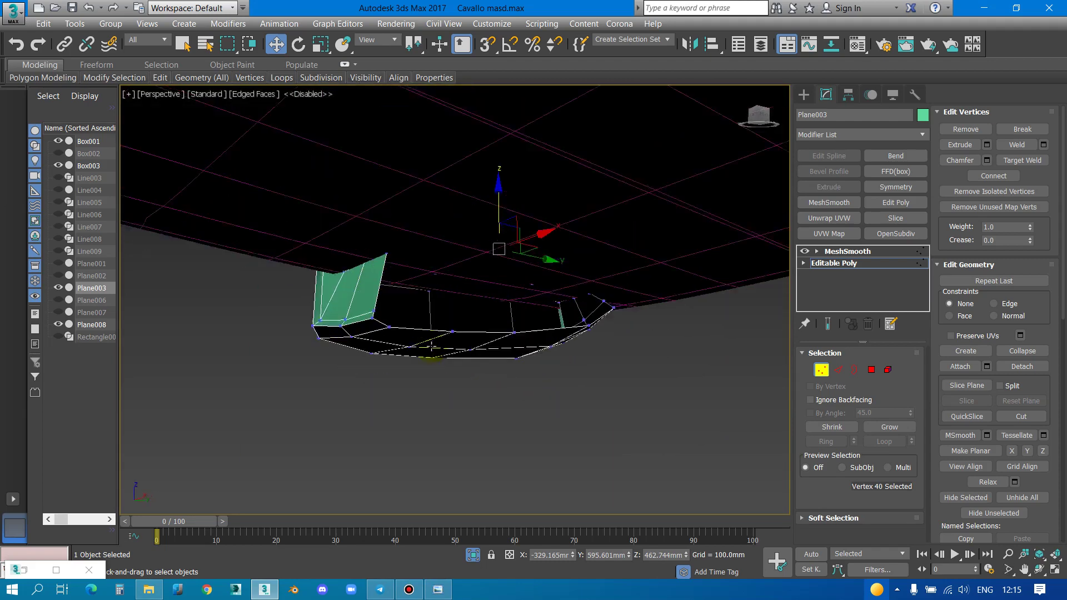
scroll(400, 300, "up", 4)
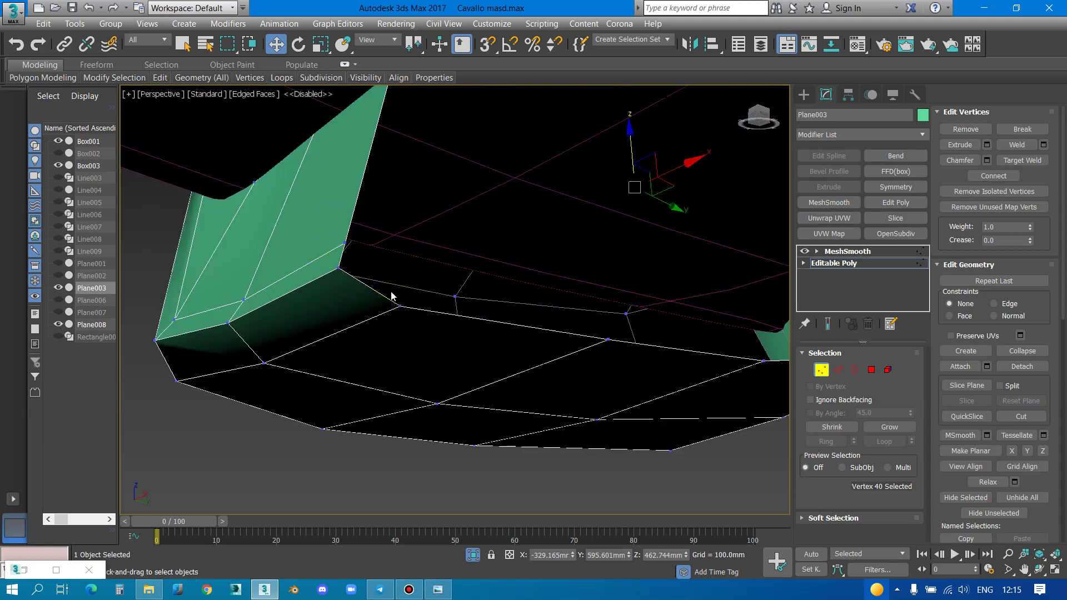
Select underside polygons and the green face on the wing
key("4")
left_click(295, 284)
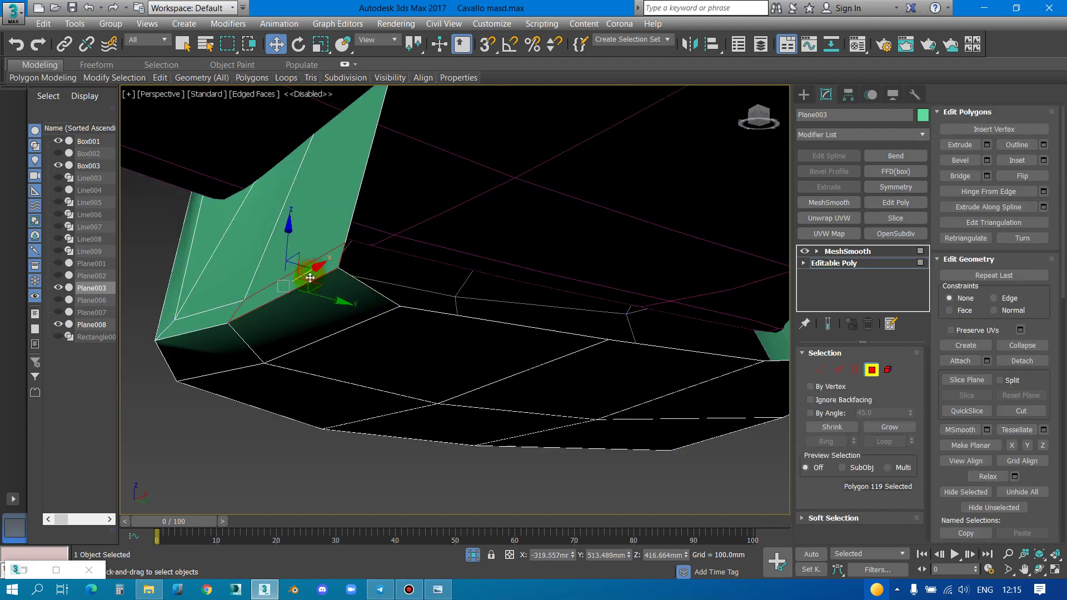
left_click(314, 309, "ctrl")
mouse_move(296, 241)
middle_mouse_down("alt")
mouse_move(321, 166)
mouse_move(322, 286)
middle_mouse_up("alt")
left_click(473, 356)
middle_click_drag(476, 352, 596, 325, "alt")
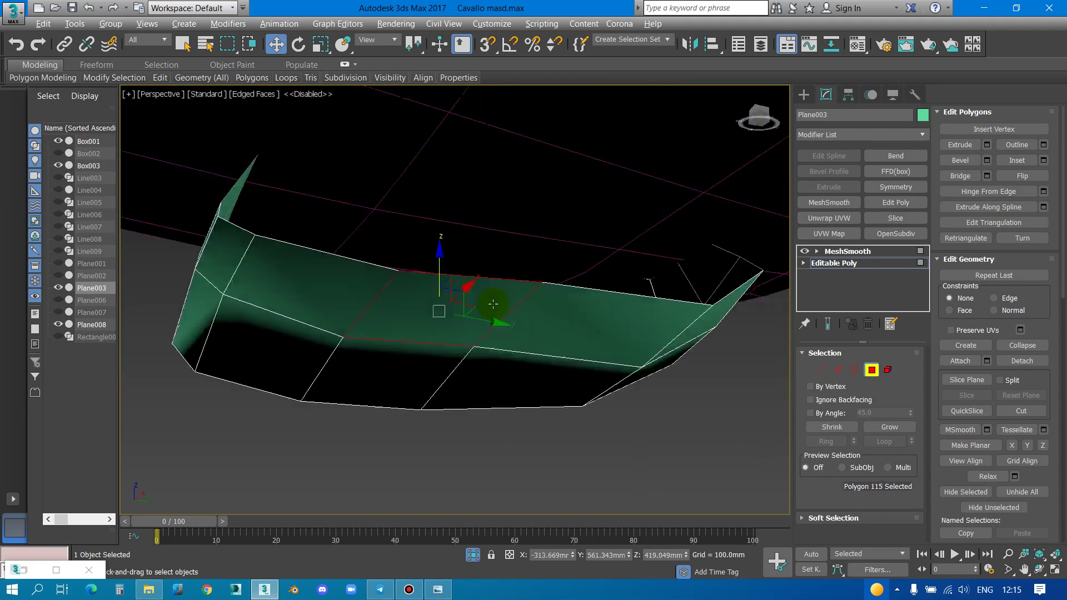
left_click(597, 325)
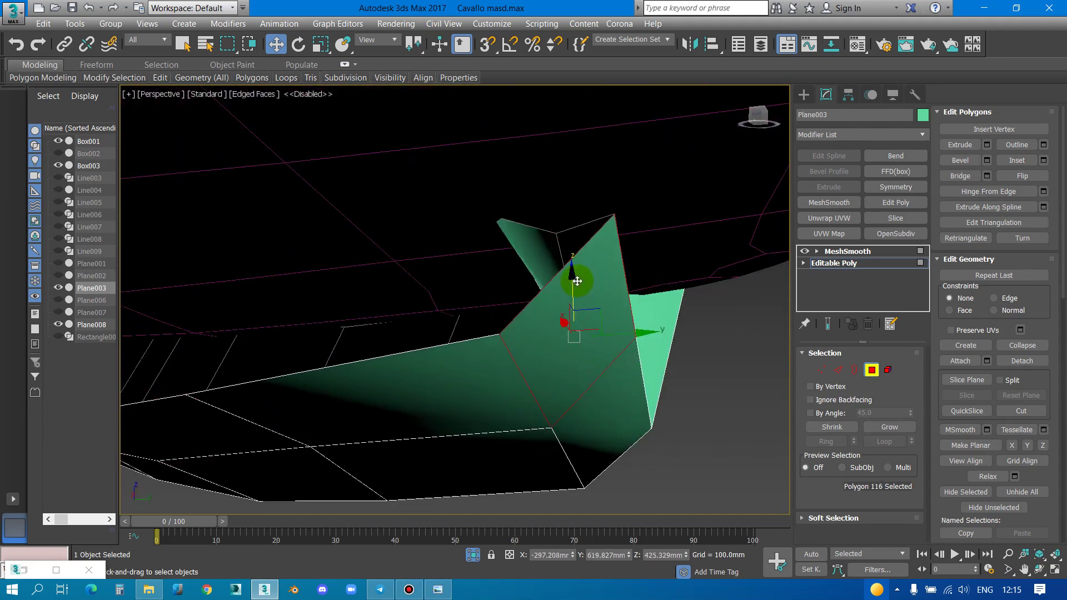
middle_click_drag(593, 289, 567, 250, "alt")
Raise the wing edge and turn on Show End Result to see the smoothed mesh
key("2")
left_click_drag(568, 243, 574, 225)
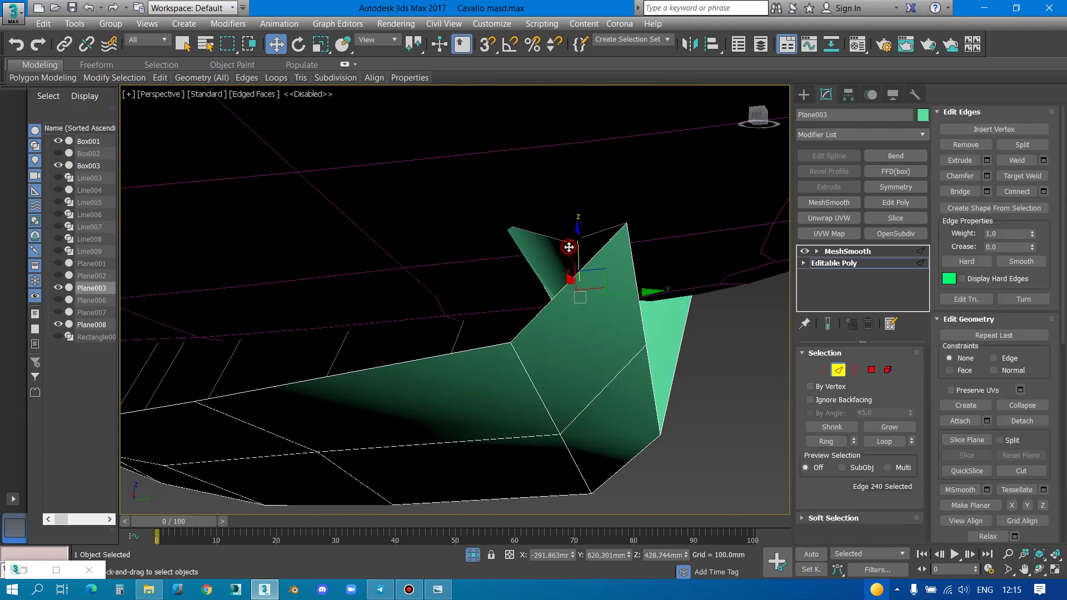
mouse_move(557, 251)
middle_mouse_down("alt")
mouse_move(560, 329)
mouse_move(505, 373)
mouse_move(354, 307)
middle_mouse_up("alt")
left_click(828, 323)
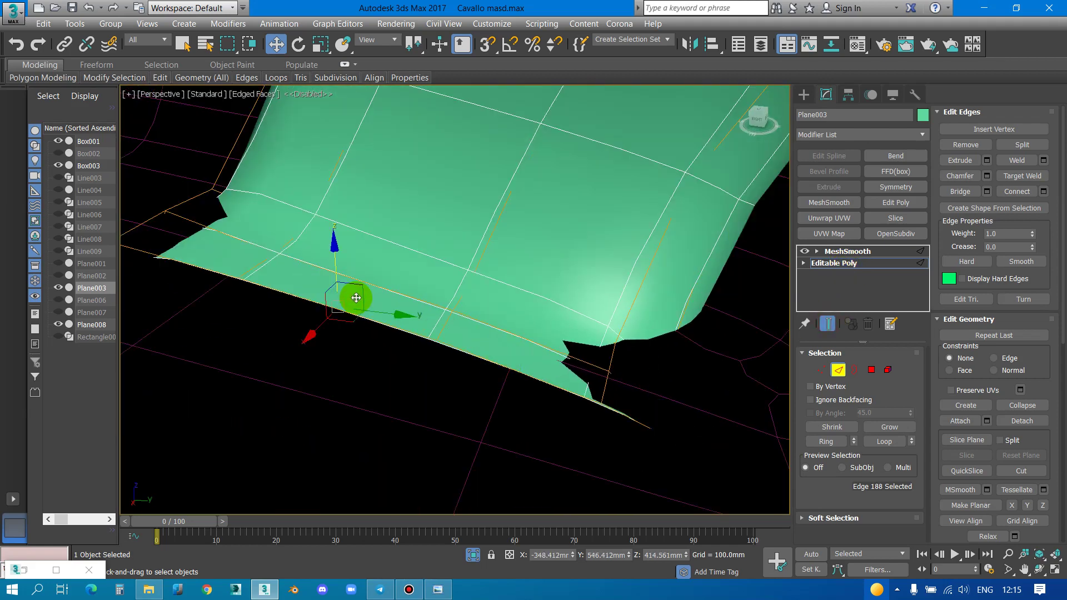
Raise two polygons along the wing, then turn Show End Result back off
key("4")
left_click(362, 282)
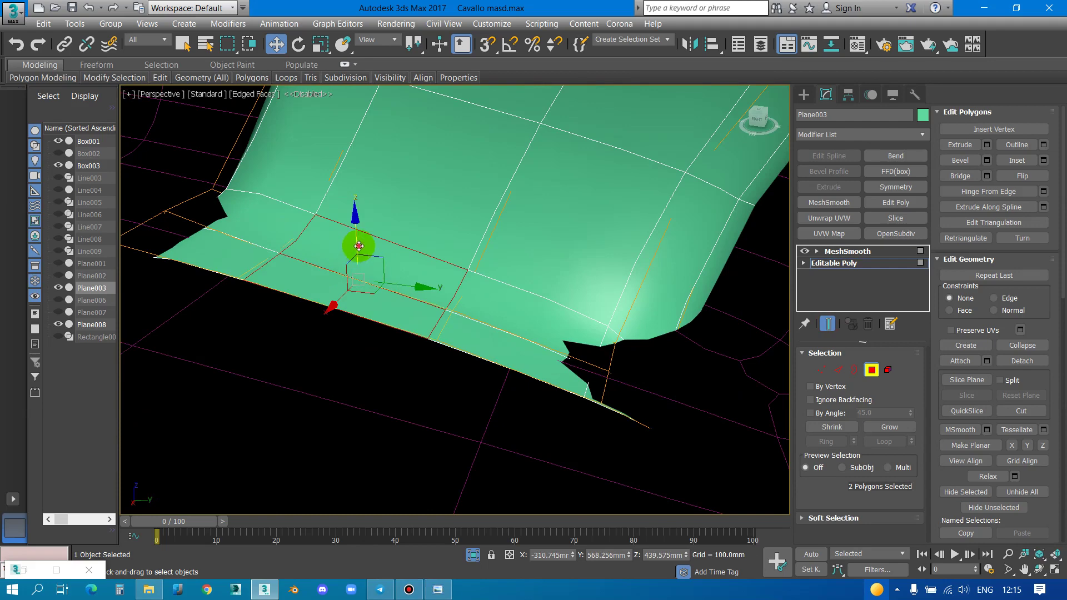
scroll(358, 246, "down", 3)
mouse_move(358, 246)
middle_mouse_down("alt")
mouse_move(550, 286)
mouse_move(398, 376)
mouse_move(422, 376)
middle_mouse_up("alt")
left_click(422, 375)
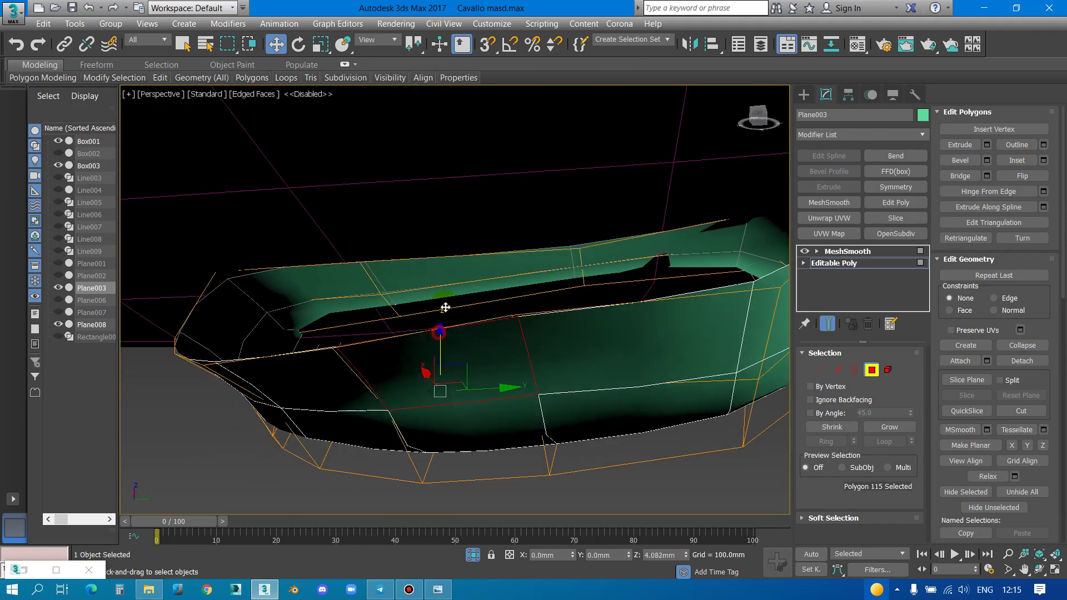
left_click(445, 308)
mouse_move(445, 307)
middle_mouse_down("alt")
mouse_move(517, 352)
mouse_move(209, 319)
middle_mouse_up("alt")
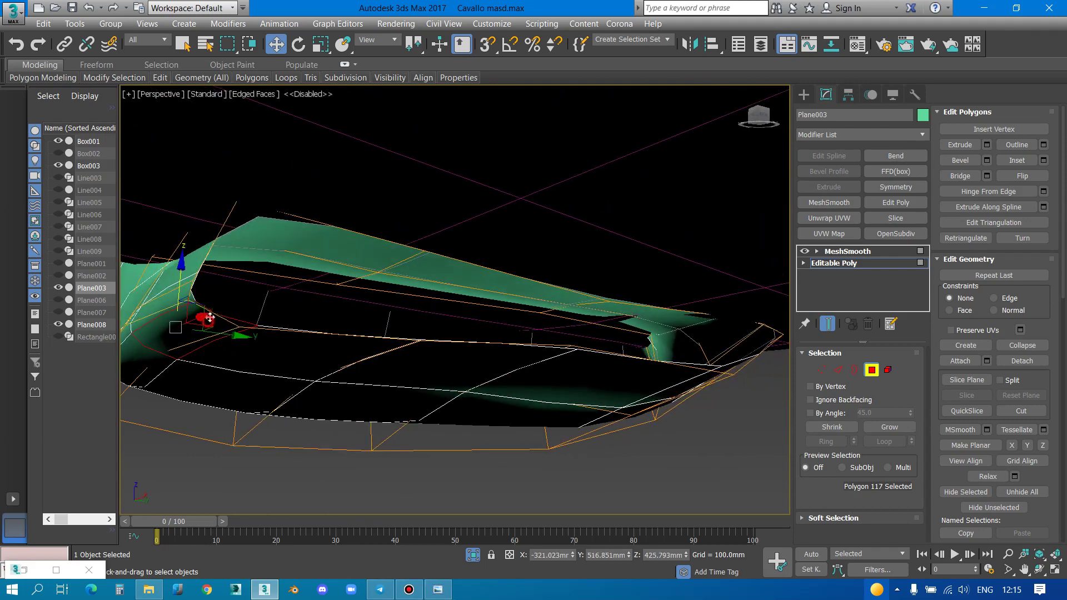
left_click(189, 285, "ctrl")
left_click_drag(173, 261, 175, 245)
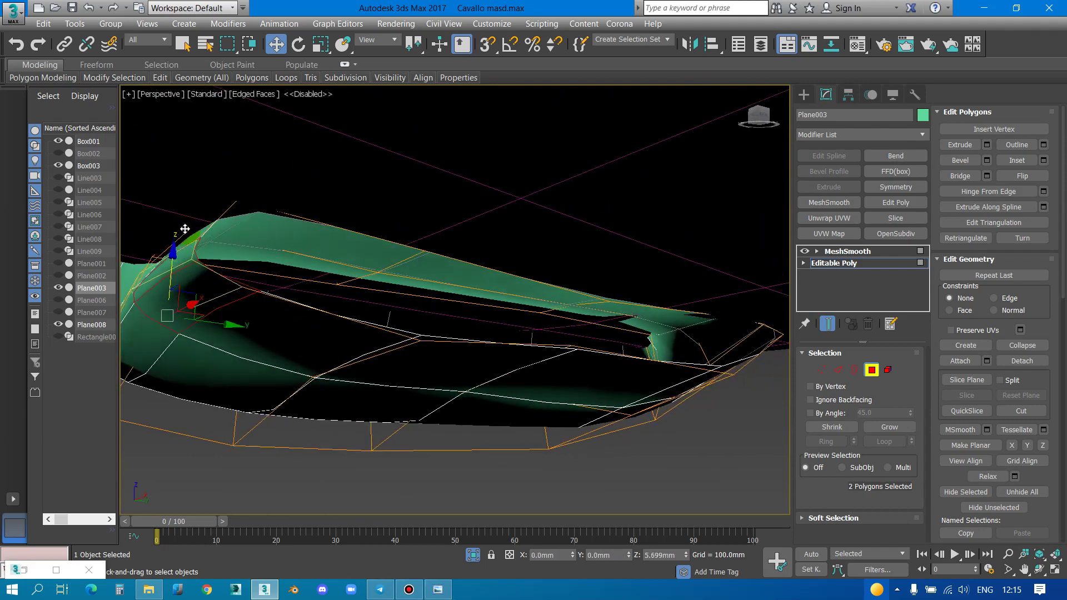
left_click(829, 324)
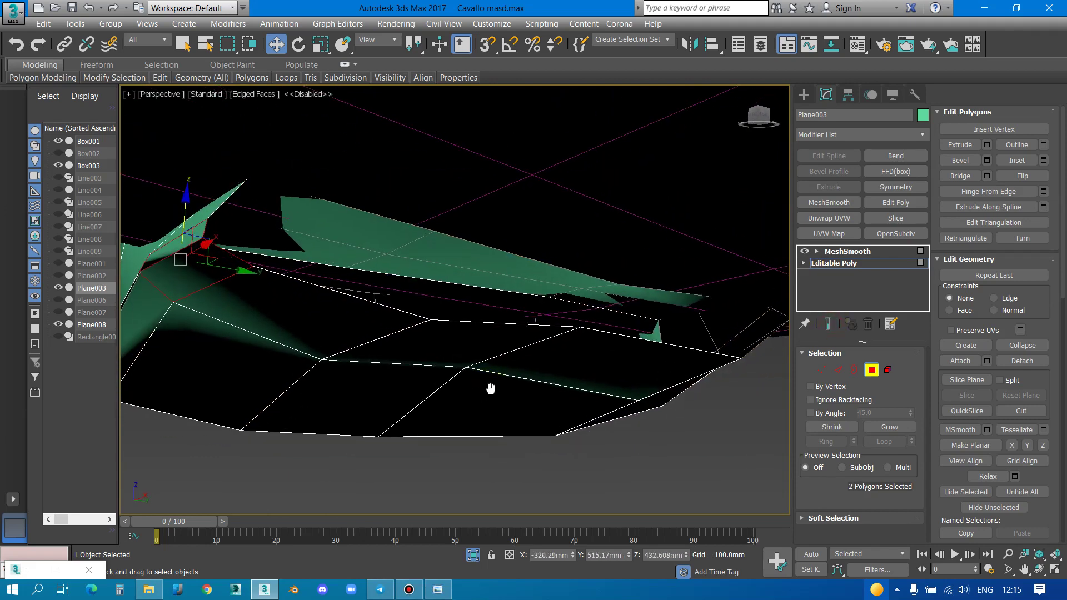
Raise one underside vertex and pull another downward
key("1")
left_click(433, 307)
left_click_drag(433, 307, 431, 293)
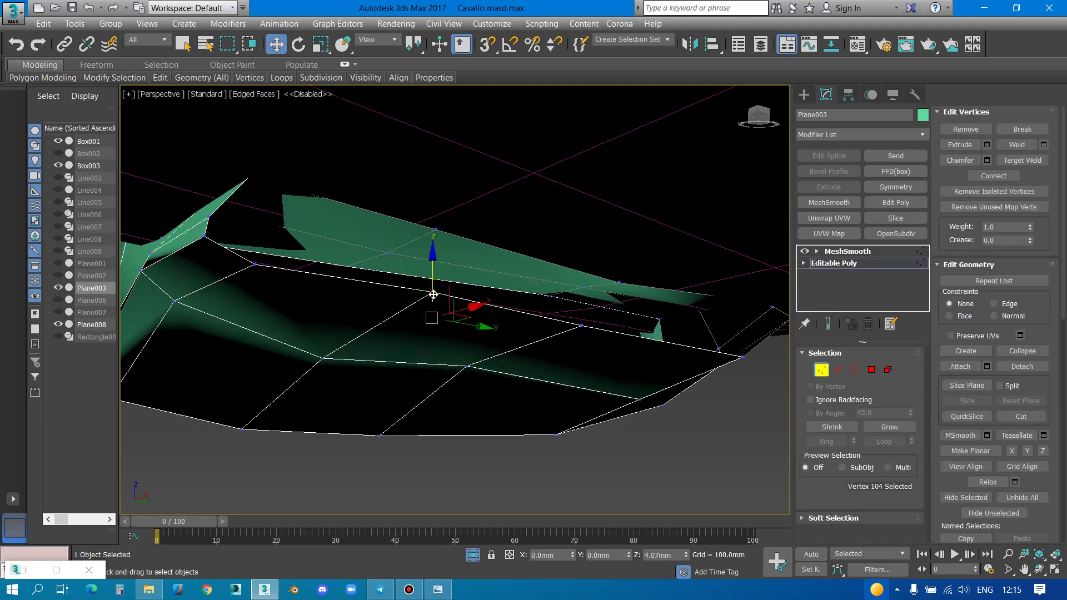
left_click(467, 367)
left_click_drag(472, 376, 479, 397)
In Front view, box-select the five bottom vertices and raise them, then raise the lowest vertex
middle_click_drag(478, 397, 562, 376, "alt")
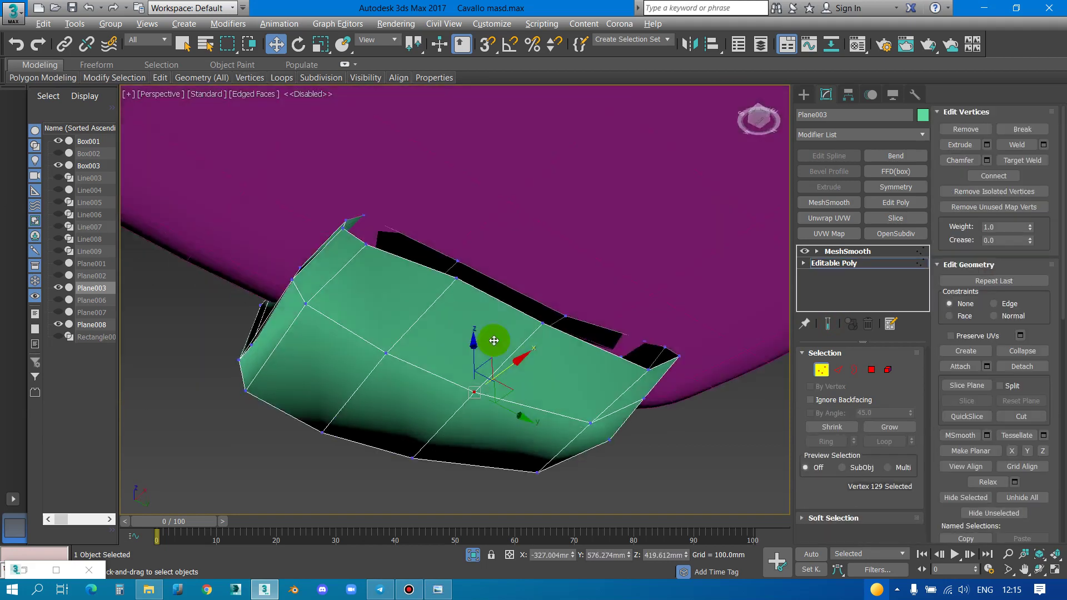
key("f")
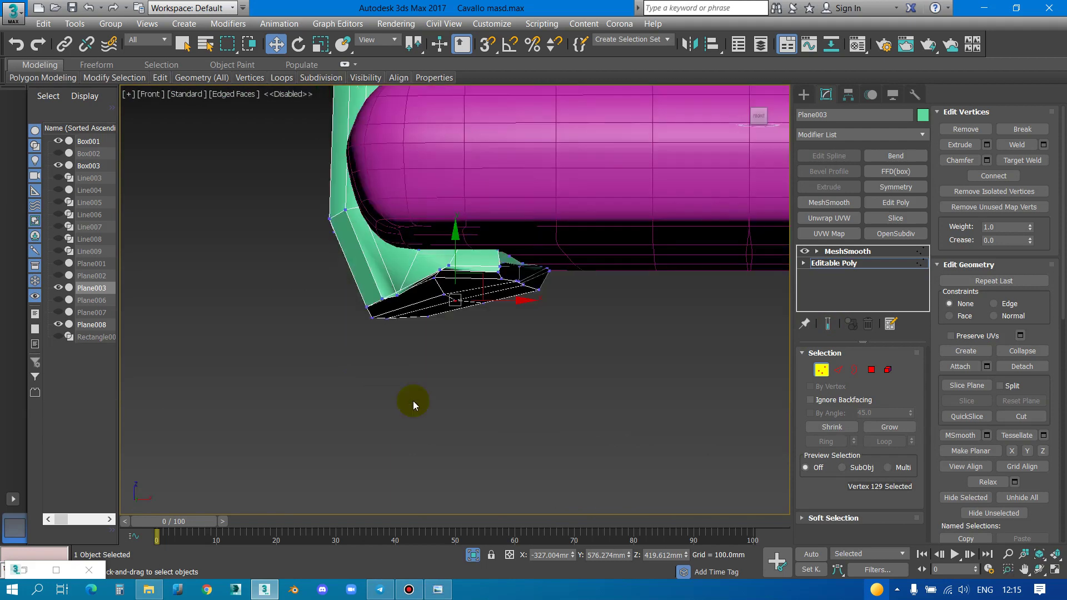
scroll(350, 312, "up", 2)
scroll(350, 311, "up", 2)
left_click_drag(353, 268, 498, 382)
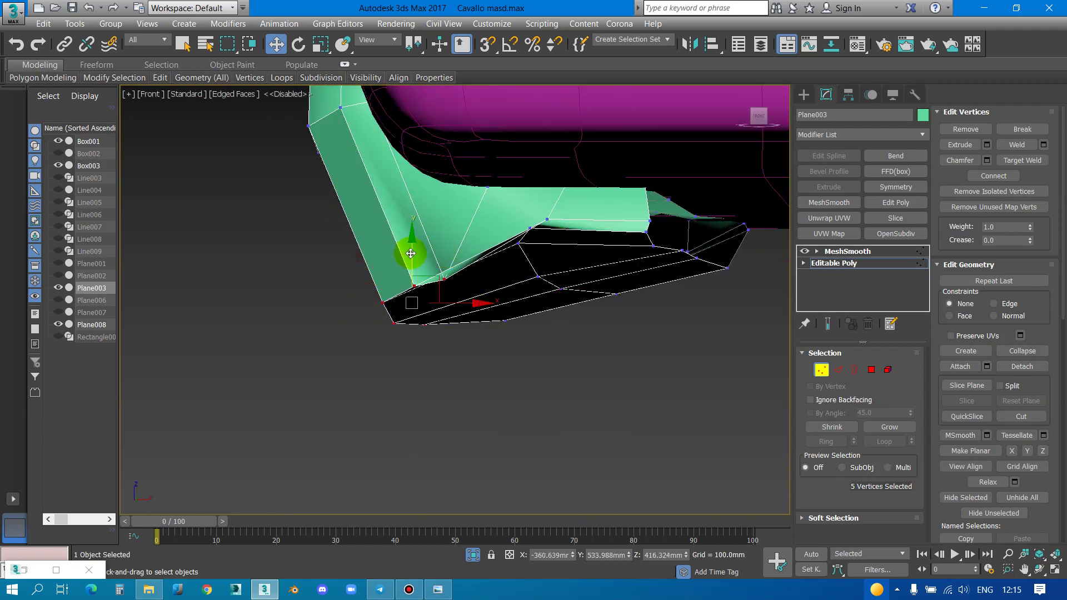
left_click_drag(411, 253, 411, 199)
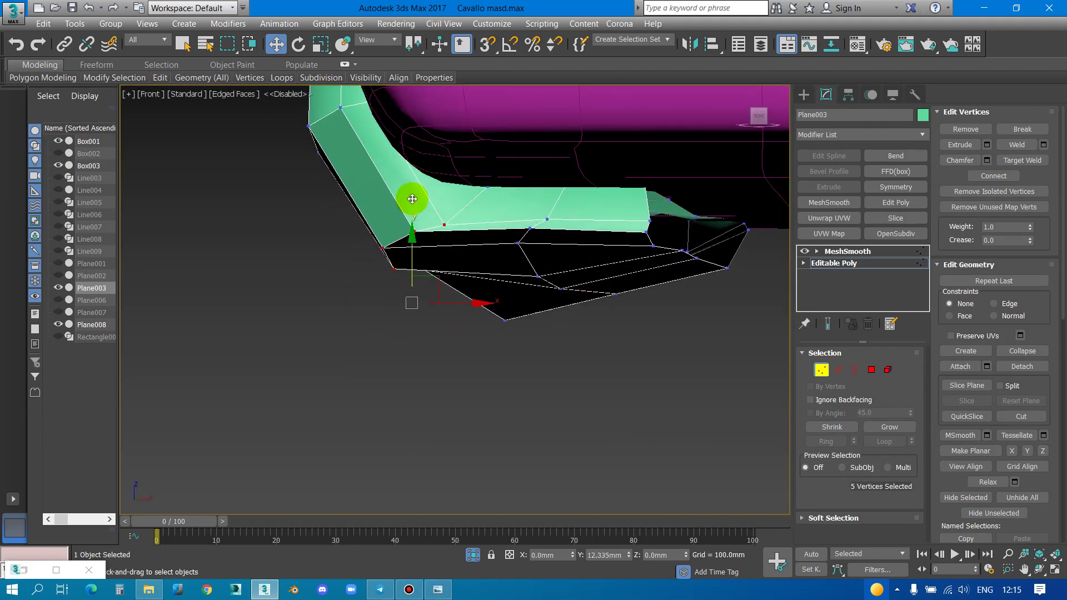
left_click(506, 322)
left_click_drag(505, 322, 507, 285)
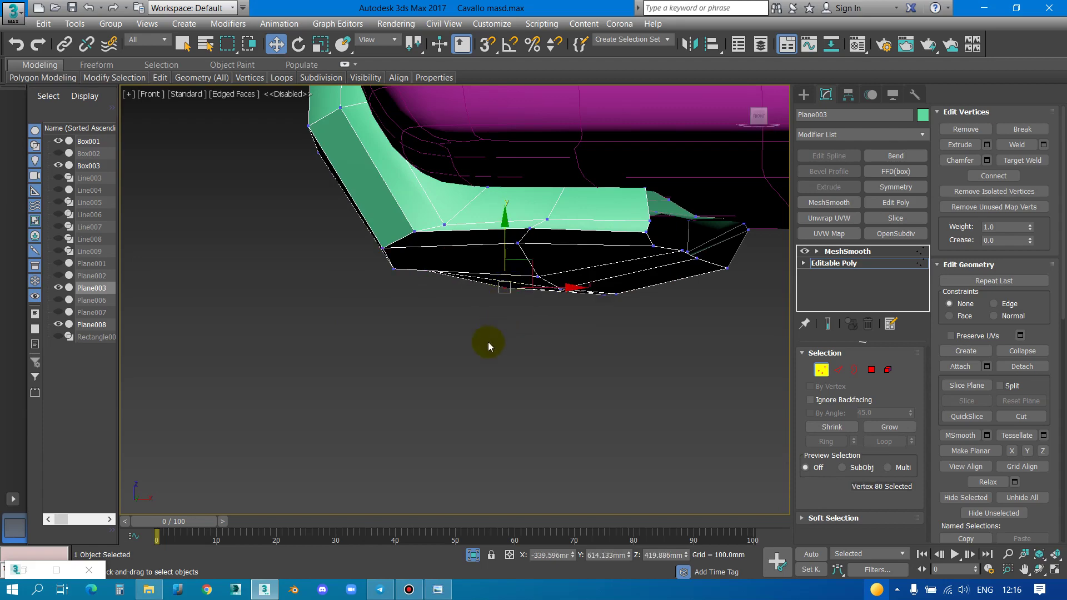
Back in Perspective, nudge the vertex where the arm meets the cushion
scroll(488, 342, "down", 3)
key("p")
scroll(490, 344, "down", 3)
scroll(517, 345, "down", 4)
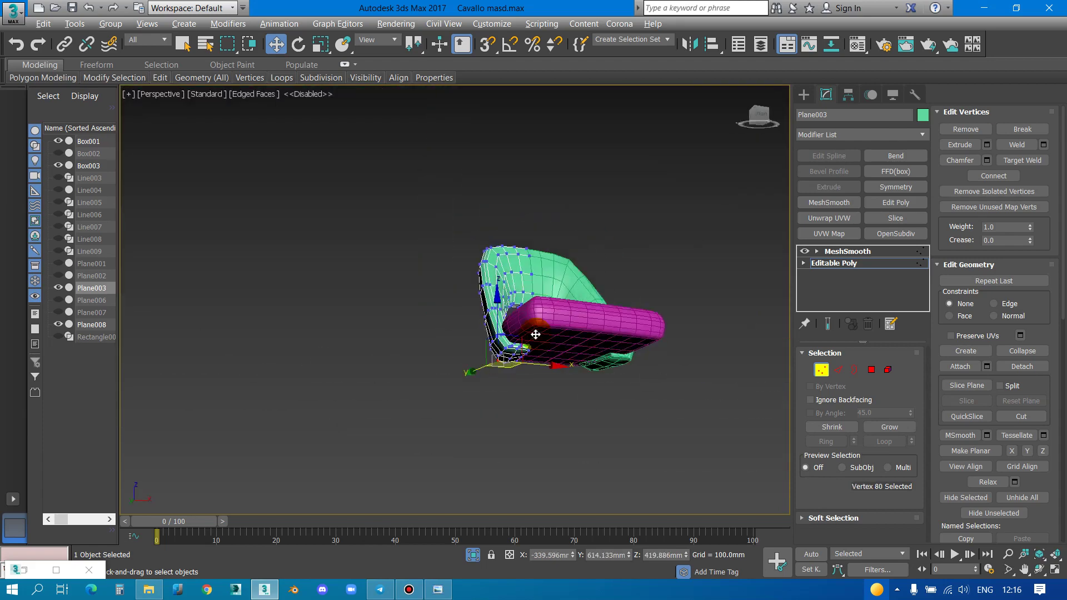
scroll(535, 334, "up", 5)
middle_click_drag(535, 334, 583, 356, "alt")
scroll(612, 362, "up", 3)
scroll(406, 379, "up", 2)
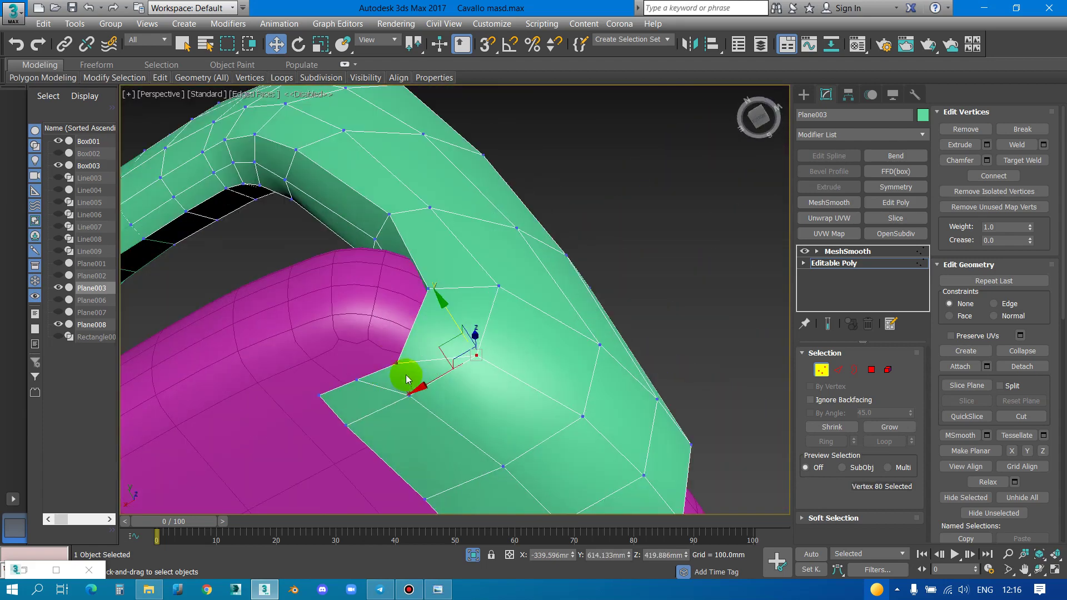
left_click_drag(359, 381, 410, 369)
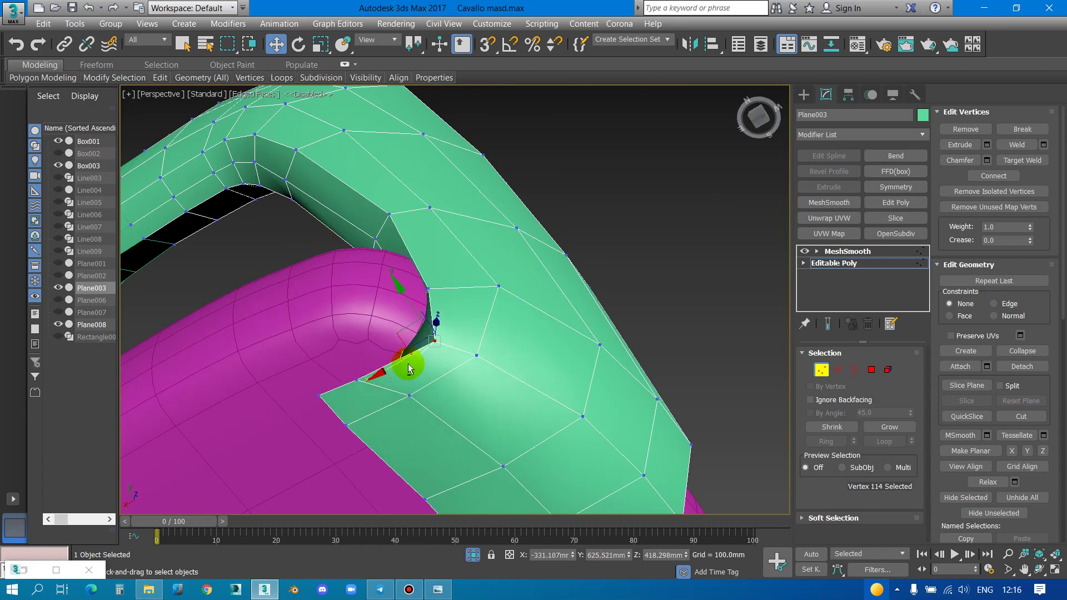
mouse_move(410, 369)
middle_mouse_down("alt")
mouse_move(464, 427)
mouse_move(409, 374)
middle_mouse_up("alt")
Move two lower-edge vertices up and outward to round the corner
left_click(373, 332)
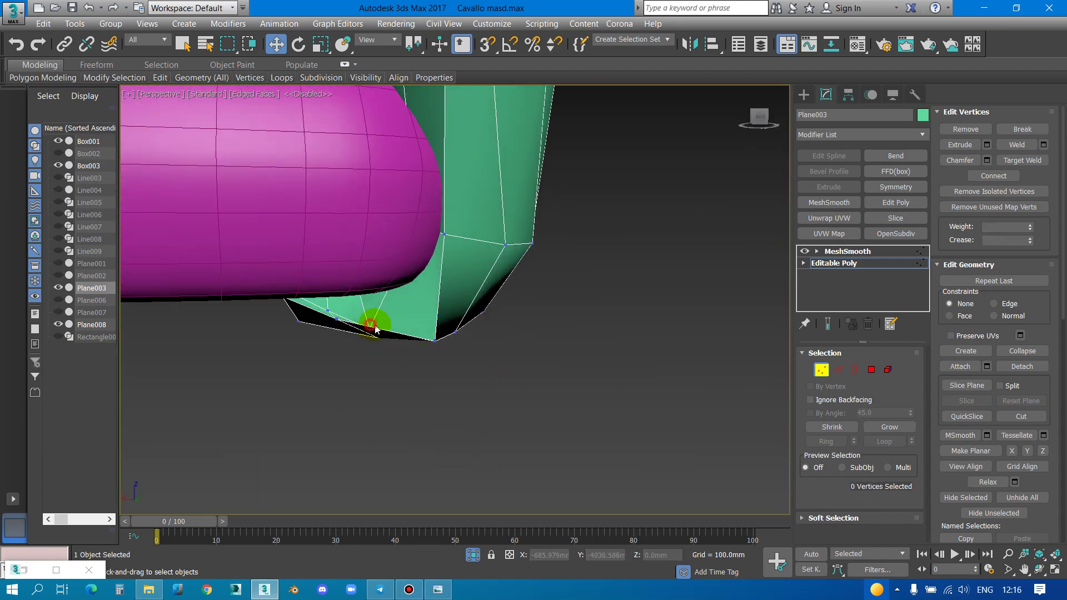
scroll(374, 325, "up", 2)
scroll(378, 314, "up", 2)
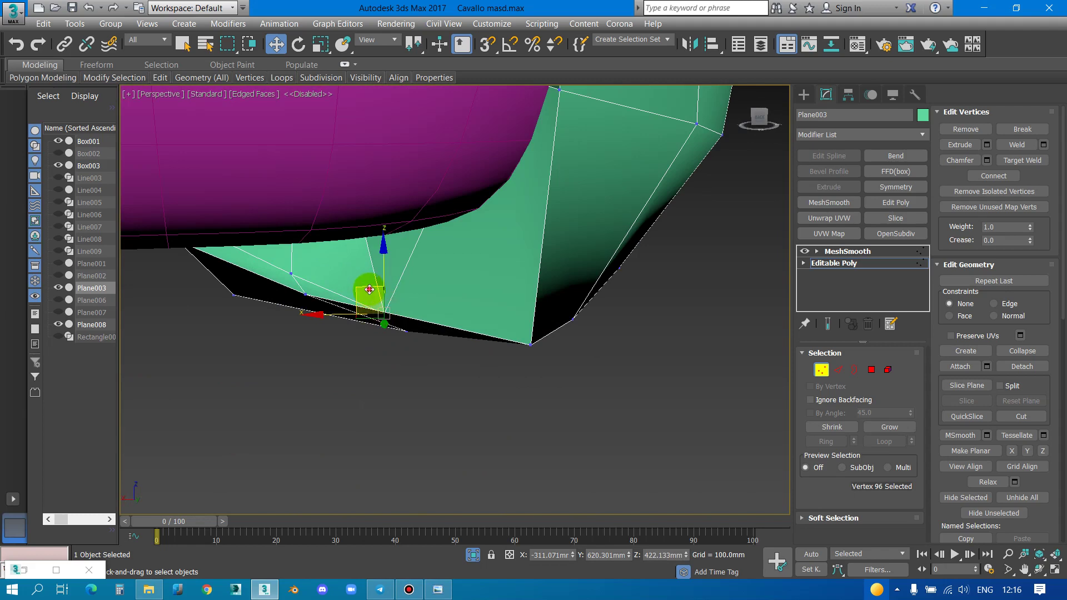
left_click_drag(369, 290, 424, 219)
left_click_drag(288, 273, 317, 250)
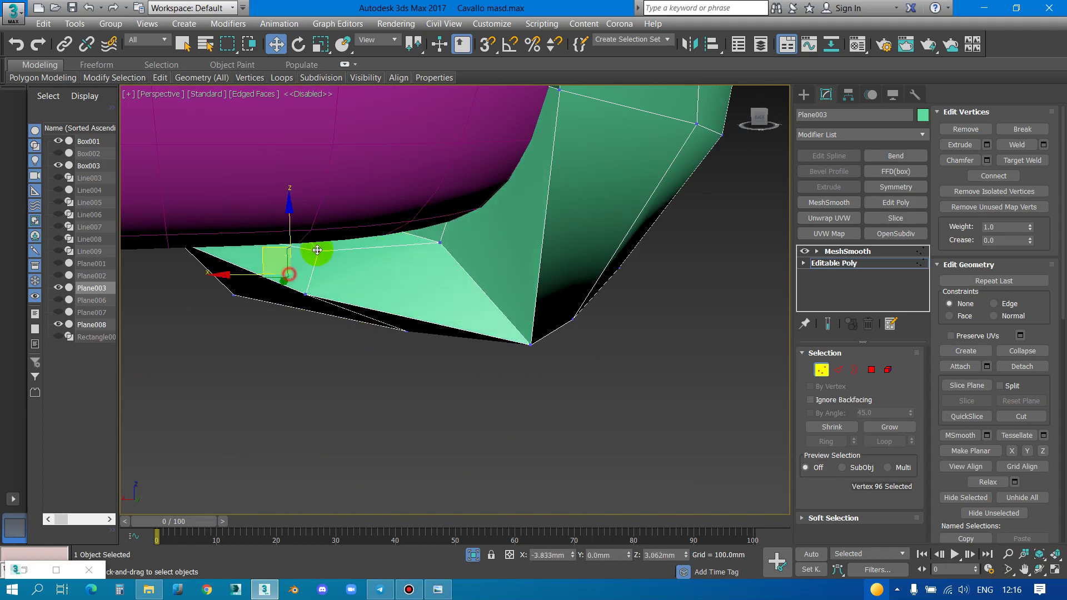
mouse_move(314, 246)
middle_mouse_down("alt")
mouse_move(489, 348)
mouse_move(462, 322)
mouse_move(507, 290)
middle_mouse_up("alt")
Raise two vertices at the side panel's lower corner
left_click(489, 374)
scroll(476, 431, "up", 5)
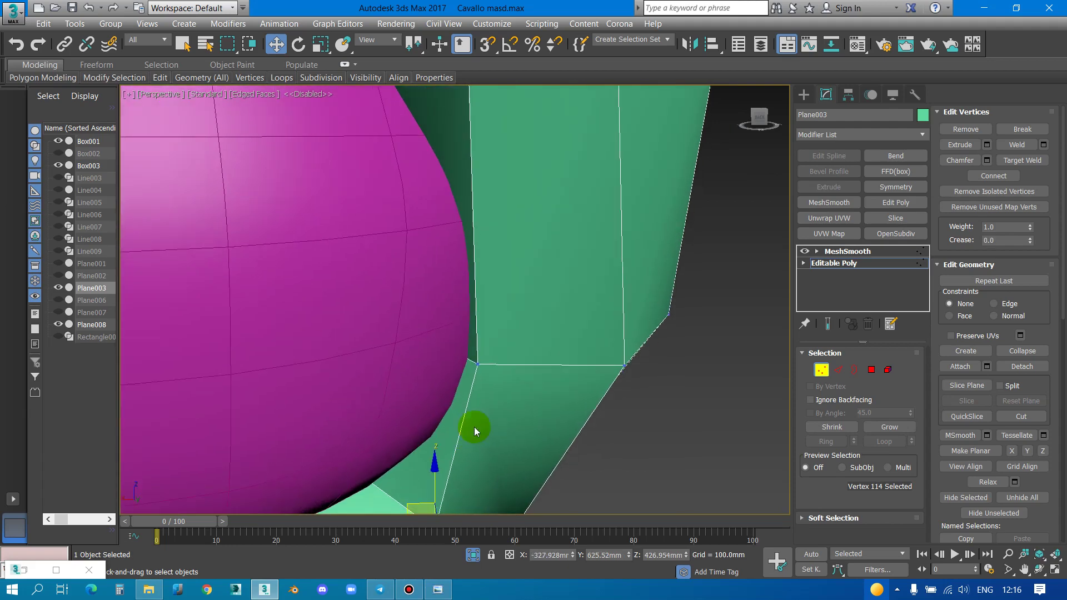
left_click(477, 362)
middle_click_drag(512, 363, 572, 370, "alt")
scroll(508, 369, "down", 5)
mouse_move(508, 369)
middle_mouse_down("alt")
mouse_move(448, 345)
mouse_move(514, 392)
middle_mouse_up("alt")
left_click(517, 331)
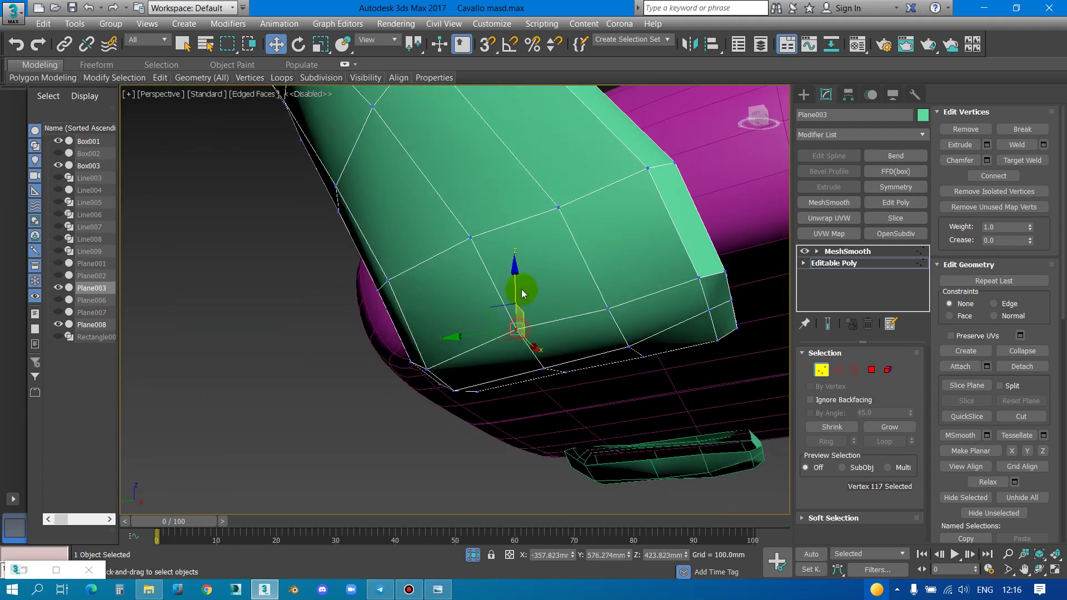
mouse_move(514, 311)
middle_mouse_down("alt")
mouse_move(584, 357)
mouse_move(521, 416)
mouse_move(503, 395)
middle_mouse_up("alt")
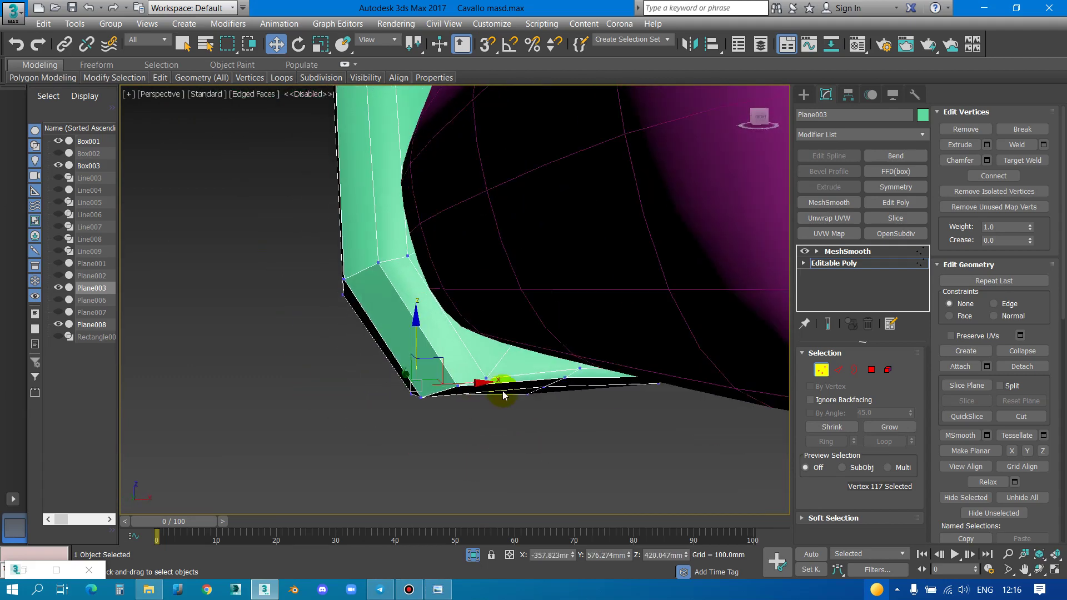
left_click_drag(486, 378, 489, 346)
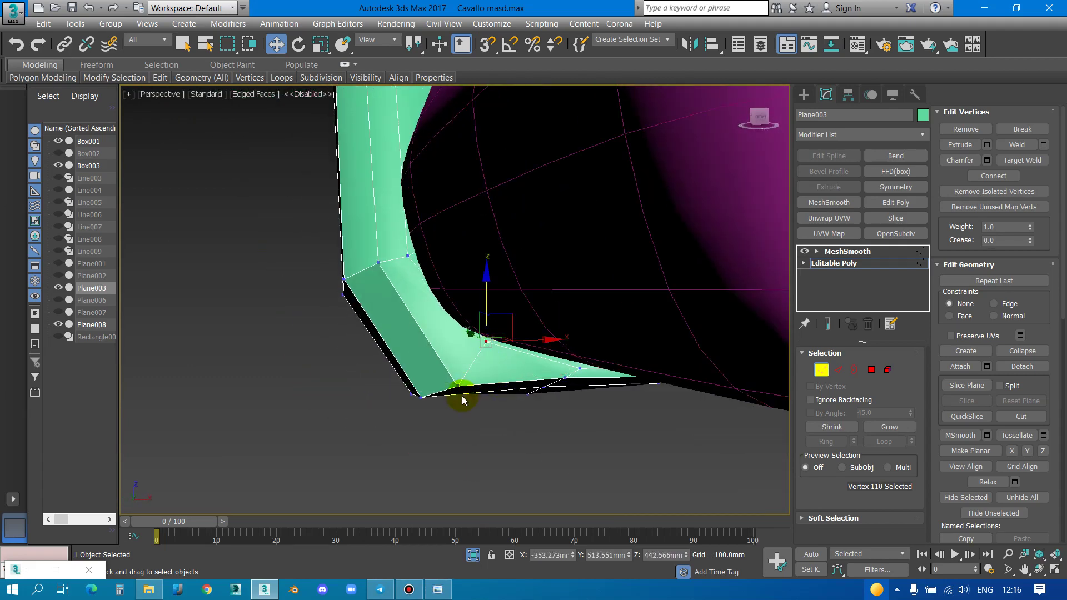
left_click_drag(458, 382, 455, 364)
left_click(426, 392)
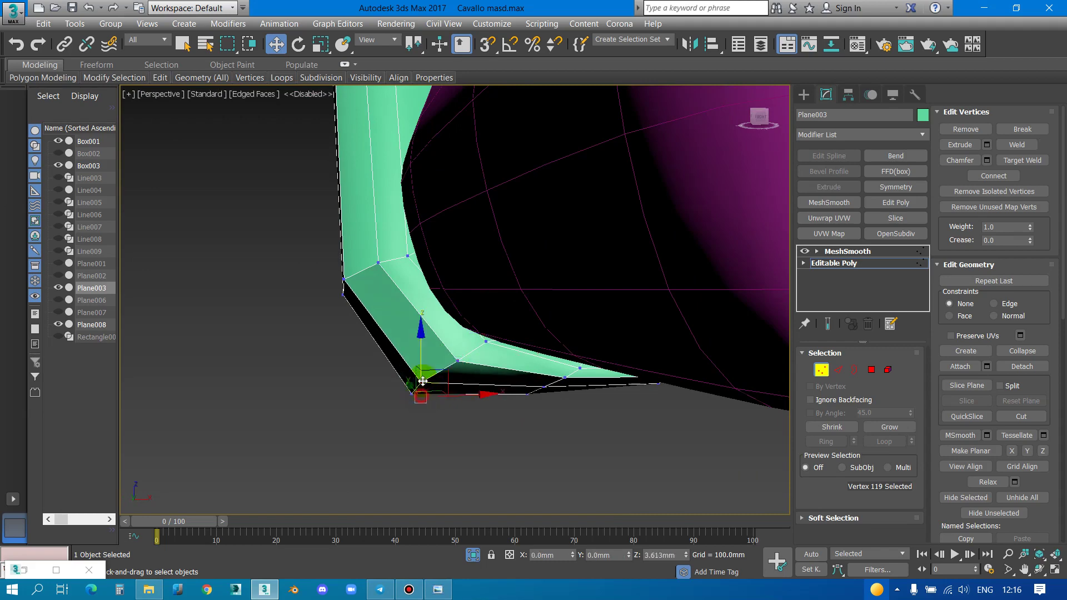
mouse_move(505, 435)
middle_mouse_down("alt")
mouse_move(488, 369)
mouse_move(495, 381)
middle_mouse_up("alt")
Move the armrest's inner vertex along Y to follow the cushion, orbiting to check the fit
left_click(560, 297)
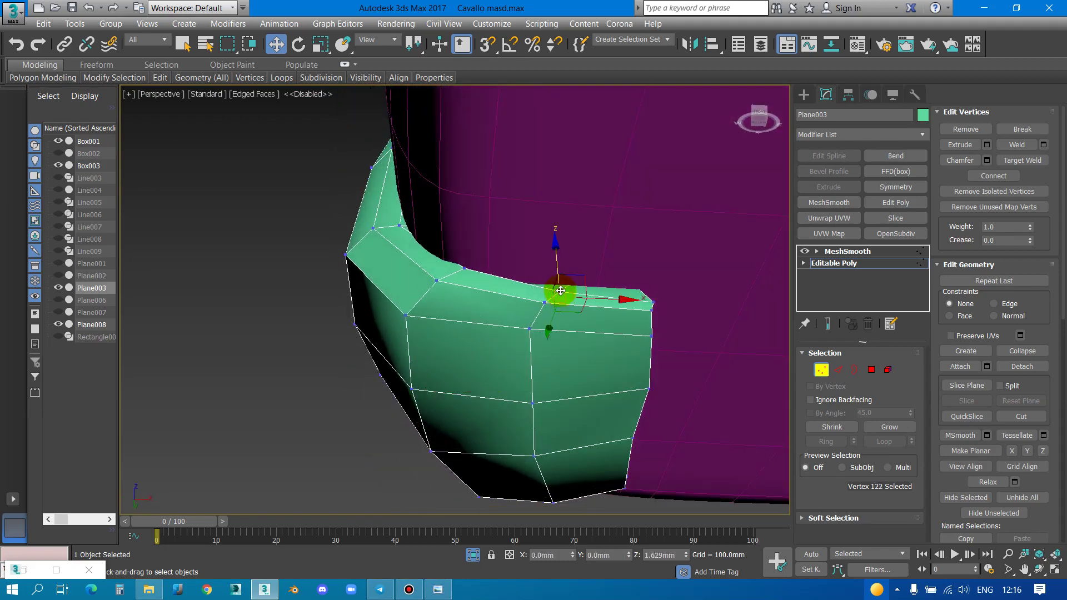
mouse_move(675, 305)
middle_mouse_down("alt")
mouse_move(591, 340)
mouse_move(587, 370)
mouse_move(596, 318)
middle_mouse_up("alt")
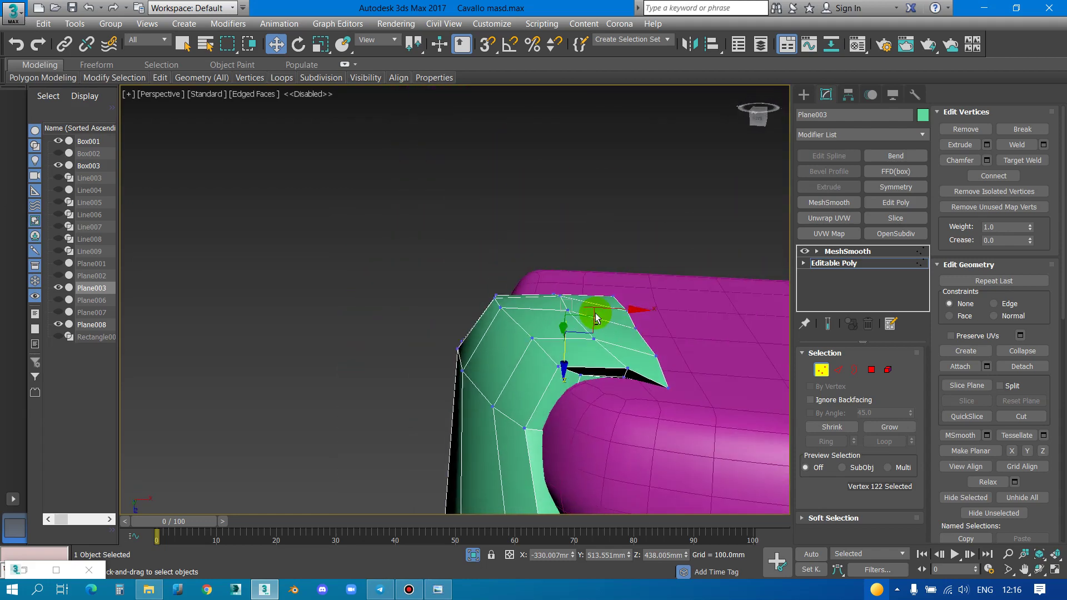
mouse_move(625, 405)
middle_mouse_down("alt")
mouse_move(615, 341)
mouse_move(594, 317)
middle_mouse_up("alt")
left_click(596, 320)
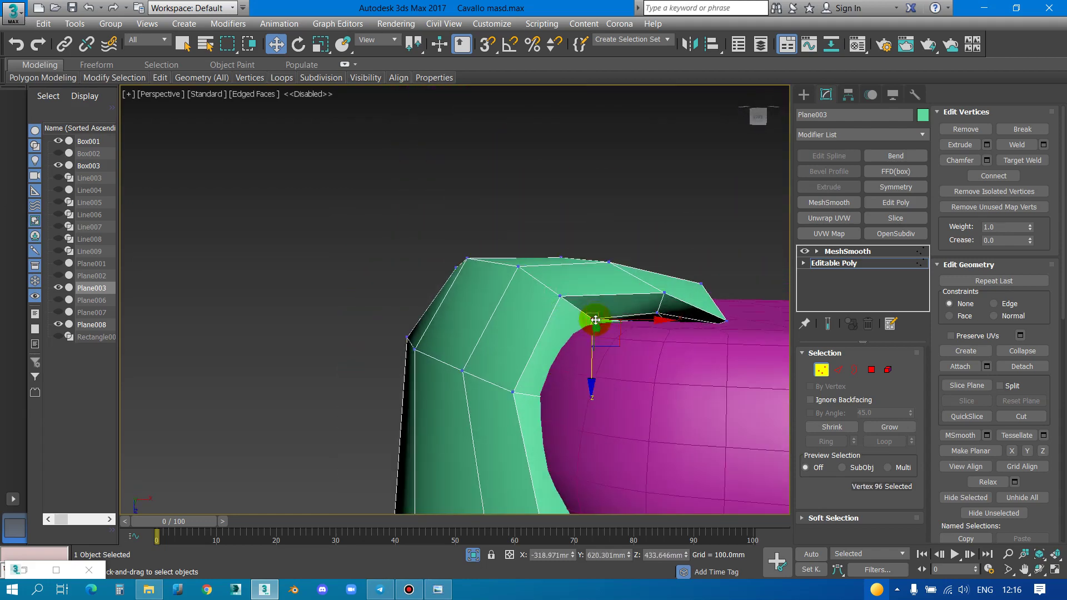
left_click(663, 296)
mouse_move(663, 296)
middle_mouse_down("alt")
mouse_move(703, 369)
mouse_move(716, 357)
middle_mouse_up("alt")
mouse_move(699, 369)
left_mouse_down()
mouse_move(670, 289)
mouse_move(716, 269)
mouse_move(651, 235)
mouse_move(639, 208)
left_mouse_up()
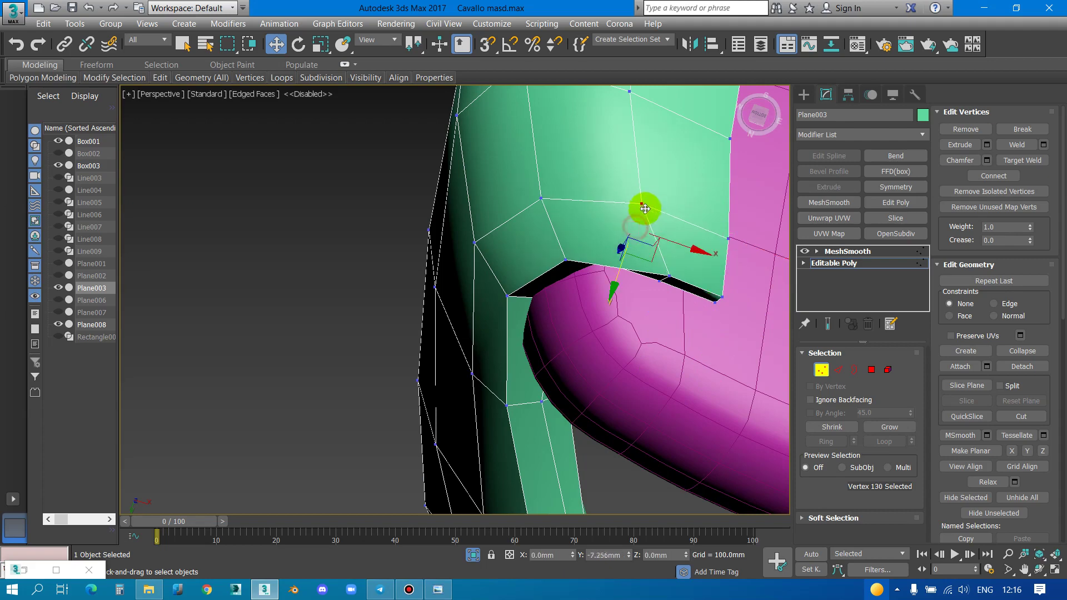
left_click_drag(566, 259, 566, 262)
mouse_move(565, 261)
middle_mouse_down("alt")
mouse_move(442, 335)
mouse_move(524, 365)
mouse_move(489, 386)
middle_mouse_up("alt")
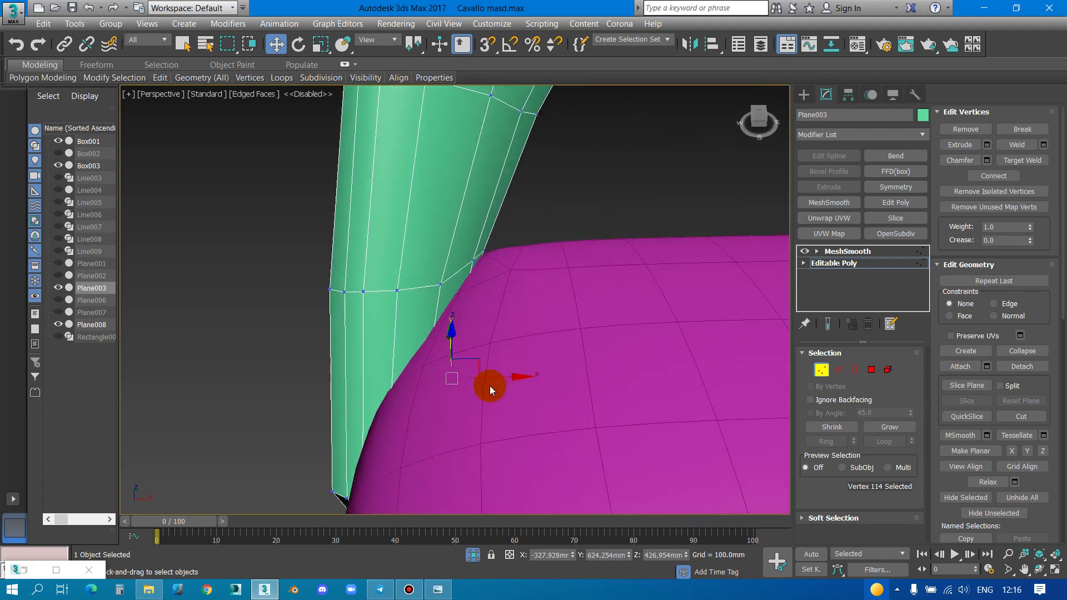
mouse_move(488, 316)
middle_mouse_down("alt")
mouse_move(505, 258)
mouse_move(467, 239)
mouse_move(507, 267)
mouse_move(555, 242)
mouse_move(524, 262)
mouse_move(476, 269)
mouse_move(544, 302)
mouse_move(488, 287)
mouse_move(478, 272)
mouse_move(787, 242)
middle_mouse_up("alt")
scroll(477, 269, "up", 3)
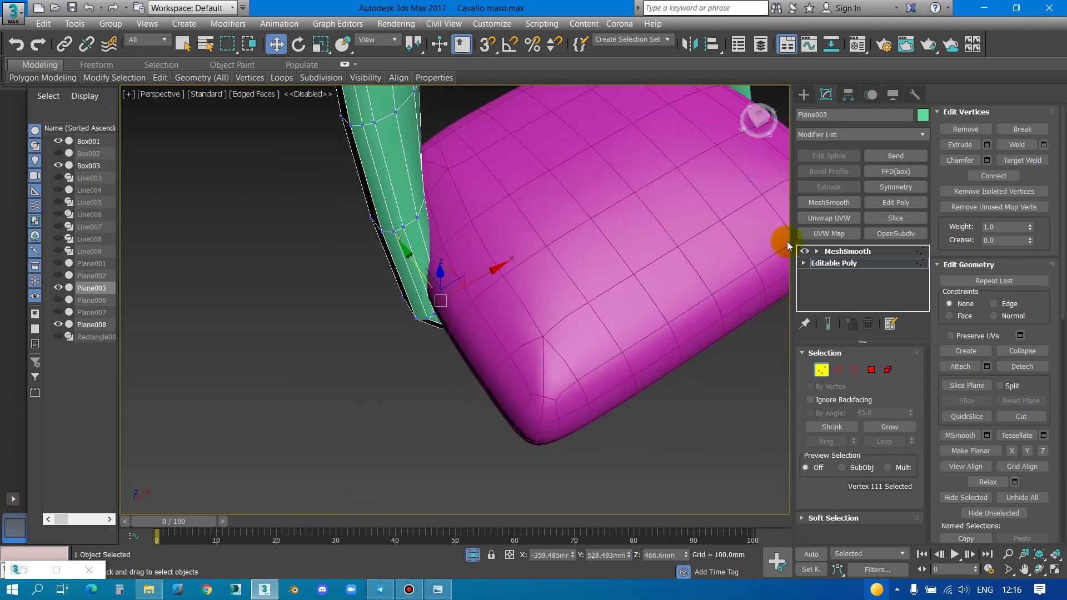
Select the magenta cushion Box001 and enter its Edit Poly vertex level in wireframe view
left_click(848, 264)
left_click(472, 255)
mouse_move(472, 255)
middle_mouse_down("alt")
mouse_move(476, 265)
mouse_move(406, 283)
middle_mouse_up("alt")
scroll(405, 283, "up", 4)
left_click(842, 263)
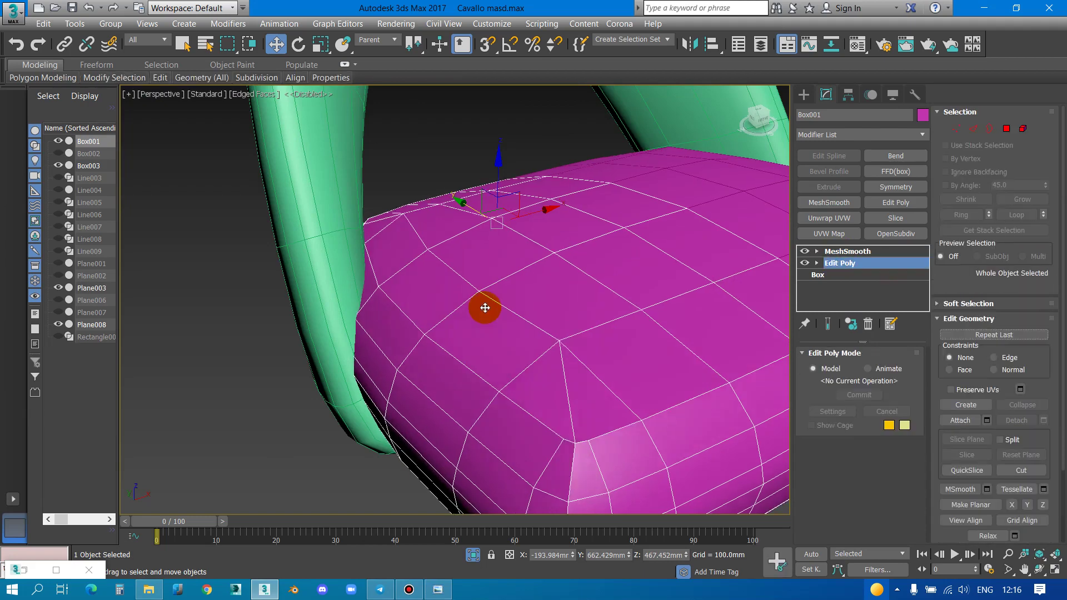
scroll(485, 307, "down", 3)
mouse_move(460, 317)
middle_mouse_down("alt")
mouse_move(441, 340)
mouse_move(472, 312)
mouse_move(448, 307)
middle_mouse_up("alt")
scroll(472, 312, "up", 5)
scroll(465, 288, "up", 2)
key("F3")
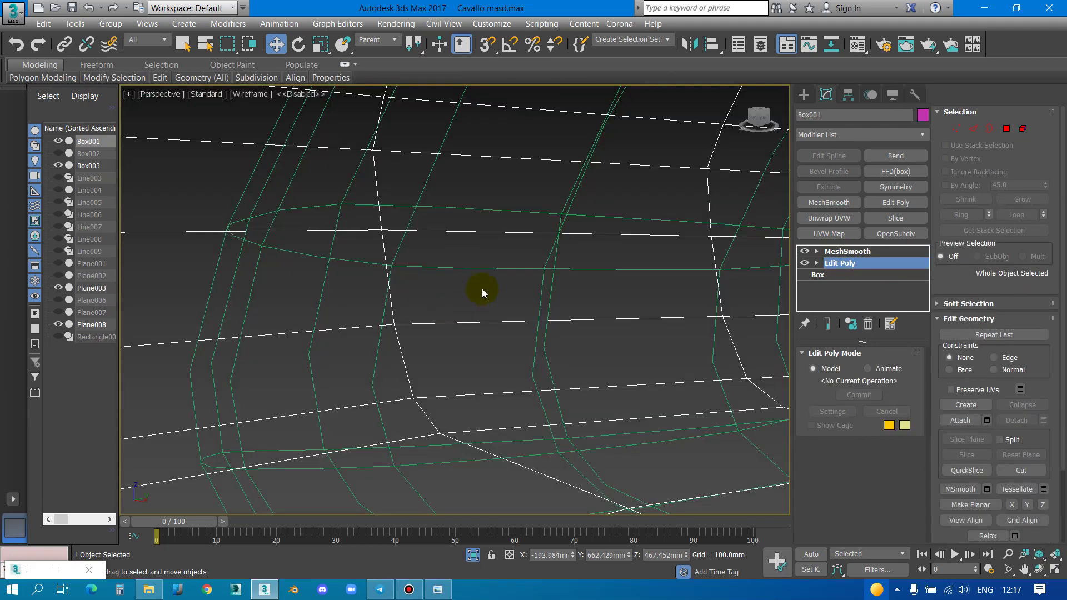
key("1")
Select three side vertices of the cushion and shift them along X against the armrest
left_click_drag(373, 210, 451, 412)
mouse_move(451, 413)
middle_mouse_down("alt")
mouse_move(472, 331)
mouse_move(490, 337)
middle_mouse_up("alt")
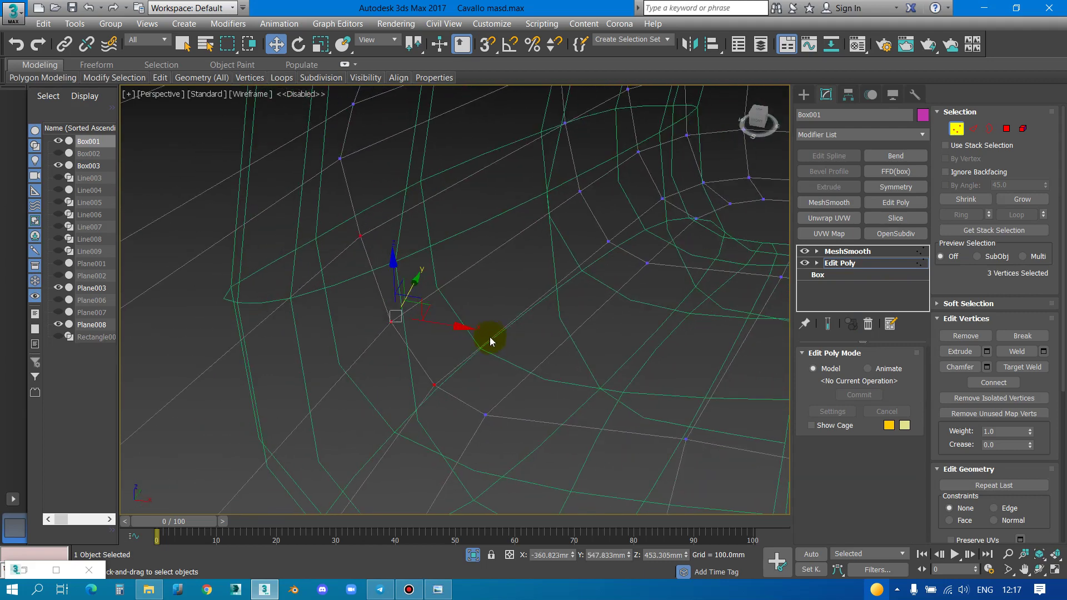
key("F3")
mouse_move(448, 326)
left_mouse_down()
mouse_move(609, 406)
mouse_move(553, 418)
left_mouse_up()
right_click(552, 418)
mouse_move(482, 325)
middle_mouse_down("alt")
mouse_move(504, 272)
mouse_move(542, 272)
mouse_move(465, 281)
mouse_move(536, 306)
mouse_move(449, 292)
middle_mouse_up("alt")
key("F3")
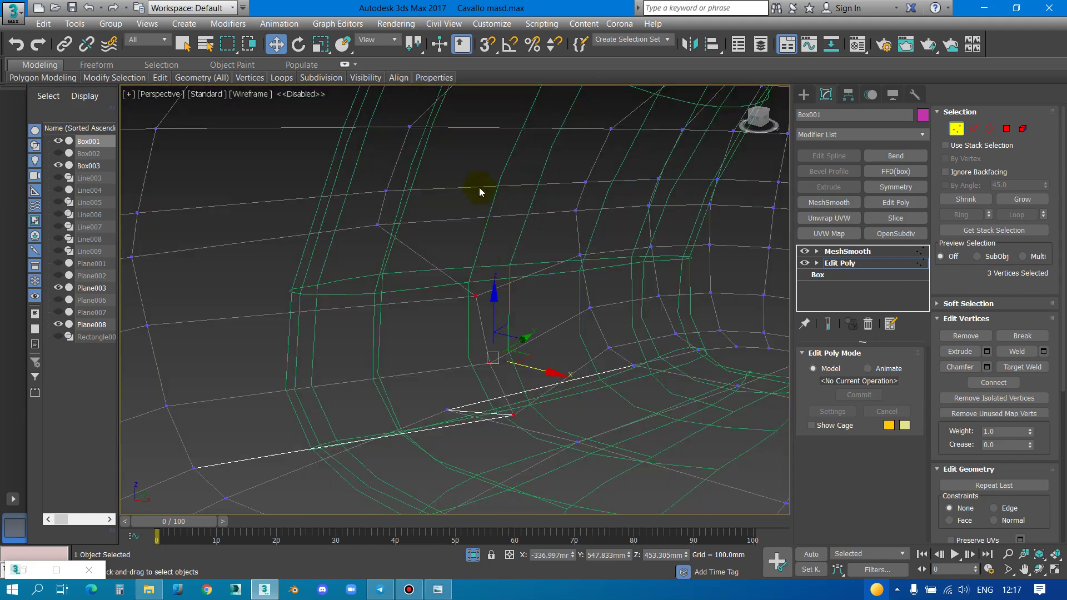
key("F3")
mouse_move(442, 187)
left_mouse_down()
mouse_move(507, 195)
mouse_move(544, 216)
left_mouse_up()
mouse_move(544, 217)
middle_mouse_down("alt")
mouse_move(487, 264)
mouse_move(510, 300)
mouse_move(508, 276)
mouse_move(491, 319)
mouse_move(538, 312)
mouse_move(499, 322)
mouse_move(502, 304)
middle_mouse_up("alt")
left_click_drag(500, 278, 440, 316)
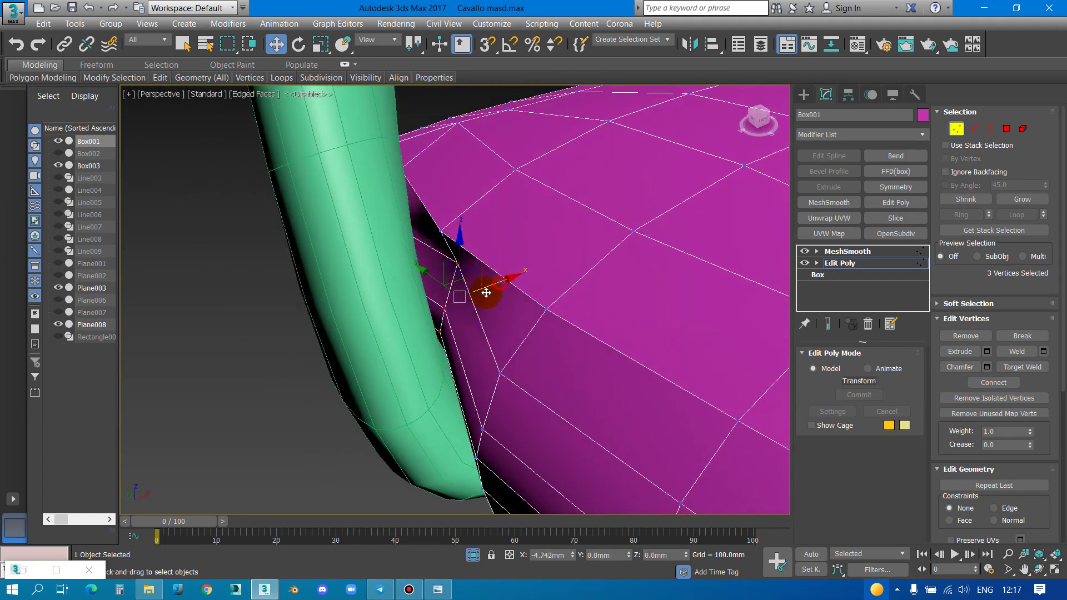
Move individual cushion vertices toward the armrest to reshape the corner and smooth the side
left_click(494, 387, "alt")
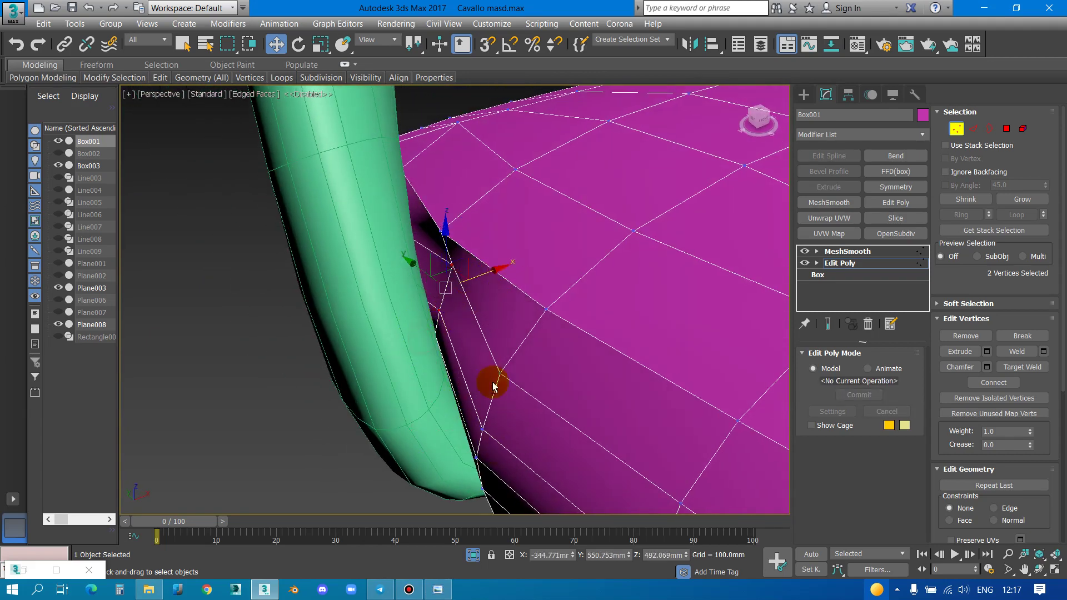
mouse_move(490, 269)
left_mouse_down()
mouse_move(477, 281)
mouse_move(474, 262)
mouse_move(464, 270)
mouse_move(444, 243)
left_mouse_up()
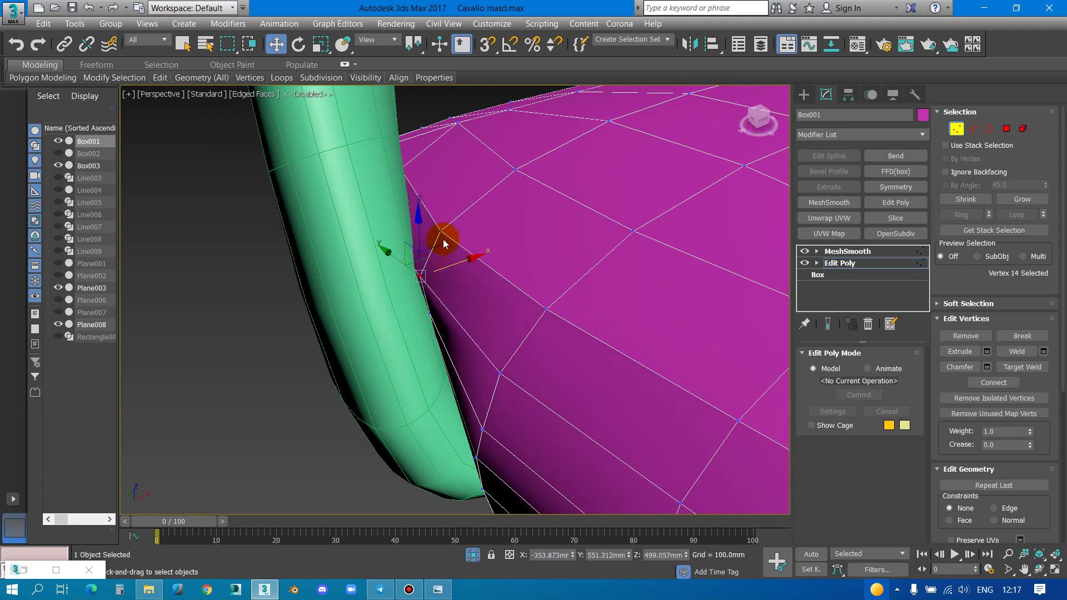
mouse_move(525, 389)
middle_mouse_down("alt")
mouse_move(460, 378)
mouse_move(469, 400)
middle_mouse_up("alt")
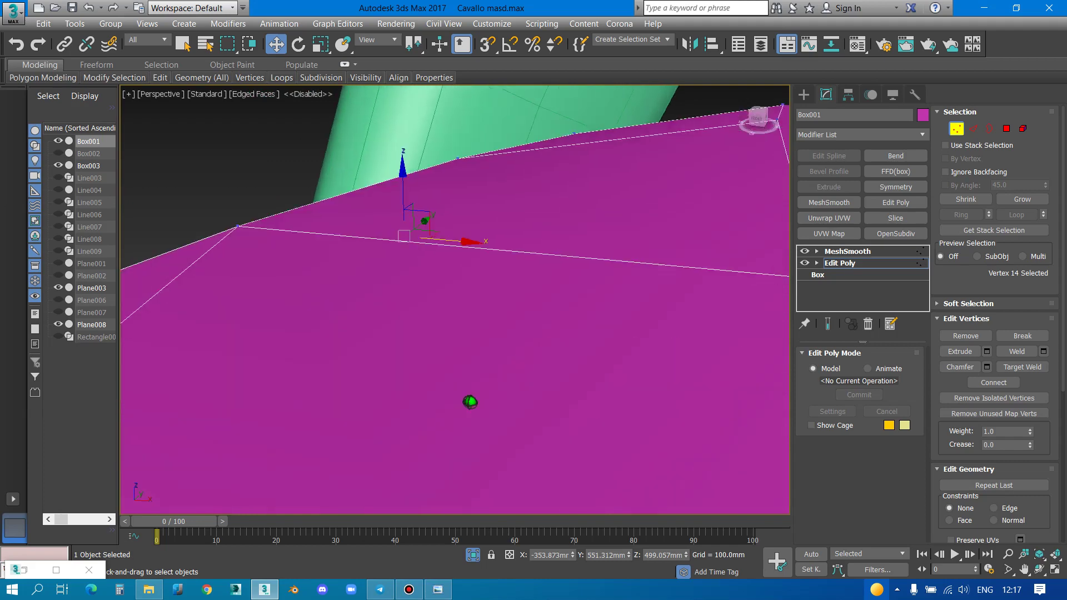
left_click(437, 363)
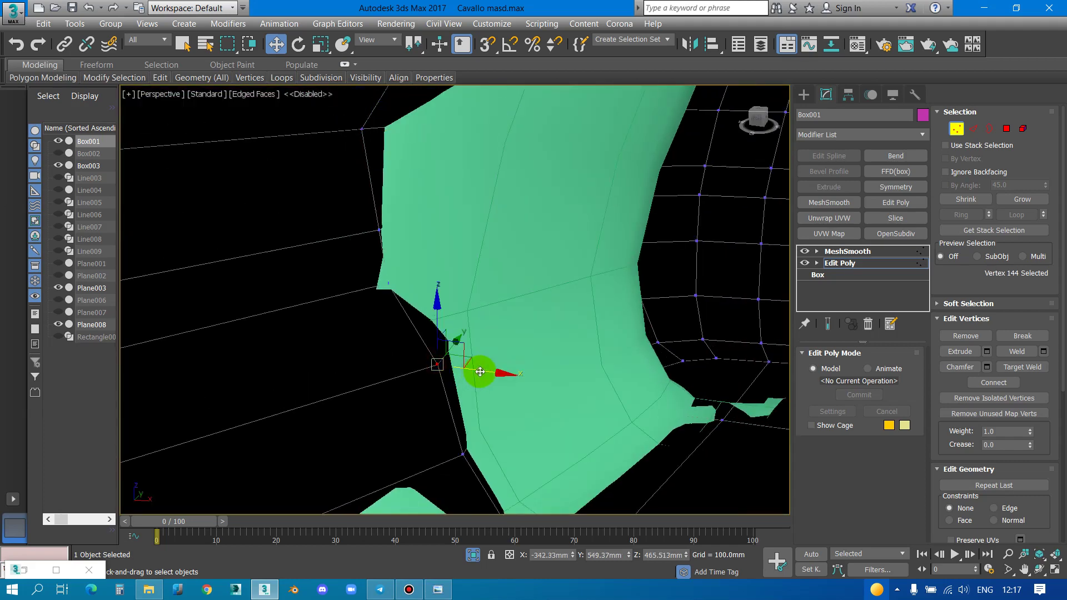
left_click_drag(480, 371, 457, 376)
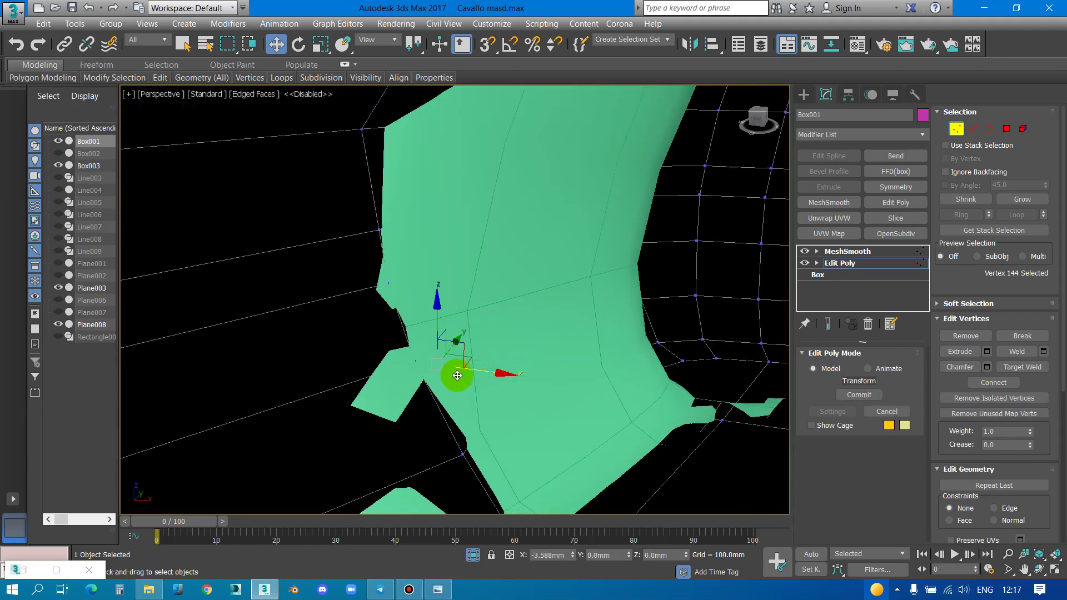
left_click(472, 448)
left_click_drag(468, 451, 558, 292)
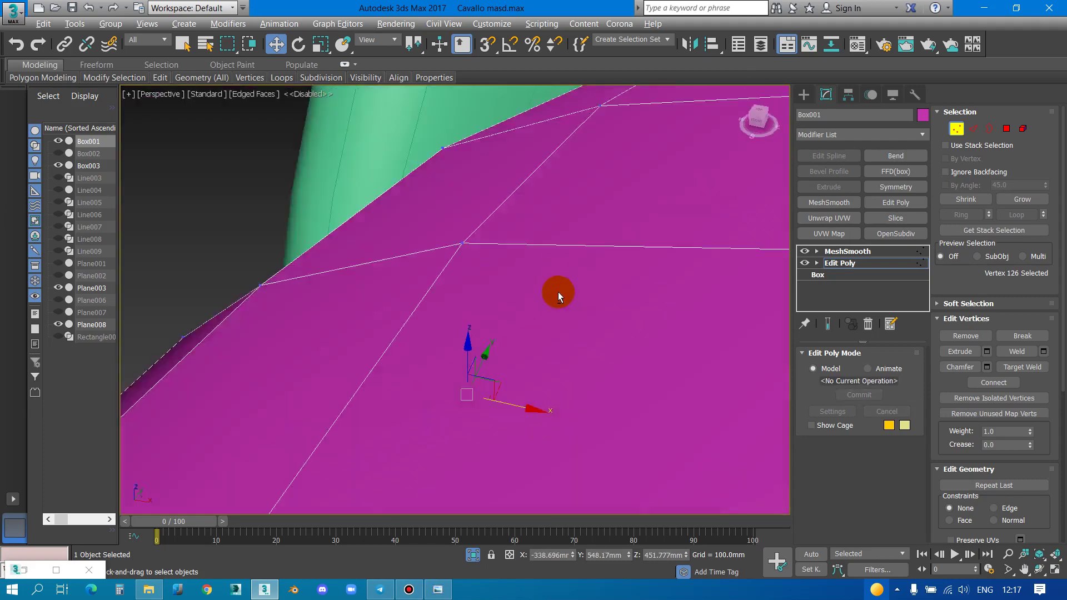
mouse_move(558, 292)
middle_mouse_down("alt")
mouse_move(581, 265)
mouse_move(583, 280)
mouse_move(626, 278)
mouse_move(569, 305)
mouse_move(611, 338)
mouse_move(603, 333)
middle_mouse_up("alt")
scroll(624, 338, "up", 5)
scroll(652, 310, "up", 3)
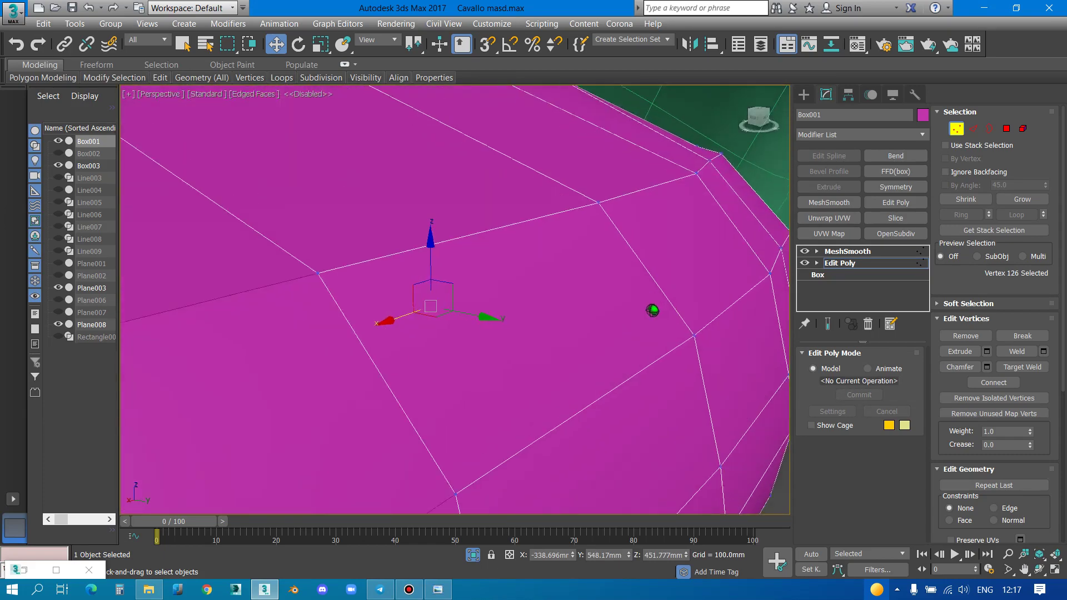
mouse_move(652, 310)
middle_mouse_down("alt")
mouse_move(674, 278)
mouse_move(572, 267)
middle_mouse_up("alt")
key("F3")
Select five vertices along the cushion side and move them along X
middle_click_drag(553, 319, 557, 266, "alt")
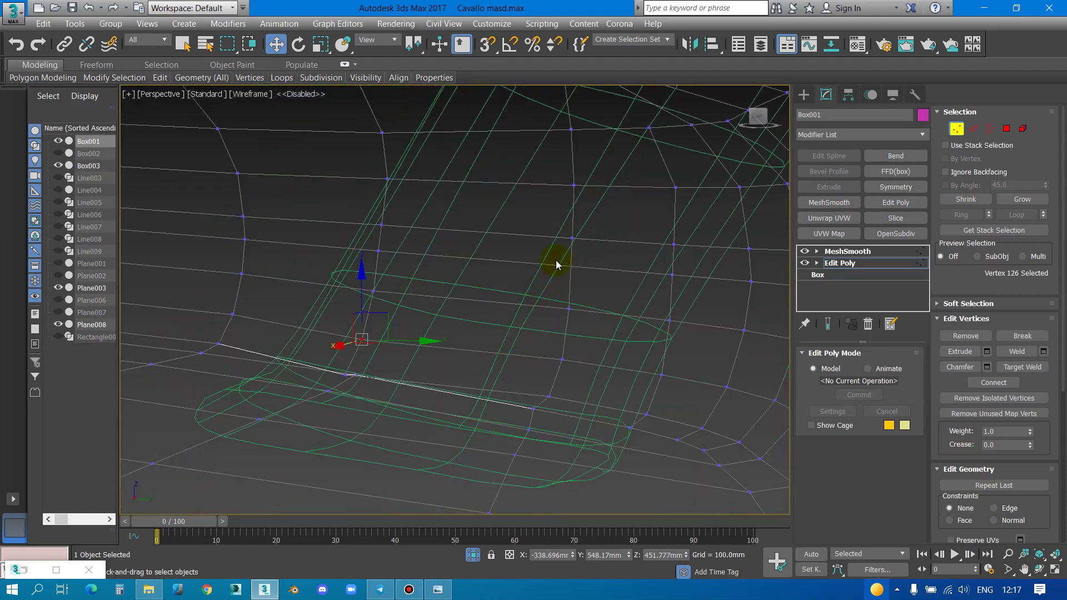
left_click_drag(544, 159, 593, 365)
mouse_move(594, 371)
middle_mouse_down("alt")
mouse_move(612, 286)
mouse_move(543, 310)
mouse_move(555, 310)
middle_mouse_up("alt")
key("F3")
mouse_move(599, 277)
middle_mouse_down("alt")
mouse_move(472, 305)
mouse_move(606, 264)
mouse_move(569, 196)
middle_mouse_up("alt")
left_click_drag(578, 203, 757, 83)
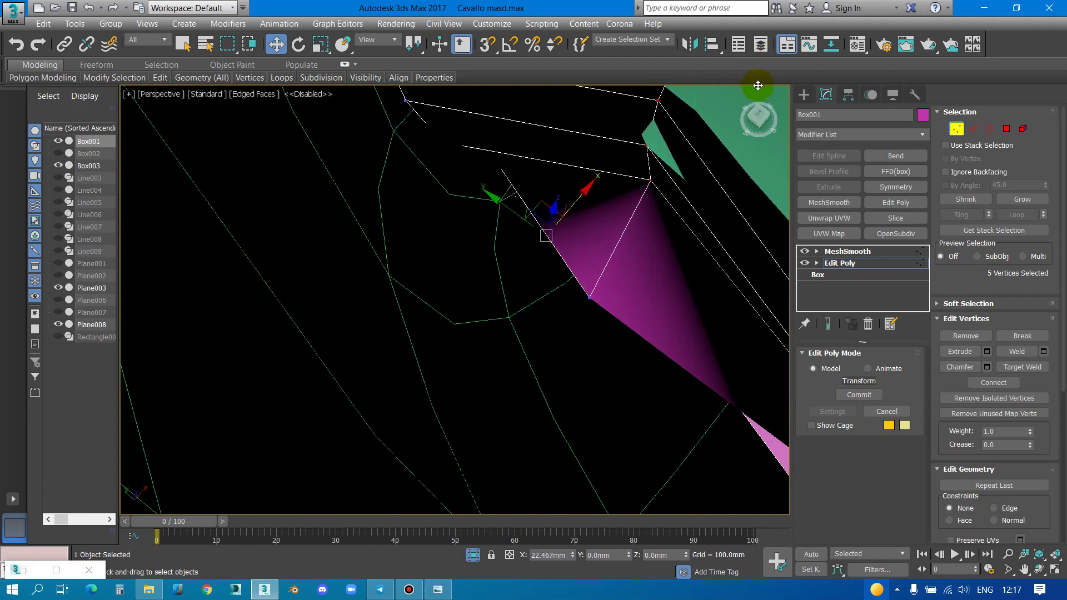
Pull single vertices on the cushion's top edge up and along X
left_click(597, 283)
left_click_drag(596, 283, 660, 209)
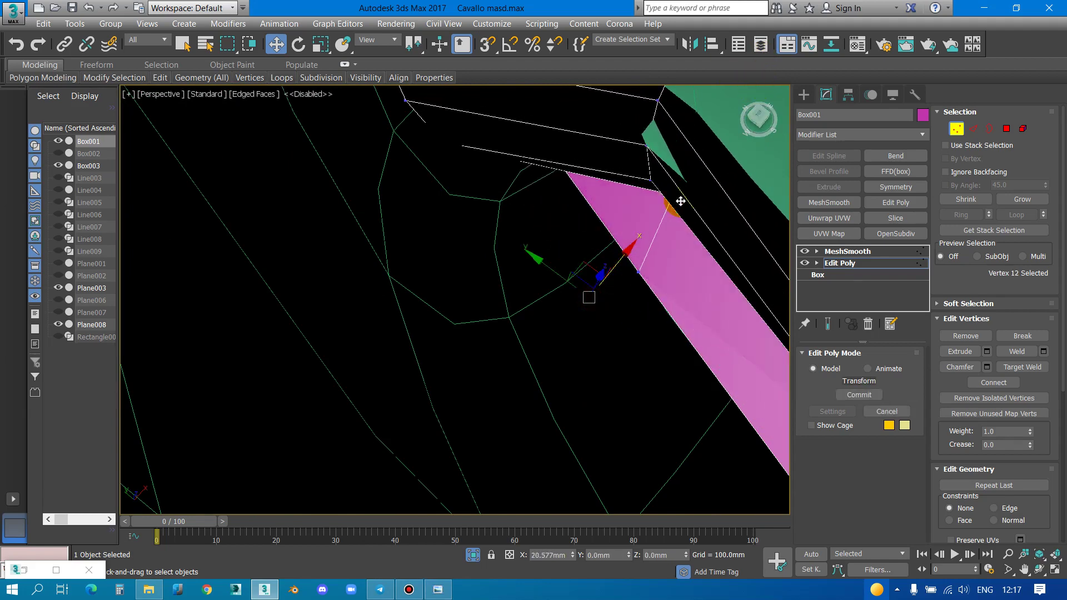
mouse_move(660, 209)
middle_mouse_down()
mouse_move(658, 221)
mouse_move(626, 229)
middle_mouse_up()
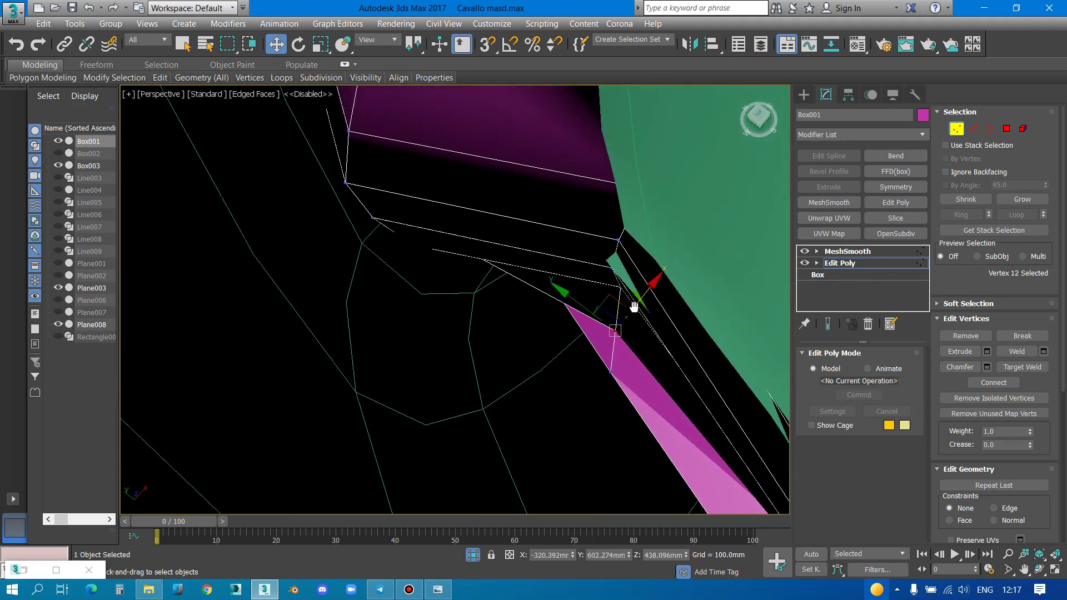
left_click(619, 235)
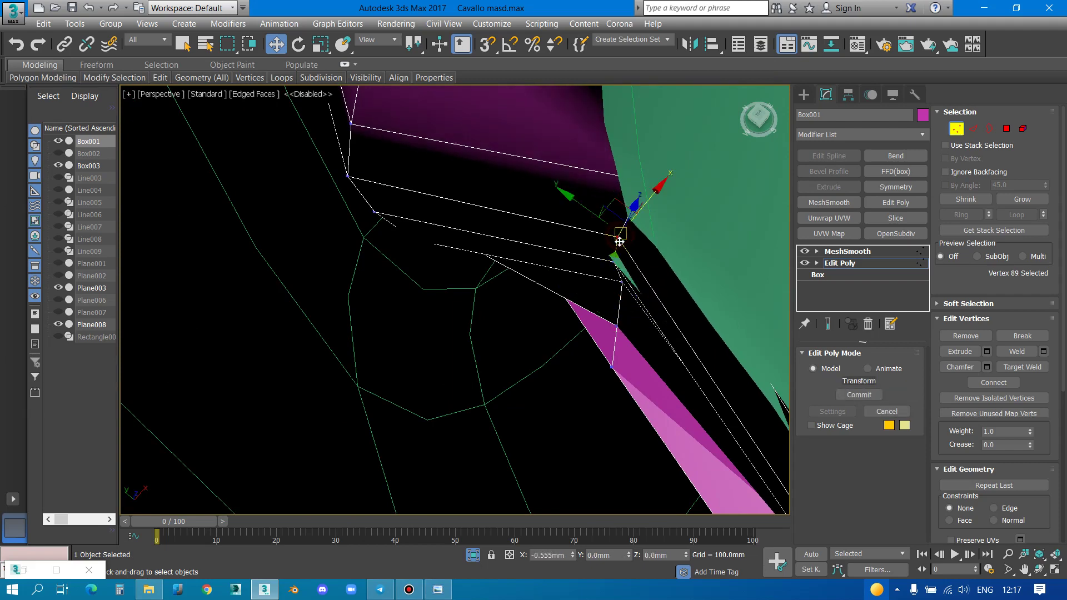
left_click(639, 189)
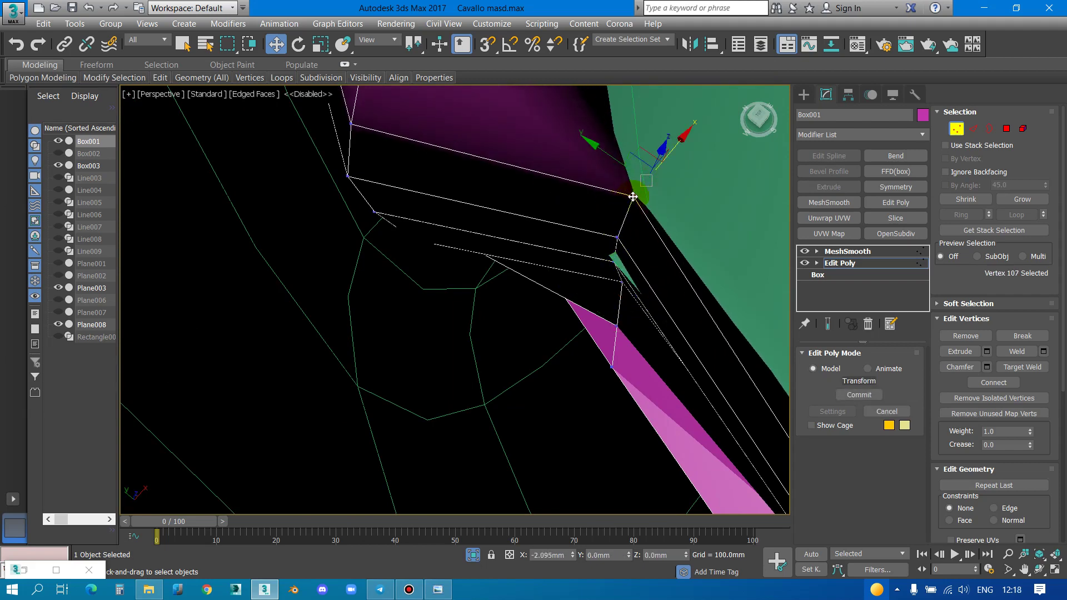
middle_click_drag(639, 183, 550, 389)
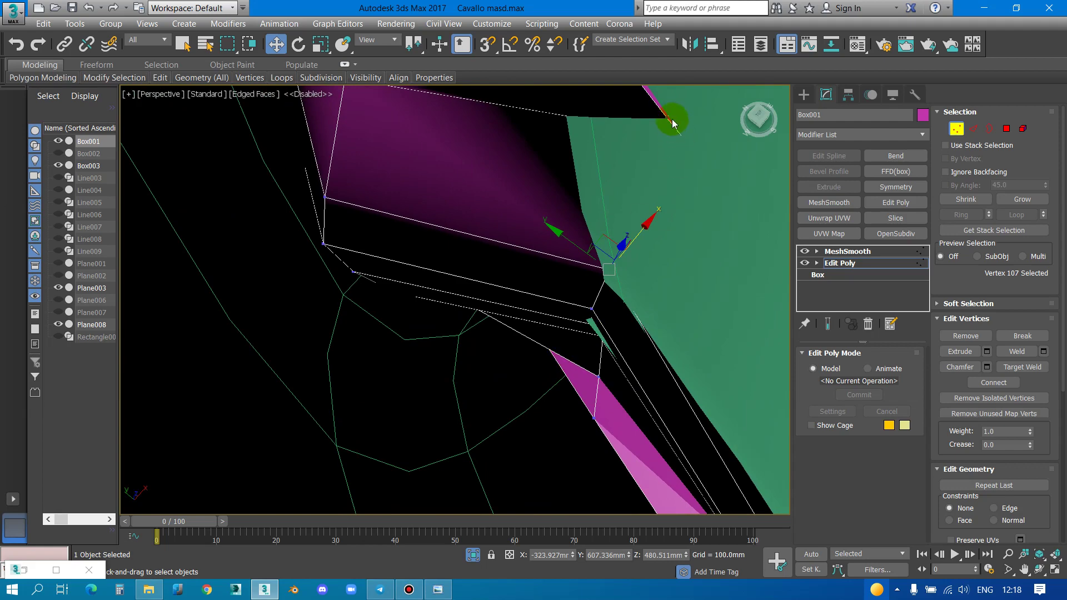
scroll(659, 269, "up", 5)
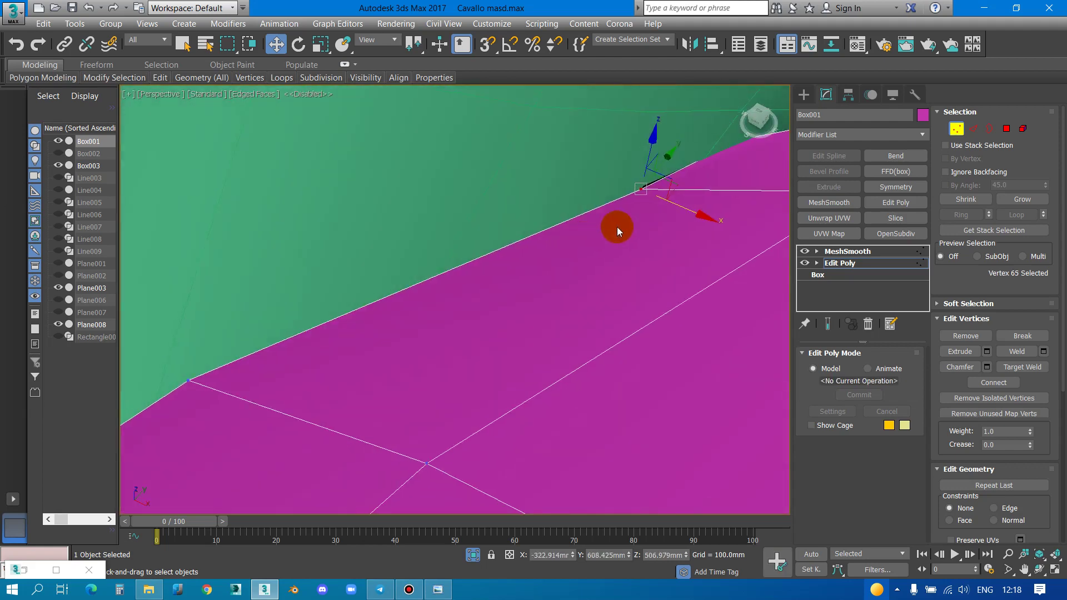
left_click(660, 228)
left_click_drag(702, 201, 694, 205)
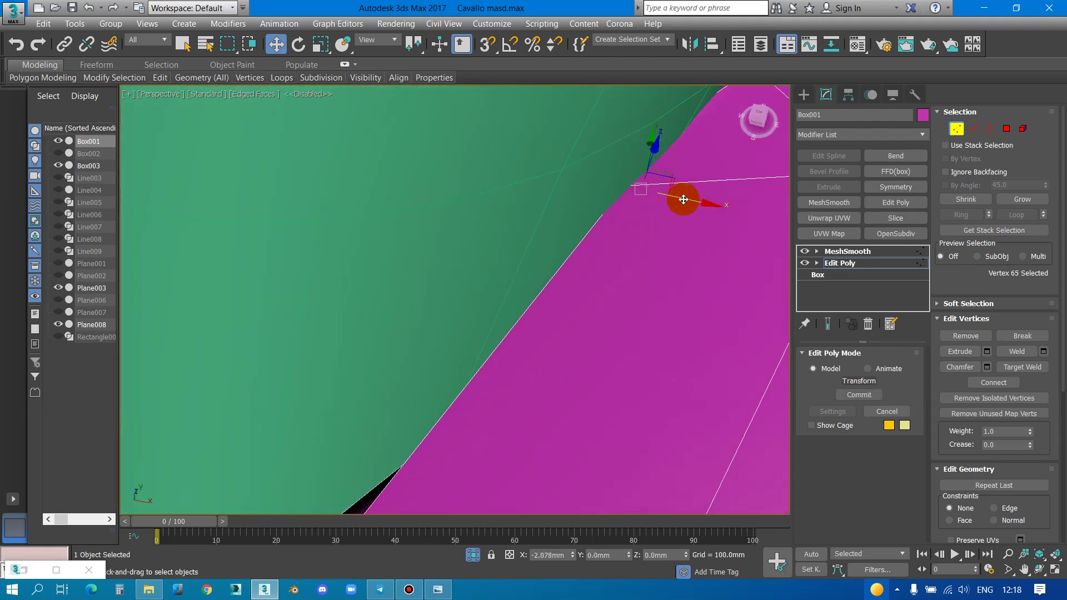
Nudge the selected vertices and neighbouring corner vertices to reshape the cushion edge
mouse_move(695, 204)
middle_mouse_down("alt")
mouse_move(616, 184)
mouse_move(649, 181)
middle_mouse_up("alt")
key("F3")
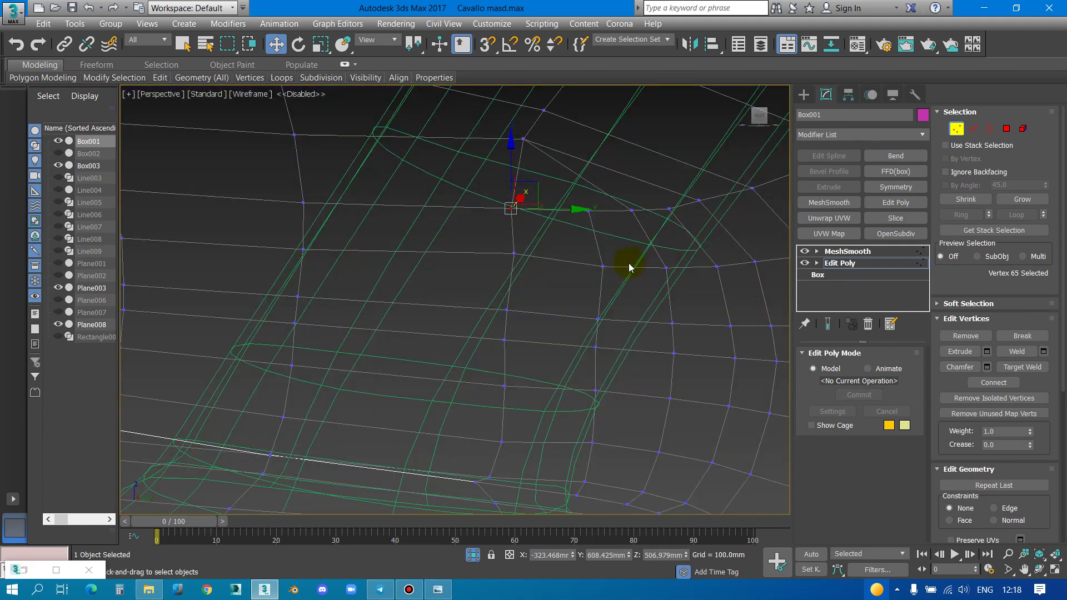
key("F3")
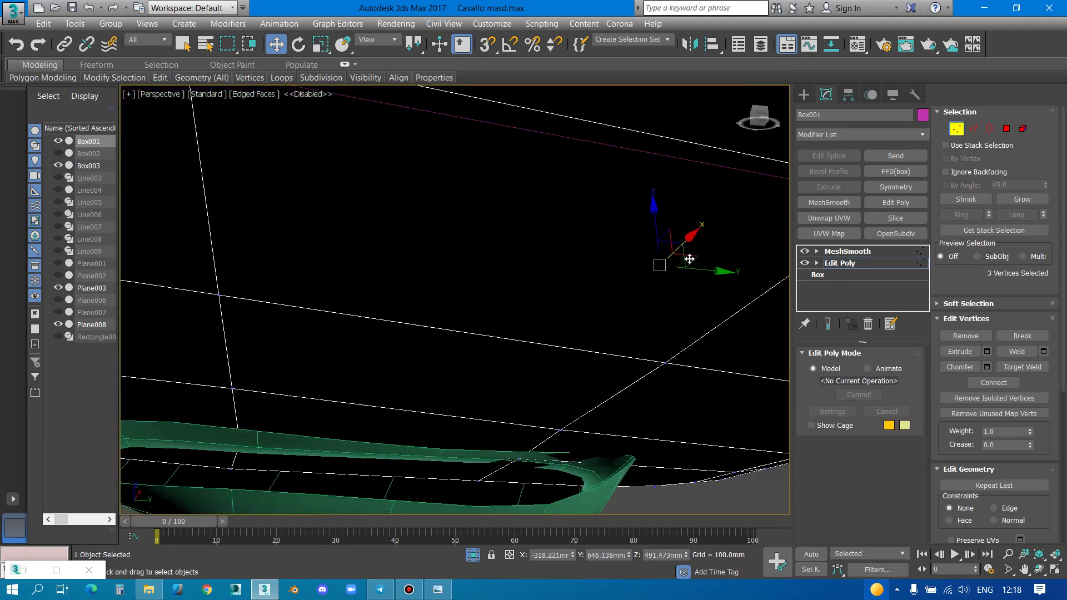
left_click_drag(693, 250, 696, 245)
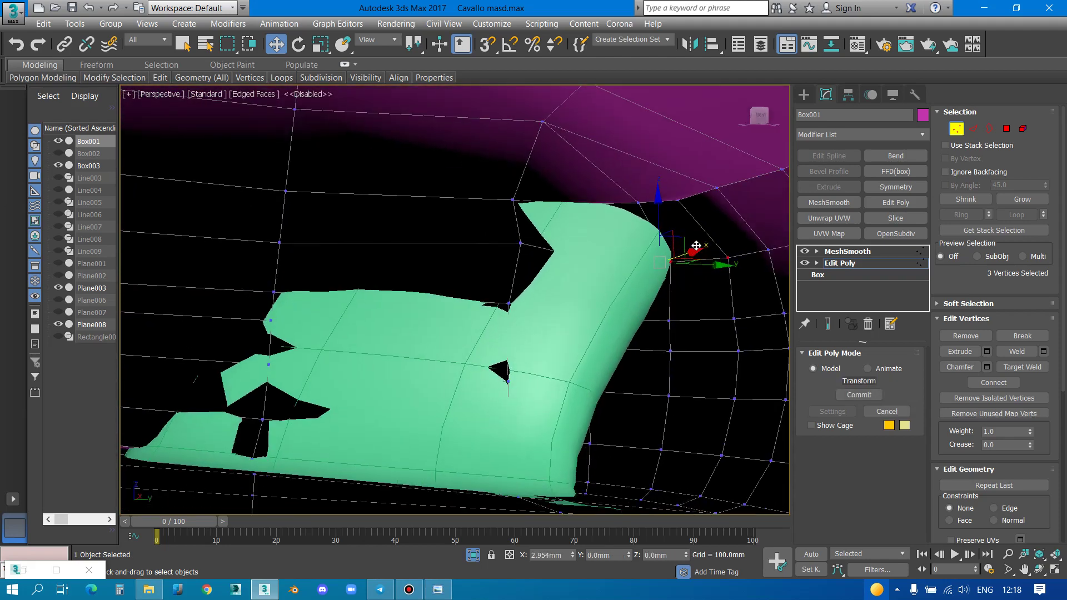
left_click(672, 239)
left_click_drag(628, 250, 592, 206)
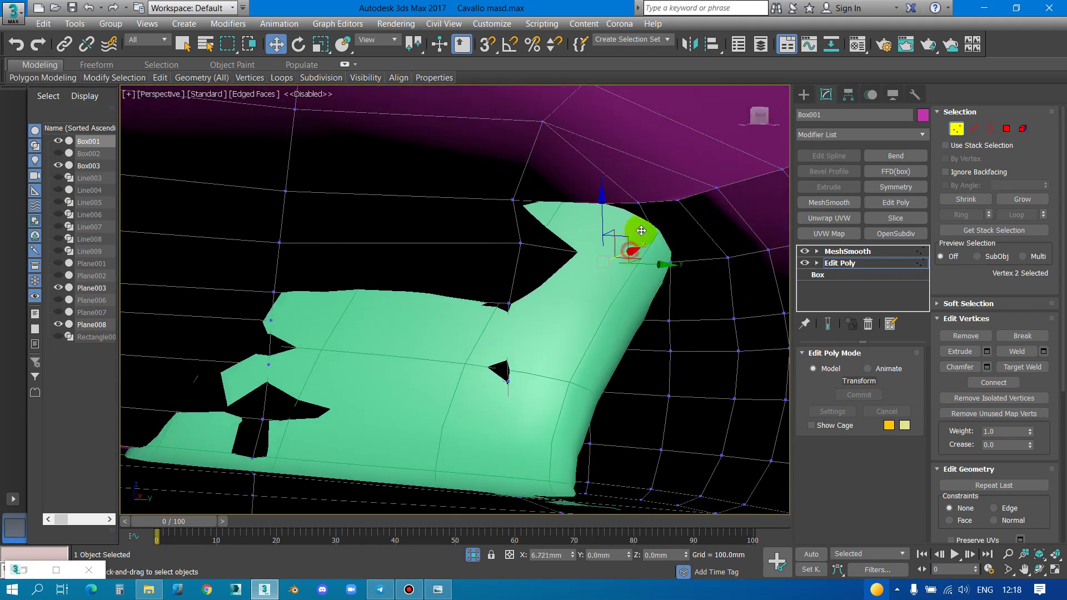
left_click(590, 200)
left_click_drag(616, 188, 621, 187)
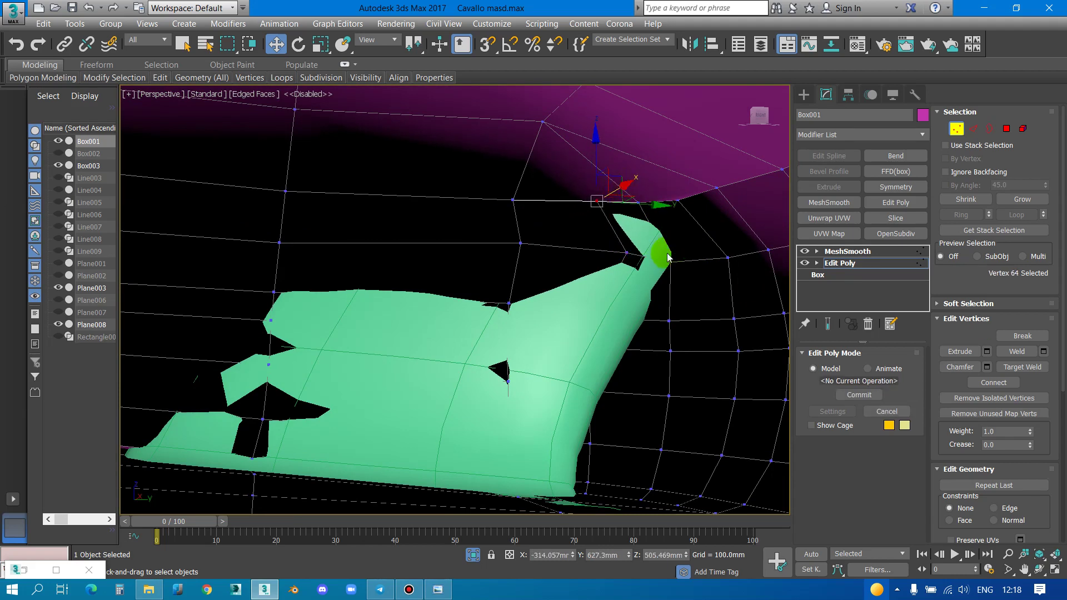
left_click_drag(669, 262, 673, 257)
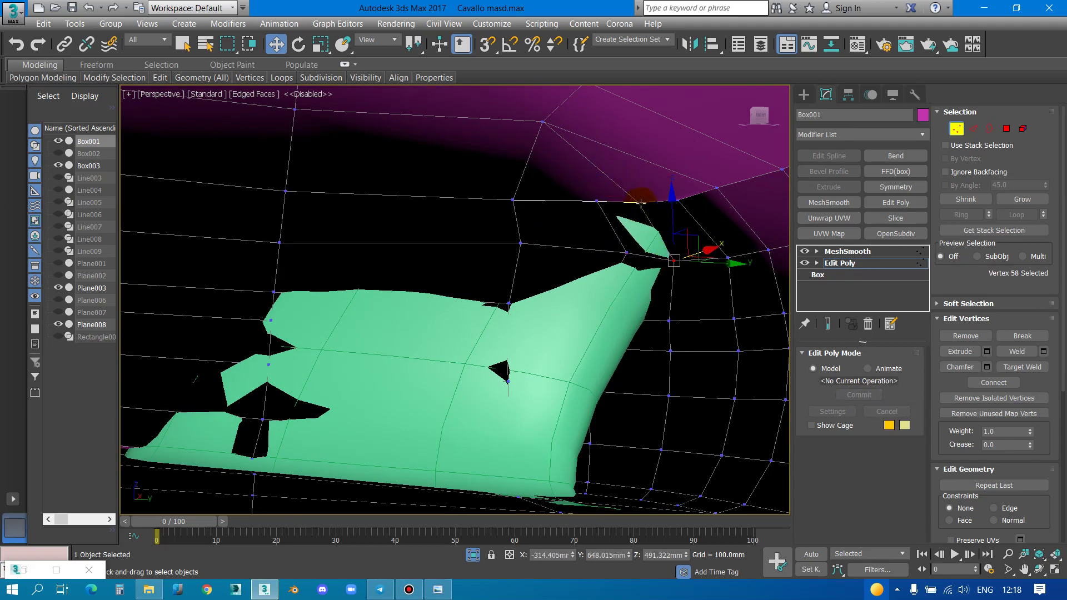
left_click(643, 199)
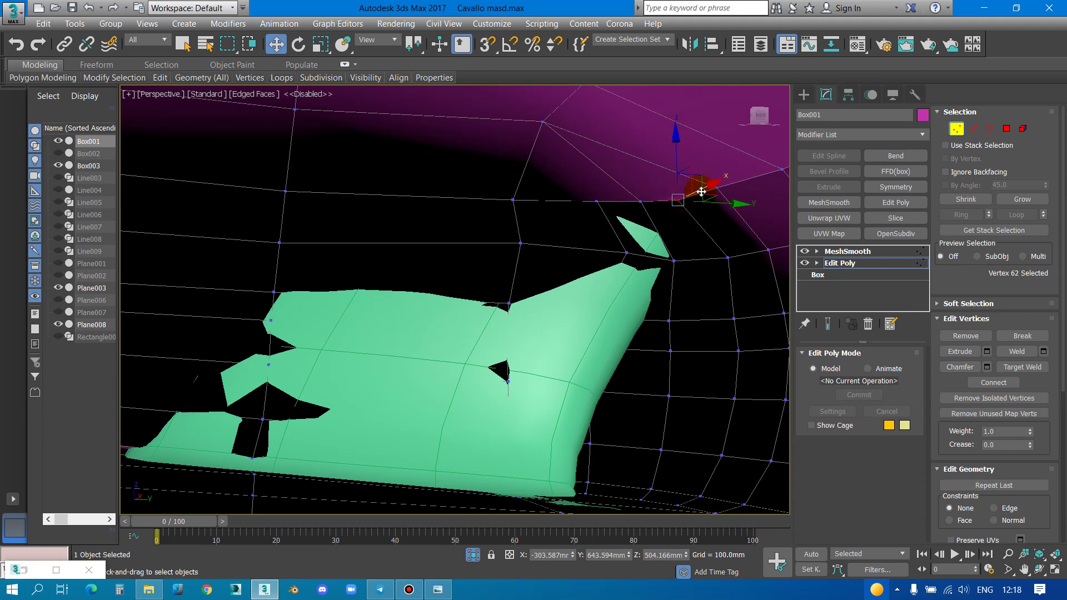
left_click_drag(707, 184, 597, 344)
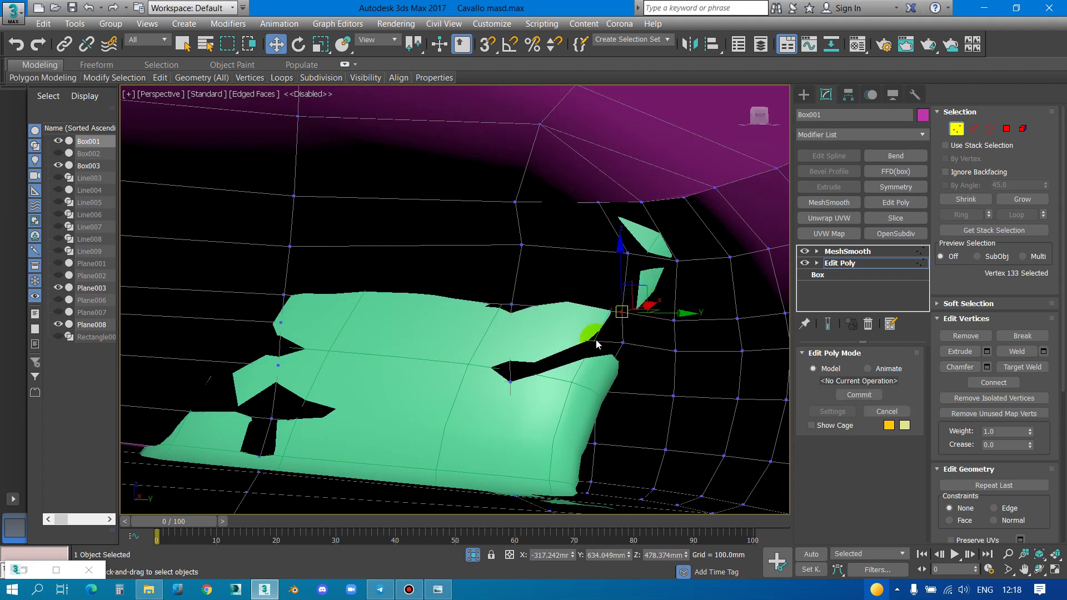
Shift several lower side-edge vertices slightly sideways to refine the cushion side
left_click(509, 336)
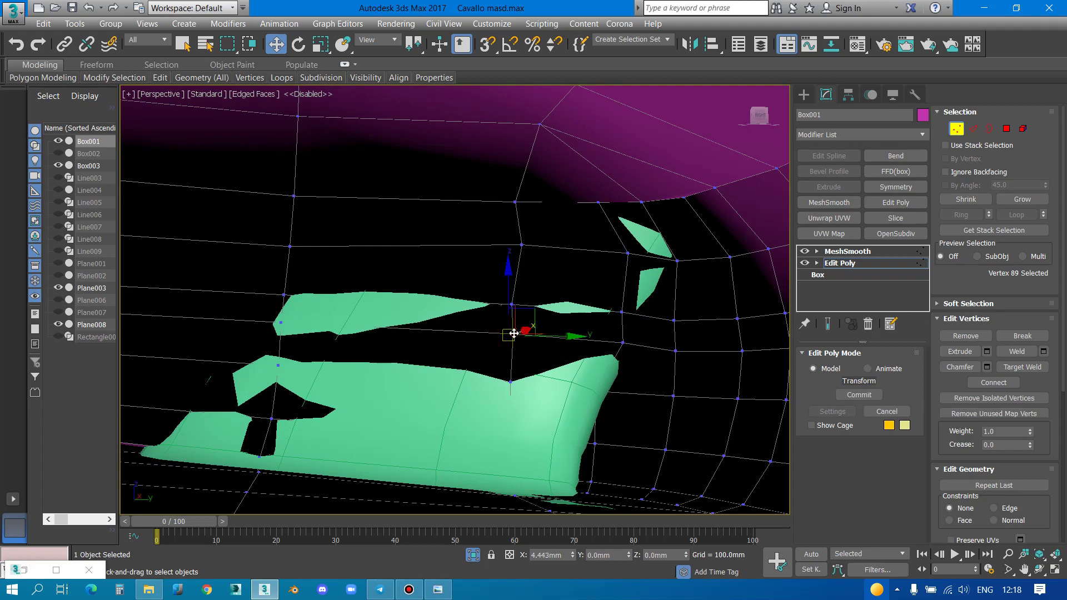
left_click_drag(520, 338, 518, 333)
middle_click_drag(518, 334, 553, 347, "alt")
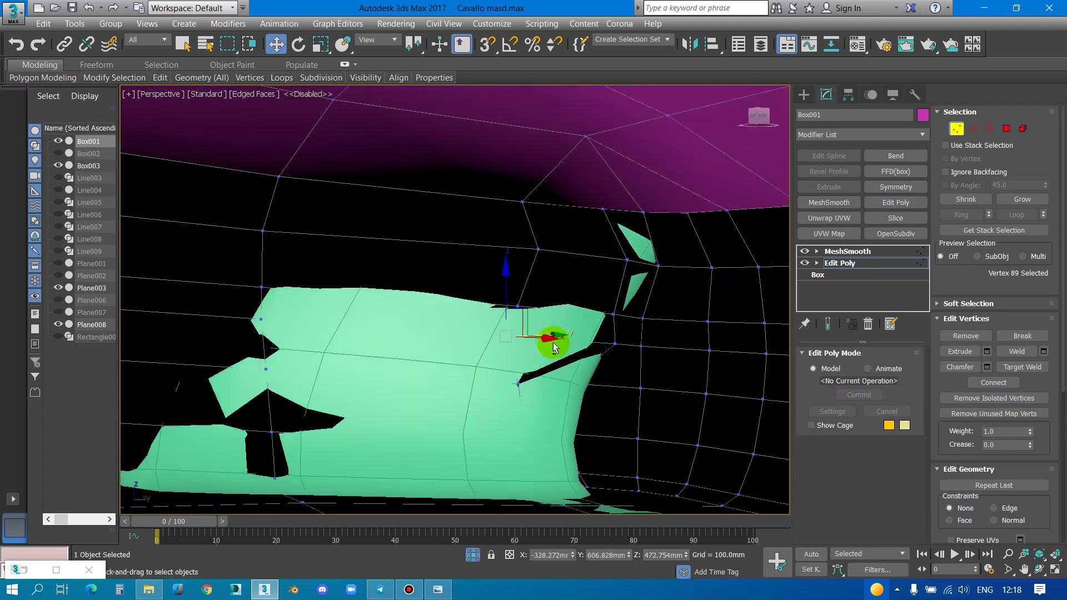
left_click_drag(542, 338, 543, 334)
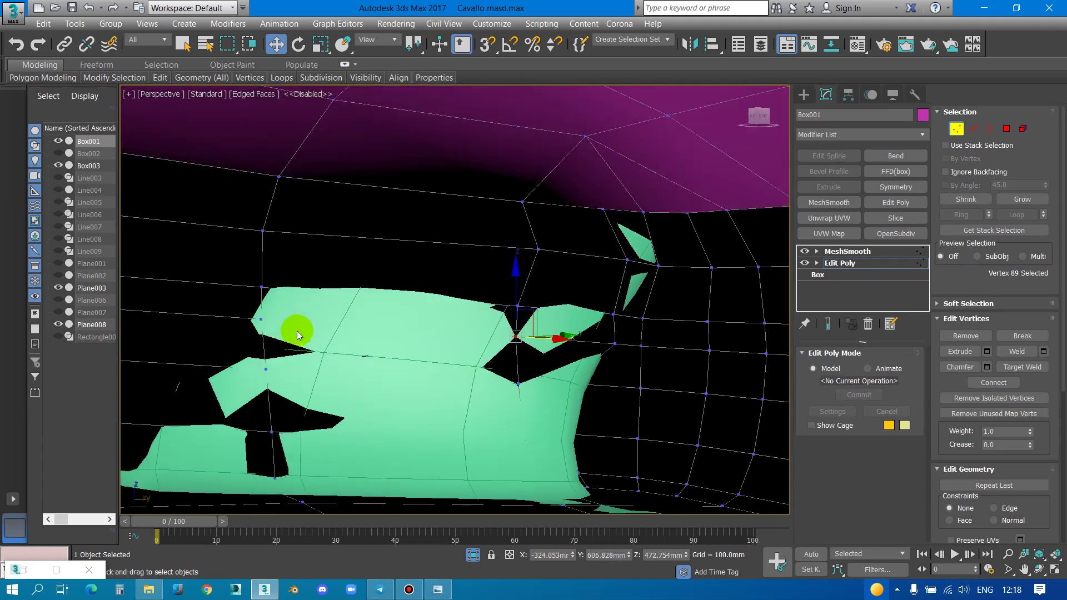
left_click_drag(263, 322, 270, 320)
left_click(523, 399)
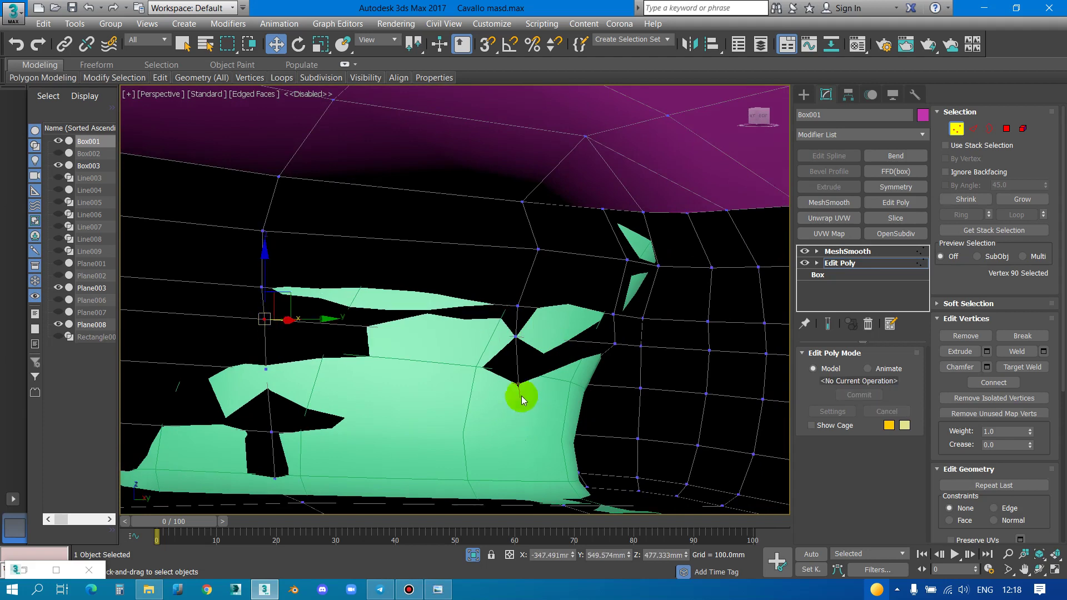
left_click_drag(528, 448, 566, 450)
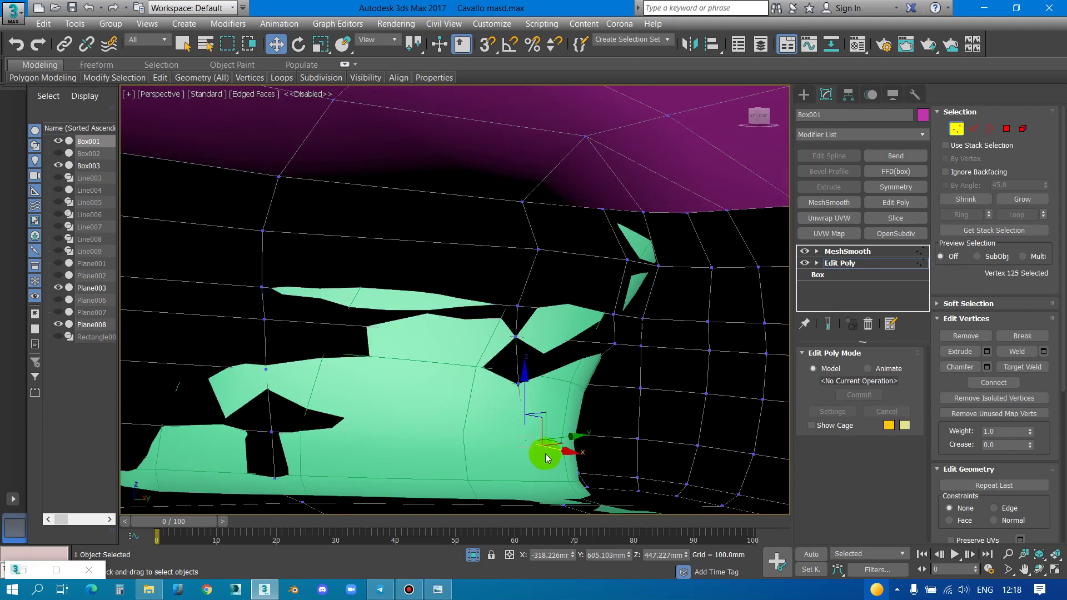
left_click(514, 383)
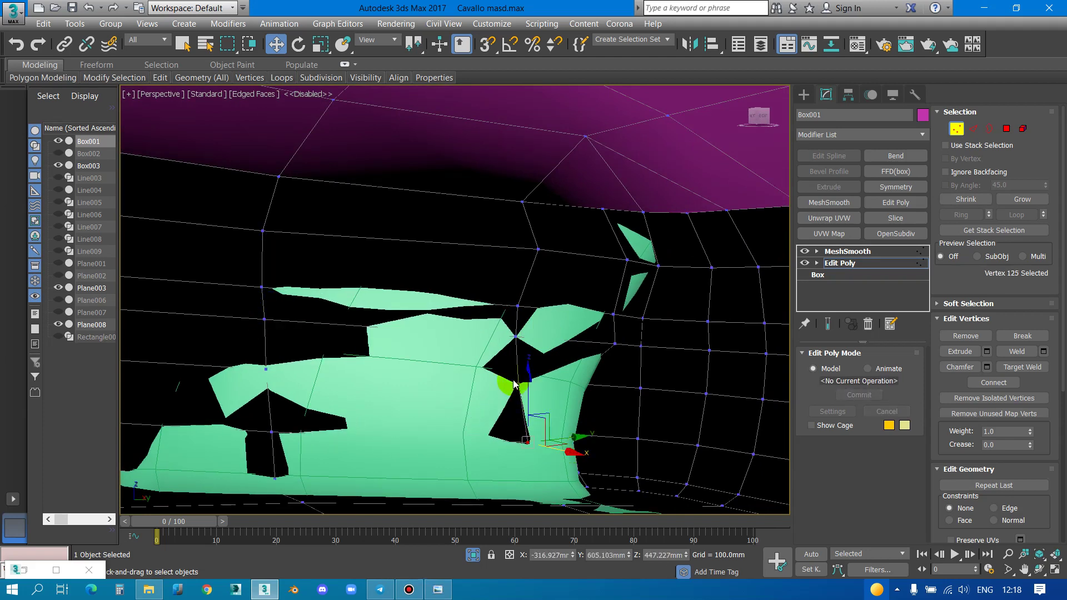
left_click_drag(549, 387, 548, 389)
left_click(566, 428)
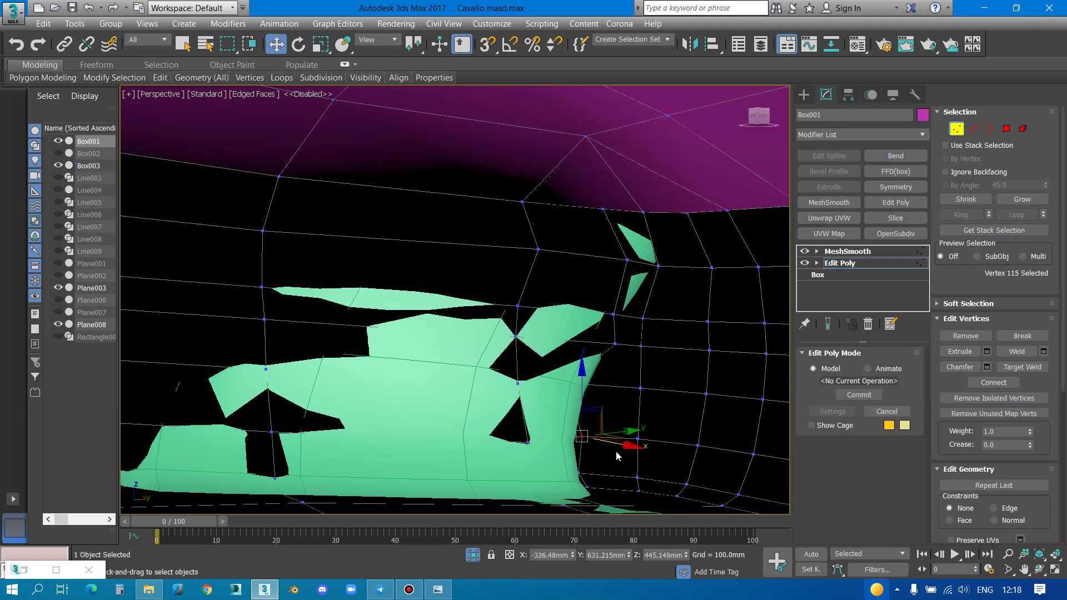
middle_click_drag(616, 451, 589, 452, "alt")
left_click(556, 460)
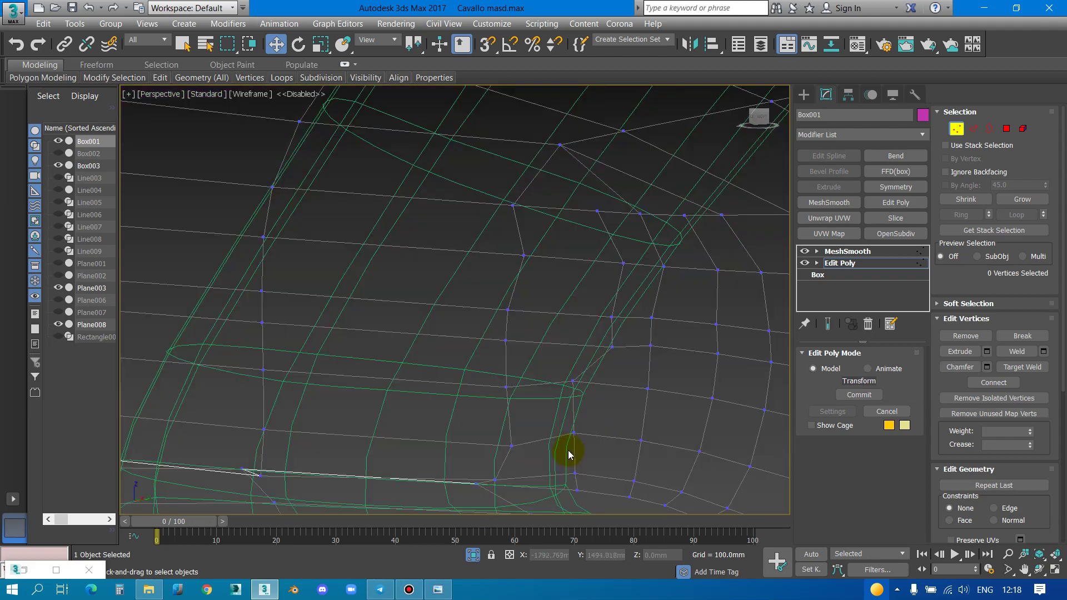
left_click(579, 387)
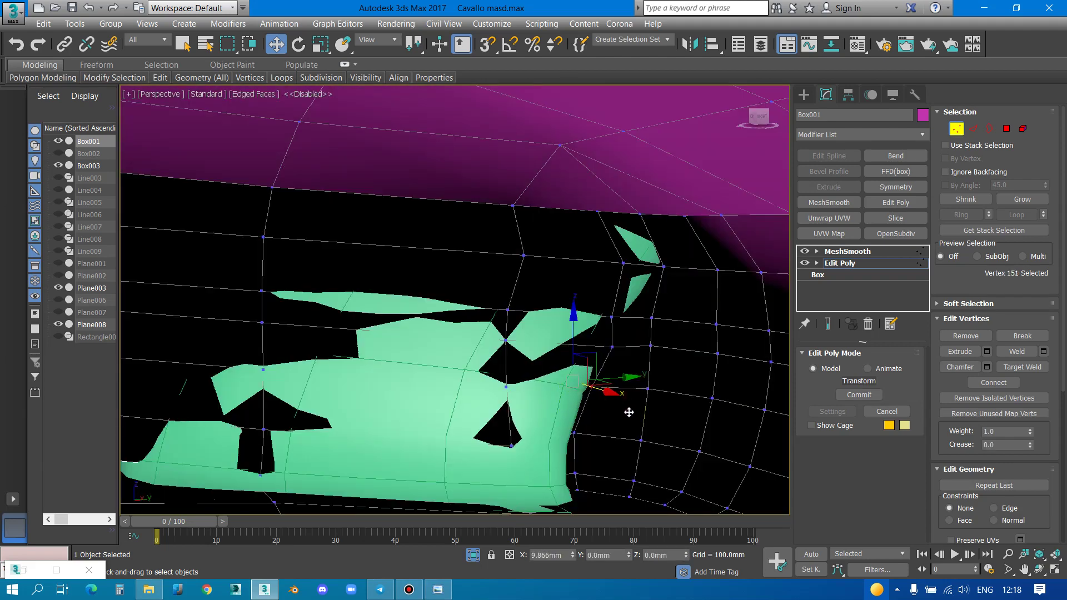
left_click(577, 433)
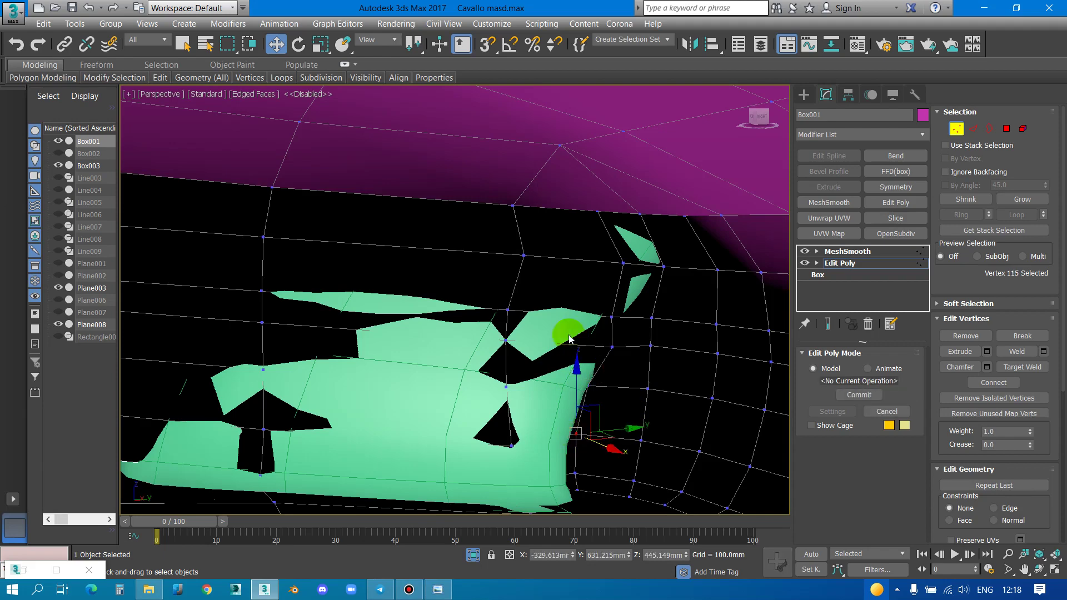
mouse_move(523, 473)
middle_mouse_down("alt")
mouse_move(576, 443)
mouse_move(514, 431)
middle_mouse_up("alt")
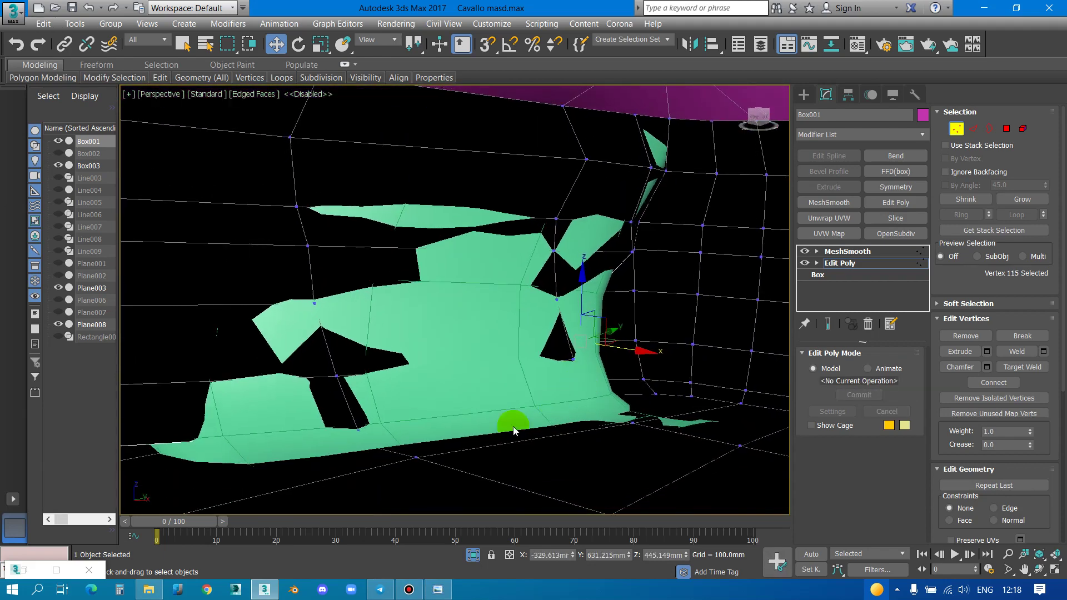
Region-select the two bottom-edge vertices and move them sideways and slightly up
key("F3")
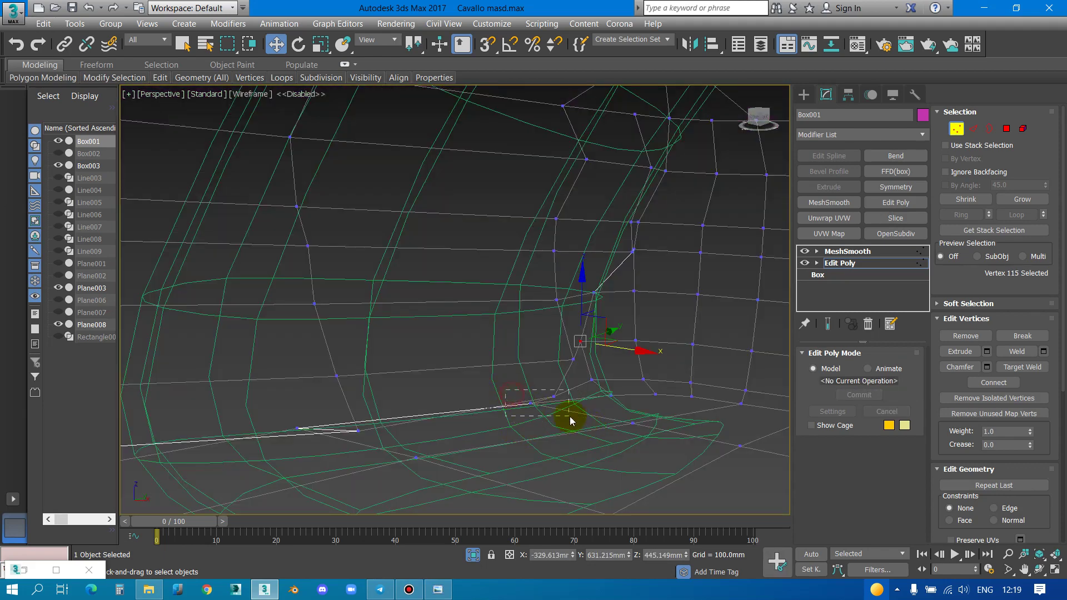
left_click_drag(506, 389, 572, 420)
key("F3")
mouse_move(578, 425)
middle_mouse_down("alt")
mouse_move(591, 439)
mouse_move(593, 431)
middle_mouse_up("alt")
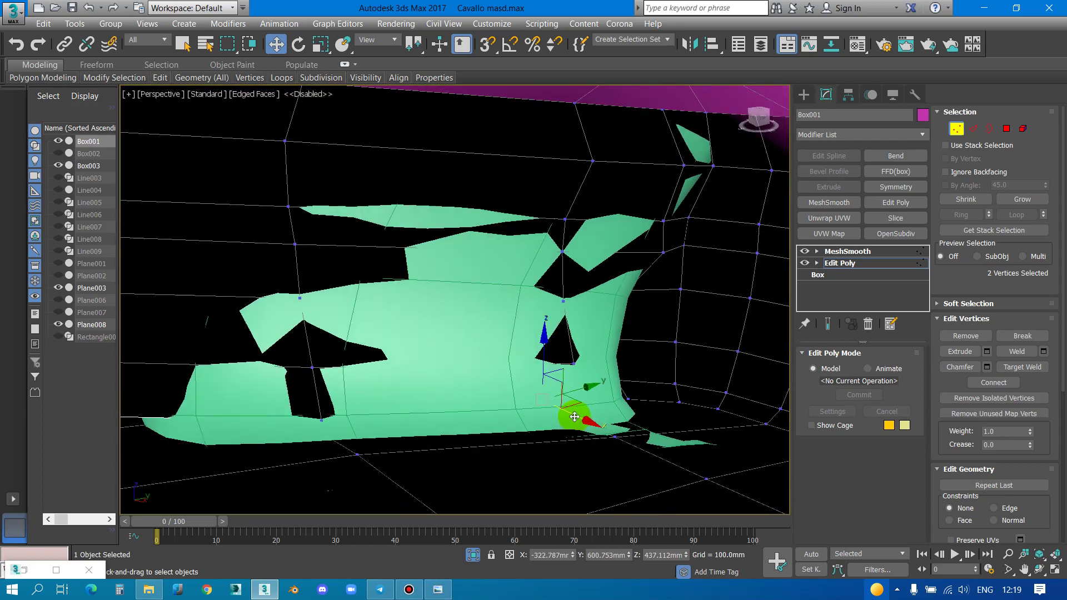
mouse_move(592, 431)
left_mouse_down()
mouse_move(609, 434)
mouse_move(596, 411)
left_mouse_up()
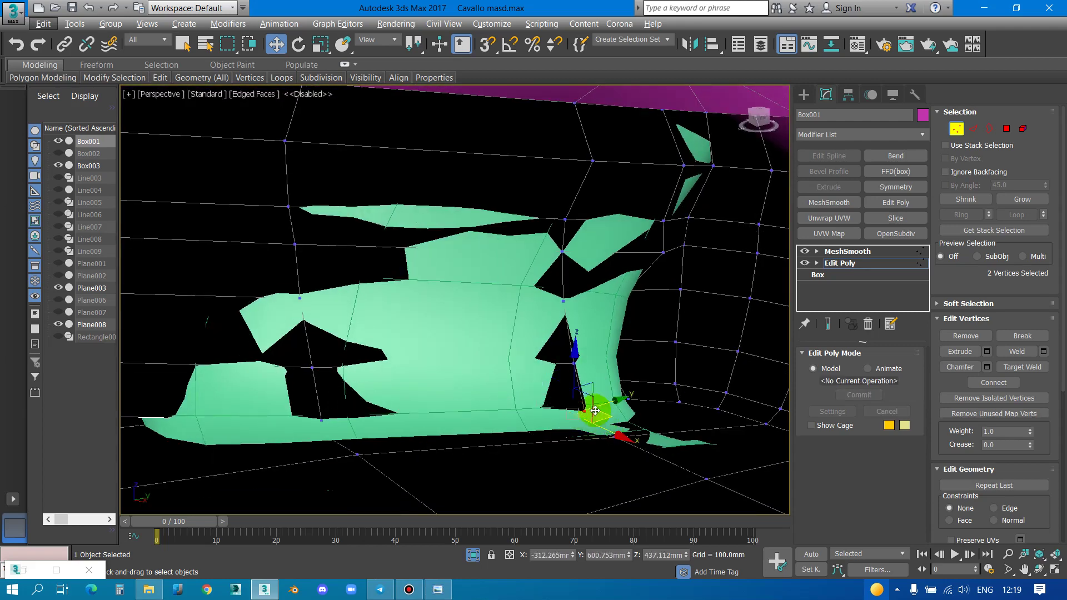
left_click_drag(575, 376, 574, 369)
Adjust further lower-edge vertices slightly sideways and down
key("F3")
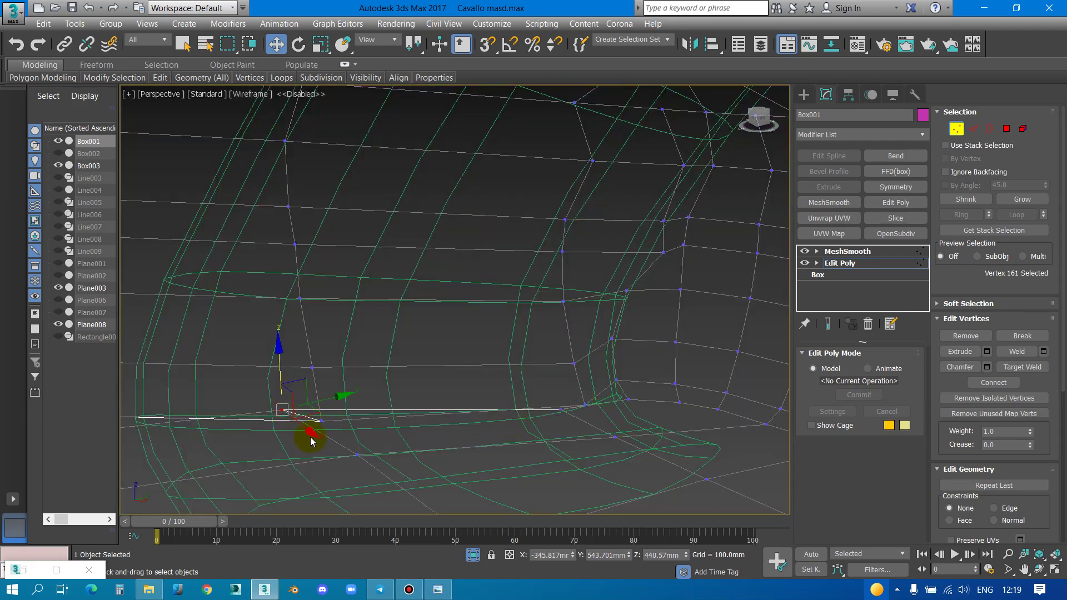
left_click_drag(310, 441, 359, 466)
key("F3")
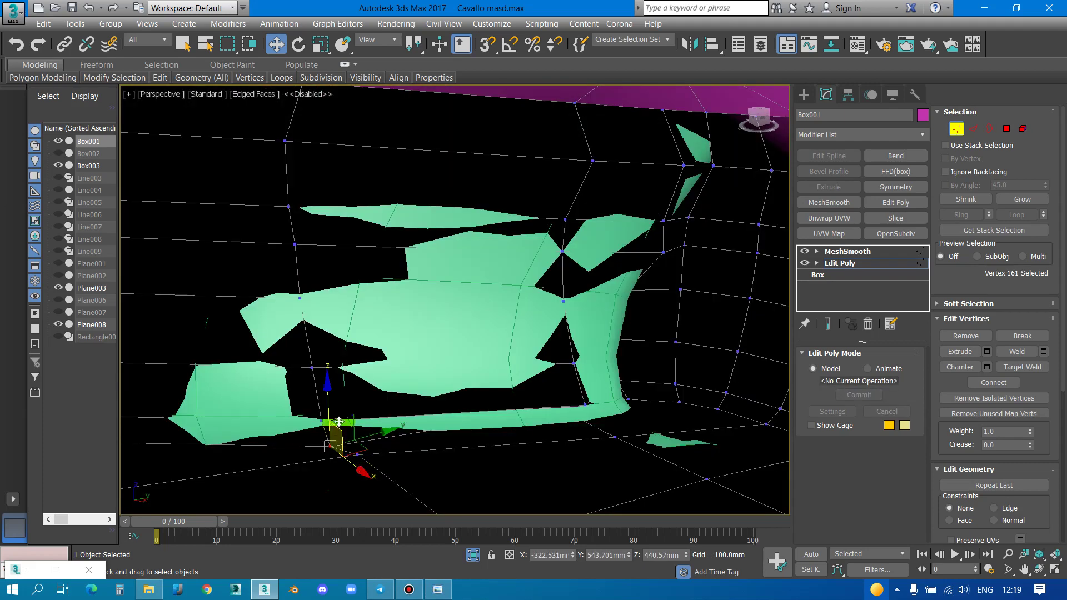
left_click_drag(330, 406, 339, 406)
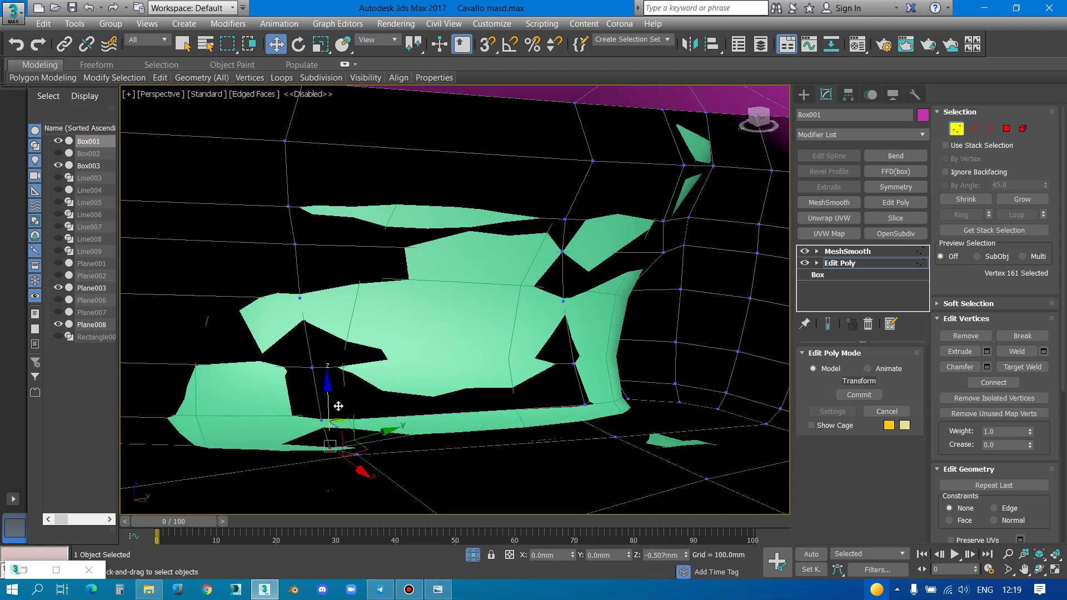
left_click(336, 436)
left_click_drag(345, 440, 345, 437)
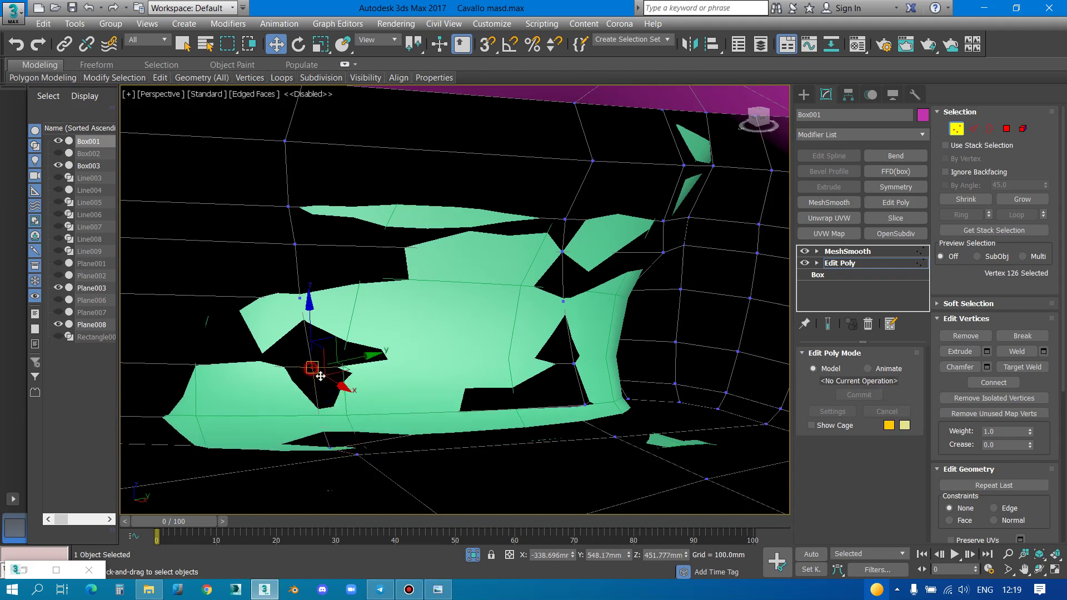
left_click_drag(320, 376, 329, 381)
scroll(328, 382, "up", 5)
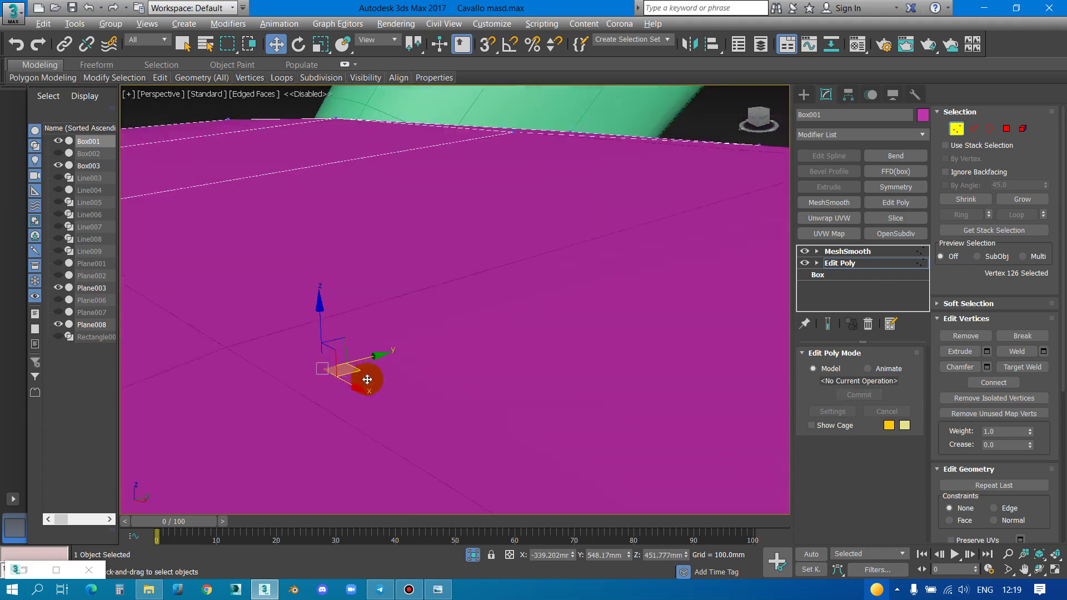
scroll(292, 413, "down", 5)
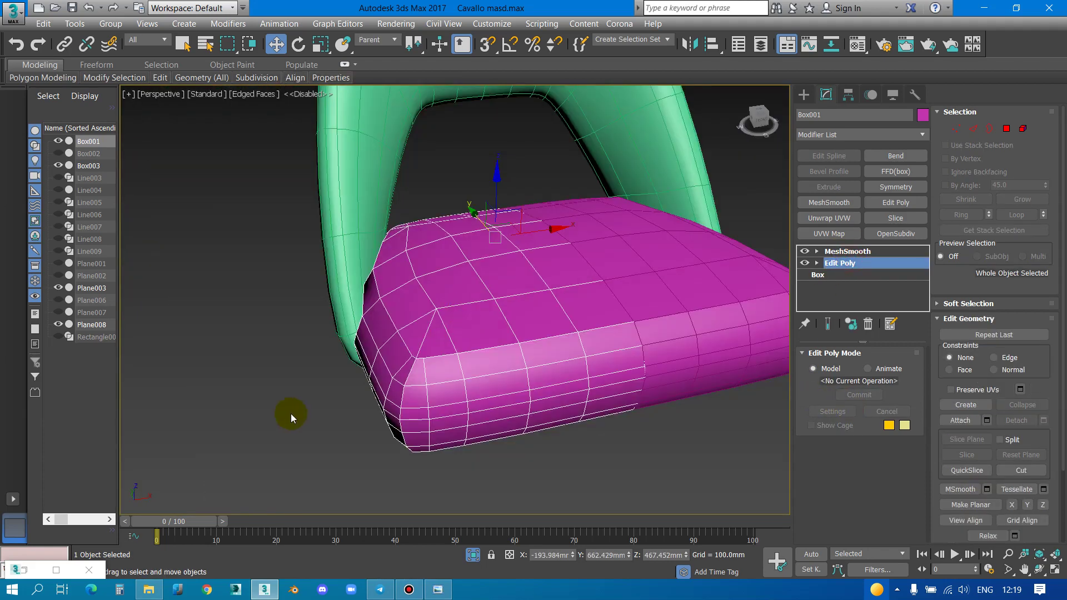
Deselect the vertices, select the cushion, and remove its MeshSmooth modifier
left_click(292, 414)
mouse_move(393, 389)
middle_mouse_down("alt")
mouse_move(450, 387)
mouse_move(396, 310)
middle_mouse_up("alt")
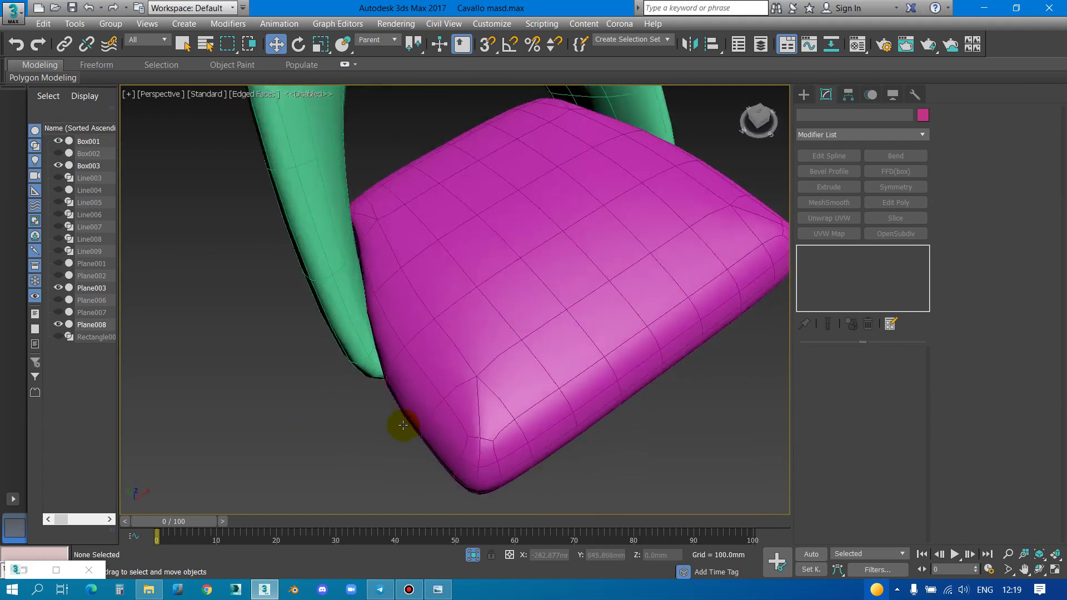
left_click(398, 262)
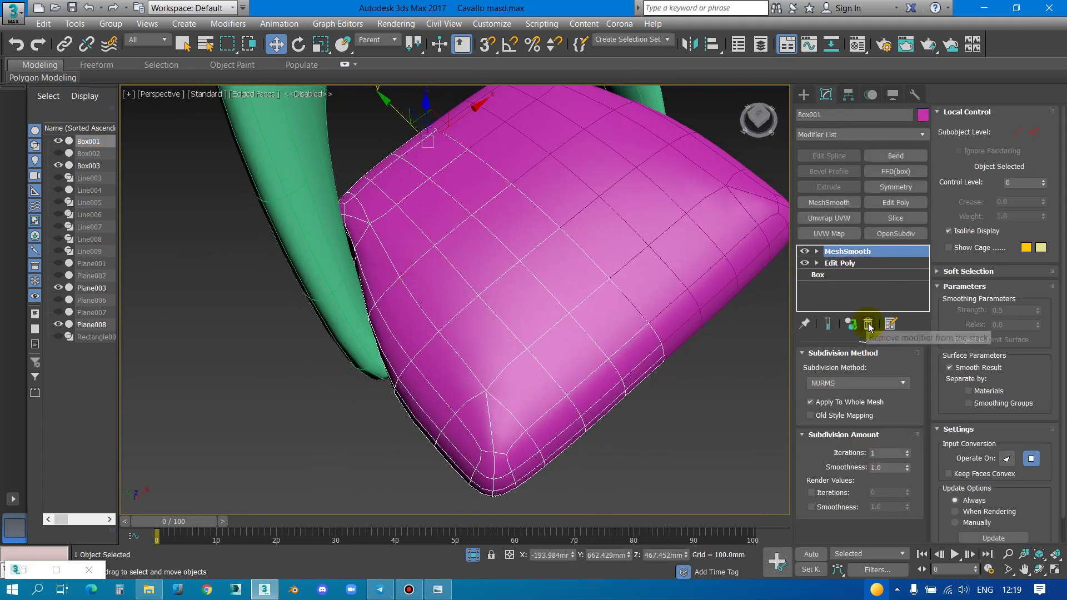
left_click(869, 325)
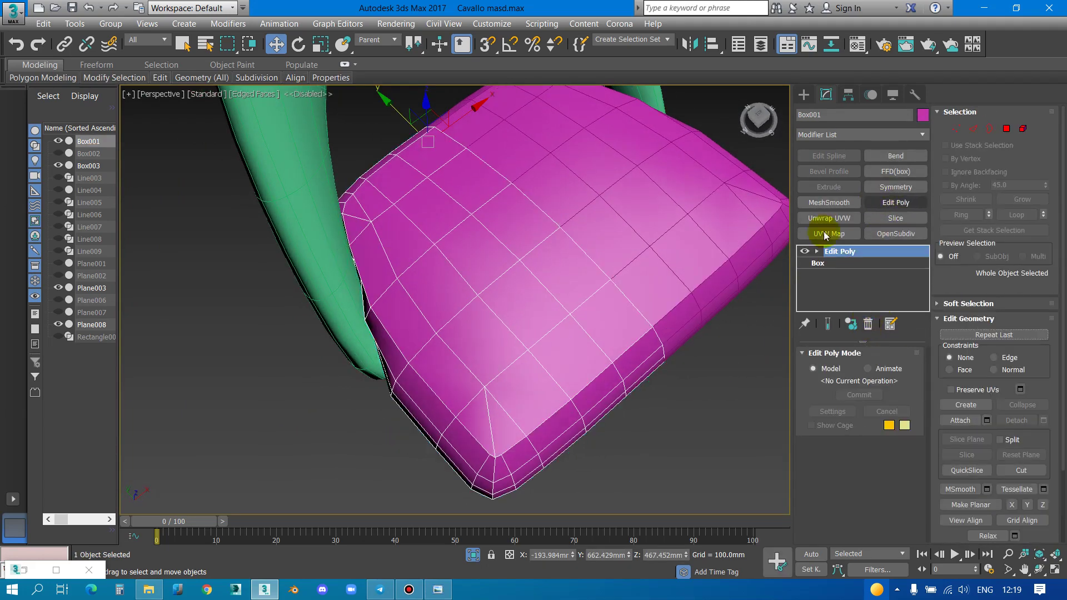
Return to vertex mode and shift the cushion's side-edge vertices slightly sideways
scroll(443, 321, "down", 5)
middle_click_drag(443, 322, 443, 289, "alt")
scroll(443, 289, "up", 5)
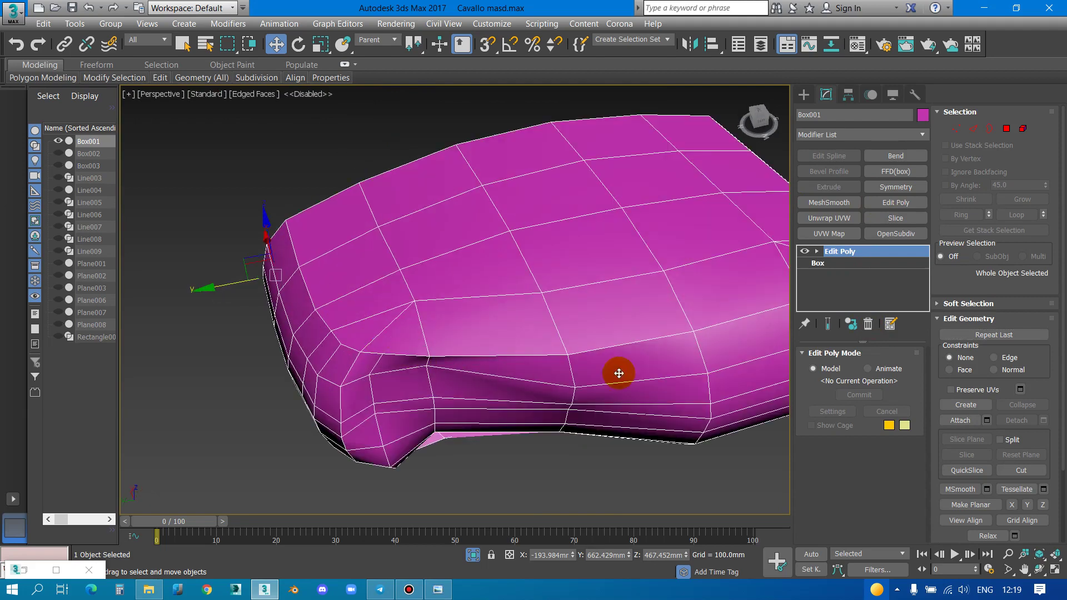
left_click(957, 130)
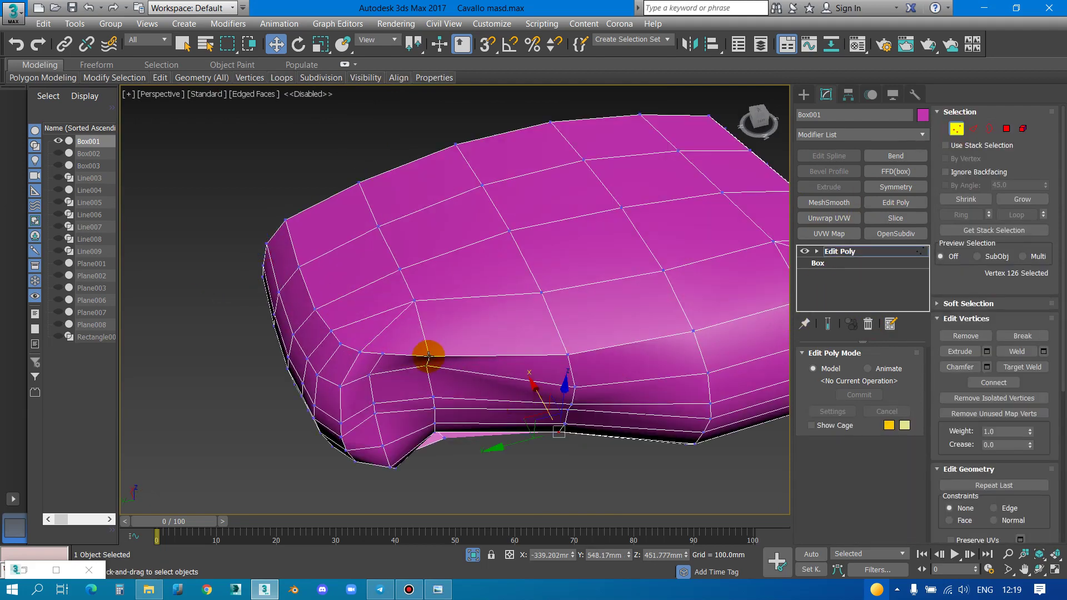
left_click(428, 356)
middle_click_drag(428, 356, 429, 350, "alt")
scroll(434, 382, "up", 3)
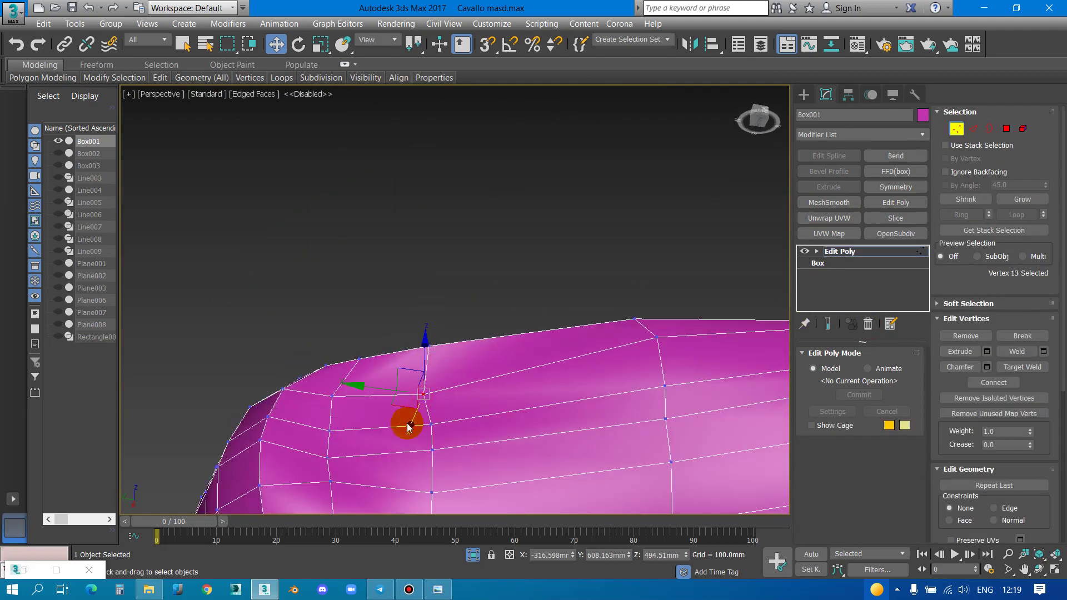
left_click_drag(409, 427, 412, 415)
middle_click_drag(412, 415, 436, 449, "alt")
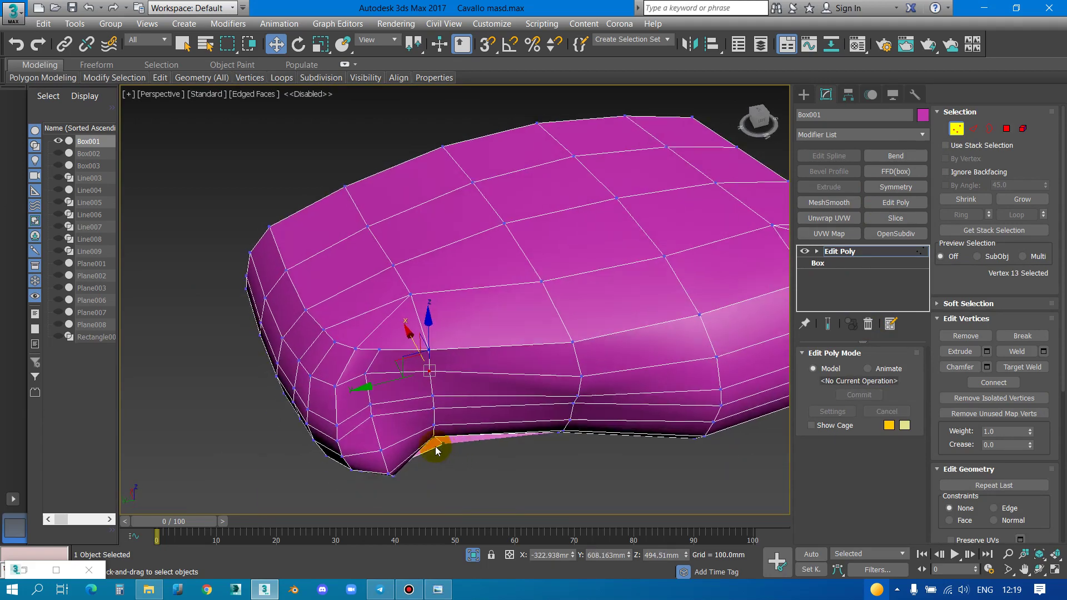
scroll(436, 450, "up", 2)
Nudge single vertices at the cushion corner along X to reshape the crease
left_click(358, 464)
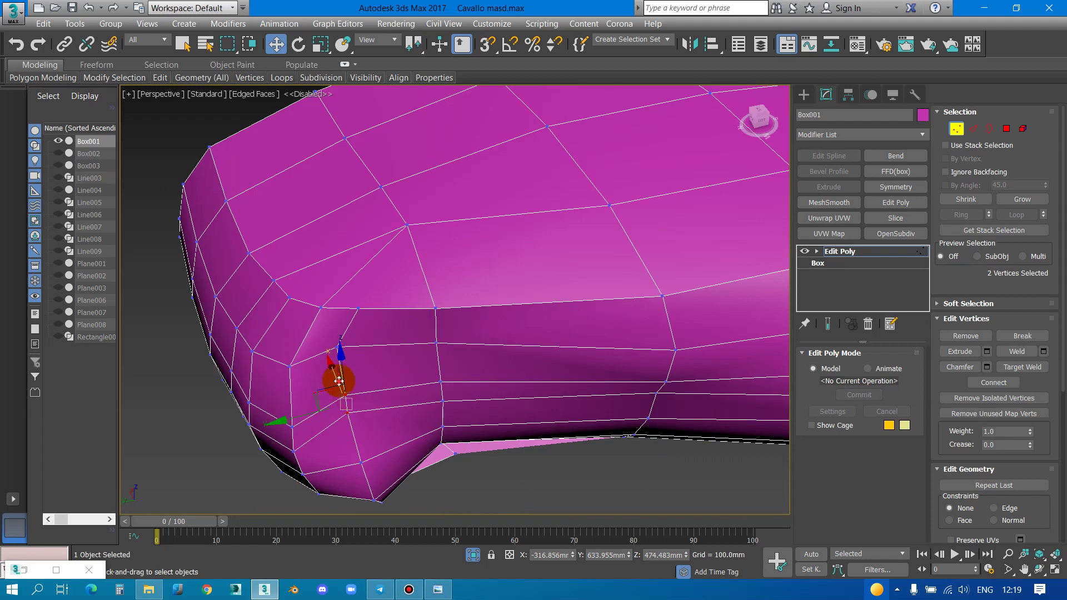
left_click_drag(338, 381, 334, 382)
middle_click_drag(334, 383, 371, 388, "alt")
left_click(326, 362)
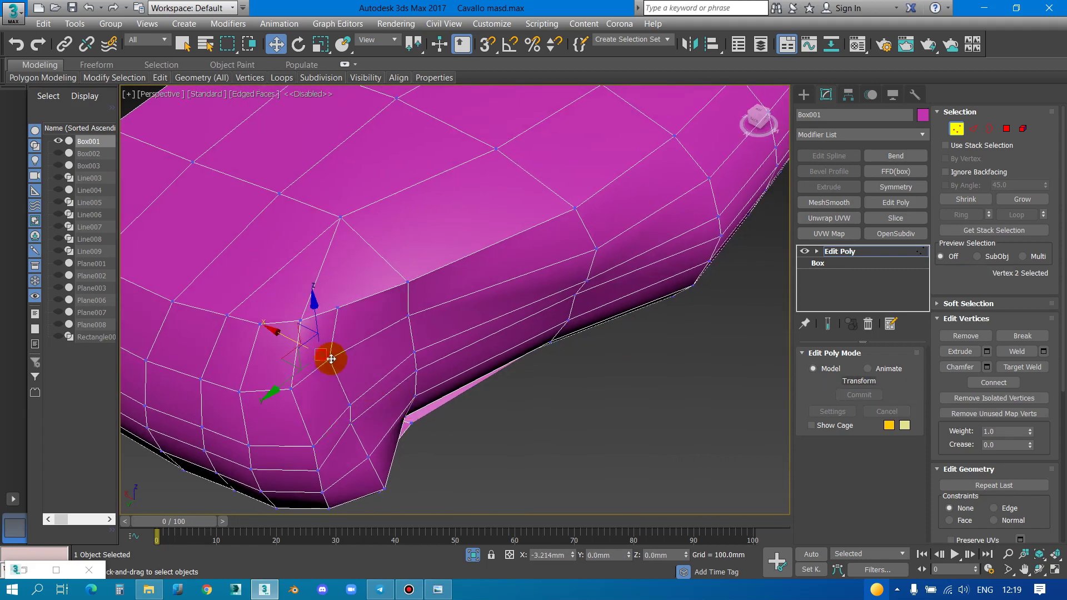
left_click(408, 318)
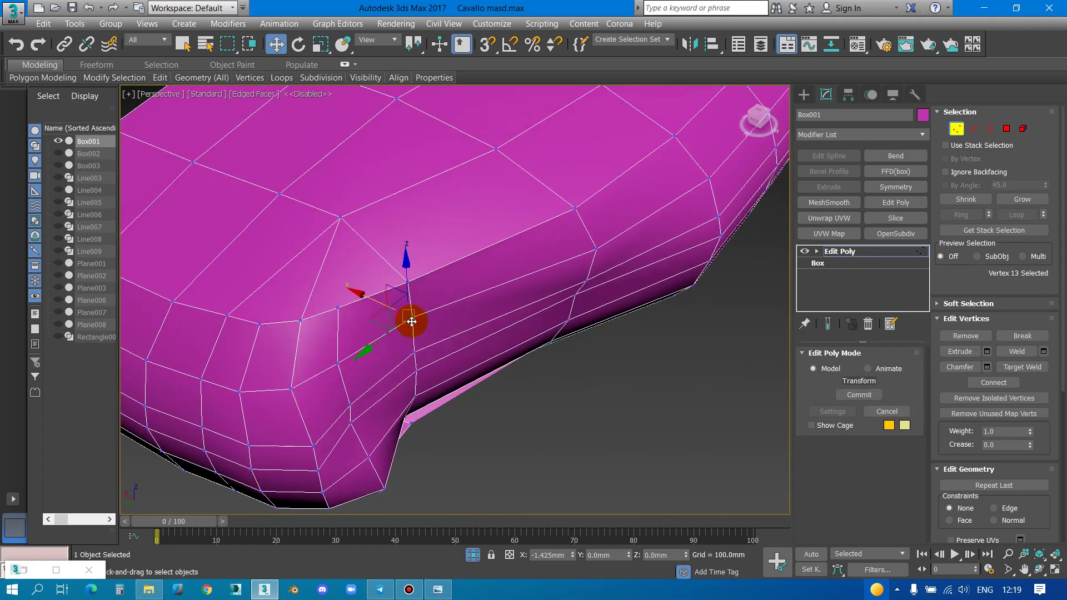
mouse_move(409, 319)
middle_mouse_down("alt")
mouse_move(441, 346)
mouse_move(405, 278)
middle_mouse_up("alt")
left_click(405, 278)
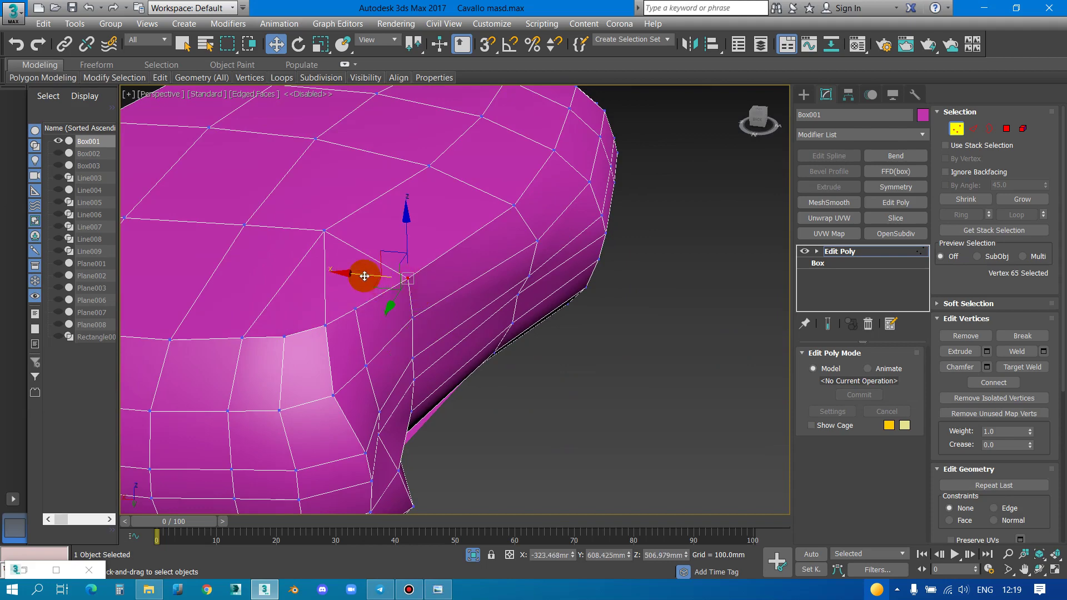
left_click_drag(364, 276, 359, 273)
middle_click_drag(359, 273, 388, 358, "alt")
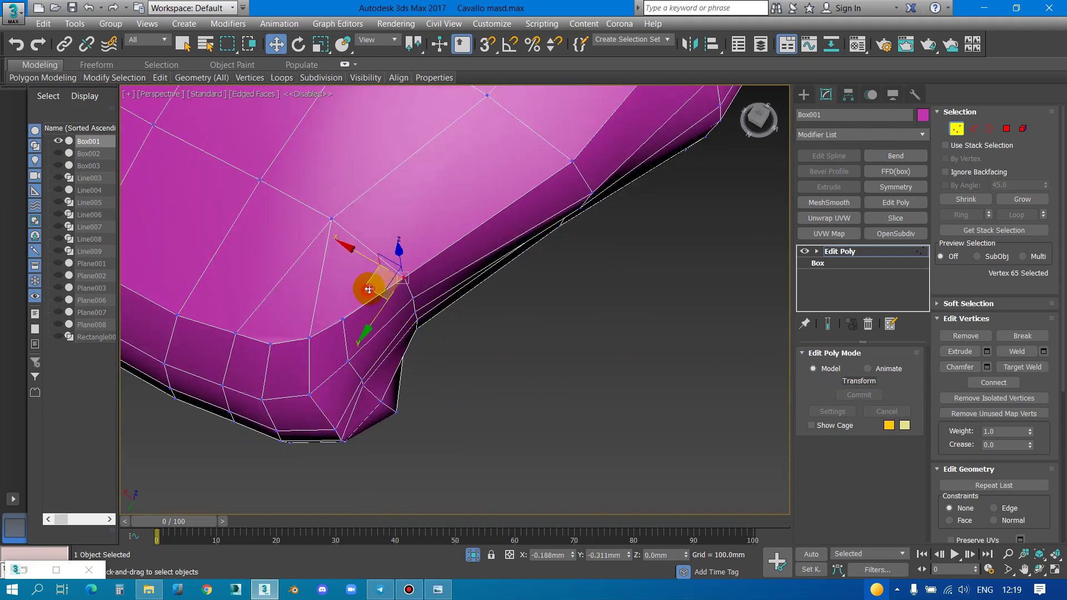
left_click_drag(368, 289, 364, 285)
left_click(342, 319)
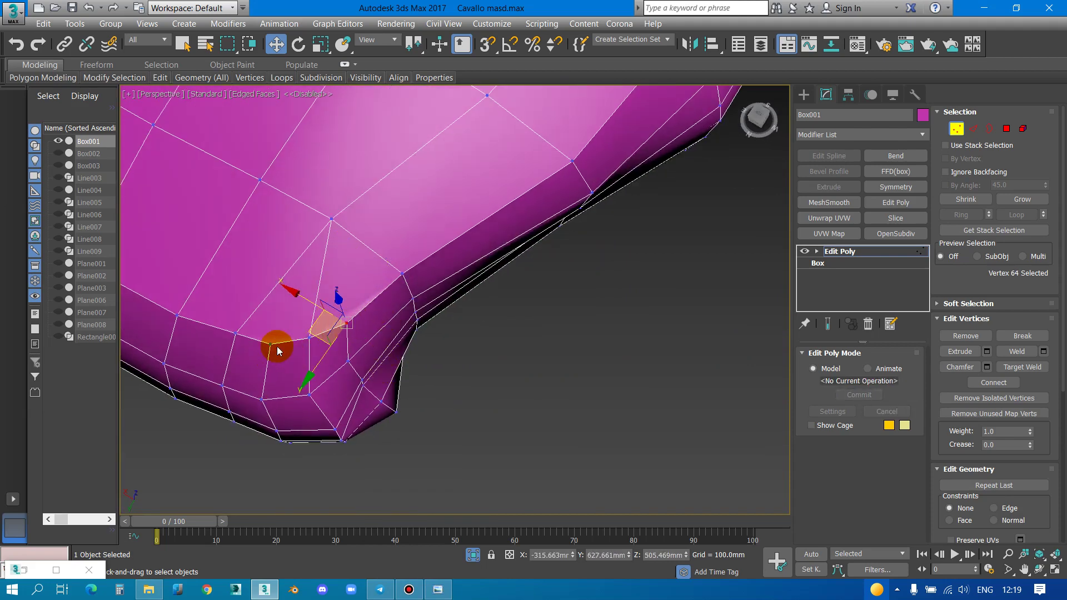
Push the lower side vertices outward along X to reshape the cushion side
mouse_move(395, 412)
middle_mouse_down("alt")
mouse_move(445, 350)
mouse_move(570, 392)
middle_mouse_up("alt")
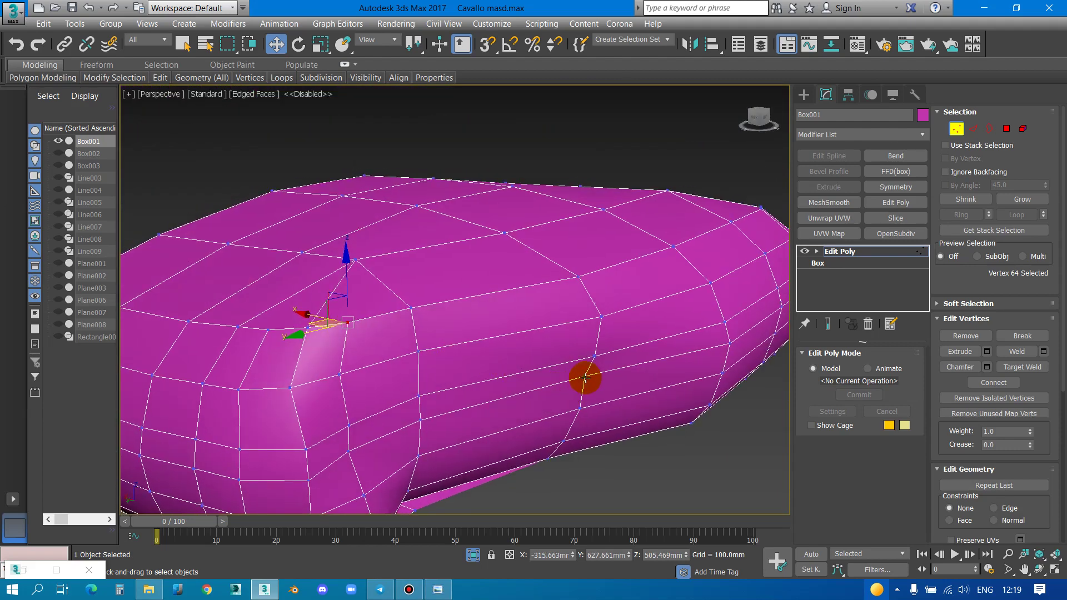
left_click_drag(585, 378, 548, 369)
scroll(548, 372, "down", 5)
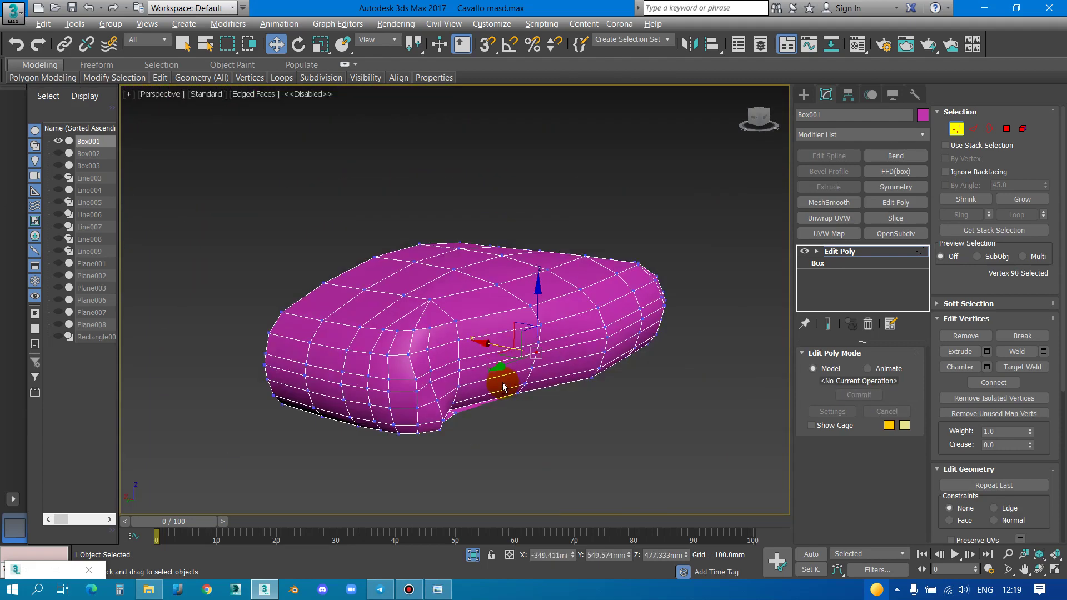
middle_click_drag(501, 376, 453, 389, "alt")
scroll(455, 439, "up", 4)
left_click_drag(452, 435, 442, 431)
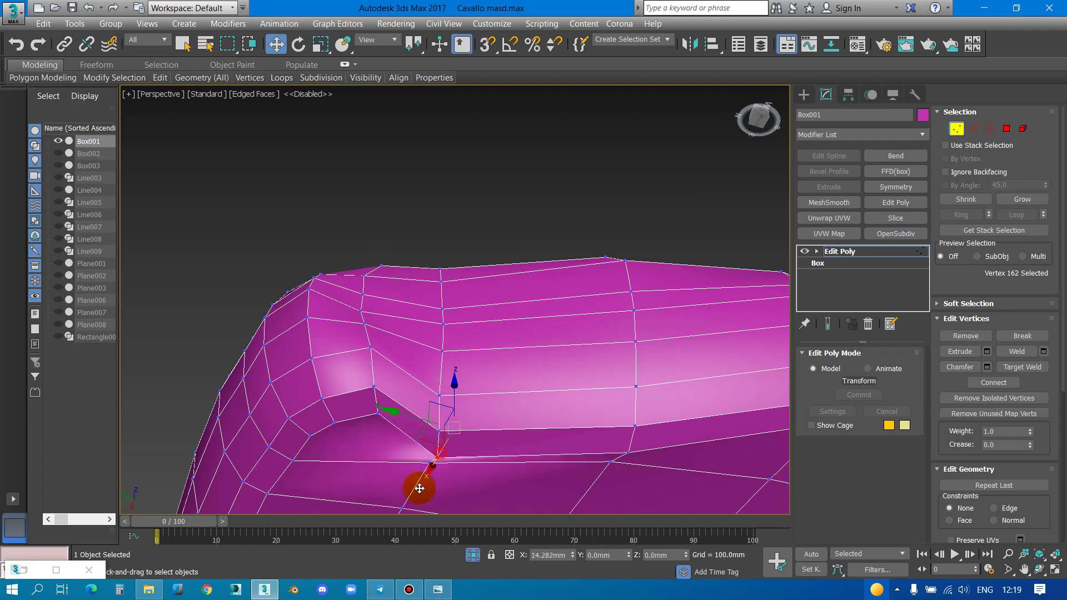
left_click_drag(419, 477, 424, 465)
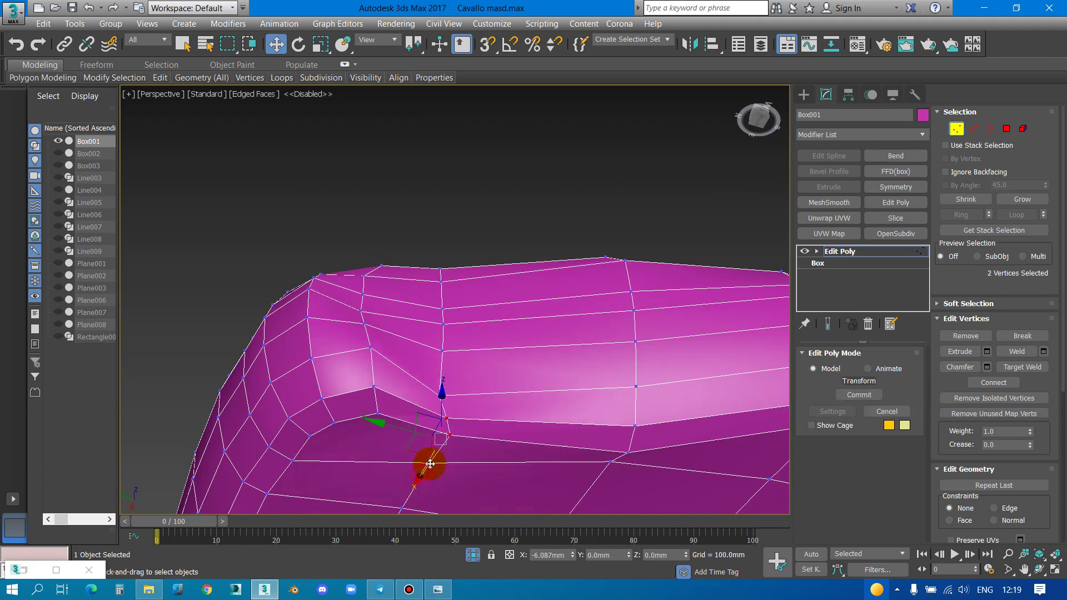
Exit vertex mode and reapply MeshSmooth (NURMS, 1 iteration) to the whole cushion
middle_click_drag(424, 465, 458, 538, "alt")
scroll(473, 509, "down", 5)
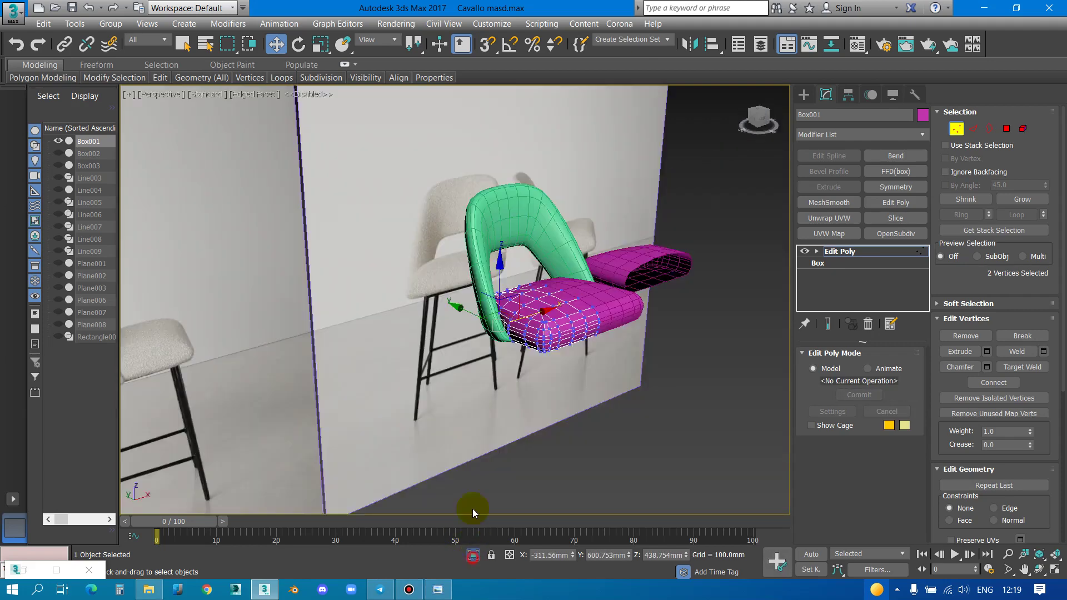
scroll(482, 373, "up", 6)
mouse_move(482, 373)
middle_mouse_down("alt")
mouse_move(455, 349)
mouse_move(614, 296)
mouse_move(579, 286)
mouse_move(758, 283)
middle_mouse_up("alt")
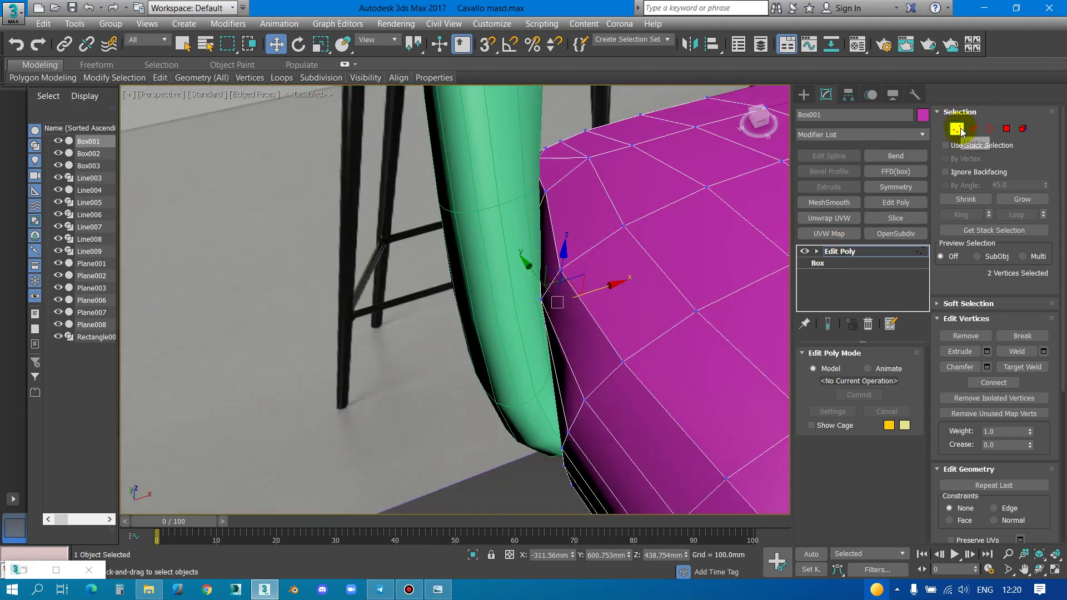
left_click(960, 130)
left_click(841, 204)
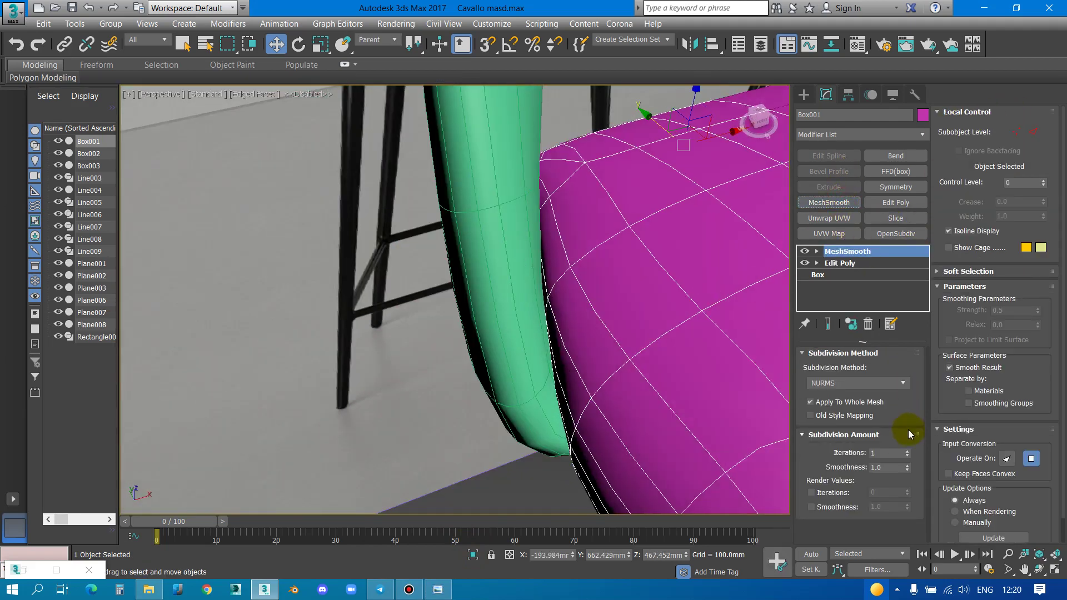
Orbit and zoom around the smoothed chair to inspect it from several angles
left_click(516, 296)
middle_click_drag(515, 296, 482, 311, "alt")
left_click(482, 312)
mouse_move(405, 398)
middle_mouse_down("alt")
mouse_move(460, 370)
mouse_move(532, 306)
mouse_move(344, 307)
middle_mouse_up("alt")
mouse_move(389, 340)
middle_mouse_down("alt")
mouse_move(564, 345)
mouse_move(517, 374)
middle_mouse_up("alt")
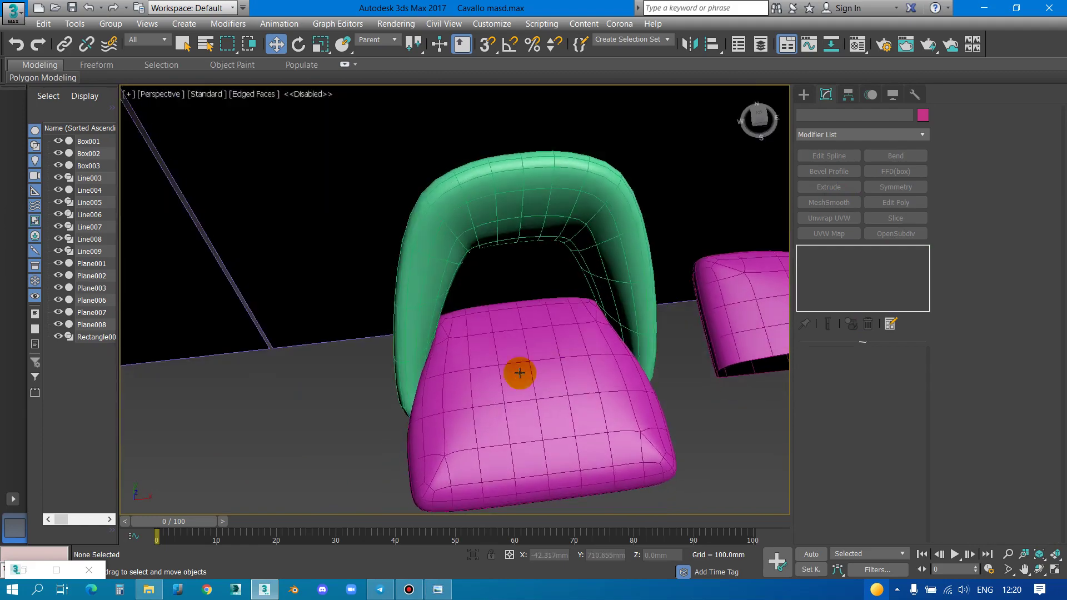
scroll(396, 300, "up", 5)
mouse_move(387, 329)
middle_mouse_down("alt")
mouse_move(436, 267)
mouse_move(538, 189)
mouse_move(586, 192)
mouse_move(578, 186)
mouse_move(578, 218)
middle_mouse_up("alt")
scroll(435, 267, "down", 3)
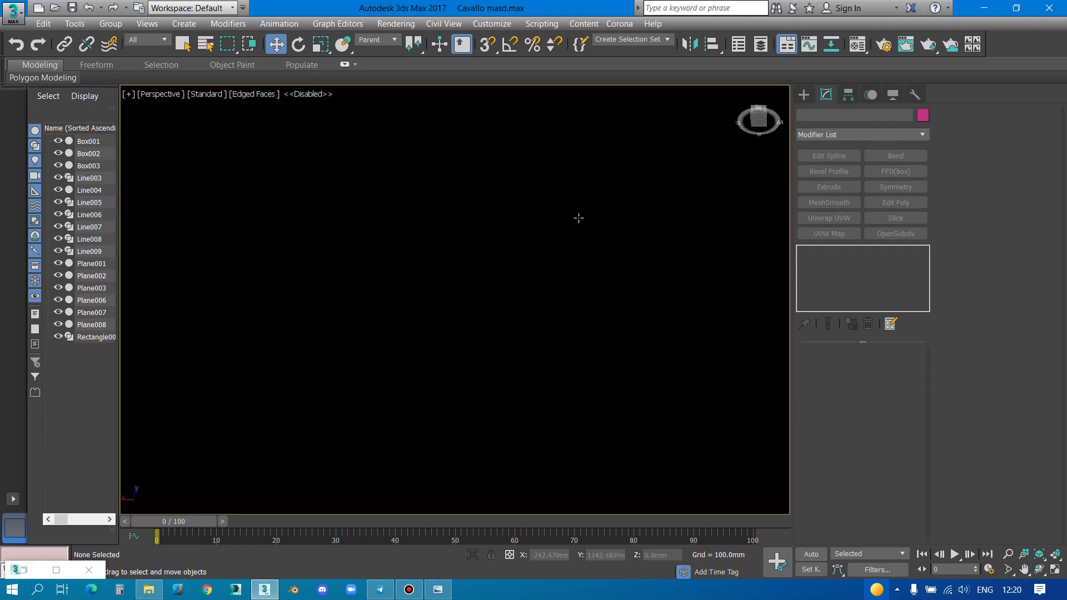
middle_click_drag(583, 285, 438, 329, "alt")
scroll(438, 329, "down", 5)
scroll(465, 293, "up", 2)
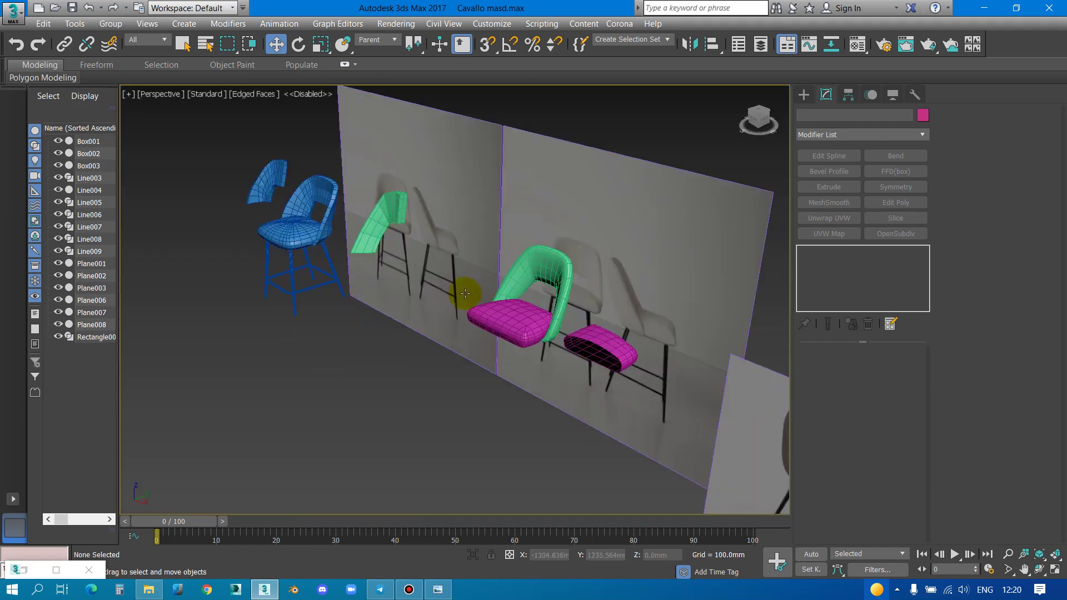
Frame both chairs in the Front view and select the green chair back
key("f")
scroll(524, 310, "up", 4)
scroll(486, 316, "up", 2)
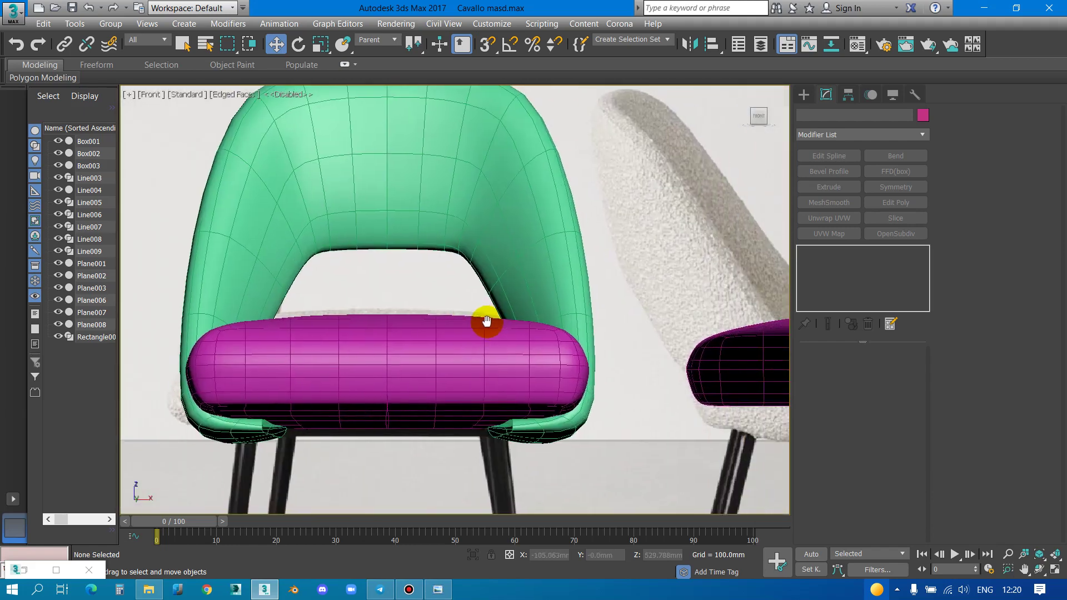
scroll(551, 307, "down", 1)
middle_click_drag(551, 307, 521, 297)
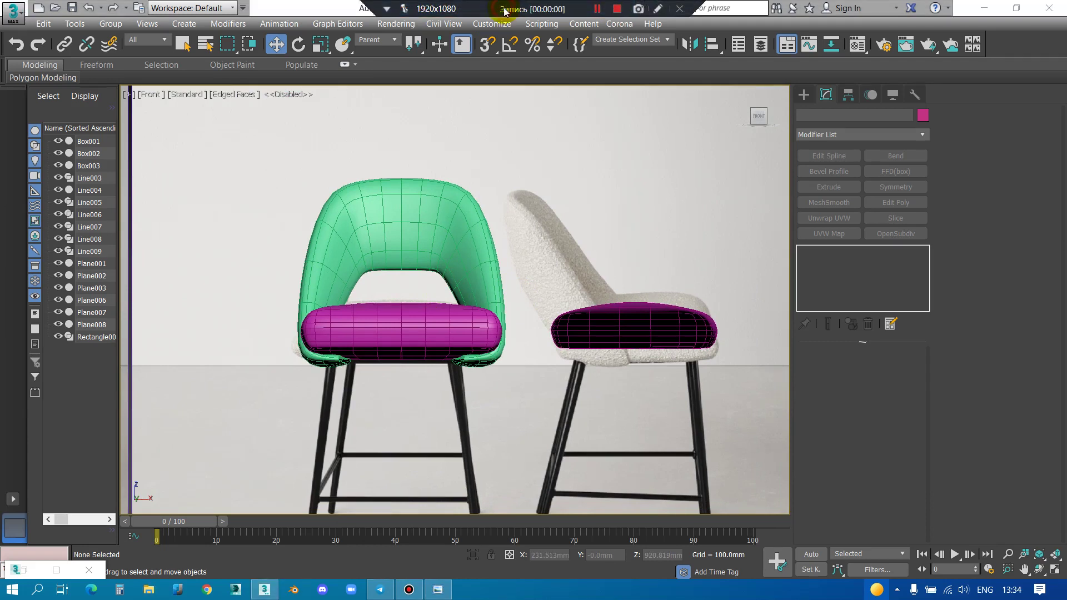
left_click(453, 231)
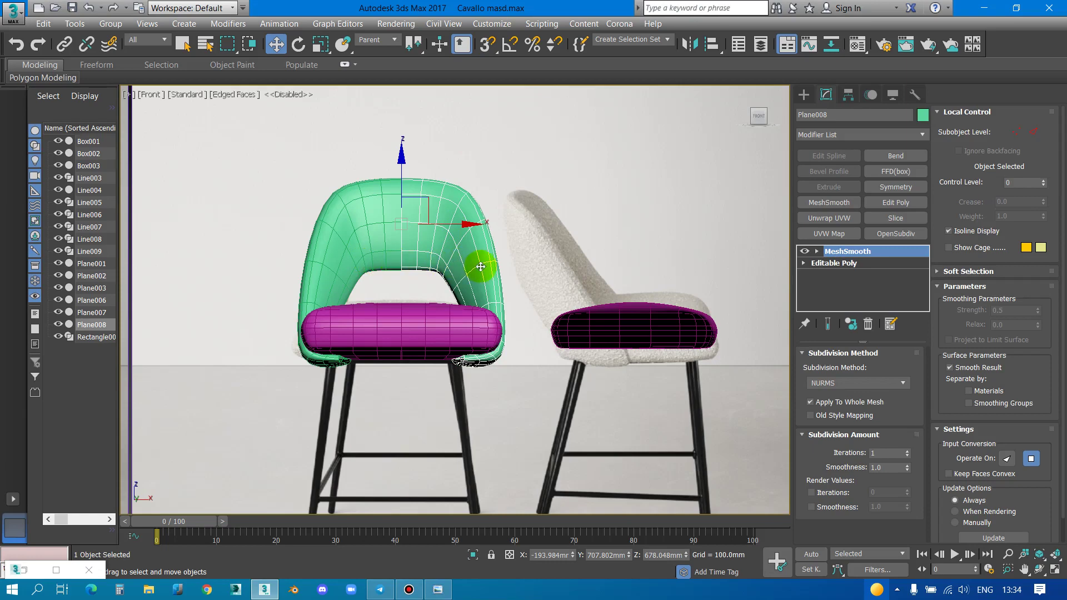
Shift the green chair sideways and make the chair parts see-through with Alt+X
scroll(455, 260, "up", 2)
left_click(413, 361, "ctrl")
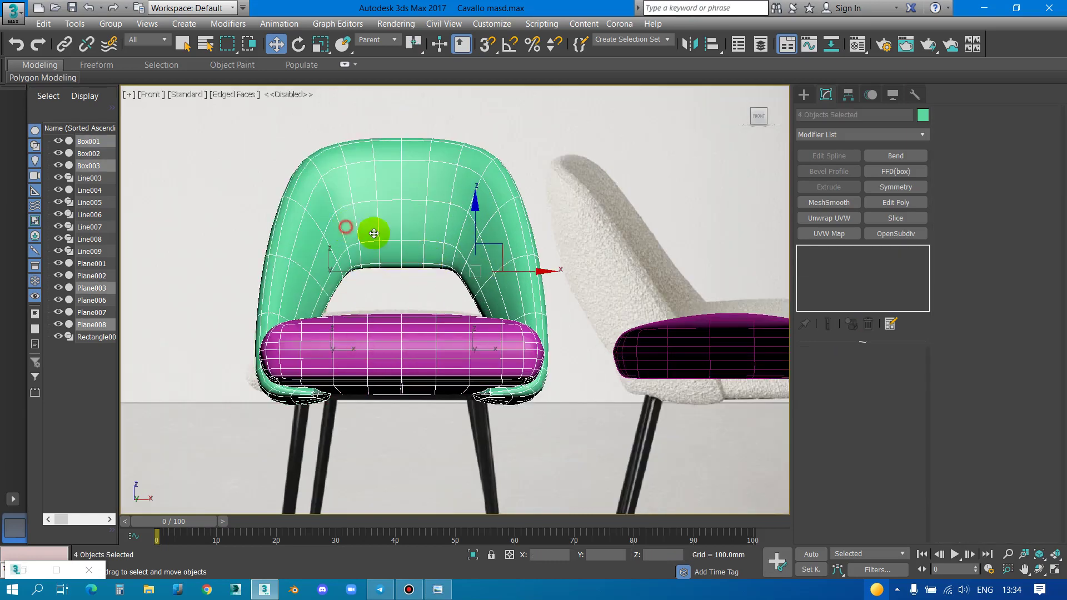
scroll(525, 259, "down", 2)
mouse_move(526, 270)
left_mouse_down()
mouse_move(301, 283)
mouse_move(412, 278)
left_mouse_up()
scroll(420, 261, "up", 3)
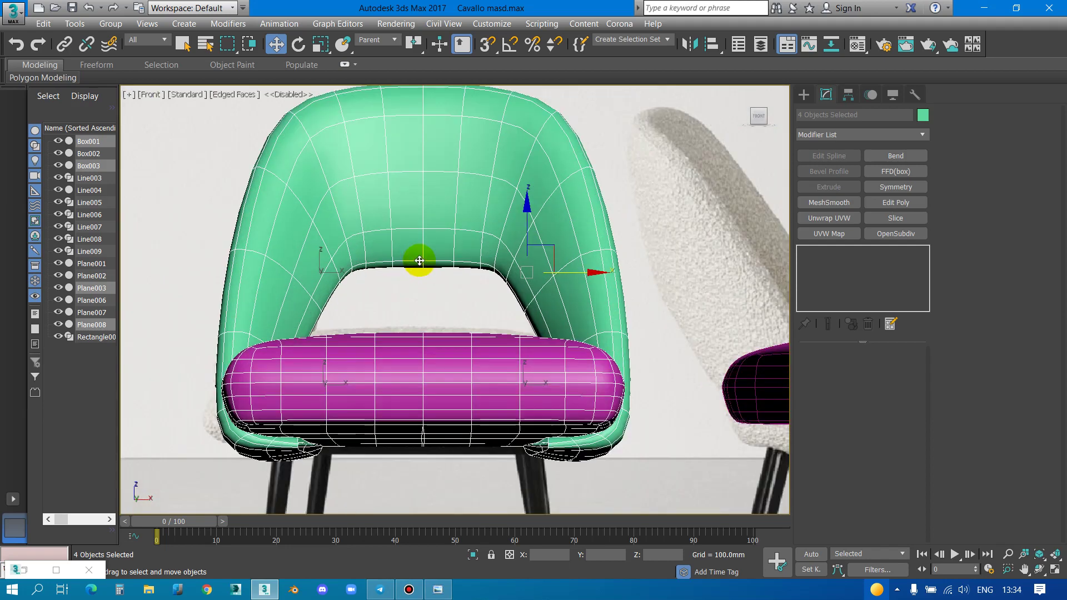
key("alt+x")
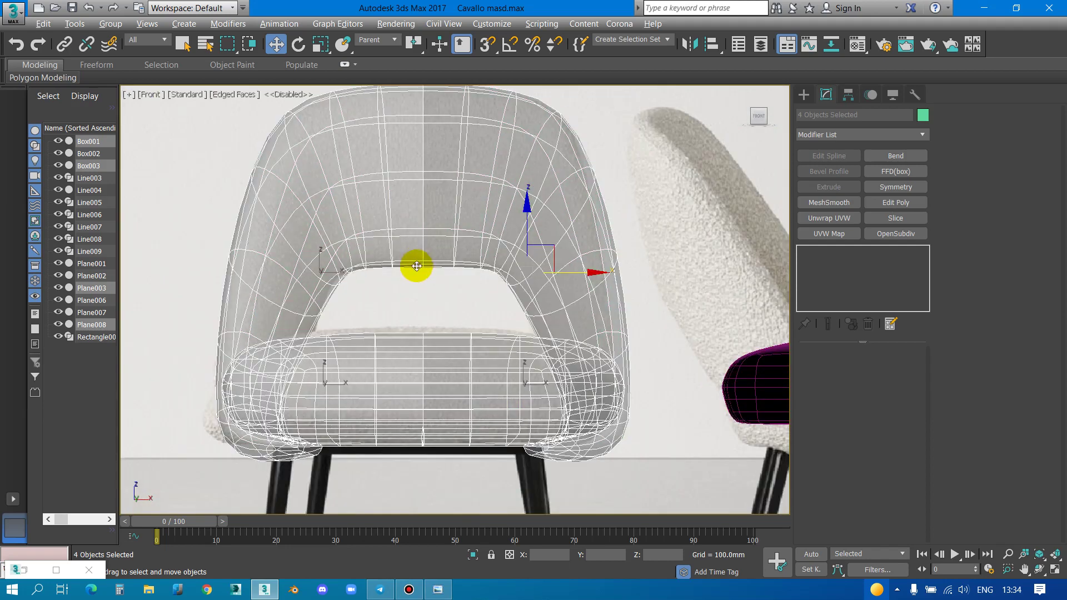
Select the backrest Plane003 and enter vertex level on its Editable Poly
scroll(369, 263, "up", 3)
scroll(313, 298, "down", 3)
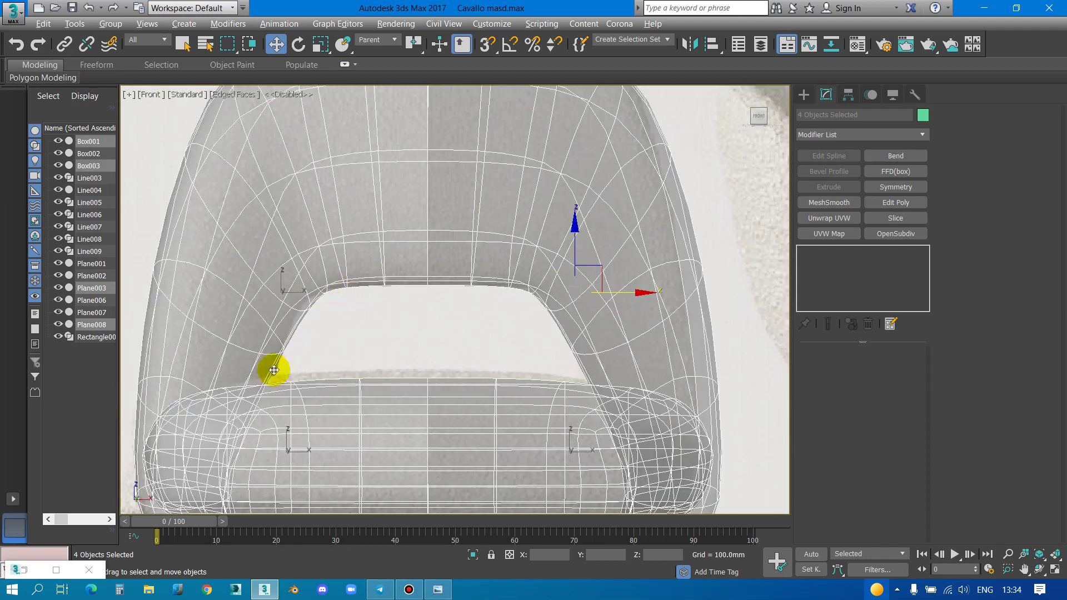
scroll(289, 350, "up", 3)
scroll(381, 284, "down", 3)
left_click(379, 227)
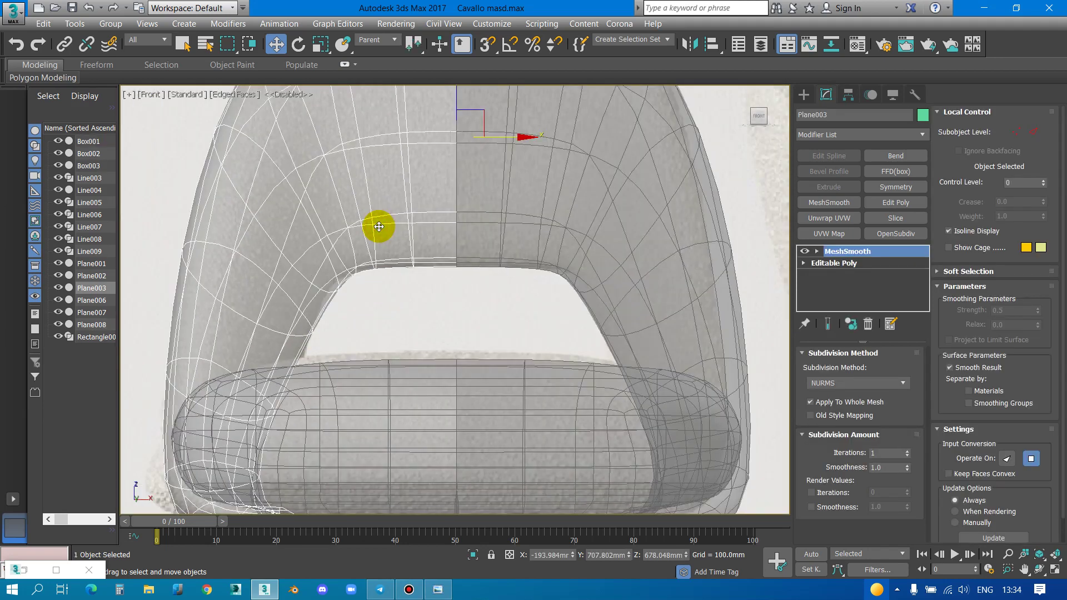
scroll(379, 226, "up", 1)
left_click(880, 266)
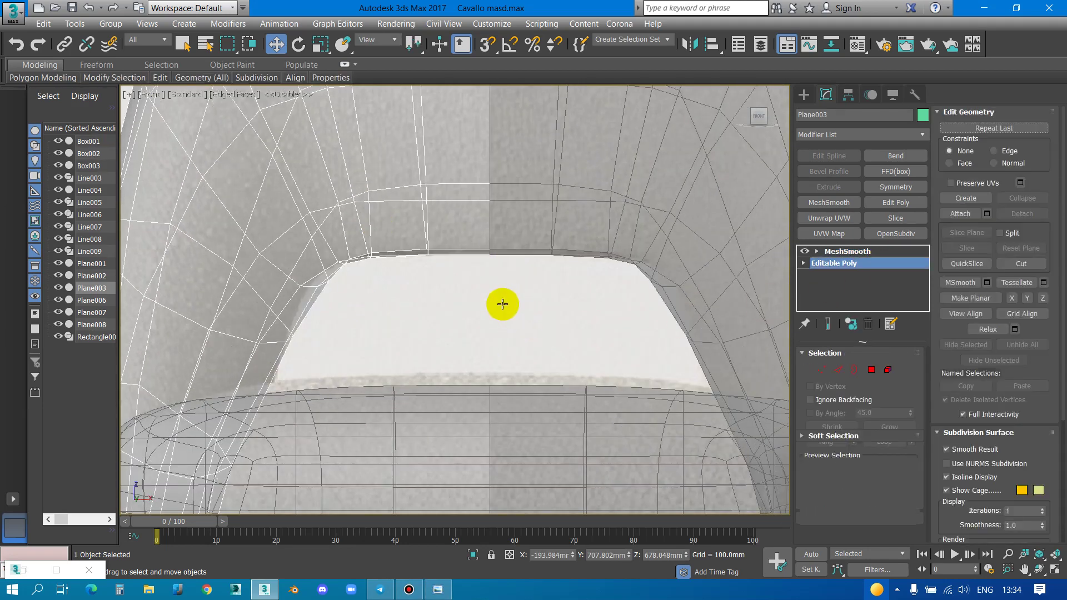
key("1")
Move the backrest's opening-corner and seat-corner vertices slightly right along X
scroll(340, 258, "up", 1)
mouse_move(262, 155)
left_mouse_down()
mouse_move(397, 265)
mouse_move(374, 245)
left_mouse_up()
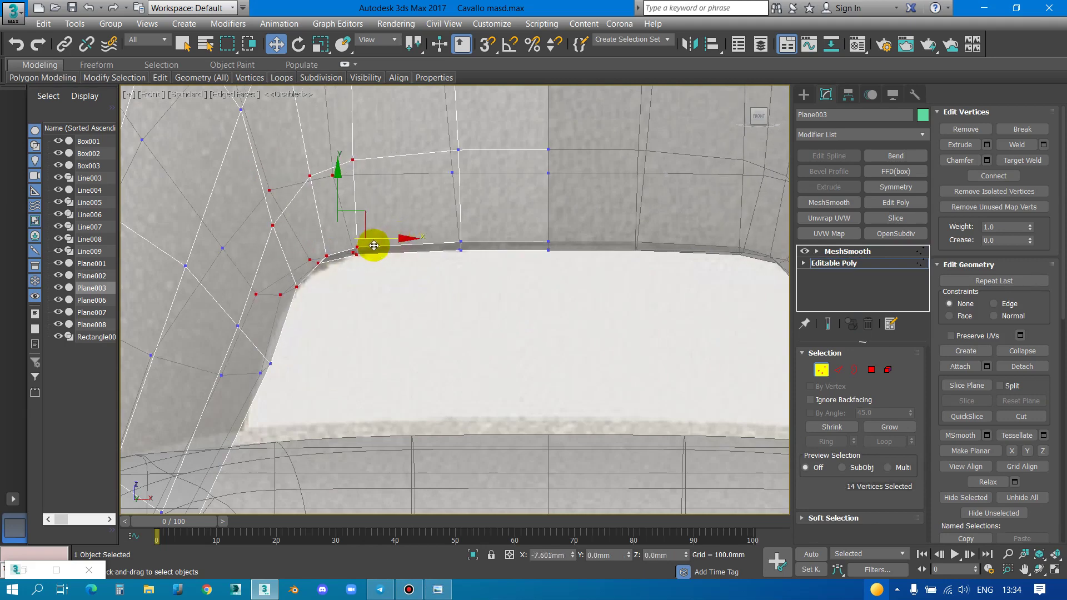
scroll(362, 263, "down", 3)
scroll(355, 289, "up", 3)
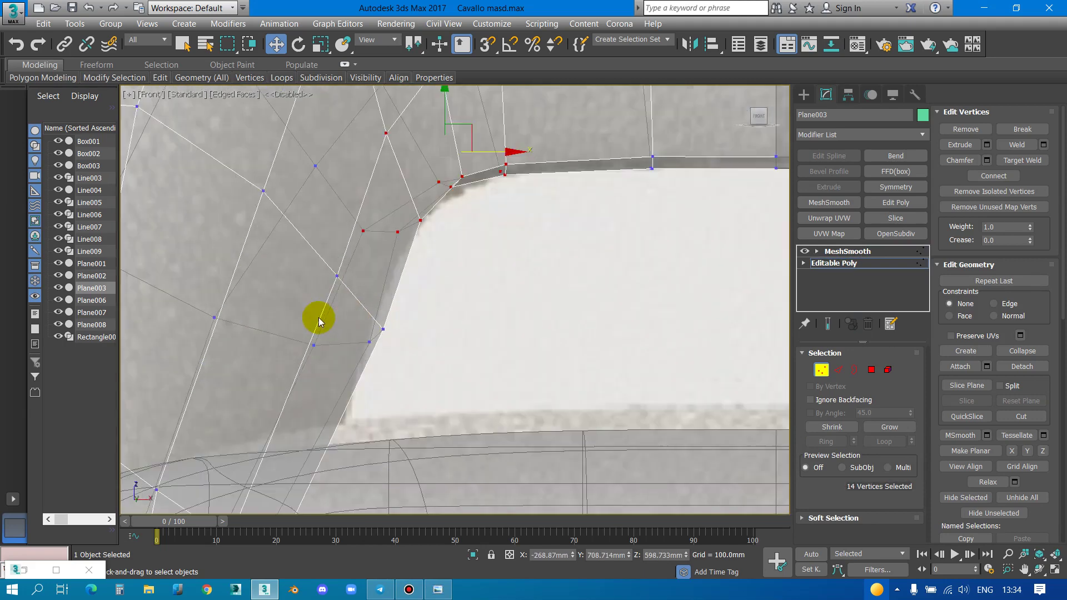
scroll(374, 300, "down", 1)
scroll(357, 350, "up", 1)
mouse_move(275, 331)
left_mouse_down()
mouse_move(374, 416)
mouse_move(370, 379)
left_mouse_up()
scroll(372, 380, "down", 3)
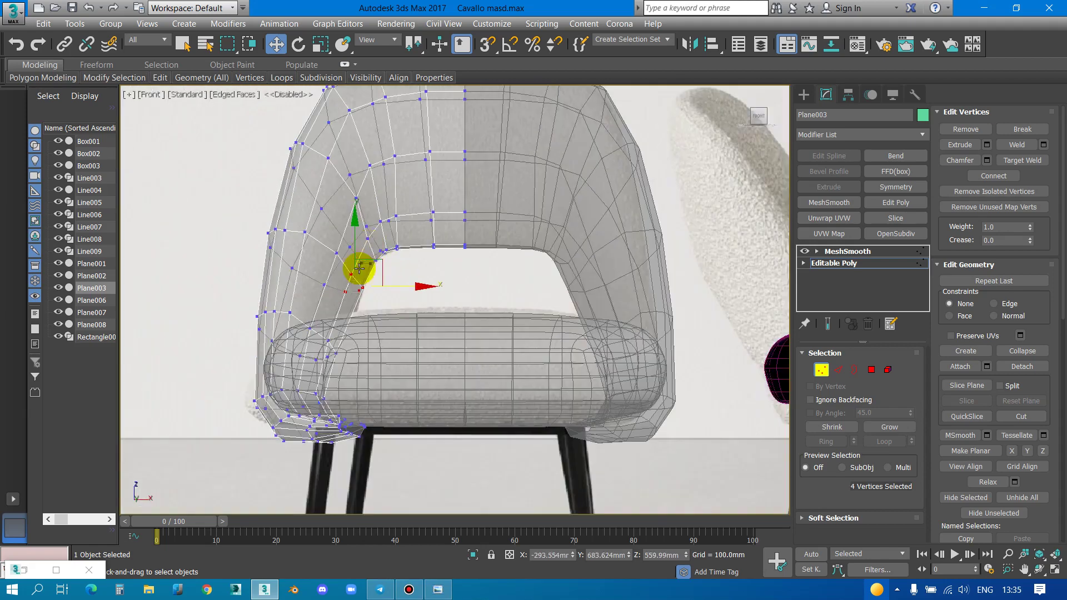
scroll(357, 267, "up", 2)
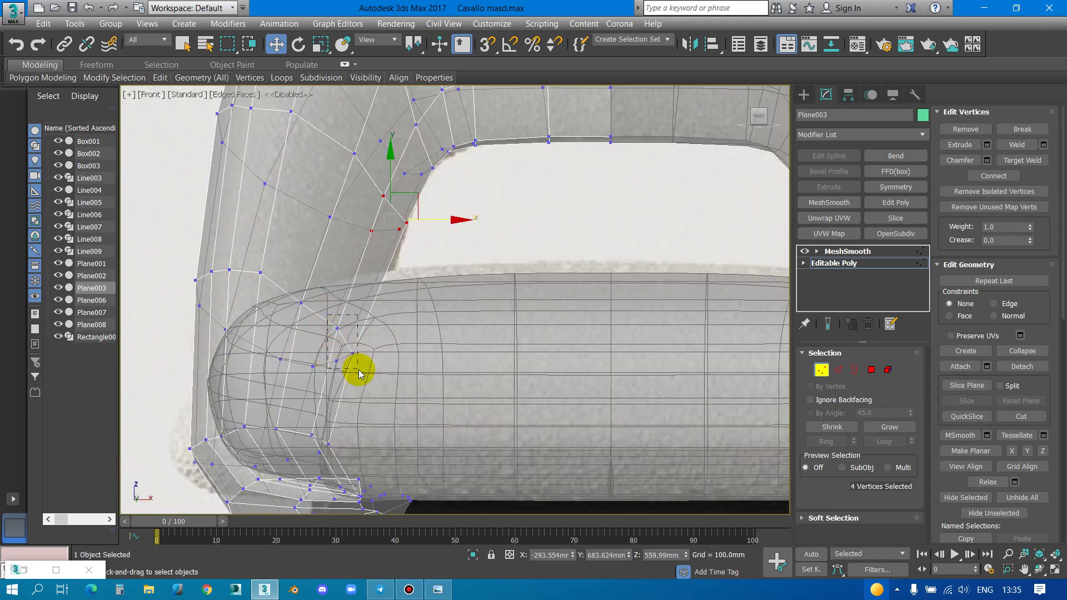
left_click_drag(381, 348, 396, 354)
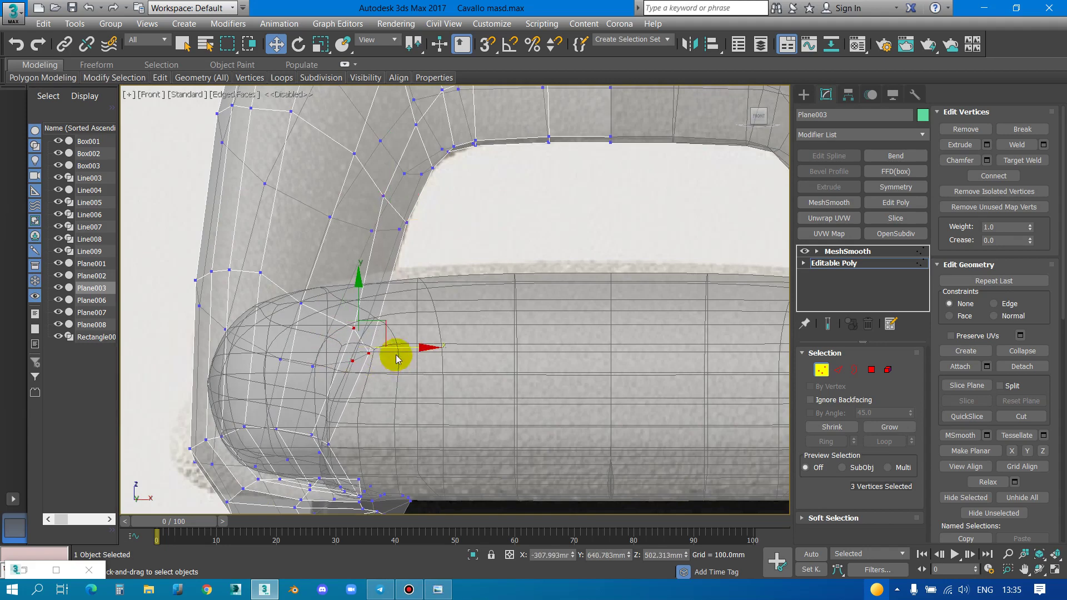
scroll(296, 343, "down", 3)
scroll(352, 269, "up", 3)
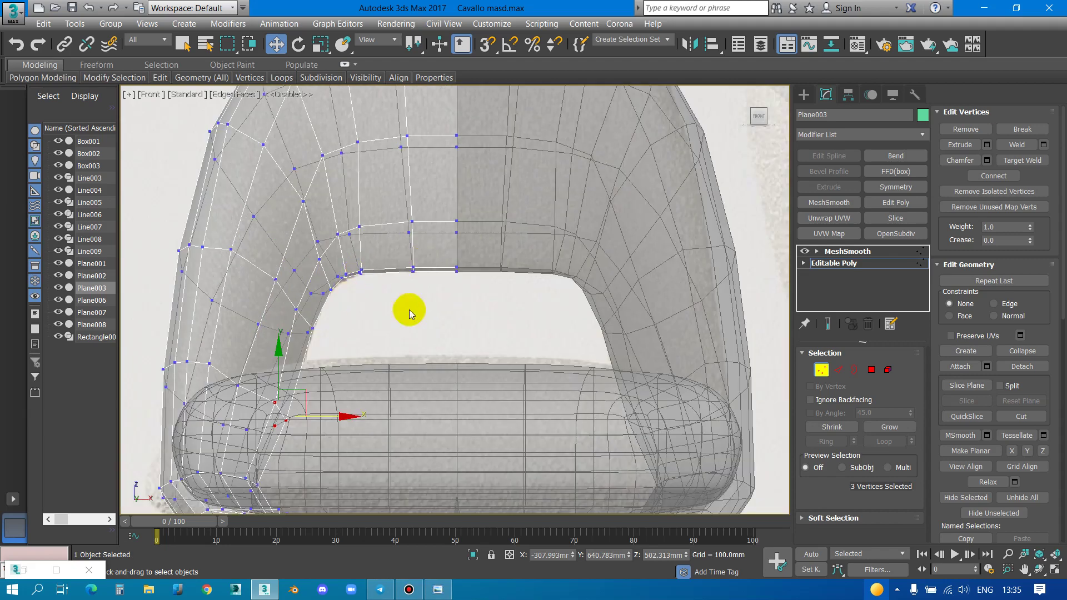
scroll(371, 276, "down", 2)
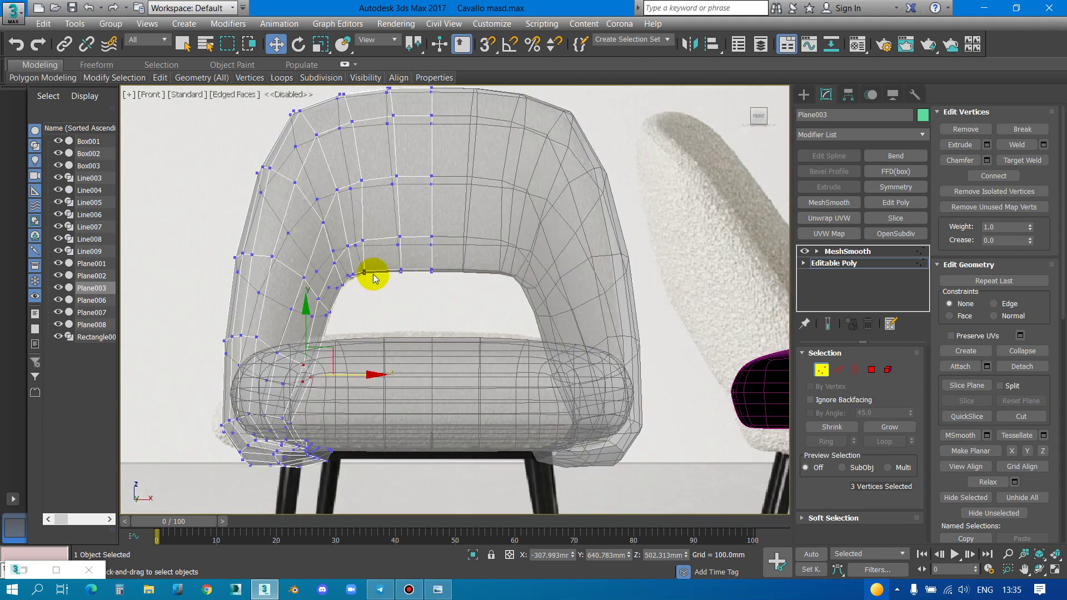
Check the moved vertices in Perspective view and exit vertex editing
key("p")
scroll(372, 274, "up", 5)
scroll(394, 312, "up", 2)
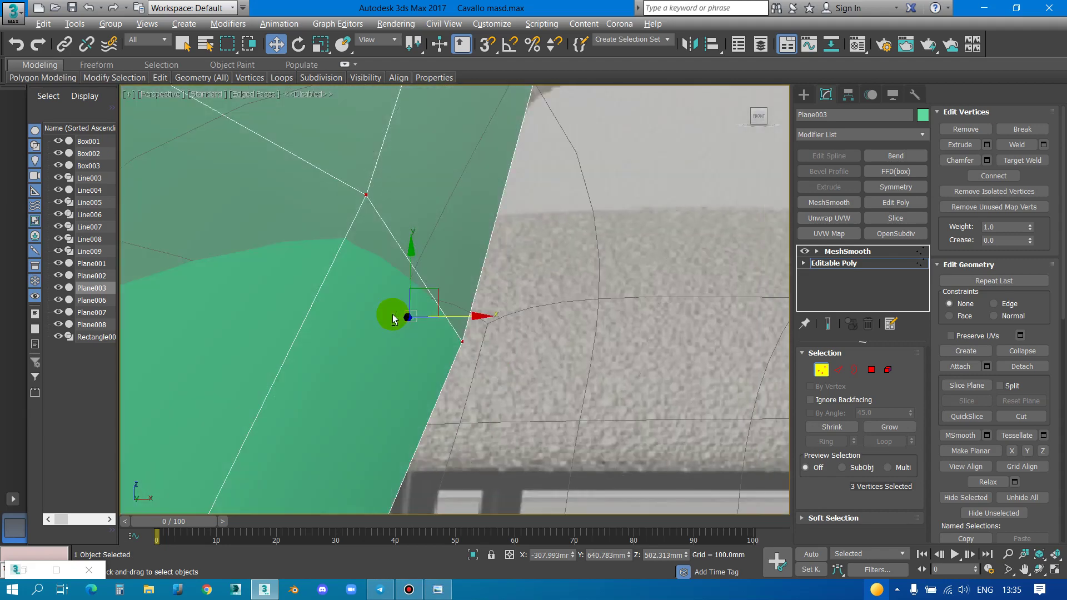
scroll(393, 318, "down", 4)
mouse_move(417, 326)
middle_mouse_down("alt")
mouse_move(441, 361)
mouse_move(417, 334)
middle_mouse_up("alt")
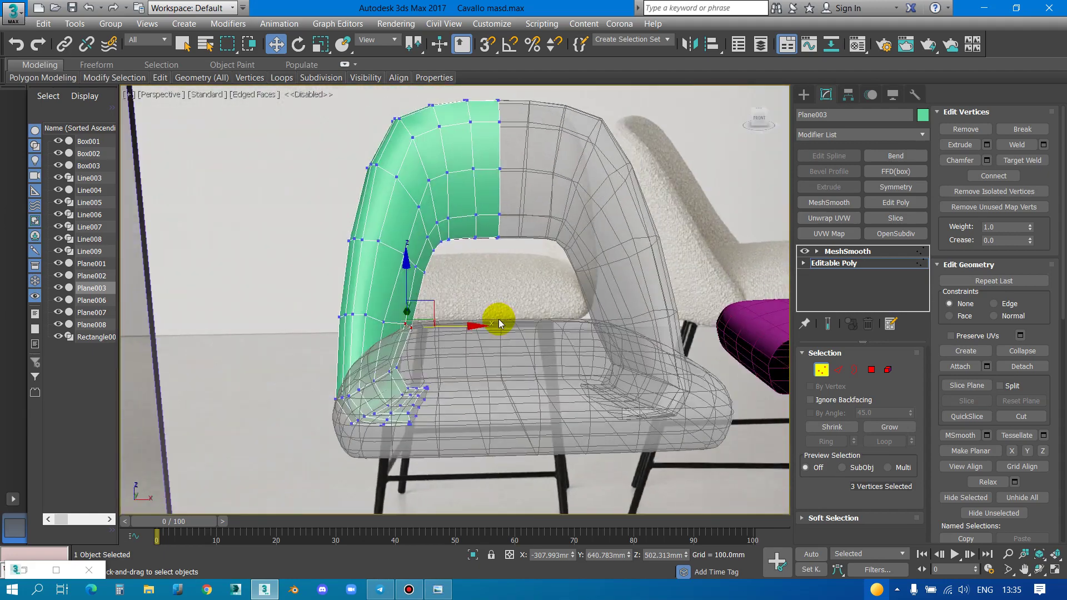
left_click(820, 371)
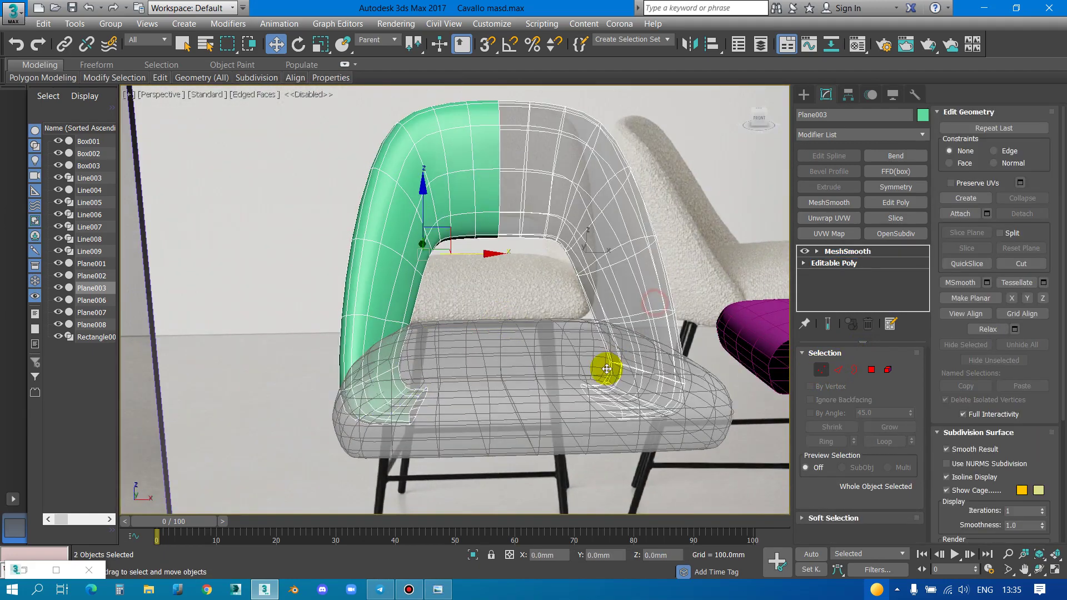
Restore solid display and isolate the backrest Plane003 with Alt+Q
left_click(607, 369)
key("alt+x")
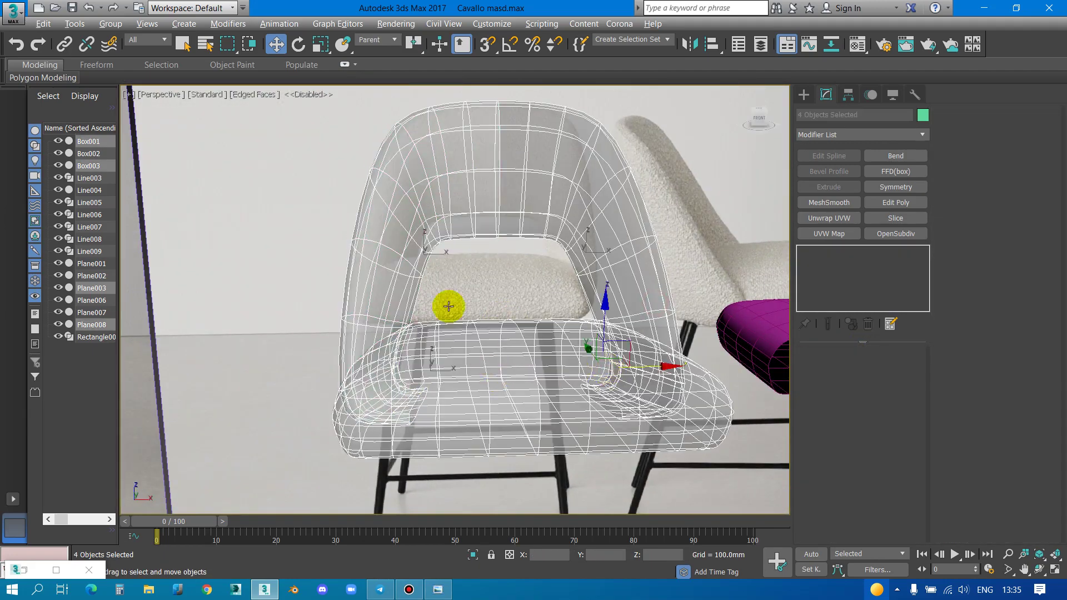
key("alt+x")
left_click(392, 239)
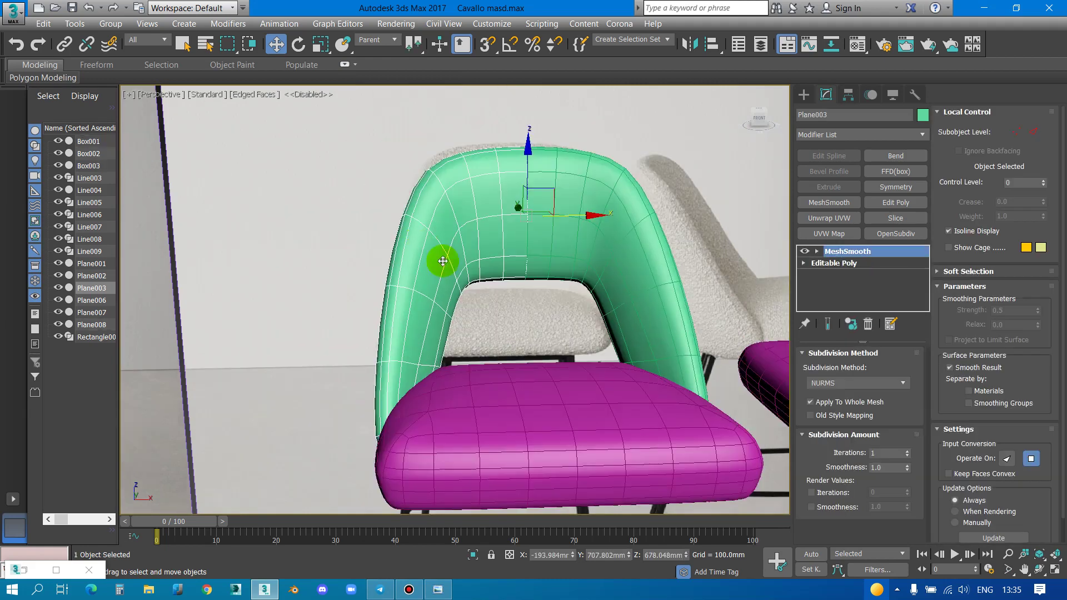
key("alt+q")
In vertex mode, nudge one vertex on the backrest leg's lower bend sideways
mouse_move(512, 321)
middle_mouse_down("alt")
mouse_move(484, 374)
mouse_move(564, 259)
middle_mouse_up("alt")
scroll(444, 360, "up", 5)
scroll(569, 362, "up", 2)
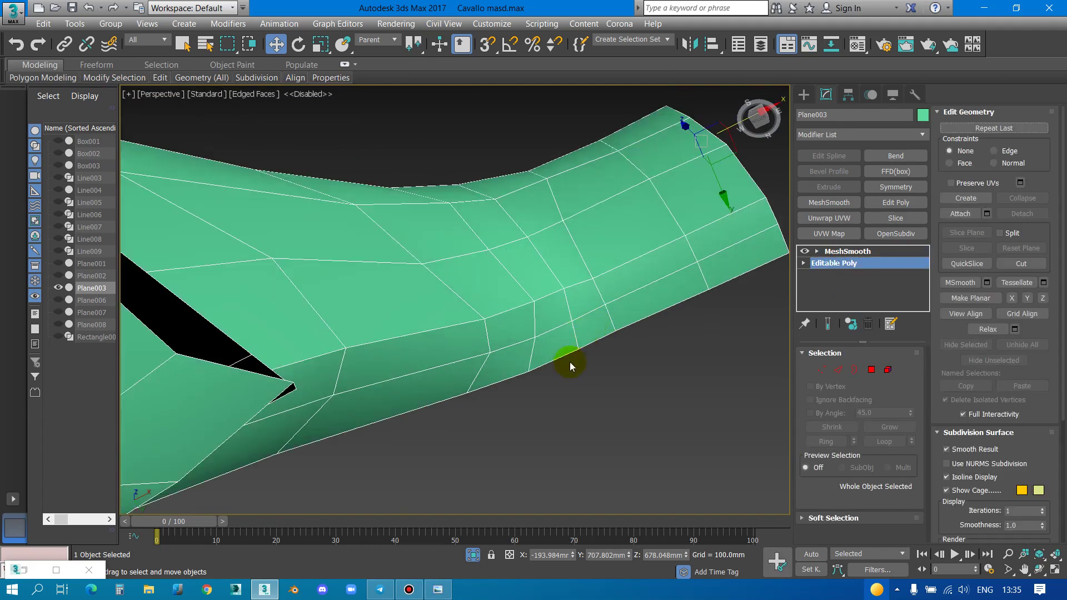
key("1")
mouse_move(562, 350)
middle_mouse_down("alt")
mouse_move(498, 365)
mouse_move(564, 354)
mouse_move(602, 371)
mouse_move(556, 313)
middle_mouse_up("alt")
scroll(548, 287, "up", 5)
middle_click_drag(539, 263, 463, 221, "alt")
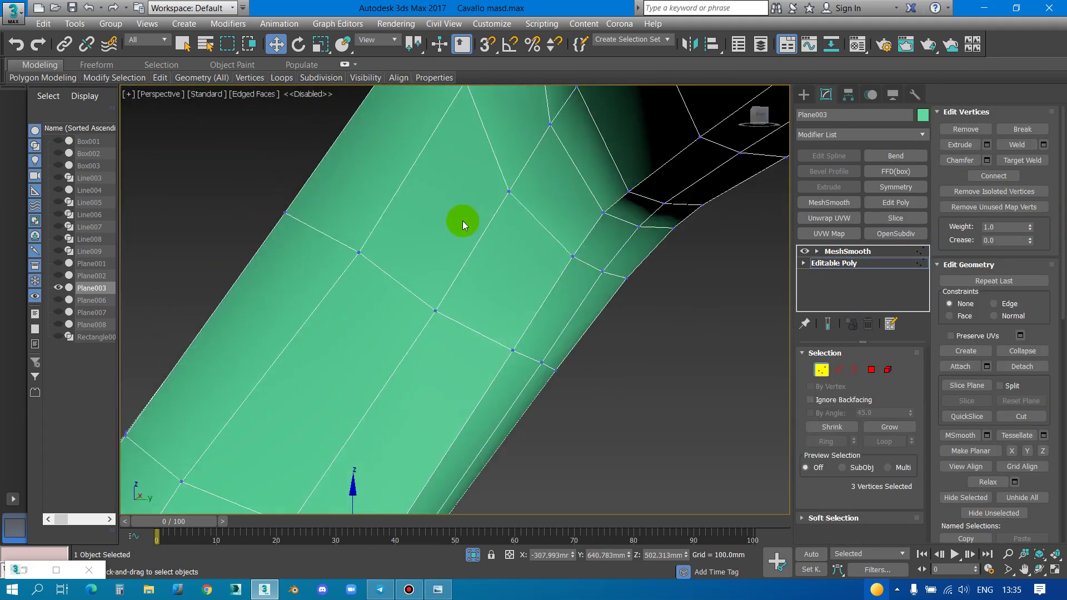
scroll(453, 265, "down", 4)
mouse_move(434, 309)
middle_mouse_down("alt")
mouse_move(460, 267)
mouse_move(436, 317)
mouse_move(561, 334)
middle_mouse_up("alt")
mouse_move(357, 216)
middle_mouse_down("alt")
mouse_move(394, 246)
mouse_move(445, 255)
mouse_move(458, 362)
mouse_move(454, 345)
middle_mouse_up("alt")
left_click(396, 229)
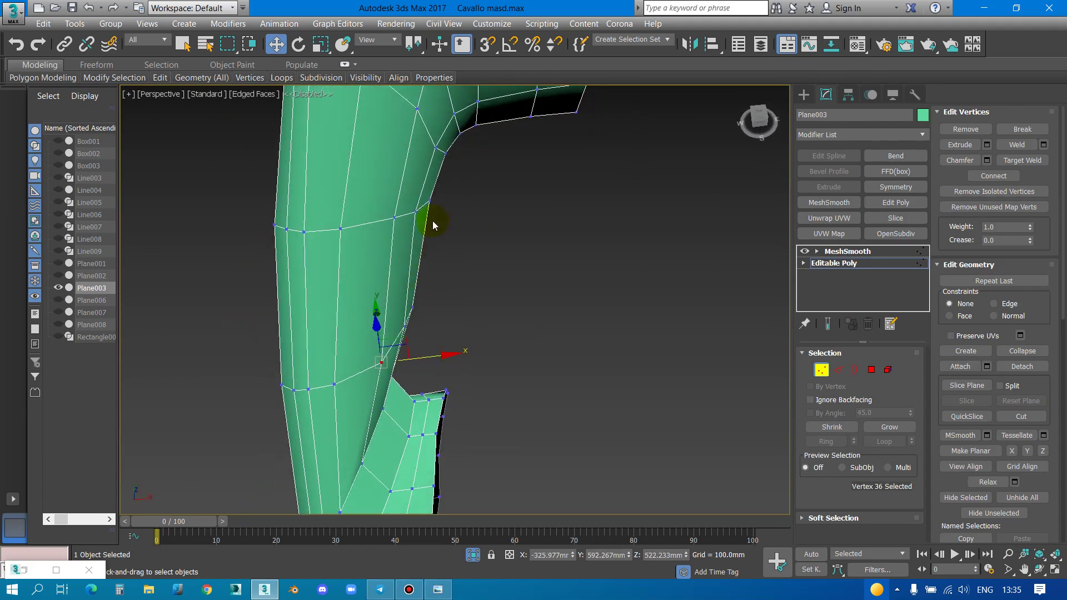
left_click_drag(423, 214, 429, 213)
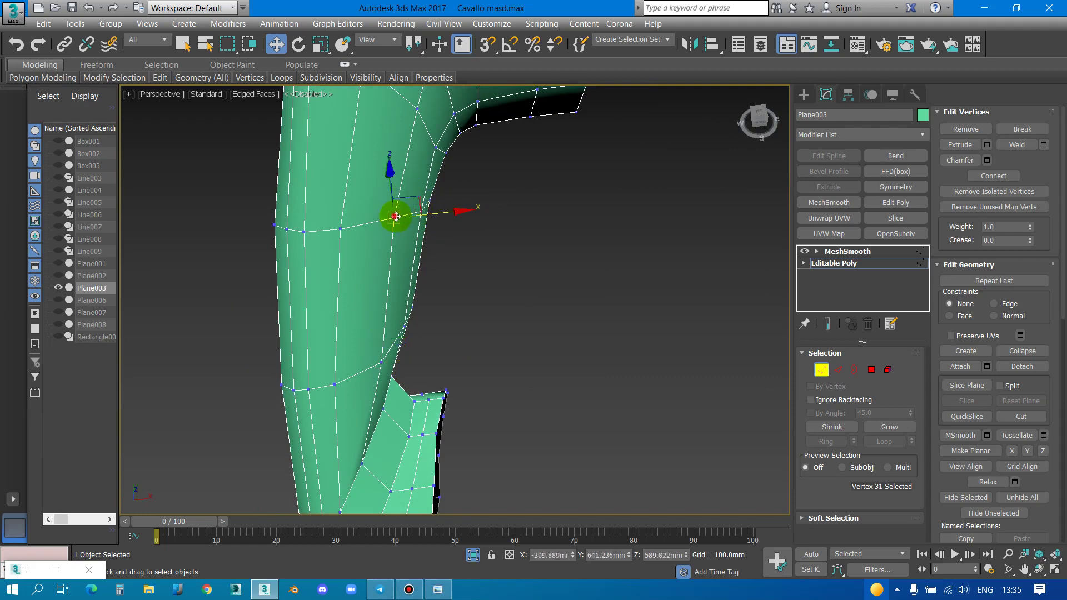
Shift a second leg-bend vertex slightly along X, then exit vertex editing
mouse_move(404, 220)
middle_mouse_down("alt")
mouse_move(469, 238)
mouse_move(447, 209)
middle_mouse_up("alt")
scroll(446, 208, "up", 4)
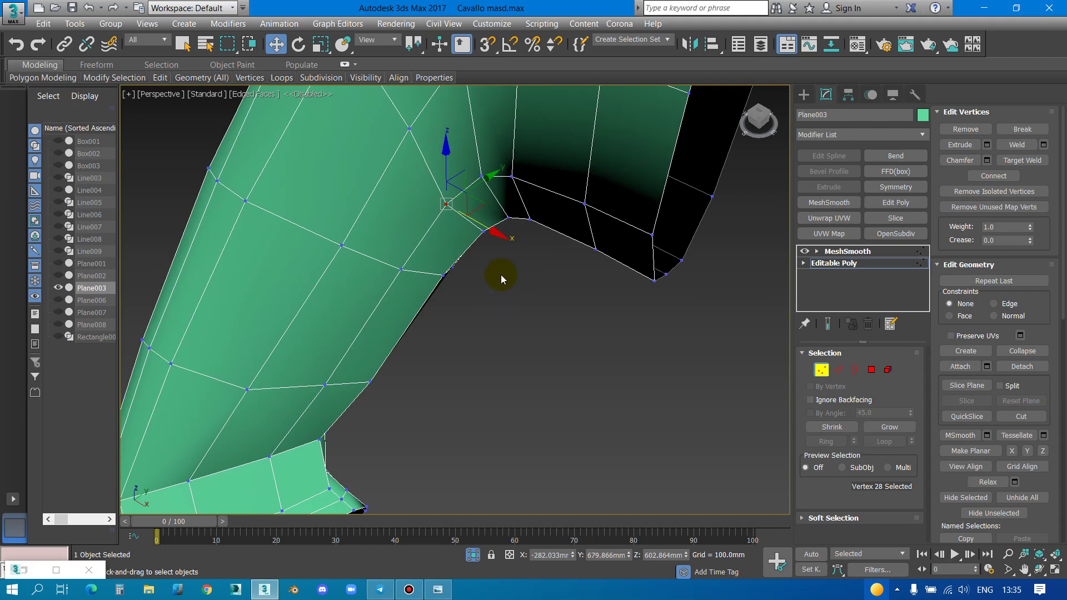
mouse_move(501, 274)
middle_mouse_down("alt")
mouse_move(519, 262)
mouse_move(484, 203)
mouse_move(500, 139)
mouse_move(445, 202)
middle_mouse_up("alt")
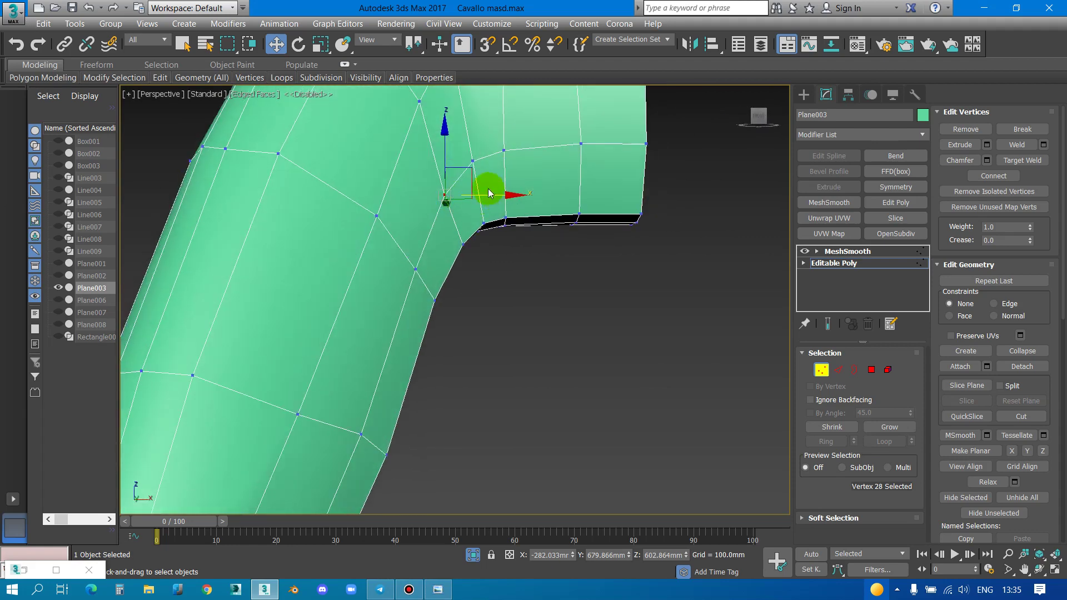
mouse_move(519, 162)
middle_mouse_down("alt")
mouse_move(484, 302)
mouse_move(471, 223)
mouse_move(488, 274)
mouse_move(508, 172)
mouse_move(493, 228)
mouse_move(507, 216)
middle_mouse_up("alt")
left_click(461, 219)
left_click_drag(507, 216, 519, 209)
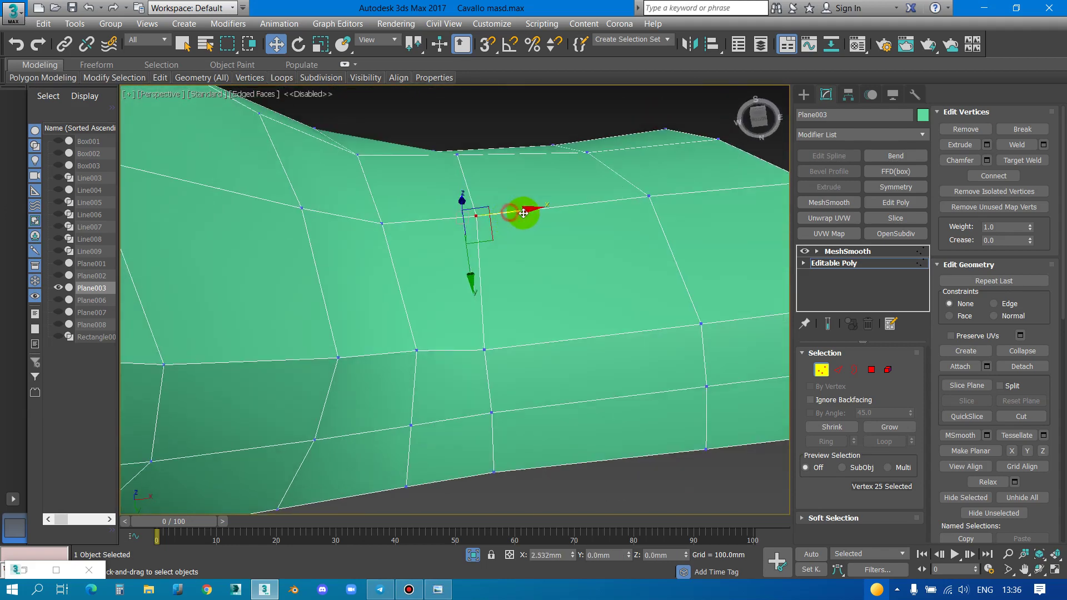
mouse_move(519, 210)
middle_mouse_down("alt")
mouse_move(519, 229)
mouse_move(433, 247)
mouse_move(457, 205)
mouse_move(495, 260)
mouse_move(478, 306)
middle_mouse_up("alt")
scroll(494, 213, "down", 5)
left_click(821, 370)
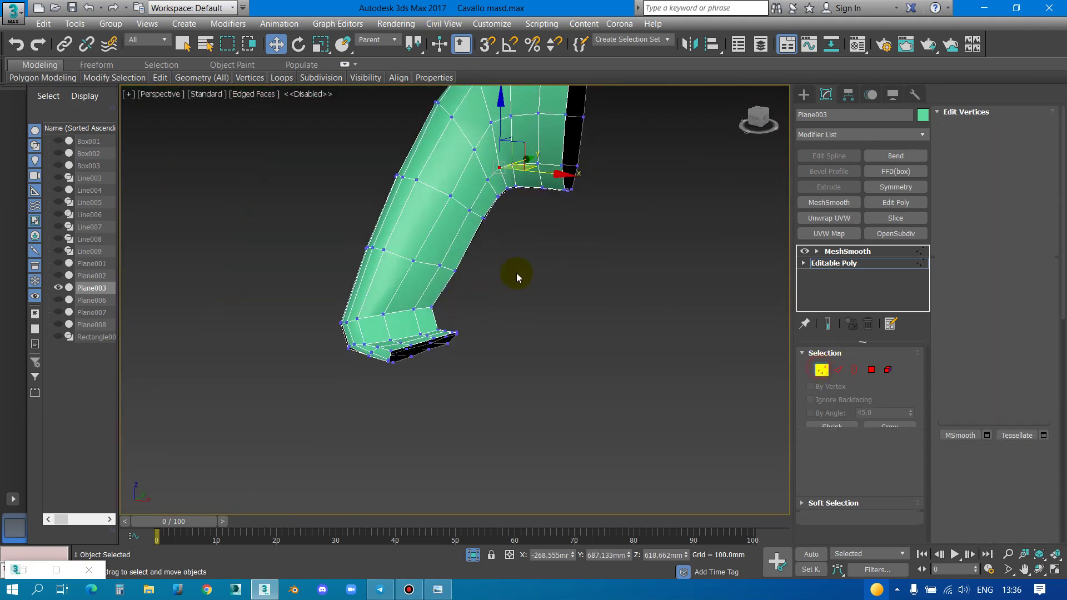
End isolation so the whole chair scene shows again in the Front view
left_click(516, 272)
mouse_move(516, 273)
middle_mouse_down("alt")
mouse_move(550, 293)
mouse_move(557, 273)
middle_mouse_up("alt")
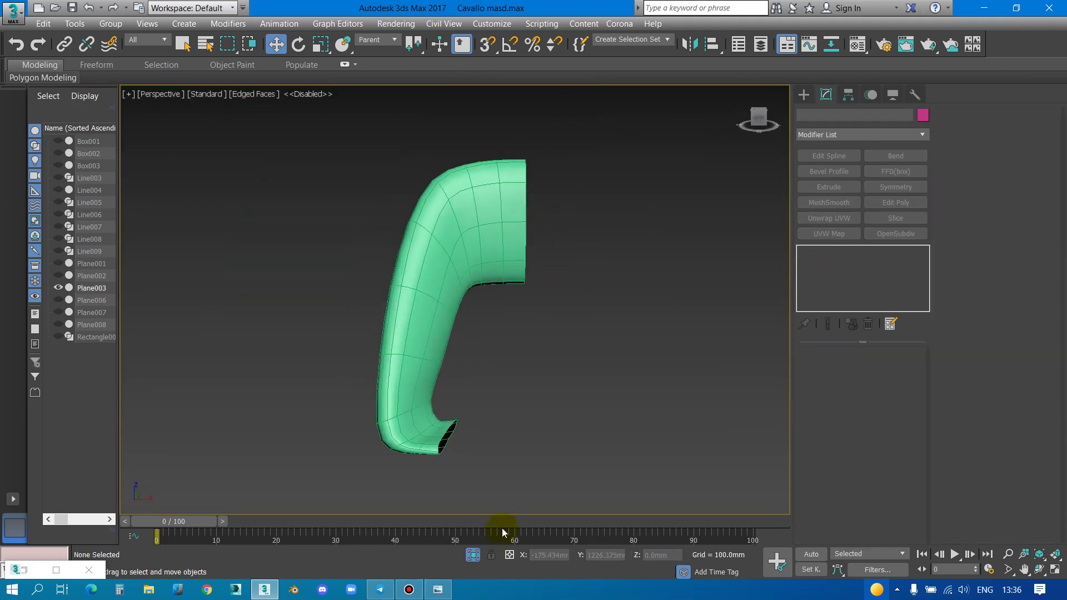
key("f")
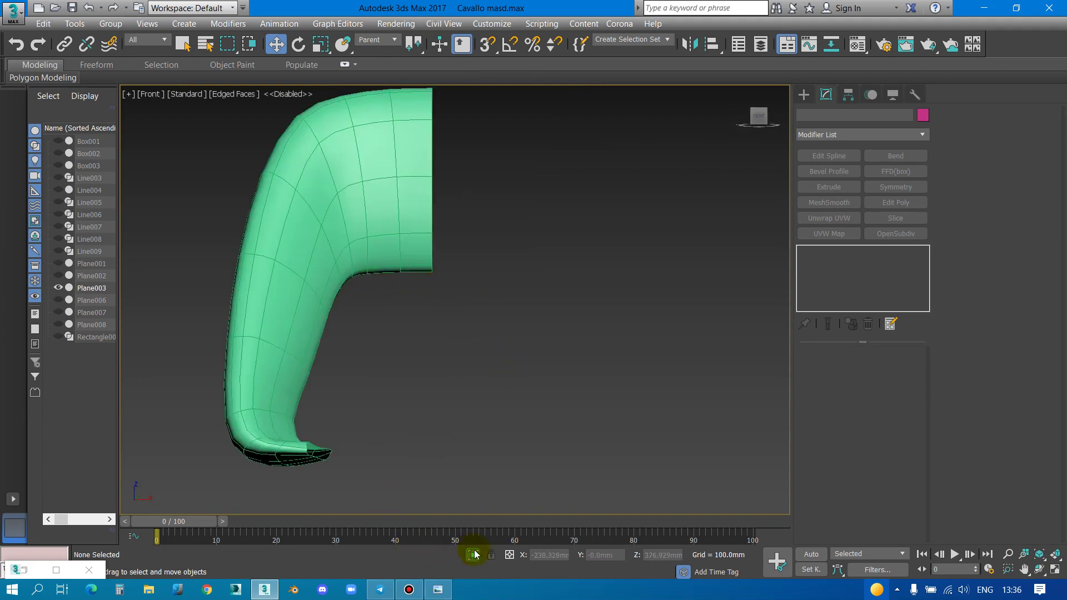
left_click(473, 554)
scroll(504, 286, "down", 5)
scroll(416, 304, "up", 4)
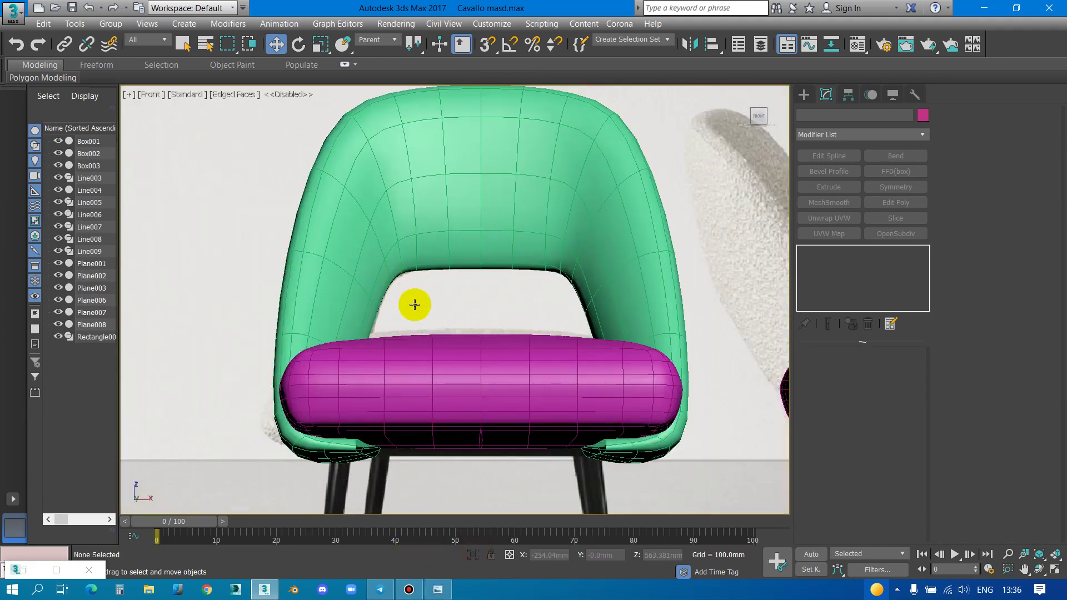
scroll(345, 364, "down", 2)
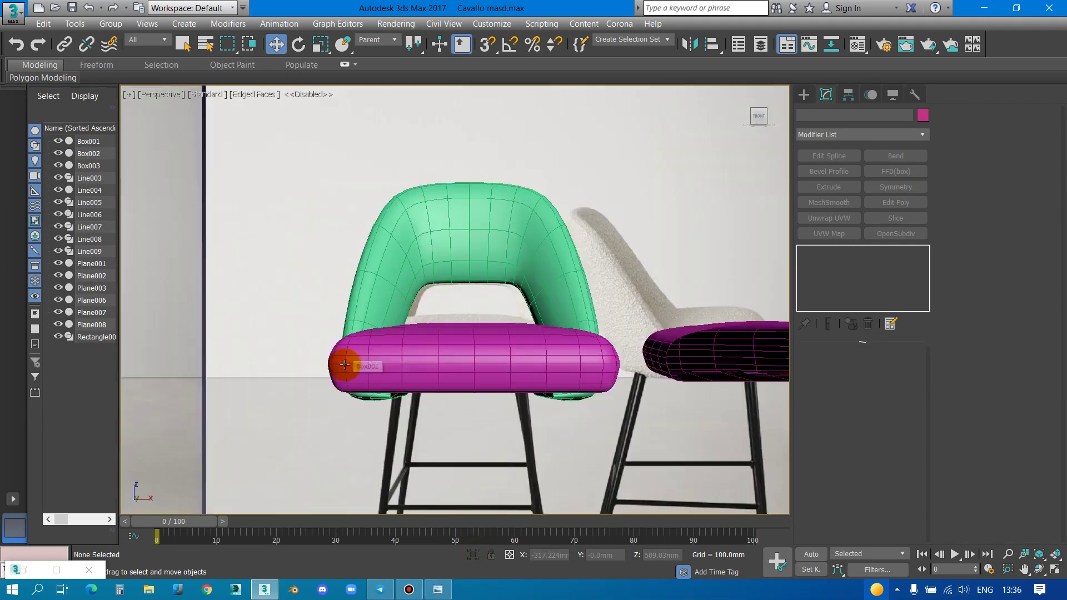
scroll(362, 361, "down", 6)
Orbit the full chair in Perspective, including beneath it, and select the green back
key("p")
middle_click_drag(362, 361, 491, 223, "alt")
scroll(490, 223, "up", 8)
left_click(491, 223)
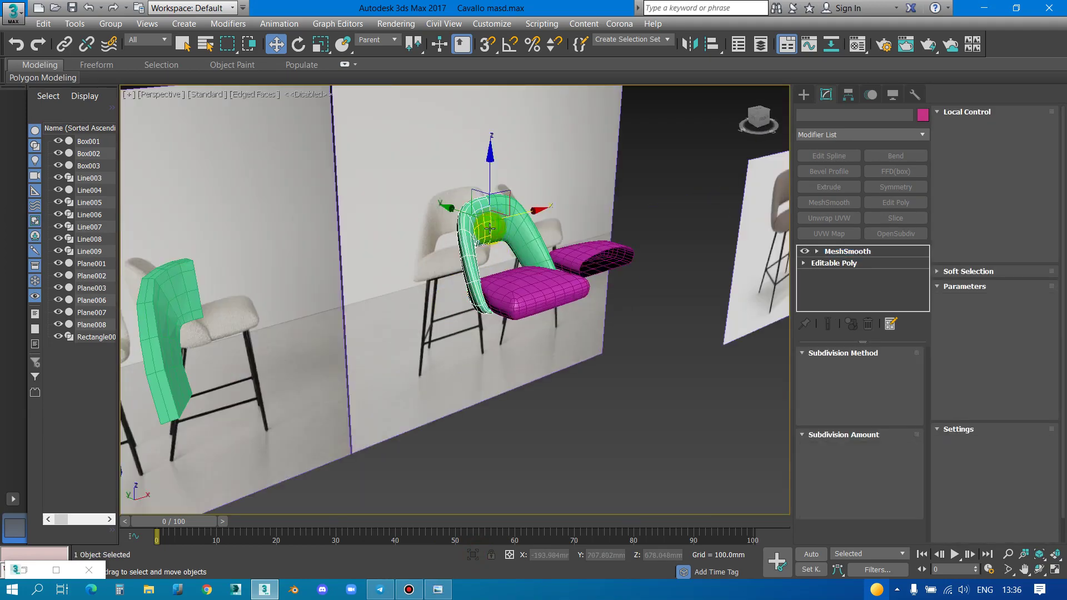
scroll(500, 424, "up", 5)
mouse_move(500, 424)
middle_mouse_down("alt")
mouse_move(508, 469)
mouse_move(466, 335)
mouse_move(472, 278)
mouse_move(540, 267)
middle_mouse_up("alt")
scroll(267, 266, "up", 5)
scroll(267, 266, "down", 5)
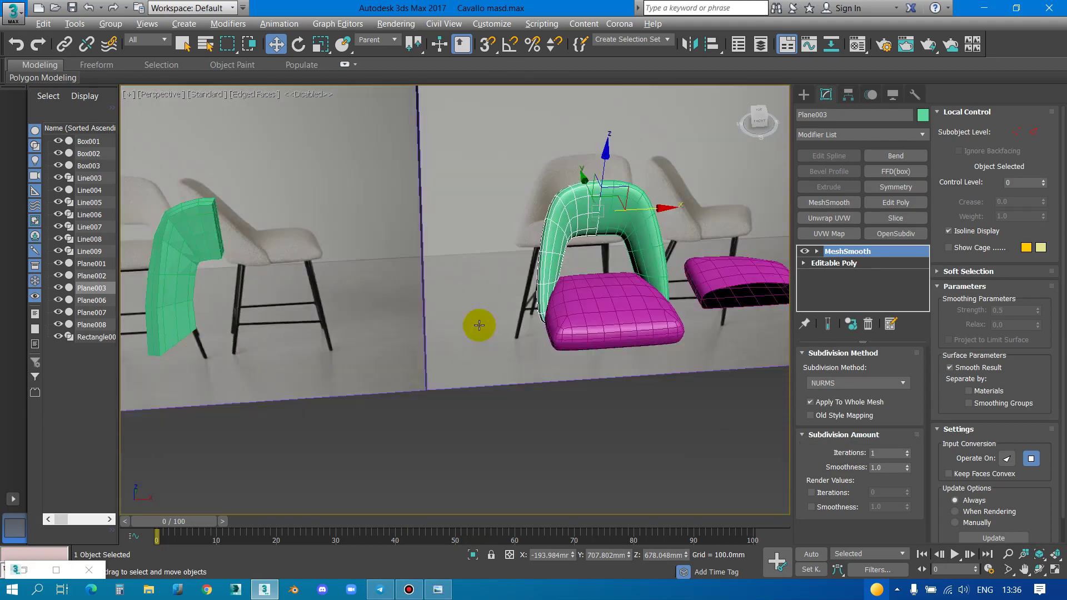
In Top view, select the magenta seat cushion Box001
key("t")
scroll(594, 333, "up", 5)
scroll(434, 243, "down", 5)
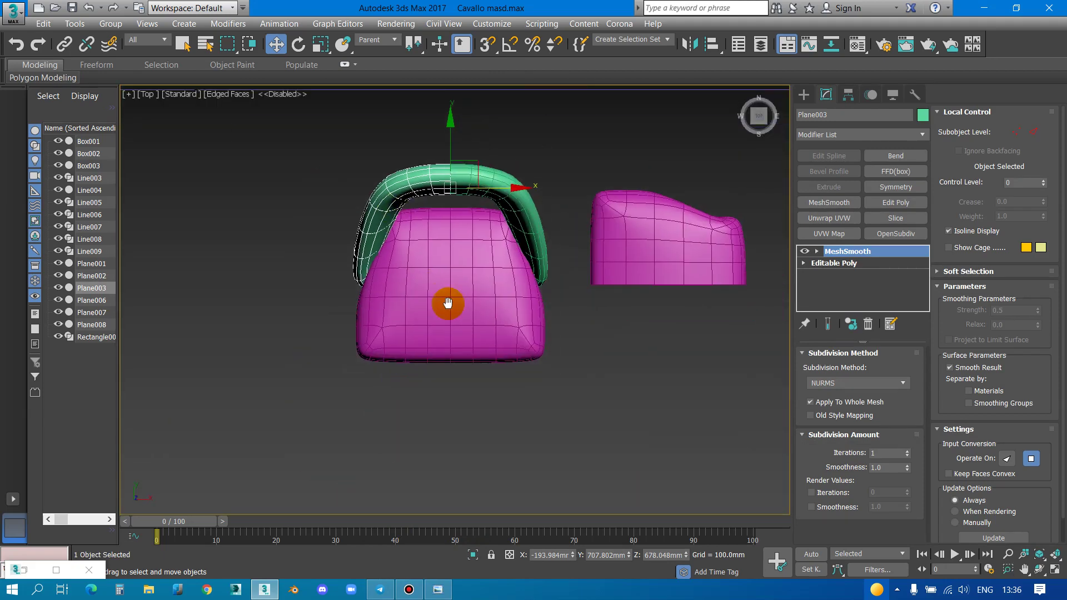
scroll(445, 302, "up", 2)
scroll(364, 289, "up", 2)
left_click(353, 329)
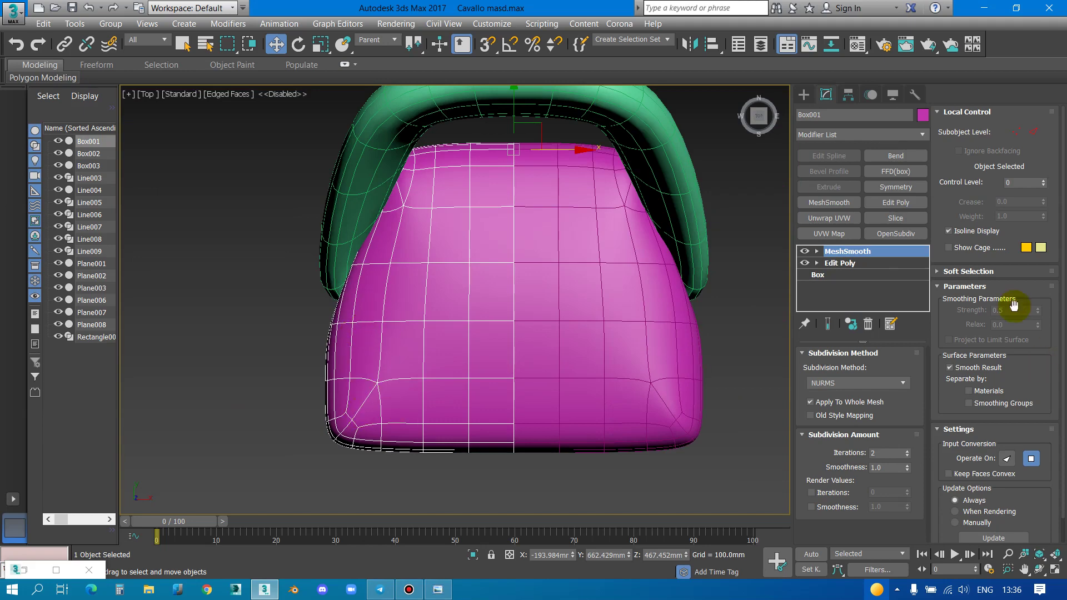
Nudge the cushion's corner vertices on its Edit Poly, refining to eight vertices
left_click(853, 268)
scroll(382, 417, "up", 5)
key("1")
left_click_drag(239, 382, 371, 494)
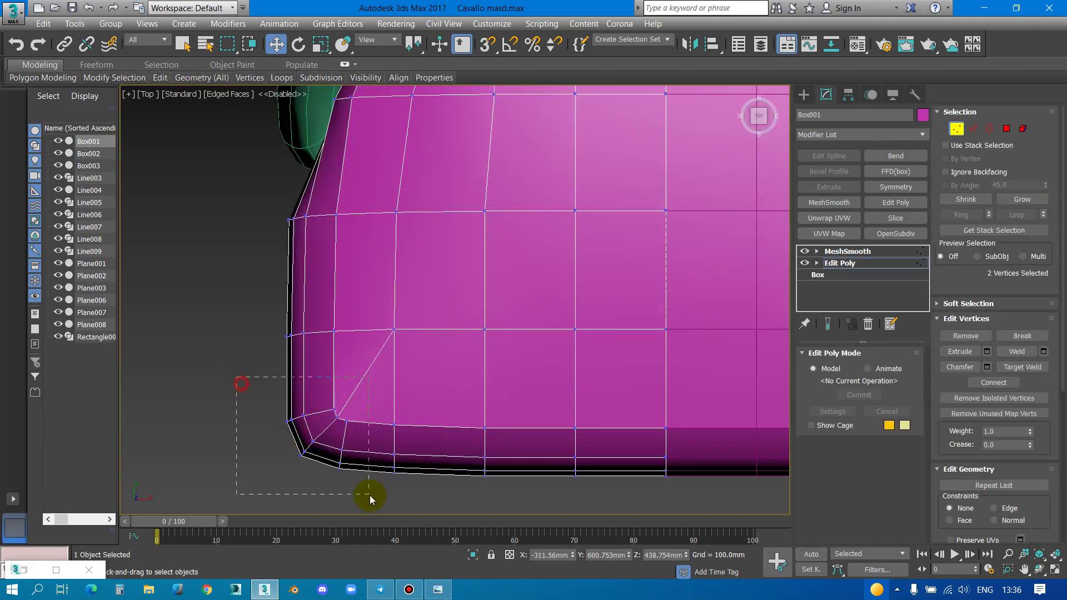
left_click_drag(351, 414, 386, 411)
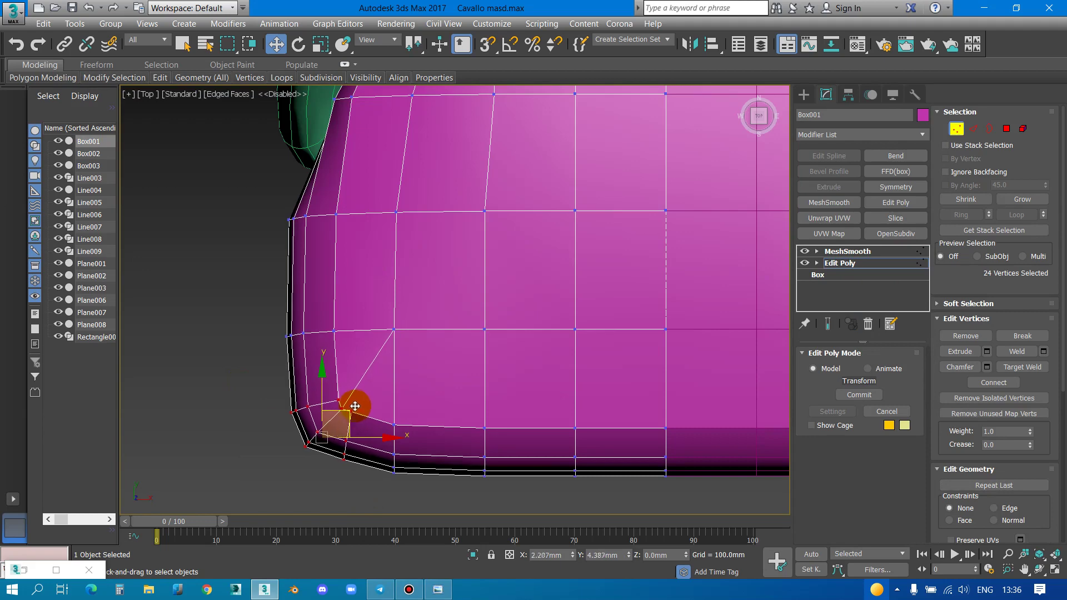
left_click_drag(410, 496, 409, 495)
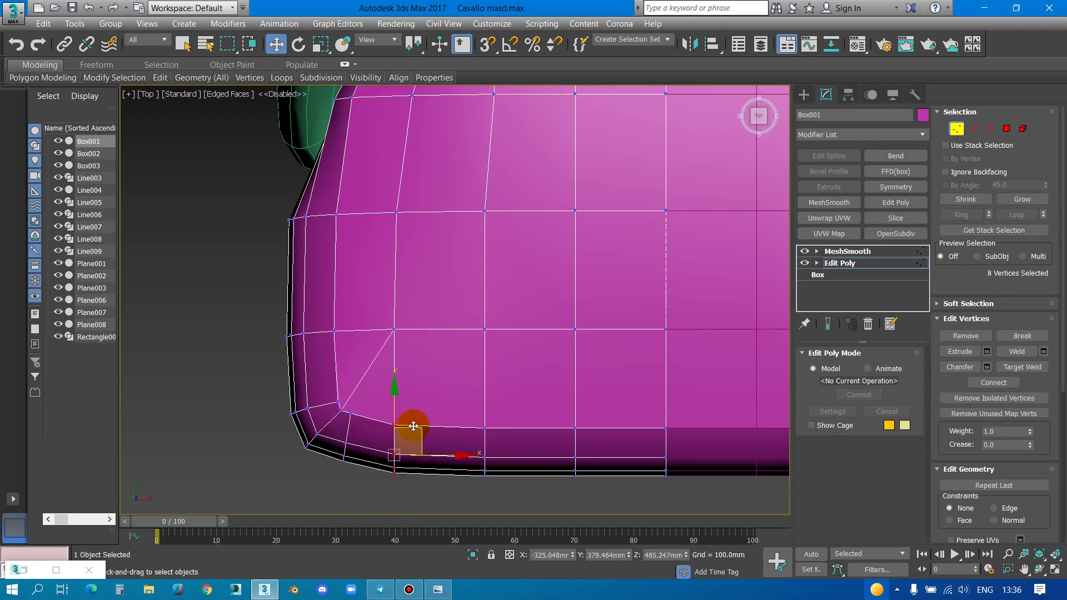
left_click_drag(410, 425, 415, 428)
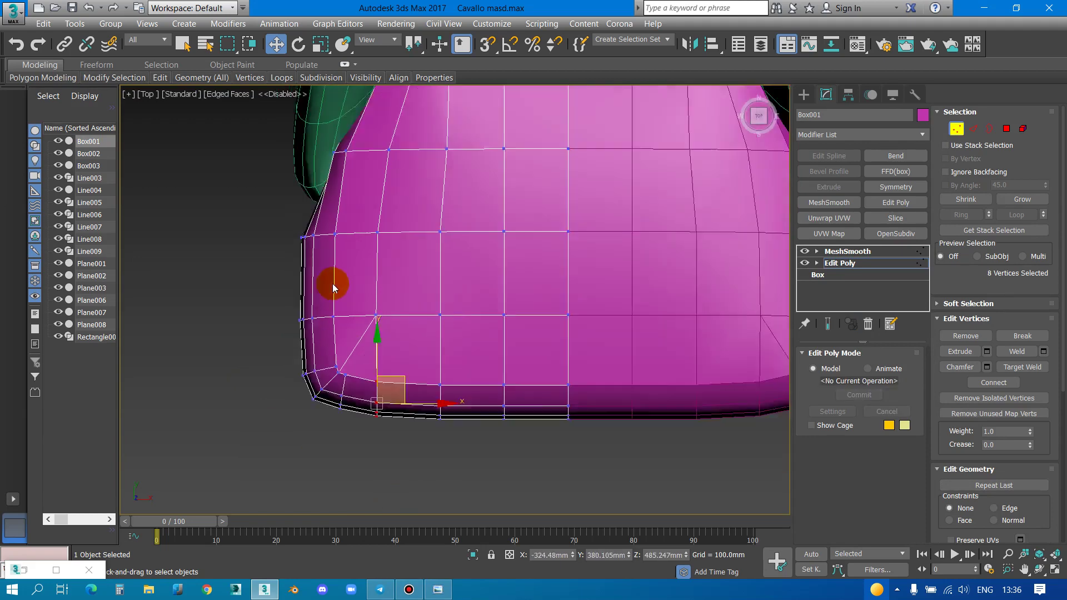
Ring-select an edge near the cushion's top corner and Connect a new edge loop
scroll(336, 285, "down", 4)
scroll(365, 285, "up", 5)
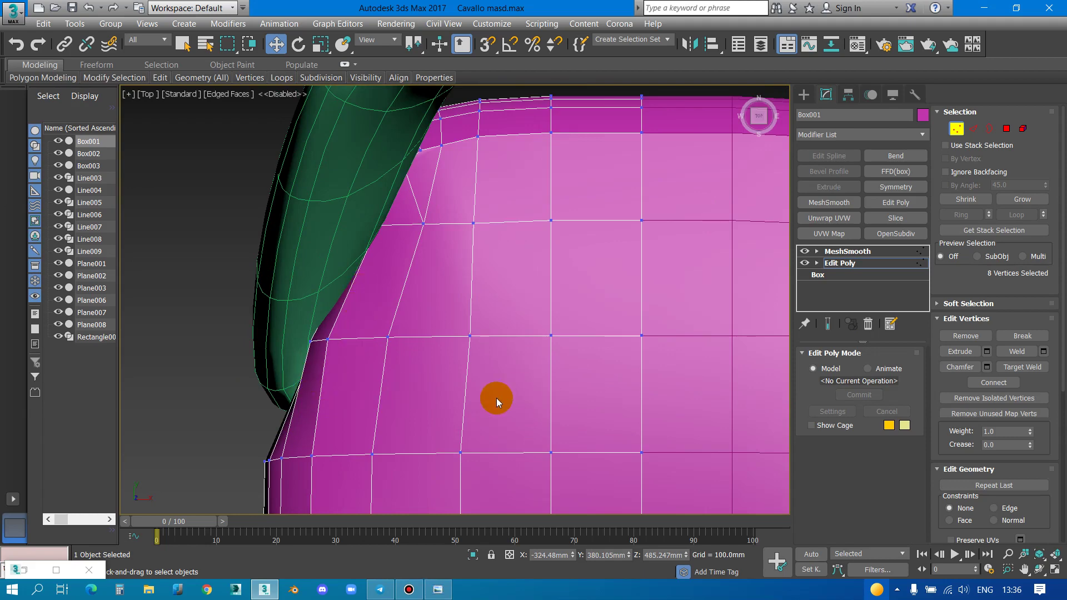
key("p")
mouse_move(495, 396)
middle_mouse_down("alt")
mouse_move(466, 293)
mouse_move(452, 392)
mouse_move(558, 308)
mouse_move(509, 286)
mouse_move(412, 302)
mouse_move(429, 368)
middle_mouse_up("alt")
scroll(558, 307, "down", 3)
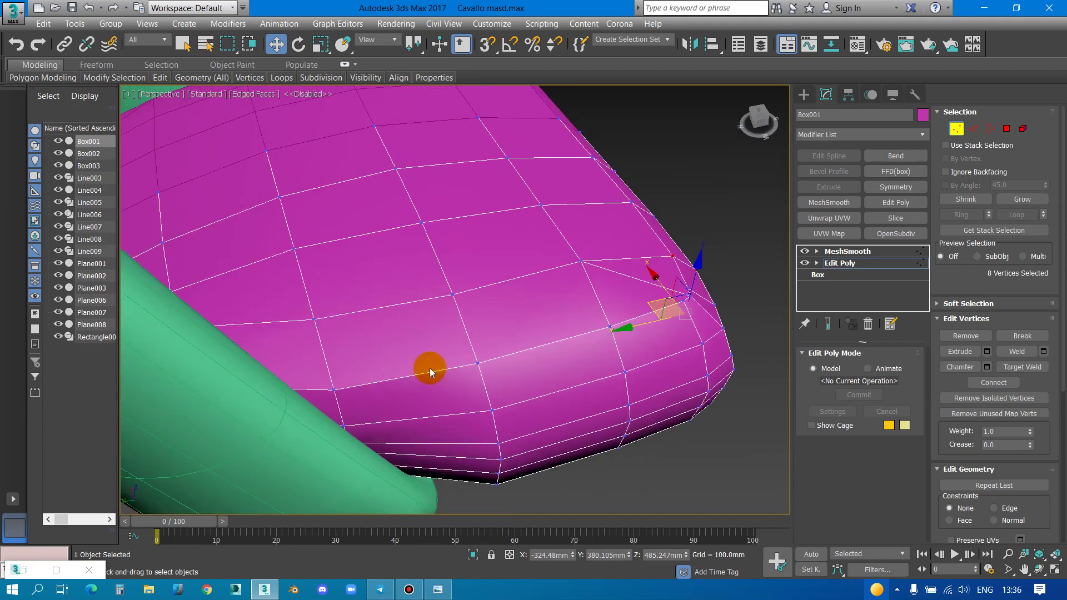
key("2")
left_click(402, 305)
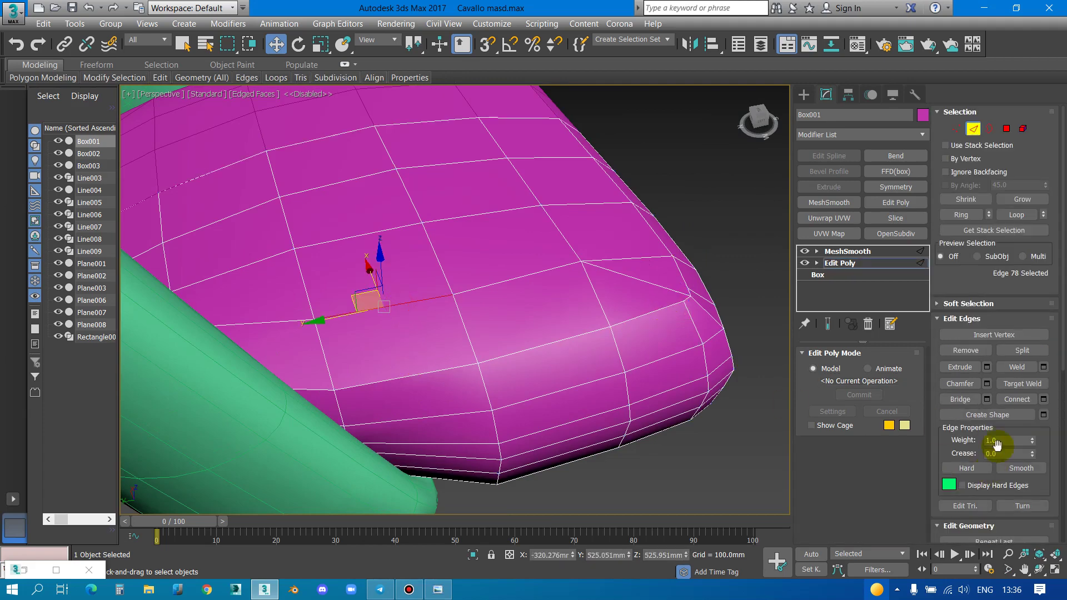
left_click(967, 215)
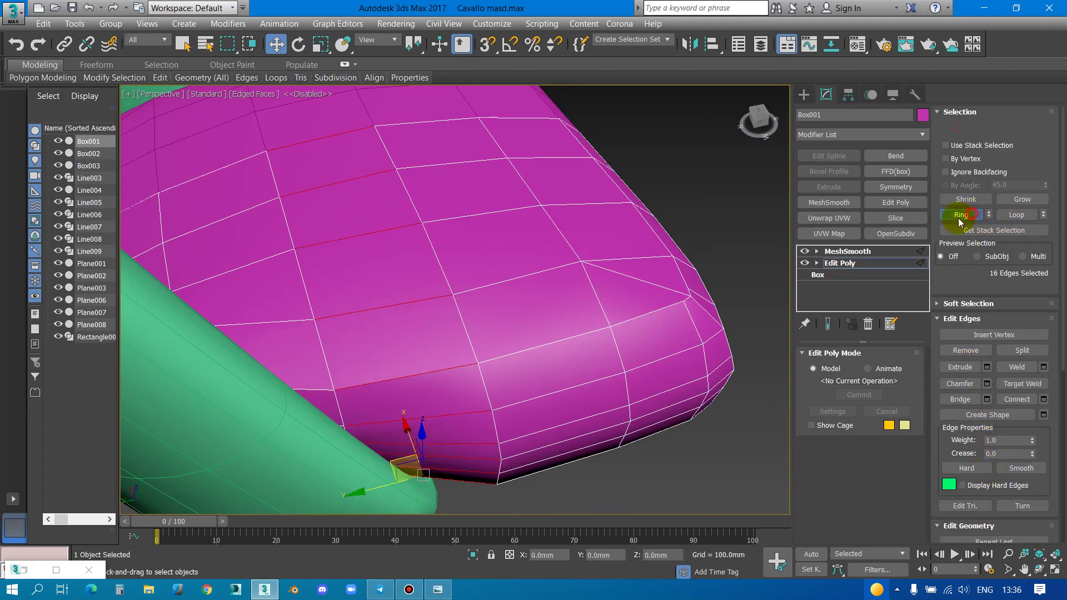
right_click(567, 322)
left_click(539, 368)
Trim the new loop's edge selection in Top view, then review the cushion in Perspective
scroll(574, 424, "down", 3)
middle_click_drag(574, 424, 531, 405, "alt")
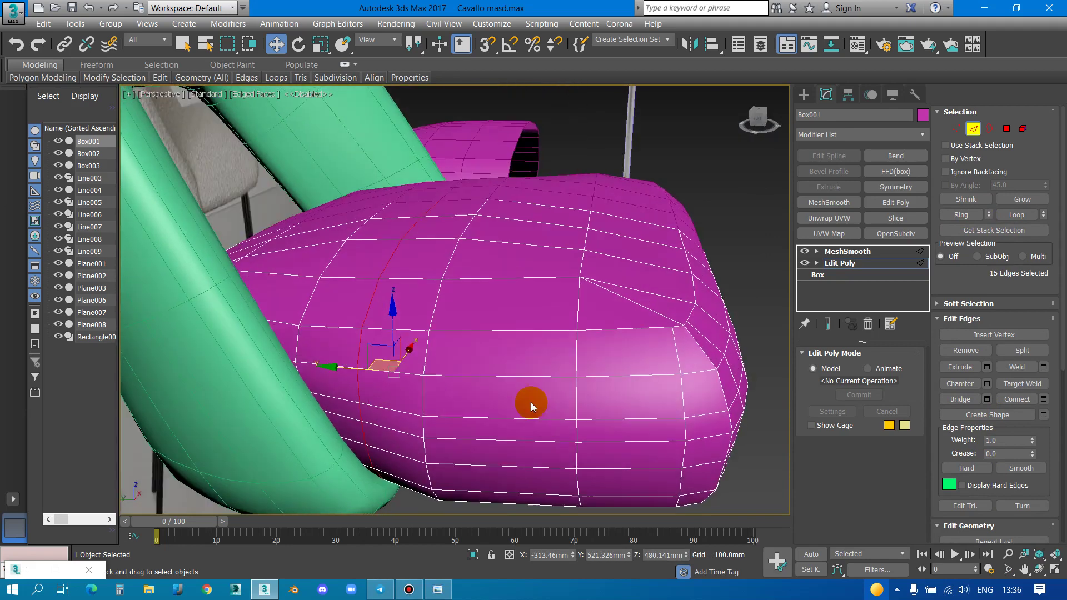
key("t")
scroll(493, 337, "up", 2)
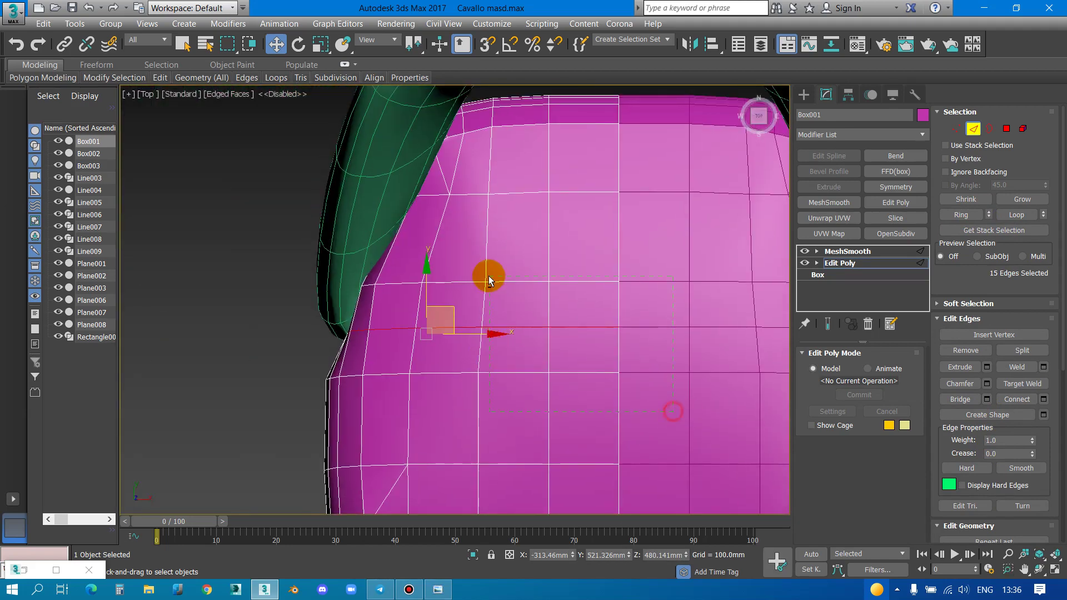
left_click_drag(488, 276, 364, 317, "alt")
scroll(364, 317, "up", 2)
left_click_drag(513, 373, 411, 356, "alt")
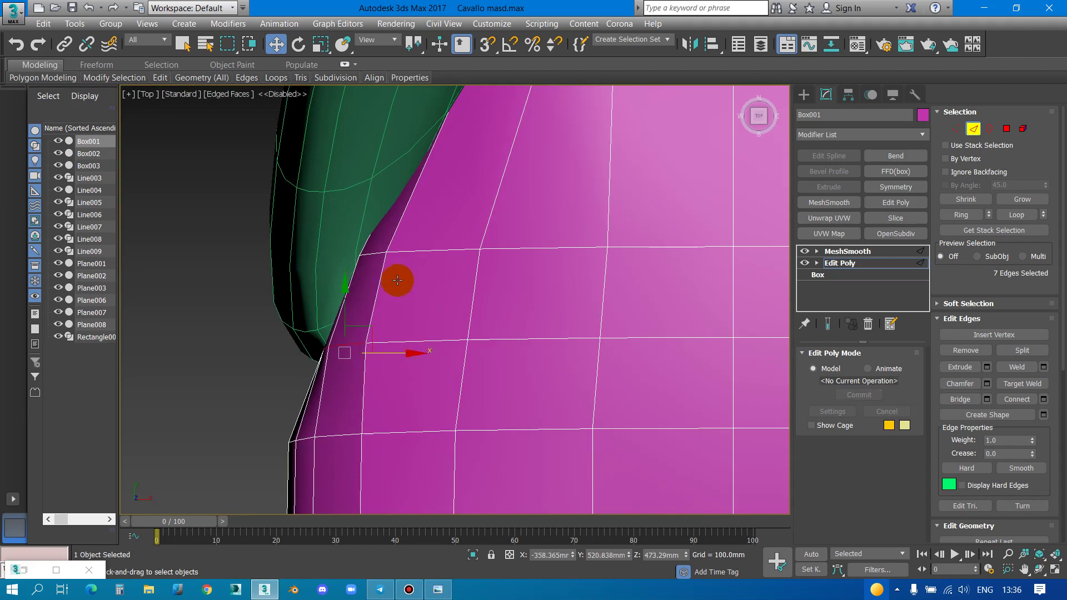
scroll(398, 279, "down", 2)
key("p")
scroll(428, 311, "down", 5)
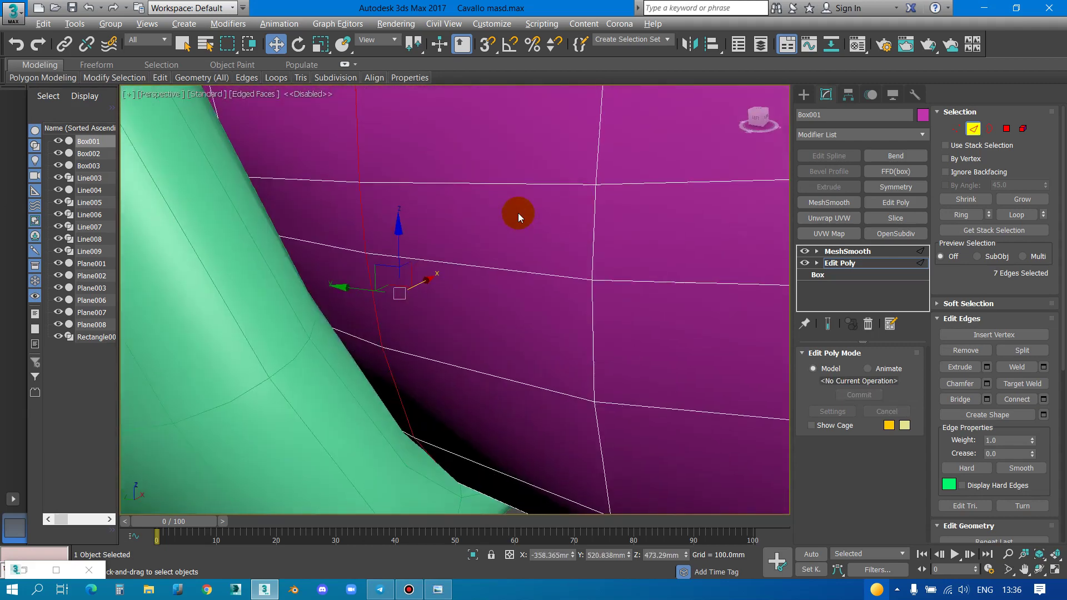
mouse_move(512, 214)
middle_mouse_down("alt")
mouse_move(522, 238)
mouse_move(512, 262)
mouse_move(741, 254)
middle_mouse_up("alt")
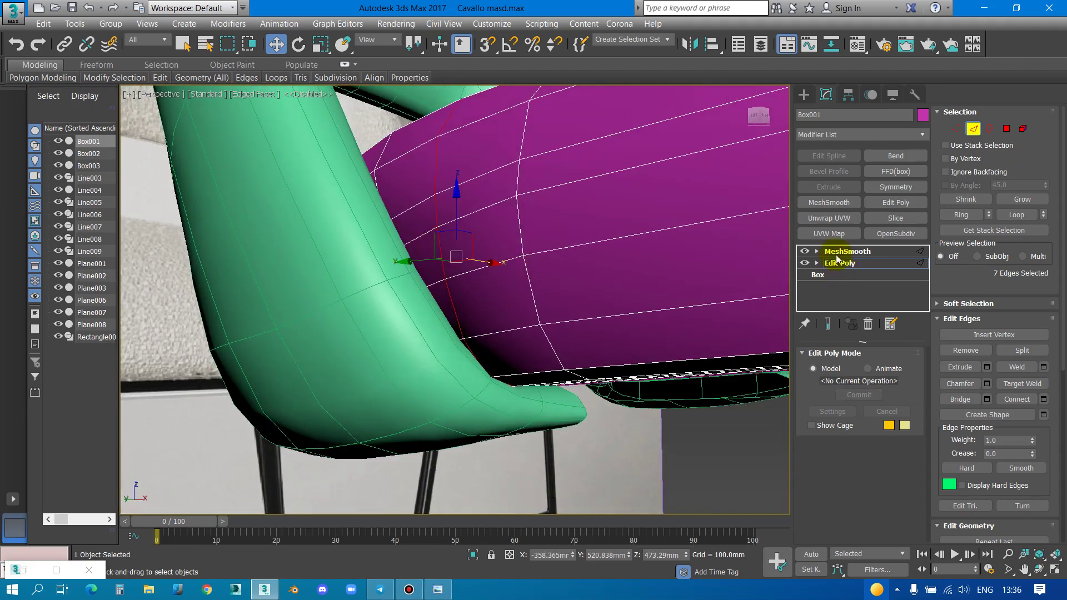
left_click(207, 400)
Inspect the chair from several angles and select the green frame Plane003
middle_click_drag(569, 254, 572, 281, "alt")
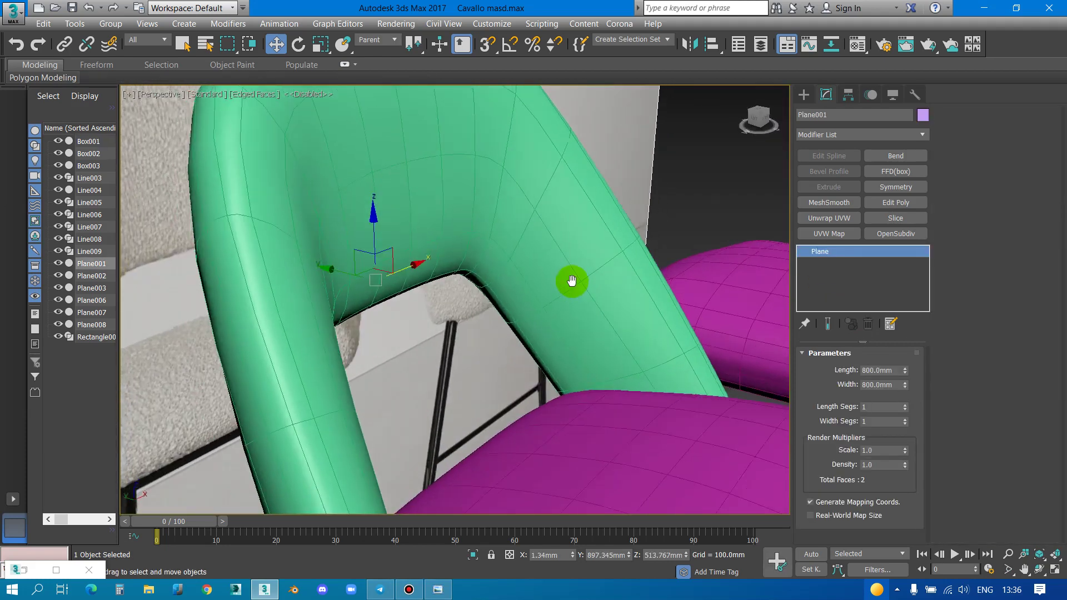
scroll(572, 280, "down", 3)
left_click(607, 405)
scroll(590, 409, "up", 3)
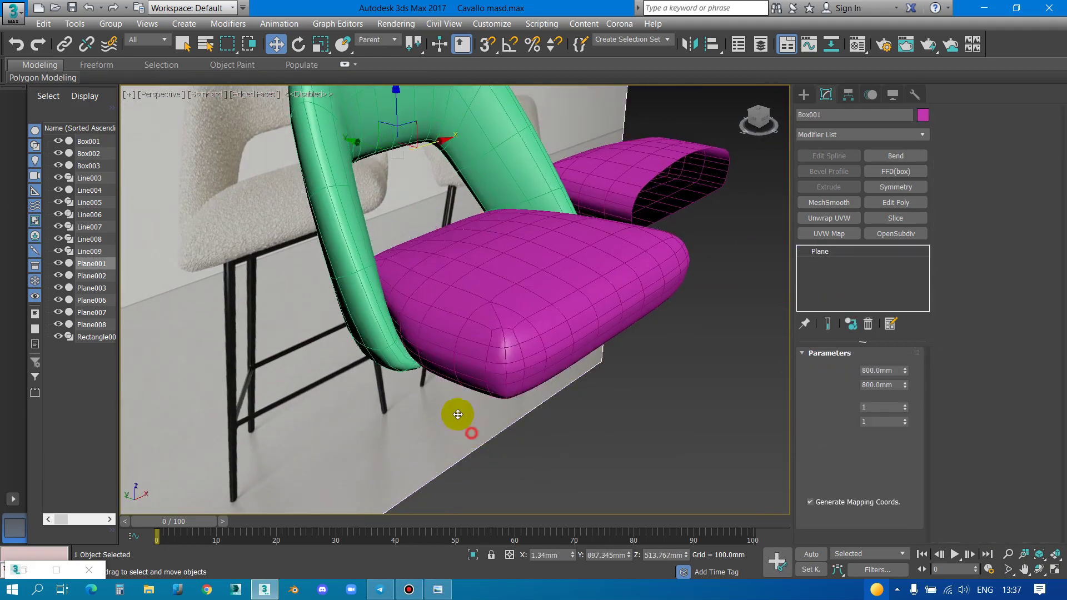
left_click(384, 305)
scroll(405, 322, "up", 5)
middle_click_drag(435, 329, 455, 334, "alt")
scroll(481, 361, "down", 4)
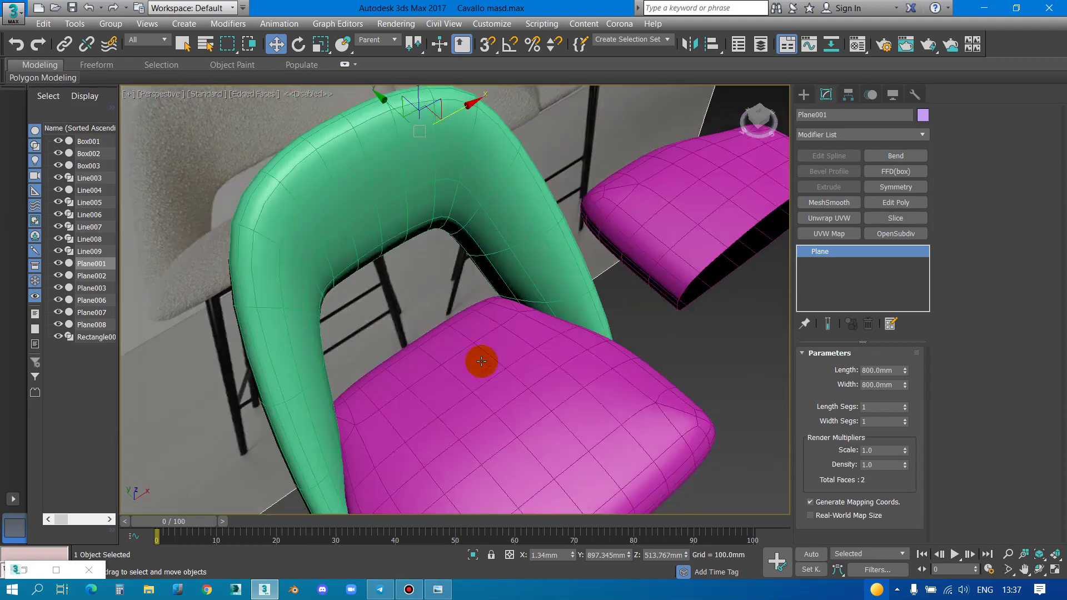
left_click(372, 438)
mouse_move(376, 440)
middle_mouse_down("alt")
mouse_move(545, 277)
mouse_move(541, 209)
mouse_move(500, 231)
mouse_move(488, 303)
middle_mouse_up("alt")
scroll(572, 240, "up", 3)
scroll(599, 275, "up", 3)
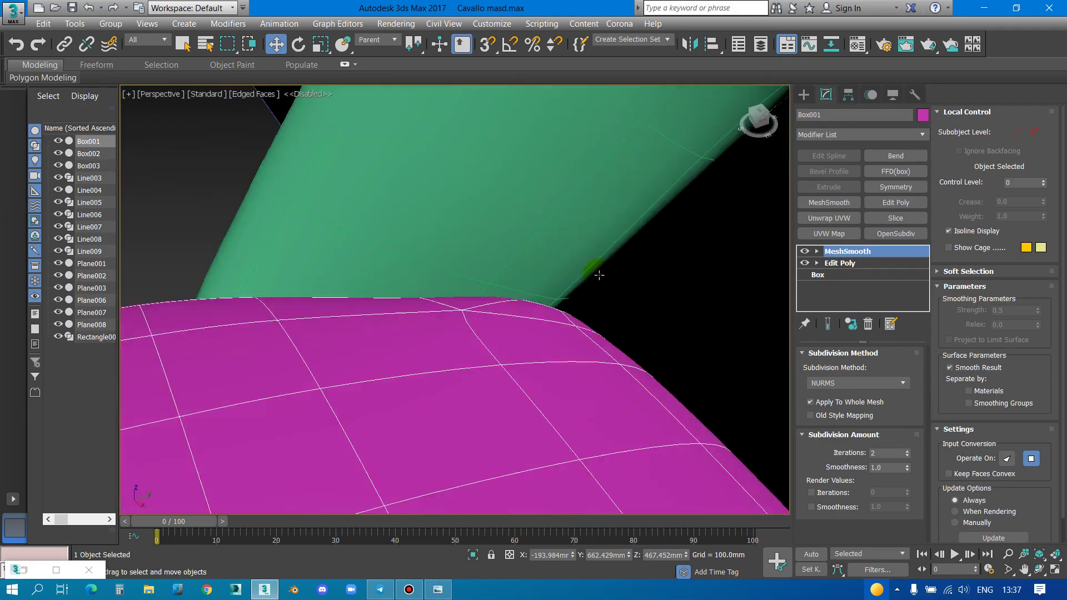
middle_click_drag(600, 275, 592, 318, "alt")
left_click(582, 242)
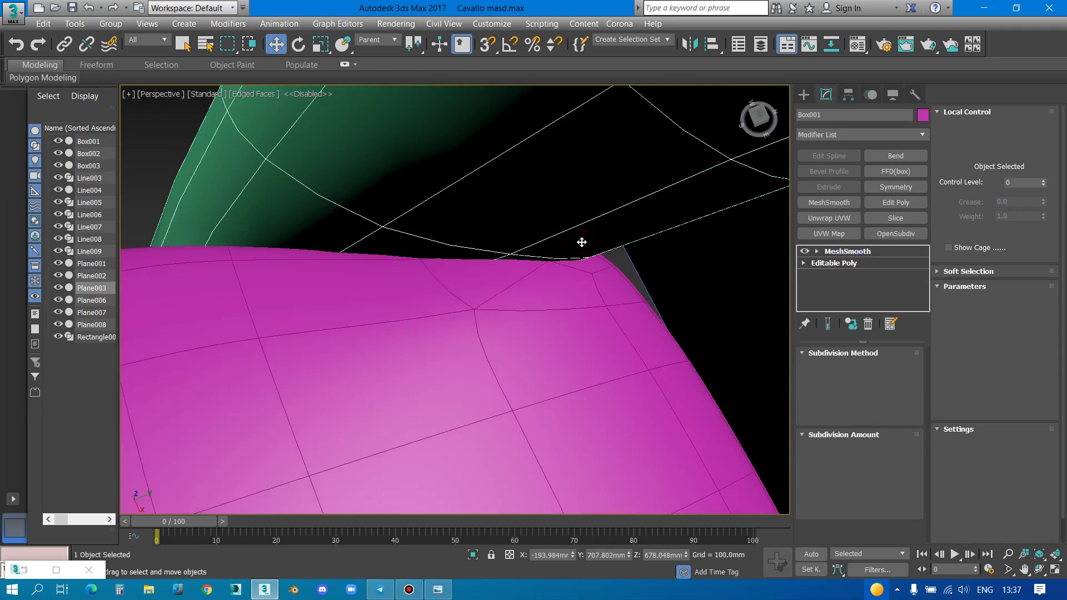
mouse_move(582, 242)
middle_mouse_down("alt")
mouse_move(535, 303)
mouse_move(641, 318)
middle_mouse_up("alt")
Split an edge on Plane003's base Editable Poly mesh
left_click(845, 265)
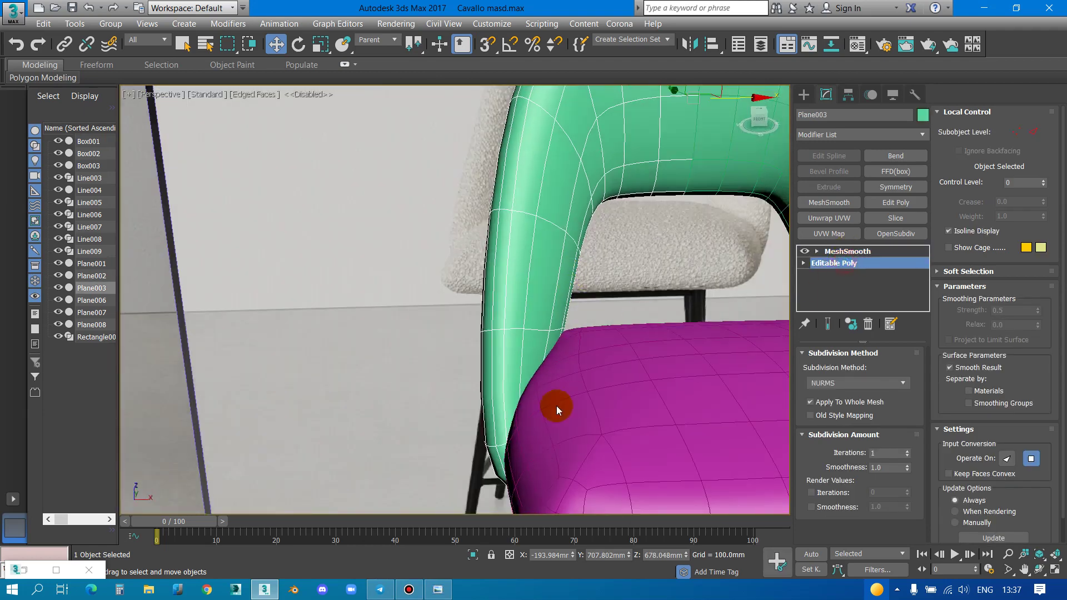
middle_click_drag(552, 405, 502, 302, "alt")
scroll(453, 285, "up", 2)
key("2")
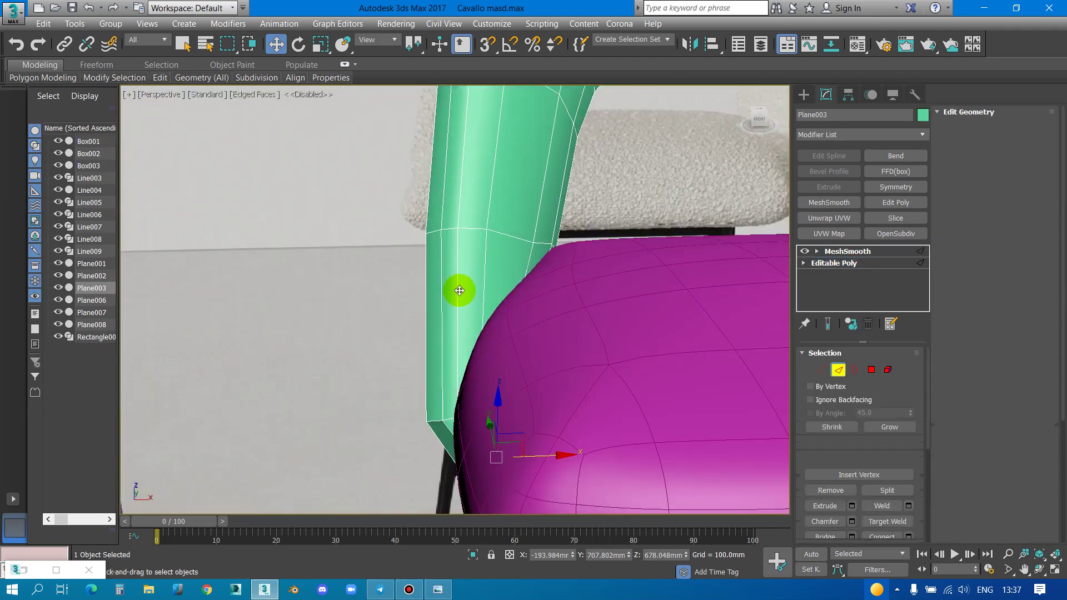
left_click(458, 290)
right_click(459, 290)
left_click(442, 331)
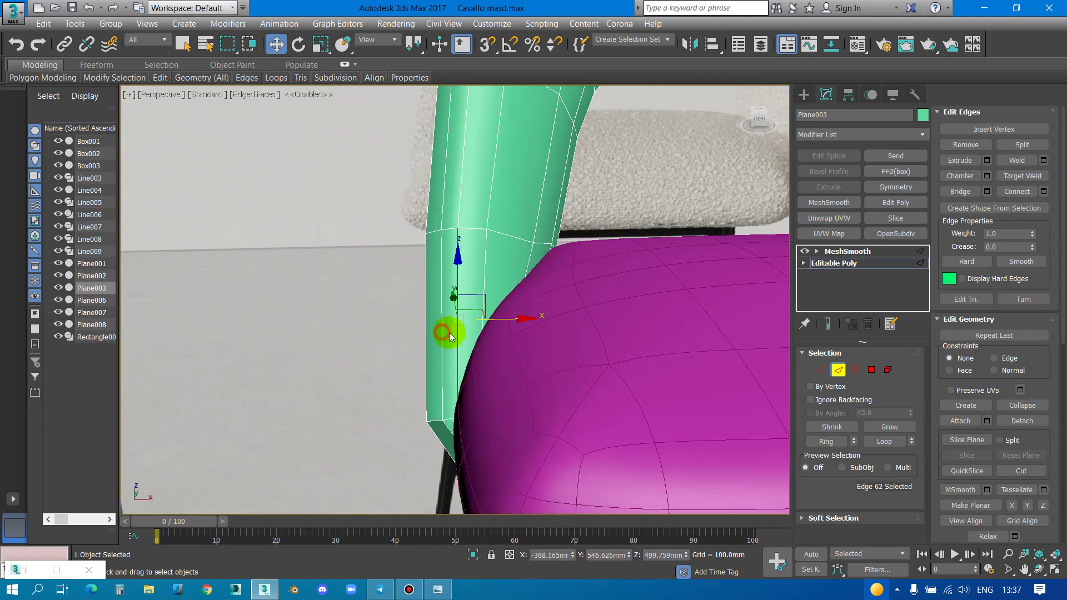
Ring-select edges higher up the frame, then preview the smoothed result
middle_click_drag(559, 316, 621, 310, "alt")
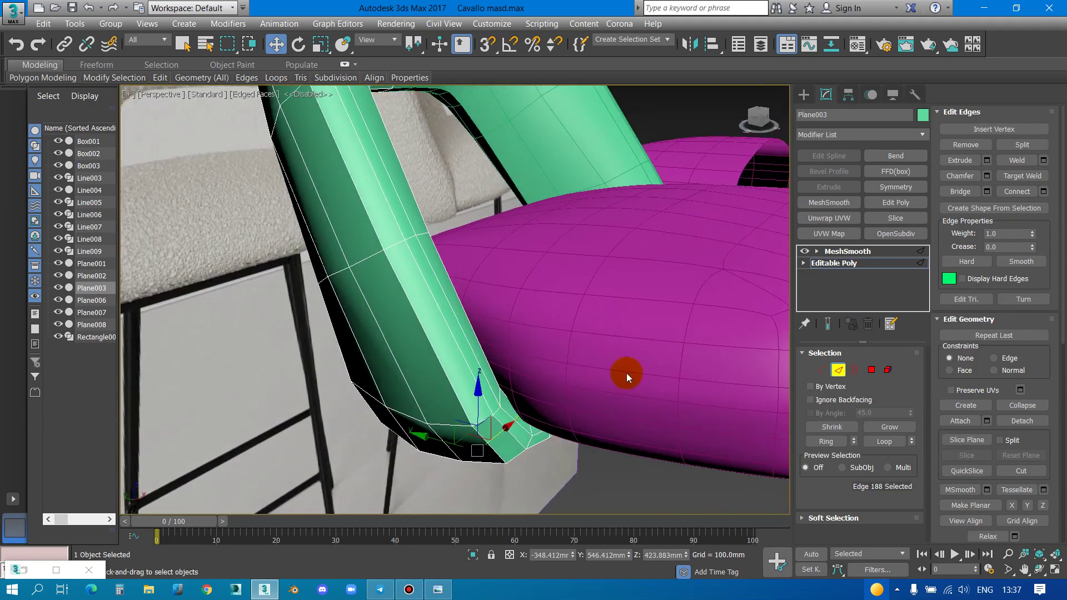
left_click(456, 341)
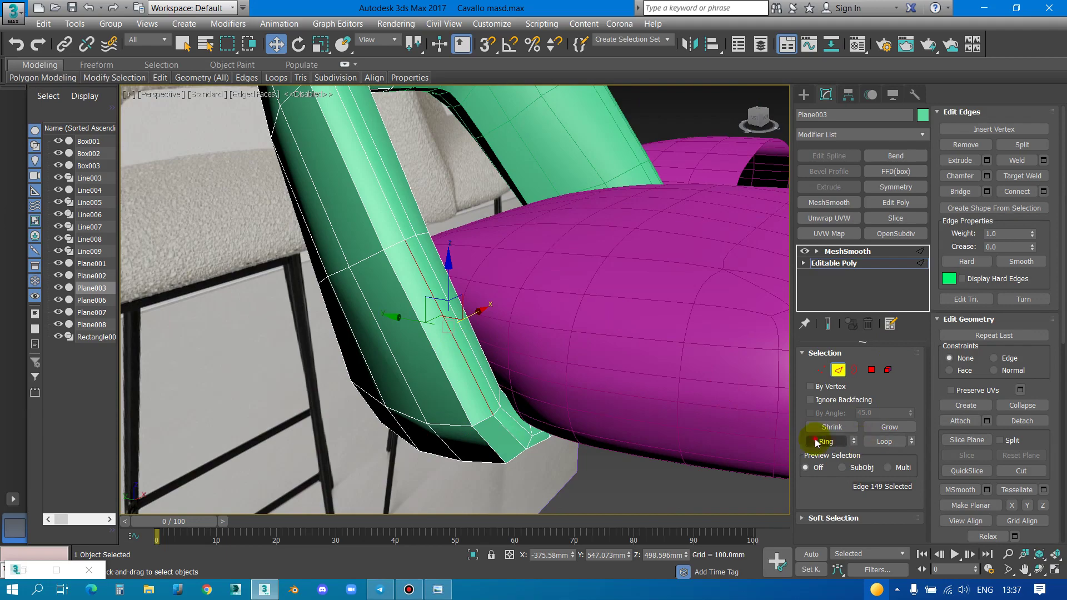
left_click(816, 442)
right_click(571, 311)
left_click(489, 361)
mouse_move(512, 355)
middle_mouse_down("alt")
mouse_move(428, 379)
mouse_move(505, 342)
mouse_move(500, 318)
middle_mouse_up("alt")
key("2")
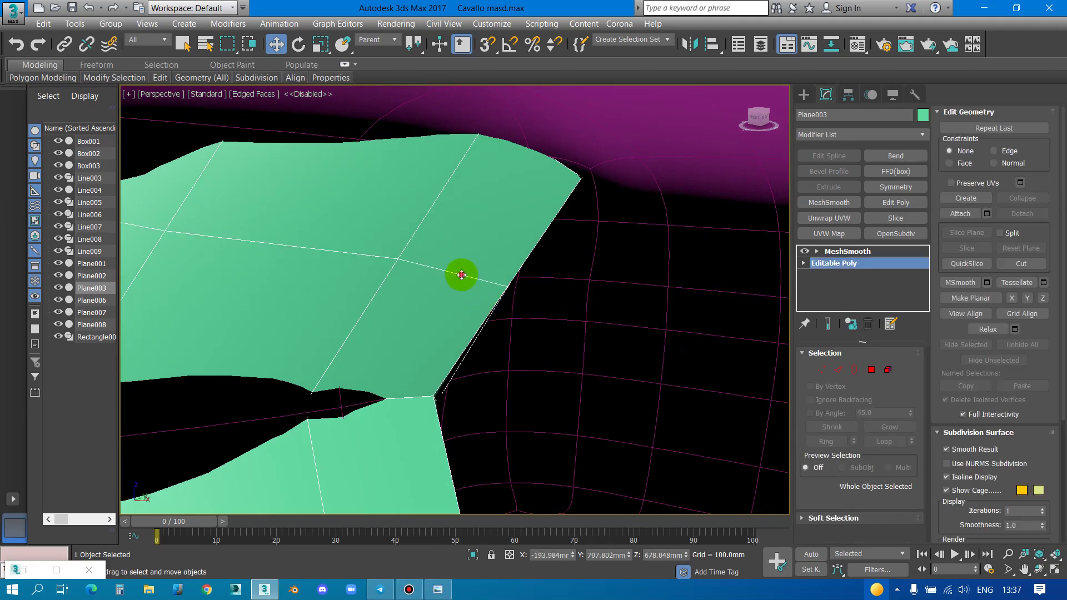
Slide a frame side edge about 6 mm along X and pull a vertex outward
left_click(910, 263)
key("2")
left_click(466, 277)
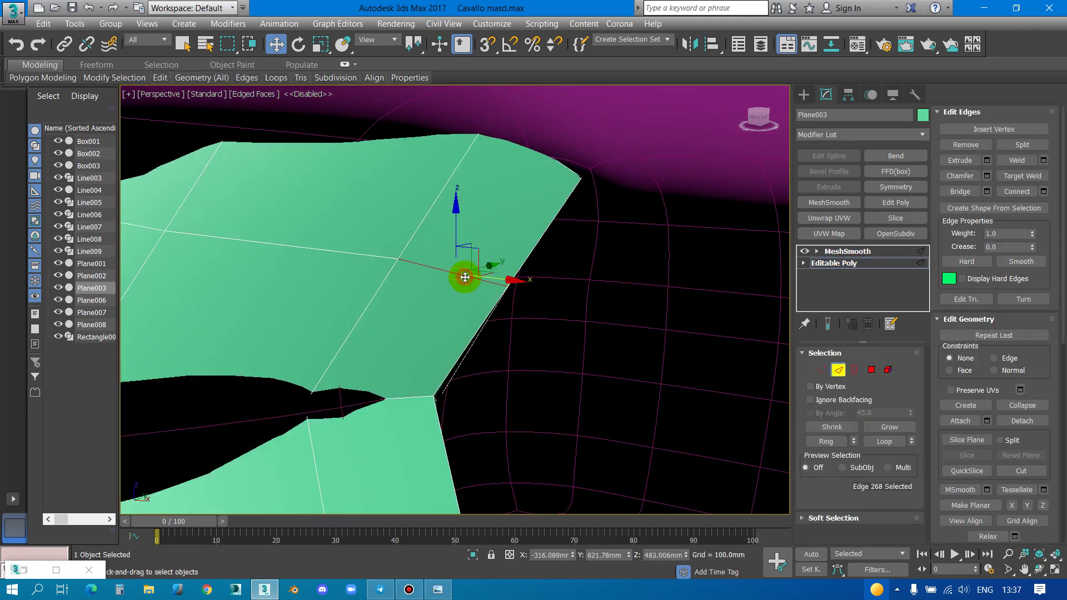
left_click_drag(509, 281, 482, 282)
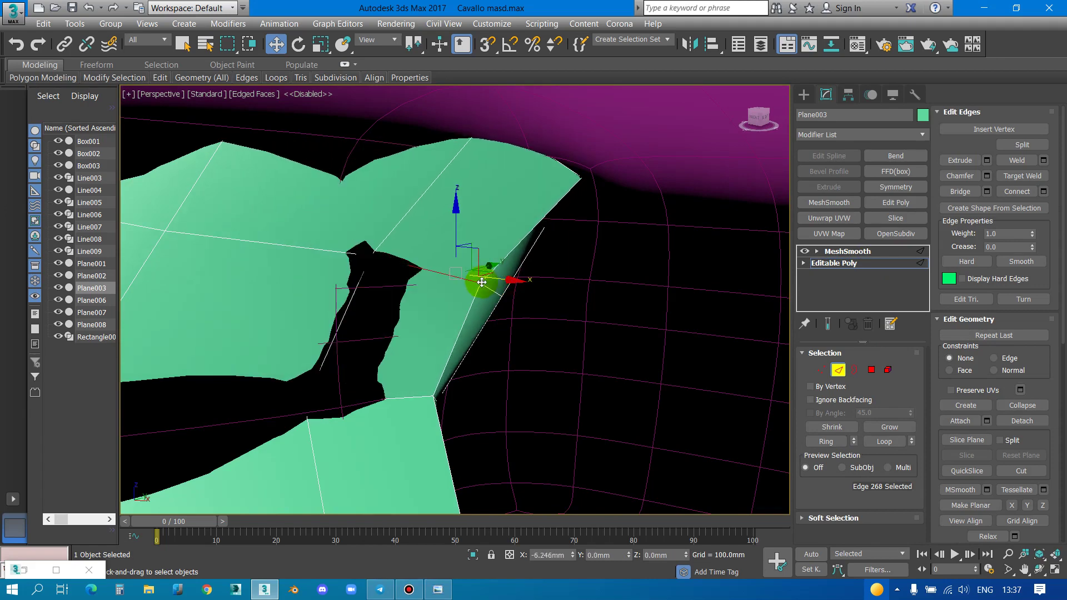
middle_click_drag(482, 282, 492, 294, "alt")
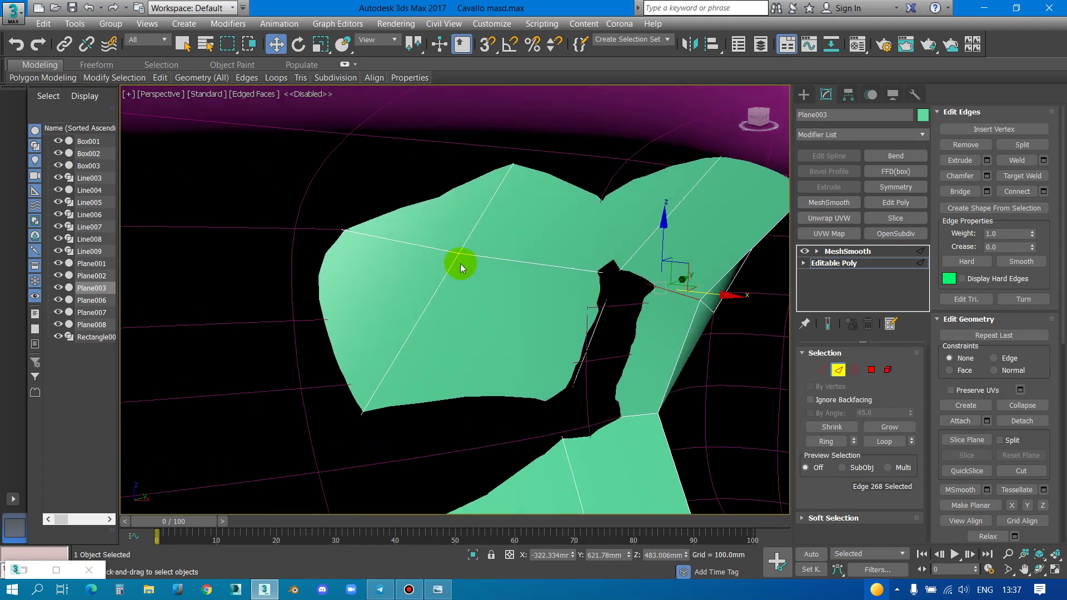
key("1")
mouse_move(460, 257)
left_mouse_down()
mouse_move(478, 260)
mouse_move(464, 257)
left_mouse_up()
mouse_move(554, 288)
middle_mouse_down("alt")
mouse_move(658, 307)
mouse_move(622, 298)
mouse_move(534, 226)
mouse_move(506, 341)
middle_mouse_up("alt")
Nudge the frame's corner vertex along X and another frame vertex slightly
left_click(496, 348)
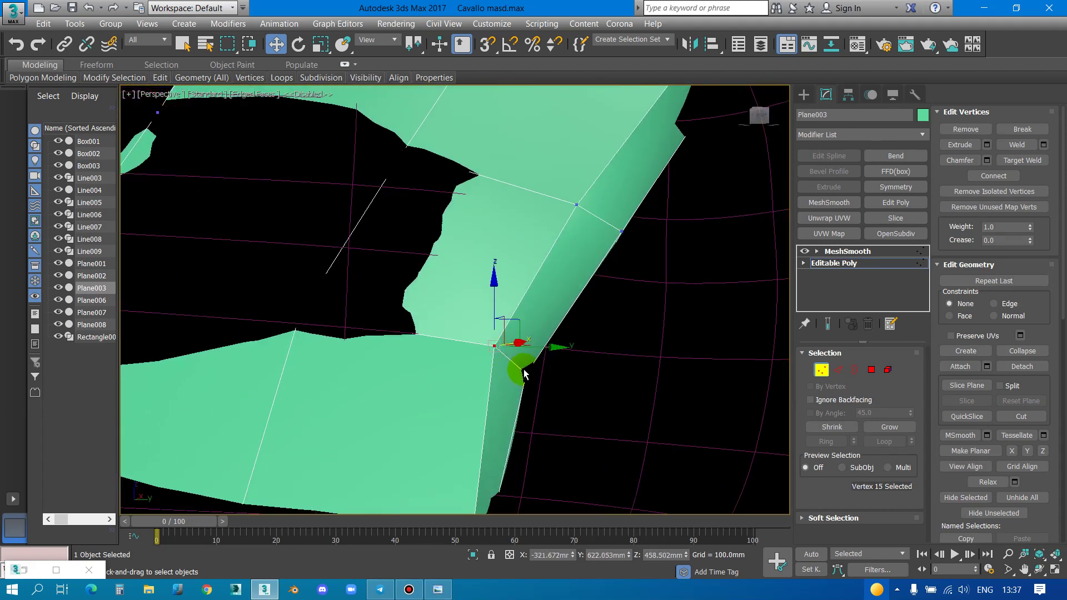
middle_click_drag(588, 373, 512, 362, "alt")
left_click_drag(487, 353, 490, 349)
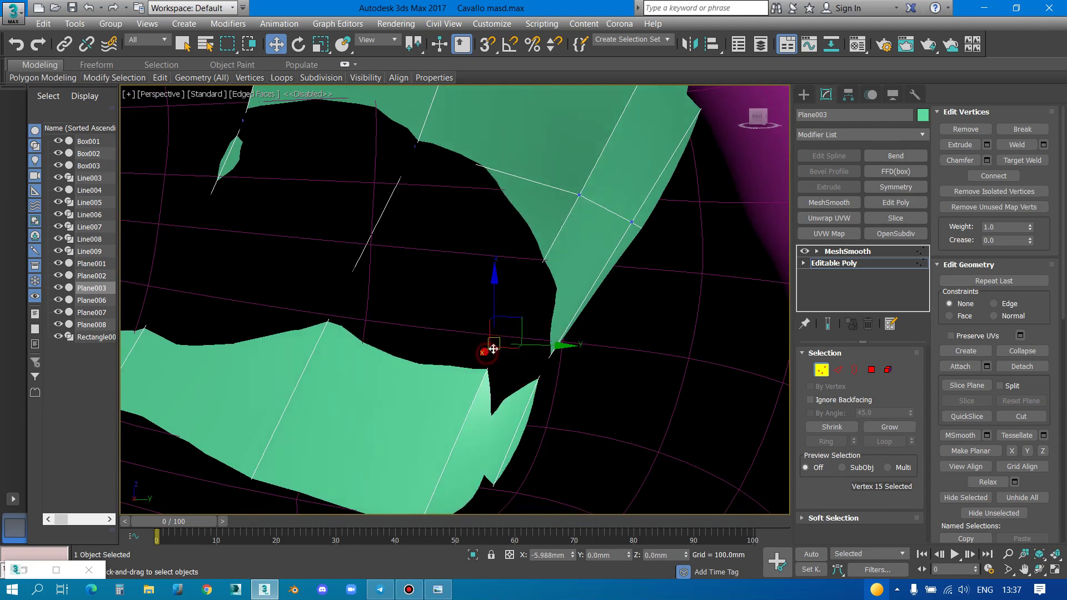
left_click(581, 196)
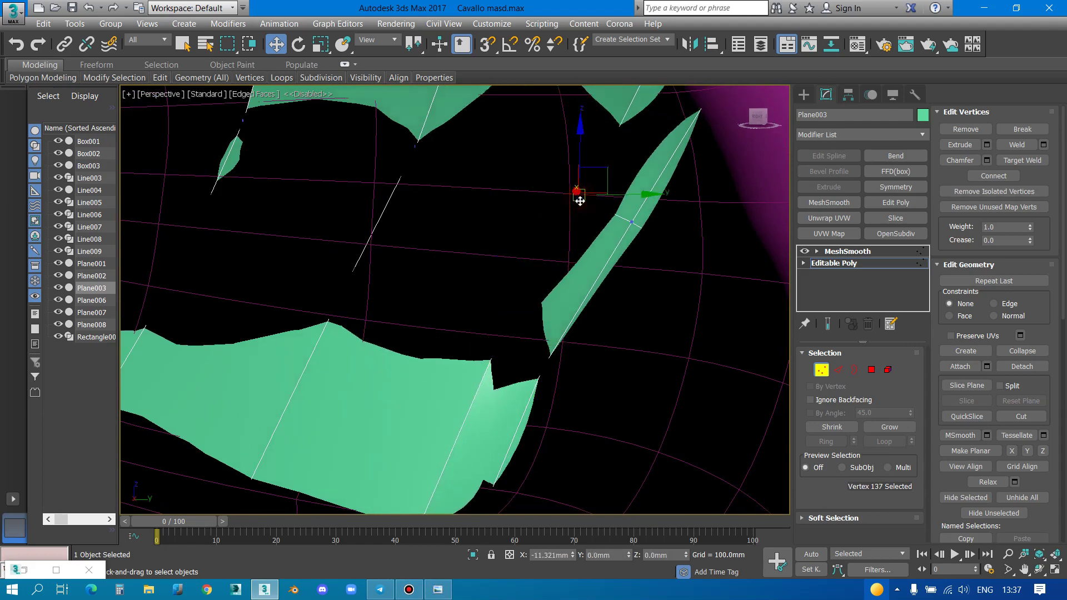
left_click_drag(581, 201, 636, 229)
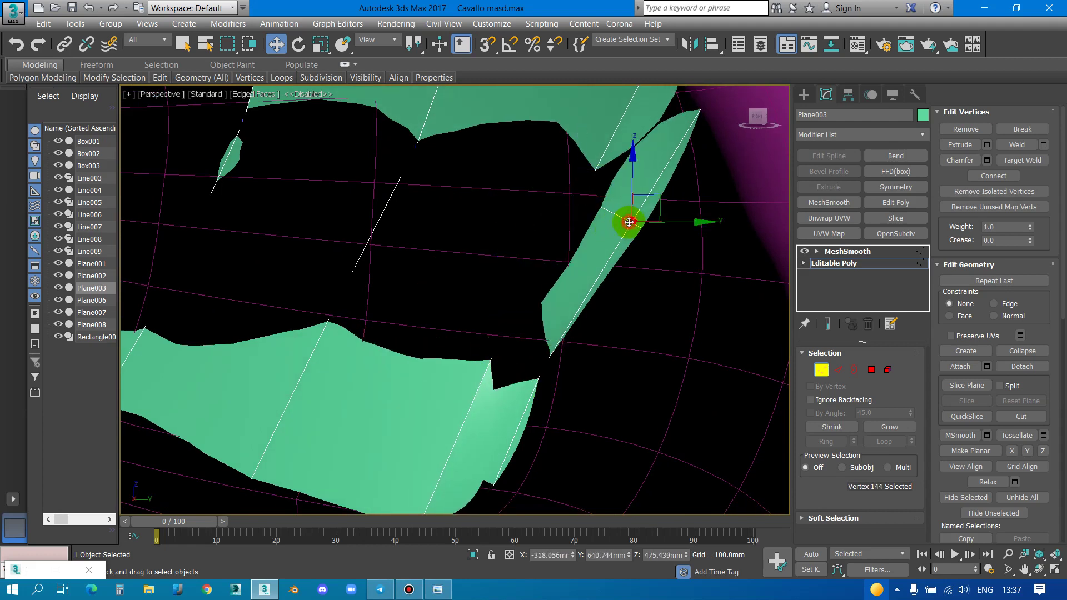
mouse_move(628, 222)
middle_mouse_down("alt")
mouse_move(577, 219)
mouse_move(610, 238)
middle_mouse_up("alt")
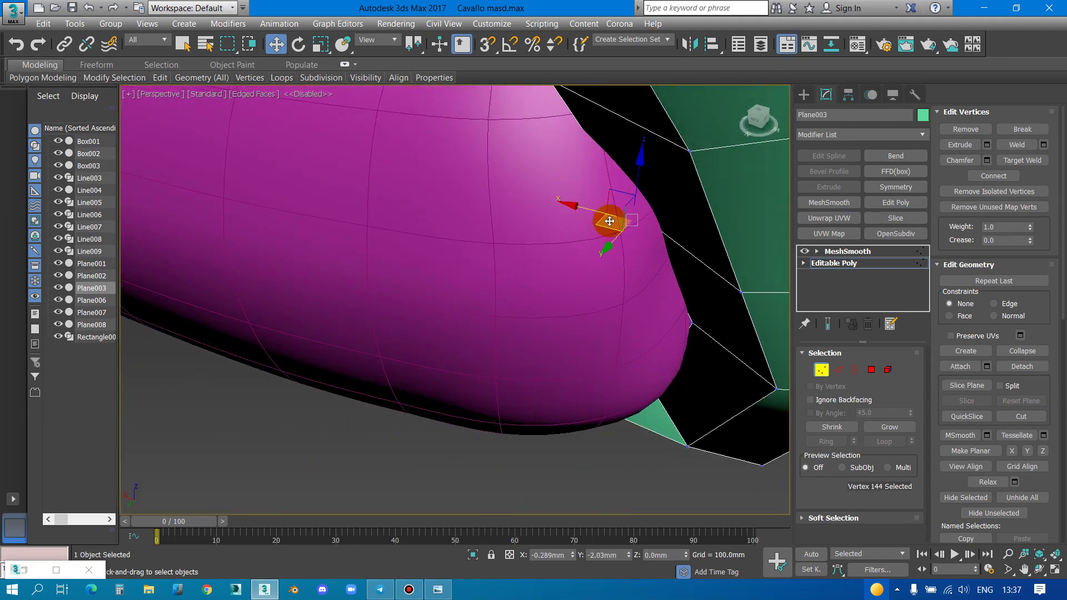
mouse_move(552, 305)
middle_mouse_down("alt")
mouse_move(615, 248)
mouse_move(583, 380)
mouse_move(650, 410)
mouse_move(729, 393)
mouse_move(616, 291)
mouse_move(431, 278)
mouse_move(488, 262)
mouse_move(469, 265)
mouse_move(461, 285)
mouse_move(485, 271)
middle_mouse_up("alt")
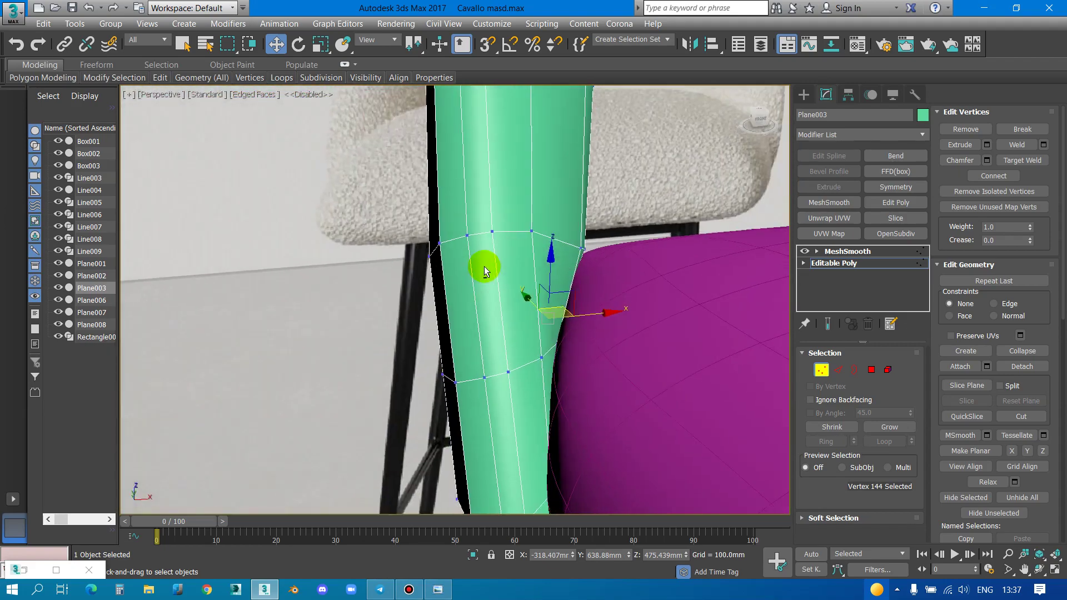
mouse_move(422, 327)
middle_mouse_down("alt")
mouse_move(501, 305)
mouse_move(488, 269)
mouse_move(483, 281)
middle_mouse_up("alt")
scroll(483, 280, "up", 3)
scroll(486, 278, "up", 2)
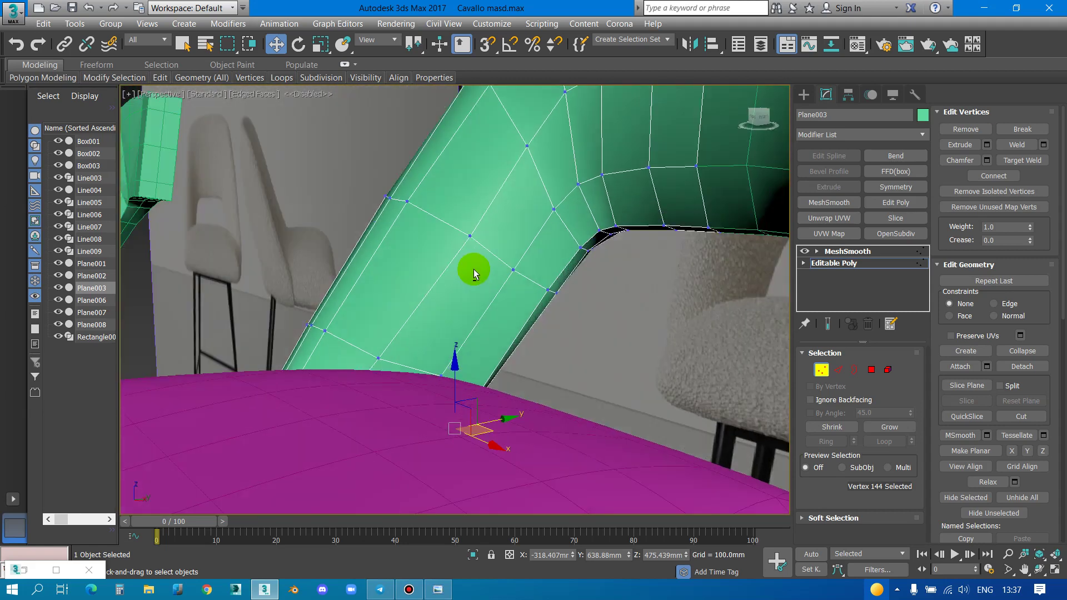
Connect a ring of edges across the green backrest to add a new edge loop
key("2")
left_click(436, 286)
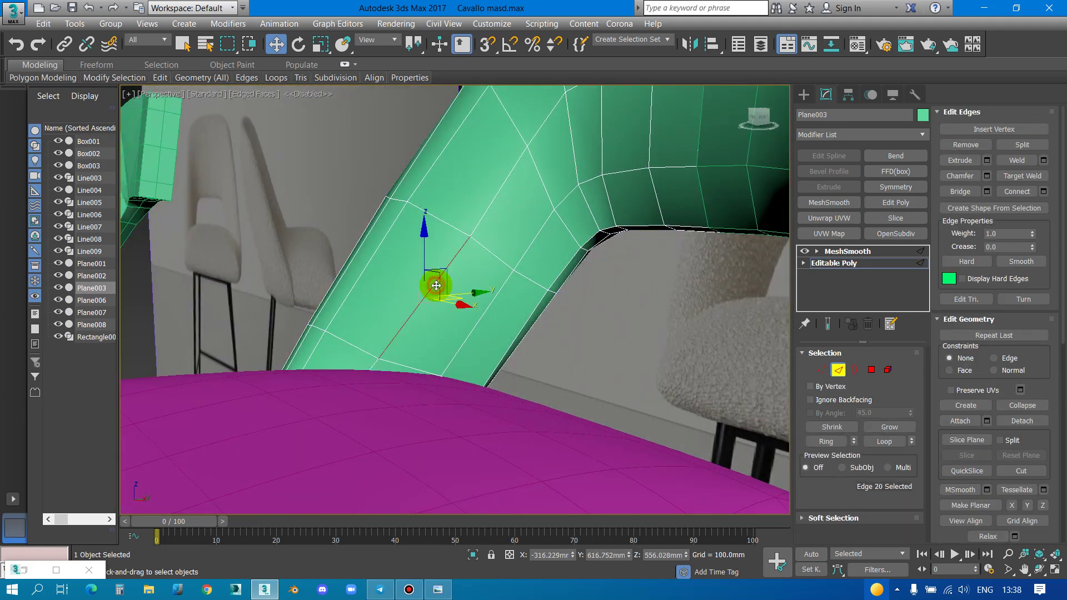
left_click(828, 443)
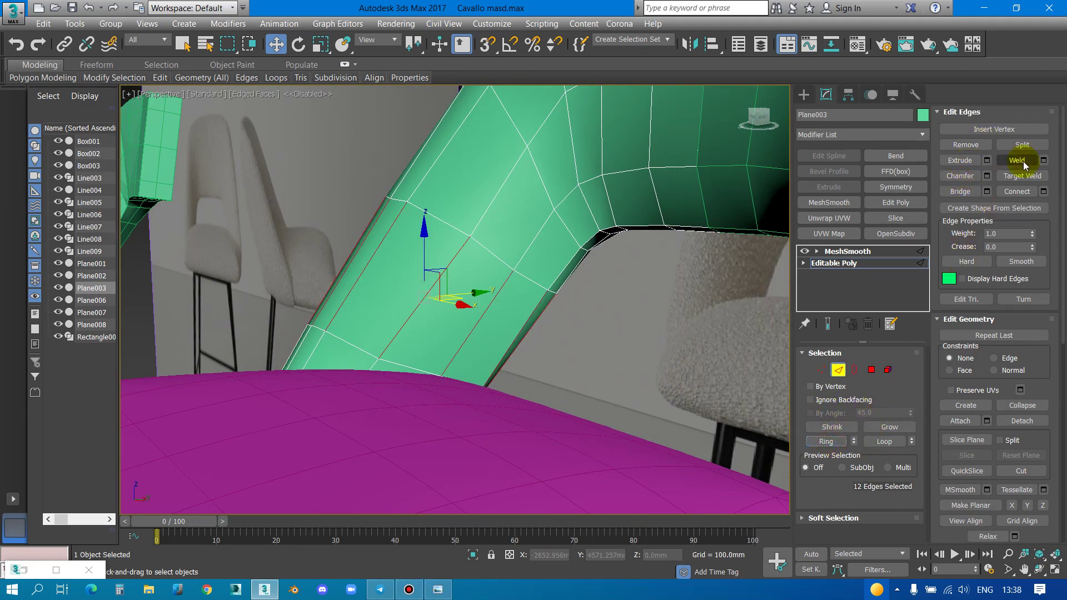
left_click(1011, 192)
mouse_move(562, 306)
middle_mouse_down("alt")
mouse_move(575, 308)
mouse_move(477, 289)
mouse_move(618, 255)
mouse_move(698, 279)
middle_mouse_up("alt")
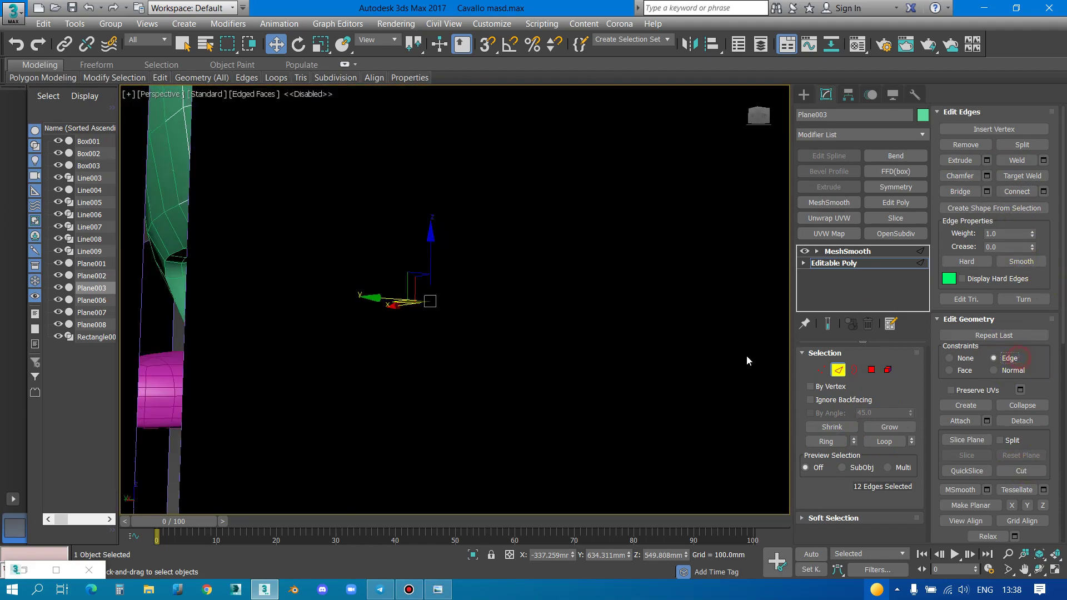
middle_click_drag(746, 360, 532, 355, "alt")
Select the edge loop around the backrest tube and slide it down
left_click(433, 246)
middle_click_drag(434, 246, 476, 267, "alt")
double_click(477, 254)
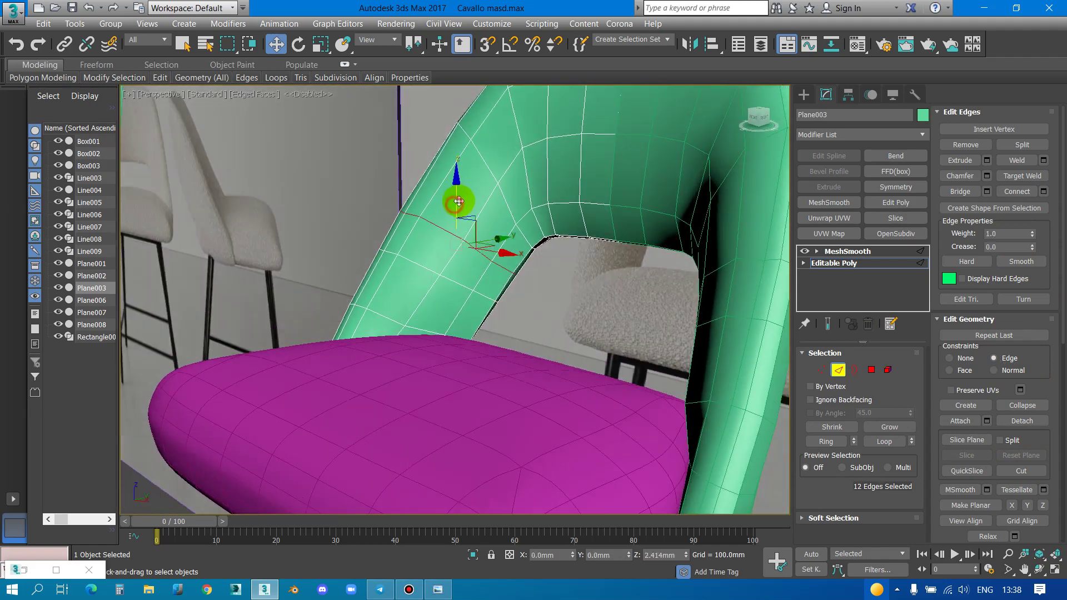
mouse_move(463, 197)
left_mouse_down()
mouse_move(476, 232)
mouse_move(427, 159)
left_mouse_up()
scroll(453, 179, "up", 3)
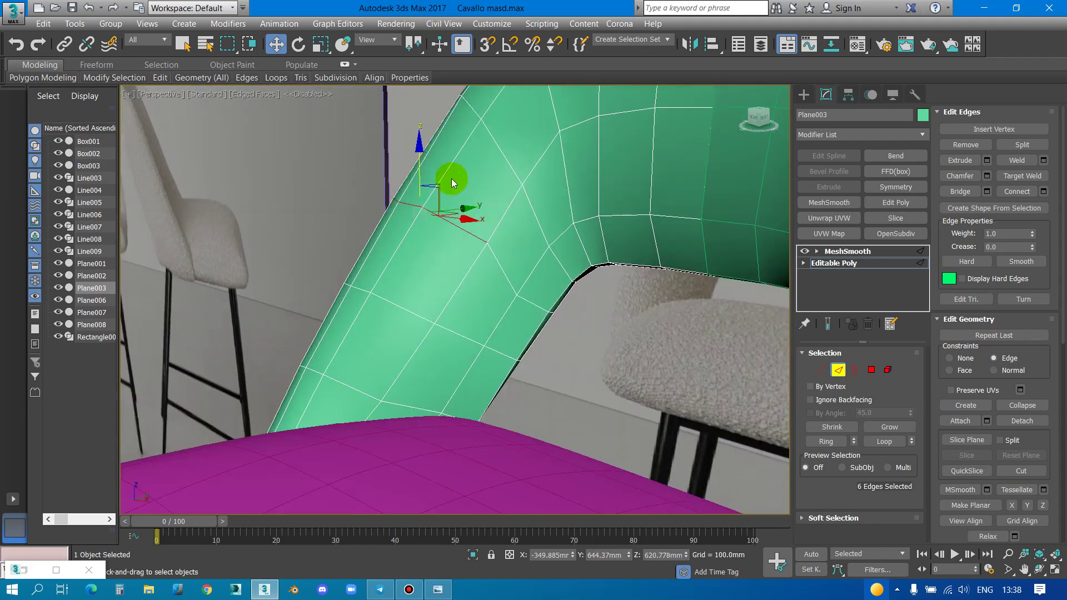
Nudge a chair-back vertex down-left, then box-select a row of seven vertices
key("1")
left_click(487, 245)
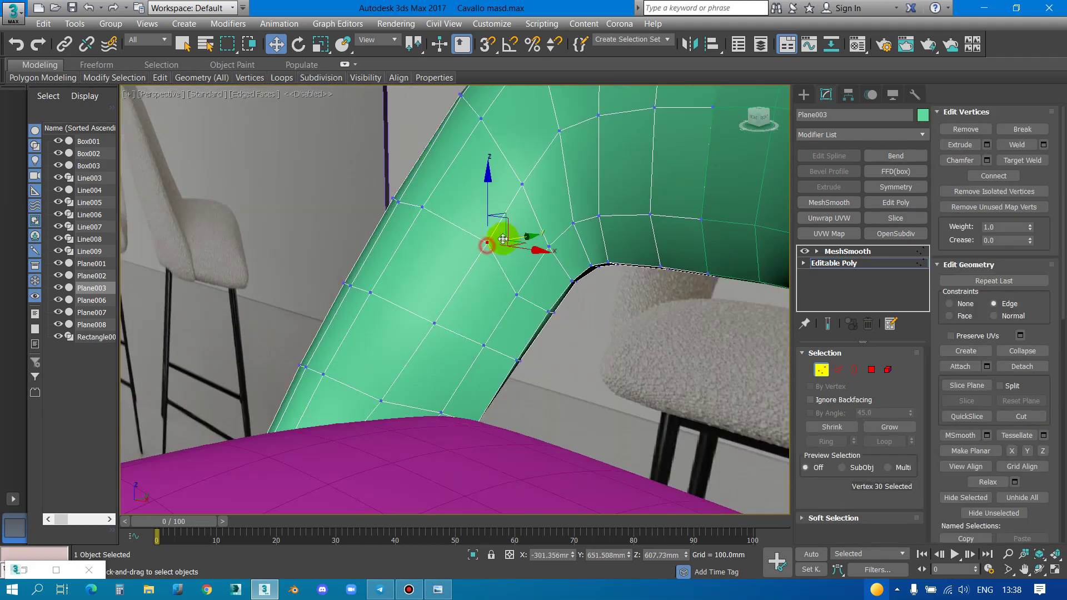
left_click_drag(500, 226, 493, 239)
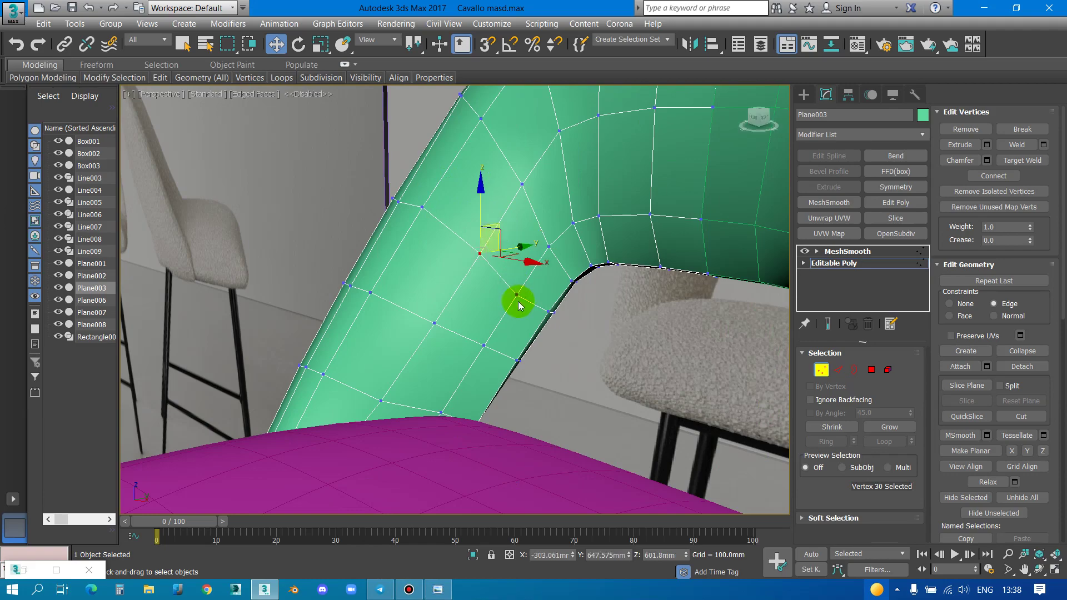
left_click(520, 294)
mouse_move(517, 291)
middle_mouse_down("alt")
mouse_move(596, 261)
mouse_move(492, 261)
middle_mouse_up("alt")
key("z")
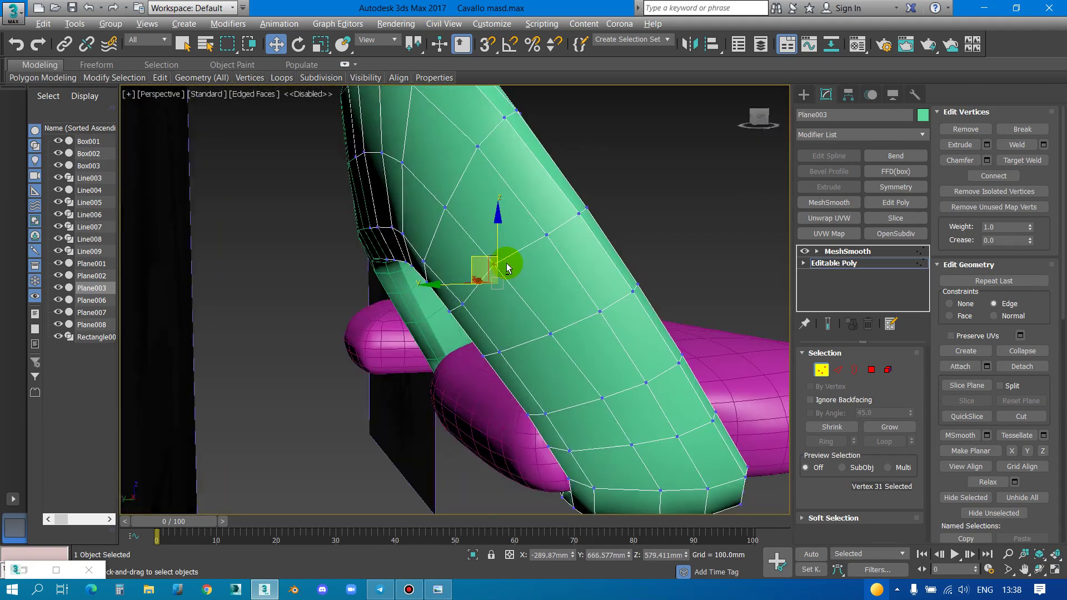
left_click(491, 264)
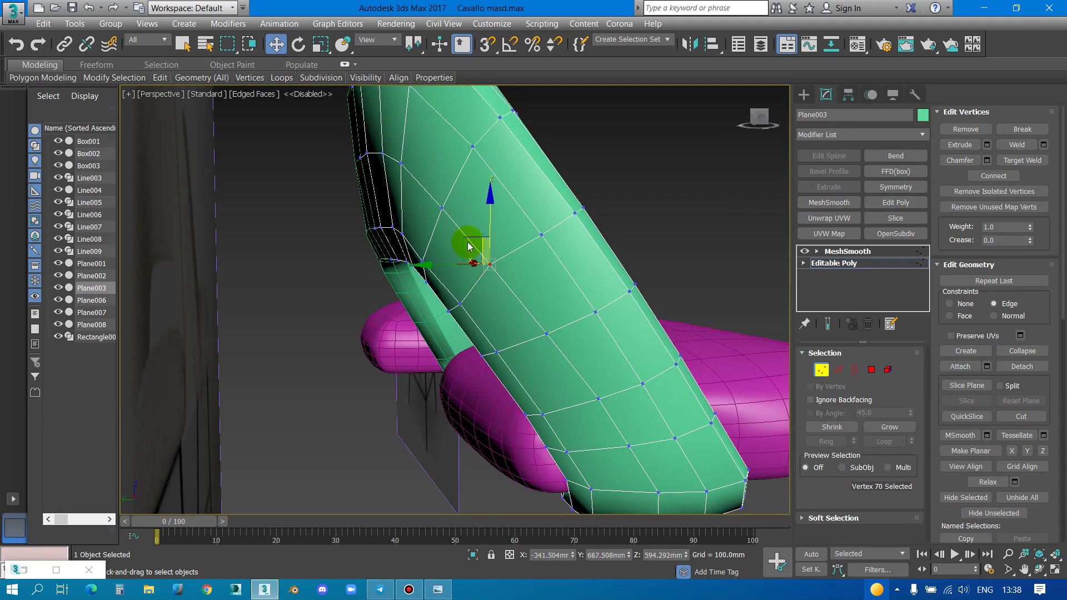
mouse_move(473, 245)
middle_mouse_down("alt")
mouse_move(598, 282)
mouse_move(662, 397)
mouse_move(595, 386)
mouse_move(508, 405)
mouse_move(264, 343)
middle_mouse_up("alt")
left_click_drag(470, 422, 470, 421)
mouse_move(470, 421)
middle_mouse_down("alt")
mouse_move(581, 378)
mouse_move(371, 422)
mouse_move(389, 389)
middle_mouse_up("alt")
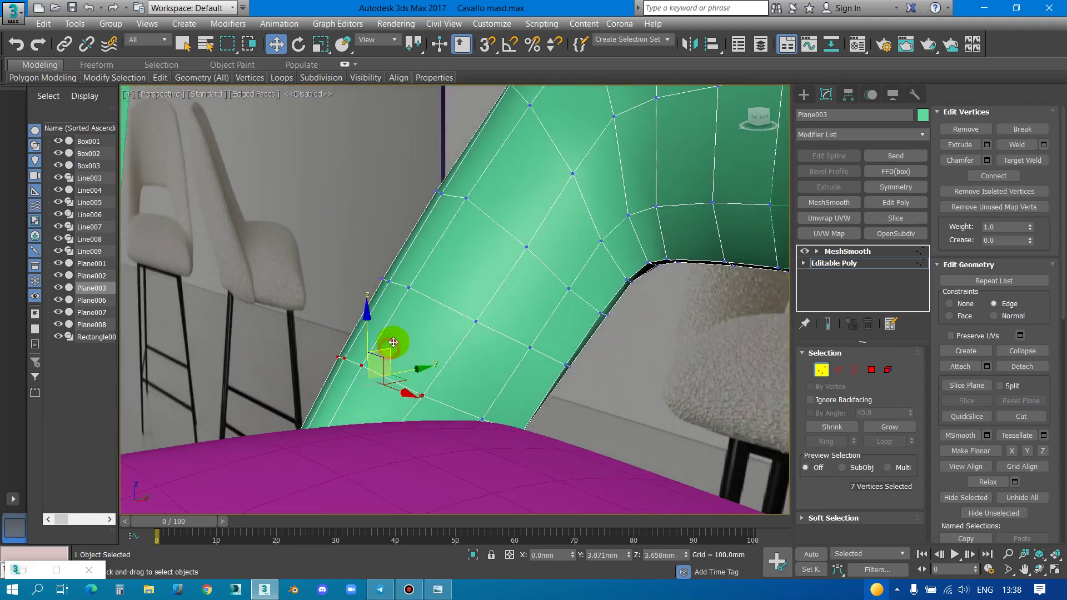
mouse_move(393, 342)
middle_mouse_down("alt")
mouse_move(505, 386)
mouse_move(588, 359)
mouse_move(577, 317)
mouse_move(519, 376)
mouse_move(516, 327)
middle_mouse_up("alt")
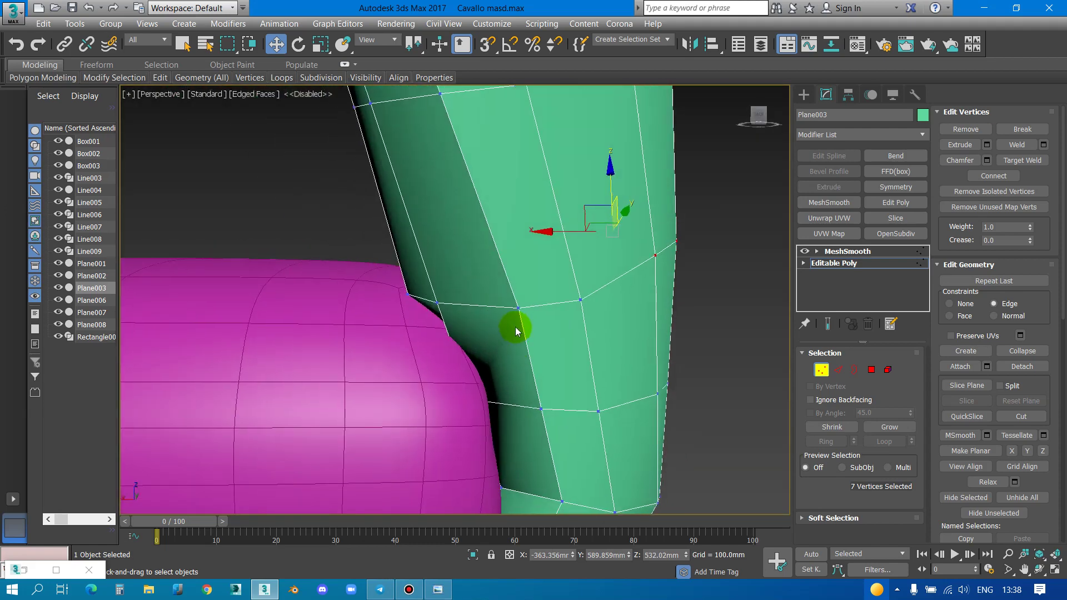
Move a chair-back vertex up-left and raise two neighbouring vertices, one about 4 mm
left_click(517, 309)
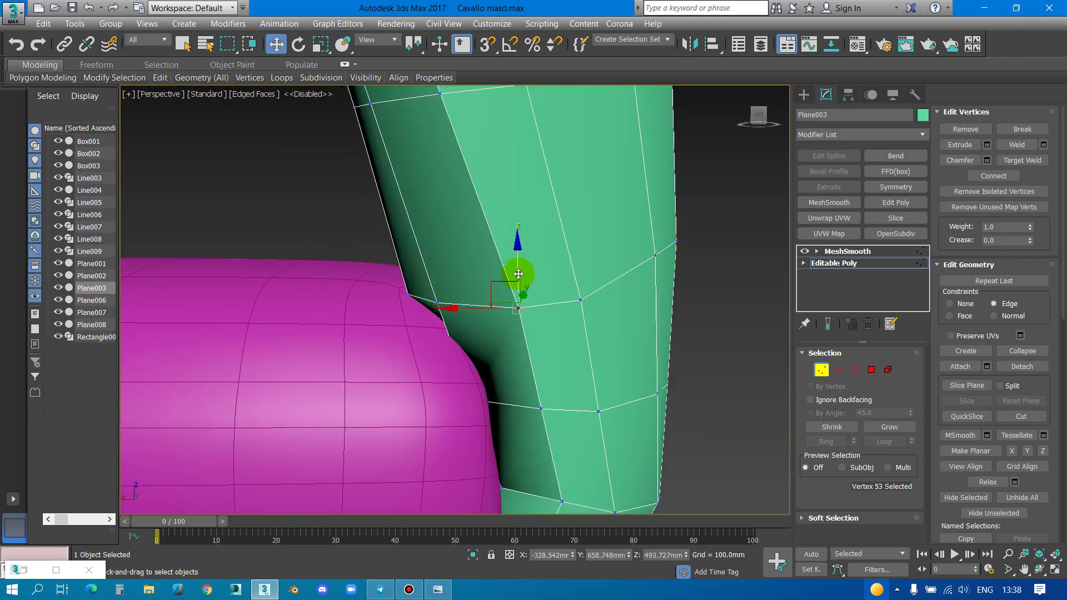
mouse_move(518, 274)
left_mouse_down()
mouse_move(507, 238)
mouse_move(578, 303)
mouse_move(570, 256)
left_mouse_up()
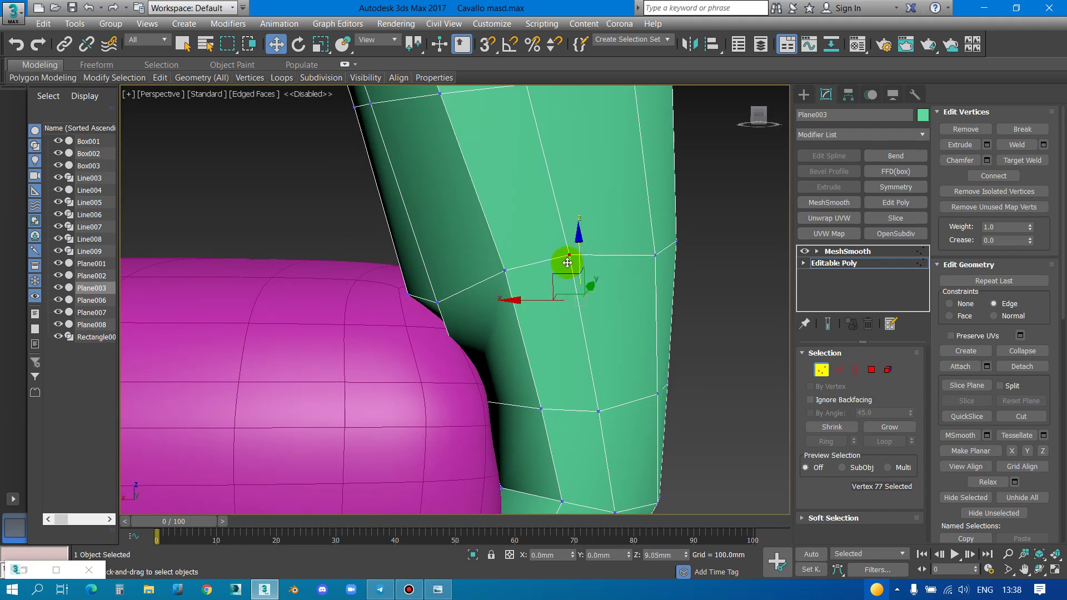
left_click_drag(656, 255, 654, 245)
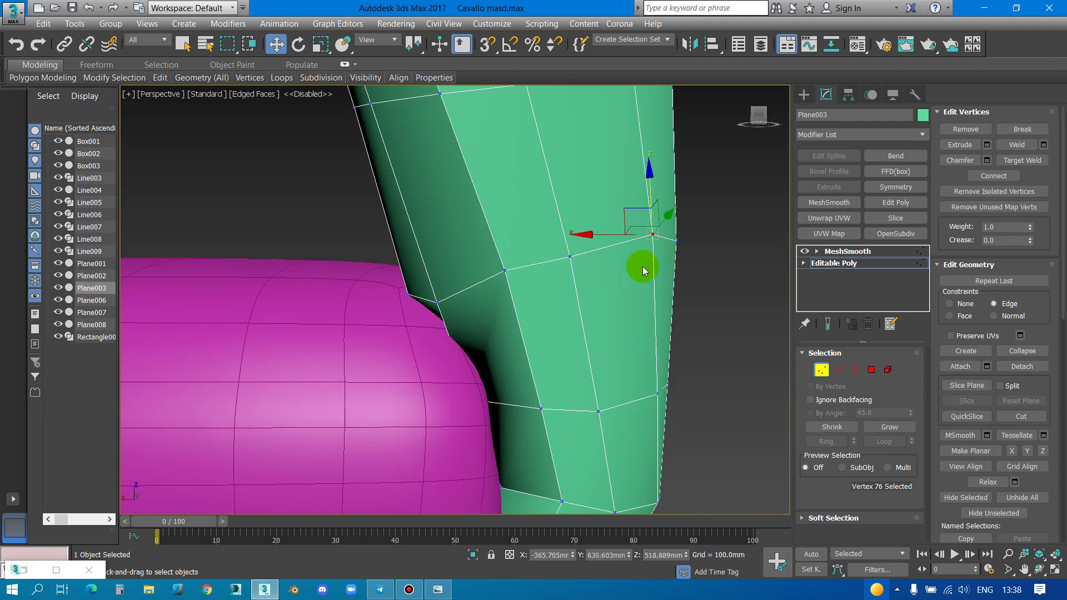
mouse_move(638, 266)
middle_mouse_down("alt")
mouse_move(538, 309)
mouse_move(543, 291)
middle_mouse_up("alt")
left_click_drag(685, 222, 680, 206)
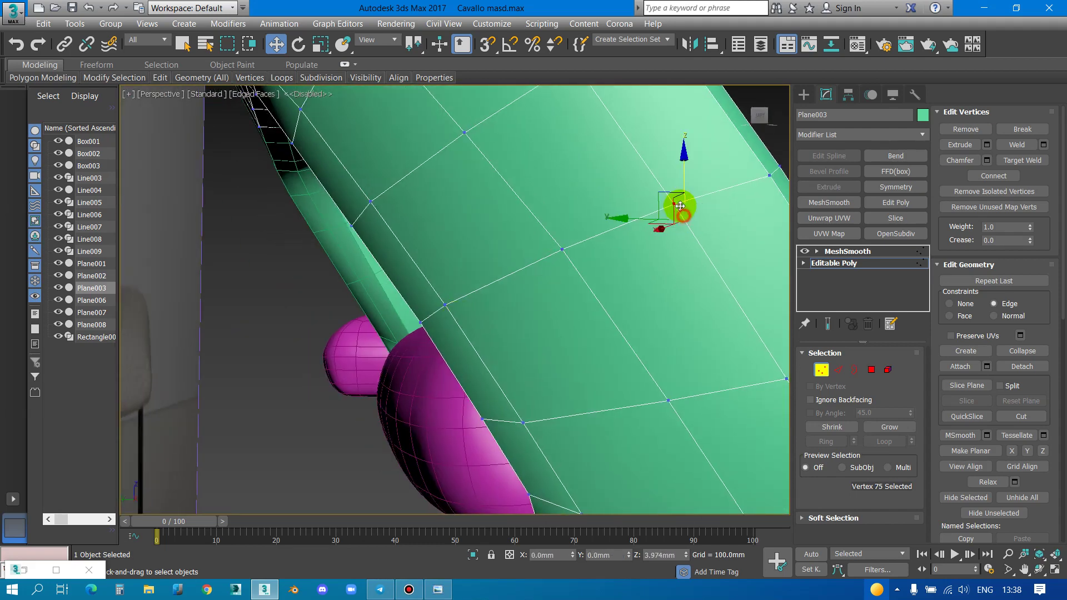
mouse_move(680, 207)
middle_mouse_down("alt")
mouse_move(505, 298)
mouse_move(574, 286)
mouse_move(522, 470)
middle_mouse_up("alt")
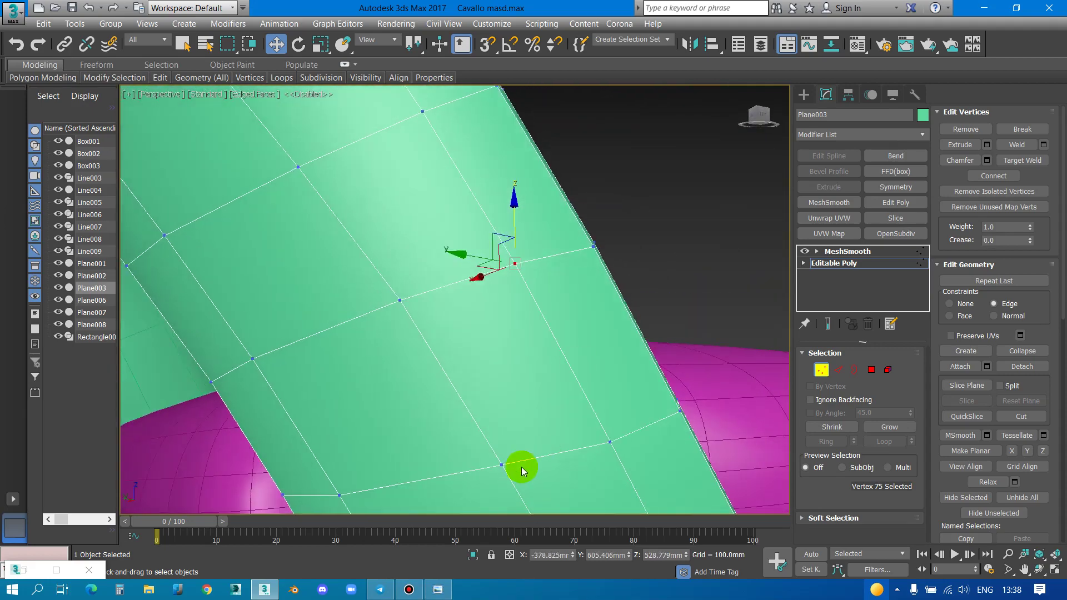
scroll(482, 309, "down", 5)
mouse_move(424, 334)
middle_mouse_down("alt")
mouse_move(476, 466)
mouse_move(488, 303)
mouse_move(556, 343)
mouse_move(515, 326)
mouse_move(543, 326)
mouse_move(623, 277)
mouse_move(529, 276)
mouse_move(559, 175)
middle_mouse_up("alt")
scroll(508, 285, "up", 3)
scroll(522, 325, "up", 2)
mouse_move(666, 413)
middle_mouse_down("alt")
mouse_move(582, 319)
mouse_move(470, 264)
middle_mouse_up("alt")
scroll(496, 253, "up", 3)
Pull the chair back's inner-corner vertex up and to the right
left_click(488, 249)
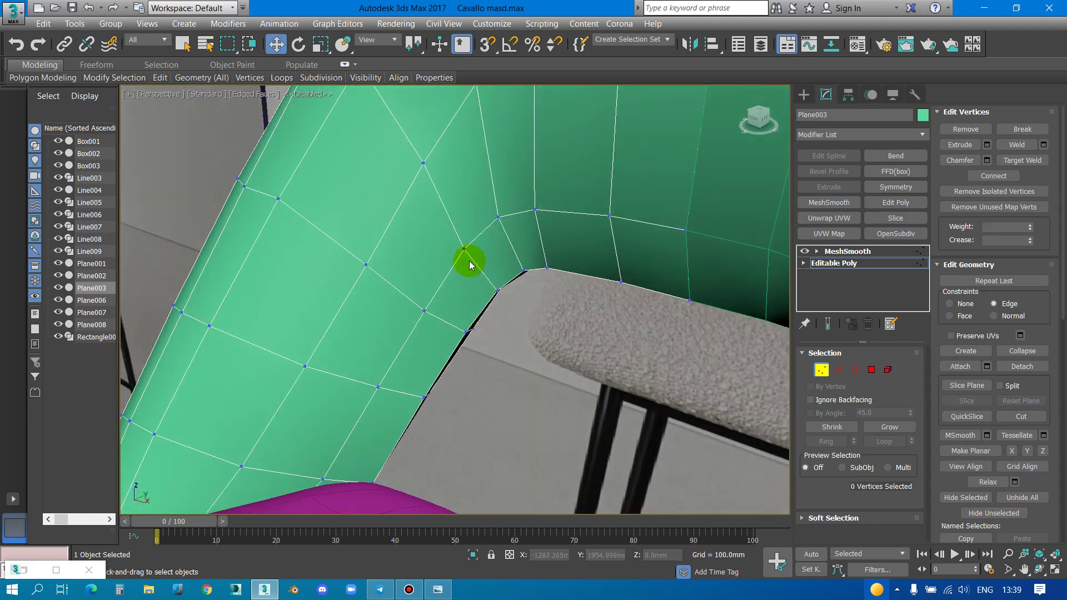
left_click(465, 249)
scroll(466, 244, "up", 2)
scroll(461, 250, "up", 2)
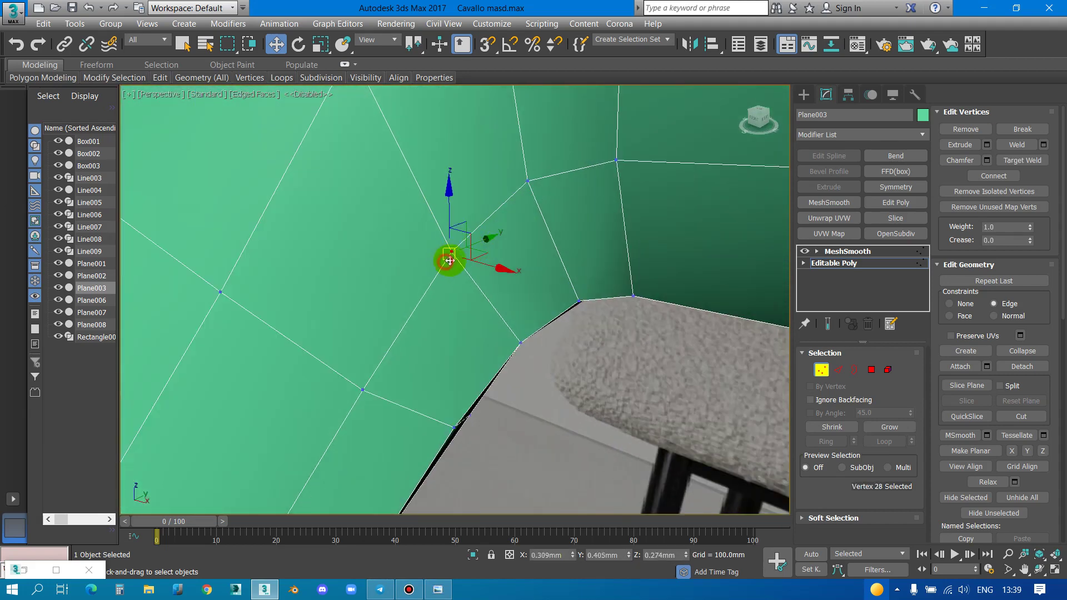
left_click_drag(458, 254, 536, 178)
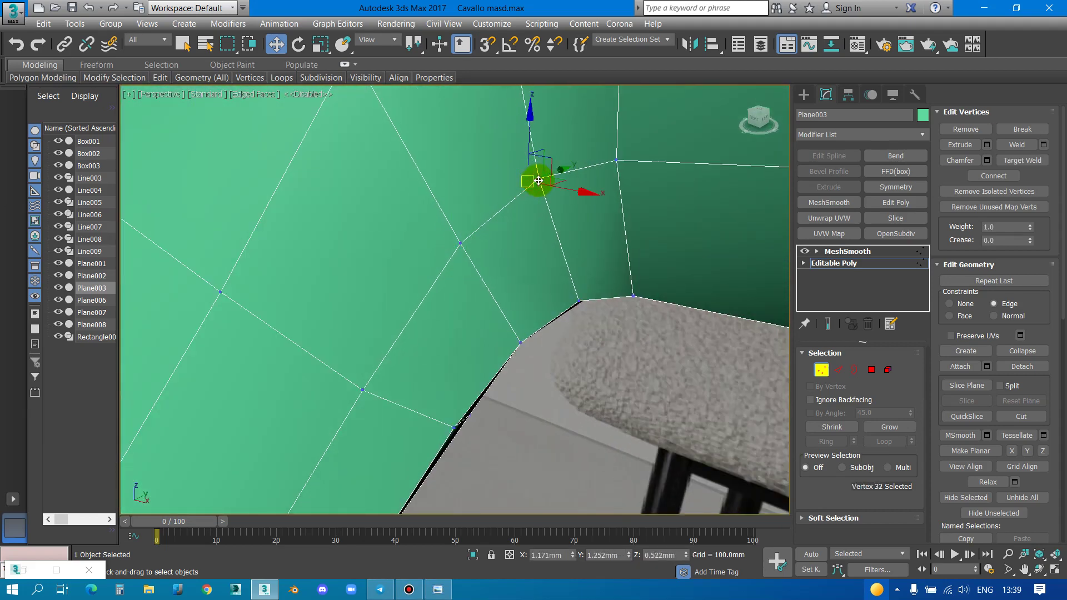
scroll(539, 183, "down", 3)
mouse_move(543, 231)
middle_mouse_down("alt")
mouse_move(500, 272)
mouse_move(492, 334)
mouse_move(552, 362)
mouse_move(387, 283)
middle_mouse_up("alt")
scroll(500, 272, "up", 3)
scroll(387, 283, "up", 2)
left_click(394, 276)
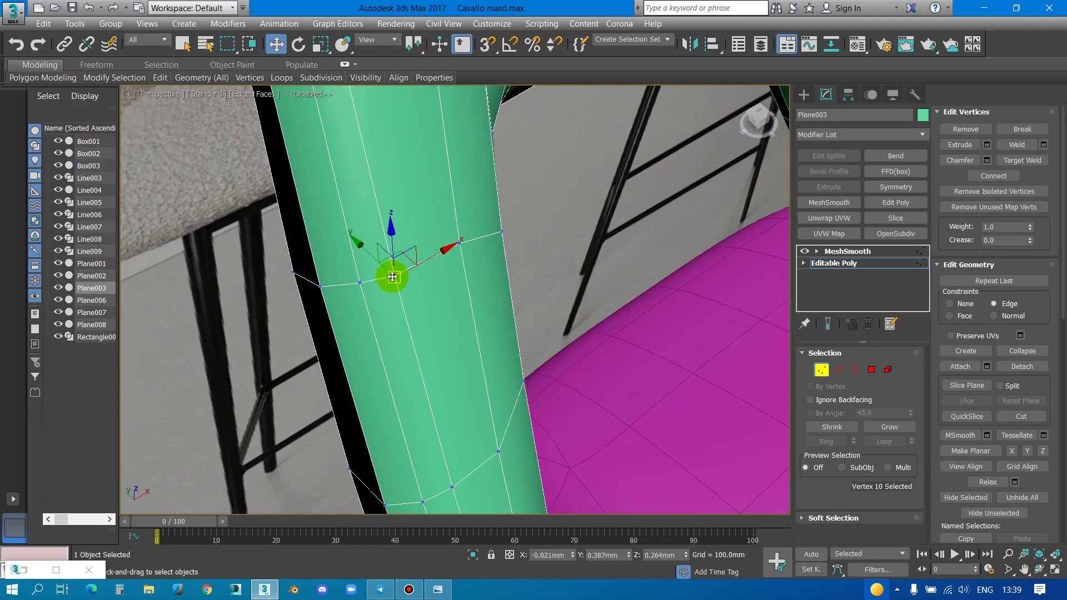
Exit vertex editing on the frame and select the magenta cushion Box001
key("shift+z")
key("shift+z")
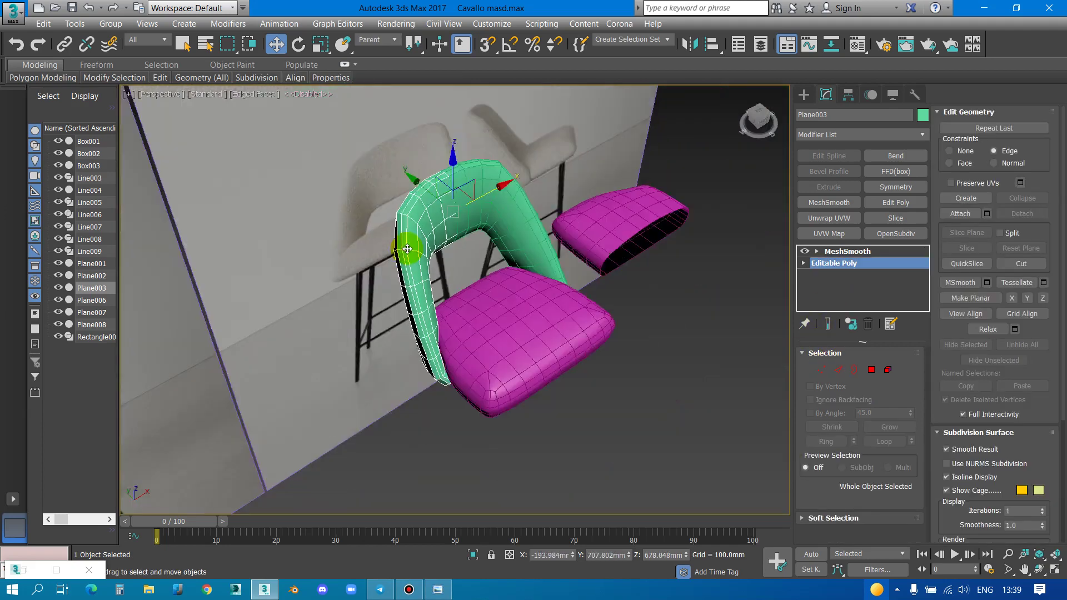
left_click(547, 384)
mouse_move(547, 385)
middle_mouse_down("alt")
mouse_move(533, 338)
mouse_move(565, 312)
mouse_move(443, 353)
mouse_move(455, 355)
mouse_move(505, 296)
mouse_move(664, 280)
mouse_move(669, 265)
middle_mouse_up("alt")
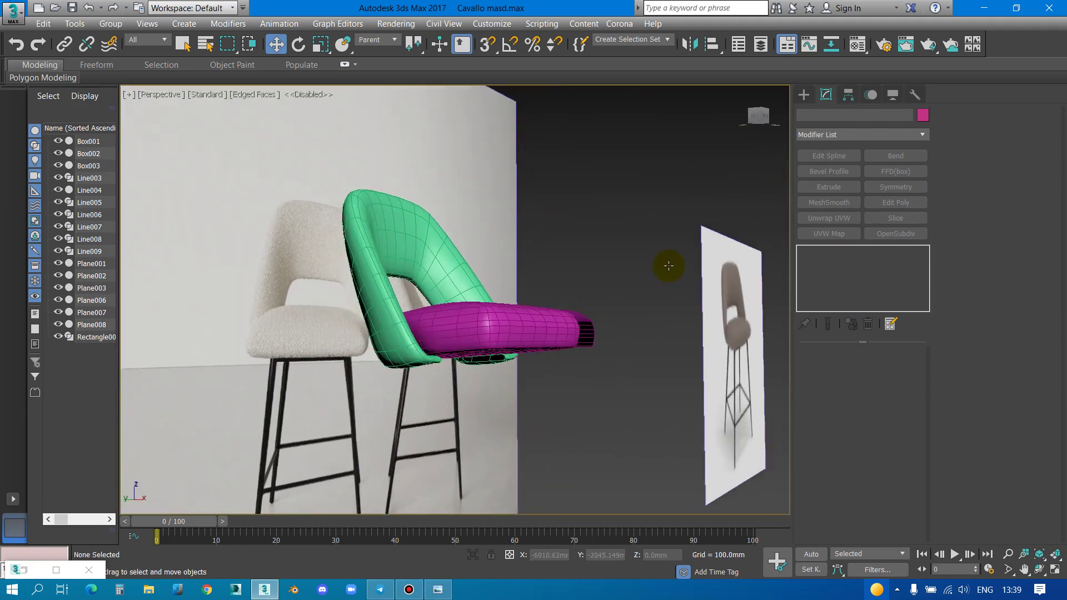
scroll(543, 312, "up", 5)
left_click(501, 346)
scroll(501, 345, "up", 3)
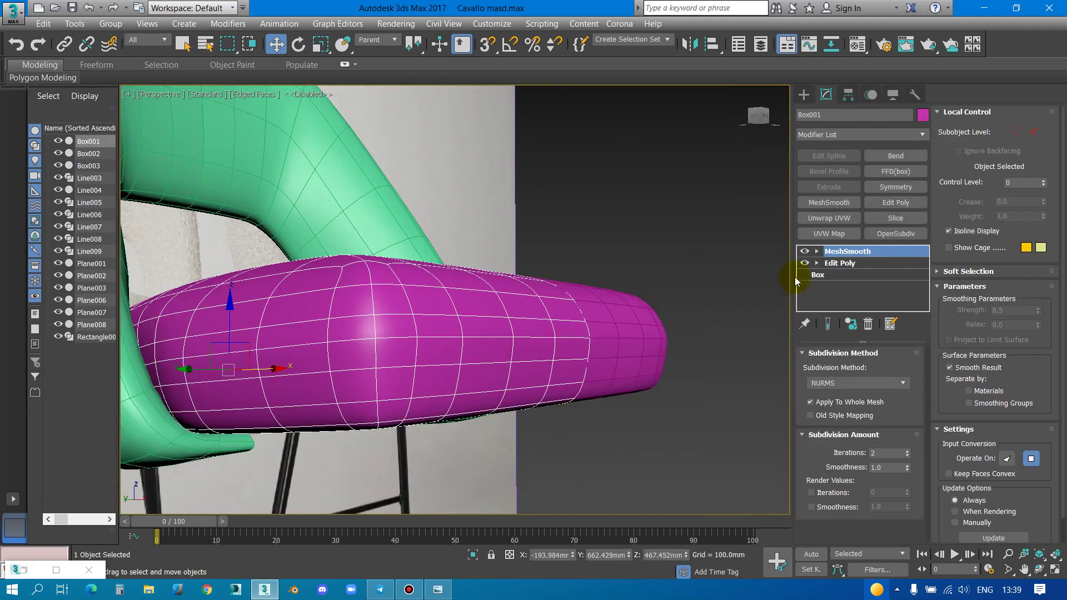
Raise the cushion's 18-edge loop about 7.858 mm in Z in Edit Poly edge mode
left_click(841, 264)
scroll(436, 388, "up", 2)
scroll(556, 353, "up", 2)
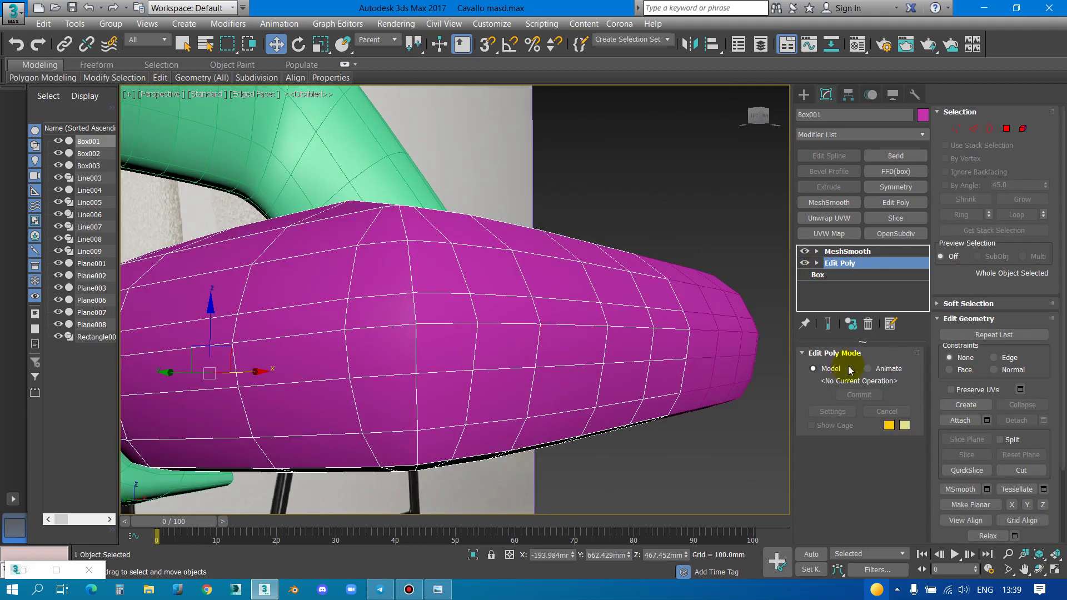
left_click(973, 128)
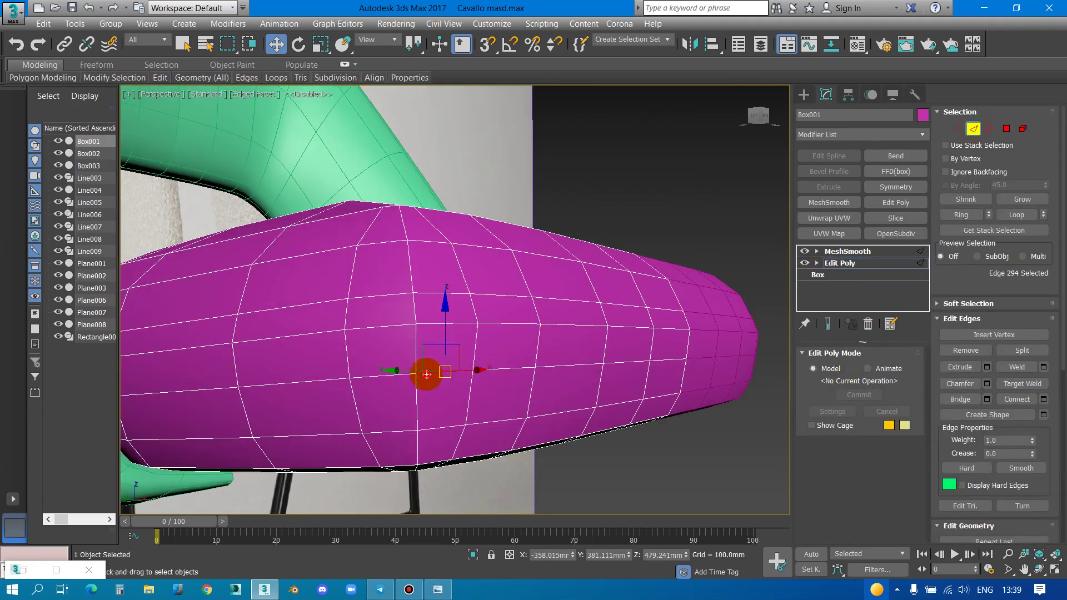
double_click(427, 374)
left_click_drag(1049, 473, 1028, 329)
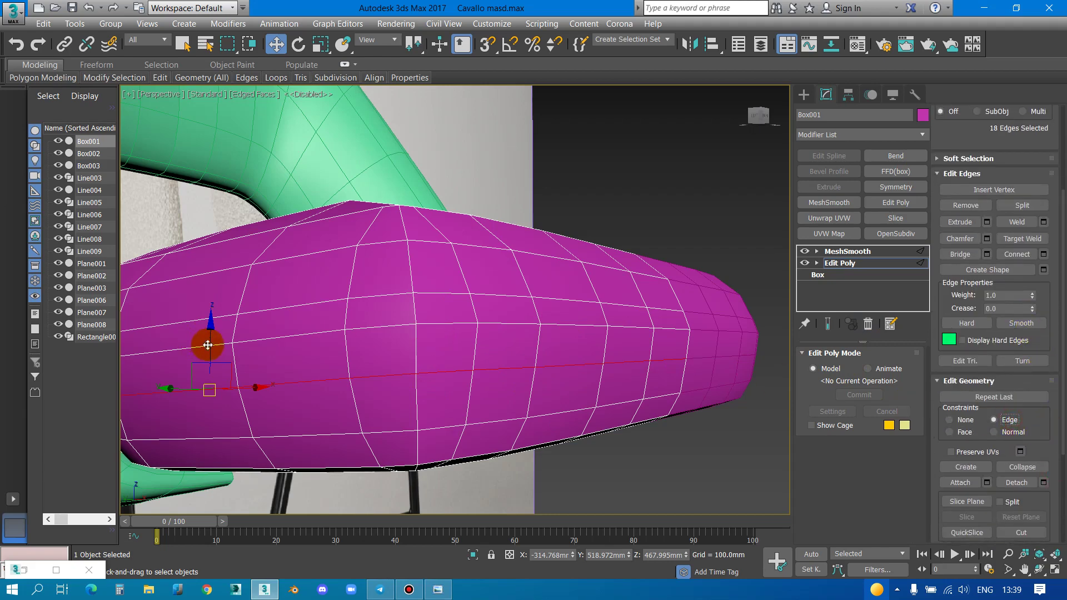
left_click_drag(209, 344, 215, 324)
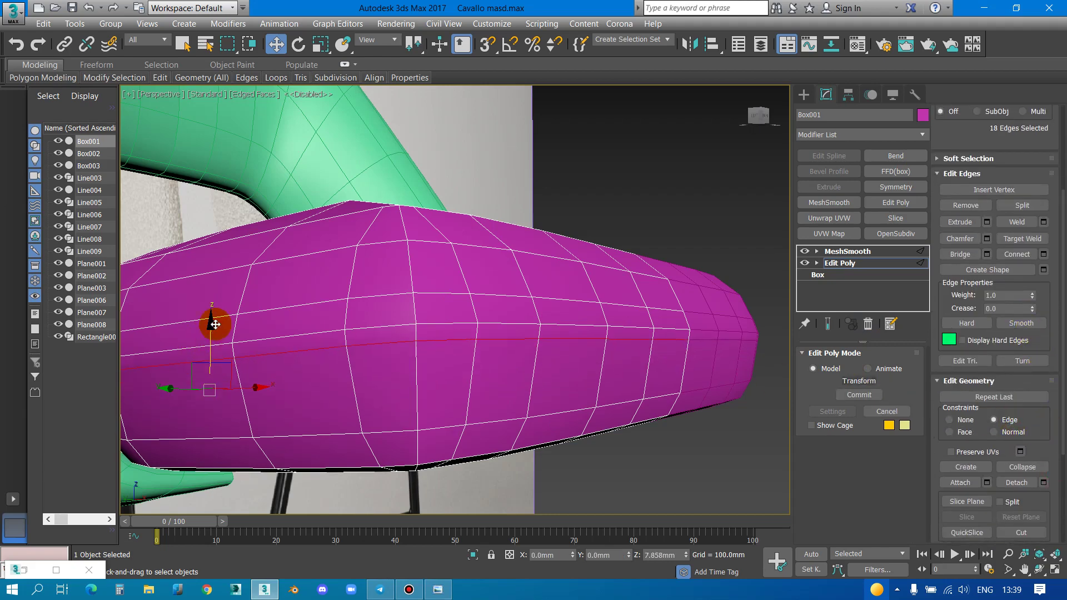
mouse_move(255, 276)
middle_mouse_down("alt")
mouse_move(277, 335)
mouse_move(324, 337)
middle_mouse_up("alt")
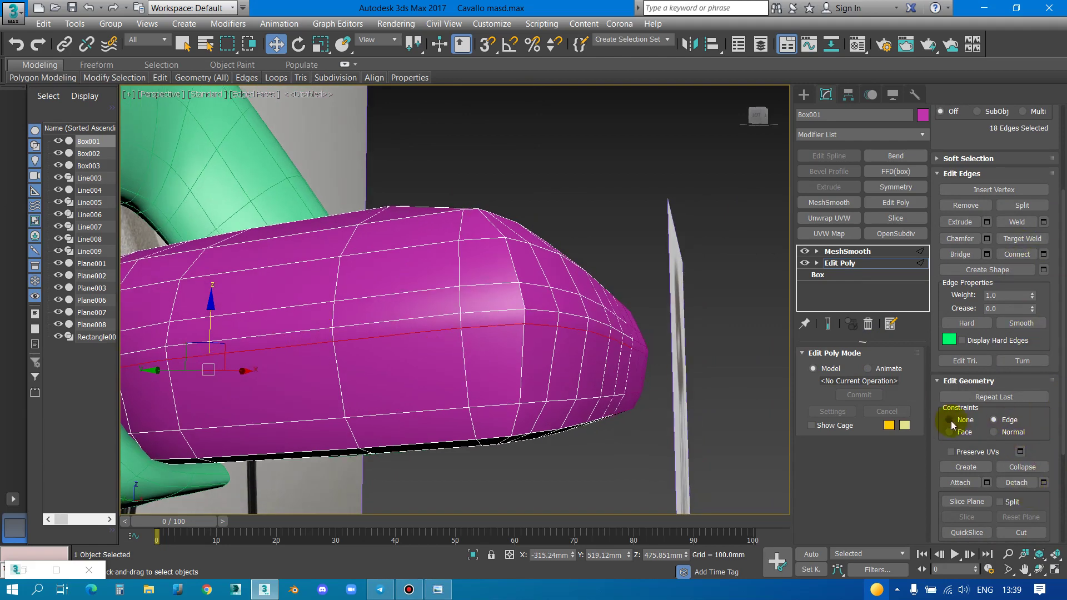
key("alt+q")
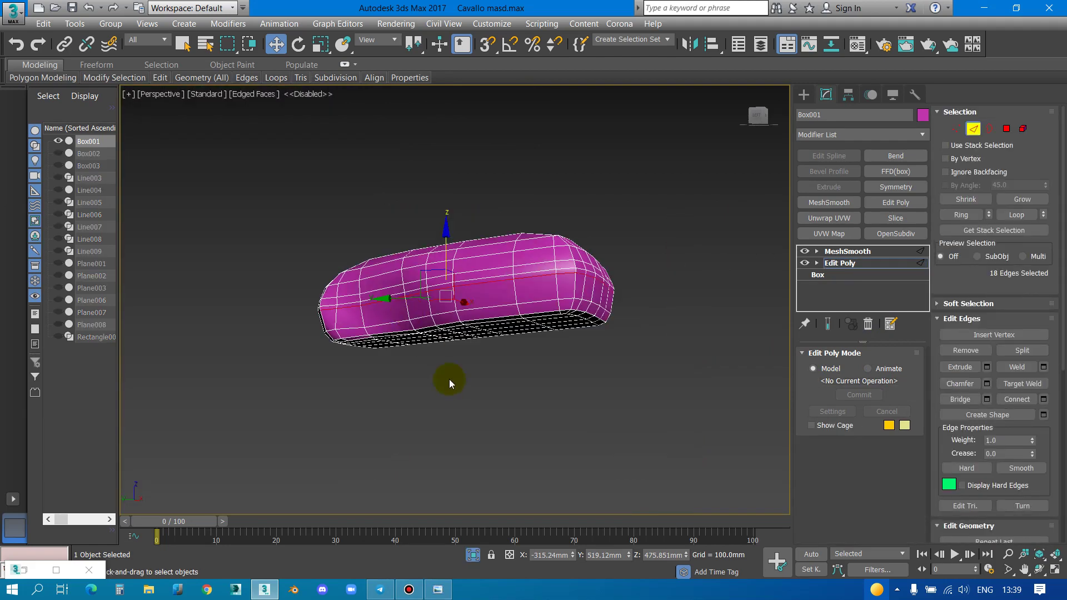
key("l")
left_click(397, 40)
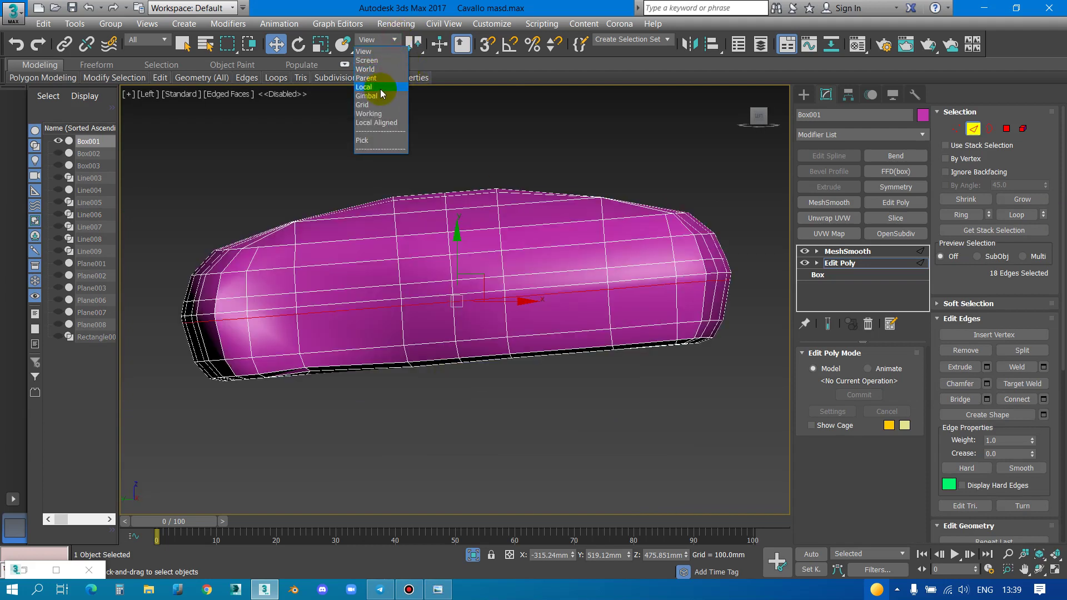
left_click(380, 90)
left_click_drag(464, 367, 465, 380)
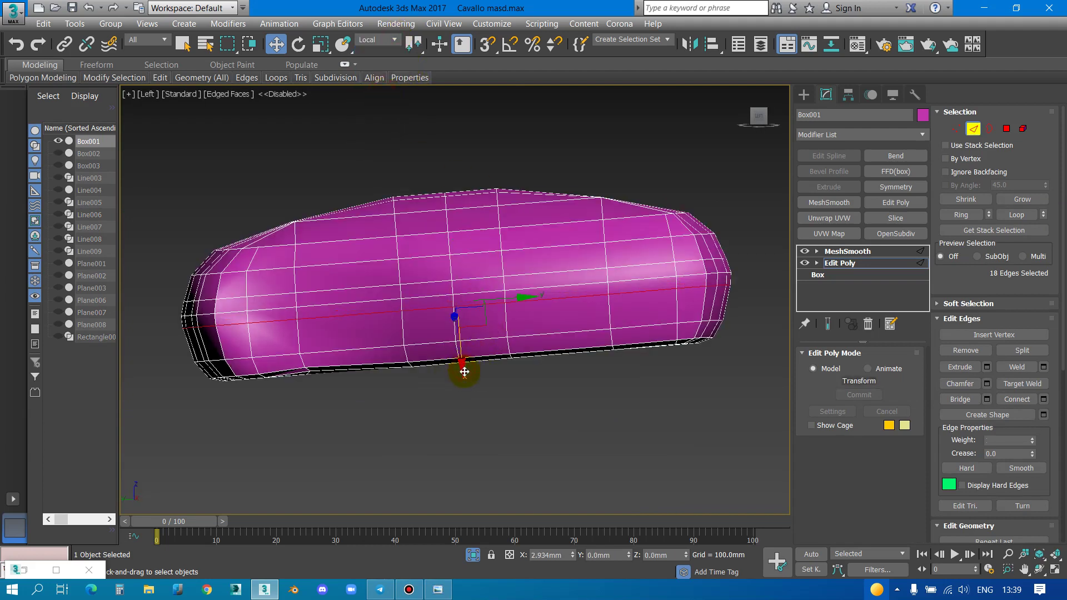
scroll(519, 274, "up", 2)
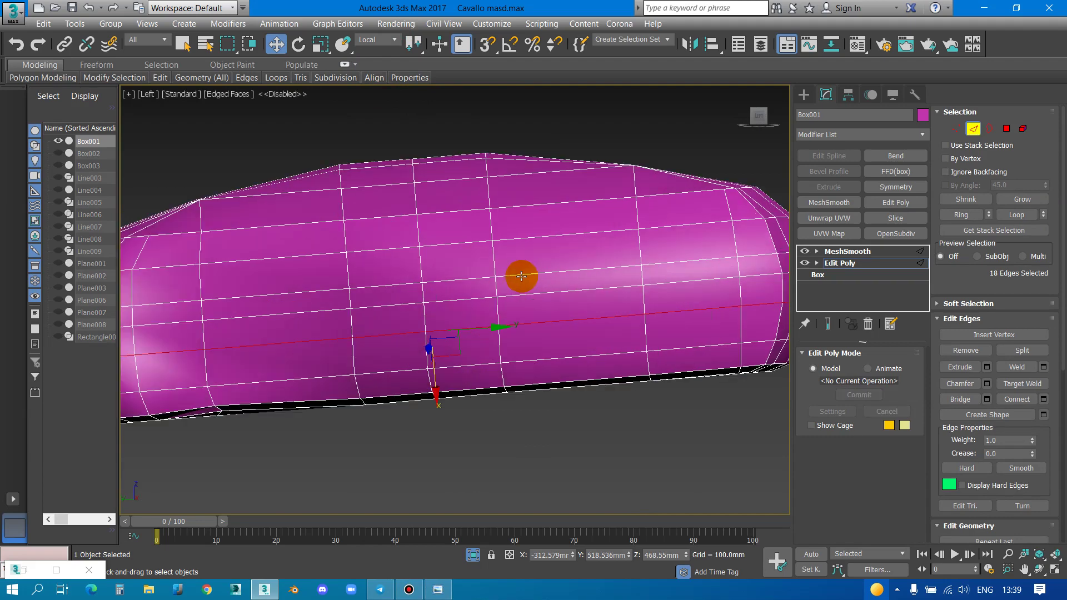
scroll(493, 305, "down", 3)
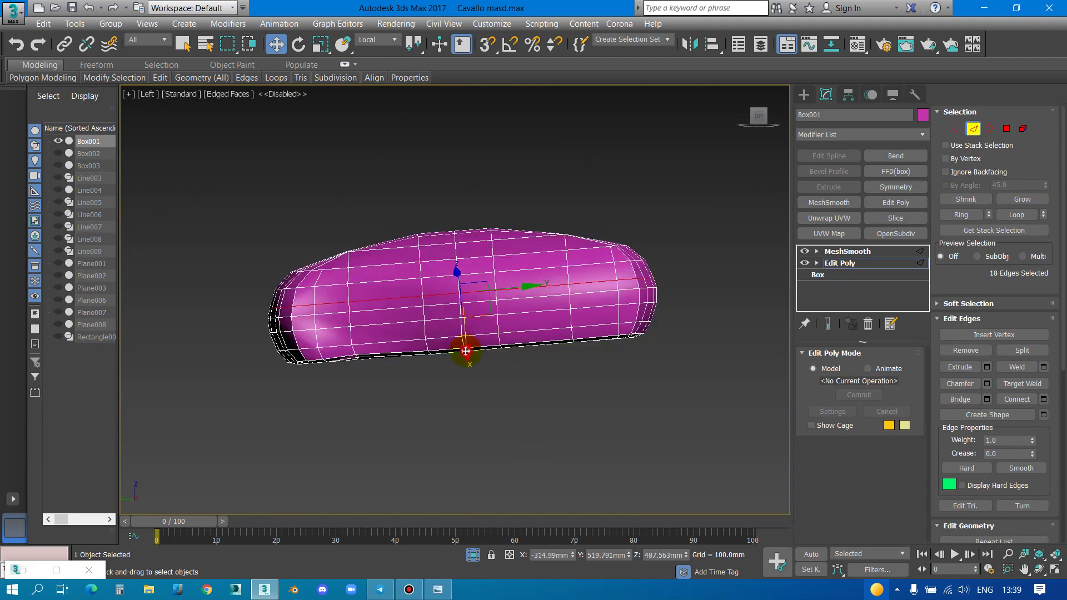
left_click_drag(465, 350, 464, 342)
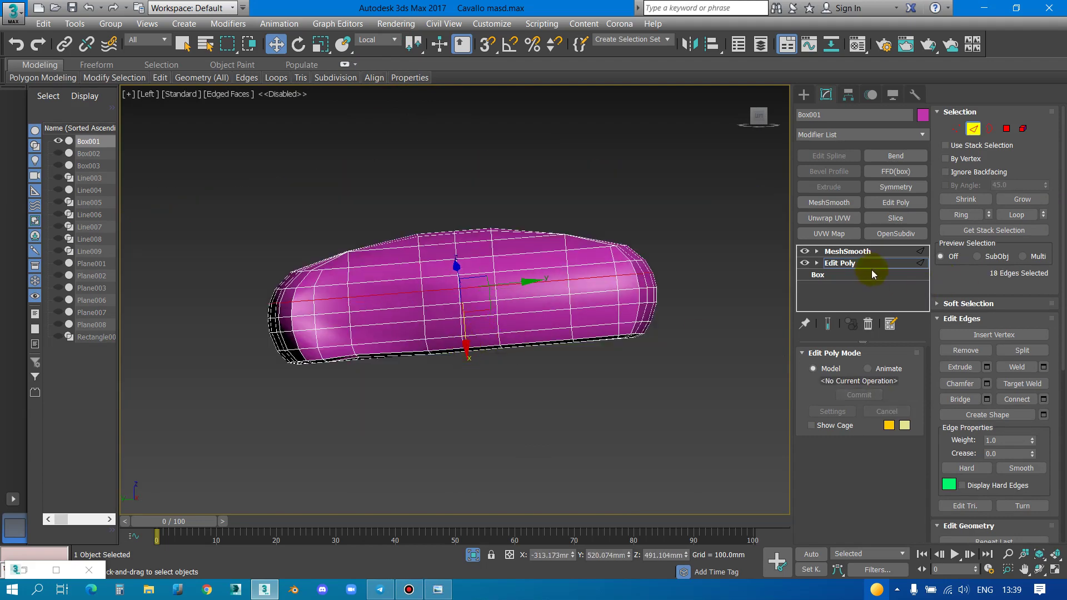
left_click(667, 234)
scroll(560, 233, "up", 5)
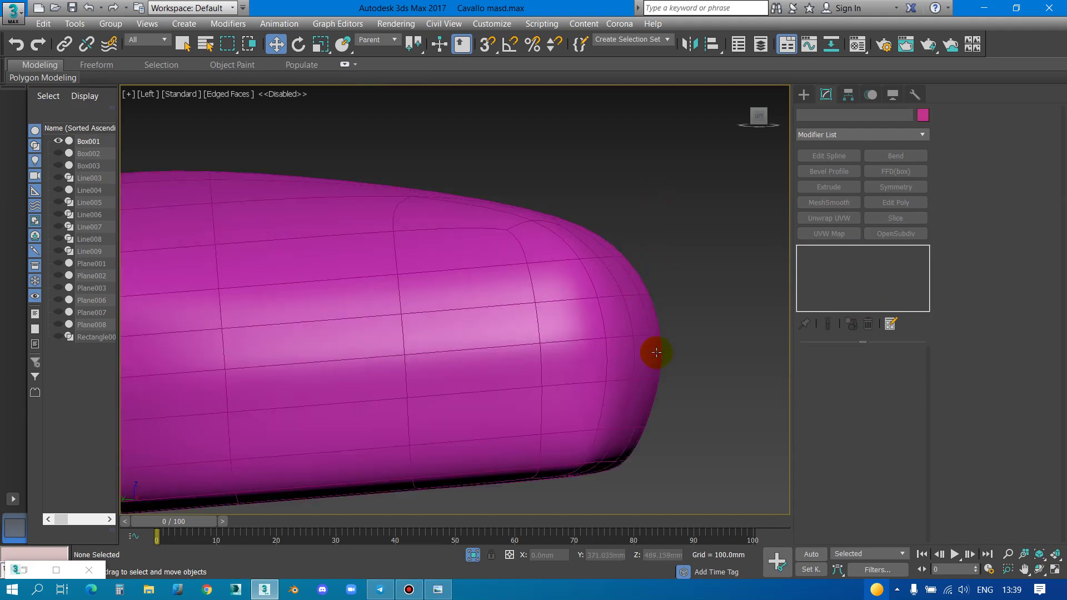
key("p")
scroll(515, 329, "up", 5)
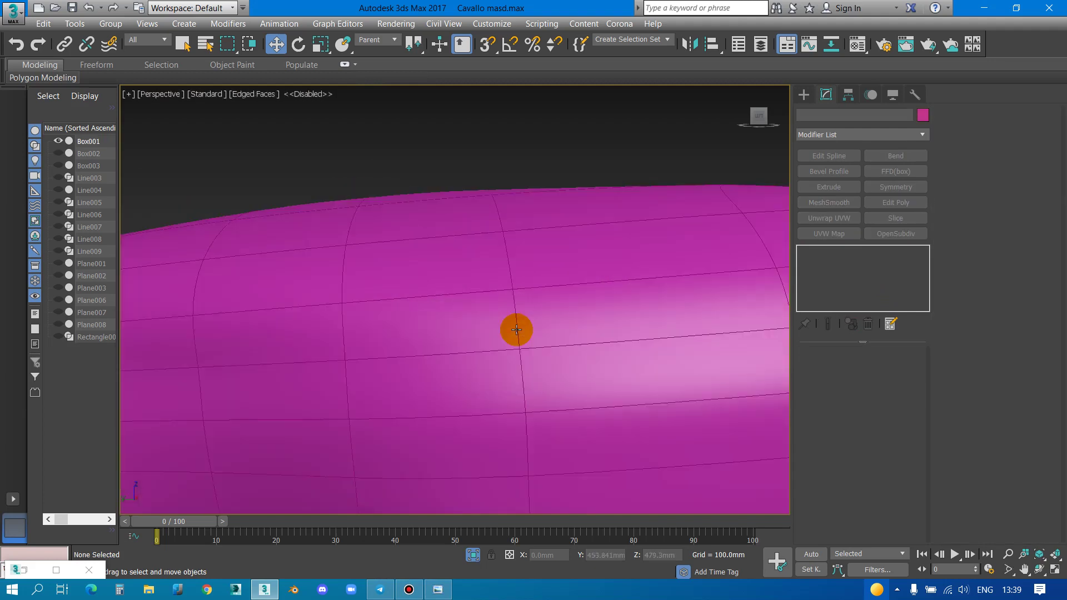
scroll(515, 329, "down", 6)
middle_click_drag(563, 318, 500, 352, "alt")
scroll(466, 353, "up", 3)
middle_click_drag(436, 353, 436, 333, "alt")
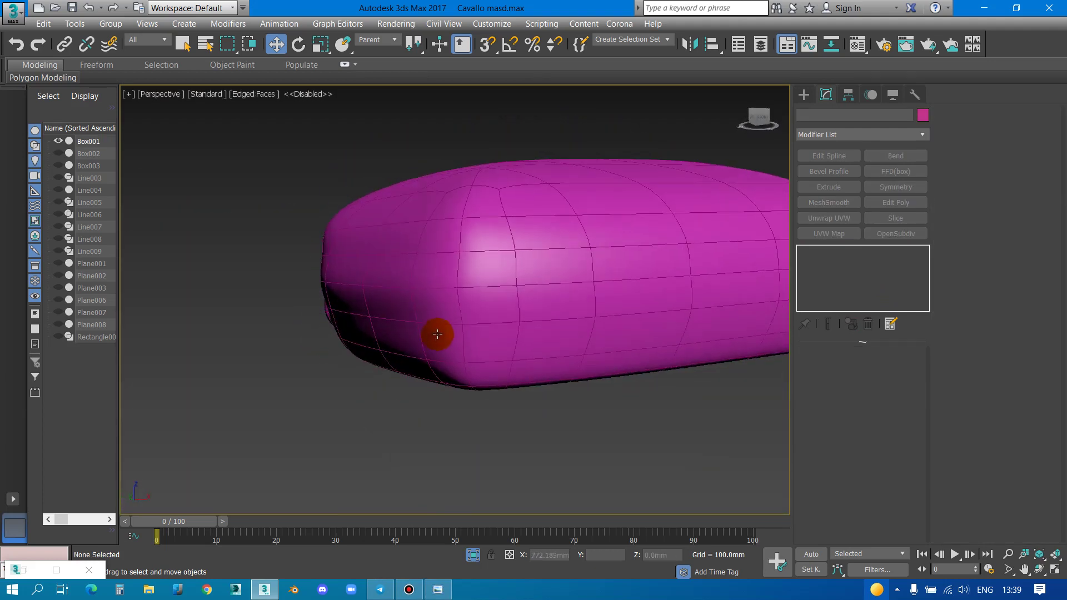
scroll(444, 269, "up", 1)
left_click(444, 269)
Select an edge loop around the cushion in Edit Poly edge mode, undoing two changes
left_click(839, 263)
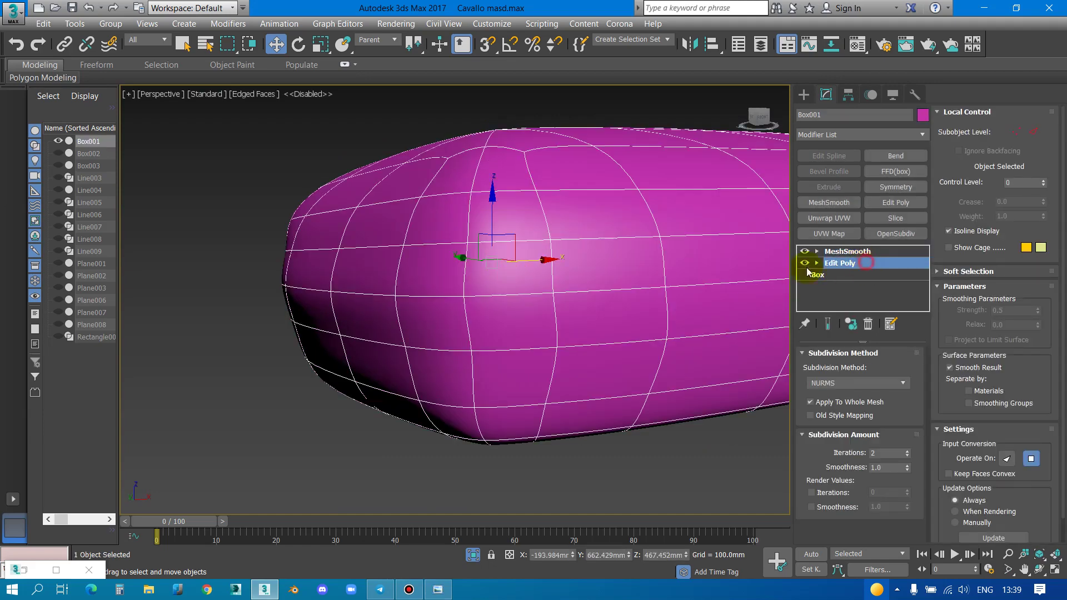
left_click(973, 129)
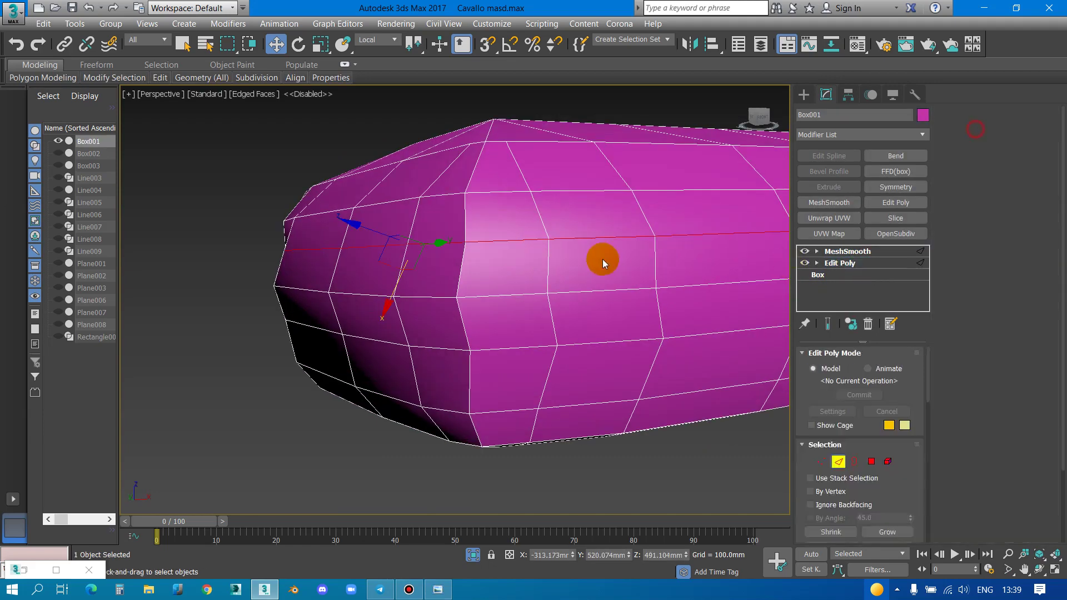
double_click(595, 238)
mouse_move(595, 238)
middle_mouse_down("alt")
mouse_move(535, 275)
mouse_move(434, 246)
mouse_move(425, 286)
mouse_move(406, 295)
mouse_move(469, 312)
middle_mouse_up("alt")
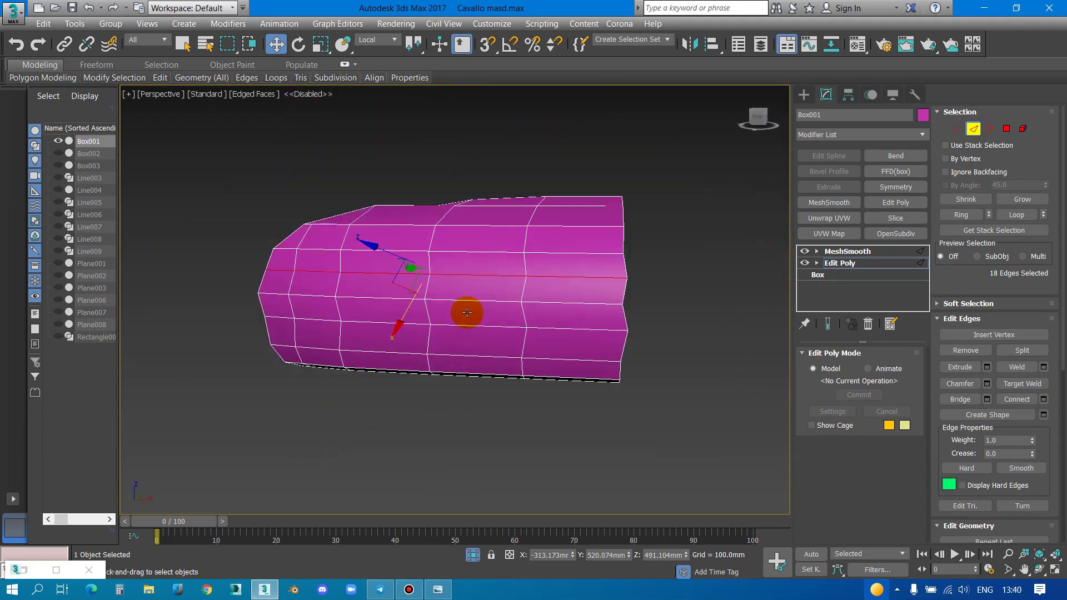
key("ctrl+z")
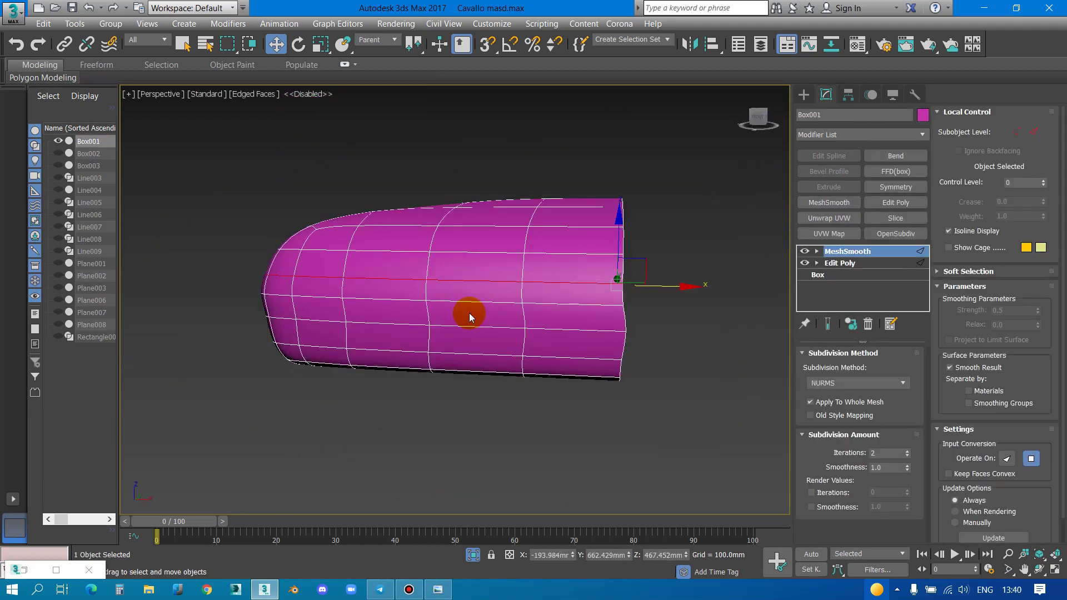
key("ctrl+z")
key("ctrl+z")
Set the Reference Coordinate System to Local, checking the cushion in Left view
key("l")
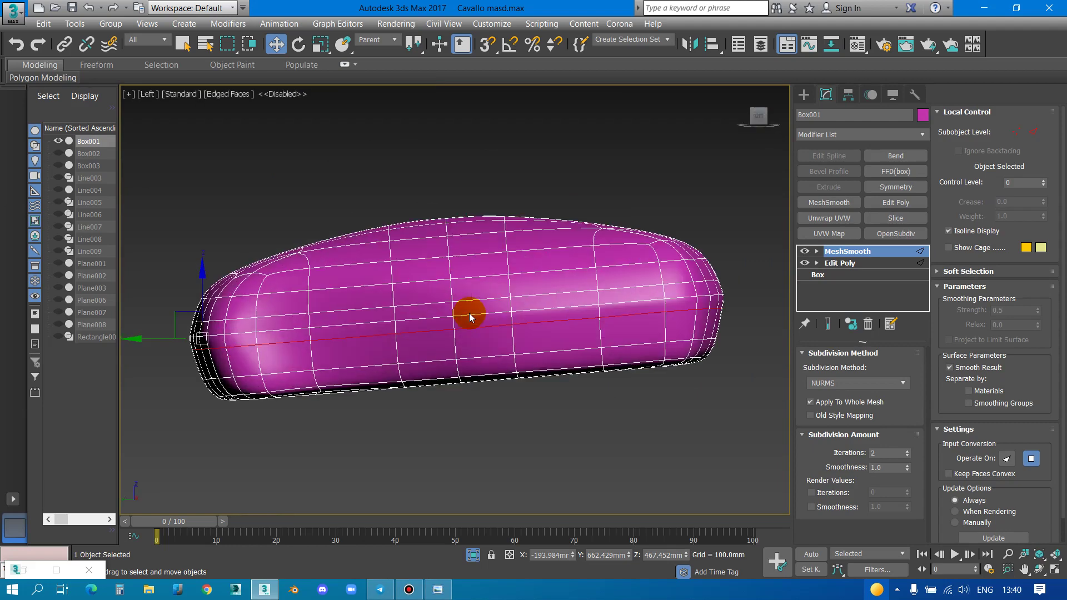
left_click(383, 41)
left_click(380, 88)
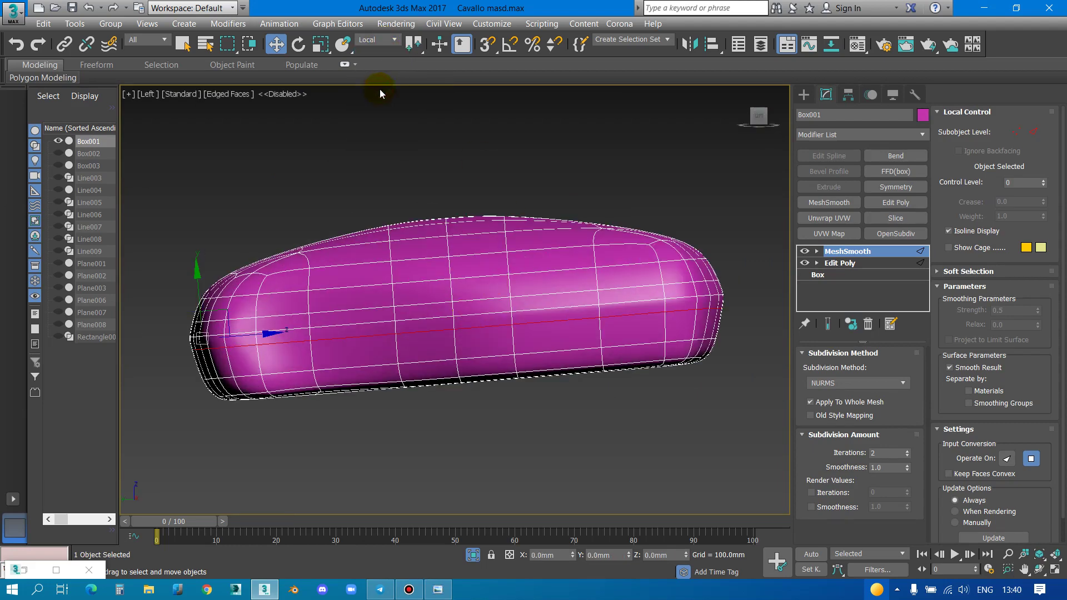
key("p")
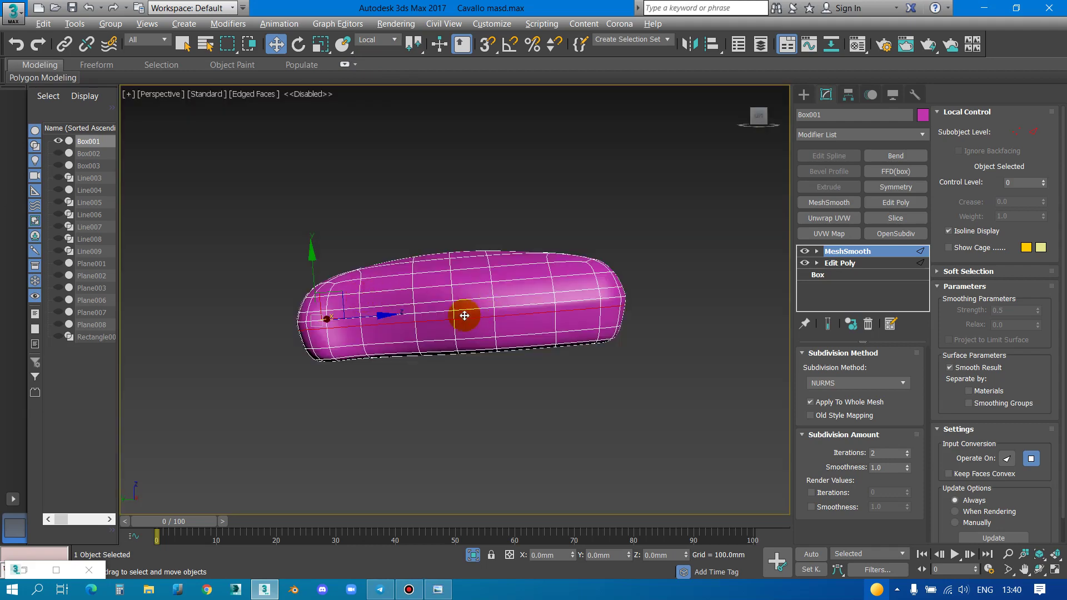
middle_click_drag(465, 316, 388, 309, "alt")
middle_click_drag(511, 253, 518, 248, "alt")
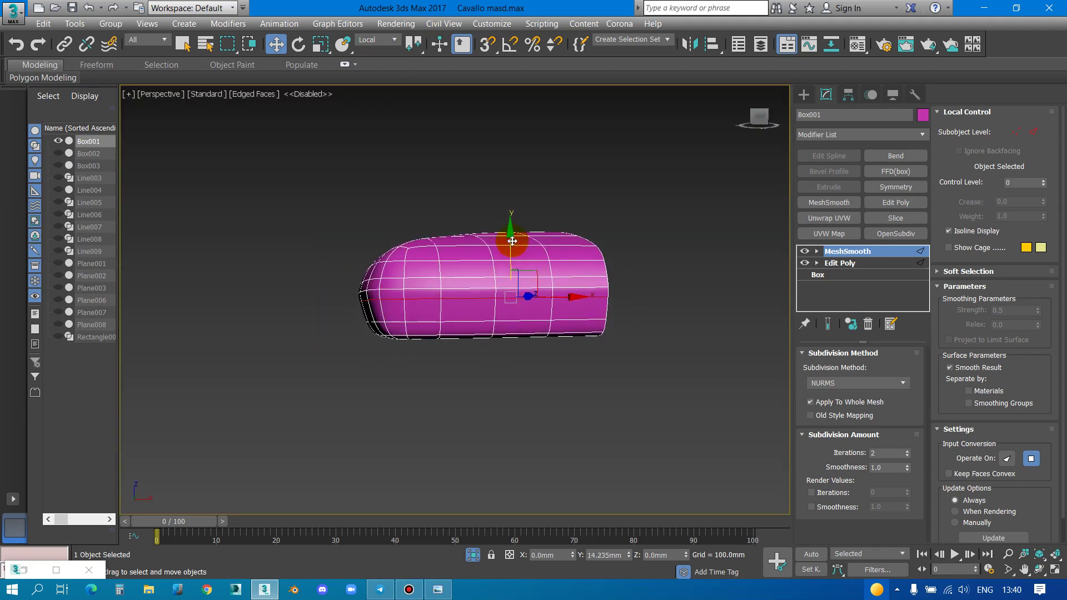
left_click(864, 265)
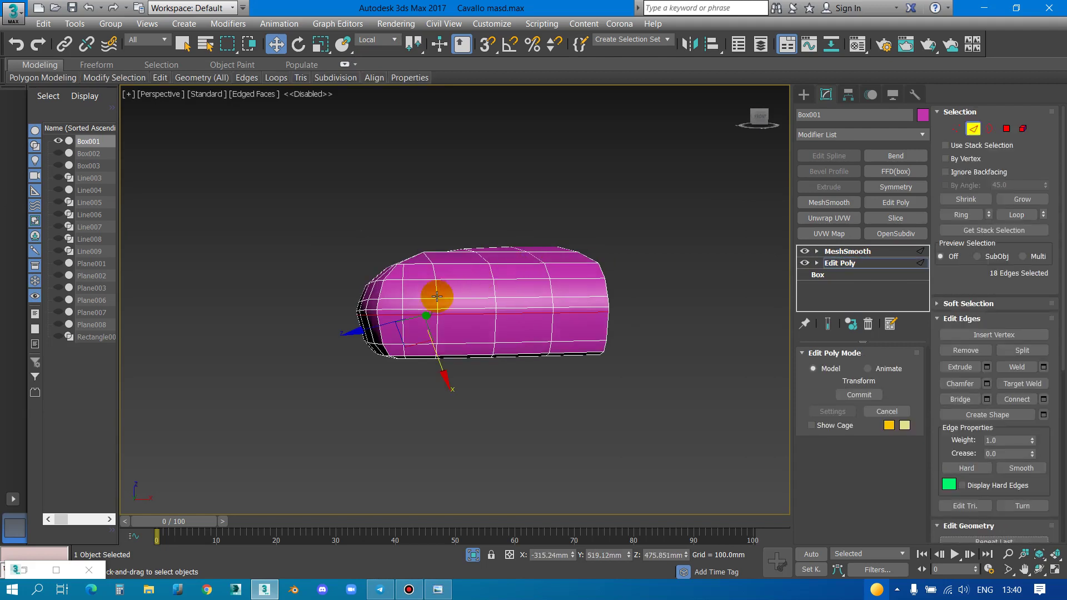
Switch to Gimbal axes, move the edge loop in Left view, and enable Show End Result
left_click(367, 39)
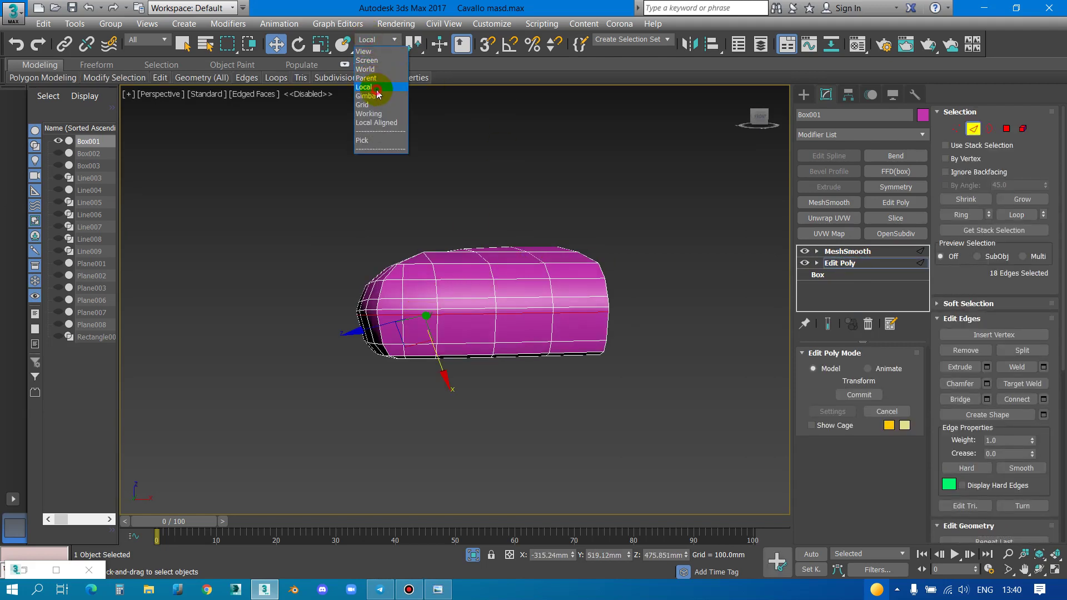
left_click(379, 96)
left_click_drag(420, 264, 417, 276)
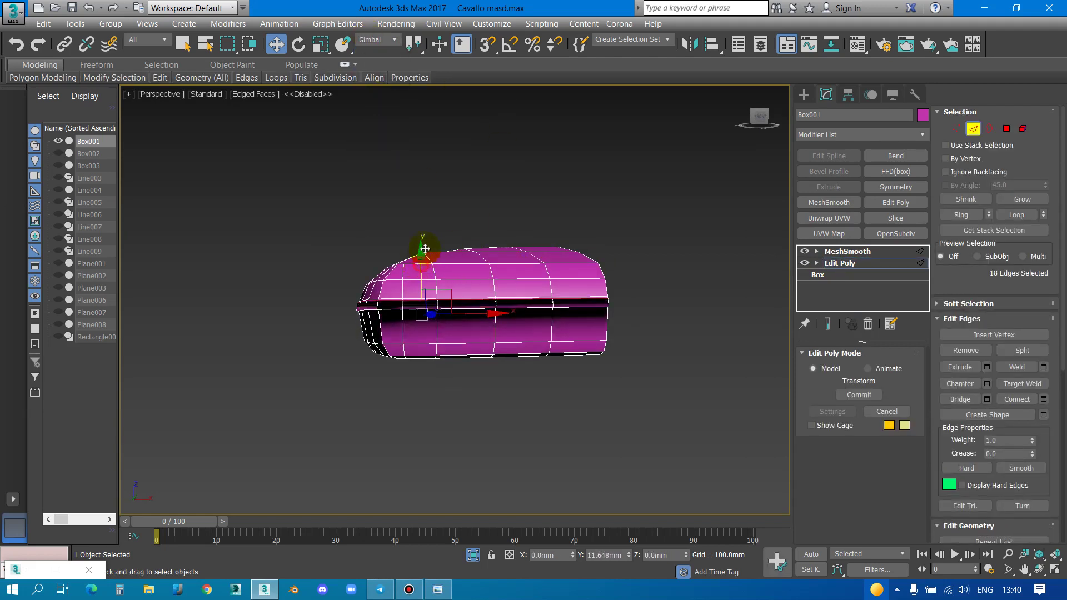
key("l")
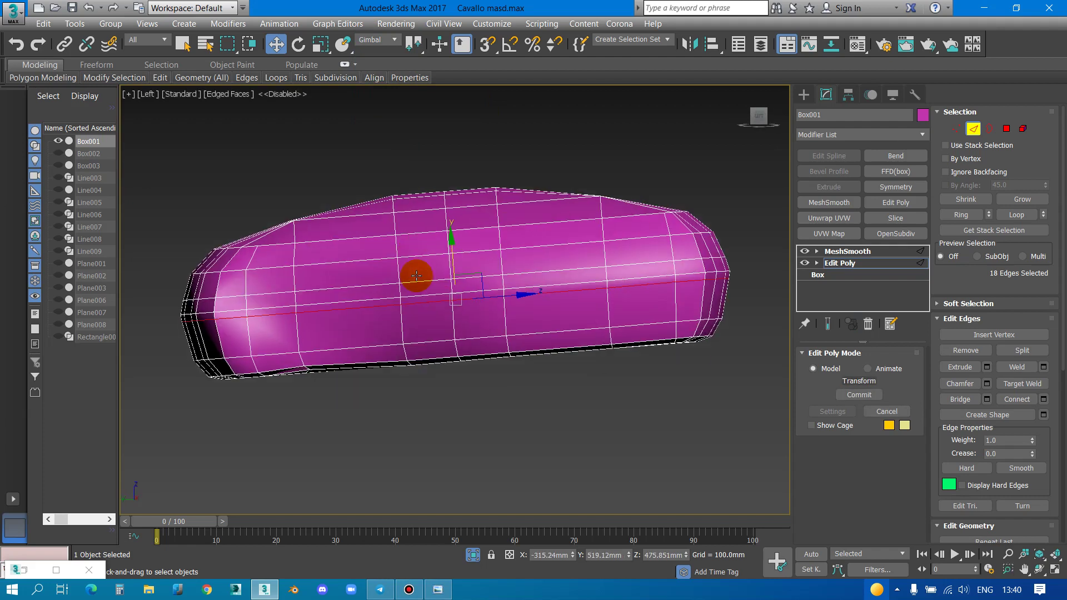
mouse_move(451, 252)
left_mouse_down()
mouse_move(485, 283)
mouse_move(452, 245)
mouse_move(455, 232)
left_mouse_up()
left_click(825, 323)
Nudge an edge near the cushion's right end slightly down, then exit edge editing
scroll(738, 276, "up", 3)
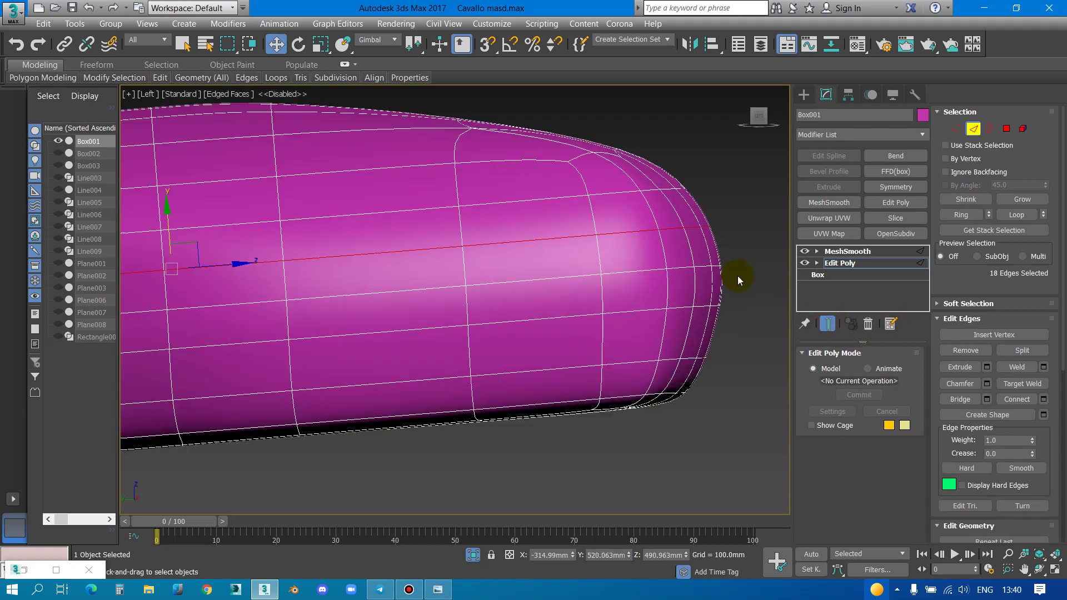
scroll(738, 277, "up", 2)
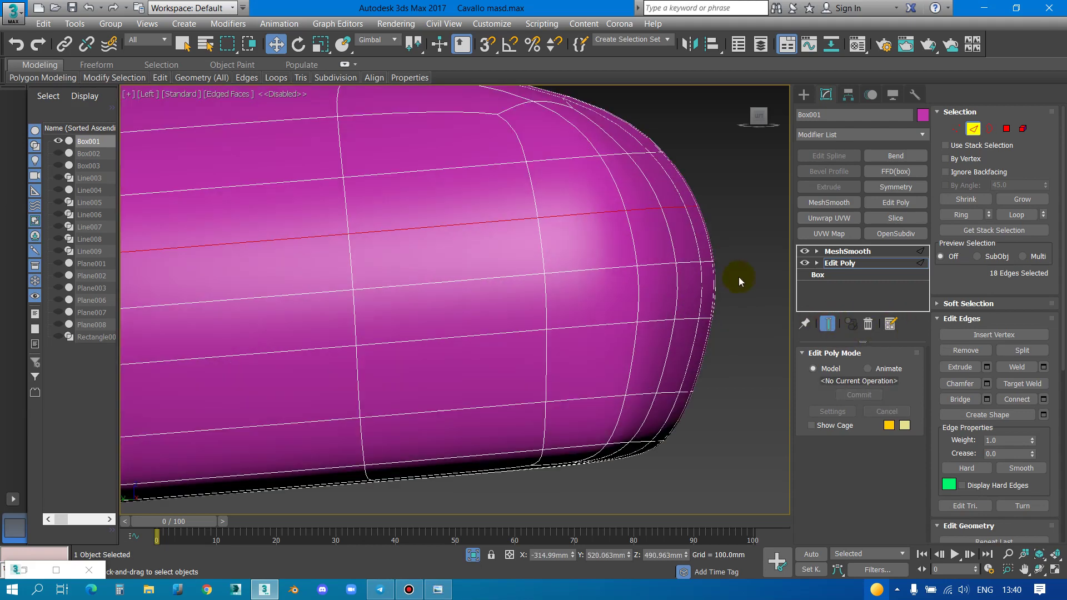
left_click(660, 314)
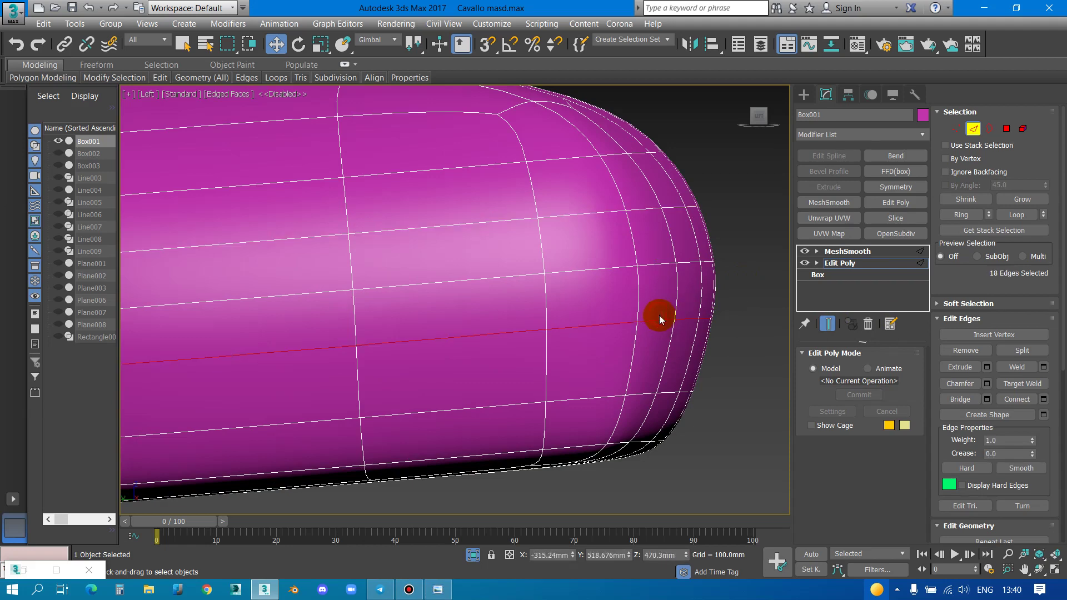
left_click_drag(659, 322, 660, 325)
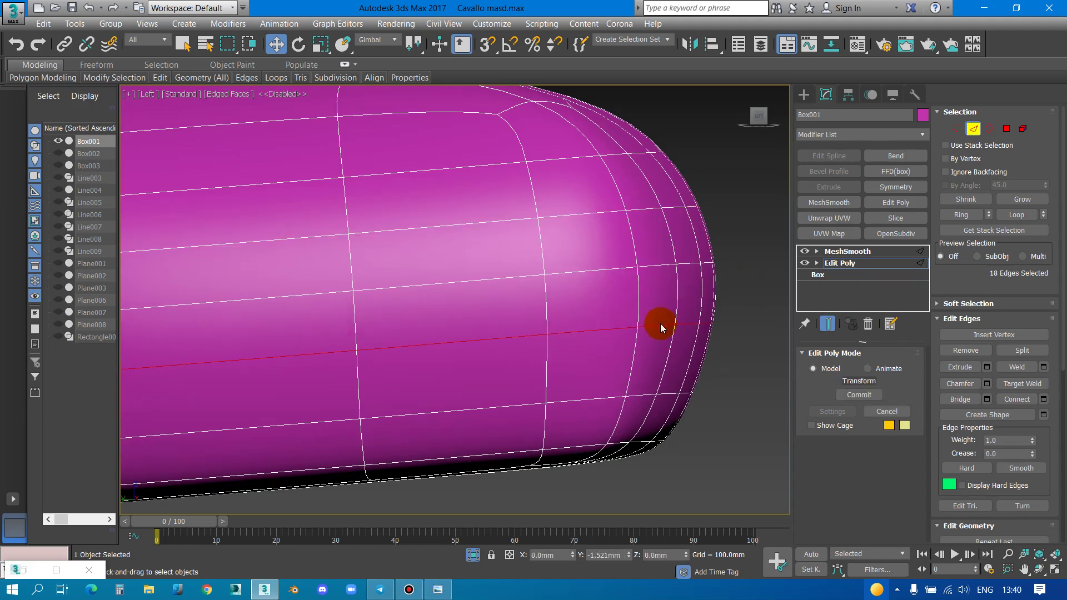
left_click(841, 265)
Exit Isolate Selection so the whole chair scene is visible again
left_click(727, 272)
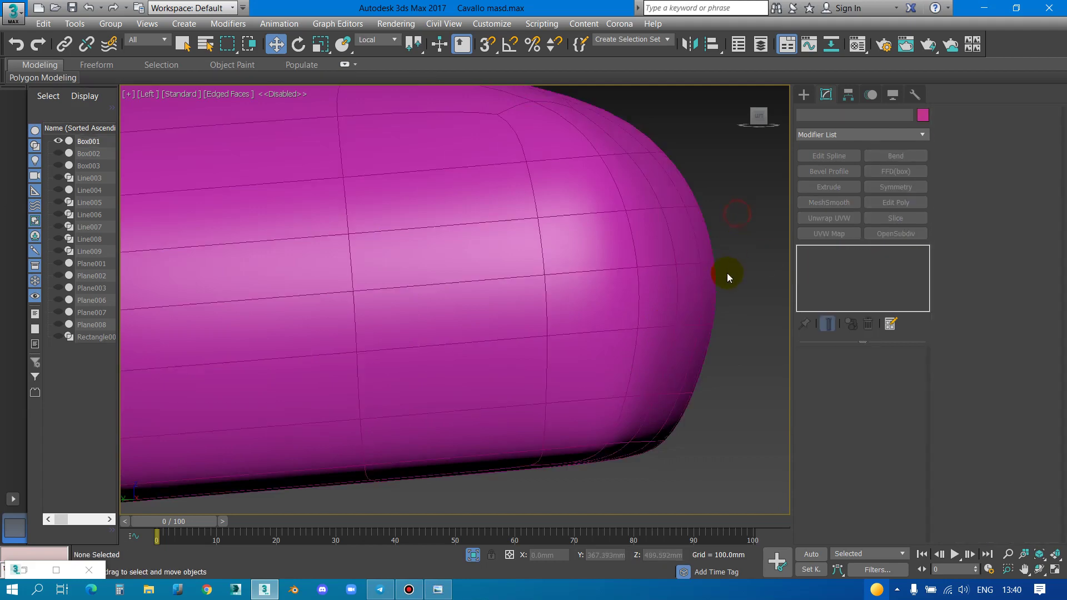
scroll(666, 282, "down", 3)
key("p")
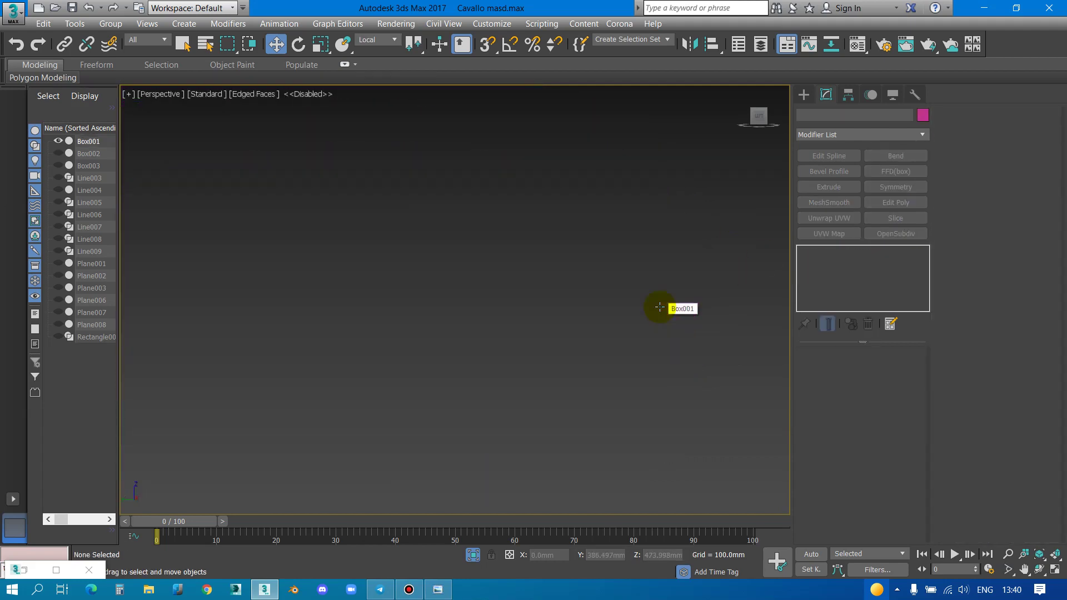
mouse_move(648, 340)
middle_mouse_down("alt")
mouse_move(576, 434)
mouse_move(508, 408)
mouse_move(490, 357)
middle_mouse_up("alt")
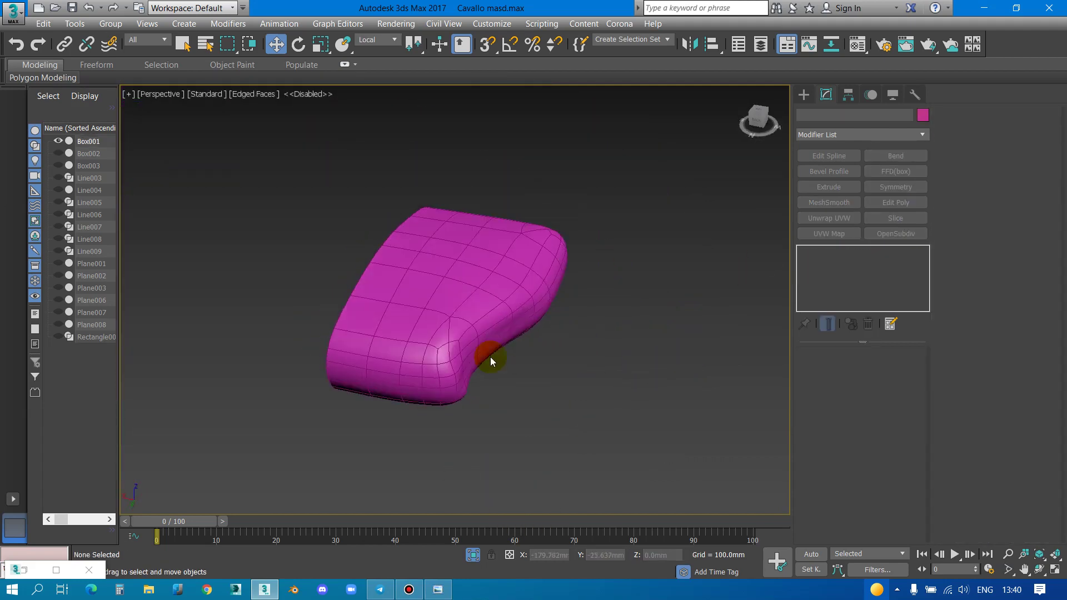
scroll(483, 339, "up", 5)
left_click(471, 555)
scroll(485, 377, "down", 5)
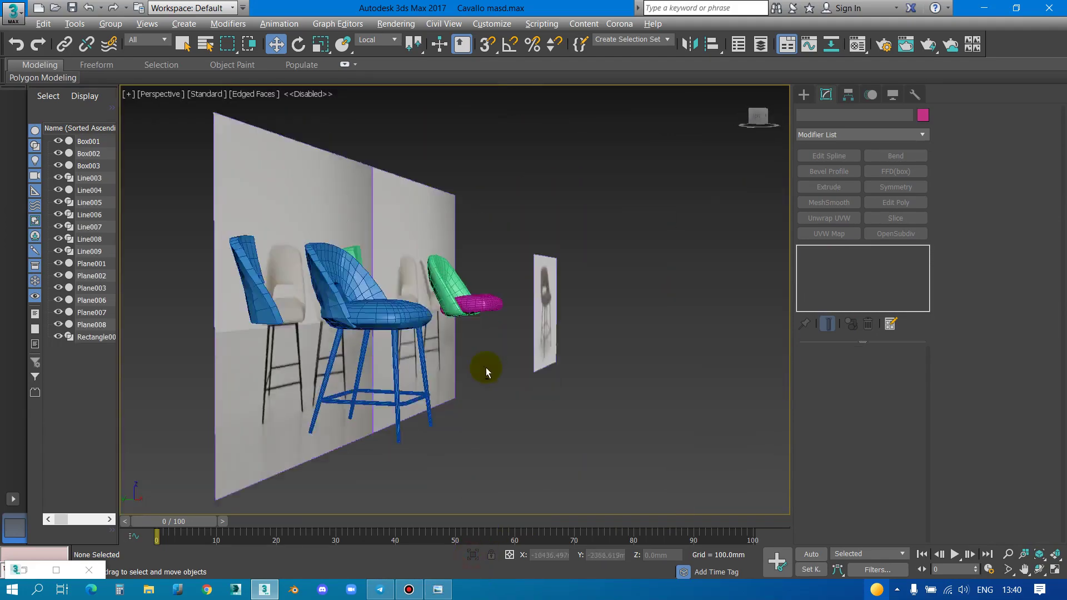
scroll(476, 274, "up", 5)
Select the magenta seat Box001 and isolate it with Alt+Q
left_click(405, 357)
mouse_move(405, 357)
middle_mouse_down("alt")
mouse_move(404, 416)
mouse_move(267, 345)
mouse_move(324, 374)
mouse_move(417, 389)
mouse_move(512, 350)
mouse_move(515, 330)
mouse_move(452, 326)
middle_mouse_up("alt")
left_click(462, 360)
key("alt+q")
scroll(350, 234, "up", 3)
Open Box001's Edit Poly level and hide the smoothing to show the low-poly cage
left_click(844, 264)
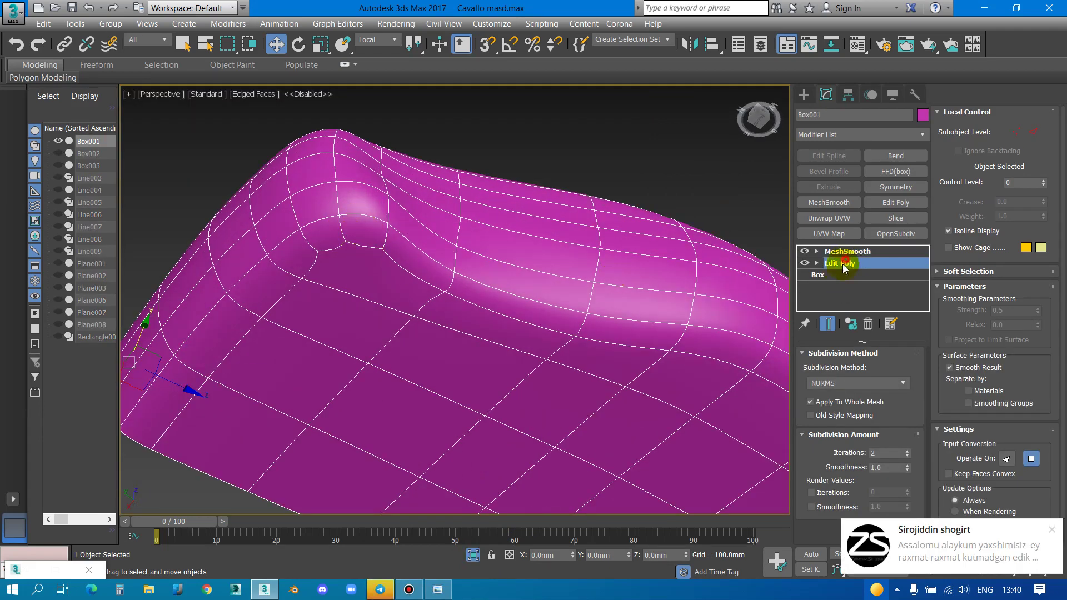
scroll(519, 278, "down", 4)
middle_click_drag(519, 276, 675, 271, "alt")
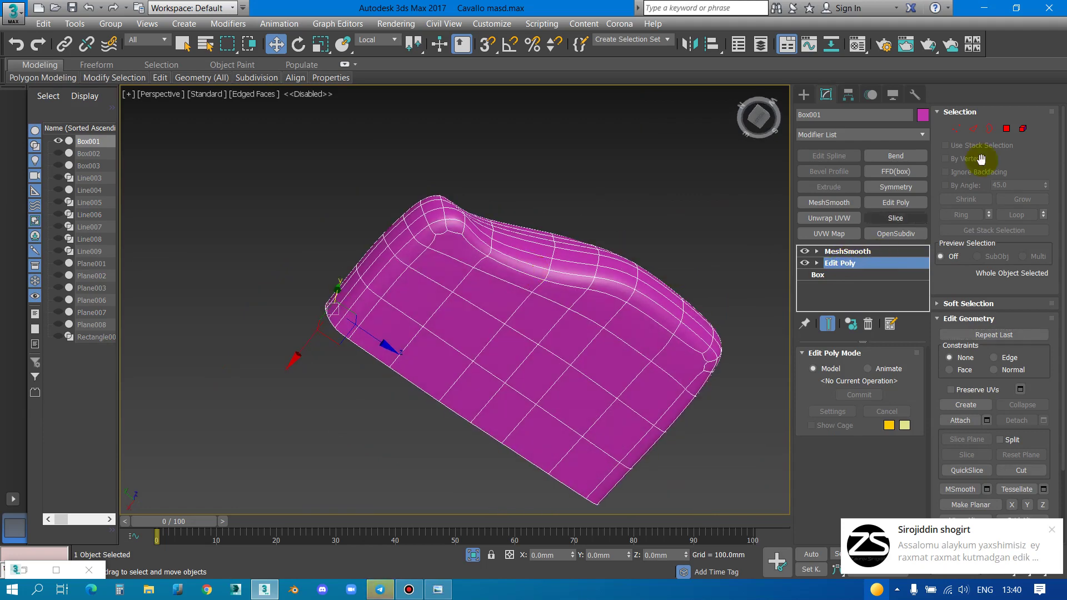
left_click(827, 324)
scroll(483, 267, "up", 3)
mouse_move(483, 267)
middle_mouse_down()
mouse_move(475, 242)
mouse_move(474, 267)
middle_mouse_up()
Start the Cut tool from the quad menu and orbit around the seat's notch and side
right_click(467, 261)
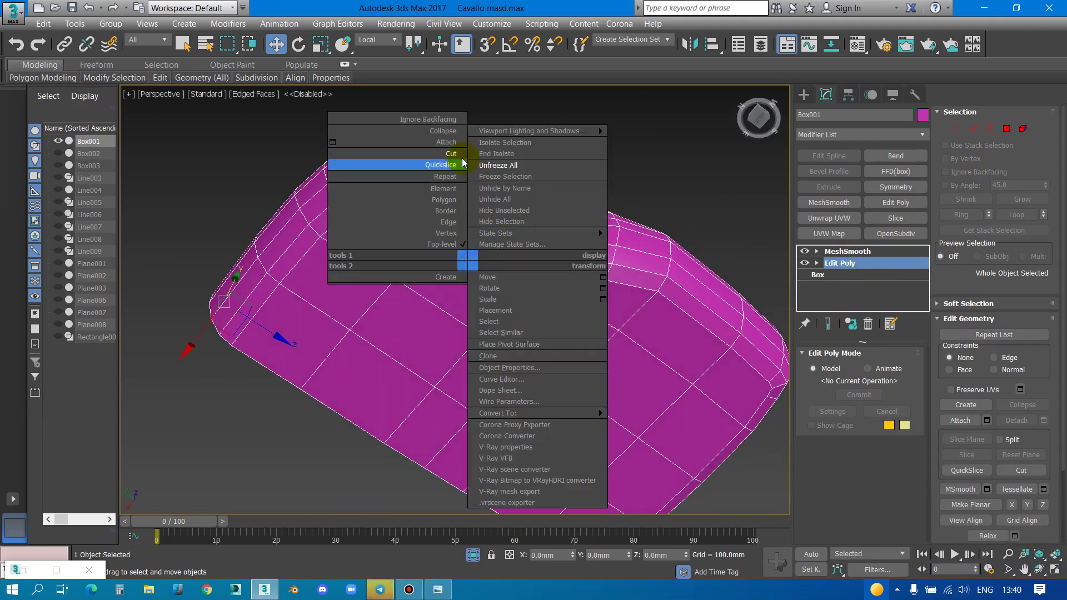
left_click(451, 154)
middle_click_drag(452, 154, 400, 209, "alt")
scroll(391, 199, "up", 2)
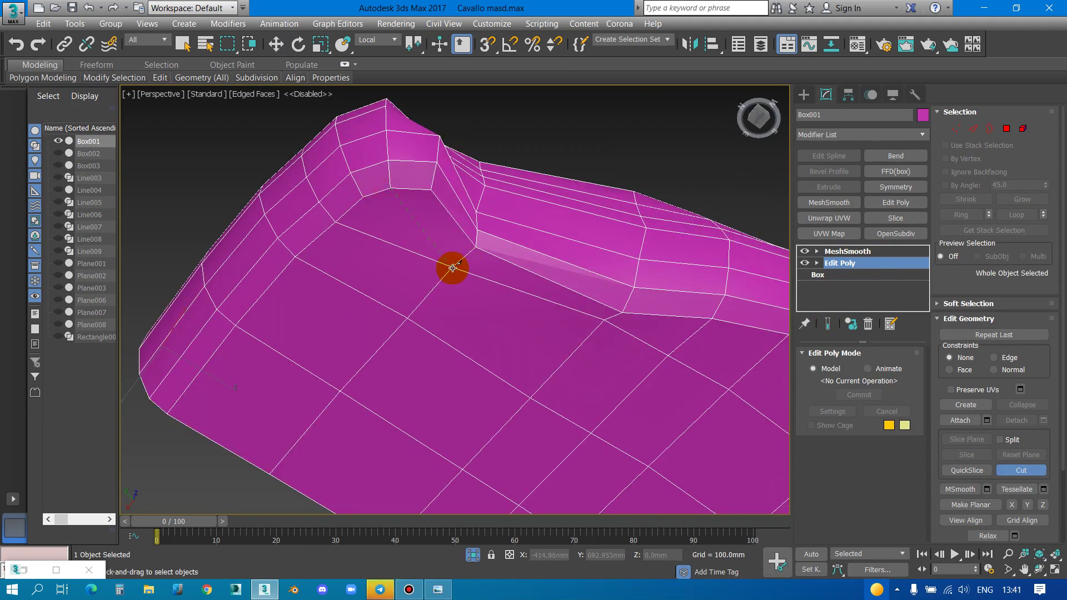
scroll(453, 268, "down", 5)
mouse_move(369, 195)
middle_mouse_down("alt")
mouse_move(413, 332)
mouse_move(416, 218)
mouse_move(288, 234)
mouse_move(421, 260)
middle_mouse_up("alt")
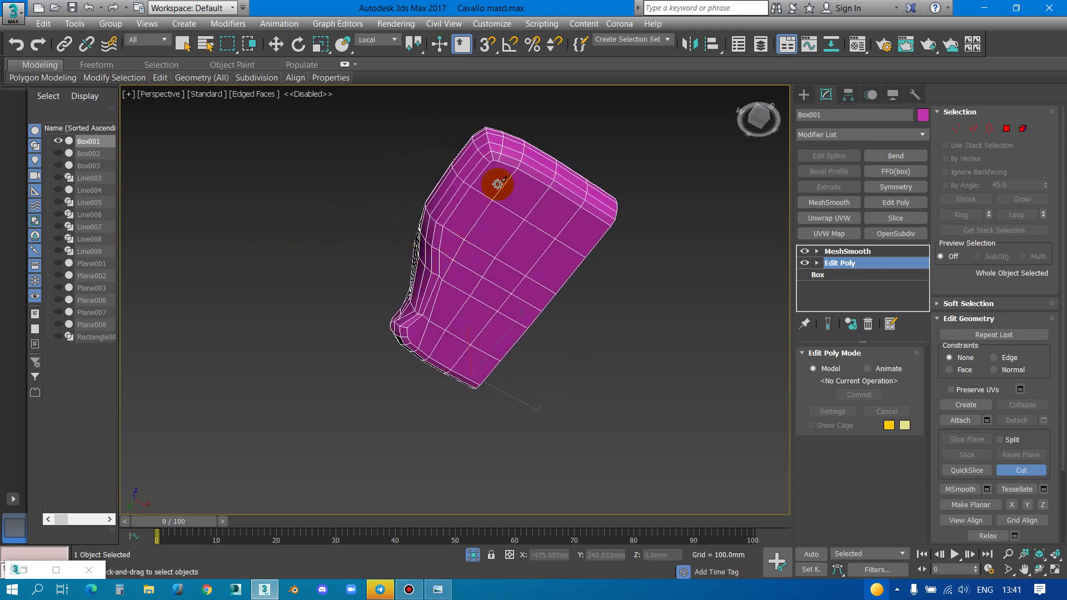
middle_click_drag(498, 184, 489, 215, "alt")
In Vertex mode, slide the cushion's side vertices along X, one by about 13.7mm
key("w")
scroll(453, 303, "up", 4)
key("1")
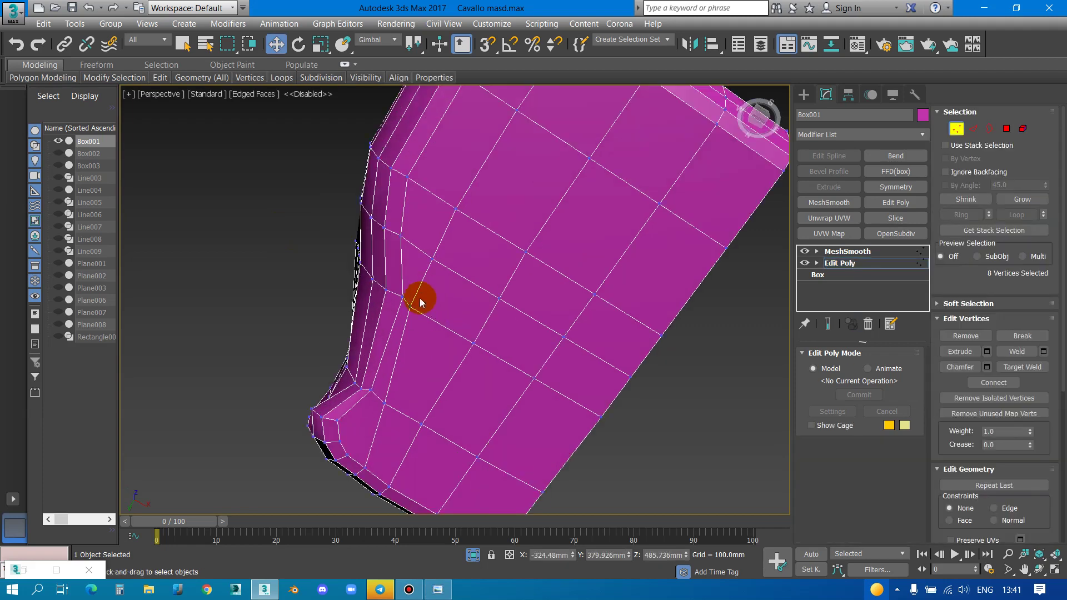
left_click_drag(410, 309, 441, 329)
left_click(433, 257)
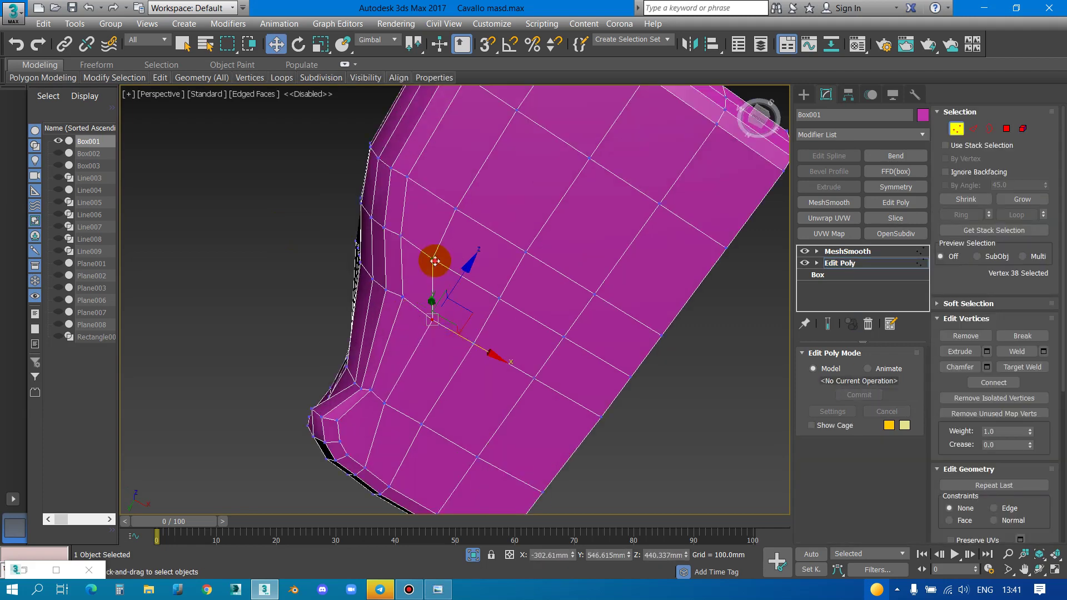
mouse_move(467, 277)
left_mouse_down()
mouse_move(520, 309)
mouse_move(507, 293)
left_mouse_up()
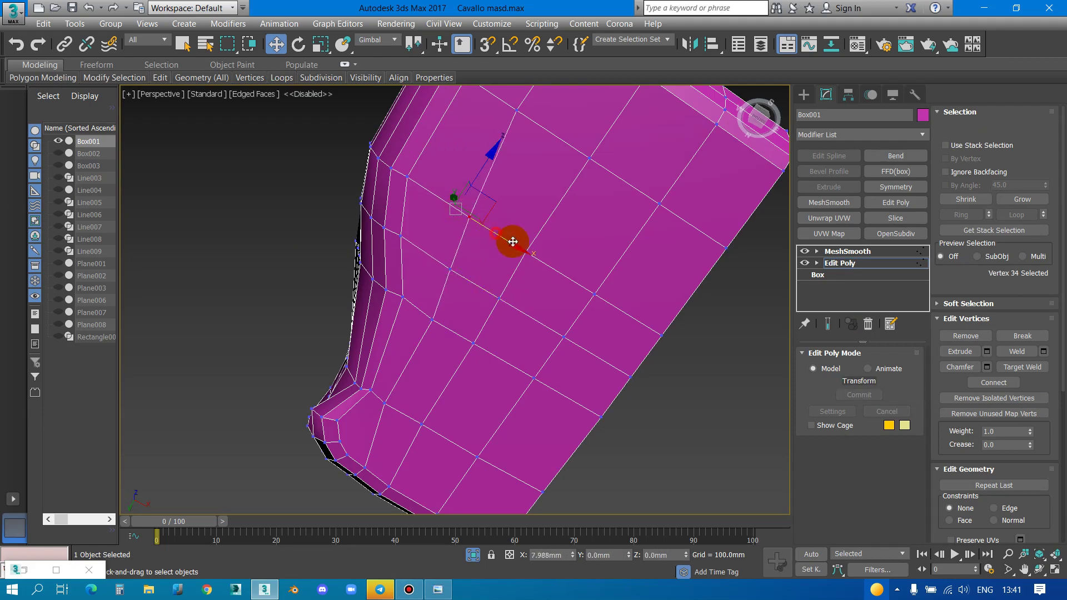
left_click_drag(511, 238, 508, 238)
left_click(435, 322)
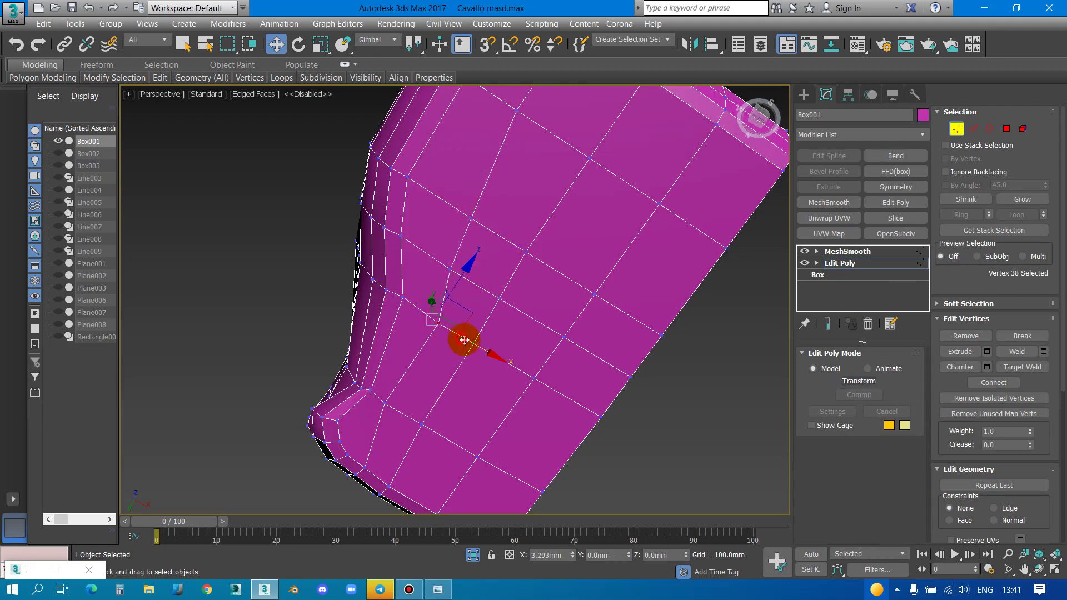
middle_click_drag(460, 345, 411, 299, "alt")
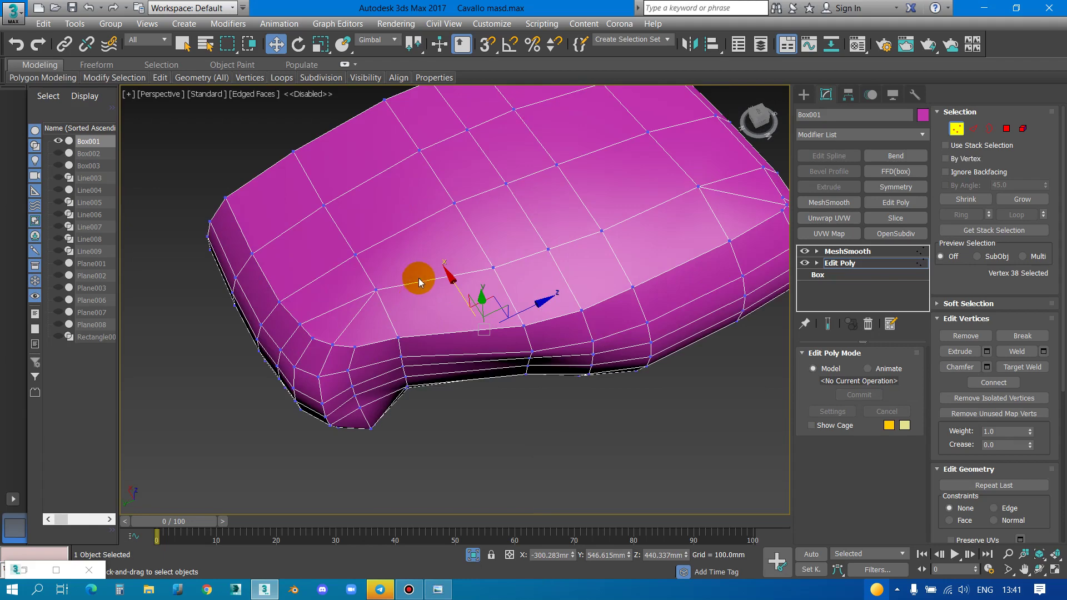
Select an edge ring and Connect it to add a new edge loop across the cushion
key("2")
left_click(417, 280)
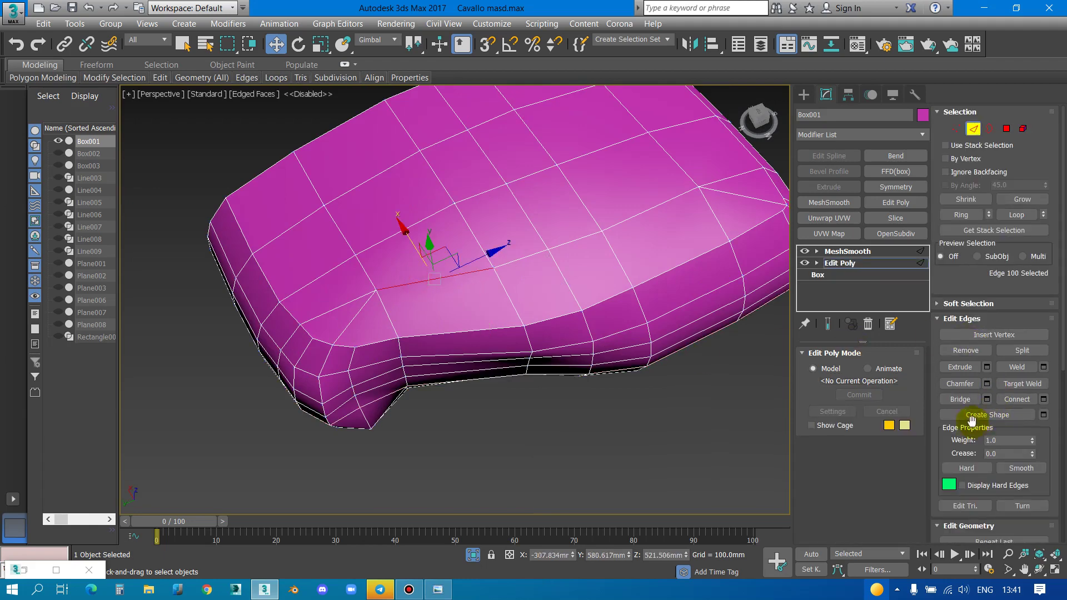
right_click(501, 289)
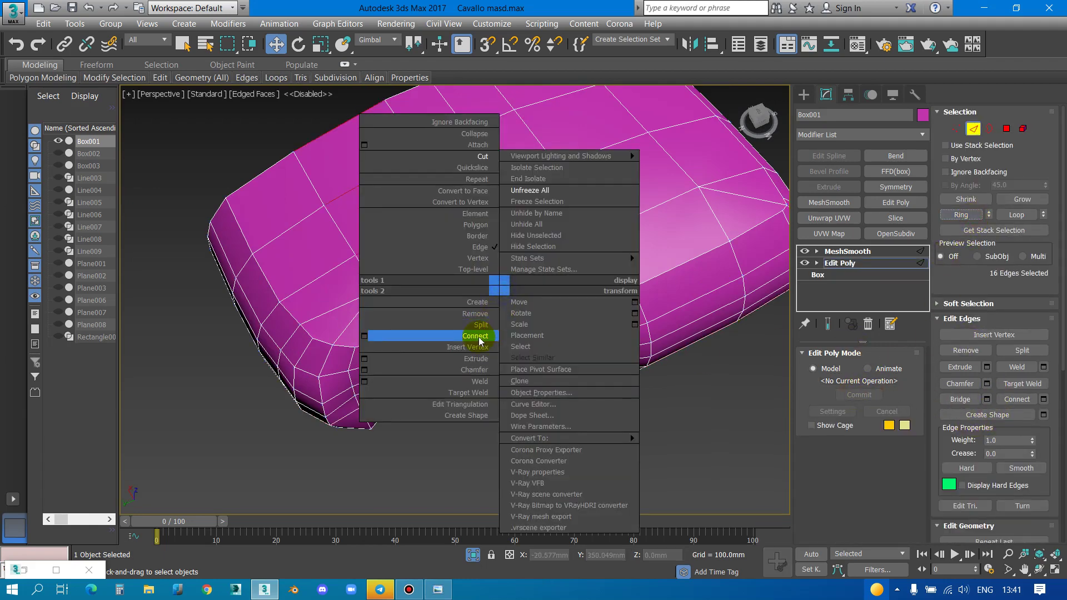
left_click(476, 337)
middle_click_drag(542, 344, 503, 288, "alt")
In Left view, raise the cushion's top-edge vertices slightly
key("l")
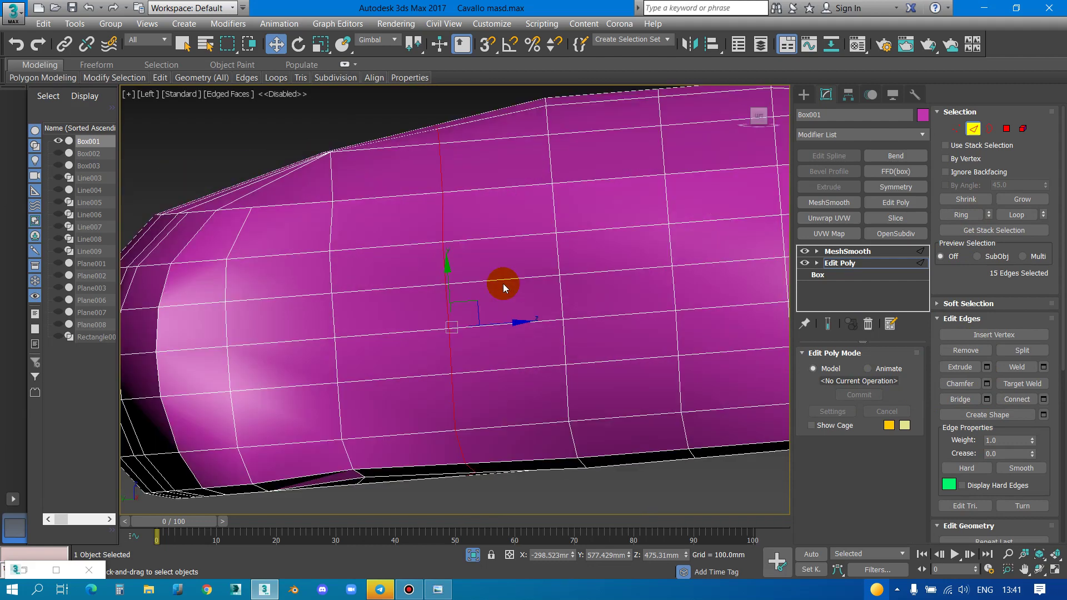
scroll(503, 283, "down", 2)
middle_click_drag(455, 244, 466, 281)
scroll(466, 281, "up", 2)
scroll(439, 267, "up", 2)
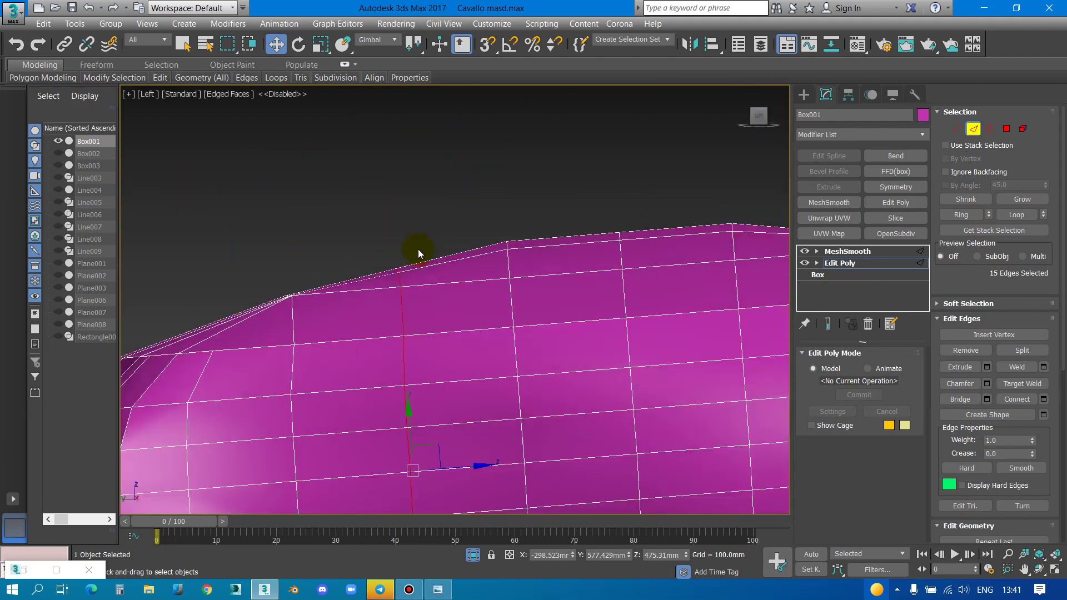
left_click(1012, 8)
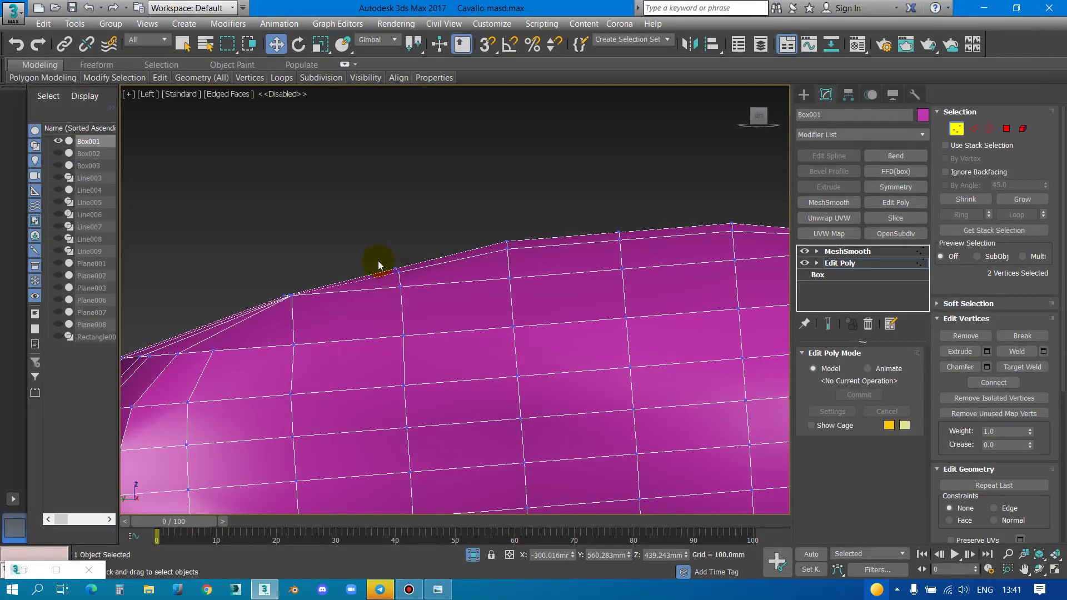
left_click_drag(421, 244, 422, 239)
left_click_drag(616, 195, 620, 191)
scroll(358, 291, "down", 3)
scroll(543, 258, "down", 2)
scroll(326, 285, "up", 4)
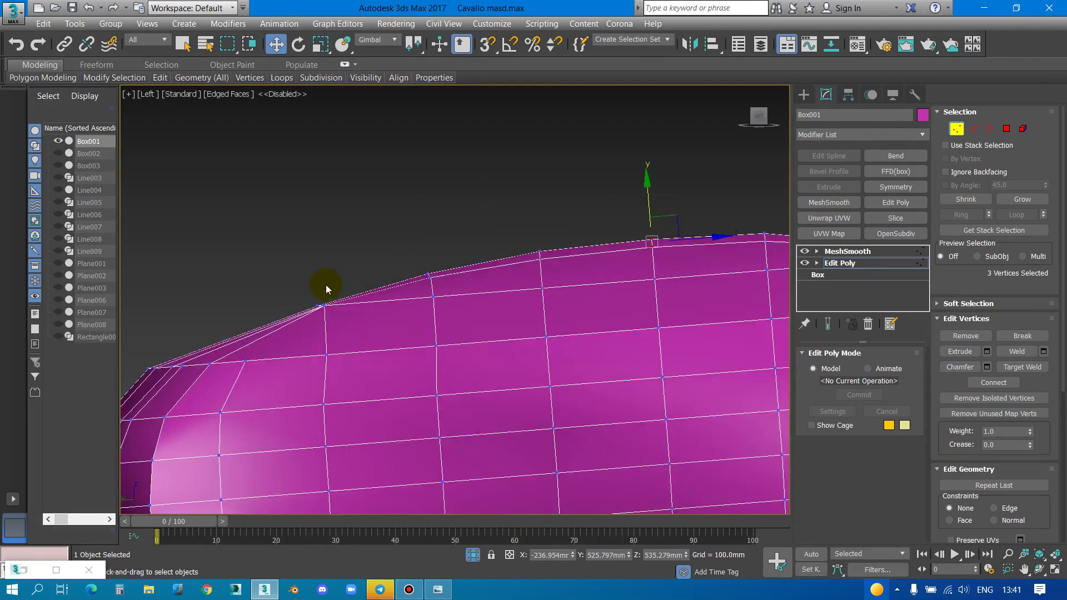
scroll(329, 309, "up", 3)
Lower top-edge vertex 49 by about 2mm and return to Perspective view
left_click(328, 305)
scroll(329, 303, "up", 2)
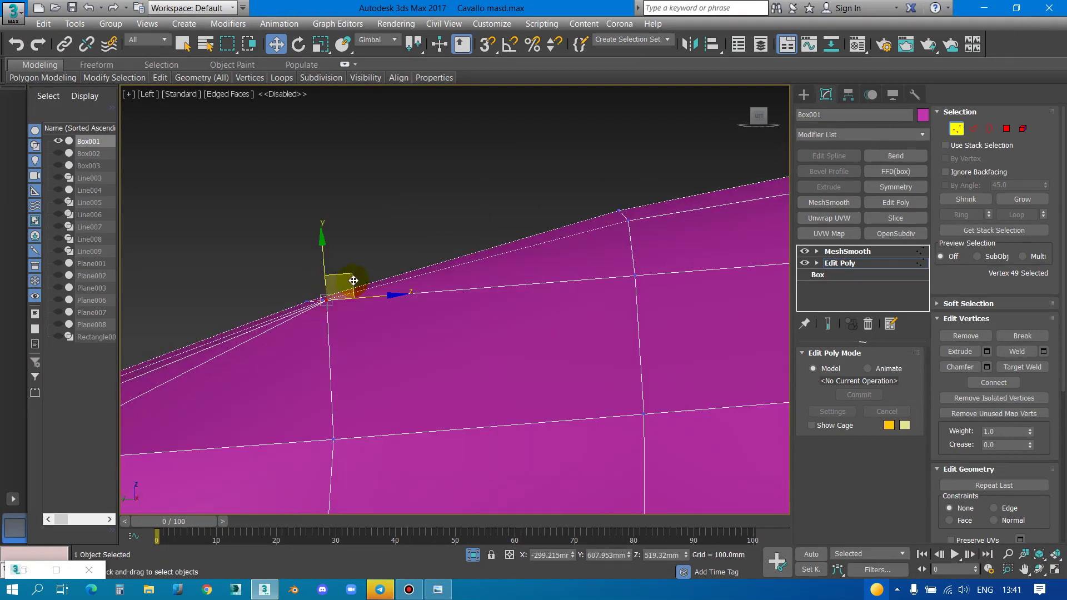
left_click_drag(353, 280, 358, 302)
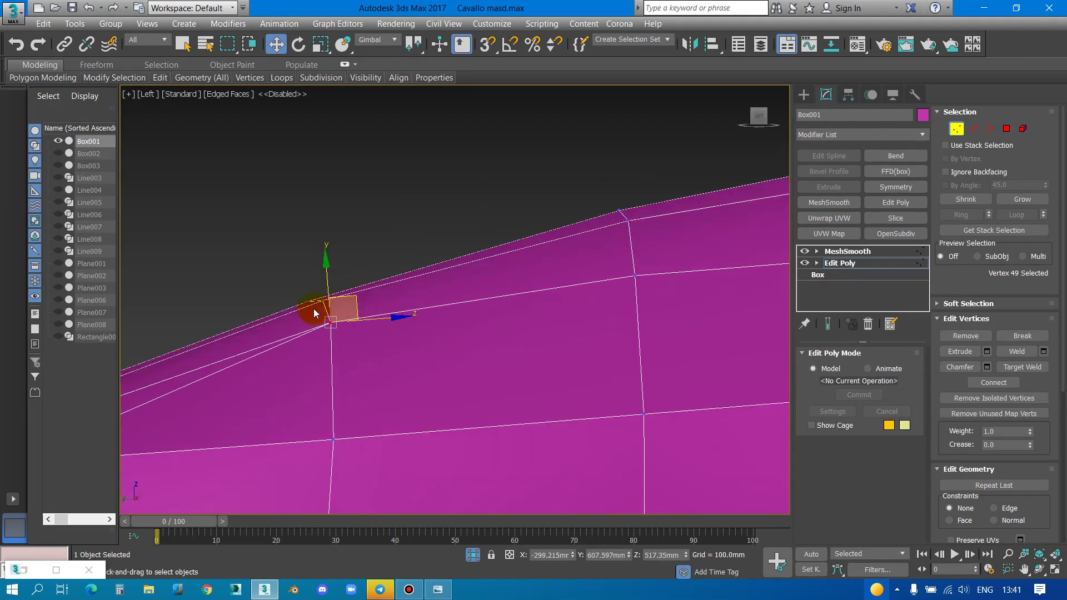
scroll(314, 312, "down", 3)
key("p")
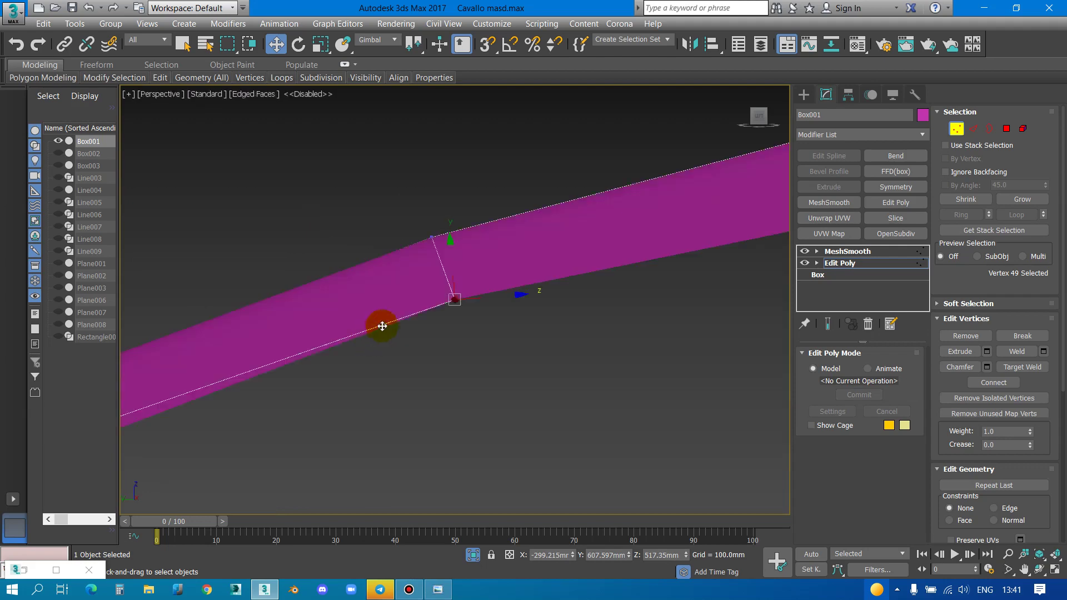
scroll(422, 320, "up", 4)
Pick several vertices on the cushion's side face below the raised corner
mouse_move(455, 295)
middle_mouse_down("ctrl+alt")
mouse_move(521, 349)
mouse_move(512, 327)
mouse_move(436, 310)
middle_mouse_up("ctrl+alt")
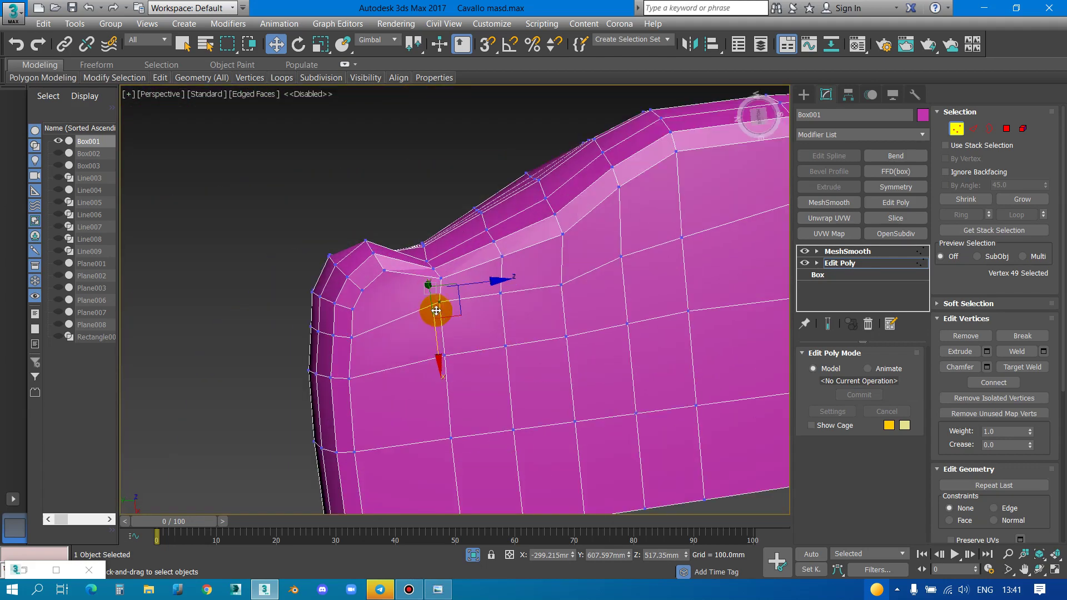
left_click(439, 310)
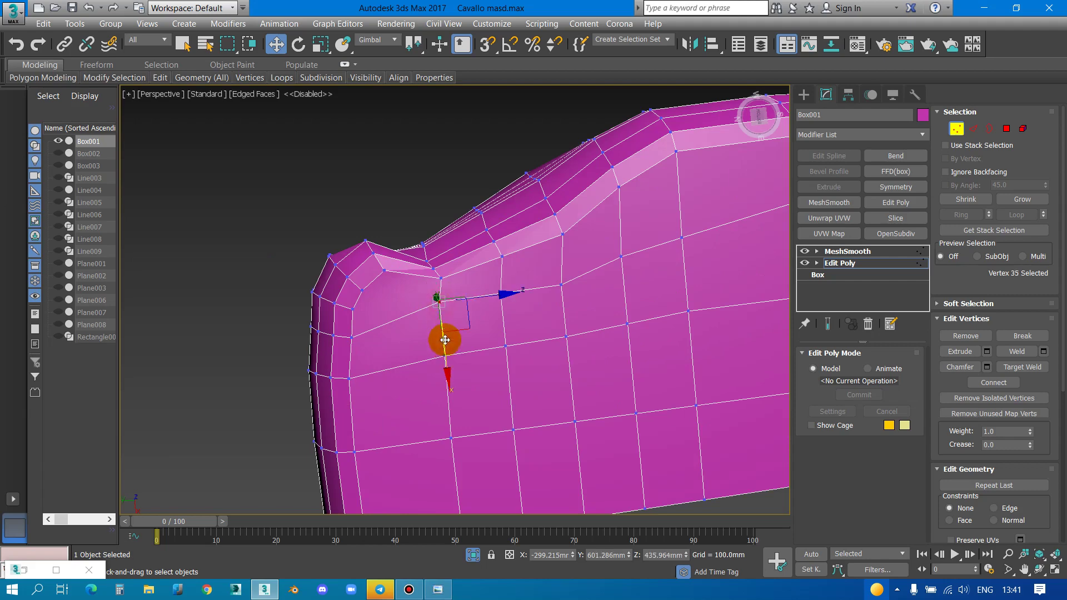
left_click(502, 304)
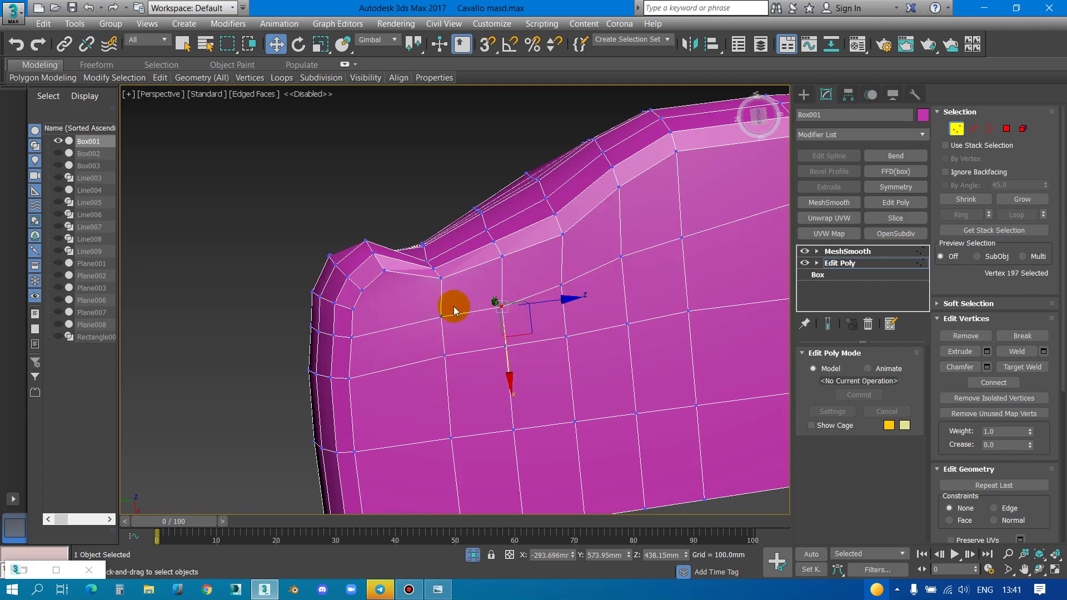
scroll(454, 311, "down", 5)
left_click(490, 334)
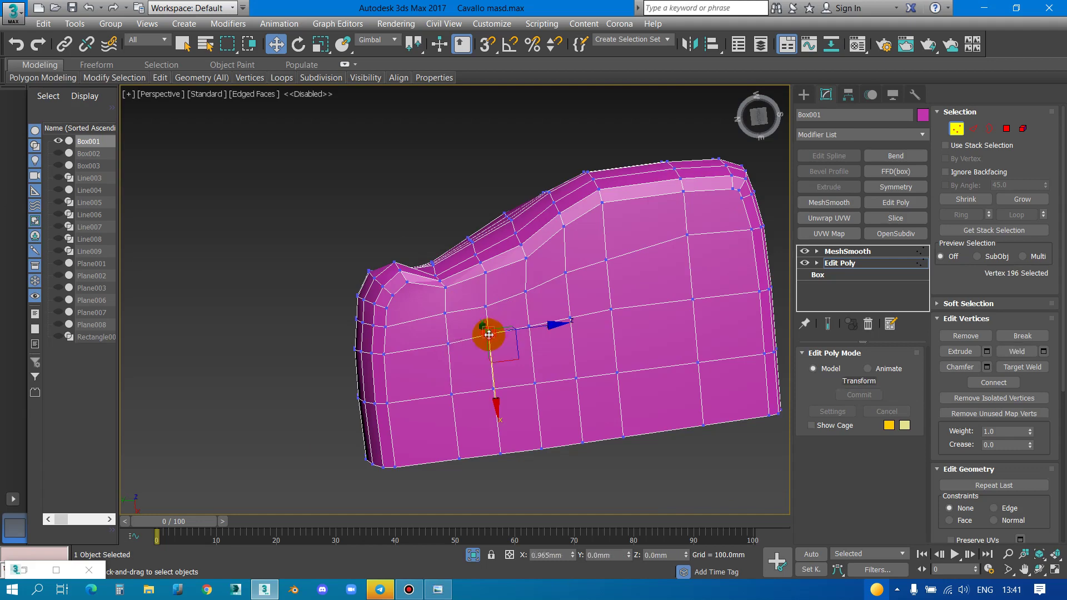
scroll(529, 326, "up", 3)
left_click(527, 329)
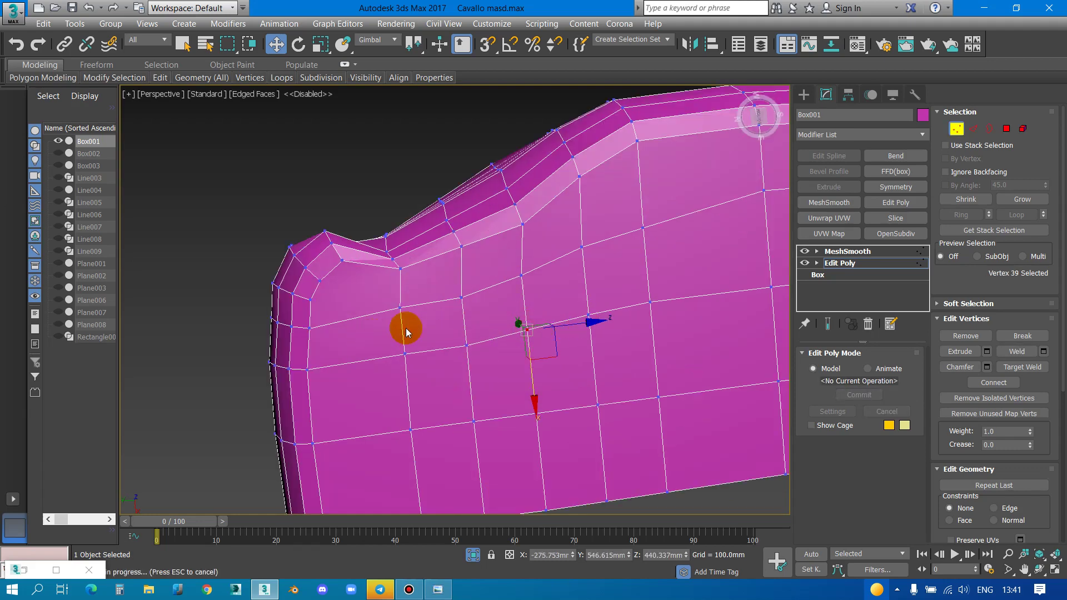
scroll(550, 283, "down", 3)
Cut a new edge across the side face just below the wavy top edge
right_click(558, 282)
left_click(529, 149)
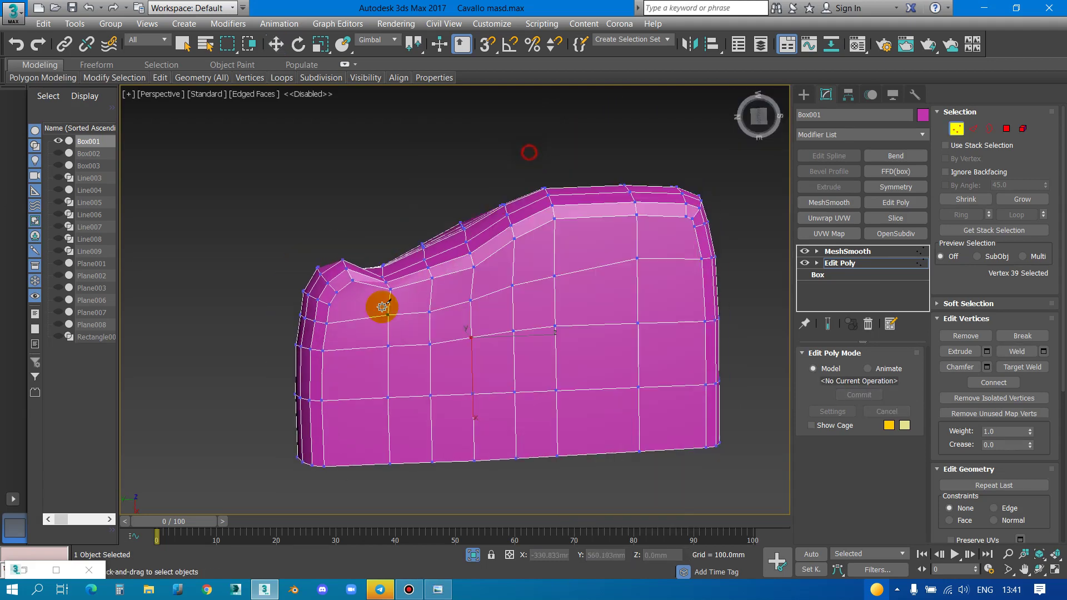
left_click(389, 305)
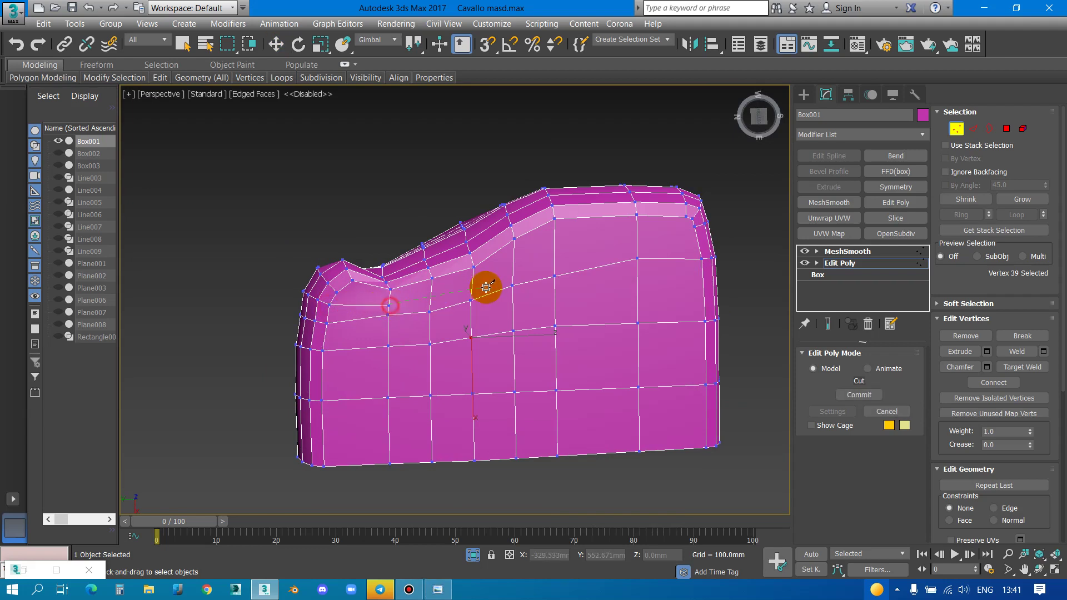
left_click(555, 261)
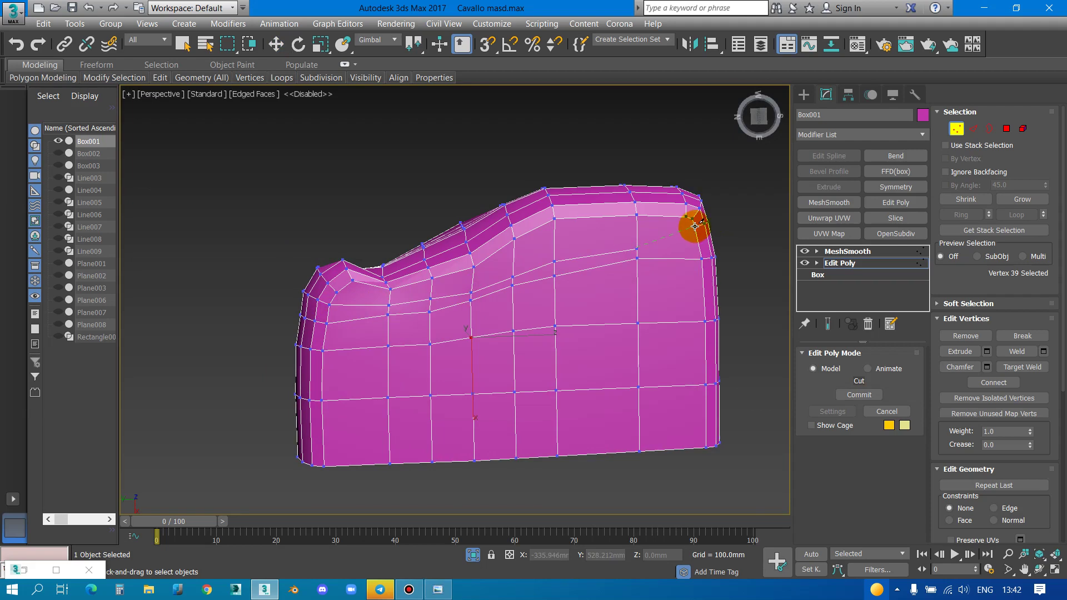
right_click(582, 328)
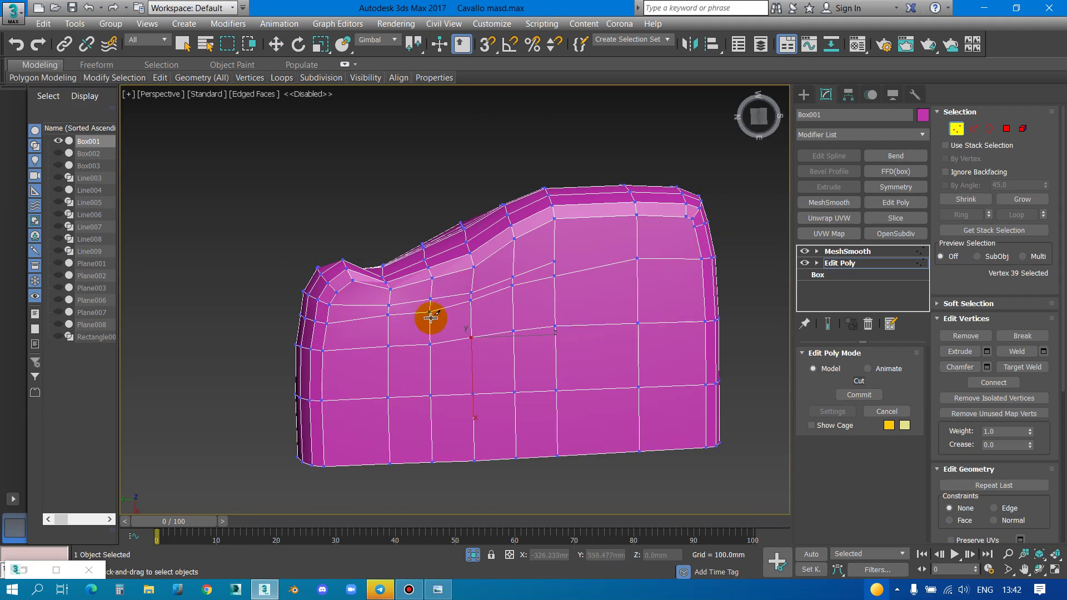
scroll(350, 295, "up", 4)
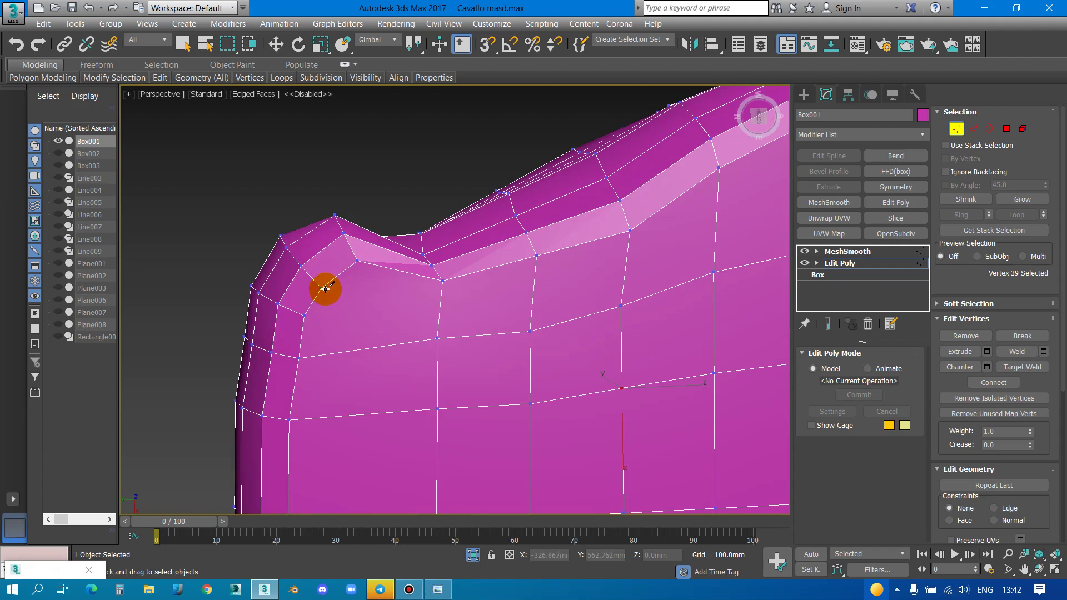
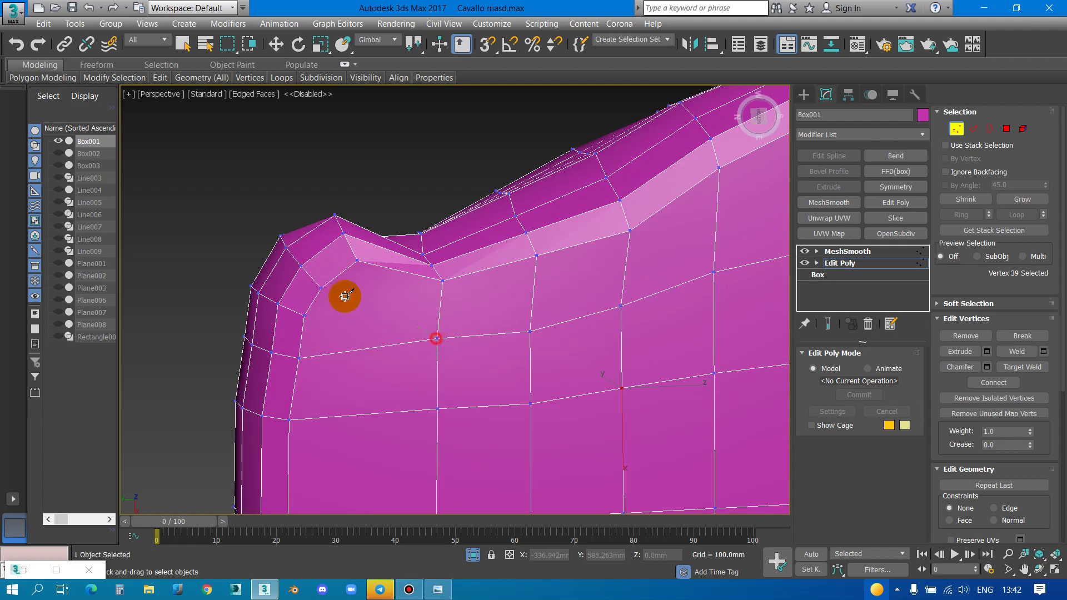
Finish the edge cut on the cushion mesh and switch to the Move tool
left_click(322, 291)
middle_click_drag(286, 350, 542, 280, "alt")
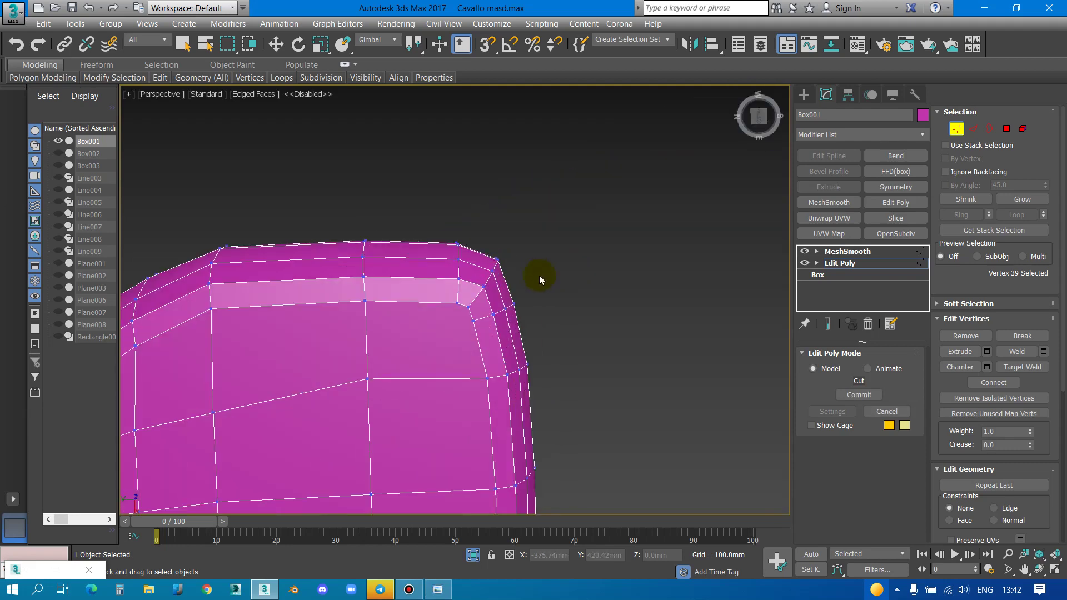
scroll(565, 258, "down", 5)
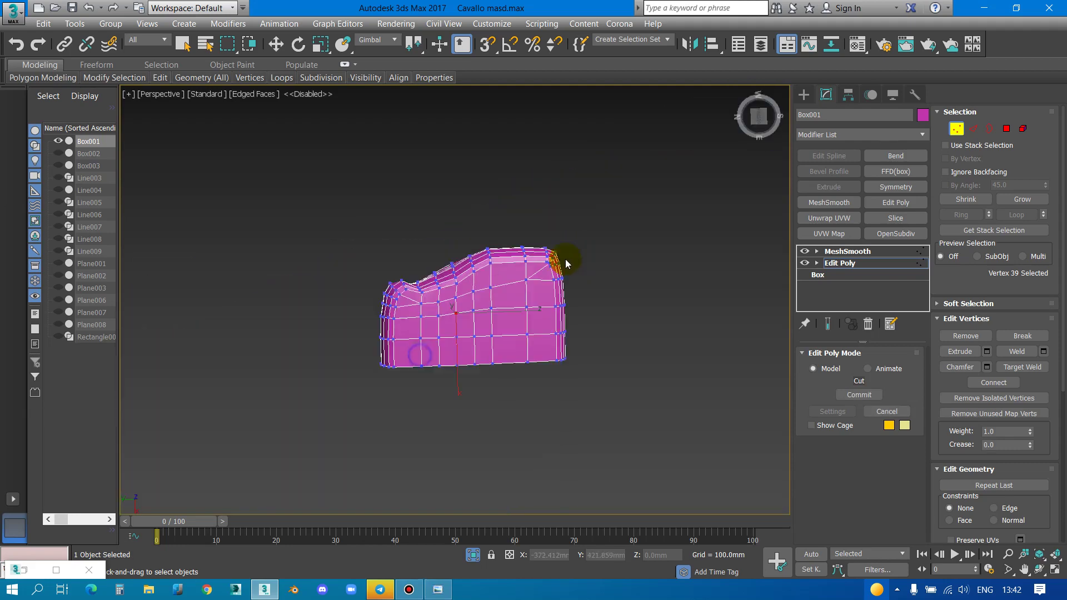
scroll(483, 293, "up", 3)
key("w")
mouse_move(424, 317)
middle_mouse_down("alt")
mouse_move(428, 364)
mouse_move(410, 333)
middle_mouse_up("alt")
scroll(366, 300, "up", 4)
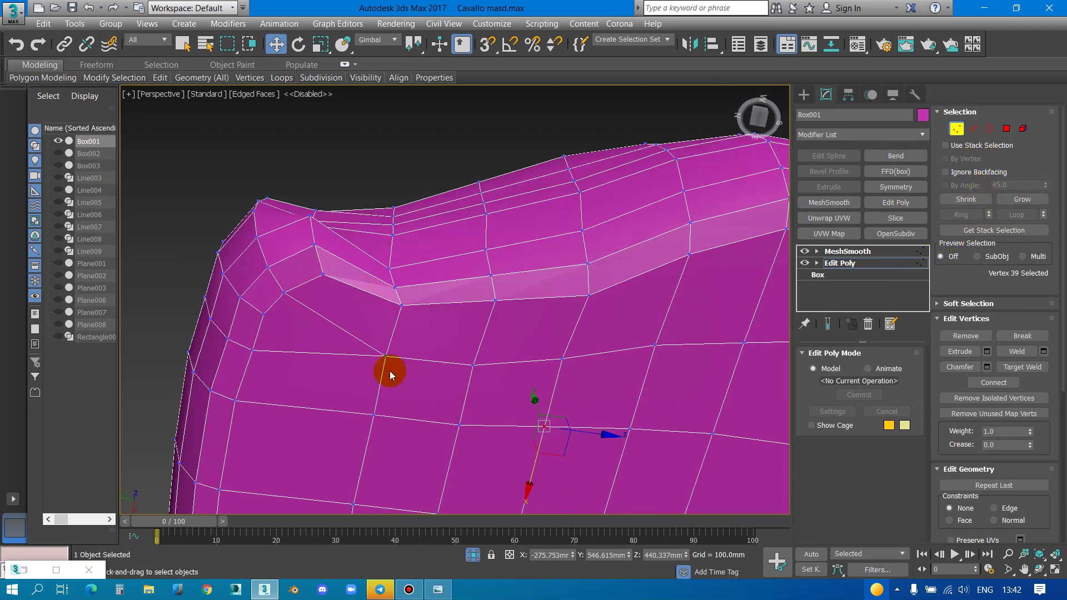
Select the cushion's seam edge ring in Edge mode, dropping one extra edge
key("2")
left_click(323, 267)
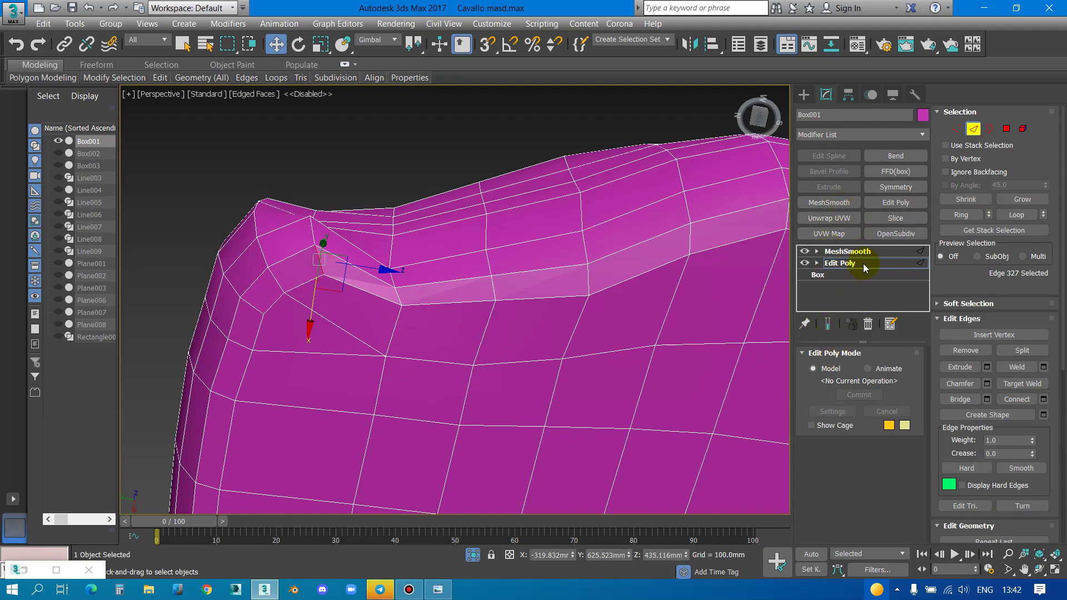
left_click(960, 219)
right_click(498, 311)
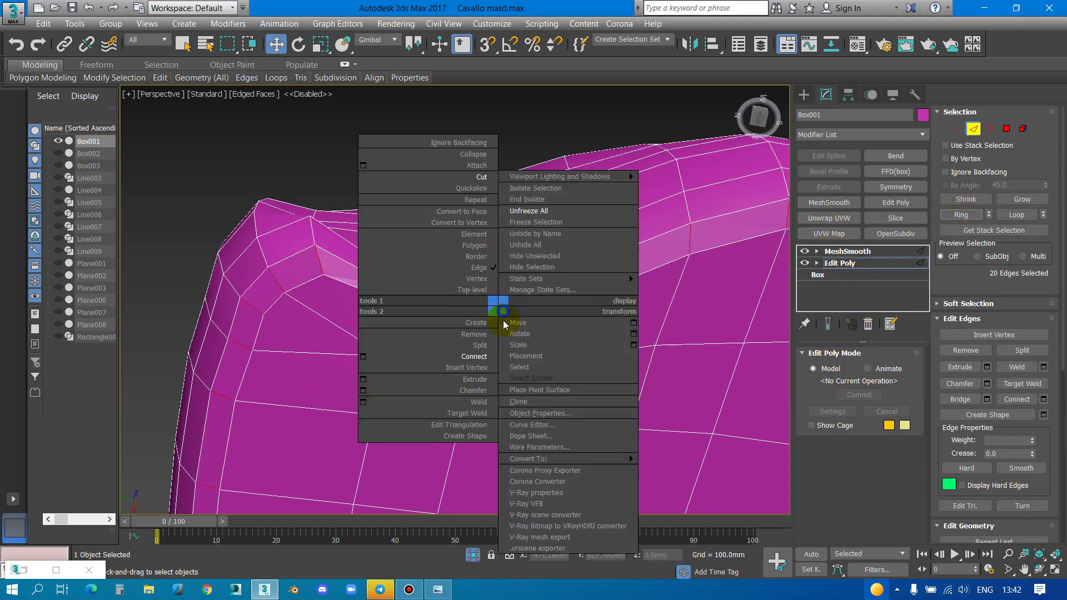
left_click(299, 259)
scroll(299, 259, "up", 2)
scroll(395, 303, "up", 2)
Extrude the 19 seam edges about -3.3 mm deep and 0.275 mm wide
right_click(394, 303)
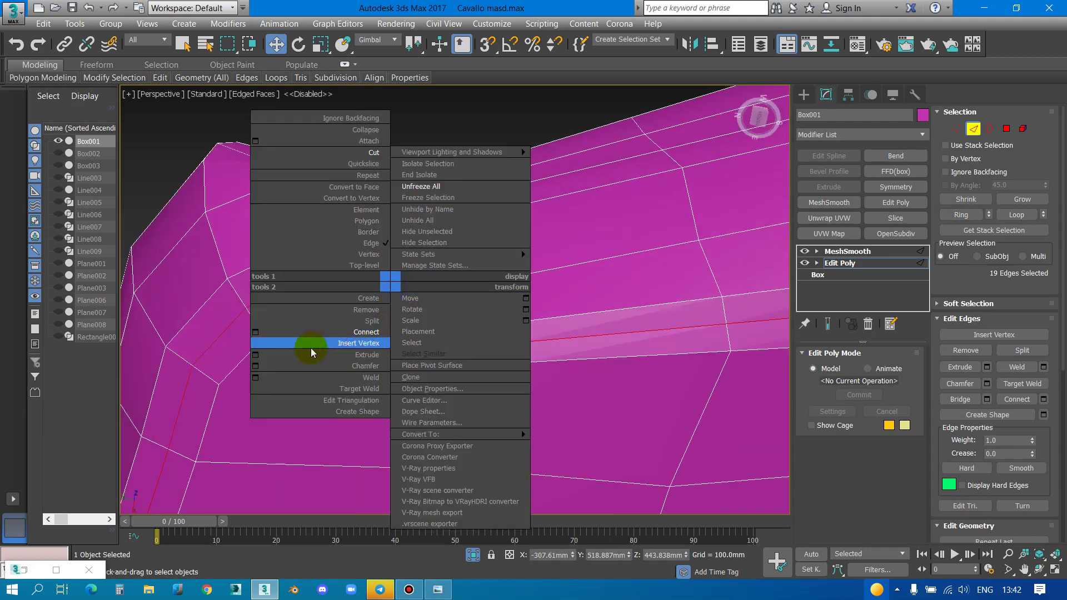
left_click(256, 355)
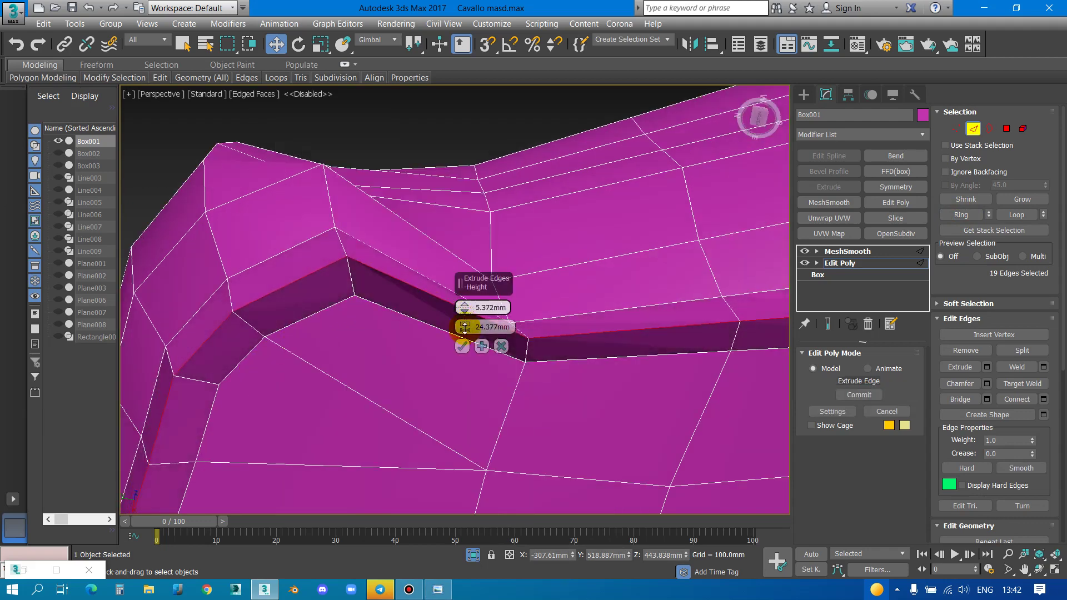
left_click_drag(464, 307, 472, 356)
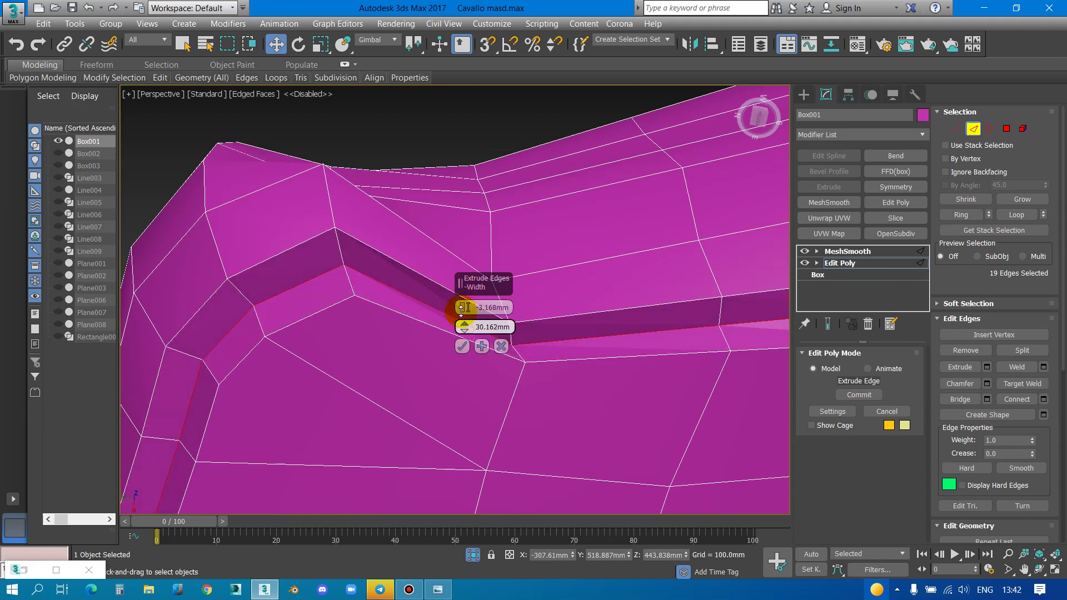
left_click_drag(462, 398, 462, 426)
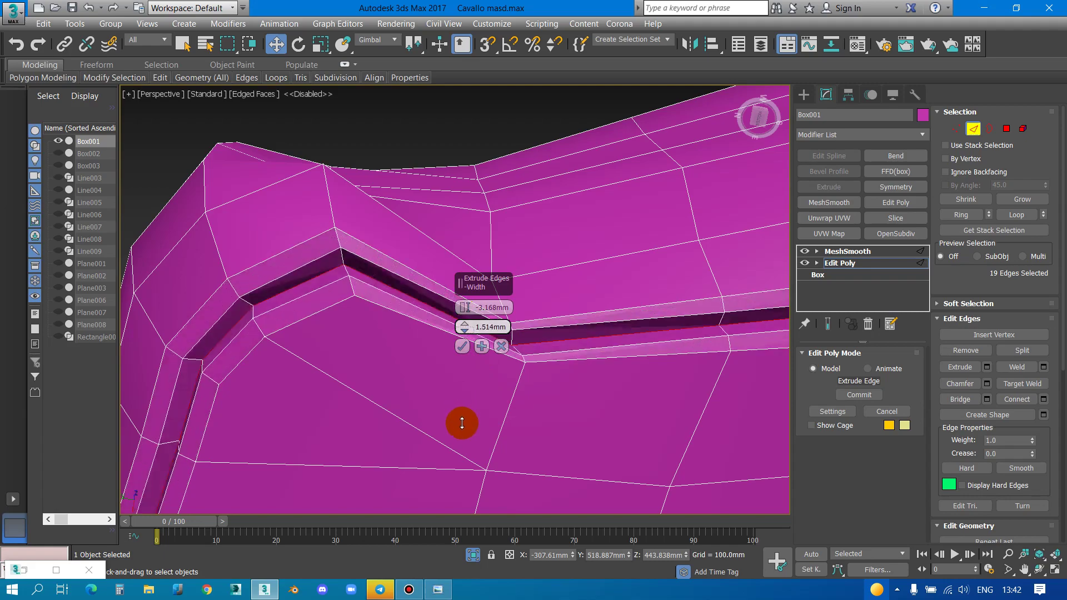
scroll(331, 351, "down", 5)
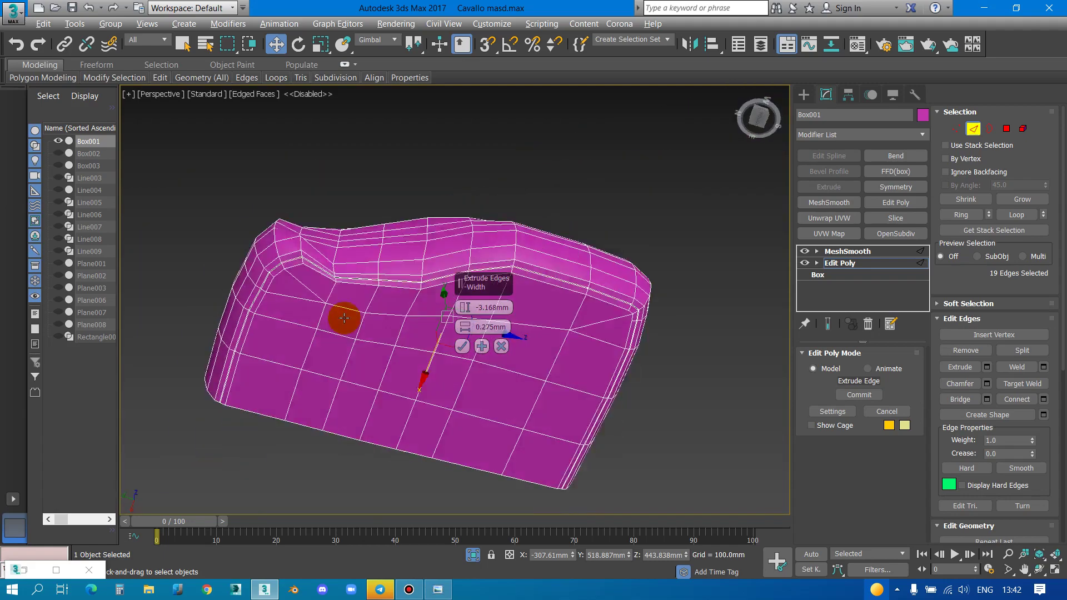
mouse_move(345, 316)
middle_mouse_down("alt")
mouse_move(250, 310)
mouse_move(305, 322)
mouse_move(305, 335)
mouse_move(345, 327)
mouse_move(352, 285)
middle_mouse_up("alt")
scroll(273, 289, "up", 5)
scroll(364, 209, "up", 3)
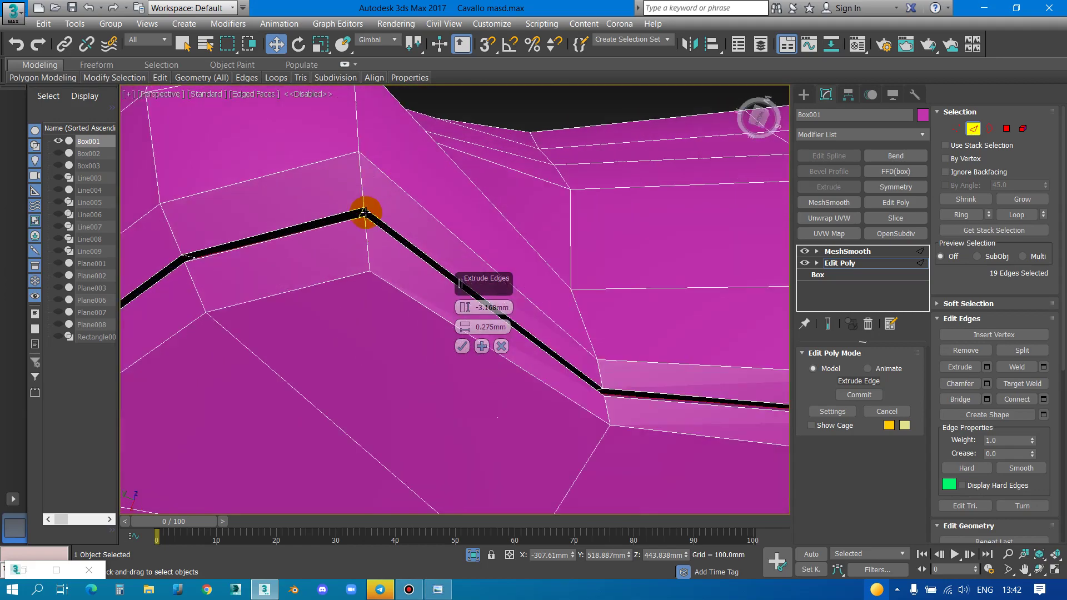
scroll(362, 209, "up", 3)
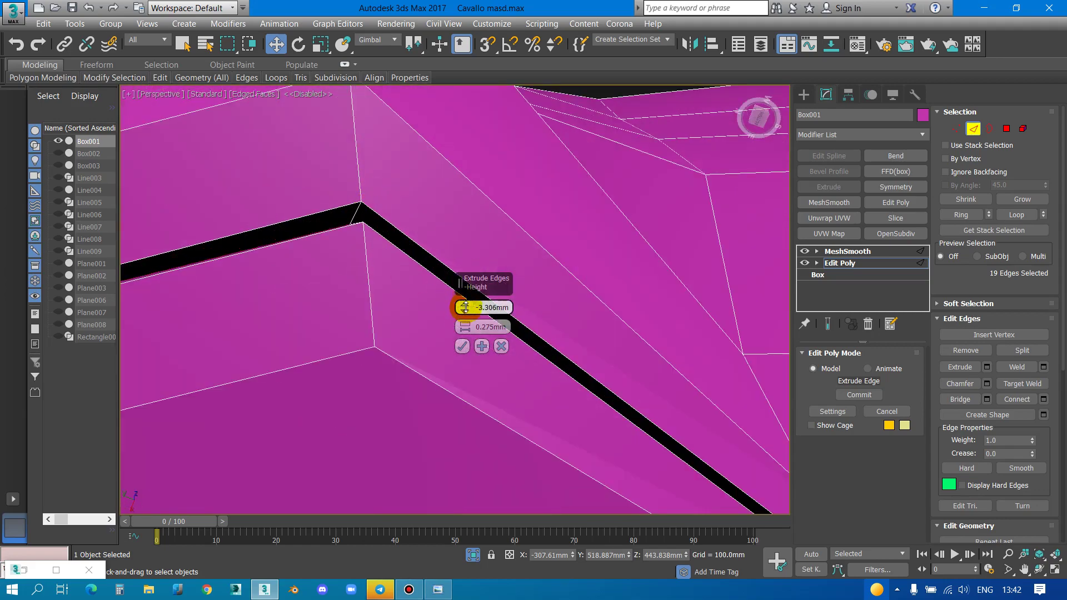
left_click(462, 346)
scroll(341, 274, "down", 5)
scroll(298, 310, "down", 3)
mouse_move(298, 309)
middle_mouse_down("alt")
mouse_move(362, 355)
mouse_move(362, 338)
mouse_move(401, 314)
mouse_move(441, 322)
mouse_move(405, 268)
mouse_move(655, 298)
middle_mouse_up("alt")
scroll(414, 309, "down", 3)
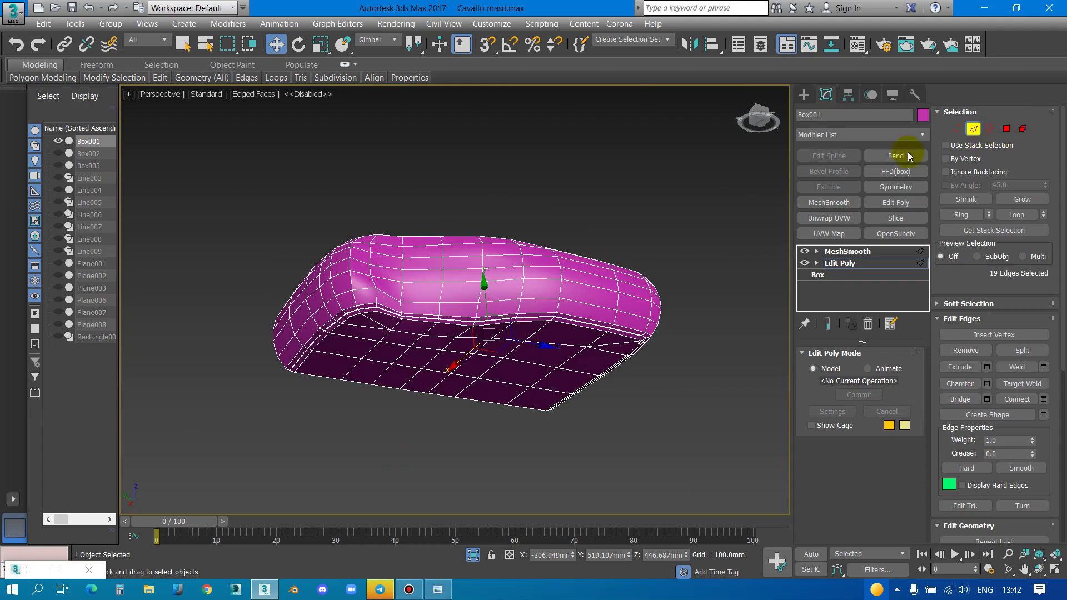
Select the groove's edge loop on Box001, deselecting three unwanted edges
scroll(328, 300, "up", 5)
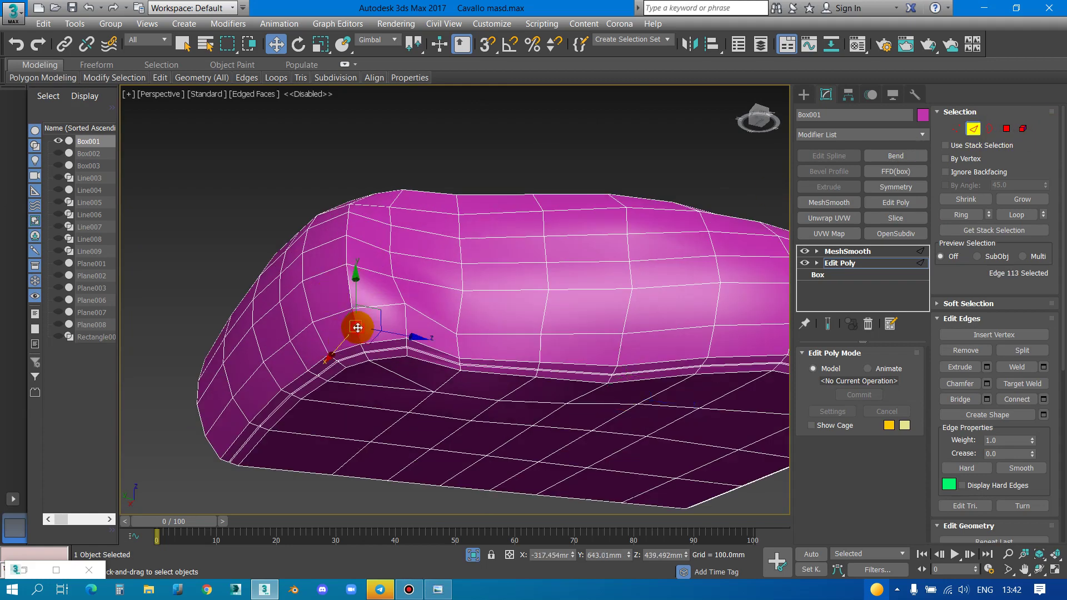
double_click(357, 328)
middle_click_drag(370, 291, 393, 353, "alt")
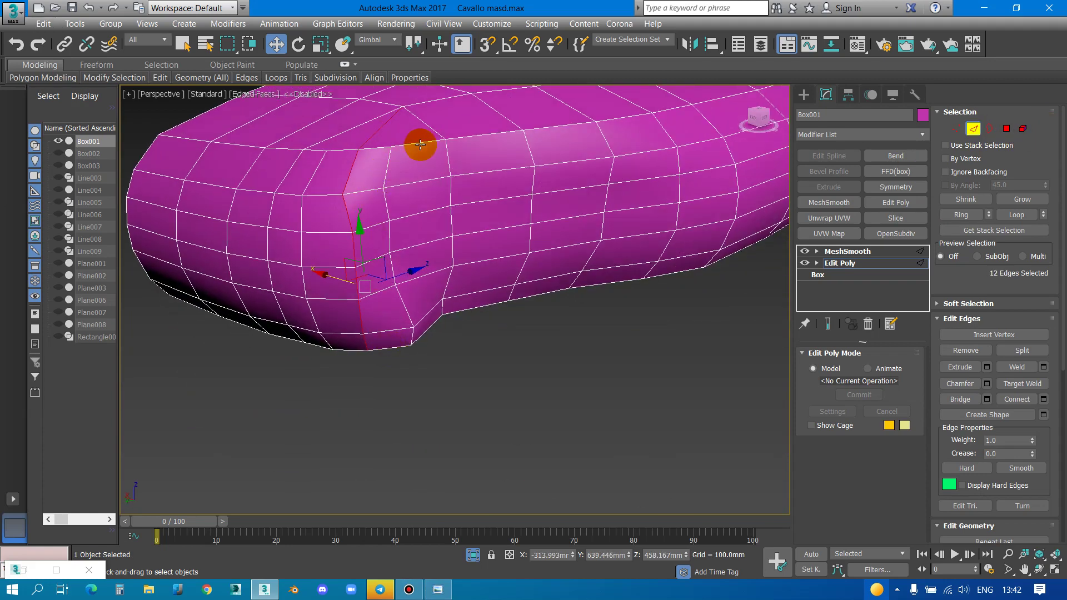
middle_click_drag(348, 129, 417, 195, "alt")
scroll(406, 234, "up", 4)
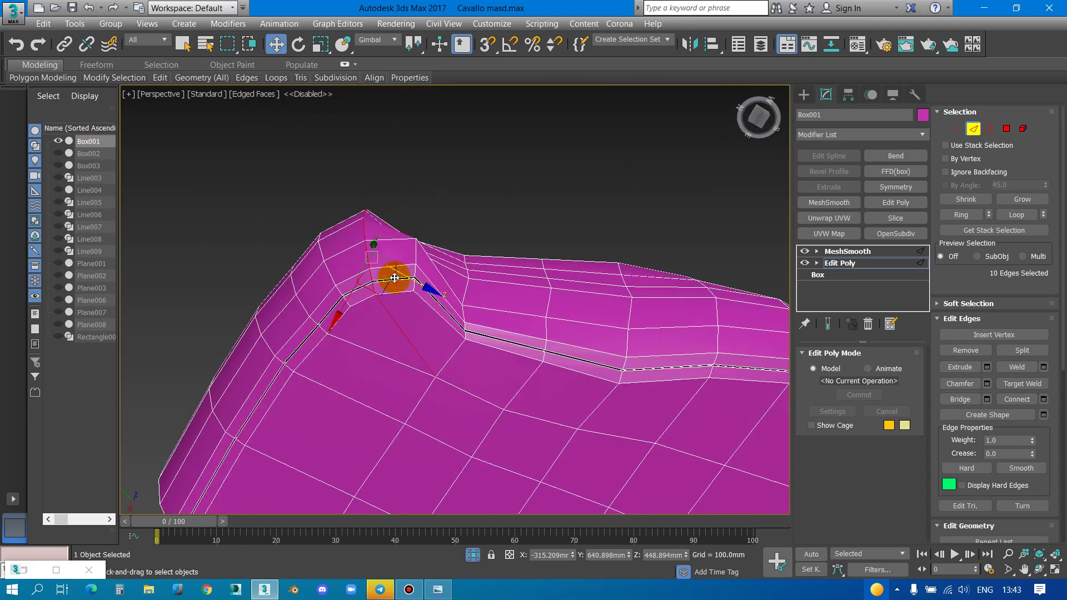
middle_click_drag(395, 274, 419, 333, "alt")
left_click(359, 295, "alt")
scroll(359, 295, "up", 3)
left_click(381, 298, "alt")
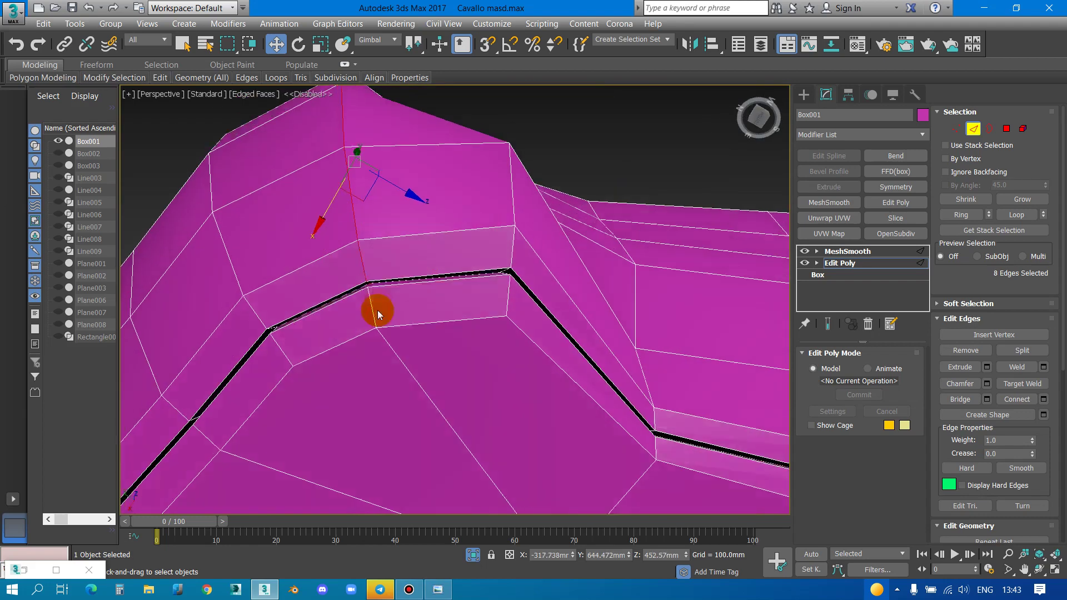
scroll(378, 306, "up", 5)
left_click(346, 319, "alt")
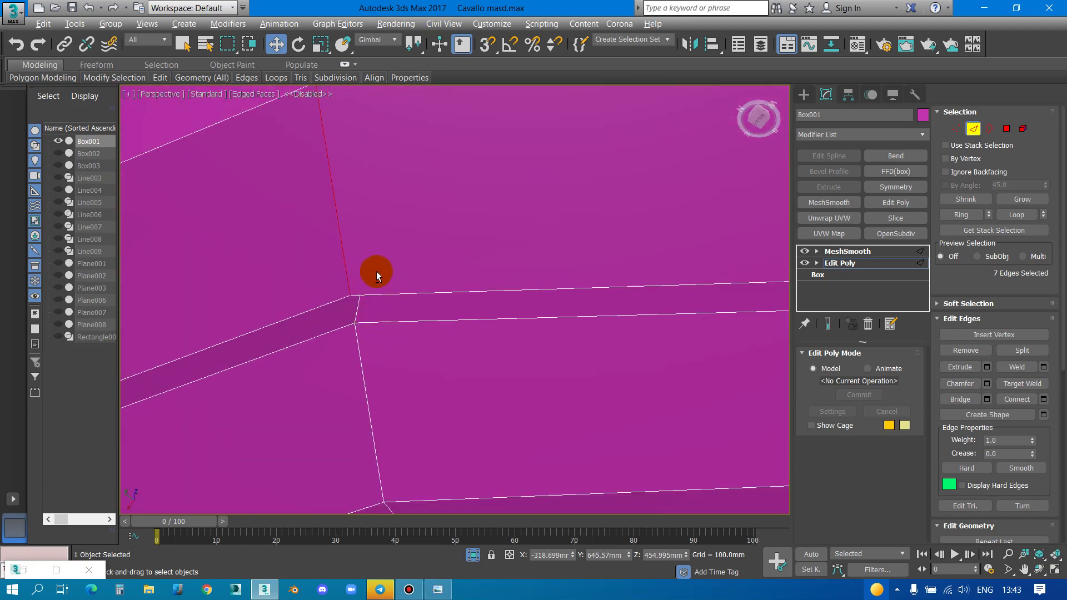
scroll(374, 278, "up", 3)
scroll(374, 291, "up", 2)
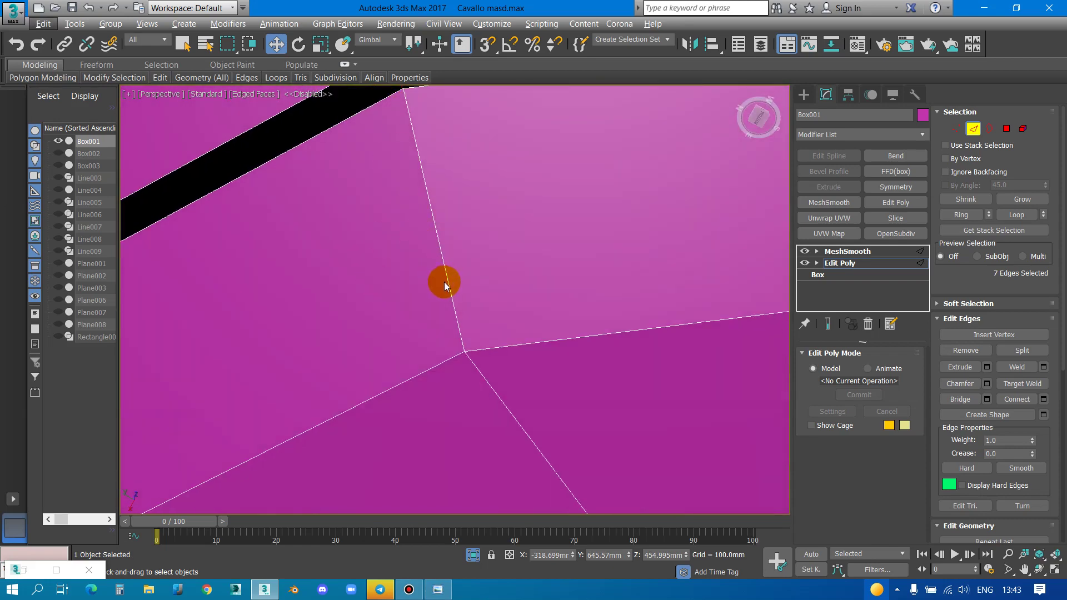
Inspect the edge selection in wireframe and orbit around the cushion, including from below
key("F3")
scroll(446, 283, "down", 5)
middle_click_drag(457, 283, 429, 210, "alt")
scroll(441, 274, "up", 2)
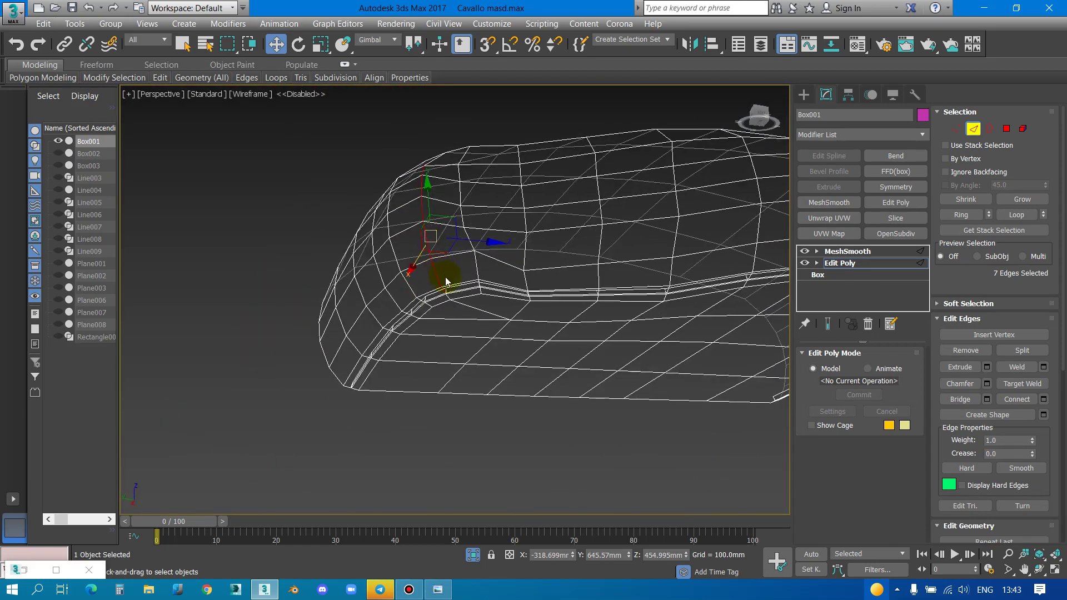
scroll(438, 292, "up", 3)
scroll(444, 284, "down", 2)
scroll(443, 286, "up", 4)
mouse_move(439, 305)
middle_mouse_down("alt")
mouse_move(440, 254)
mouse_move(374, 341)
mouse_move(487, 290)
middle_mouse_up("alt")
scroll(445, 286, "down", 4)
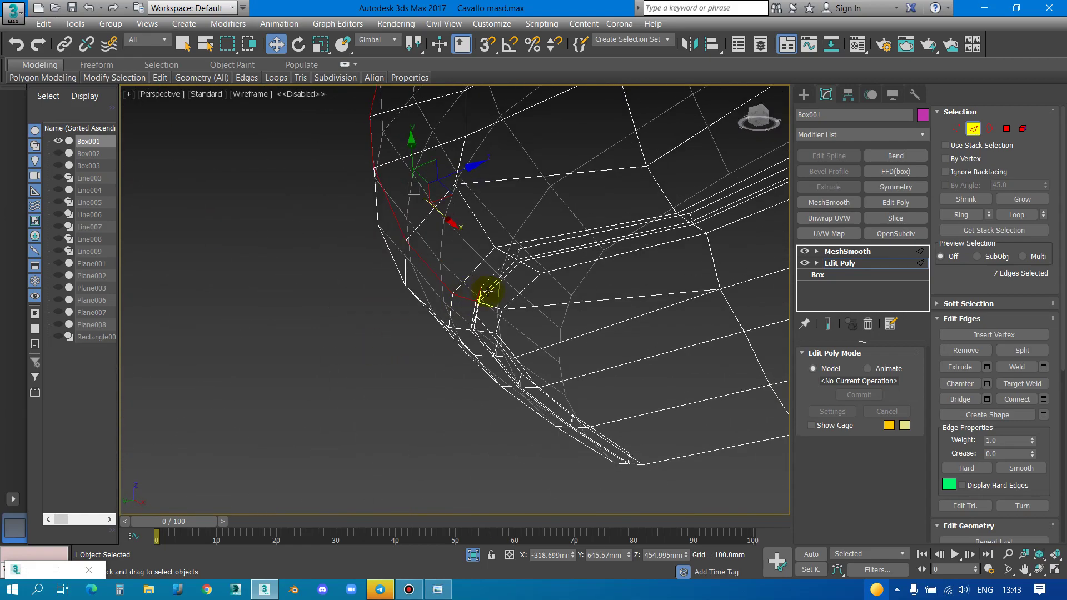
key("F3")
scroll(501, 316, "down", 2)
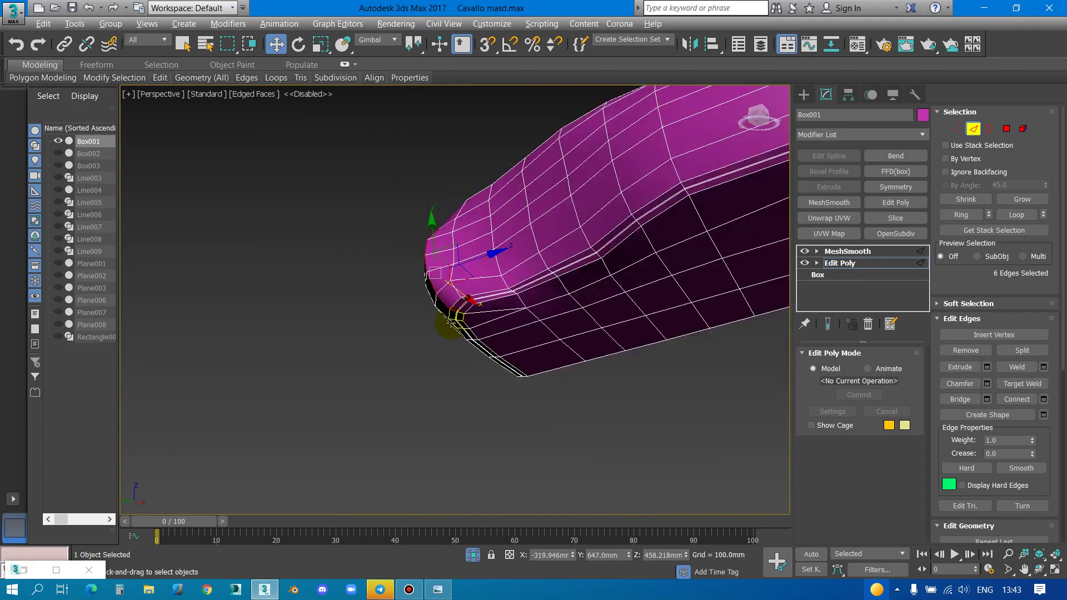
scroll(495, 310, "down", 2)
scroll(478, 328, "down", 2)
scroll(592, 301, "down", 2)
mouse_move(592, 301)
middle_mouse_down("alt")
mouse_move(509, 258)
mouse_move(608, 305)
mouse_move(565, 317)
mouse_move(618, 269)
mouse_move(512, 352)
middle_mouse_up("alt")
scroll(512, 352, "up", 2)
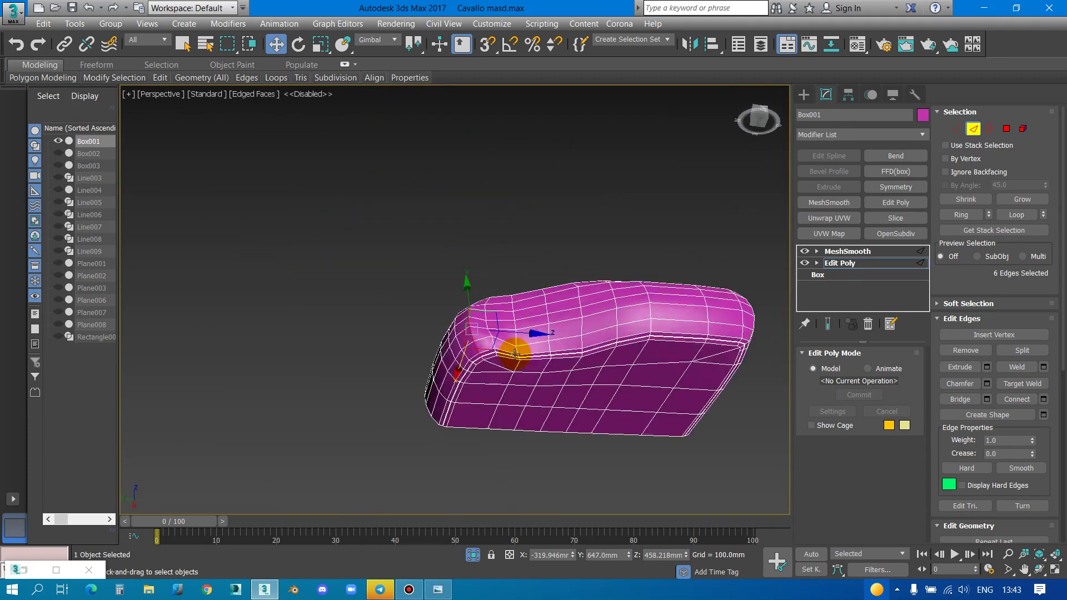
scroll(543, 338, "up", 2)
scroll(441, 360, "up", 3)
scroll(415, 325, "up", 1)
scroll(415, 325, "down", 3)
middle_click_drag(415, 325, 441, 398, "alt")
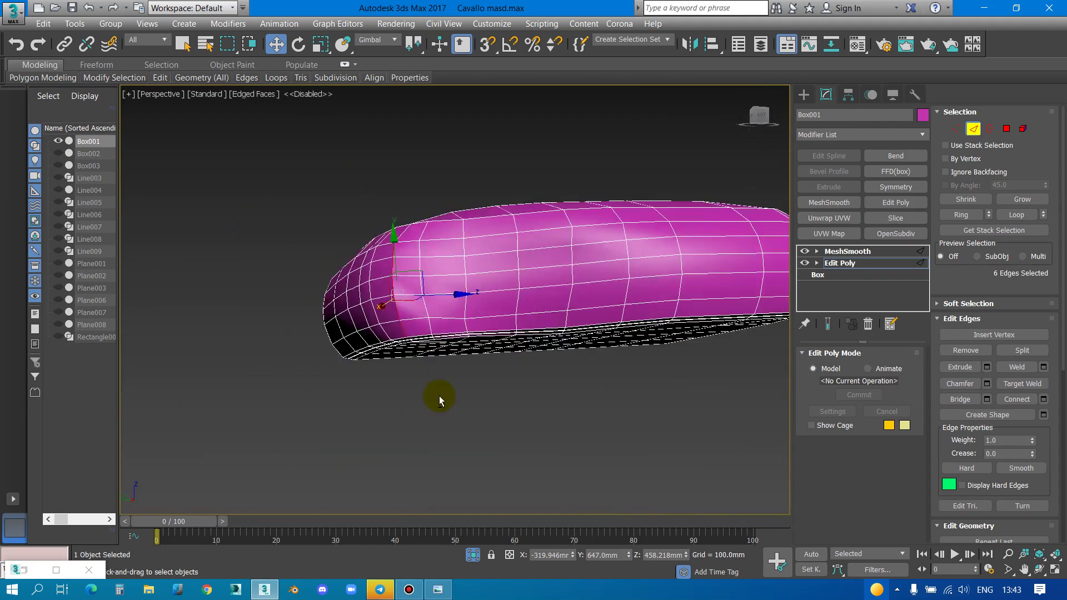
scroll(388, 362, "down", 2)
mouse_move(388, 361)
middle_mouse_down("alt")
mouse_move(493, 388)
mouse_move(555, 305)
mouse_move(488, 357)
mouse_move(527, 369)
mouse_move(441, 341)
middle_mouse_up("alt")
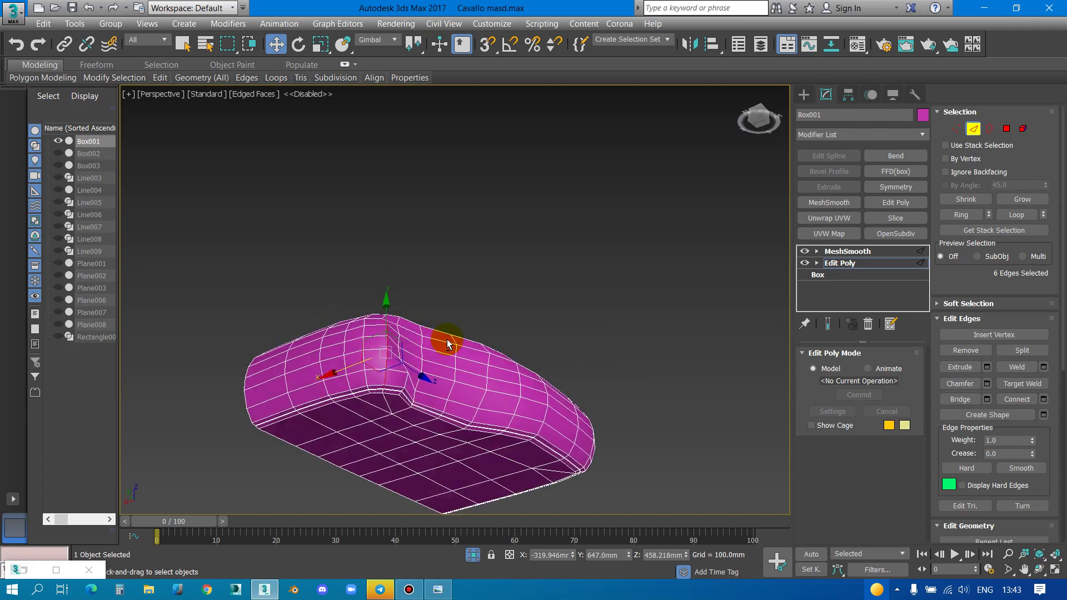
scroll(385, 393, "up", 4)
Extrude the selected edges with -3.168 mm height and 0.55 mm width
right_click(386, 393)
left_click(249, 405)
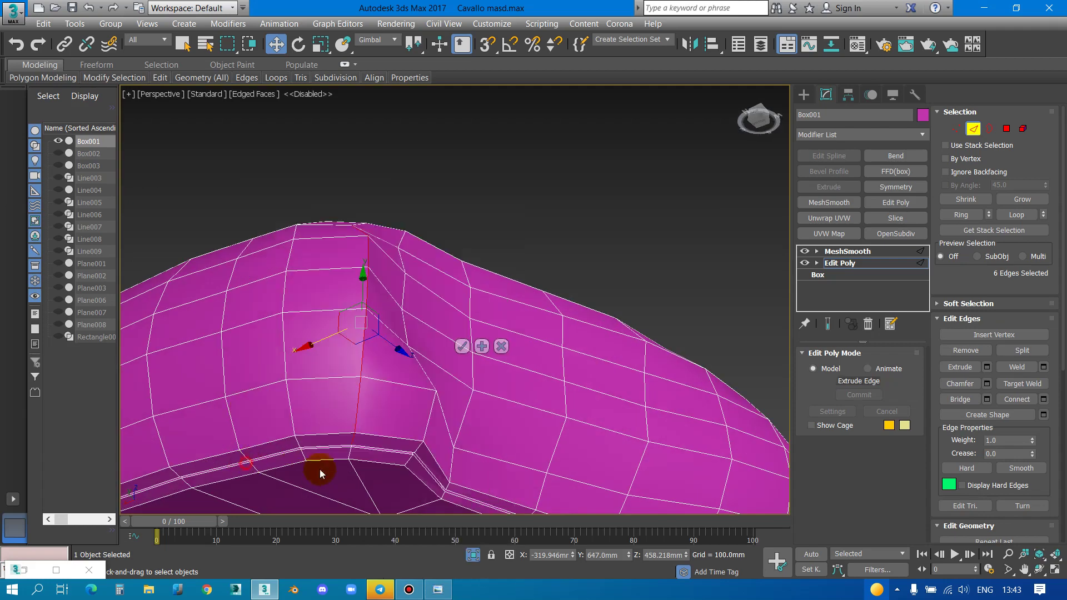
scroll(494, 314, "up", 2)
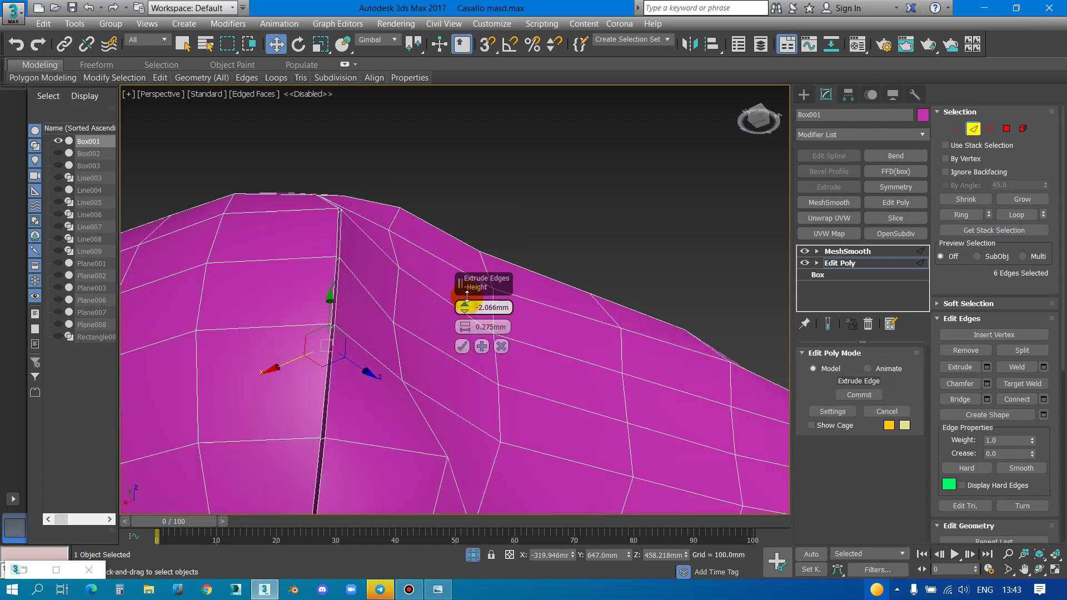
left_click_drag(467, 296, 466, 322)
left_click(466, 330)
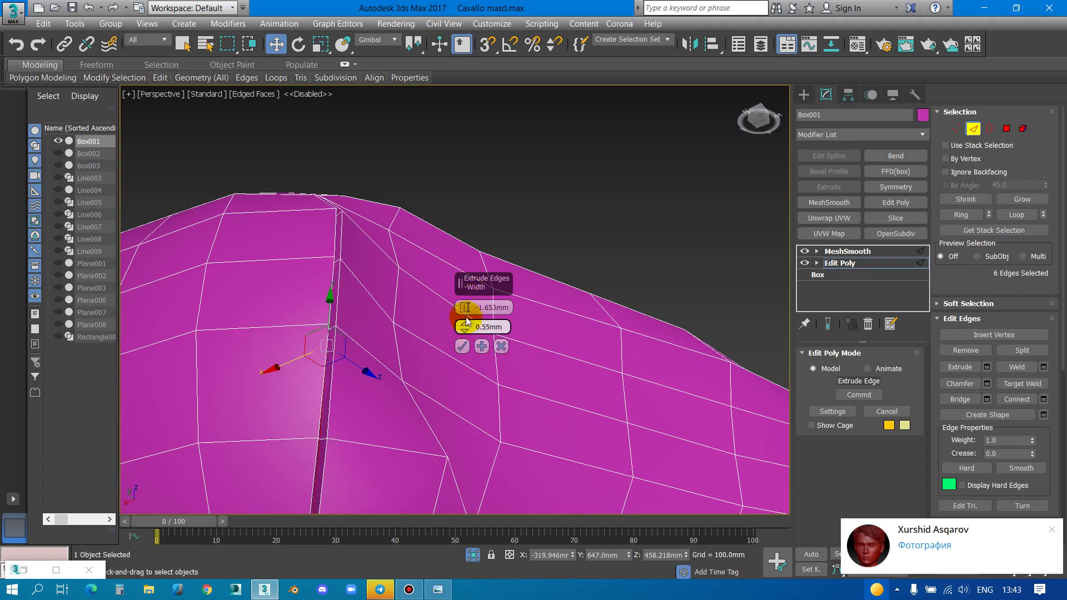
left_click(466, 307)
middle_click_drag(468, 309, 358, 298, "alt")
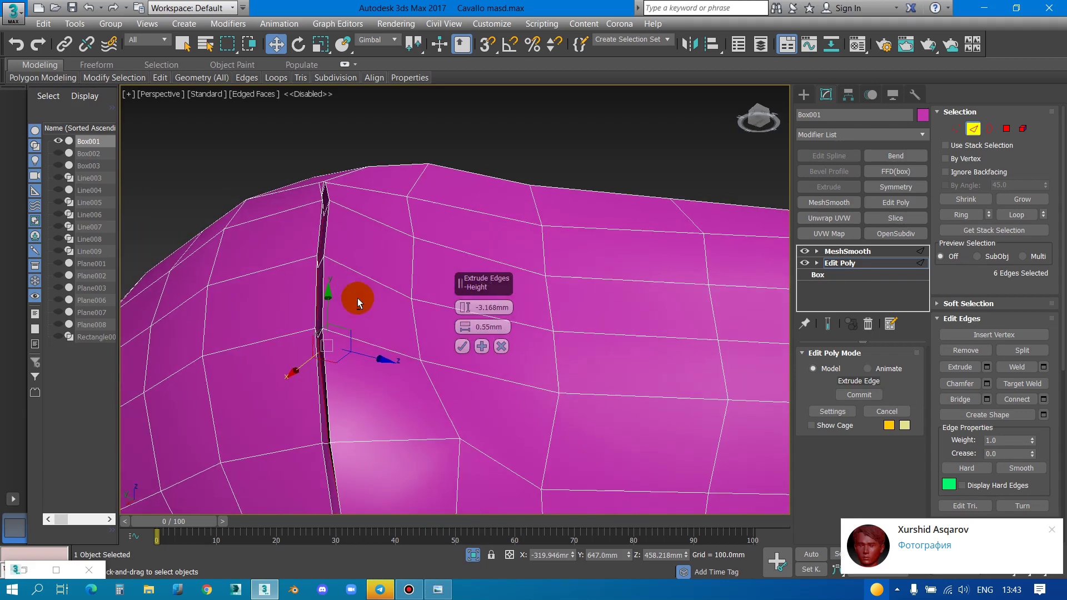
Dismiss the chat app notification and add the corner edge to the extrusion
left_click(1052, 529)
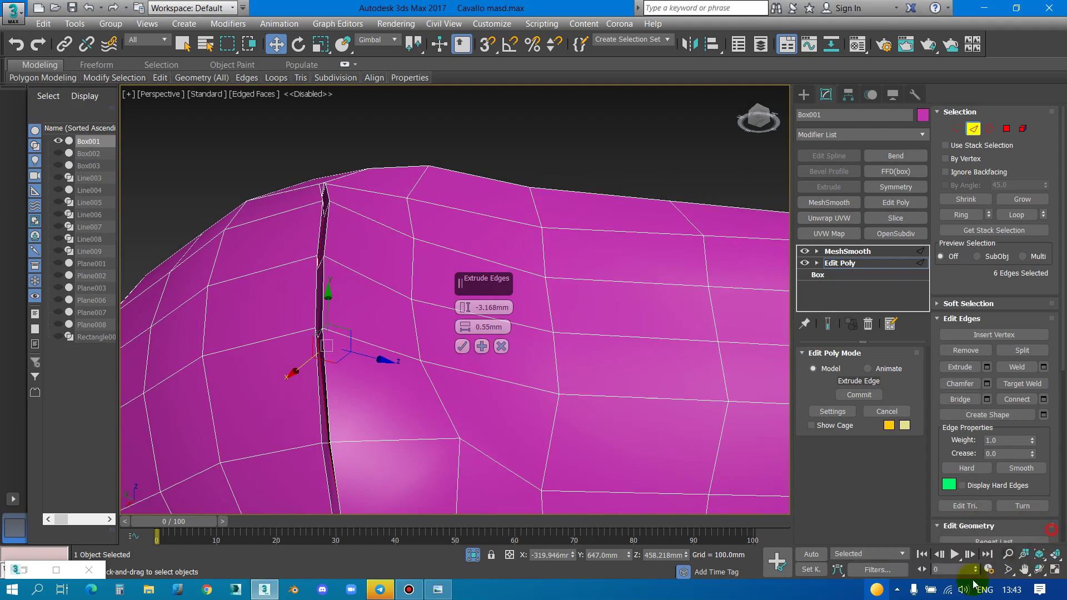
left_click(898, 591)
right_click(930, 512)
left_click(910, 493)
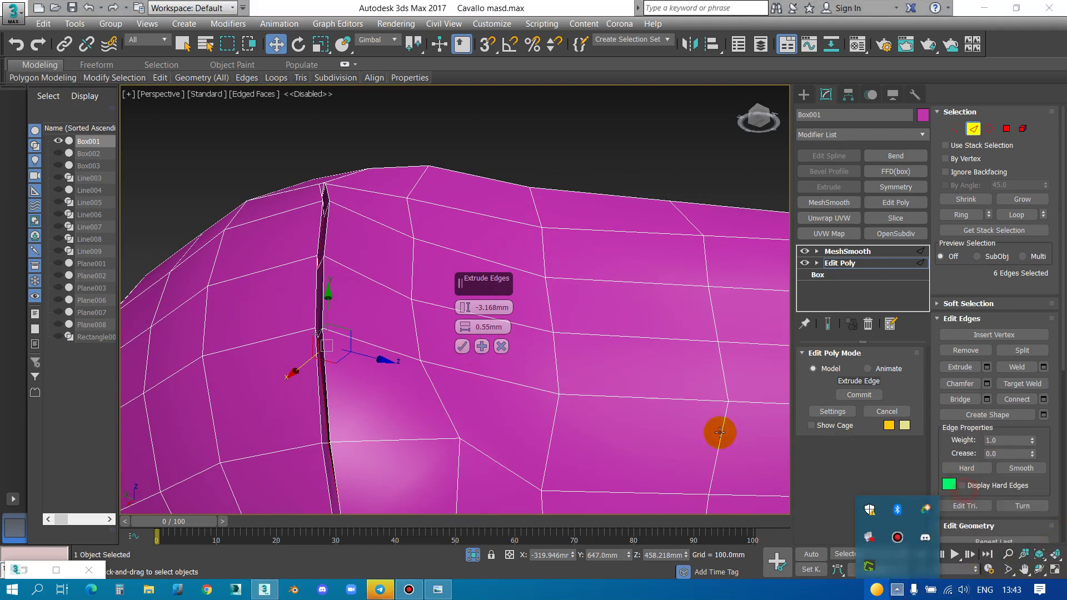
mouse_move(720, 436)
middle_mouse_down("alt")
mouse_move(435, 326)
mouse_move(406, 409)
mouse_move(405, 306)
mouse_move(312, 302)
mouse_move(368, 327)
mouse_move(362, 319)
middle_mouse_up("alt")
scroll(348, 341, "up", 5)
scroll(352, 338, "up", 3)
left_click(344, 315, "ctrl")
Commit the edge extrusion and reposition the groove-junction vertex in Vertex mode
left_click(462, 346)
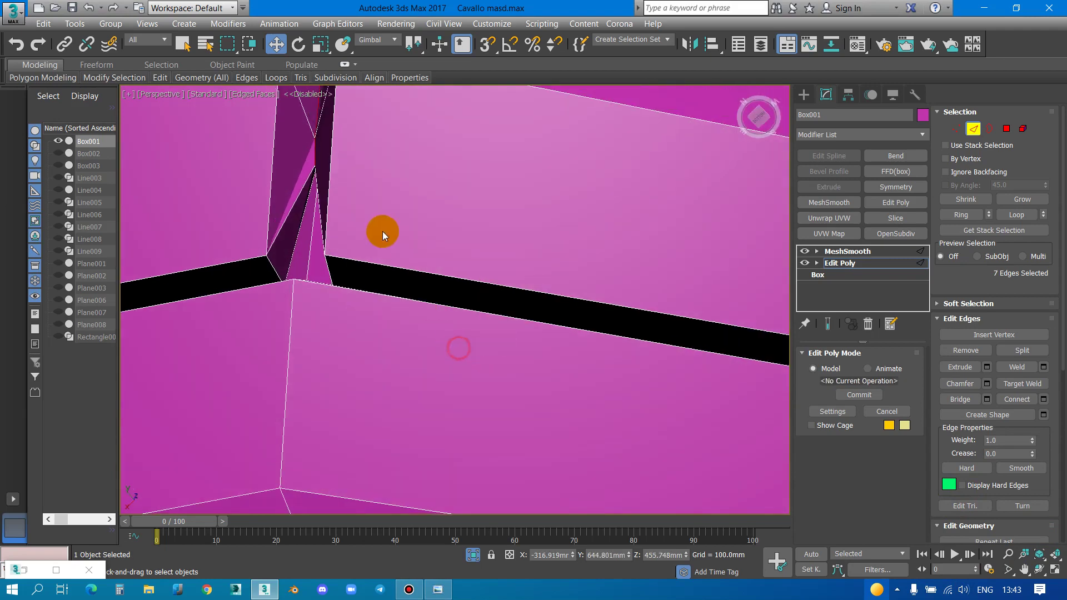
mouse_move(383, 231)
middle_mouse_down("alt")
mouse_move(445, 270)
mouse_move(495, 322)
middle_mouse_up("alt")
key("1")
key("F3")
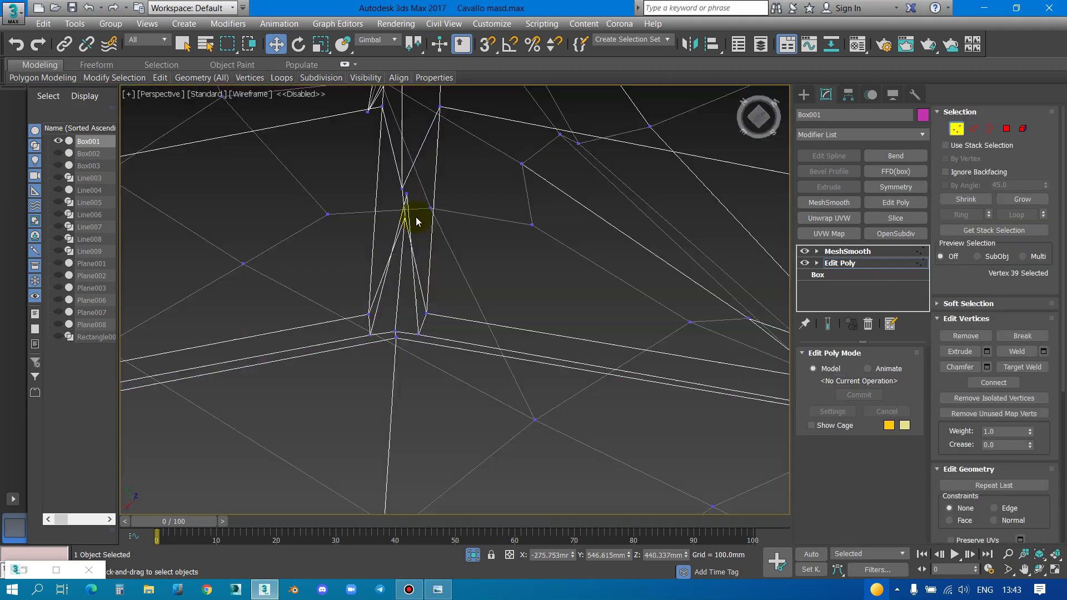
left_click(410, 198)
left_click_drag(412, 193, 409, 260)
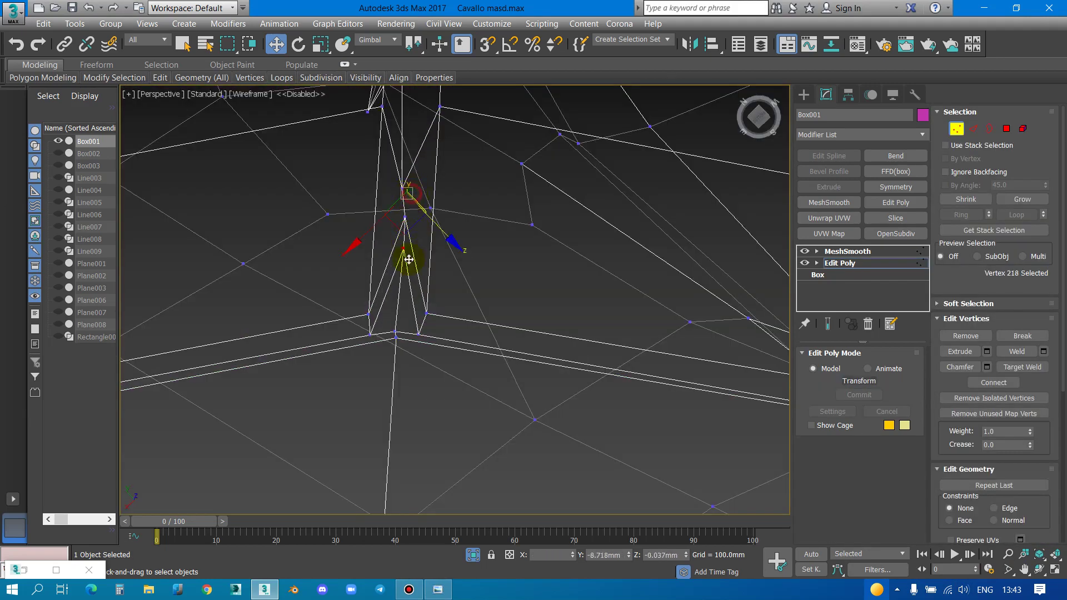
left_click_drag(403, 307, 400, 281)
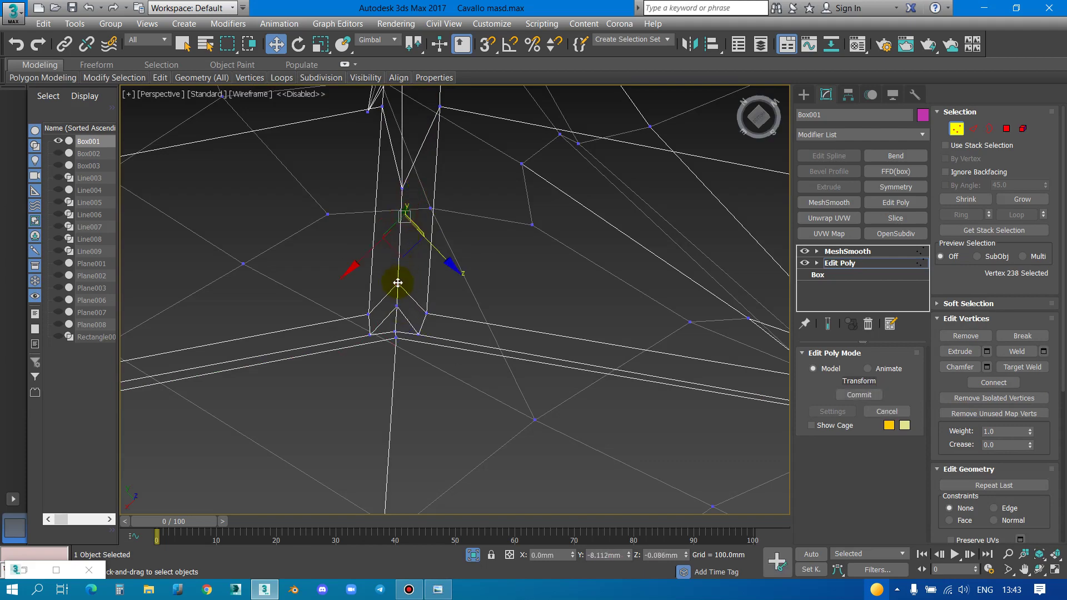
key("F3")
Raise the vertex at the groove bottom slightly, then select its neighbouring groove vertex
key("F3")
left_click(398, 307)
middle_click_drag(398, 308, 360, 346, "alt")
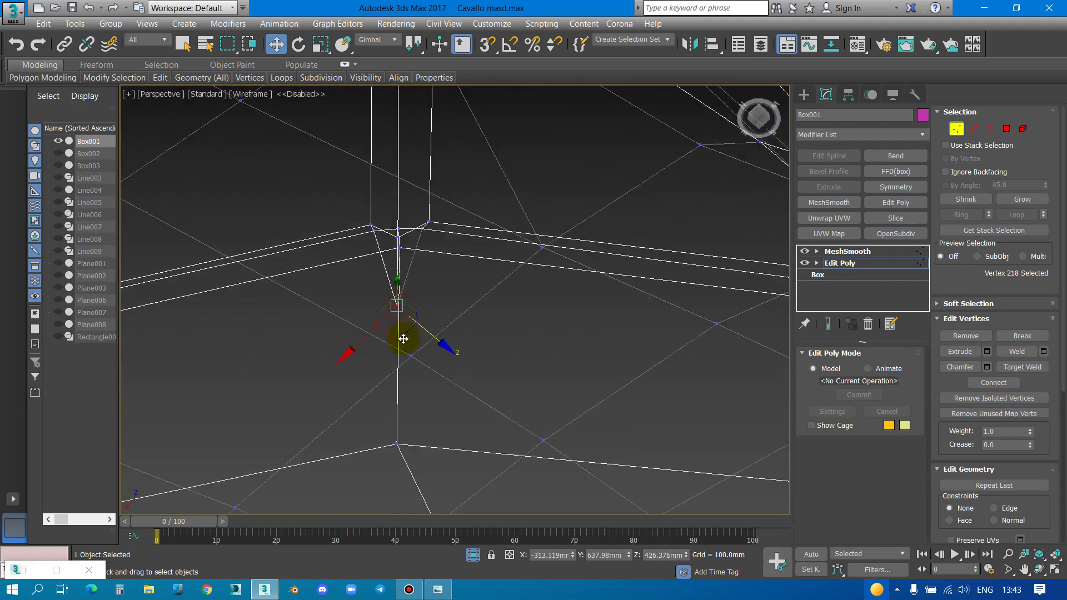
key("F3")
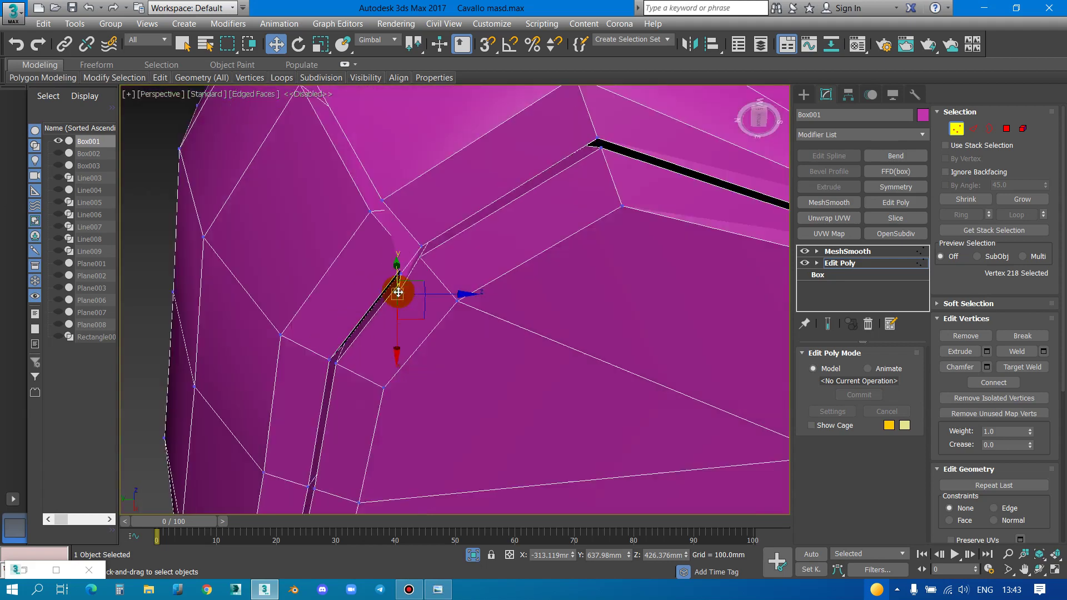
mouse_move(400, 291)
middle_mouse_down("alt")
mouse_move(410, 322)
mouse_move(415, 276)
middle_mouse_up("alt")
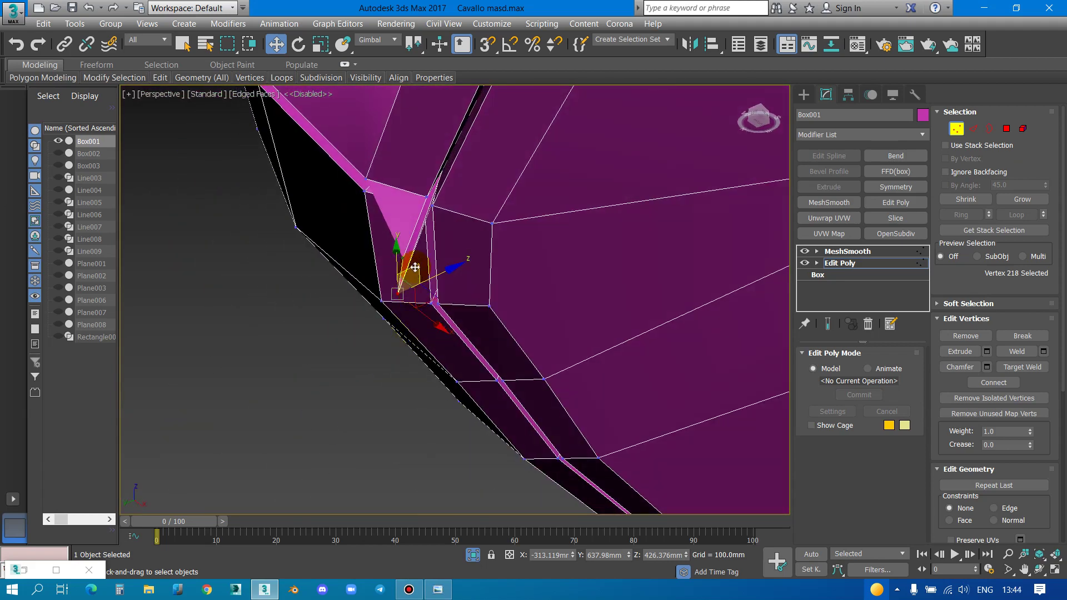
left_click_drag(415, 267, 439, 172)
mouse_move(443, 241)
middle_mouse_down("alt")
mouse_move(469, 158)
mouse_move(400, 171)
middle_mouse_up("alt")
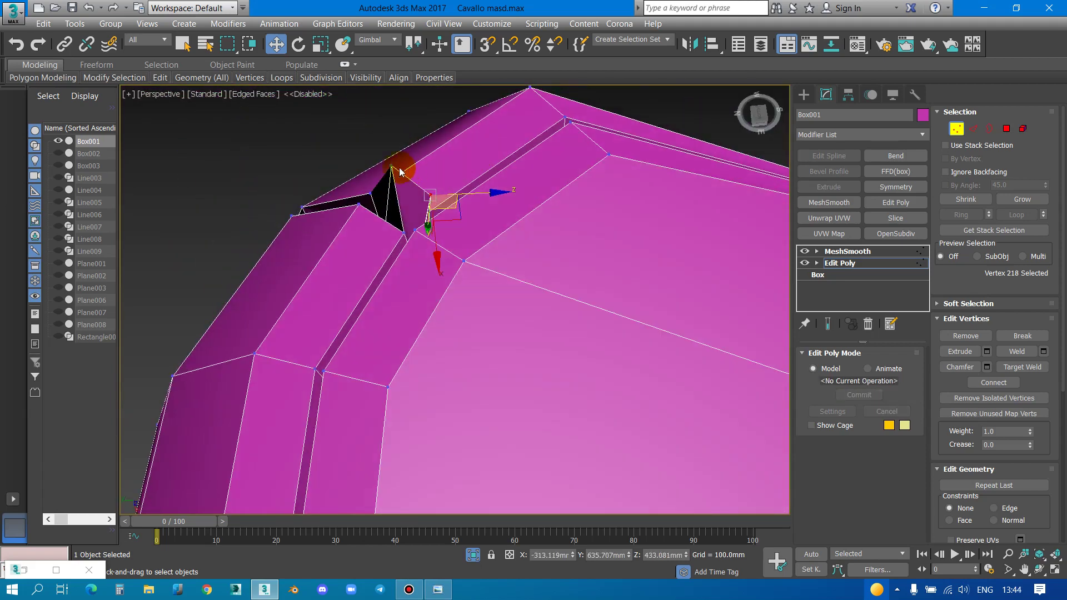
left_click(391, 164)
mouse_move(400, 226)
middle_mouse_down("alt")
mouse_move(453, 273)
mouse_move(425, 294)
middle_mouse_up("alt")
scroll(429, 248, "up", 5)
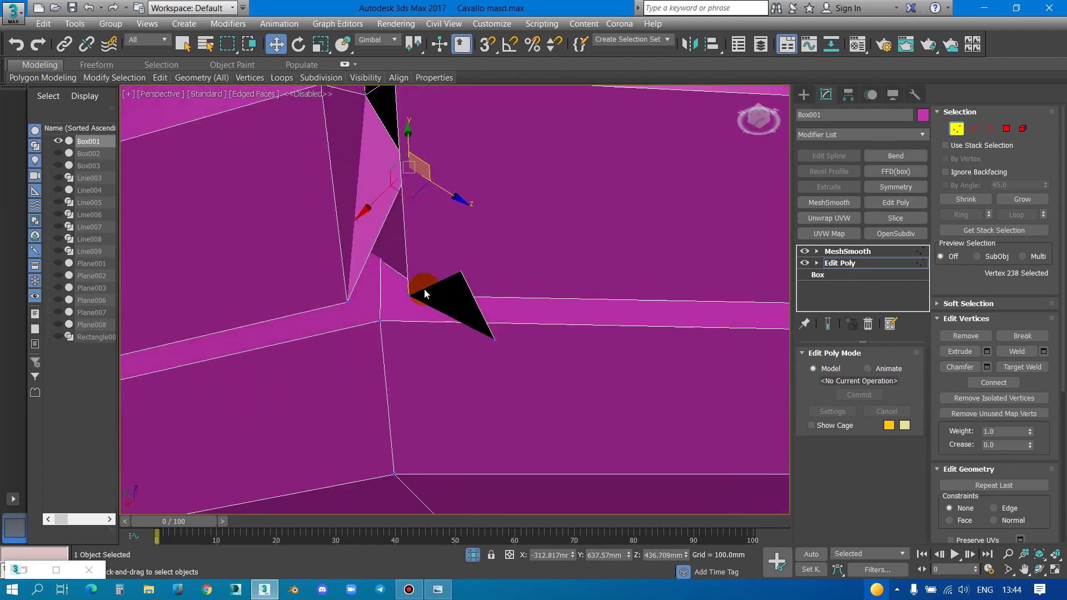
Move the lower groove corner vertex and the one above it to straighten the groove column
left_click(494, 344)
mouse_move(494, 348)
left_mouse_down()
mouse_move(376, 266)
mouse_move(405, 305)
left_mouse_up()
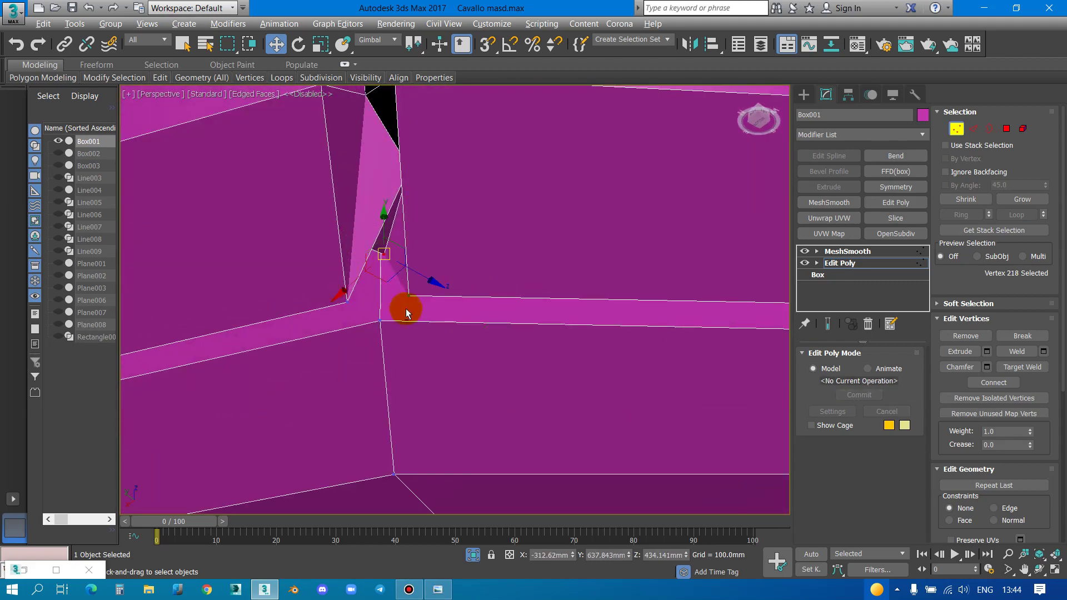
mouse_move(405, 305)
middle_mouse_down("alt")
mouse_move(410, 240)
mouse_move(385, 290)
middle_mouse_up("alt")
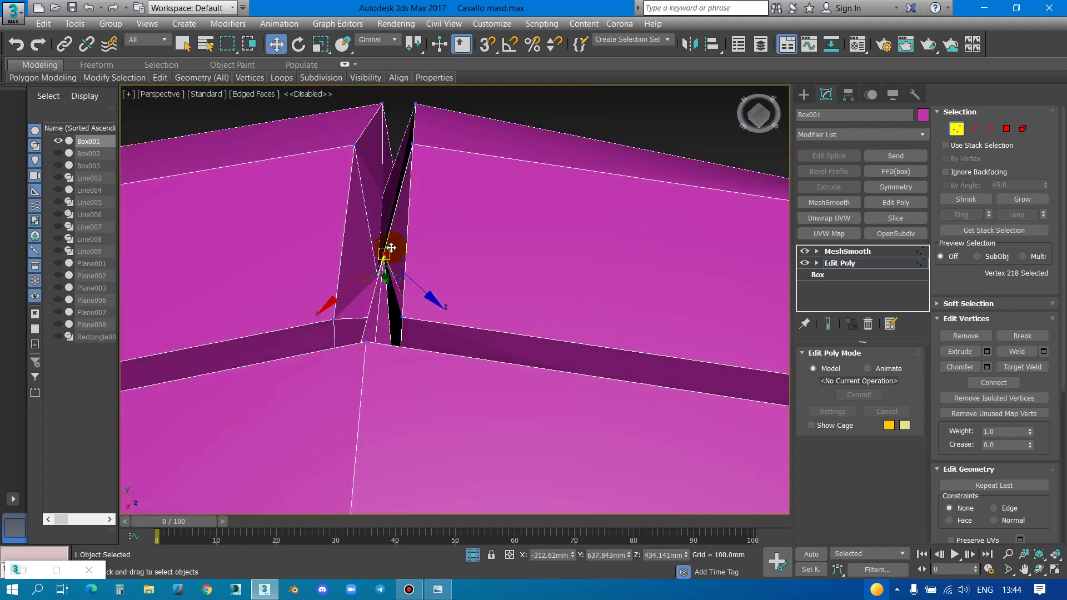
left_click_drag(391, 248, 376, 336)
middle_click_drag(388, 312, 400, 359, "alt")
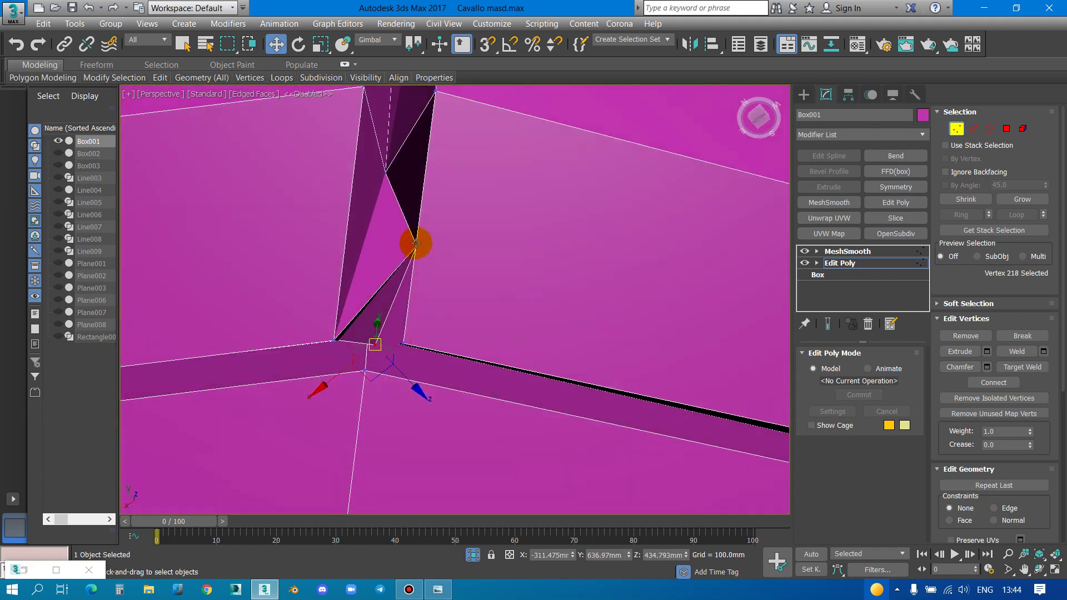
left_click(416, 243)
left_click_drag(410, 241, 370, 243)
middle_click_drag(381, 238, 386, 336, "alt")
Target Weld the groove vertex onto the corner vertex
right_click(386, 336)
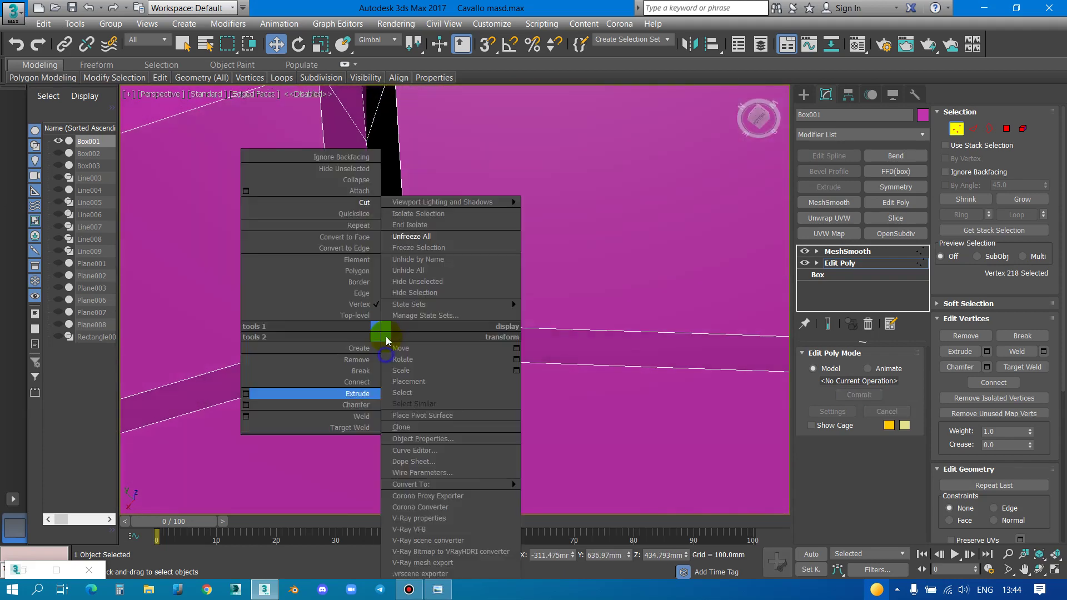
left_click(359, 422)
middle_click_drag(376, 442, 374, 345, "alt")
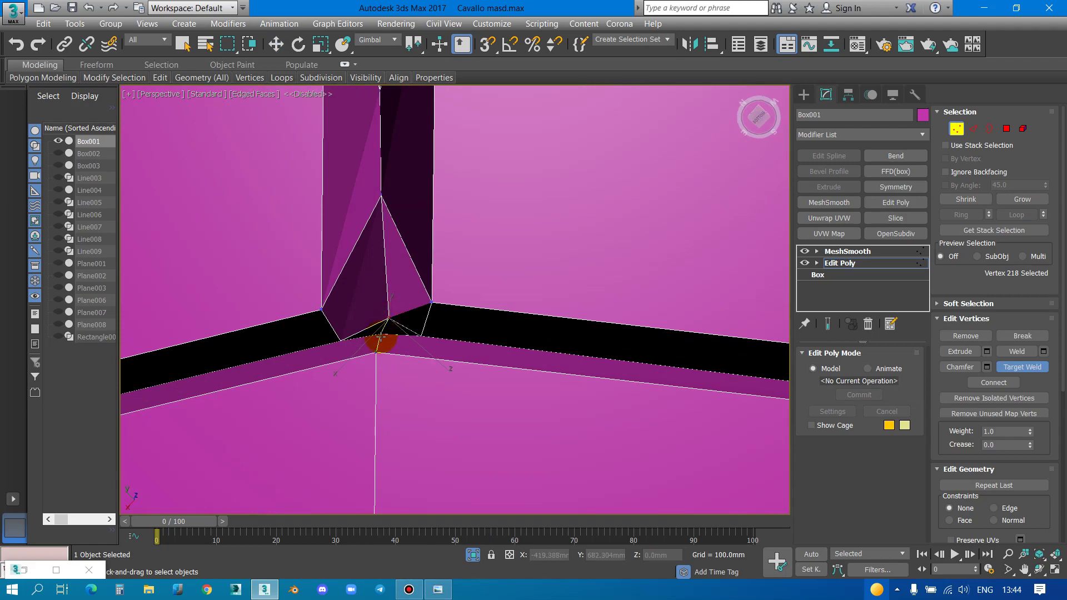
left_click(380, 337)
Nudge the selected vertex into position along Y, then select the groove's top vertex
key("w")
mouse_move(403, 335)
middle_mouse_down("alt")
mouse_move(243, 431)
mouse_move(330, 459)
mouse_move(377, 448)
middle_mouse_up("alt")
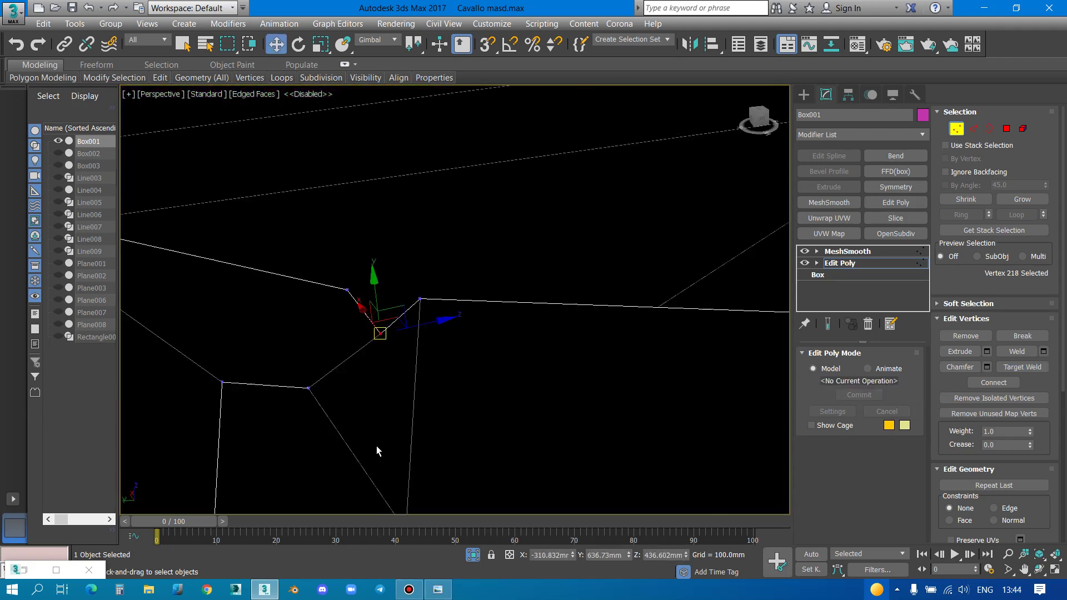
left_click_drag(373, 286, 378, 257)
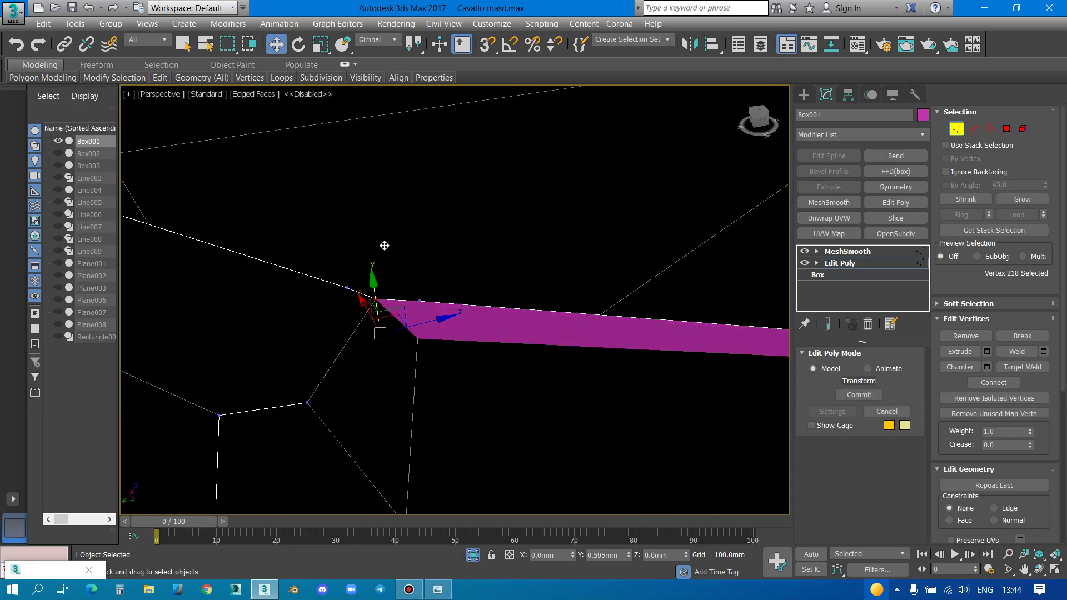
mouse_move(378, 258)
middle_mouse_down("alt")
mouse_move(397, 310)
mouse_move(379, 327)
middle_mouse_up("alt")
left_click_drag(409, 304, 424, 306)
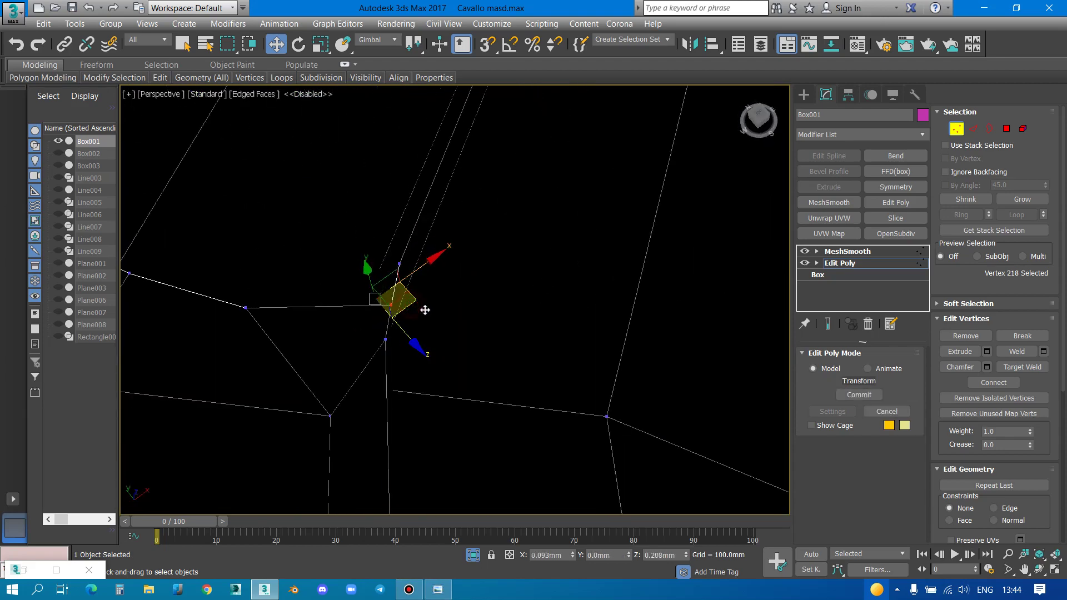
mouse_move(436, 324)
middle_mouse_down("alt")
mouse_move(450, 295)
mouse_move(236, 356)
mouse_move(443, 196)
mouse_move(441, 350)
mouse_move(469, 310)
mouse_move(439, 340)
mouse_move(376, 194)
mouse_move(408, 174)
mouse_move(389, 312)
middle_mouse_up("alt")
scroll(376, 195, "up", 5)
left_click(383, 189)
On Box001, cut a new edge from the groove's top vertex down alongside the groove
right_click(410, 194)
left_click(391, 65)
left_click(398, 189)
scroll(430, 189, "down", 3)
scroll(372, 323, "up", 2)
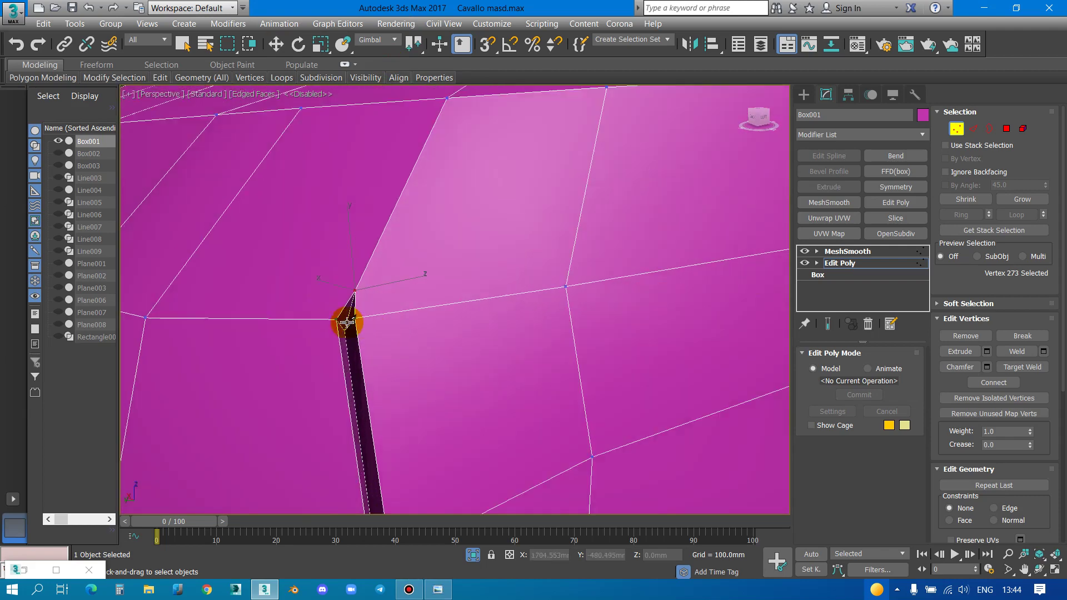
scroll(347, 322, "down", 2)
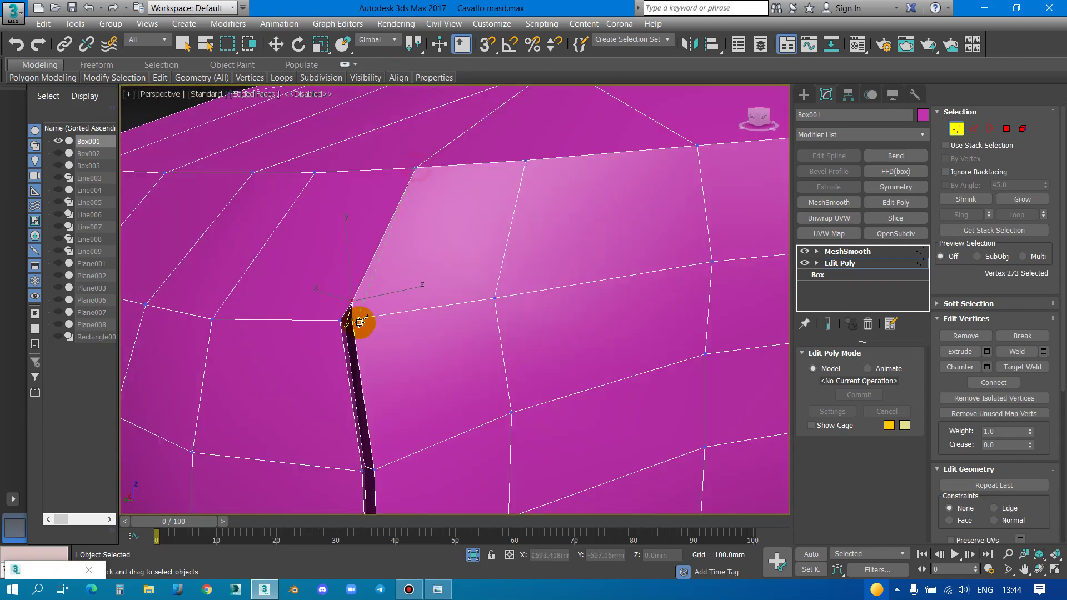
left_click(362, 318)
middle_click_drag(405, 400, 371, 289, "alt")
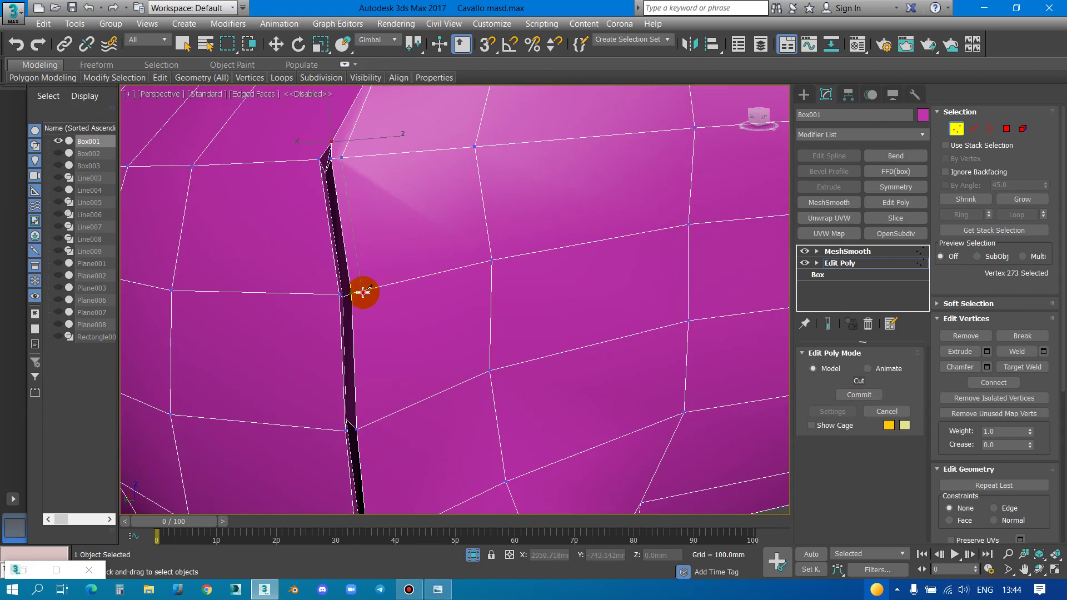
left_click(363, 291)
Orbit around the cushion's groove corner and place another cut point across the peaked ridge
mouse_move(372, 424)
middle_mouse_down()
mouse_move(358, 111)
mouse_move(350, 207)
middle_mouse_up()
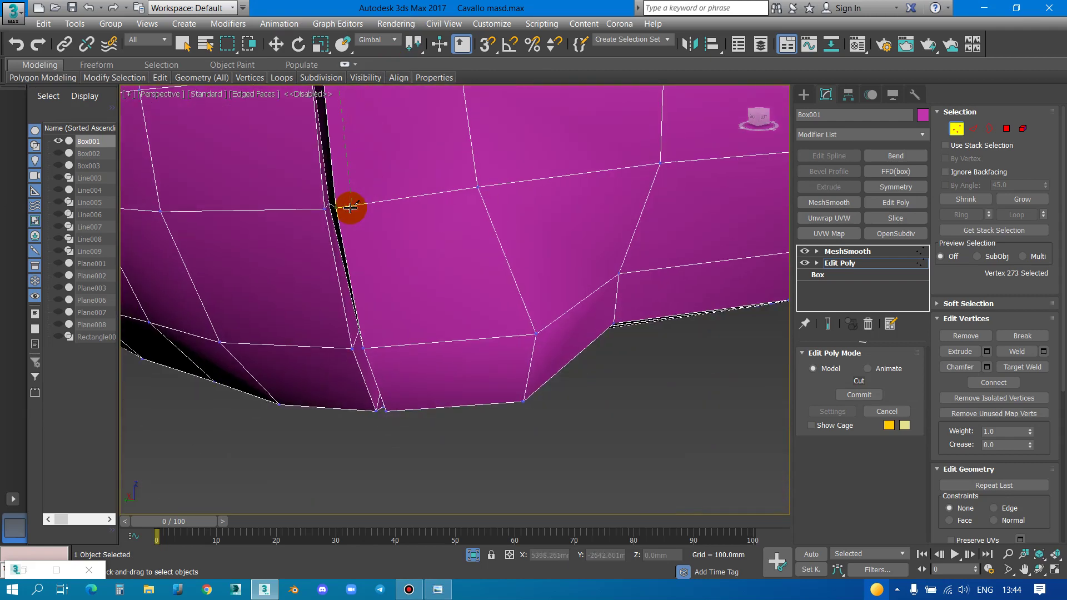
scroll(377, 349, "down", 5)
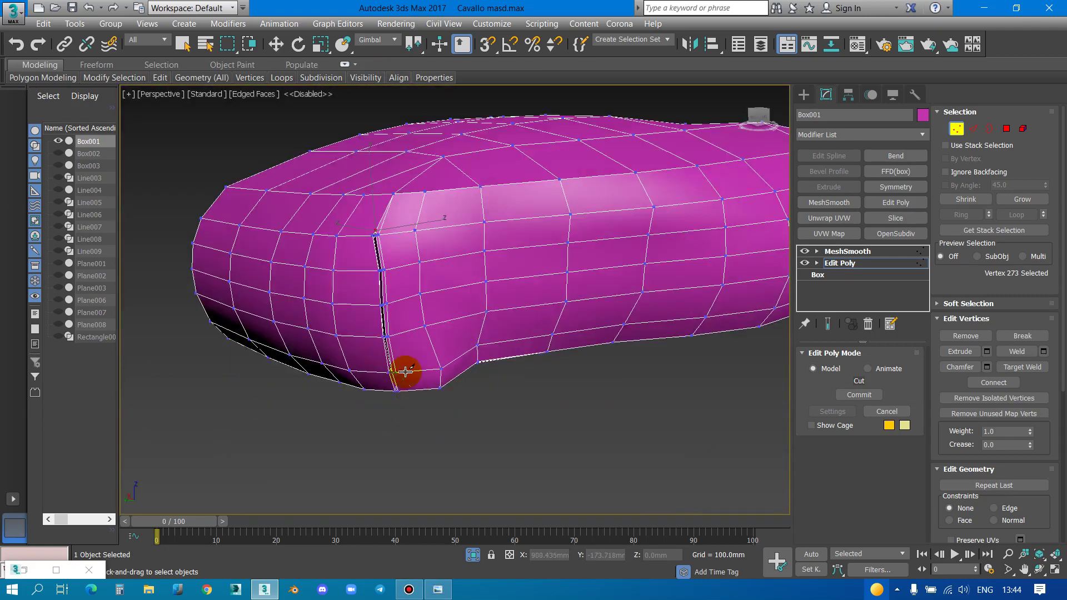
middle_click_drag(405, 370, 400, 296, "alt")
scroll(366, 234, "up", 5)
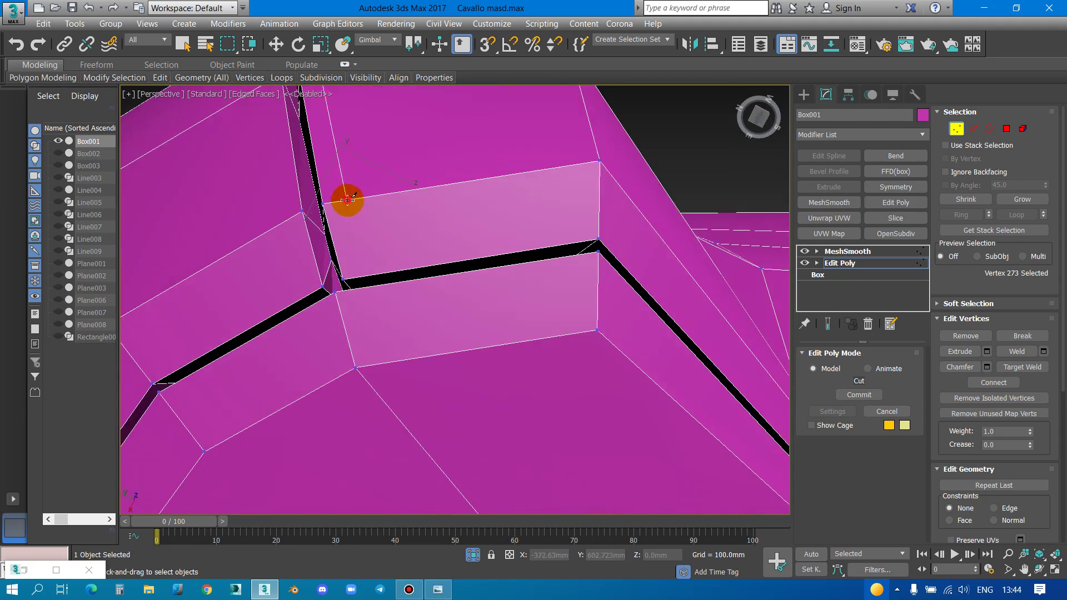
mouse_move(347, 200)
middle_mouse_down("alt")
mouse_move(385, 303)
mouse_move(362, 305)
mouse_move(353, 264)
mouse_move(357, 376)
mouse_move(338, 181)
mouse_move(367, 318)
middle_mouse_up("alt")
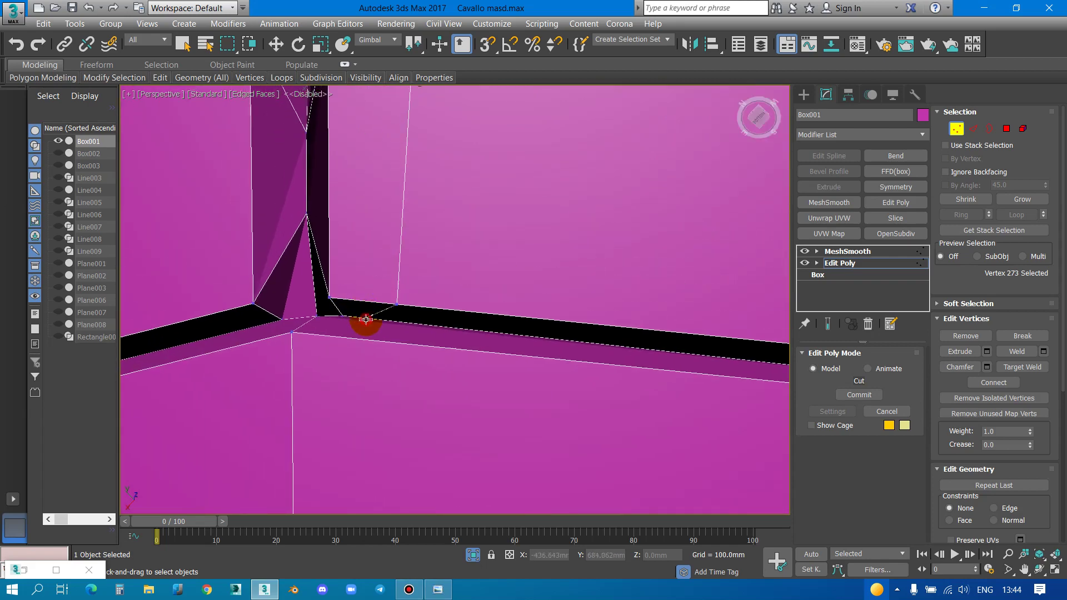
scroll(367, 243, "down", 3)
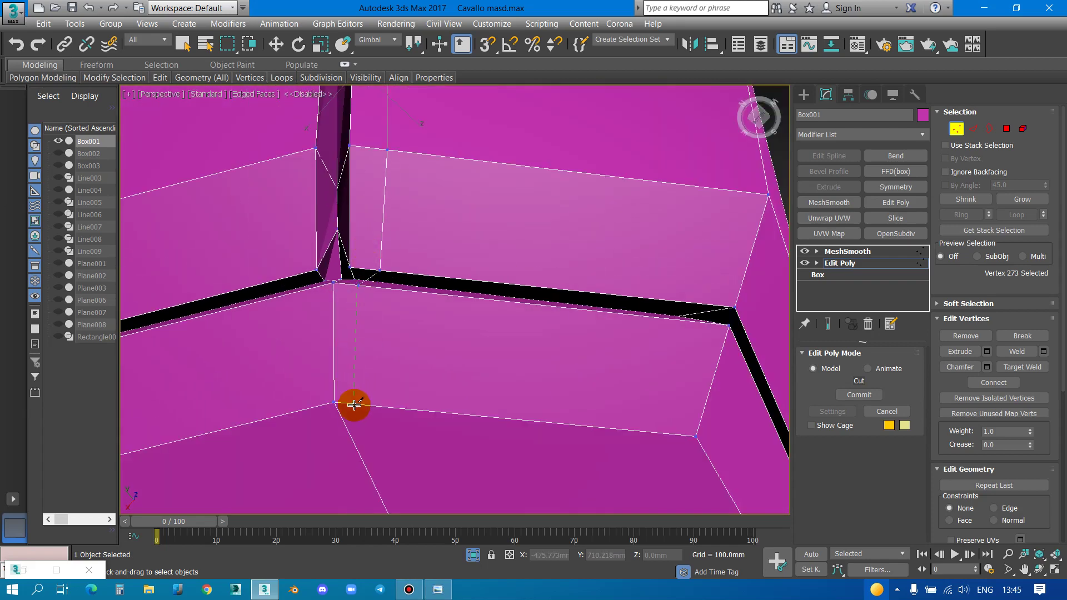
mouse_move(315, 408)
middle_mouse_down("alt")
mouse_move(362, 374)
mouse_move(344, 325)
middle_mouse_up("alt")
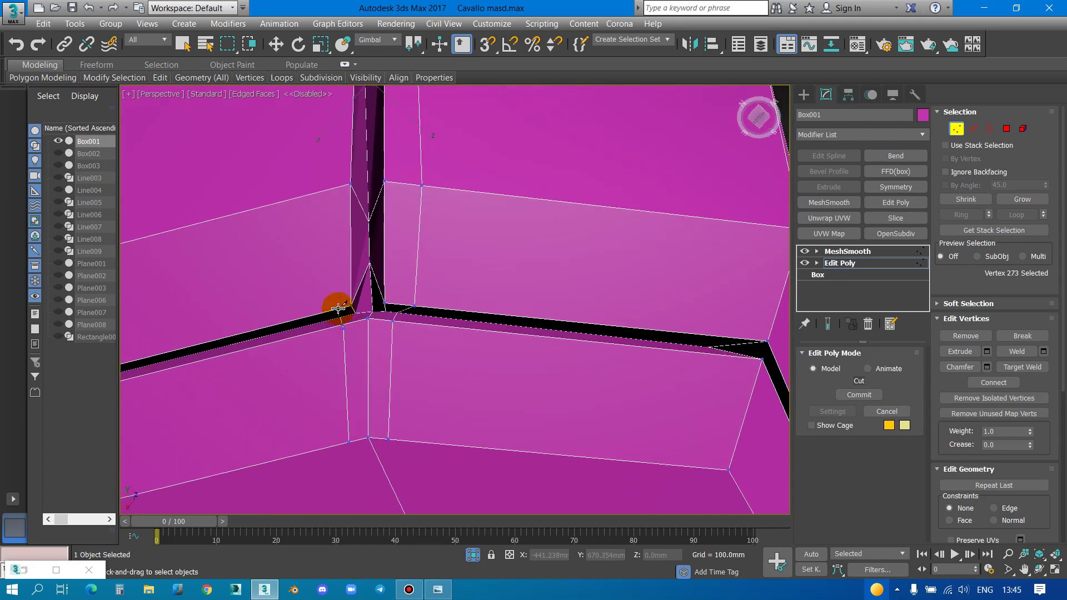
mouse_move(362, 292)
middle_mouse_down("alt")
mouse_move(374, 357)
mouse_move(335, 343)
middle_mouse_up("alt")
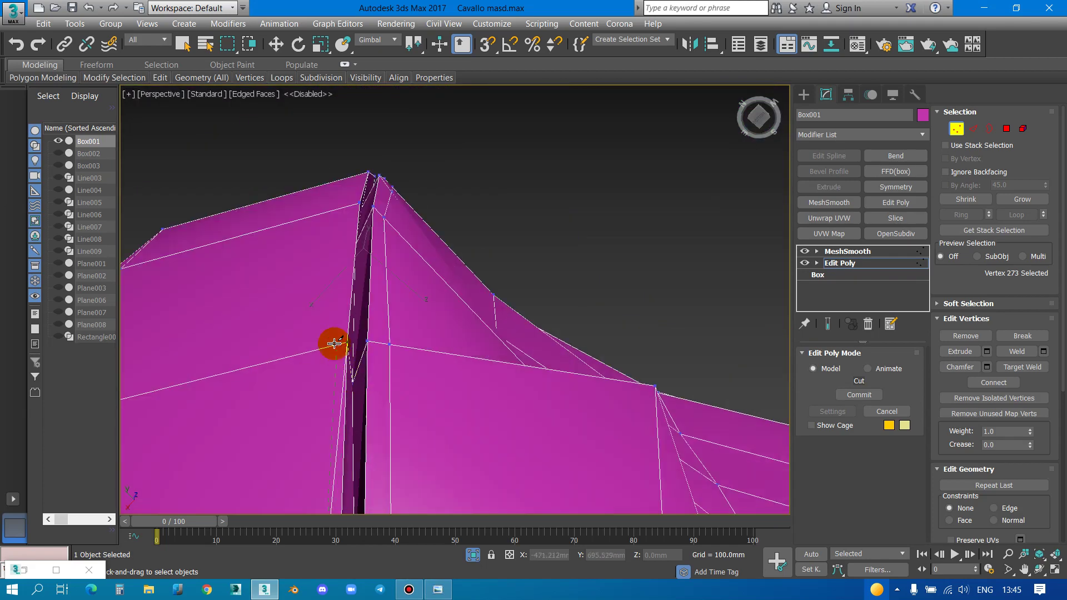
left_click(330, 345)
mouse_move(363, 230)
middle_mouse_down("alt")
mouse_move(374, 269)
mouse_move(358, 310)
middle_mouse_up("alt")
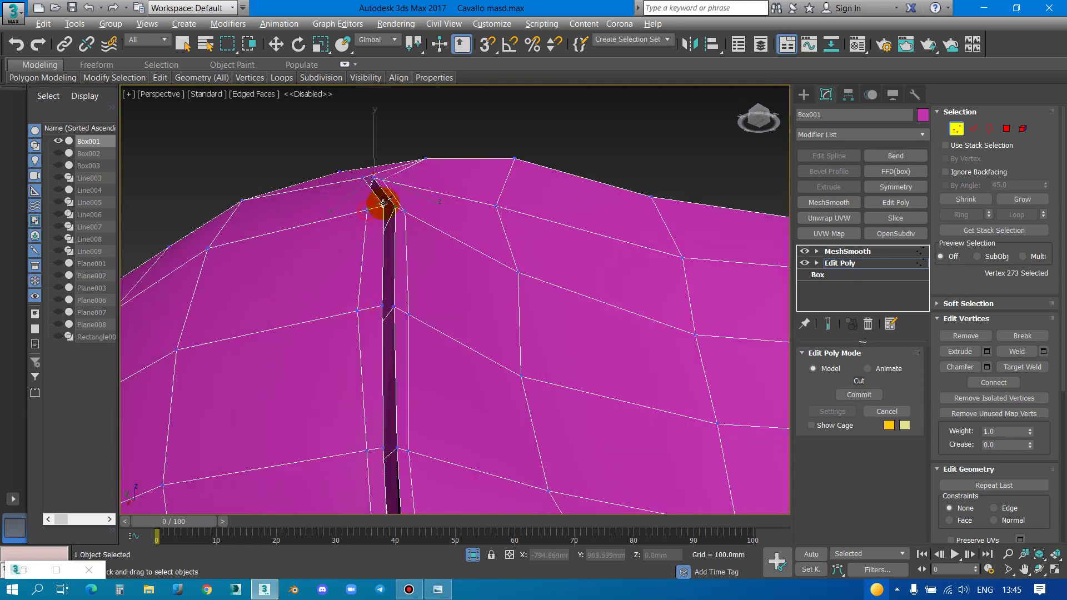
middle_click_drag(383, 203, 386, 253, "alt")
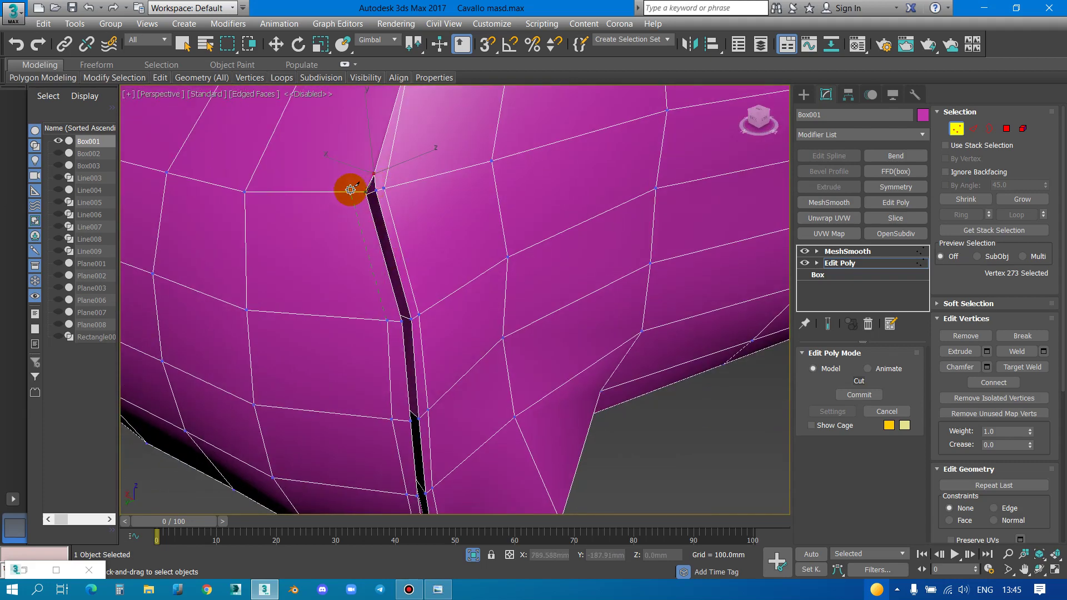
mouse_move(350, 193)
middle_mouse_down("alt")
mouse_move(352, 281)
mouse_move(384, 134)
middle_mouse_up("alt")
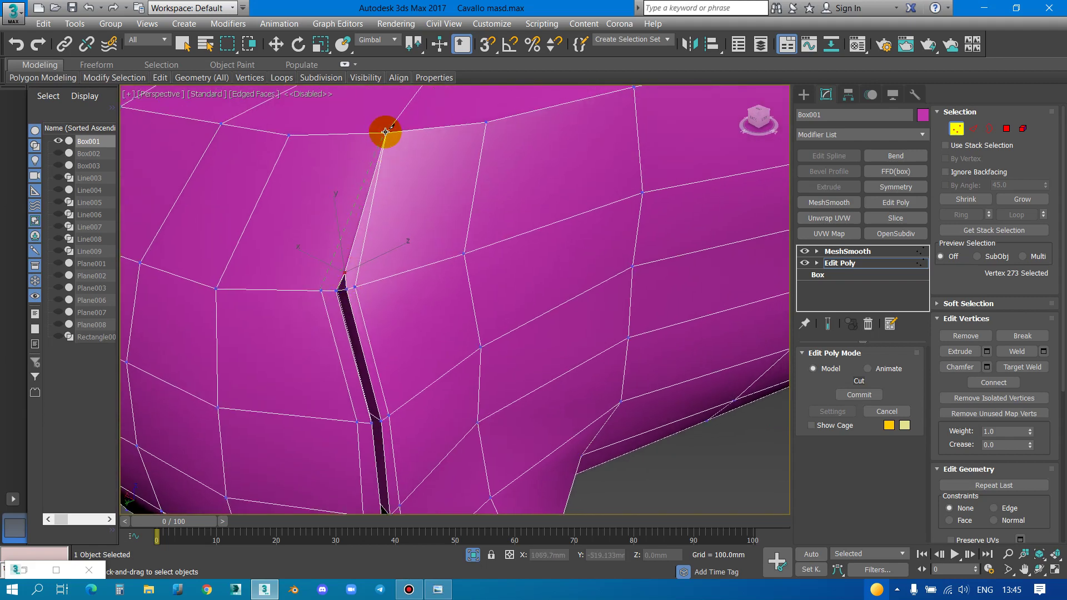
scroll(369, 258, "down", 5)
End the cut, switch to Move, and clear the cushion's vertex selection
key("w")
middle_click_drag(369, 295, 388, 257, "alt")
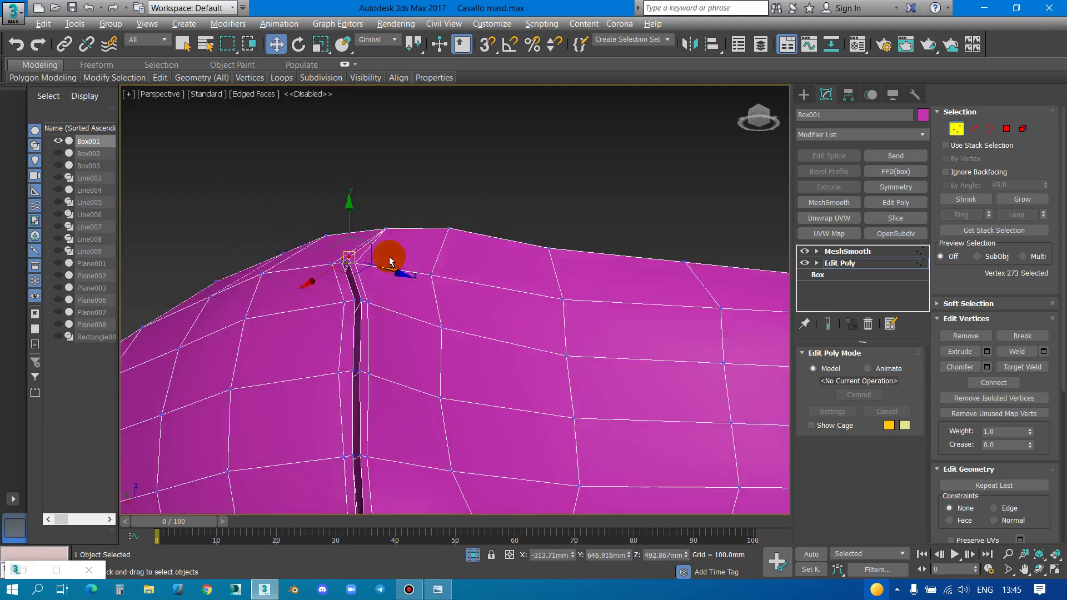
scroll(396, 325, "down", 5)
scroll(398, 261, "up", 4)
scroll(398, 278, "up", 4)
scroll(391, 270, "up", 4)
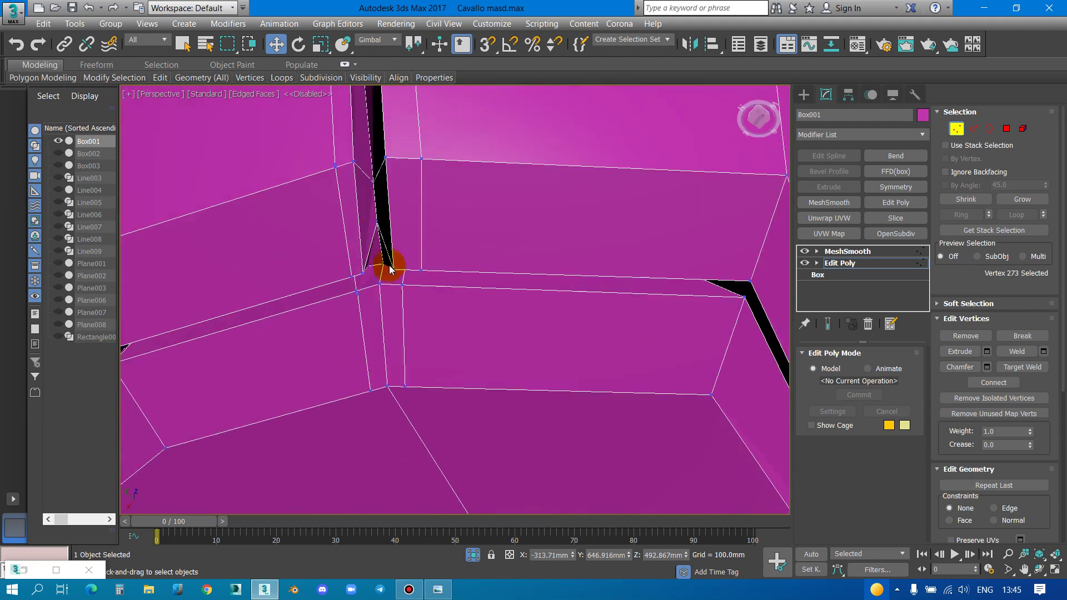
scroll(356, 313, "up", 3)
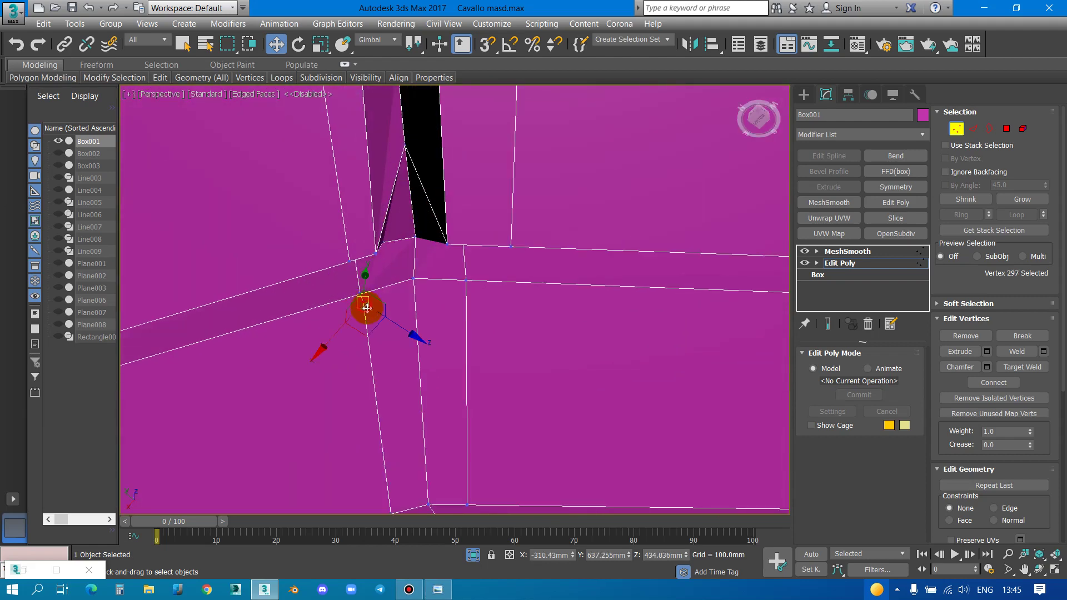
left_click(427, 388)
scroll(414, 339, "down", 5)
scroll(401, 302, "up", 3)
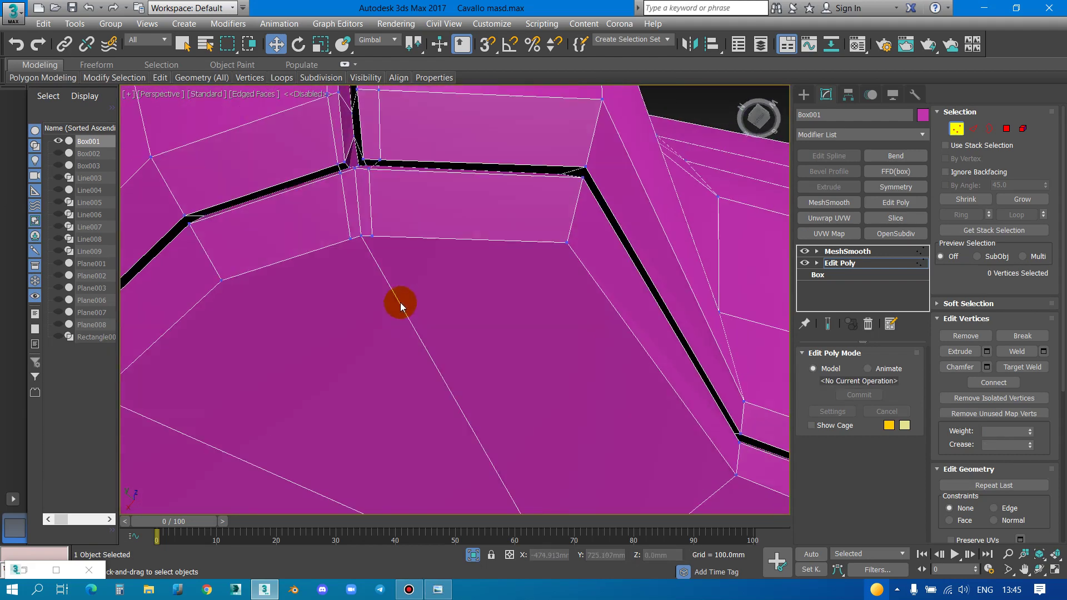
middle_click_drag(401, 300, 380, 199, "alt")
In wireframe, nudge groove-corner vertex 282 slightly up-left, then select neighbouring vertex 283
scroll(380, 199, "up", 3)
key("F3")
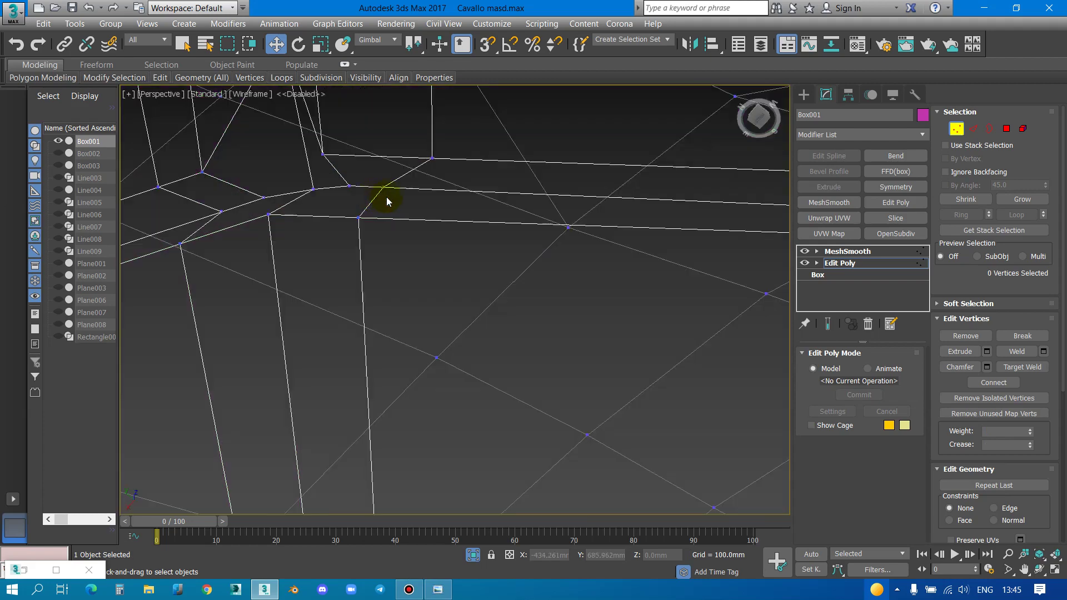
left_click(346, 189)
middle_click_drag(359, 199, 353, 204, "alt")
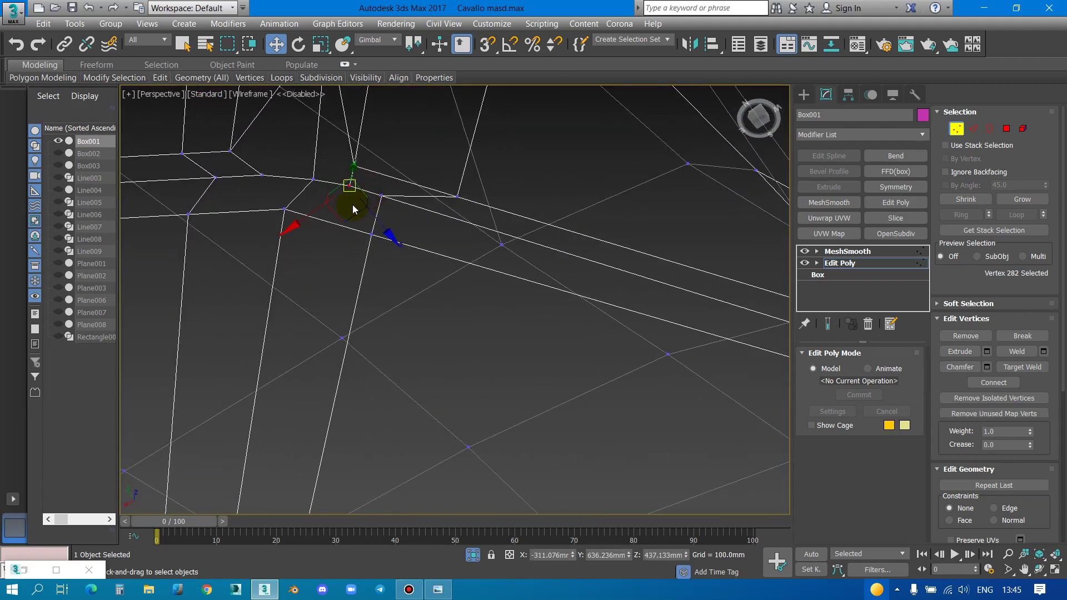
left_click_drag(346, 208, 269, 187)
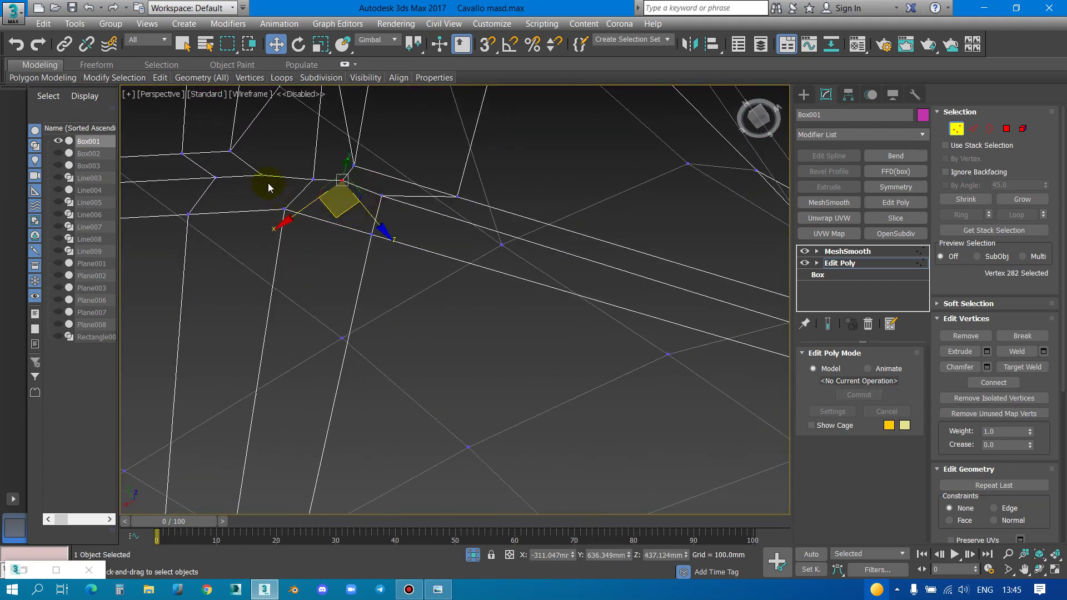
left_click(264, 177)
mouse_move(264, 176)
middle_mouse_down("alt")
mouse_move(333, 239)
mouse_move(395, 256)
mouse_move(395, 235)
middle_mouse_up("alt")
Cut a new edge from vertex 283, select it at edge level, and return to shaded display
right_click(422, 267)
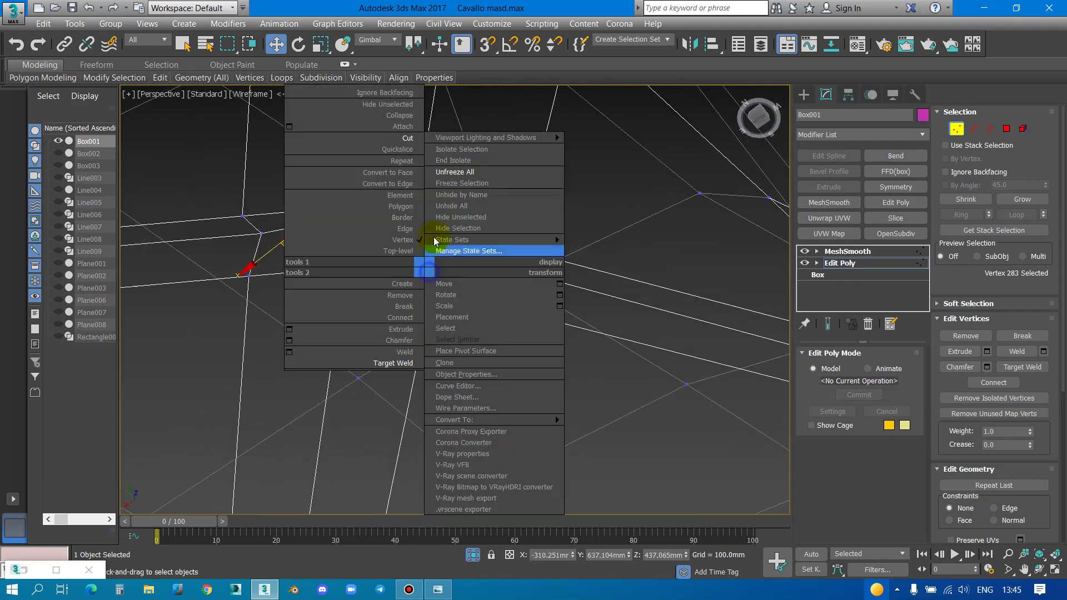
left_click(411, 136)
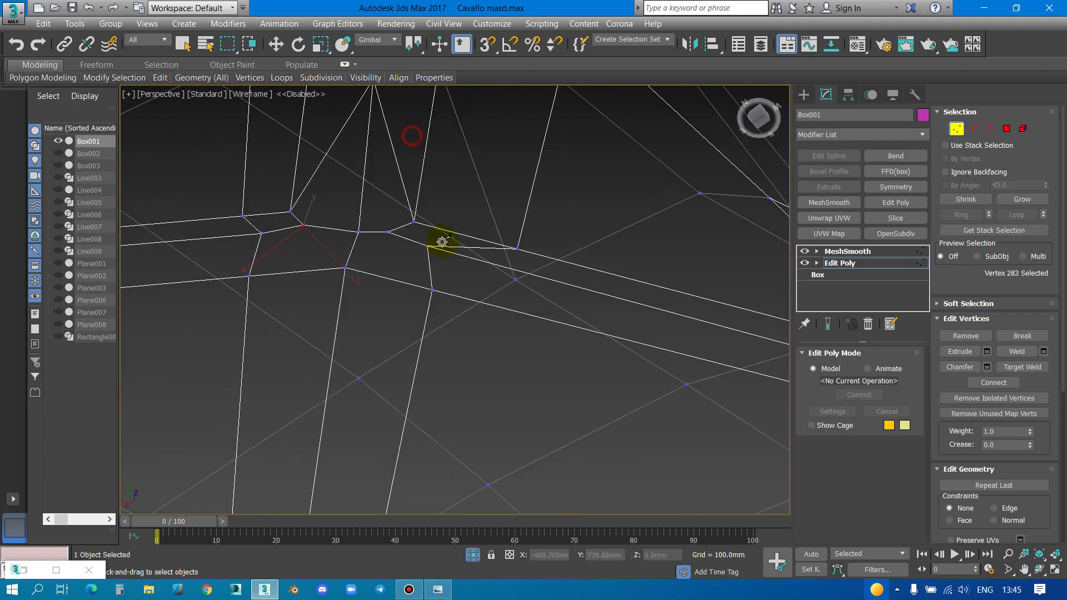
left_click(344, 270)
right_click(419, 269)
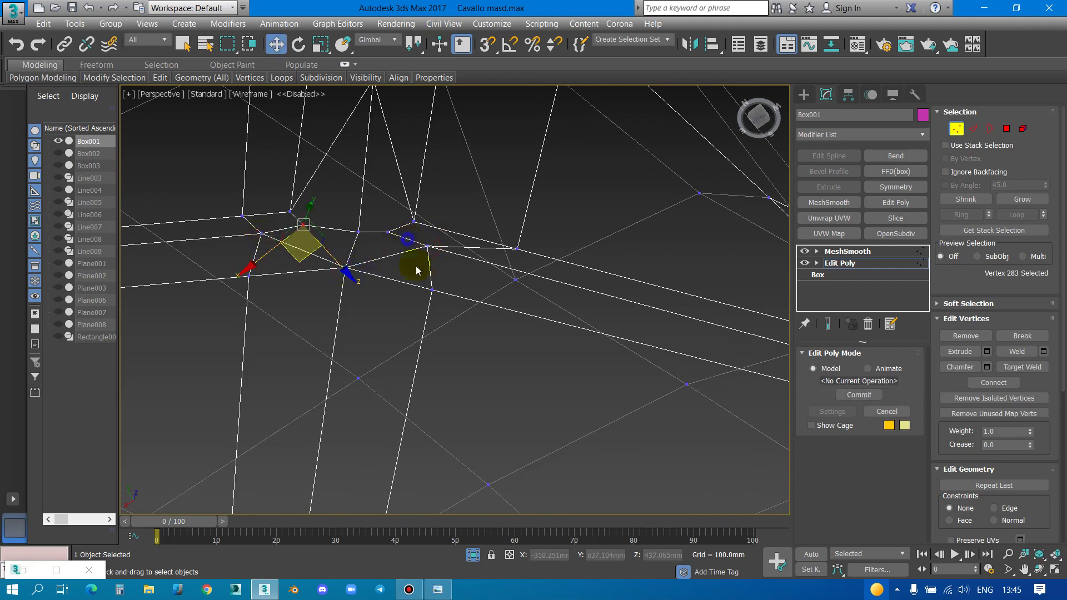
key("2")
left_click(429, 270)
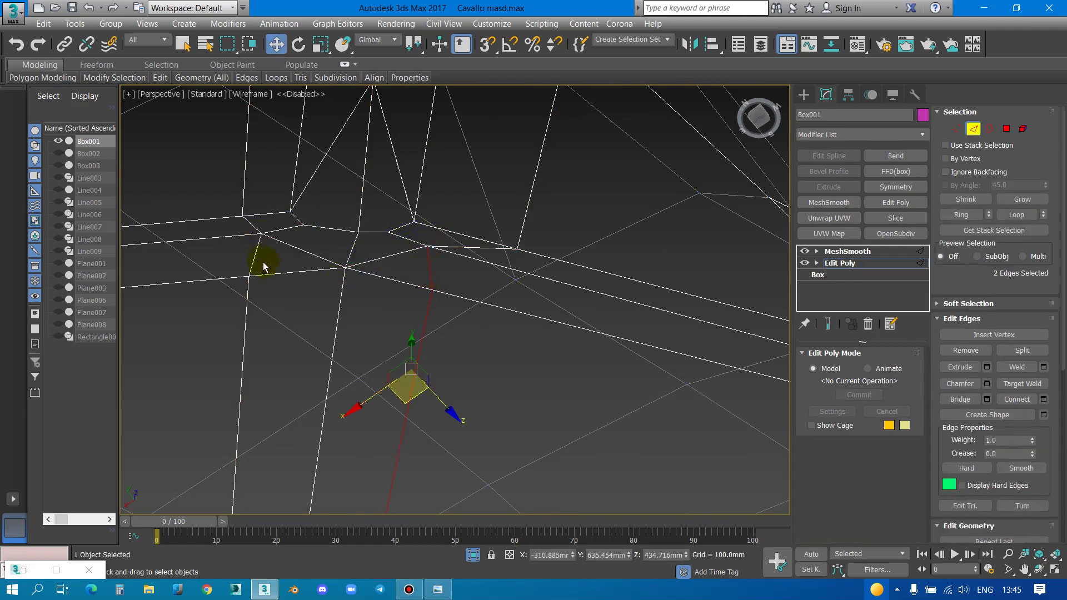
key("F3")
scroll(344, 258, "down", 2)
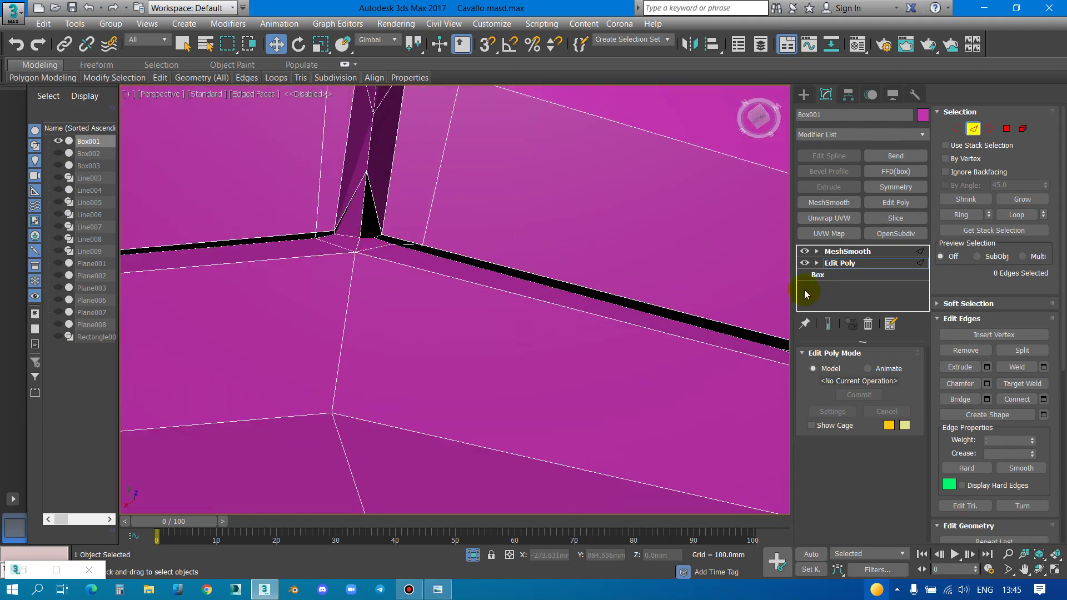
Check the cushion's MeshSmooth result, then exit isolation so all chair objects show
left_click(847, 251)
scroll(369, 278, "down", 5)
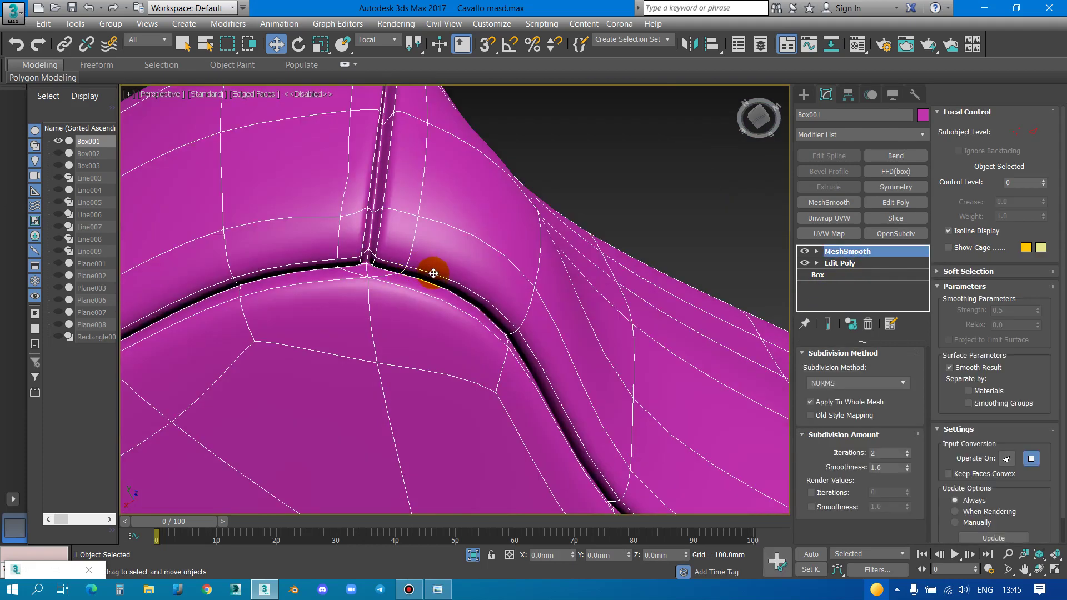
scroll(530, 256, "down", 3)
middle_click_drag(530, 255, 516, 359, "alt")
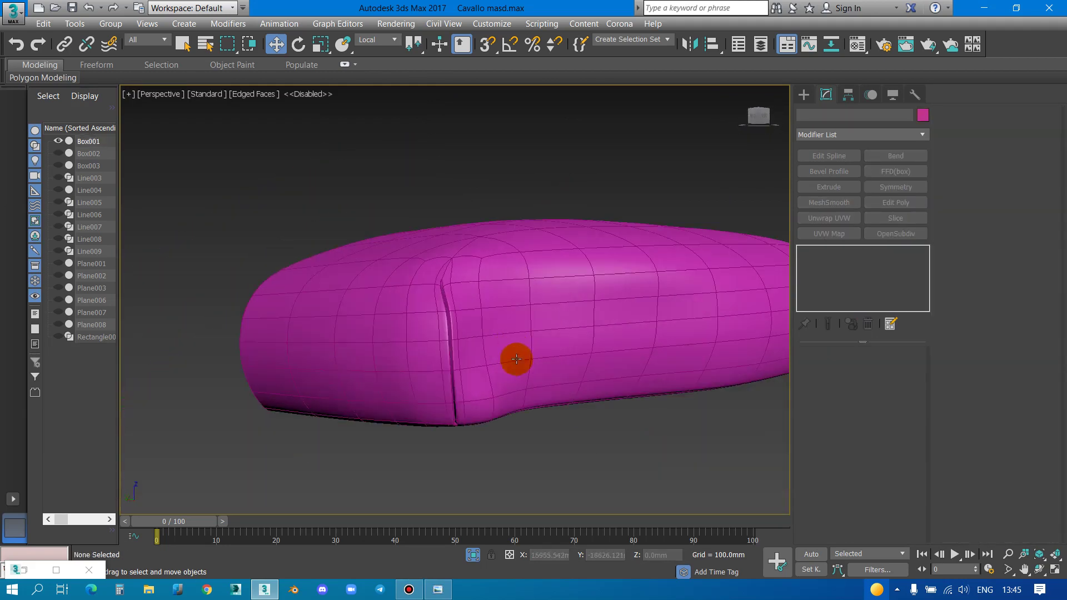
left_click(473, 554)
scroll(528, 385, "down", 3)
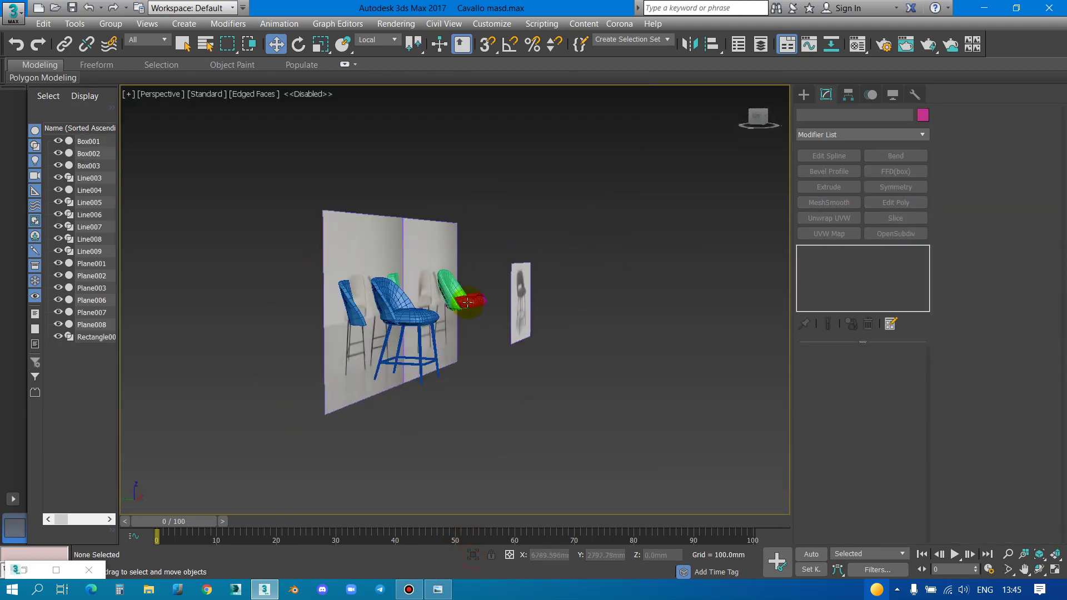
scroll(480, 306, "up", 5)
left_click(480, 307)
key("z")
middle_click_drag(477, 297, 572, 285, "alt")
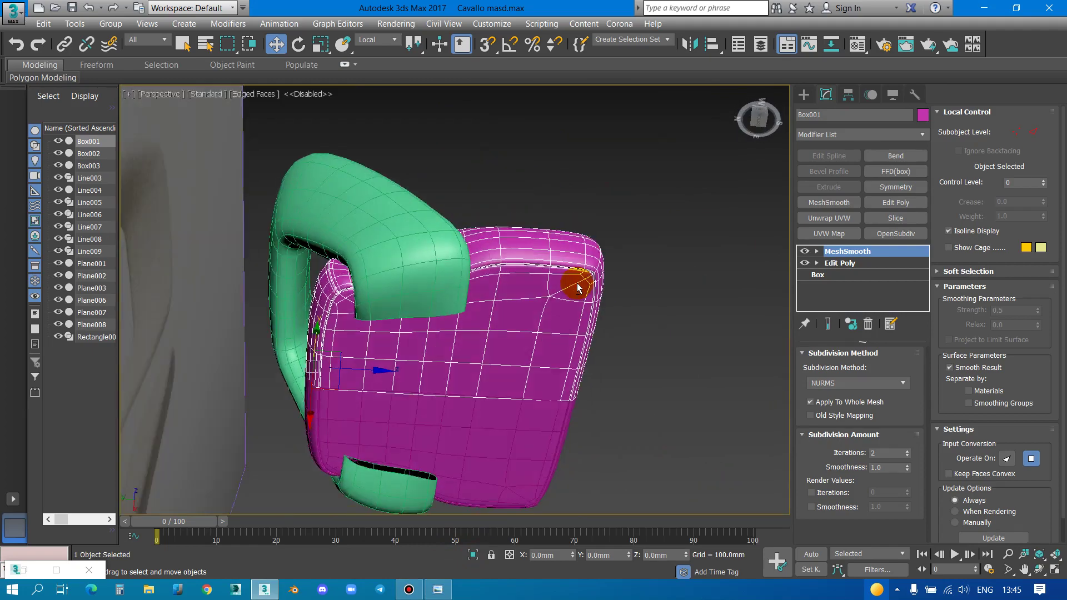
Select the green Plane003, isolate it with Alt+Q, and open its Editable Poly base level
left_click(425, 283)
middle_click_drag(441, 321, 309, 357, "alt")
scroll(303, 354, "up", 2)
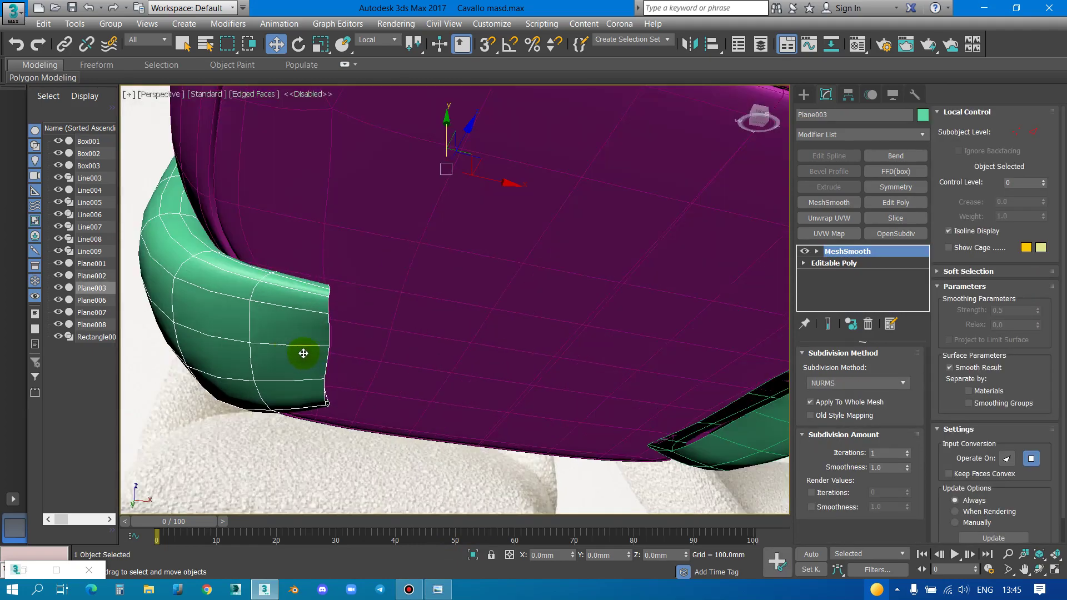
key("alt+q")
scroll(500, 380, "up", 3)
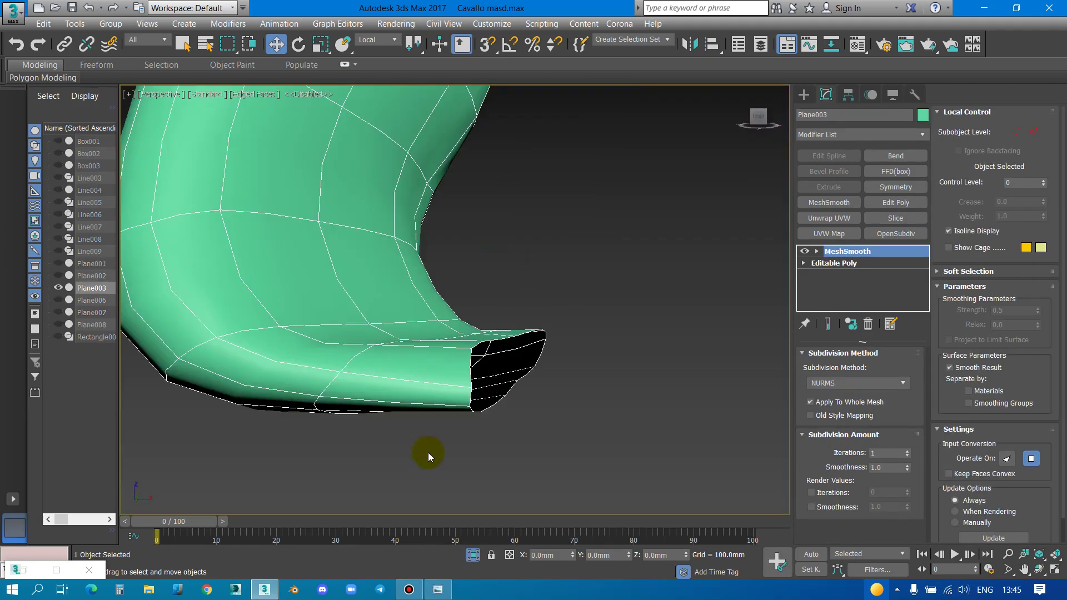
left_click(842, 263)
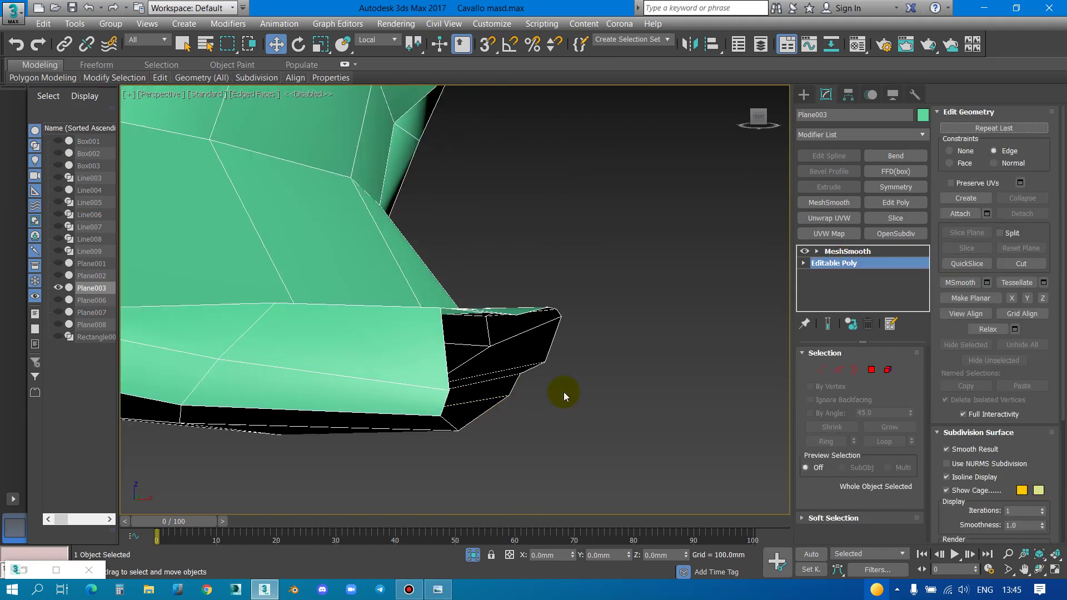
Select Plane003's lower-edge vertices, scale them to lower the rim, and rotate them slightly
key("1")
left_click_drag(589, 360, 444, 439)
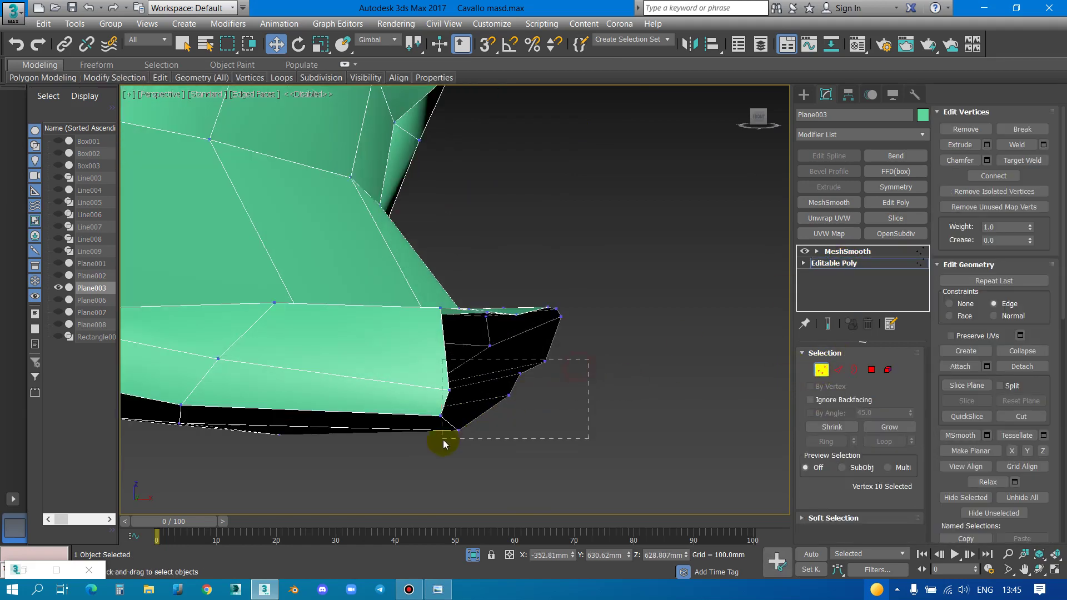
mouse_move(538, 434)
middle_mouse_down("alt")
mouse_move(491, 435)
mouse_move(556, 392)
mouse_move(493, 382)
mouse_move(430, 409)
mouse_move(496, 405)
middle_mouse_up("alt")
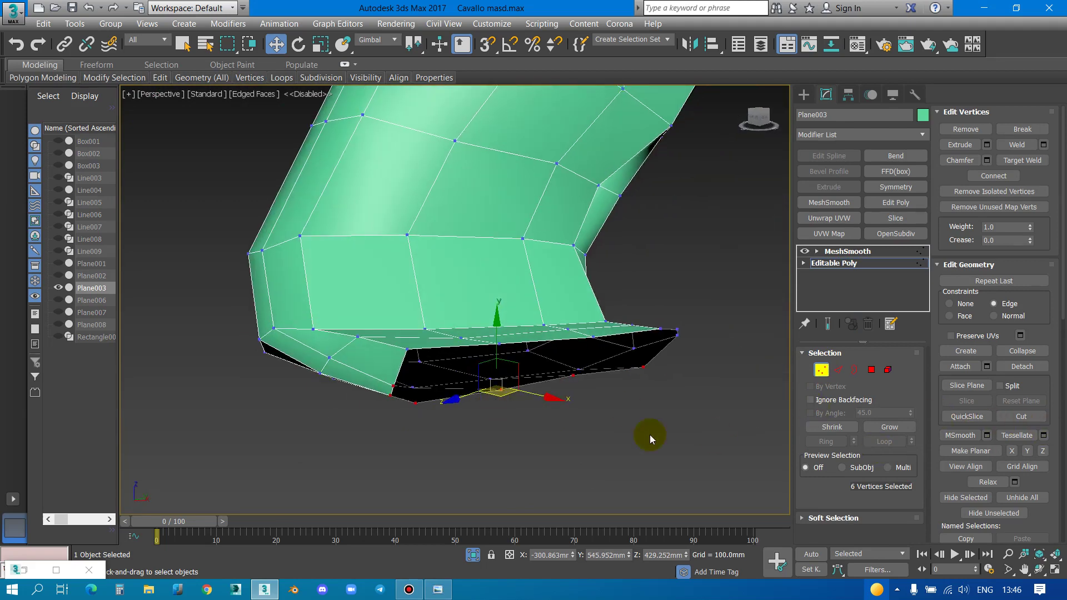
key("r")
left_click_drag(495, 309, 495, 313)
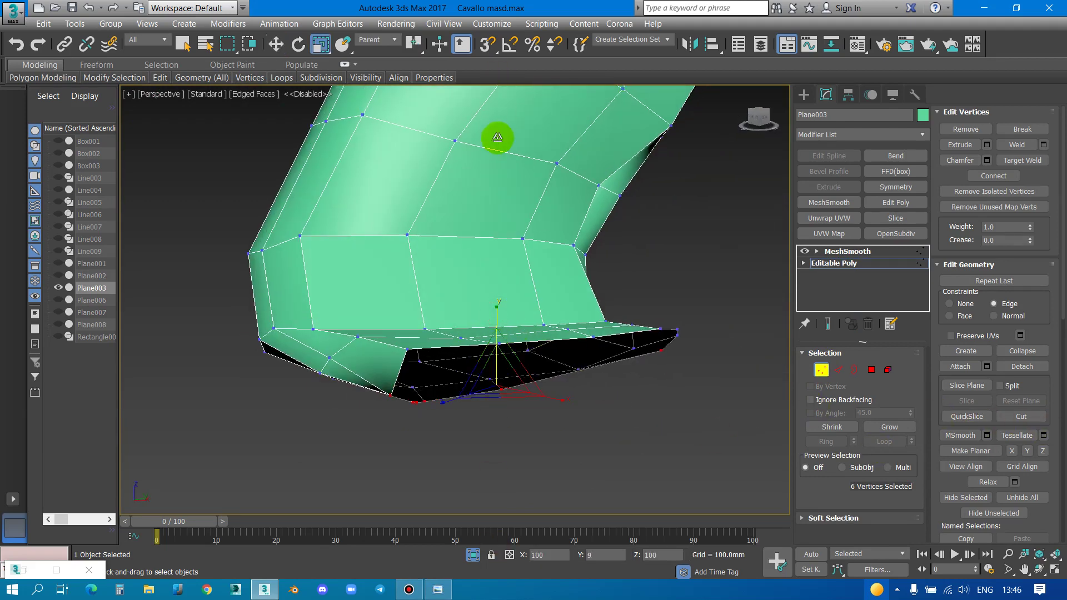
left_click_drag(498, 136, 643, 255)
scroll(1001, 389, "down", 1)
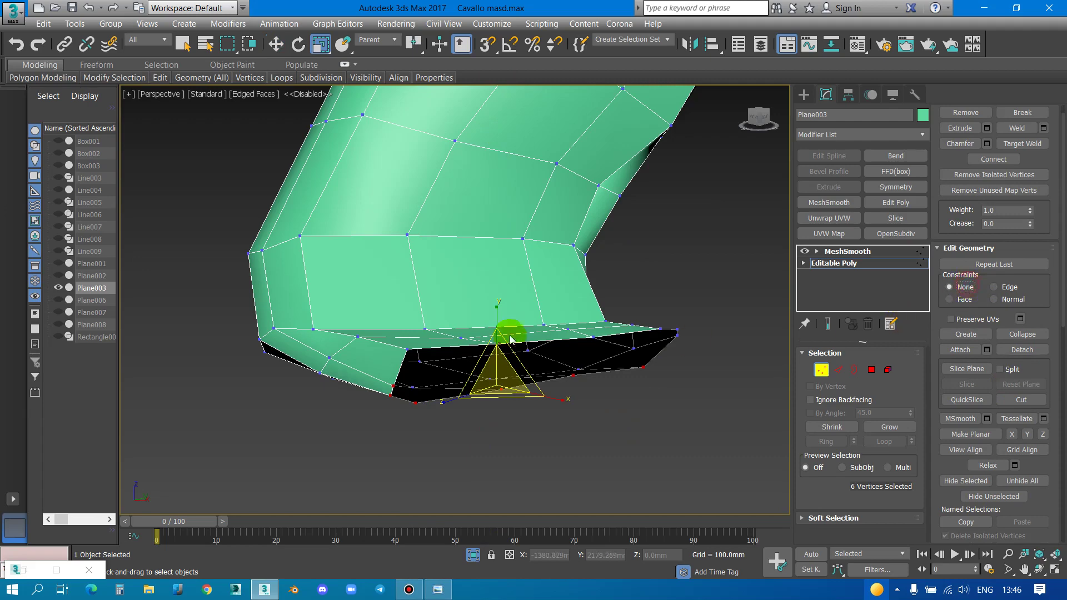
left_click_drag(496, 310, 503, 496)
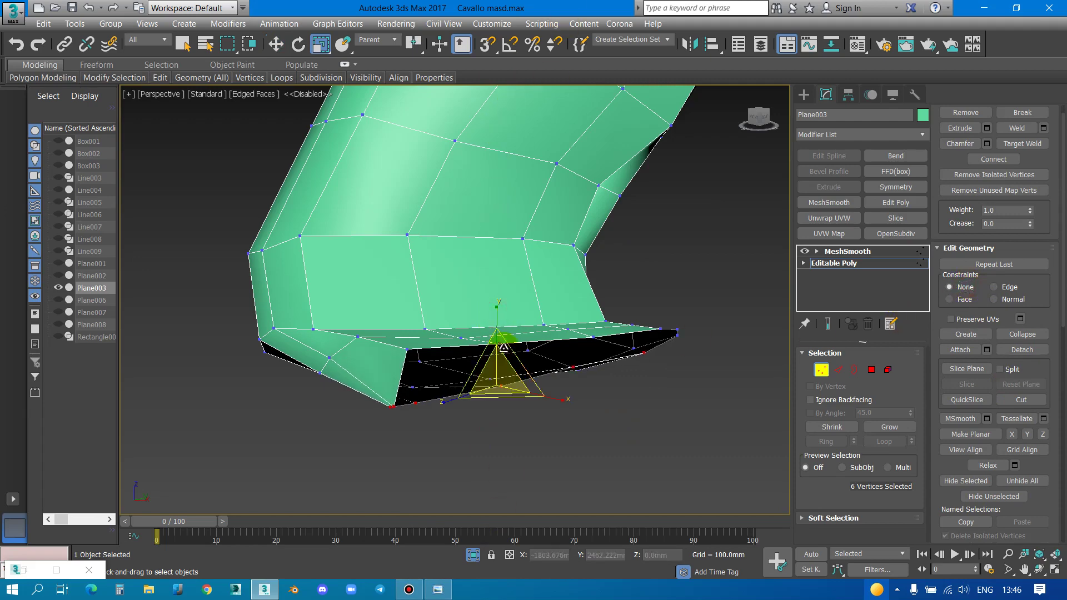
middle_click_drag(488, 448, 491, 385, "alt")
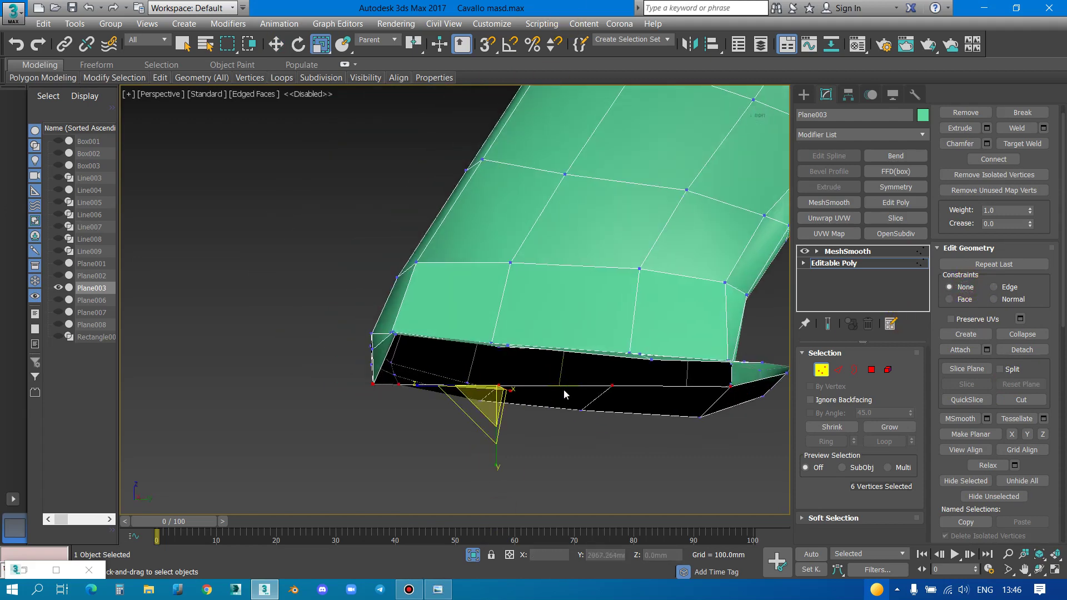
key("e")
left_click_drag(415, 366, 410, 367)
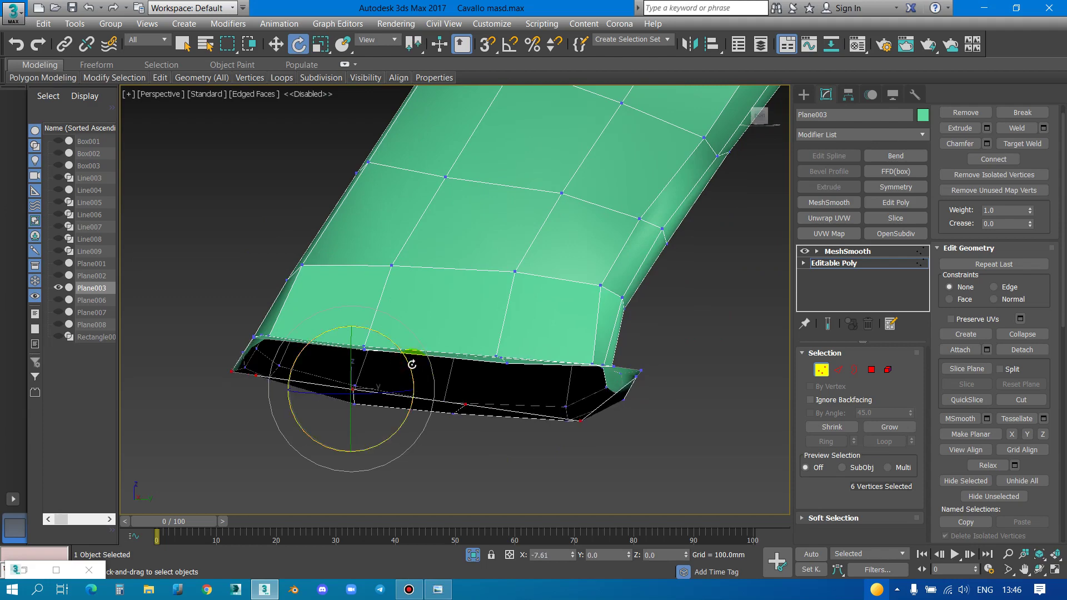
mouse_move(411, 363)
middle_mouse_down("alt")
mouse_move(415, 333)
mouse_move(413, 560)
middle_mouse_up("alt")
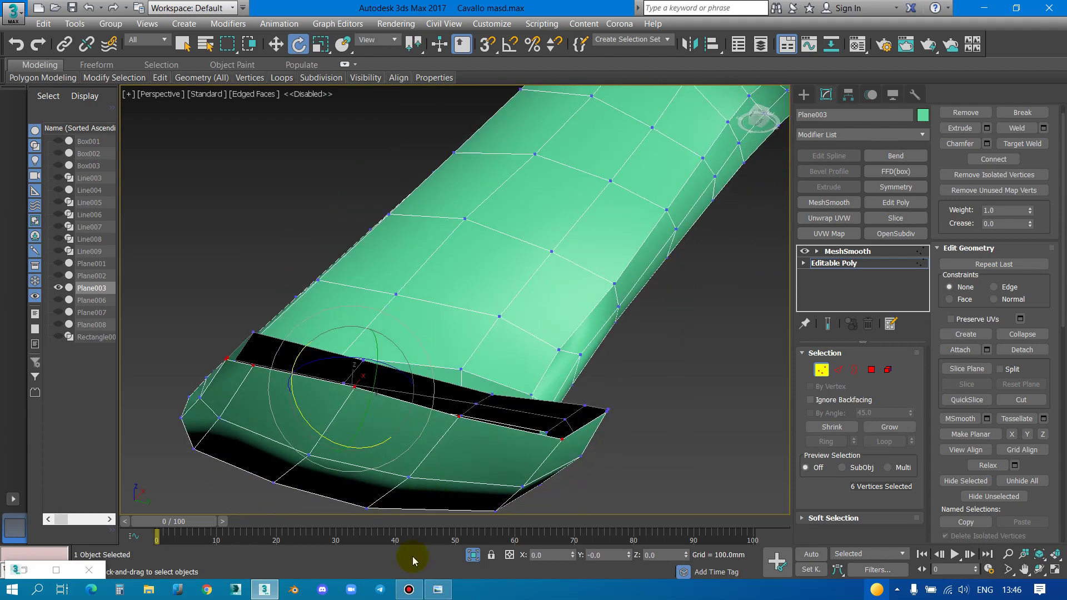
Unisolate the scene, raise the bottom vertices about 8.7mm and tilt them up about 1.5 degrees
left_click(473, 554)
mouse_move(507, 374)
middle_mouse_down("alt")
mouse_move(420, 355)
mouse_move(405, 362)
mouse_move(437, 237)
middle_mouse_up("alt")
key("w")
left_click_drag(413, 239, 433, 180)
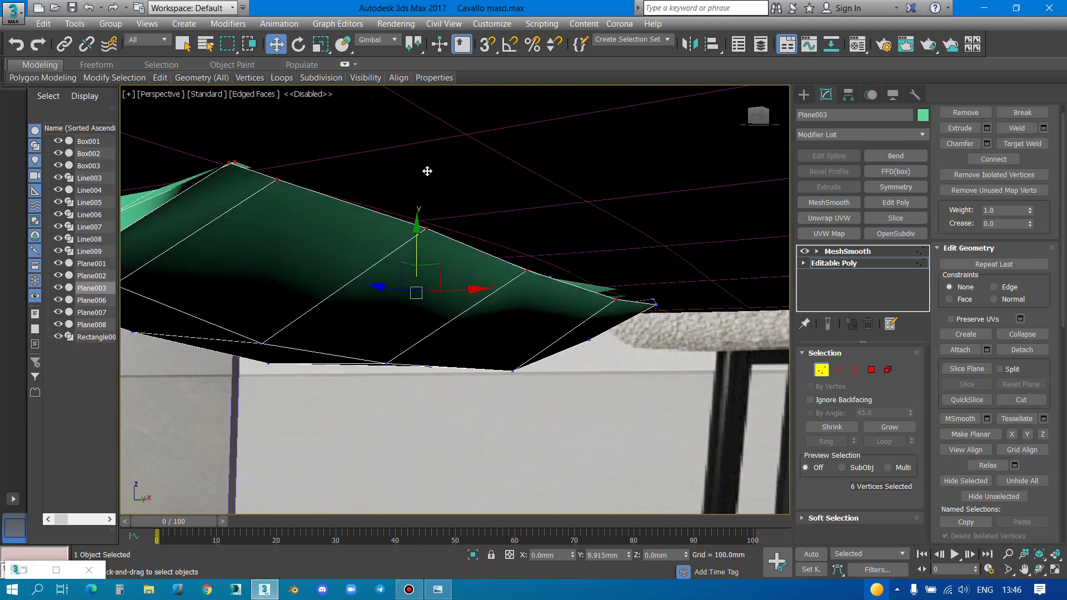
middle_click_drag(433, 180, 542, 259, "alt")
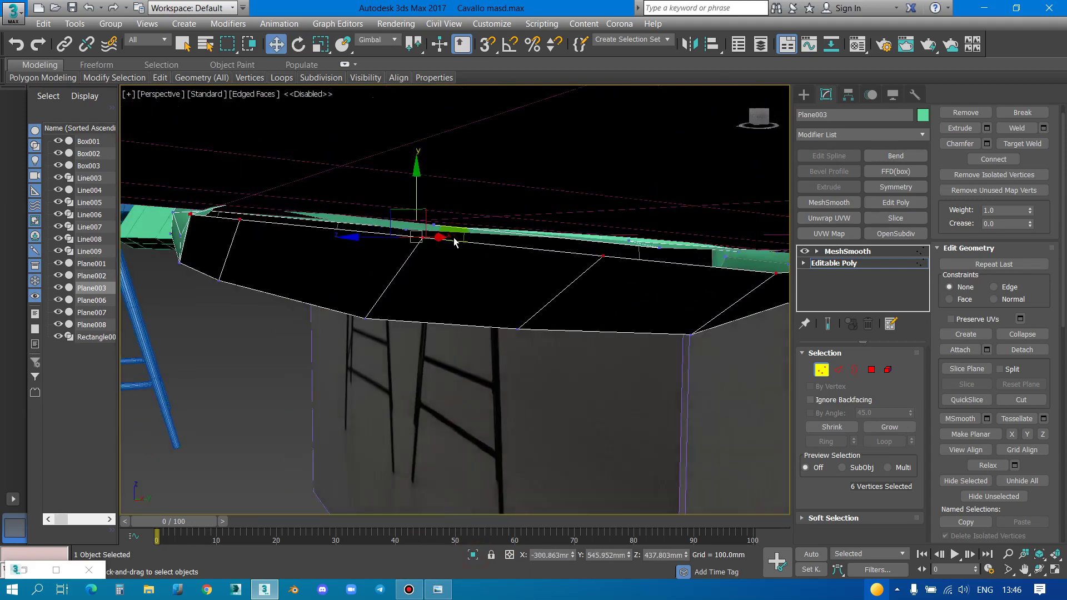
scroll(543, 259, "up", 3)
middle_click_drag(469, 293, 596, 307, "alt")
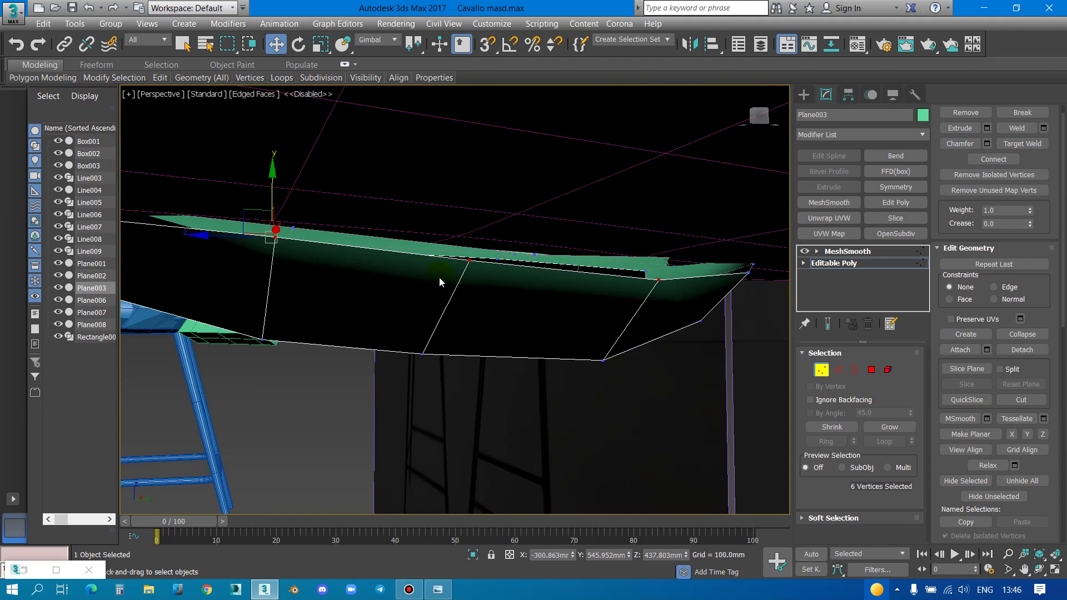
key("e")
left_click_drag(305, 288, 308, 290)
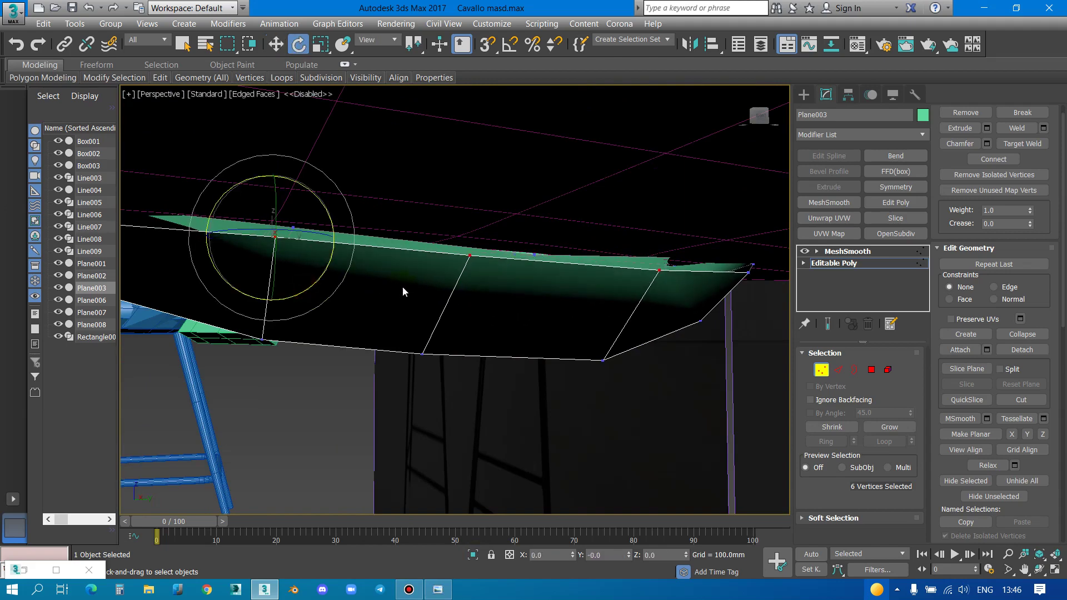
key("w")
mouse_move(402, 286)
middle_mouse_down("alt")
mouse_move(518, 255)
mouse_move(461, 255)
mouse_move(551, 308)
middle_mouse_up("alt")
In Front view, lift individual bottom vertices about 4.3mm and 5.8mm, including vertex 130
key("f")
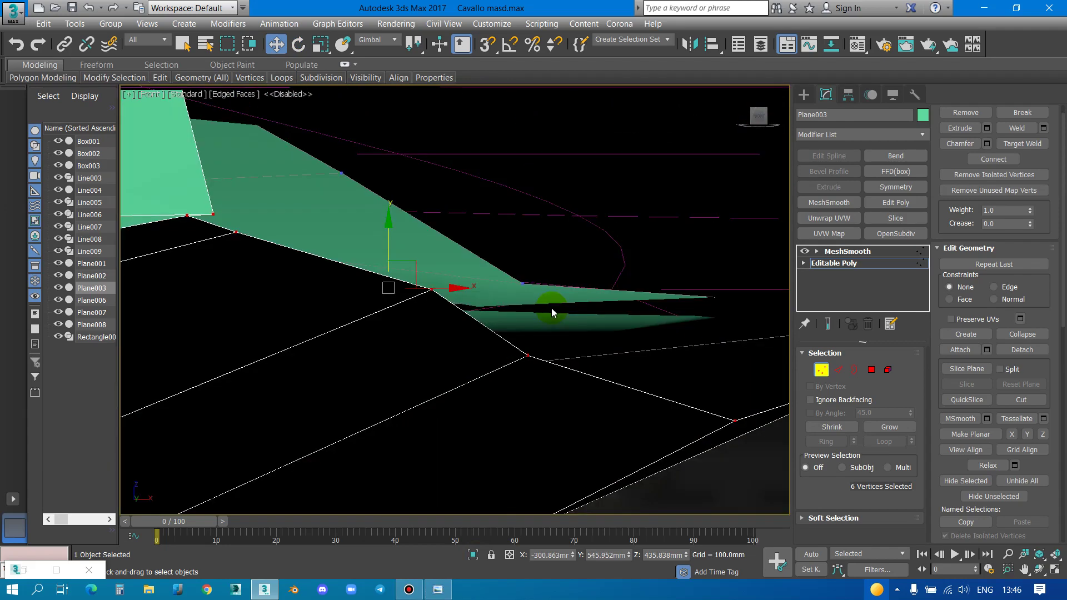
scroll(551, 308, "down", 2)
scroll(495, 322, "down", 2)
scroll(380, 348, "down", 1)
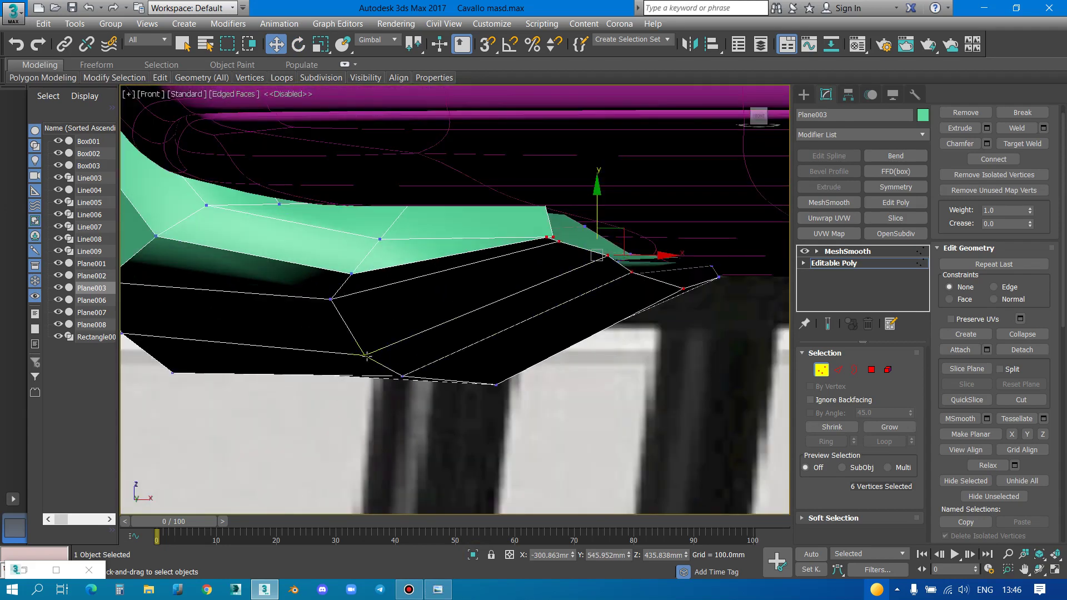
left_click_drag(368, 330, 368, 285)
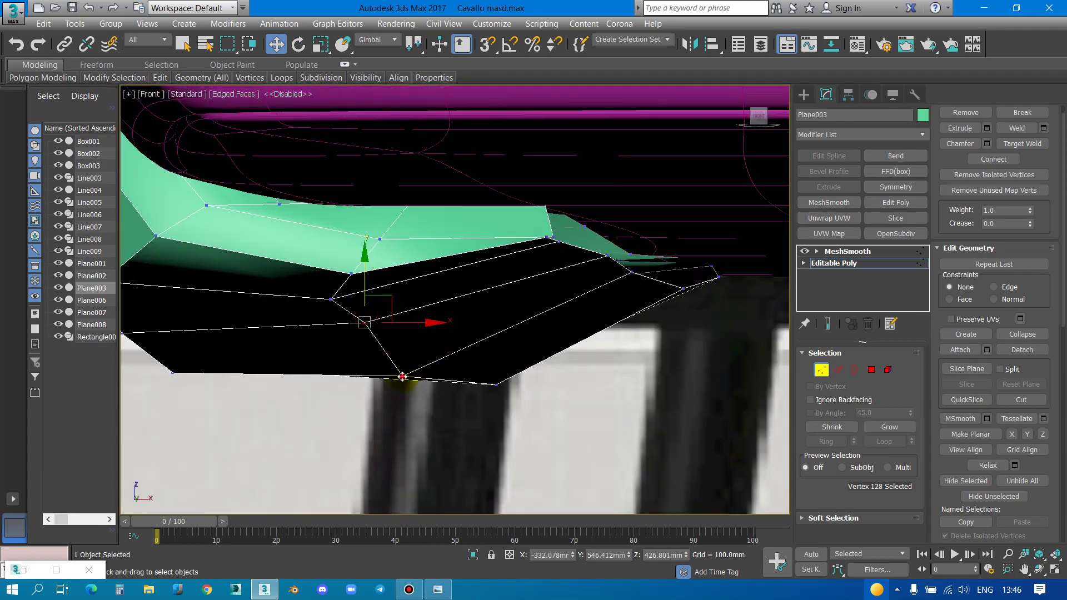
left_click_drag(403, 377, 402, 336)
left_click_drag(494, 383, 500, 343)
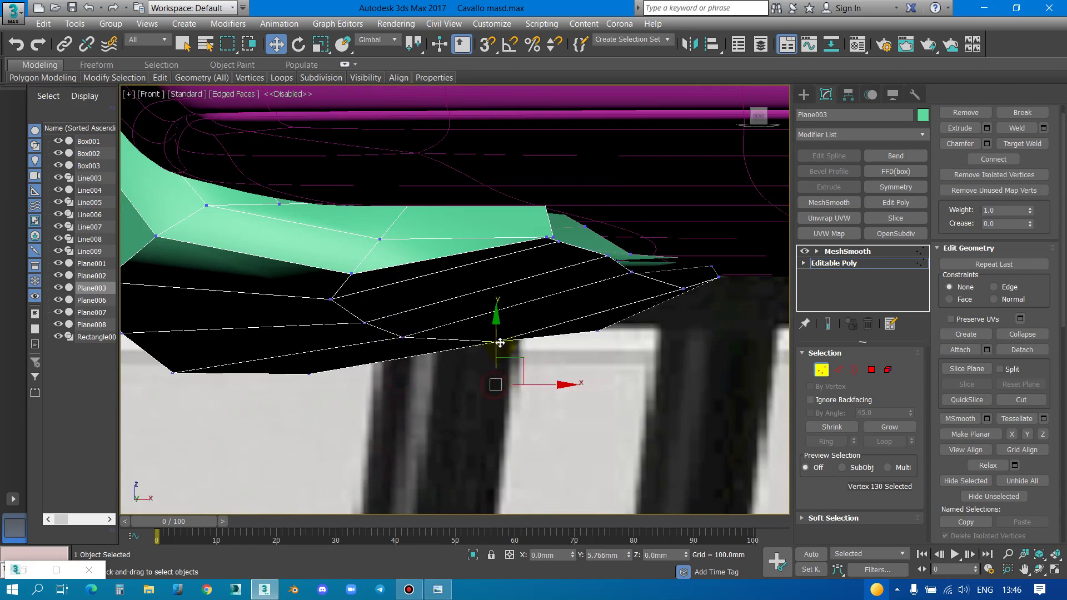
scroll(356, 327, "down", 10)
scroll(392, 339, "up", 8)
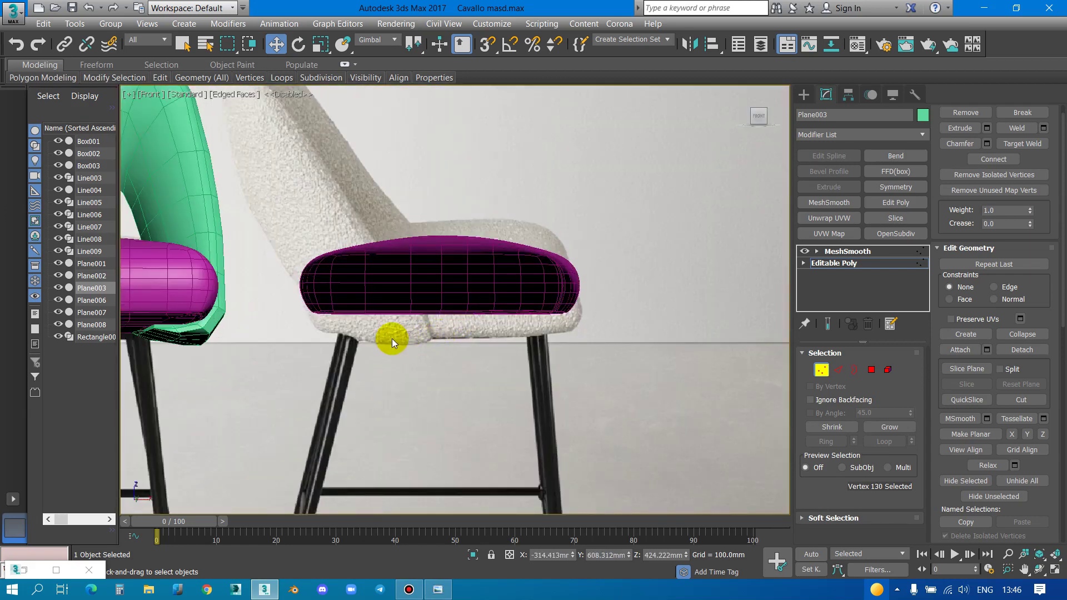
scroll(423, 343, "down", 5)
scroll(739, 312, "up", 5)
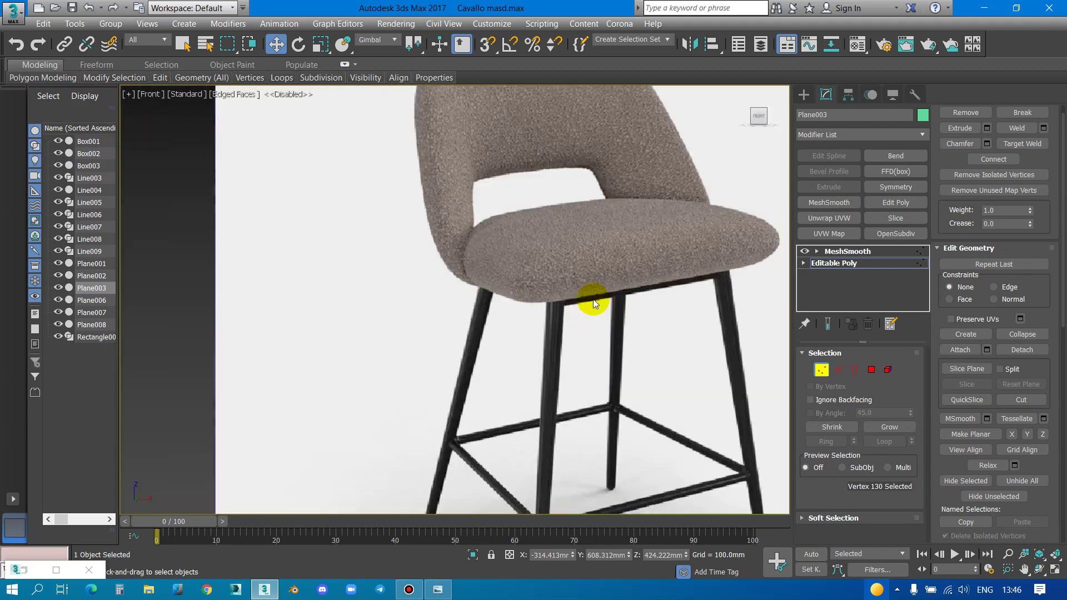
scroll(614, 282, "down", 5)
scroll(369, 267, "up", 4)
scroll(343, 280, "up", 4)
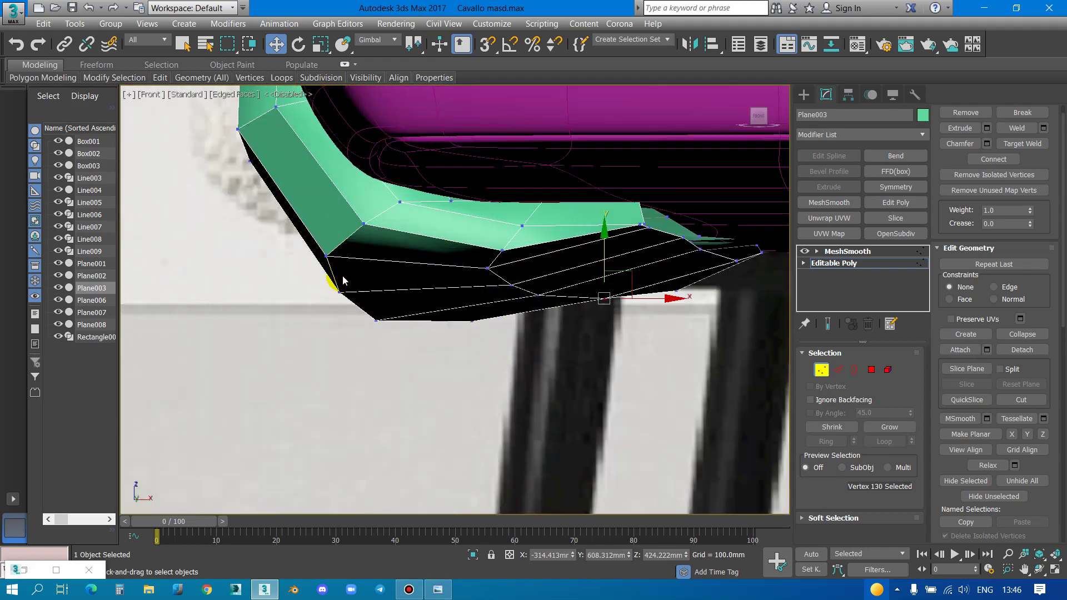
Reposition the shell's lower-left vertices, pull vertex 80 up, and move the next rim vertex up-left
left_click_drag(356, 243, 375, 231)
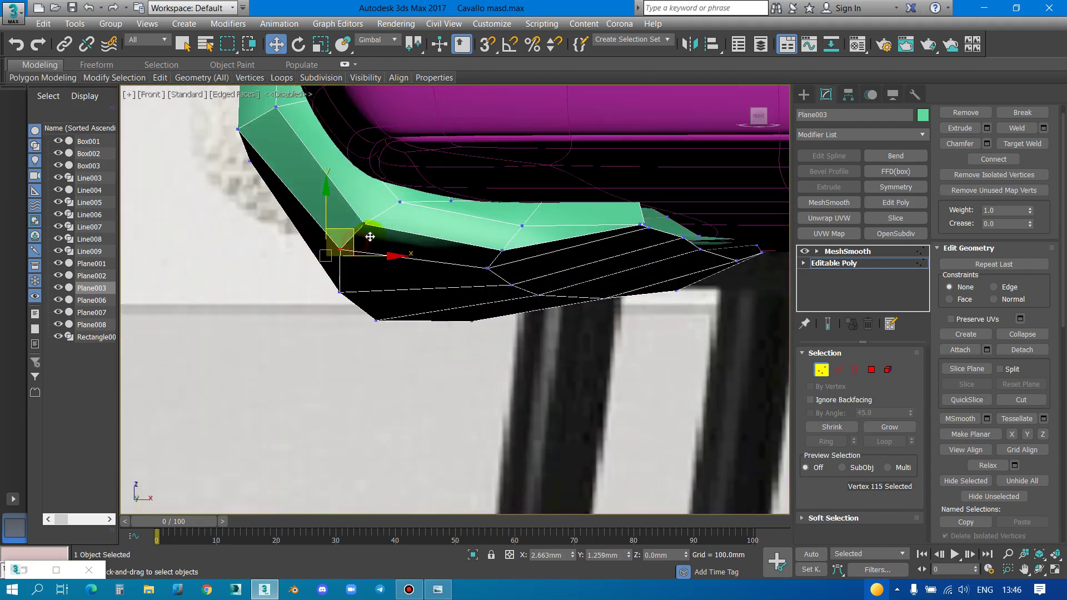
left_click_drag(340, 291, 349, 274)
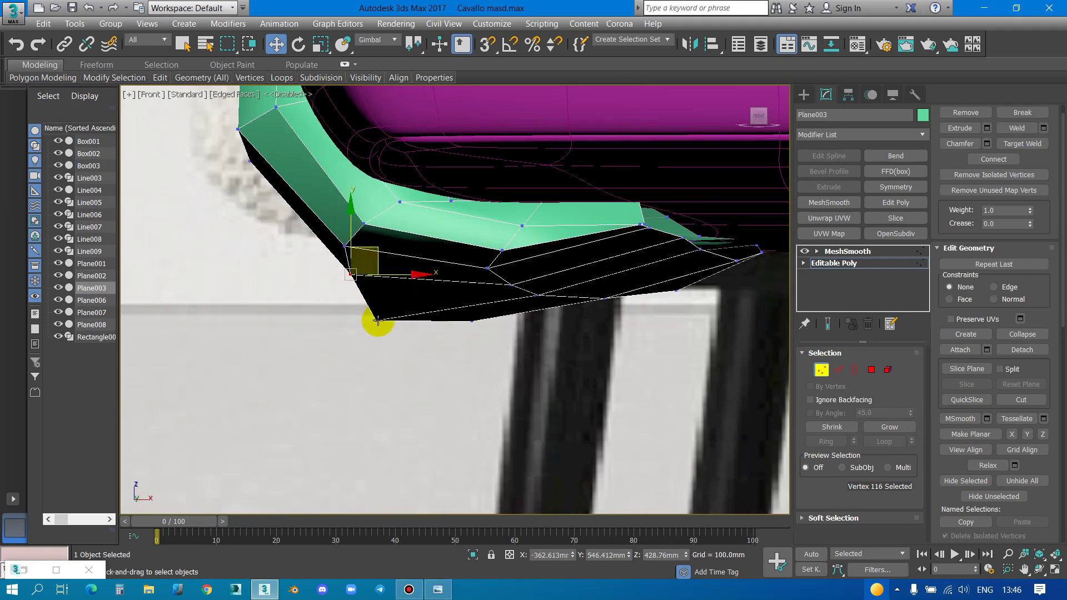
left_click_drag(376, 320, 383, 301)
left_click_drag(473, 321, 476, 305)
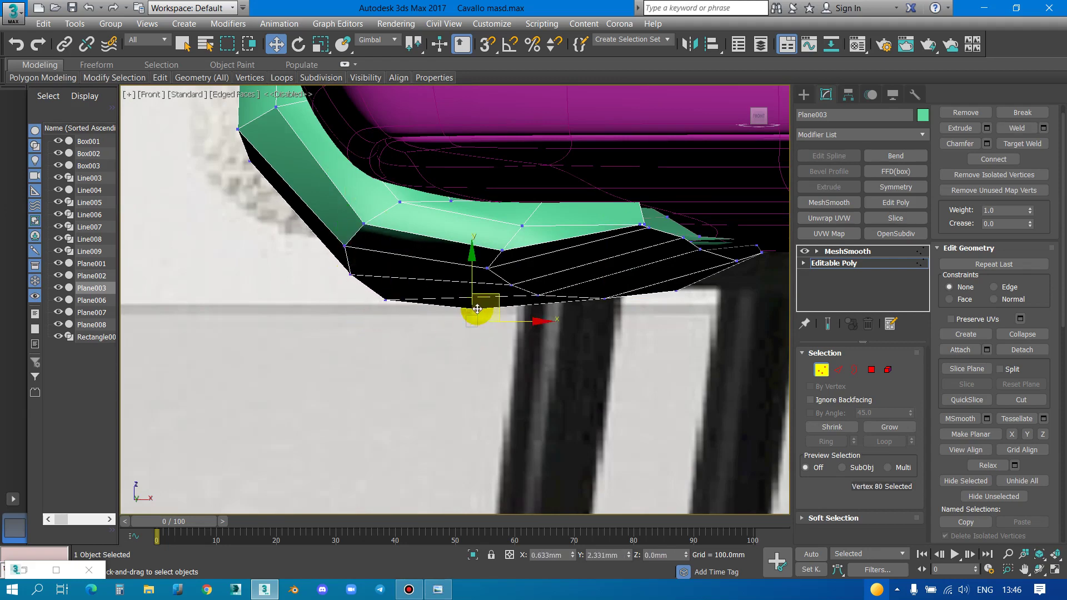
scroll(620, 305, "up", 2)
left_click(610, 301)
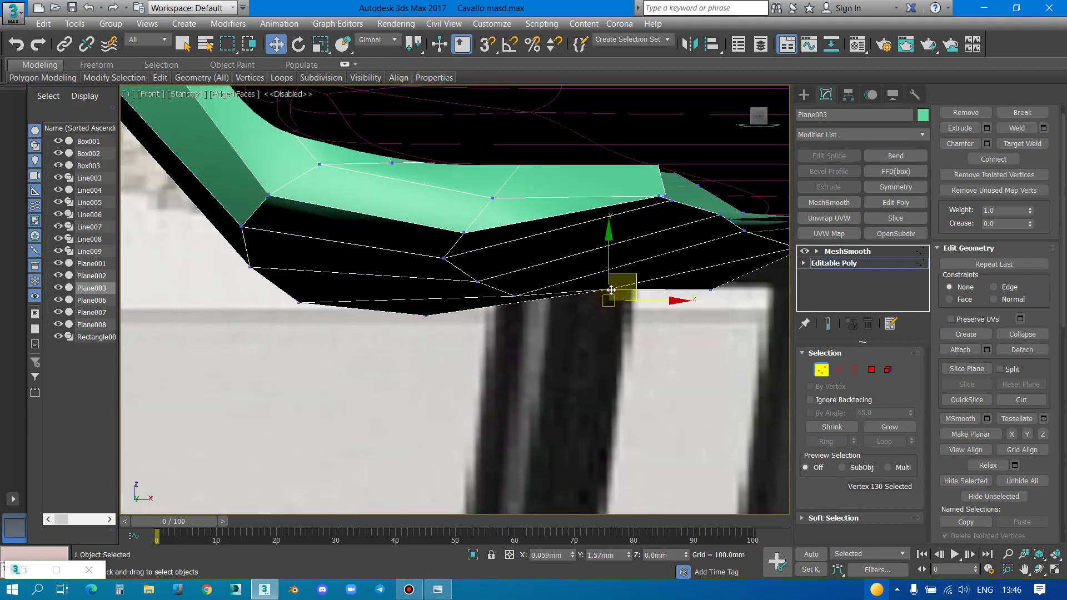
mouse_move(610, 301)
left_mouse_down()
mouse_move(516, 287)
mouse_move(455, 240)
left_mouse_up()
Lift the seam-edge vertices and adjust those near the right end, including vertices 98, 126 and 107
left_click(478, 282)
left_click_drag(493, 197, 499, 174)
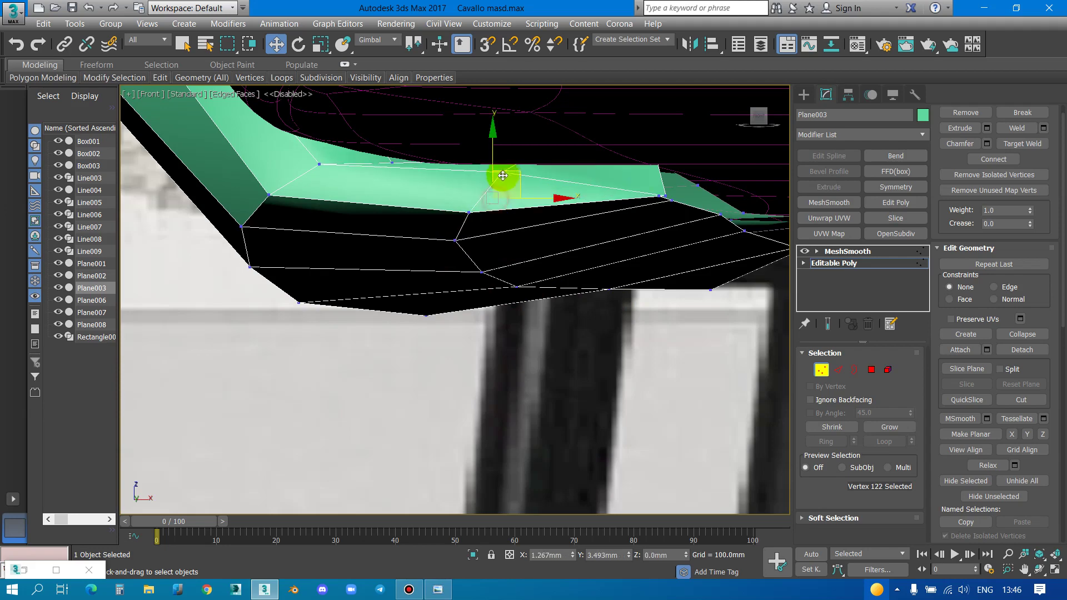
left_click(666, 193)
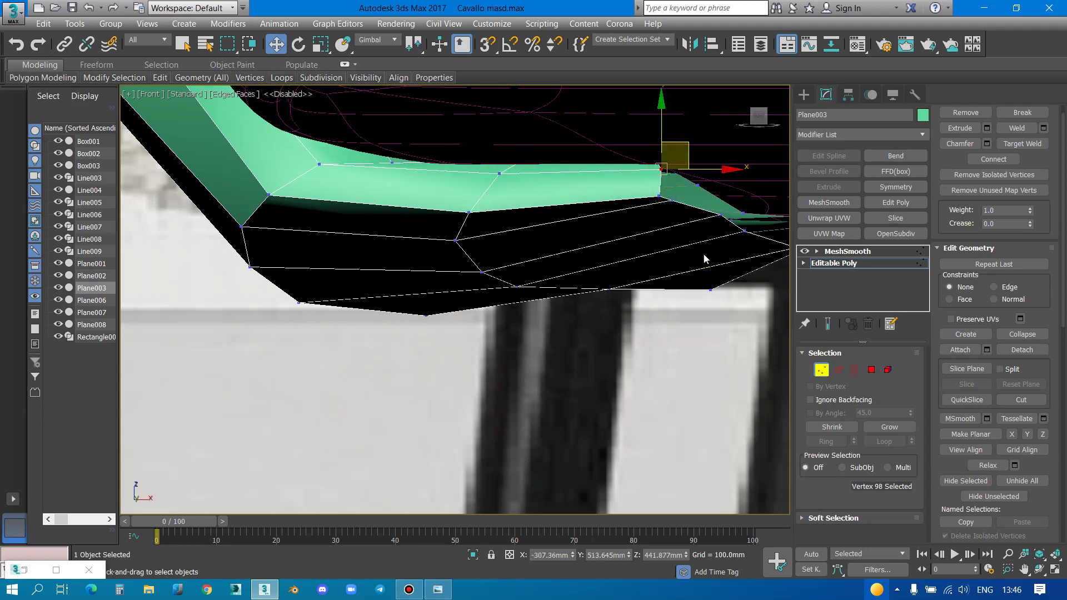
middle_click_drag(705, 255, 574, 317)
left_click(574, 316)
left_click_drag(574, 309, 566, 286)
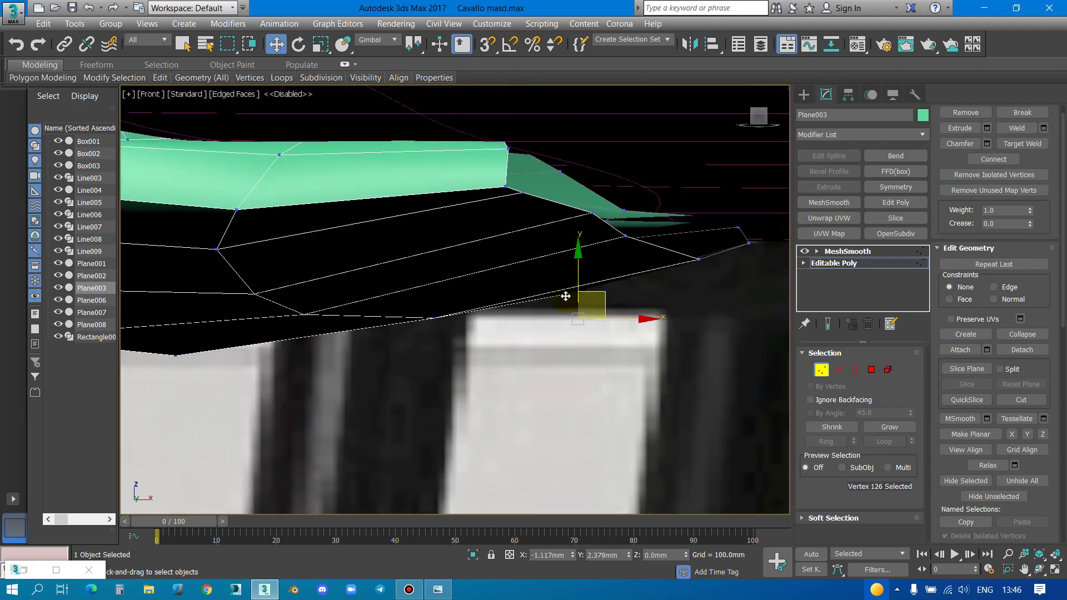
left_click(699, 258)
left_click(749, 243)
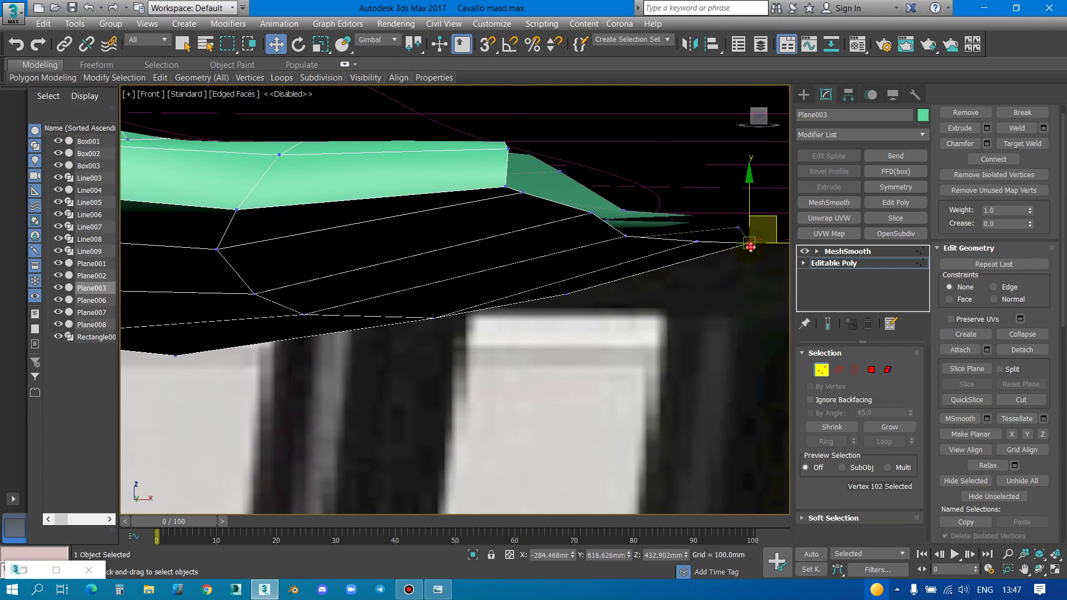
scroll(765, 214, "down", 3)
scroll(583, 234, "up", 2)
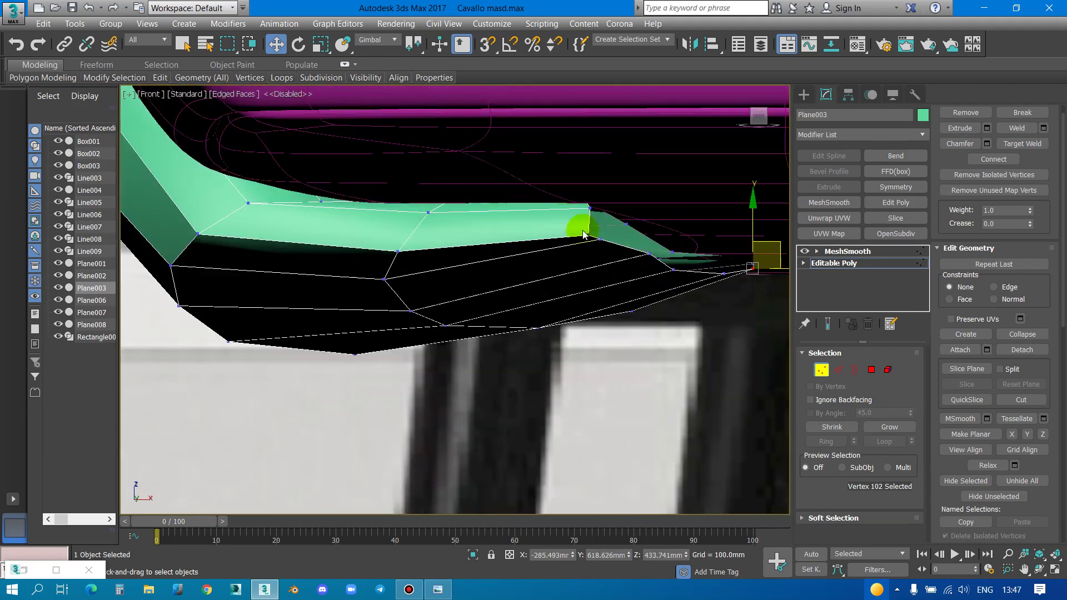
left_click(587, 233)
scroll(507, 289, "down", 2)
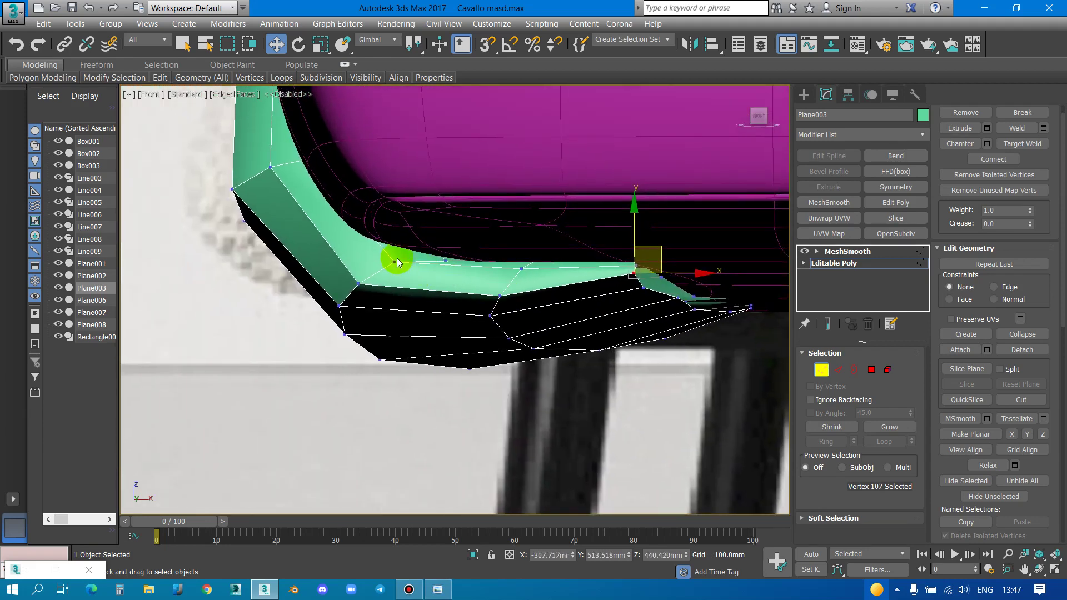
Return to Perspective view, frame the selection, and exit Vertex sub-object mode
key("p")
key("z")
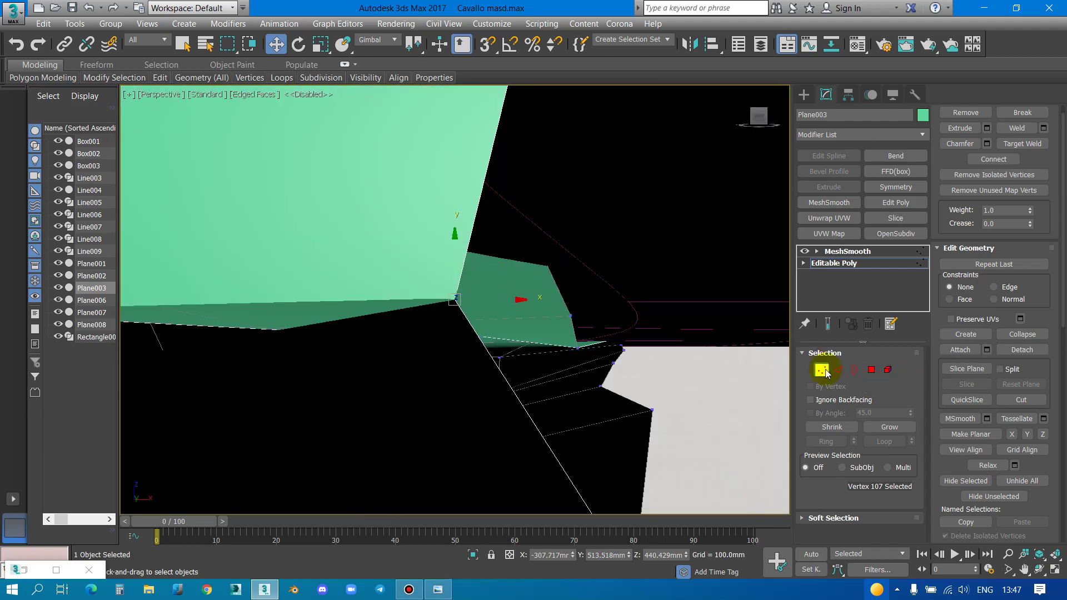
left_click(823, 371)
Select the magenta Box001 seat cushion and isolate it
key("z")
scroll(511, 266, "down", 4)
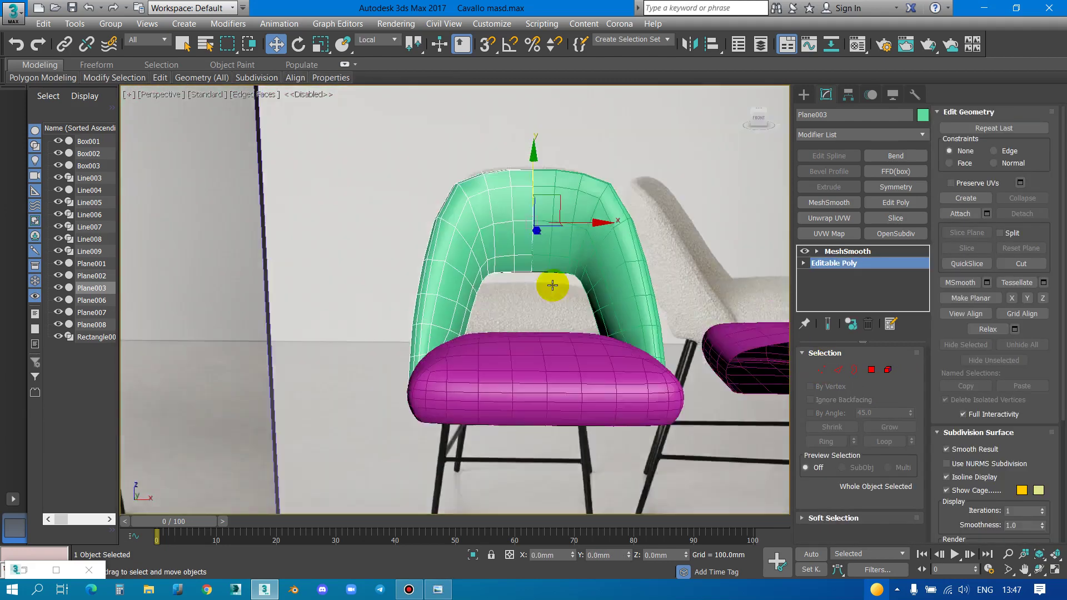
scroll(548, 285, "down", 4)
left_click(527, 462)
scroll(482, 260, "up", 5)
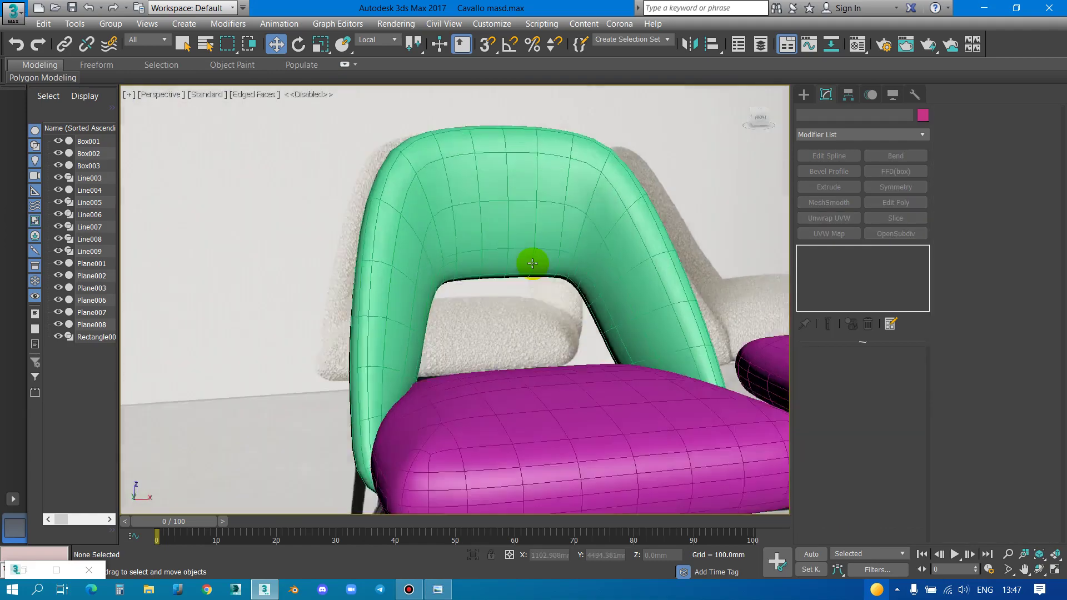
mouse_move(534, 195)
middle_mouse_down("alt")
mouse_move(549, 238)
mouse_move(534, 253)
mouse_move(504, 217)
mouse_move(505, 269)
mouse_move(531, 282)
mouse_move(515, 340)
mouse_move(584, 326)
middle_mouse_up("alt")
scroll(488, 258, "up", 3)
left_click(488, 261)
key("alt+q")
In Edge mode, select top edge loops of Box001 and raise them slightly along Z
left_click(914, 264)
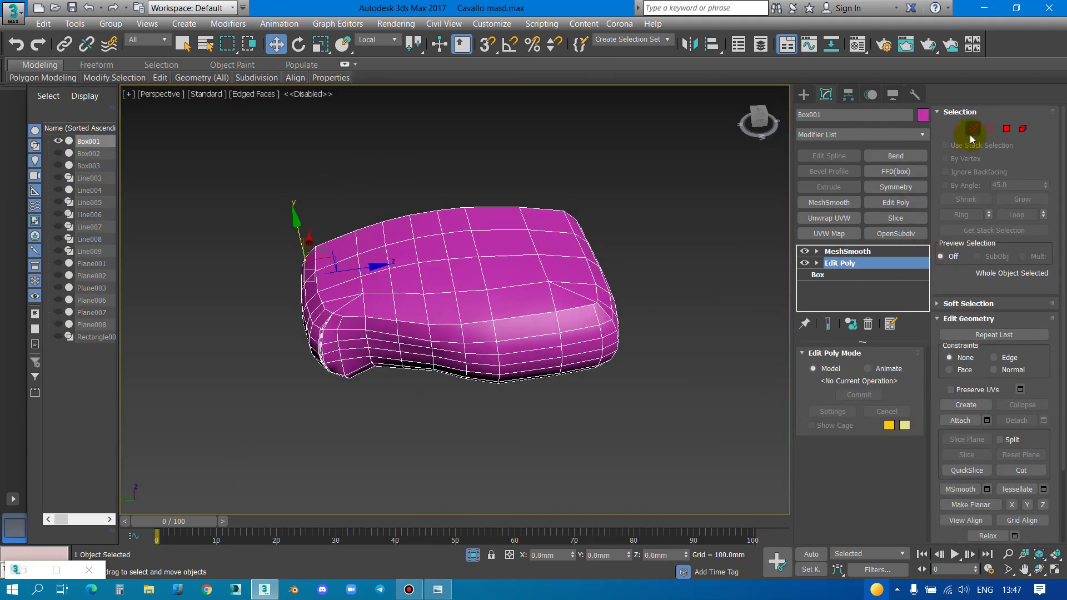
left_click(972, 131)
double_click(484, 271)
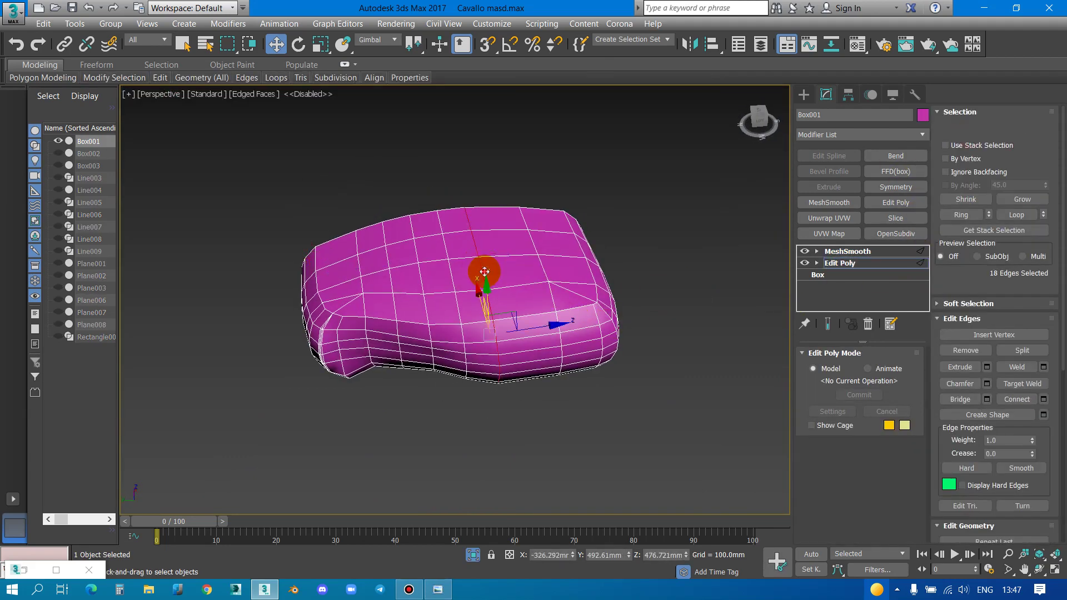
mouse_move(488, 274)
middle_mouse_down("alt")
mouse_move(500, 305)
mouse_move(567, 293)
middle_mouse_up("alt")
left_click_drag(593, 261, 537, 379)
mouse_move(537, 379)
middle_mouse_down("alt")
mouse_move(549, 374)
mouse_move(452, 431)
mouse_move(420, 337)
middle_mouse_up("alt")
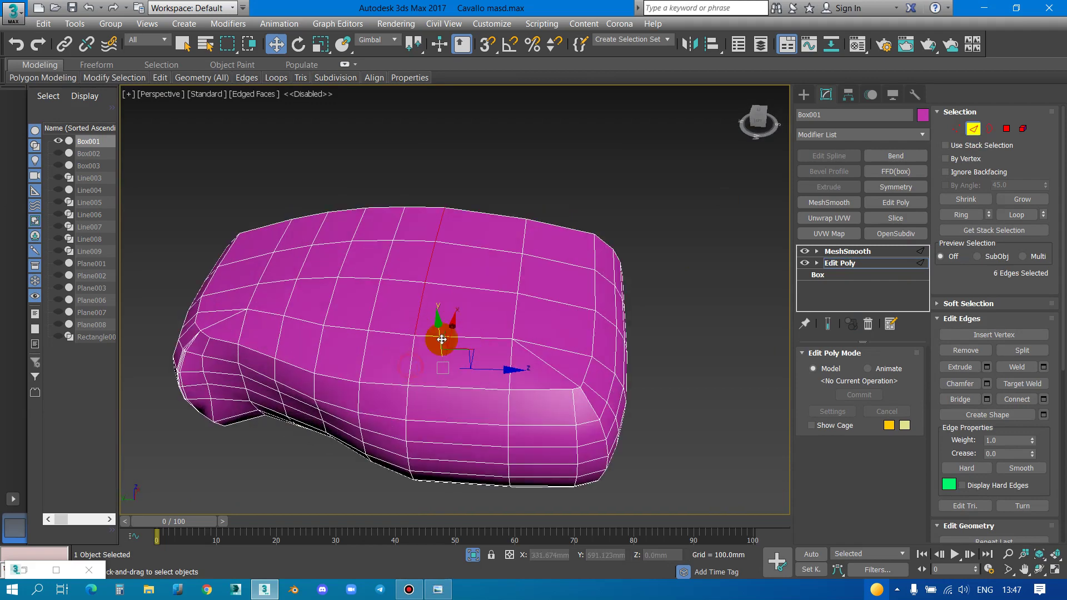
scroll(1035, 492, "down", 3)
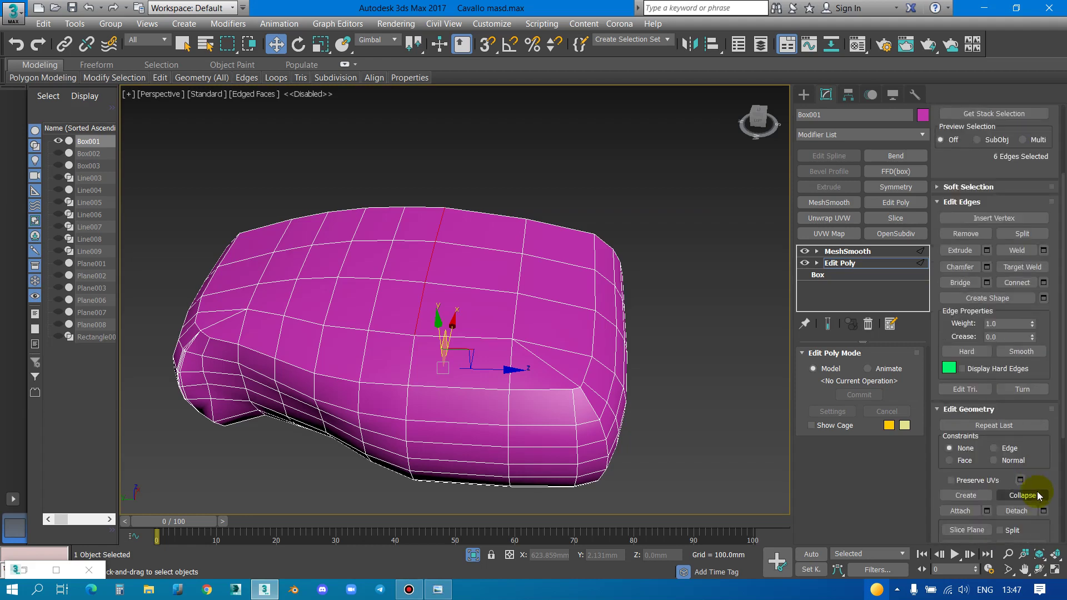
scroll(1031, 493, "down", 2)
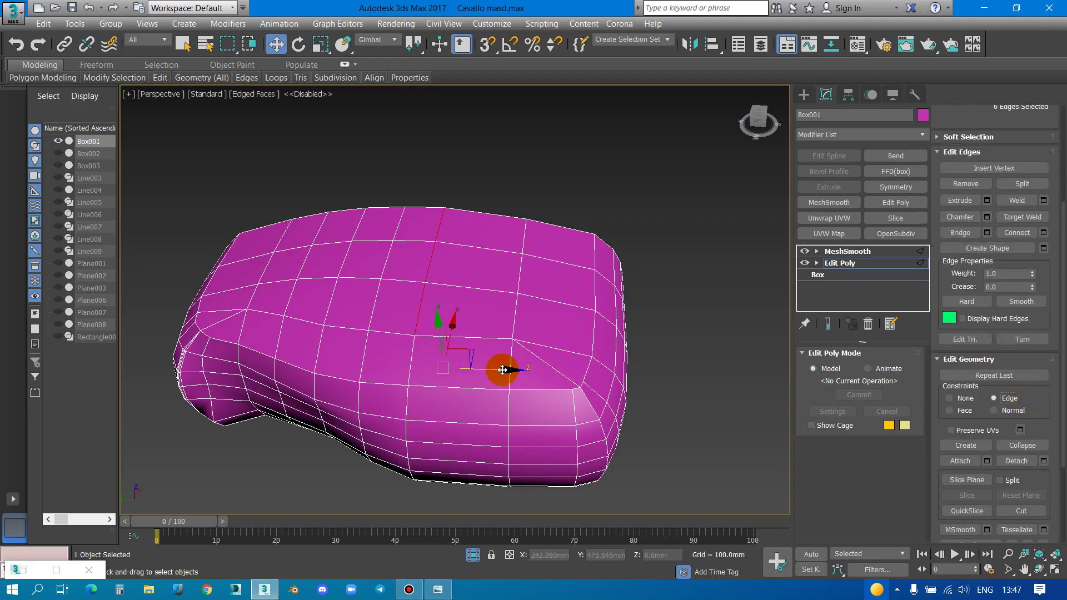
left_click_drag(503, 370, 520, 362)
Select two edges across the cushion top and lift them slightly
mouse_move(519, 362)
middle_mouse_down("alt")
mouse_move(465, 319)
mouse_move(473, 299)
middle_mouse_up("alt")
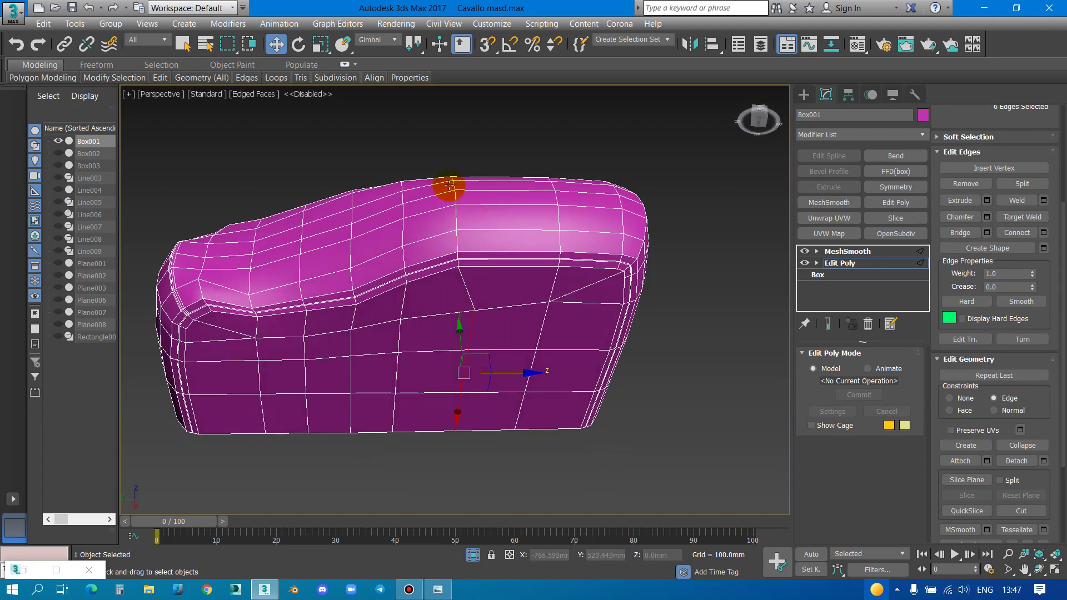
middle_click_drag(476, 204, 474, 318, "alt")
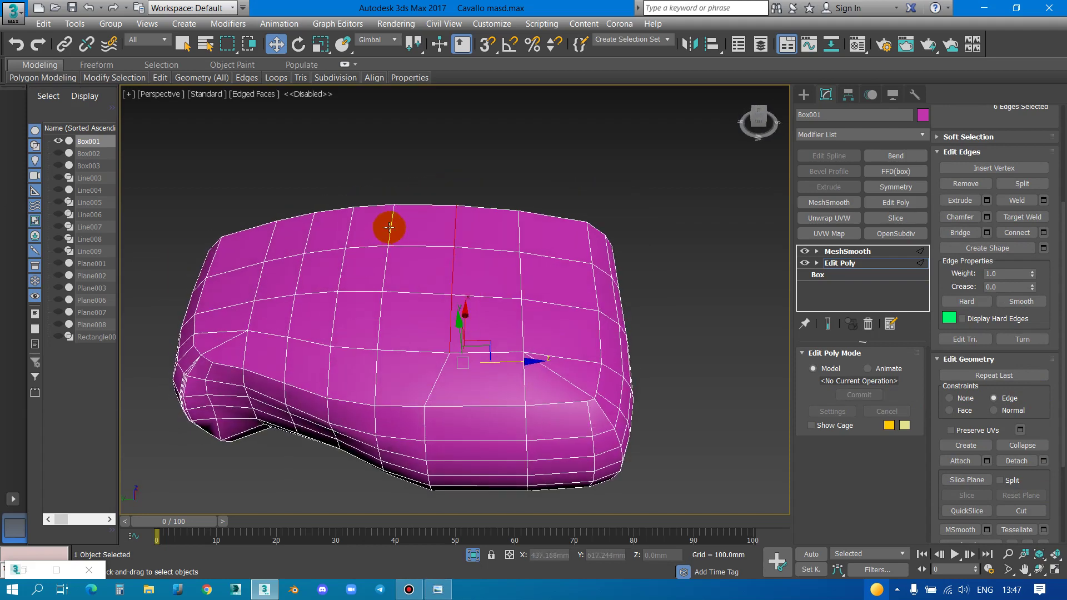
left_click(390, 228)
left_click(388, 261, "ctrl")
left_click_drag(432, 245, 449, 247)
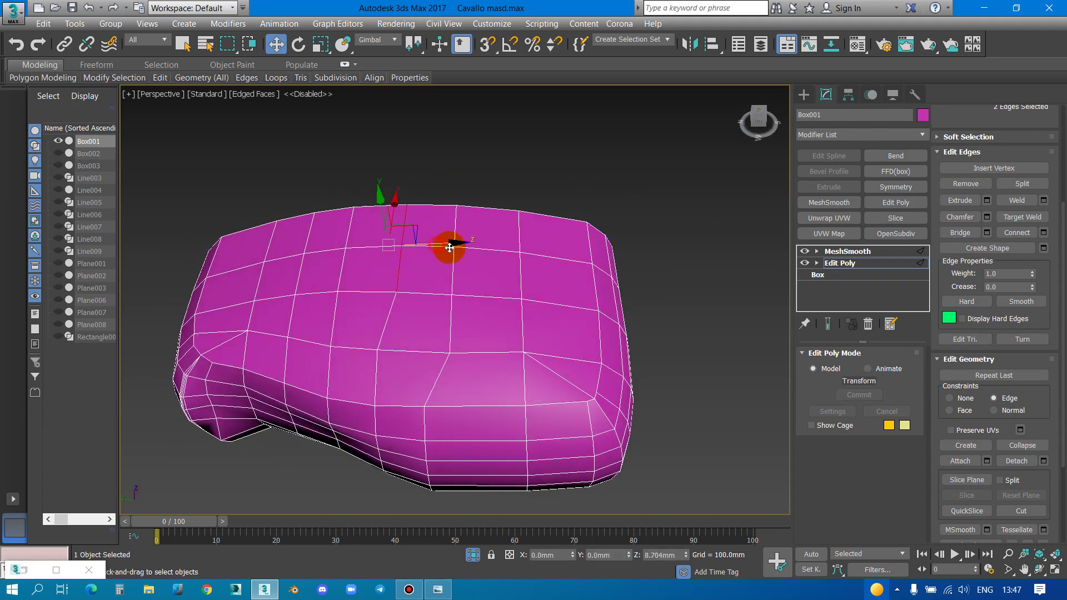
In Vertex mode, raise a back-edge vertex and lower vertices near the upper edge
key("1")
left_click(385, 349)
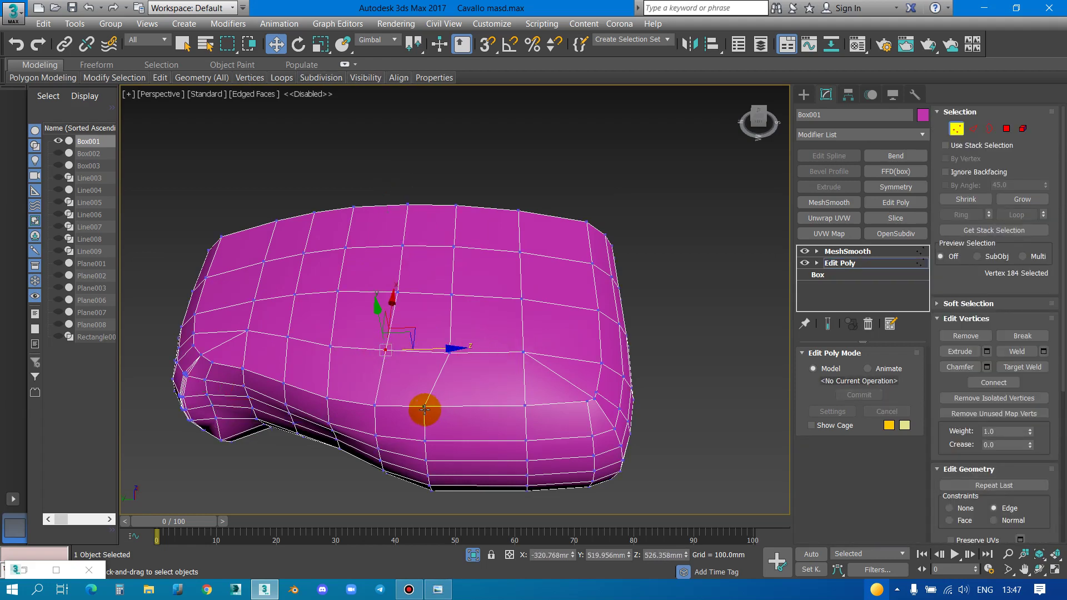
left_click_drag(425, 410, 435, 410)
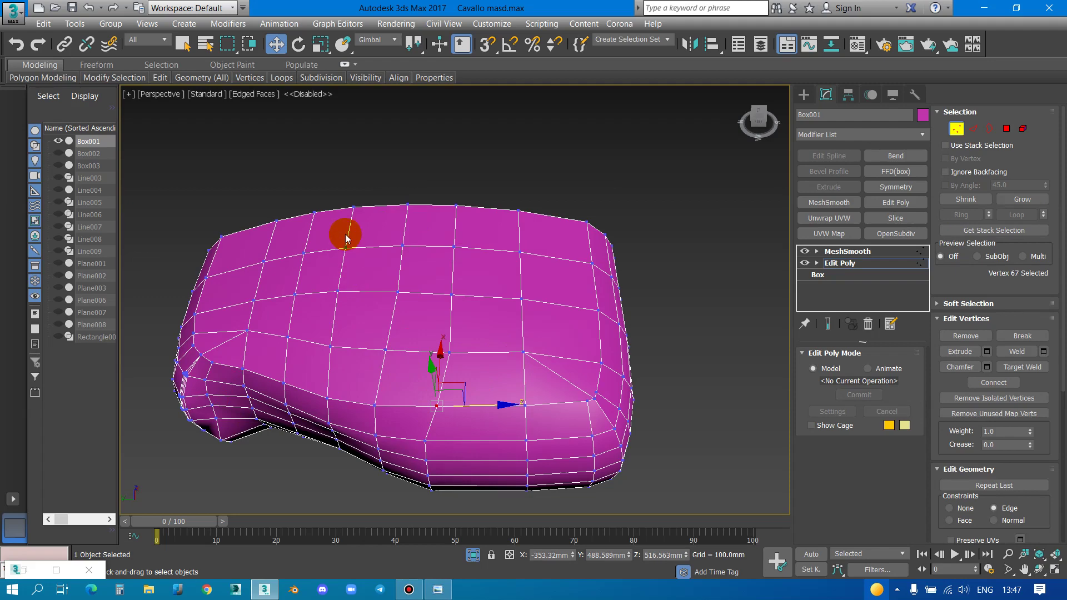
middle_click_drag(345, 234, 360, 239, "alt")
left_click_drag(389, 325, 389, 326)
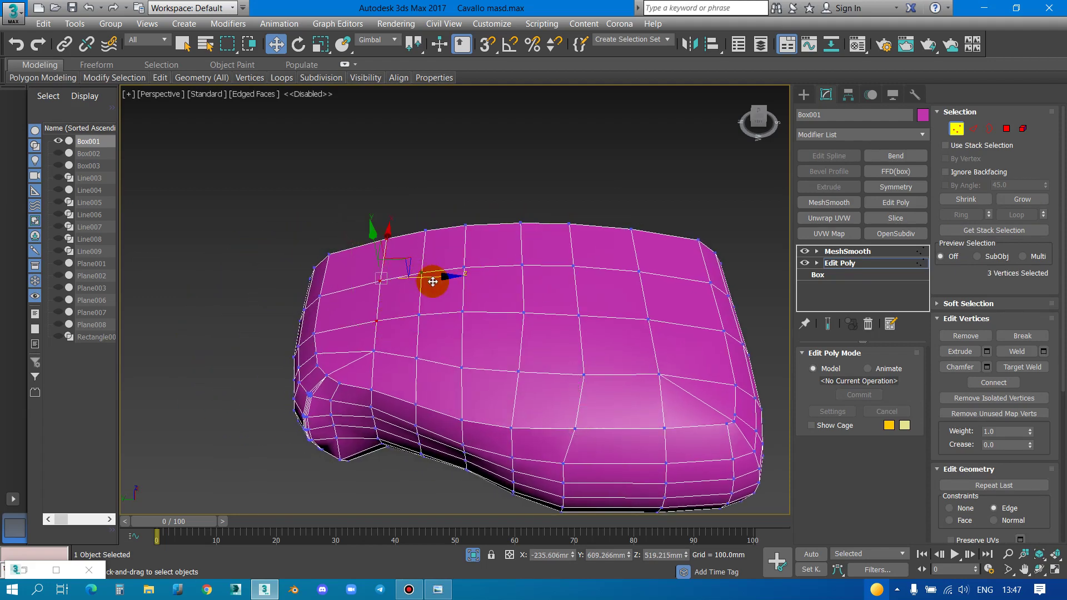
mouse_move(432, 277)
left_mouse_down()
mouse_move(413, 285)
mouse_move(457, 300)
mouse_move(476, 271)
left_mouse_up()
left_click_drag(374, 352, 367, 351)
Raise four vertices across the cushion and one side vertex slightly
left_click(411, 357)
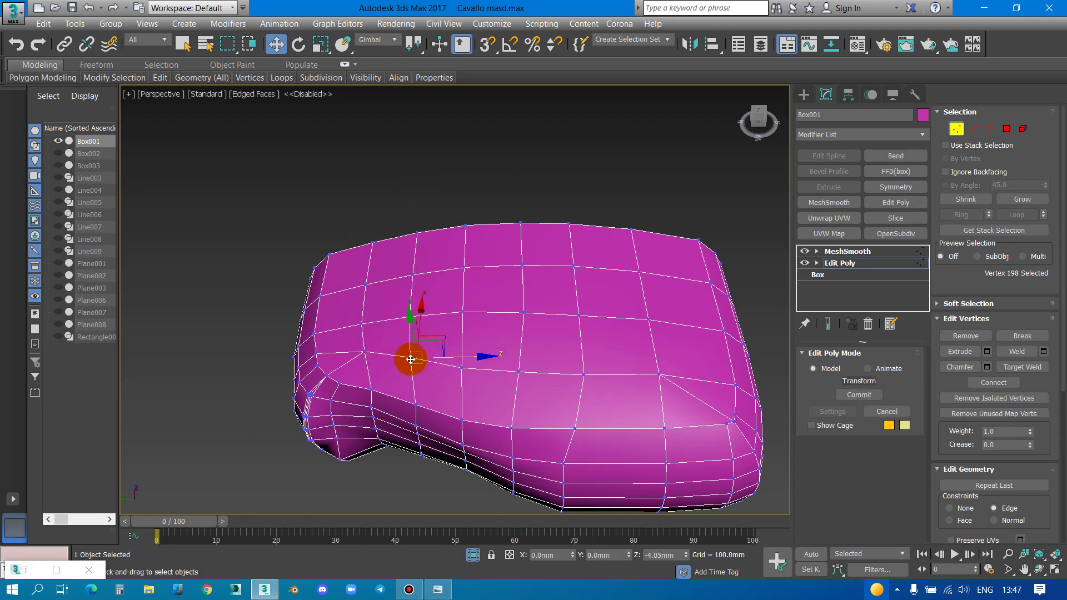
left_click(519, 373)
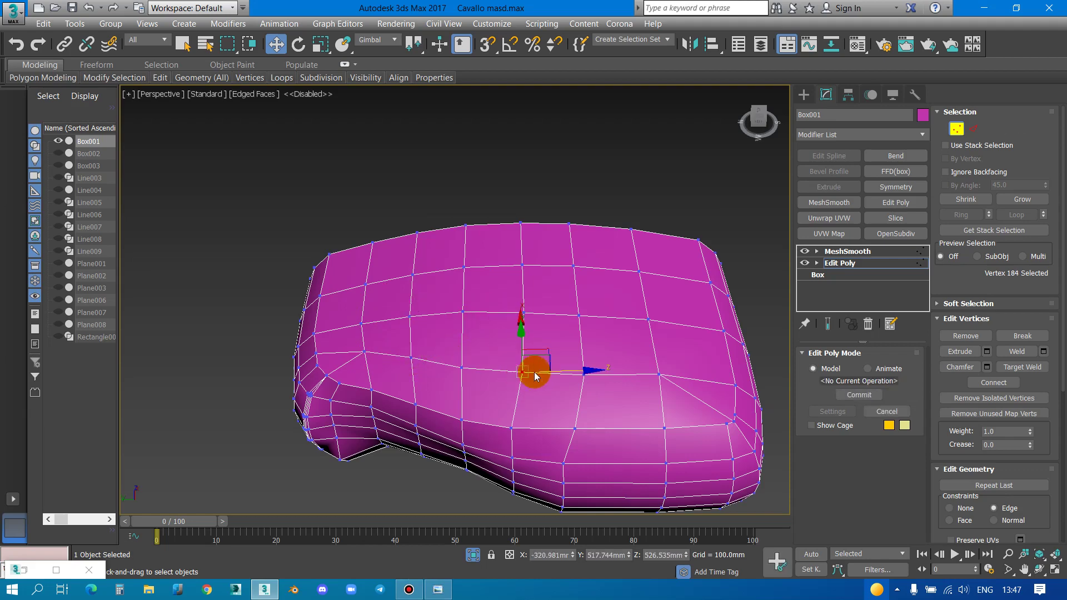
middle_click_drag(601, 378, 596, 350, "alt")
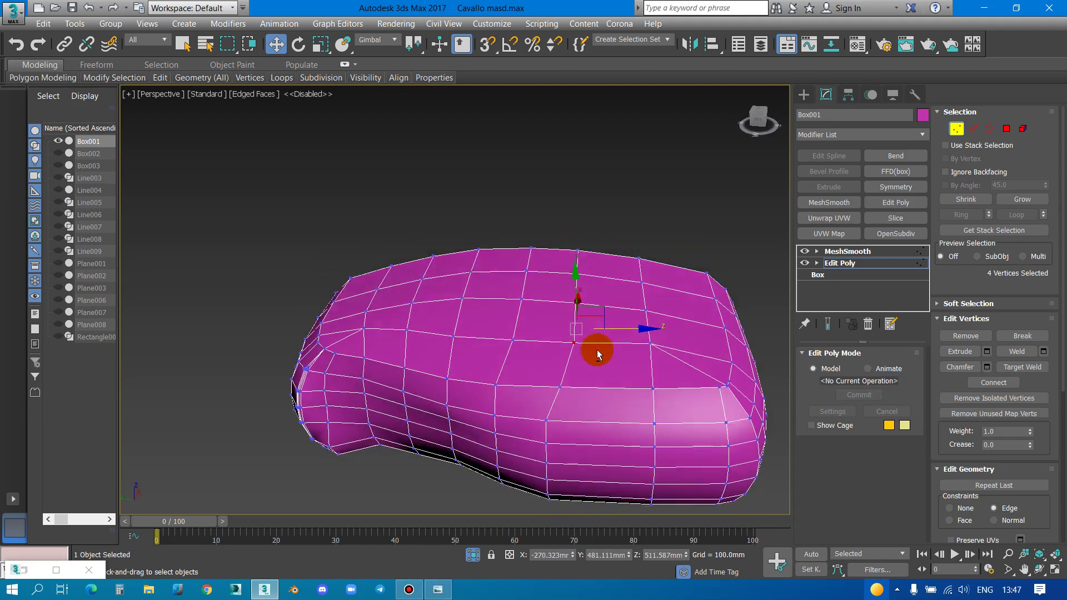
left_click_drag(631, 329, 645, 326)
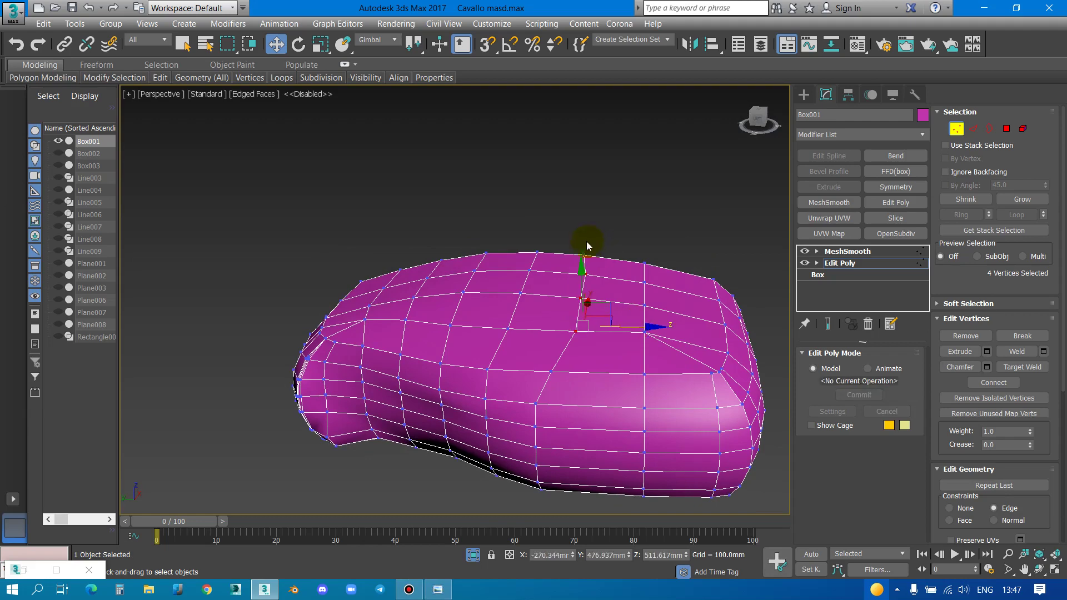
left_click_drag(629, 256, 628, 254)
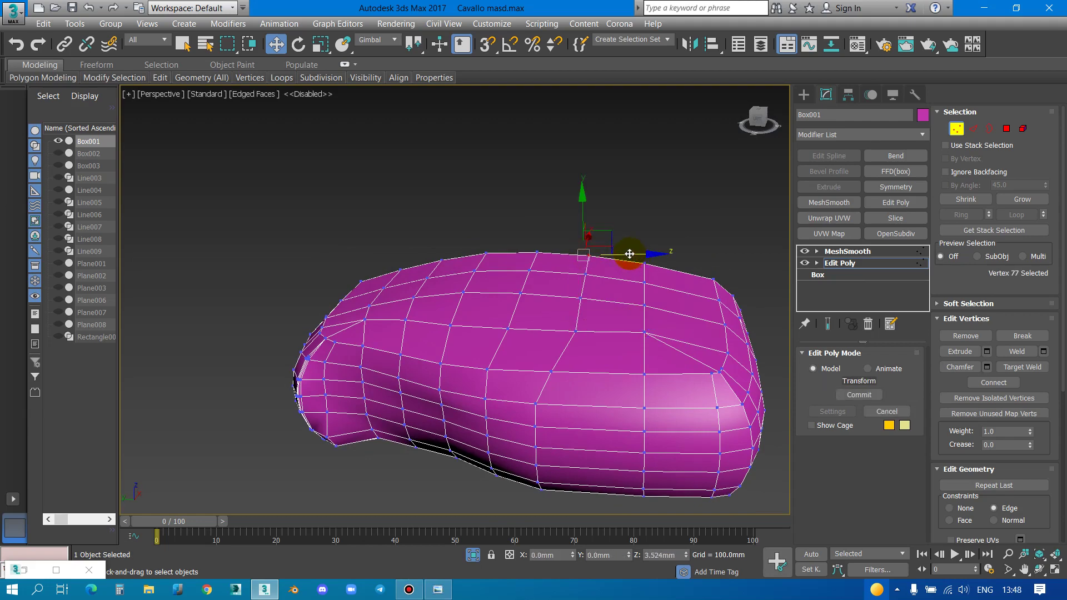
middle_click_drag(629, 254, 587, 343, "alt")
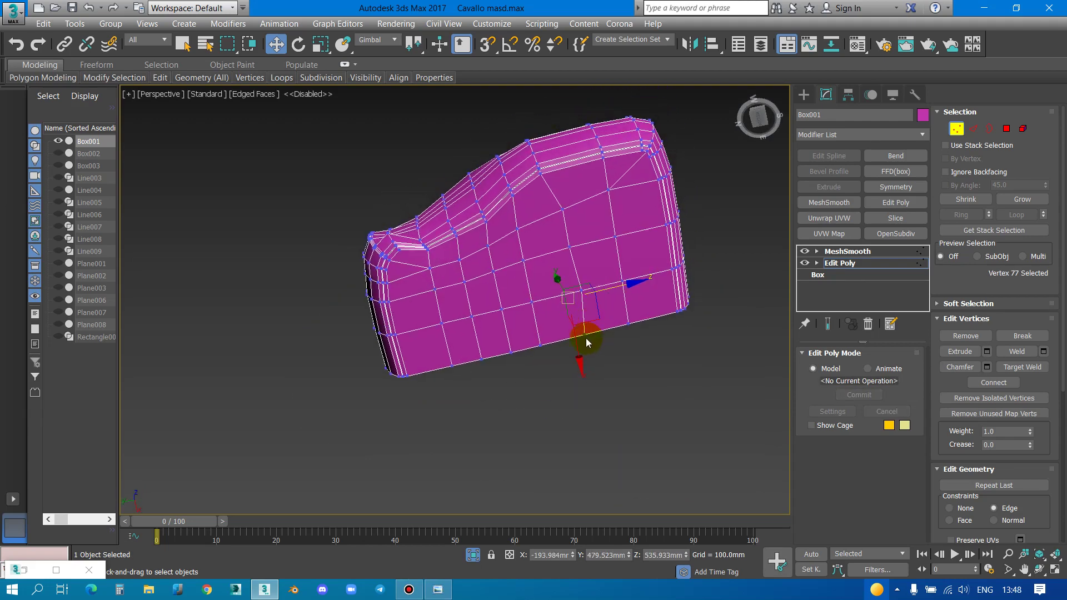
left_click_drag(587, 343, 593, 335)
Push four lower-edge vertices of Box001 down, then return to object level
left_click(567, 245)
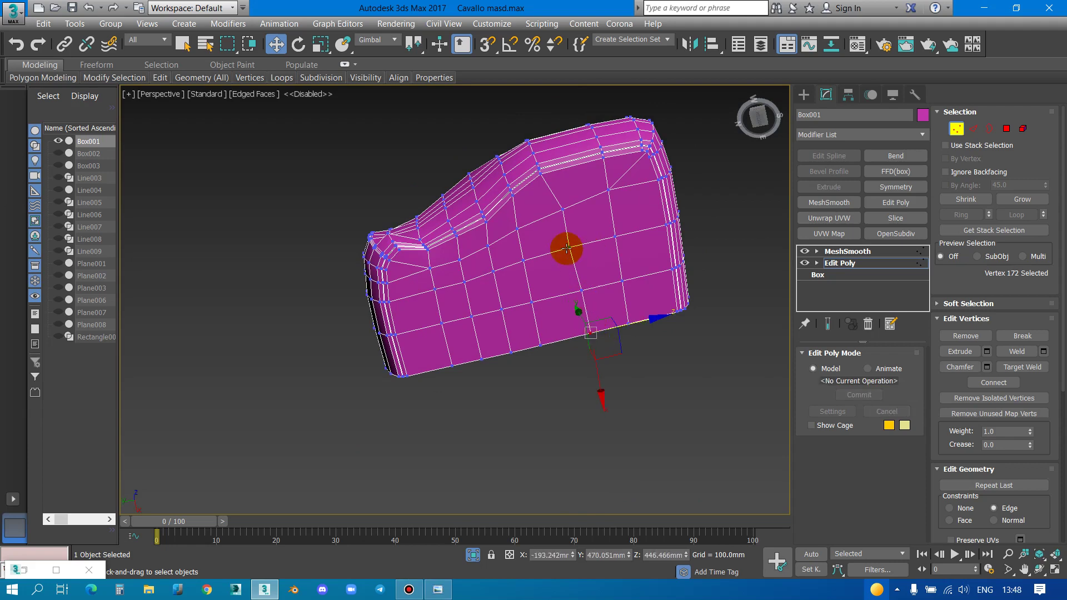
left_click(429, 271)
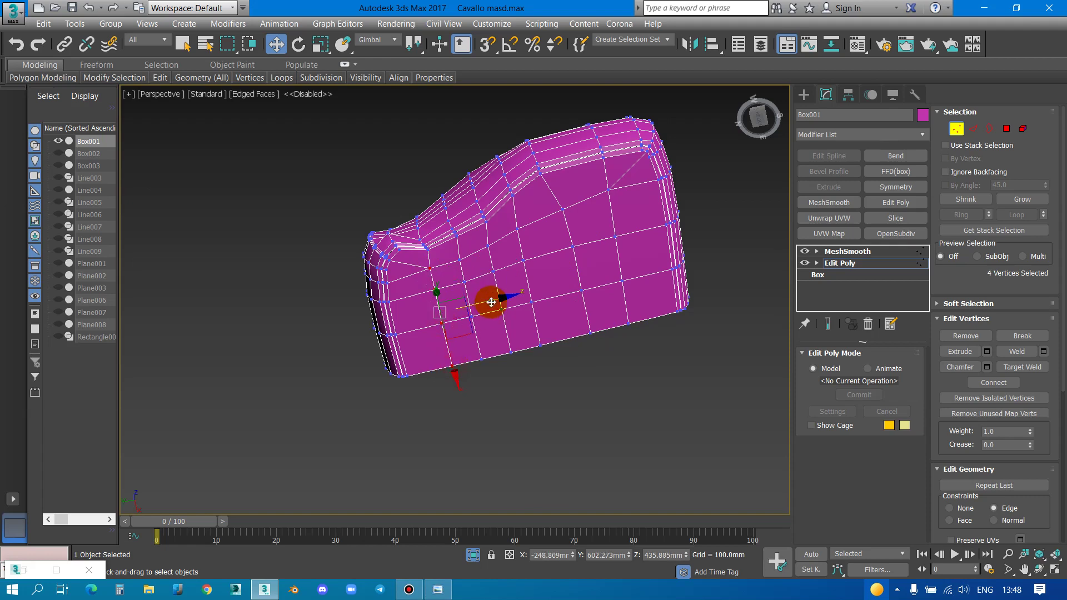
left_click(468, 269)
scroll(465, 257, "up", 2)
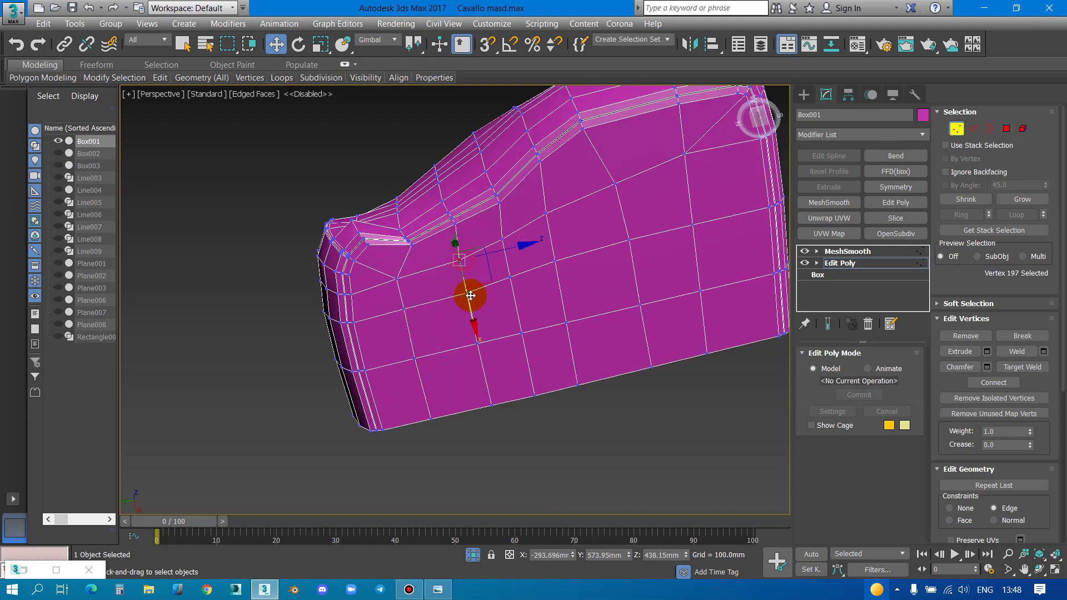
left_click(477, 345, "ctrl")
left_click(467, 297, "ctrl")
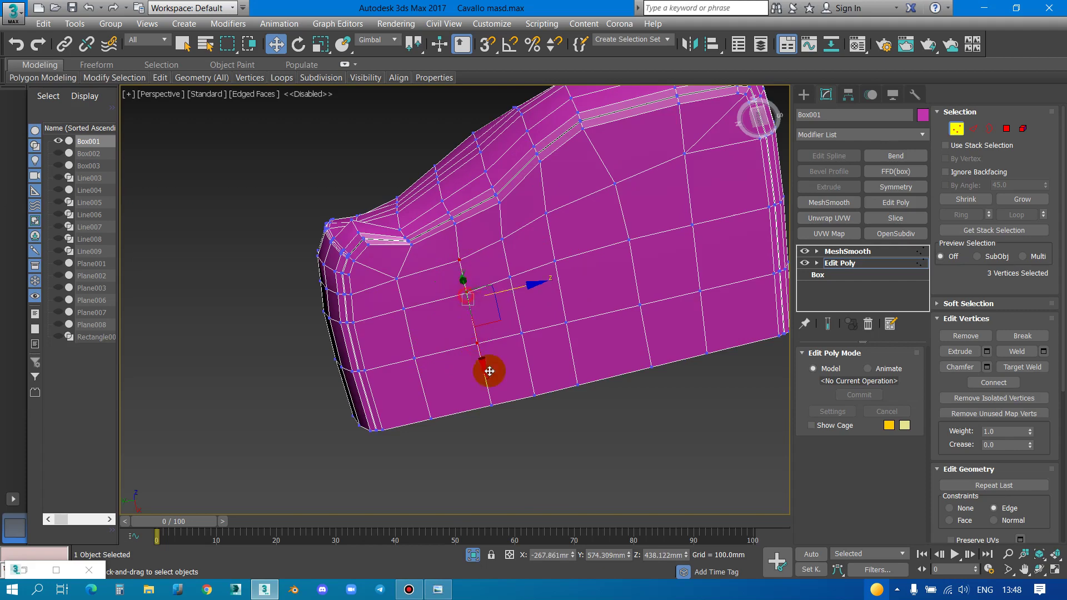
left_click(492, 404, "ctrl")
middle_click_drag(501, 389, 551, 309, "alt")
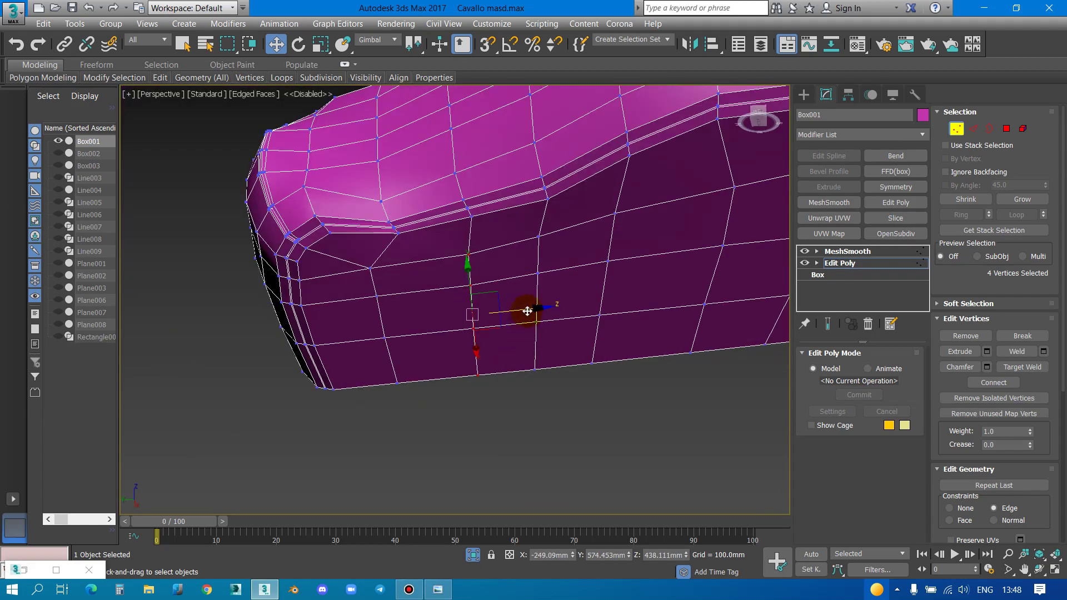
left_click_drag(551, 309, 513, 315)
scroll(520, 315, "down", 5)
middle_click_drag(520, 315, 742, 258, "alt")
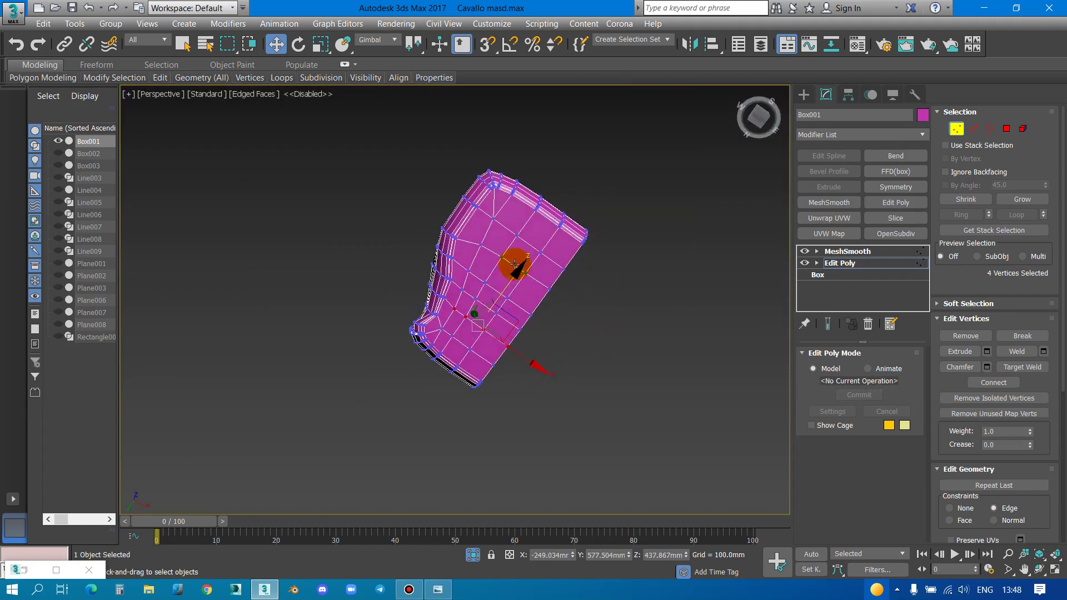
left_click(864, 263)
Unhide the whole chair scene and select the green backrest
middle_click_drag(555, 312, 613, 330, "alt")
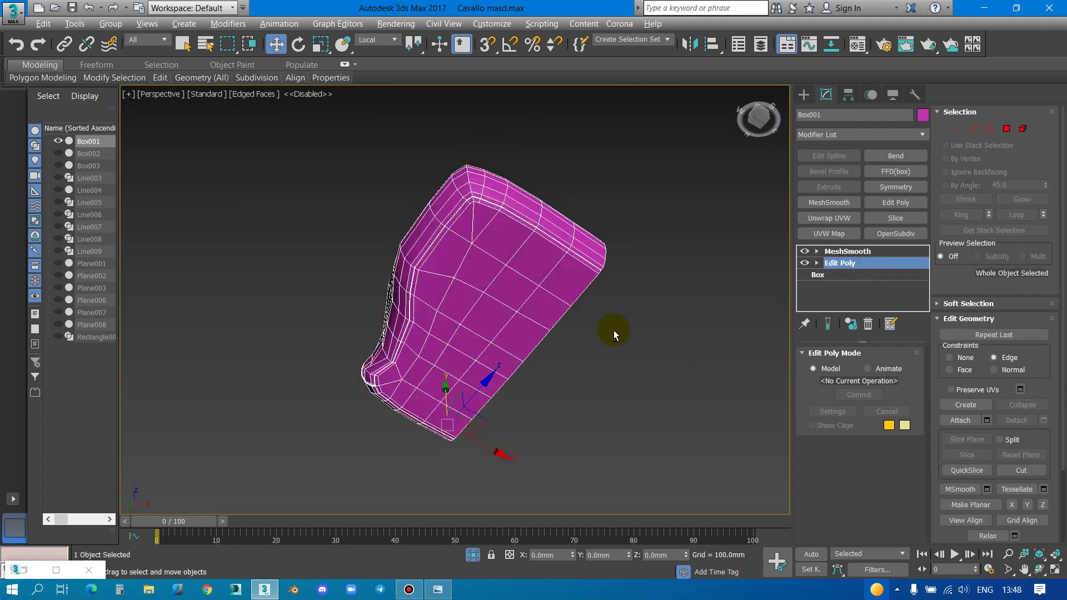
left_click(614, 330)
left_click(473, 555)
middle_click_drag(507, 344, 478, 344, "alt")
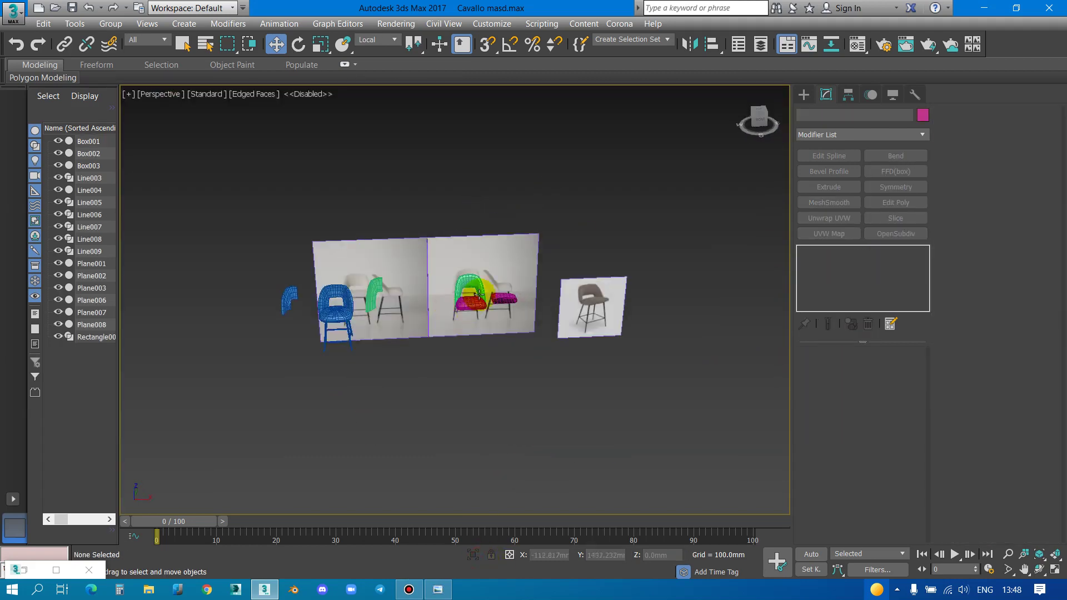
scroll(476, 344, "up", 3)
scroll(487, 336, "up", 2)
scroll(487, 336, "up", 3)
left_click(452, 269)
key("alt+q")
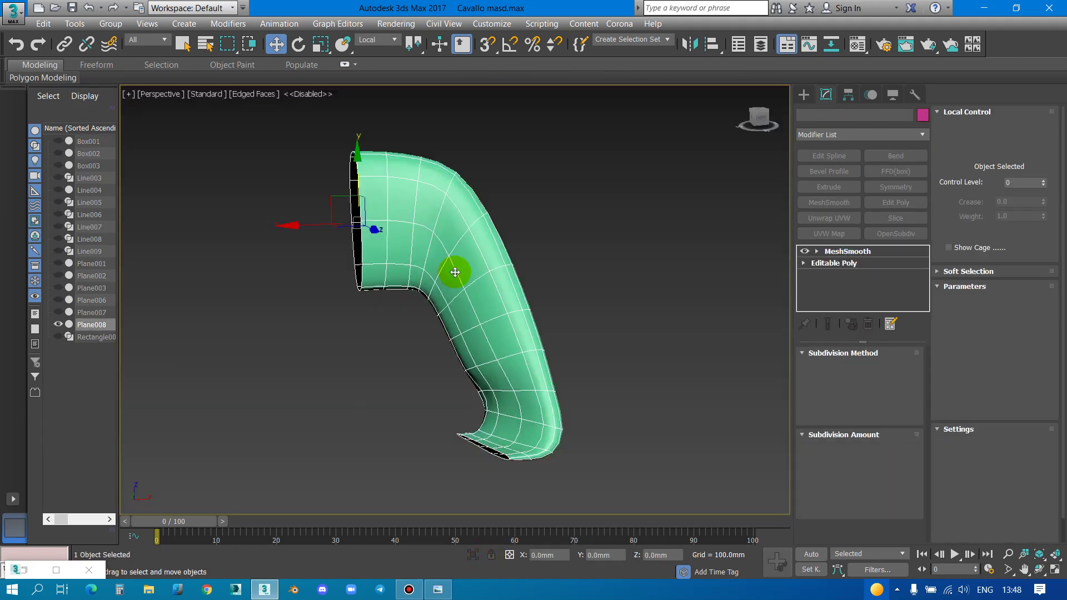
left_click(473, 554)
Add the magenta seat and Shift-drag clone both to the left as Box004 and Plane009
mouse_move(500, 460)
middle_mouse_down("alt")
mouse_move(419, 348)
mouse_move(486, 310)
middle_mouse_up("alt")
scroll(500, 349, "down", 2)
left_click(501, 362)
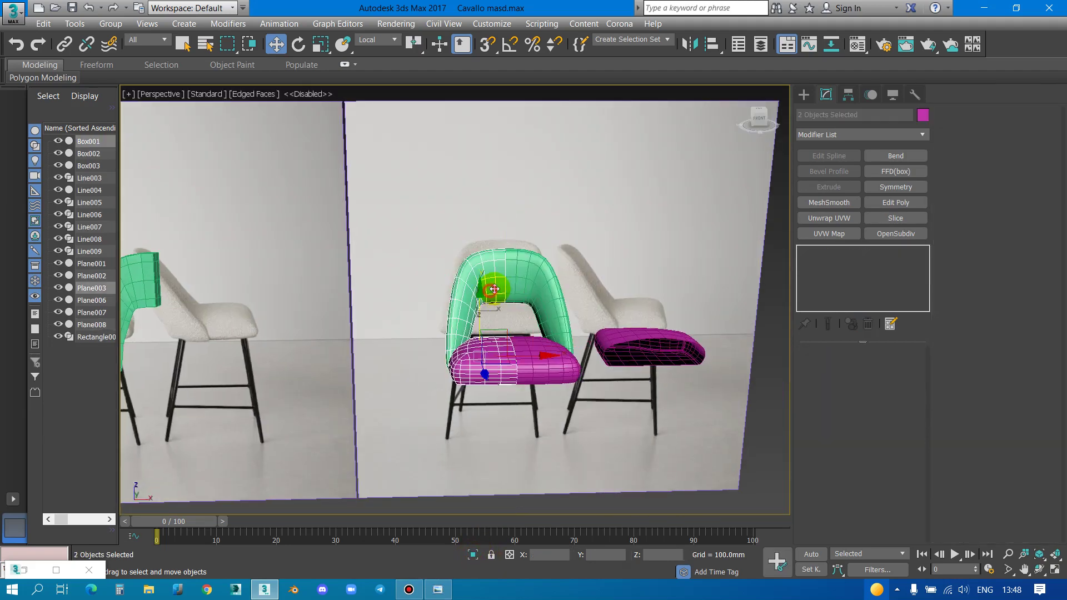
scroll(501, 330, "down", 5)
mouse_move(522, 324)
left_mouse_down("shift")
mouse_move(217, 275)
mouse_move(417, 322)
mouse_move(186, 251)
left_mouse_up("shift")
left_click(519, 351)
Select only the green Plane003 backrest
left_click(354, 278, "ctrl")
scroll(493, 273, "up", 5)
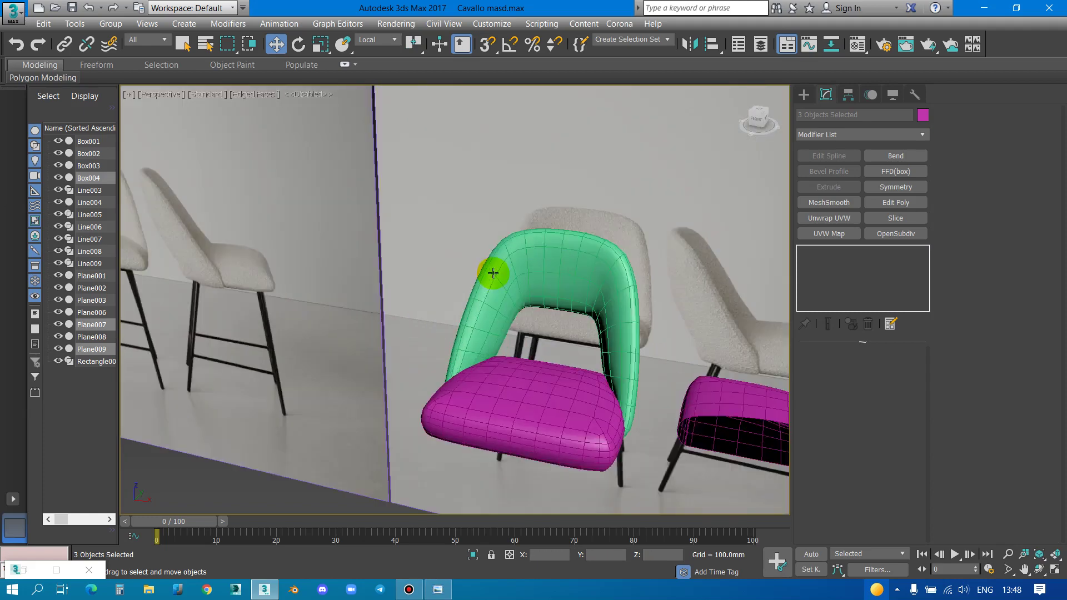
left_click(493, 272)
middle_click_drag(493, 273, 762, 262, "alt")
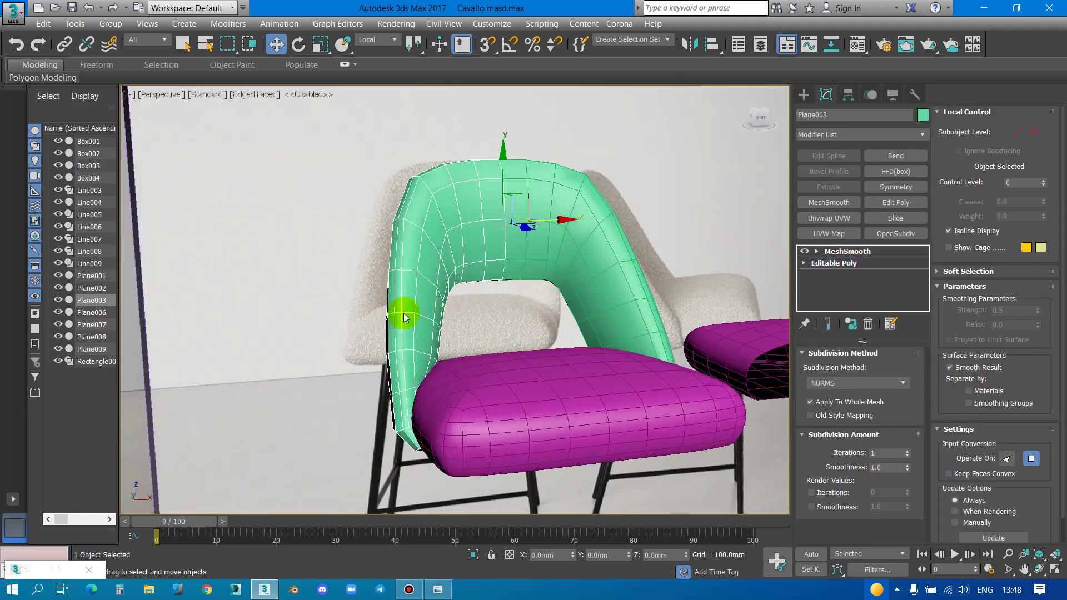
Select a seam edge on Plane003 and extend it into a Ring of 13 edges
scroll(404, 318, "up", 3)
scroll(401, 248, "down", 3)
mouse_move(410, 257)
middle_mouse_down("alt")
mouse_move(382, 277)
mouse_move(494, 294)
middle_mouse_up("alt")
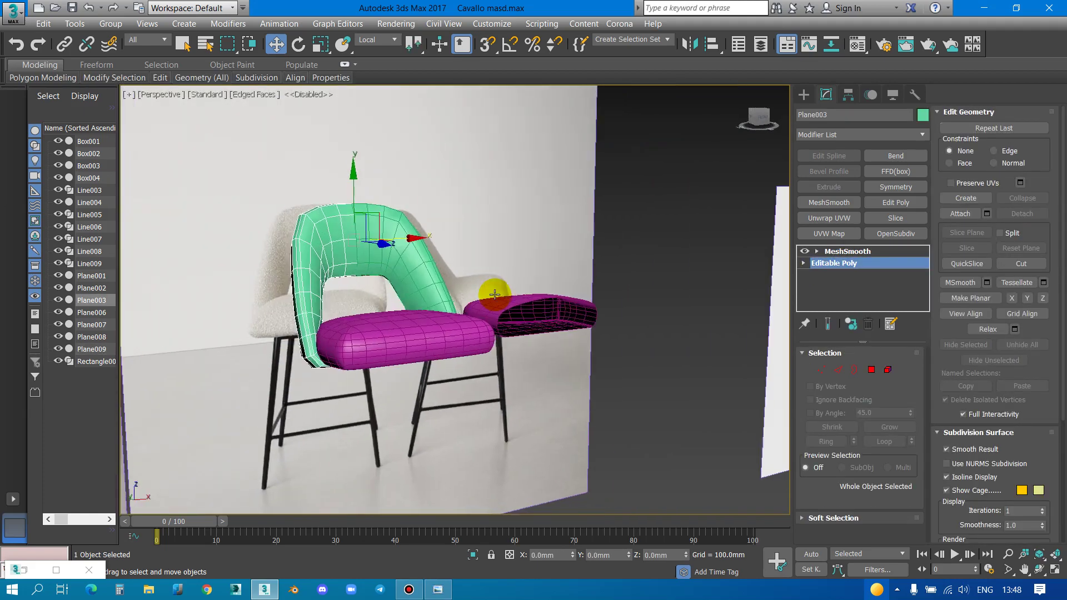
scroll(494, 295, "up", 3)
scroll(487, 293, "up", 5)
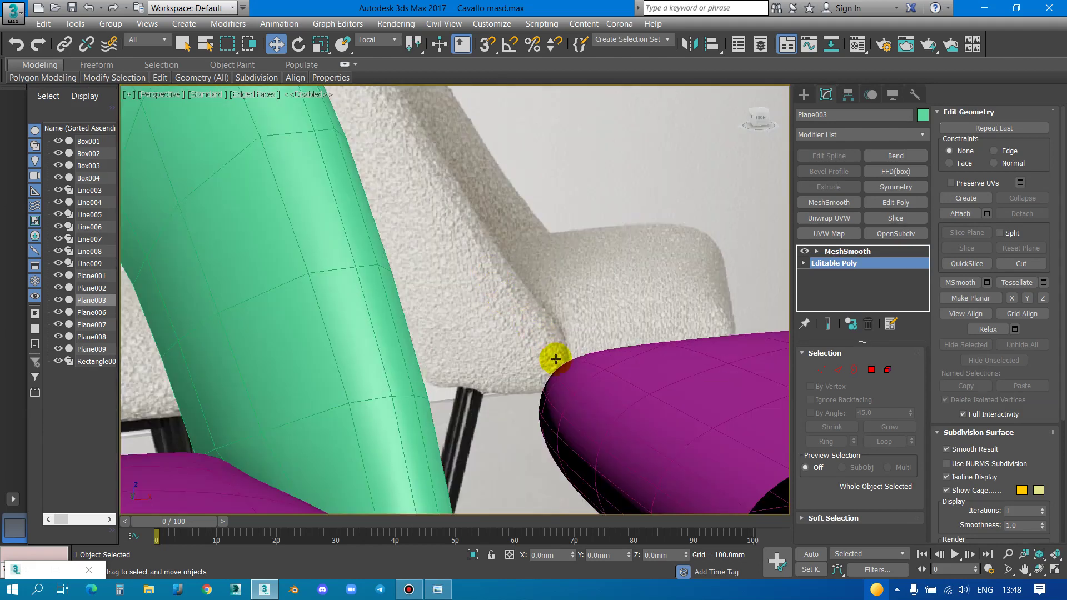
scroll(556, 359, "down", 3)
middle_click_drag(543, 312, 476, 309, "alt")
scroll(354, 401, "up", 2)
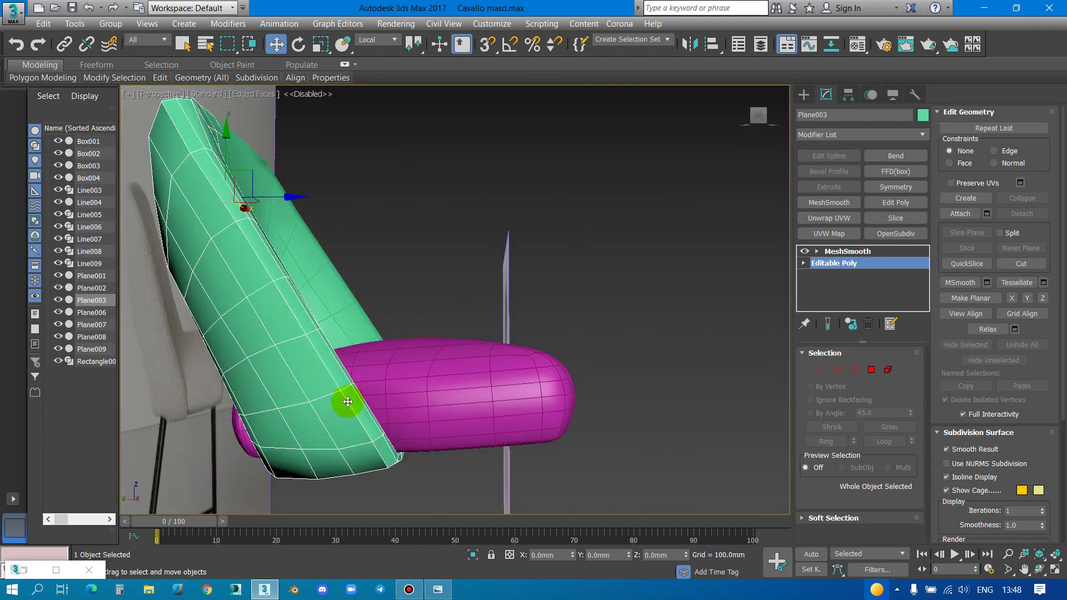
scroll(348, 402, "up", 2)
left_click(842, 371)
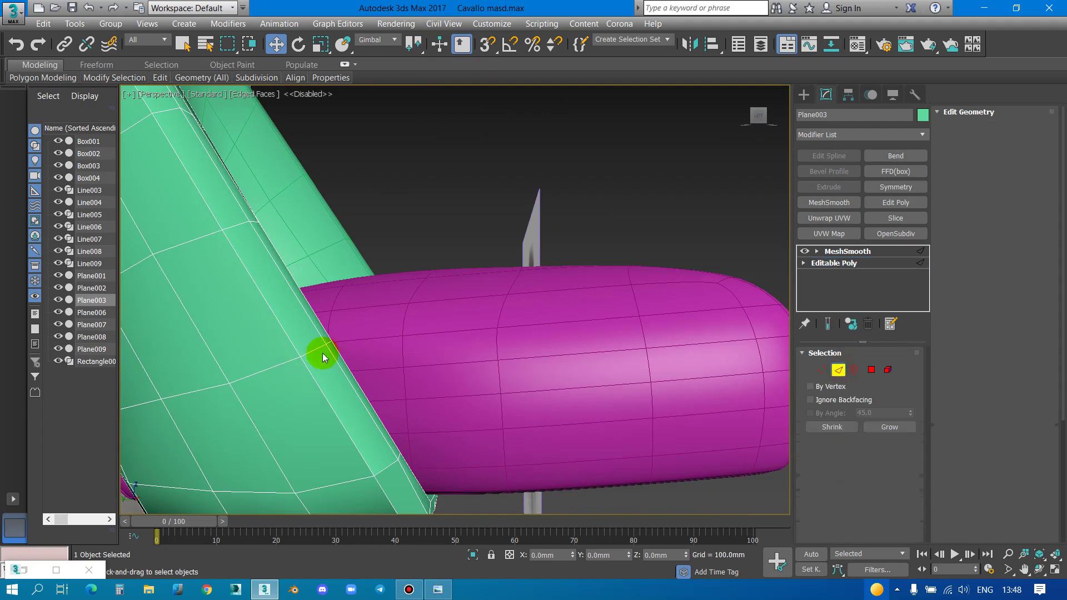
left_click(312, 350)
middle_click_drag(312, 350, 356, 377, "alt")
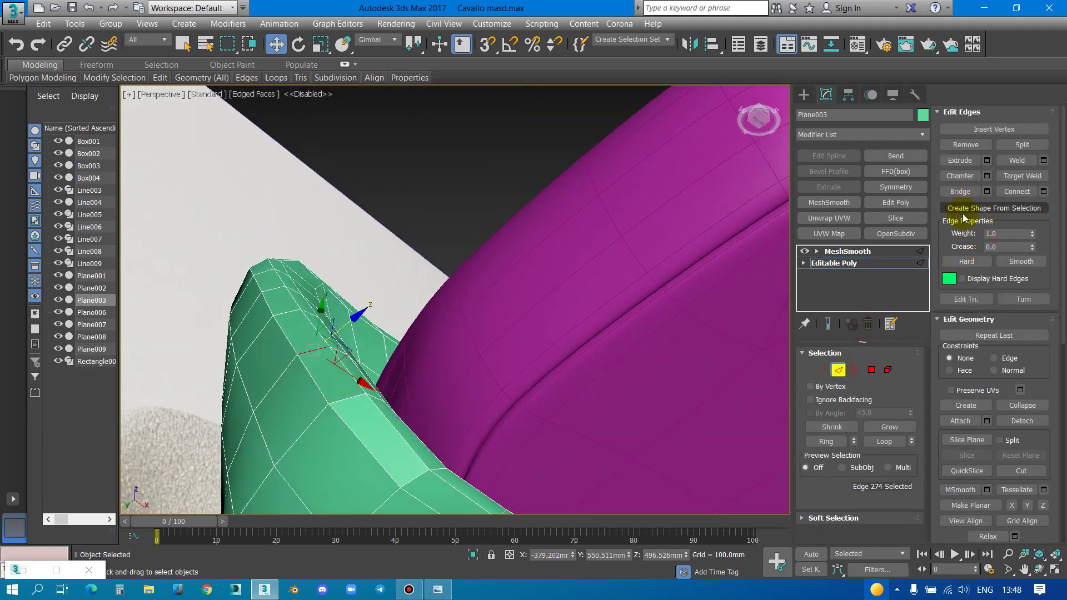
left_click(834, 443)
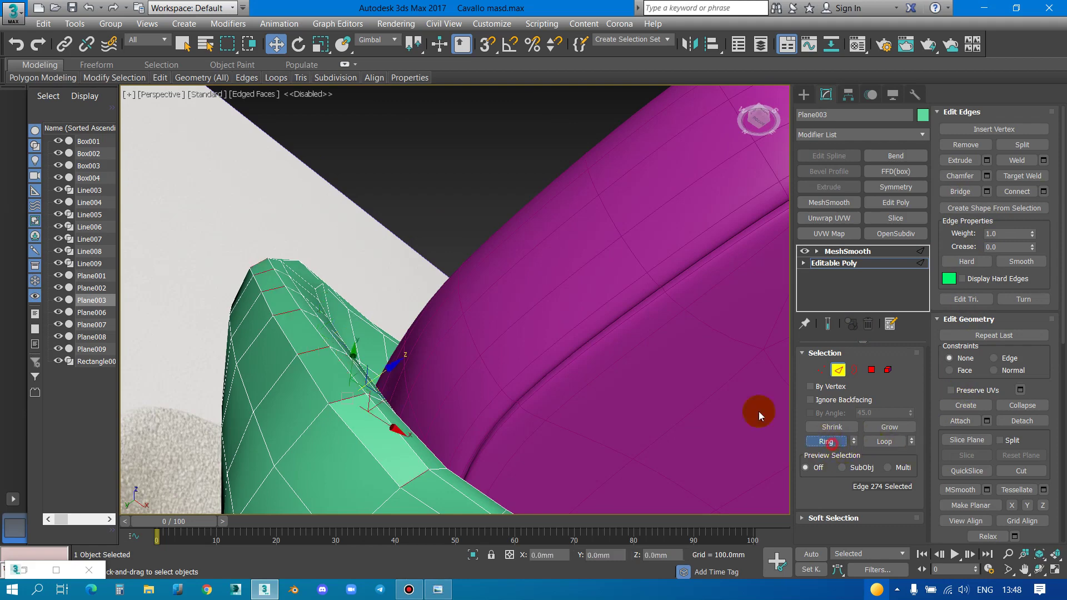
Isolate Plane003 and zoom in on the selected edge ring
key("z")
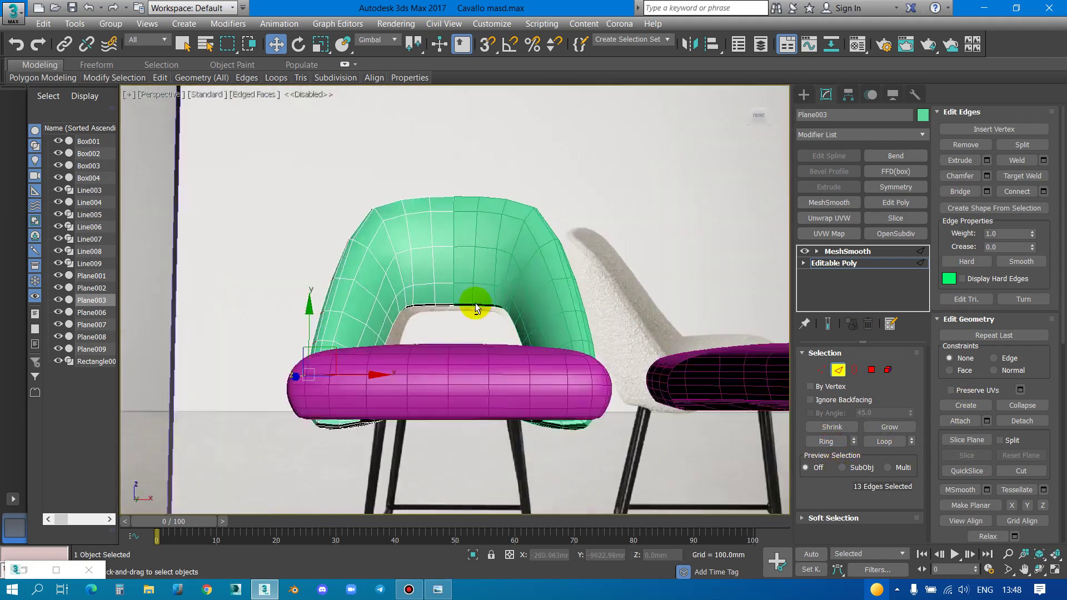
key("alt+q")
key("z")
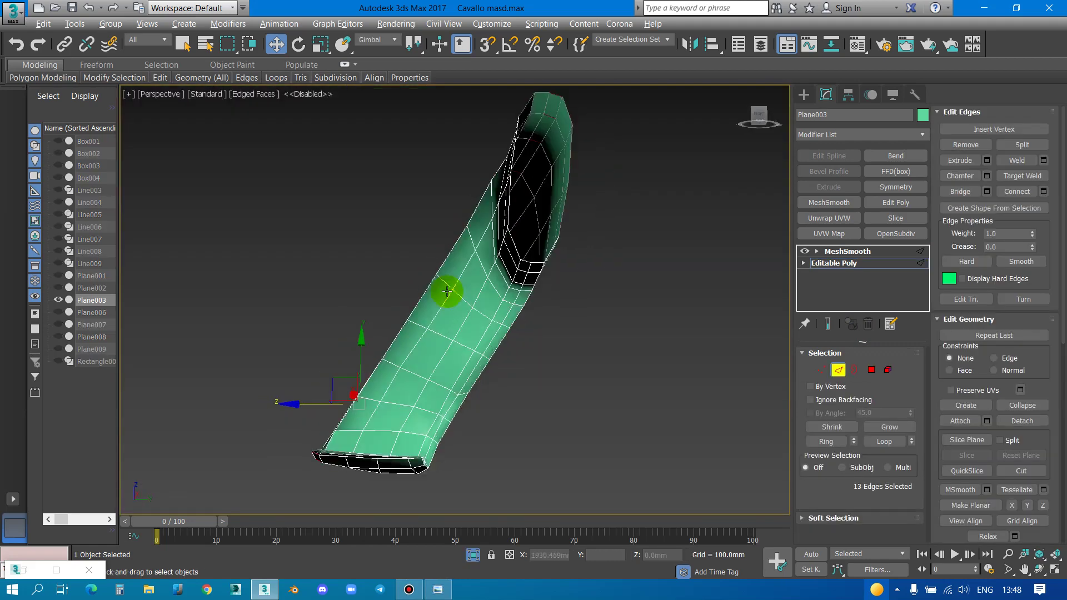
middle_click_drag(466, 320, 475, 312, "alt")
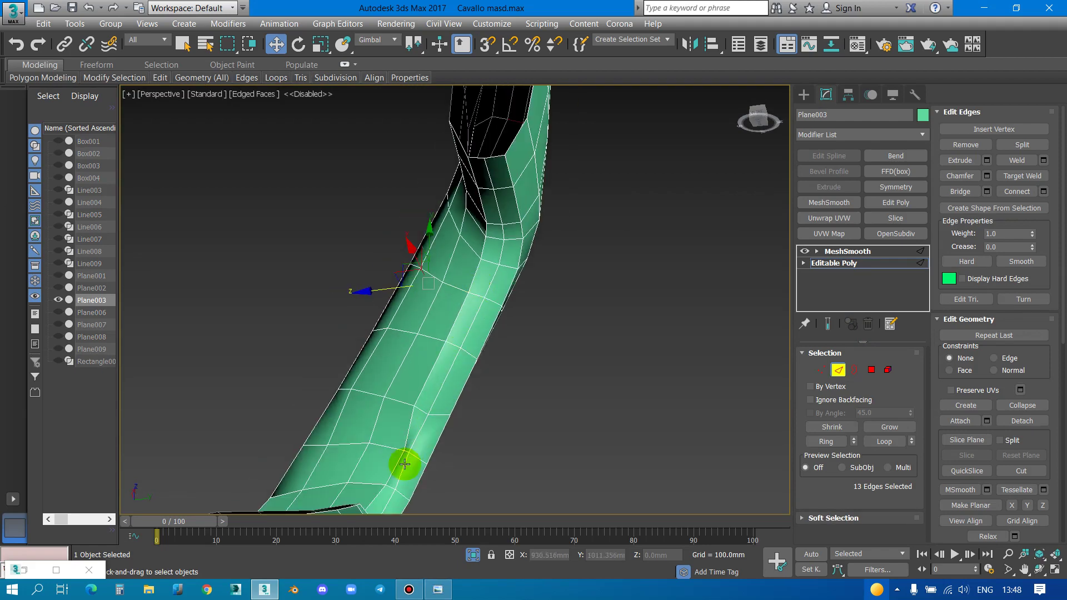
scroll(412, 284, "down", 5)
middle_click_drag(412, 284, 528, 289, "alt")
scroll(506, 309, "up", 4)
Connect the edge ring to add a new loop along the seam
scroll(519, 385, "up", 3)
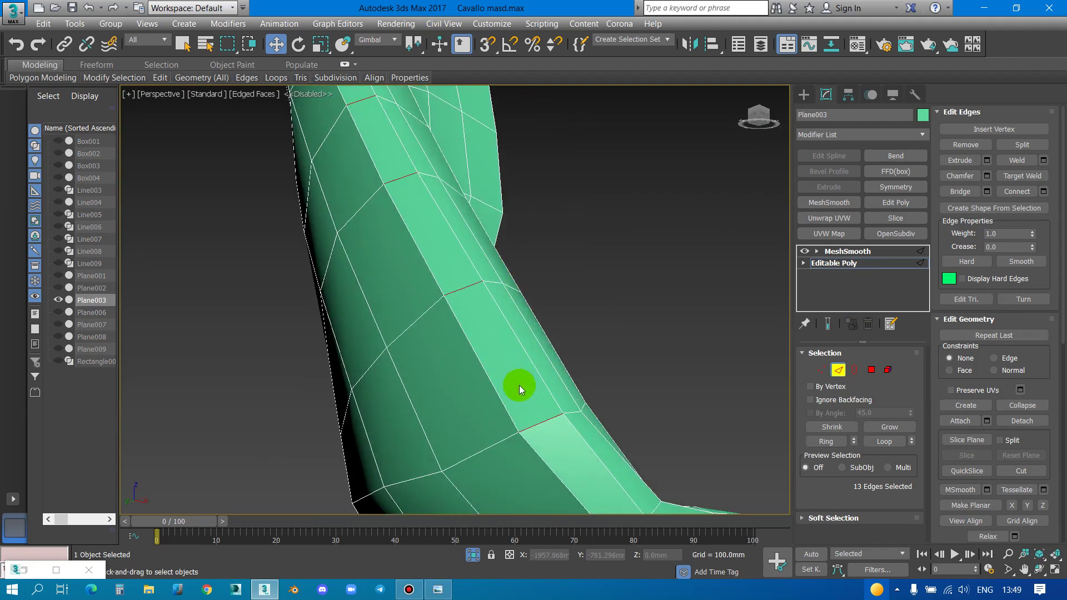
right_click(516, 332)
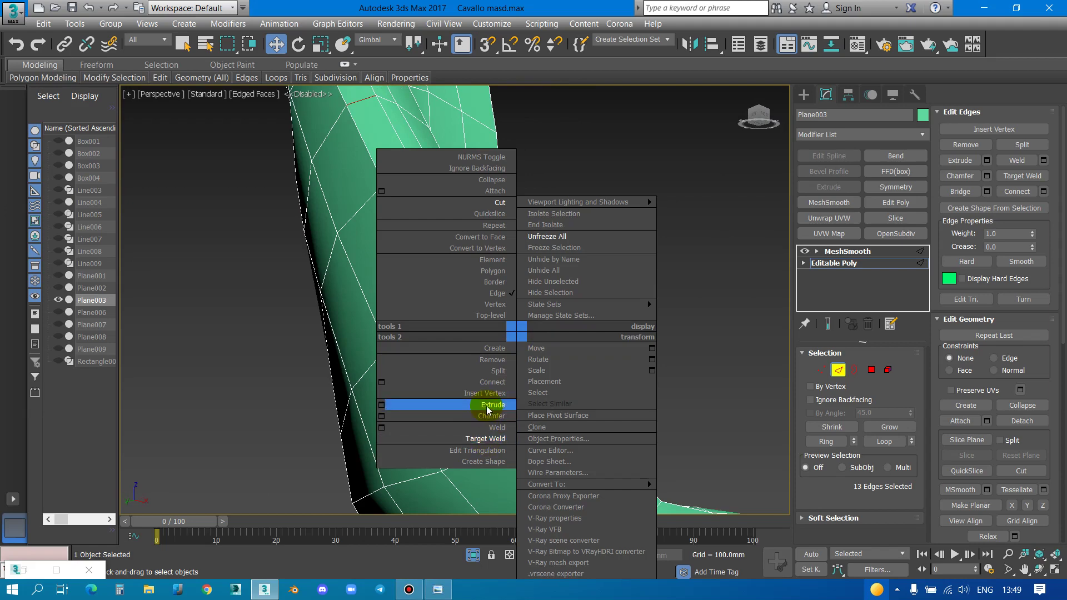
left_click(491, 382)
mouse_move(500, 435)
middle_mouse_down()
mouse_move(514, 395)
mouse_move(481, 402)
mouse_move(434, 348)
mouse_move(405, 231)
mouse_move(391, 314)
mouse_move(338, 189)
middle_mouse_up()
Extrude the seam loop inward, -2.829 mm height and 0.796 mm width, forming a groove
right_click(389, 231)
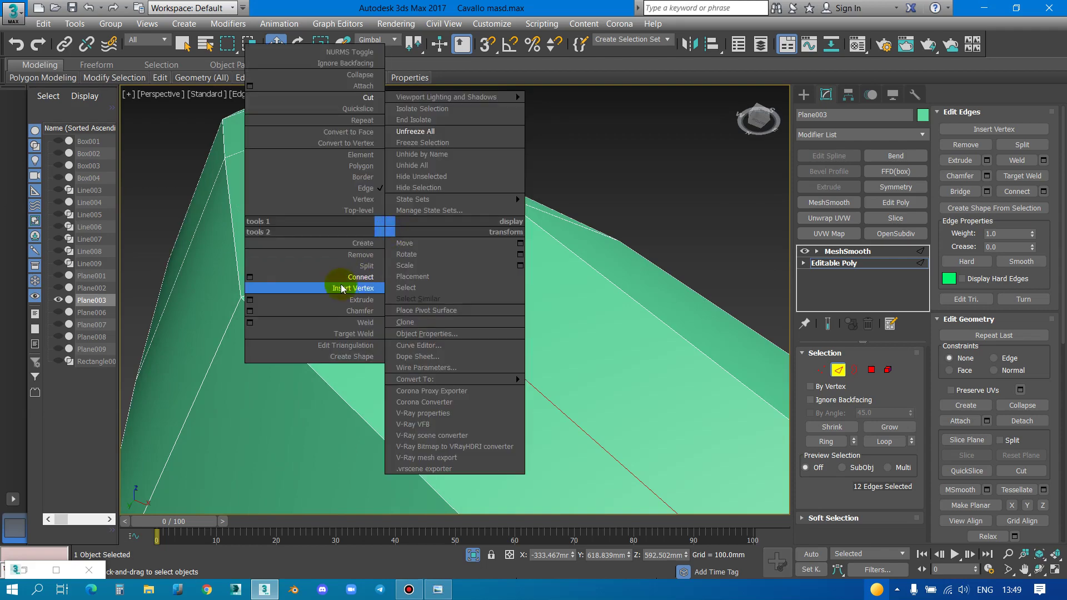
left_click(250, 301)
mouse_move(466, 317)
left_mouse_down()
mouse_move(469, 343)
mouse_move(474, 305)
left_mouse_up()
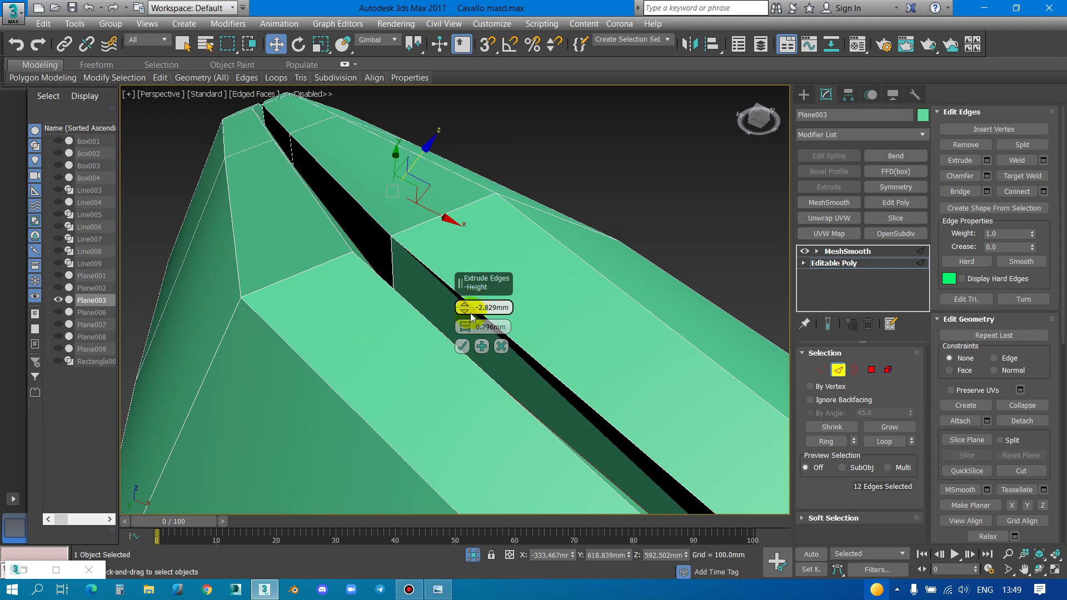
left_click(462, 347)
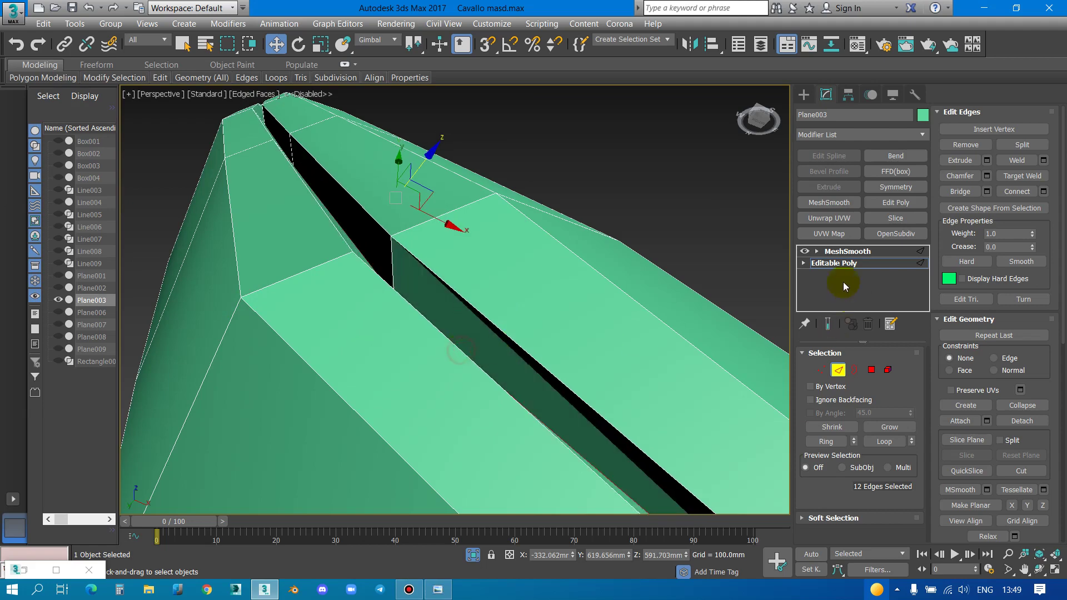
scroll(551, 246, "down", 10)
left_click(606, 184)
Set Plane003's MeshSmooth iterations to 2 and switch to Default Shading
middle_click_drag(449, 258, 452, 317, "alt")
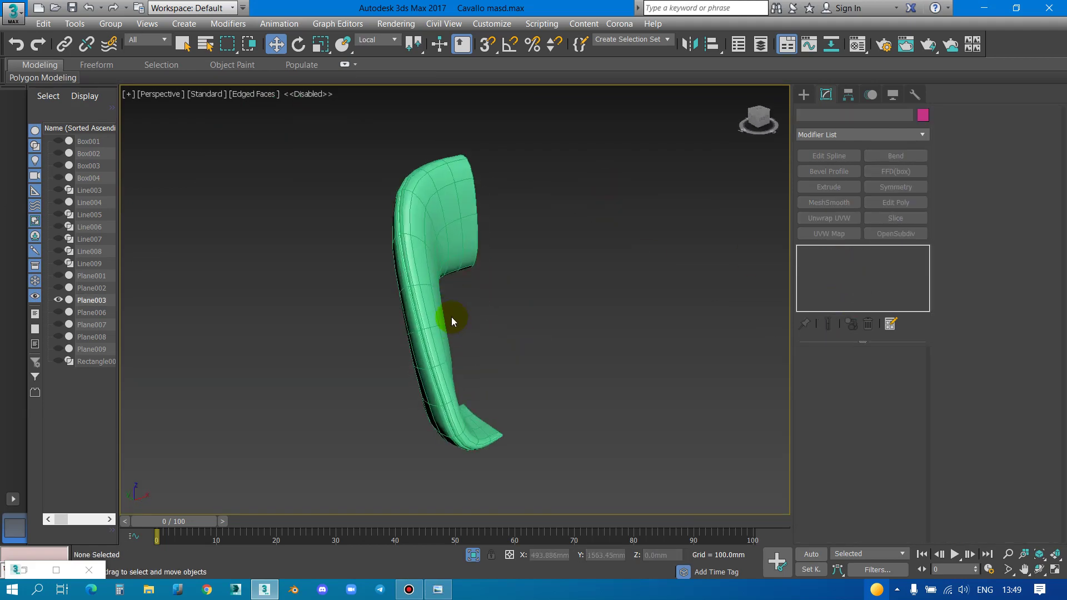
scroll(388, 238, "up", 6)
left_click(421, 257)
middle_click_drag(421, 257, 474, 247, "alt")
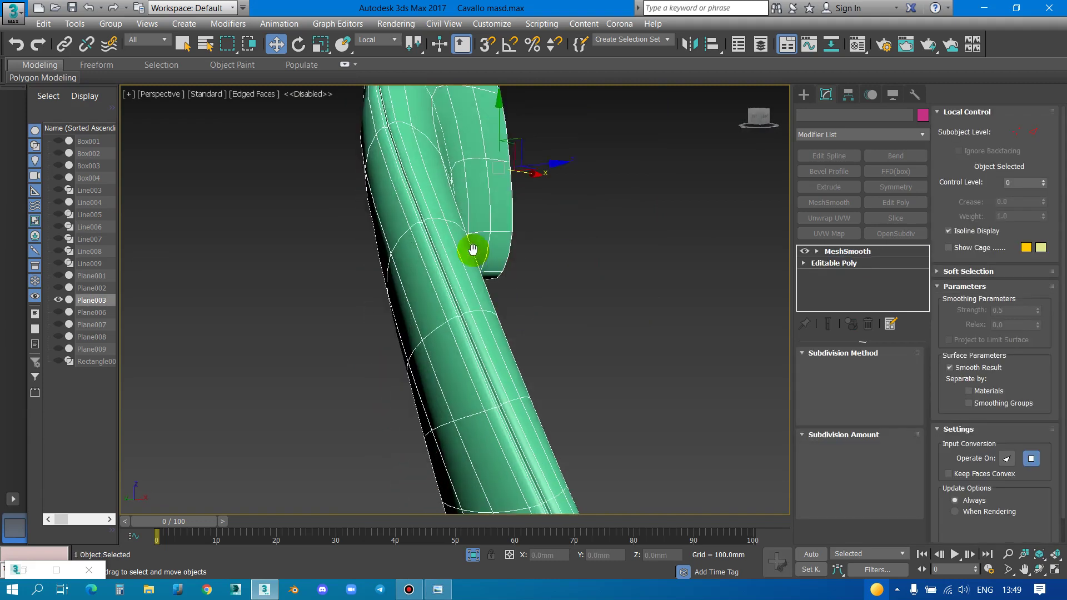
left_click(907, 450)
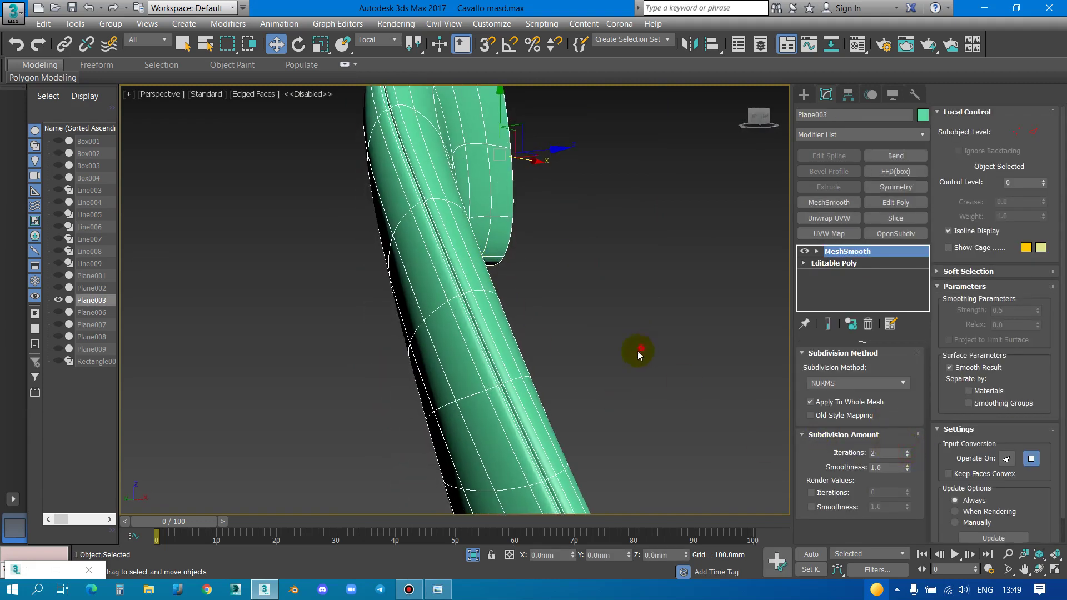
left_click(638, 351)
key("F4")
mouse_move(559, 366)
middle_mouse_down("alt")
mouse_move(512, 298)
mouse_move(444, 289)
mouse_move(507, 308)
mouse_move(485, 356)
middle_mouse_up("alt")
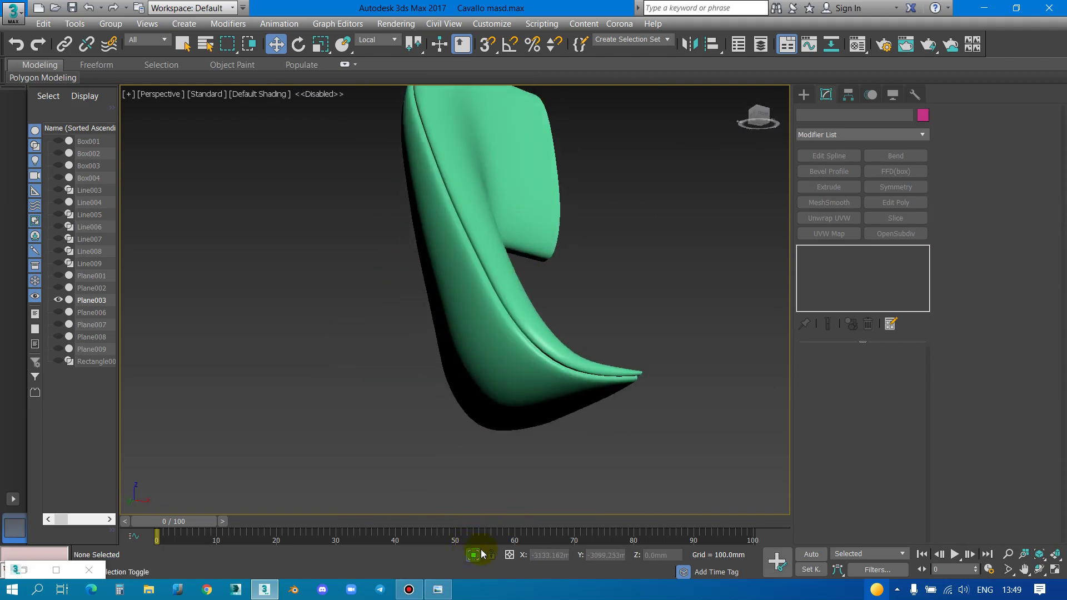
Unhide all objects, select the green backrest and Shift-drag a clone to the left
left_click(474, 555)
scroll(519, 293, "up", 5)
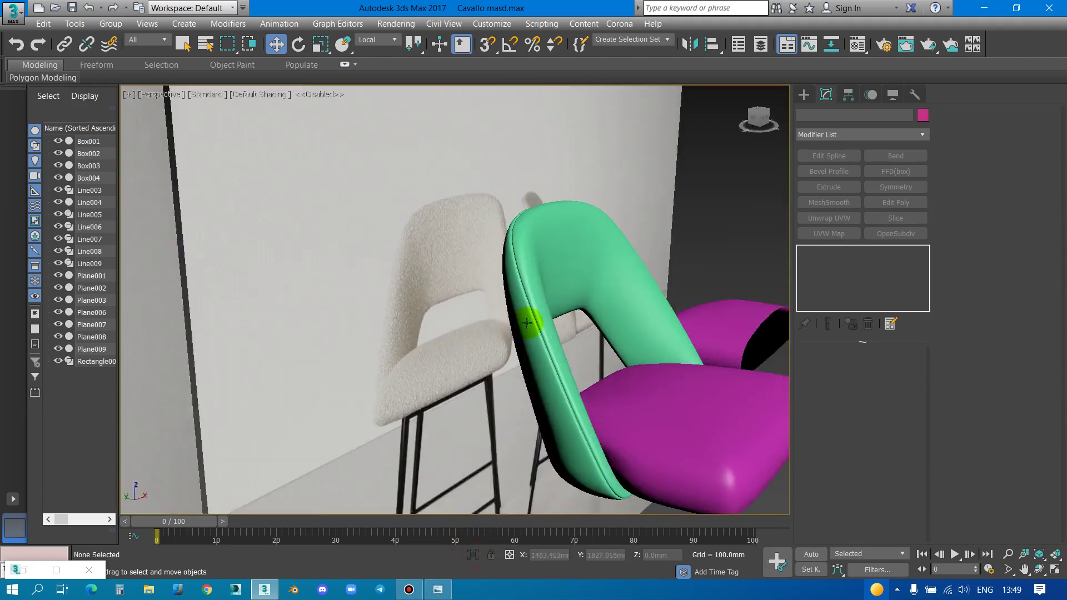
scroll(599, 379, "up", 3)
middle_click_drag(599, 379, 421, 148)
scroll(361, 262, "down", 3)
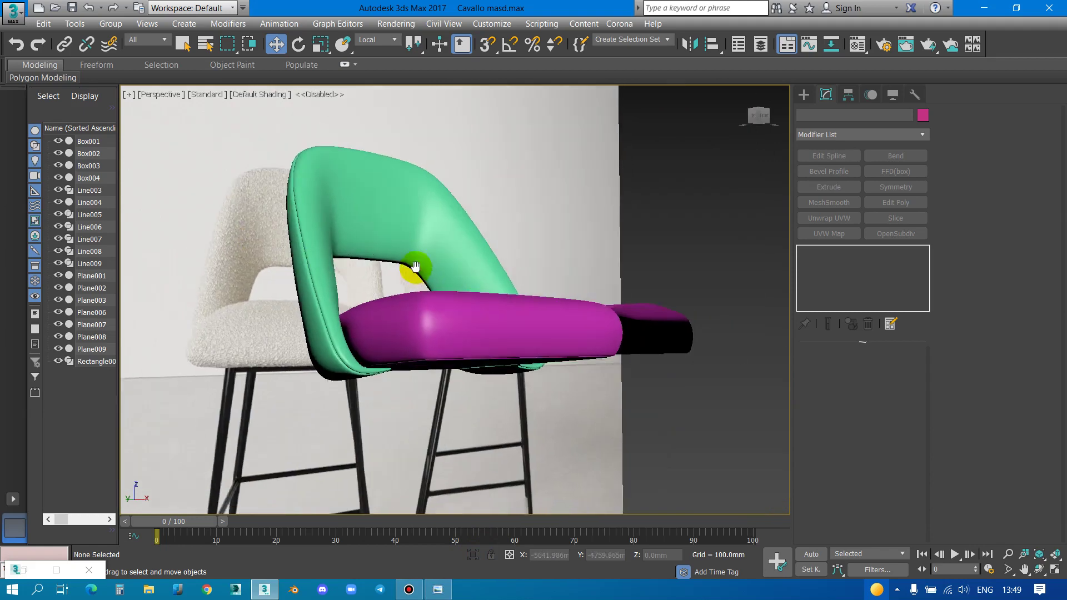
mouse_move(417, 274)
middle_mouse_down("alt")
mouse_move(417, 257)
mouse_move(505, 298)
middle_mouse_up("alt")
scroll(529, 301, "up", 4)
left_click(529, 301)
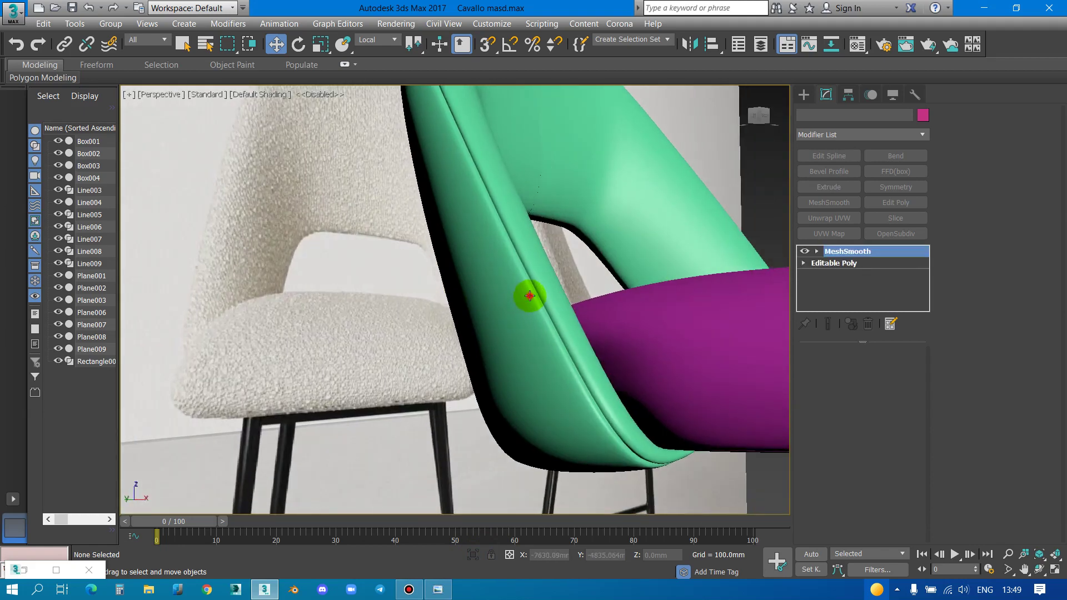
scroll(533, 278, "down", 5)
scroll(618, 237, "down", 2)
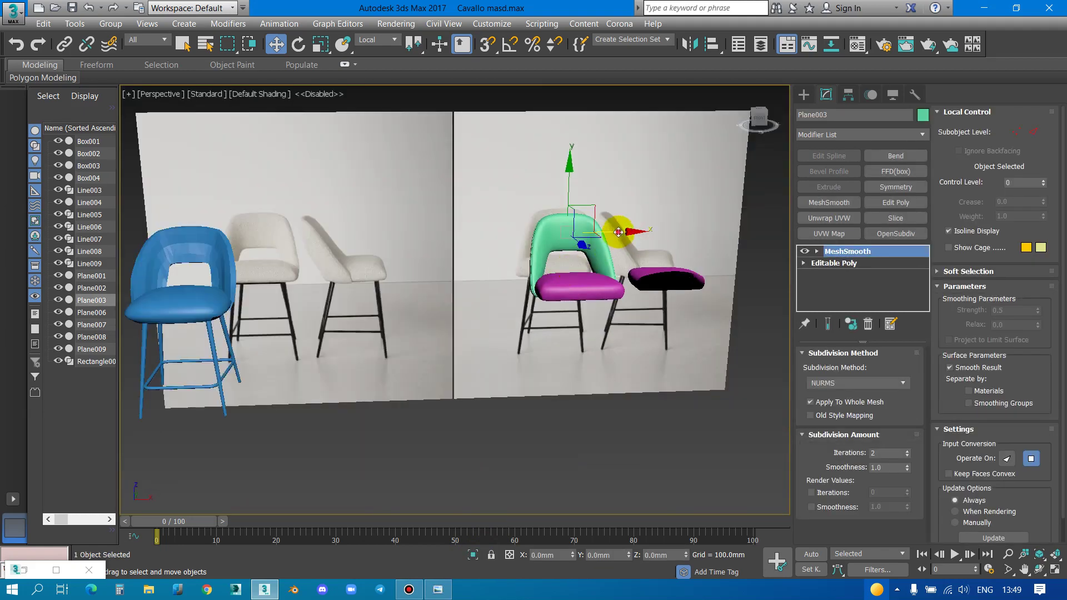
mouse_move(619, 232)
left_mouse_down("shift")
mouse_move(374, 268)
mouse_move(371, 278)
left_mouse_up("shift")
Confirm the backrest clone as Plane010 with Copy chosen in Clone Options
left_click(498, 272)
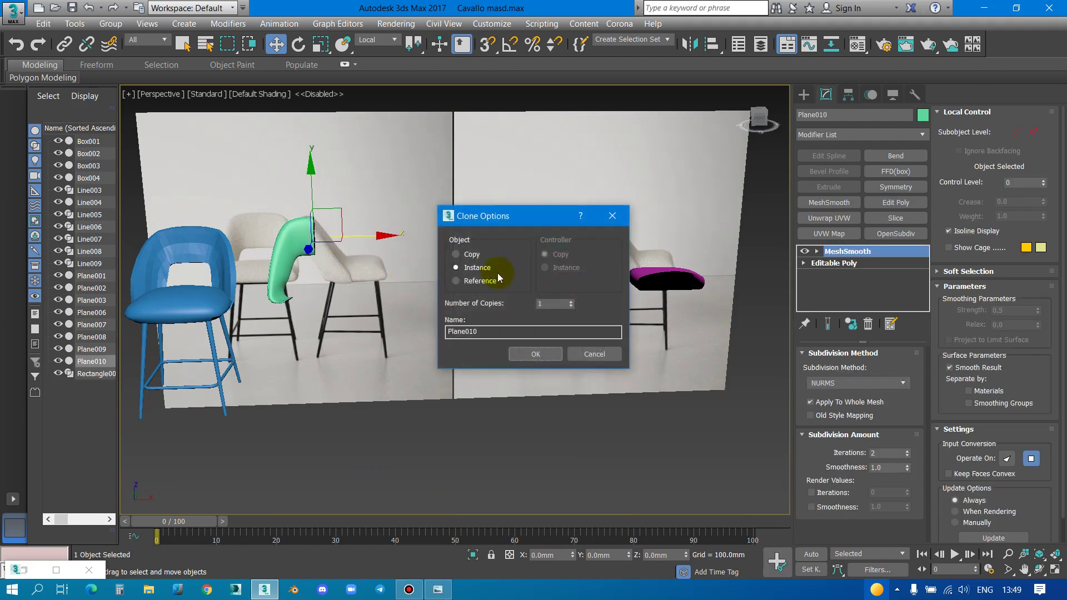
left_click(456, 254)
left_click(535, 355)
scroll(495, 282, "down", 2)
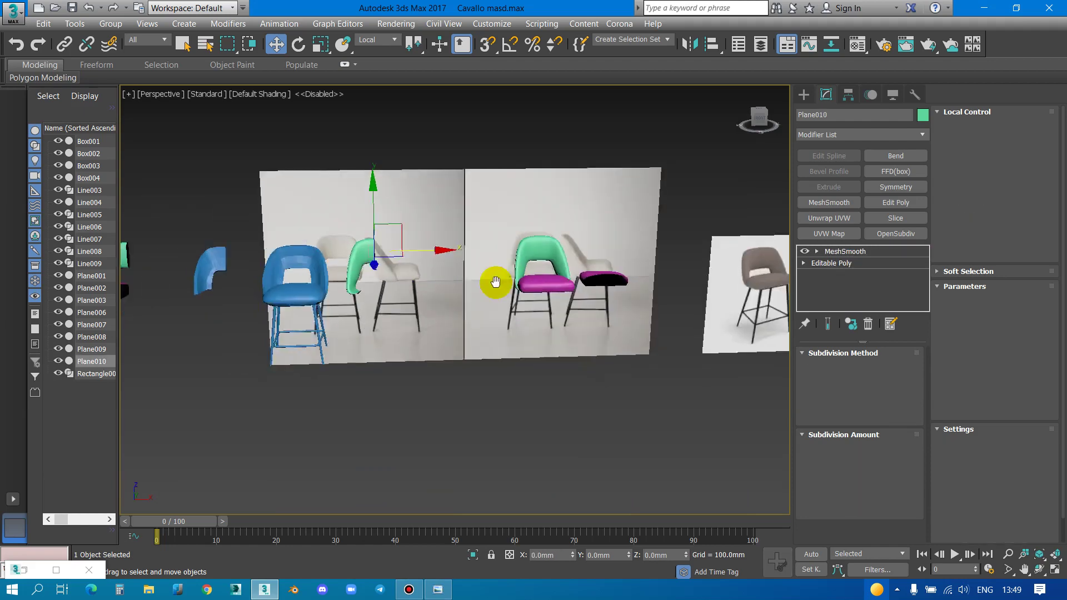
middle_click_drag(496, 282, 661, 281)
Select Plane009 and make its MeshSmooth modifier unique
left_click(267, 281)
scroll(372, 250, "up", 3)
scroll(428, 281, "up", 2)
scroll(425, 270, "up", 3)
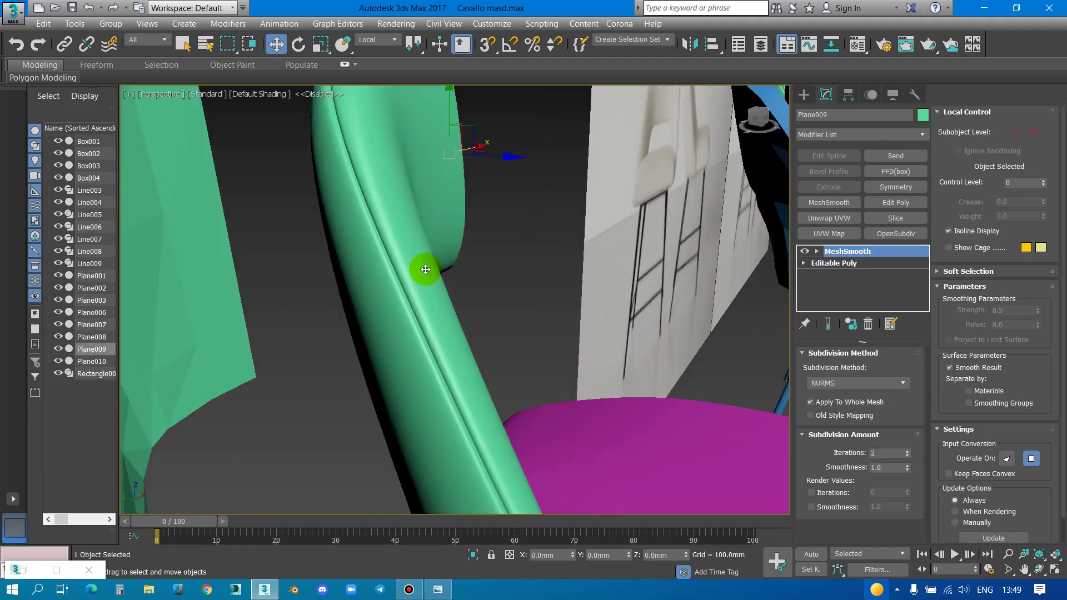
scroll(331, 252, "down", 3)
scroll(338, 253, "down", 2)
scroll(338, 253, "up", 3)
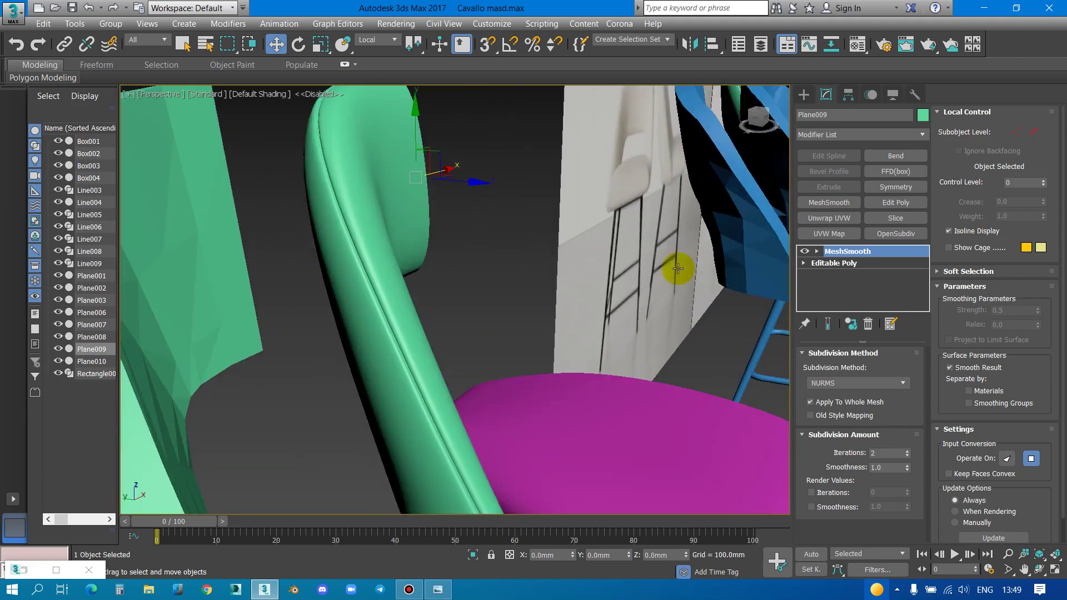
right_click(852, 251)
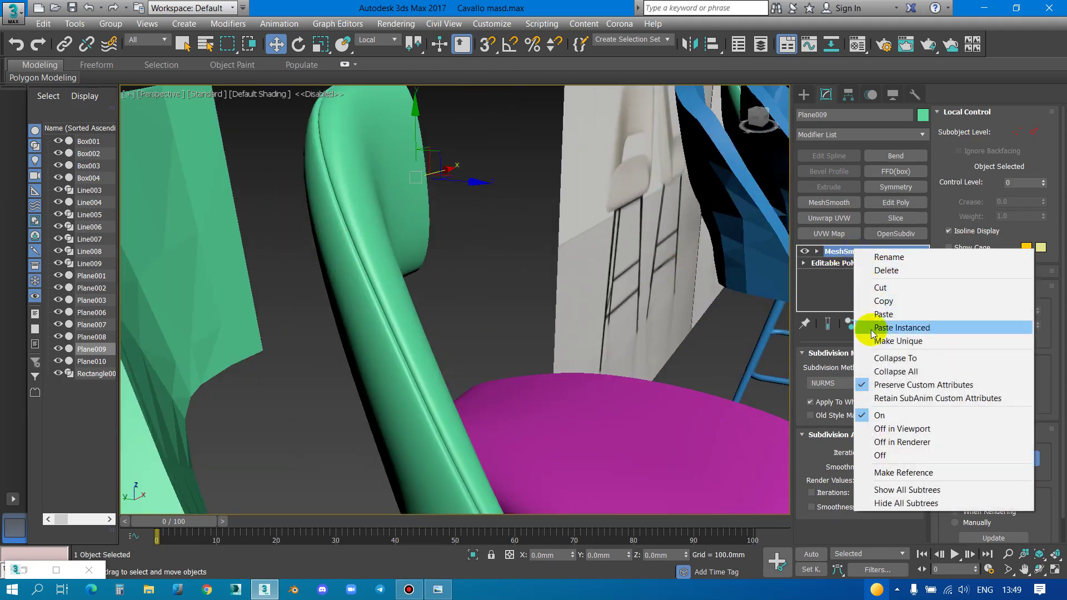
left_click(903, 341)
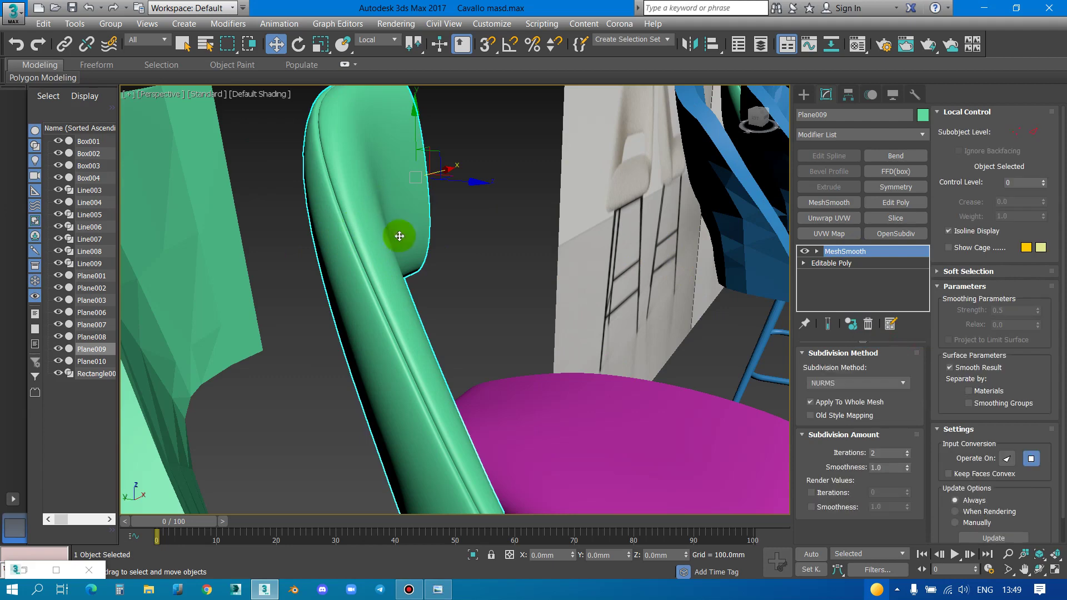
Delete the seam edge loop on Plane009, closing its dark gap strip
scroll(412, 317, "down", 1)
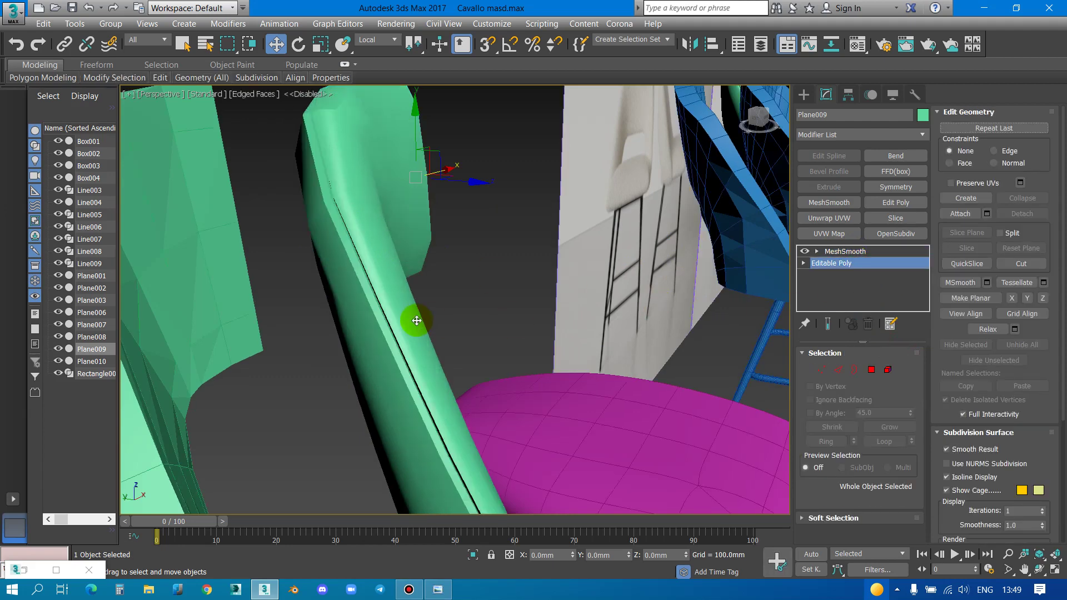
key("F4")
scroll(412, 317, "down", 3)
scroll(410, 285, "down", 2)
scroll(410, 285, "up", 5)
scroll(388, 317, "up", 1)
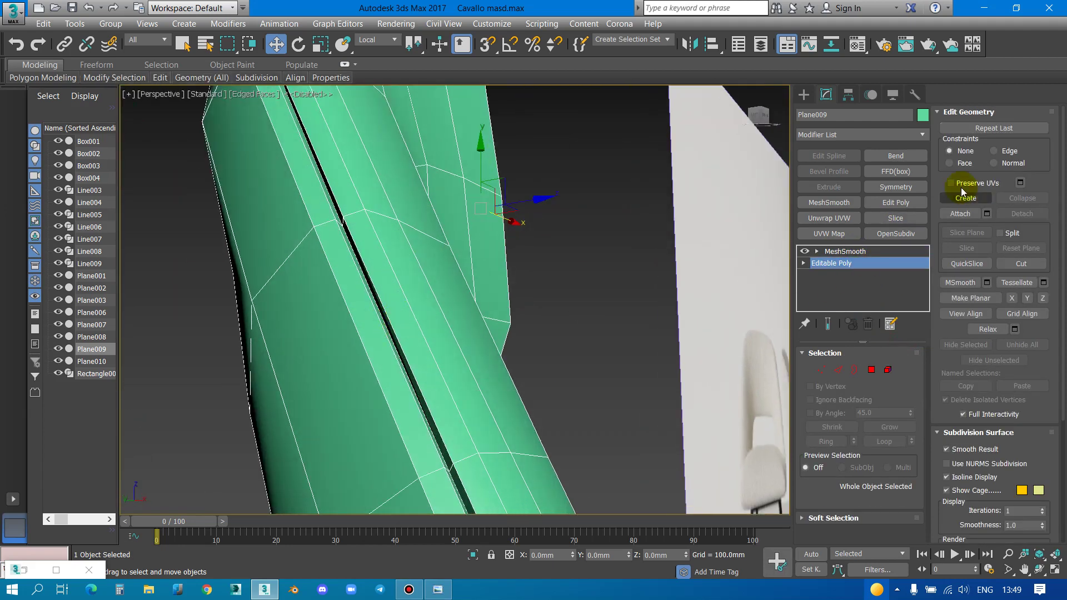
left_click(839, 369)
double_click(341, 231)
scroll(351, 234, "up", 2)
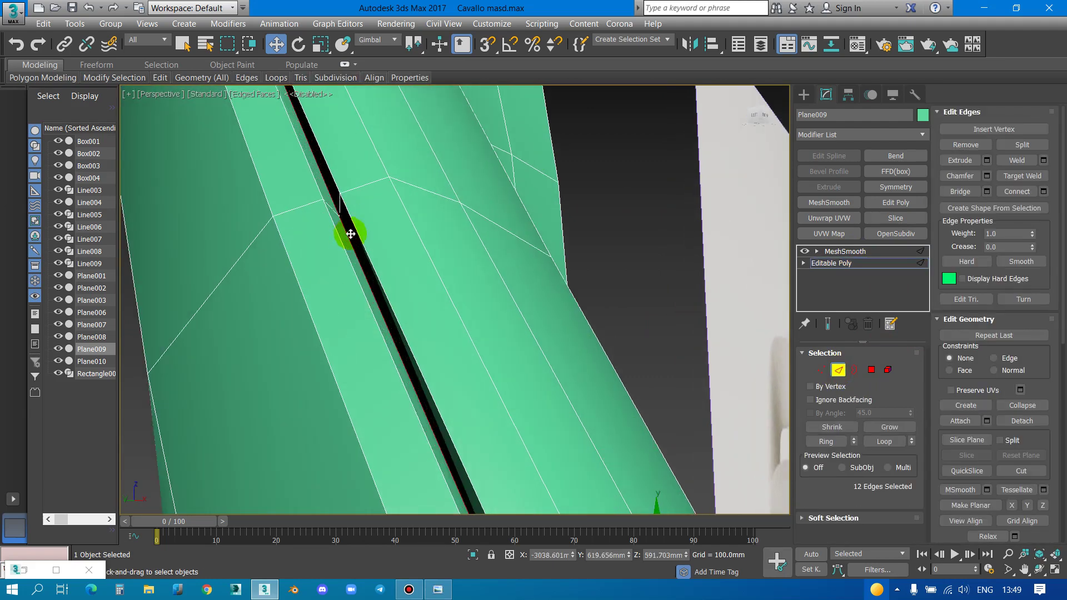
left_click(358, 228, "ctrl")
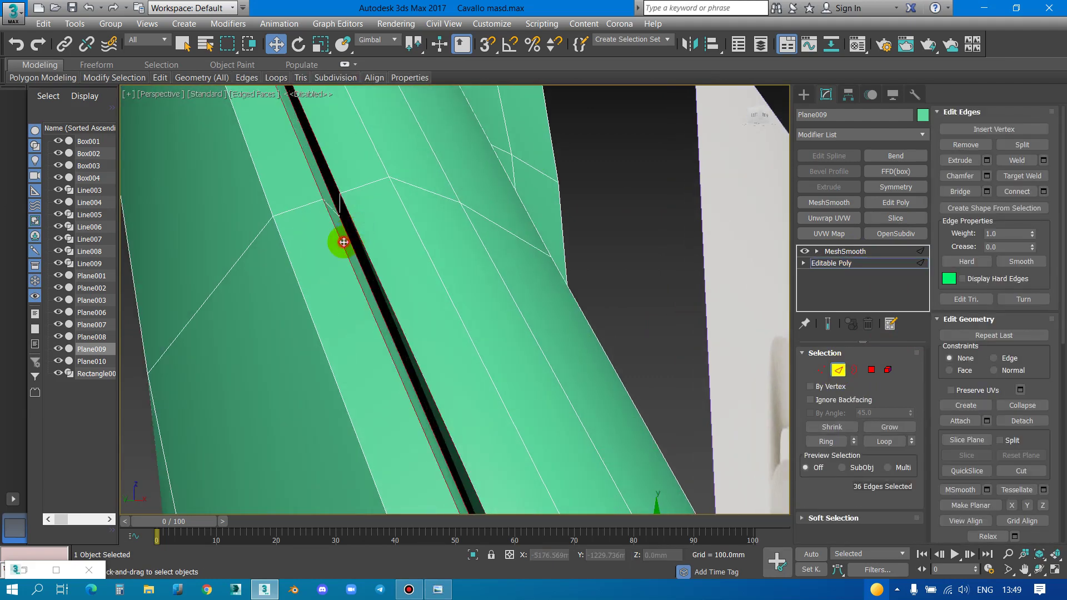
key("BackSpace")
scroll(486, 251, "down", 5)
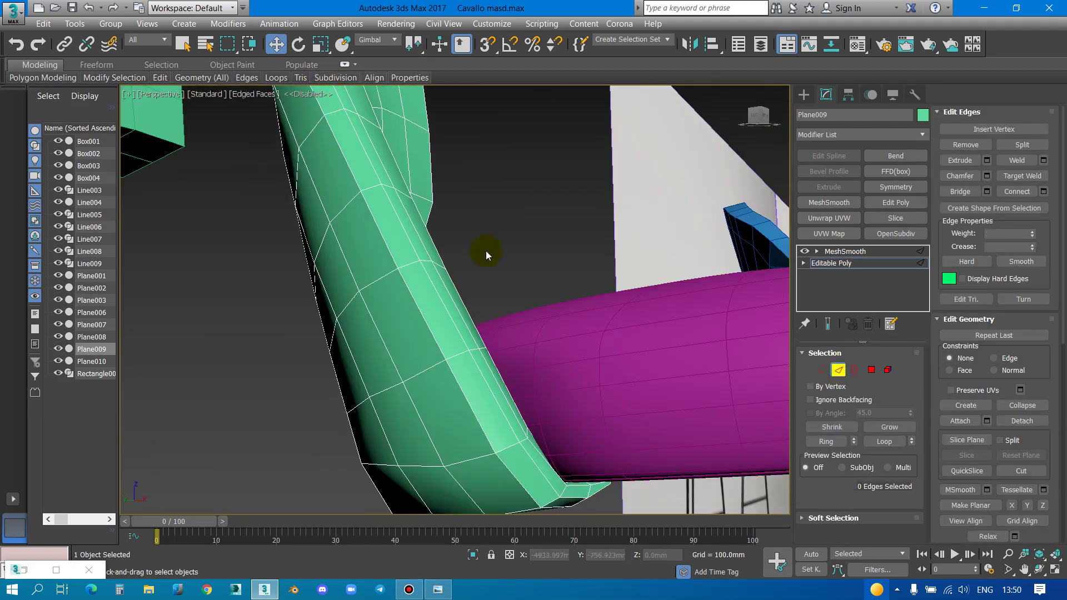
left_click(840, 371)
Check Box004's MeshSmooth modifier in the stack, making it unique
left_click(597, 369)
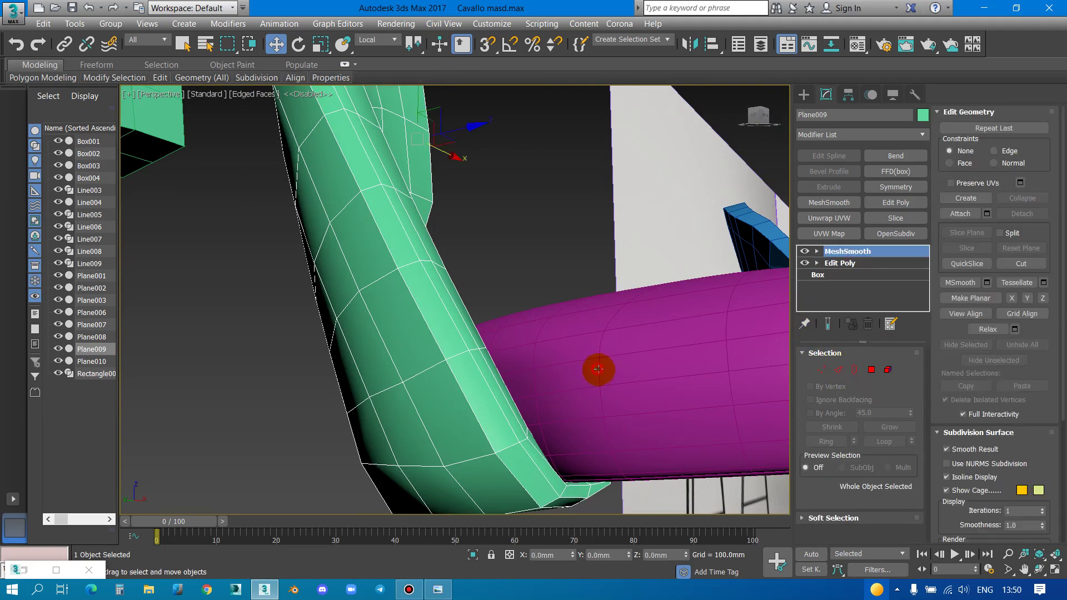
left_click(847, 251)
right_click(862, 261)
left_click(903, 351)
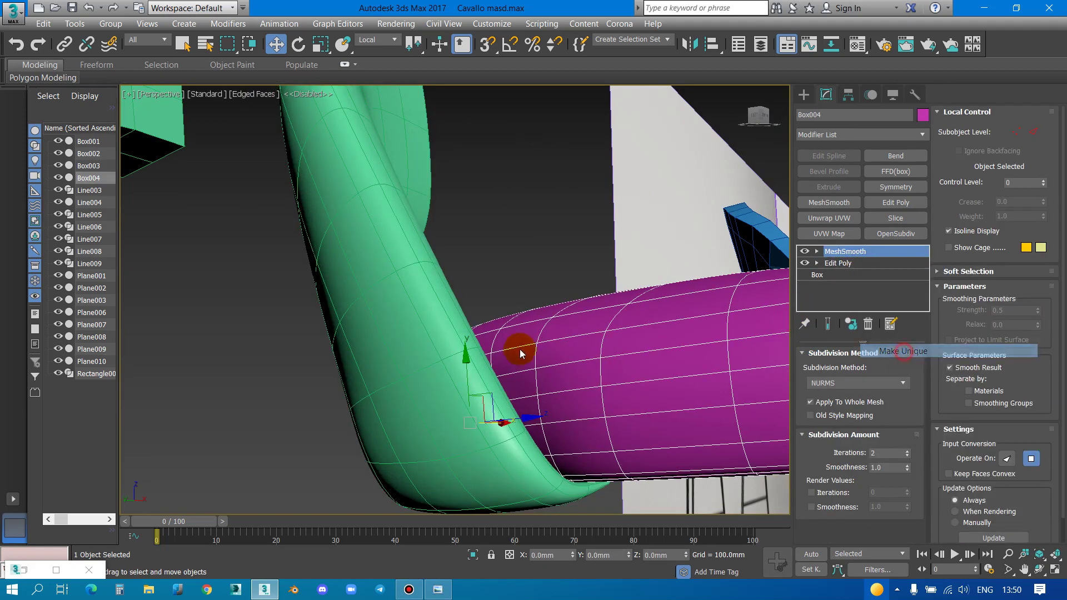
Bring the reference chair photos into view and select the left backrest Plane010
scroll(512, 350, "down", 5)
scroll(458, 305, "down", 3)
middle_click_drag(458, 305, 245, 293)
scroll(388, 291, "up", 5)
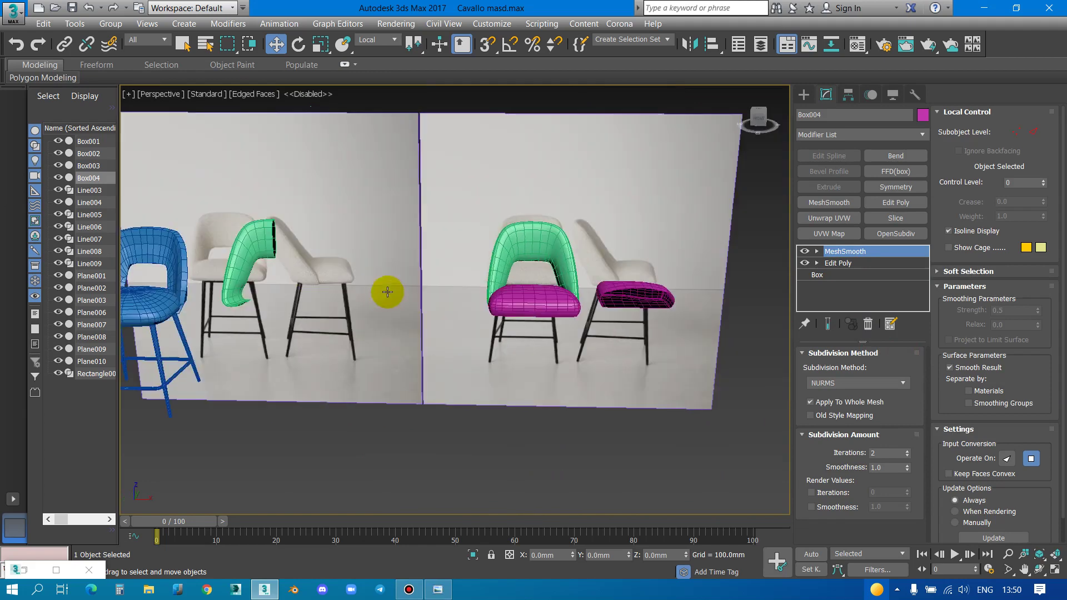
left_click(240, 244)
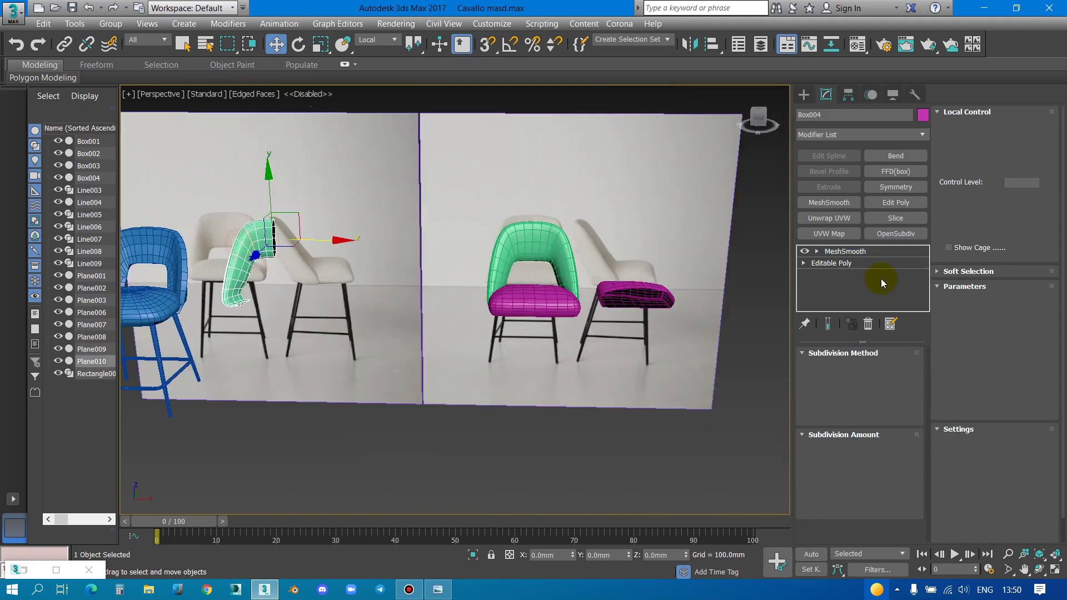
Select the right green backrest Plane003 and orbit around it
left_click(517, 245)
scroll(556, 357, "up", 5)
mouse_move(536, 357)
middle_mouse_down("alt")
mouse_move(416, 376)
mouse_move(452, 286)
mouse_move(445, 317)
mouse_move(562, 326)
middle_mouse_up("alt")
scroll(445, 317, "down", 5)
scroll(562, 326, "up", 5)
scroll(496, 297, "up", 3)
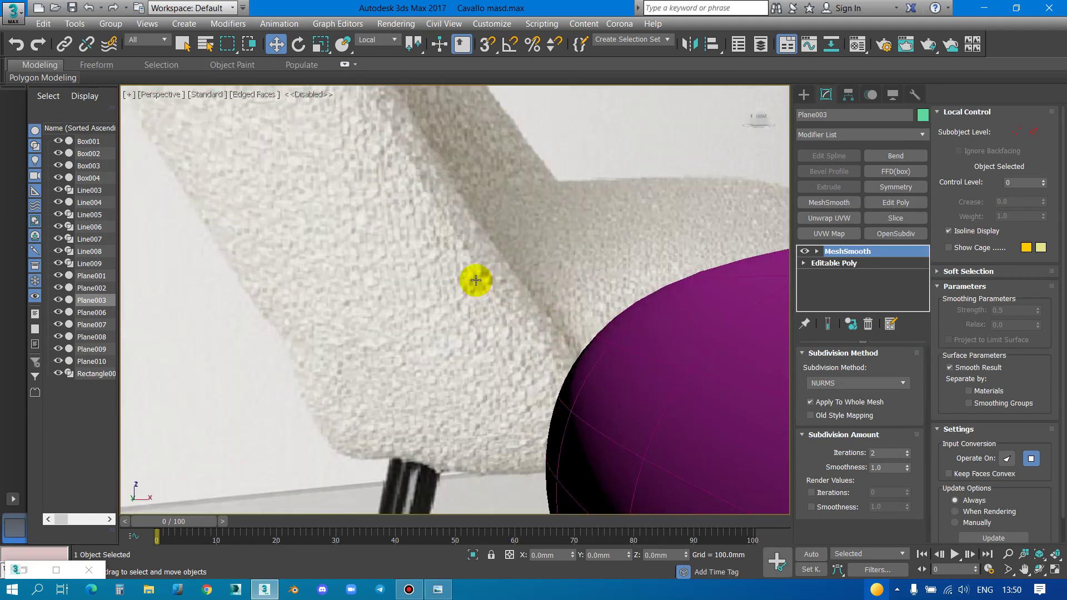
mouse_move(475, 279)
middle_mouse_down("alt")
mouse_move(484, 360)
mouse_move(436, 305)
mouse_move(345, 317)
mouse_move(355, 311)
middle_mouse_up("alt")
scroll(386, 233, "down", 5)
scroll(471, 285, "down", 3)
scroll(334, 322, "up", 5)
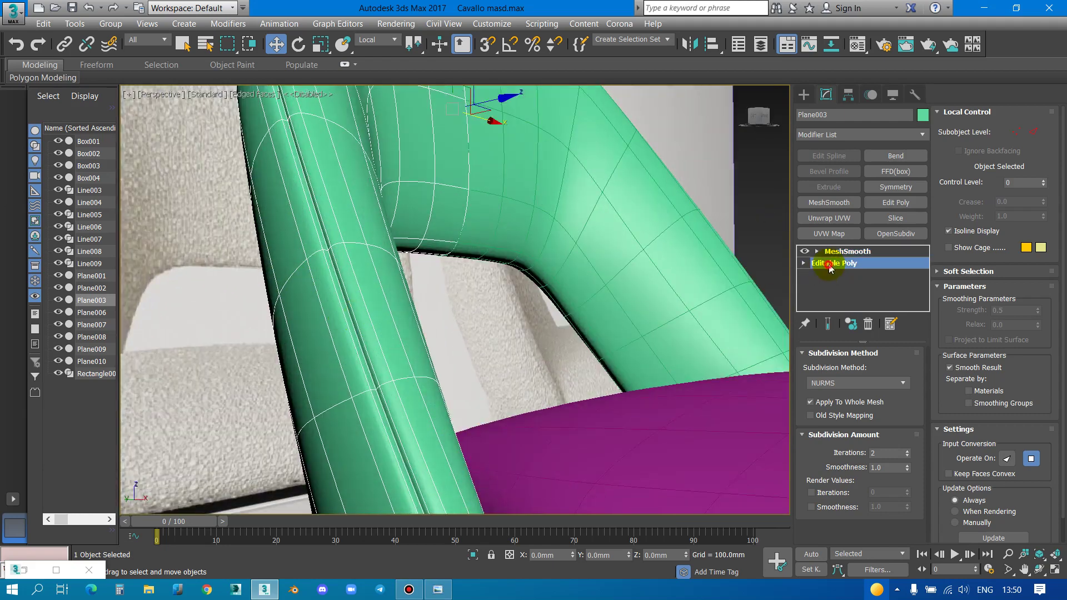
Select the black groove strip edges at Plane003's Editable Poly edge level
left_click(830, 268)
mouse_move(453, 333)
middle_mouse_down("alt")
mouse_move(715, 322)
mouse_move(643, 298)
middle_mouse_up("alt")
scroll(616, 321, "up", 4)
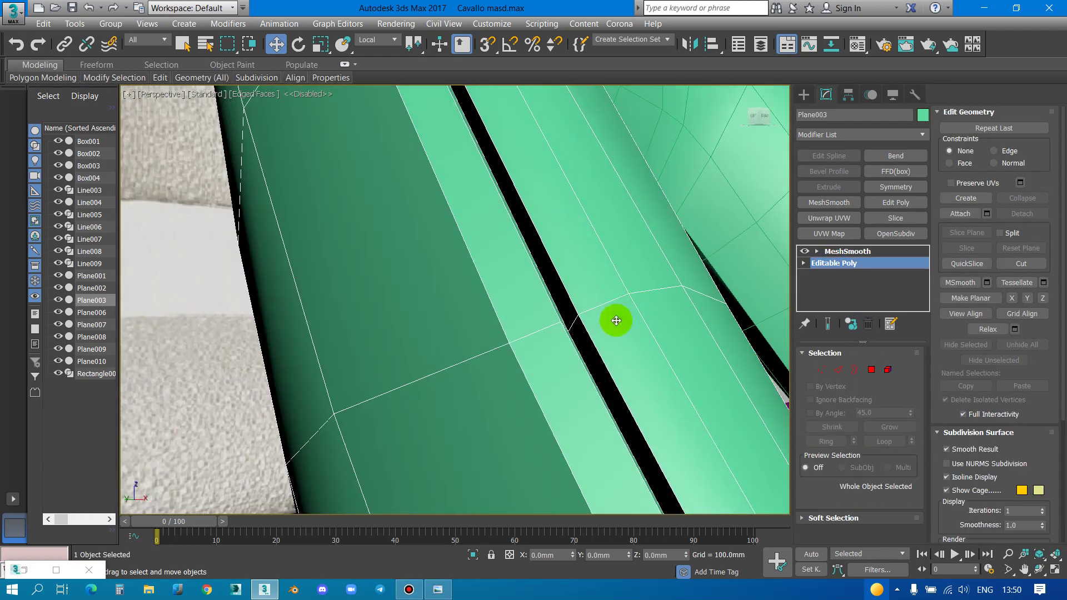
scroll(616, 321, "up", 2)
right_click(584, 309)
left_click(838, 370)
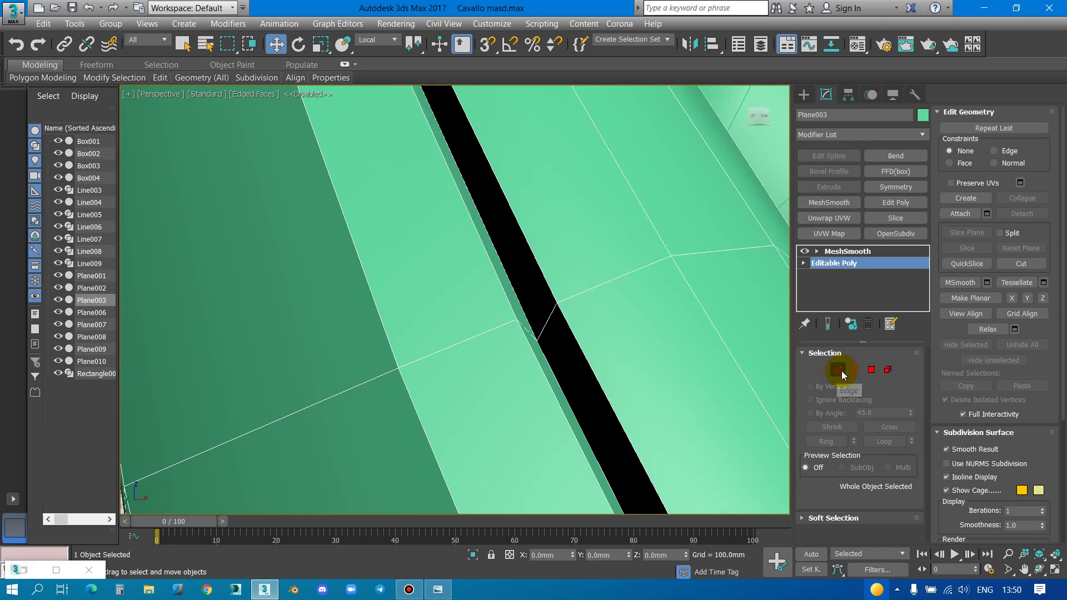
left_click(564, 320)
right_click(565, 322)
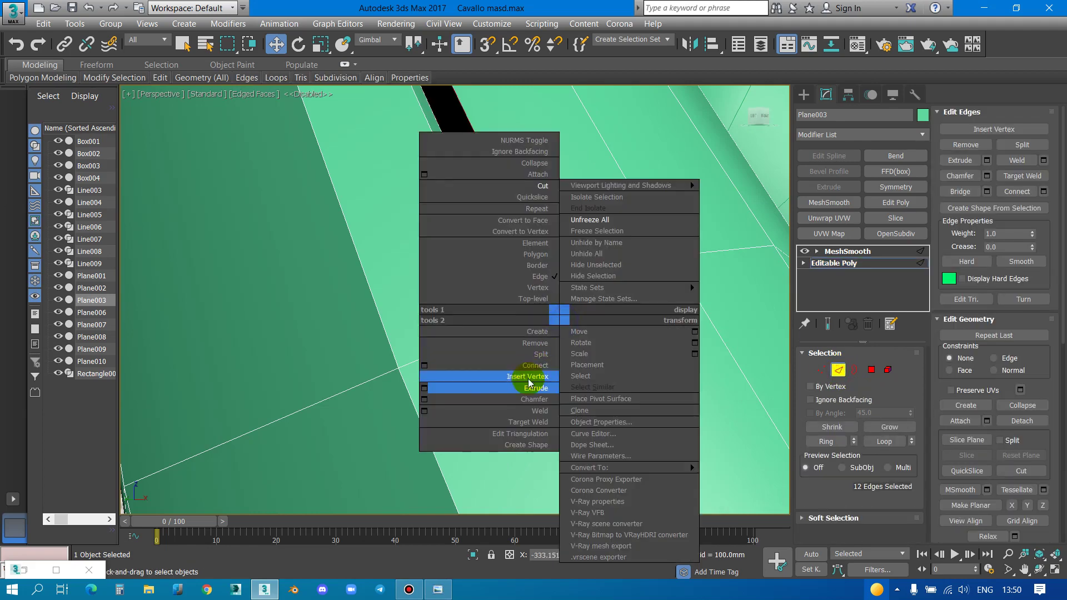
Chamfer the groove edges by 0.423mm while previewing the smoothed result
left_click(425, 400)
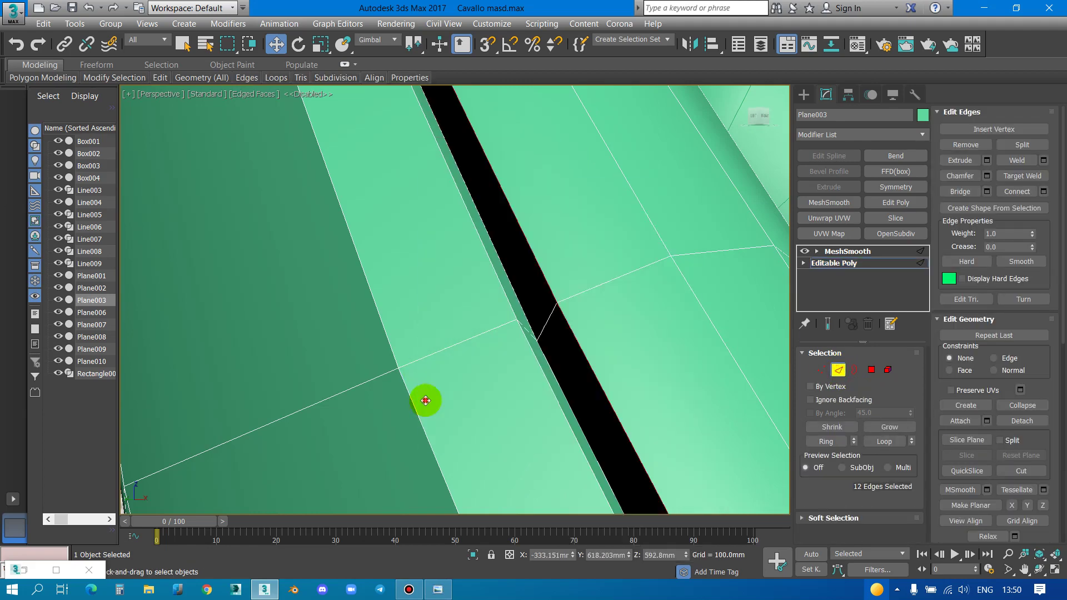
left_click_drag(465, 333, 467, 319)
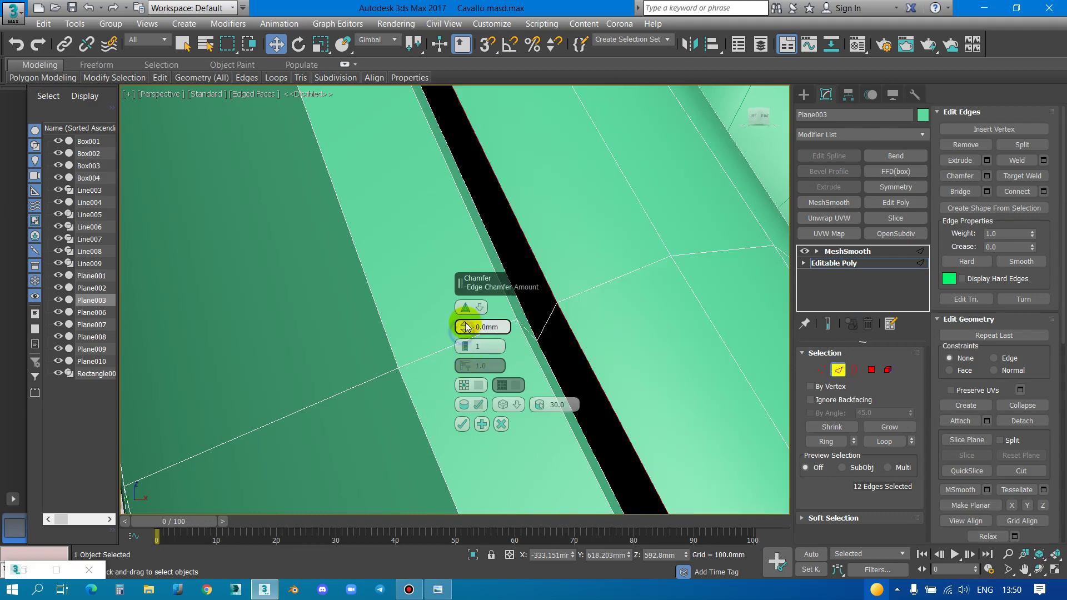
left_click_drag(703, 338, 703, 339)
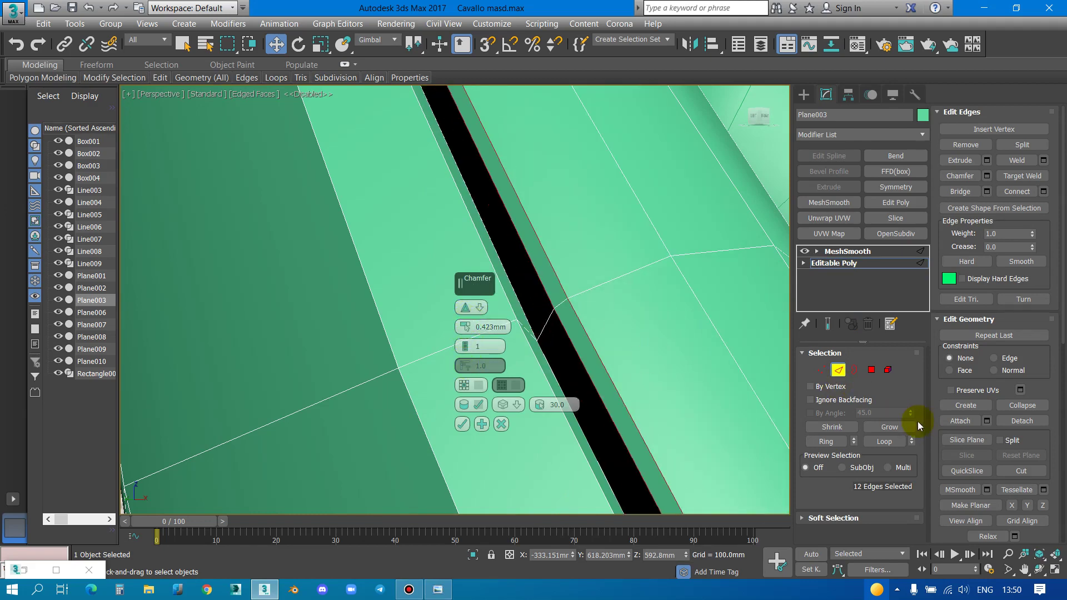
left_click(829, 324)
scroll(388, 259, "down", 5)
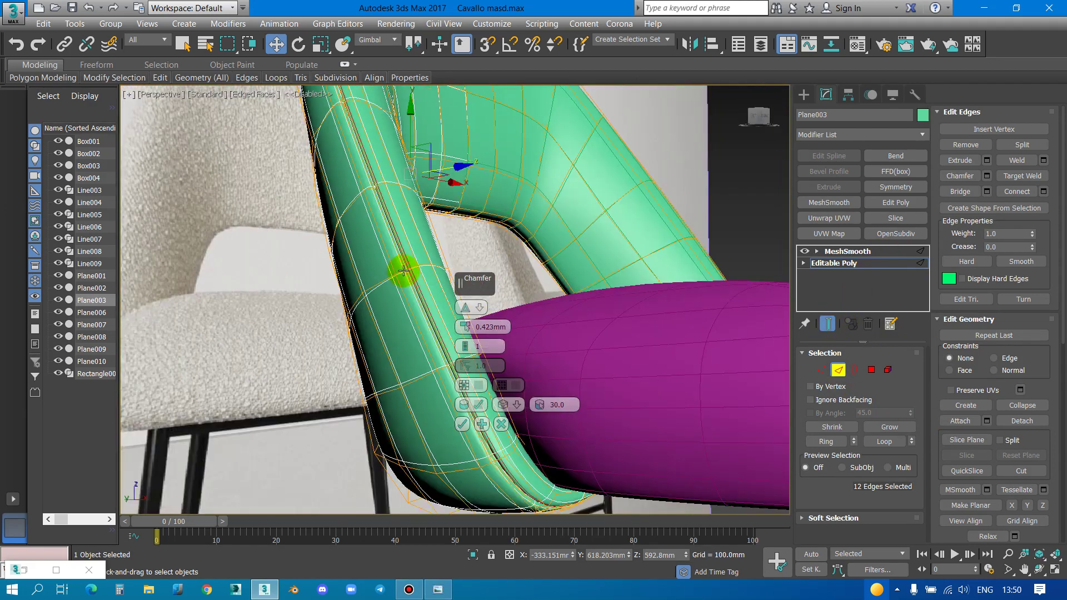
scroll(405, 269, "up", 3)
scroll(408, 265, "up", 2)
middle_click_drag(409, 266, 417, 198, "alt")
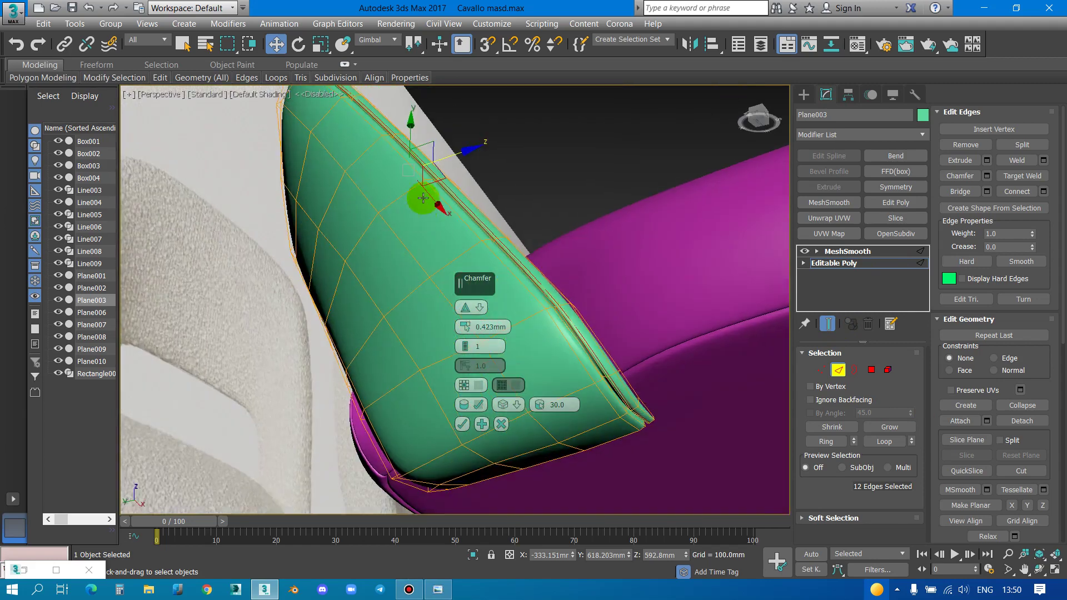
scroll(439, 219, "up", 3)
scroll(376, 254, "up", 3)
middle_click_drag(377, 254, 290, 215, "alt")
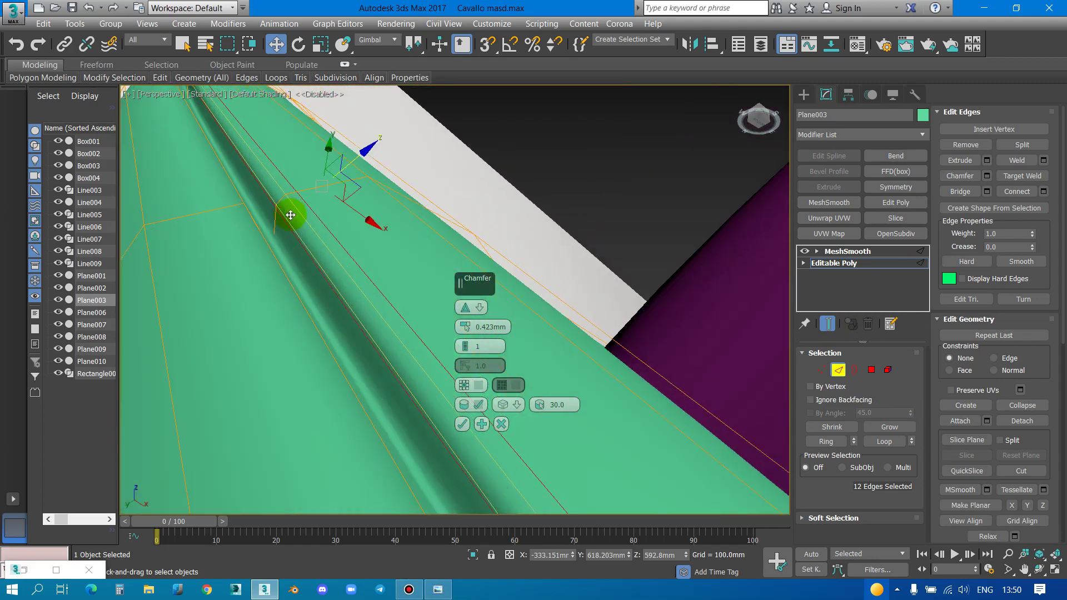
Give the groove chamfer 2 segments and apply it
left_click(481, 346)
type("2")
key("Return")
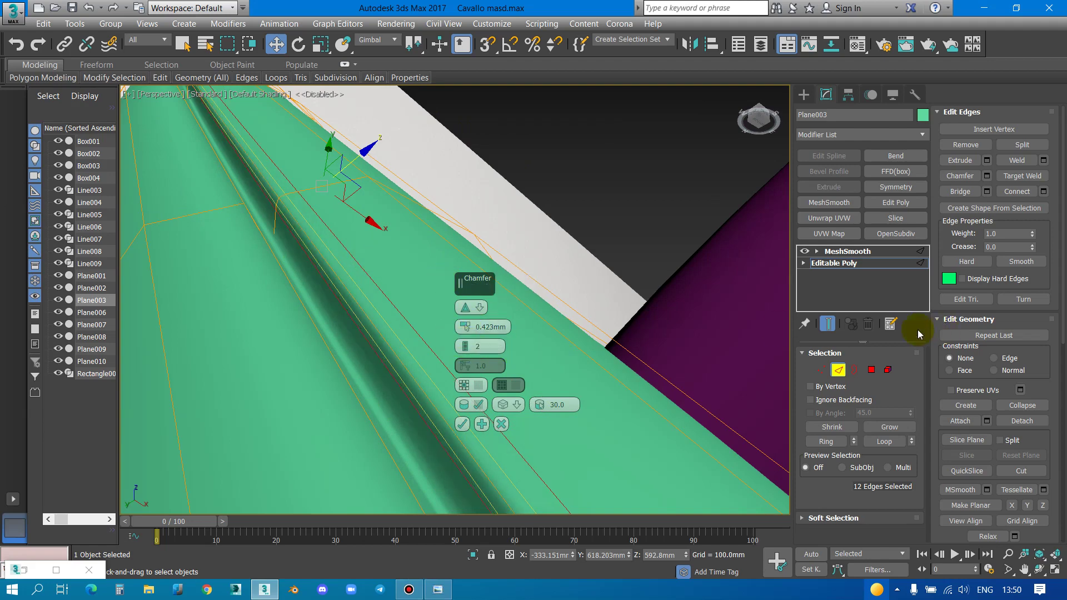
left_click(829, 324)
left_click(717, 299)
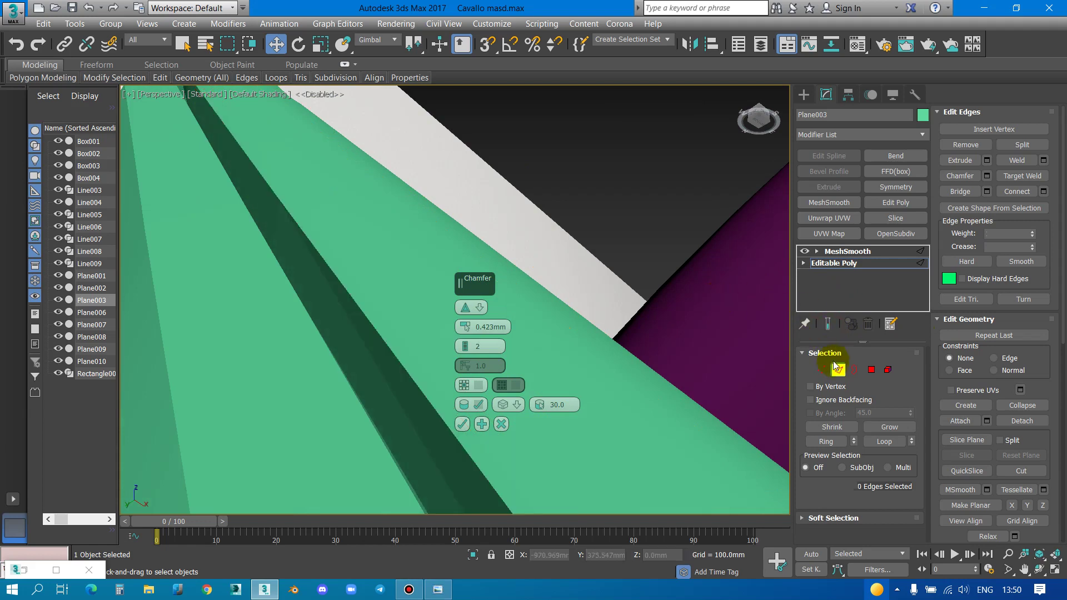
left_click(461, 424)
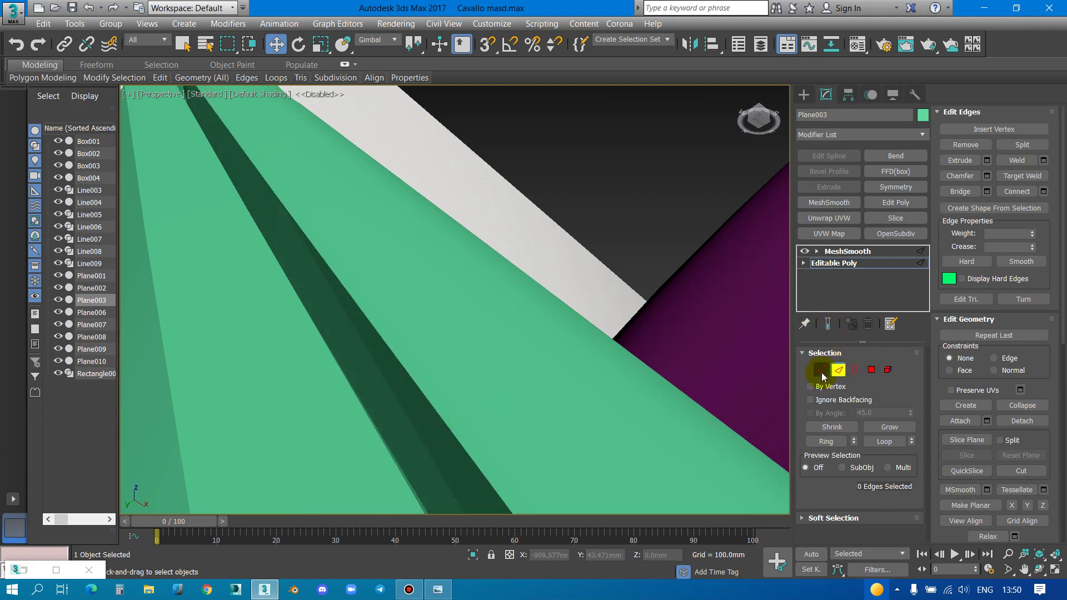
Loop-select the ridge edges and chamfer them as well
scroll(482, 306, "down", 3)
double_click(481, 308)
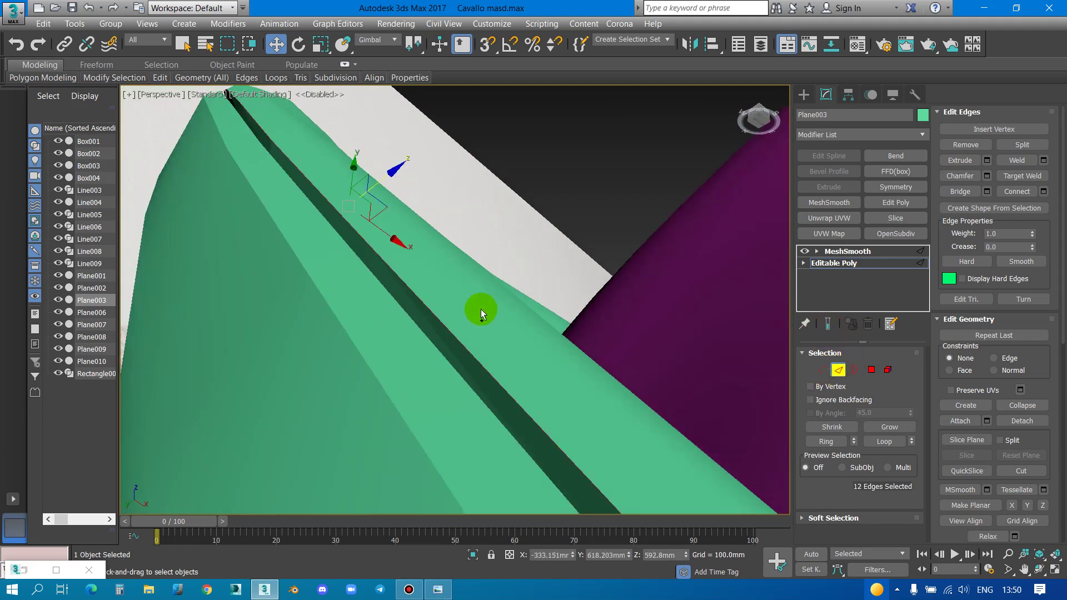
right_click(522, 331)
left_click(374, 405)
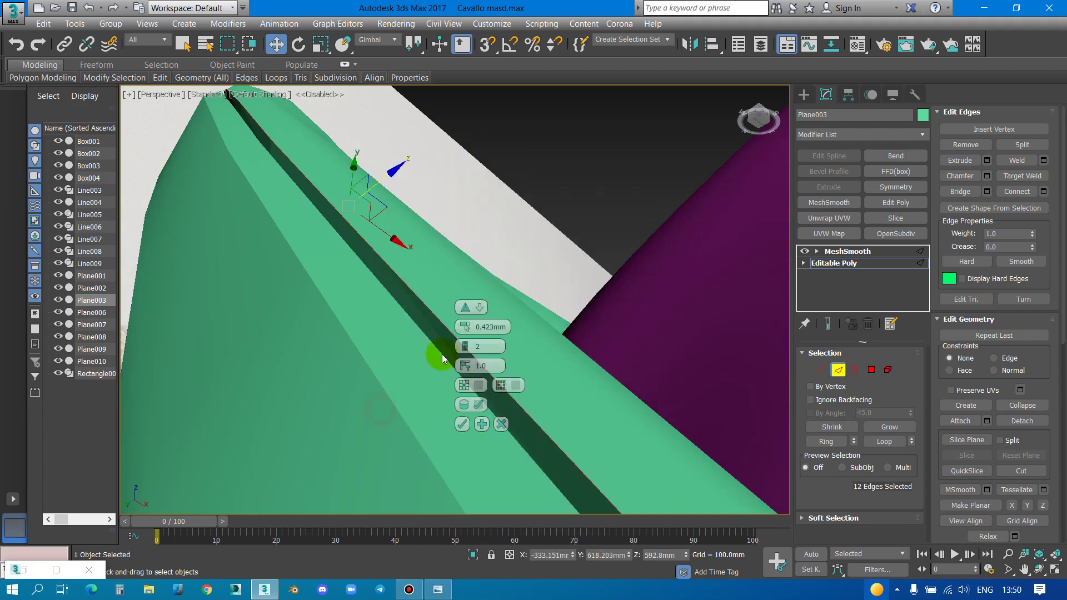
key("F4")
scroll(421, 293, "up", 2)
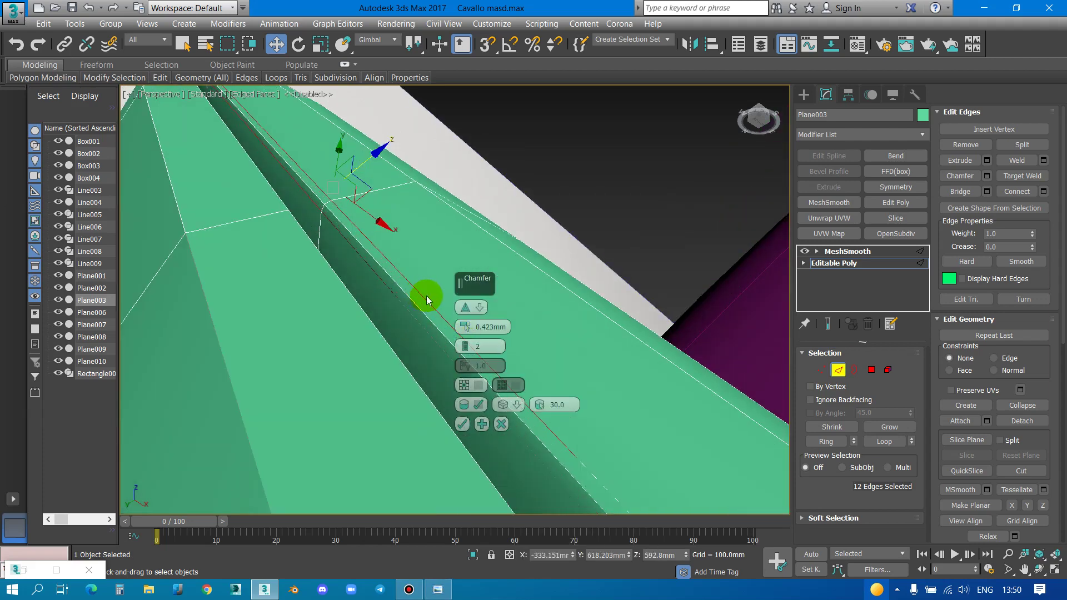
left_click(462, 425)
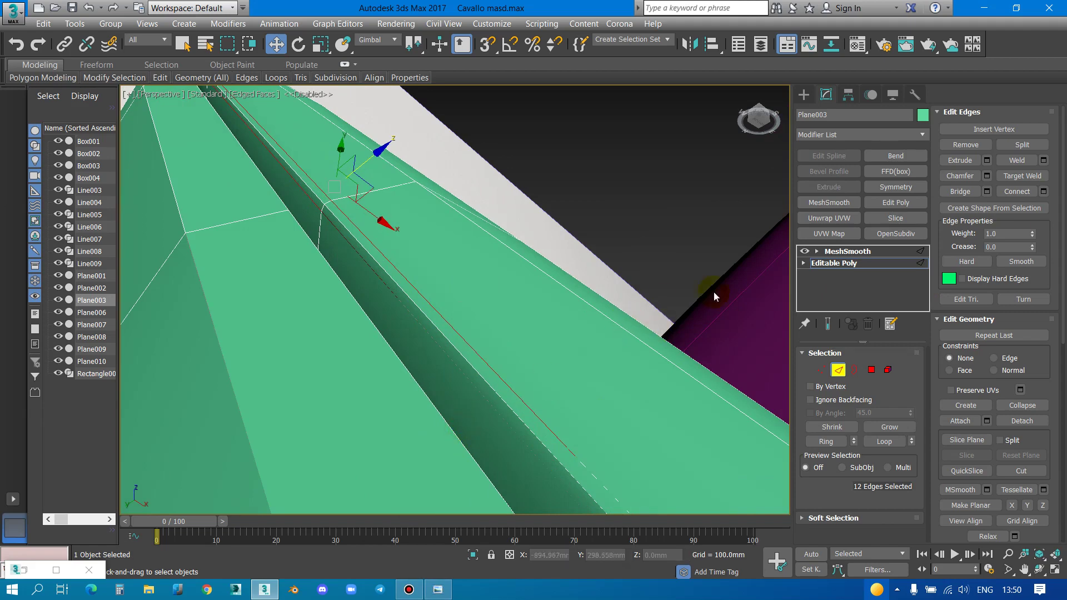
scroll(713, 291, "down", 5)
scroll(610, 277, "up", 3)
scroll(561, 249, "up", 4)
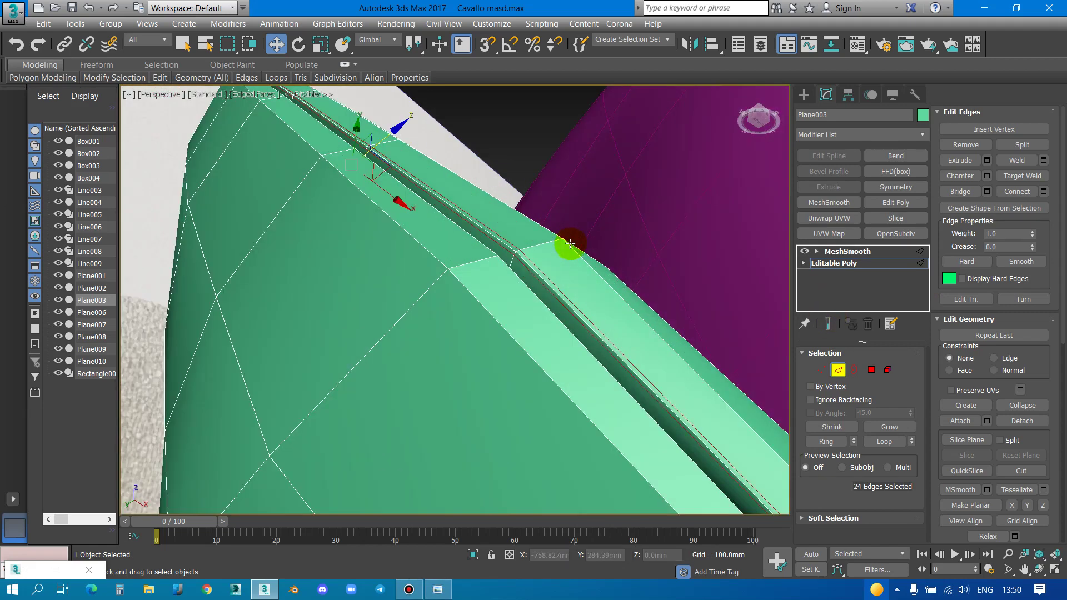
Exit edge editing, orbit to the cushion crease, and reselect Plane003
left_click(831, 369)
scroll(534, 250, "down", 3)
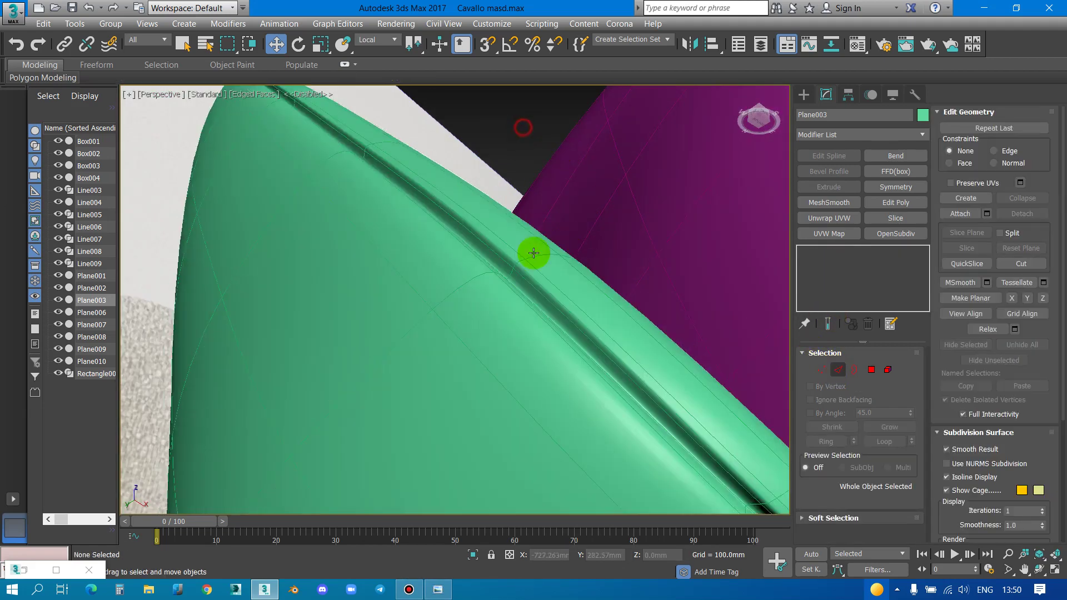
scroll(534, 286, "down", 3)
scroll(554, 336, "up", 5)
scroll(555, 336, "down", 3)
scroll(429, 267, "up", 5)
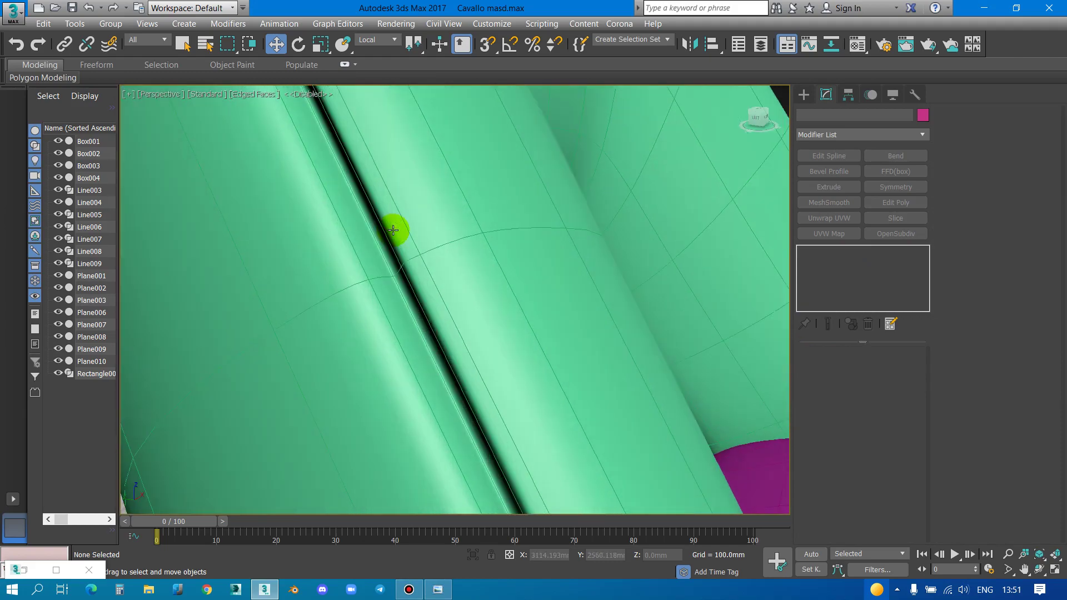
scroll(389, 300, "down", 3)
mouse_move(410, 303)
middle_mouse_down("alt")
mouse_move(429, 282)
mouse_move(400, 279)
mouse_move(412, 300)
mouse_move(405, 239)
middle_mouse_up("alt")
scroll(413, 300, "down", 3)
scroll(424, 362, "up", 5)
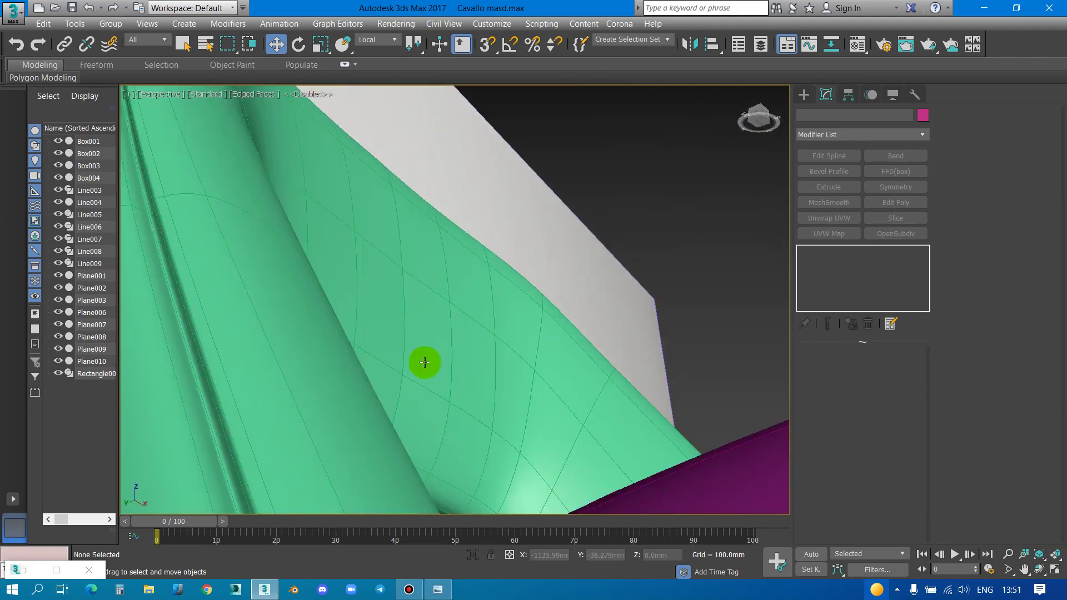
middle_click_drag(424, 362, 429, 305)
left_click(426, 304)
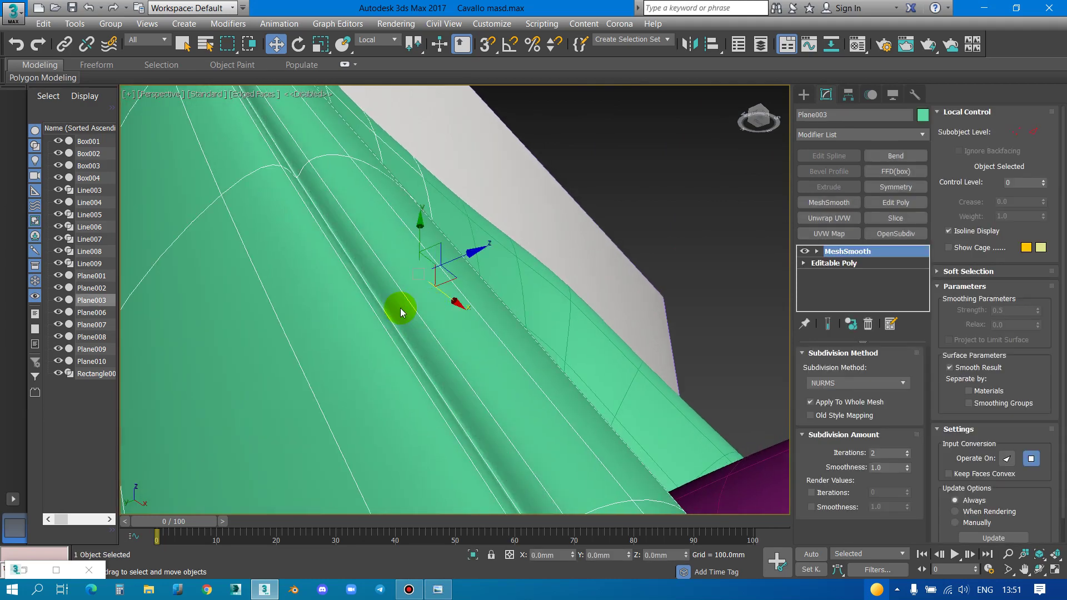
middle_click_drag(410, 258, 400, 264, "alt")
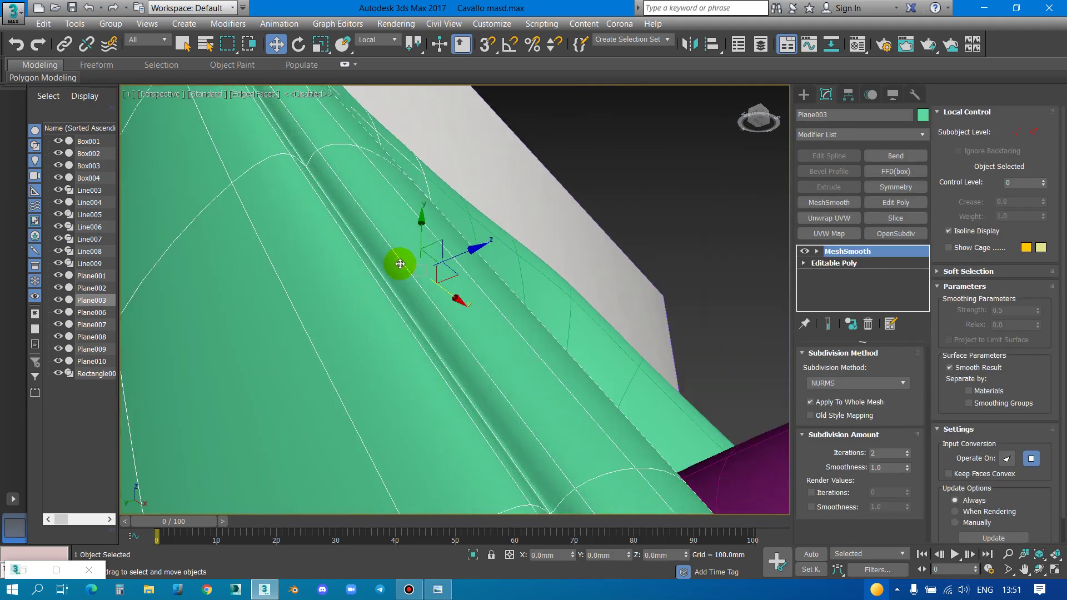
Loop-select the edges on both sides of the groove in the base Editable Poly
left_click(854, 263)
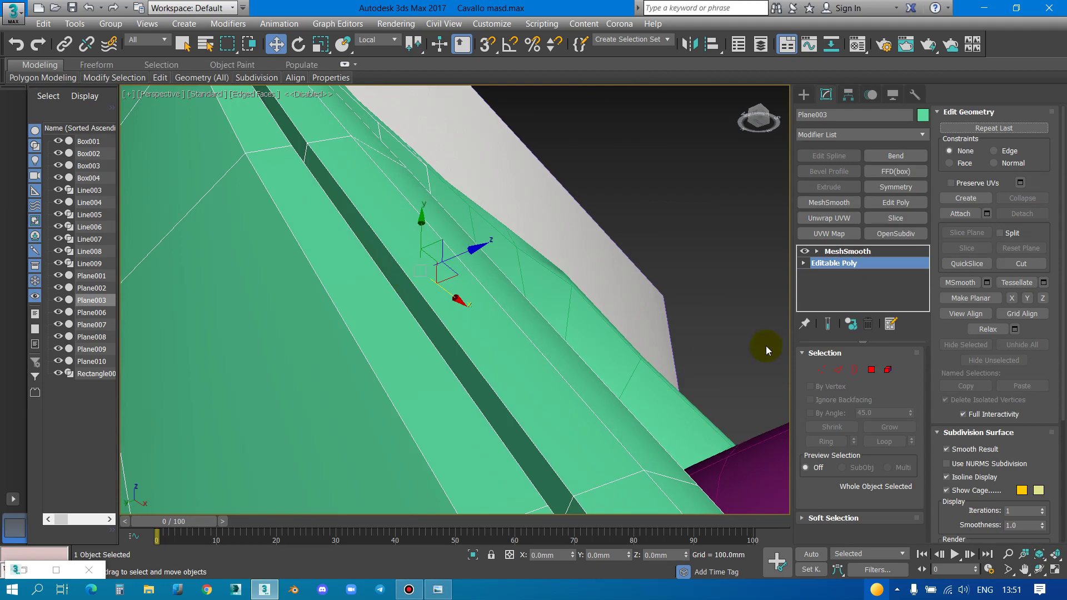
left_click(838, 369)
left_click(477, 400)
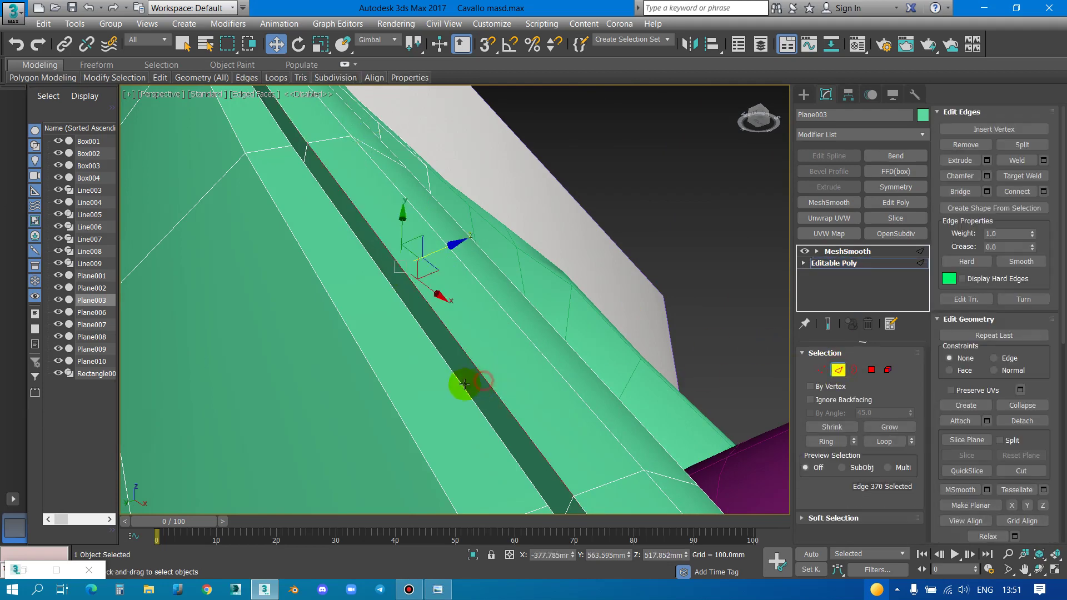
mouse_move(484, 402)
middle_mouse_down("alt")
mouse_move(471, 346)
mouse_move(452, 353)
mouse_move(476, 362)
mouse_move(465, 356)
middle_mouse_up("alt")
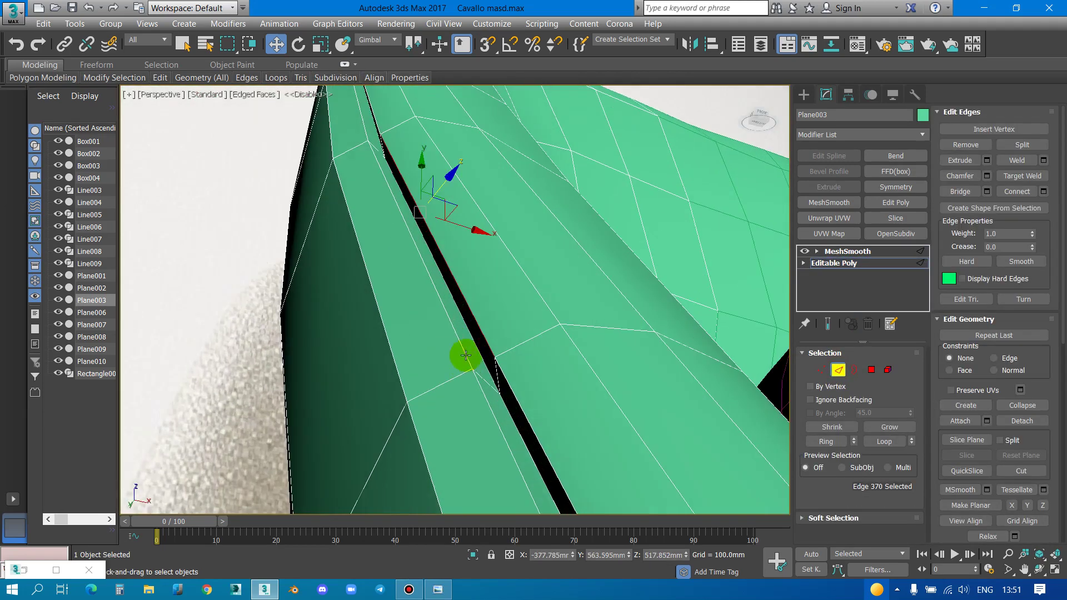
double_click(478, 321)
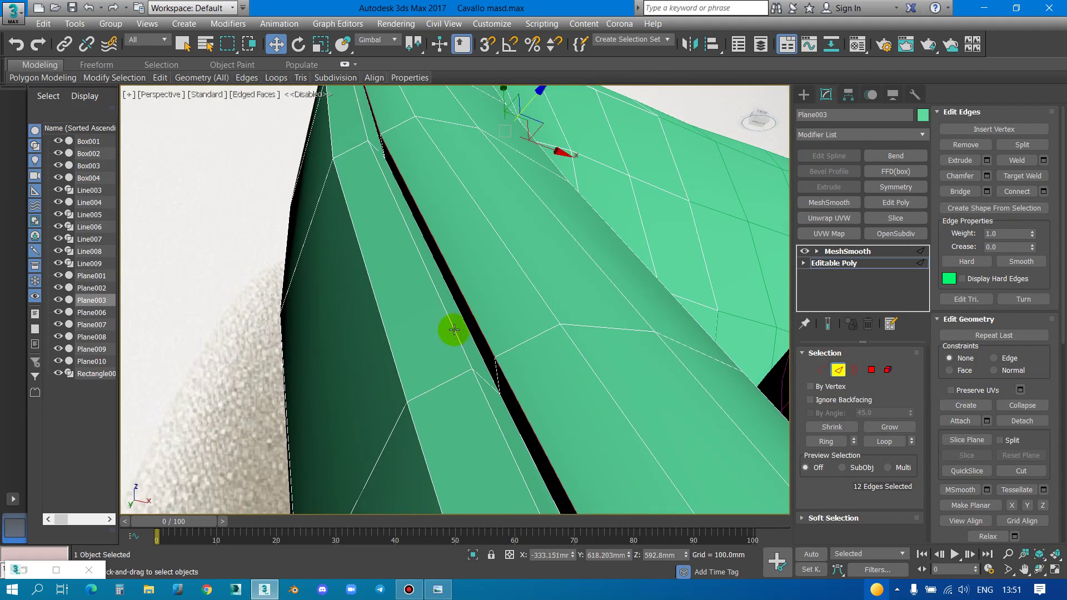
double_click(454, 330, "ctrl")
scroll(440, 331, "down", 5)
mouse_move(440, 333)
middle_mouse_down("alt")
mouse_move(502, 395)
mouse_move(446, 315)
middle_mouse_up("alt")
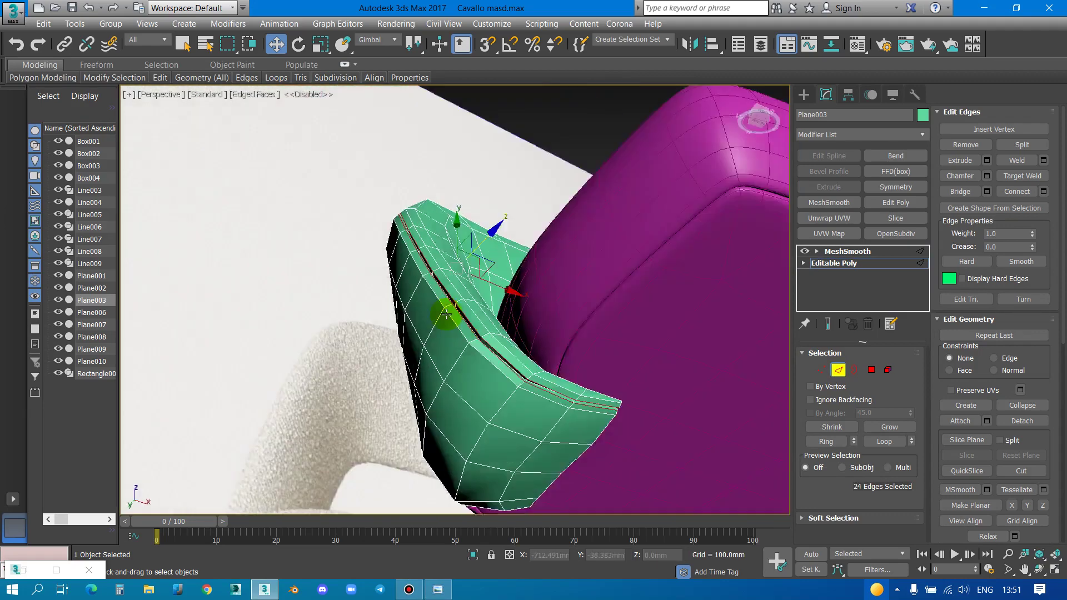
scroll(446, 315, "up", 2)
scroll(445, 326, "up", 4)
left_click(805, 252)
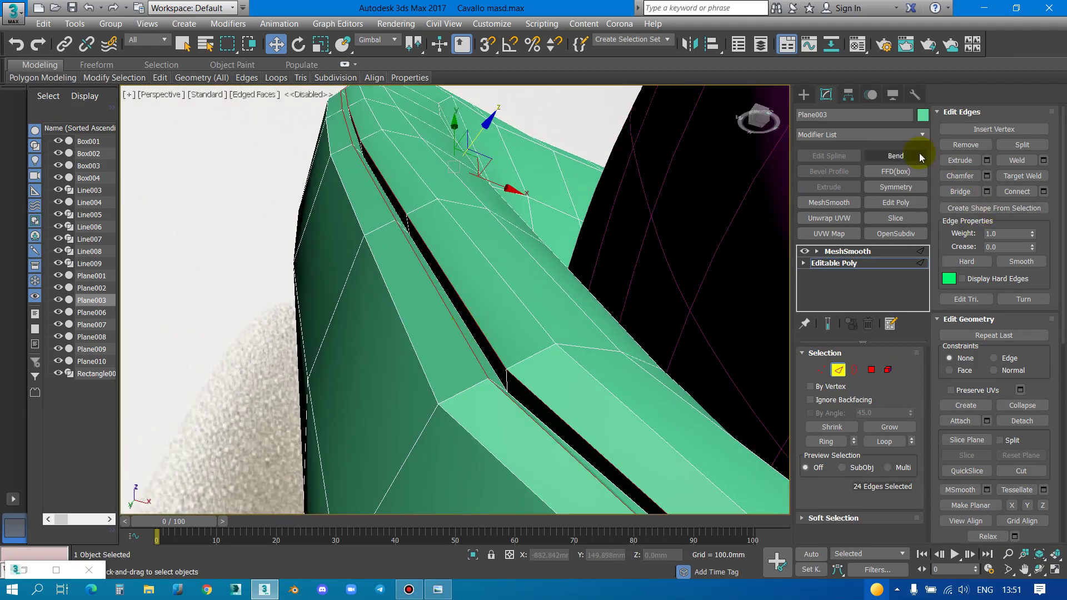
Add a Push modifier to Plane003 with a push value of about 0.9mm
left_click(912, 139)
type("p")
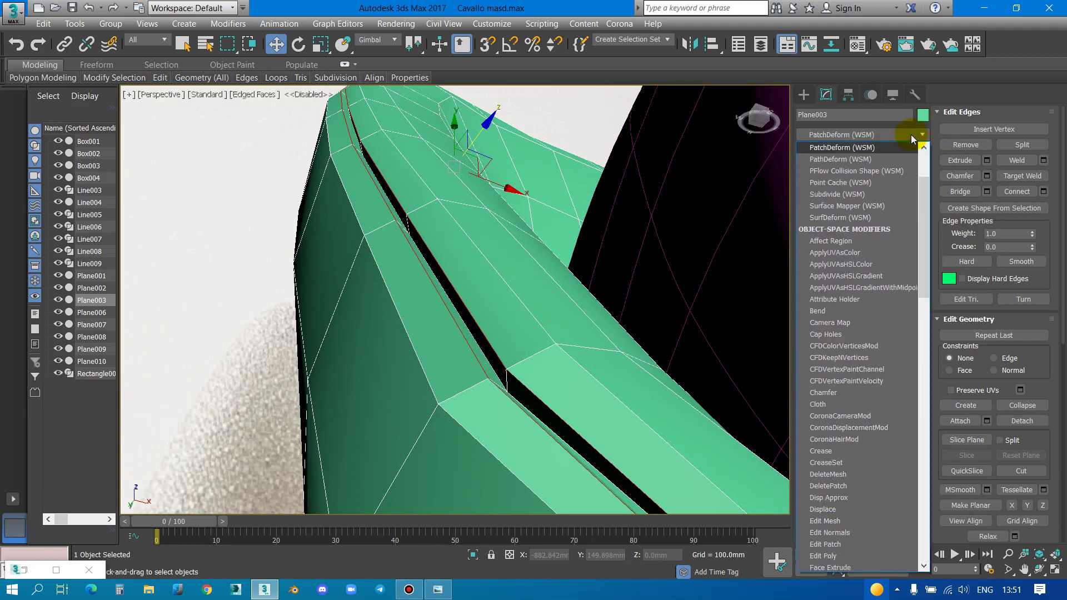
type("ush")
left_click(906, 148)
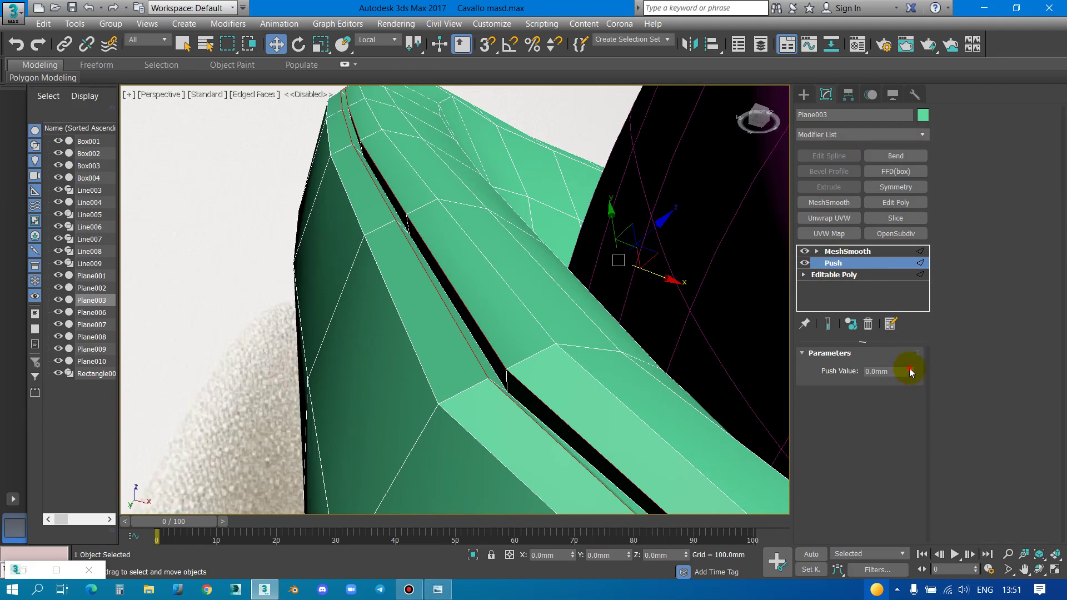
mouse_move(911, 371)
left_mouse_down()
mouse_move(921, 320)
mouse_move(944, 318)
left_mouse_up()
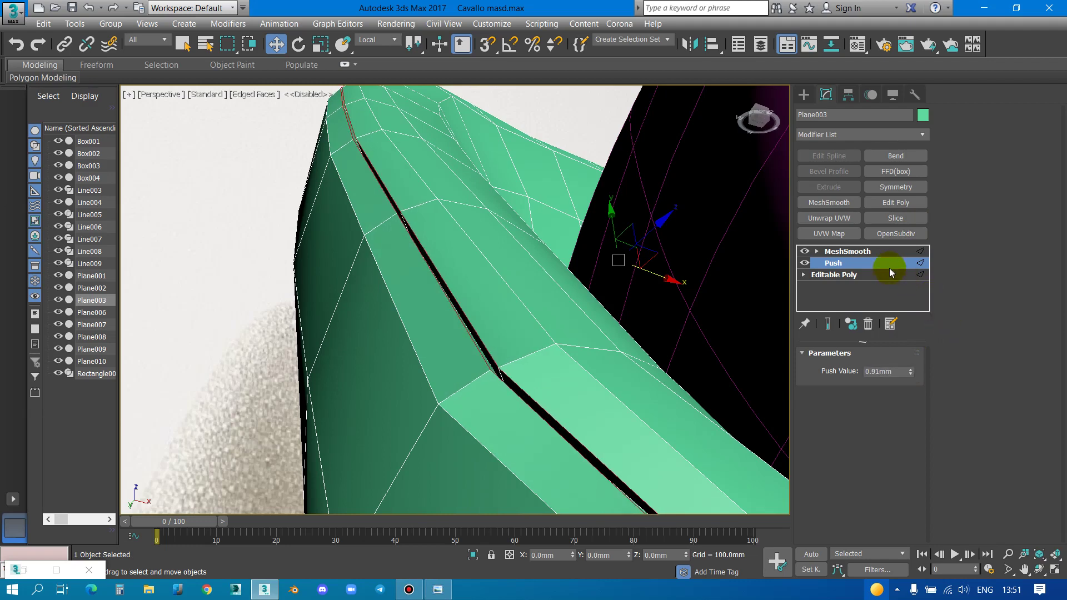
Tune the Push from 1.2mm to just under 1mm, then collapse it into the editable poly
left_click(563, 121)
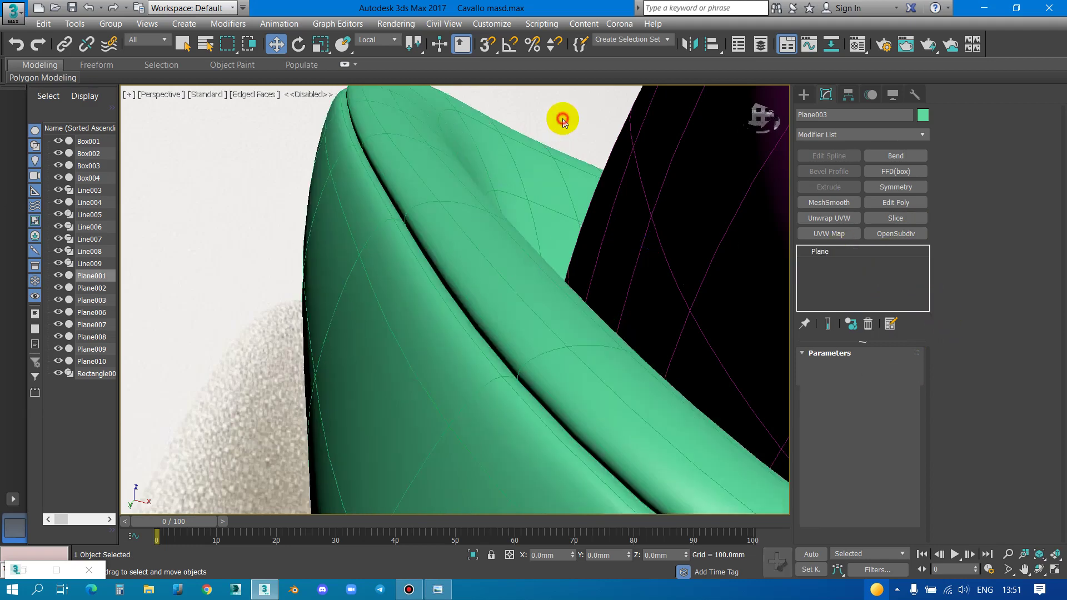
scroll(424, 269, "down", 3)
scroll(422, 273, "up", 5)
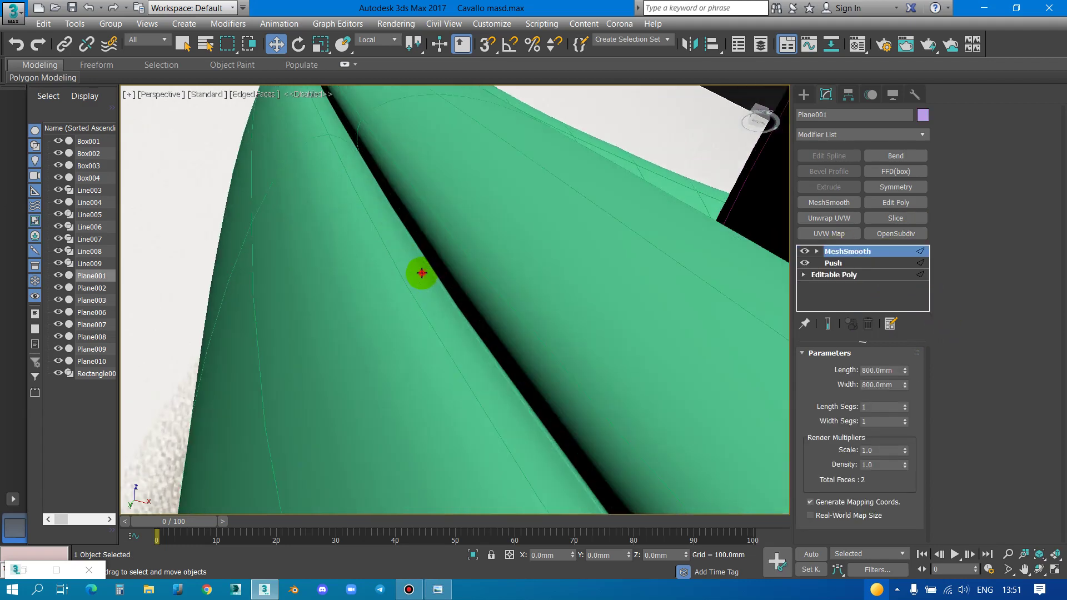
left_click(422, 273)
left_click(833, 263)
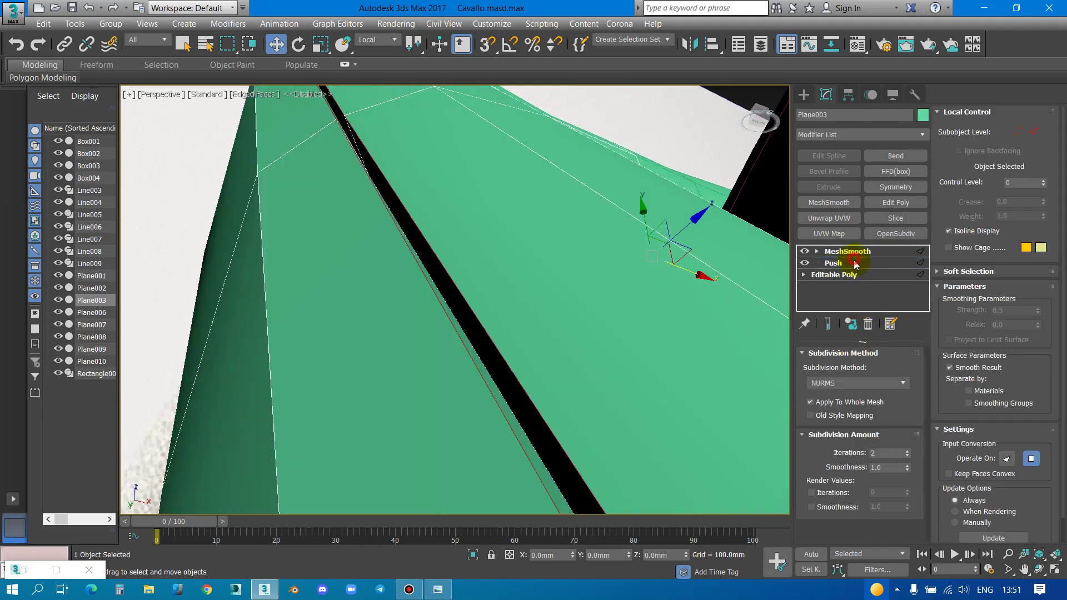
left_click(828, 324)
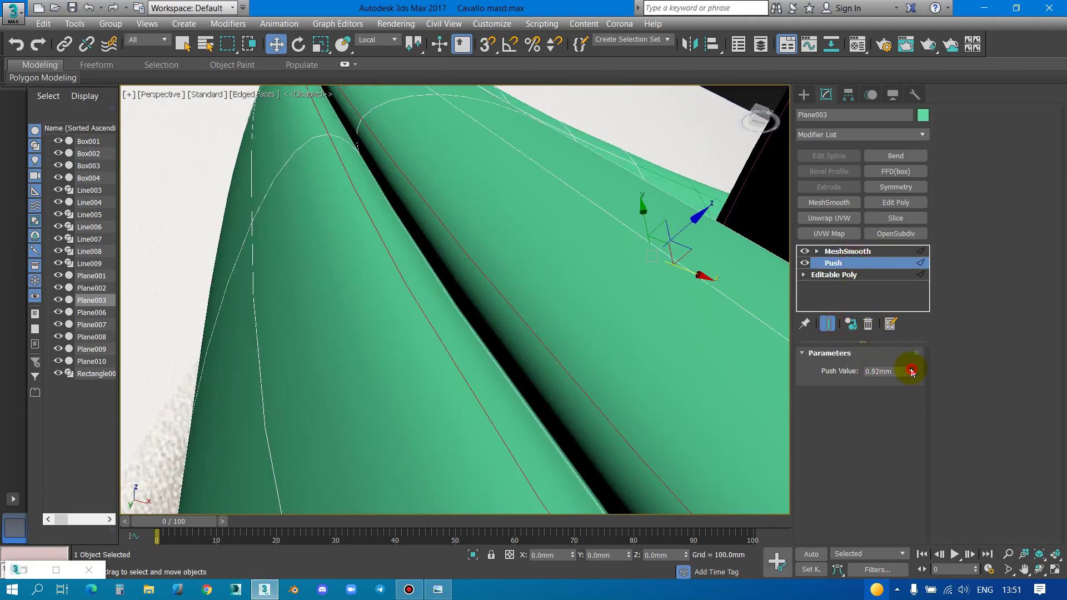
mouse_move(912, 372)
left_mouse_down()
mouse_move(913, 328)
mouse_move(922, 359)
left_mouse_up()
left_click(826, 325)
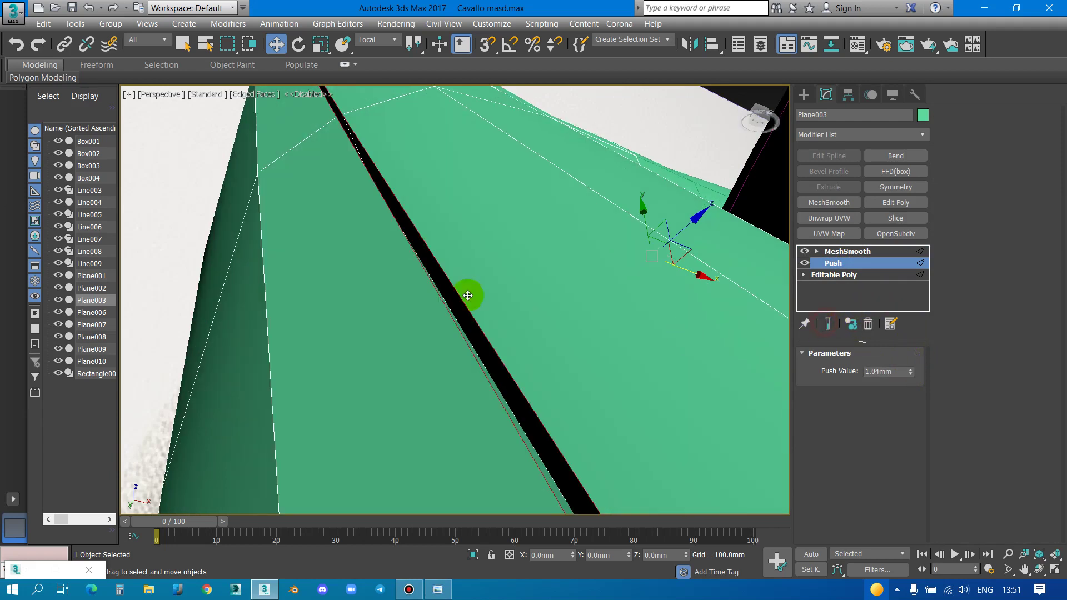
left_click_drag(910, 373, 920, 385)
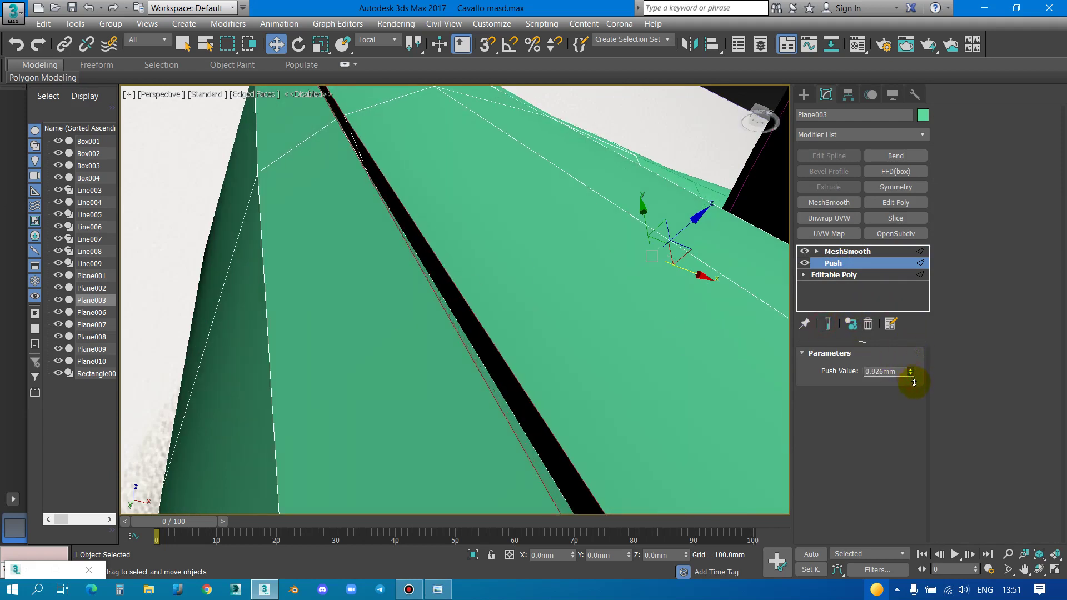
right_click(863, 266)
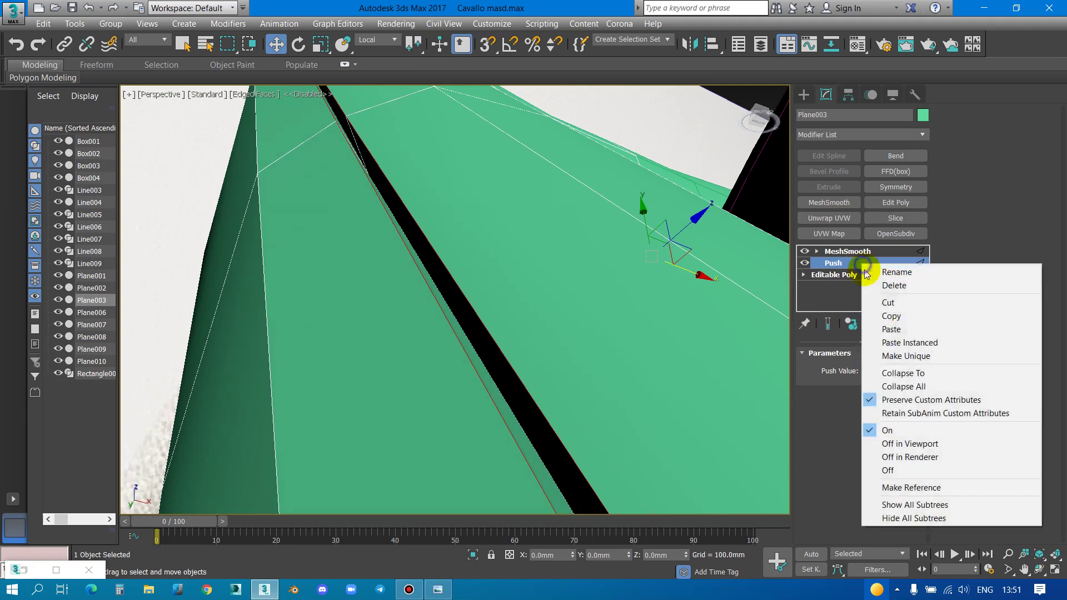
left_click(883, 373)
Confirm the collapse and select lower-edge vertices on Plane003's base Editable Poly
left_click(601, 351)
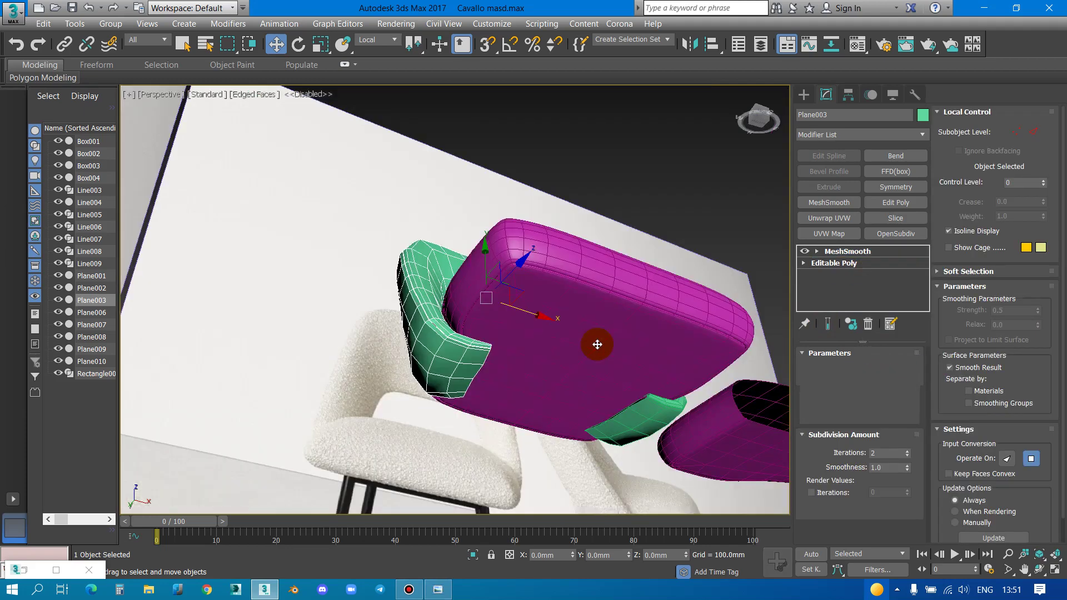
scroll(449, 393, "up", 5)
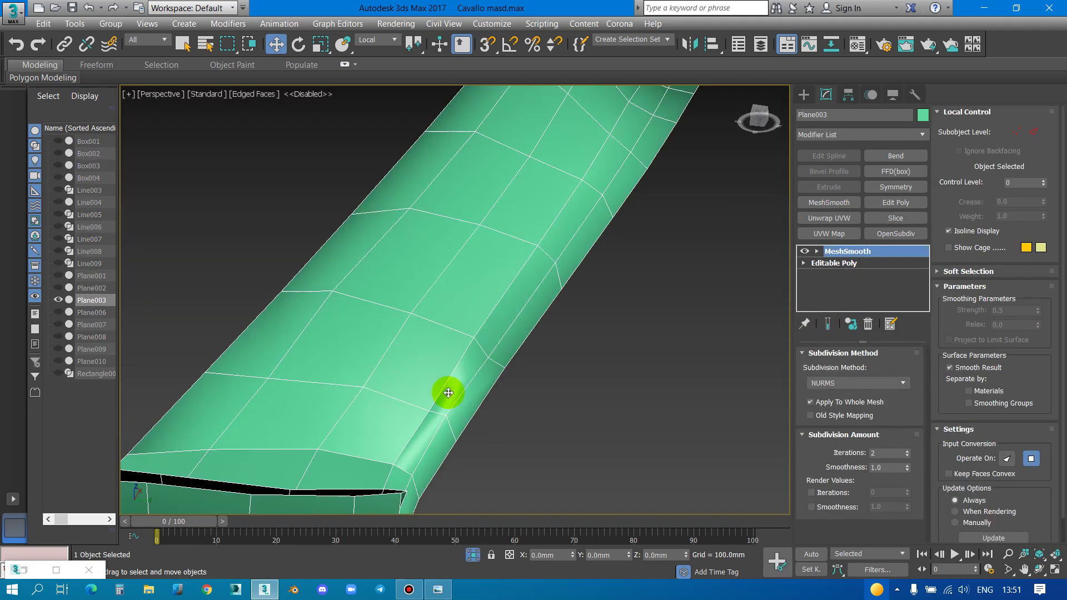
left_click(867, 263)
scroll(443, 436, "up", 2)
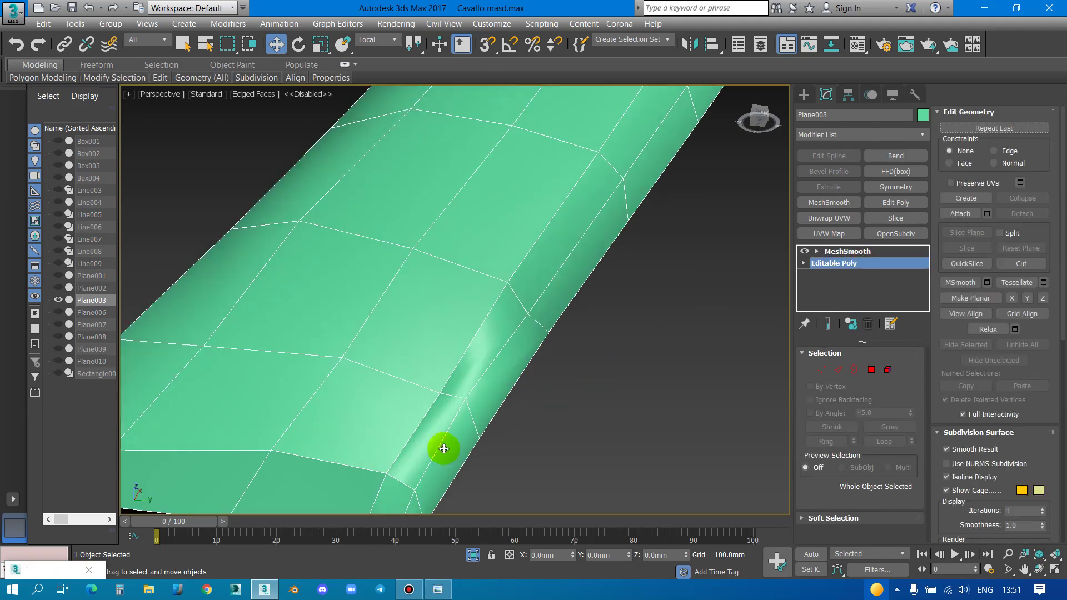
scroll(448, 422, "up", 2)
key("1")
left_click(438, 368)
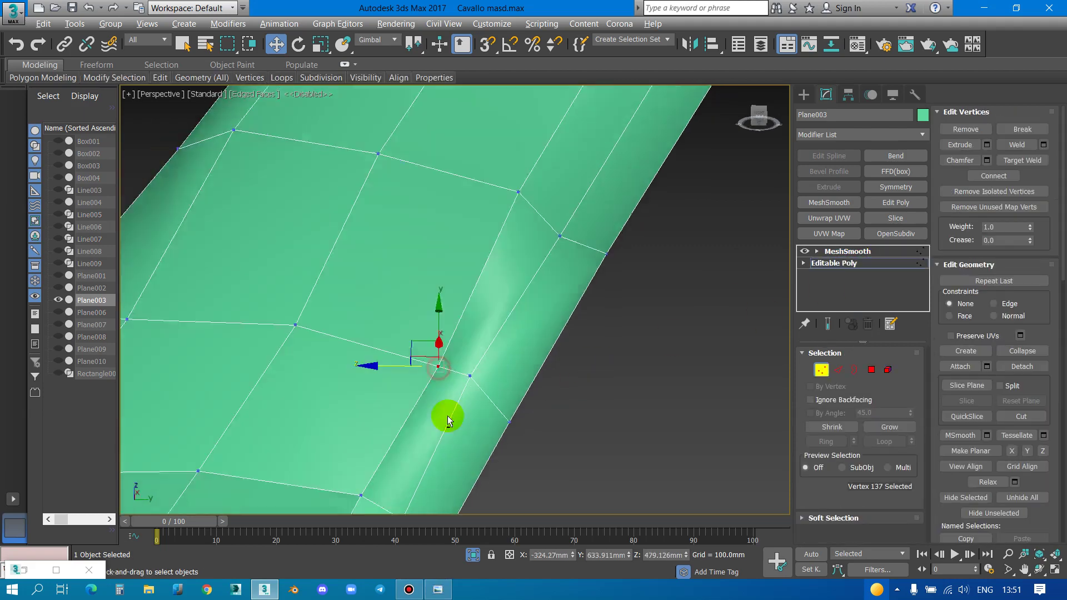
middle_click_drag(452, 436, 445, 421, "alt")
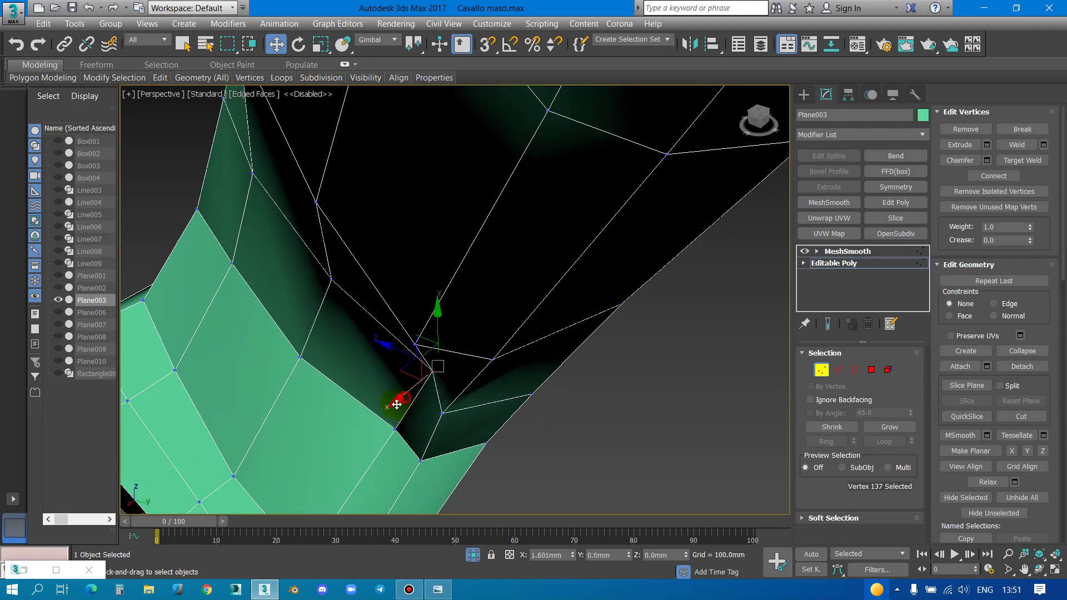
left_click(443, 415)
middle_click_drag(465, 454, 471, 341, "alt")
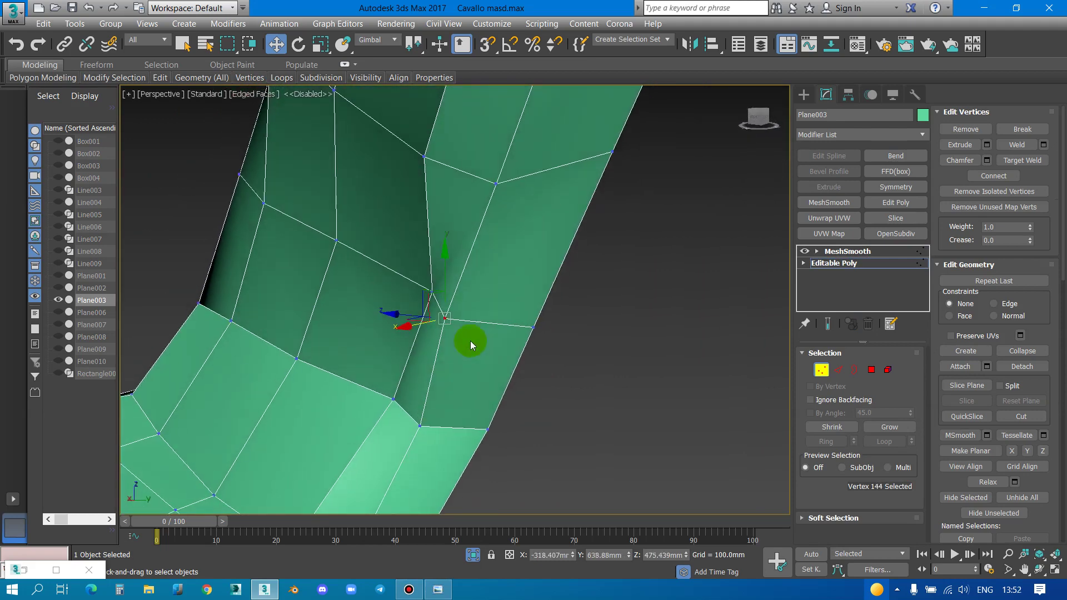
mouse_move(391, 316)
middle_mouse_down("alt")
mouse_move(414, 334)
mouse_move(441, 332)
mouse_move(389, 410)
mouse_move(369, 405)
mouse_move(341, 430)
middle_mouse_up("alt")
Nudge the bottom-corner and lower-rim vertices slightly with the Move gizmo
left_click(369, 409)
mouse_move(341, 429)
left_mouse_down()
mouse_move(356, 412)
mouse_move(348, 404)
left_mouse_up()
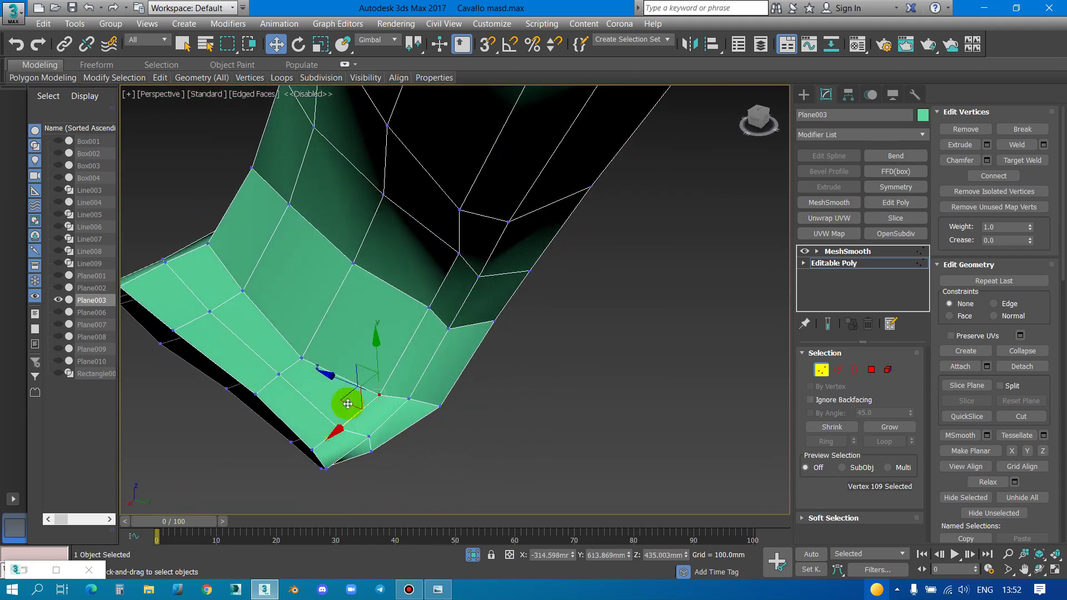
left_click_drag(306, 360, 310, 354)
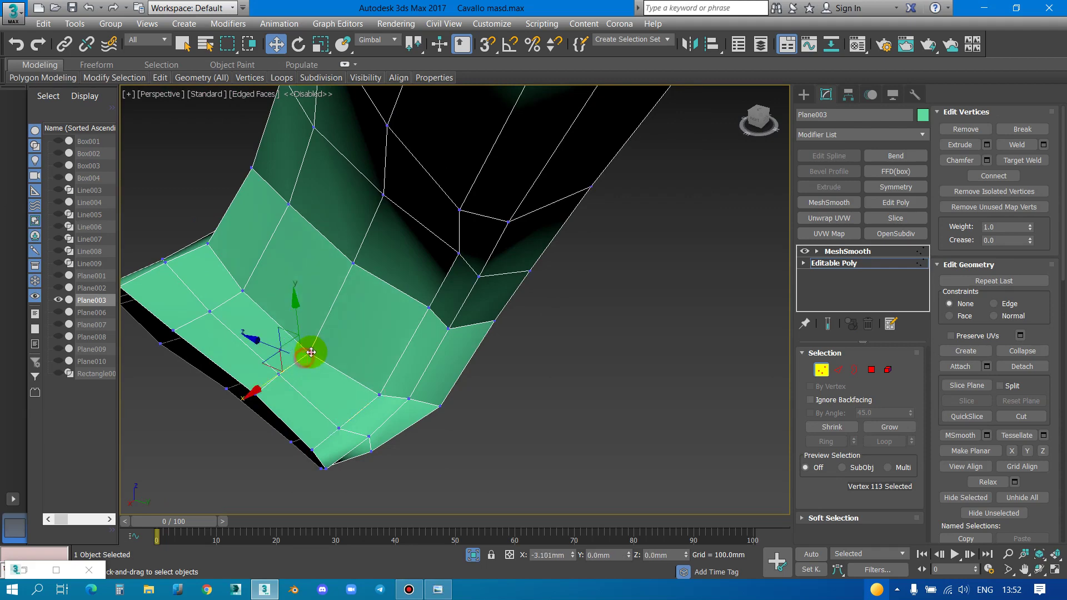
left_click(336, 428)
mouse_move(334, 429)
middle_mouse_down("alt")
mouse_move(369, 424)
mouse_move(335, 436)
middle_mouse_up("alt")
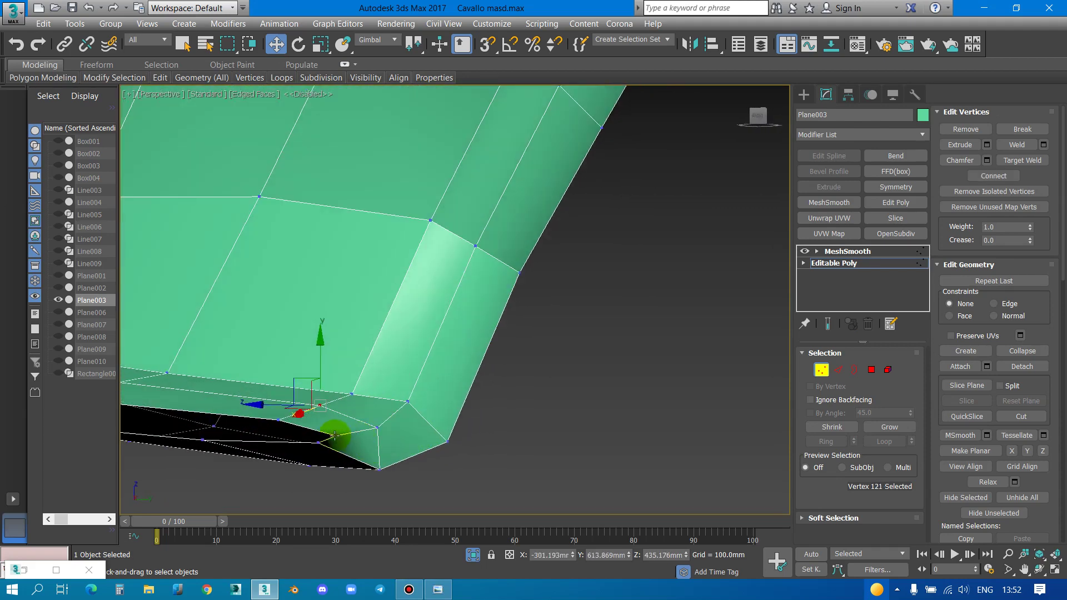
left_click(334, 435)
left_click_drag(292, 435, 287, 436)
mouse_move(286, 436)
middle_mouse_down("alt")
mouse_move(370, 453)
mouse_move(333, 453)
mouse_move(453, 453)
mouse_move(453, 434)
mouse_move(505, 381)
mouse_move(529, 293)
middle_mouse_up("alt")
Loop-select 12 strip edges and preview a 1.0mm, one-segment chamfer on them
key("2")
double_click(455, 430)
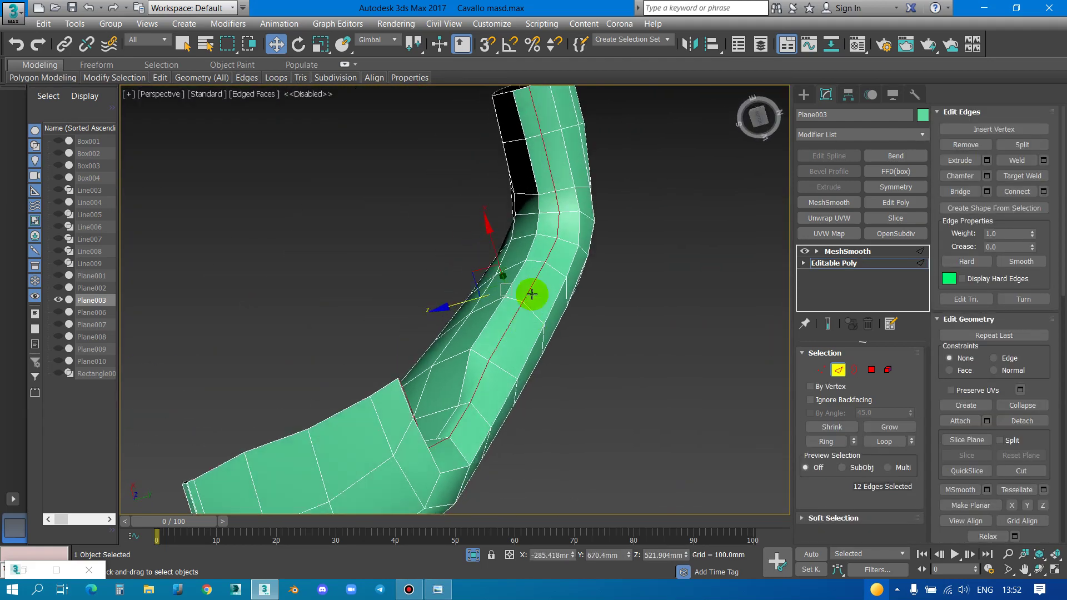
scroll(632, 281, "up", 3)
right_click(625, 279)
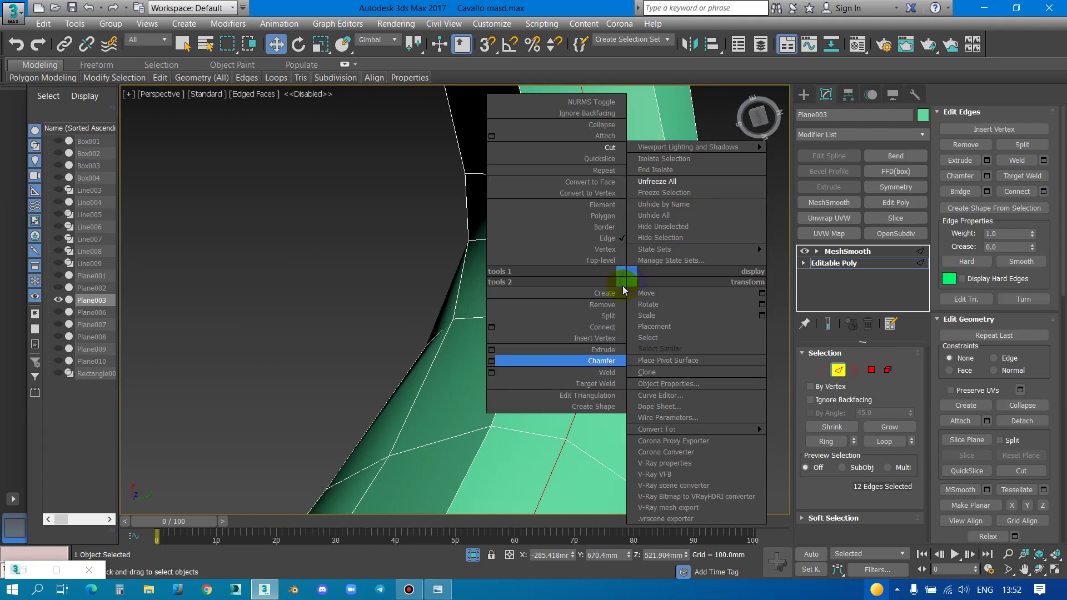
left_click(491, 361)
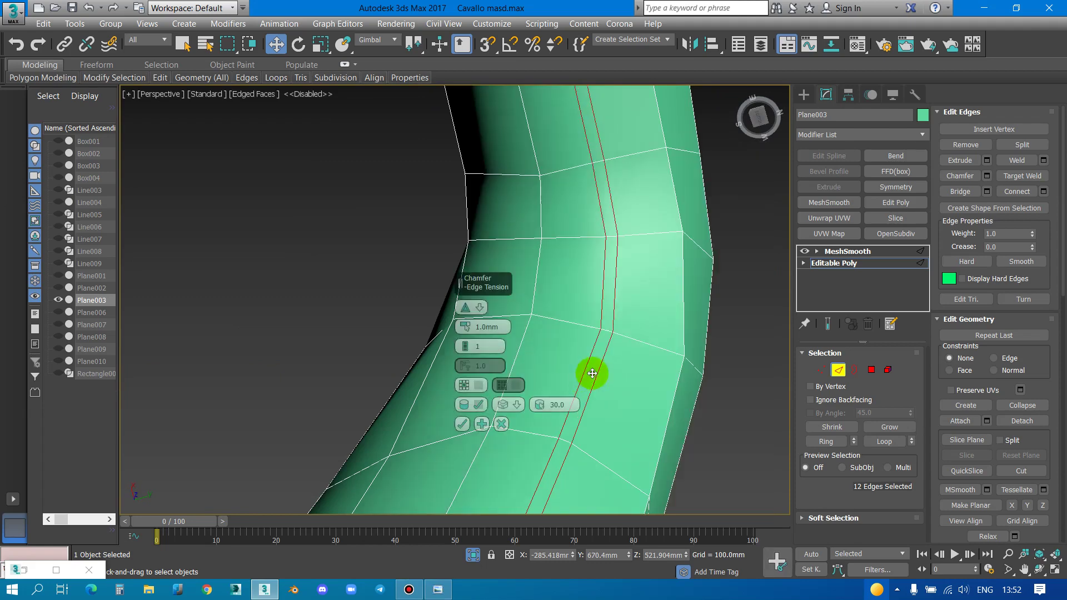
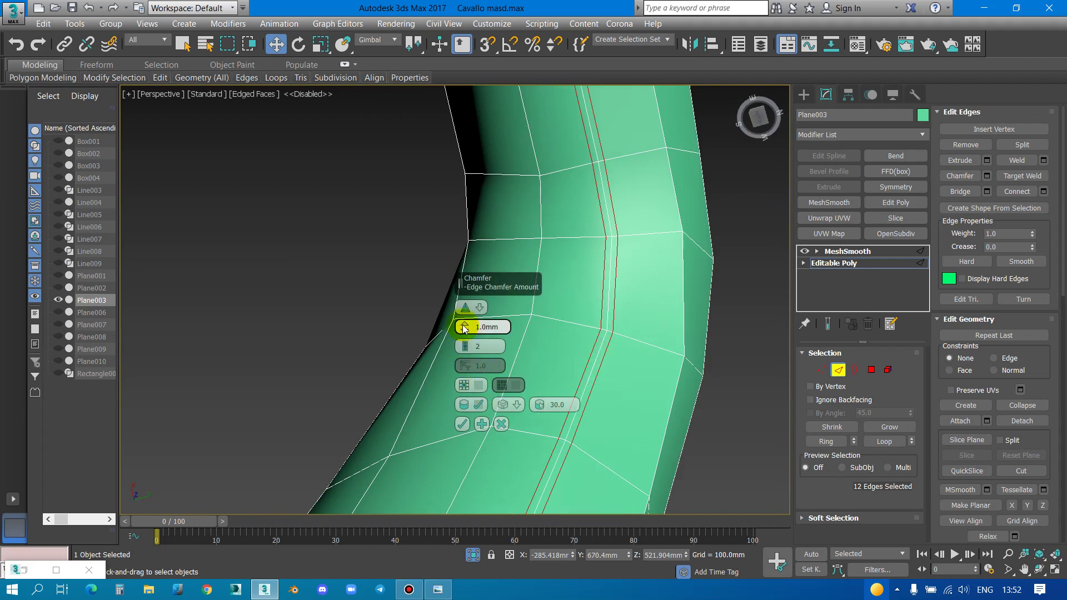
Try a roughly 2.5mm chamfer on the selected backrest edges, then undo it
left_click_drag(465, 327, 466, 323)
mouse_move(496, 317)
middle_mouse_down("alt")
mouse_move(622, 360)
mouse_move(536, 440)
mouse_move(553, 453)
mouse_move(643, 315)
mouse_move(639, 290)
mouse_move(656, 280)
middle_mouse_up("alt")
middle_click_drag(629, 316, 639, 272)
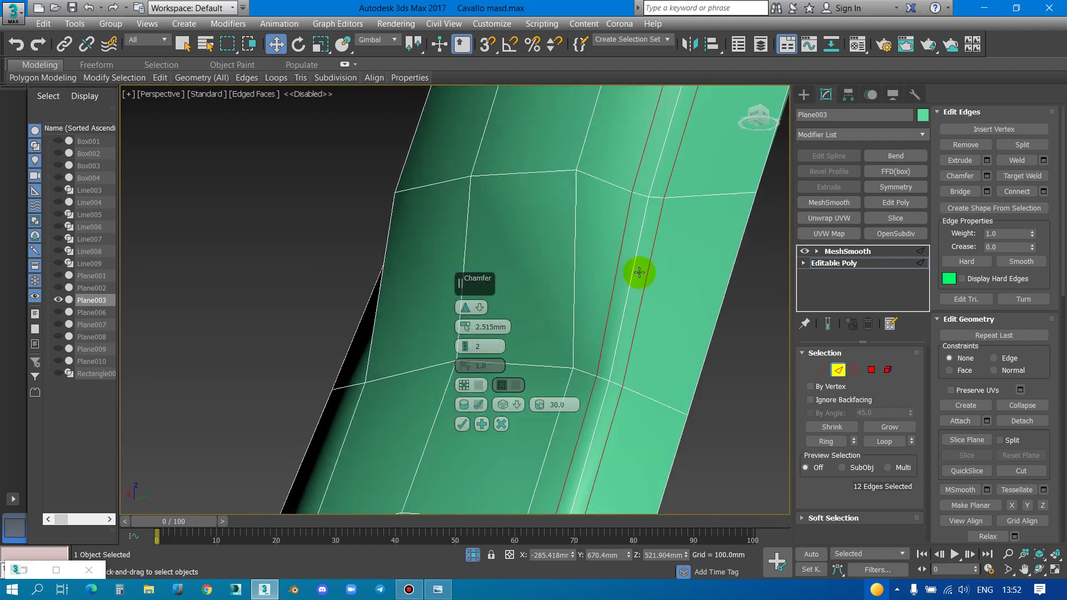
left_click(461, 426)
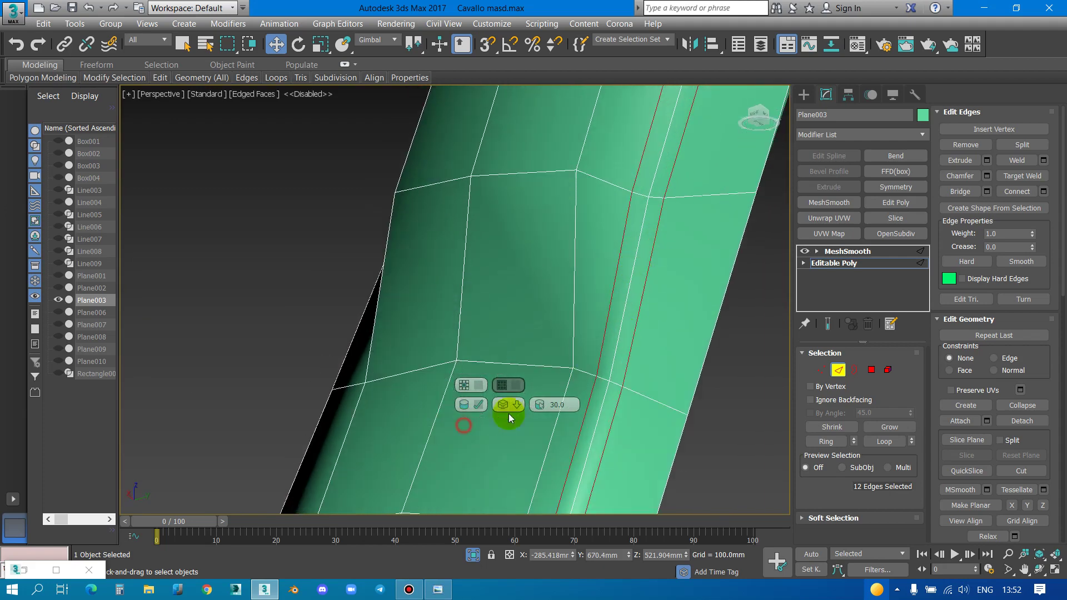
key("ctrl+z")
Start Extrude Edges on the selected shell edges with a negative height
right_click(624, 290)
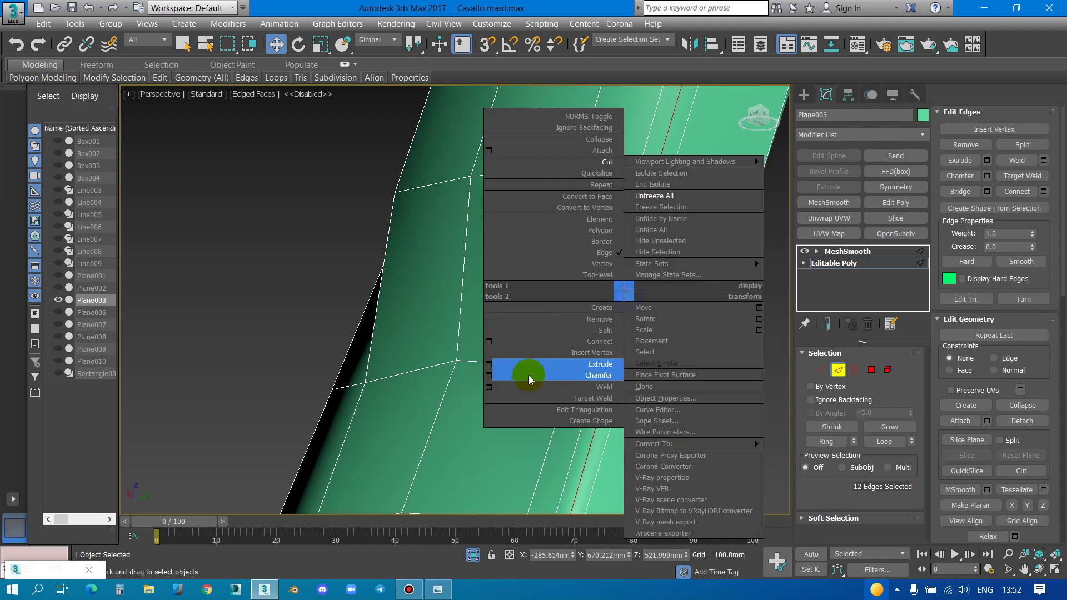
left_click(489, 365)
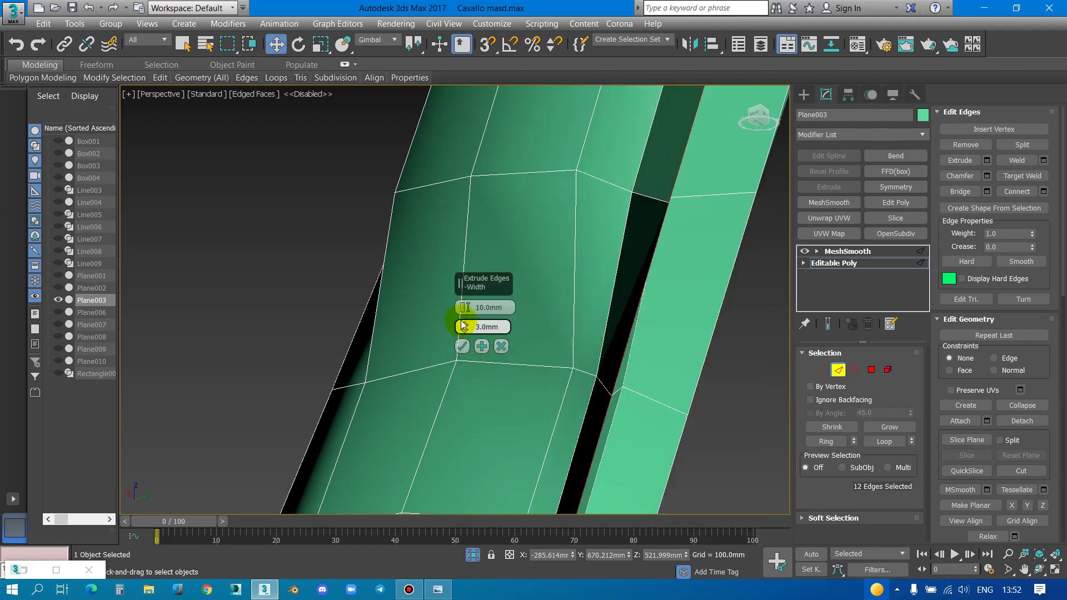
right_click(464, 327)
scroll(642, 338, "down", 5)
mouse_move(642, 338)
middle_mouse_down("alt")
mouse_move(658, 279)
mouse_move(668, 305)
middle_mouse_up("alt")
scroll(677, 250, "up", 4)
left_click_drag(467, 327, 465, 323)
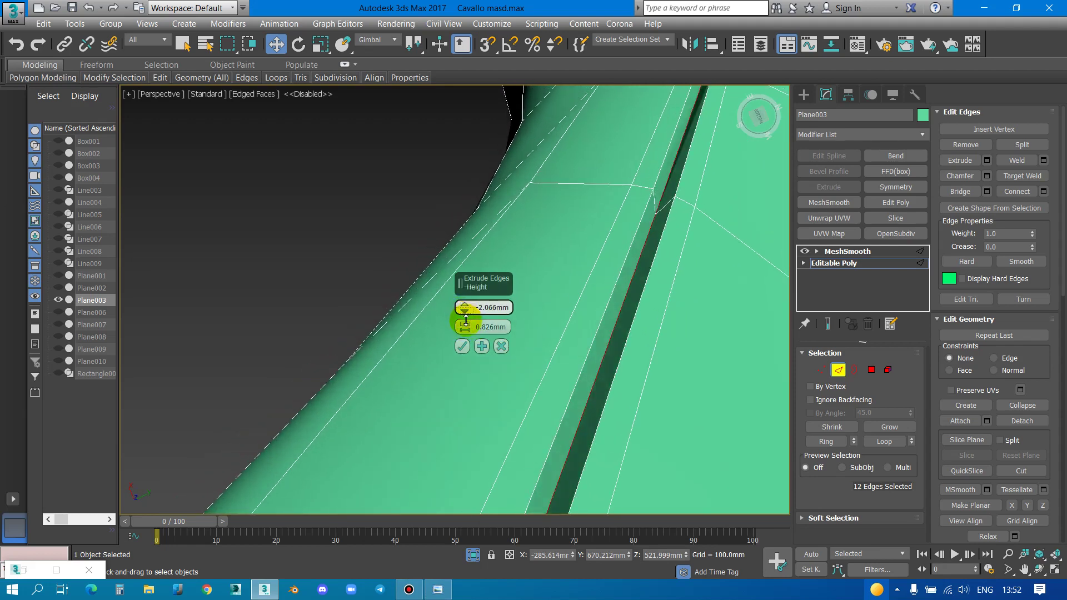
Set the groove width to about 0.551mm, deepen it and commit the edge extrusion
left_click(824, 329)
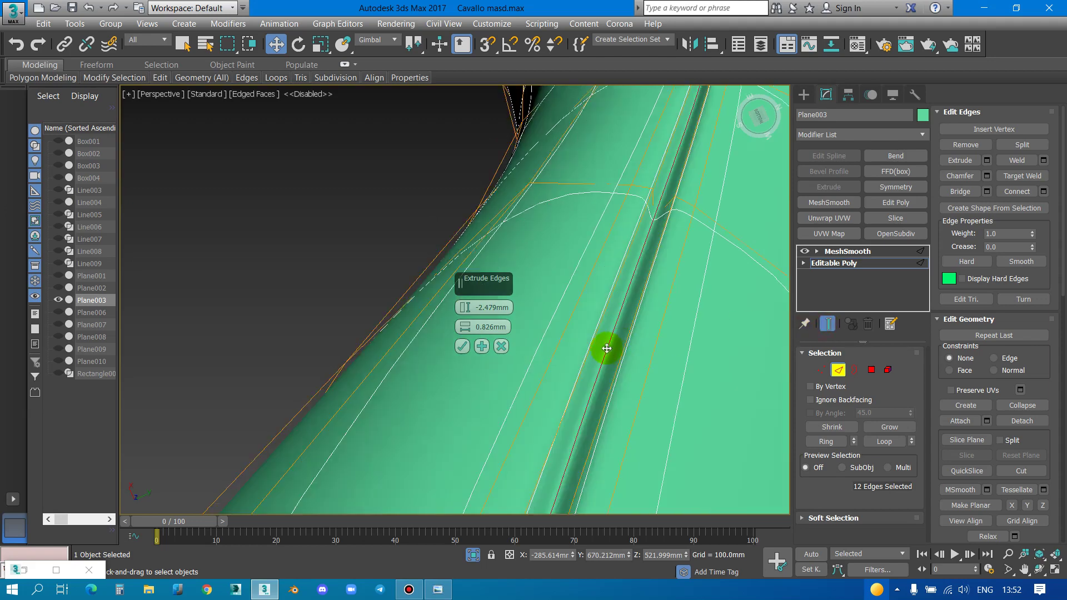
scroll(607, 346, "down", 3)
scroll(631, 321, "up", 3)
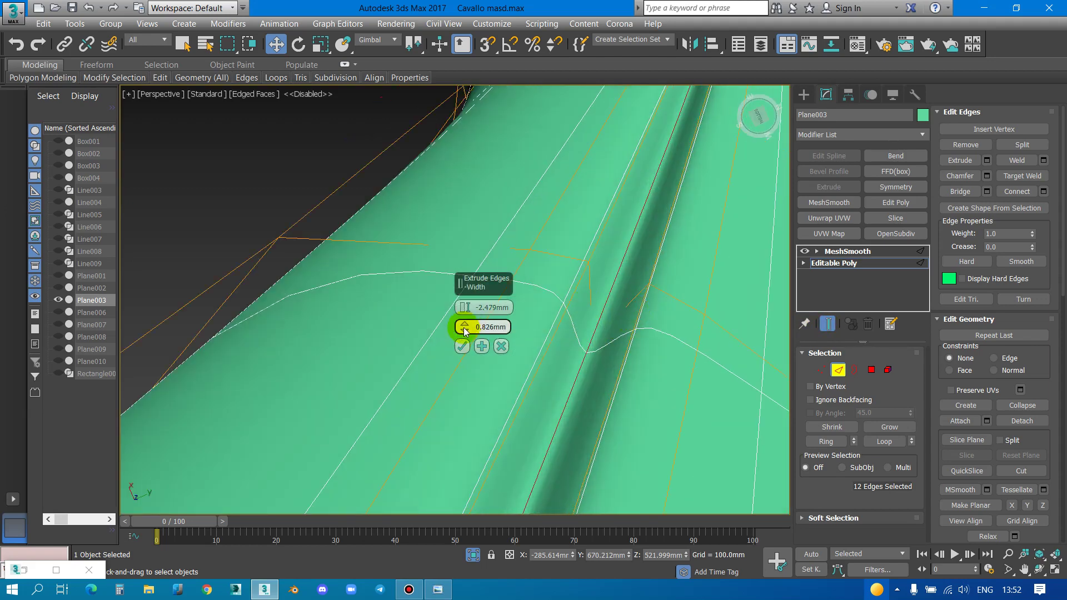
left_click_drag(465, 332, 467, 333)
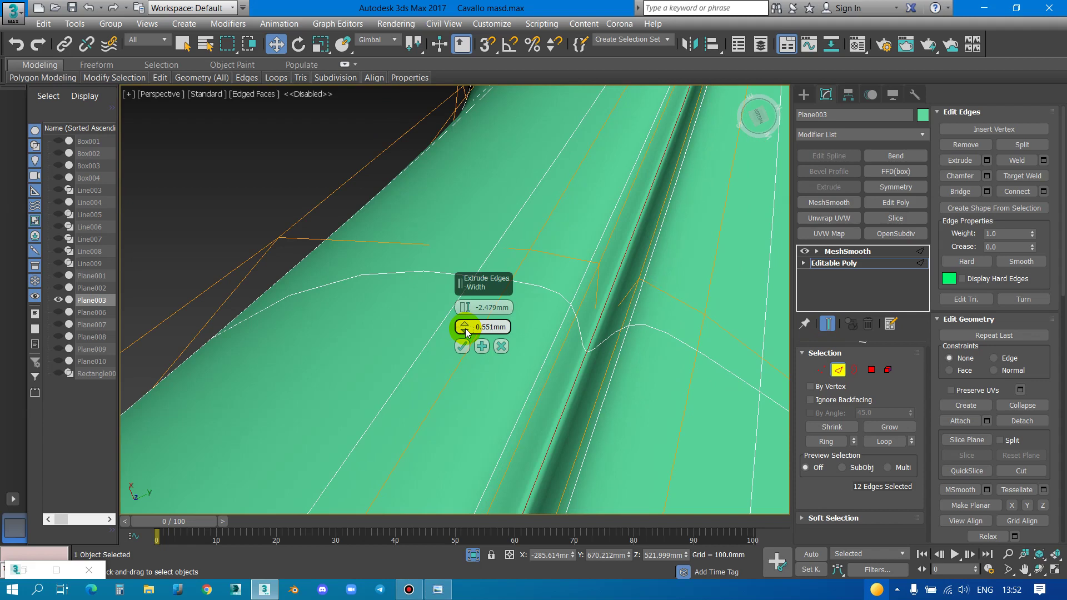
left_click_drag(466, 319, 466, 323)
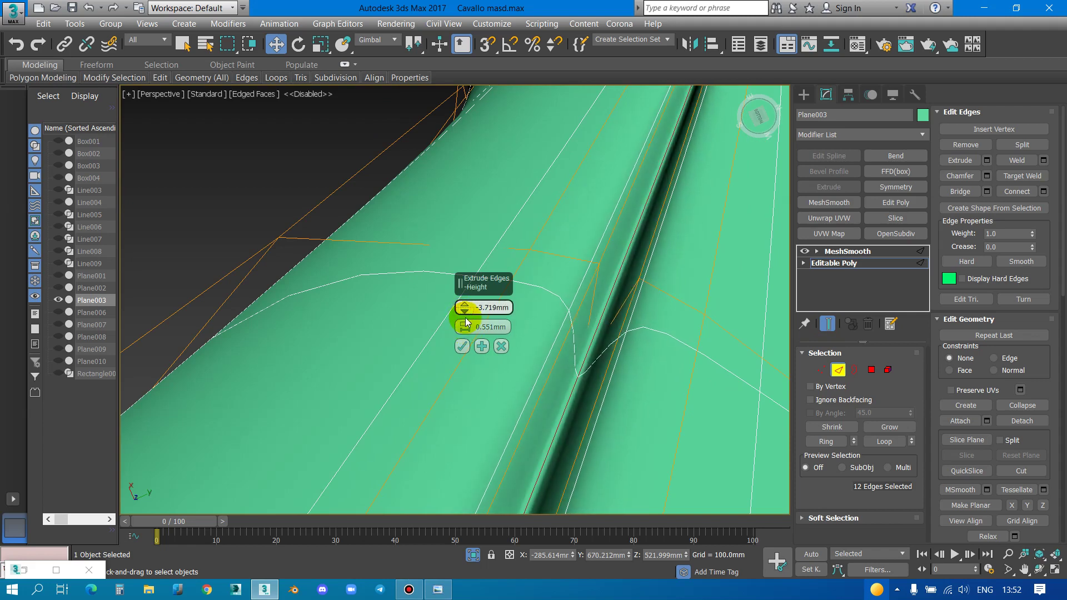
left_click(461, 347)
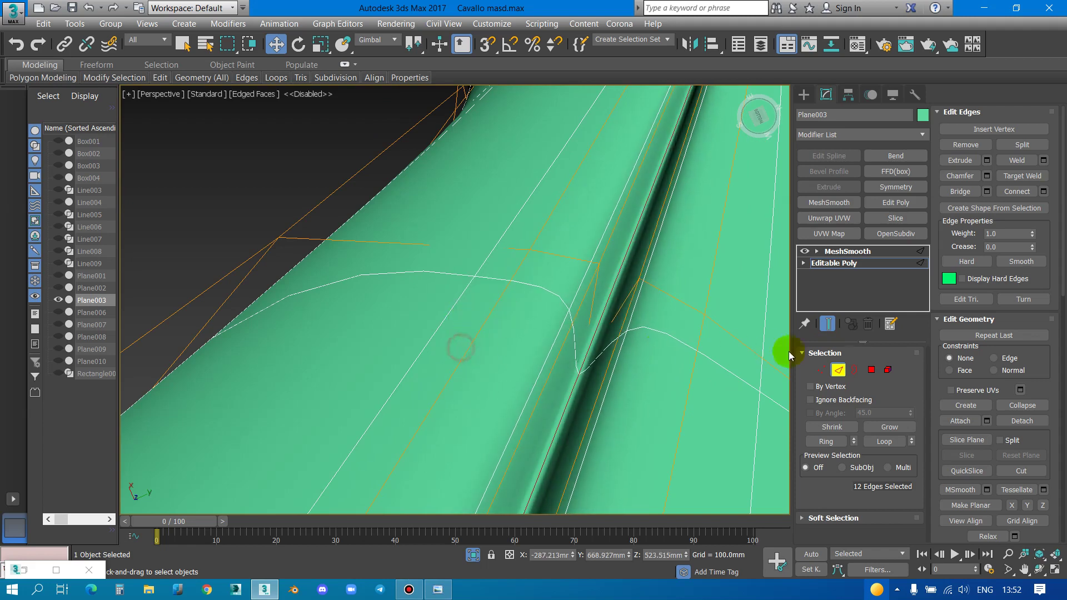
Exit Edge mode, deselect the shell and inspect the groove with plain shading
left_click(835, 371)
scroll(245, 242, "down", 3)
left_click(257, 190)
mouse_move(316, 201)
middle_mouse_down("alt")
mouse_move(579, 298)
mouse_move(619, 350)
mouse_move(684, 388)
middle_mouse_up("alt")
key("F4")
End Isolate Selection so all chair objects are visible again
left_click(473, 555)
scroll(495, 345, "down", 5)
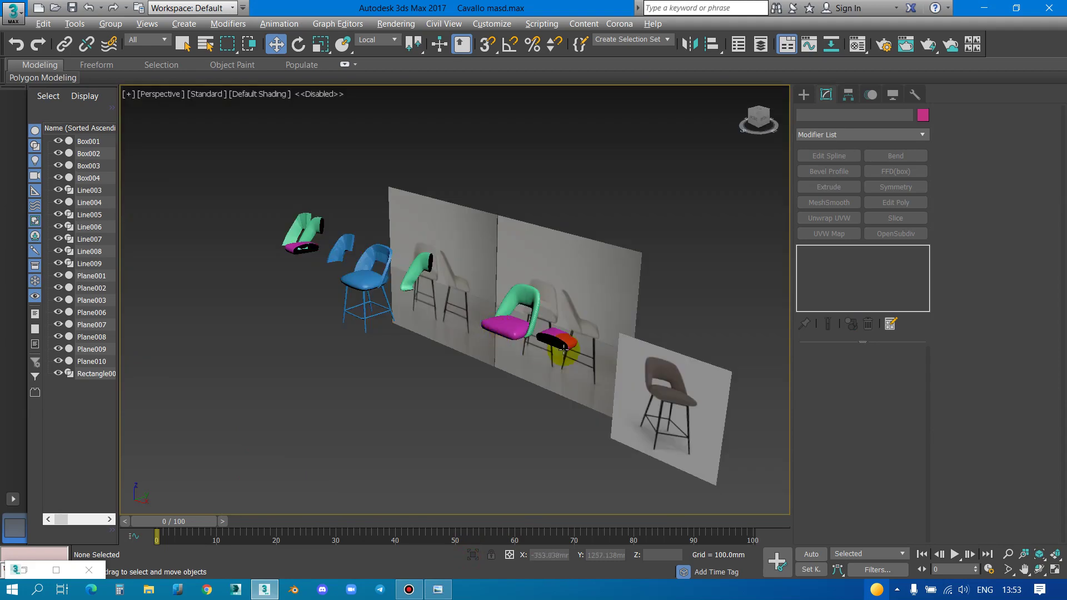
scroll(543, 269, "up", 5)
scroll(536, 257, "up", 2)
scroll(517, 245, "down", 5)
scroll(596, 286, "up", 5)
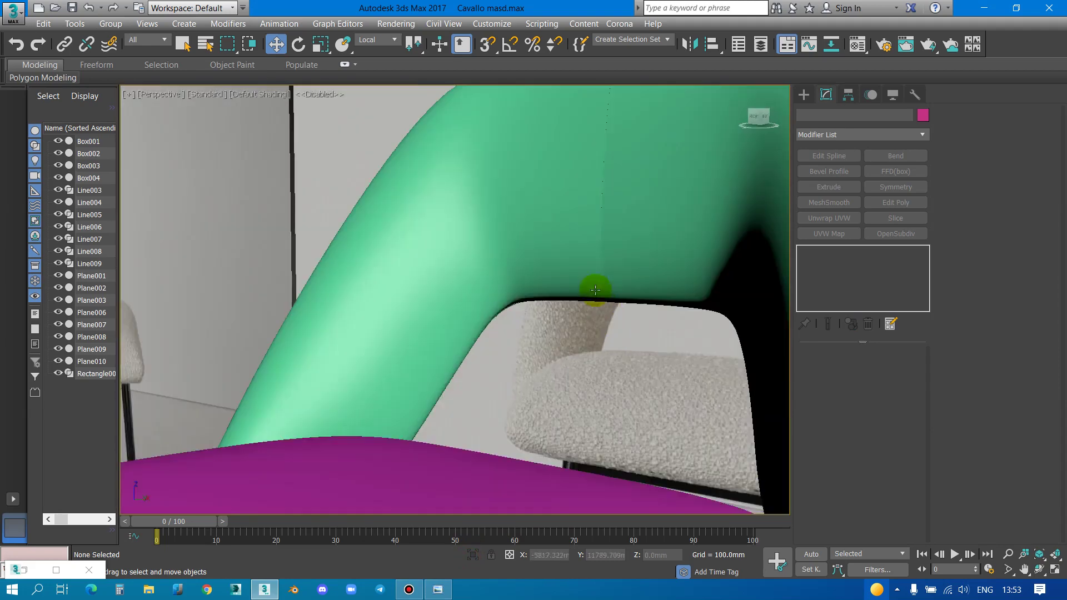
scroll(609, 298, "up", 2)
scroll(698, 319, "down", 1)
scroll(667, 314, "down", 2)
scroll(486, 300, "down", 3)
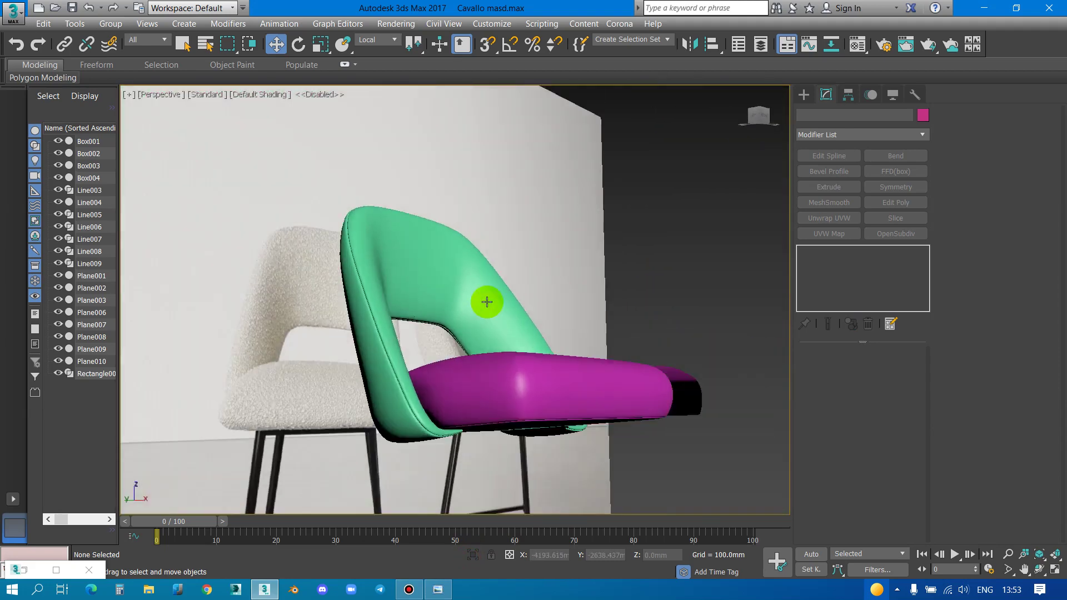
Orbit beneath the seat to bring the stool legs into view
mouse_move(502, 361)
middle_mouse_down("alt")
mouse_move(531, 282)
mouse_move(519, 216)
middle_mouse_up("alt")
scroll(519, 234, "down", 3)
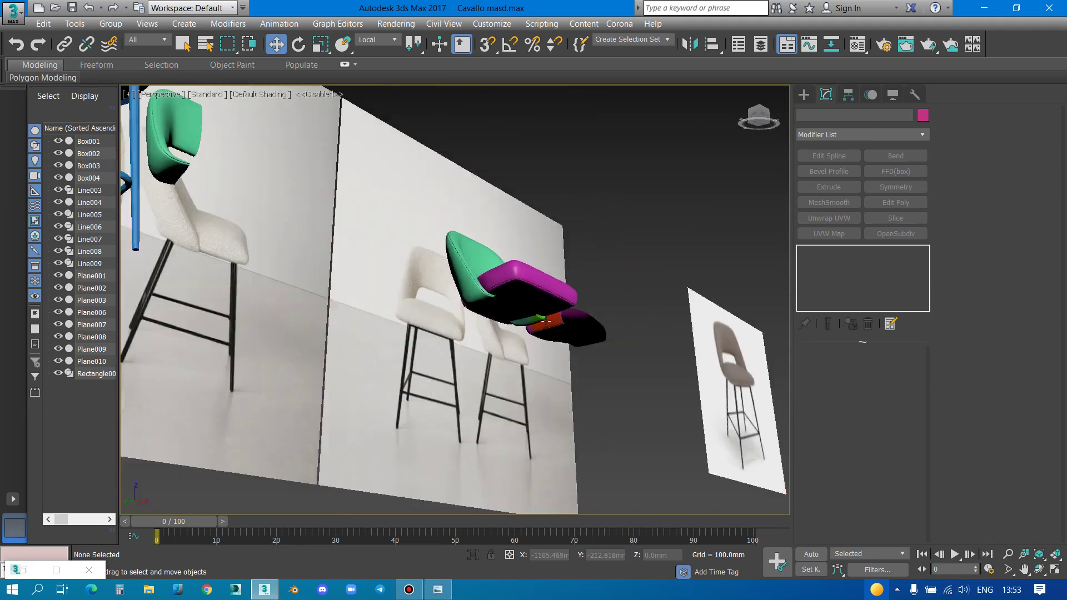
middle_click_drag(512, 267, 512, 326, "alt")
scroll(507, 274, "up", 3)
scroll(500, 227, "down", 3)
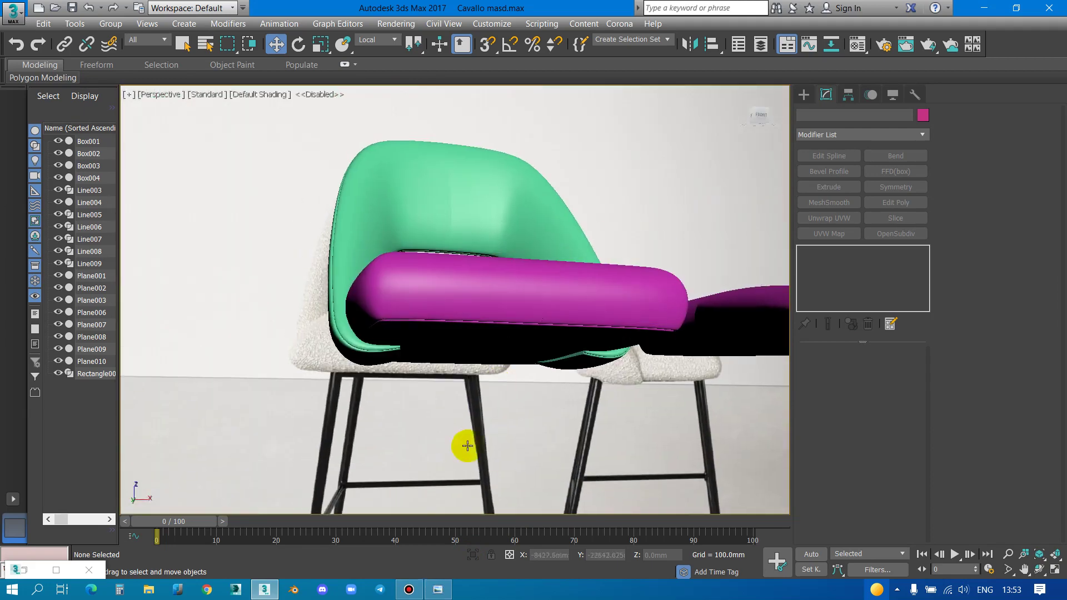
scroll(467, 445, "up", 3)
middle_click_drag(467, 446, 491, 331)
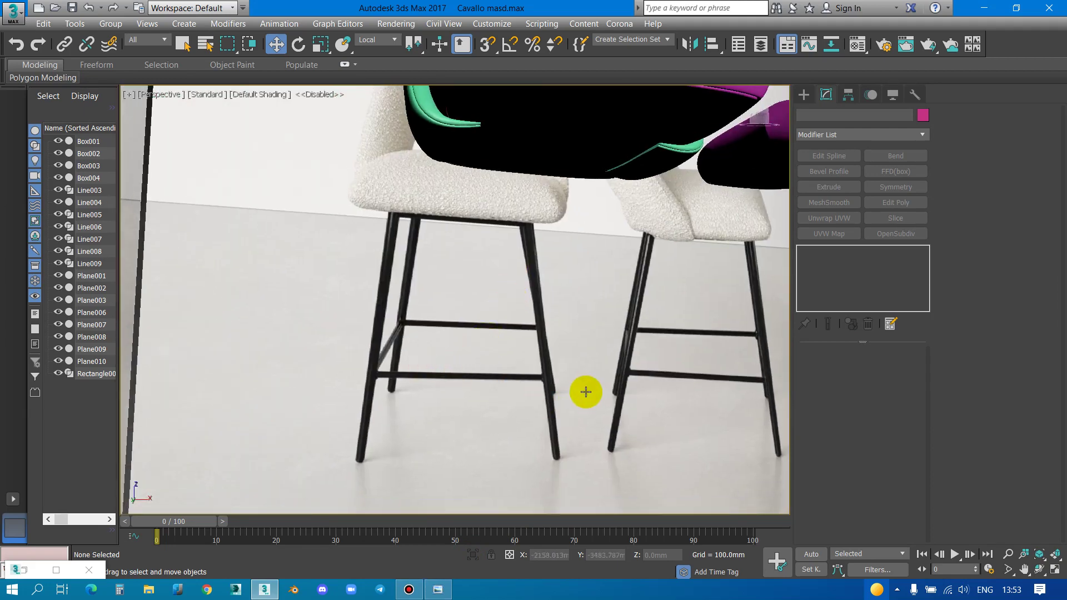
Frame the reference stool's legs in Front view and open the Create panel
key("f")
middle_click_drag(529, 340, 376, 341)
scroll(310, 362, "up", 4)
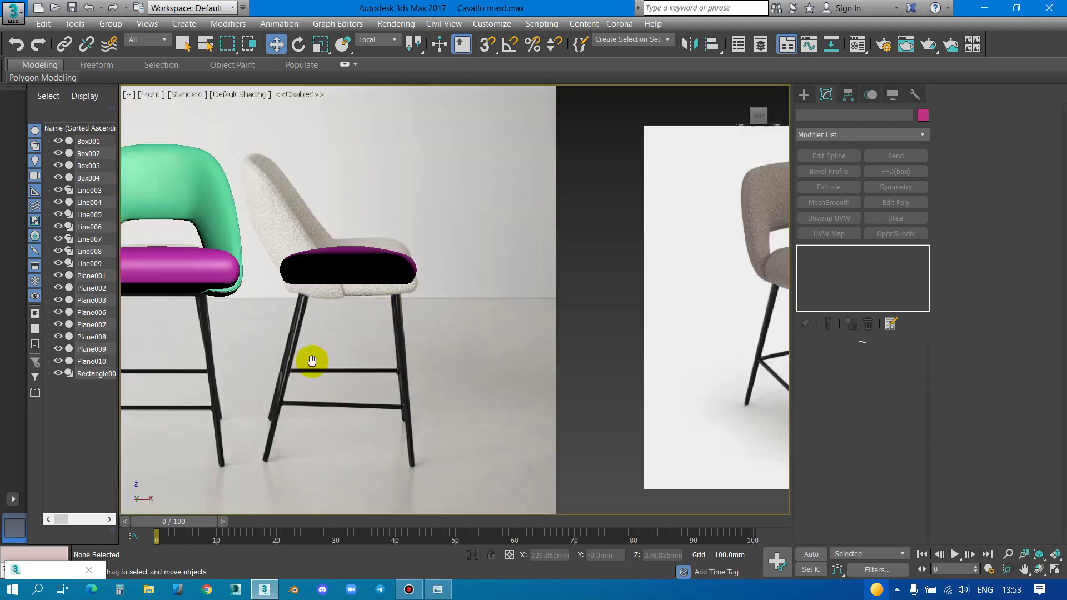
scroll(414, 272, "up", 2)
scroll(483, 248, "up", 2)
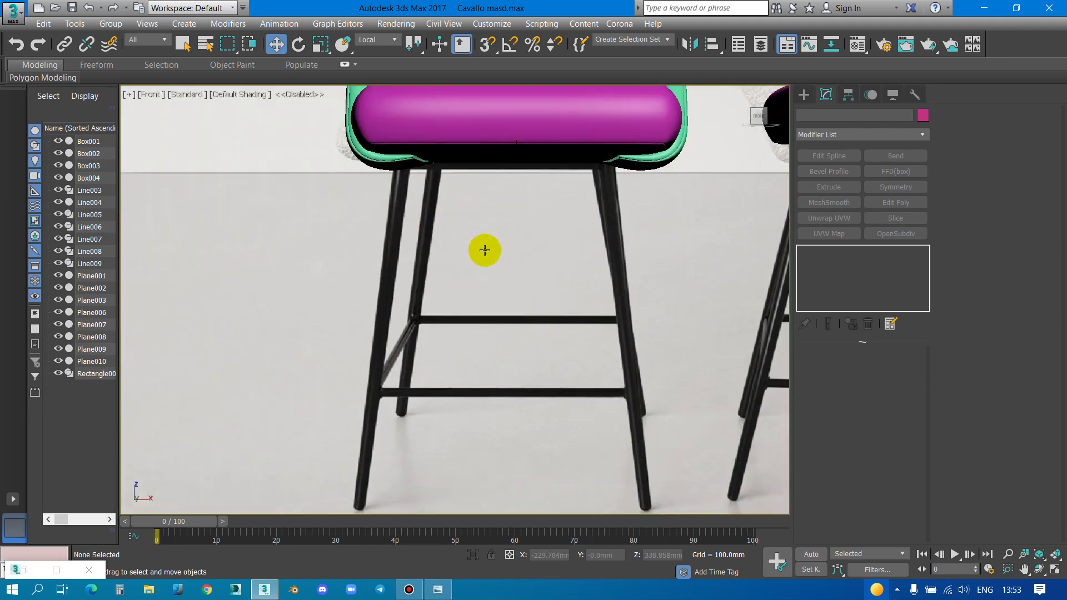
left_click(804, 94)
Draw a Line spline from under the seat down to the front leg's foot
left_click(821, 114)
left_click(831, 187)
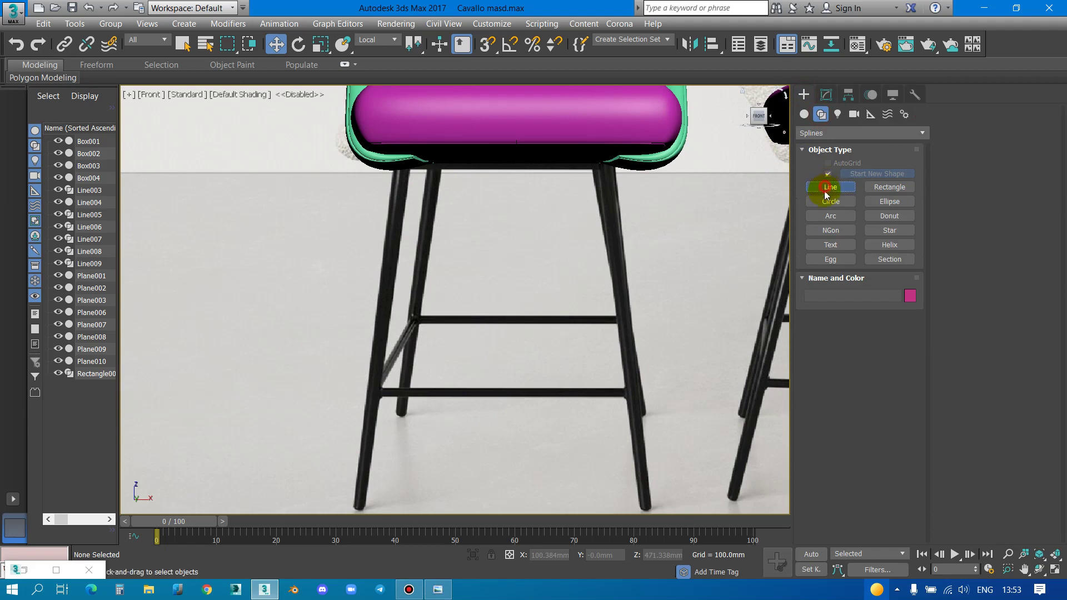
left_click(398, 169)
middle_click_drag(421, 298, 444, 211)
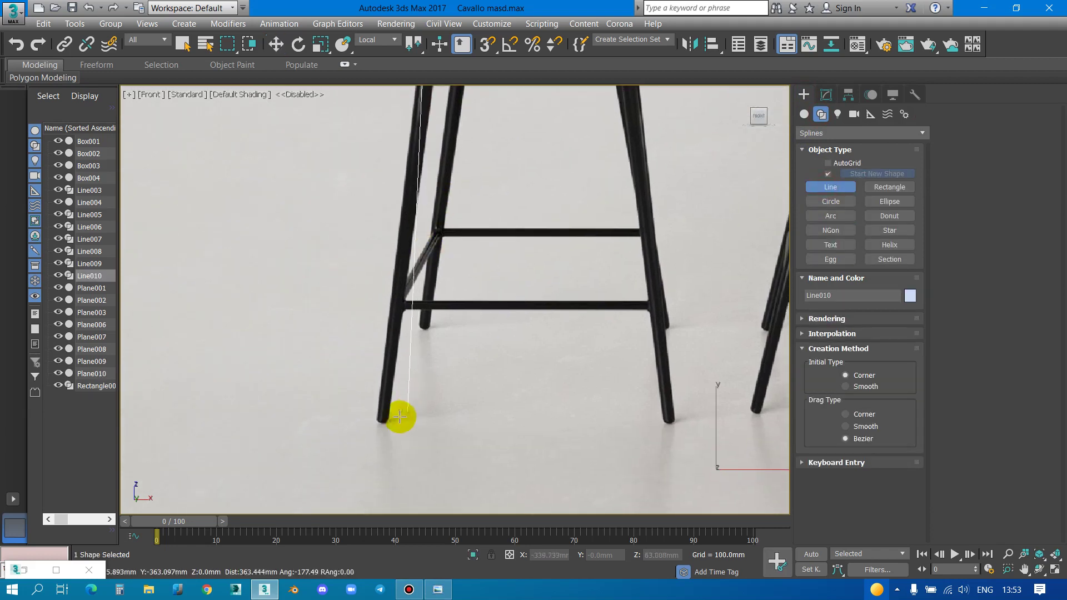
left_click_drag(383, 427, 383, 423)
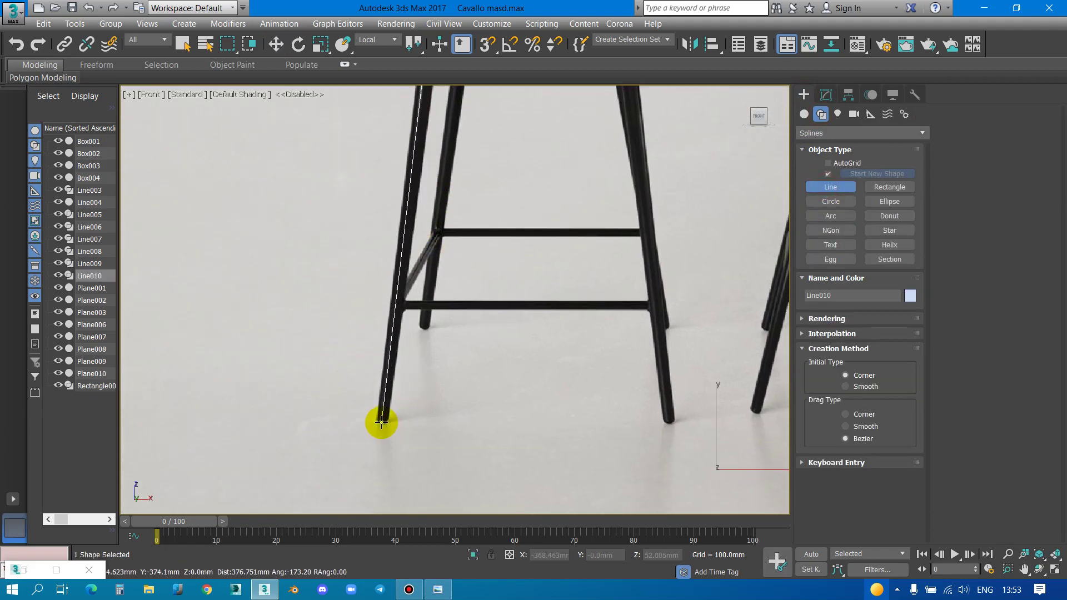
scroll(419, 403, "down", 5)
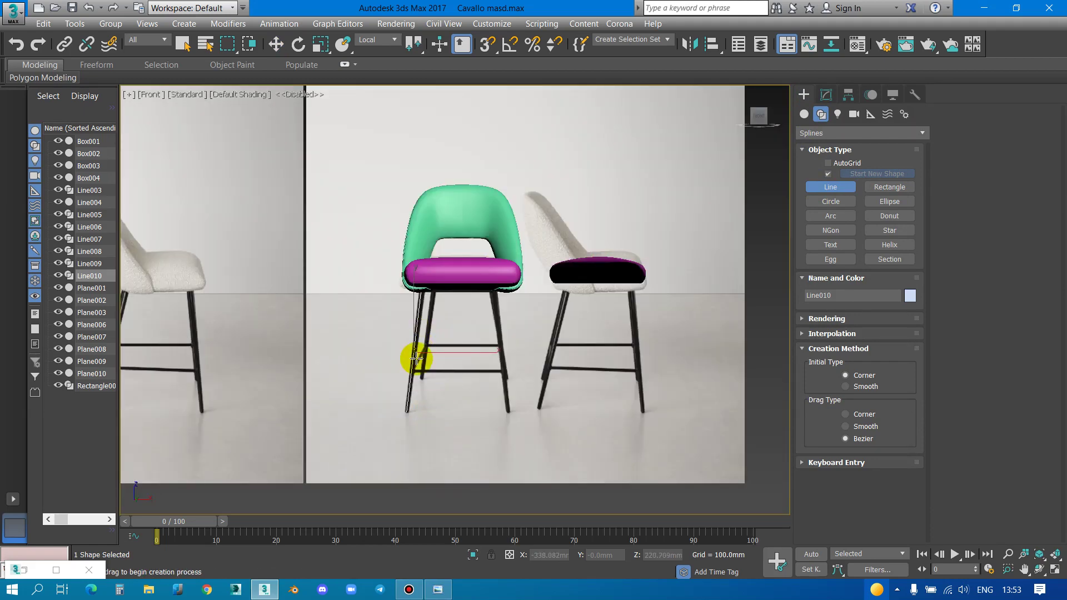
right_click(416, 357)
Shift-drag an instanced copy of the leg line into the side view
scroll(574, 329, "up", 2)
scroll(556, 336, "up", 2)
scroll(535, 345, "up", 2)
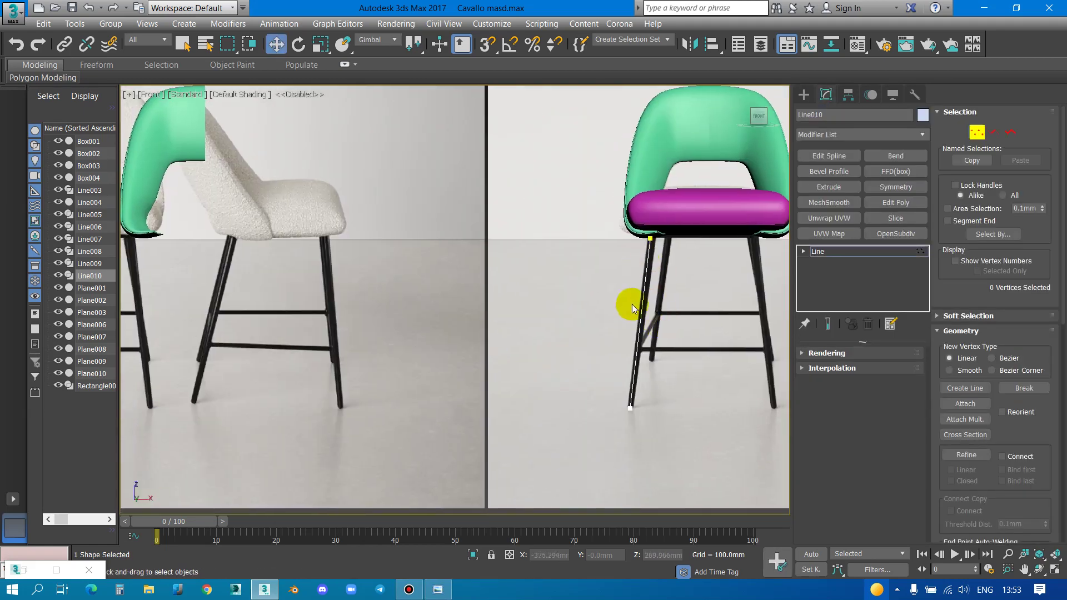
left_click(977, 139)
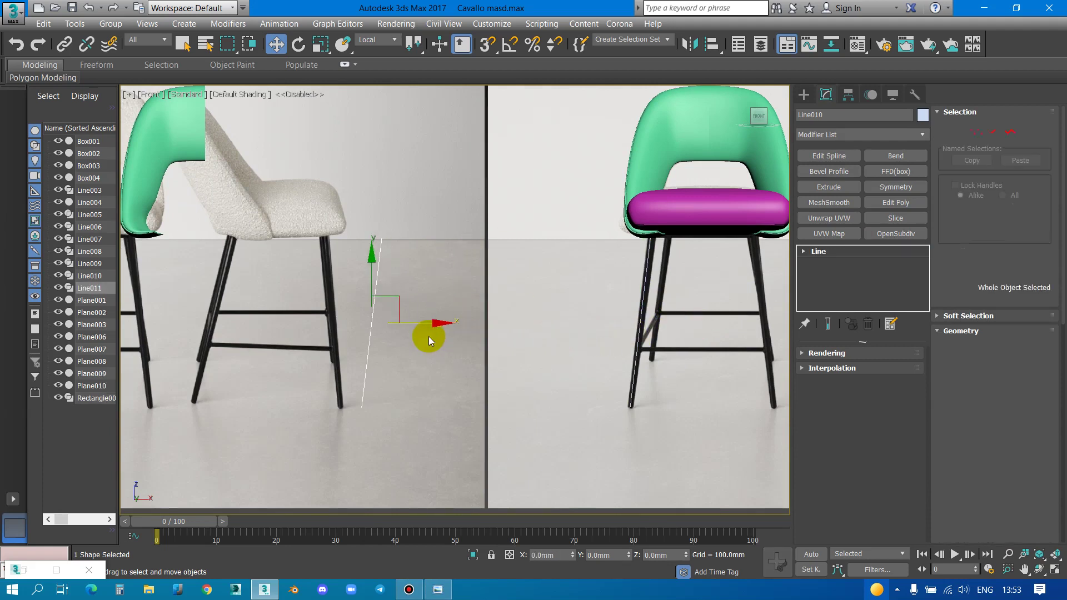
left_click_drag(697, 326, 429, 334, "shift")
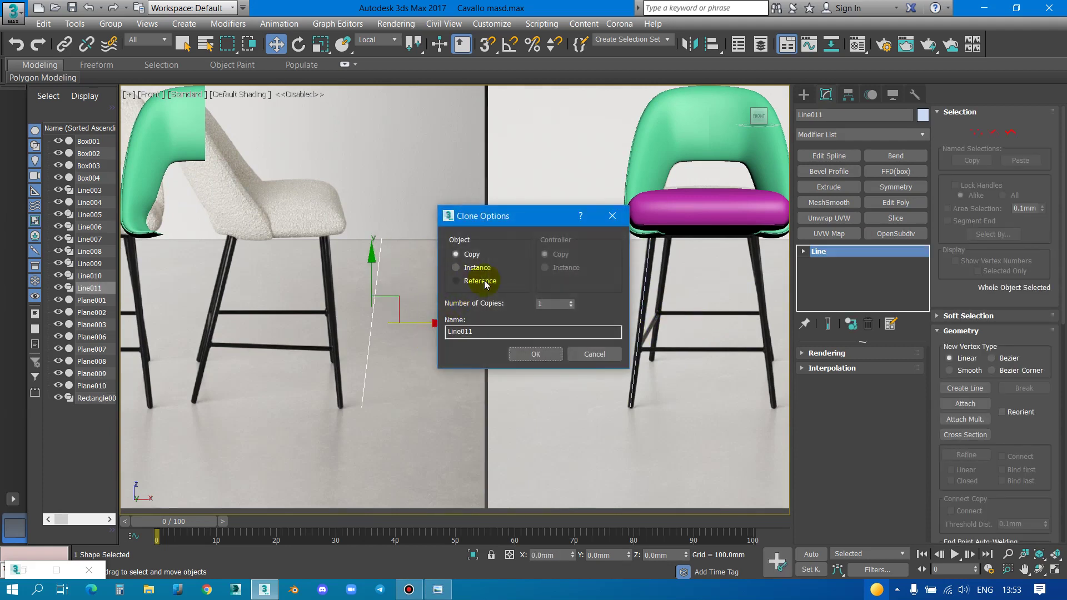
left_click(525, 353)
Rotate and move the copy, snapping its bottom vertex to the leg end
key("e")
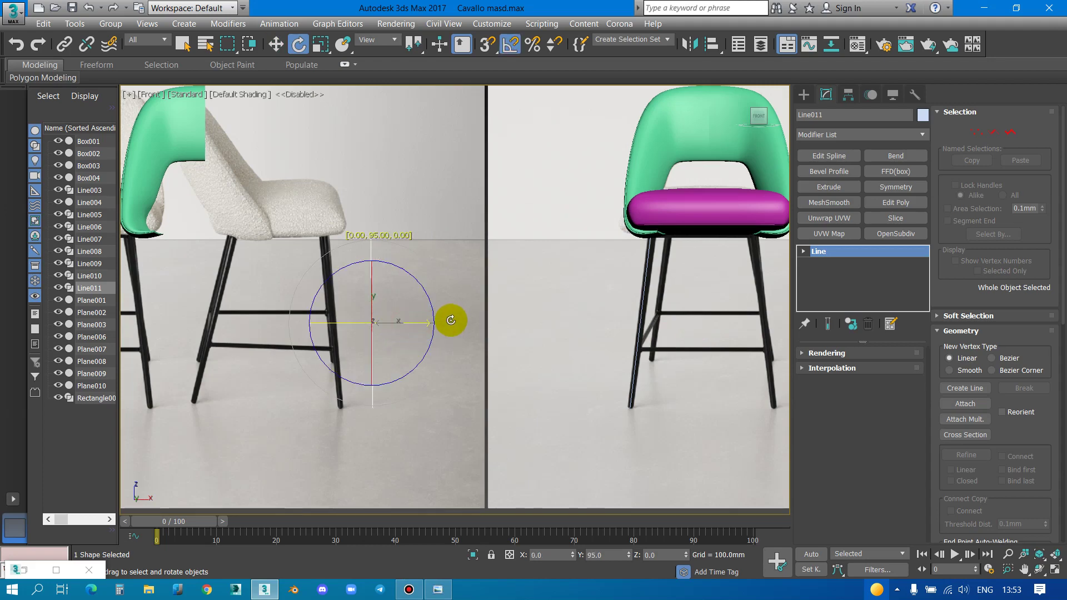
mouse_move(448, 322)
left_mouse_down()
mouse_move(386, 334)
mouse_move(343, 316)
left_mouse_up()
scroll(389, 335, "up", 2)
key("w")
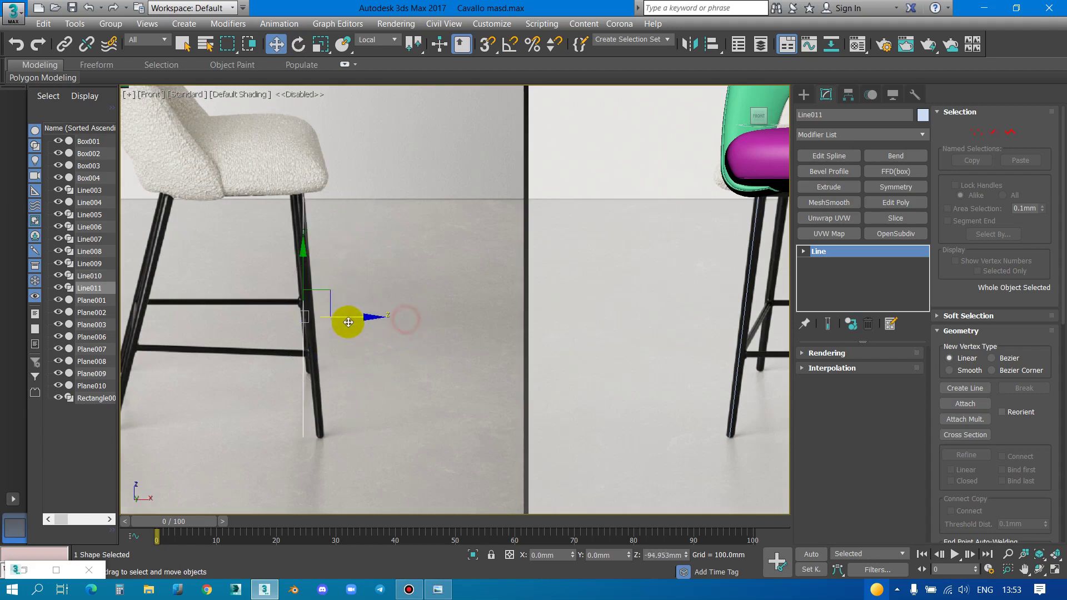
key("1")
mouse_move(283, 393)
left_mouse_down()
mouse_move(359, 462)
mouse_move(372, 436)
left_mouse_up()
left_click(835, 360)
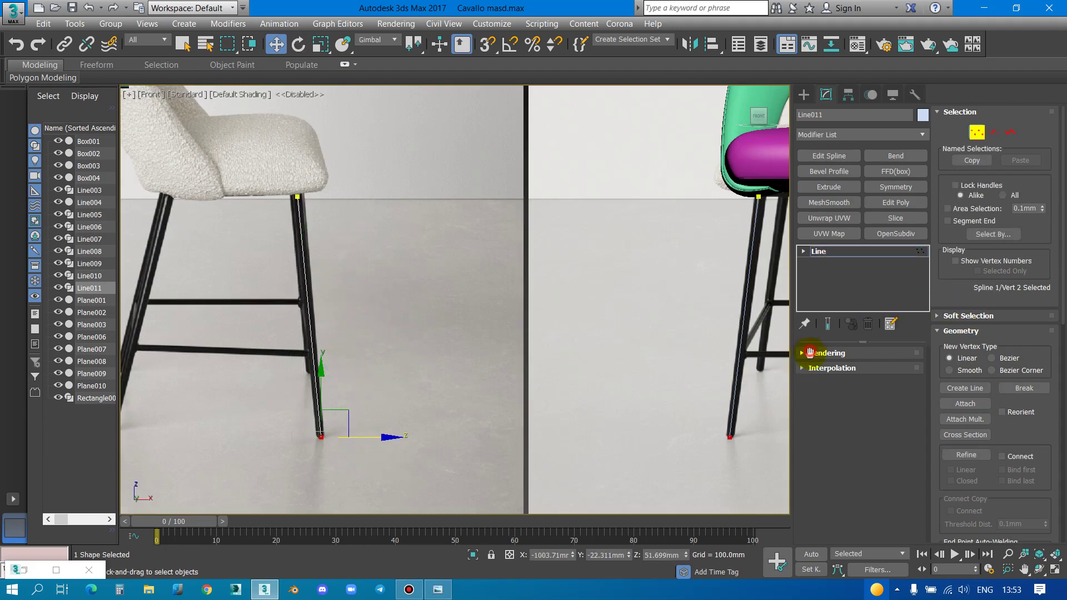
Make the leg splines renderable as 15mm thick tubes
left_click(810, 352)
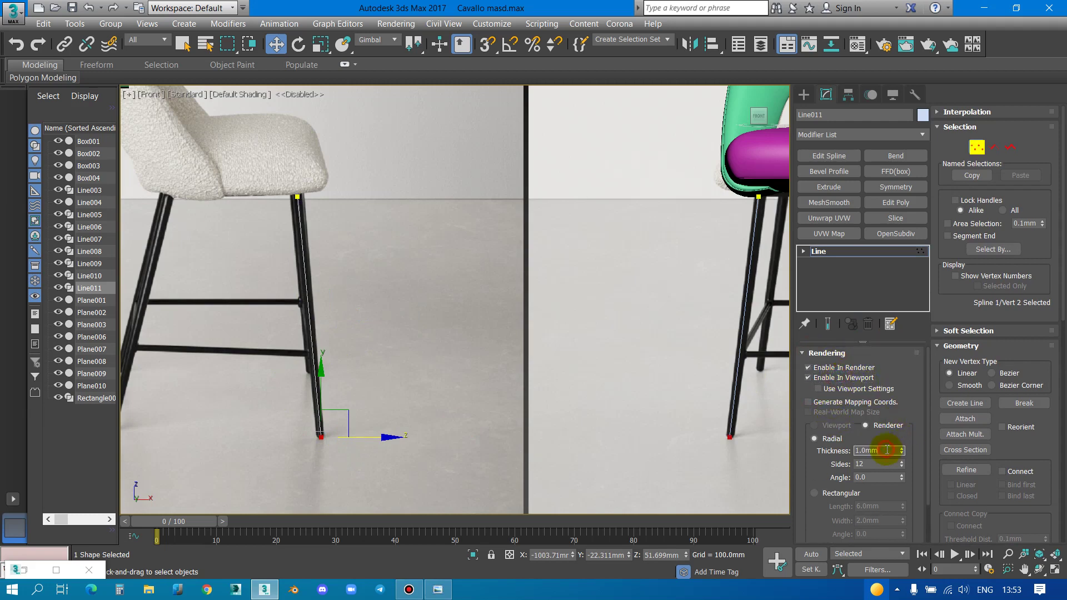
type("10")
key("Return")
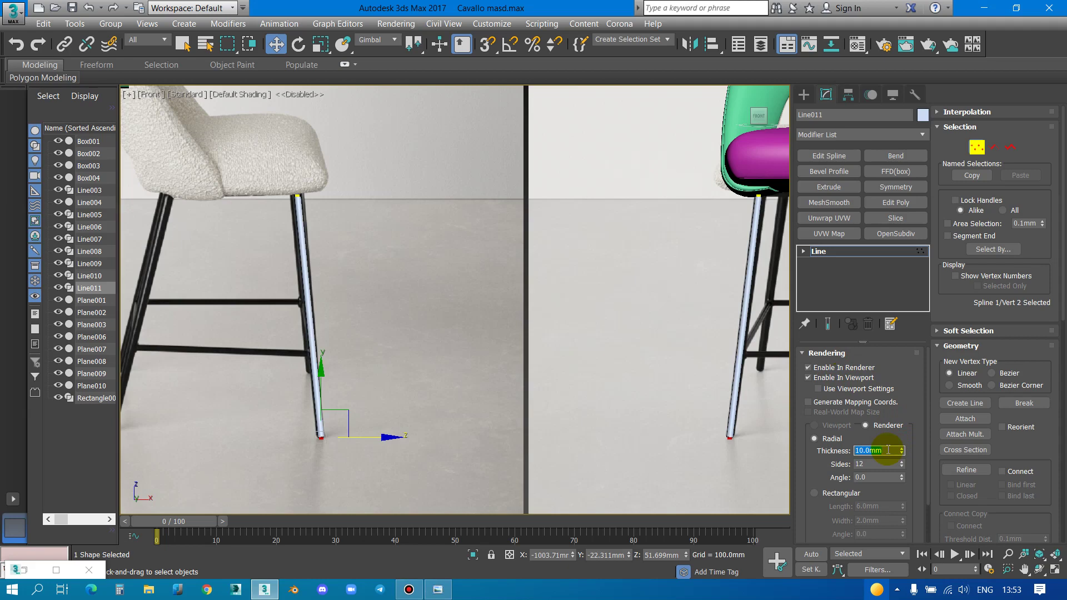
type("15")
key("Return")
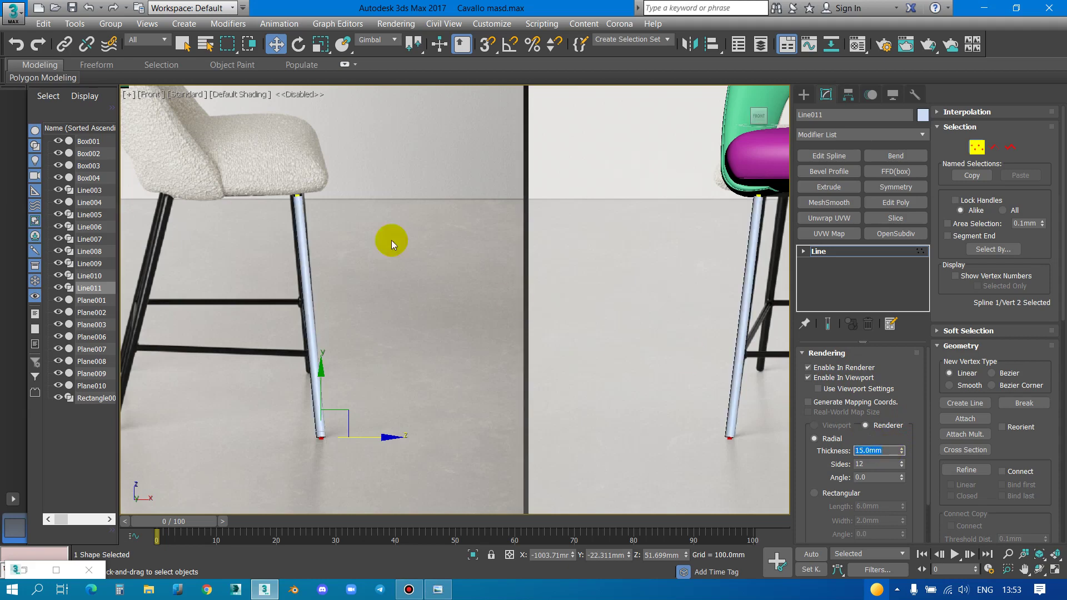
Pick the leg's top vertex and orbit around the legs in Perspective
left_click(299, 195)
scroll(312, 206, "up", 3)
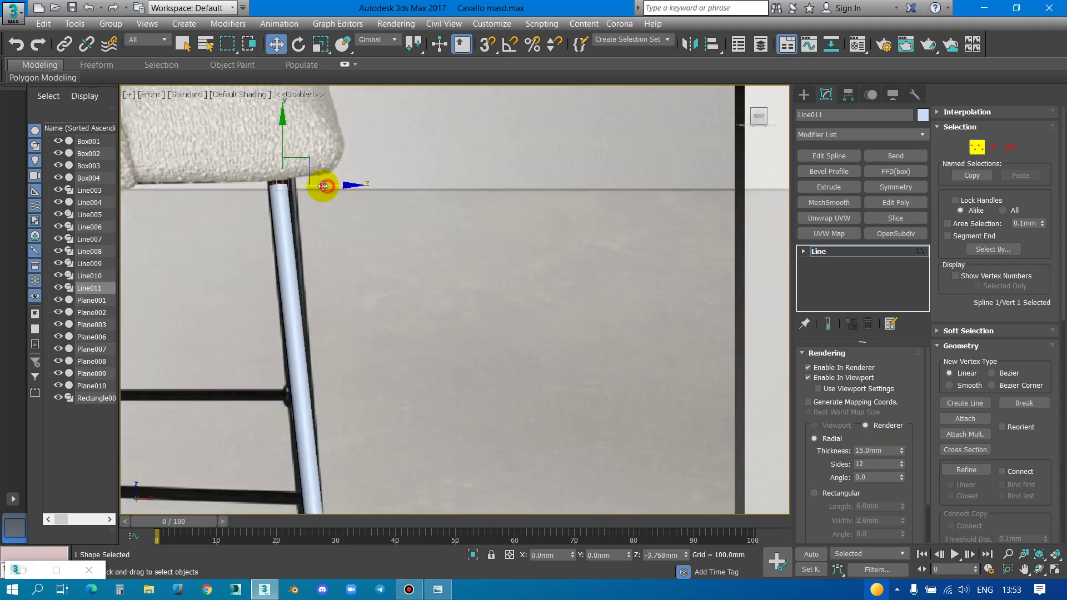
scroll(306, 211, "down", 3)
scroll(556, 235, "up", 3)
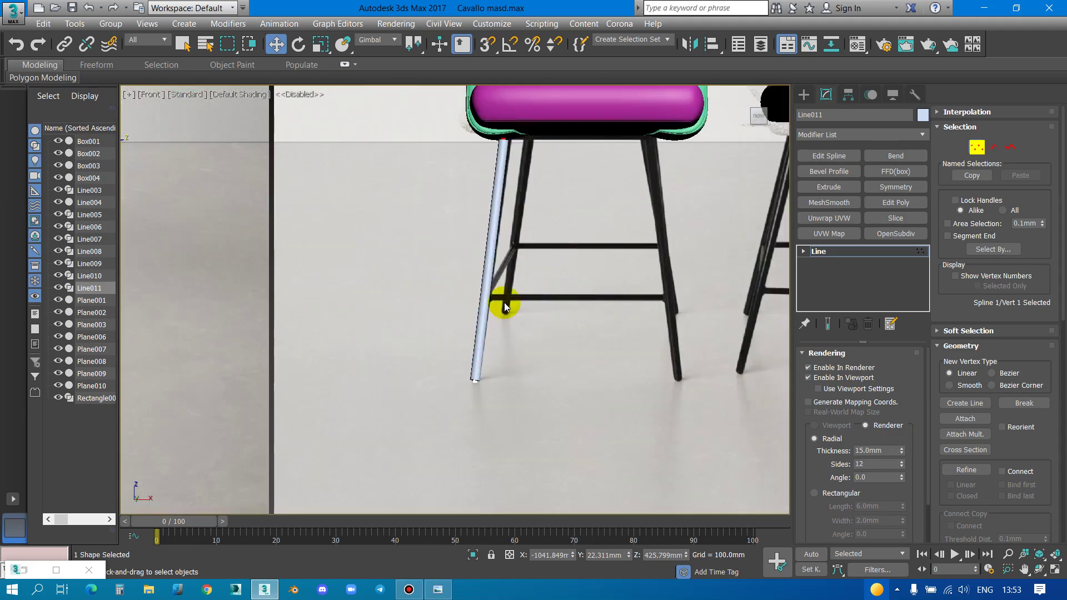
key("p")
scroll(484, 293, "down", 2)
middle_click_drag(529, 323, 442, 318, "alt")
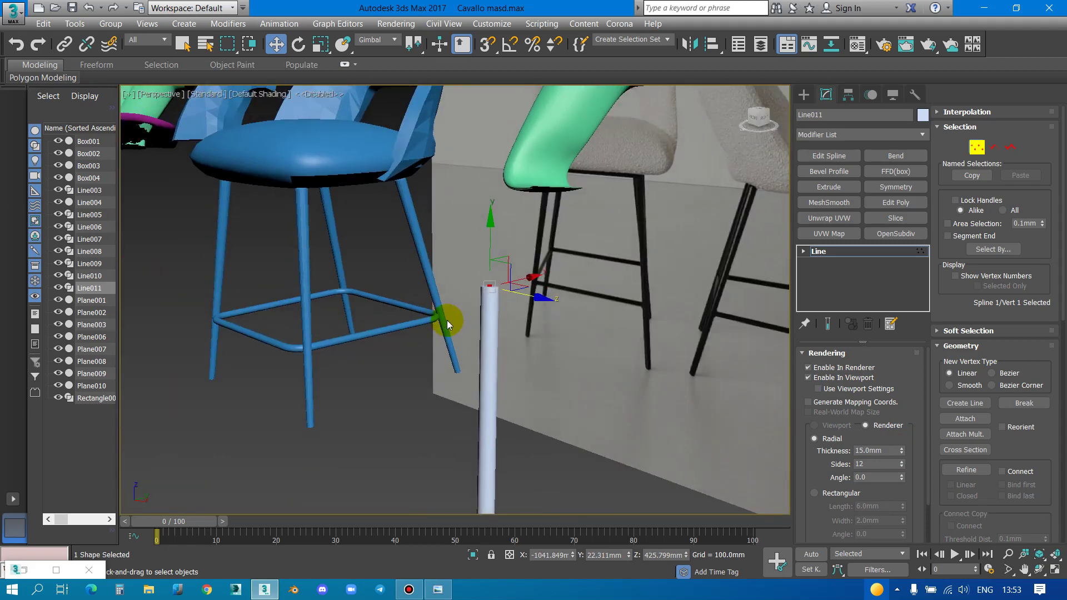
key("t")
Exit vertex editing and frame the stools in Top and Front views
left_click(819, 252)
scroll(501, 334, "down", 5)
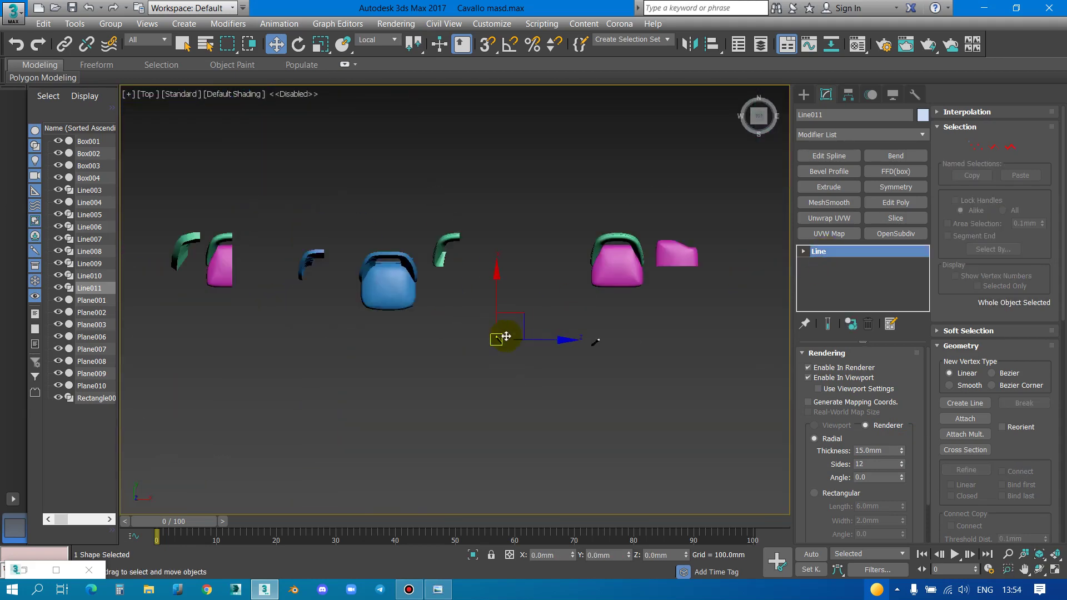
middle_click_drag(501, 333, 503, 361)
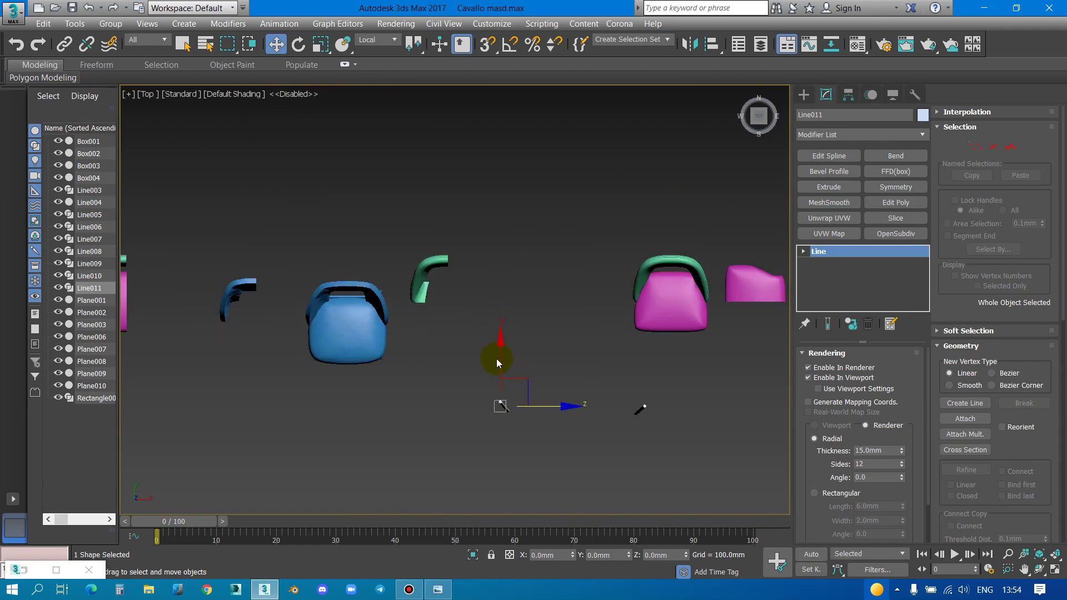
key("f")
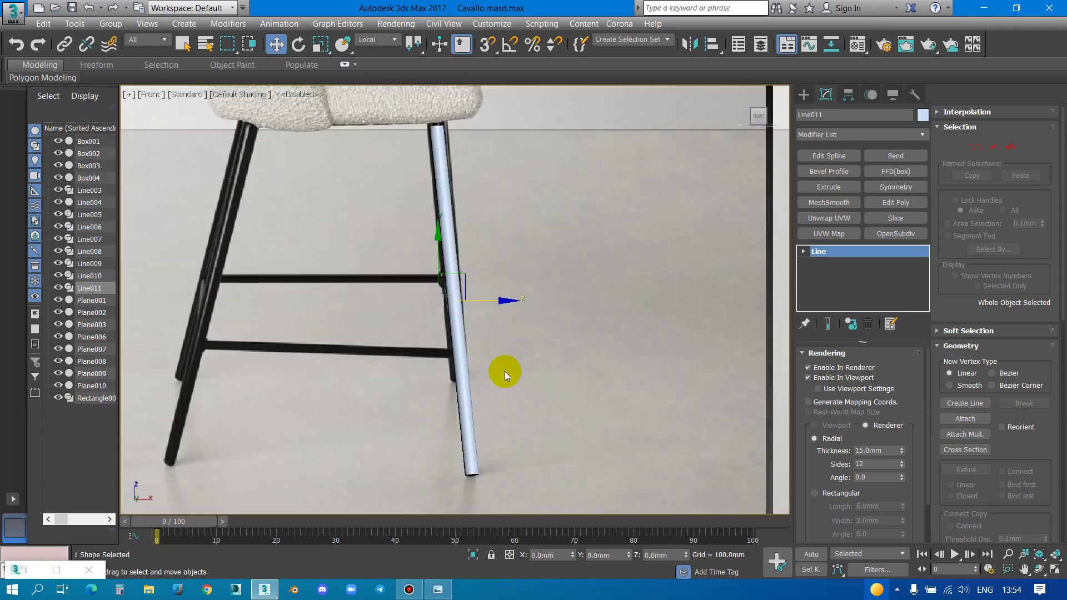
scroll(495, 347, "down", 2)
middle_click_drag(476, 305, 448, 284)
scroll(565, 279, "up", 2)
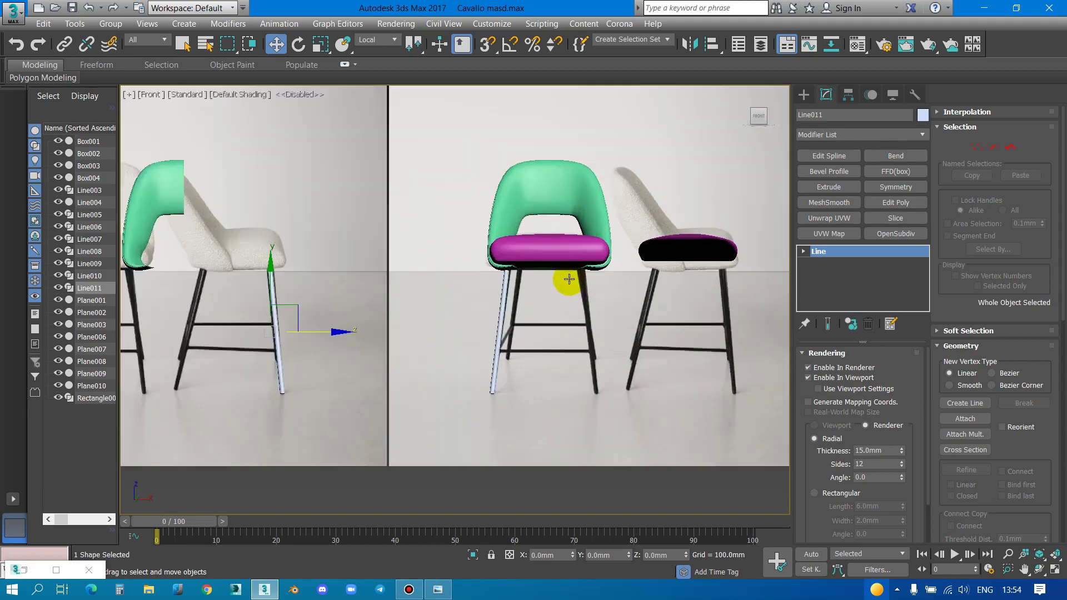
scroll(479, 280, "up", 2)
Select Line010 and nudge it slightly sideways from a low perspective angle
left_click(479, 280)
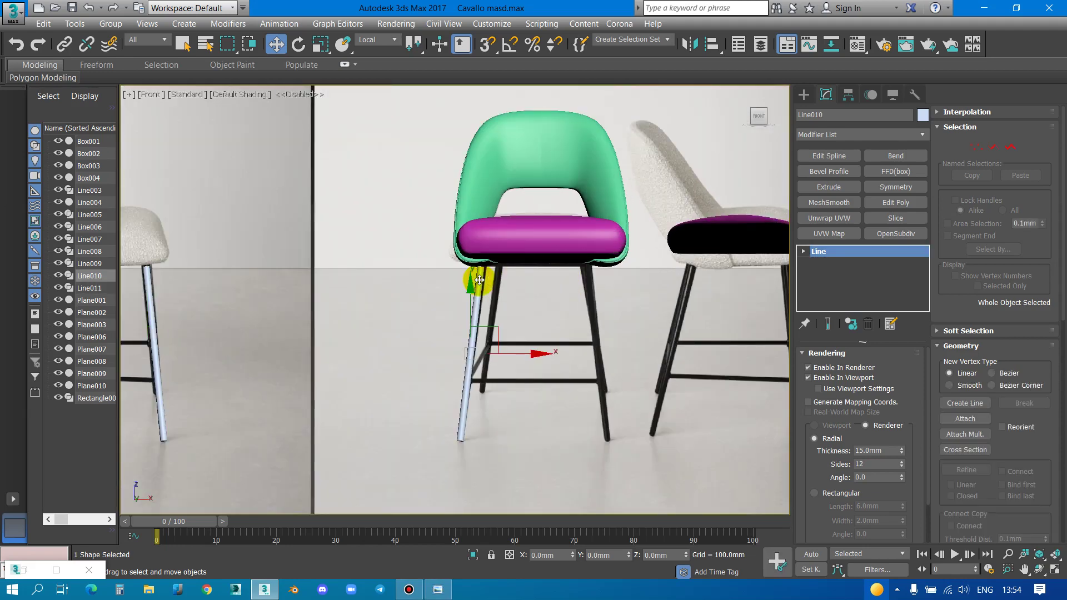
key("t")
scroll(483, 284, "down", 3)
scroll(492, 315, "down", 3)
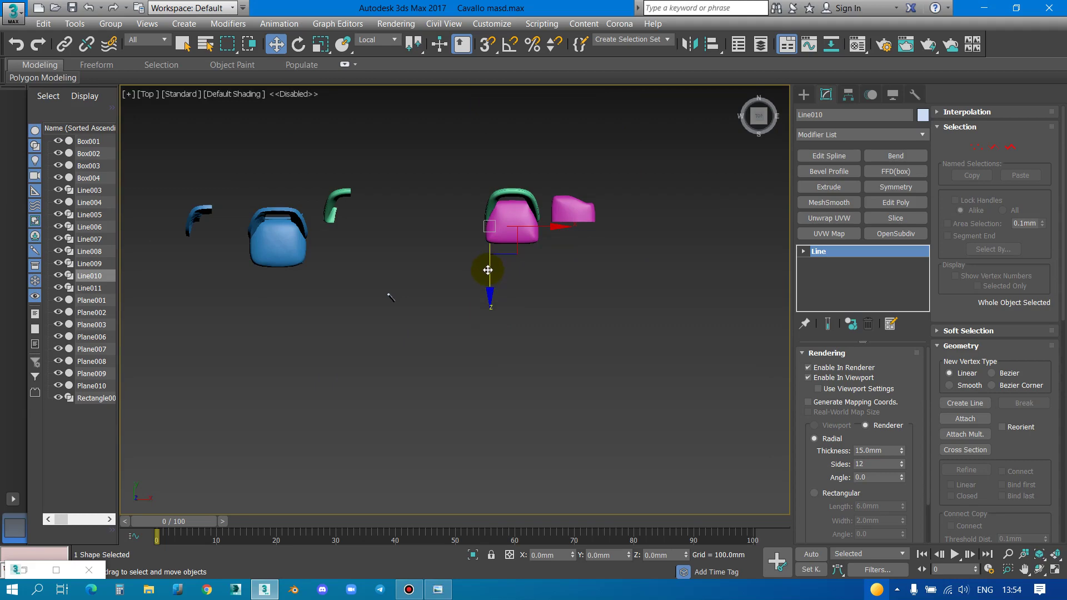
key("p")
mouse_move(489, 272)
middle_mouse_down("alt")
mouse_move(518, 272)
mouse_move(512, 332)
mouse_move(567, 321)
mouse_move(517, 347)
mouse_move(505, 269)
middle_mouse_up("alt")
scroll(381, 279, "down", 5)
scroll(388, 245, "up", 5)
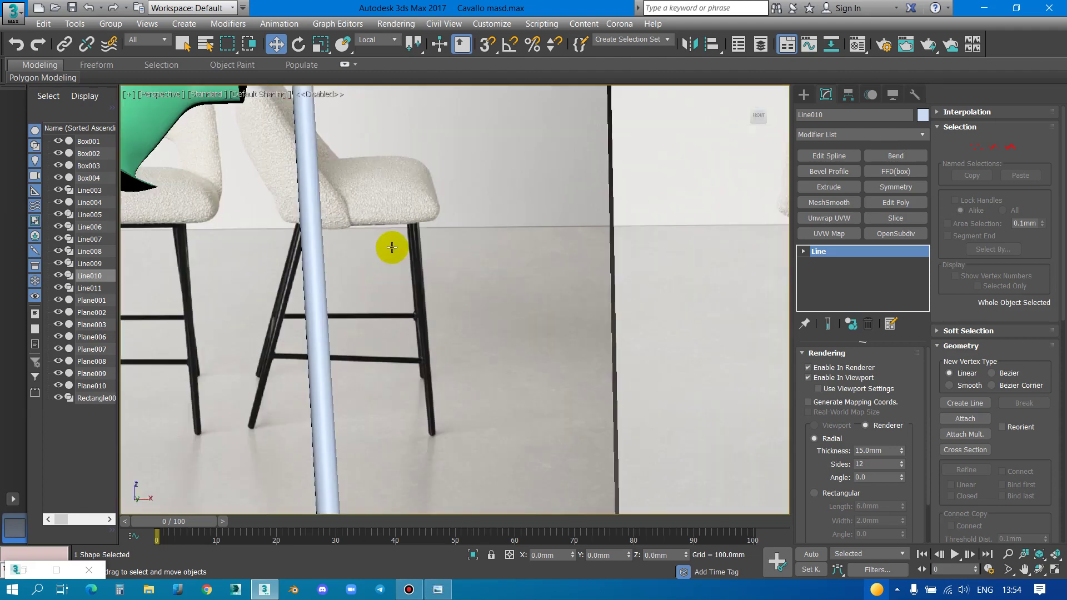
mouse_move(389, 241)
middle_mouse_down("alt")
mouse_move(550, 286)
mouse_move(591, 274)
mouse_move(620, 212)
mouse_move(585, 163)
middle_mouse_up("alt")
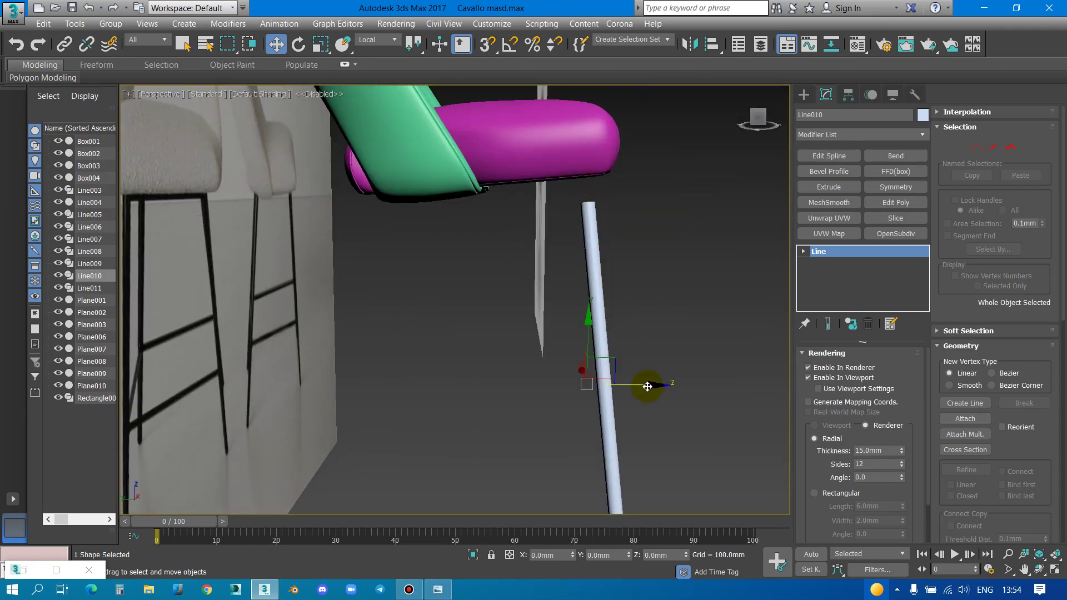
left_click_drag(650, 384, 617, 387)
Raise the Line010 leg slightly in Front view
key("f")
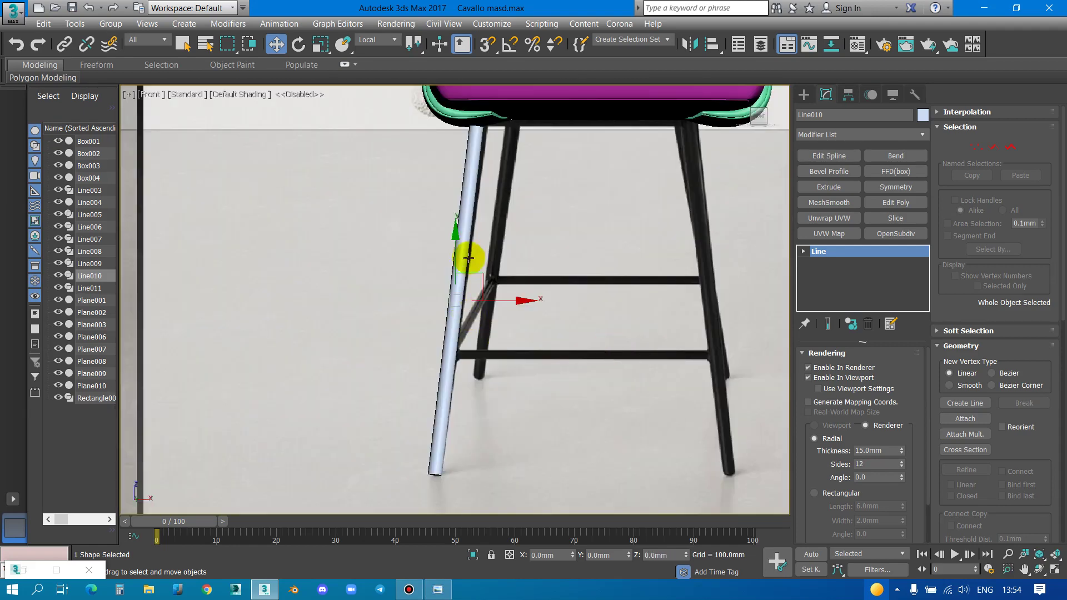
middle_click_drag(465, 251, 447, 353)
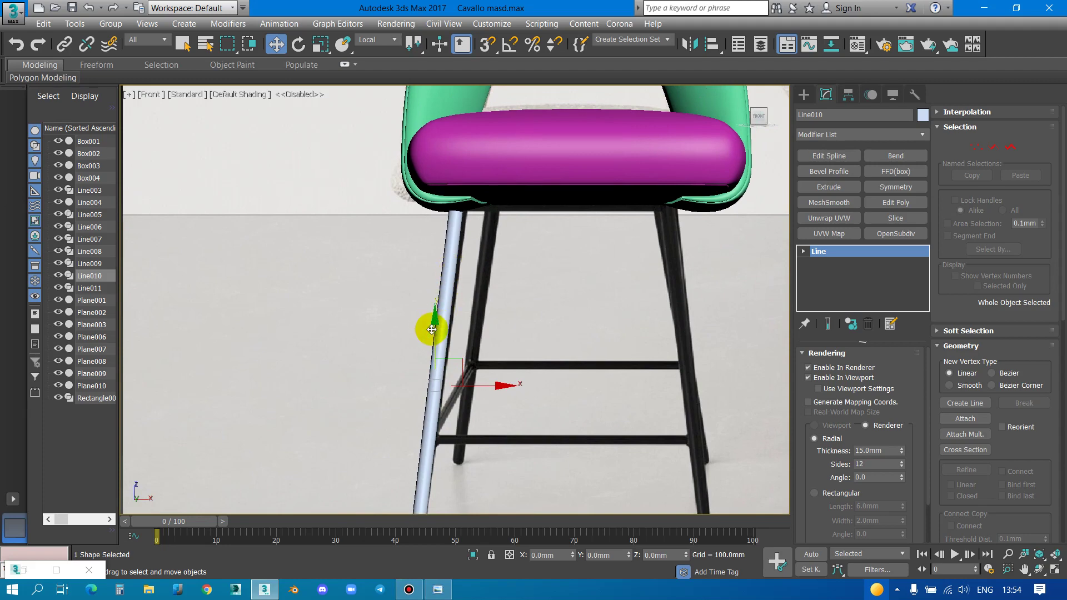
left_click_drag(435, 326, 450, 302)
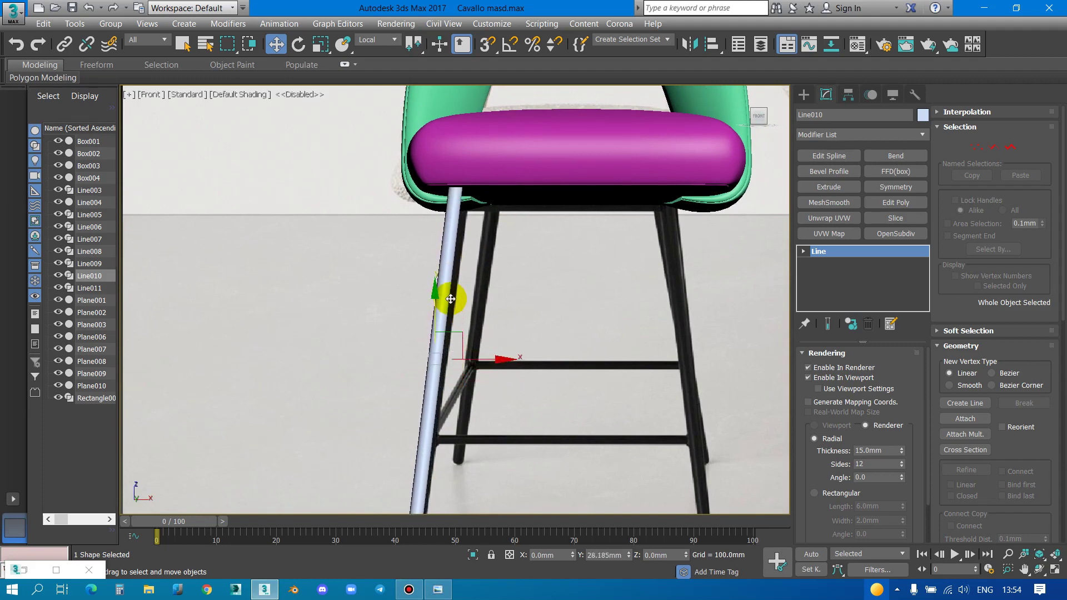
scroll(445, 296, "down", 3)
scroll(489, 272, "up", 2)
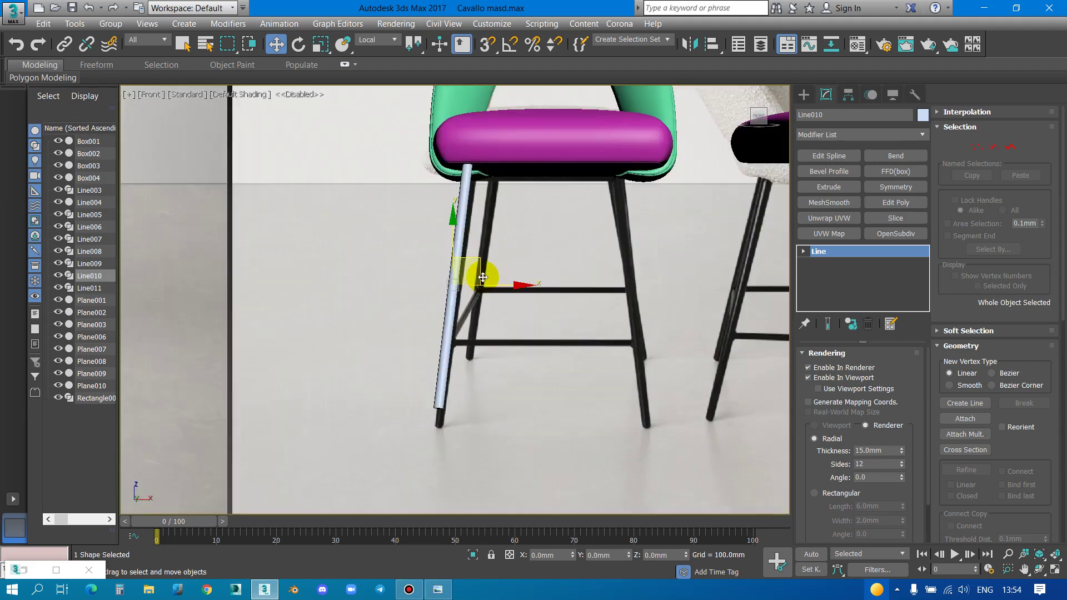
Lower Line010's bottom vertex to the leg foot, then leave sub-object editing
key("1")
left_click_drag(419, 401, 446, 423)
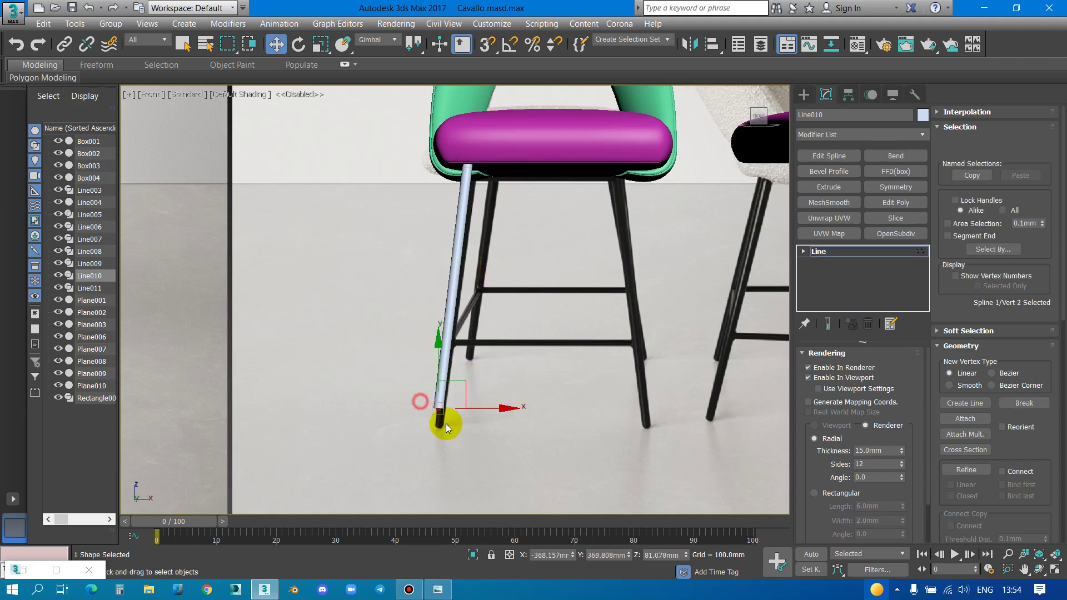
left_click_drag(440, 367, 439, 372)
scroll(453, 316, "down", 2)
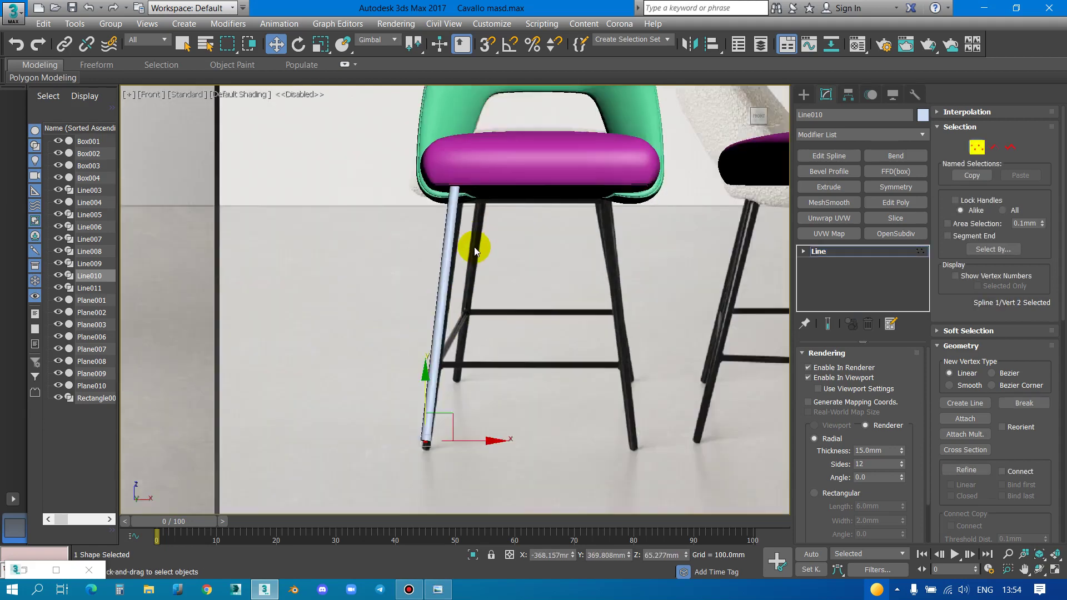
scroll(445, 278, "down", 2)
middle_click_drag(346, 264, 696, 252)
scroll(696, 252, "up", 3)
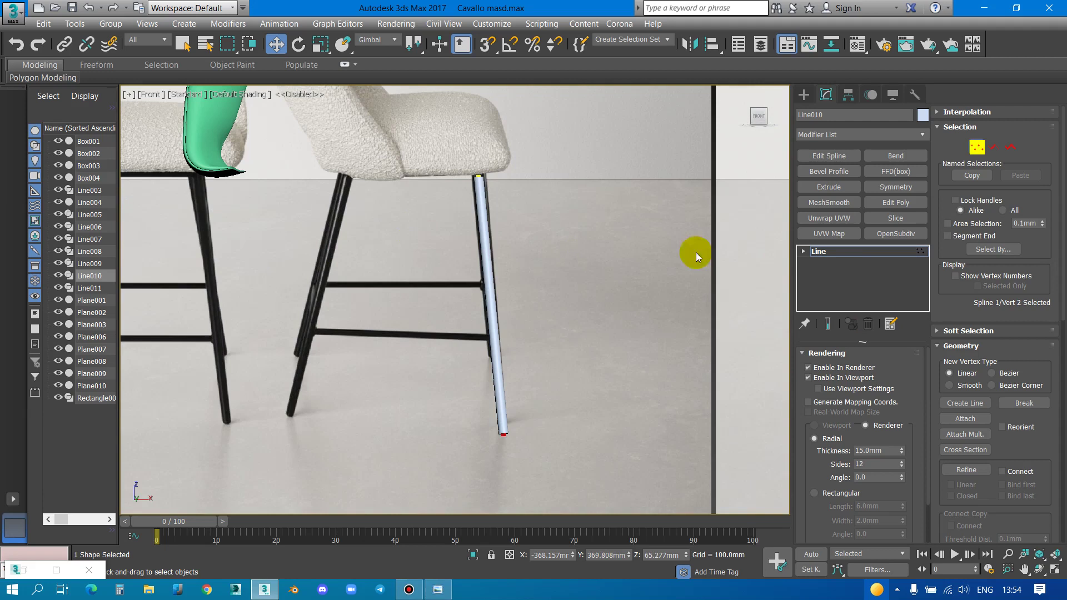
left_click(992, 147)
left_click_drag(540, 264, 379, 302)
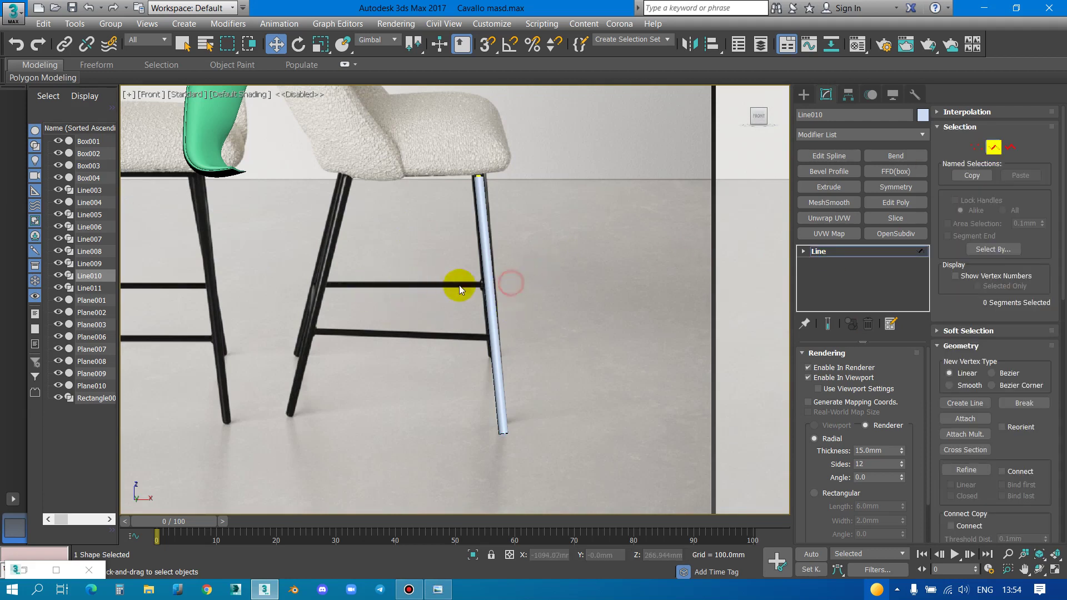
key("ctrl+b")
Copy Line011's segment onto the reference's other leg and splay its foot outward
left_click(485, 247)
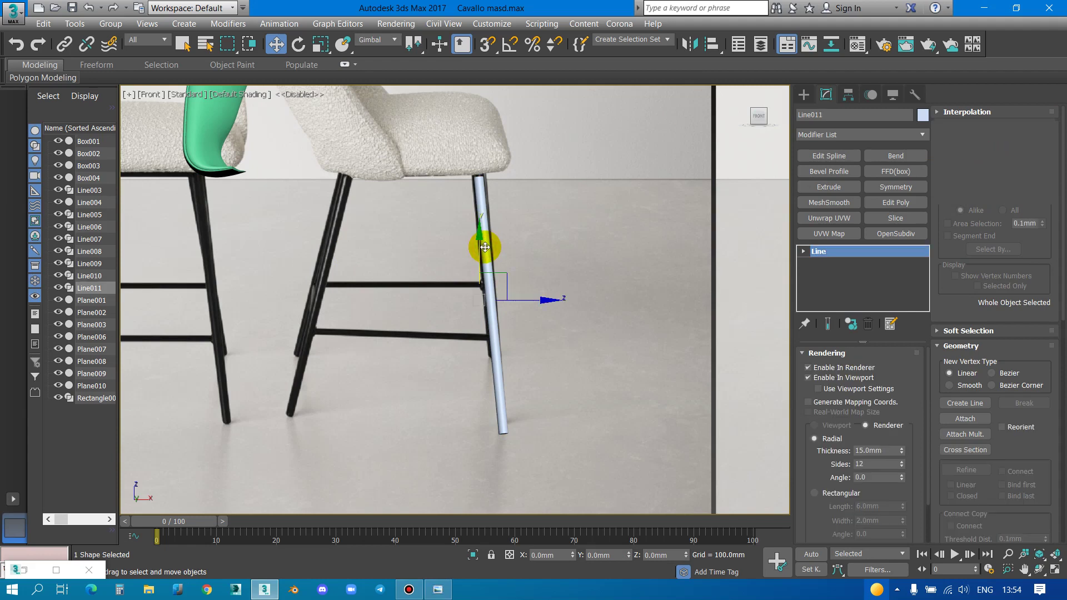
key("2")
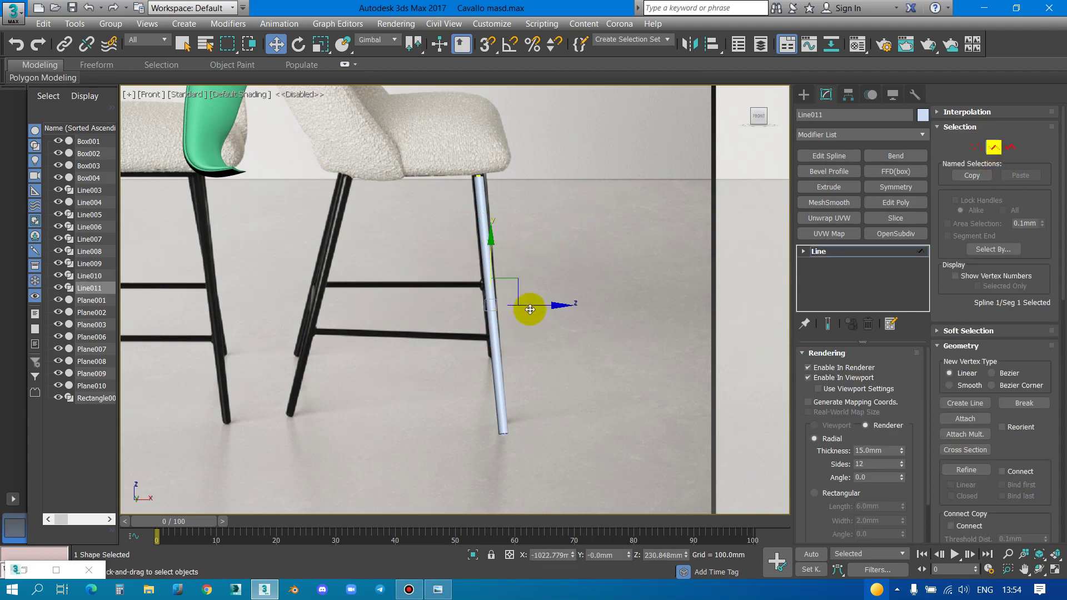
left_click_drag(529, 305, 400, 323, "shift")
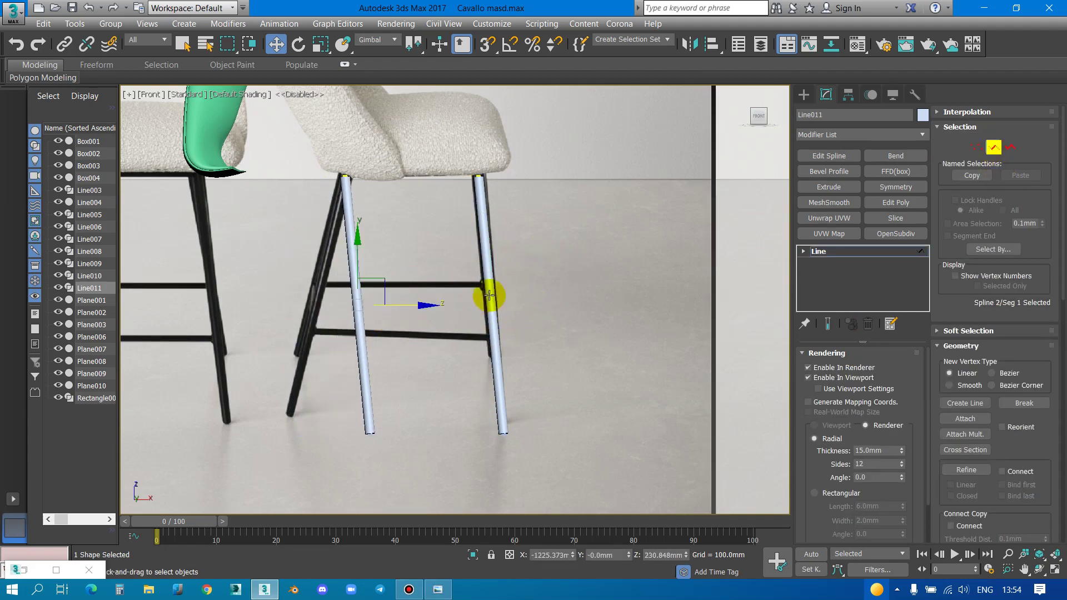
key("1")
left_click(370, 433)
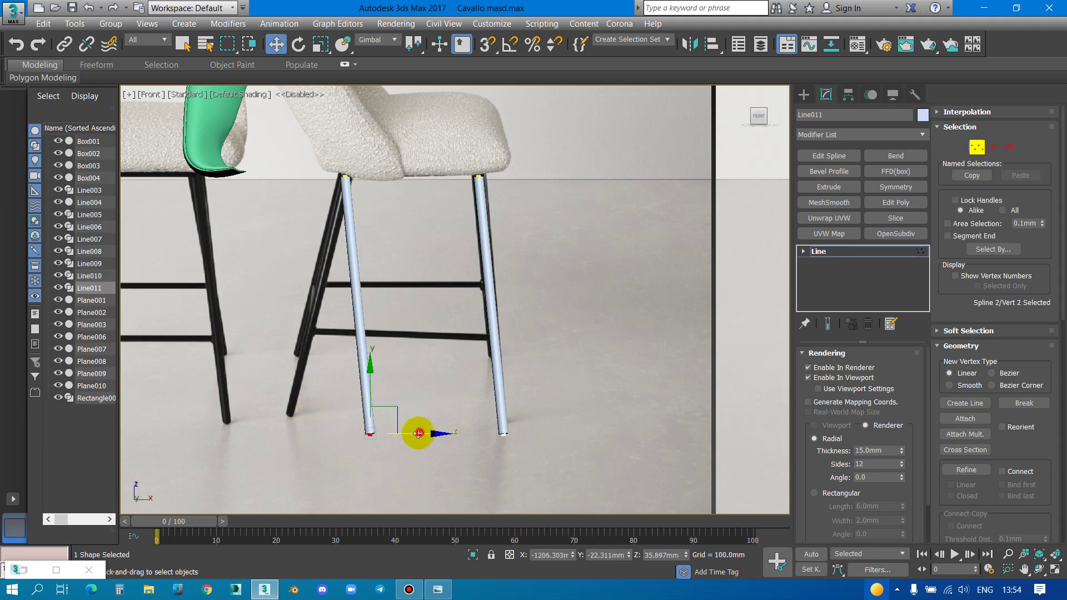
left_click_drag(419, 433, 333, 433)
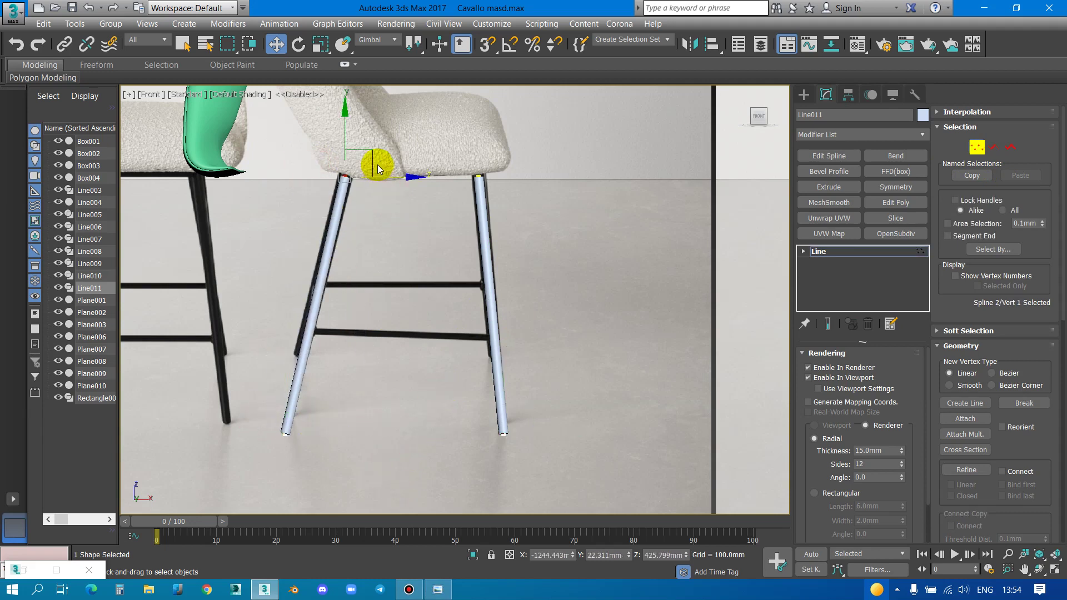
Pan and orbit into a tilted perspective view to check the new leg
scroll(322, 229, "down", 3)
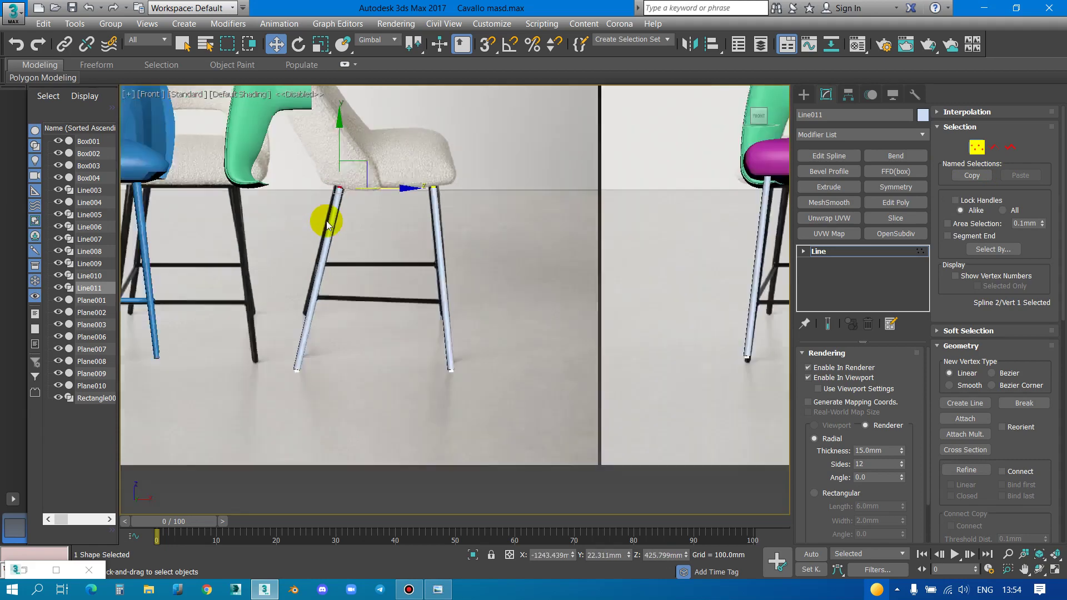
scroll(321, 228, "down", 2)
middle_click_drag(538, 235, 447, 274)
scroll(449, 281, "up", 3)
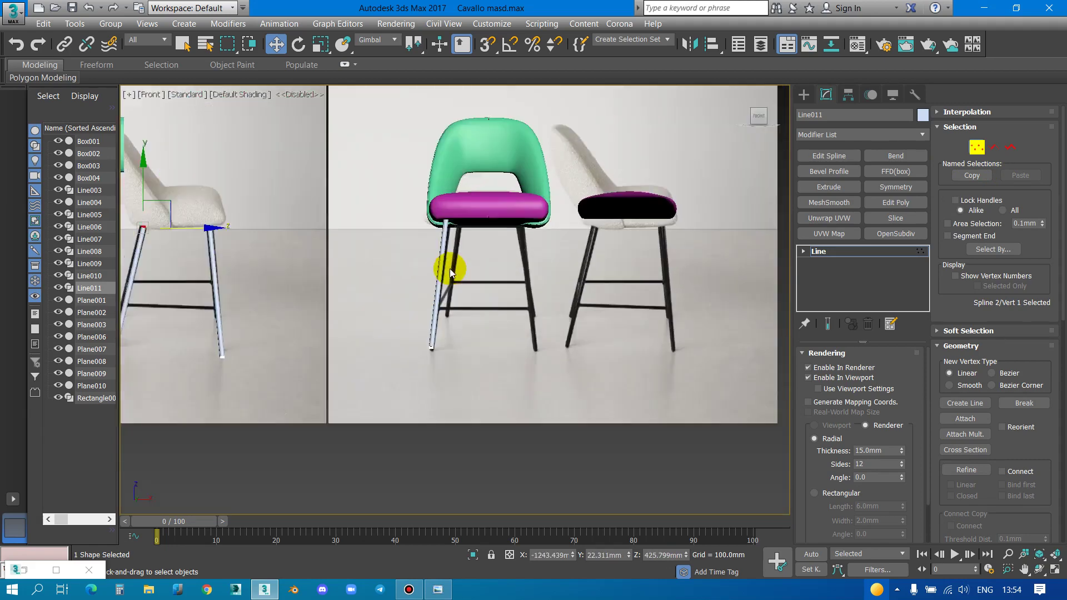
scroll(451, 300, "up", 2)
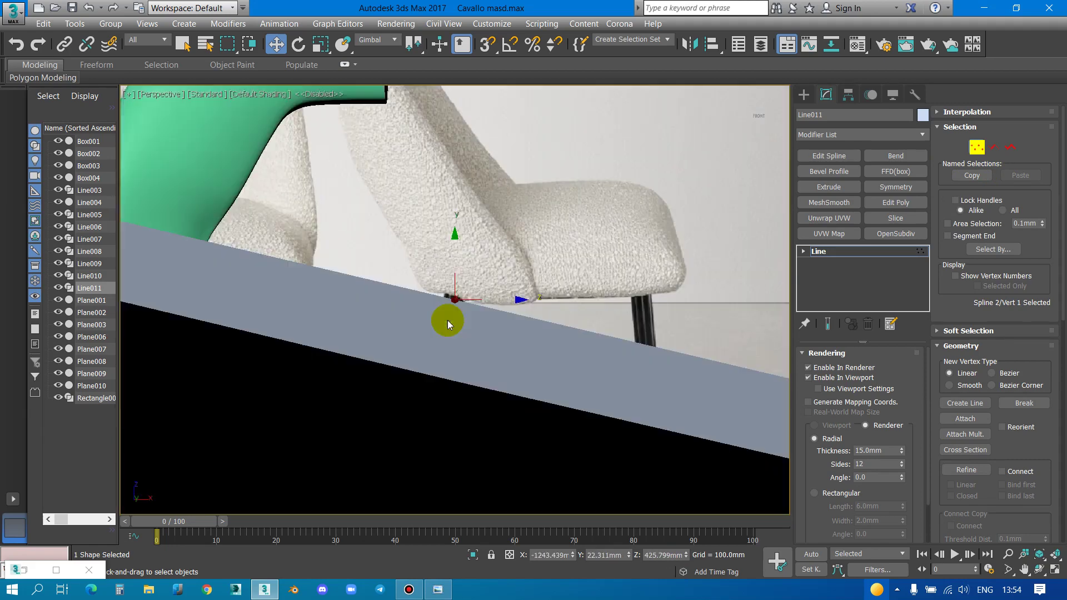
middle_click_drag(448, 320, 479, 344, "alt")
scroll(445, 349, "up", 2)
scroll(410, 316, "up", 2)
scroll(410, 316, "down", 3)
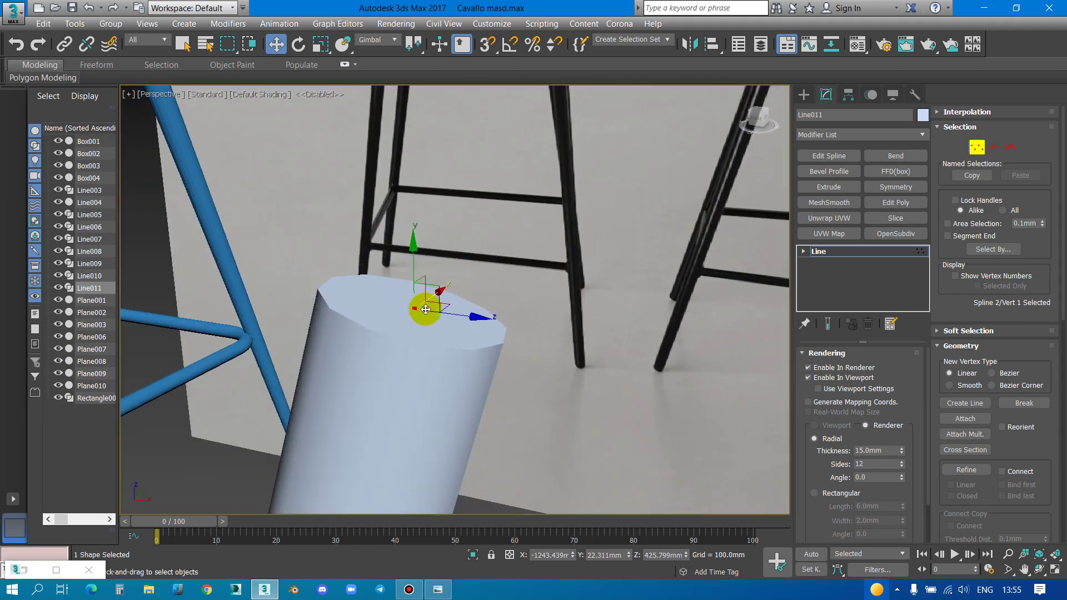
scroll(424, 305, "down", 3)
scroll(439, 305, "down", 4)
Leave vertex editing, select leg Line010 and pick one of its segments at Segment level
left_click(978, 155)
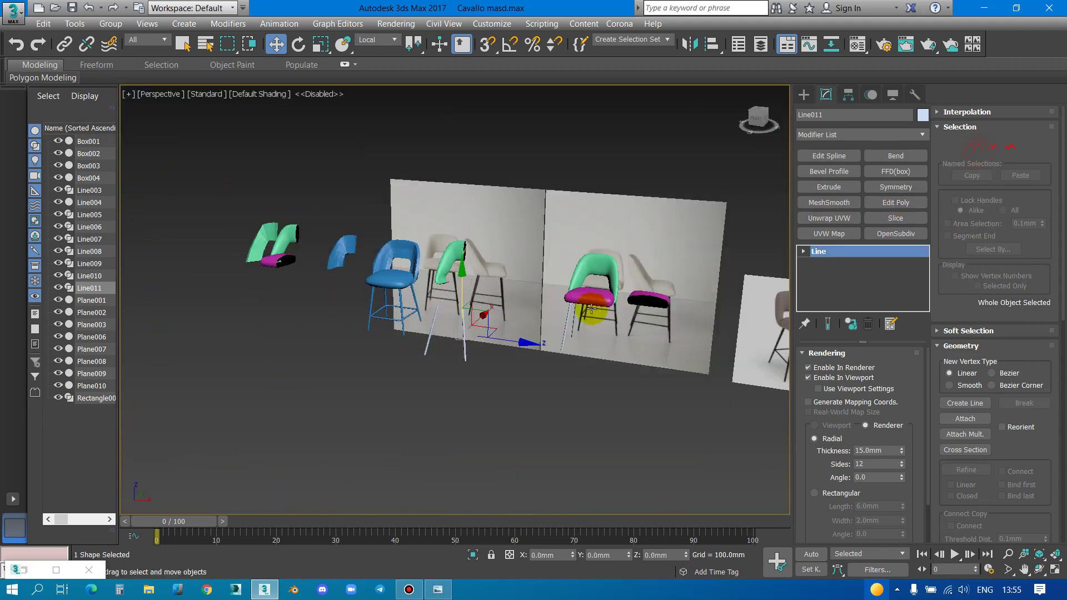
scroll(519, 329, "up", 5)
left_click(524, 324)
middle_click_drag(520, 322, 643, 349, "alt")
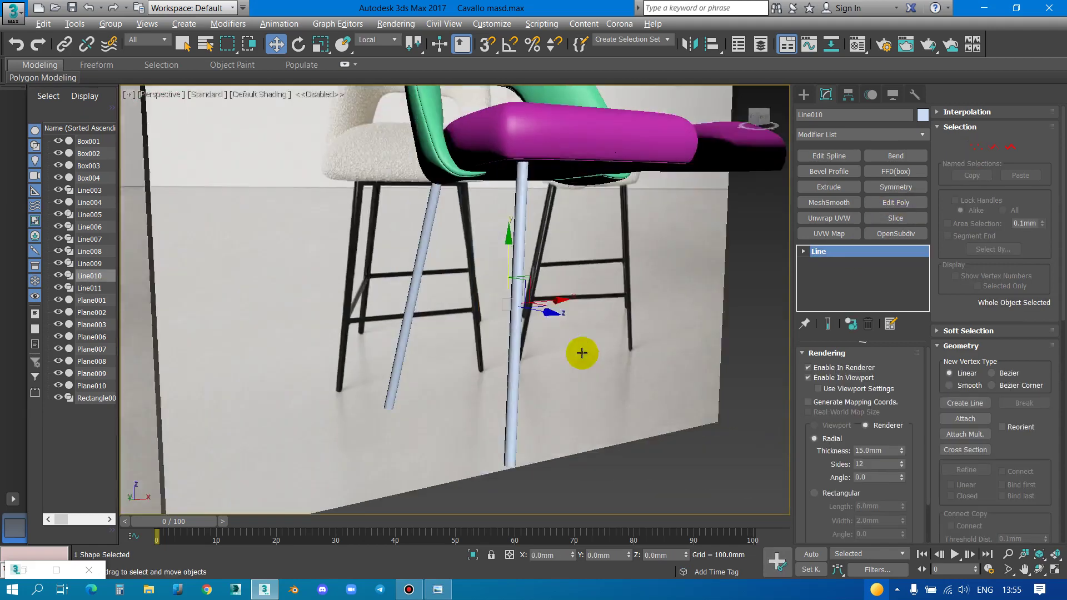
key("1")
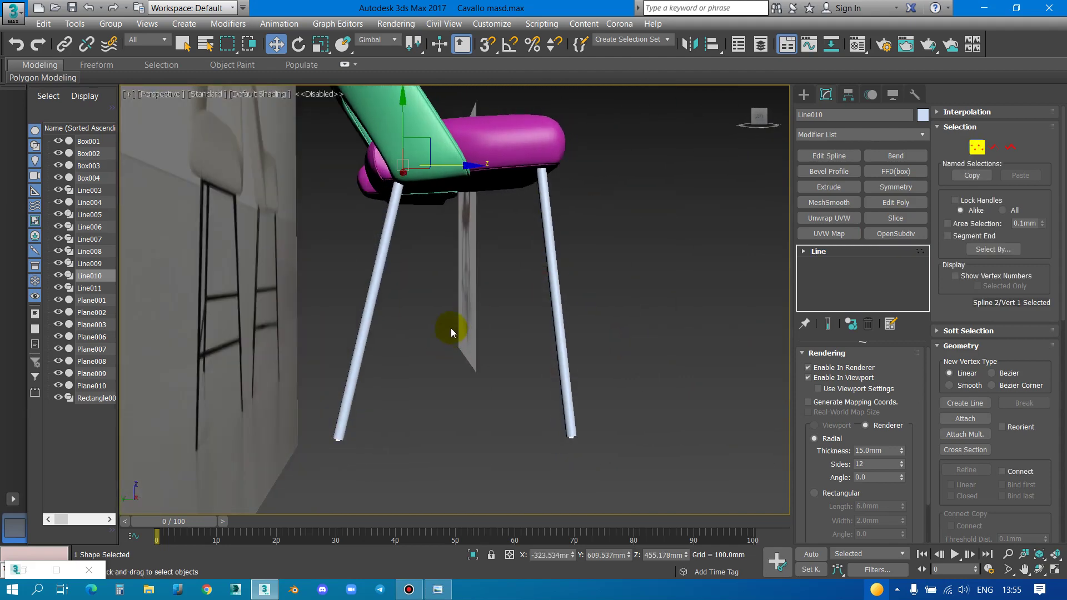
key("2")
left_click(372, 300)
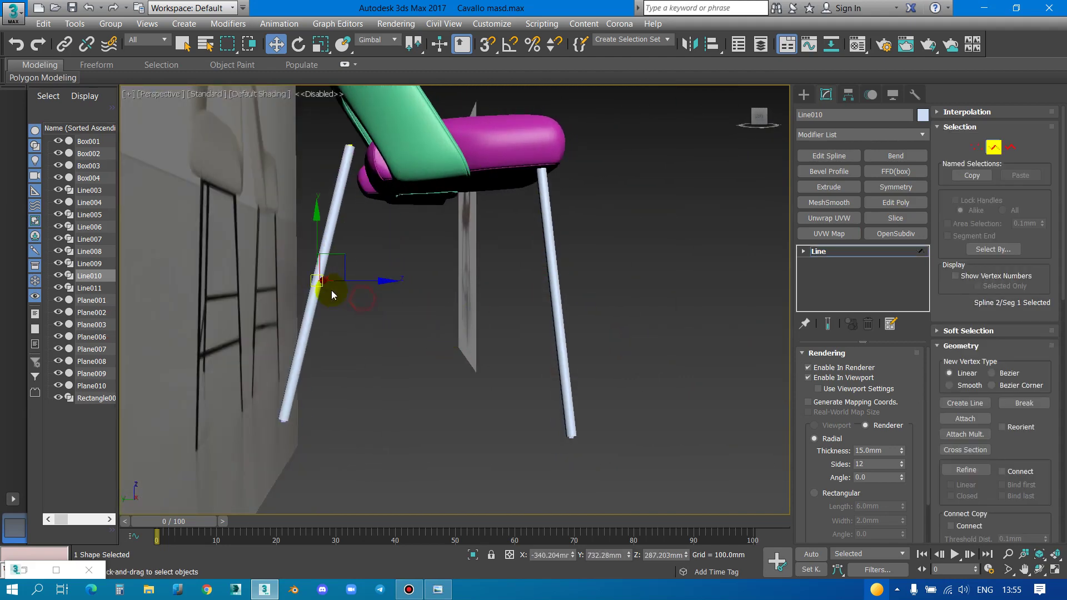
Inspect the whole chair and legs, then compare them with the reference stool photo and close it
mouse_move(440, 304)
middle_mouse_down("alt")
mouse_move(421, 245)
mouse_move(389, 242)
middle_mouse_up("alt")
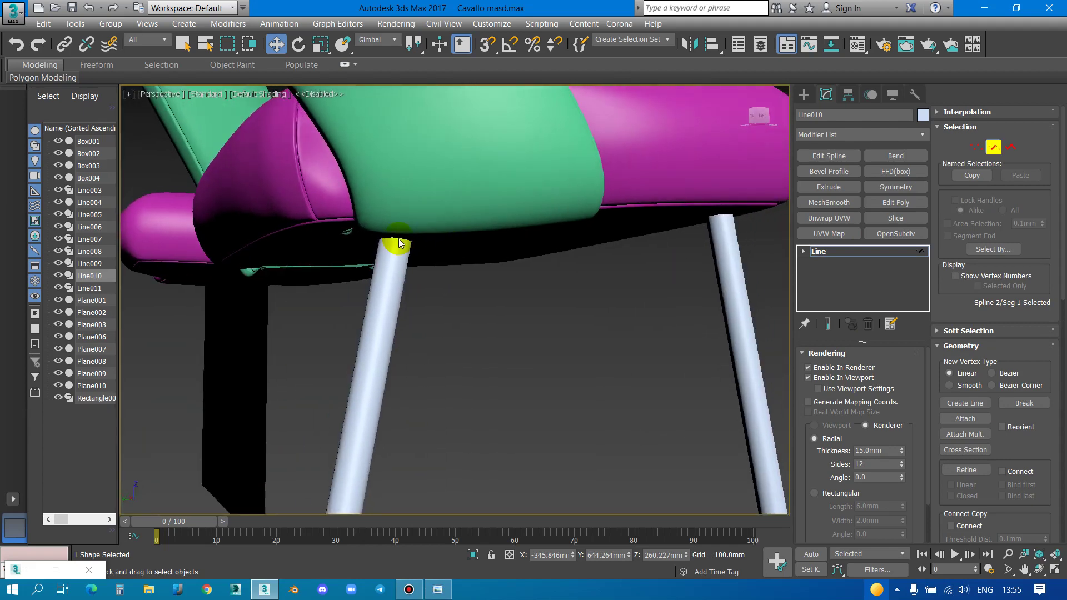
scroll(398, 269, "up", 5)
scroll(396, 229, "down", 5)
mouse_move(429, 279)
middle_mouse_down("alt")
mouse_move(408, 256)
mouse_move(391, 303)
mouse_move(350, 313)
middle_mouse_up("alt")
scroll(582, 309, "up", 5)
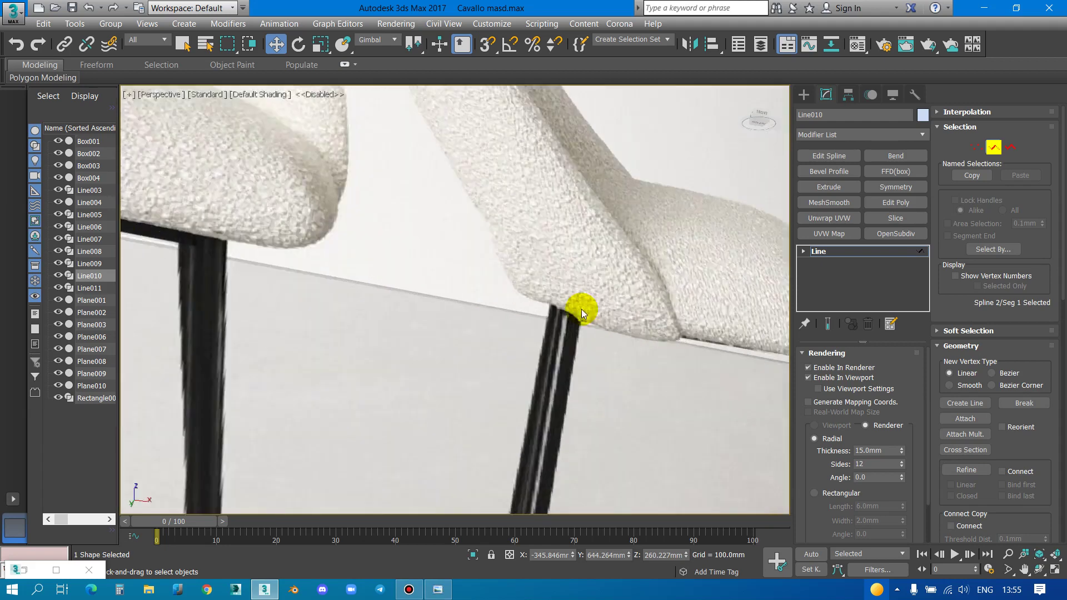
scroll(576, 319, "up", 2)
scroll(576, 321, "up", 2)
scroll(539, 280, "down", 5)
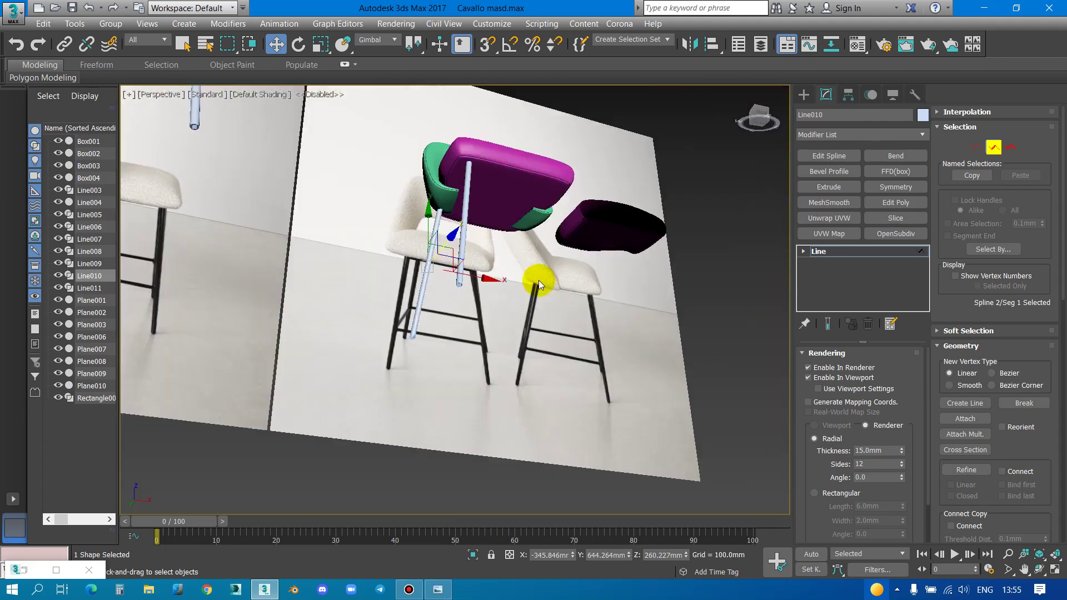
scroll(542, 308, "down", 5)
scroll(319, 248, "up", 8)
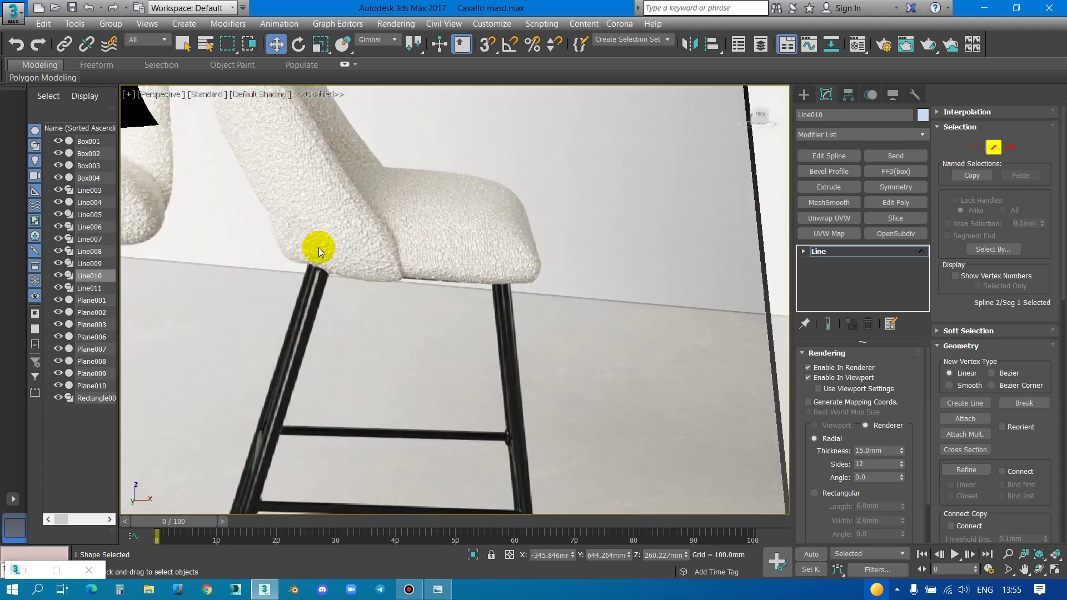
scroll(327, 265, "down", 2)
scroll(332, 267, "down", 3)
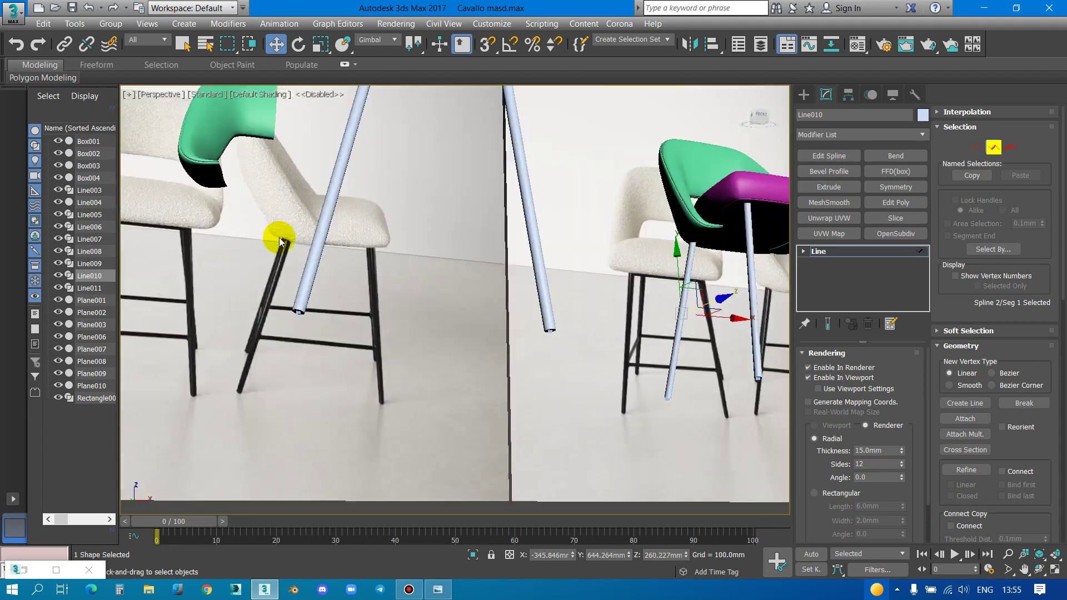
scroll(279, 238, "down", 3)
scroll(409, 271, "down", 3)
scroll(399, 281, "down", 2)
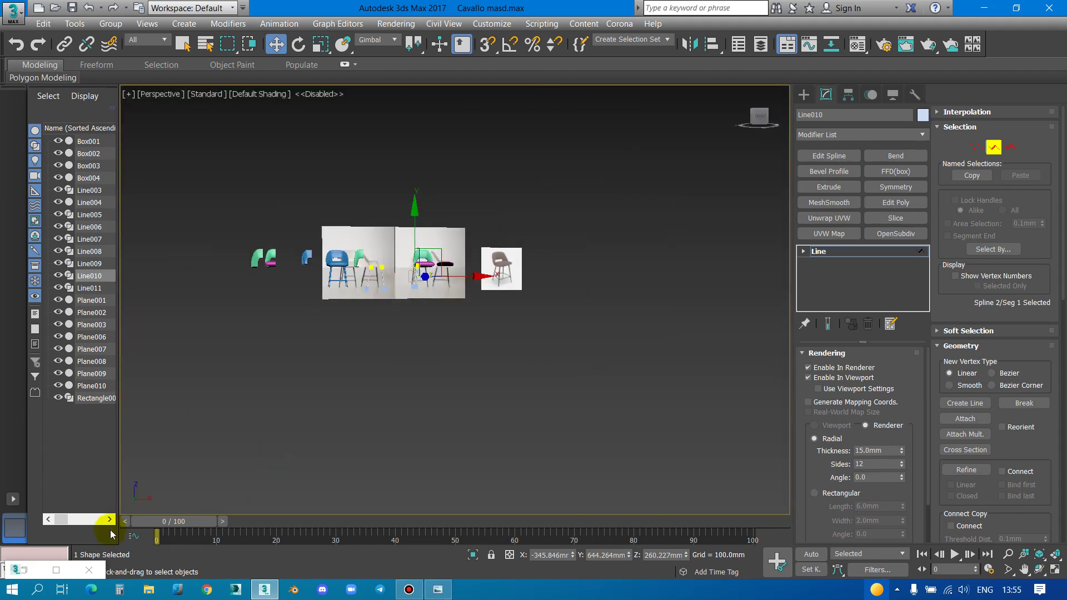
left_click(55, 570)
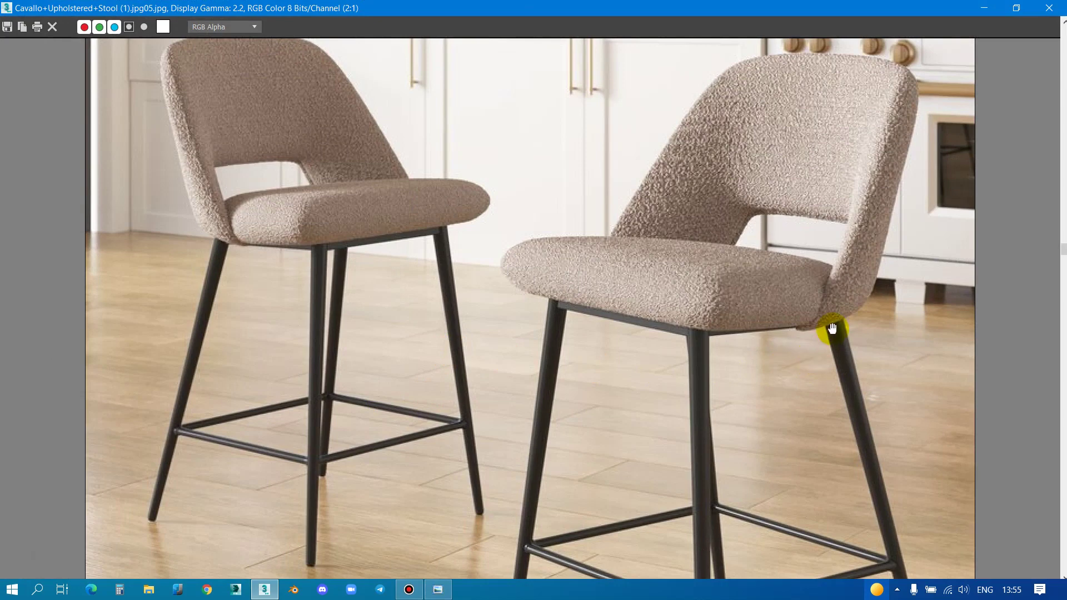
left_click(986, 14)
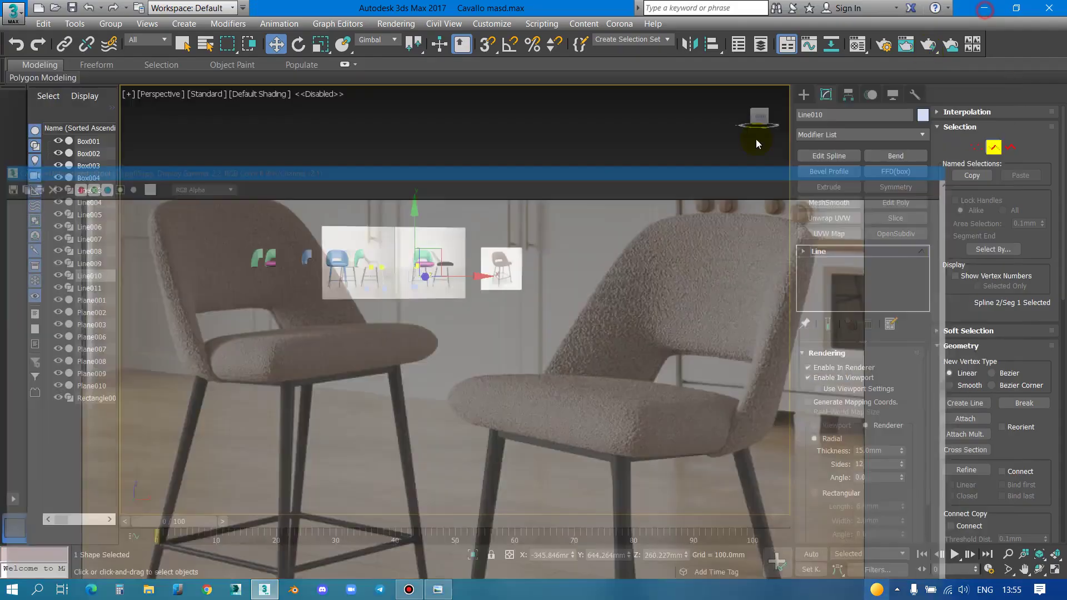
scroll(406, 274, "up", 3)
scroll(468, 348, "up", 2)
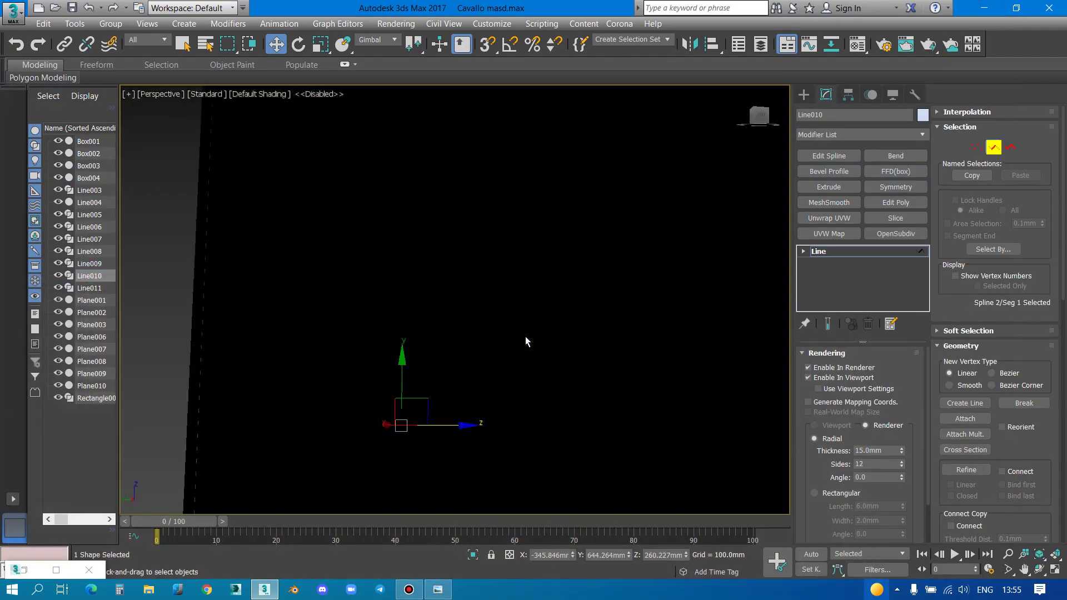
Move the selected Line010 leg segment along Y and X to sit under the seat
middle_click_drag(468, 348, 446, 313, "alt")
scroll(446, 312, "up", 3)
middle_click_drag(485, 283, 498, 278, "alt")
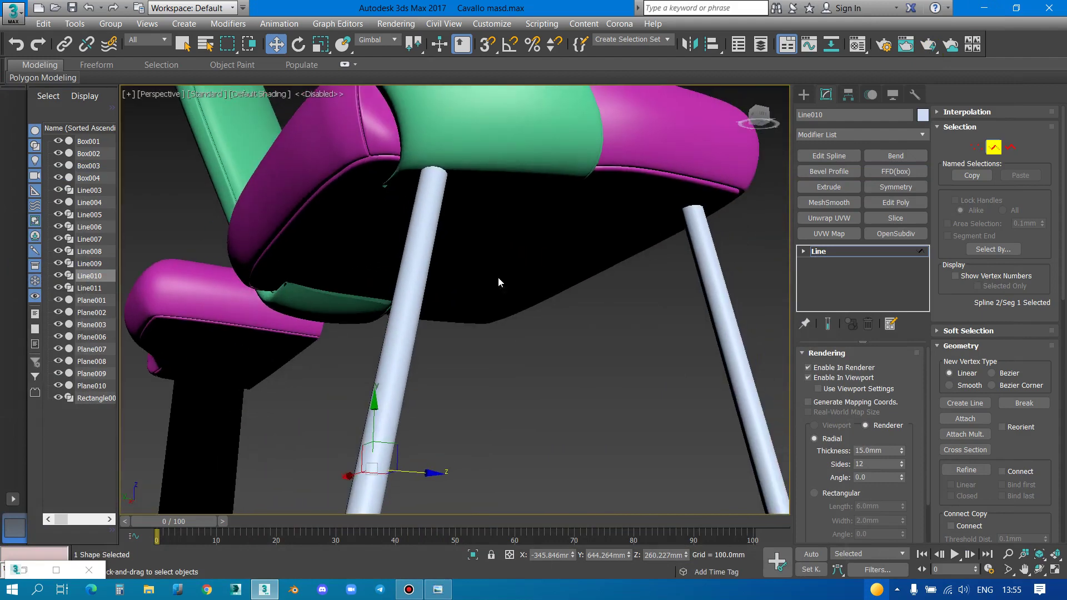
left_click_drag(434, 475, 395, 472)
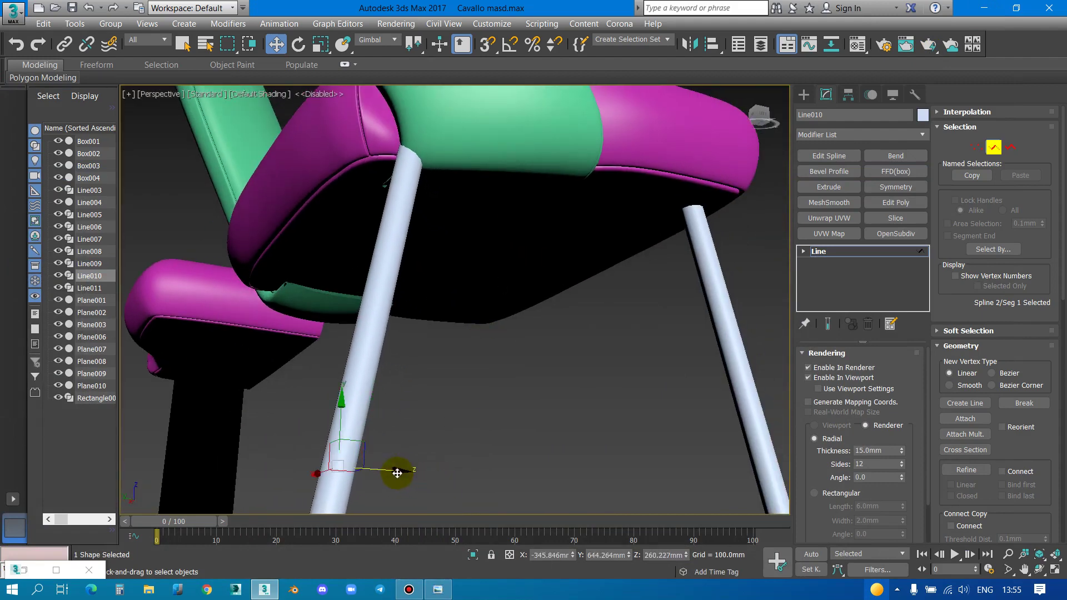
mouse_move(323, 476)
left_mouse_down()
mouse_move(305, 489)
mouse_move(353, 458)
left_mouse_up()
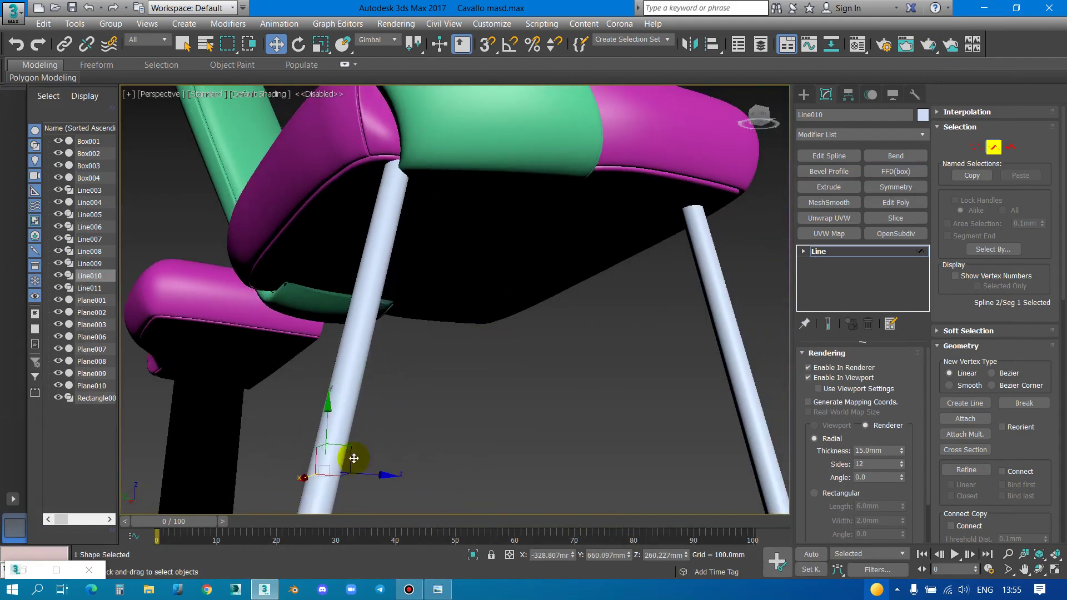
mouse_move(353, 458)
middle_mouse_down("alt")
mouse_move(479, 316)
mouse_move(440, 318)
middle_mouse_up("alt")
In Front view, snap the leg's bottom vertex toward the neighbouring tube
key("f")
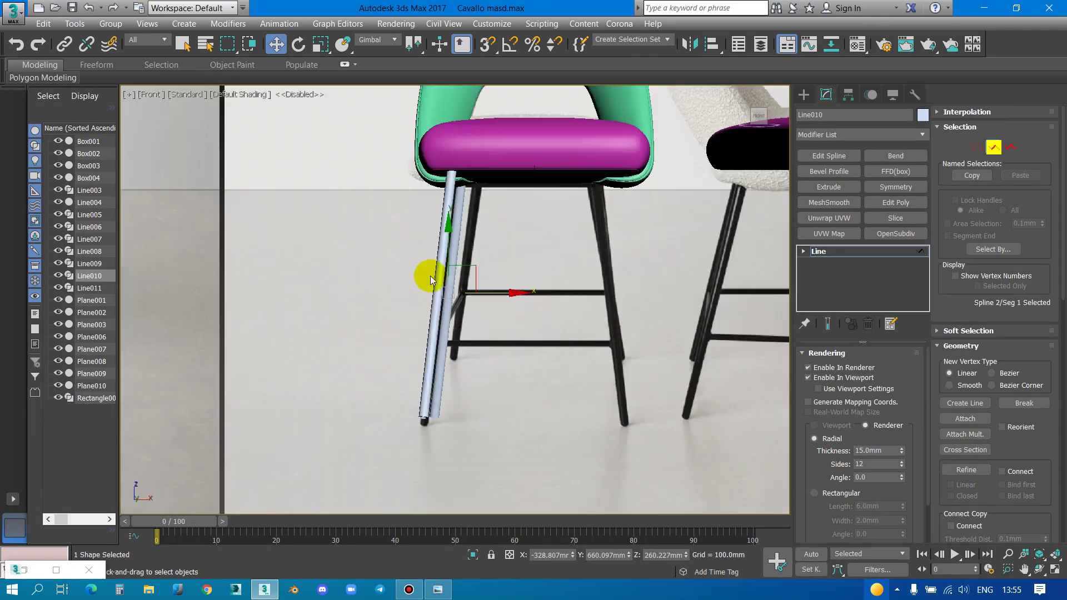
scroll(627, 302, "down", 3)
scroll(633, 287, "up", 3)
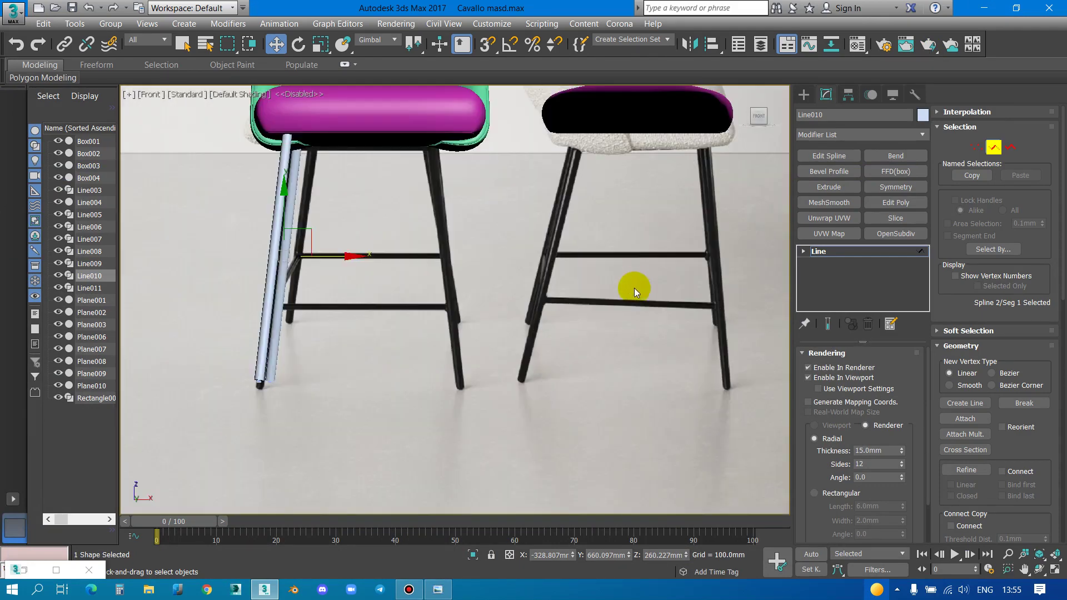
scroll(521, 311, "down", 1)
scroll(431, 285, "up", 3)
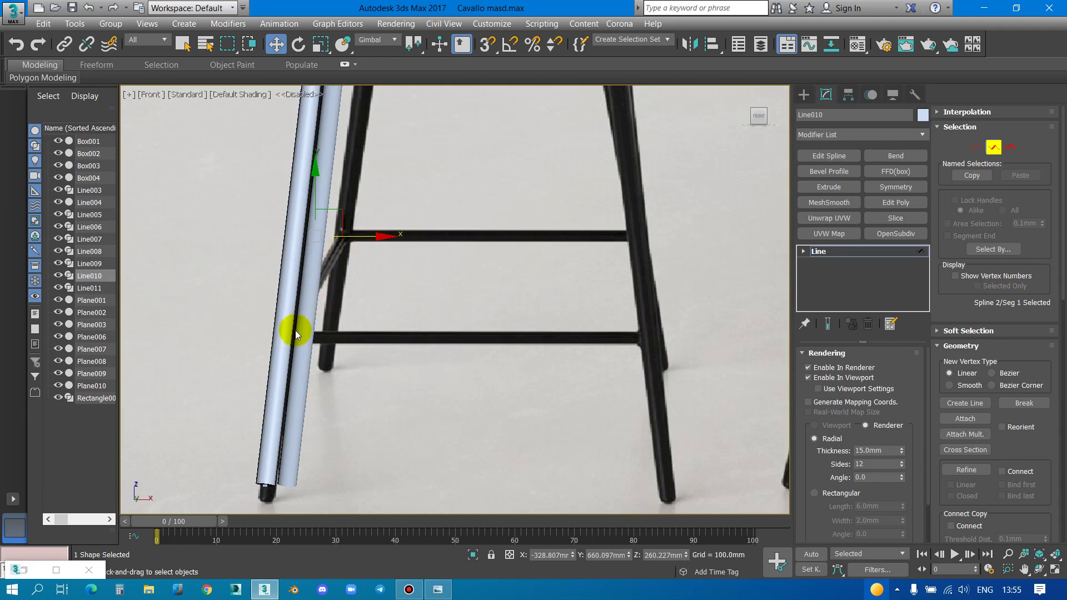
scroll(397, 340, "down", 3)
scroll(390, 385, "up", 5)
scroll(249, 399, "up", 2)
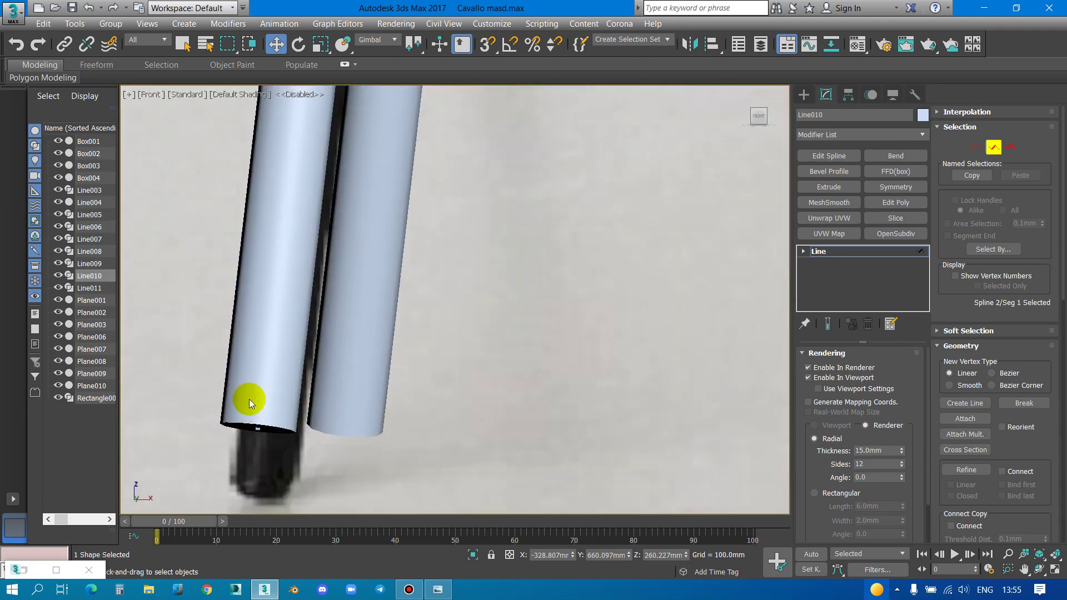
key("1")
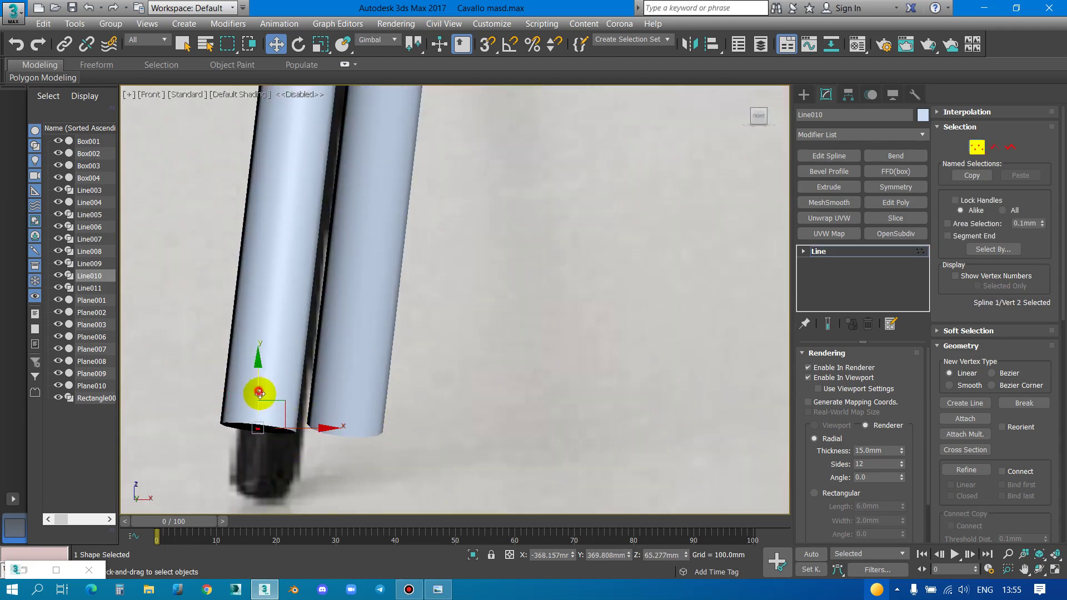
key("s")
left_click_drag(260, 394, 341, 421)
scroll(346, 424, "down", 5)
scroll(419, 300, "down", 3)
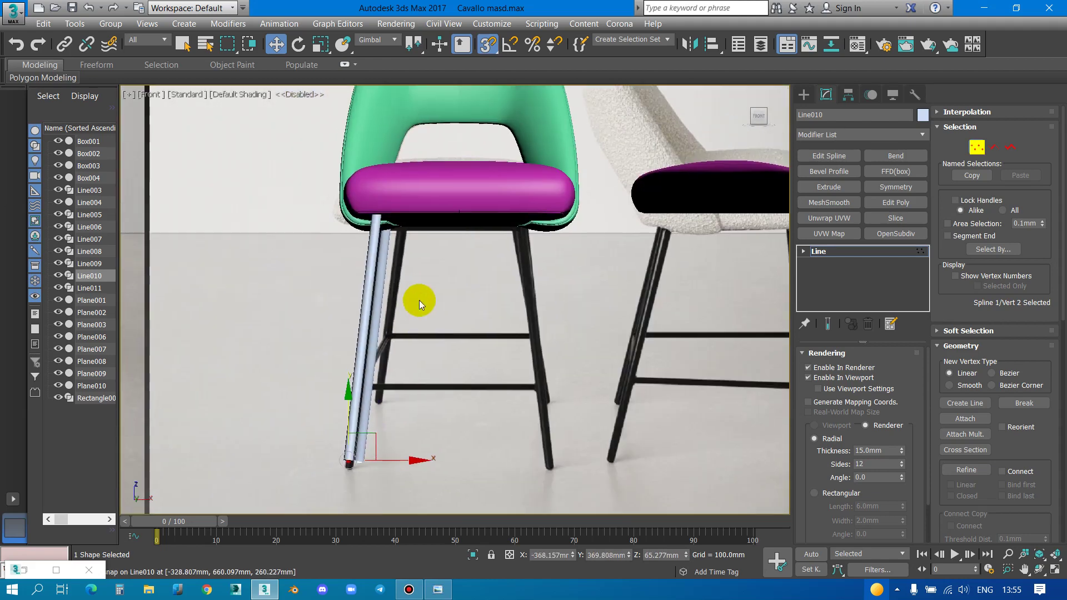
scroll(419, 299, "up", 1)
scroll(391, 293, "up", 1)
scroll(429, 151, "up", 4)
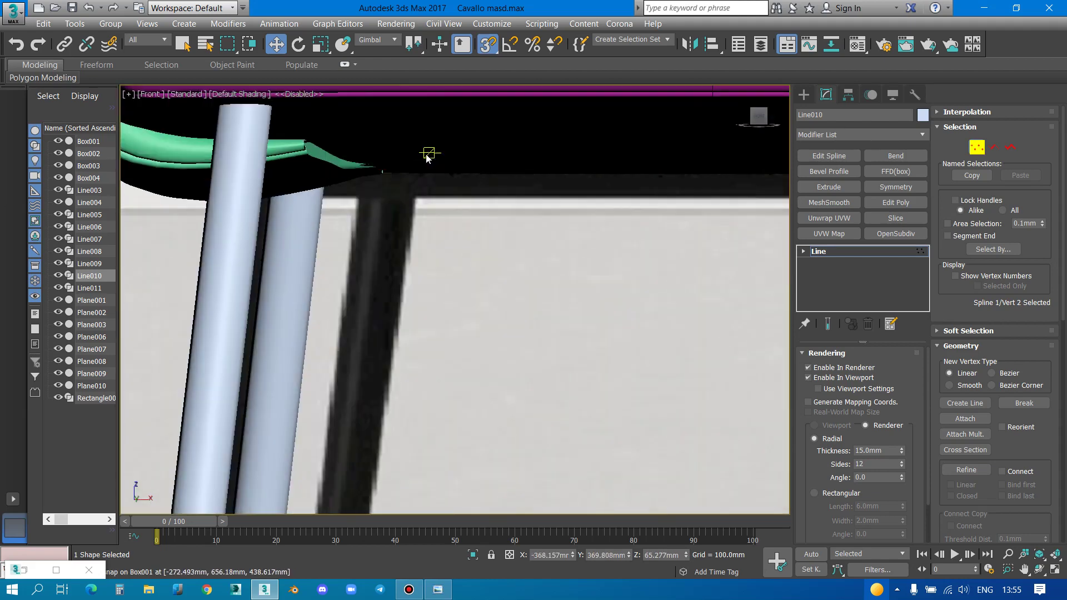
Raise the leg tube's rendering thickness to 20.55mm and exit sub-object mode
left_click_drag(902, 453, 905, 429)
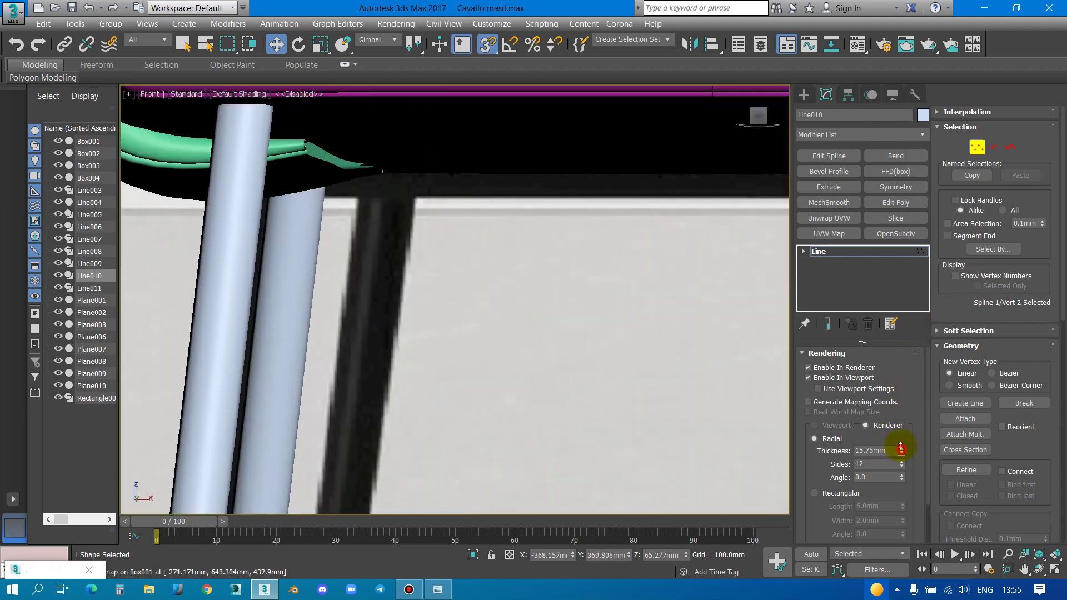
scroll(417, 162, "down", 2)
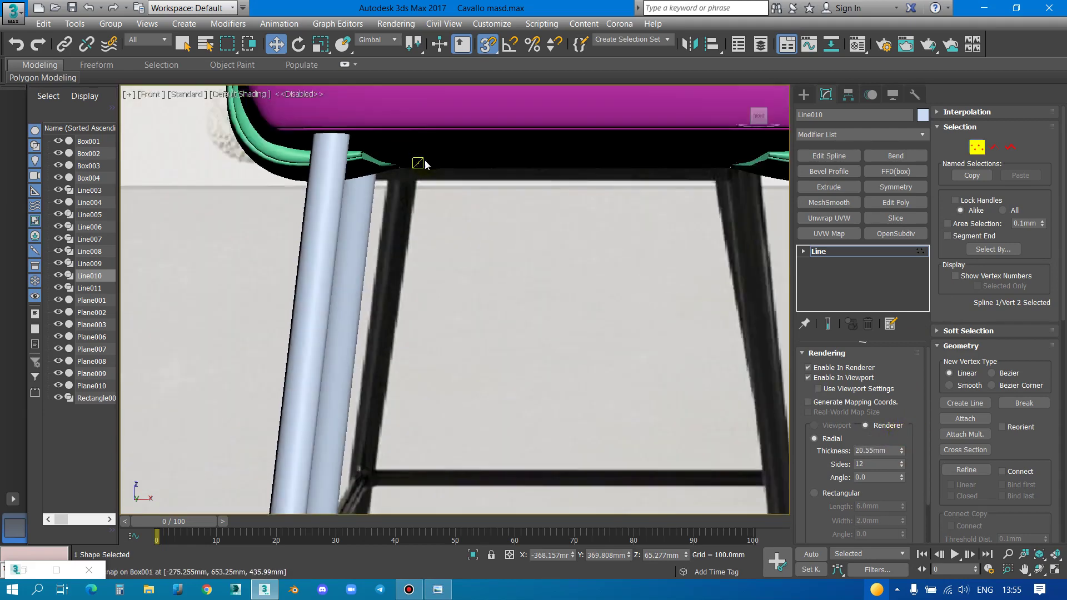
scroll(431, 359, "down", 2)
middle_click_drag(432, 359, 445, 172)
scroll(565, 228, "up", 1)
scroll(565, 228, "down", 3)
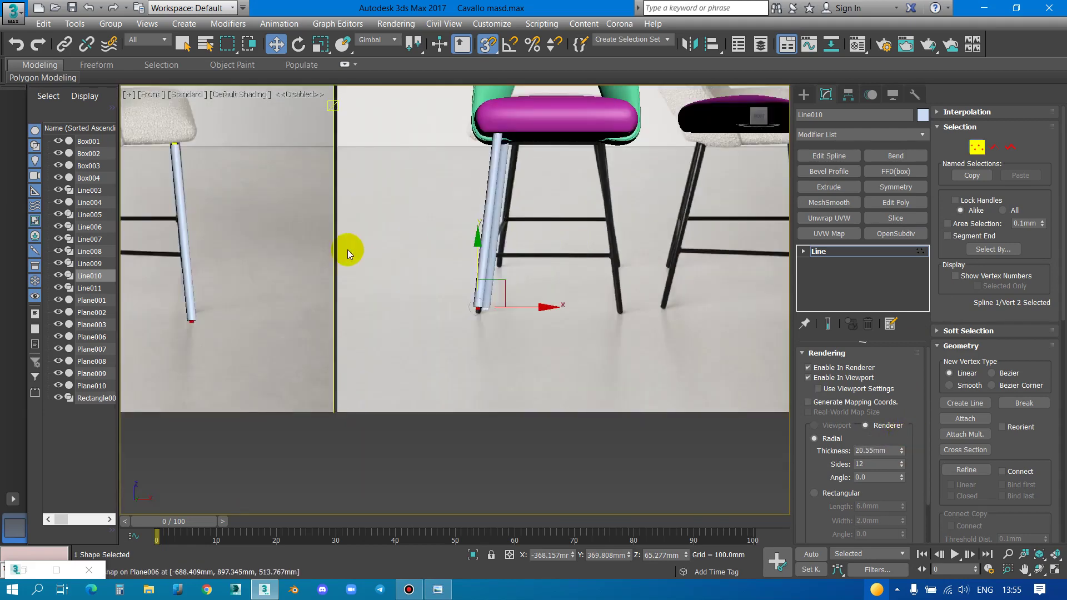
scroll(438, 246, "up", 1)
scroll(301, 211, "down", 3)
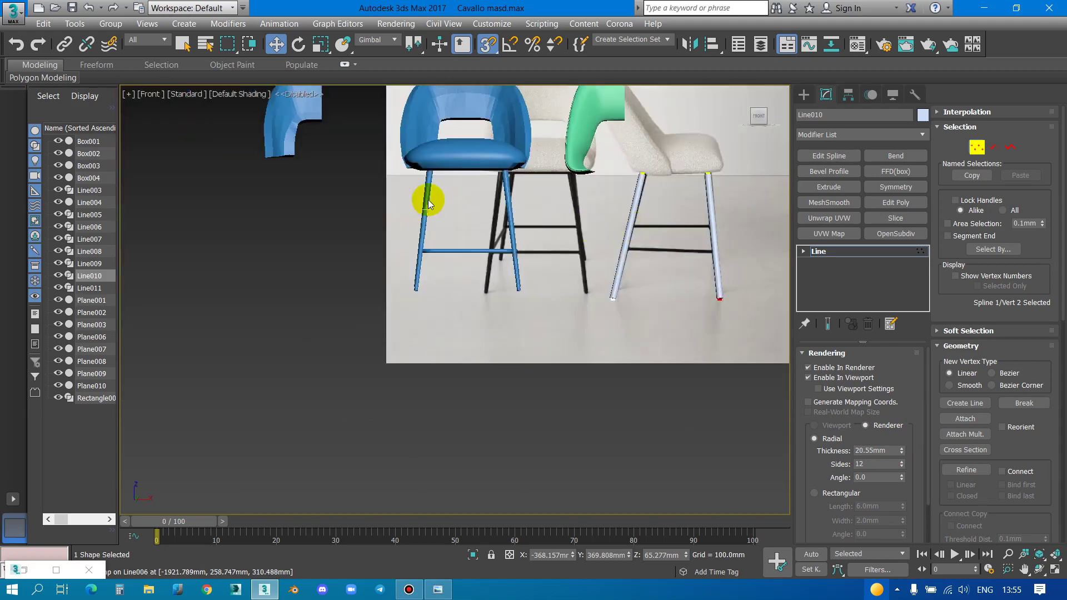
scroll(584, 191, "up", 3)
scroll(565, 143, "down", 1)
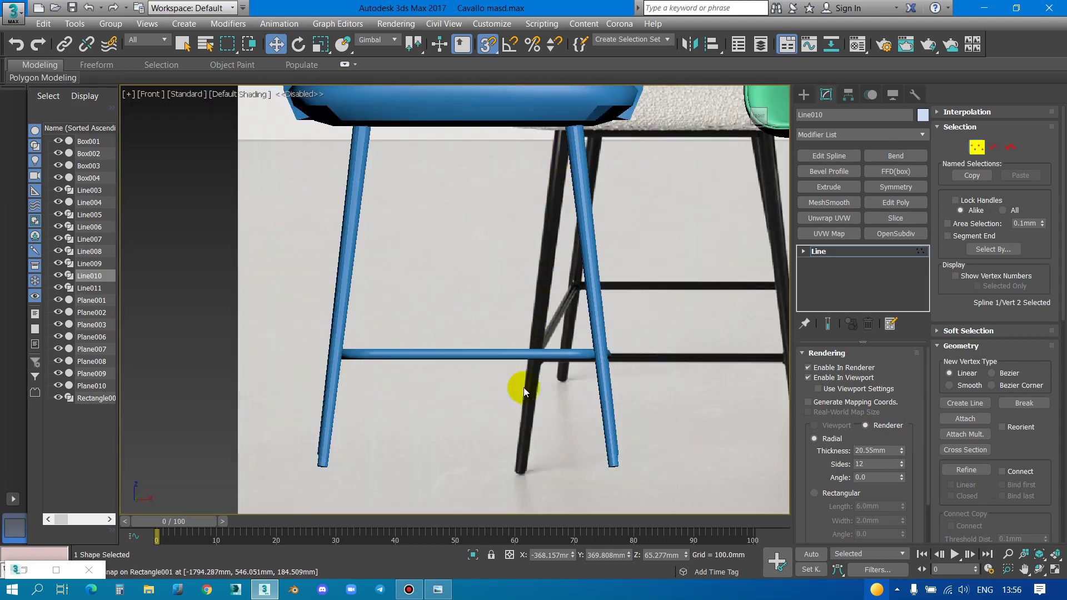
scroll(595, 299, "down", 3)
scroll(676, 304, "up", 1)
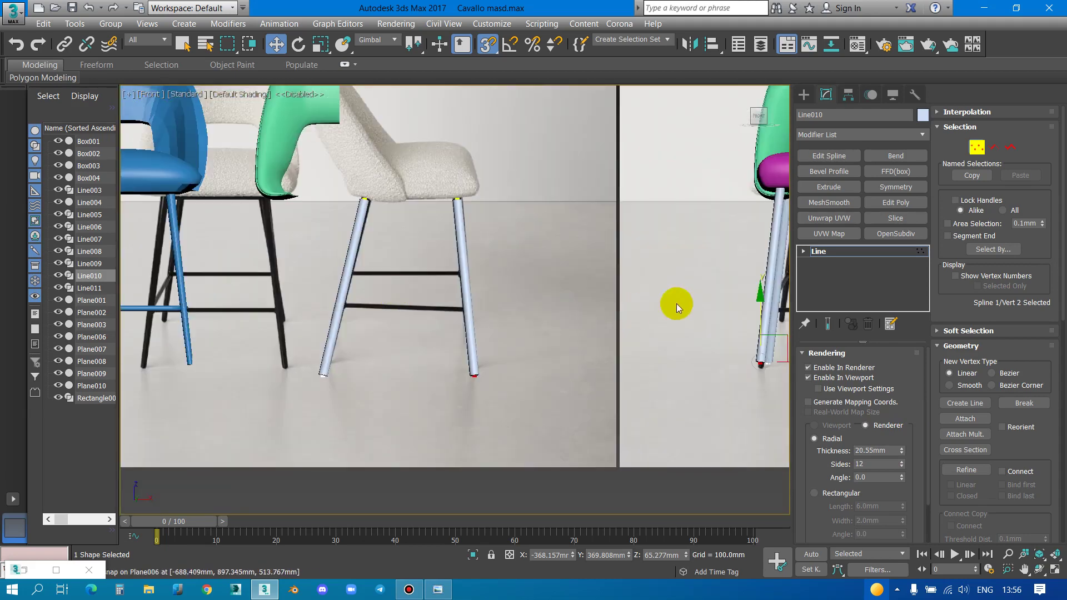
scroll(472, 286, "up", 2)
key("1")
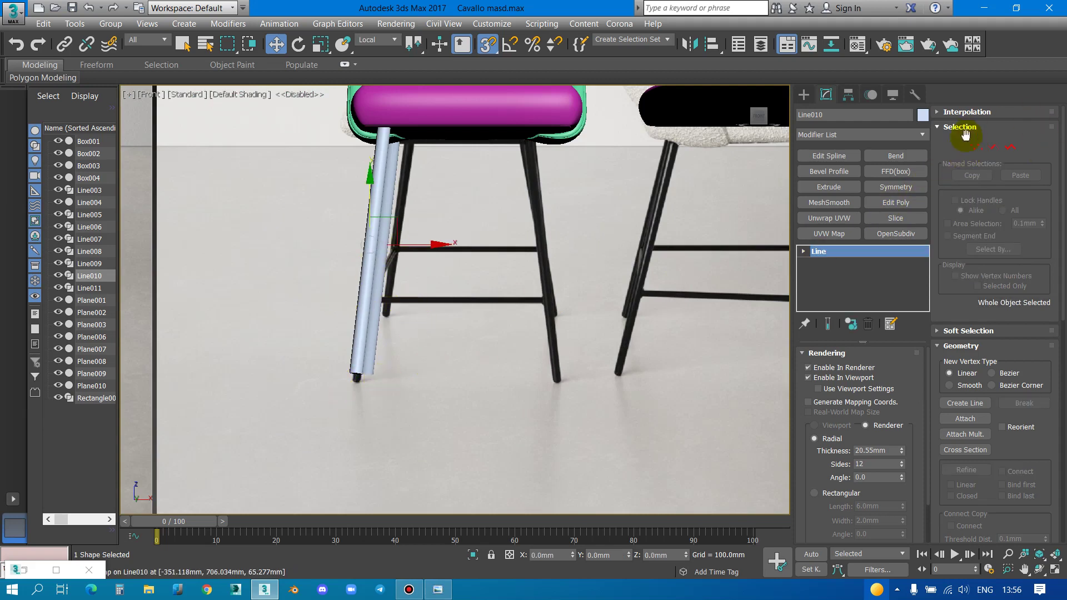
Delete the Edit Poly modifier from Line010's modifier stack
left_click(910, 204)
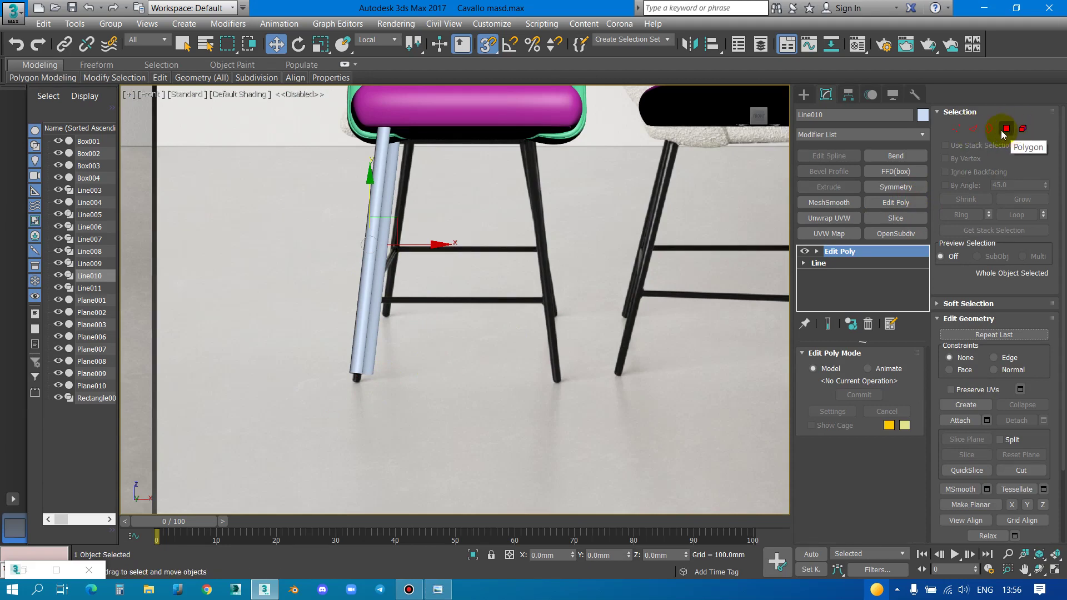
key("F3")
key("F3")
scroll(334, 291, "up", 5)
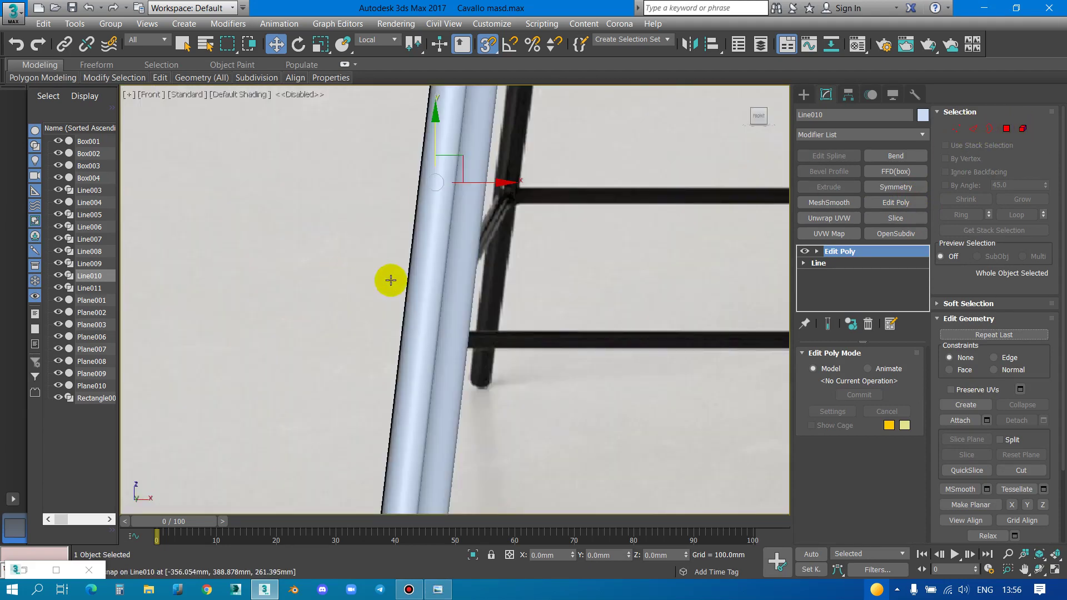
key("F4")
scroll(389, 279, "up", 3)
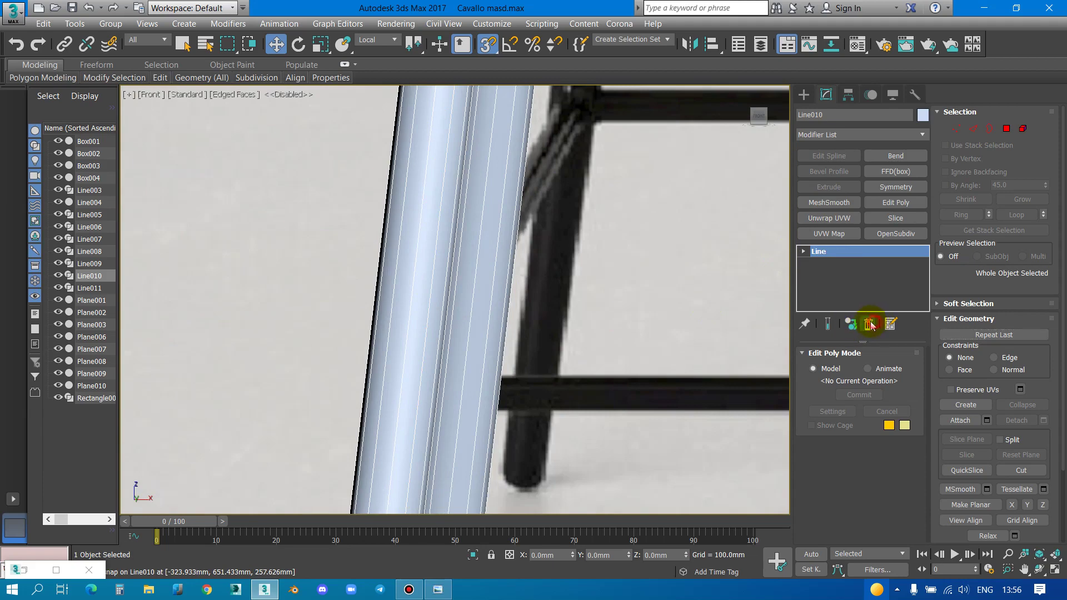
left_click(871, 325)
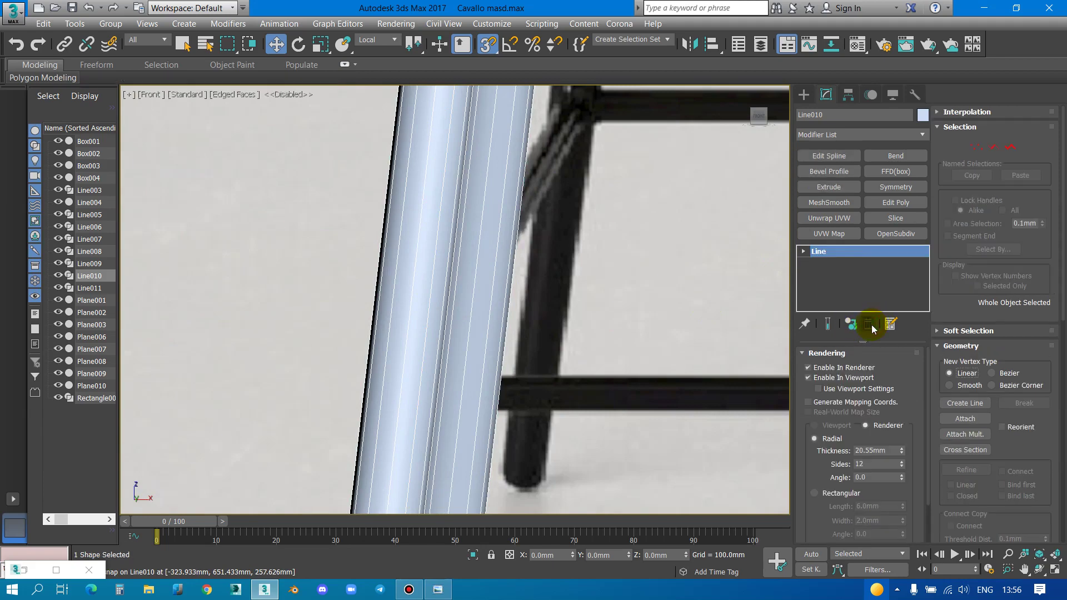
Set the leg spline's rendering sides to 8, then 10, and finally 12
double_click(866, 464)
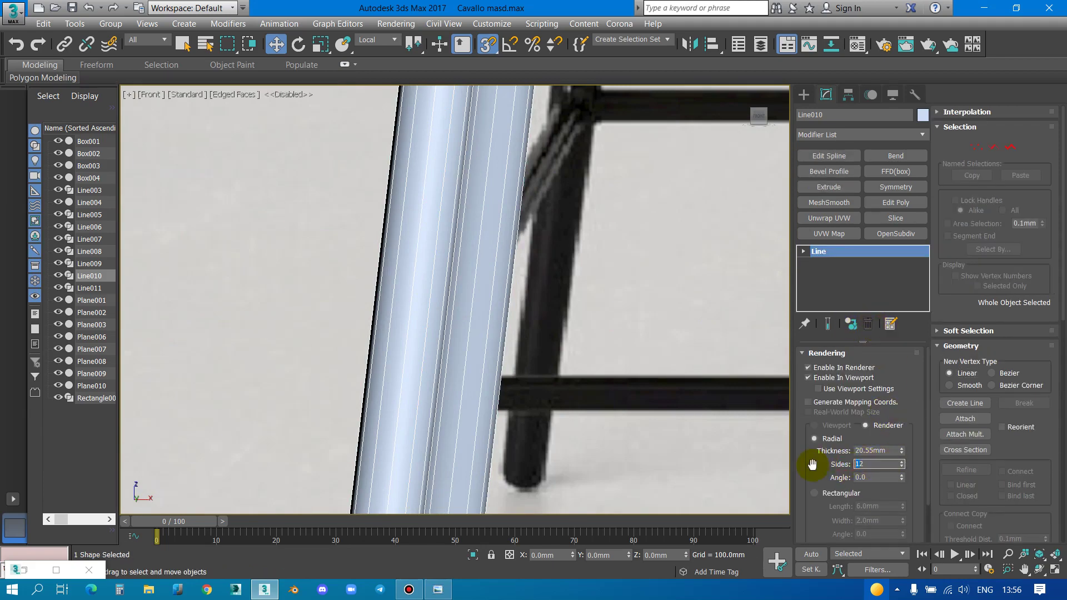
scroll(429, 231, "down", 5)
scroll(445, 362, "up", 3)
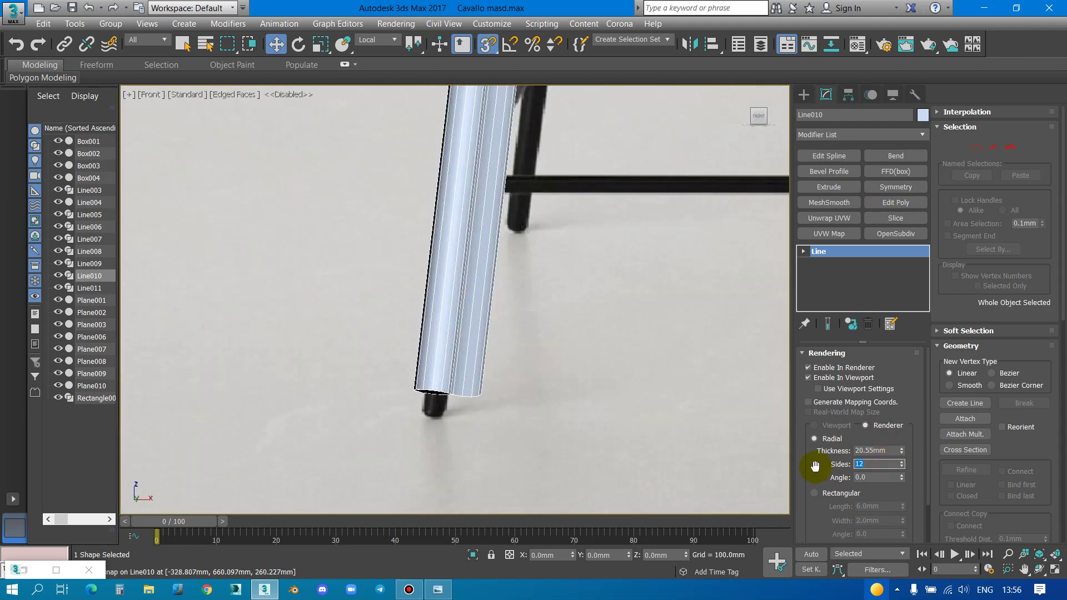
type("8")
key("Return")
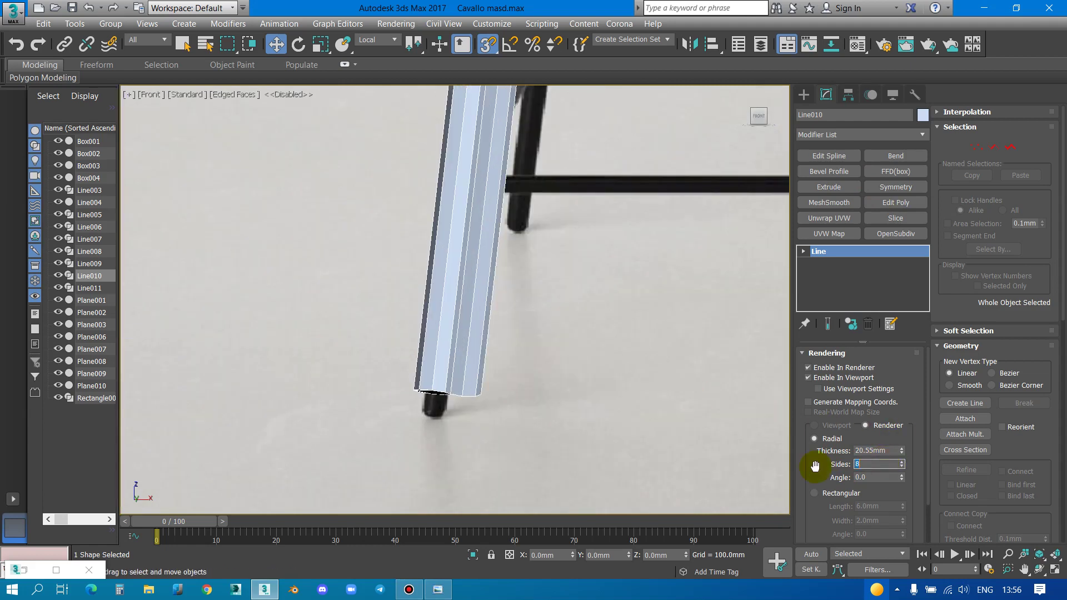
scroll(482, 222, "down", 4)
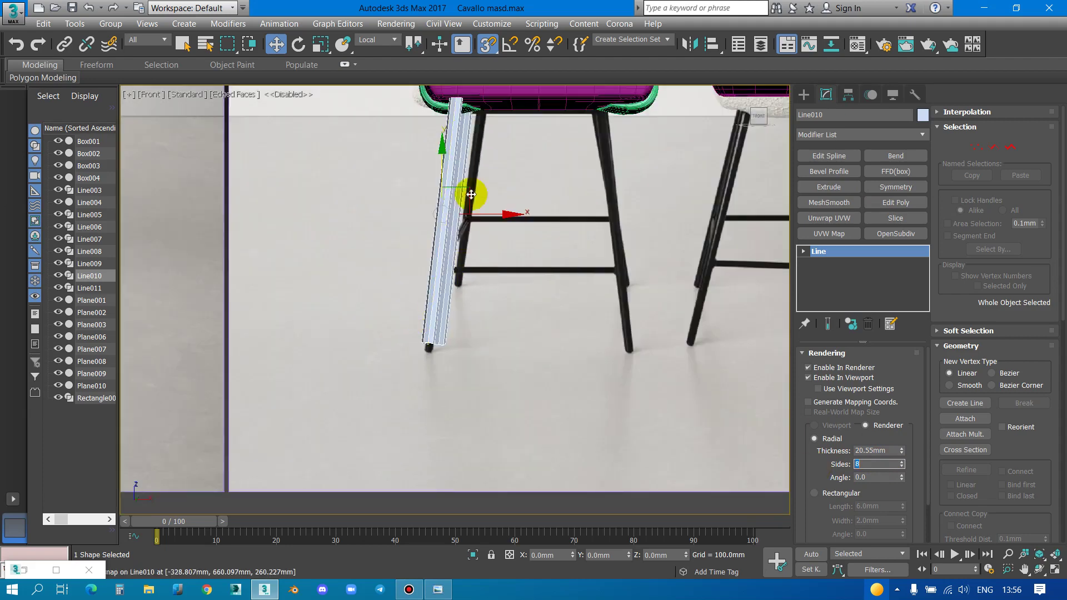
scroll(487, 162, "up", 4)
middle_click_drag(431, 264, 389, 352)
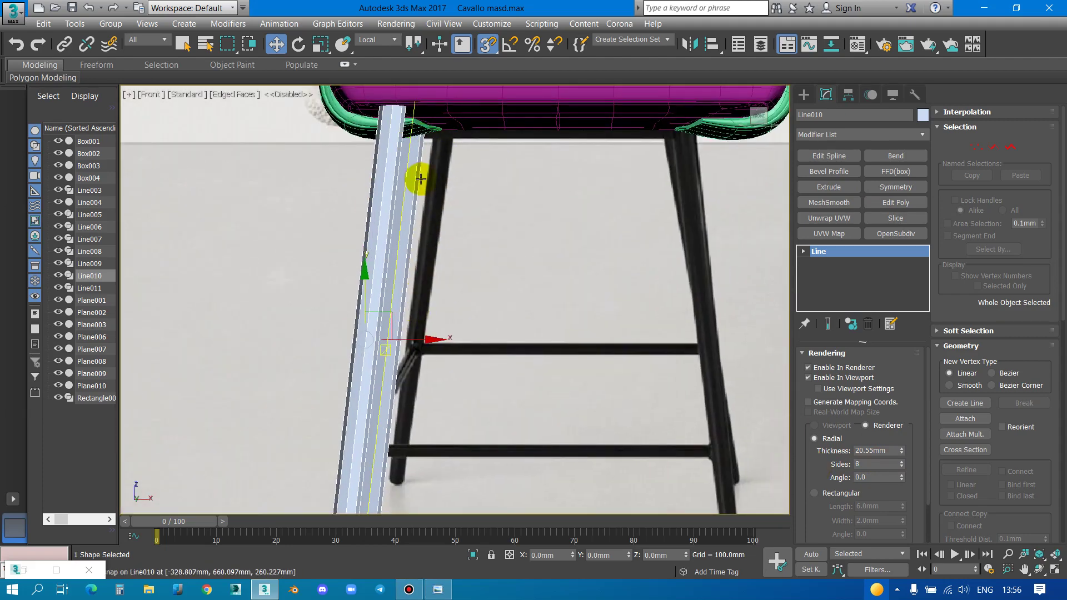
double_click(872, 465)
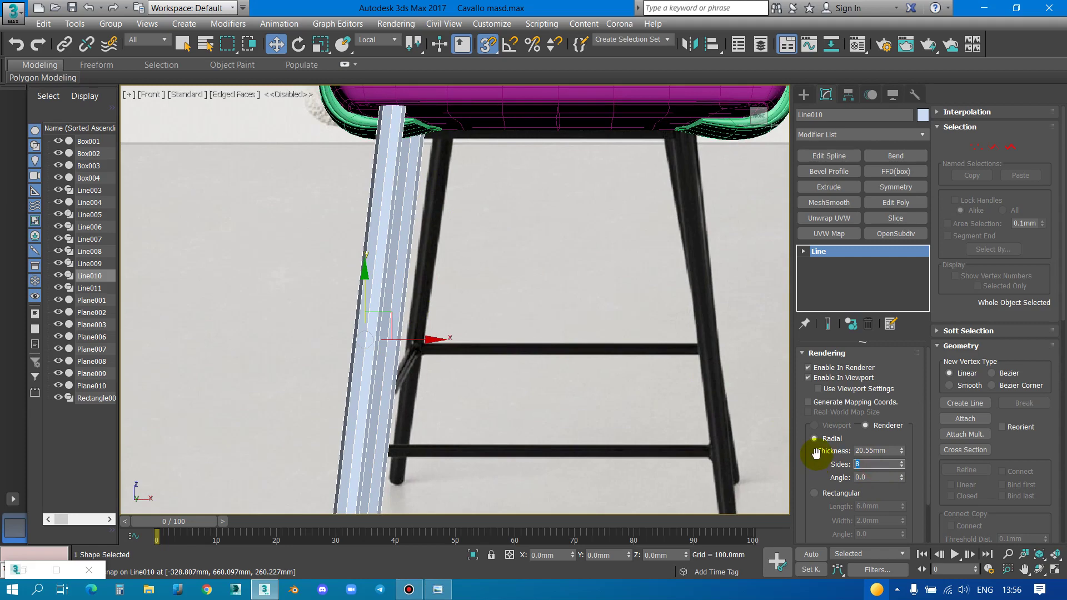
type("10")
key("Return")
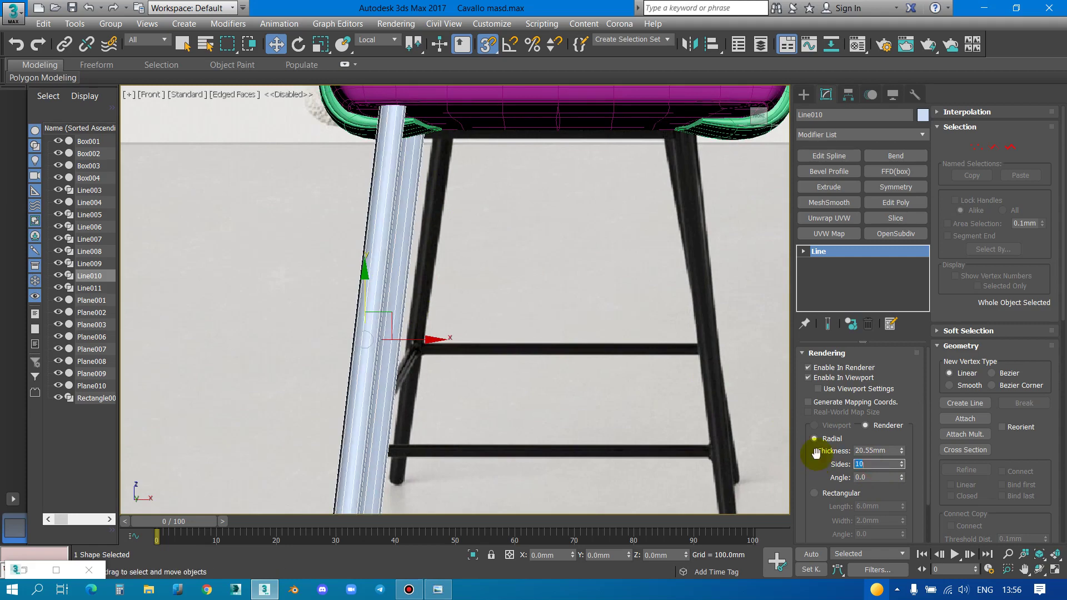
key("Return")
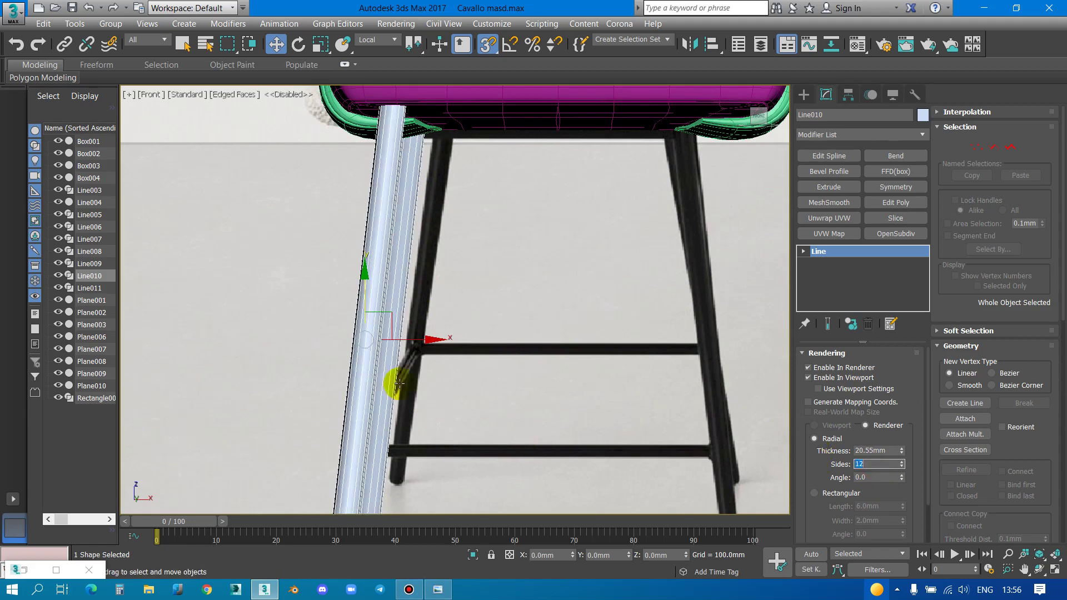
middle_click_drag(398, 383, 443, 152)
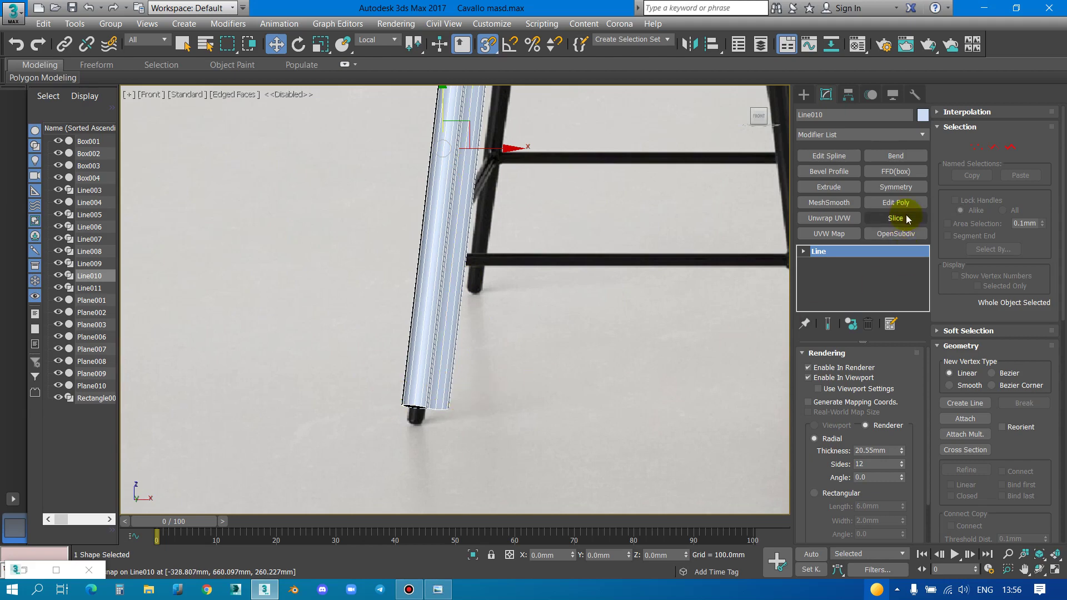
Add an Edit Poly modifier to Line010 and isolate the leg in perspective view
left_click(896, 203)
key("alt+q")
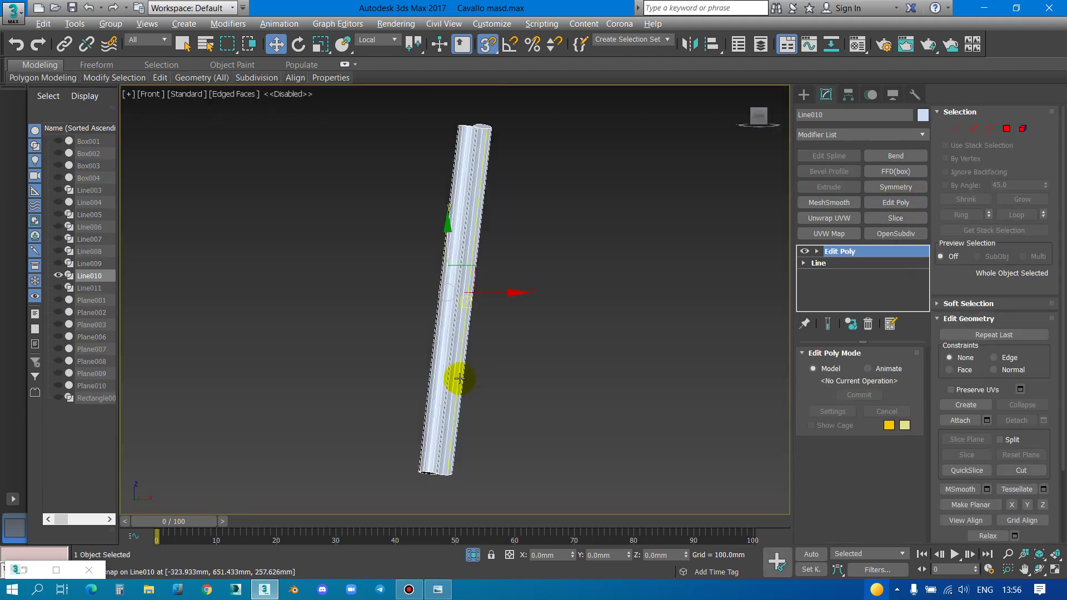
key("p")
middle_click_drag(441, 404, 483, 321, "alt")
mouse_move(488, 274)
middle_mouse_down("alt")
mouse_move(496, 206)
mouse_move(505, 341)
mouse_move(520, 231)
mouse_move(520, 258)
mouse_move(551, 251)
middle_mouse_up("alt")
scroll(551, 251, "up", 5)
At Edge level, select three edges around the tube's end
key("2")
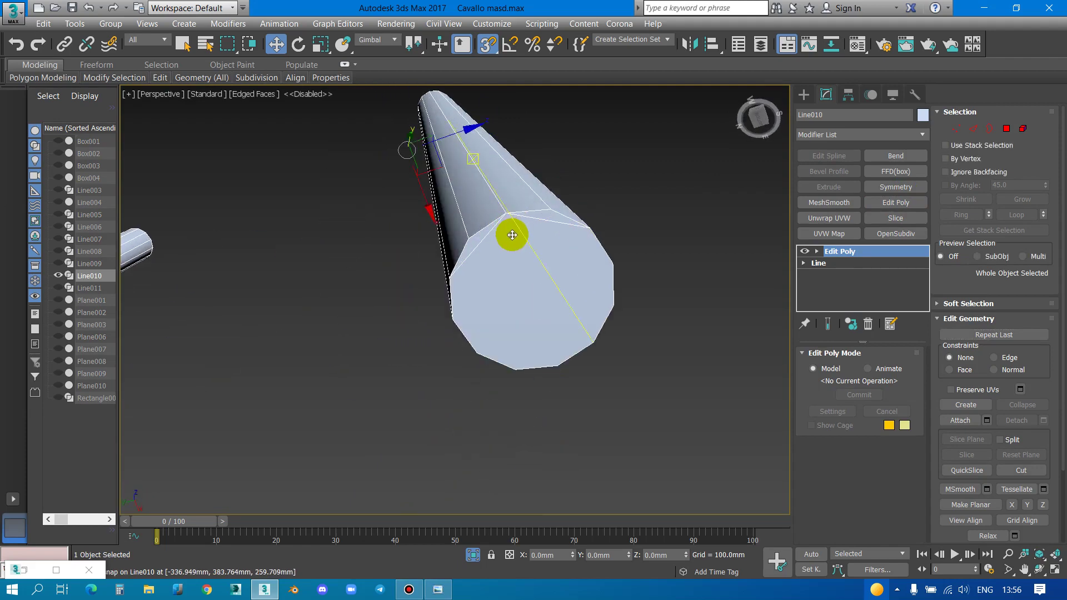
key("q")
left_click(486, 250)
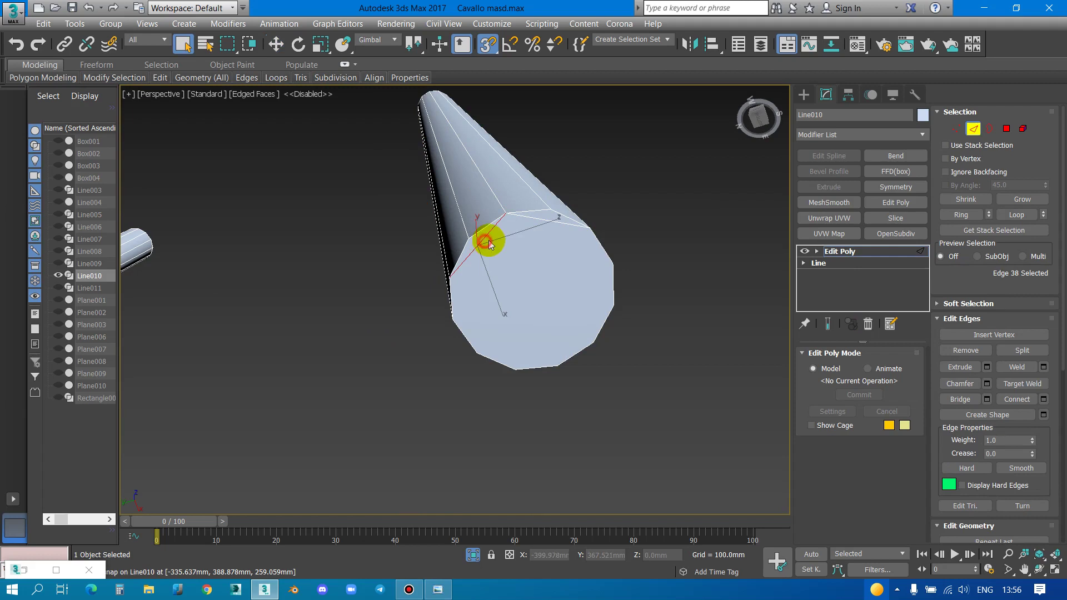
left_click(554, 221, "ctrl")
scroll(584, 228, "down", 5)
middle_click_drag(626, 238, 543, 298, "alt")
scroll(660, 332, "up", 5)
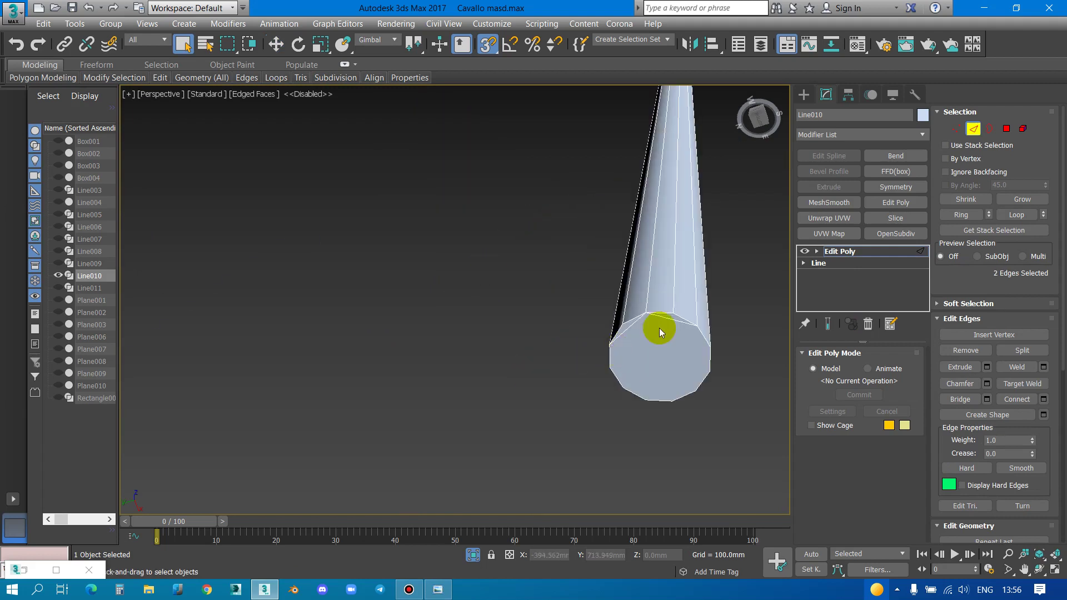
left_click(667, 319, "ctrl")
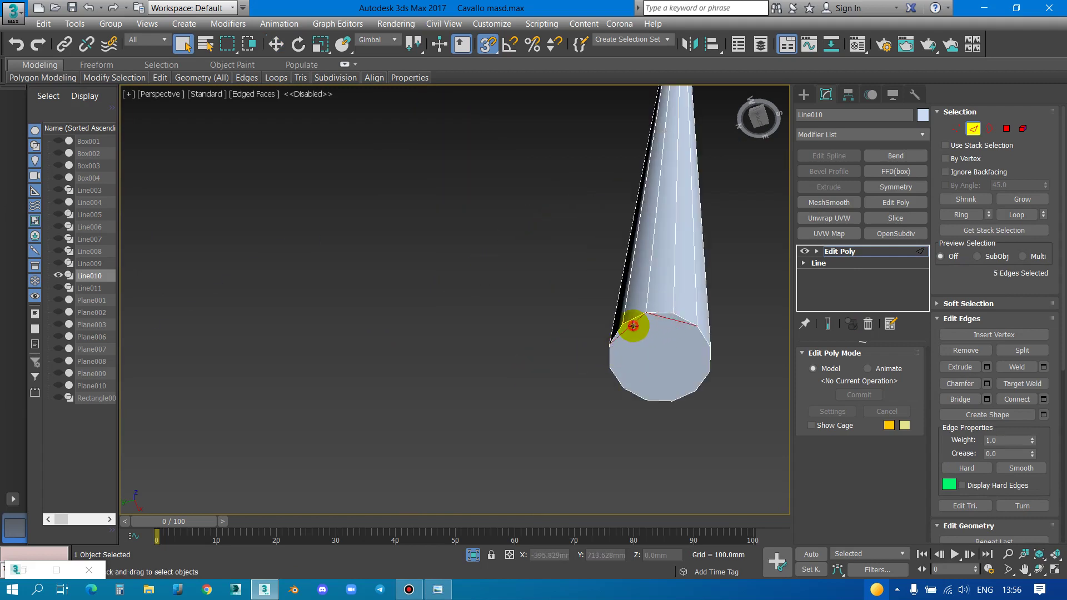
key("F3")
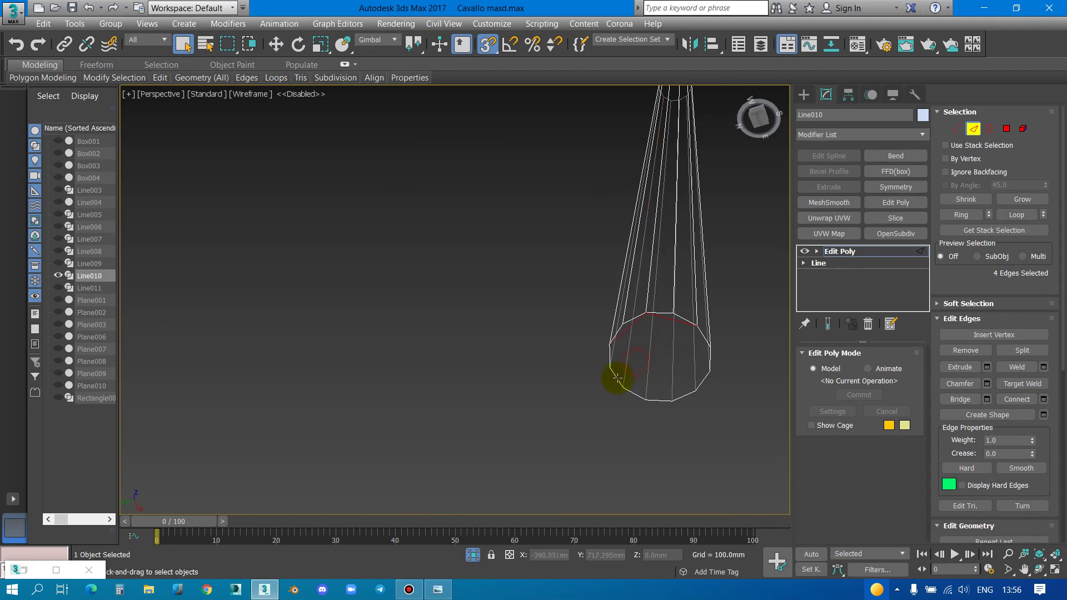
key("F3")
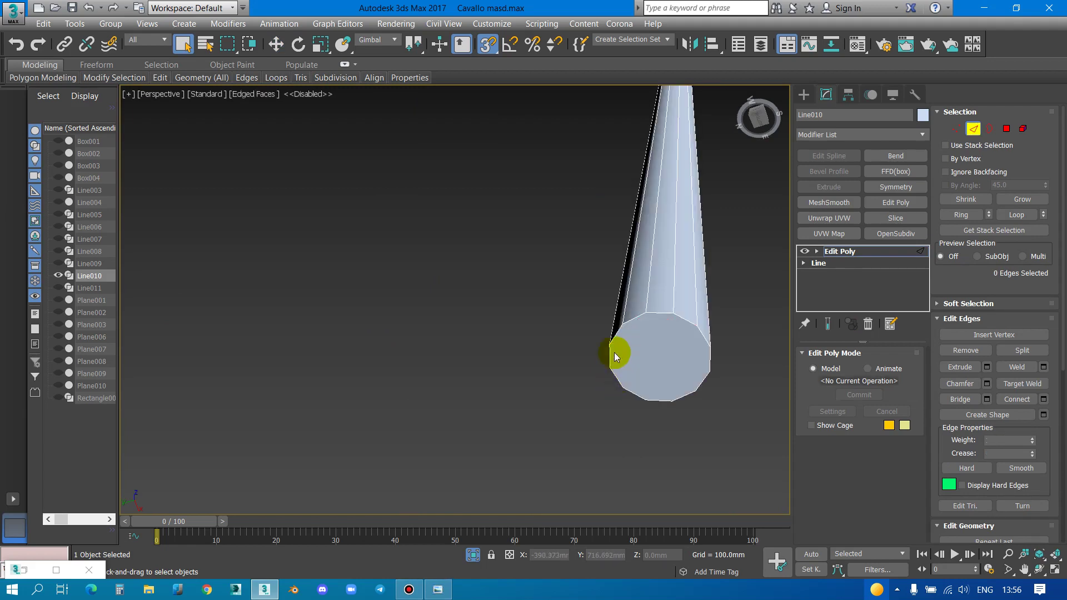
At Polygon level, select the bottom end caps of both leg tubes
key("3")
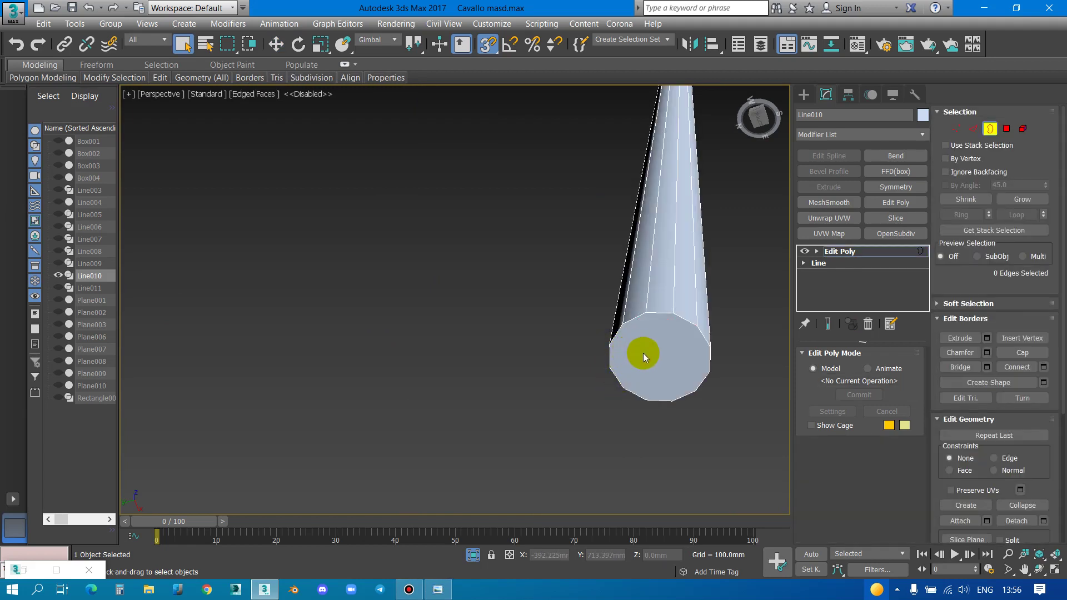
key("4")
left_click(642, 354)
scroll(476, 375, "down", 5)
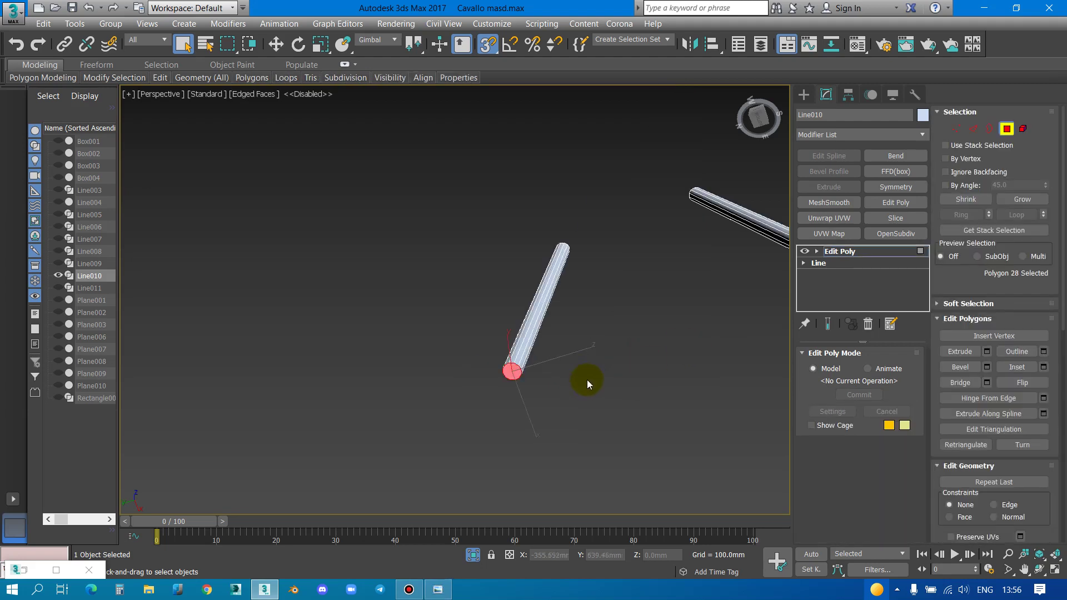
middle_click_drag(587, 379, 512, 367, "alt")
scroll(512, 368, "up", 3)
left_click(556, 330, "ctrl")
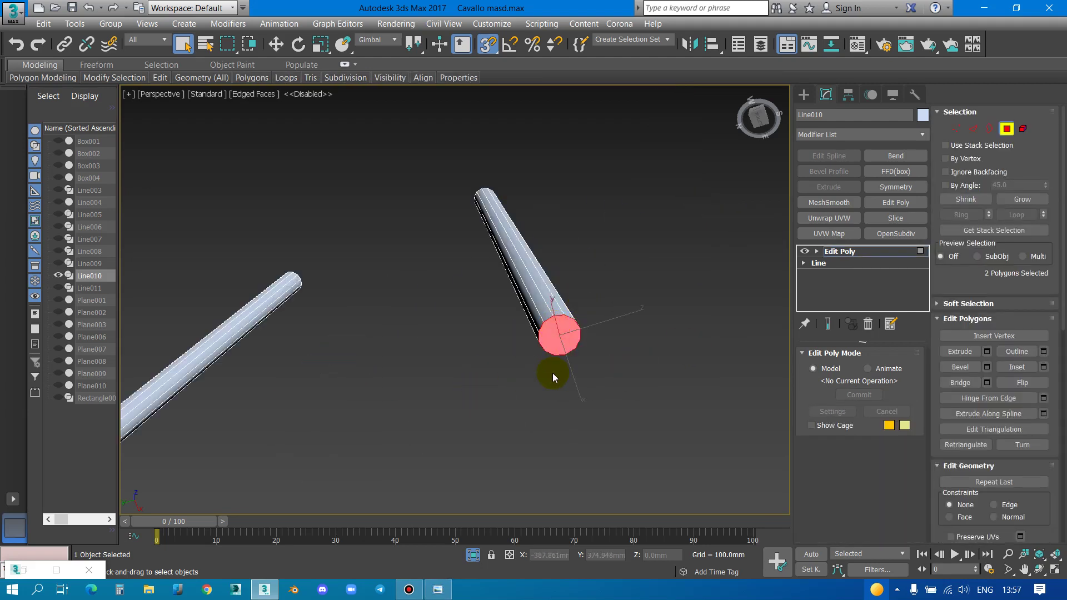
In Front view, scale the selected bottom caps down to 64% to taper the legs
key("z")
key("f")
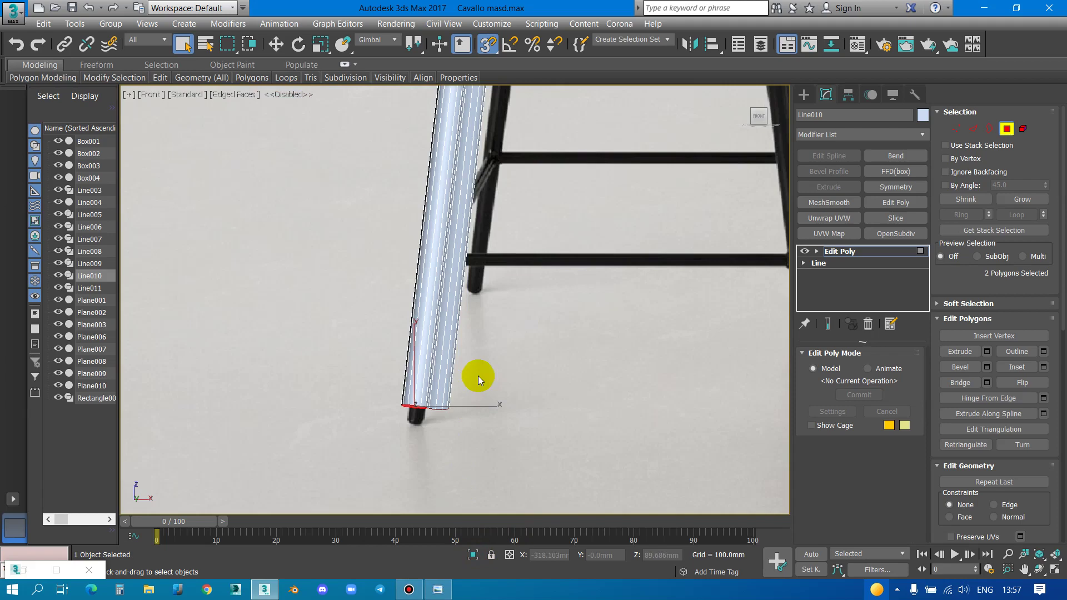
key("r")
scroll(401, 425, "up", 3)
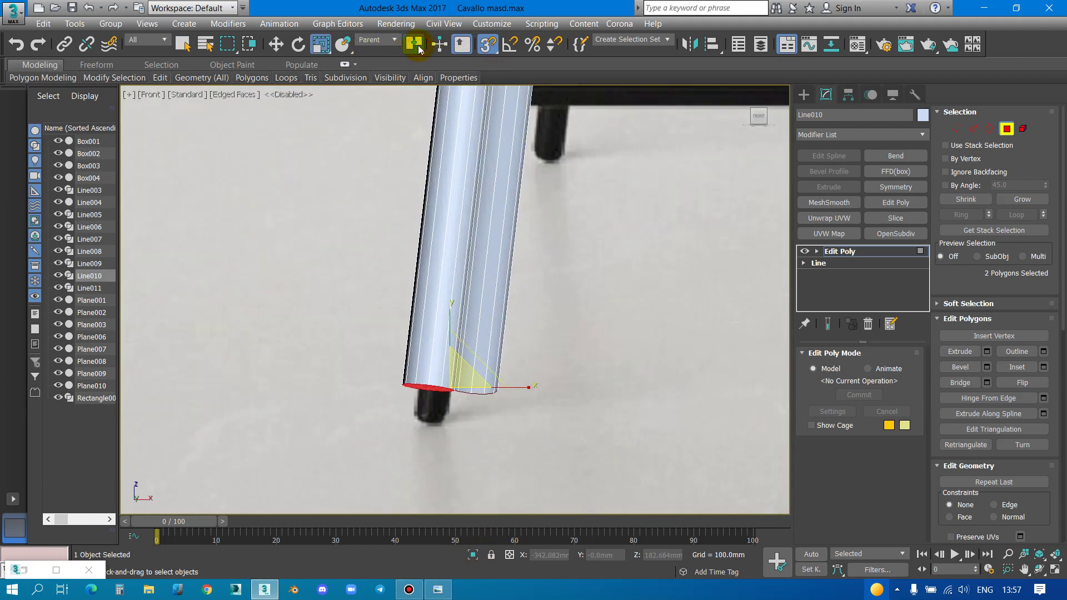
left_click_drag(418, 49, 414, 66)
scroll(438, 415, "up", 2)
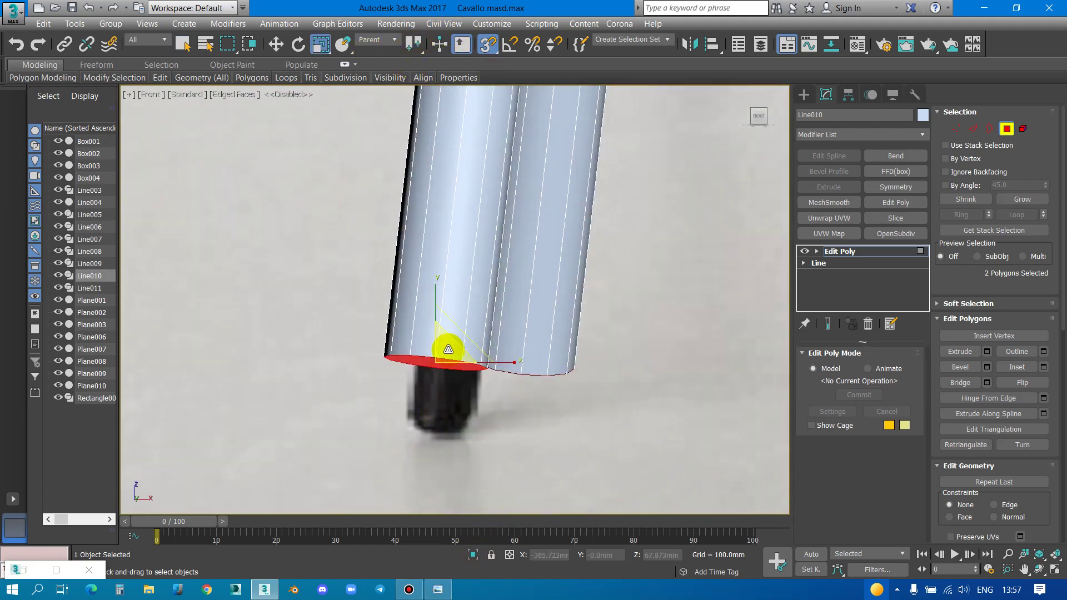
left_click_drag(448, 349, 455, 377)
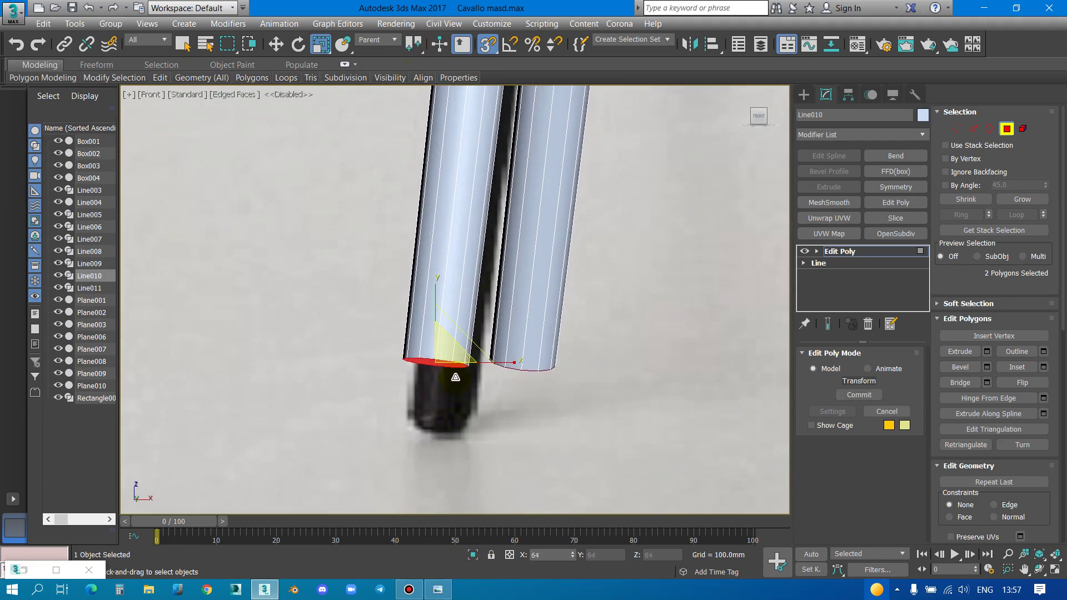
scroll(444, 400, "up", 2)
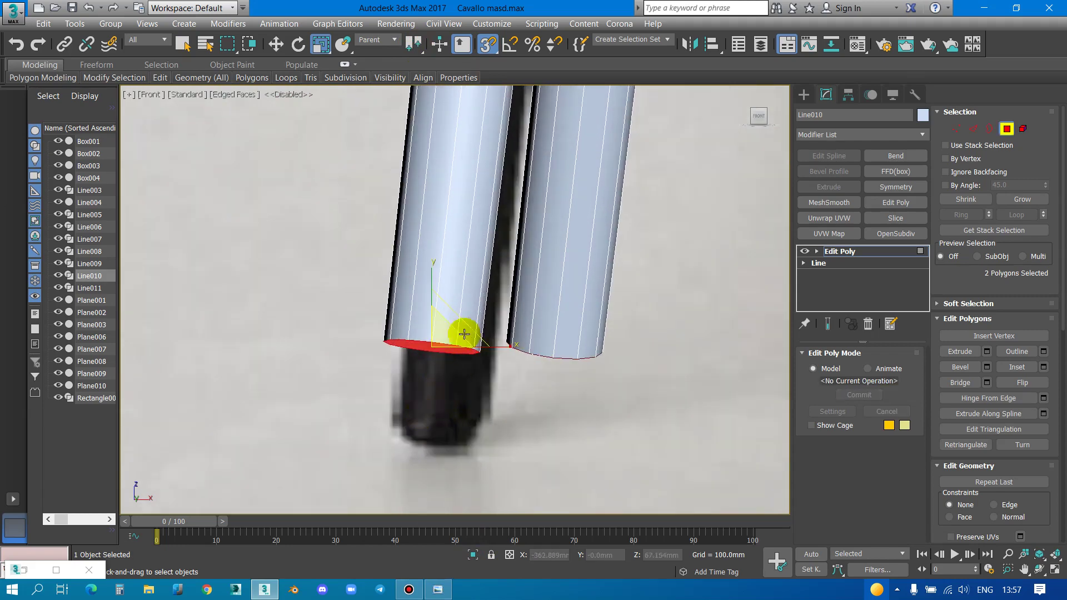
scroll(464, 334, "down", 1)
scroll(381, 448, "down", 2)
scroll(400, 286, "down", 2)
scroll(441, 146, "up", 2)
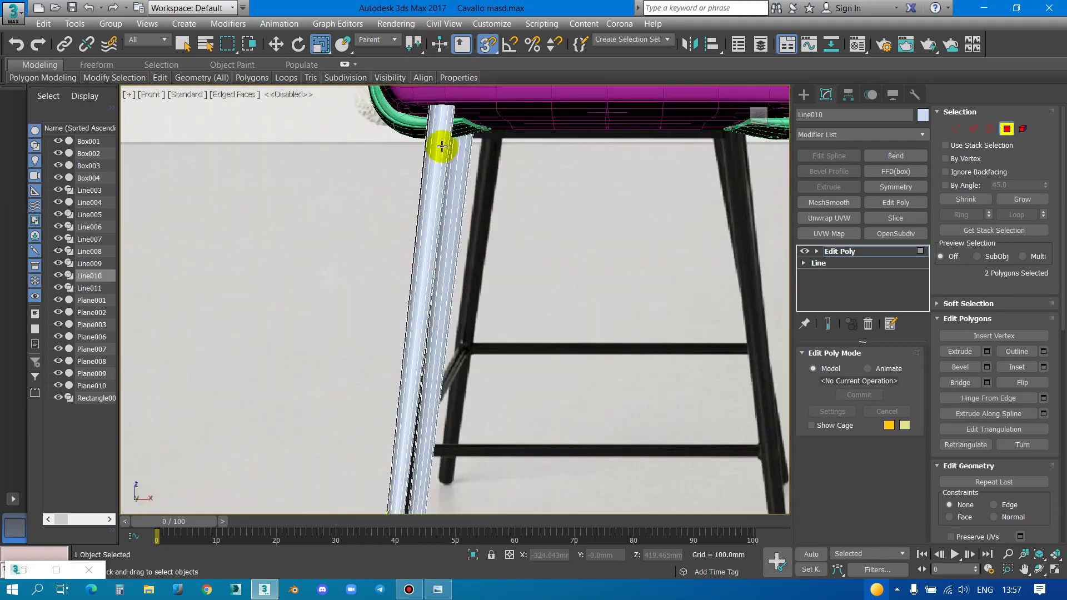
scroll(441, 146, "down", 2)
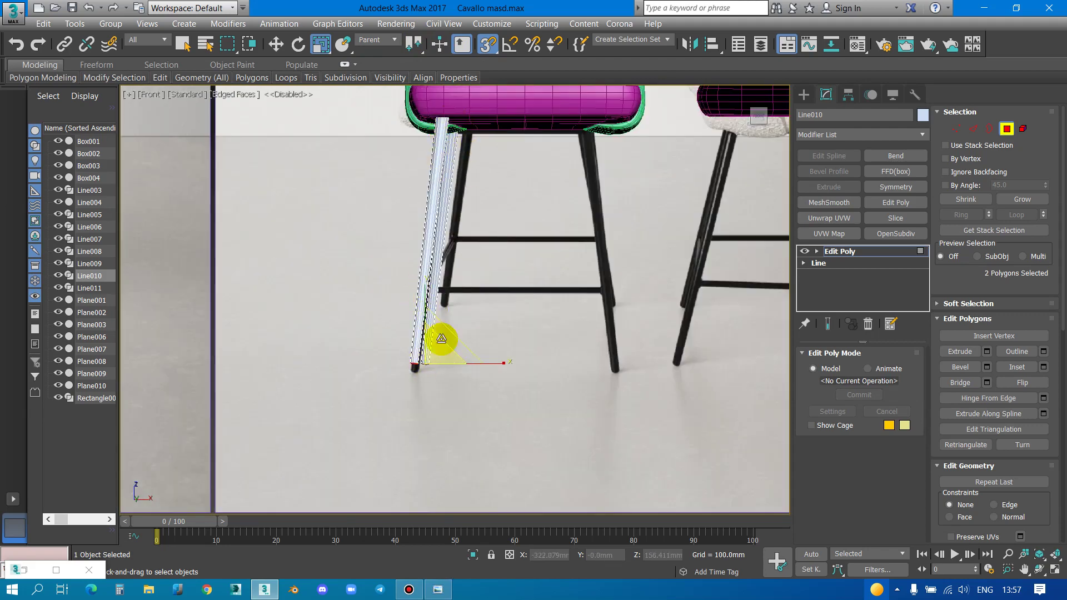
scroll(442, 361, "up", 2)
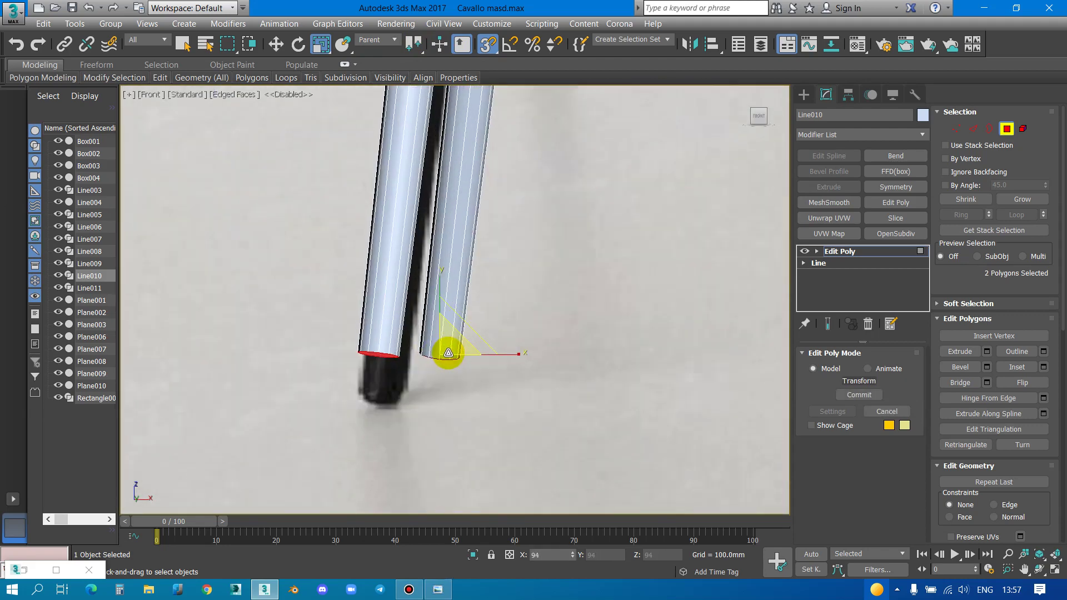
scroll(417, 345, "up", 1)
scroll(398, 372, "up", 2)
scroll(369, 400, "up", 2)
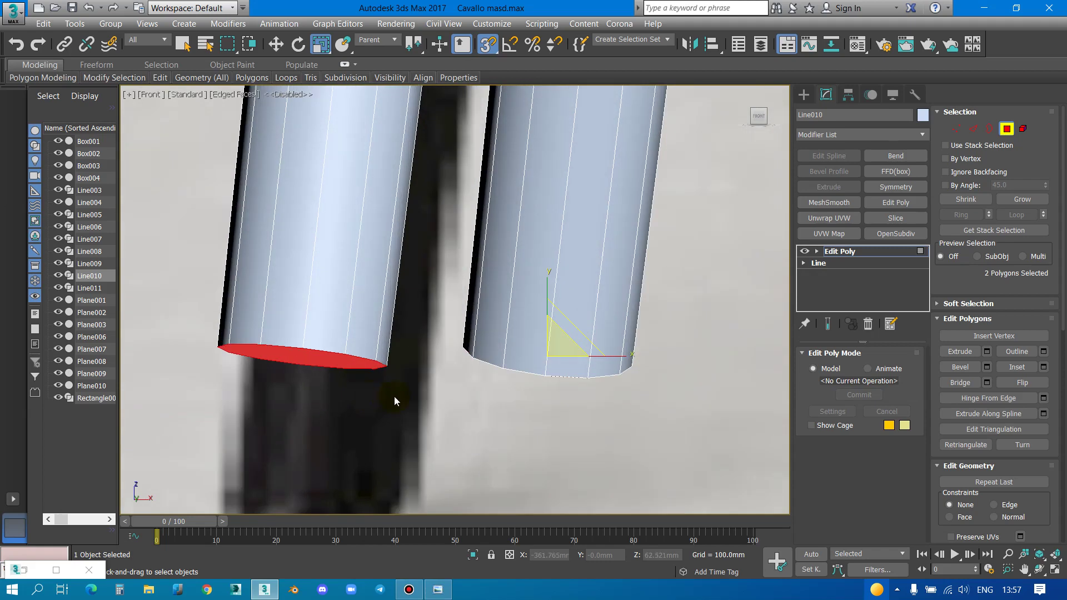
Inset the bottom caps with a small amount via the quad menu, then deselect them
right_click(395, 332)
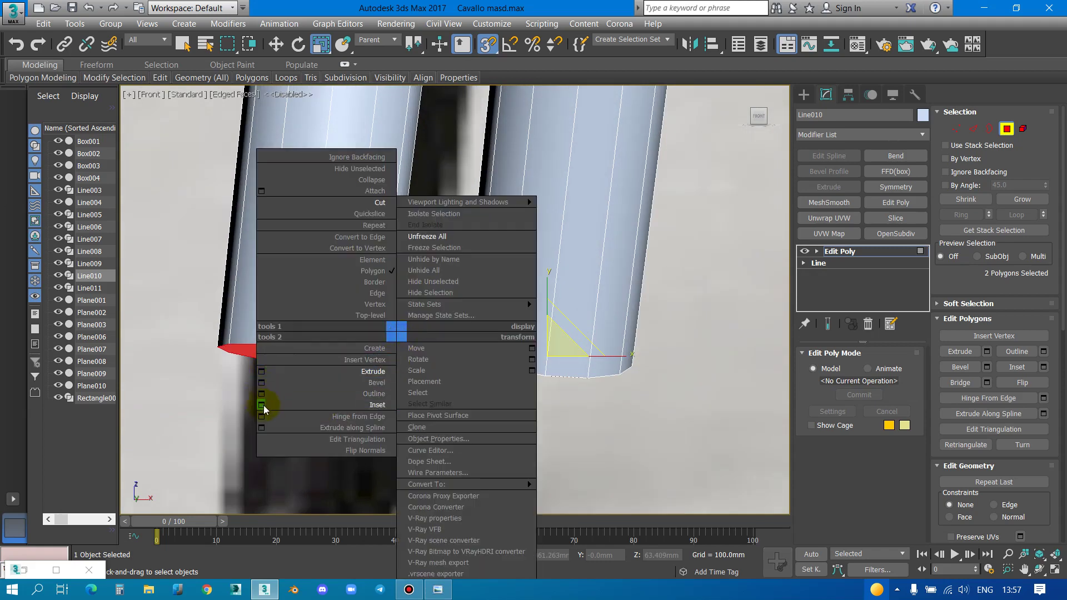
left_click(264, 405)
left_click_drag(465, 328, 476, 294)
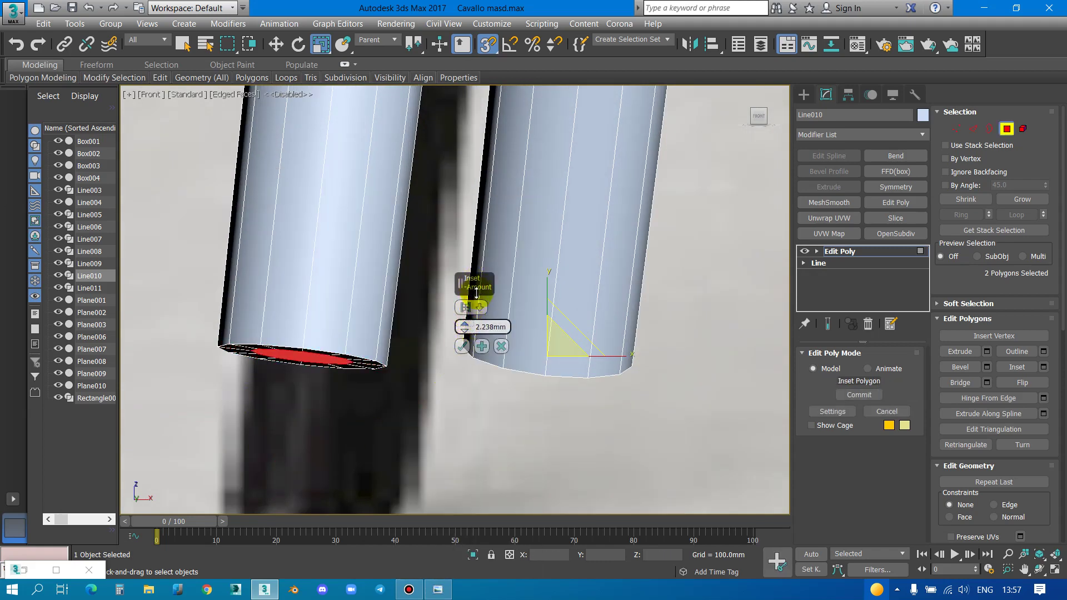
left_click(482, 348)
left_click(464, 348)
right_click(357, 345)
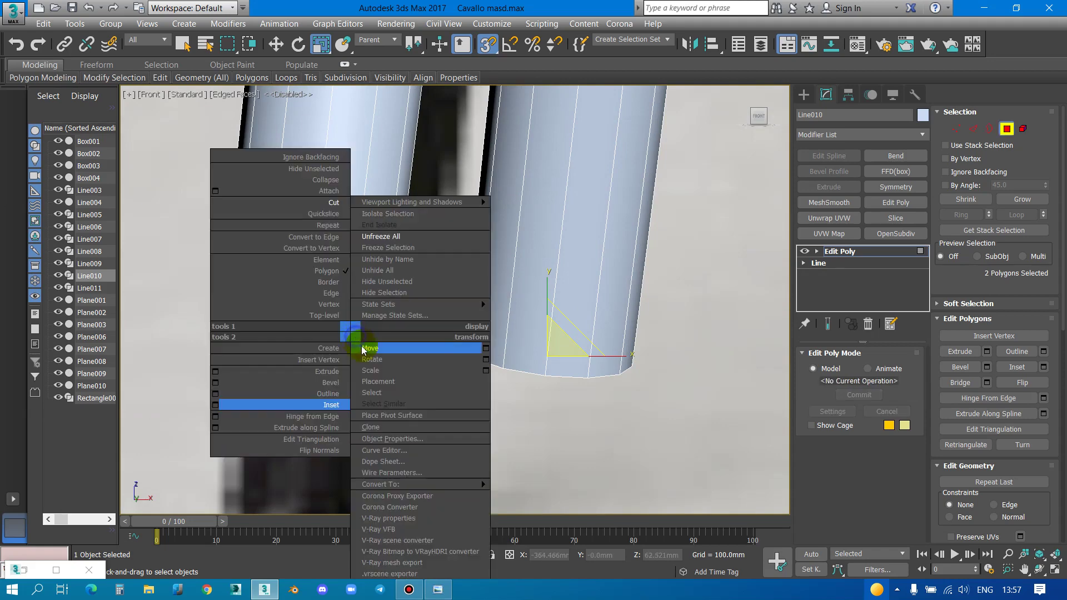
left_click(339, 244)
scroll(321, 369, "up", 1)
scroll(321, 369, "up", 1)
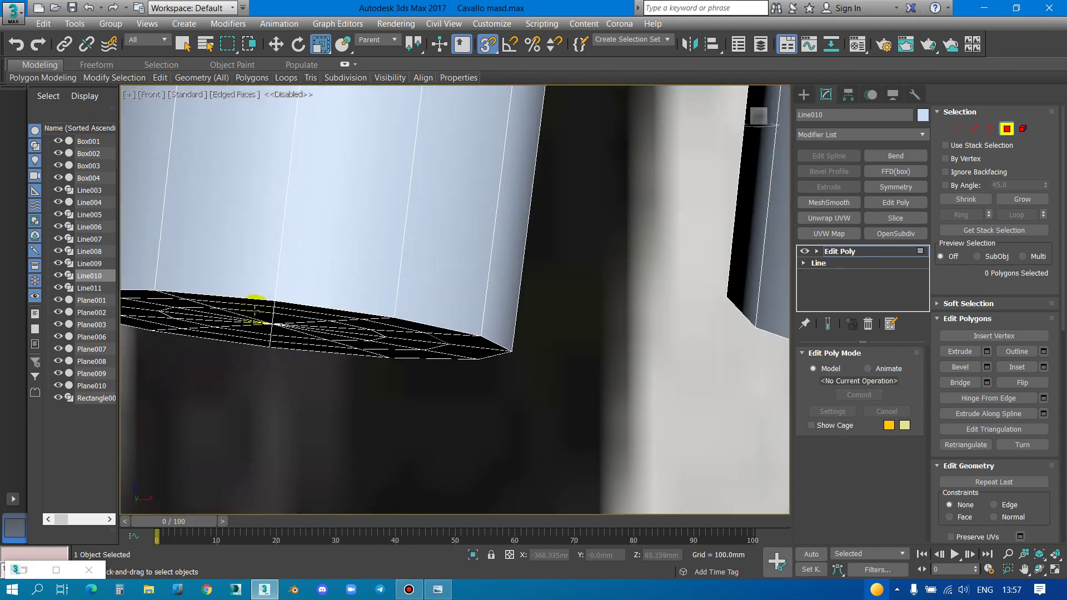
scroll(261, 311, "up", 1)
scroll(334, 355, "down", 3)
scroll(334, 356, "up", 2)
Connect both leg tubes' vertical edges to add a horizontal edge loop, slid up the tubes
scroll(429, 358, "down", 3)
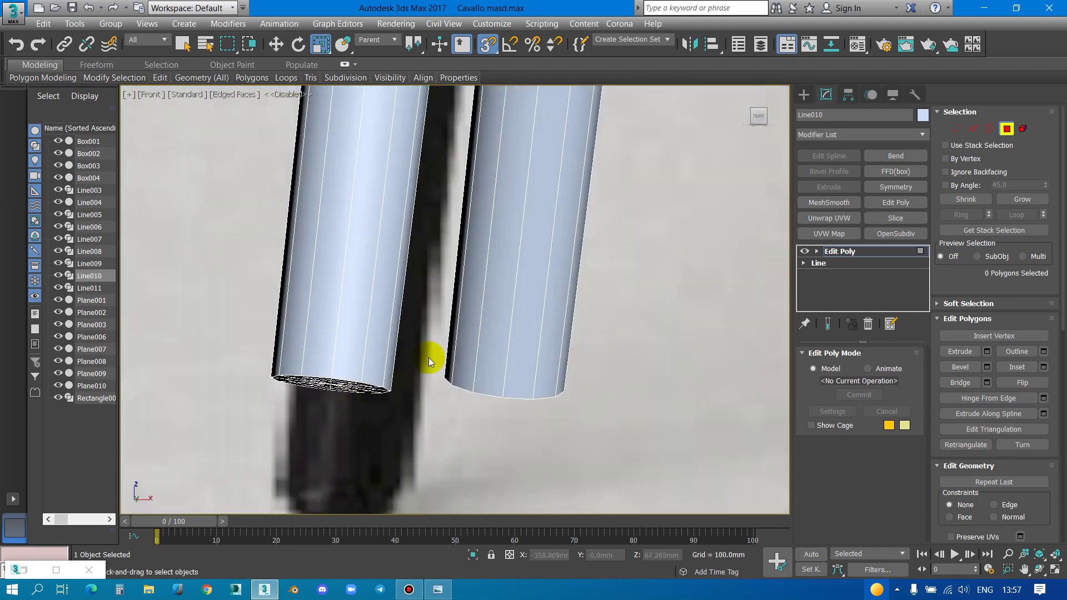
left_click_drag(259, 292, 259, 291)
right_click(475, 310)
key("2")
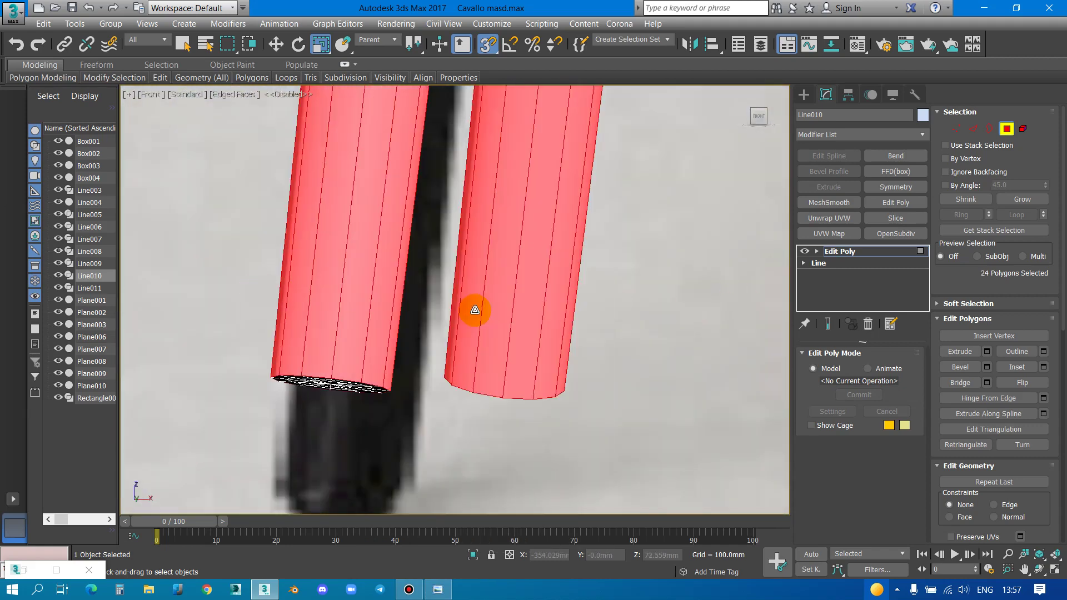
left_click_drag(217, 259, 359, 297)
right_click(438, 291)
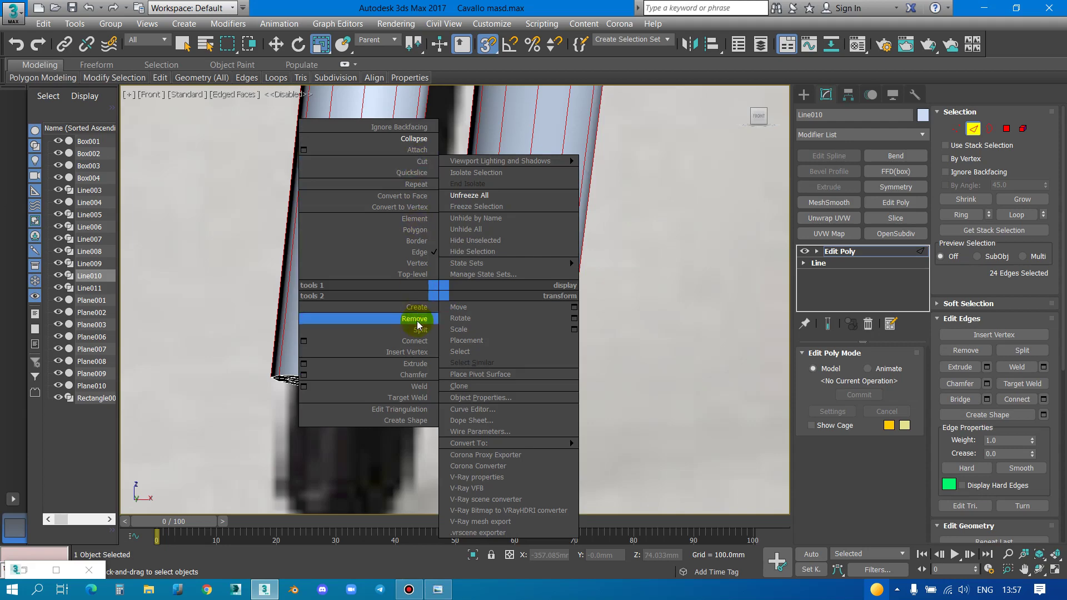
left_click(304, 341)
scroll(312, 342, "down", 3)
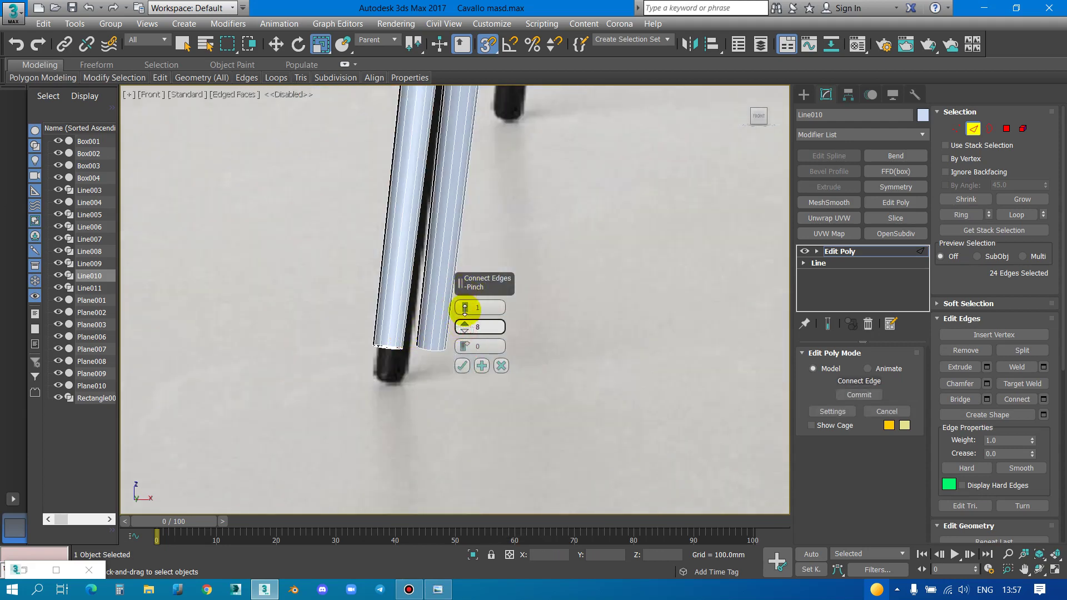
left_click_drag(466, 334, 482, 134)
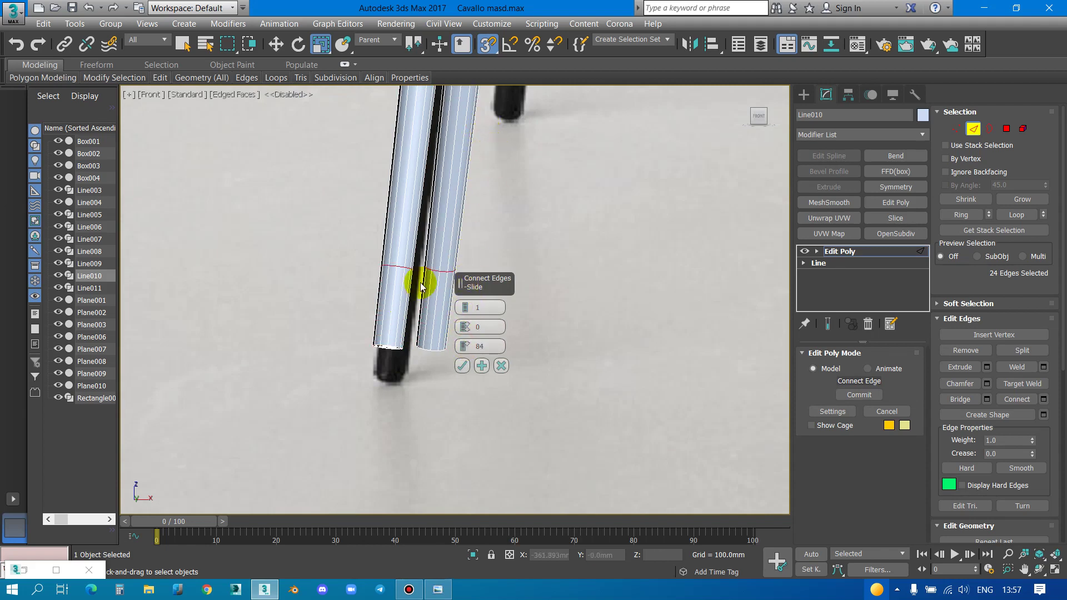
left_click(462, 365)
Add a second connecting edge loop positioned just above the tube bottoms
scroll(428, 298, "up", 3)
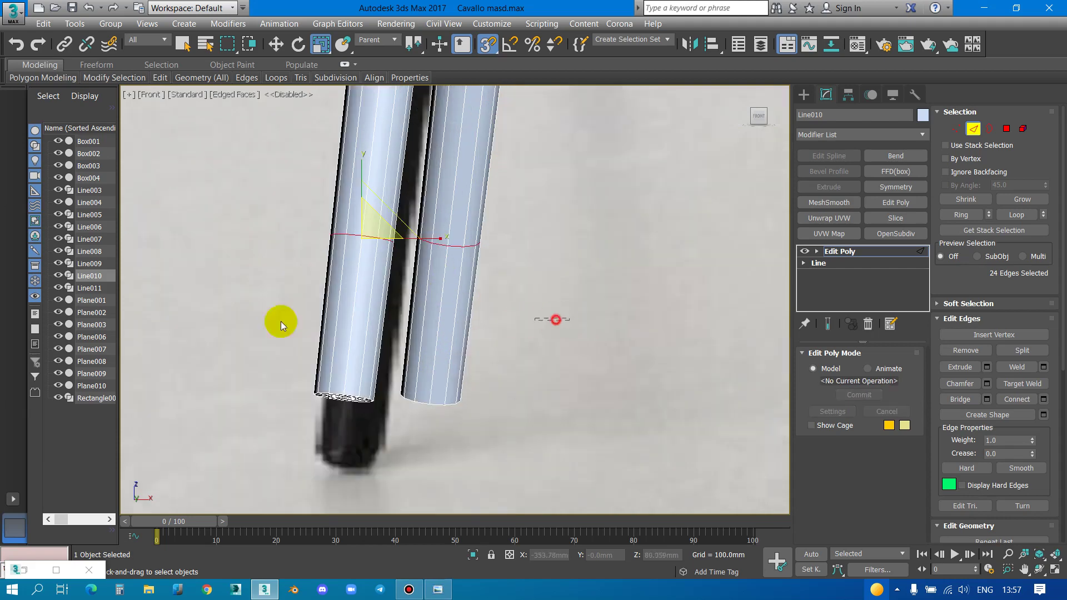
right_click(404, 322)
left_click(266, 372)
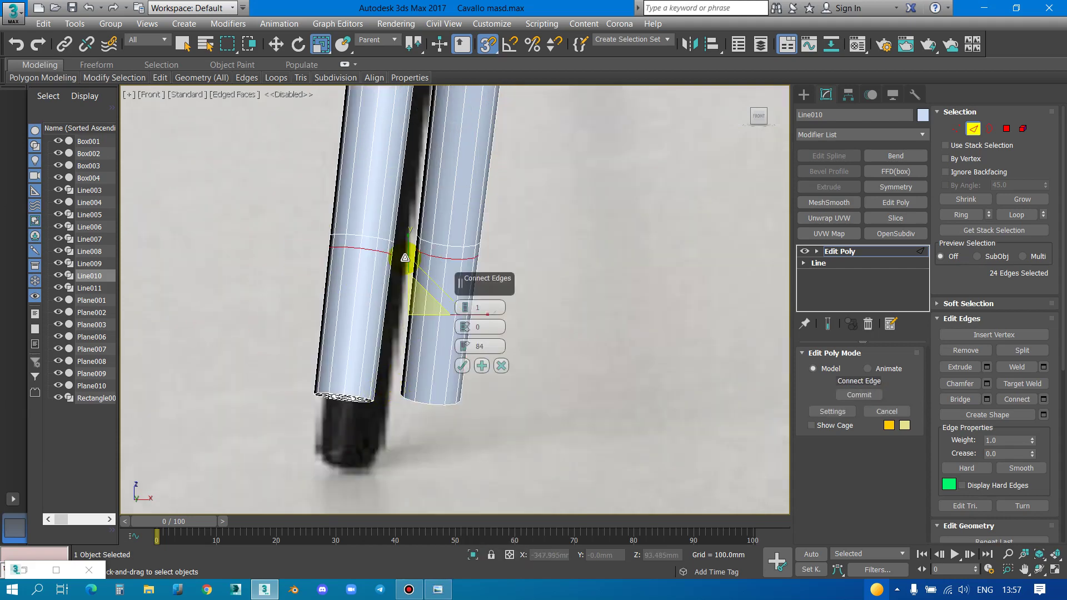
left_click_drag(465, 346, 488, 136)
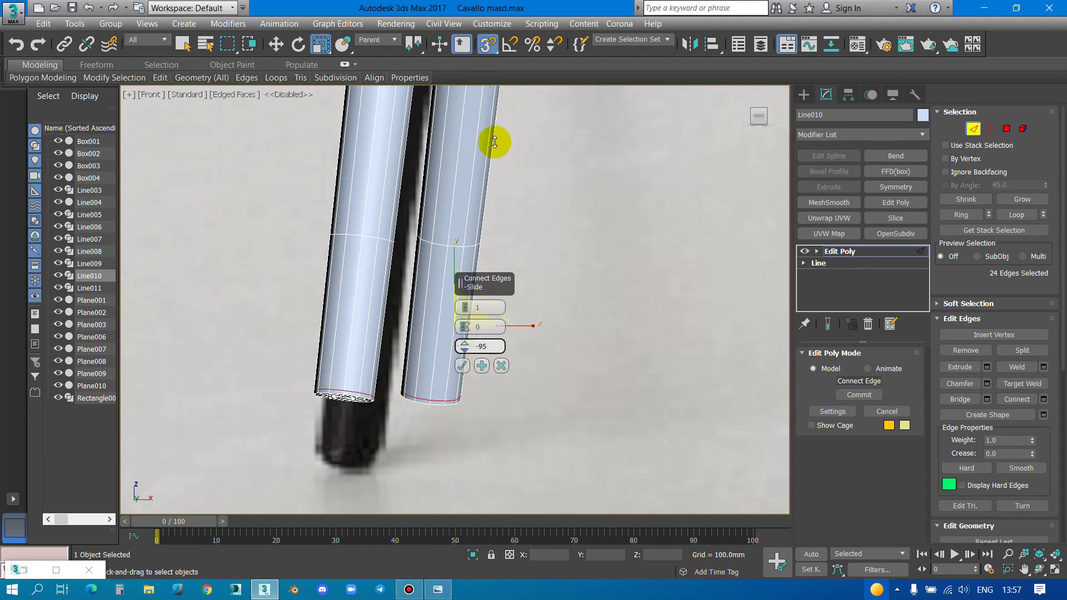
scroll(357, 352, "up", 3)
scroll(348, 325, "up", 3)
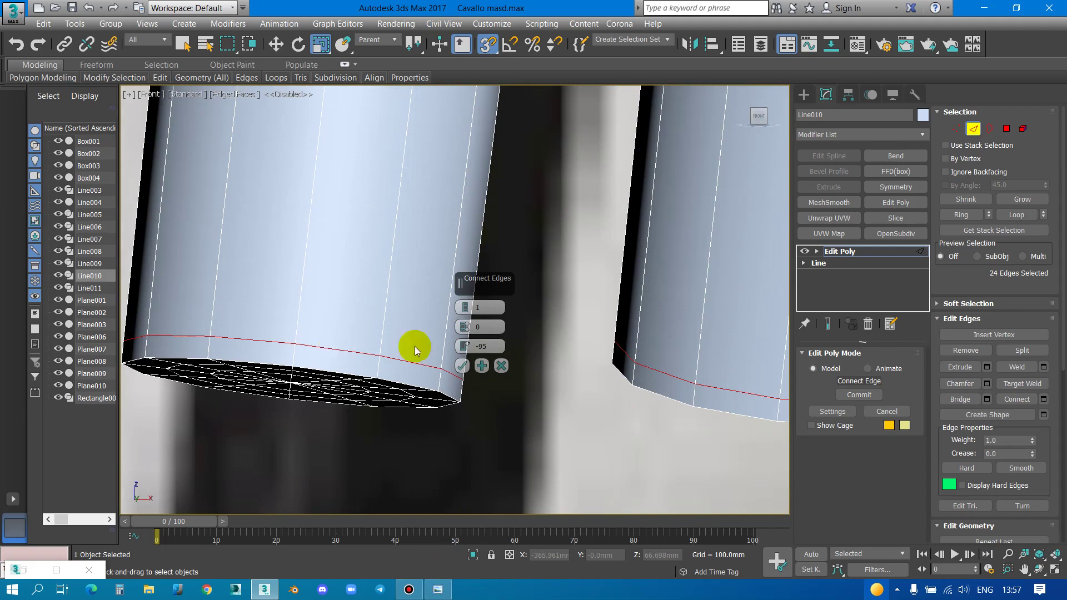
left_click_drag(466, 347, 466, 326)
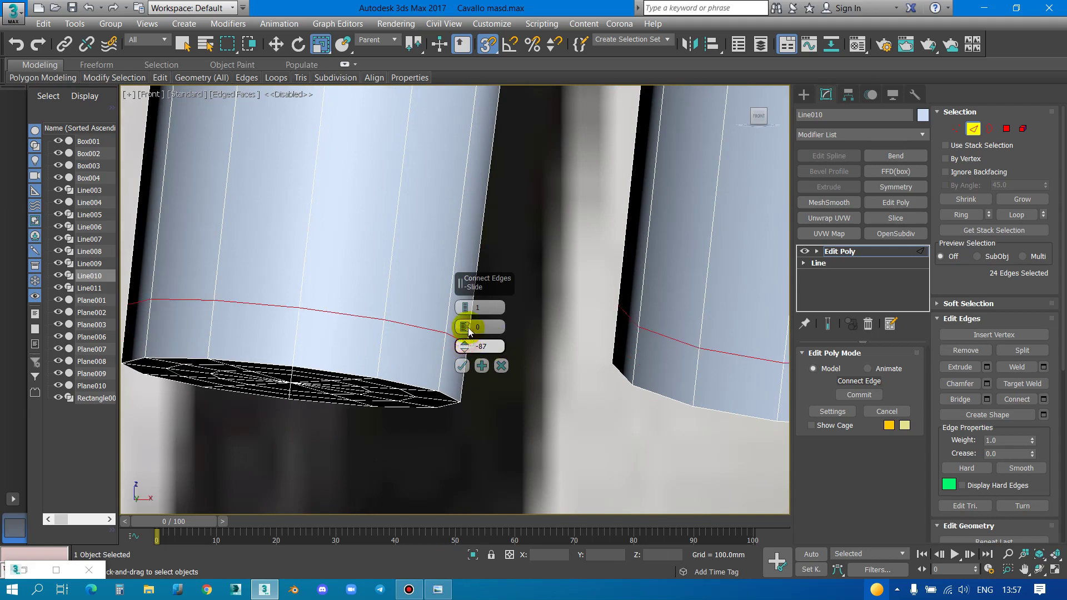
left_click(462, 366)
Chamfer the tubes' bottom rim loops with 2 segments at about 0.344 mm
double_click(401, 382)
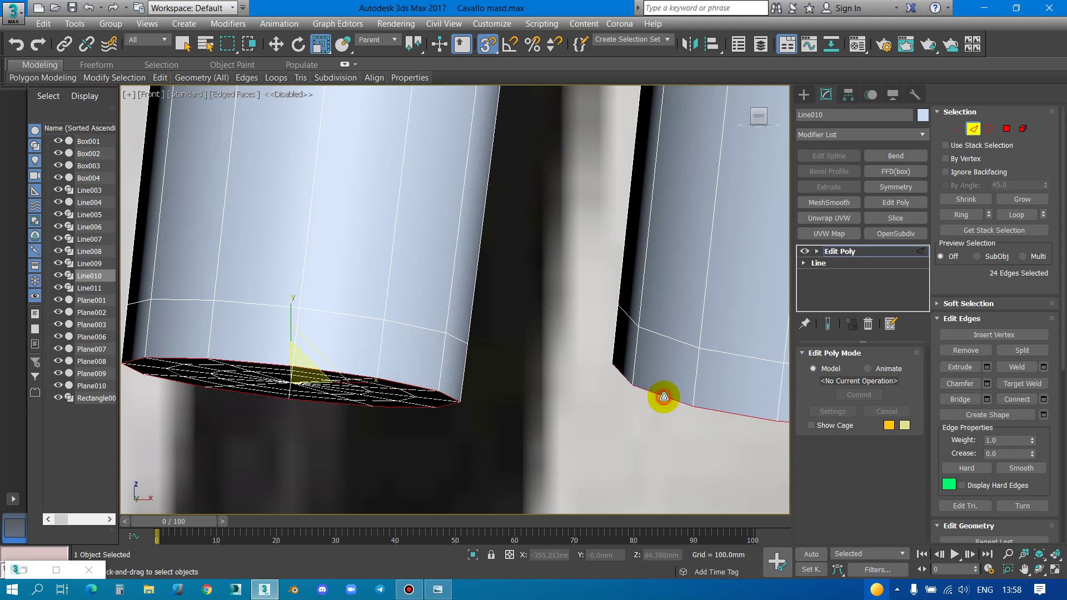
right_click(660, 333)
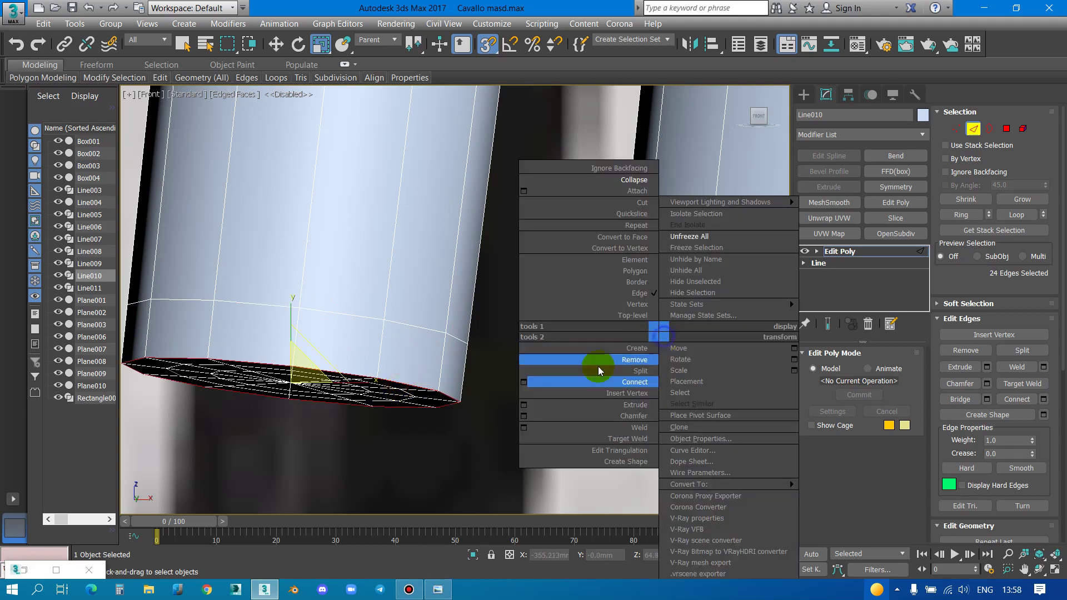
left_click(523, 416)
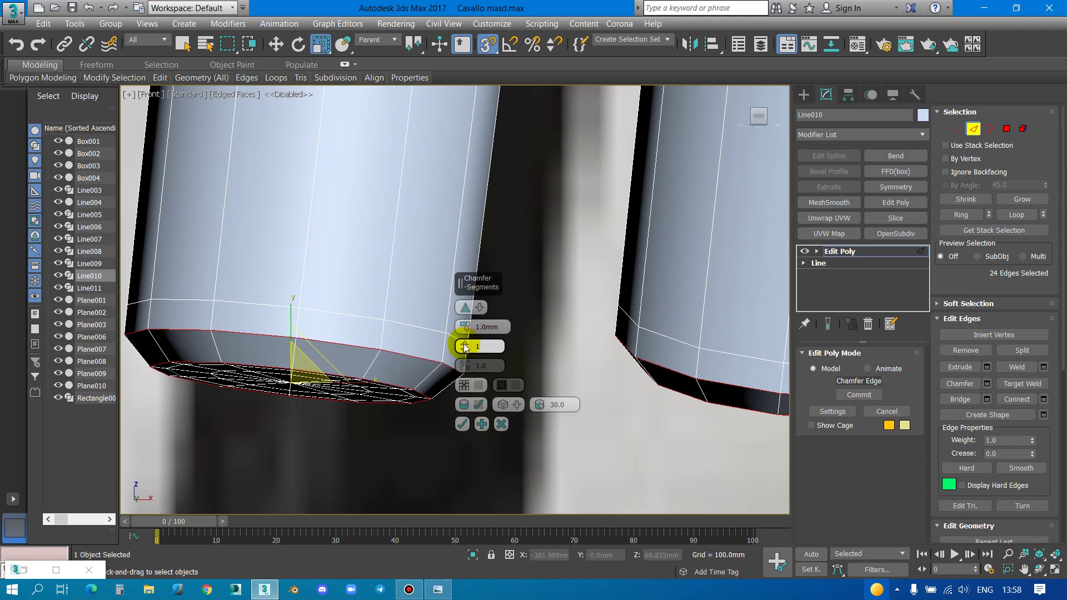
left_click(465, 345)
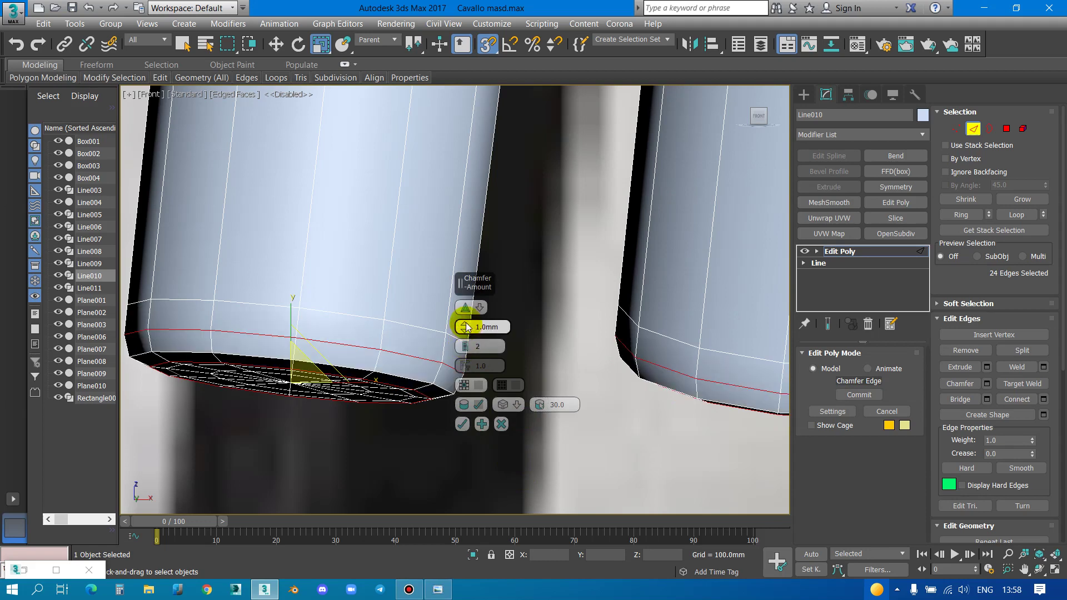
left_click_drag(466, 328, 470, 343)
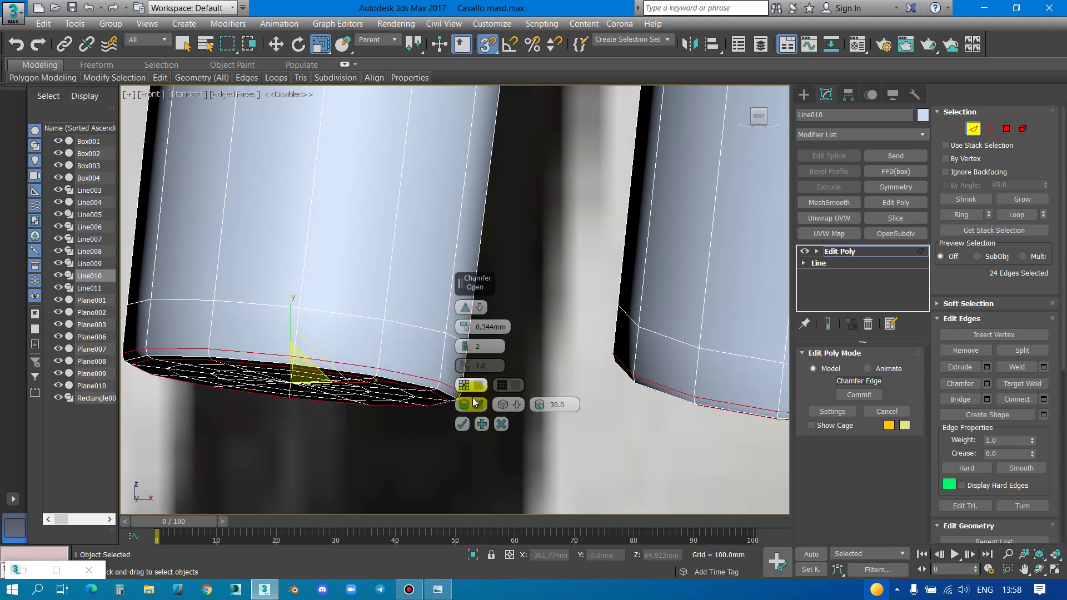
left_click(462, 424)
scroll(348, 385, "down", 3)
scroll(377, 392, "down", 3)
scroll(409, 384, "up", 2)
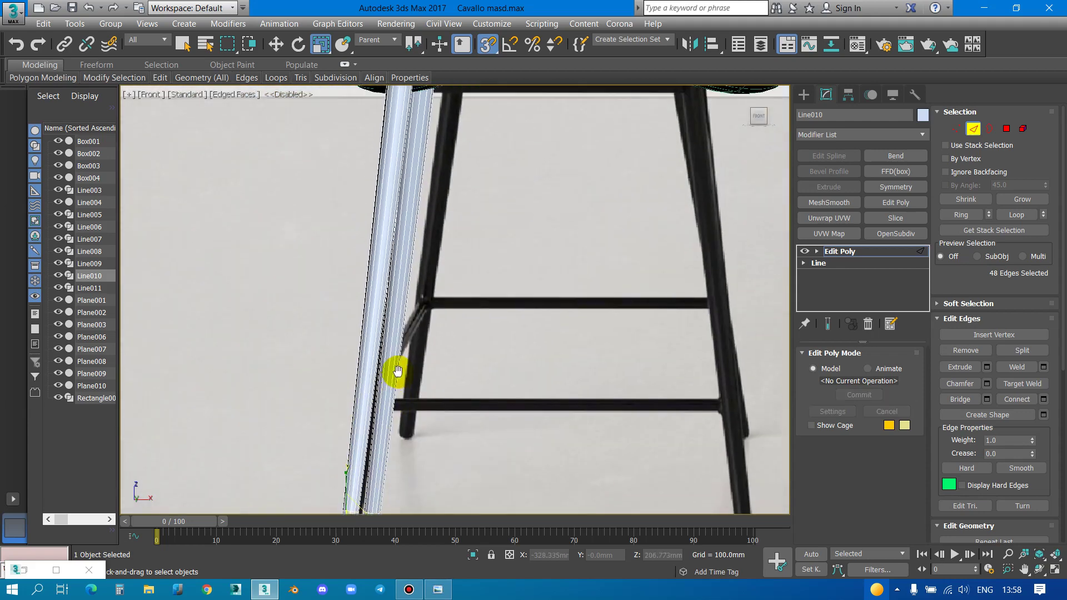
scroll(419, 274, "down", 4)
scroll(443, 235, "up", 6)
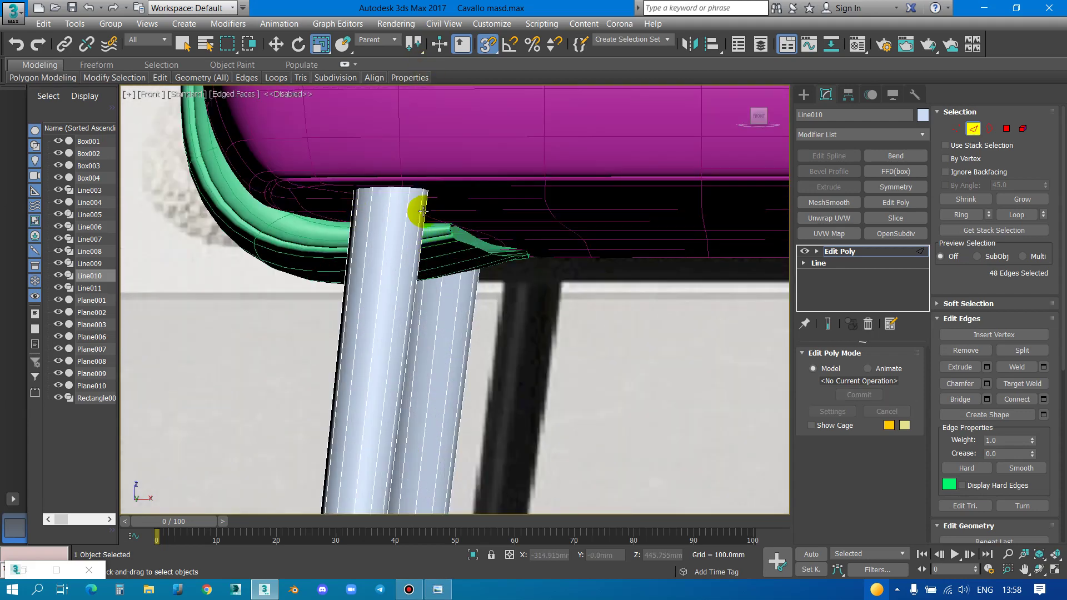
Move only the leg's pivot to the stool's centre
scroll(422, 211, "down", 5)
left_click(852, 253)
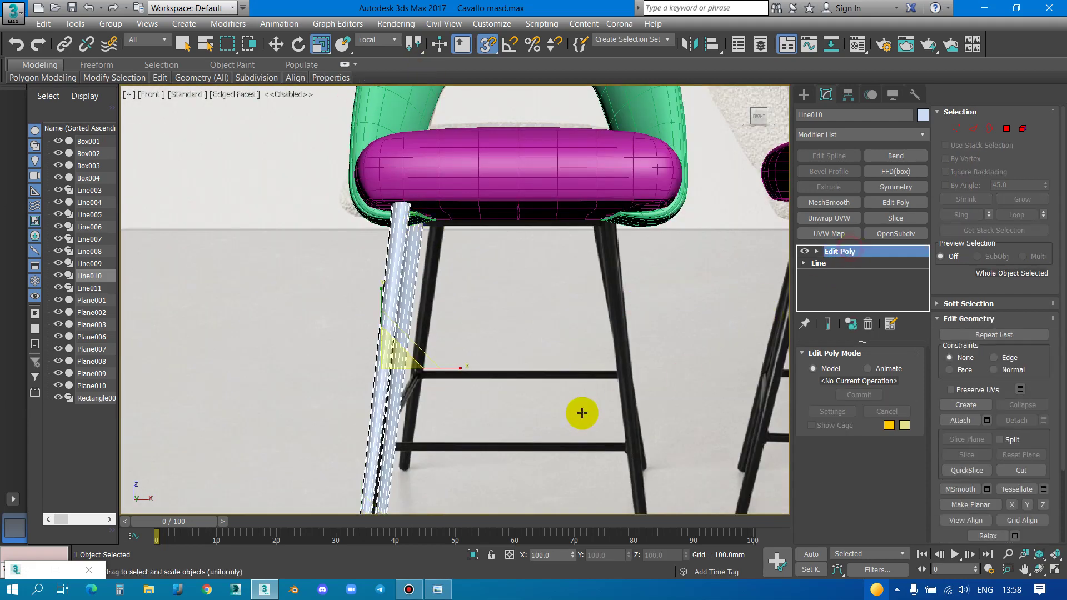
middle_click_drag(579, 412, 529, 293)
scroll(376, 288, "down", 3)
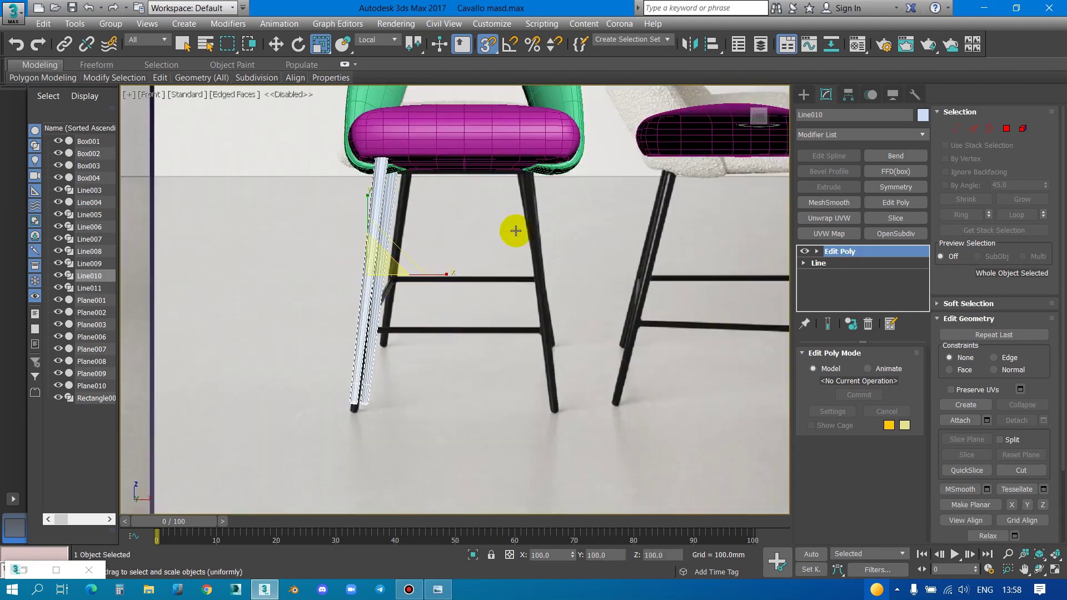
middle_click_drag(512, 232, 507, 291)
left_click(848, 95)
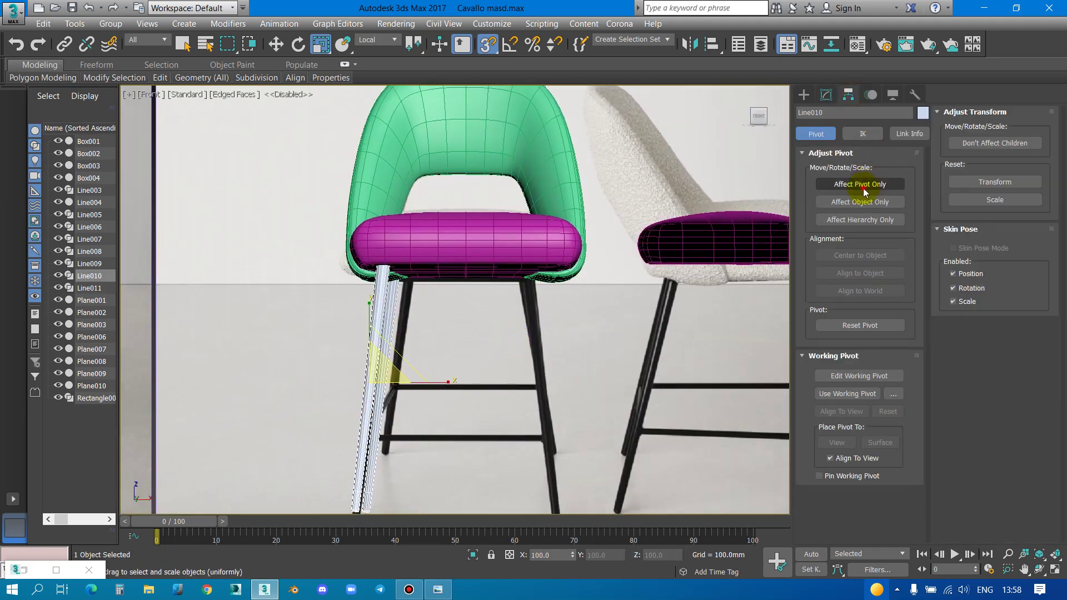
left_click(859, 184)
key("w")
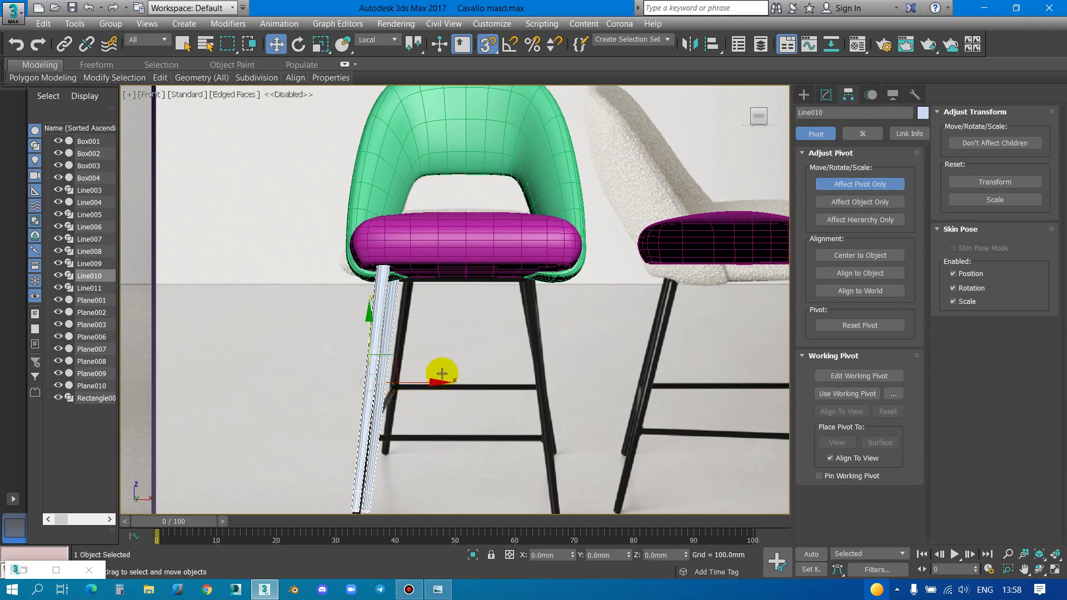
left_click_drag(431, 382, 466, 234)
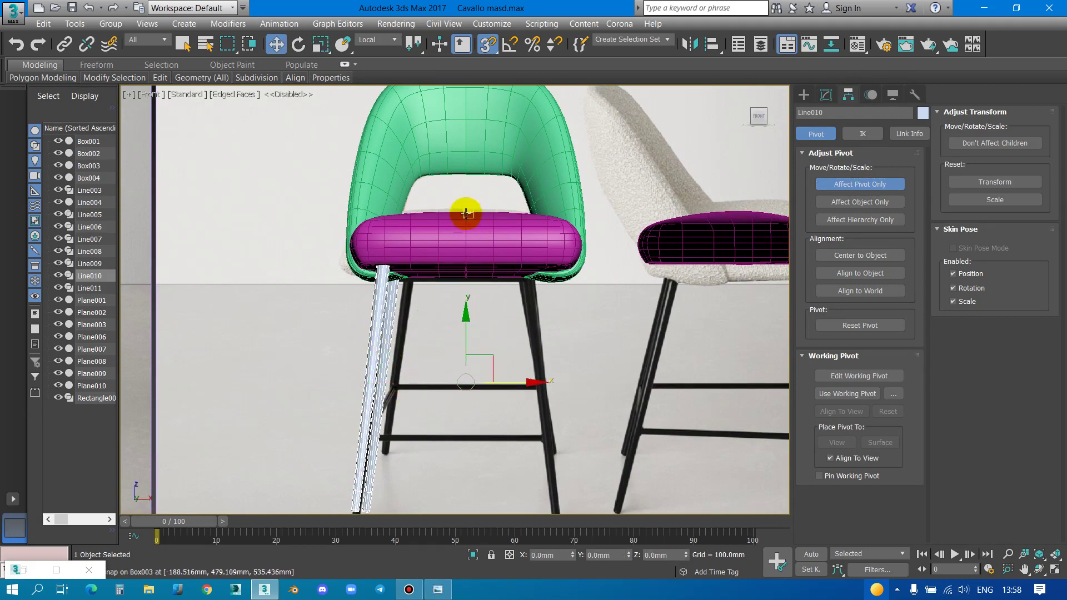
left_click(848, 183)
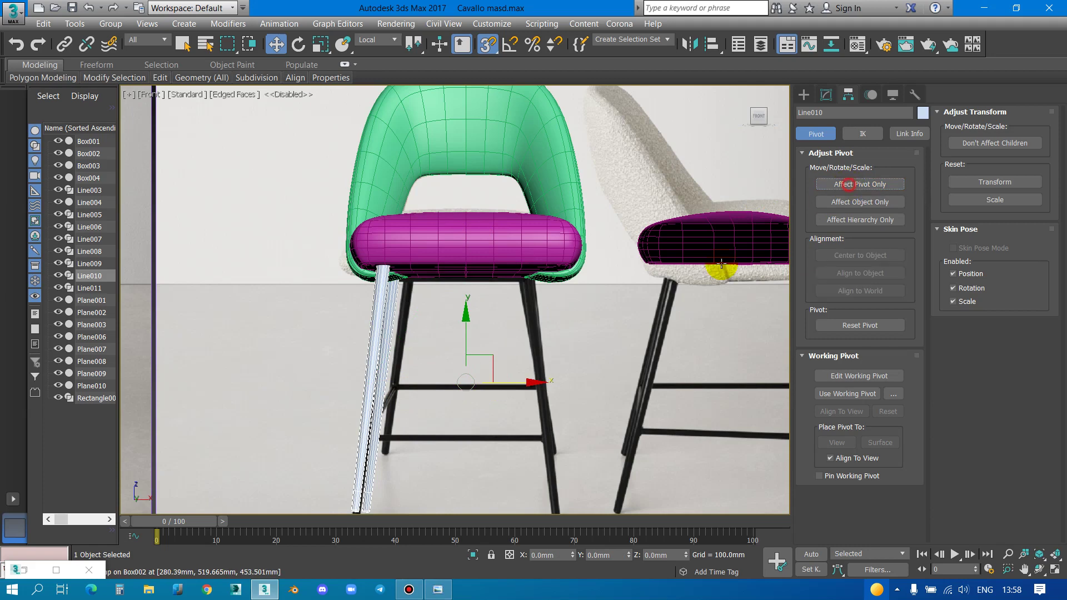
Mirror the legs on X with a flipped Symmetry modifier, viewed in Perspective
left_click(826, 95)
left_click(895, 187)
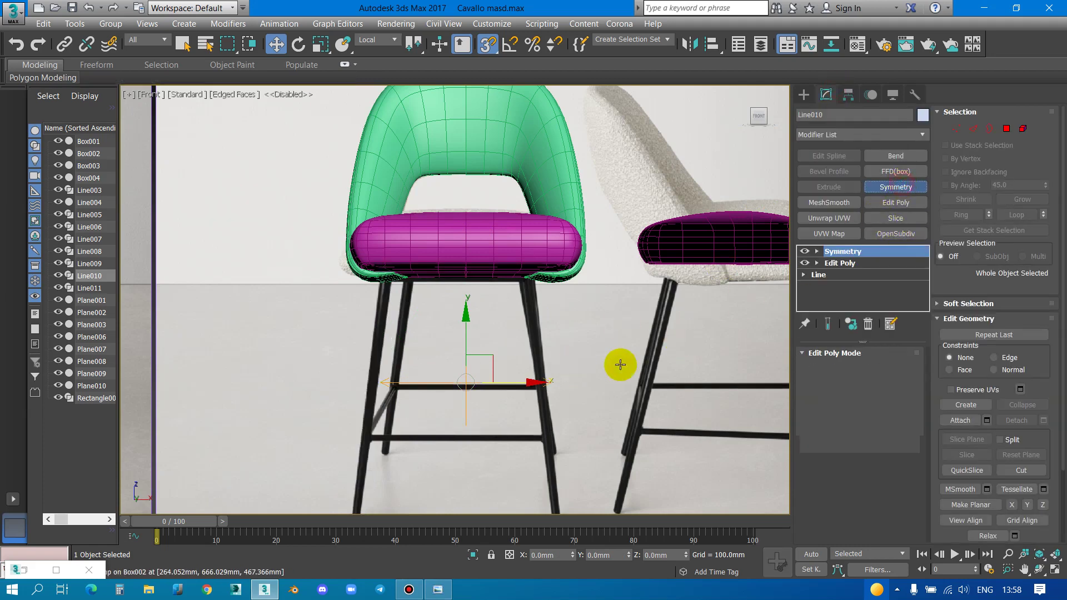
left_click(841, 395)
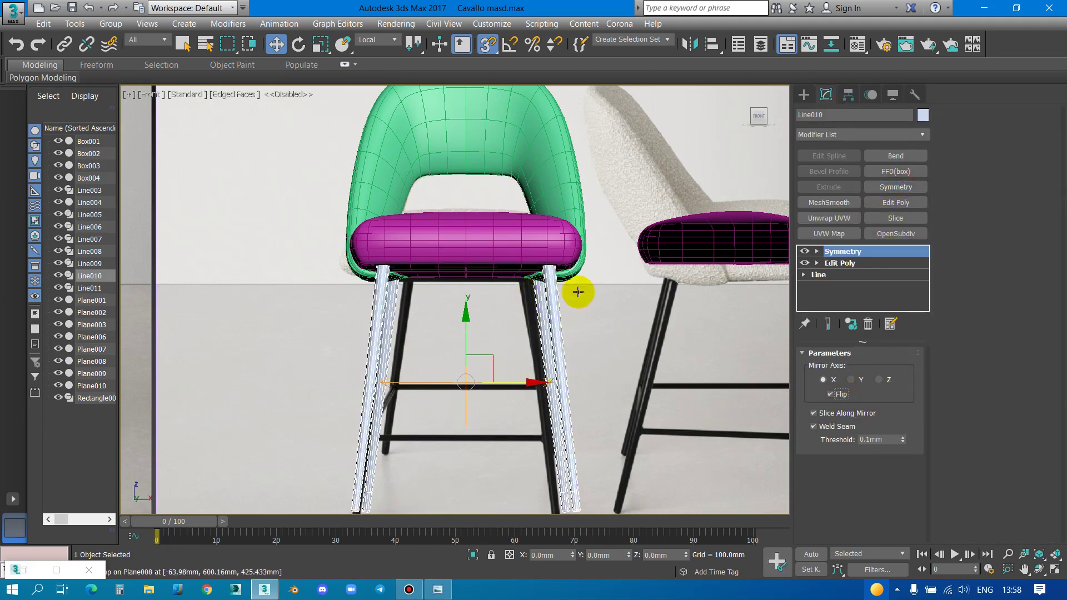
middle_click_drag(576, 291, 550, 233)
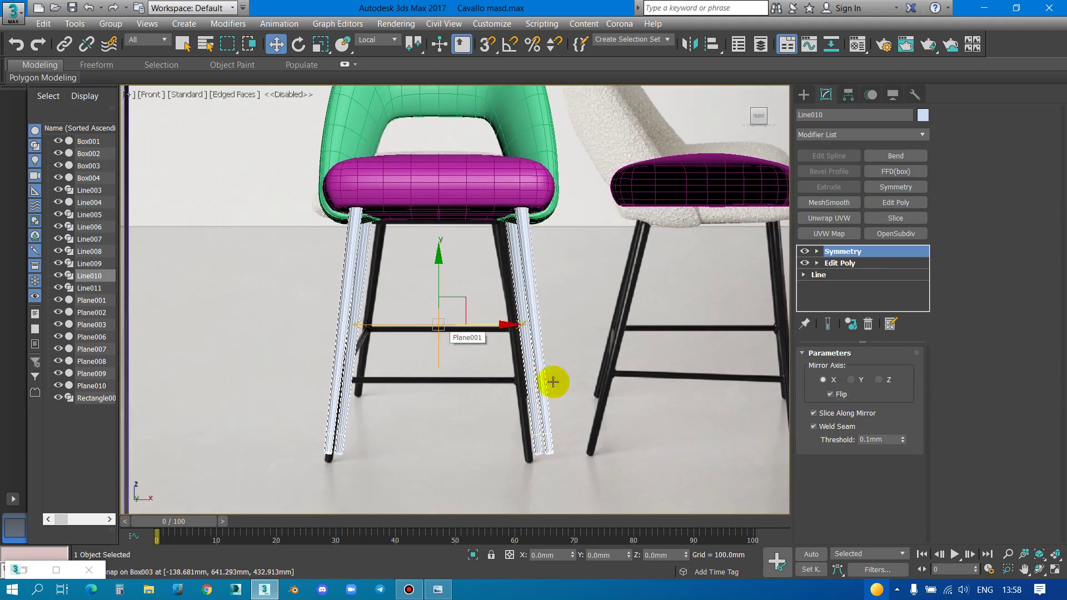
scroll(628, 362, "down", 2)
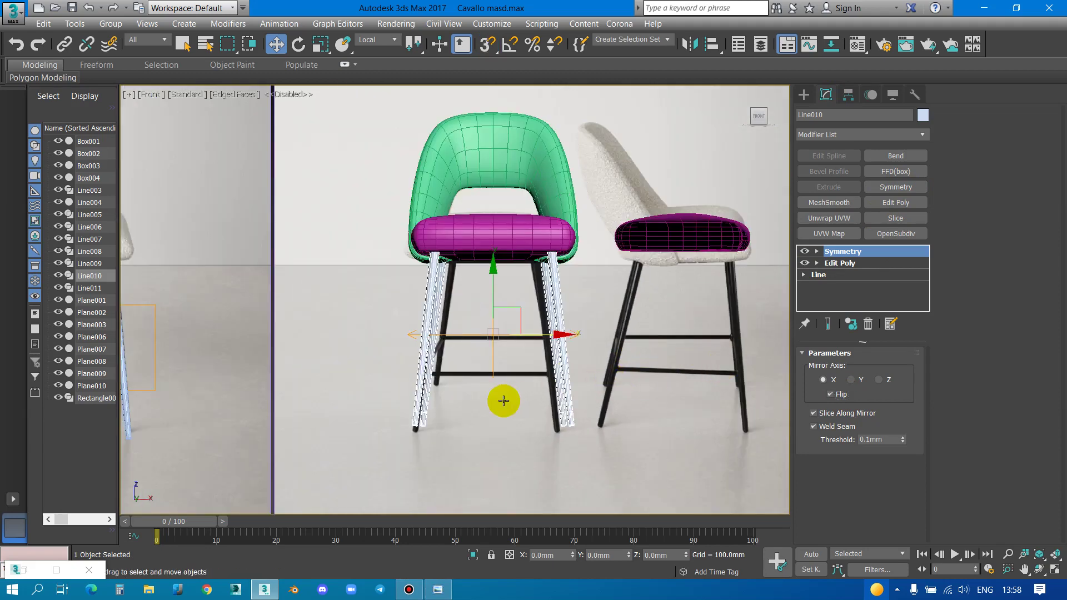
key("p")
scroll(440, 389, "up", 4)
scroll(473, 340, "up", 2)
middle_click_drag(473, 340, 492, 341, "alt")
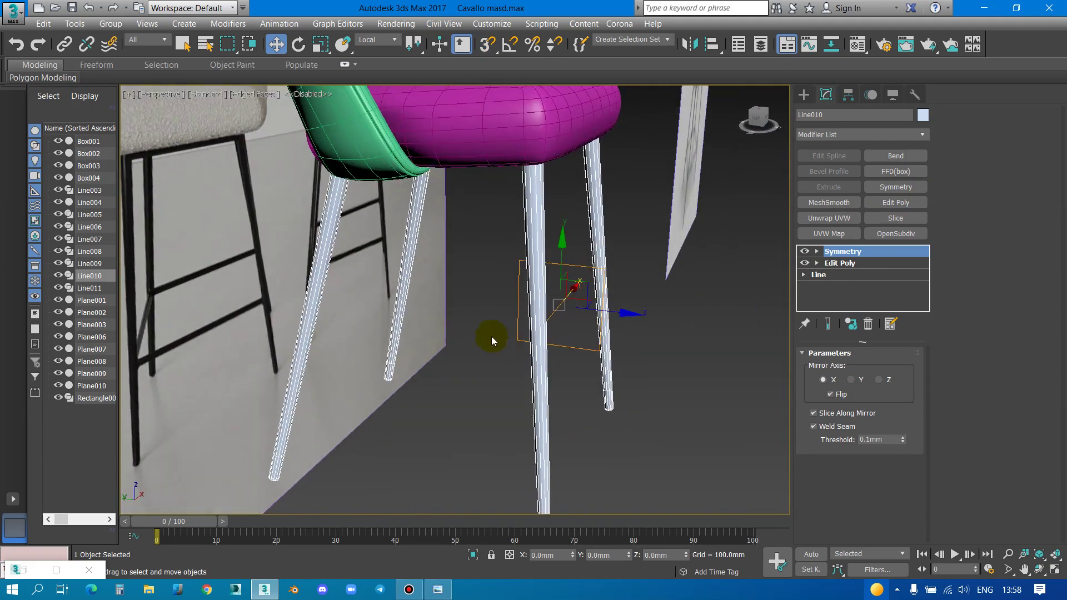
Draw a snapped rectangle spanning opposite leg bases
left_click(805, 95)
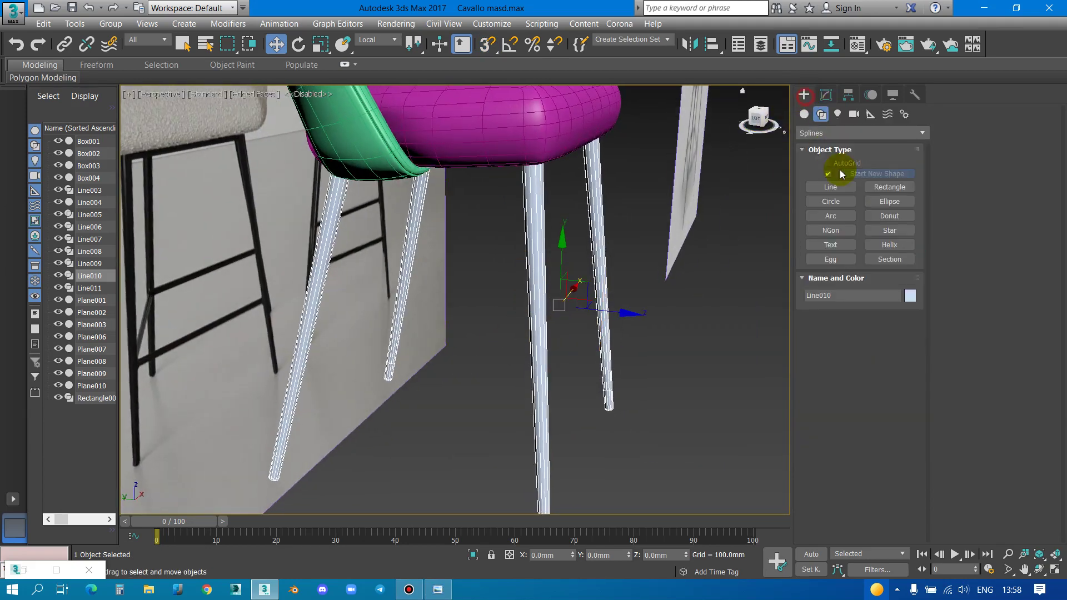
left_click(887, 187)
key("s")
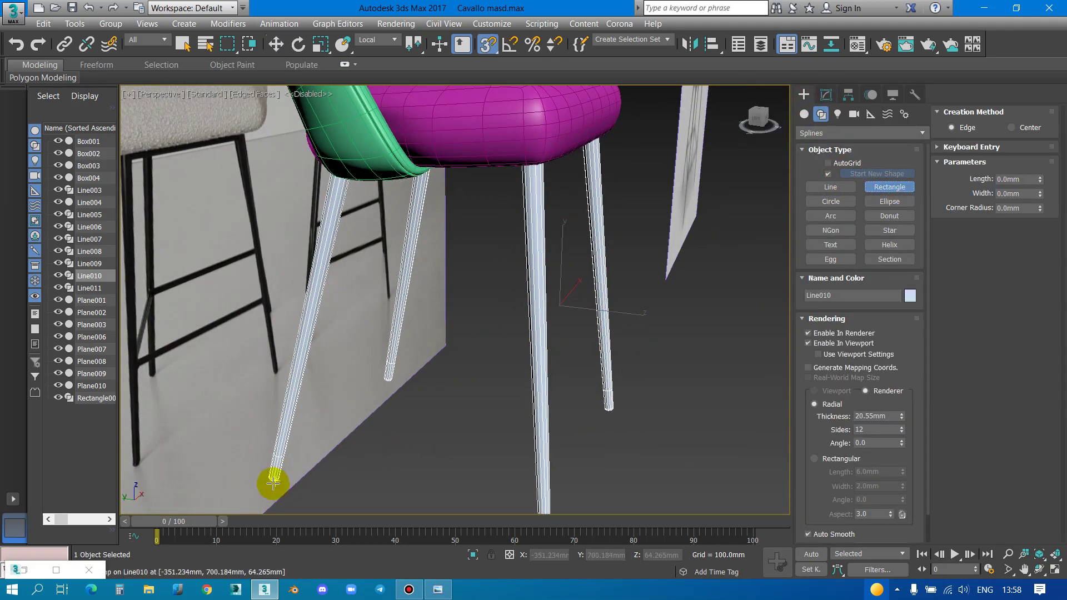
left_click_drag(272, 483, 606, 409)
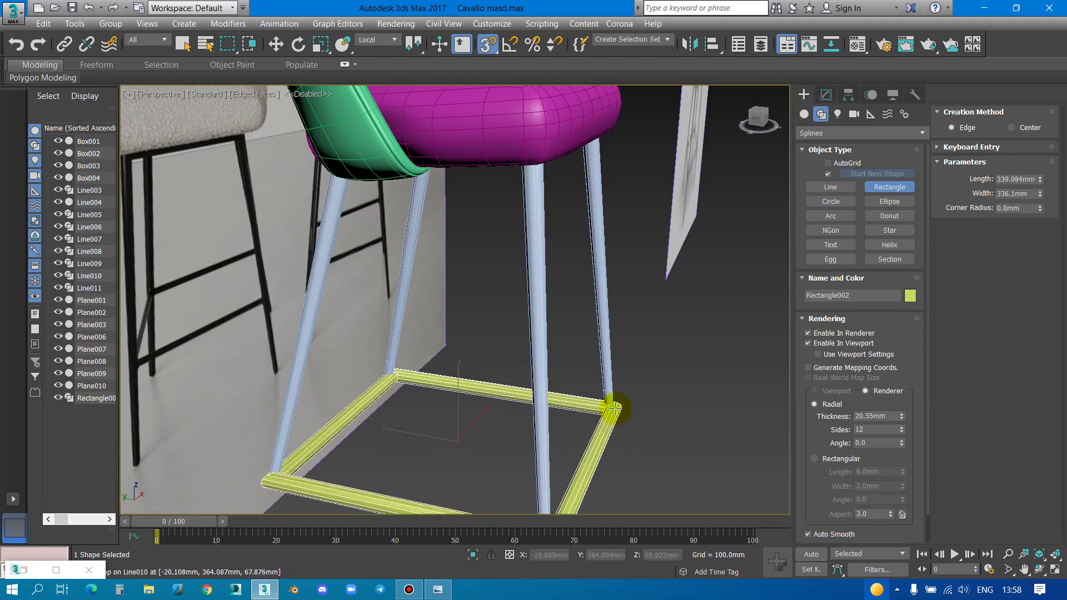
right_click(655, 402)
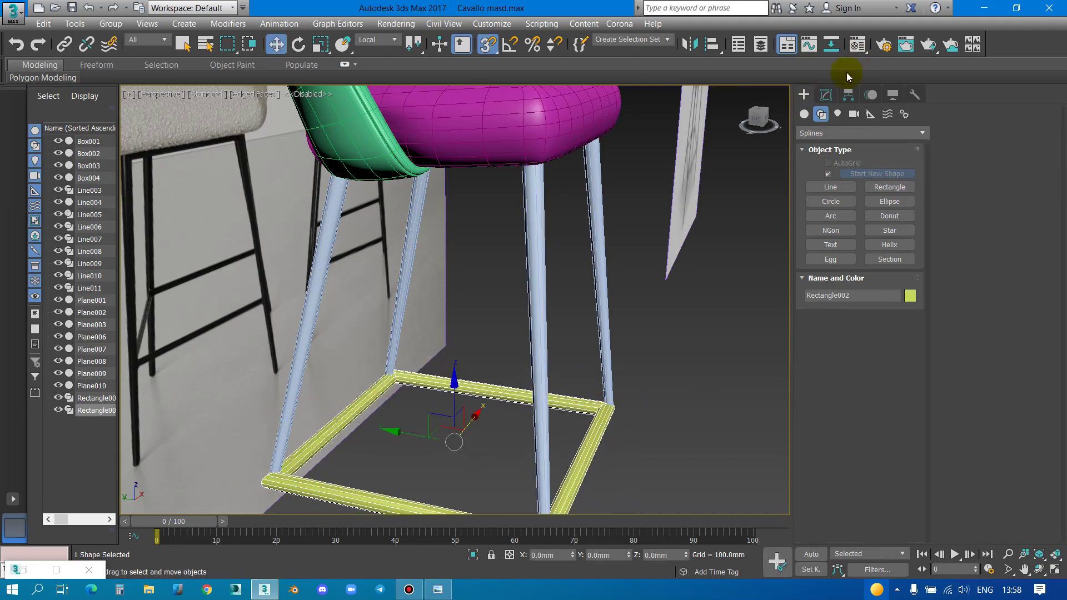
Make the rectangle a renderable tube with 11.644mm thickness and 8 sides
left_click(825, 94)
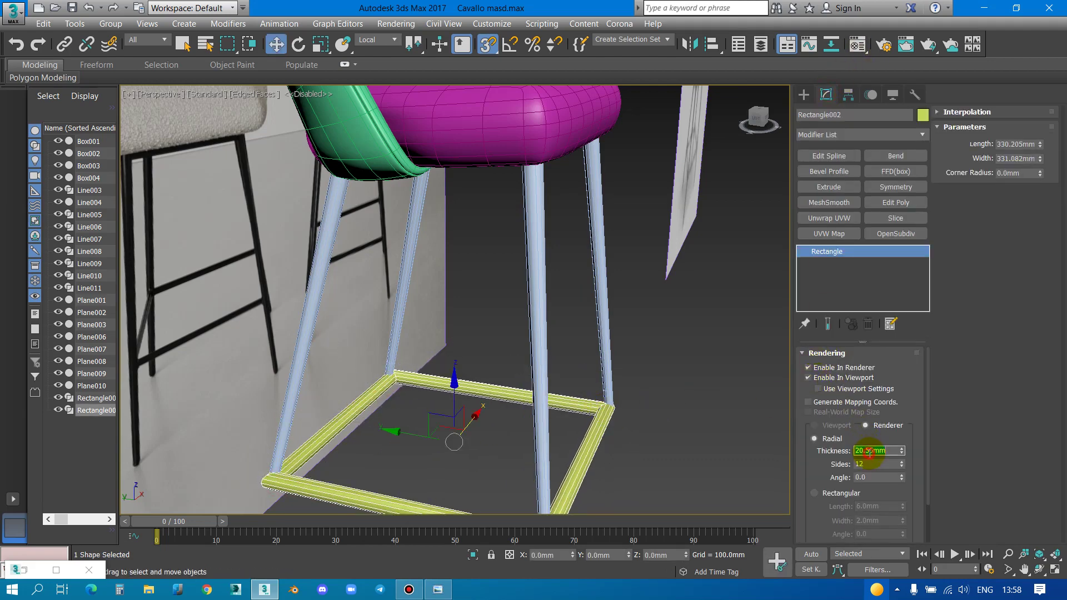
key("Return")
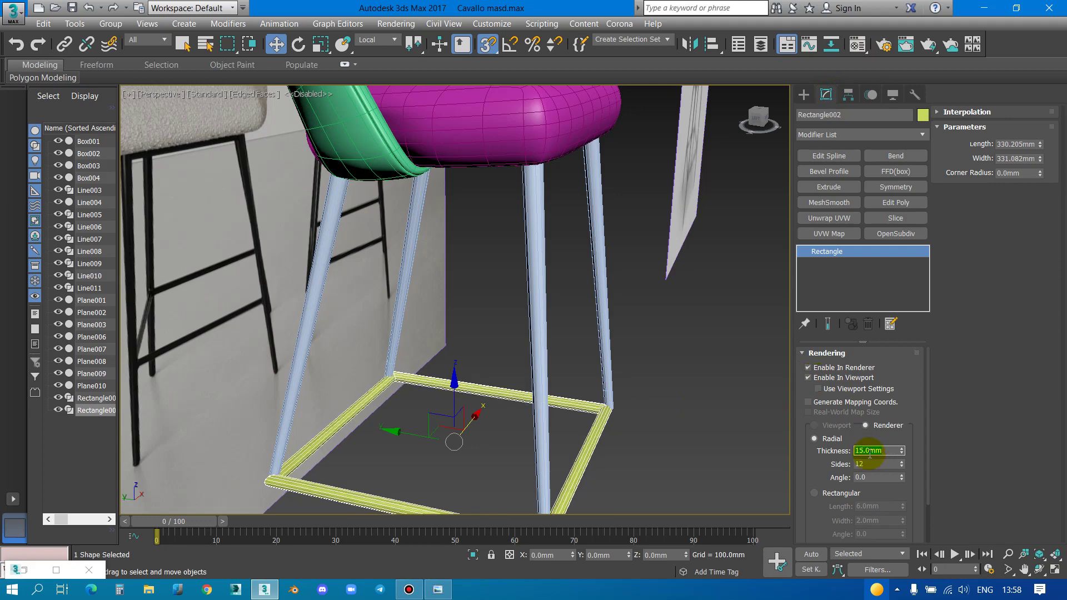
type("12")
key("Return")
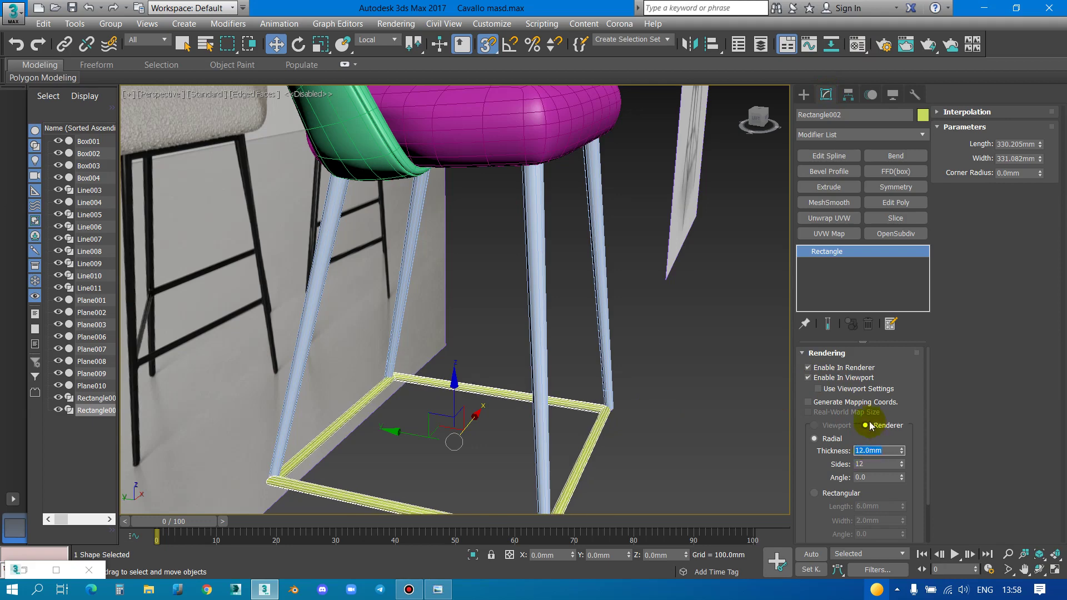
scroll(497, 371, "up", 5)
scroll(481, 332, "down", 4)
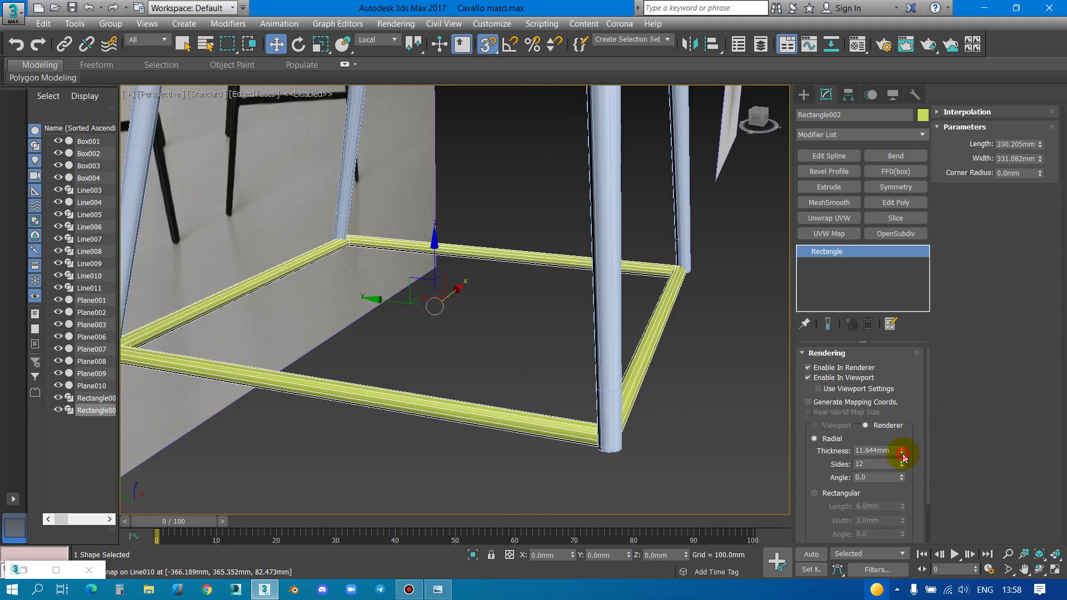
left_click_drag(901, 468, 901, 469)
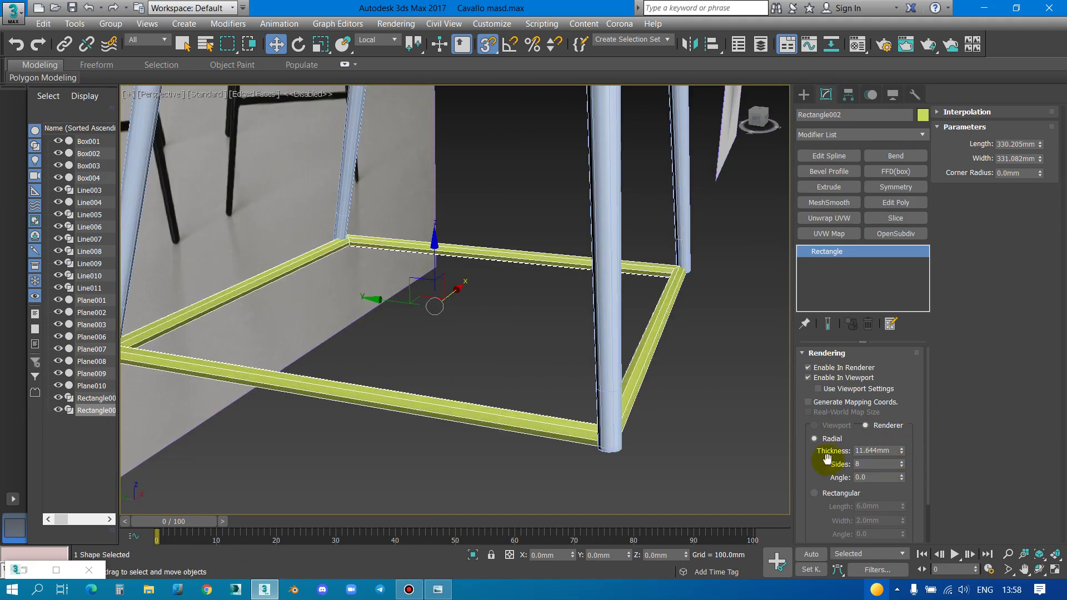
scroll(435, 352, "down", 3)
scroll(435, 352, "down", 3)
Lower the rectangle to footrest height using the Front view
left_click_drag(463, 266, 465, 139)
scroll(481, 228, "down", 3)
scroll(405, 178, "up", 1)
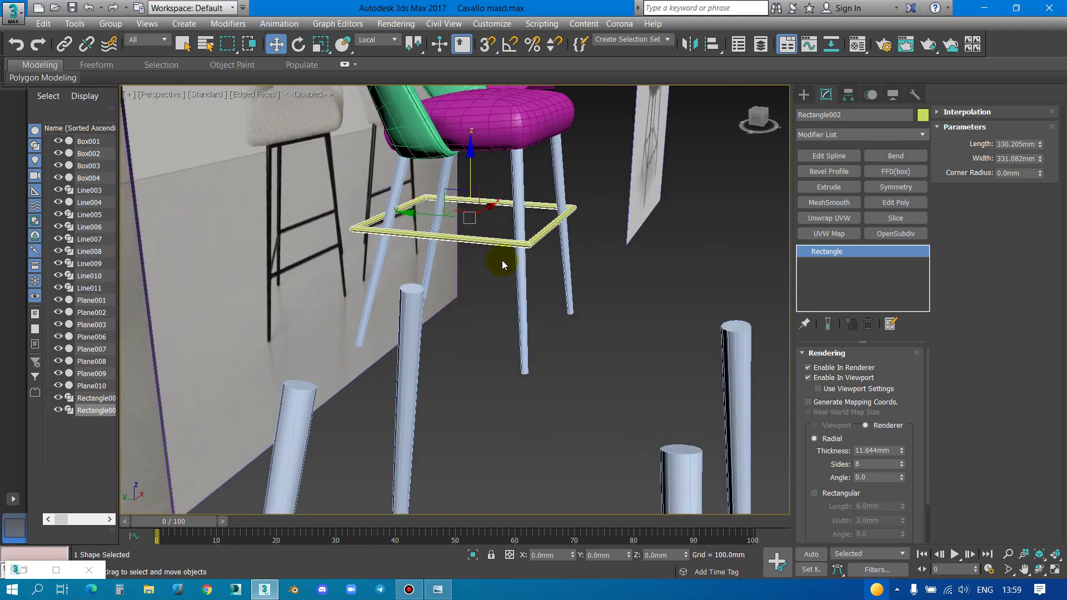
key("f")
scroll(495, 344, "up", 4)
scroll(448, 245, "down", 1)
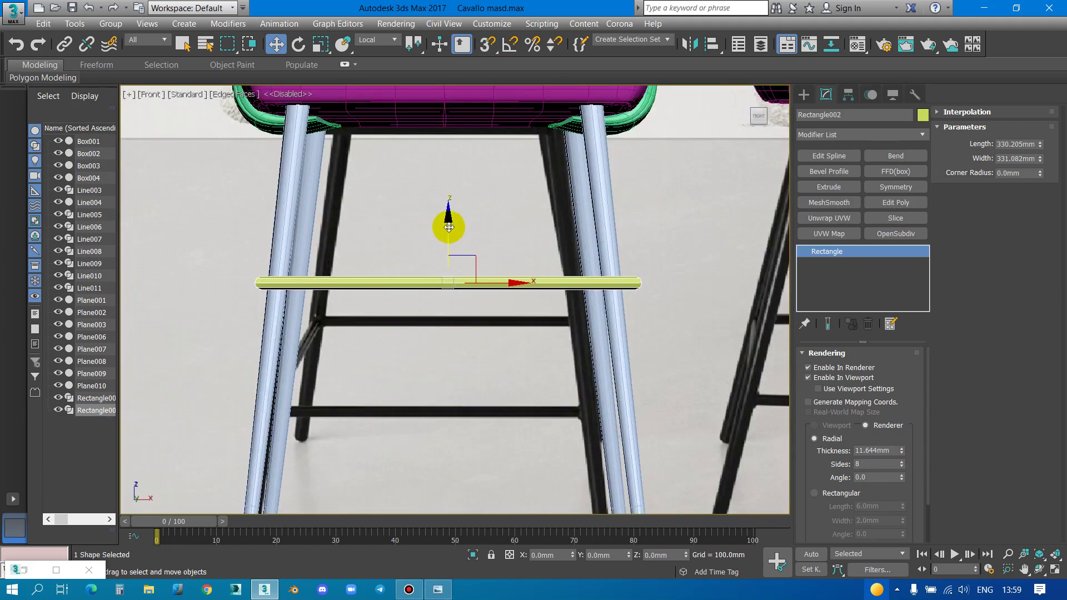
left_click_drag(449, 227, 446, 355)
scroll(417, 269, "down", 3)
scroll(439, 312, "up", 2)
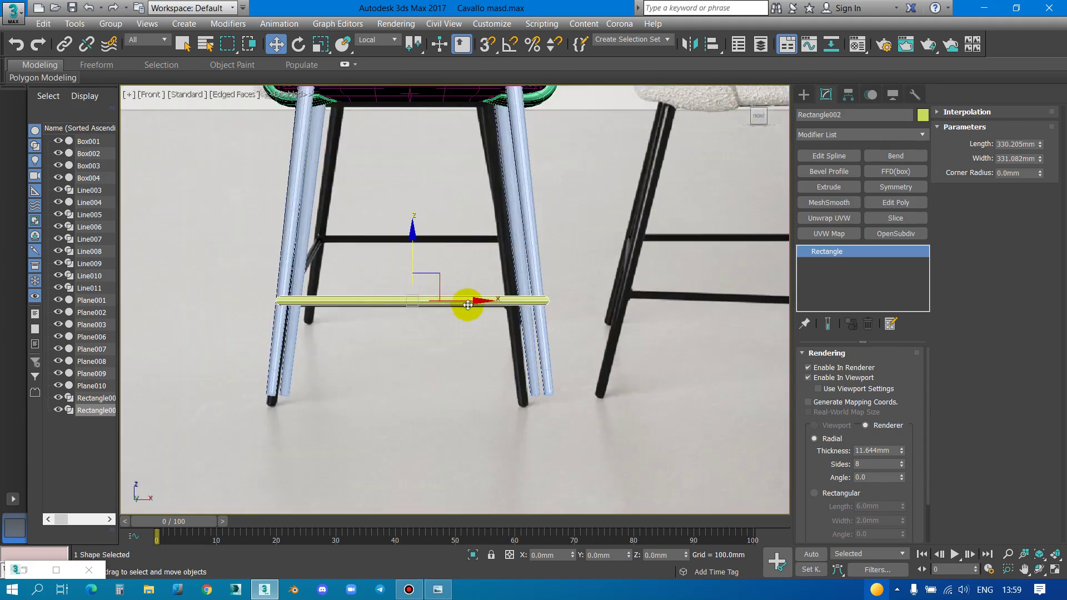
scroll(468, 305, "down", 2)
scroll(684, 274, "up", 2)
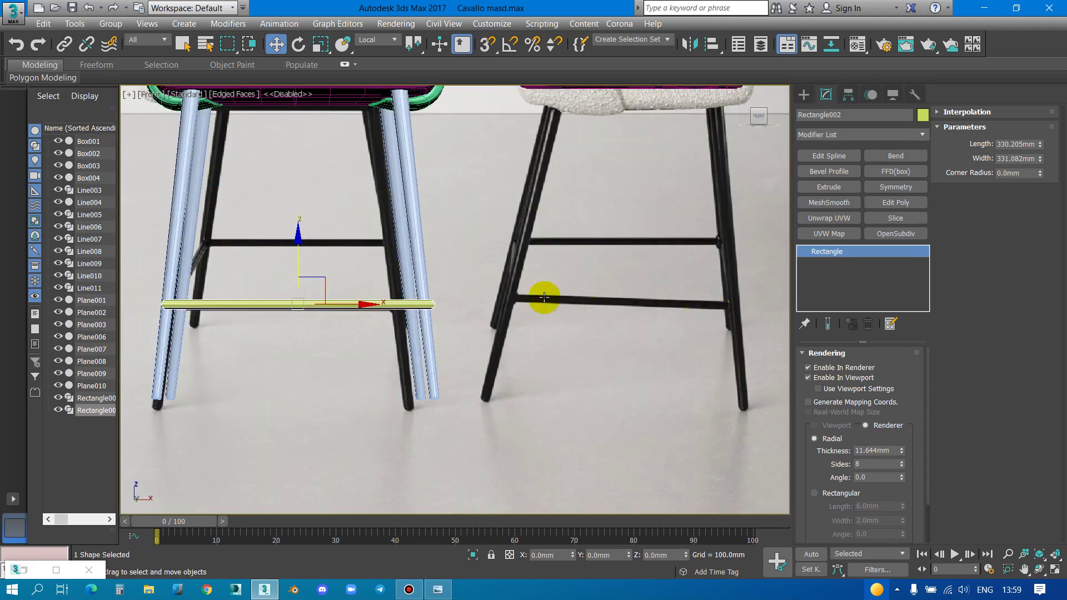
scroll(544, 297, "down", 2)
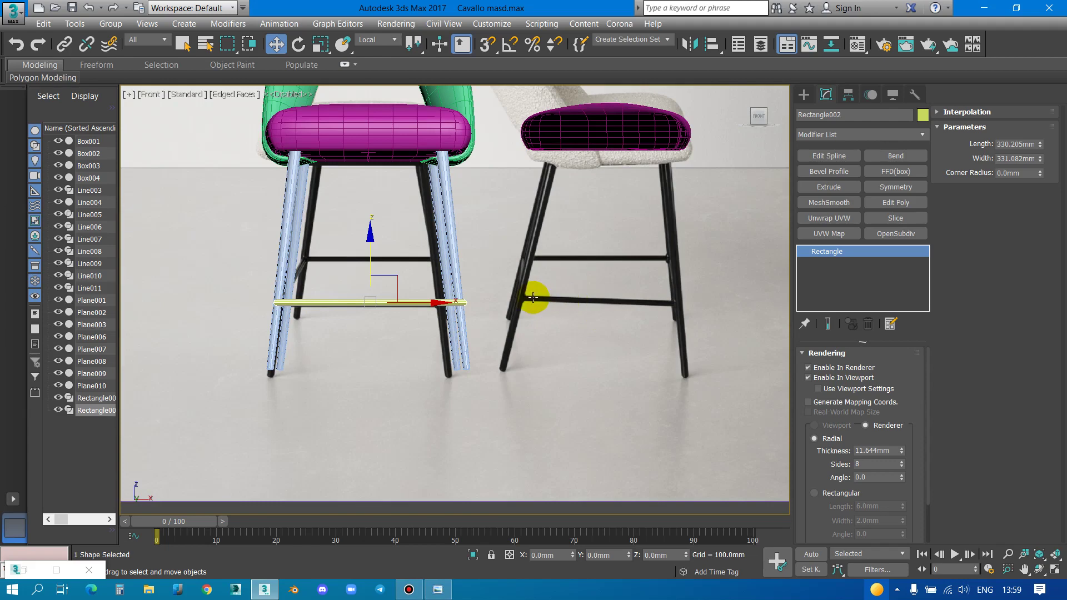
scroll(382, 309, "up", 2)
key("p")
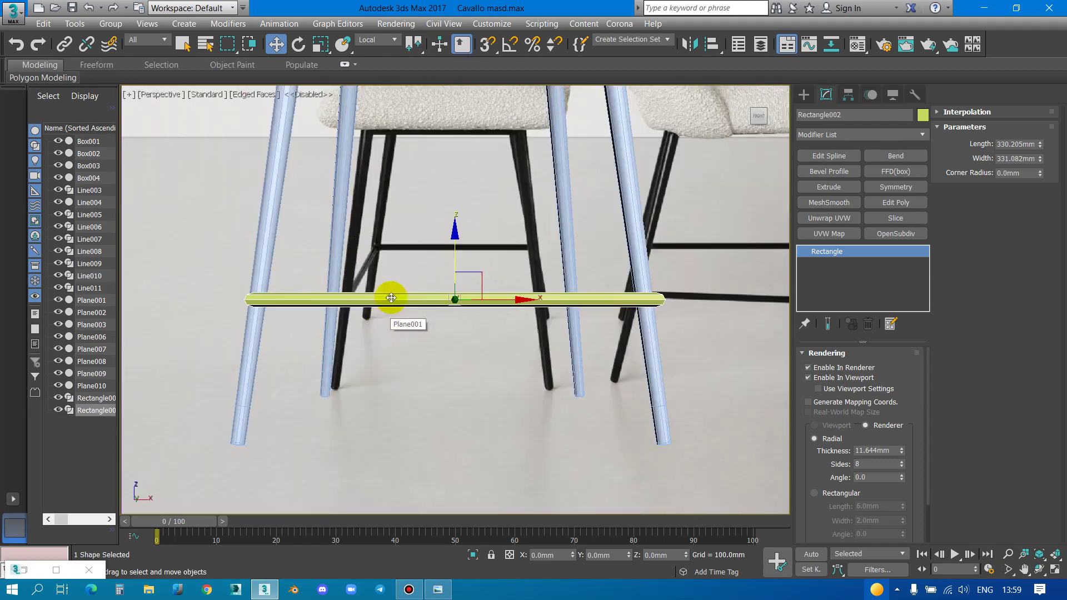
middle_click_drag(381, 291, 410, 310, "alt")
scroll(369, 333, "up", 3)
scroll(369, 334, "down", 2)
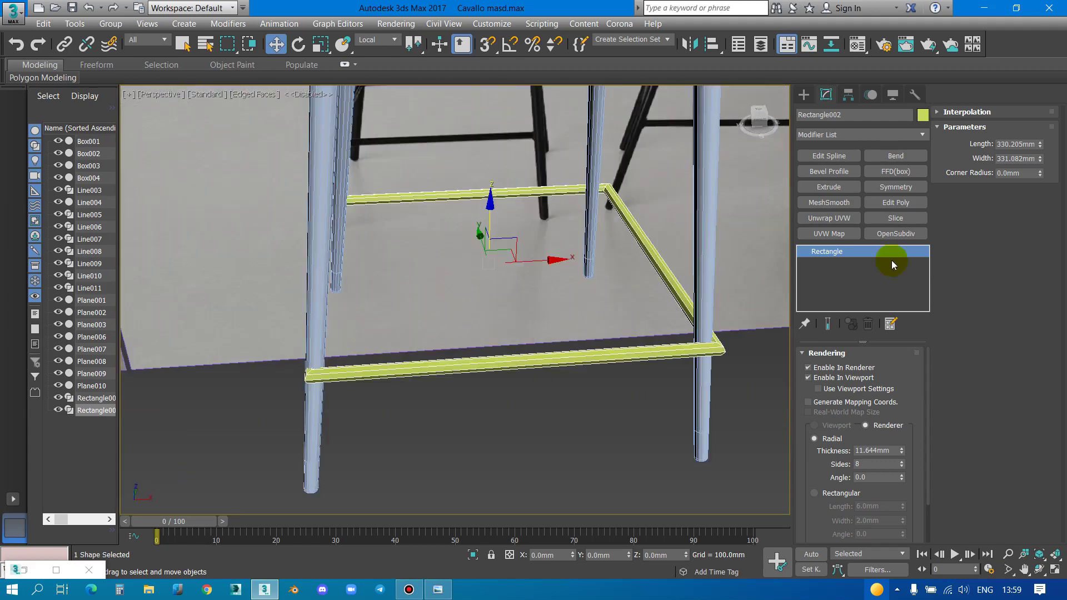
Convert the rectangle to an Editable Spline and select a corner vertex
right_click(415, 320)
mouse_move(467, 468)
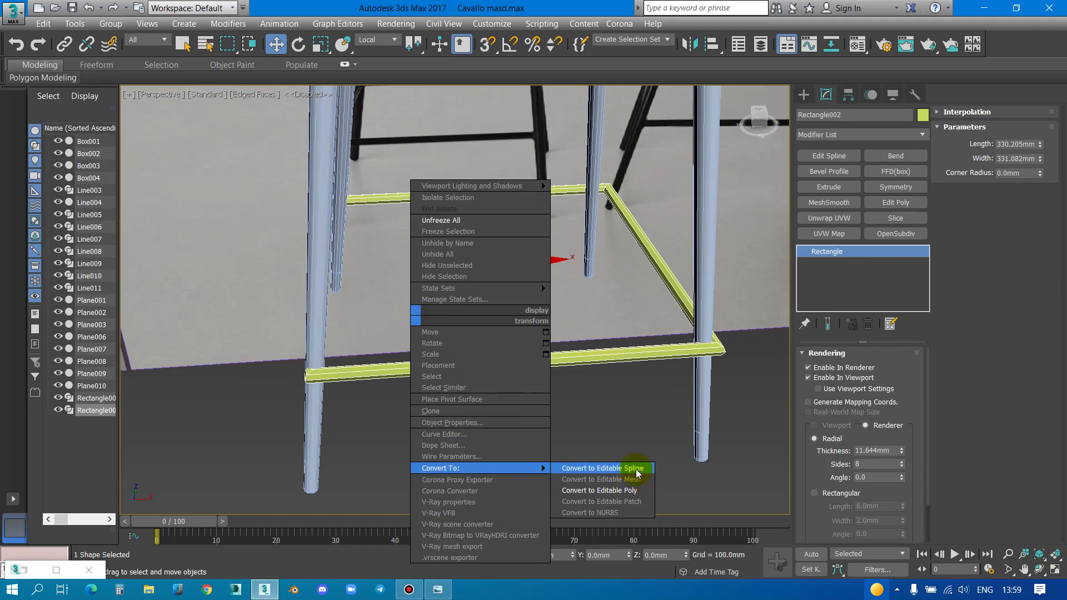
left_click(631, 468)
key("1")
left_click_drag(241, 337, 385, 418)
Close the Chrome help tab and pull the selected corner vertex onto the leg
key("F1")
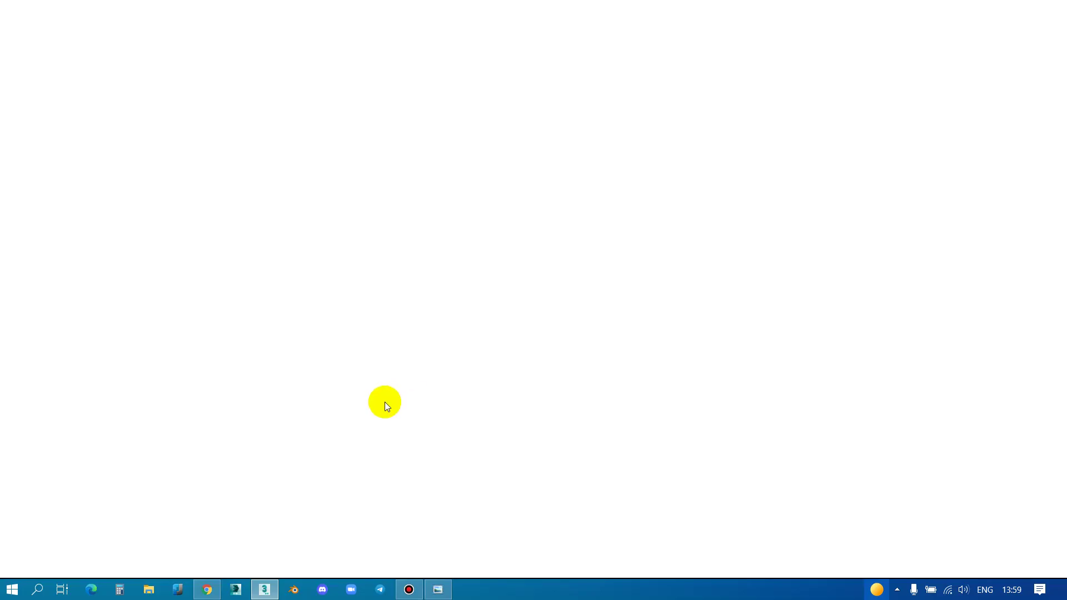
left_click(869, 14)
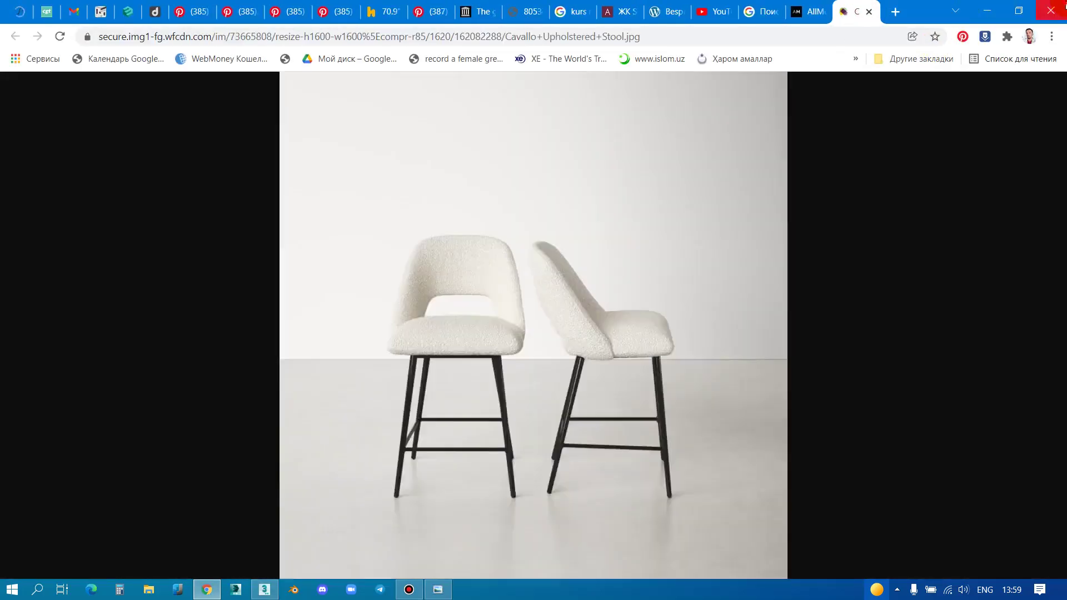
left_click(987, 11)
mouse_move(335, 432)
middle_mouse_down("alt")
mouse_move(282, 417)
mouse_move(297, 410)
middle_mouse_up("alt")
mouse_move(309, 393)
left_mouse_down()
mouse_move(341, 389)
mouse_move(335, 382)
left_mouse_up()
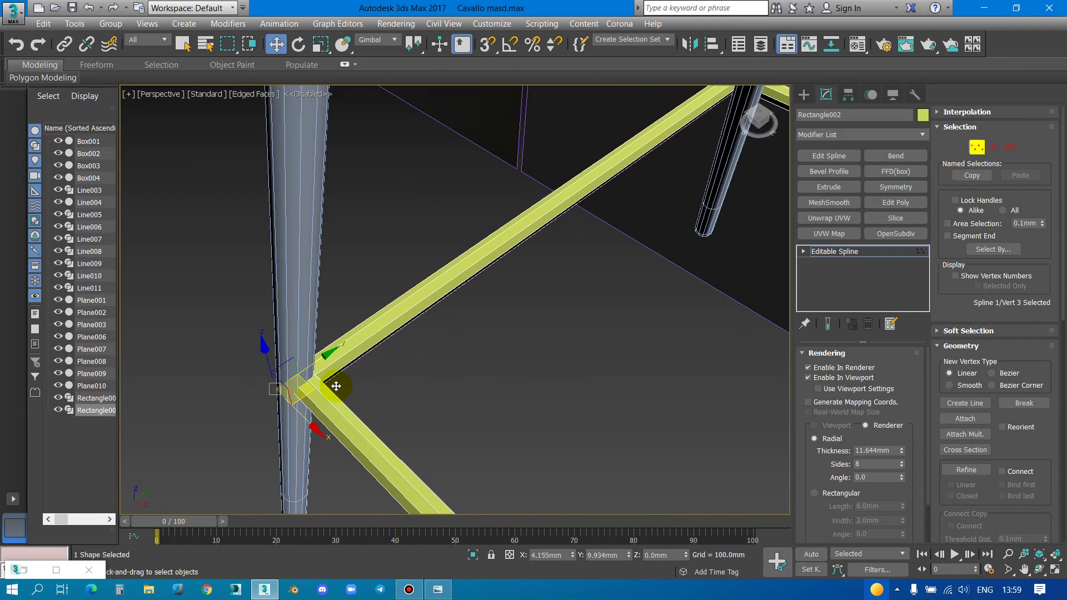
Set all four rectangle vertices to Corner type
mouse_move(335, 381)
middle_mouse_down("alt")
mouse_move(509, 246)
mouse_move(506, 286)
mouse_move(477, 298)
mouse_move(543, 314)
mouse_move(584, 388)
mouse_move(572, 502)
mouse_move(532, 298)
middle_mouse_up("alt")
left_click(528, 249)
key("z")
scroll(439, 314, "down", 3)
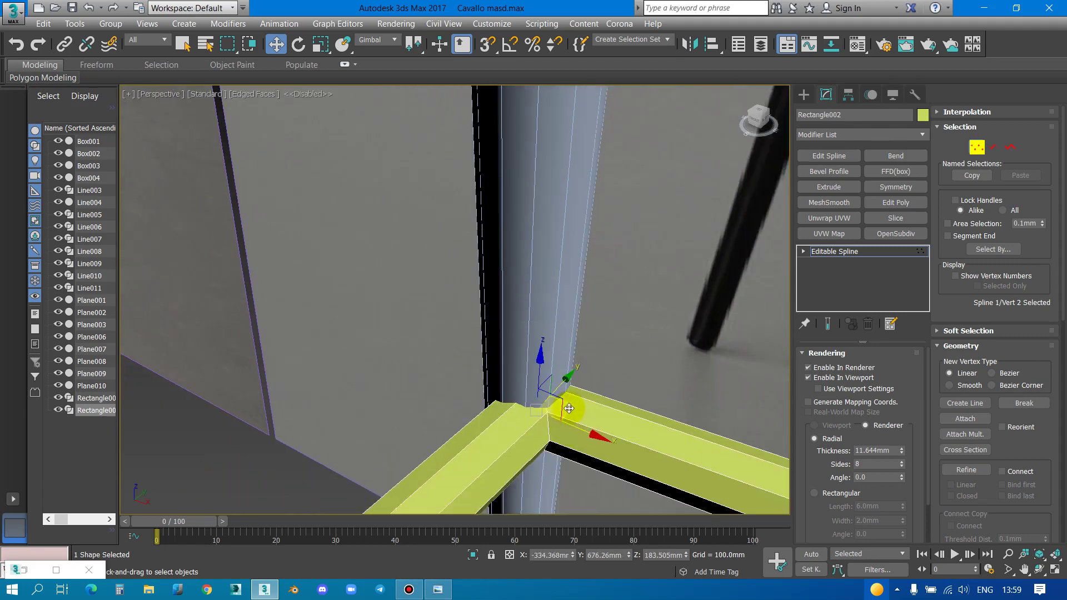
middle_click_drag(569, 409, 556, 429, "alt")
scroll(439, 200, "down", 10)
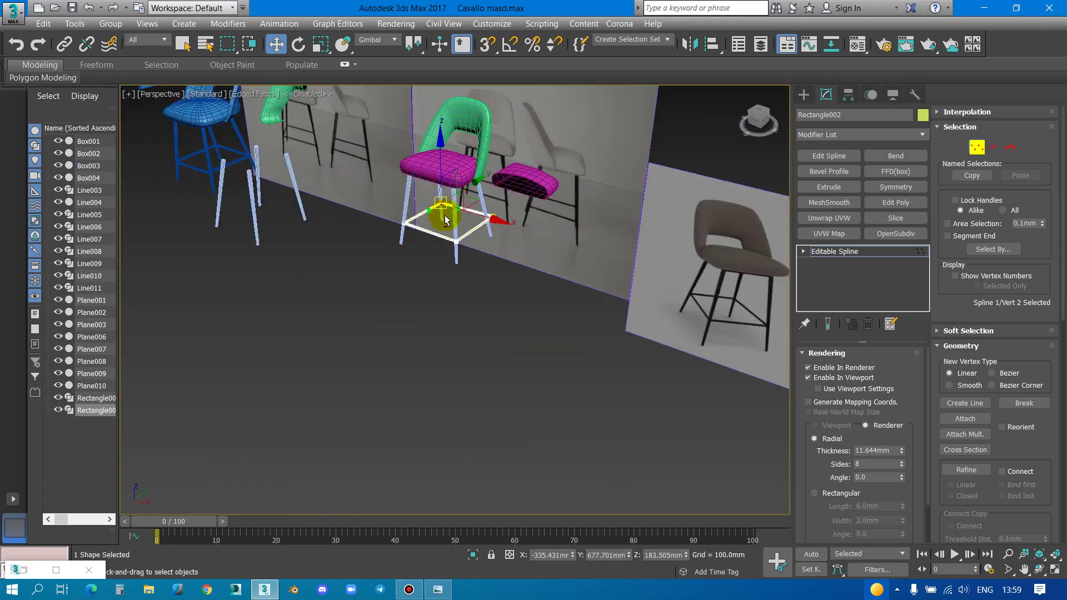
scroll(445, 220, "up", 5)
scroll(486, 202, "up", 2)
scroll(508, 231, "up", 4)
scroll(482, 261, "up", 1)
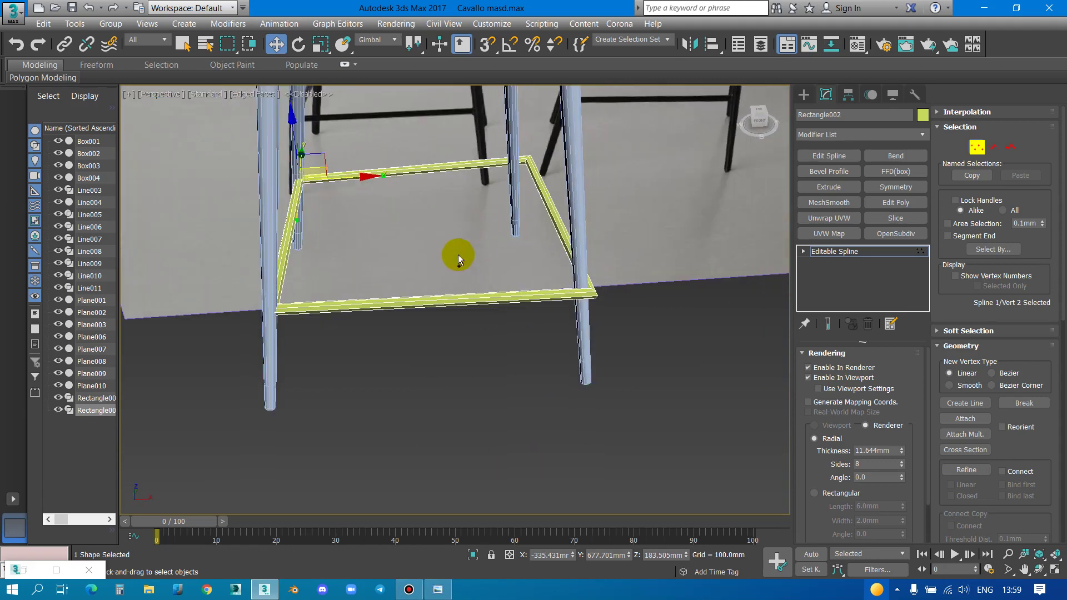
key("ctrl+a")
right_click(454, 239)
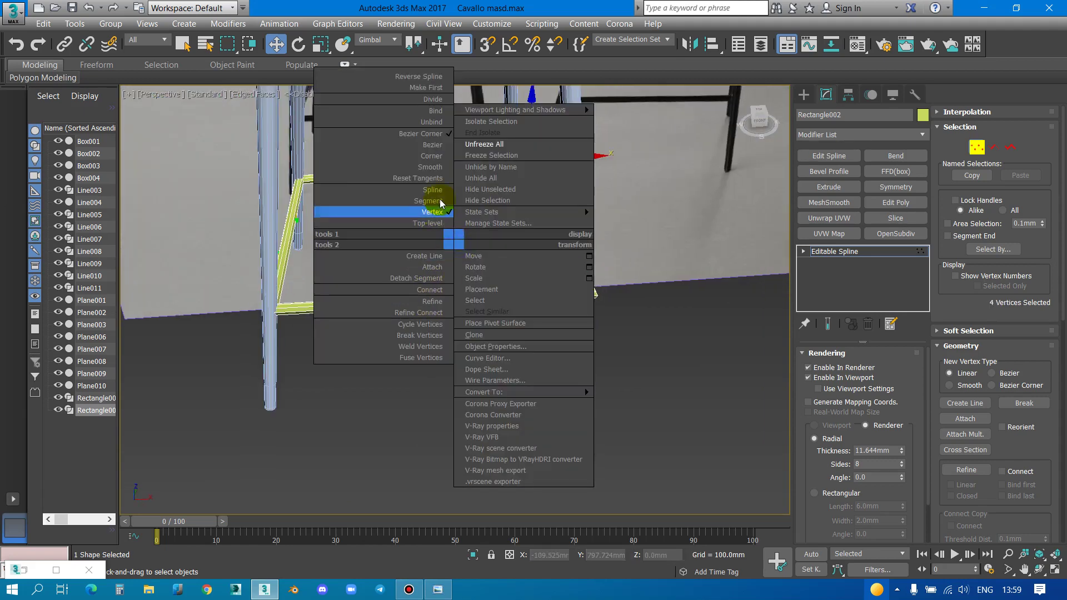
left_click(435, 153)
Delete the rectangle's right side segment, leaving an open three-sided frame
middle_click_drag(436, 152, 453, 191)
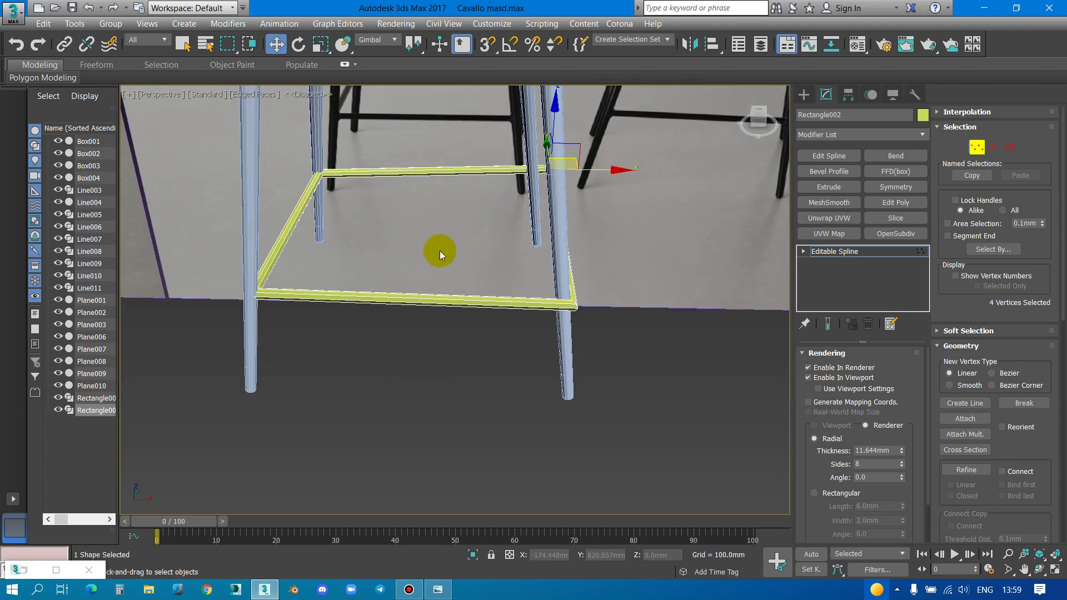
middle_click_drag(430, 262, 452, 292)
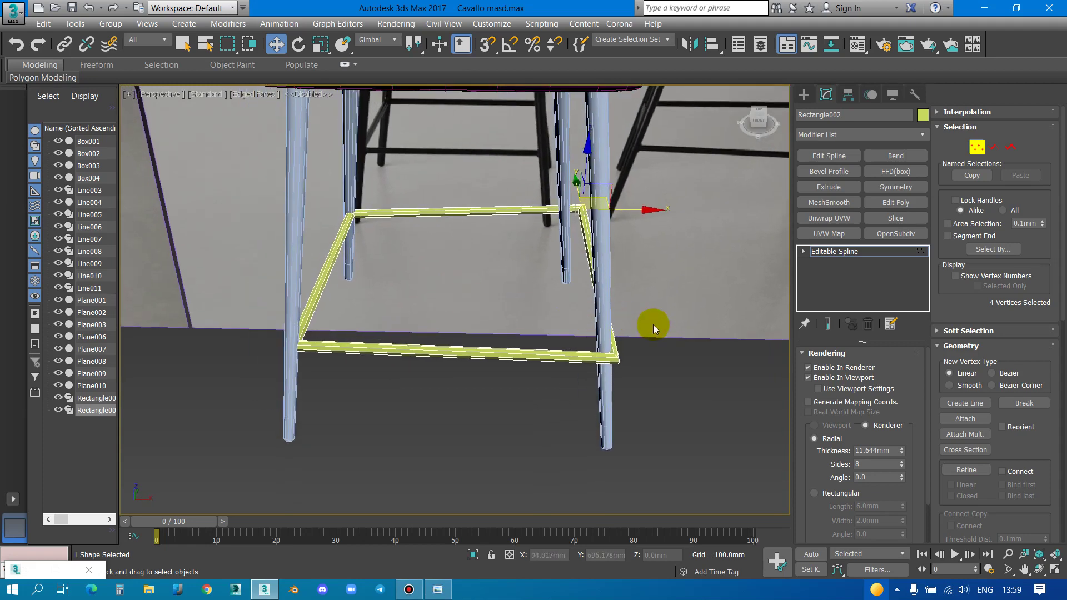
key("2")
left_click(601, 291)
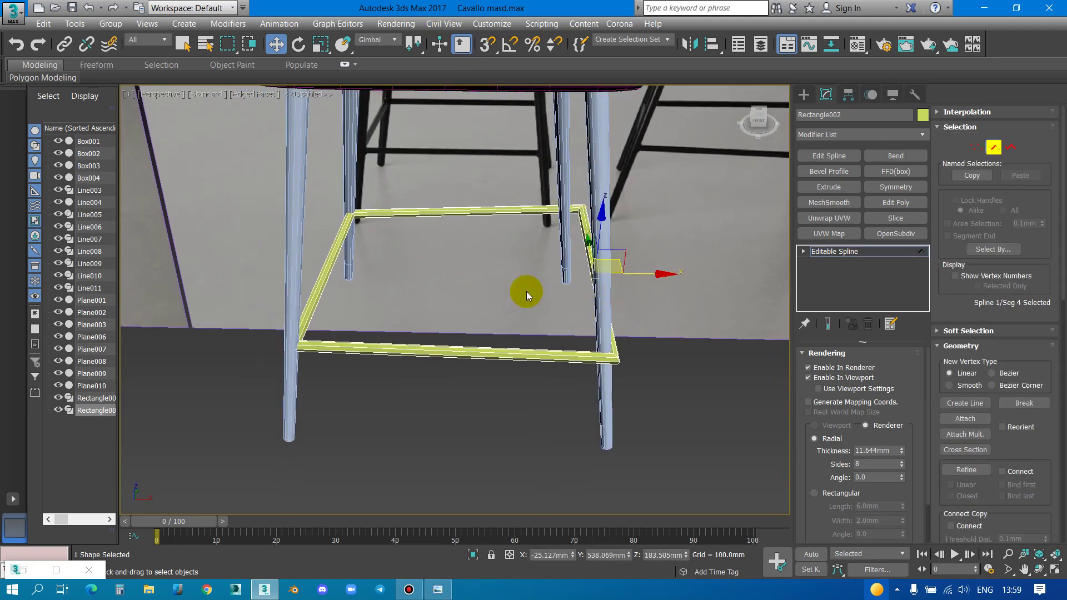
key("Delete")
Pull the open ends inward and level the top and bottom bars in isolated Top view
left_click(977, 146)
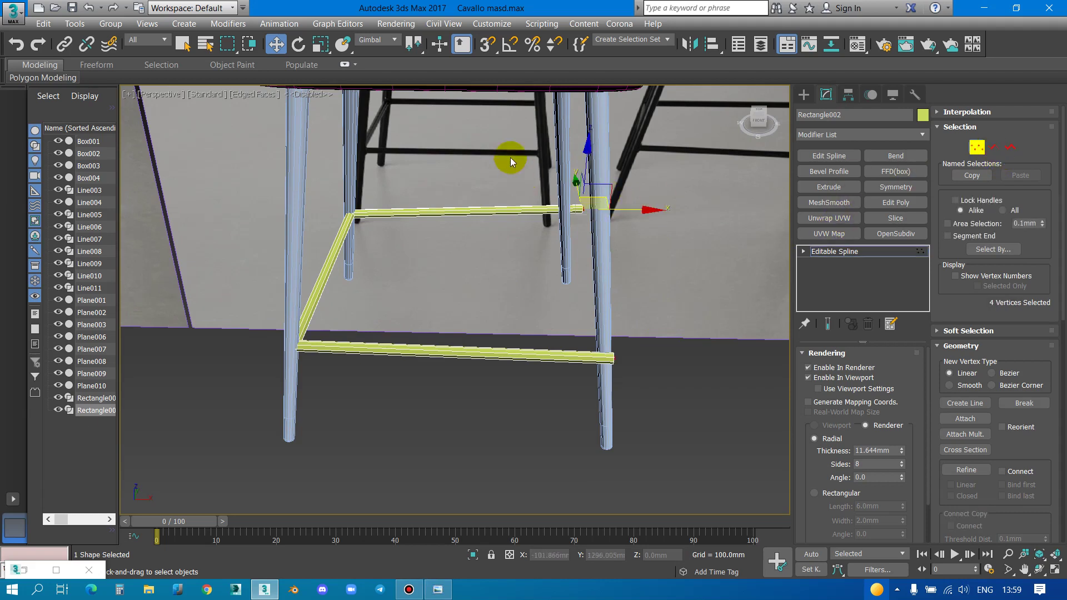
left_click_drag(645, 210, 556, 220)
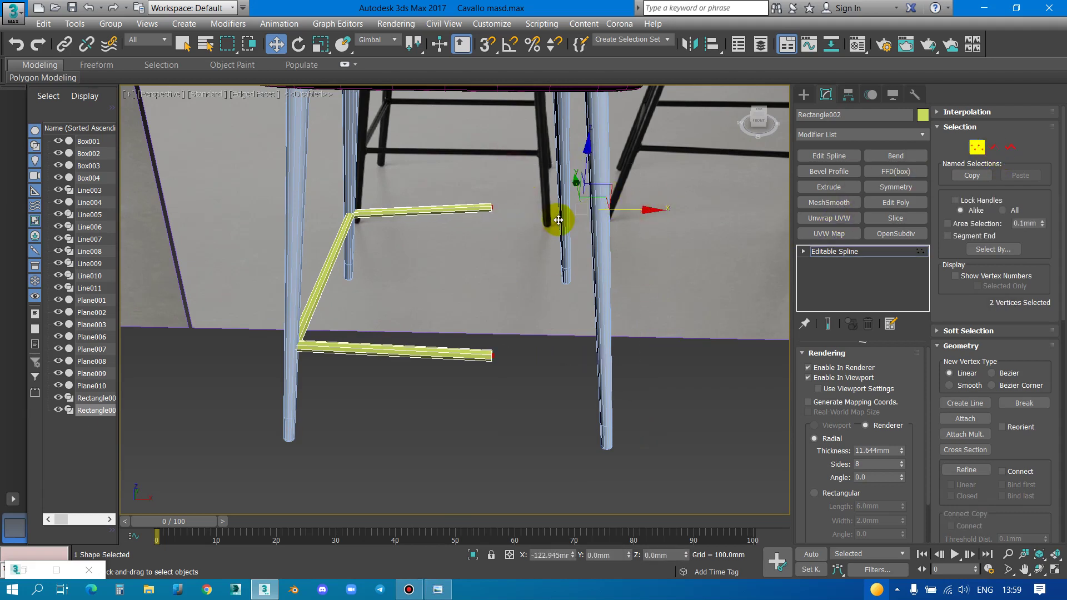
key("alt+q")
key("t")
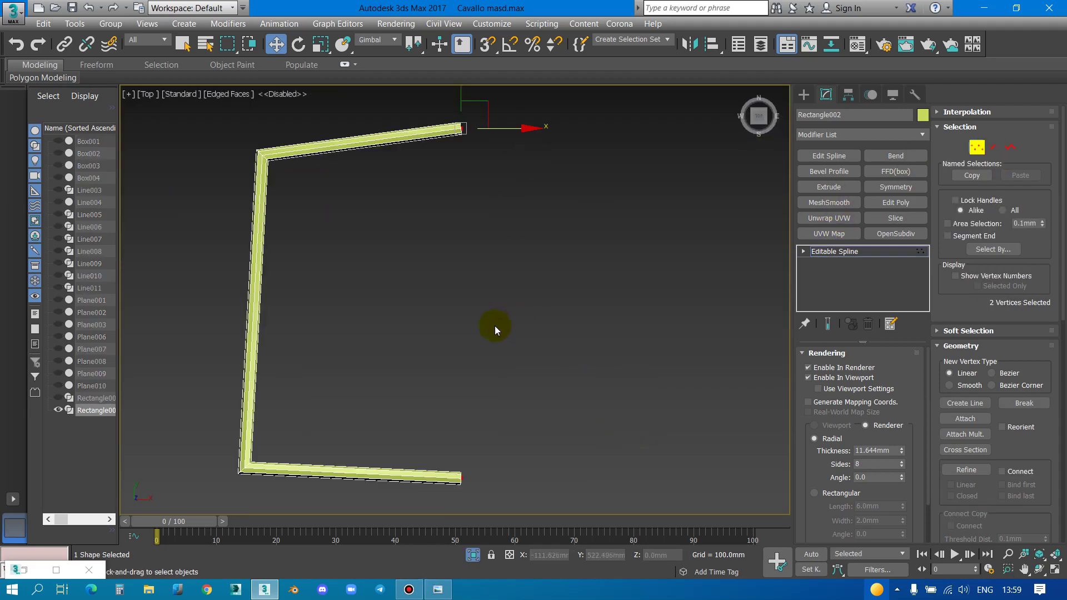
left_click_drag(444, 464, 486, 502)
left_click_drag(462, 433, 240, 470)
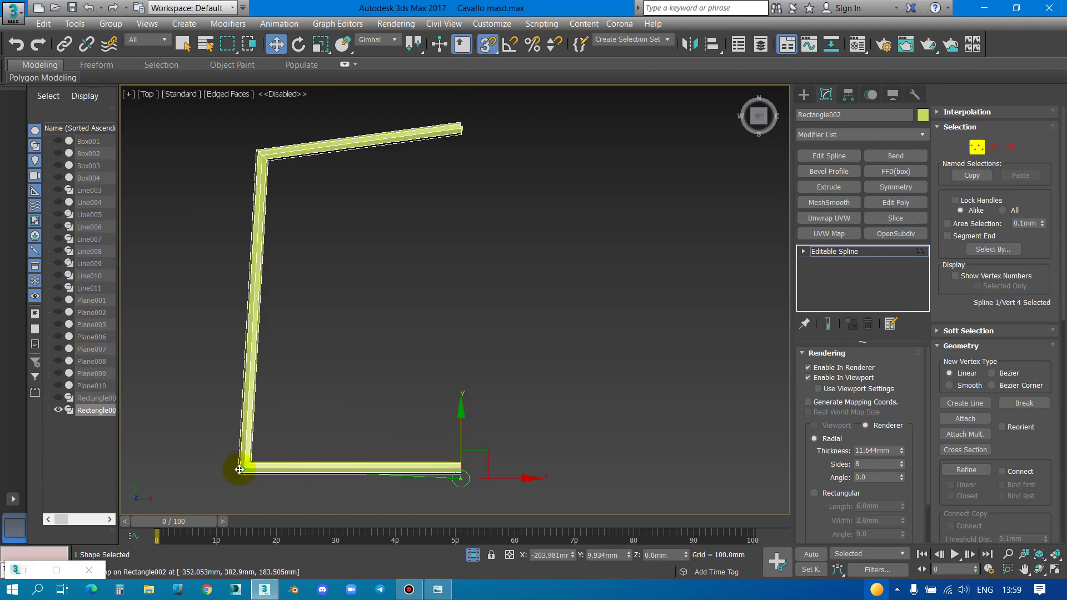
left_click_drag(461, 129, 257, 151)
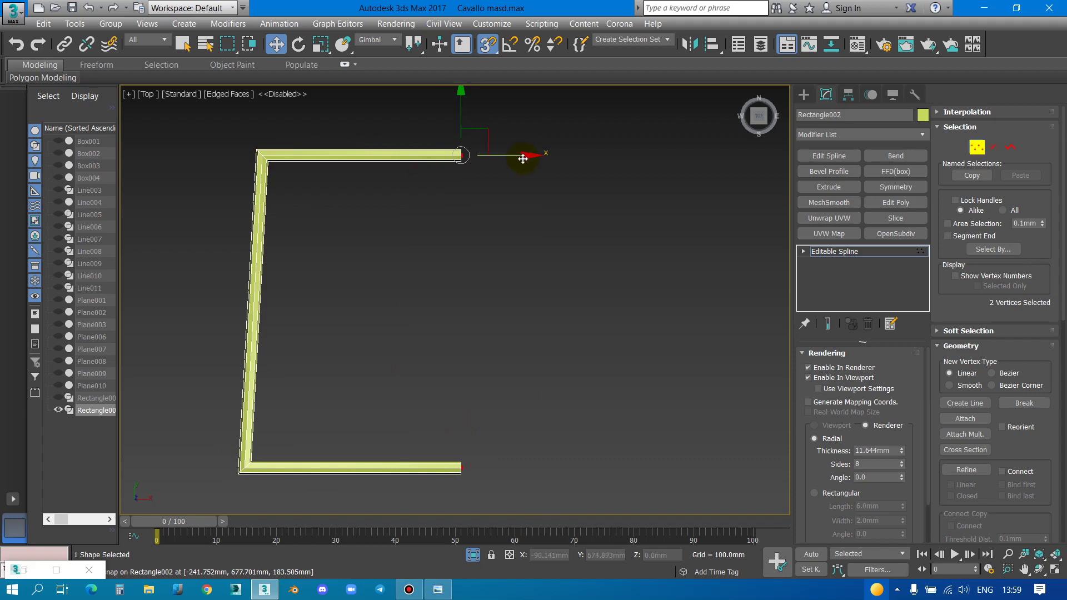
left_click_drag(522, 159, 473, 196)
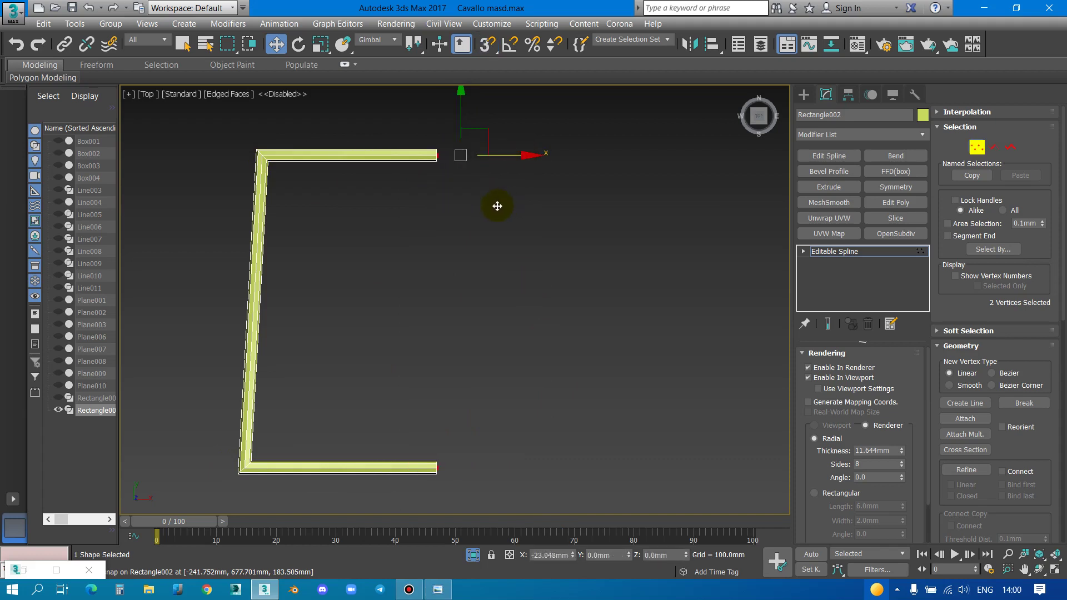
key("p")
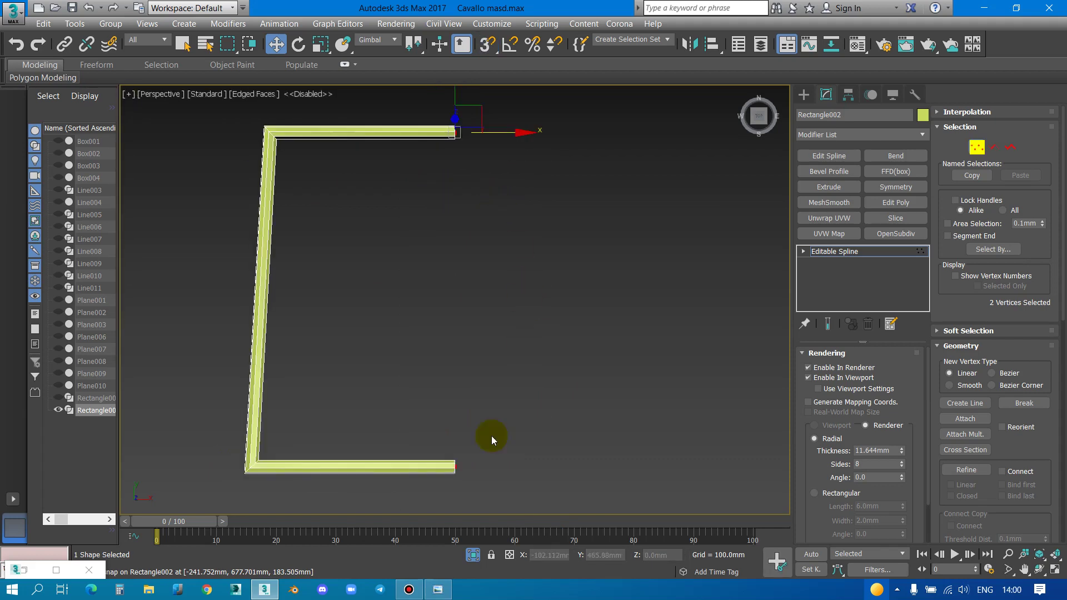
mouse_move(470, 489)
middle_mouse_down("alt")
mouse_move(490, 381)
mouse_move(479, 306)
mouse_move(249, 293)
mouse_move(352, 316)
mouse_move(449, 316)
mouse_move(473, 298)
middle_mouse_up("alt")
scroll(465, 331, "up", 3)
Fillet the frame's two corners to about 18.356 mm
left_click_drag(535, 227, 626, 319)
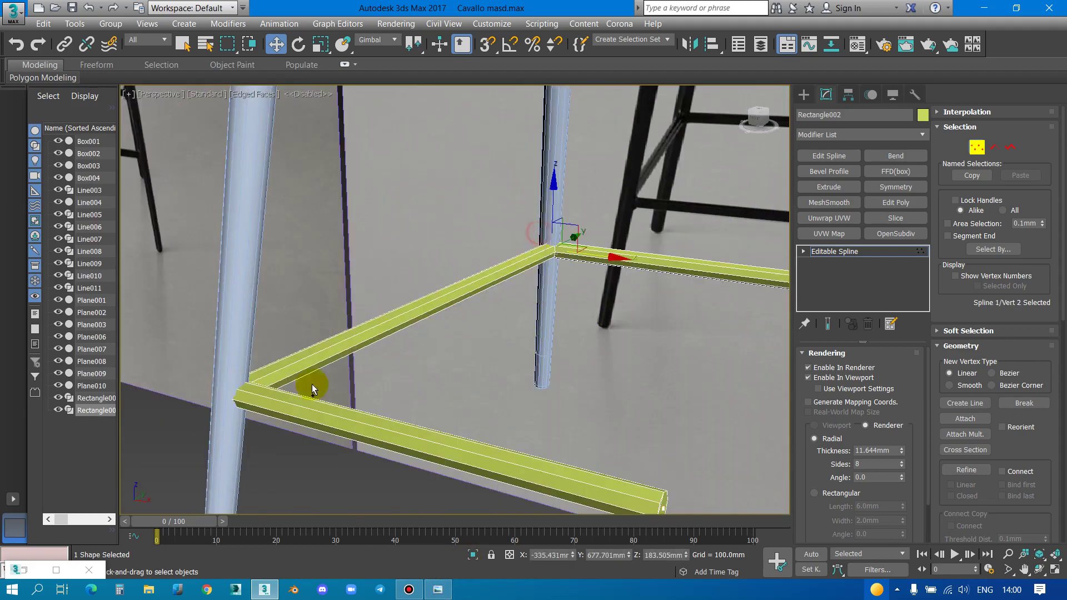
scroll(1043, 451, "down", 3)
scroll(1043, 452, "down", 3)
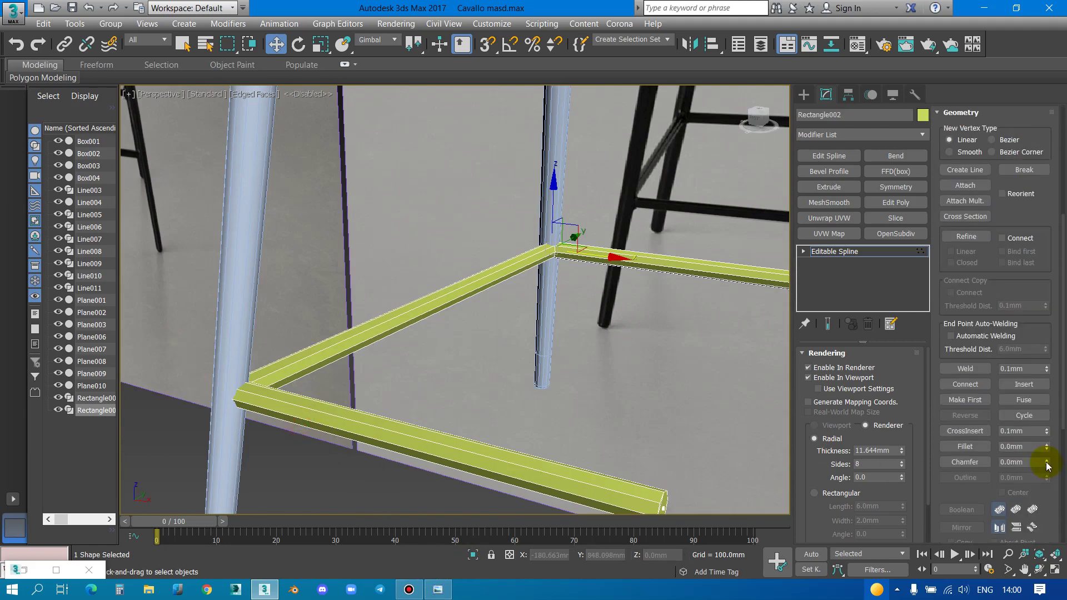
left_click(965, 447)
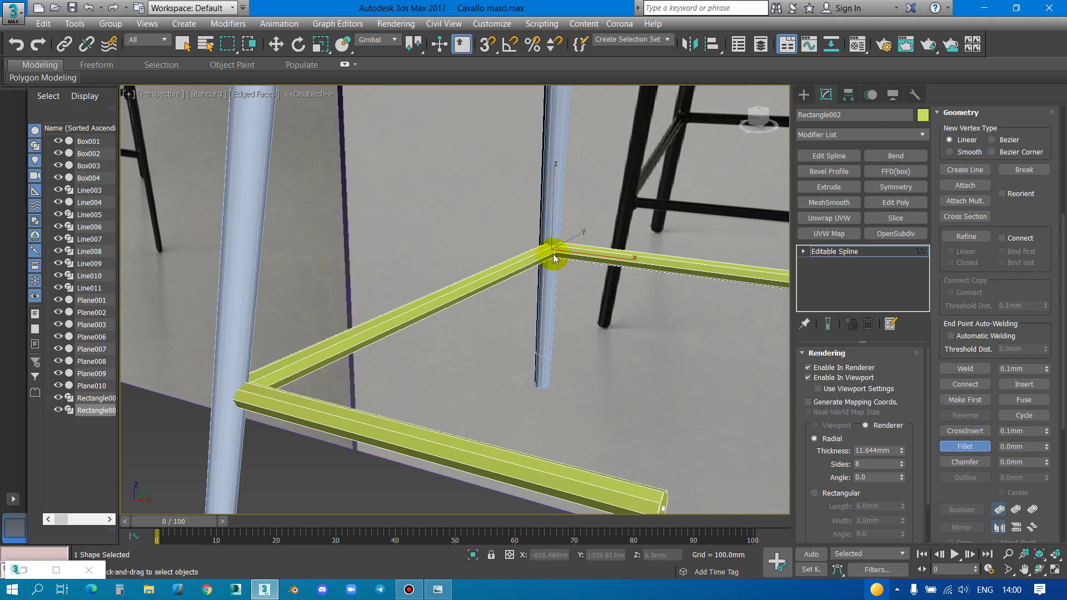
left_click_drag(551, 250, 556, 239)
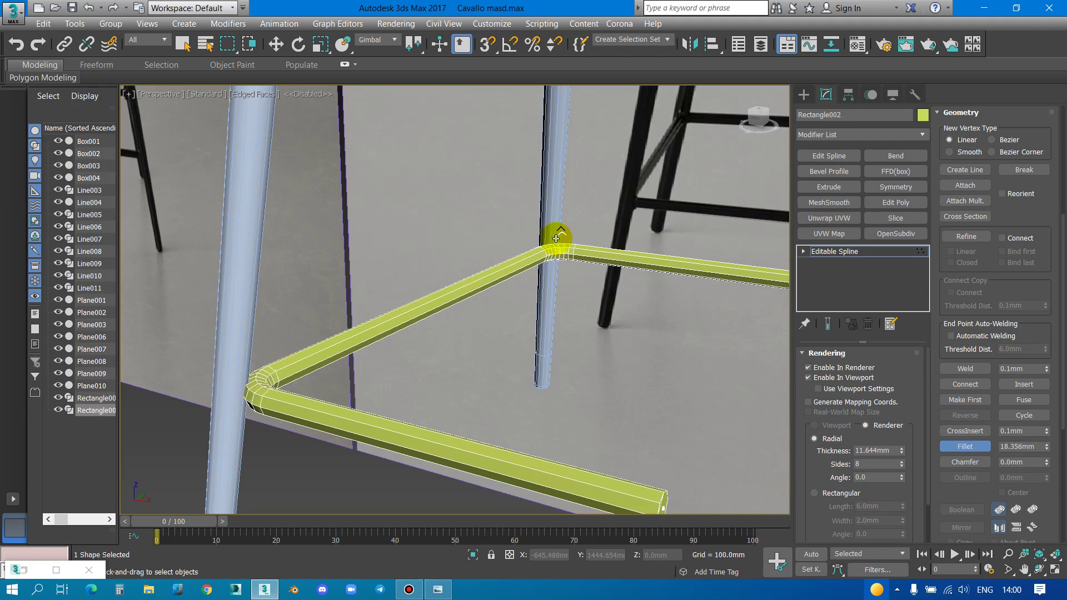
key("w")
scroll(389, 281, "down", 3)
scroll(443, 305, "down", 5)
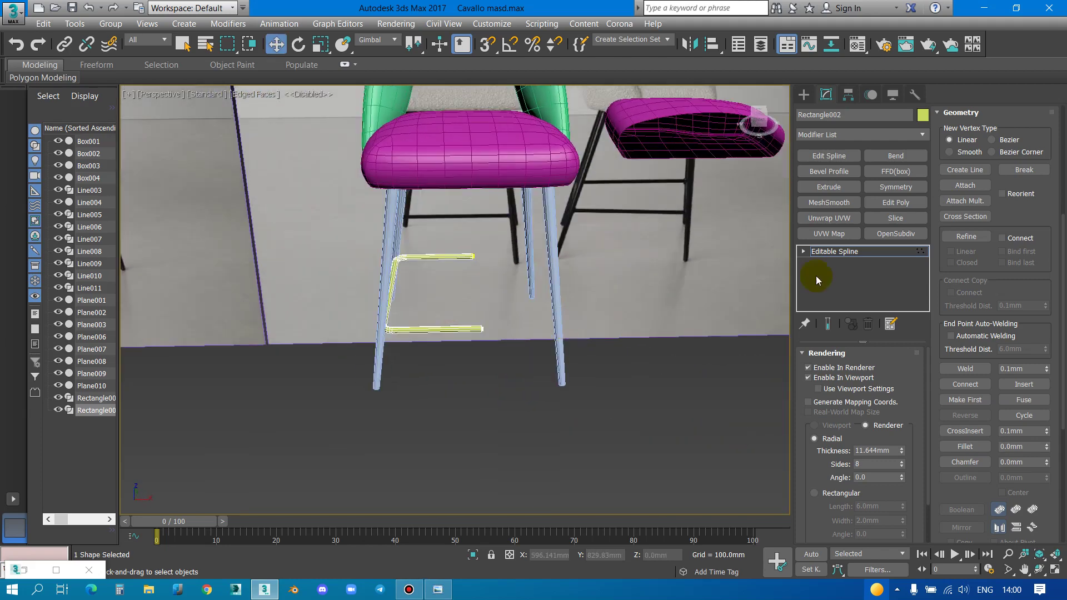
Leave vertex mode and mirror the frame with a flipped X Symmetry modifier
left_click(827, 253)
left_click(896, 187)
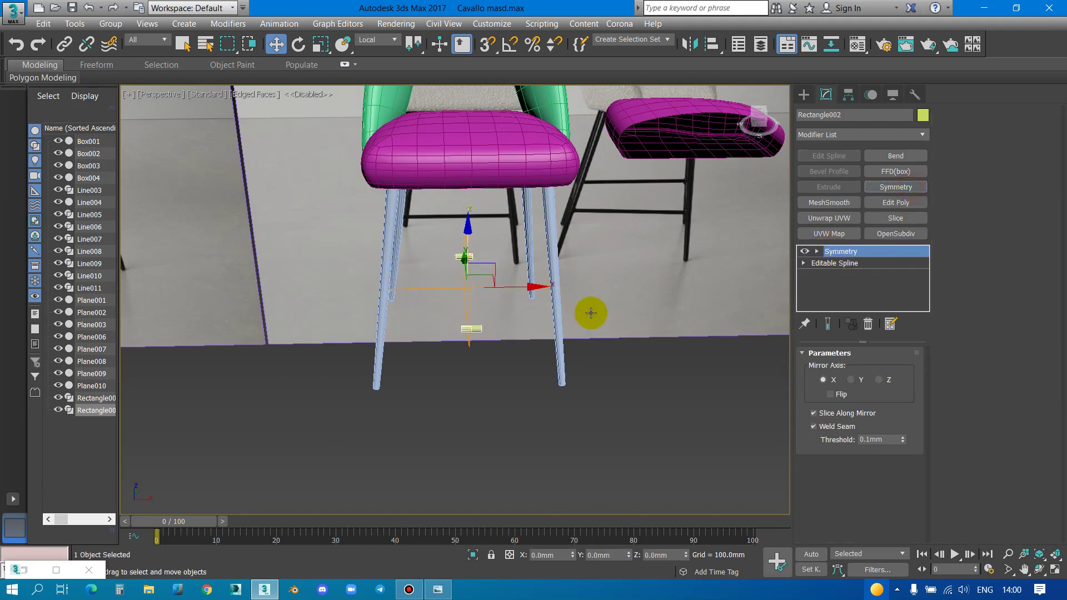
left_click(849, 396)
scroll(557, 321, "up", 4)
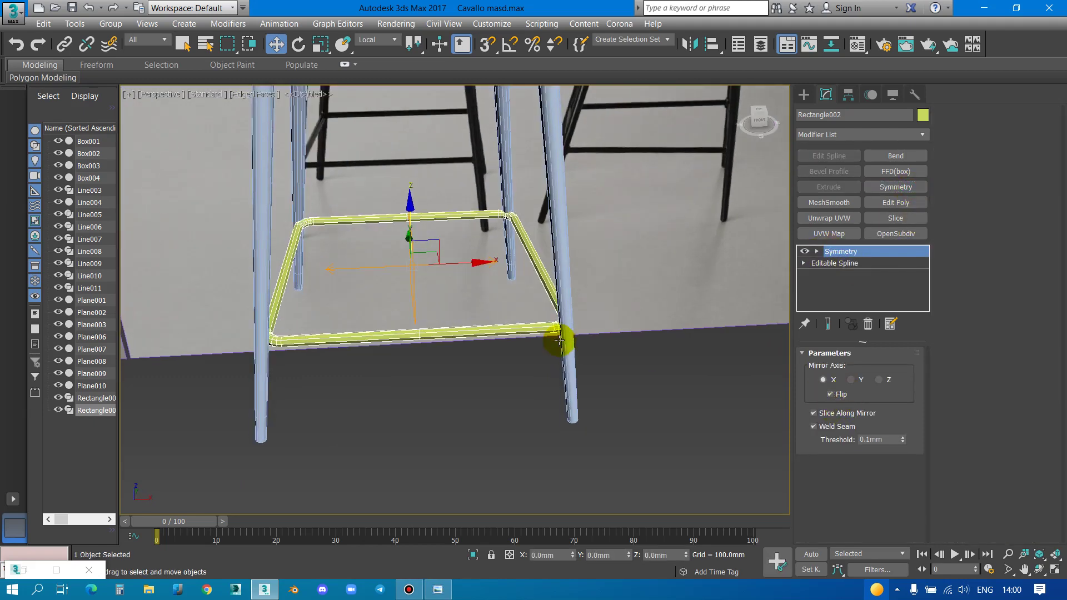
middle_click_drag(366, 271, 469, 278, "alt")
scroll(469, 279, "up", 2)
scroll(522, 267, "up", 3)
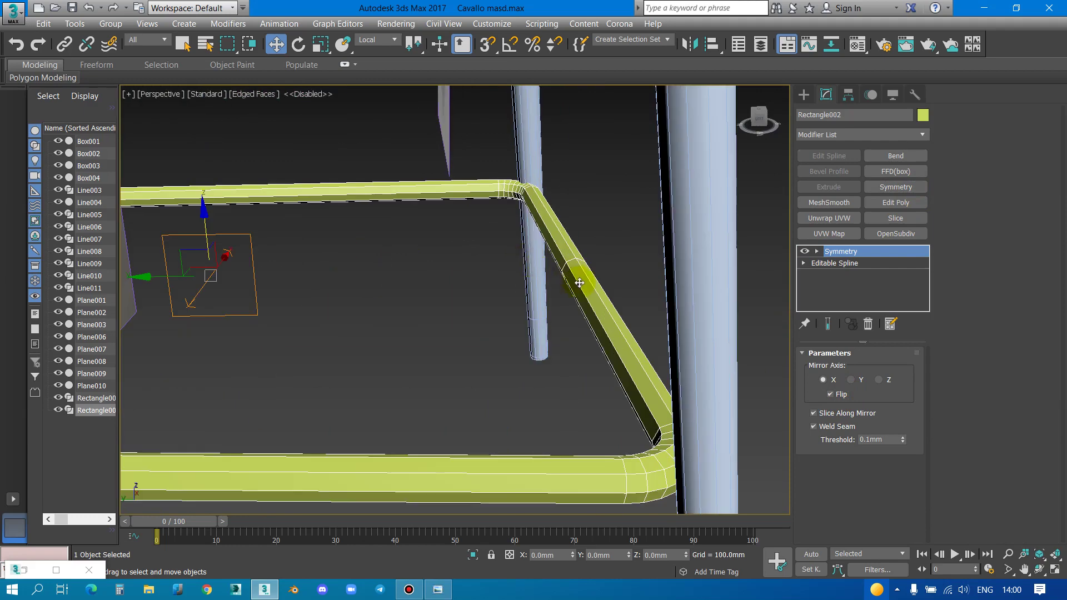
scroll(572, 279, "up", 3)
Step the view back to earlier angles and zoom around the mirrored frame ring
key("shift+z")
key("shift+z")
key("shift+z")
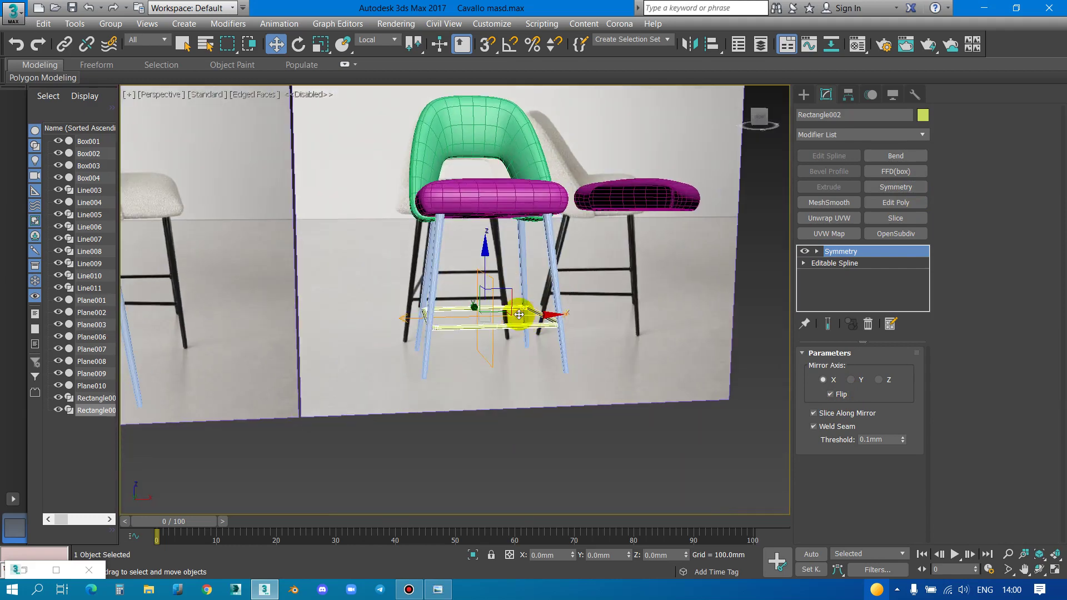
scroll(494, 337, "up", 2)
scroll(457, 335, "up", 2)
scroll(453, 333, "up", 3)
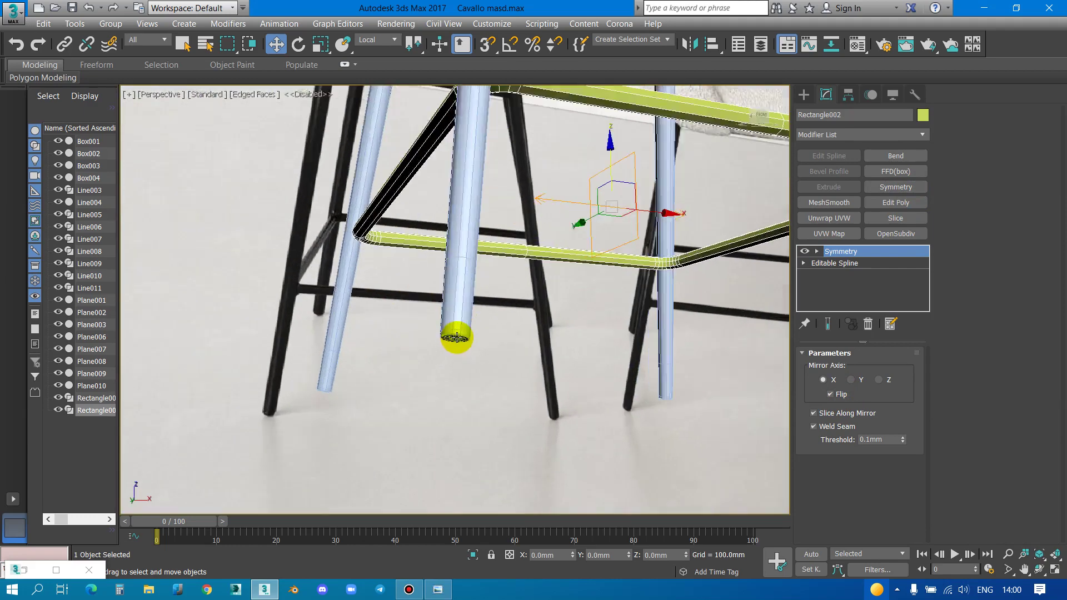
scroll(460, 337, "up", 3)
scroll(460, 336, "down", 2)
scroll(453, 333, "down", 3)
scroll(472, 320, "down", 3)
Reselect Line010, recentre the stool, and switch the viewport to Front view
left_click(493, 304)
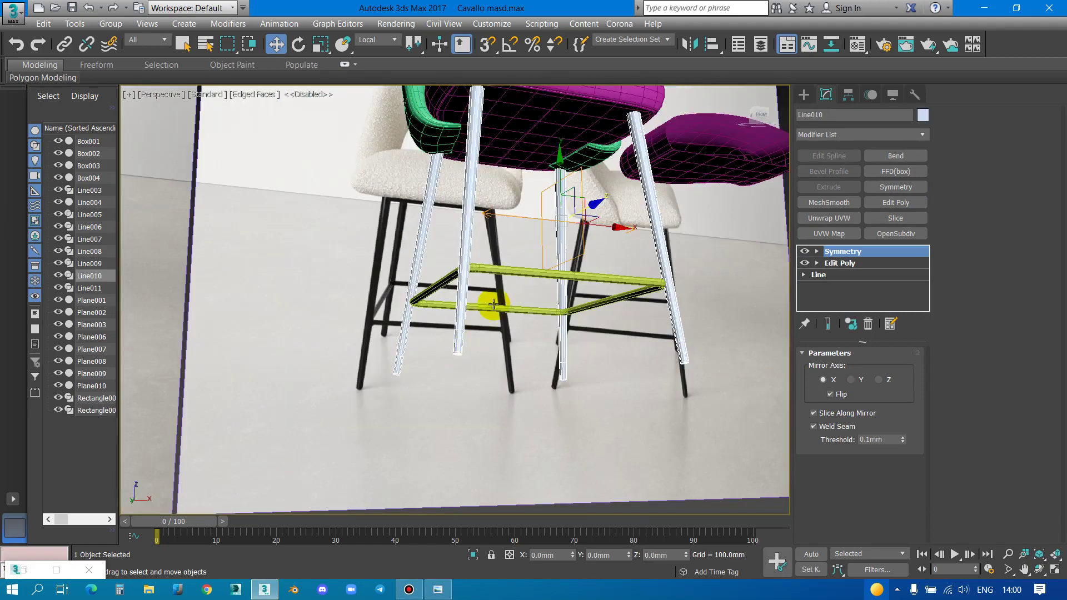
middle_click_drag(502, 207, 483, 327)
middle_click_drag(536, 336, 486, 328, "alt")
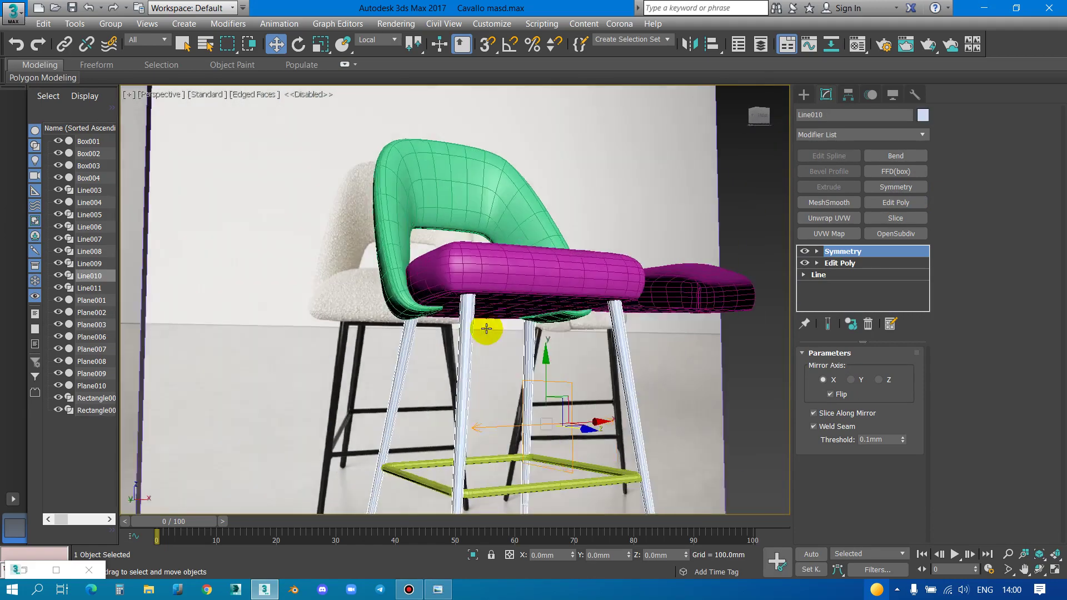
scroll(334, 341, "up", 8)
scroll(393, 278, "down", 5)
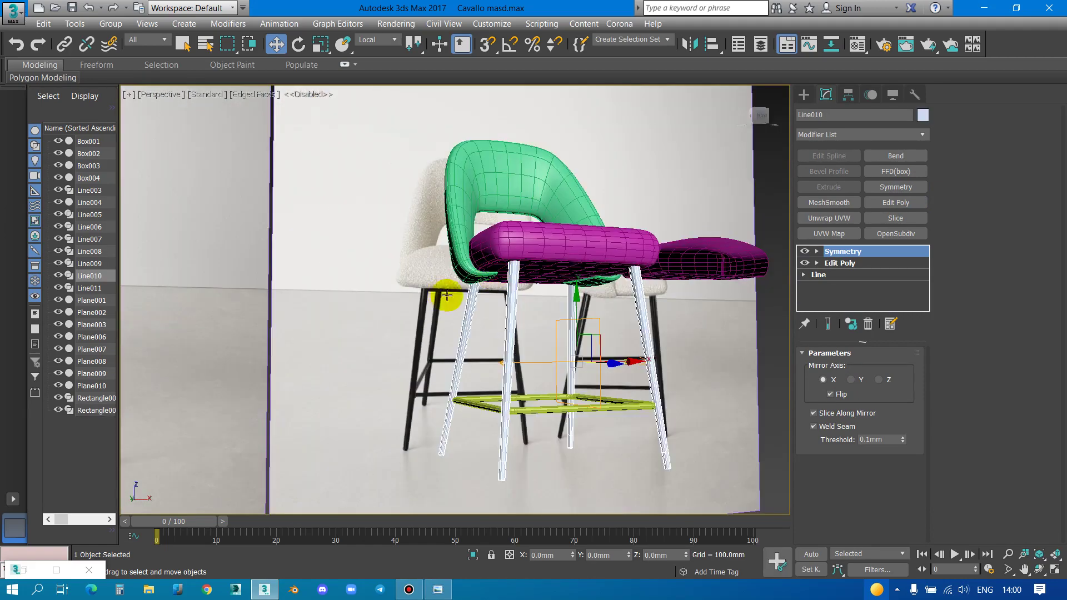
scroll(393, 278, "down", 5)
scroll(594, 311, "up", 6)
scroll(534, 312, "up", 5)
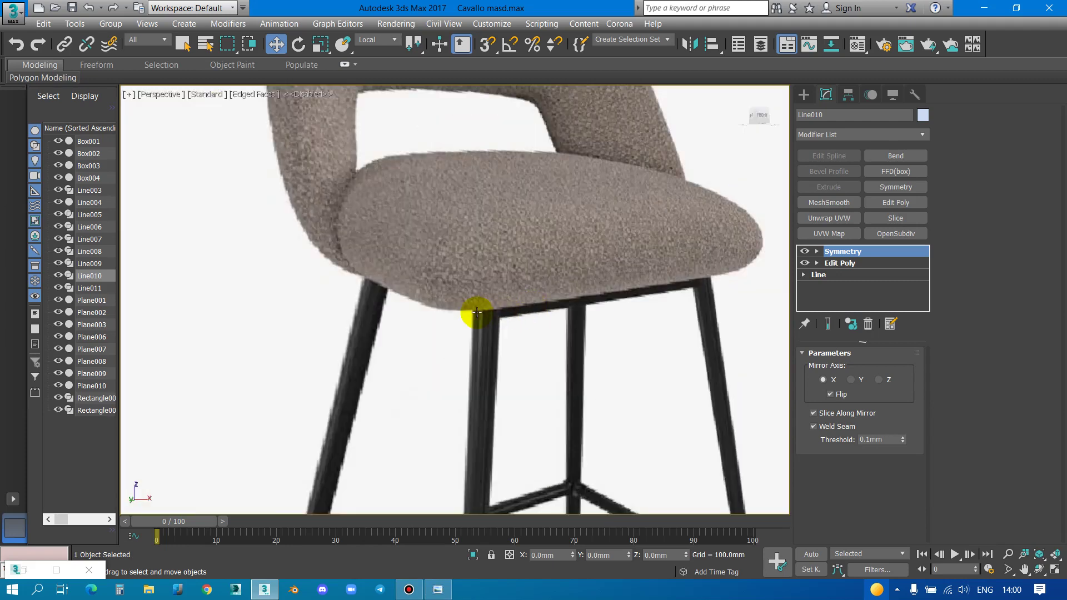
scroll(623, 296, "down", 5)
mouse_move(441, 317)
middle_mouse_down("alt")
mouse_move(576, 310)
mouse_move(509, 321)
middle_mouse_up("alt")
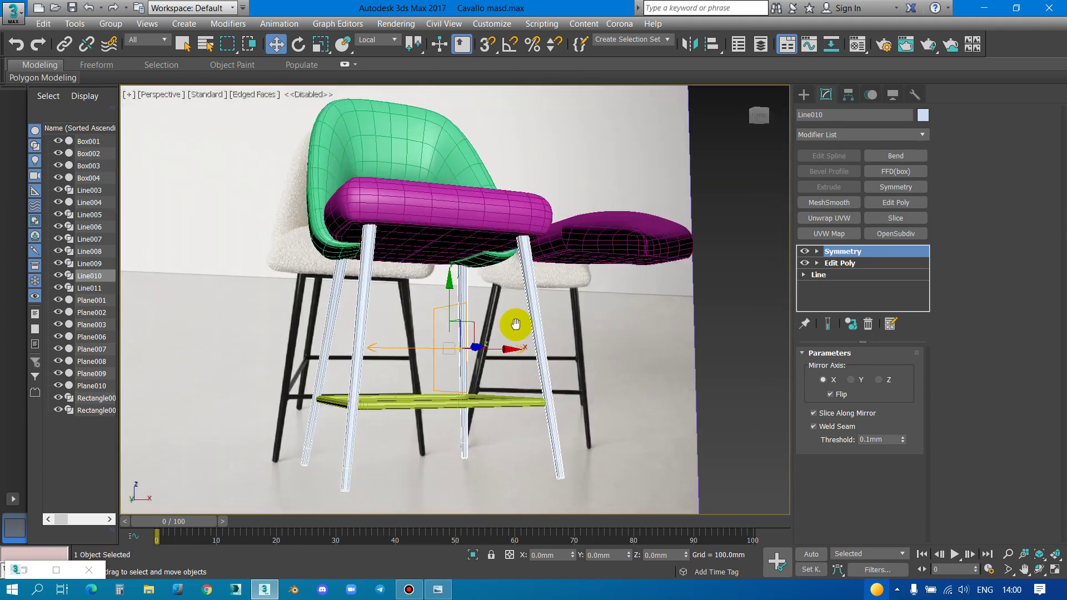
key("f")
scroll(500, 293, "down", 2)
scroll(384, 224, "up", 5)
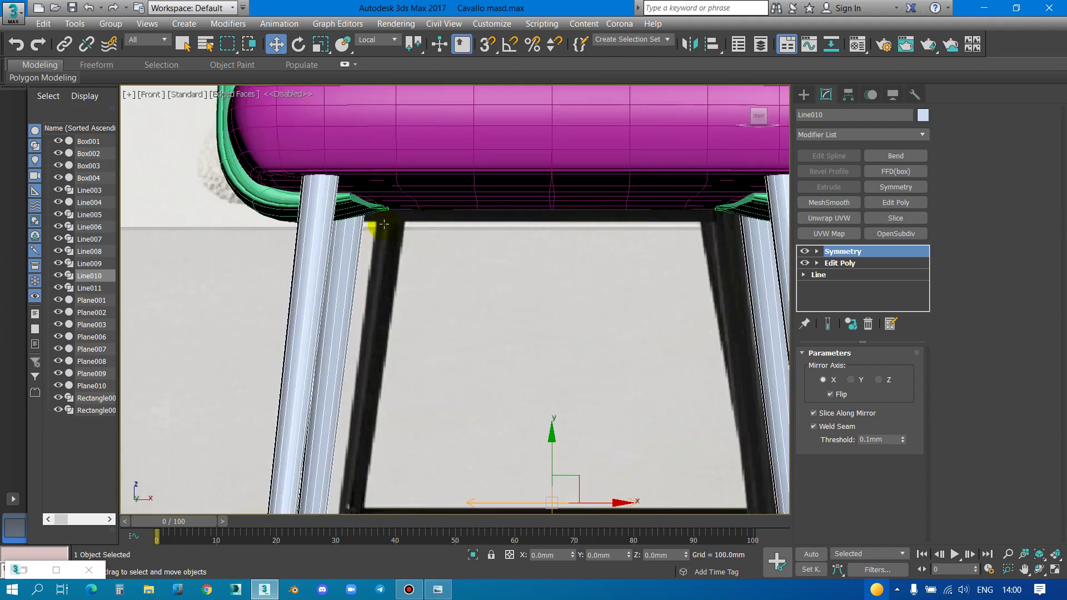
Draw Box005 as a thin box across the seat front from the leg top
left_click(804, 95)
left_click(821, 114)
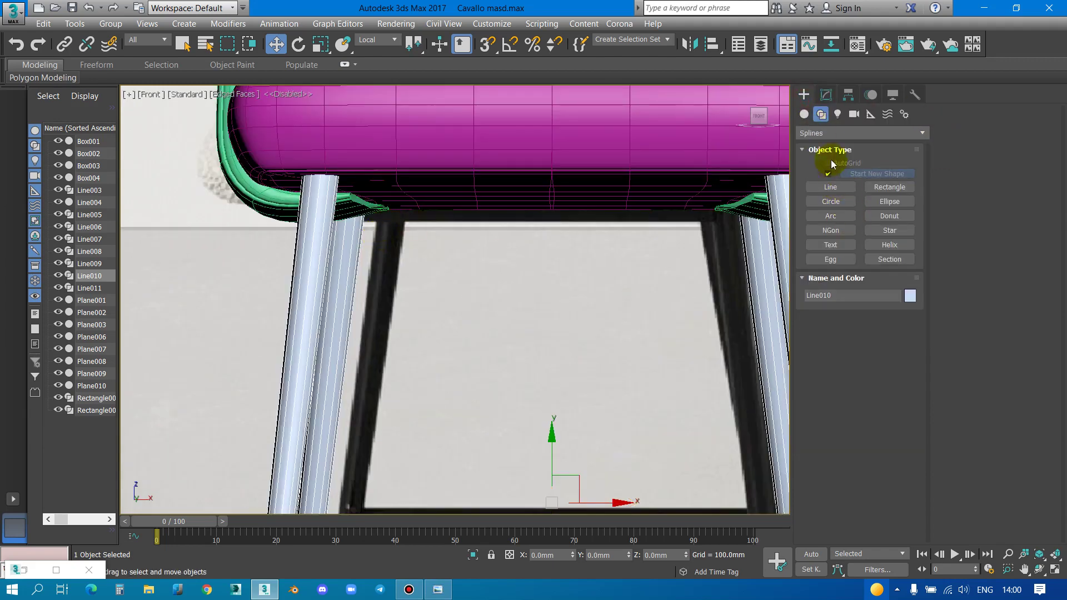
left_click(805, 114)
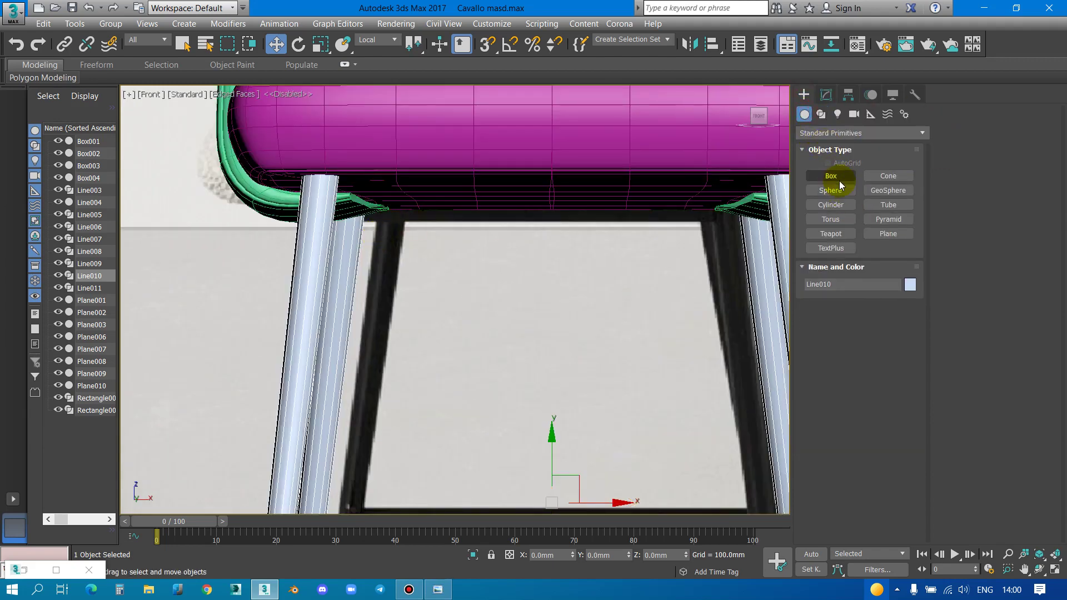
left_click(838, 178)
left_click_drag(330, 180, 570, 206)
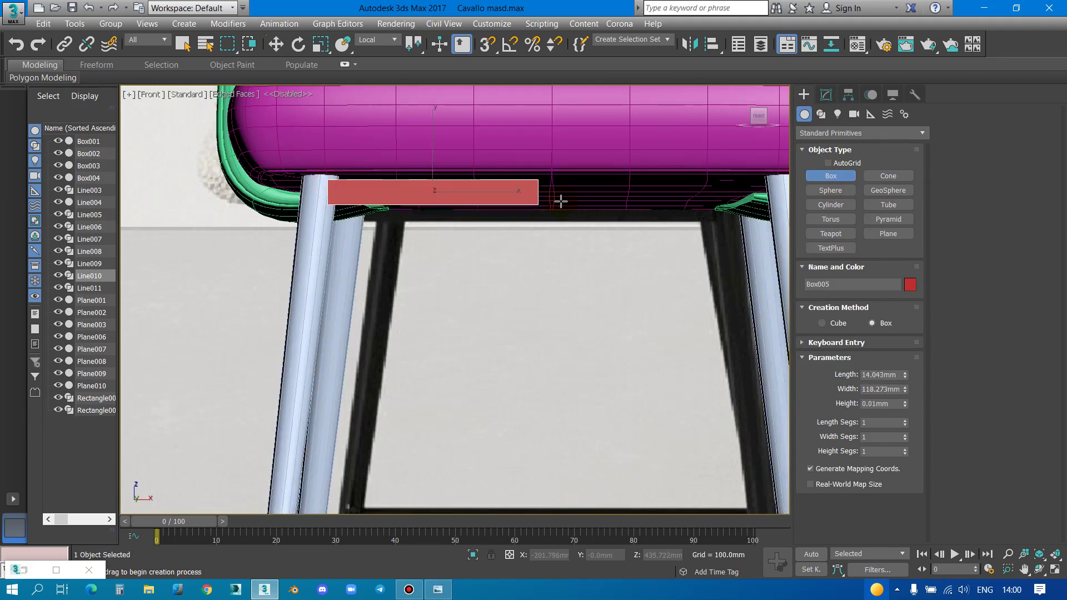
right_click(451, 174)
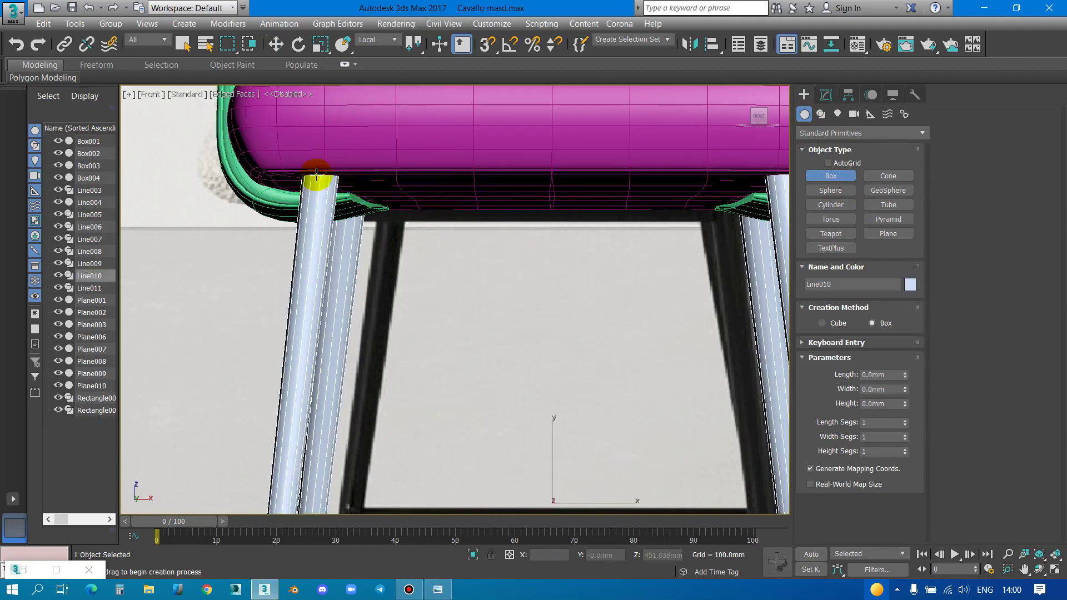
left_click_drag(328, 176, 570, 203)
left_click(567, 183)
Raise Box005 up against the underside of the magenta seat
key("w")
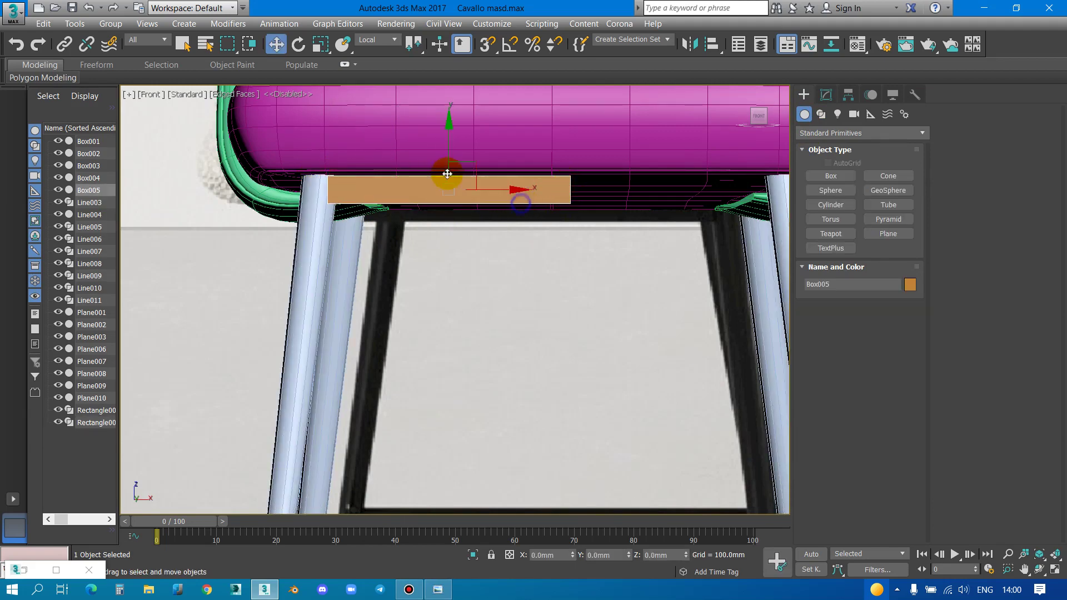
left_click_drag(450, 156, 454, 150)
key("p")
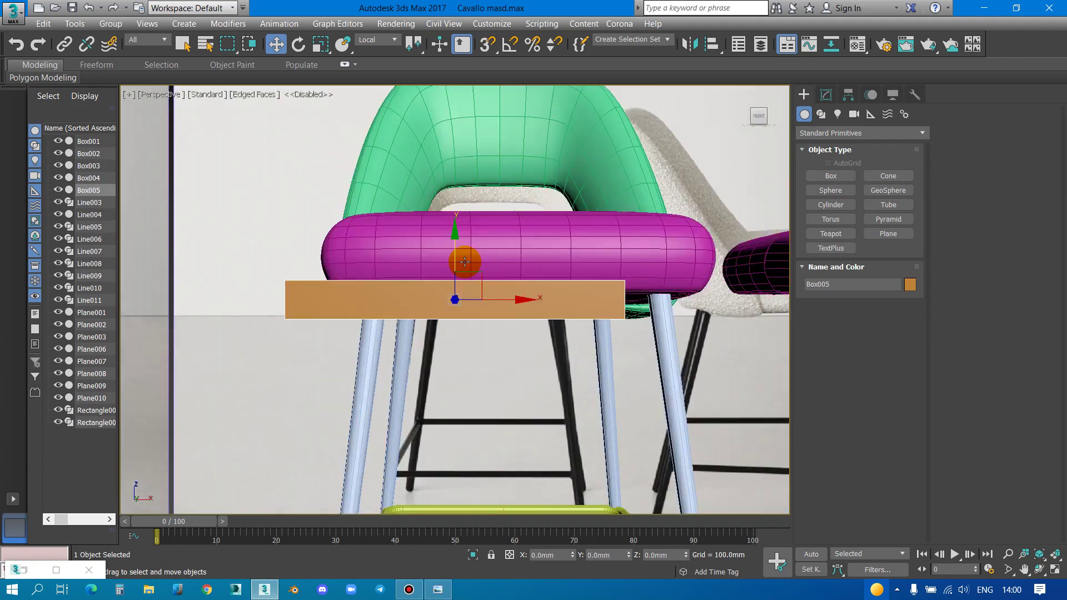
scroll(478, 278, "down", 3)
middle_click_drag(494, 300, 516, 270, "alt")
left_click_drag(513, 271, 247, 277)
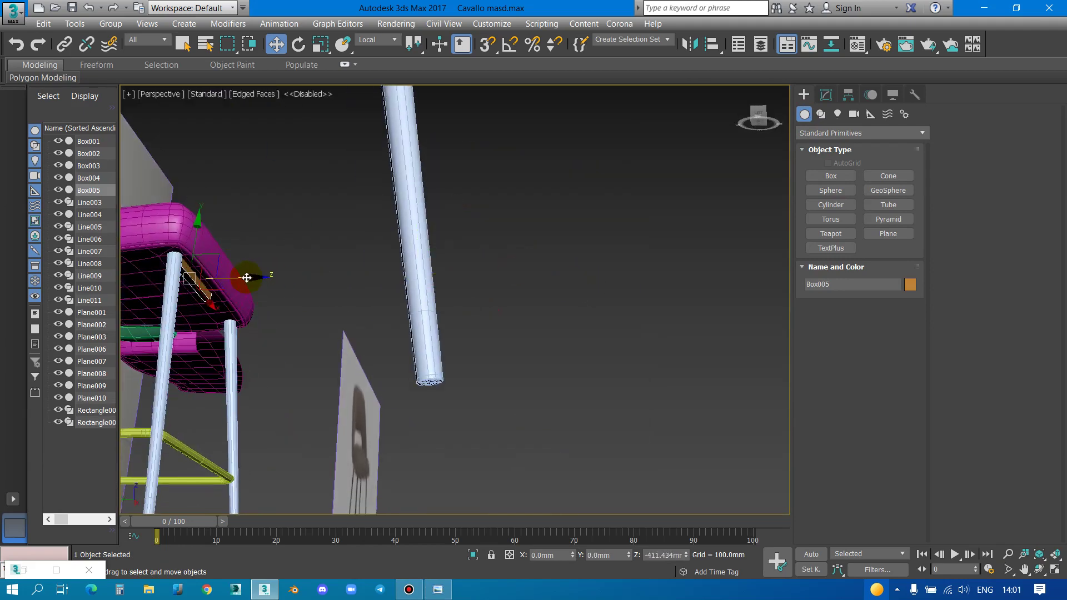
key("z")
middle_click_drag(495, 299, 496, 333, "alt")
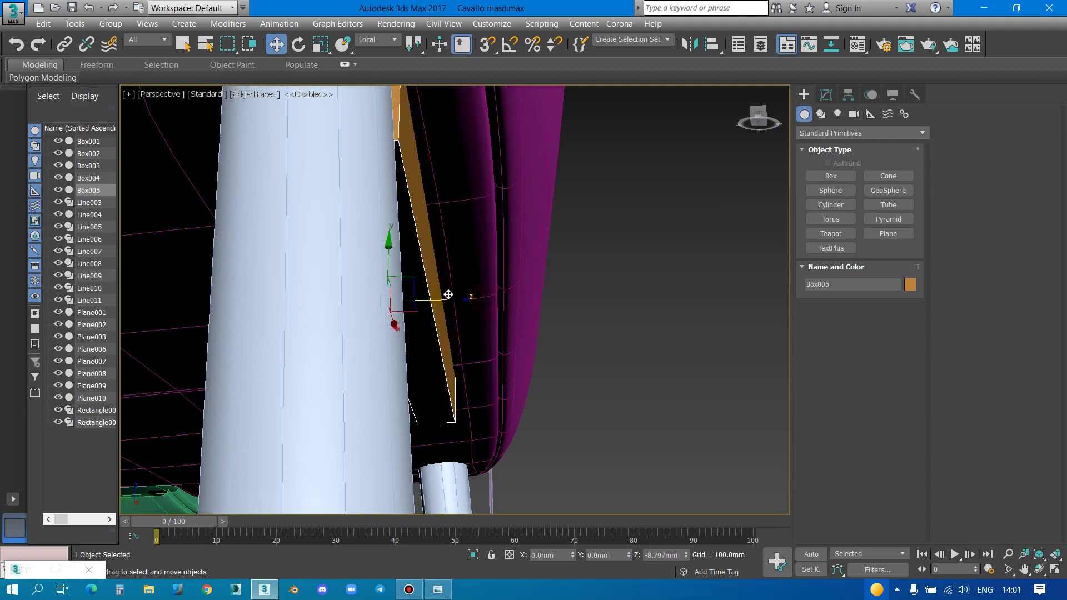
Tilt Box005 by 5° with Angle Snap and nudge it against the seat
key("e")
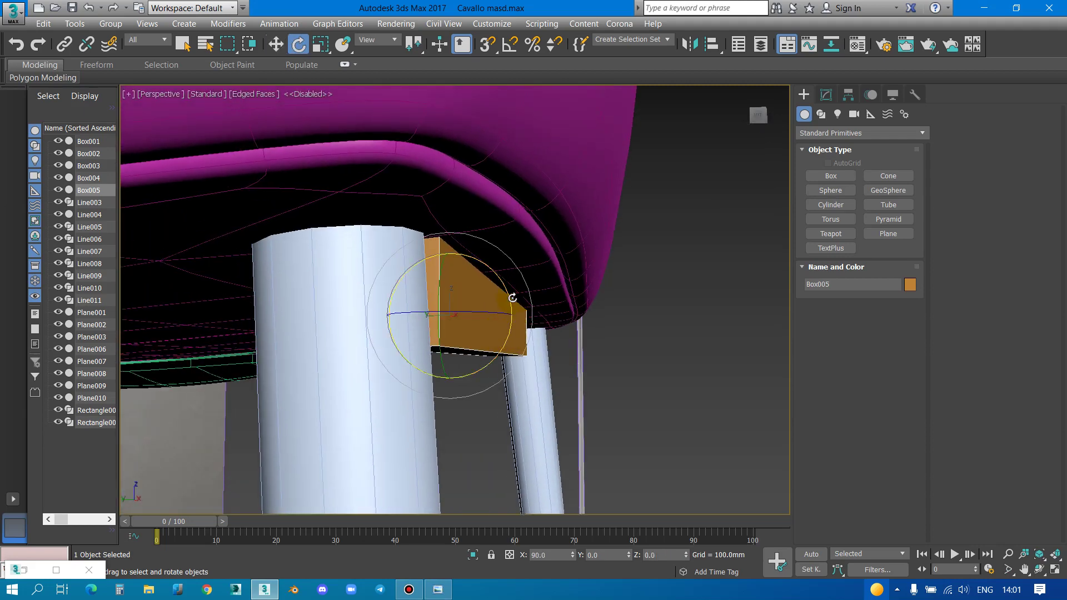
left_click_drag(509, 295, 505, 288)
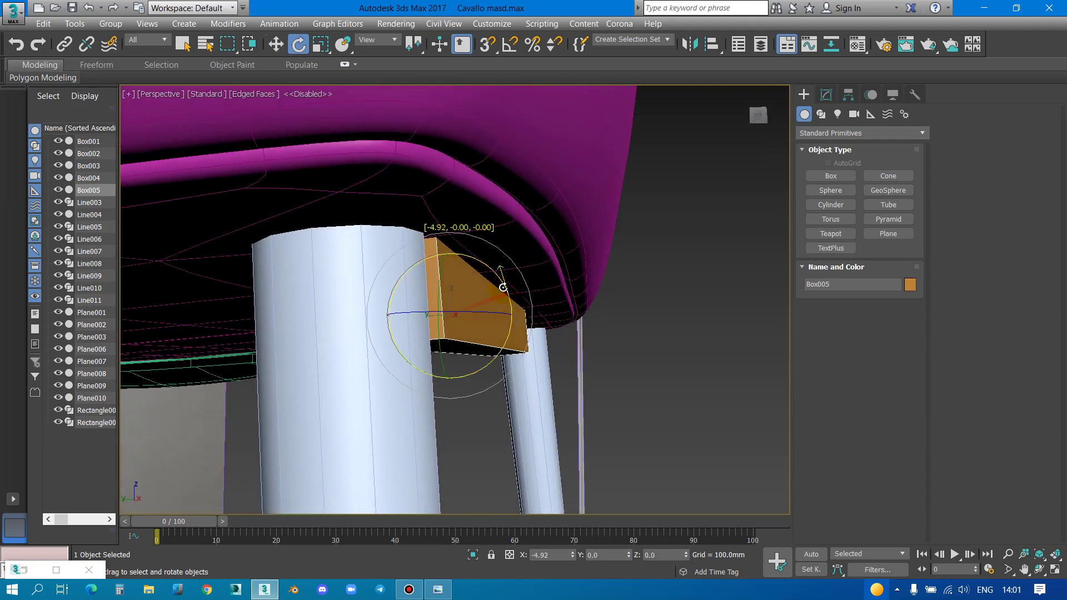
key("a")
left_click_drag(503, 287, 505, 289)
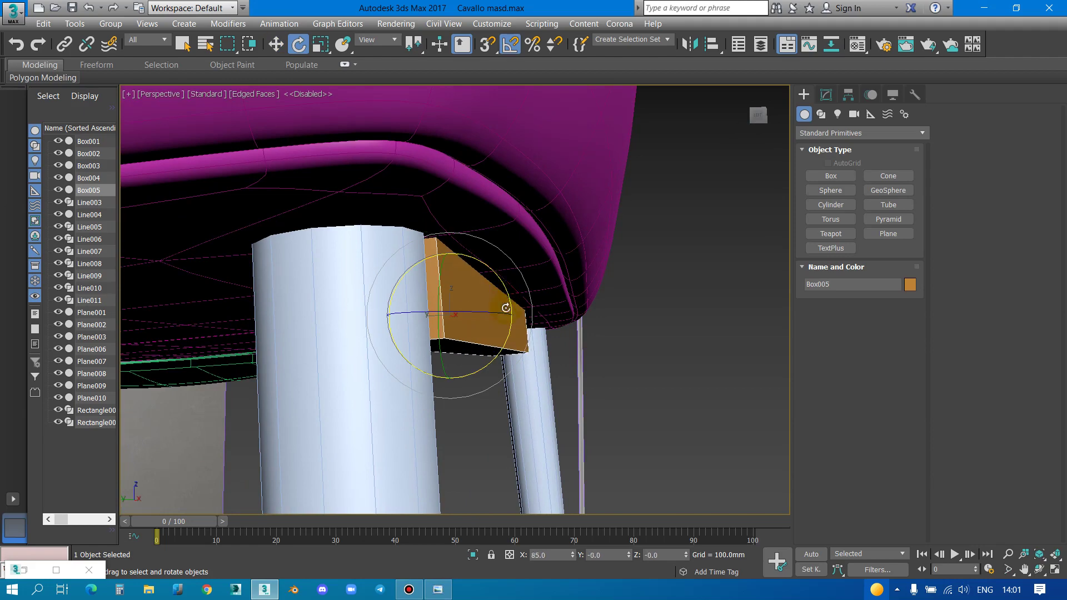
key("w")
key("z")
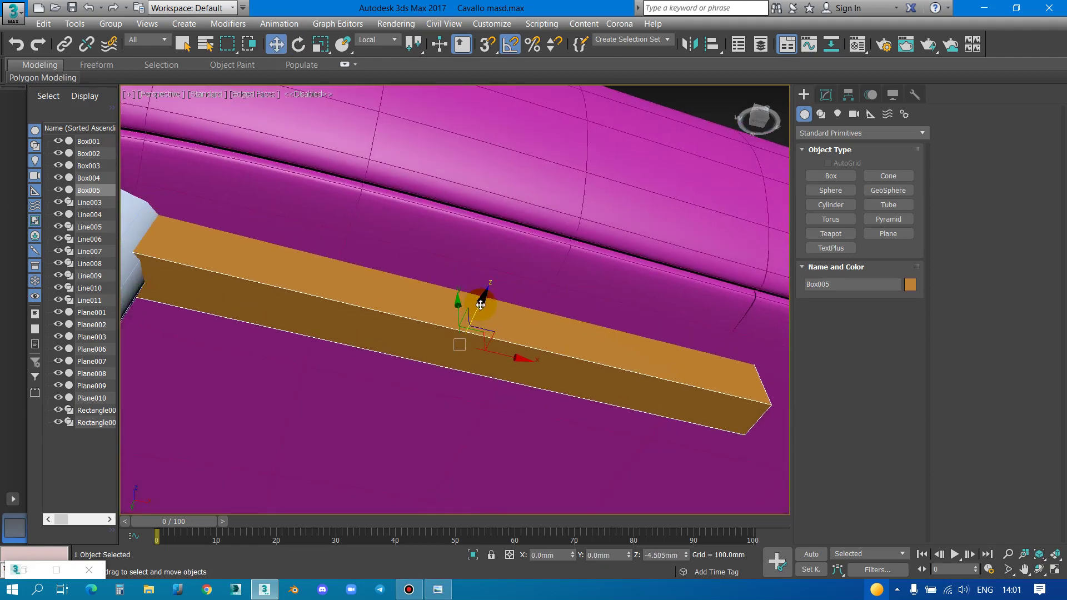
scroll(495, 293, "down", 5)
middle_click_drag(497, 293, 407, 238, "alt")
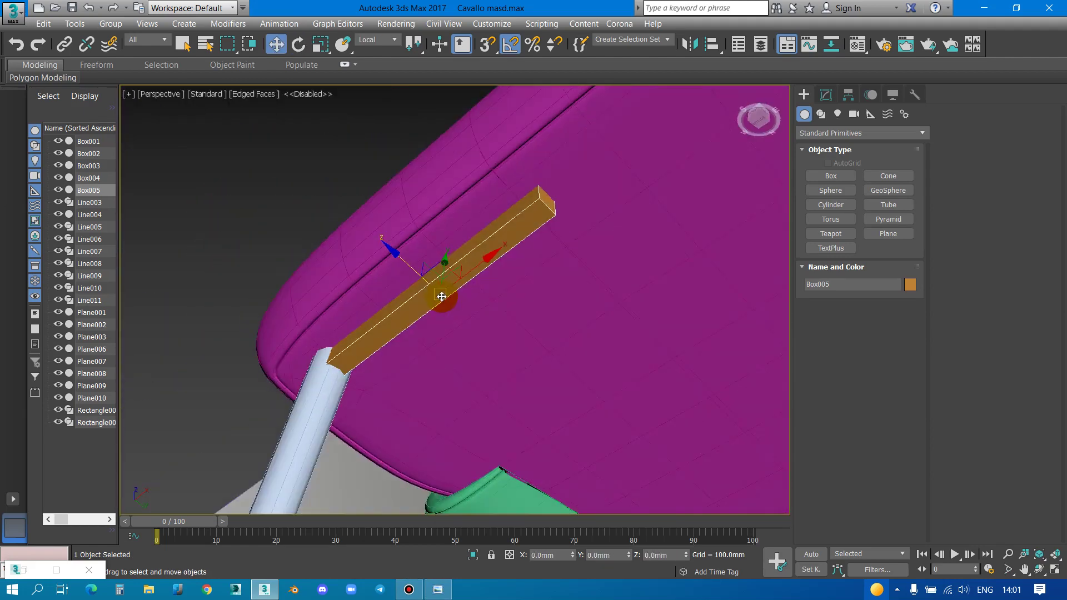
left_click_drag(409, 240, 409, 240)
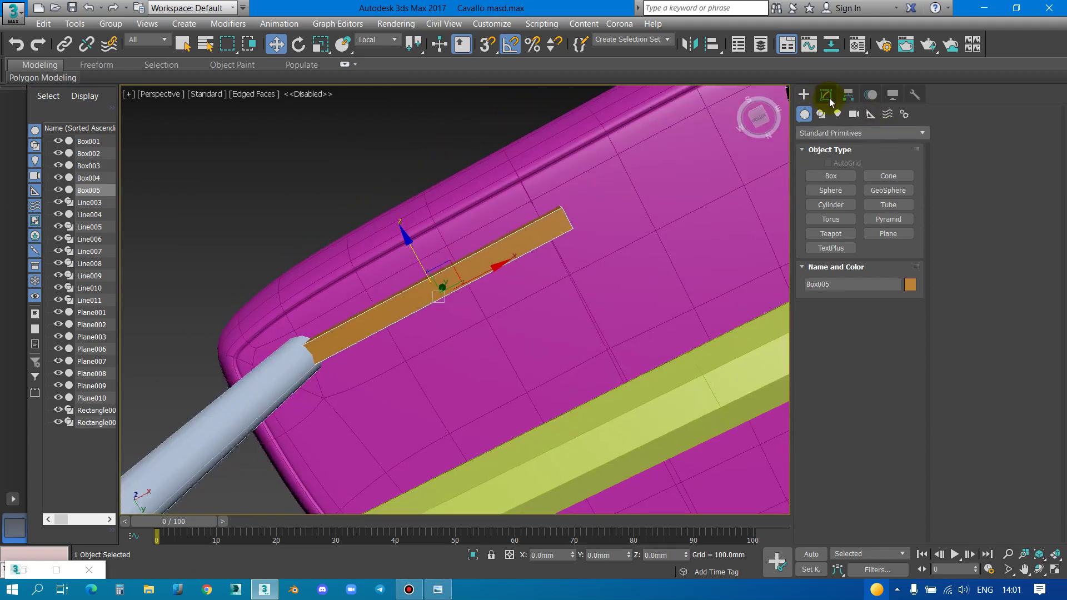
Add an Edit Poly modifier to Box005 and select all its edges
left_click(827, 96)
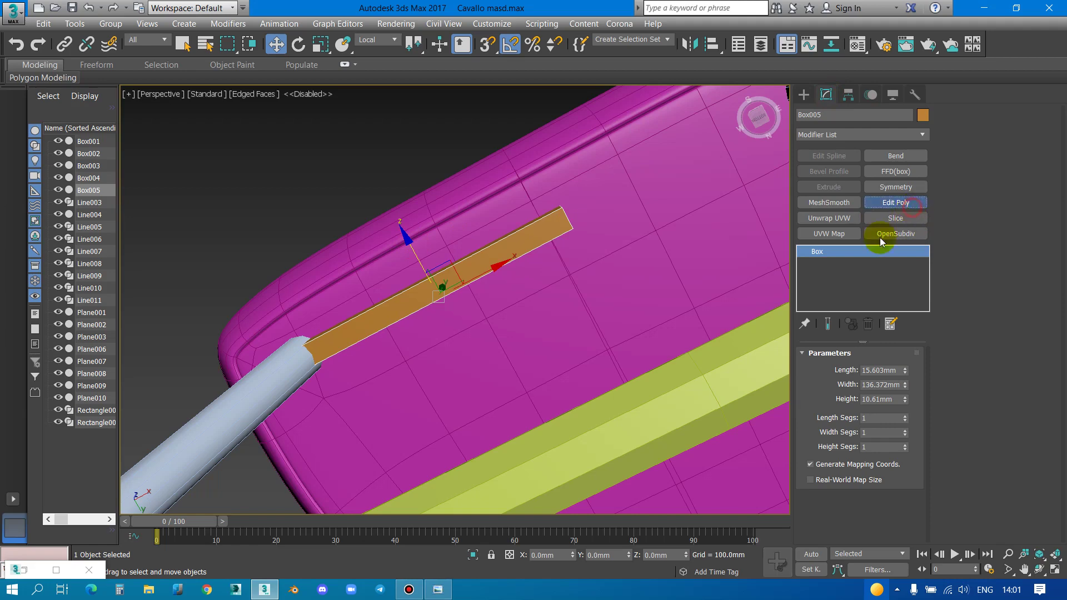
left_click(973, 129)
scroll(564, 221, "up", 3)
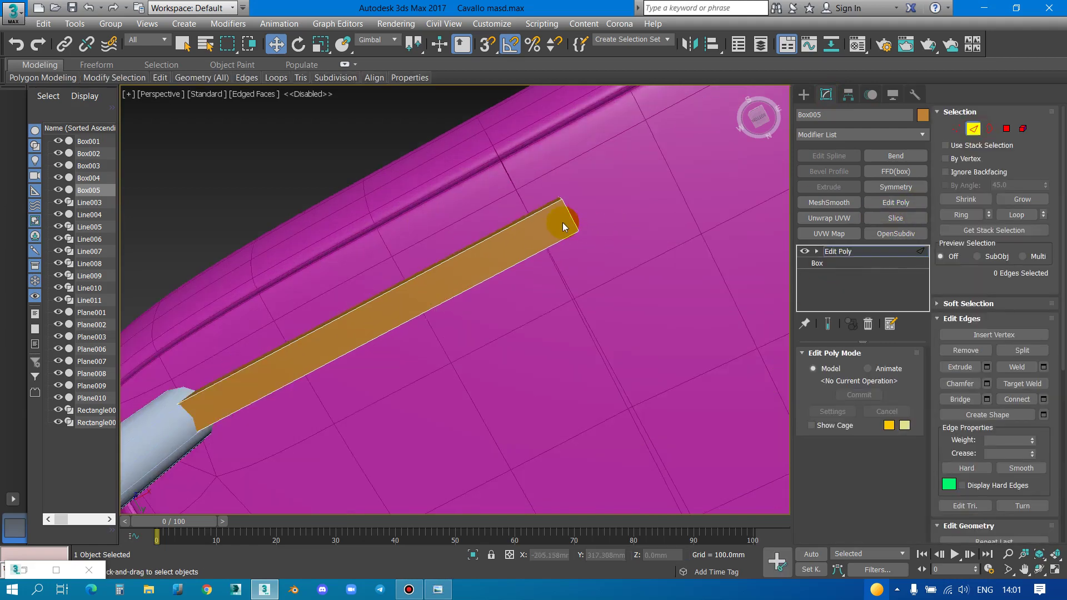
key("ctrl+a")
scroll(554, 236, "up", 3)
scroll(564, 215, "up", 2)
Chamfer the selected edges by 0.449mm with 2 segments
right_click(564, 215)
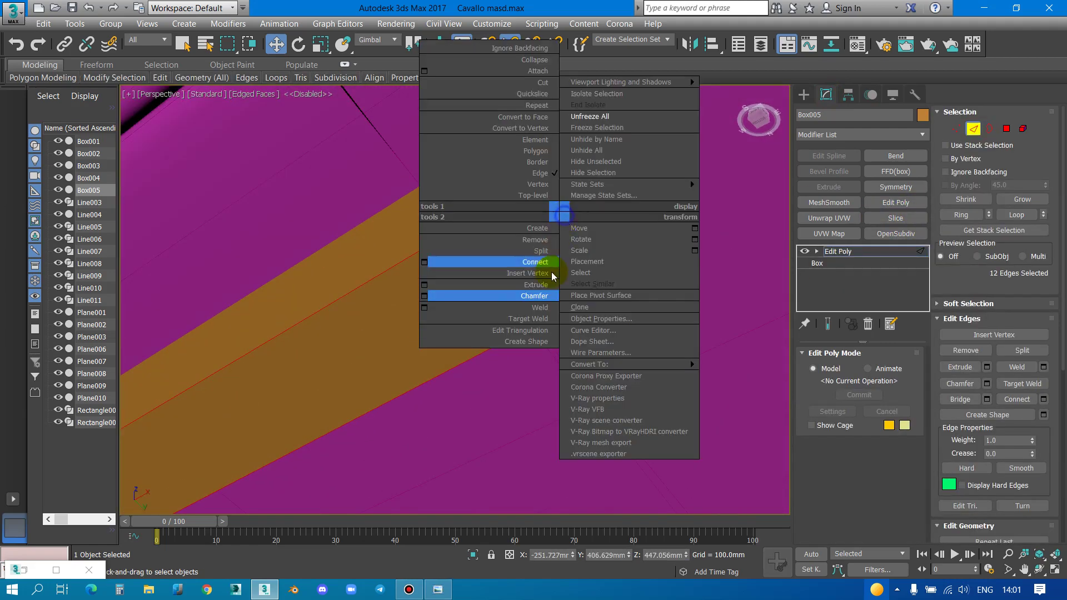
left_click(426, 296)
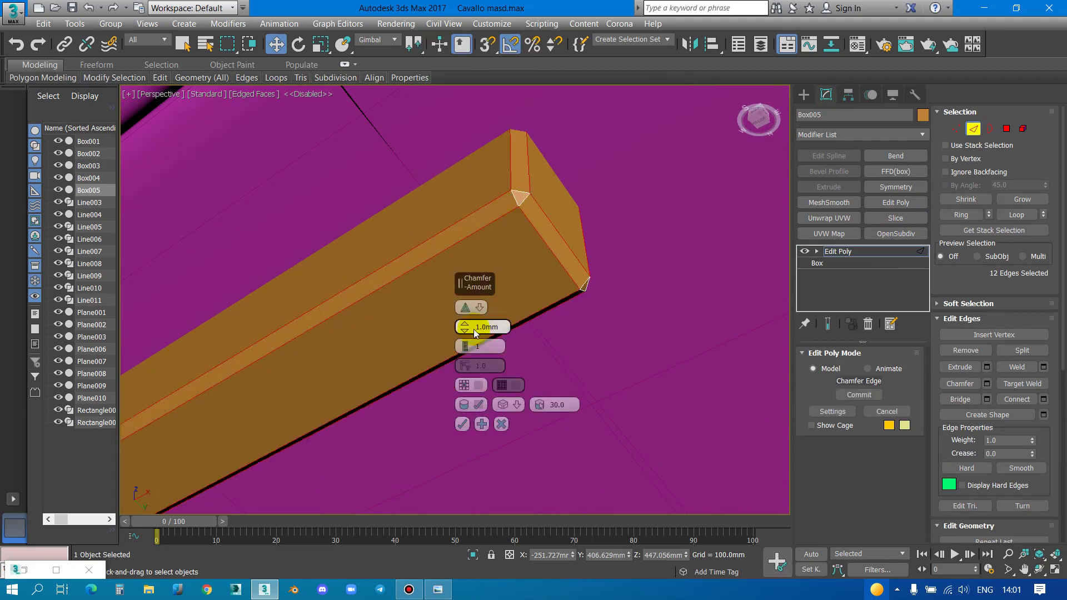
left_click_drag(465, 347, 465, 339)
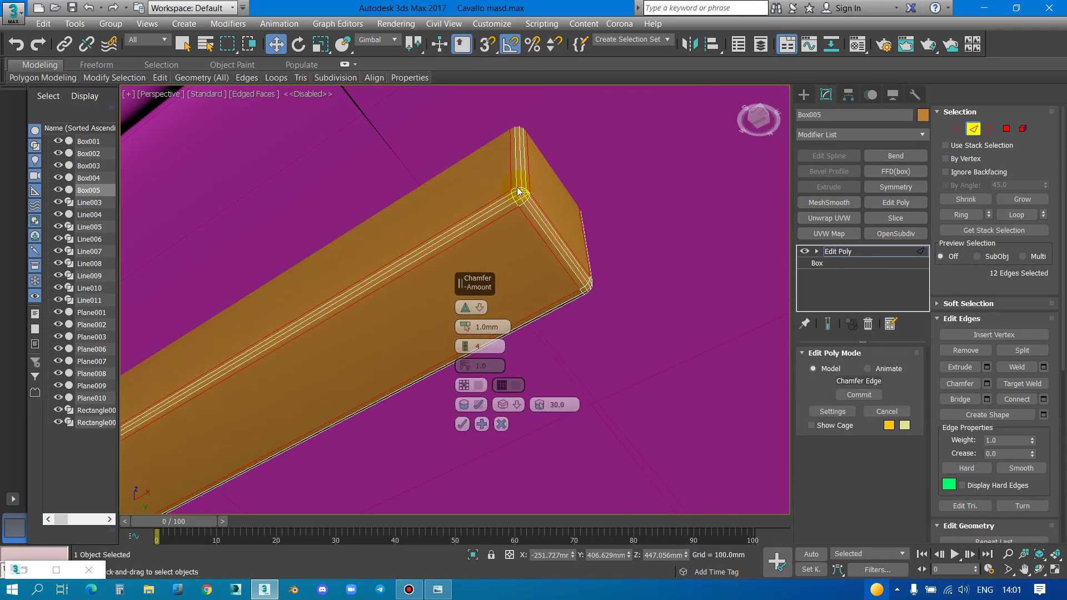
scroll(520, 254, "up", 3)
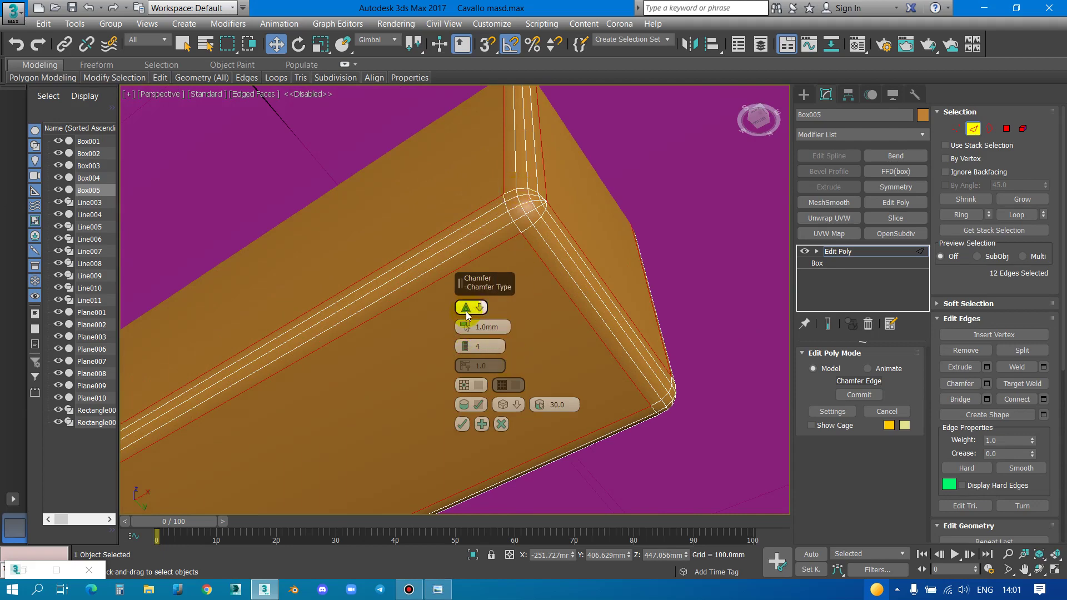
left_click_drag(465, 346, 466, 367)
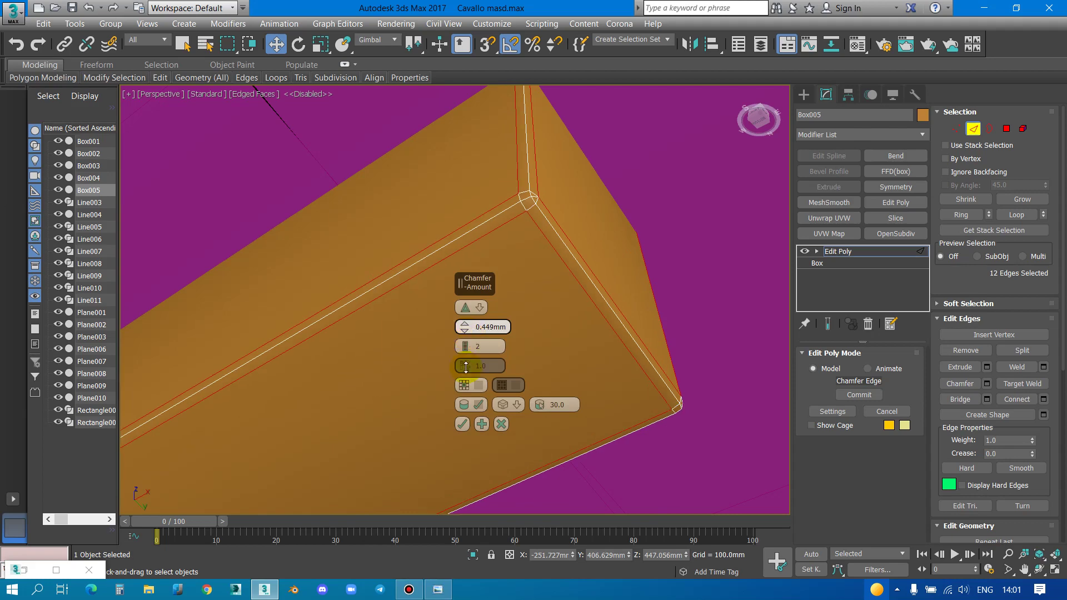
left_click(463, 426)
scroll(522, 246, "down", 5)
scroll(578, 301, "down", 5)
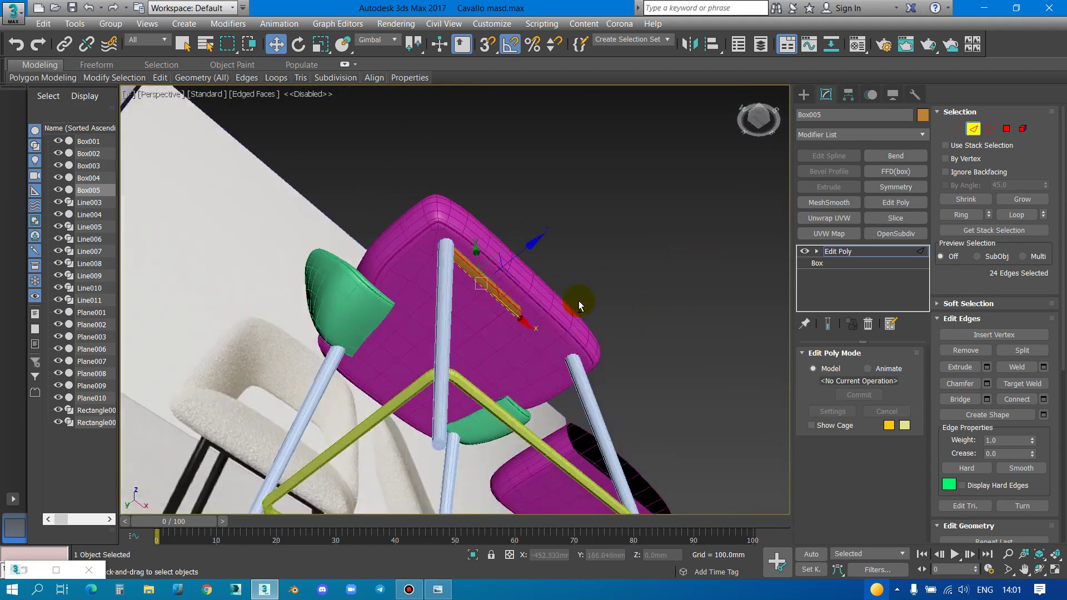
middle_click_drag(579, 301, 662, 289, "alt")
In Element mode, clone the chamfered strip and slide the copy to the opposite leg
left_click(1023, 129)
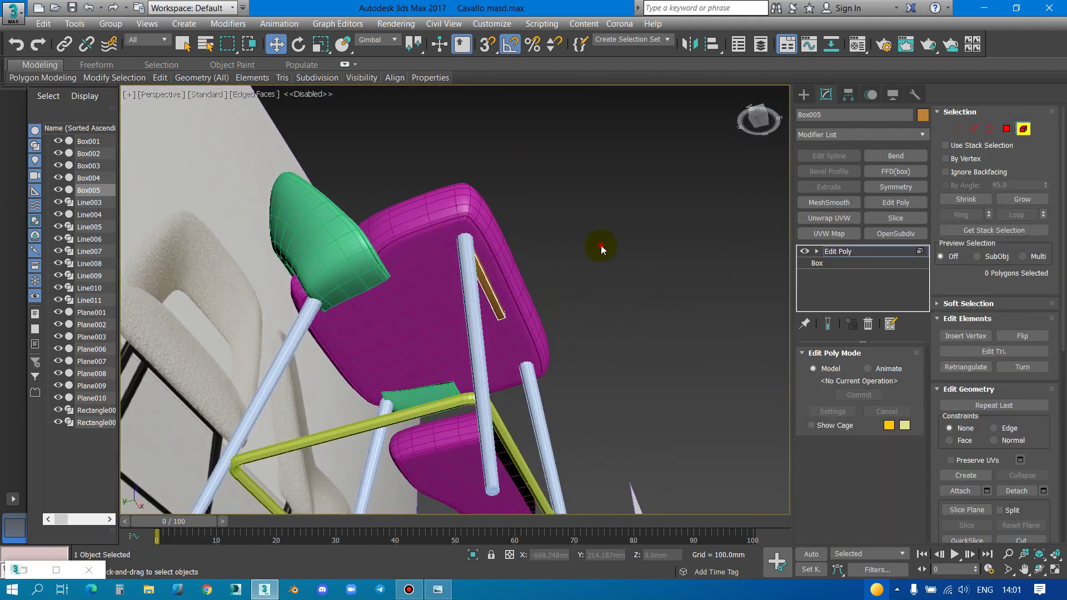
left_click(603, 246)
left_click(512, 286)
left_click_drag(532, 267, 399, 321, "shift")
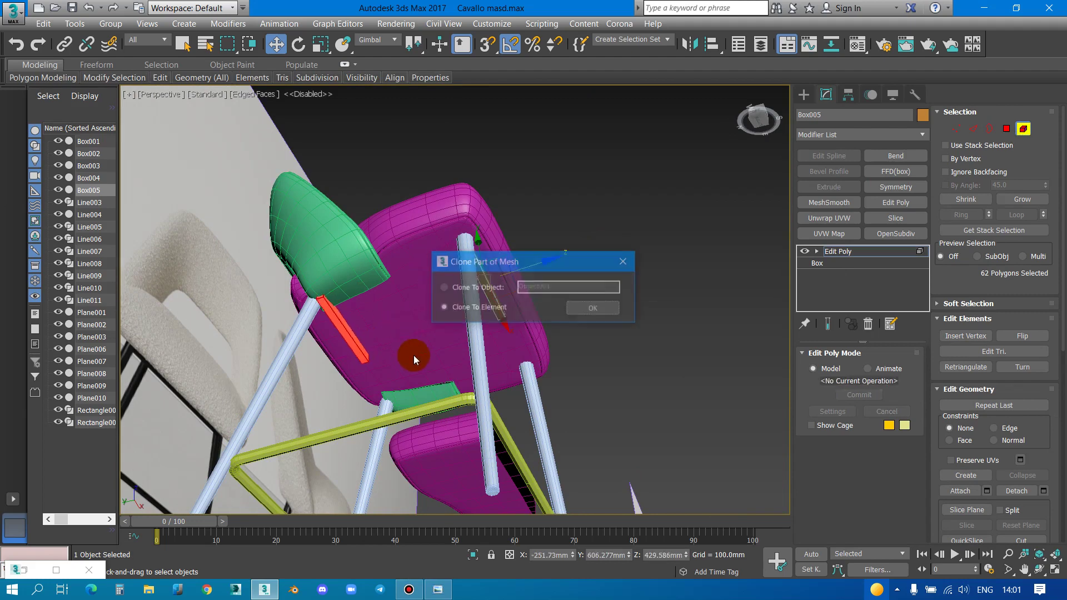
left_click(580, 307)
key("z")
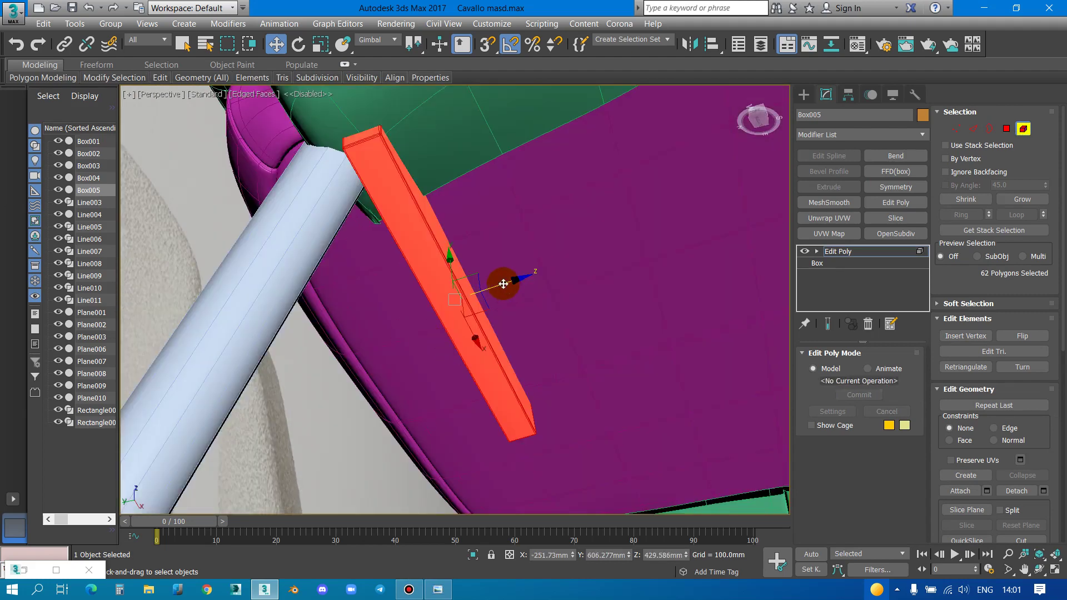
mouse_move(503, 284)
middle_mouse_down("alt")
mouse_move(470, 309)
mouse_move(439, 300)
middle_mouse_up("alt")
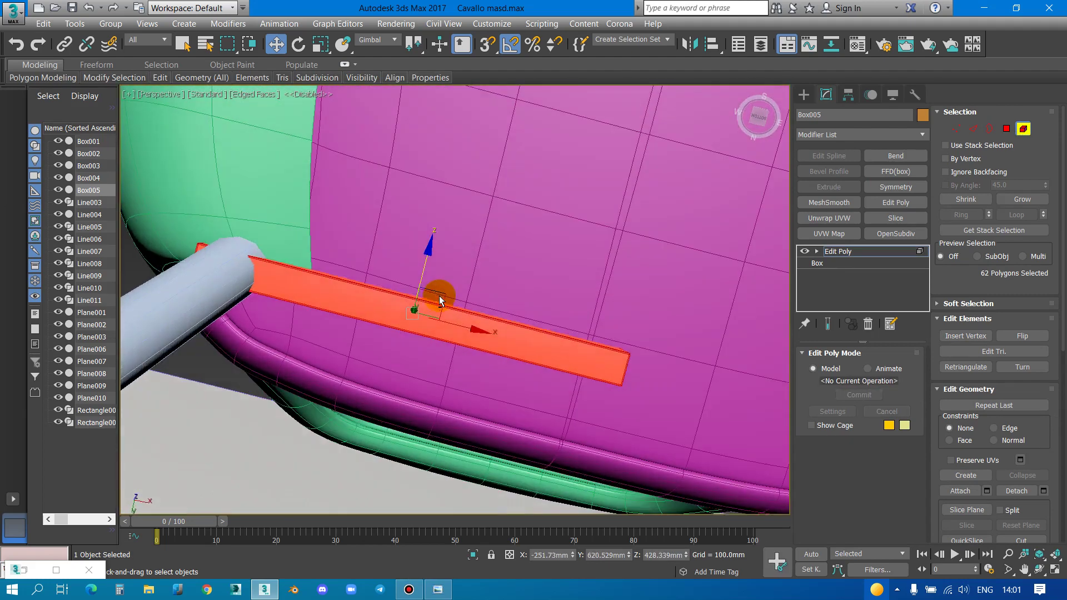
mouse_move(439, 300)
left_mouse_down()
mouse_move(445, 325)
mouse_move(519, 348)
mouse_move(501, 348)
left_mouse_up()
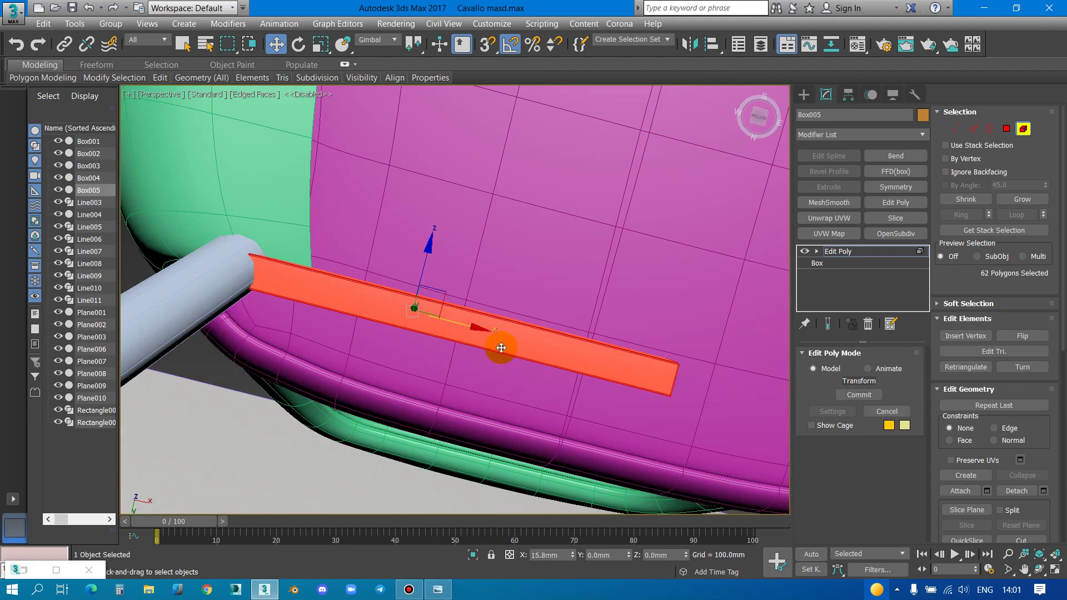
mouse_move(493, 348)
middle_mouse_down("alt")
mouse_move(443, 290)
mouse_move(460, 312)
middle_mouse_up("alt")
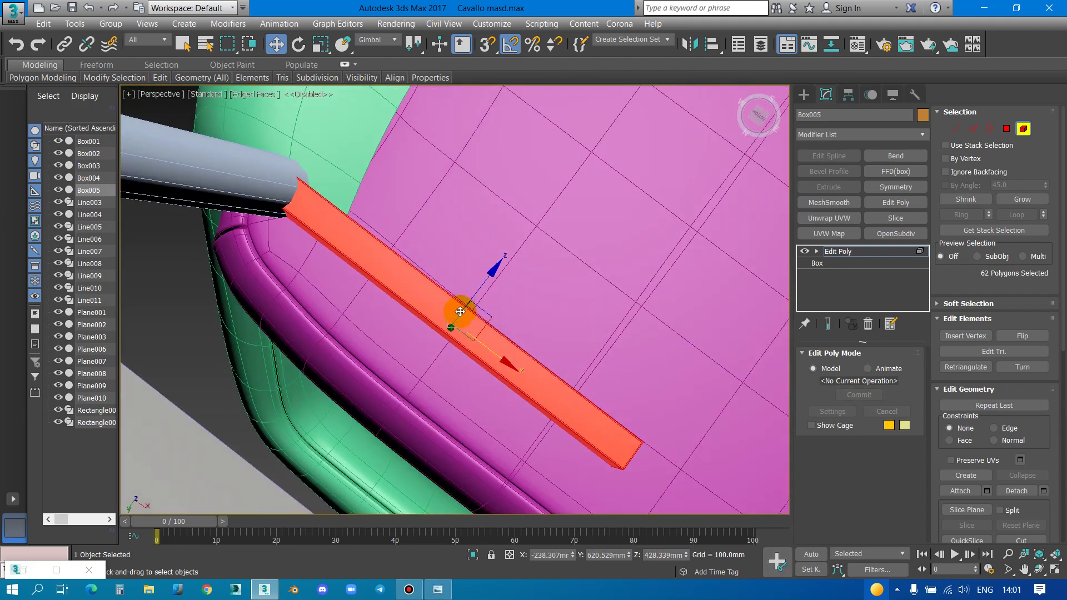
Rotate the copied strip to match its leg
key("e")
left_click_drag(476, 287, 470, 300)
mouse_move(477, 298)
middle_mouse_down("alt")
mouse_move(549, 329)
mouse_move(353, 266)
middle_mouse_up("alt")
scroll(354, 267, "down", 5)
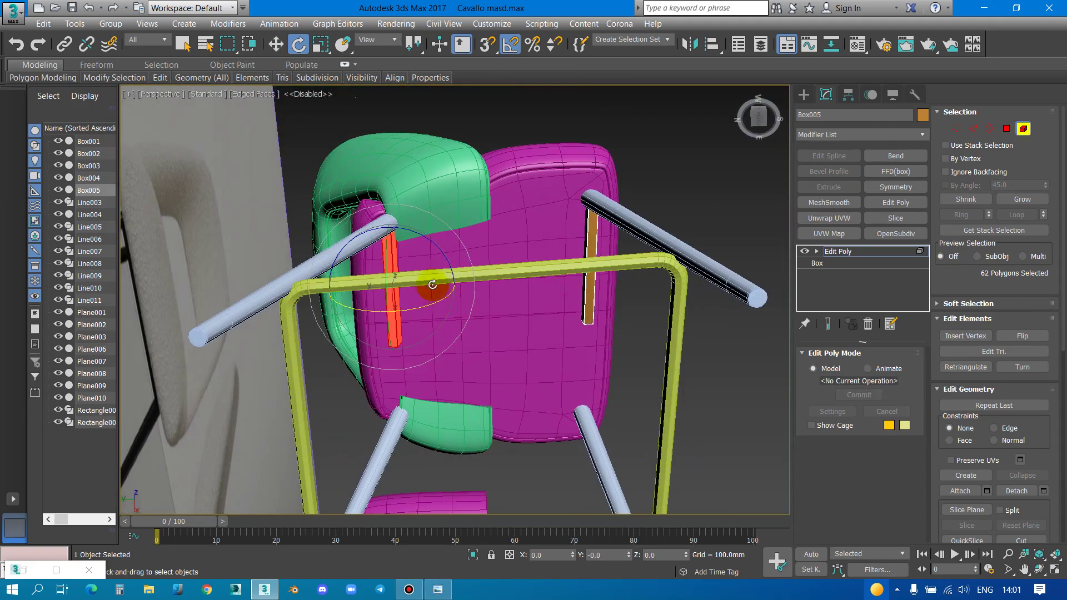
key("w")
scroll(394, 324, "up", 3)
Clone the strip again, turn it 90° across the seat, and align it as a crosspiece
left_click_drag(394, 324, 476, 184, "shift")
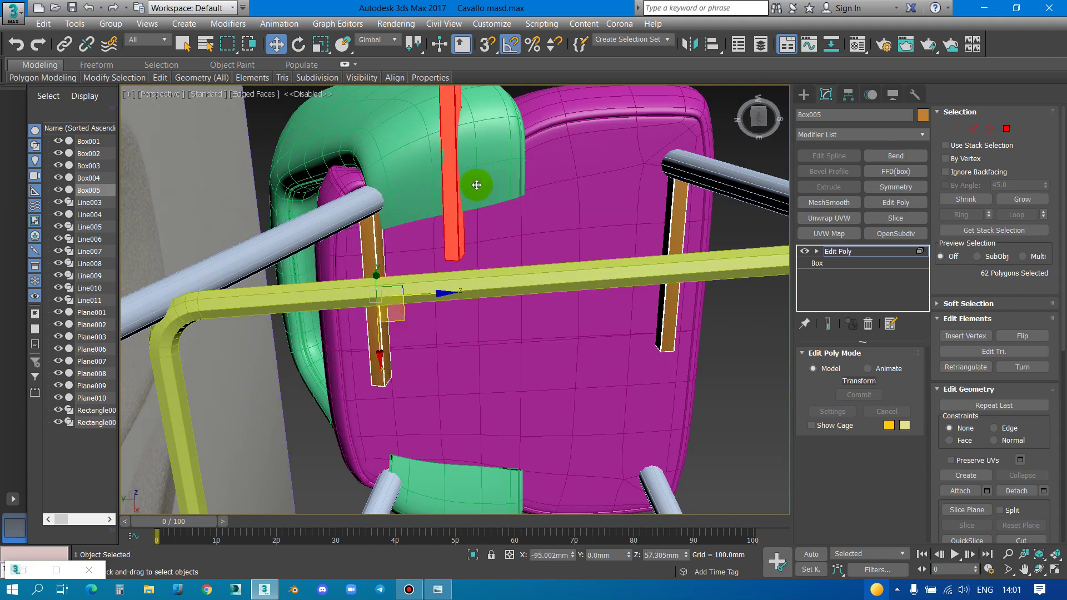
left_click(575, 309)
key("e")
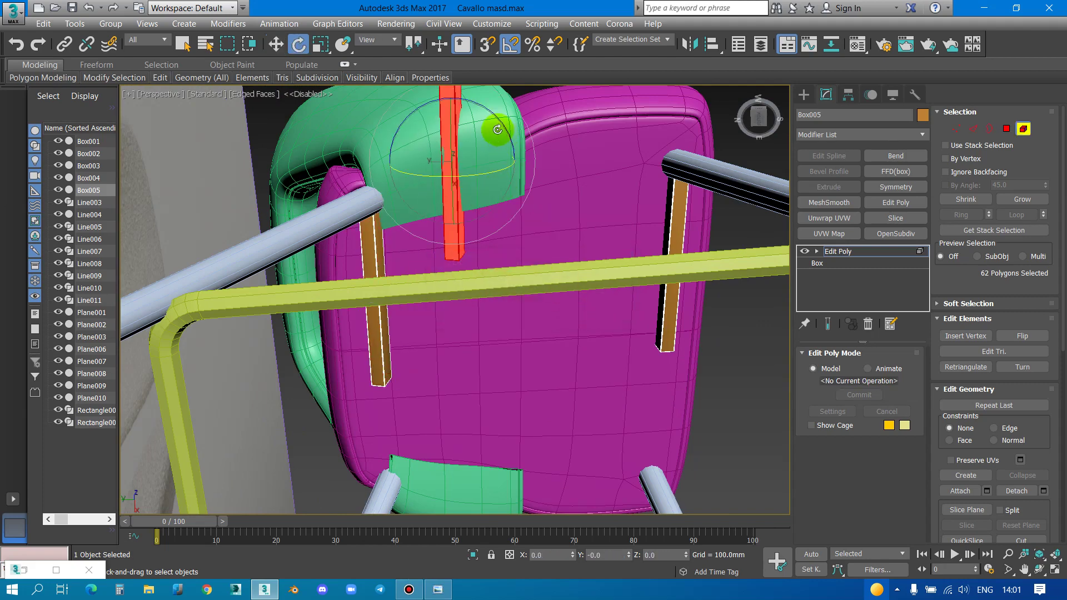
left_click_drag(502, 123, 538, 154)
key("w")
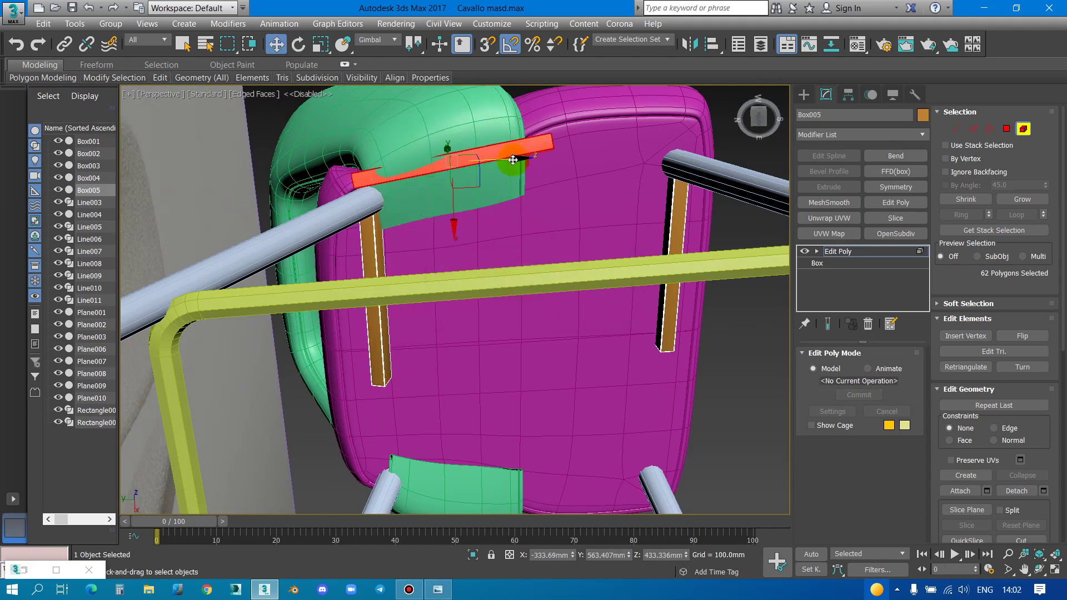
left_click_drag(478, 182, 555, 199)
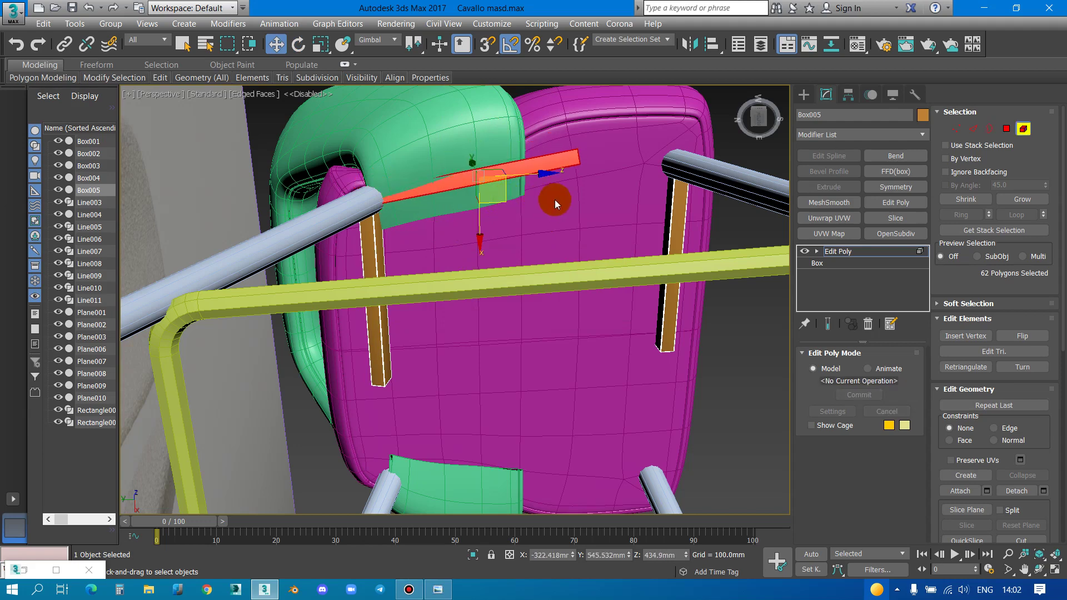
middle_click_drag(555, 199, 516, 239, "alt")
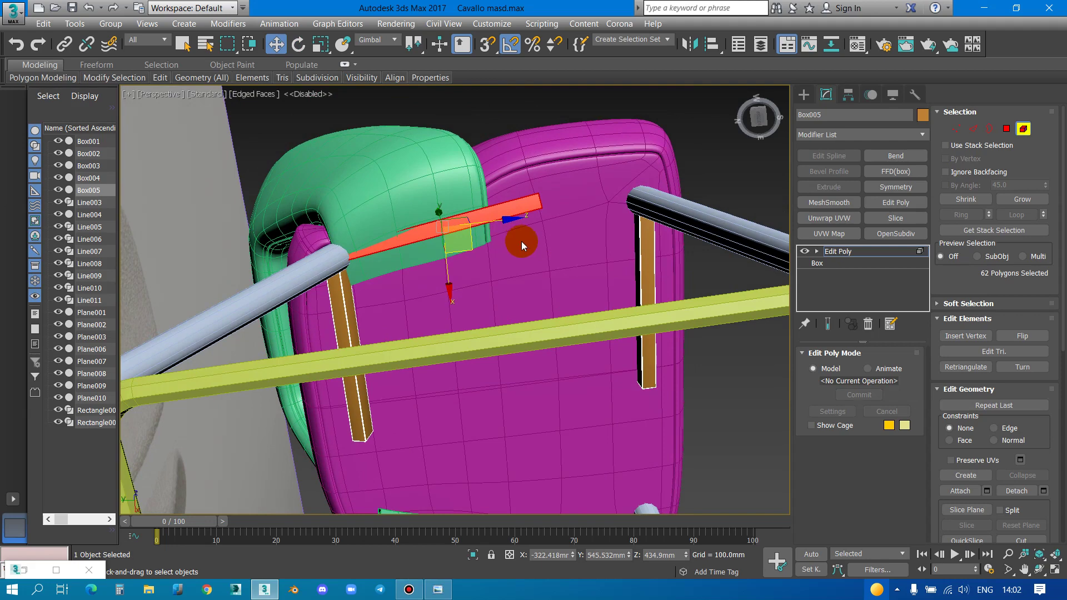
In vertex mode, stretch the crosspiece end over to the leg and select the frame's corner vertices
key("1")
left_click_drag(579, 221, 667, 220)
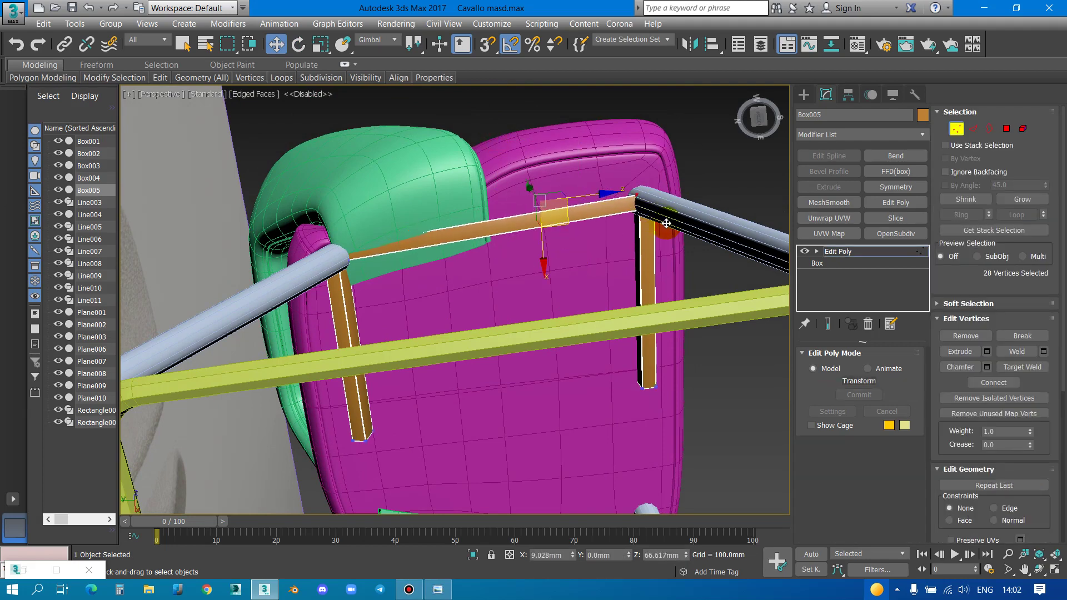
mouse_move(667, 233)
middle_mouse_down("alt")
mouse_move(580, 227)
mouse_move(595, 274)
mouse_move(495, 325)
middle_mouse_up("alt")
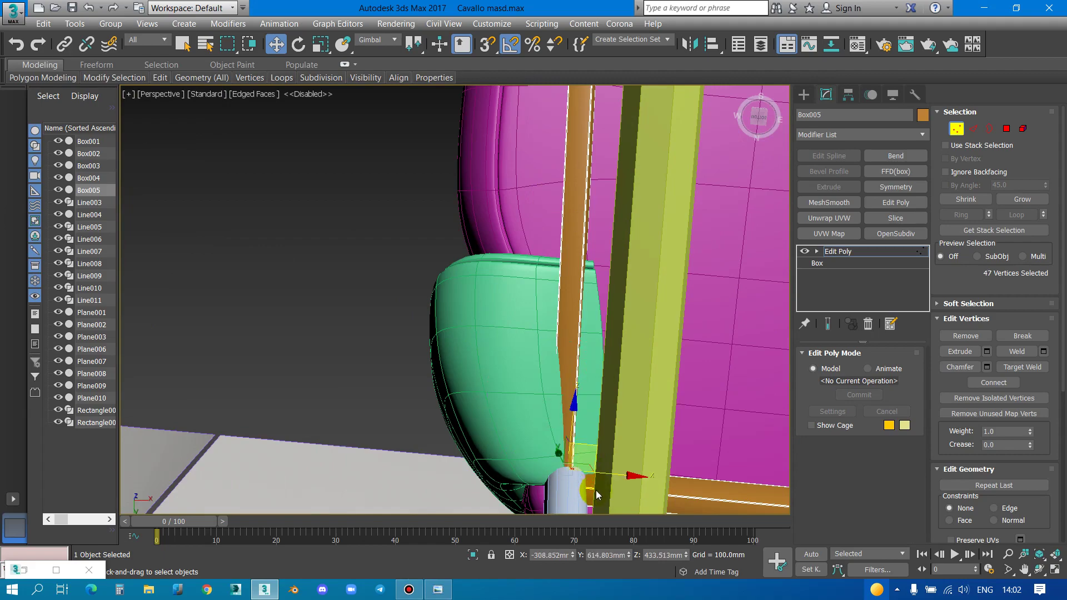
key("F3")
middle_click_drag(595, 477, 589, 481, "alt")
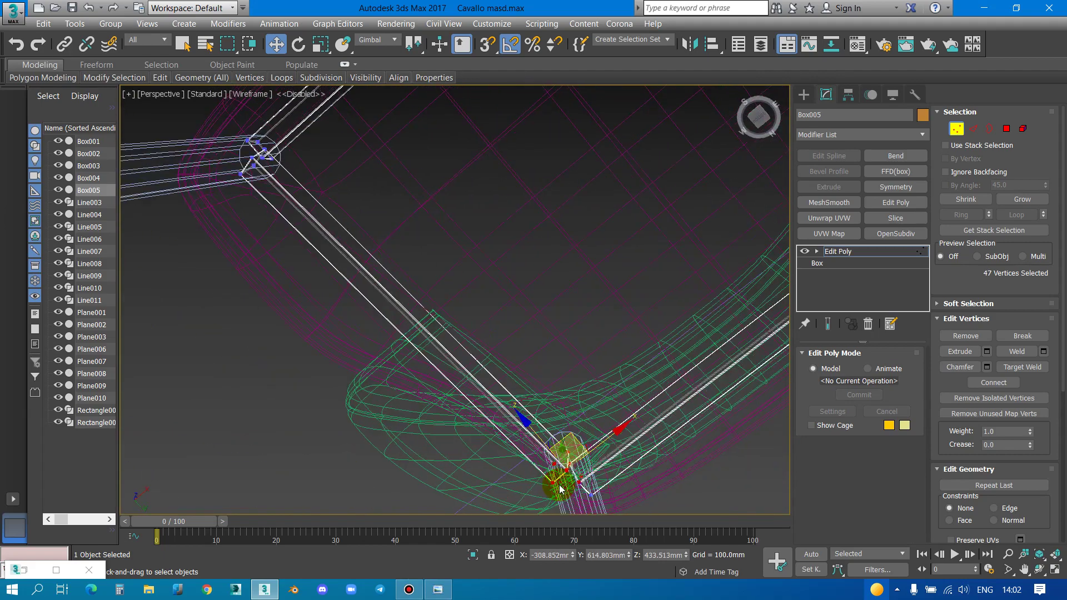
left_click_drag(634, 504, 586, 420)
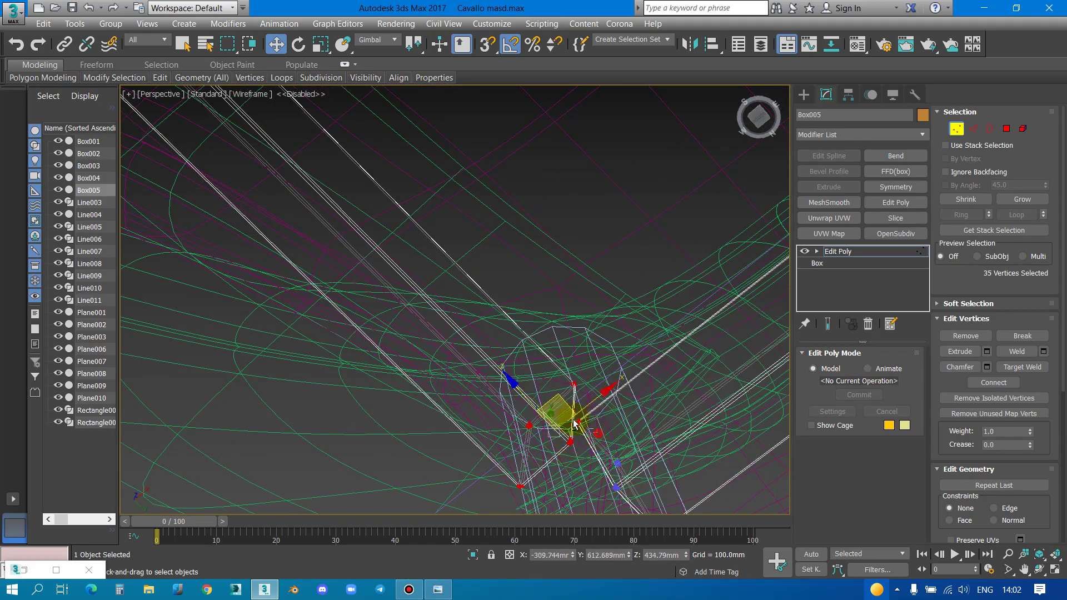
mouse_move(579, 415)
middle_mouse_down("alt")
mouse_move(619, 408)
mouse_move(482, 307)
mouse_move(536, 331)
middle_mouse_up("alt")
key("F3")
Shift the selected frame corner vertices down and slightly up to line up with the leg
left_click_drag(534, 342, 531, 355)
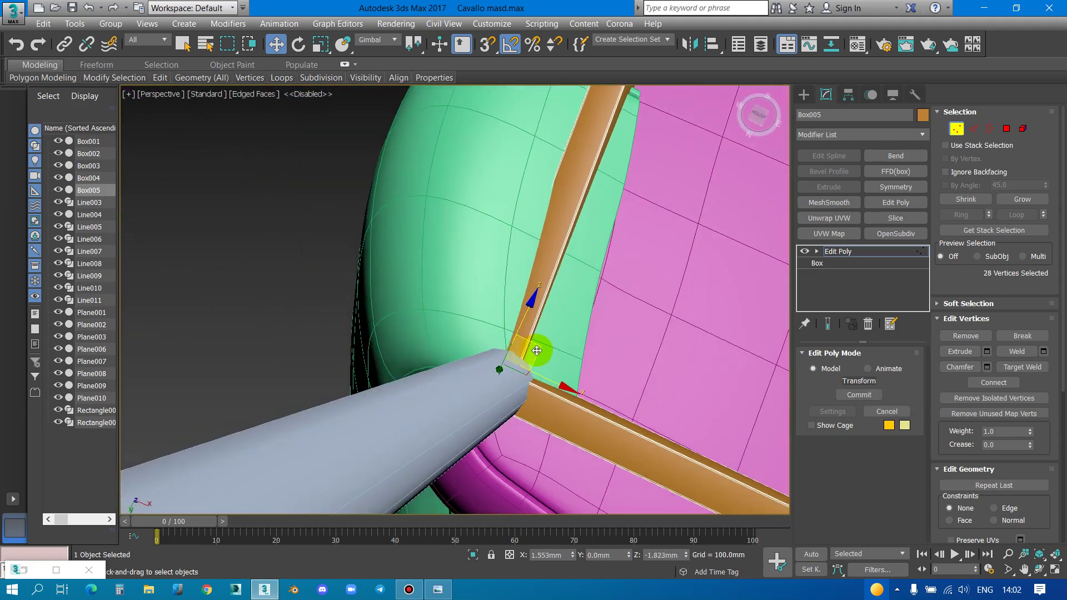
mouse_move(532, 355)
middle_mouse_down("alt")
mouse_move(523, 367)
mouse_move(578, 400)
mouse_move(443, 339)
middle_mouse_up("alt")
left_click_drag(378, 326, 432, 333)
mouse_move(432, 333)
middle_mouse_down("alt")
mouse_move(462, 388)
mouse_move(398, 403)
mouse_move(376, 336)
middle_mouse_up("alt")
left_click_drag(375, 313, 375, 307)
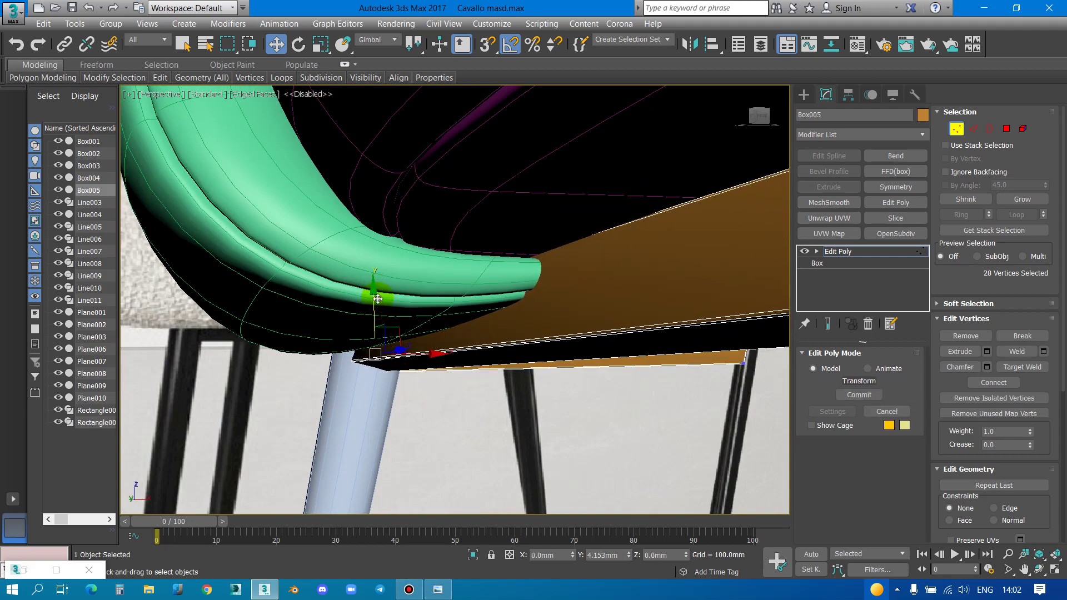
mouse_move(376, 307)
middle_mouse_down("alt")
mouse_move(266, 301)
mouse_move(431, 241)
middle_mouse_up("alt")
Reselect the remaining corner vertices of the box frame under the seat
left_click(544, 326)
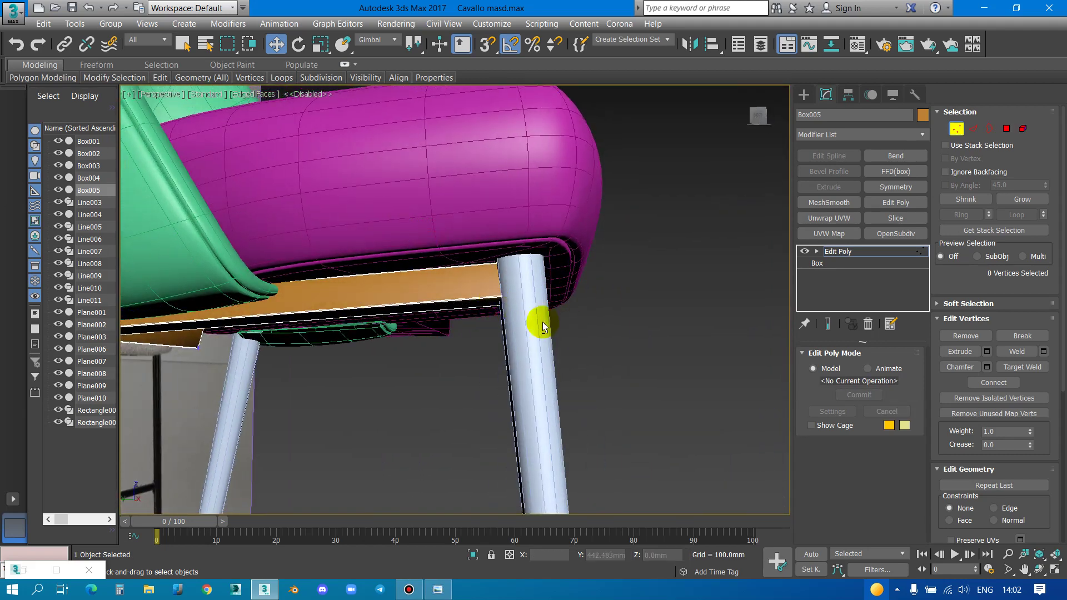
mouse_move(543, 326)
middle_mouse_down("alt")
mouse_move(512, 316)
mouse_move(523, 333)
mouse_move(402, 328)
mouse_move(514, 286)
mouse_move(483, 243)
mouse_move(467, 250)
middle_mouse_up("alt")
key("F3")
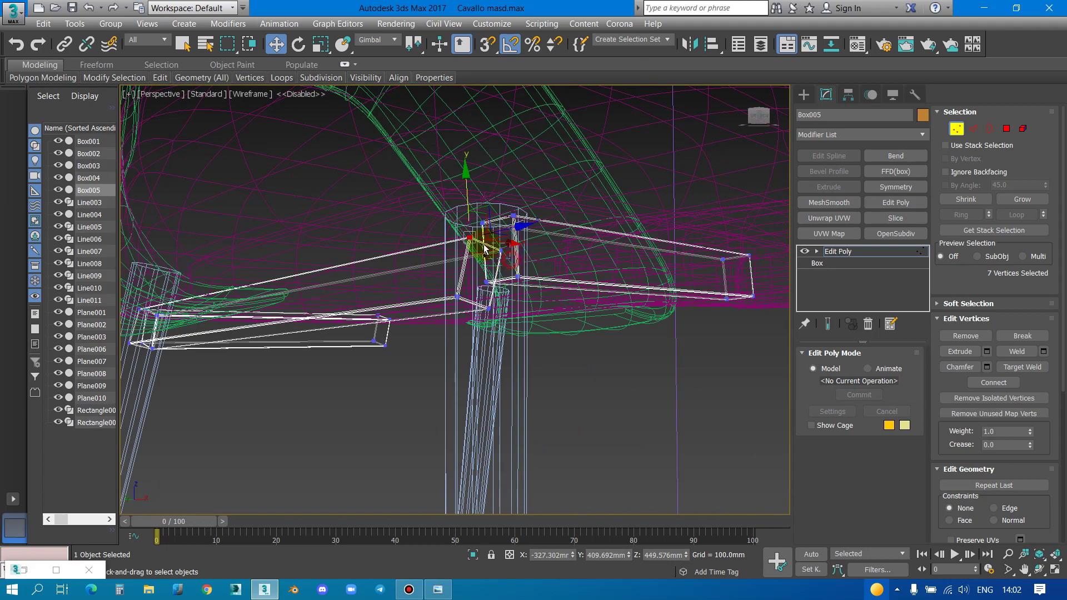
left_click_drag(500, 328, 489, 275, "ctrl")
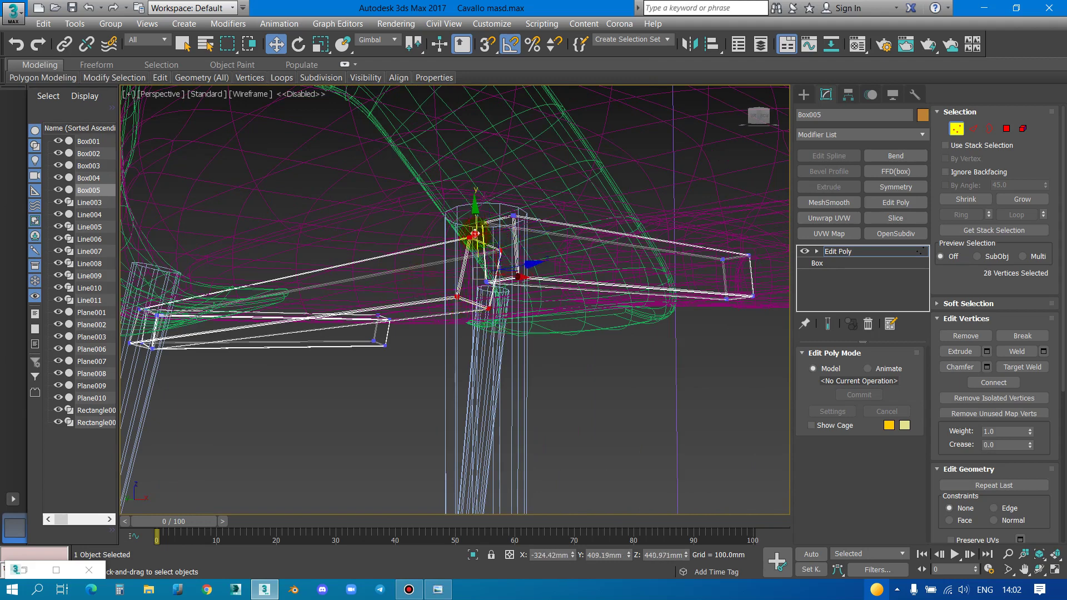
key("F3")
scroll(472, 248, "up", 3)
scroll(484, 252, "up", 3)
mouse_move(483, 253)
middle_mouse_down("alt")
mouse_move(593, 196)
mouse_move(636, 218)
middle_mouse_up("alt")
Isolate the box frame and lower its left corner vertices in the front view
key("alt+q")
mouse_move(566, 258)
middle_mouse_down("alt")
mouse_move(486, 415)
mouse_move(578, 381)
mouse_move(417, 388)
mouse_move(452, 374)
middle_mouse_up("alt")
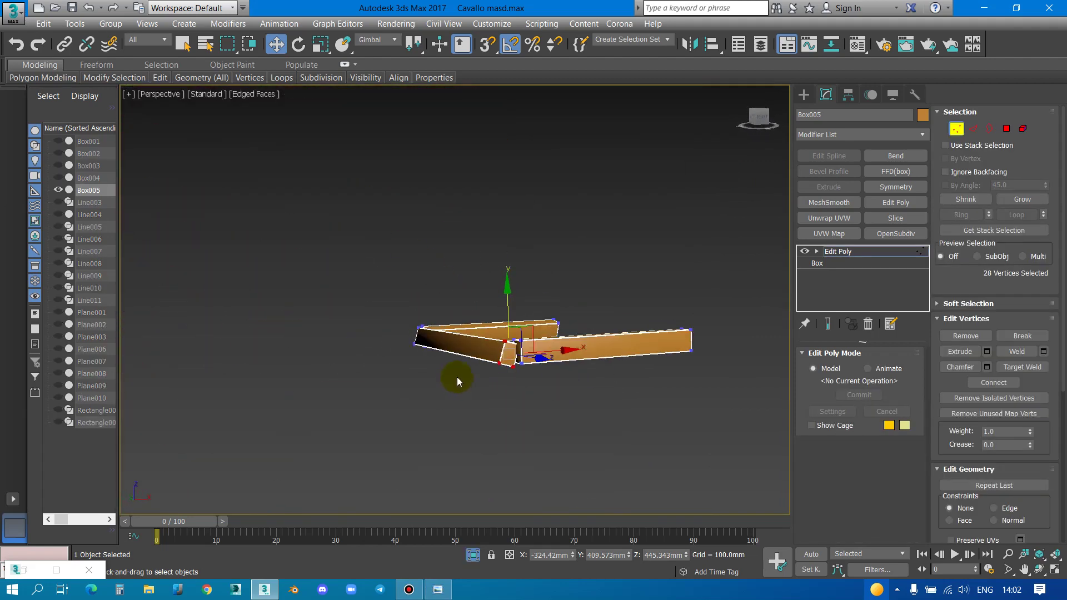
key("f")
scroll(466, 367, "down", 2)
key("F3")
scroll(468, 336, "up", 1)
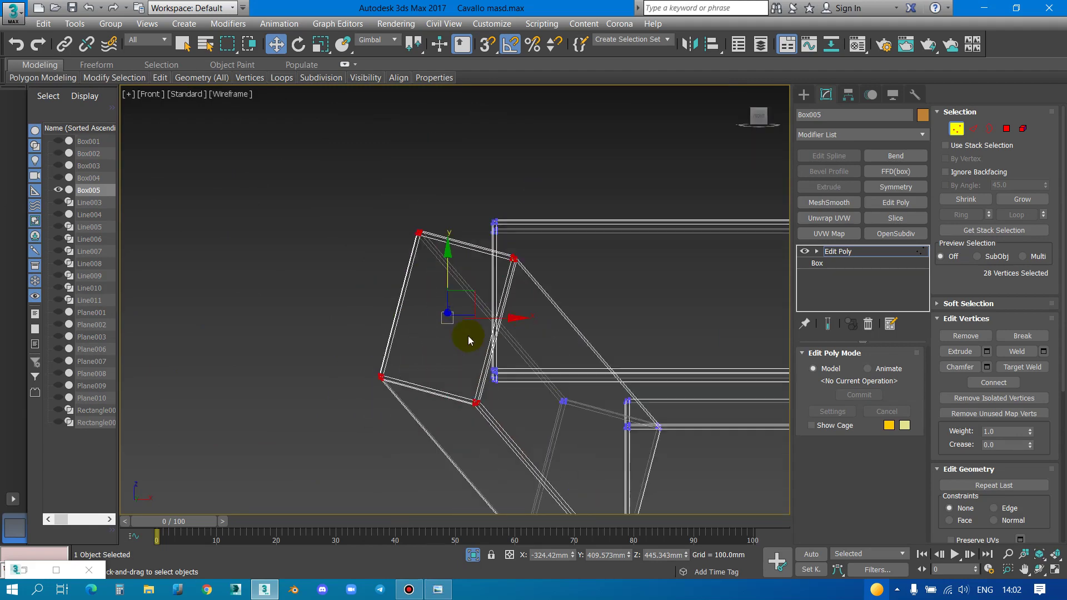
left_click_drag(353, 222, 441, 432)
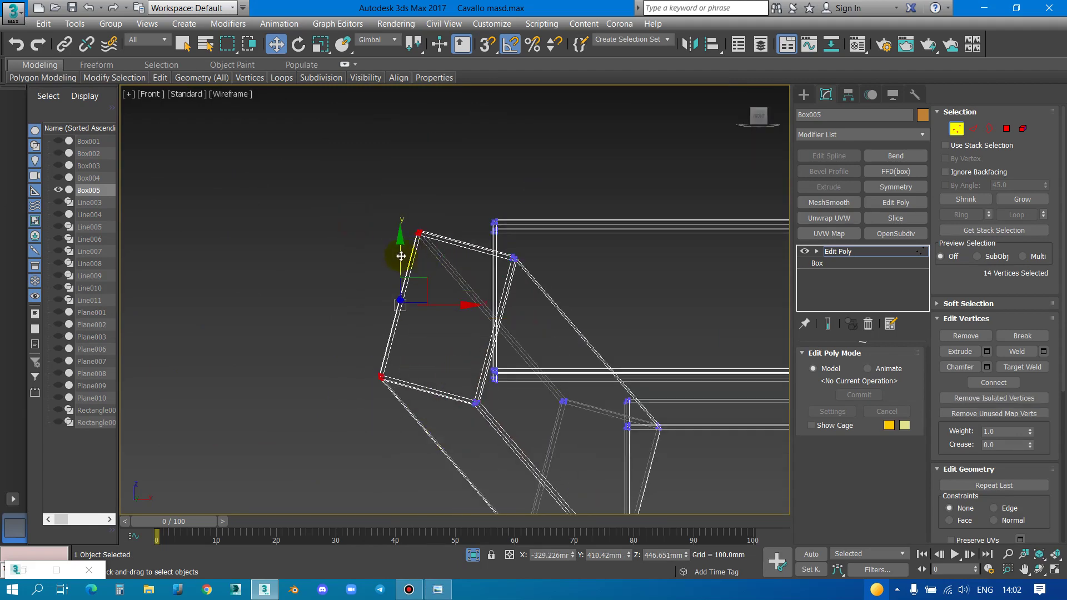
mouse_move(400, 248)
left_mouse_down()
mouse_move(397, 296)
mouse_move(393, 282)
left_mouse_up()
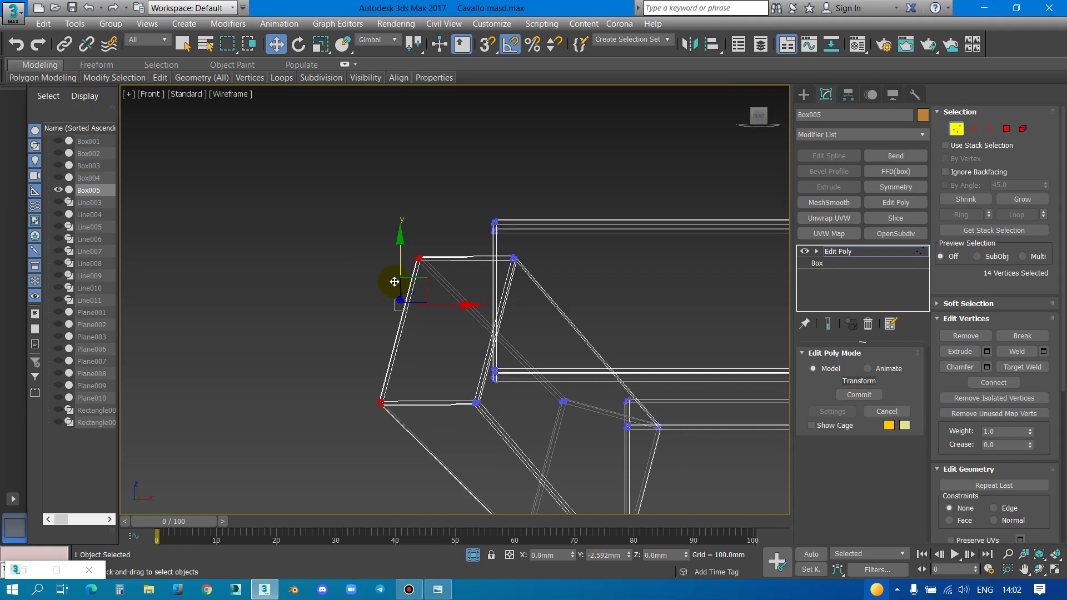
scroll(468, 229, "down", 2)
scroll(525, 331, "up", 2)
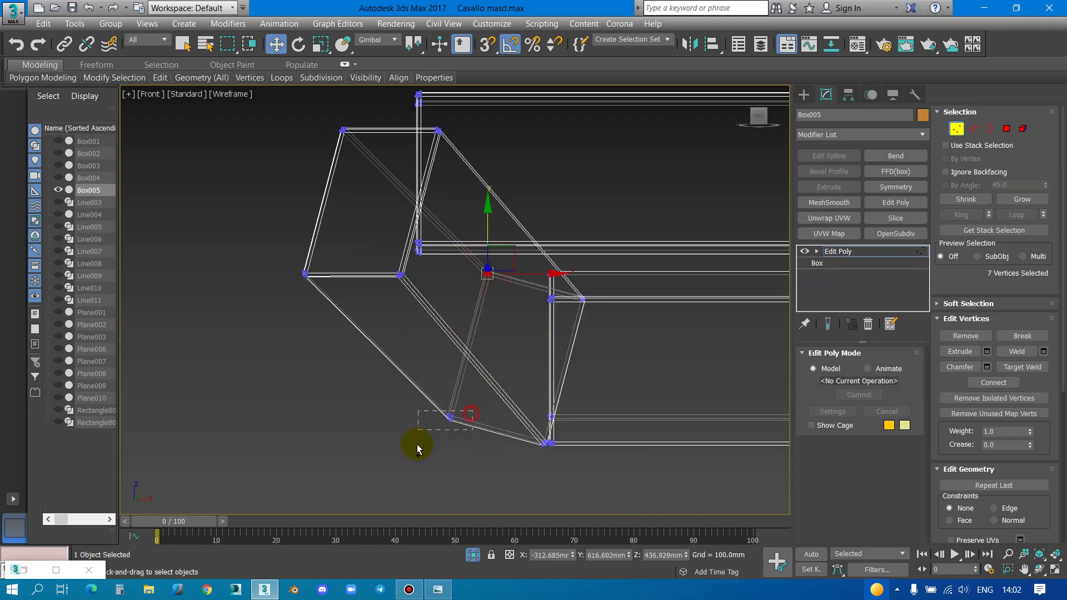
left_click_drag(465, 304, 467, 329)
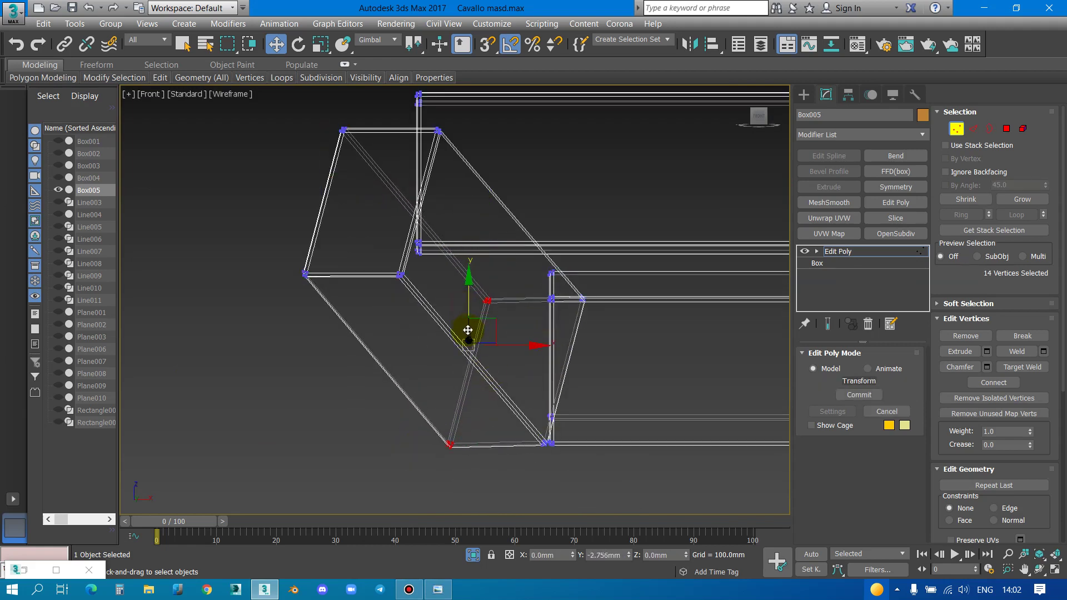
Select the frame's bottom corner vertices, then unhide all stool parts in perspective view
middle_click_drag(404, 313, 438, 367)
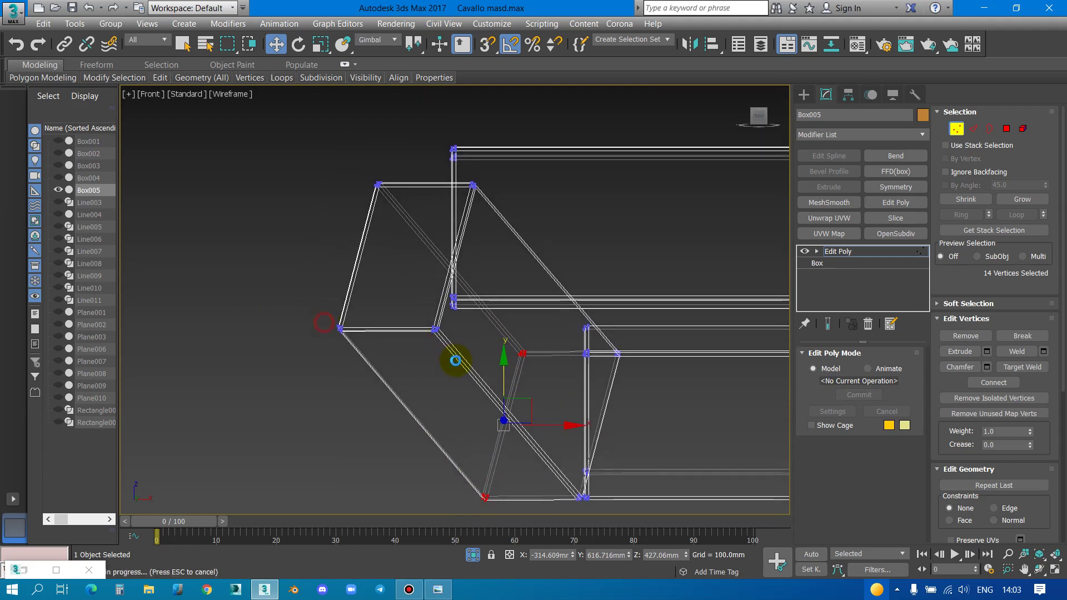
left_click_drag(455, 361, 463, 332)
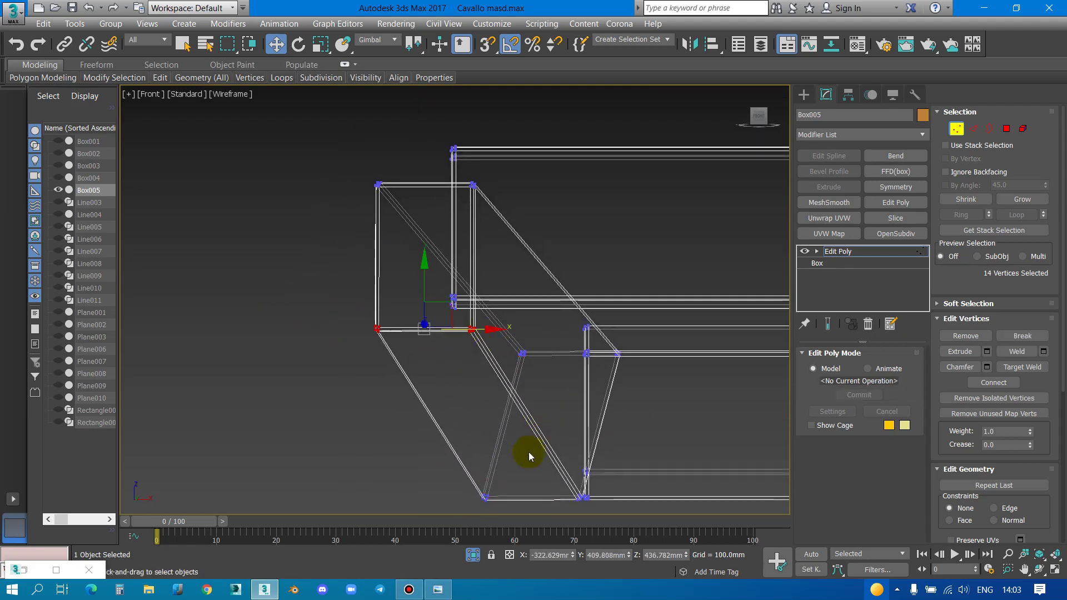
left_click_drag(521, 513, 523, 508)
scroll(533, 498, "up", 3)
scroll(512, 490, "up", 2)
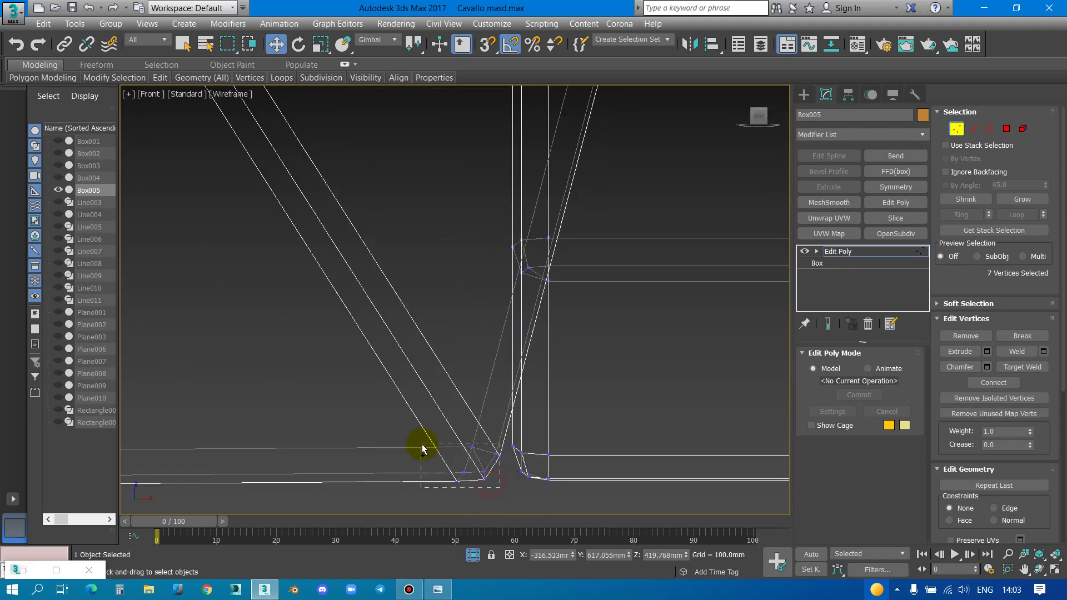
scroll(485, 470, "up", 5)
scroll(438, 426, "down", 1)
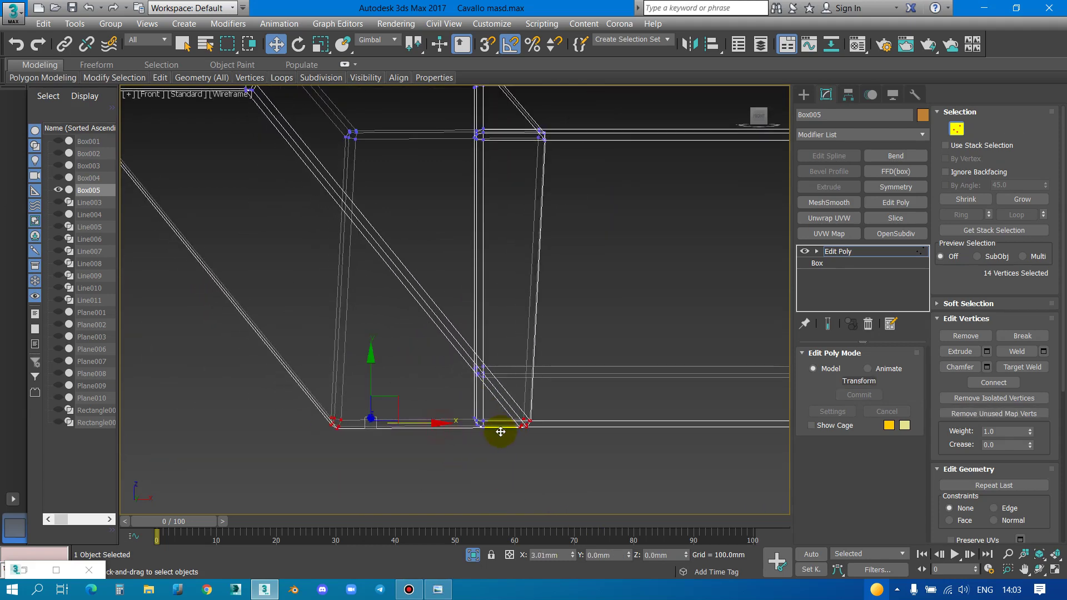
scroll(487, 414, "down", 3)
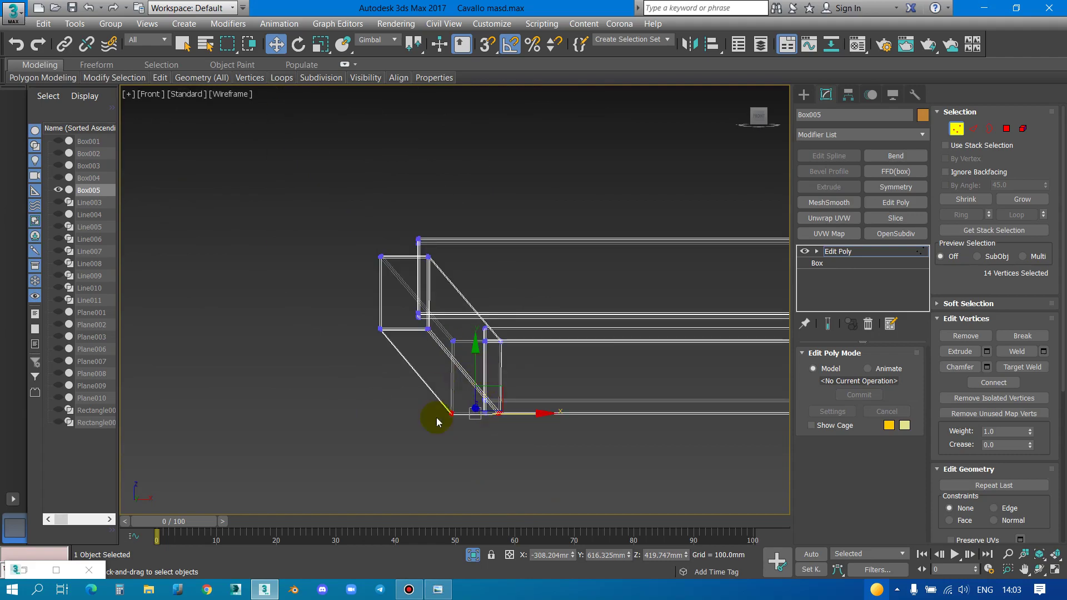
left_click(481, 556)
key("p")
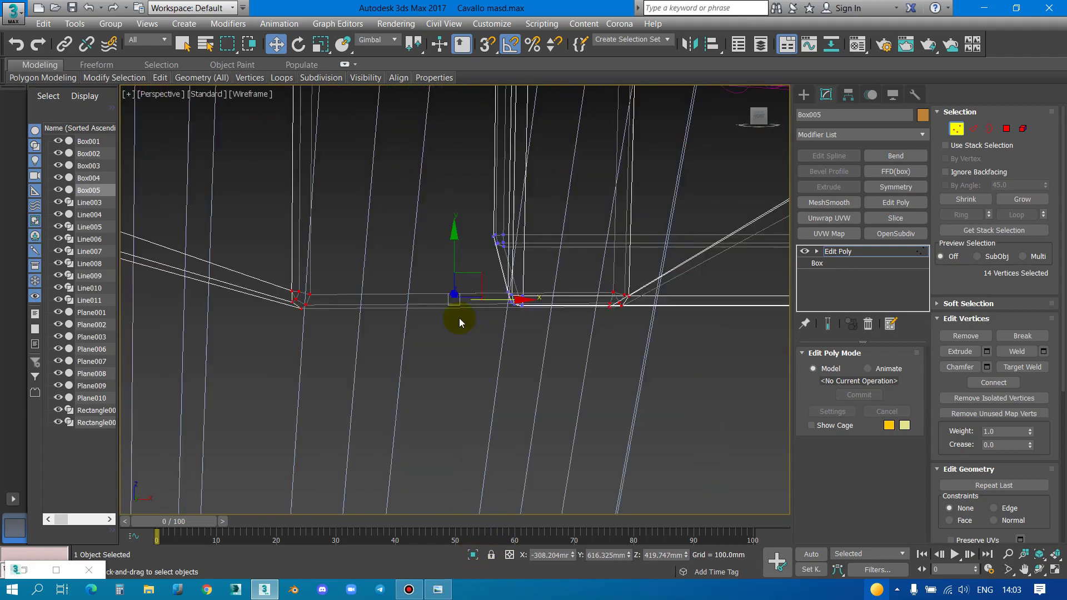
key("F3")
Nudge the frame vertices up a few millimetres at the leg joint
mouse_move(459, 318)
middle_mouse_down("alt")
mouse_move(472, 352)
mouse_move(536, 358)
mouse_move(464, 289)
mouse_move(418, 295)
mouse_move(444, 307)
middle_mouse_up("alt")
key("F3")
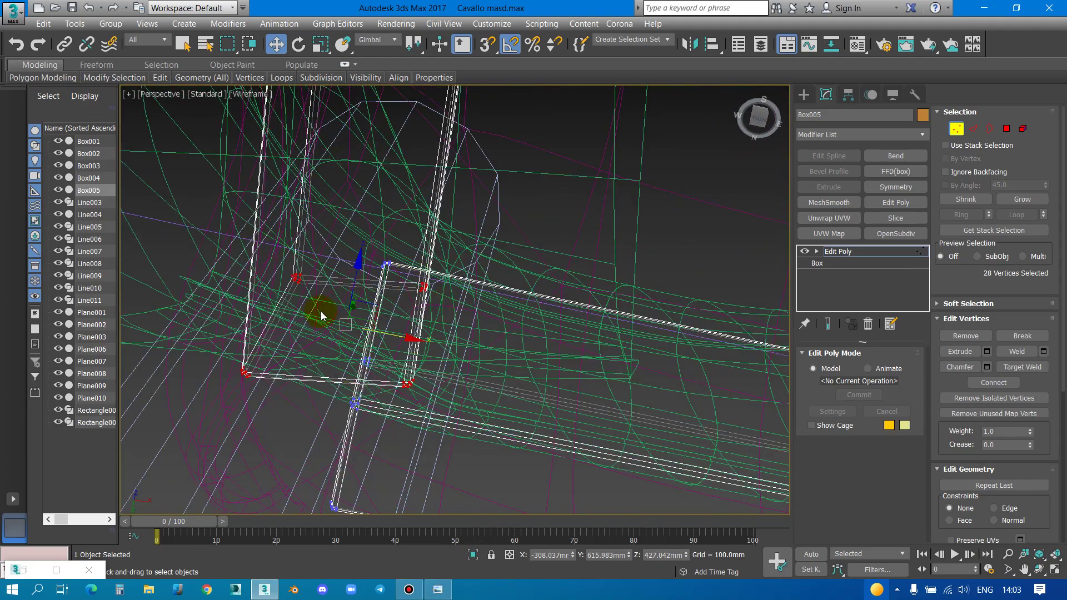
scroll(385, 255, "up", 3)
key("F3")
middle_click_drag(368, 263, 369, 251, "alt")
left_click_drag(369, 251, 369, 223)
left_click(366, 284)
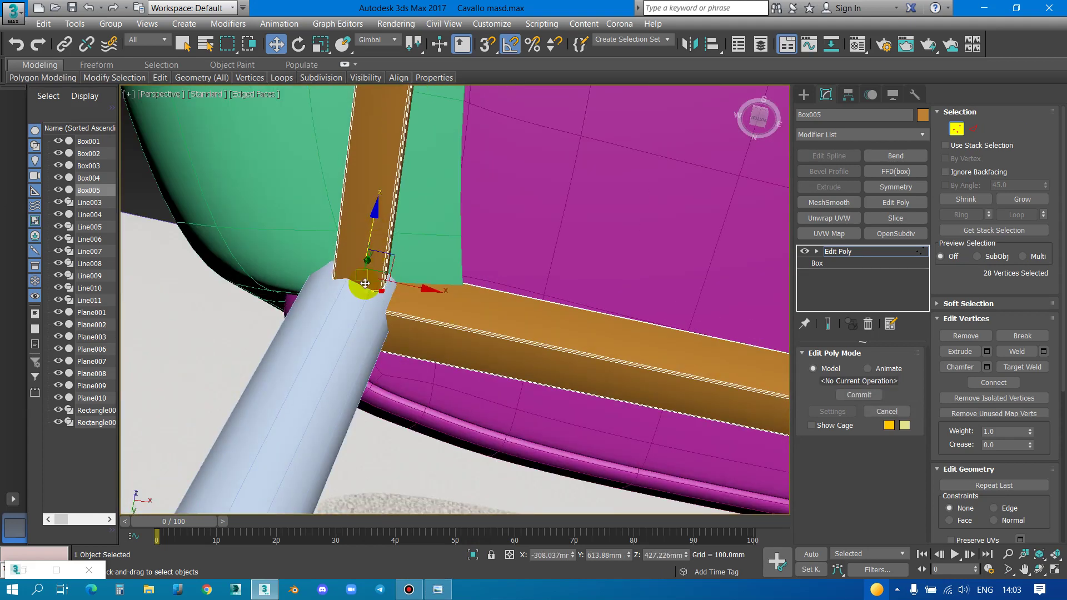
key("F3")
In the top view, move the frame's corner vertices onto the leg
key("t")
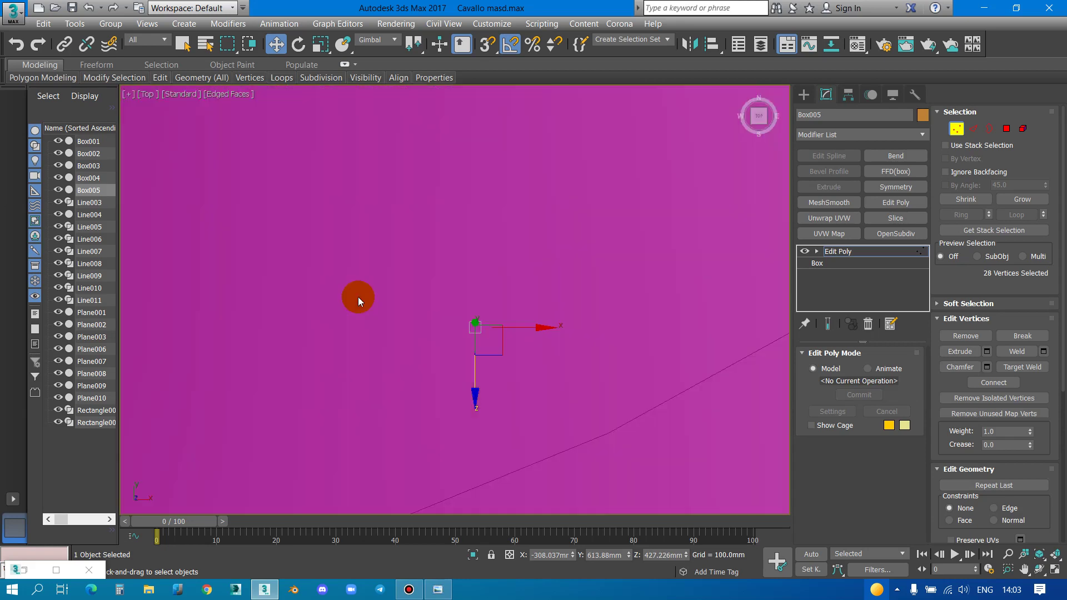
scroll(358, 297, "down", 5)
scroll(369, 296, "down", 2)
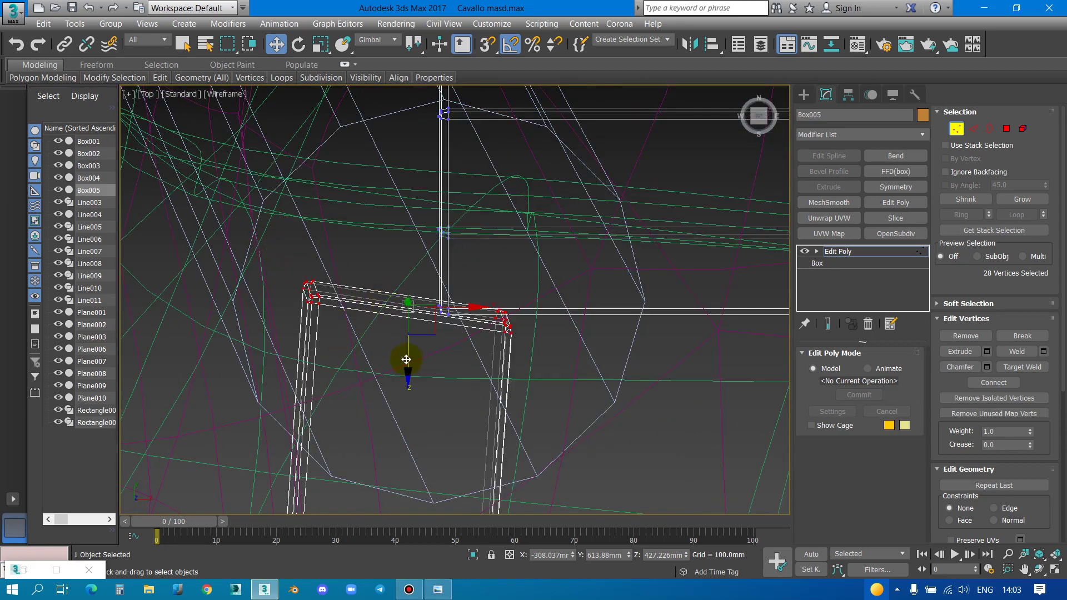
left_click_drag(406, 360, 393, 347)
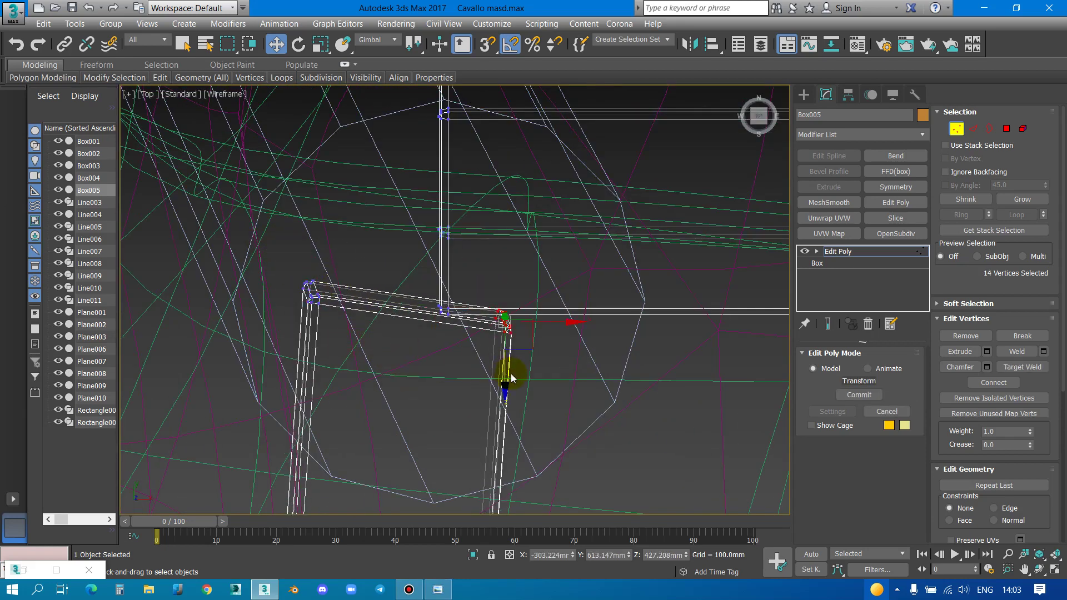
key("ctrl+z")
scroll(410, 238, "down", 1)
scroll(429, 289, "down", 1)
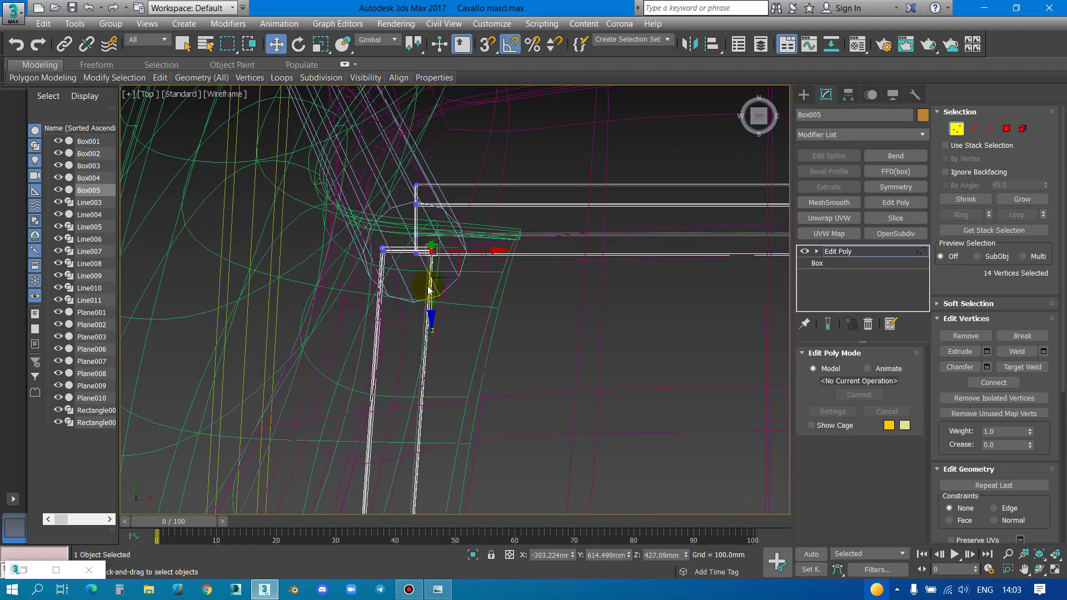
scroll(424, 195, "down", 3)
scroll(424, 281, "down", 2)
scroll(393, 442, "up", 6)
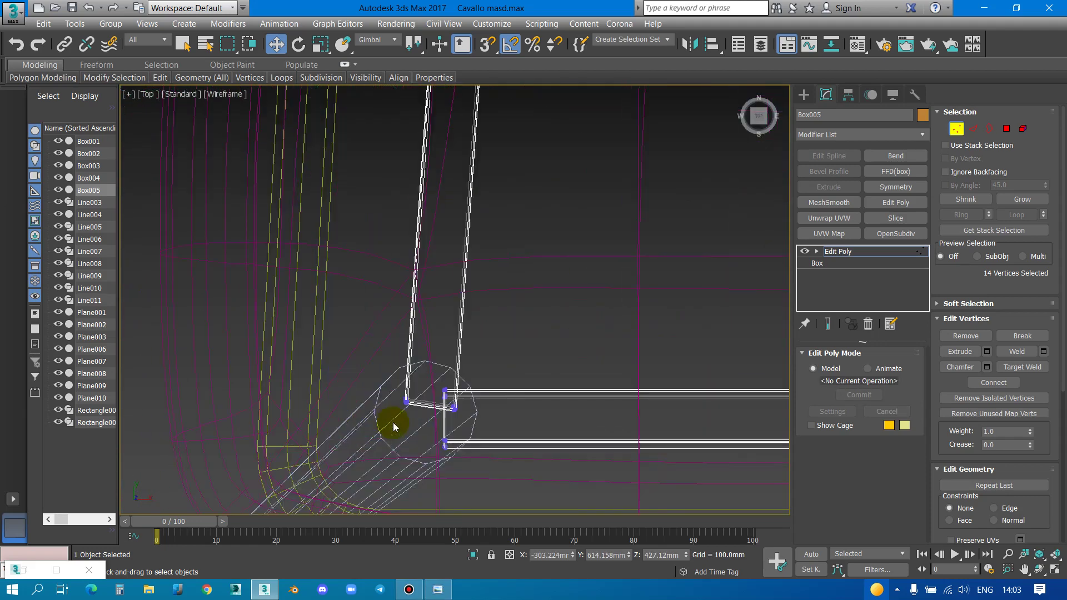
left_click_drag(471, 449, 471, 443)
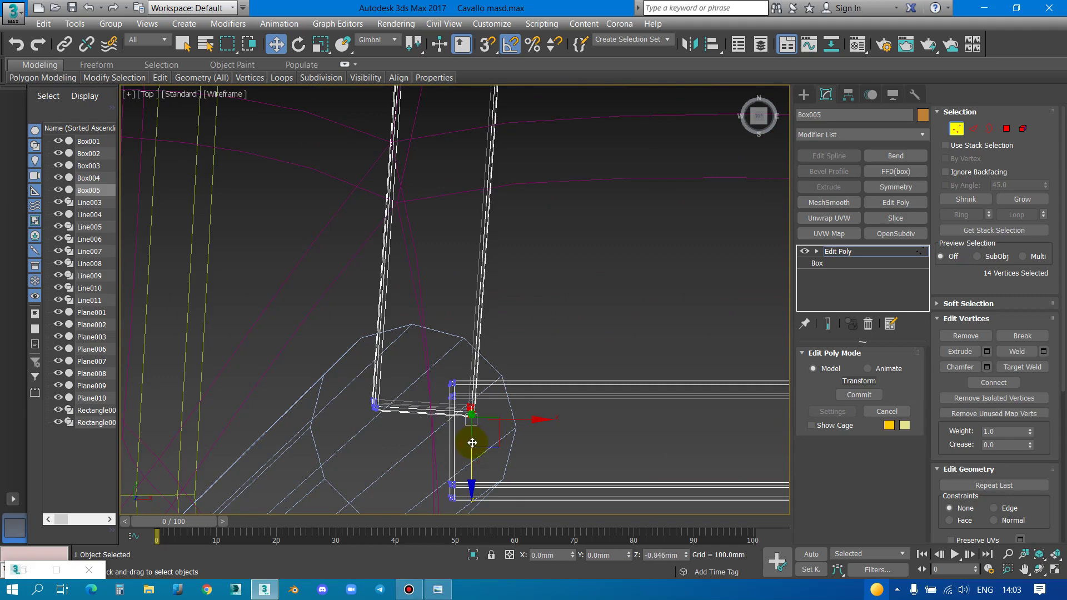
Add the left leg-corner vertices to the selection and return to perspective view
left_click_drag(364, 389, 388, 429, "ctrl")
scroll(452, 428, "up", 2)
scroll(488, 418, "up", 4)
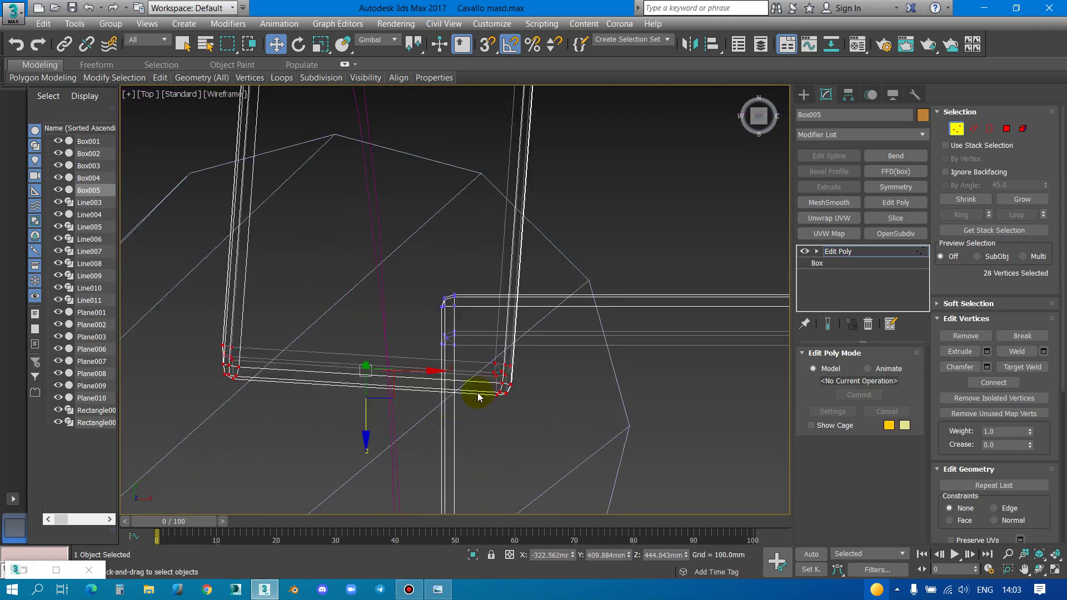
key("p")
mouse_move(479, 393)
middle_mouse_down("alt")
mouse_move(605, 322)
mouse_move(476, 441)
middle_mouse_up("alt")
Select the orange bar's end vertices near the leg and extend them upward along Z
key("F3")
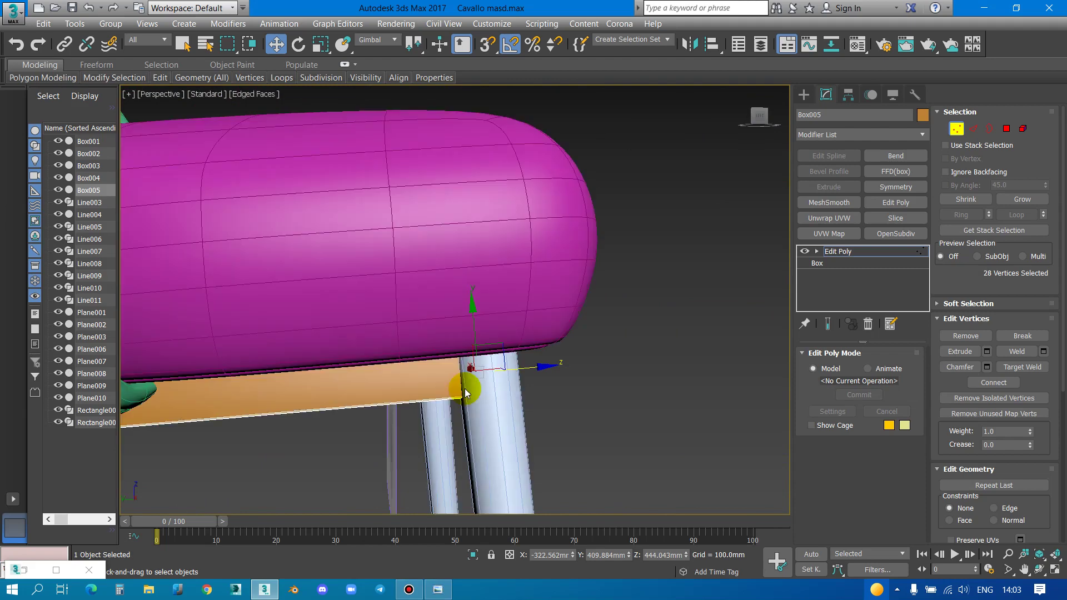
mouse_move(466, 392)
middle_mouse_down("alt")
mouse_move(431, 370)
mouse_move(503, 373)
middle_mouse_up("alt")
left_click_drag(521, 370, 501, 374)
mouse_move(501, 374)
middle_mouse_down("alt")
mouse_move(543, 398)
mouse_move(425, 340)
middle_mouse_up("alt")
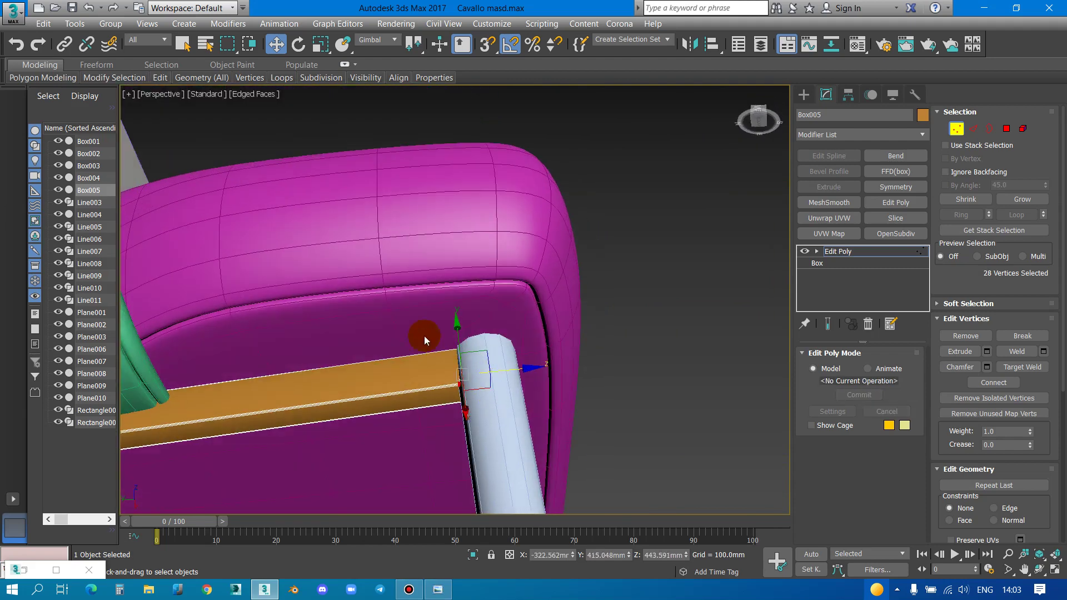
middle_click_drag(507, 361, 501, 382, "alt")
left_click(404, 331)
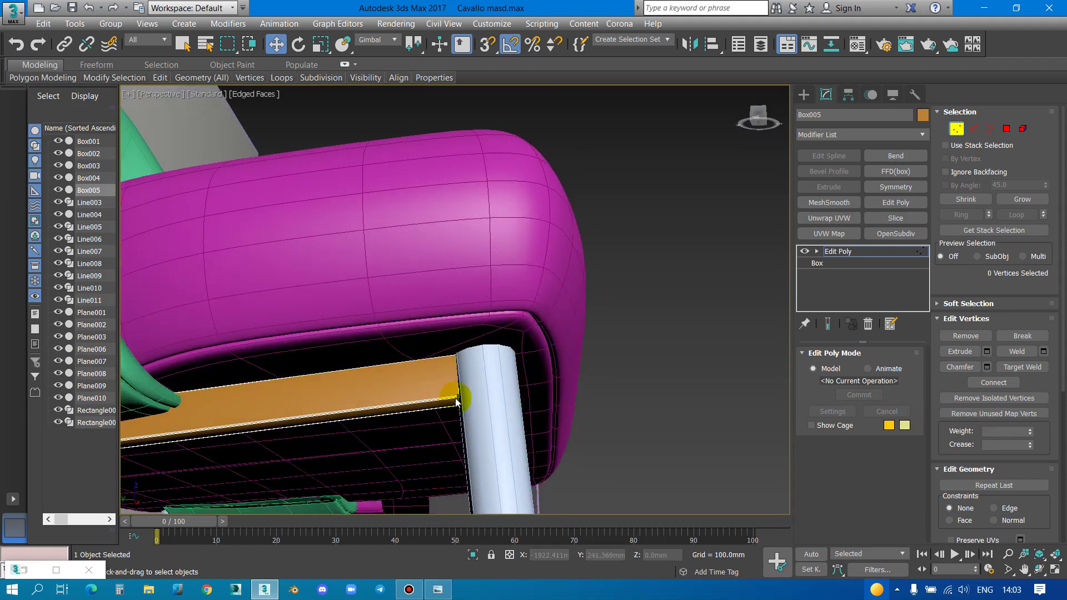
scroll(464, 399, "up", 3)
left_click_drag(399, 388, 463, 436)
middle_click_drag(463, 436, 551, 405, "alt")
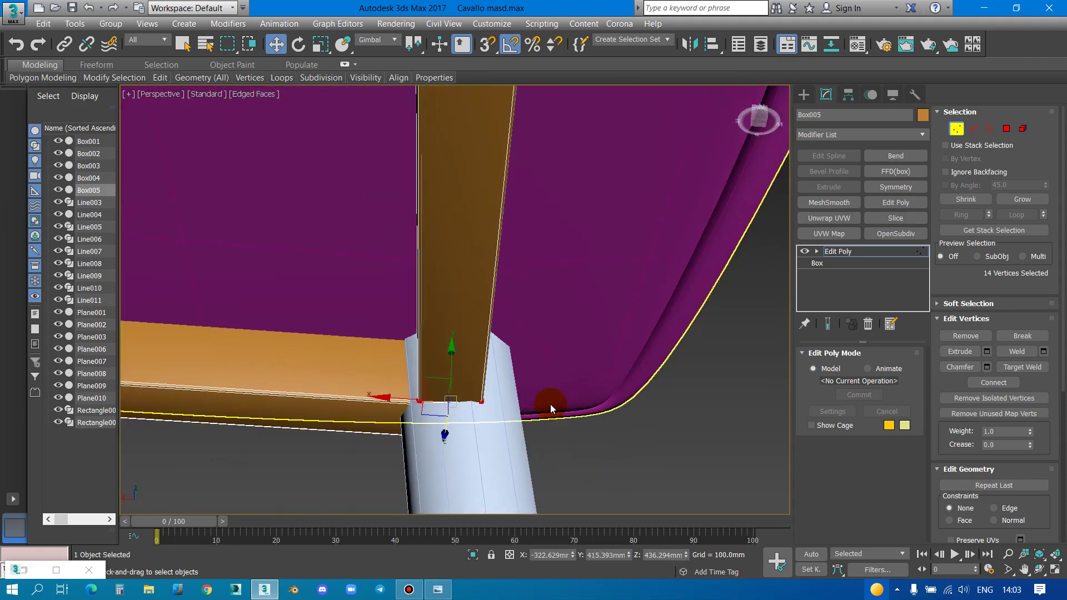
mouse_move(427, 414)
middle_mouse_down("alt")
mouse_move(446, 381)
mouse_move(381, 424)
mouse_move(423, 427)
middle_mouse_up("alt")
left_click_drag(483, 406, 559, 376)
Move the selected bar-end vertices into the corner, checking alignment in wireframe
key("F3")
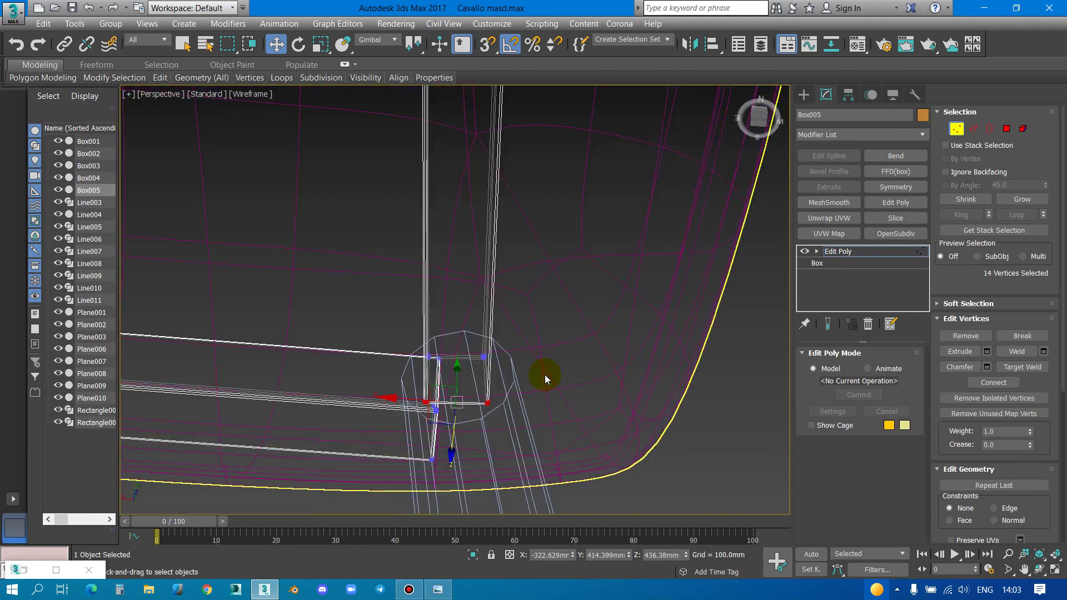
middle_click_drag(544, 375, 508, 380, "alt")
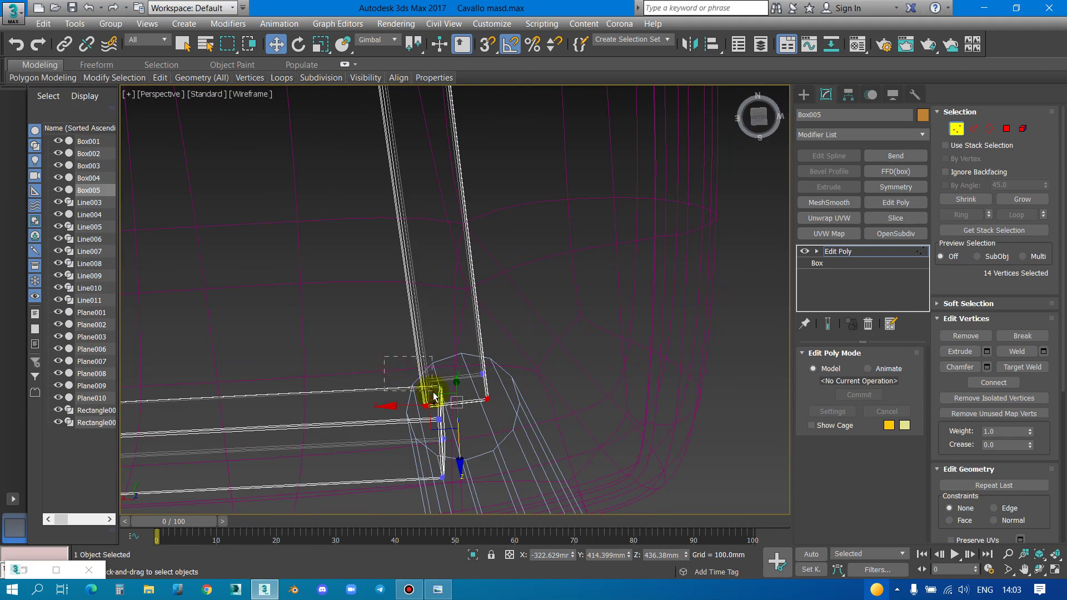
key("F3")
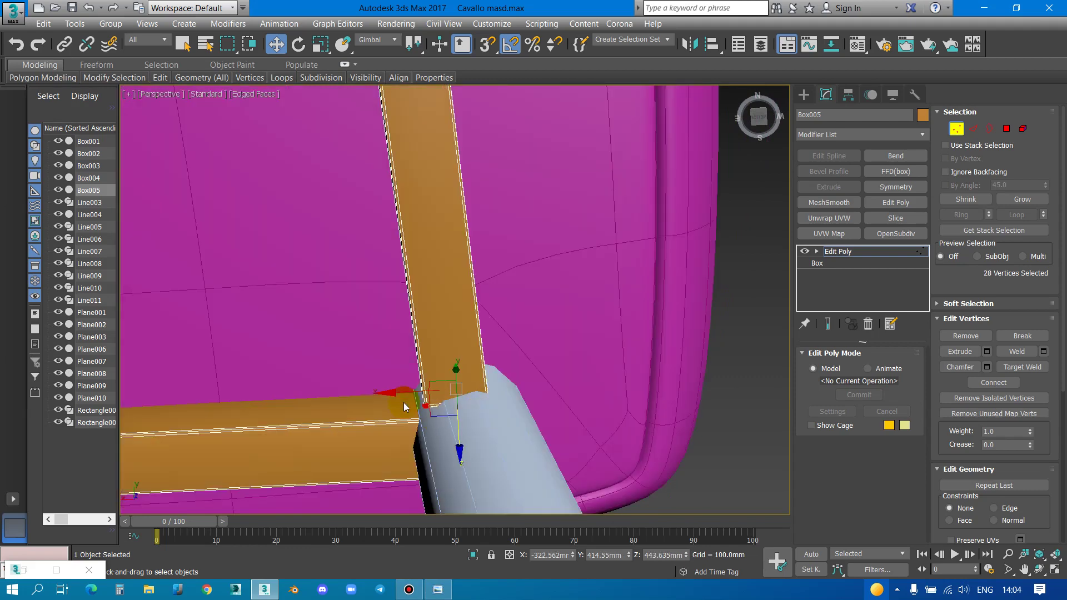
left_click_drag(409, 393, 481, 391)
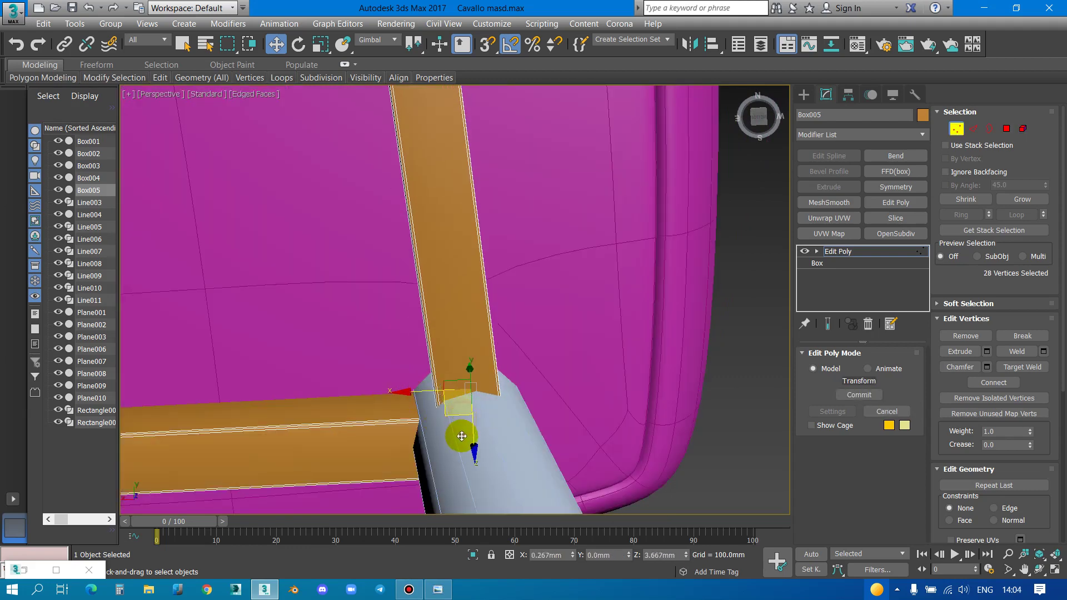
mouse_move(481, 391)
middle_mouse_down("alt")
mouse_move(405, 448)
mouse_move(579, 336)
mouse_move(362, 400)
mouse_move(505, 333)
middle_mouse_up("alt")
Select the other bar's end vertices and move them to meet the corner
scroll(362, 400, "up", 5)
scroll(505, 333, "down", 3)
scroll(332, 306, "up", 2)
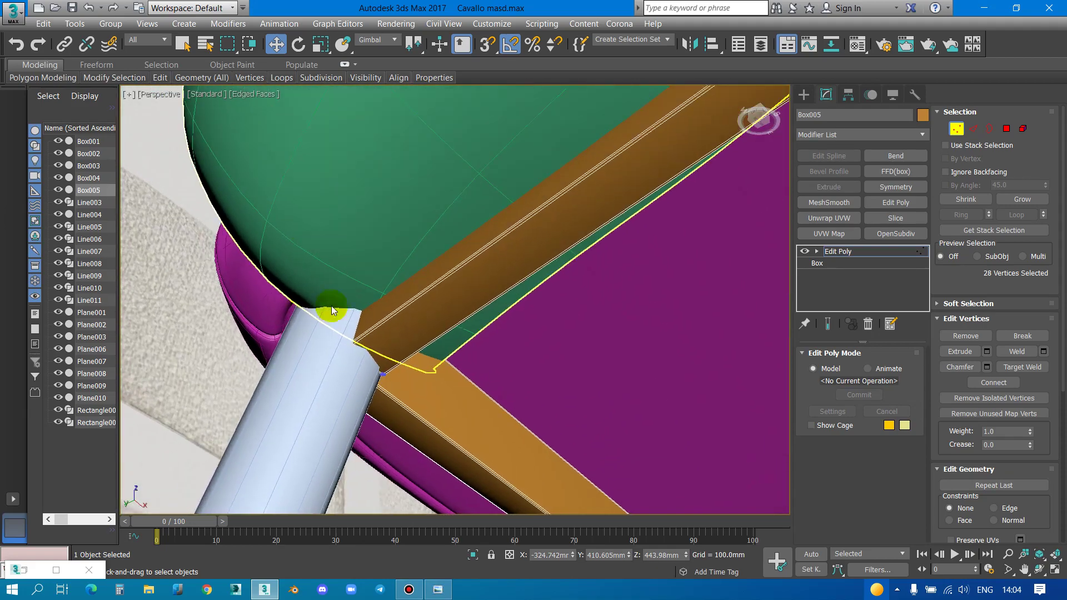
mouse_move(425, 398)
middle_mouse_down("alt")
mouse_move(523, 430)
mouse_move(457, 265)
middle_mouse_up("alt")
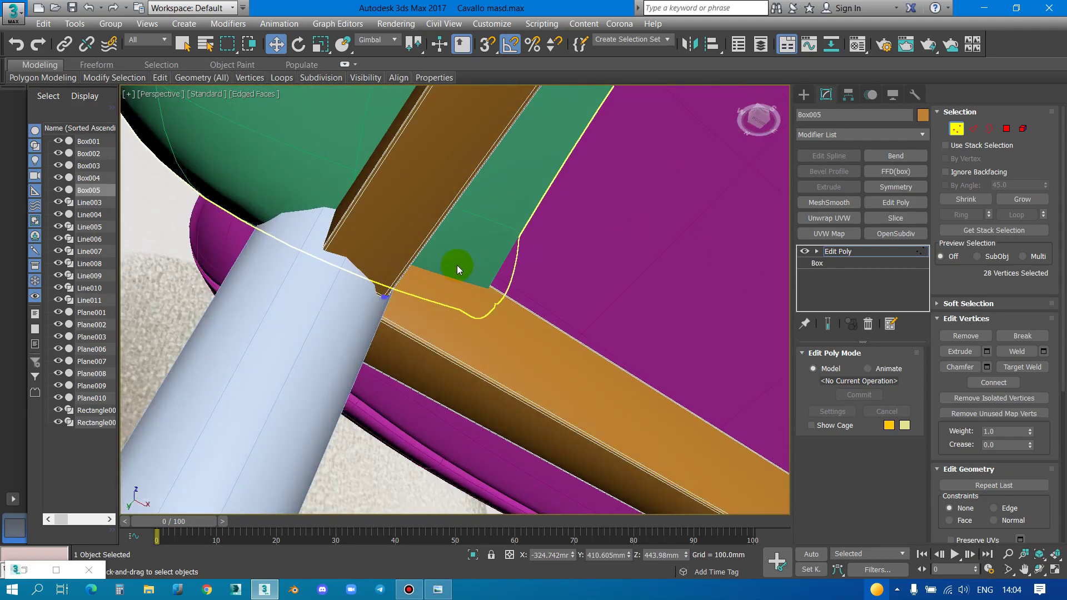
key("F3")
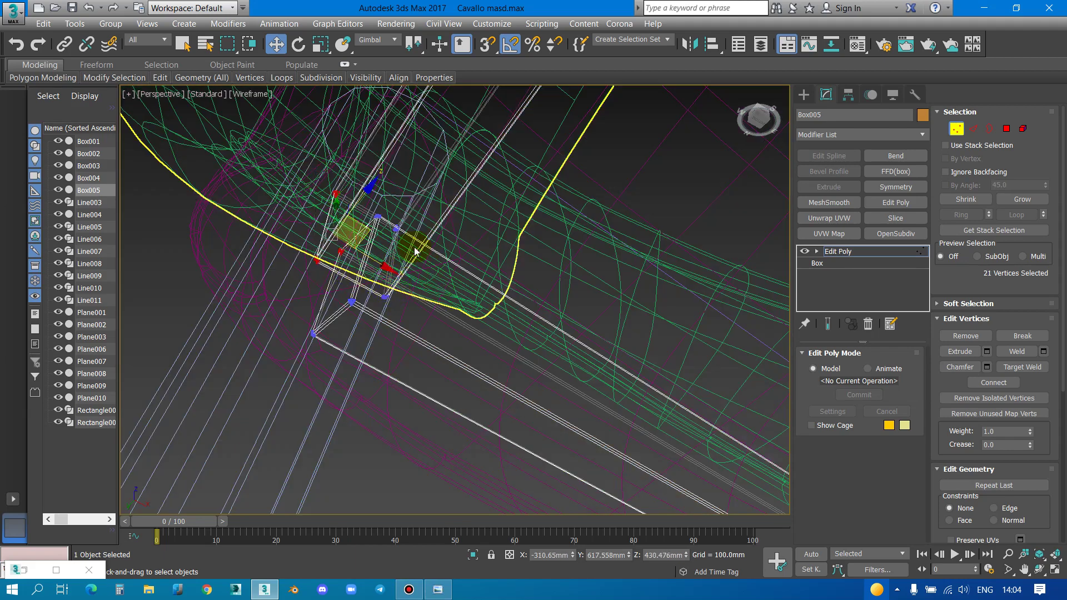
left_click(396, 229, "ctrl")
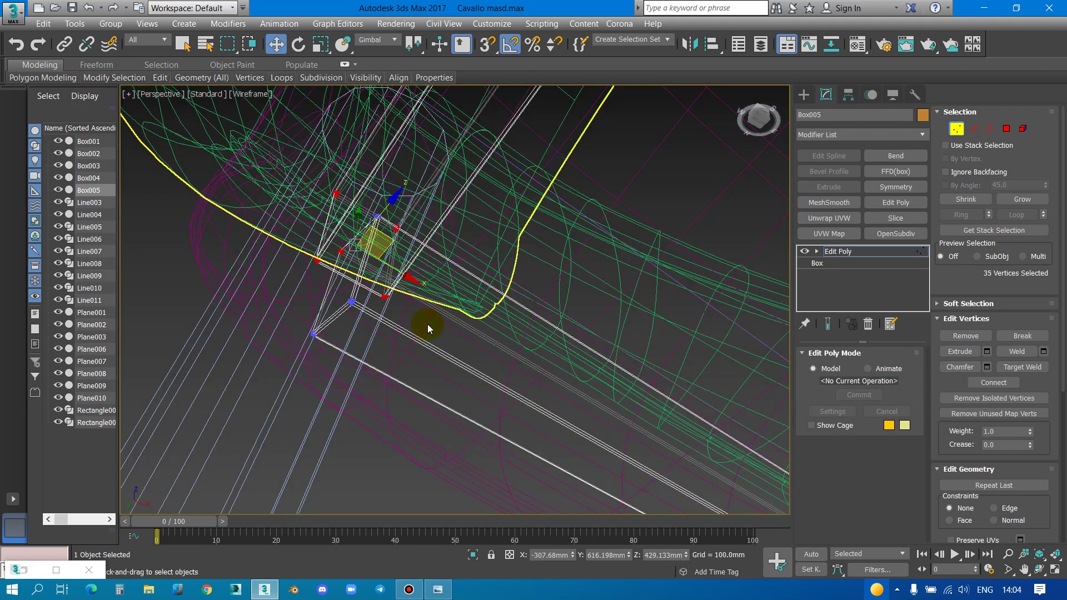
key("F3")
left_click(374, 265, "ctrl")
left_click_drag(375, 265, 380, 208)
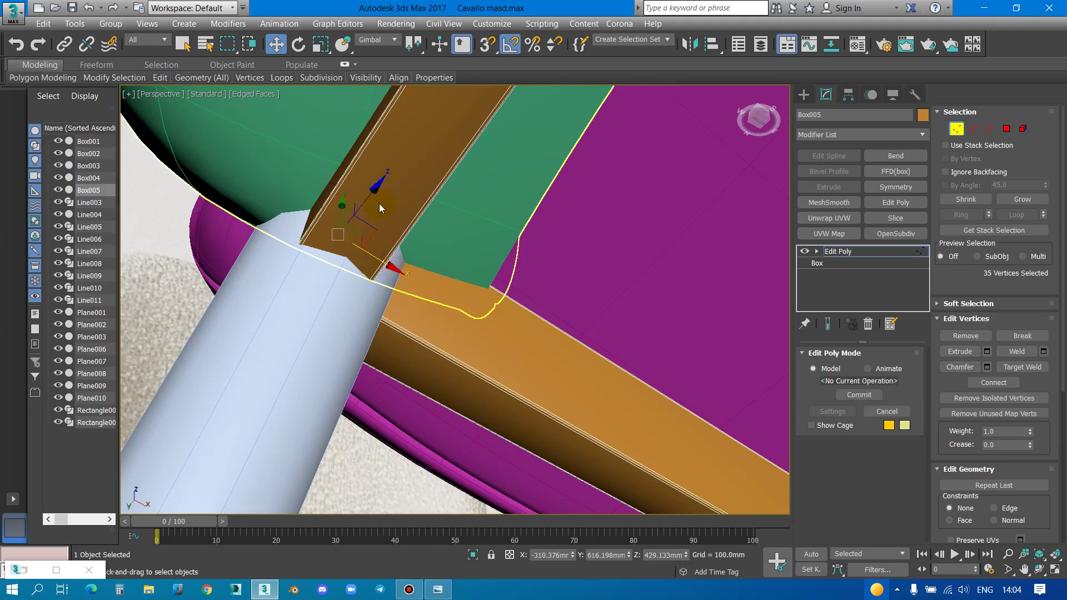
Snap Box005's pivot to the seat centre using Affect Pivot Only
left_click(957, 128)
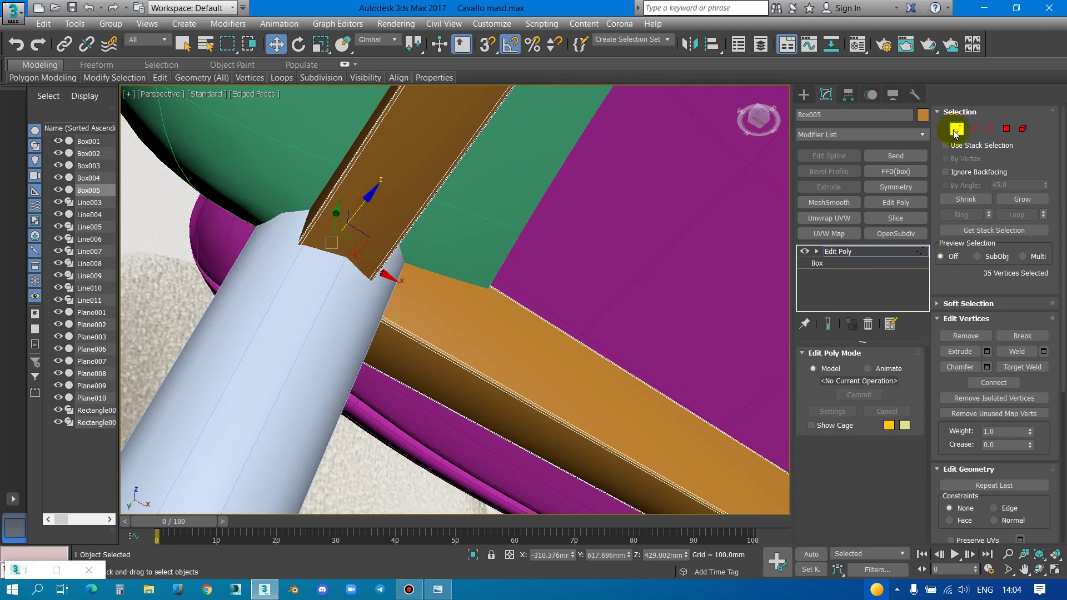
mouse_move(472, 262)
middle_mouse_down("alt")
mouse_move(491, 274)
mouse_move(439, 282)
middle_mouse_up("alt")
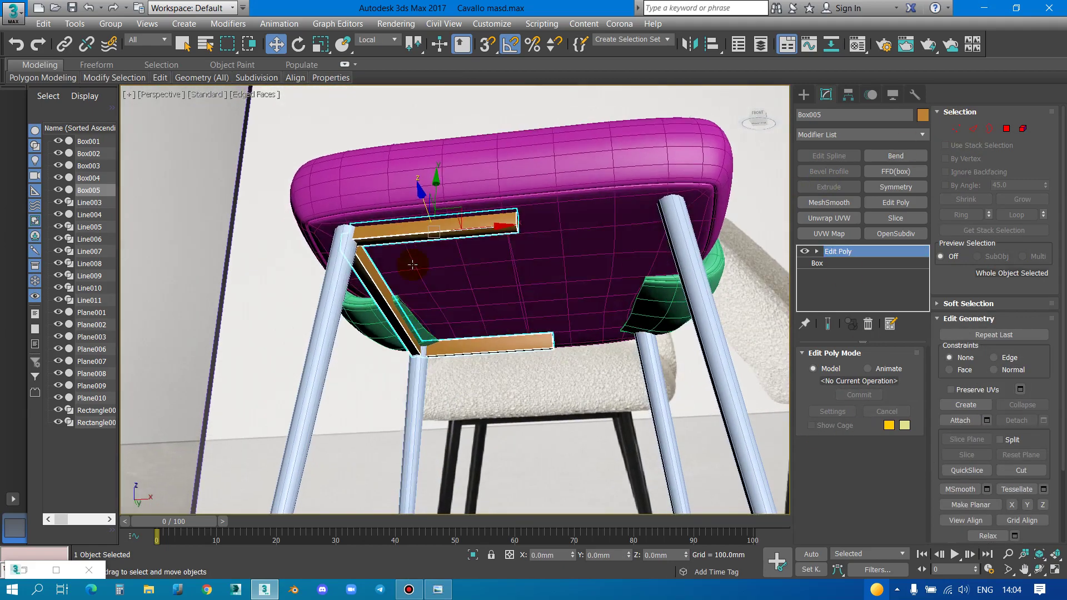
scroll(473, 287, "up", 3)
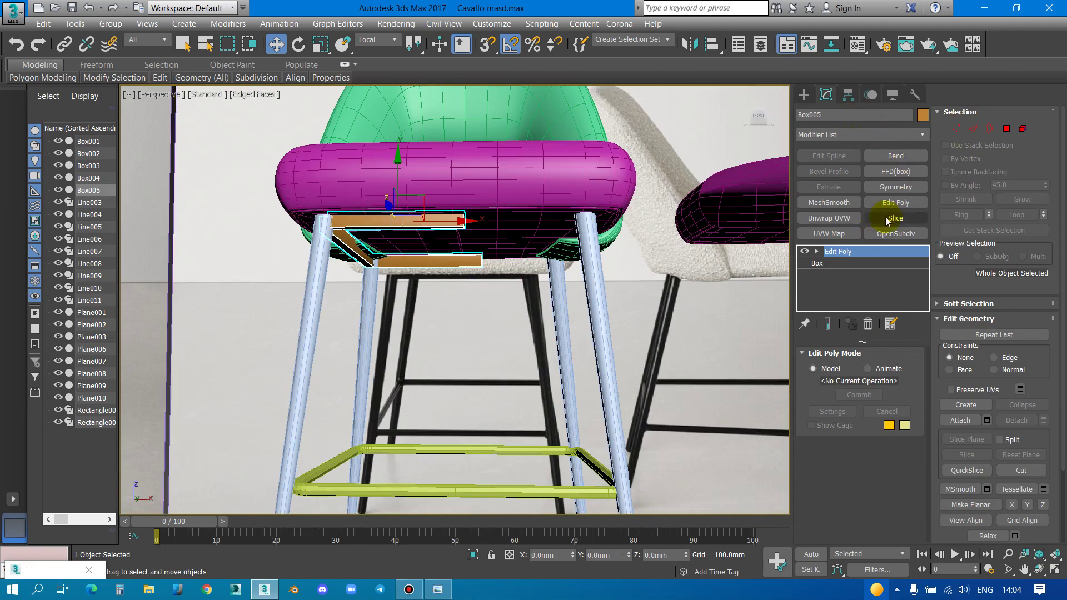
left_click(848, 94)
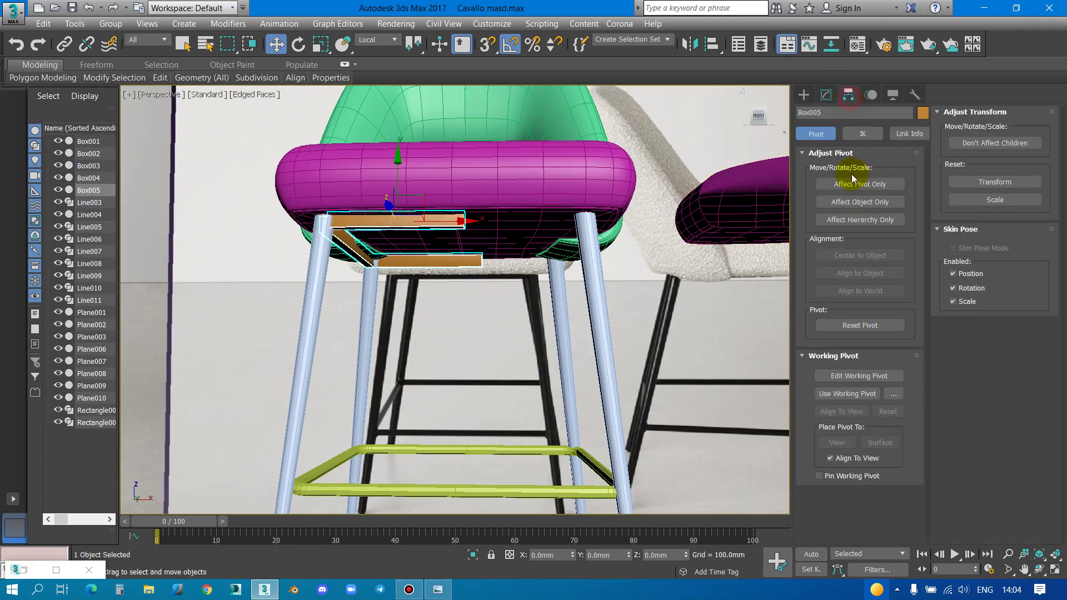
left_click(860, 184)
mouse_move(464, 221)
left_mouse_down()
mouse_move(472, 210)
mouse_move(451, 170)
left_mouse_up()
key("s")
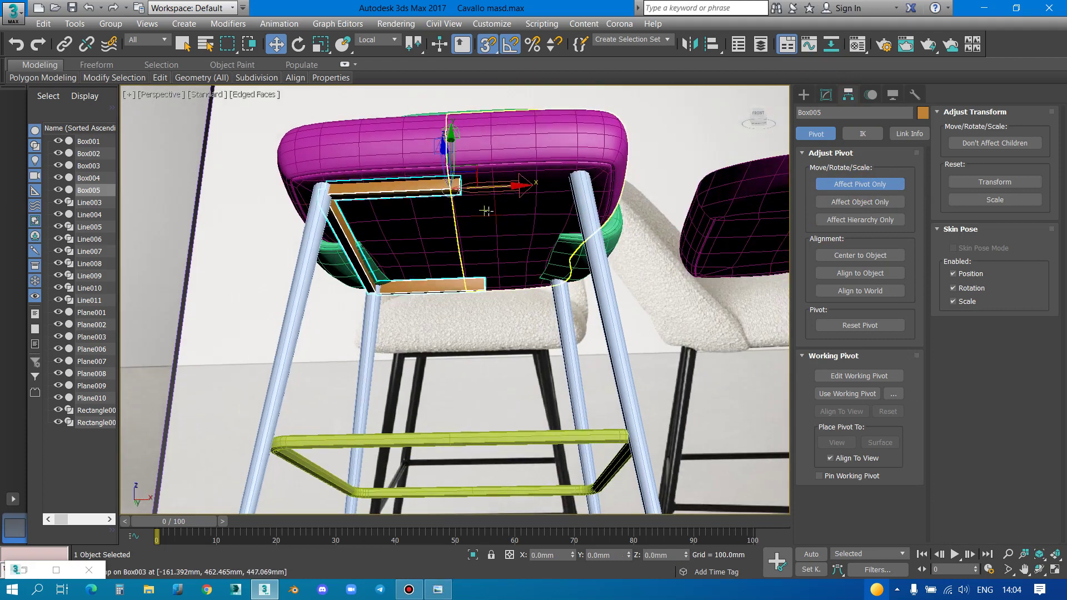
middle_click_drag(451, 170, 483, 189, "alt")
left_click(873, 186)
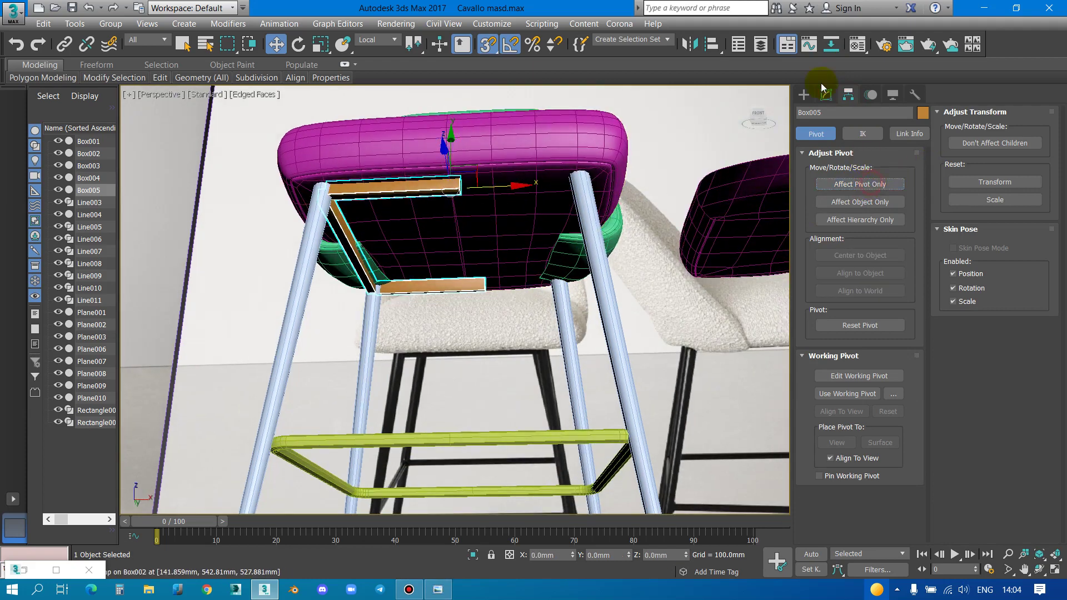
left_click(826, 94)
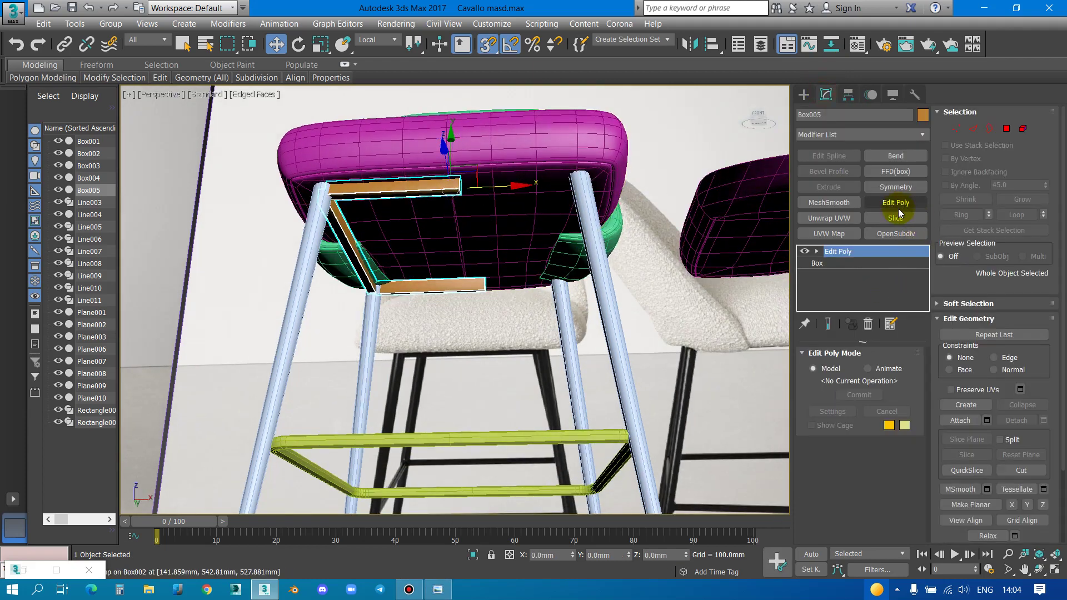
Add a flipped Symmetry modifier with a 0.001mm weld threshold
left_click(896, 187)
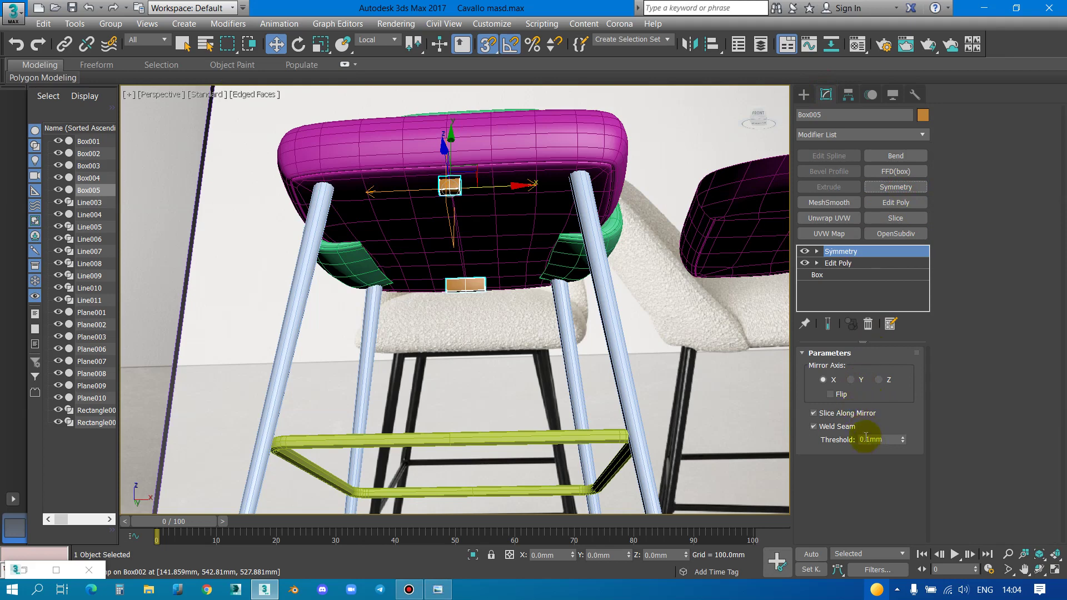
left_click(843, 397)
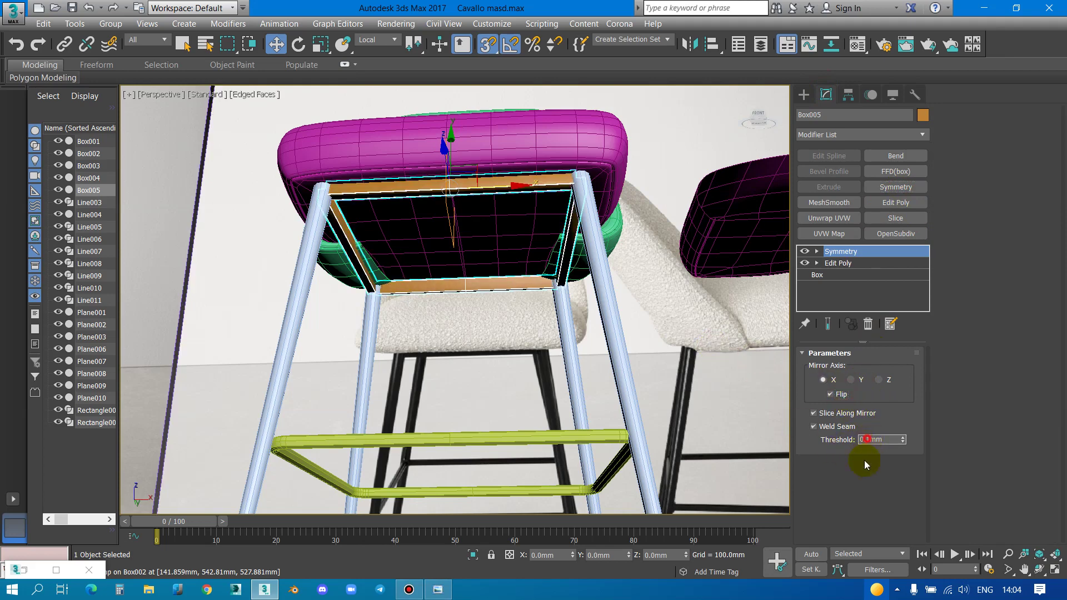
double_click(877, 439)
type("0.001")
key("Return")
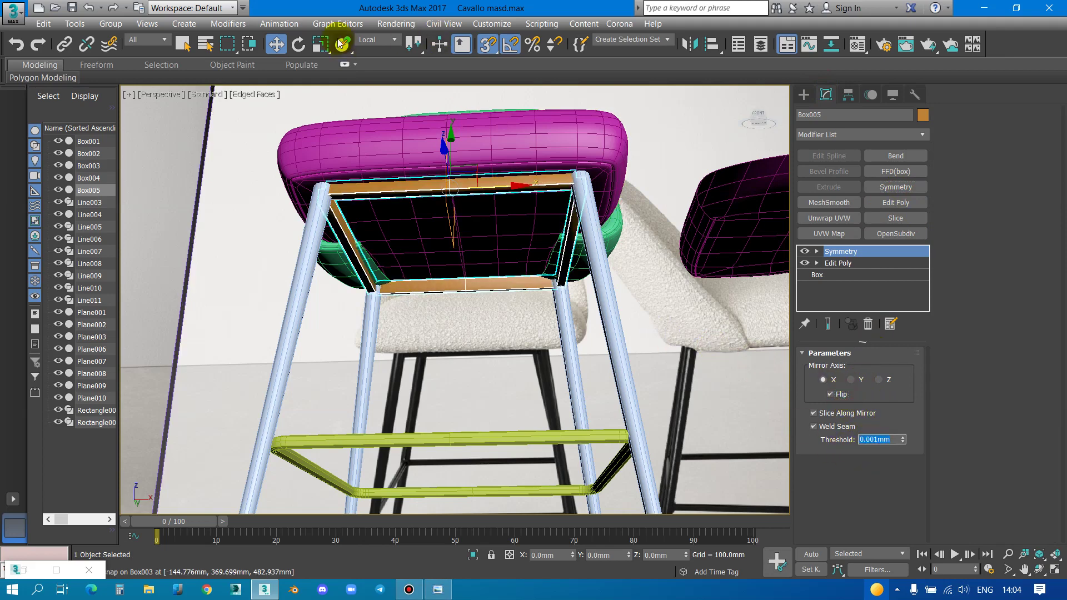
scroll(402, 133, "up", 3)
scroll(478, 211, "up", 4)
scroll(463, 189, "up", 3)
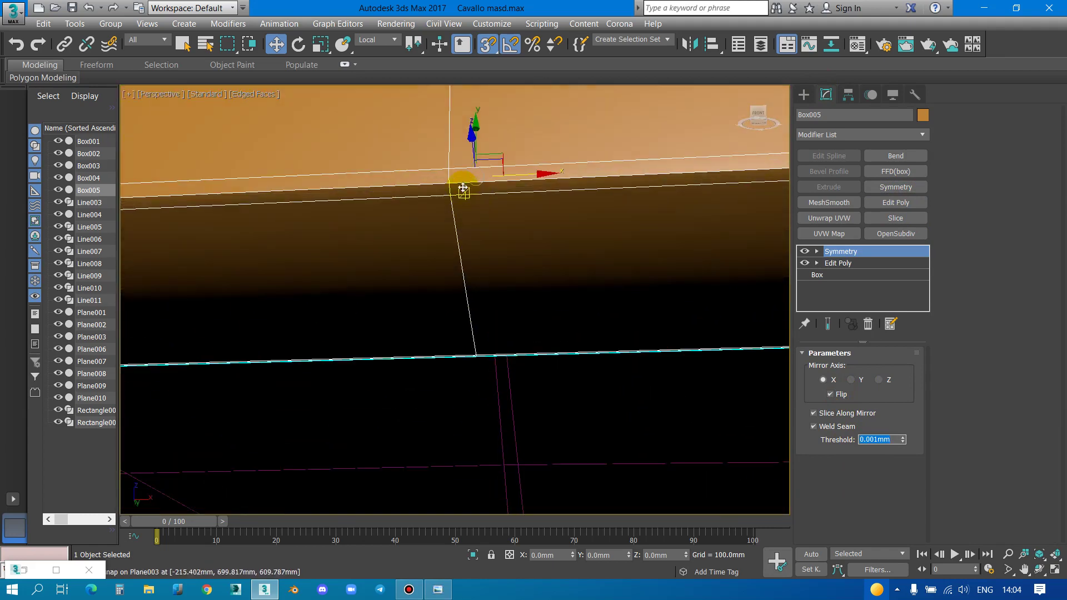
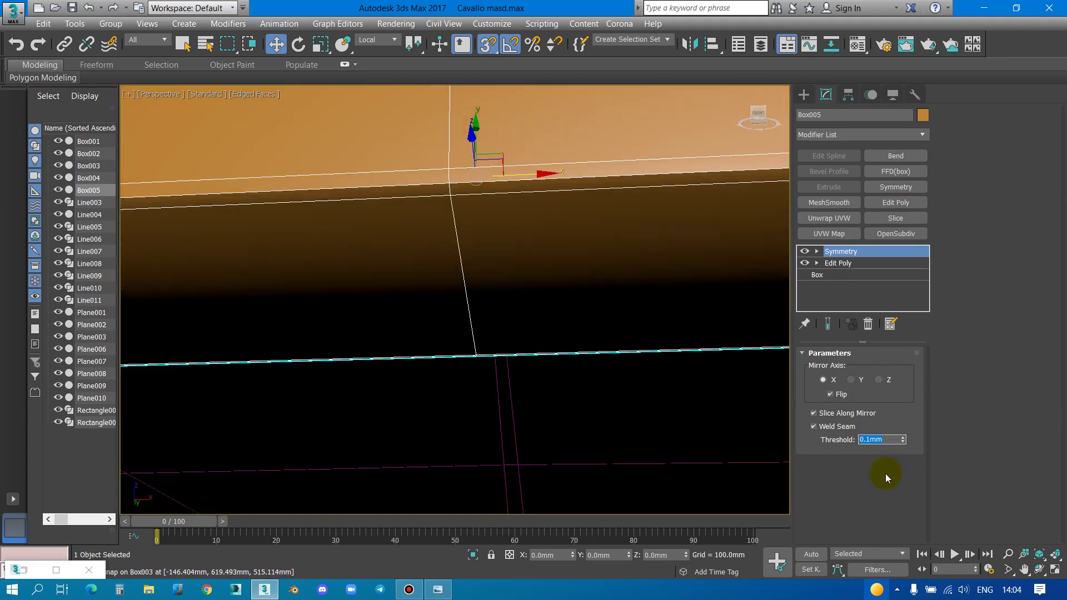
Set the seat frame Box005's Symmetry Weld Seam Threshold to 0.01mm
scroll(448, 281, "down", 3)
scroll(469, 245, "up", 2)
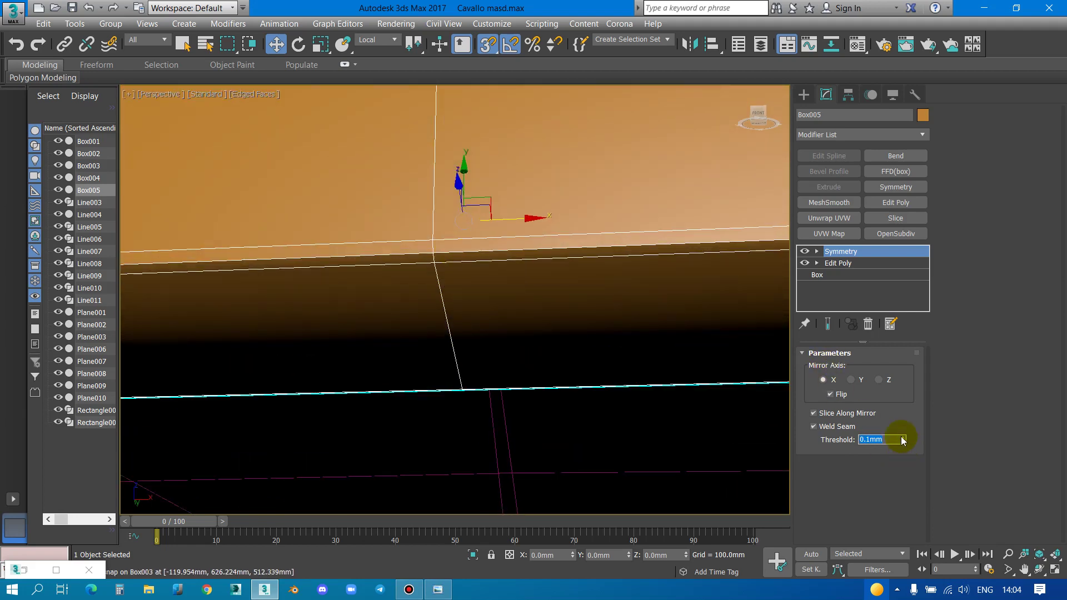
left_click_drag(904, 407, 901, 396)
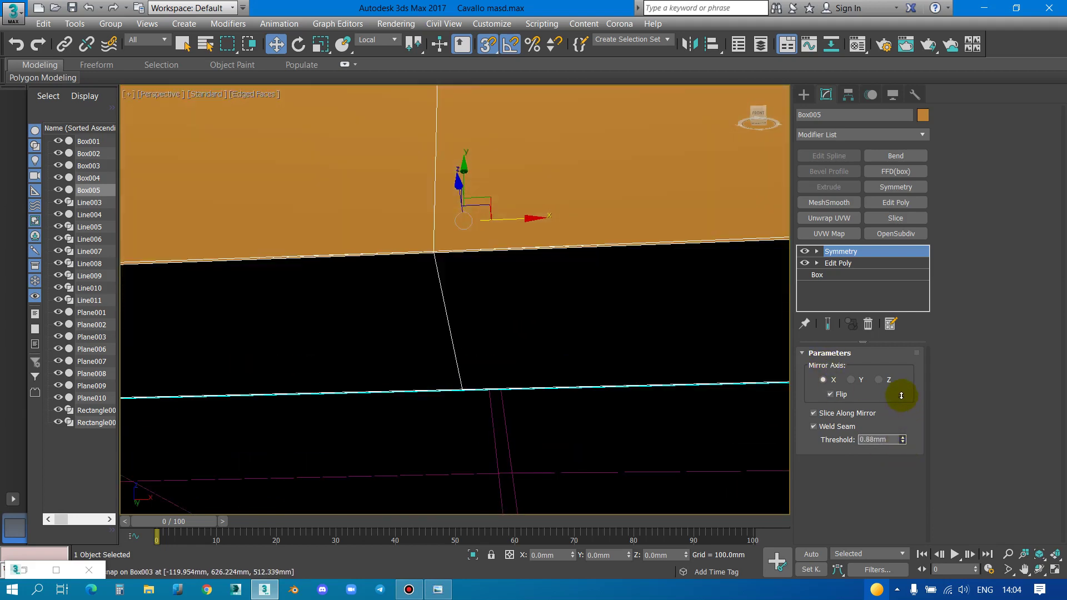
scroll(502, 277, "down", 2)
scroll(513, 279, "down", 2)
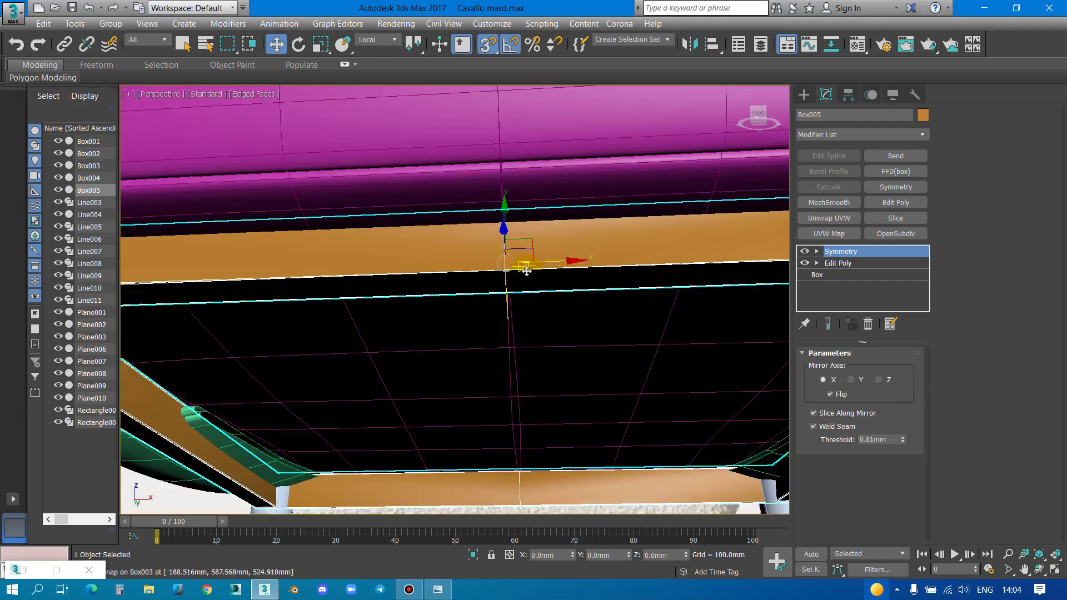
scroll(516, 273, "up", 3)
scroll(525, 269, "up", 2)
middle_click_drag(526, 268, 485, 358, "alt")
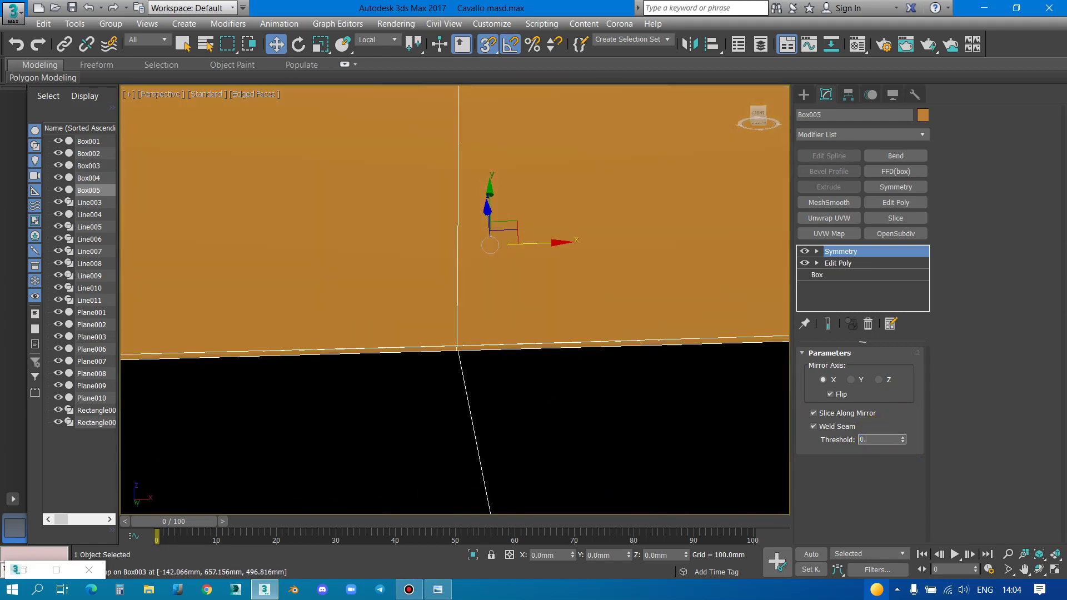
type("01")
key("Return")
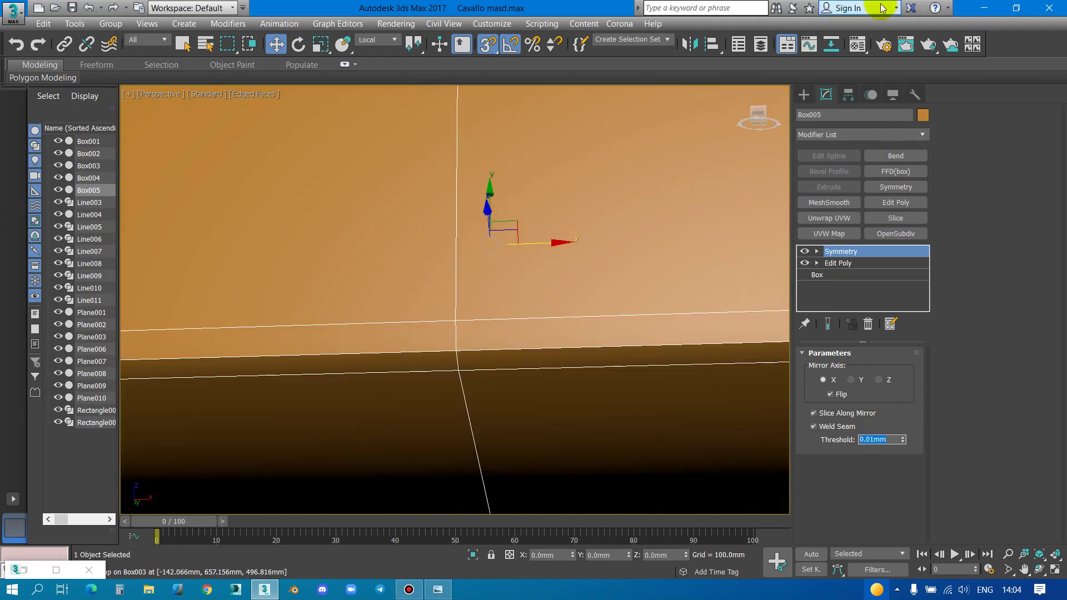
Orbit out to view the whole scene, deselect the frame, and select the magenta seat
scroll(424, 288, "down", 3)
scroll(472, 233, "down", 3)
scroll(504, 189, "down", 2)
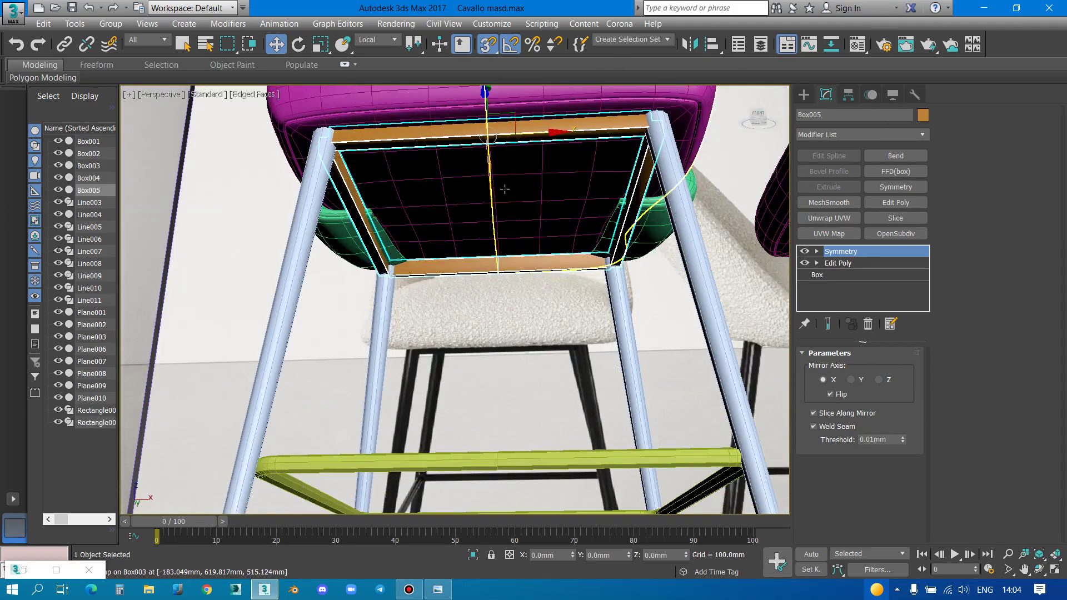
mouse_move(505, 189)
middle_mouse_down("alt")
mouse_move(546, 232)
mouse_move(543, 209)
middle_mouse_up("alt")
left_click(578, 379)
scroll(572, 309, "down", 5)
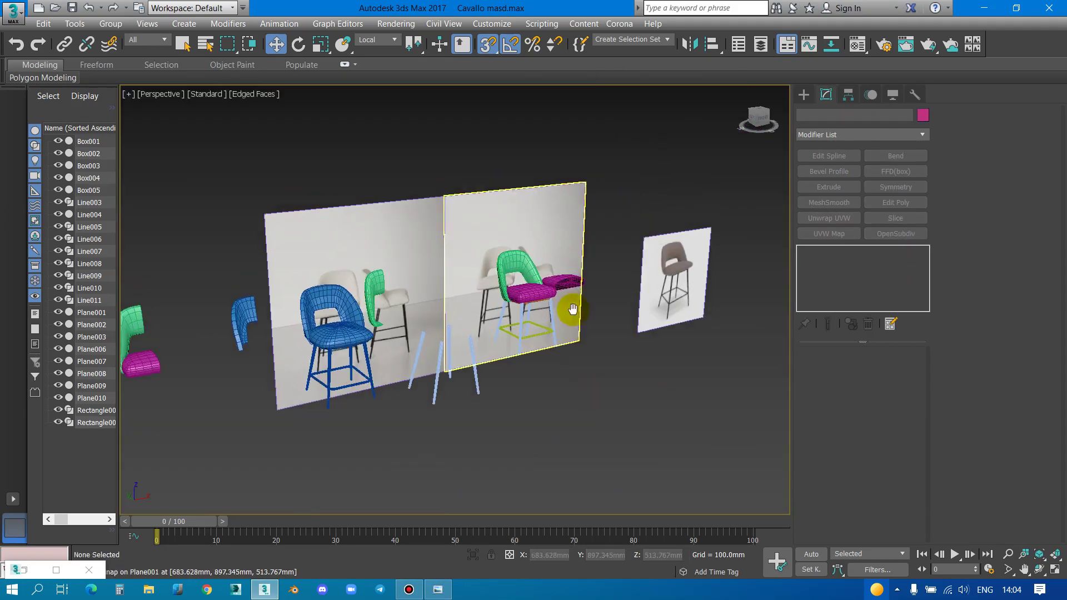
scroll(573, 309, "up", 3)
scroll(533, 303, "up", 4)
left_click(512, 298)
scroll(514, 299, "up", 3)
scroll(523, 302, "up", 2)
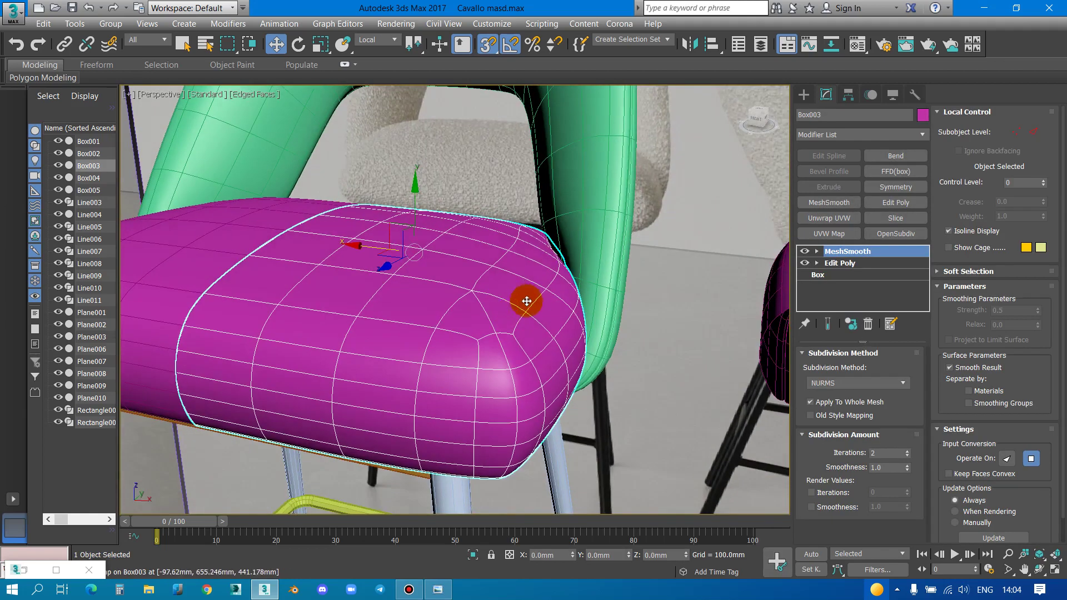
scroll(533, 305, "down", 4)
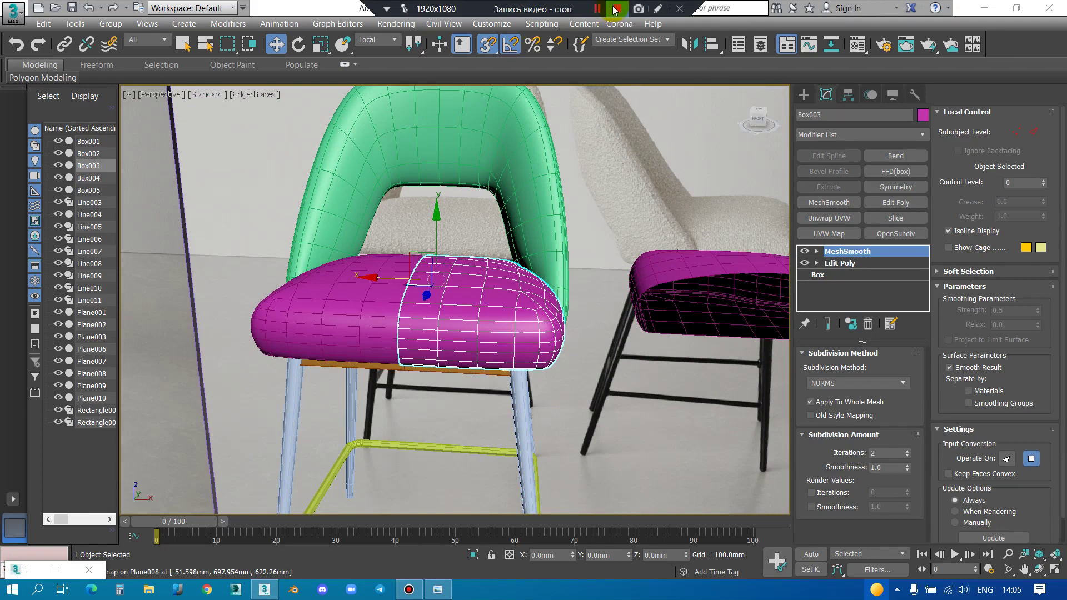
Isolate the selected stool parts so only the stool is shown
left_click(615, 10)
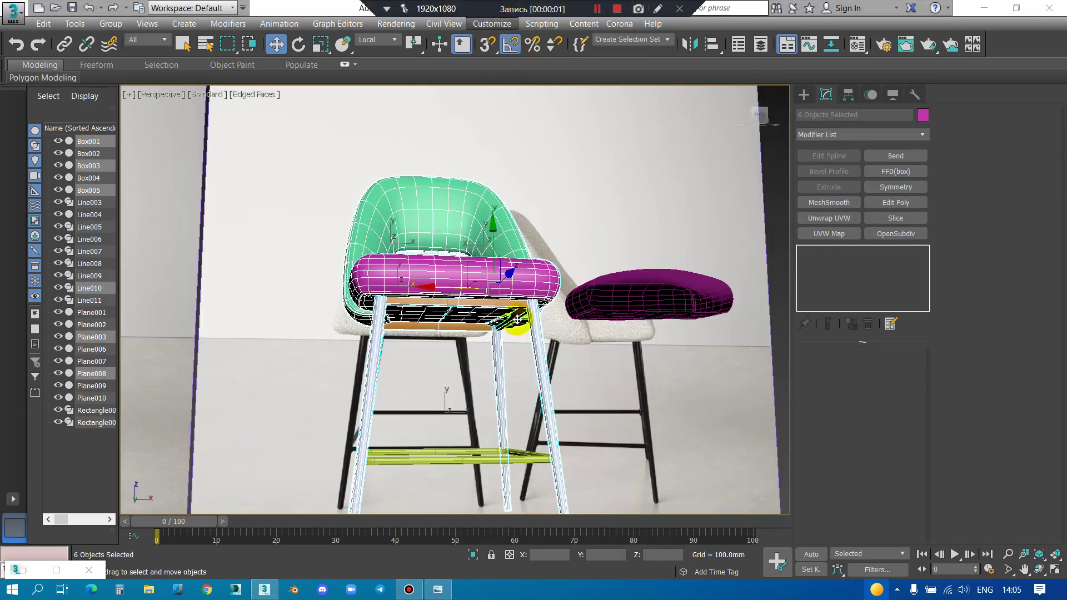
scroll(500, 339, "down", 3)
scroll(488, 362, "down", 2)
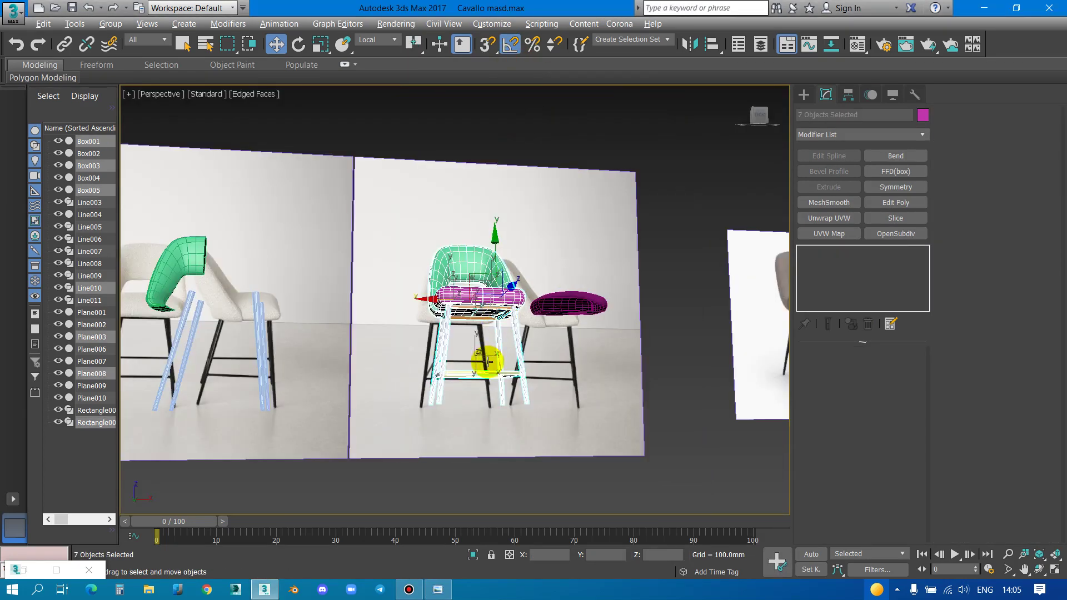
scroll(489, 351, "up", 2)
key("alt+q")
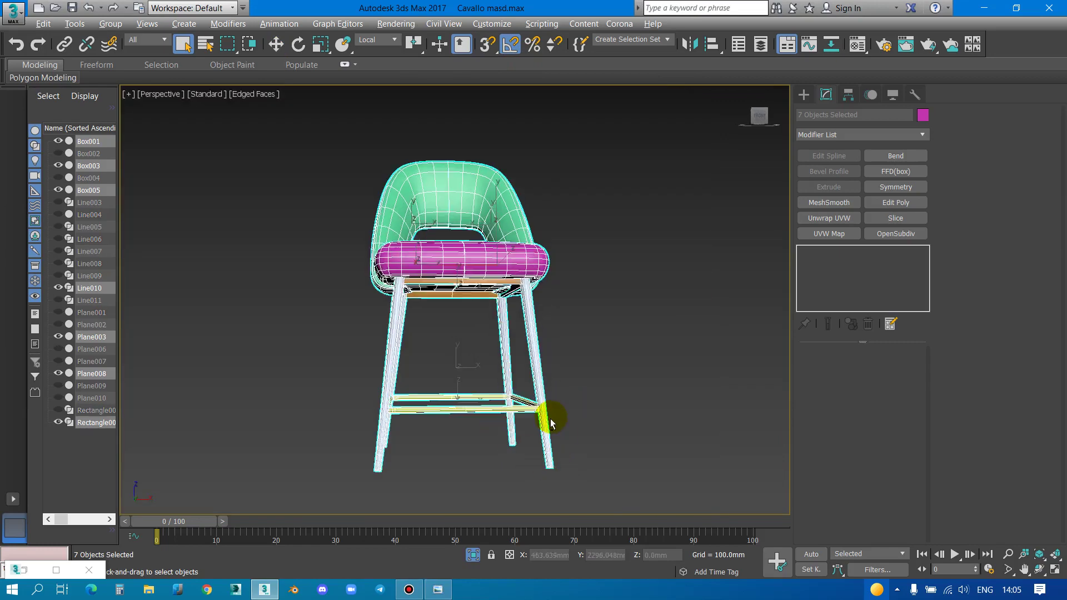
scroll(639, 412, "down", 3)
scroll(535, 317, "down", 2)
key("w")
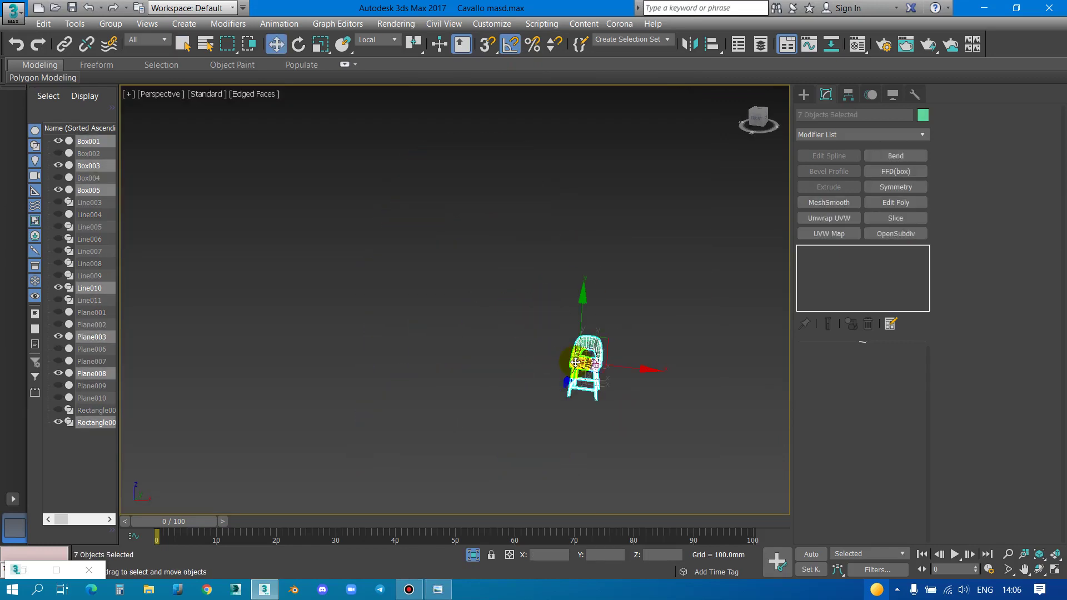
left_click_drag(625, 367, 441, 322, "shift")
right_click(436, 326)
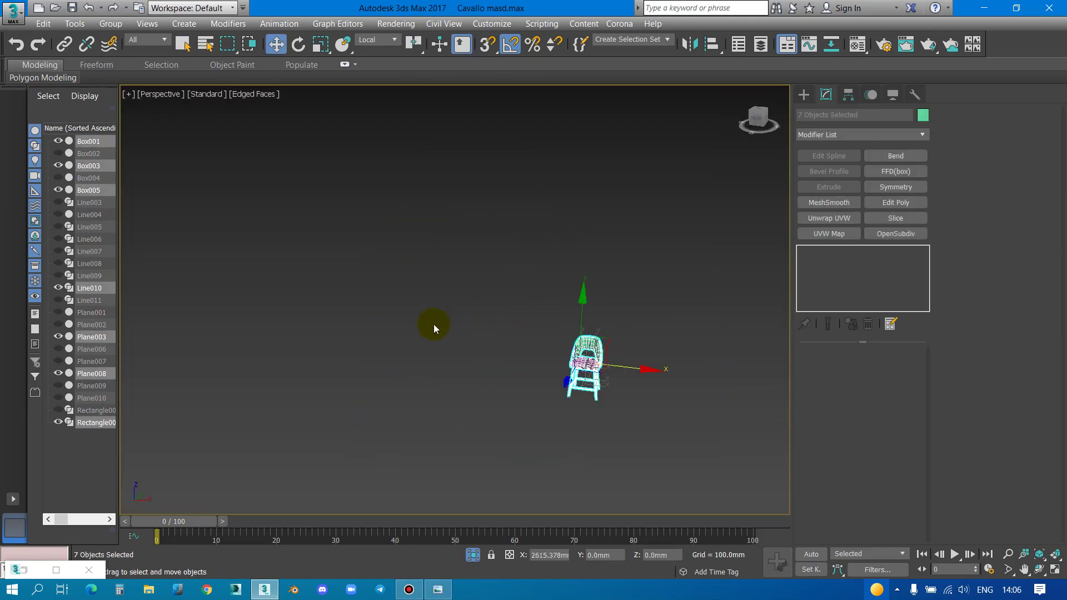
Delete the smoothed chair back and smoothed seat (Box003 and Plane008)
scroll(625, 366, "up", 2)
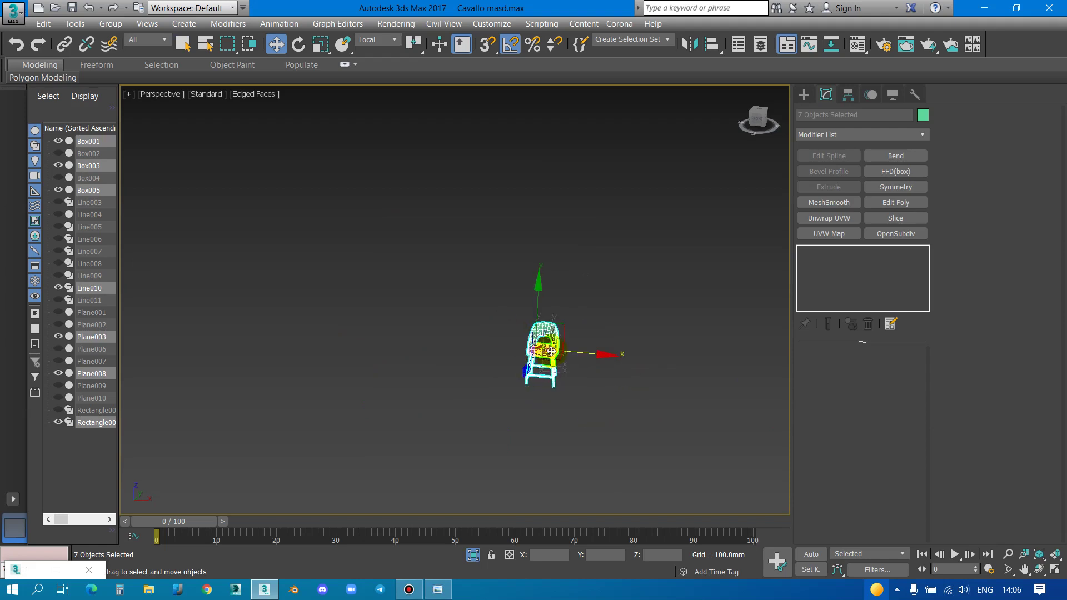
scroll(578, 370, "up", 1)
scroll(578, 372, "up", 2)
left_click(578, 368)
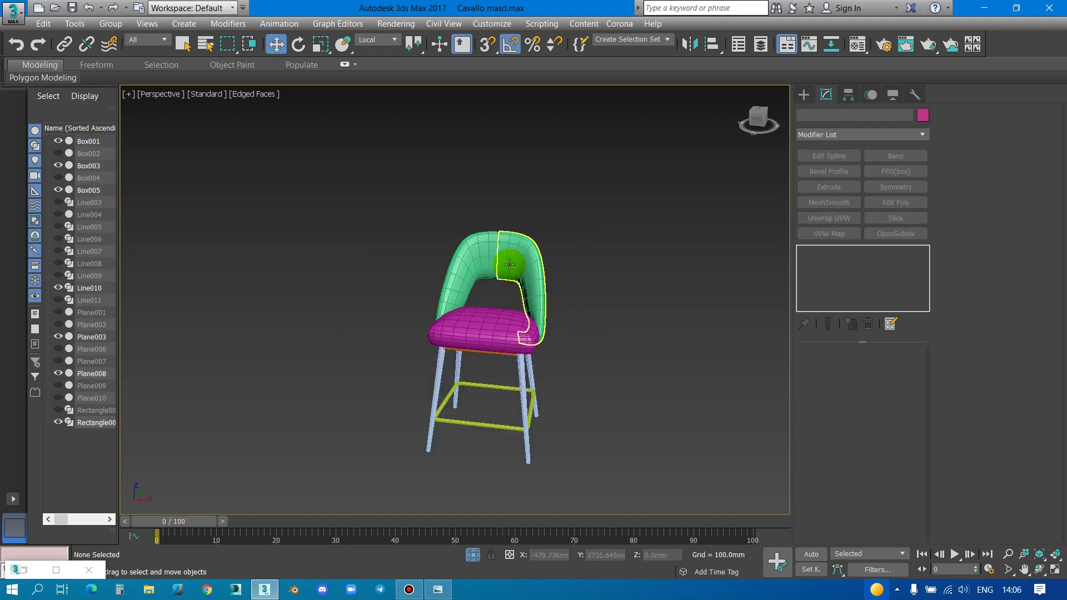
left_click(487, 256)
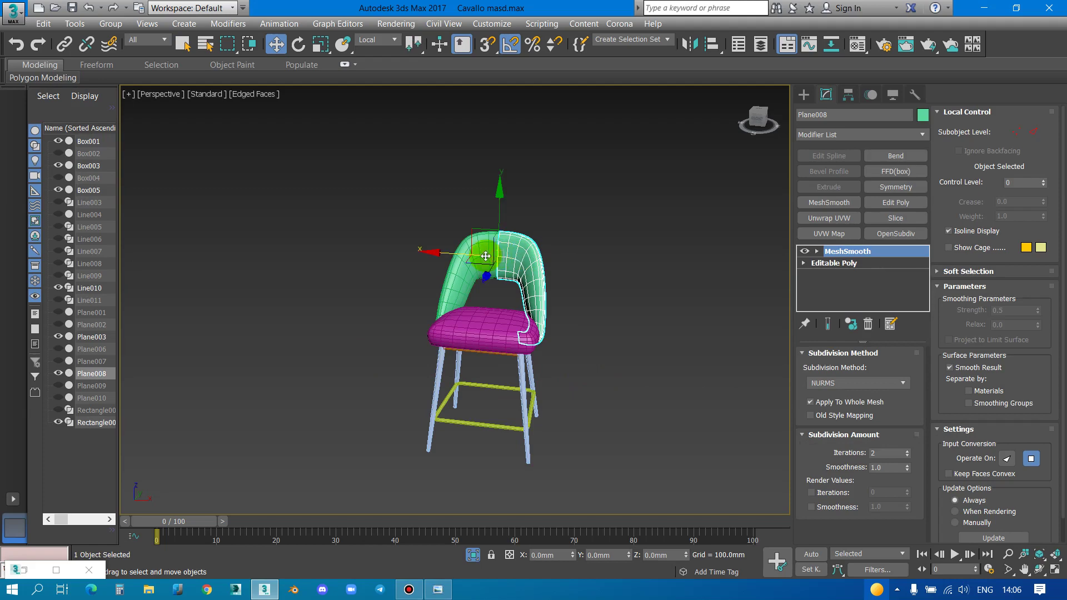
left_click(520, 331, "ctrl")
key("Delete")
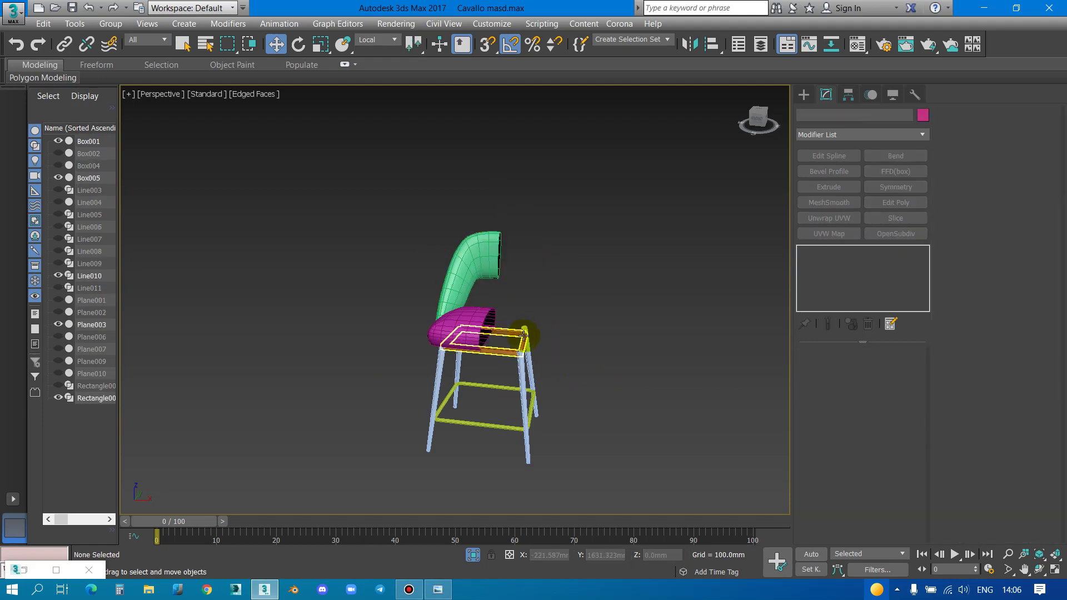
Remove MeshSmooth from the pink seat Box001 and the green back Plane003
left_click(522, 336)
scroll(523, 336, "up", 2)
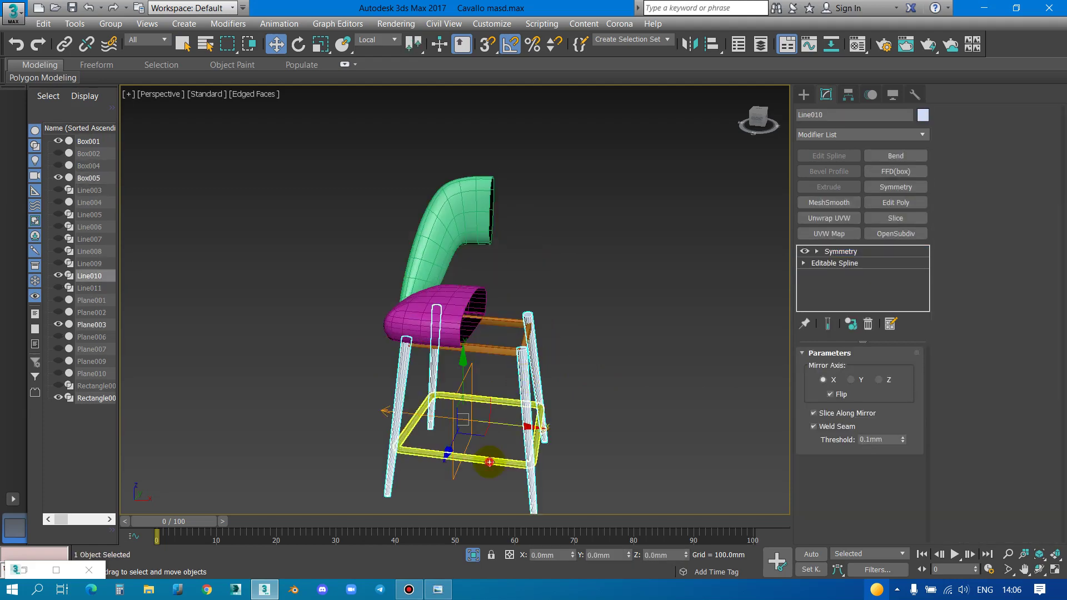
left_click(445, 320)
left_click(868, 324)
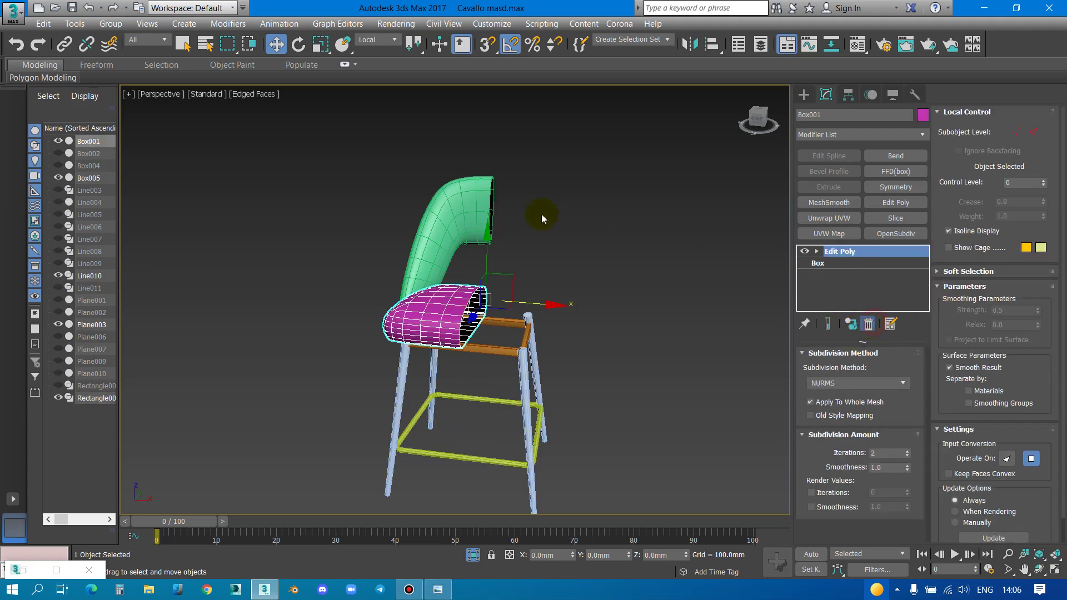
left_click(478, 203)
left_click(868, 324)
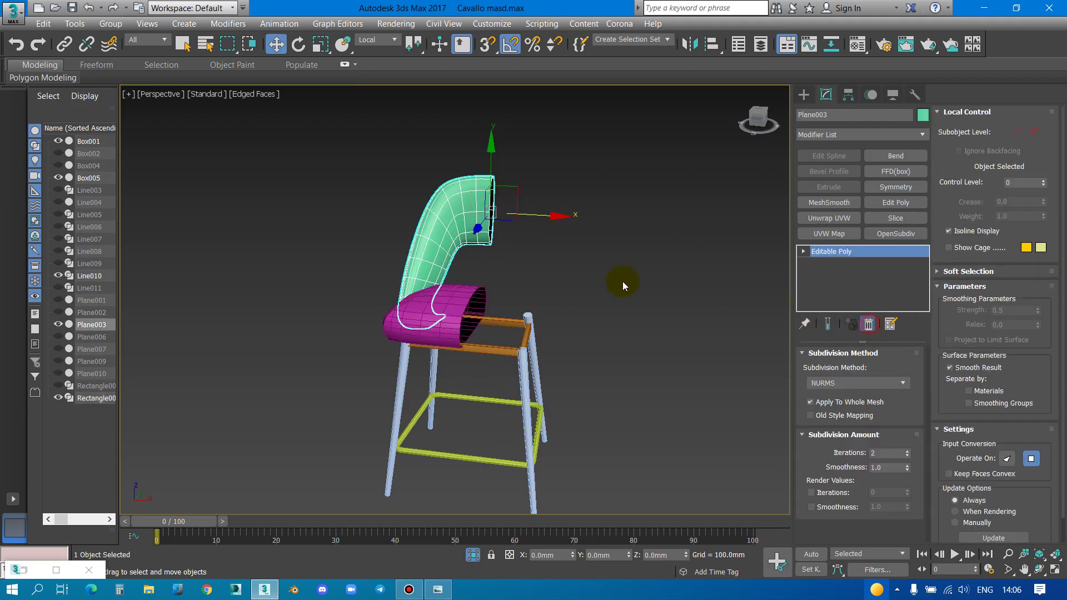
Attach the green back Plane003 into the pink seat Box001 with Edit Poly Attach
left_click(480, 294)
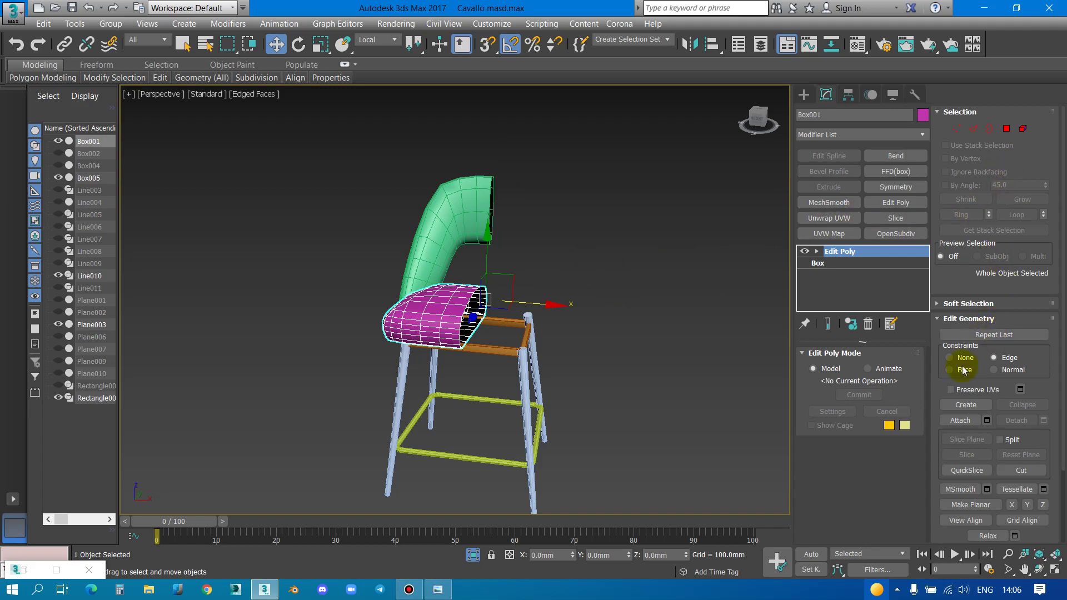
left_click(961, 420)
left_click(445, 223)
right_click(586, 281)
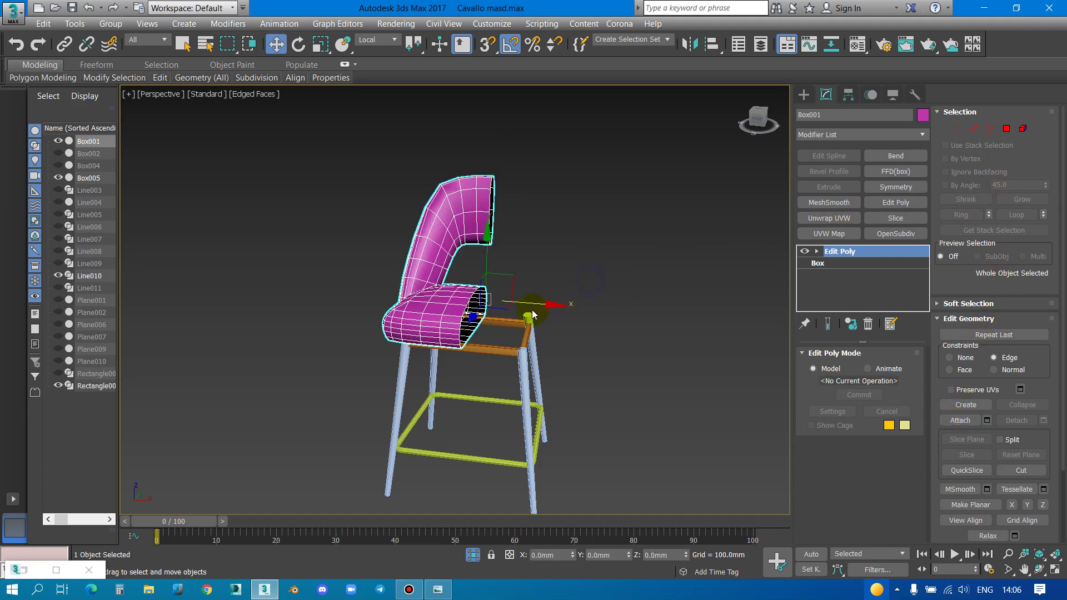
middle_click_drag(543, 302, 529, 326, "alt")
key("ctrl+a")
scroll(596, 282, "down", 8)
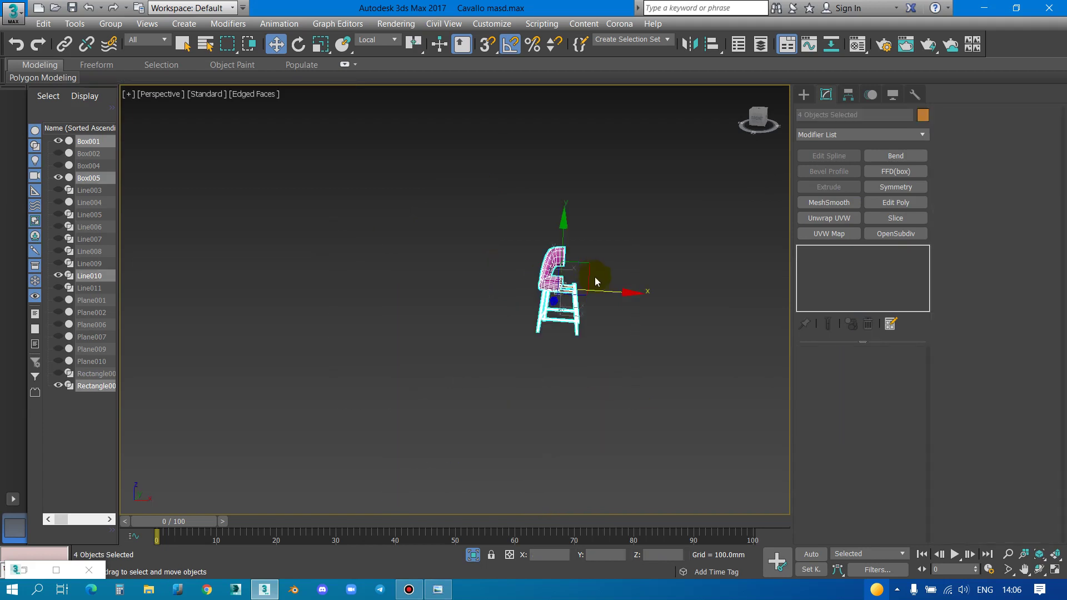
Clone the stool to the left as an instance and add a flipped Symmetry to the seat
left_click_drag(626, 293, 336, 257, "shift")
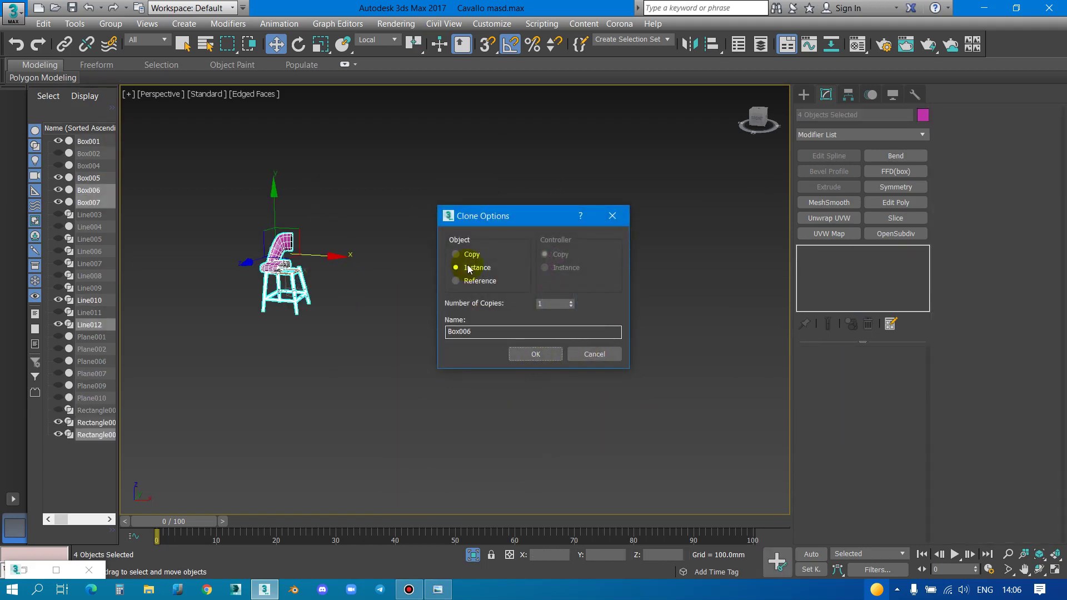
left_click(529, 353)
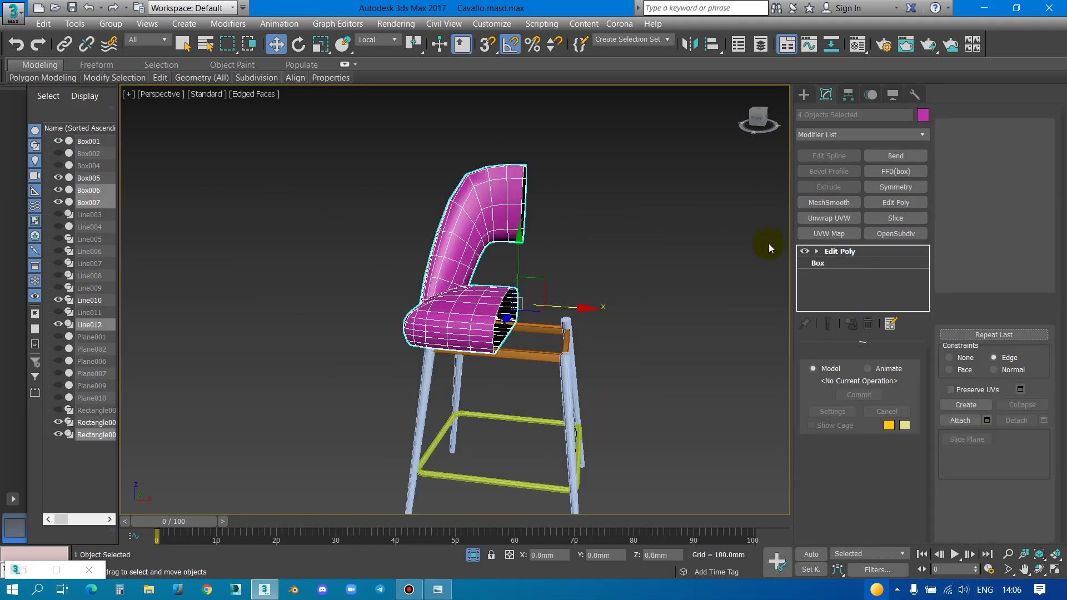
left_click(892, 187)
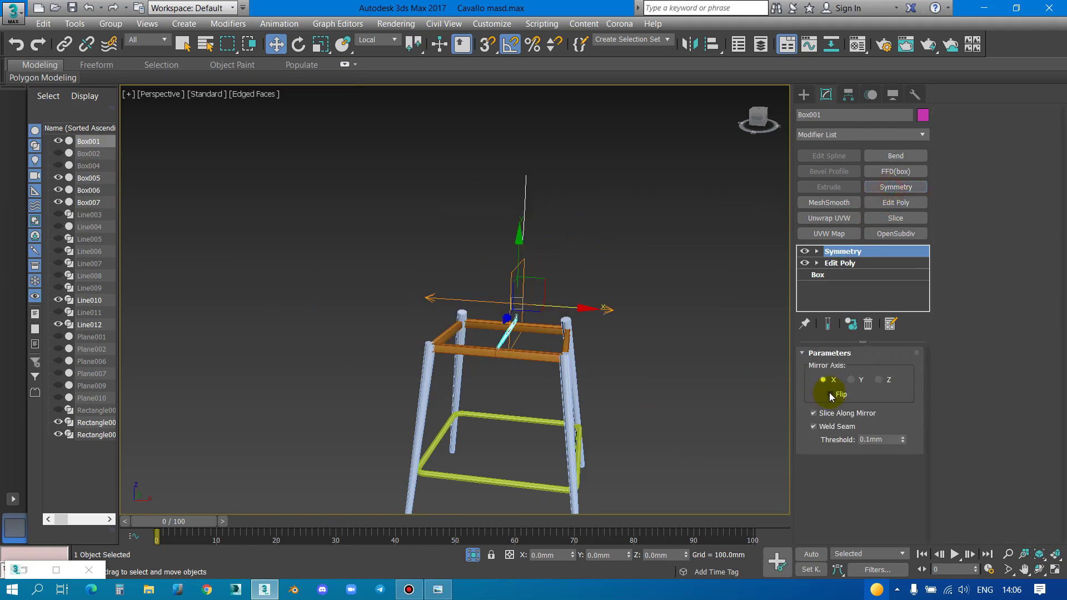
left_click(831, 394)
In front view at vertex level of the unmirrored mesh, select the seat's centre seam vertices
scroll(533, 253, "up", 3)
scroll(533, 253, "up", 2)
scroll(533, 252, "up", 4)
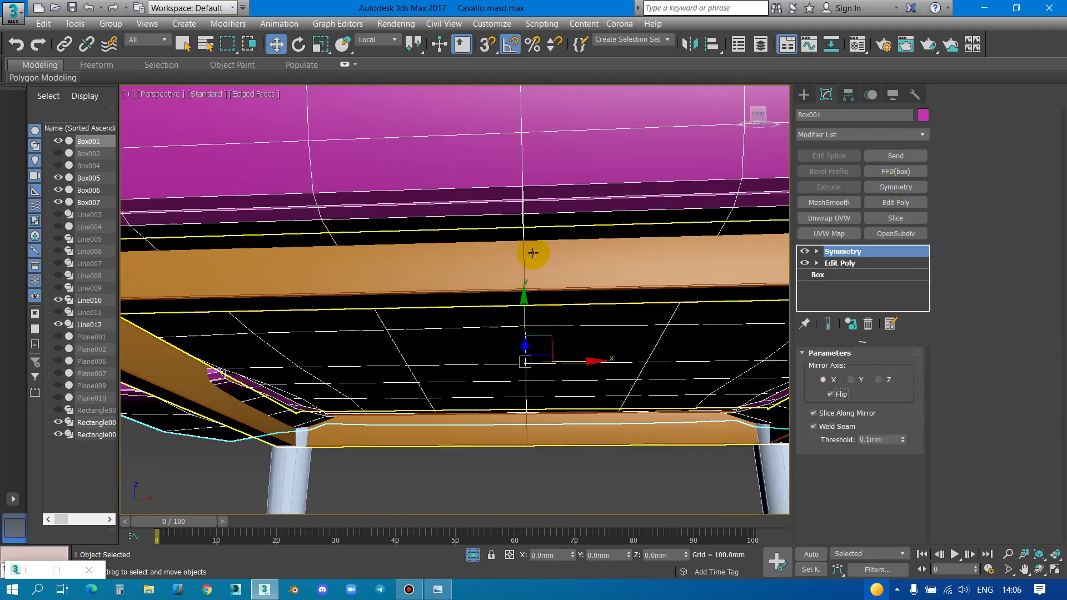
scroll(531, 222, "up", 1)
scroll(519, 307, "up", 3)
scroll(524, 239, "up", 3)
scroll(510, 231, "down", 2)
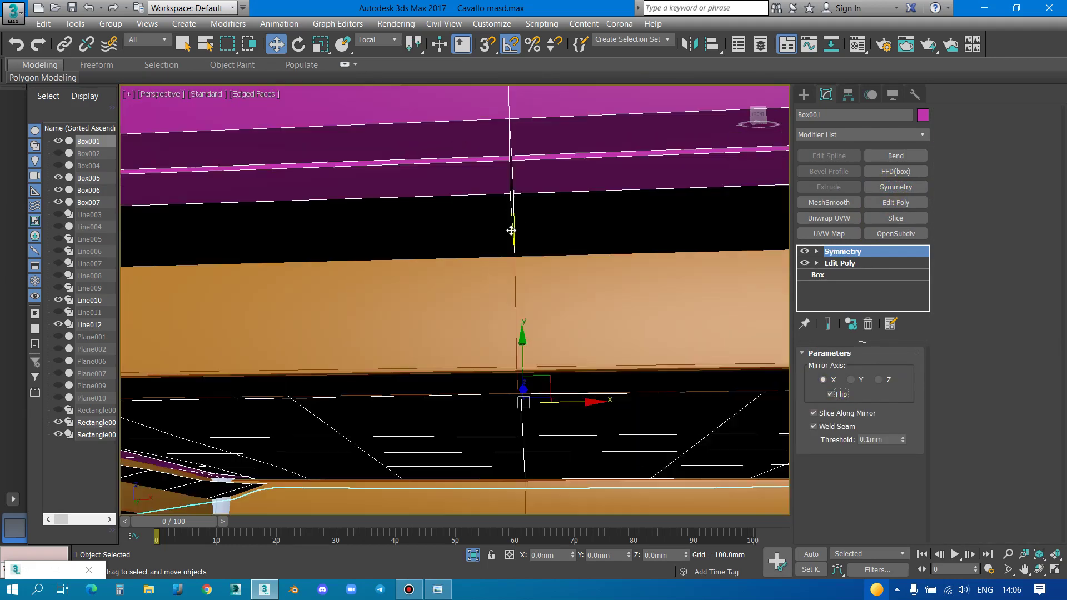
left_click(838, 264)
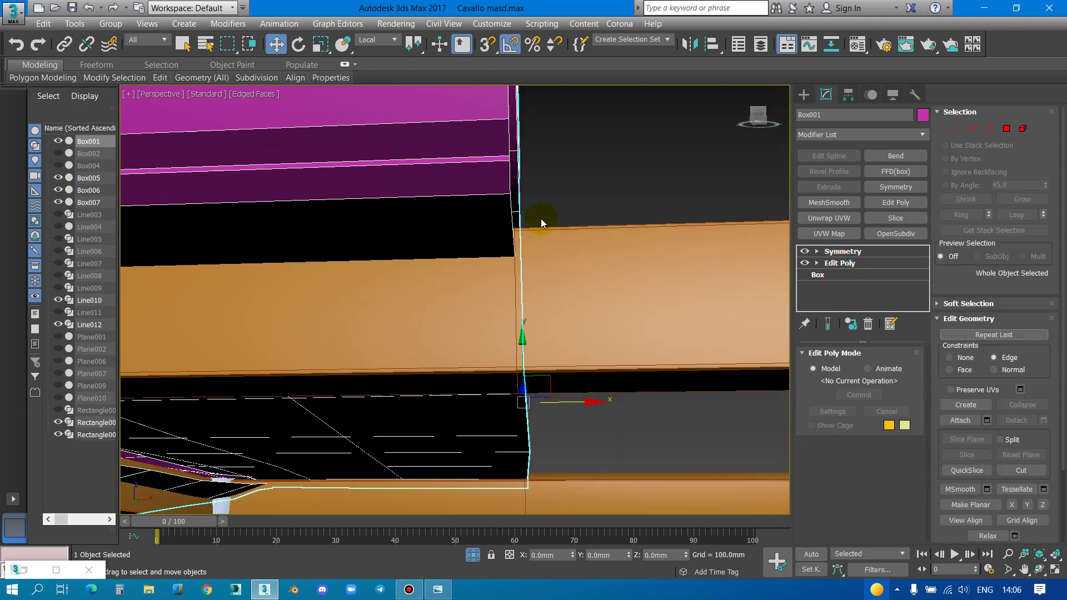
scroll(519, 210, "down", 2)
key("1")
scroll(529, 267, "down", 4)
scroll(542, 287, "down", 2)
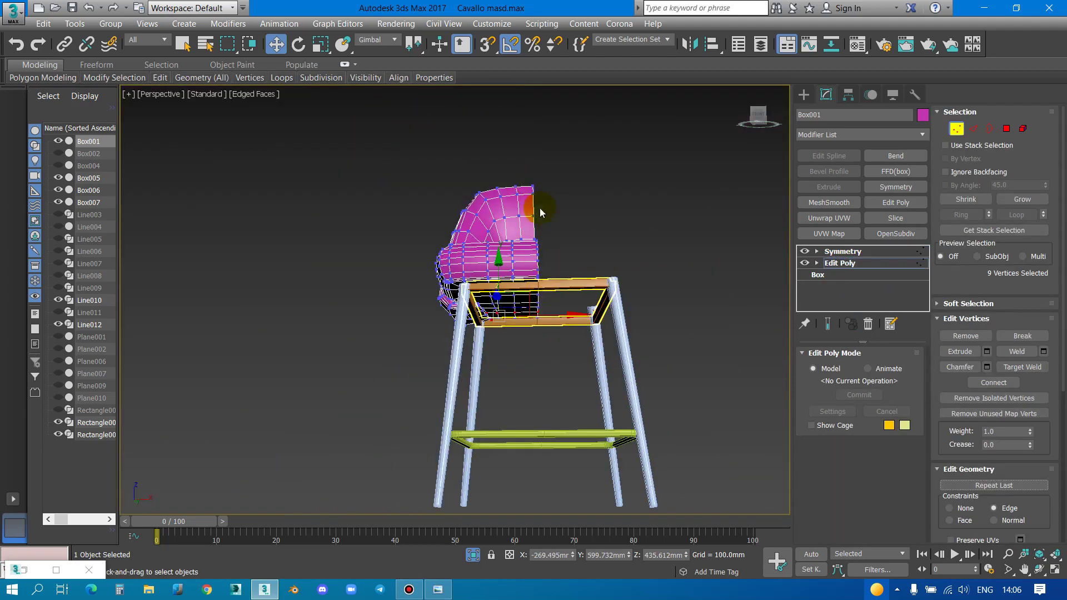
key("f")
scroll(543, 237, "down", 4)
scroll(509, 246, "down", 2)
scroll(524, 136, "down", 2)
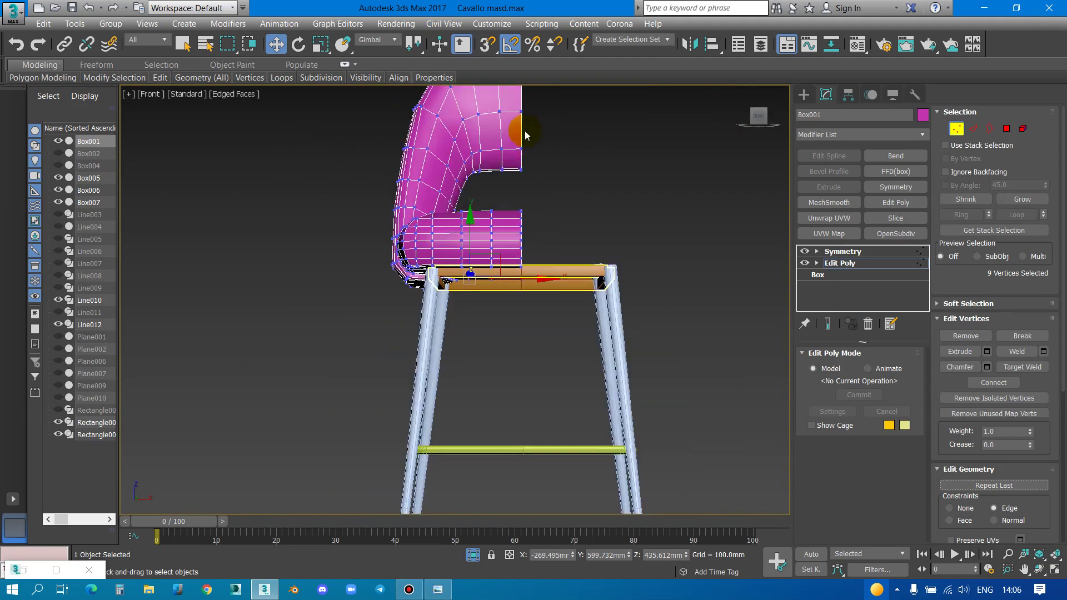
scroll(503, 187, "down", 1)
left_click_drag(562, 461, 563, 462)
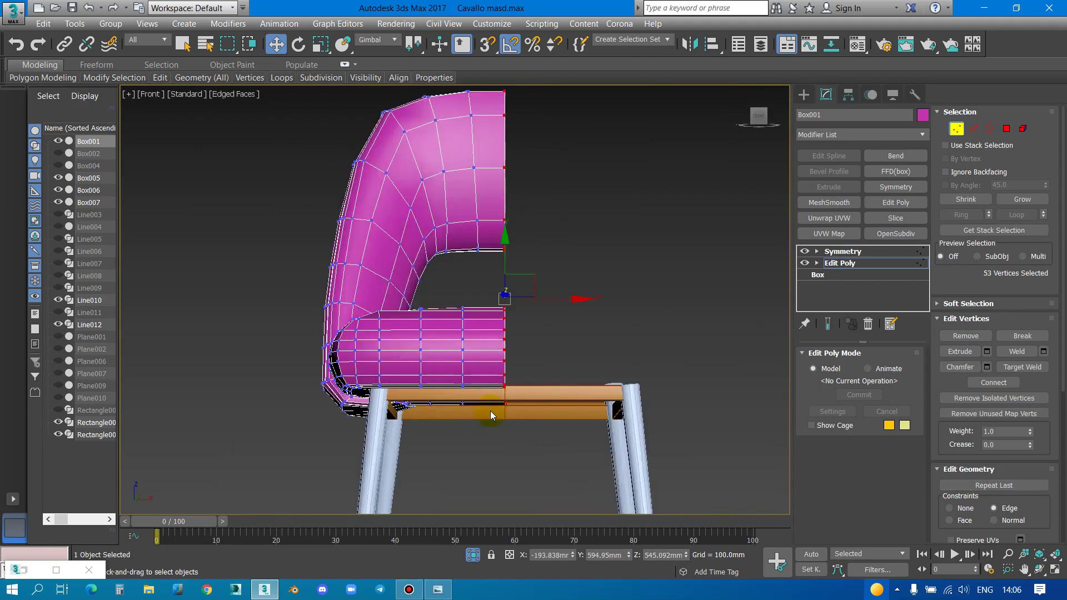
Flatten the seam vertices with Make Planar X, viewed in wireframe
key("F3")
scroll(527, 378, "up", 4)
scroll(507, 352, "up", 1)
scroll(1039, 495, "down", 2)
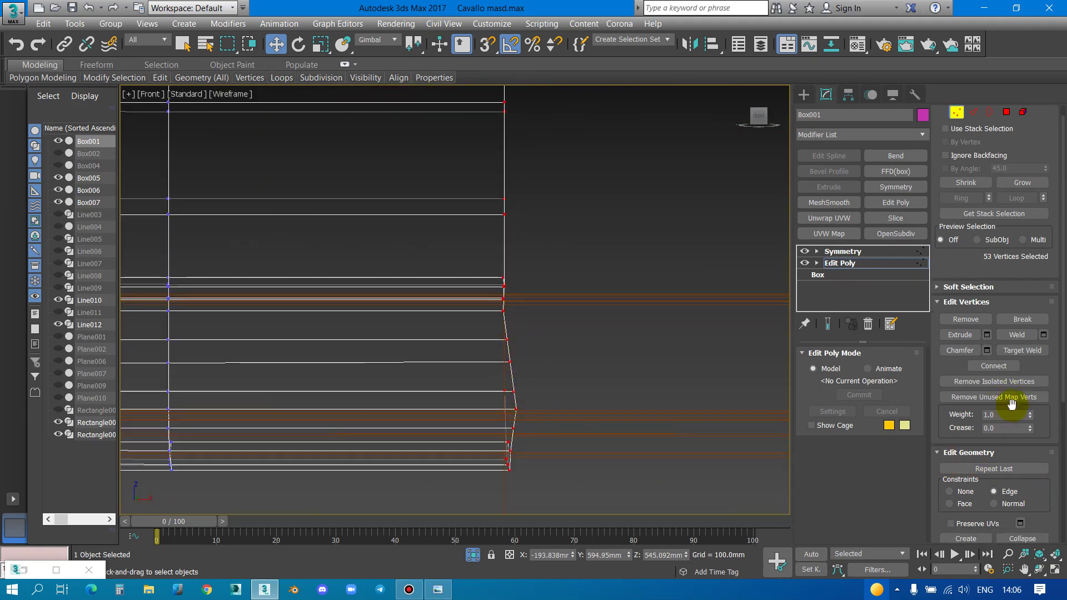
scroll(1023, 478, "down", 2)
scroll(1017, 480, "down", 2)
left_click(1012, 456)
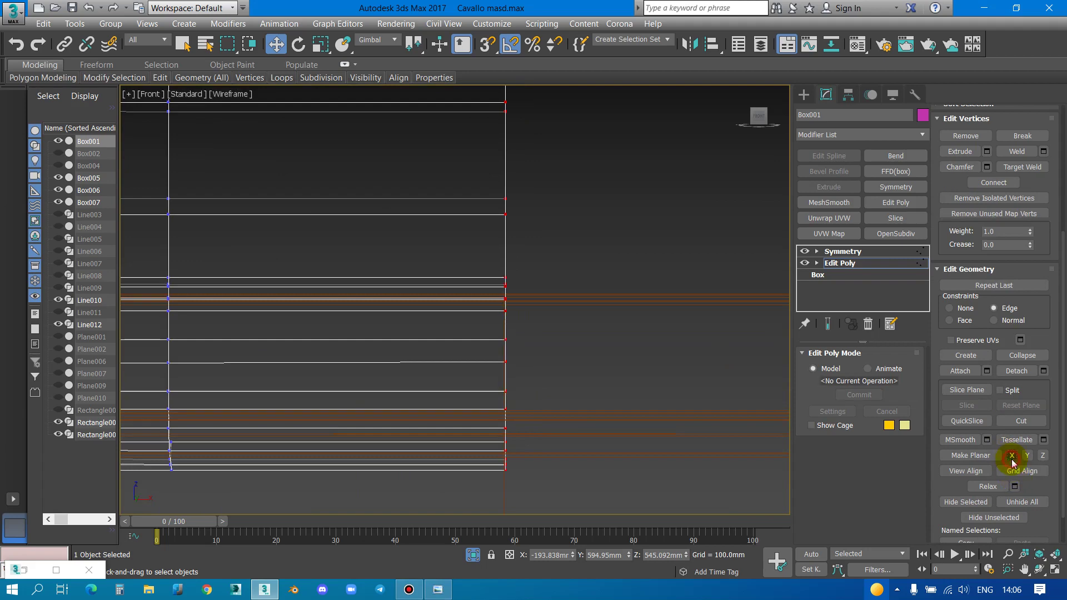
Try moving the seam vertices with snapping on, then cancel the move and deselect
scroll(441, 361, "down", 1)
scroll(467, 364, "down", 3)
scroll(479, 368, "up", 1)
scroll(529, 259, "down", 1)
key("s")
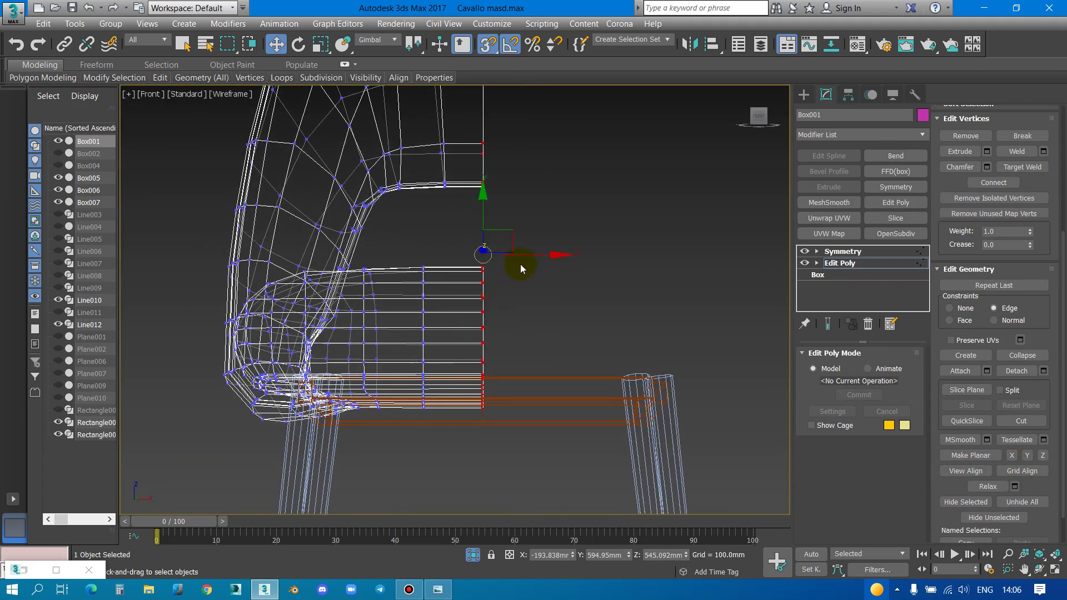
left_click_drag(525, 255, 484, 371)
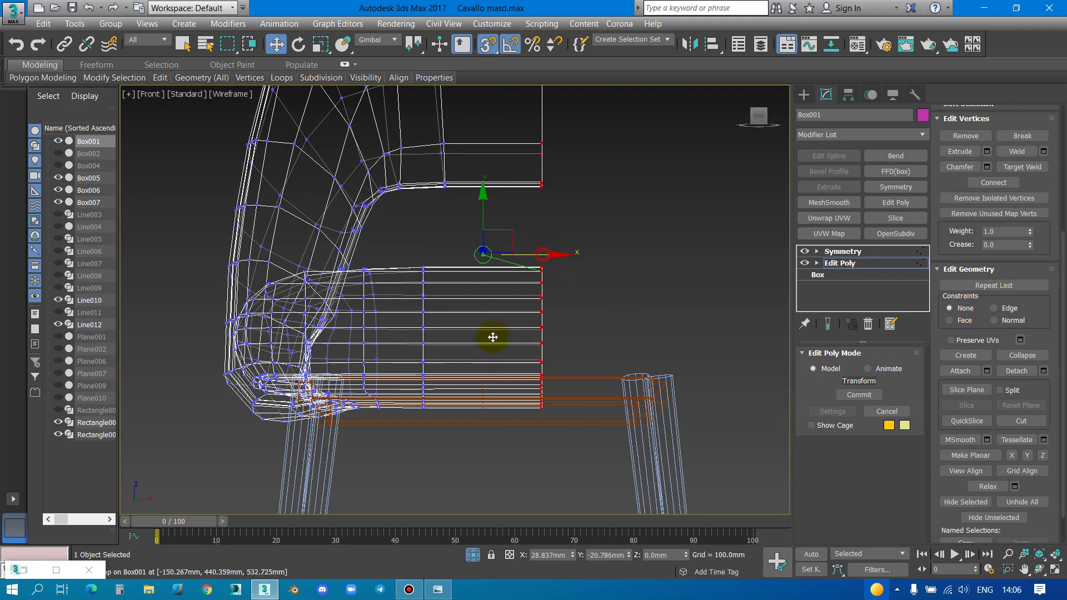
left_click_drag(543, 271, 483, 374)
right_click(484, 374)
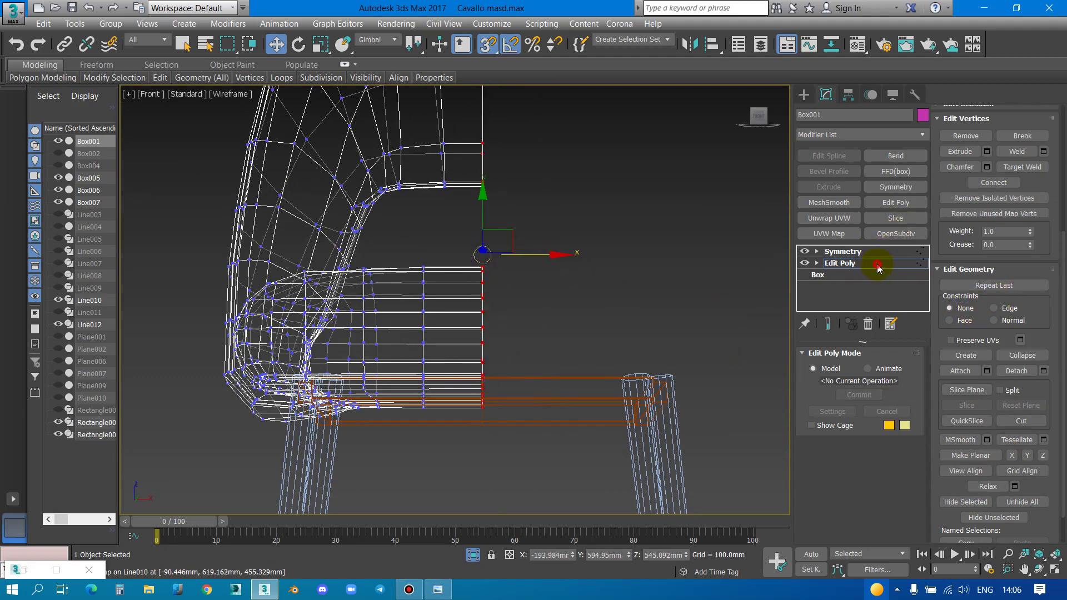
scroll(639, 278, "down", 3)
scroll(485, 317, "up", 3)
left_click(486, 317)
scroll(488, 350, "down", 2)
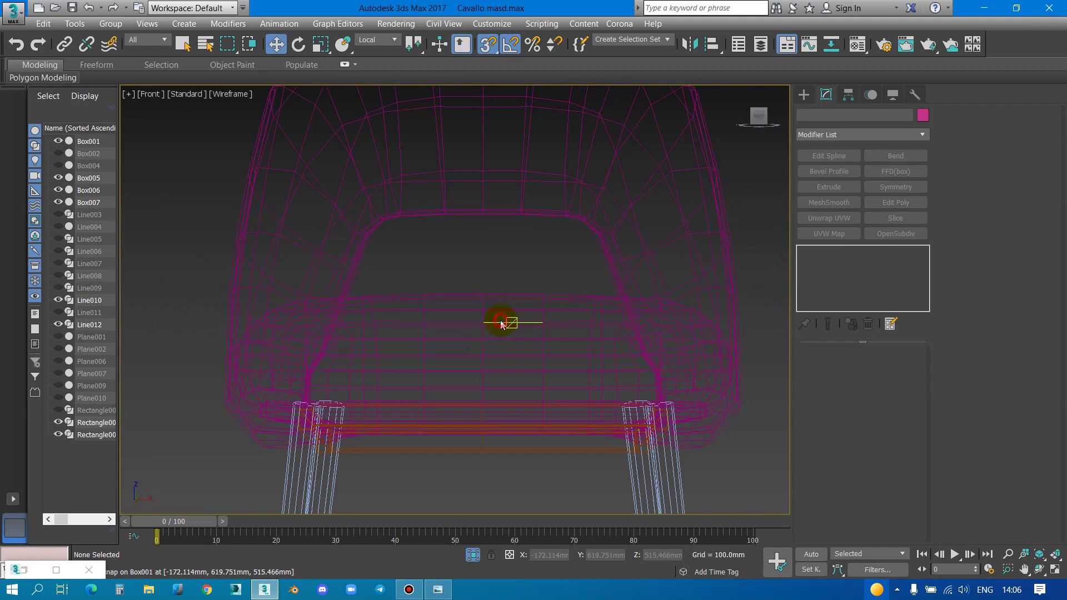
Set the seat's Symmetry weld threshold to 0.01mm and return to perspective view
left_click(618, 346)
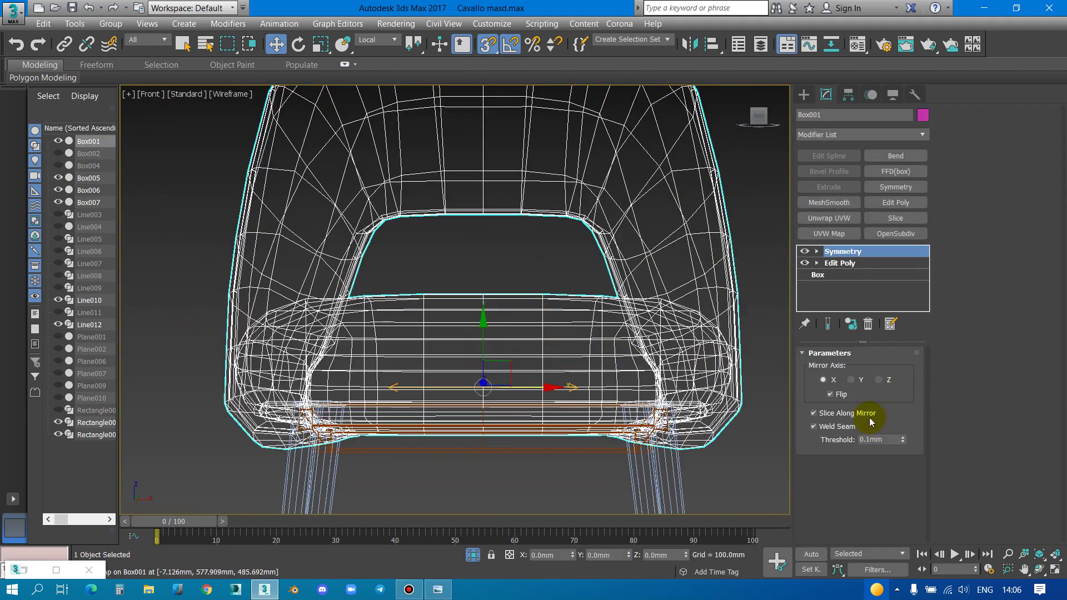
type("0")
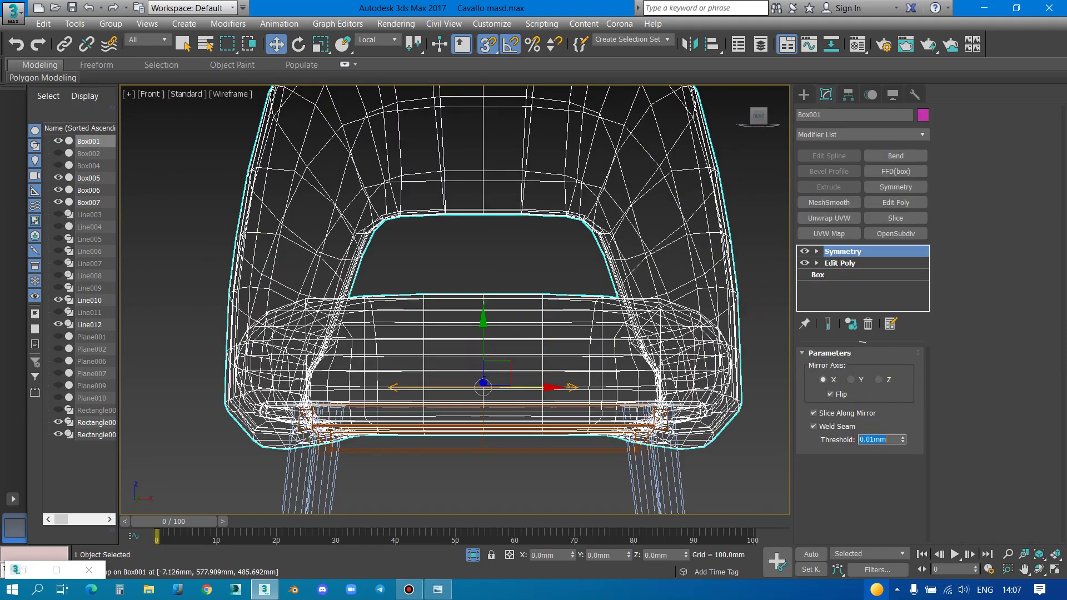
mouse_move(514, 373)
middle_mouse_down()
mouse_move(465, 371)
mouse_move(500, 362)
mouse_move(488, 250)
middle_mouse_up()
key("p")
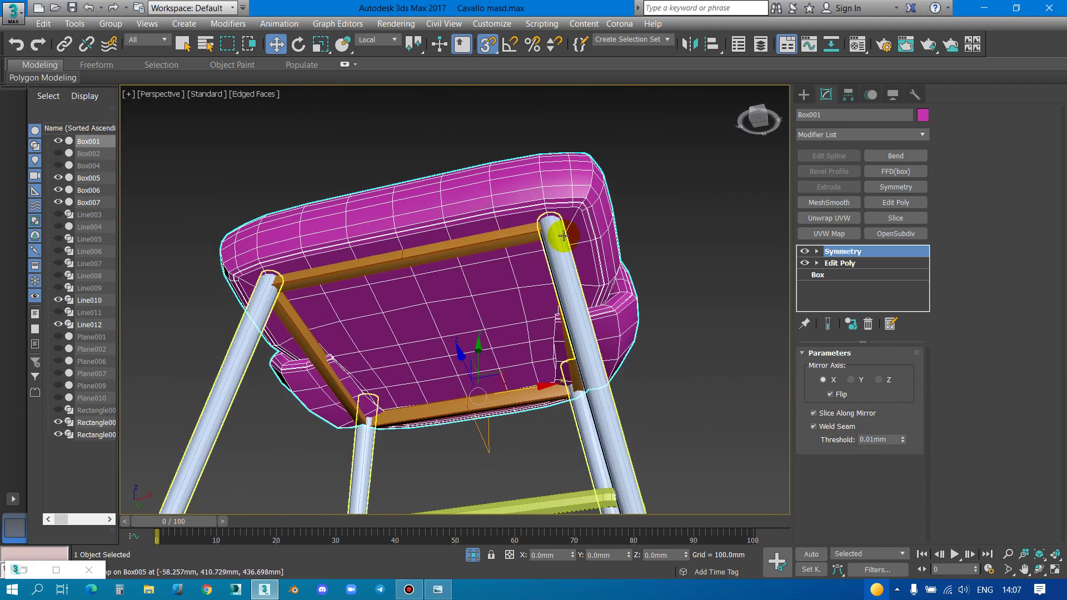
Convert the legs, orange seat frame and other frame parts to Editable Poly
left_click(557, 233)
left_click(497, 241)
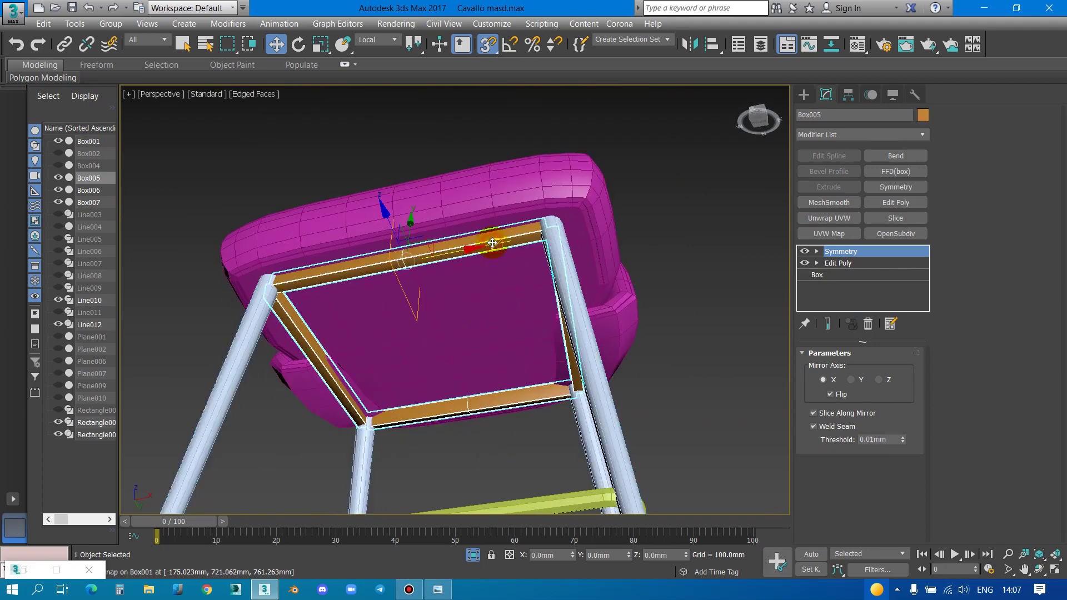
scroll(501, 256, "down", 5)
key("ctrl+a")
middle_click_drag(433, 213, 498, 234, "alt")
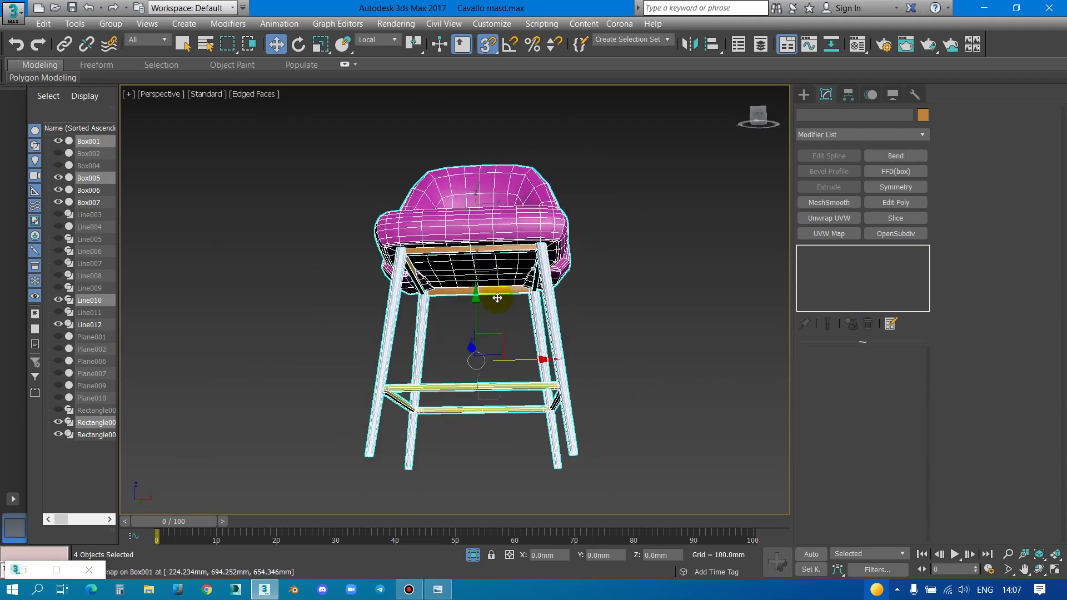
right_click(498, 233)
left_click(648, 396)
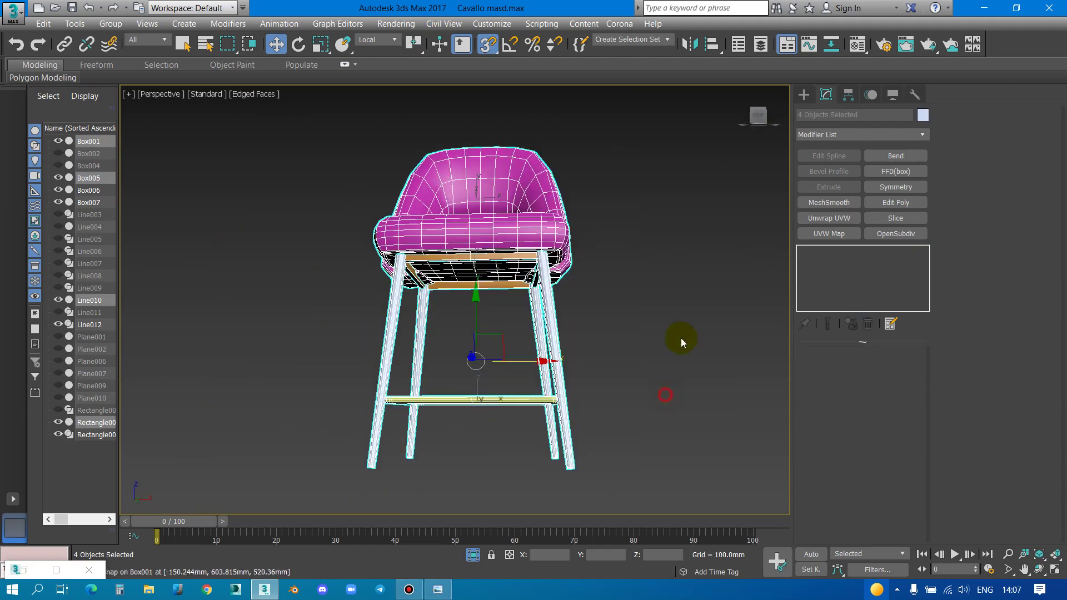
Reselect stool pieces in turn, ending with the orange seat frame selected
left_click(495, 401)
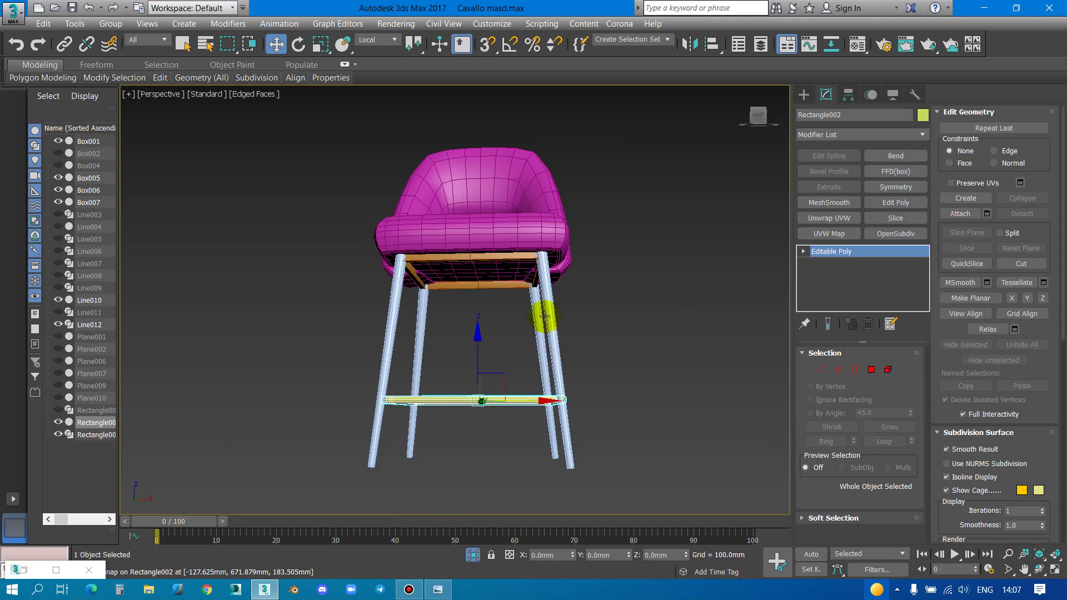
left_click(544, 316)
left_click(488, 244)
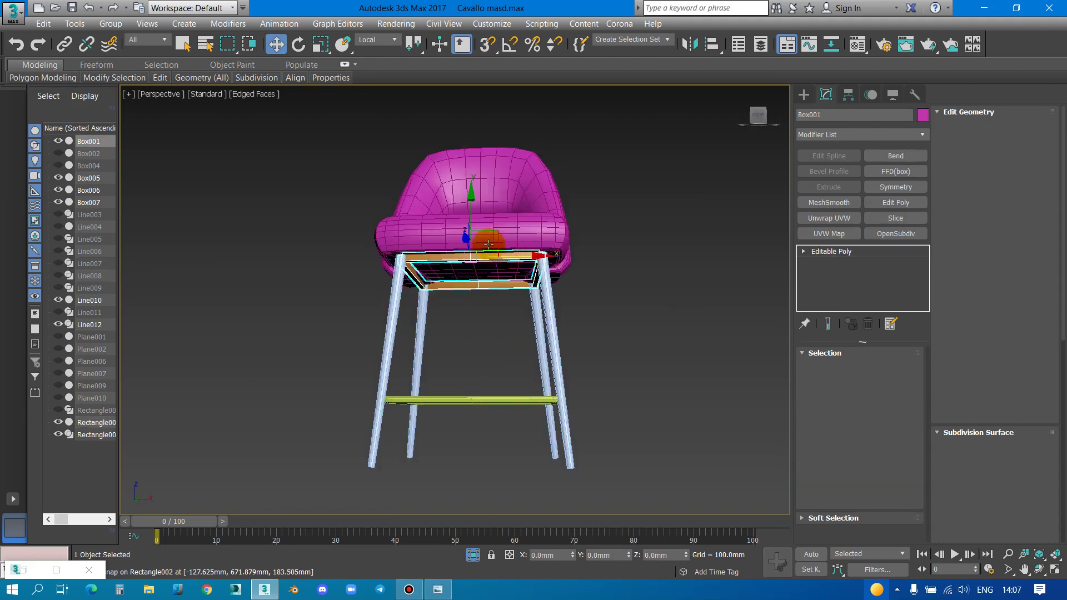
scroll(488, 244, "up", 3)
left_click(486, 252)
Isolate the stool legs and select only their four top cap polygons
left_click(292, 300)
key("alt+q")
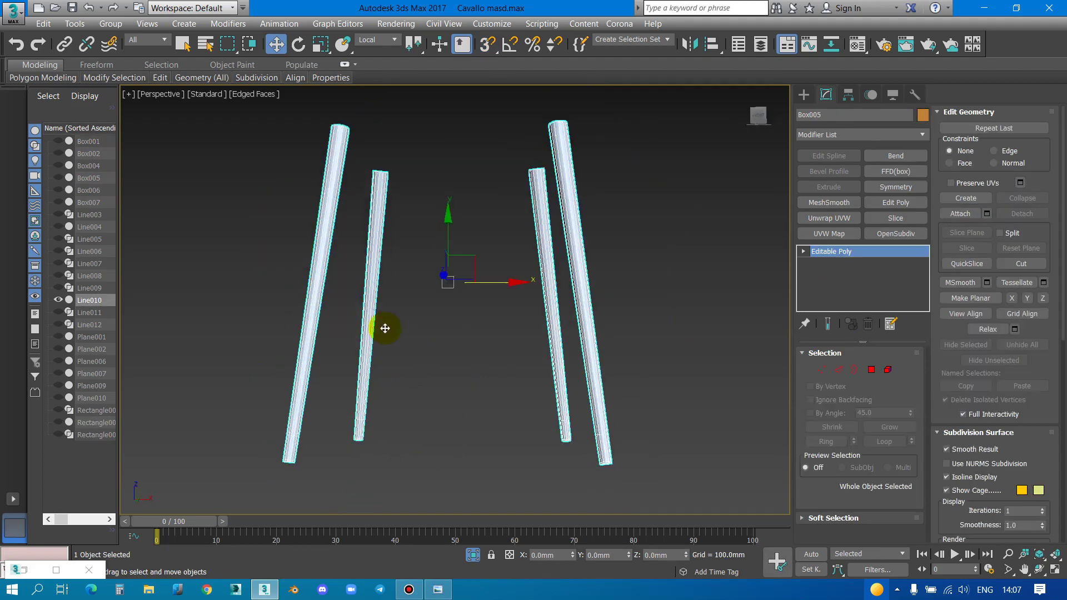
middle_click_drag(381, 328, 382, 261, "alt")
scroll(381, 261, "up", 5)
left_click(872, 377)
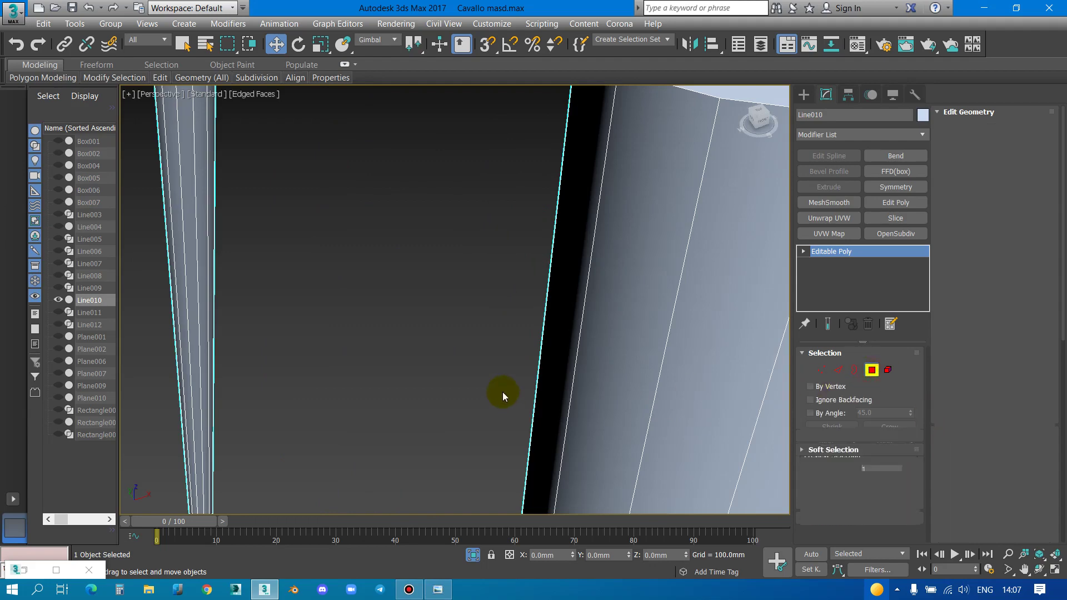
key("ctrl+a")
scroll(490, 388, "down", 5)
scroll(509, 377, "down", 3)
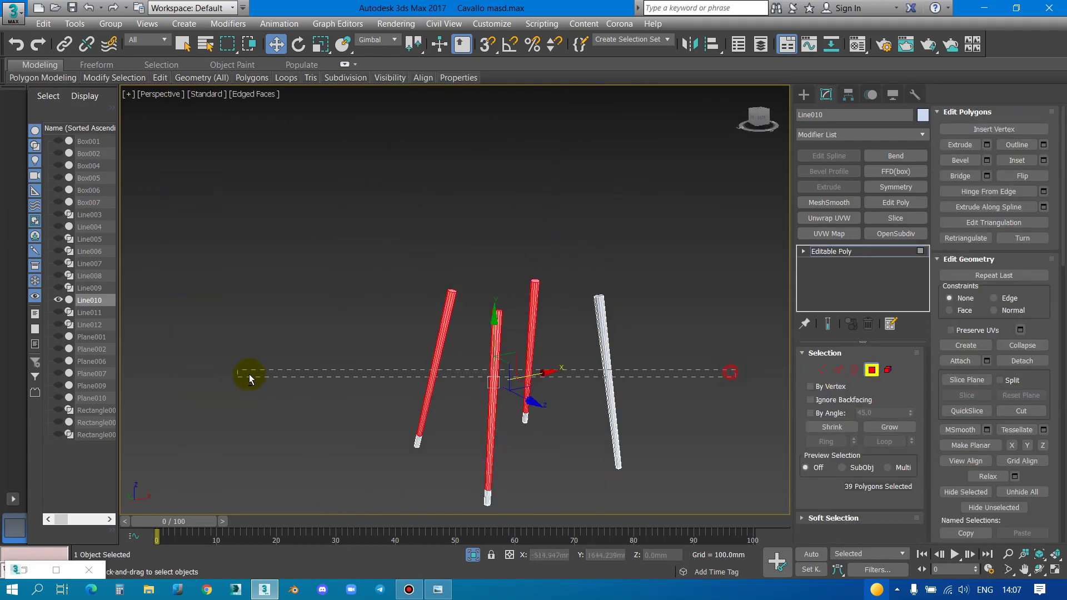
left_click_drag(748, 368, 248, 375, "alt")
mouse_move(412, 400)
middle_mouse_down("alt")
mouse_move(528, 322)
mouse_move(460, 382)
middle_mouse_up("alt")
scroll(459, 382, "up", 3)
scroll(461, 374, "up", 2)
scroll(461, 373, "up", 2)
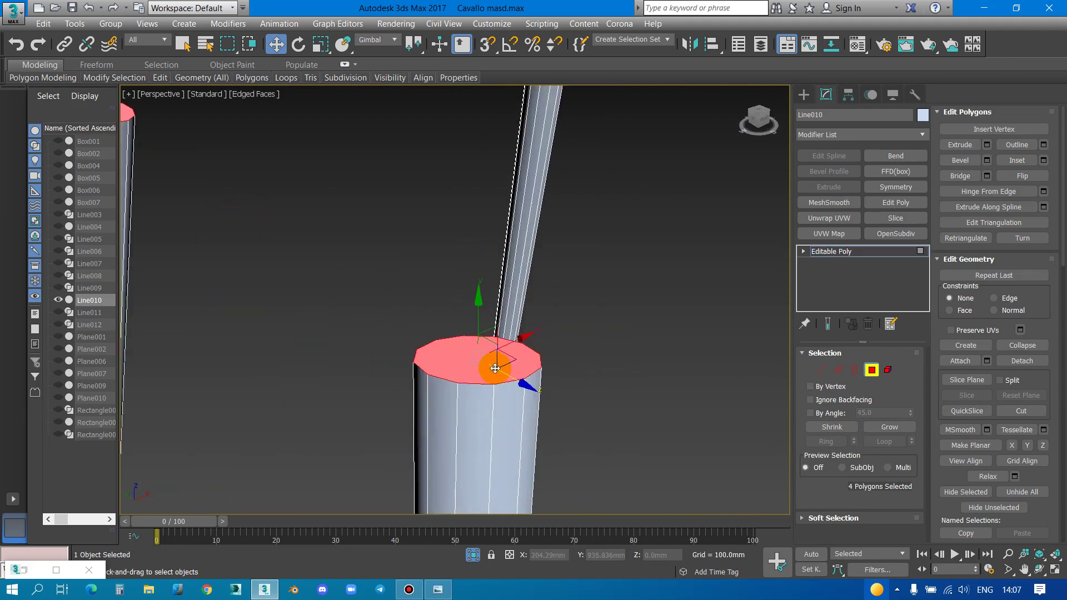
Inset the four leg caps by 1.0mm
right_click(494, 365)
left_click(354, 407)
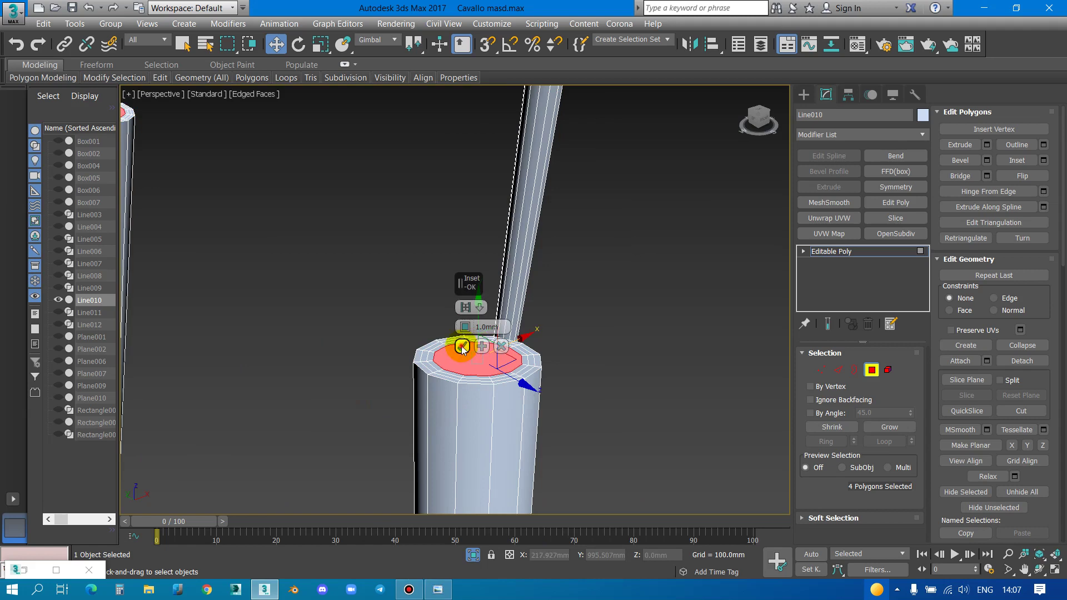
left_click(462, 348)
right_click(475, 332)
left_click(459, 200)
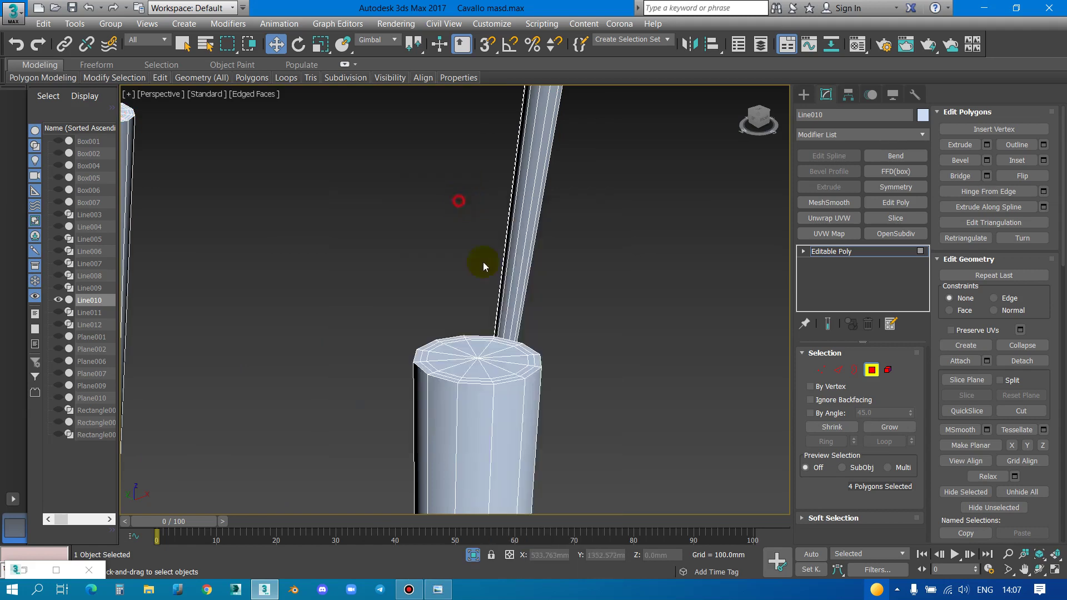
left_click(484, 363)
scroll(485, 363, "up", 1)
In Edge mode, loop-select the rim edges of all four leg caps
key("2")
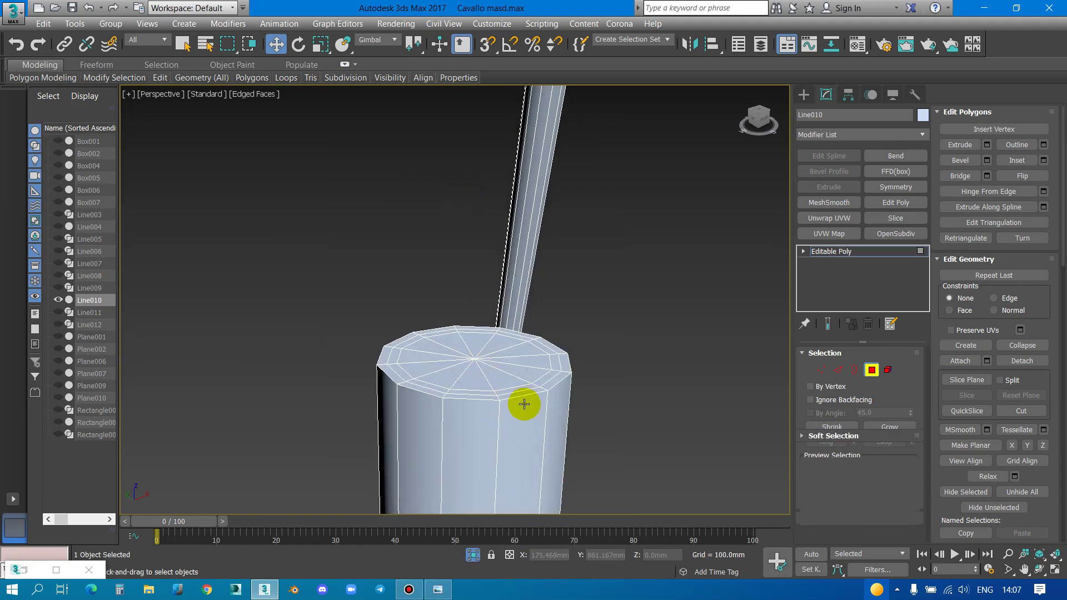
double_click(526, 396)
scroll(511, 392, "down", 3)
scroll(298, 254, "up", 3)
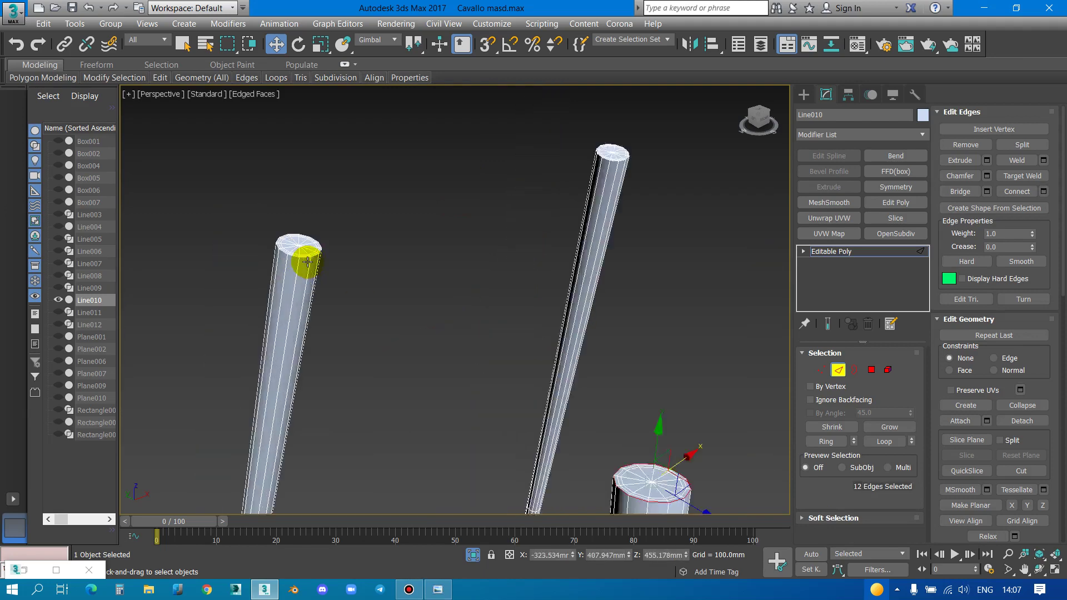
scroll(301, 249, "up", 2)
scroll(301, 253, "down", 3)
scroll(459, 171, "up", 3)
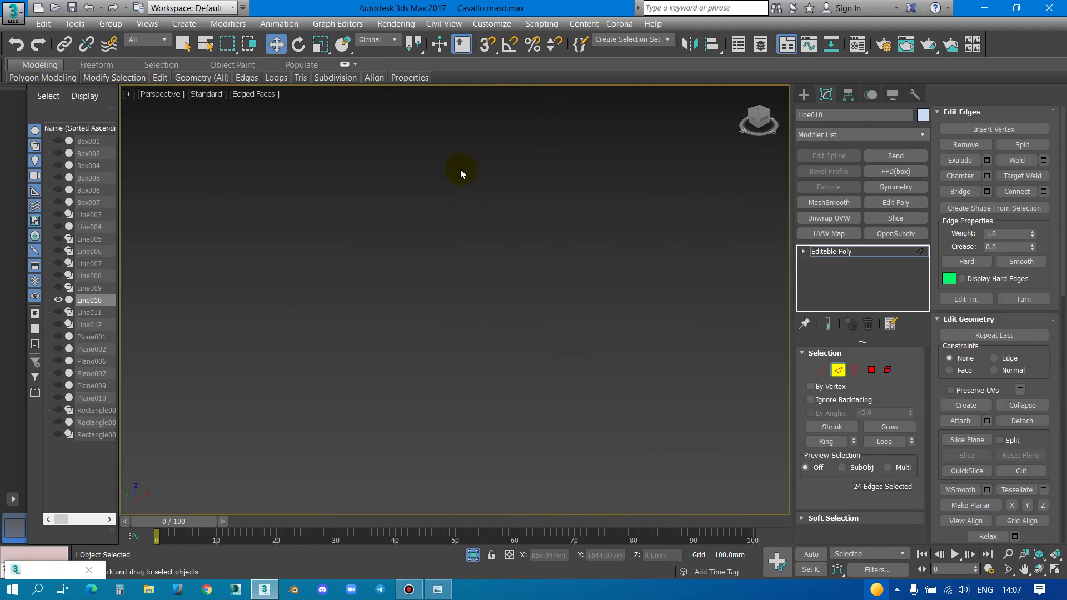
scroll(452, 239, "up", 2)
double_click(442, 294, "ctrl")
double_click(441, 295, "ctrl")
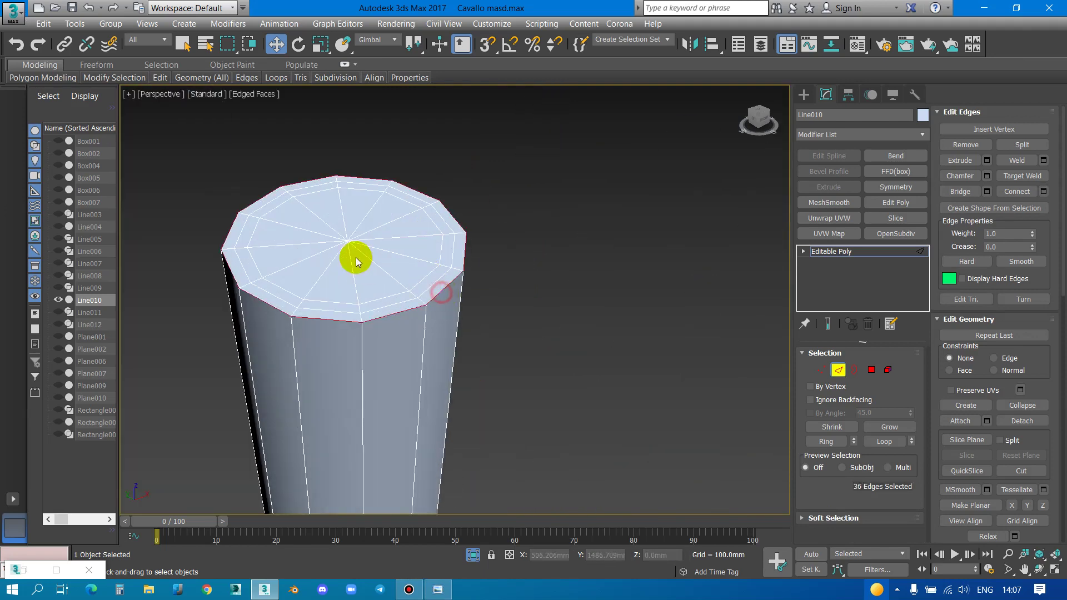
scroll(412, 286, "down", 3)
scroll(669, 378, "up", 4)
double_click(544, 356, "ctrl")
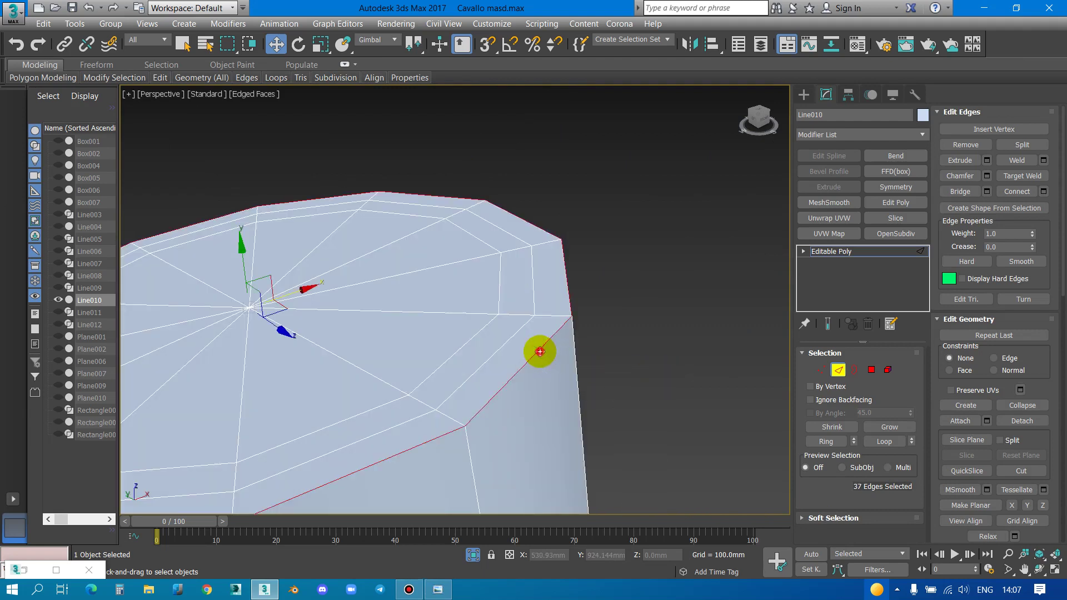
Chamfer the cap rim edges with 2 segments at 0.311mm
right_click(535, 332)
left_click(400, 415)
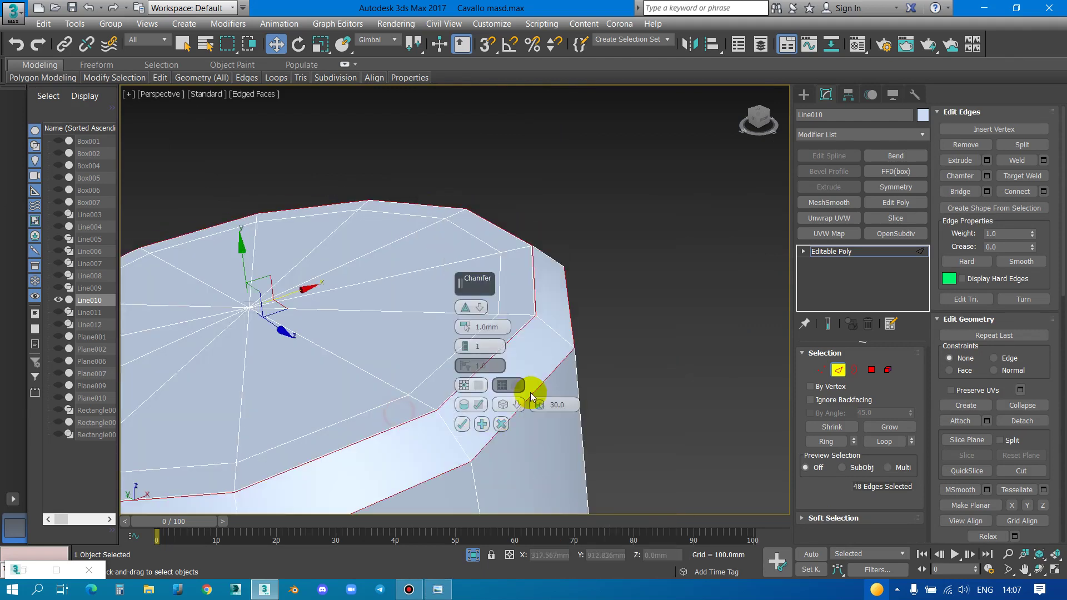
left_click_drag(466, 346, 466, 334)
left_click(467, 423)
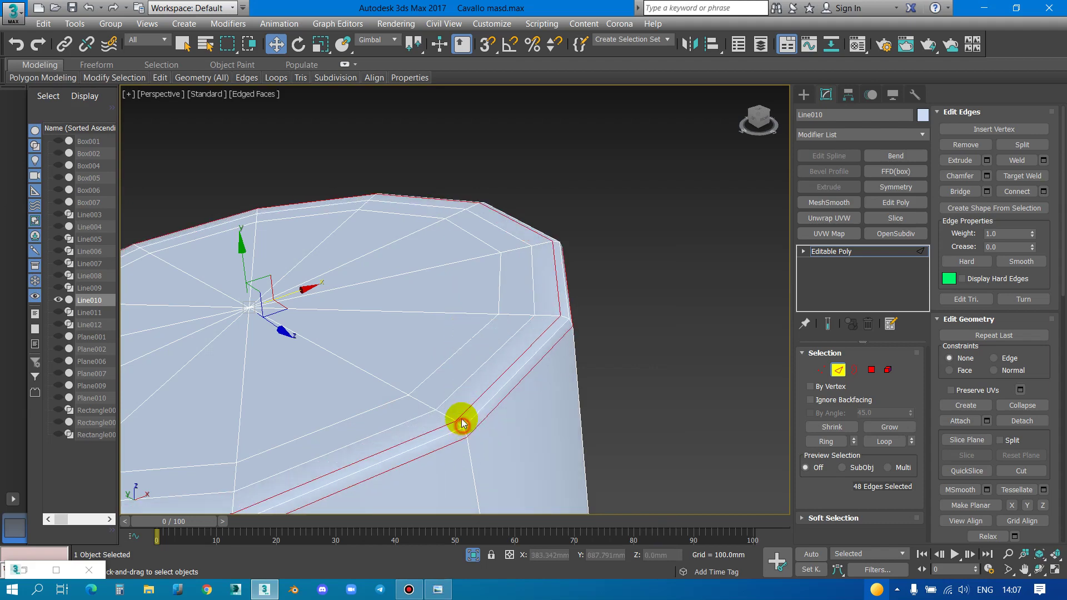
scroll(512, 295, "down", 10)
scroll(495, 326, "up", 3)
scroll(494, 327, "down", 5)
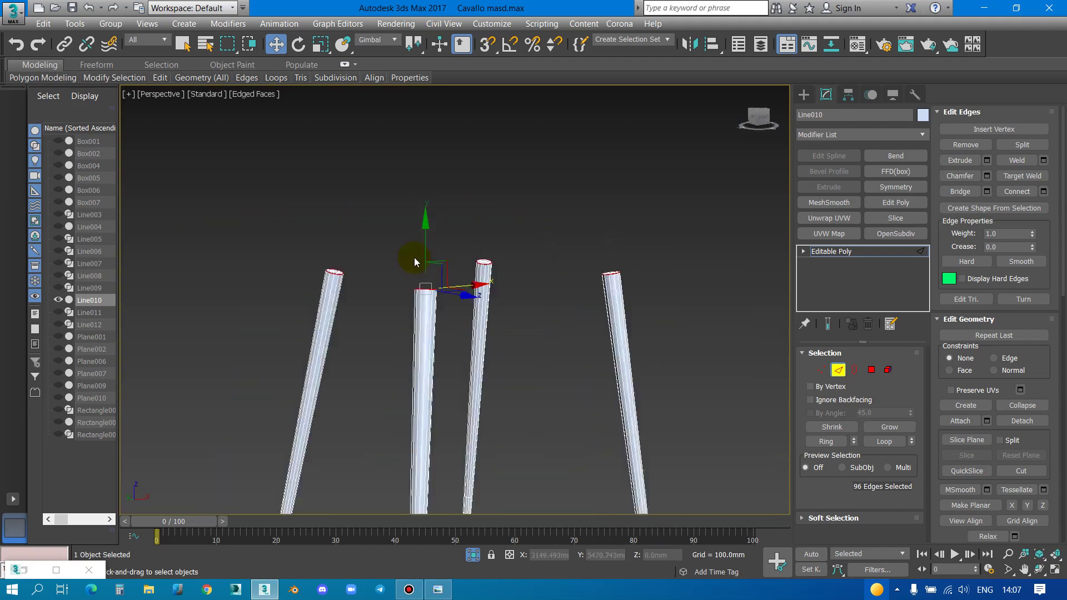
Connect the leg edge ring with a pinched pair of loops (2 segments, pinch 78)
left_click(446, 317)
scroll(446, 316, "up", 3)
right_click(460, 317)
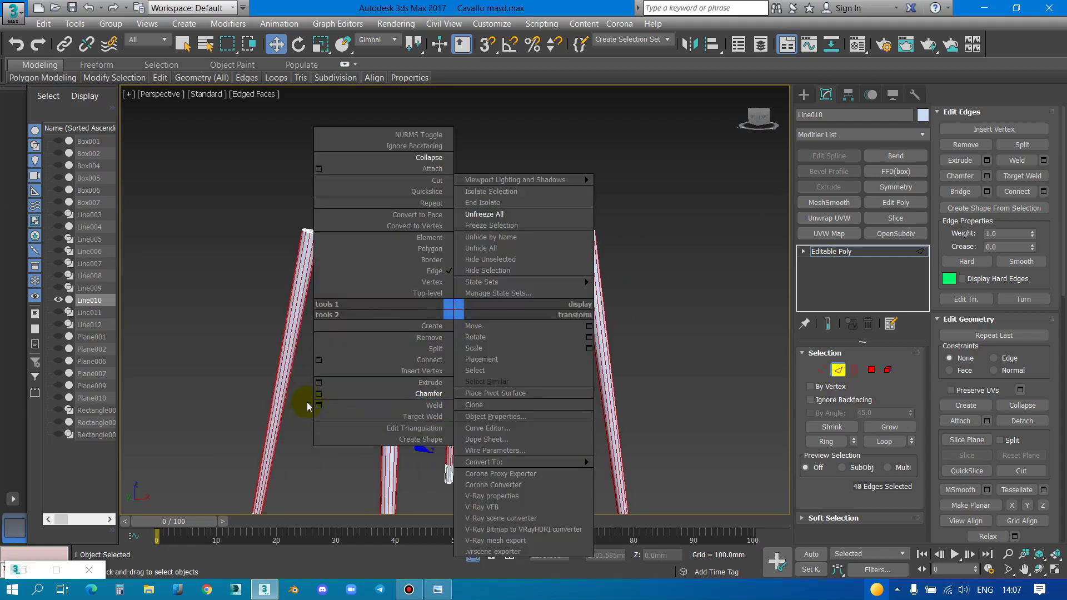
left_click(319, 361)
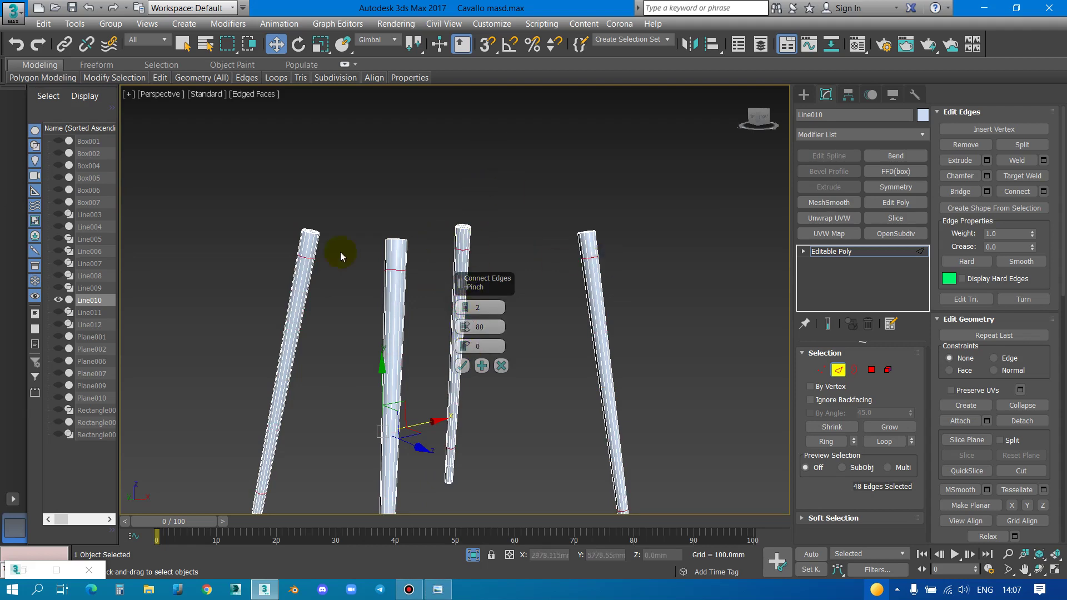
middle_click_drag(340, 252, 412, 252)
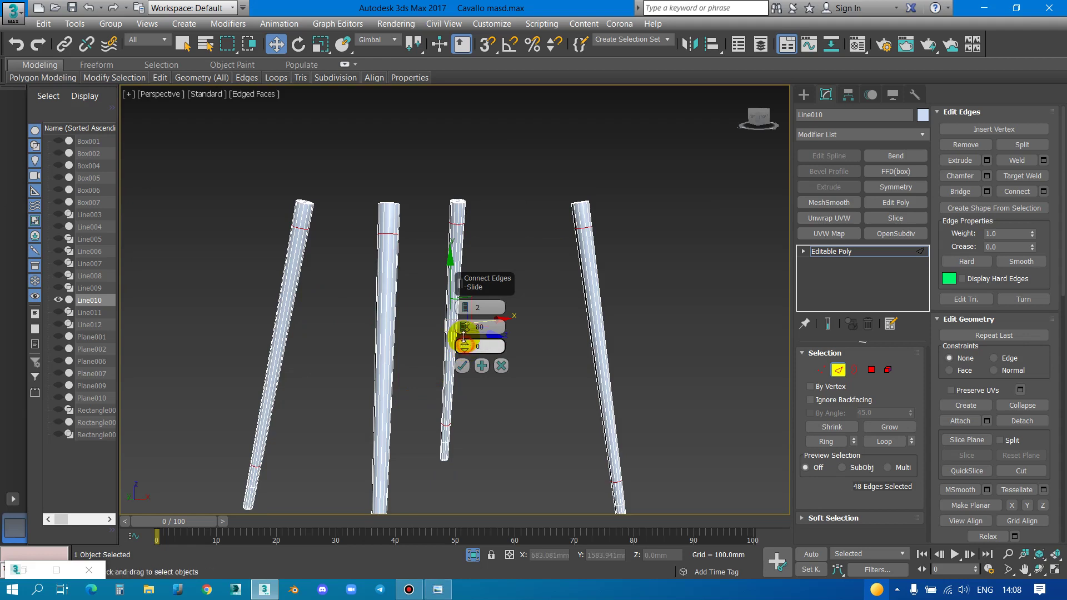
left_click_drag(463, 294, 466, 332)
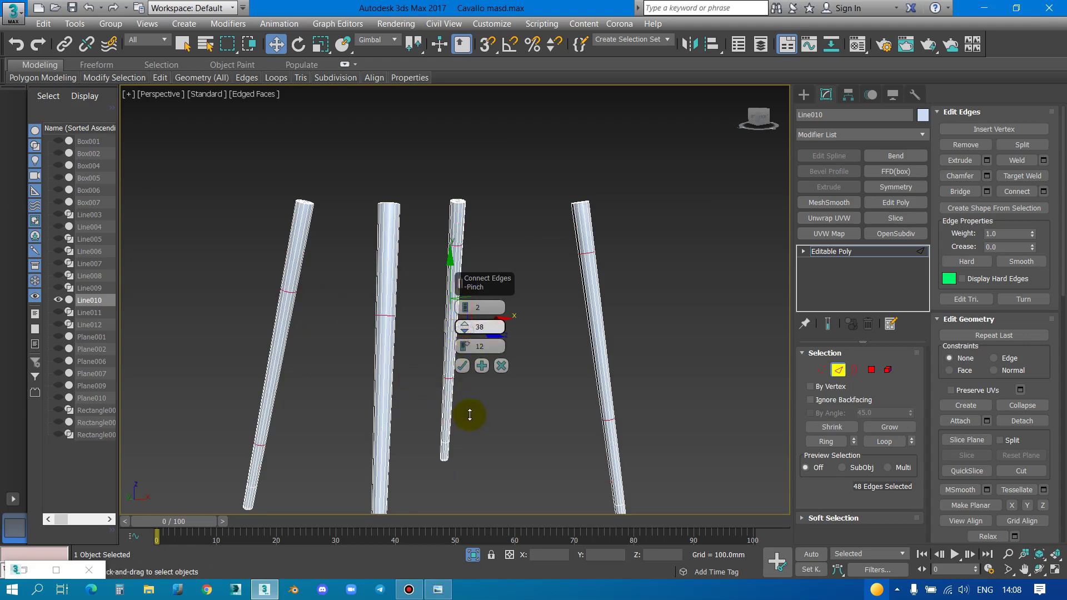
left_click_drag(470, 415, 466, 354)
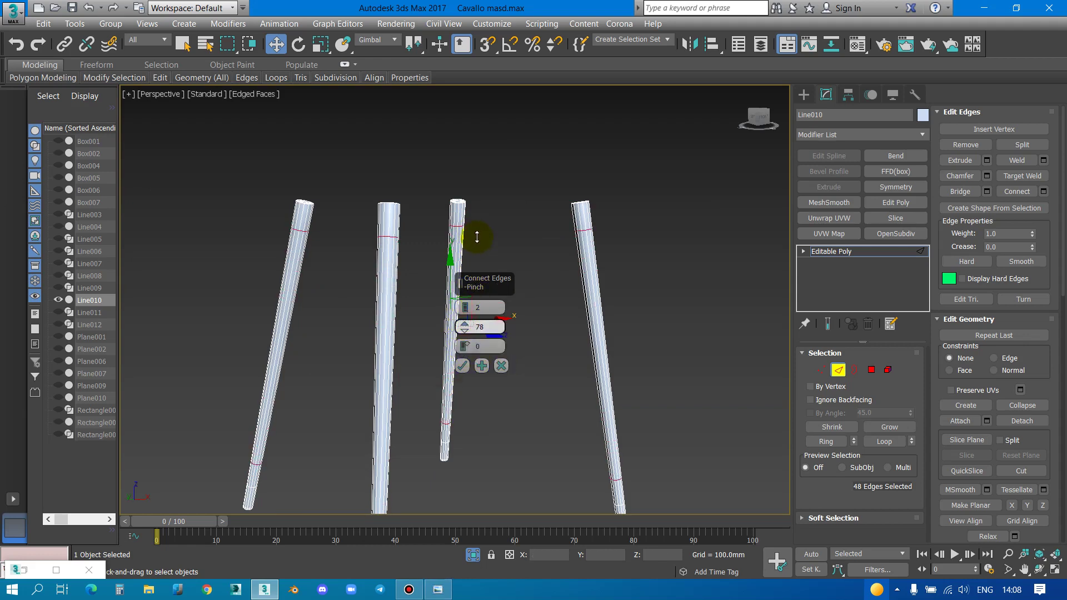
scroll(379, 411, "up", 4)
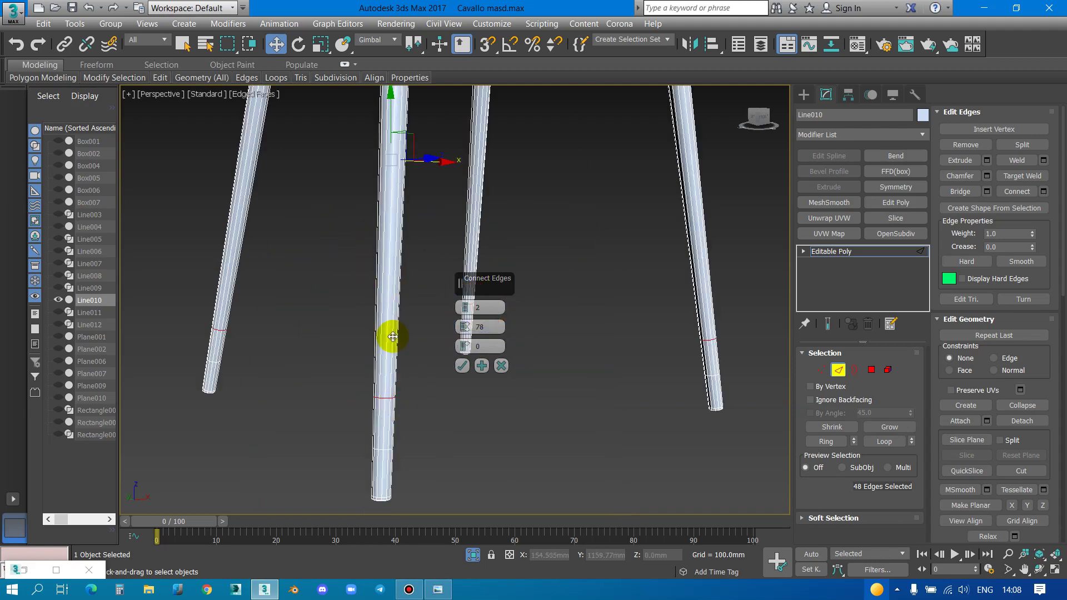
scroll(393, 337, "down", 3)
left_click(464, 368)
scroll(429, 317, "down", 2)
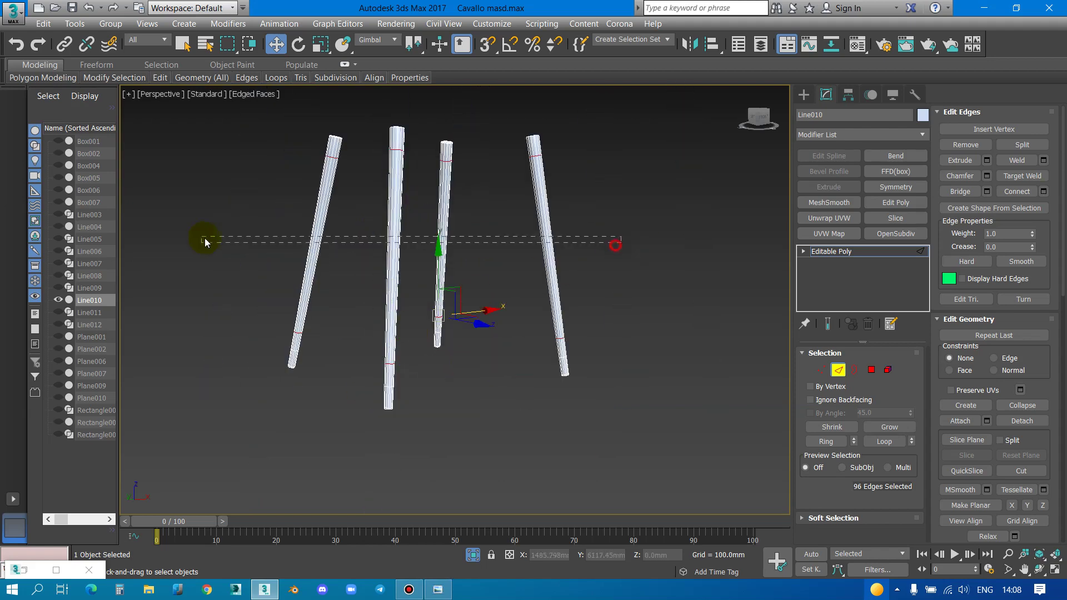
scroll(445, 236, "up", 3)
Add a single centred loop (1 segment, slide 0) and check it in wireframe
right_click(457, 235)
left_click(322, 288)
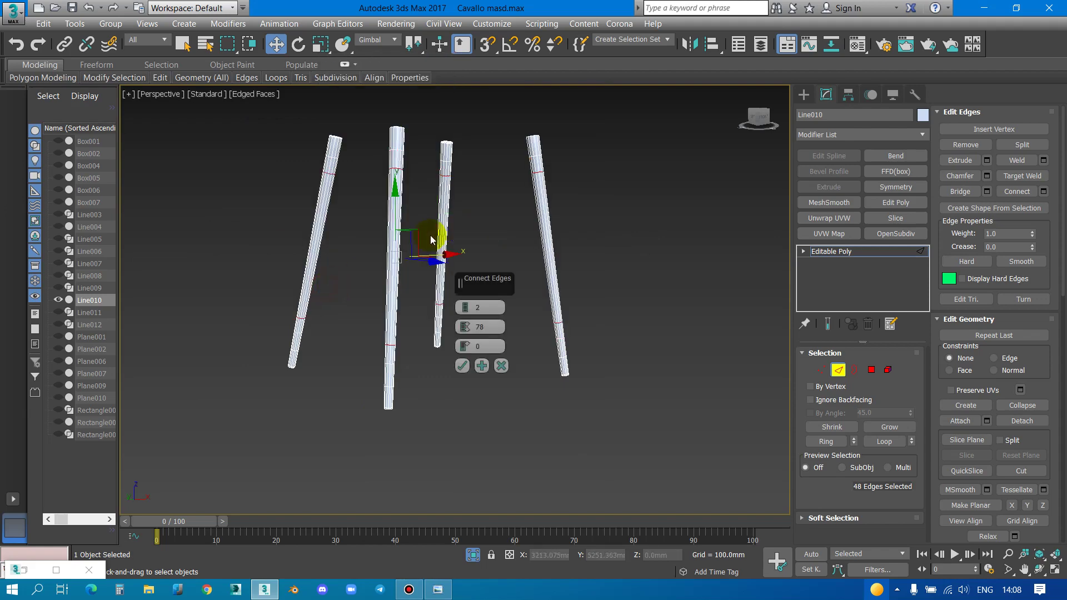
left_click(461, 365)
key("F3")
scroll(423, 275, "up", 3)
key("F3")
scroll(439, 294, "down", 3)
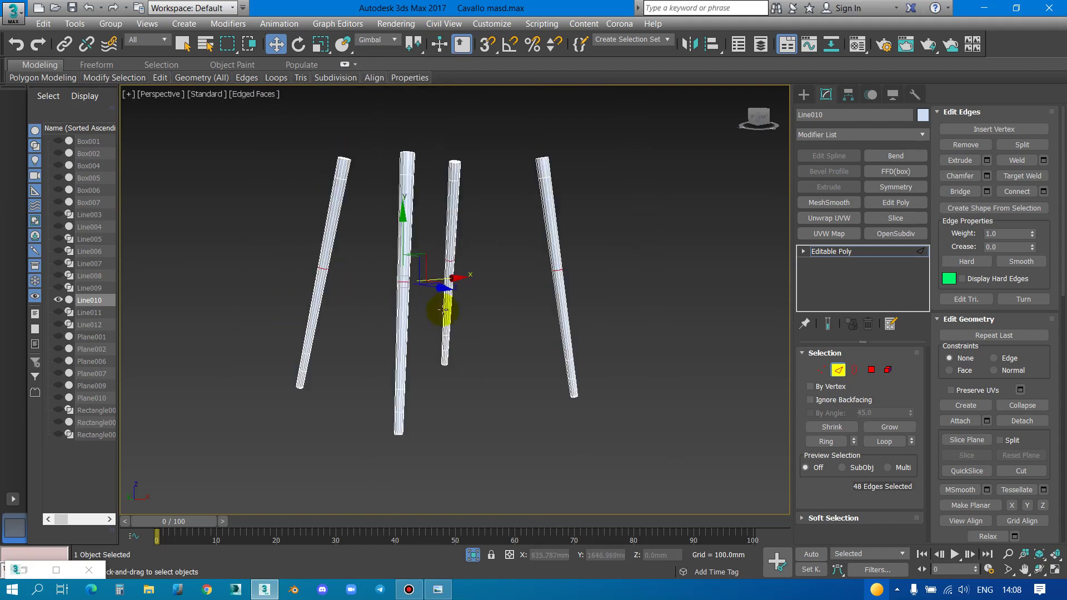
Unhide everything, select the seat, legs, footrest ring and seat support, and isolate them
left_click(473, 555)
scroll(499, 362, "up", 3)
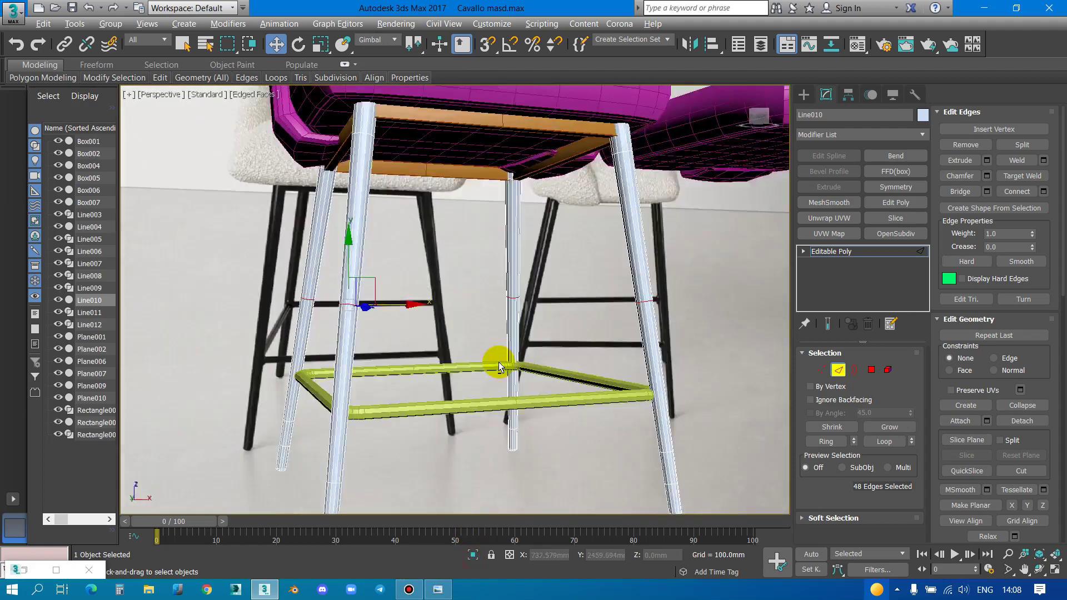
scroll(500, 394, "down", 2)
key("q")
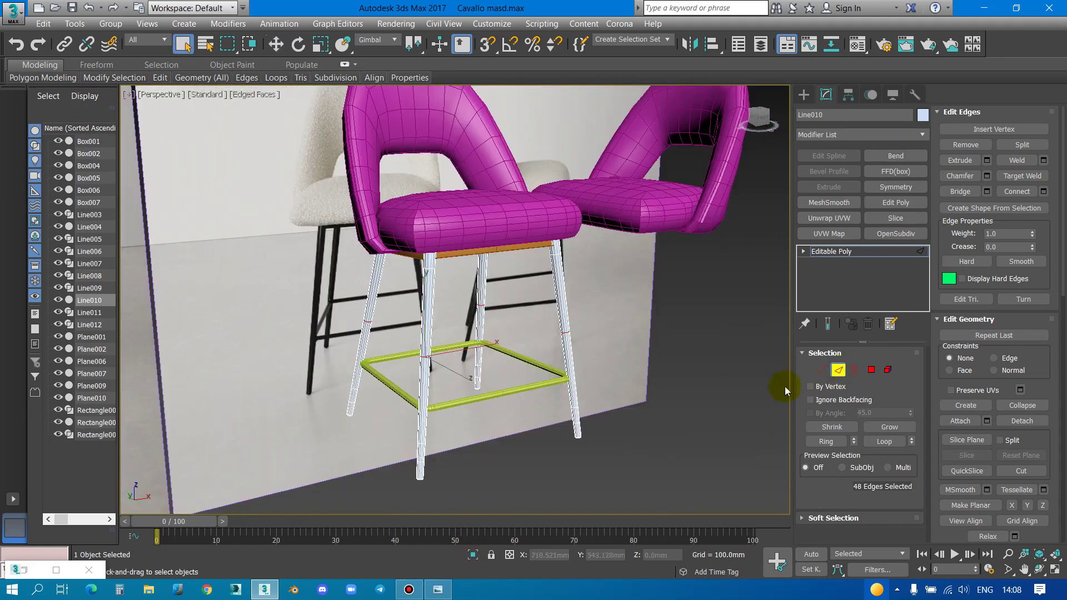
left_click(840, 374)
left_click(555, 382, "ctrl")
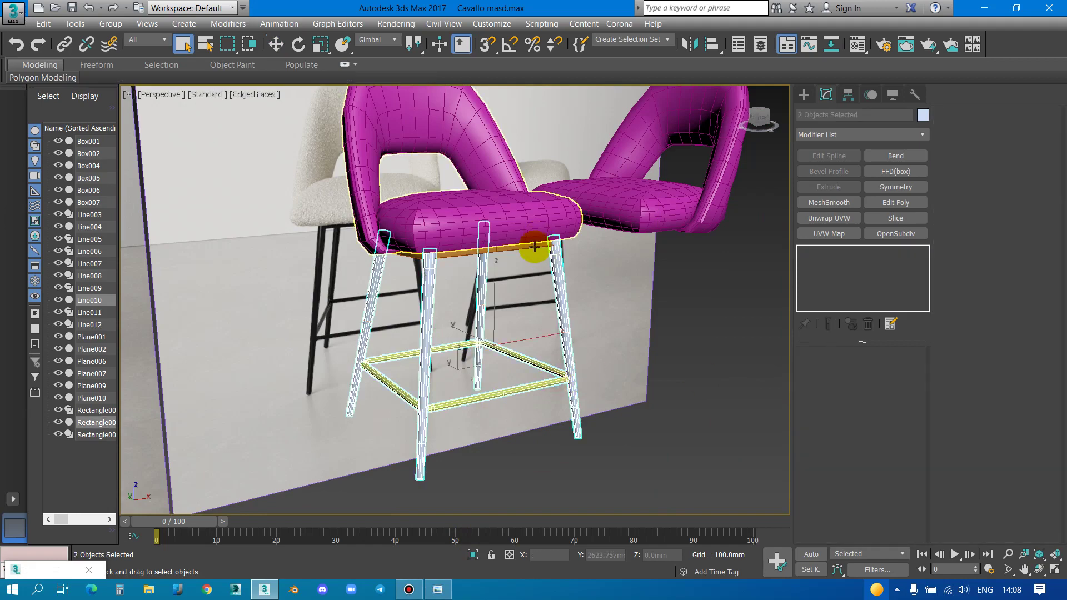
left_click(533, 246, "ctrl")
left_click(532, 221, "ctrl")
middle_click_drag(447, 257, 949, 154, "alt")
key("alt+q")
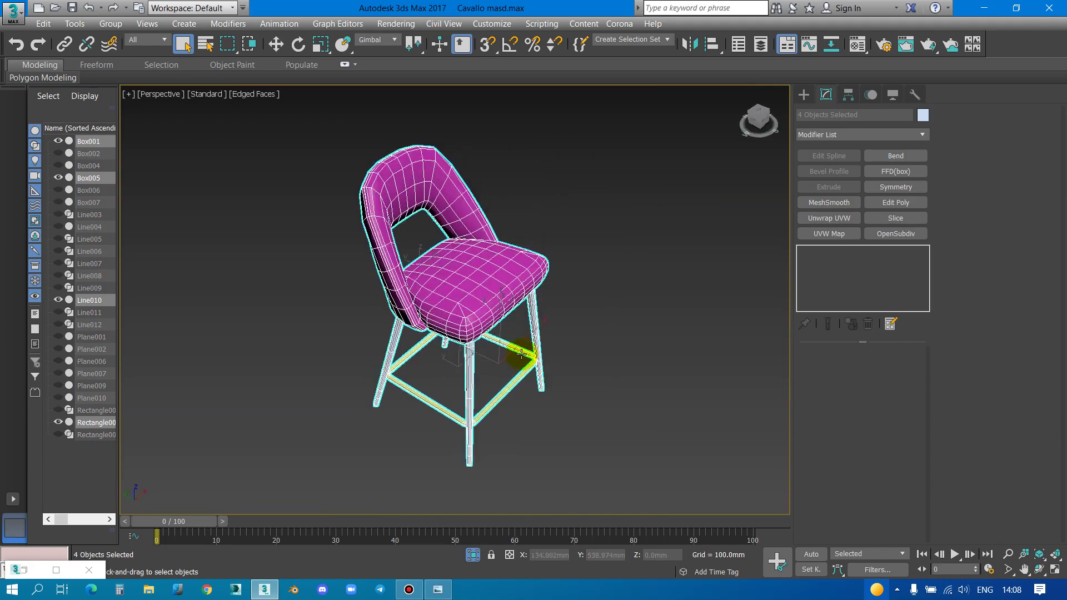
Apply Reset XForm to the selected parts, checking the seat's and legs' resets
left_click(915, 94)
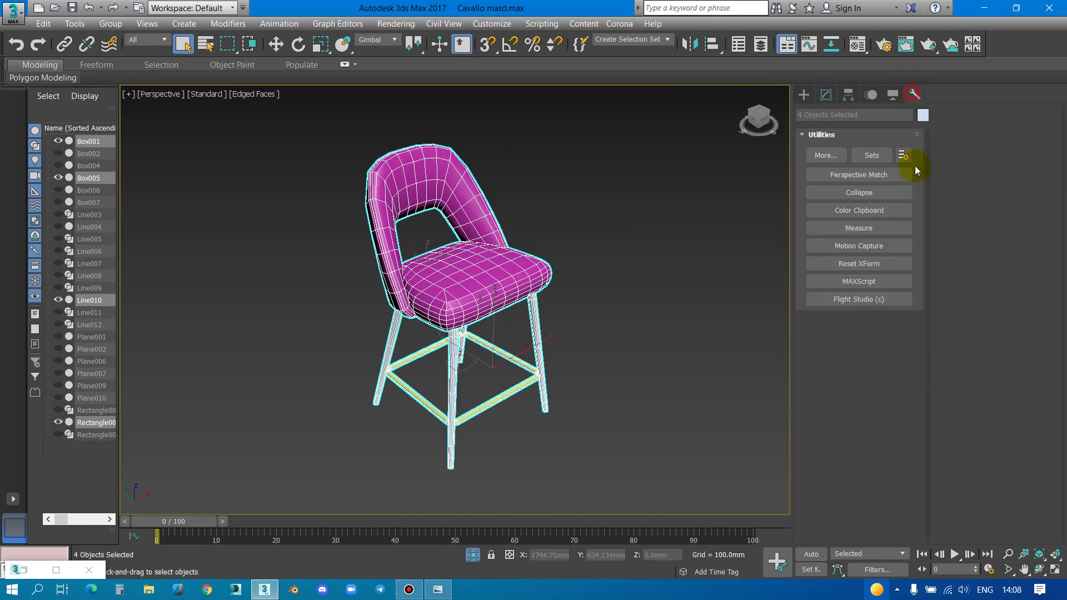
left_click(878, 264)
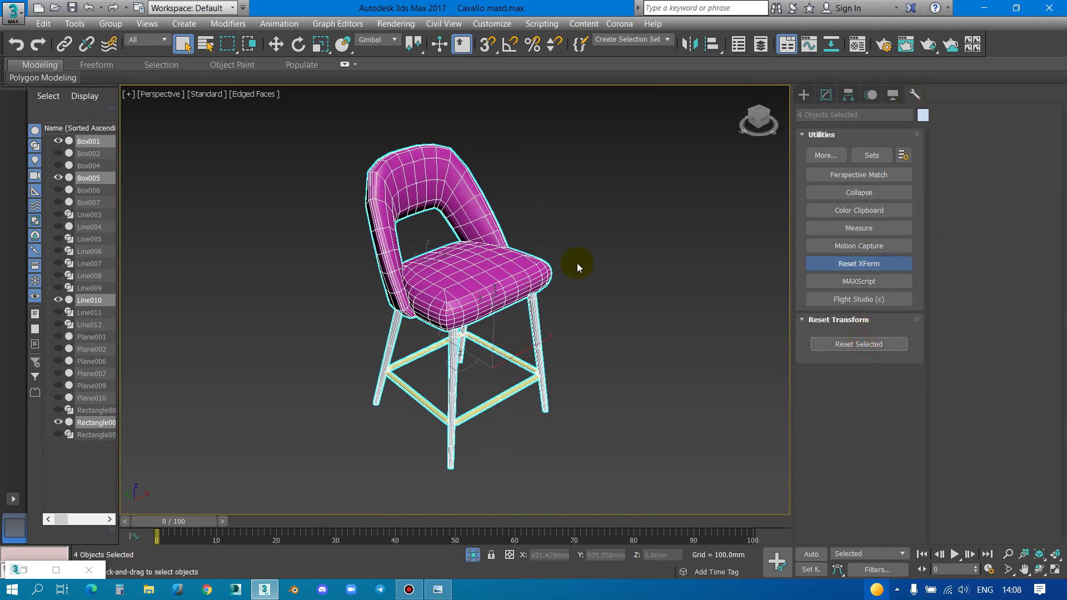
scroll(577, 262, "down", 3)
left_click(826, 96)
middle_click_drag(533, 223, 425, 214)
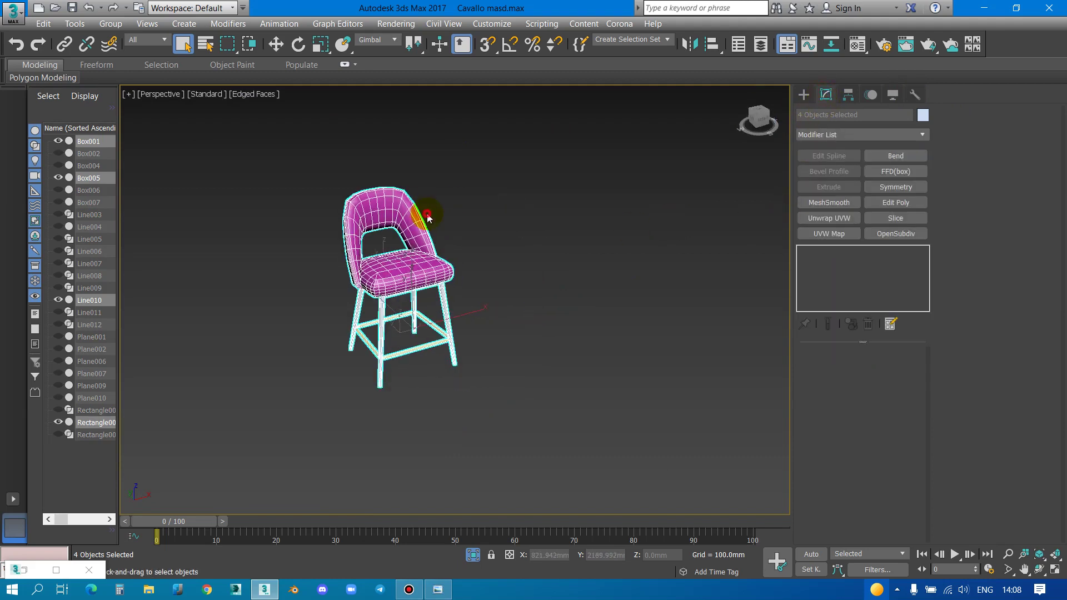
left_click(412, 222)
left_click(807, 253)
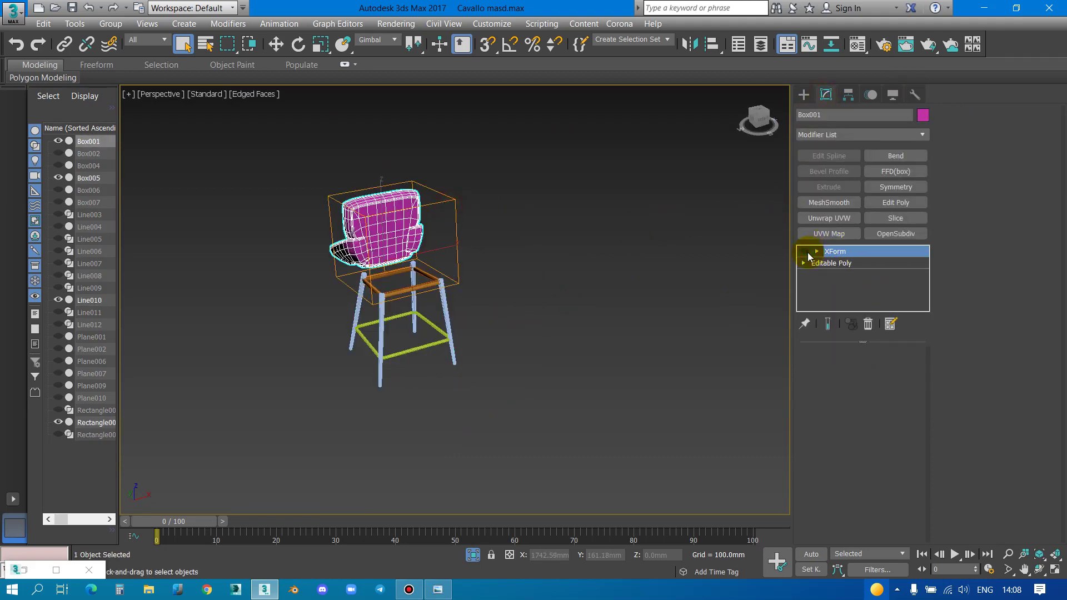
left_click(475, 318)
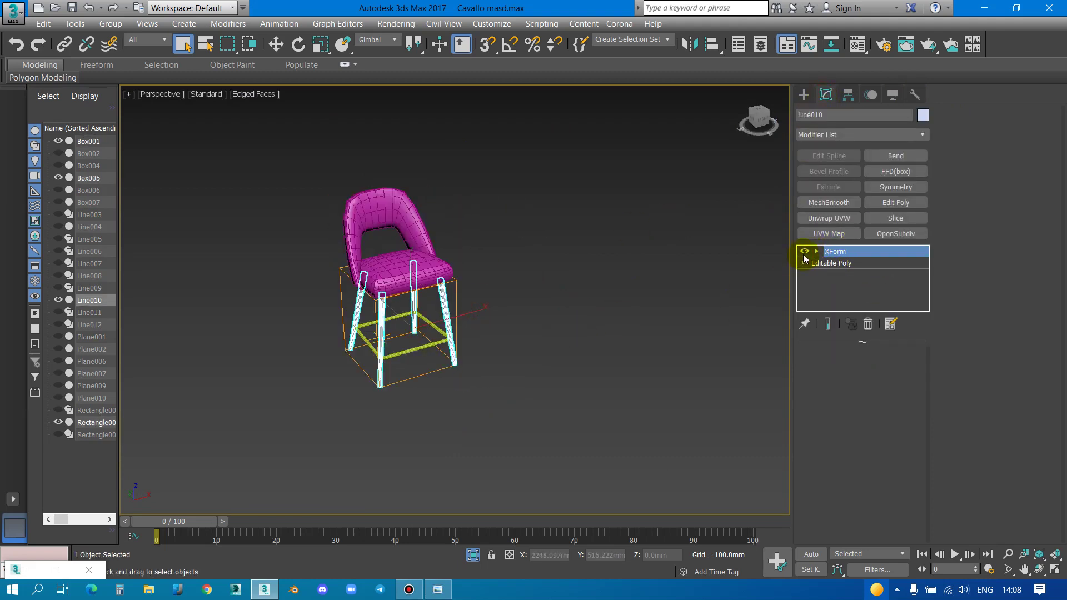
left_click(805, 253)
Convert all four stool parts to Editable Poly, baking in the reset
left_click(428, 346)
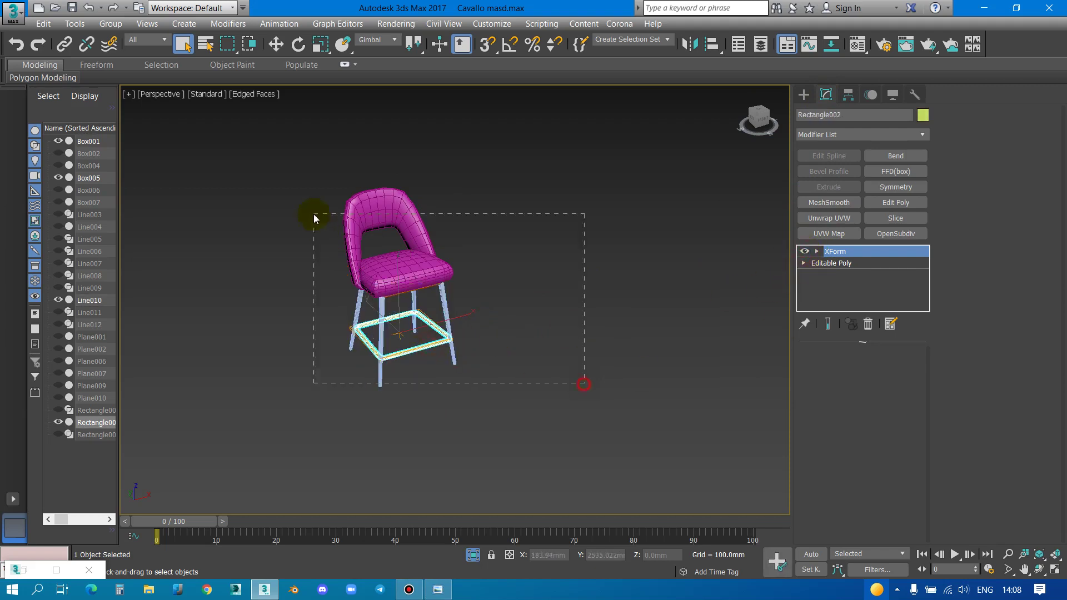
left_click_drag(584, 384, 315, 218)
right_click(439, 269)
left_click(591, 429)
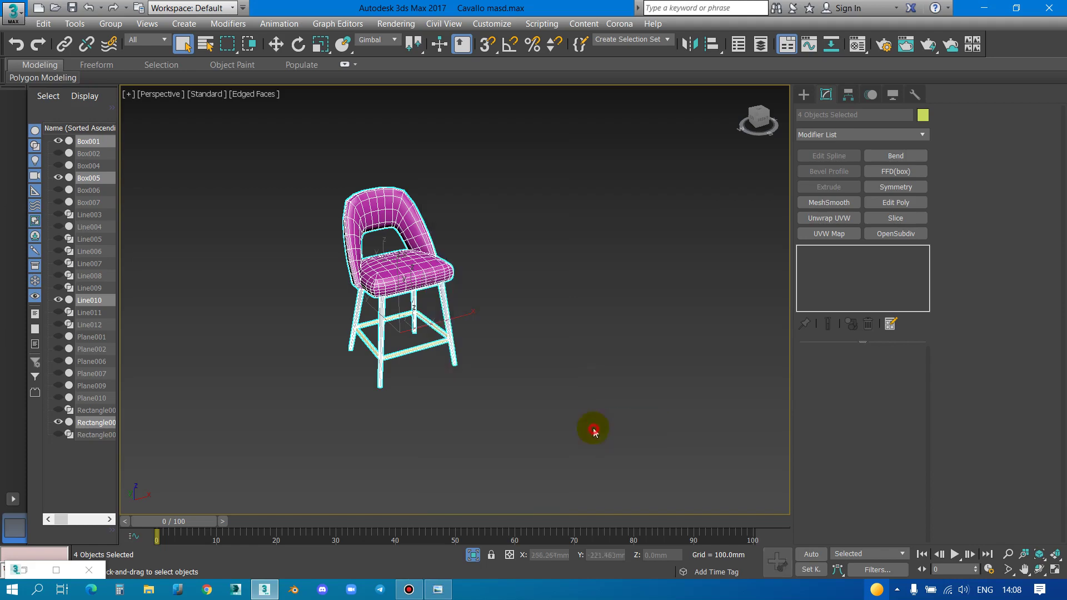
mouse_move(591, 429)
middle_mouse_down("alt")
mouse_move(543, 377)
mouse_move(764, 274)
middle_mouse_up("alt")
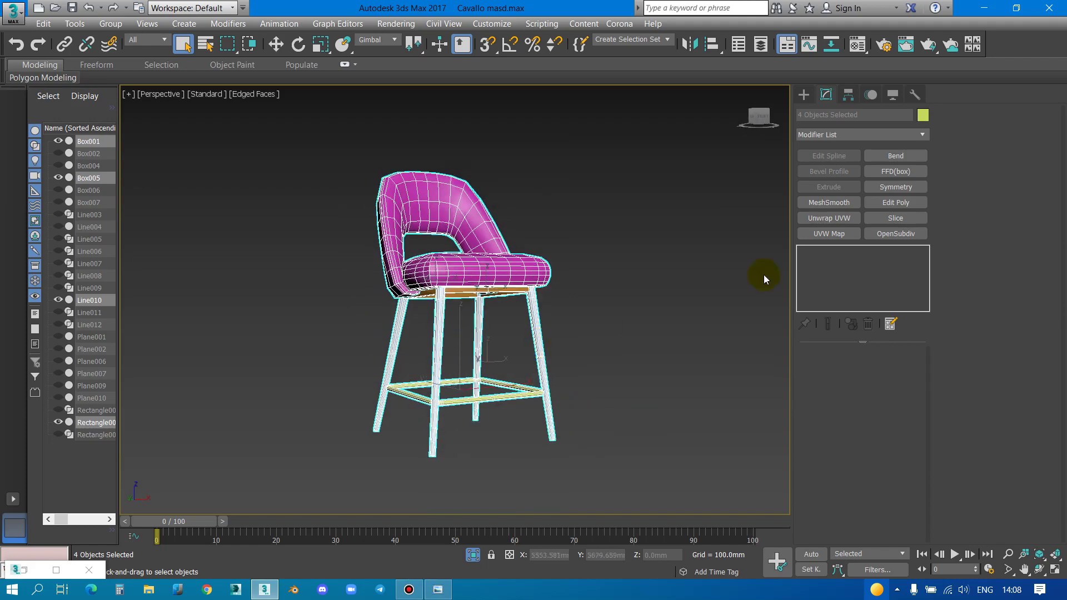
Add MeshSmooth with 2 iterations to the seat, legs, footrest and seat support
left_click(473, 556)
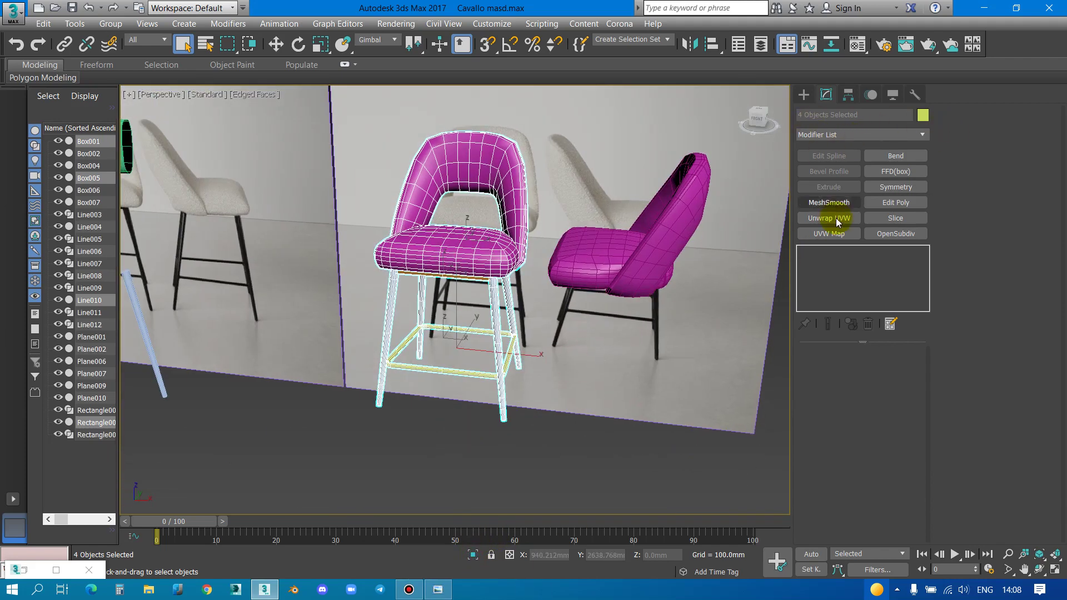
left_click(838, 207)
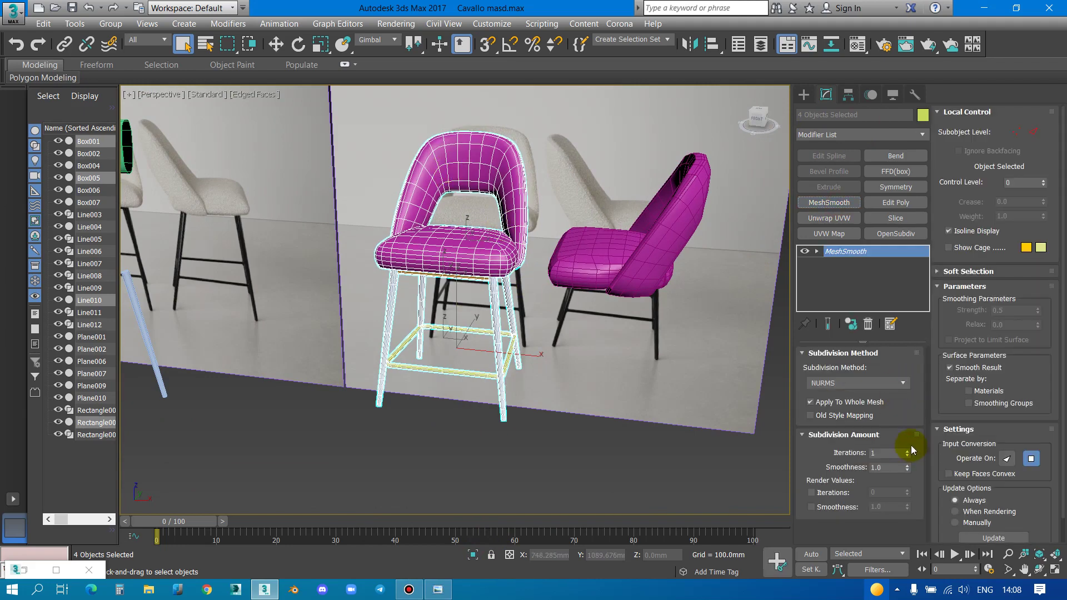
left_click(907, 451)
scroll(481, 367, "up", 5)
scroll(517, 361, "up", 3)
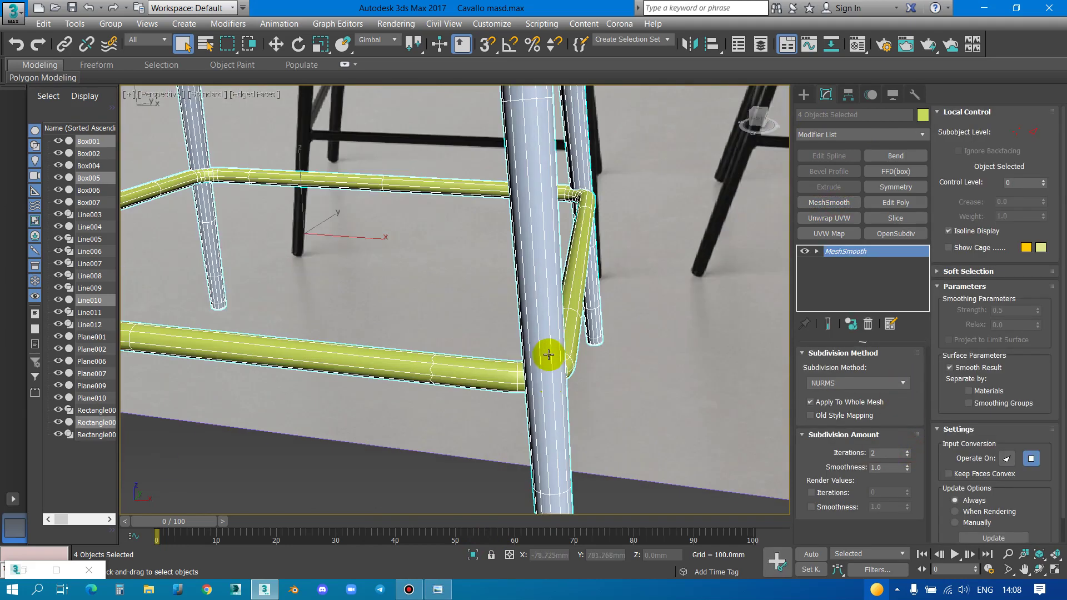
scroll(549, 355, "down", 4)
left_click(404, 436)
mouse_move(404, 436)
middle_mouse_down("alt")
mouse_move(388, 388)
mouse_move(392, 409)
middle_mouse_up("alt")
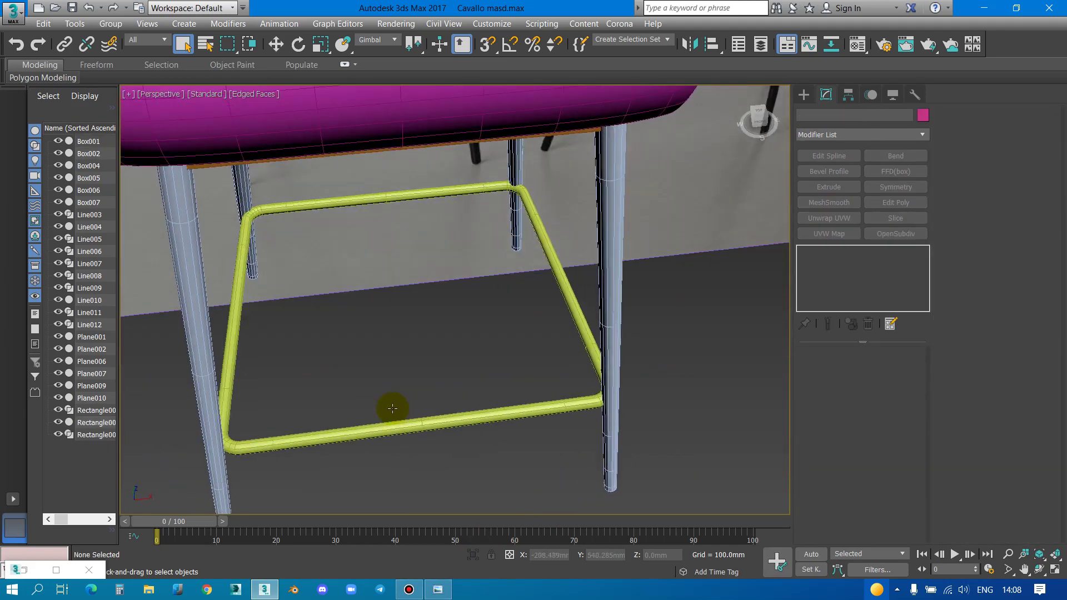
Switch the viewport shading to Clay
scroll(392, 409, "down", 5)
left_click(142, 95)
left_click(147, 95)
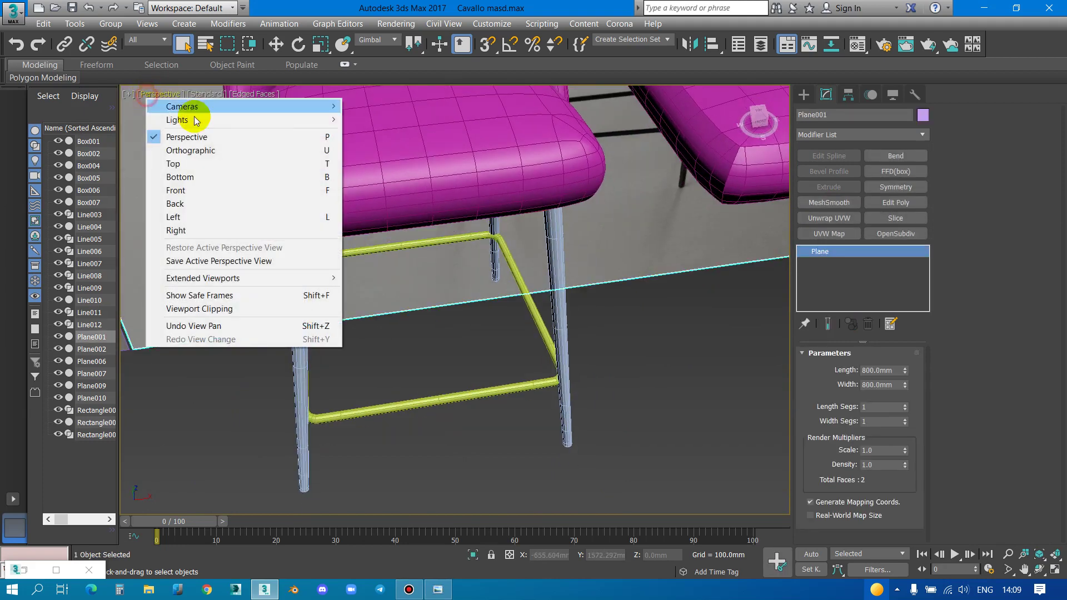
left_click(261, 95)
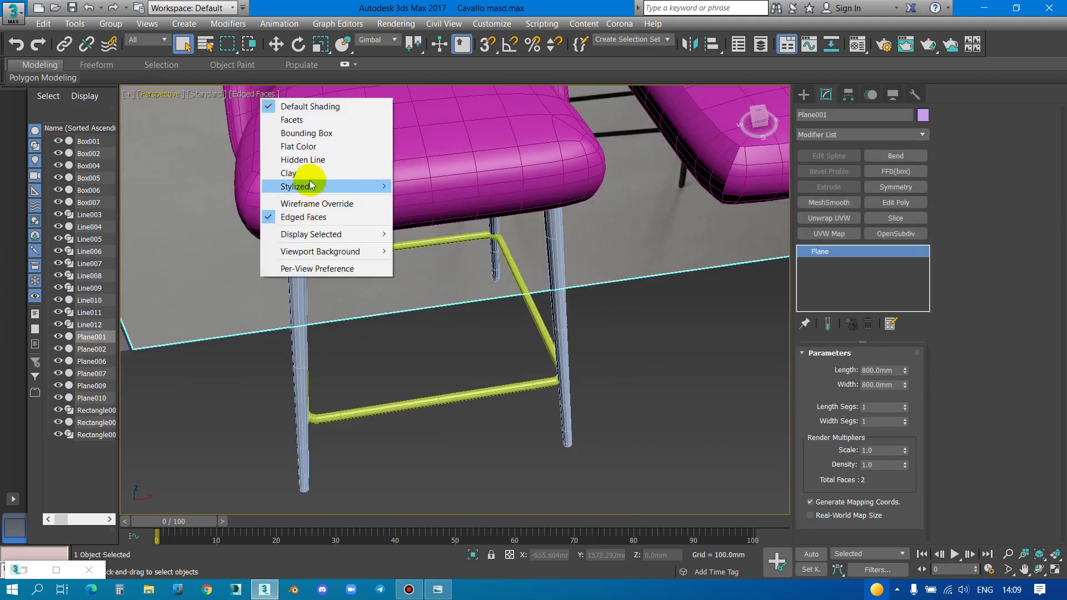
left_click(303, 173)
scroll(692, 352, "down", 3)
Box-select the modelled stool and the reference stool from a near top-down view
left_click(569, 375)
middle_click_drag(569, 374, 569, 355, "alt")
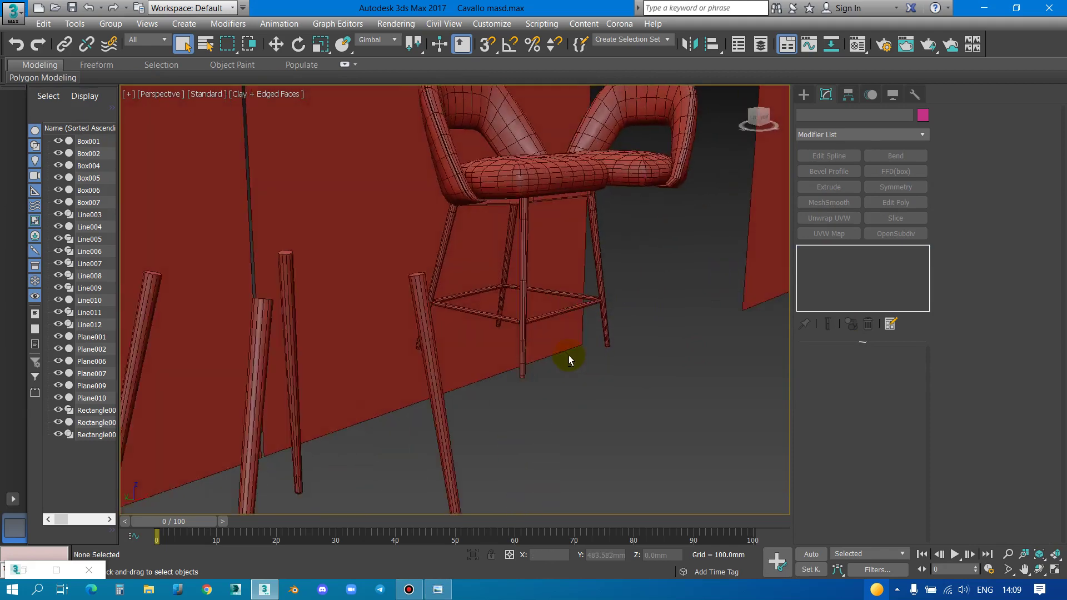
scroll(569, 356, "down", 1)
scroll(559, 321, "down", 3)
scroll(500, 323, "down", 5)
scroll(552, 309, "up", 2)
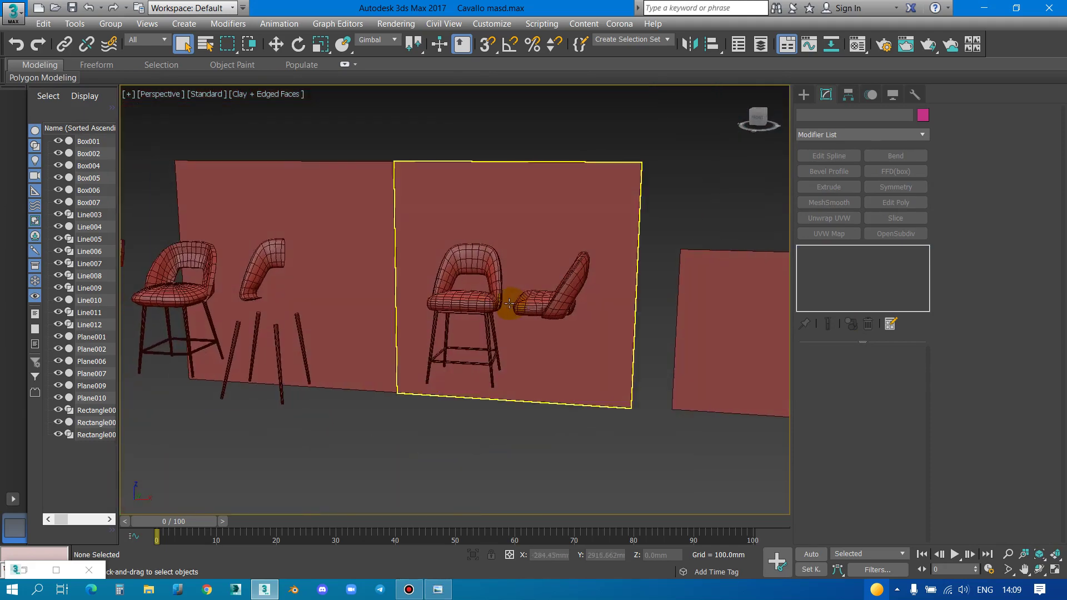
middle_click_drag(509, 303, 291, 428, "alt")
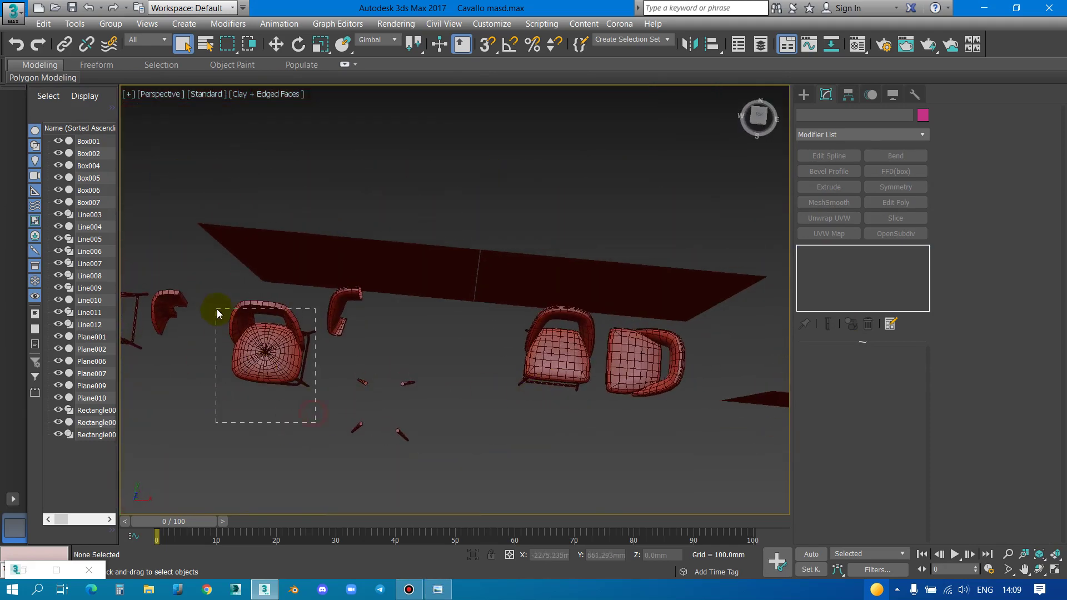
left_click_drag(315, 422, 217, 313)
left_click_drag(513, 327, 514, 328)
Isolate both stools and move the modelled stool right beside the reference stool
key("alt+q")
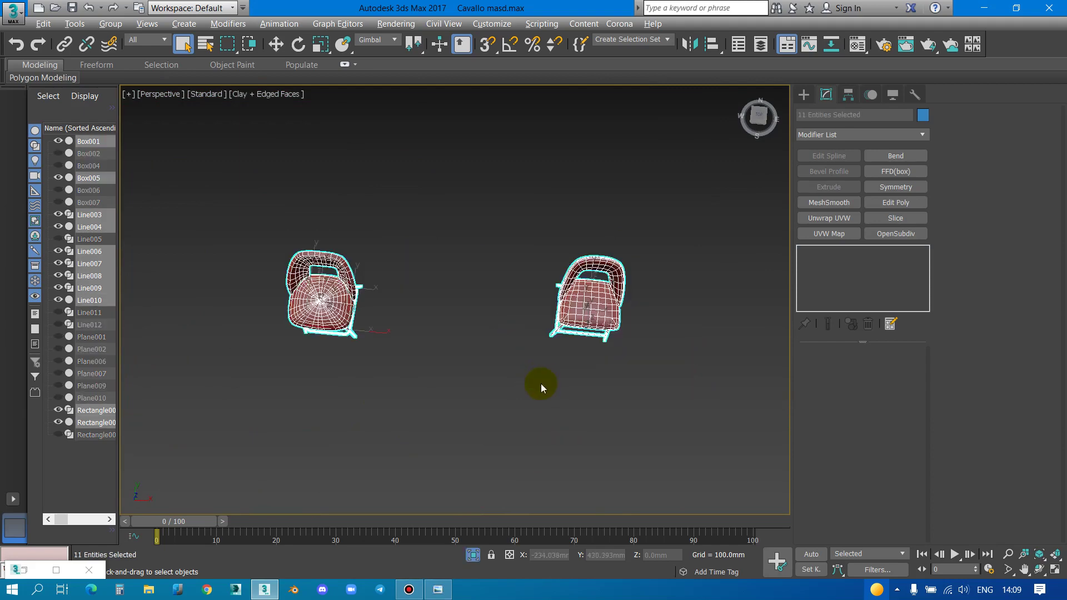
middle_click_drag(542, 384, 566, 341, "alt")
left_click(570, 394)
left_click_drag(378, 384, 264, 261)
key("w")
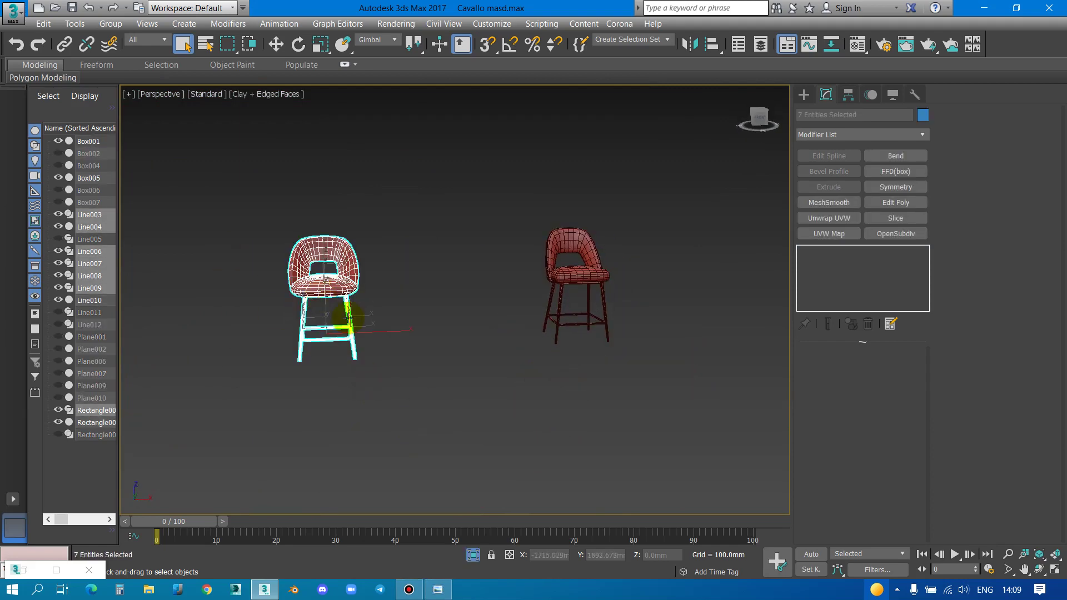
mouse_move(342, 328)
middle_mouse_down("alt")
mouse_move(348, 369)
mouse_move(367, 360)
middle_mouse_up("alt")
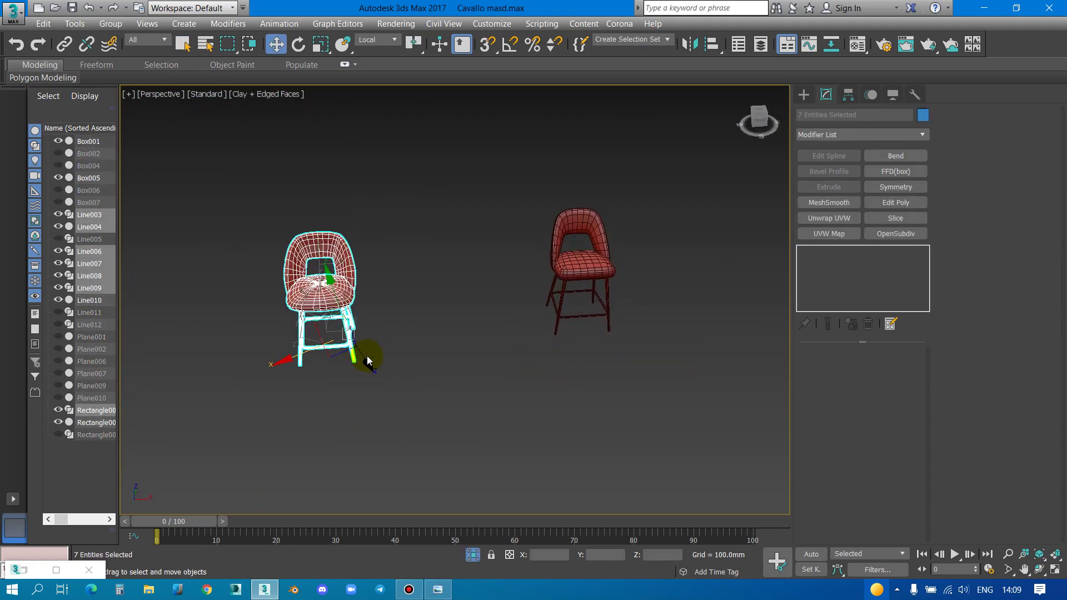
left_click(378, 40)
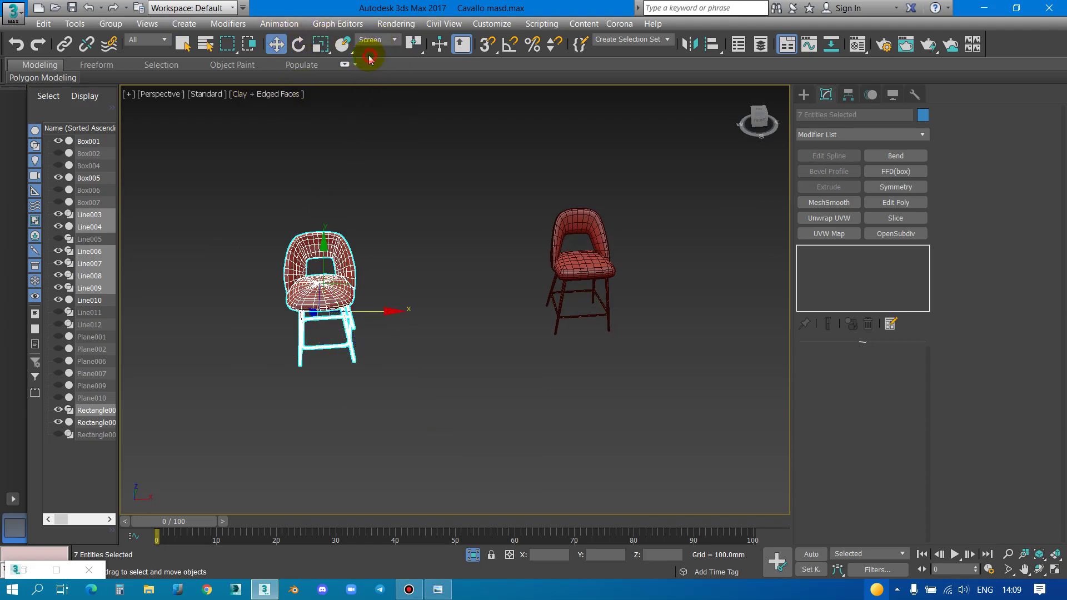
left_click(376, 41)
left_click_drag(346, 303, 514, 274)
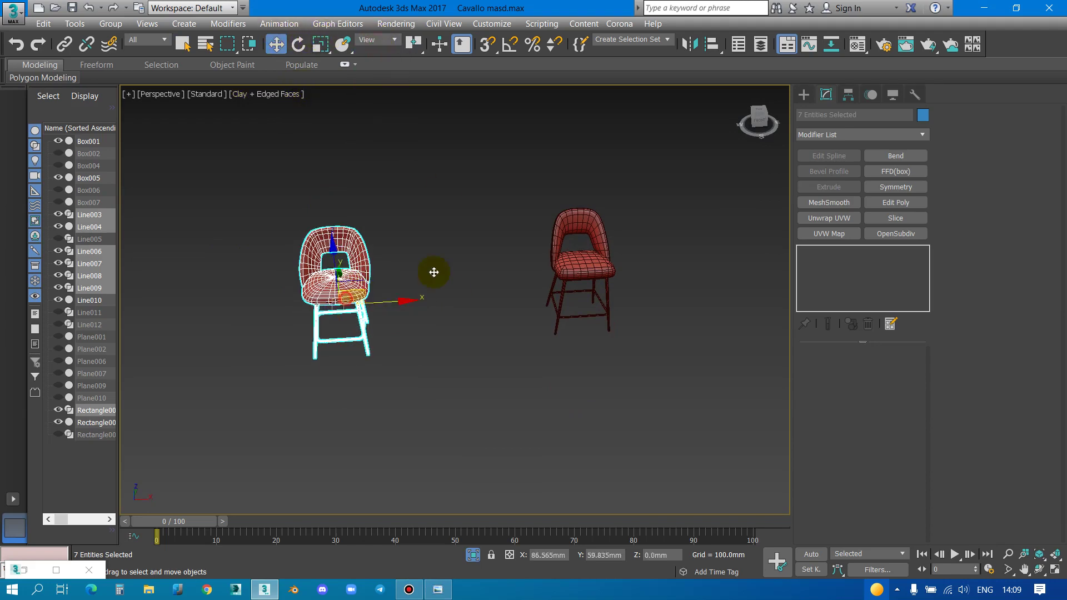
left_click(608, 366)
key("z")
mouse_move(587, 323)
middle_mouse_down("alt")
mouse_move(543, 303)
mouse_move(565, 303)
mouse_move(573, 289)
middle_mouse_up("alt")
Compare the two stools' seats, inspecting the reference seat's Editable Poly base
left_click(598, 213)
left_click(839, 263)
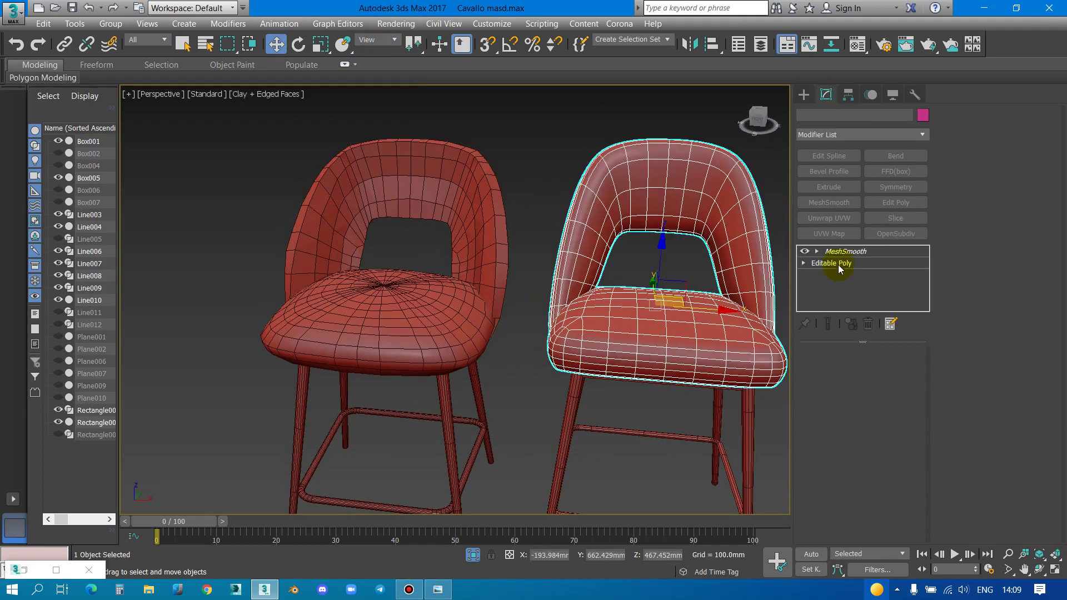
mouse_move(461, 233)
middle_mouse_down("alt")
mouse_move(555, 342)
mouse_move(578, 269)
mouse_move(489, 231)
mouse_move(450, 247)
mouse_move(565, 264)
mouse_move(369, 309)
middle_mouse_up("alt")
scroll(507, 313, "up", 3)
left_click(386, 294)
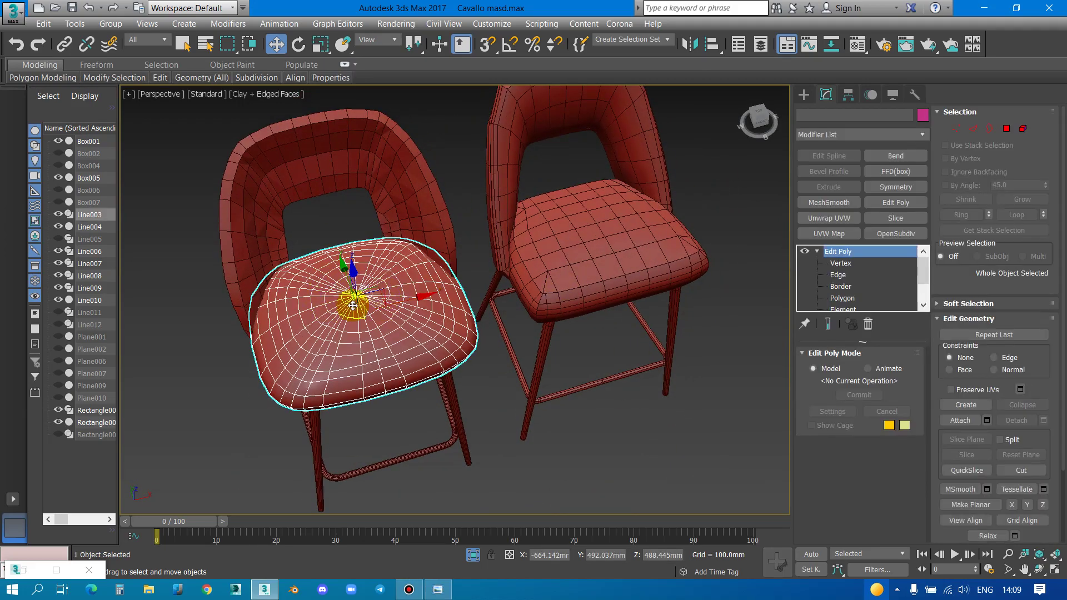
scroll(372, 301, "up", 3)
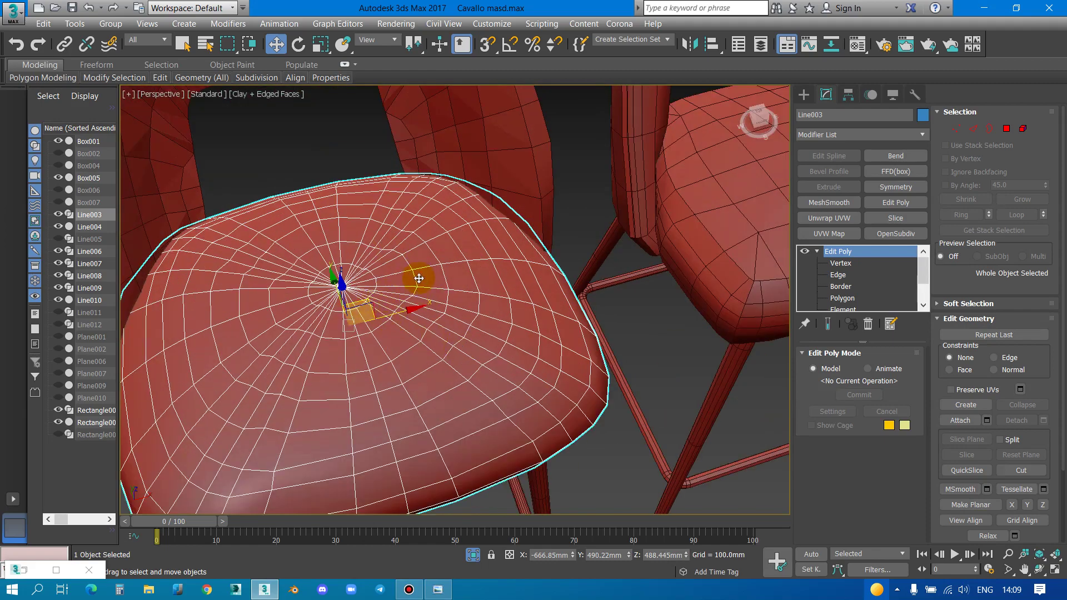
scroll(375, 297, "down", 3)
scroll(285, 214, "down", 3)
Inspect the legs and compare both stools' footrest rings
mouse_move(285, 214)
middle_mouse_down("alt")
mouse_move(443, 160)
mouse_move(338, 311)
middle_mouse_up("alt")
middle_click_drag(496, 283, 440, 453, "alt")
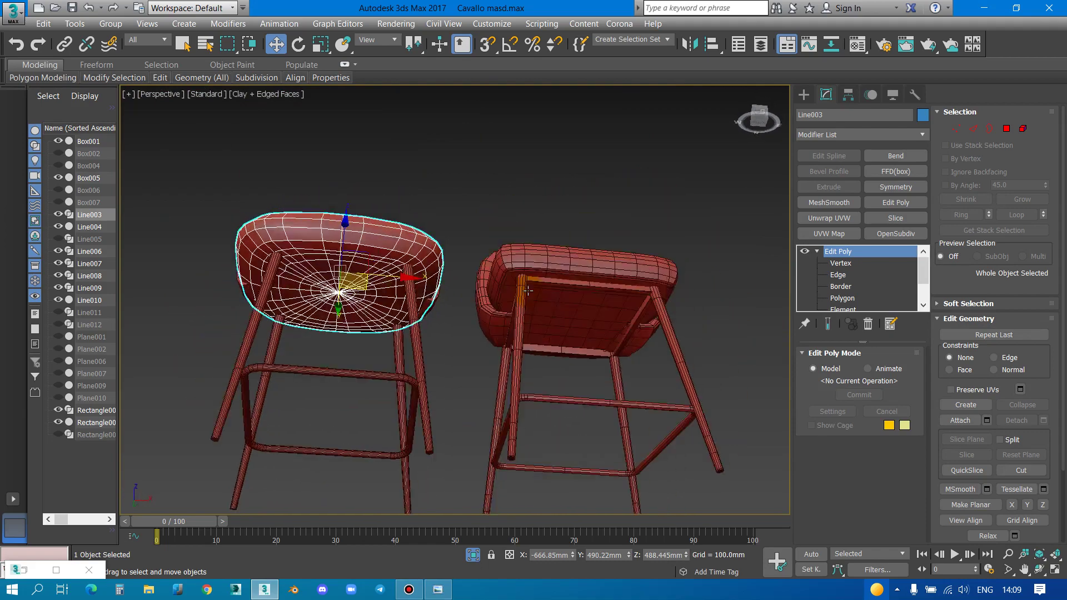
scroll(441, 453, "up", 5)
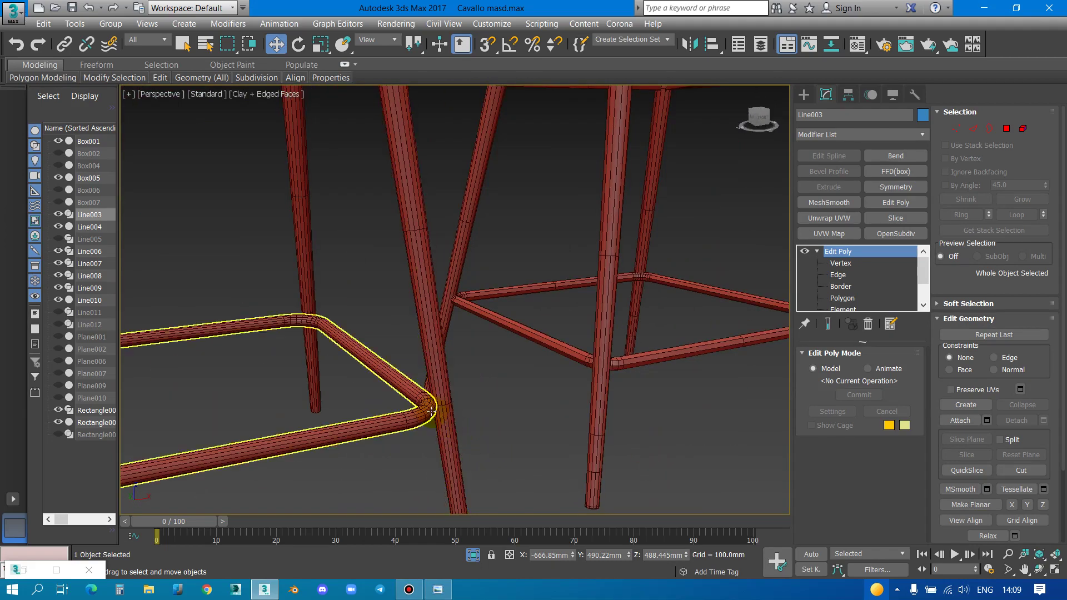
scroll(429, 417, "down", 5)
middle_click_drag(429, 401, 497, 380, "alt")
scroll(497, 380, "up", 4)
left_click(435, 358)
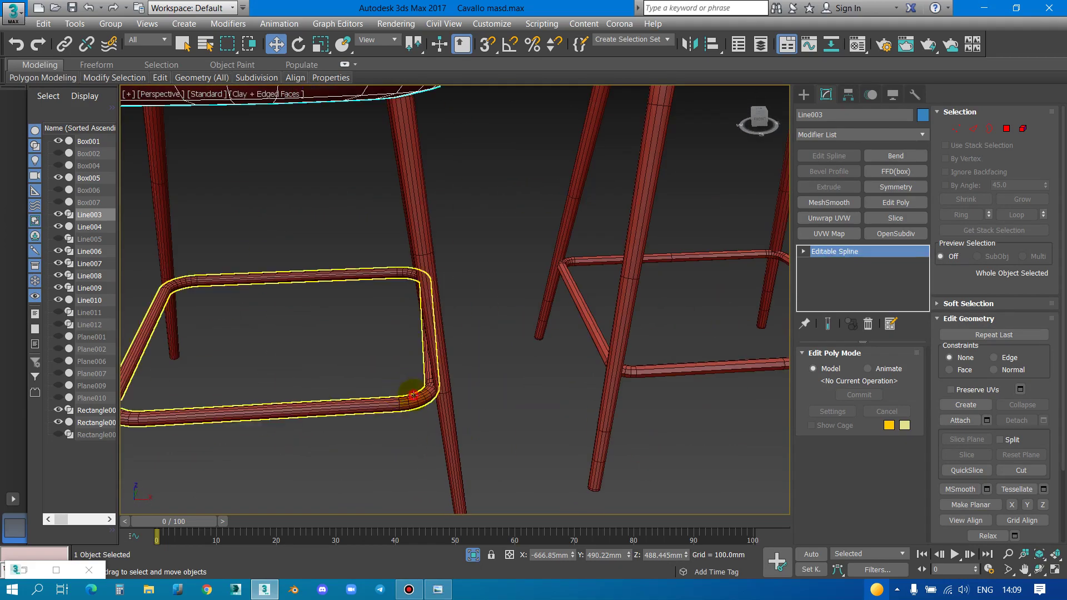
middle_click_drag(412, 401, 470, 333)
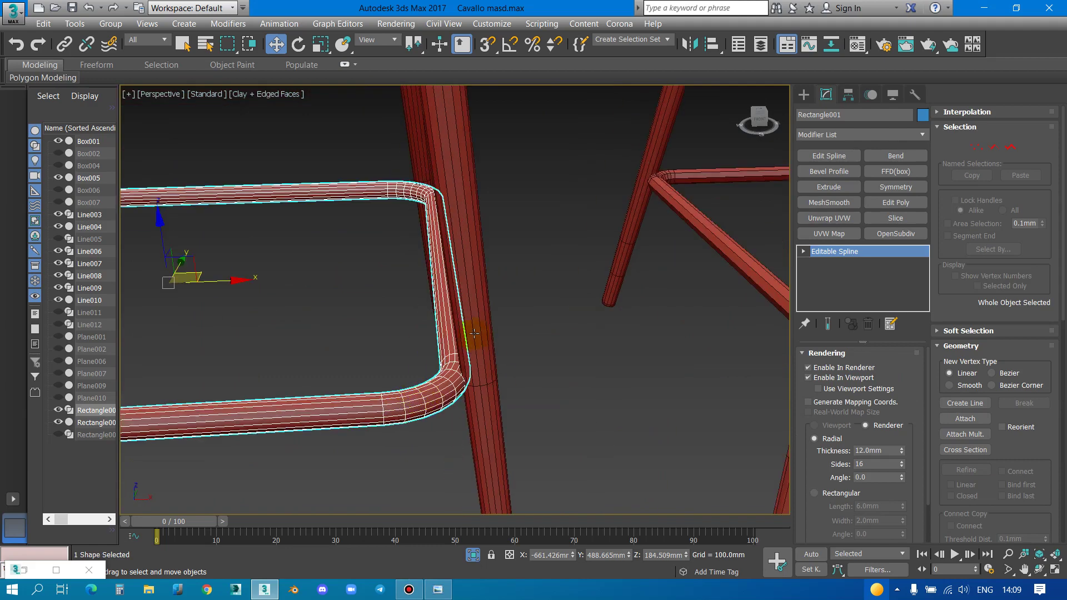
left_click(469, 334)
middle_click_drag(315, 317, 729, 303, "alt")
scroll(574, 389, "up", 3)
Select the right stool's four pieces and show the polygon and vertex statistics
left_click(575, 389)
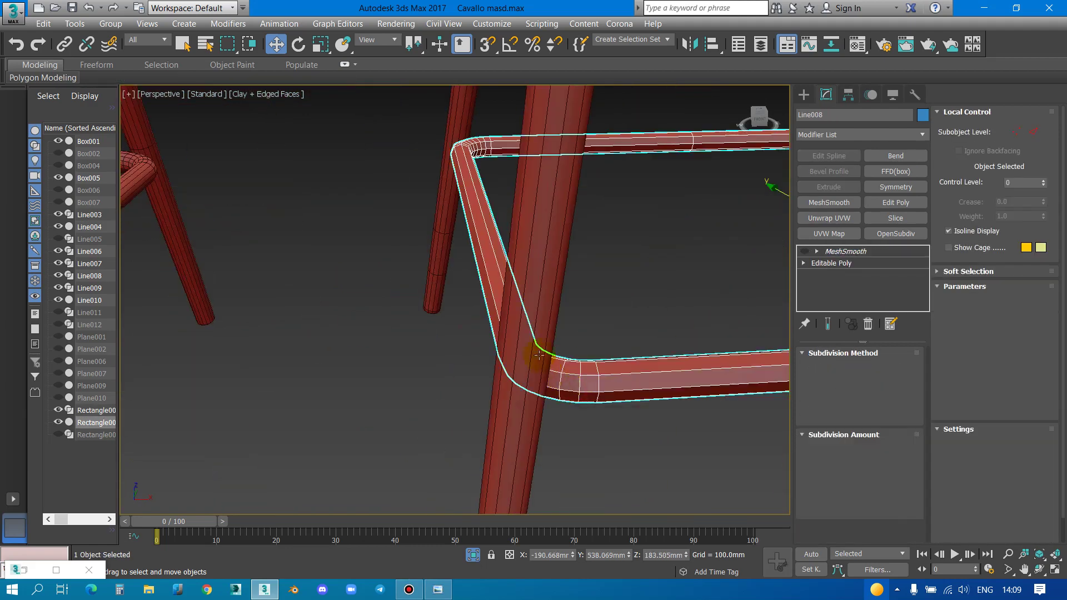
scroll(421, 369, "down", 5)
left_click_drag(523, 398, 461, 268)
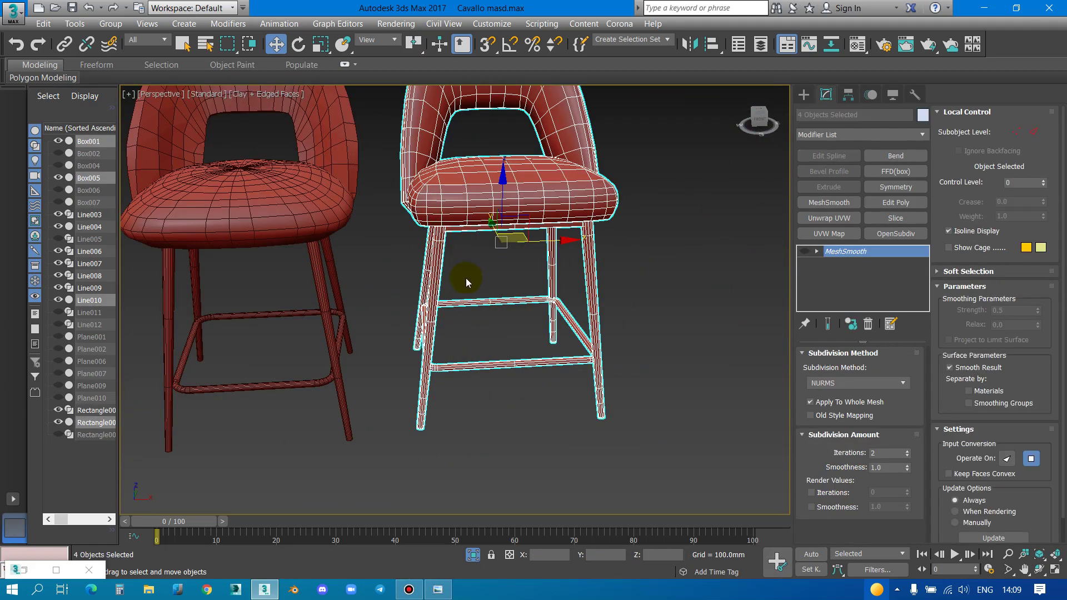
mouse_move(466, 278)
middle_mouse_down("alt")
mouse_move(538, 318)
mouse_move(669, 318)
middle_mouse_up("alt")
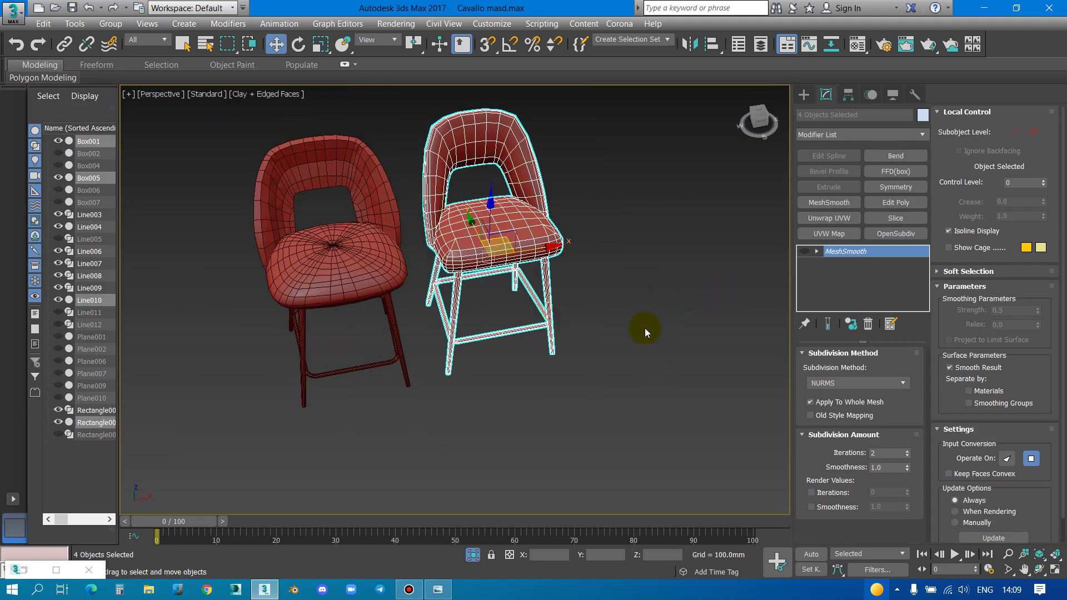
right_click(623, 336)
key("Escape")
key("w")
middle_click_drag(622, 336, 644, 347, "alt")
left_click(645, 347)
key("7")
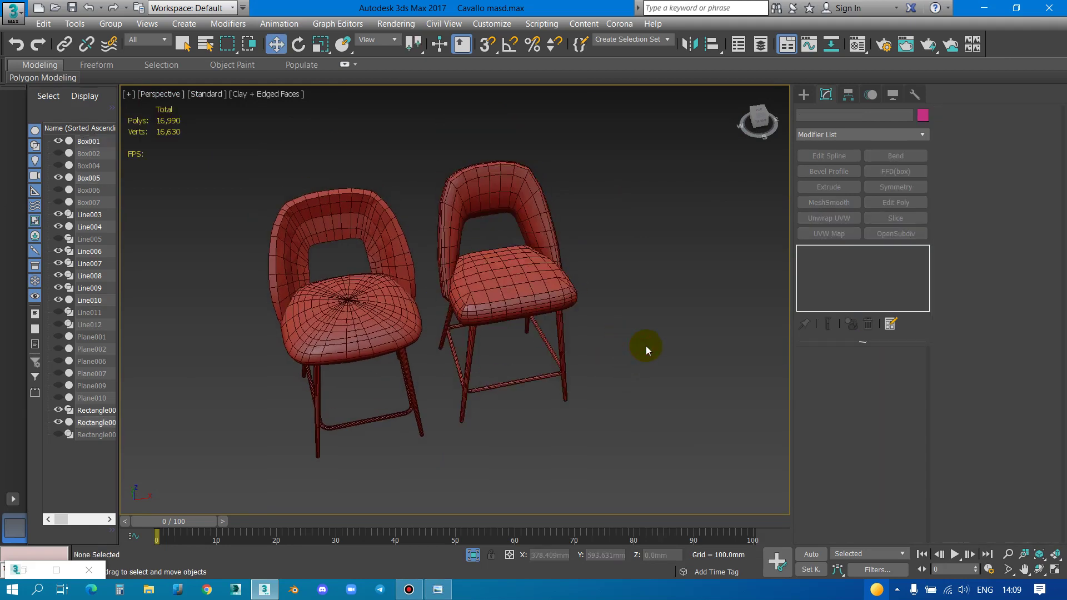
Turn on MeshSmooth for all four pieces of the right stool
left_click_drag(586, 371, 478, 209)
mouse_move(478, 209)
middle_mouse_down("alt")
mouse_move(507, 318)
mouse_move(592, 315)
middle_mouse_up("alt")
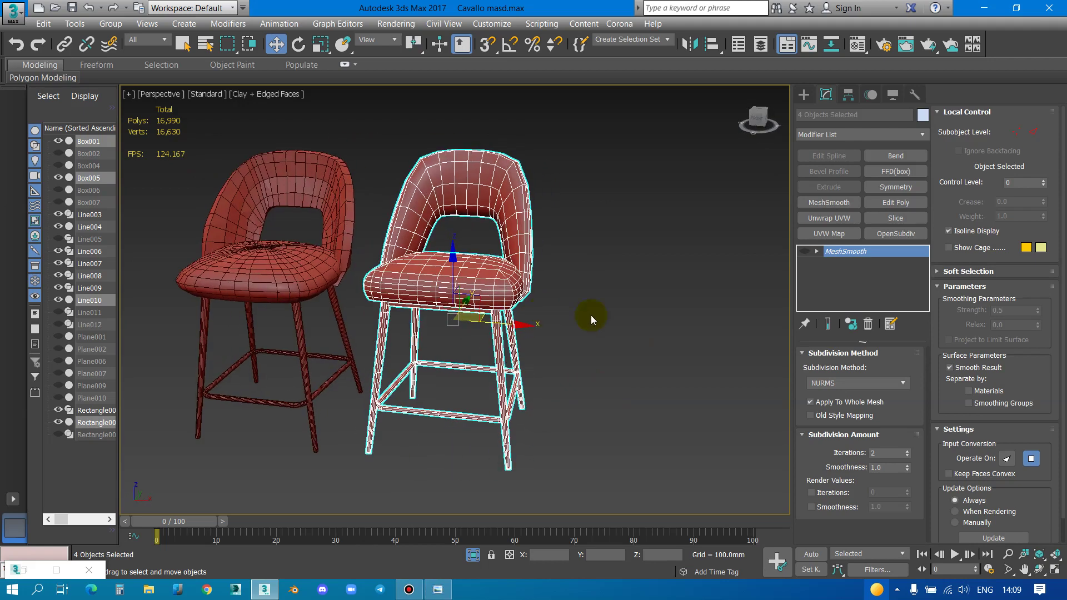
left_click(805, 253)
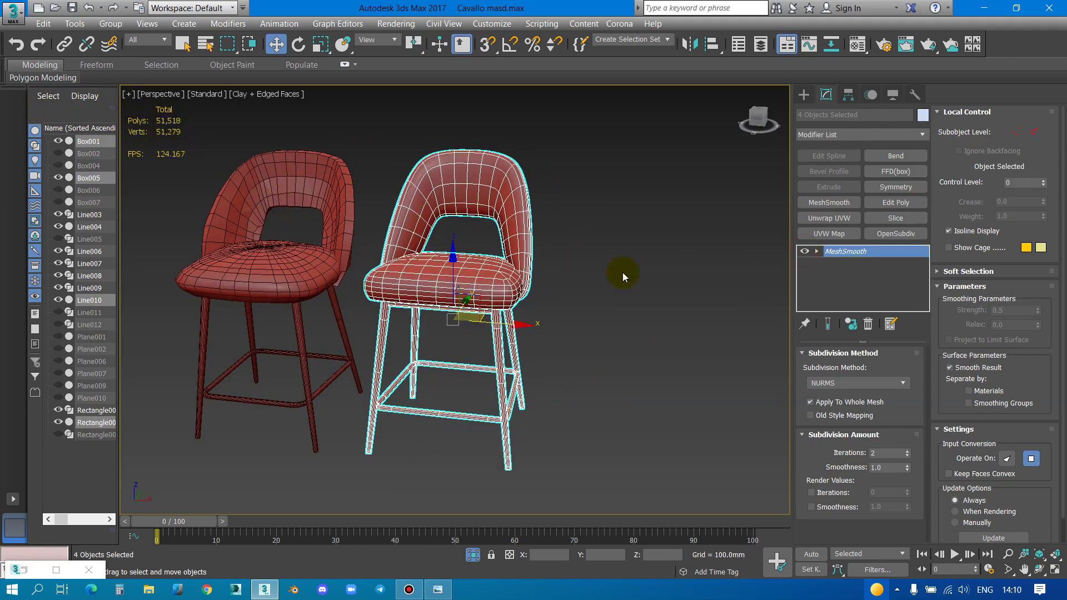
middle_click_drag(391, 281, 460, 362, "alt")
left_click(553, 392)
middle_click_drag(553, 393, 388, 378, "alt")
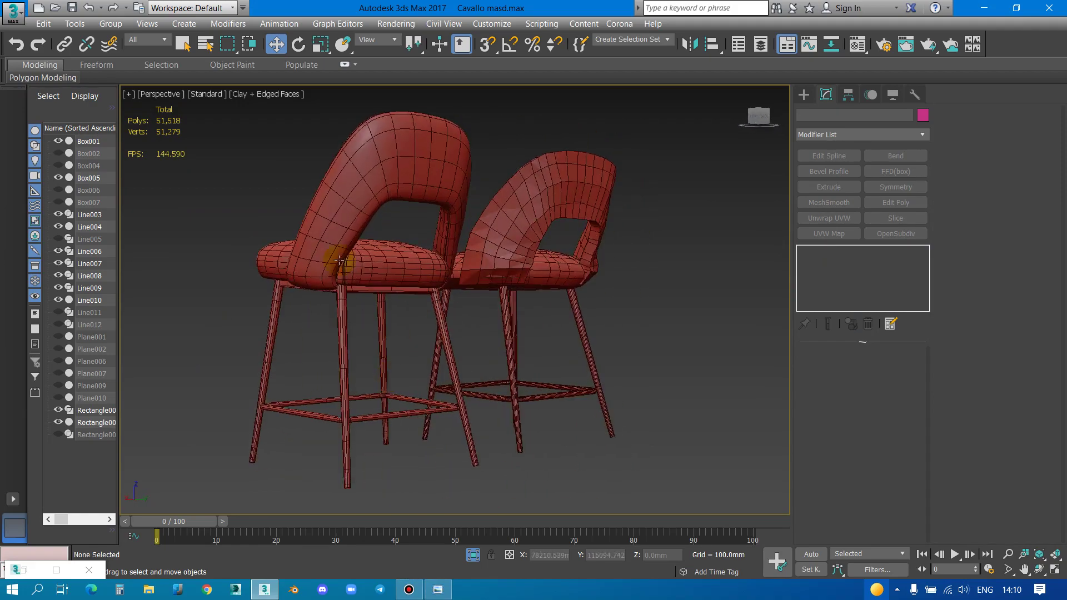
scroll(355, 288, "up", 5)
Select the seat shell Box001 and inspect the stool from below
left_click(356, 288)
middle_click_drag(445, 289, 479, 275, "alt")
scroll(465, 195, "up", 2)
scroll(464, 194, "up", 2)
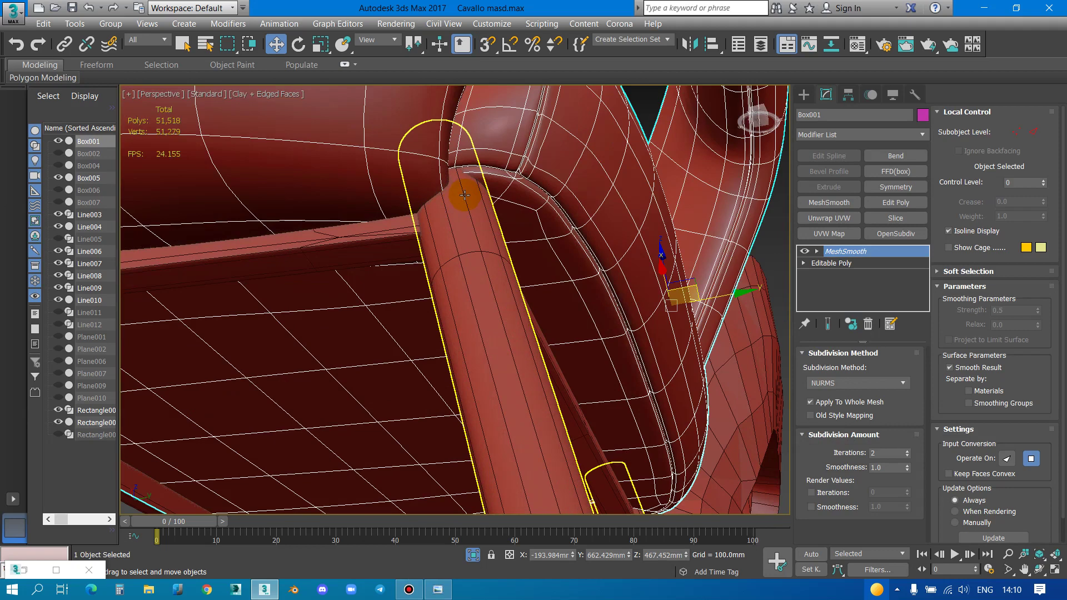
scroll(518, 196, "down", 3)
Isolate the seat frame Box005 and turn off its MeshSmooth display
left_click(456, 219)
key("alt+q")
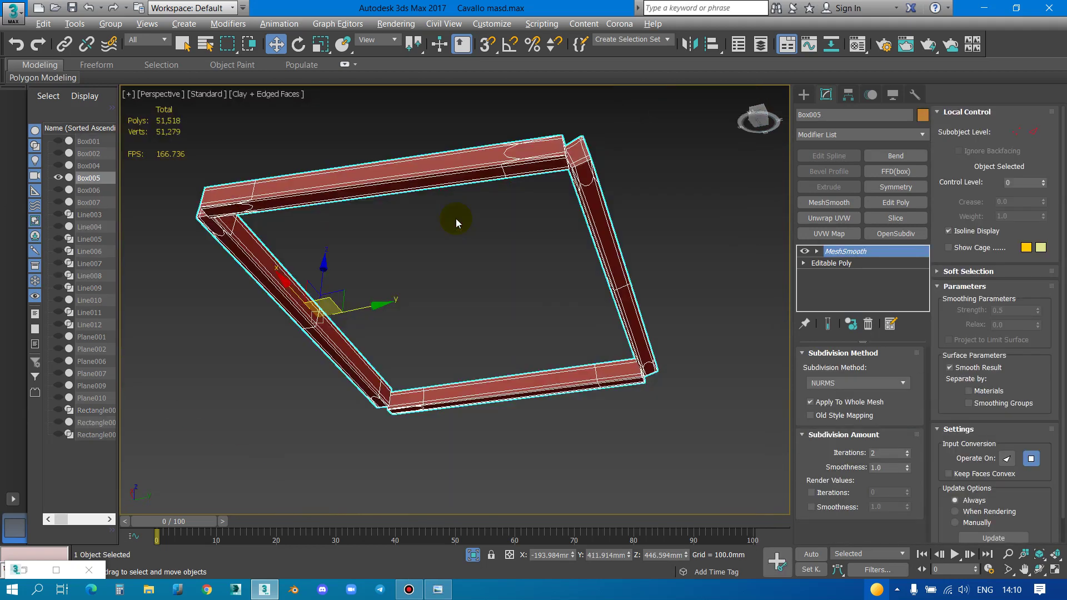
scroll(566, 158, "up", 3)
left_click(805, 251)
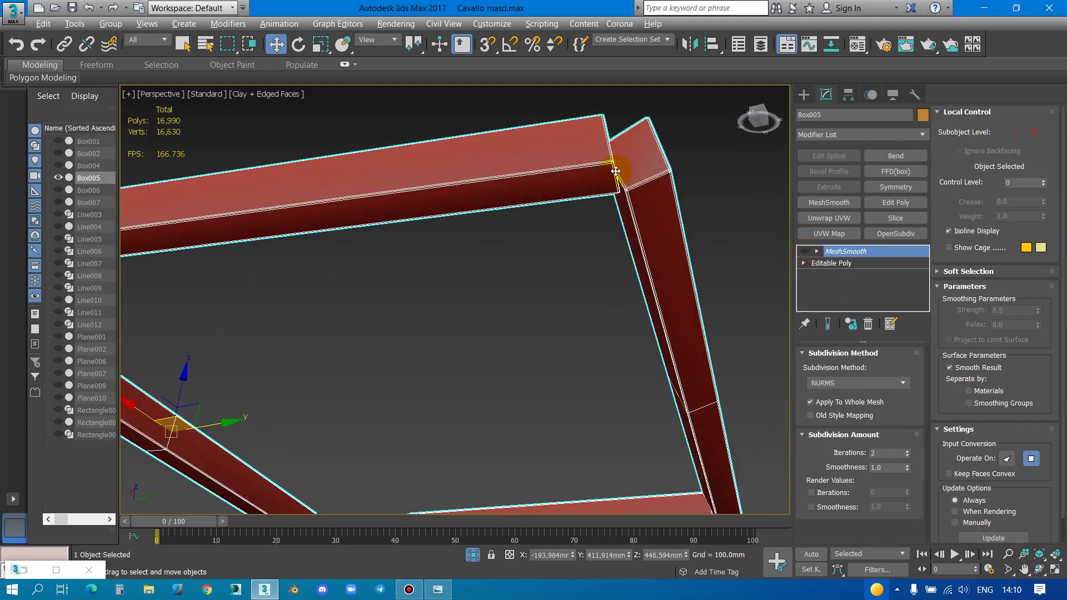
scroll(616, 171, "up", 3)
scroll(601, 150, "down", 3)
scroll(508, 214, "down", 3)
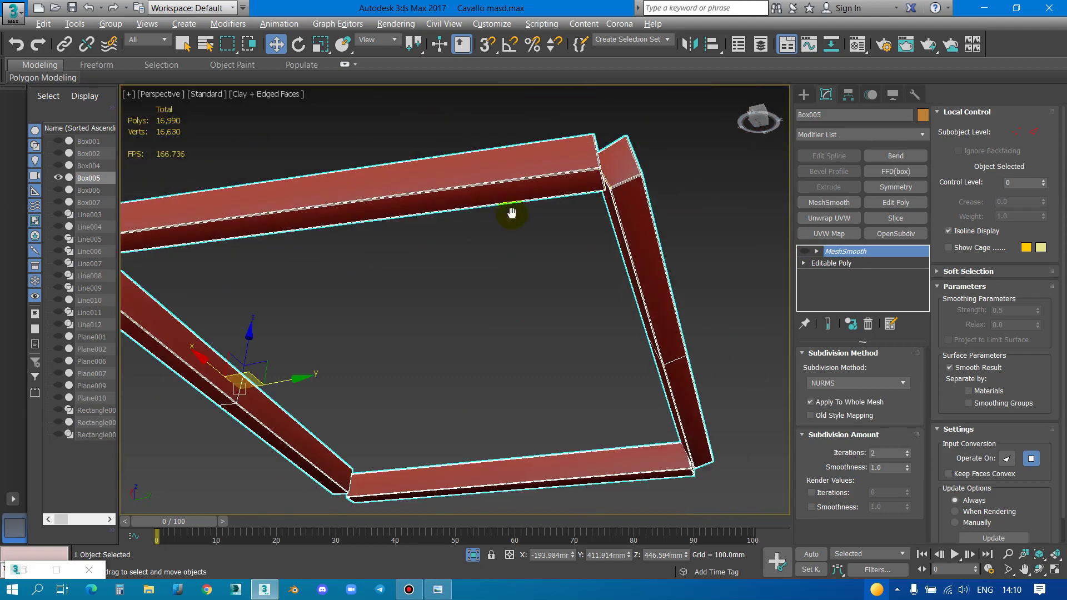
scroll(563, 230, "up", 1)
Select the frame bars' edges at Box005's Editable Poly edge level
left_click(831, 263)
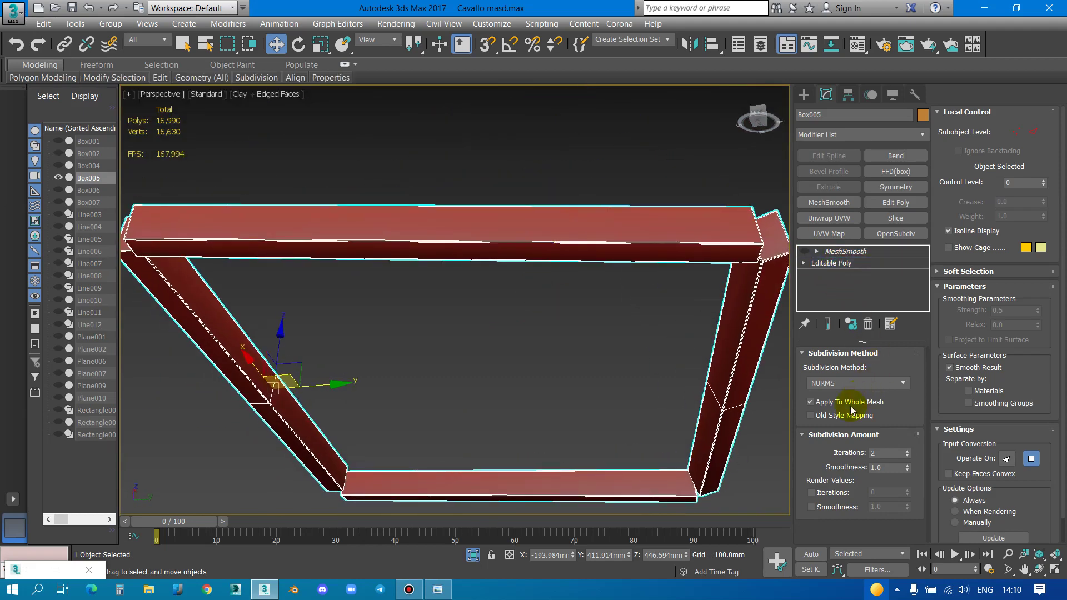
left_click(839, 369)
scroll(583, 183, "down", 5)
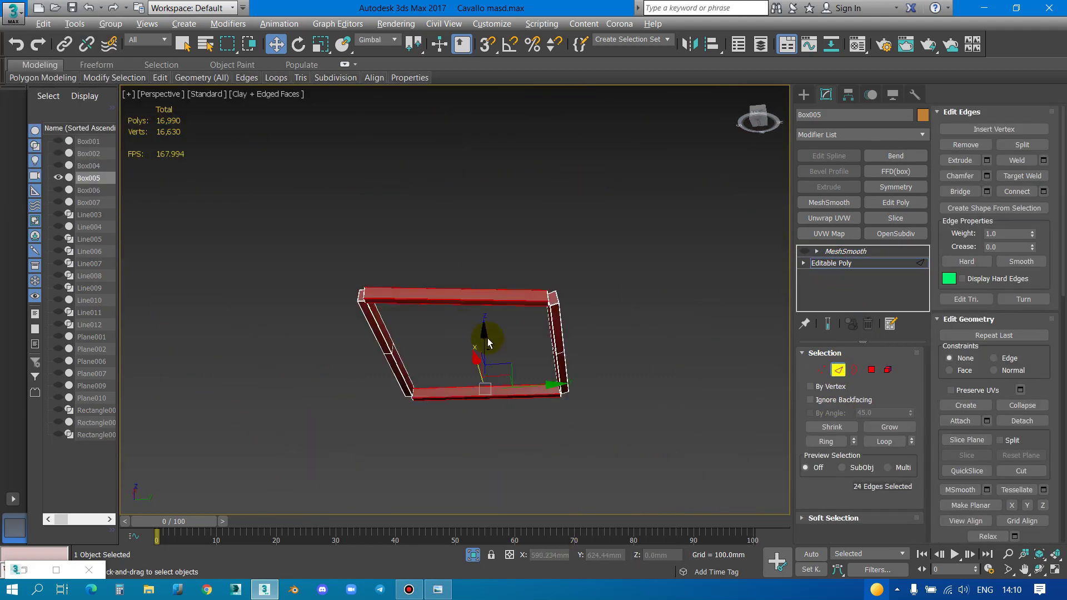
mouse_move(489, 333)
middle_mouse_down("alt")
mouse_move(513, 327)
mouse_move(520, 287)
middle_mouse_up("alt")
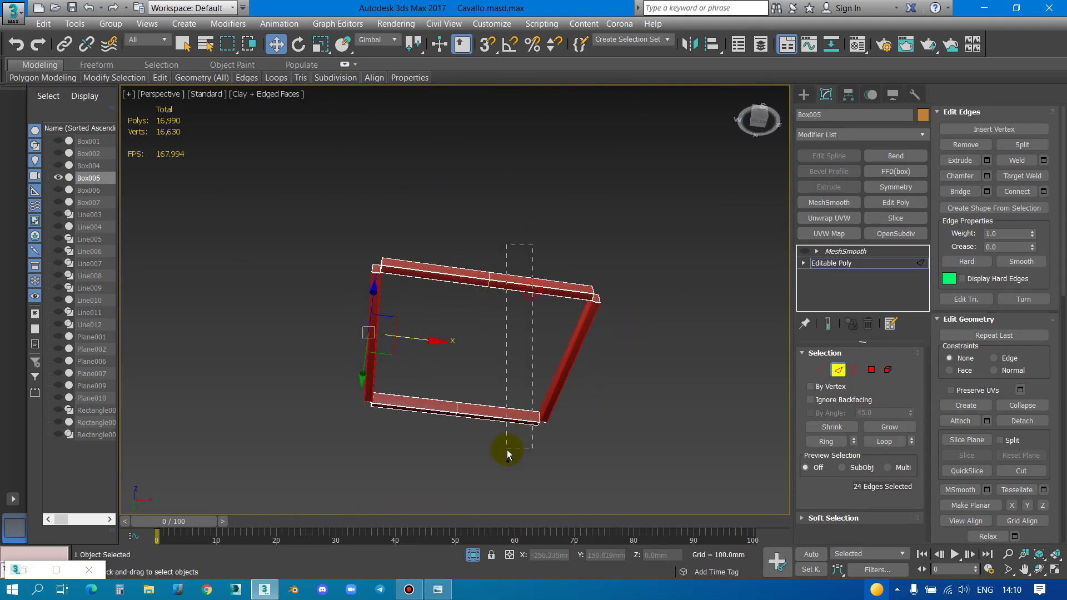
left_click_drag(507, 452, 507, 451, "alt")
left_click_drag(418, 443, 418, 443, "ctrl")
middle_click_drag(529, 436, 540, 332, "alt")
Connect the bar edges with 2 segments, then re-enable MeshSmooth on the frame
right_click(540, 332)
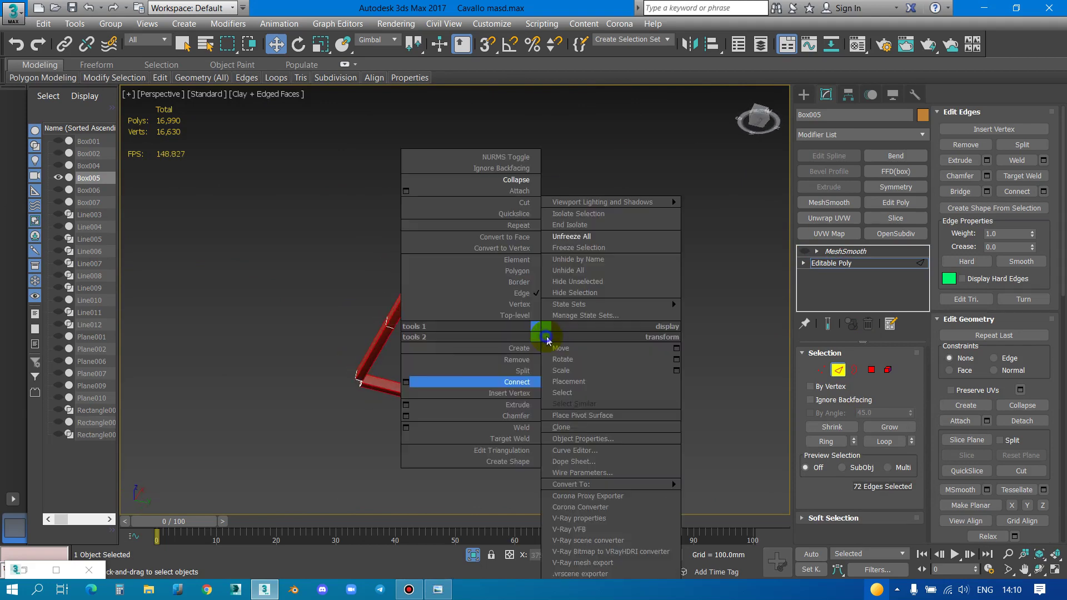
left_click(406, 382)
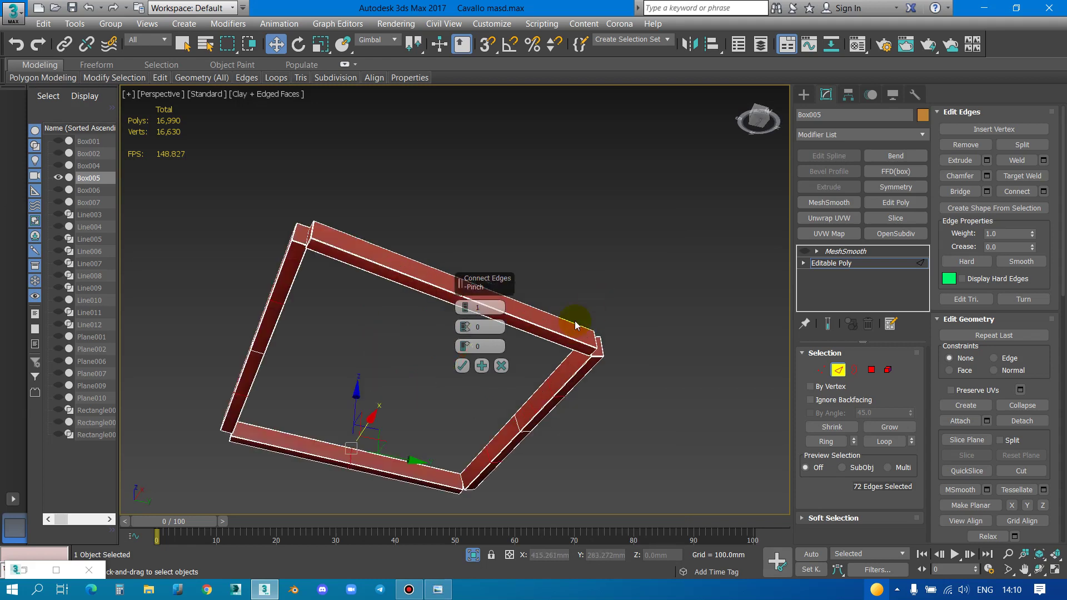
left_click(465, 308)
left_click(462, 366)
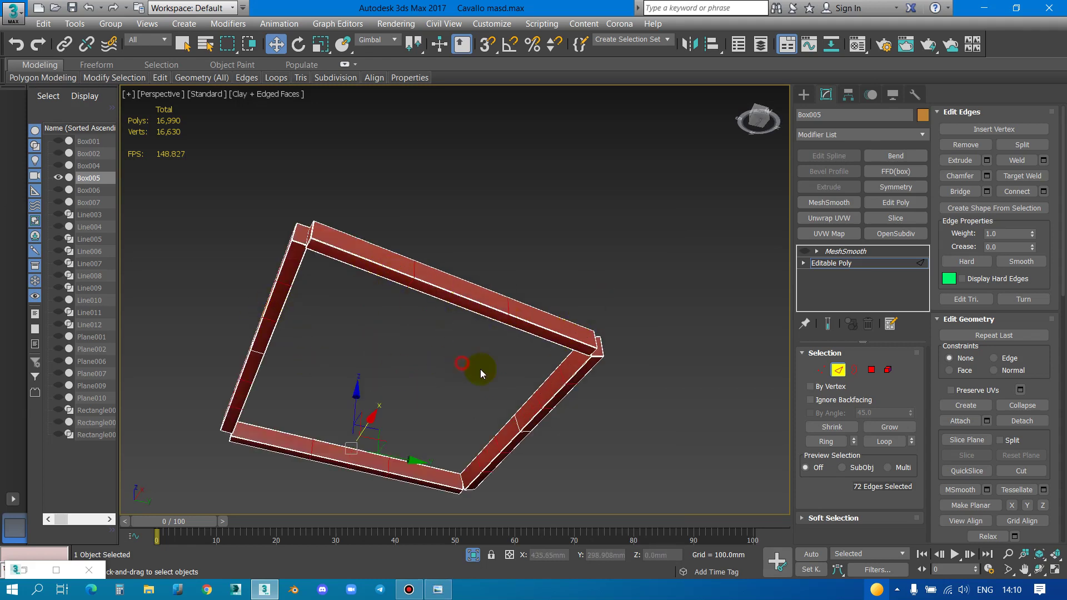
left_click(838, 370)
left_click(805, 251)
Inspect Box005's mitred corner closely with MeshSmooth turned off
left_click(615, 337)
middle_click_drag(616, 337, 560, 361, "alt")
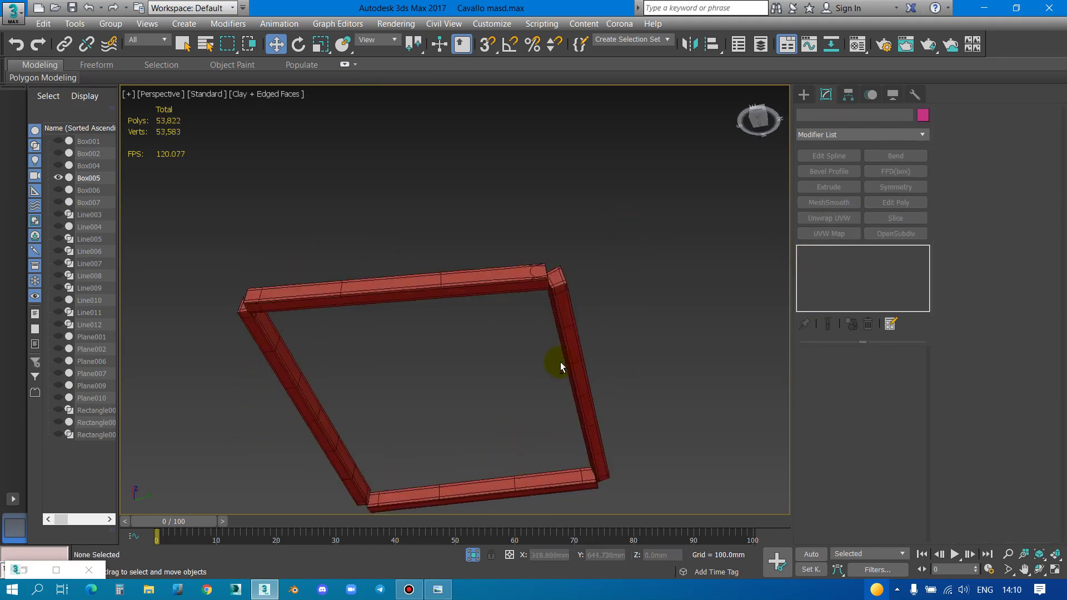
scroll(561, 362, "up", 5)
scroll(491, 264, "down", 5)
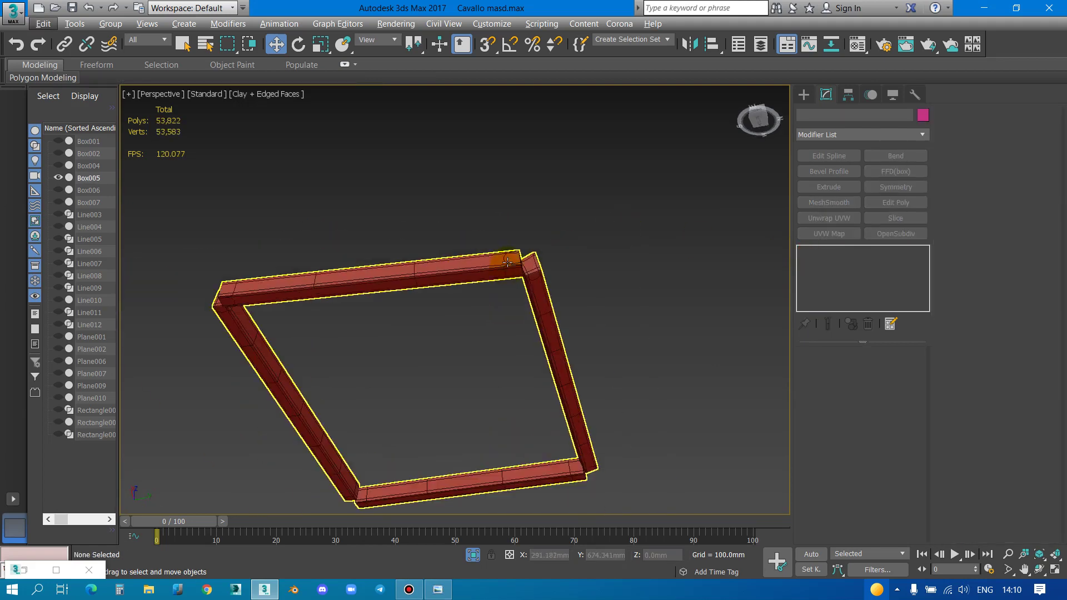
scroll(557, 298, "up", 5)
left_click(557, 298)
mouse_move(557, 298)
middle_mouse_down("alt")
mouse_move(477, 328)
mouse_move(495, 339)
mouse_move(458, 334)
middle_mouse_up("alt")
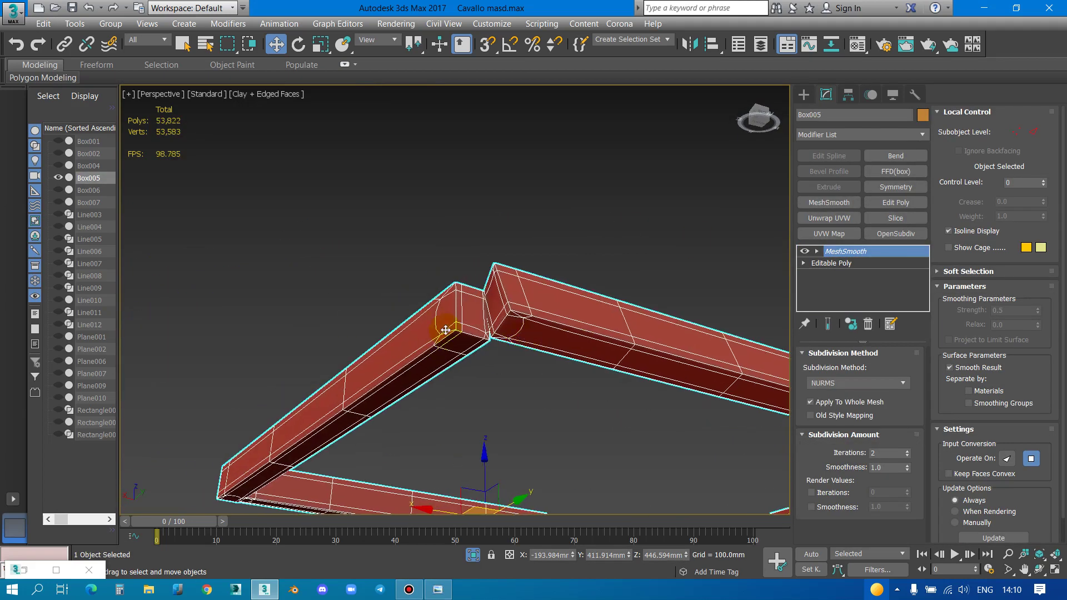
scroll(457, 334, "up", 4)
left_click(803, 252)
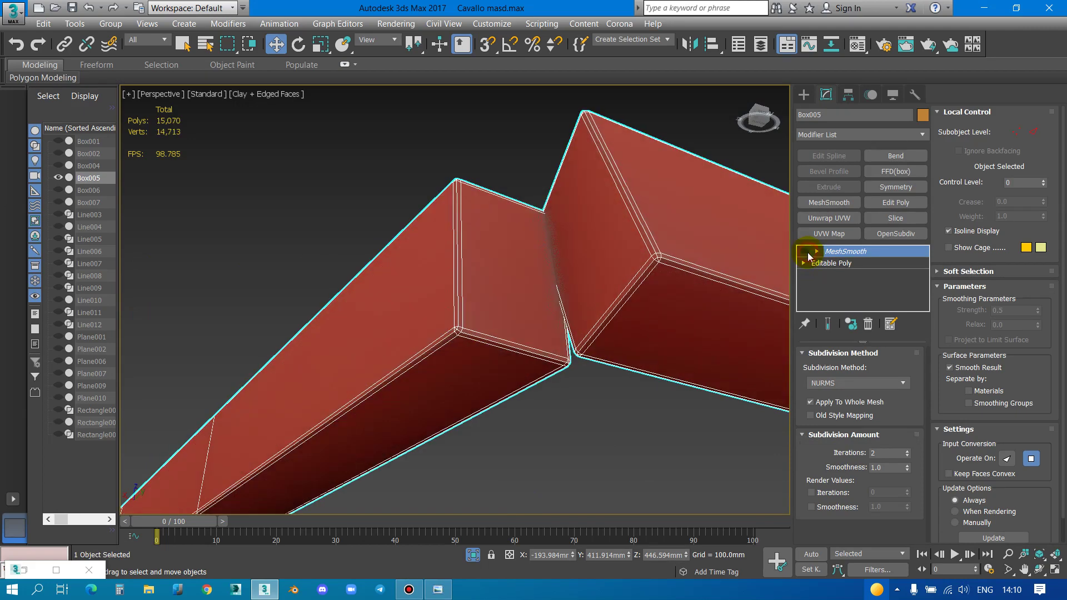
scroll(449, 330, "up", 3)
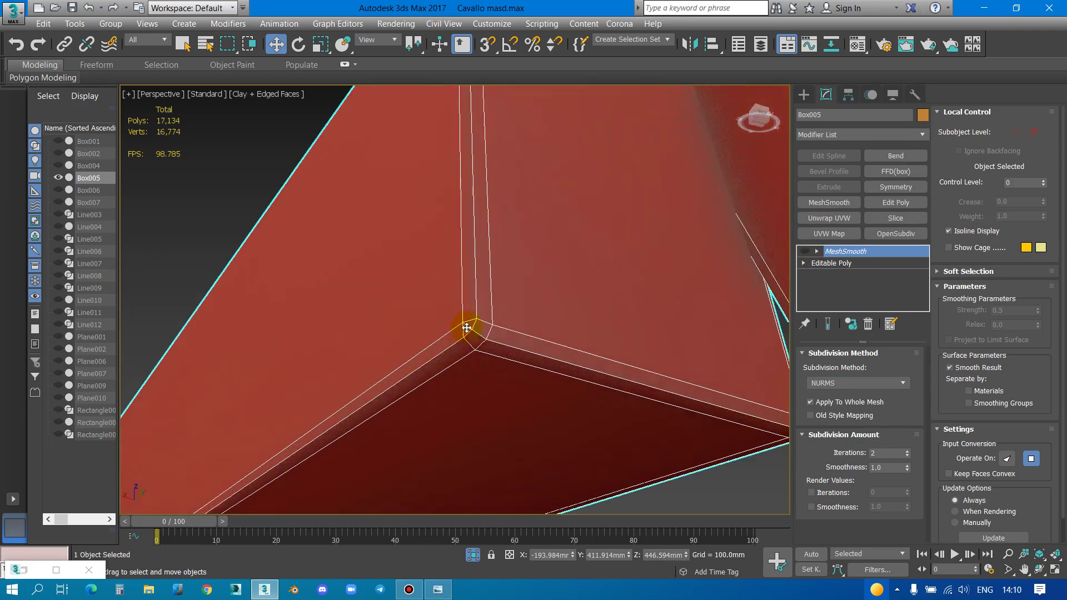
End isolation so all scene objects are visible, and clear the selection
left_click(480, 553)
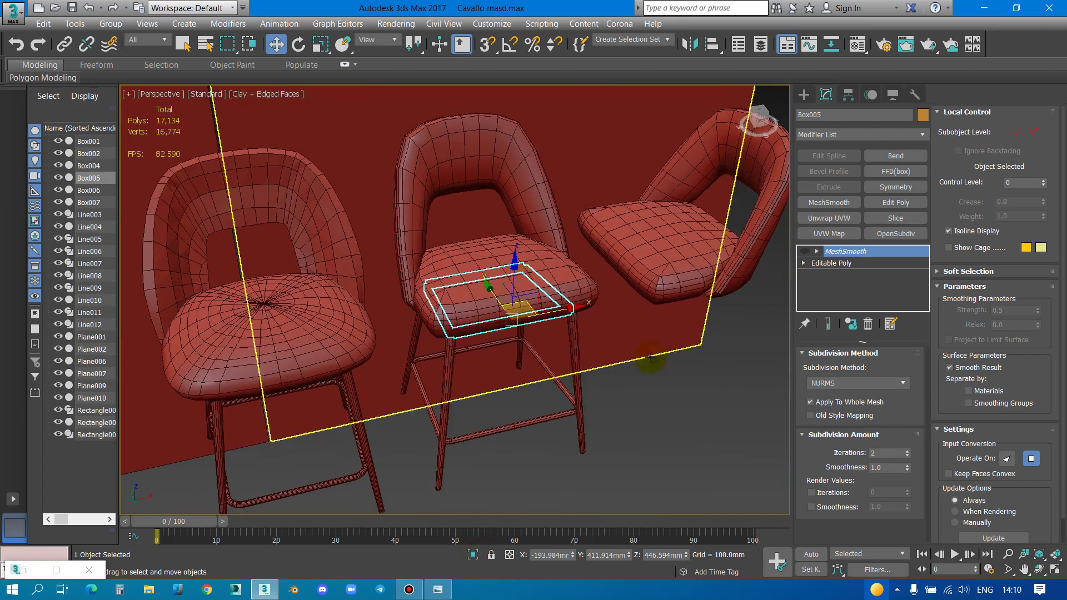
scroll(622, 428, "down", 10)
left_click(672, 400)
scroll(511, 377, "up", 5)
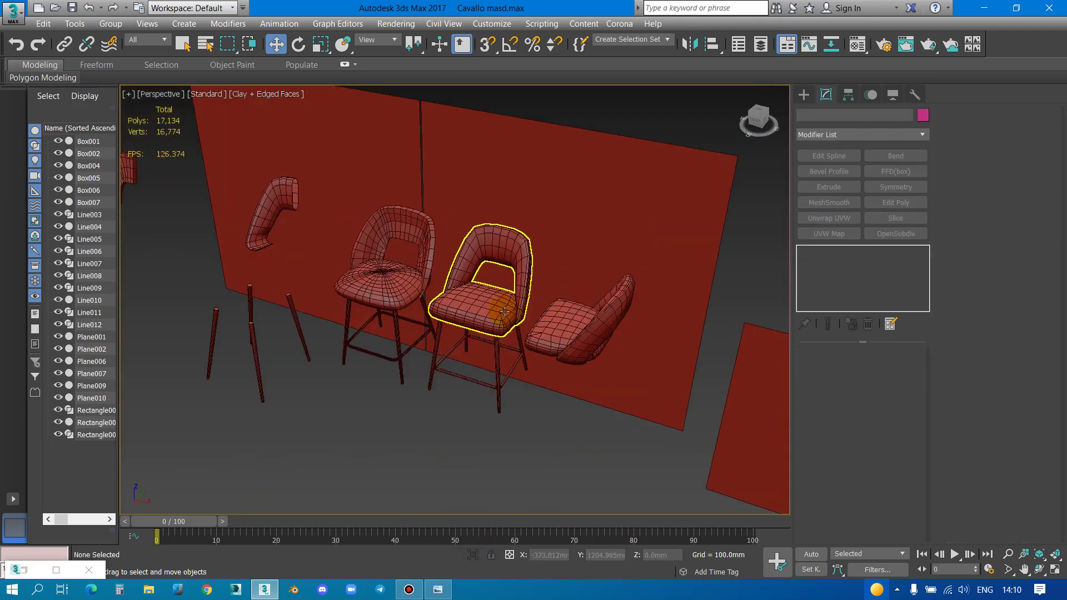